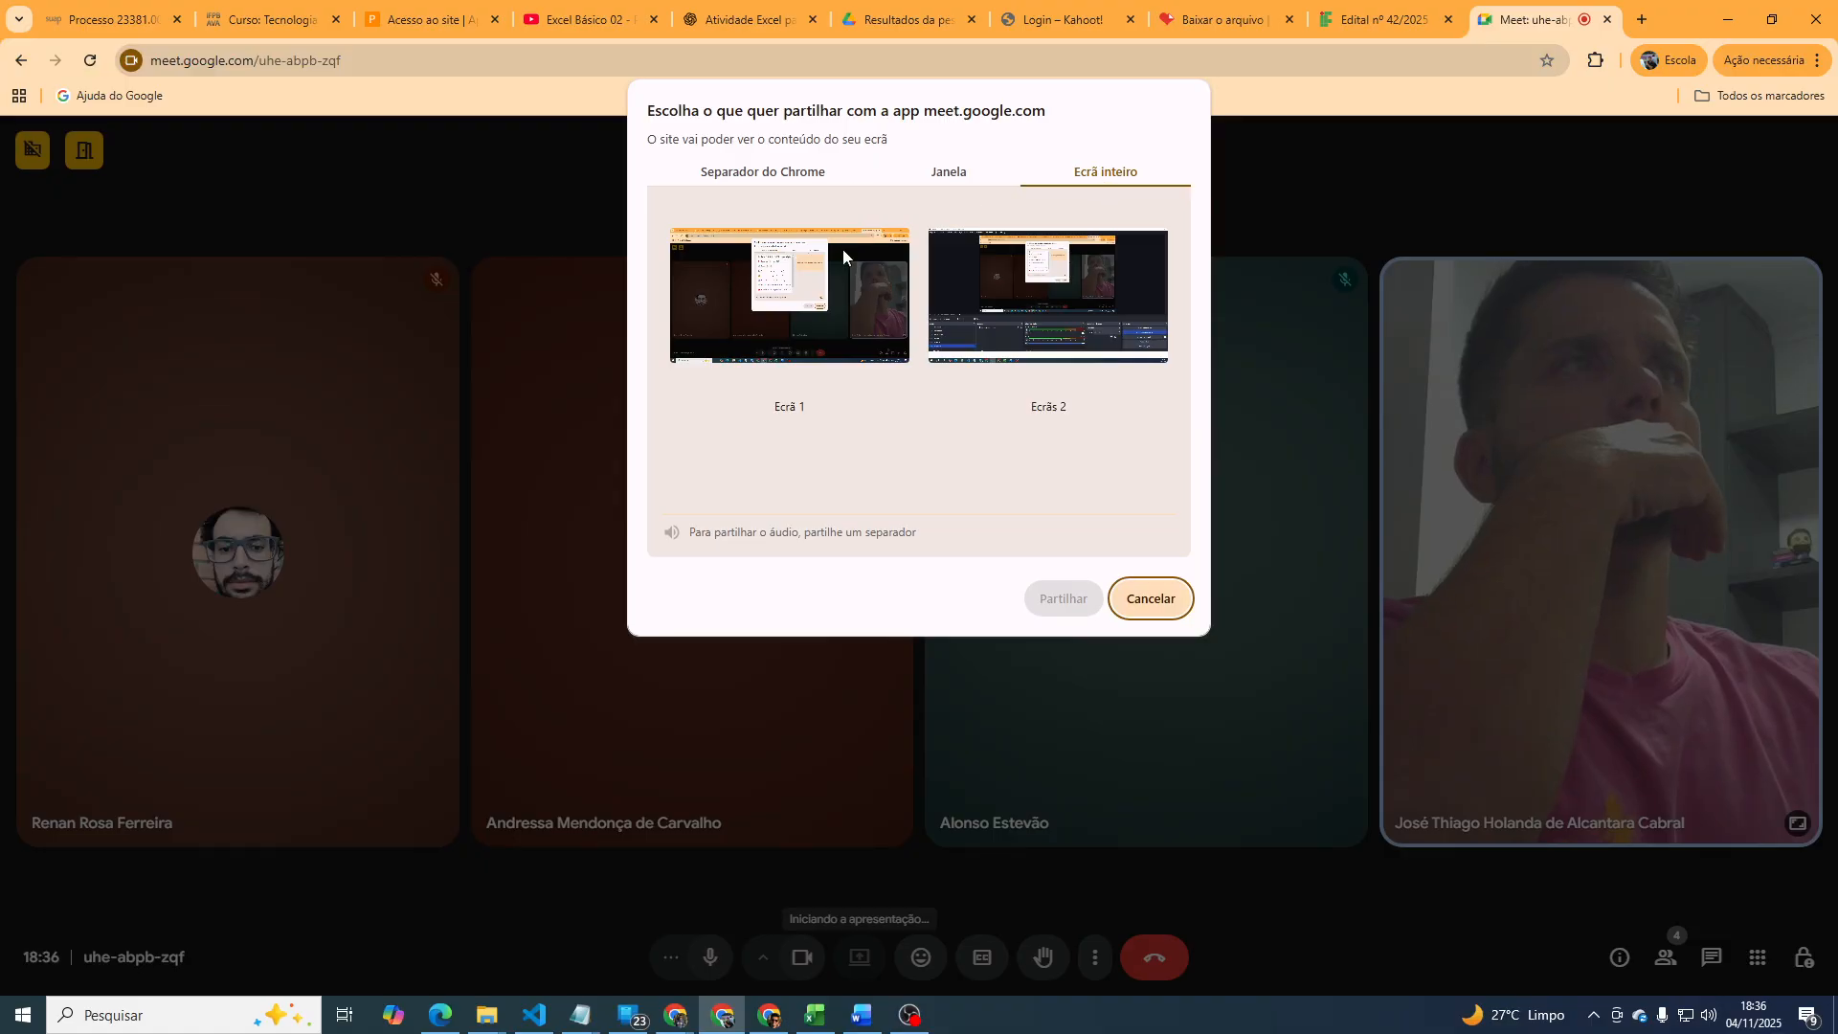
Share the entire Ecrã 1 screen in the Meet call, switch to the Excel workbook and hide the sharing notice.
click(842, 262)
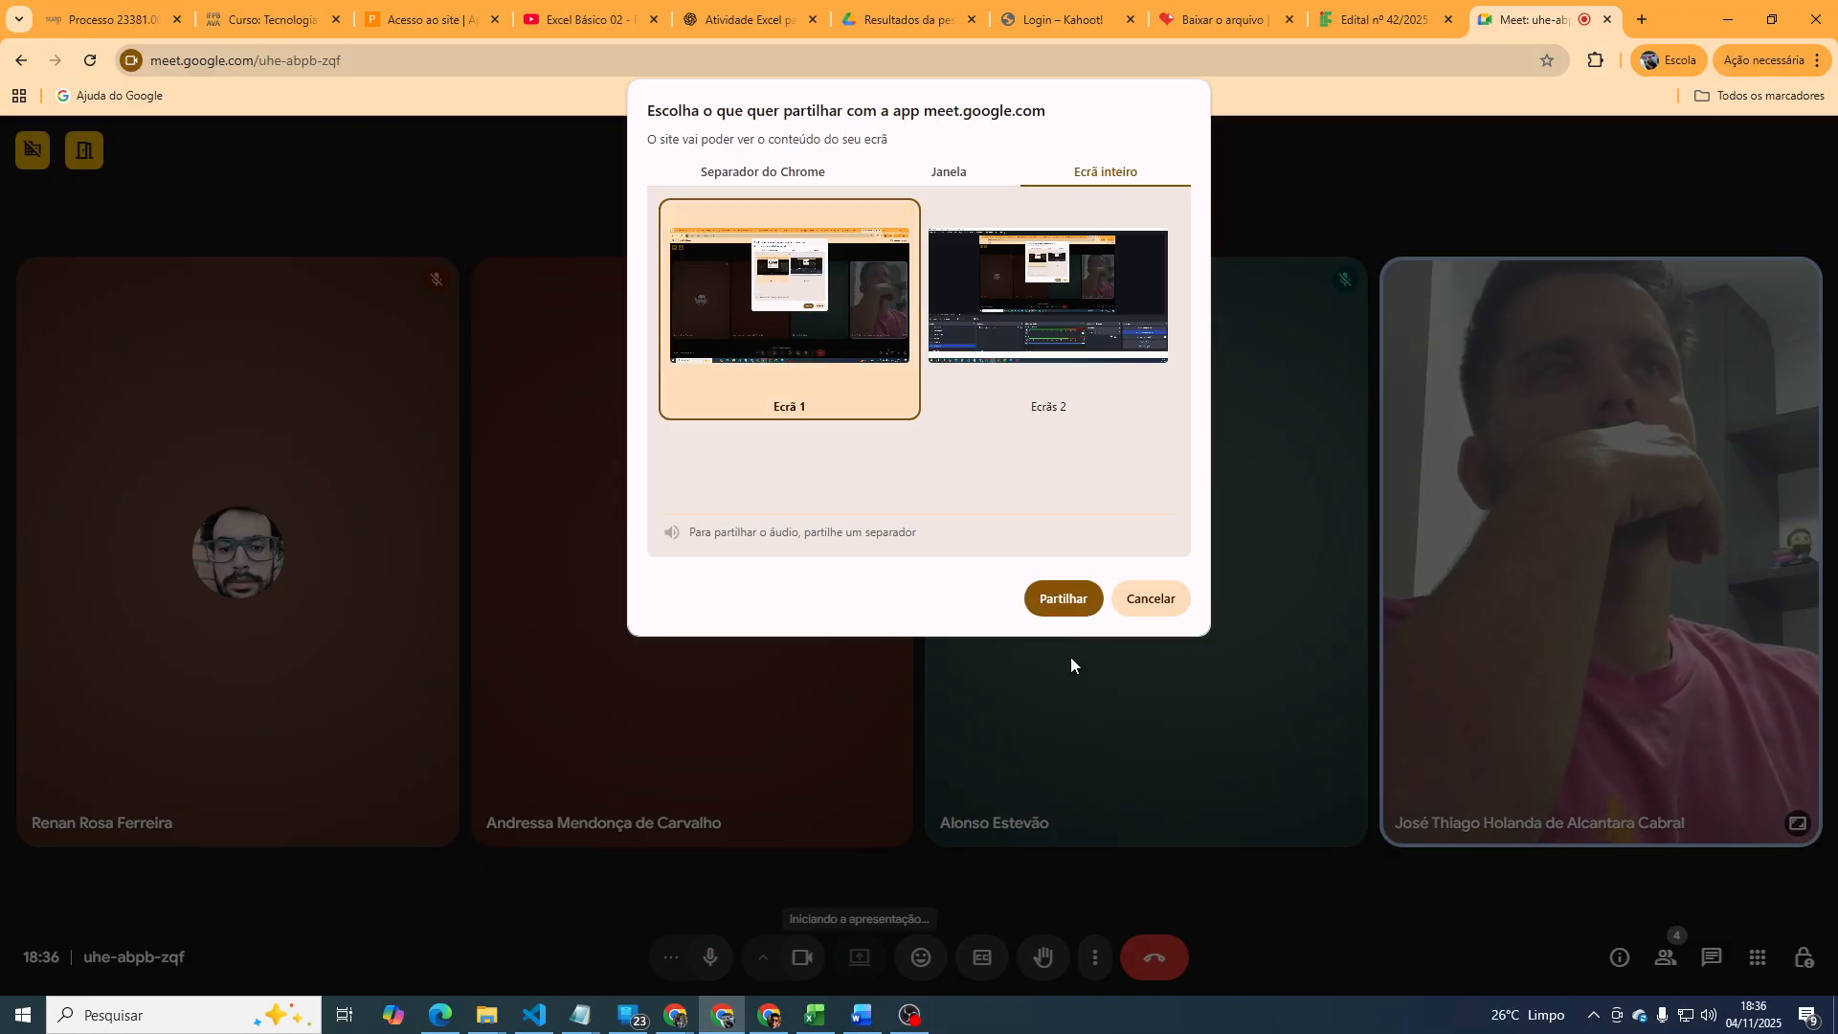
click(1065, 600)
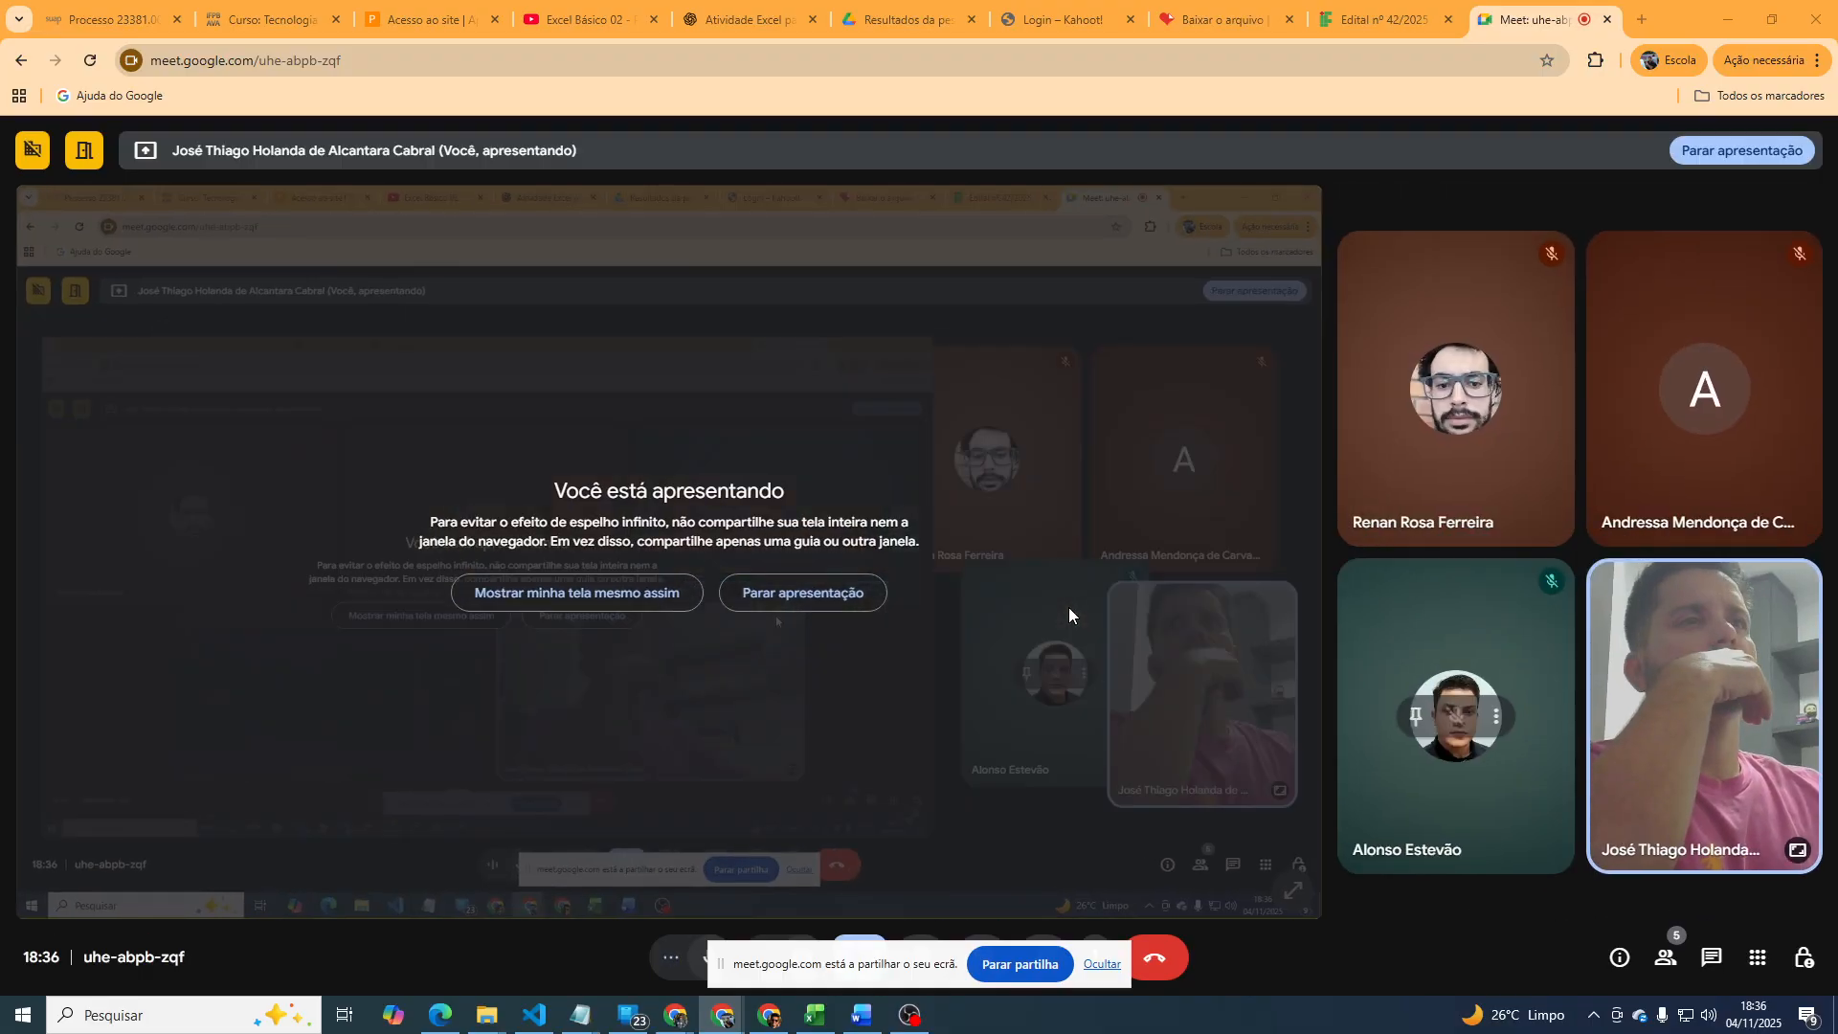
click(815, 1016)
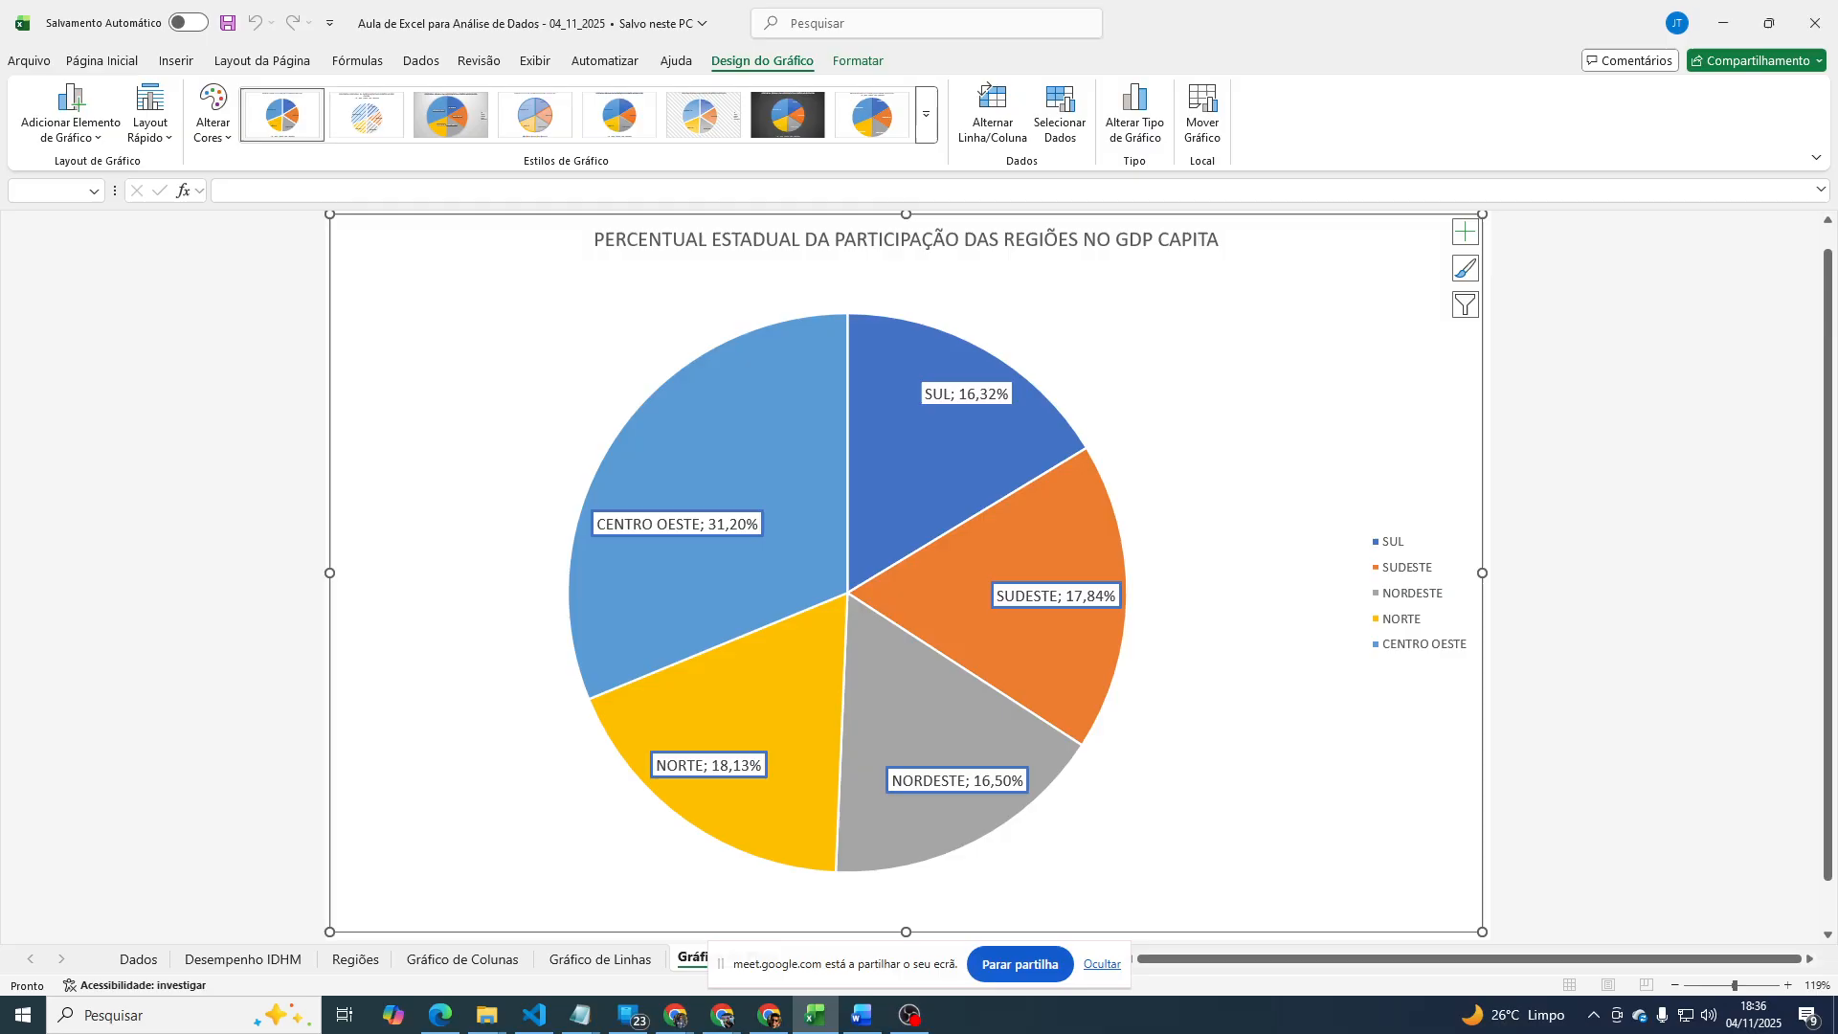
key(alt+Tab)
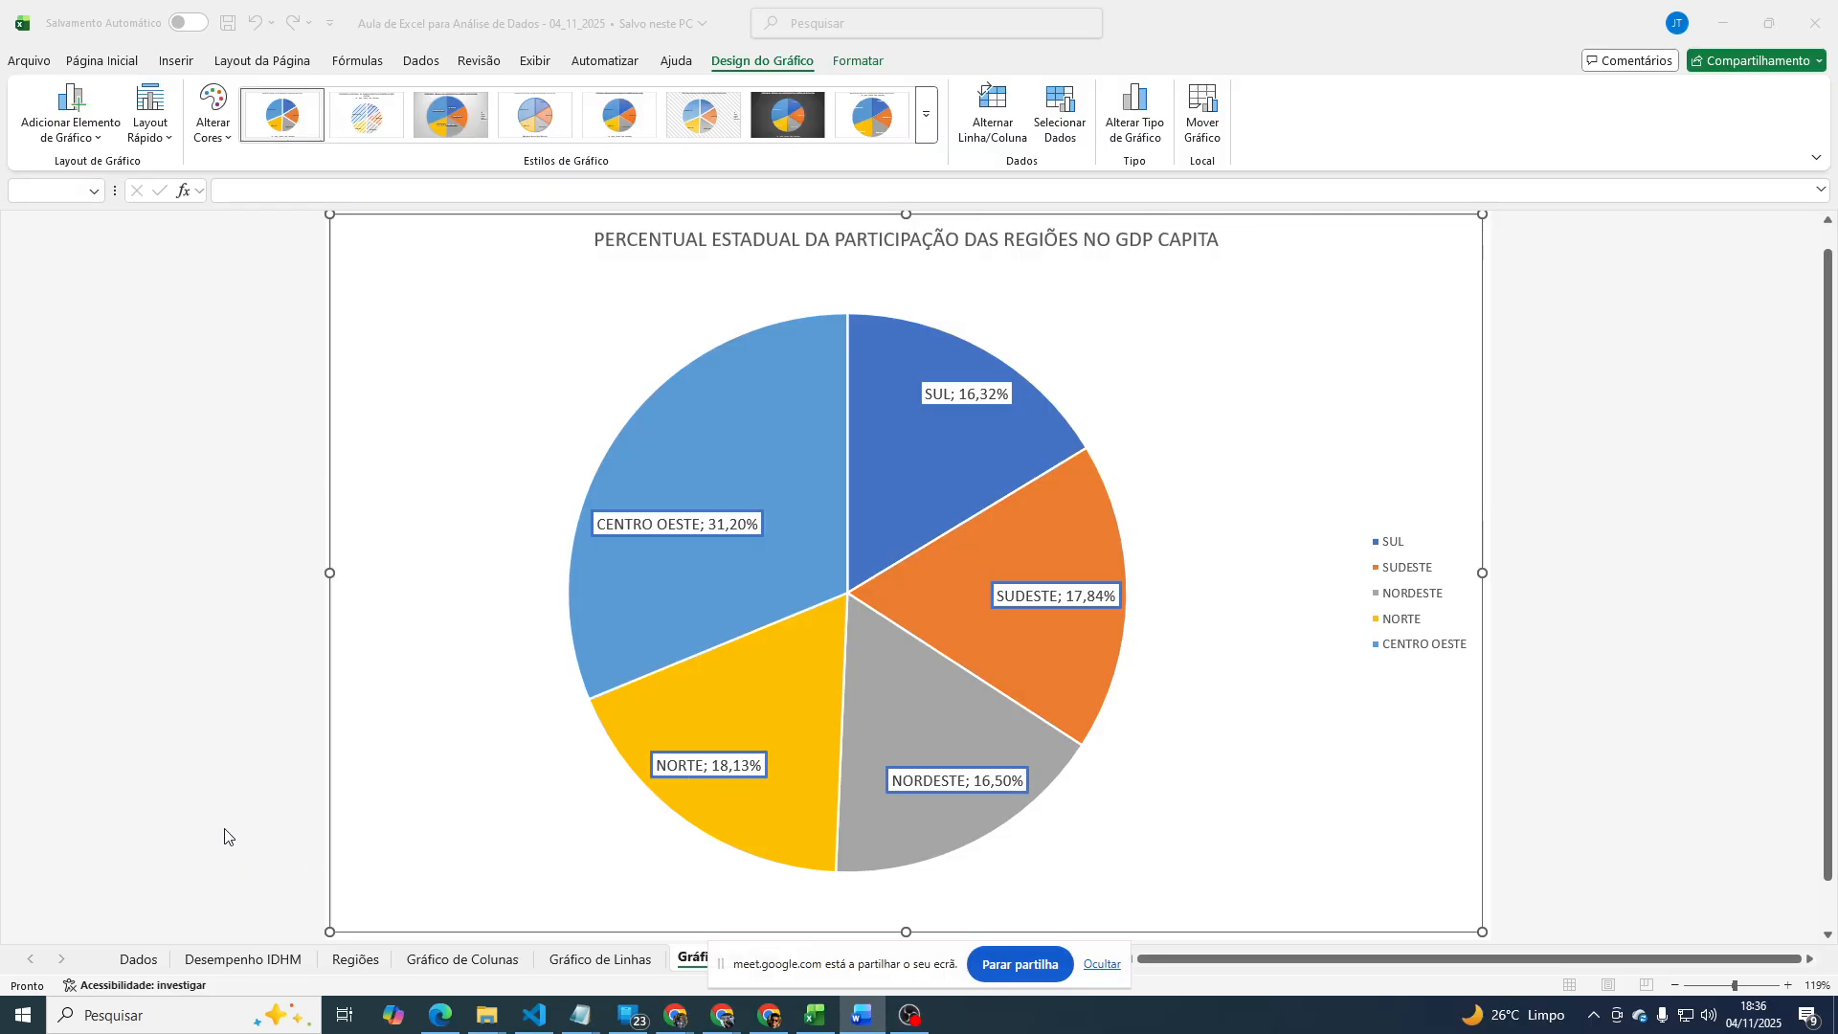
click(1101, 965)
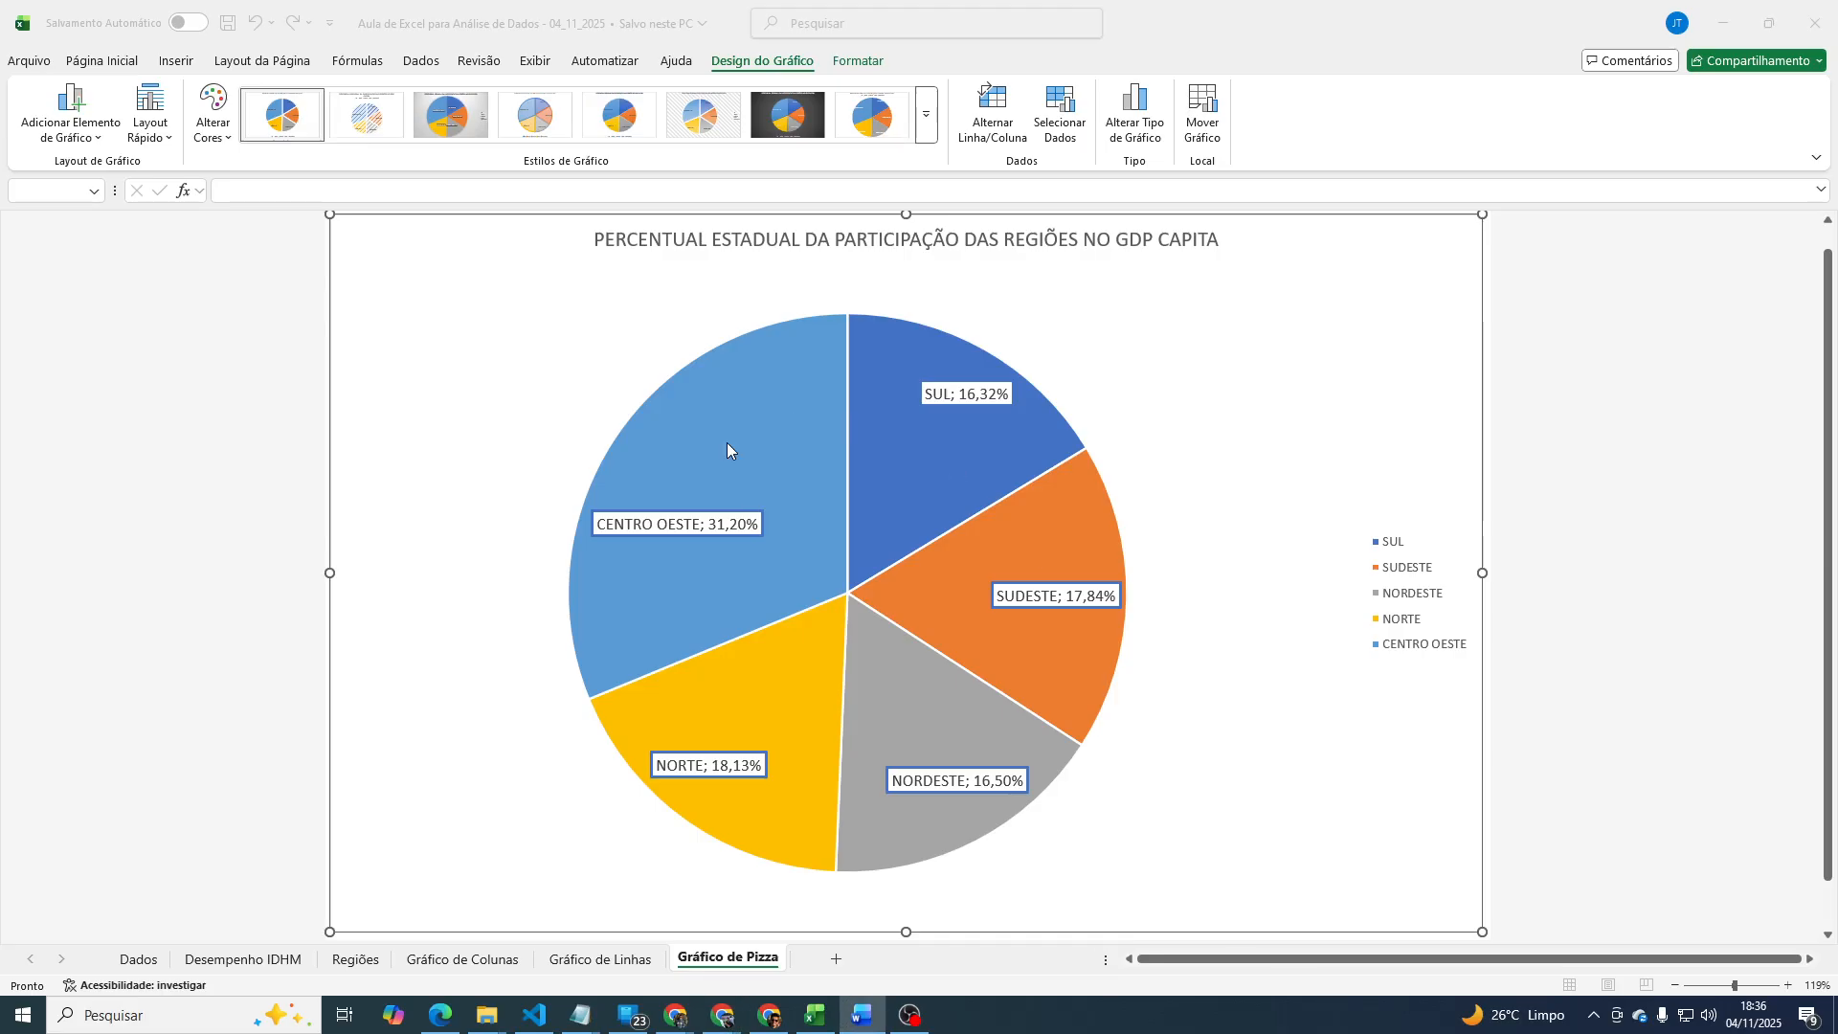
Open the Dados worksheet, passing through the Regiões and Desempenho IDHM sheets, and go to the Município header in A1.
click(462, 959)
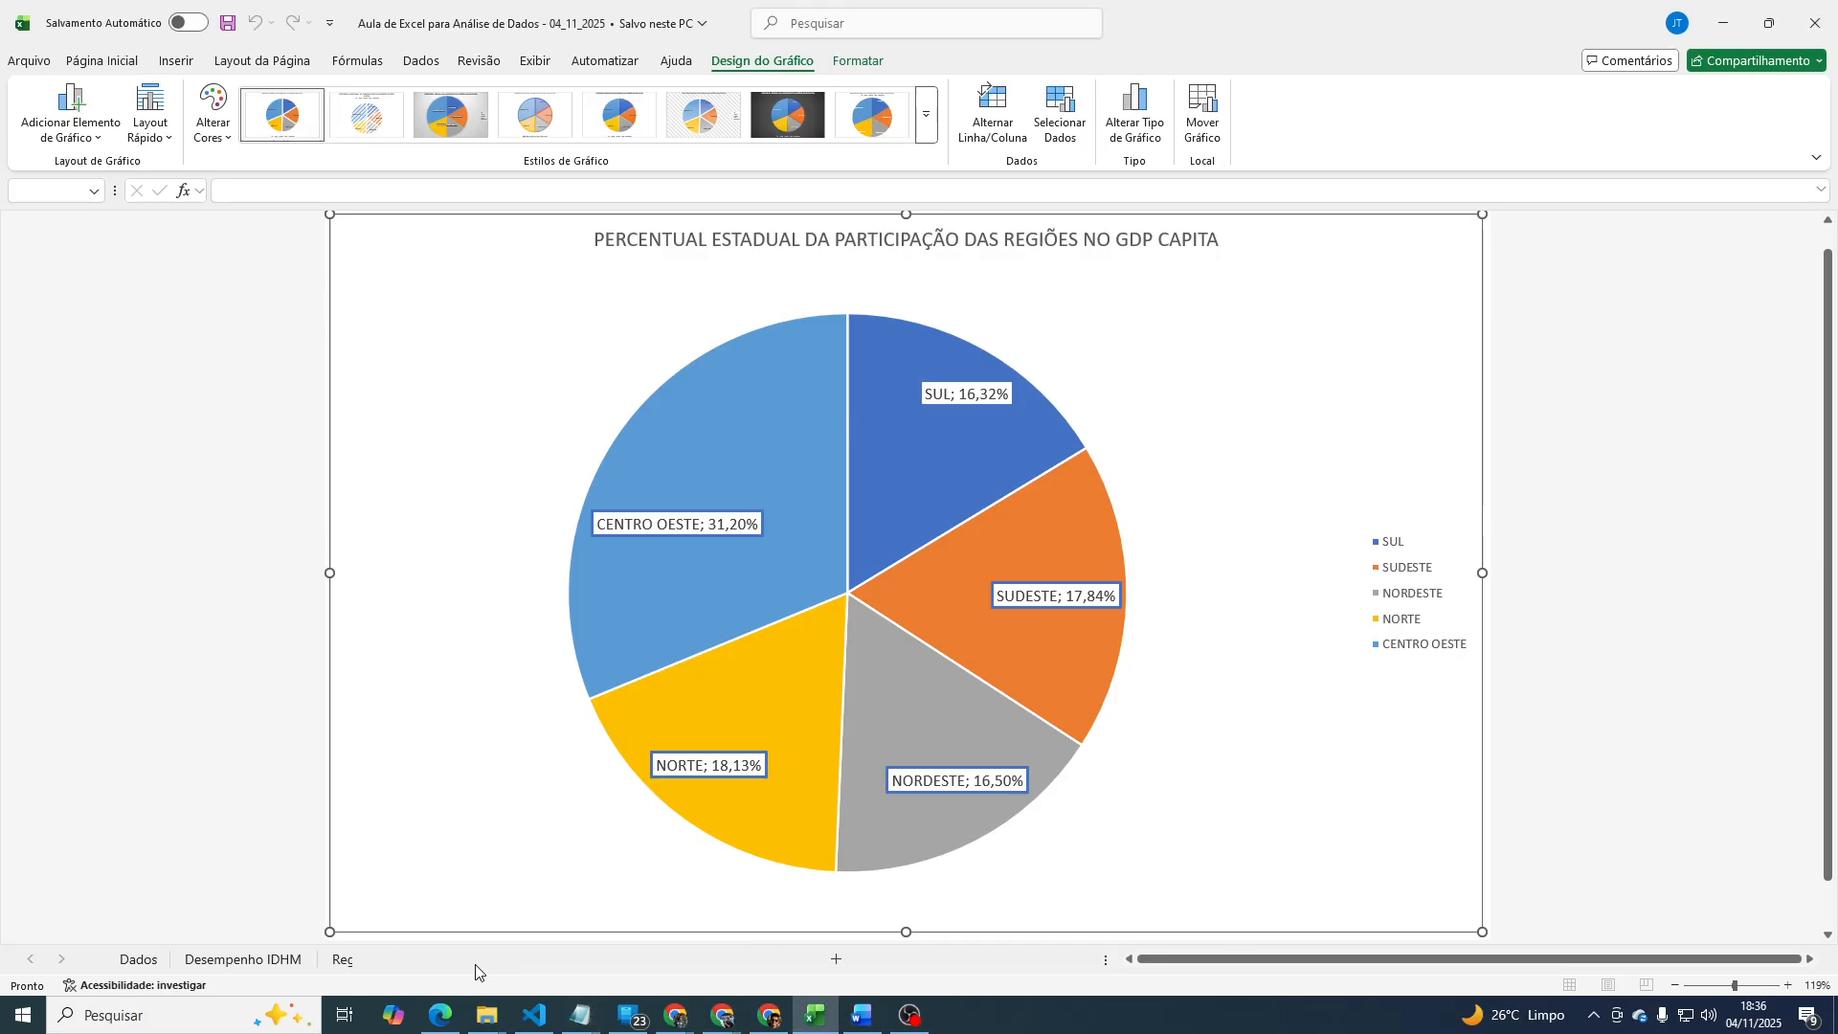
click(354, 959)
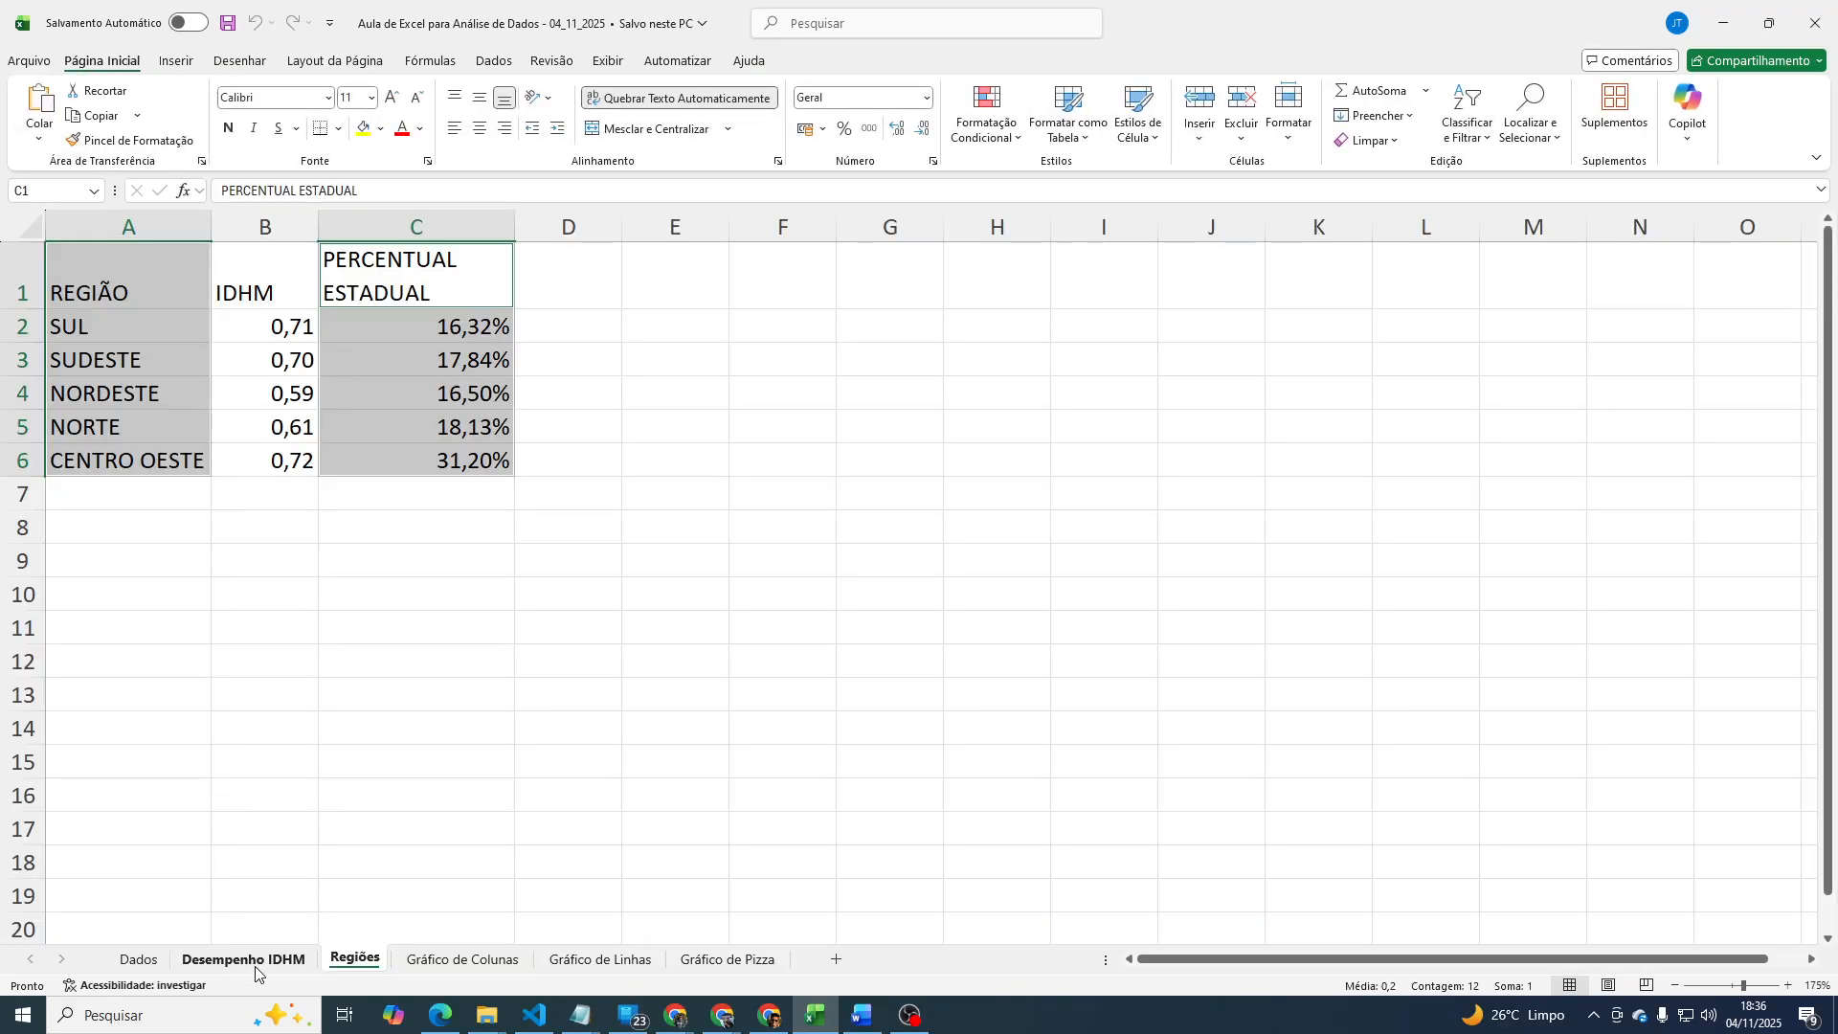
click(254, 965)
click(158, 960)
click(1187, 476)
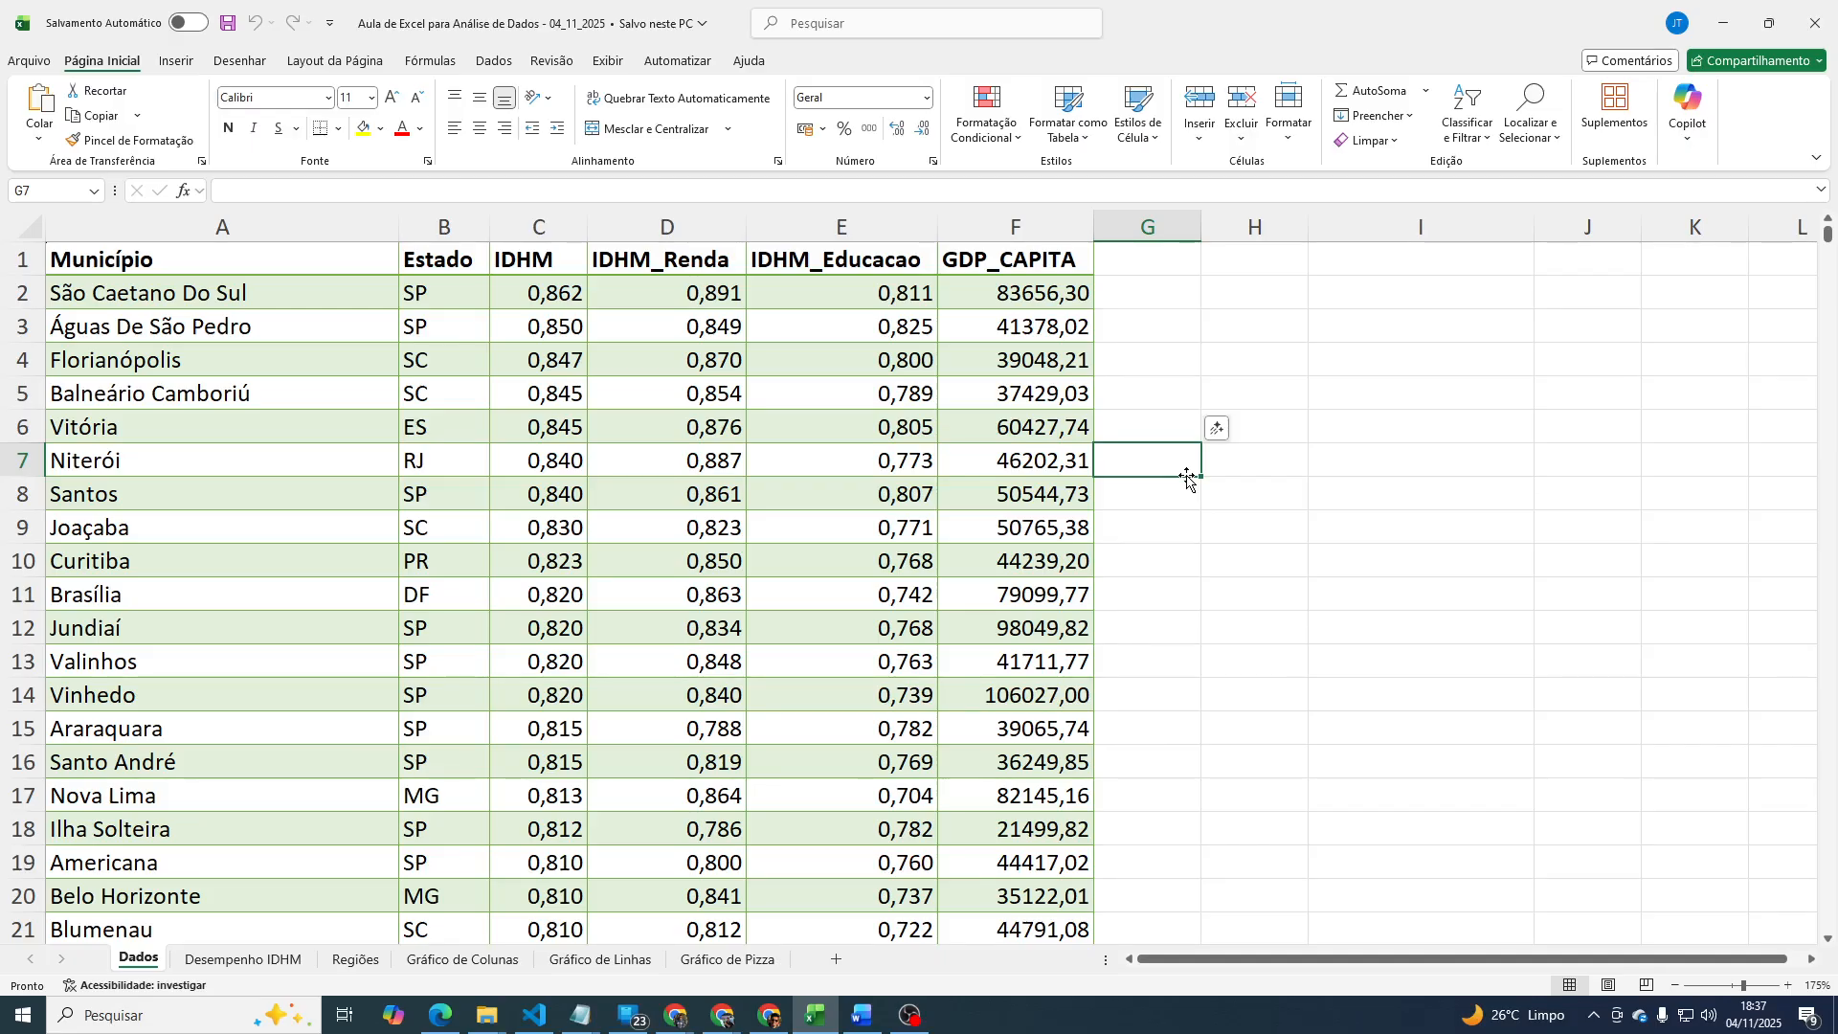
key(Left)
key(Left)
key(Left)
key(Left)
key(Left)
key(Left)
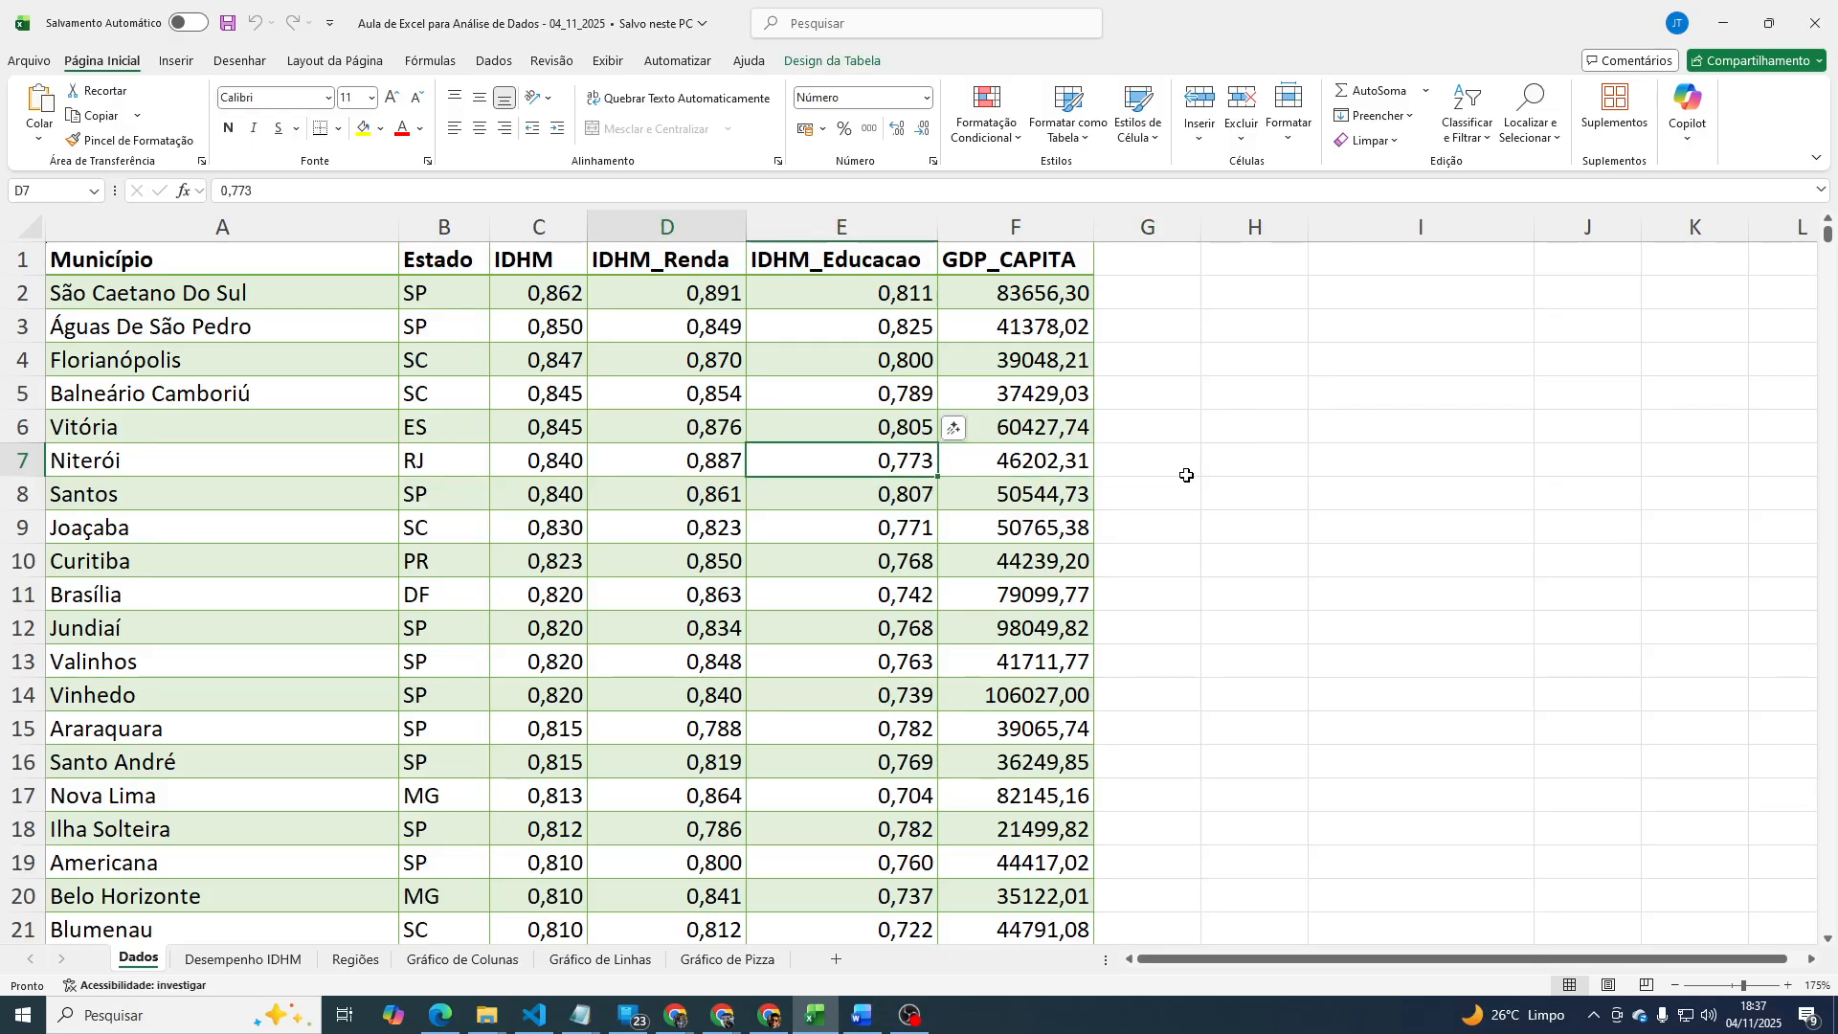
key(Up)
key(Up)
key(Up)
key(Up)
key(Up)
key(Up)
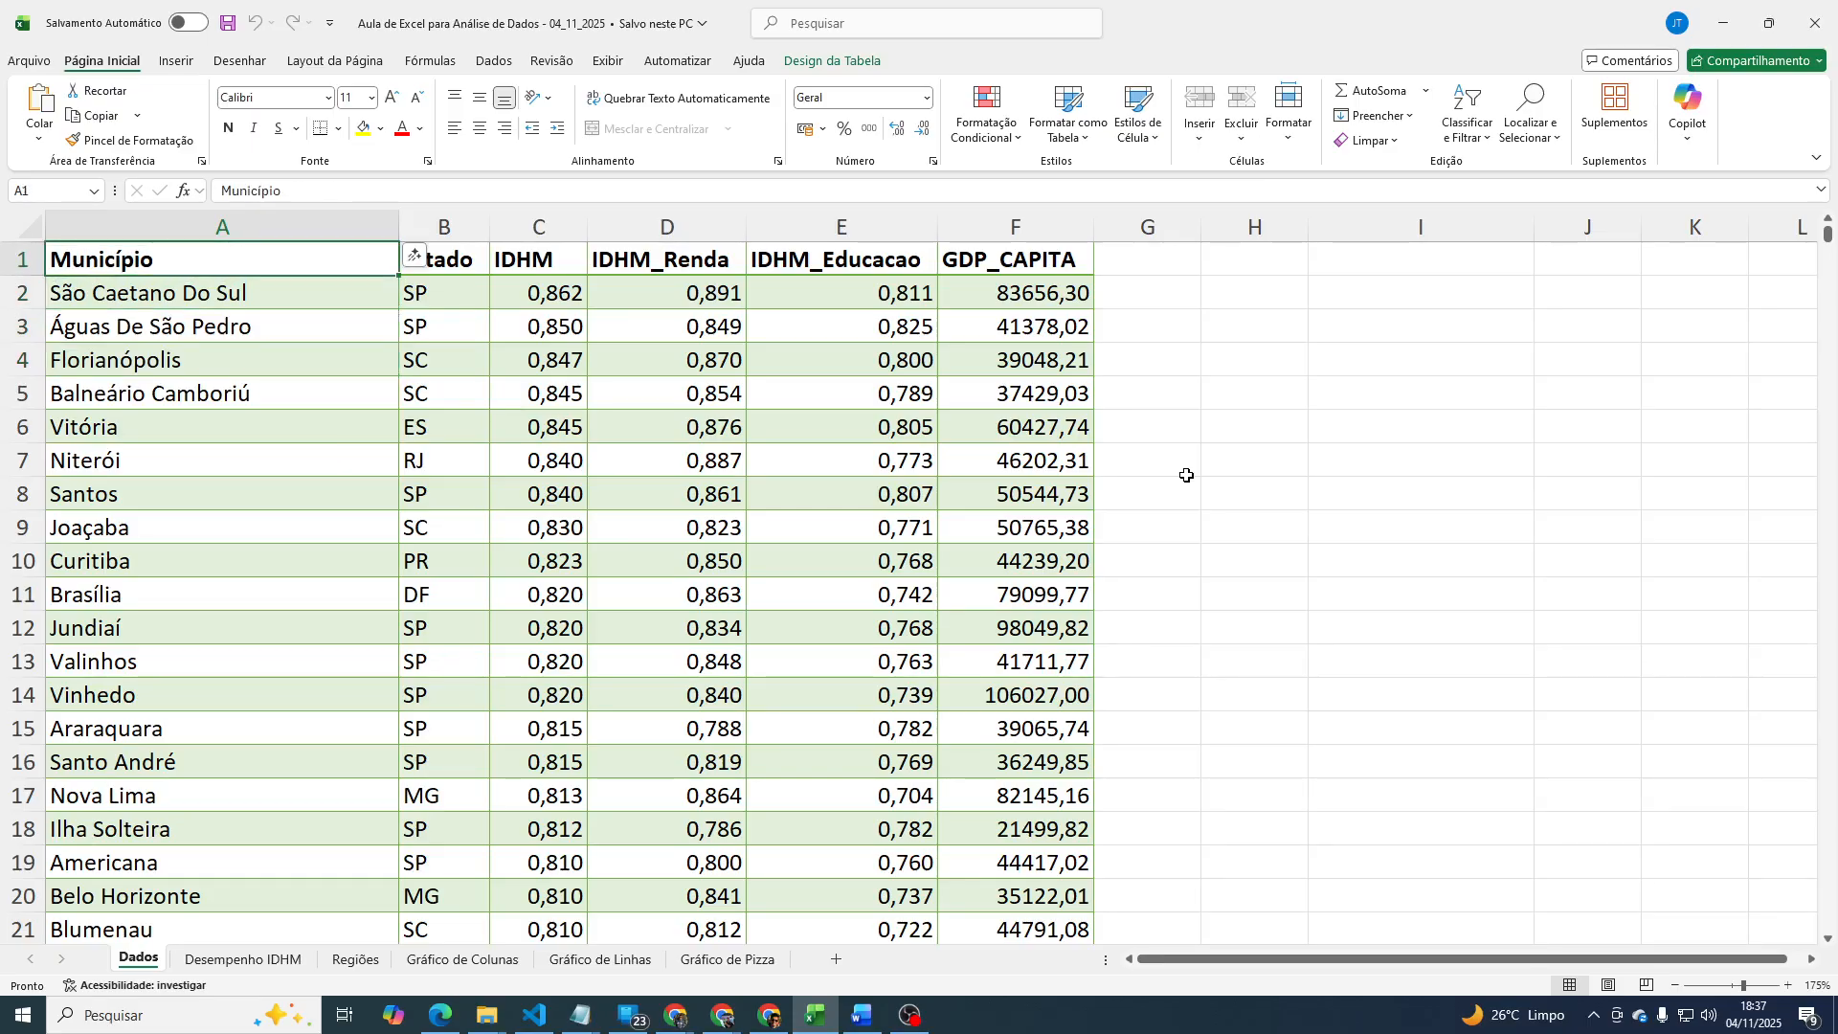
Add a new table column in G with the header Gap_Renda_Educação in cell G1.
key(Right)
key(Right)
key(Right)
key(Right)
key(Right)
key(Right)
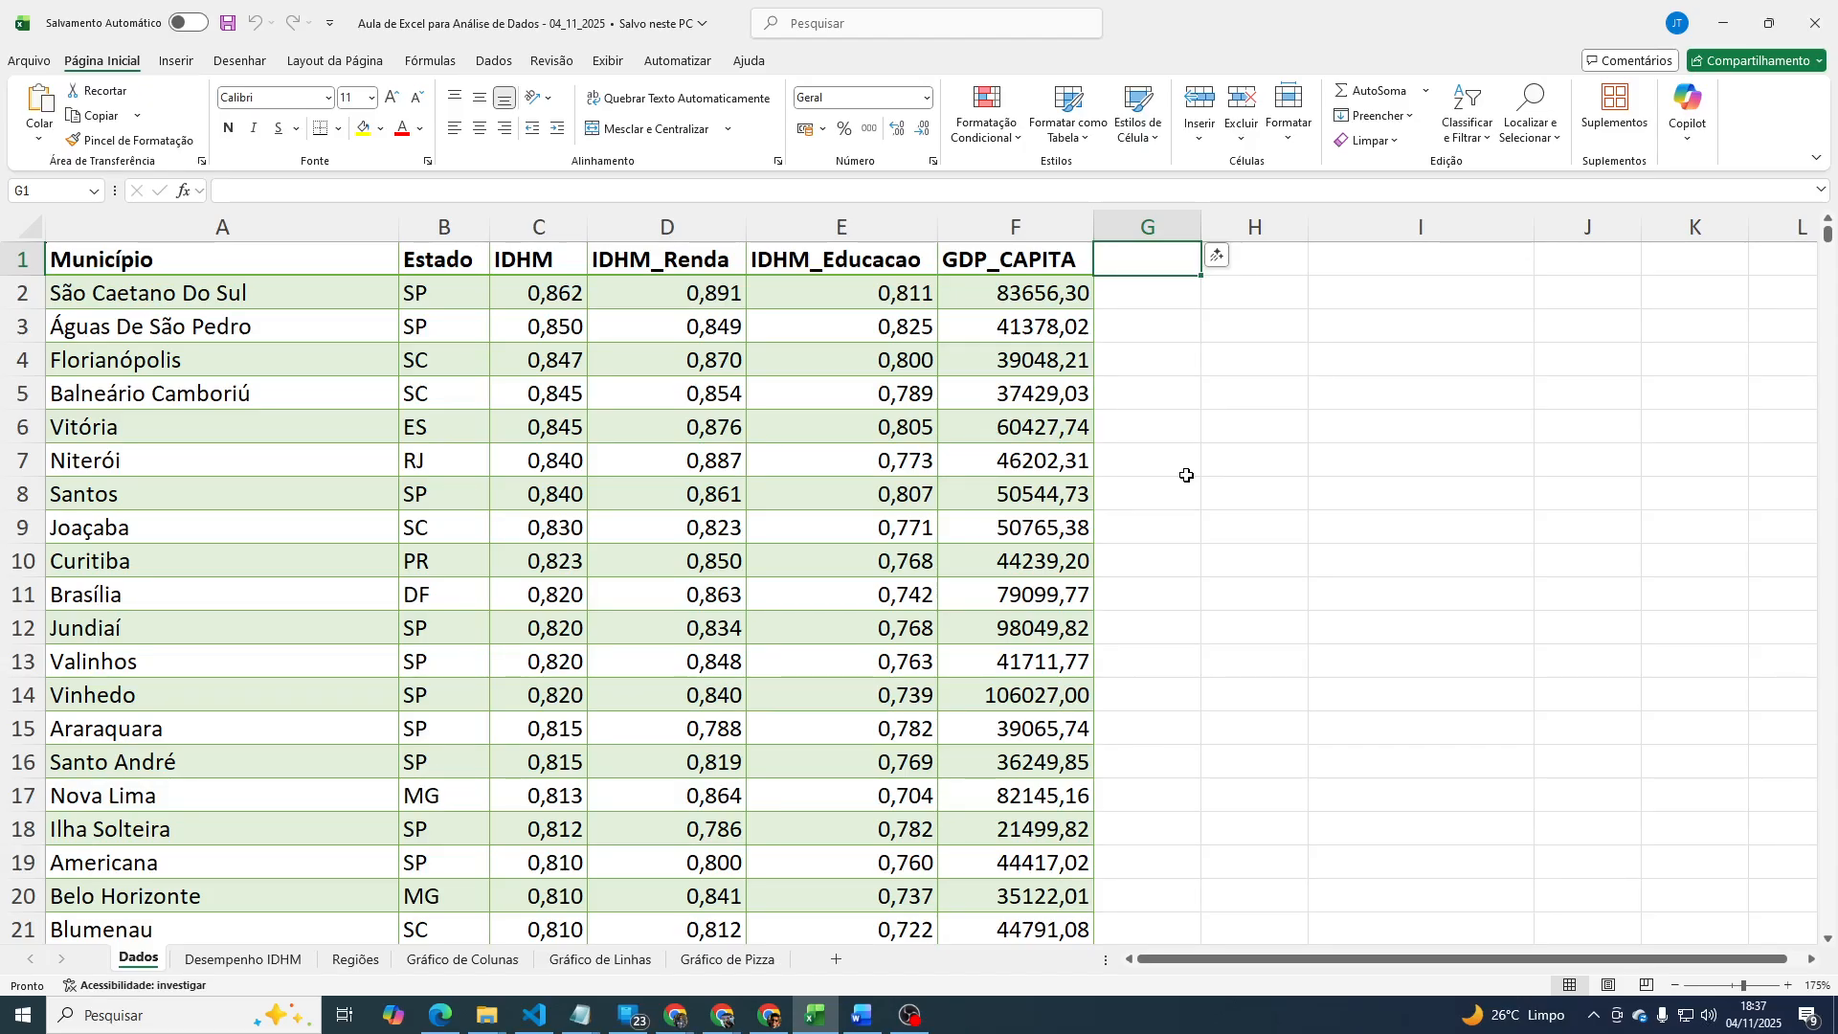
text(Gap_)
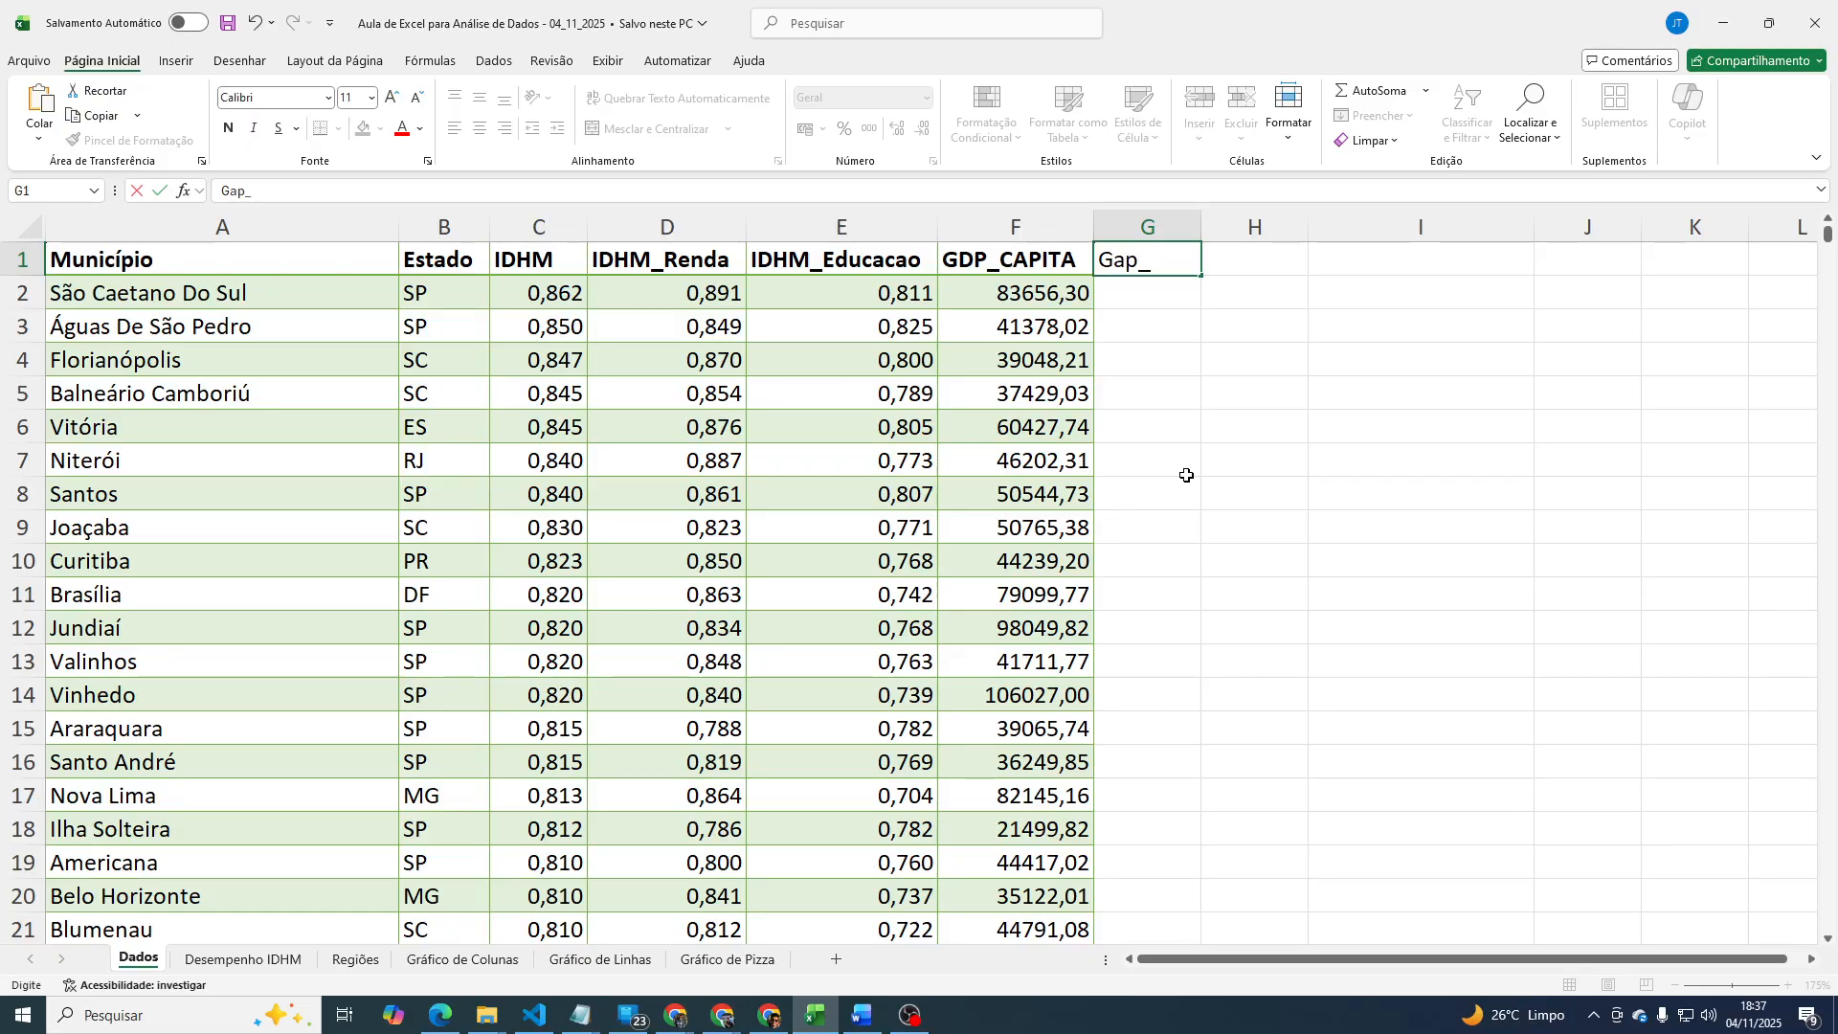
text(Renda_Educação)
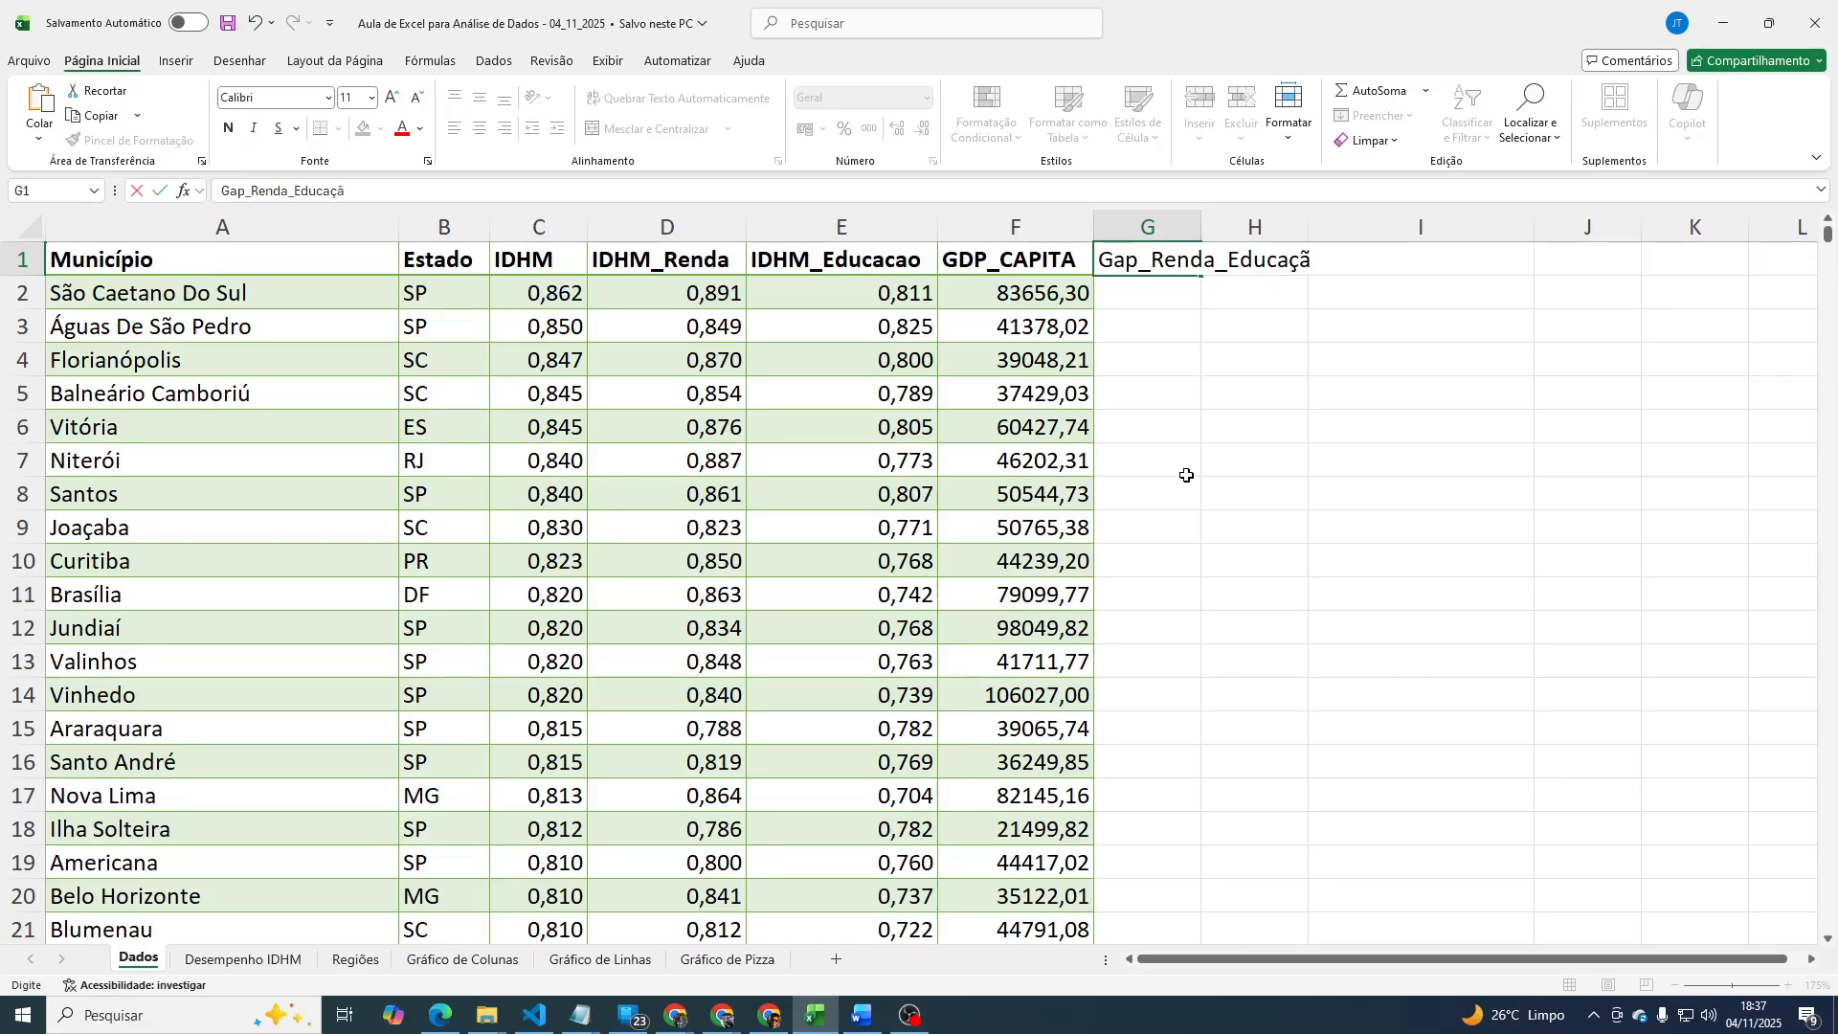
key(Return)
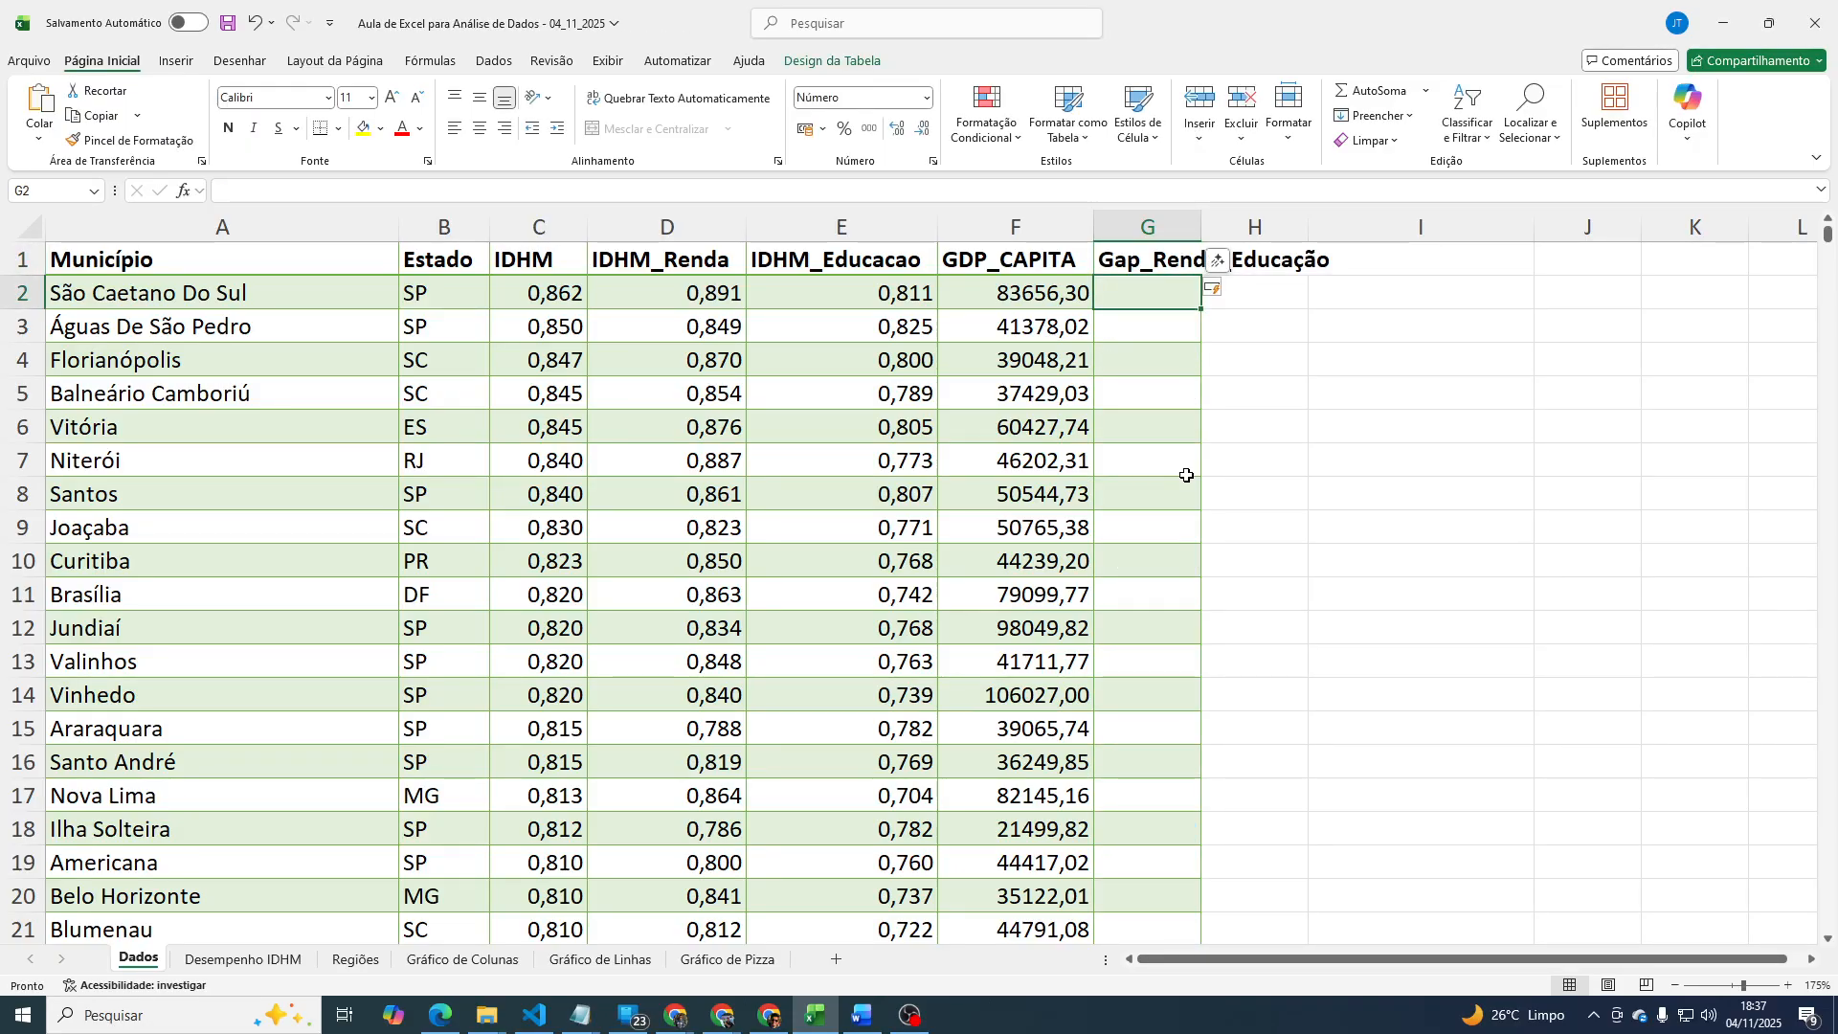
Fill the Gap_Renda_Educação column with the formula =[@[IDHM_Renda]]-[@[IDHM_Educacao]], entered in G2.
key(Left)
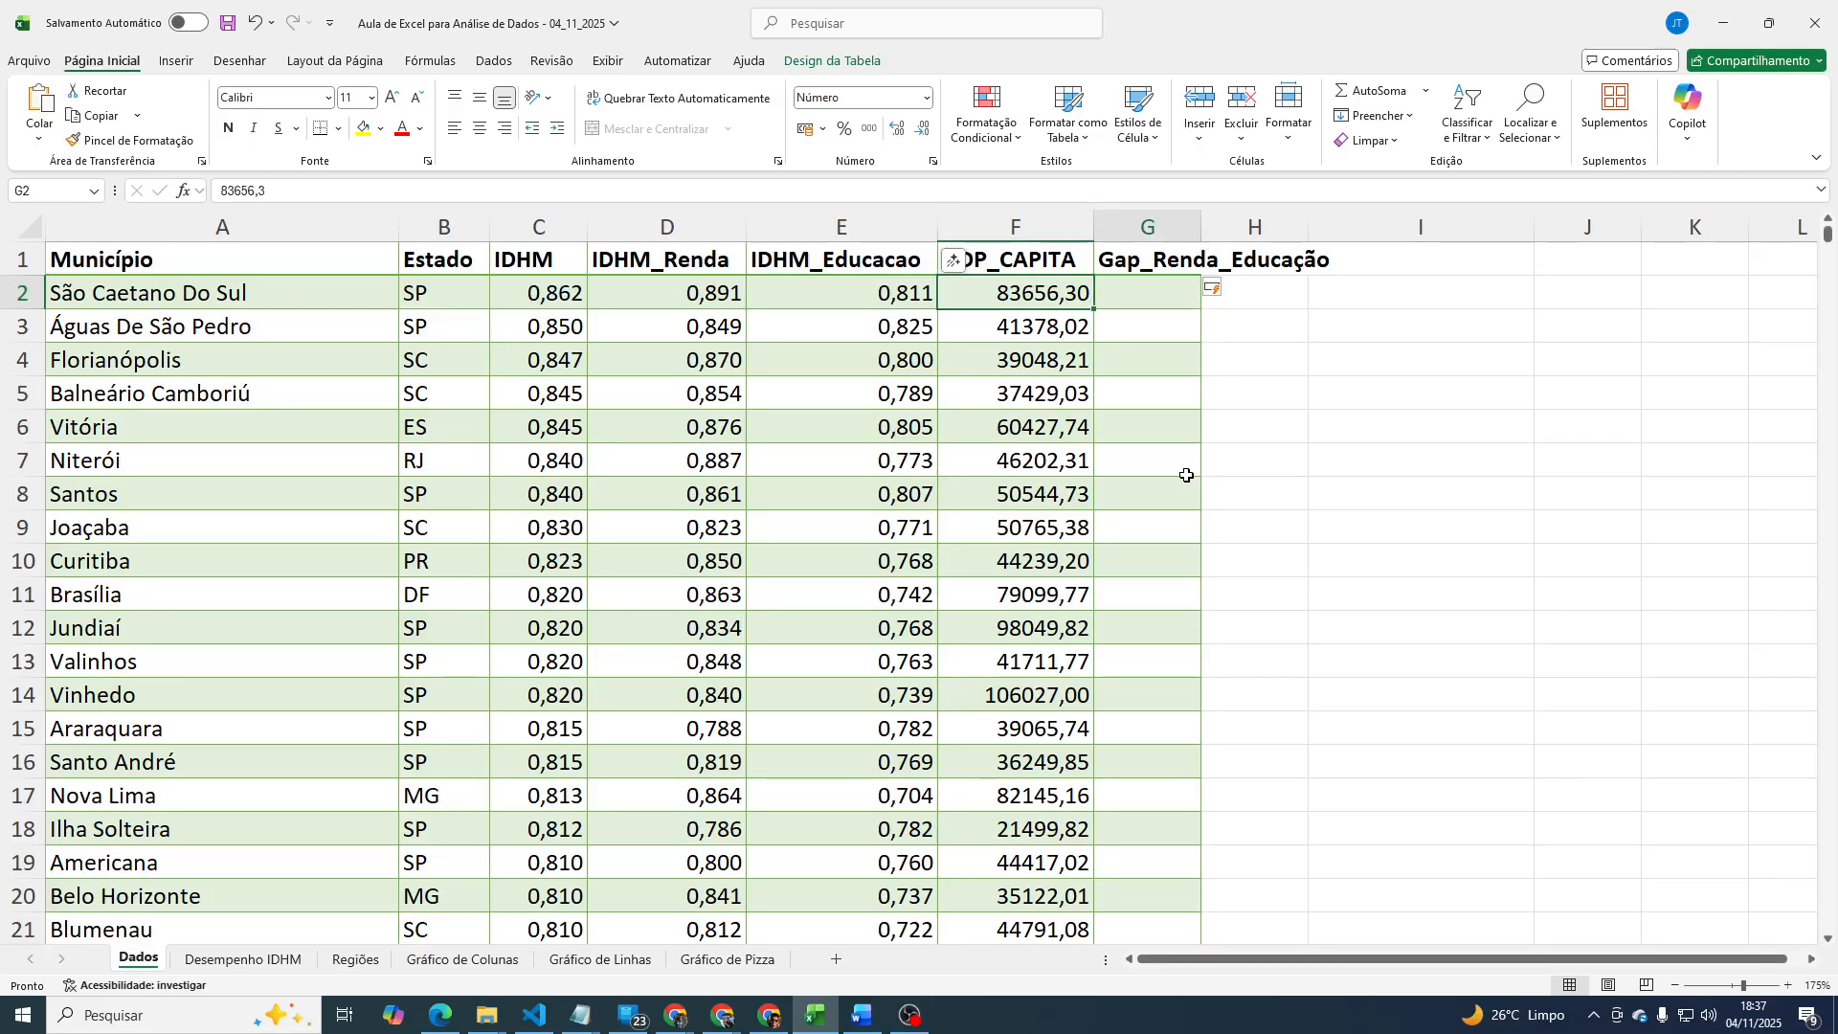
key(Right)
key(Left)
key(Left)
key(Left)
key(Right)
key(Right)
key(Right)
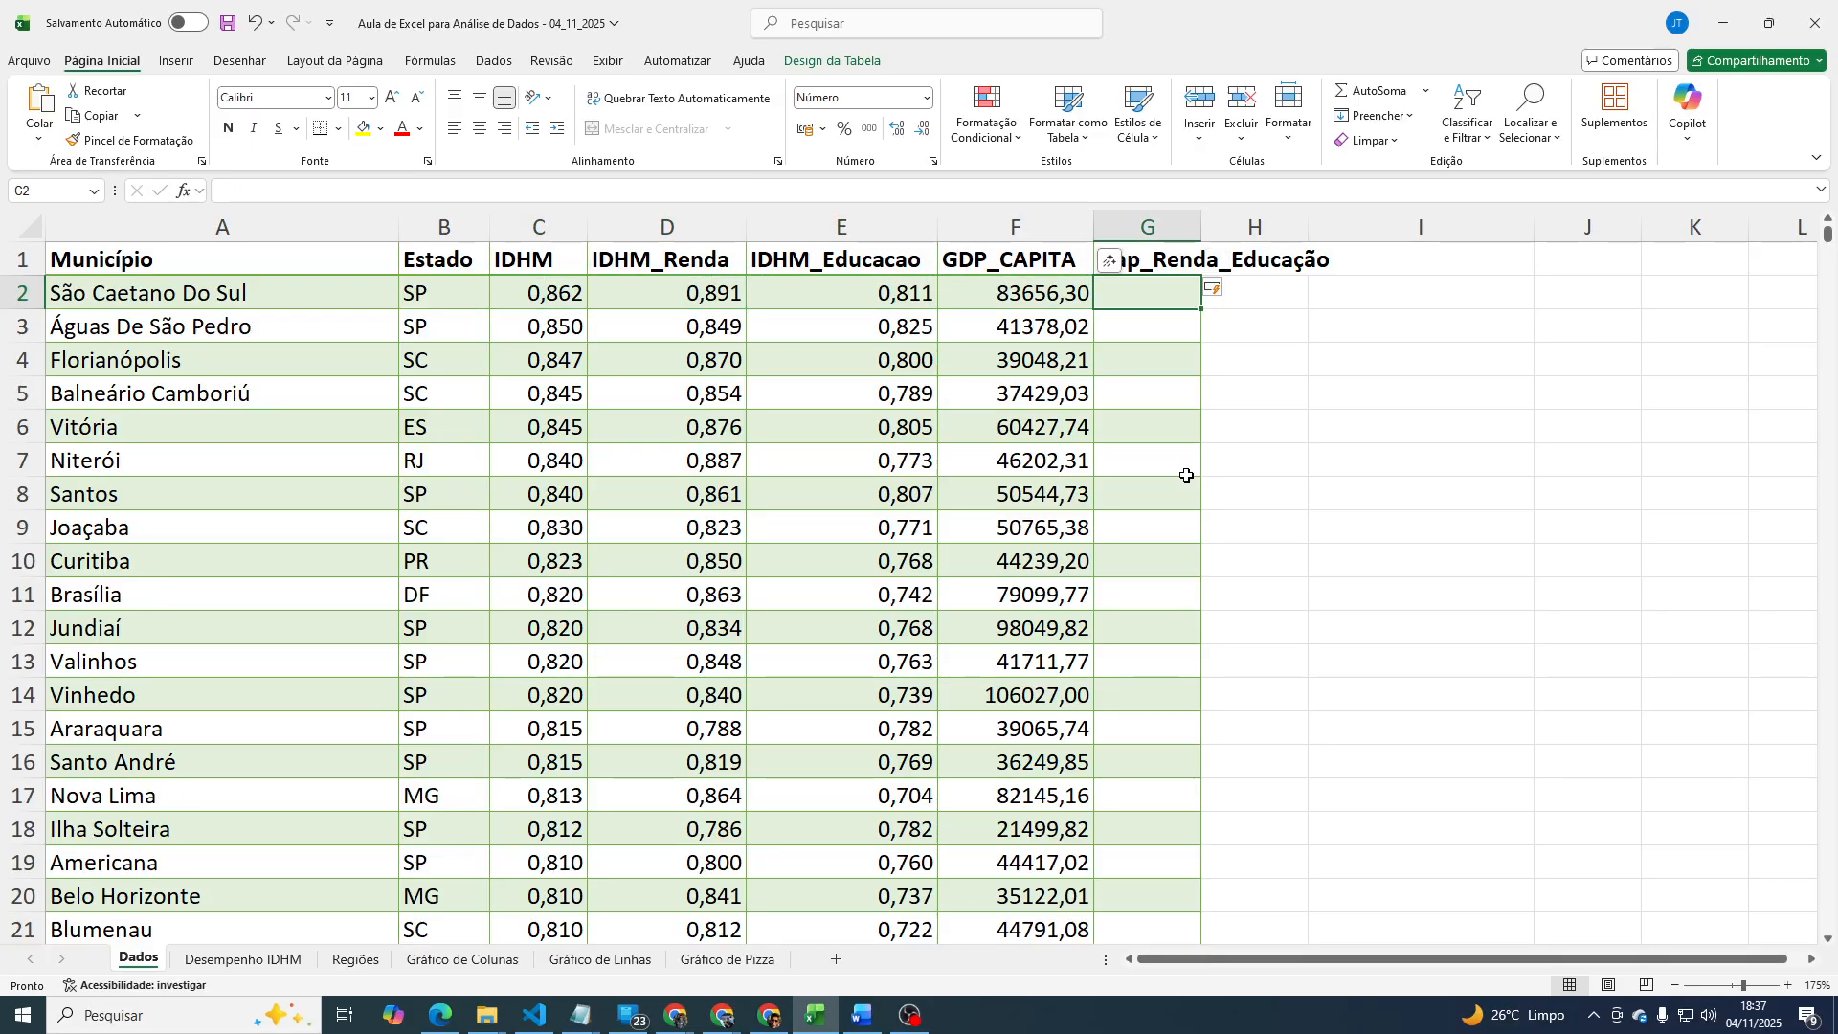
text(=)
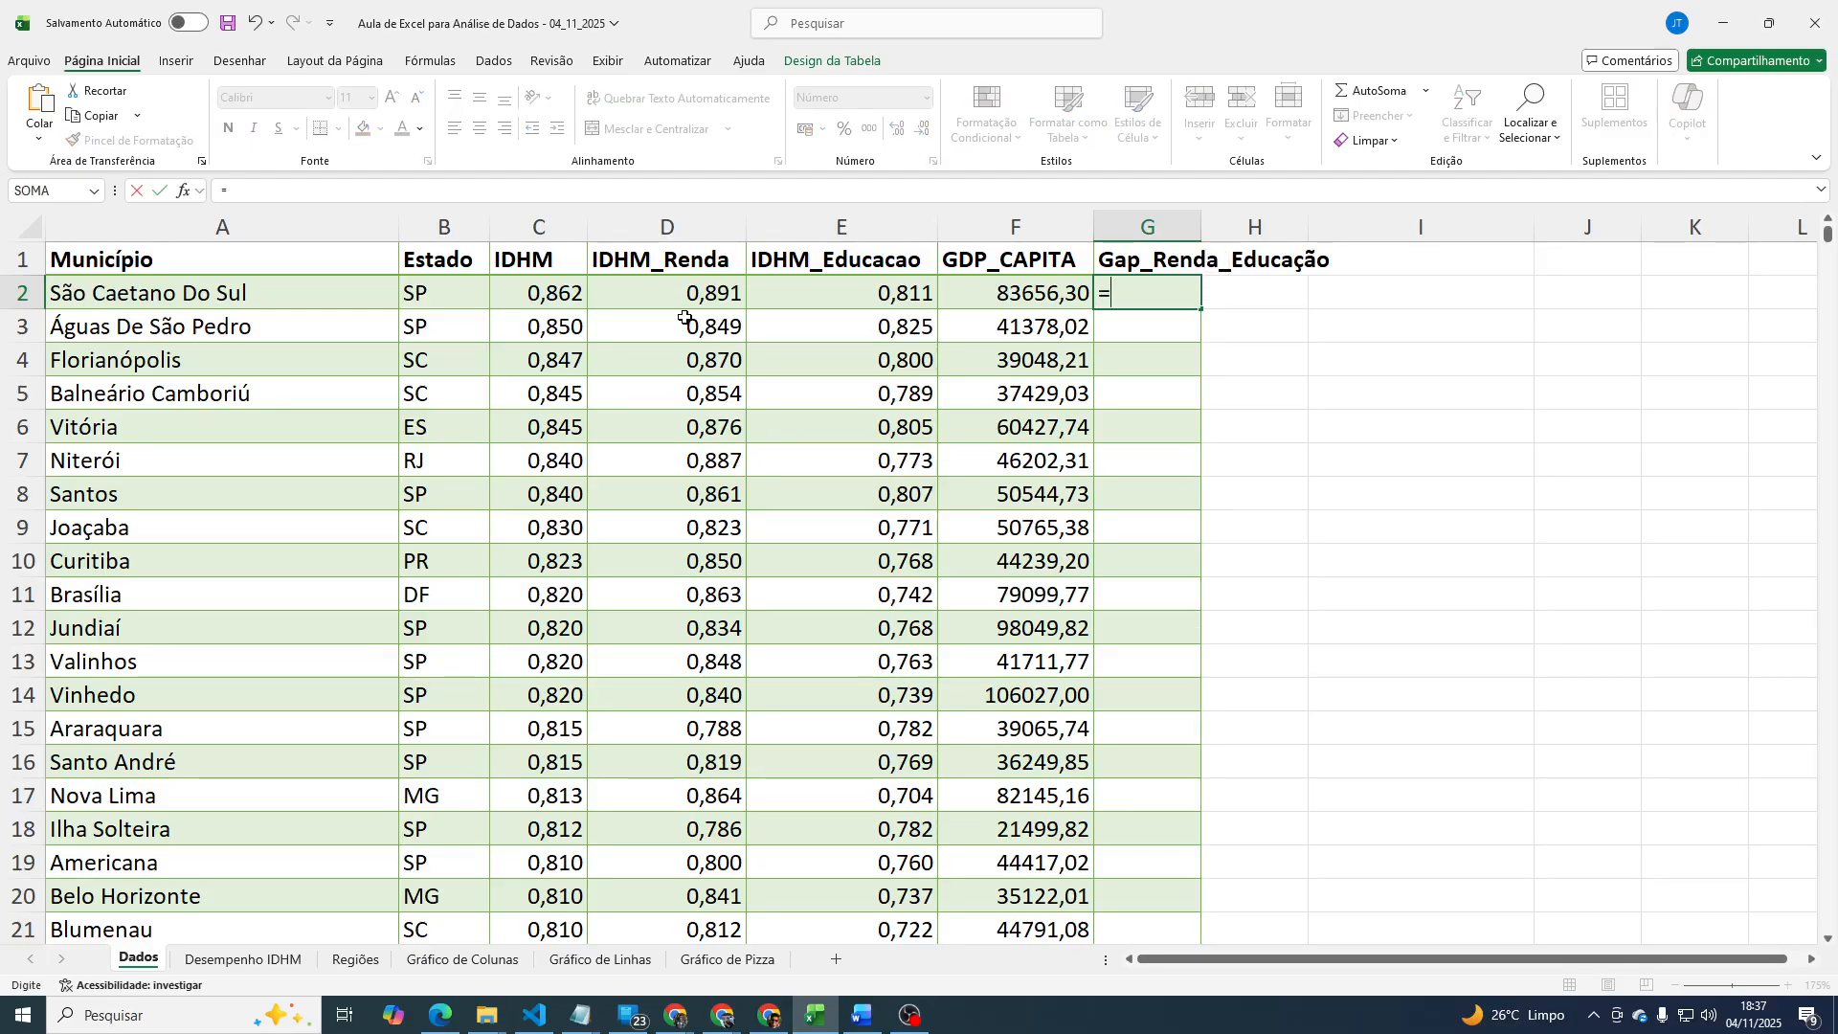
click(681, 298)
text(-)
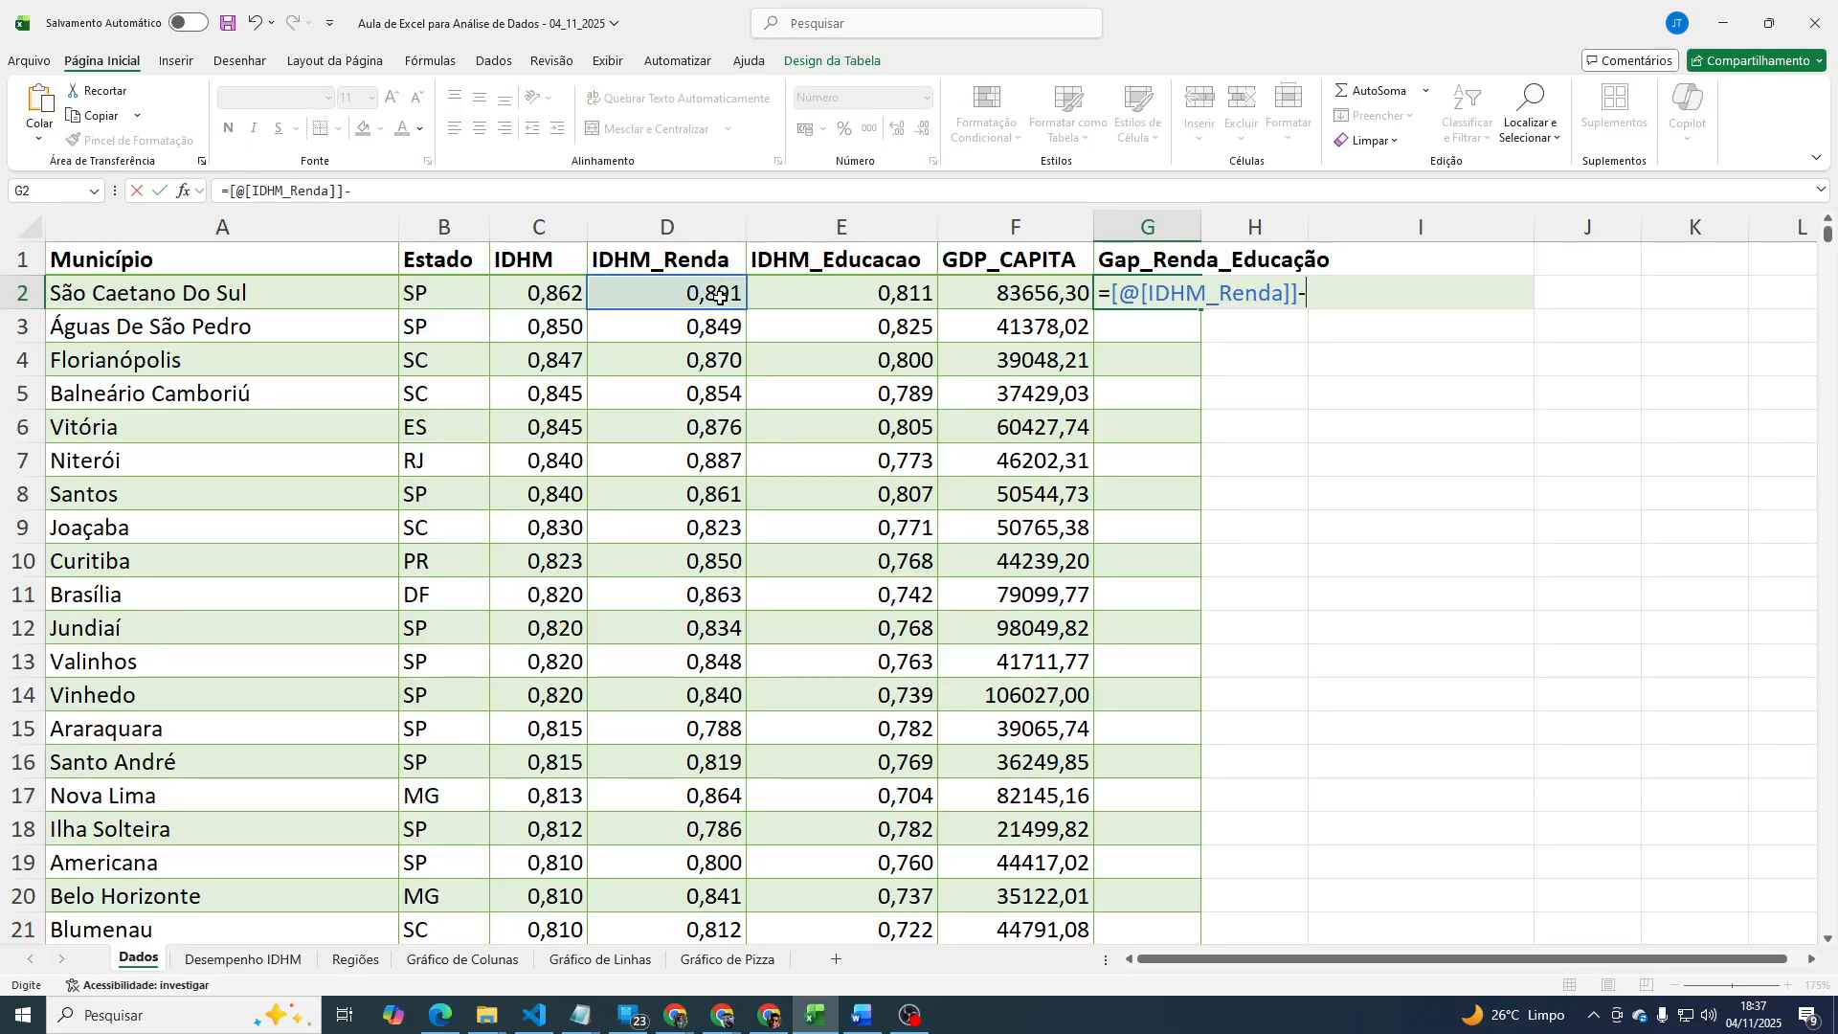
click(873, 287)
key(ctrl+Return)
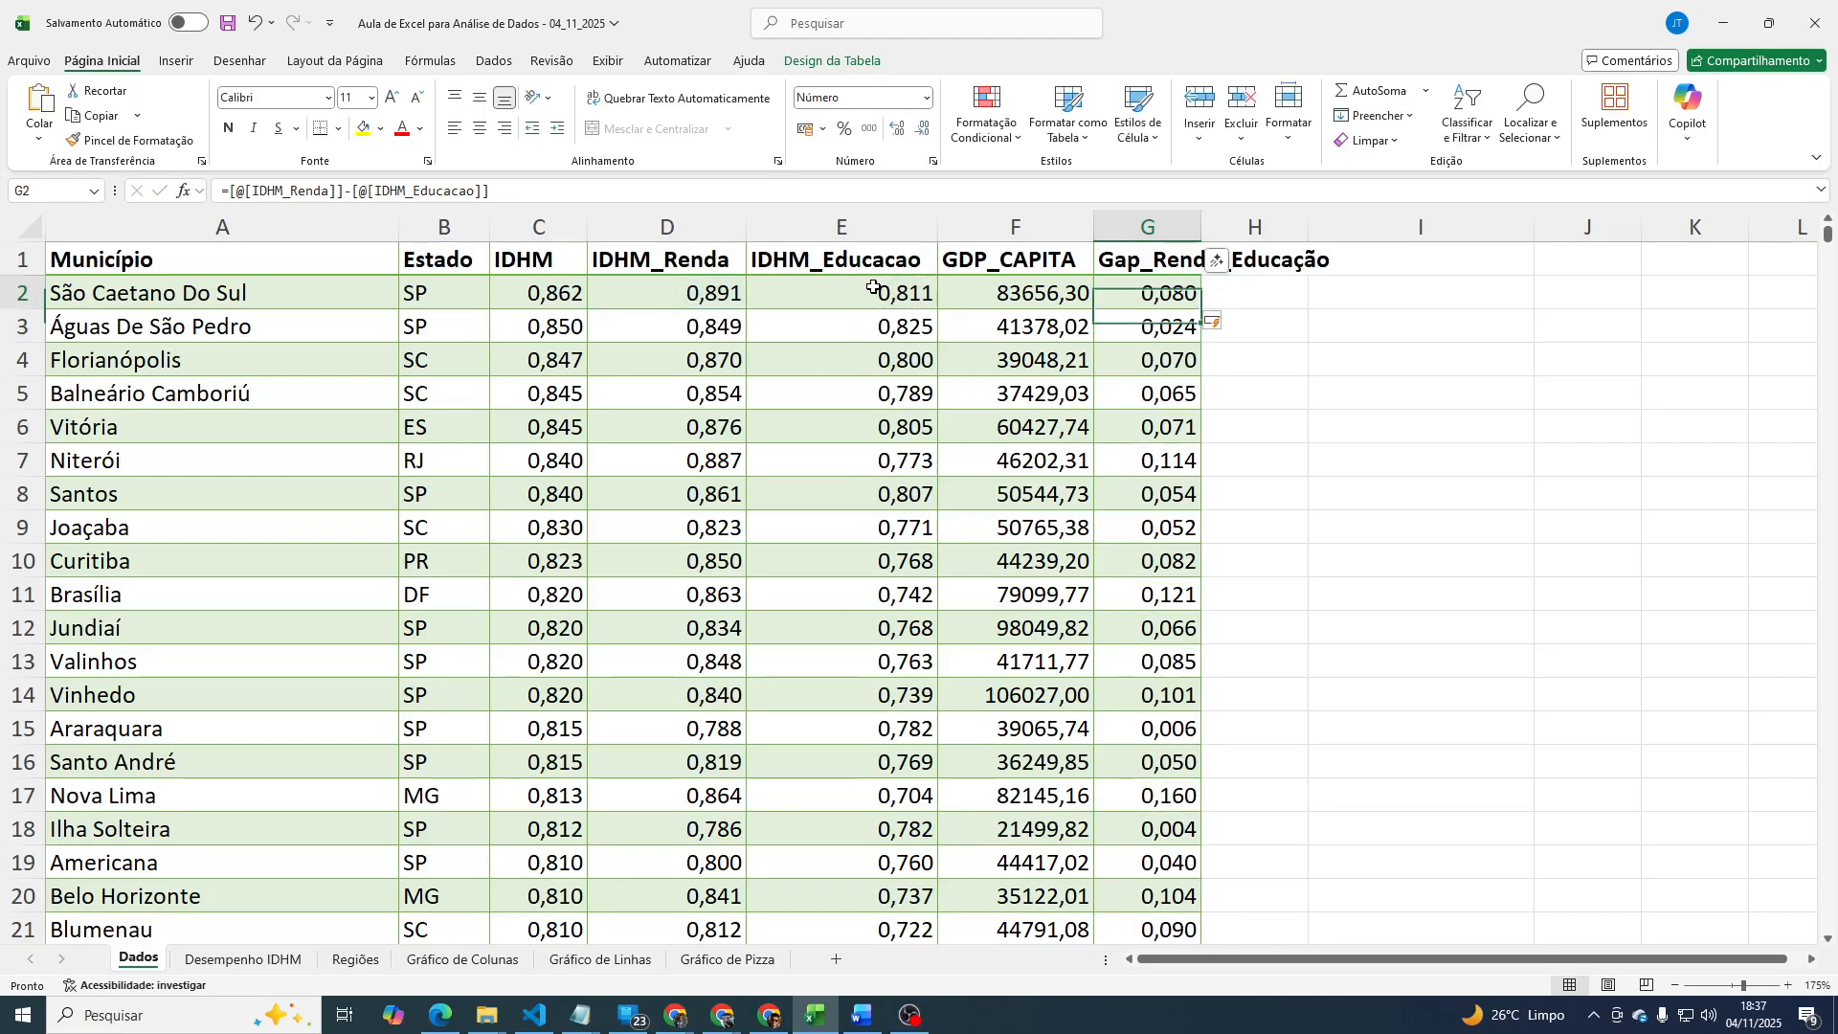
Copy the full formula text of cell G2 without changing the cell.
click(422, 285)
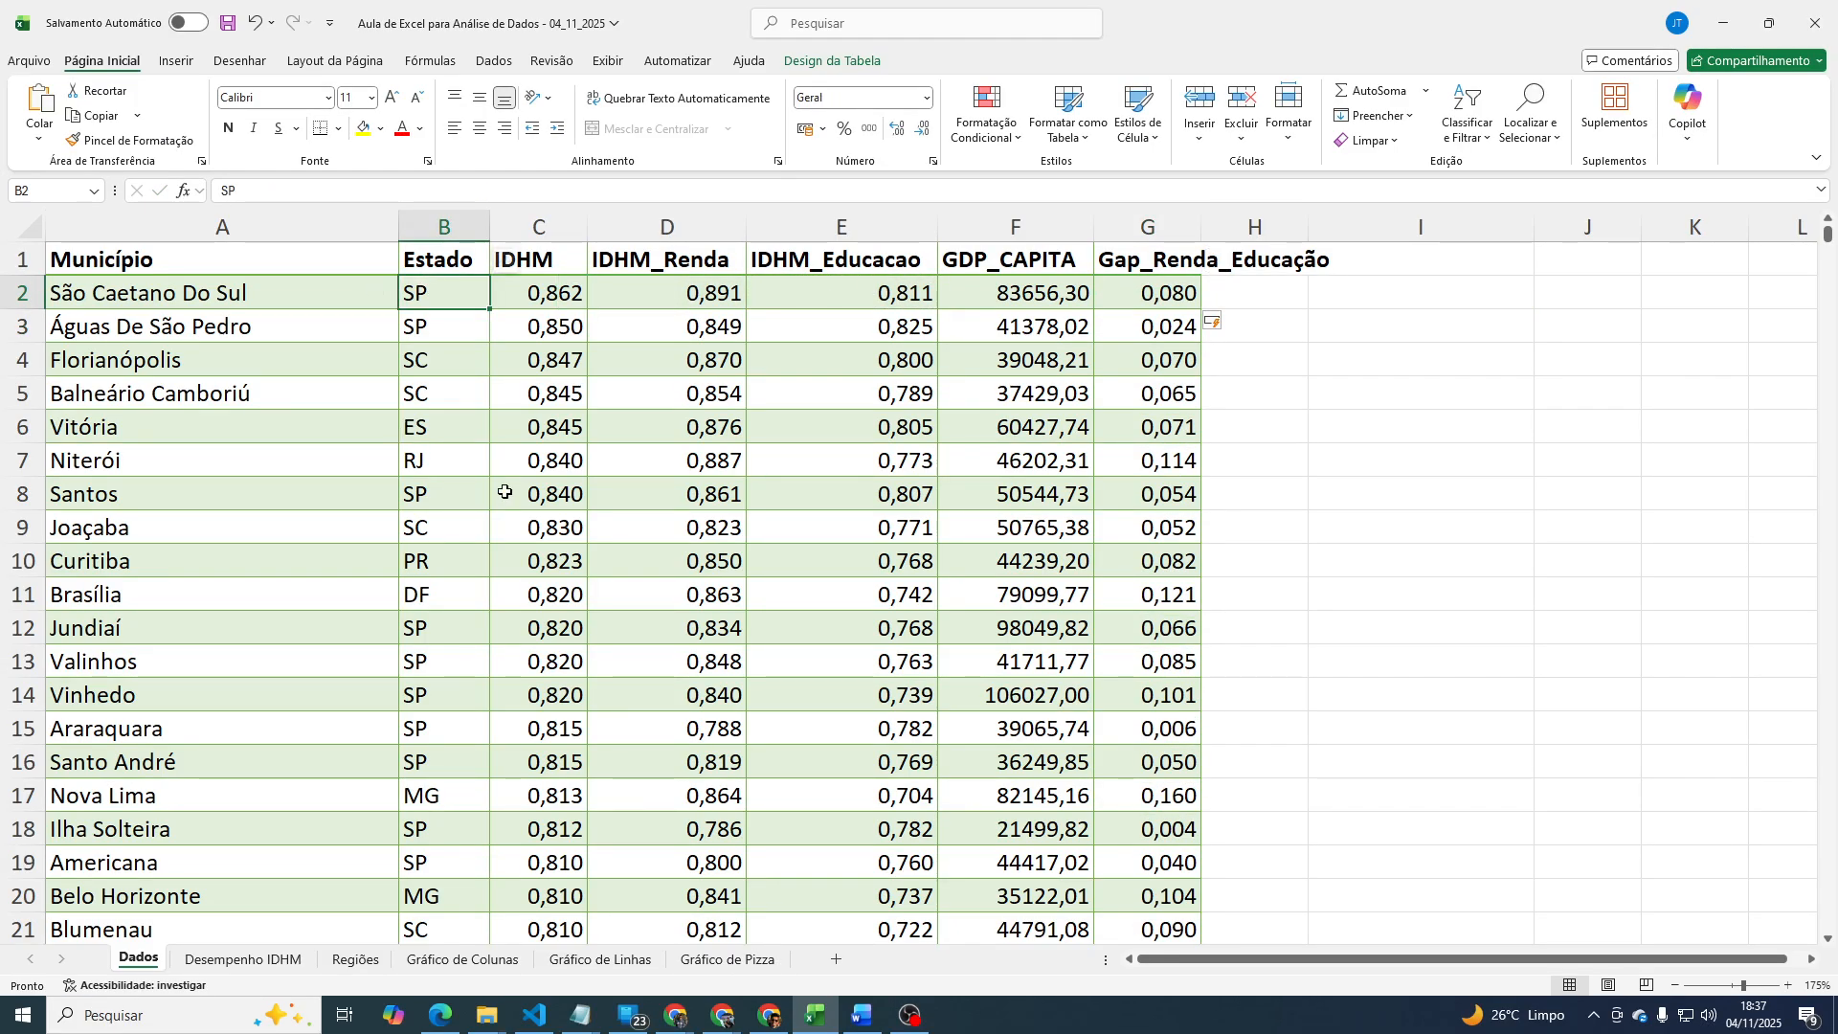
click(1149, 294)
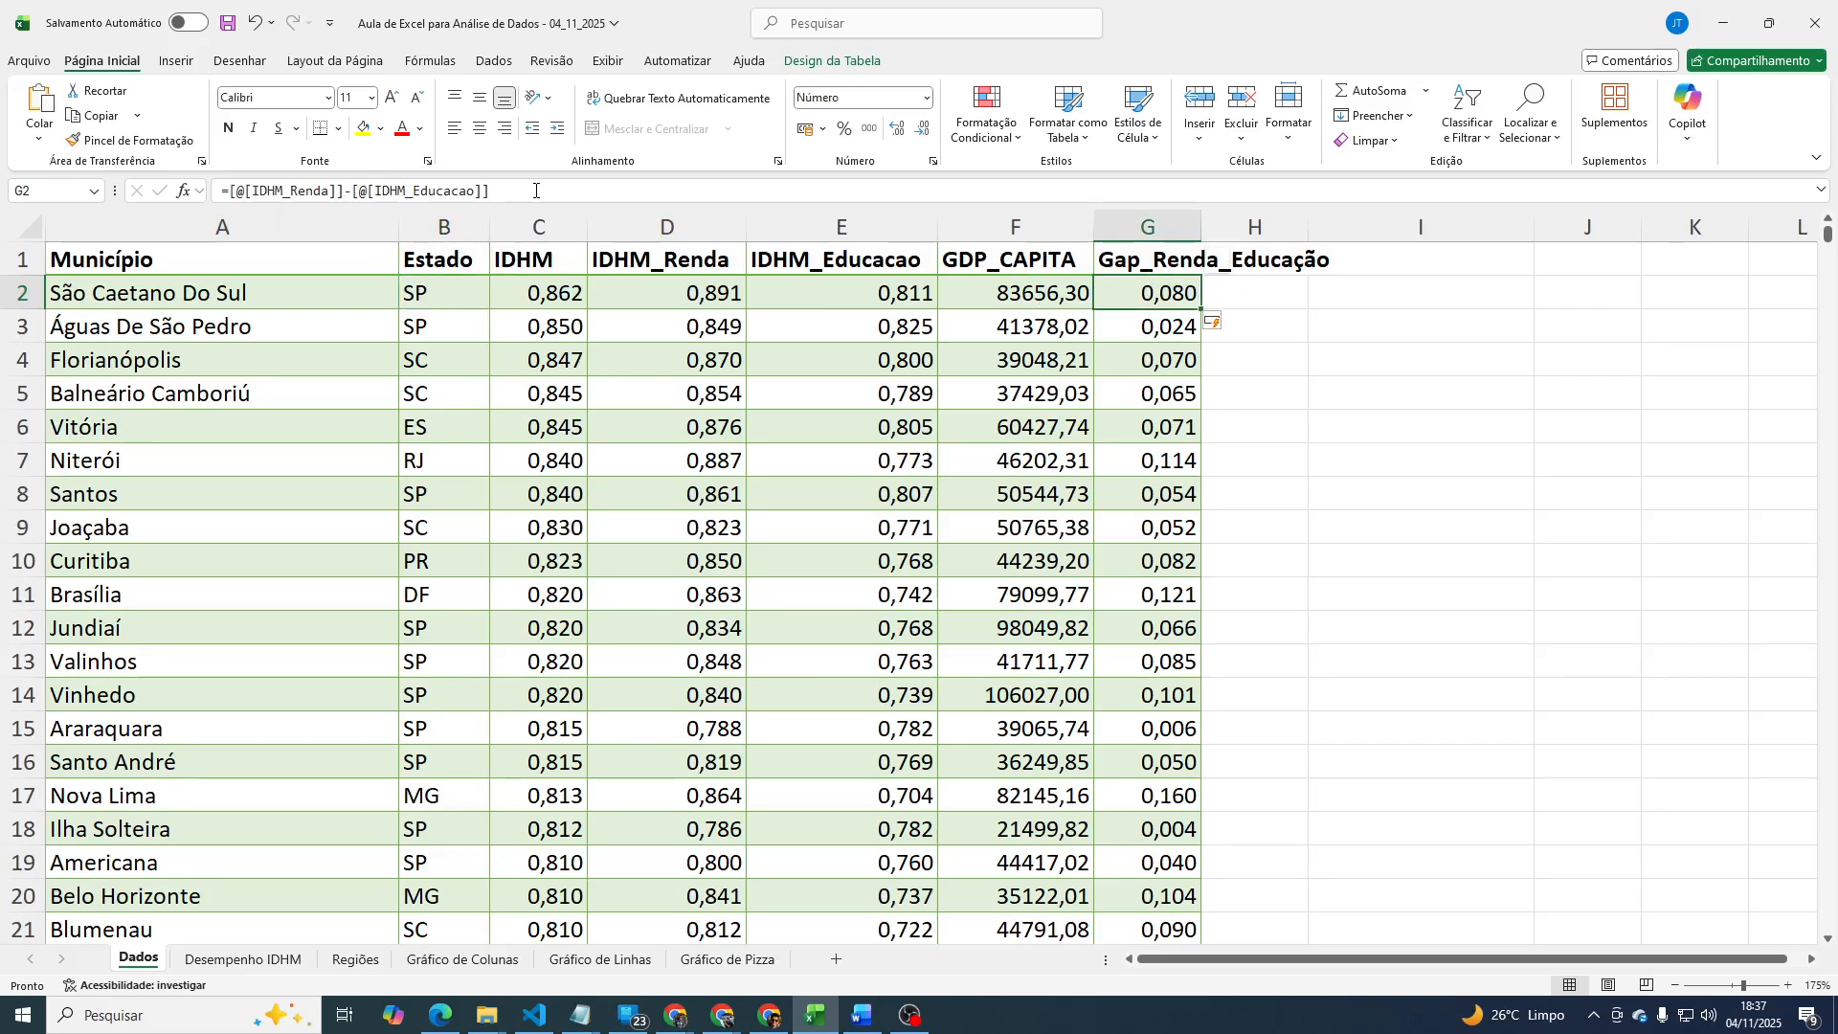
drag(493, 190, 115, 210)
key(ctrl+c)
key(Return)
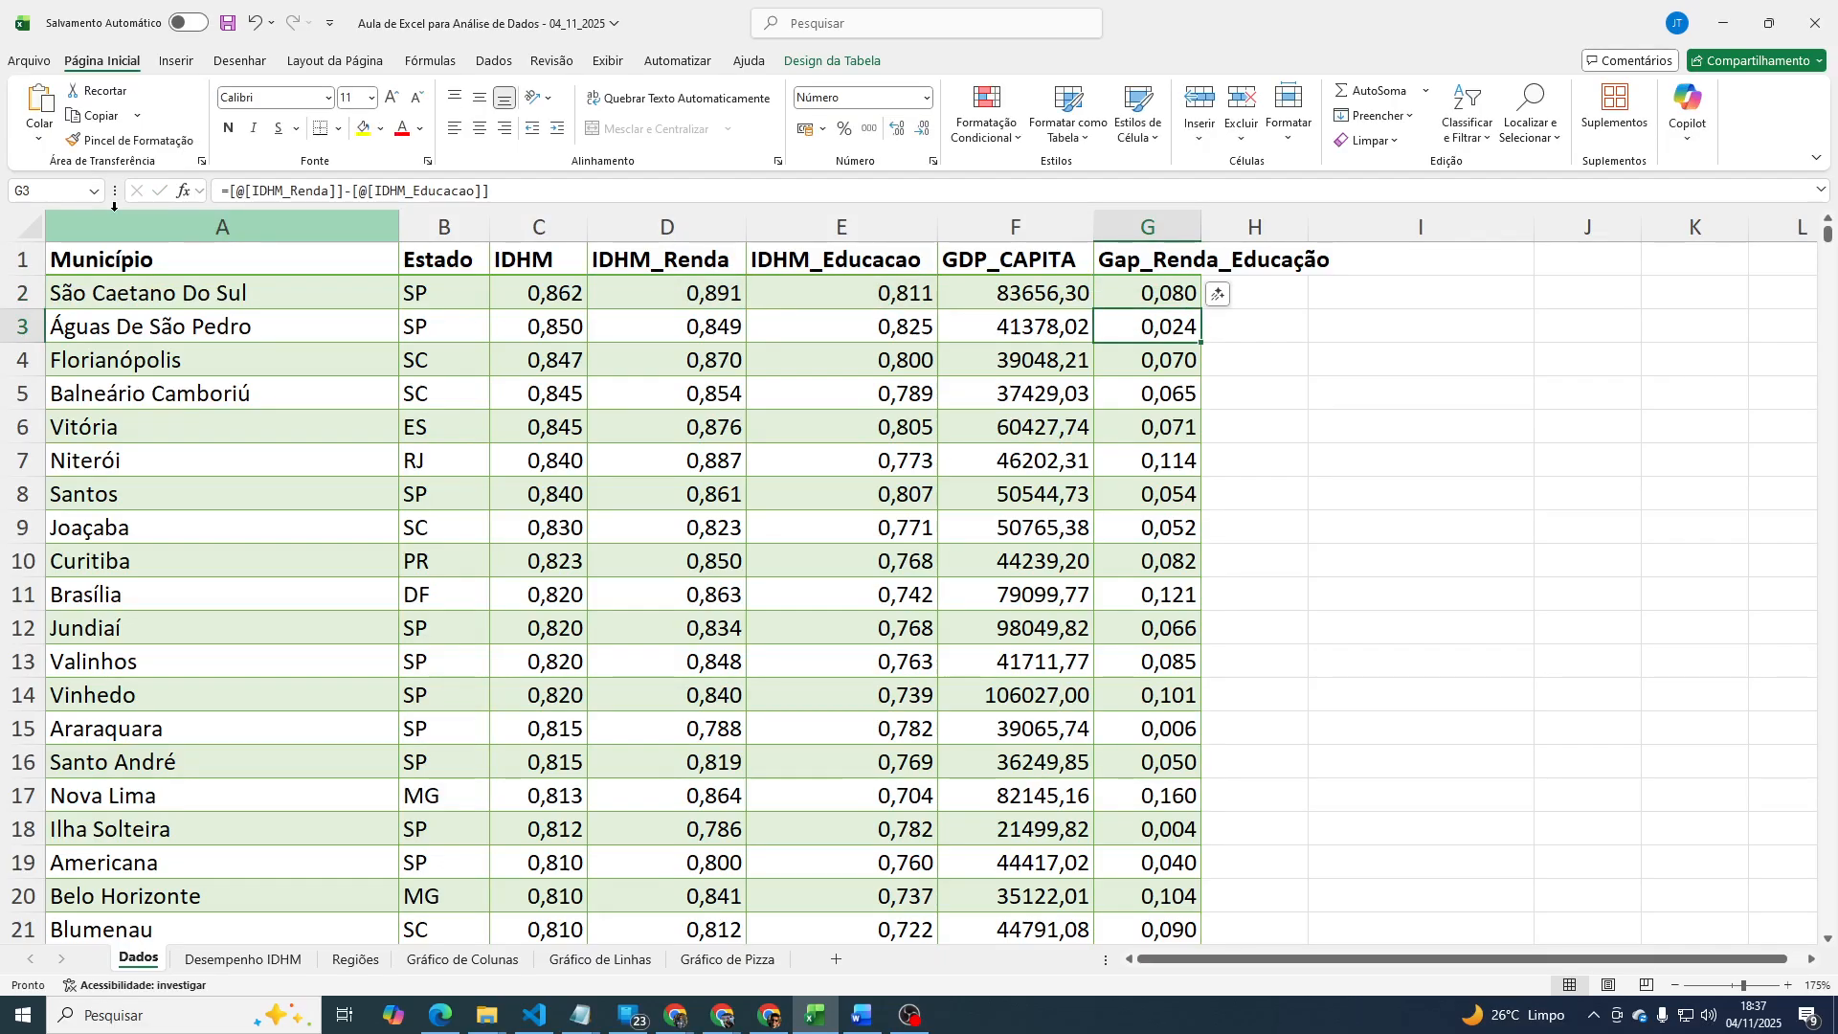
Open a new Bloco de Notas window and paste the copied formula into it.
mouse_move(574, 1022)
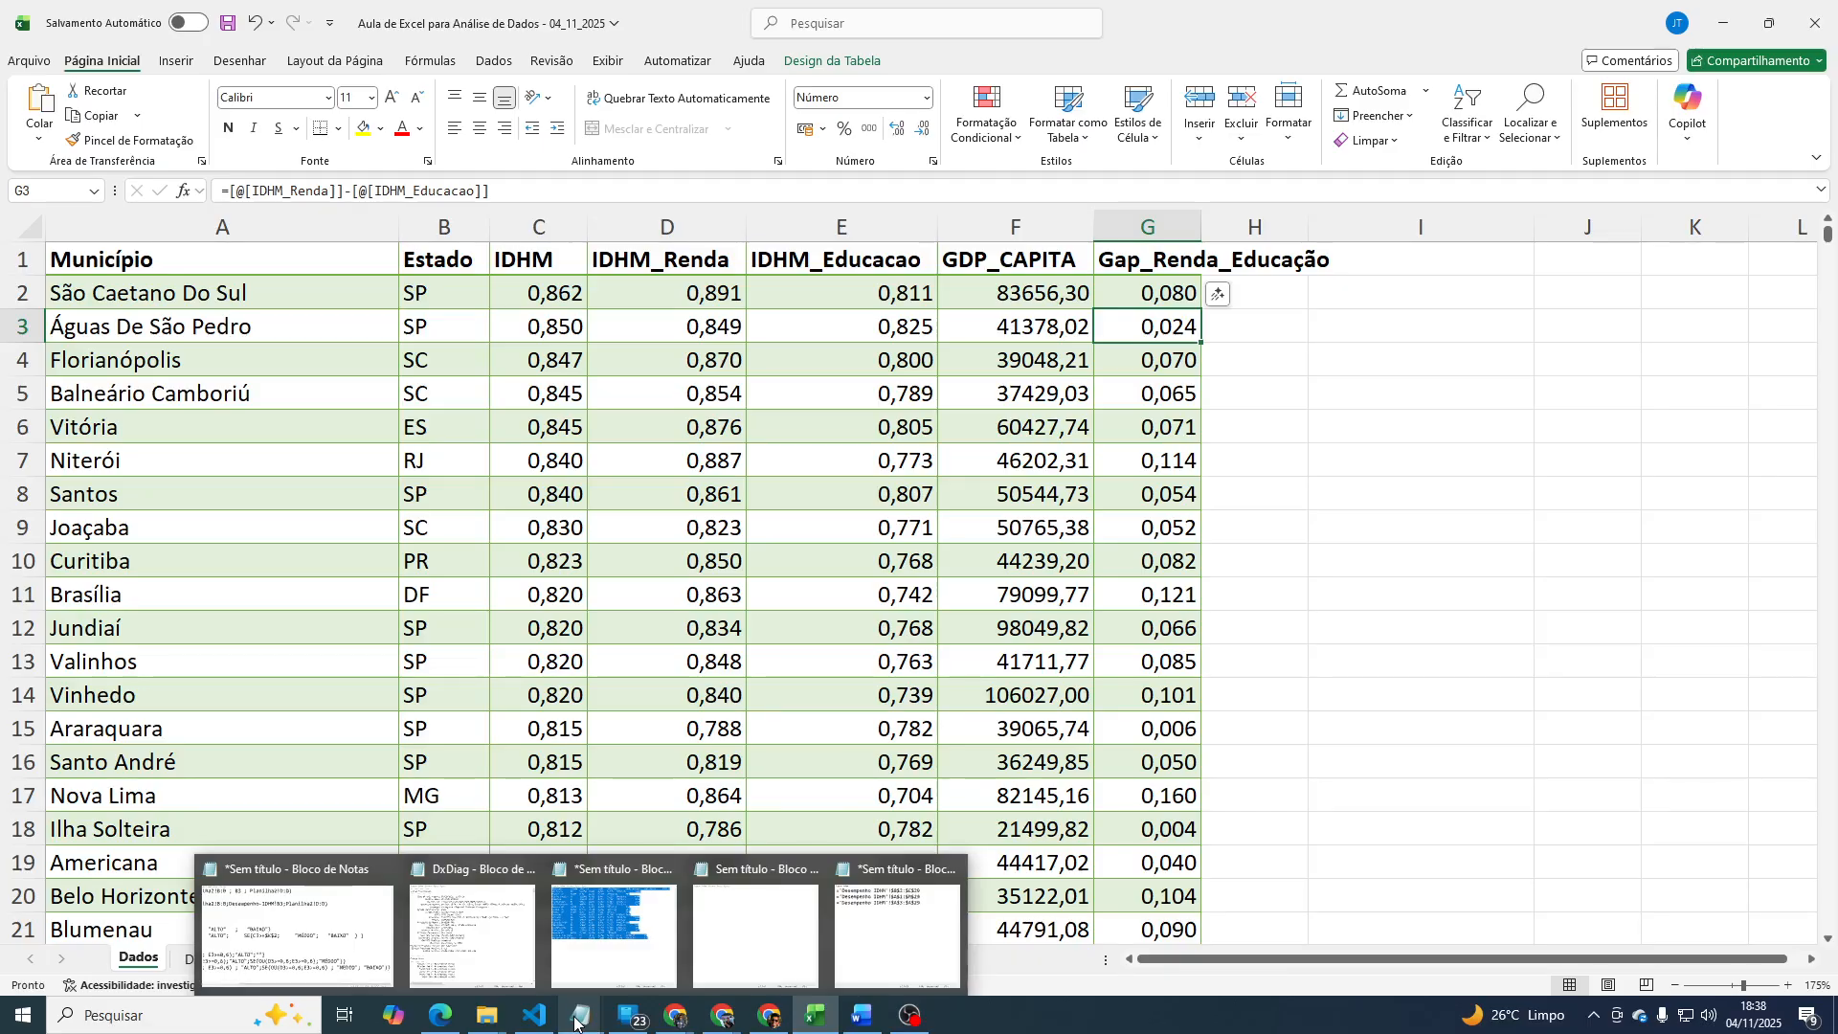
click(154, 1017)
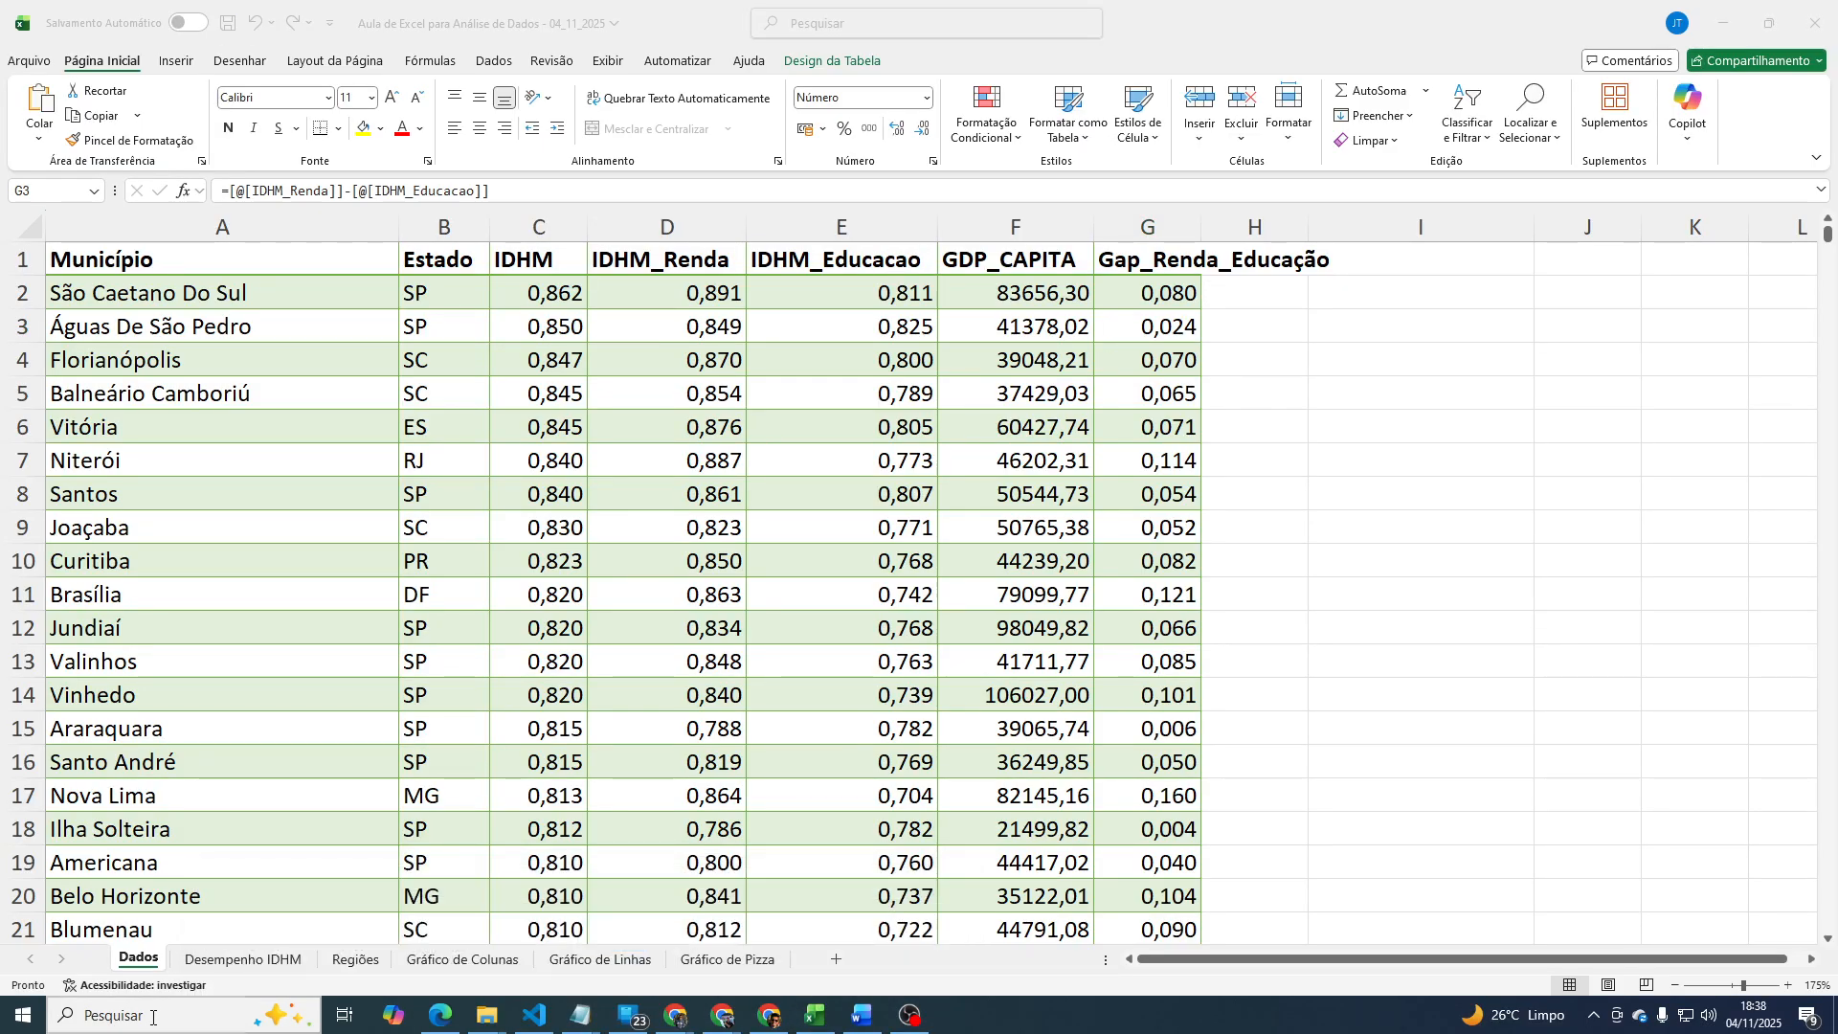
text(bloco de nota)
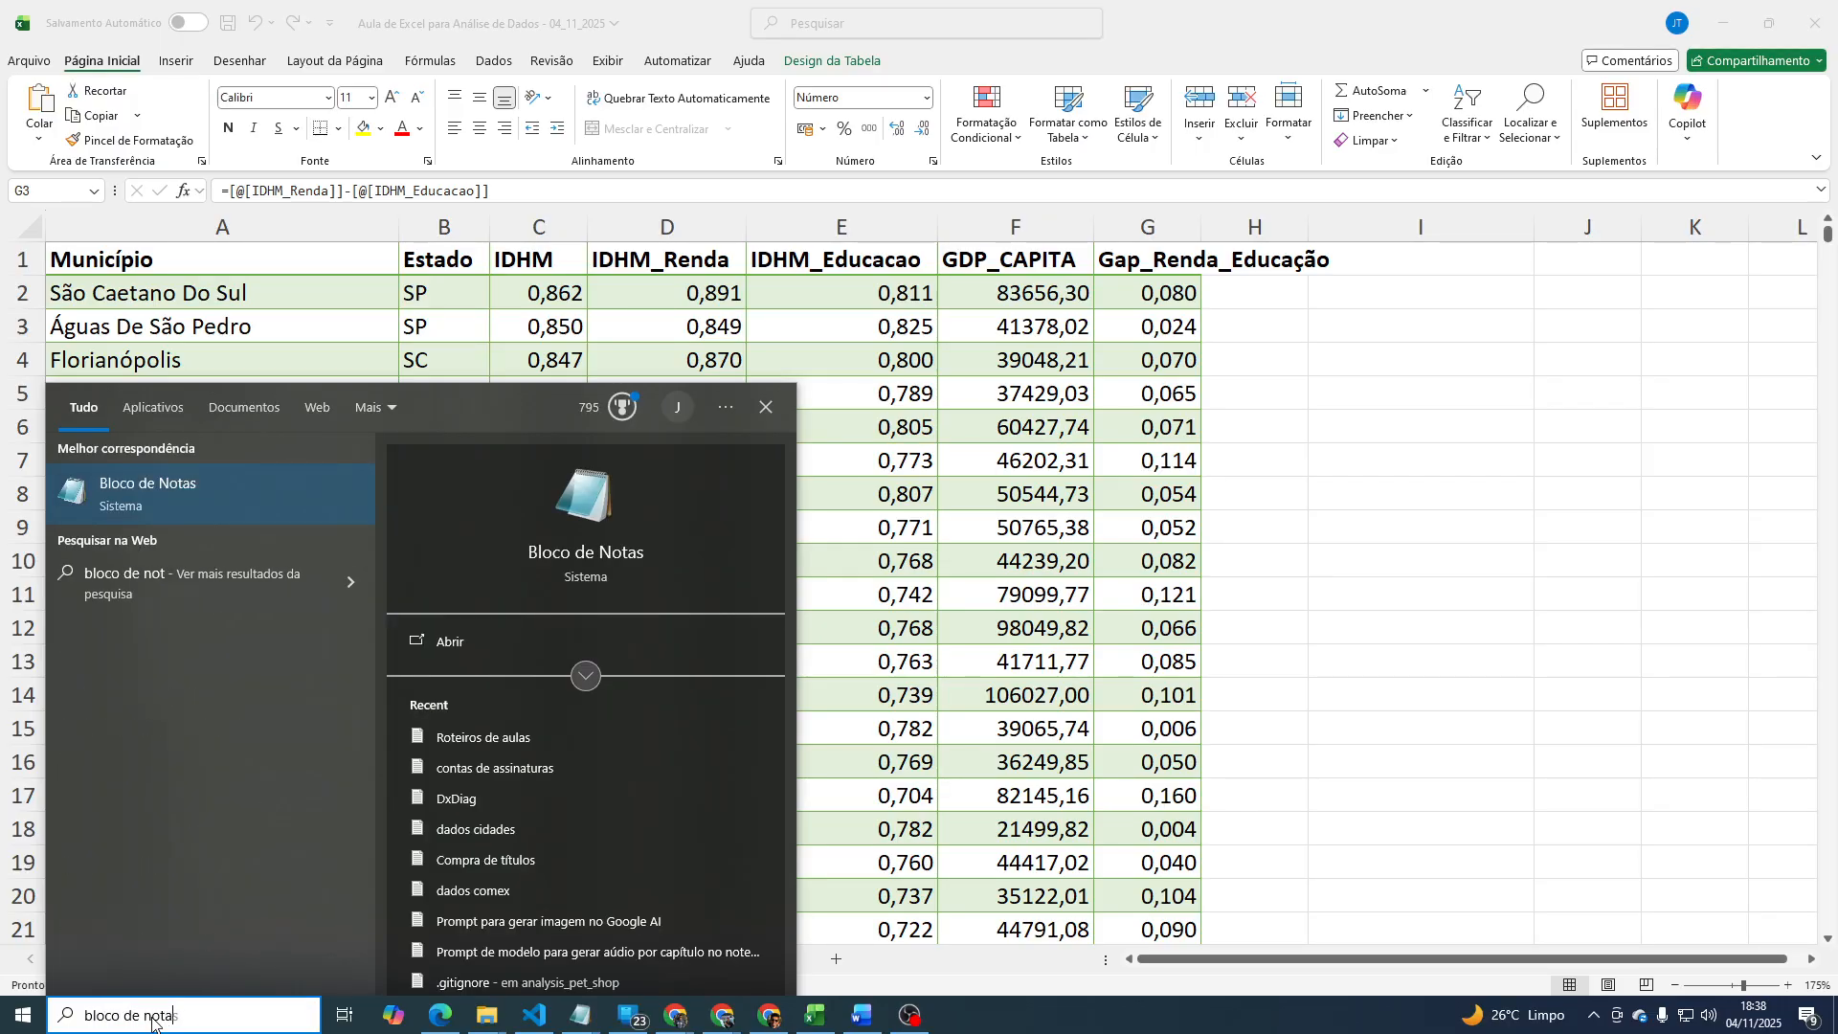
key(Escape)
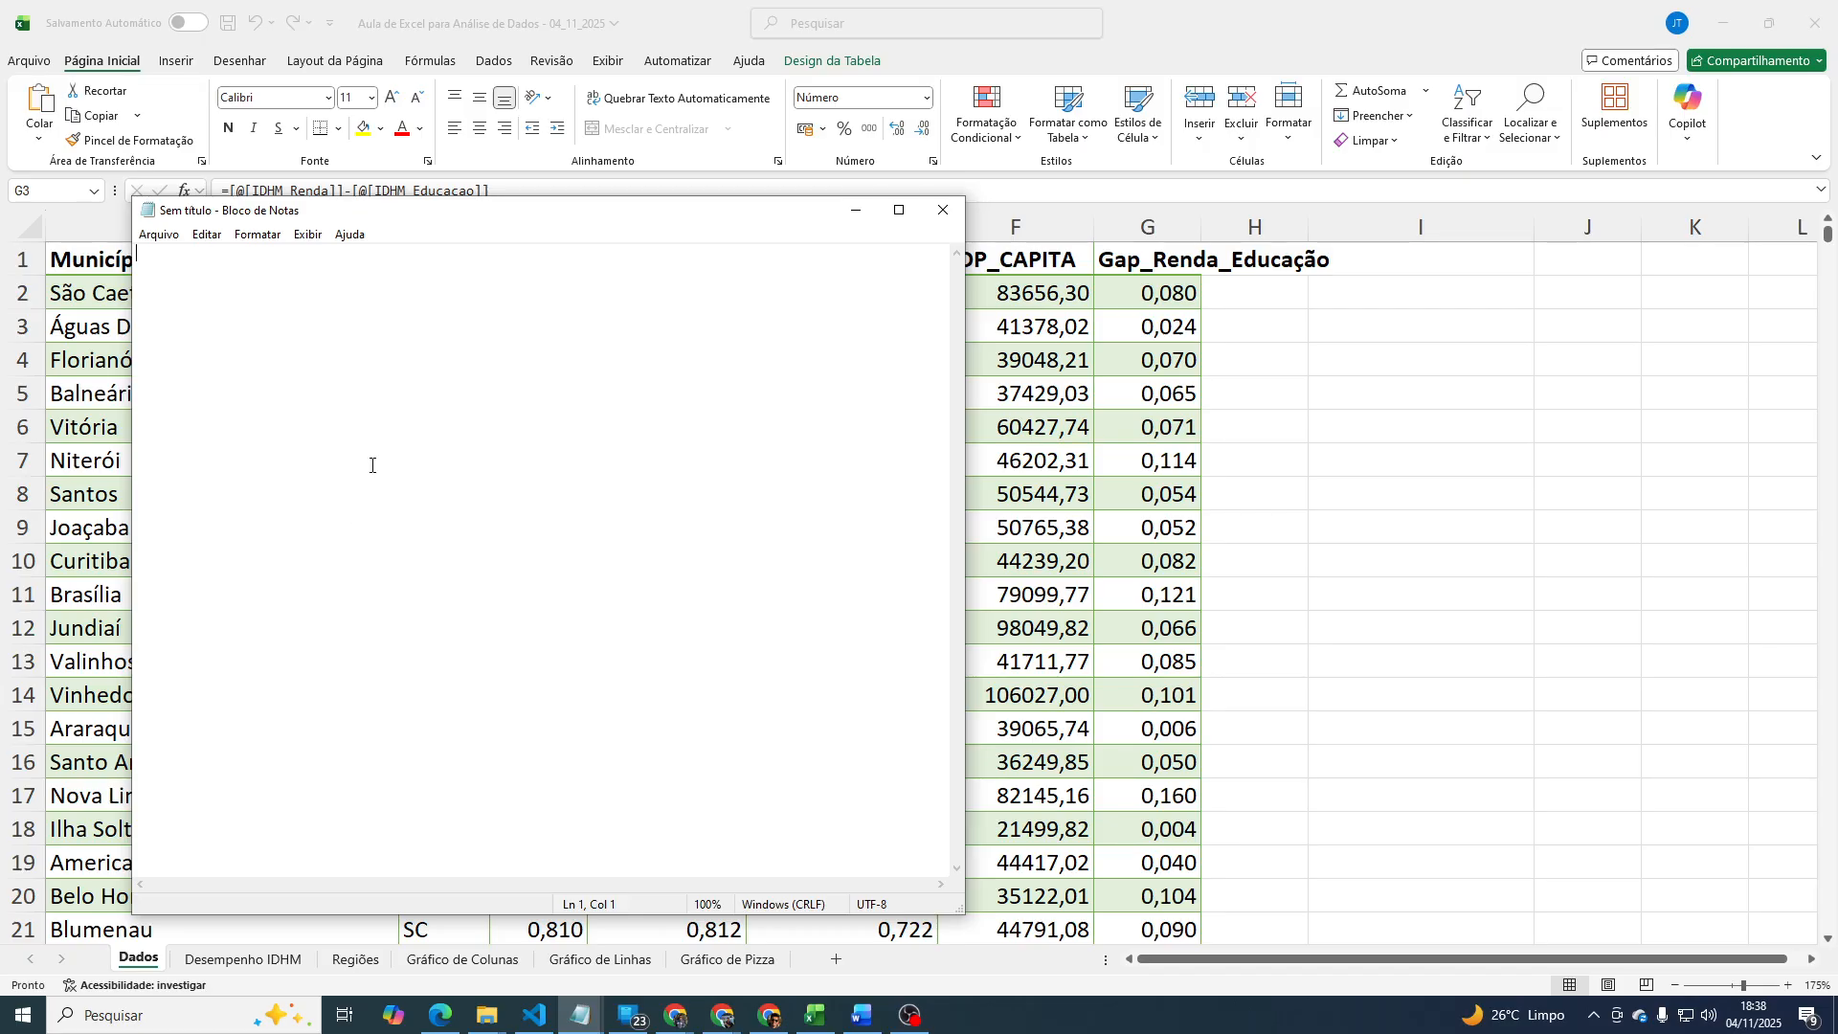
key(ctrl+v)
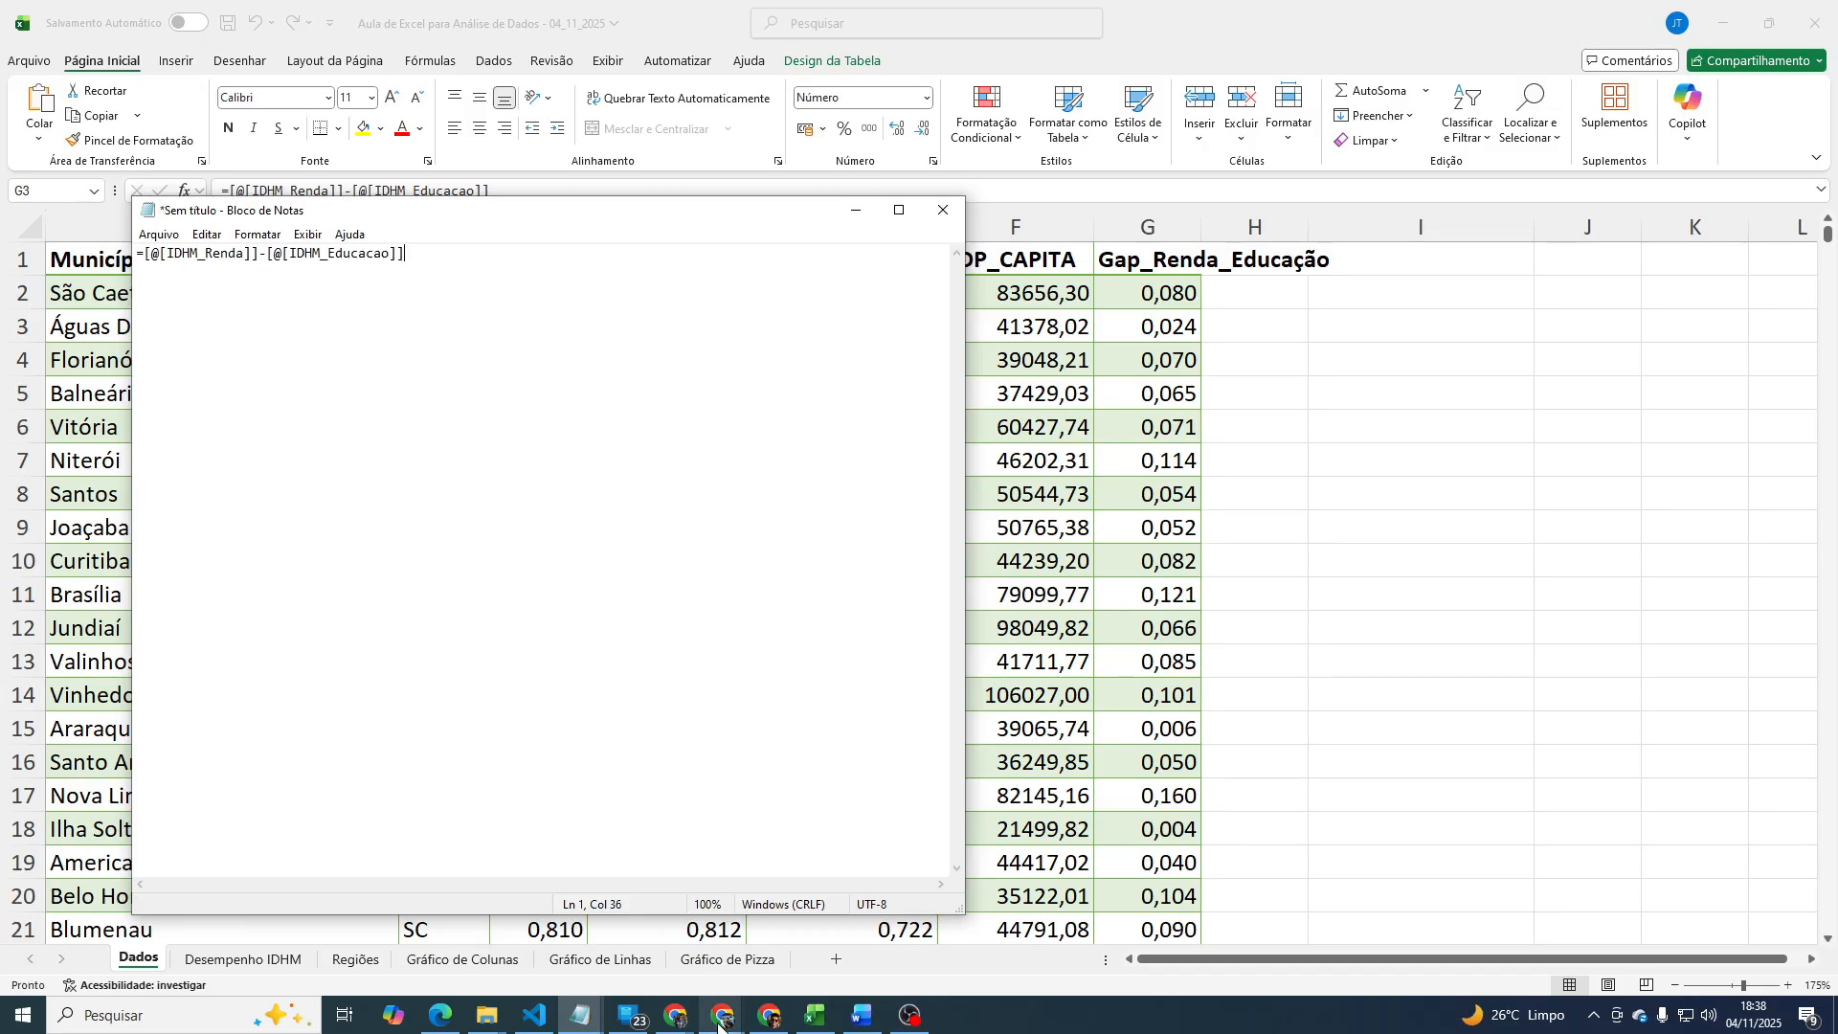
Check the Google Meet call window, and return to the Excel workbook.
mouse_move(720, 1022)
click(640, 939)
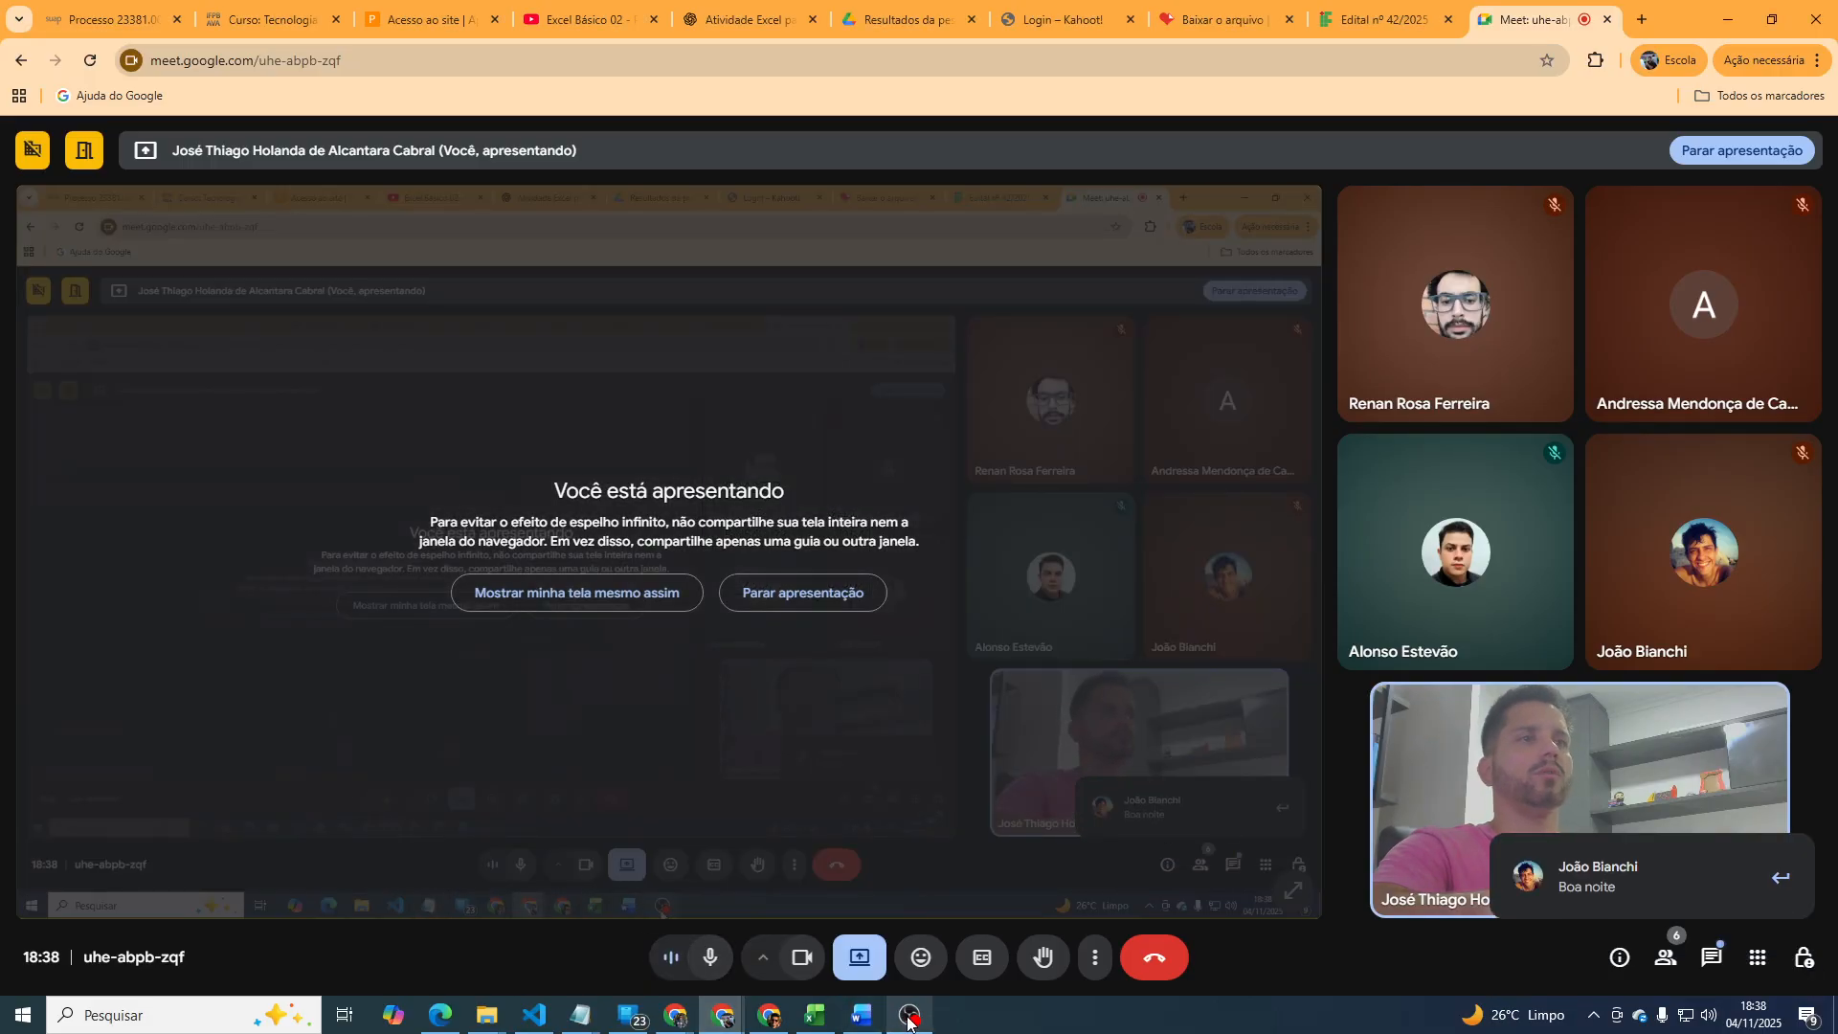
mouse_move(815, 1022)
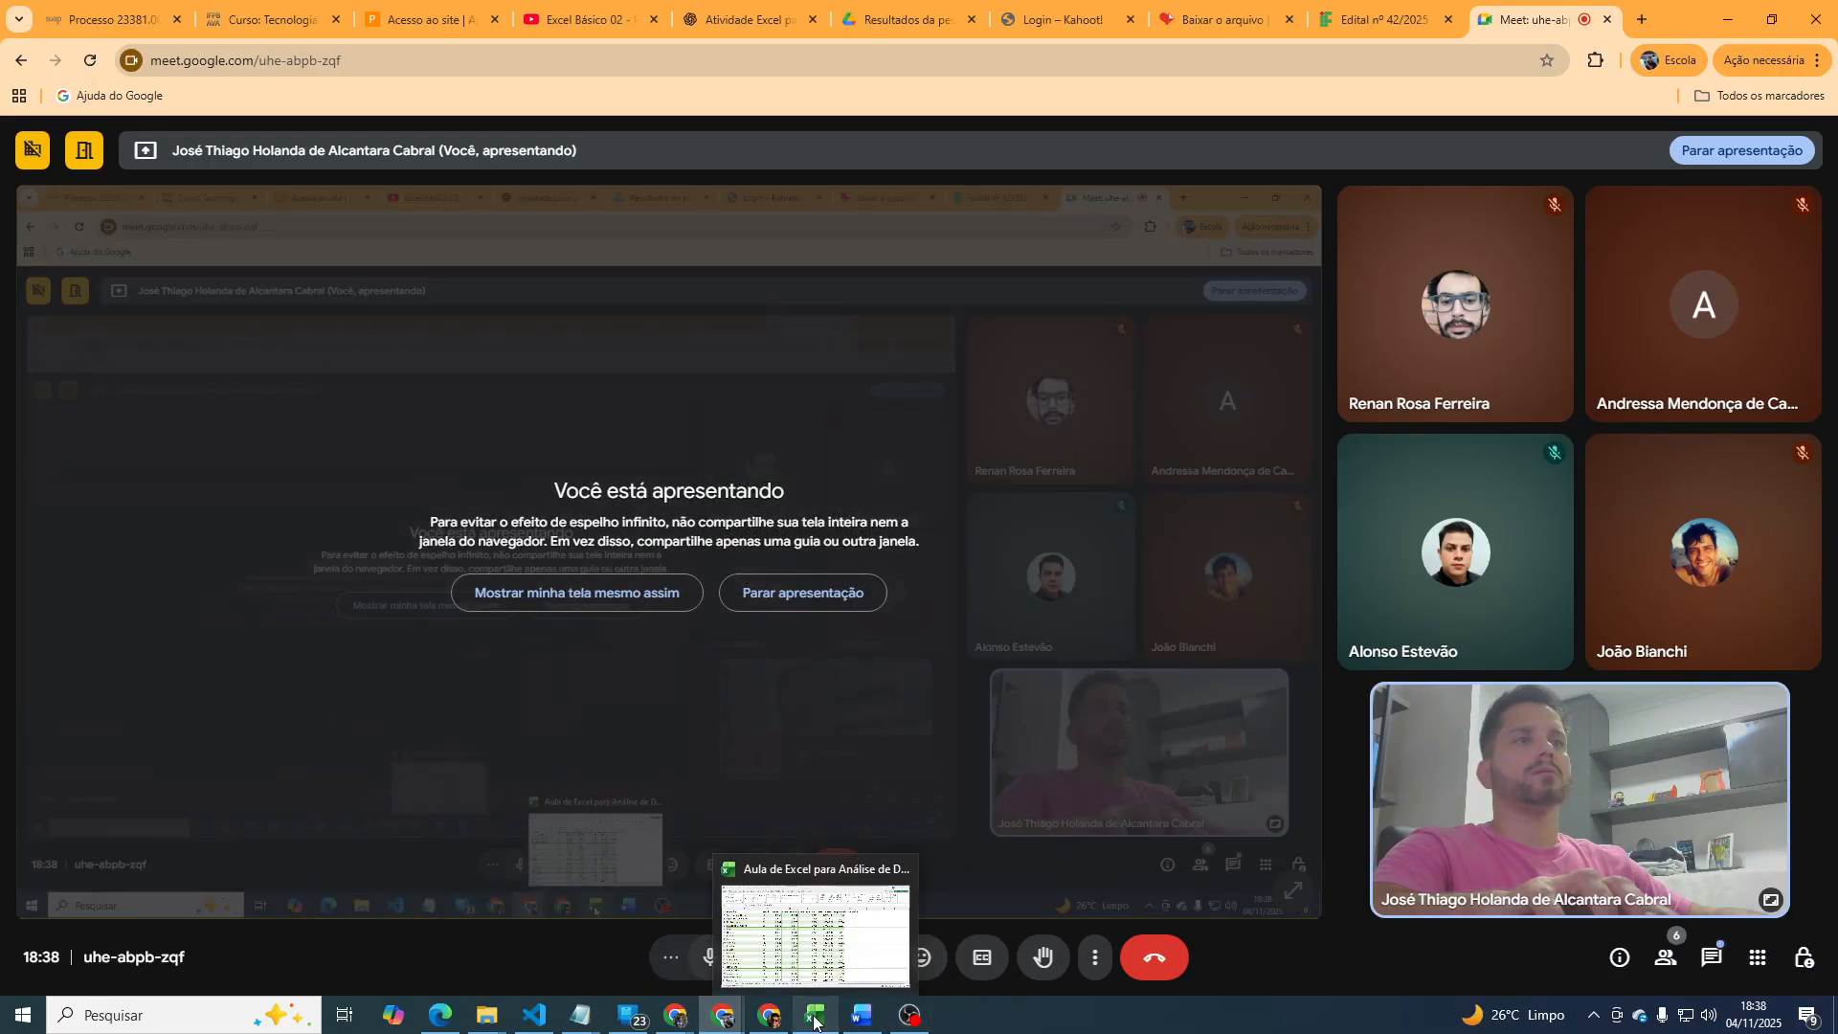
click(821, 933)
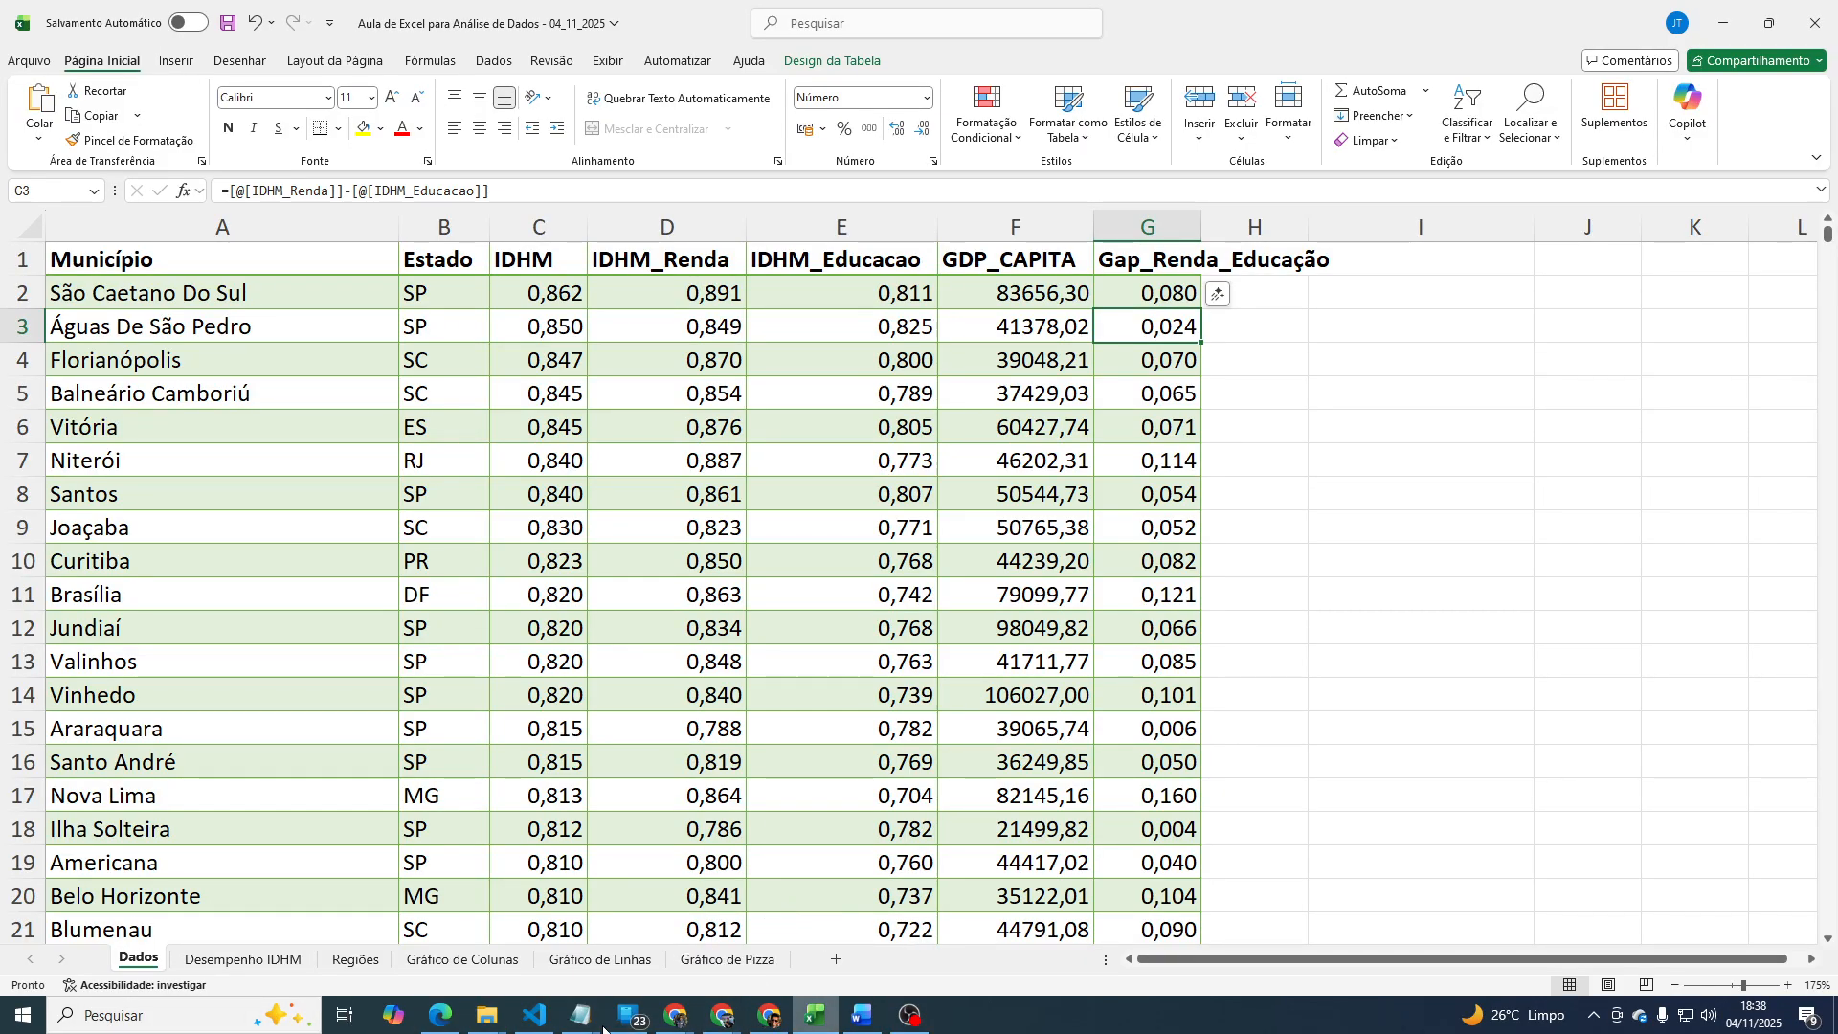
Bring up the Bloco de Notas note with the formula, widen its window and enlarge the text to 400%.
mouse_move(584, 1019)
click(969, 924)
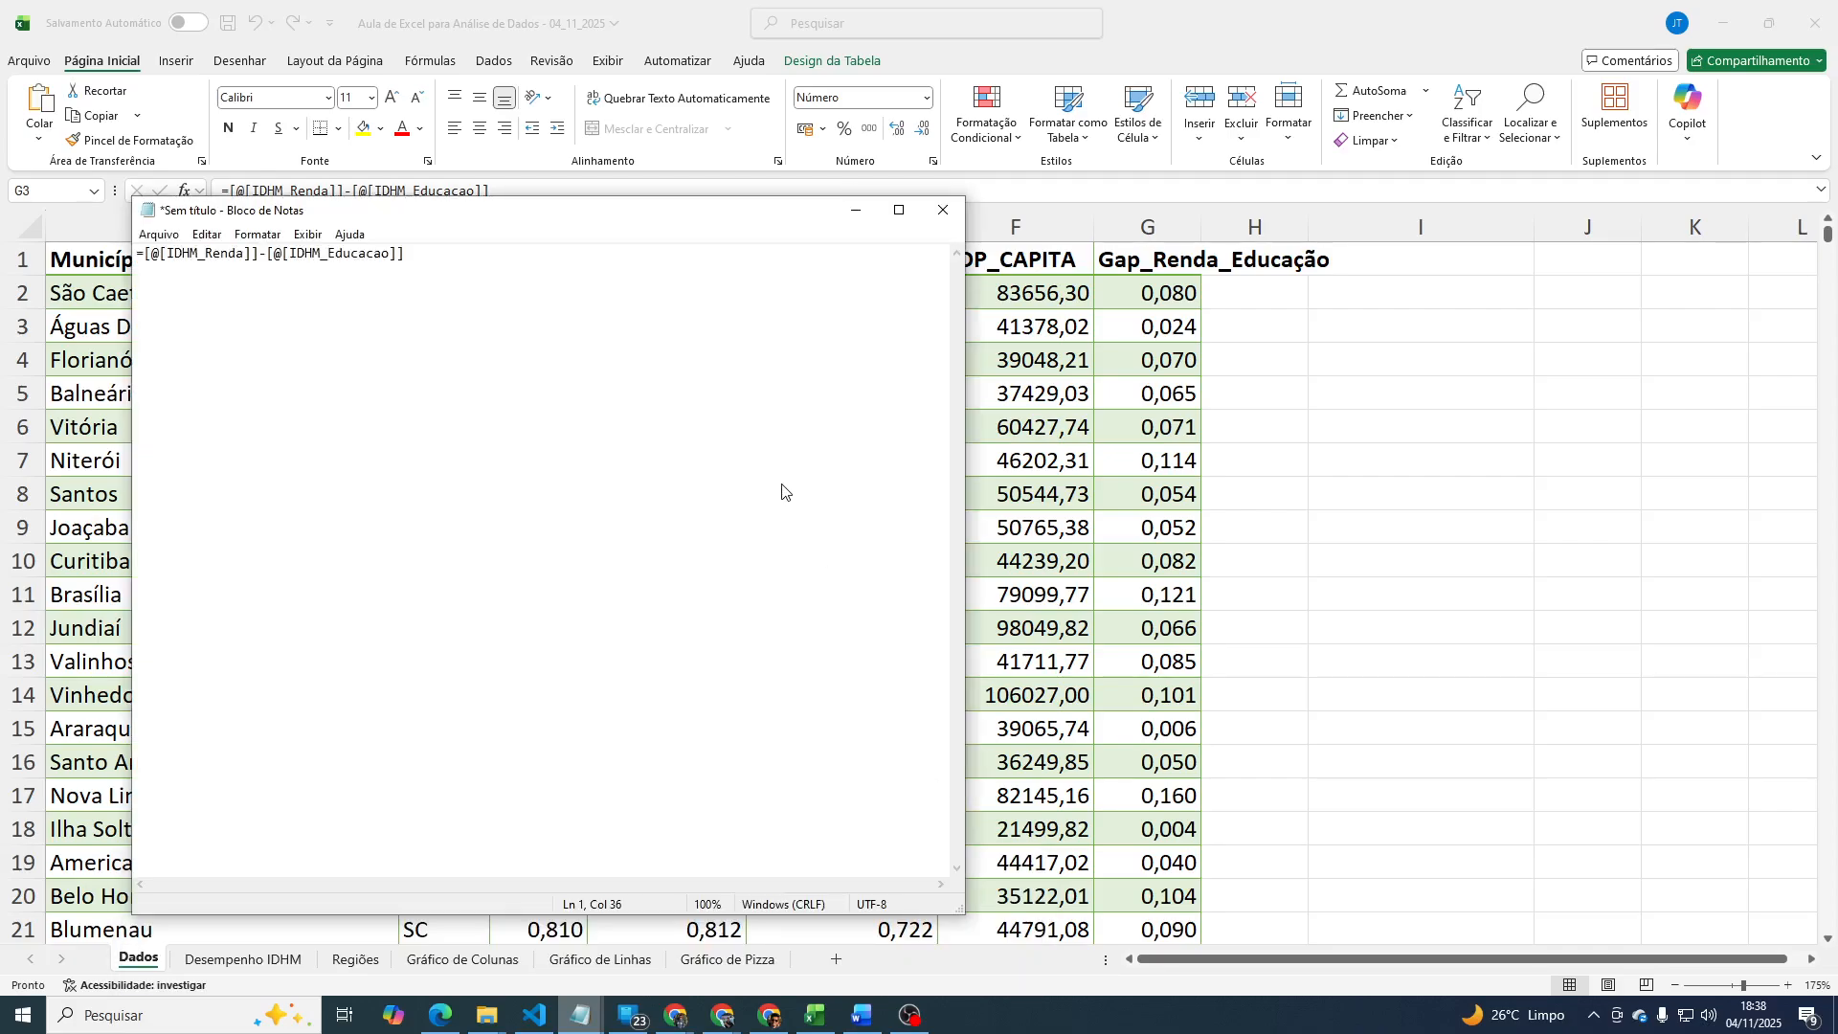
scroll(697, 375, up, 7)
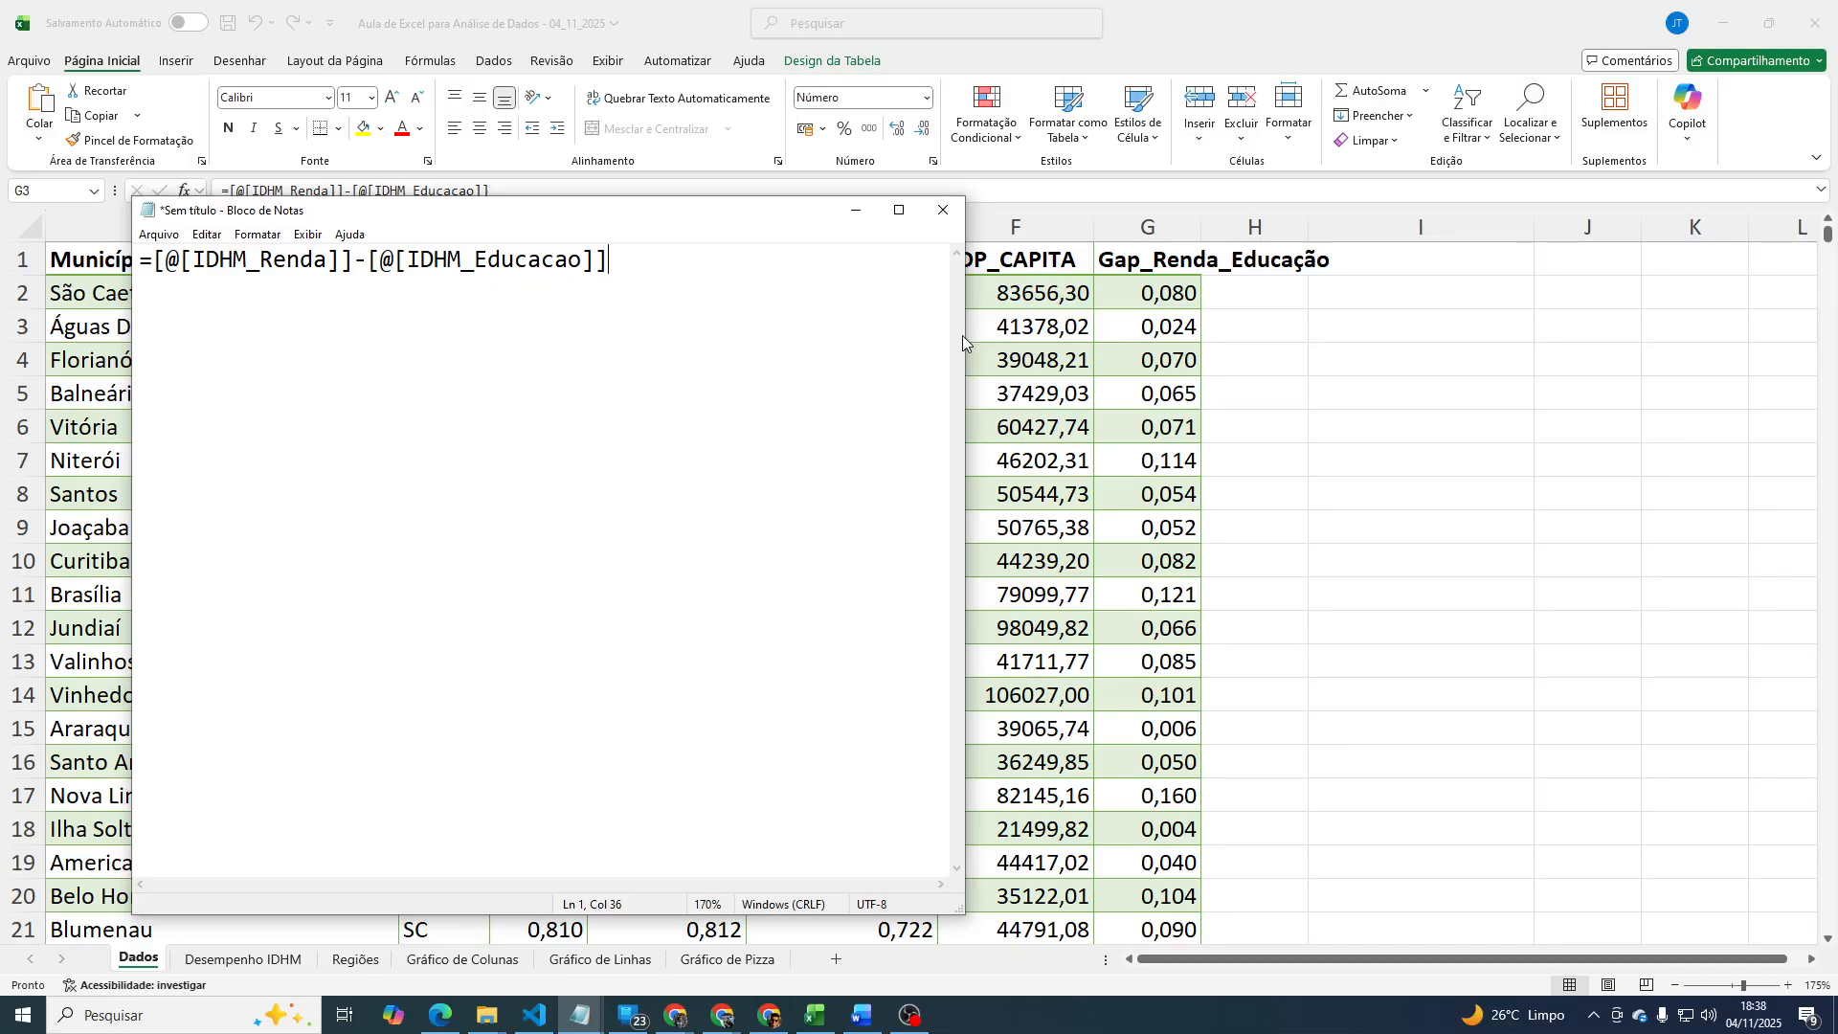
drag(966, 336, 1379, 394)
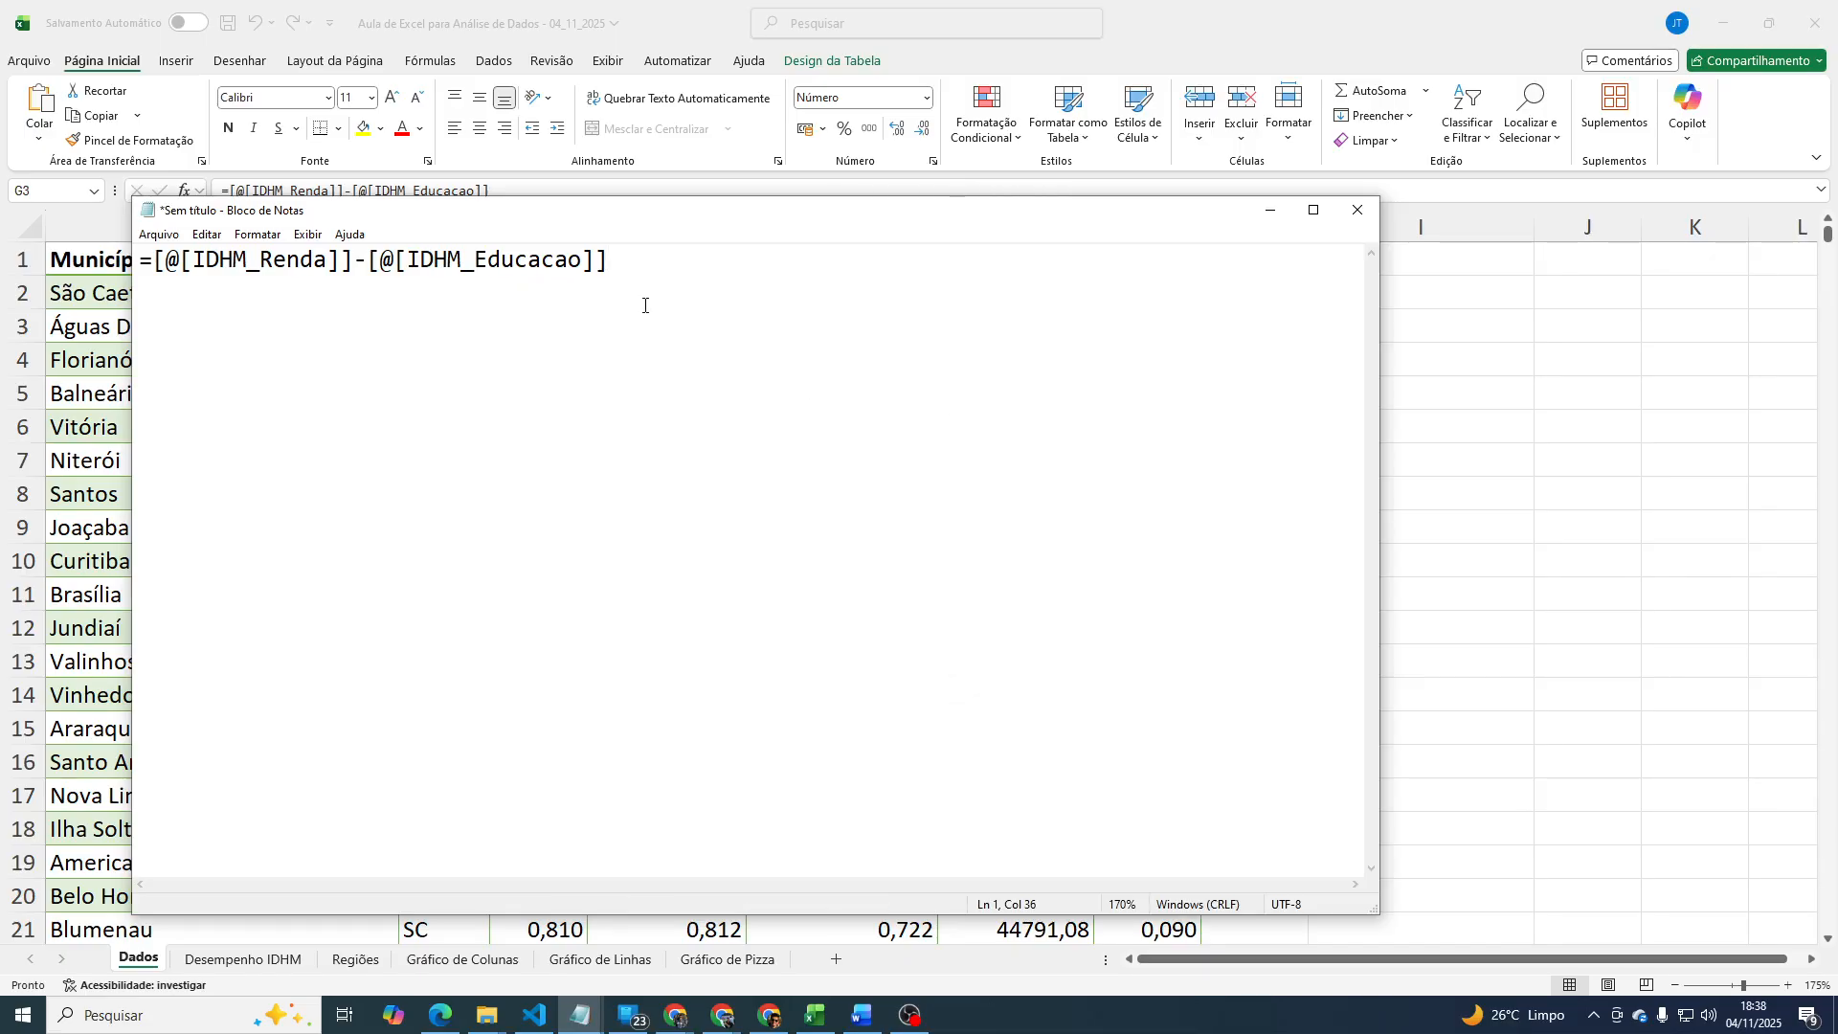
scroll(654, 278, up, 15)
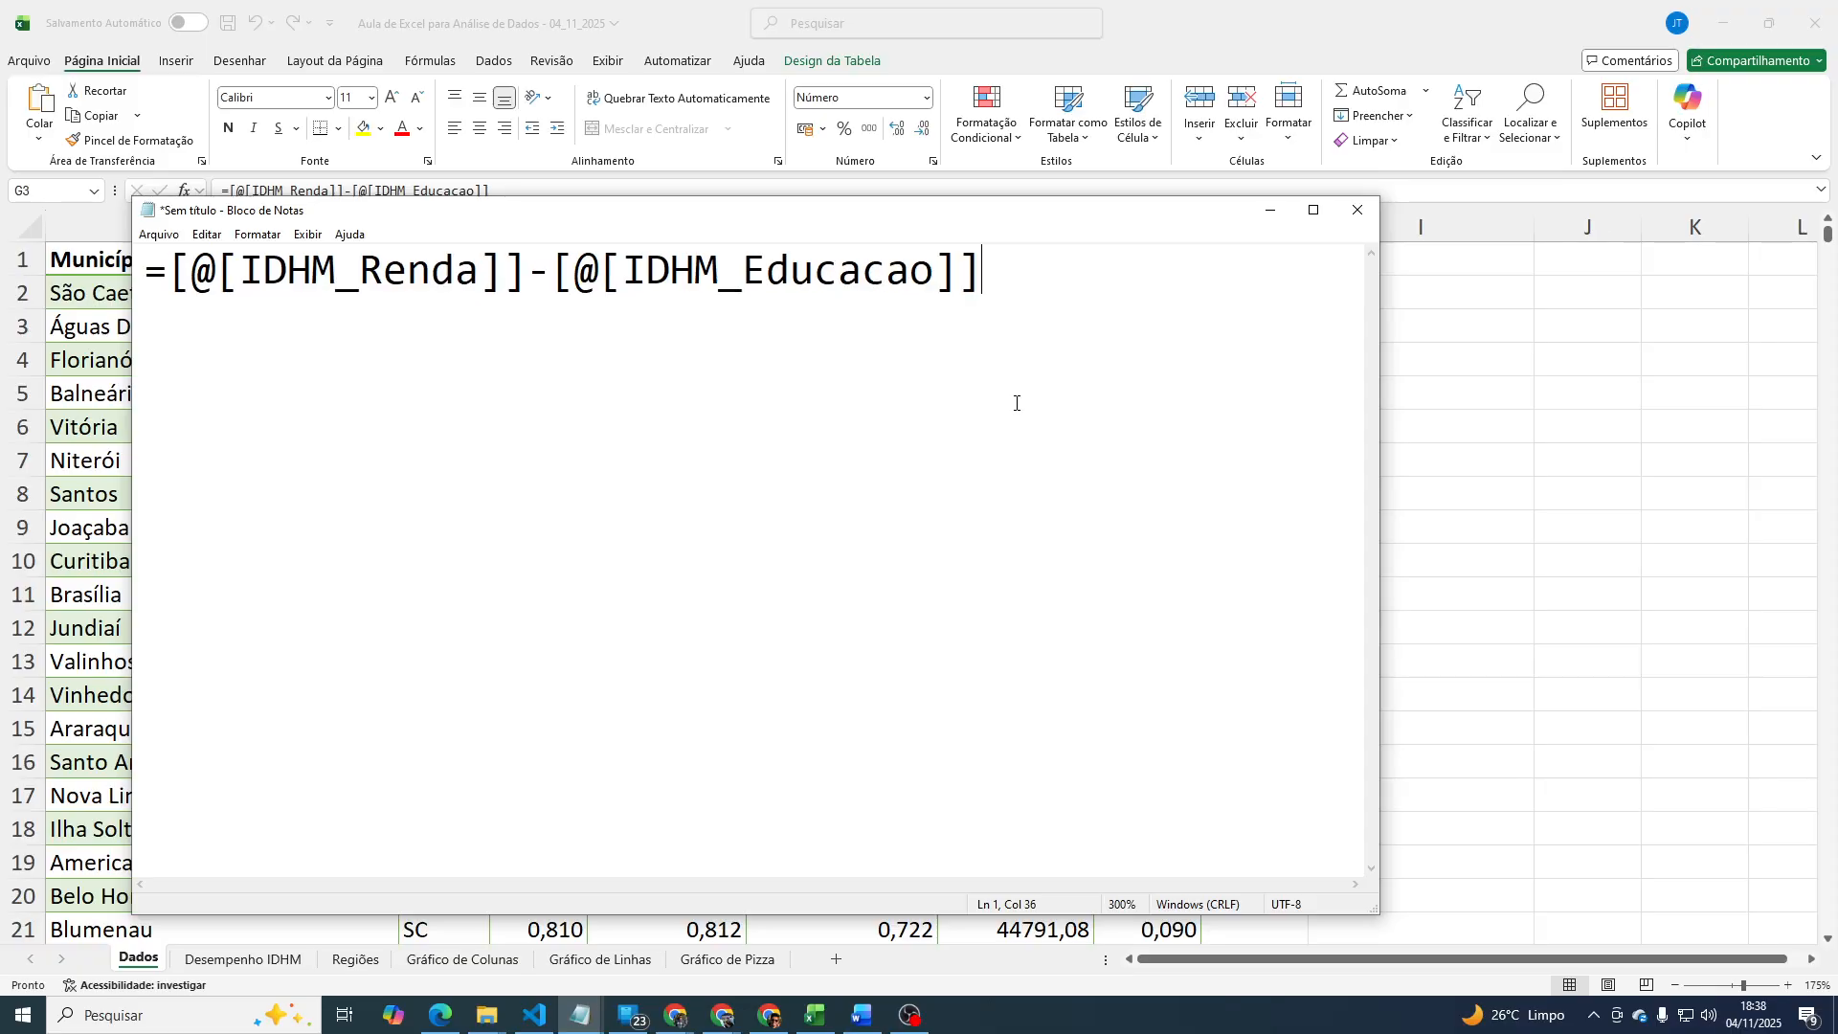
scroll(1086, 387, up, 8)
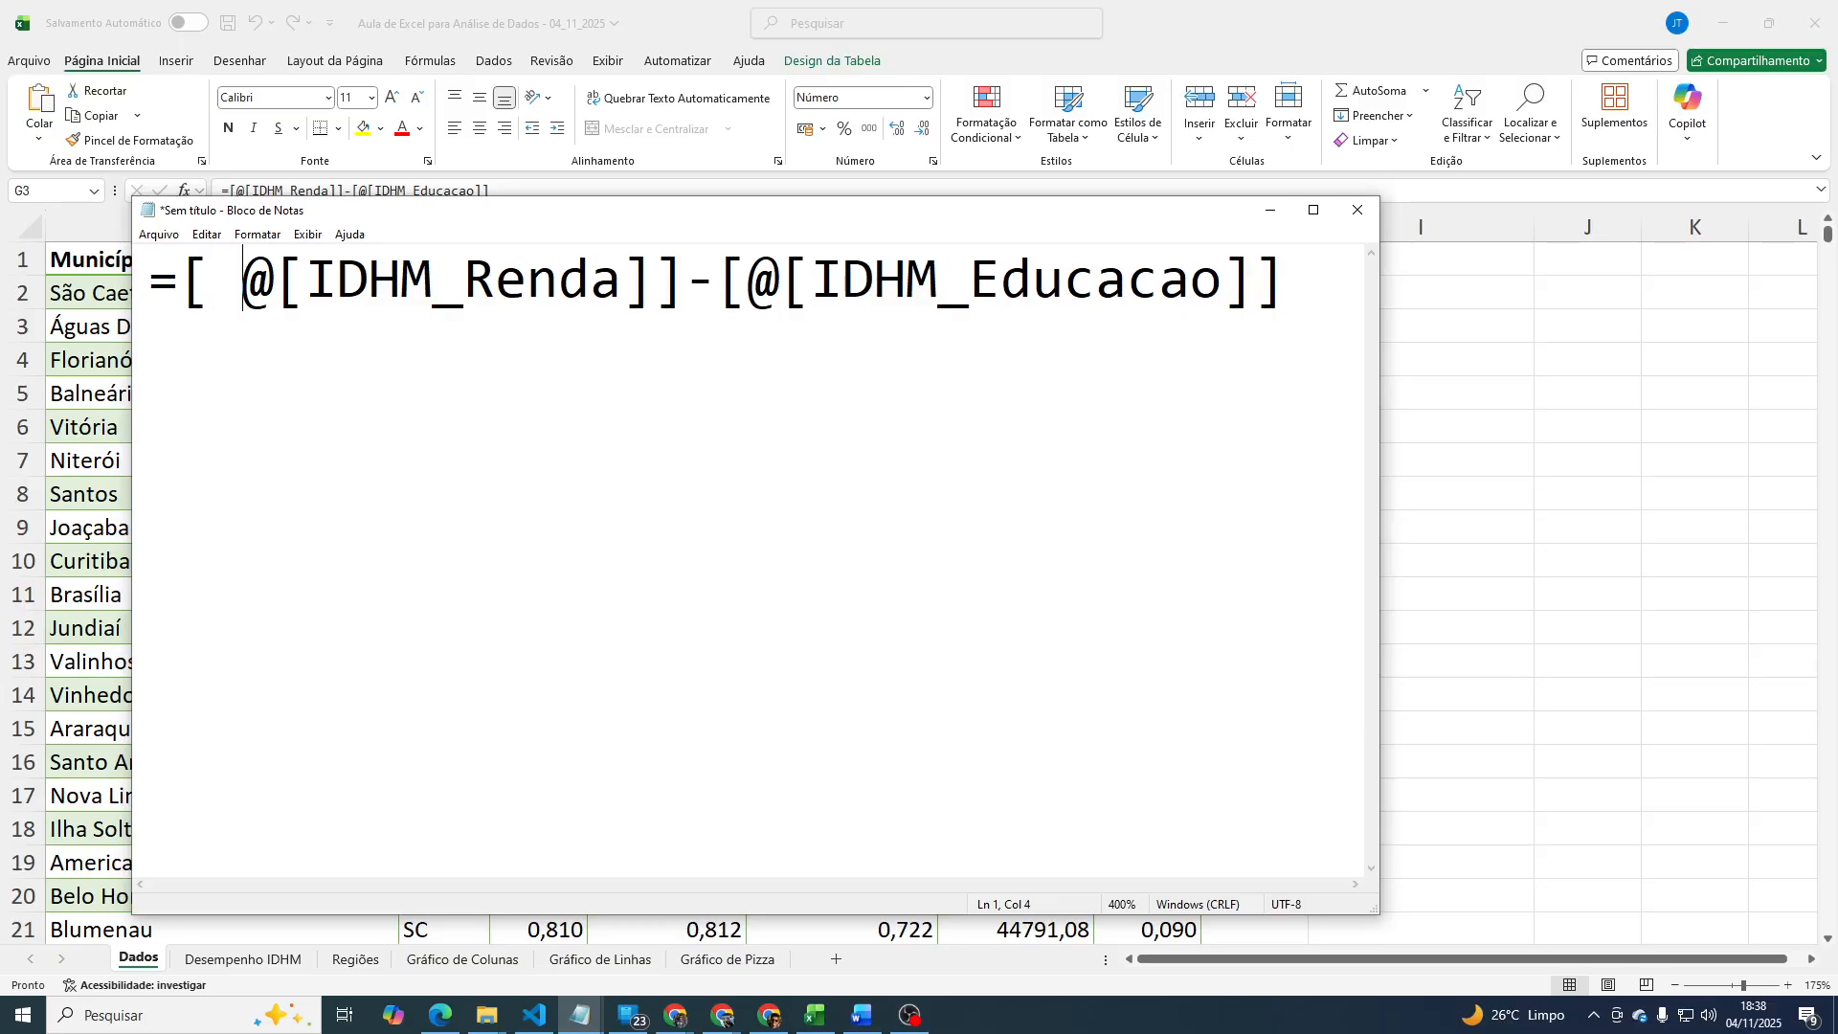
In the note, separate the closing brackets after IDHM_Renda with a space and put spaces around the minus sign.
key(Right)
key(Right)
key(Right)
key(Right)
key(Right)
key(Right)
key(Right)
key(Right)
key(Right)
key(Right)
key(Right)
key(Right)
key(Right)
key(Right)
key(Left)
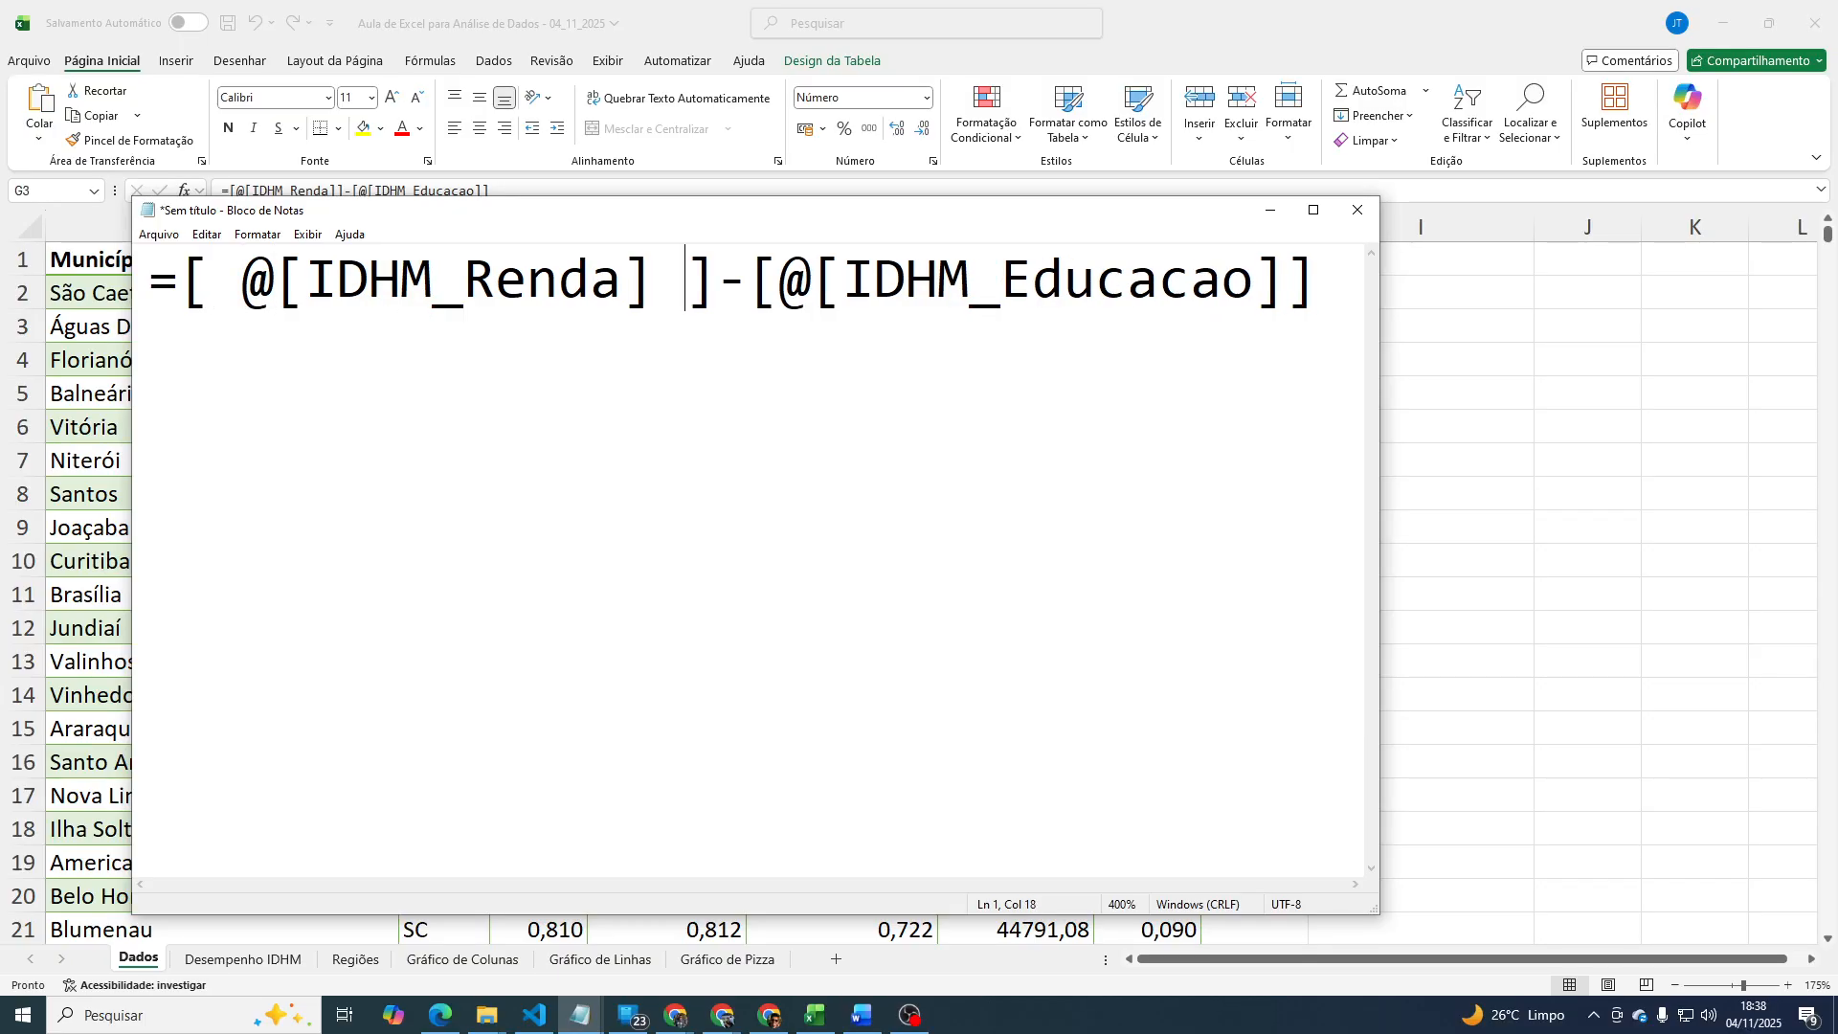
key(Right)
key(Right)
key(Left)
key(Left)
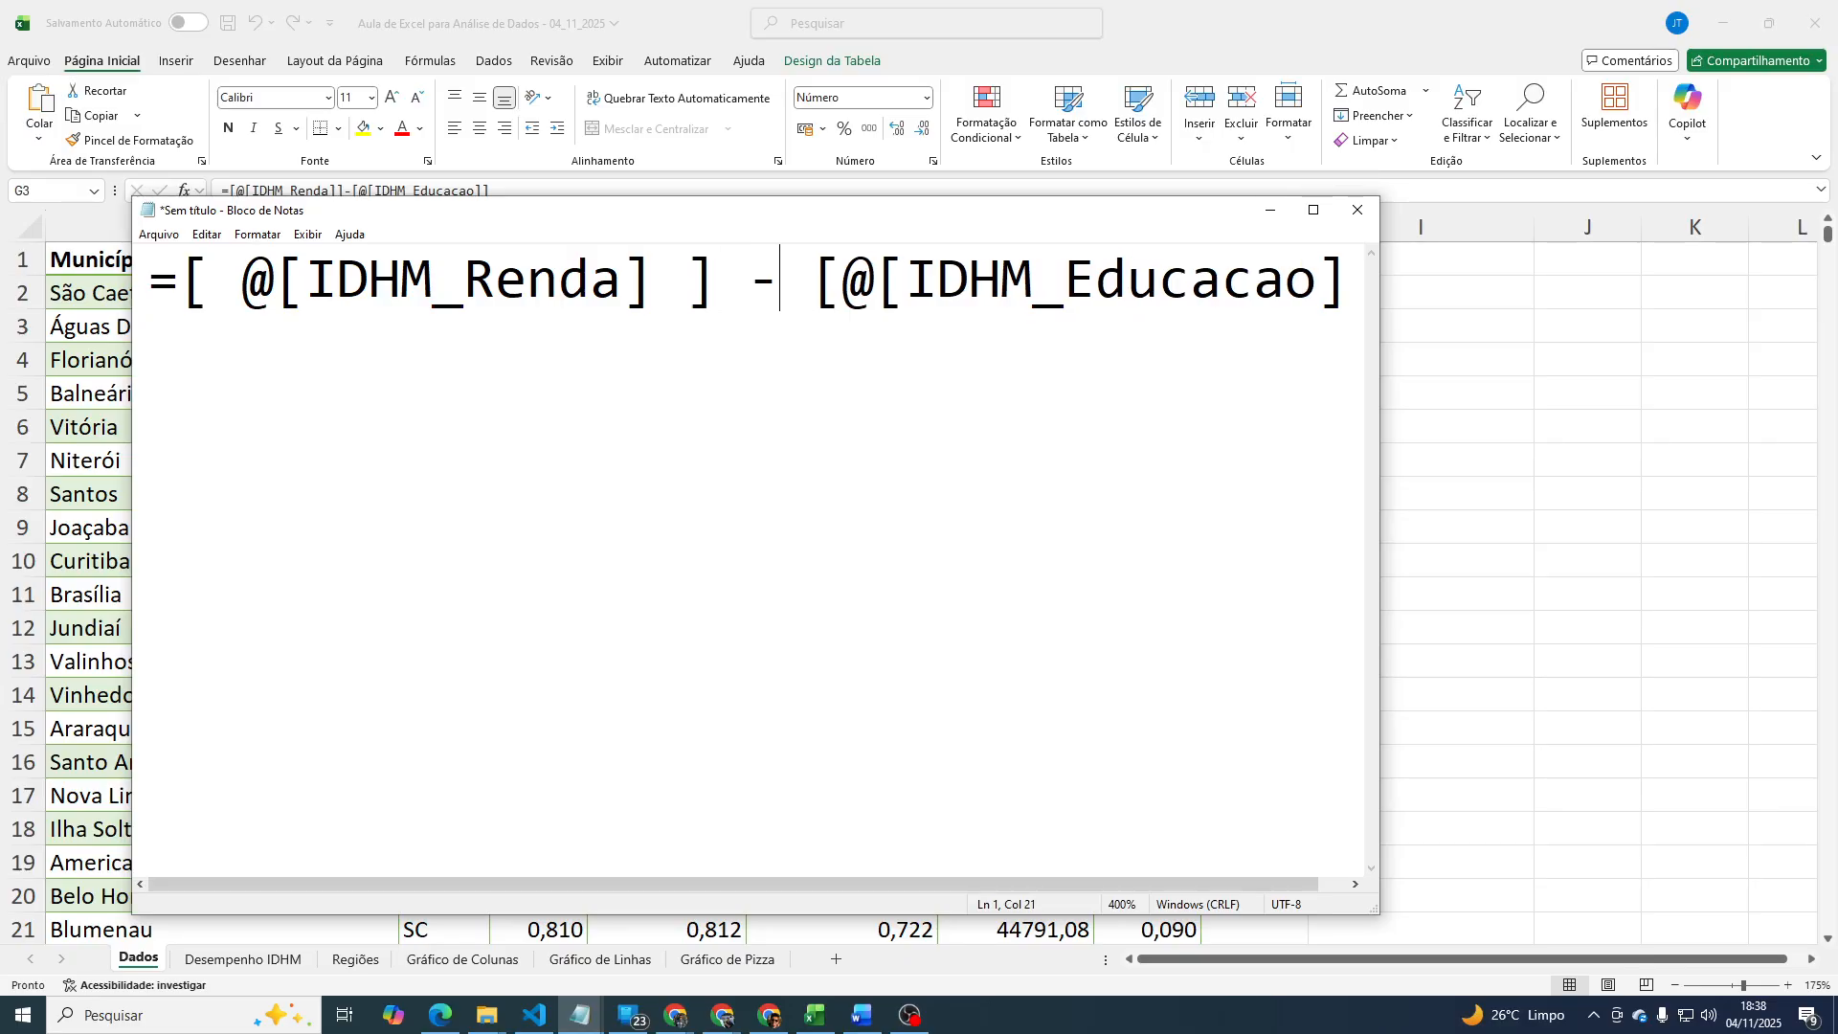
Highlight the @[IDHM_Renda] reference in the note's formula to explain it.
key(End)
key(Left)
key(Left)
key(Home)
key(Right)
key(Right)
key(Right)
key(Right)
key(Left)
key(shift+Right)
key(shift+Right)
key(shift+Right)
key(shift+Right)
key(shift+Right)
key(shift+Right)
key(shift+Right)
key(shift+Right)
key(shift+Right)
key(shift+Right)
key(shift+Right)
key(shift+Right)
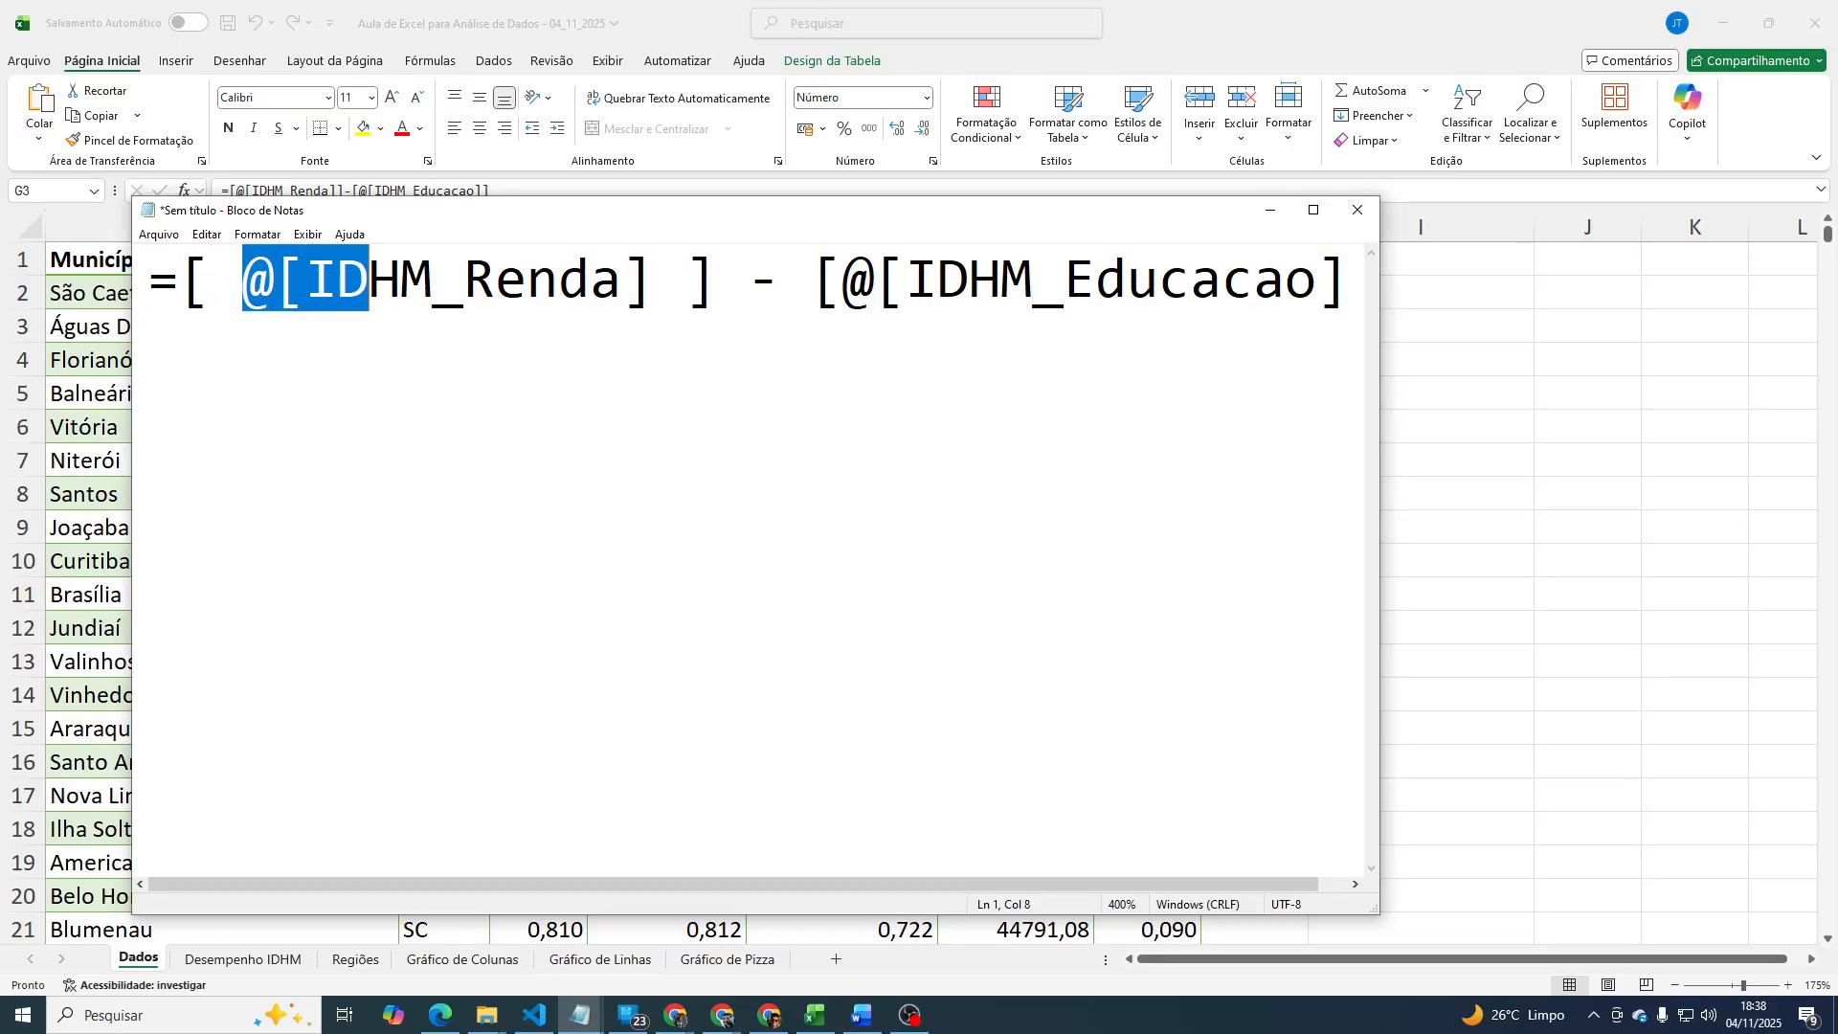
key(shift+Right)
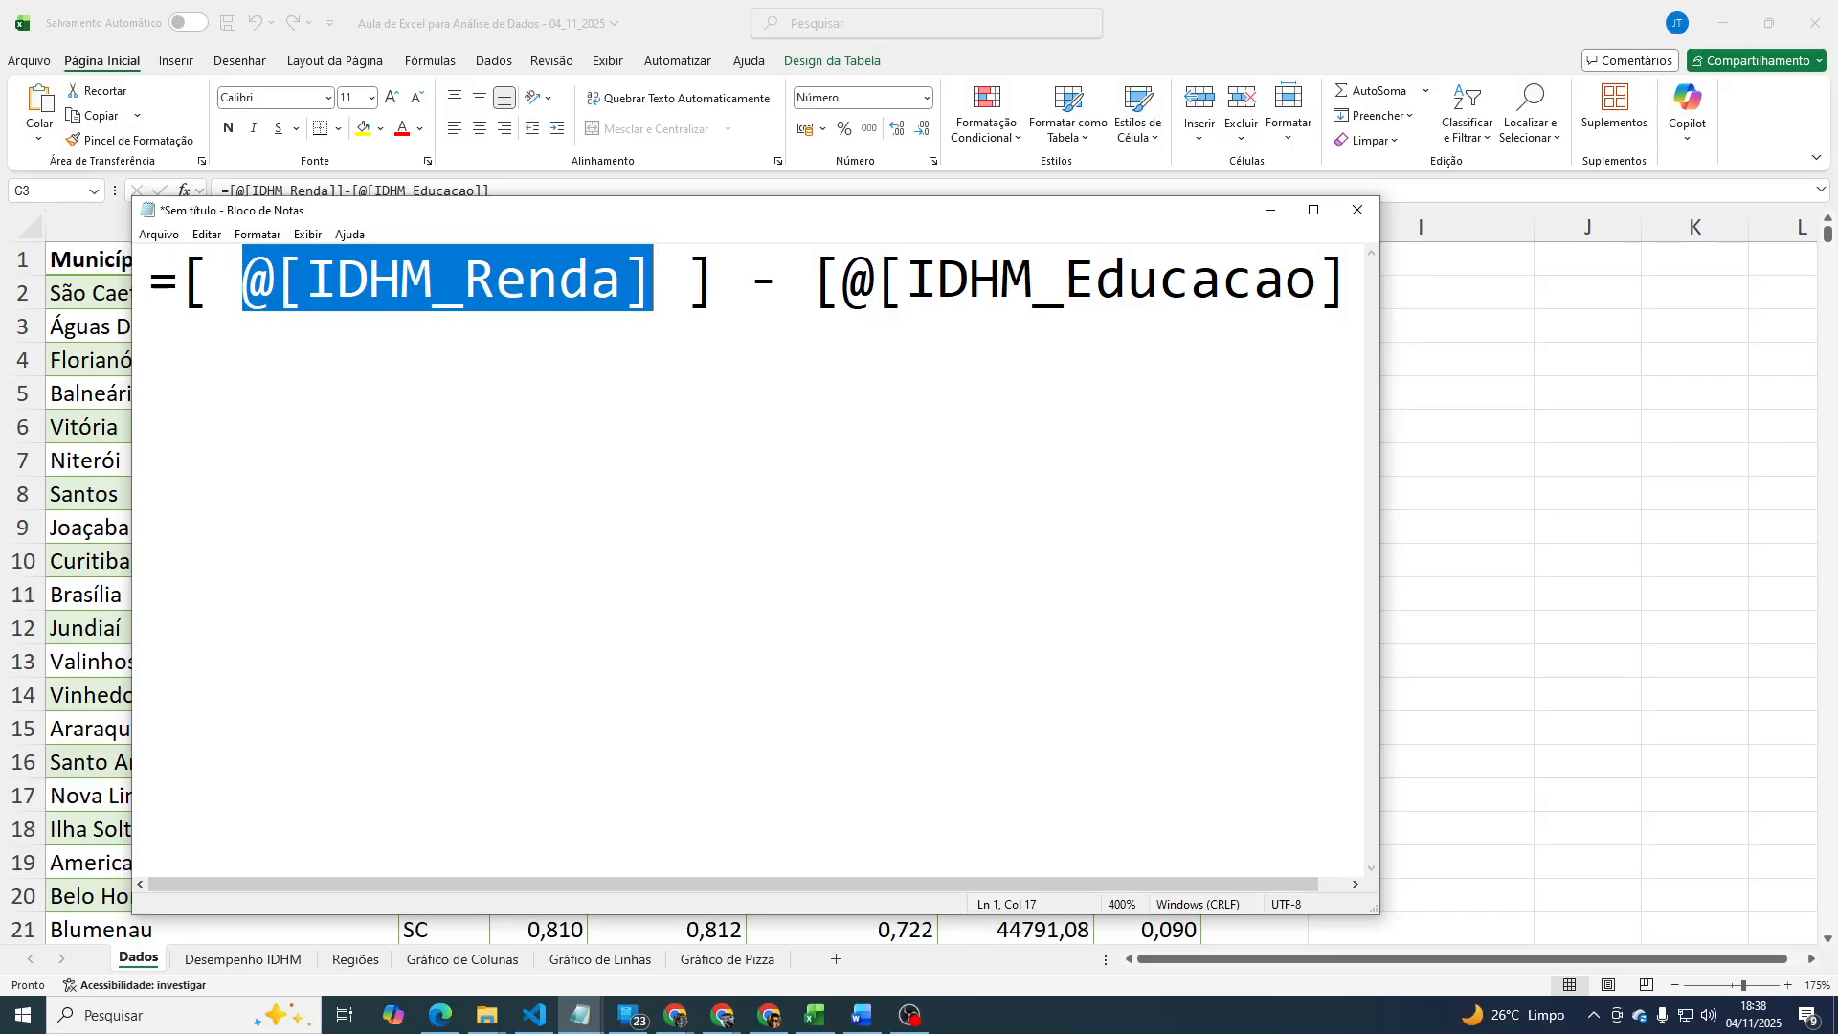
Insert a space between the opening bracket and @[IDHM_Educacao] in the note.
key(Right)
key(Right)
key(Right)
key(Right)
key(Right)
key(Right)
key(Right)
key(Right)
key(Right)
key(Right)
key(Right)
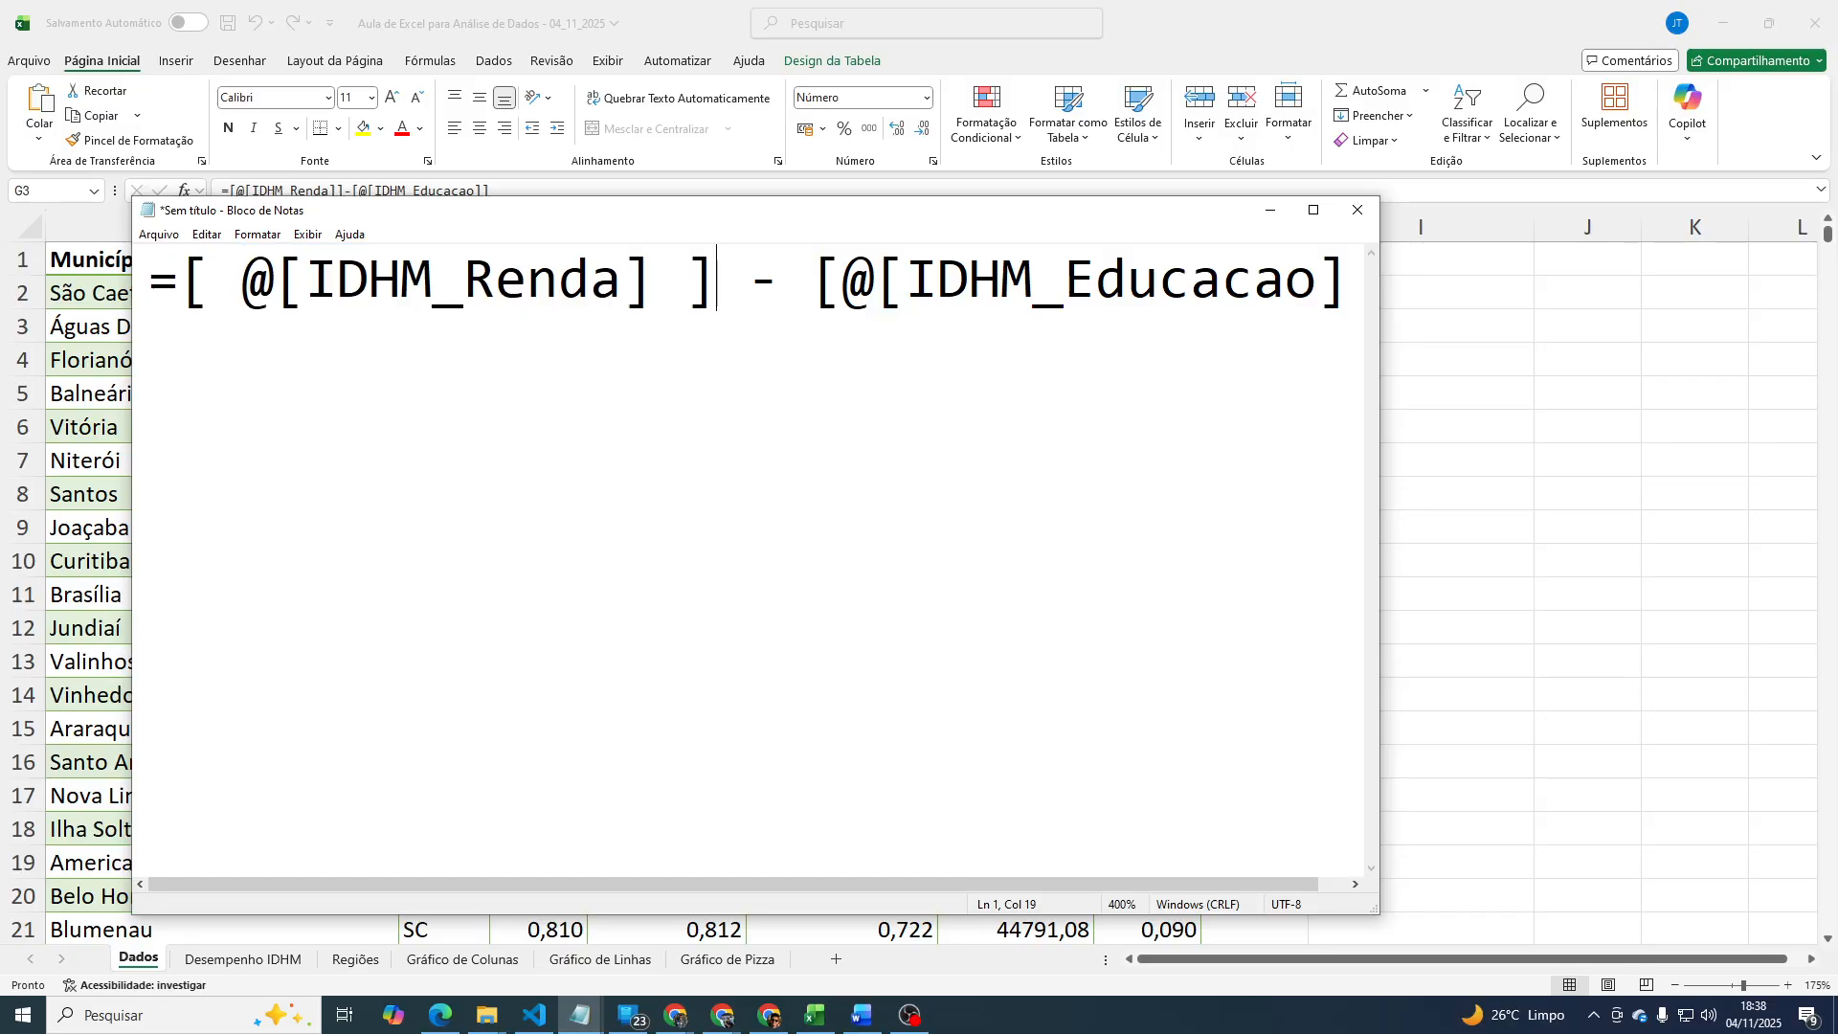
key(Left)
key(Left)
key(Left)
key(Left)
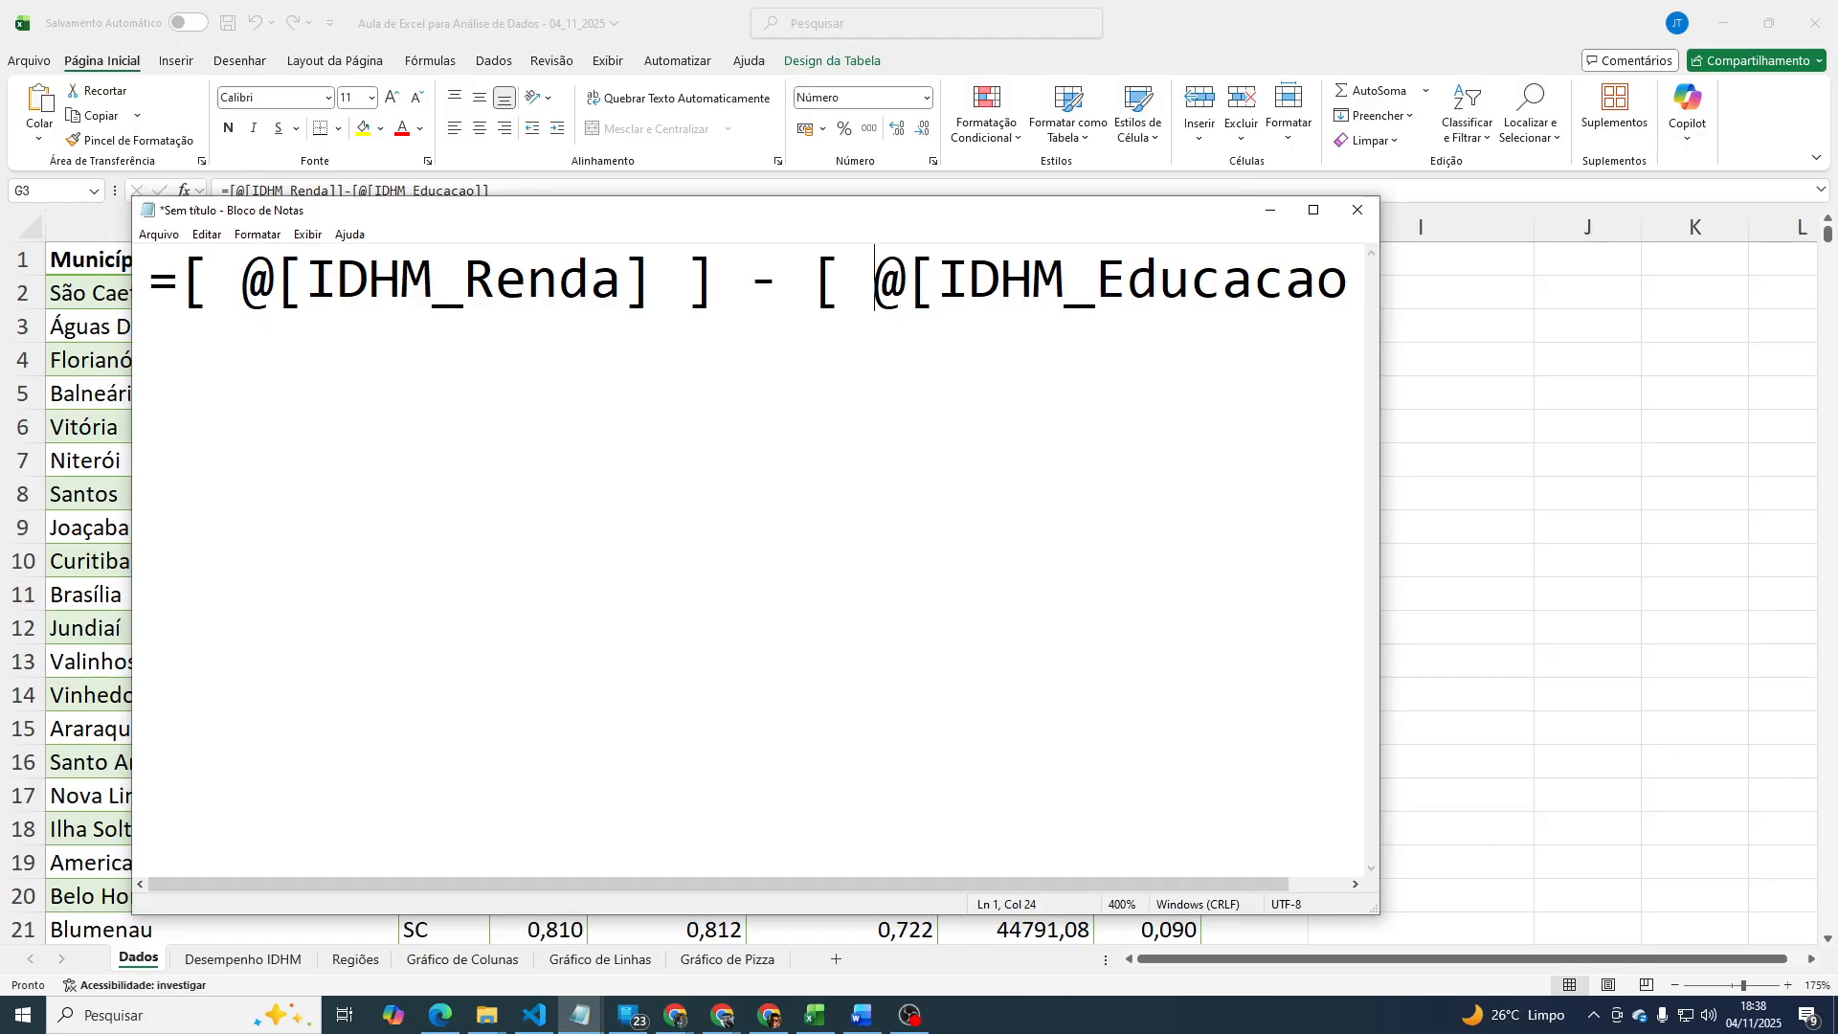
key(Right)
key(Left)
Highlight the @[IDHM_Educacao] reference in the note and set off its final closing bracket with a space.
key(shift+Right)
key(shift+Right)
key(shift+Right)
key(shift+Right)
key(shift+Right)
key(shift+Right)
key(shift+Right)
key(shift+Right)
key(shift+Right)
key(shift+Right)
key(shift+Right)
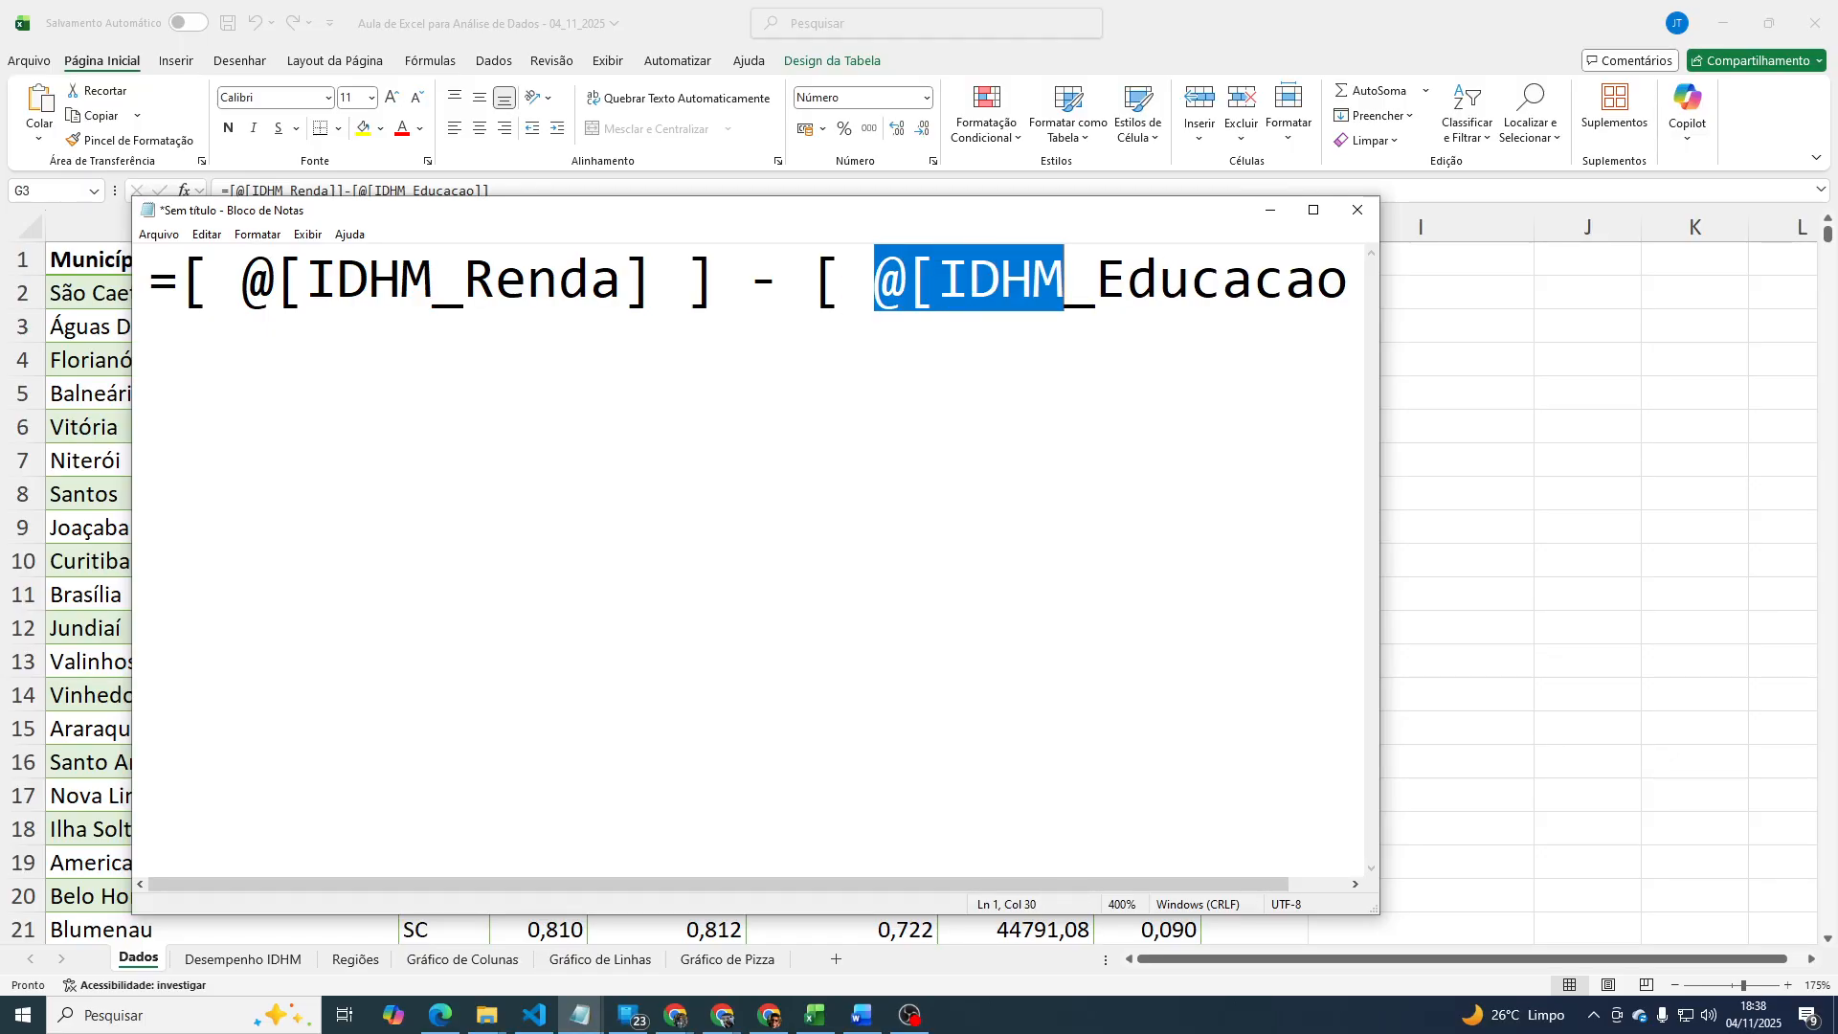
key(shift+Right)
key(shift+Right)
key(shift+Right)
key(shift+Right)
key(shift+Right)
key(shift+Right)
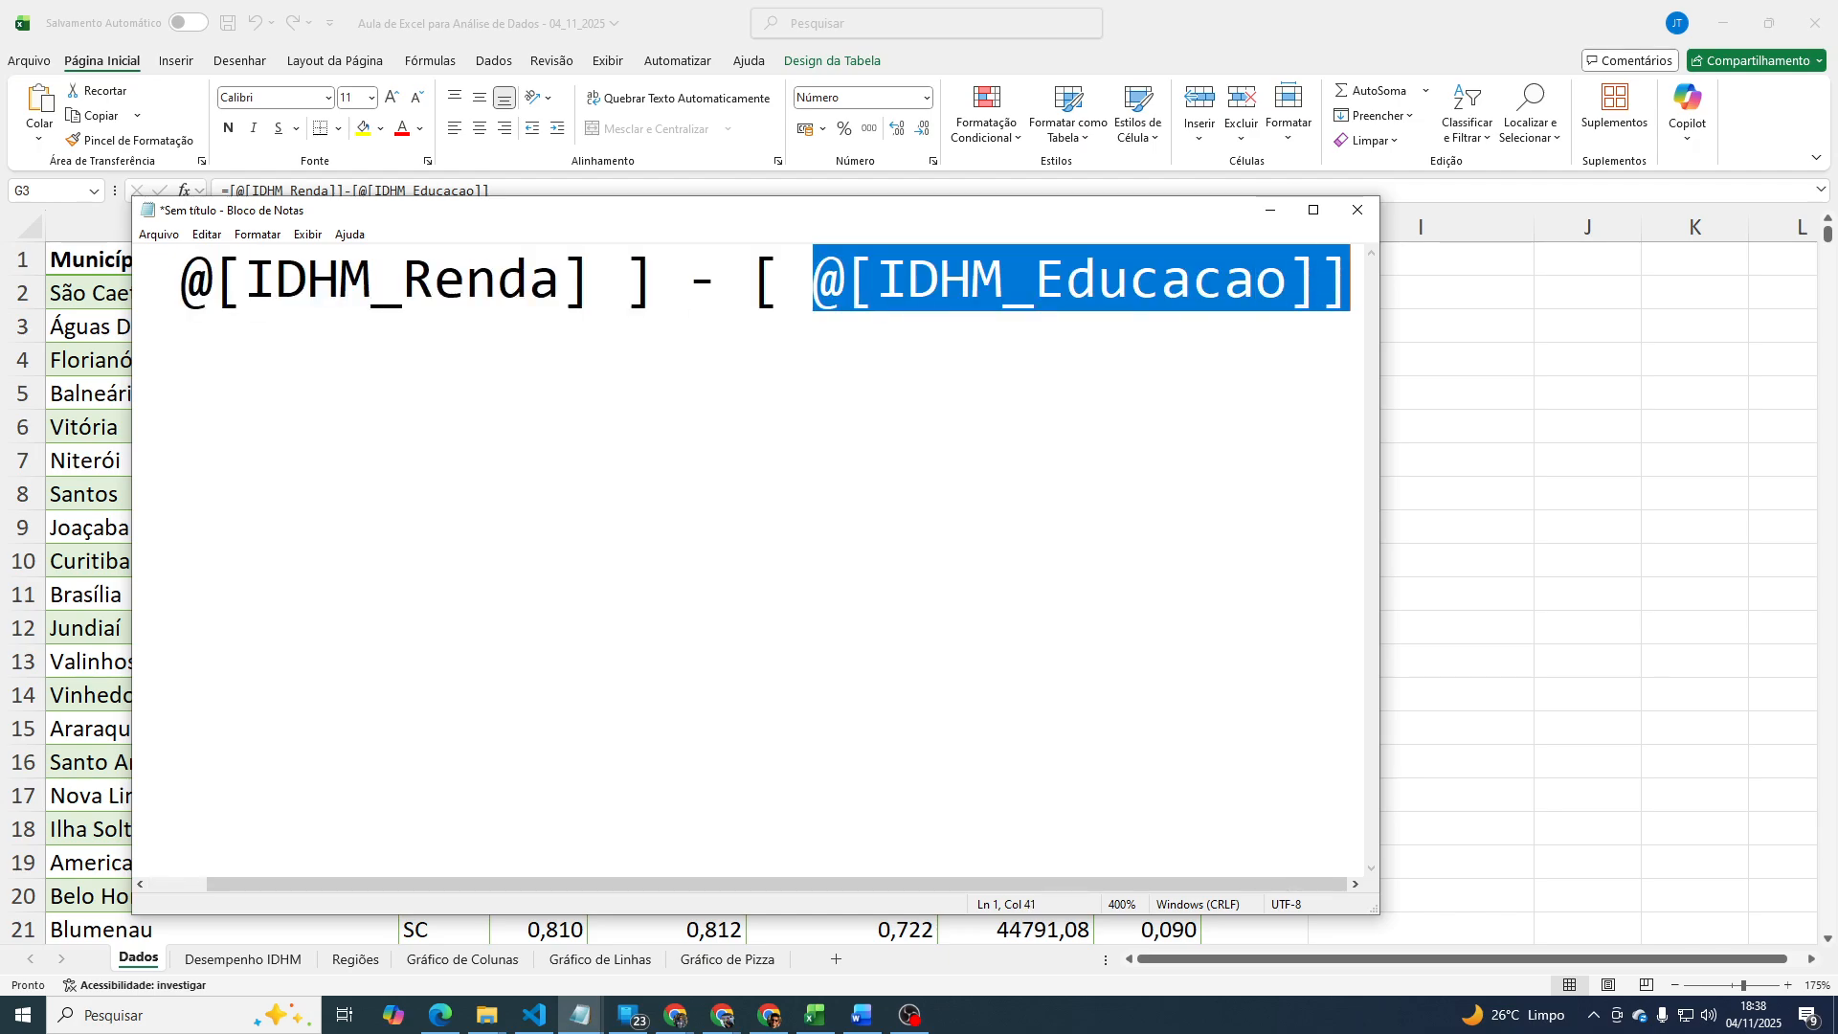
key(shift+Left)
key(Right)
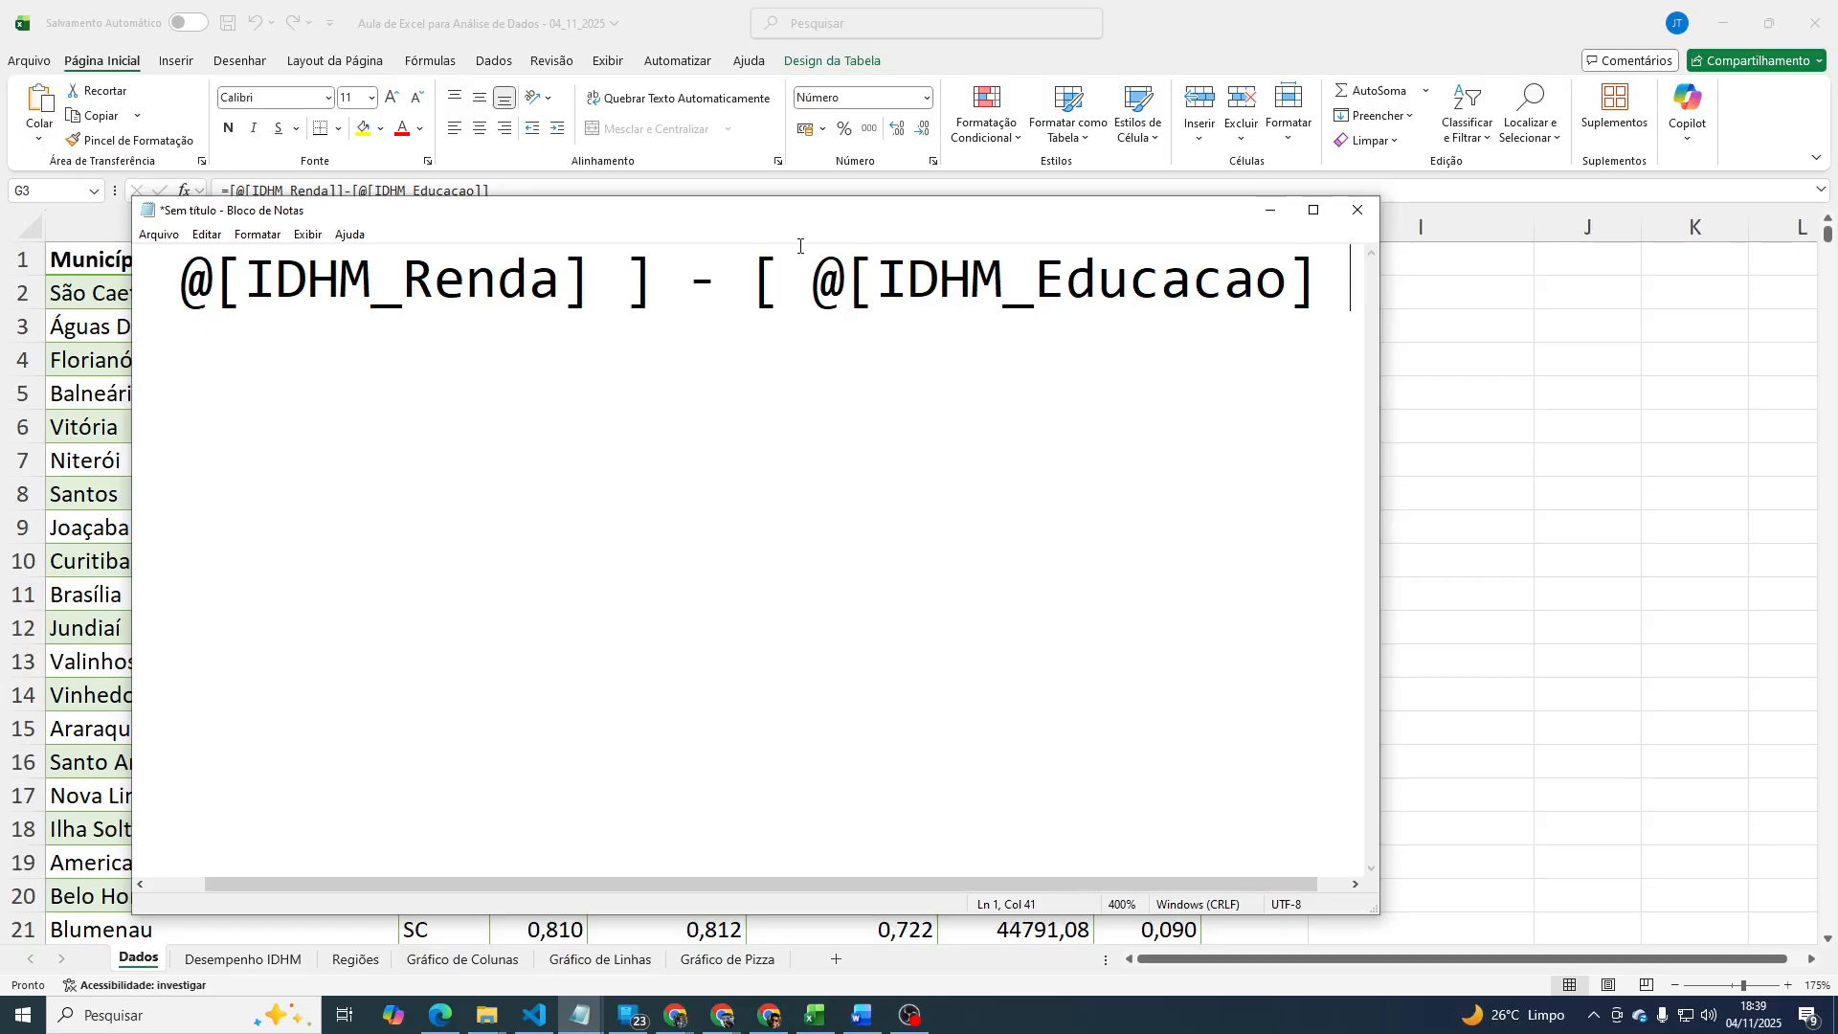
Switch back to the Excel workbook and inspect the Gap_Renda_Educação formulas in several rows from G2 to G13.
key(alt+Tab)
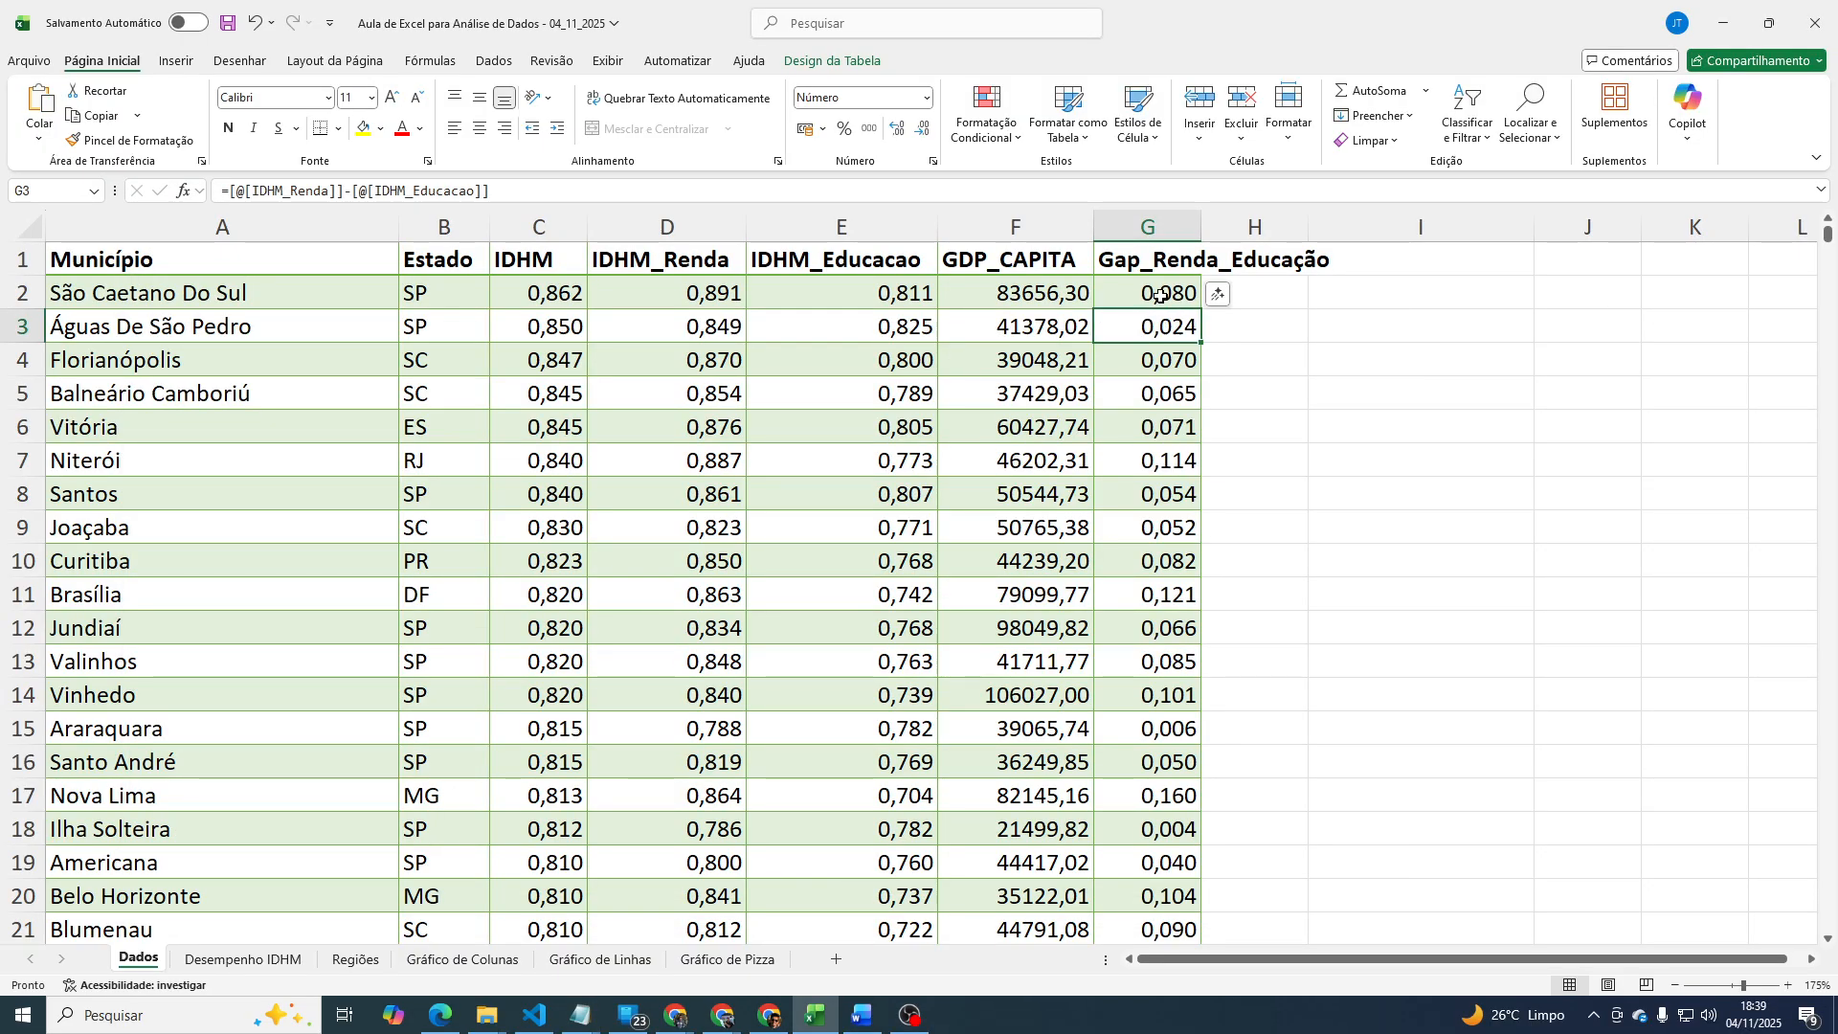
click(1160, 297)
click(1158, 335)
click(1156, 359)
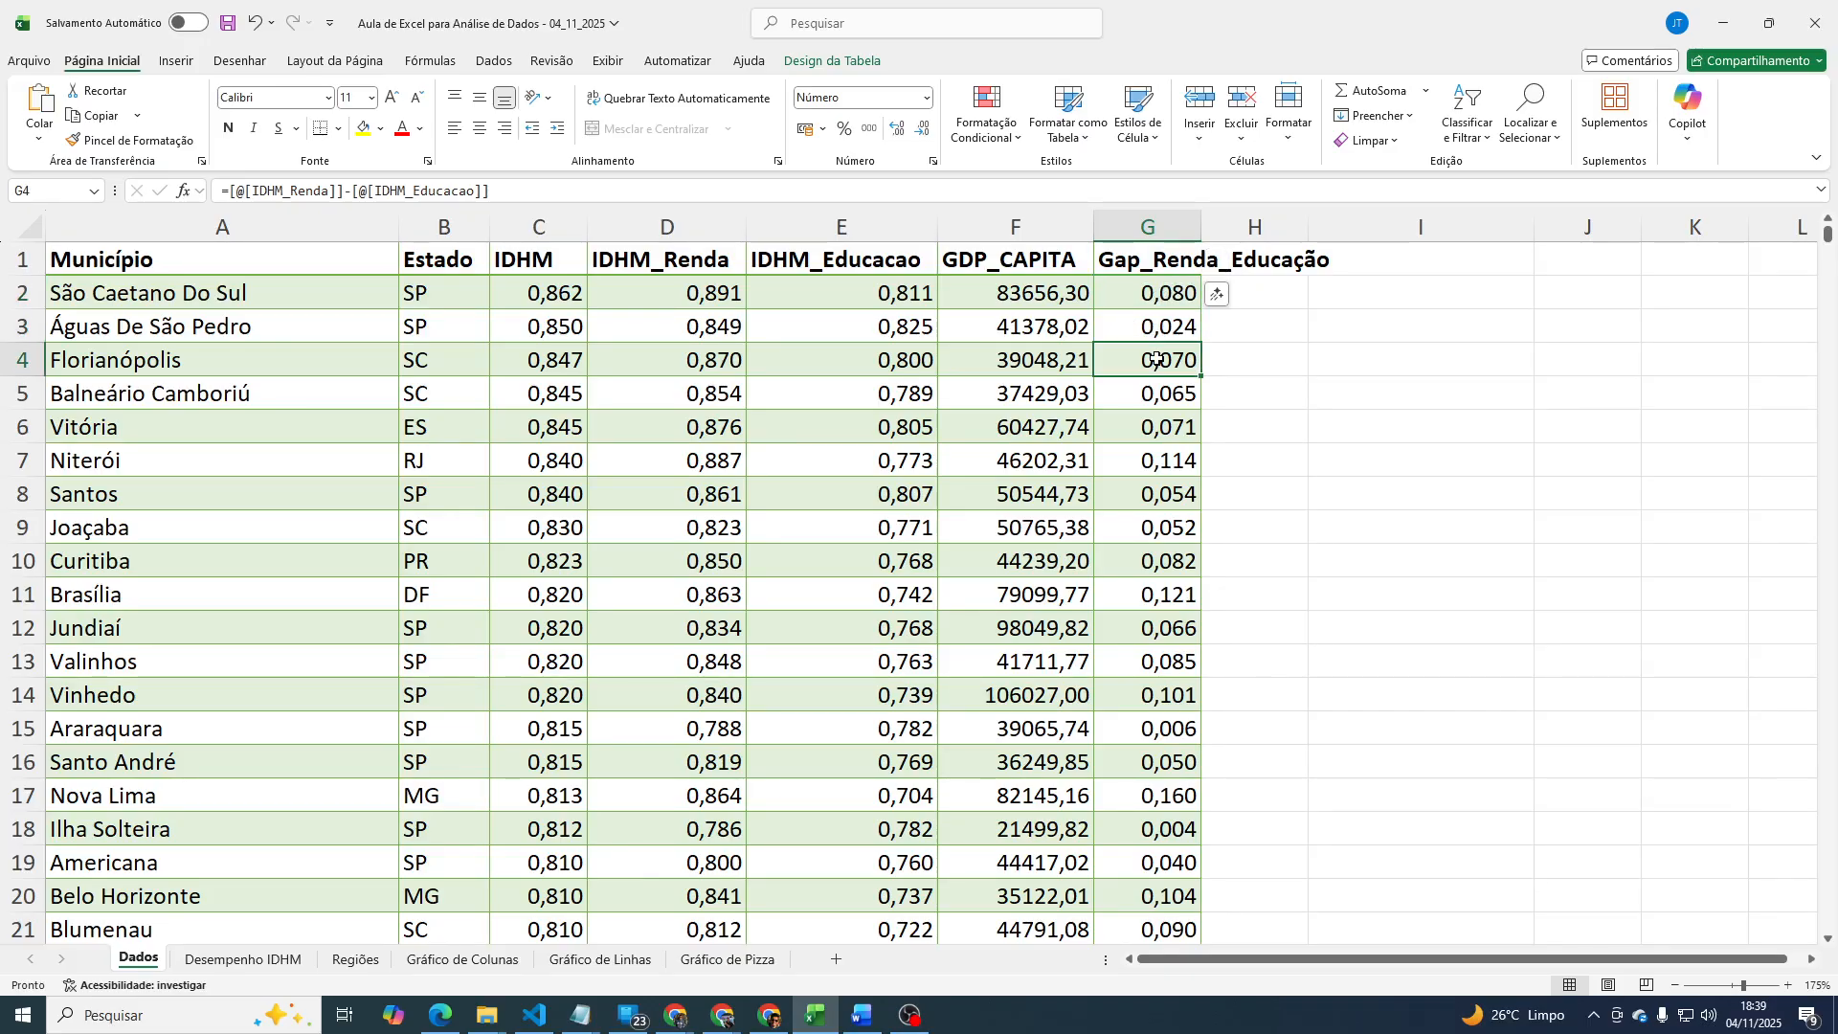
click(1158, 396)
click(1156, 454)
click(1153, 495)
click(1154, 595)
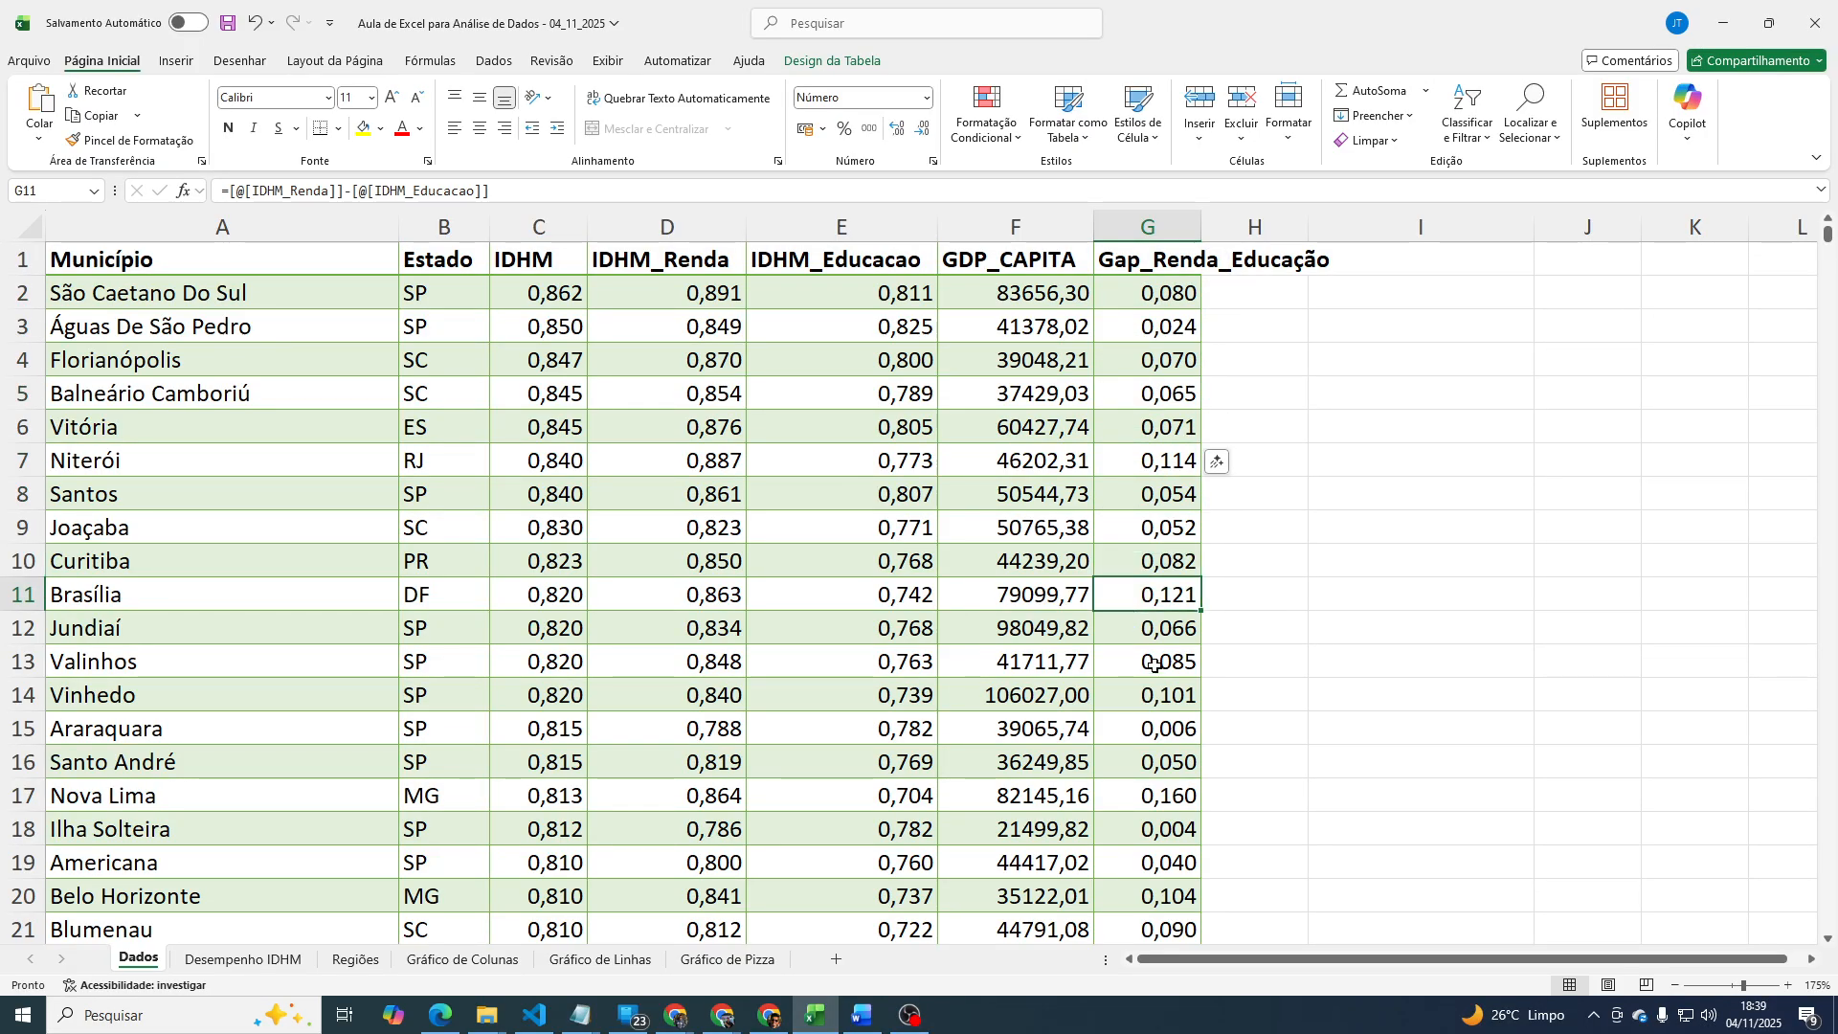
click(1155, 664)
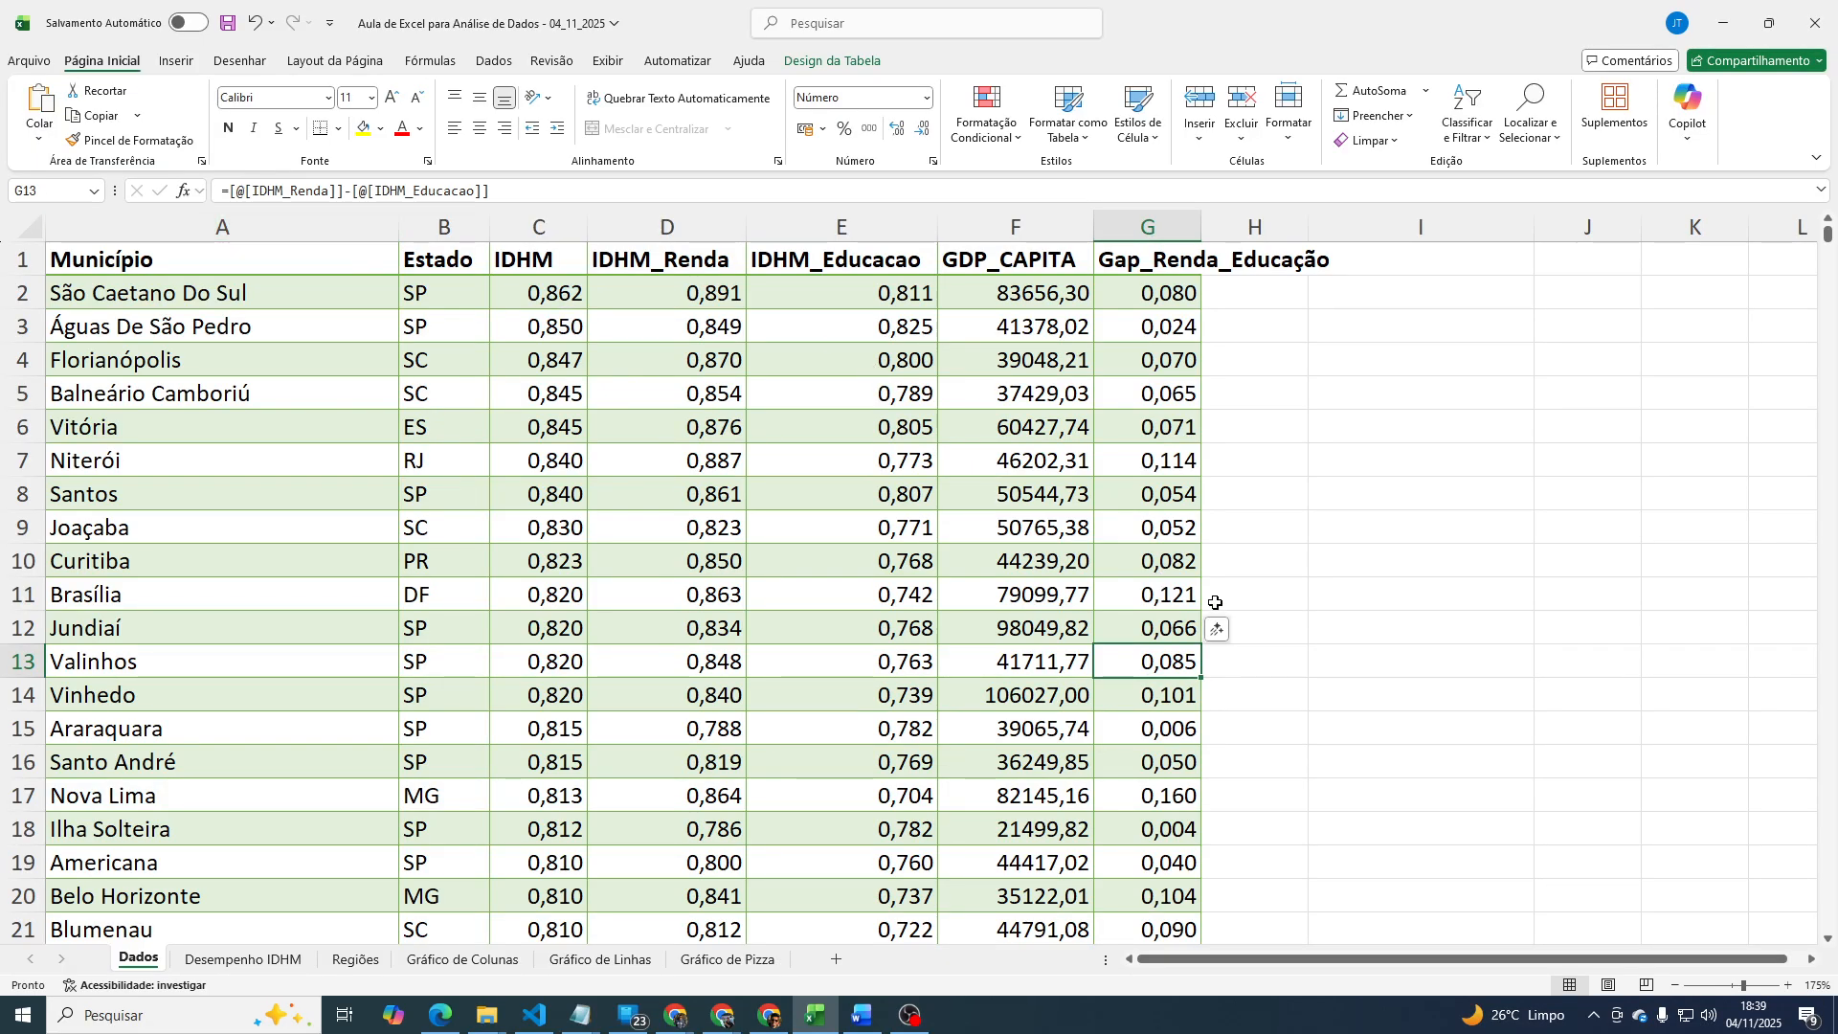
Select the IDHM_Renda column from its header down past the last table row to examine its extent.
click(678, 265)
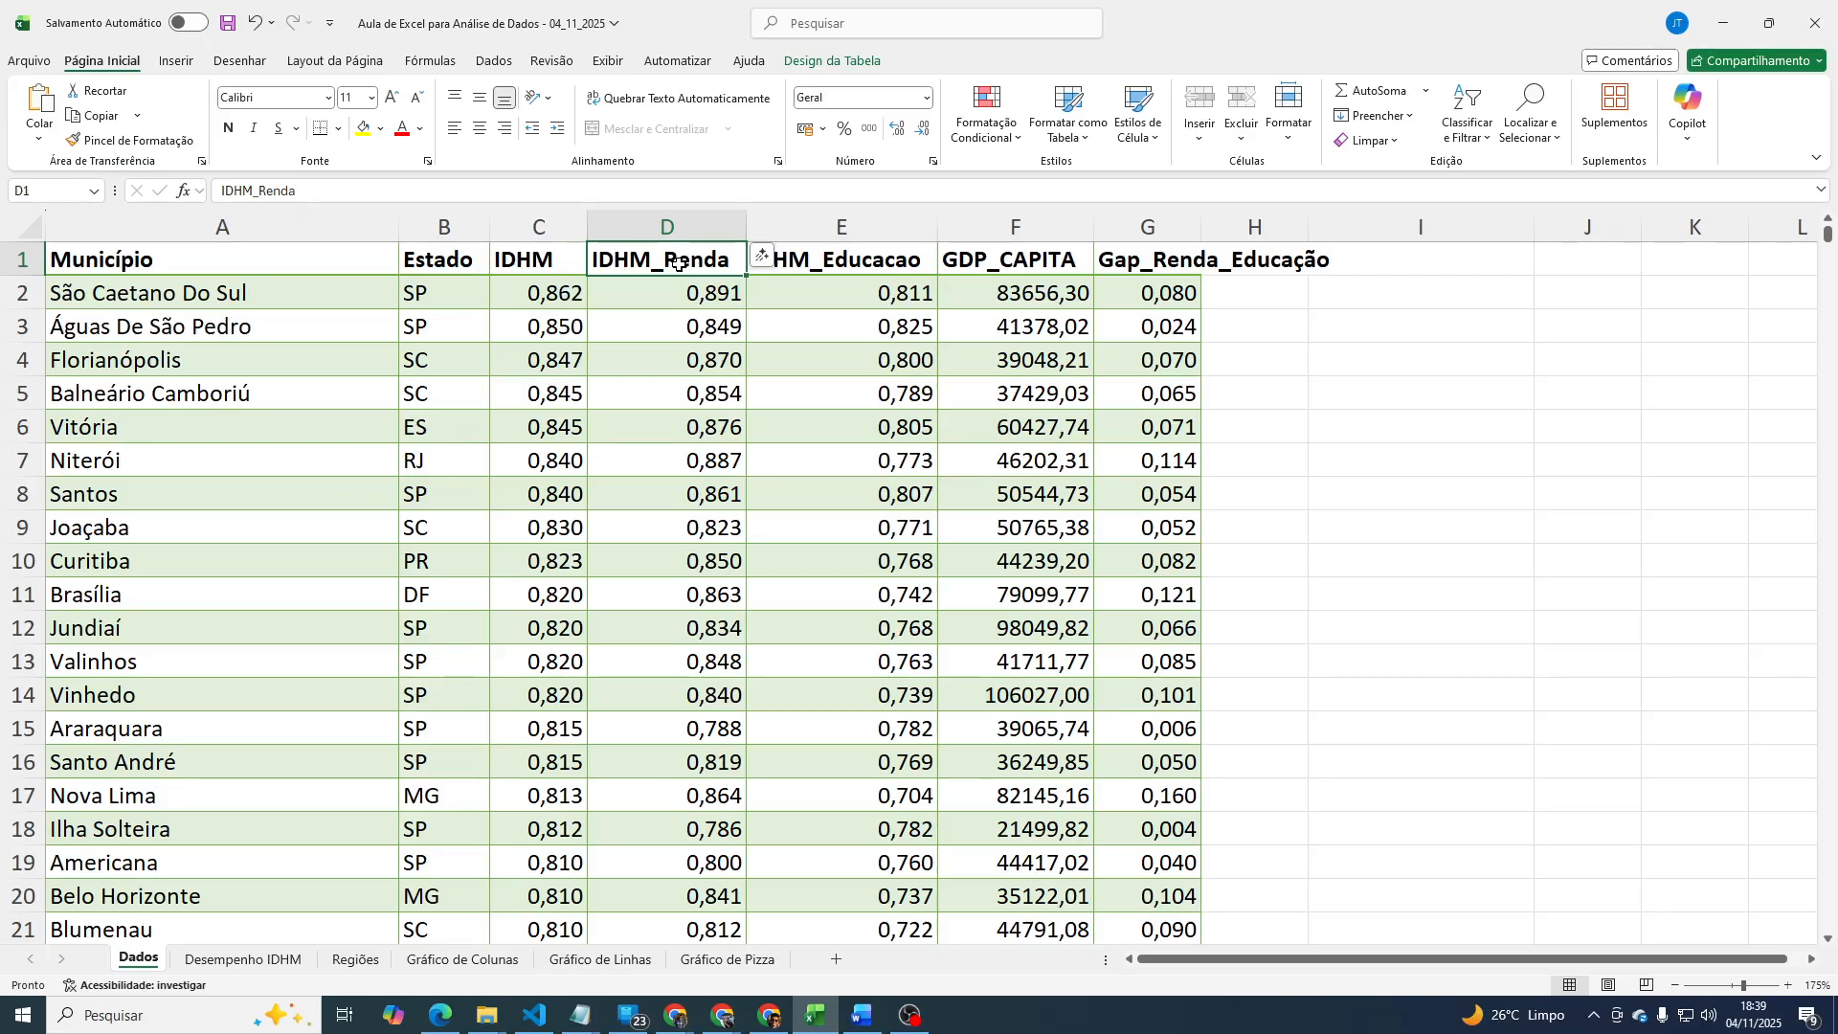
key(ctrl+shift+Down)
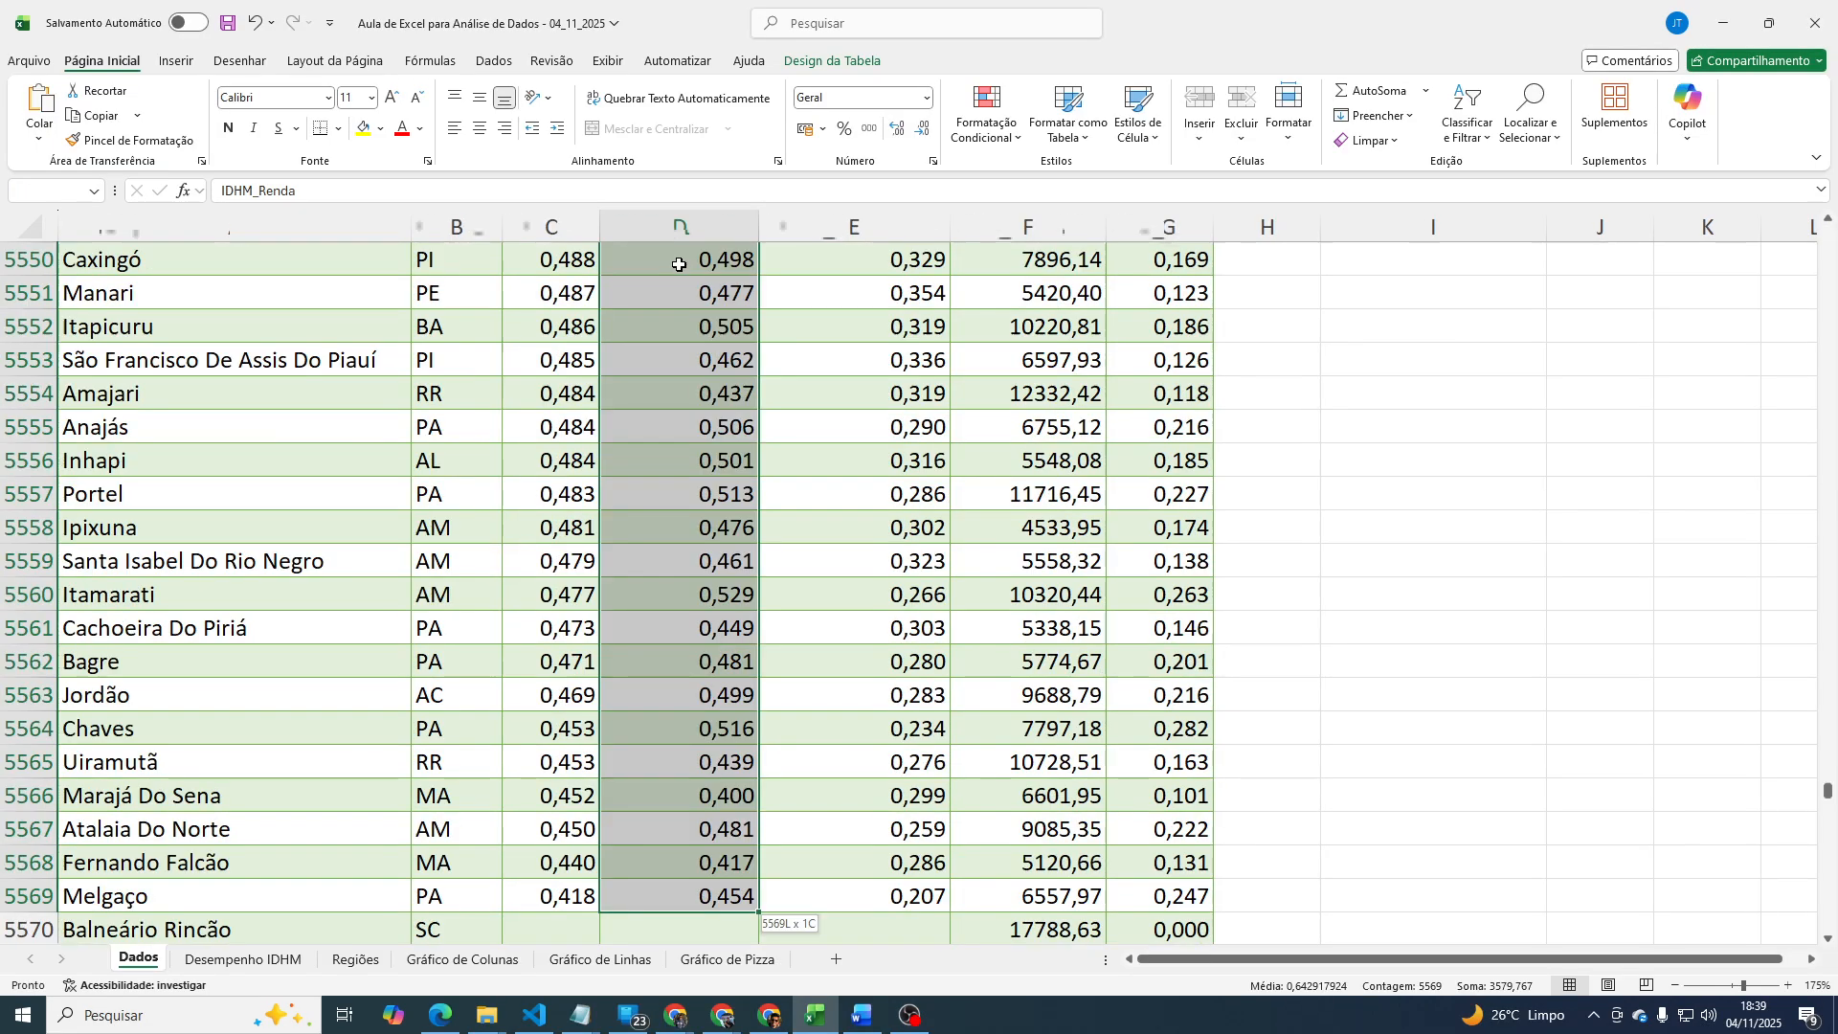
key(shift+Down)
key(shift+Down)
key(shift+Down)
key(shift+Down)
key(shift+Down)
key(shift+Down)
key(shift+Down)
key(shift+Down)
key(shift+Down)
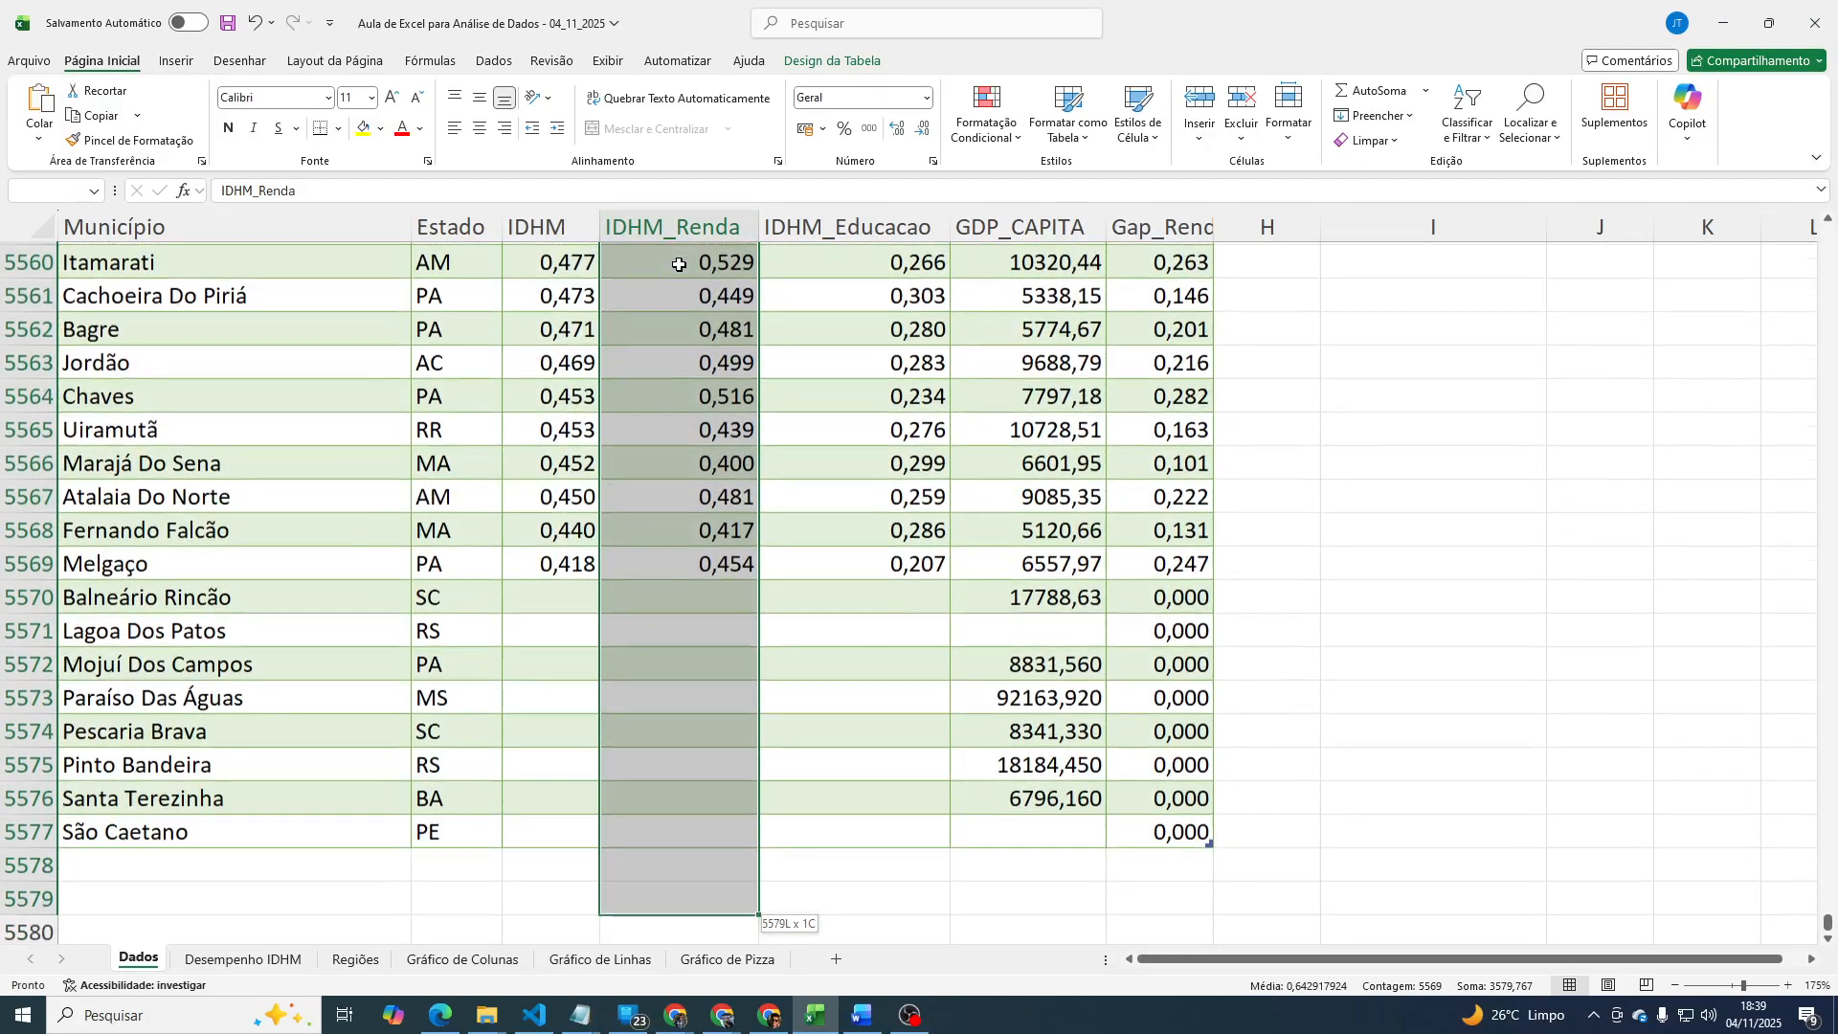
key(shift+Up)
key(Down)
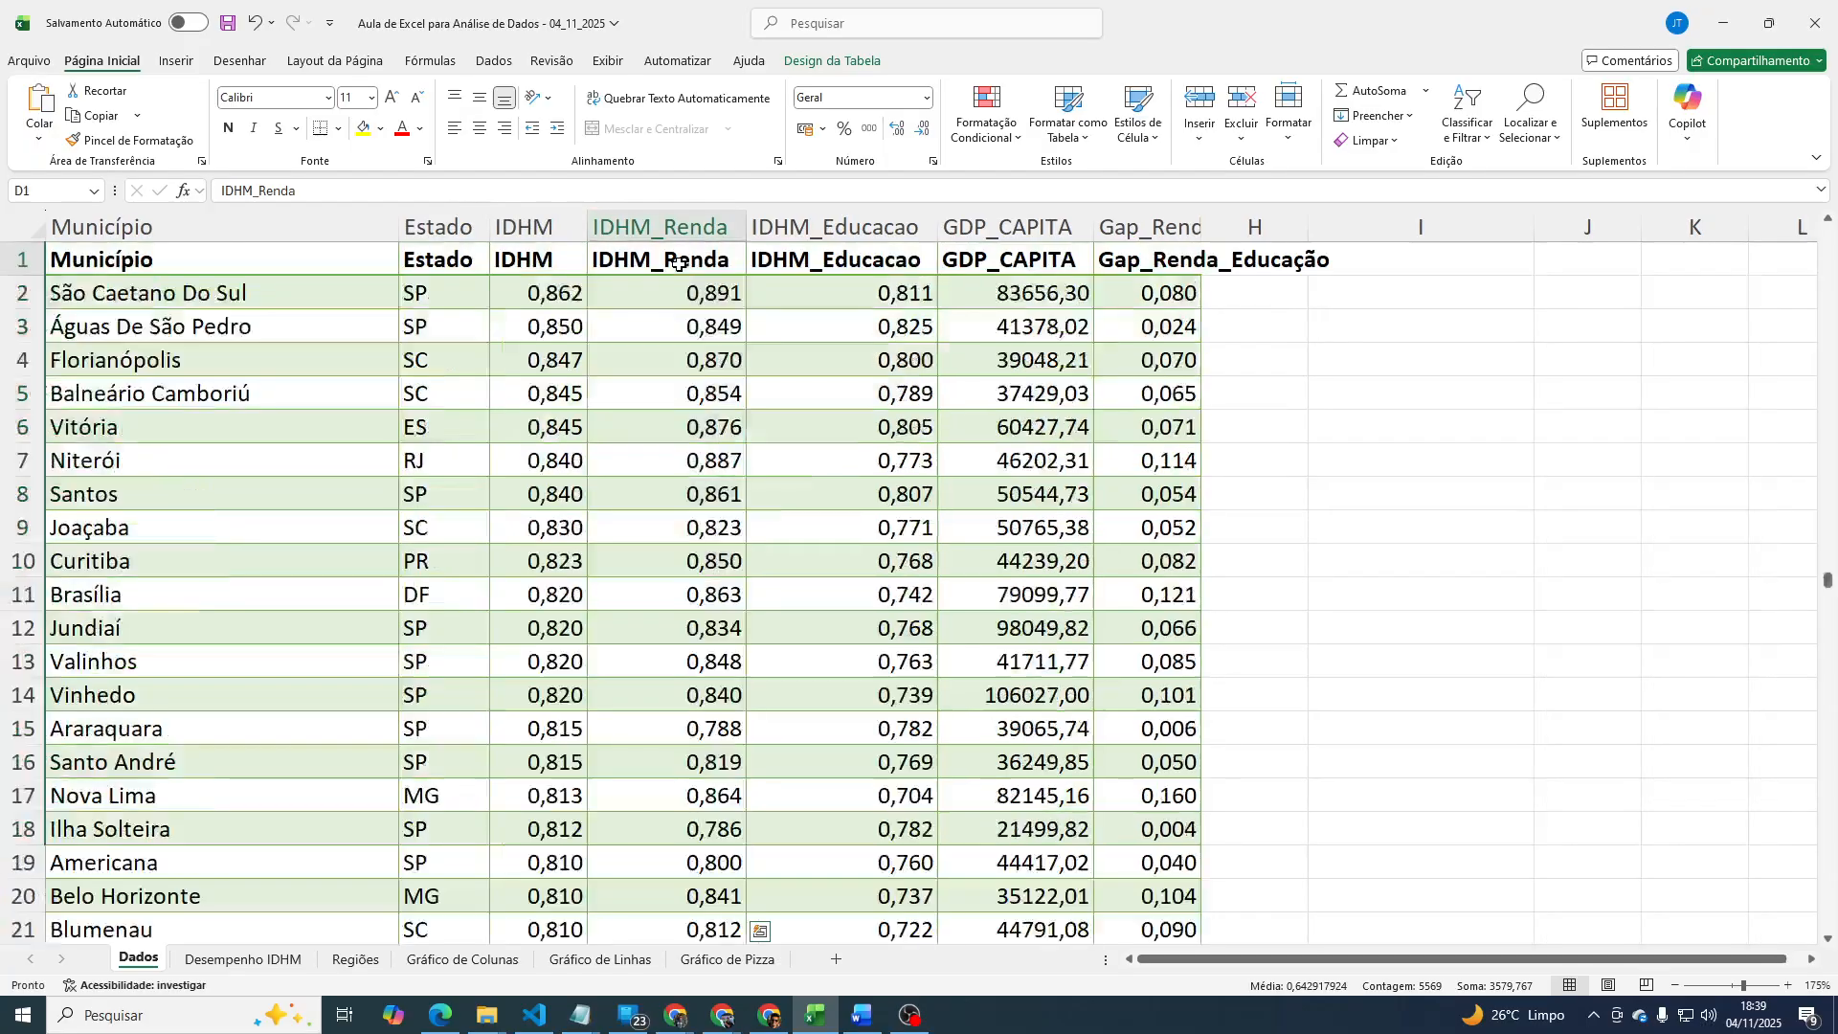
Return to the first data row and fit column G's width to the Gap_Renda_Educação header.
key(Down)
key(Right)
key(Right)
key(Right)
key(Up)
key(Right)
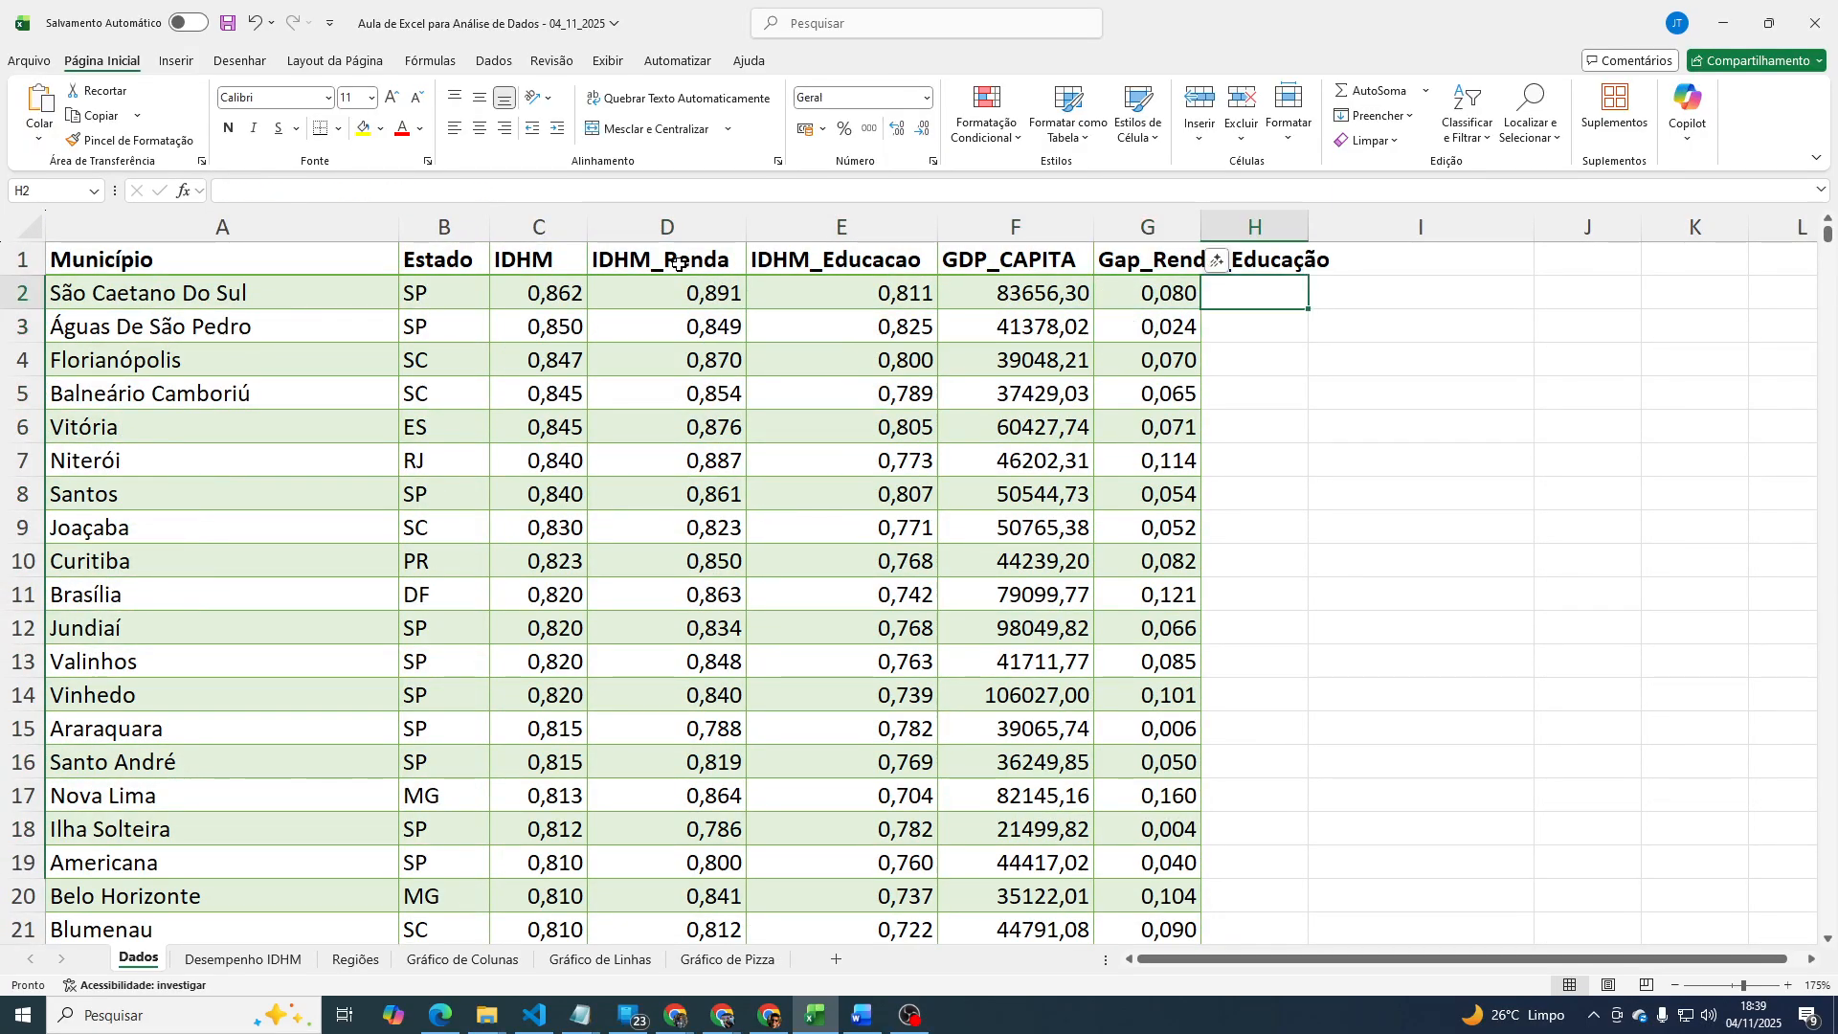
key(Left)
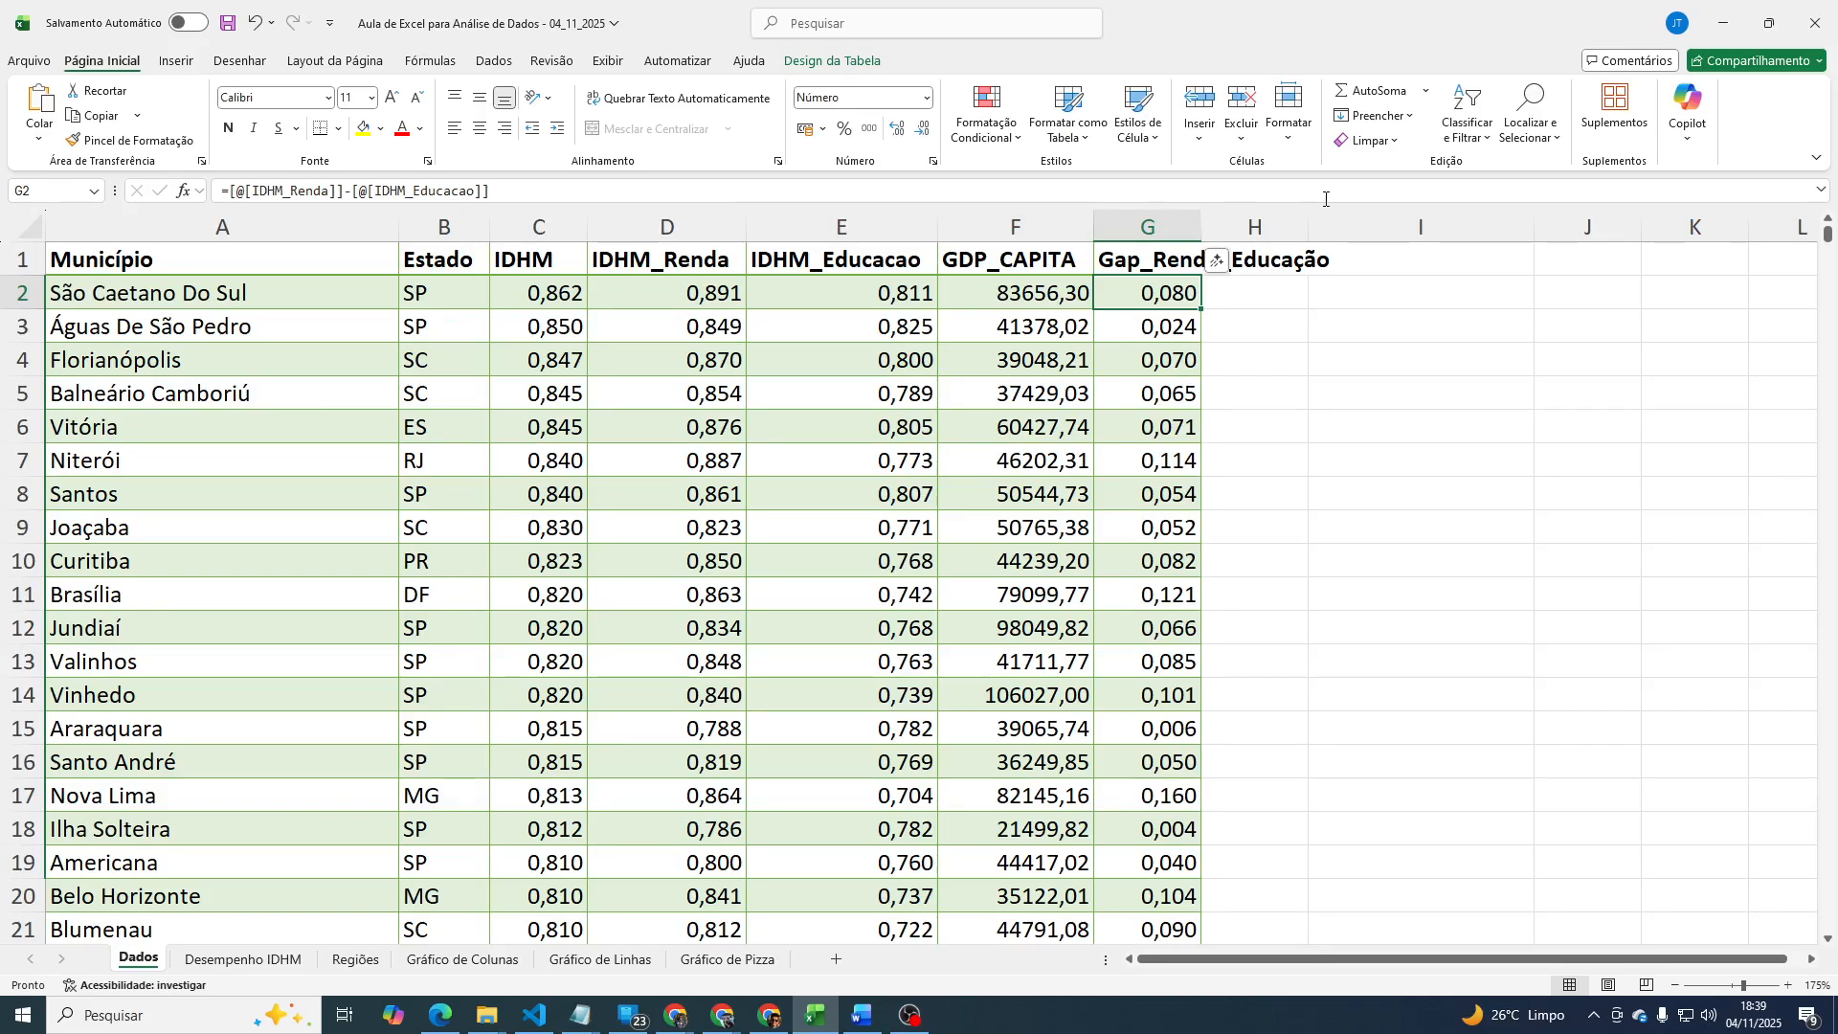
double_click(1208, 217)
Enter the formula =D2-E2 in cell H2 beside the table, using plain cell references.
click(1392, 292)
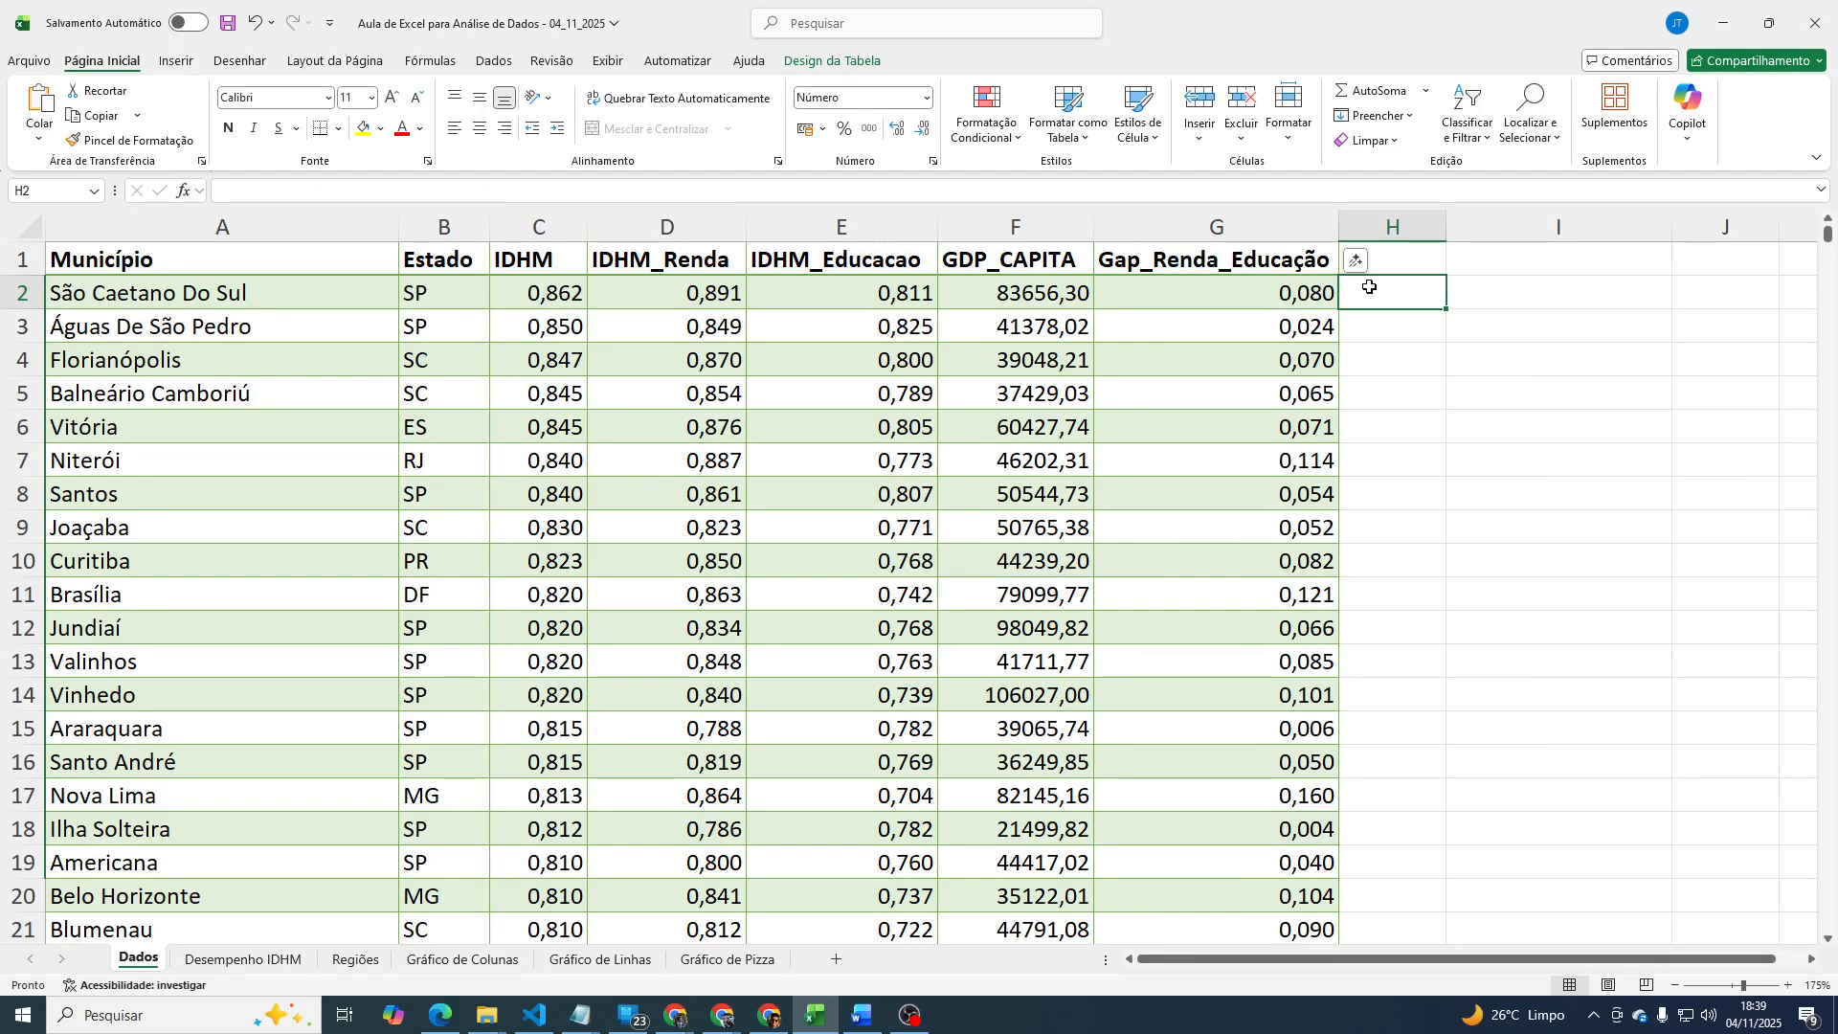
text(=)
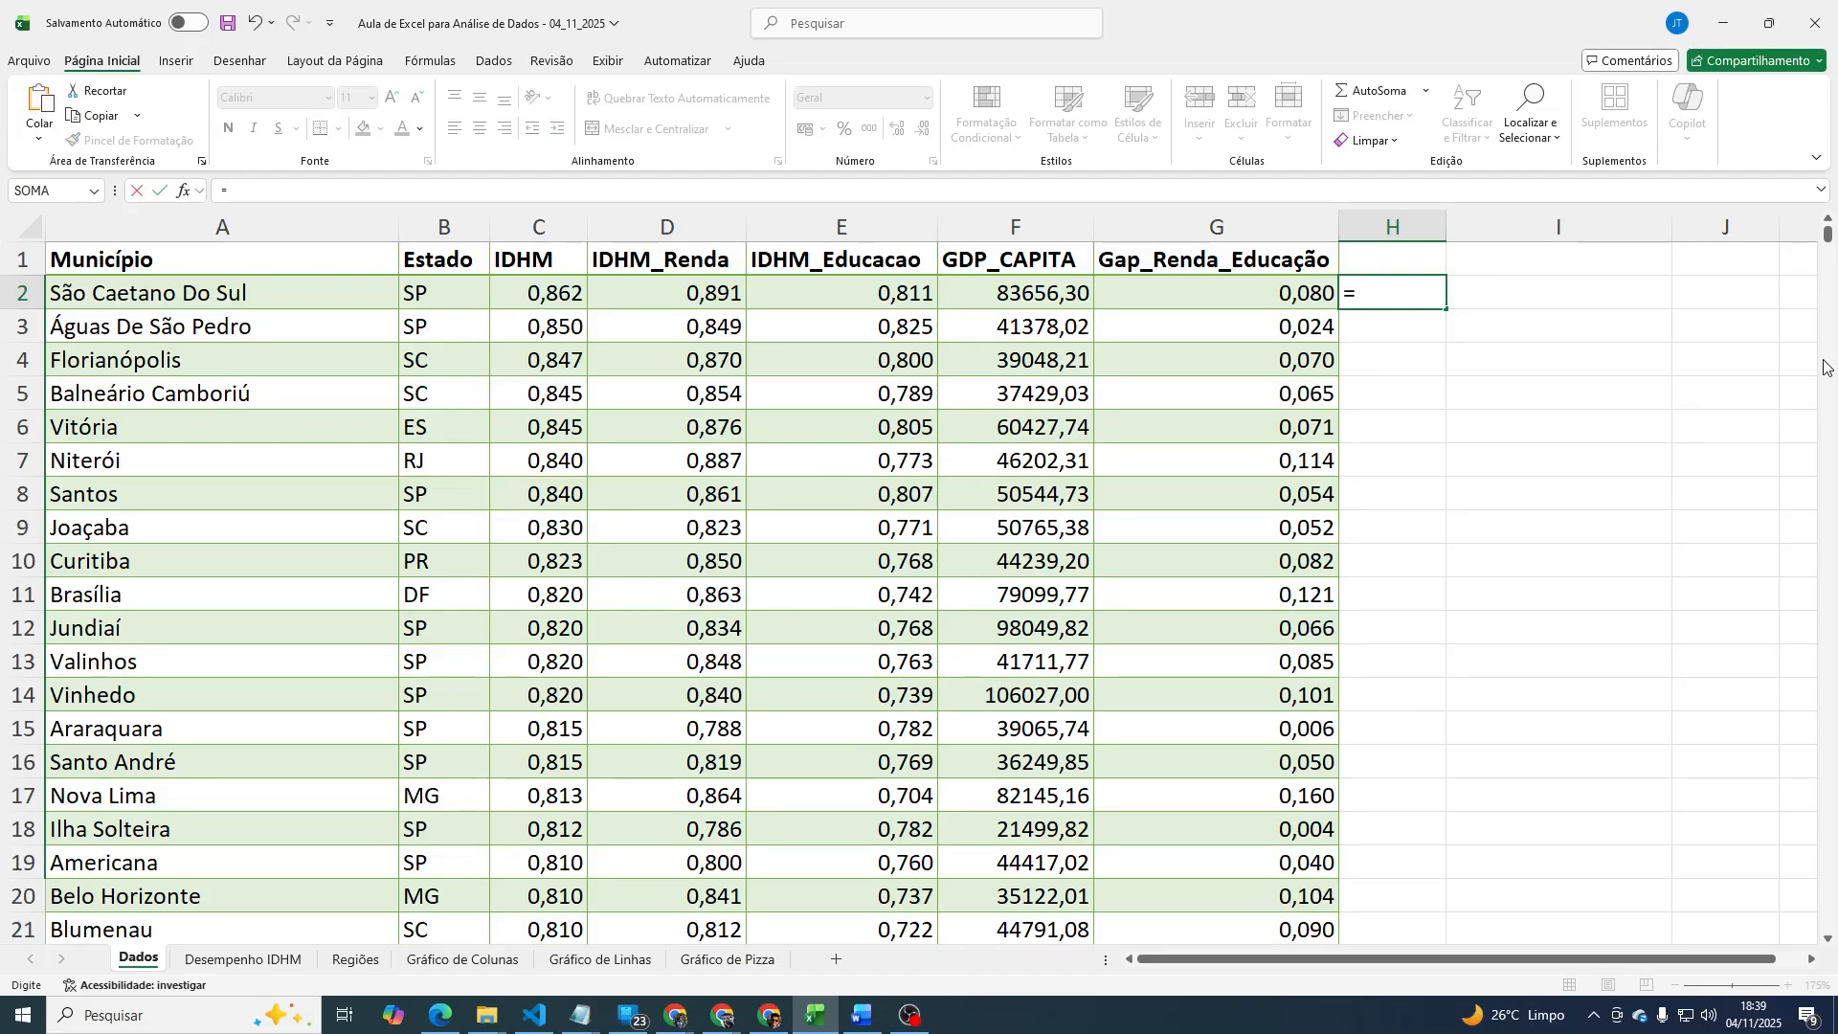
text(d2)
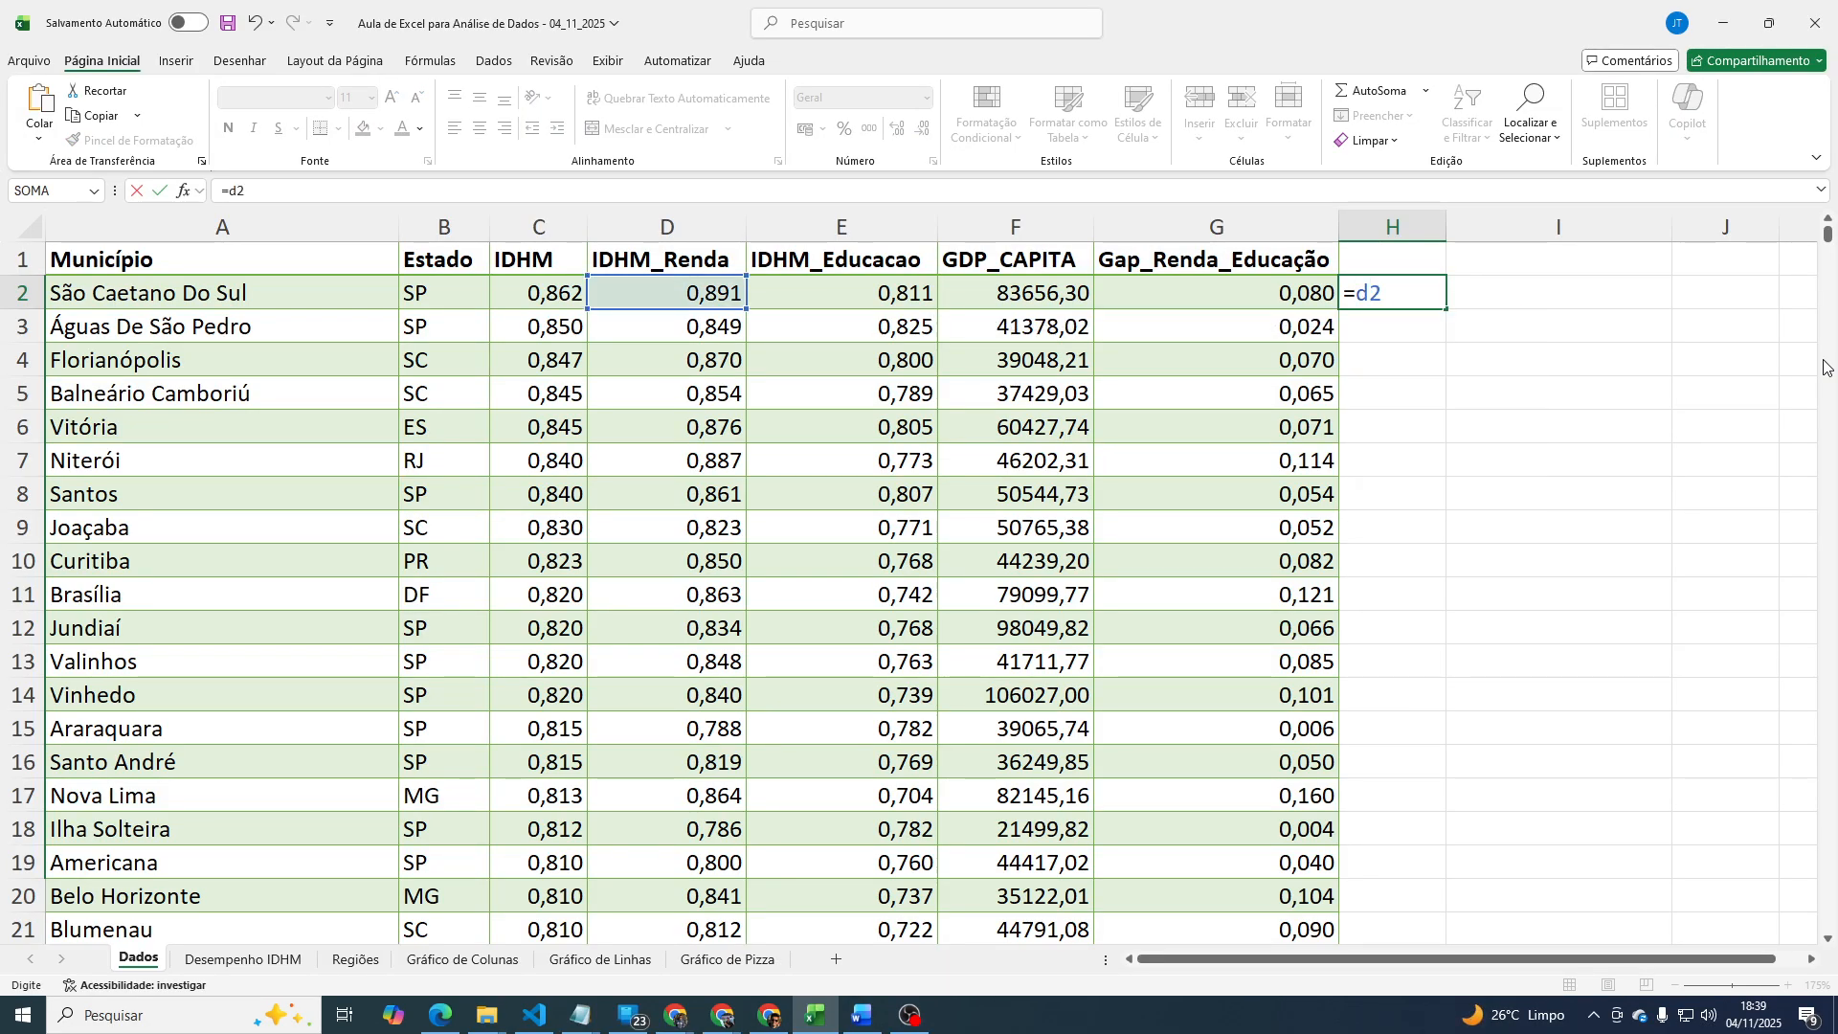
text(-e2)
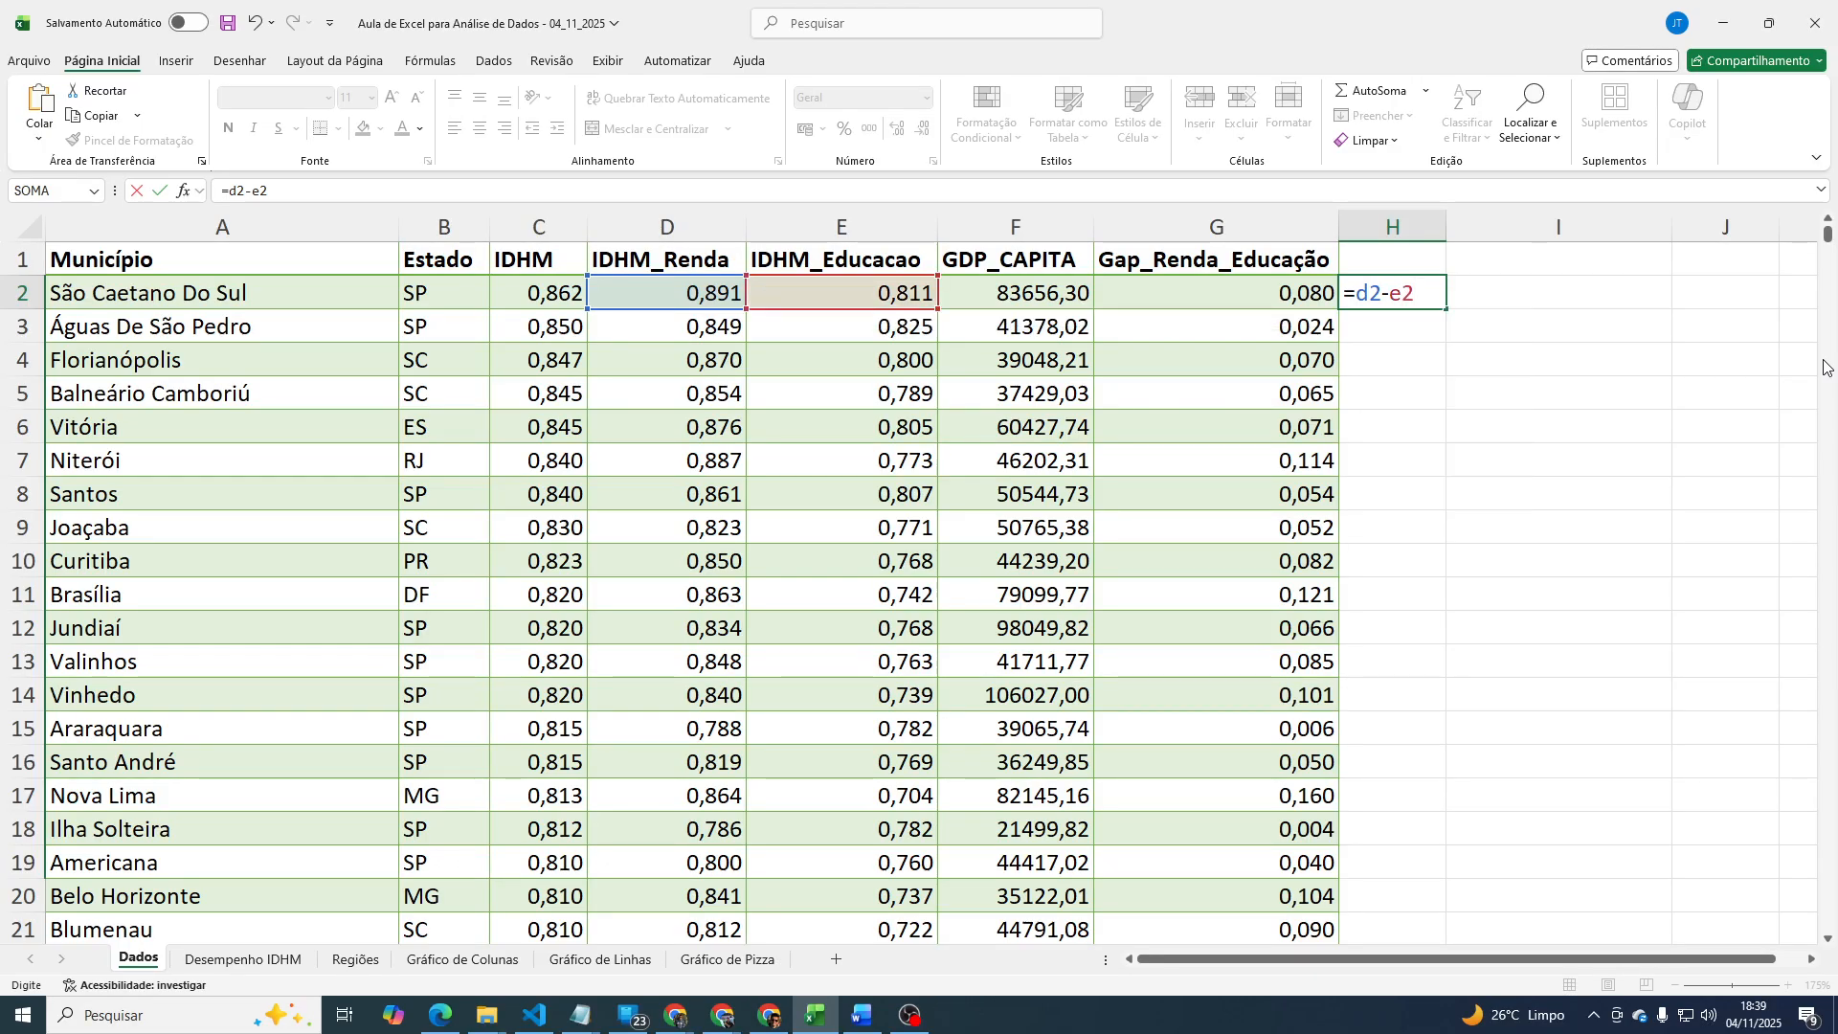
key(Return)
Compare the cell-reference formula in H2 with the structured-reference formula in G2, and check the header in H1.
key(Up)
key(Up)
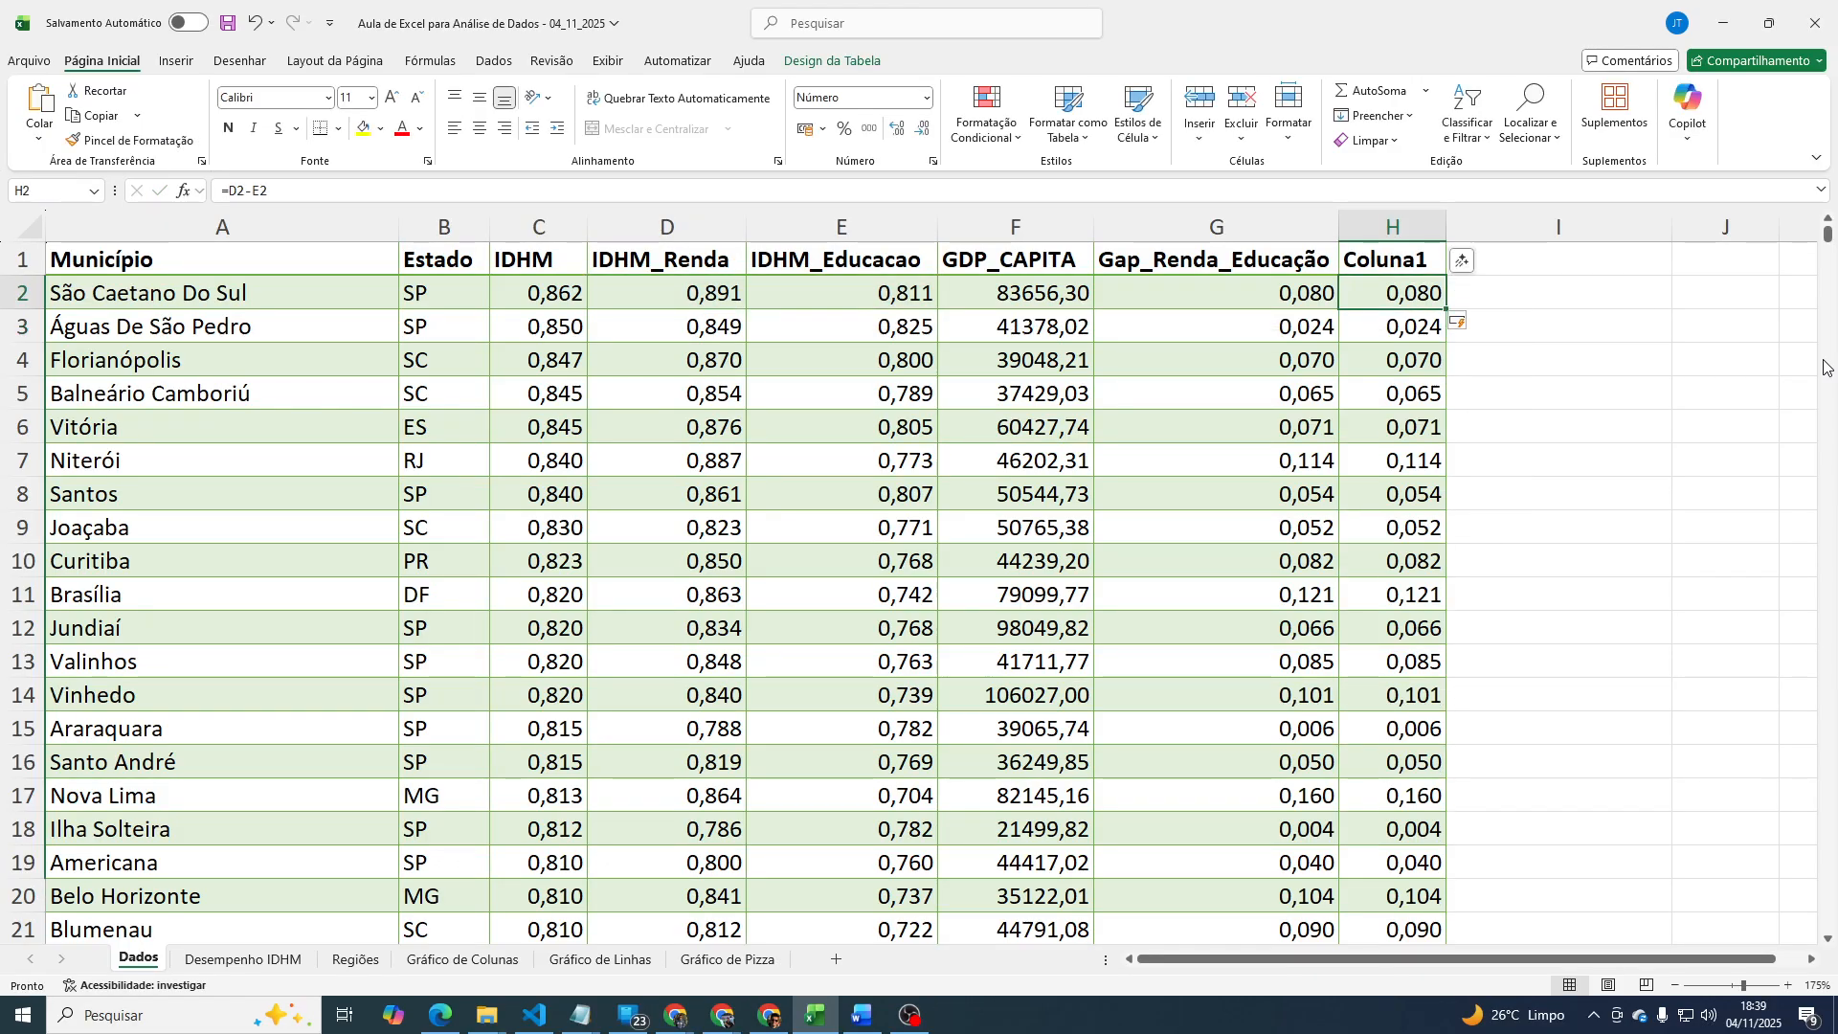
key(Left)
key(Right)
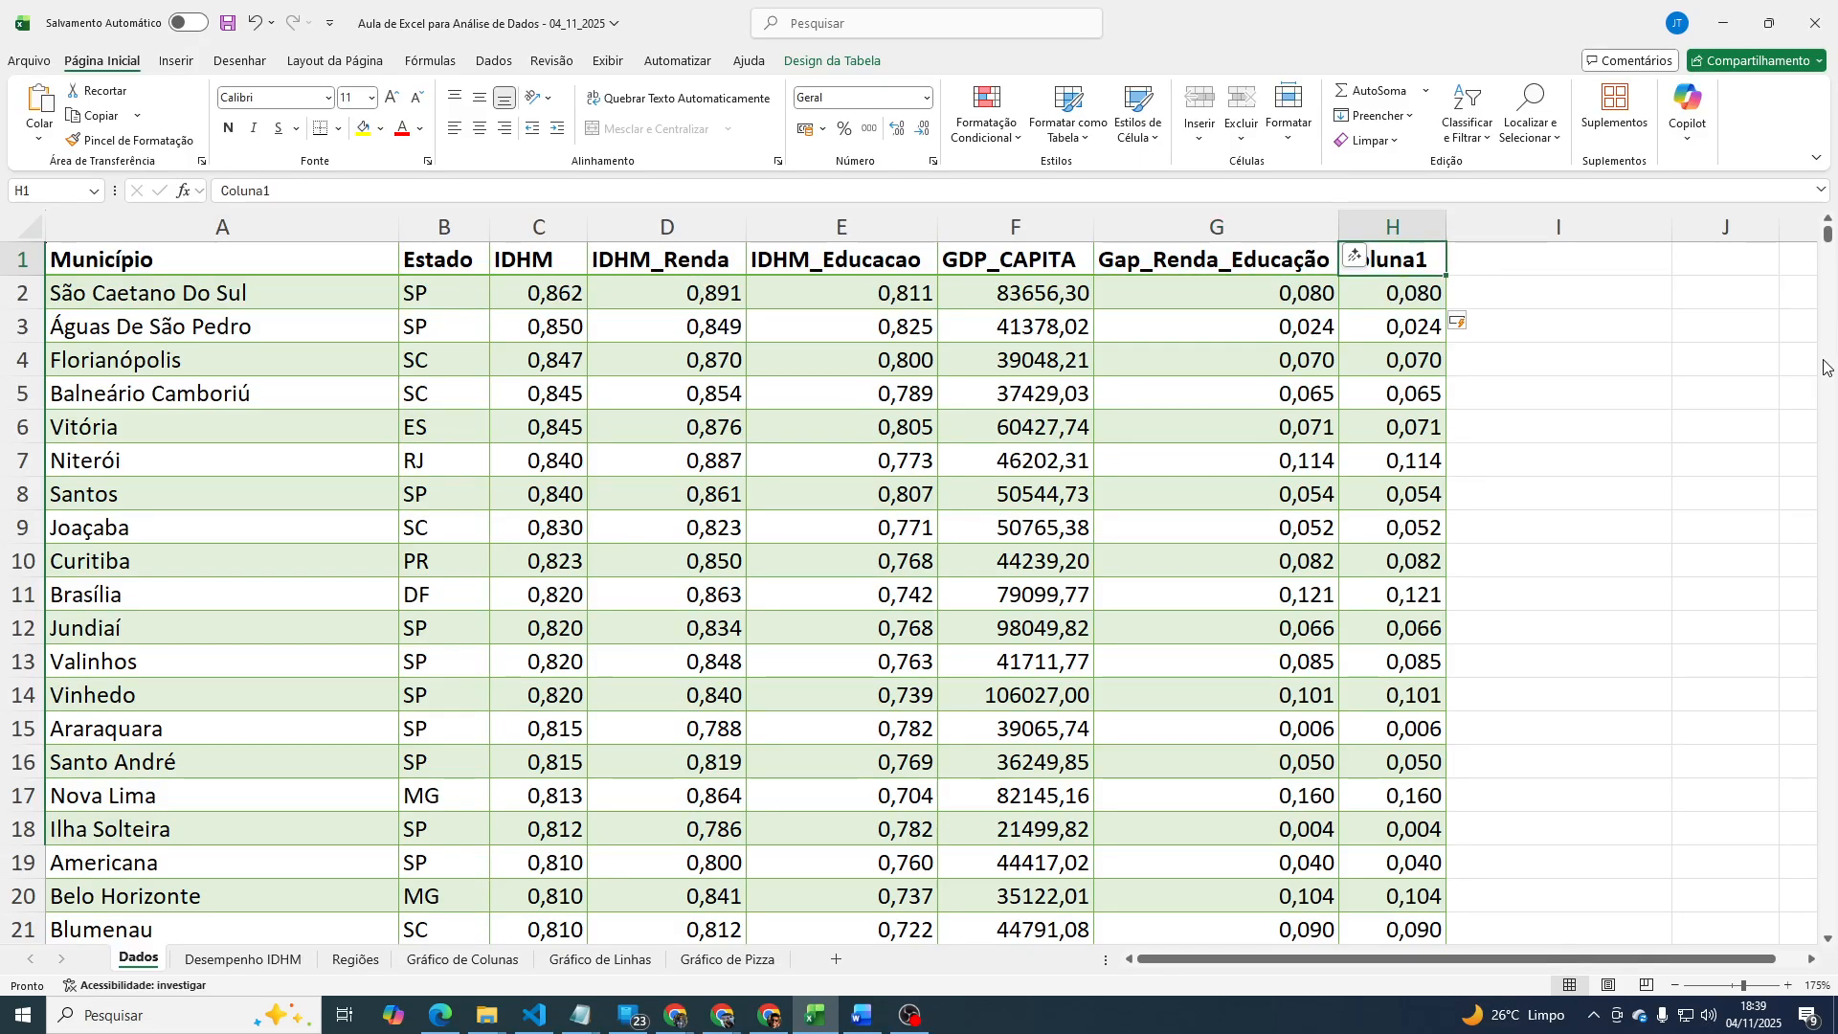
key(Down)
key(Left)
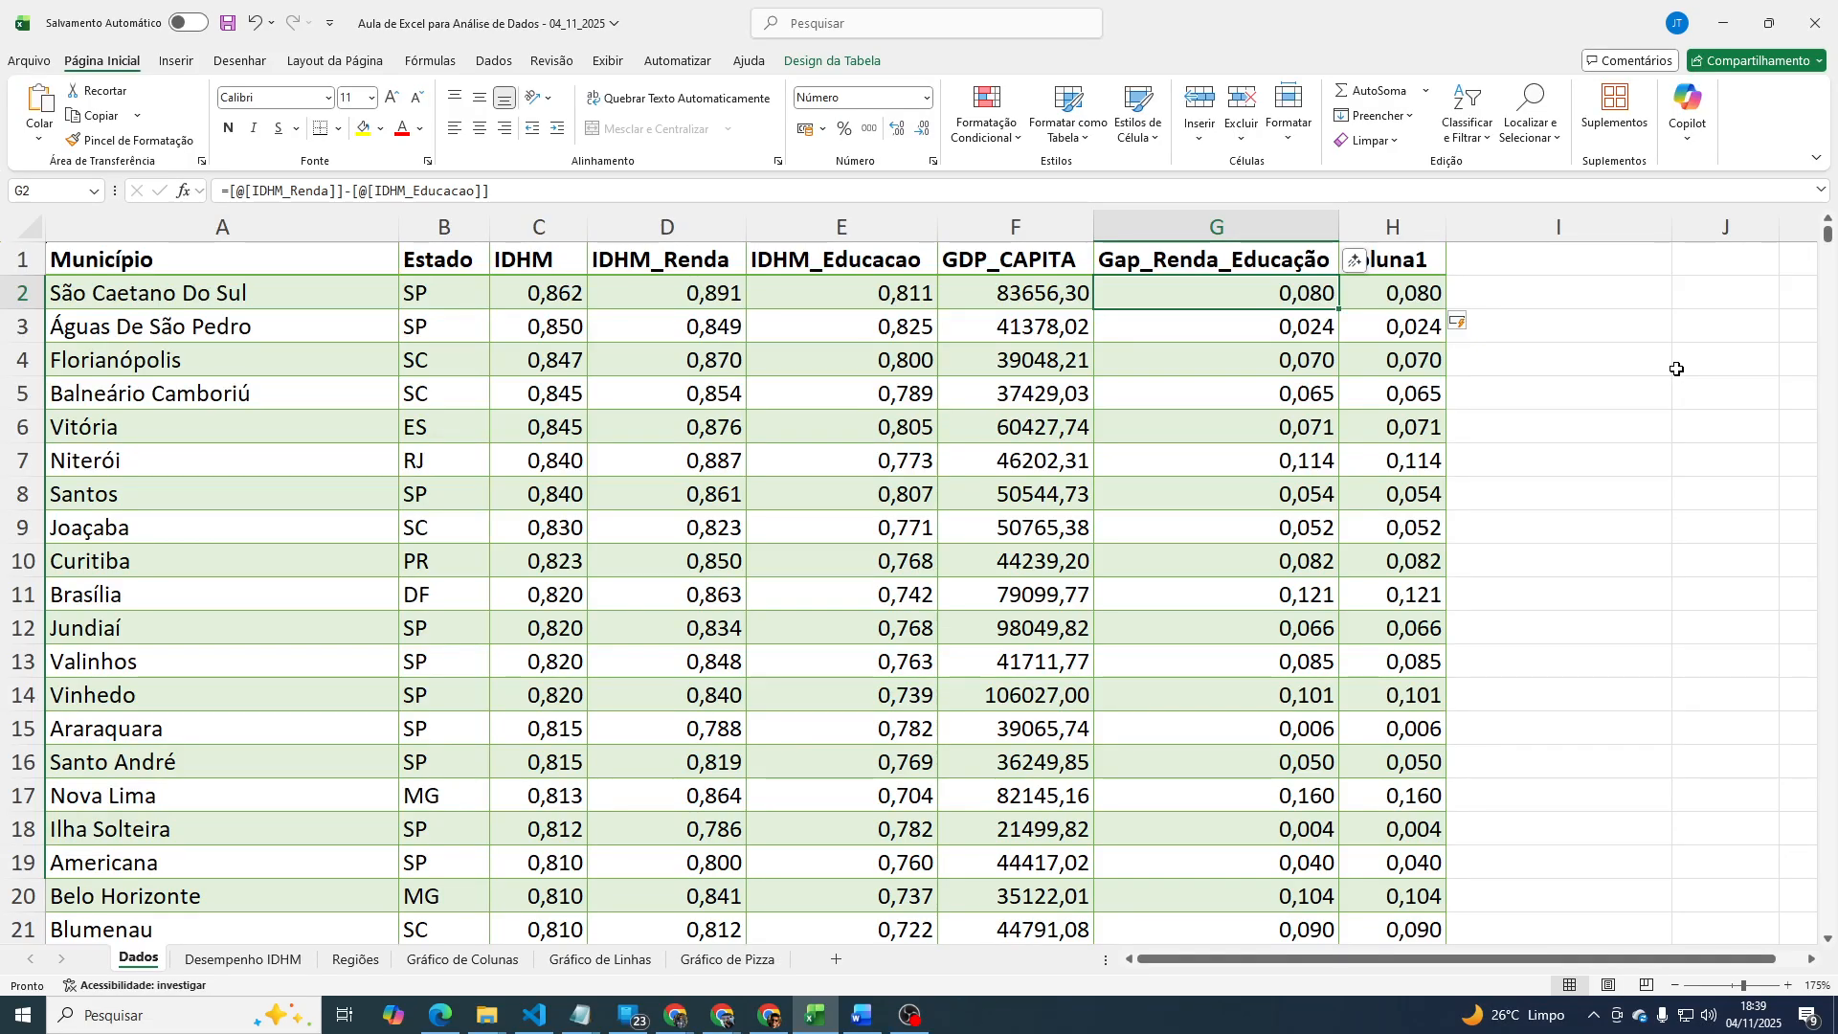
click(1433, 266)
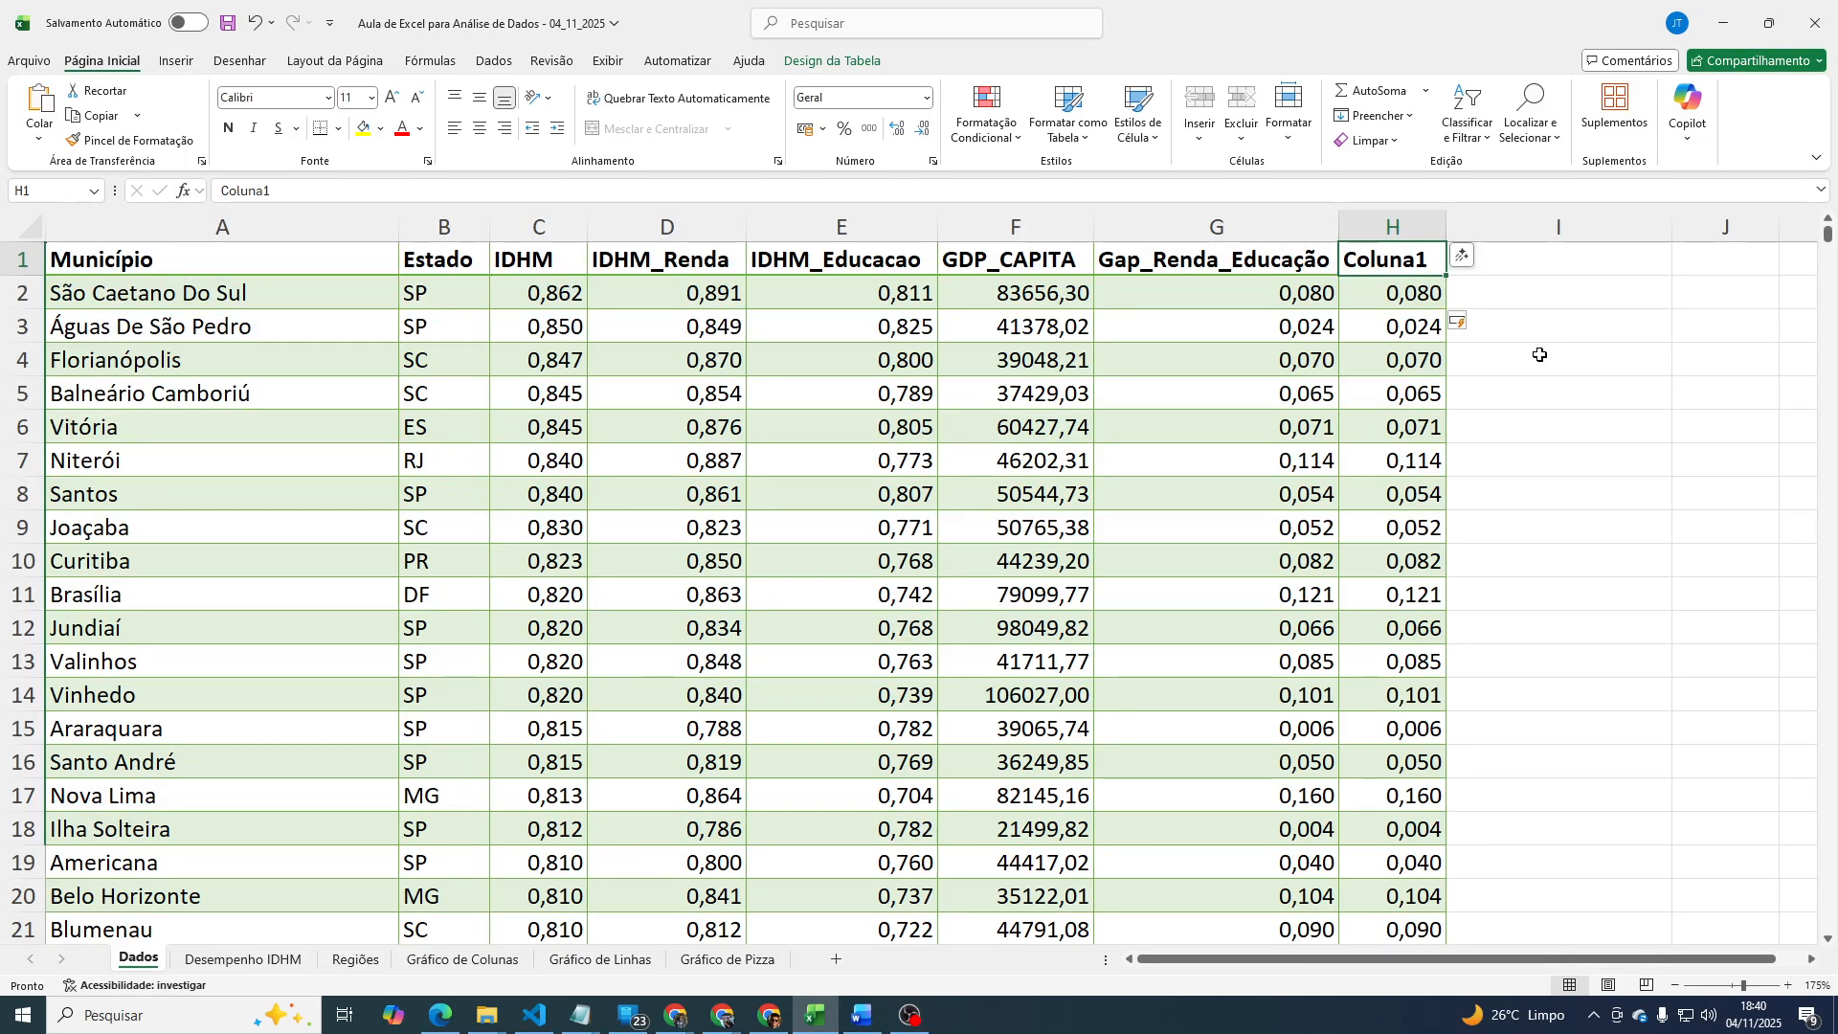
Delete column H, which holds the cell-reference version of the gap calculation.
click(1398, 226)
right_click(1399, 224)
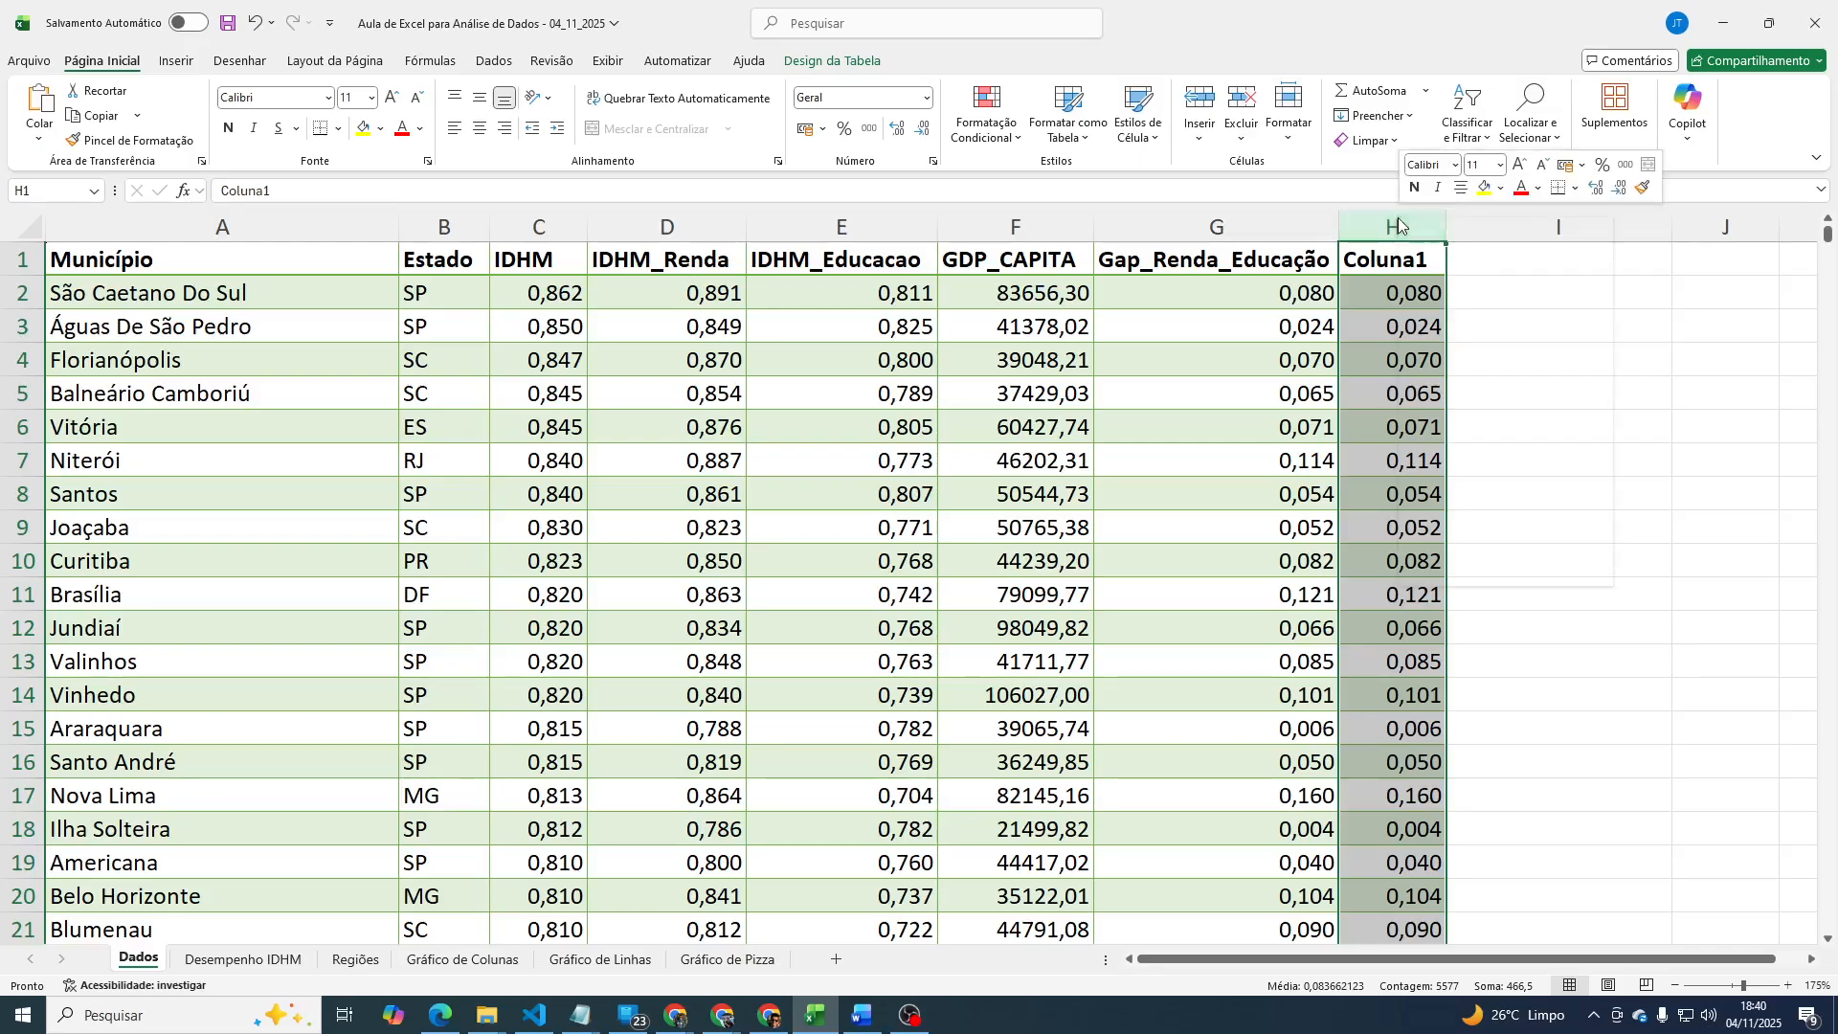
click(1470, 443)
click(1541, 293)
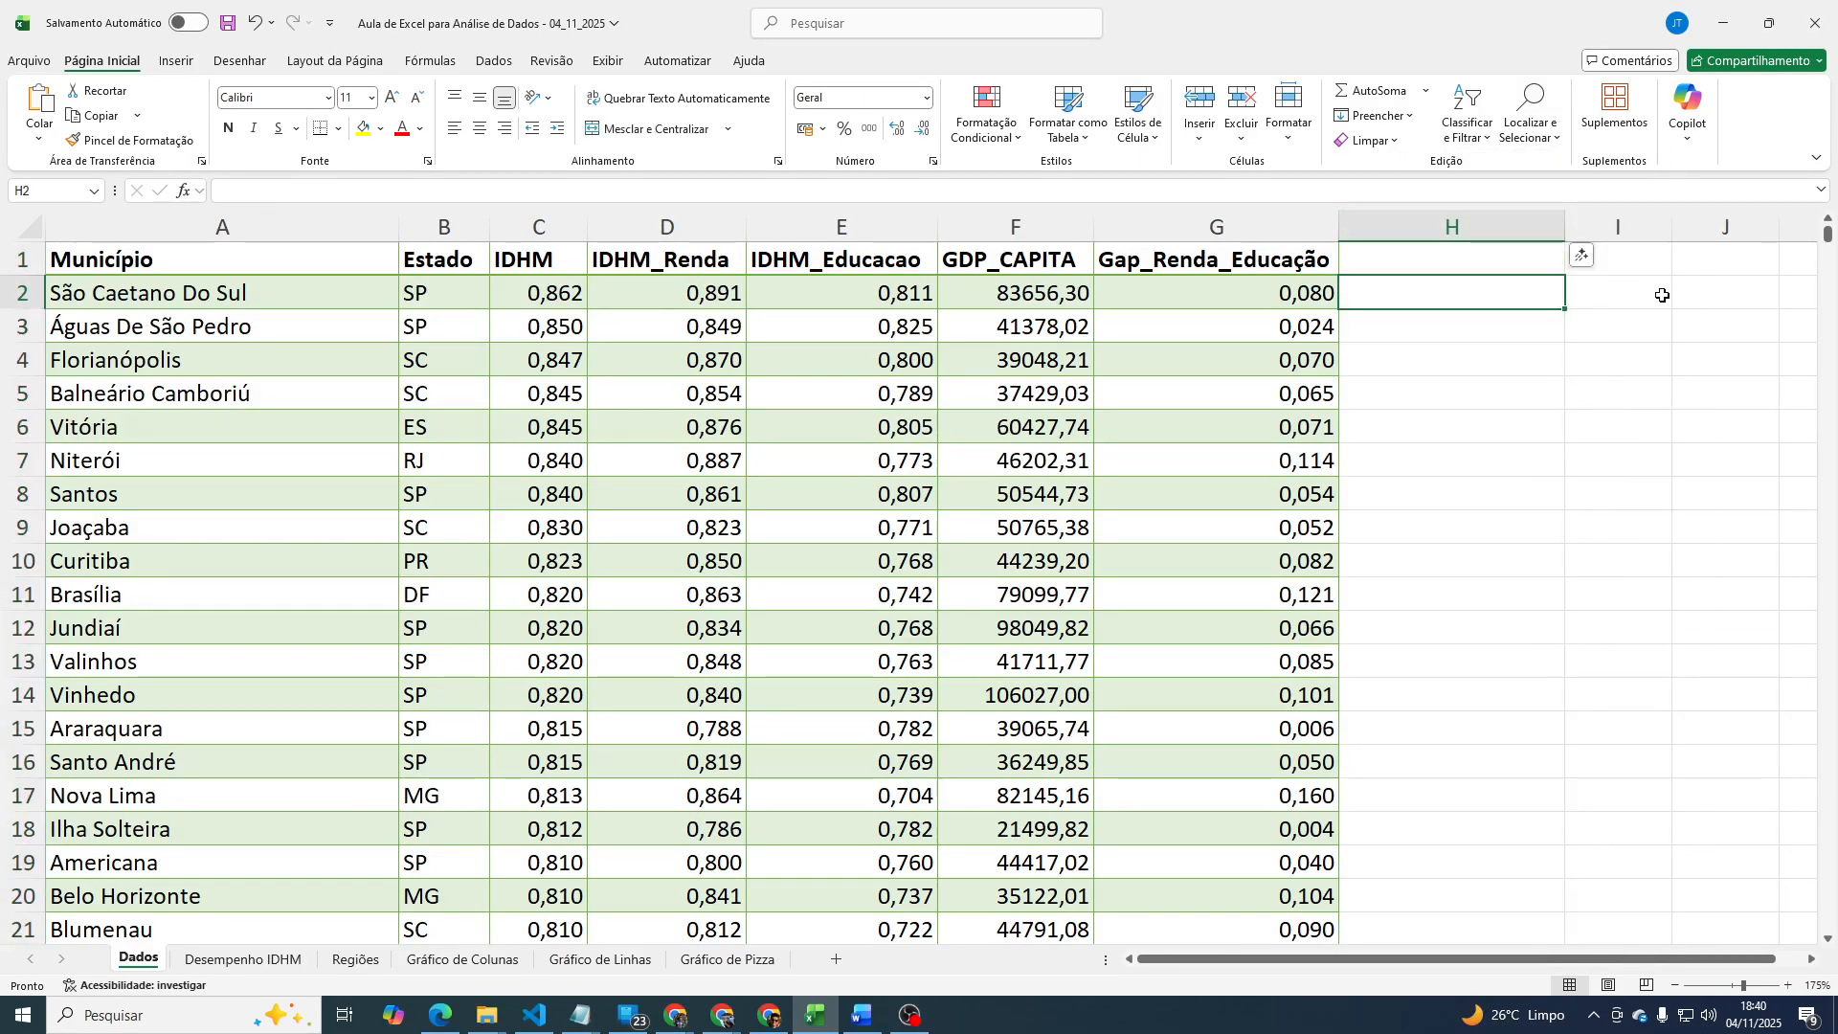
Enter the label Média in cell I2, outside the table.
click(1668, 295)
scroll(1669, 295, right, 1)
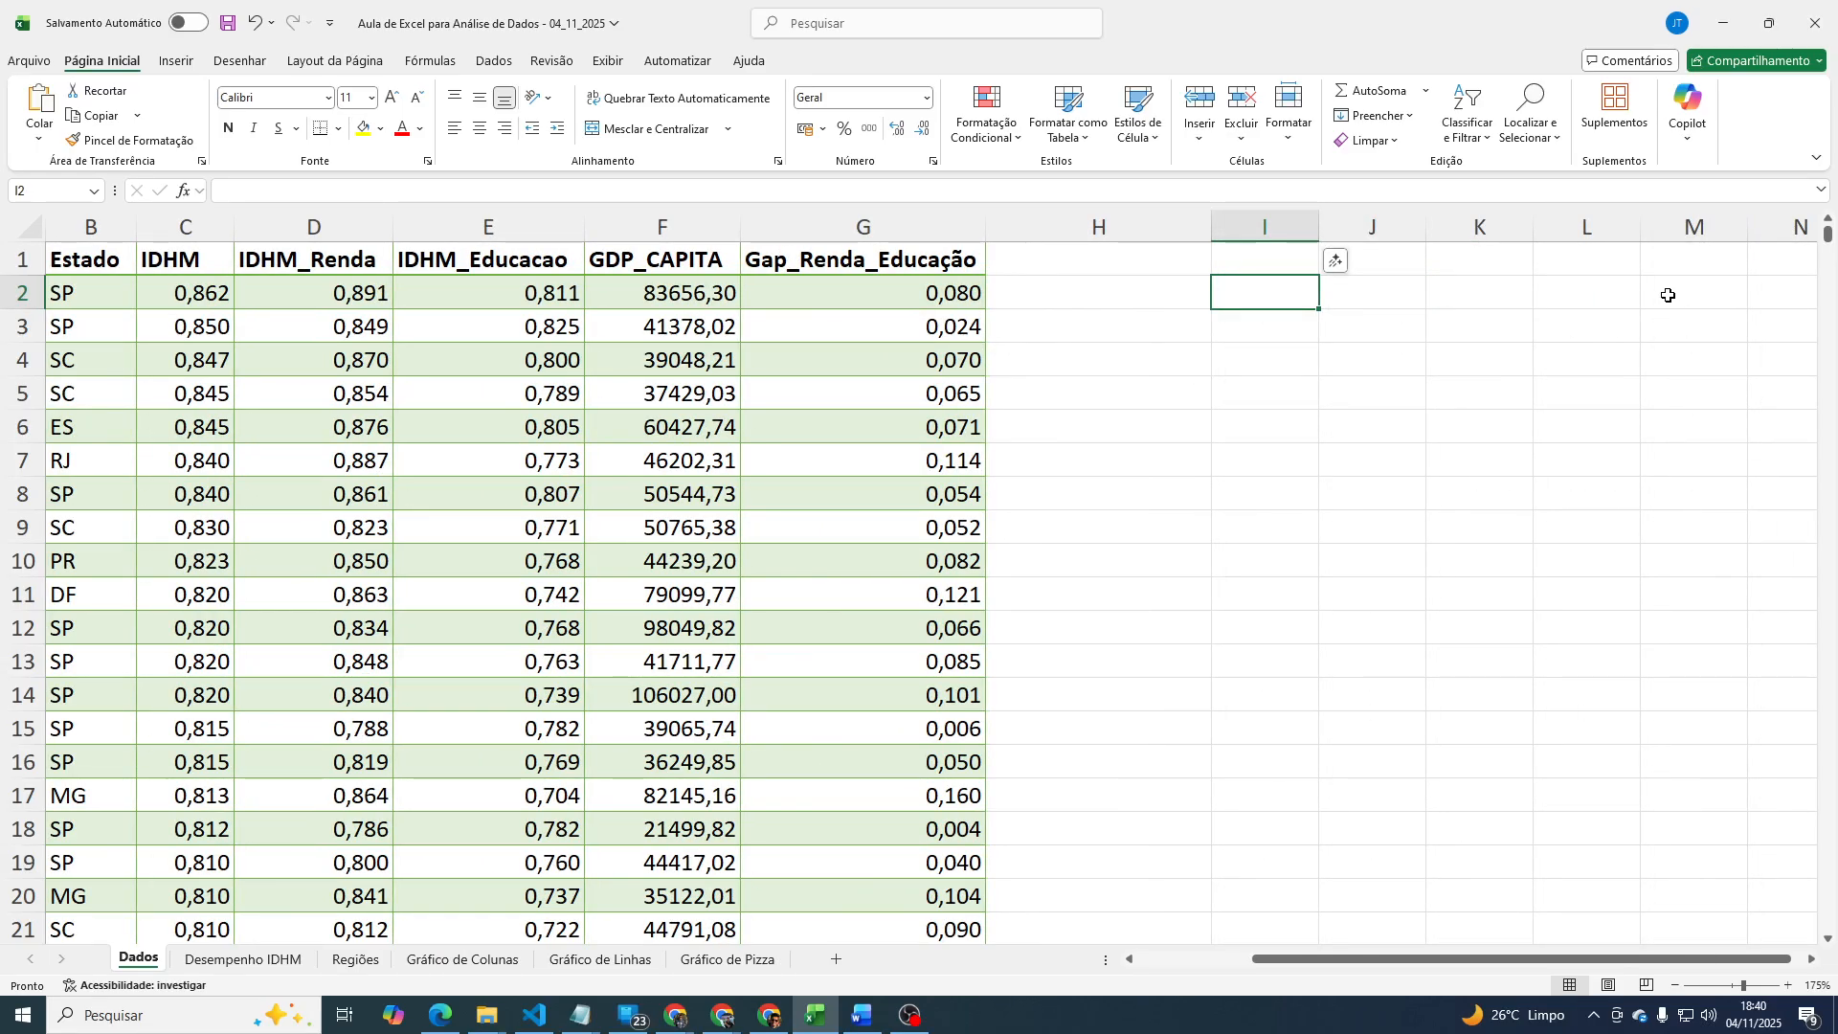
text(Média)
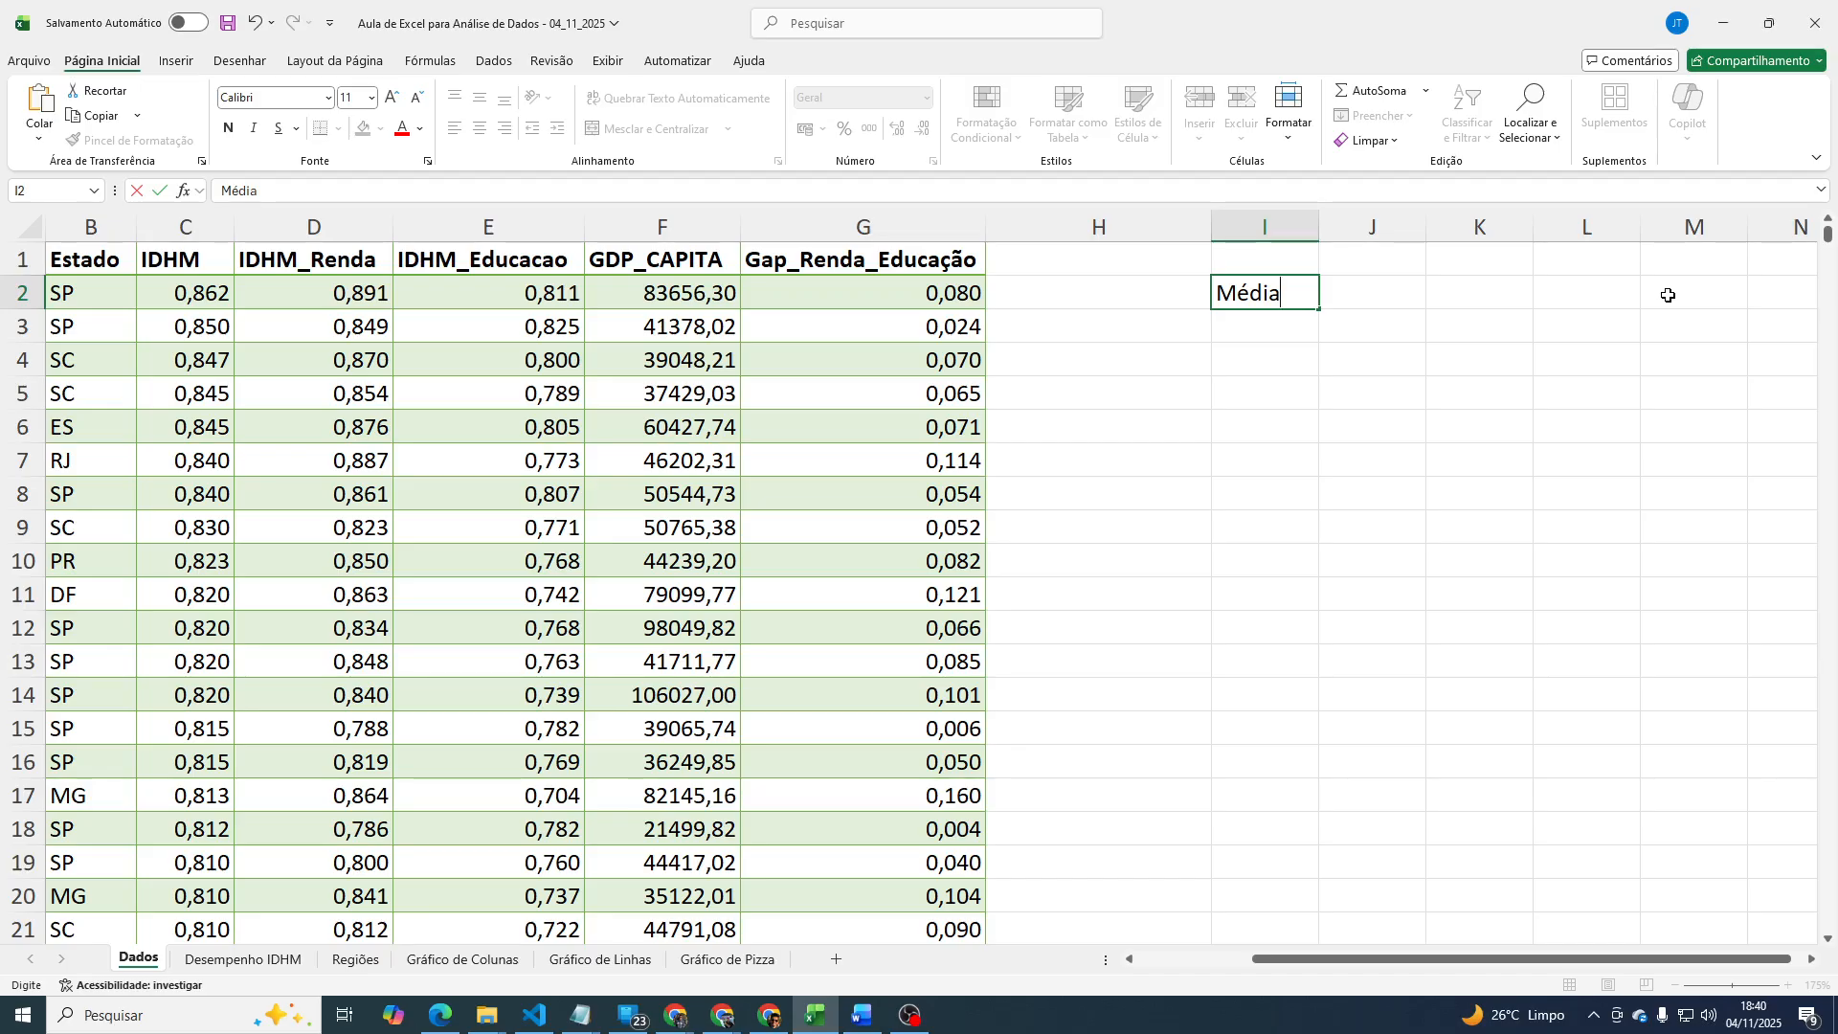
key(Return)
Enter the formula =MÉDIA(TB_CIDADES[IDHM]) in cell J2, averaging the table's whole IDHM column including its blank rows.
key(Up)
key(Right)
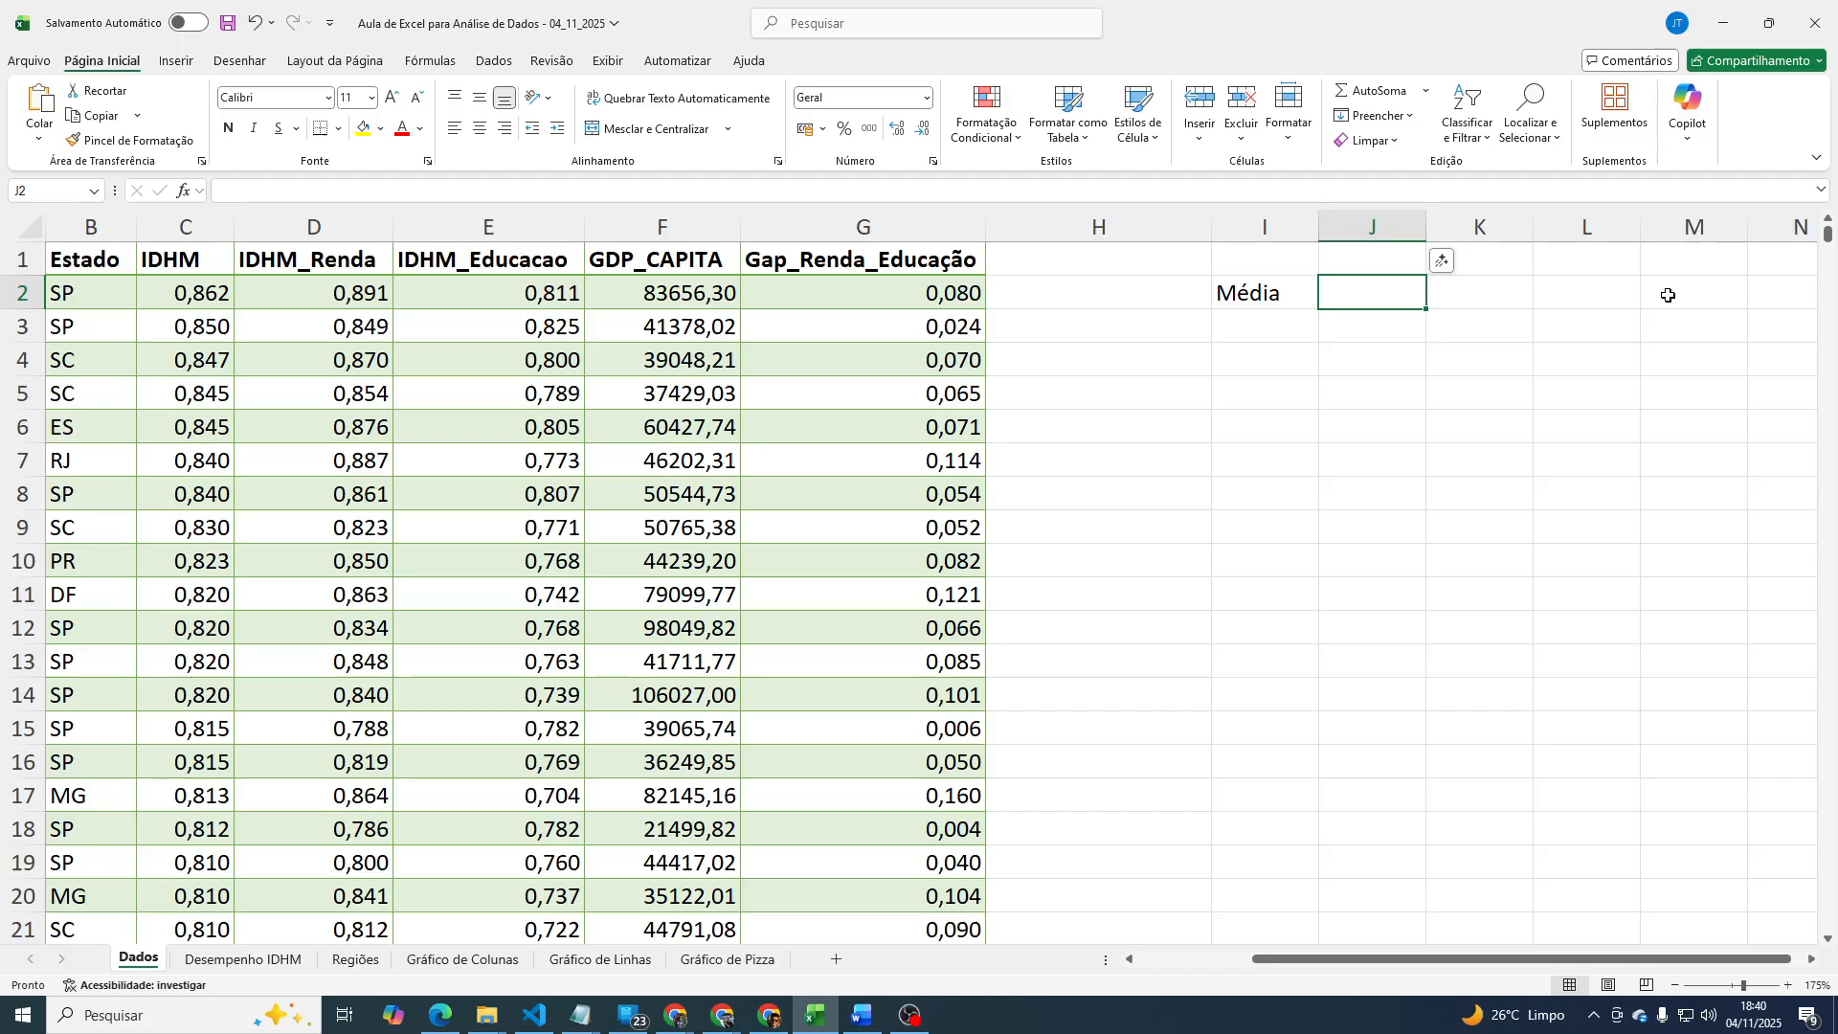
text(=média)
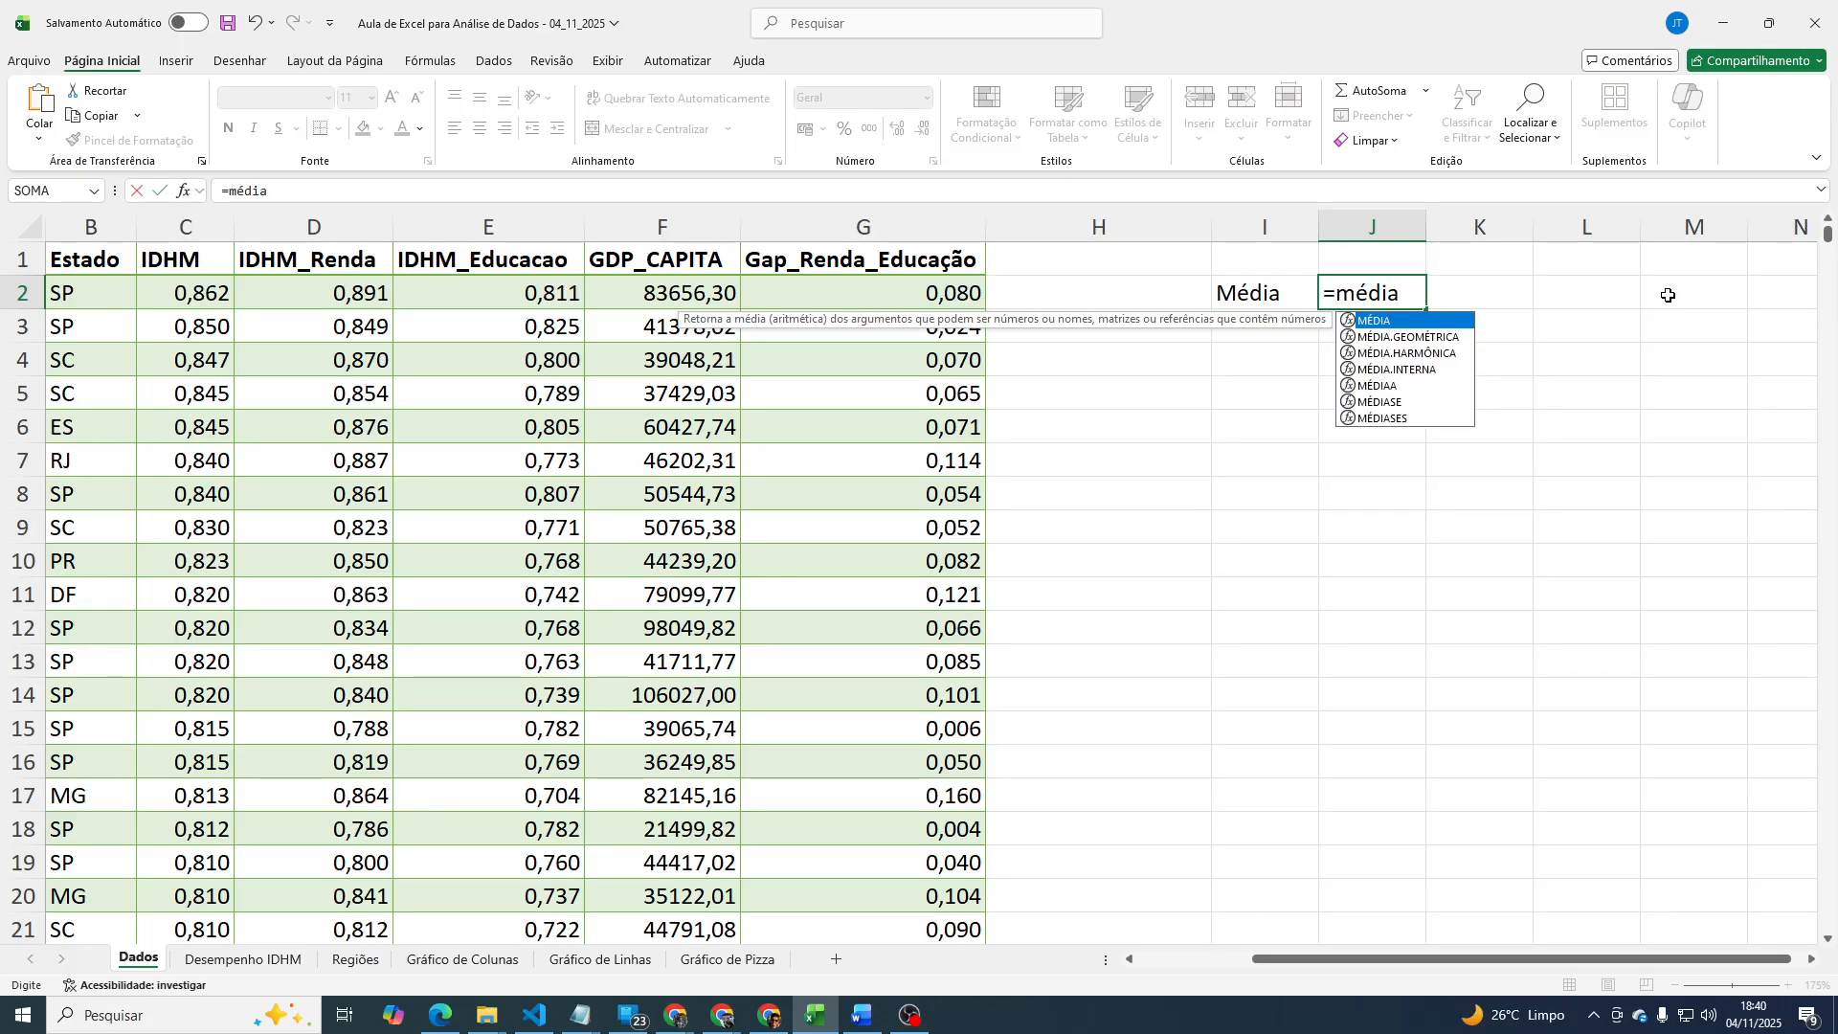
key(Tab)
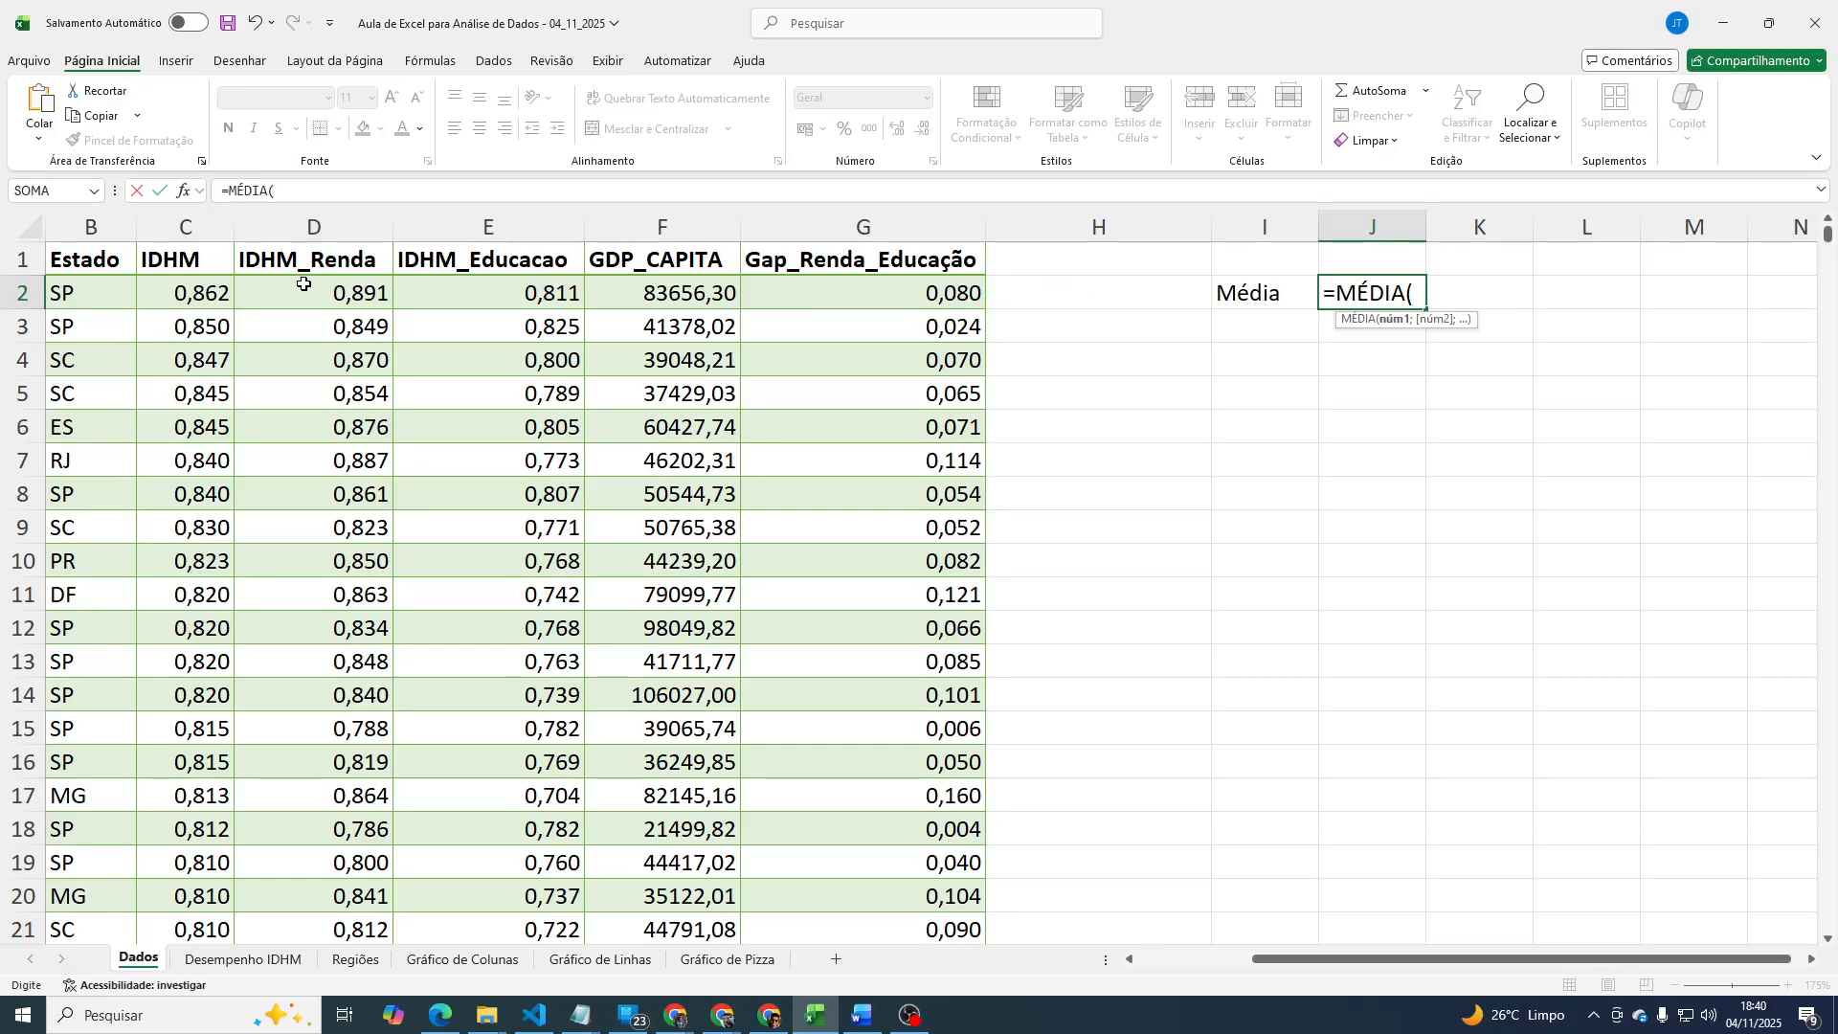
click(189, 297)
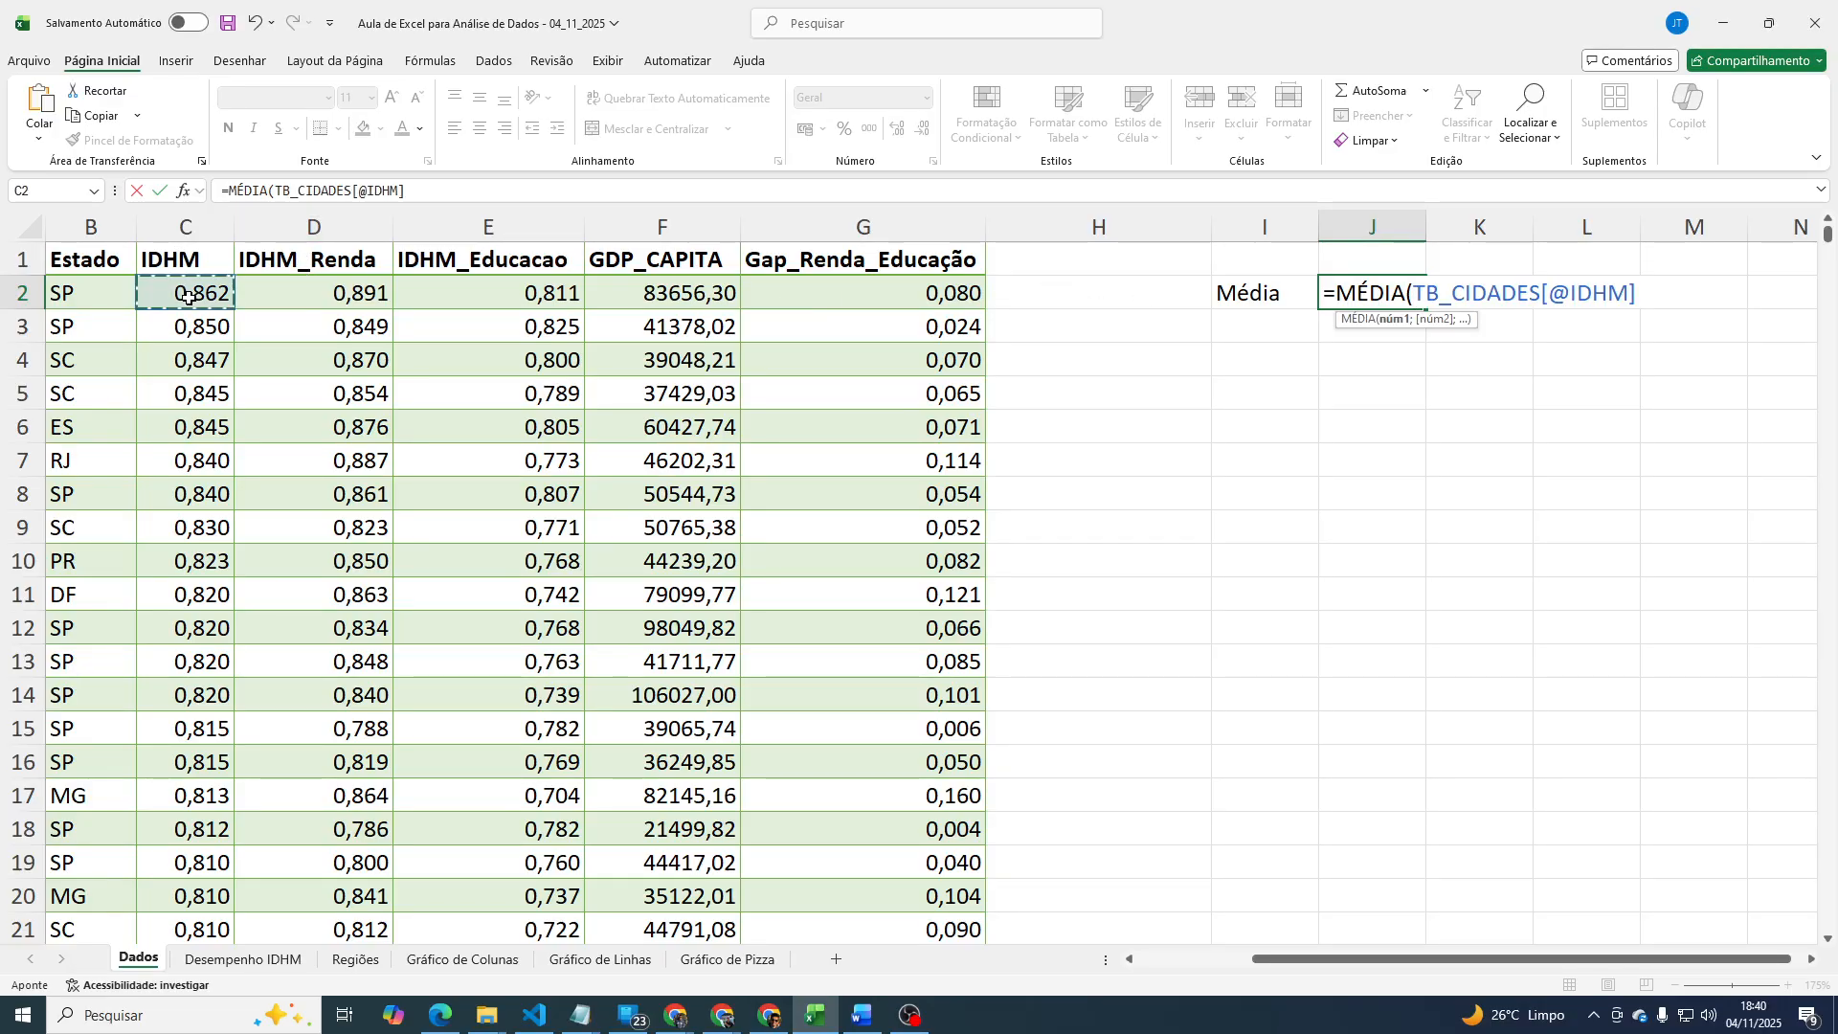
key(ctrl+shift+Down)
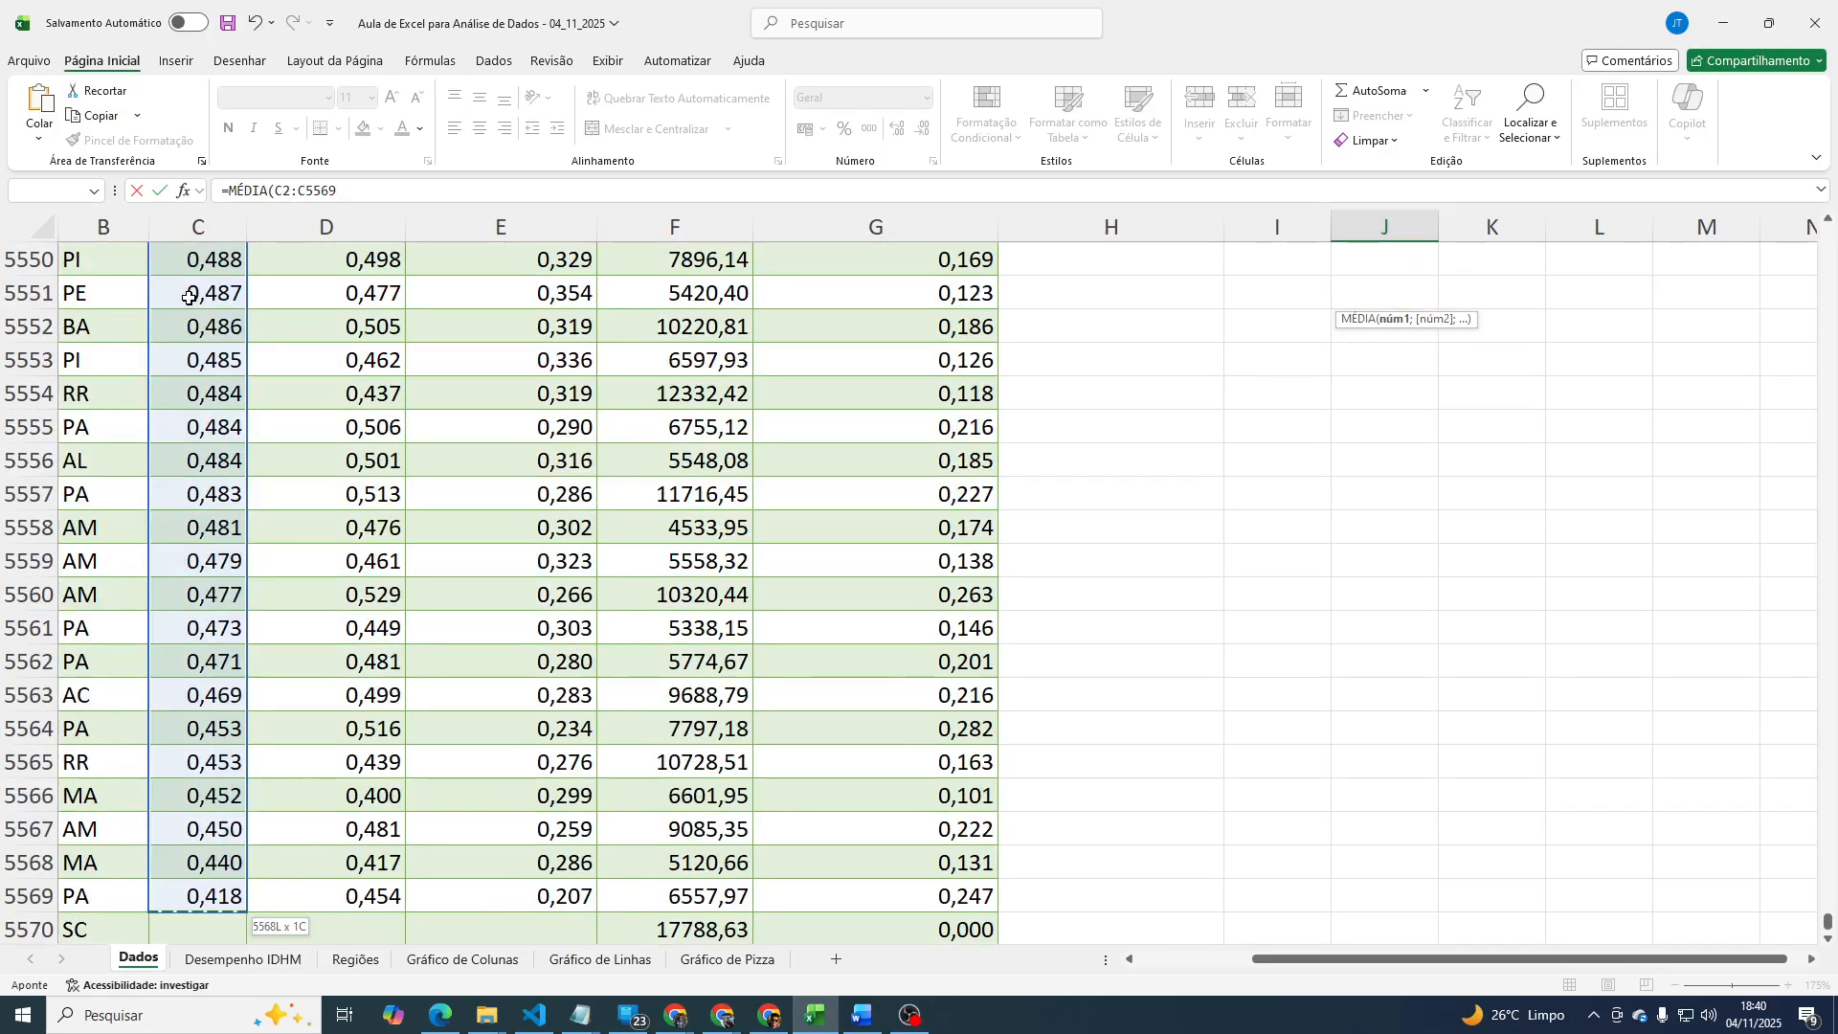
key(ctrl+shift+Down)
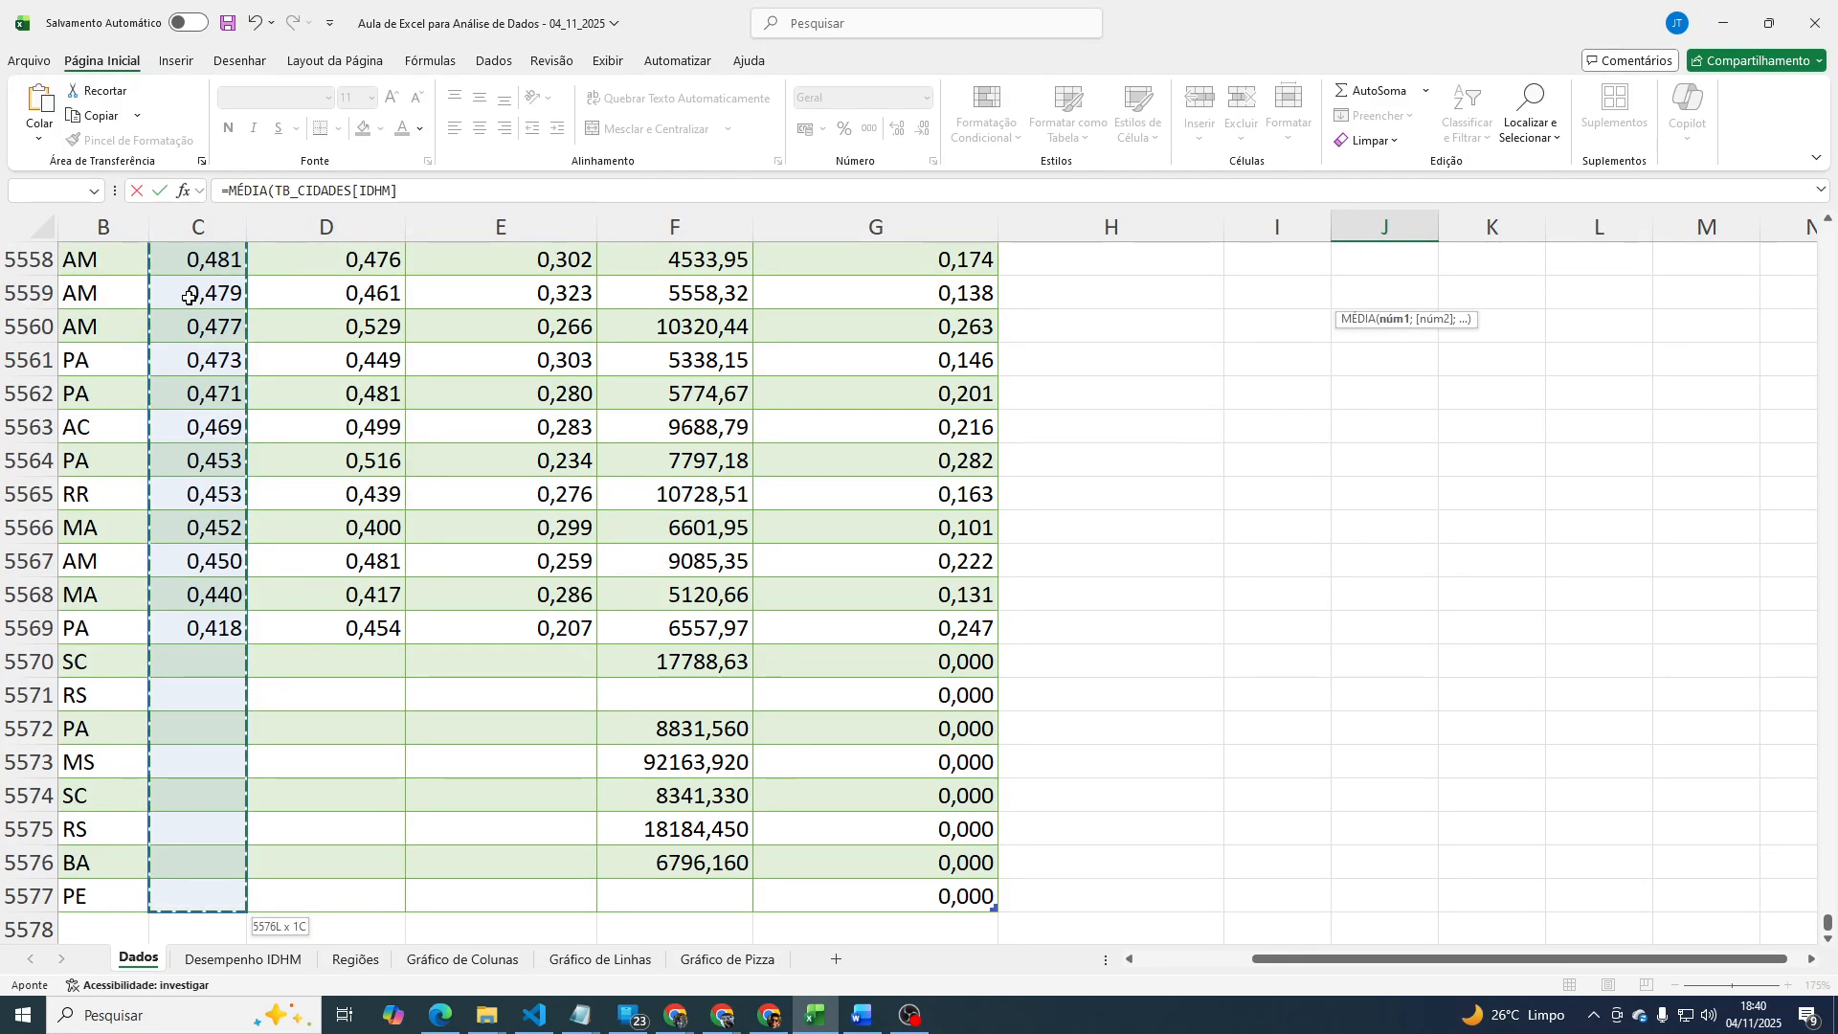
text())
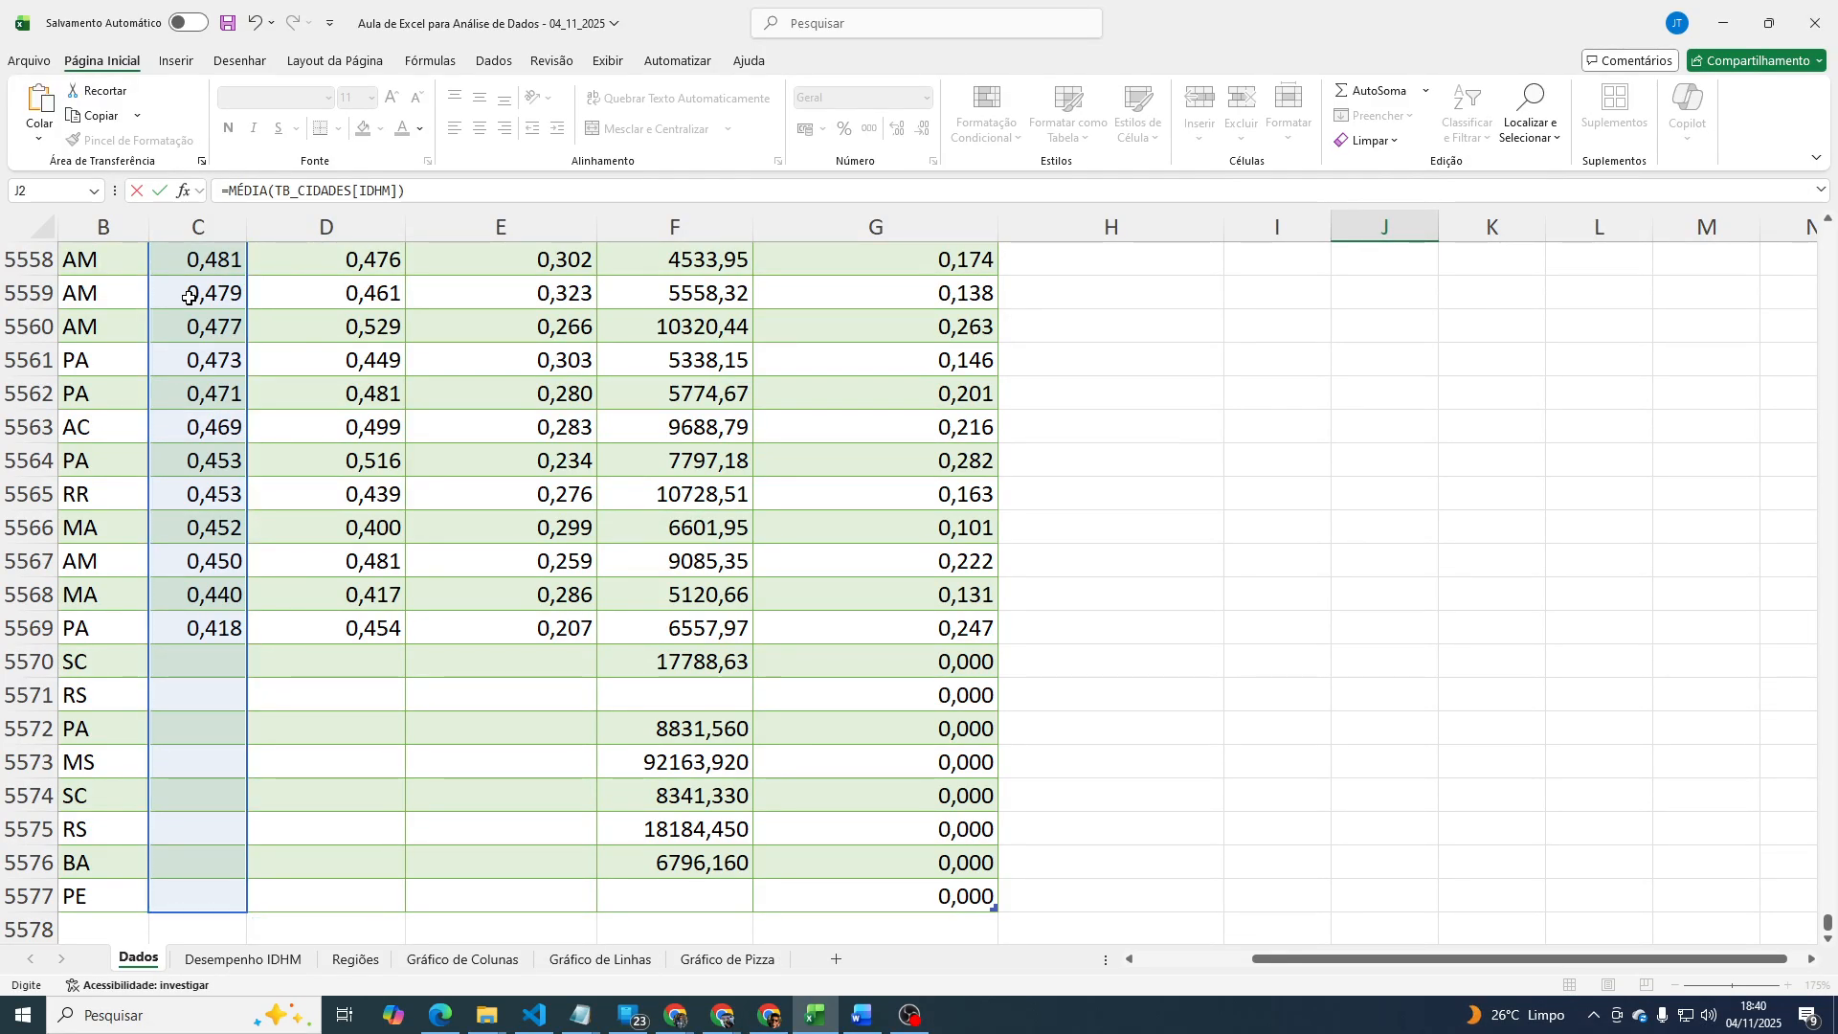
key(Return)
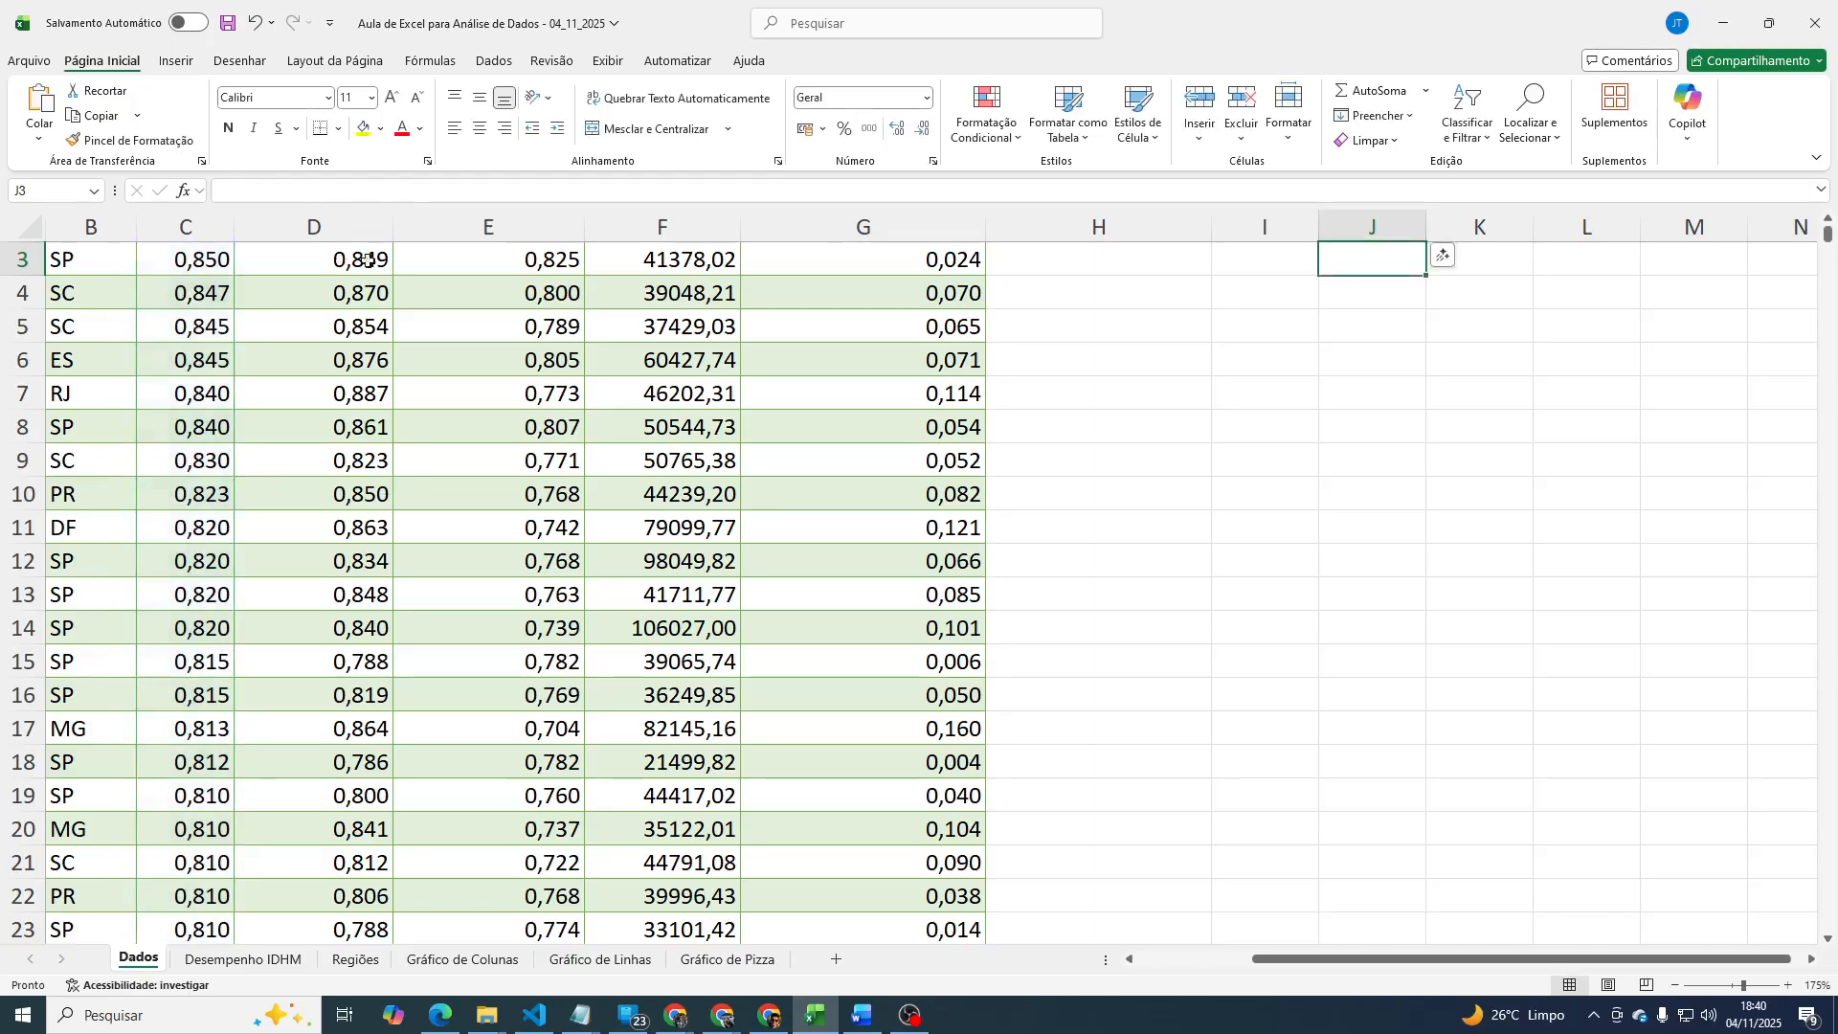
Copy the formula text of cell J2 and switch to the untitled notes in Notepad (Bloco de Notas).
scroll(1364, 287, up, 1)
click(1363, 287)
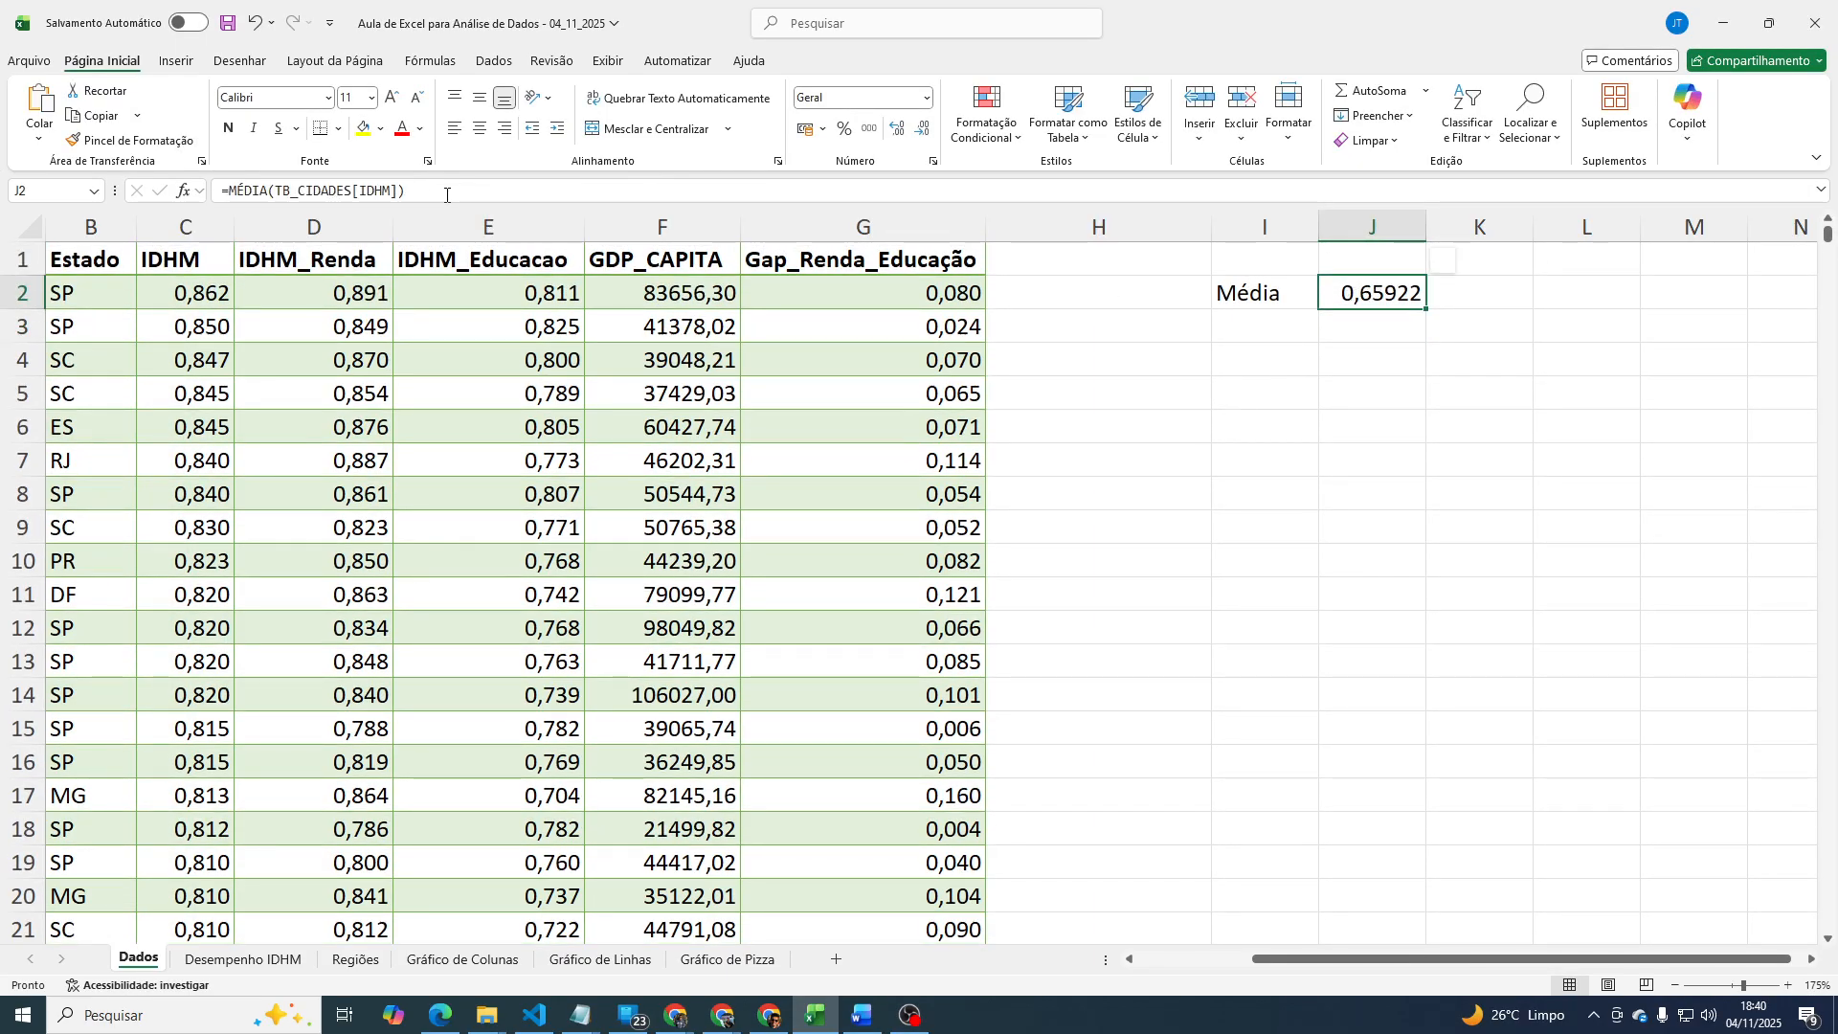
drag(447, 195, 72, 195)
key(ctrl+c)
key(Return)
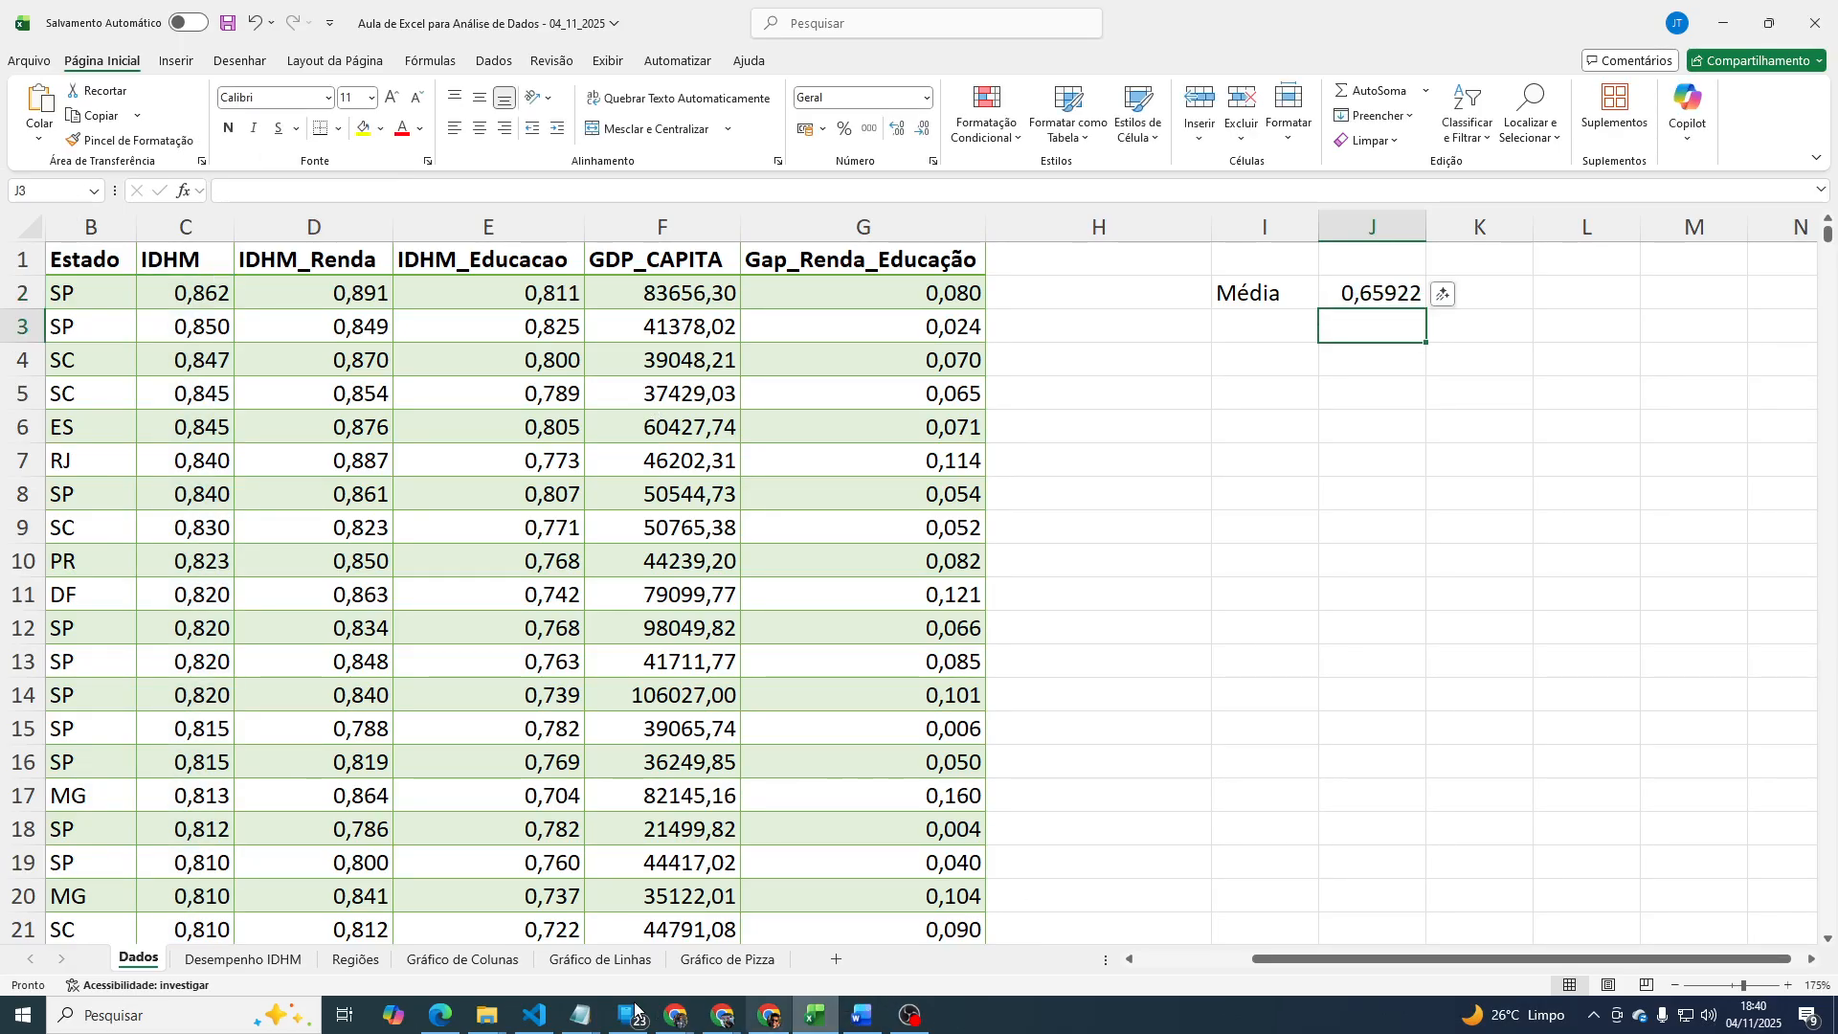
mouse_move(580, 1013)
click(926, 936)
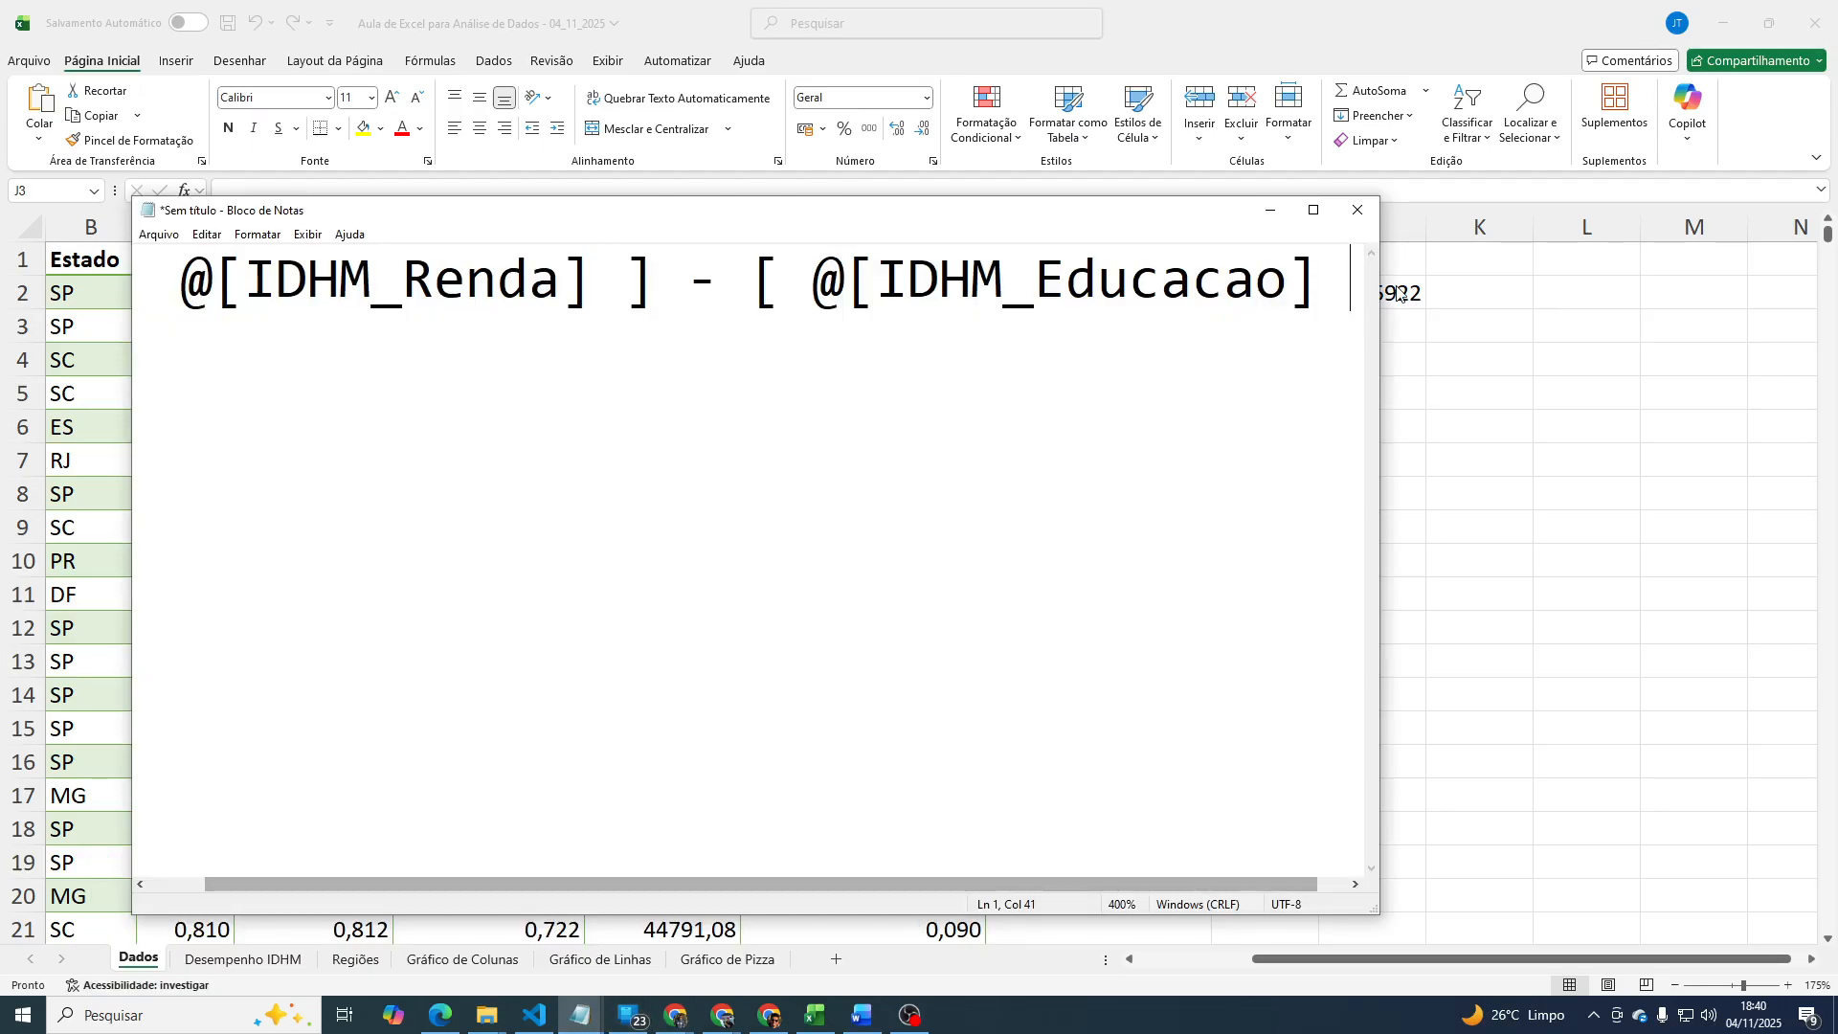
key(Return)
key(ctrl+v)
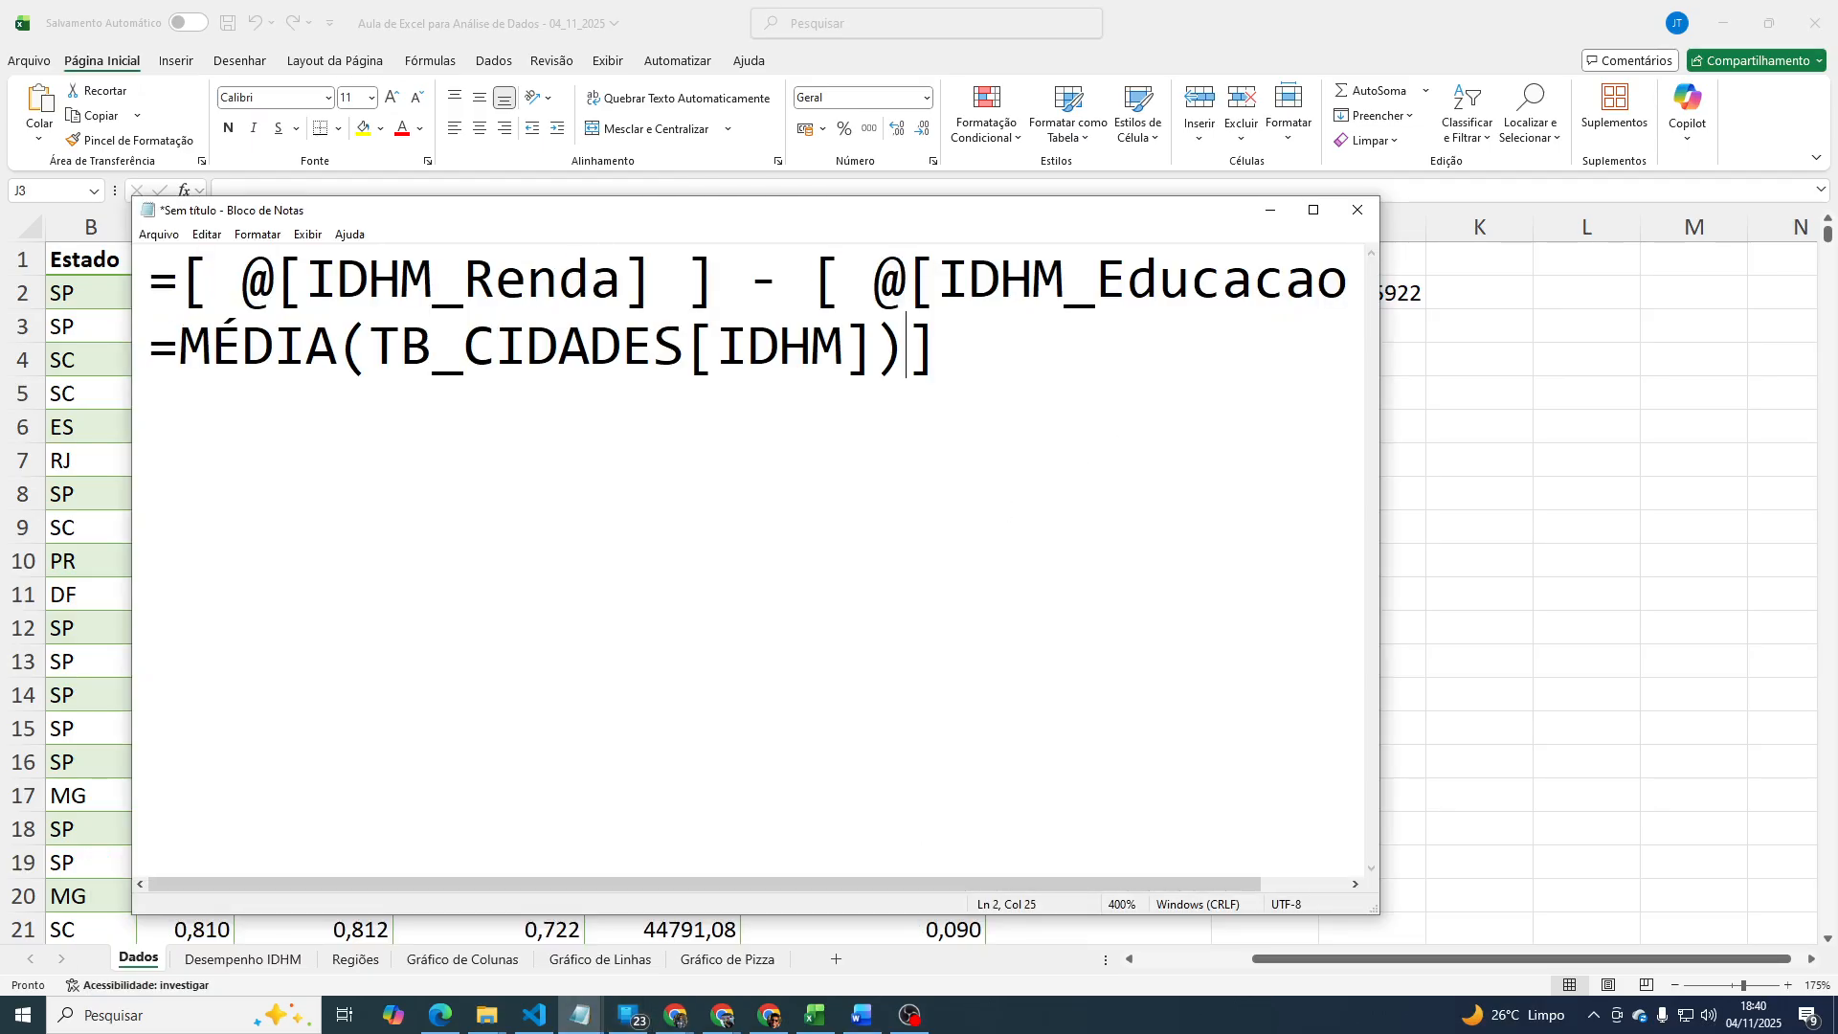
key(ctrl+z)
key(ctrl+z)
Paste the MÉDIA formula below the gap formula, leaving a blank line between them, and widen the Notepad window.
key(Return)
key(Return)
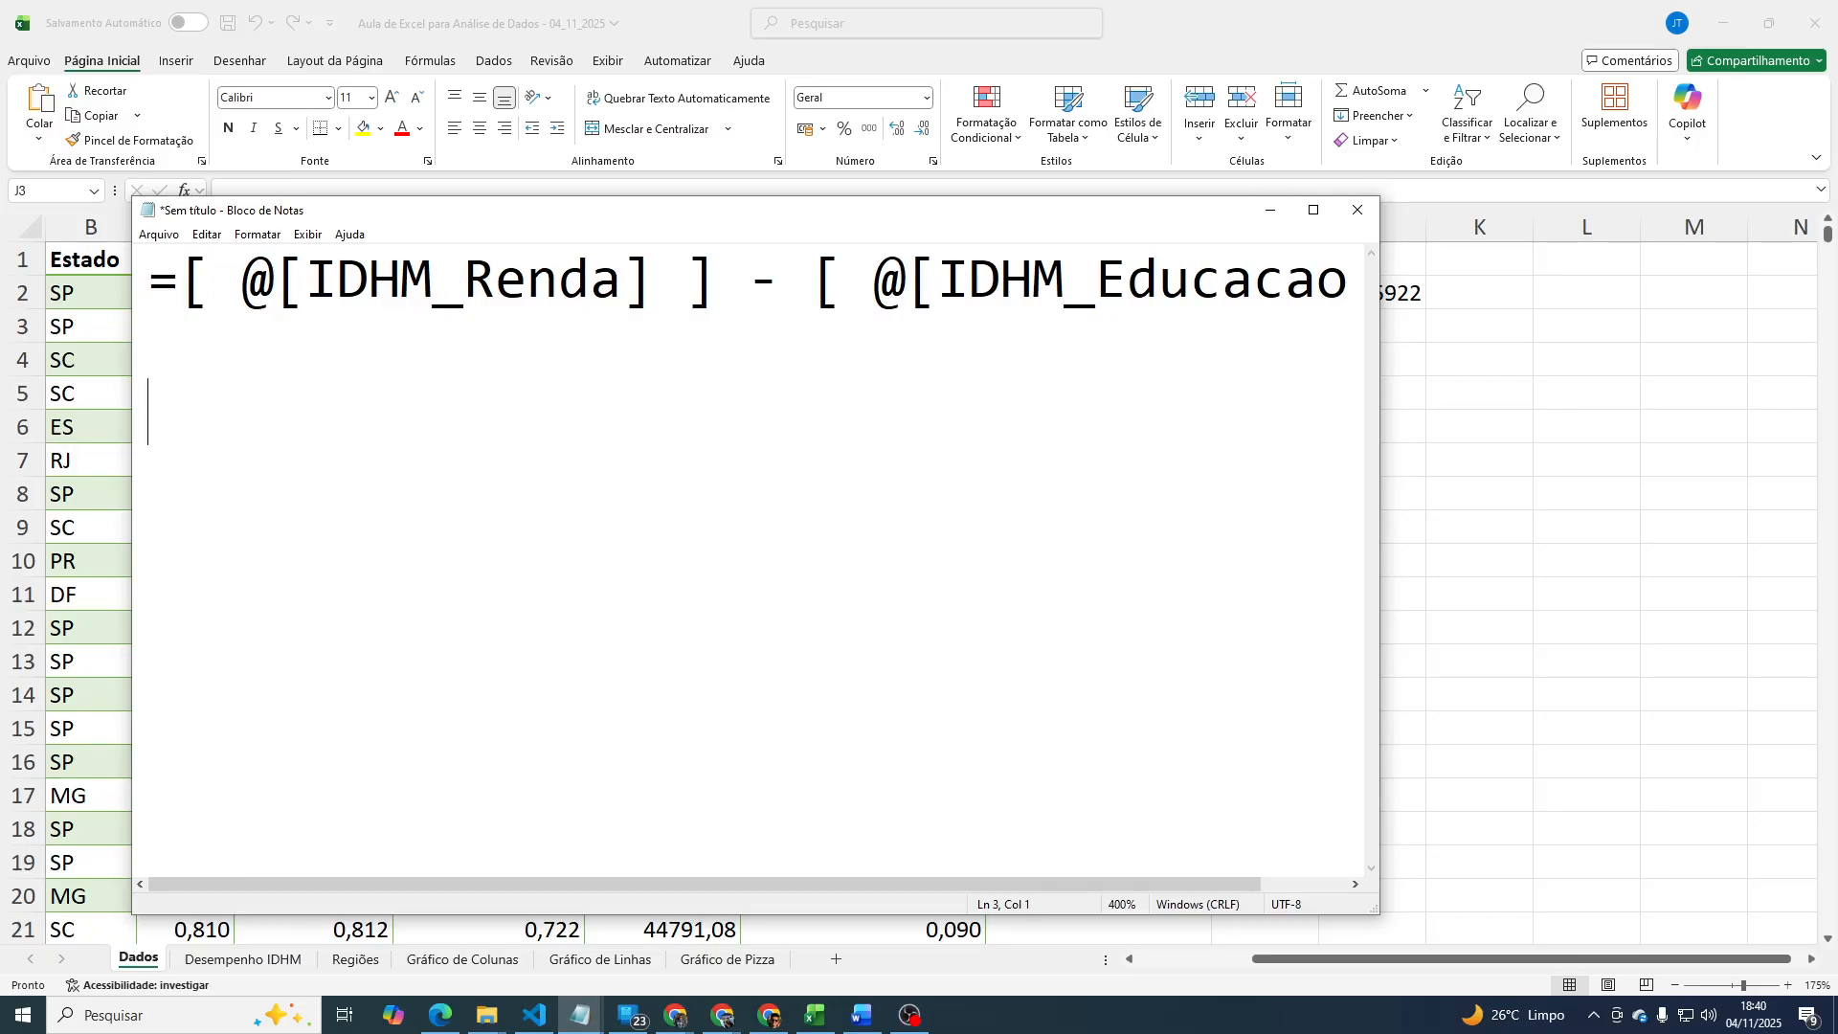
key(ctrl+v)
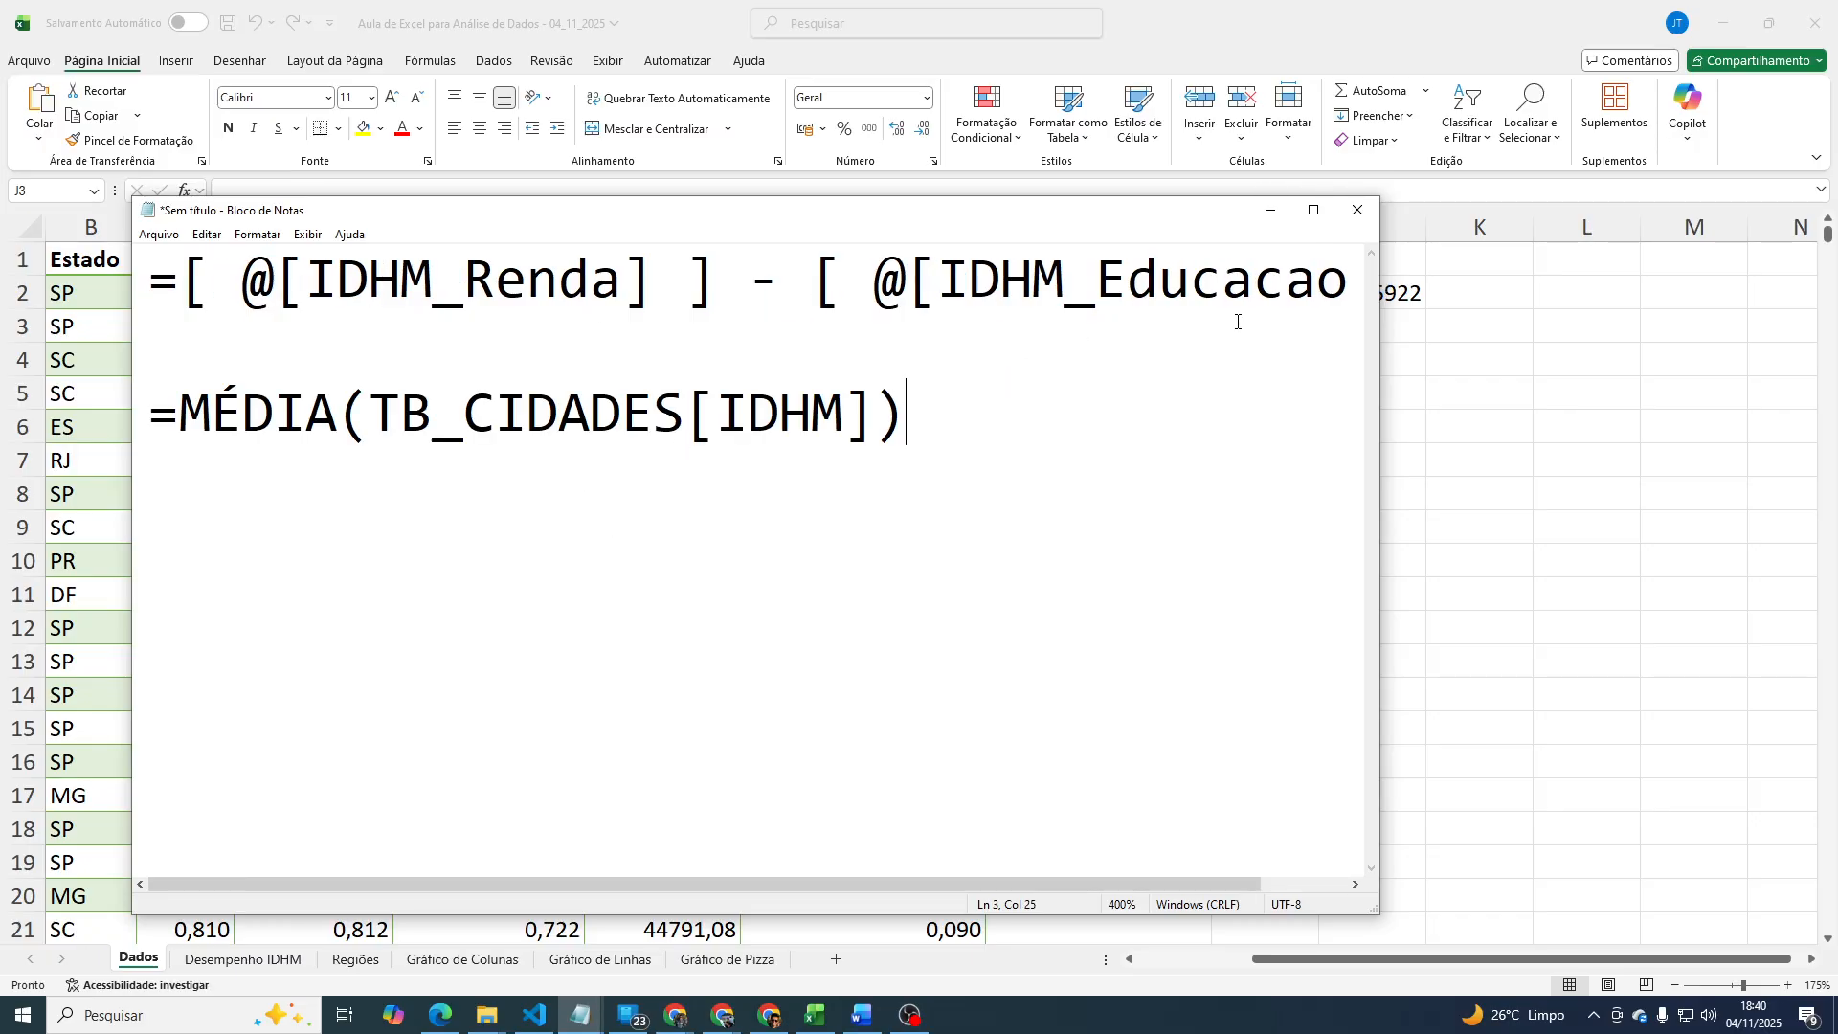
drag(1379, 396, 1664, 379)
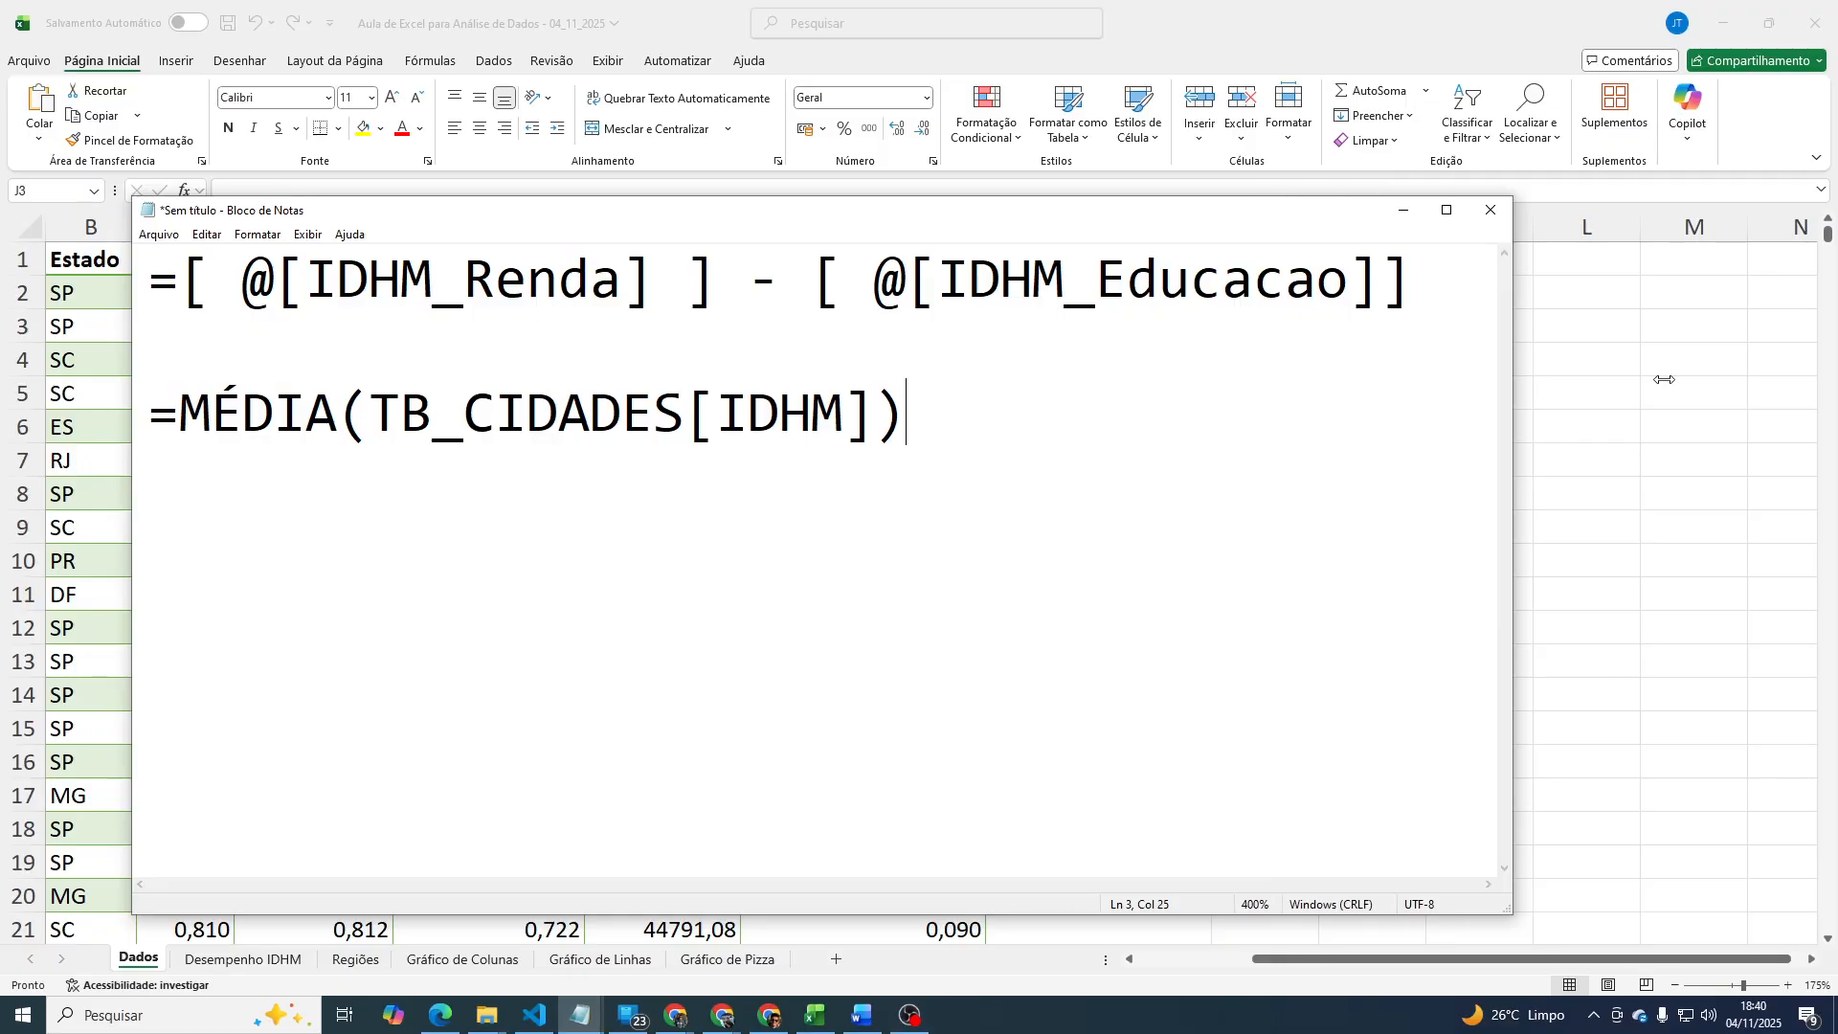
Highlight the table name TB_CIDADES in the pasted MÉDIA formula to examine that part of the reference.
click(368, 412)
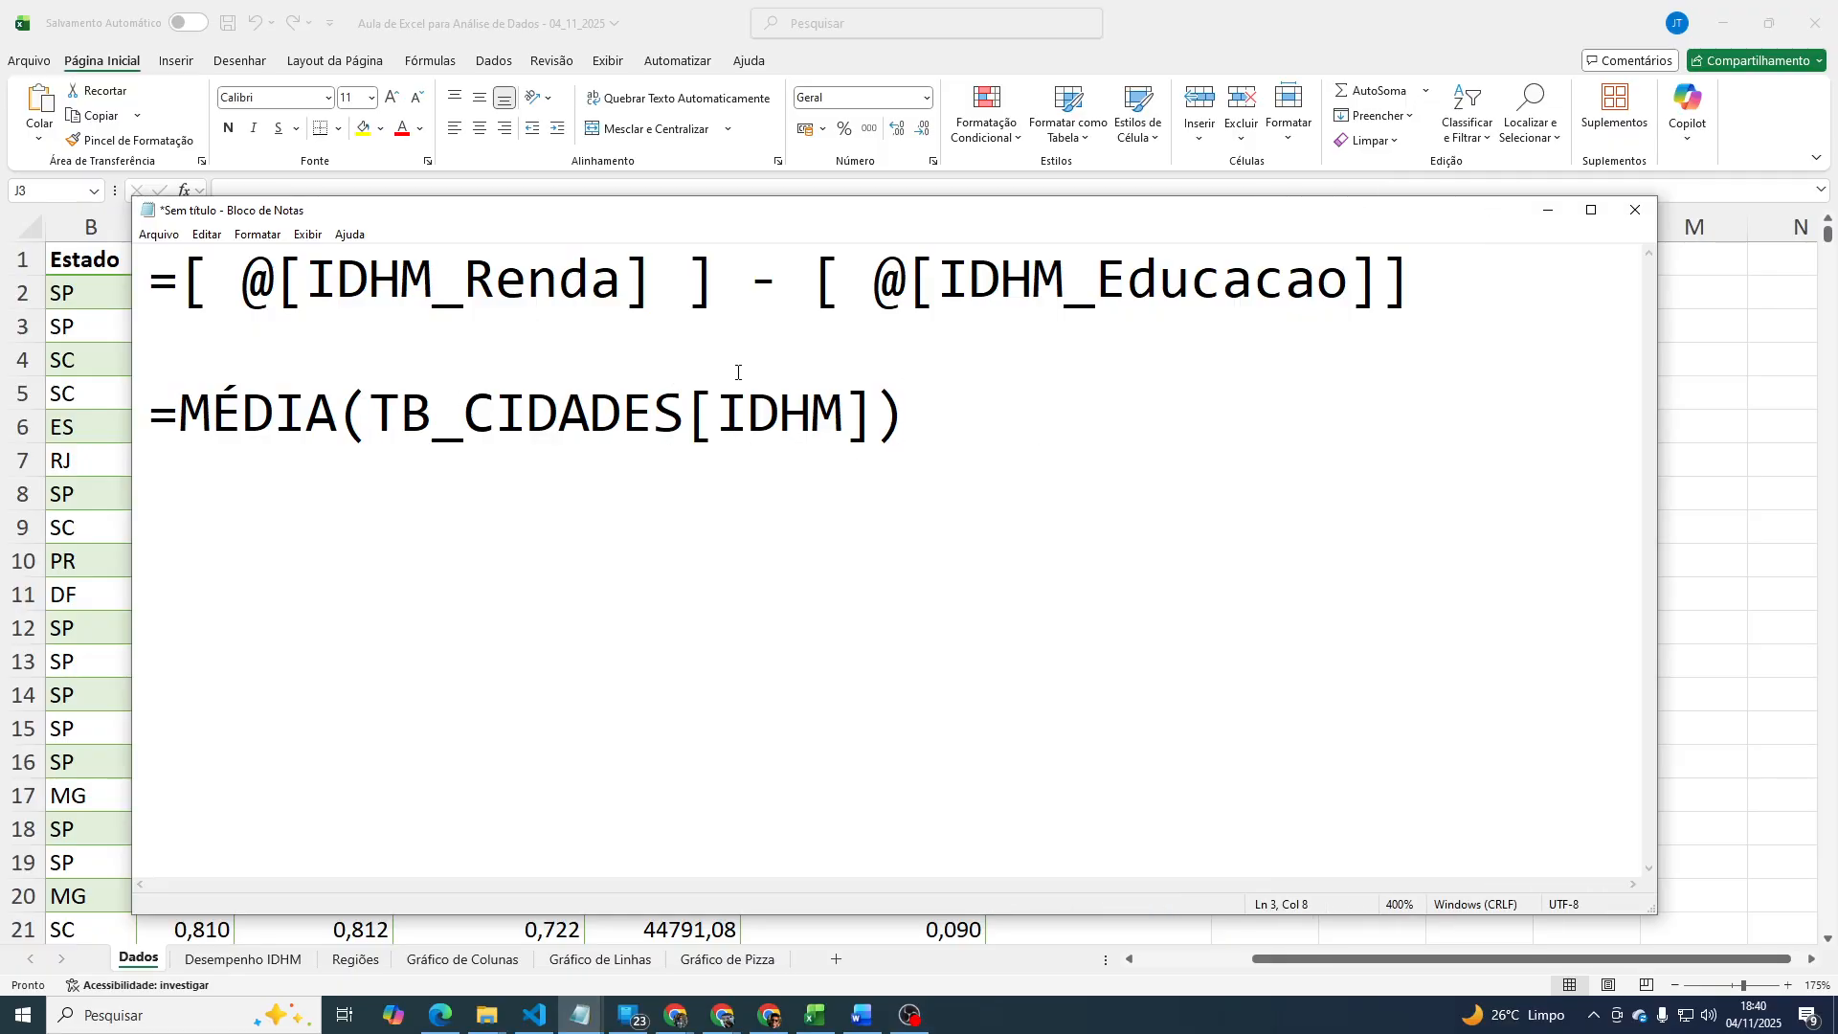
key(shift+Right)
key(shift+Right)
key(shift+Right)
key(shift+Right)
key(shift+Right)
key(shift+Right)
key(shift+Right)
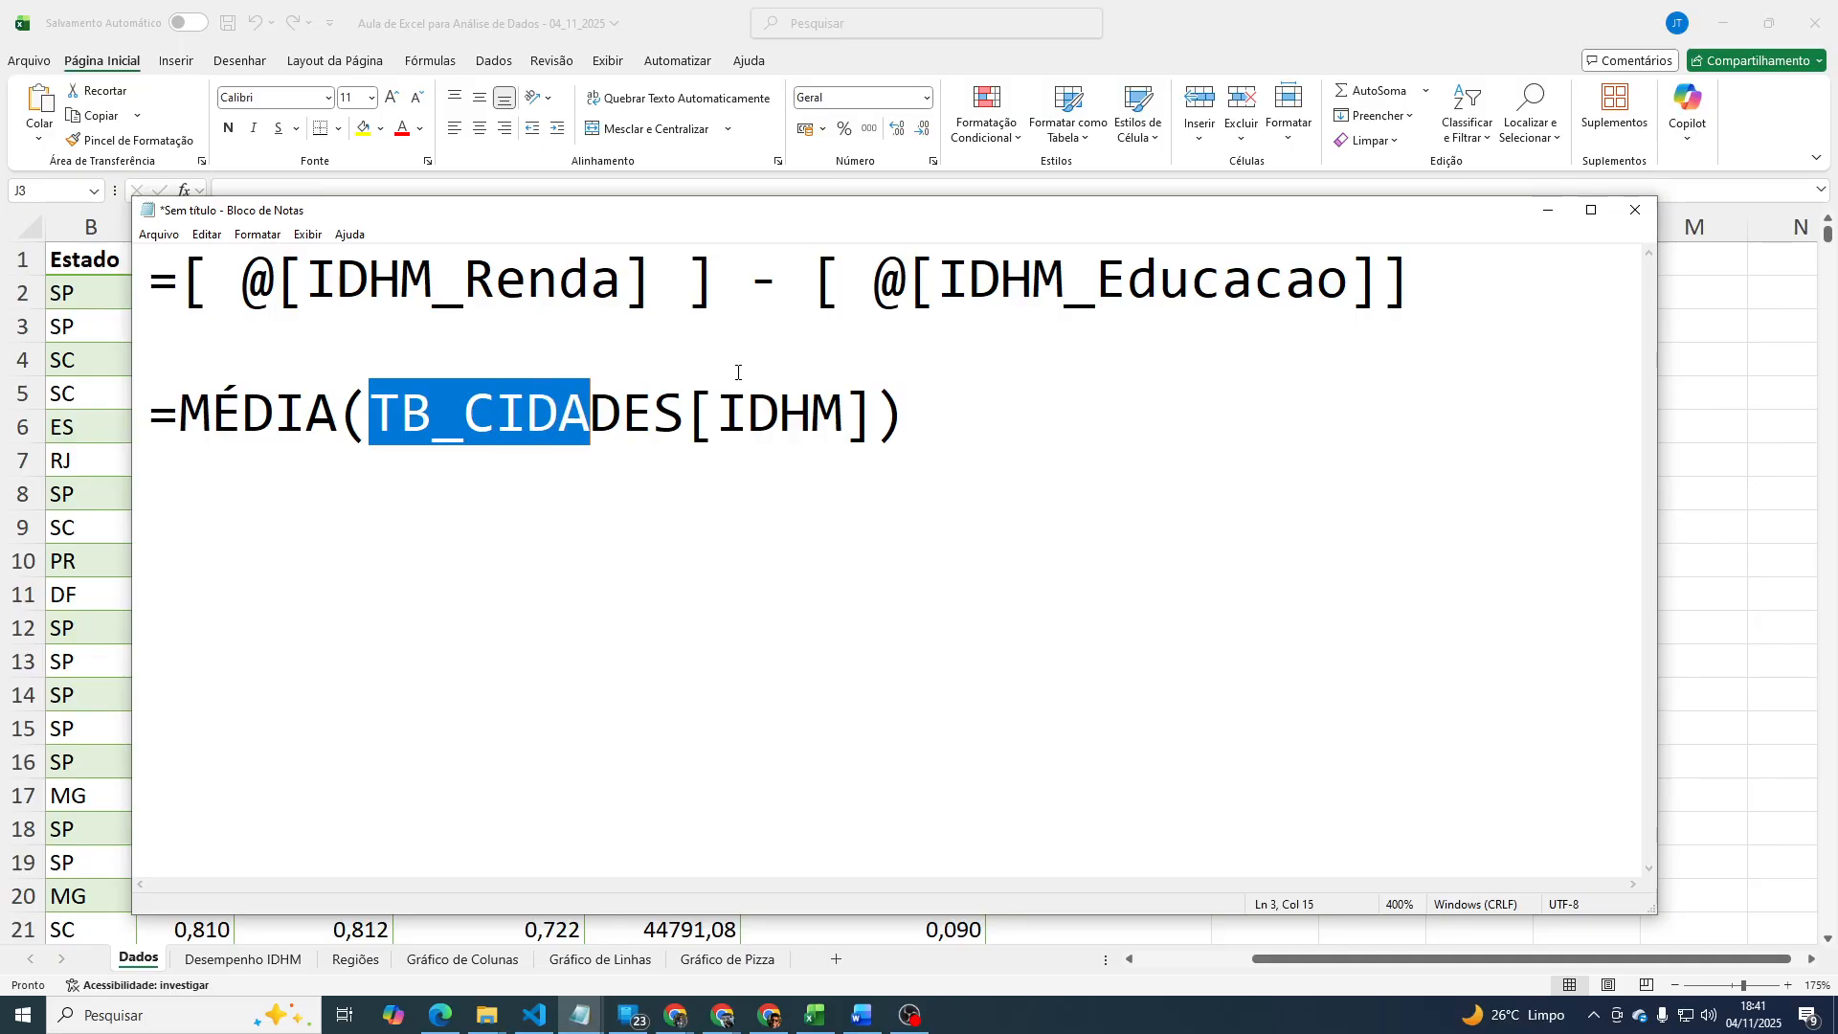
key(shift+Right)
key(shift+Right)
key(shift+Right)
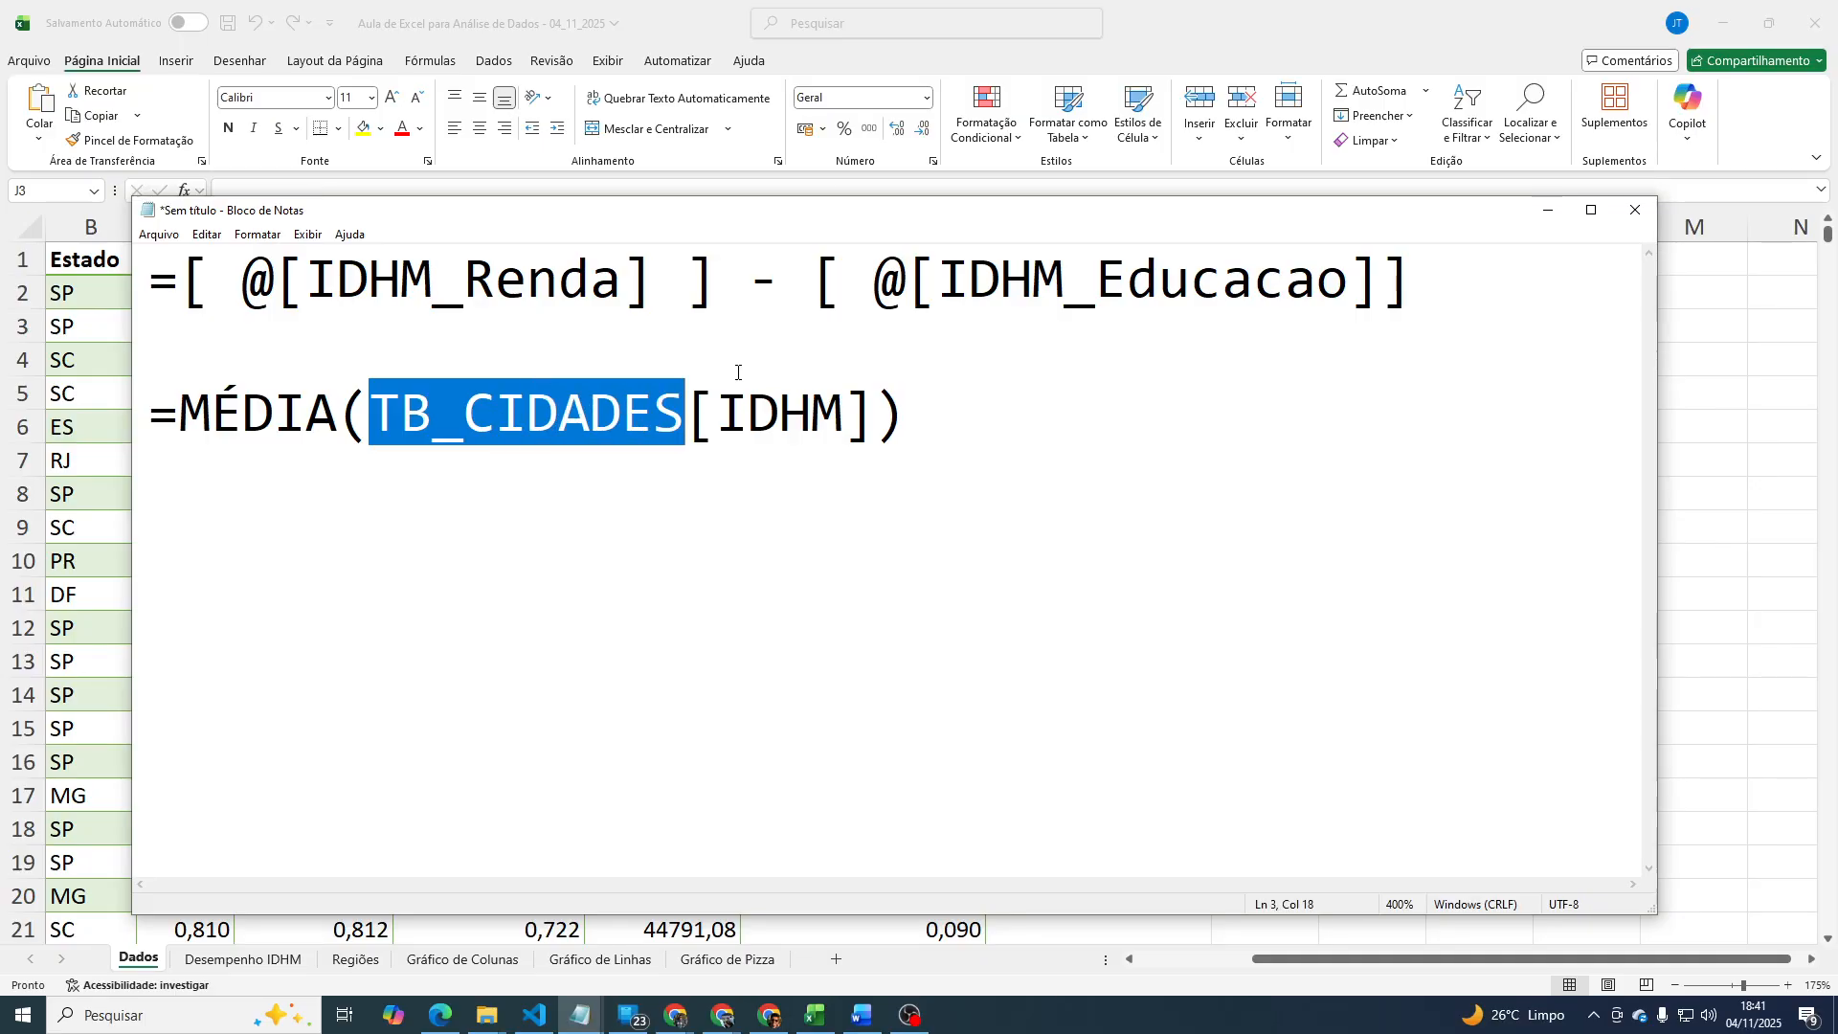
Highlight the column specifier [IDHM] in the MÉDIA formula to examine how it refers to the column.
key(Right)
key(Left)
key(shift+Right)
key(shift+Right)
key(shift+Right)
key(shift+Right)
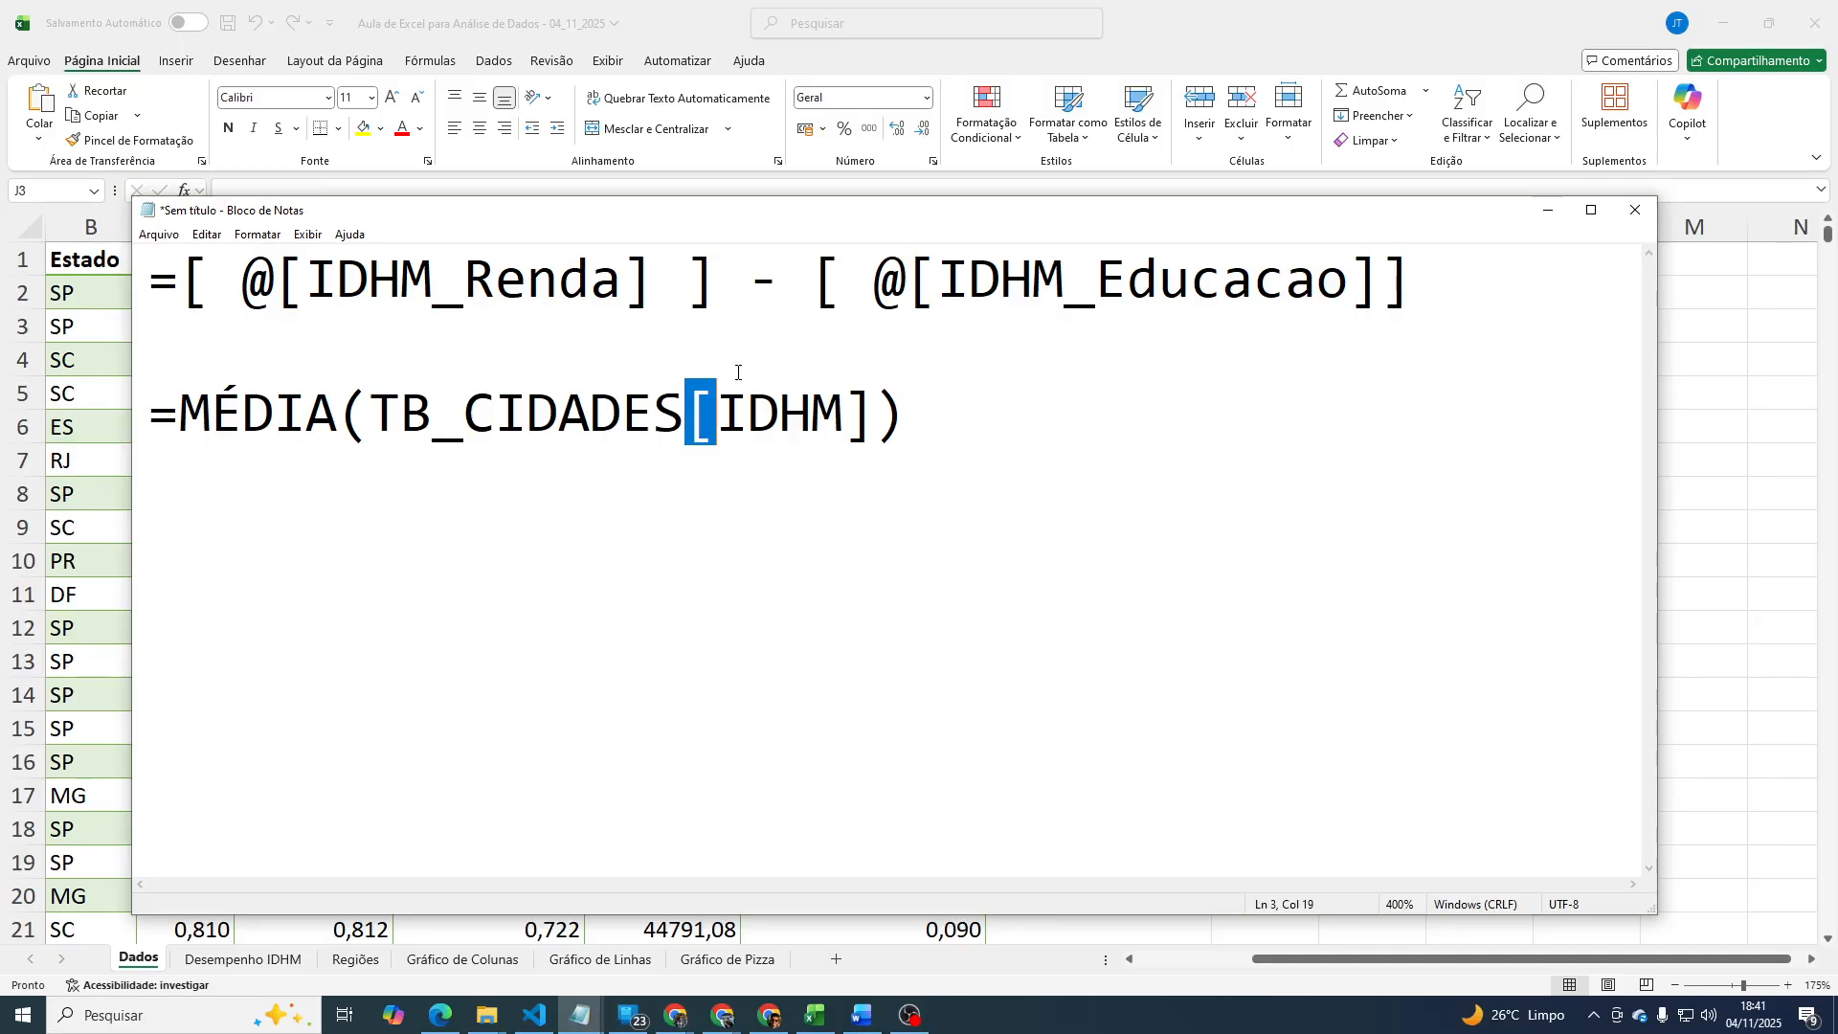
key(shift+Right)
key(shift+Right)
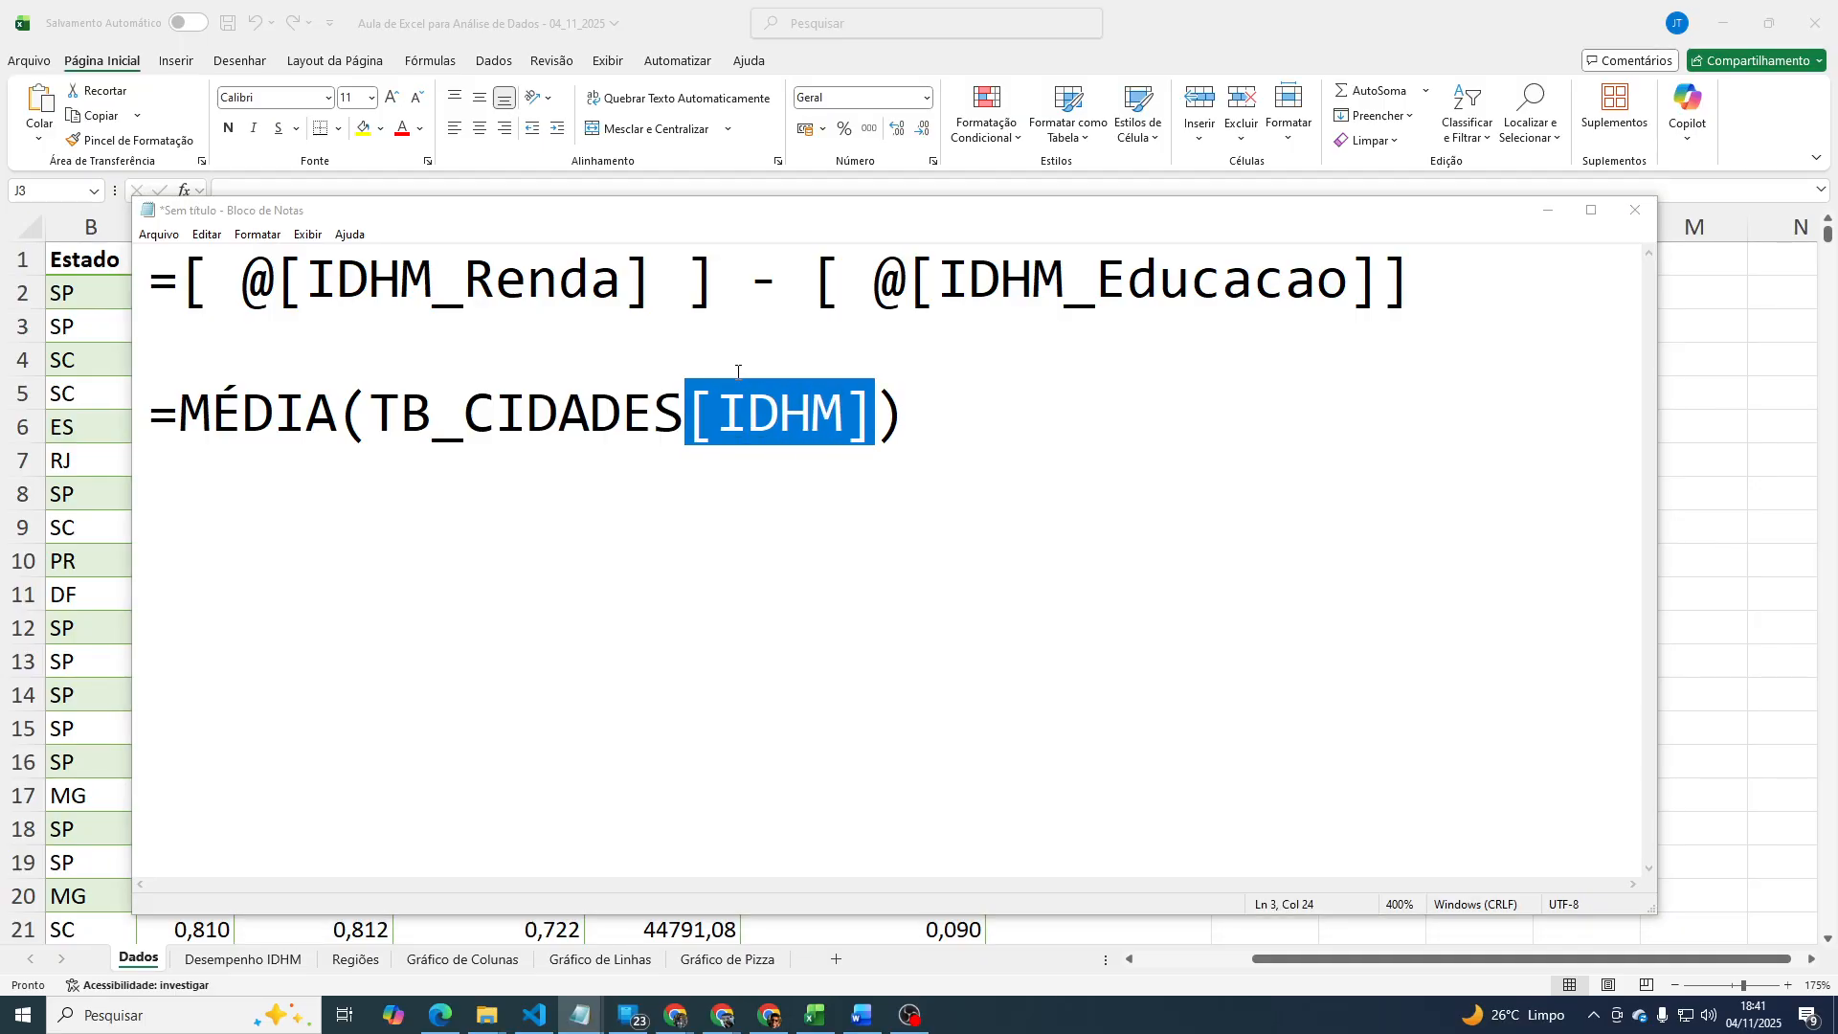
Switch back to Excel and compare the formula in J2 with the table's IDHM data starting at C2.
key(alt+Tab)
click(1405, 294)
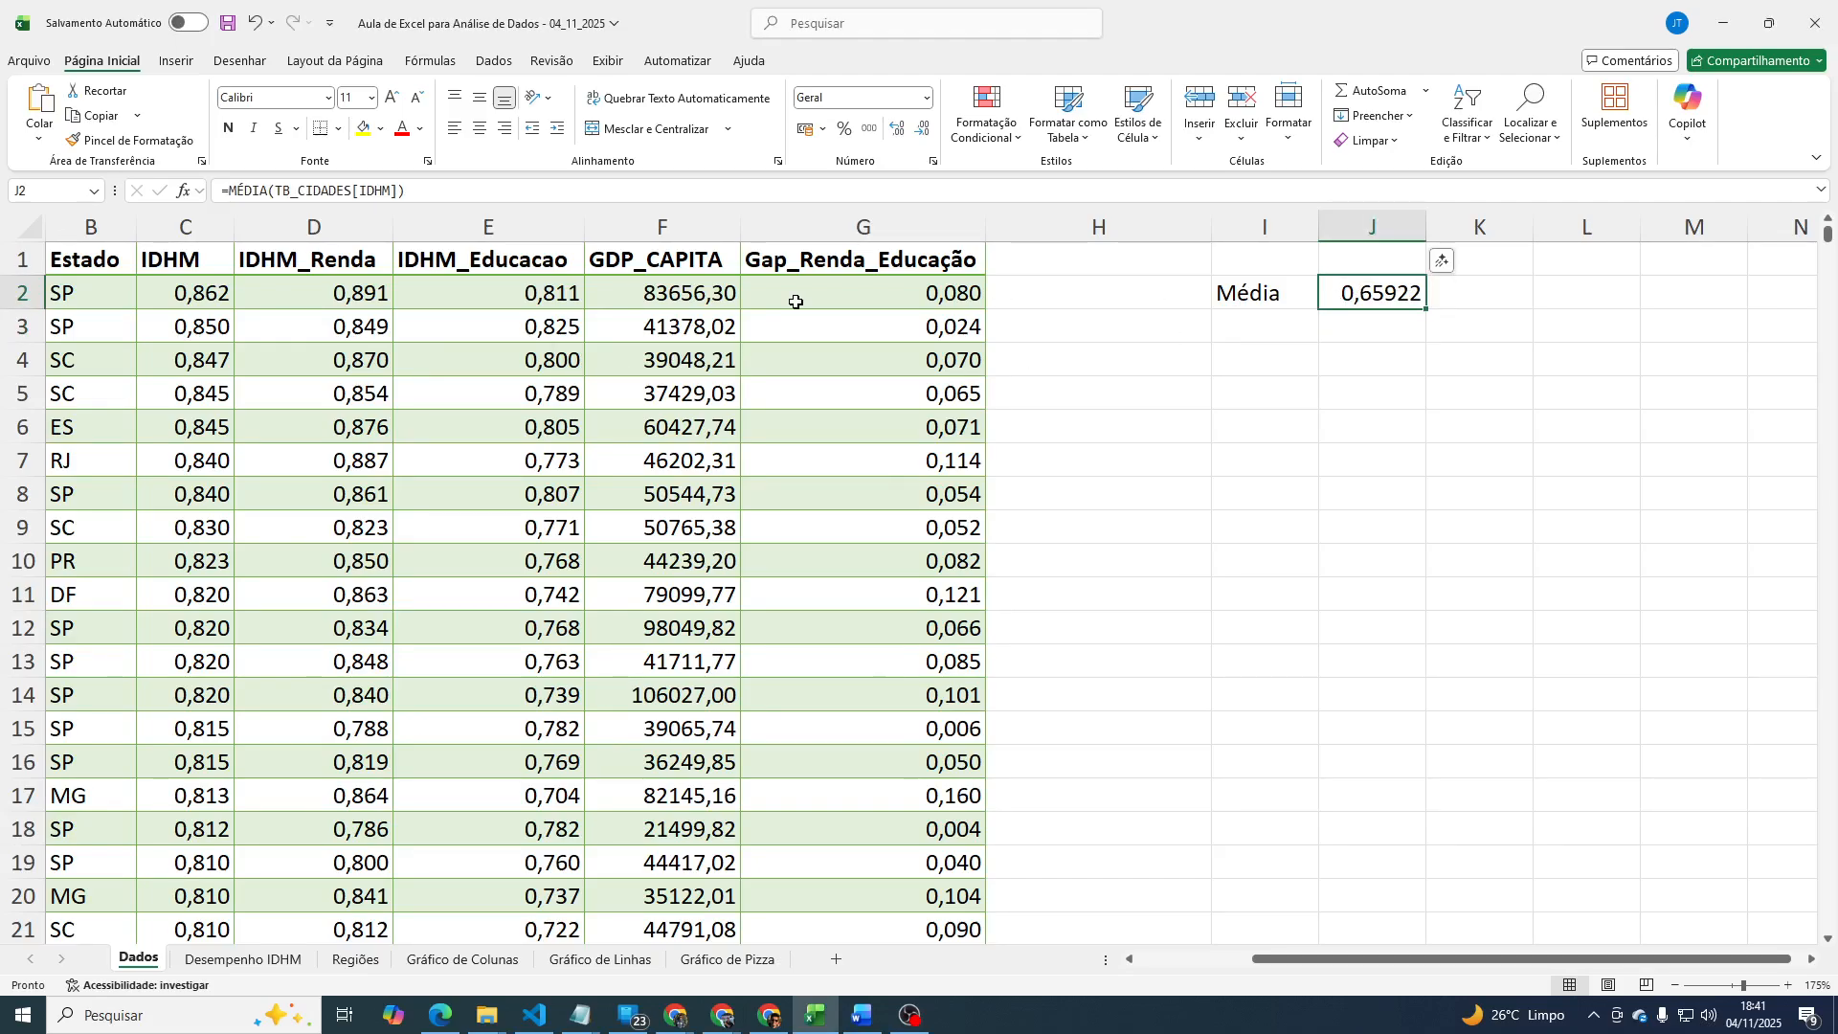
click(216, 302)
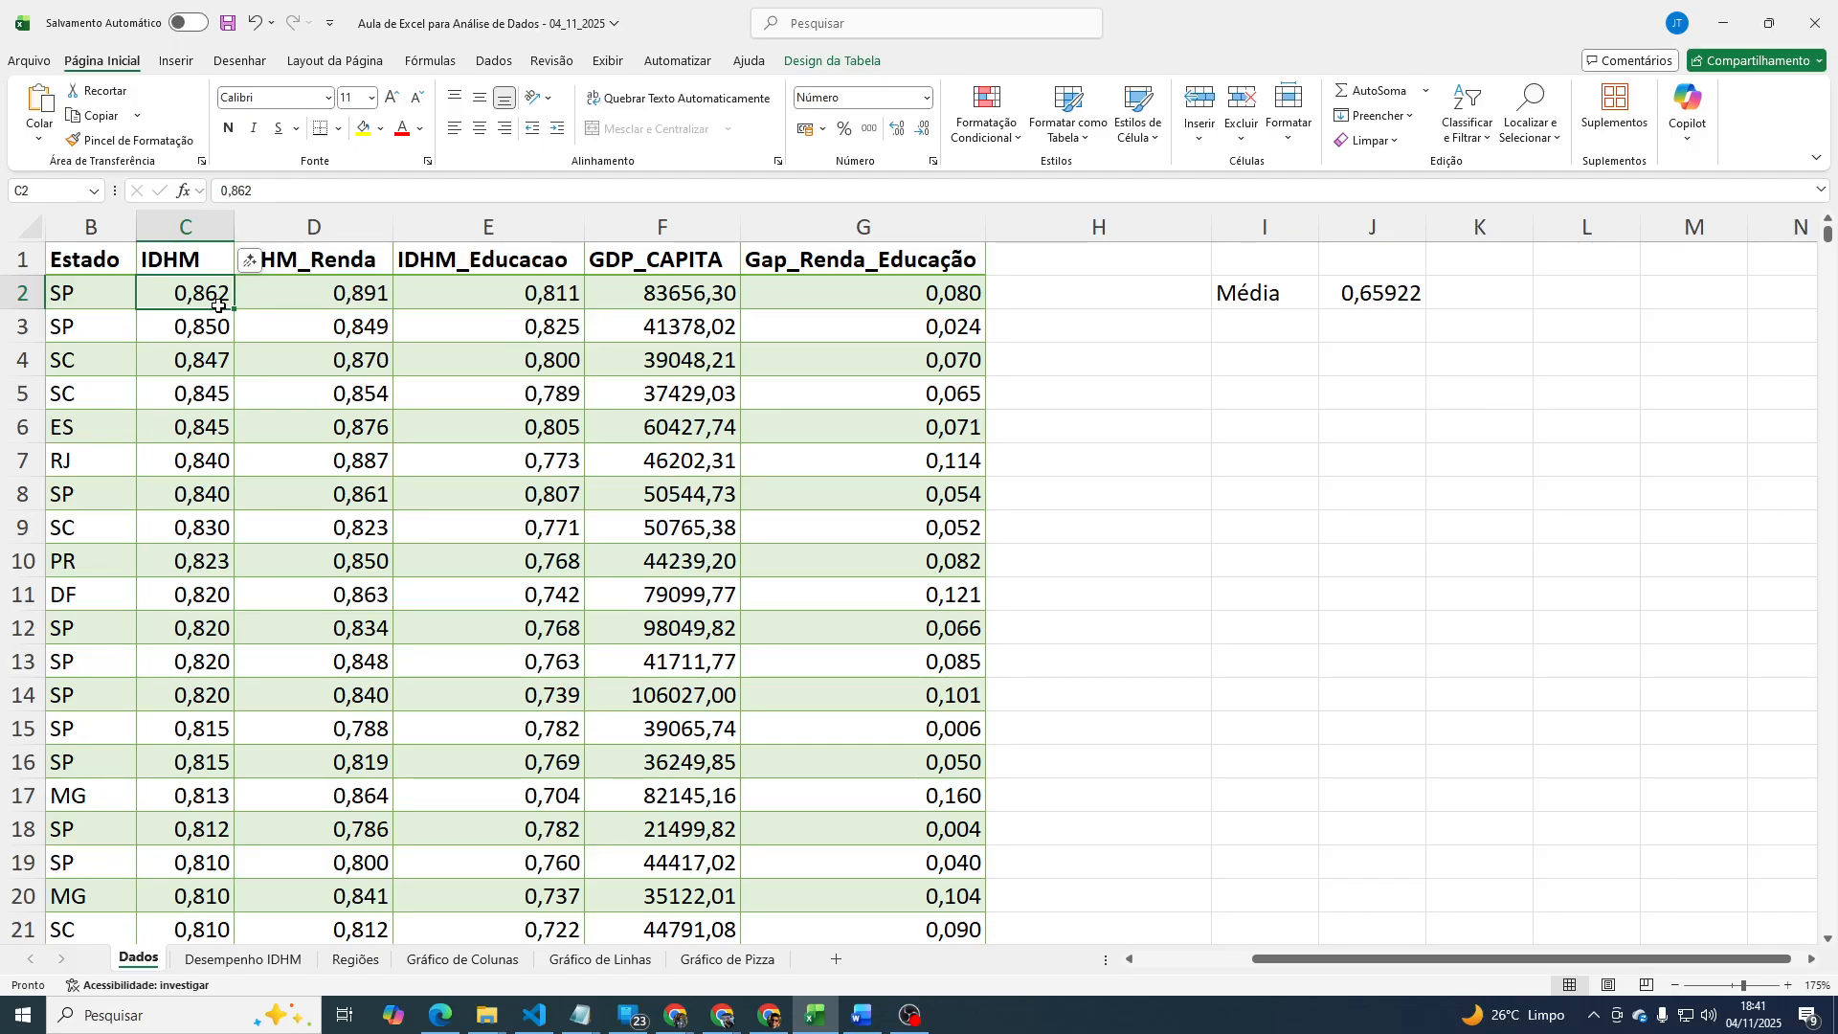
click(1404, 283)
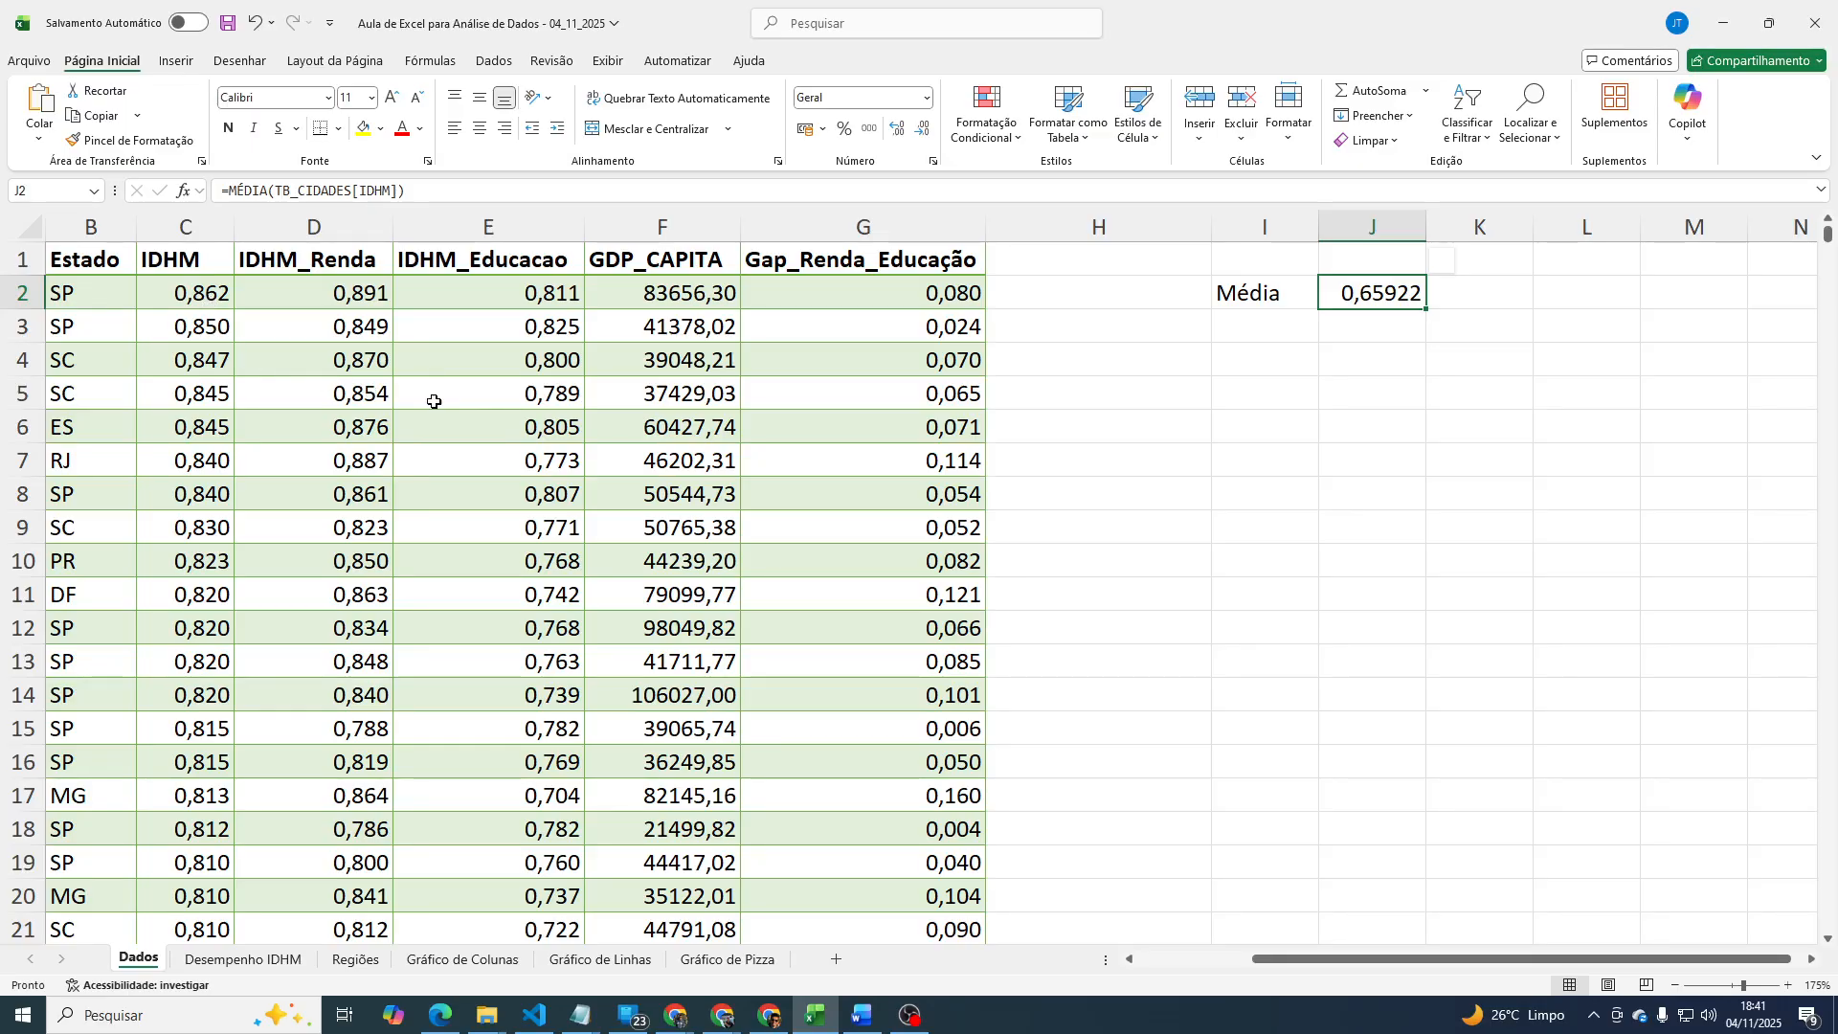
click(595, 448)
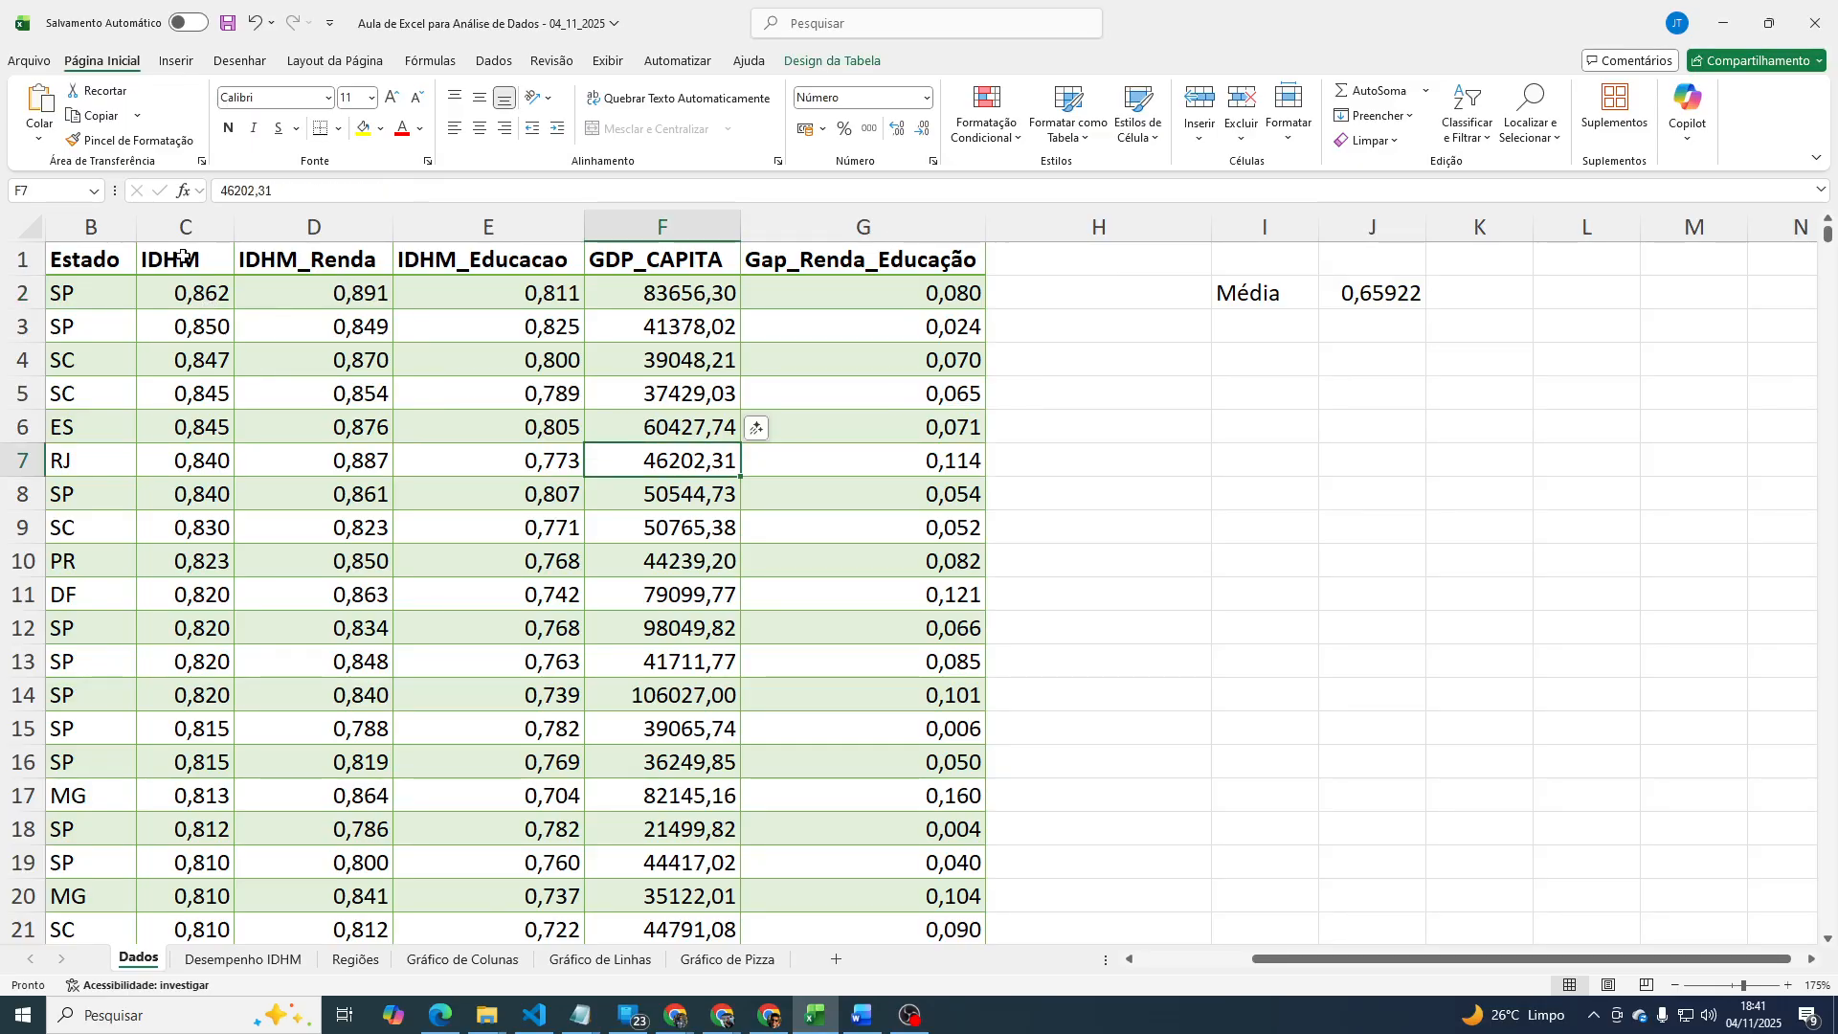
Check the table's name in its design properties against the name used in the MÉDIA formula.
click(426, 393)
key(ctrl+Home)
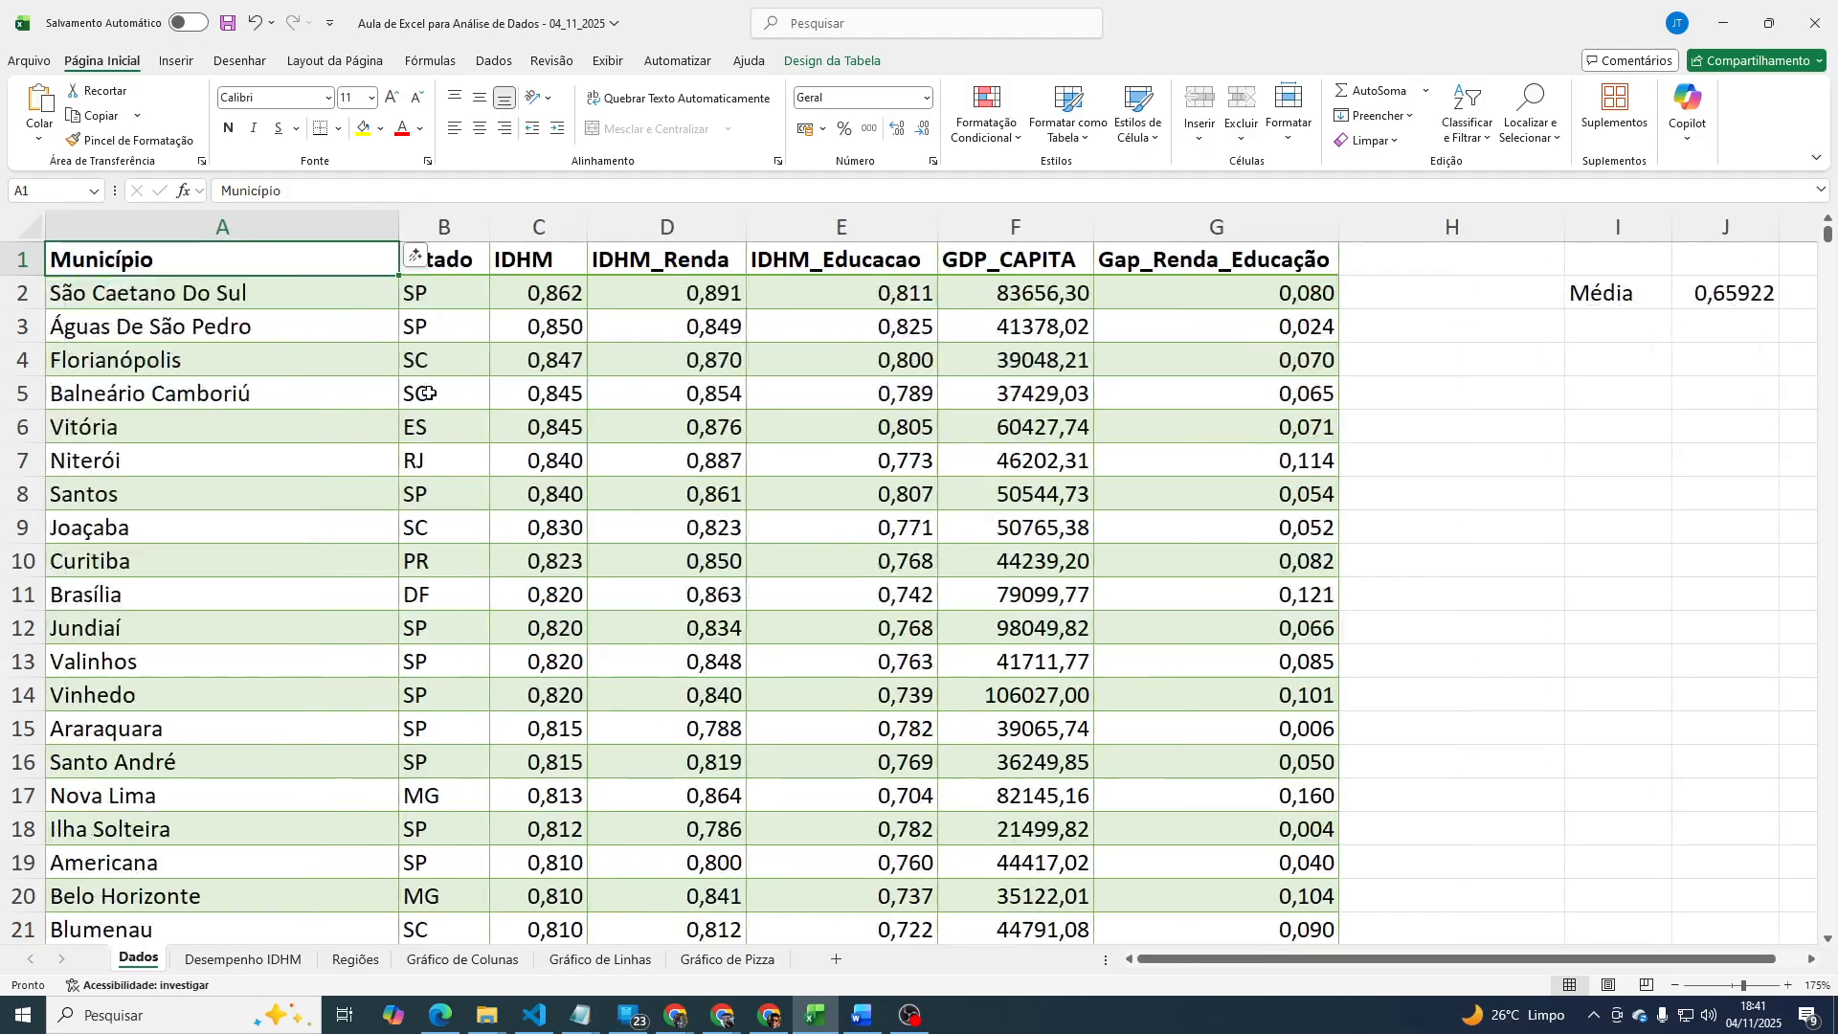
click(552, 450)
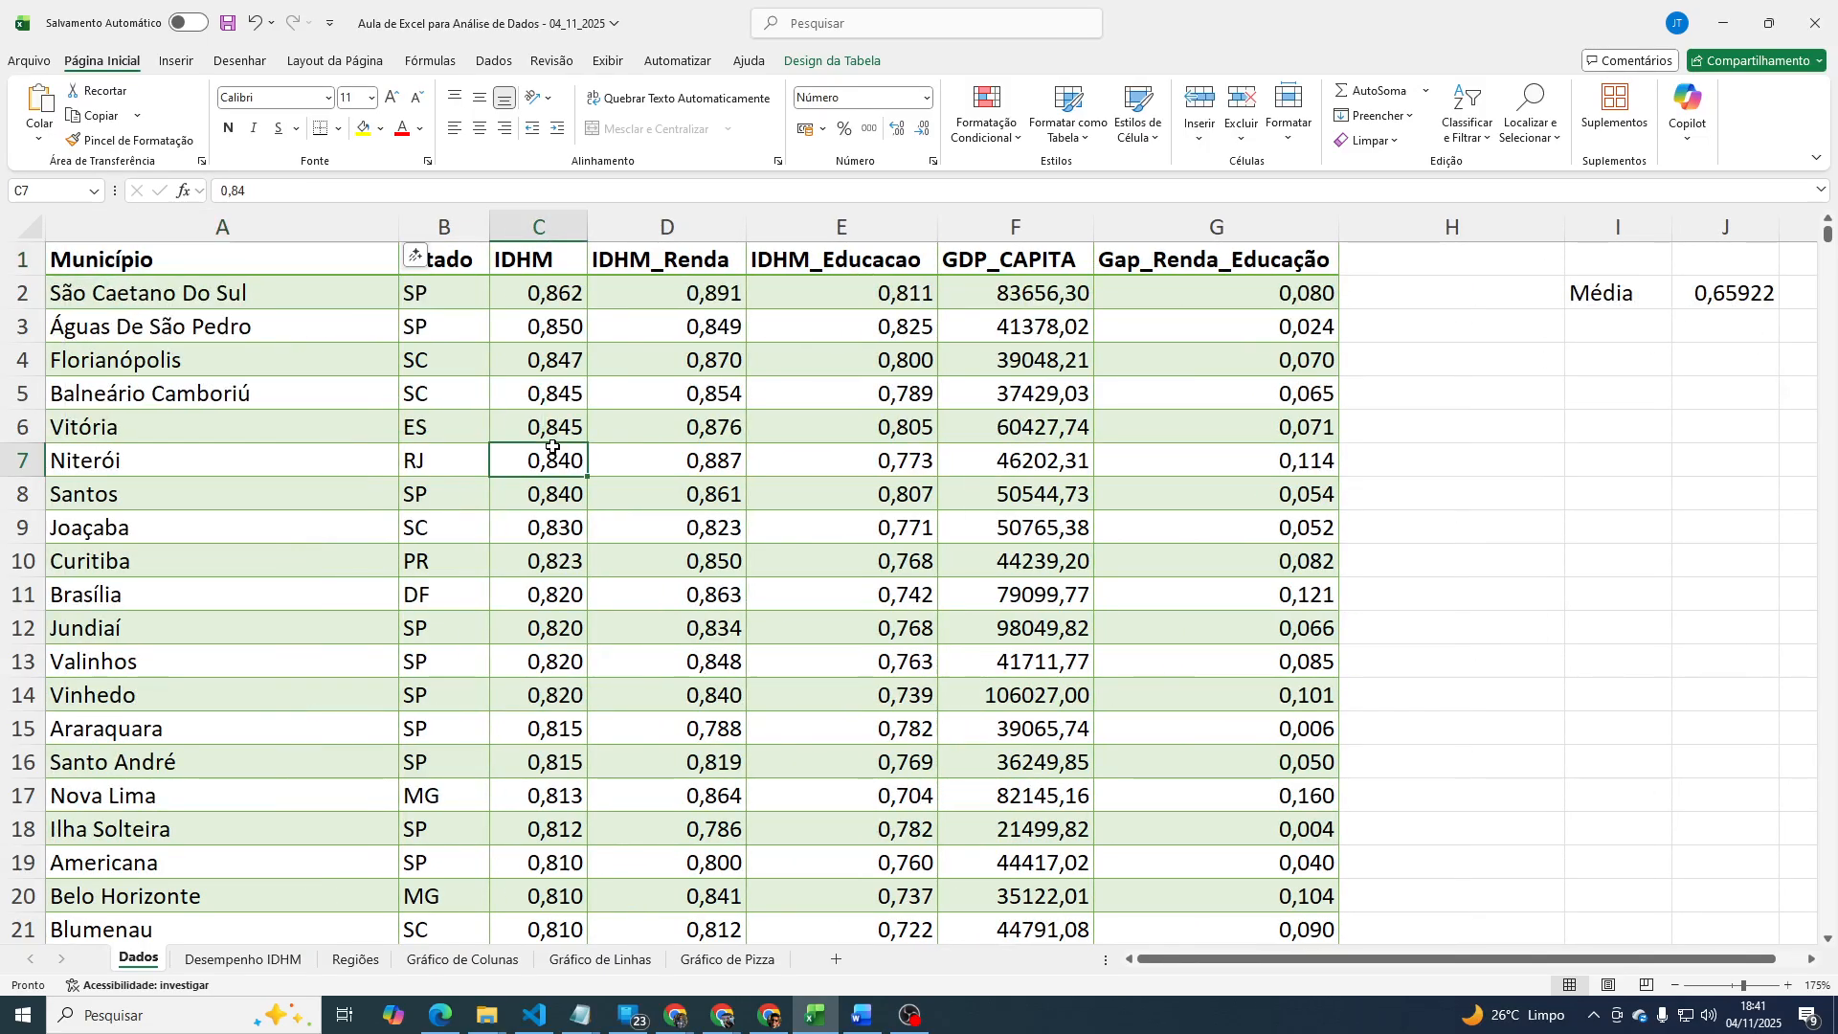
click(847, 62)
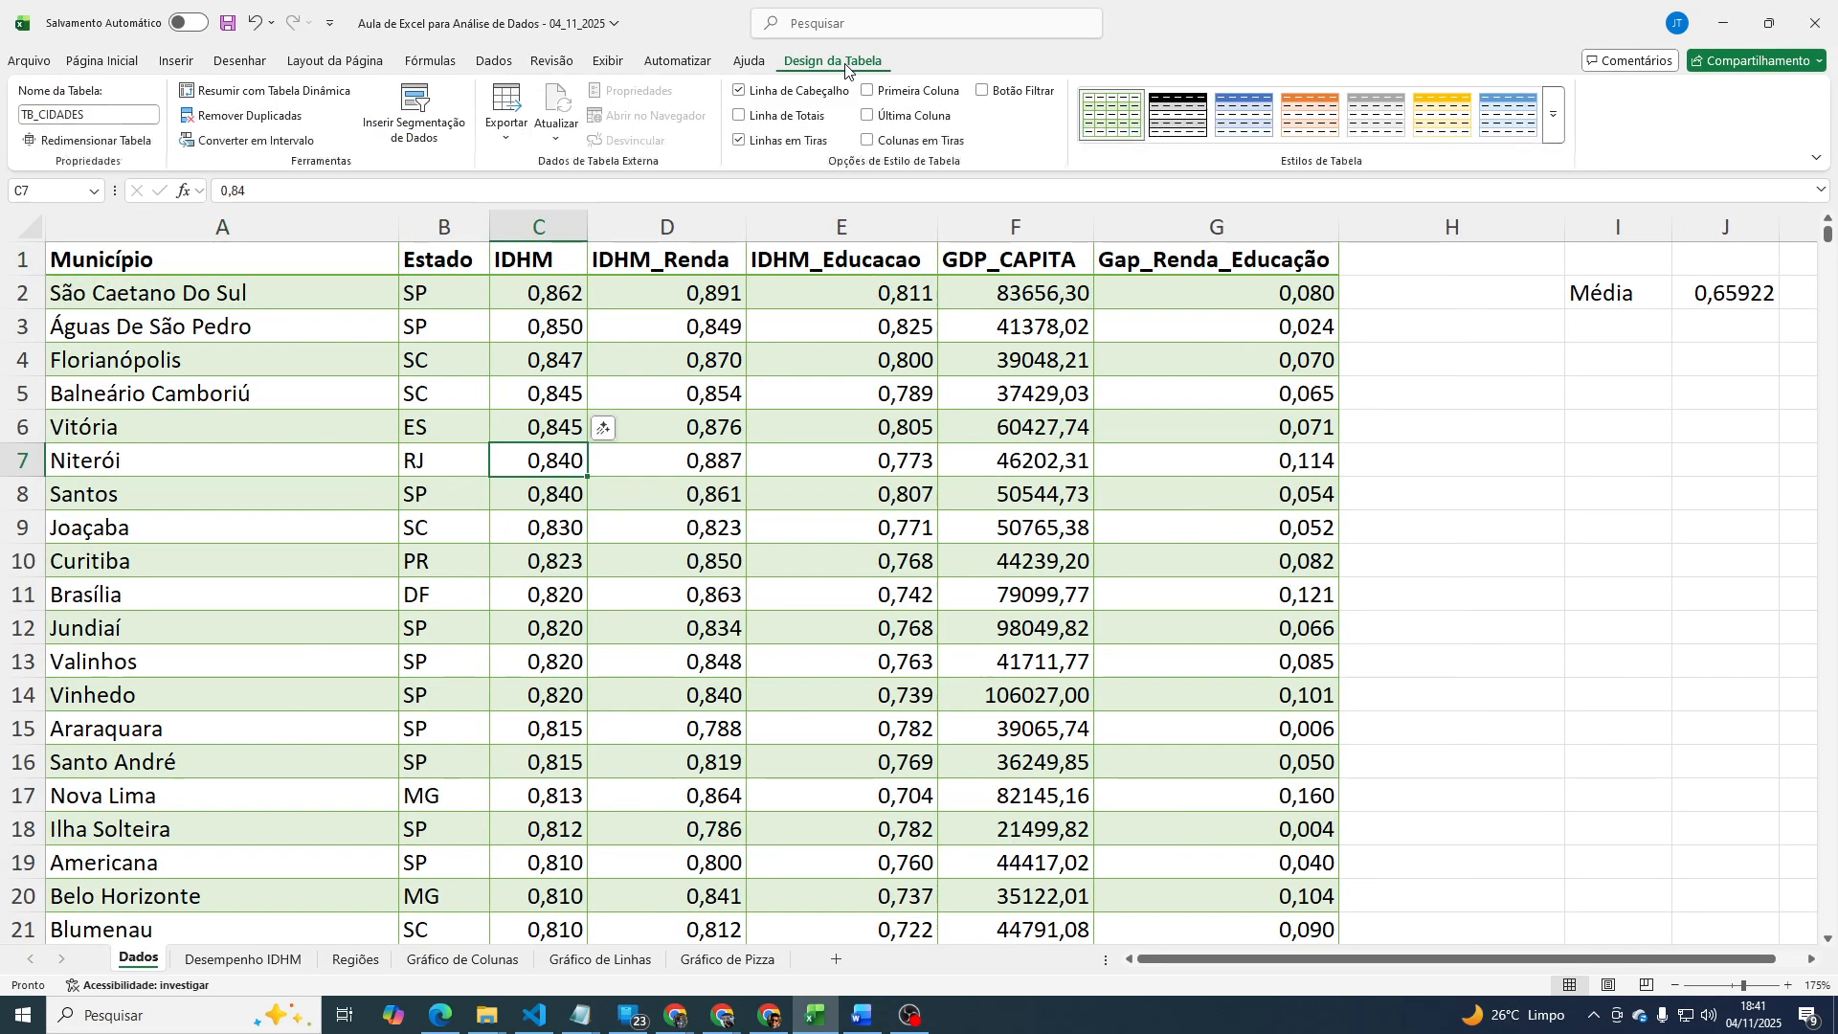
double_click(92, 115)
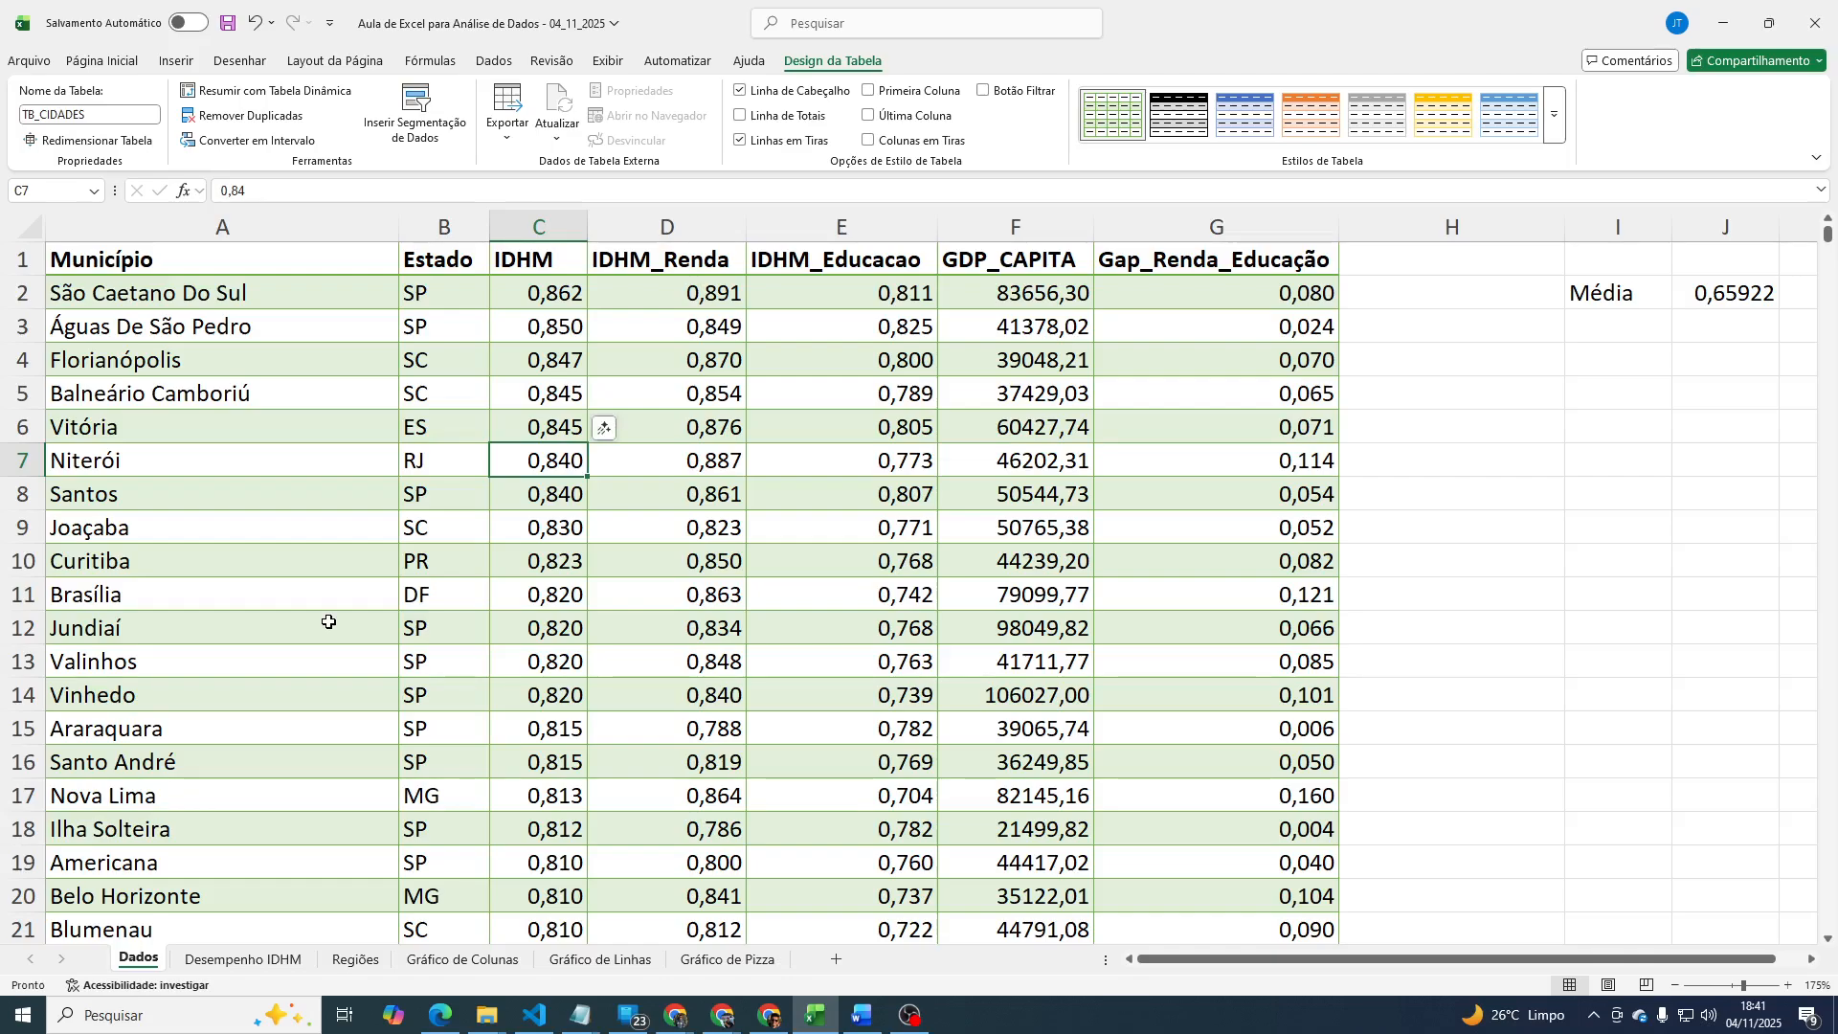
click(409, 490)
Go from the table data to cell J2 outside the table and review its structured-reference formula.
click(391, 396)
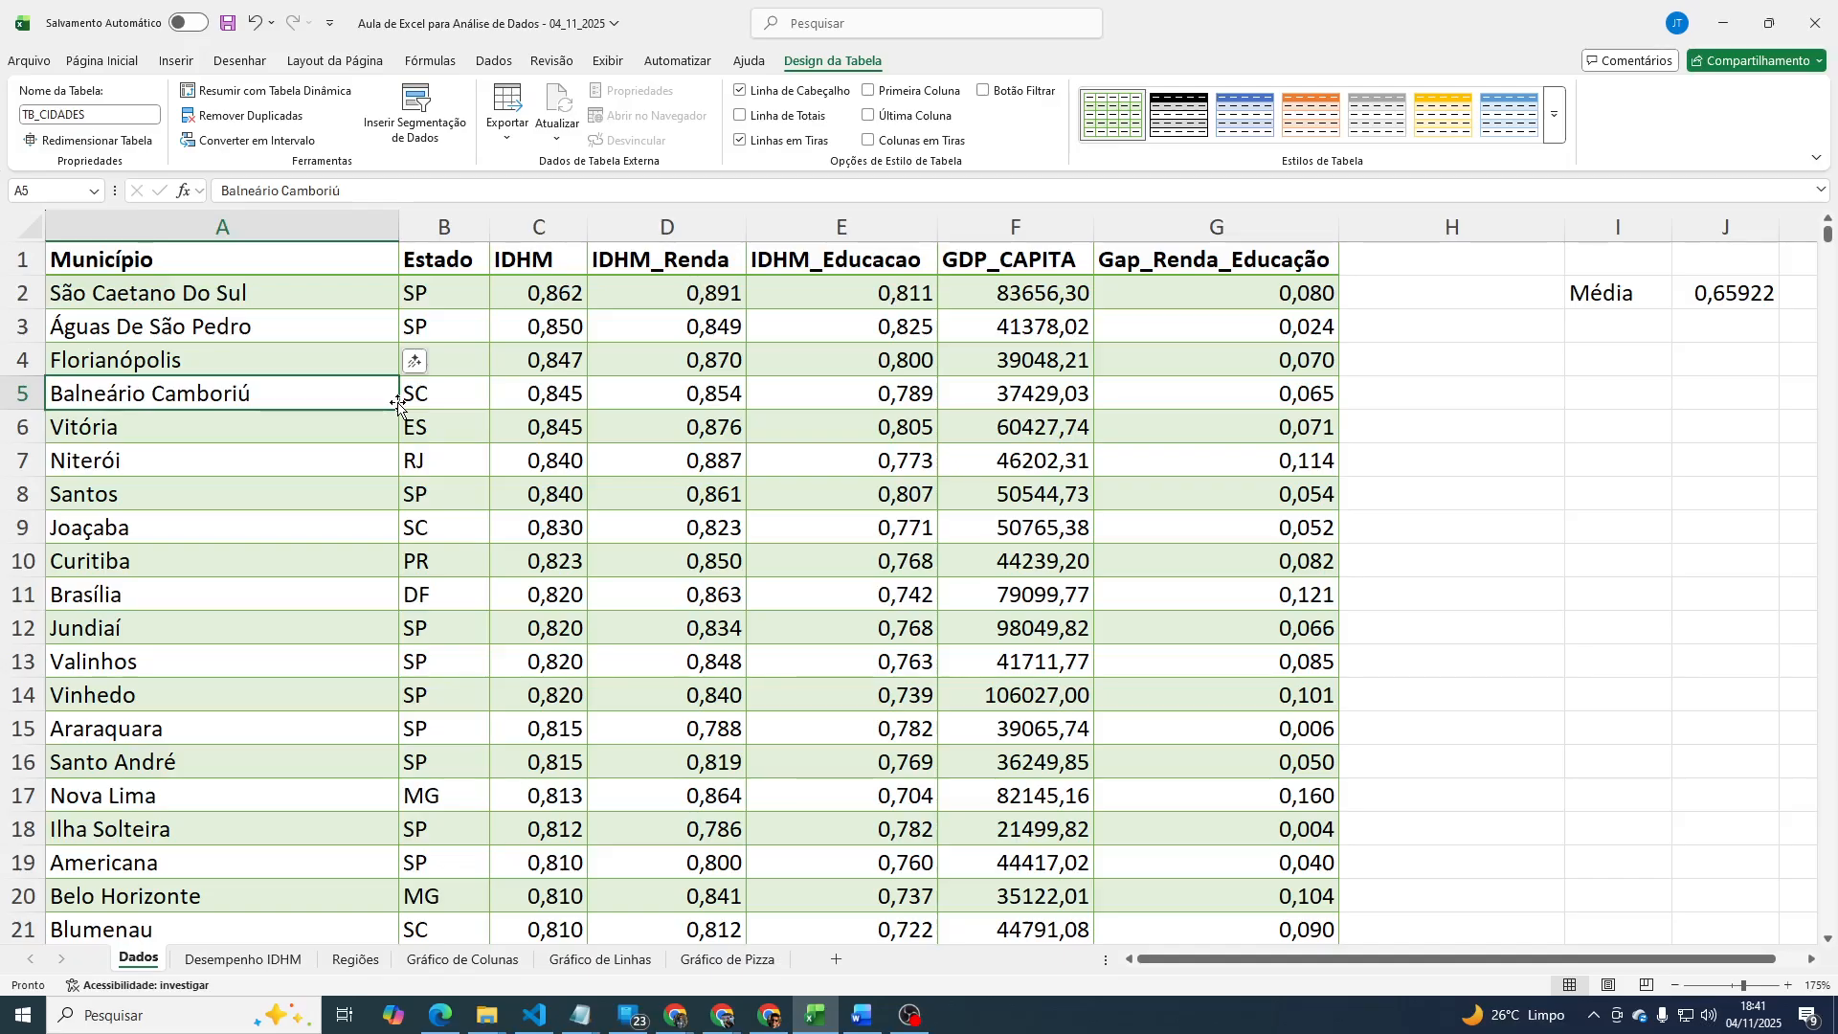
key(Right)
key(Right)
key(Right)
key(Right)
key(Right)
key(Right)
key(Right)
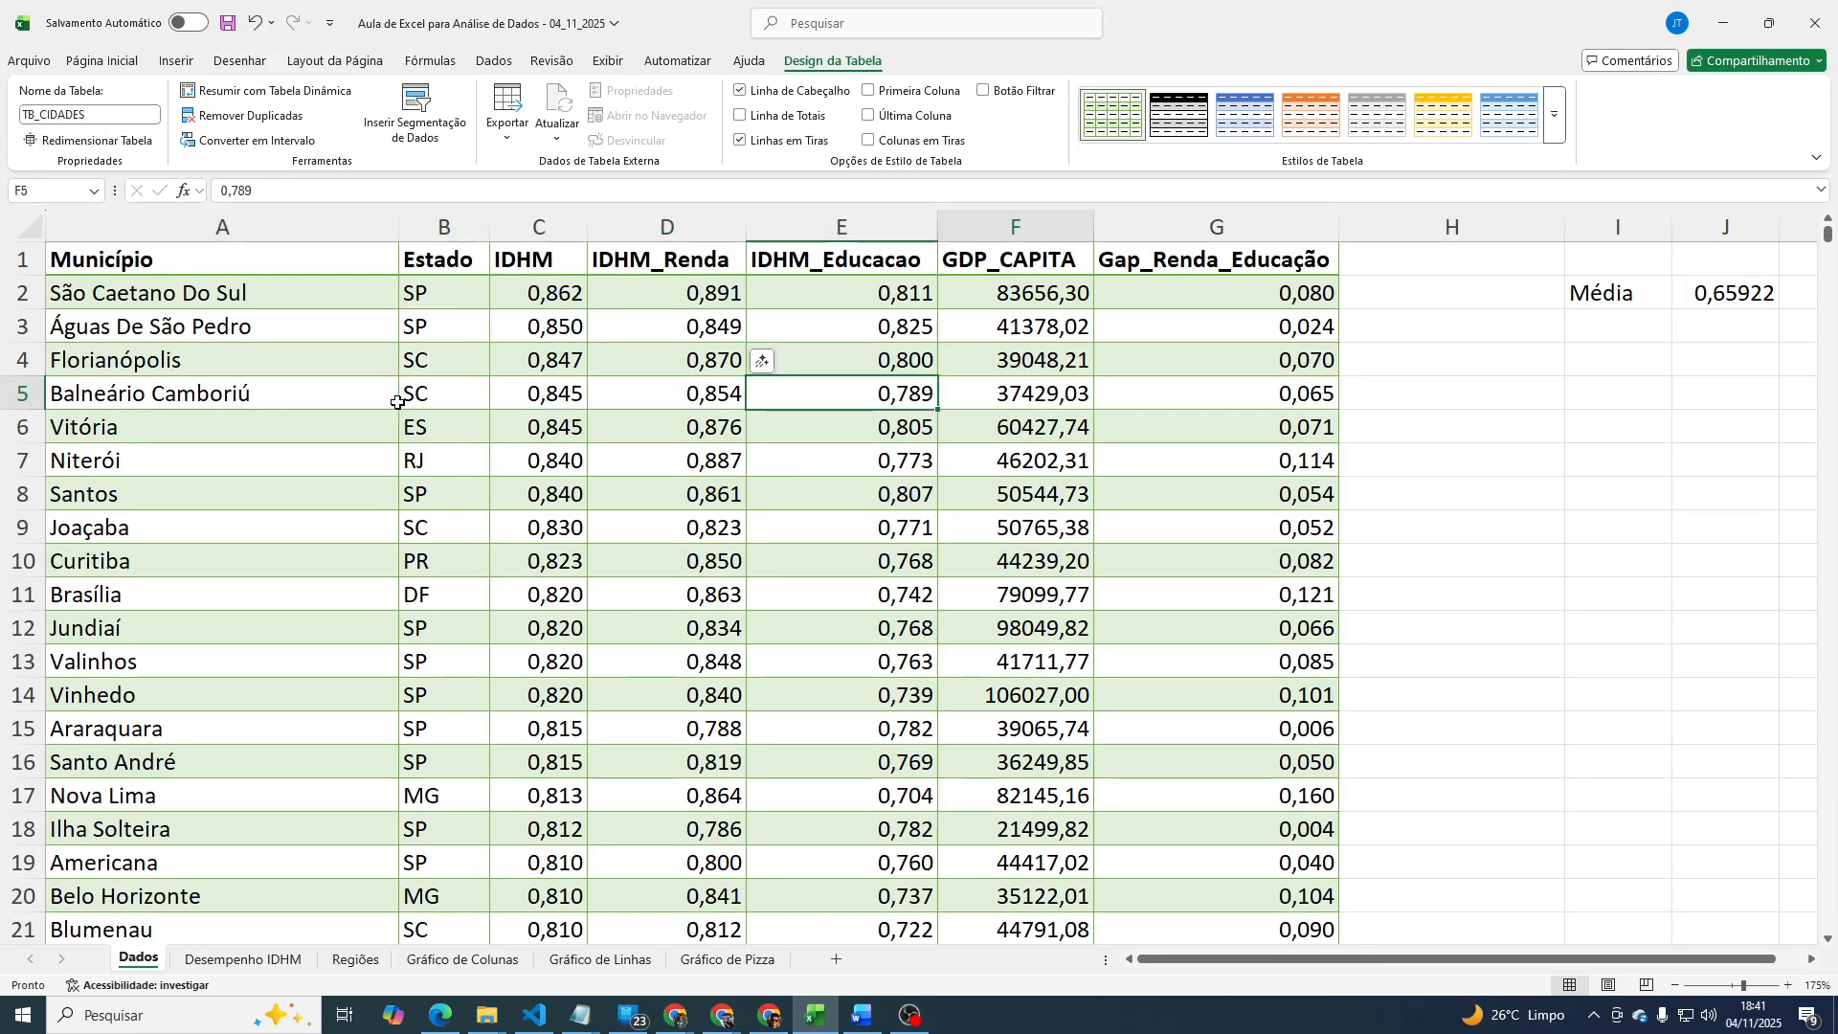
key(Right)
key(Right)
key(Up)
key(Up)
key(Up)
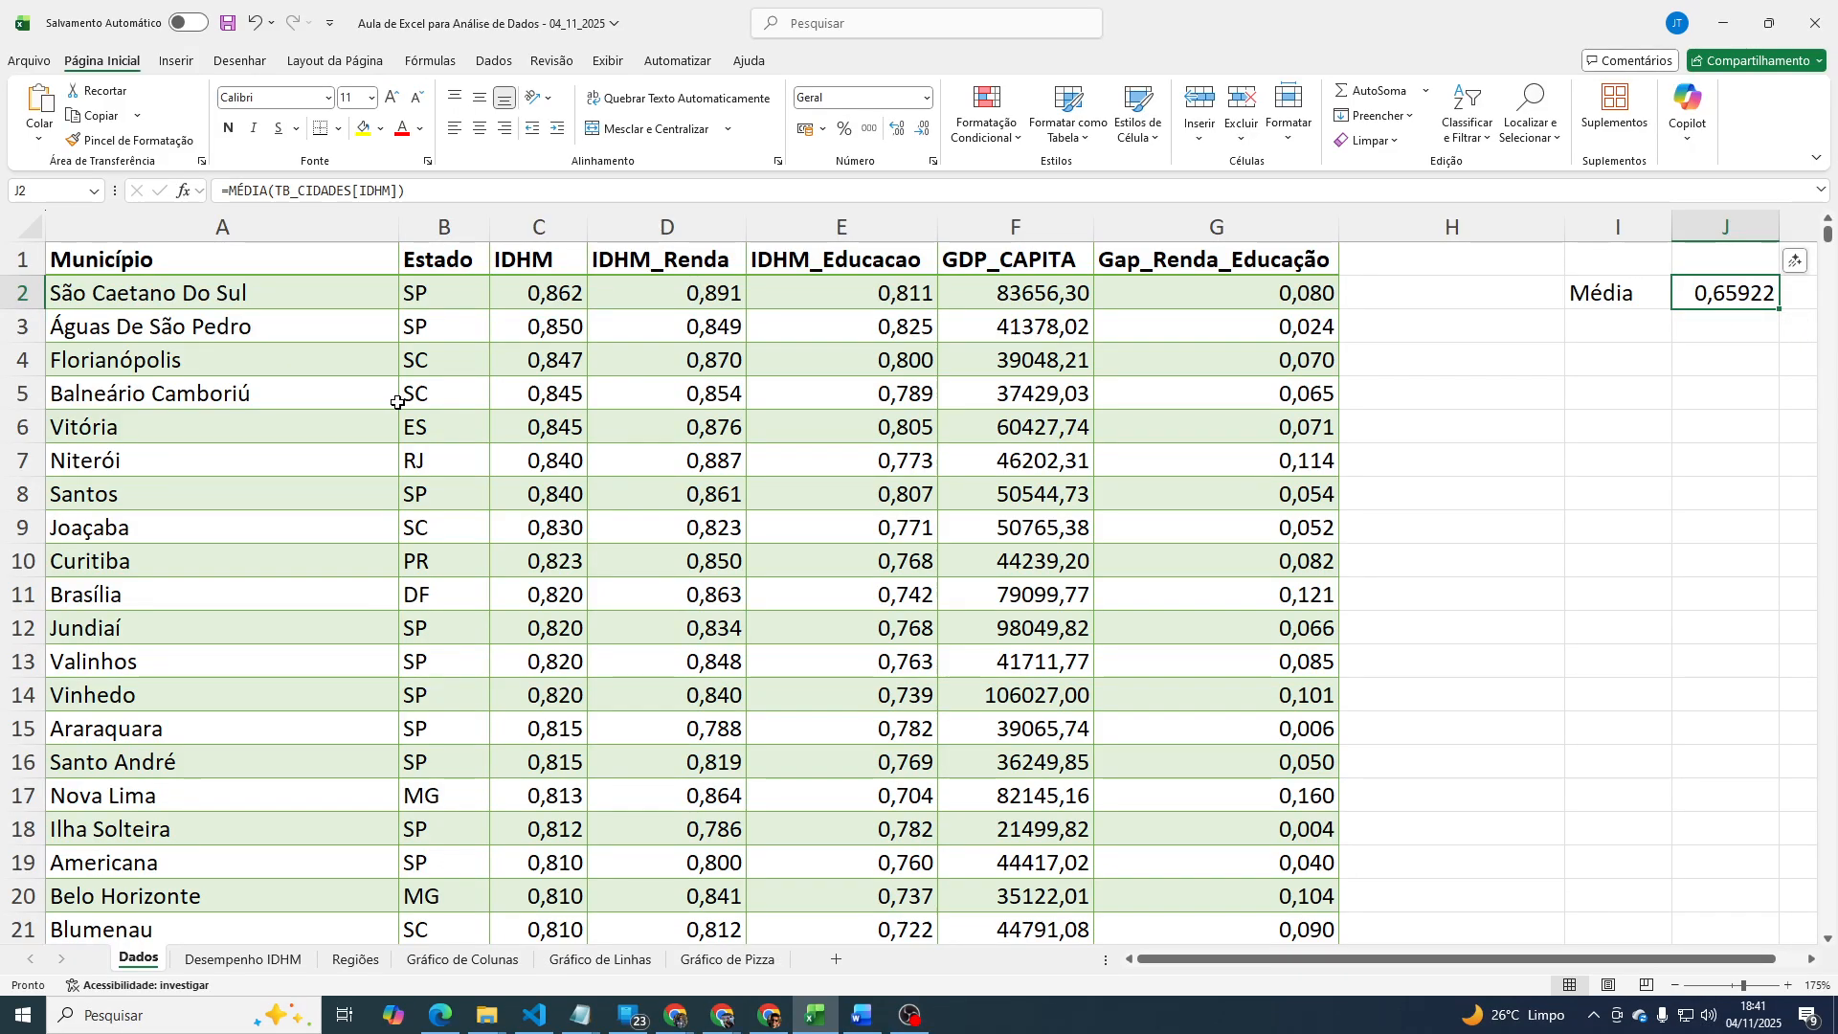
Change the label in cell I2 to Média IDHM and autofit the width of column I.
key(Right)
key(Left)
key(Left)
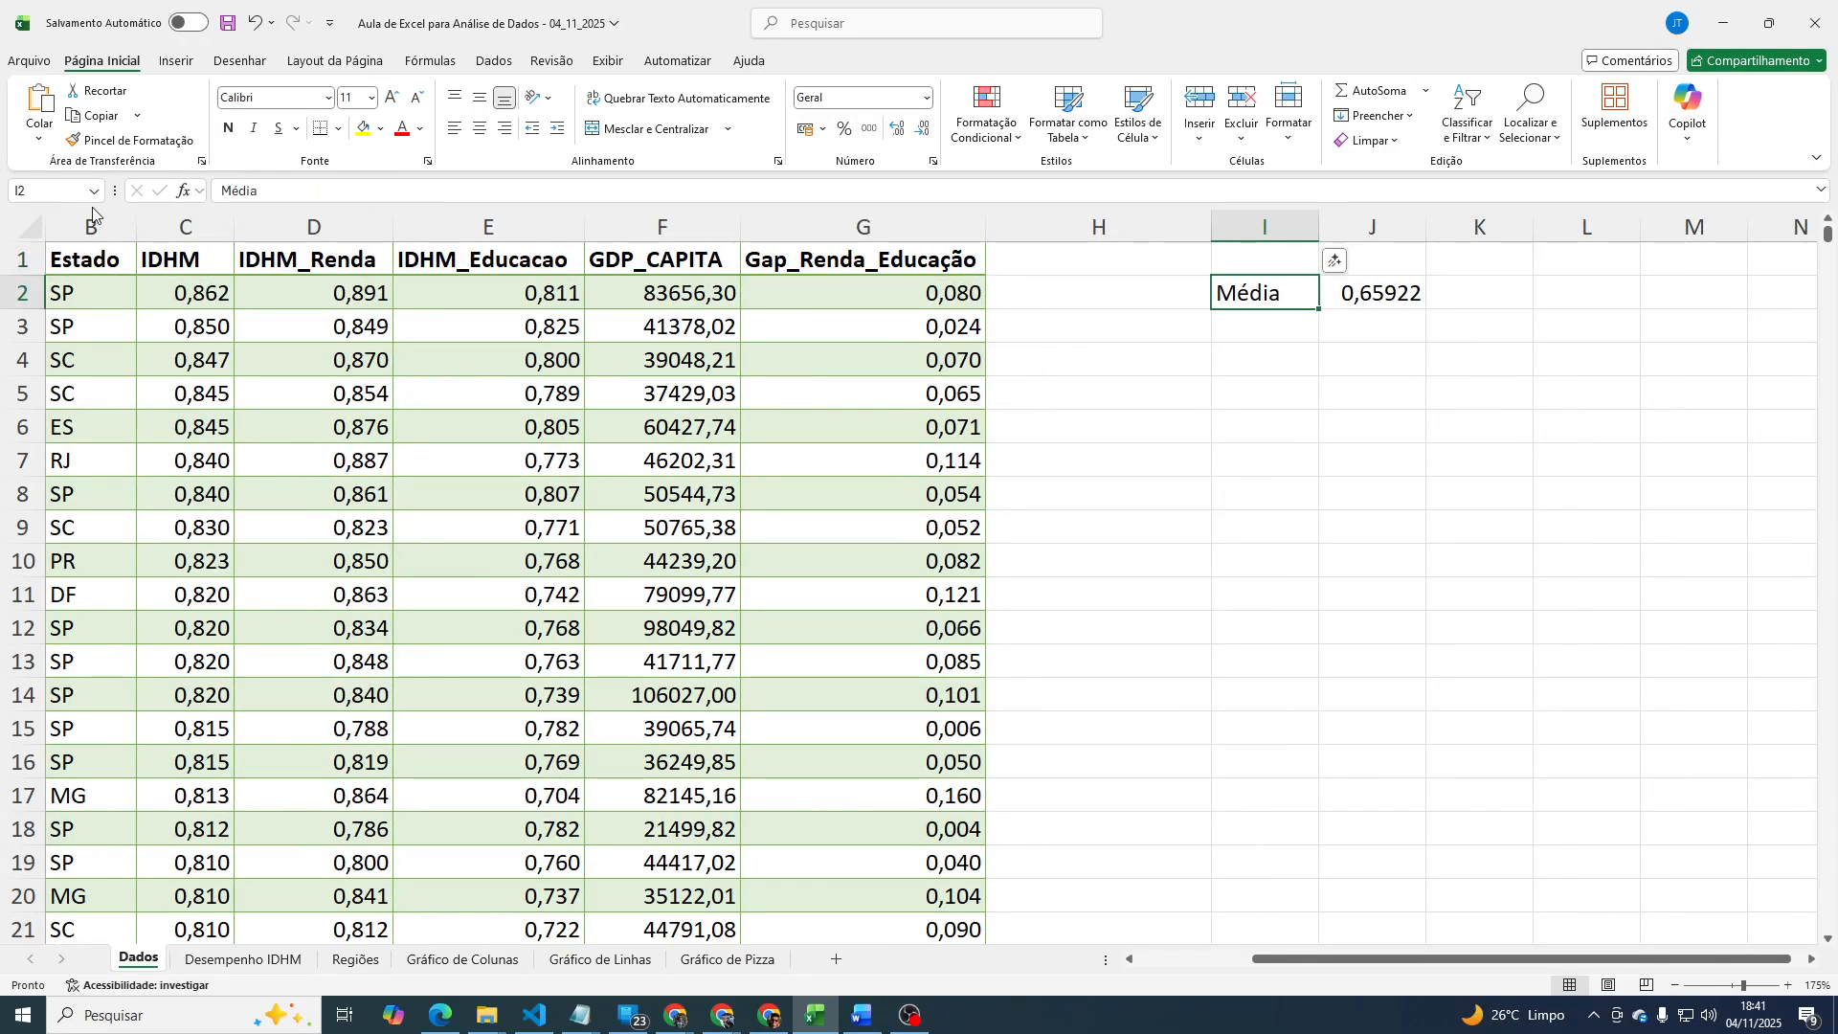
click(315, 189)
text(IDHM)
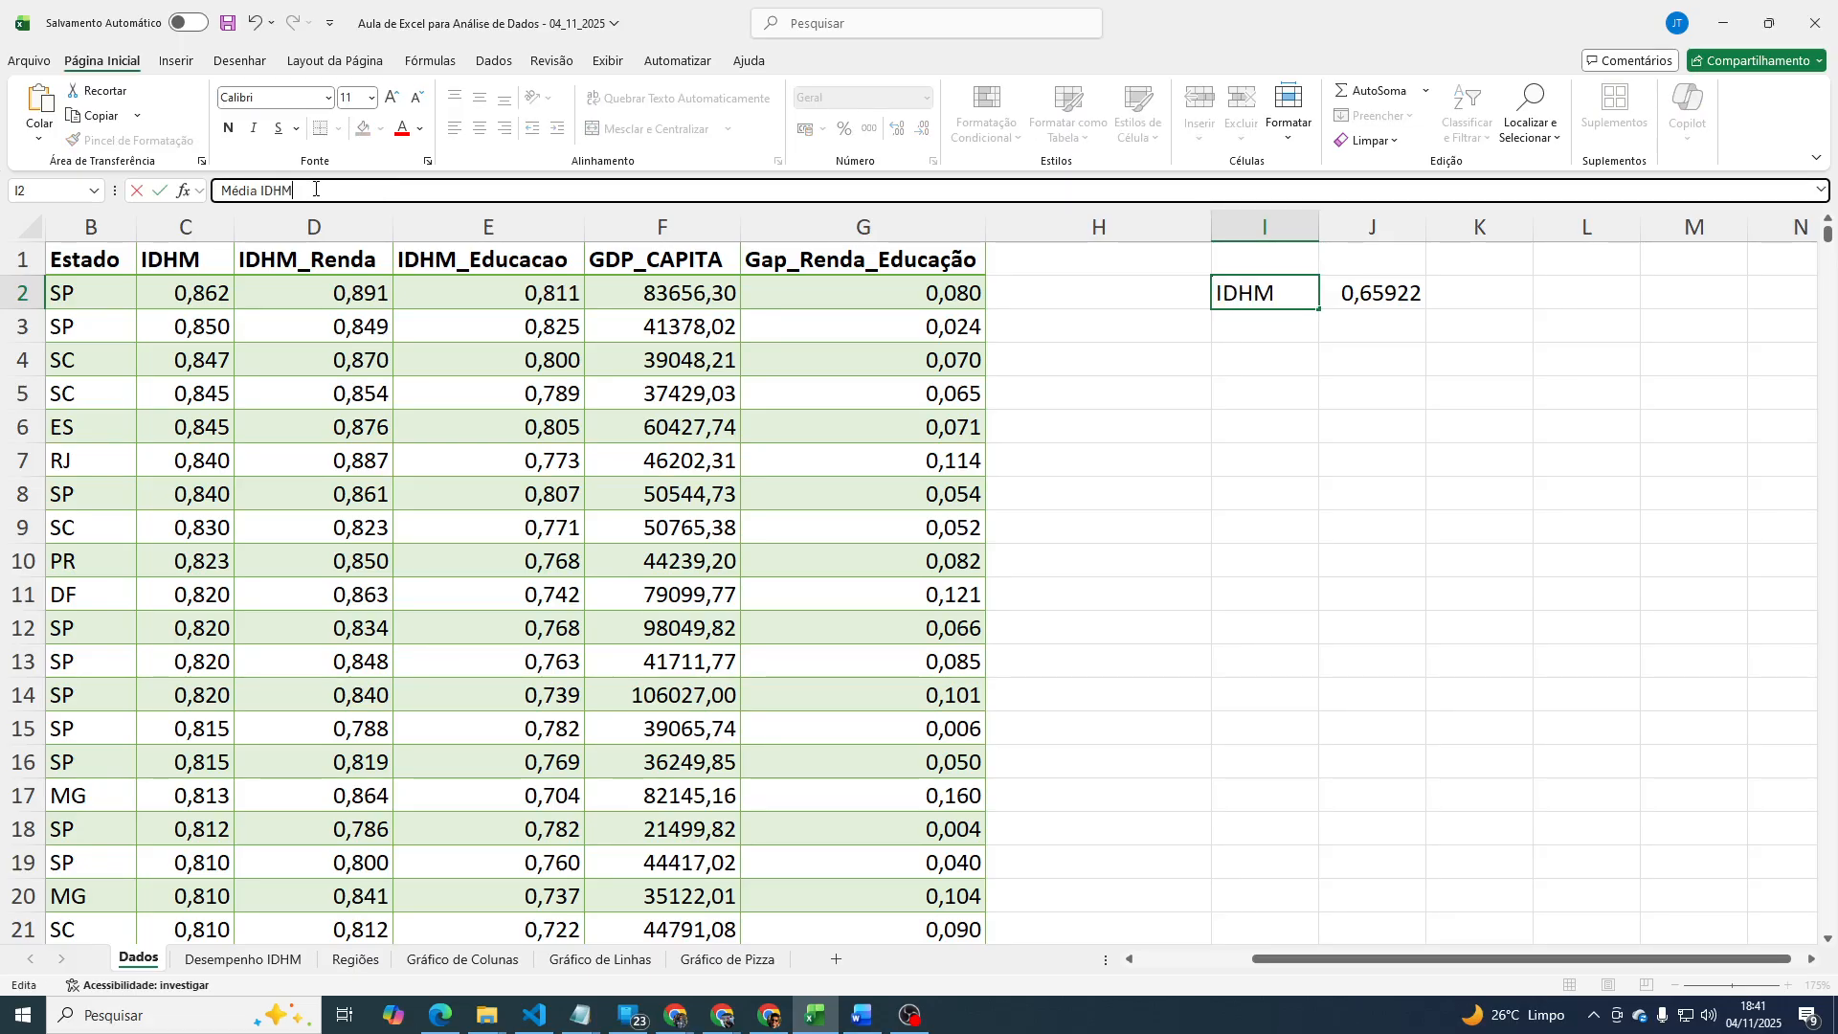
key(Return)
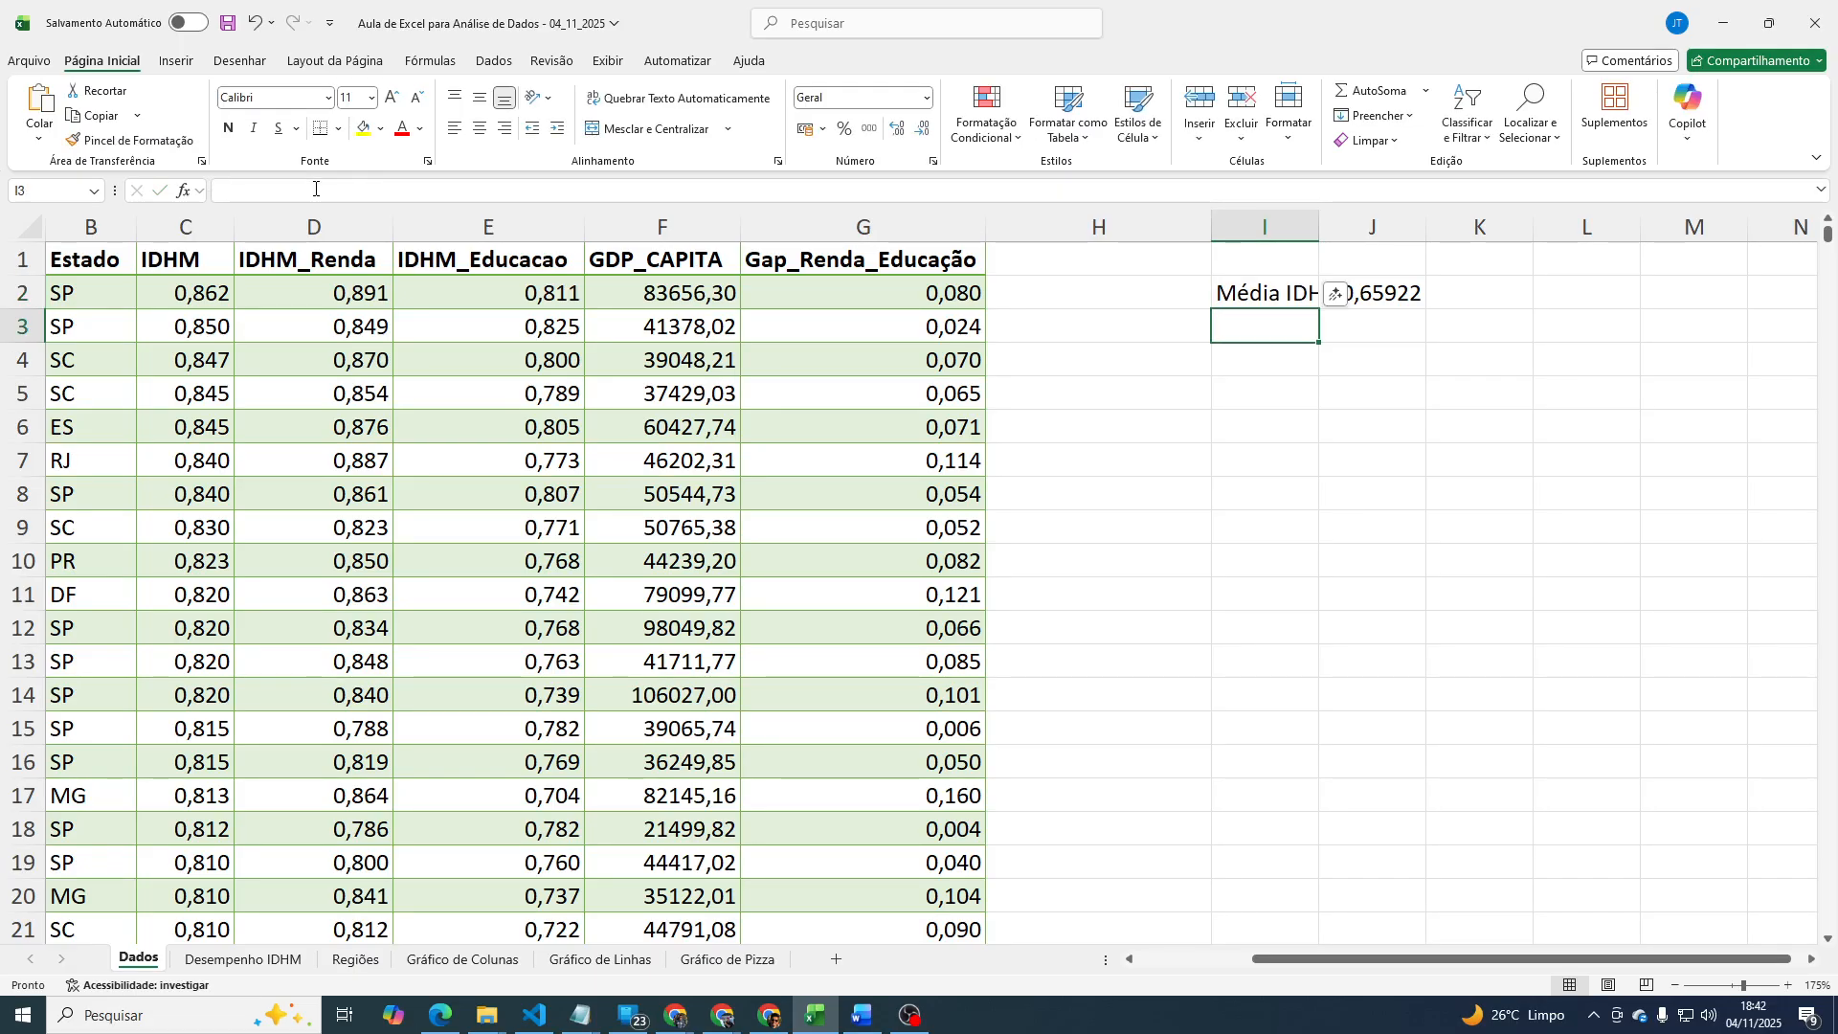
double_click(1321, 226)
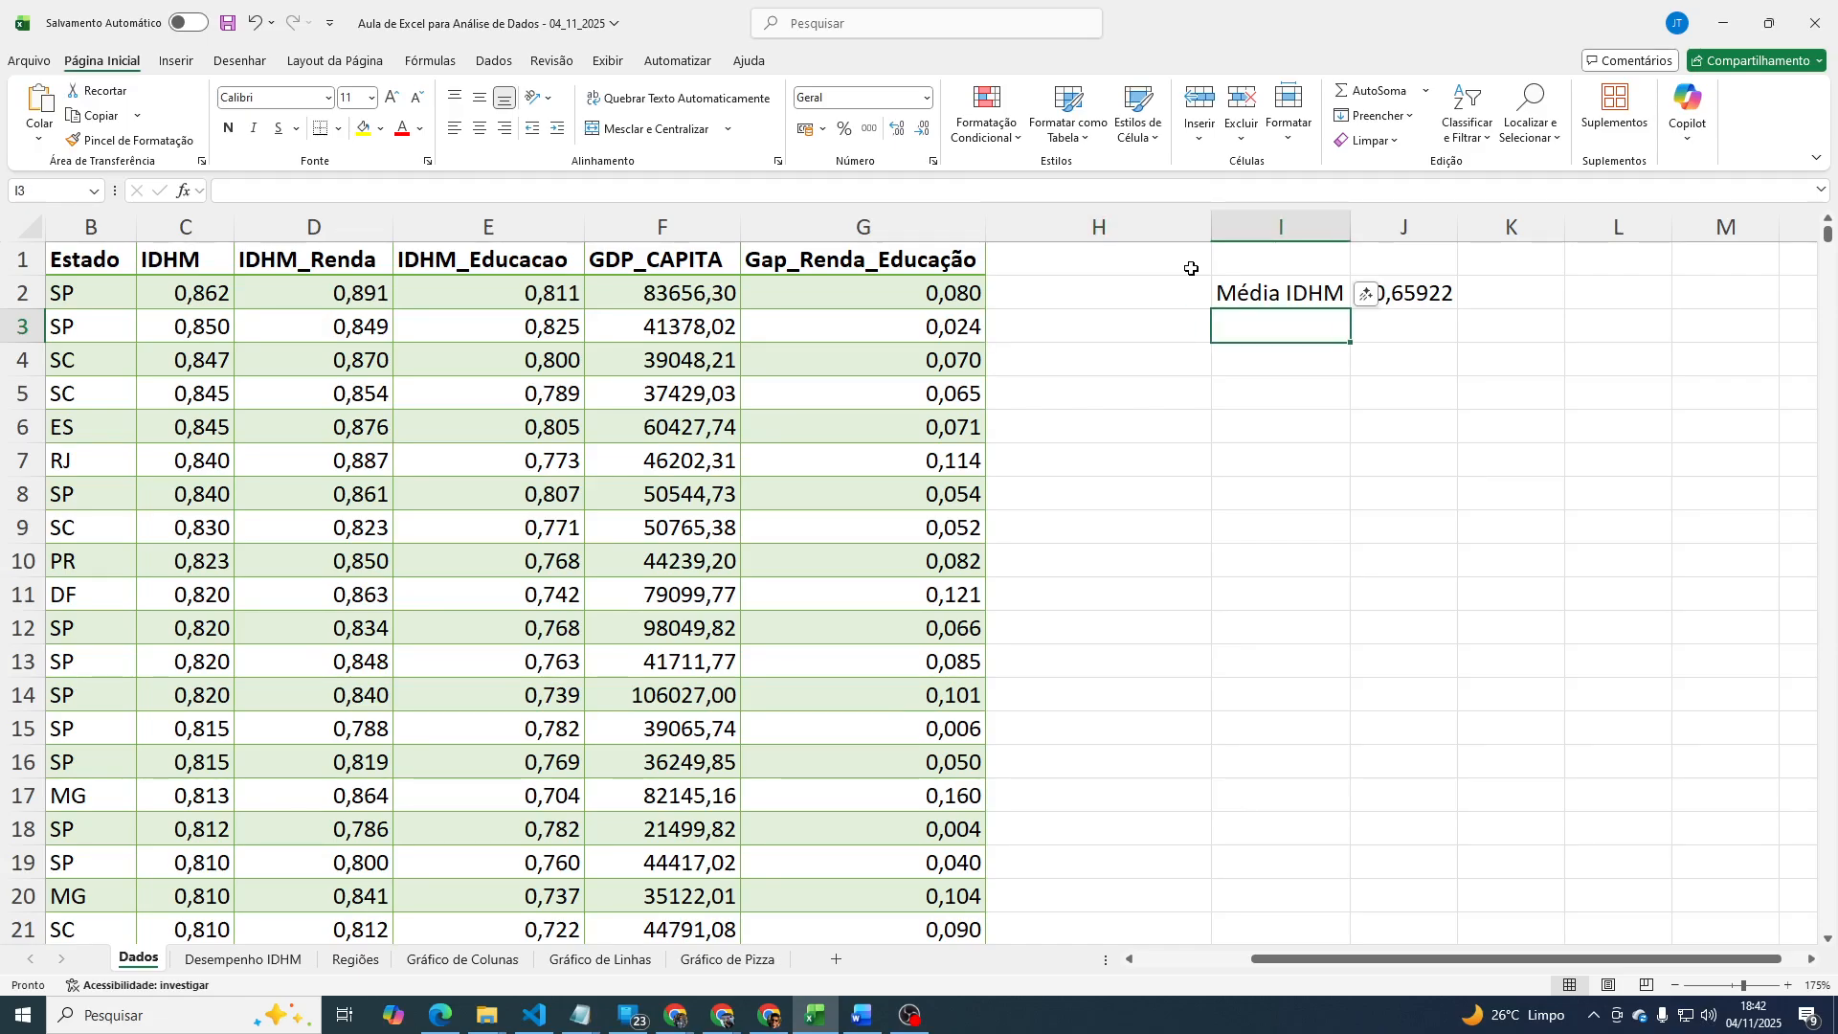
text(mÉDIA IDHM)
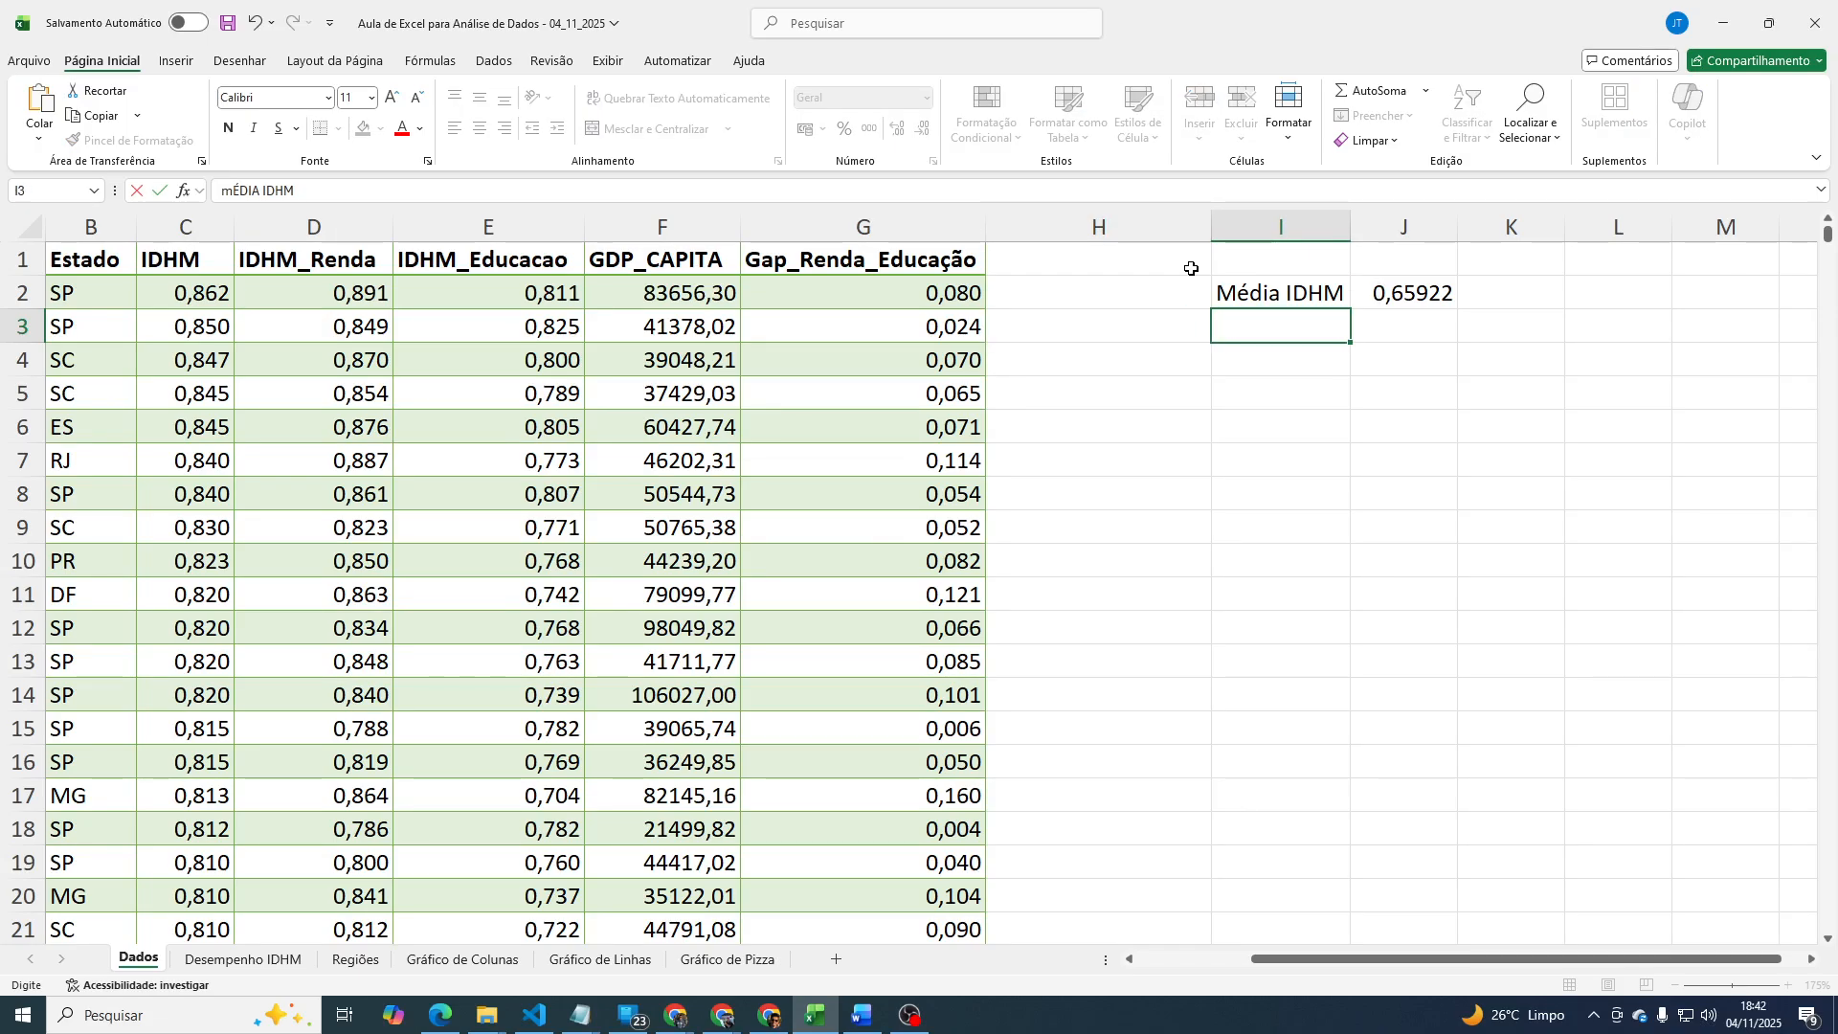
key(Tab)
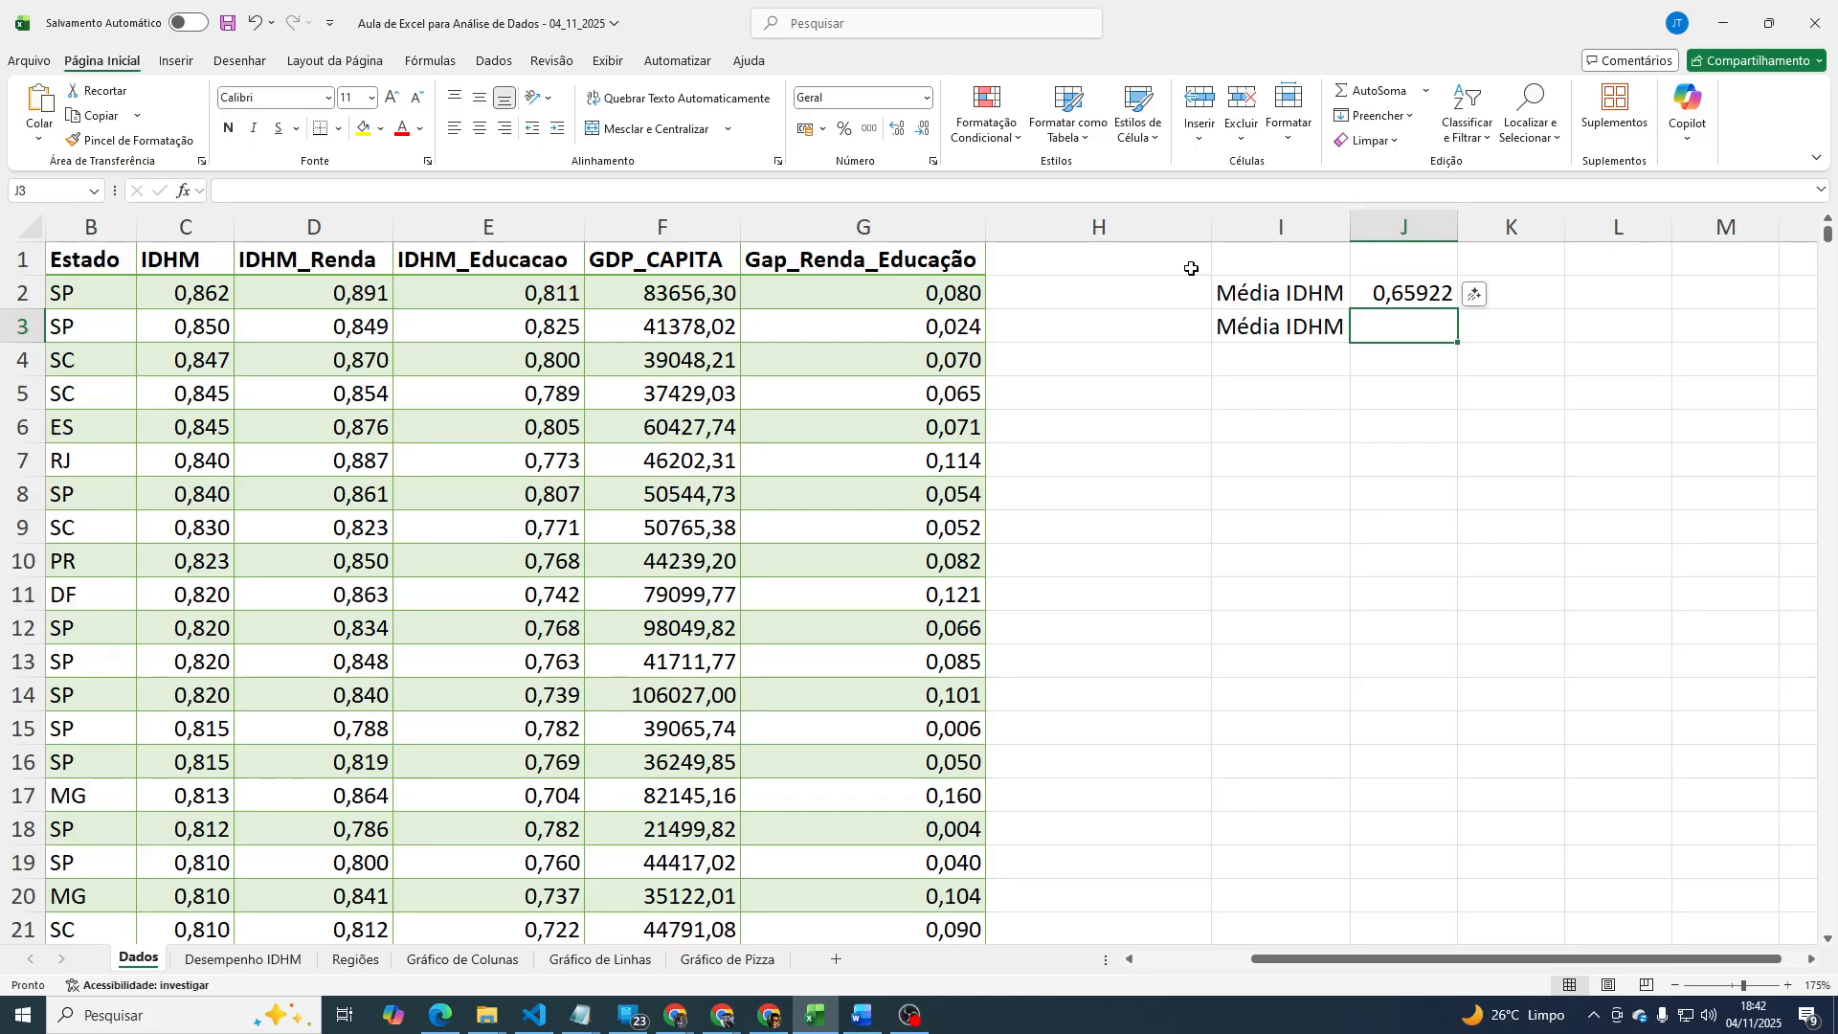
text(=MÉDIA)
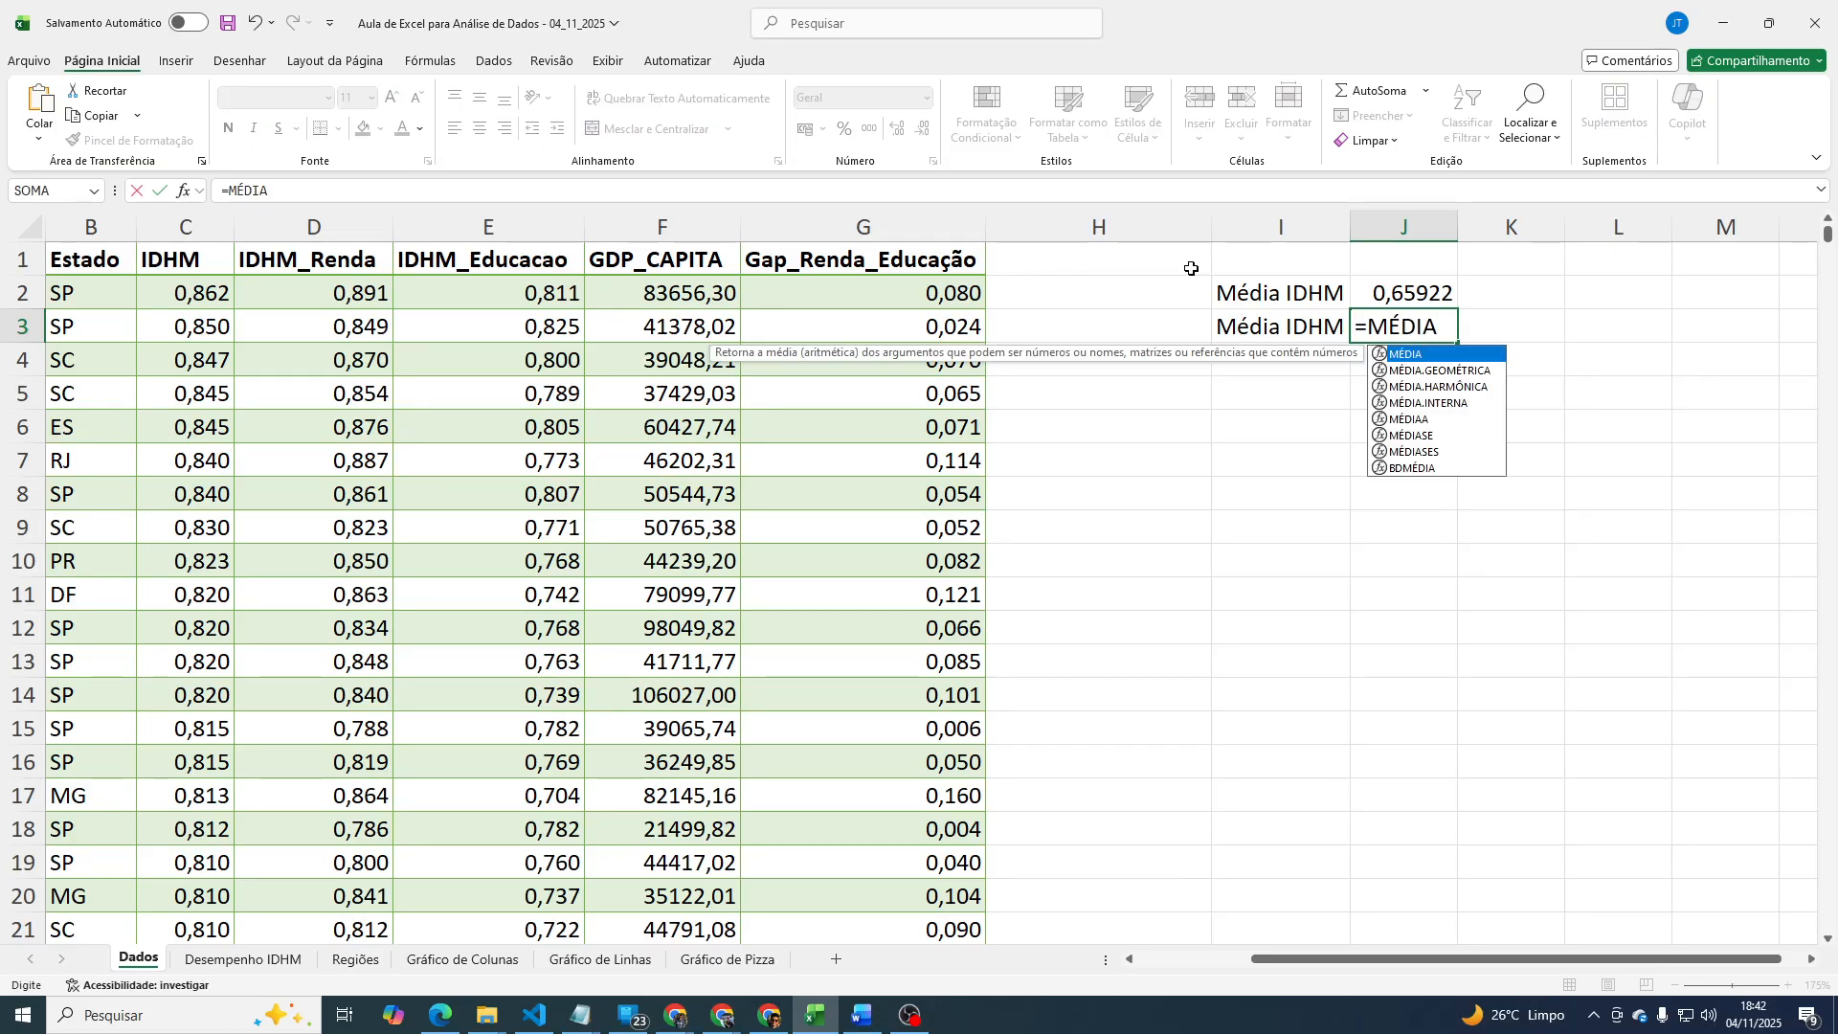
text(()
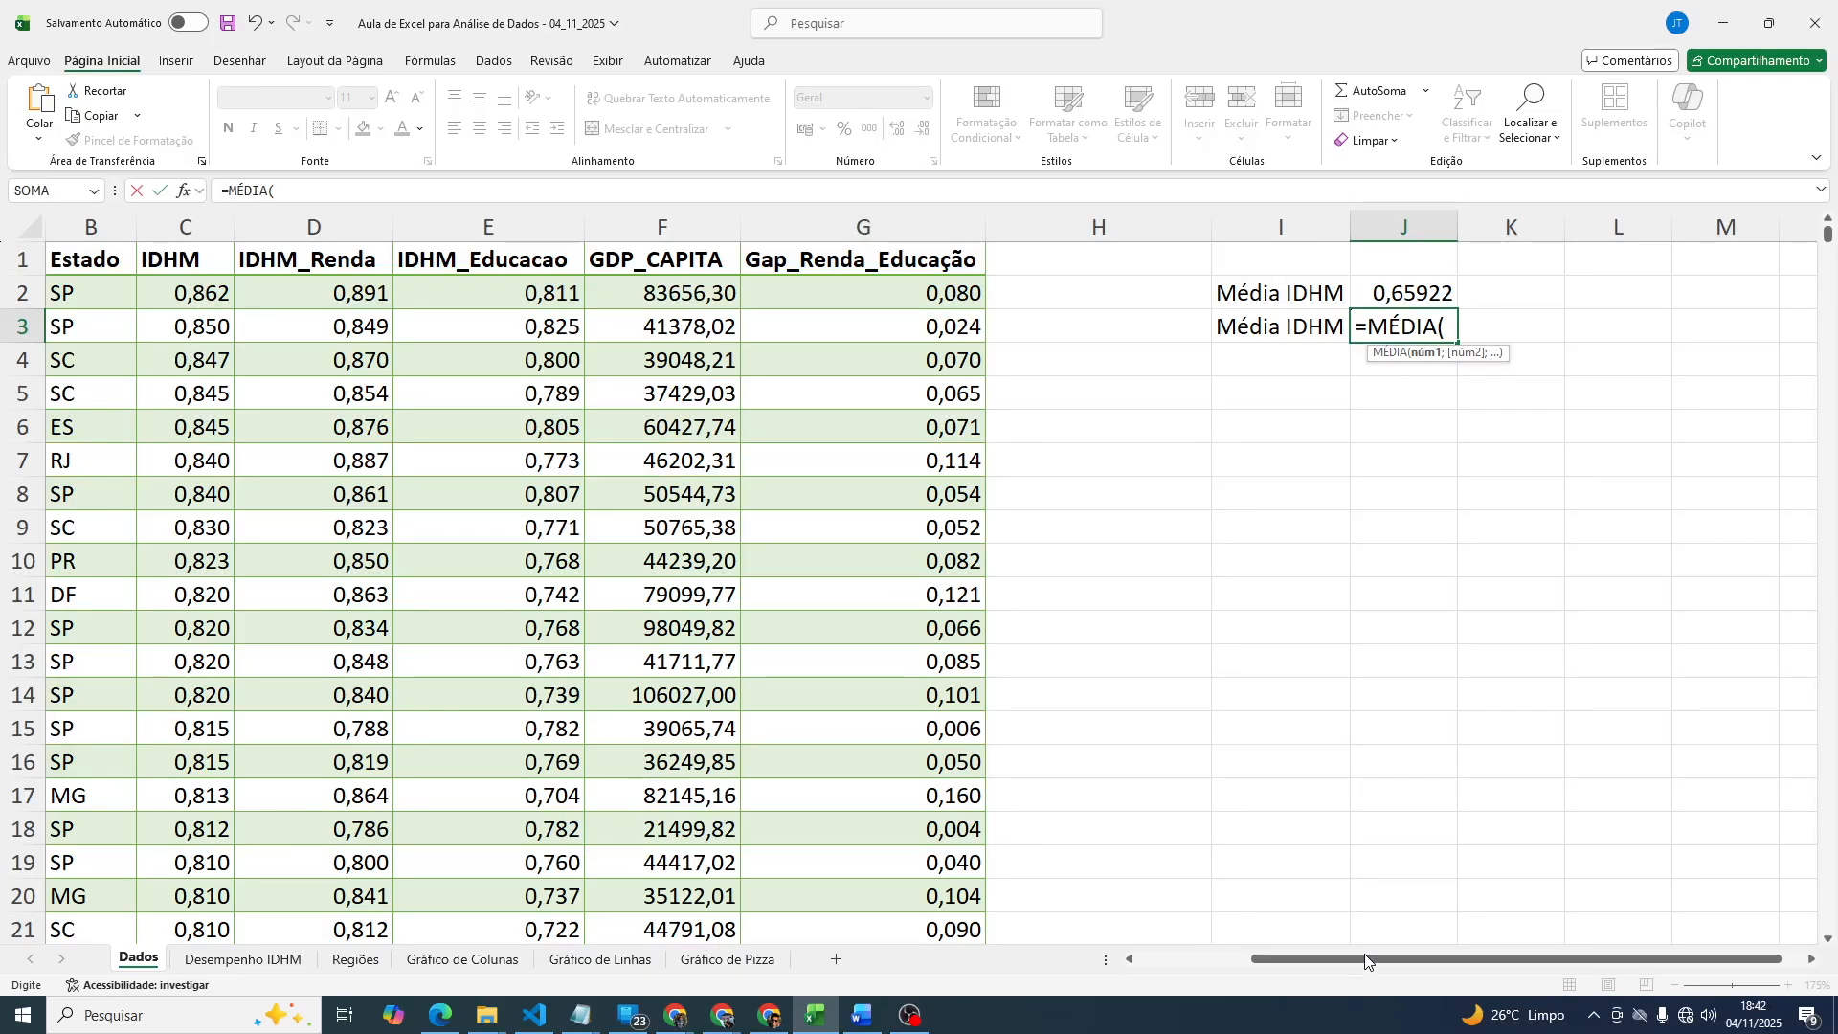
scroll(1100, 603, down, 5)
scroll(1181, 565, up, 5)
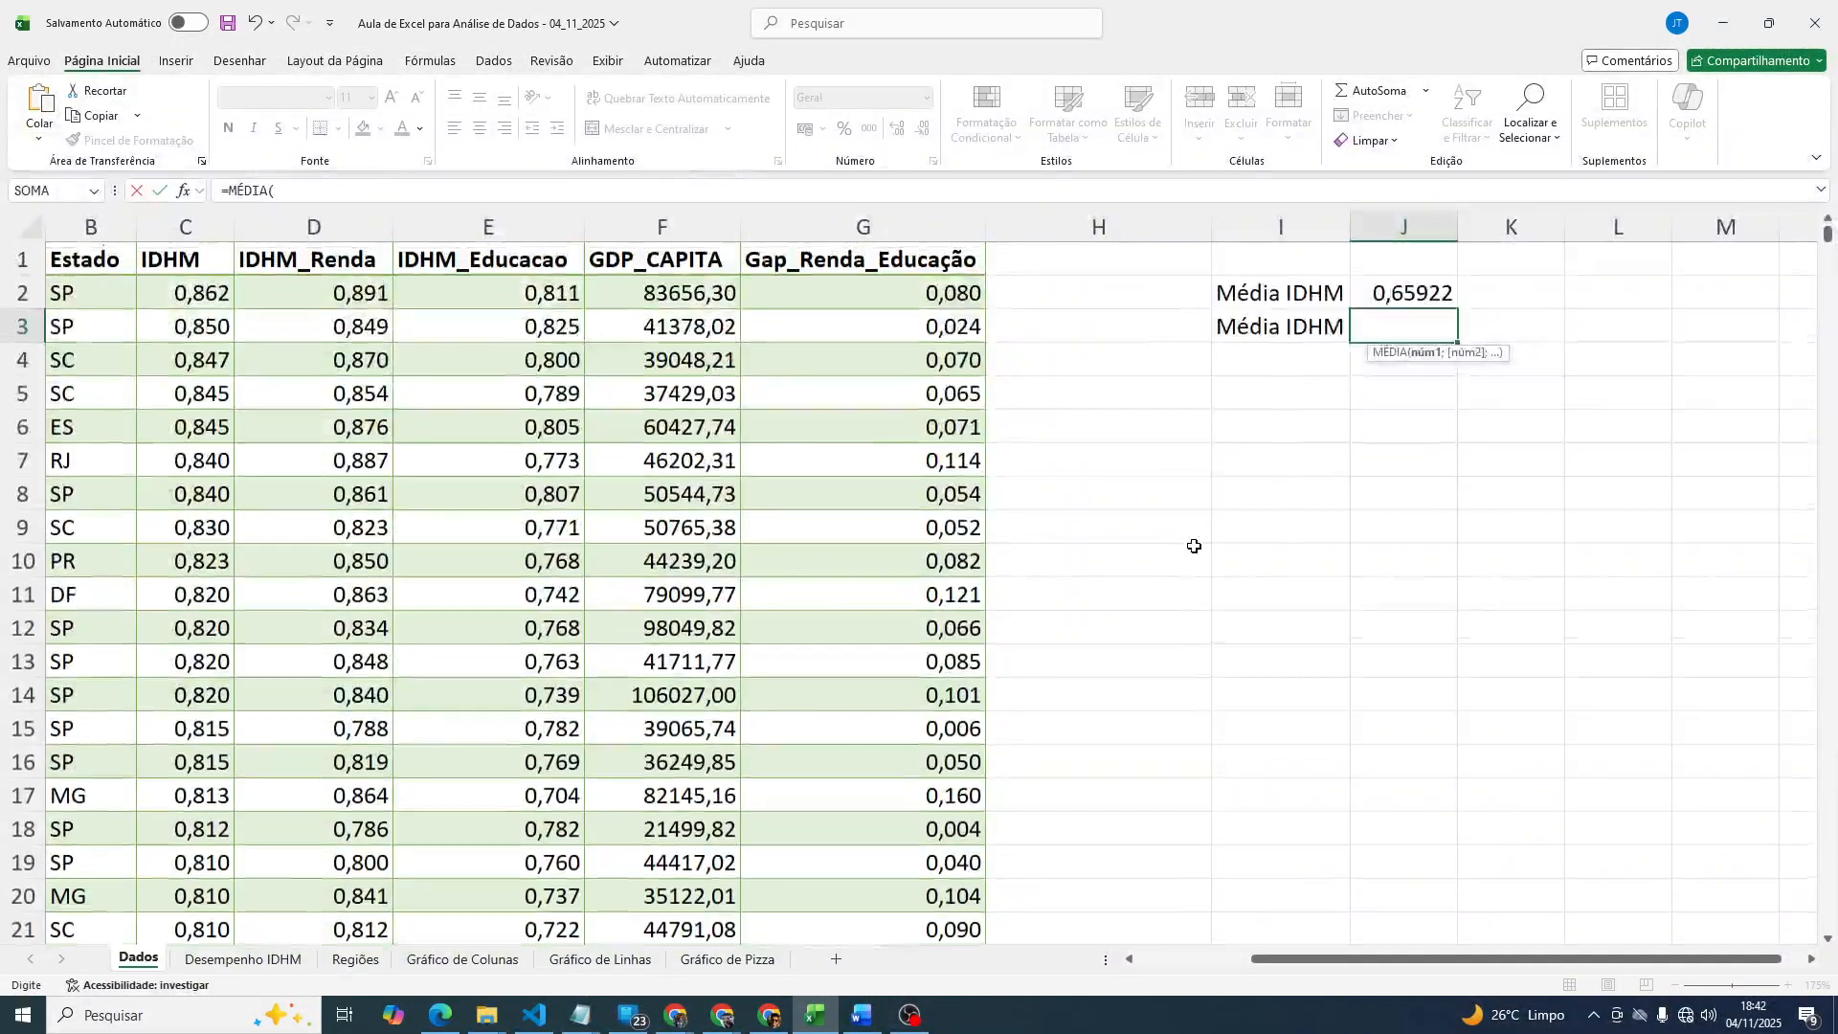
text(C2)
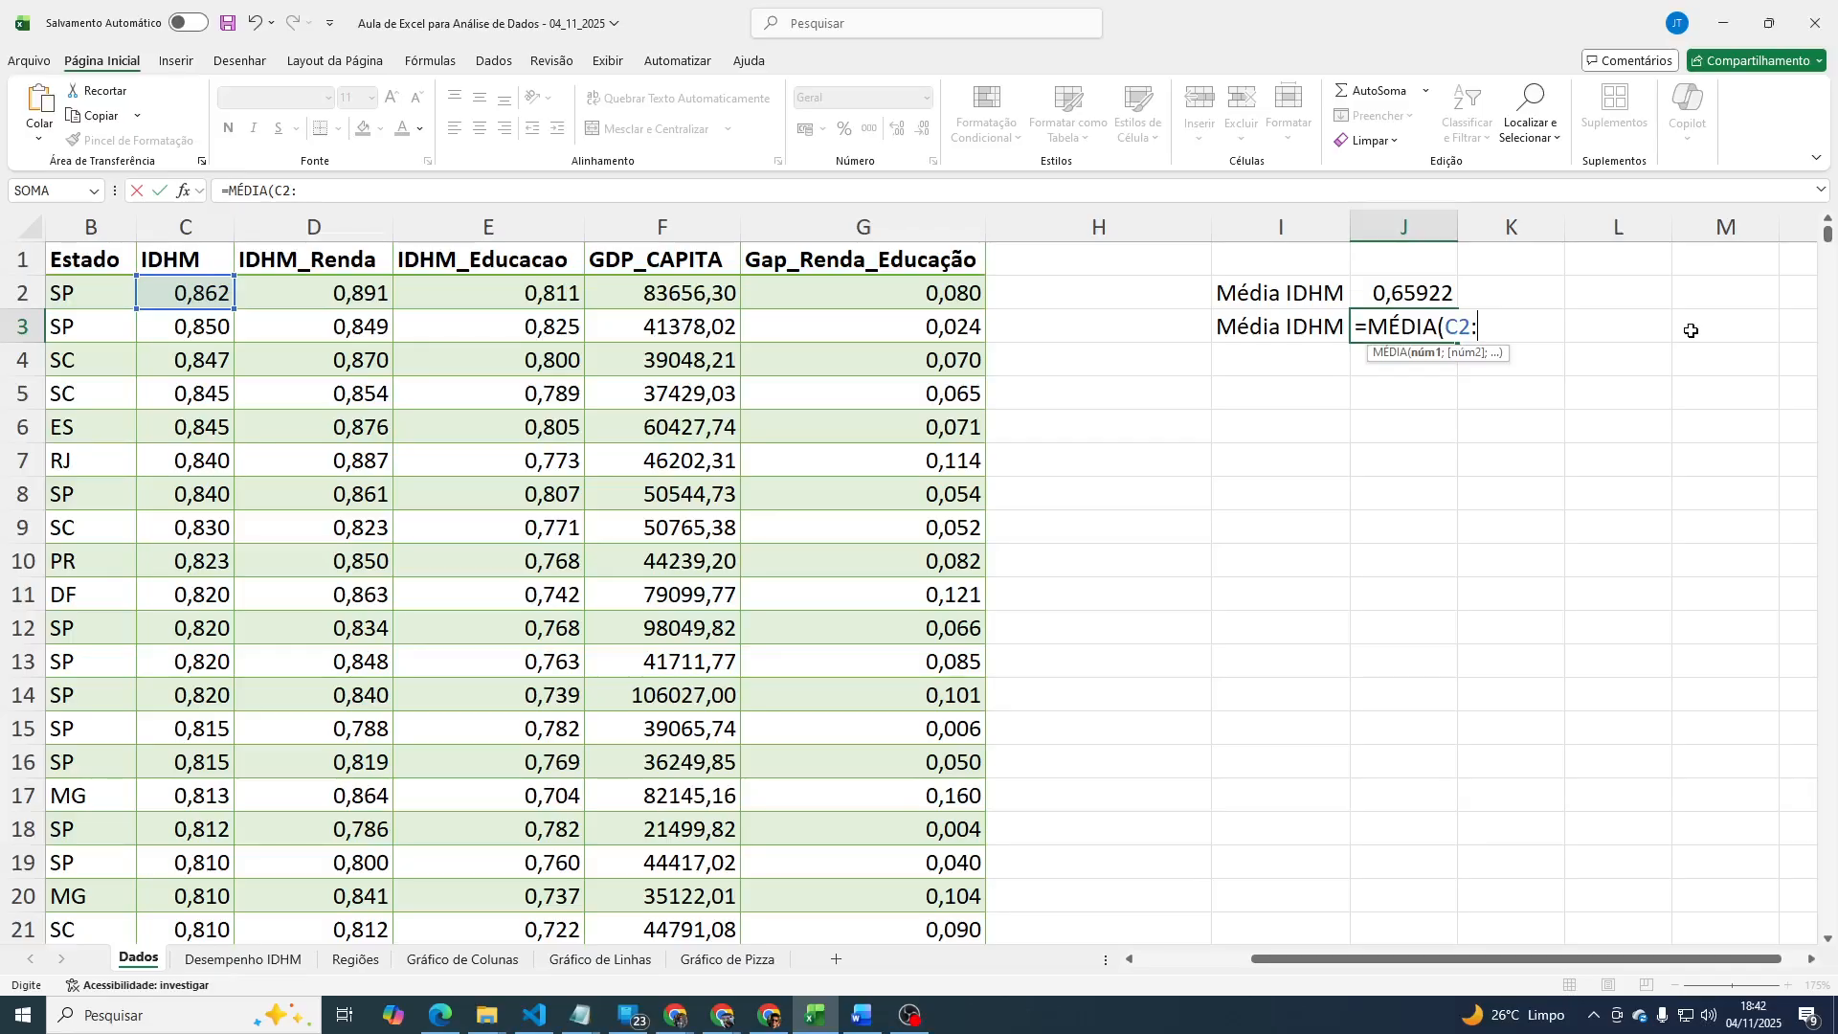
text(:)
key(ctrl+shift+Down)
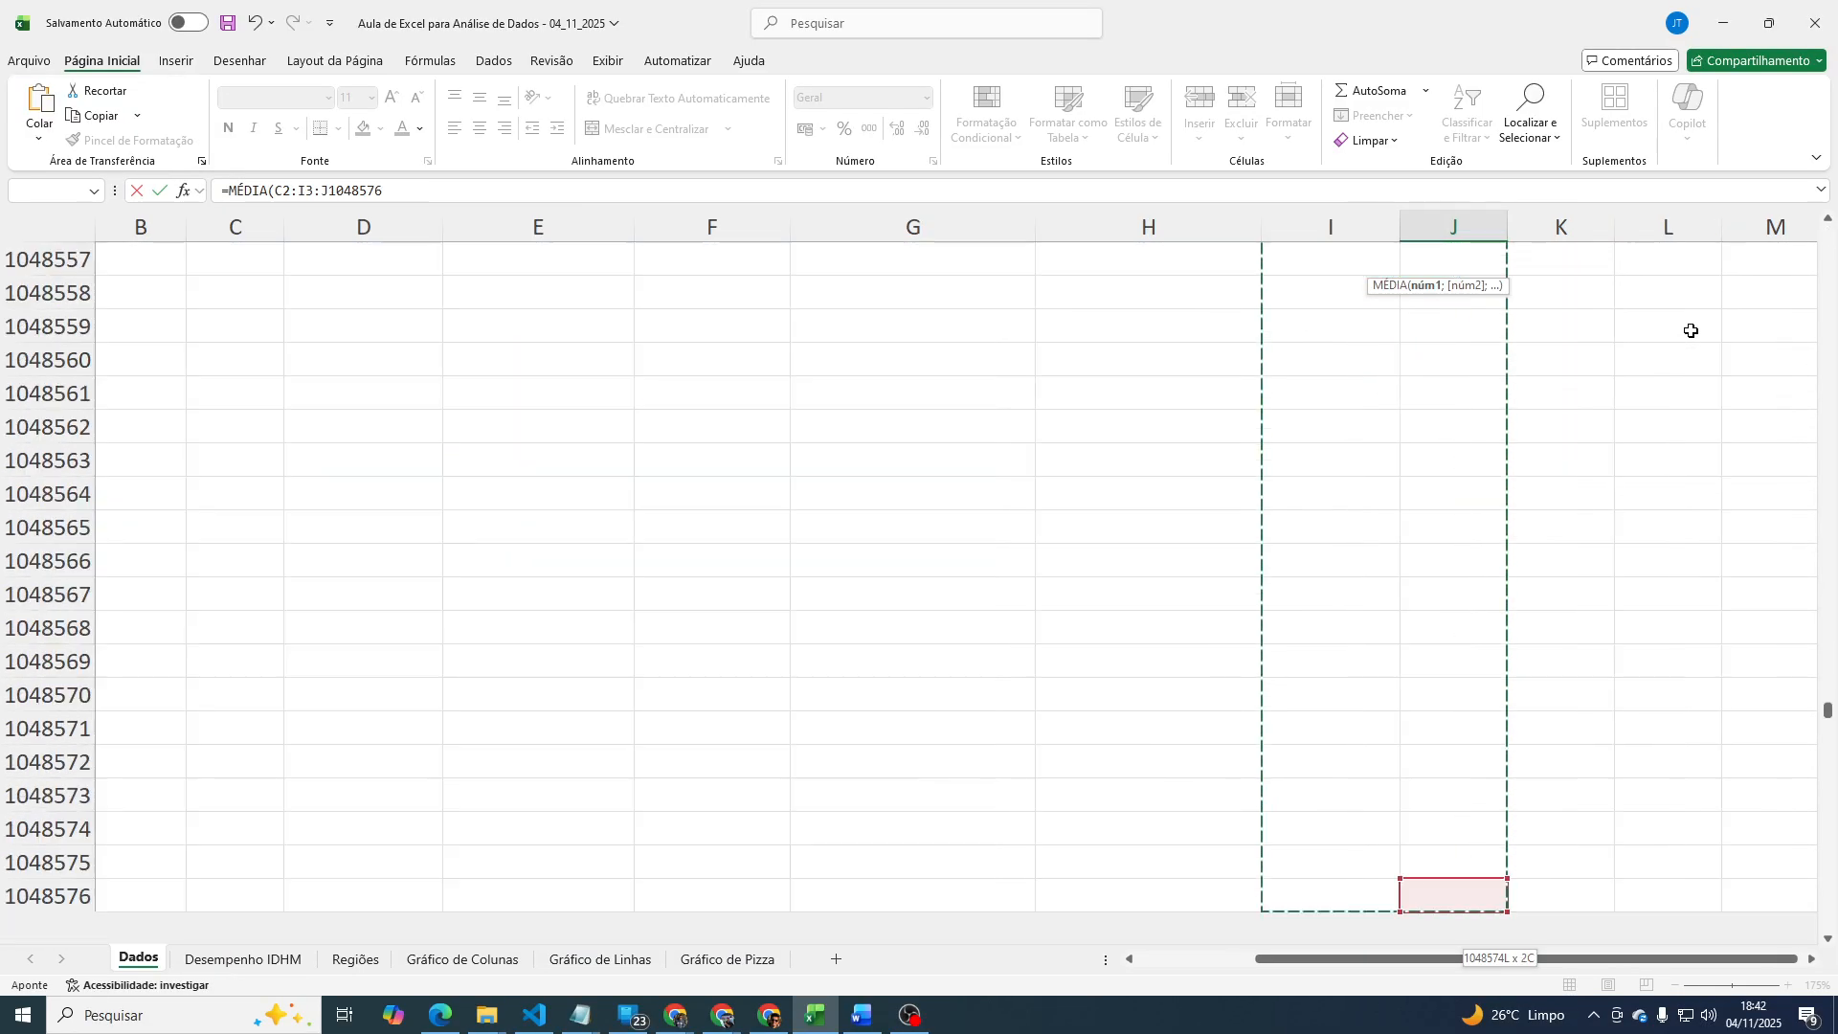
key(ctrl+shift+Left)
scroll(1344, 333, up, 1)
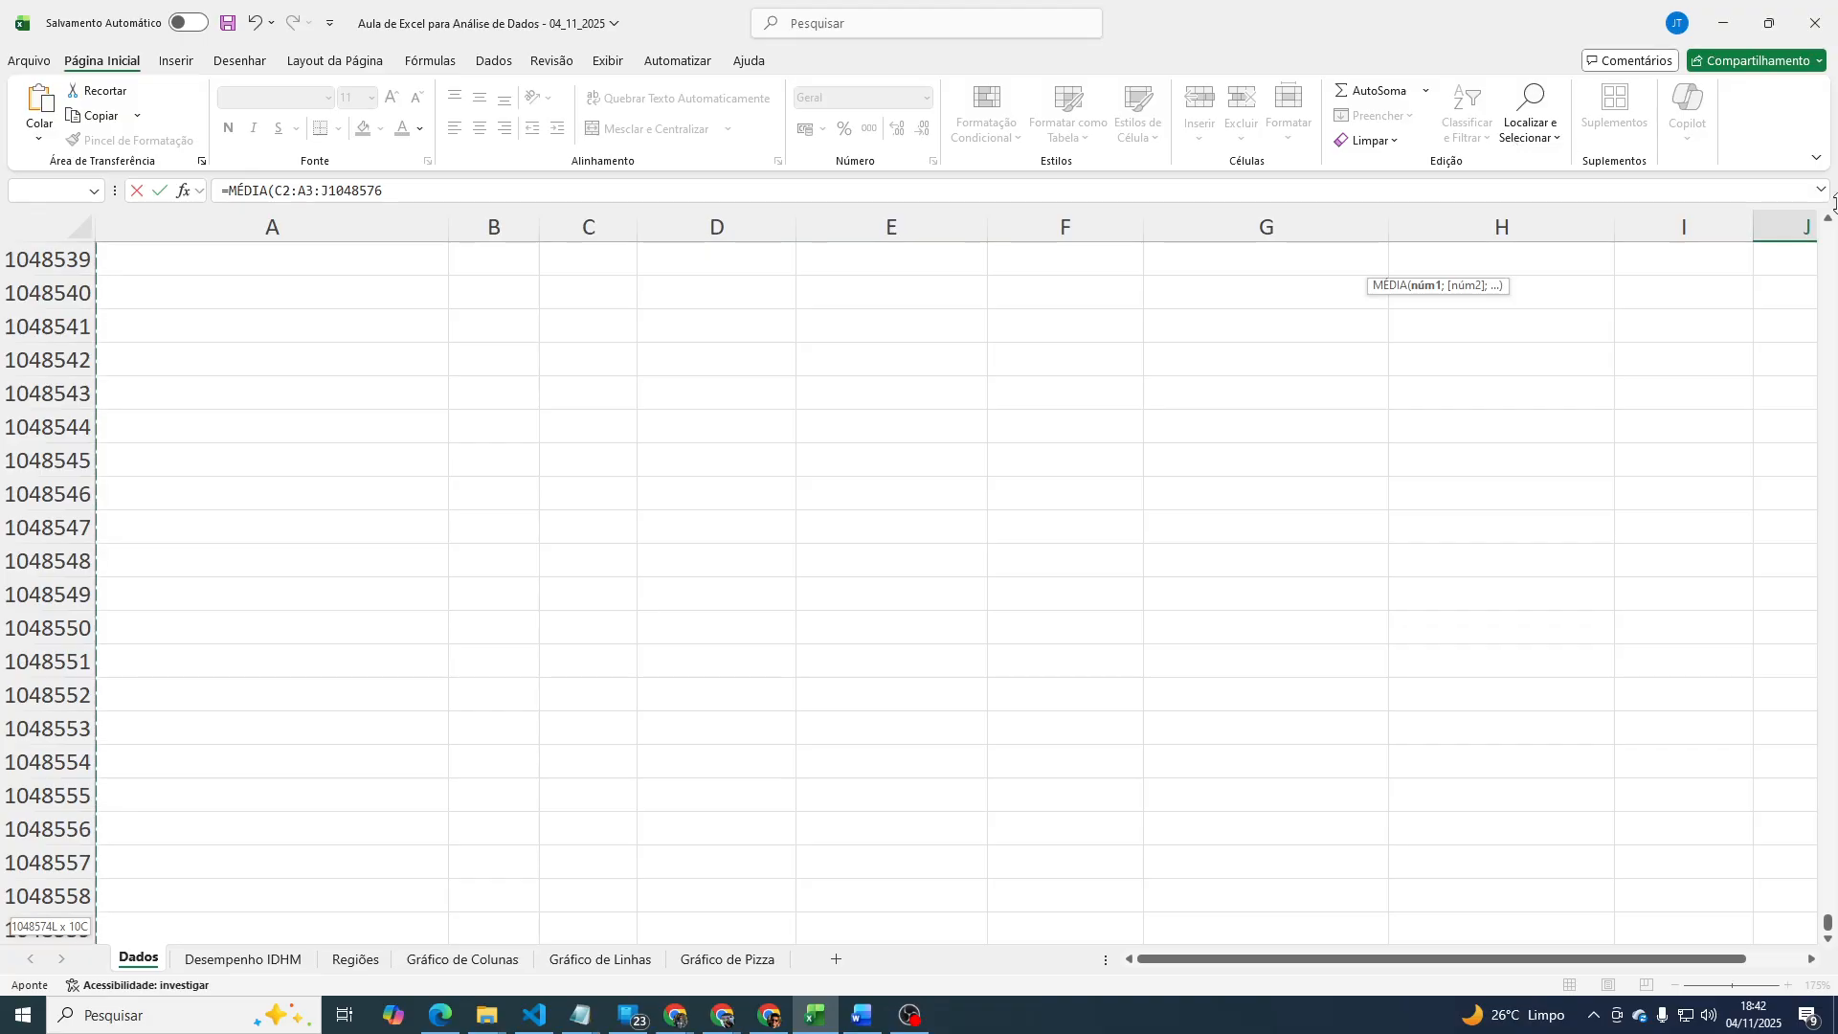
drag(1827, 927, 1830, 113)
click(1585, 457)
key(ctrl+Home)
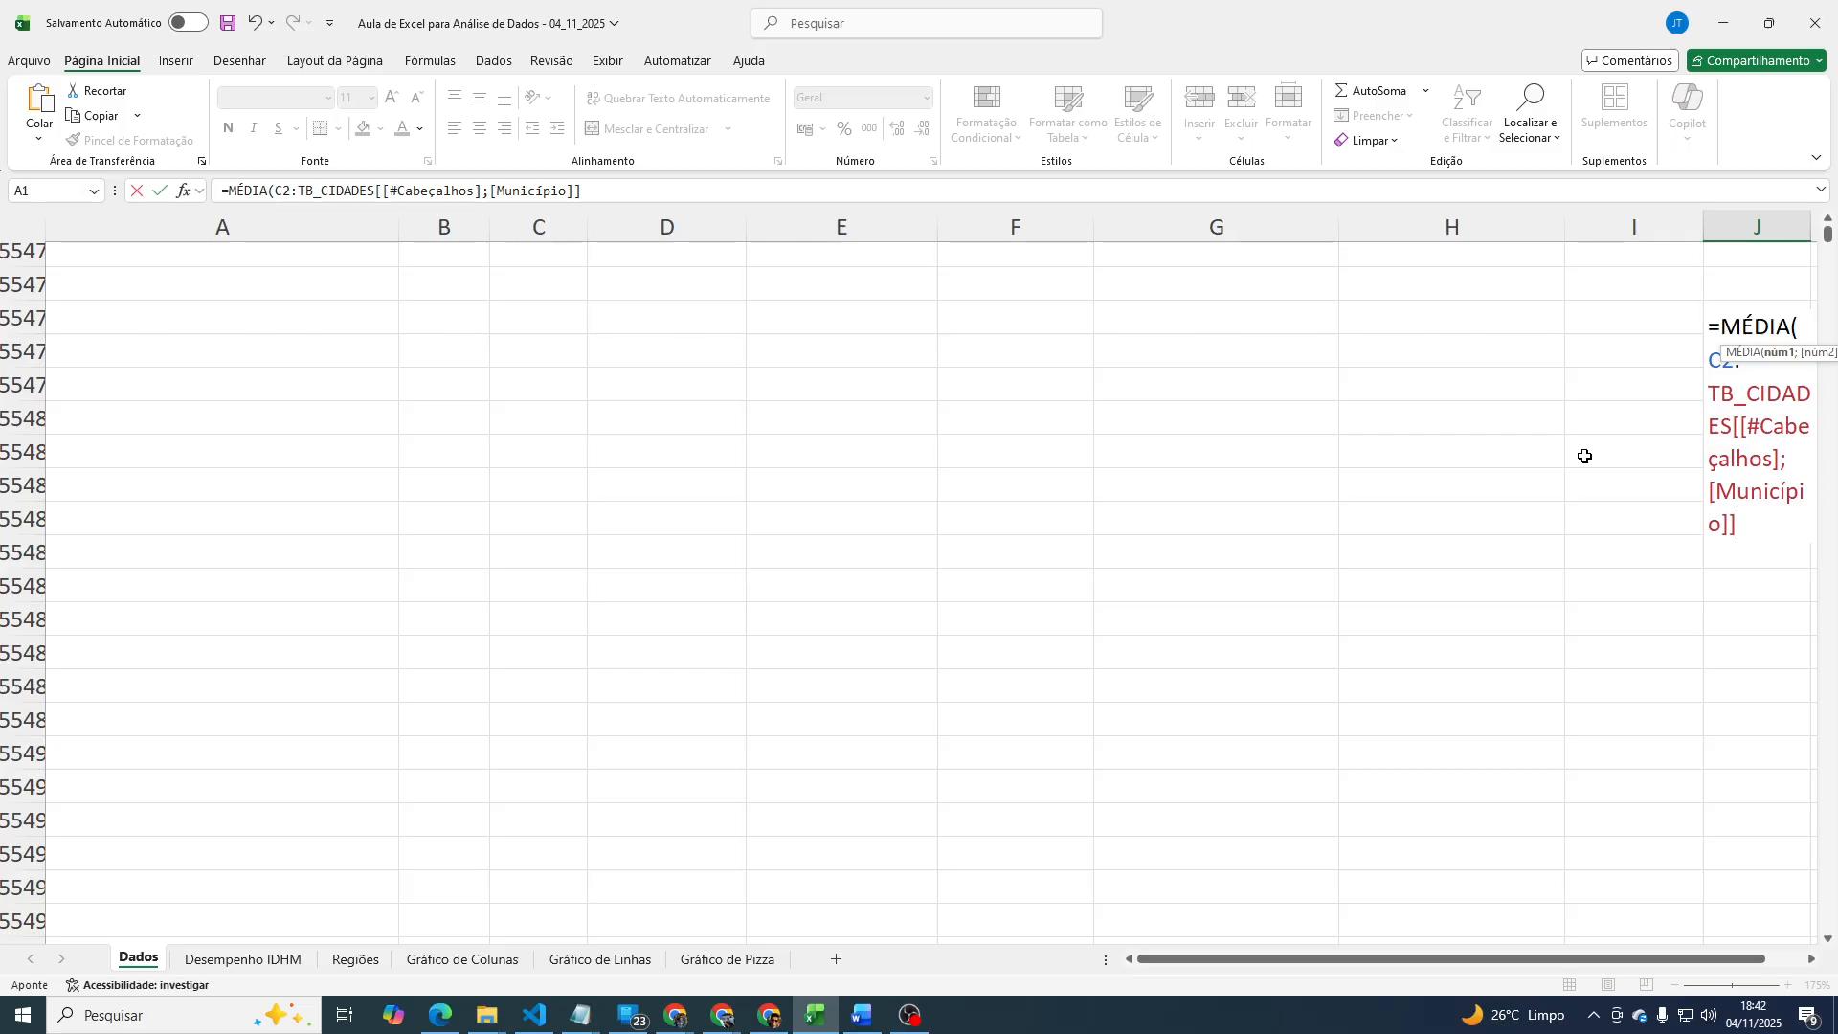
key(ctrl+z)
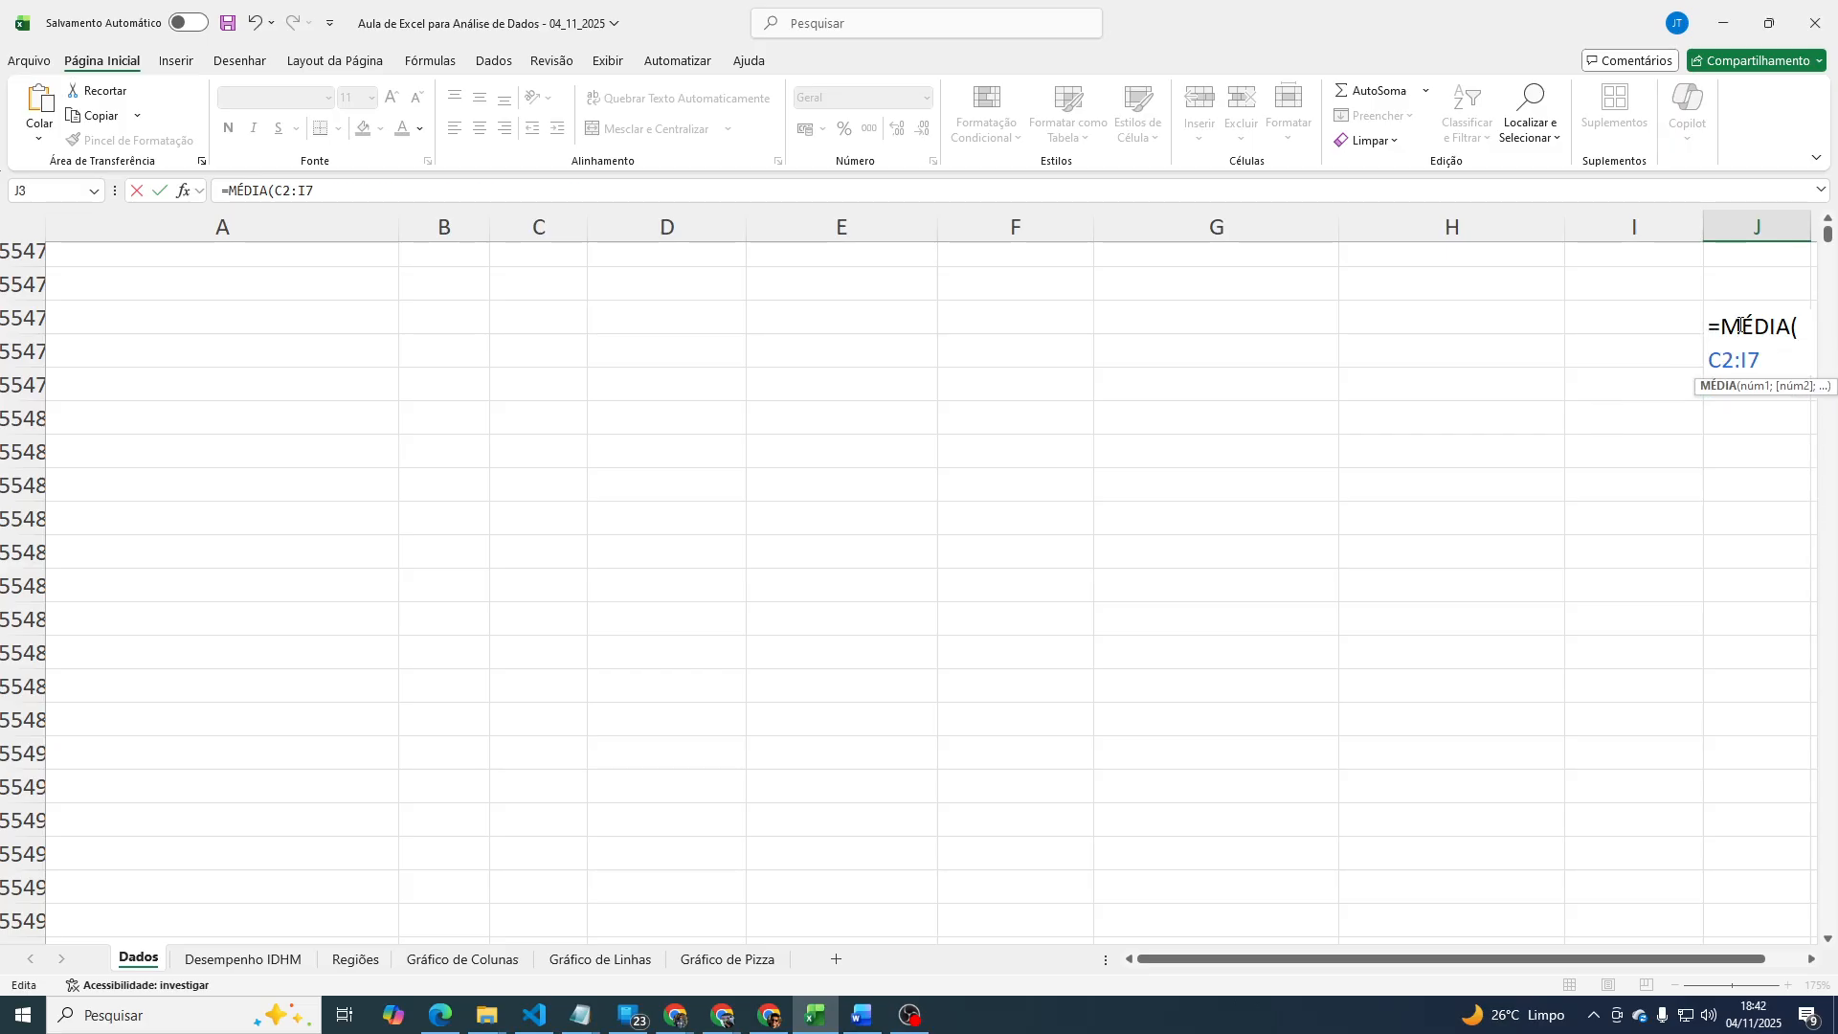
key(ctrl+Home)
key(ctrl+z)
key(Escape)
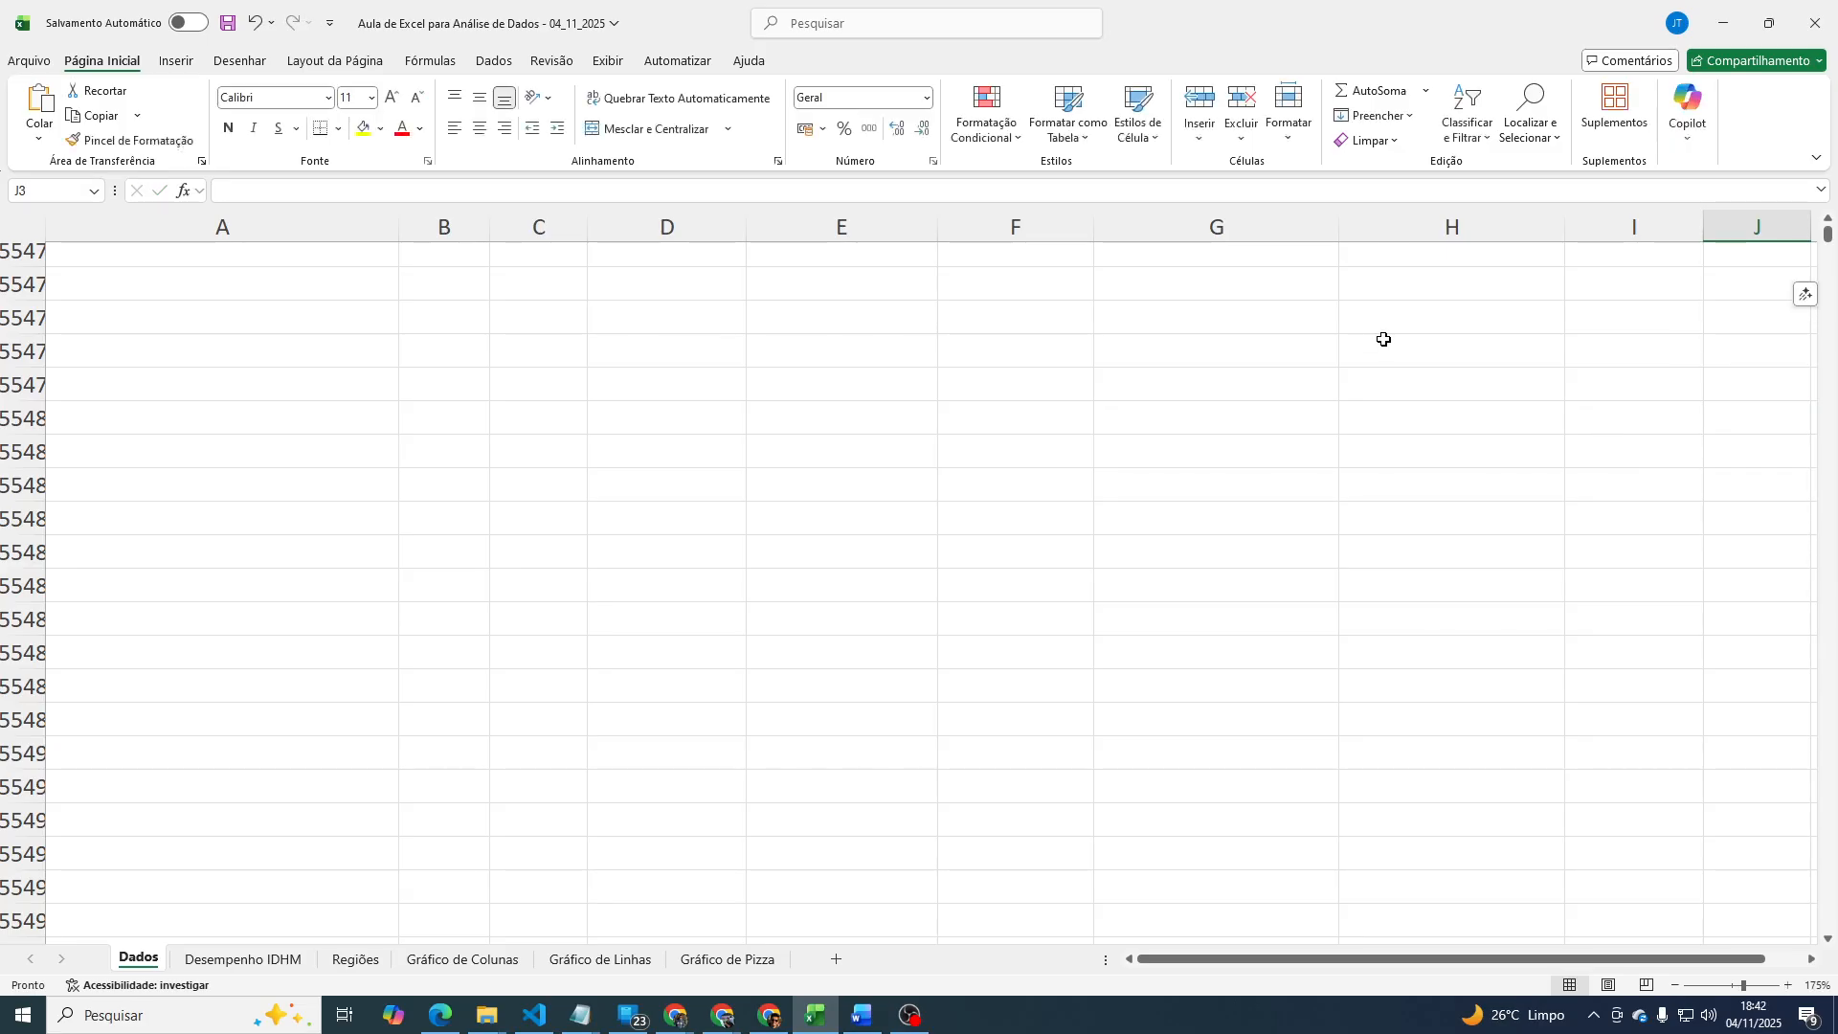
key(ctrl+Home)
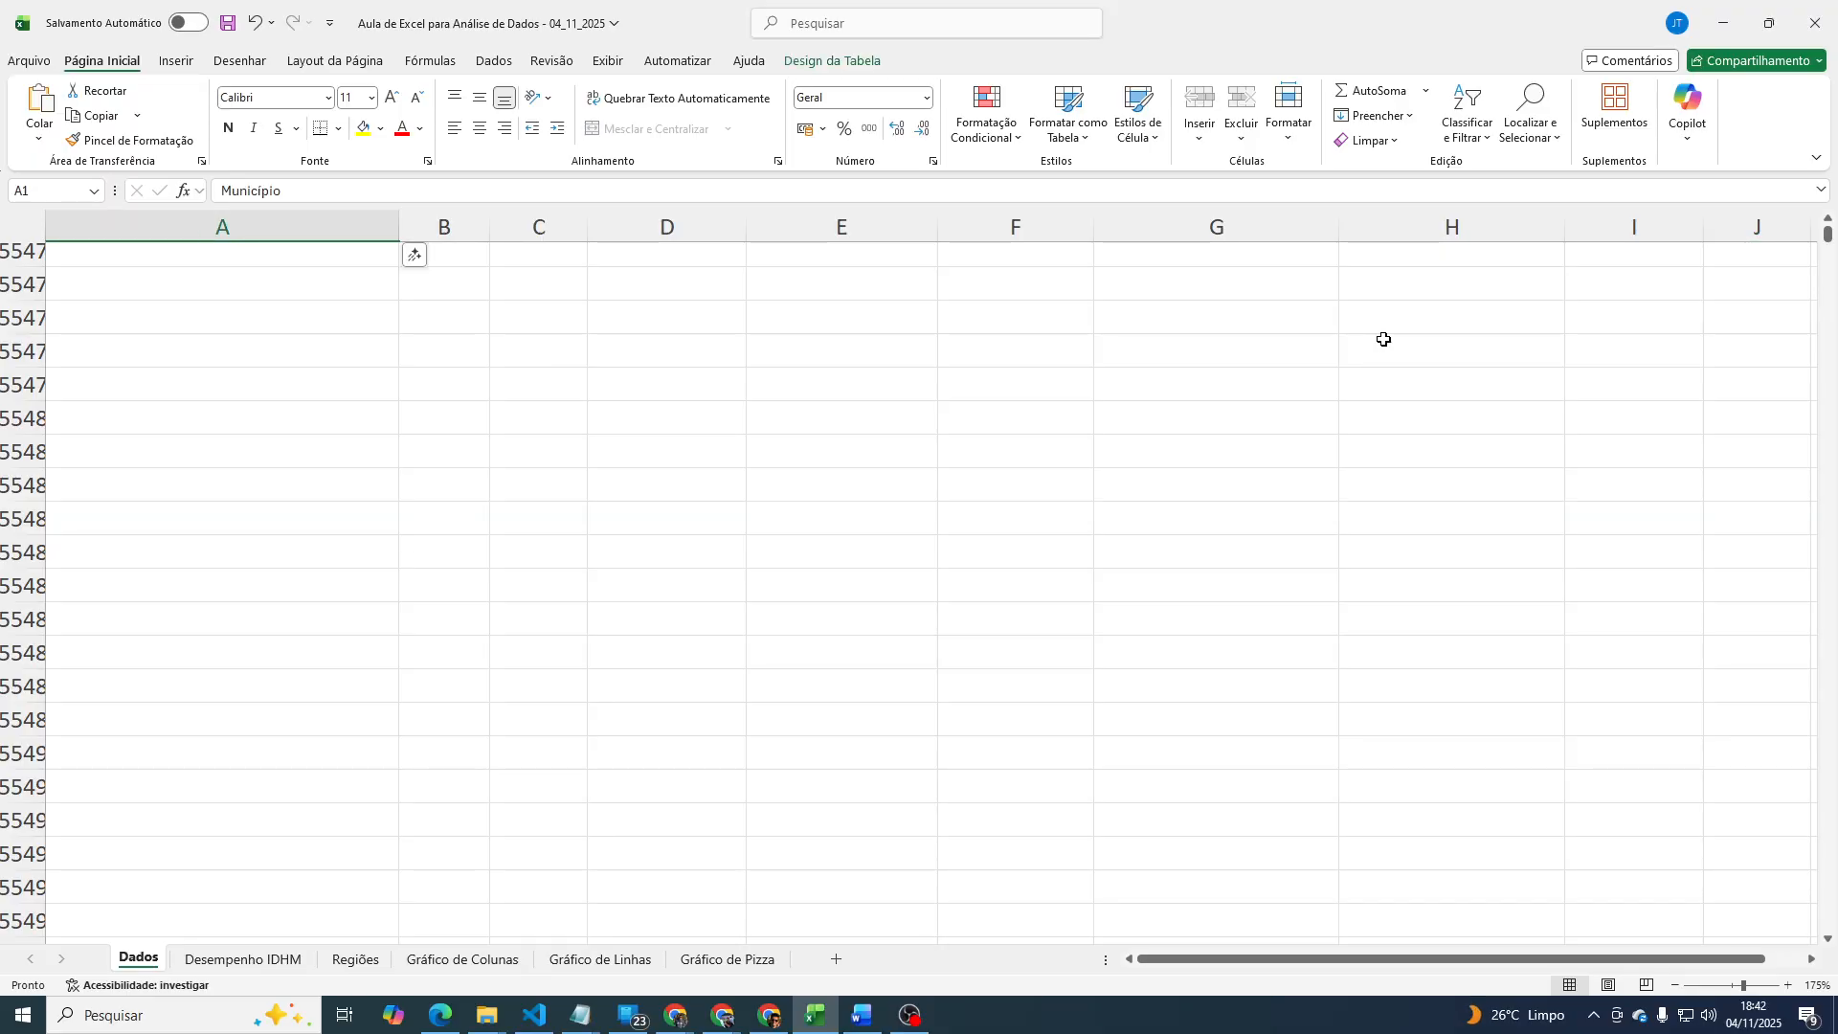
key(Down)
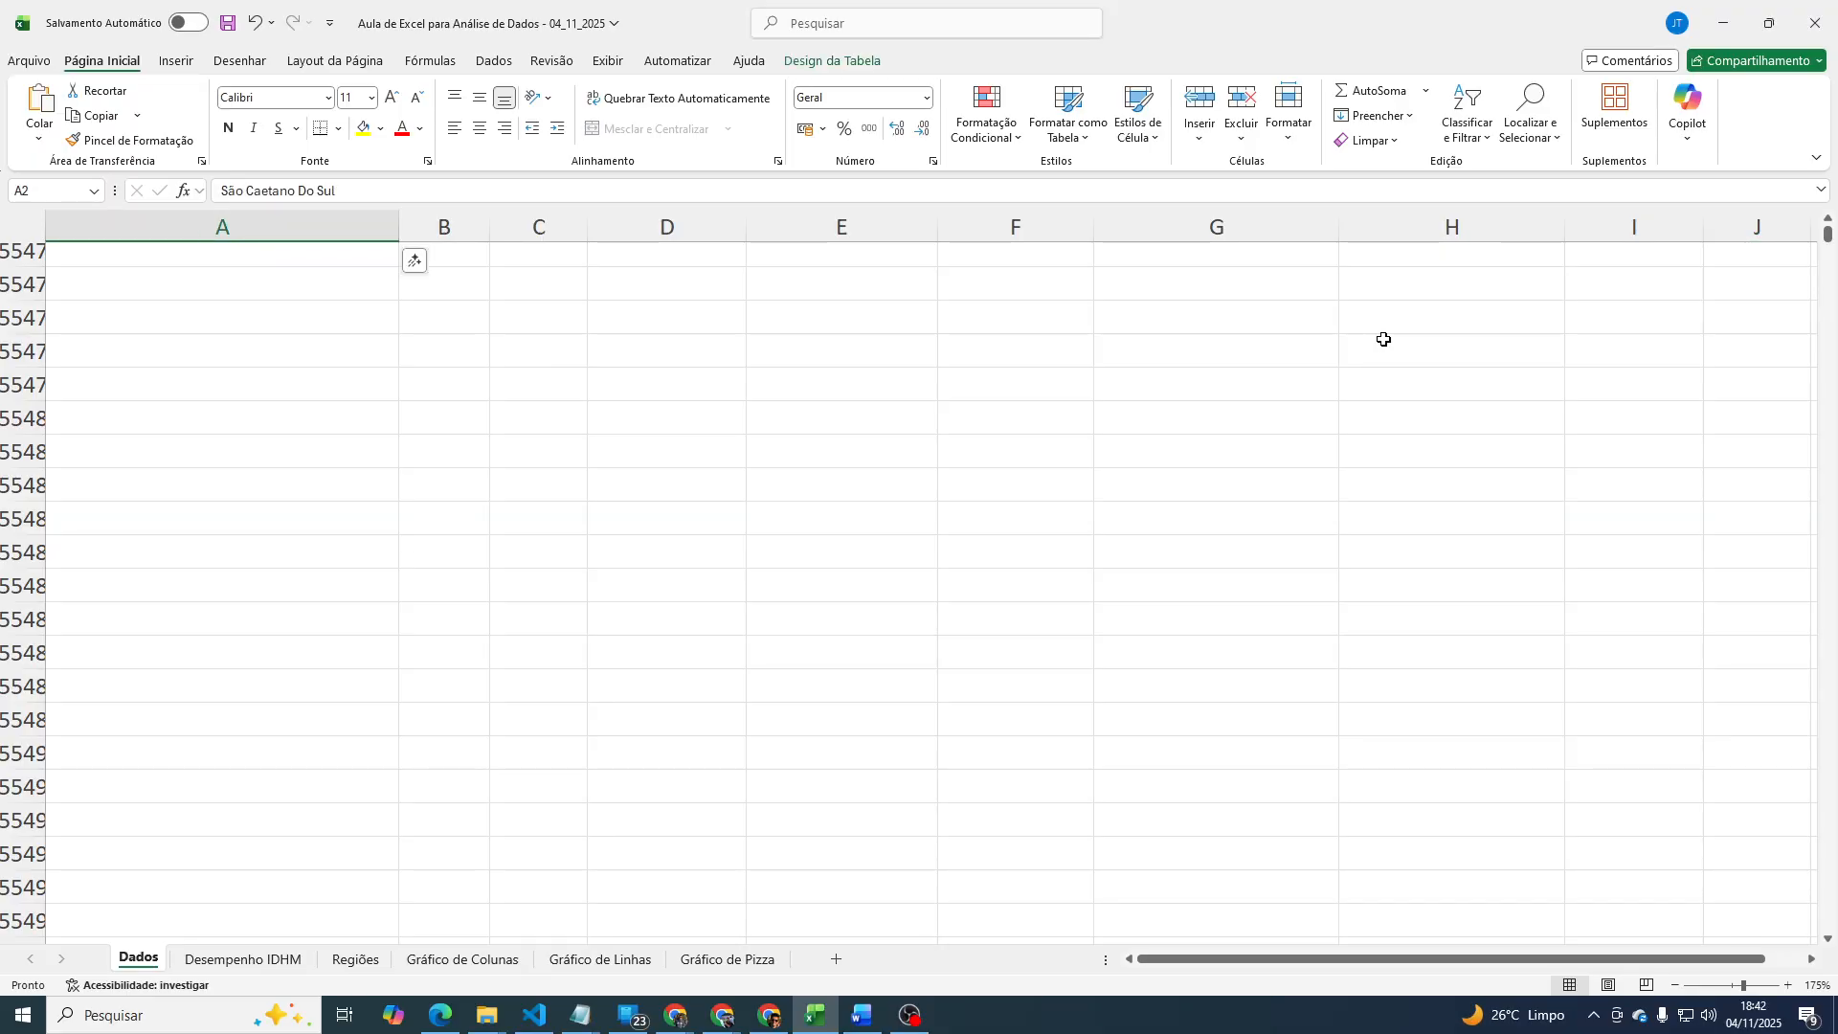
key(Right)
key(Left)
key(Up)
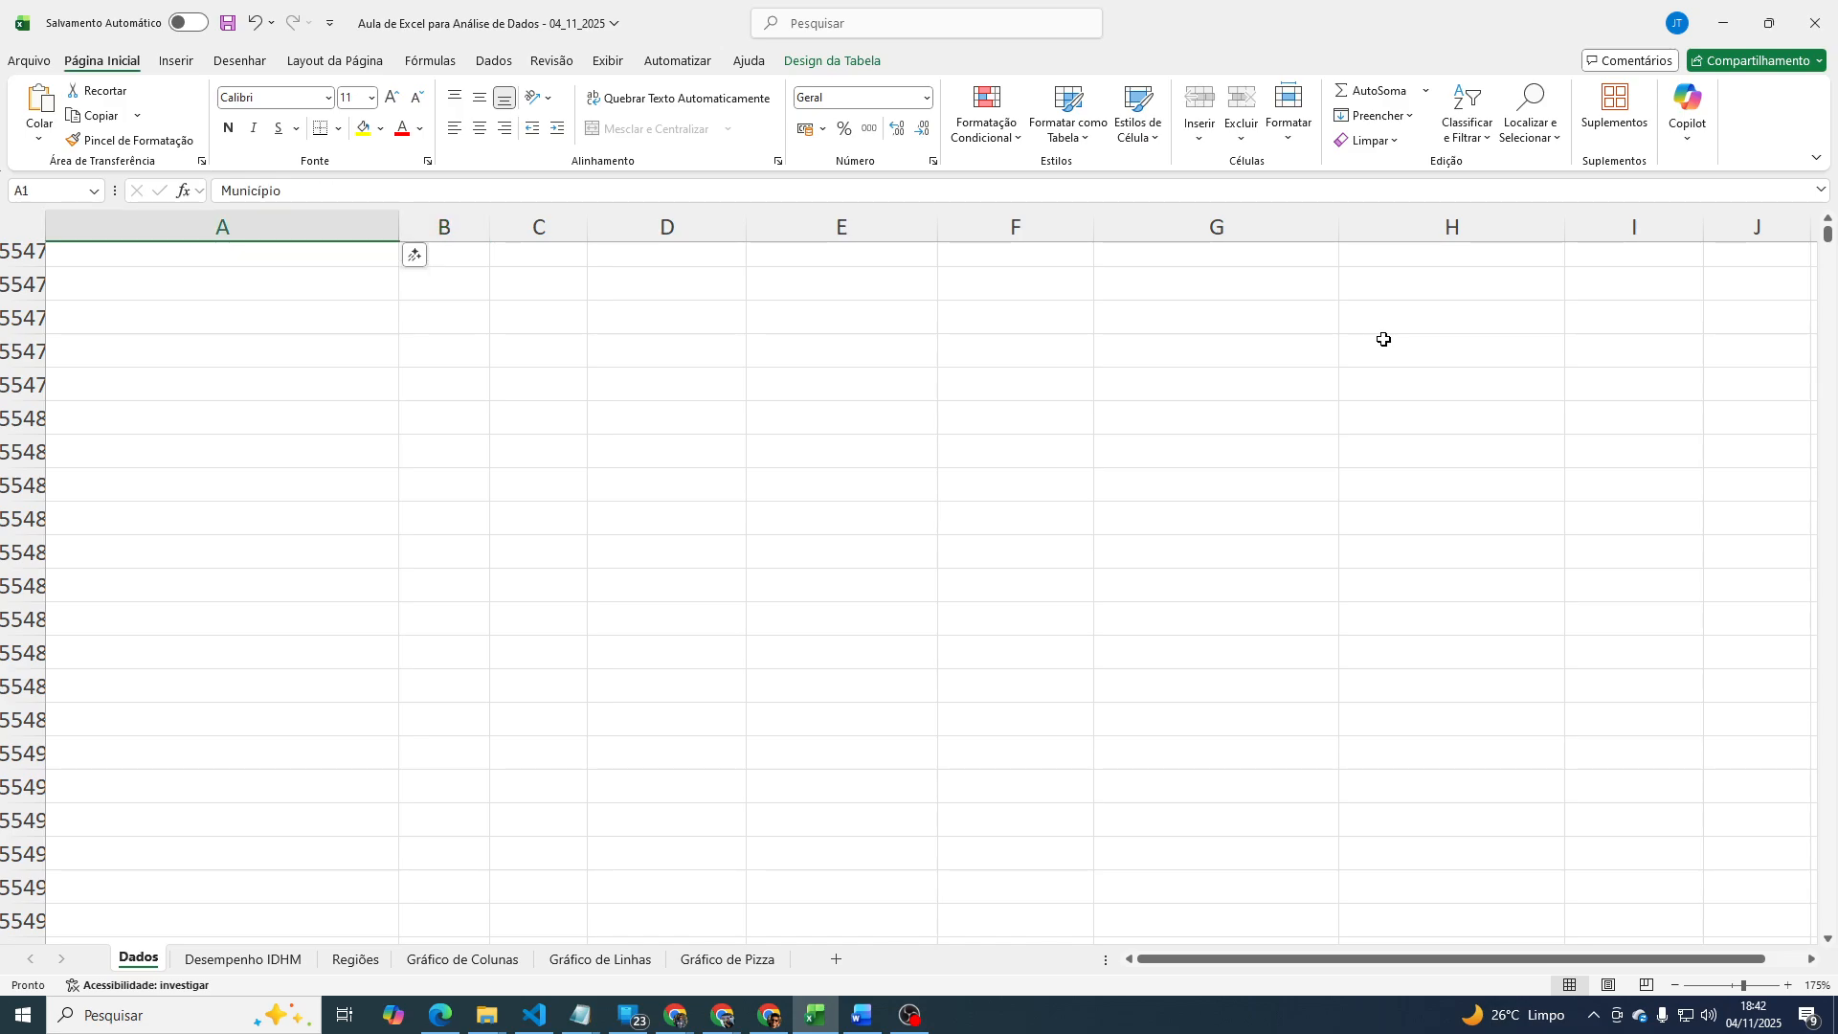
key(ctrl+z)
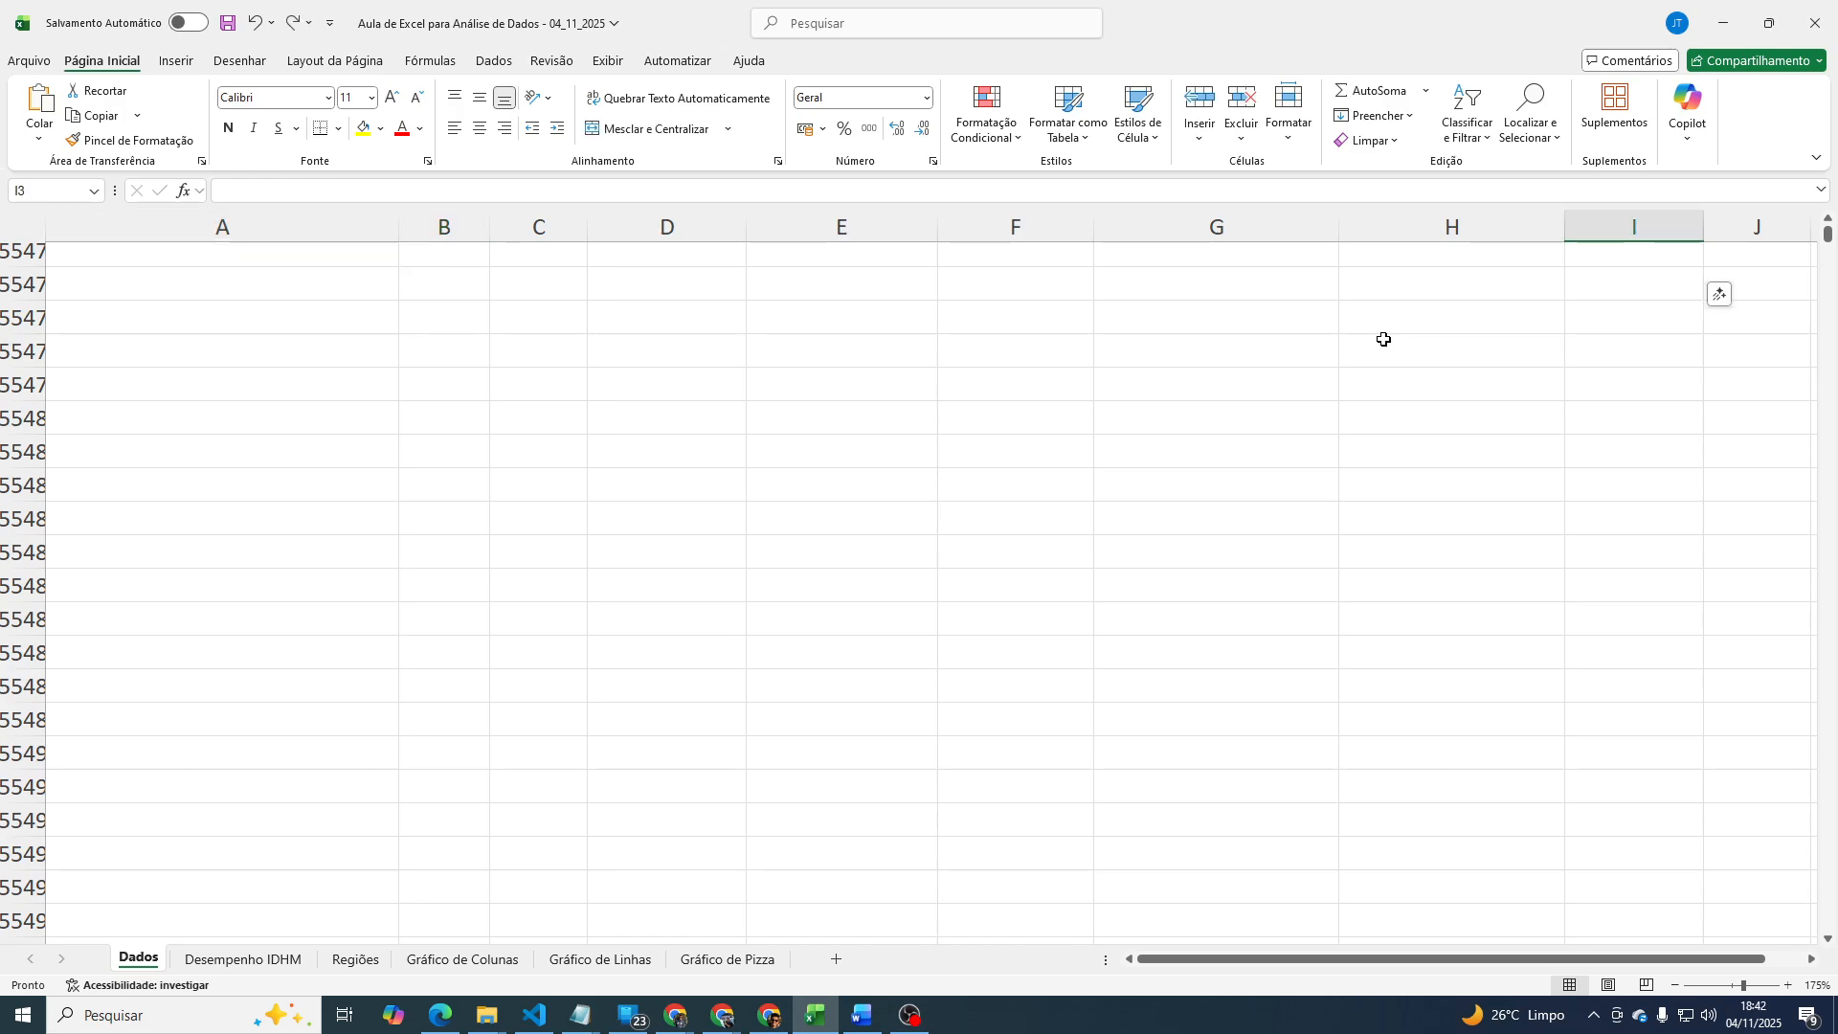
Copy the Média IDHM label from cell I2 into I3.
key(Left)
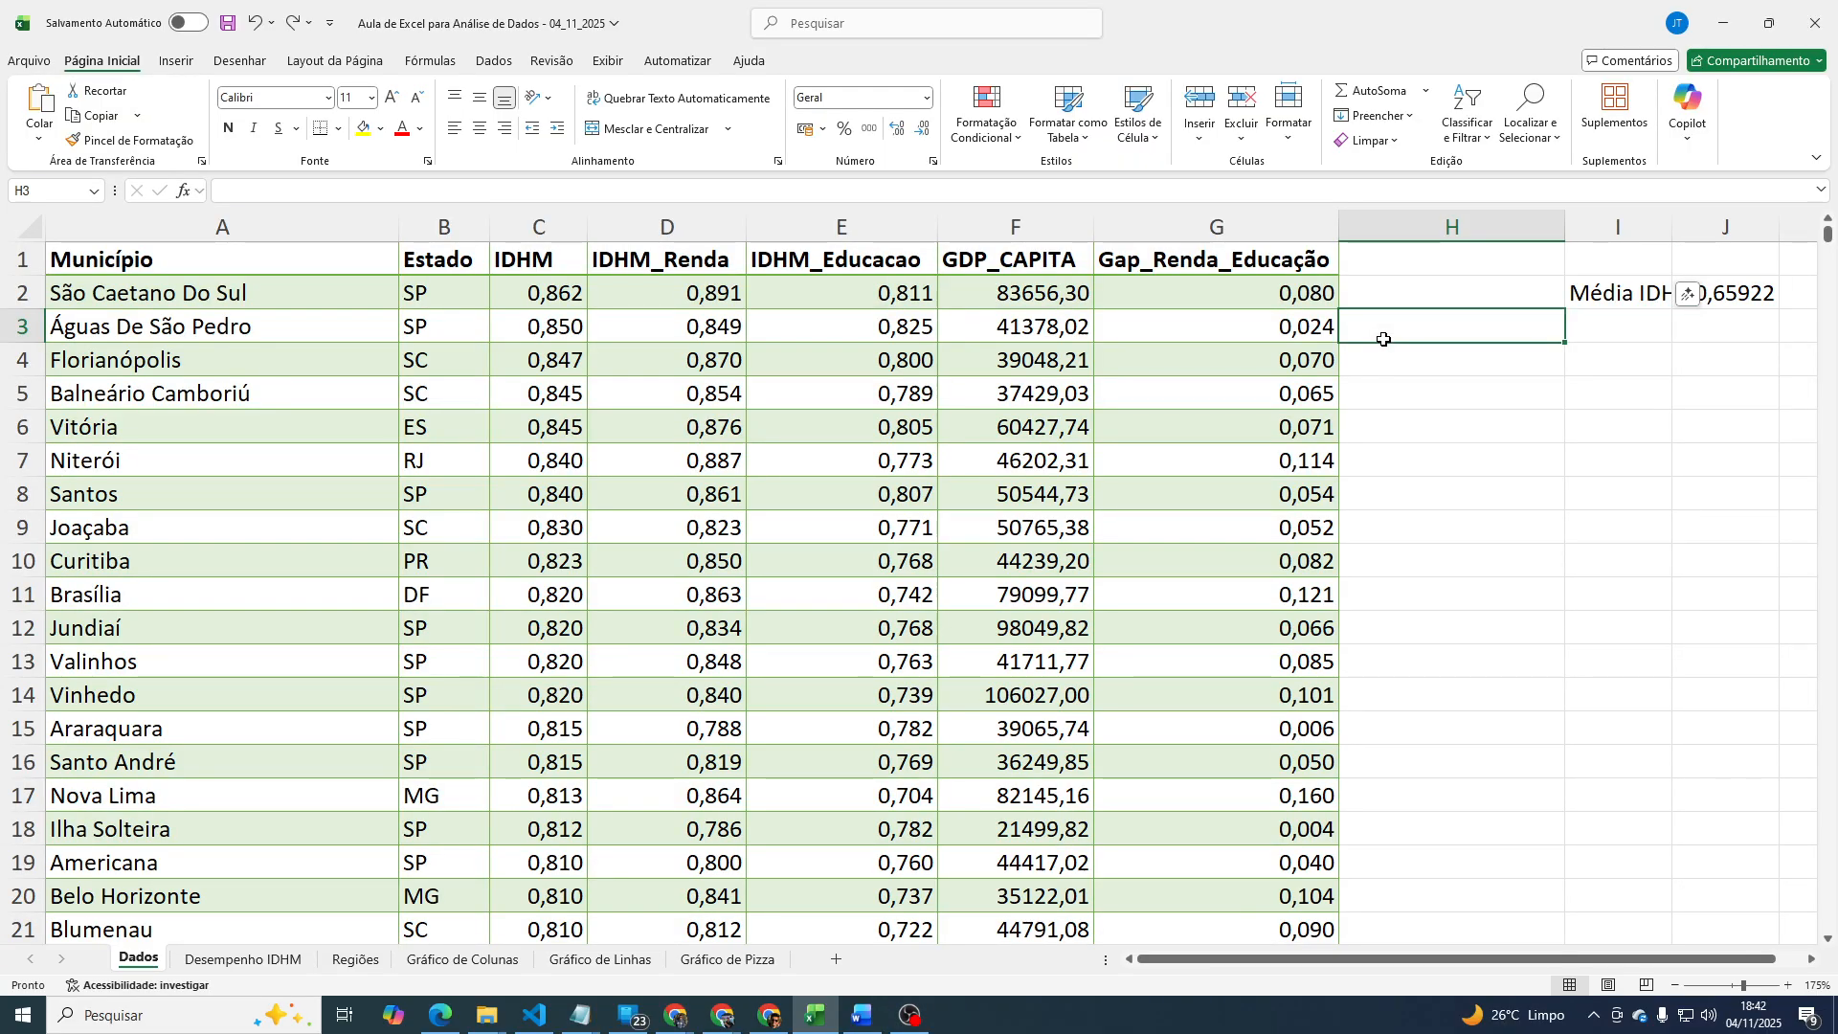
key(Right)
key(Up)
key(Down)
key(Up)
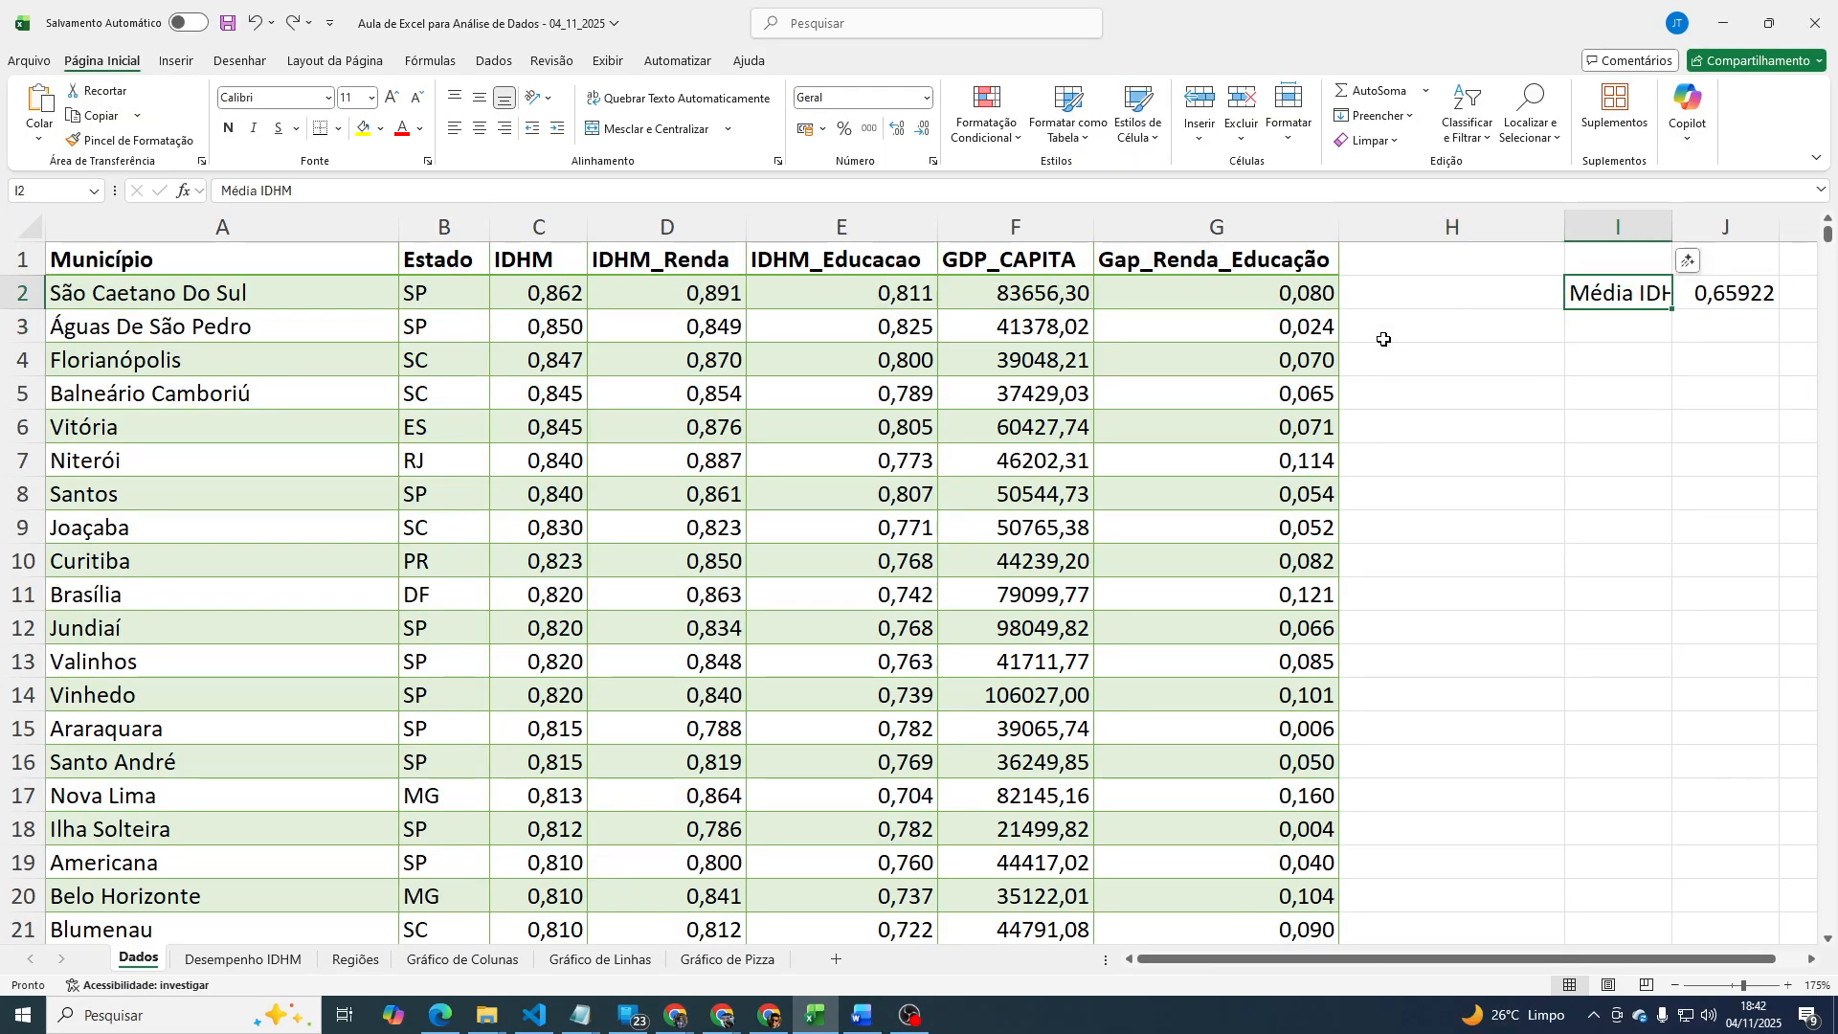
key(ctrl+c)
key(Down)
key(ctrl+v)
key(Right)
key(Escape)
Find the last table row of the IDHM column starting from C2, and return to the start of the sheet.
key(Up)
key(Left)
key(Left)
key(Left)
key(Left)
key(Left)
key(Left)
key(Left)
key(Left)
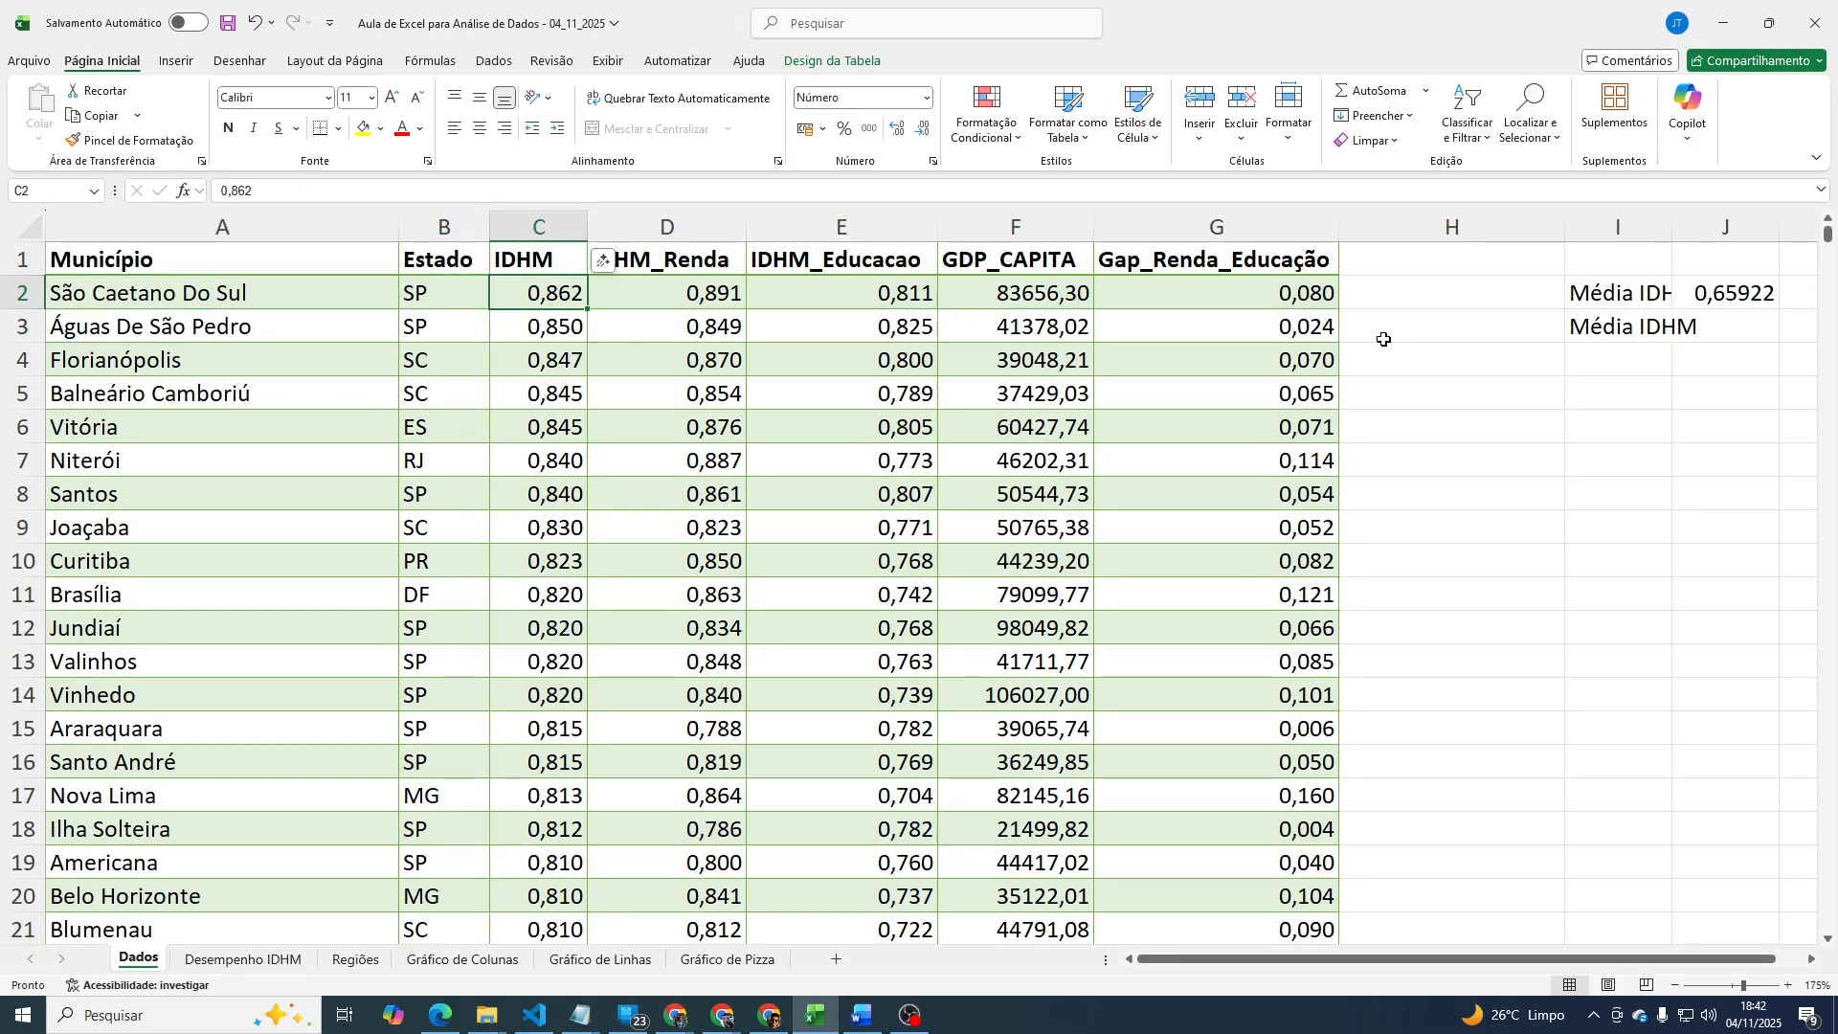
key(ctrl+Down)
key(ctrl+Down)
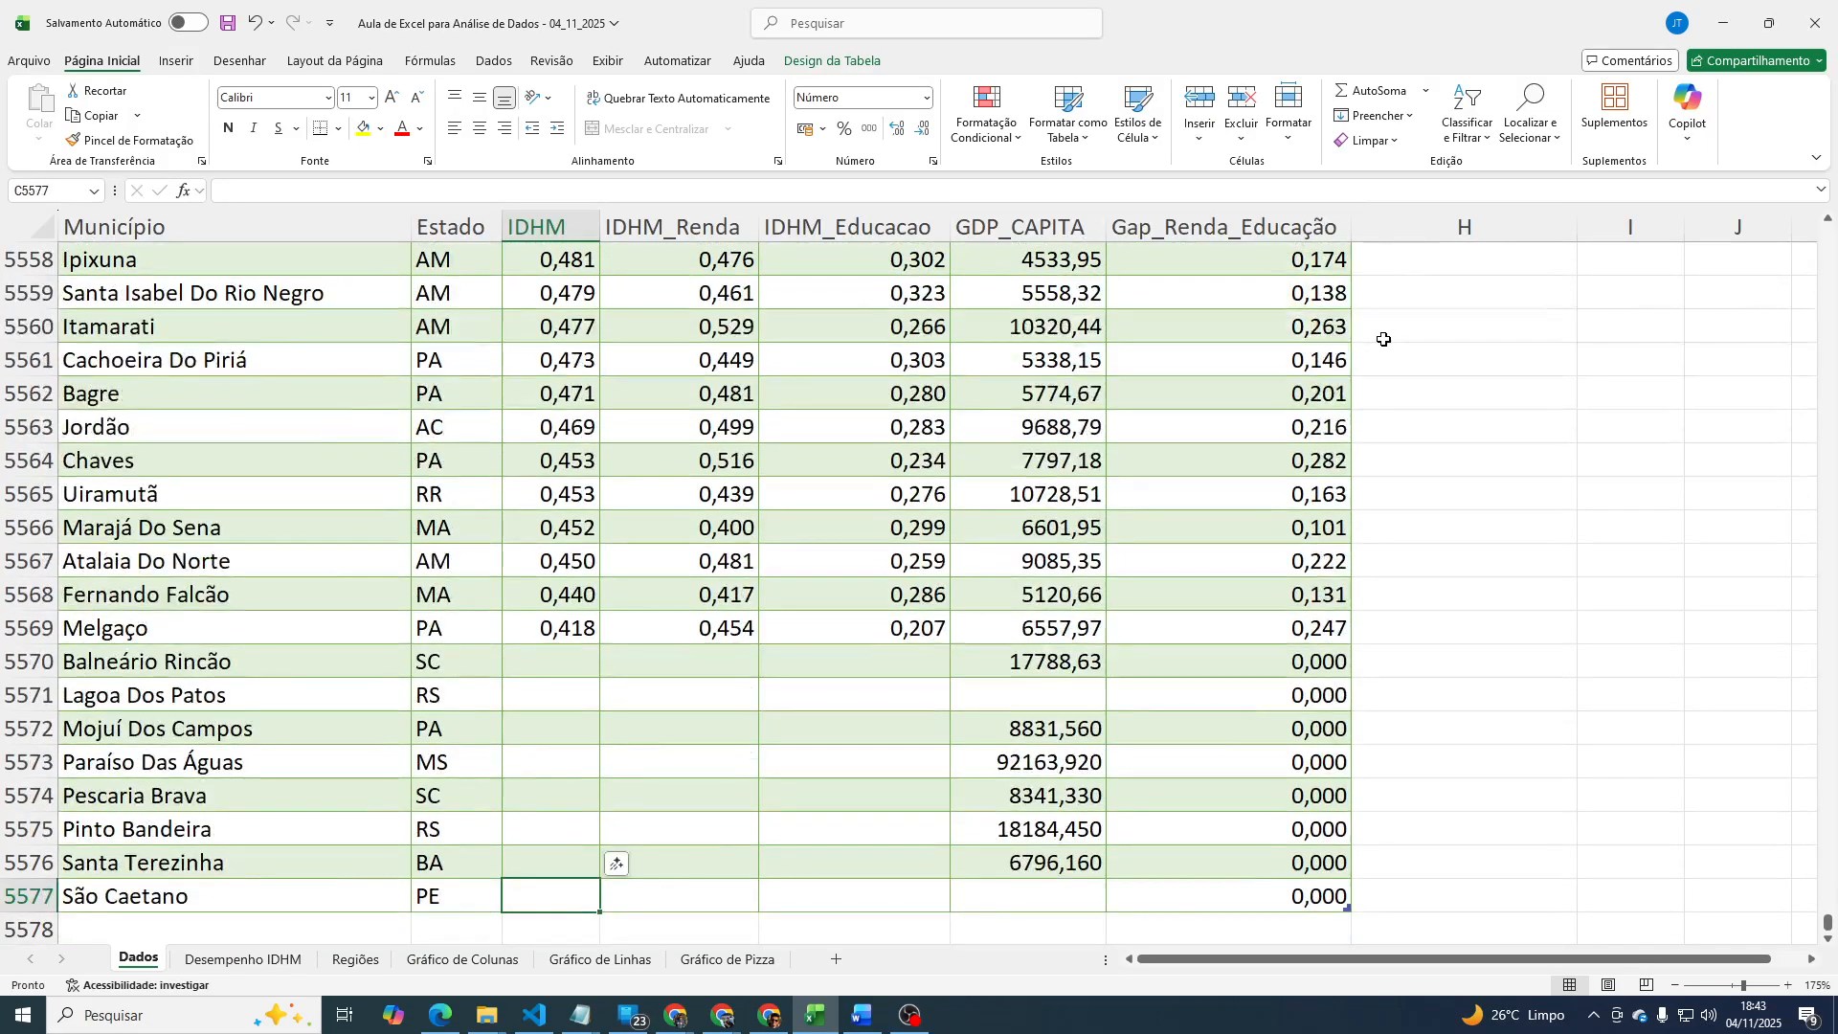
key(ctrl+Home)
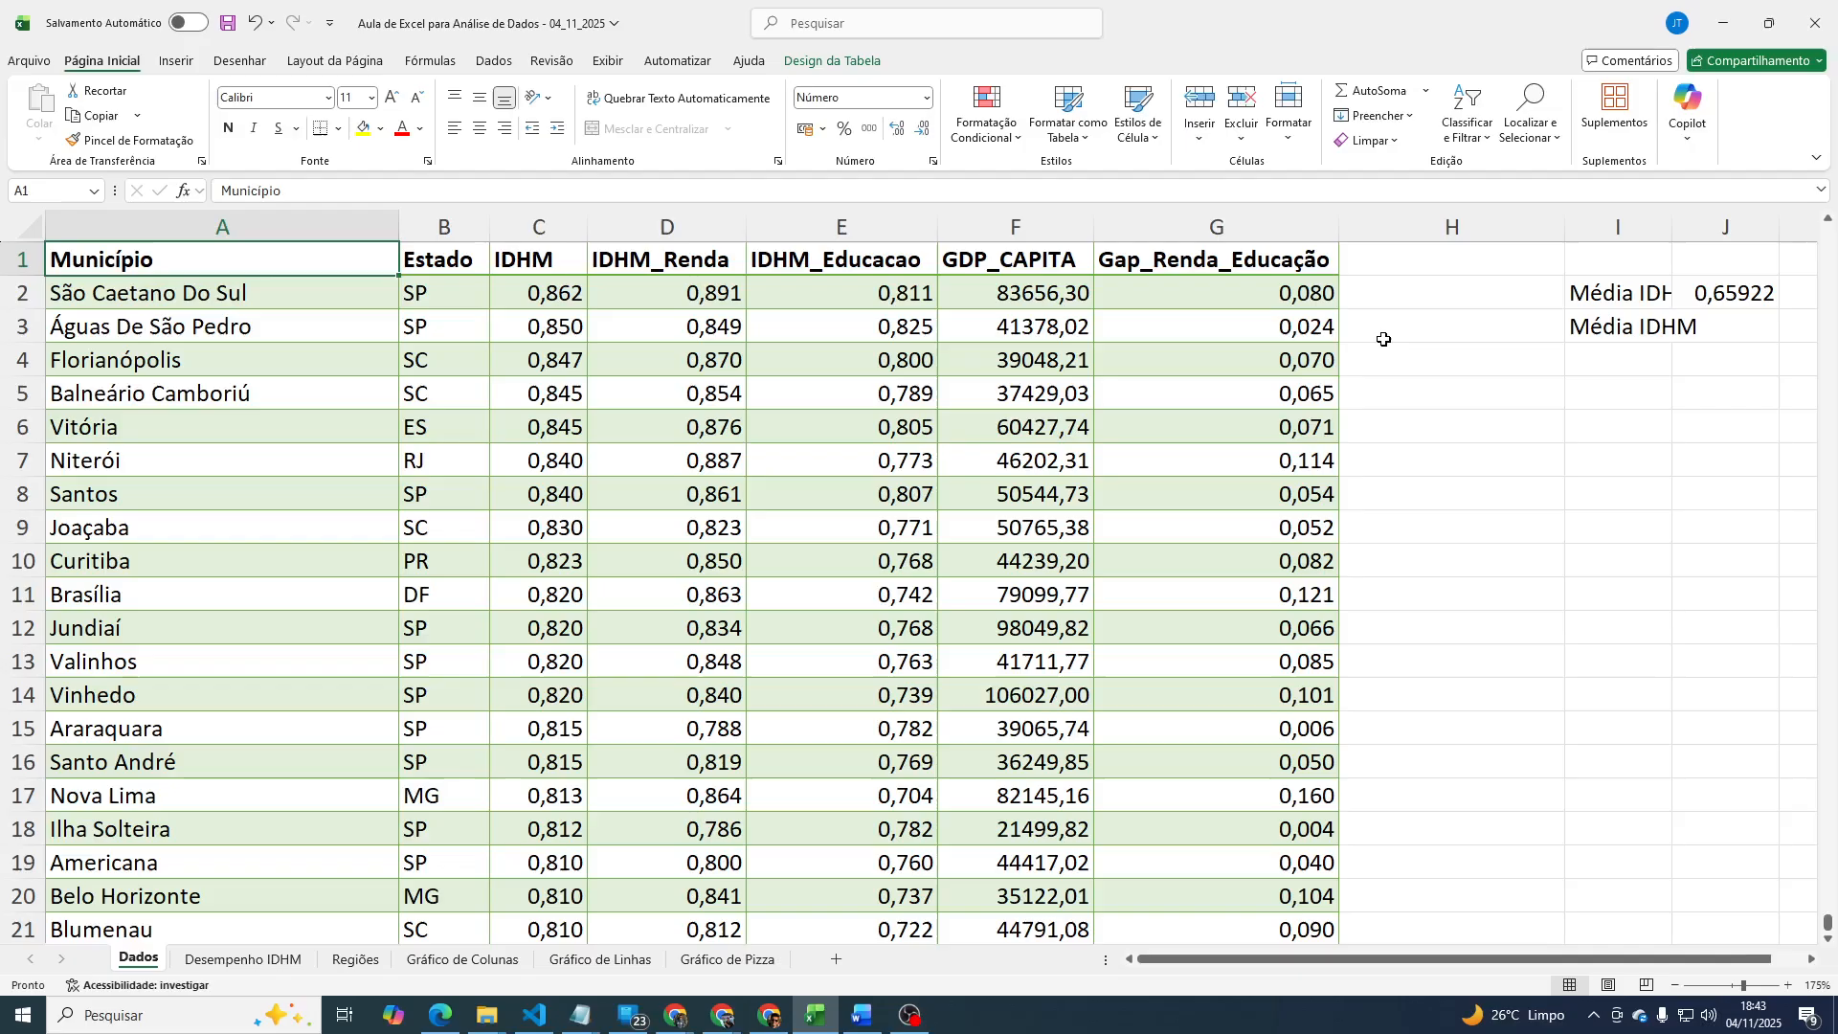
Enter the formula =MÉDIA(C2:C5577) in cell J3, beside the second Média IDHM label.
key(Right)
key(Right)
key(Right)
key(Right)
key(Right)
key(Right)
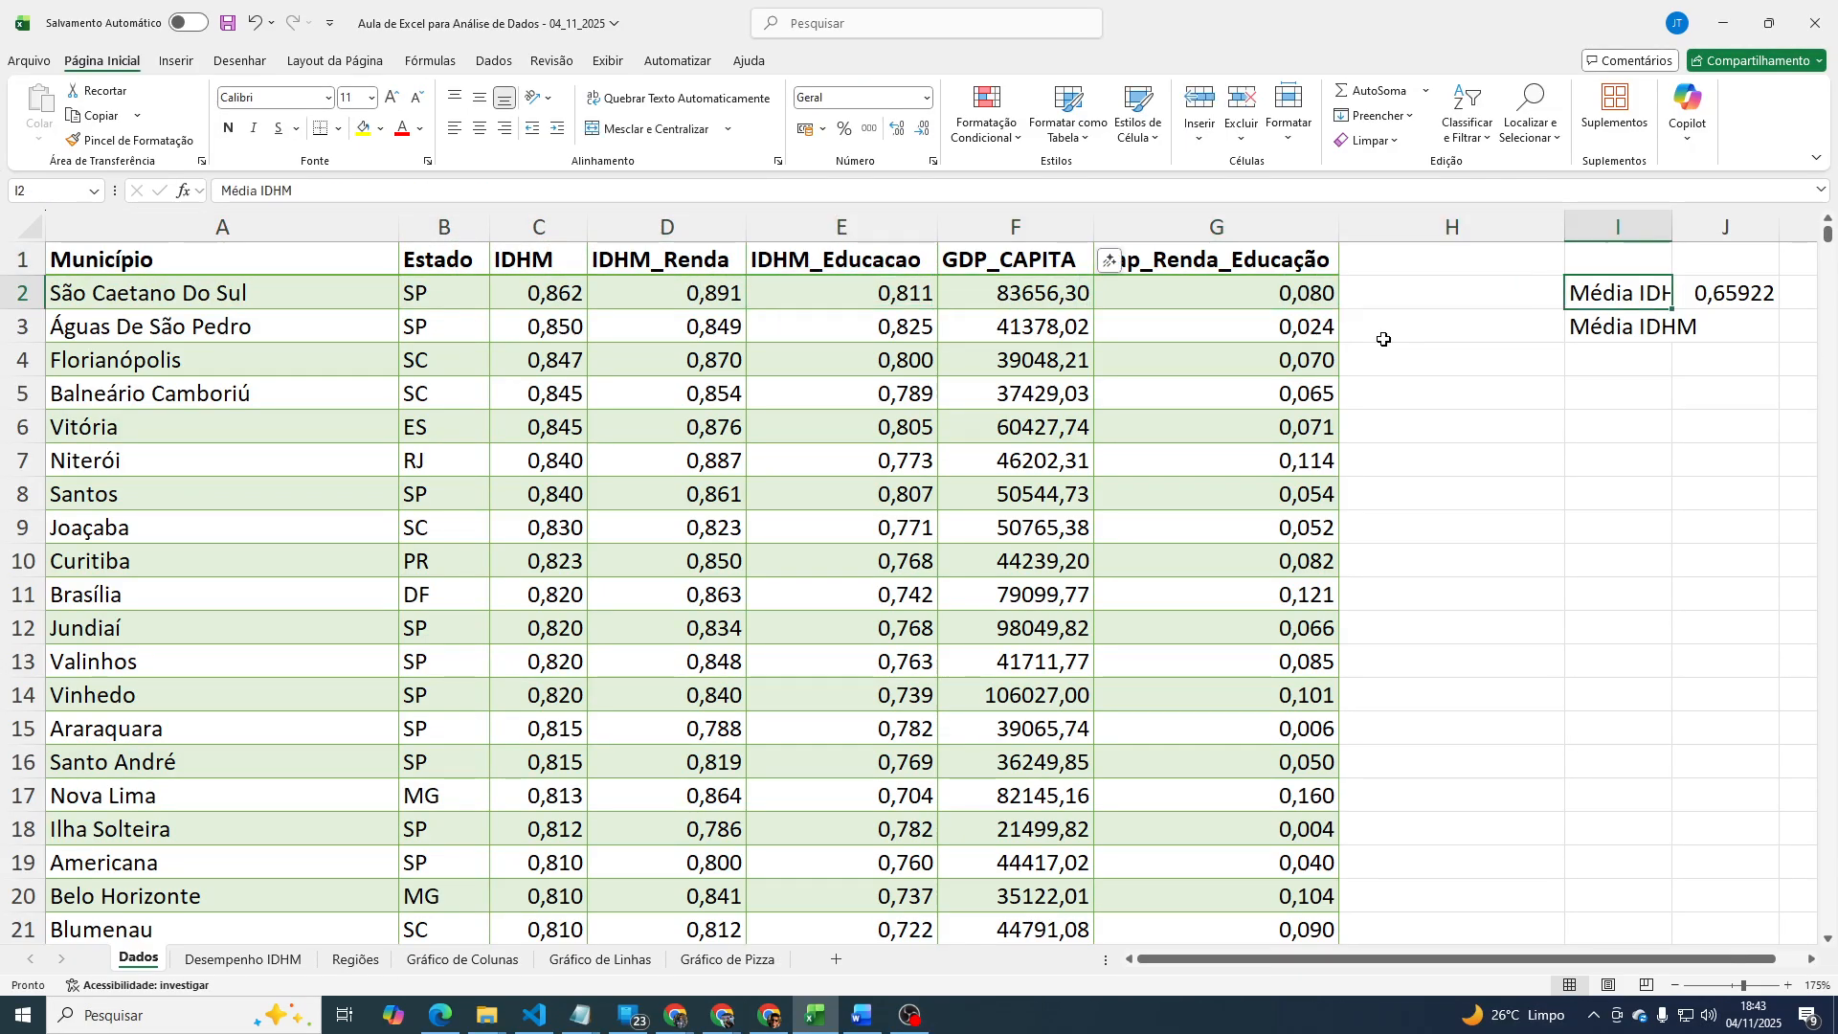
key(Down)
key(Right)
text(=MÉDIA()
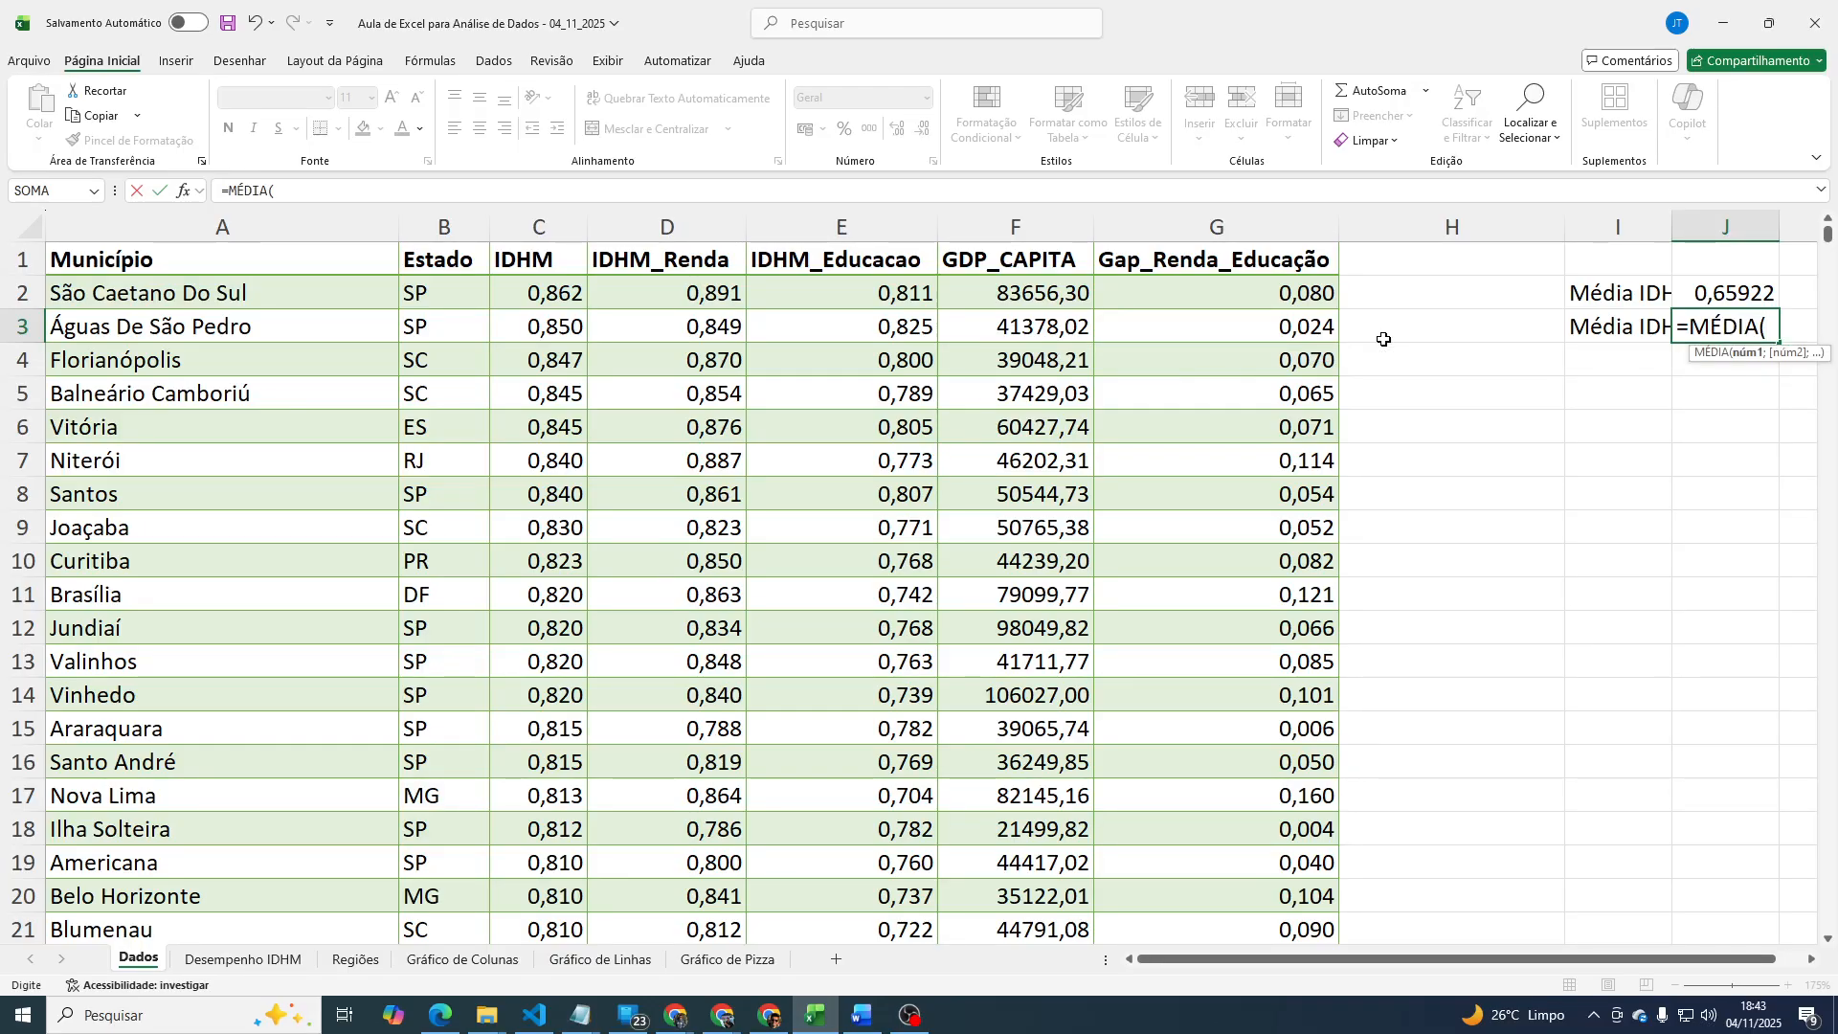
text(C2:C)
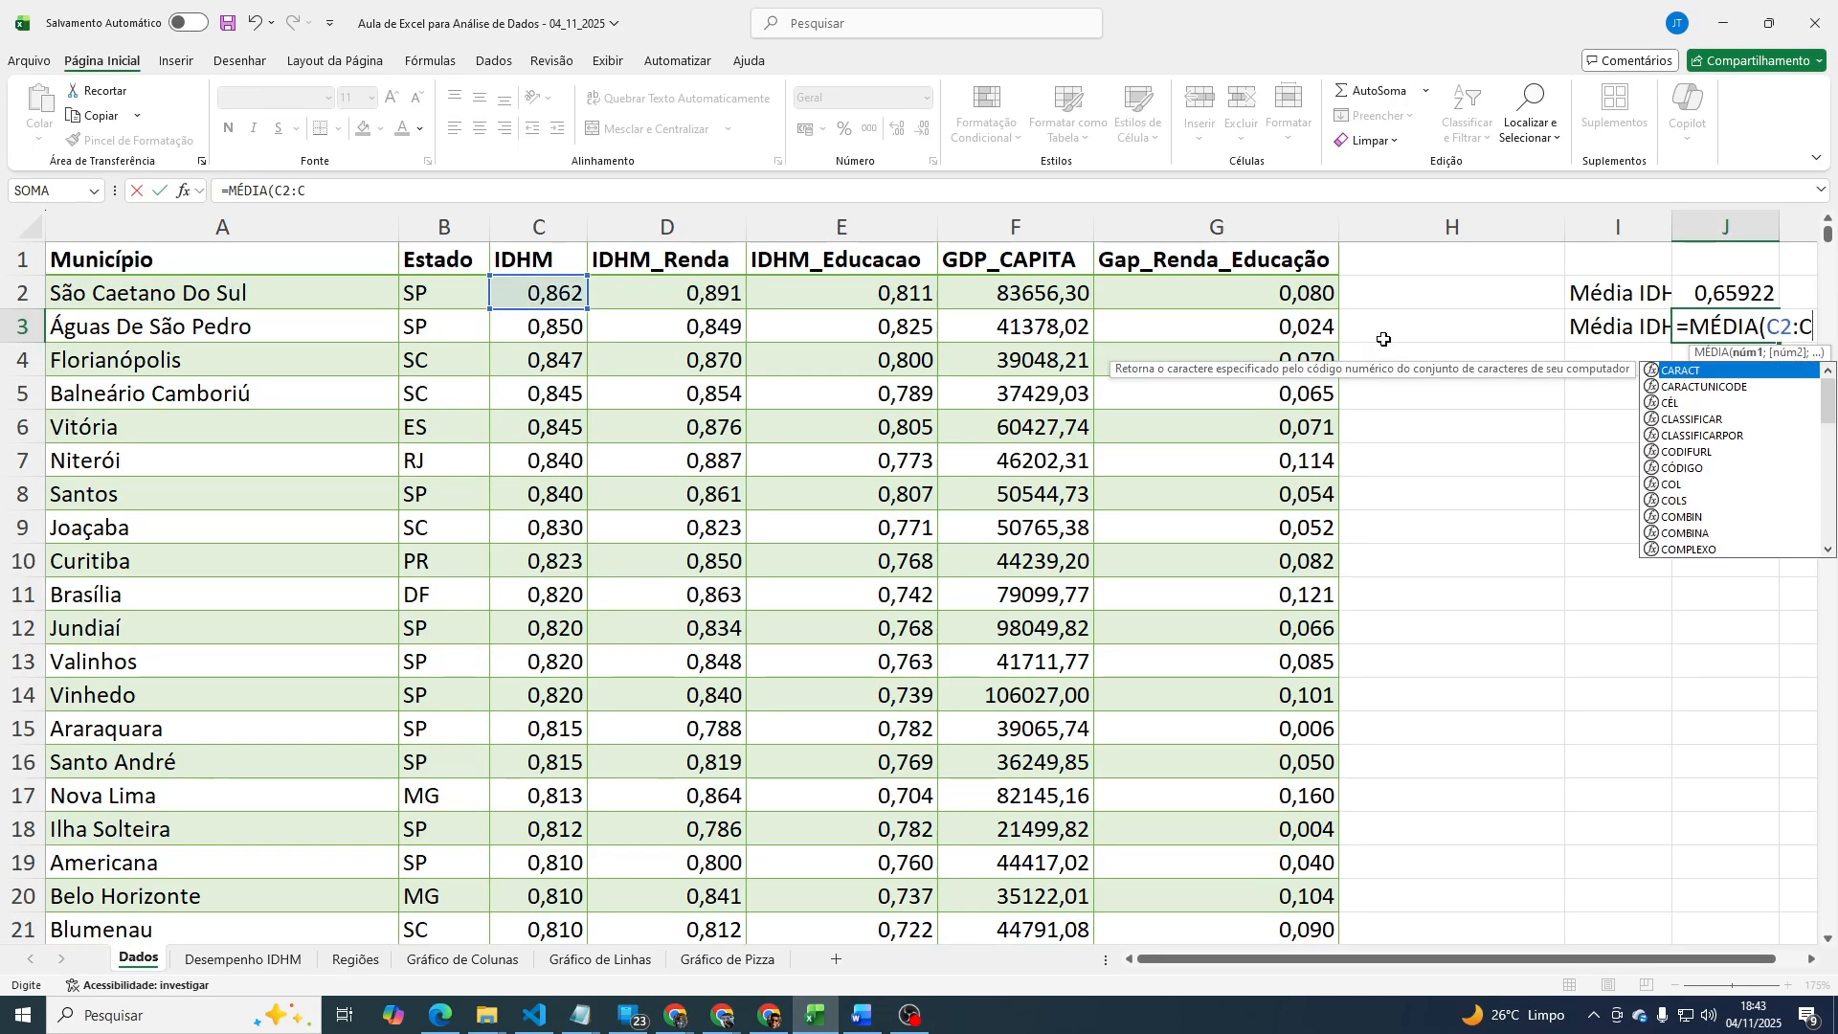
text(55)
text(66))
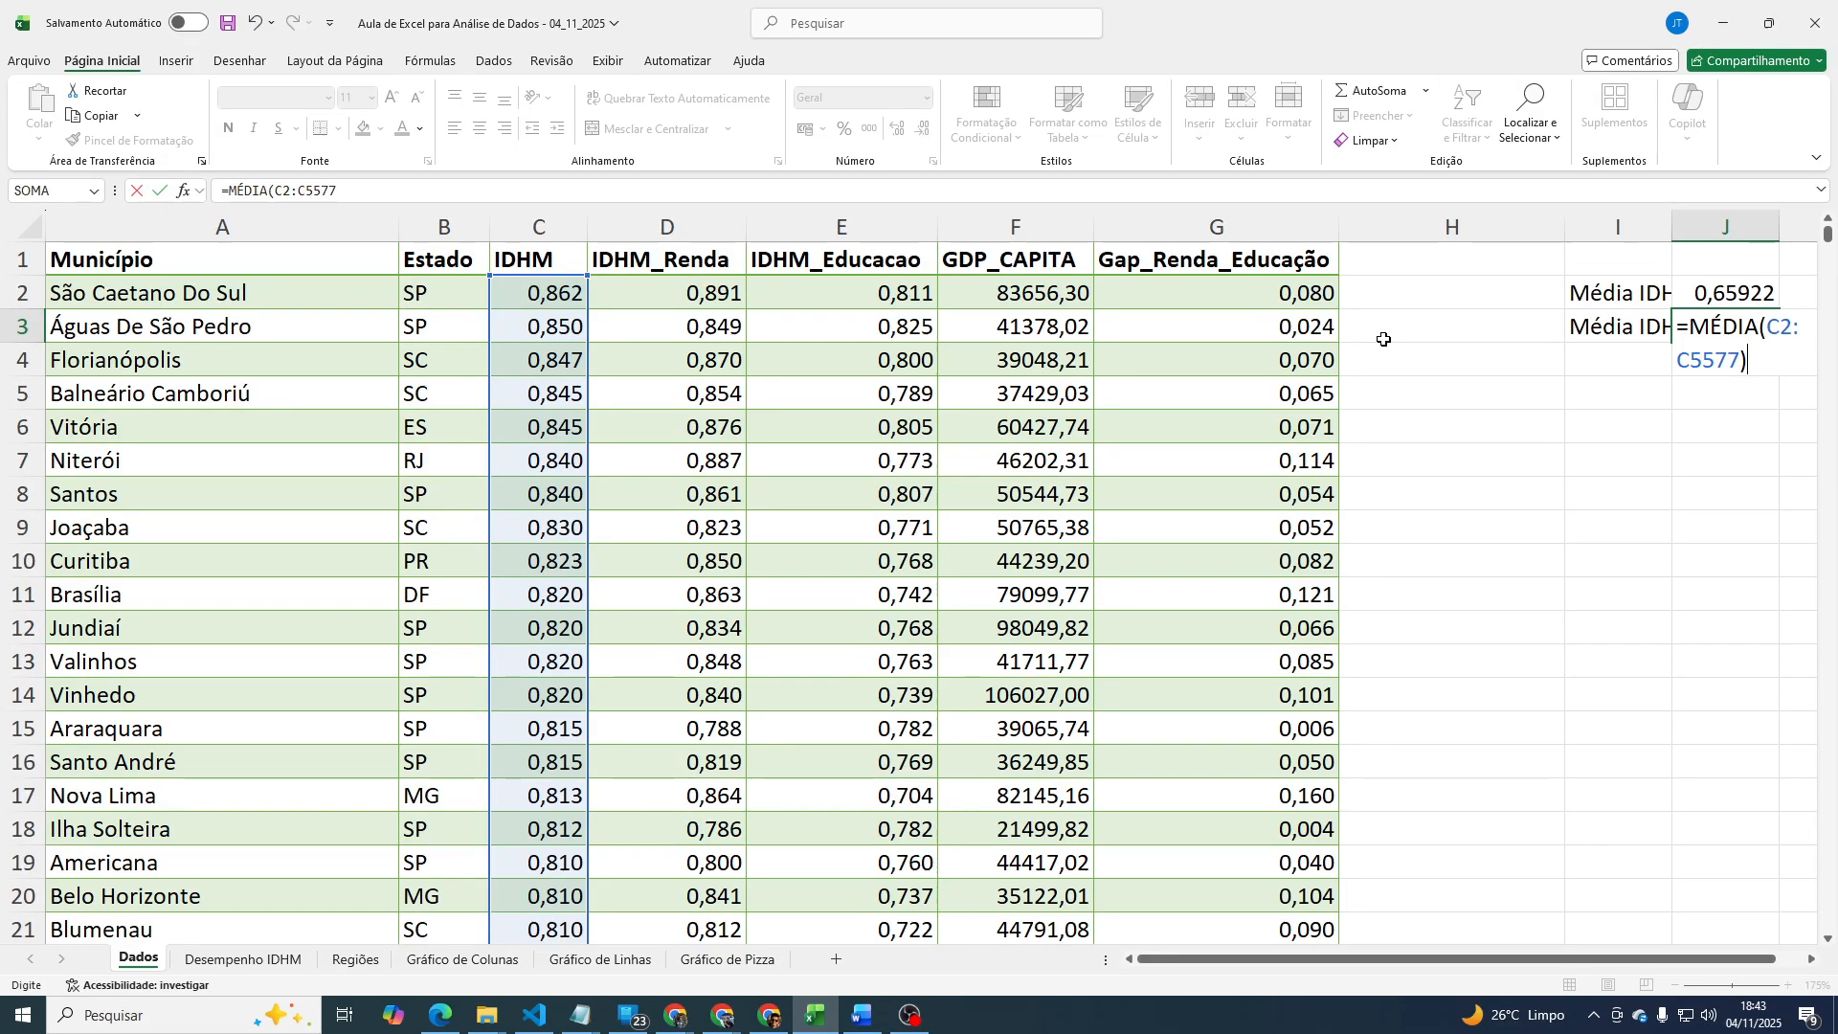
key(Return)
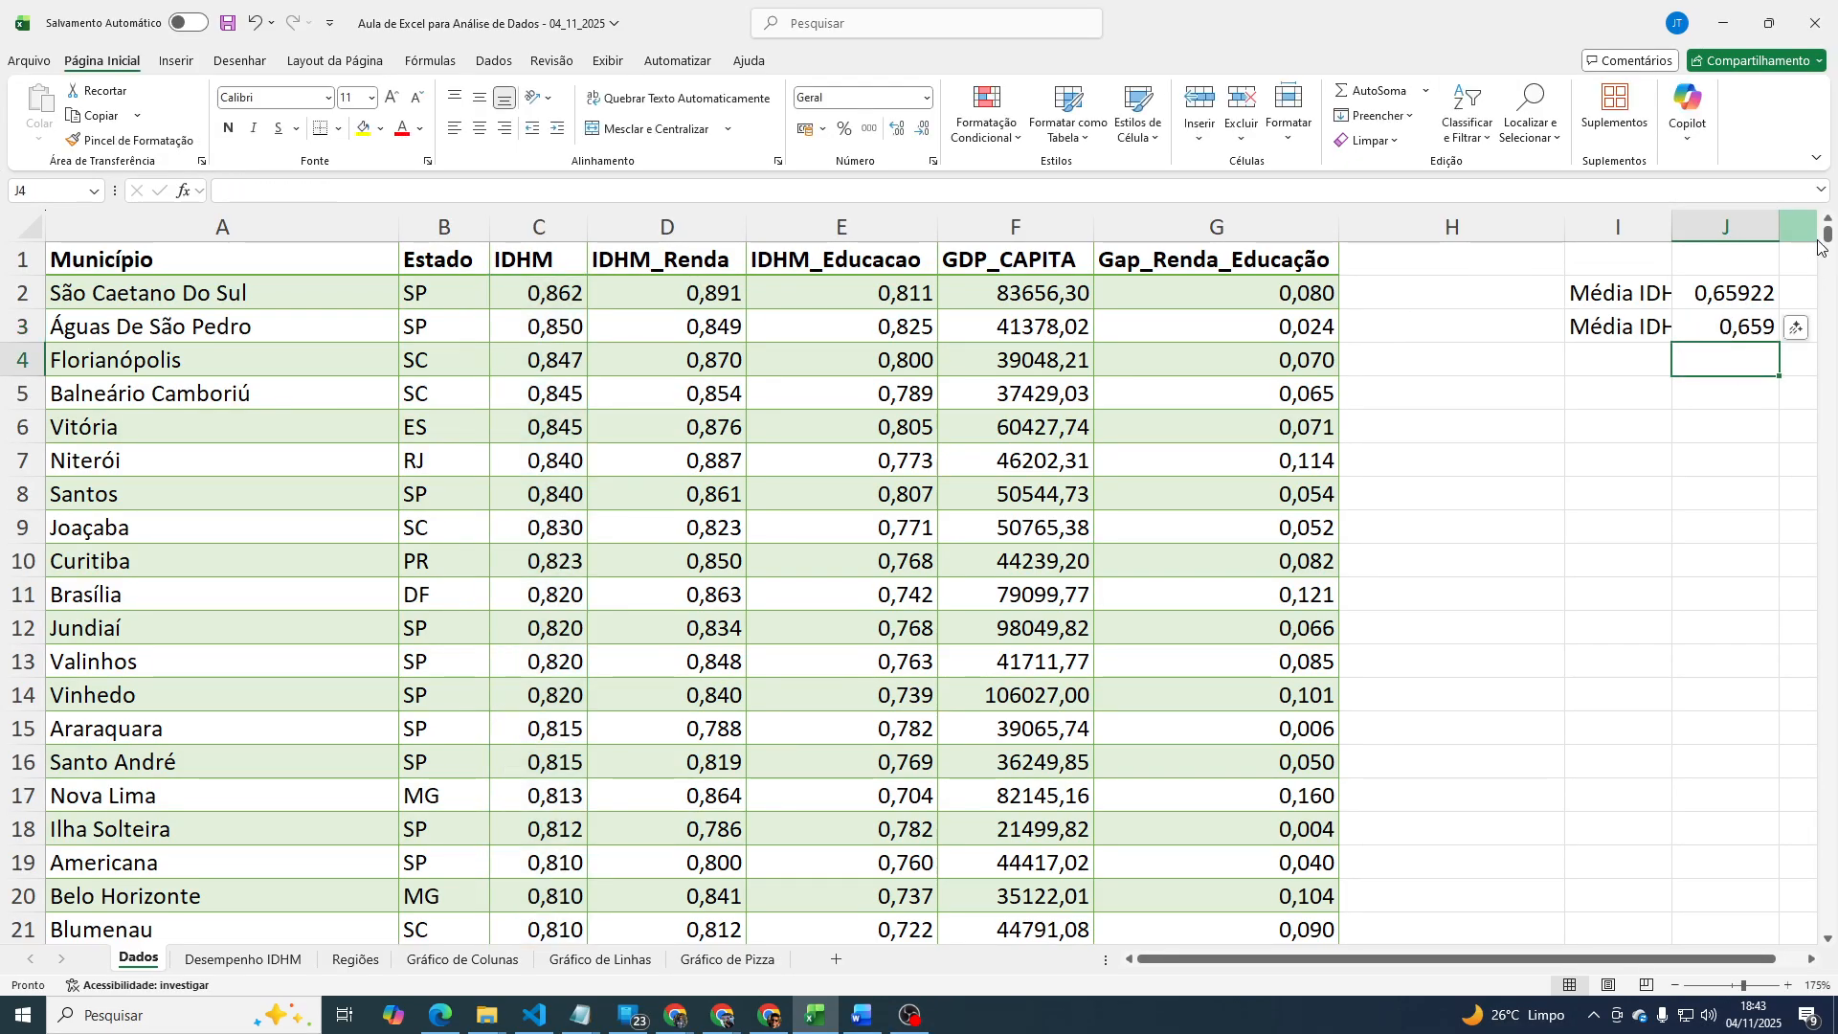
Autofit the width of column I and format the averages in J2 and J3 to two decimal places.
double_click(1679, 226)
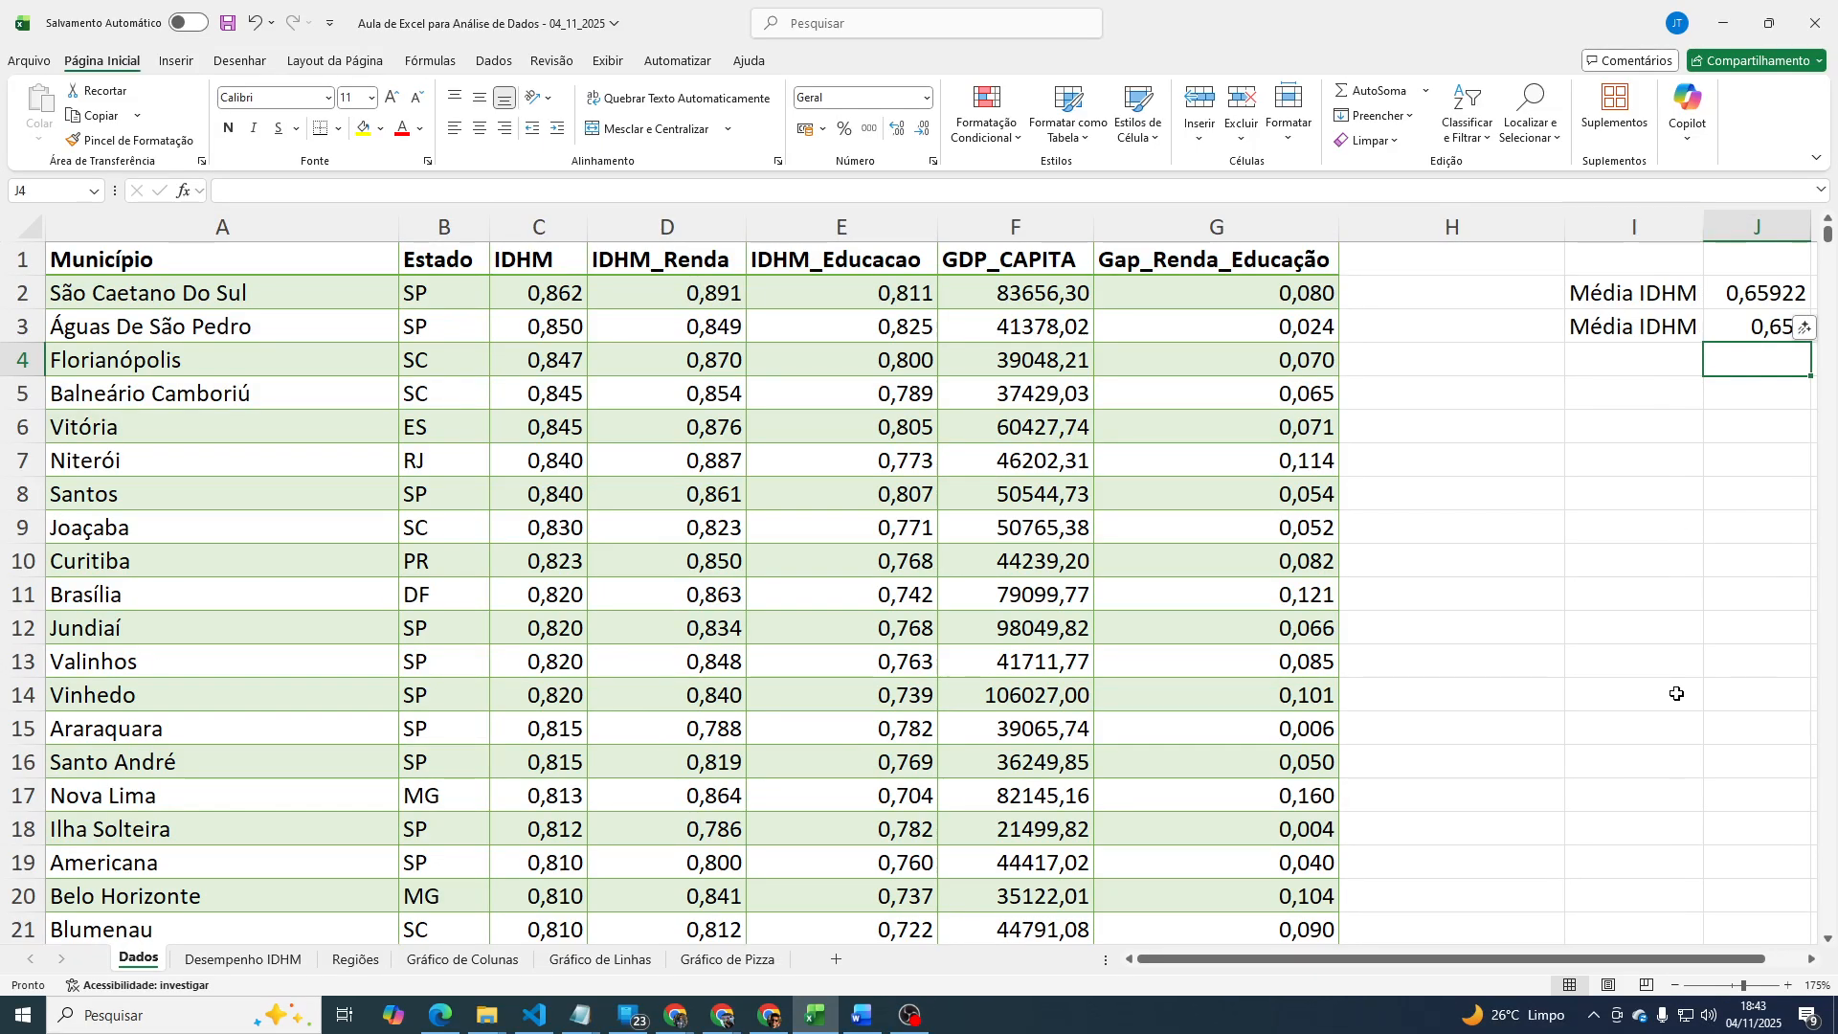
drag(1644, 961, 1685, 960)
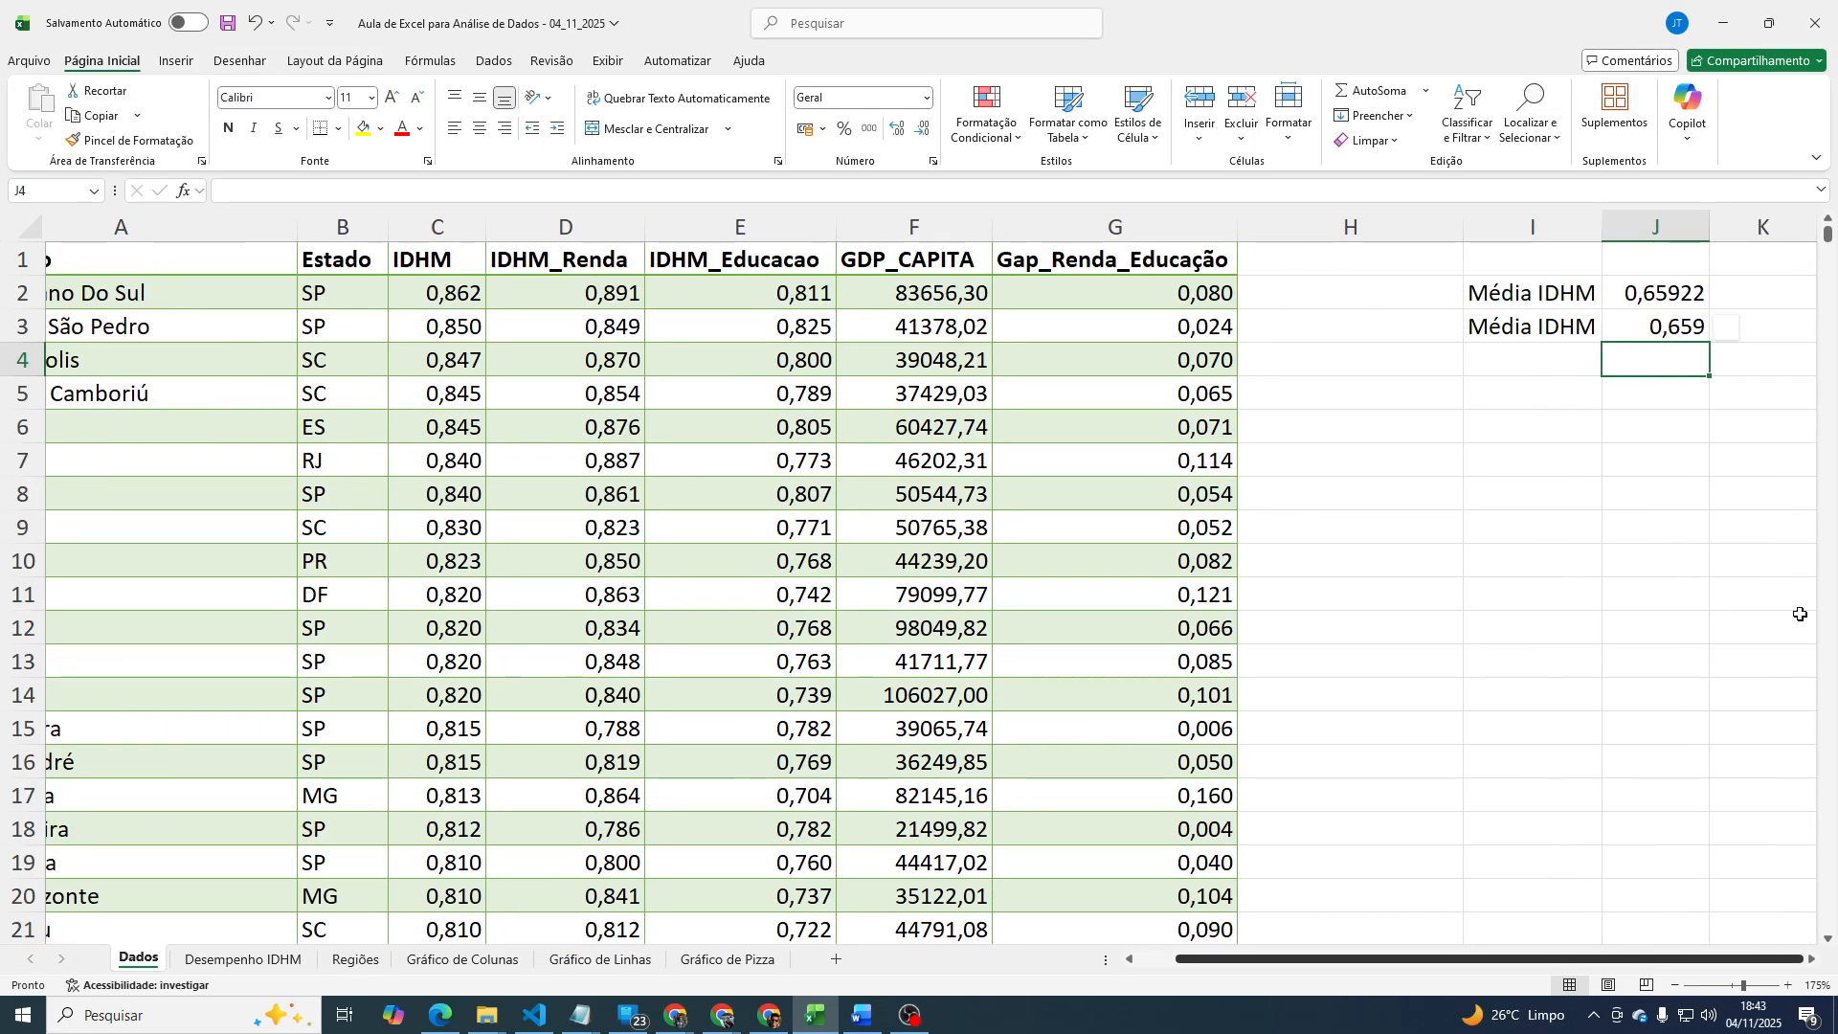
click(1673, 293)
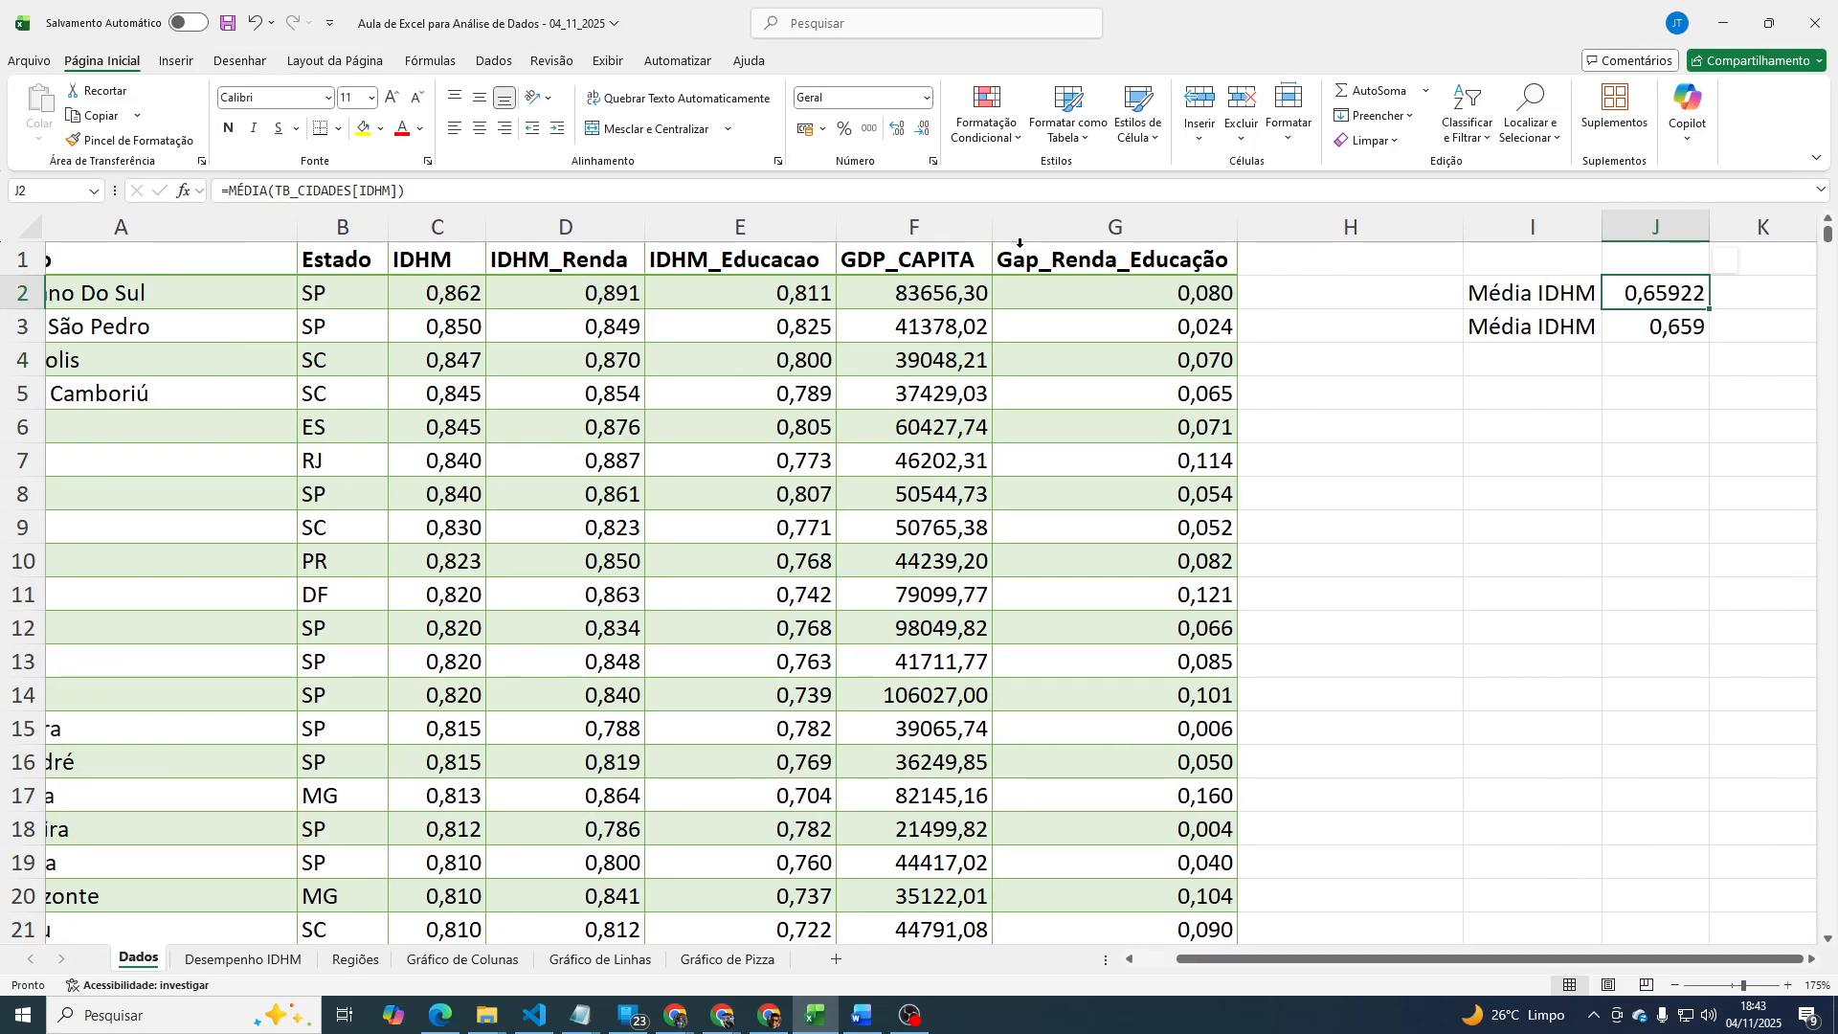
click(926, 131)
click(927, 131)
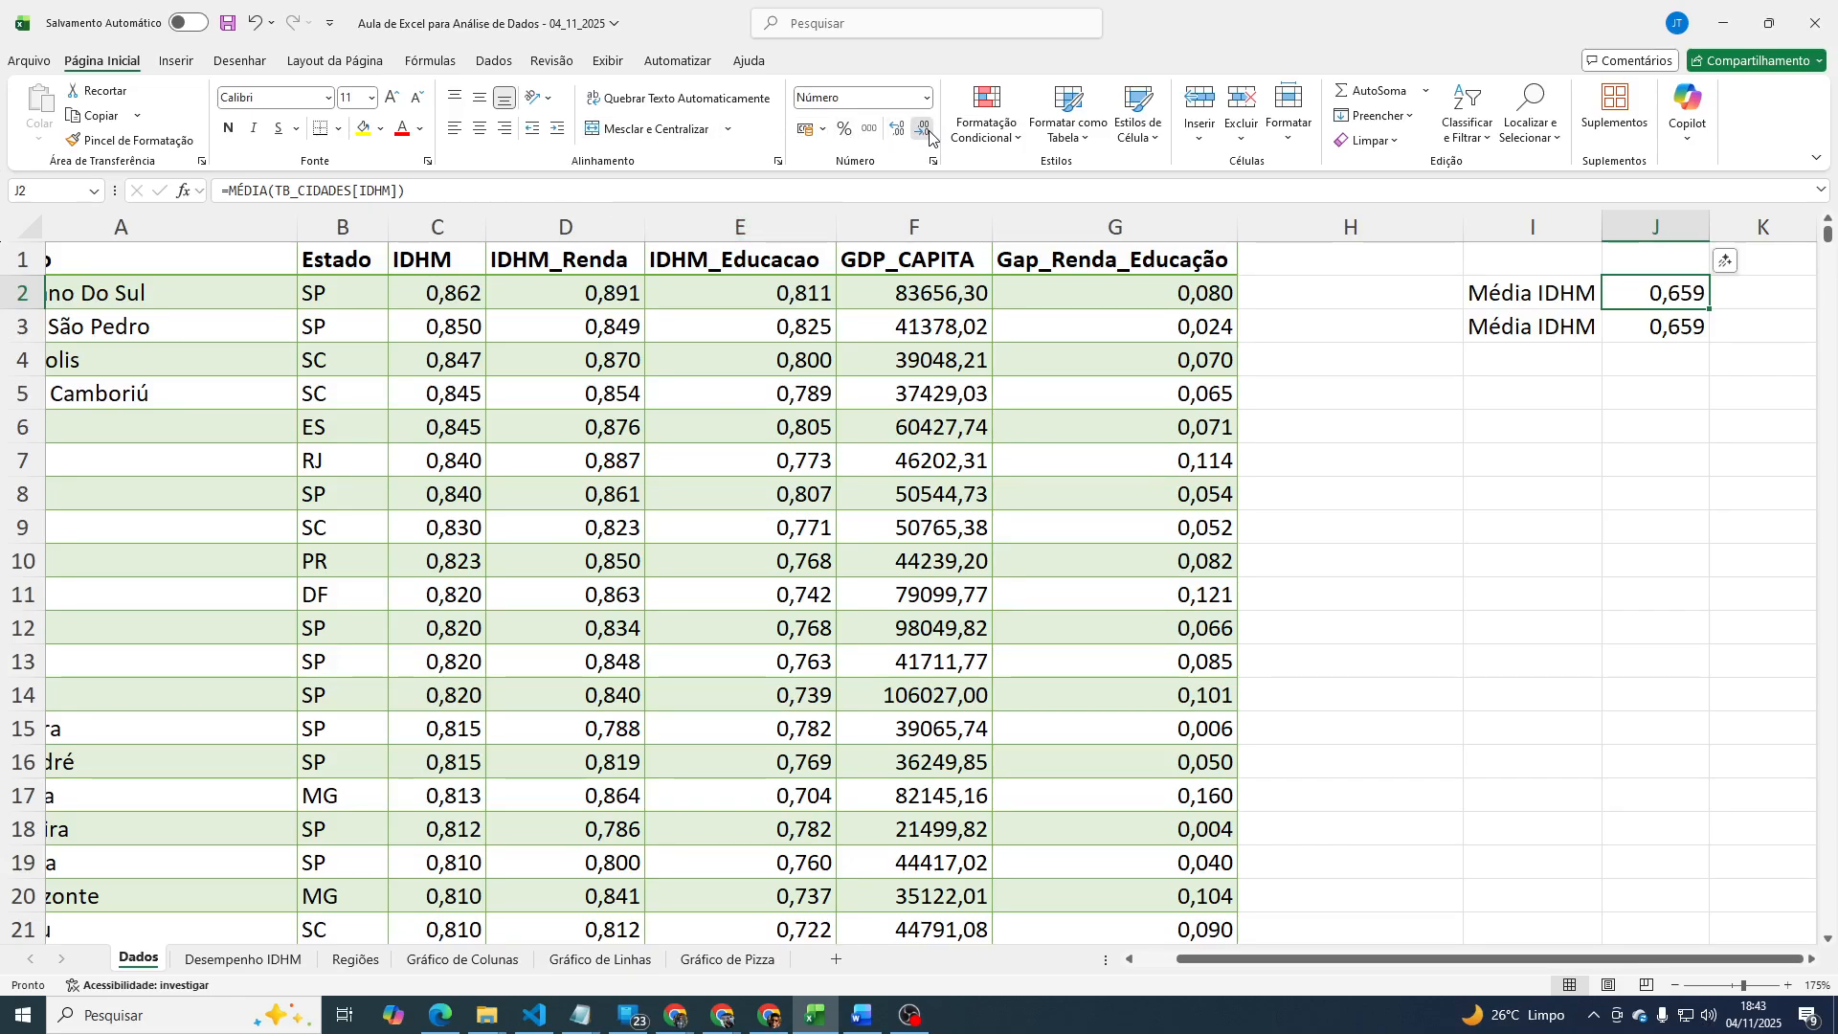
click(927, 131)
click(1655, 332)
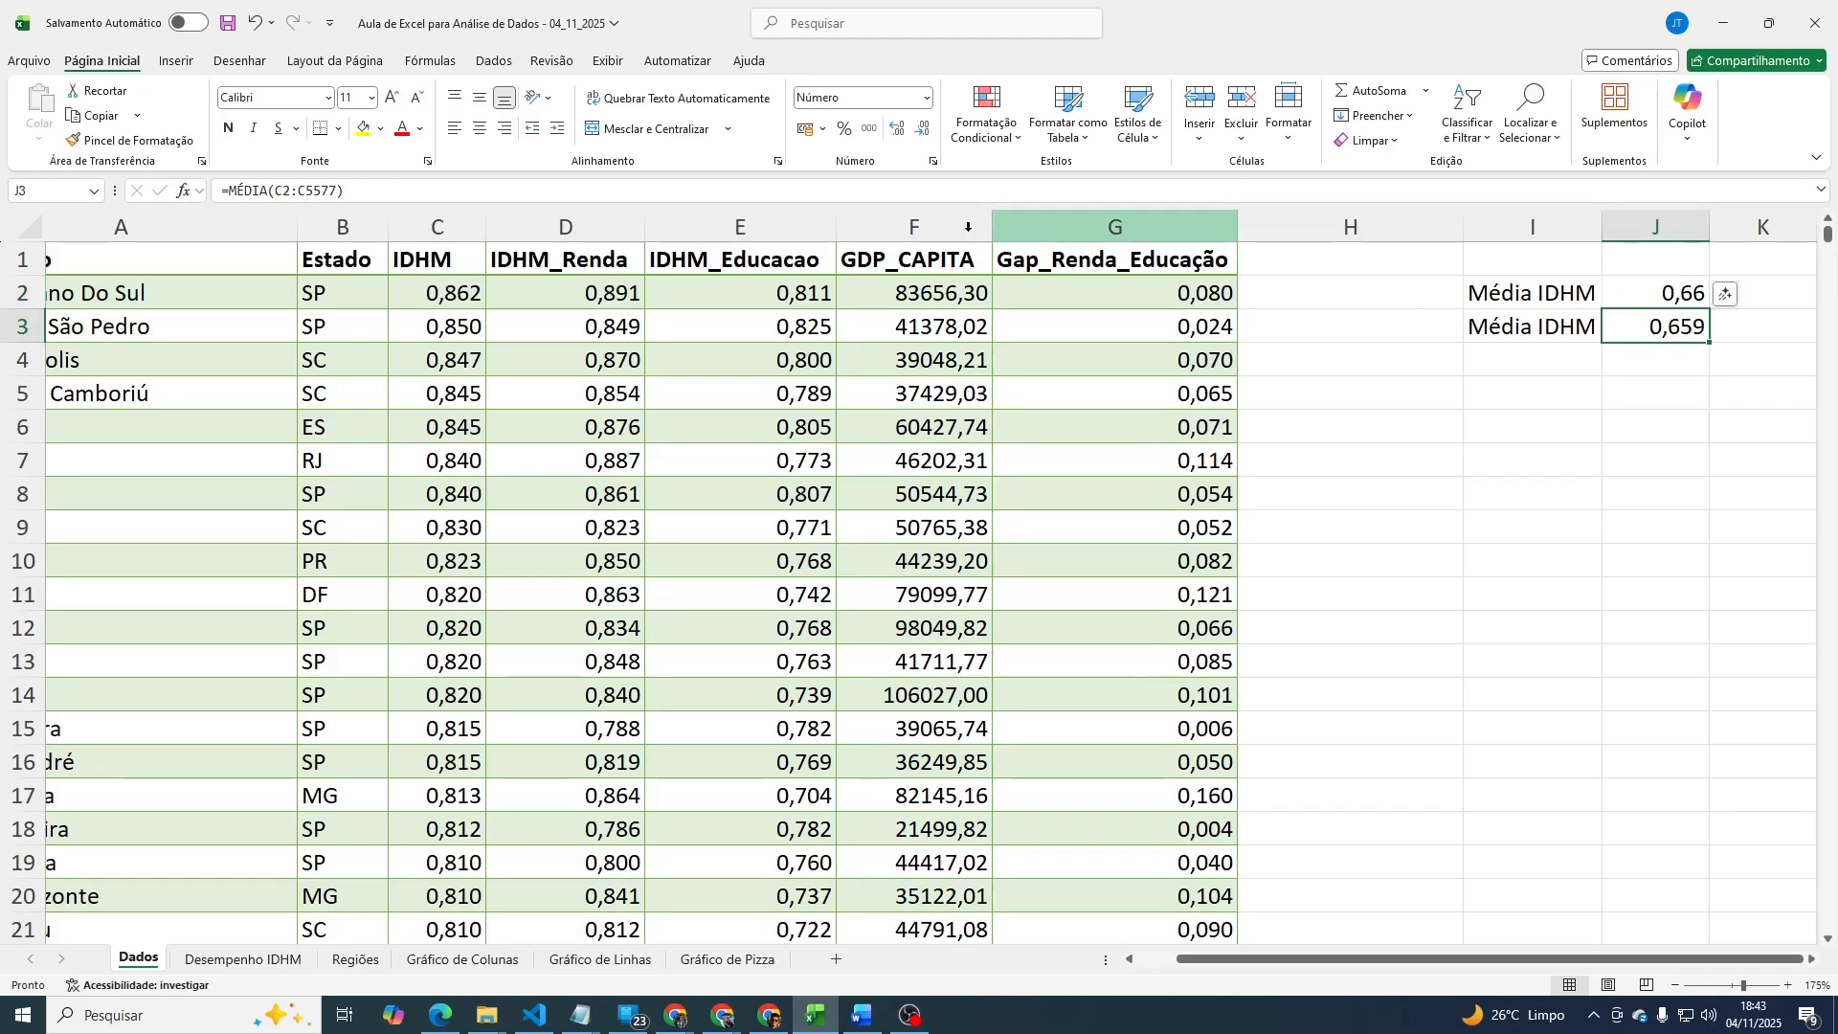
click(925, 131)
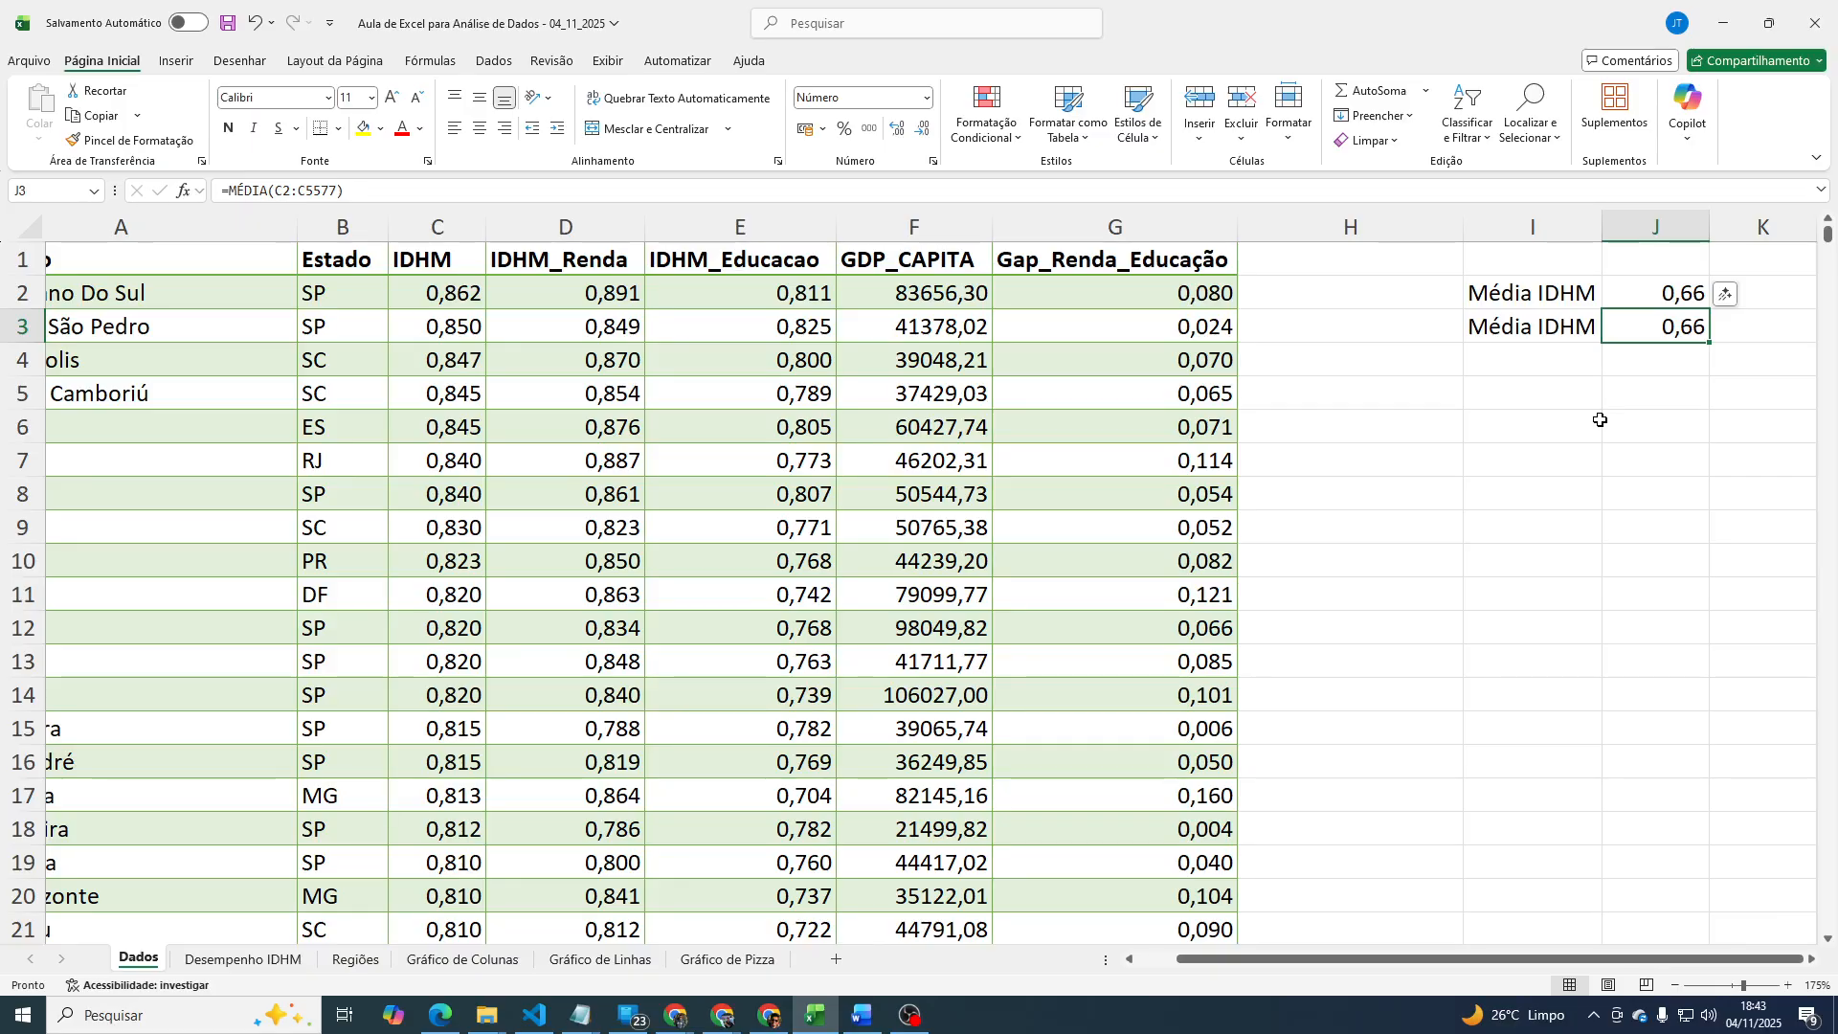
Return to header cell A1 and turn off the filter for the cities table.
click(743, 346)
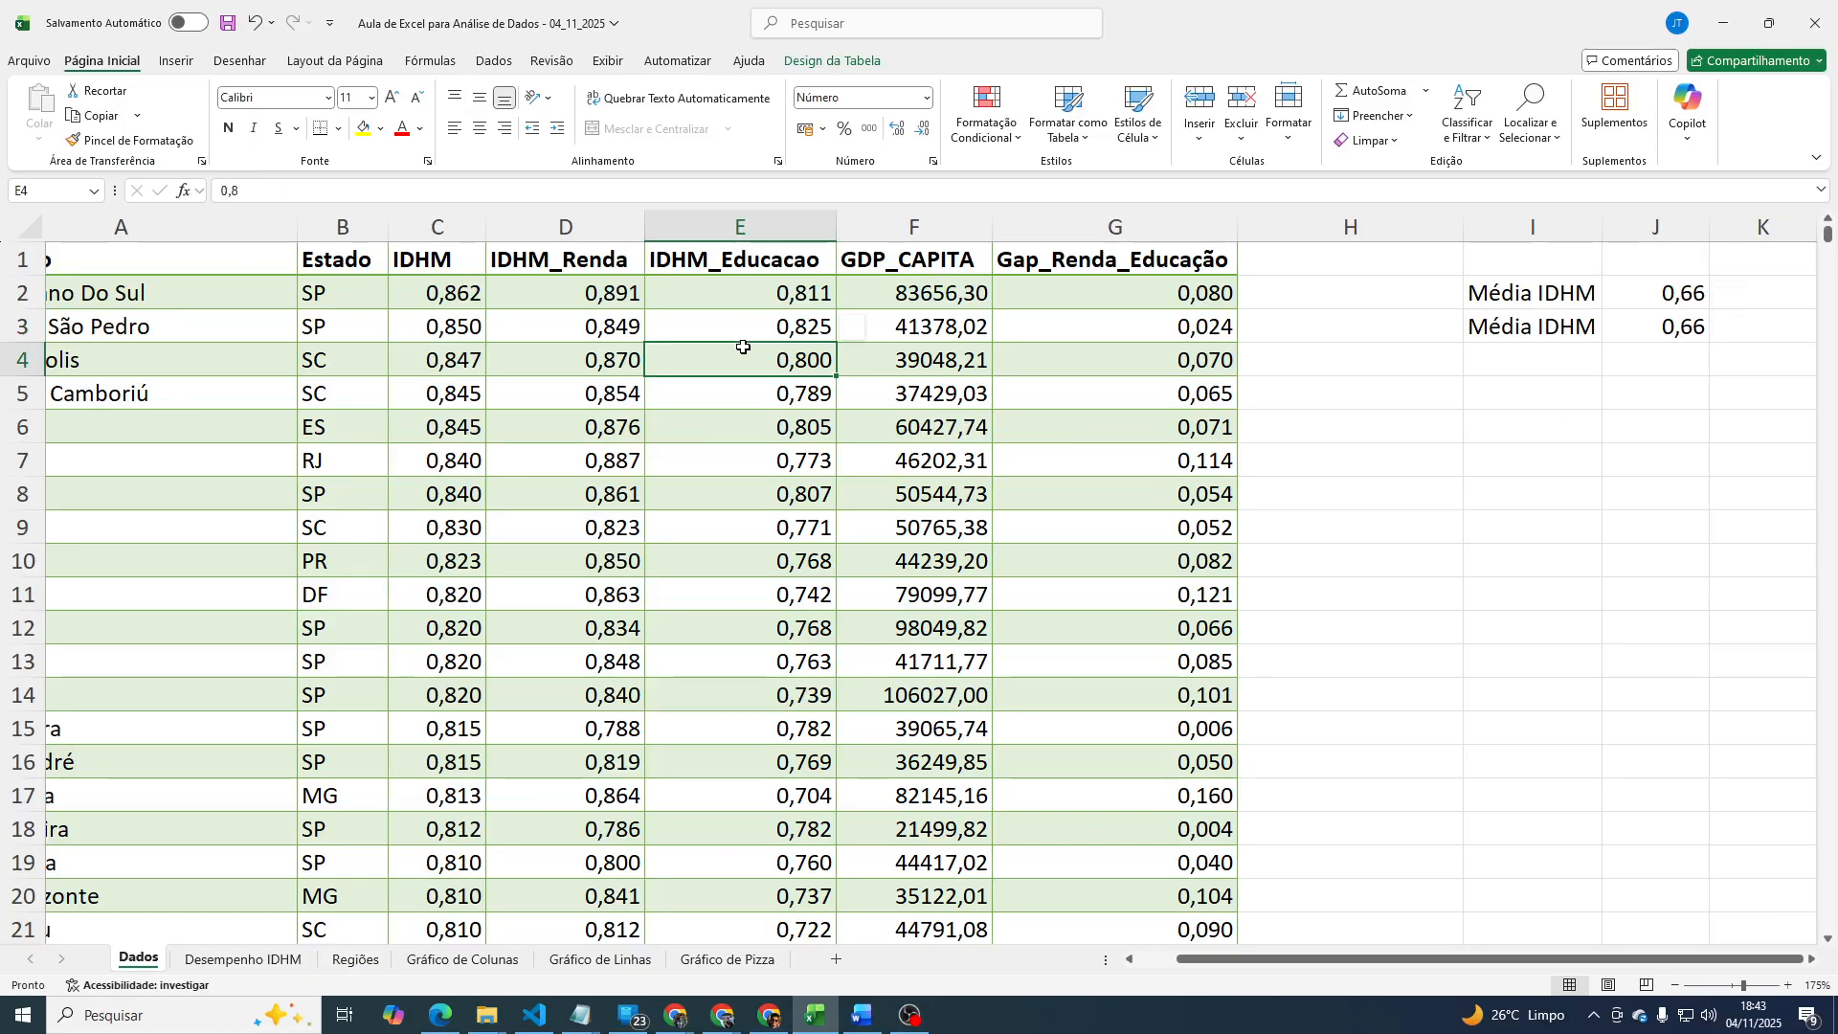
key(ctrl+Home)
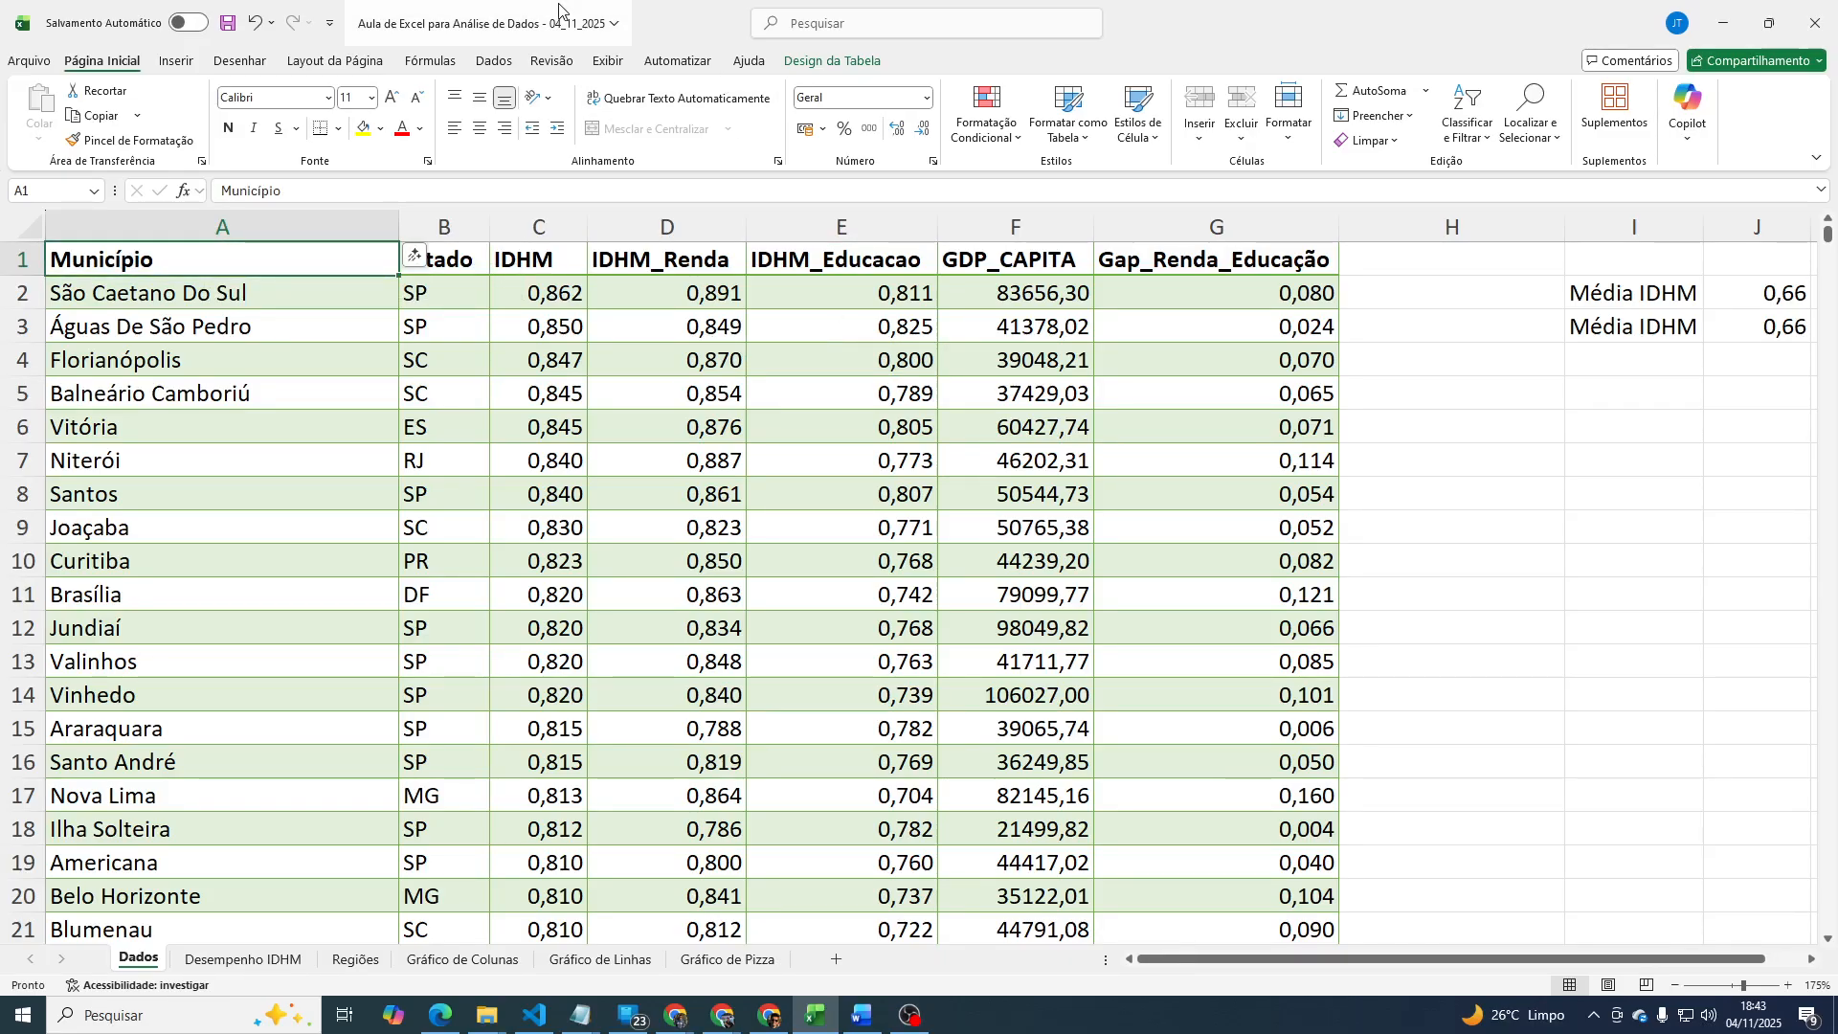
click(492, 60)
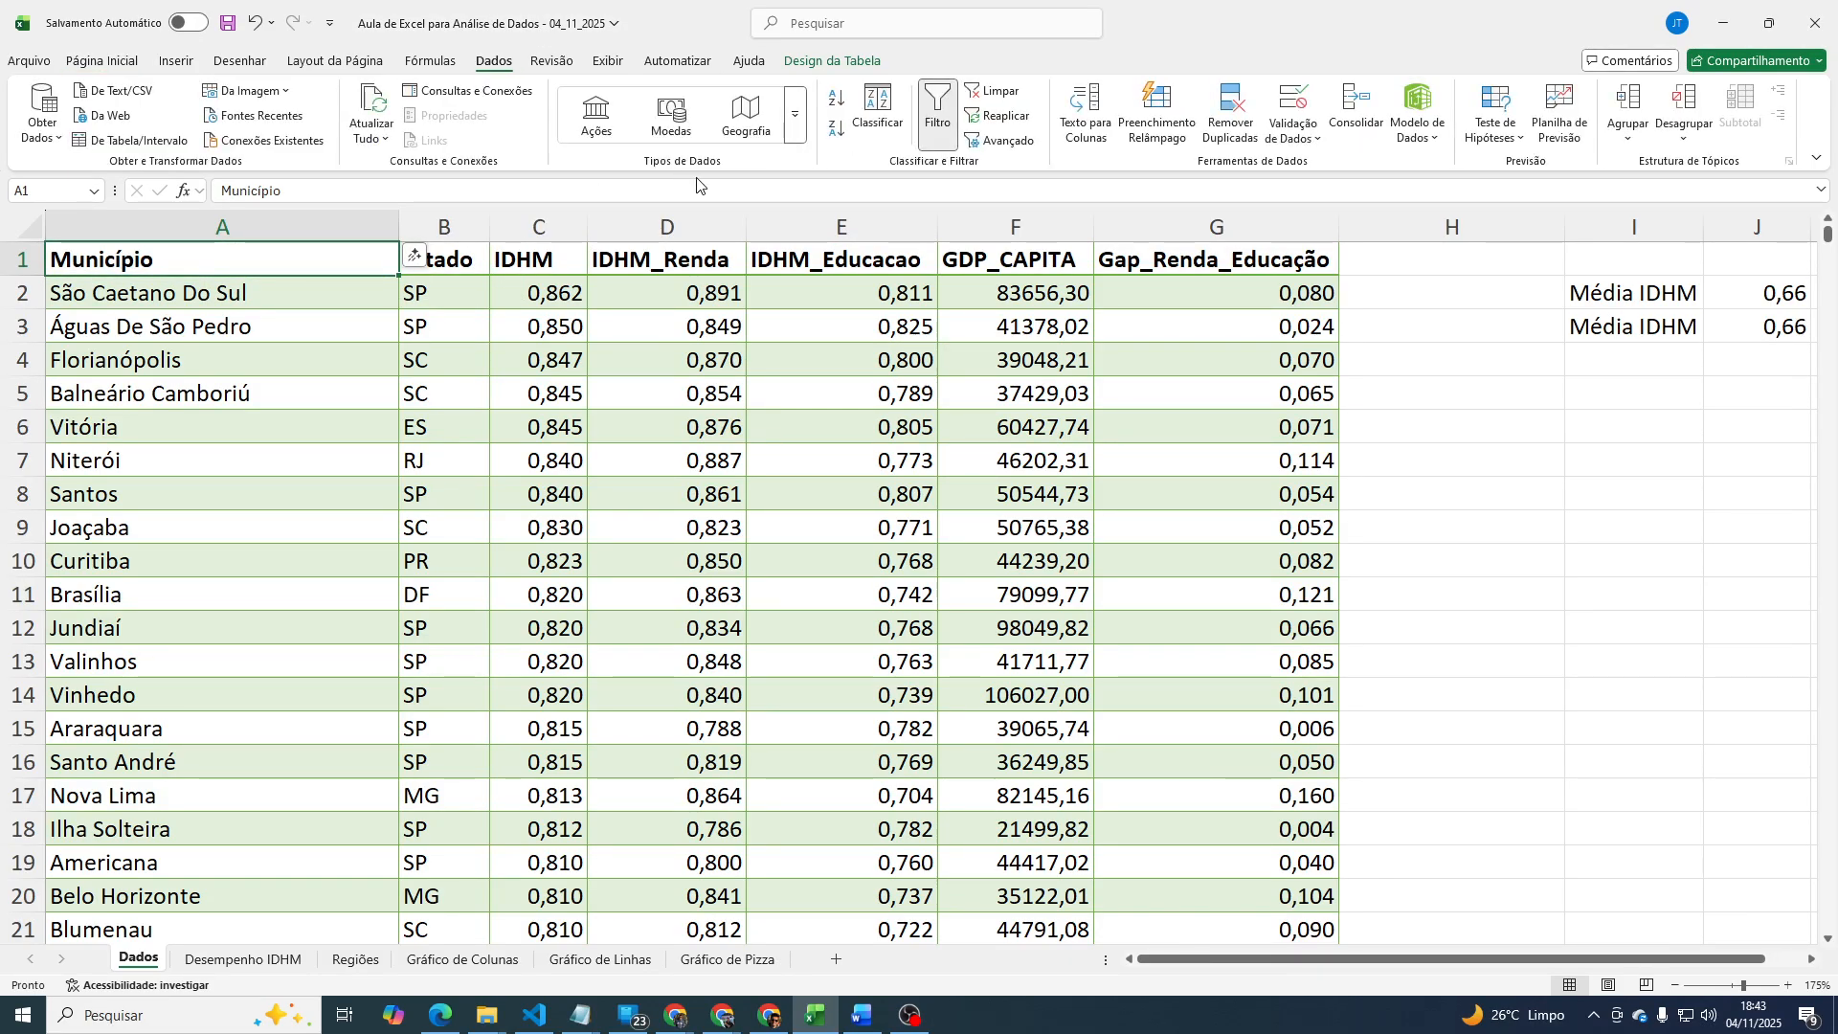
click(934, 113)
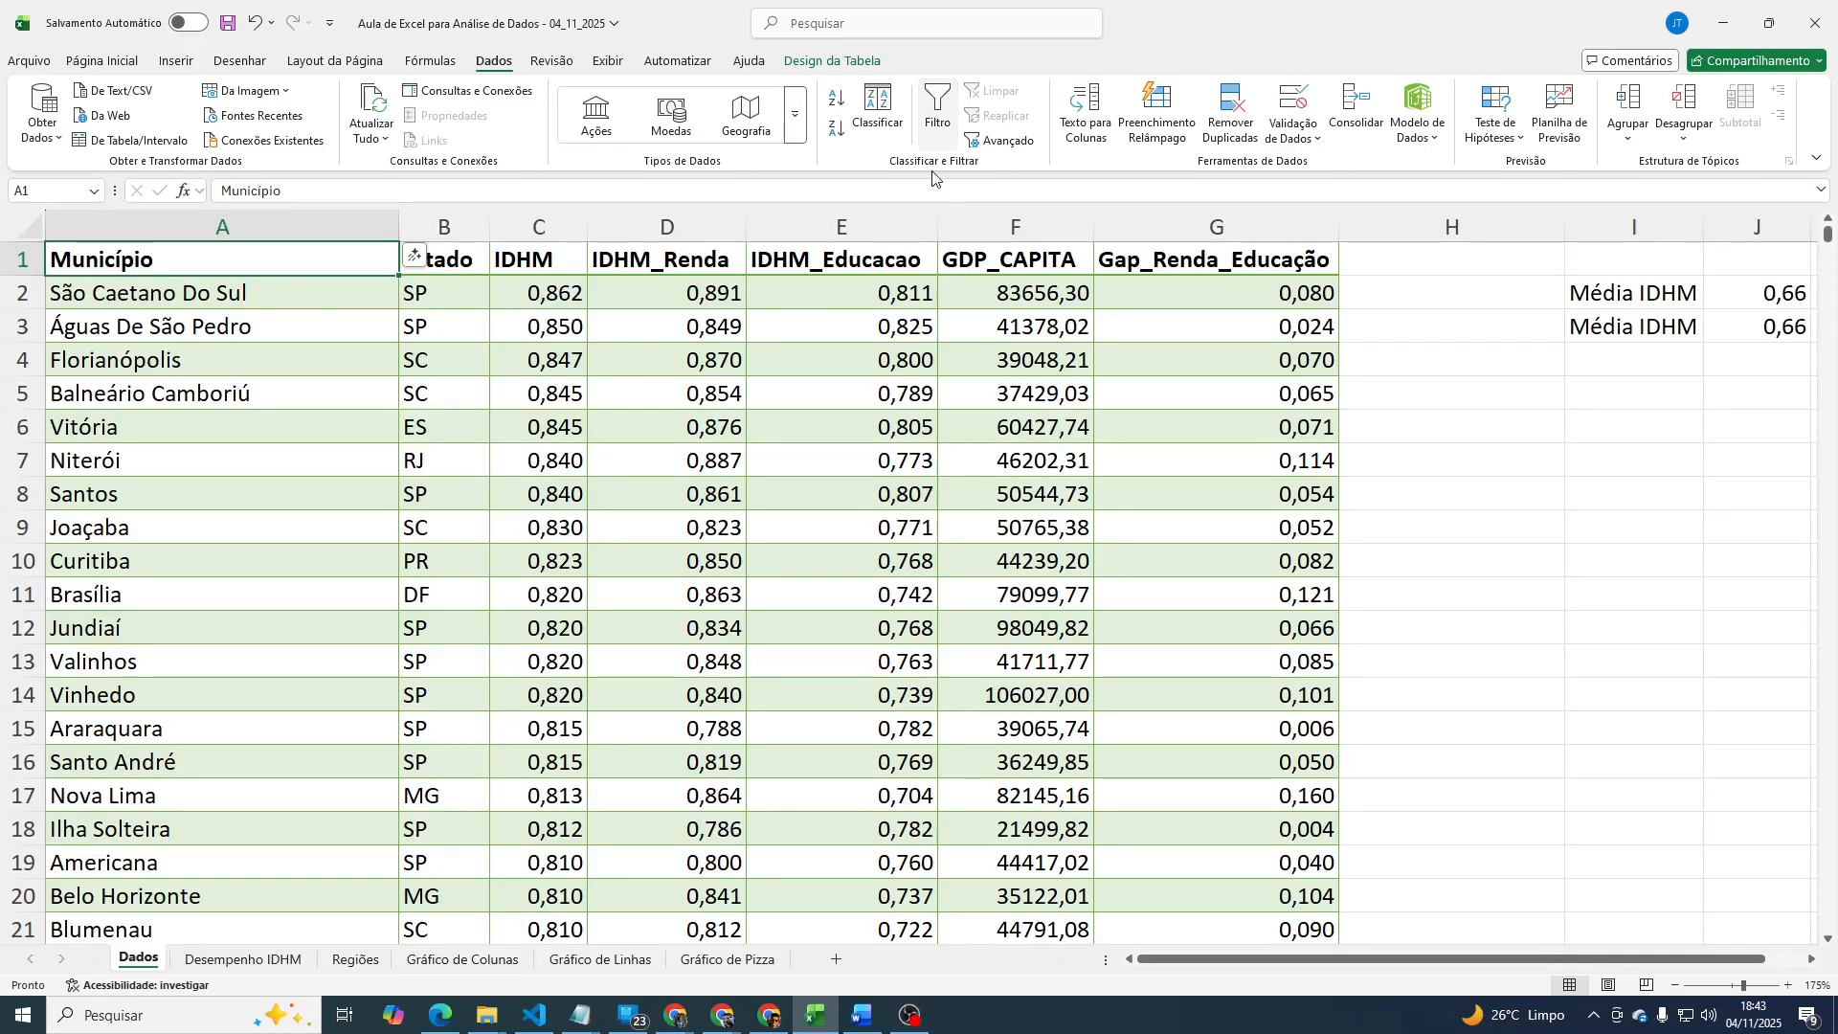
Turn the filter back on for the cities table, working from its header row.
click(538, 269)
click(688, 253)
click(940, 105)
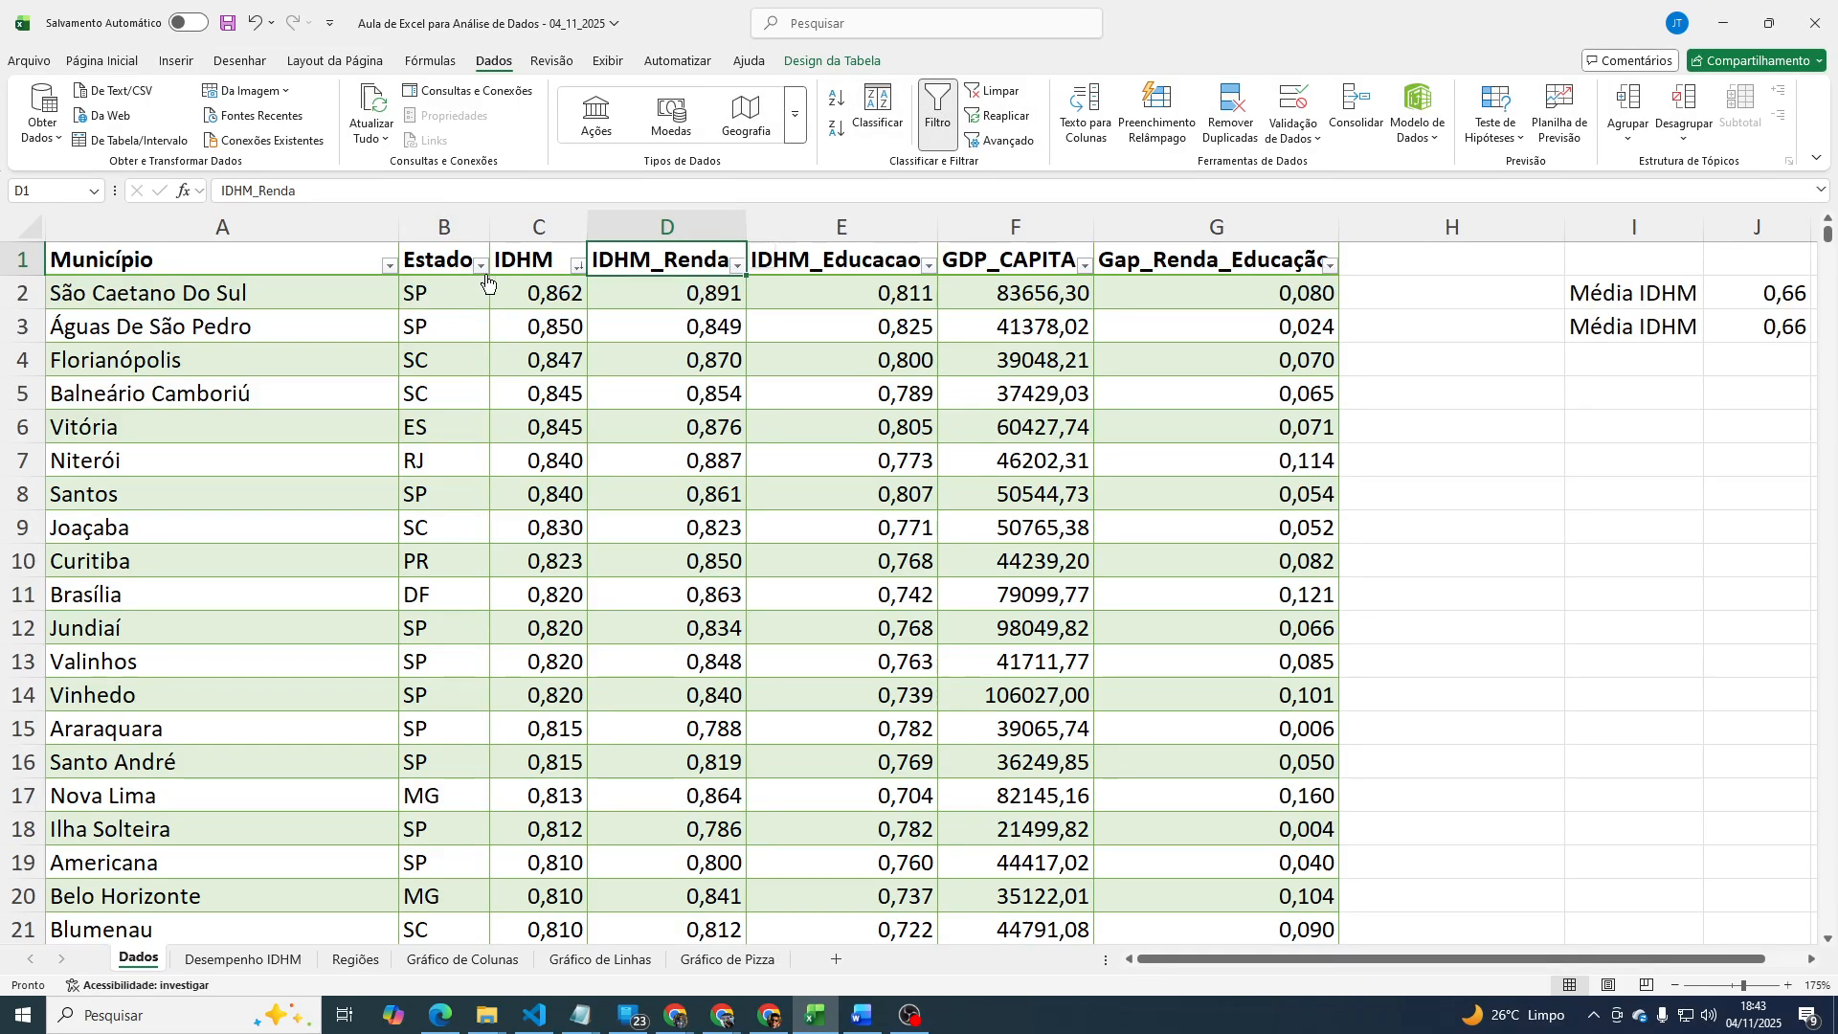
click(304, 266)
click(421, 255)
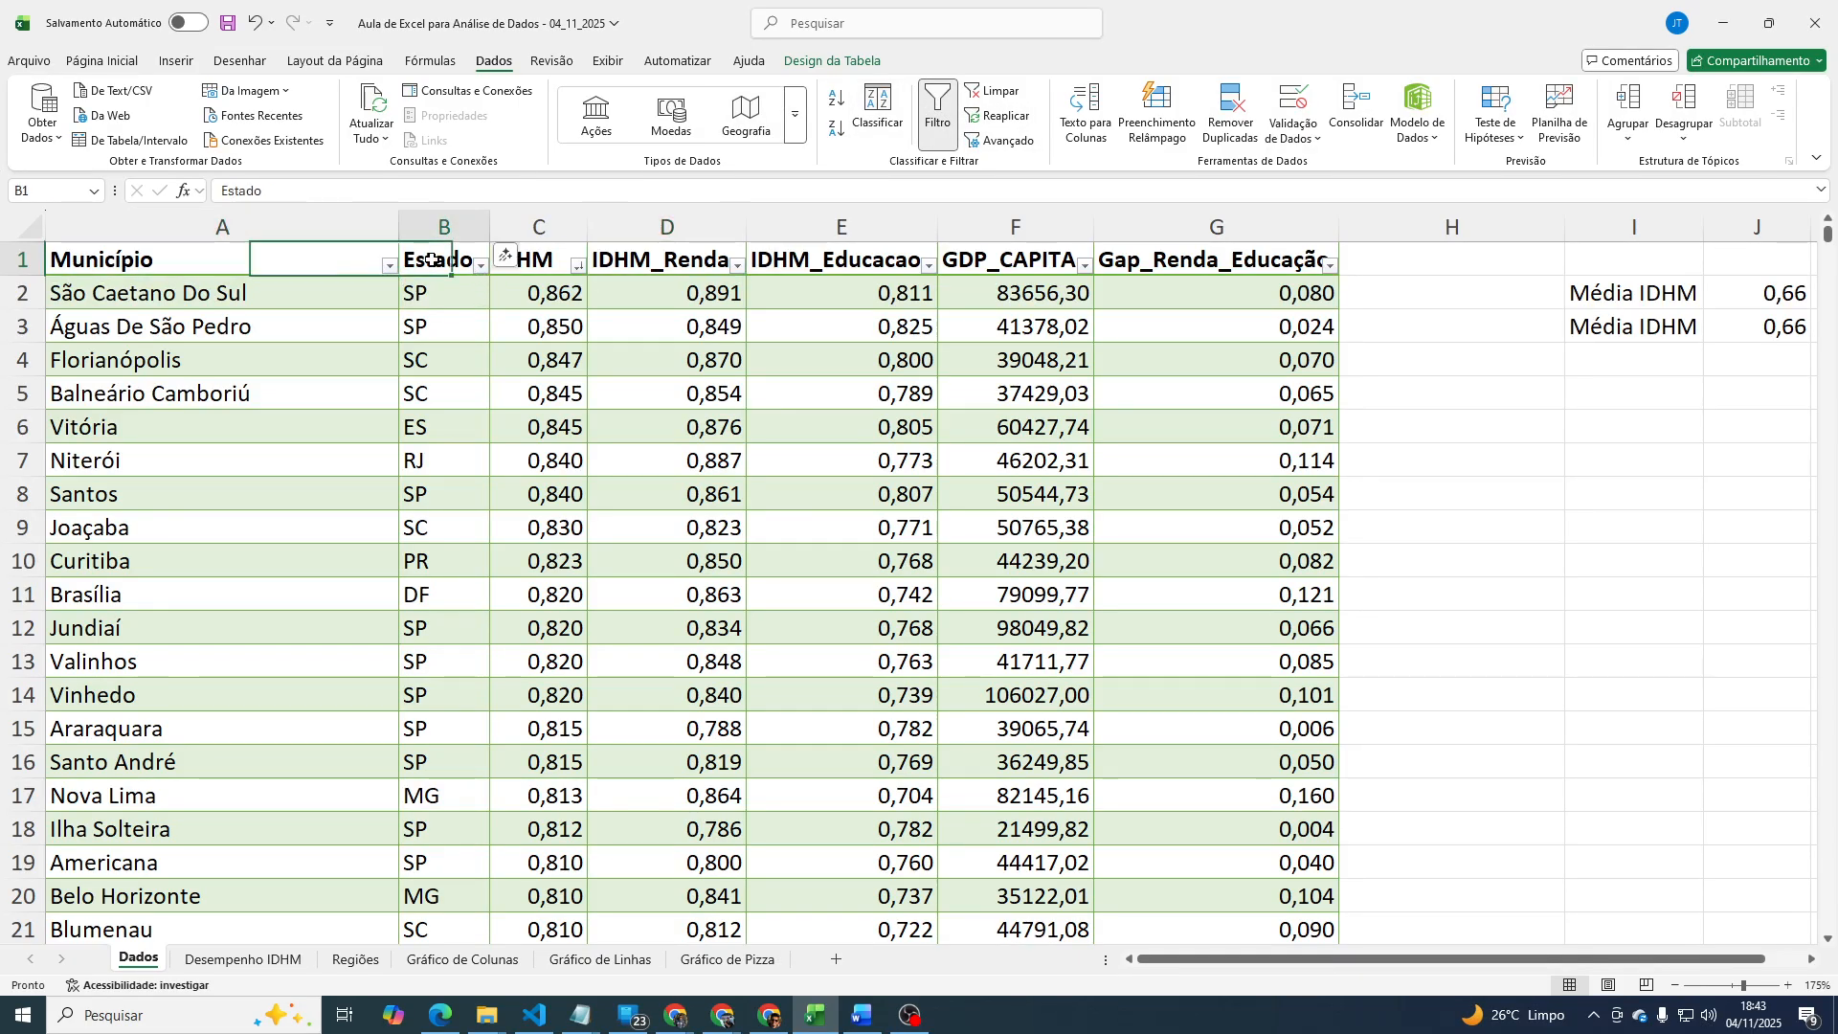
Filter the Estado column to show only the SP rows.
click(481, 267)
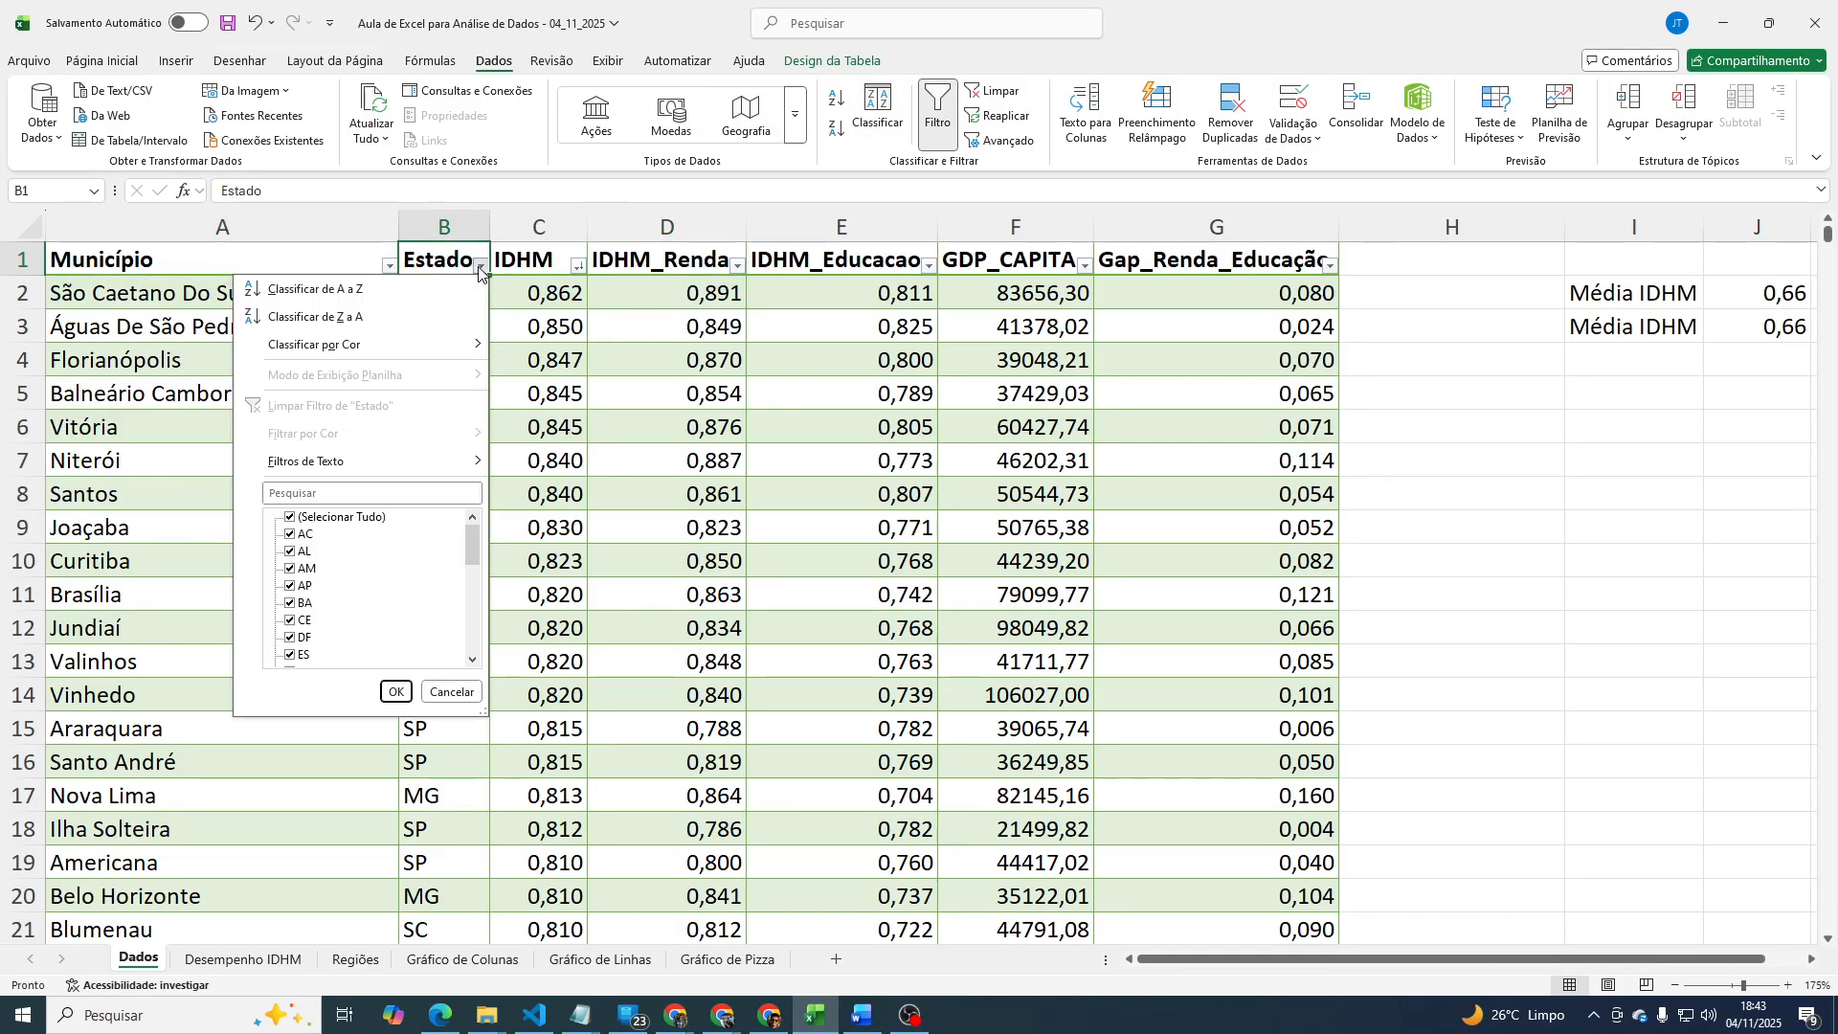
click(292, 518)
scroll(287, 613, down, 2)
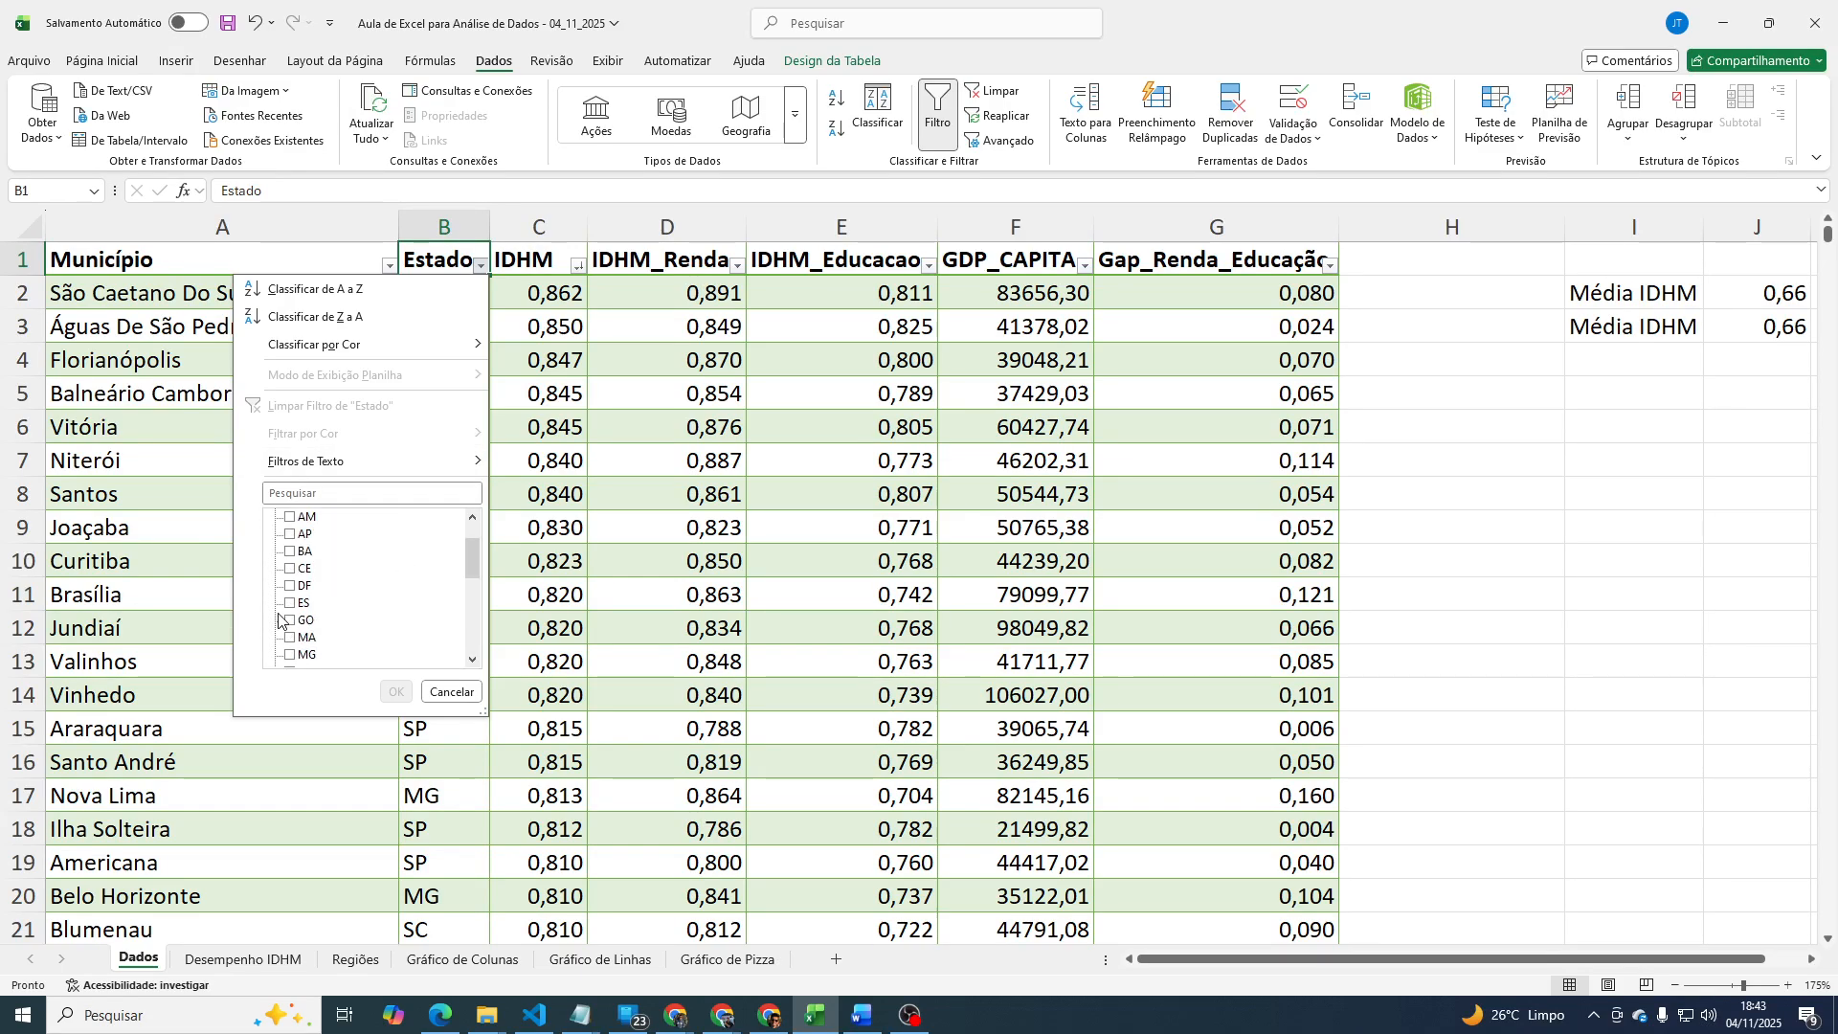
scroll(288, 600, down, 5)
click(297, 655)
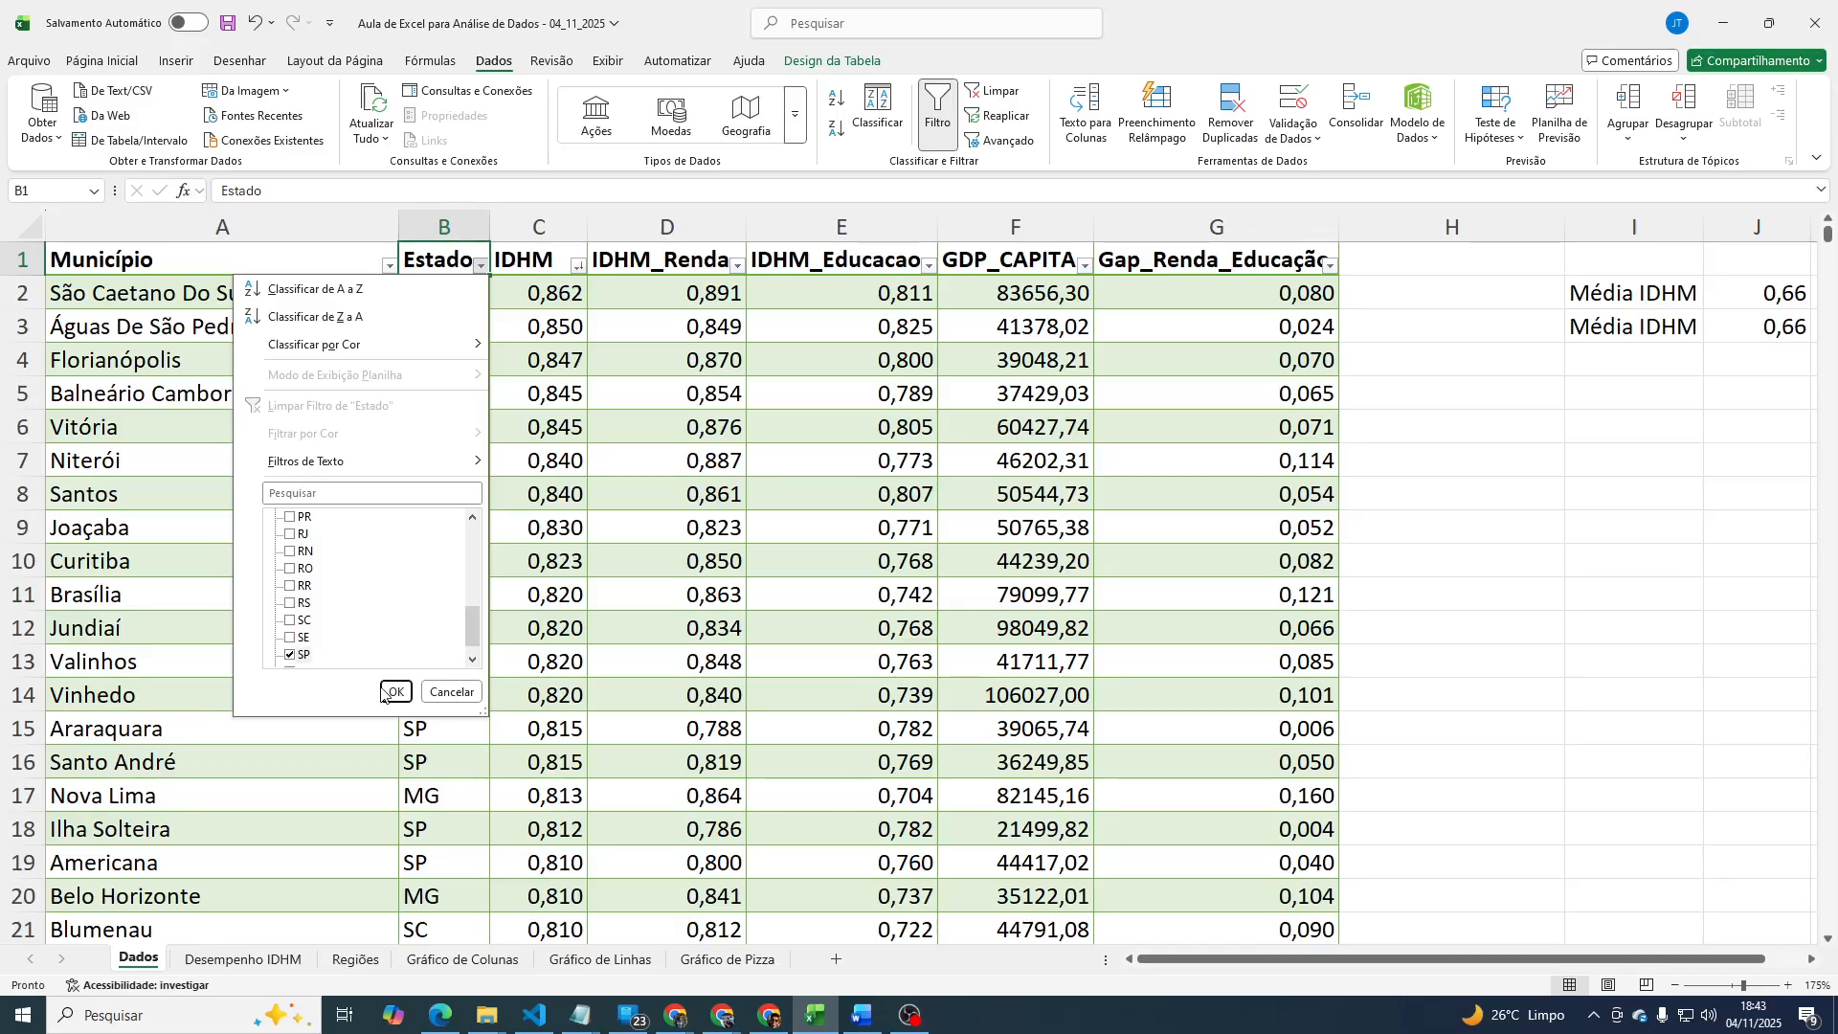
click(395, 692)
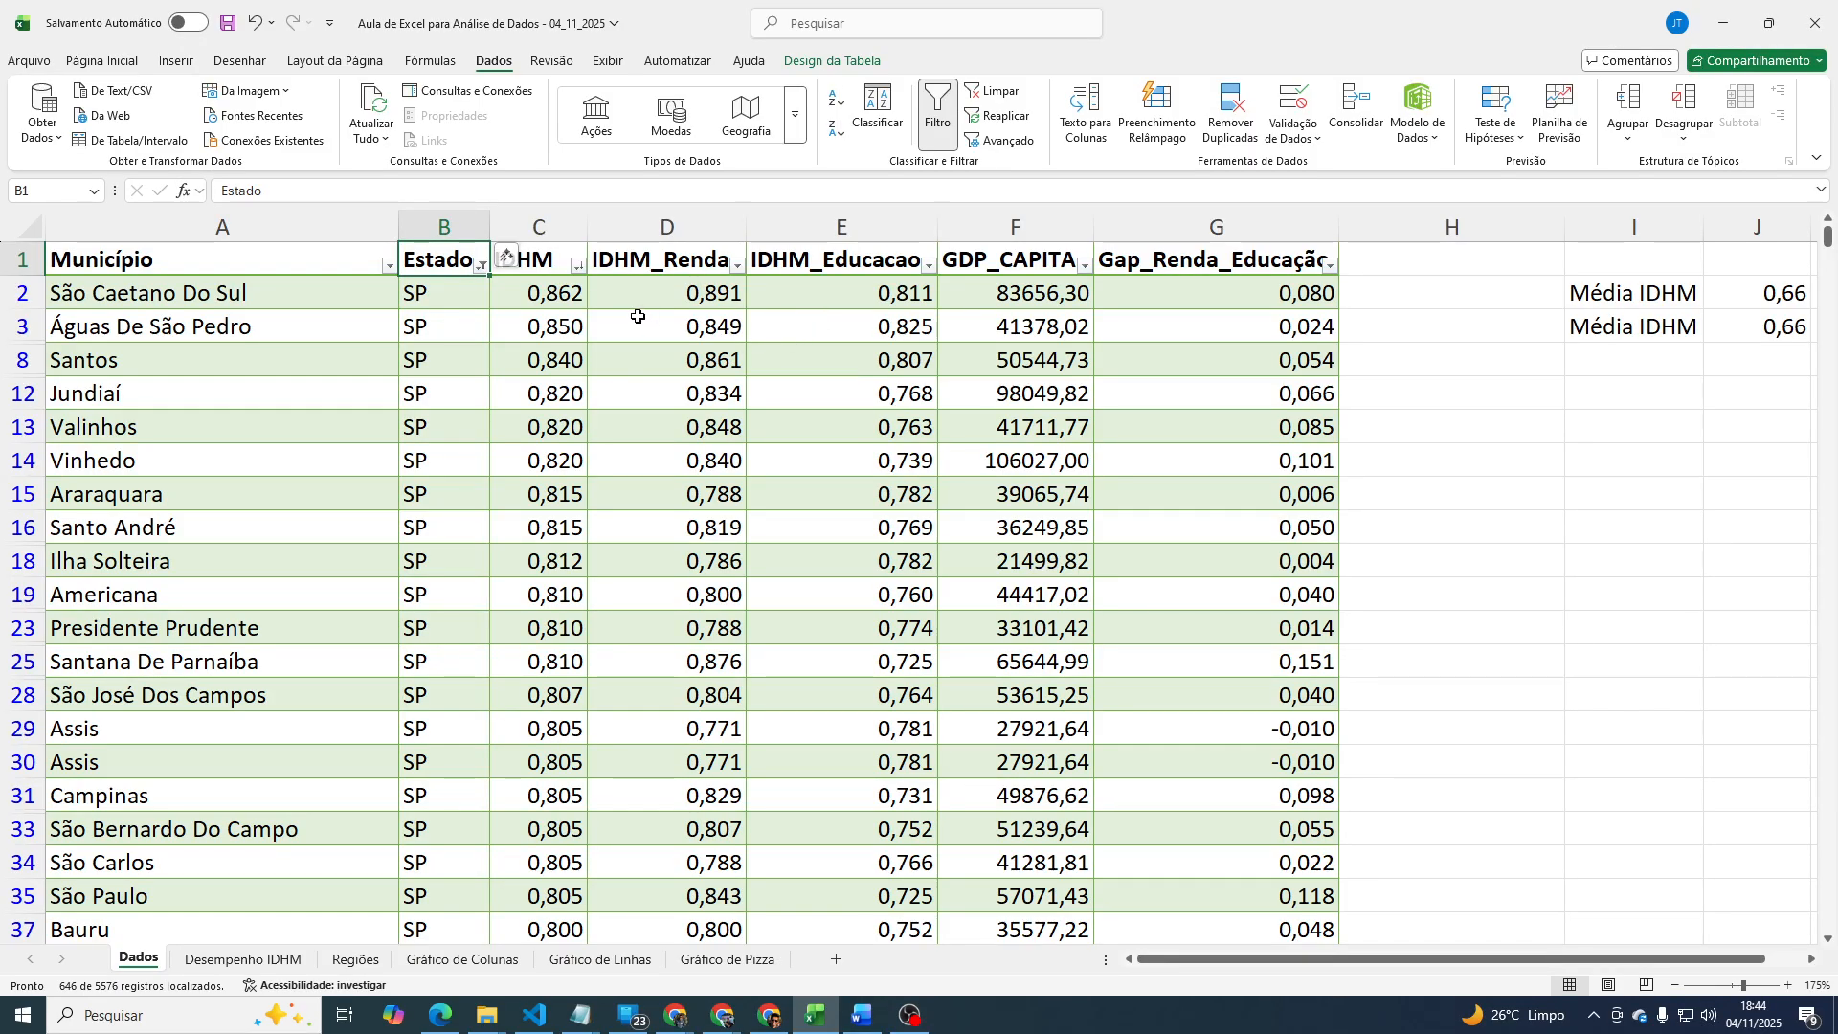
Add a number filter on the IDHM column for values greater than 0,80 and look through the filtered rows.
click(578, 268)
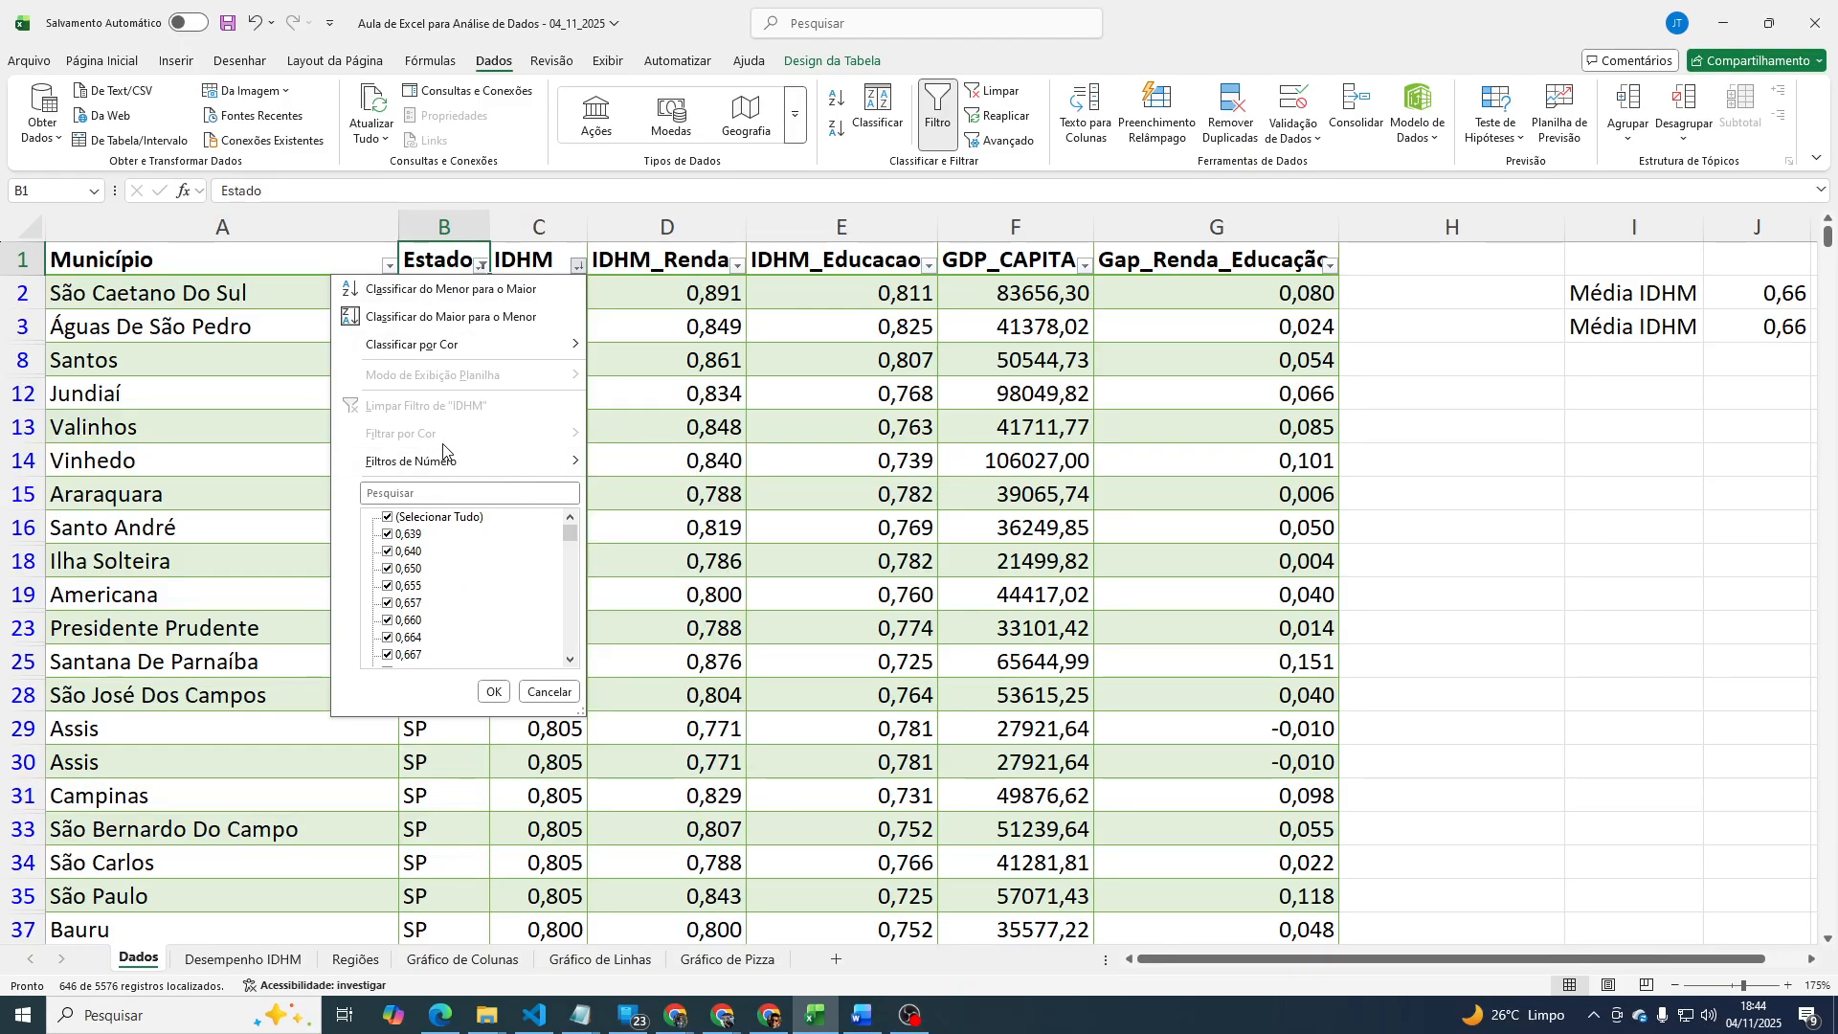
mouse_move(445, 461)
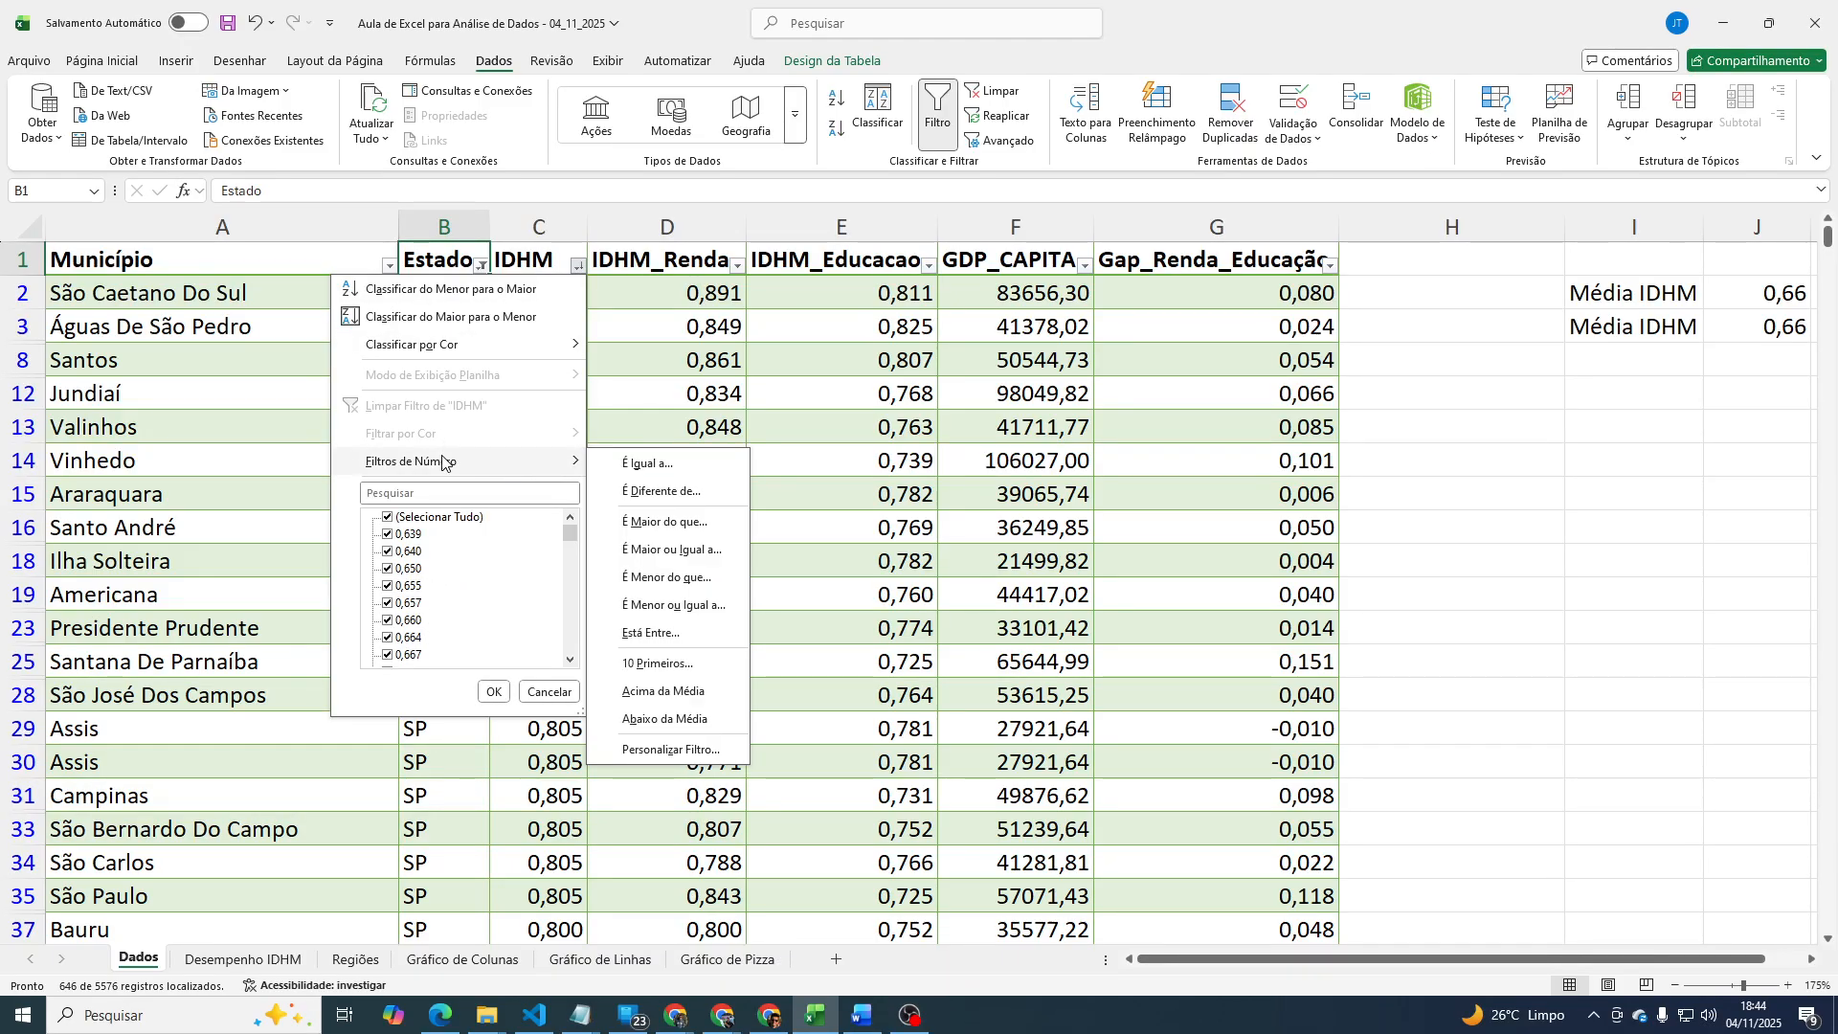
click(653, 525)
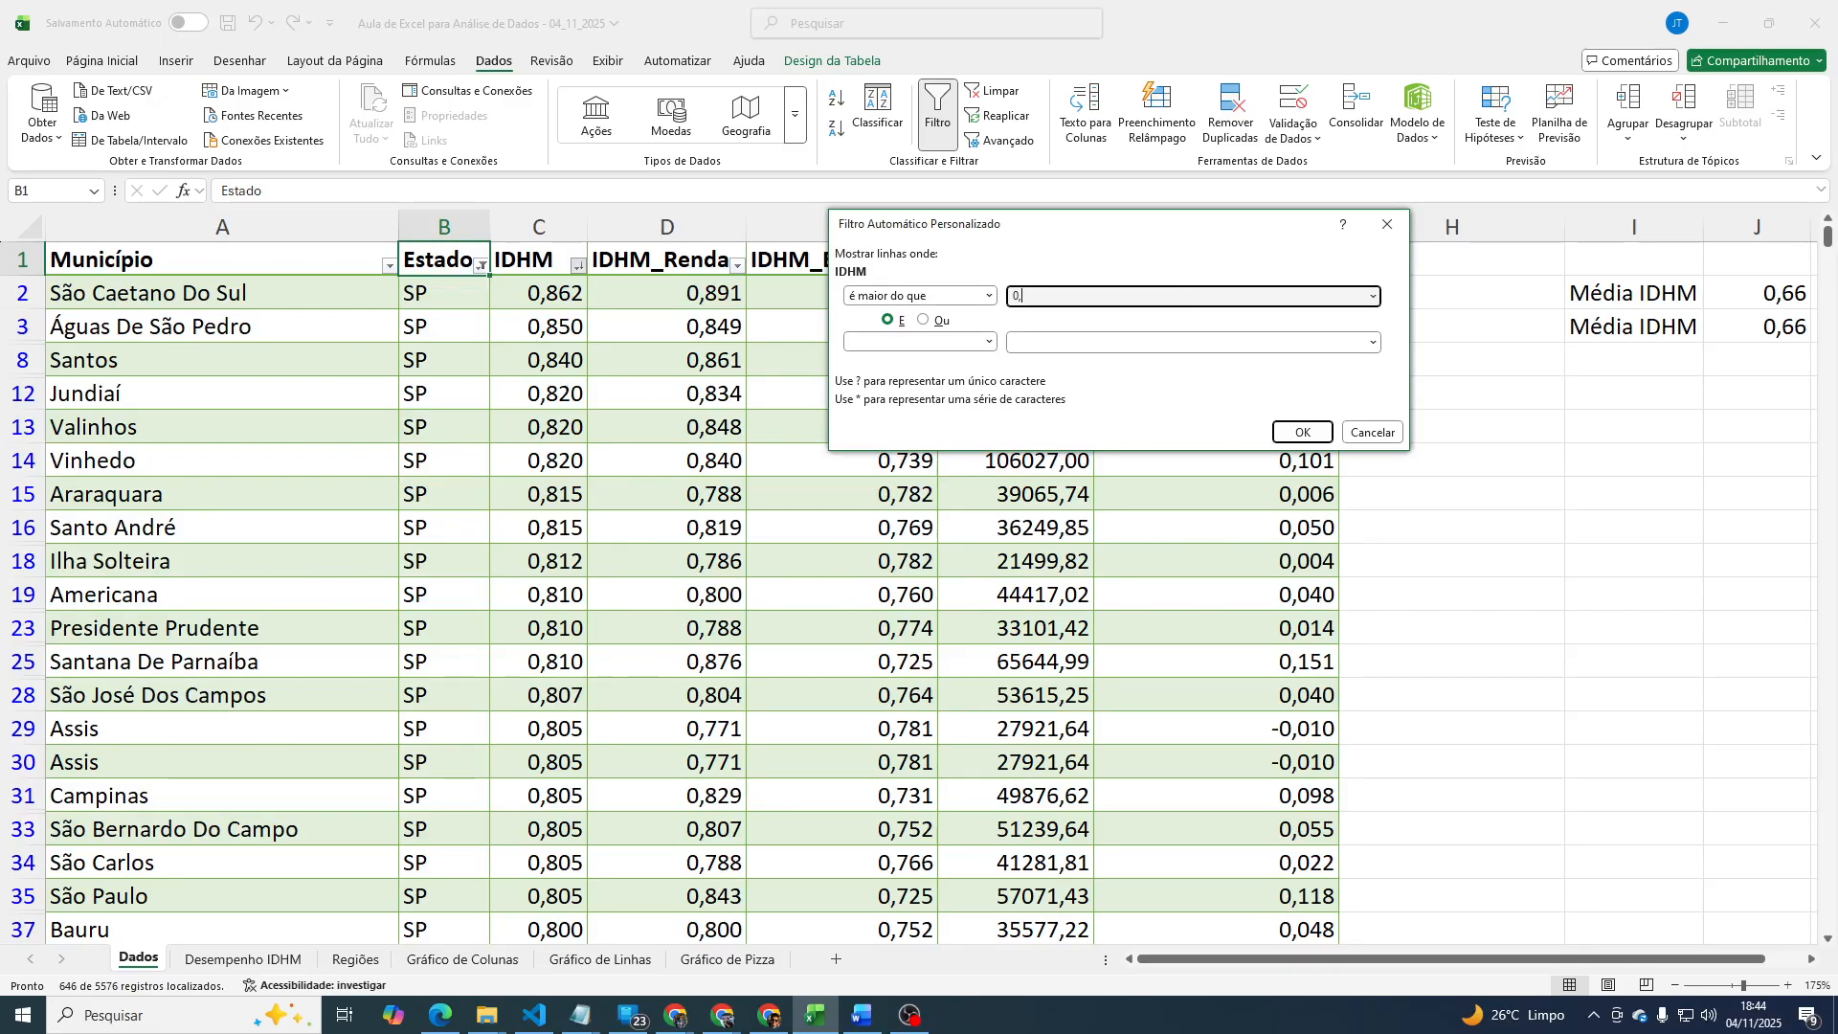
text(0,80)
key(Return)
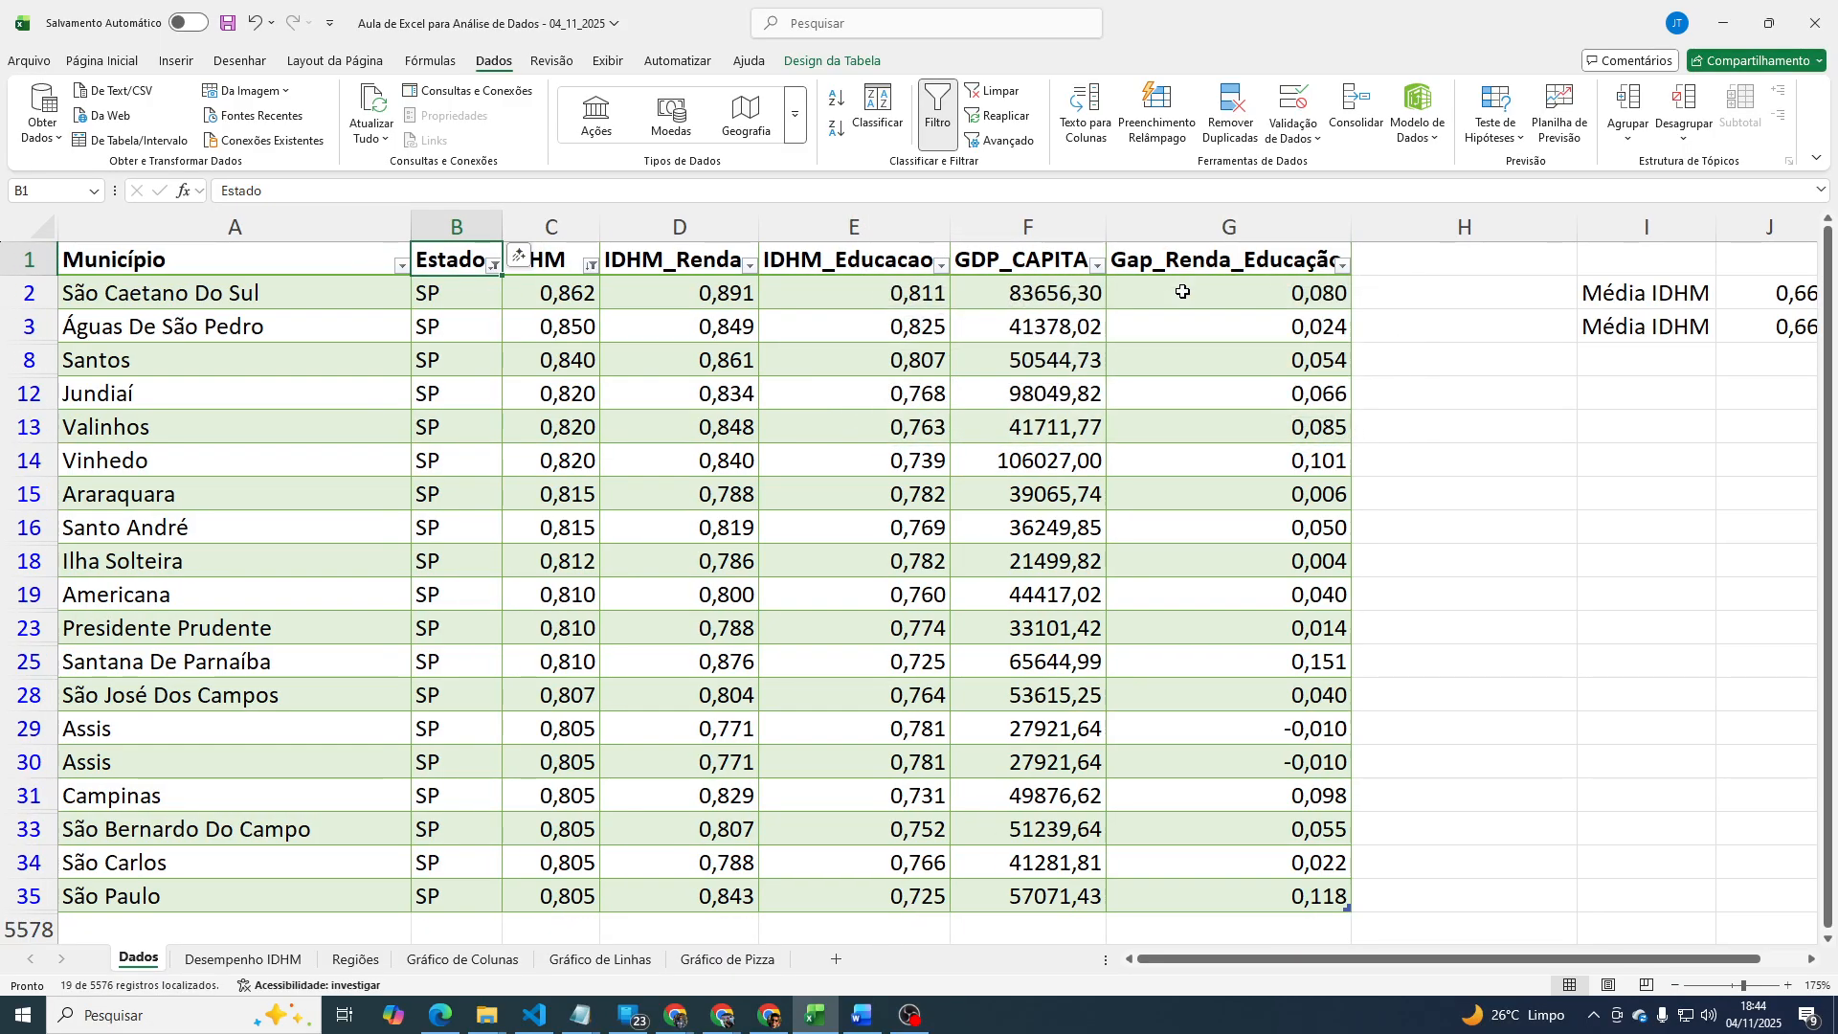
scroll(812, 518, down, 1)
scroll(811, 518, down, 4)
scroll(813, 515, up, 5)
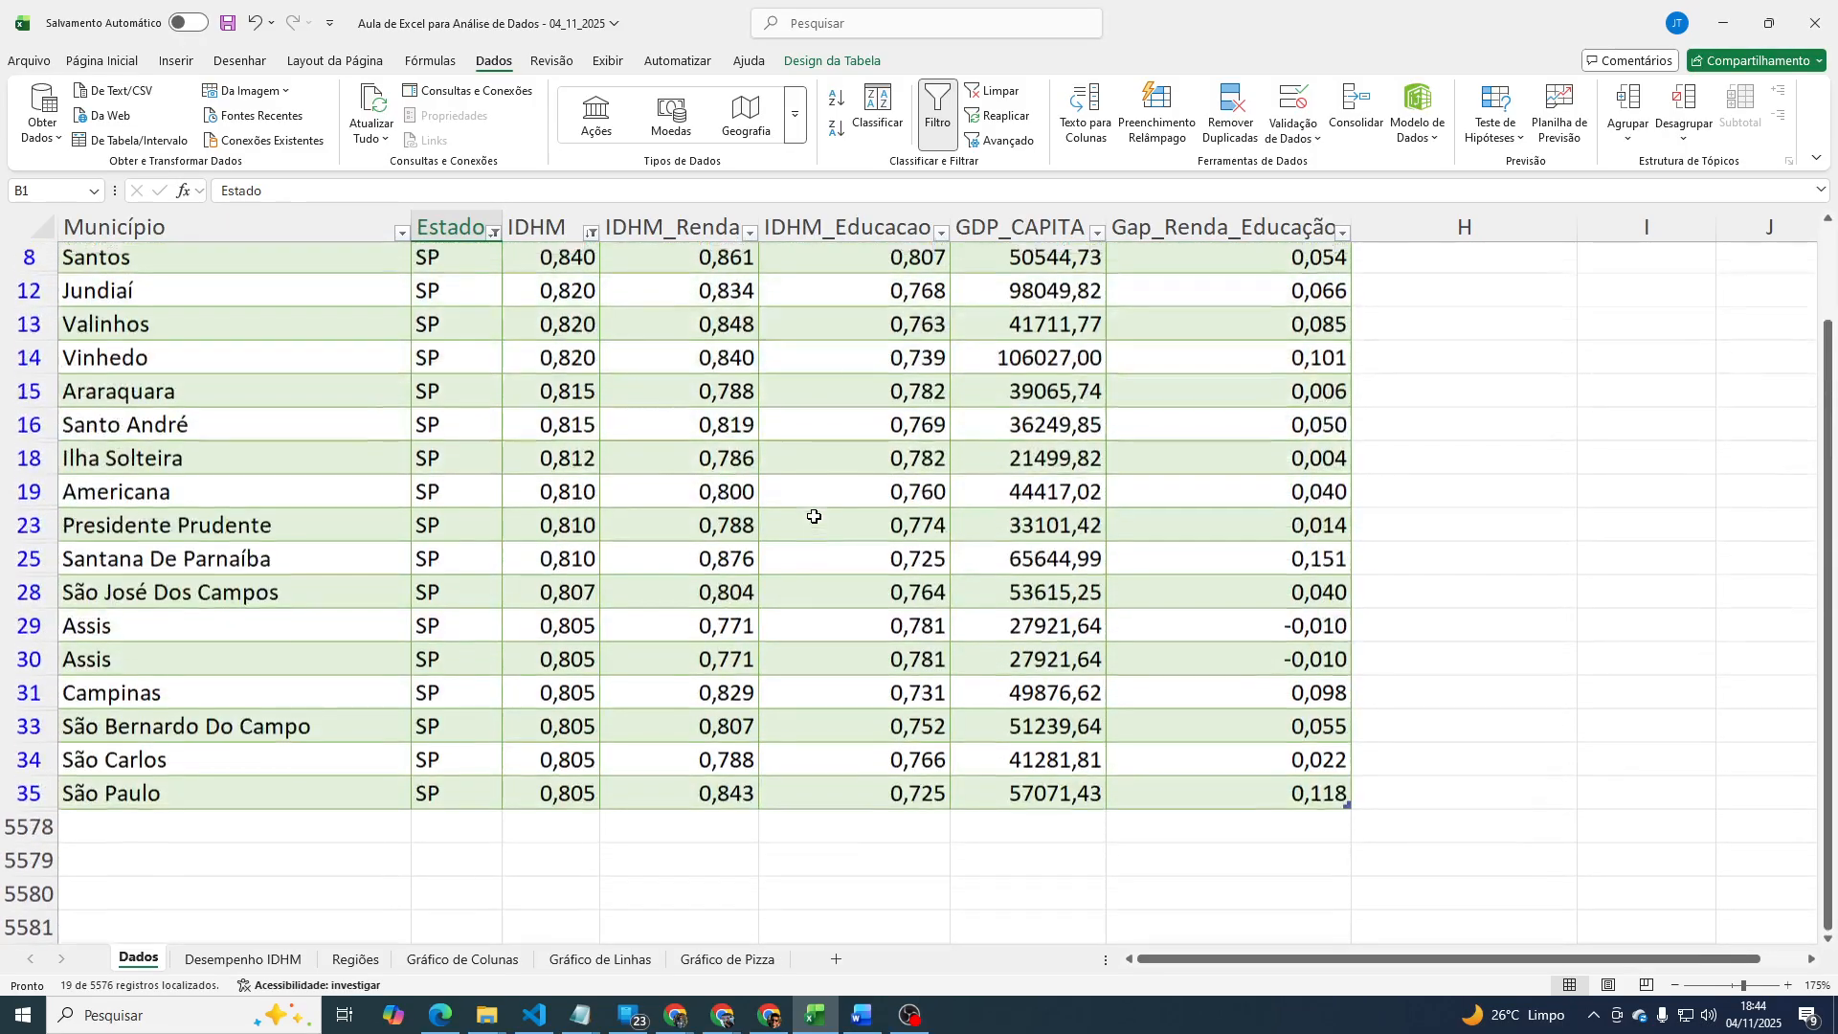
scroll(815, 513, down, 2)
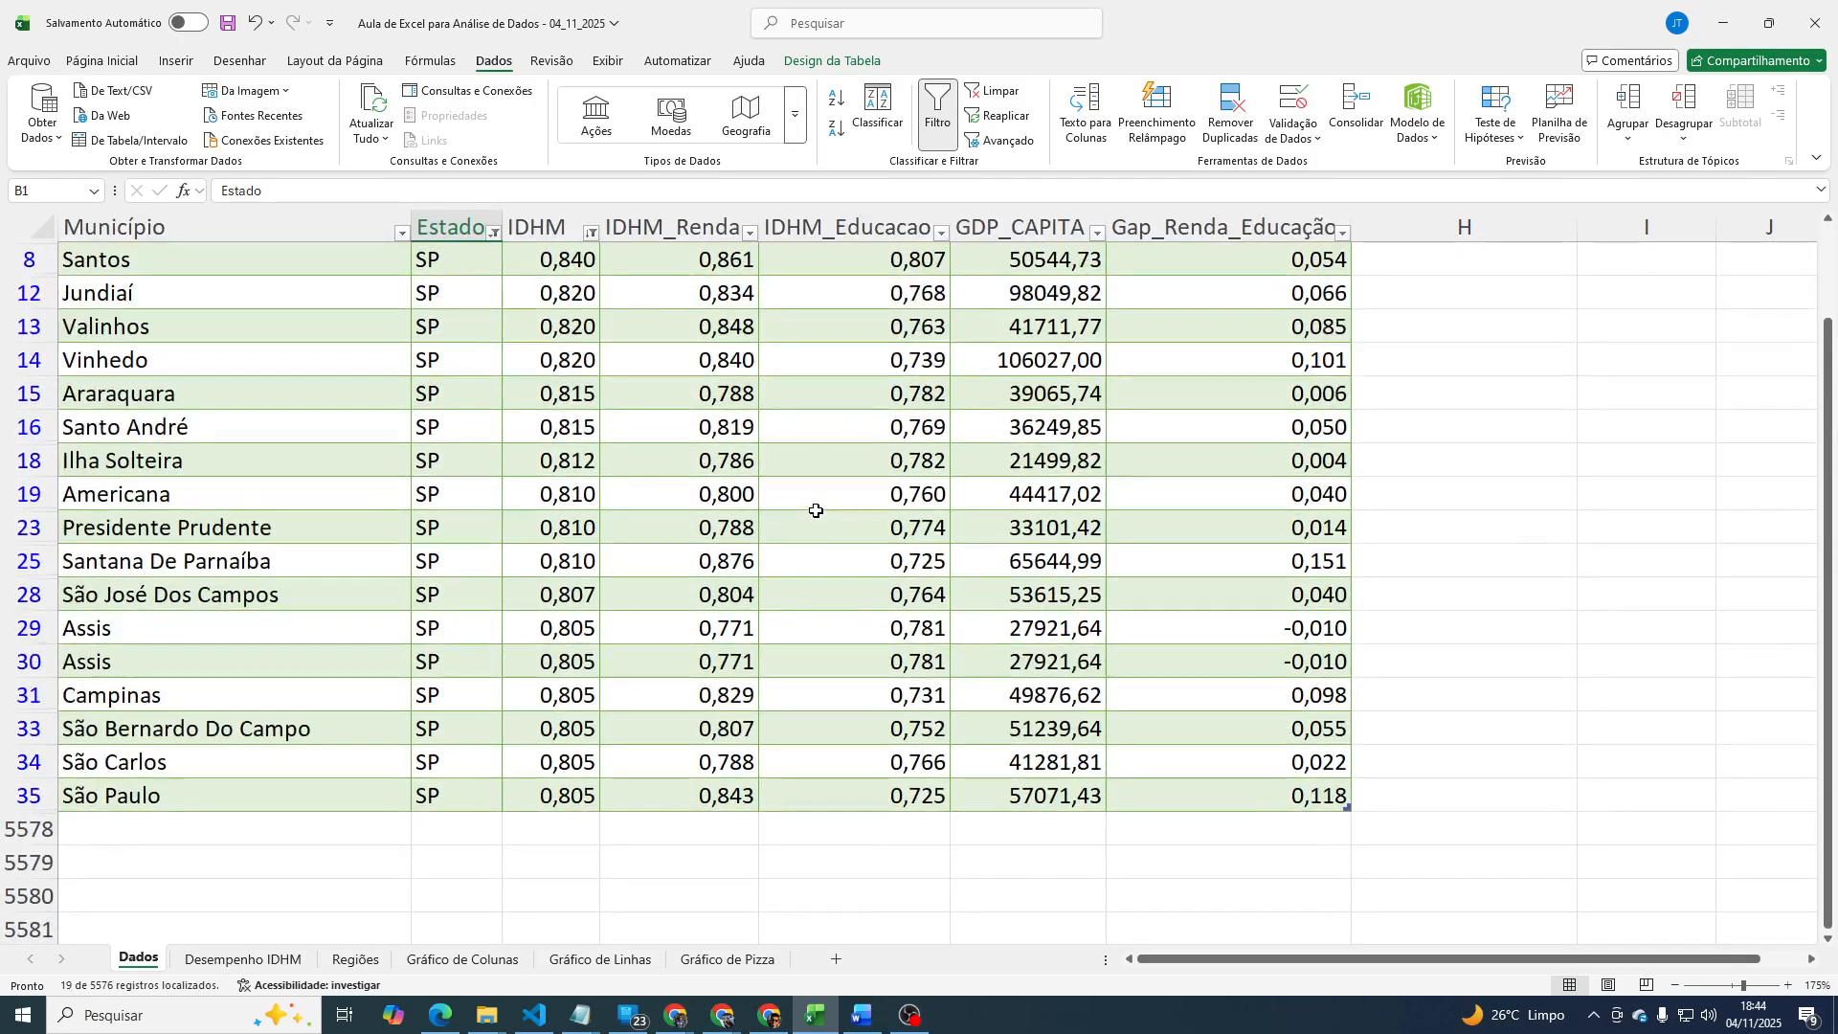
scroll(816, 511, up, 2)
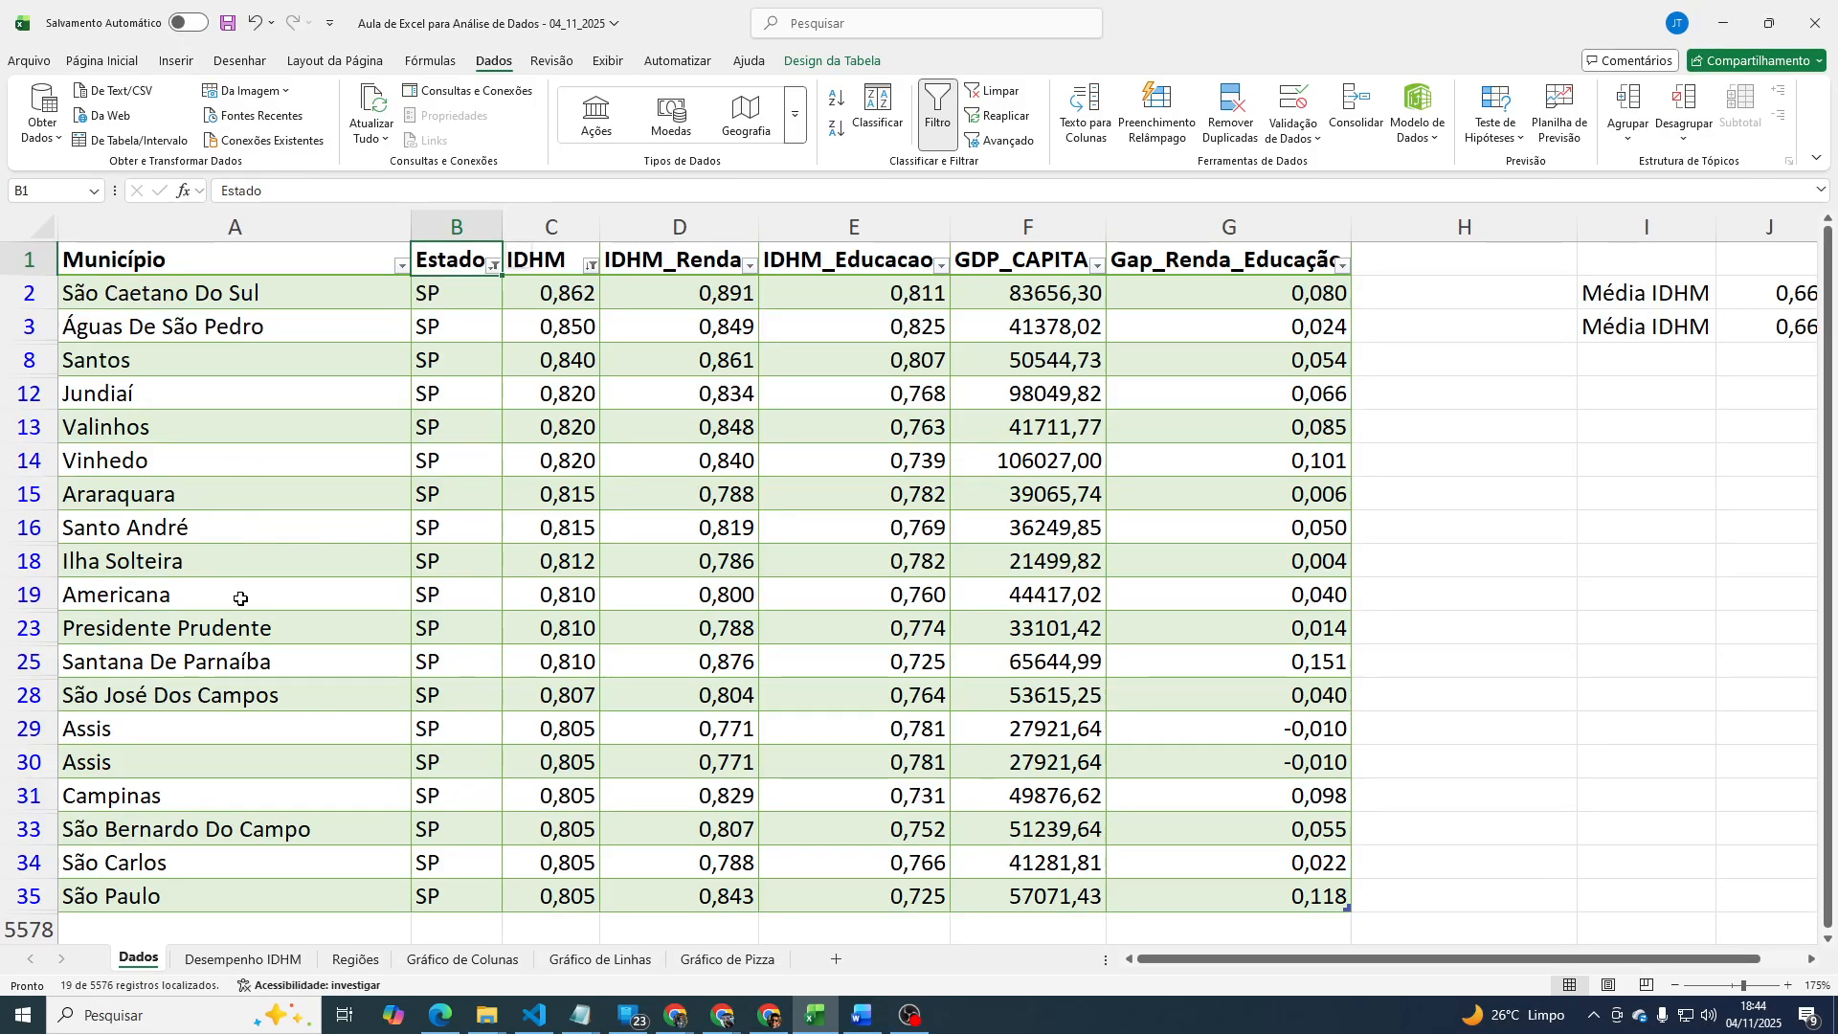
Clear all active filters from the cities table and check the full list of rows.
click(388, 428)
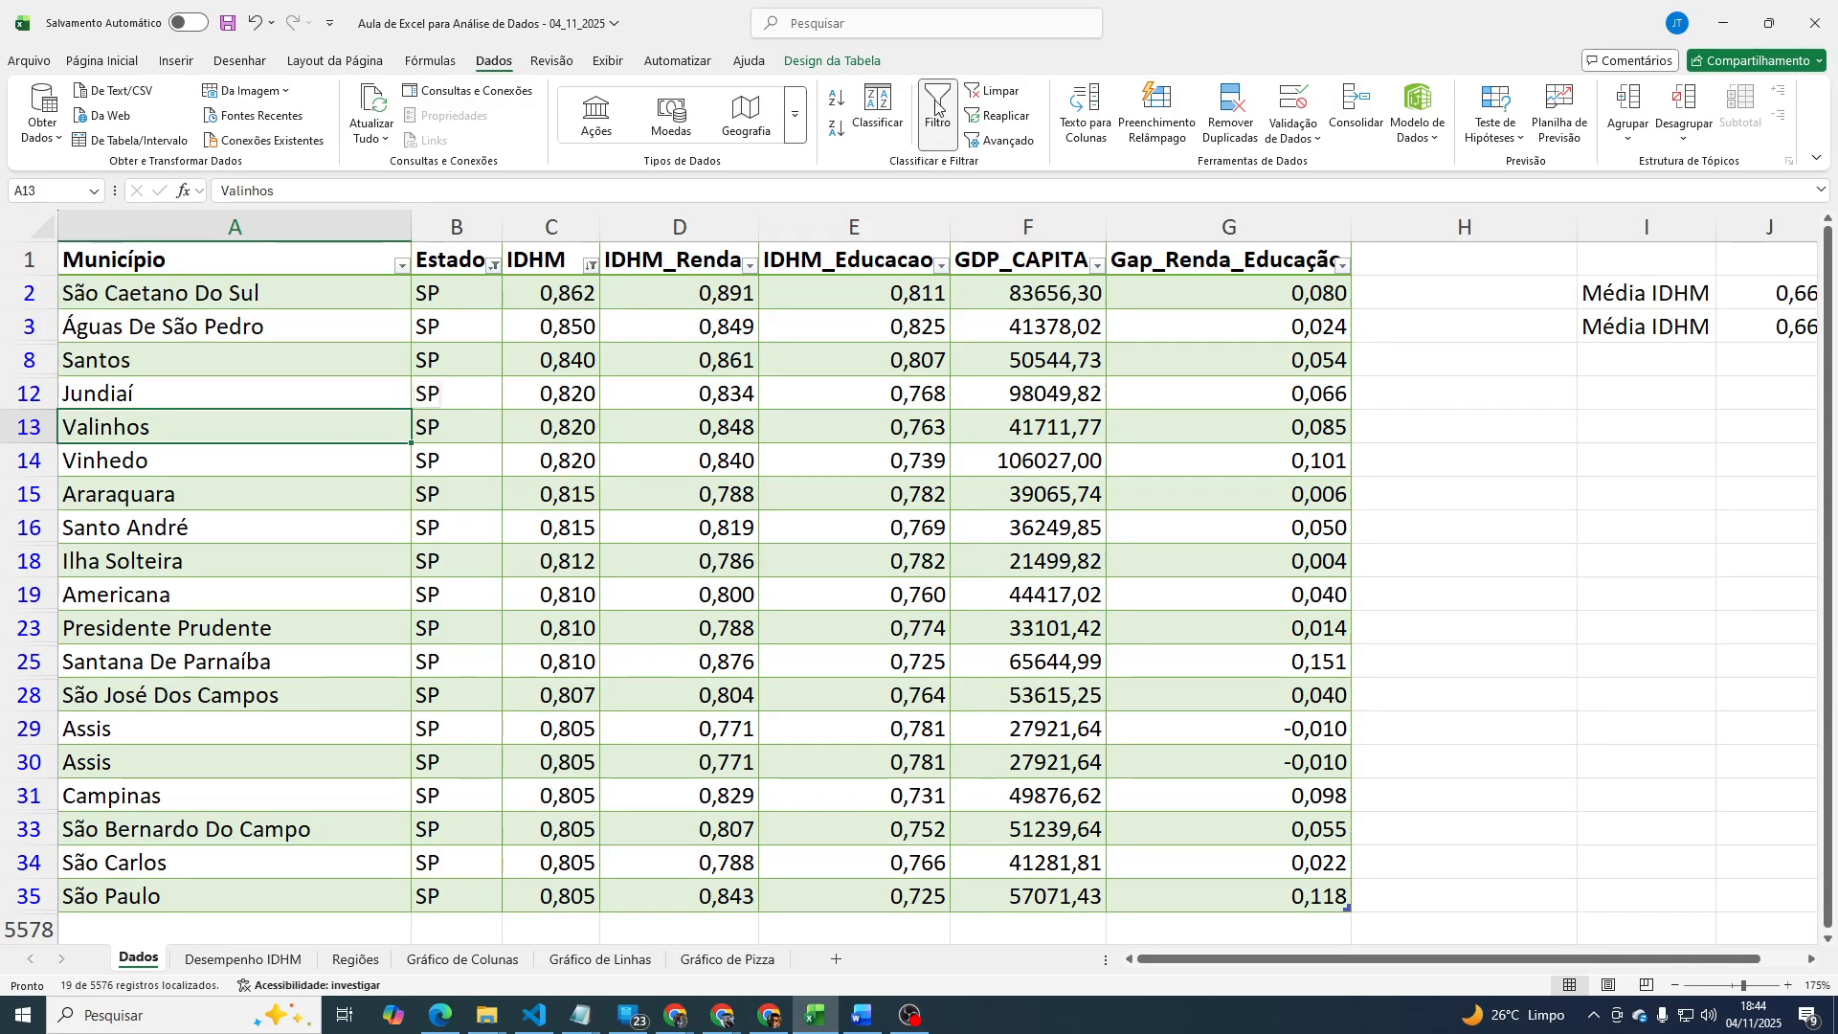
click(996, 91)
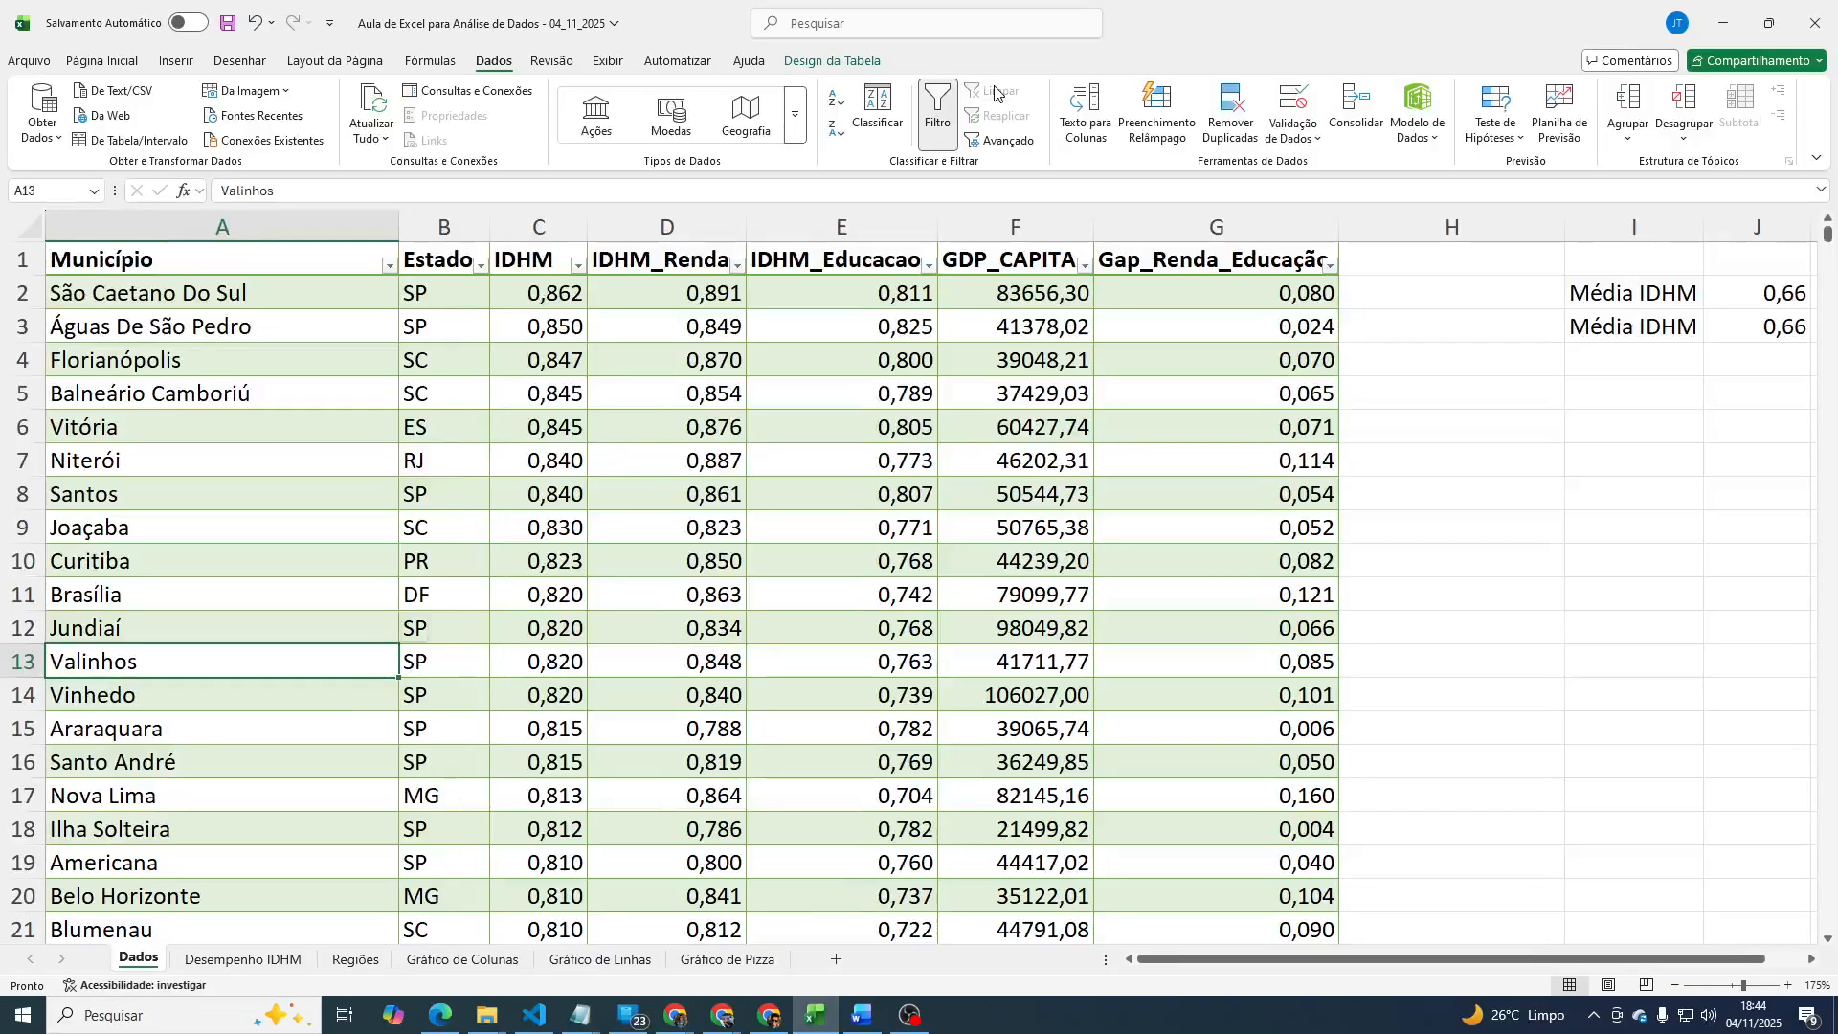
click(783, 260)
click(779, 358)
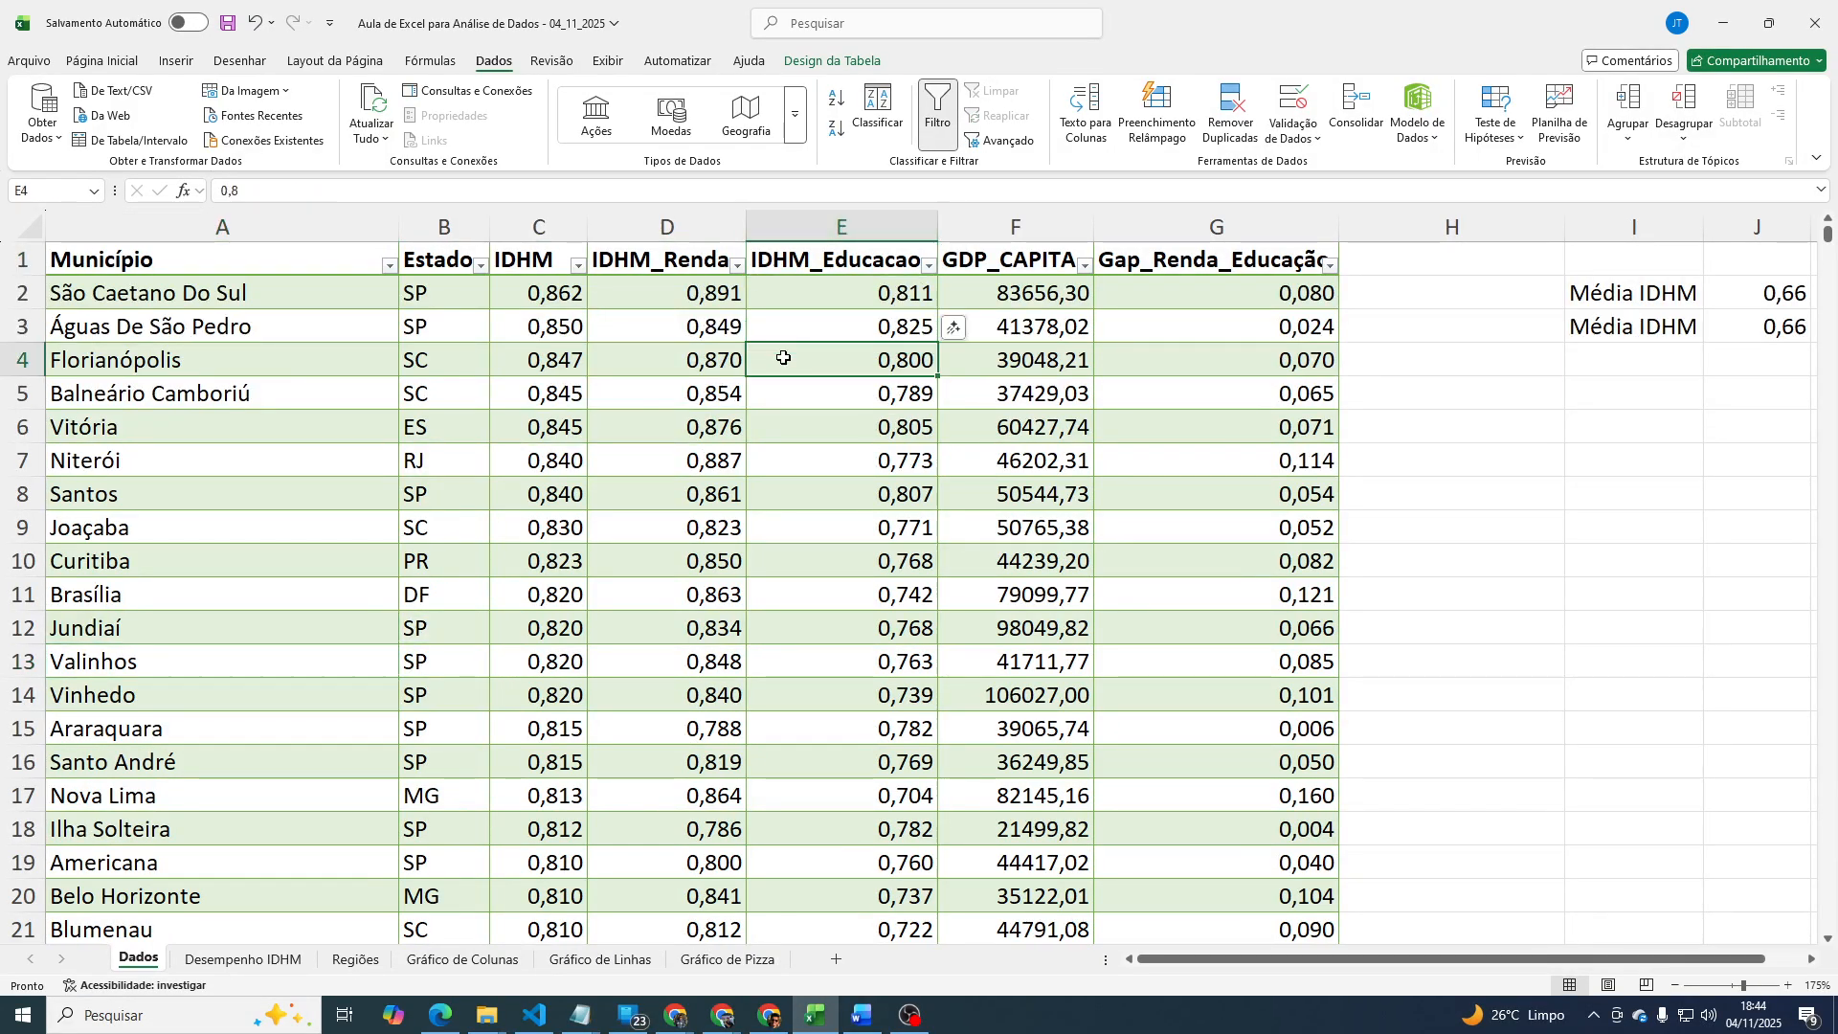
scroll(371, 544, down, 7)
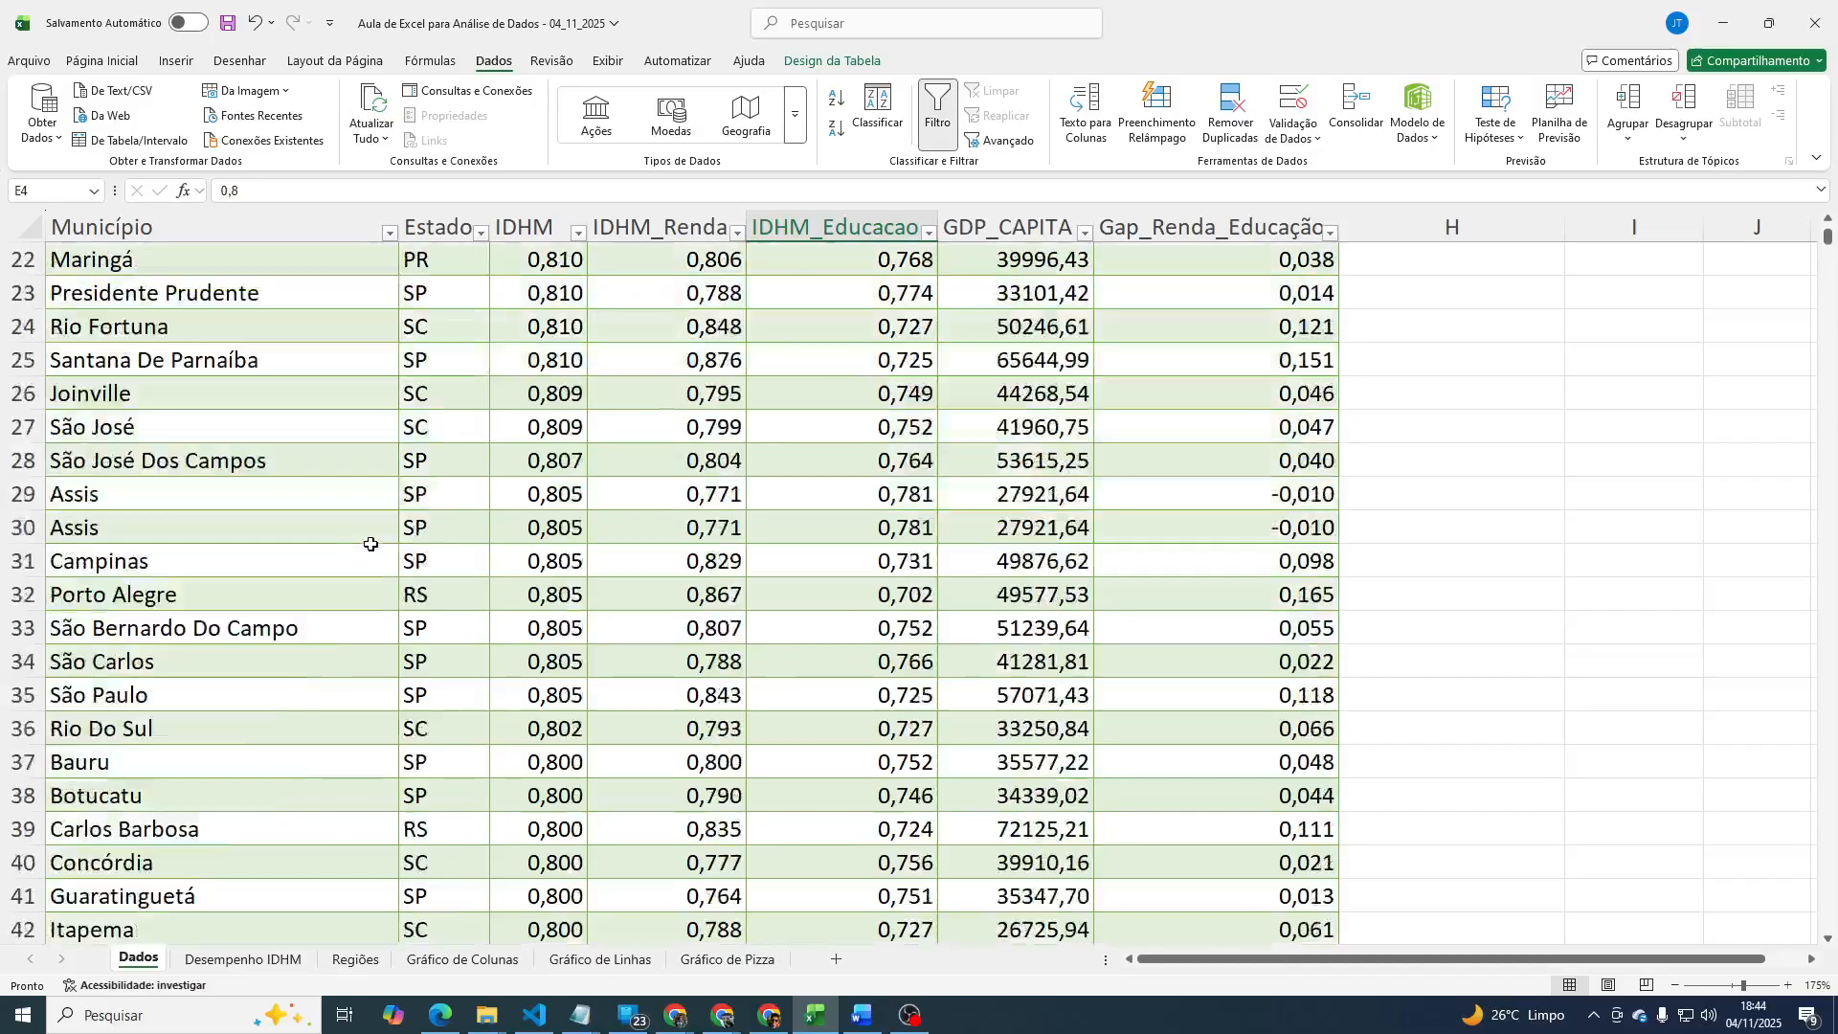
scroll(371, 544, up, 6)
scroll(370, 543, up, 1)
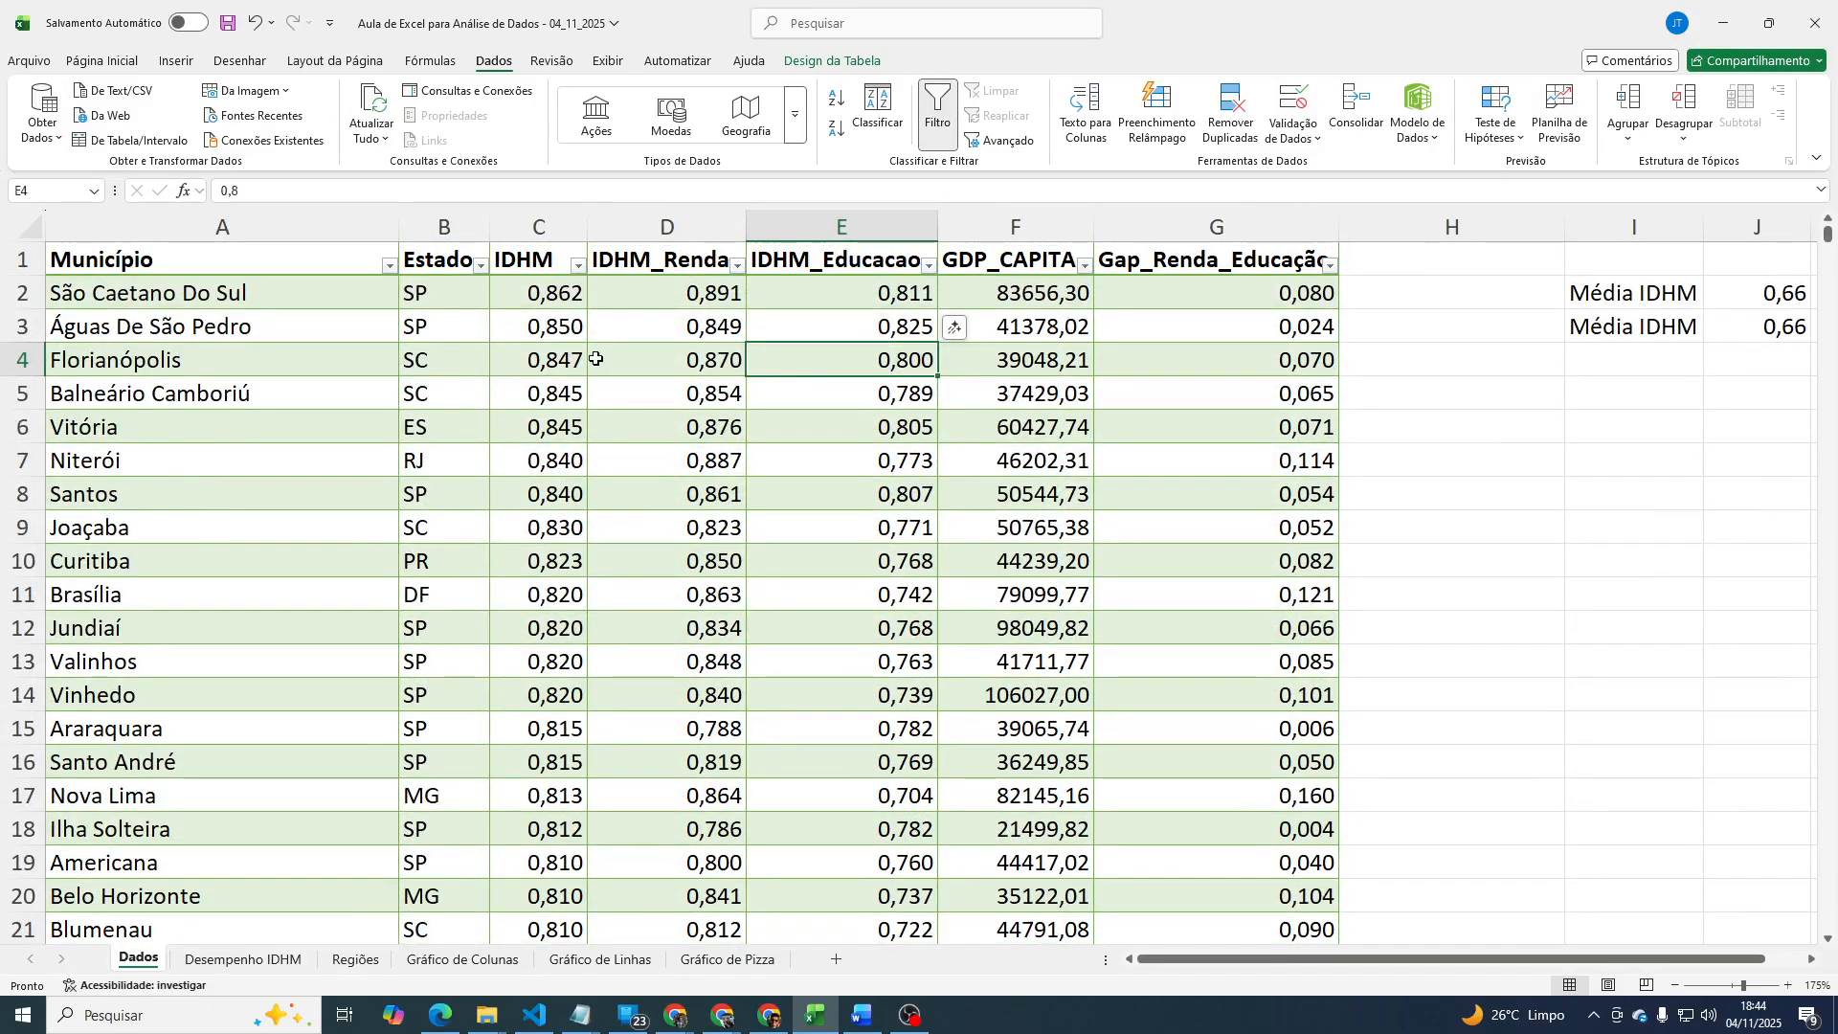
Filter the IDHM column to its top 10 items, and turn off the filter for the cities table.
click(740, 268)
mouse_move(594, 471)
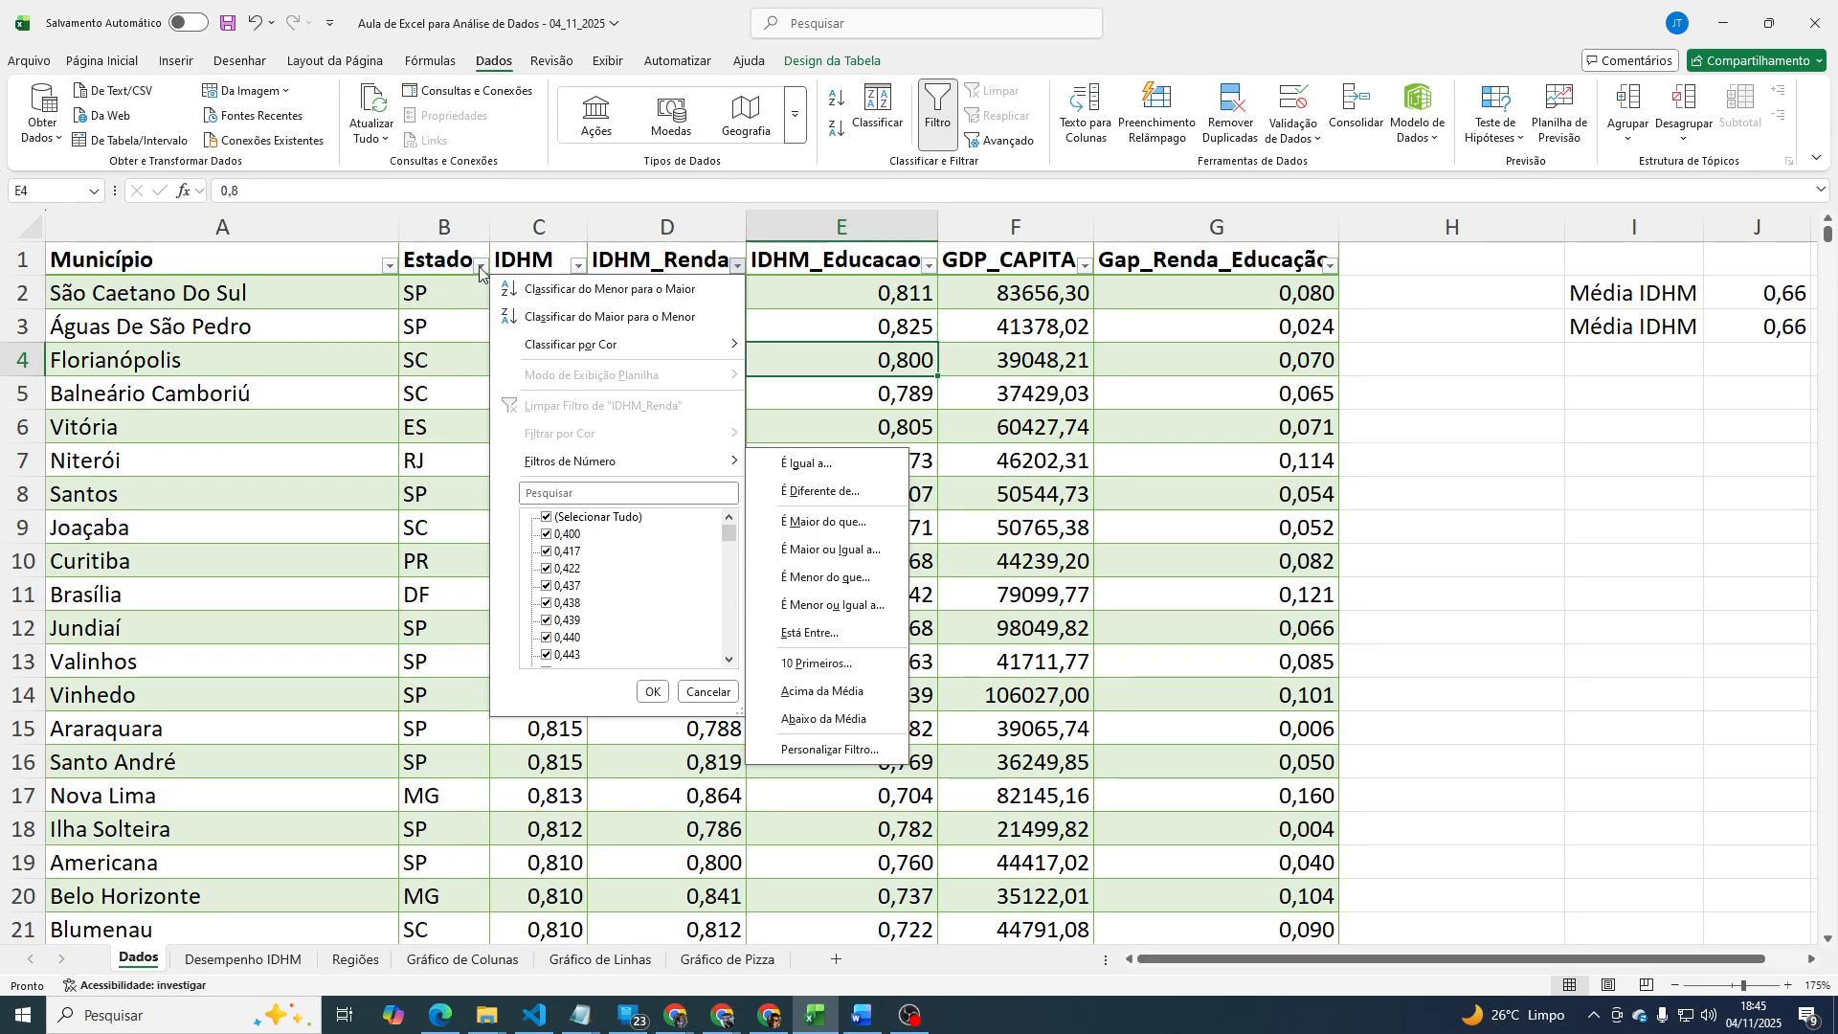
click(579, 267)
click(579, 267)
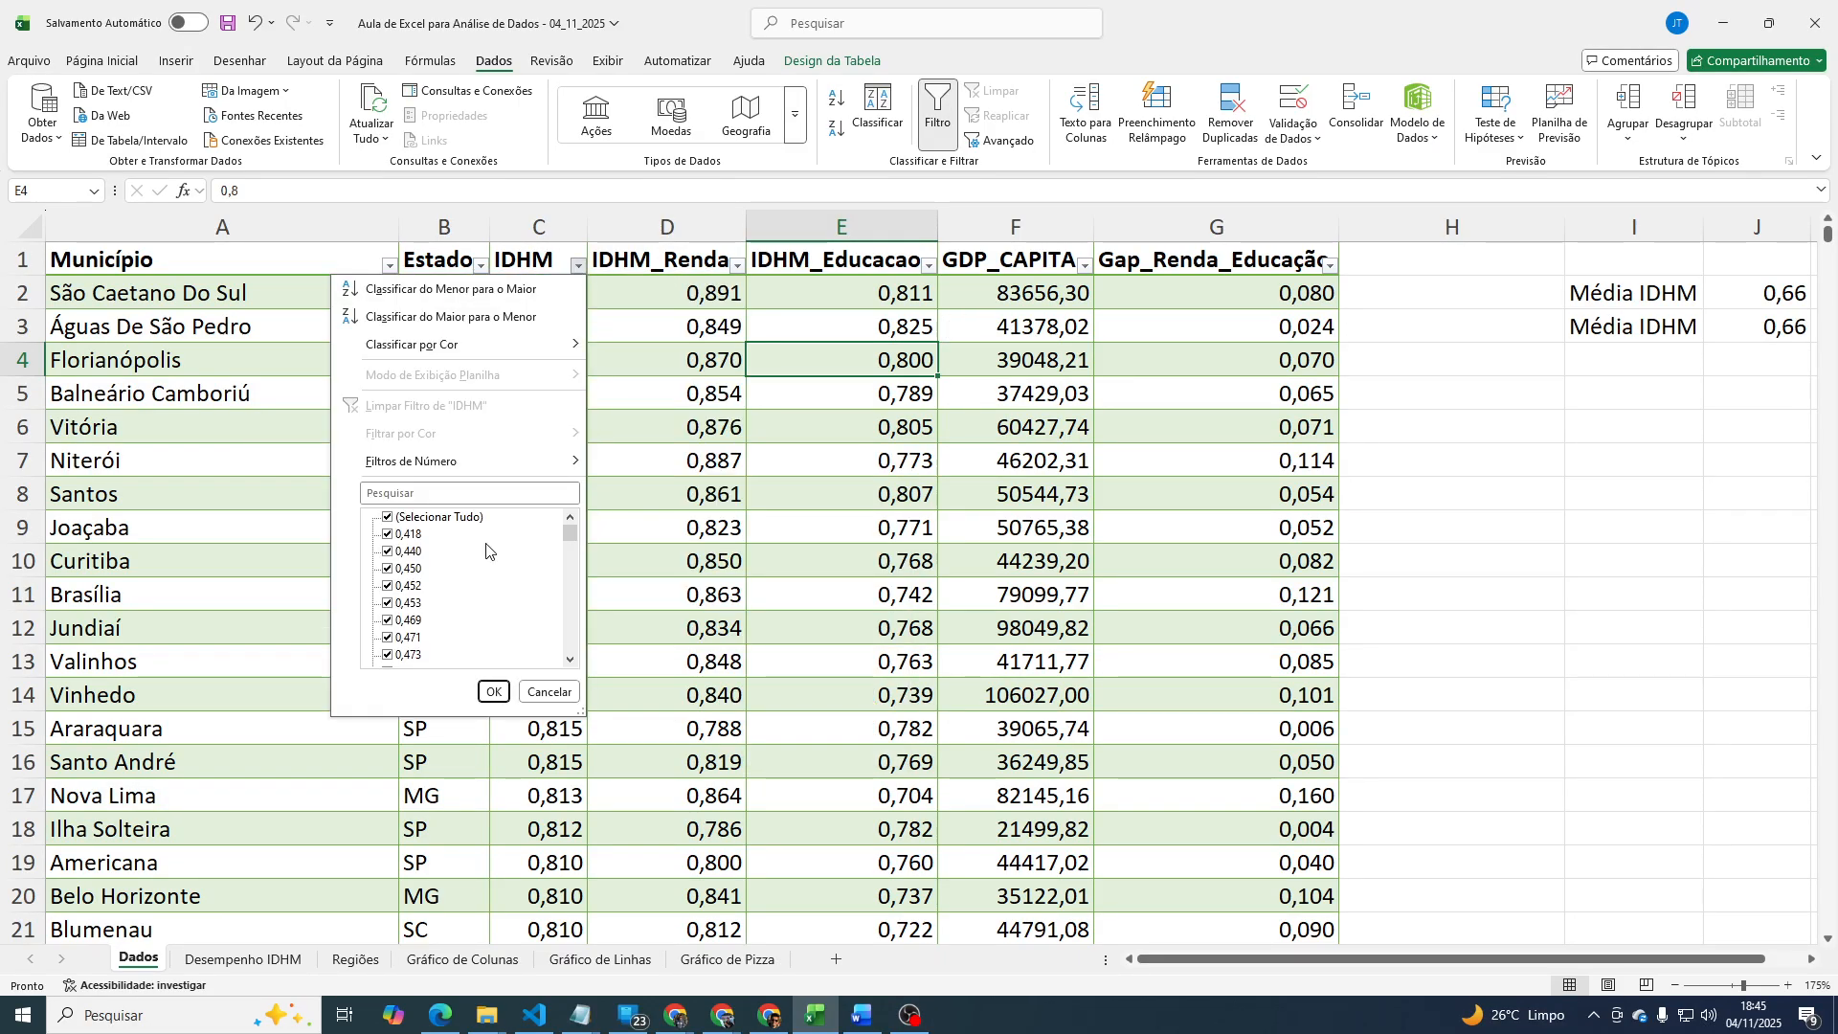
mouse_move(470, 462)
click(683, 678)
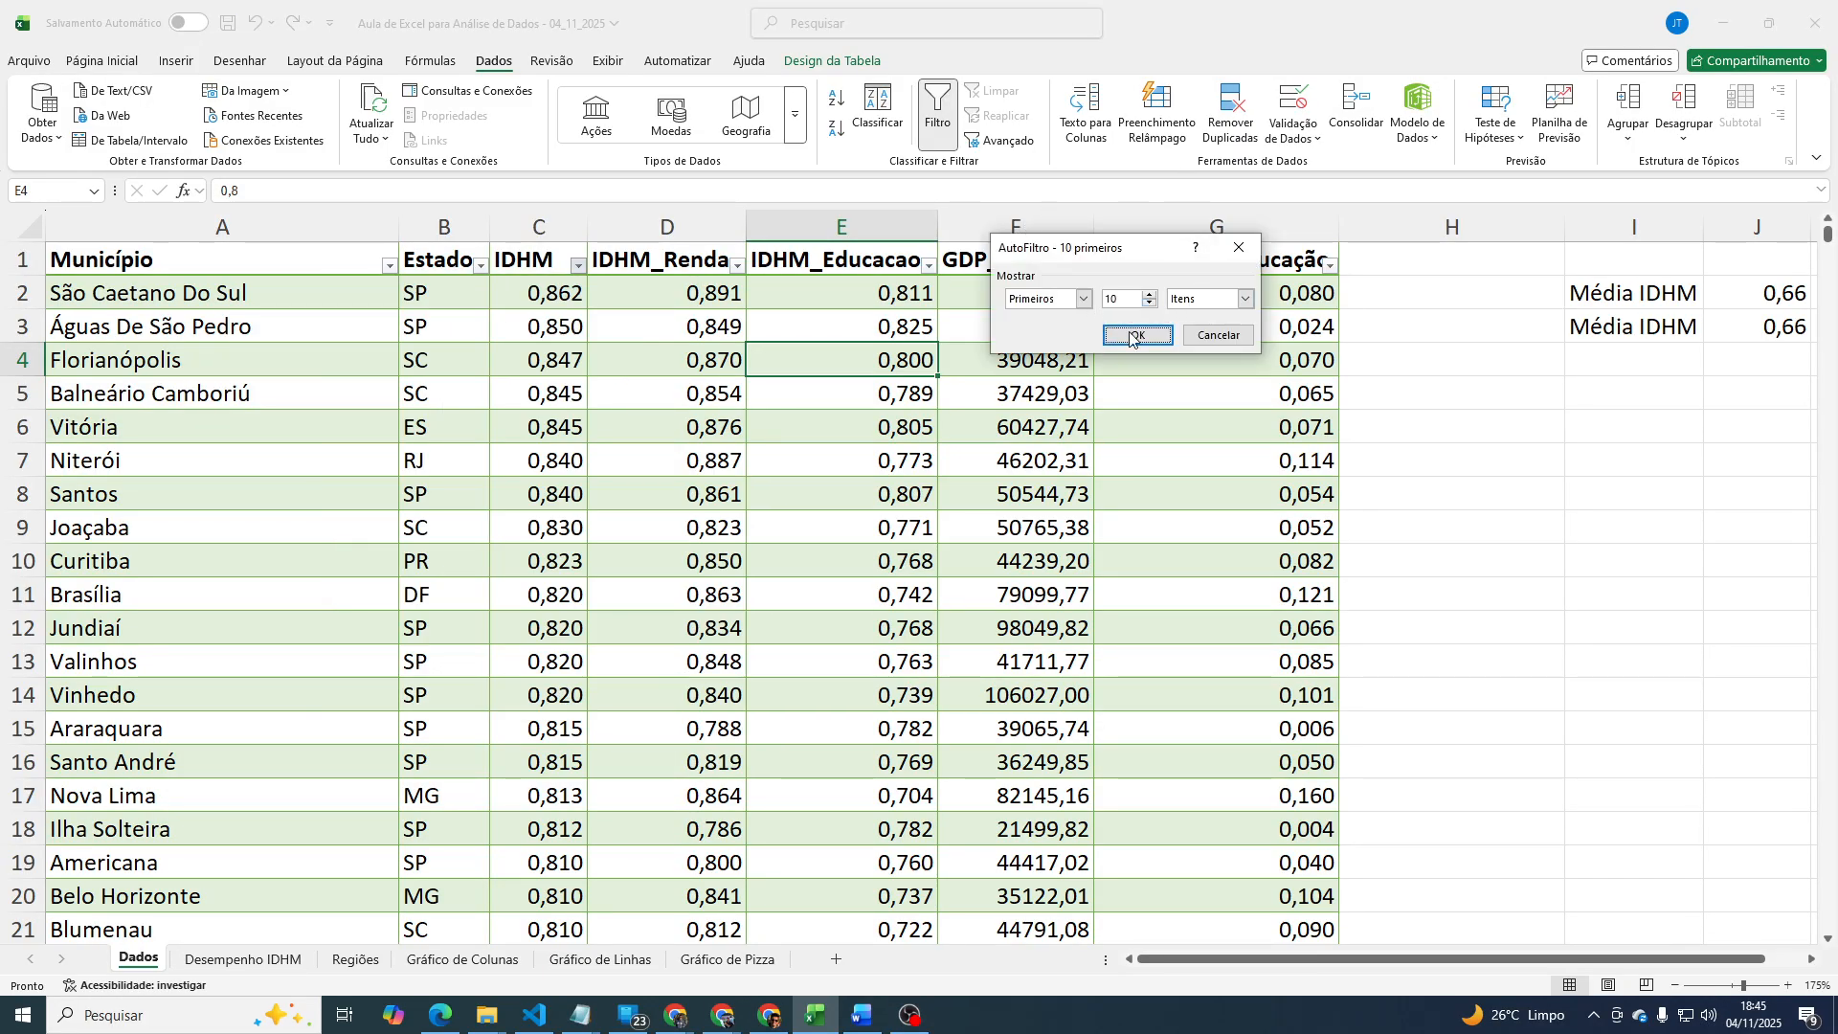
click(1083, 300)
click(1083, 300)
click(1149, 339)
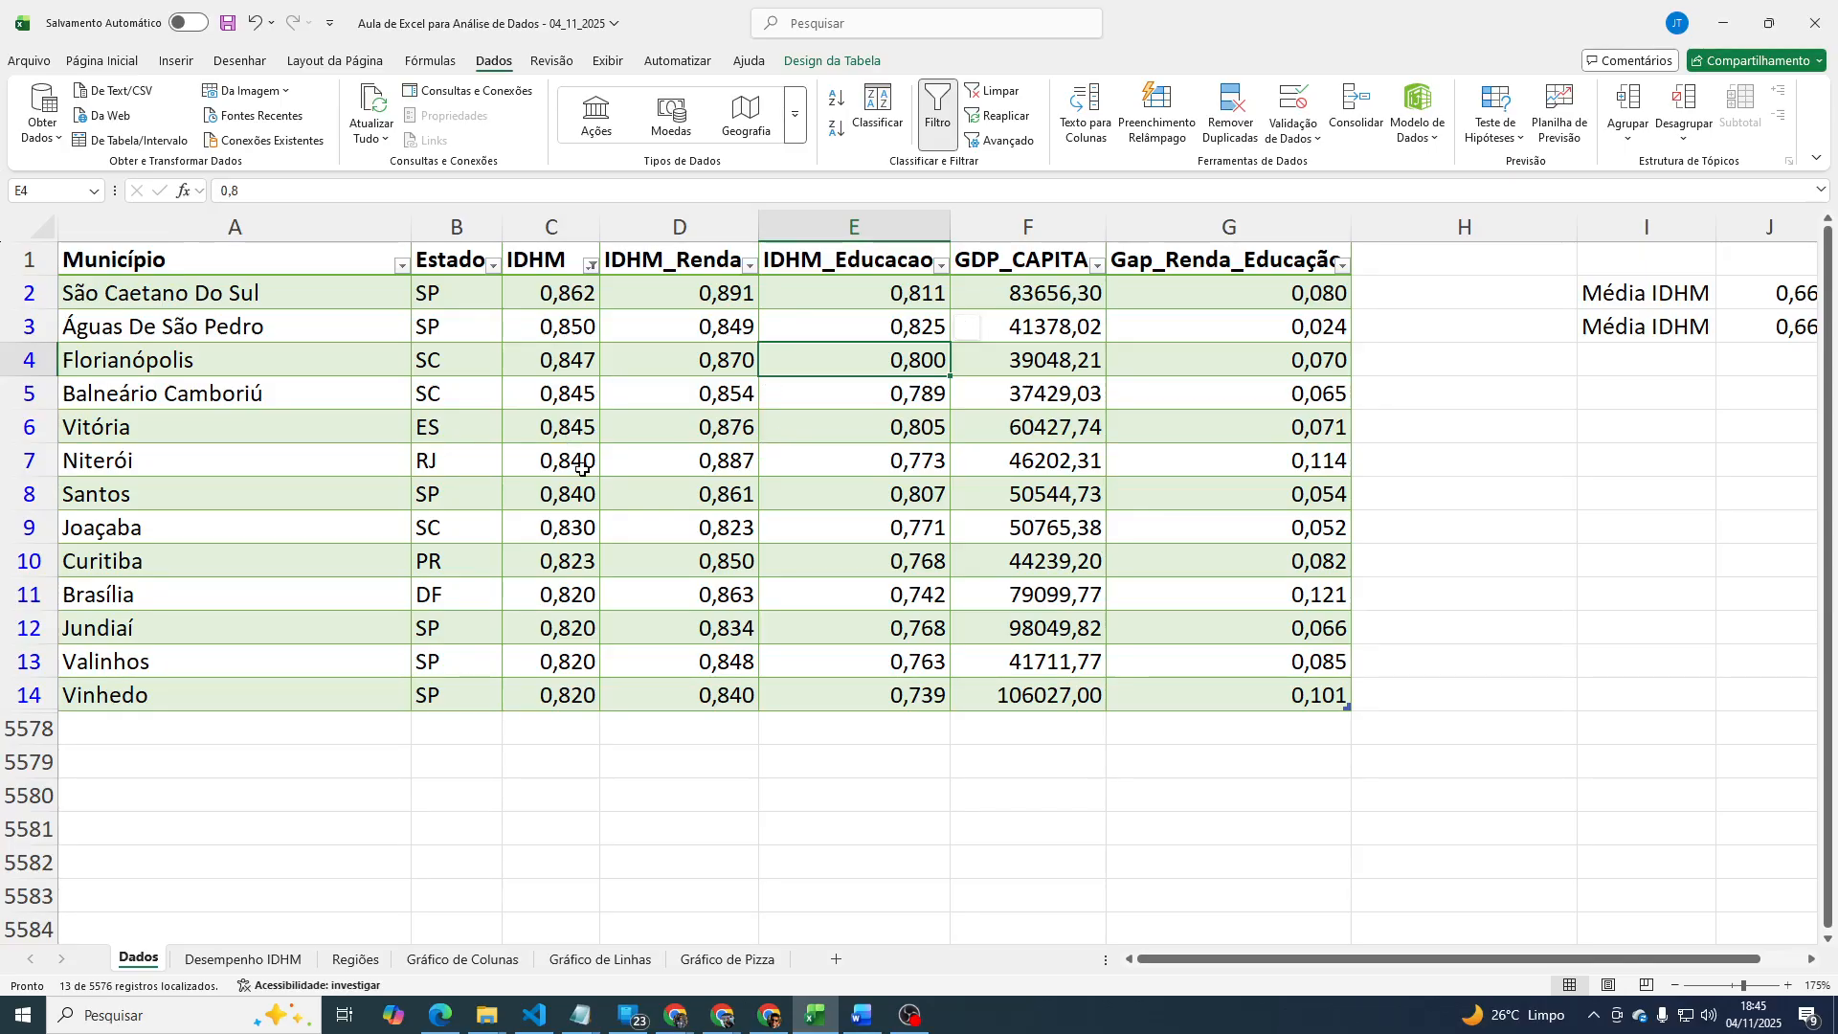
click(938, 107)
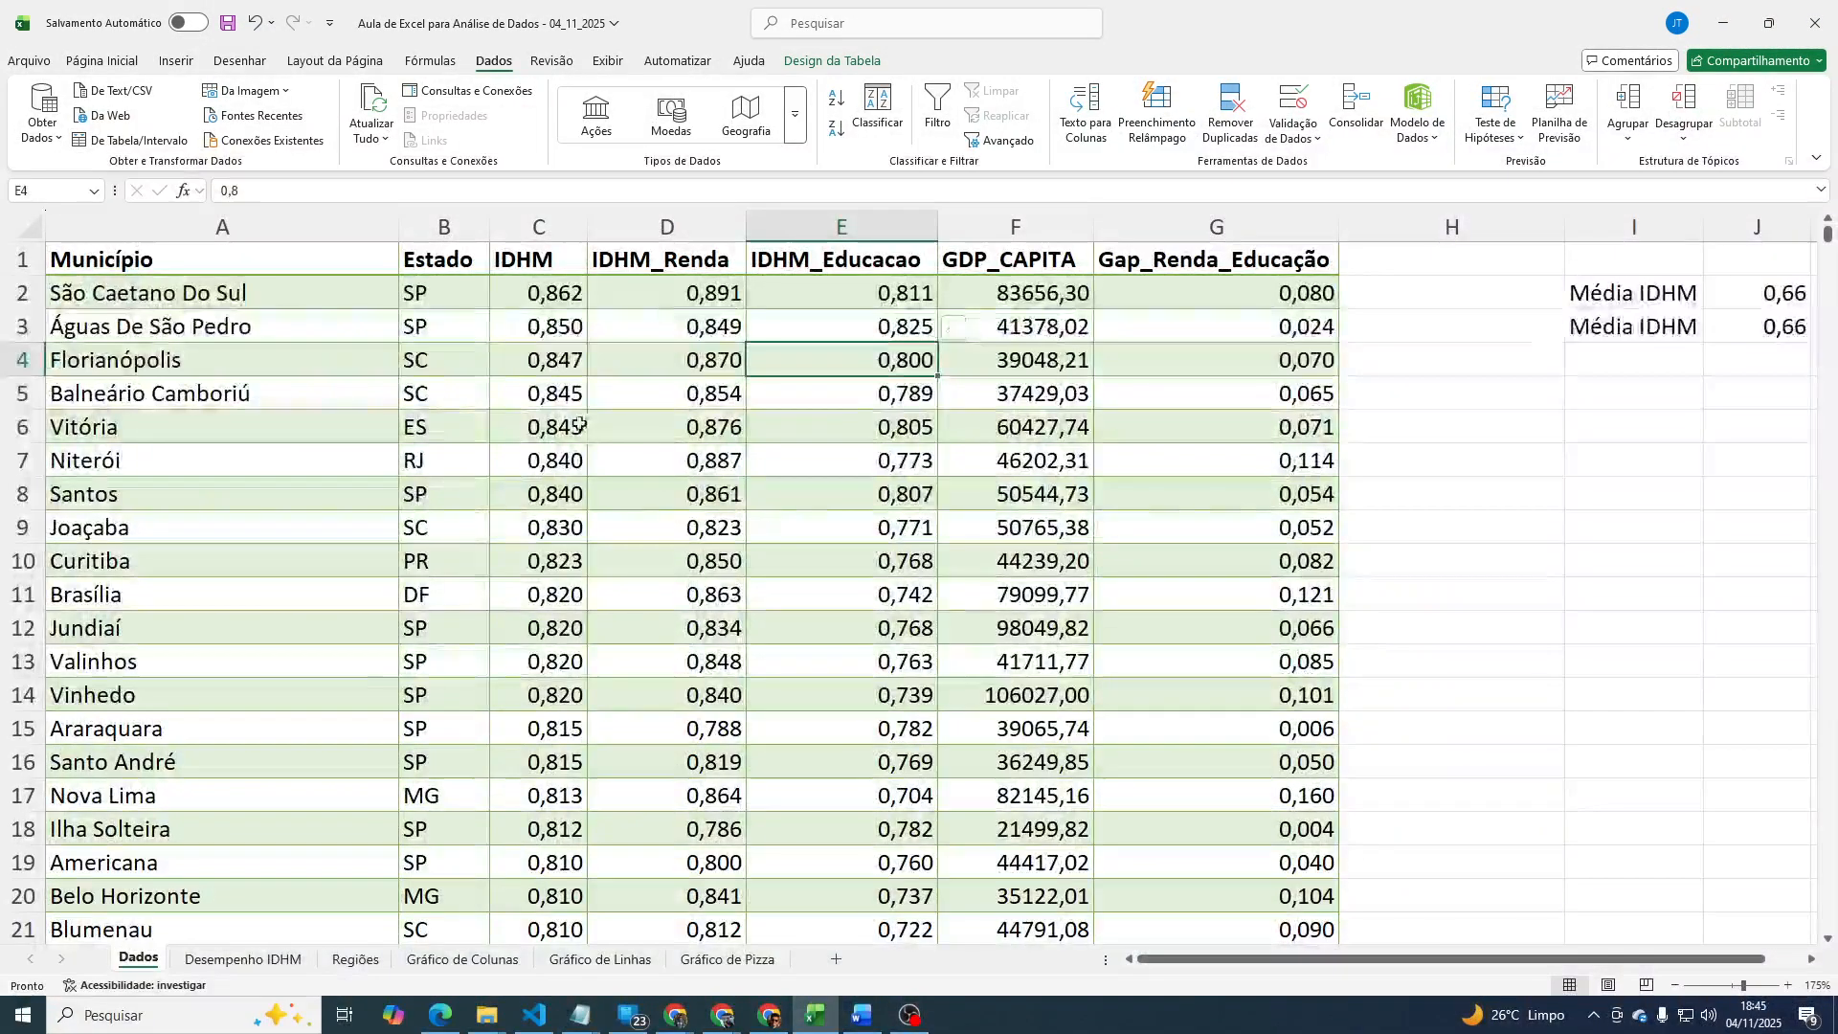
click(579, 424)
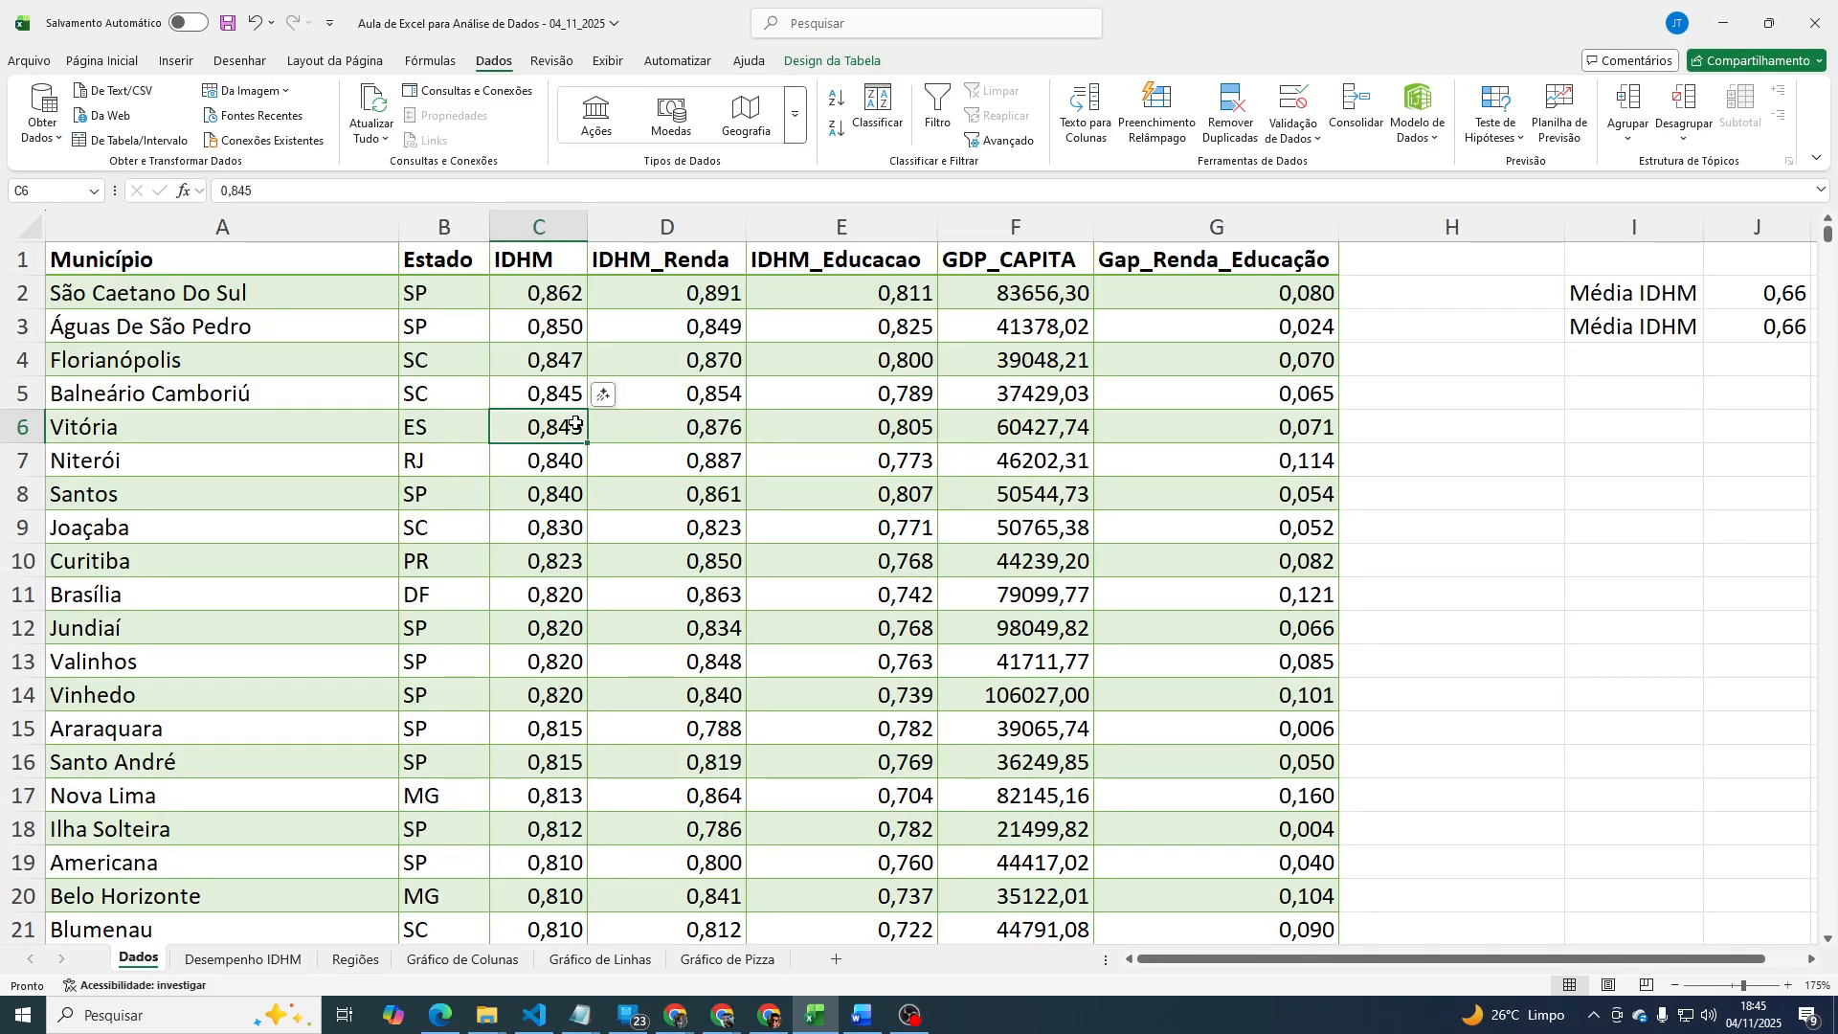
Review the Gráfico de Colunas, Gráfico de Linhas and Gráfico de Pizza sheets, and return to the Dados sheet.
click(450, 960)
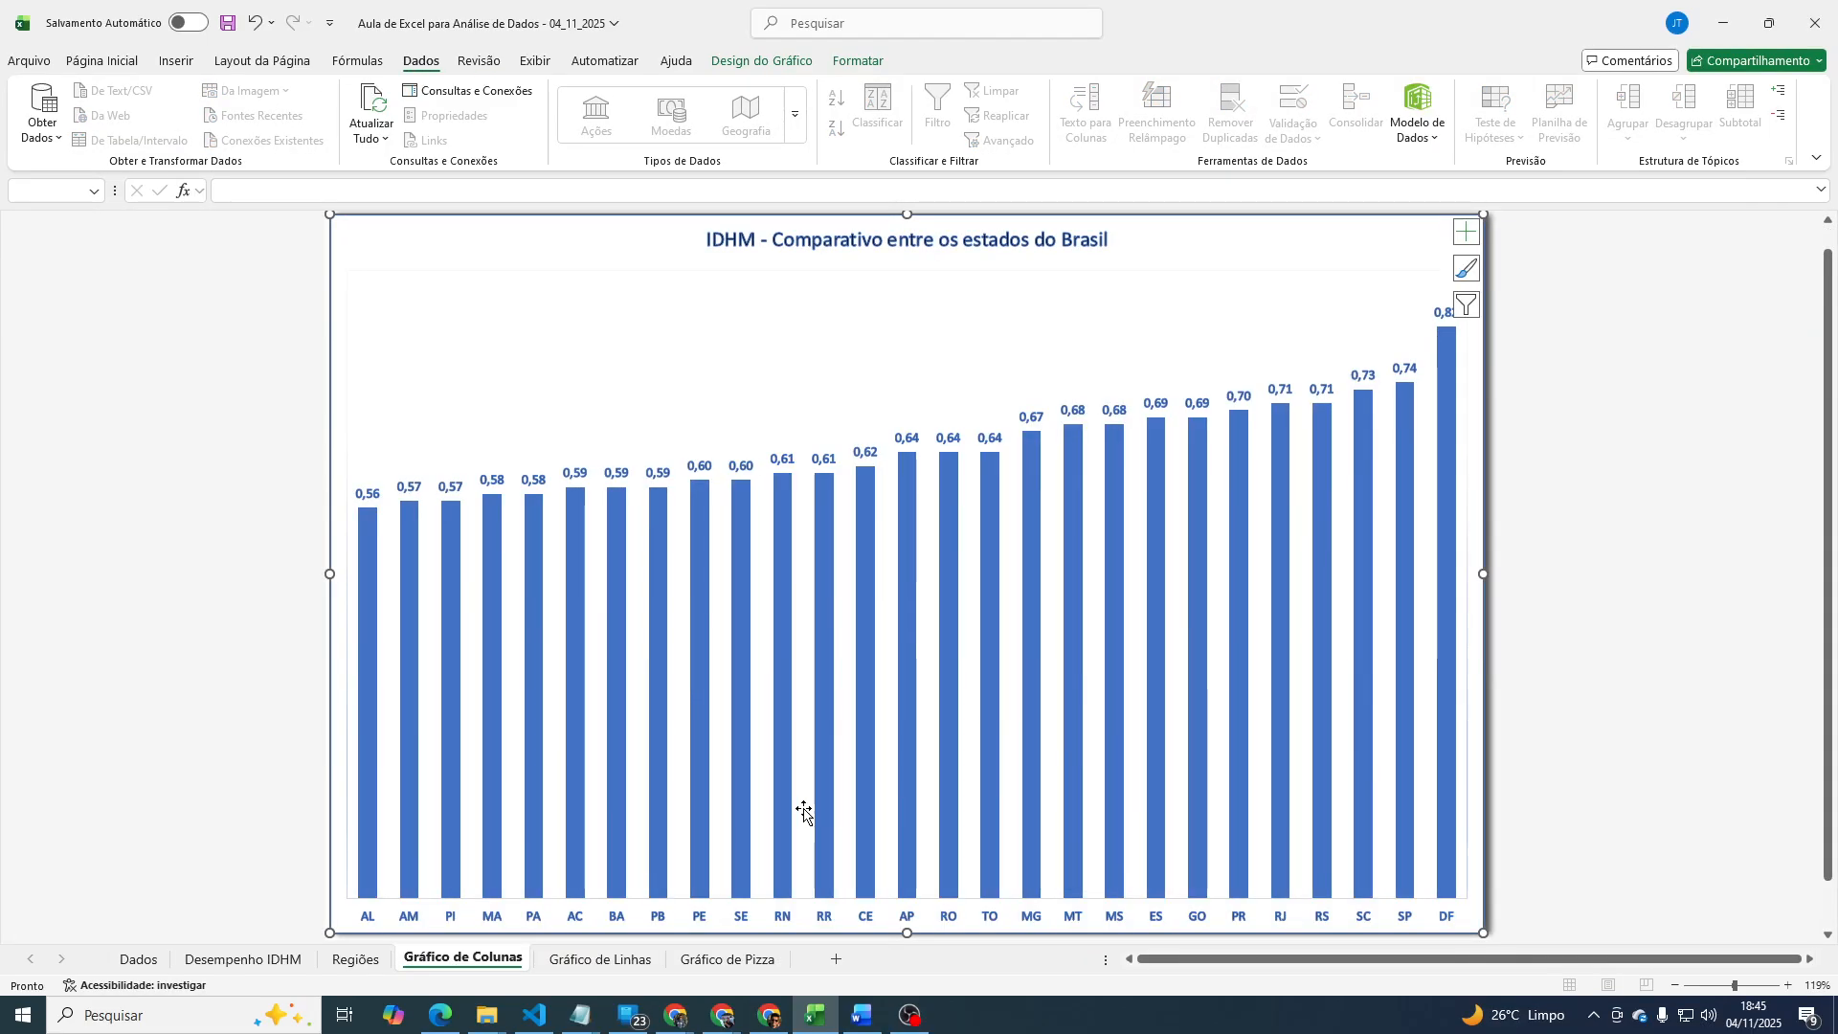
click(632, 970)
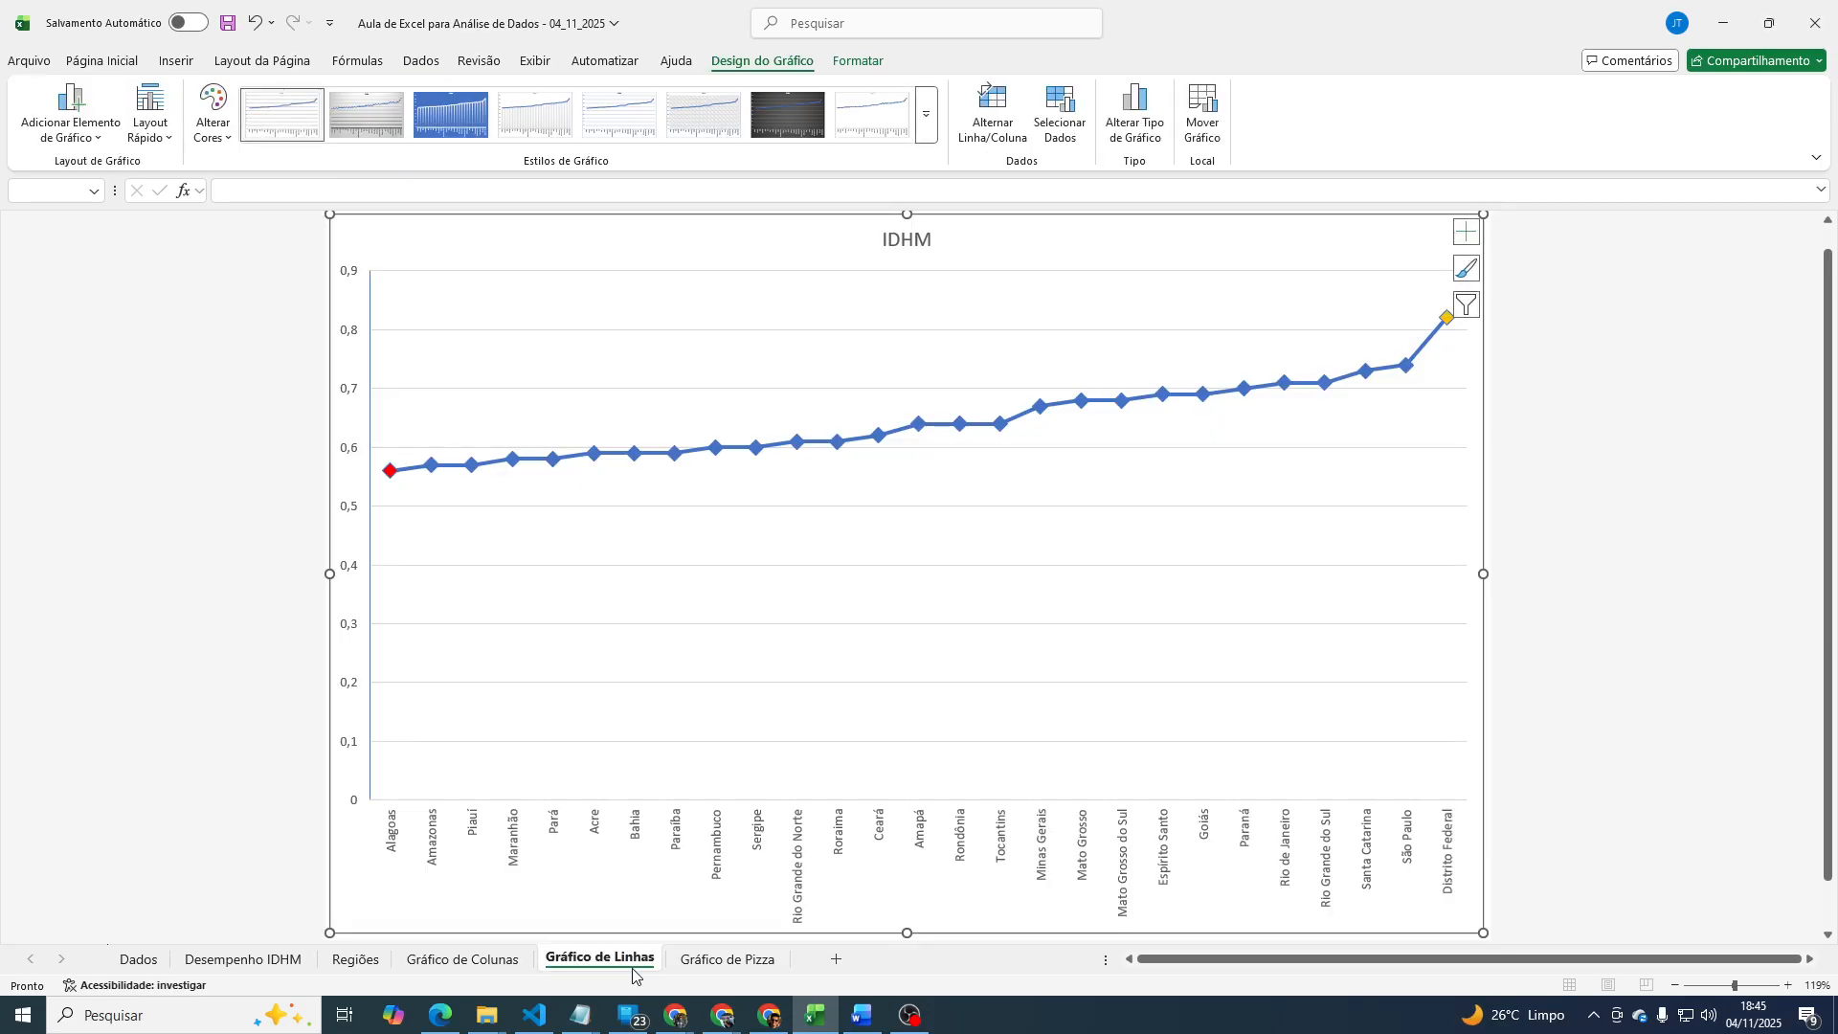
click(727, 959)
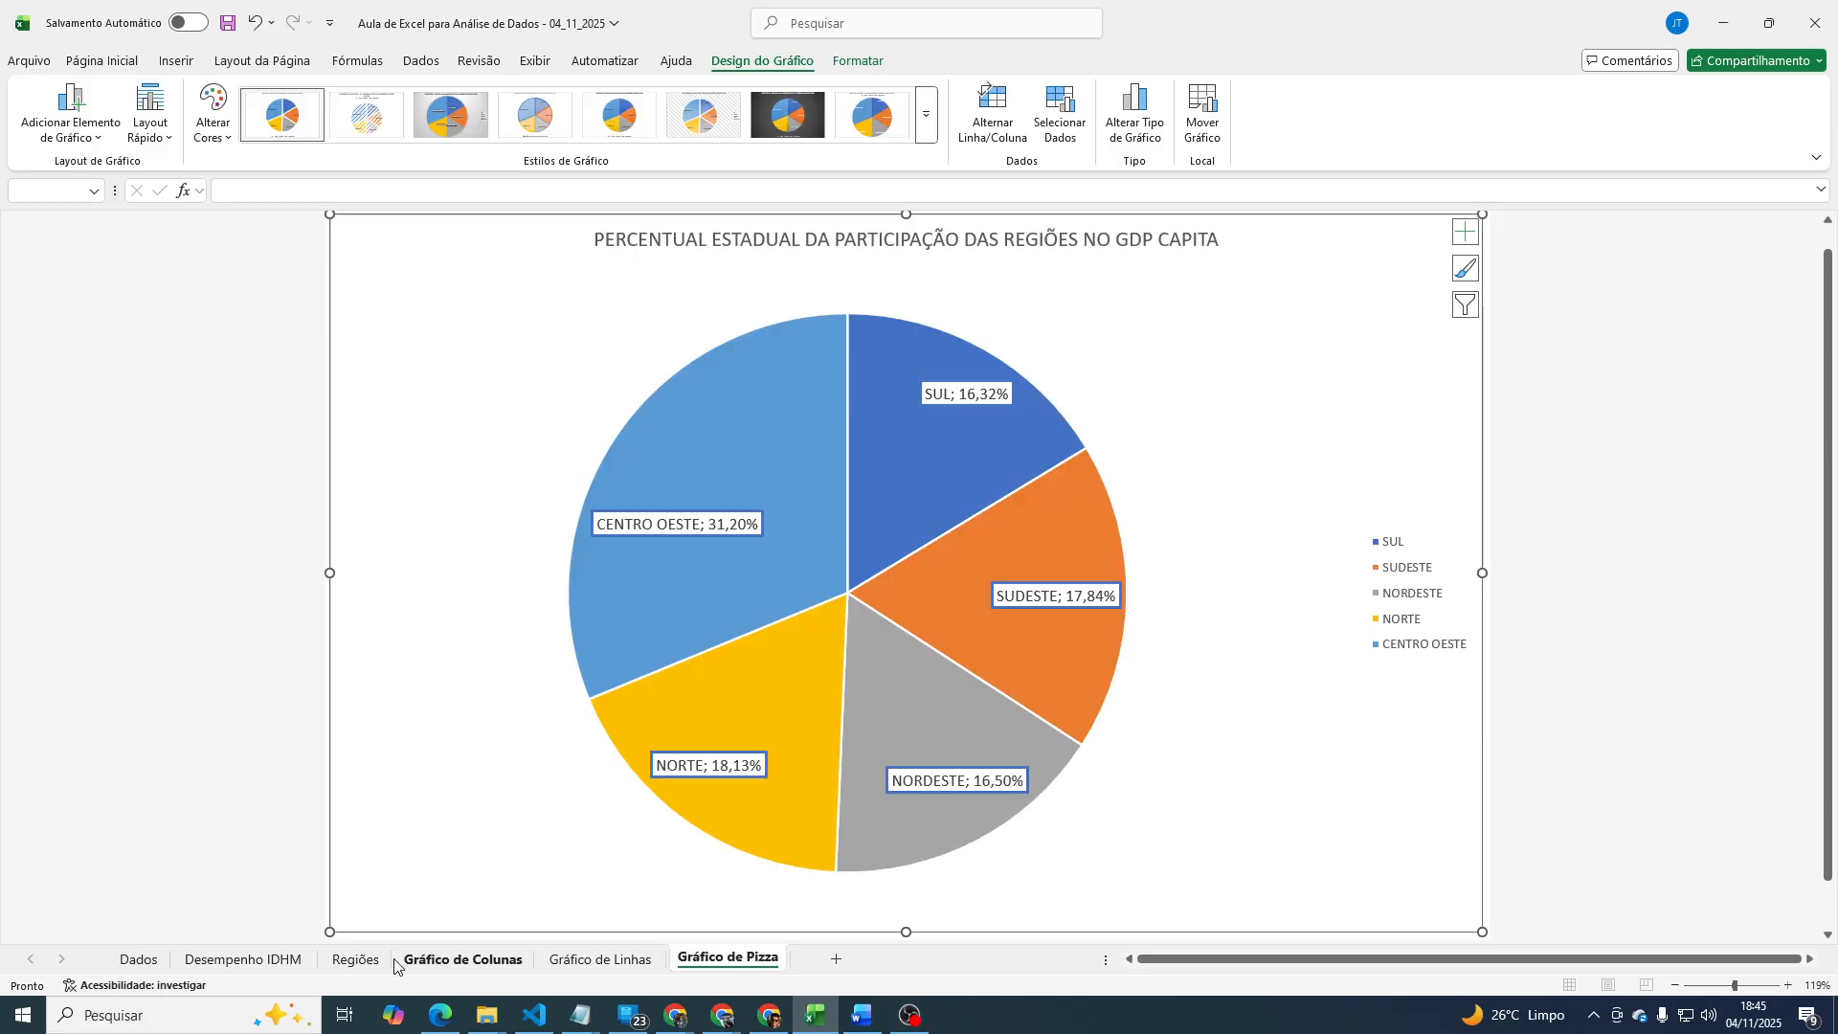
click(137, 959)
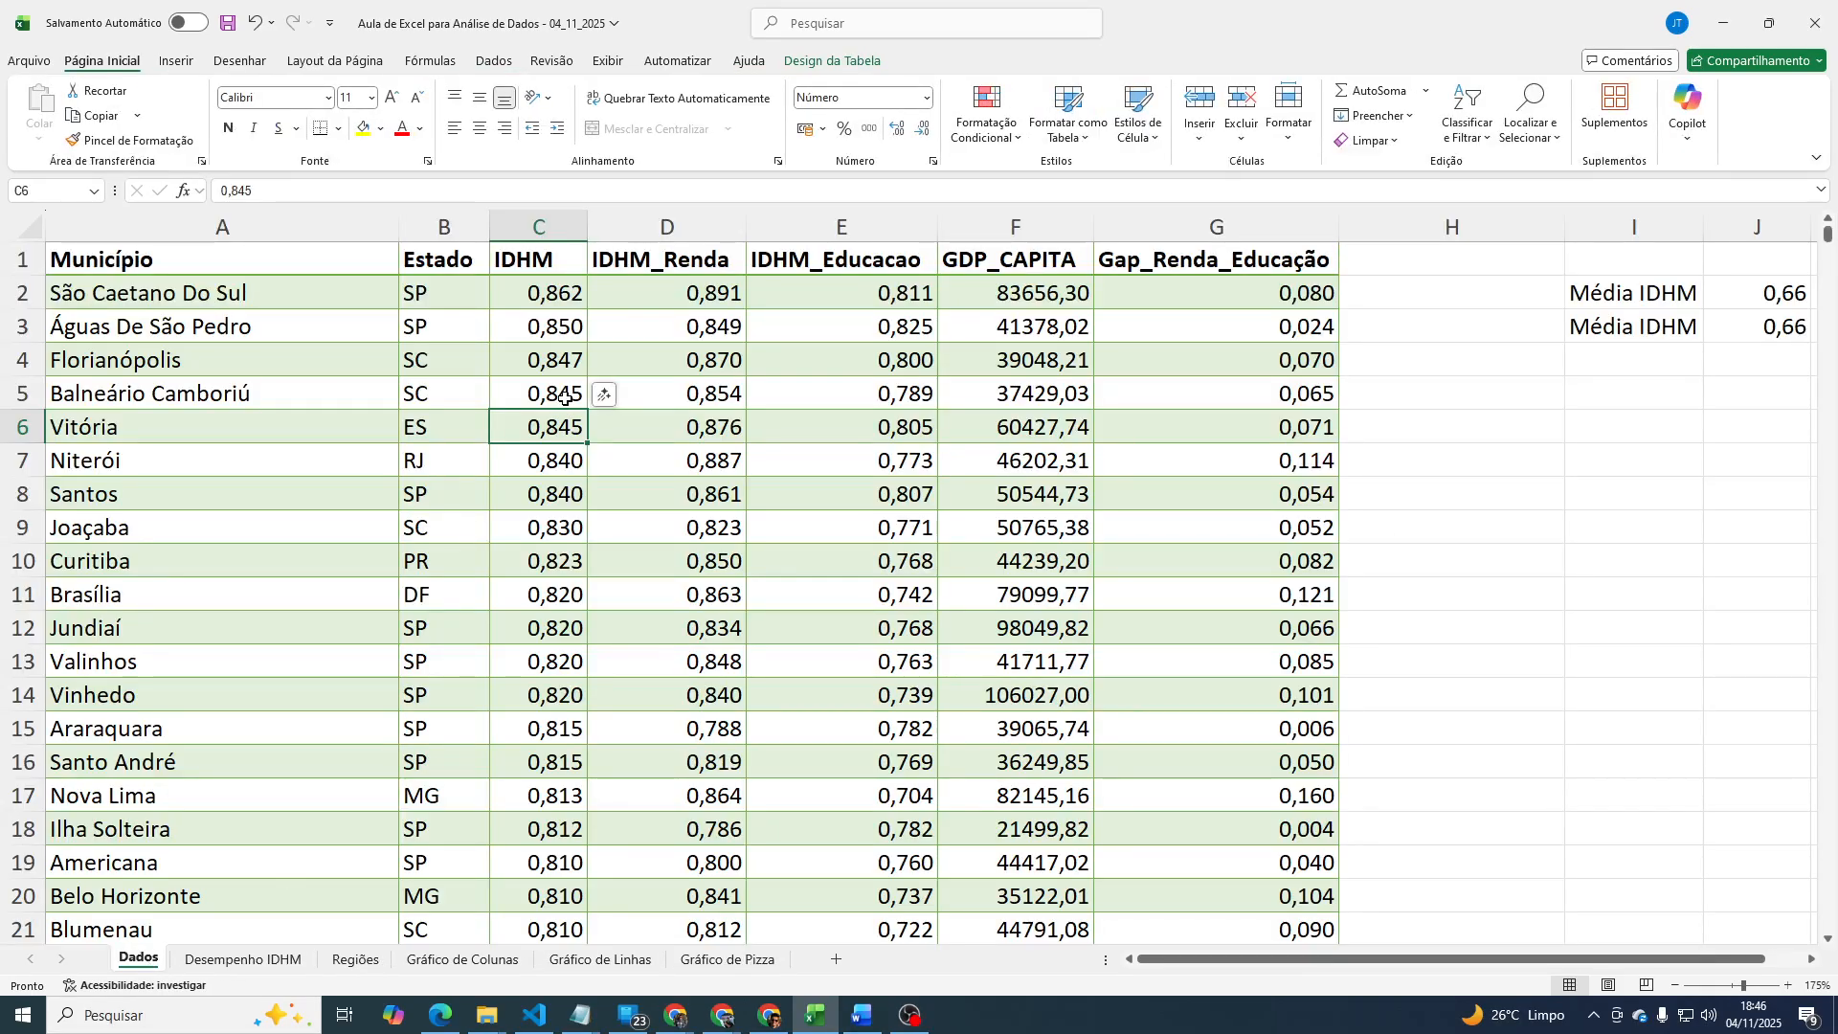
click(267, 293)
click(287, 350)
click(286, 393)
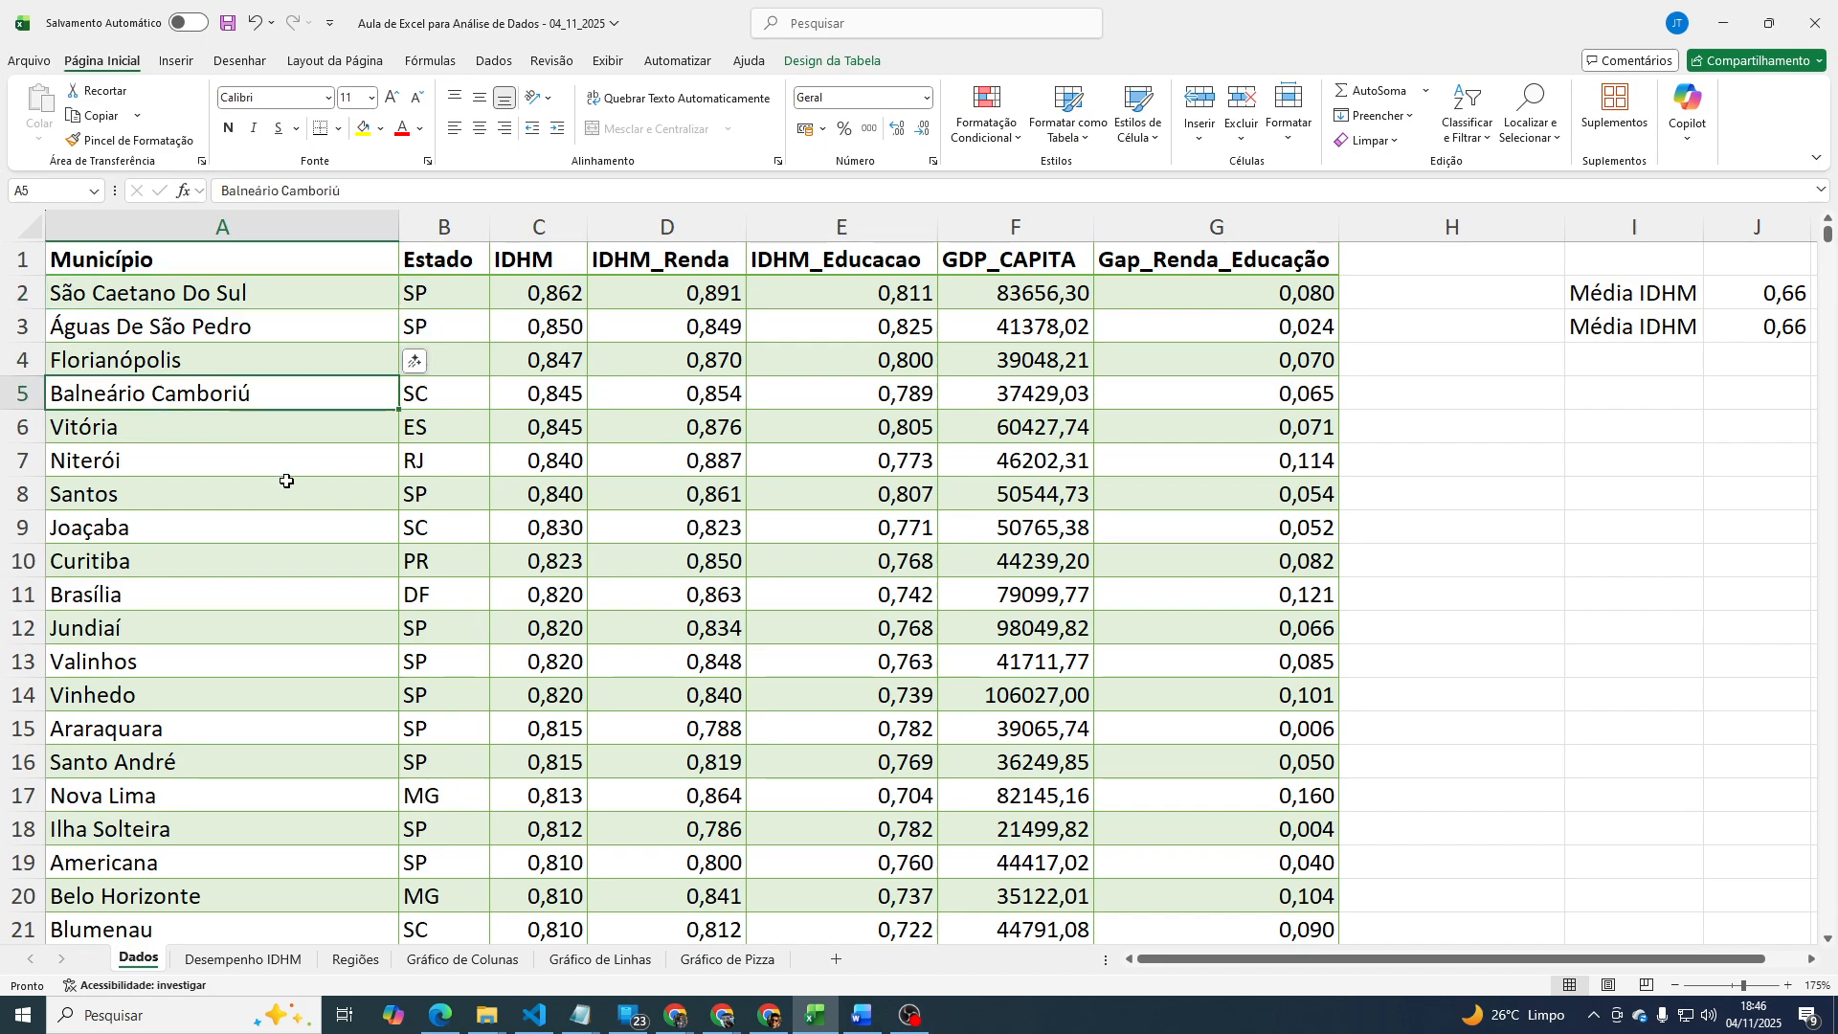
click(287, 482)
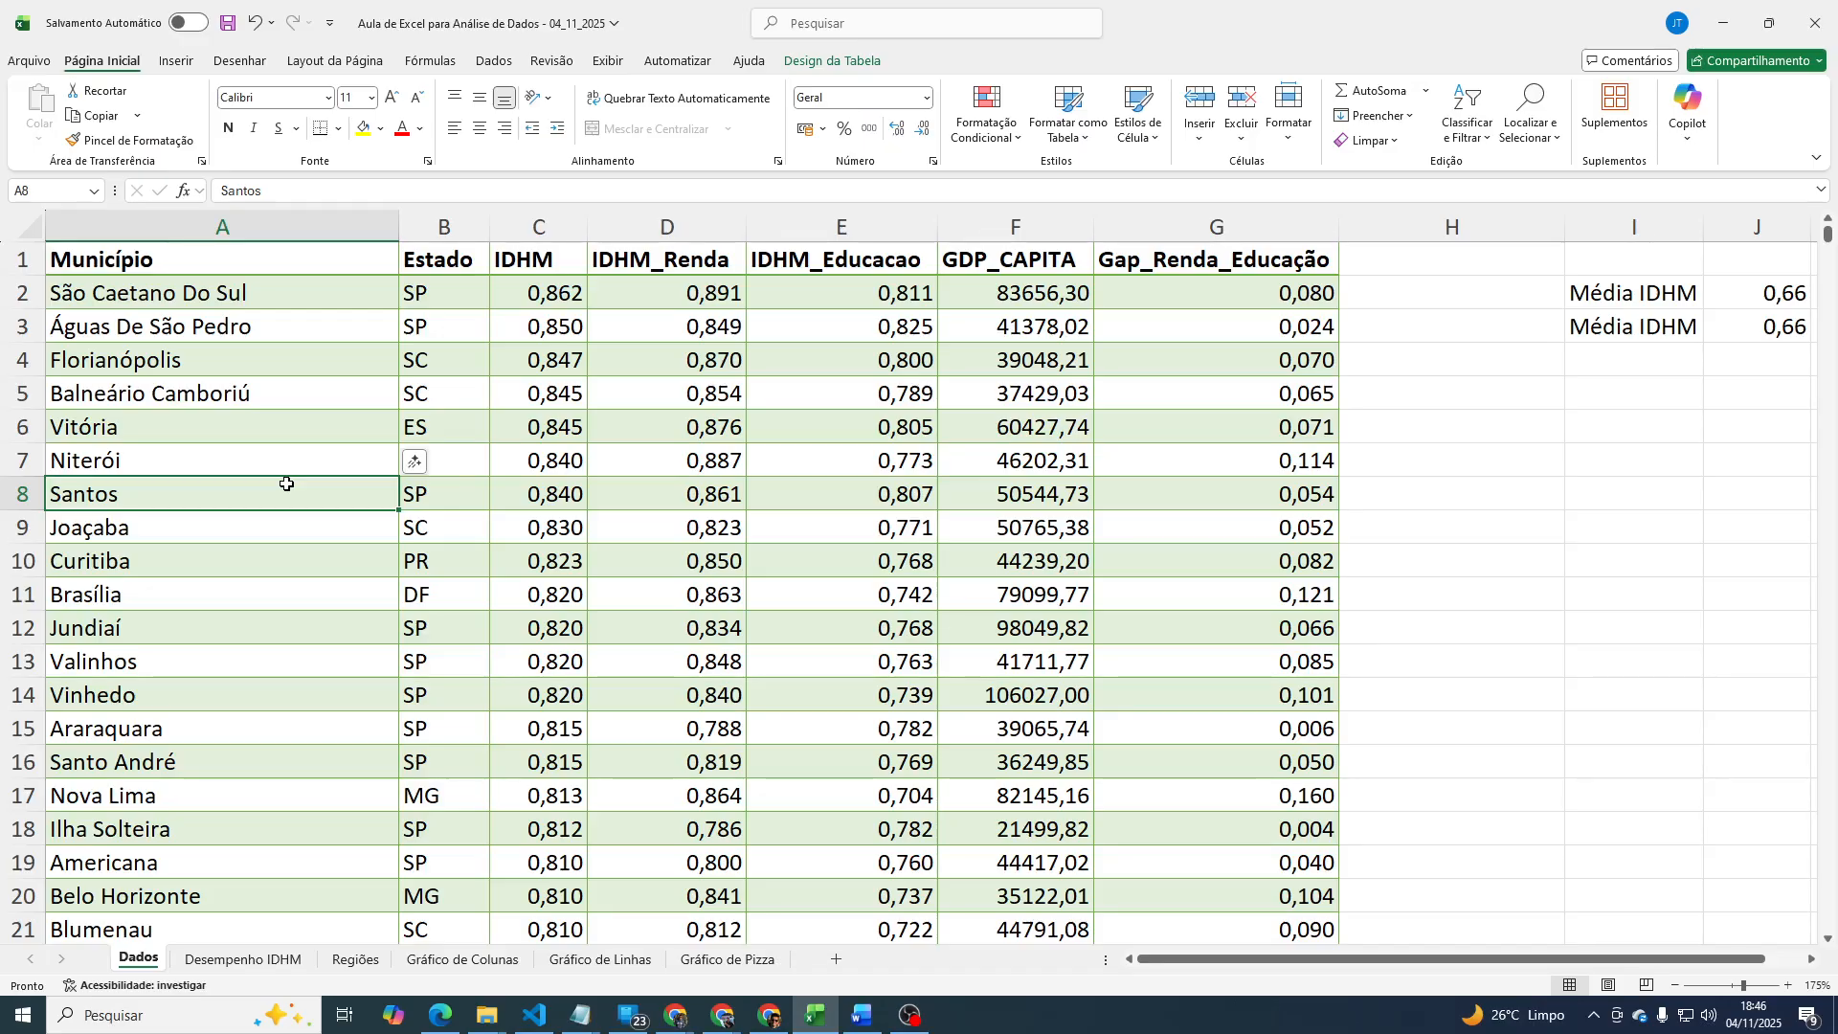
click(226, 261)
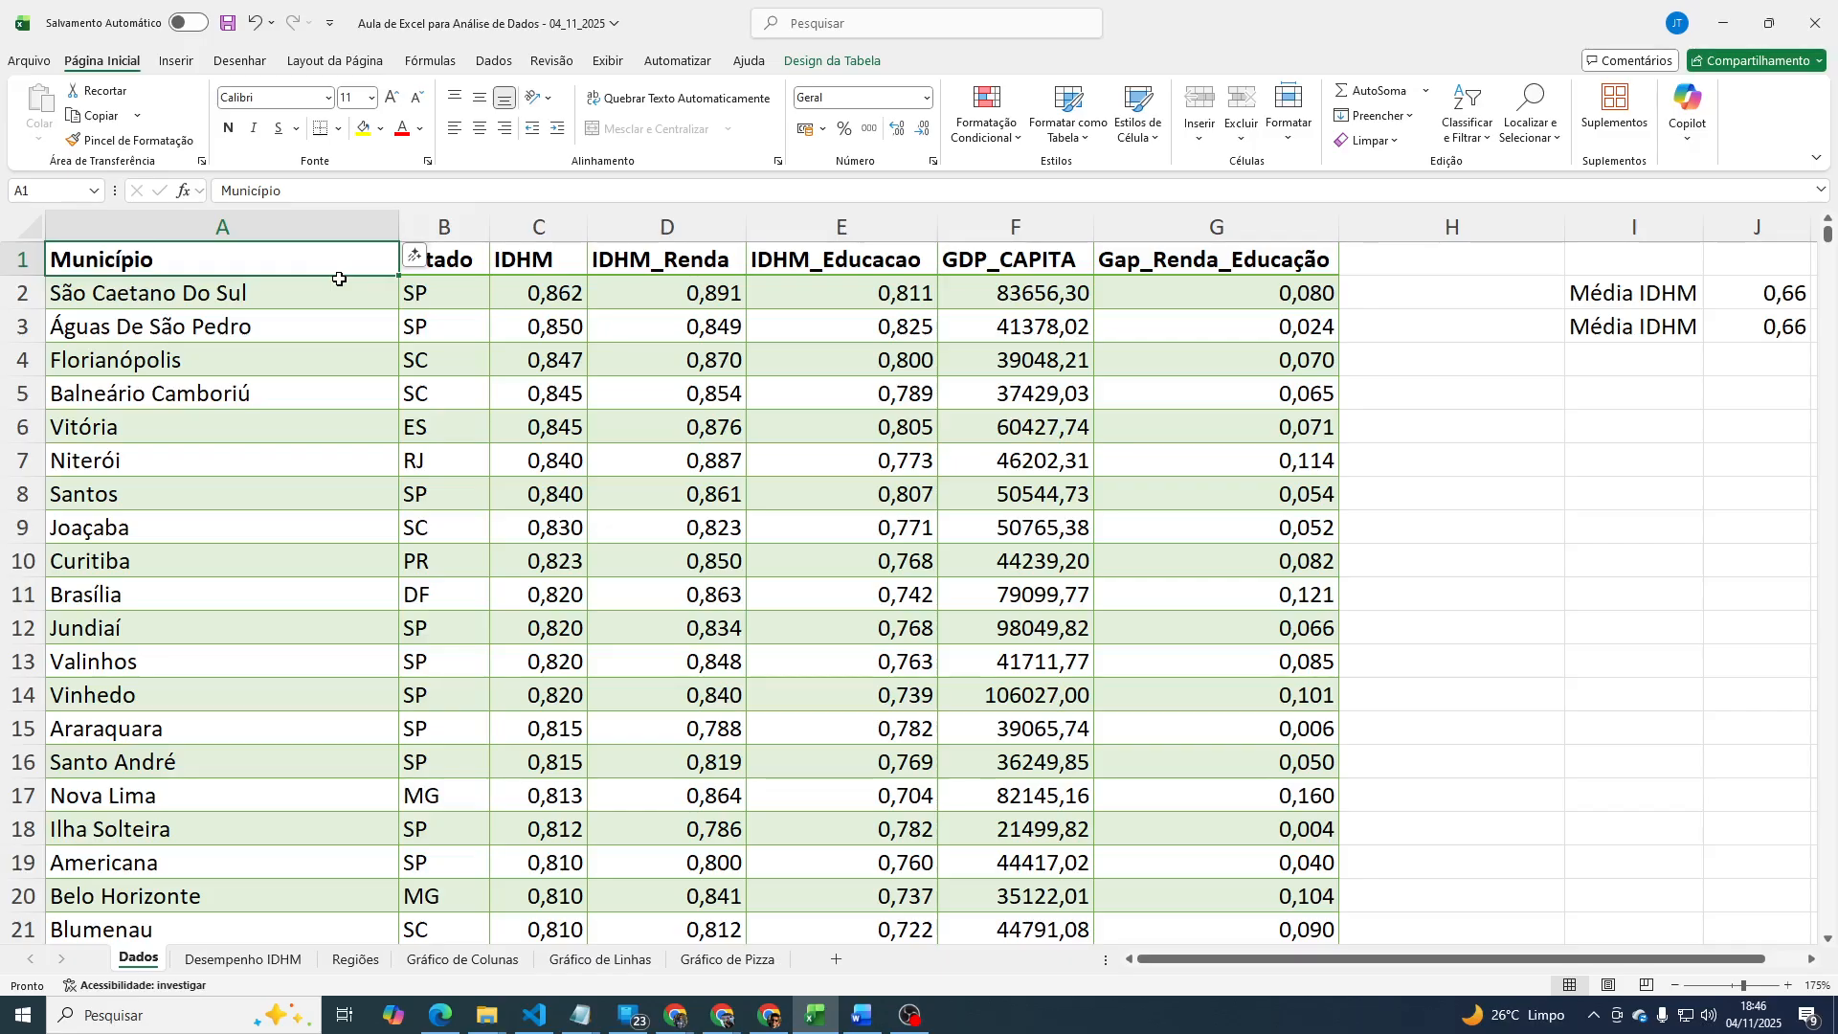
key(ctrl+shift+Down)
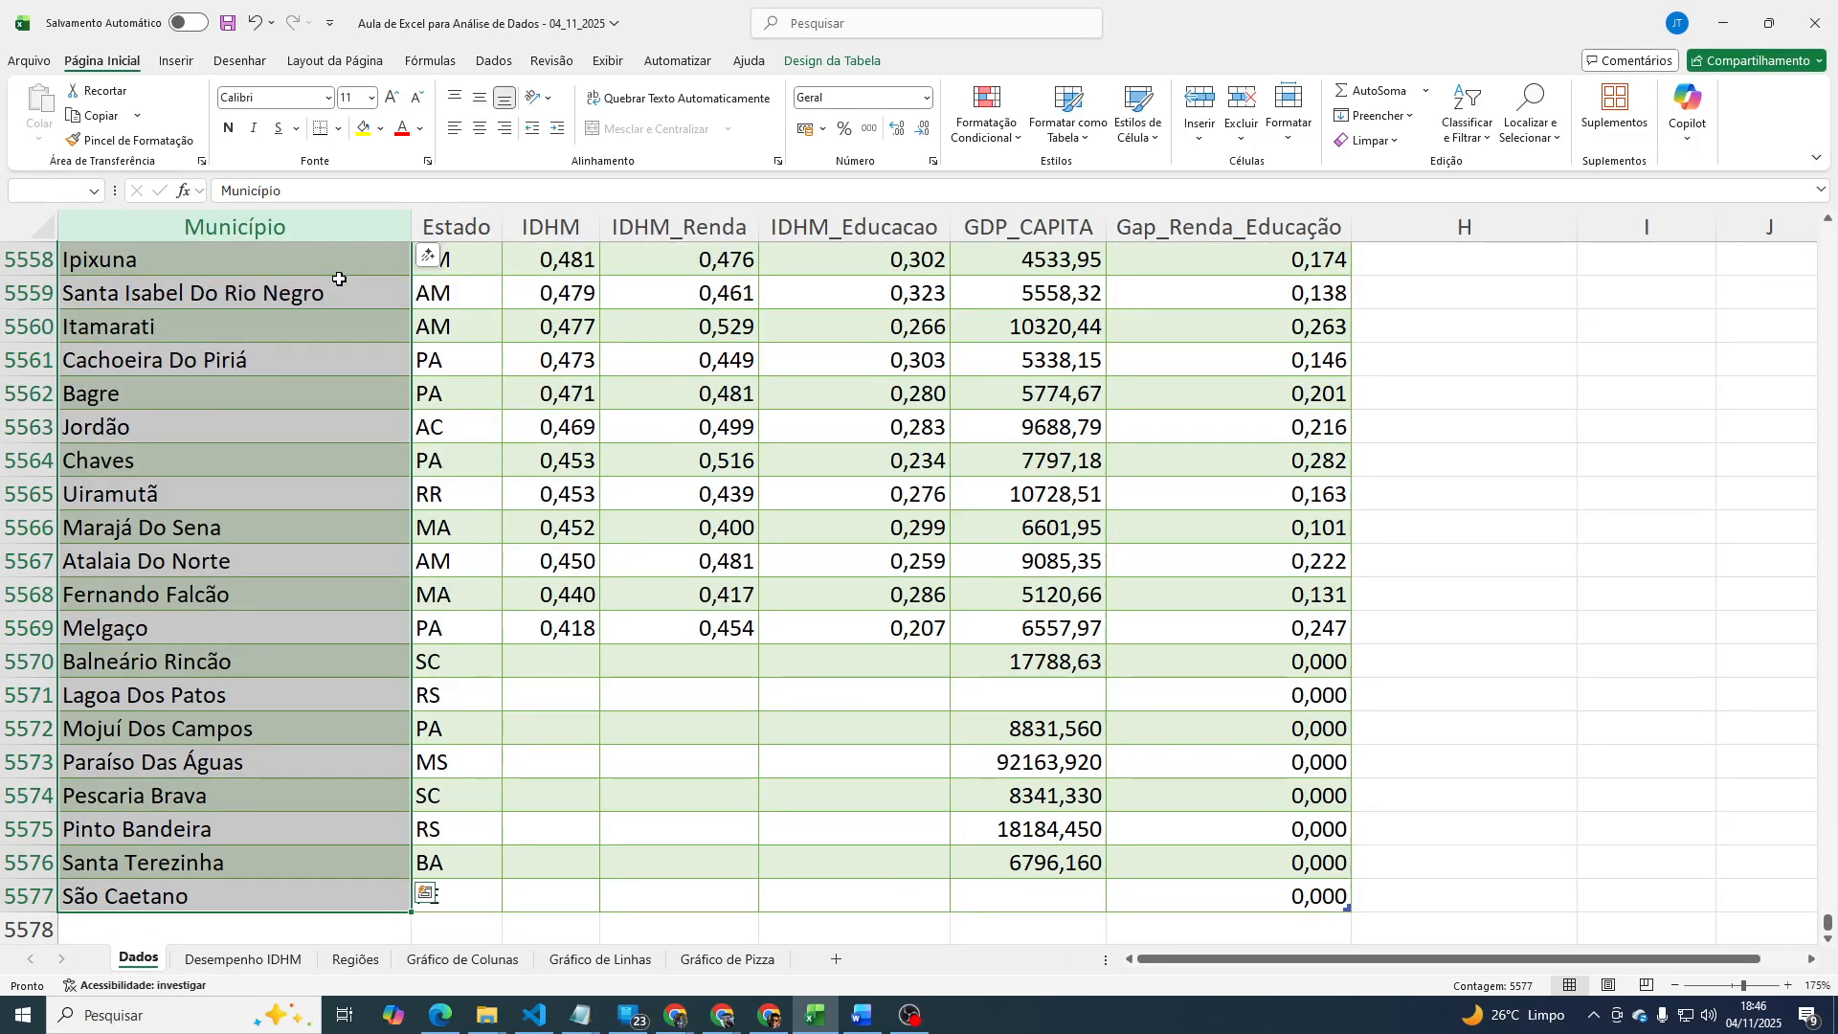
key(ctrl+shift+Up)
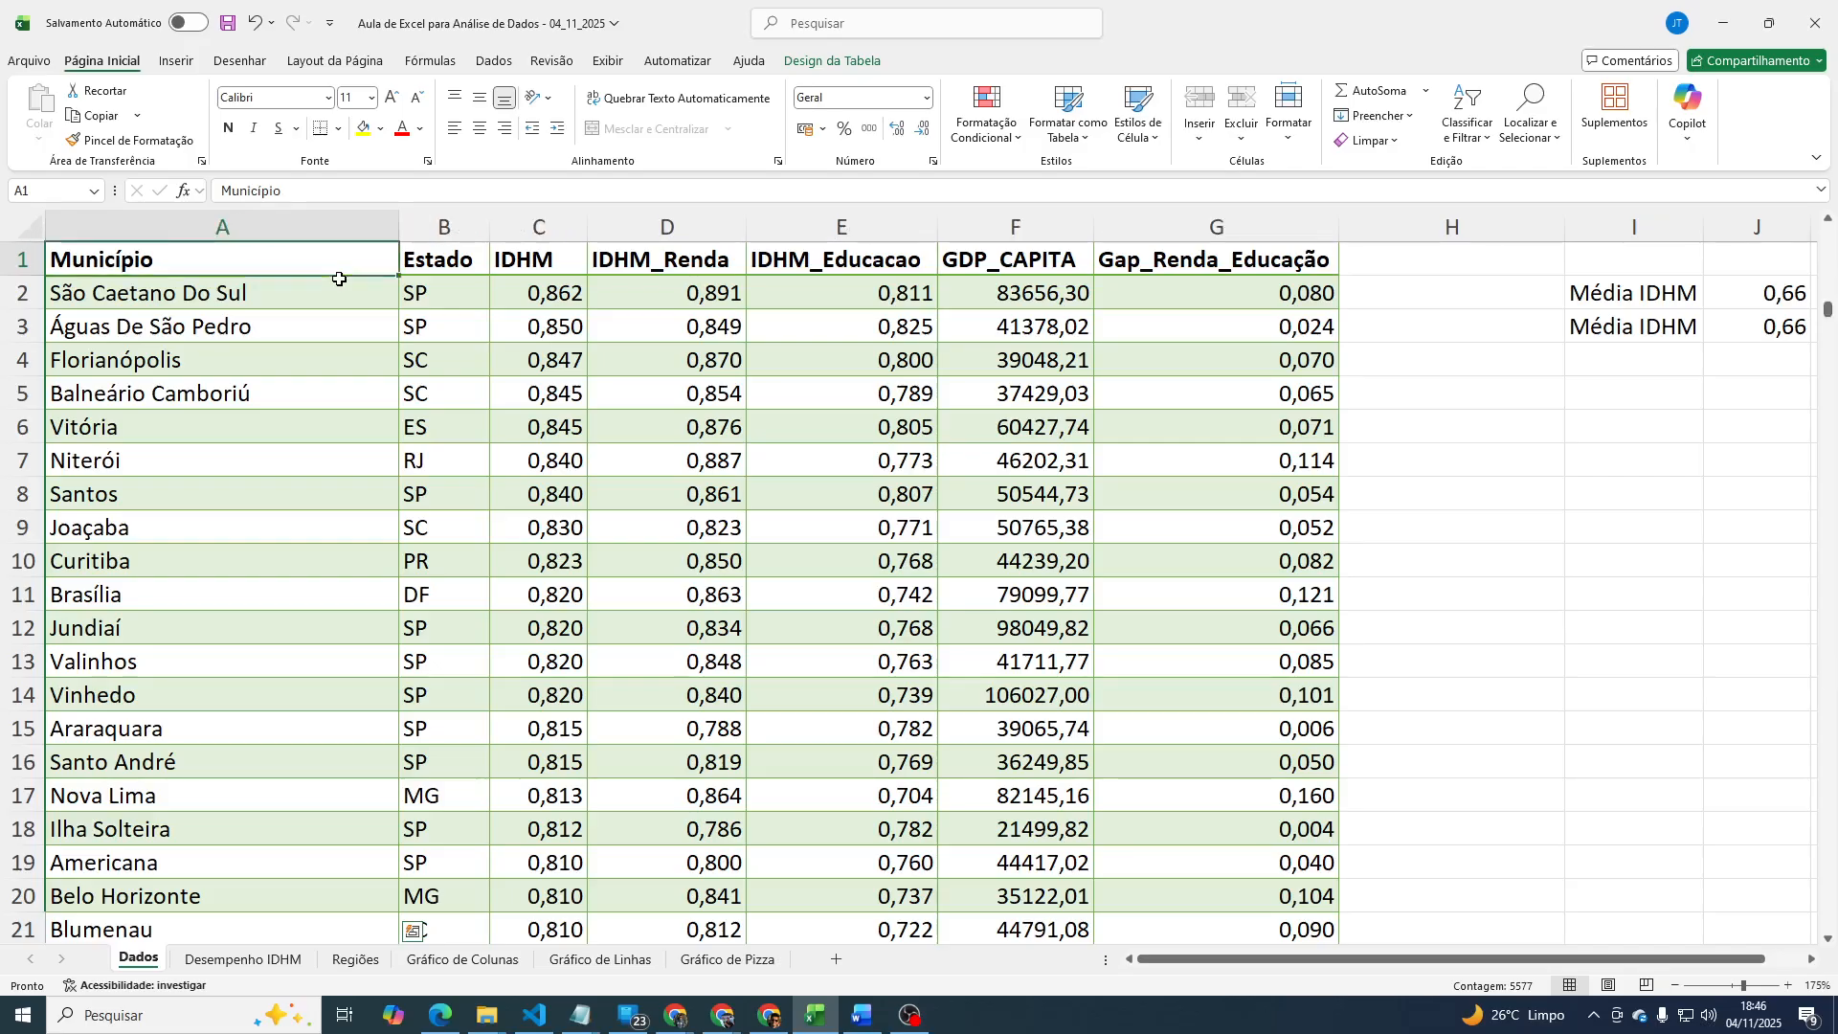
key(ctrl+shift+Down)
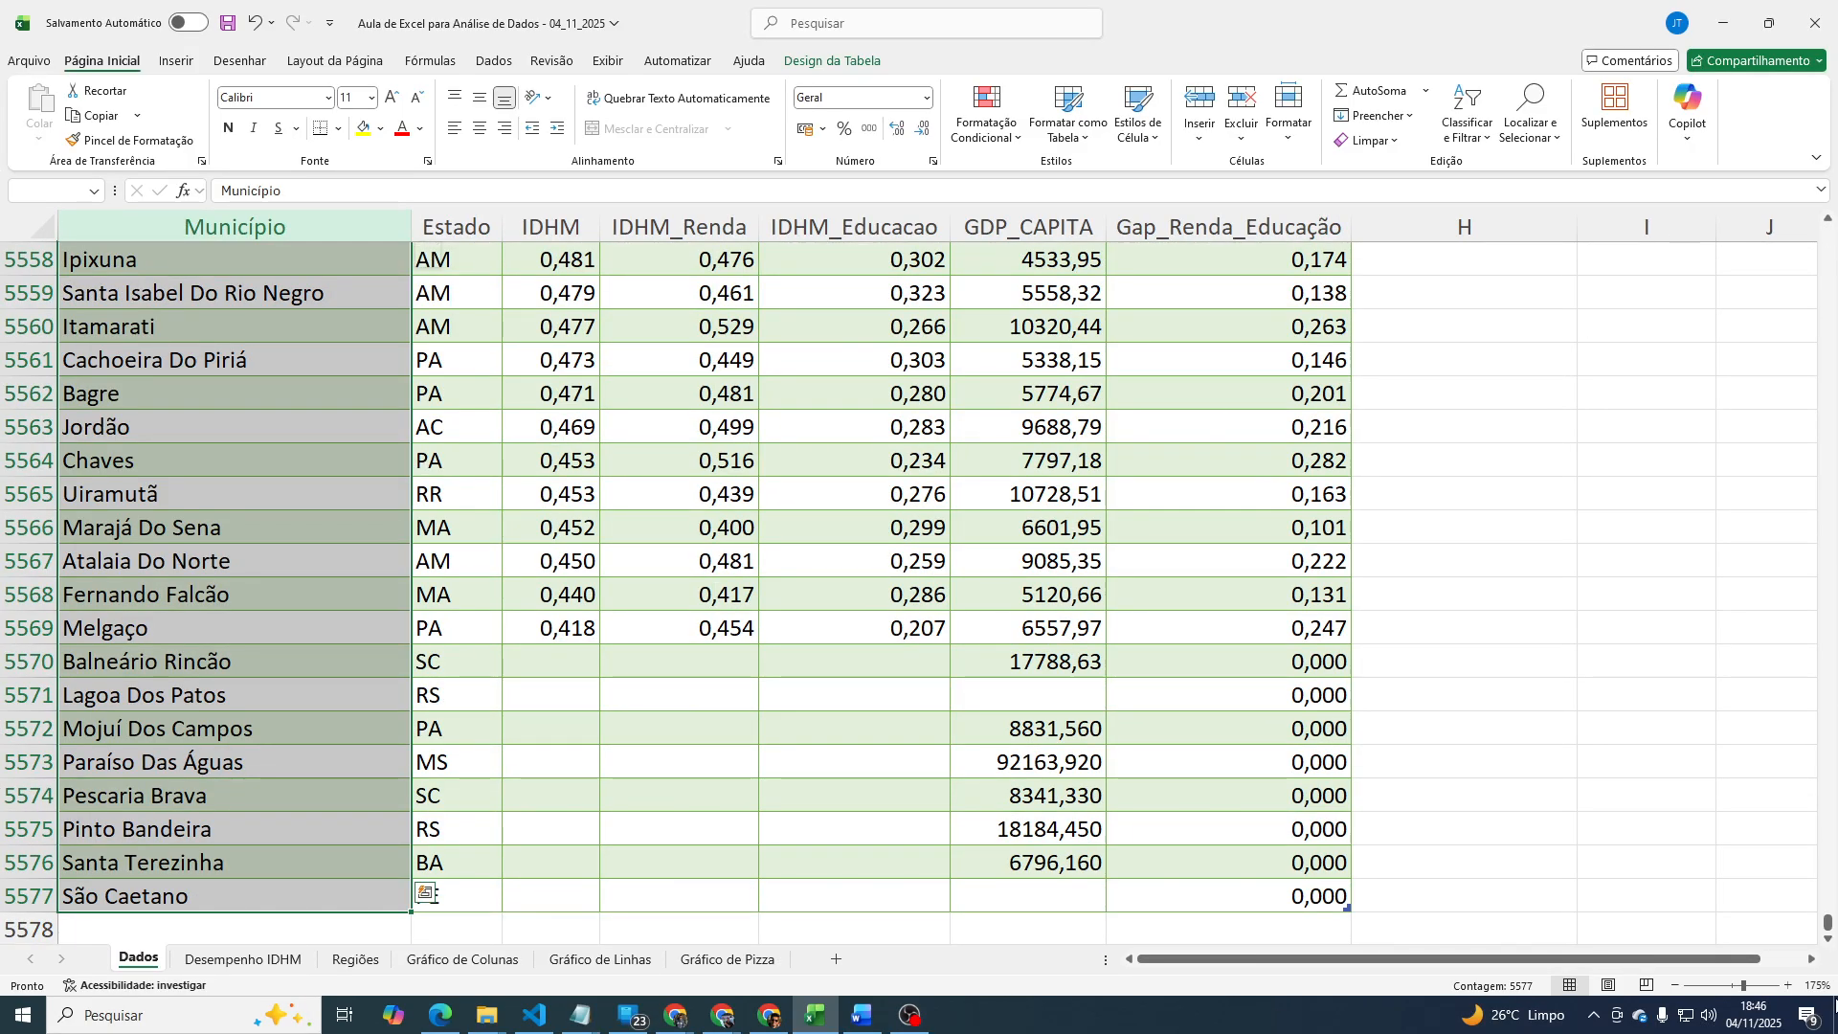
click(558, 251)
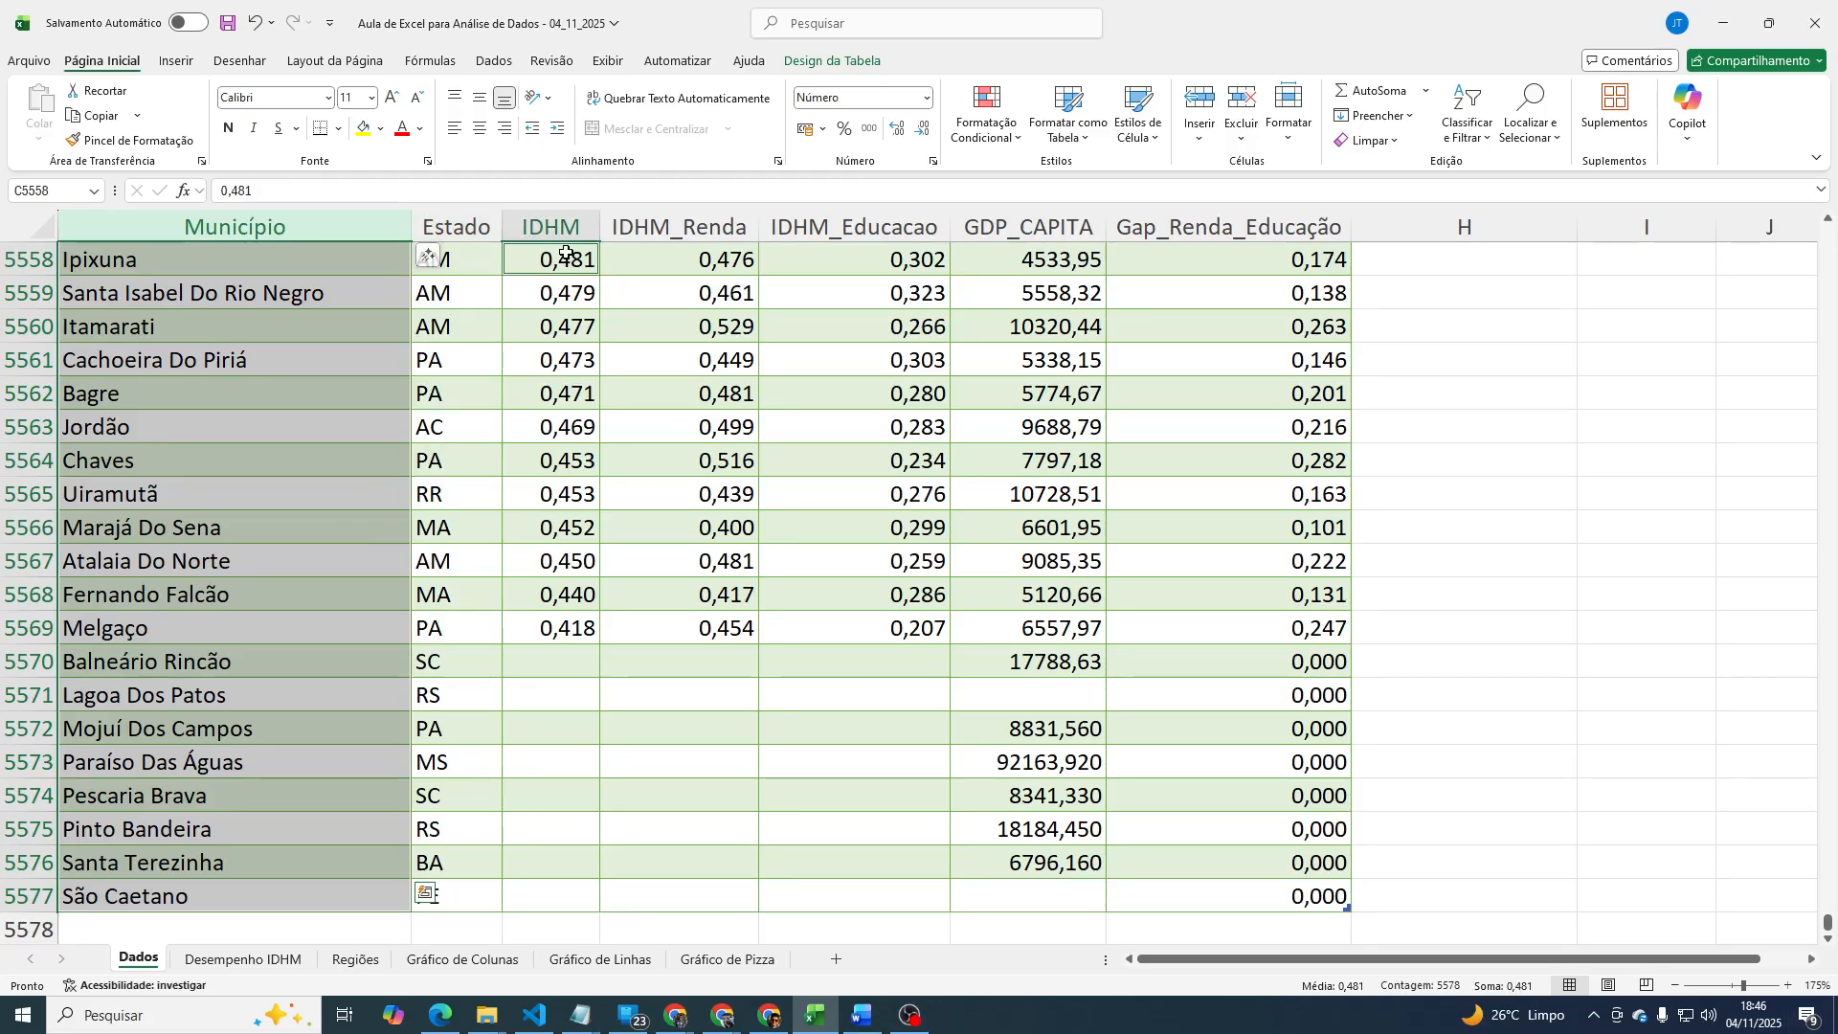
key(ctrl+Up)
key(Left)
key(Left)
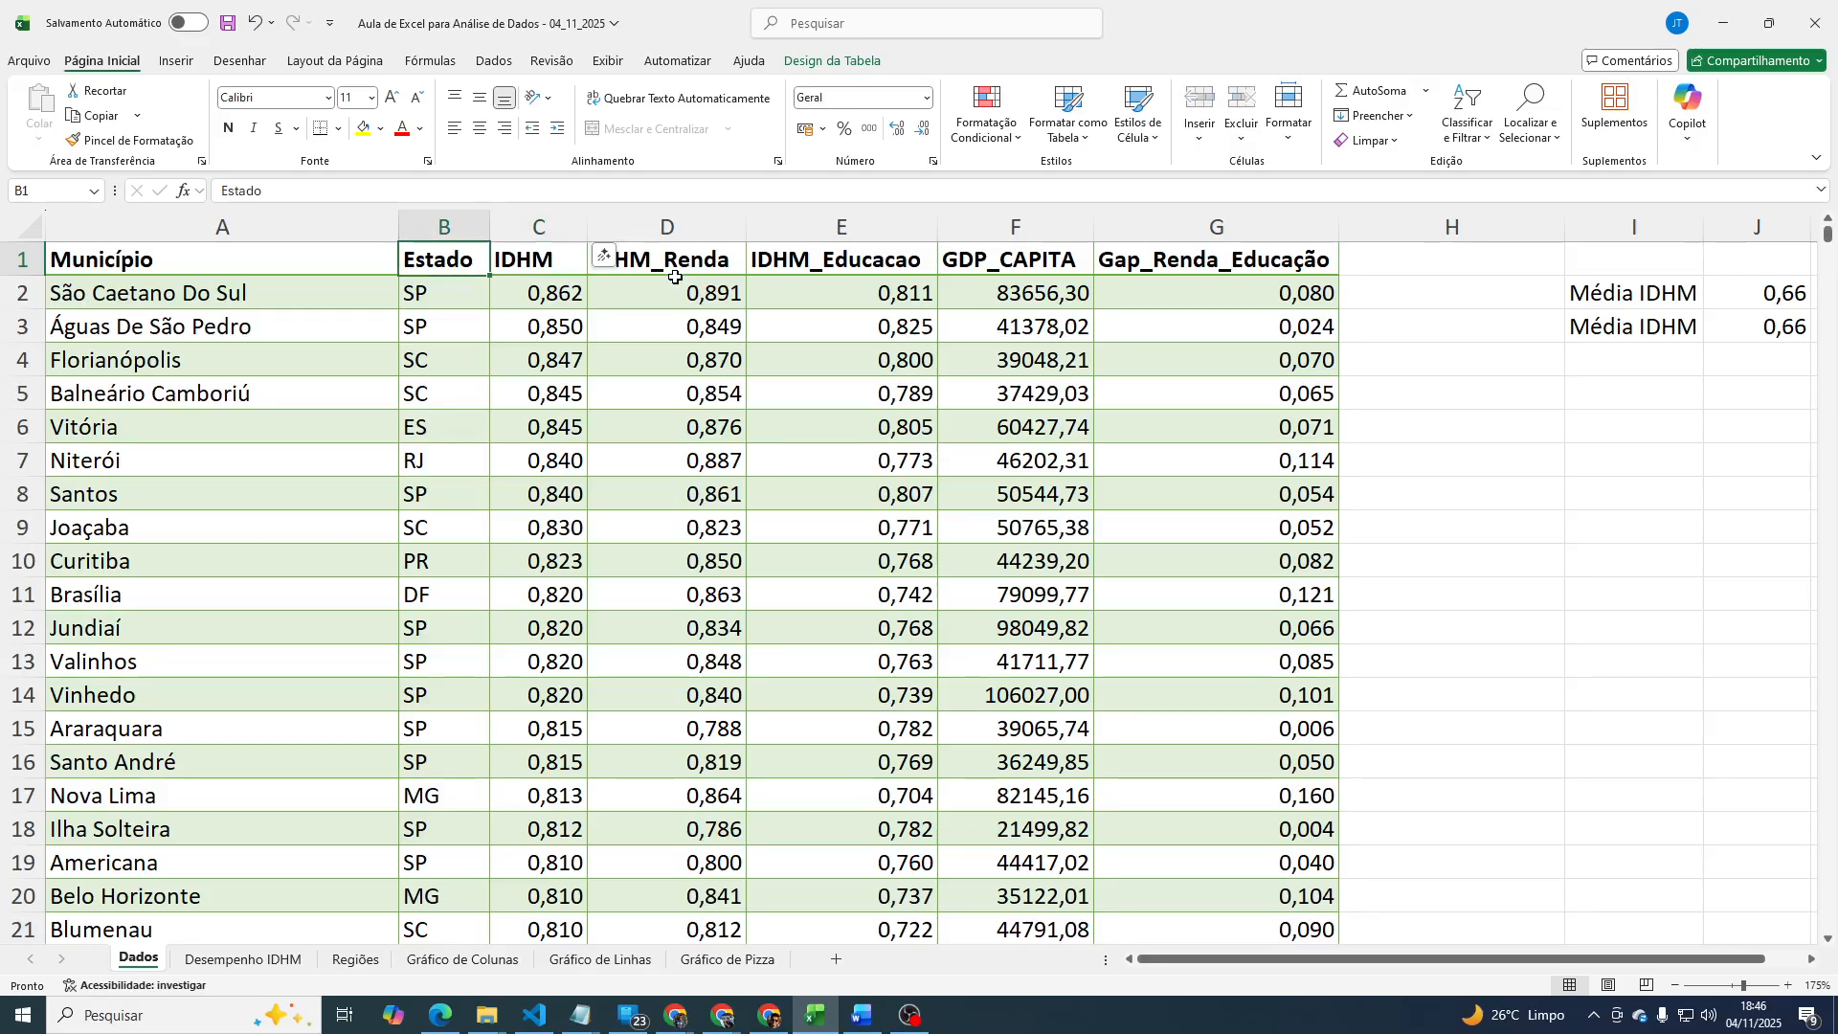
Try to add the IDHM column's last rows, blanks included, to the selected Município column.
key(ctrl+shift+Down)
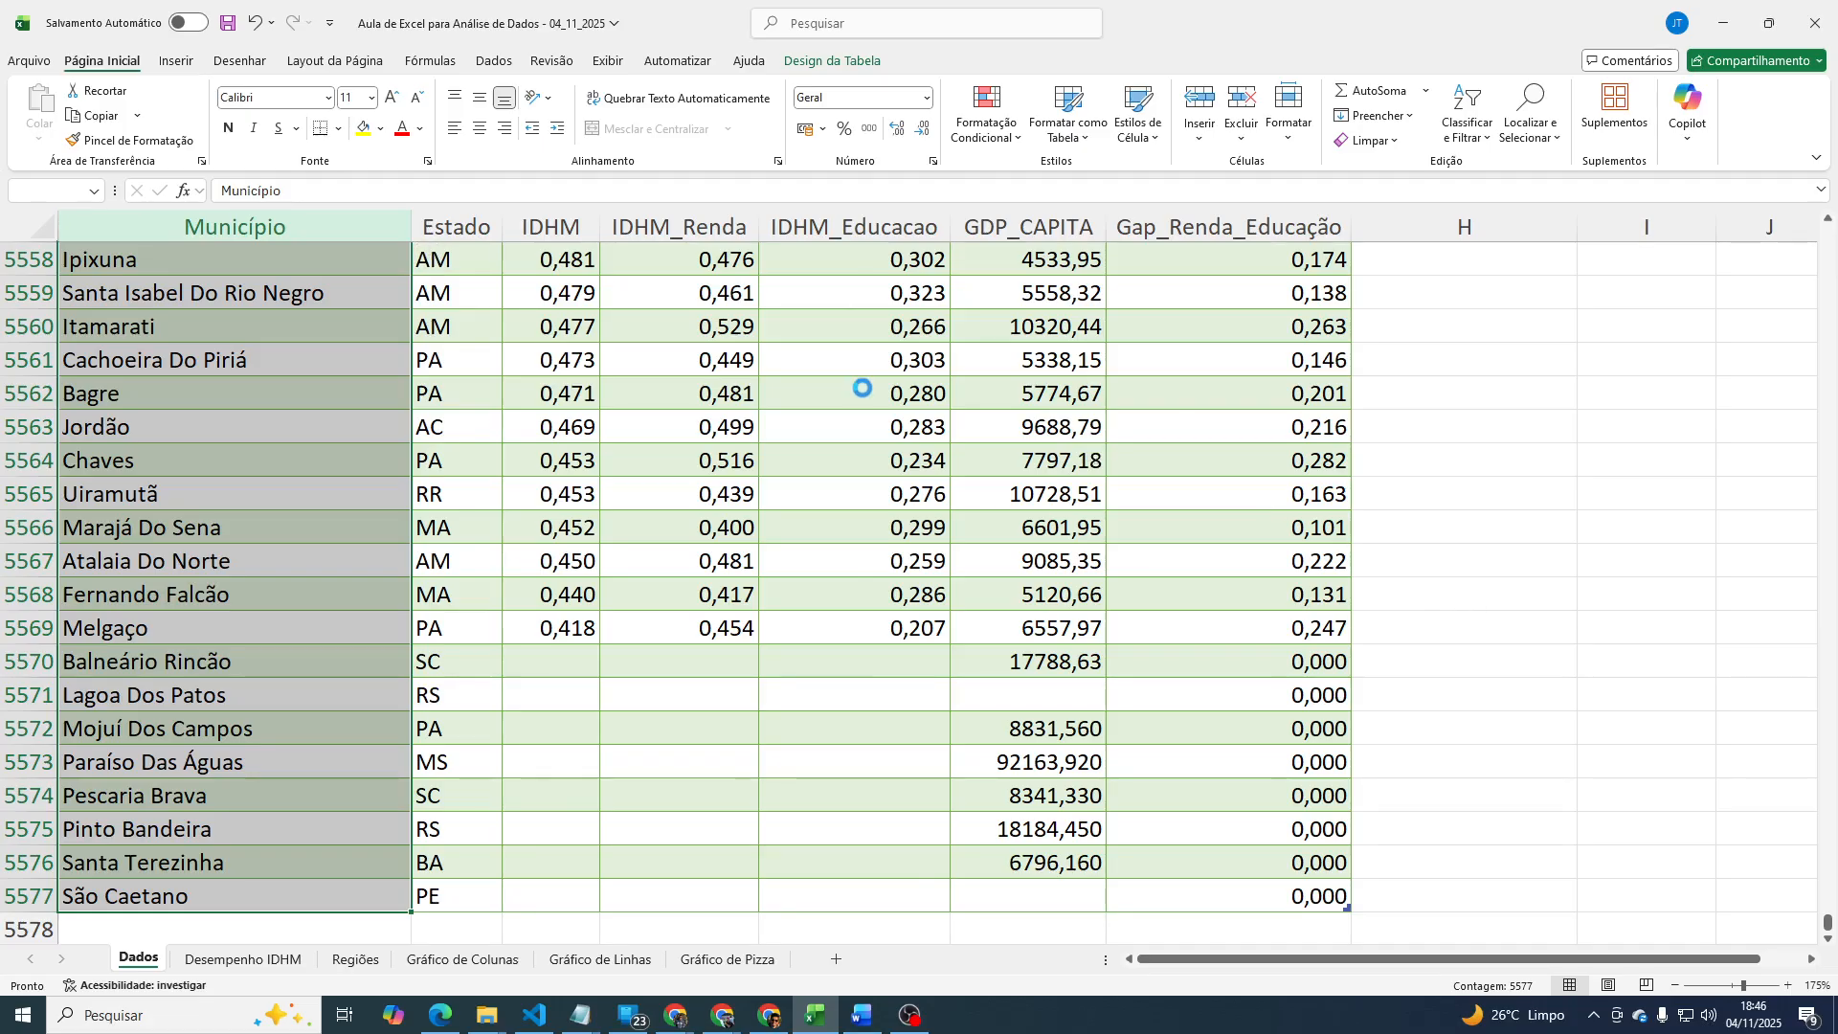
ctrl+scroll(586, 381, down, 6)
click(265, 235)
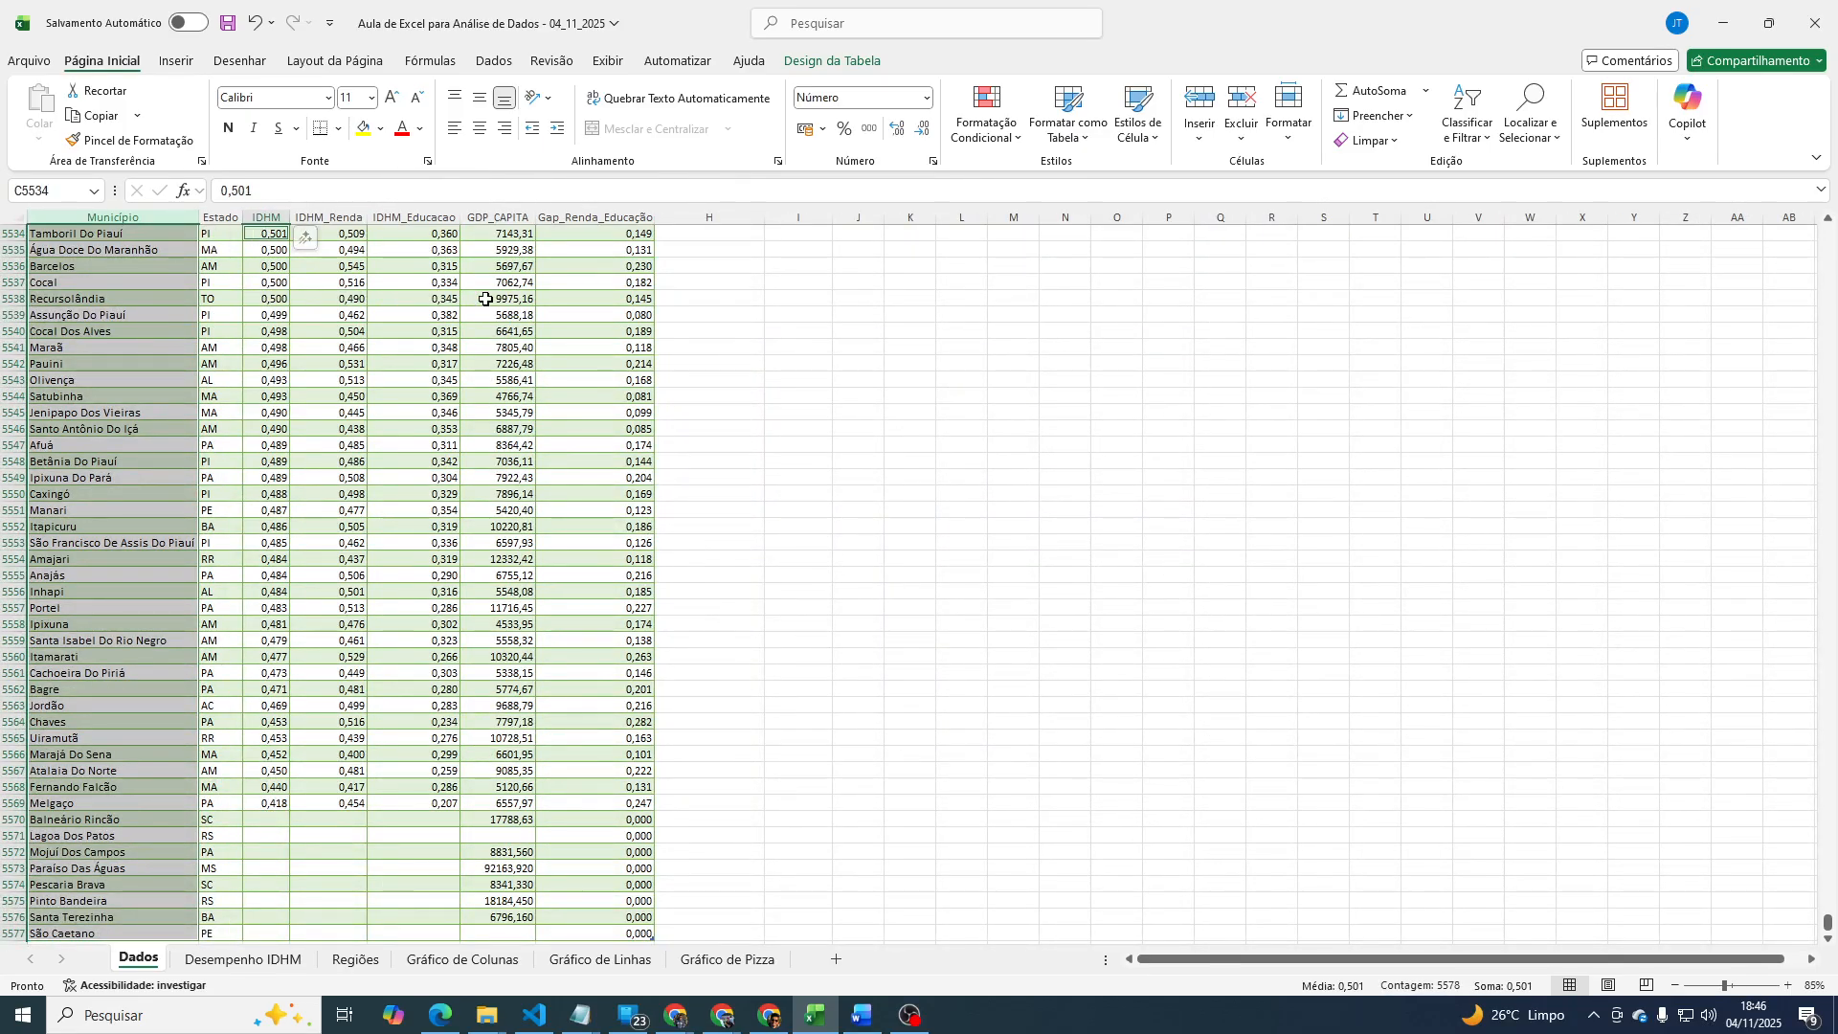
key(ctrl+shift+Down)
key(shift+Down)
key(shift+Down)
key(shift+Down)
key(shift+Down)
key(shift+Down)
key(shift+Down)
key(shift+Down)
key(shift+Down)
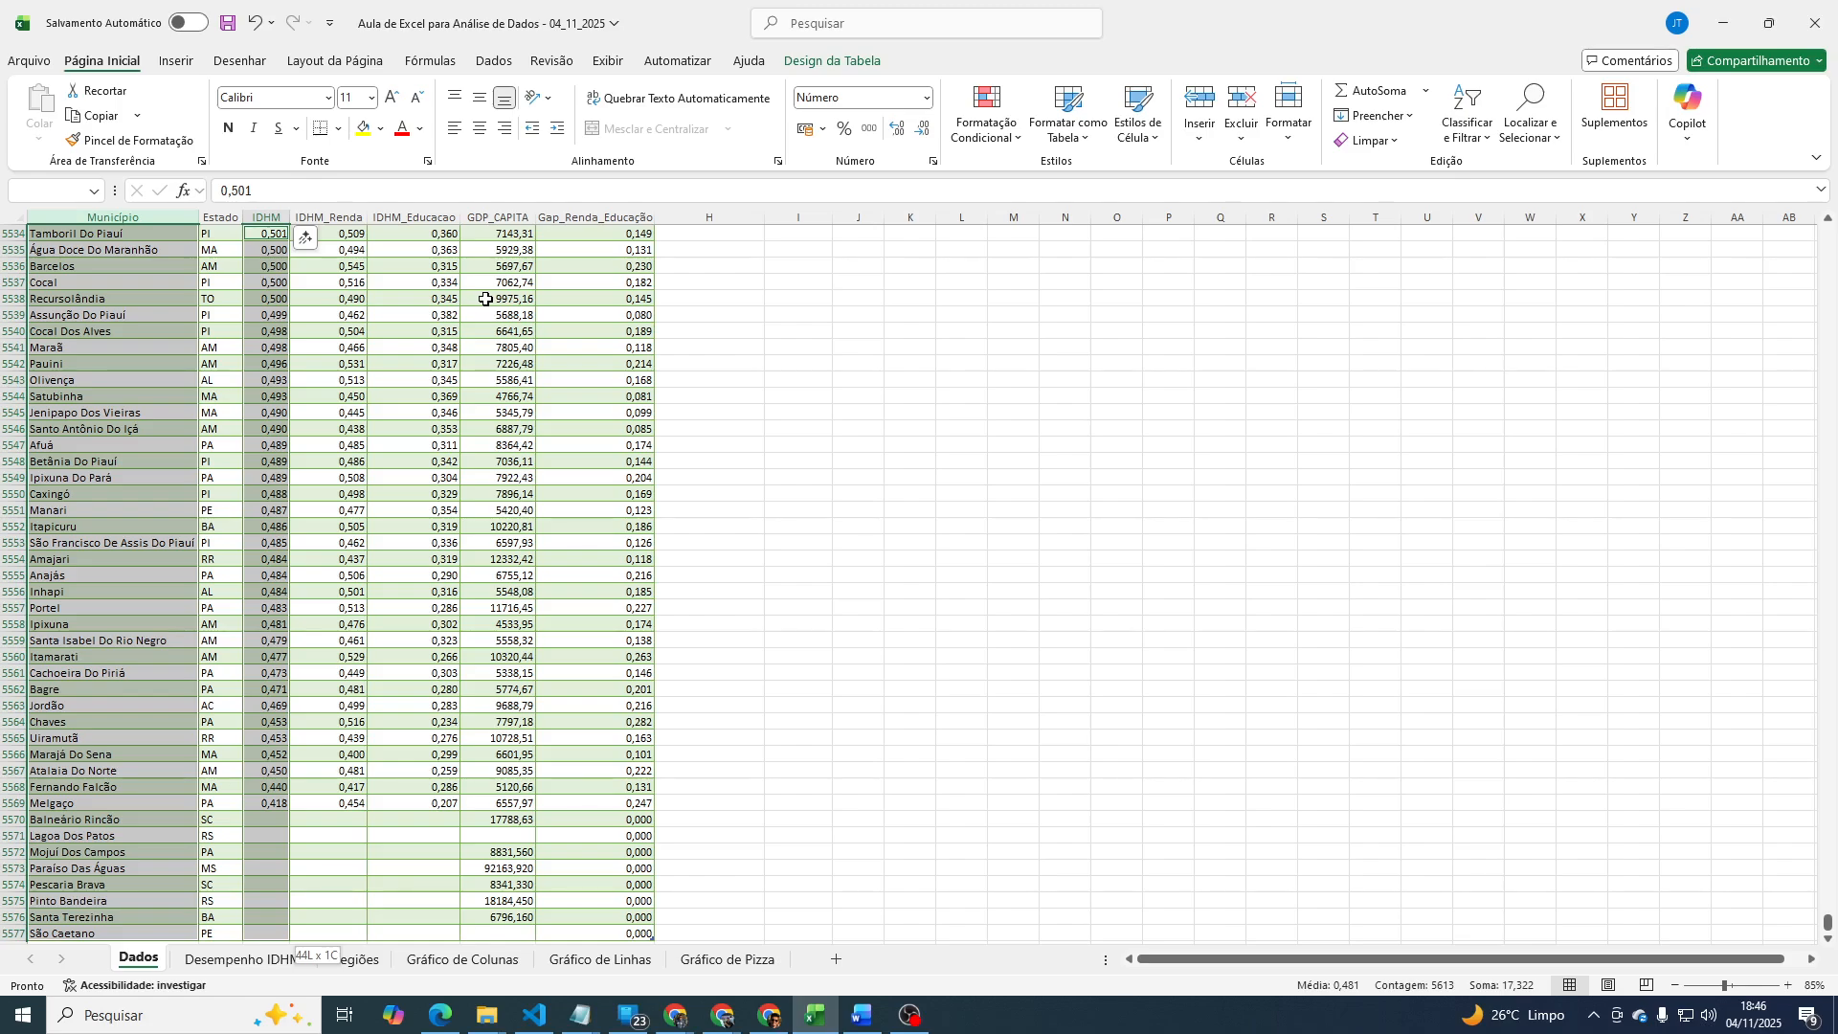
scroll(808, 422, down, 4)
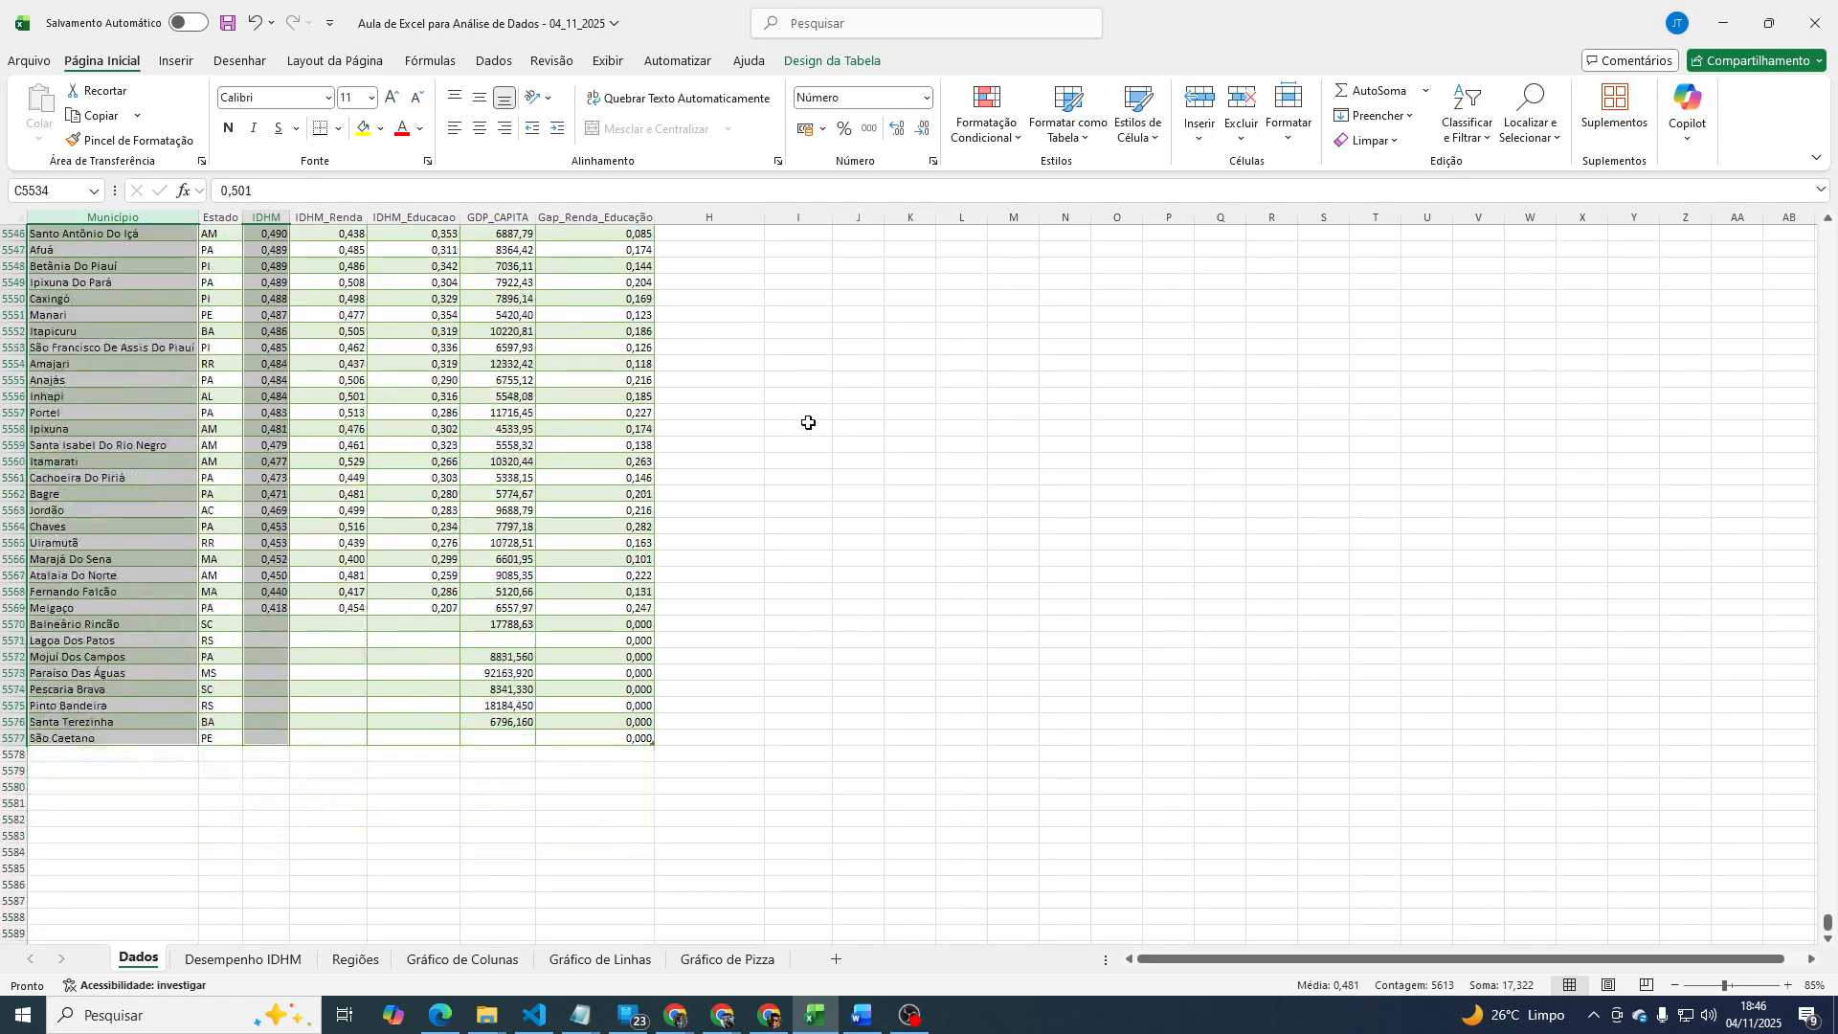
scroll(809, 422, up, 19)
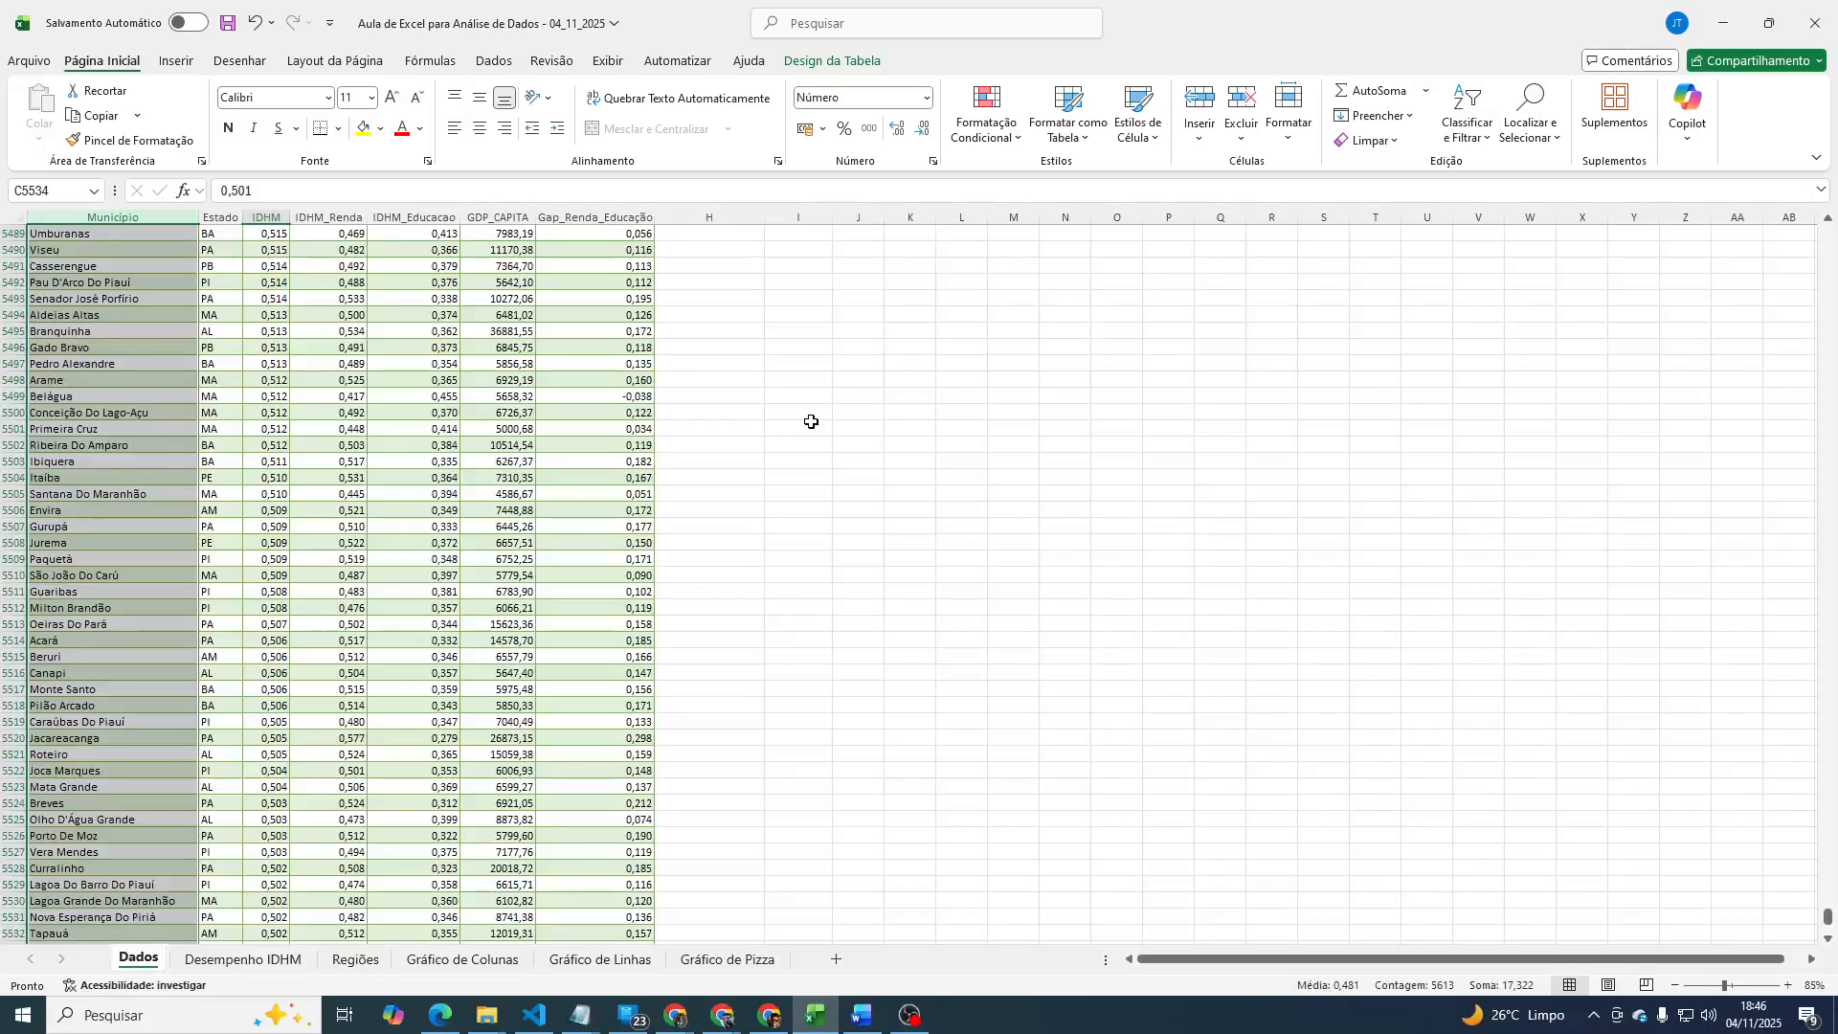
scroll(809, 422, up, 20)
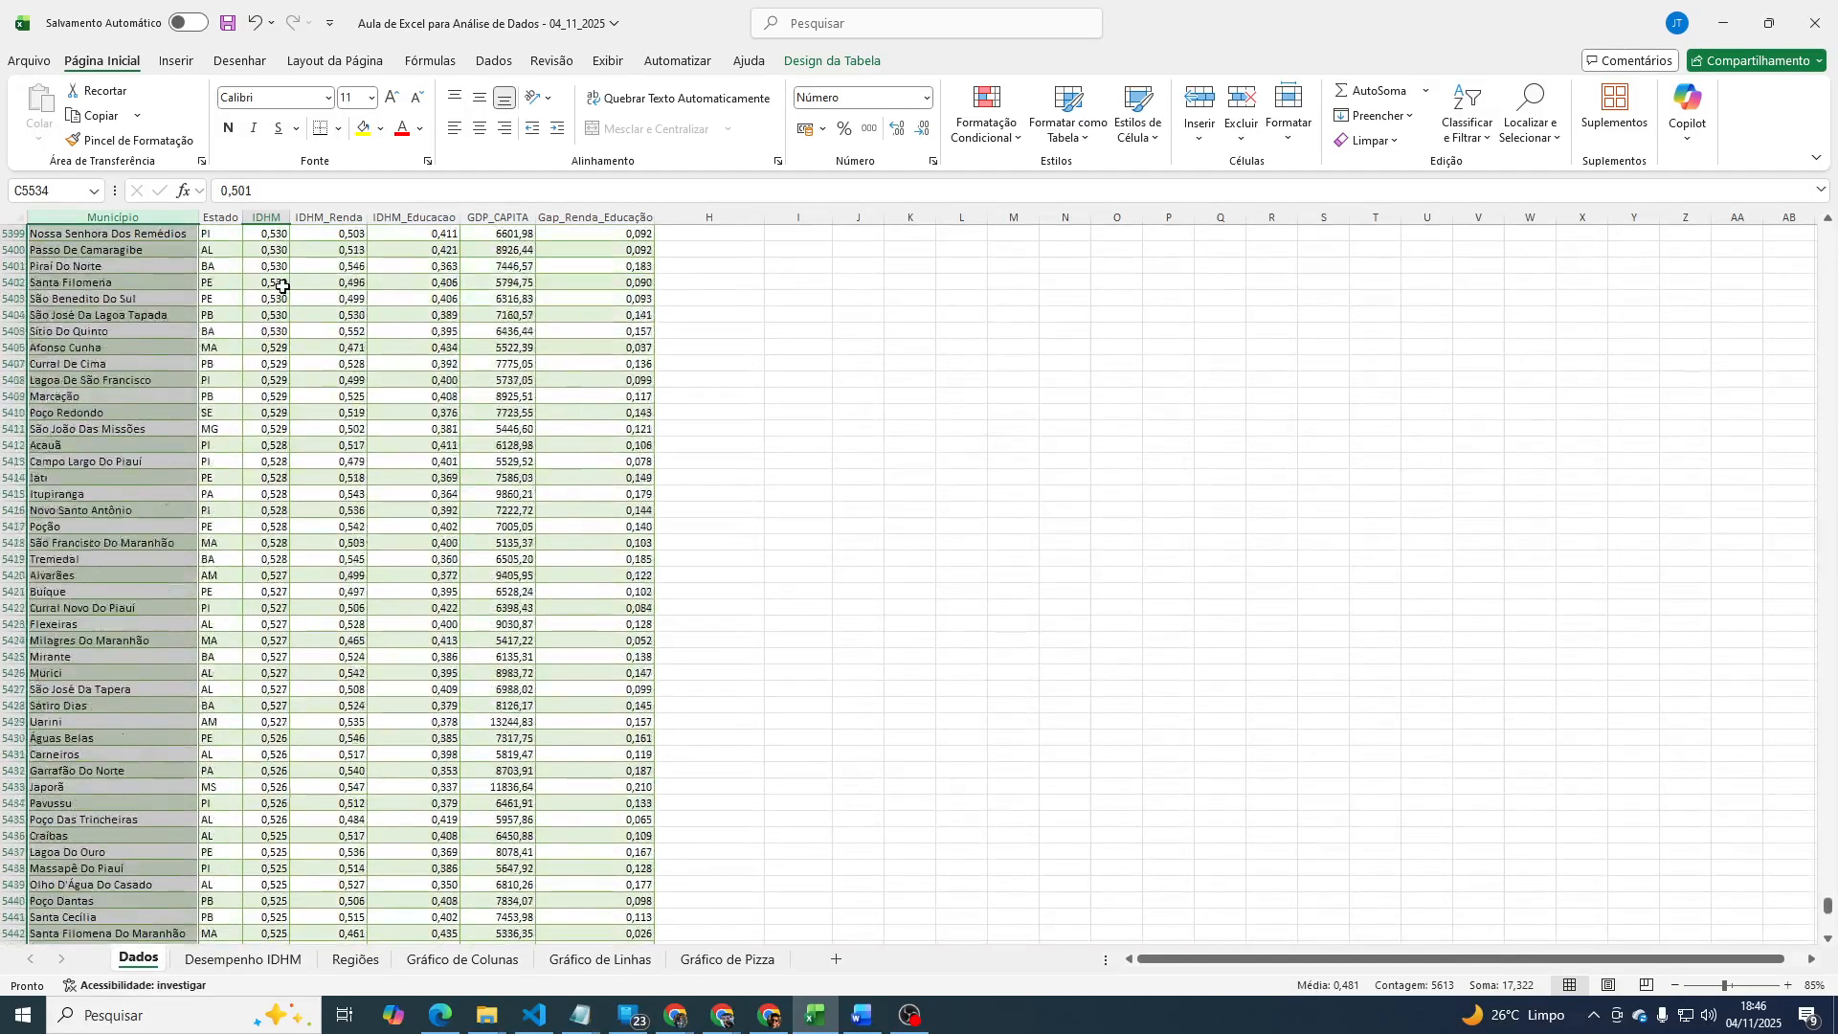
scroll(282, 286, up, 20)
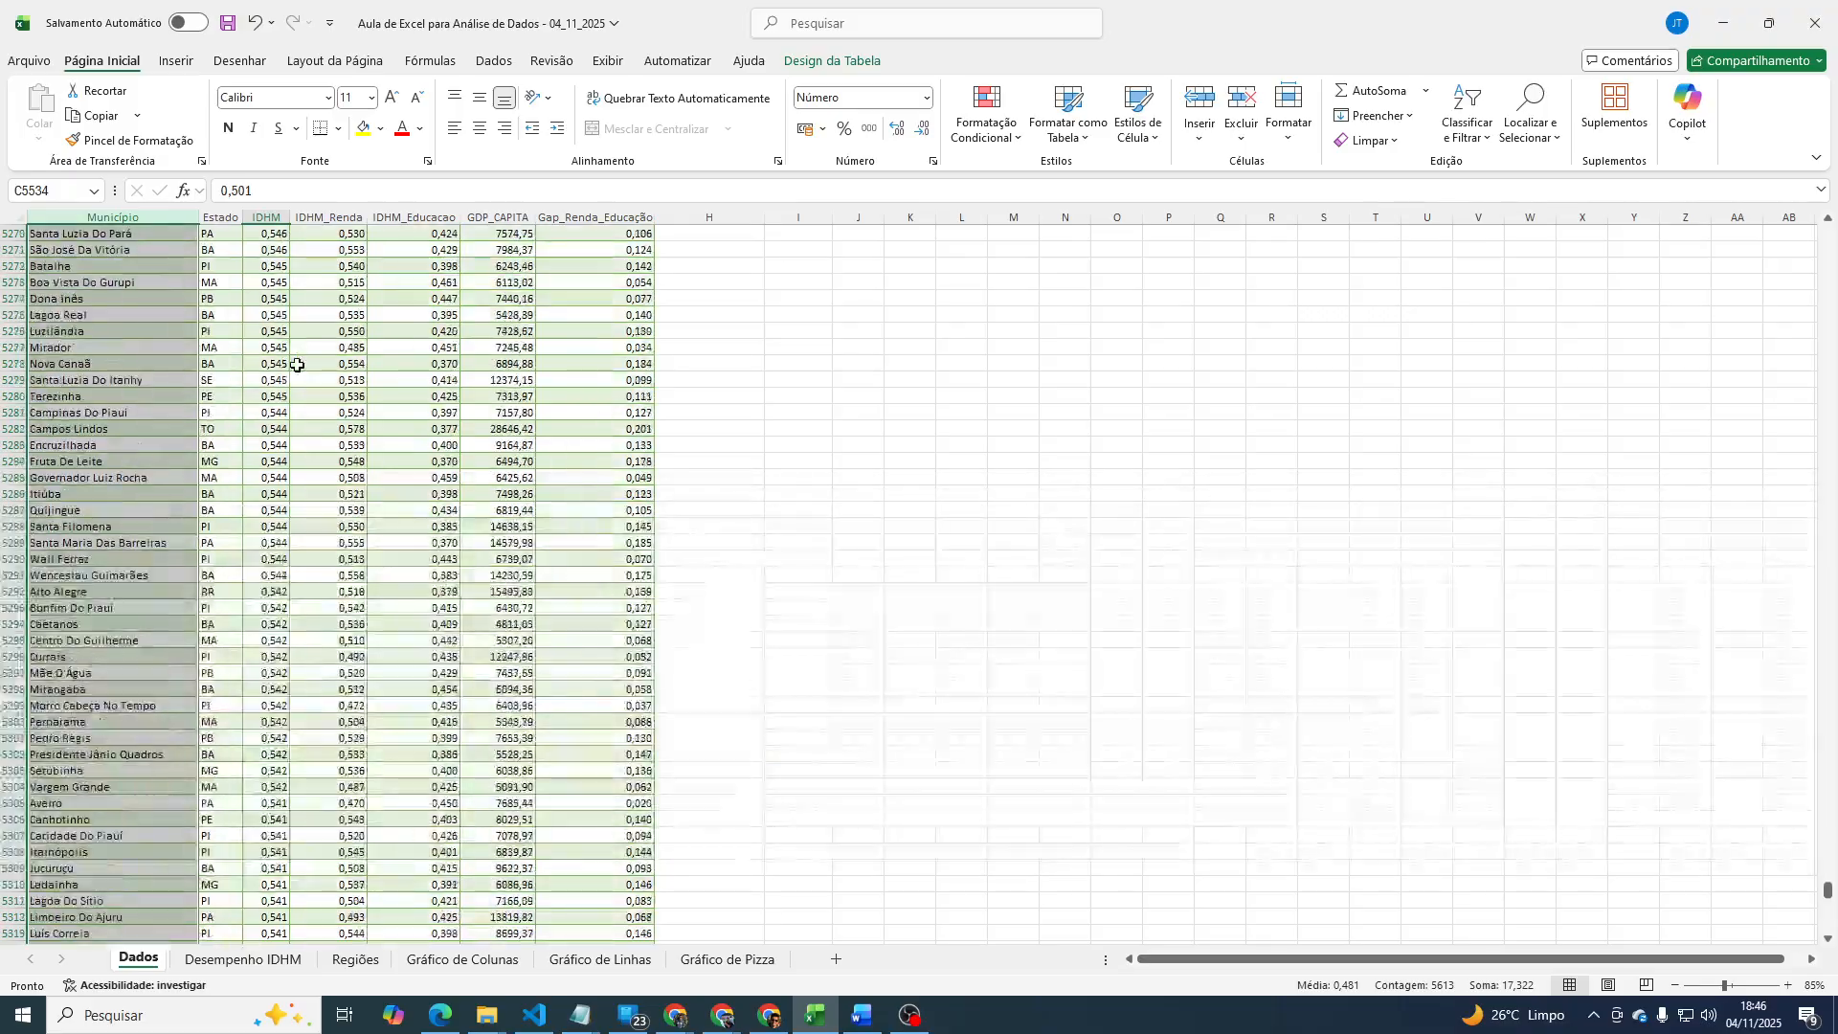
scroll(298, 365, up, 20)
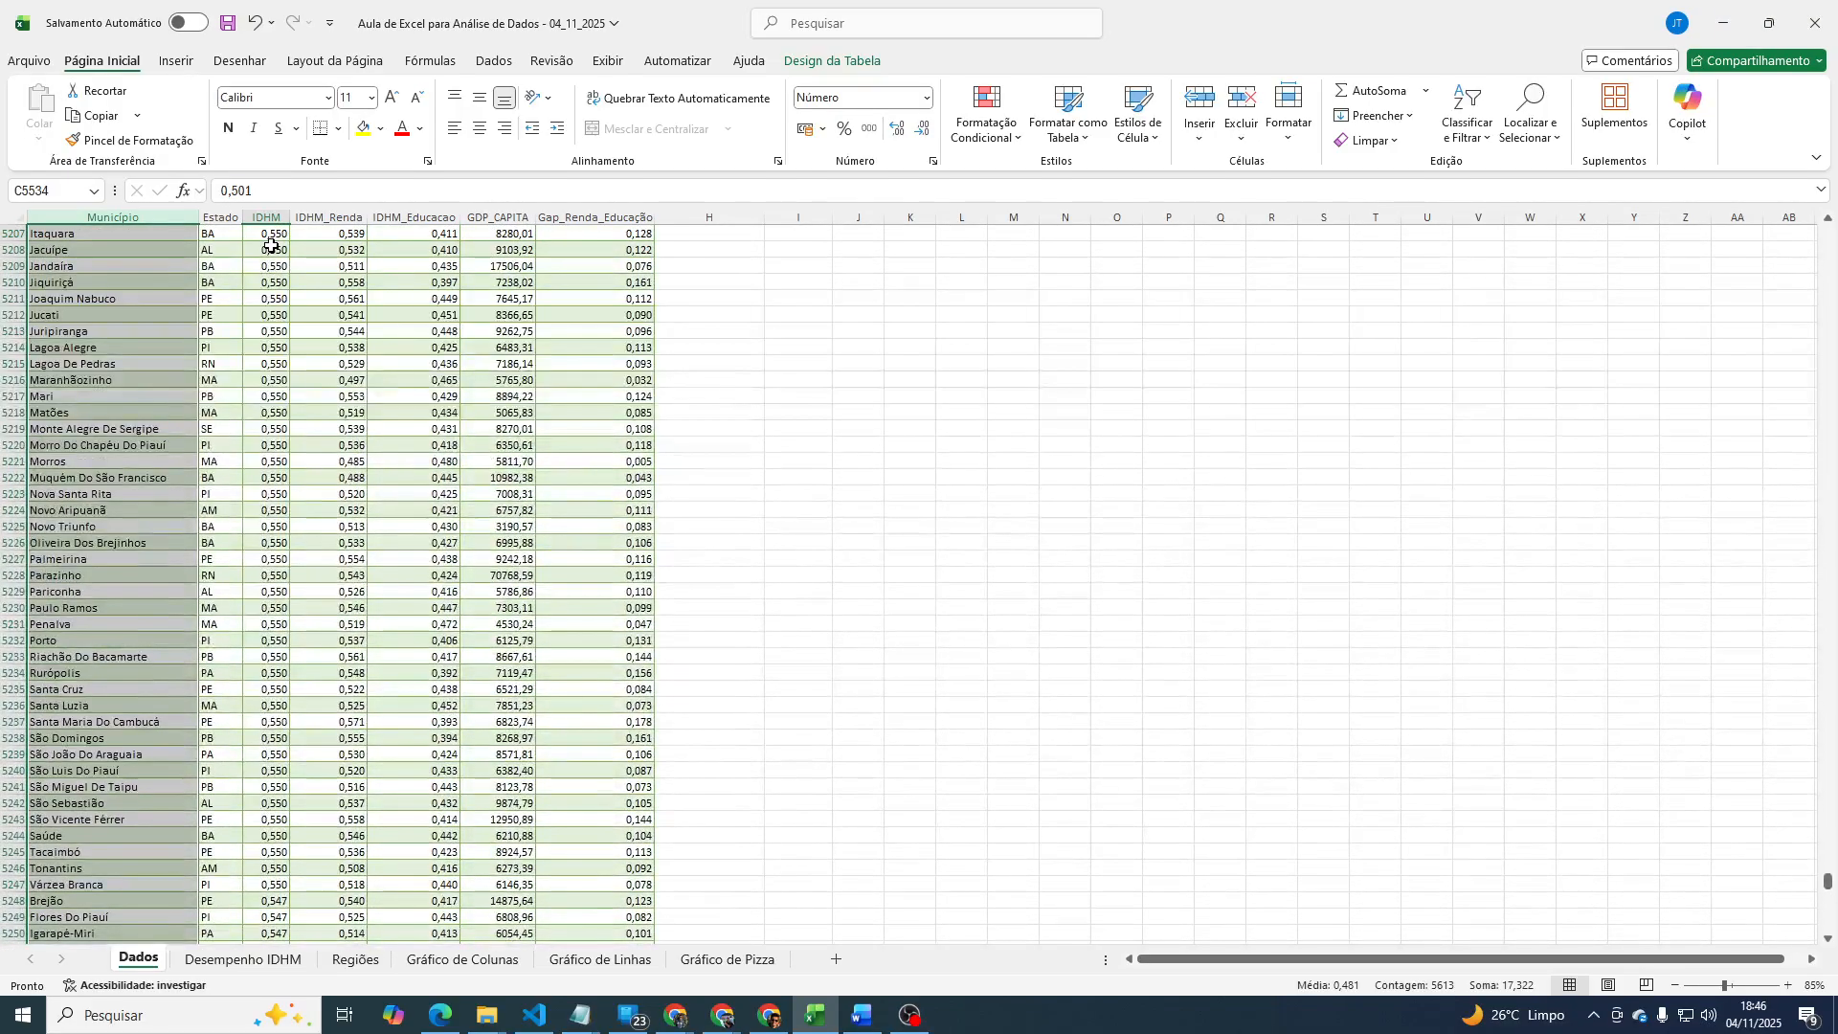
ctrl+click(271, 249)
key(ctrl+Home)
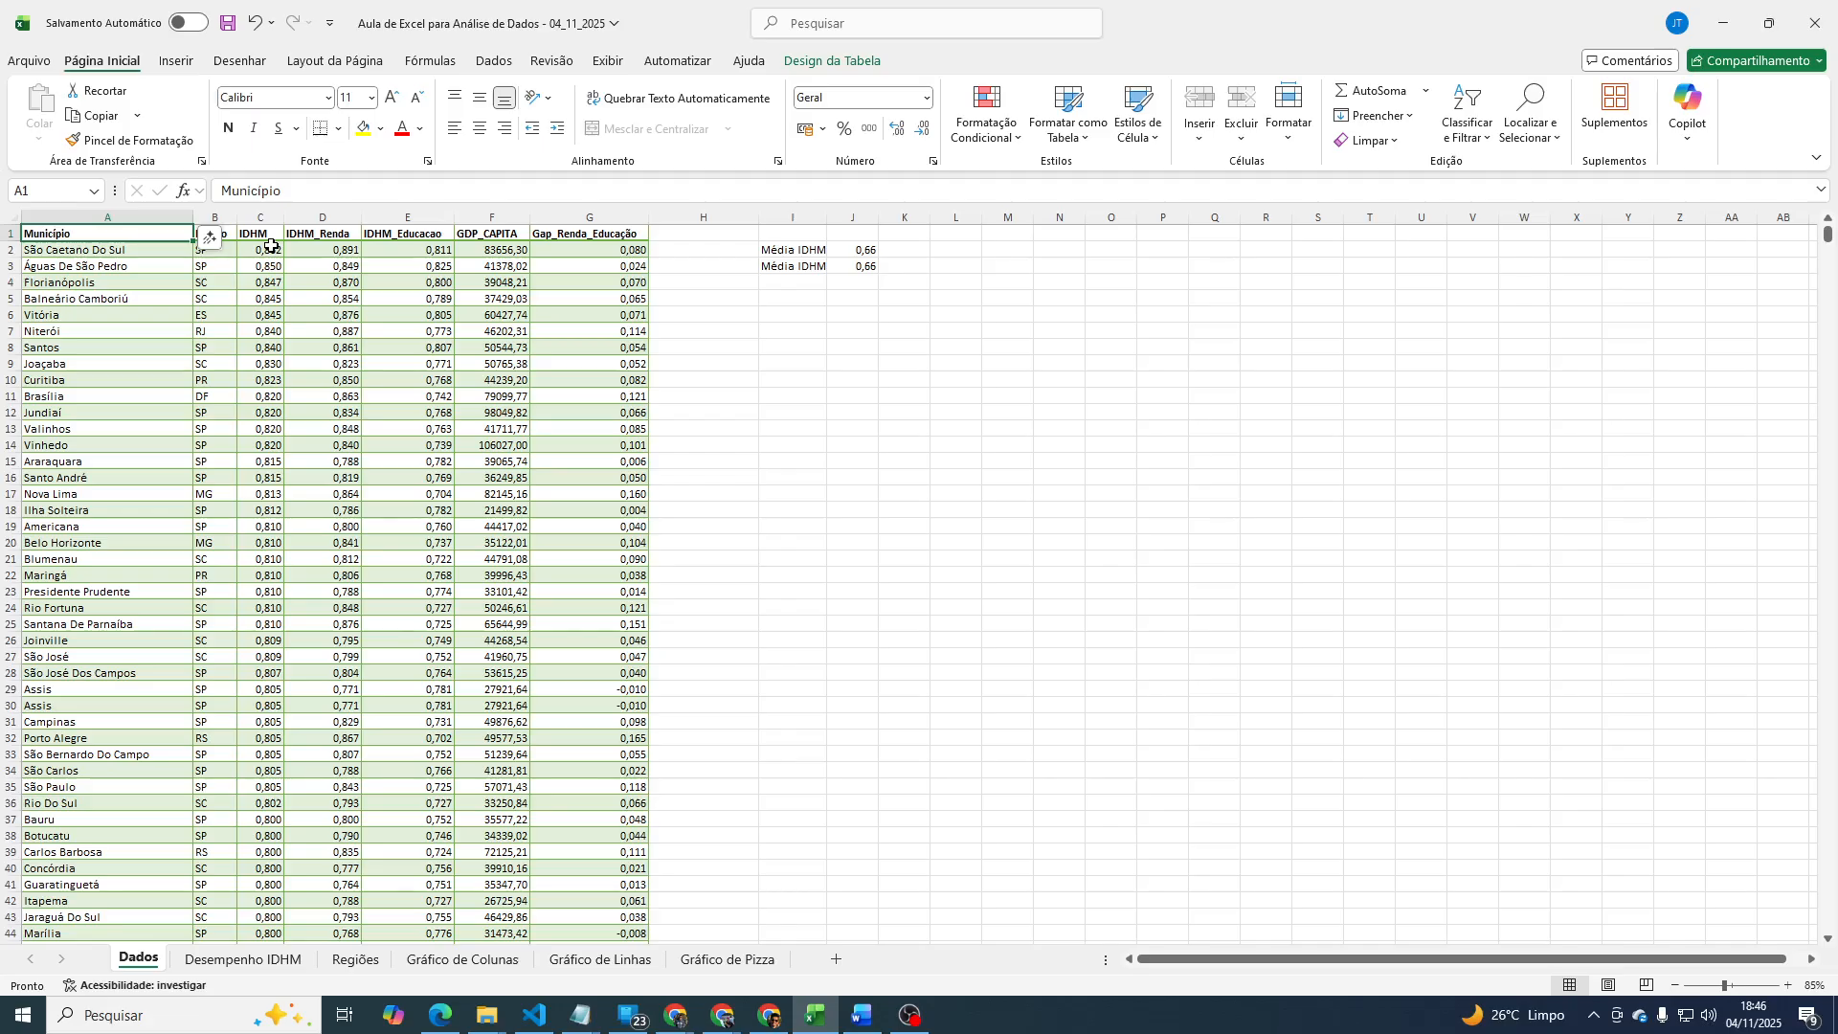
Select the Município and IDHM columns together, from their headers down to the last table row, including the blank IDHM cells.
key(ctrl+shift+Down)
key(ctrl+shift+Up)
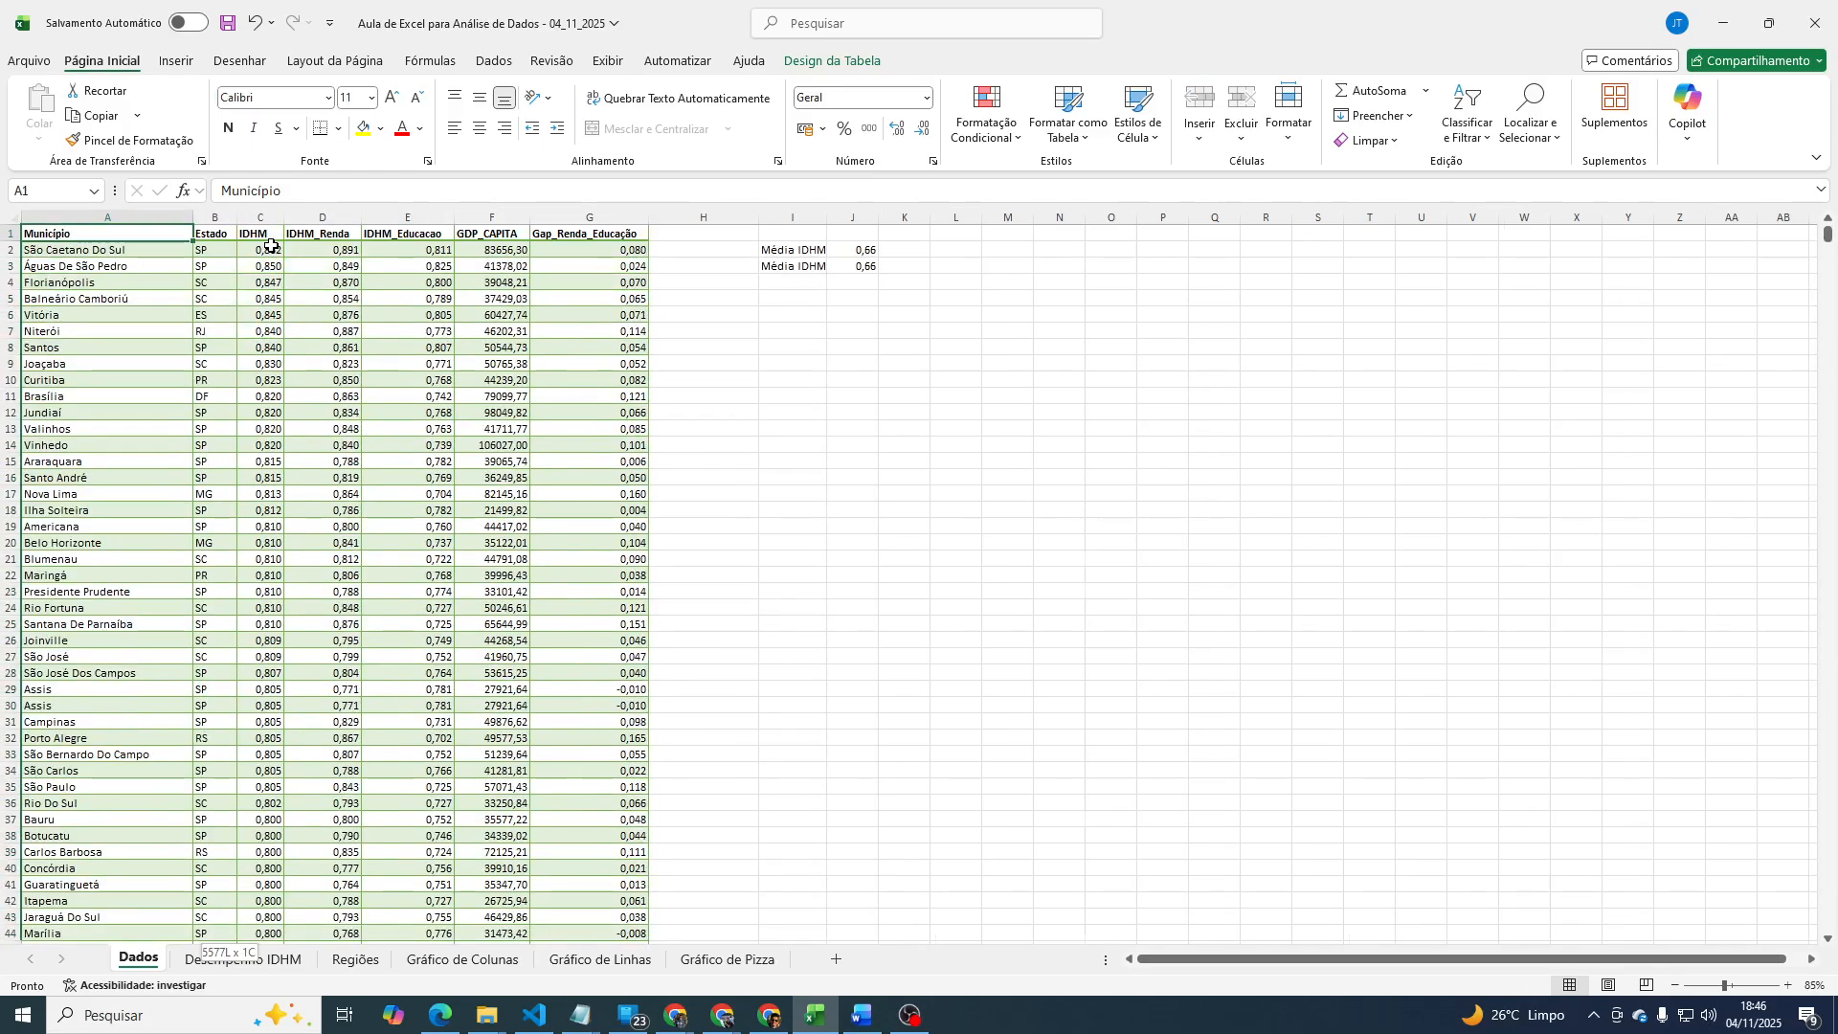
key(ctrl+shift+Down)
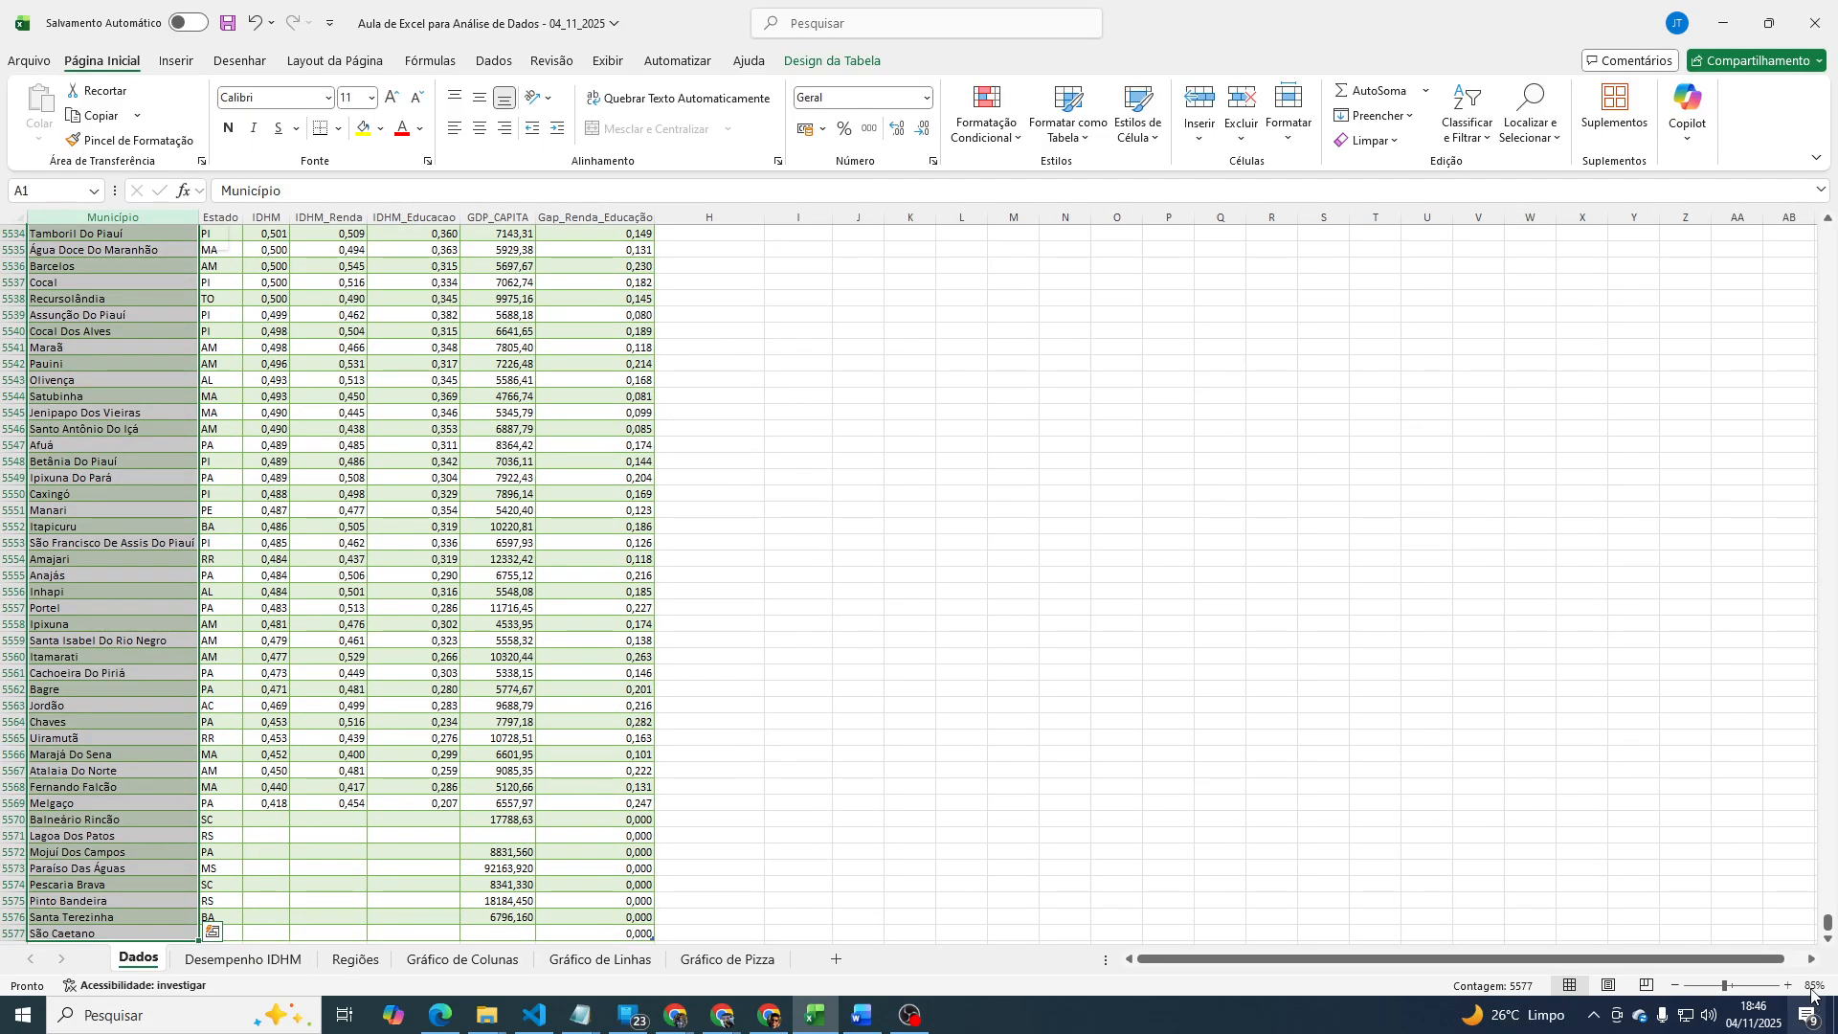
drag(1828, 924, 1827, 228)
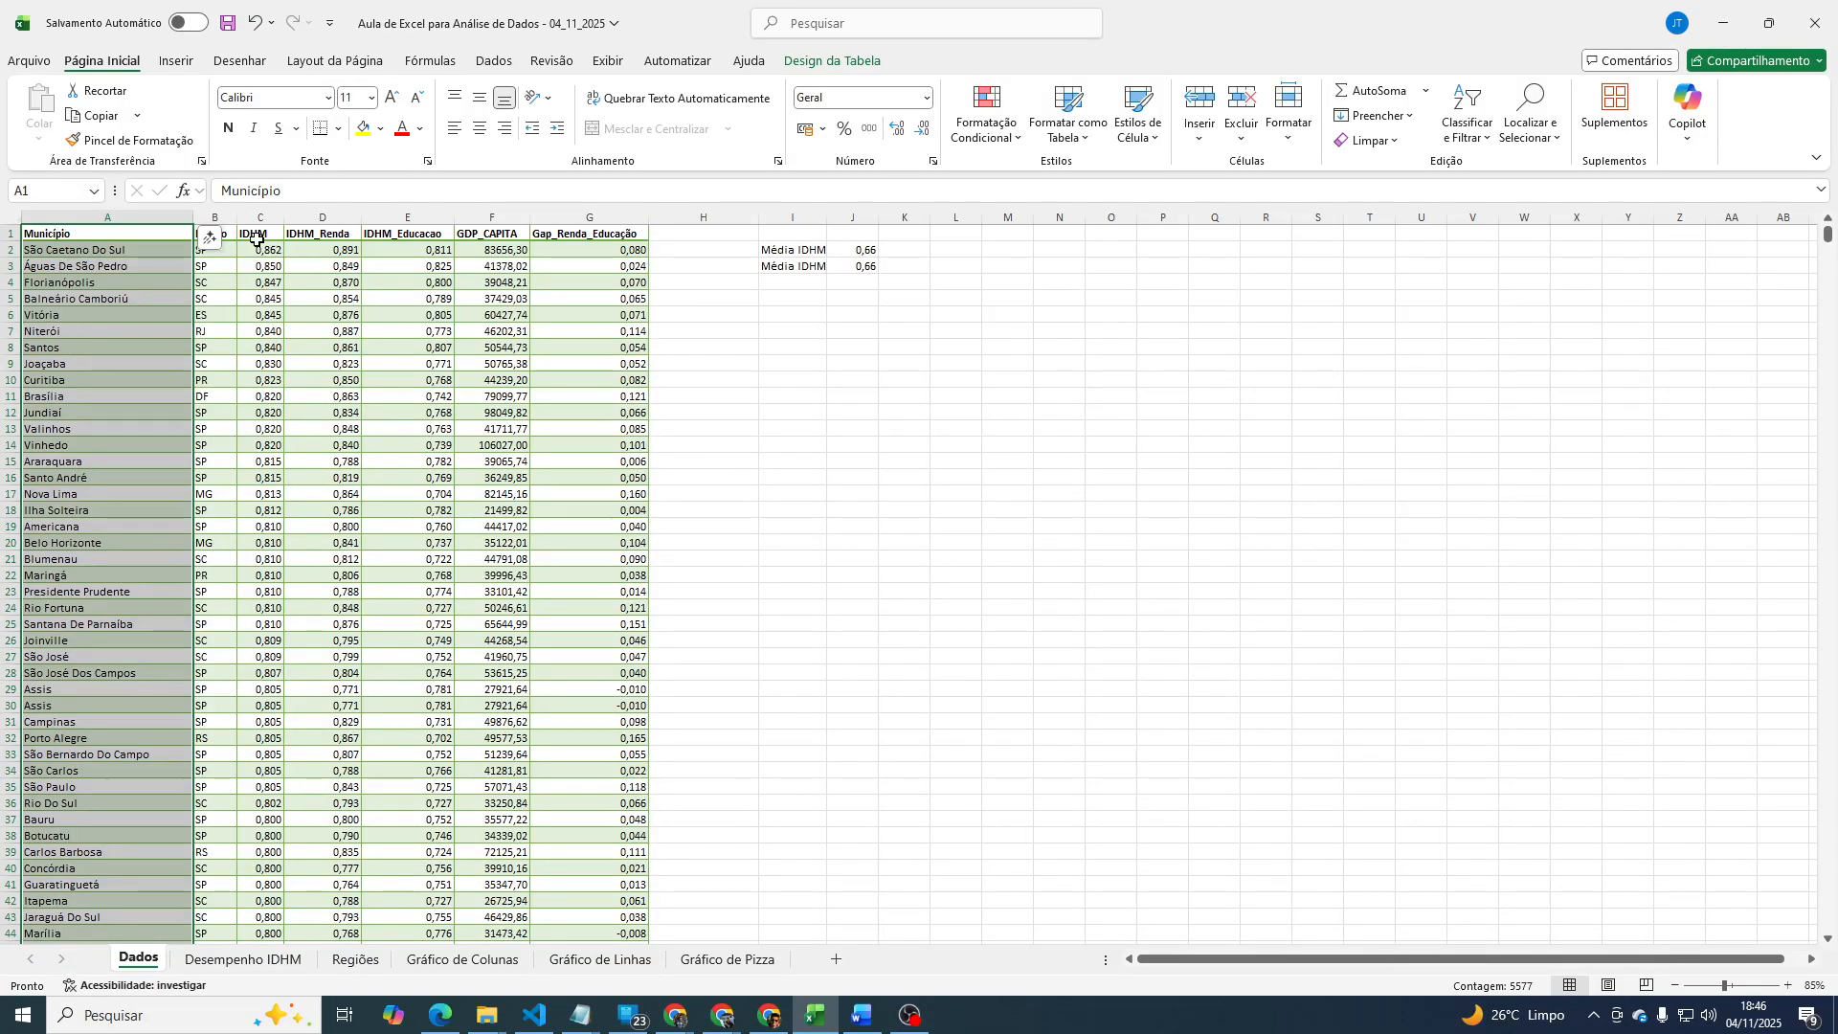
click(258, 248)
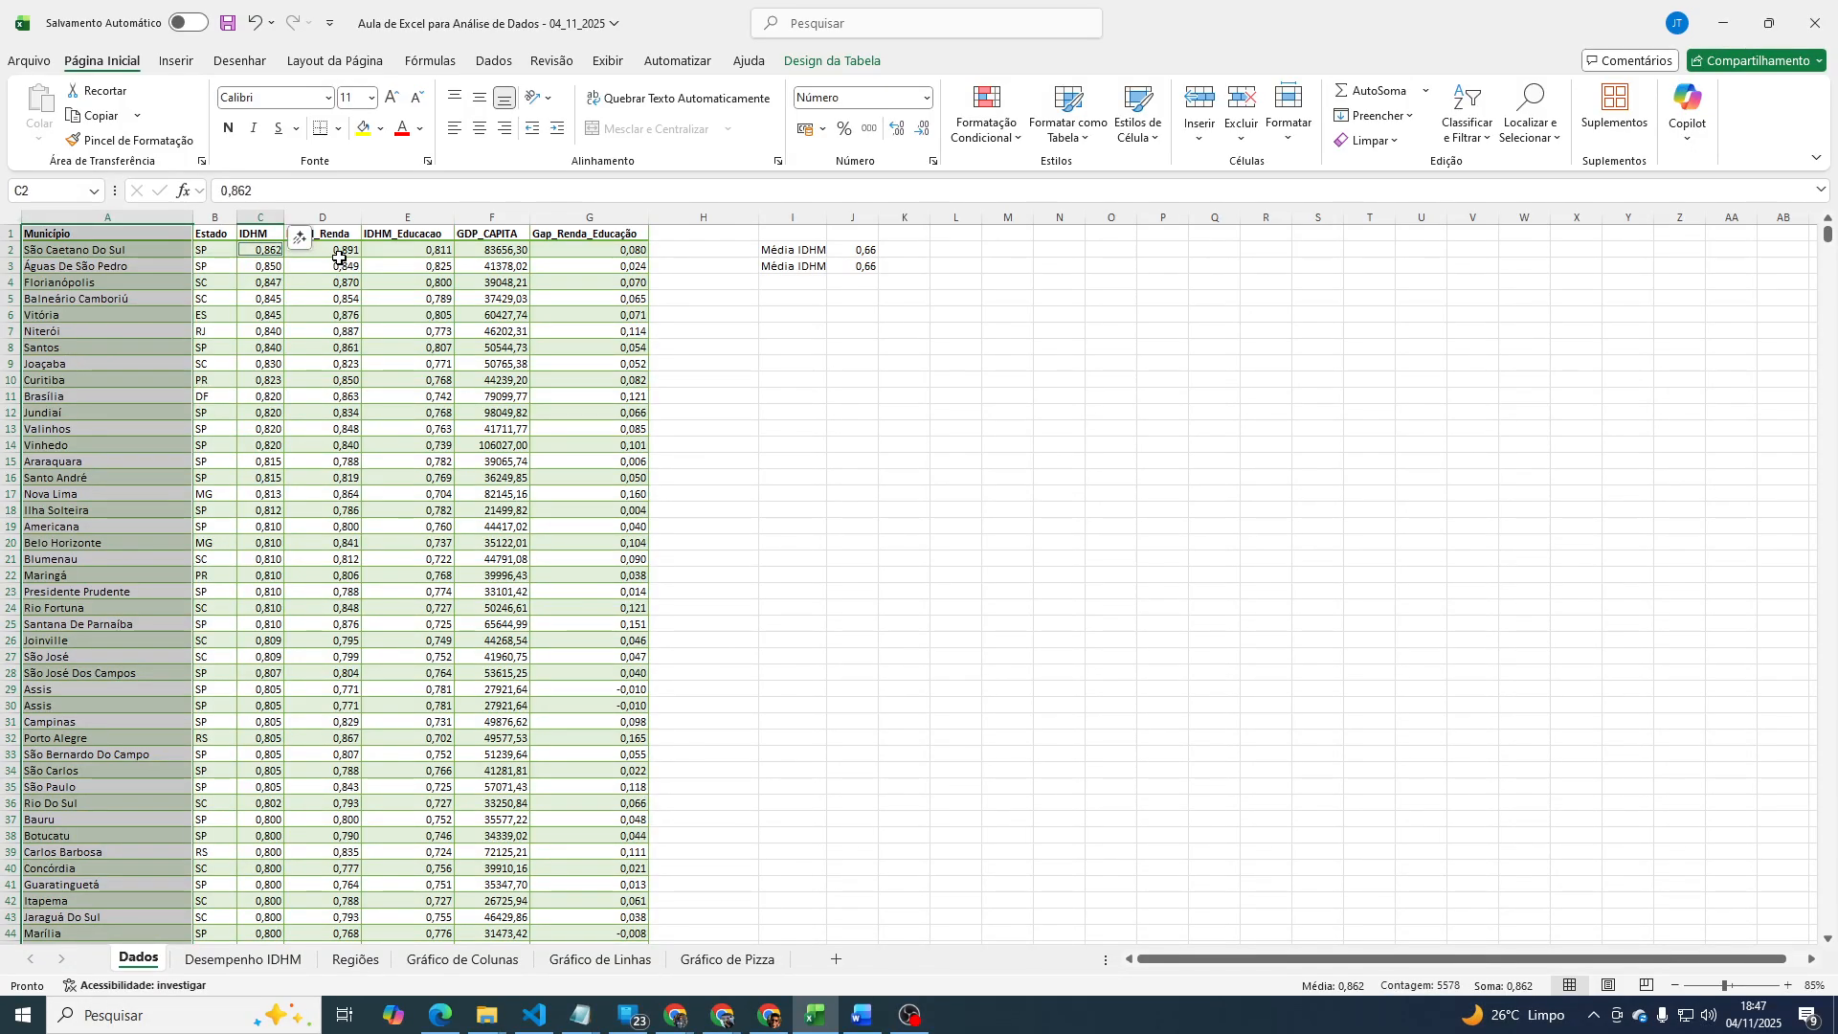
ctrl+click(251, 235)
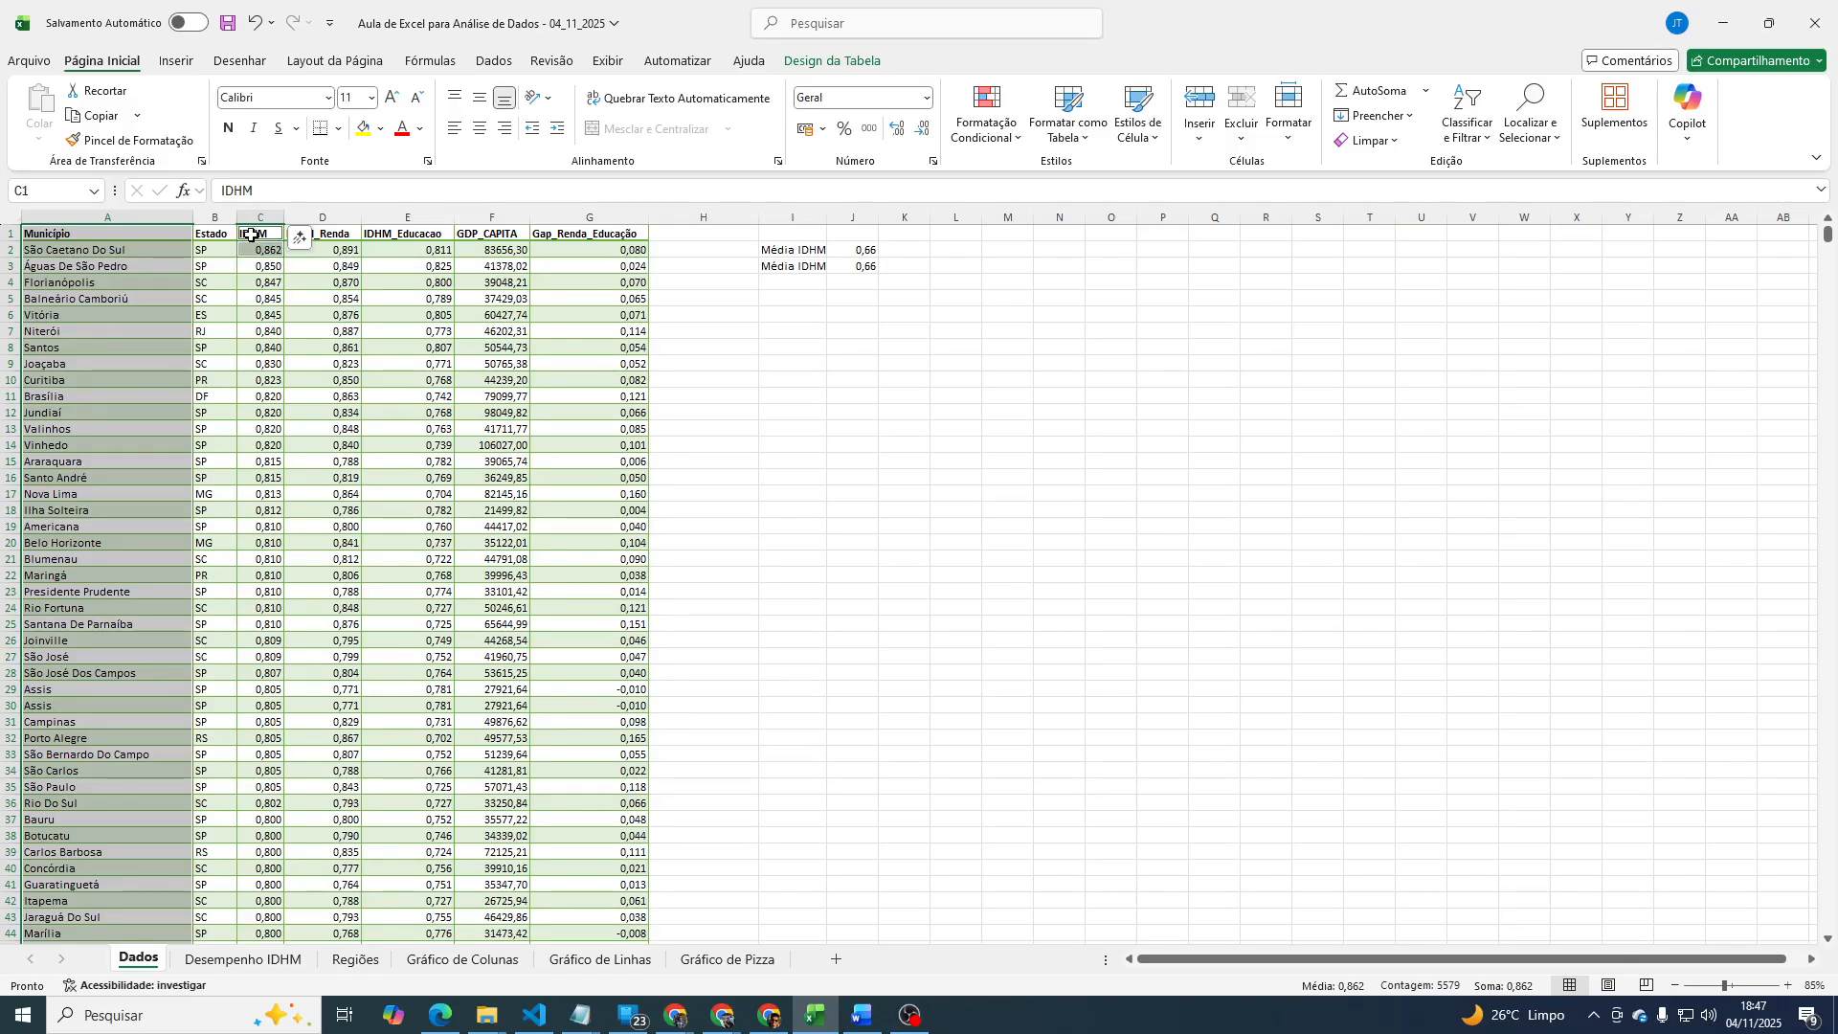
key(ctrl+shift+Down)
key(shift+Down)
key(shift+Down)
key(shift+Down)
key(shift+Down)
key(shift+Down)
key(shift+Down)
key(shift+Down)
key(shift+Down)
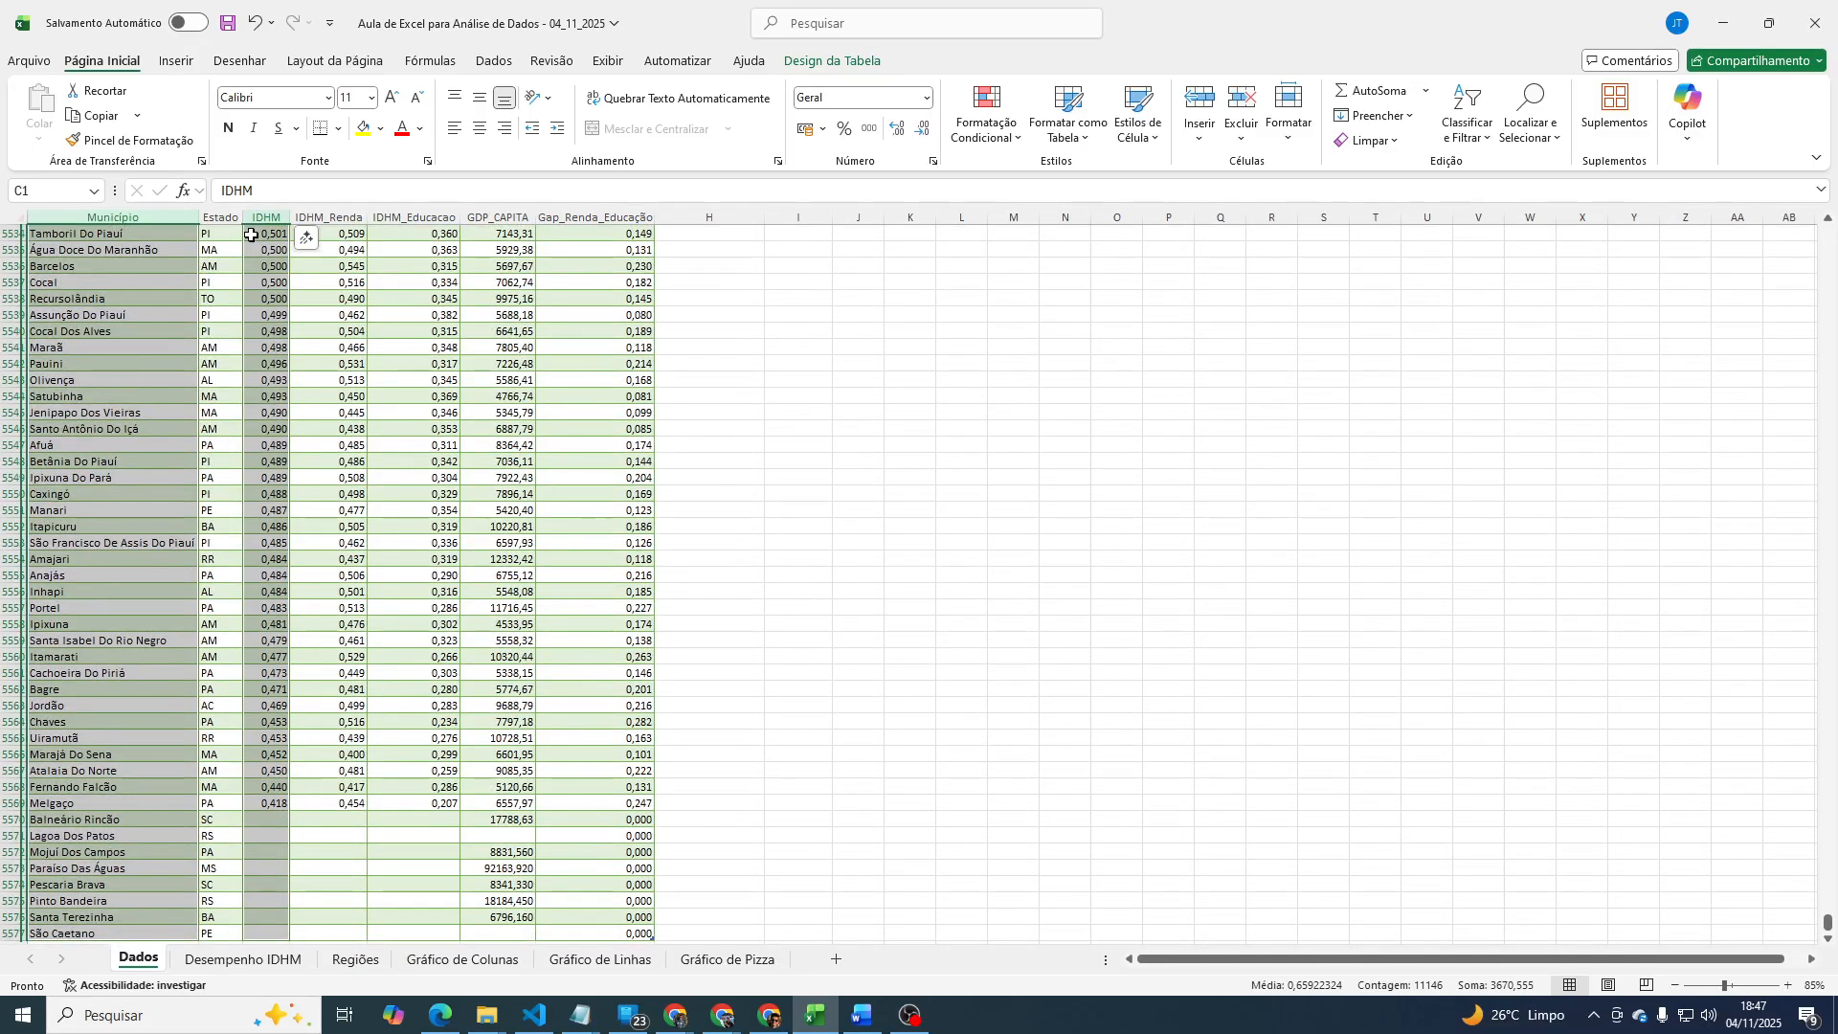
Try a Coluna Agrupada chart of the selected Município and IDHM columns at a wider size, and delete it.
scroll(651, 450, down, 1)
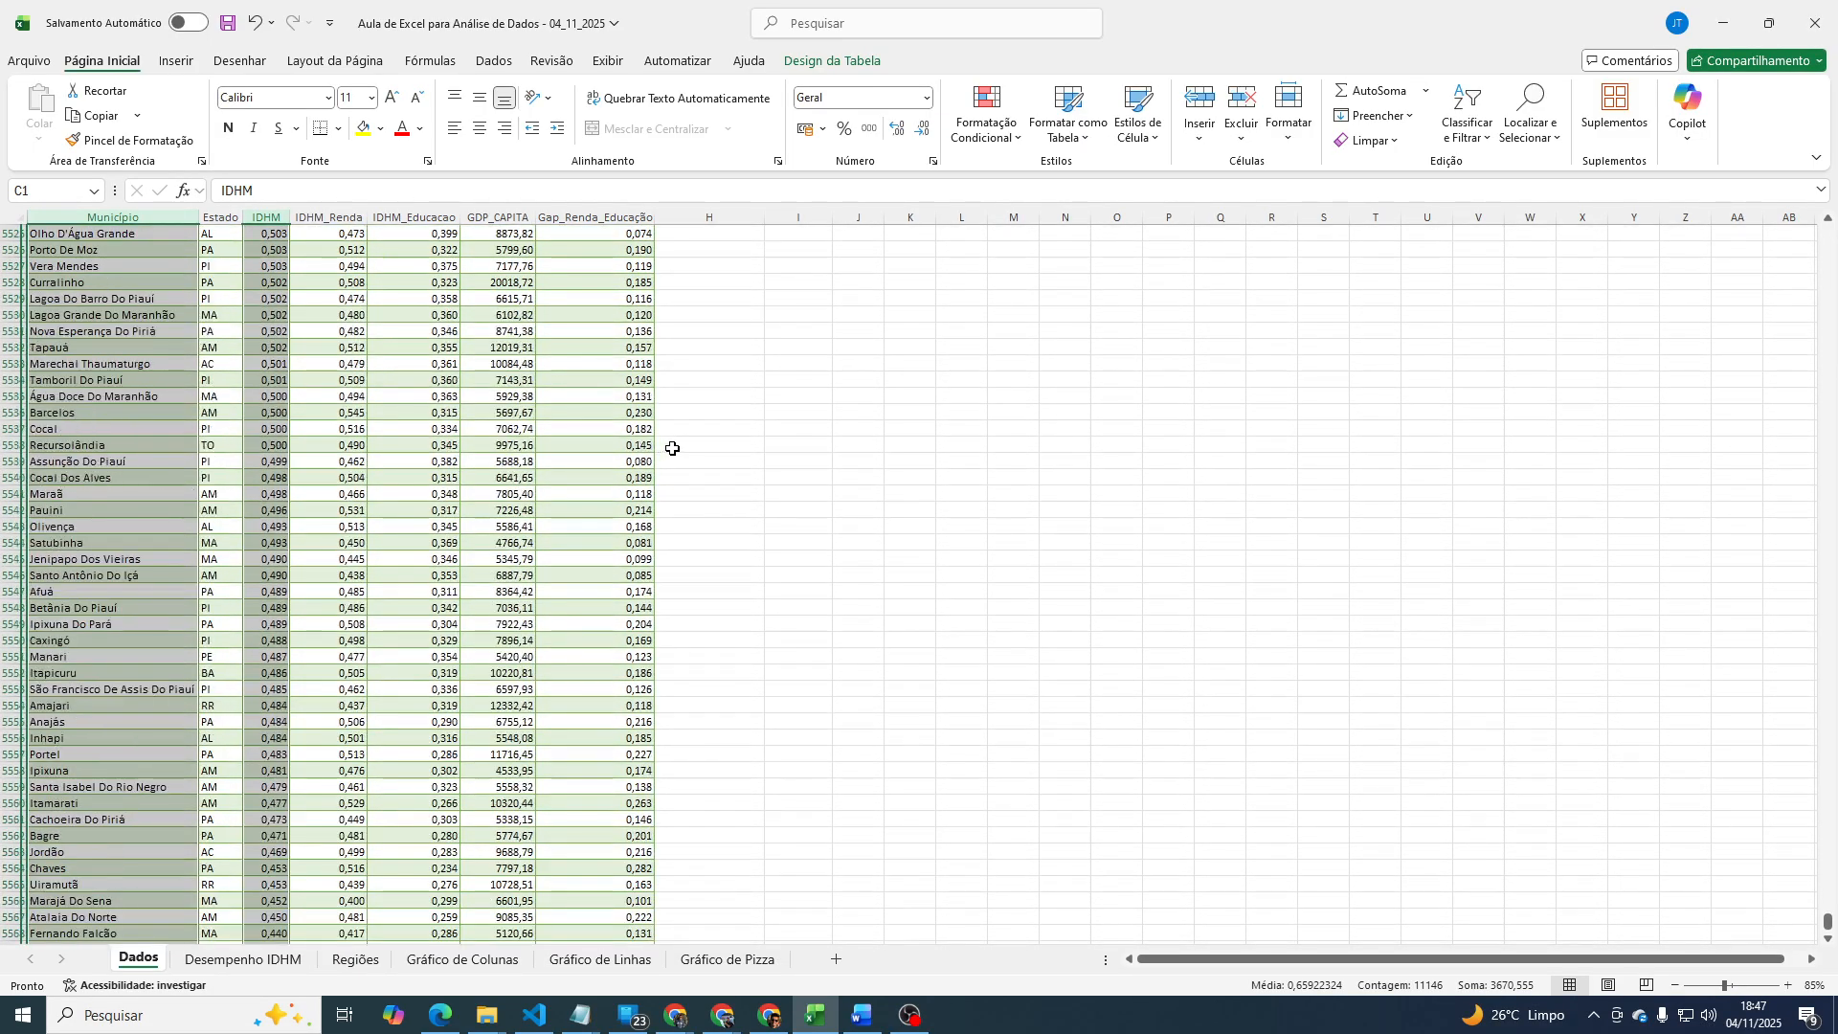
scroll(670, 447, up, 20)
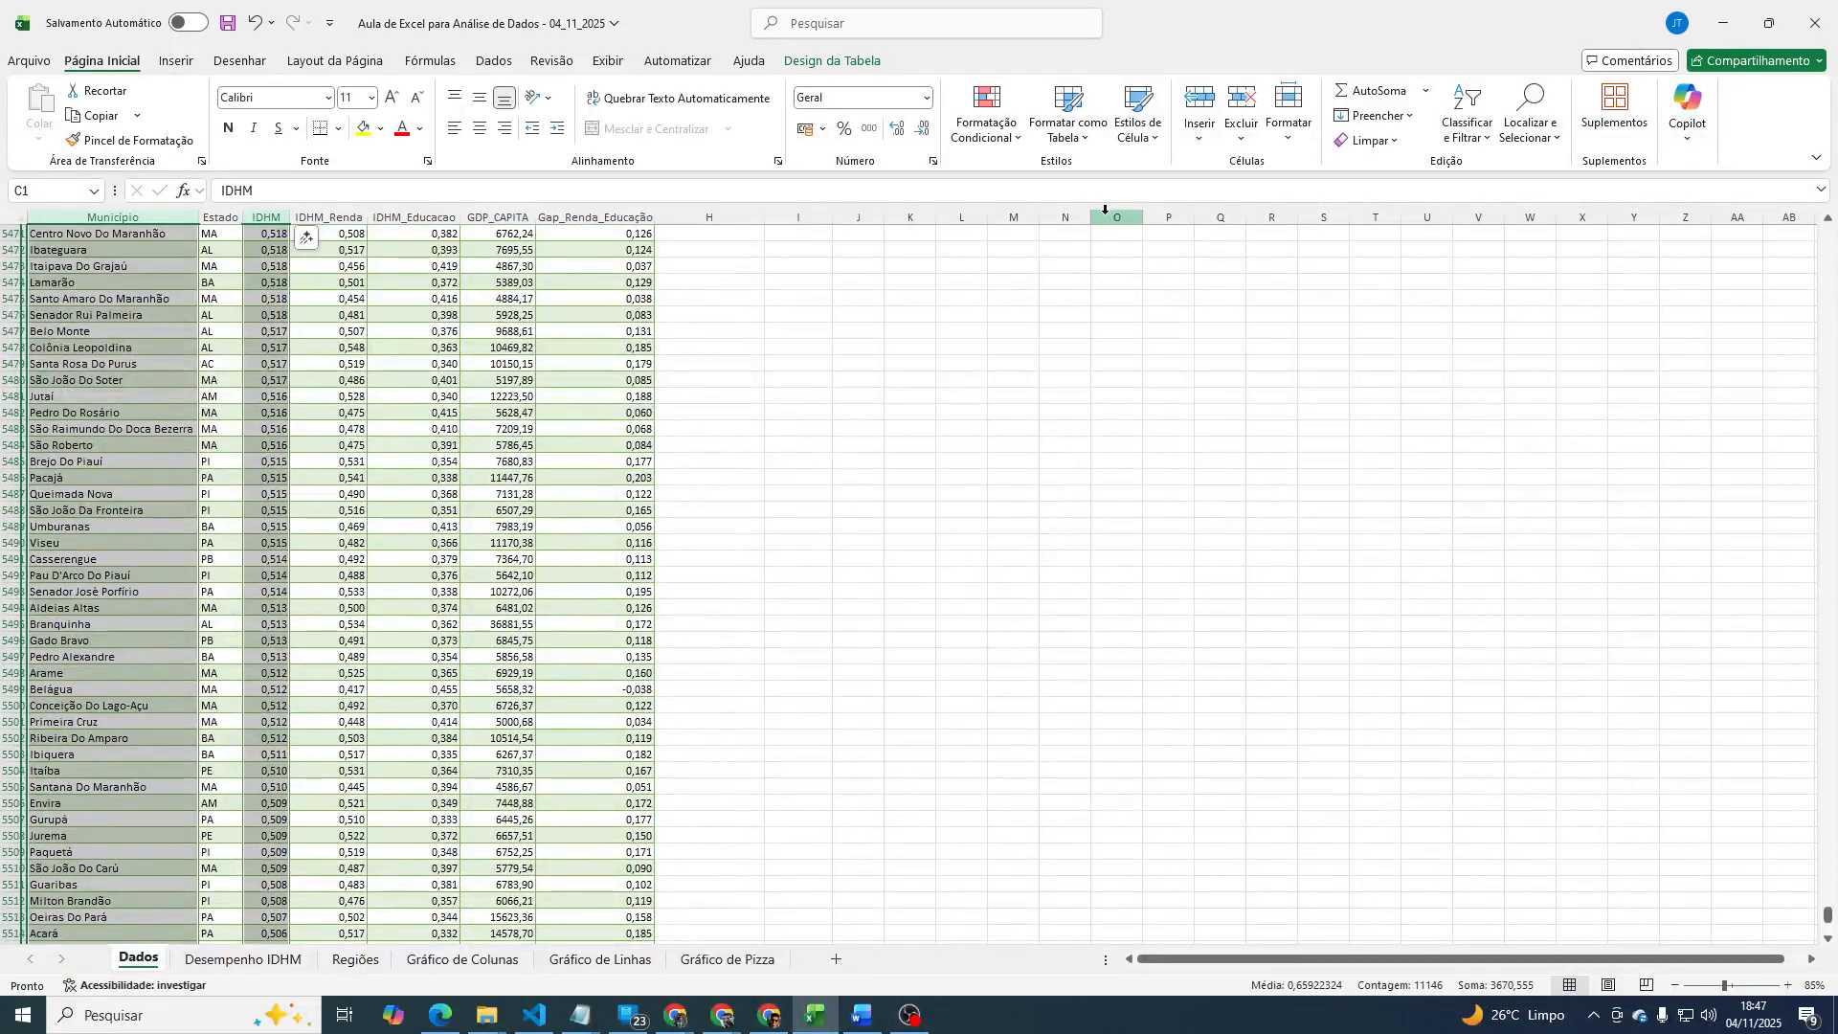
click(176, 62)
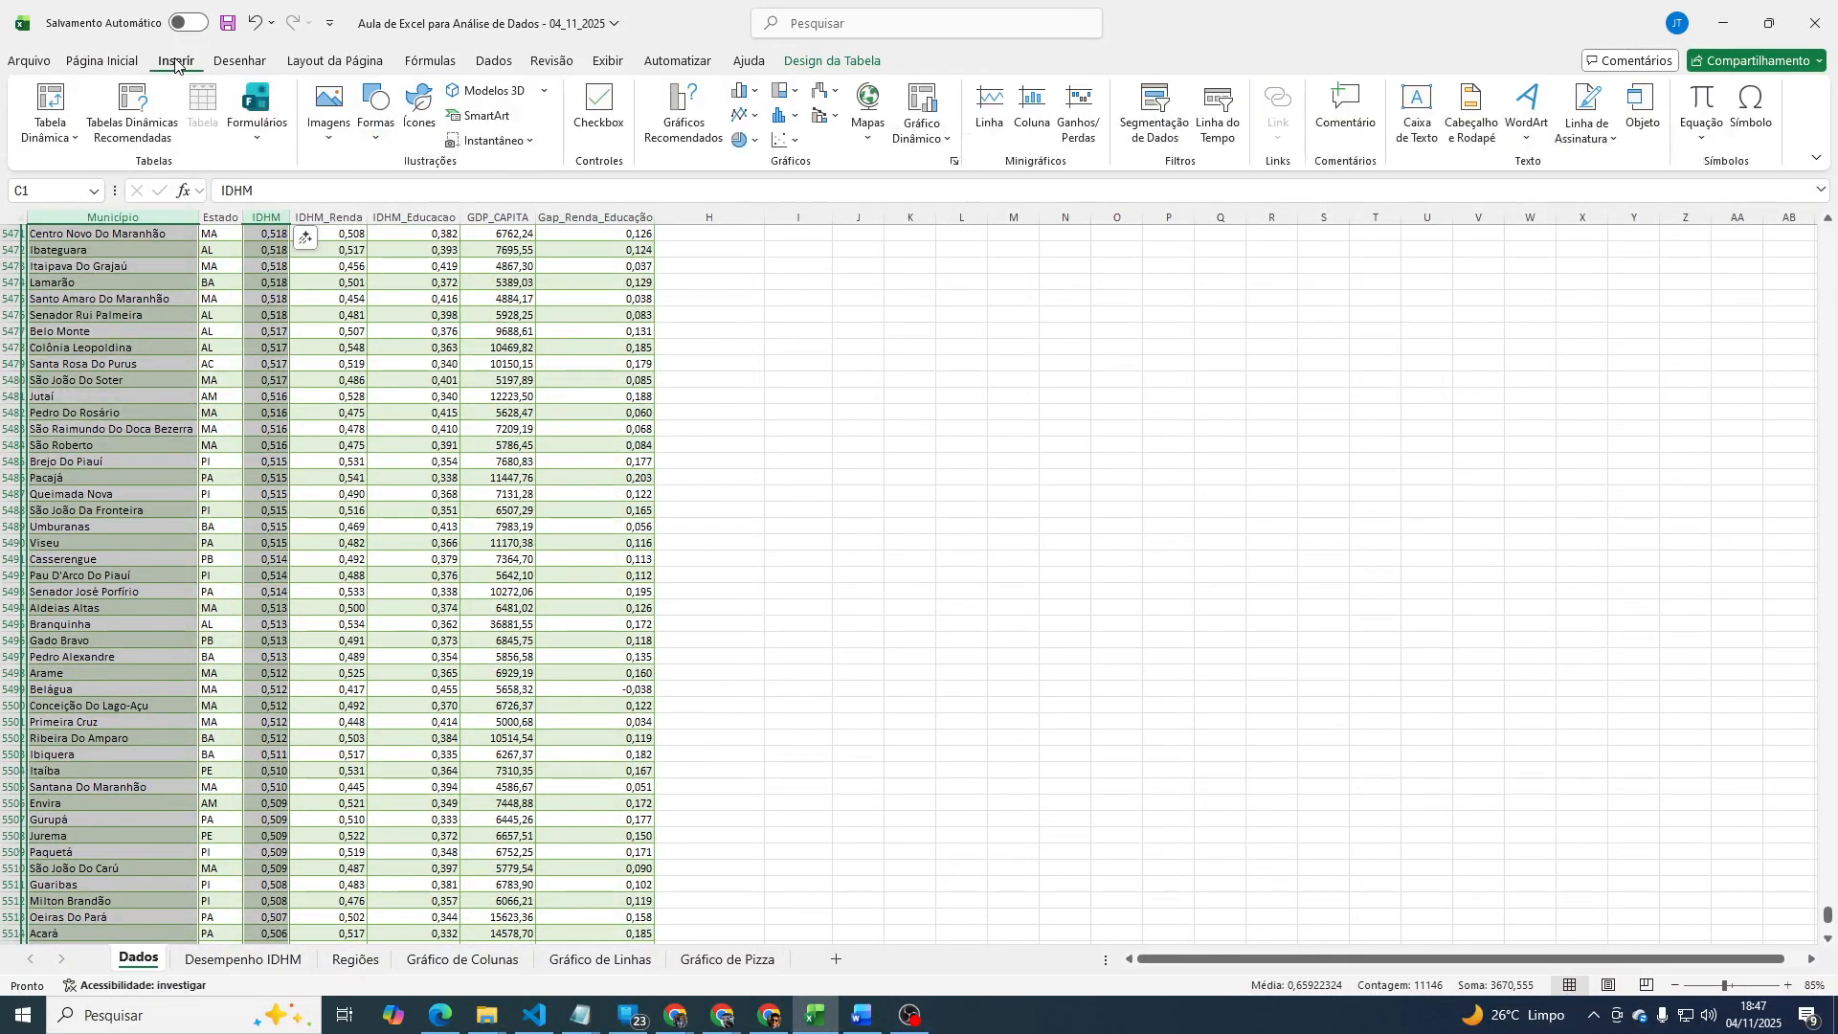
click(701, 127)
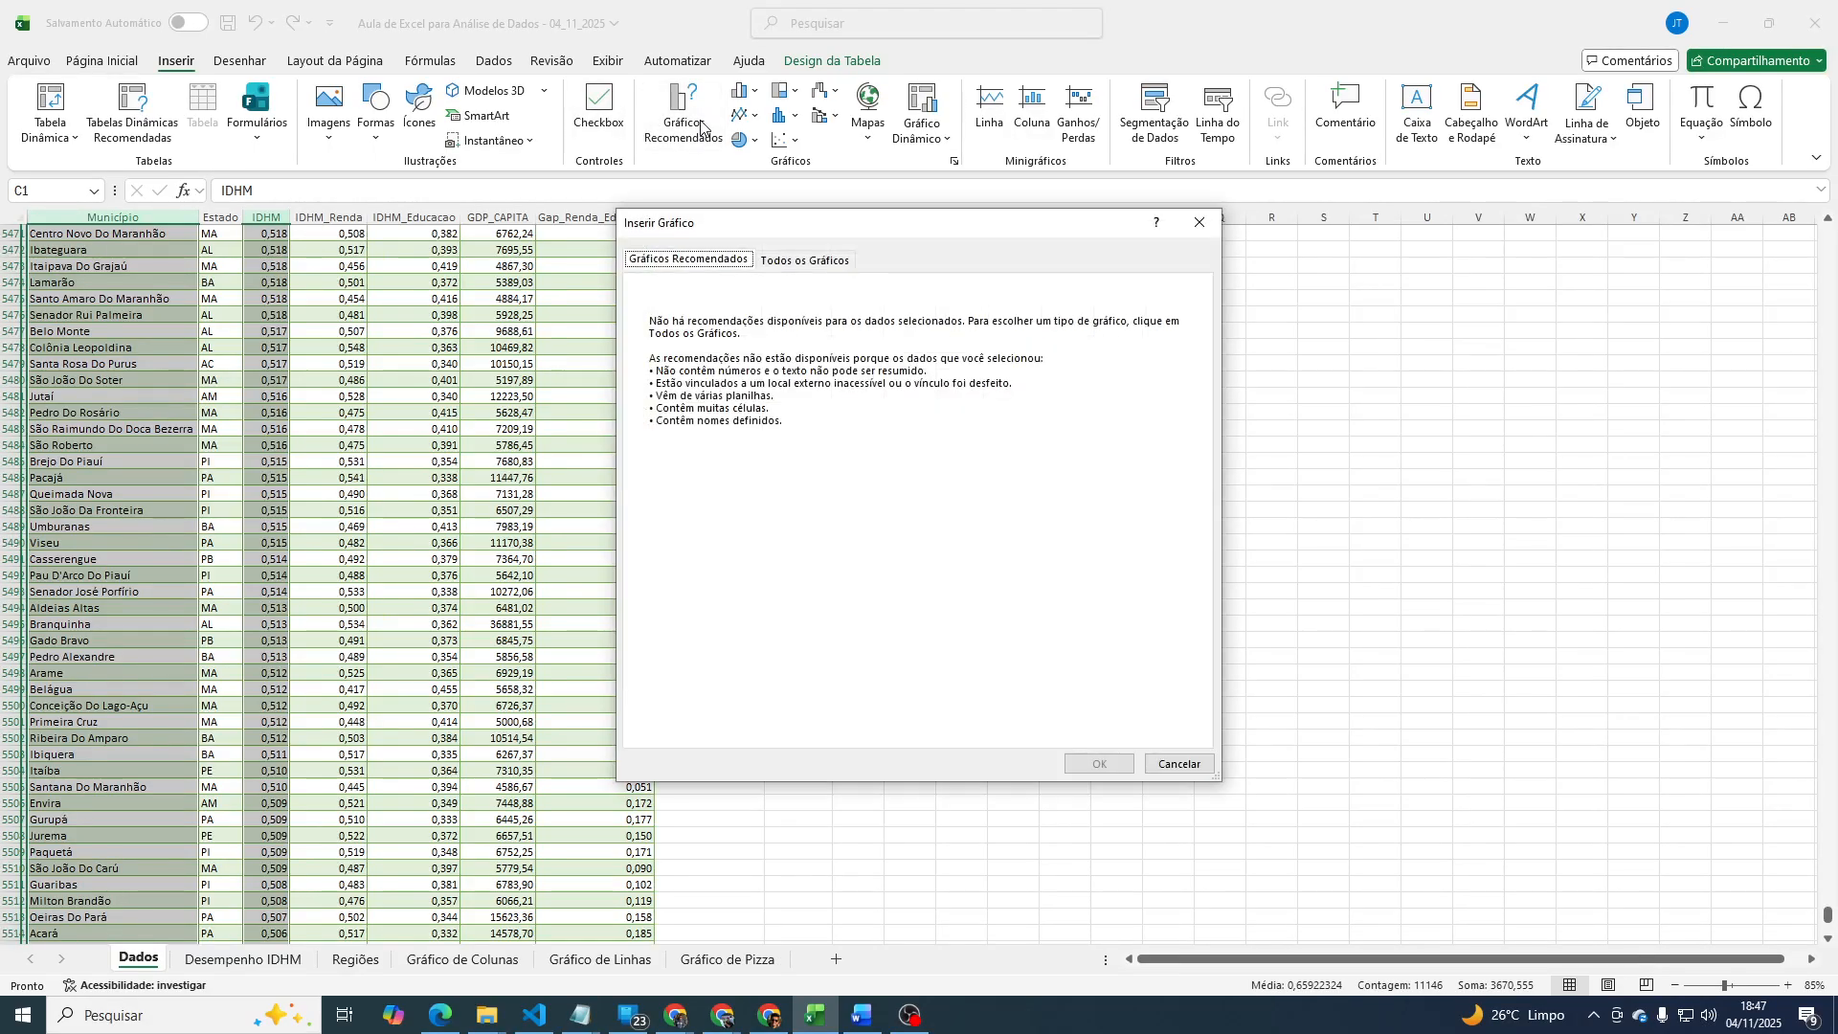
click(821, 261)
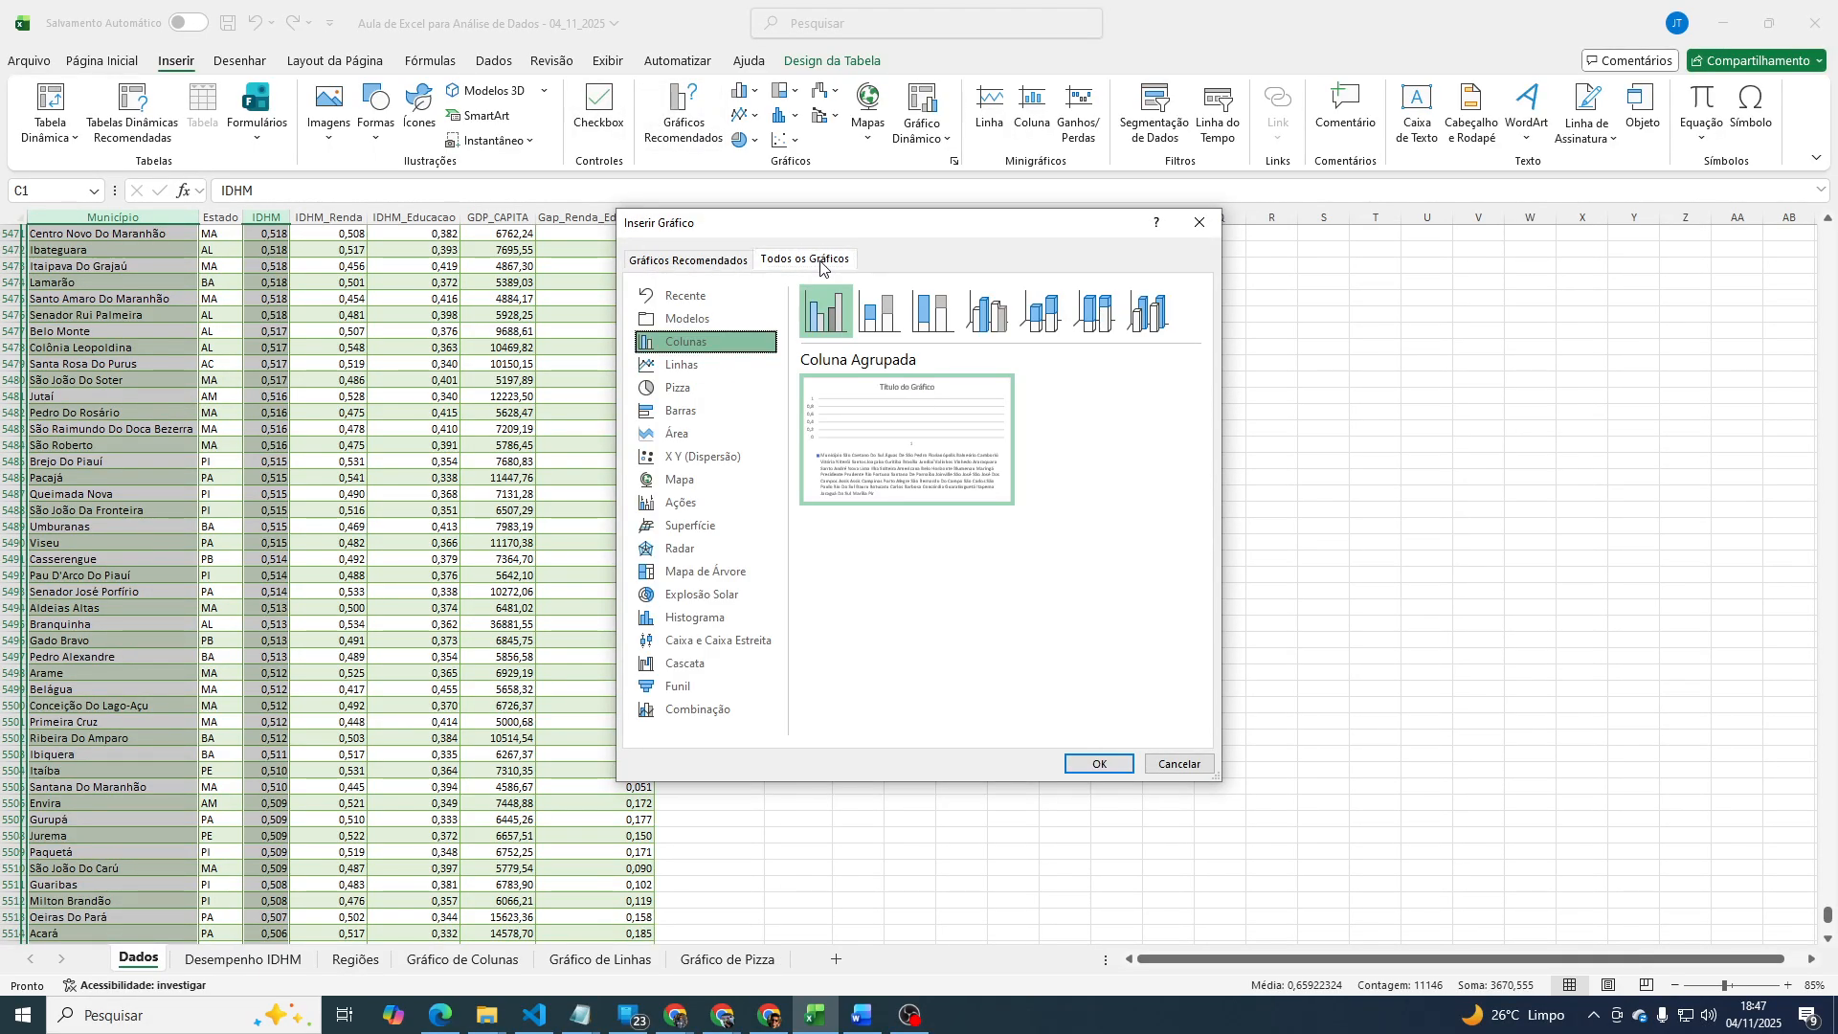
click(1111, 764)
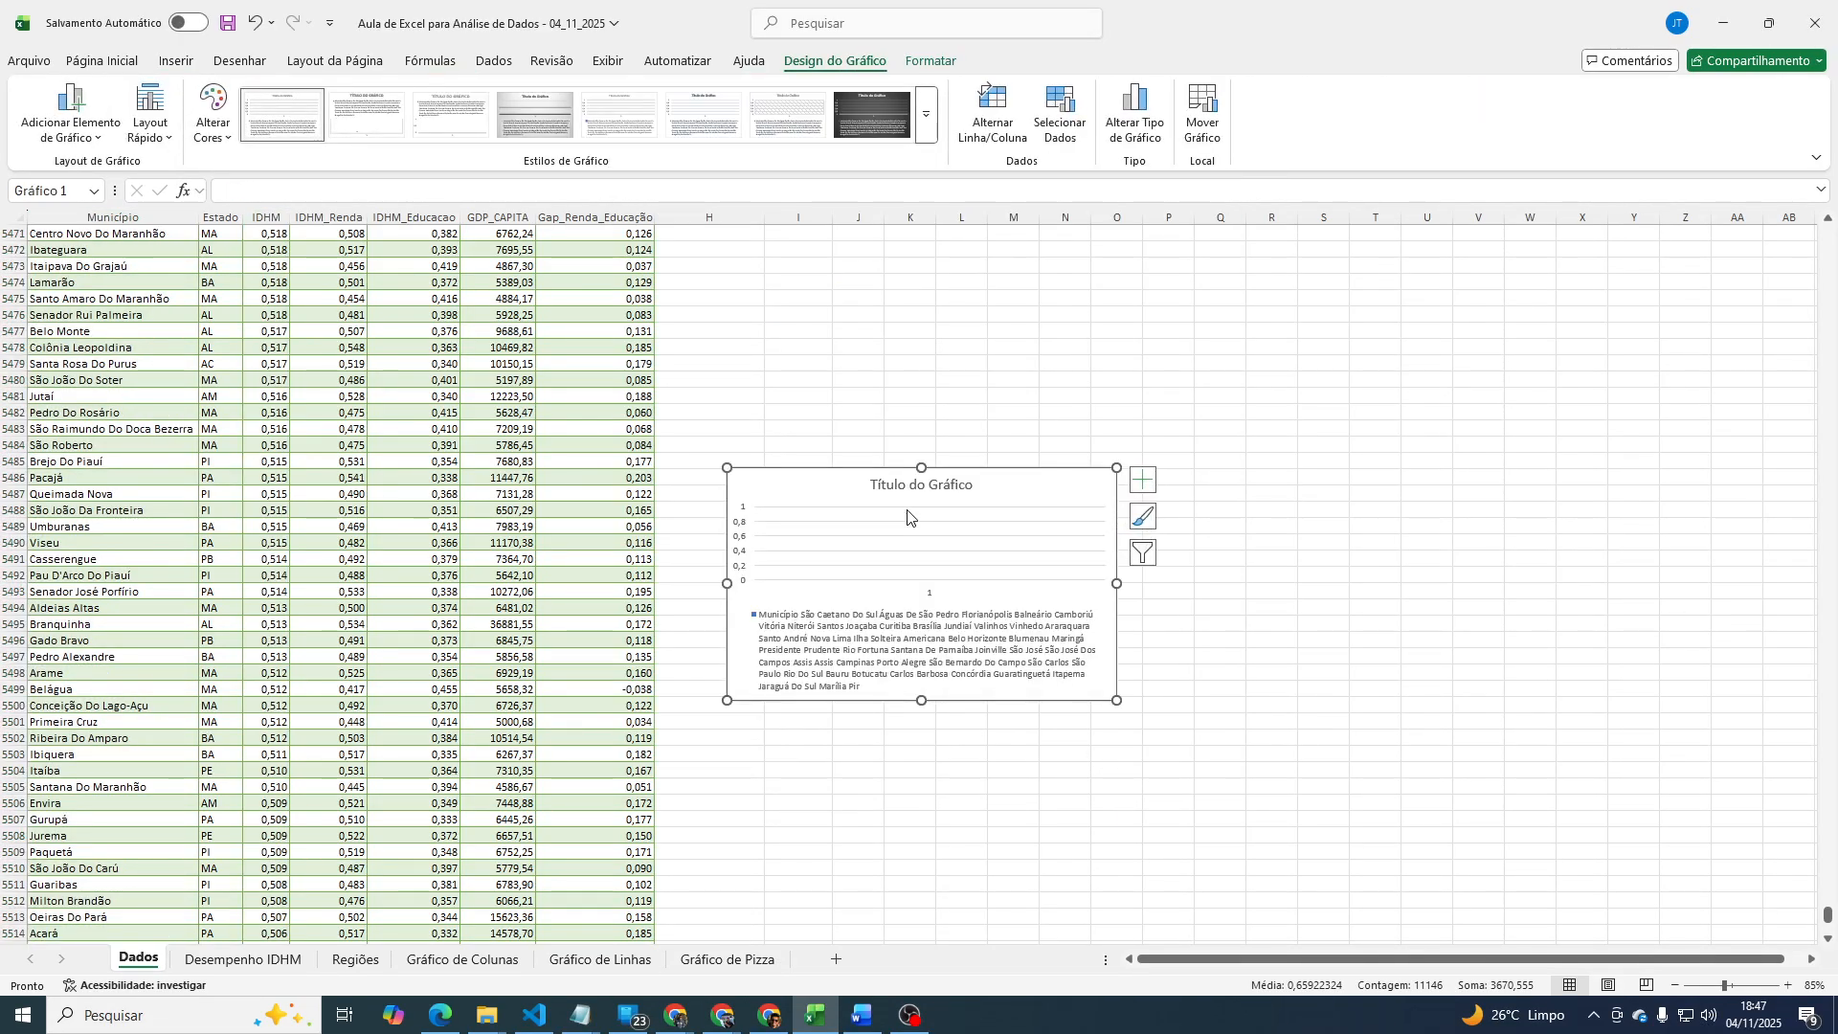
drag(1117, 583, 1601, 583)
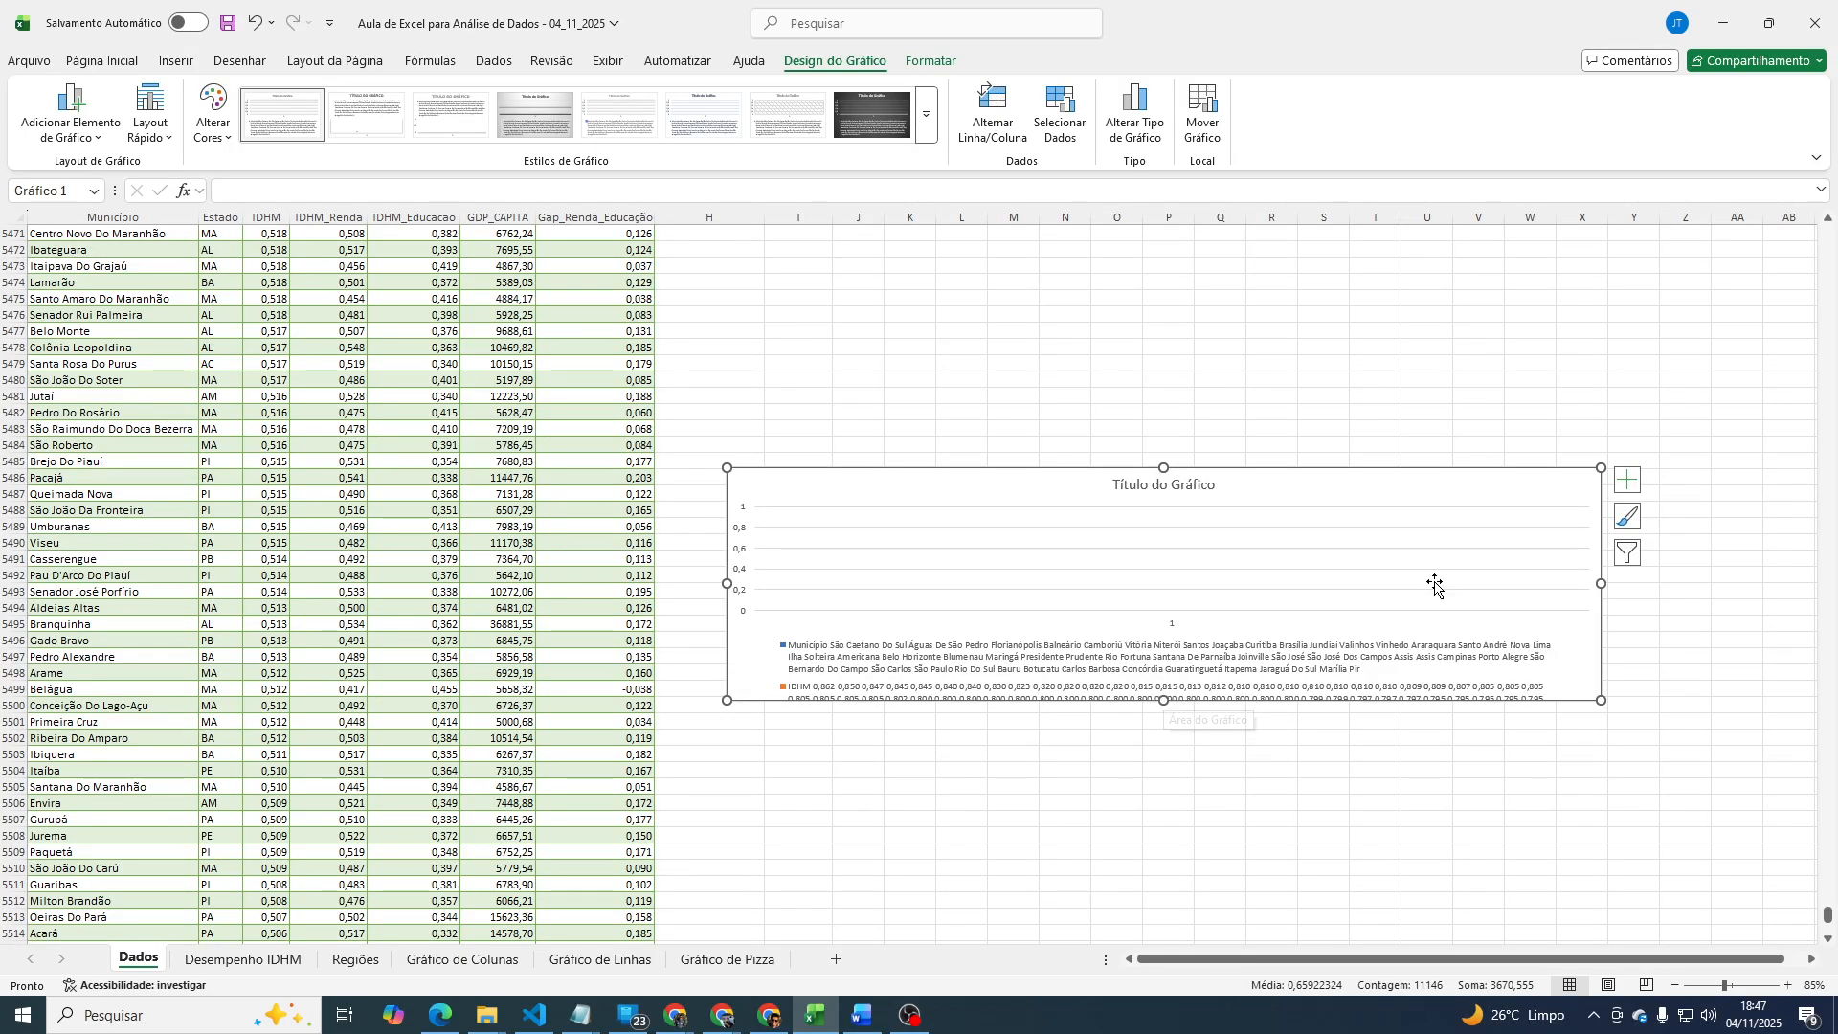
key(Delete)
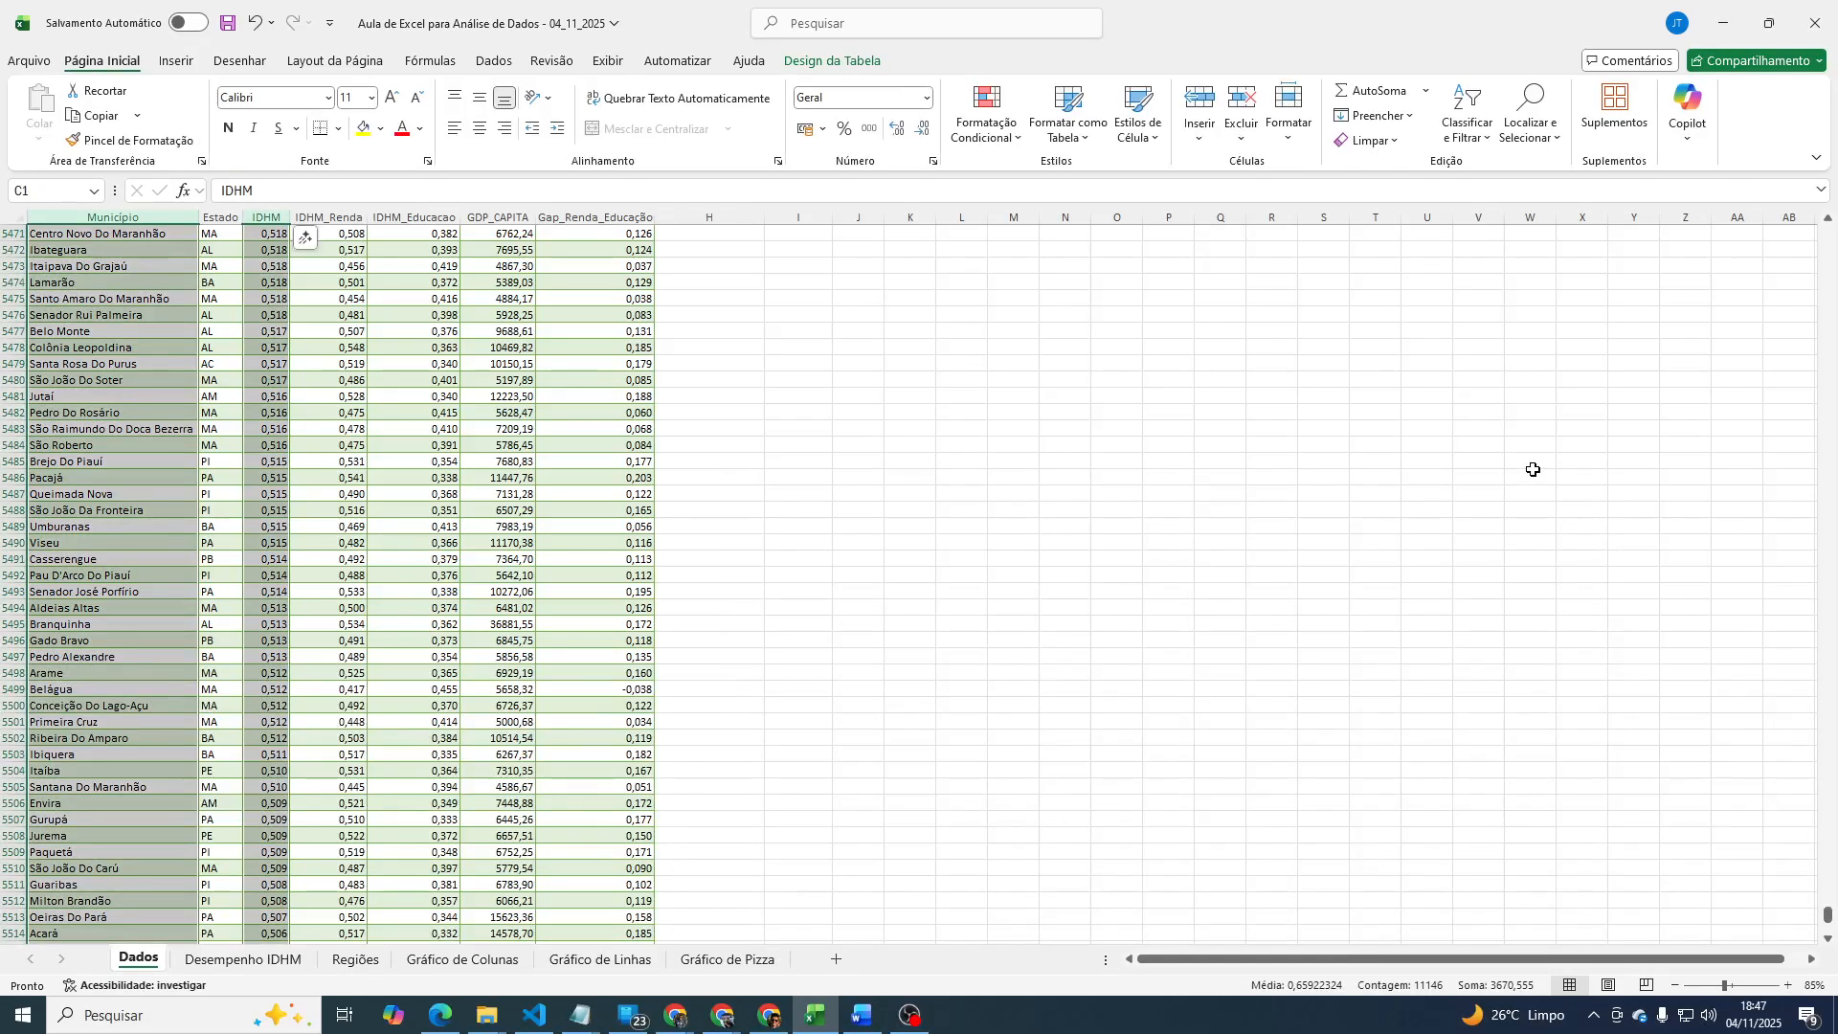
Return to the top of the Dados table and check its first rows at a larger zoom.
click(226, 265)
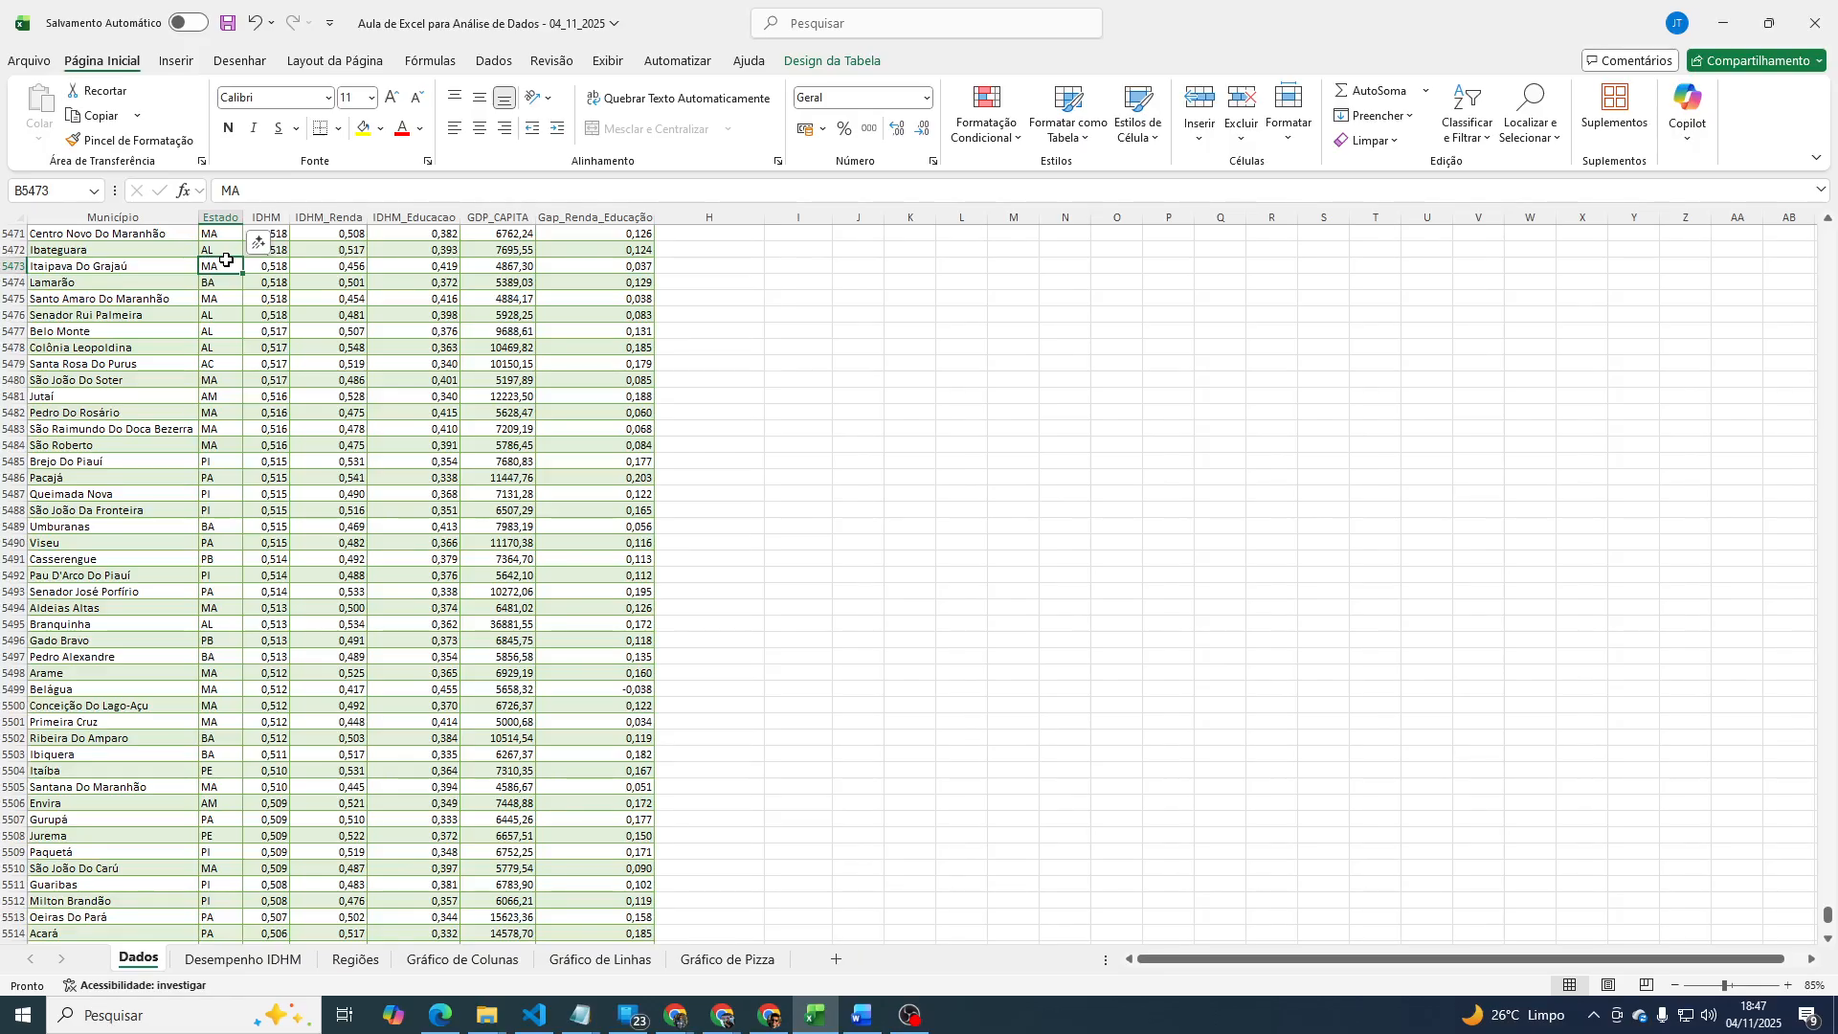
scroll(294, 370, up, 18)
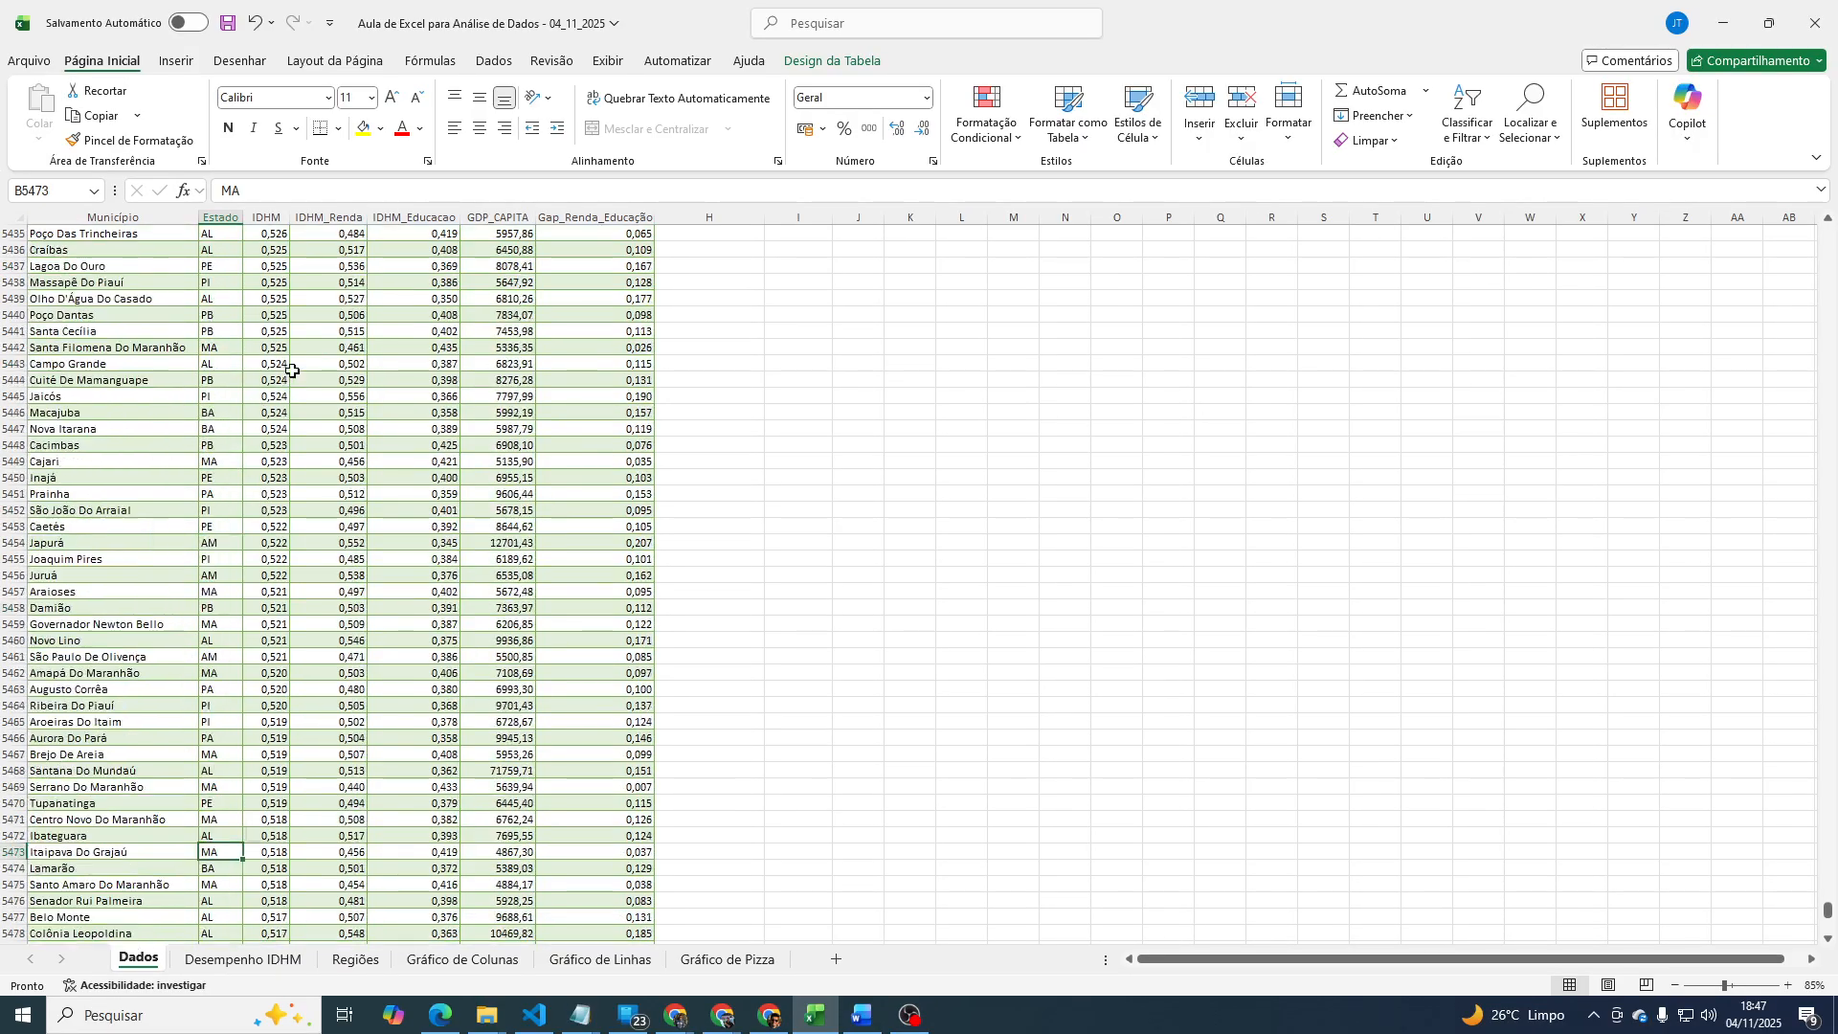
scroll(294, 370, up, 20)
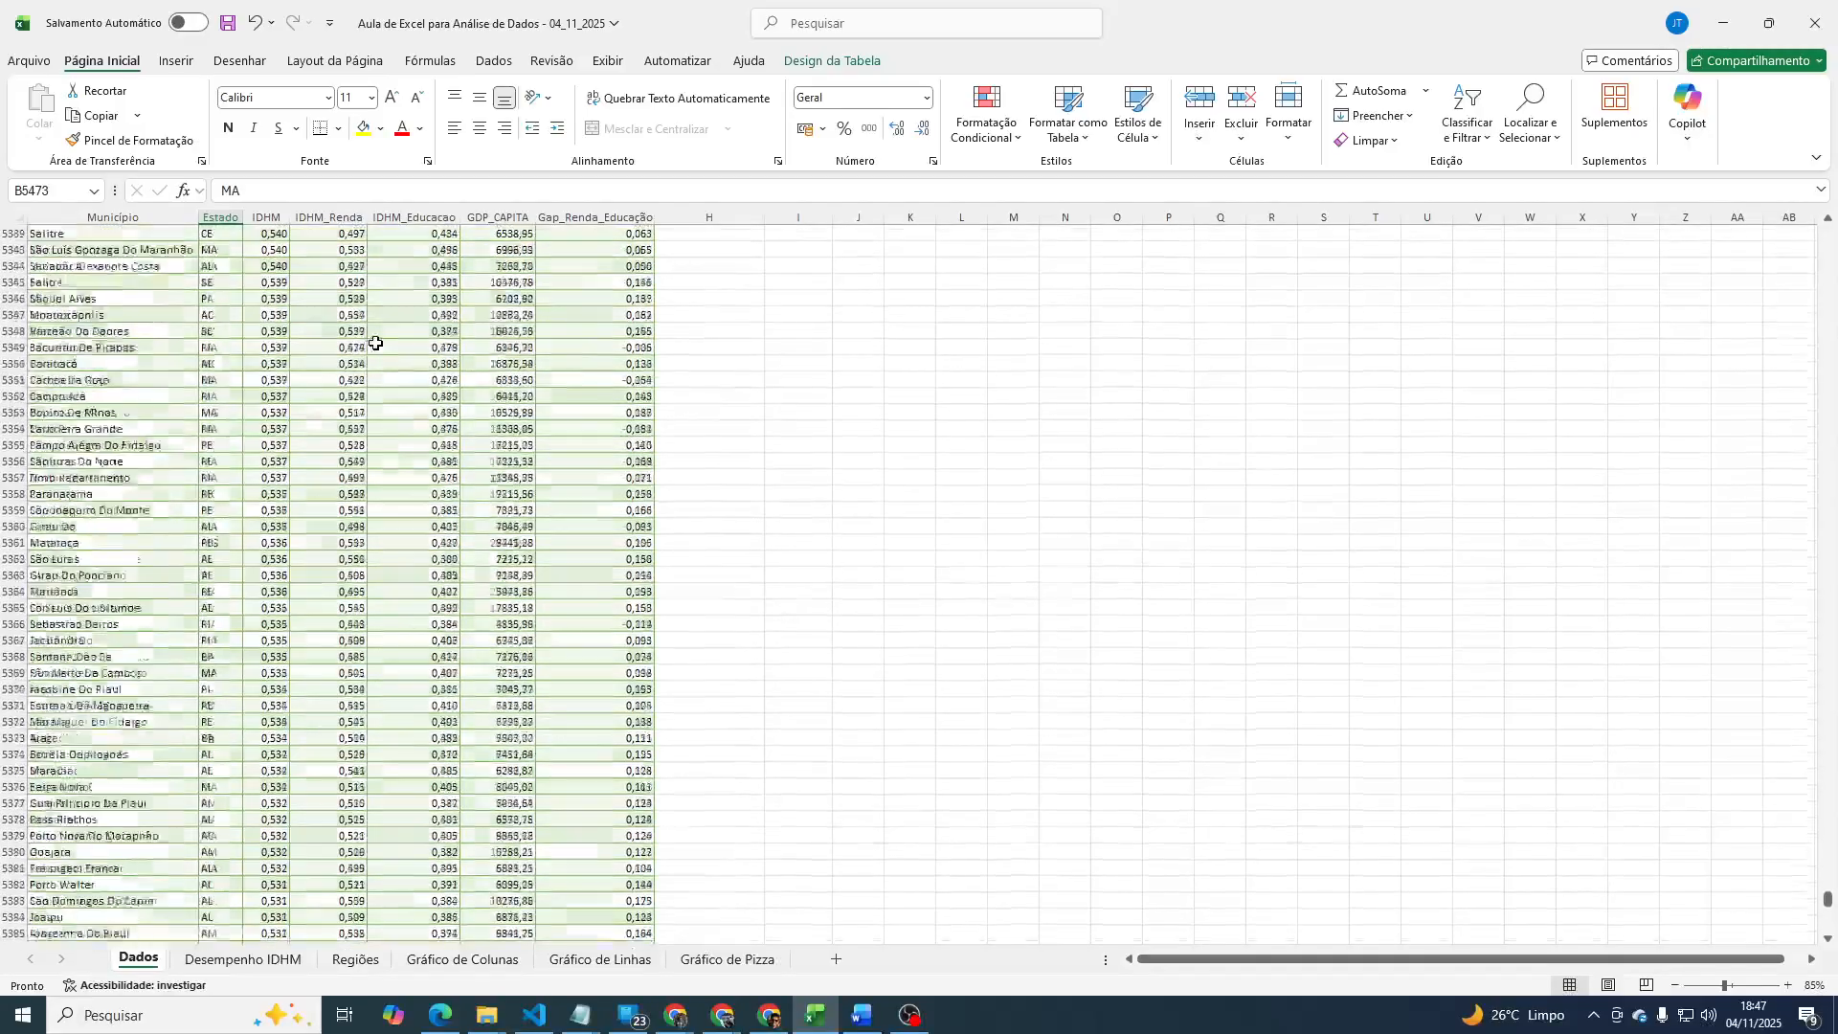
drag(1829, 897, 1830, 230)
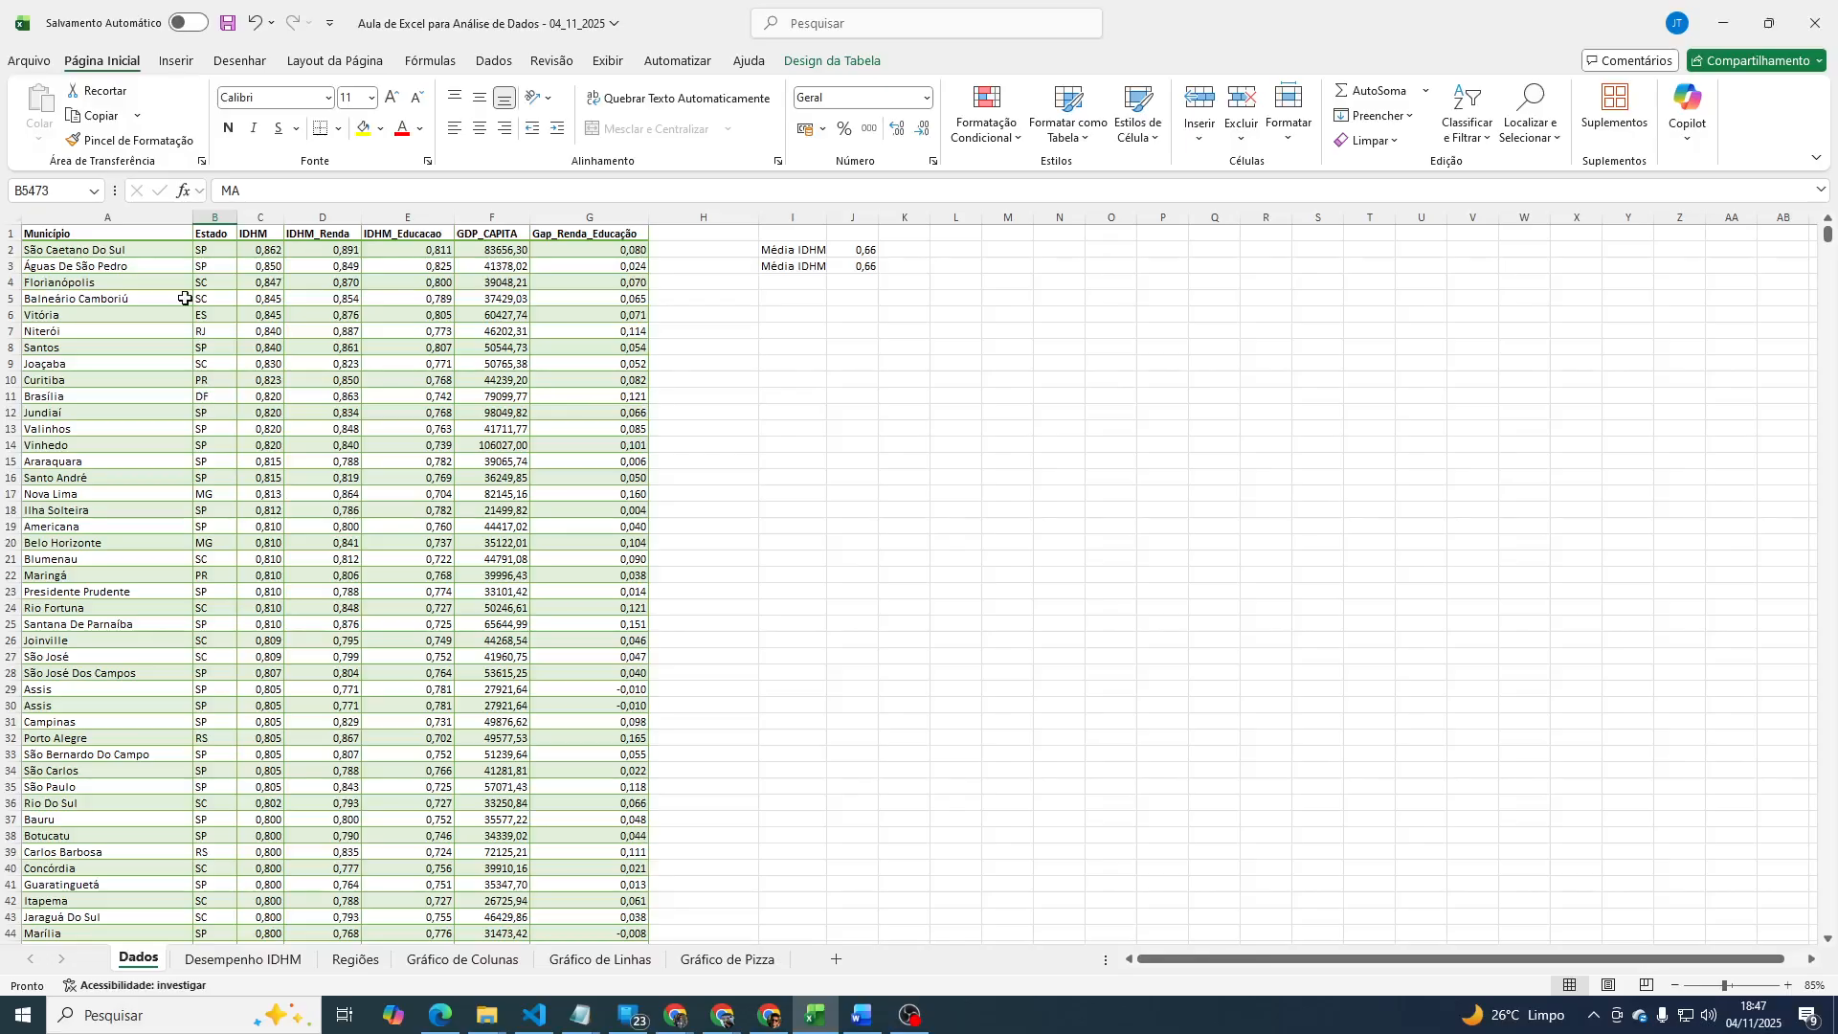
click(182, 298)
ctrl+scroll(311, 326, up, 5)
scroll(710, 430, up, 2)
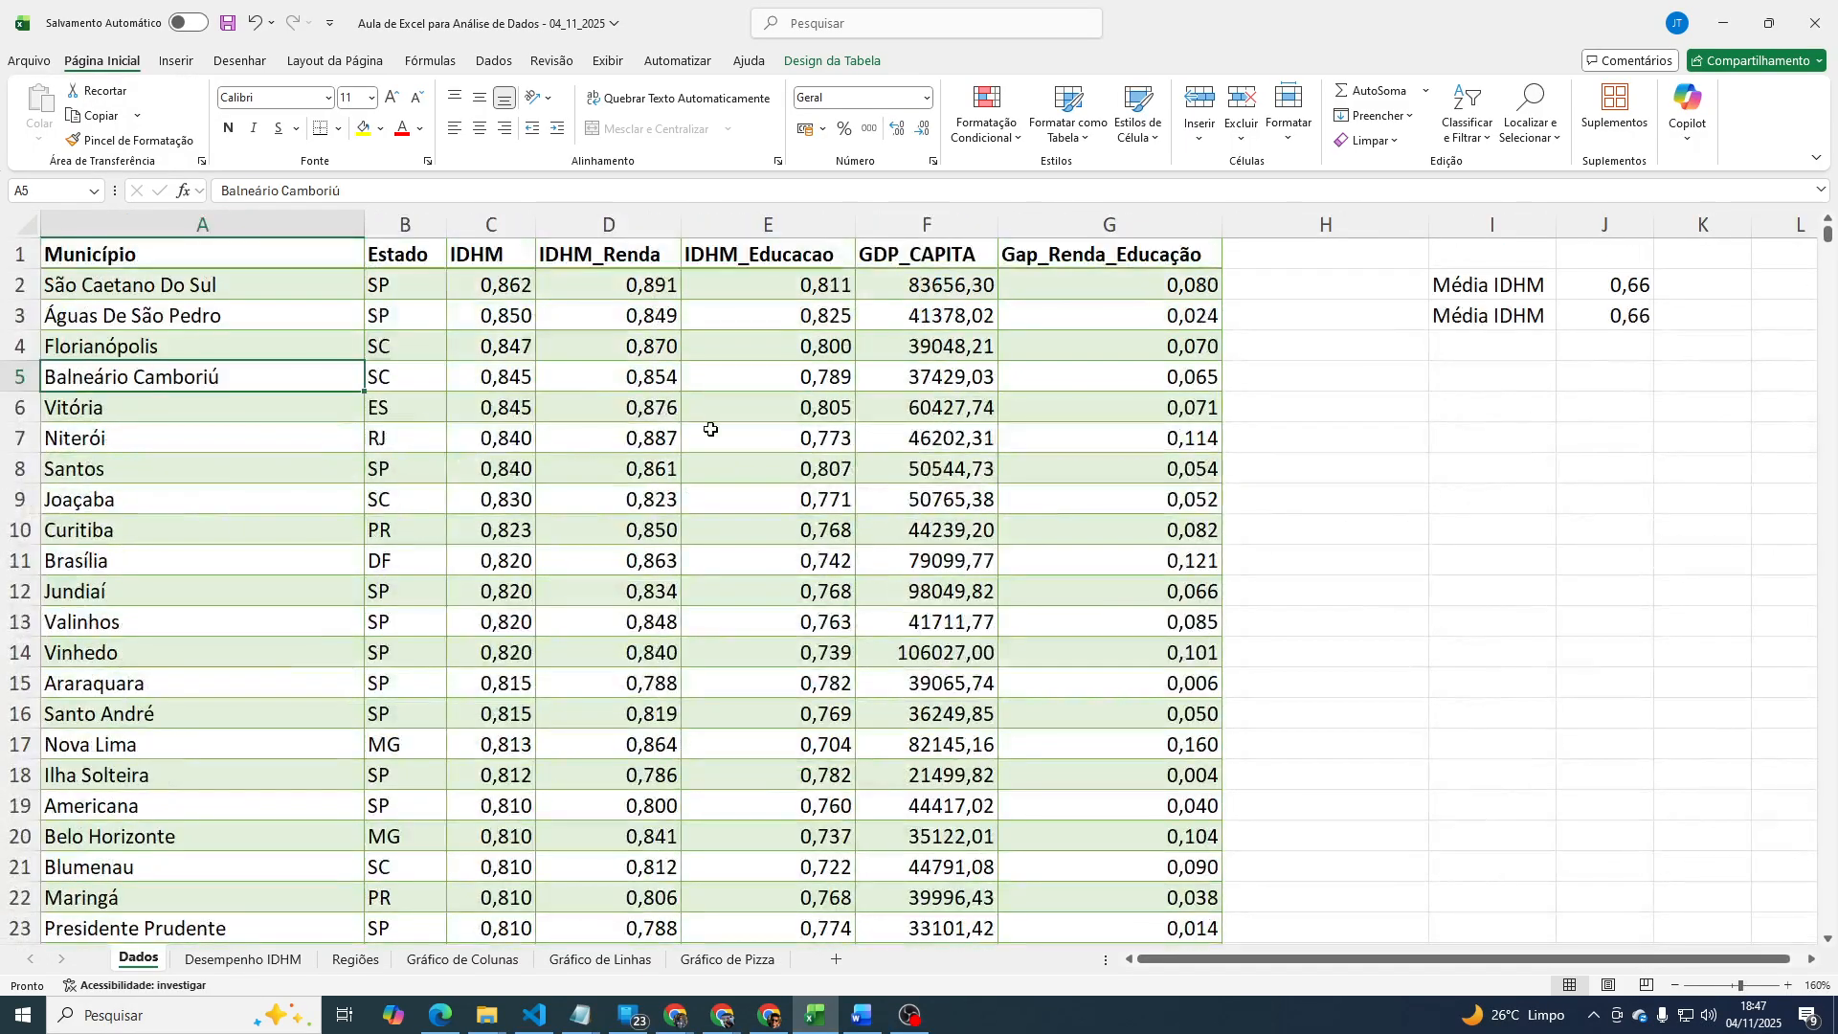
key(Up)
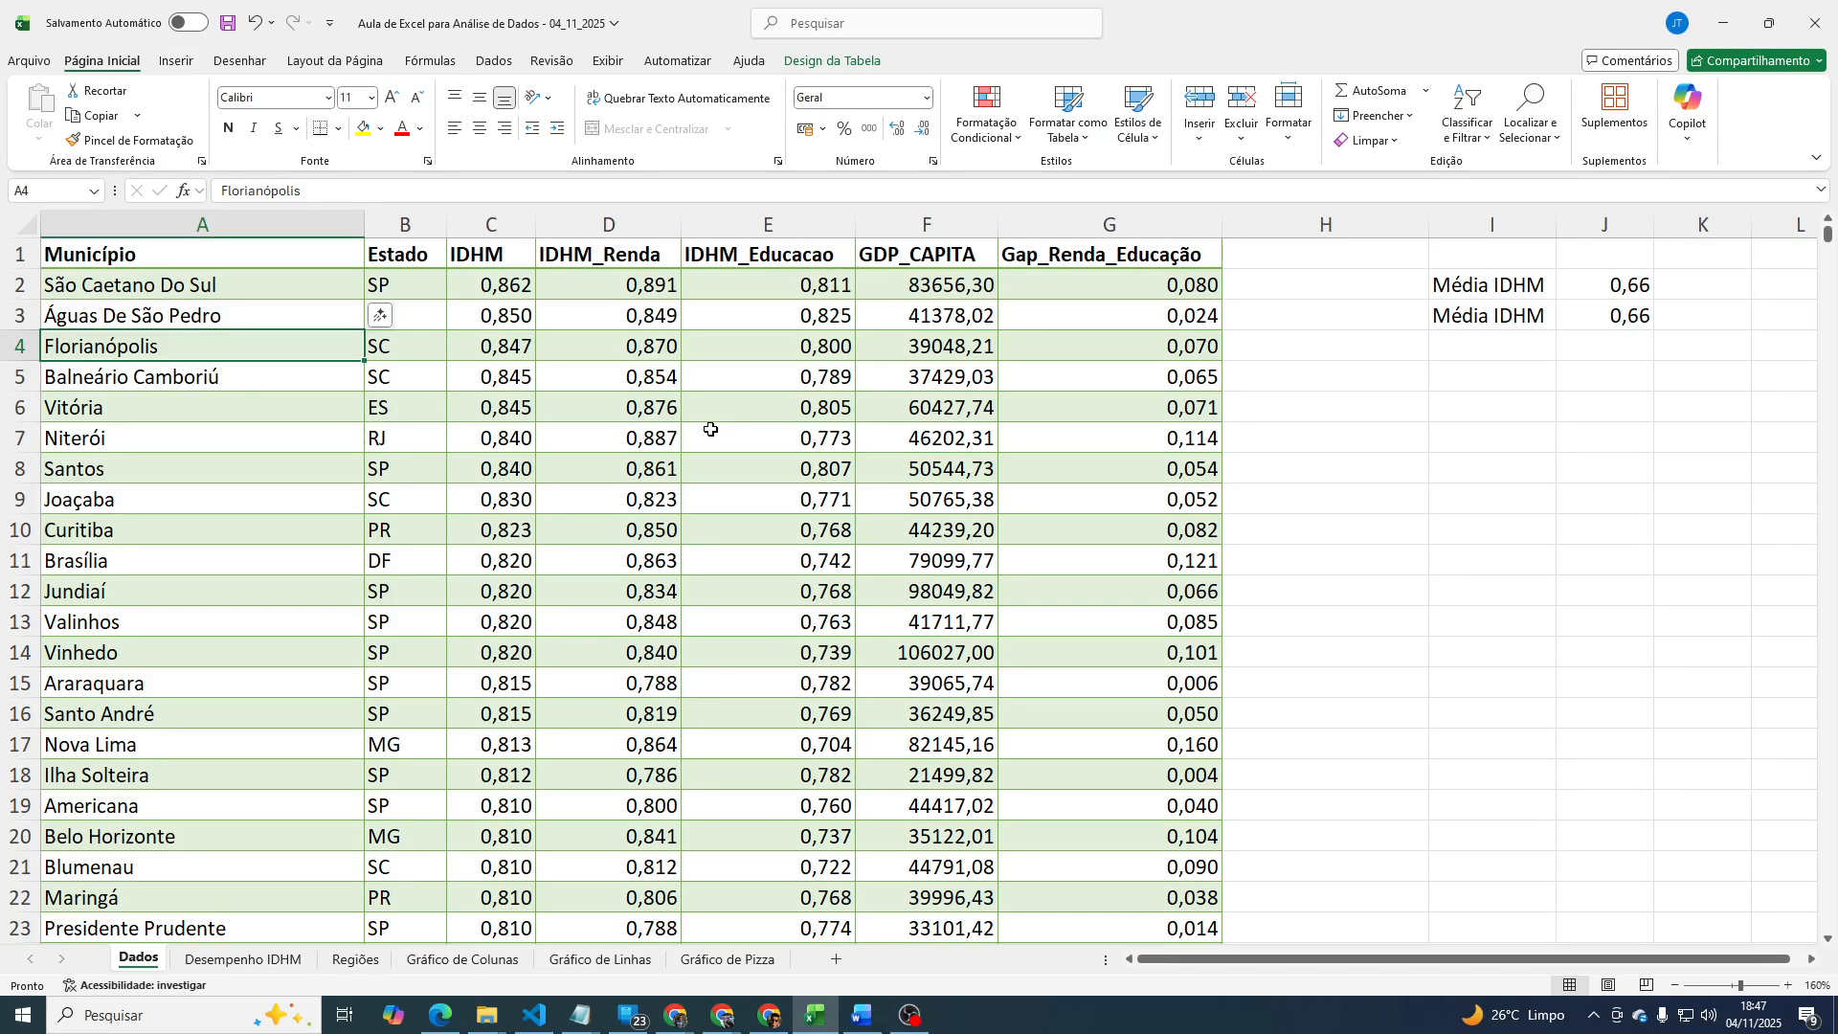
key(Up)
key(Right)
key(Right)
key(Right)
key(Right)
key(Right)
key(Right)
key(Right)
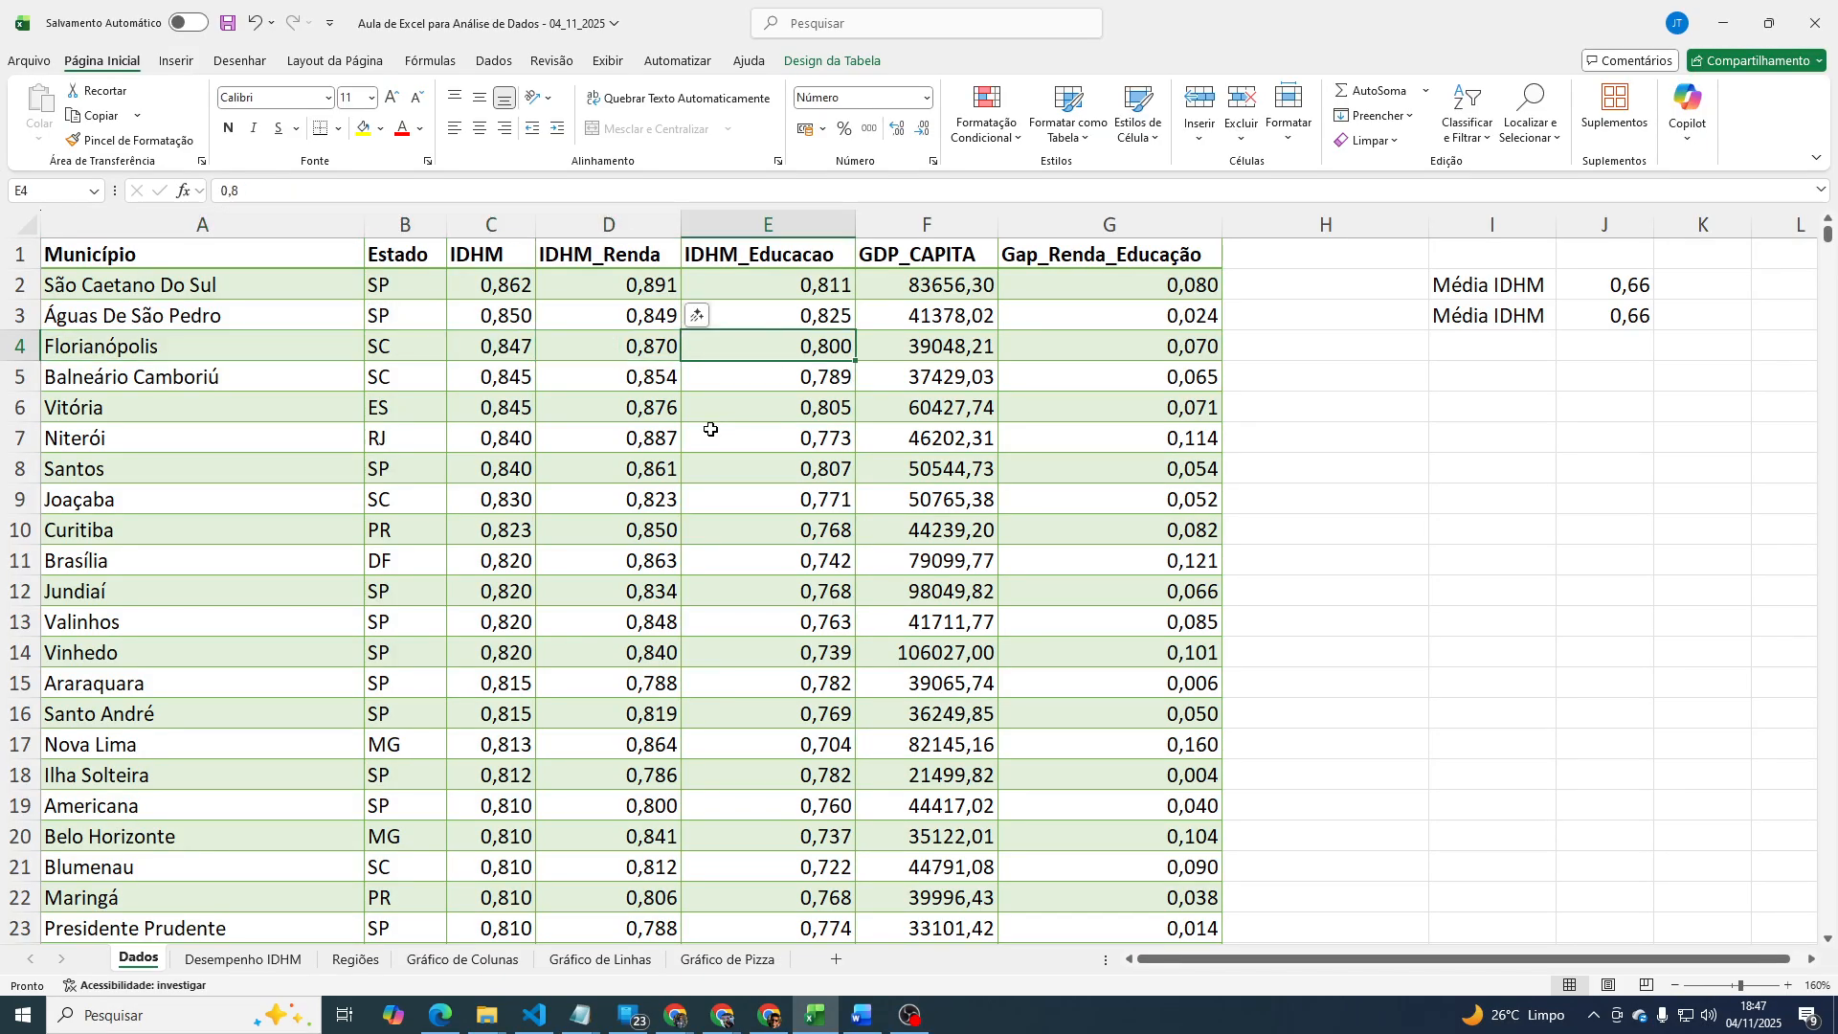
key(Up)
key(Up)
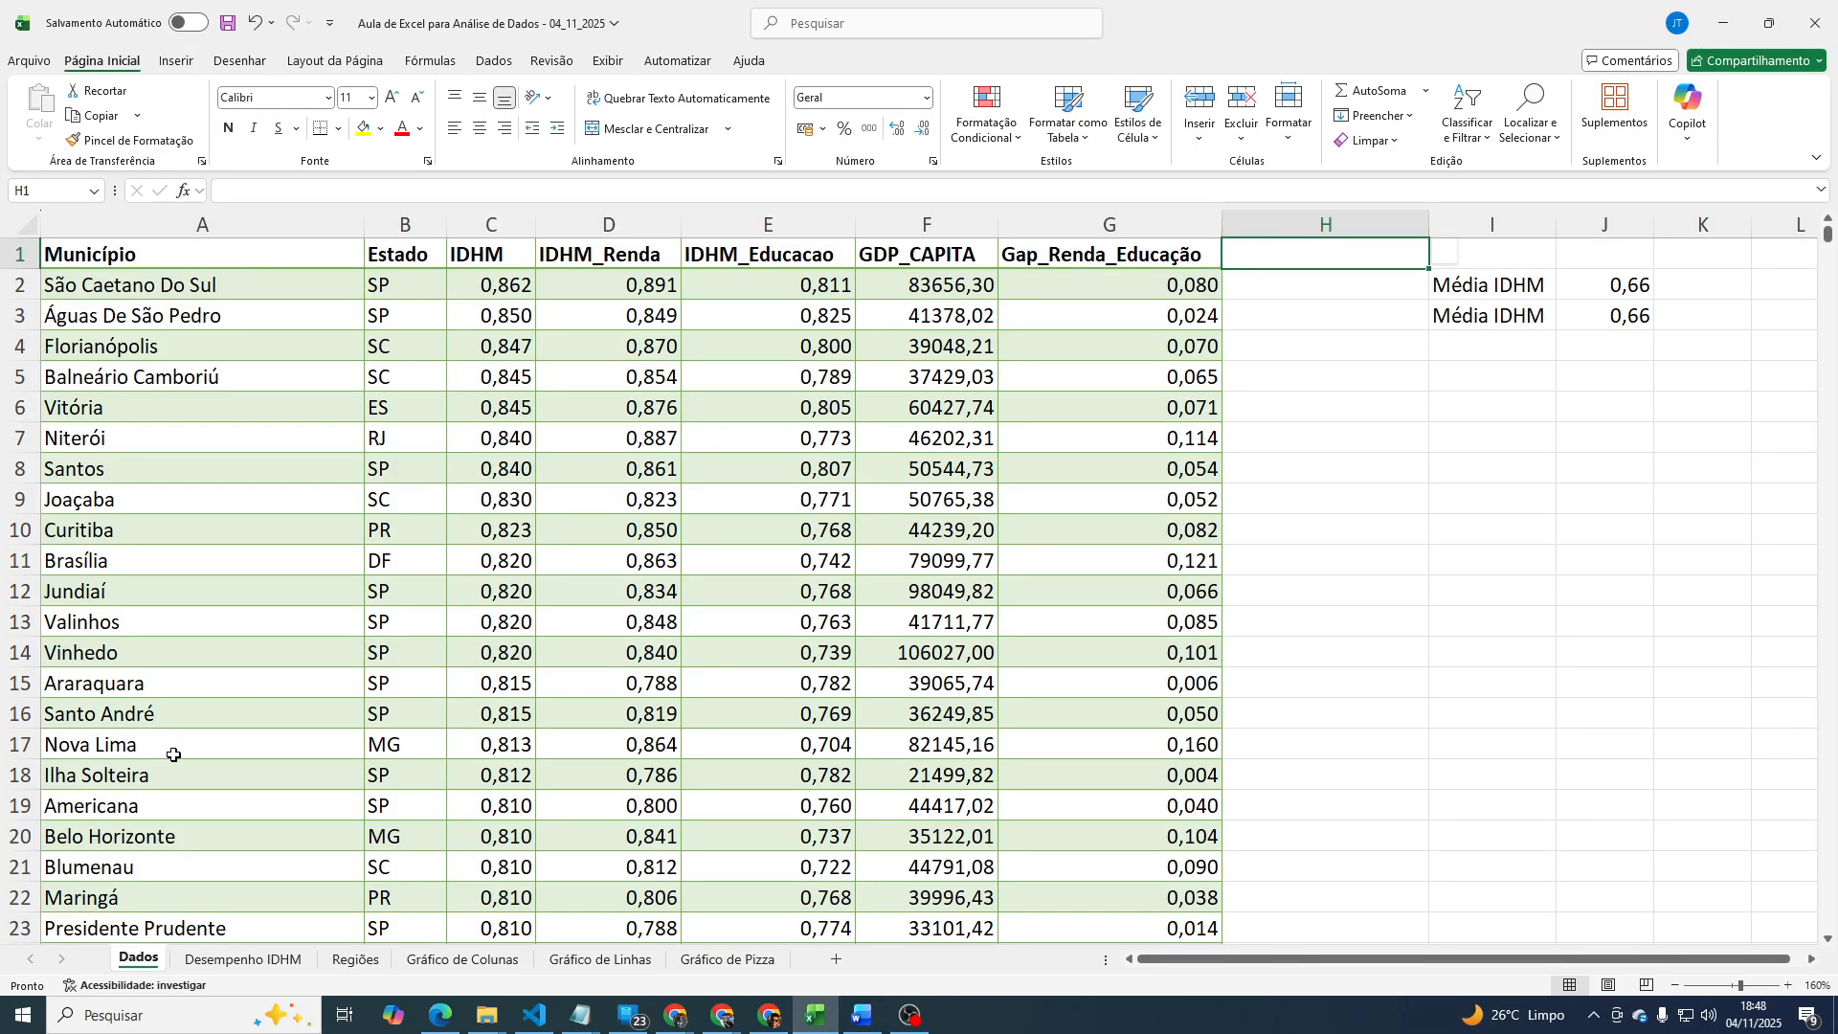
Review the charts on the Gráfico de Colunas, Gráfico de Linhas and Gráfico de Pizza sheets, rechecking the Dados table in between.
click(469, 960)
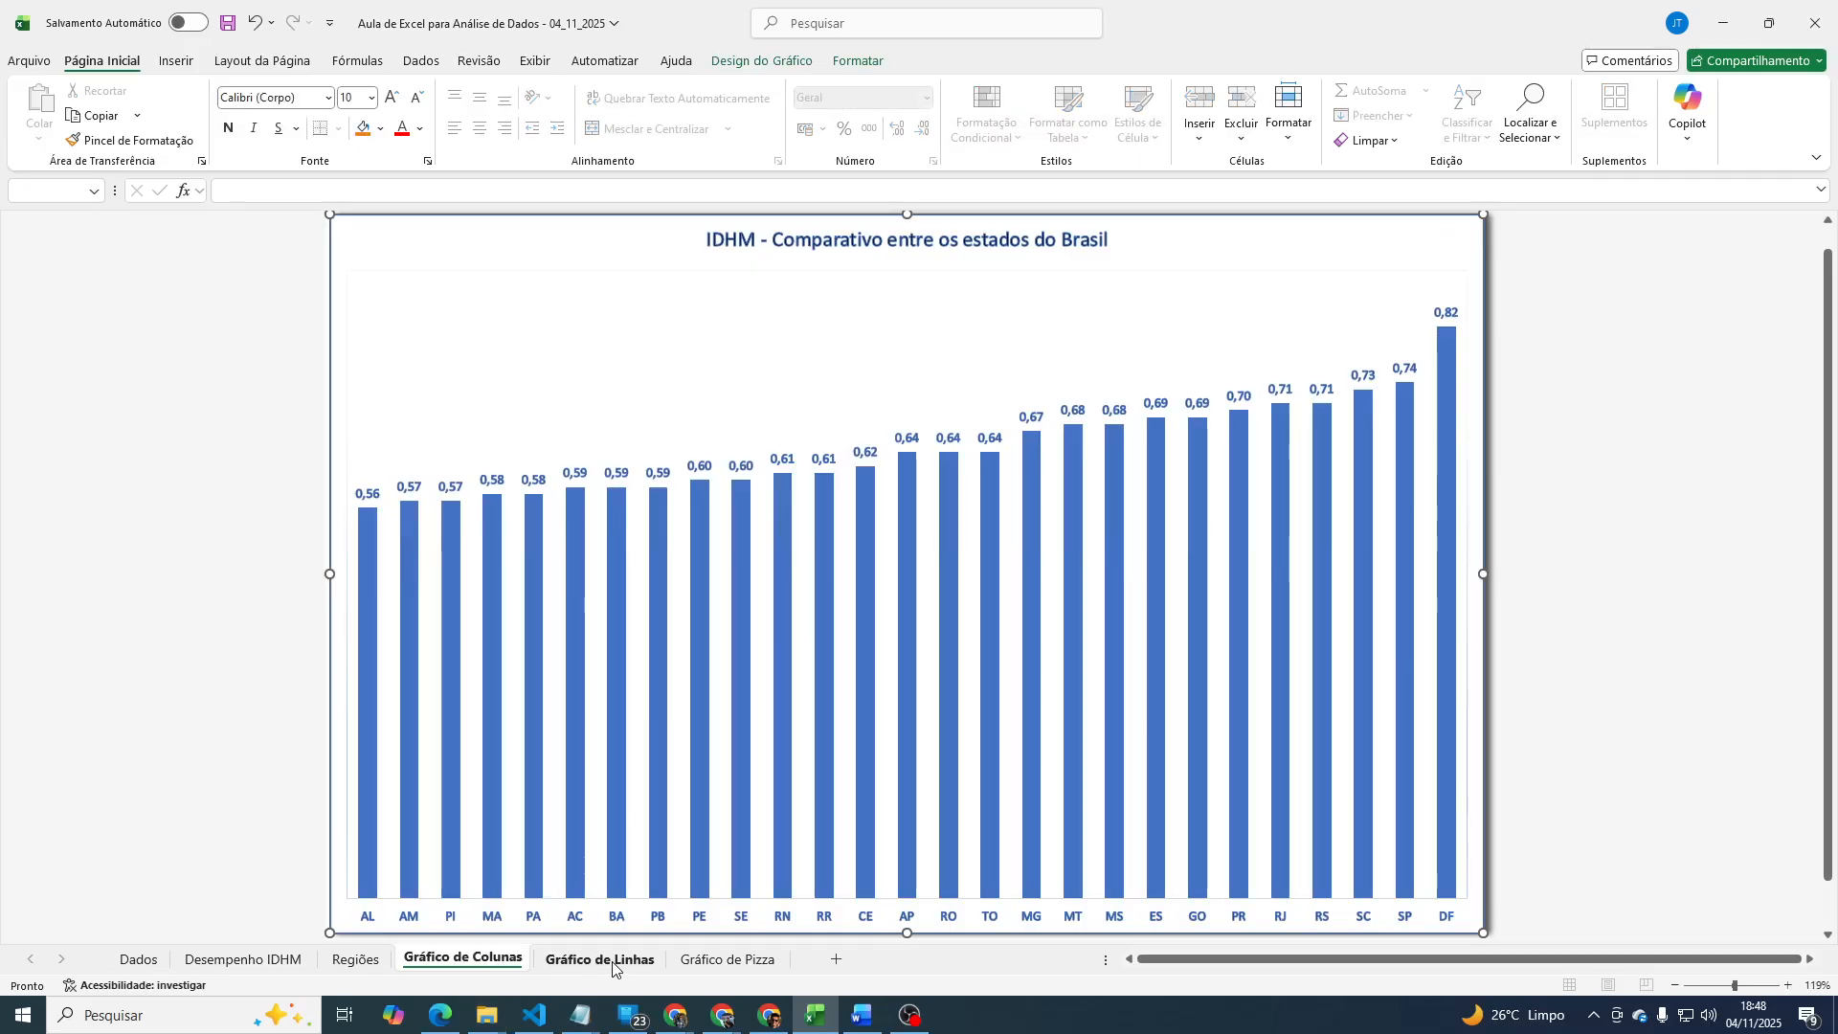
click(608, 961)
click(745, 962)
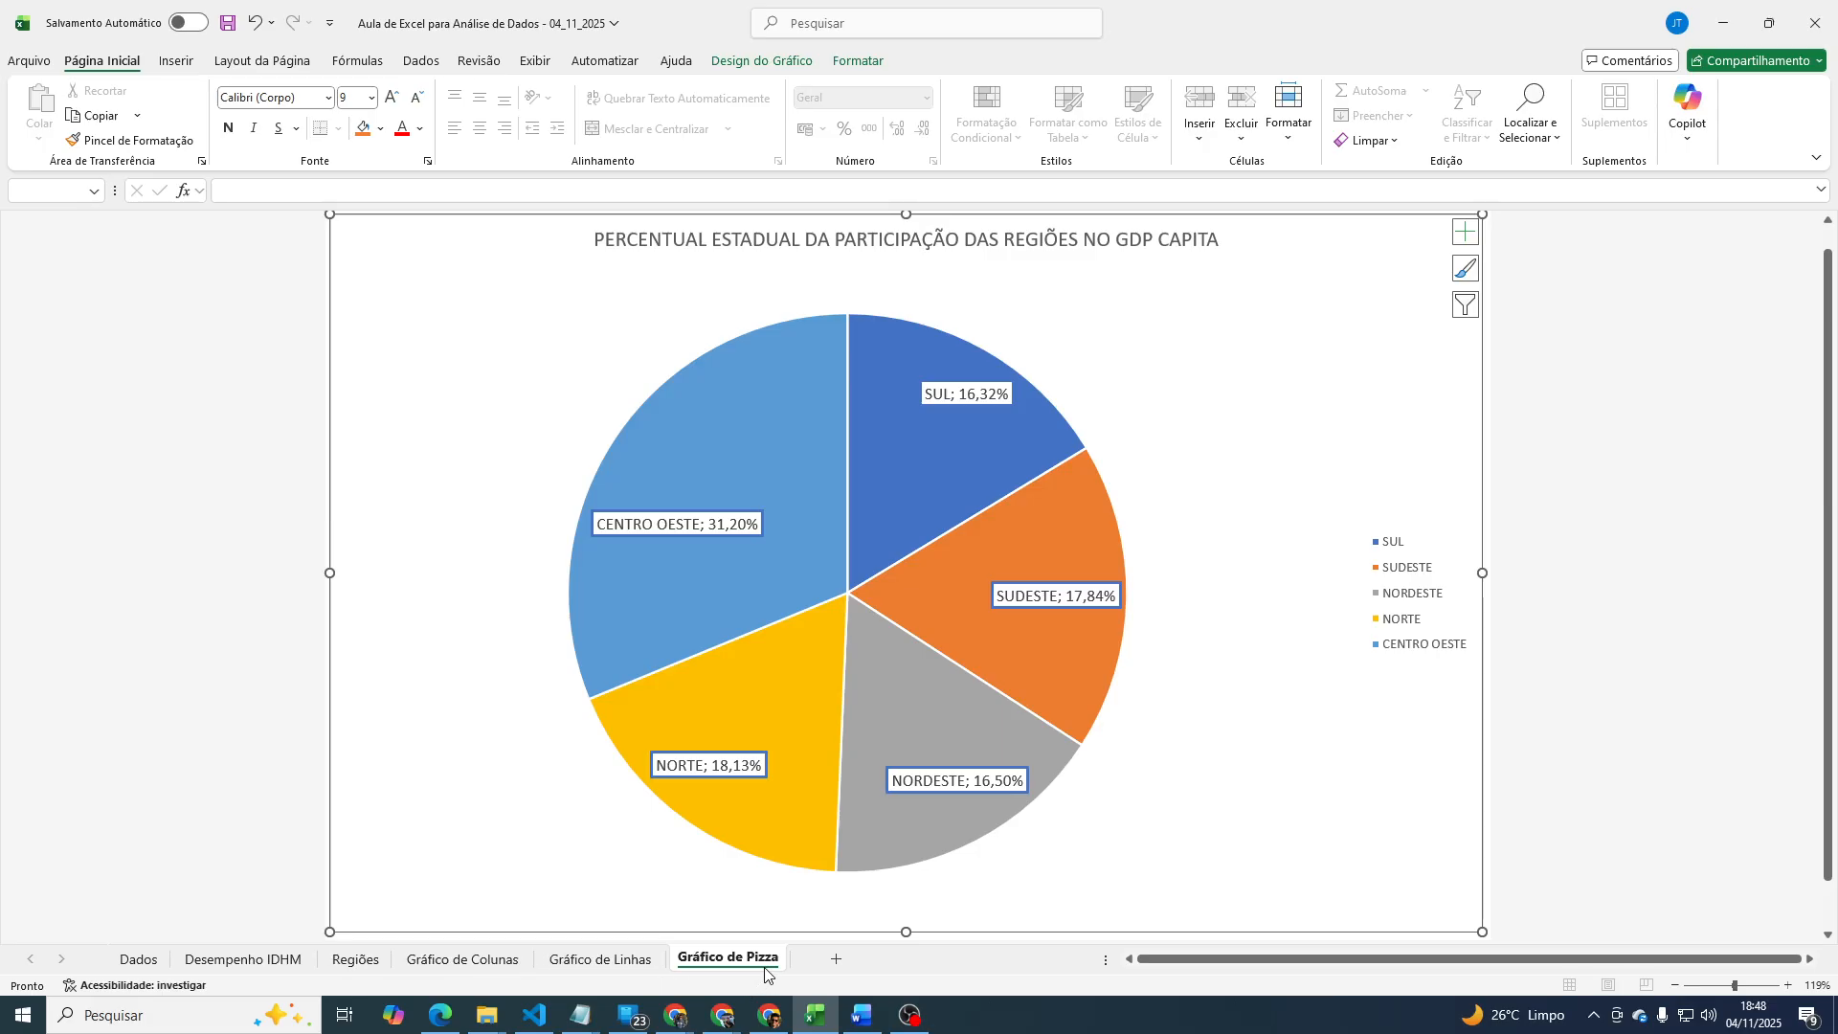
click(510, 961)
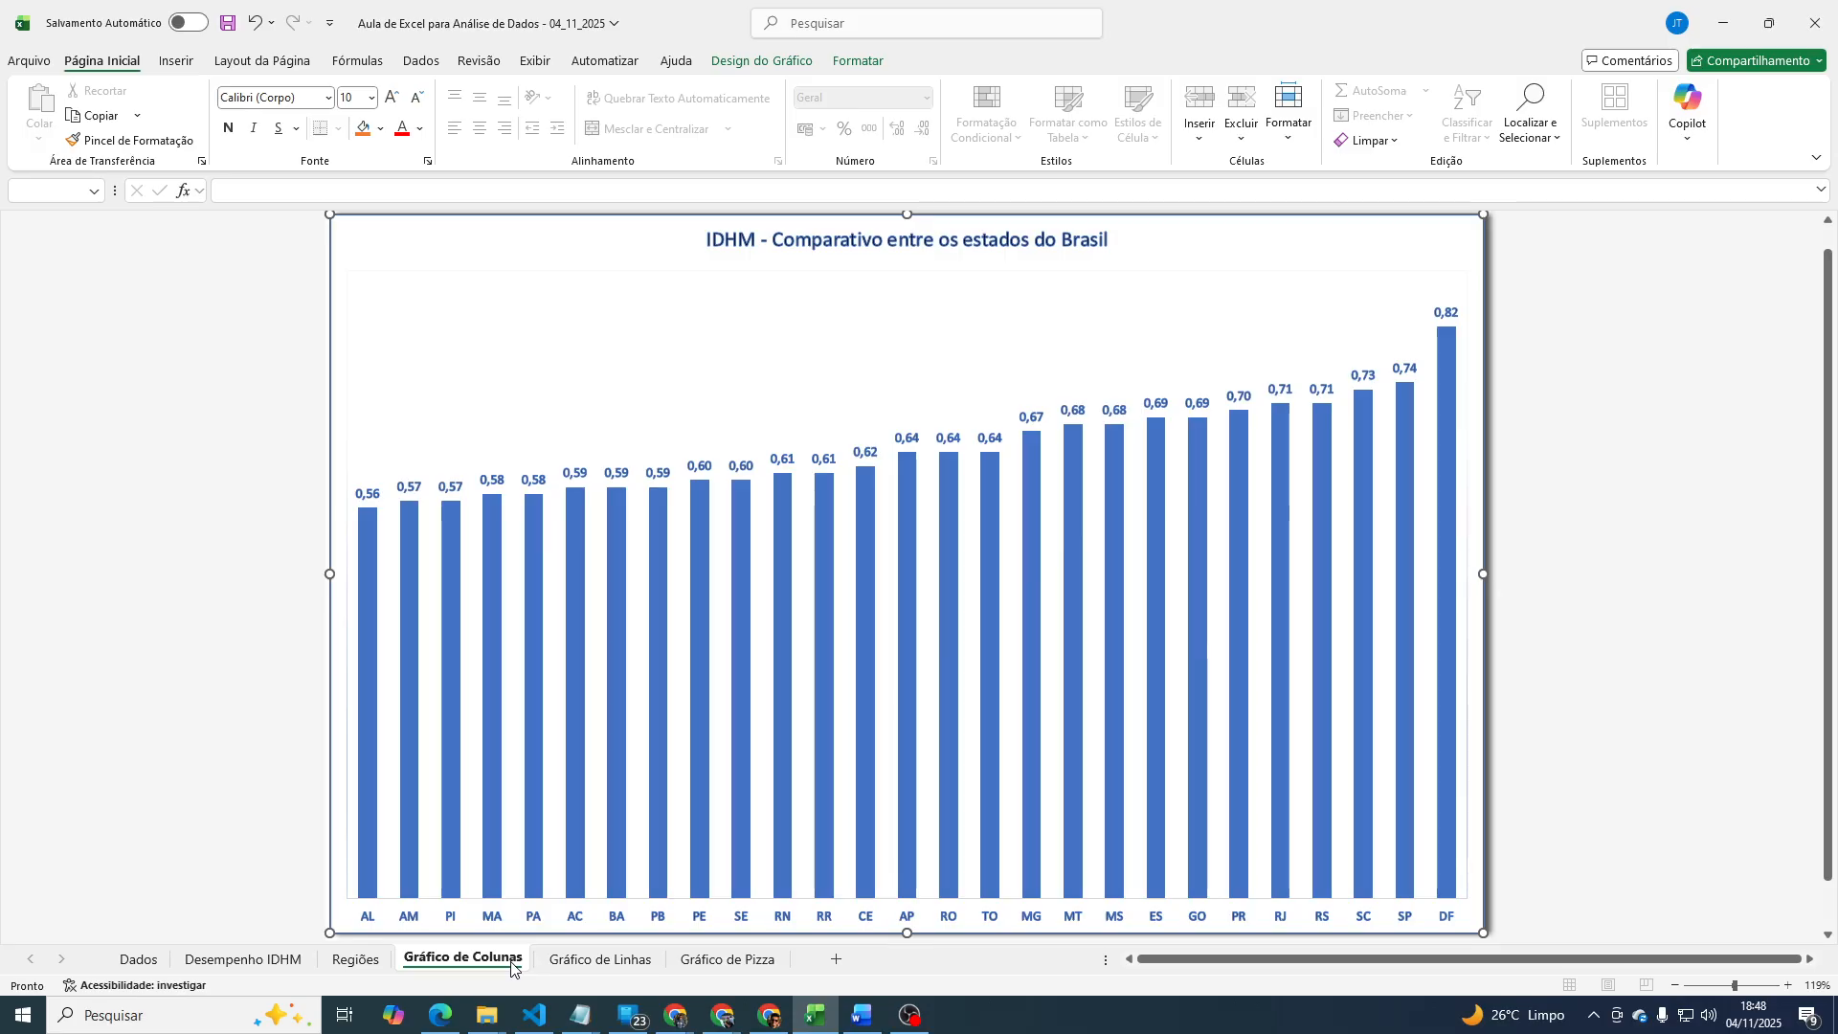
click(620, 960)
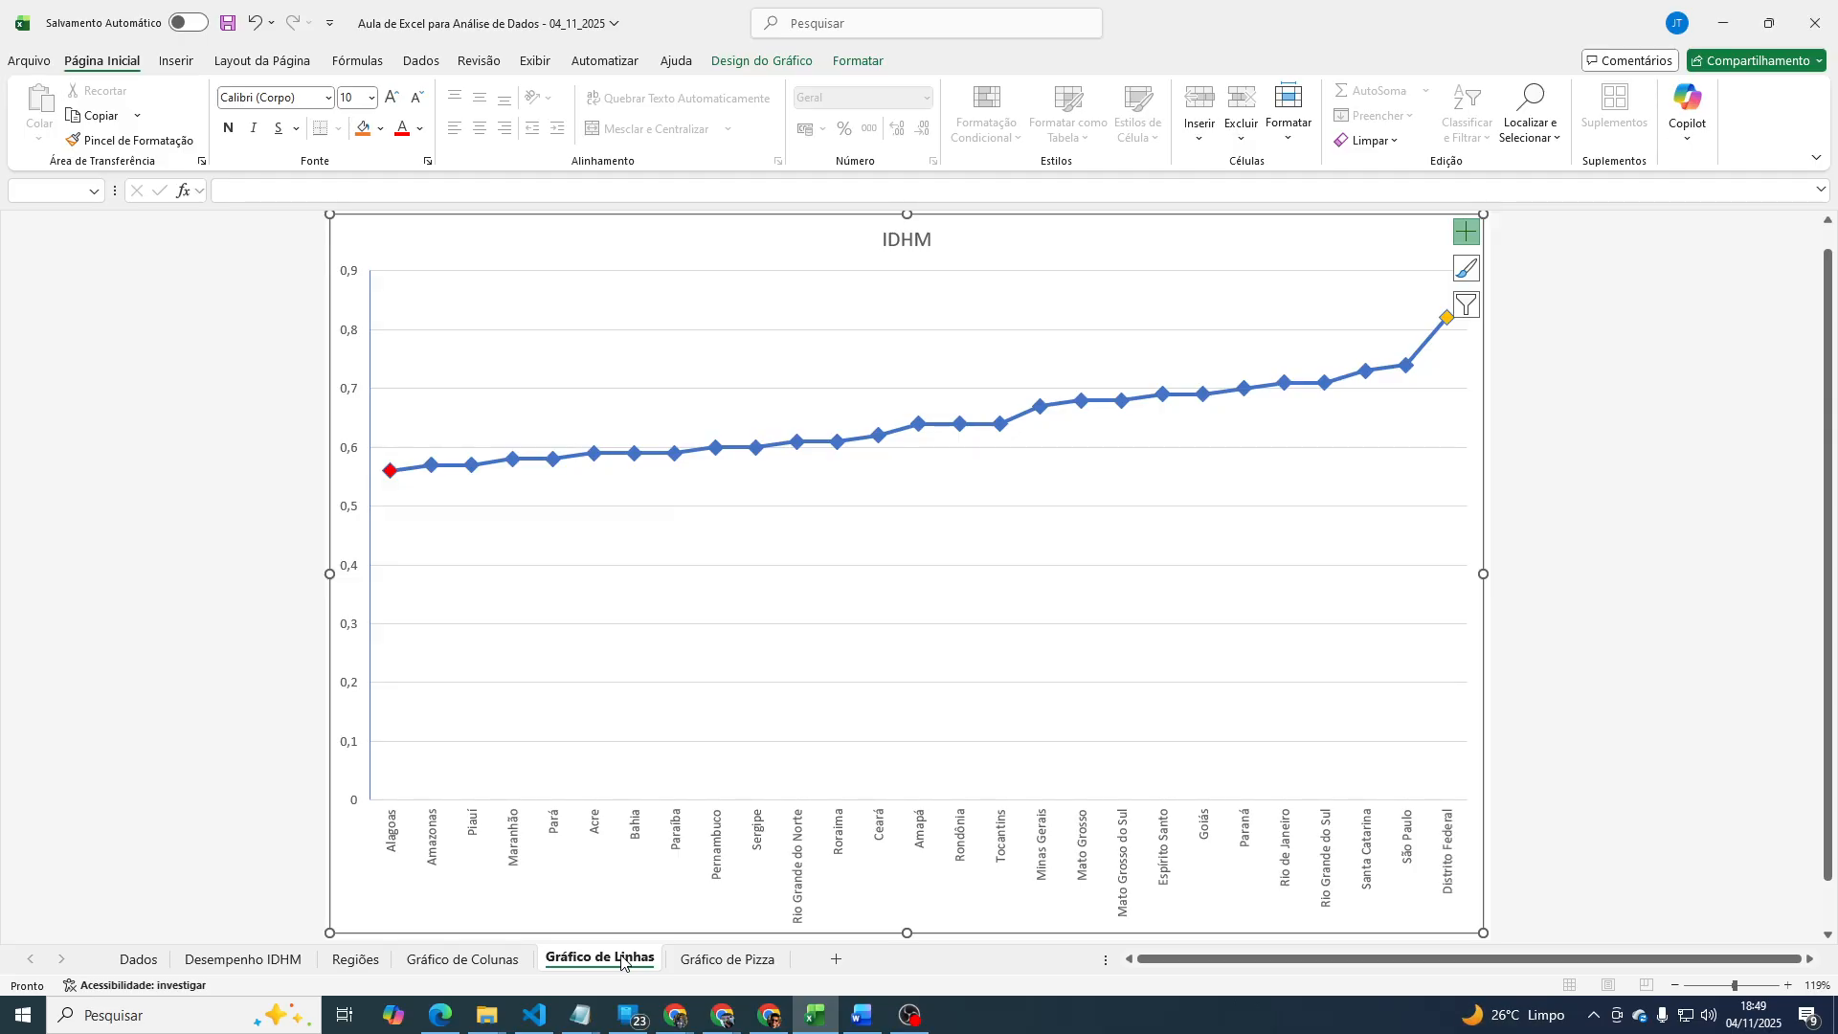
click(138, 960)
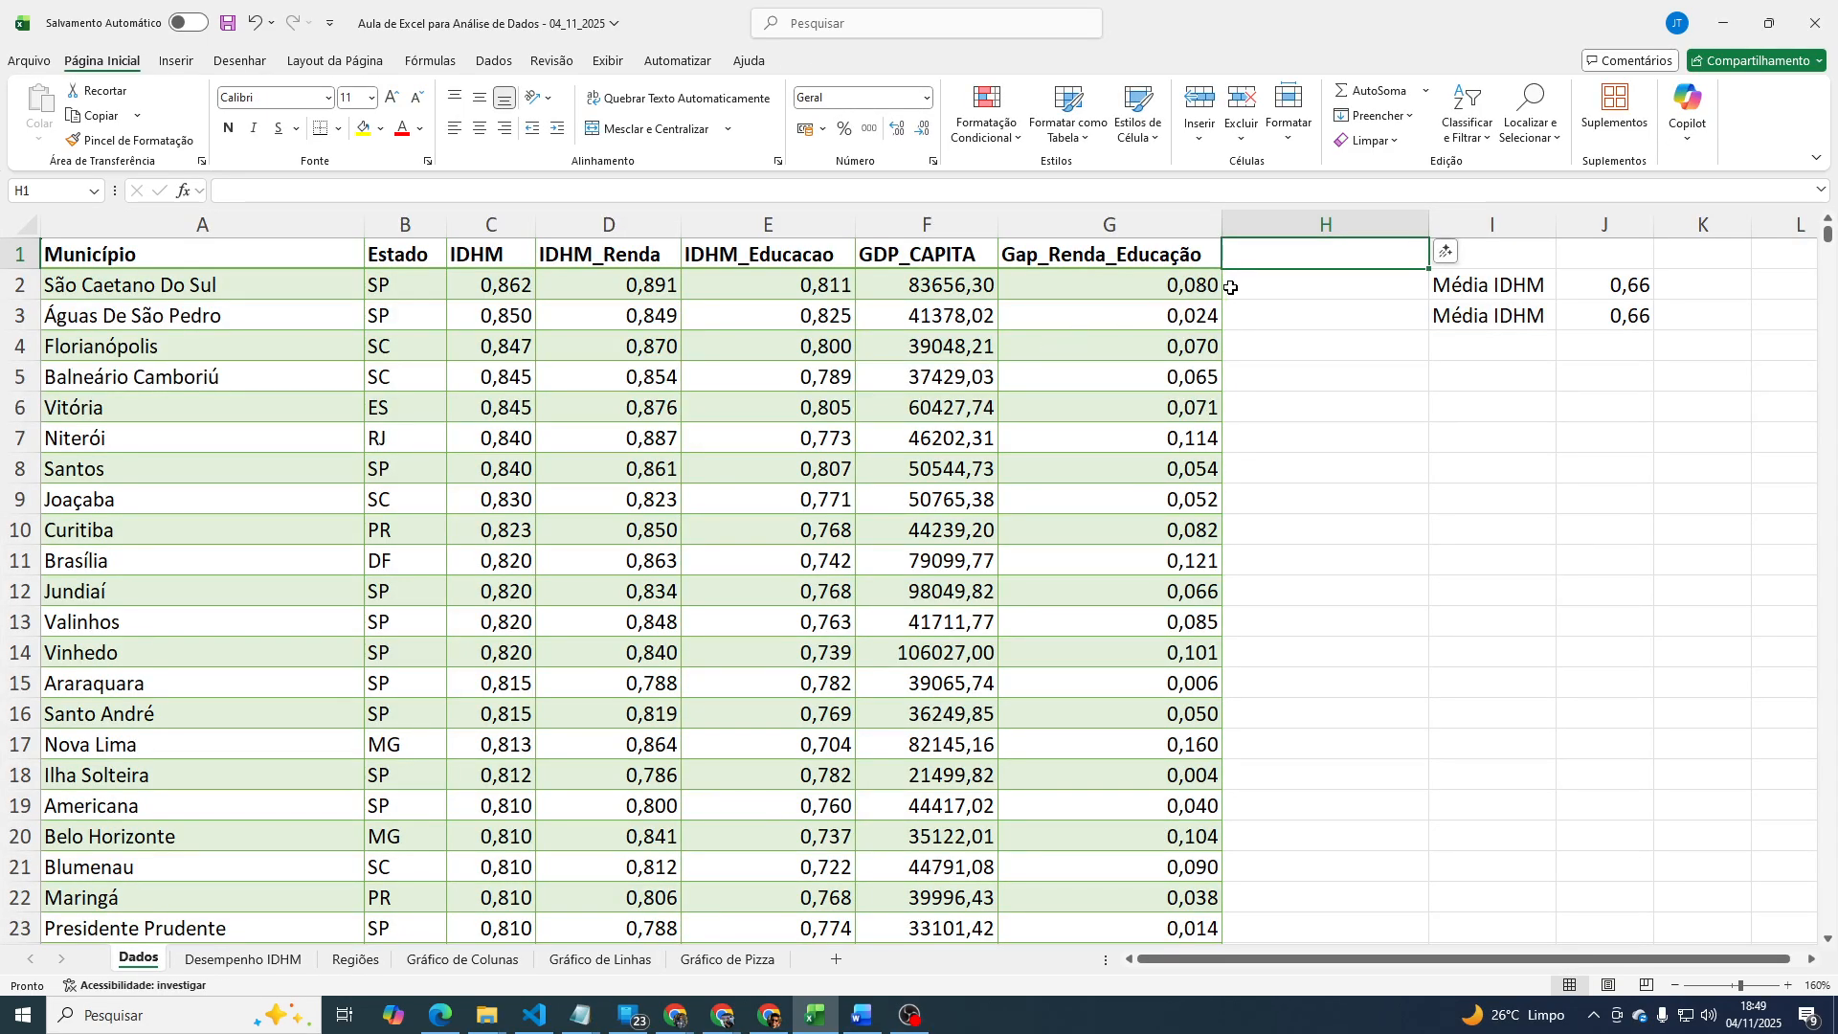
click(613, 961)
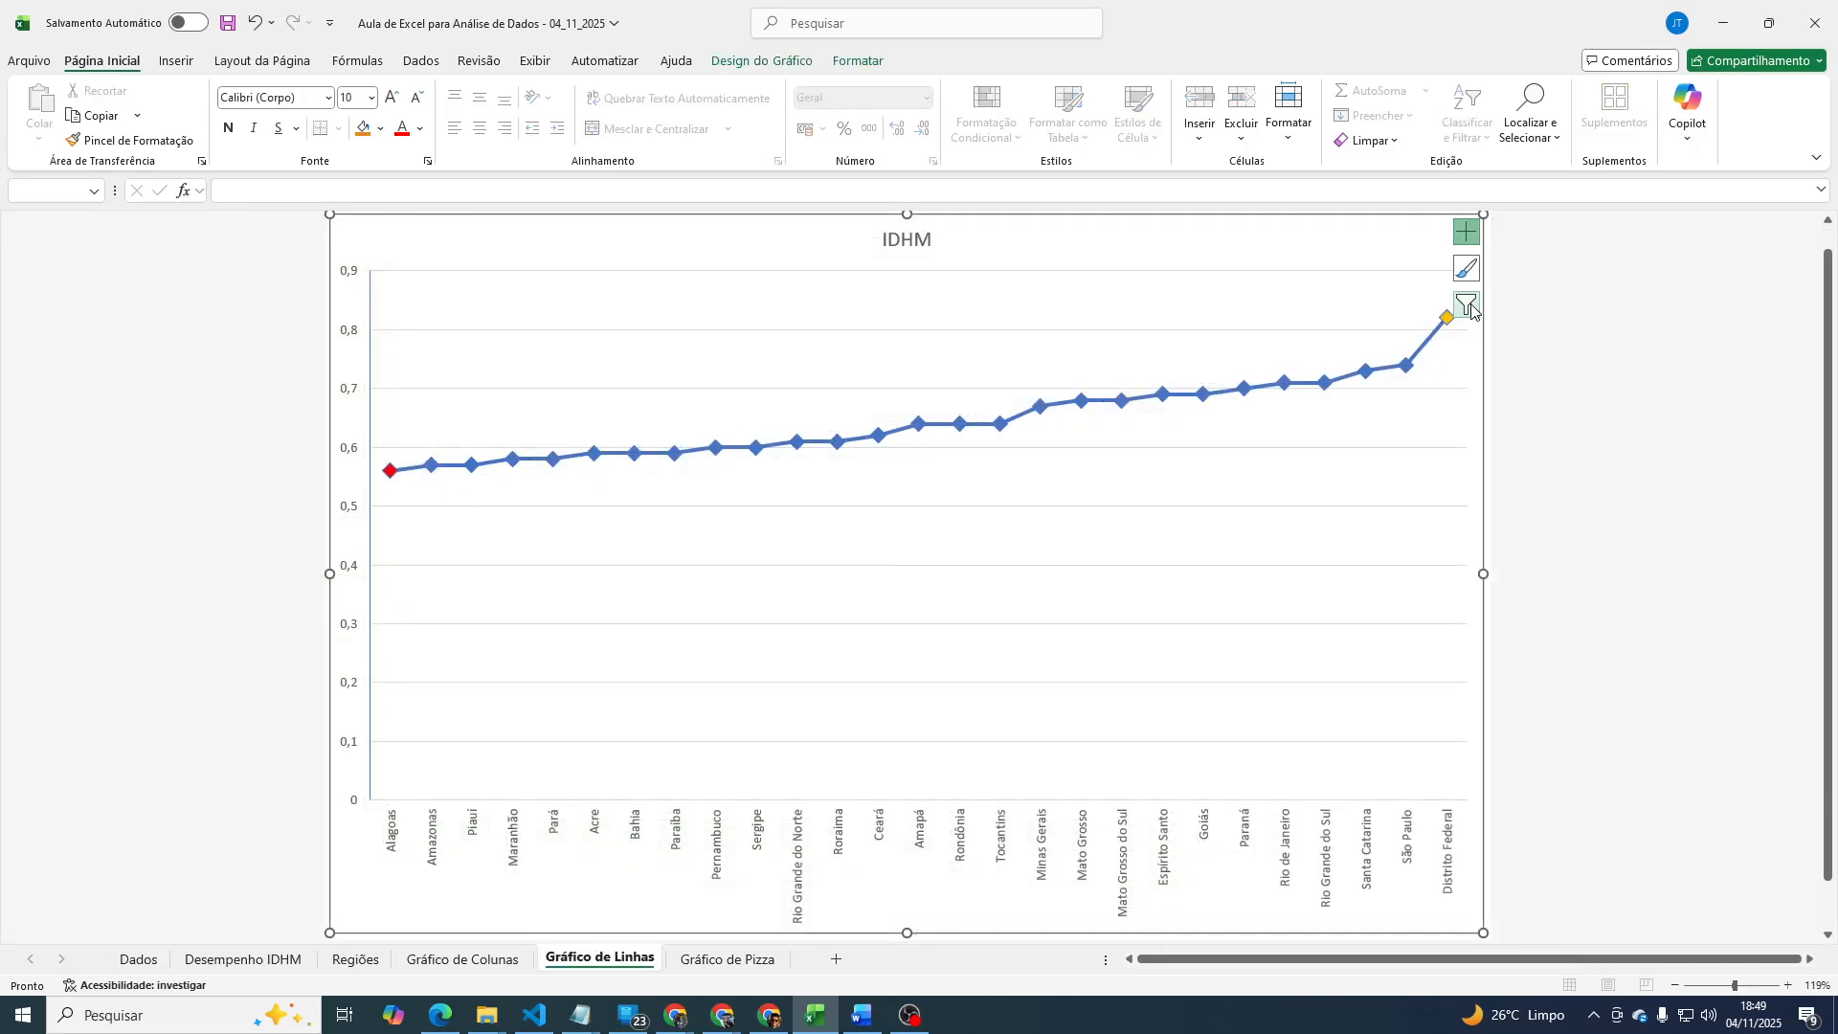
click(728, 959)
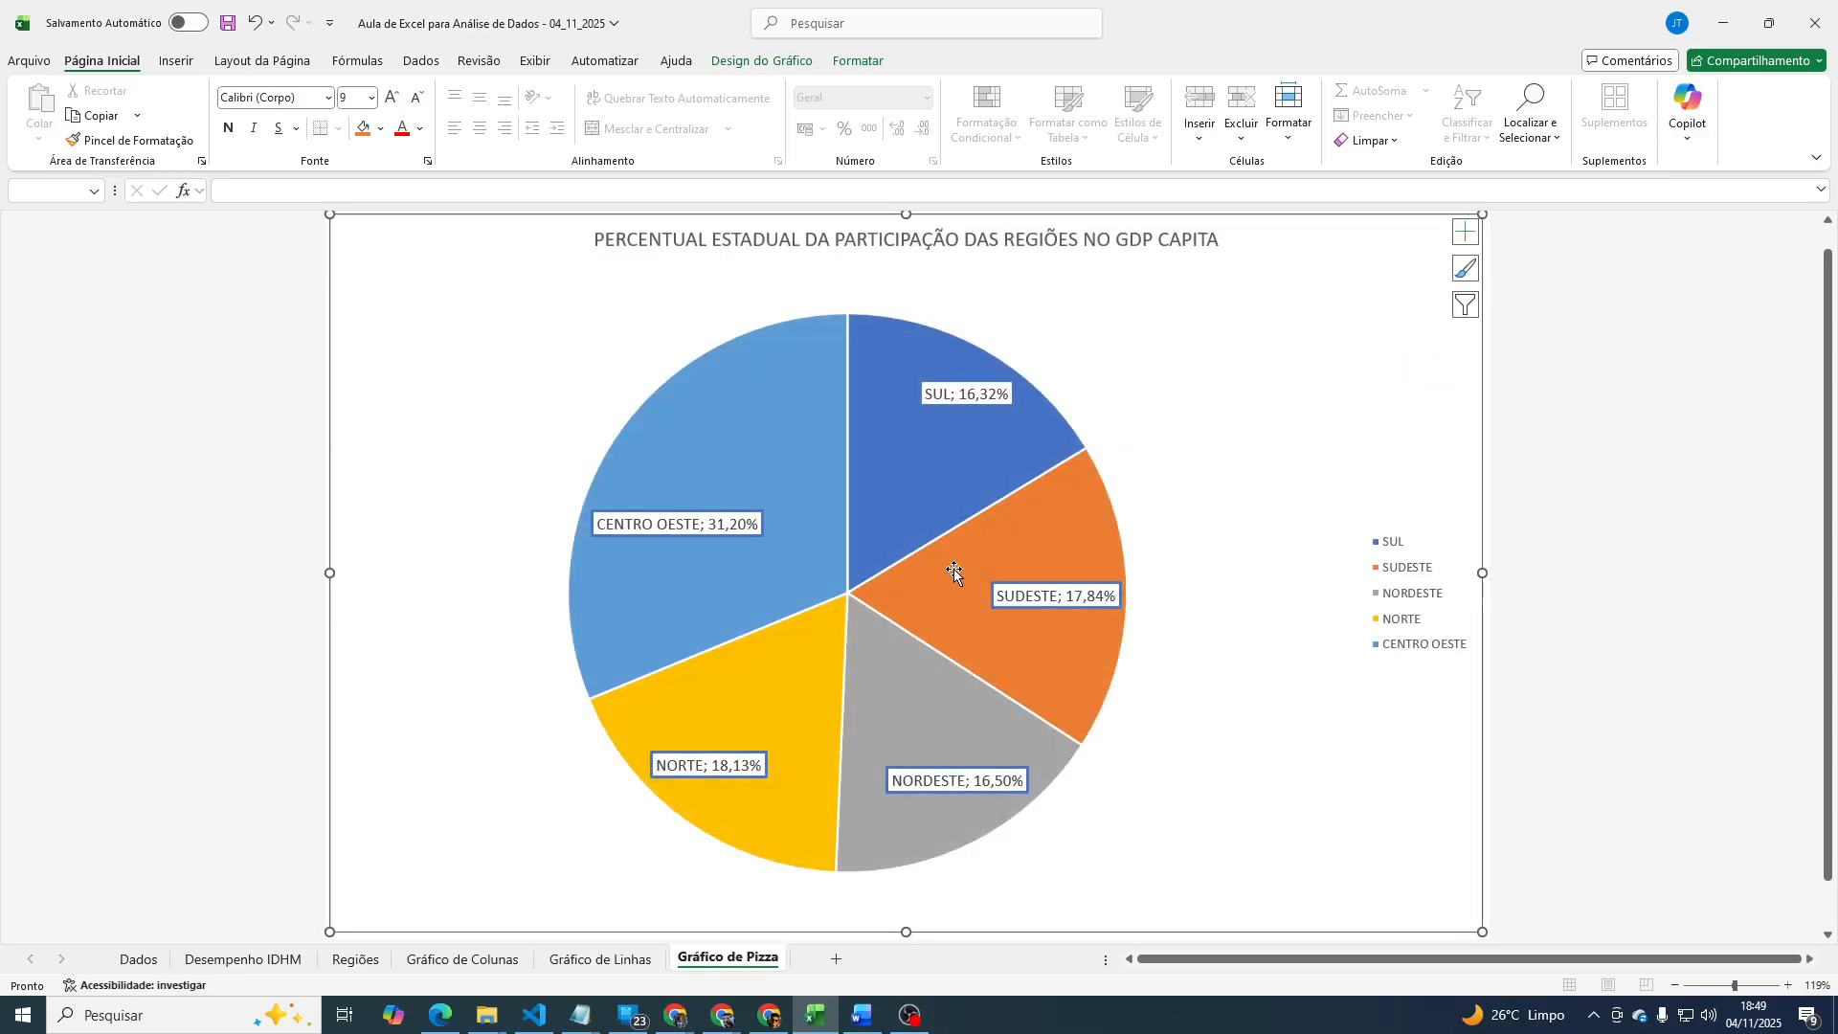
mouse_move(955, 572)
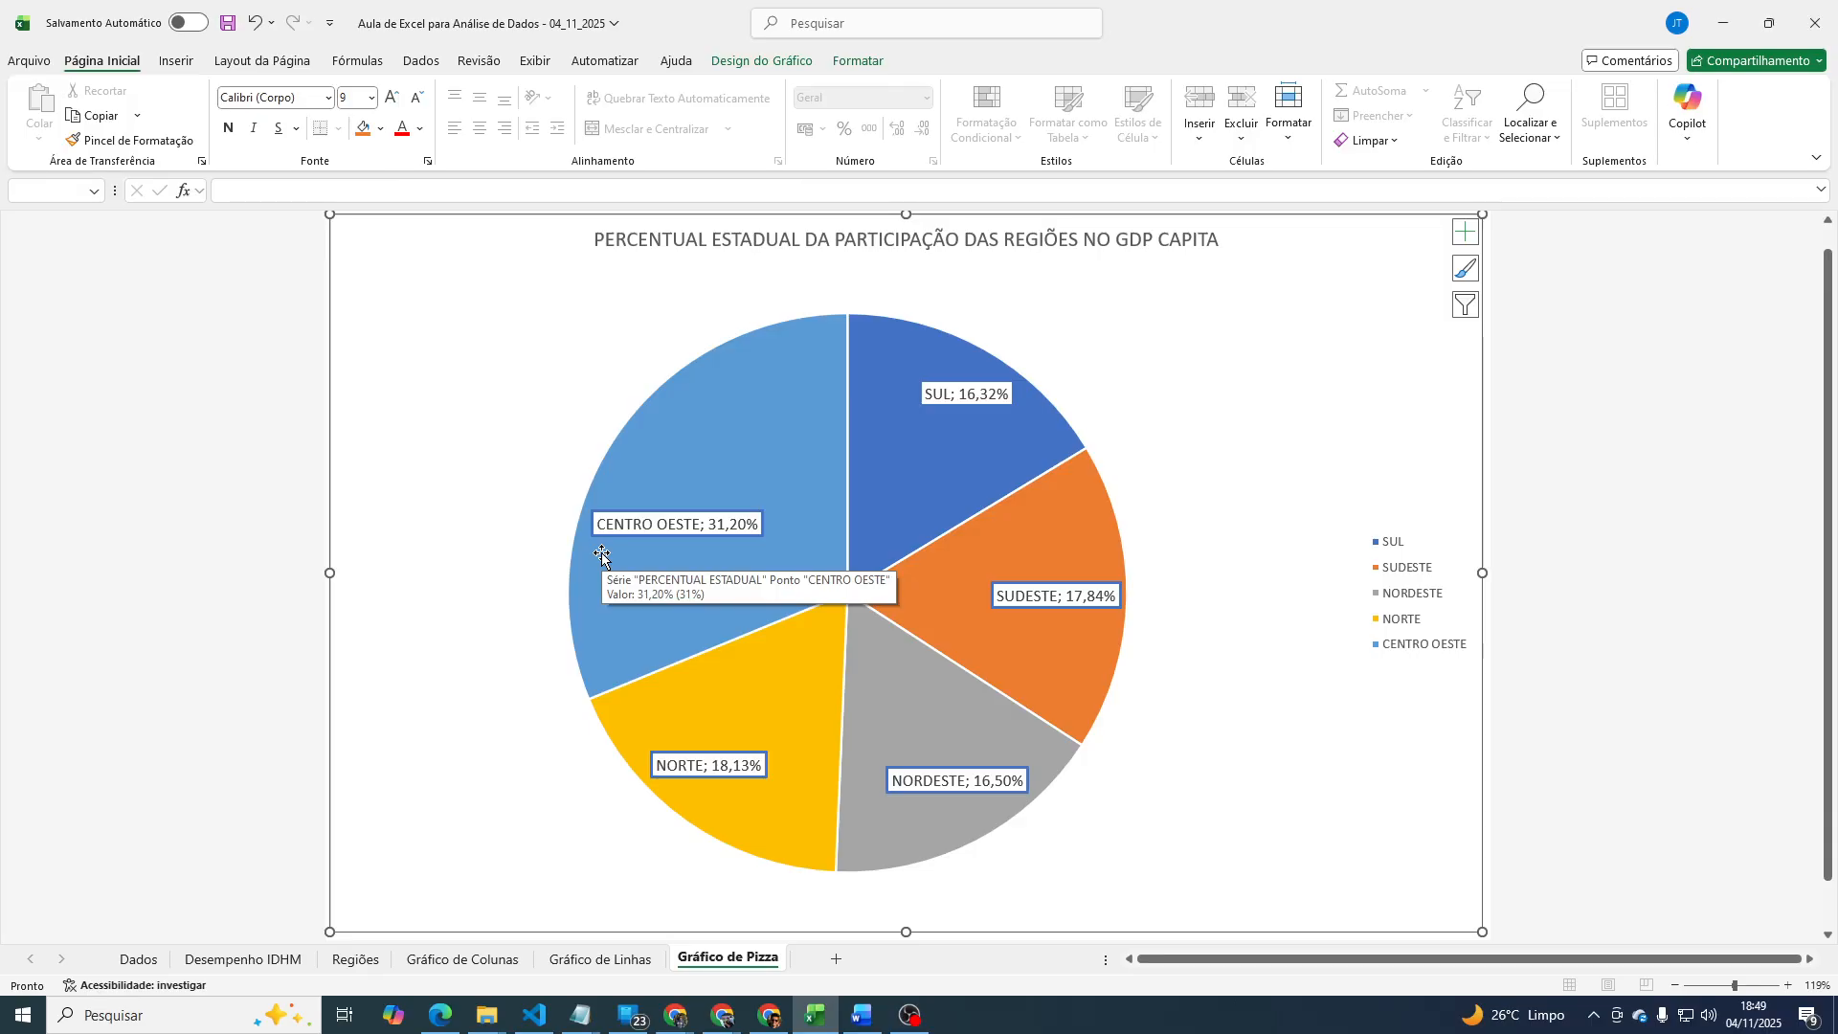
Switch to Google Classroom and check the Apostila Básica and Aulas Gravadas materials in the Curso de Excel para Análise de Dados activities.
click(772, 1019)
click(12, 104)
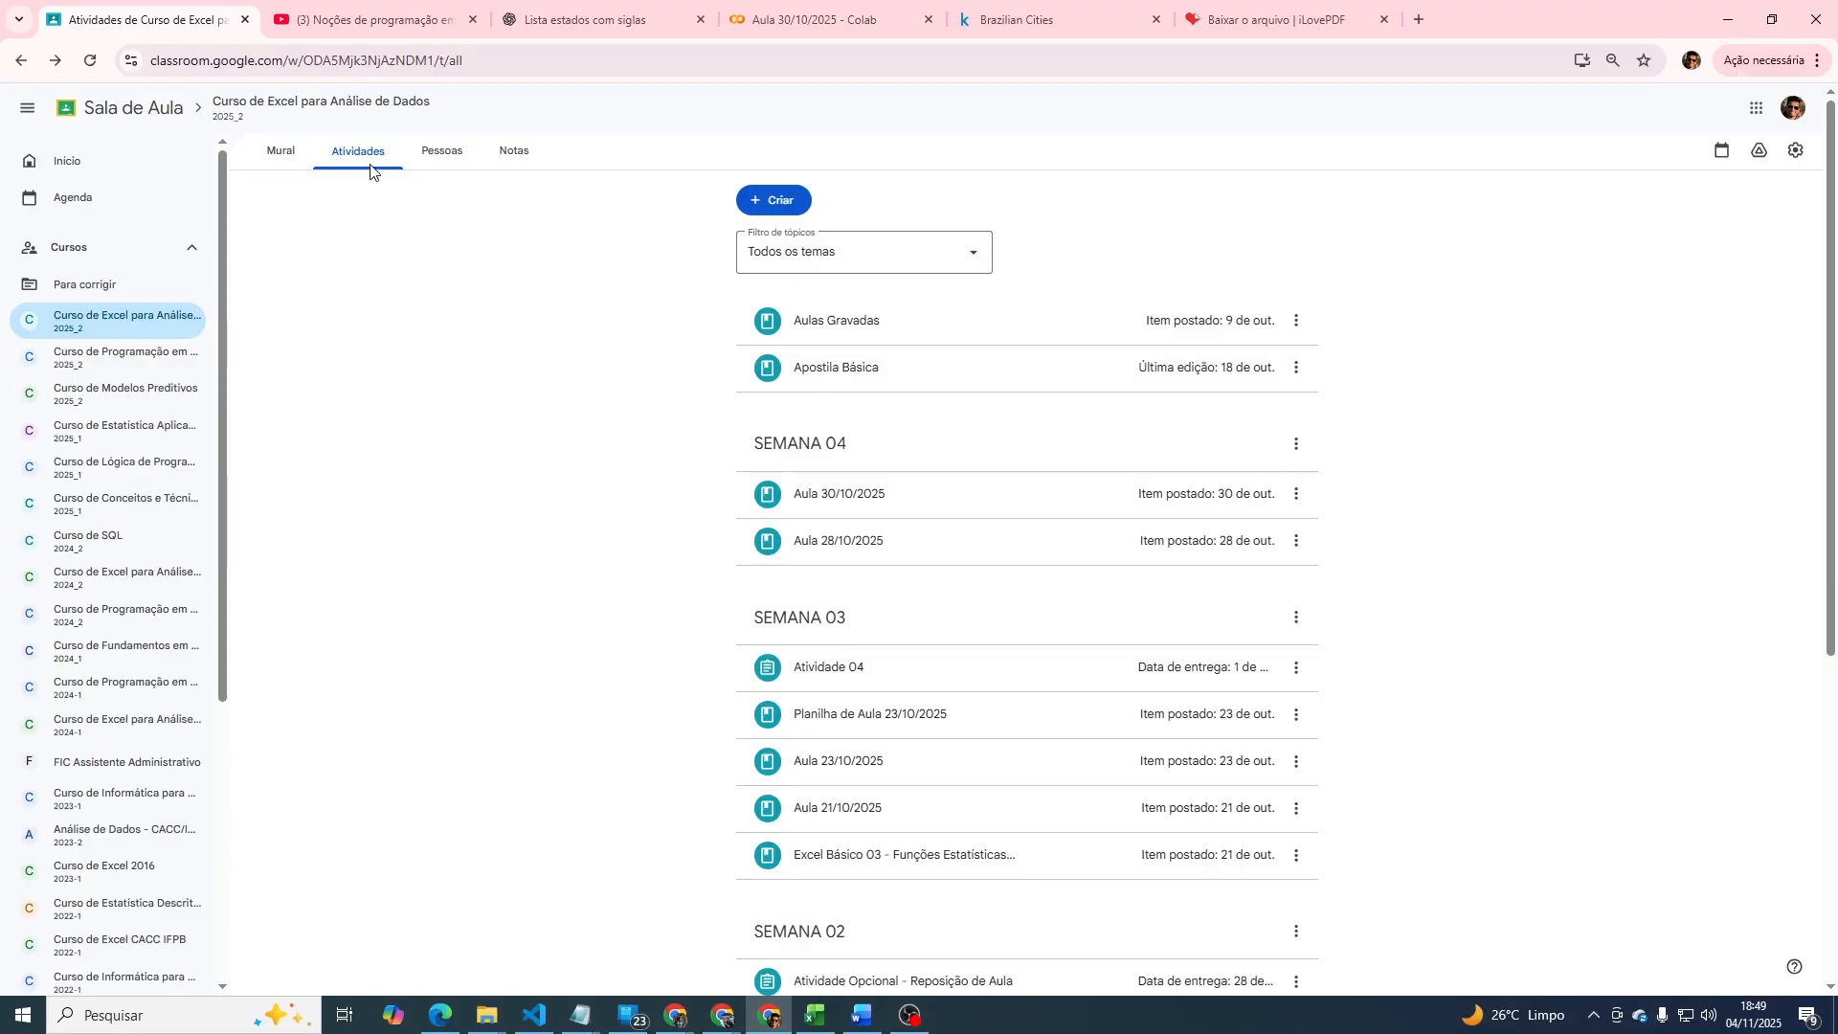
click(992, 368)
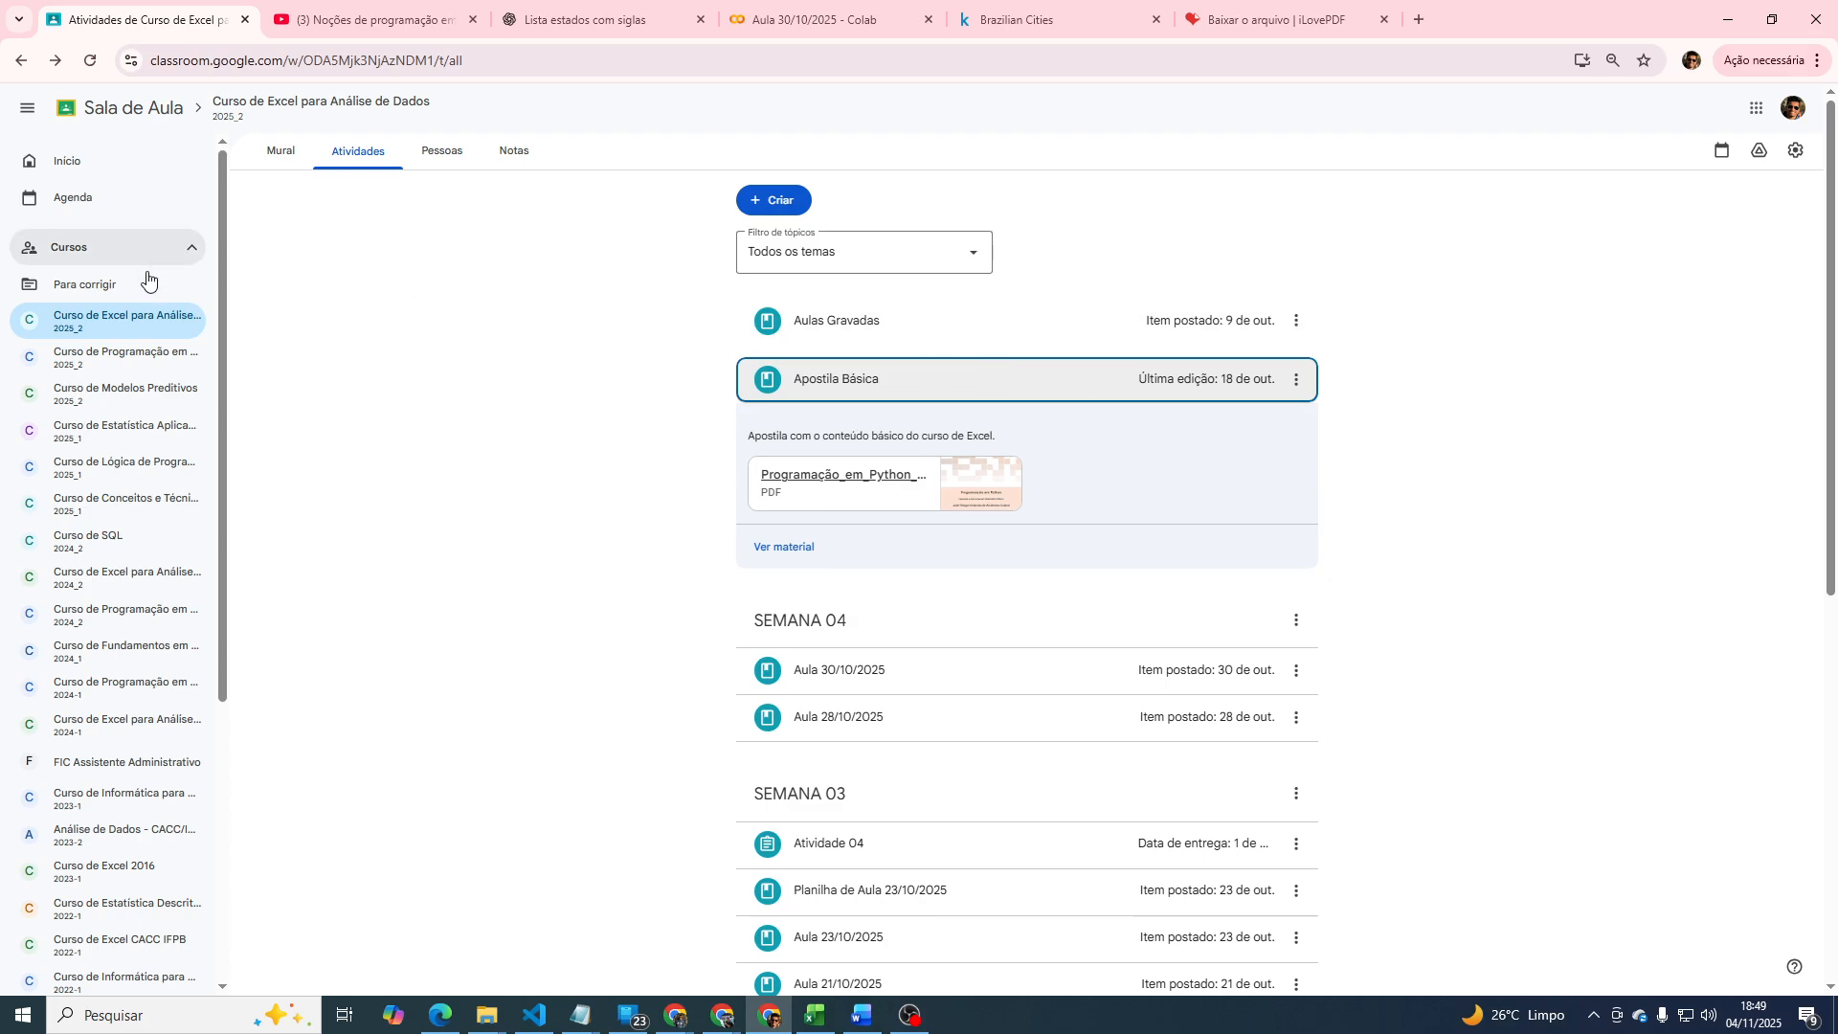
click(168, 357)
click(170, 318)
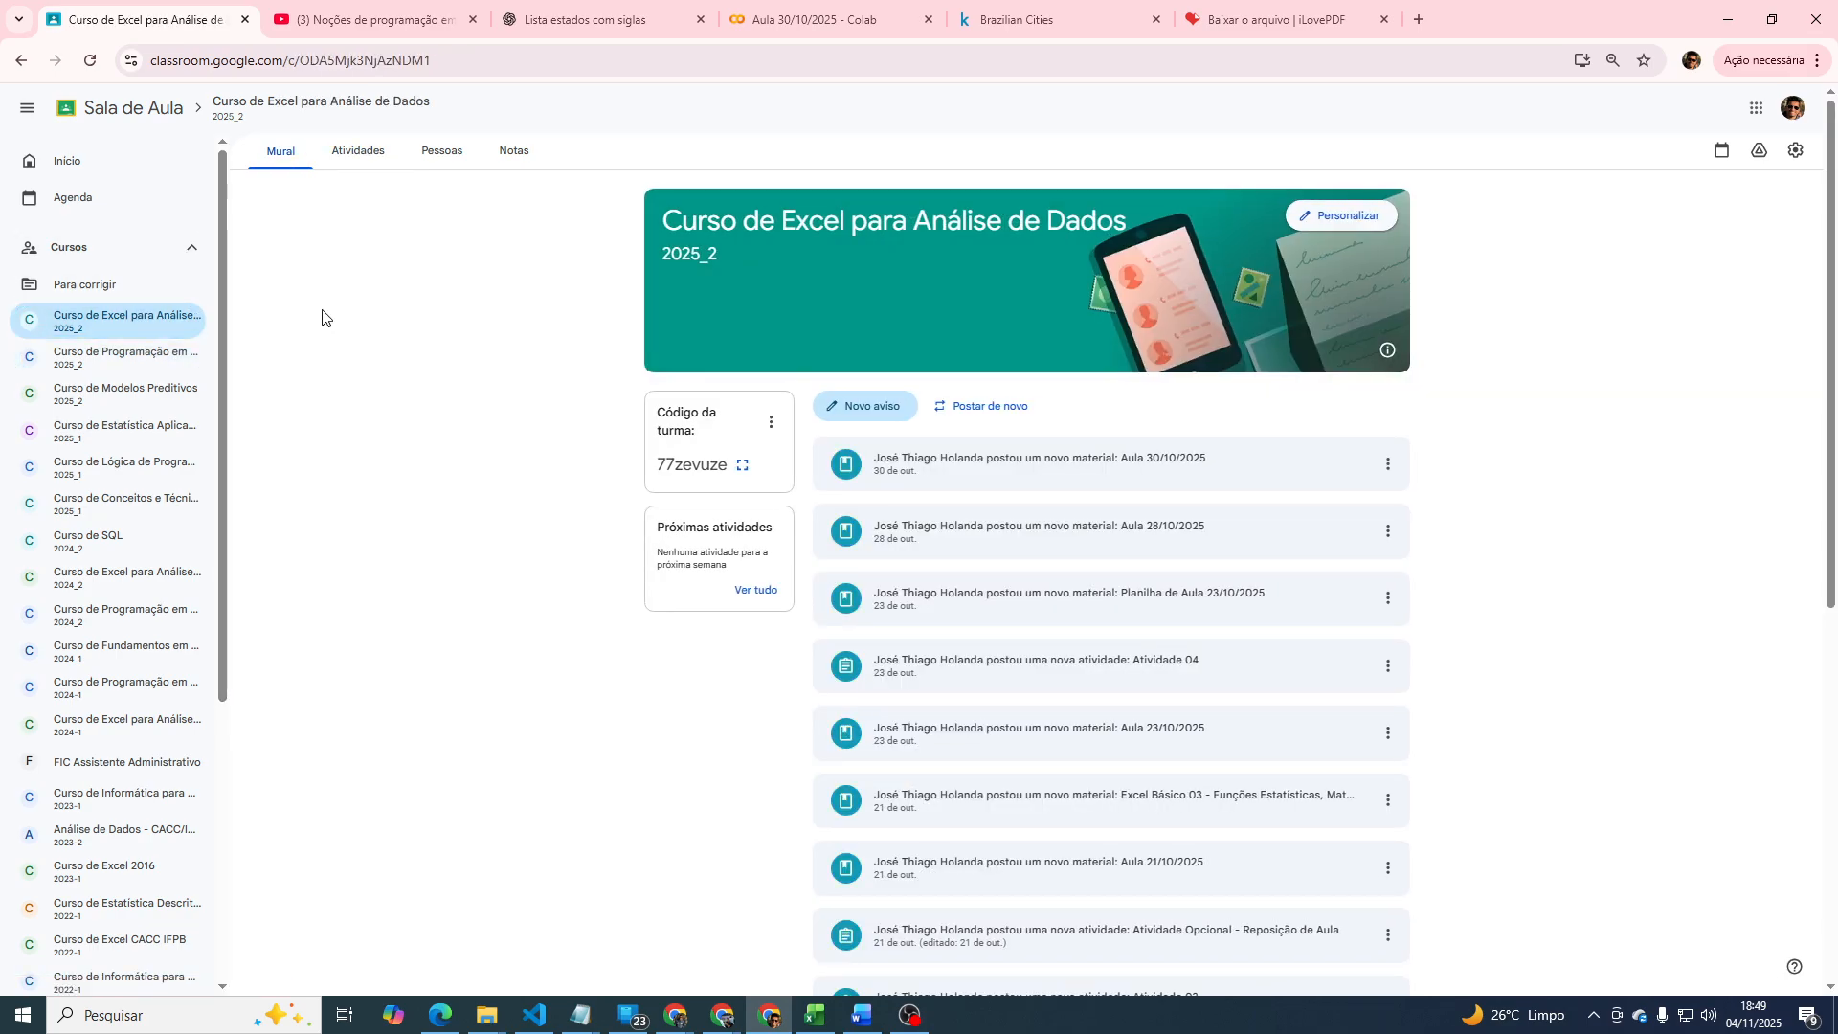
click(355, 152)
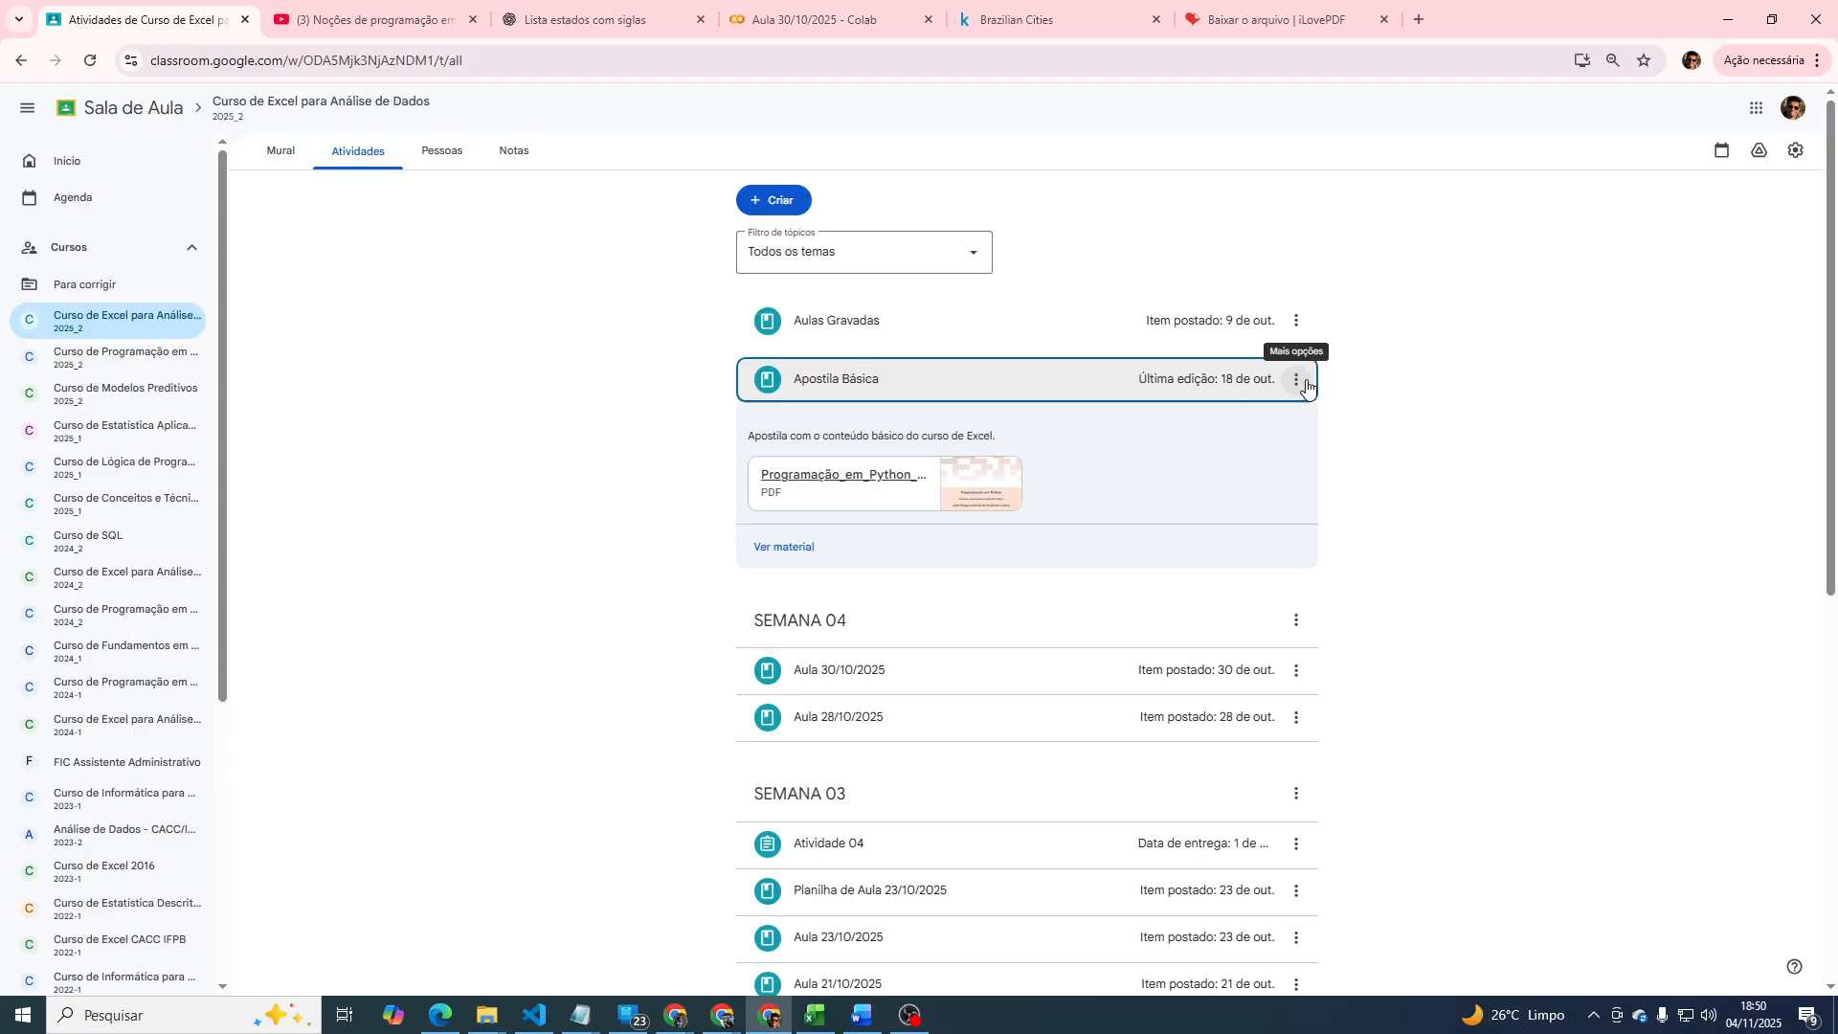
click(1002, 395)
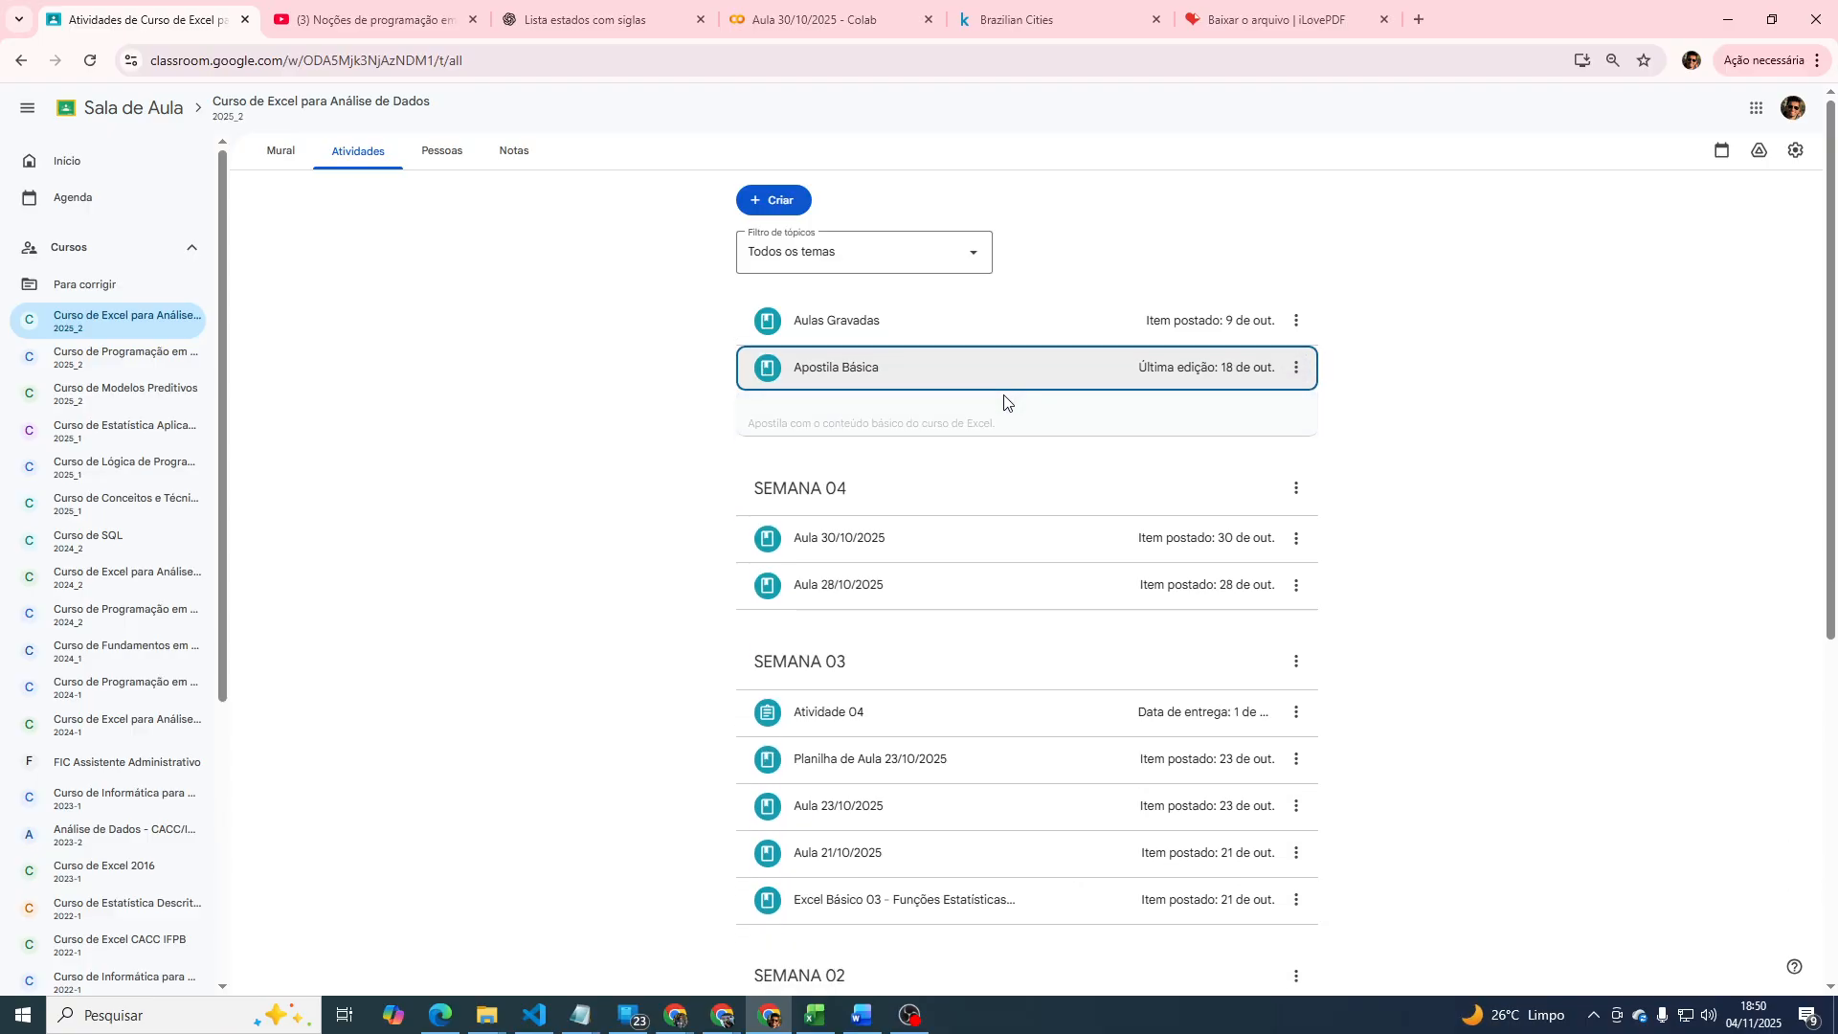
click(969, 326)
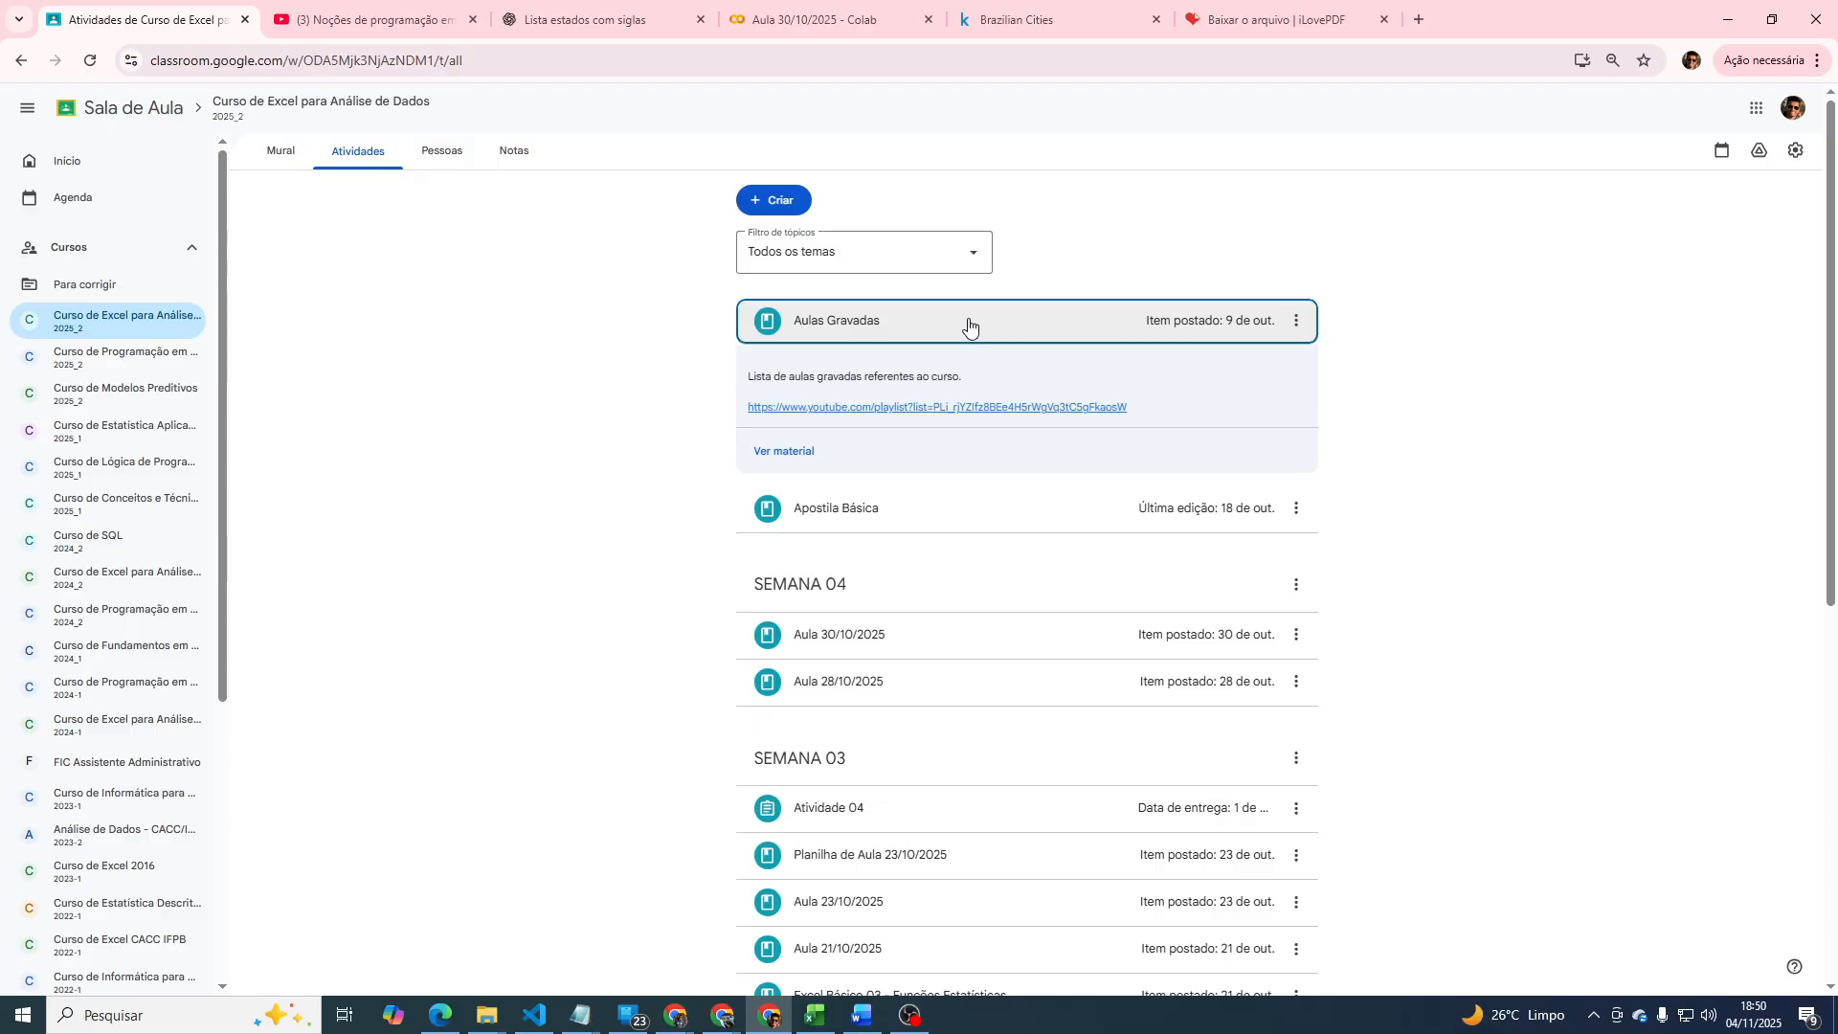
click(968, 326)
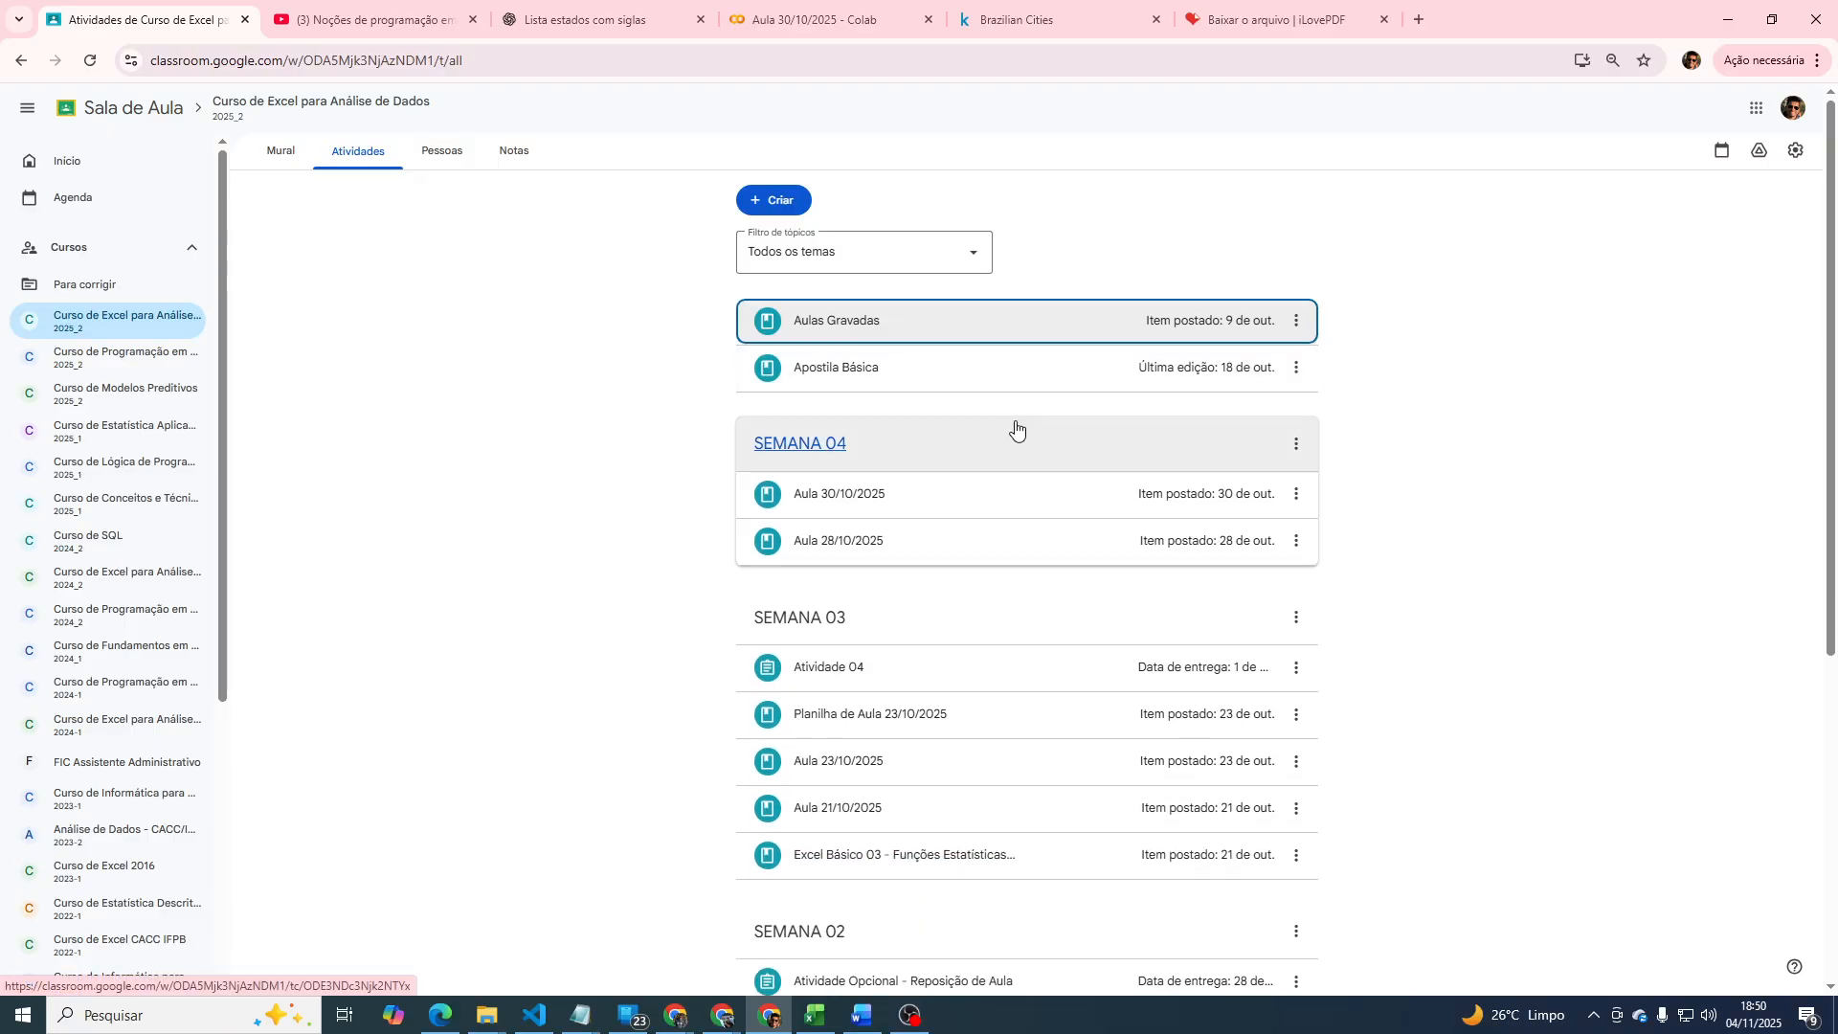
click(1304, 371)
click(1312, 409)
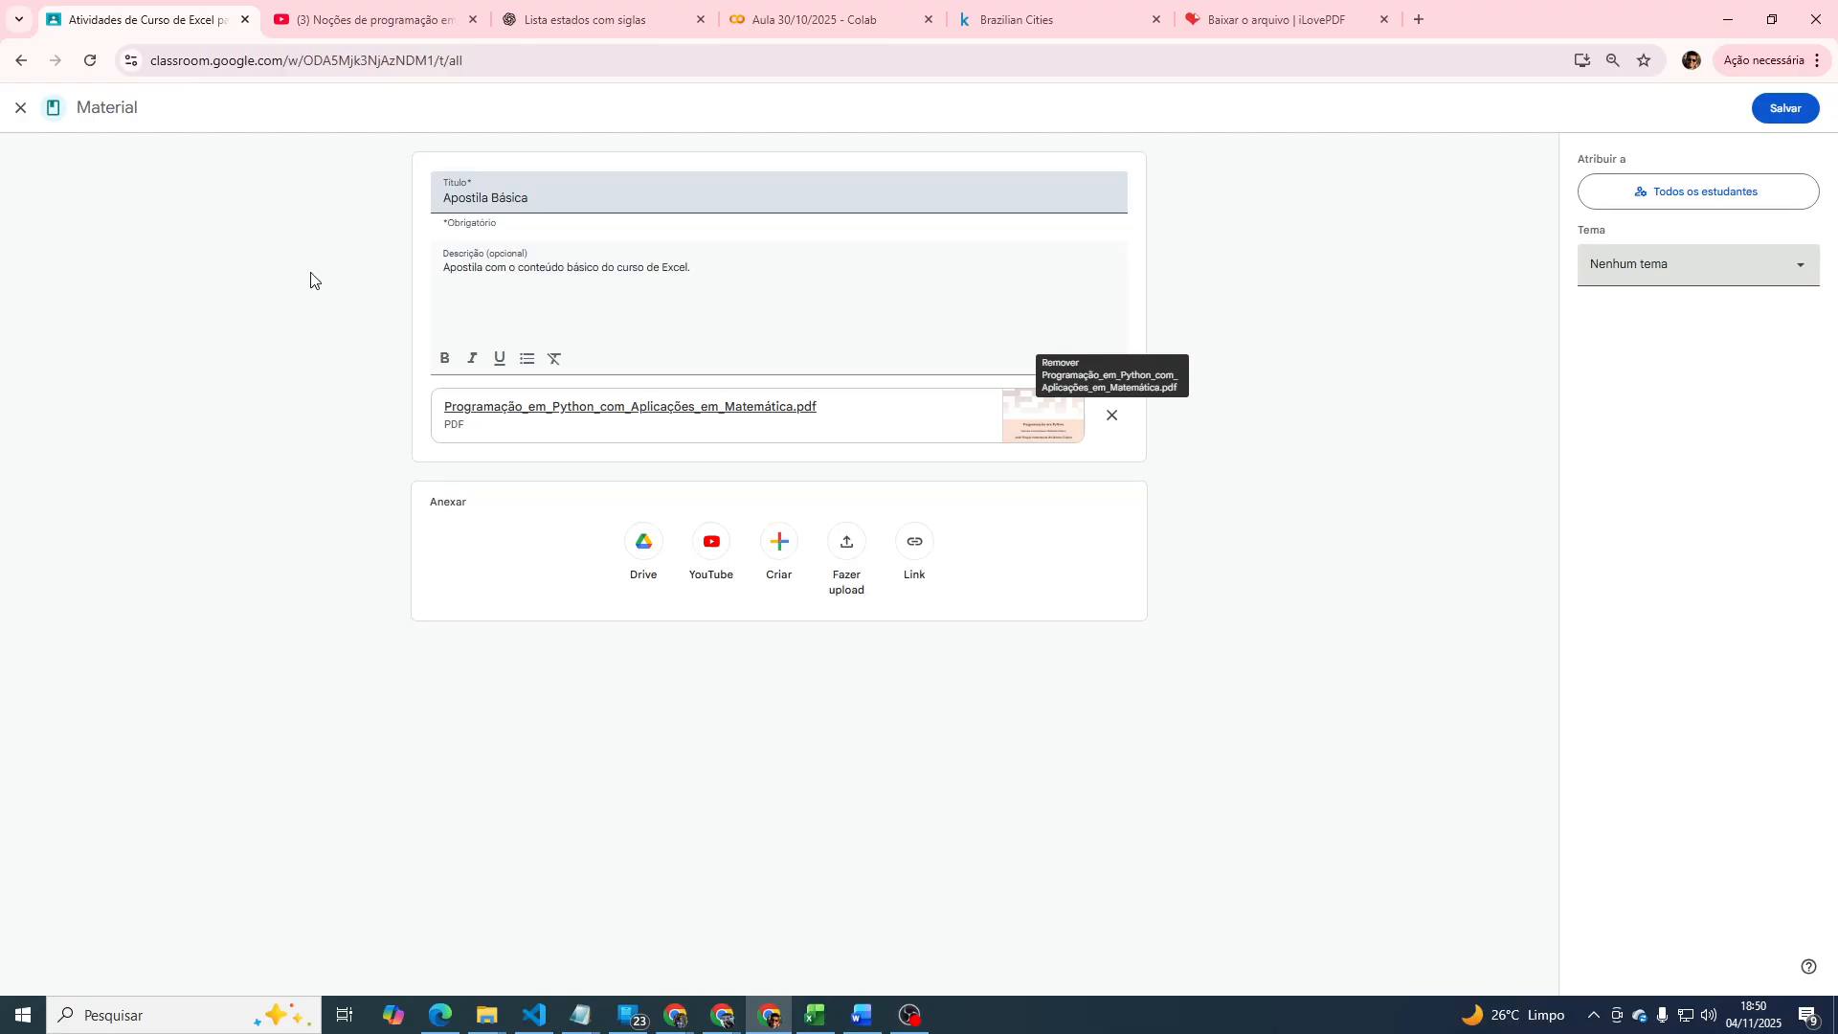
click(20, 108)
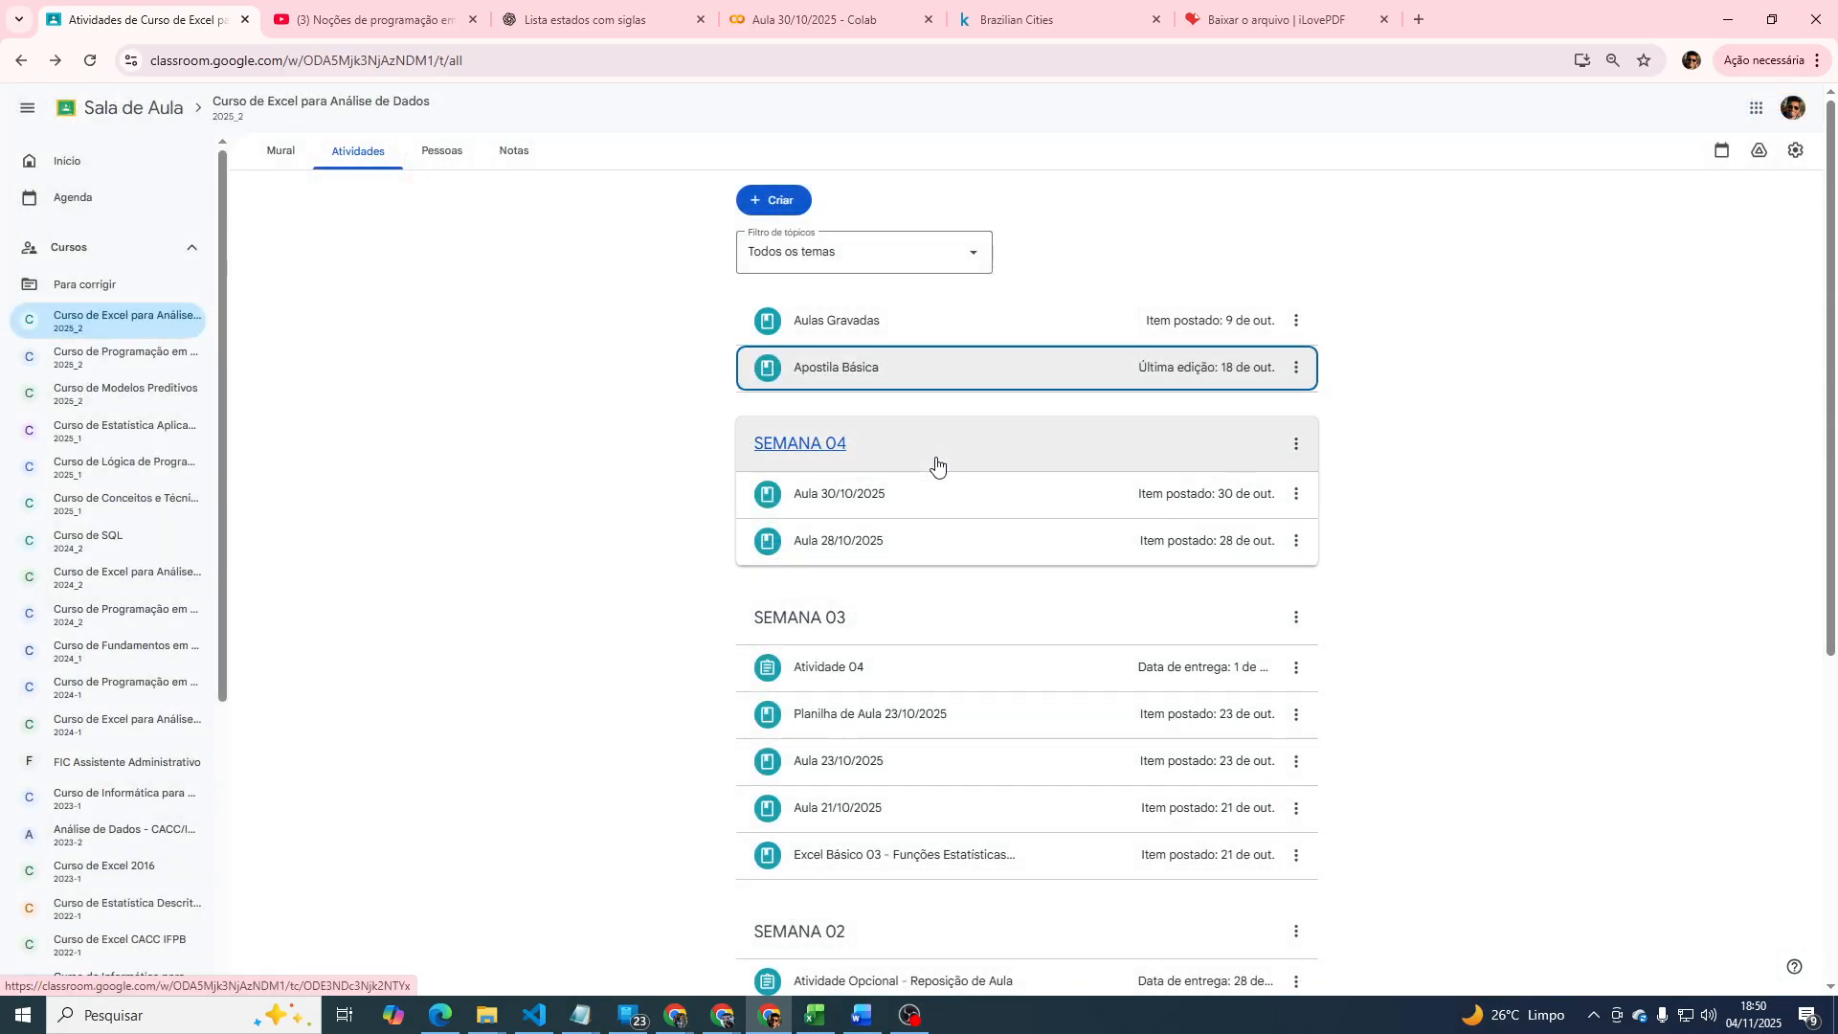
Edit the Apostila Básica material and remove its attached file Programação_em_Python_com_Aplicações_em_Matemática.pdf.
click(1296, 367)
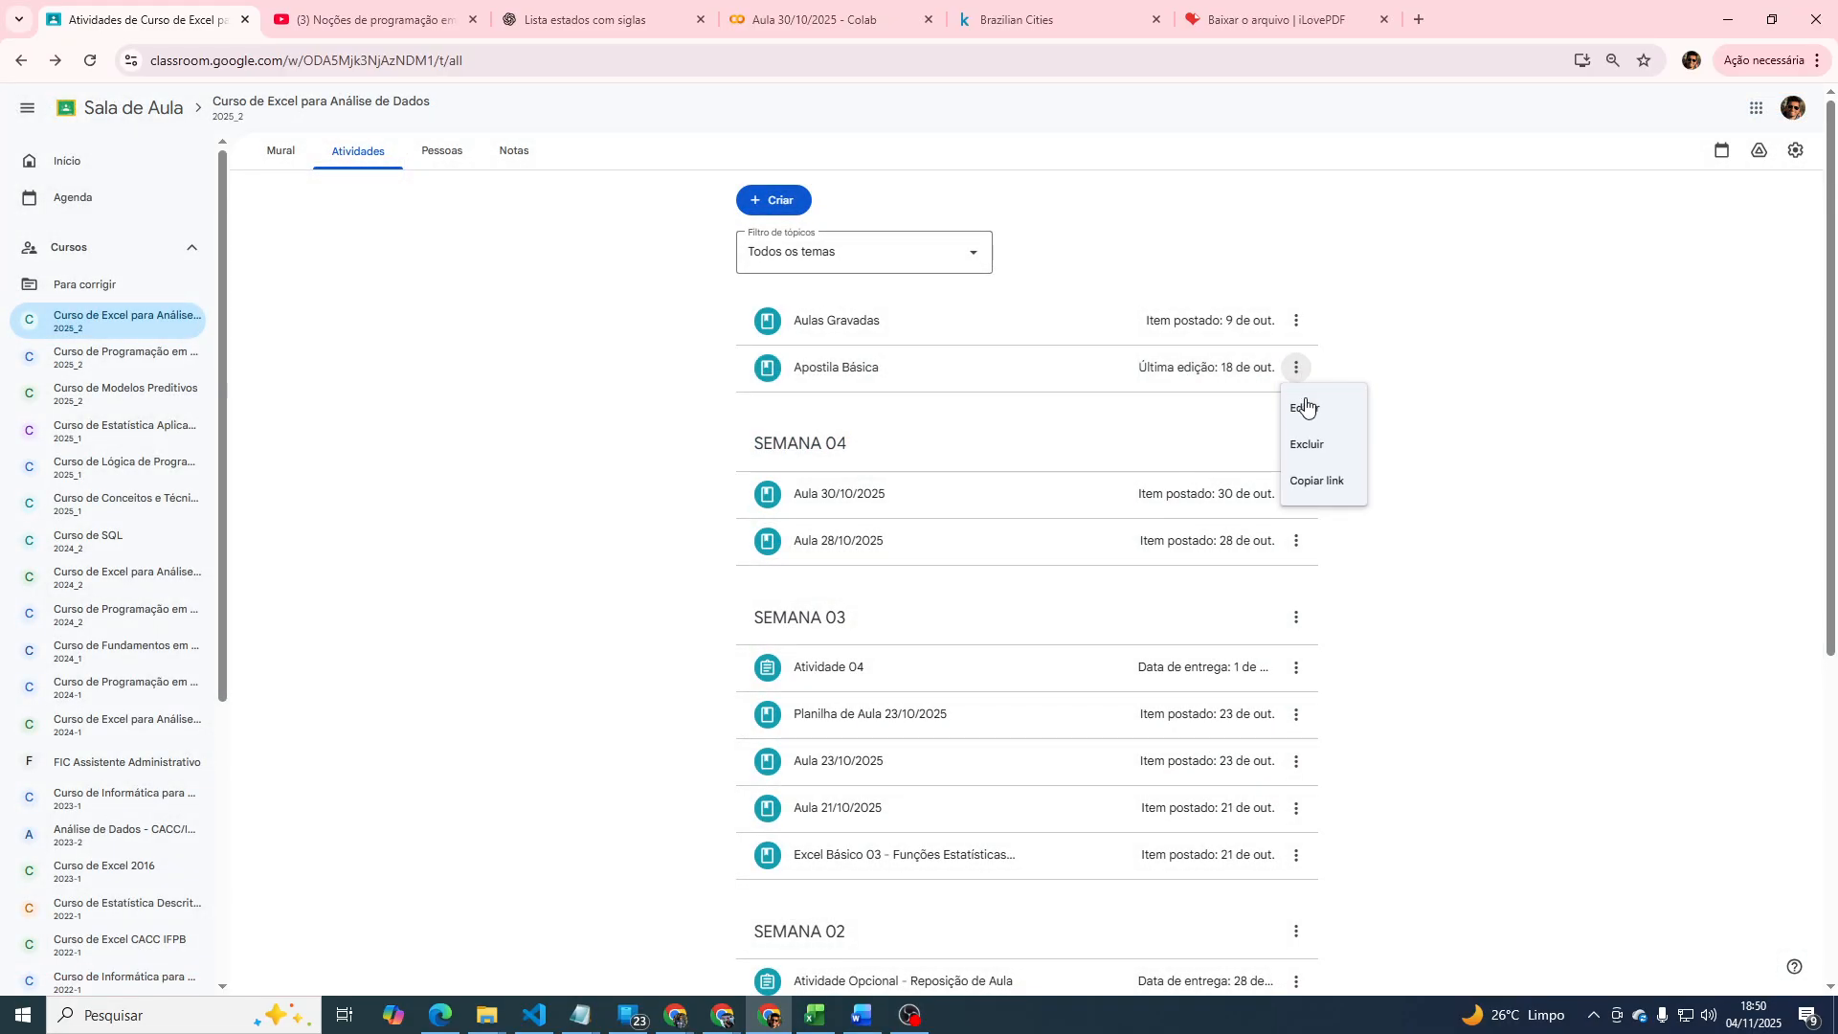
click(1306, 402)
click(1108, 415)
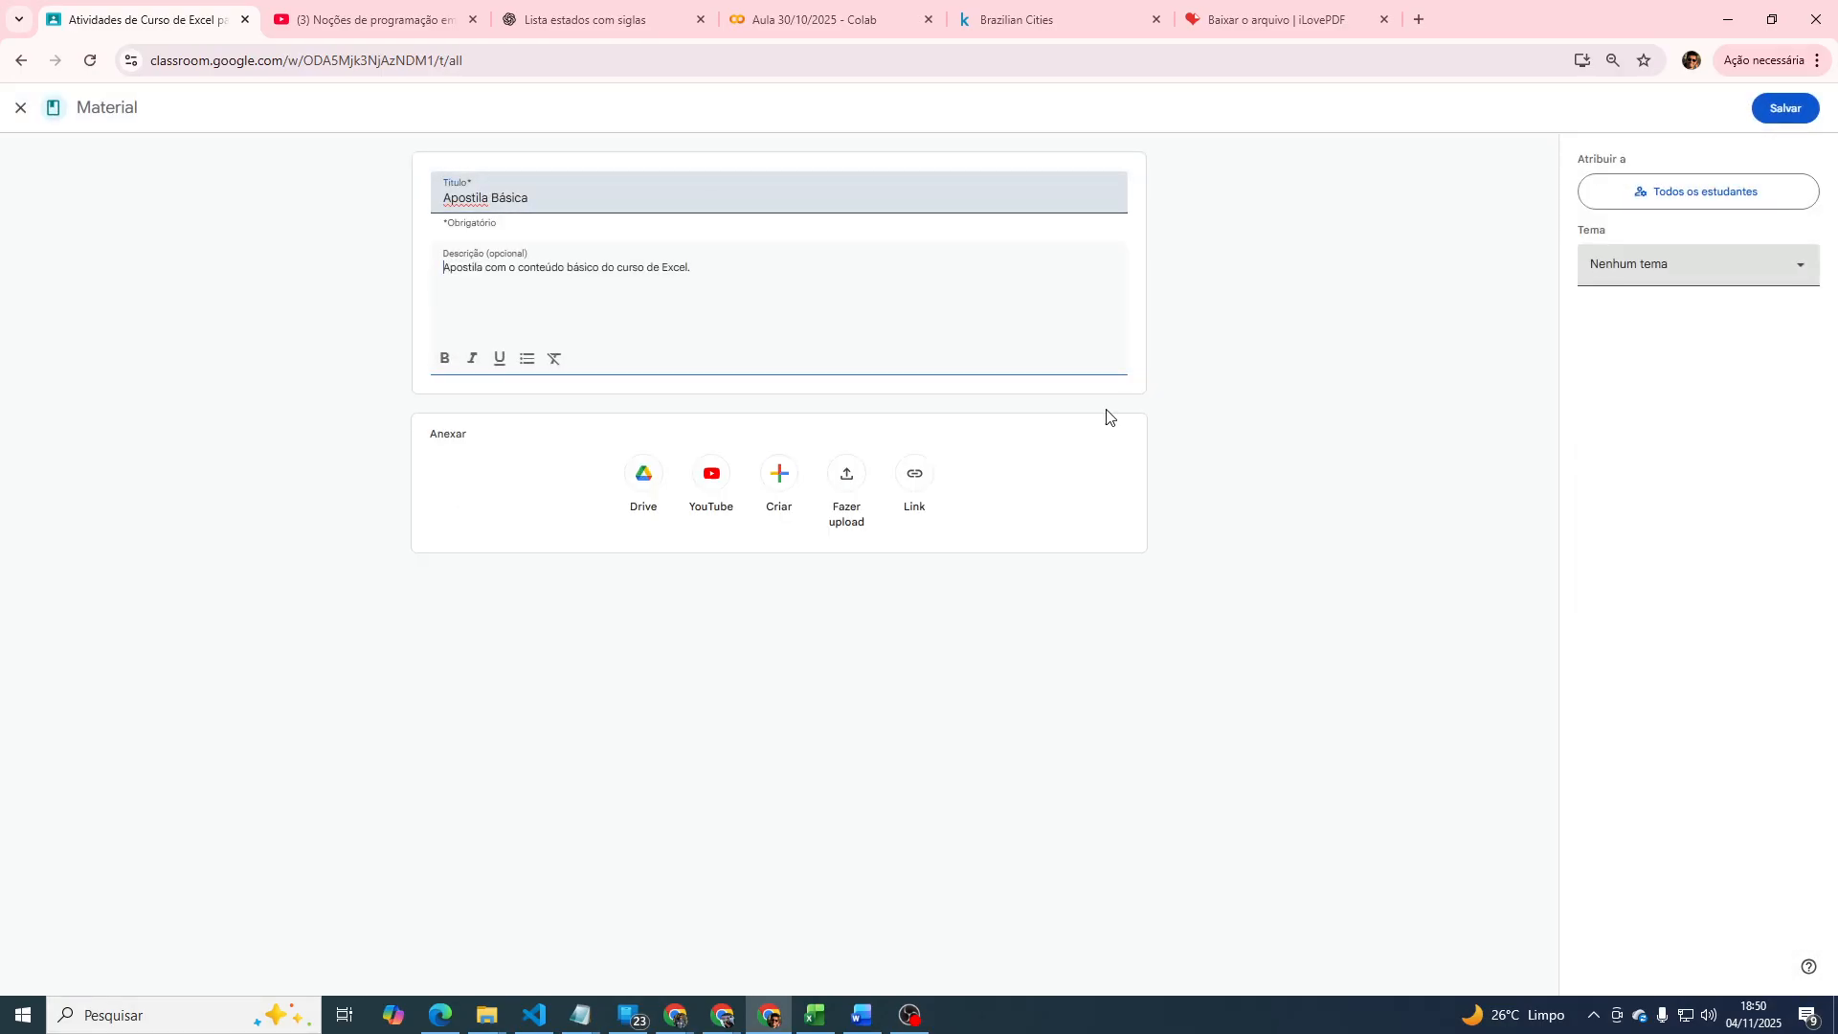
Upload Microsoft Office Excel.pdf from Documentos > Produção de Conteúdos > Planilhas Eletrônicas as an attachment to the Apostila Básica material.
click(852, 479)
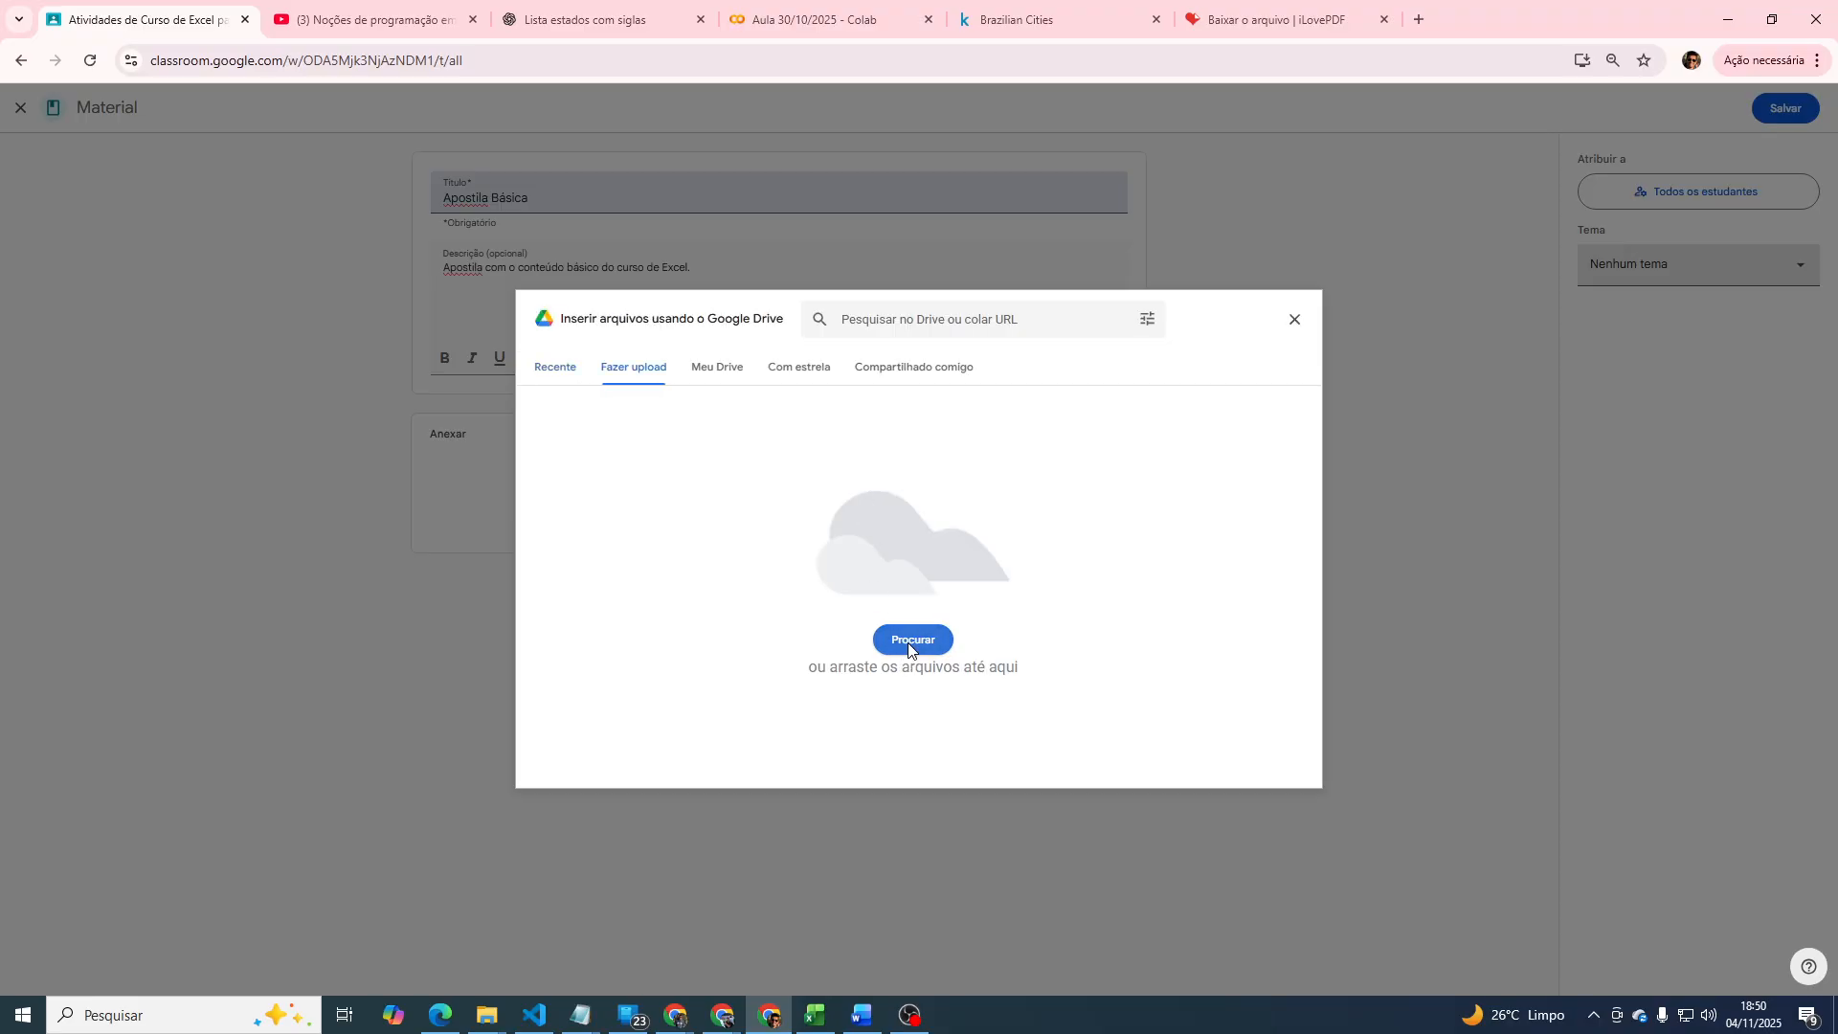
click(910, 641)
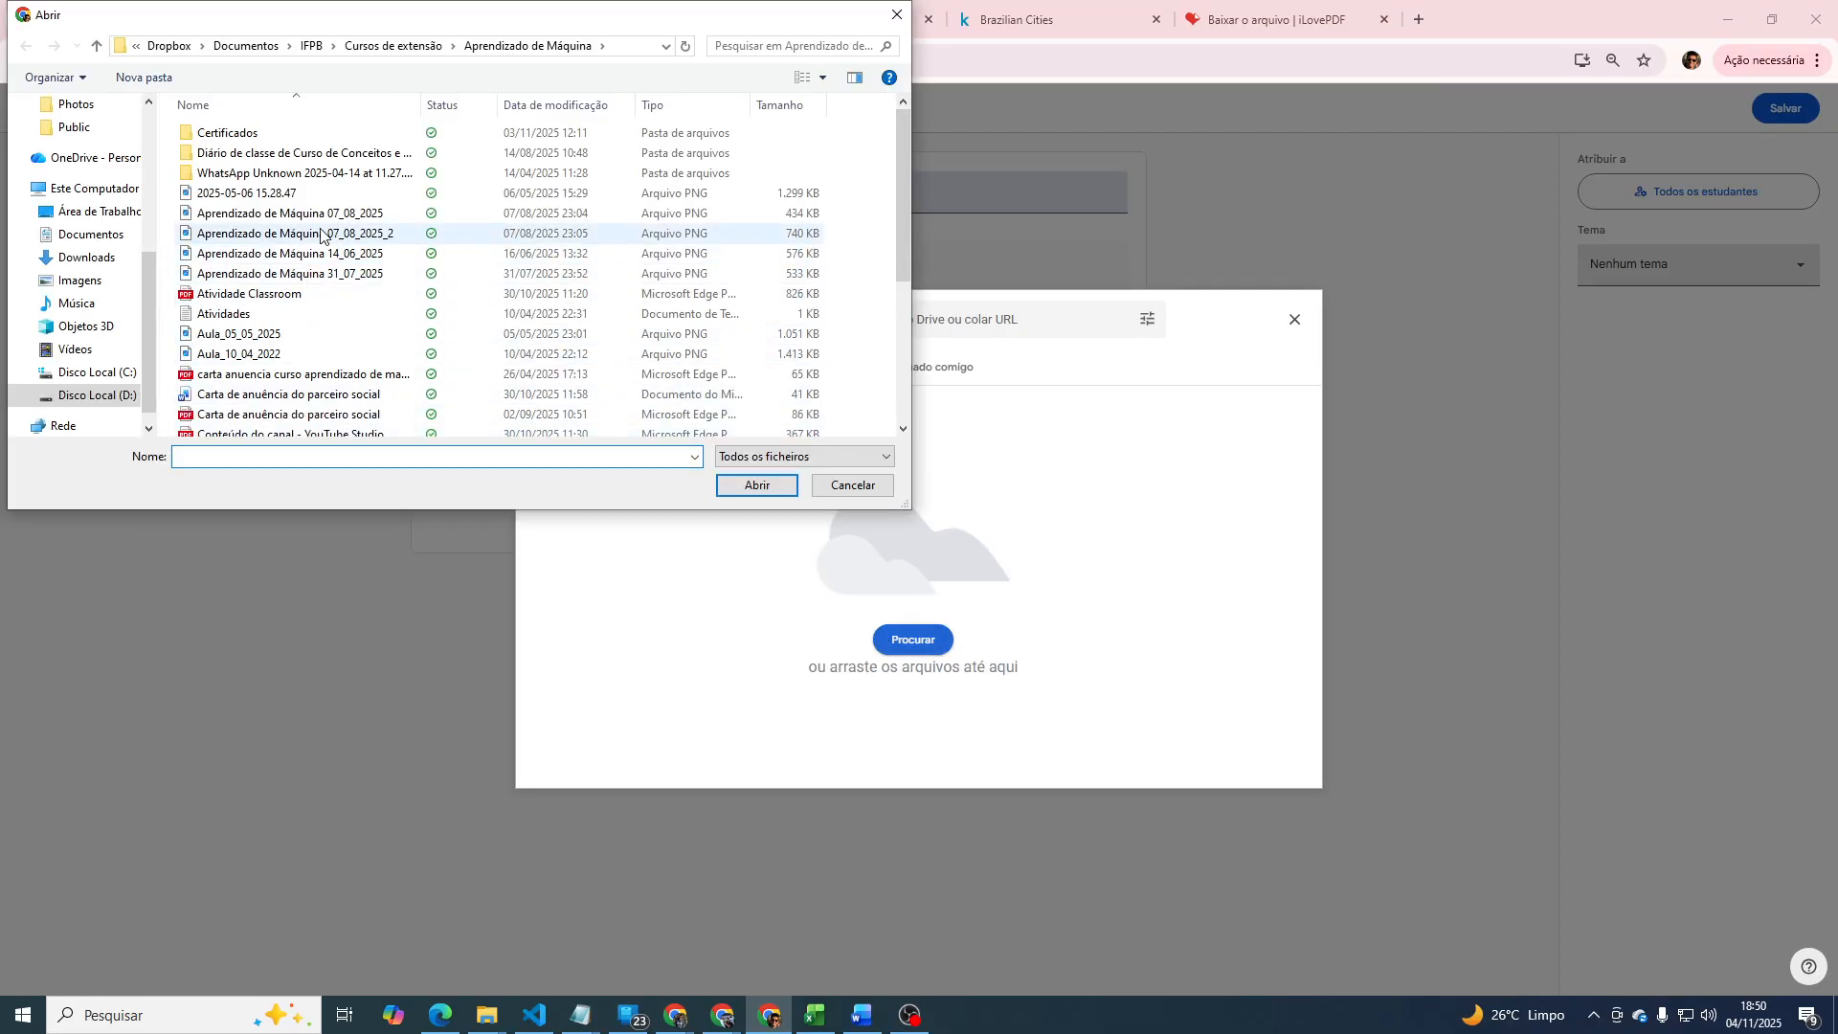
click(246, 46)
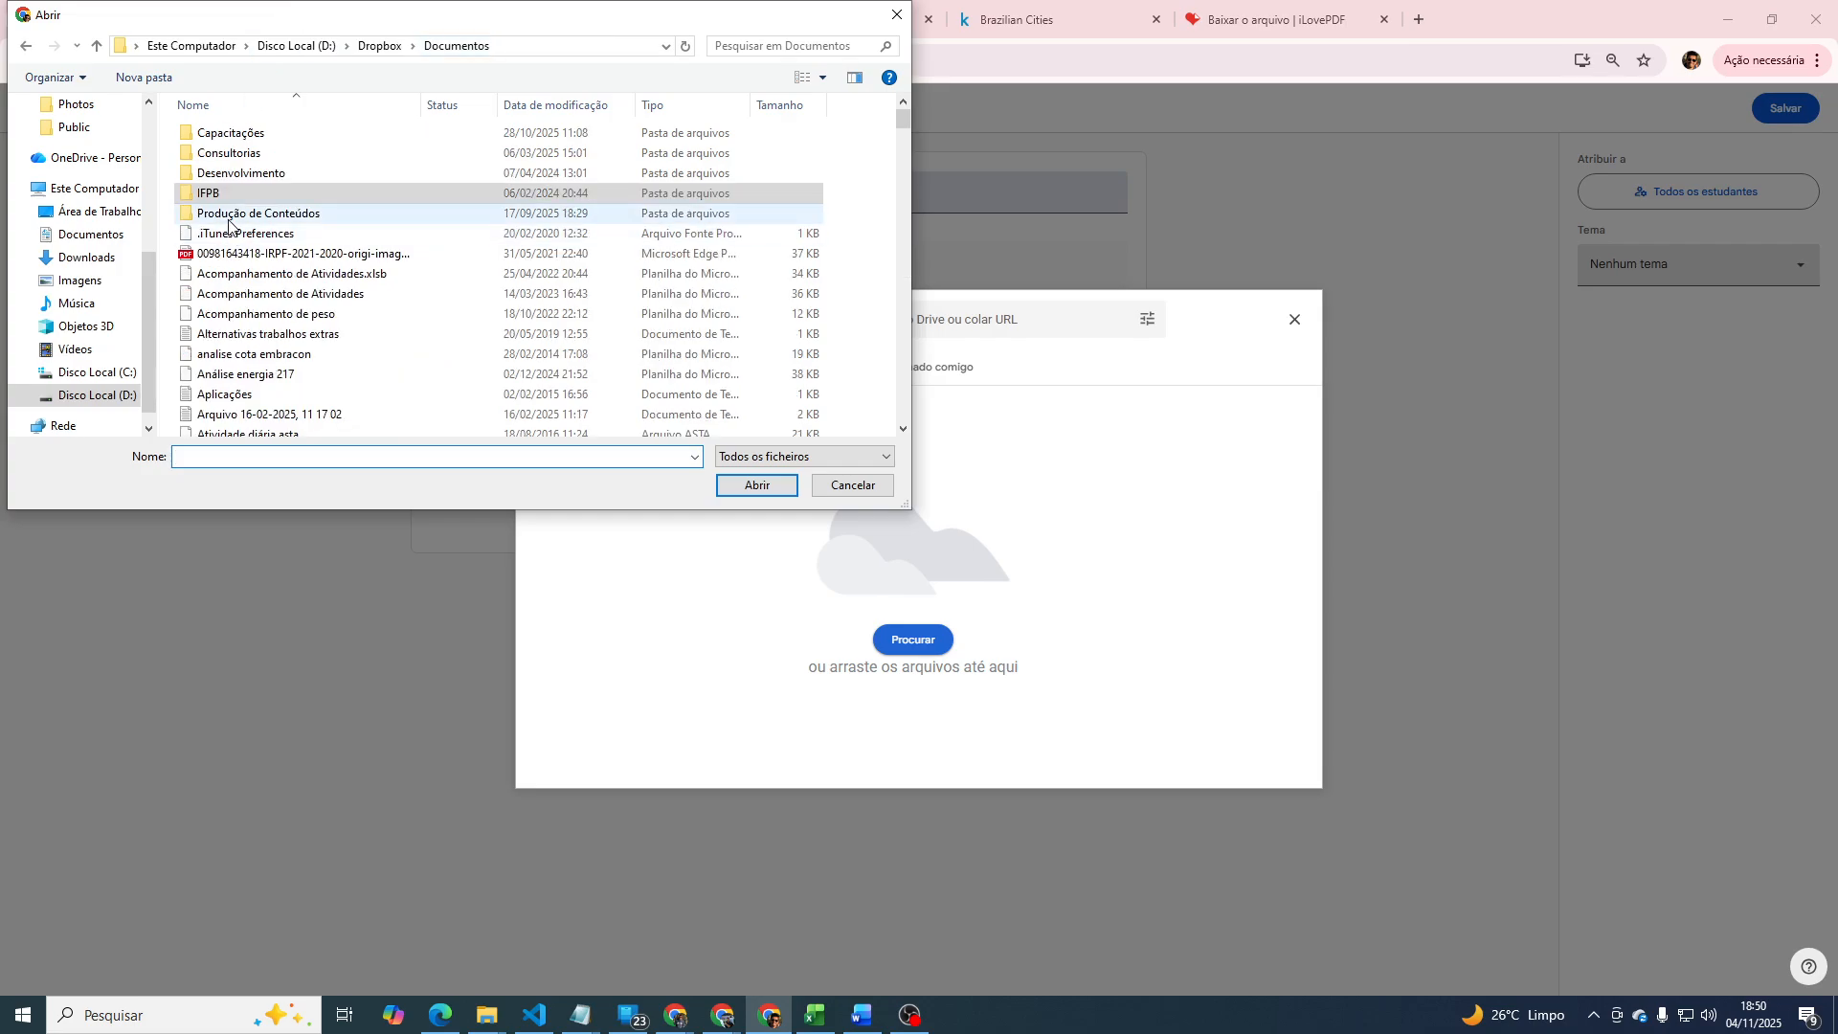
double_click(260, 218)
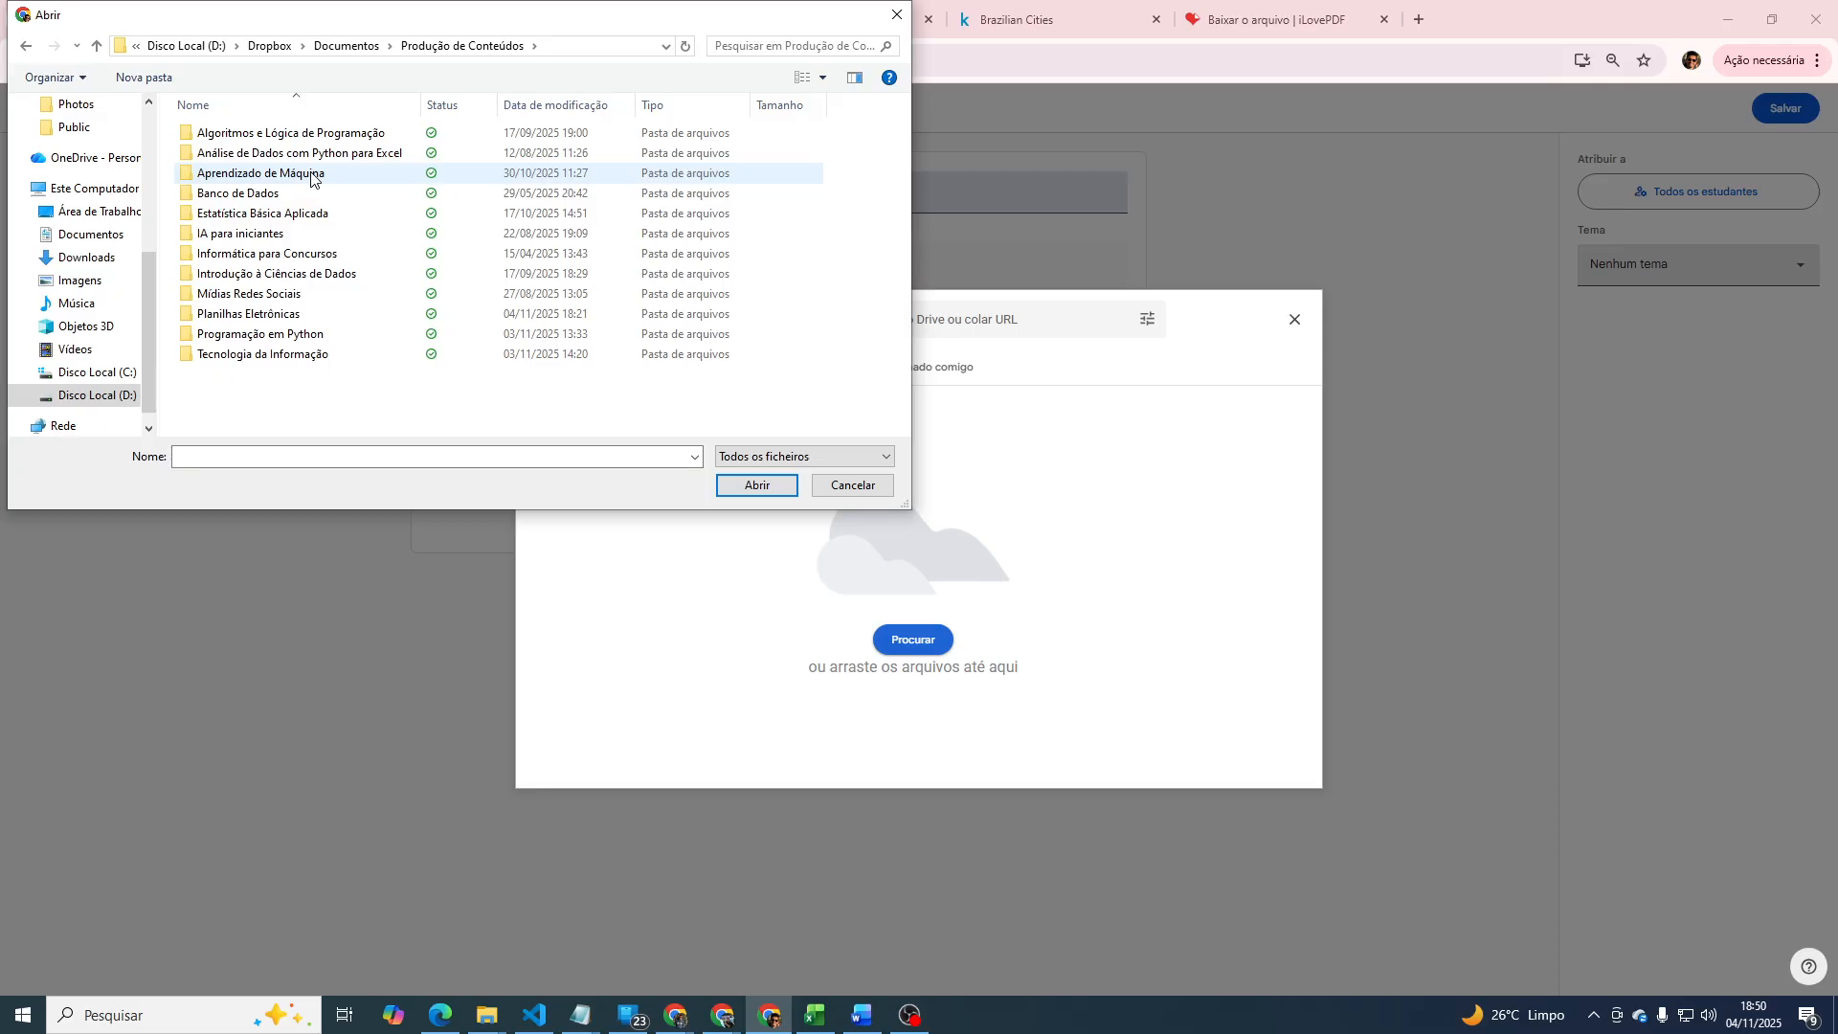
click(325, 313)
double_click(324, 309)
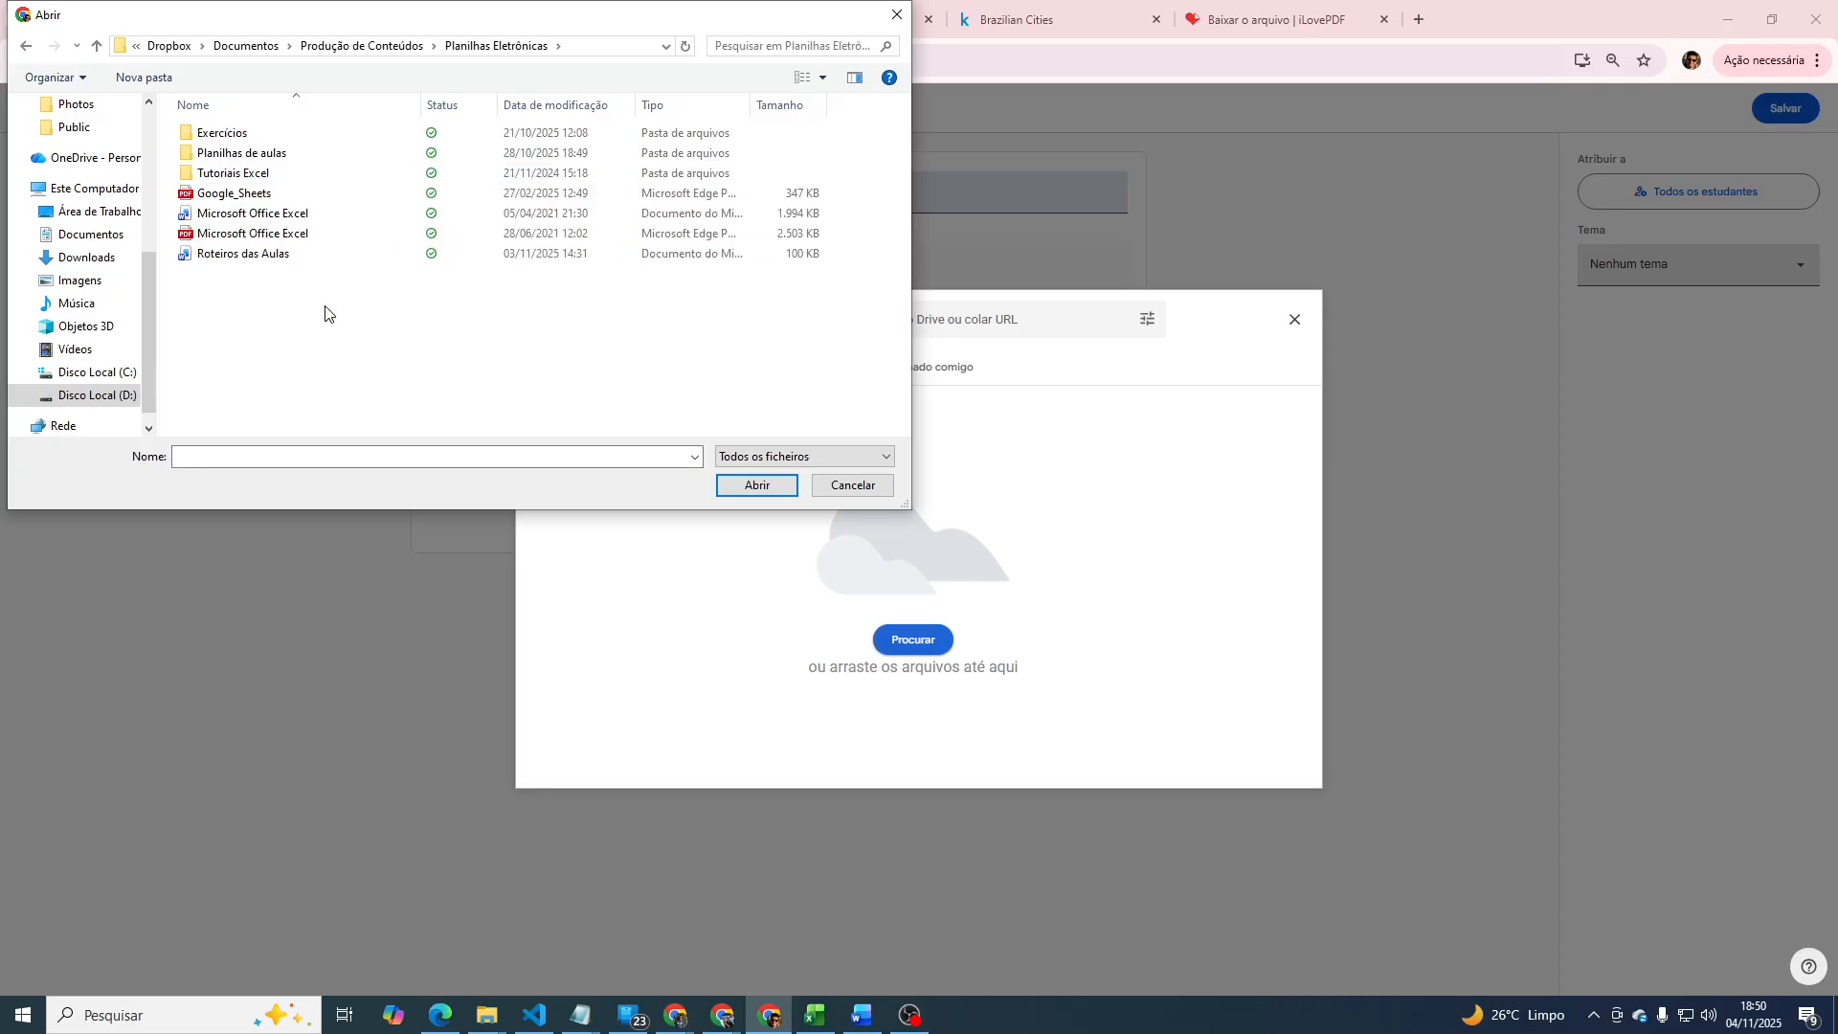
click(265, 238)
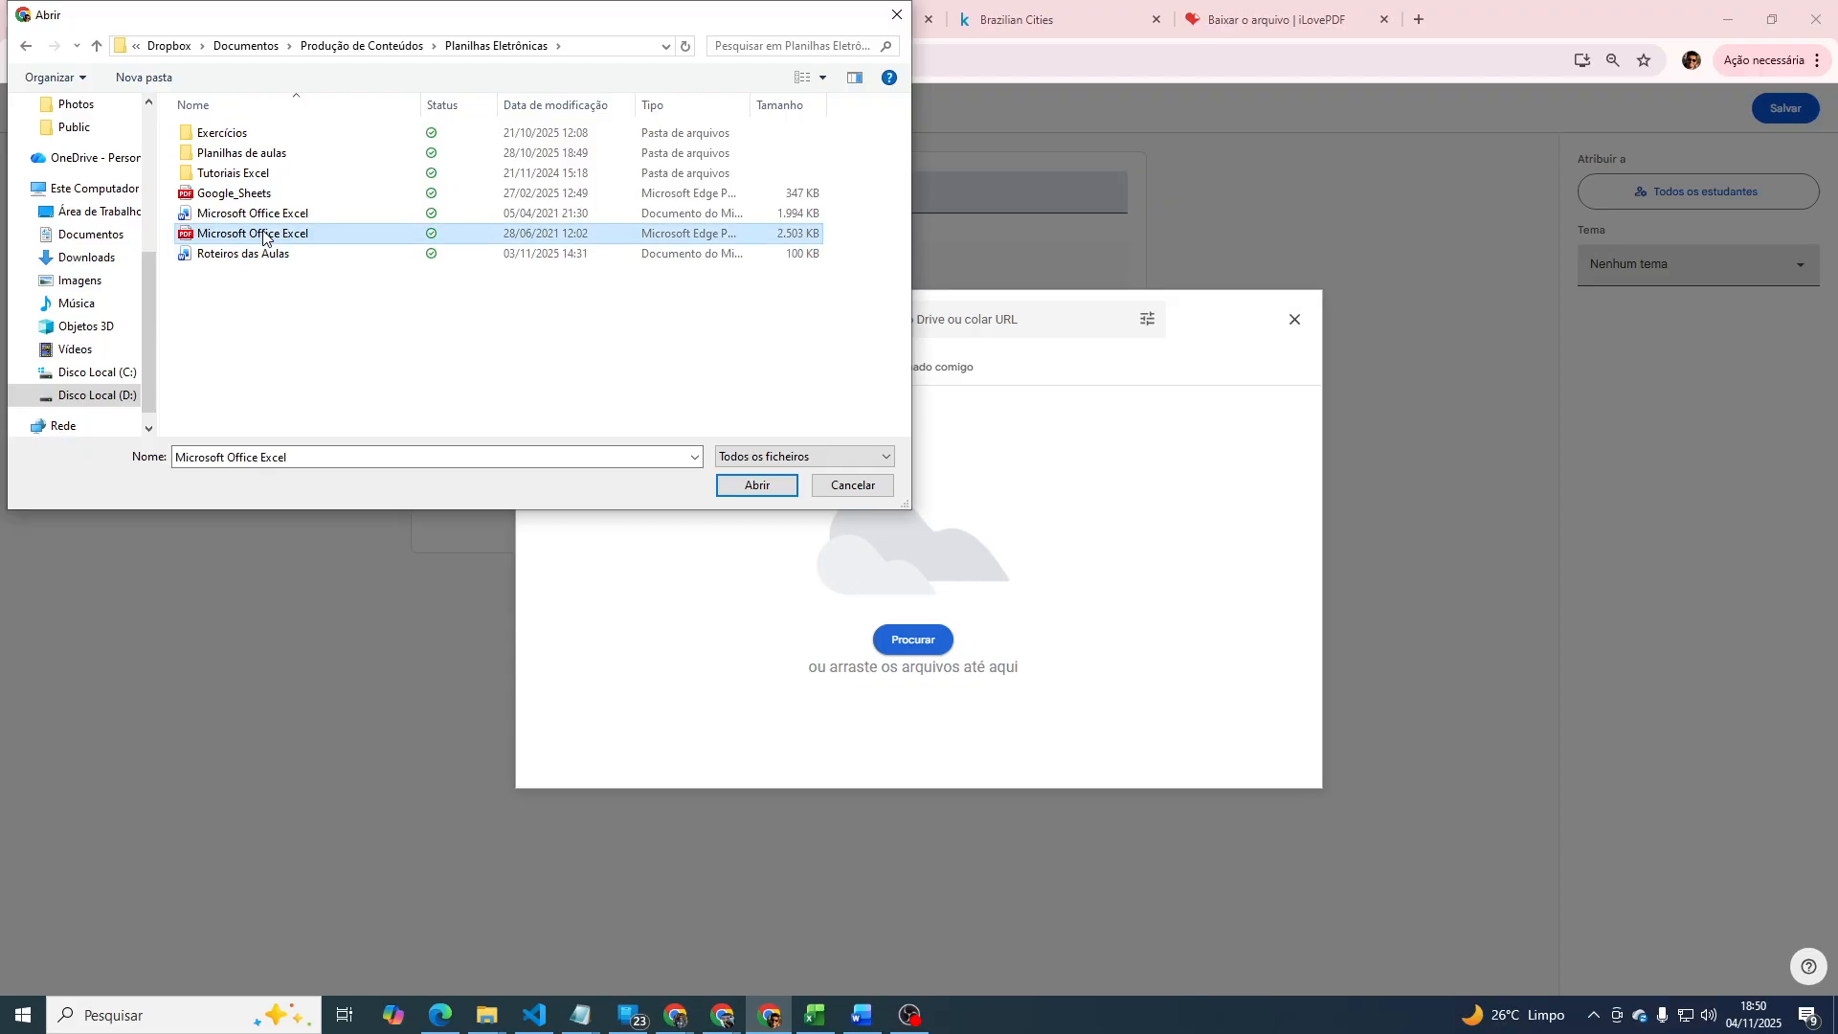
double_click(265, 234)
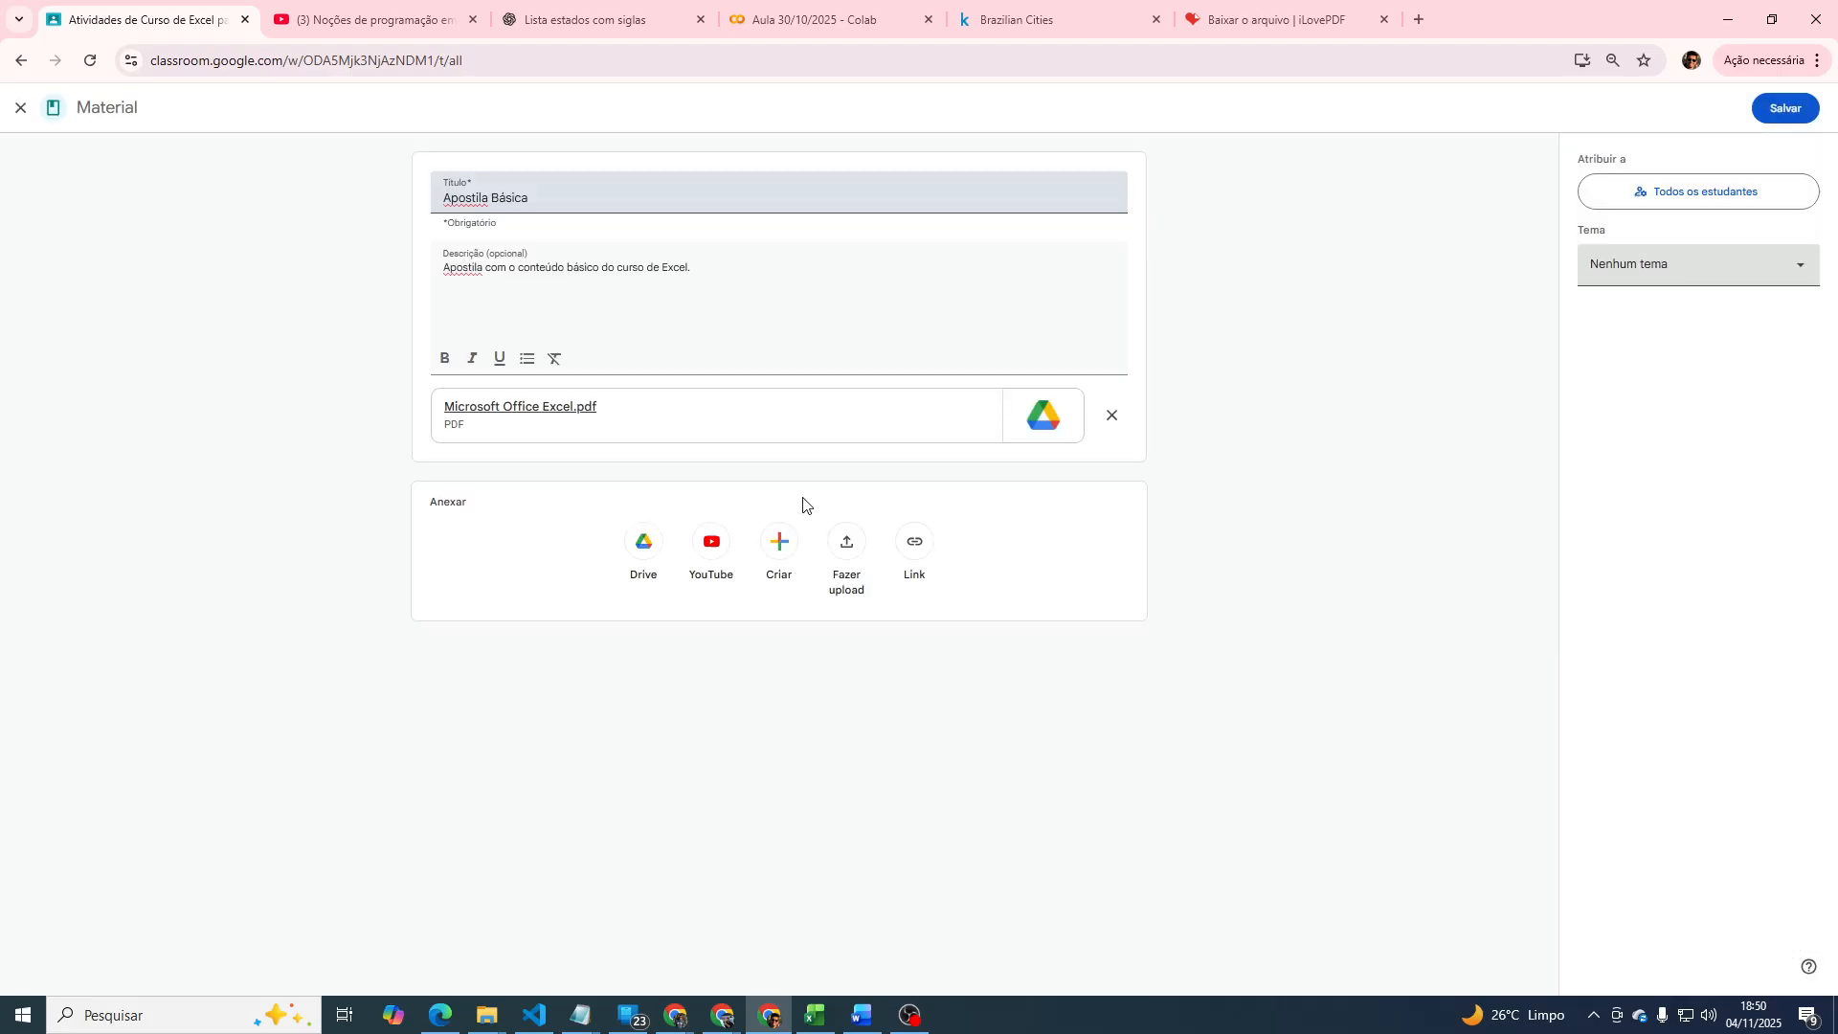
Upload Google_Sheets.pdf from the Planilhas Eletrônicas folder as a second attachment and save the Apostila Básica material.
click(846, 548)
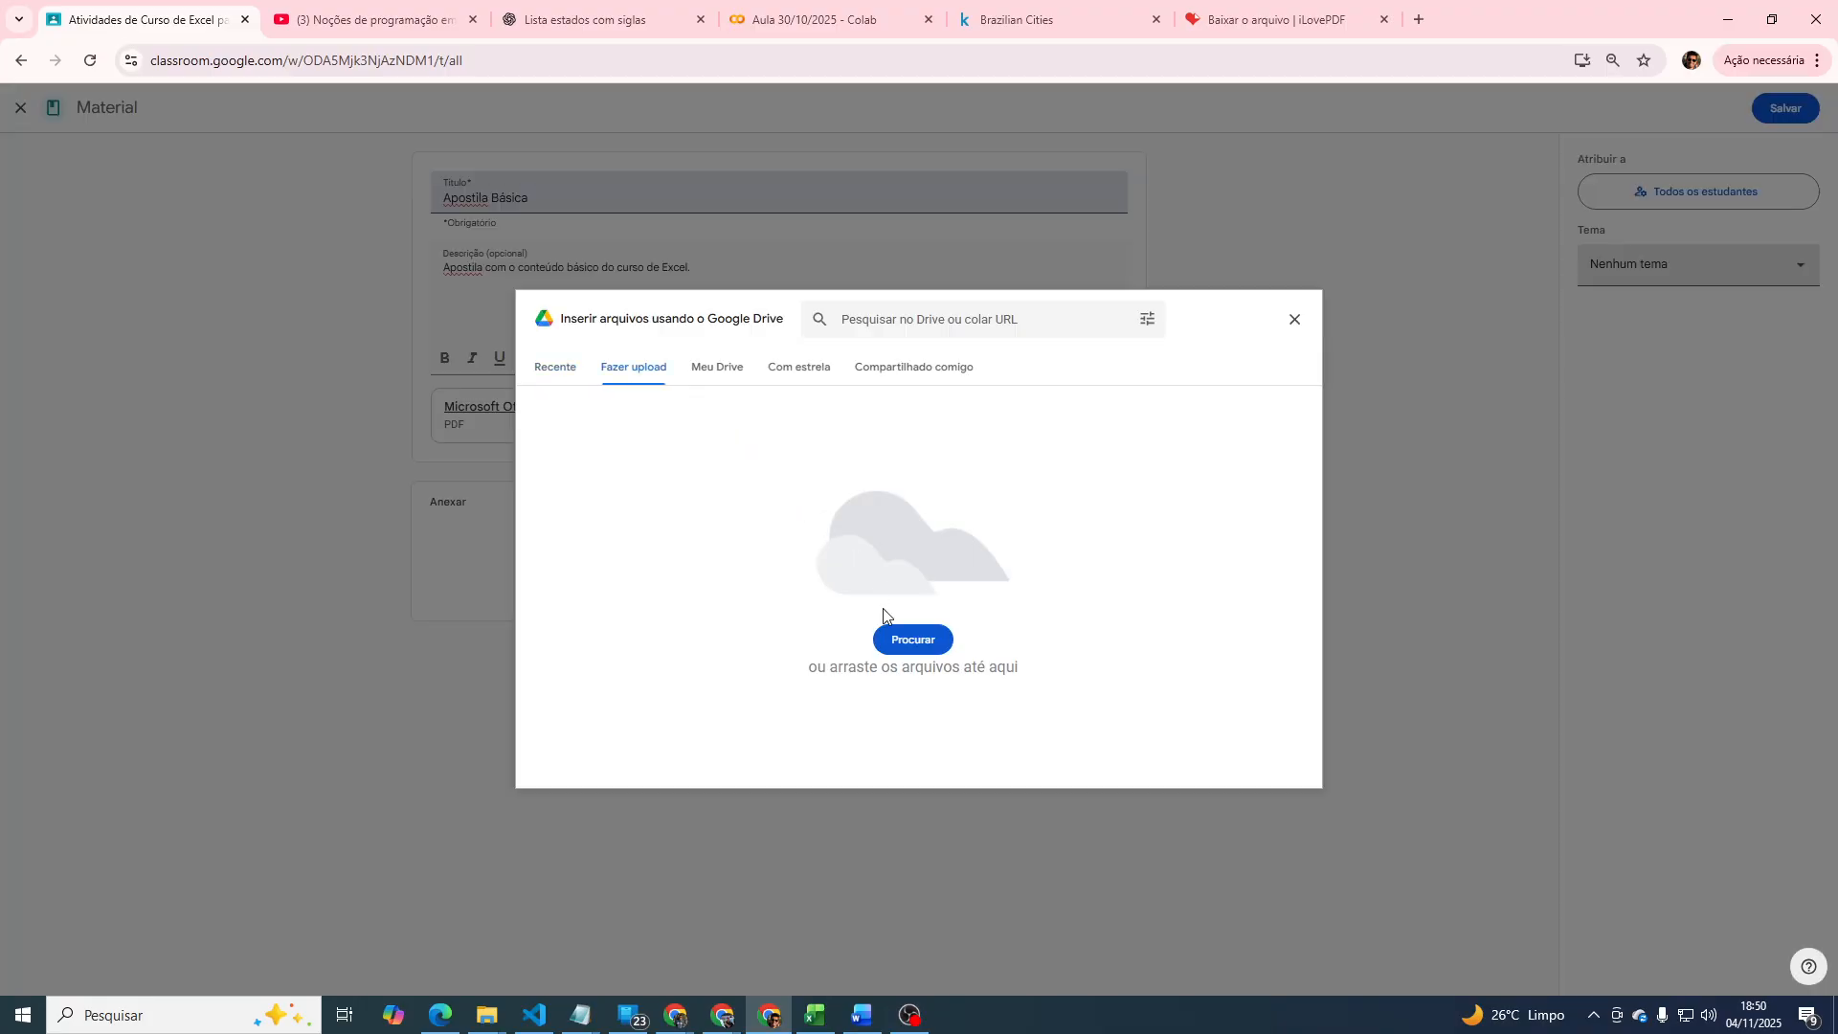
click(900, 637)
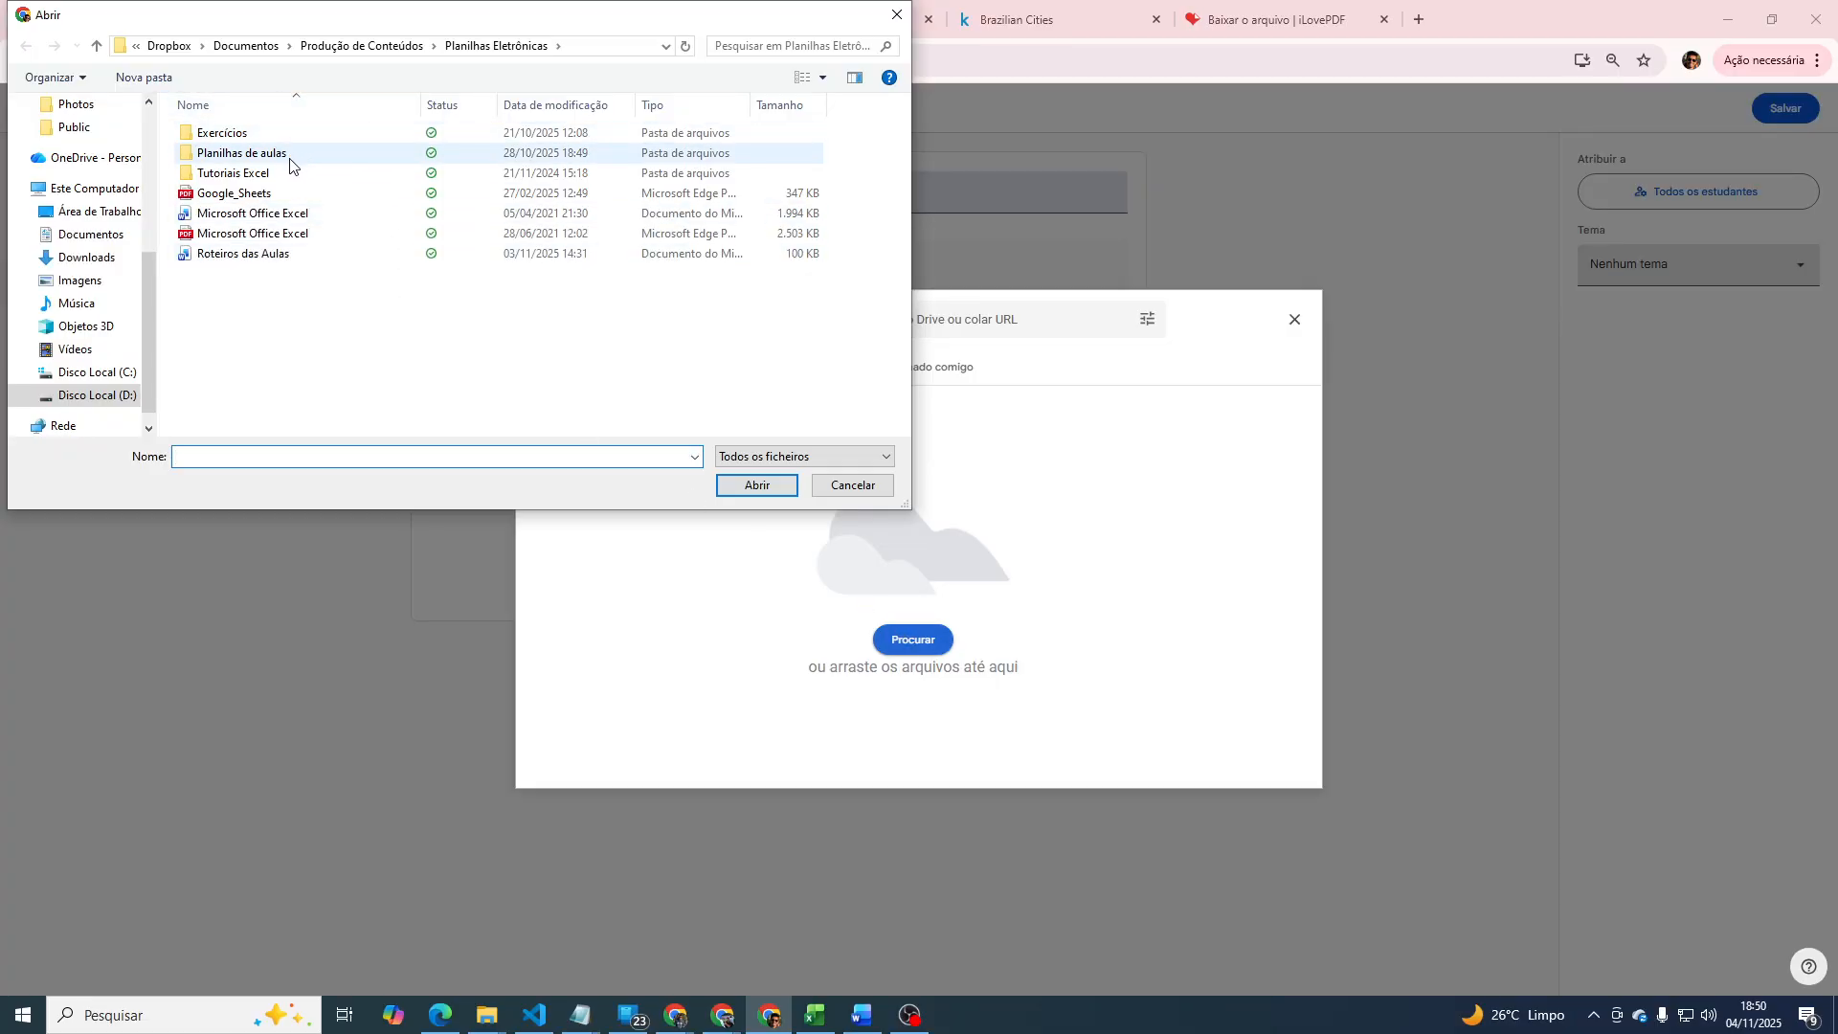
double_click(285, 193)
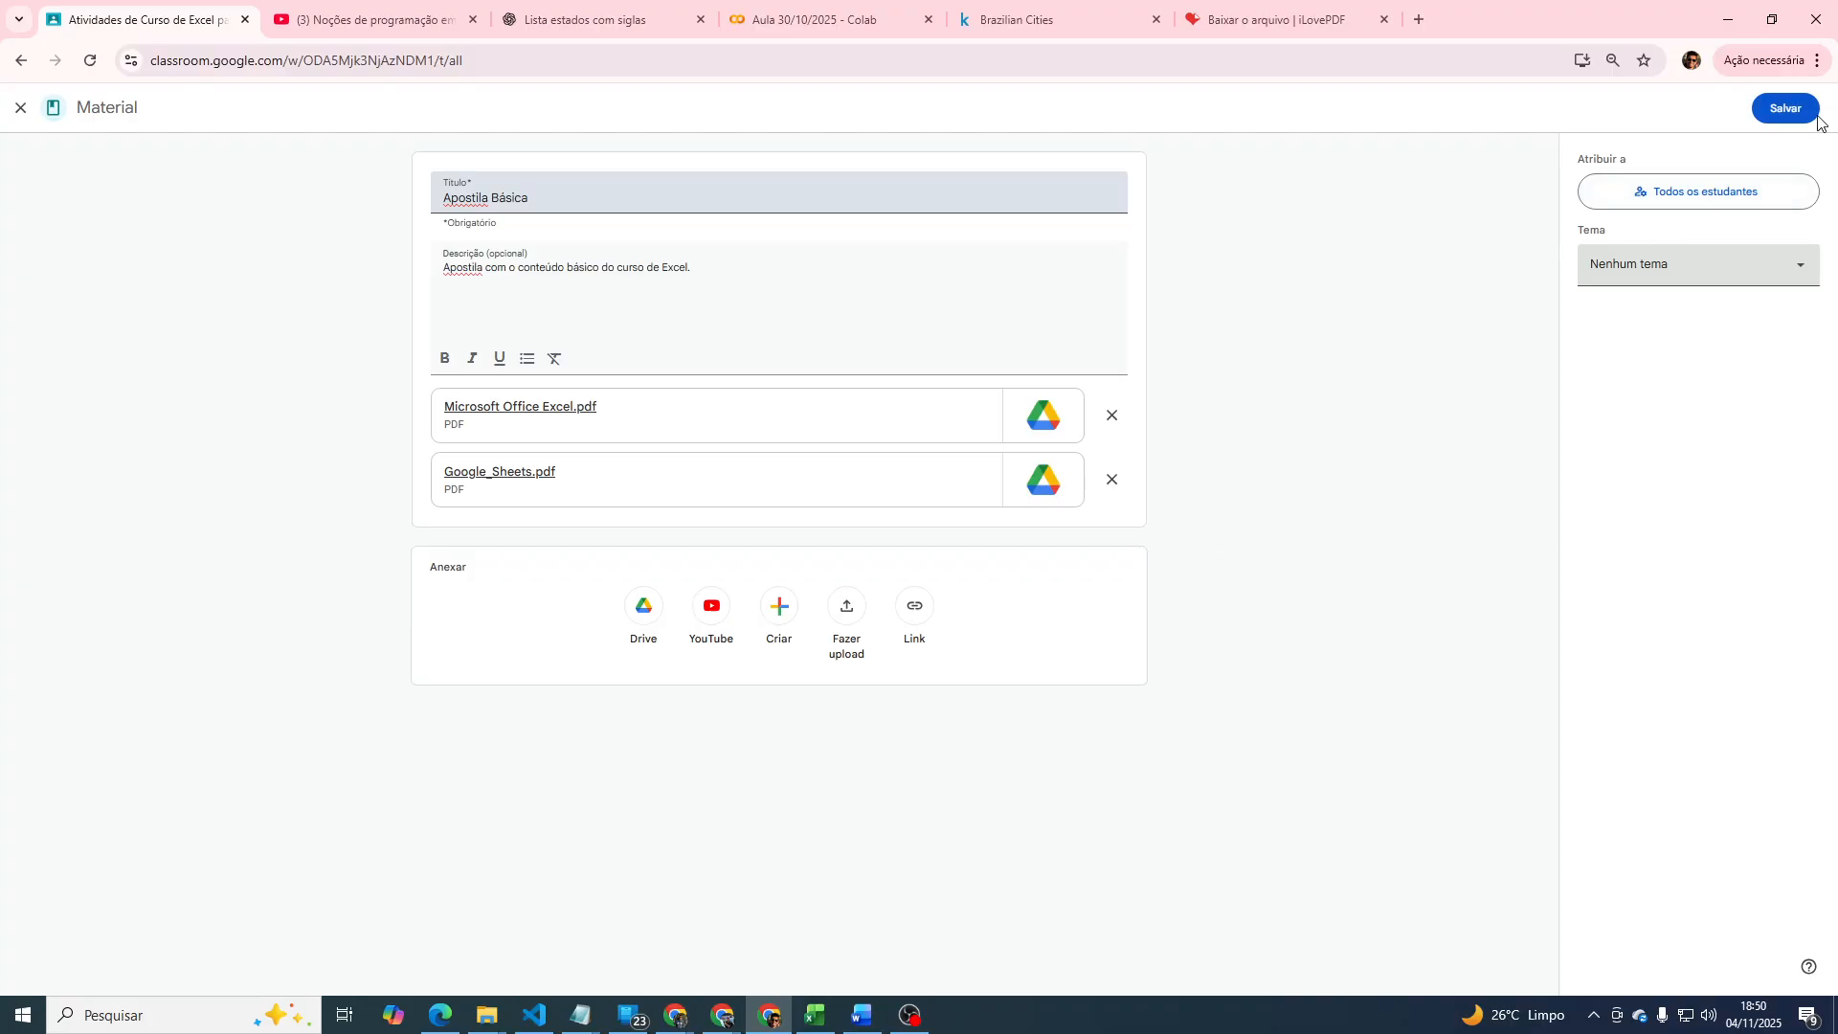
click(1779, 113)
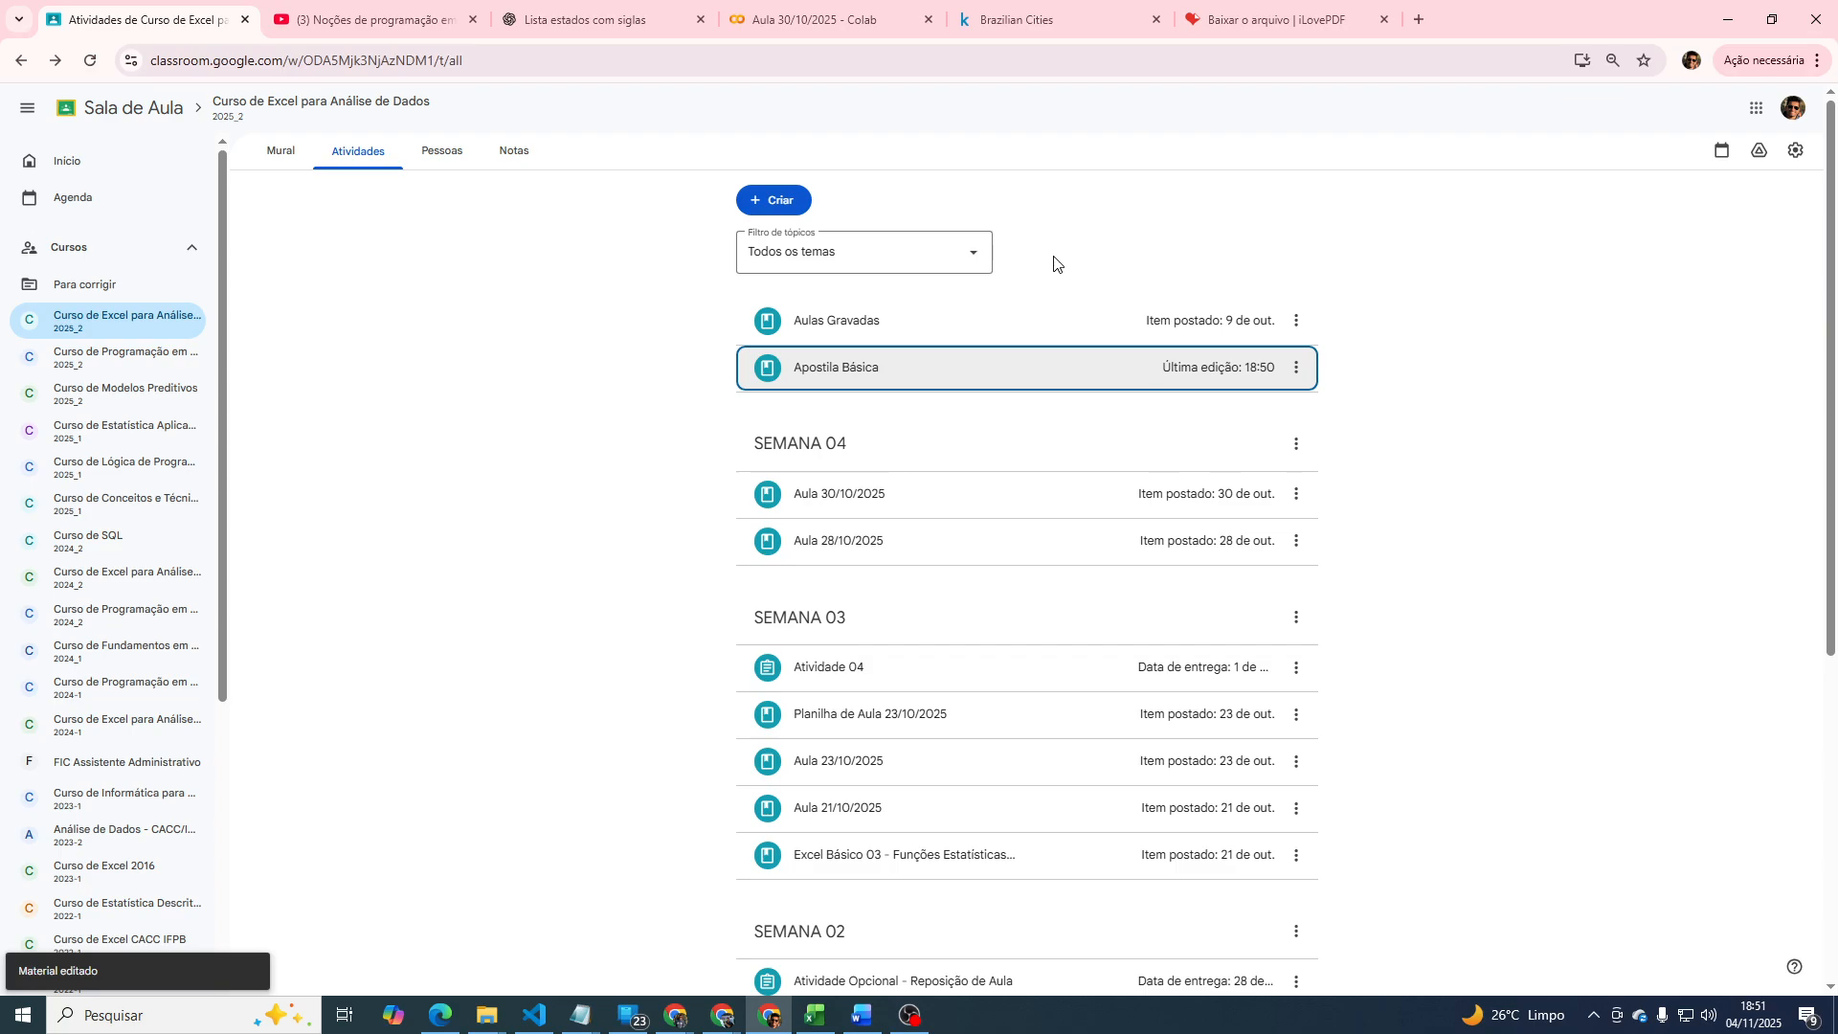
Show the playlist link in the Aulas Gravadas material, and switch back to the Excel workbook's pie chart.
click(953, 330)
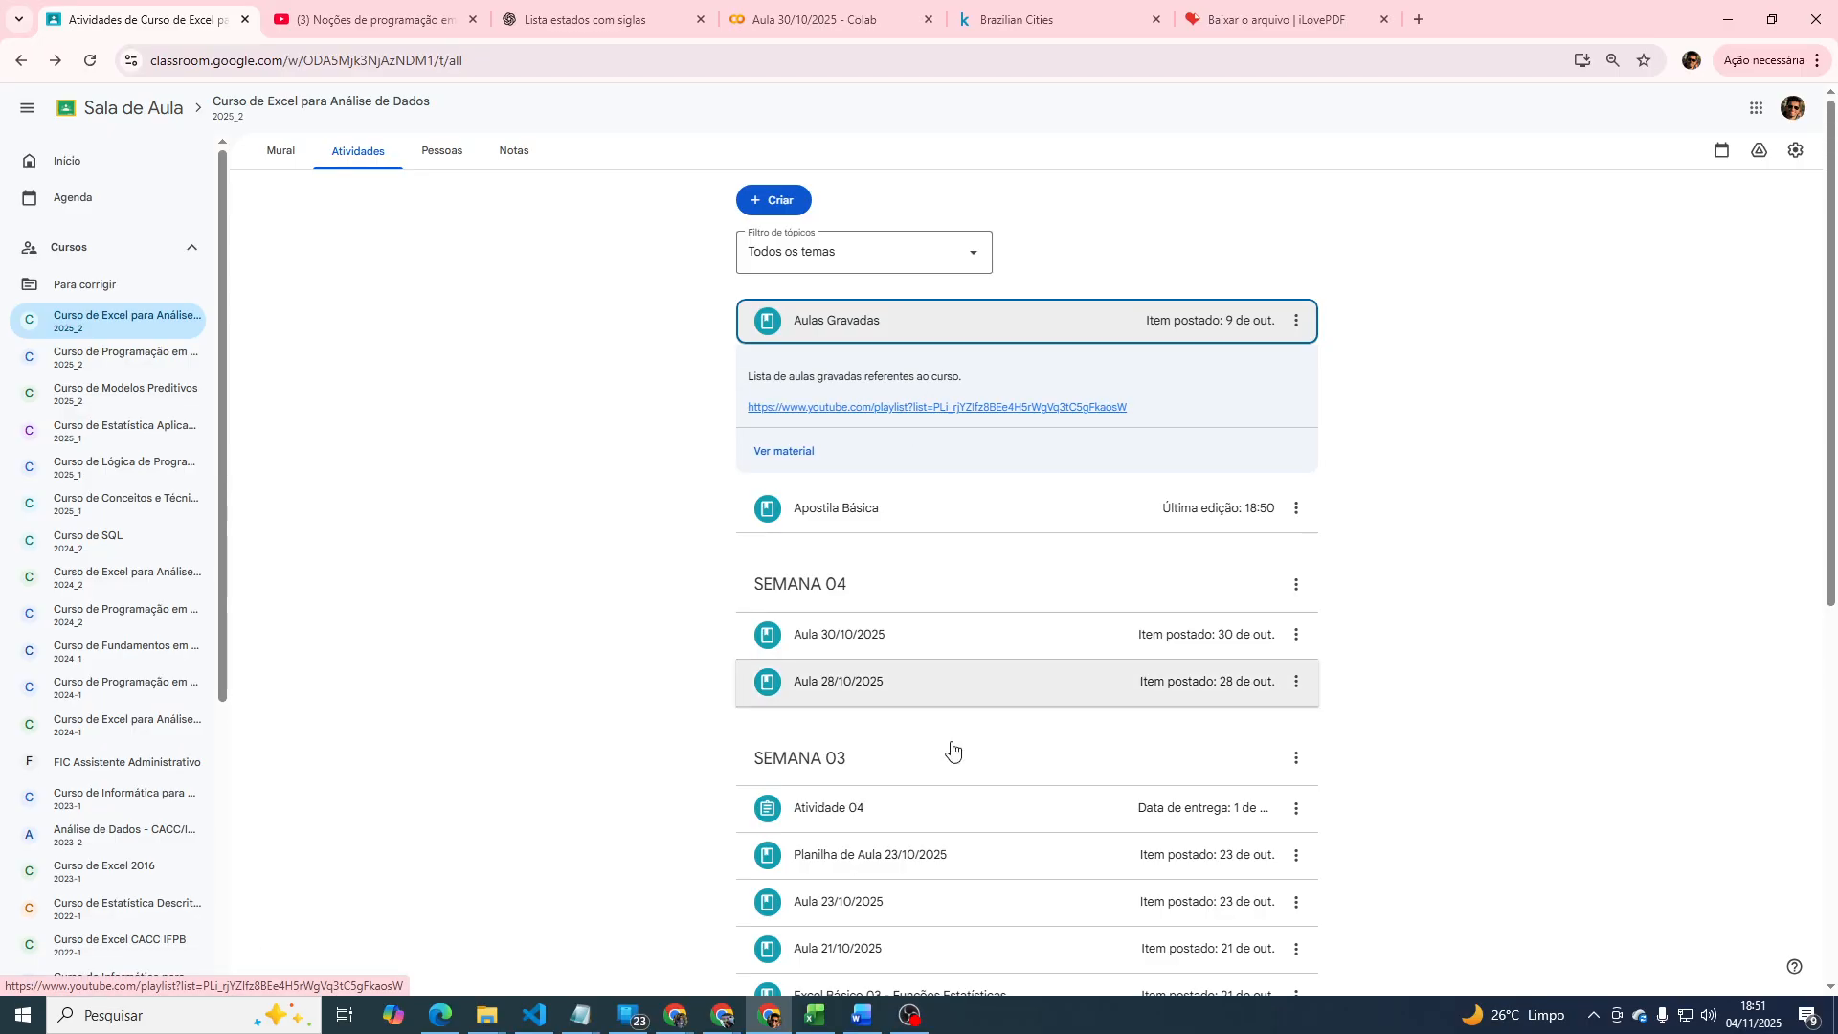
click(919, 1020)
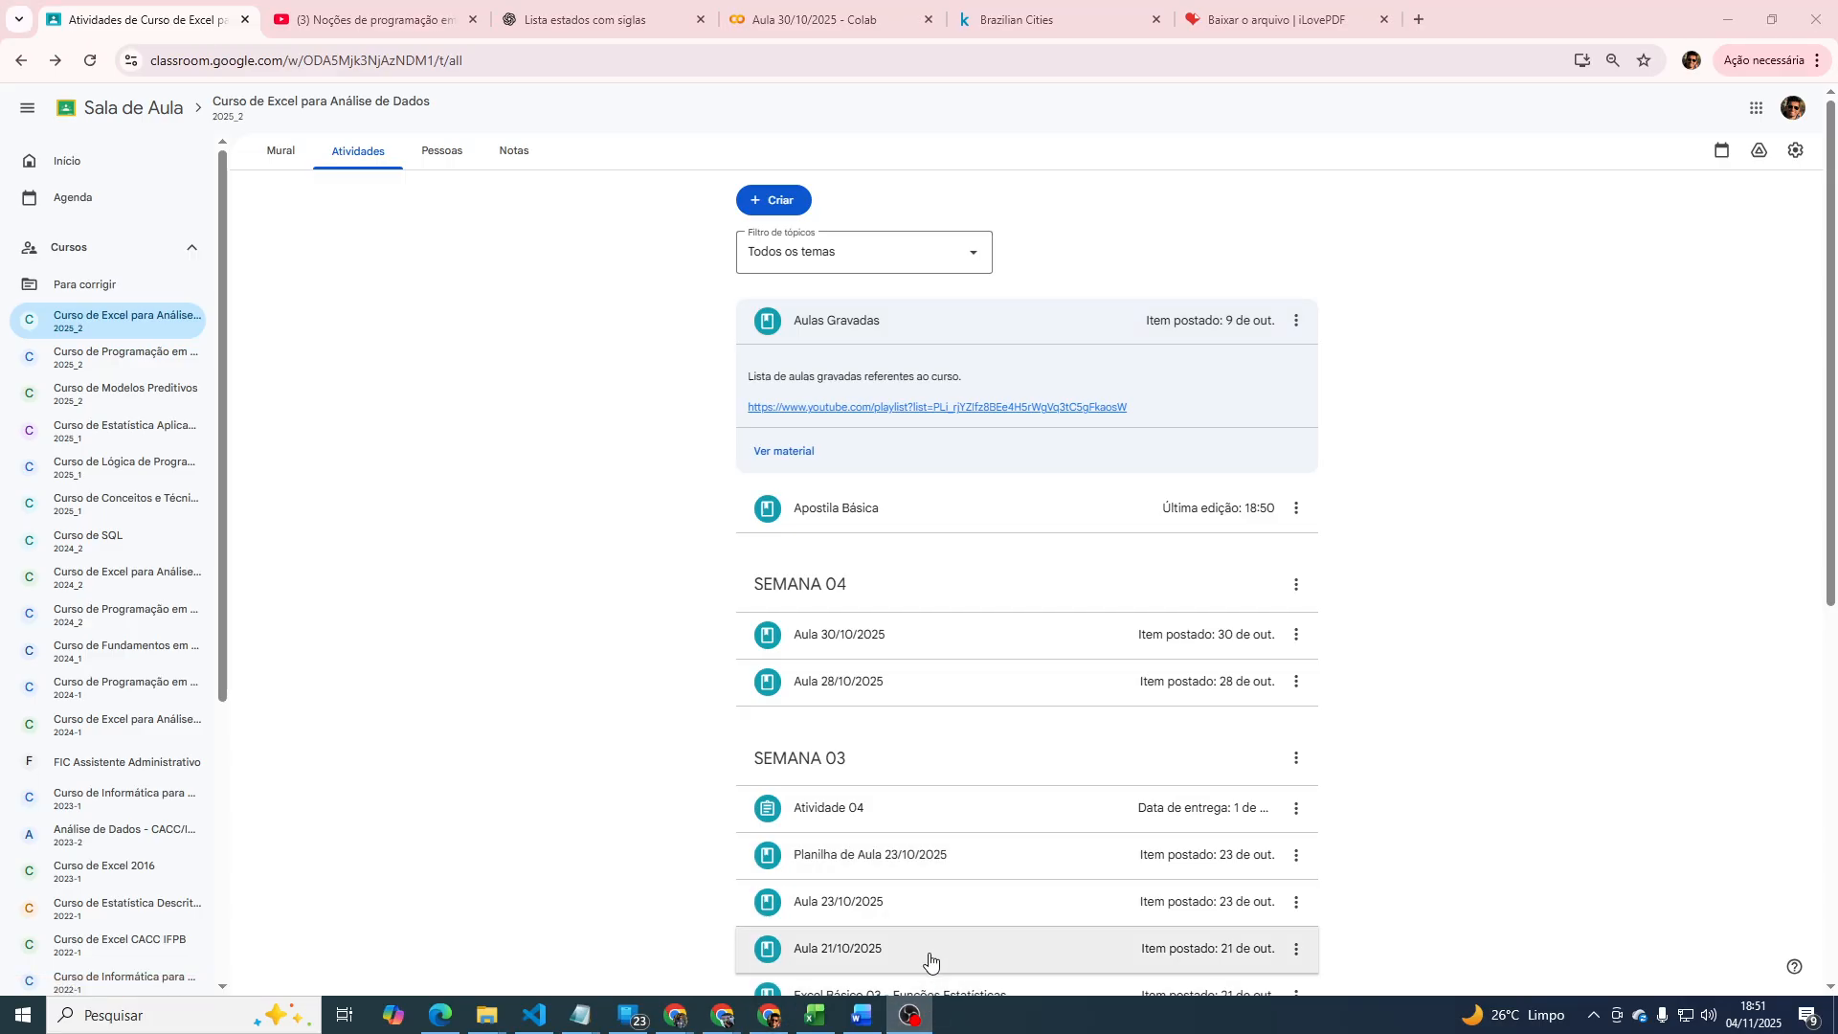
click(816, 1017)
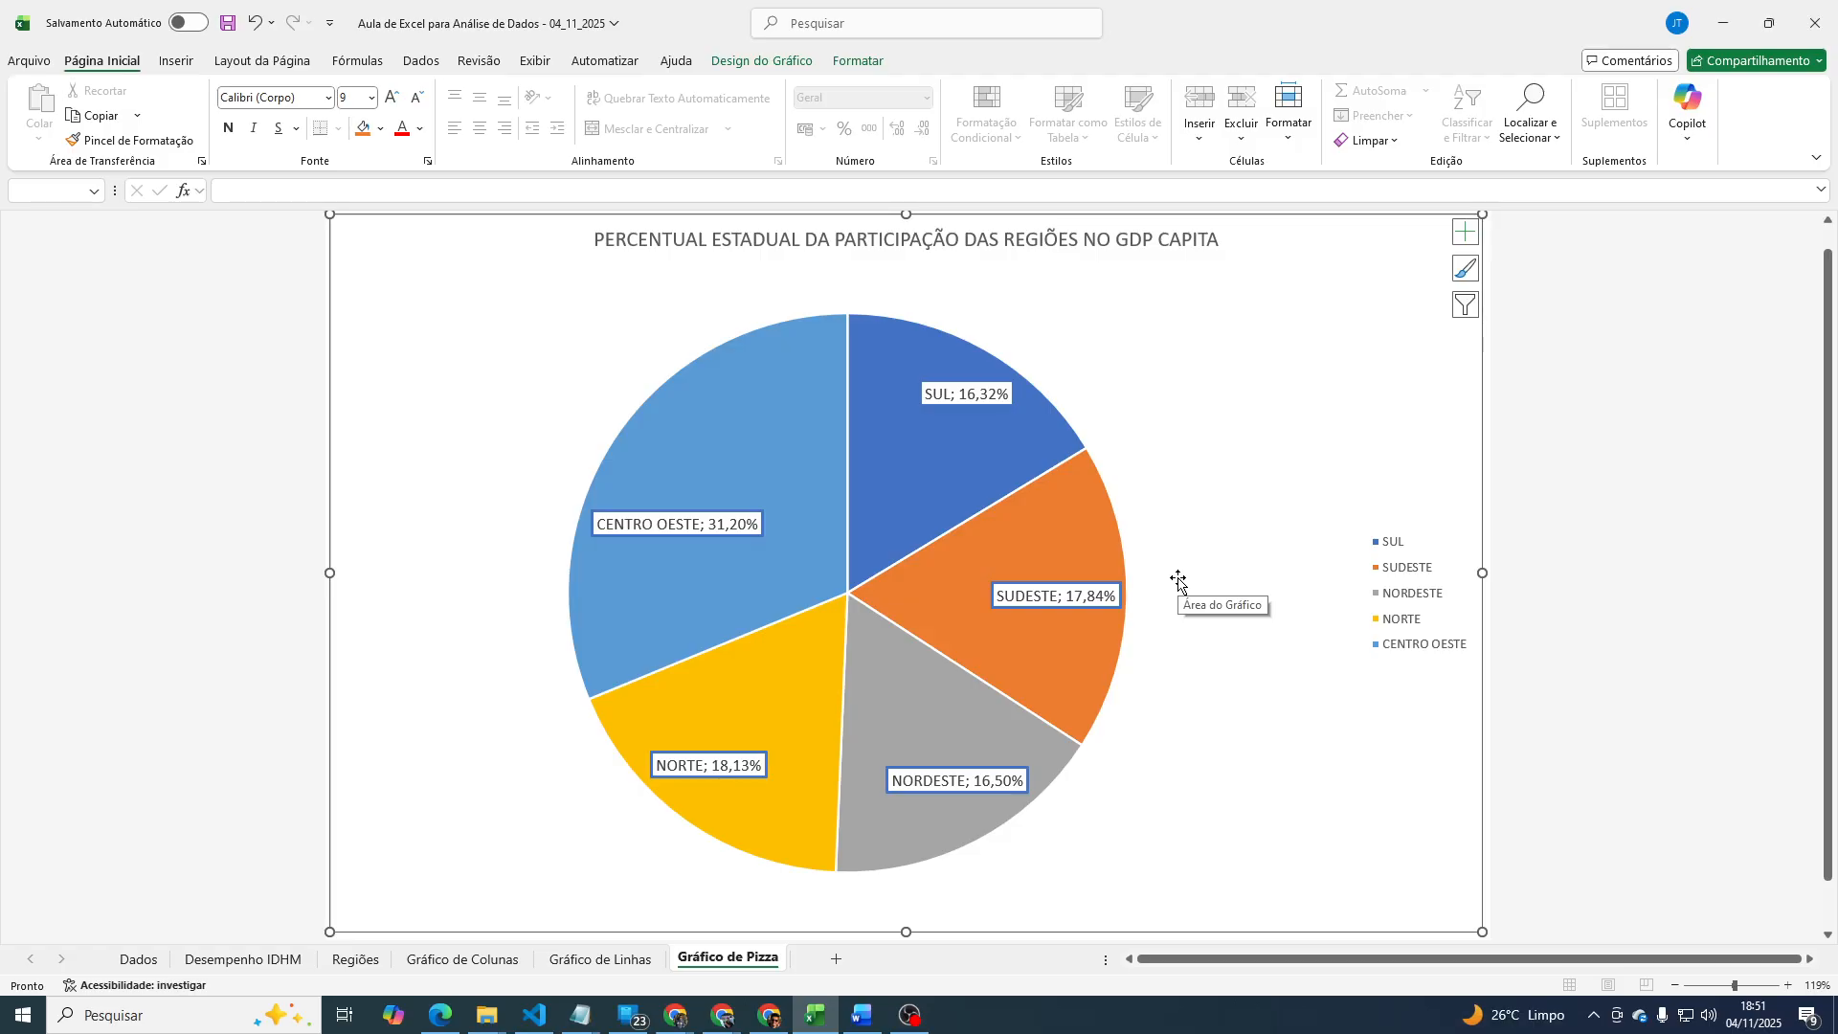
Review the table of contents of Análise_de_Dados_com_Estatística_Aplicada.pdf, and close it along with the Prova Final Informática PDF.
click(488, 1016)
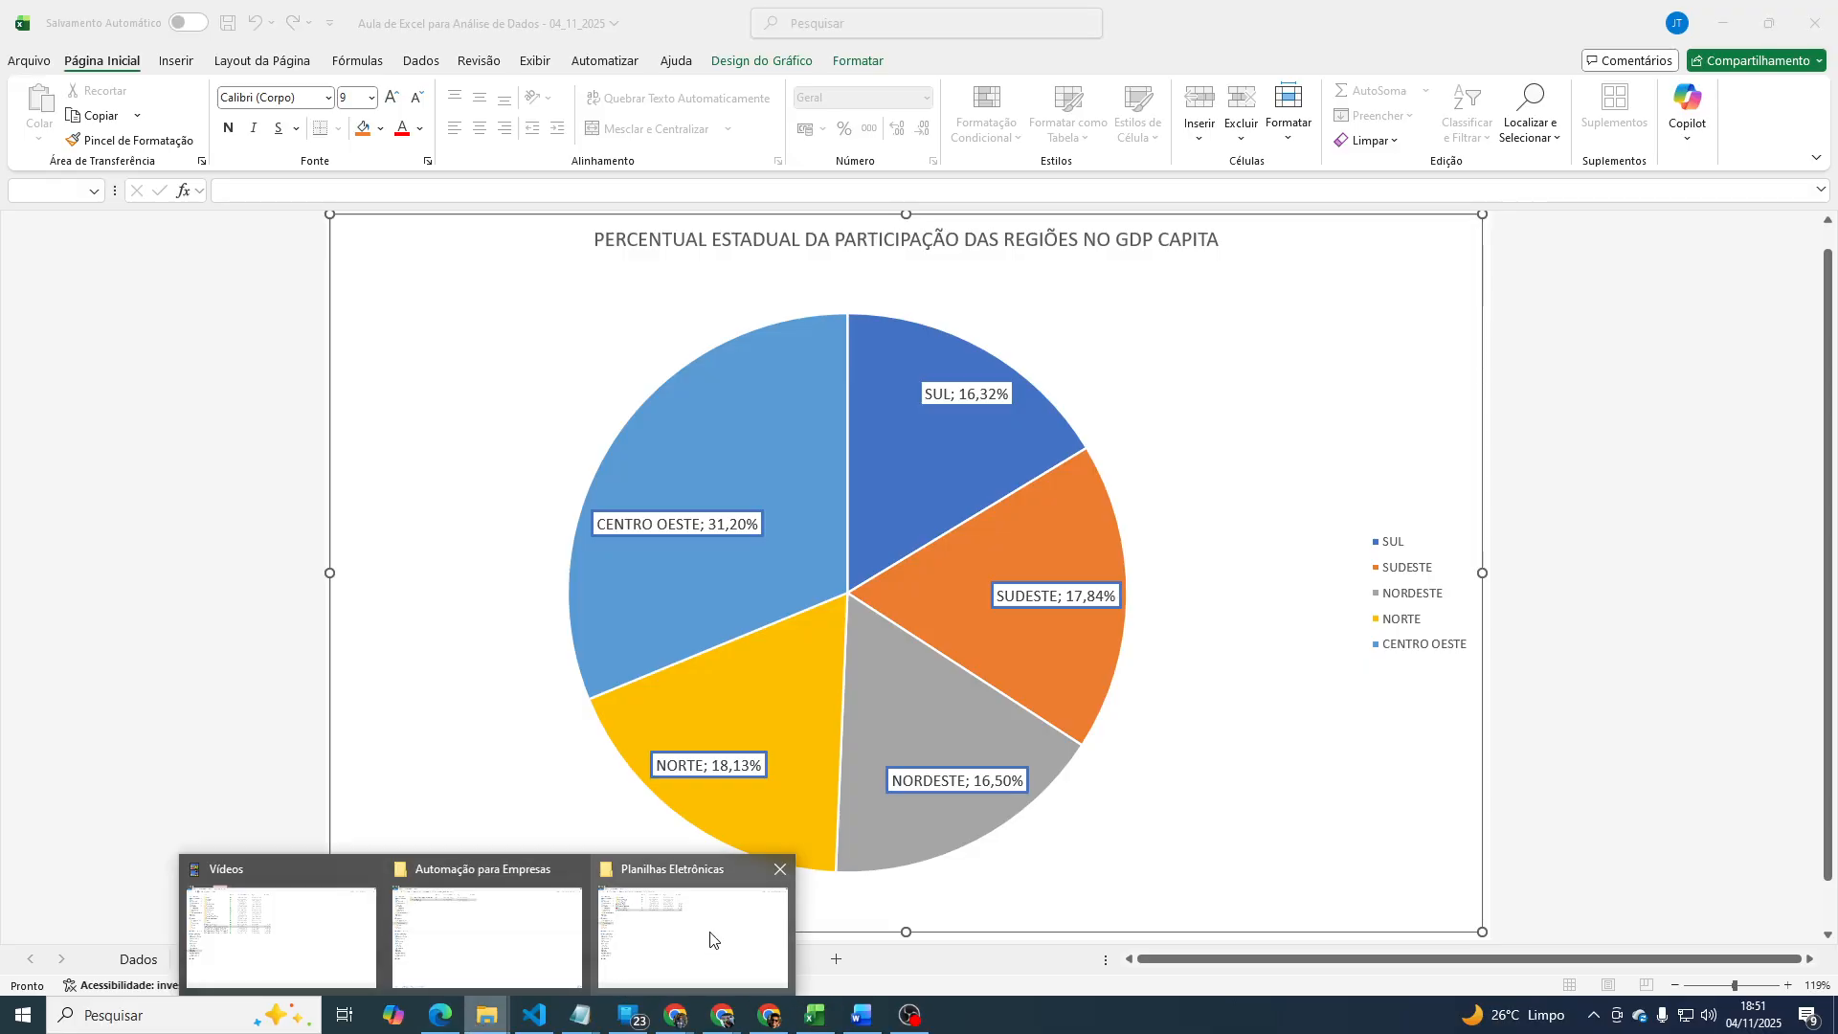
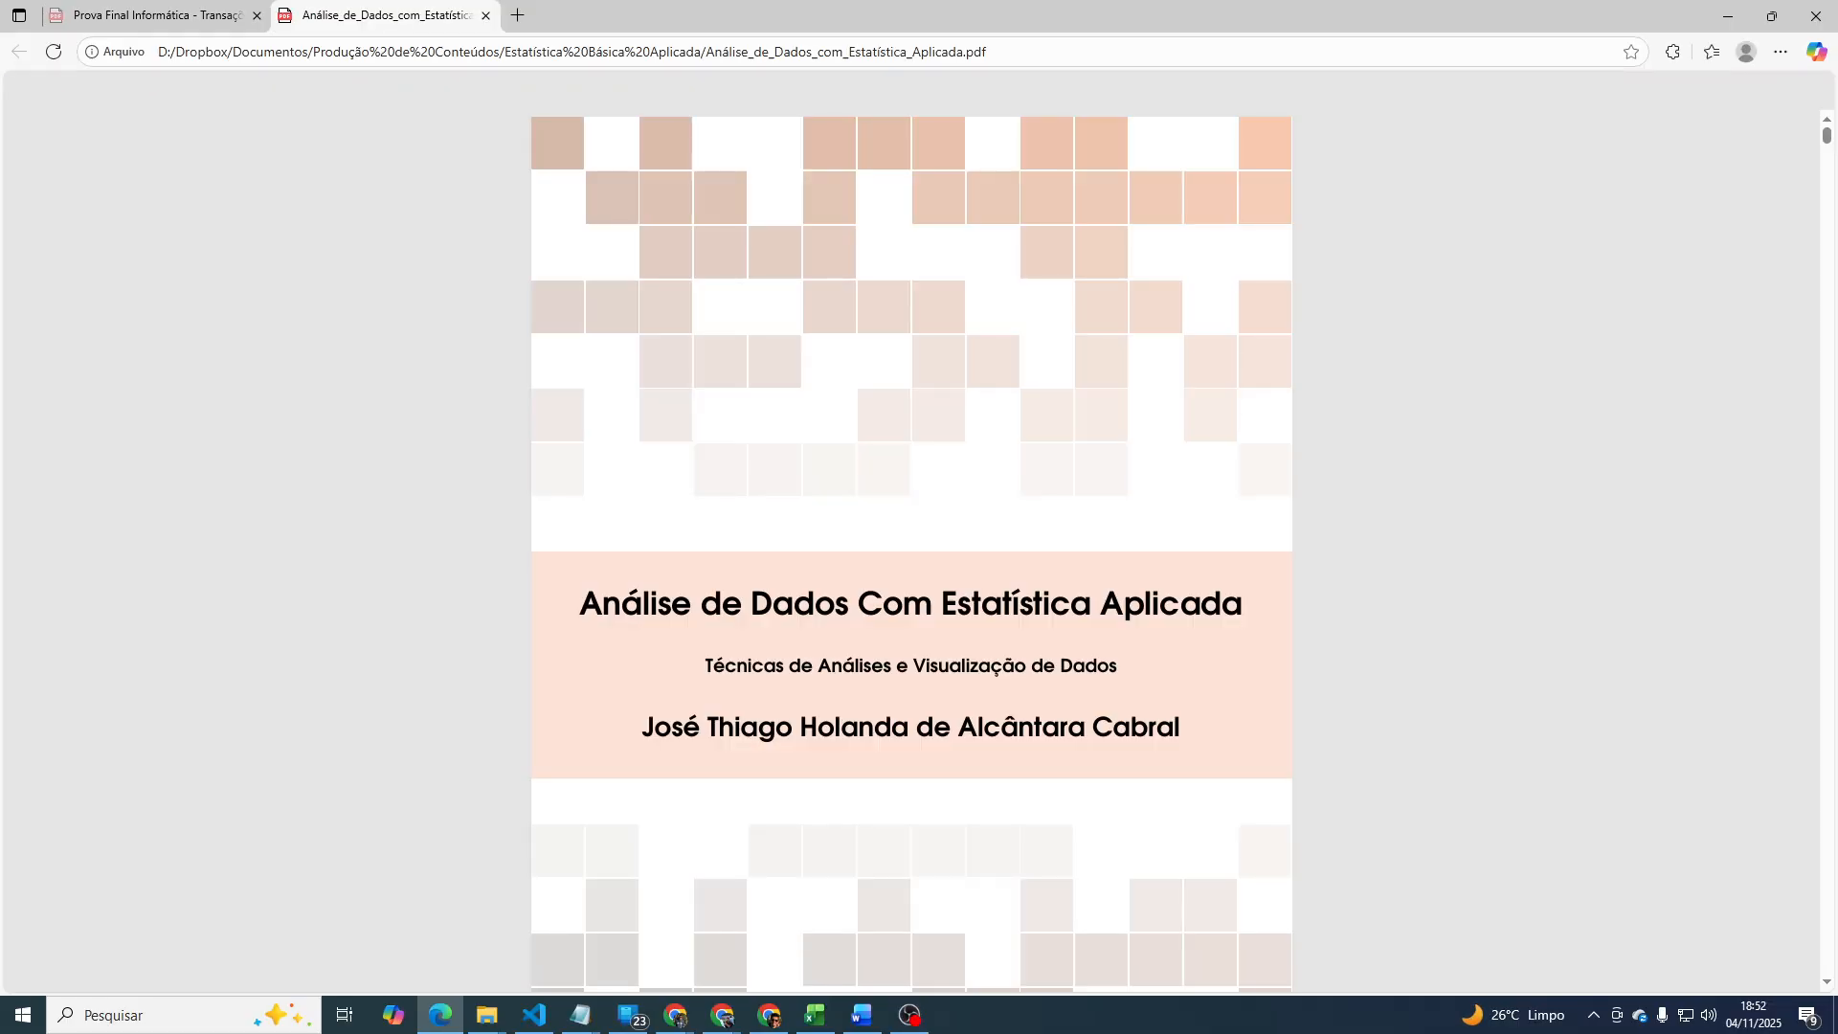
scroll(1822, 348, down, 5)
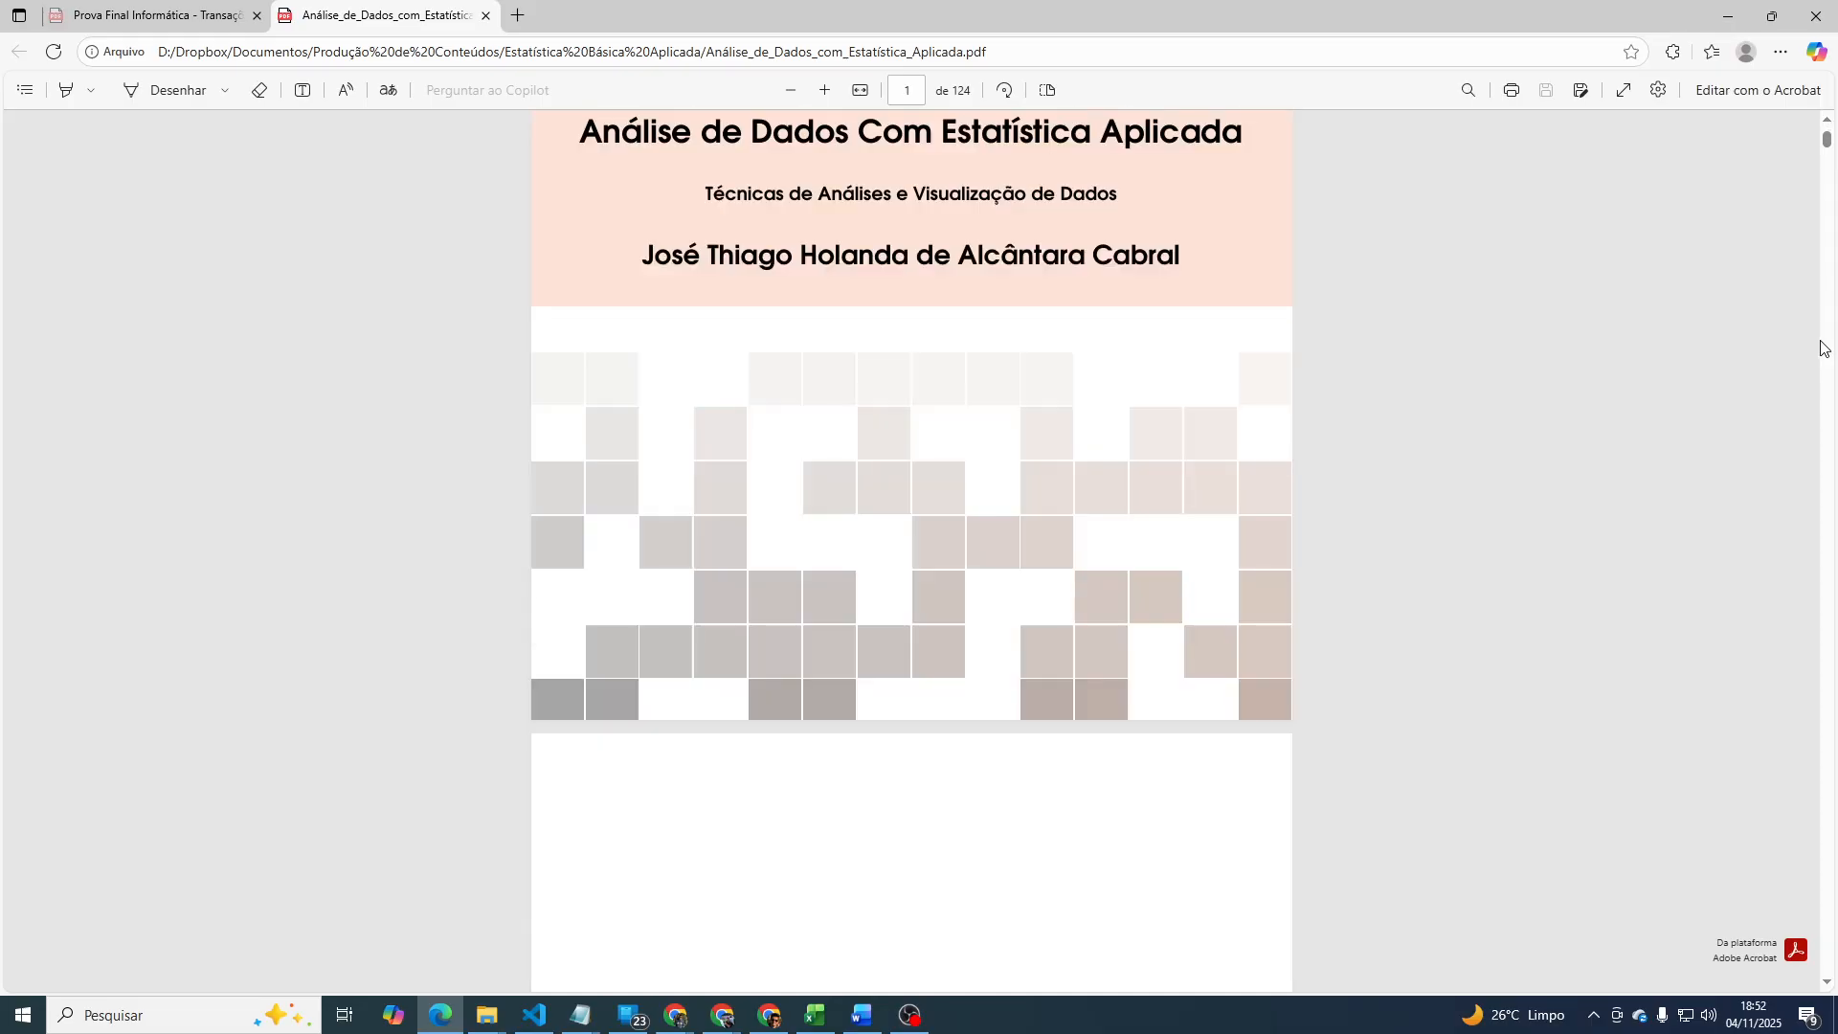
scroll(1821, 348, down, 20)
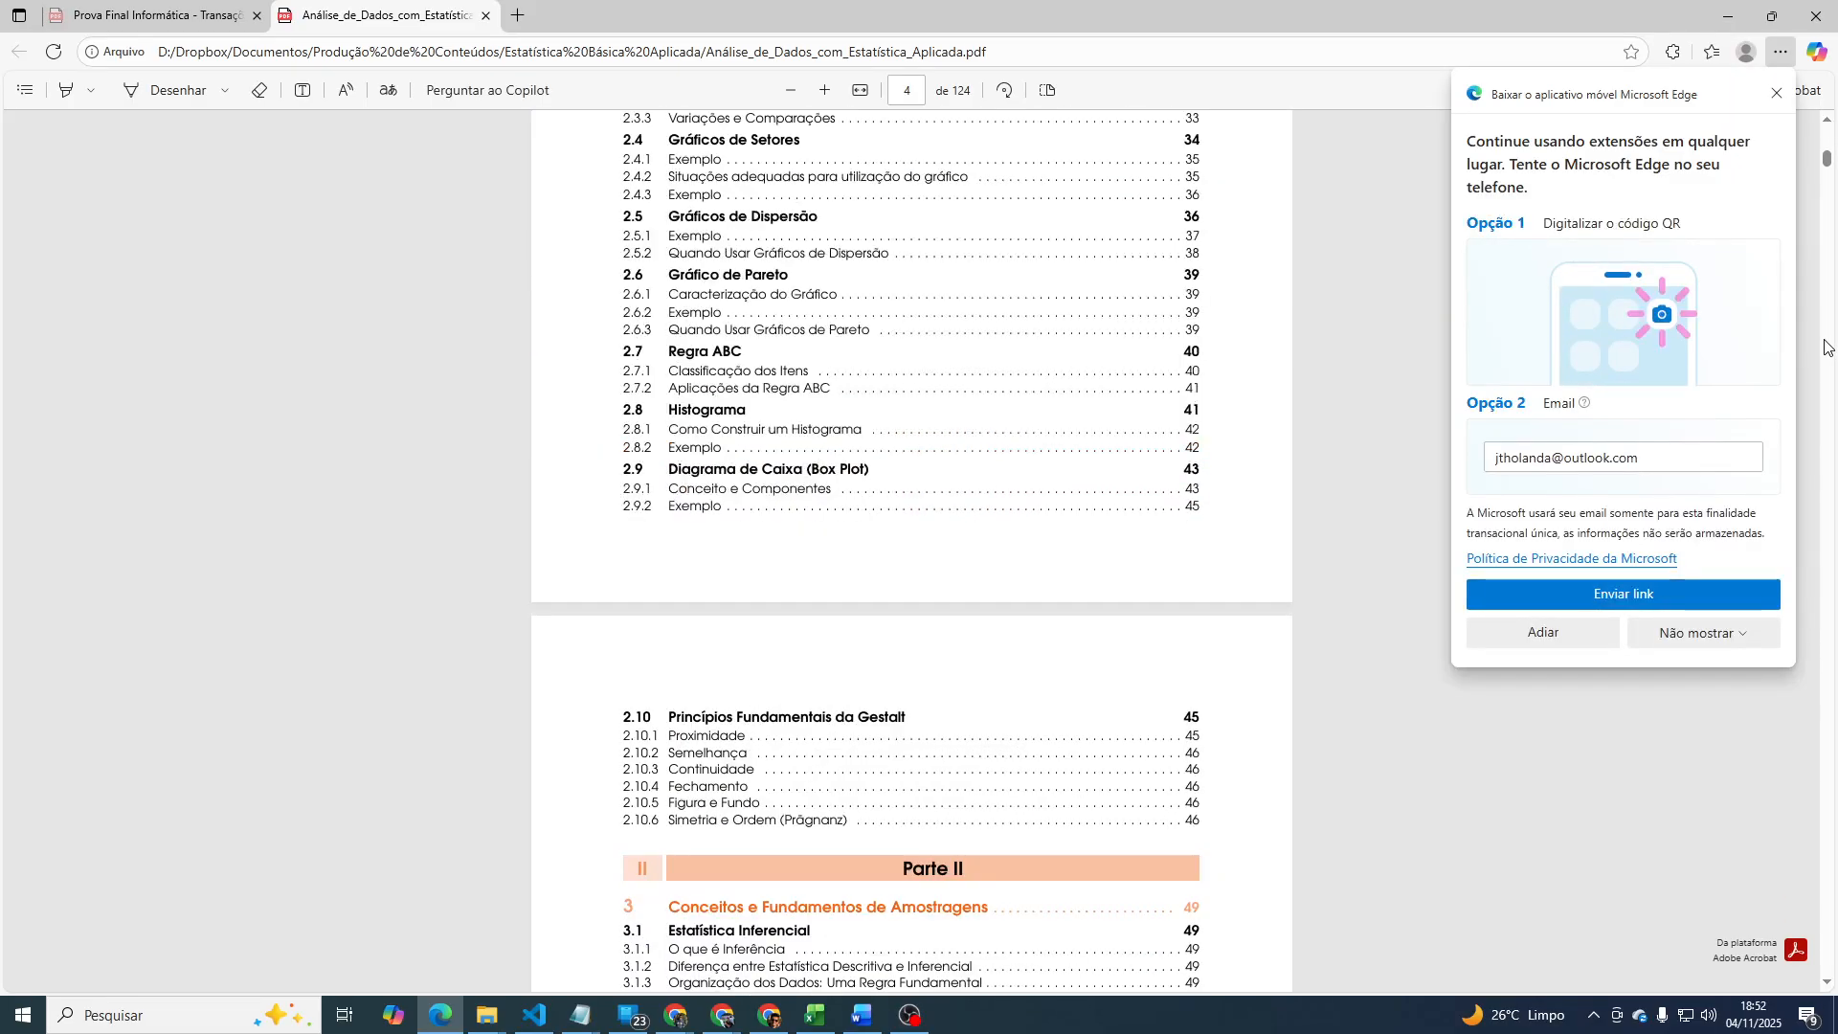
click(485, 15)
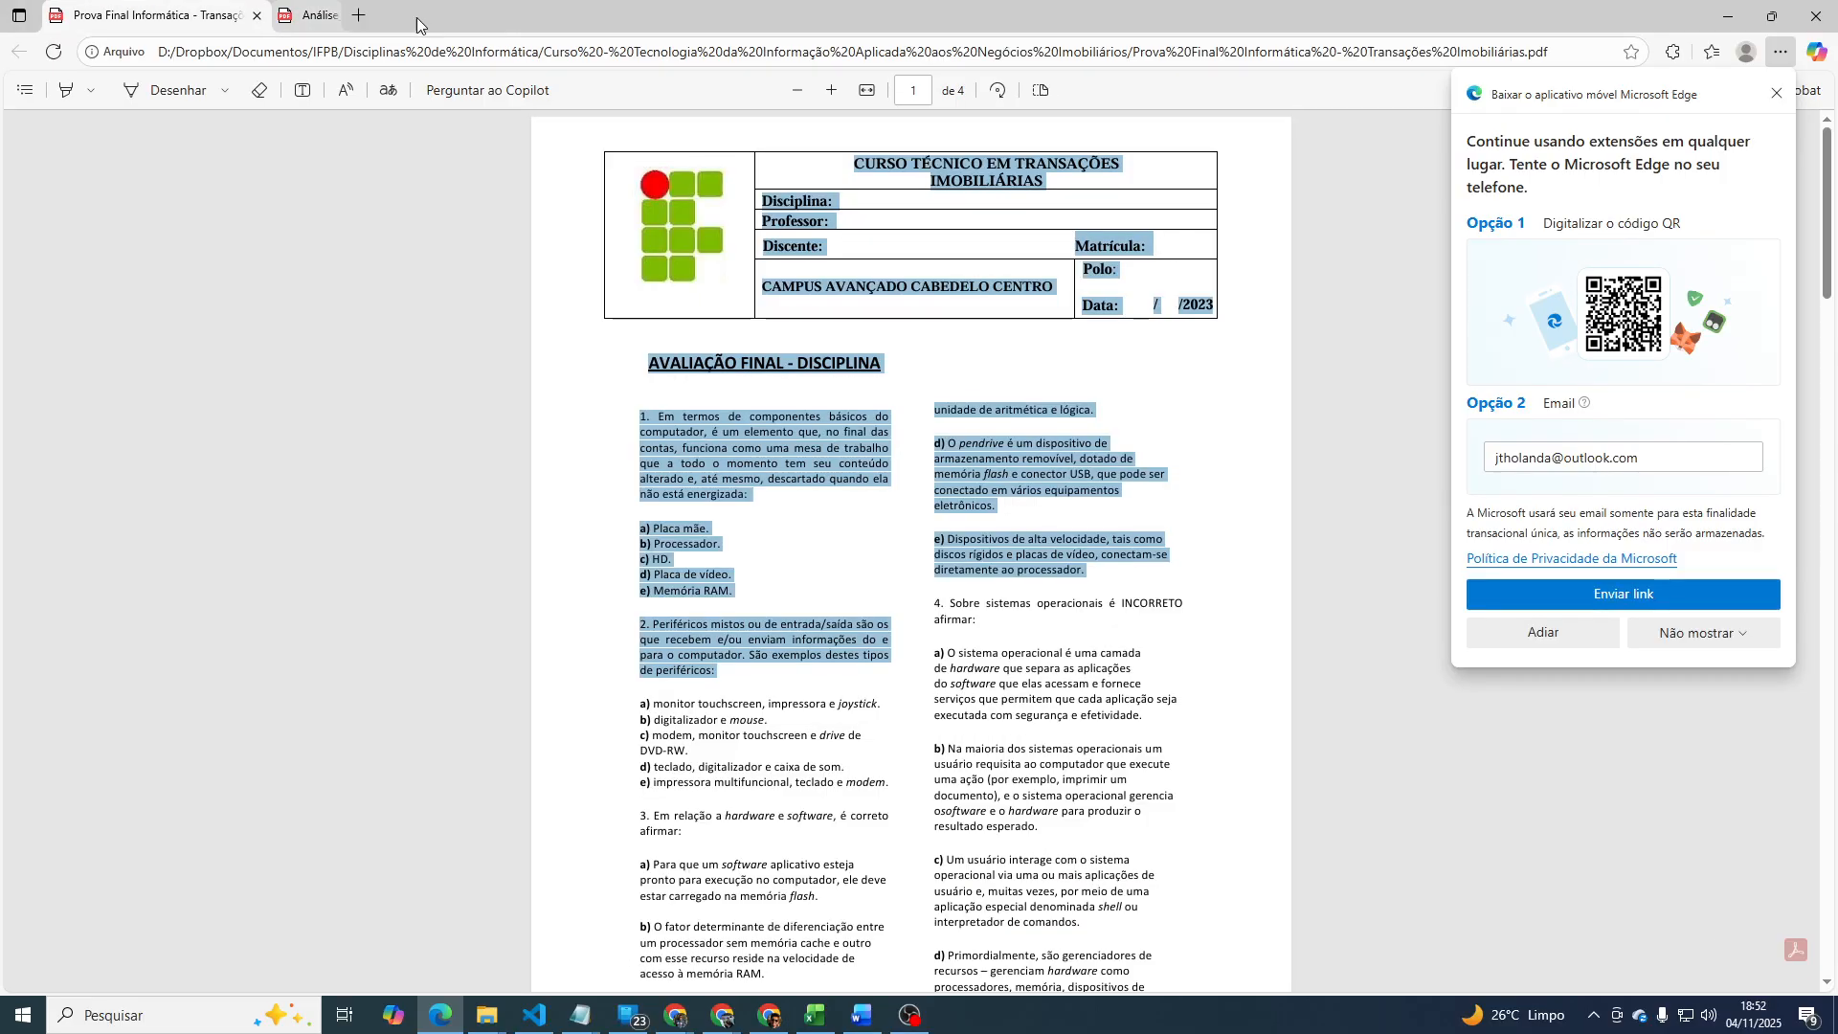
click(256, 17)
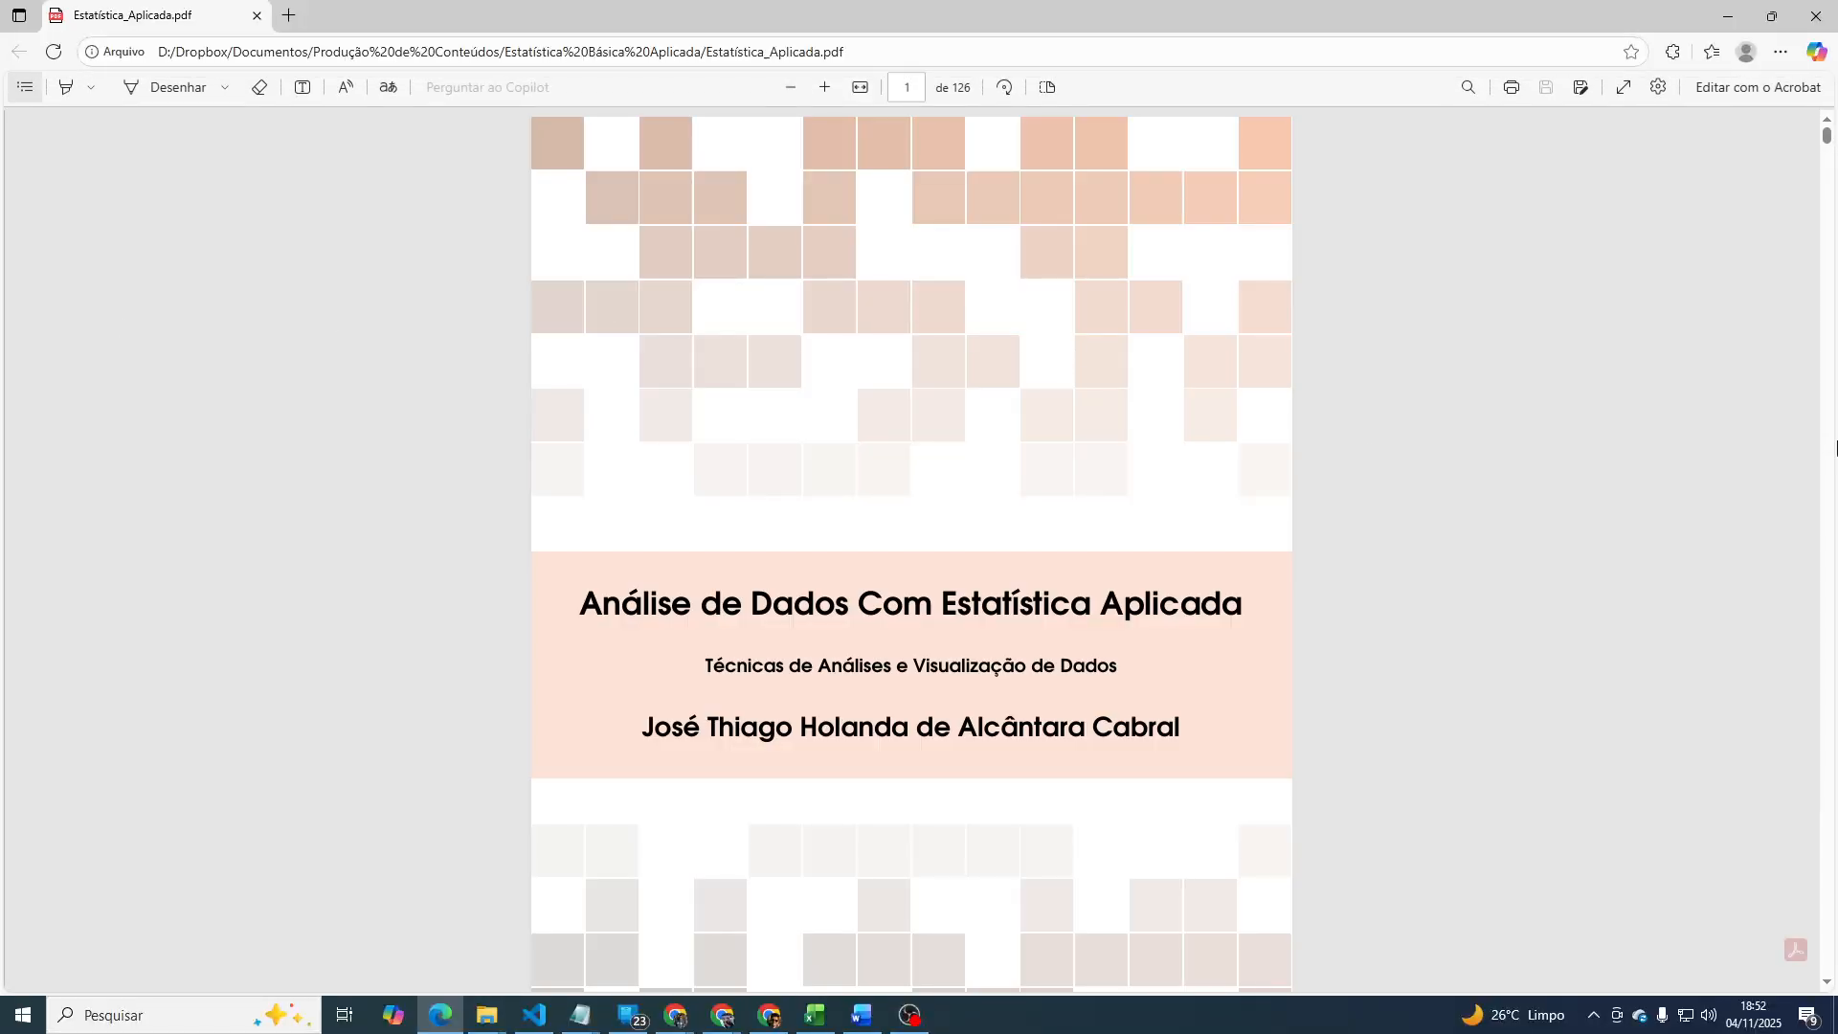
Examine the data visualization chapter in the table of contents of Estatística_Aplicada.pdf, close the PDF and return to the Excel workbook.
scroll(1832, 435, down, 10)
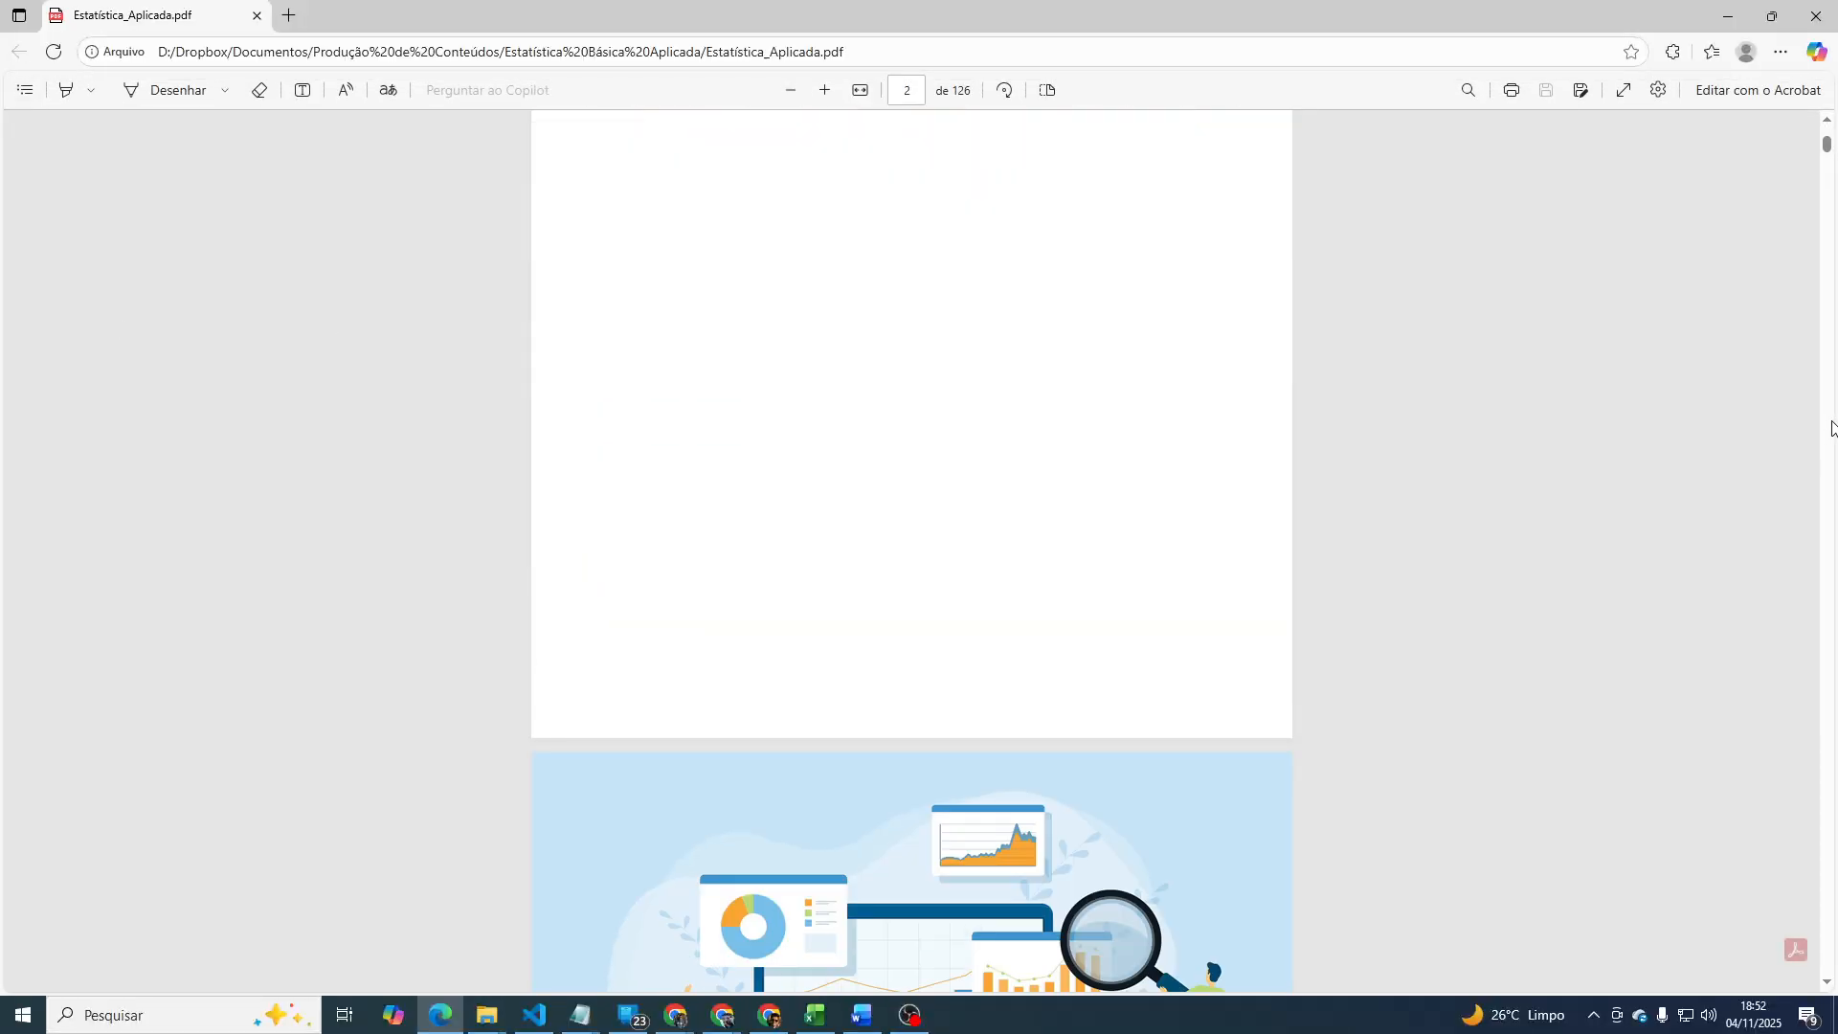
scroll(1833, 428, down, 15)
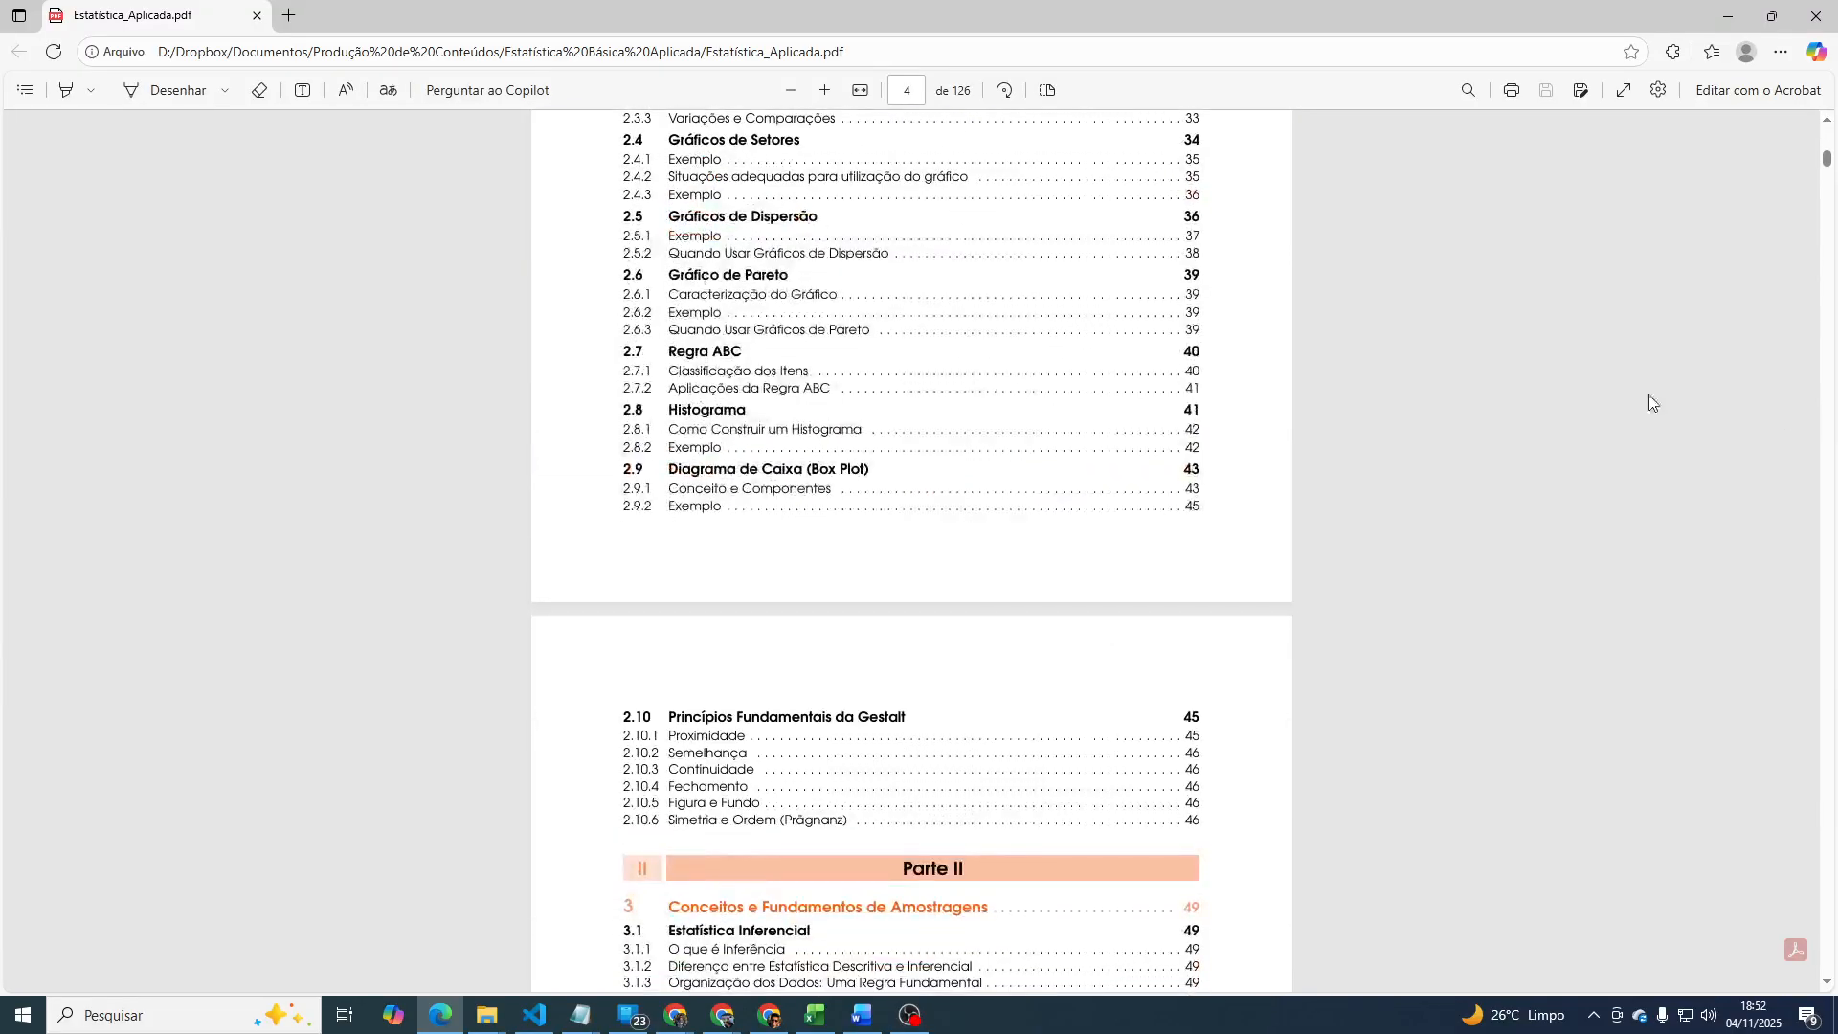
scroll(1397, 360, up, 3)
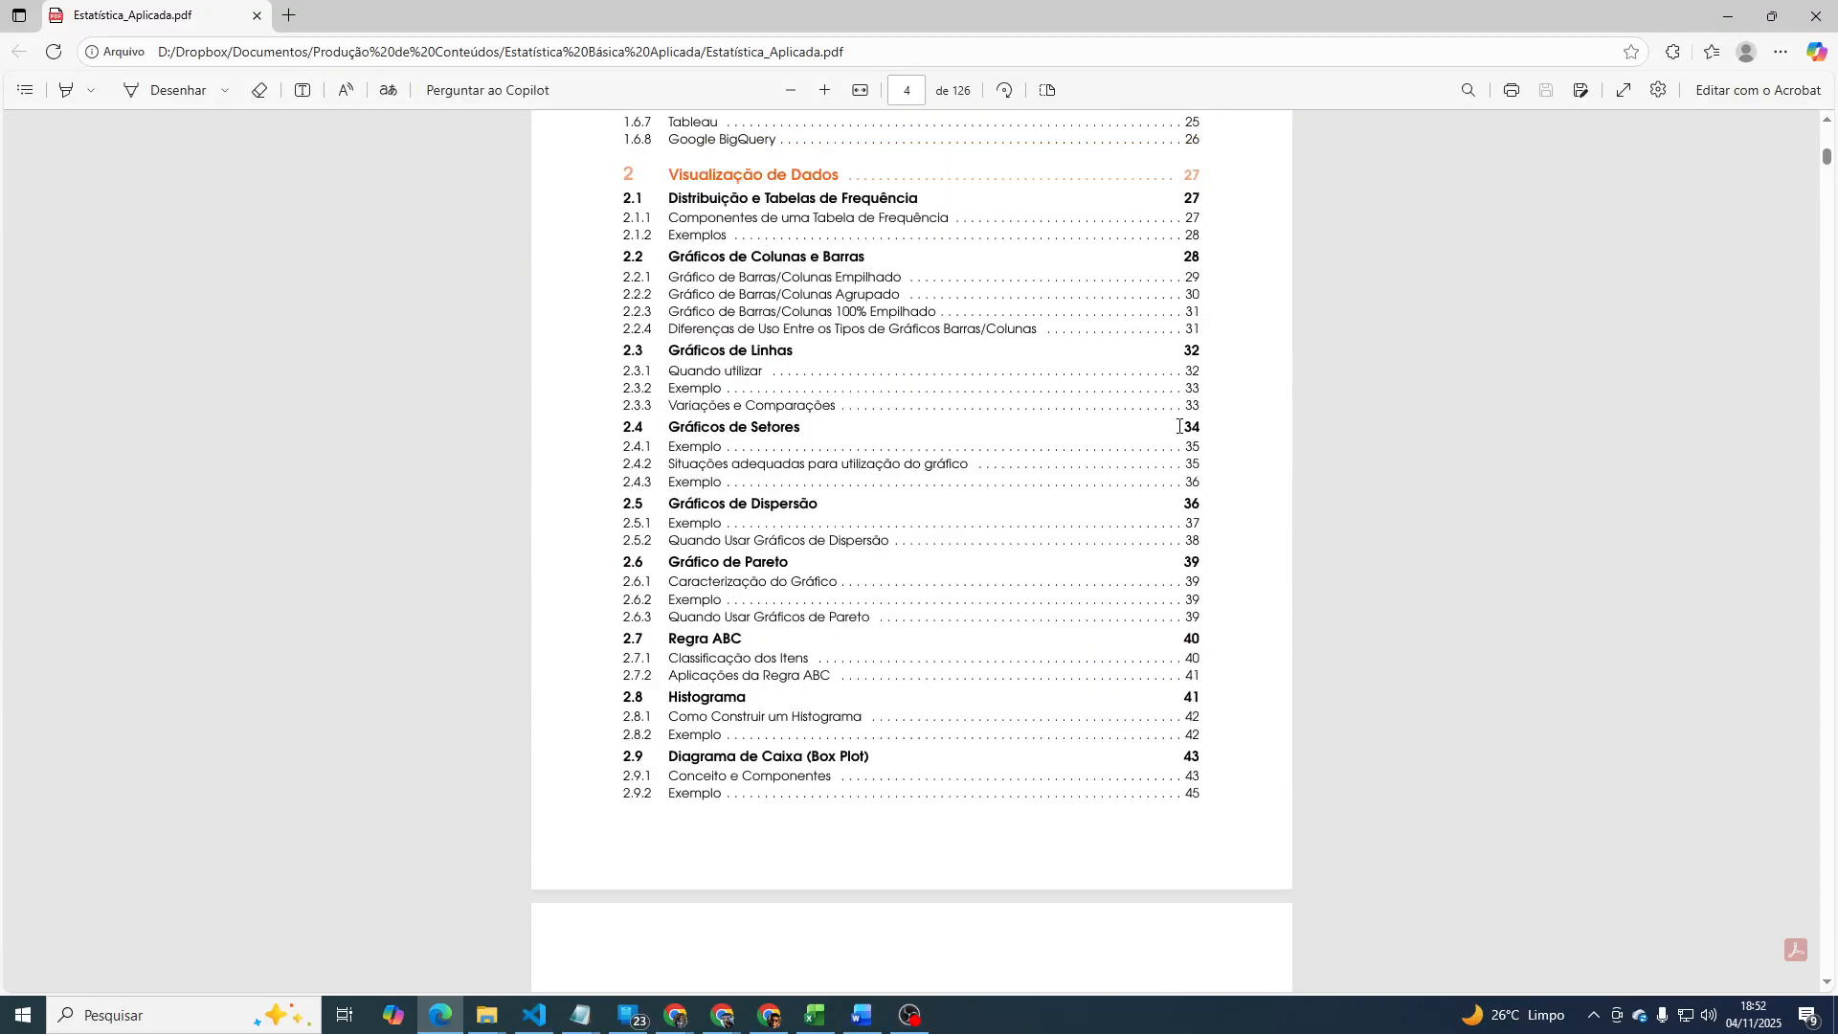
click(1825, 16)
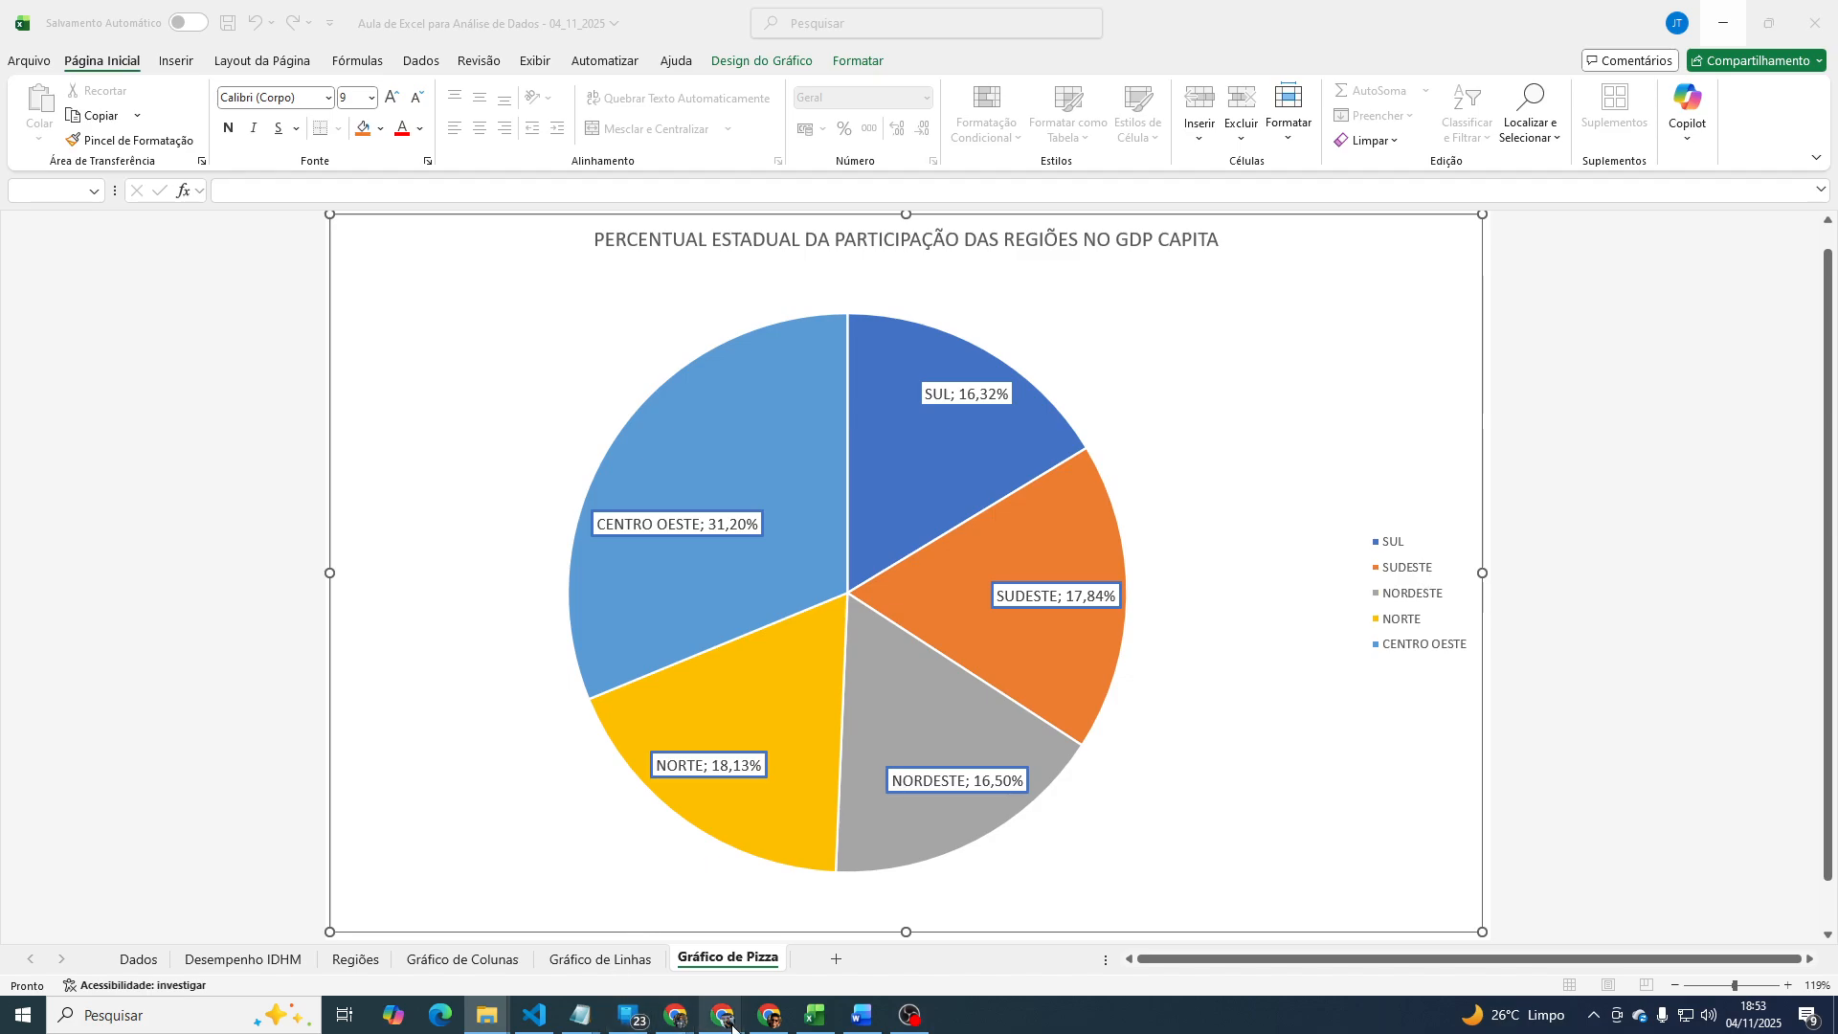
mouse_move(724, 1015)
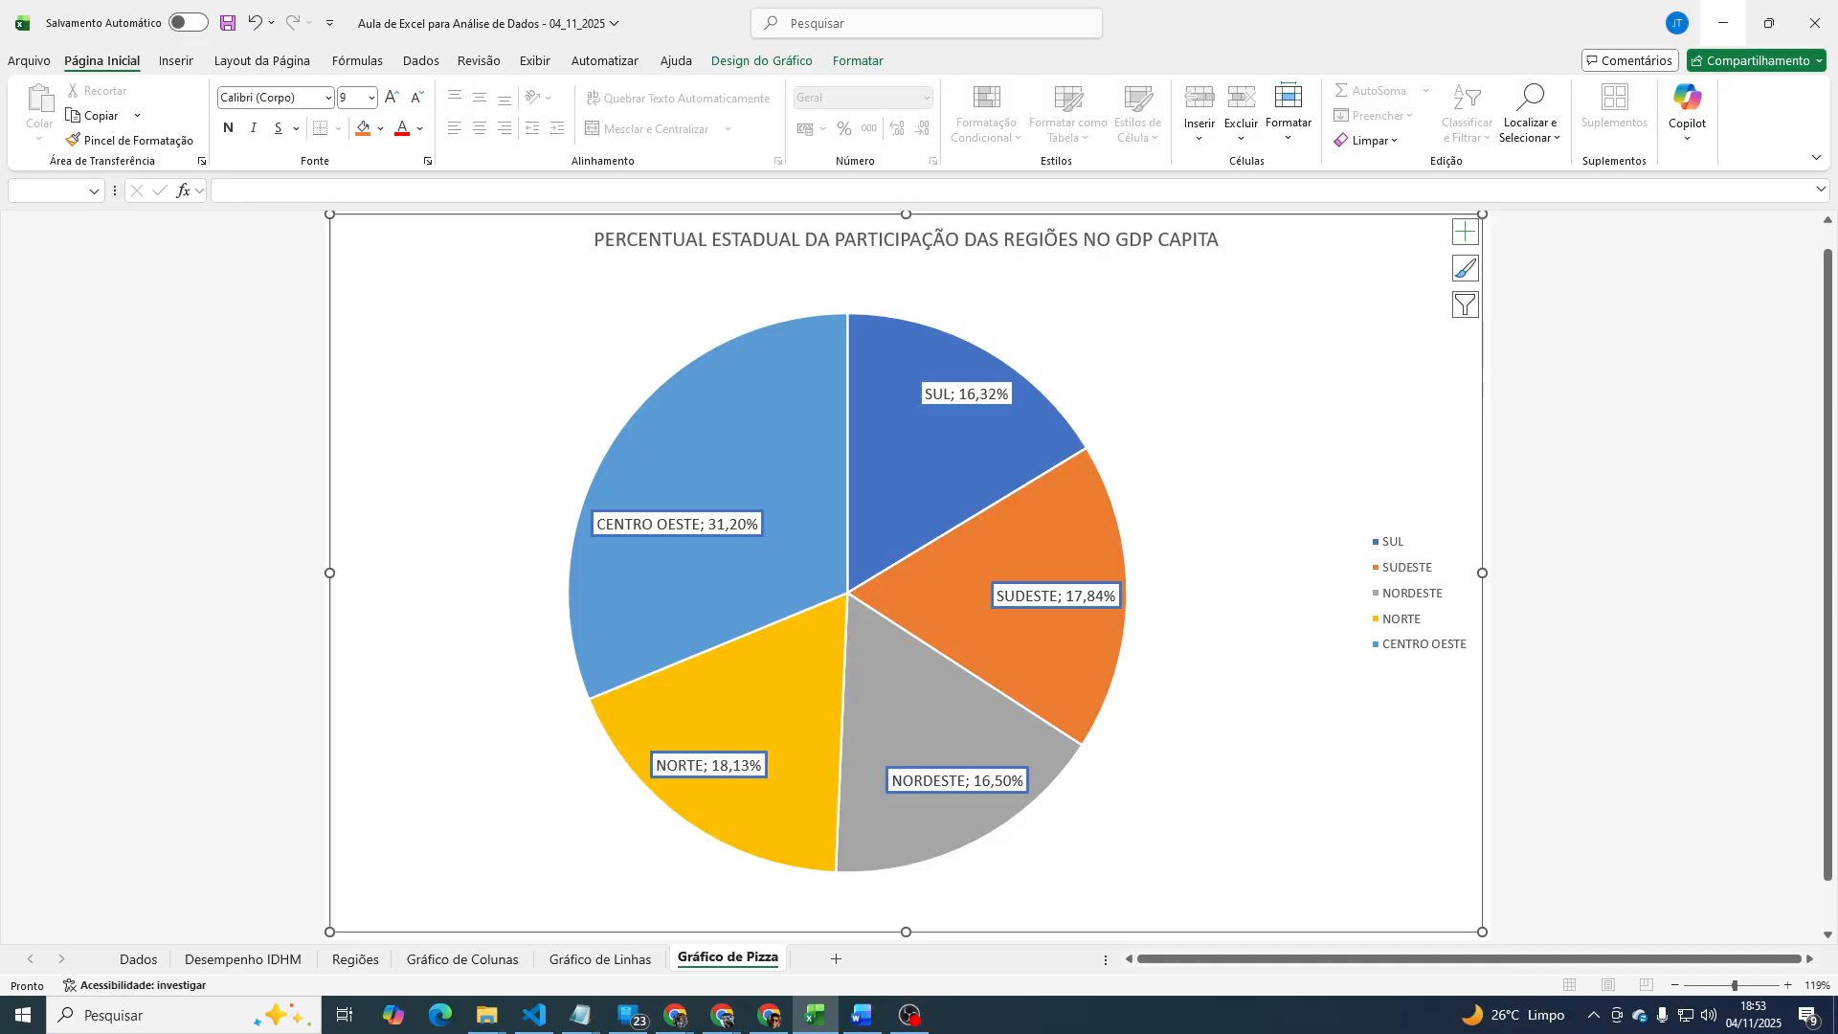
key(alt+Tab)
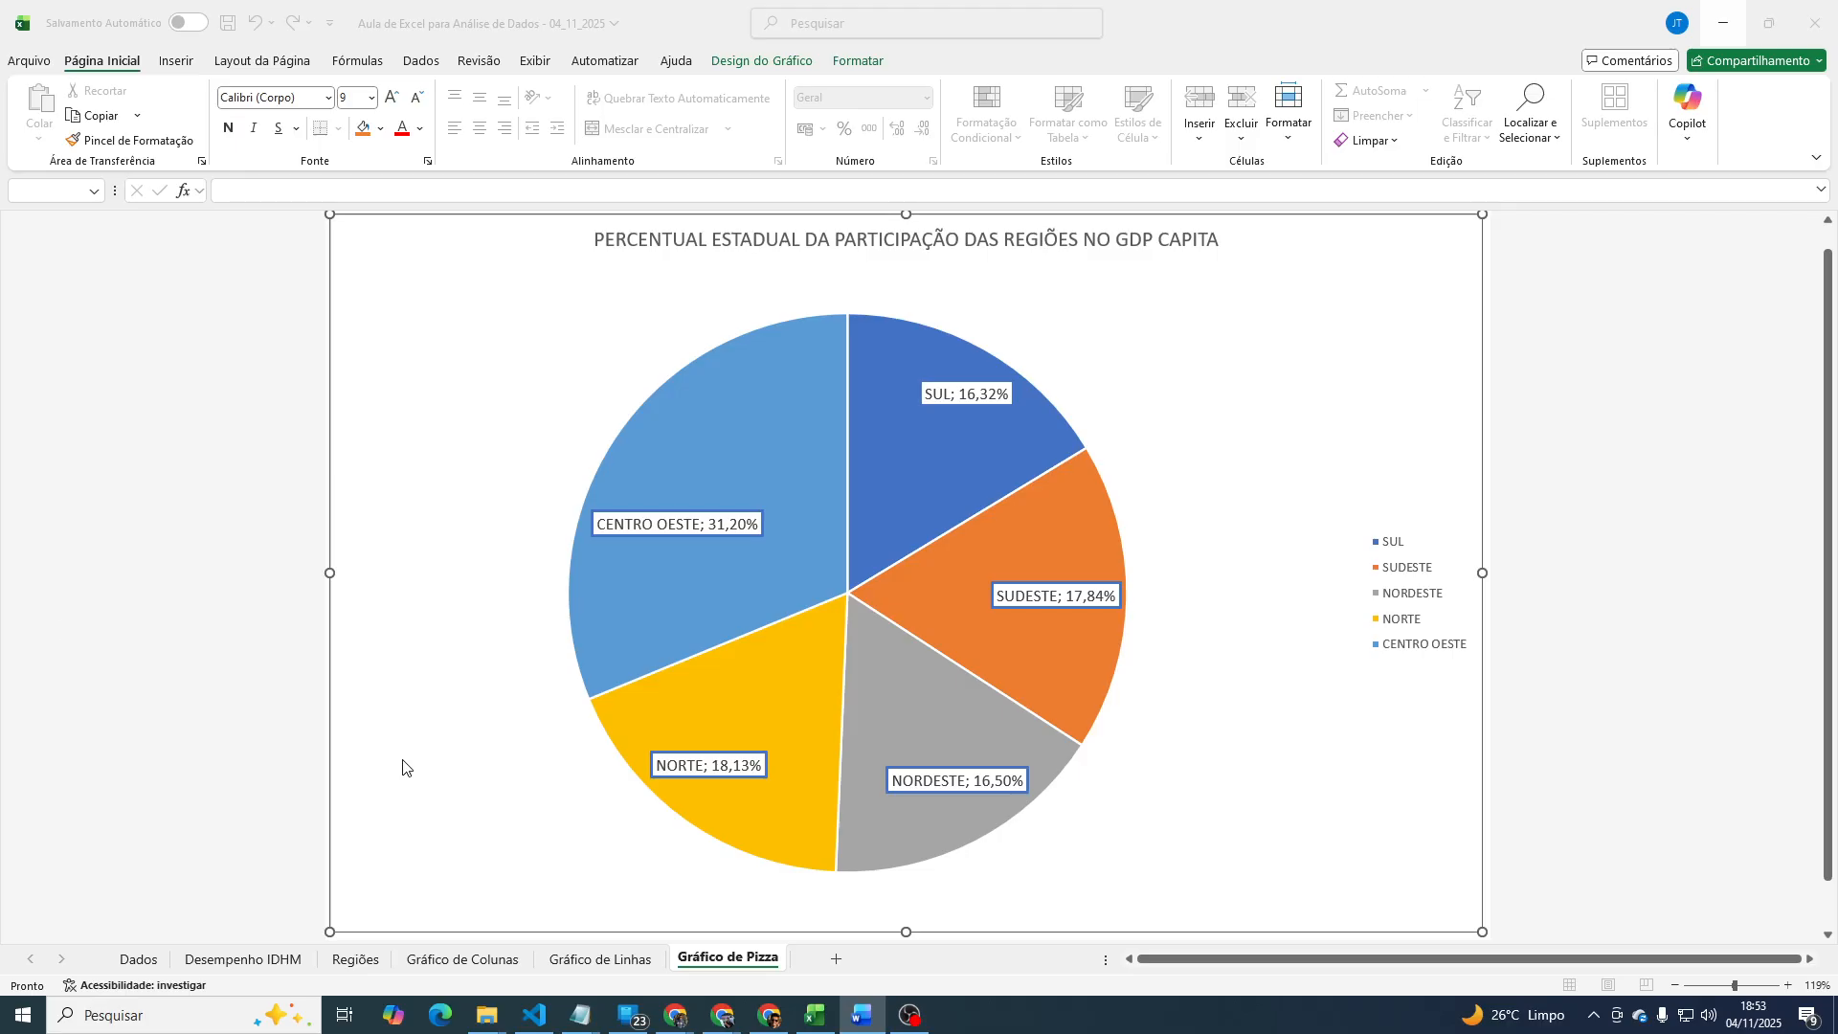
key(alt+Tab)
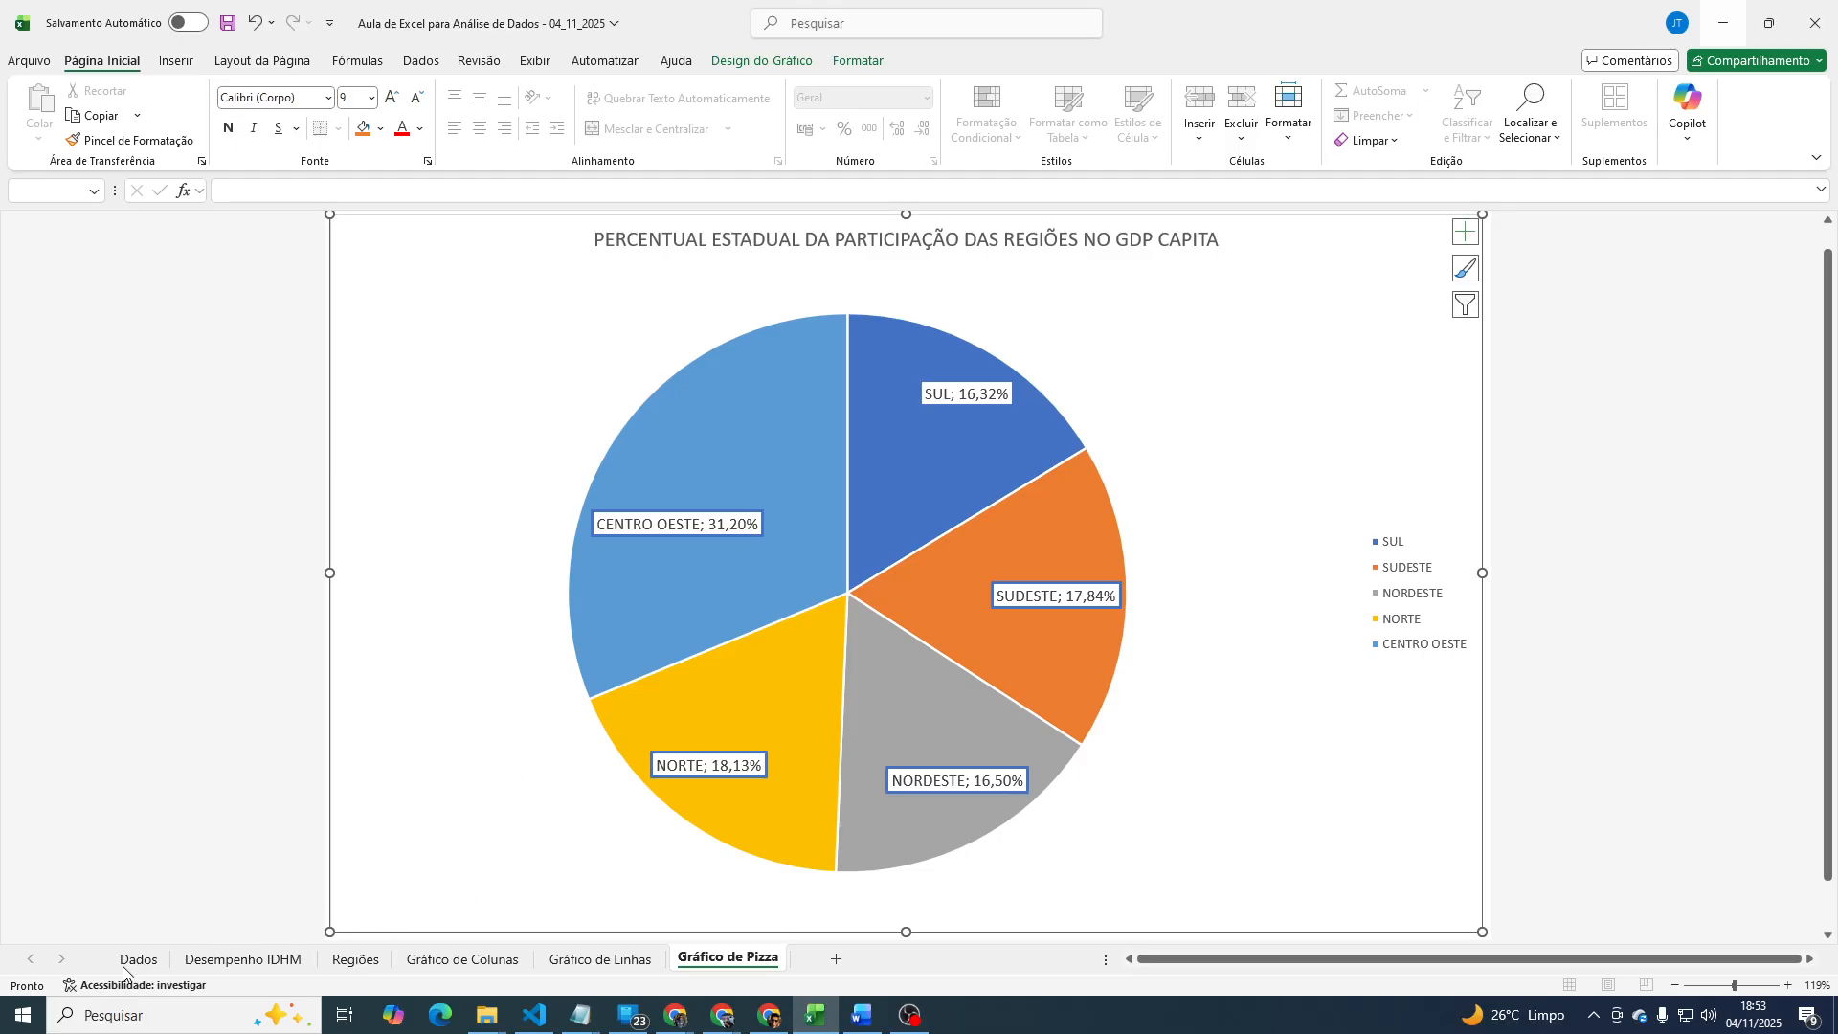
Add the column header Classificação in cell H1 of the Dados sheet.
click(138, 959)
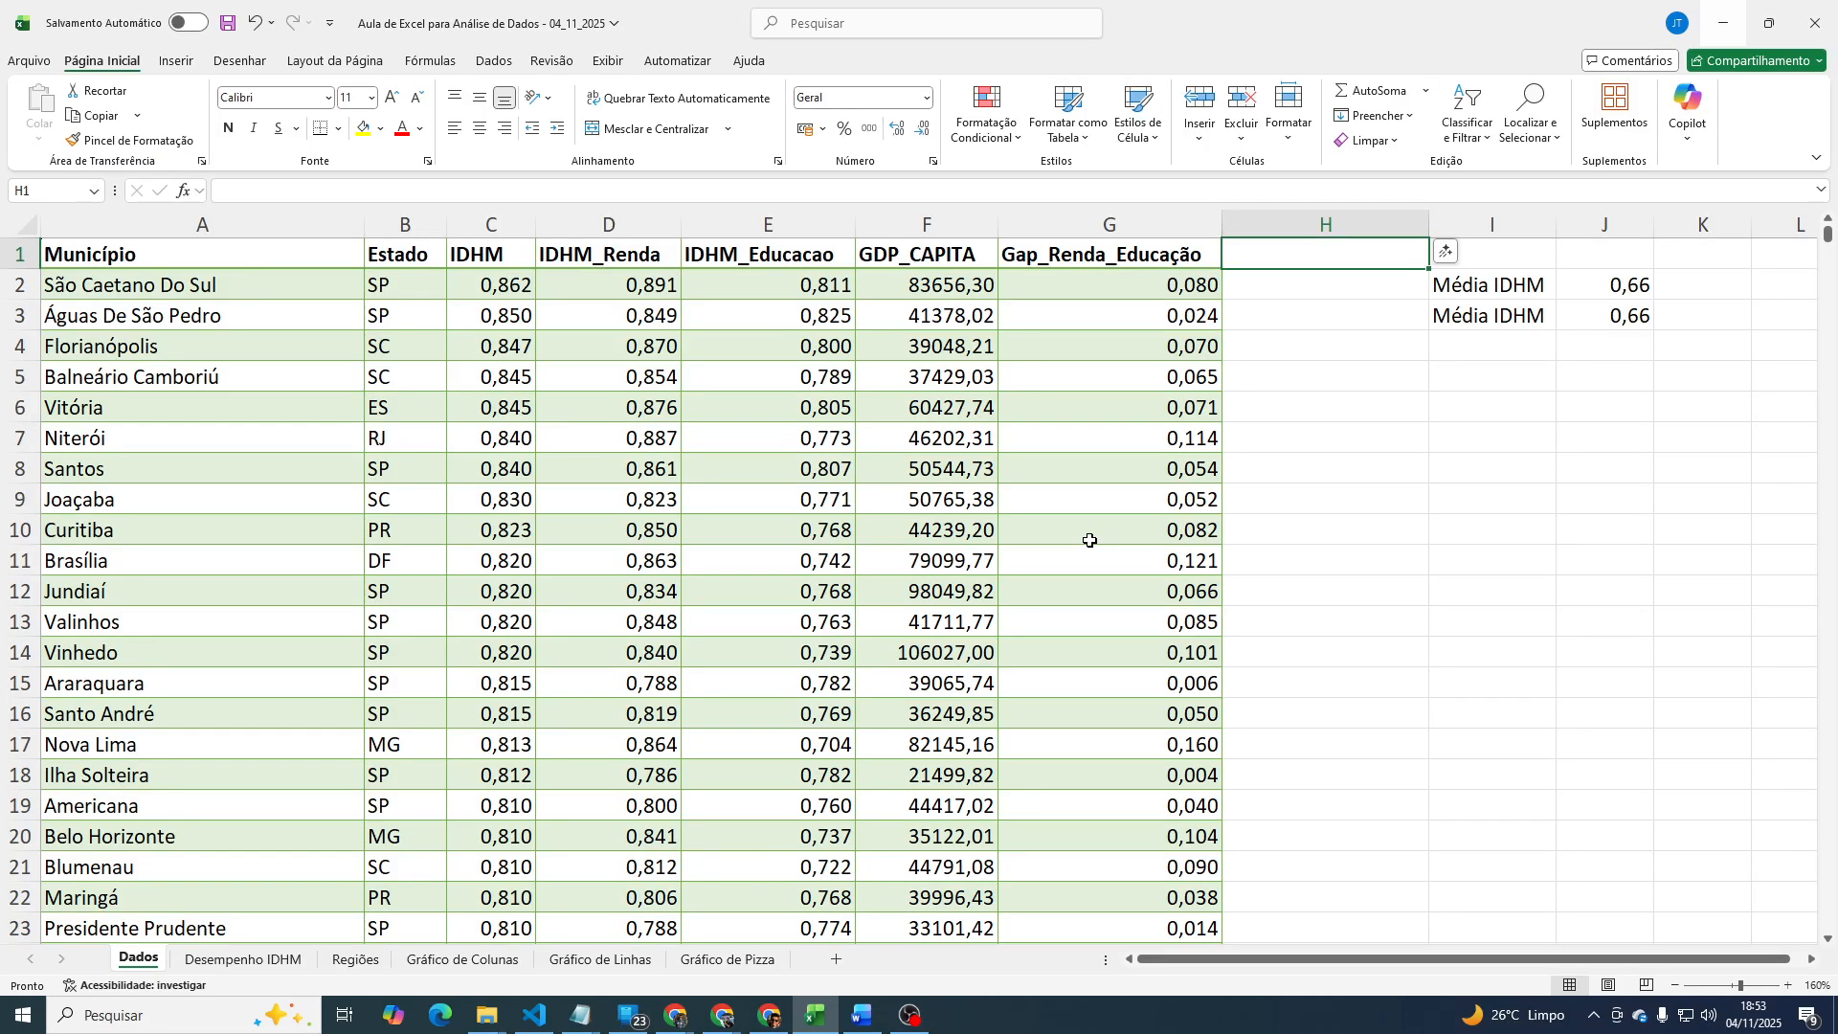
text(cL)
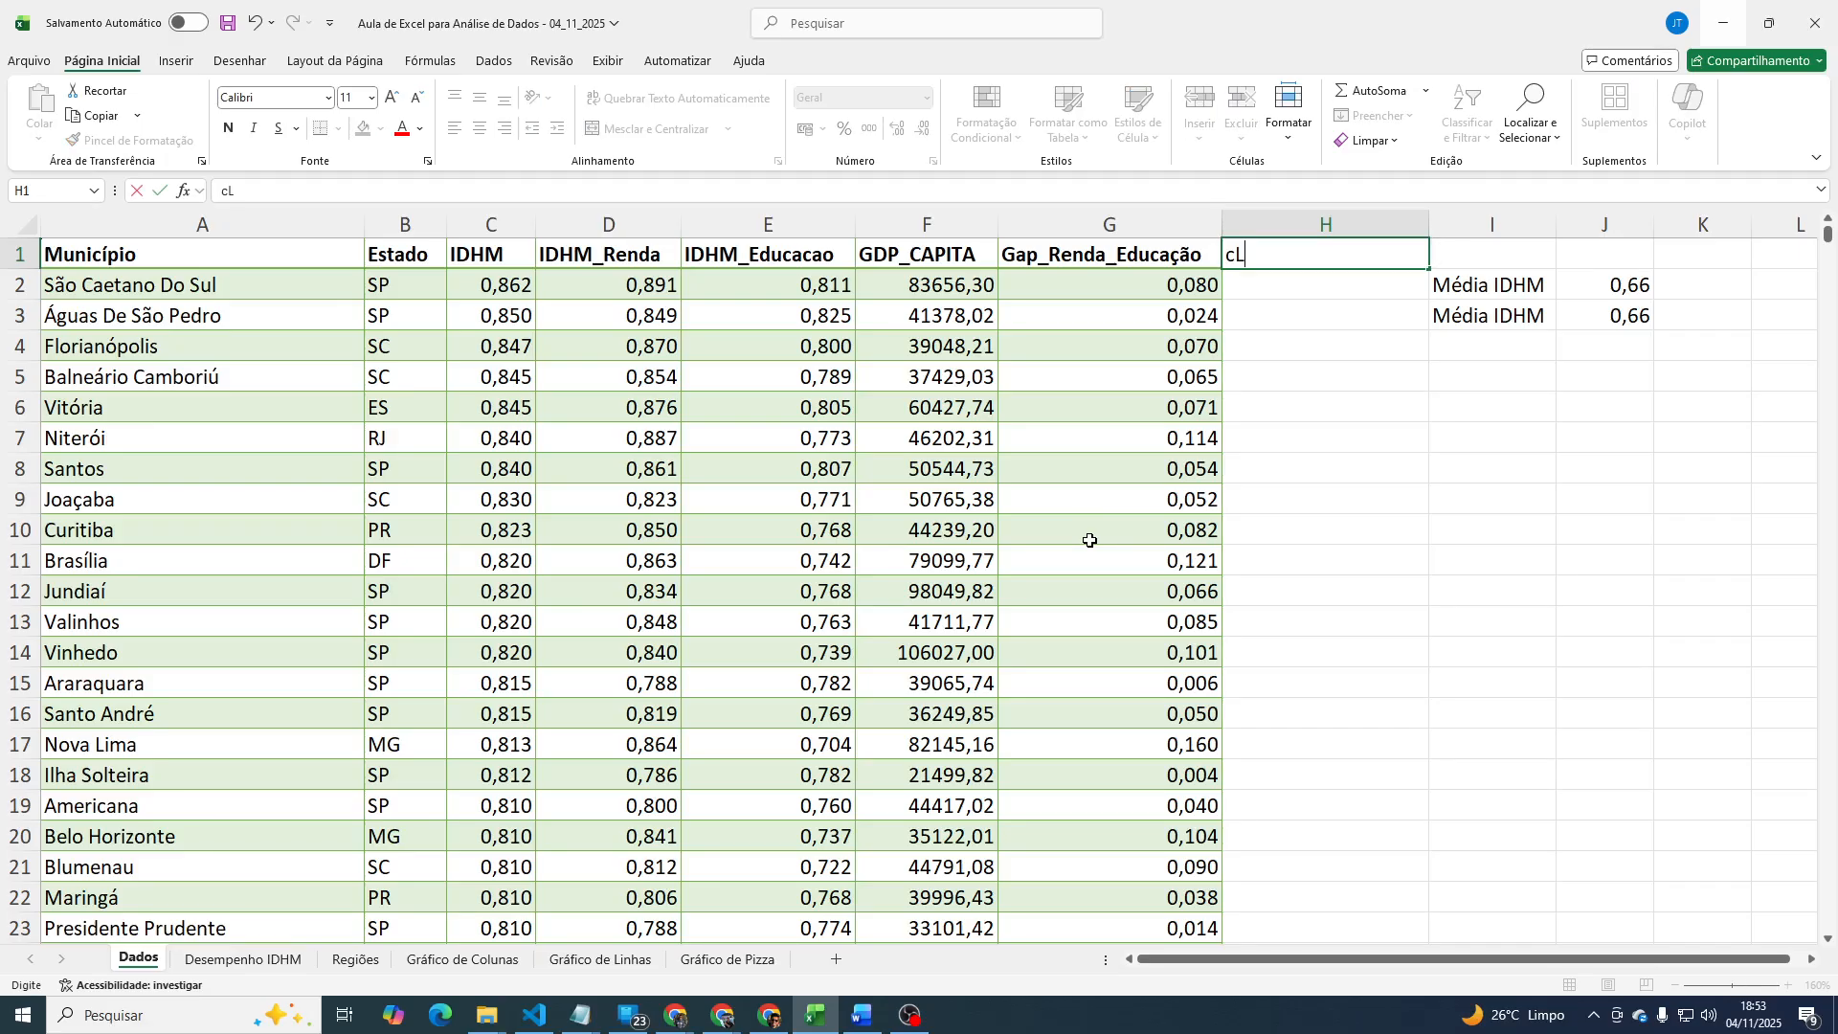
text(ASSIFIC)
key(BackSpace)
key(BackSpace)
key(BackSpace)
text(FICAÇÃO)
key(Return)
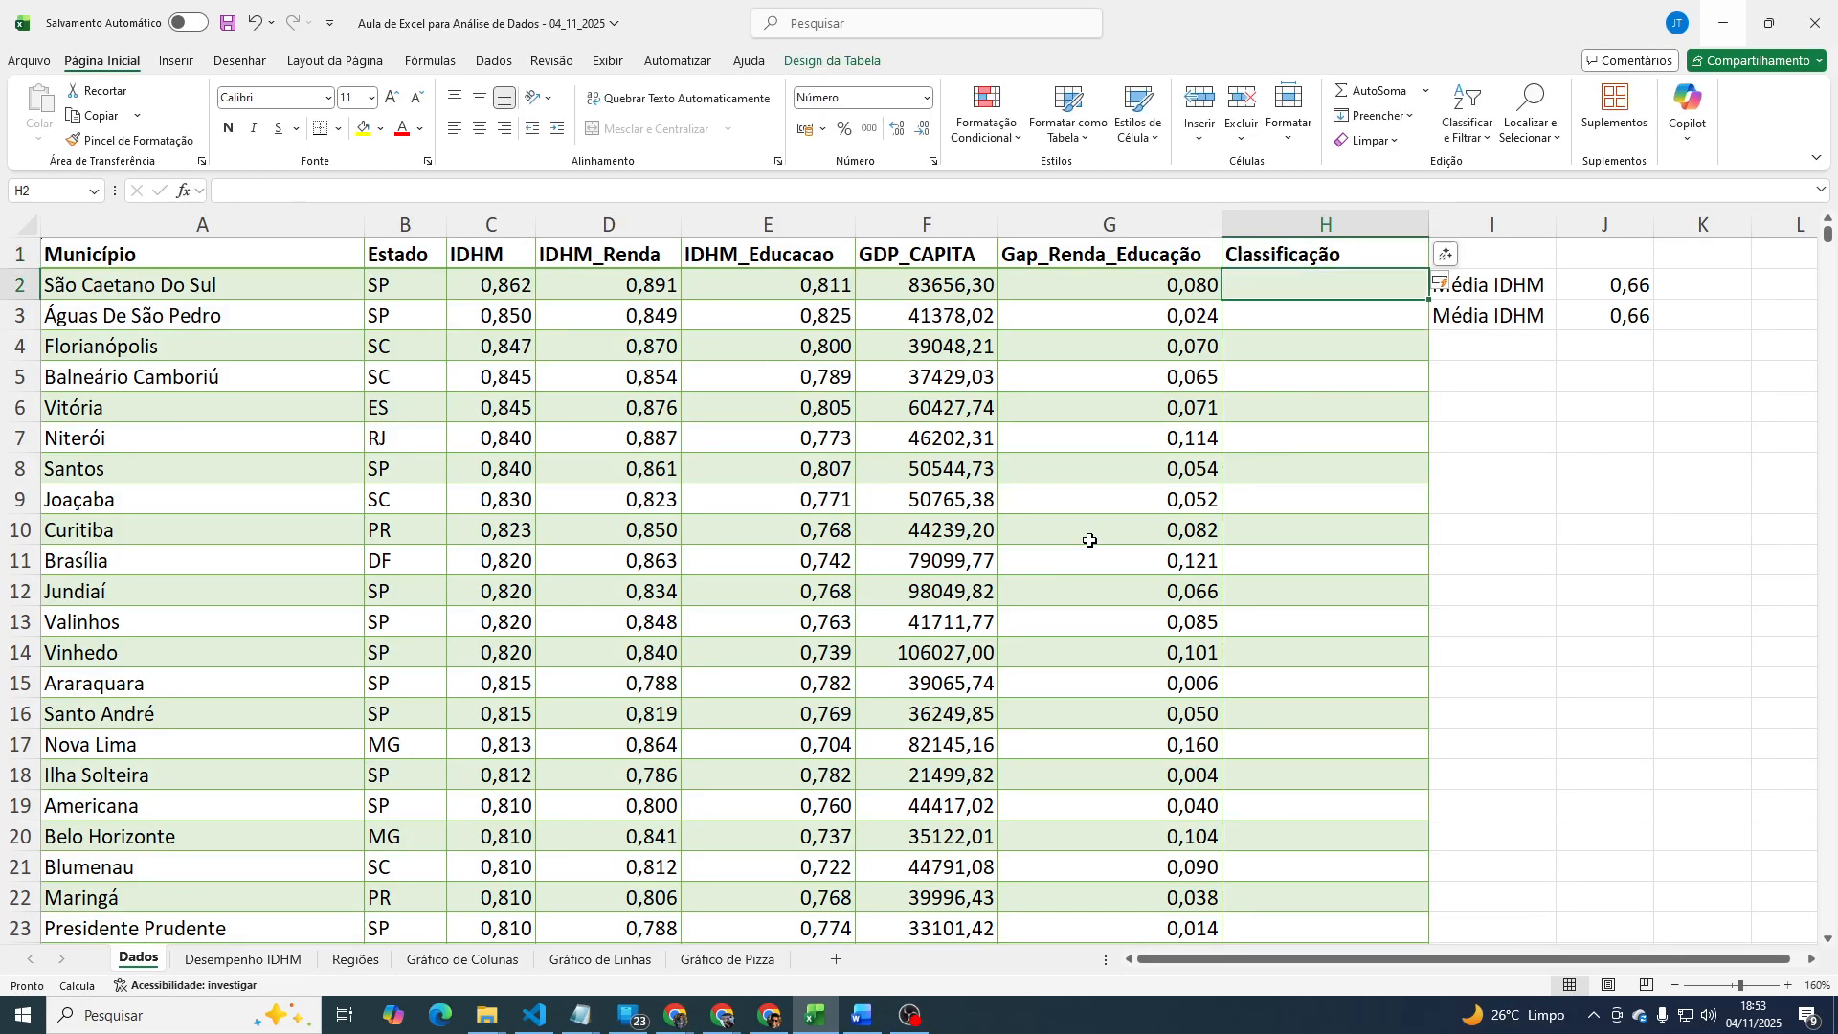
Rename the column header in cell F1 to GDP_Capita.
key(Up)
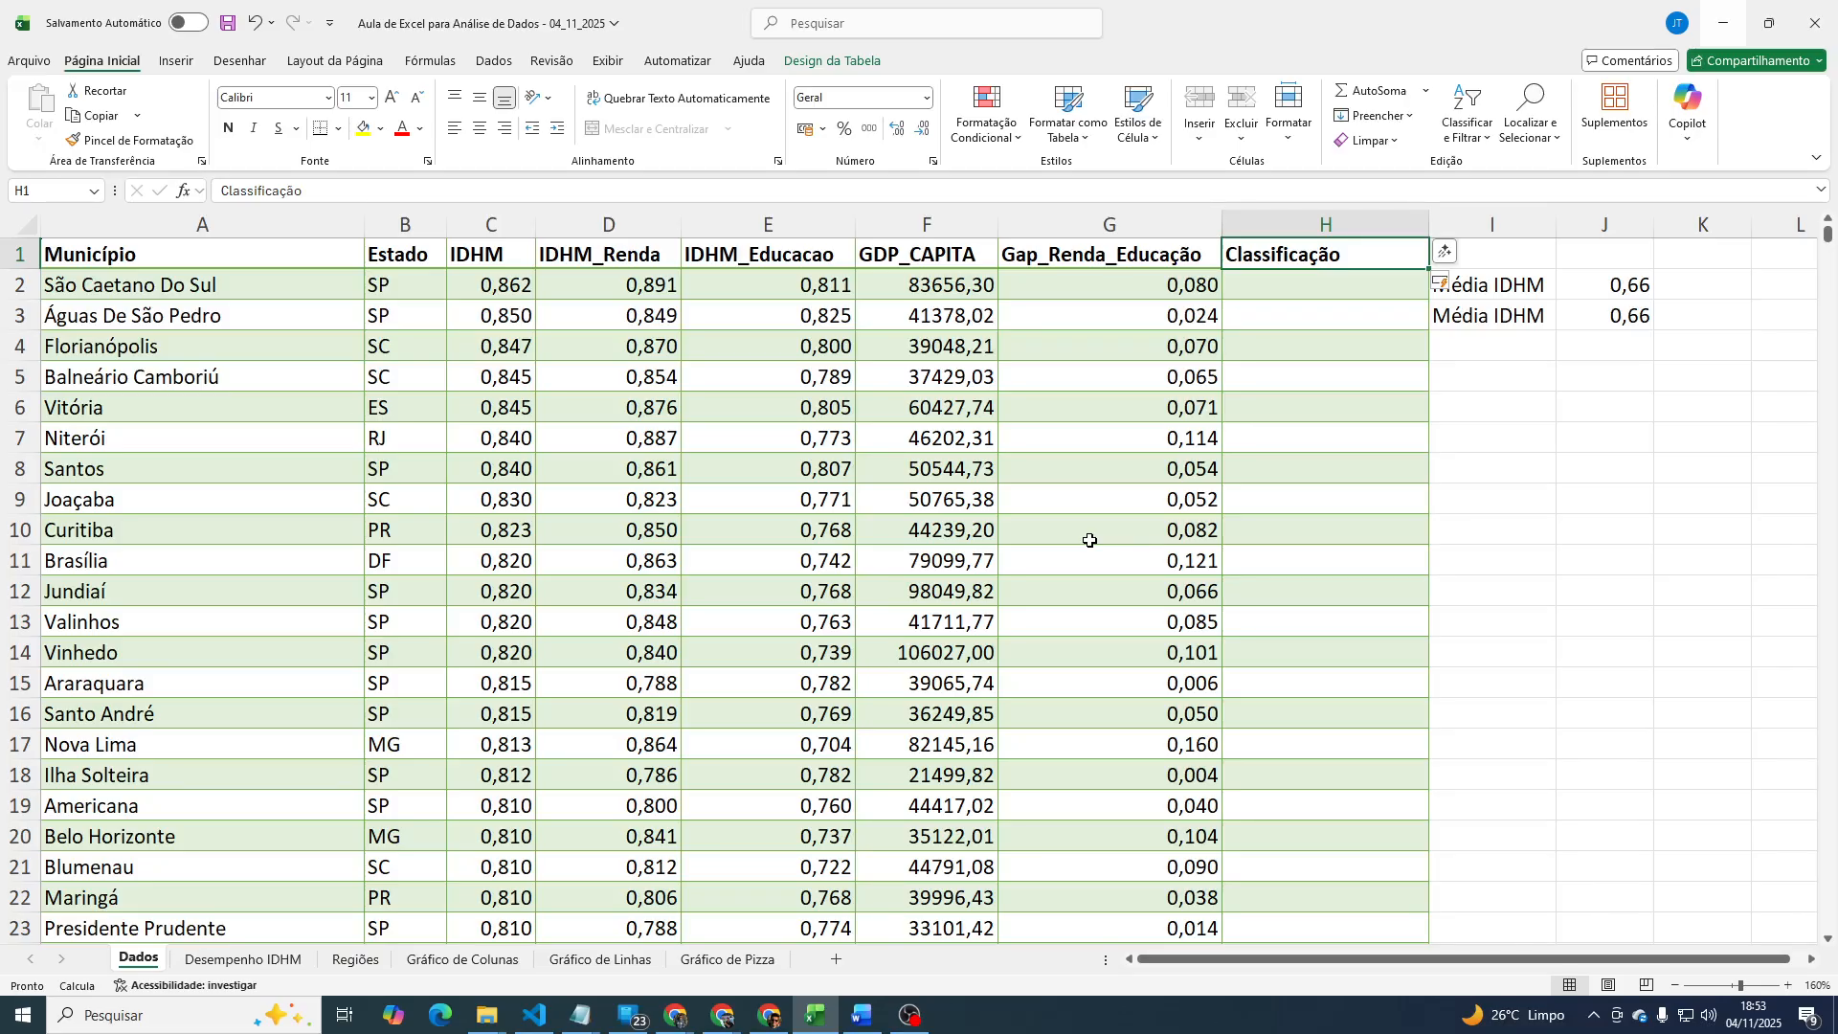
key(Left)
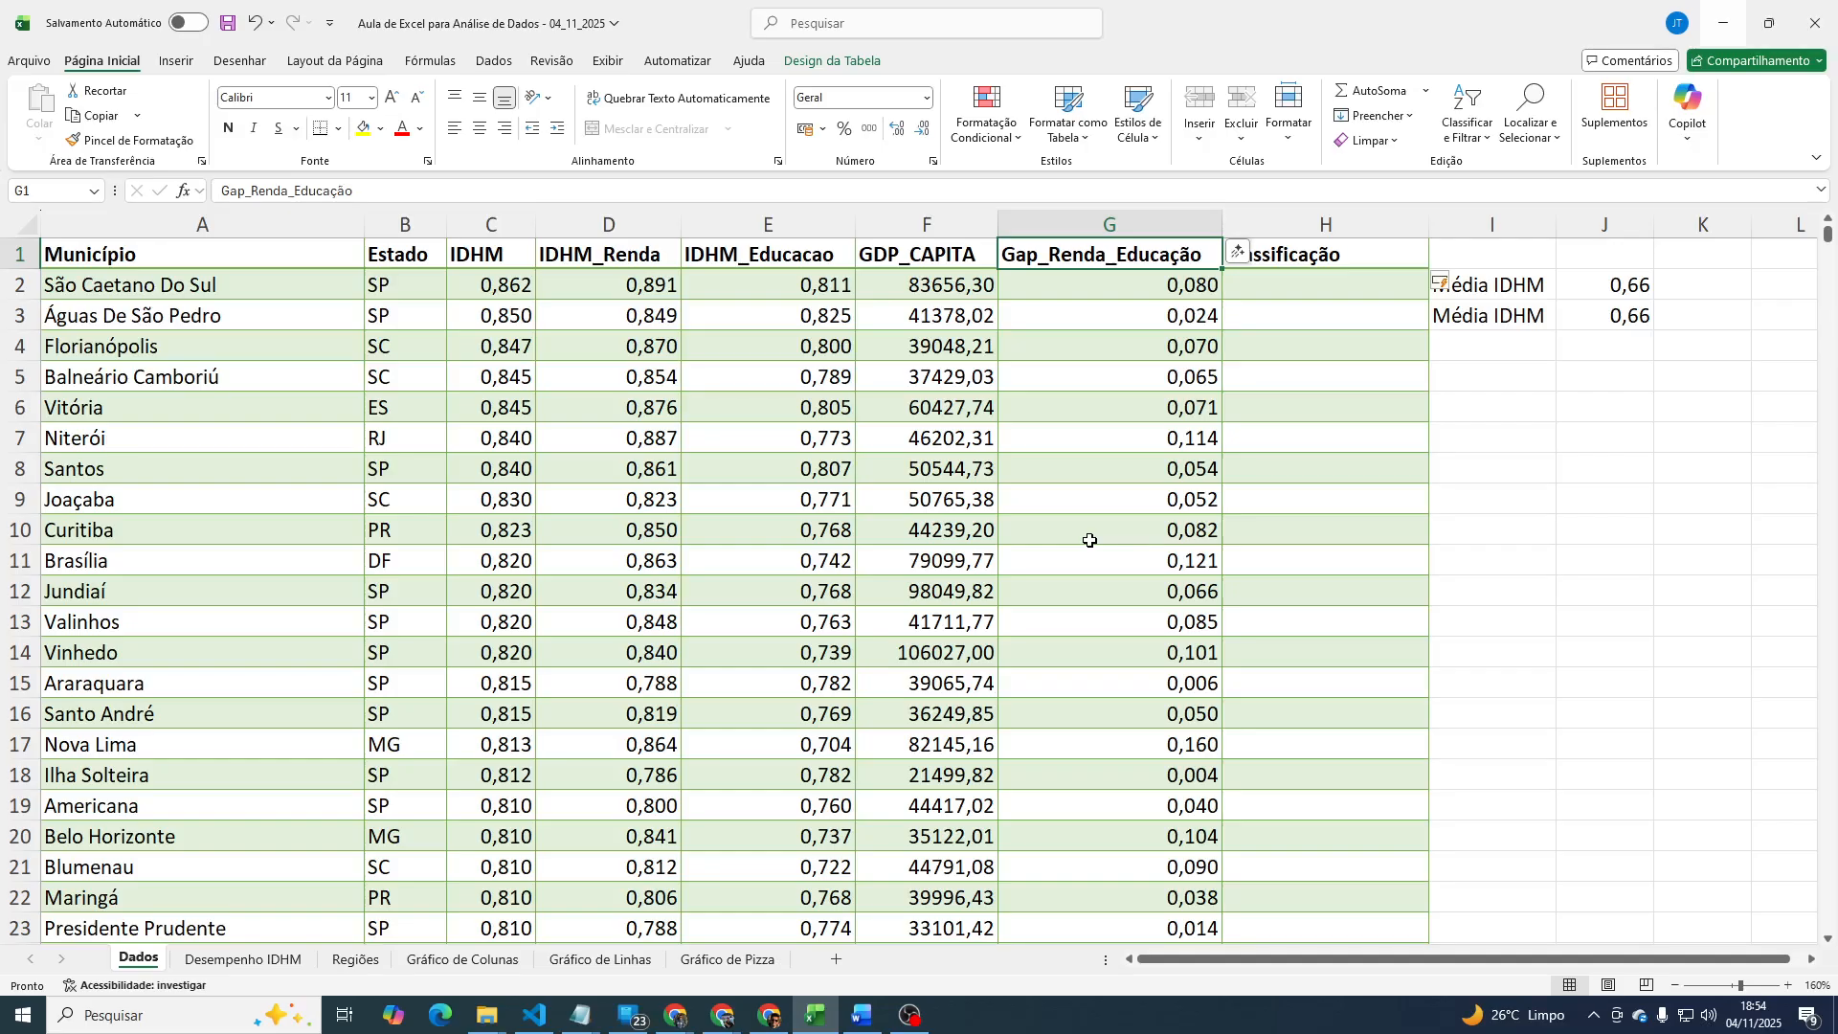
key(Left)
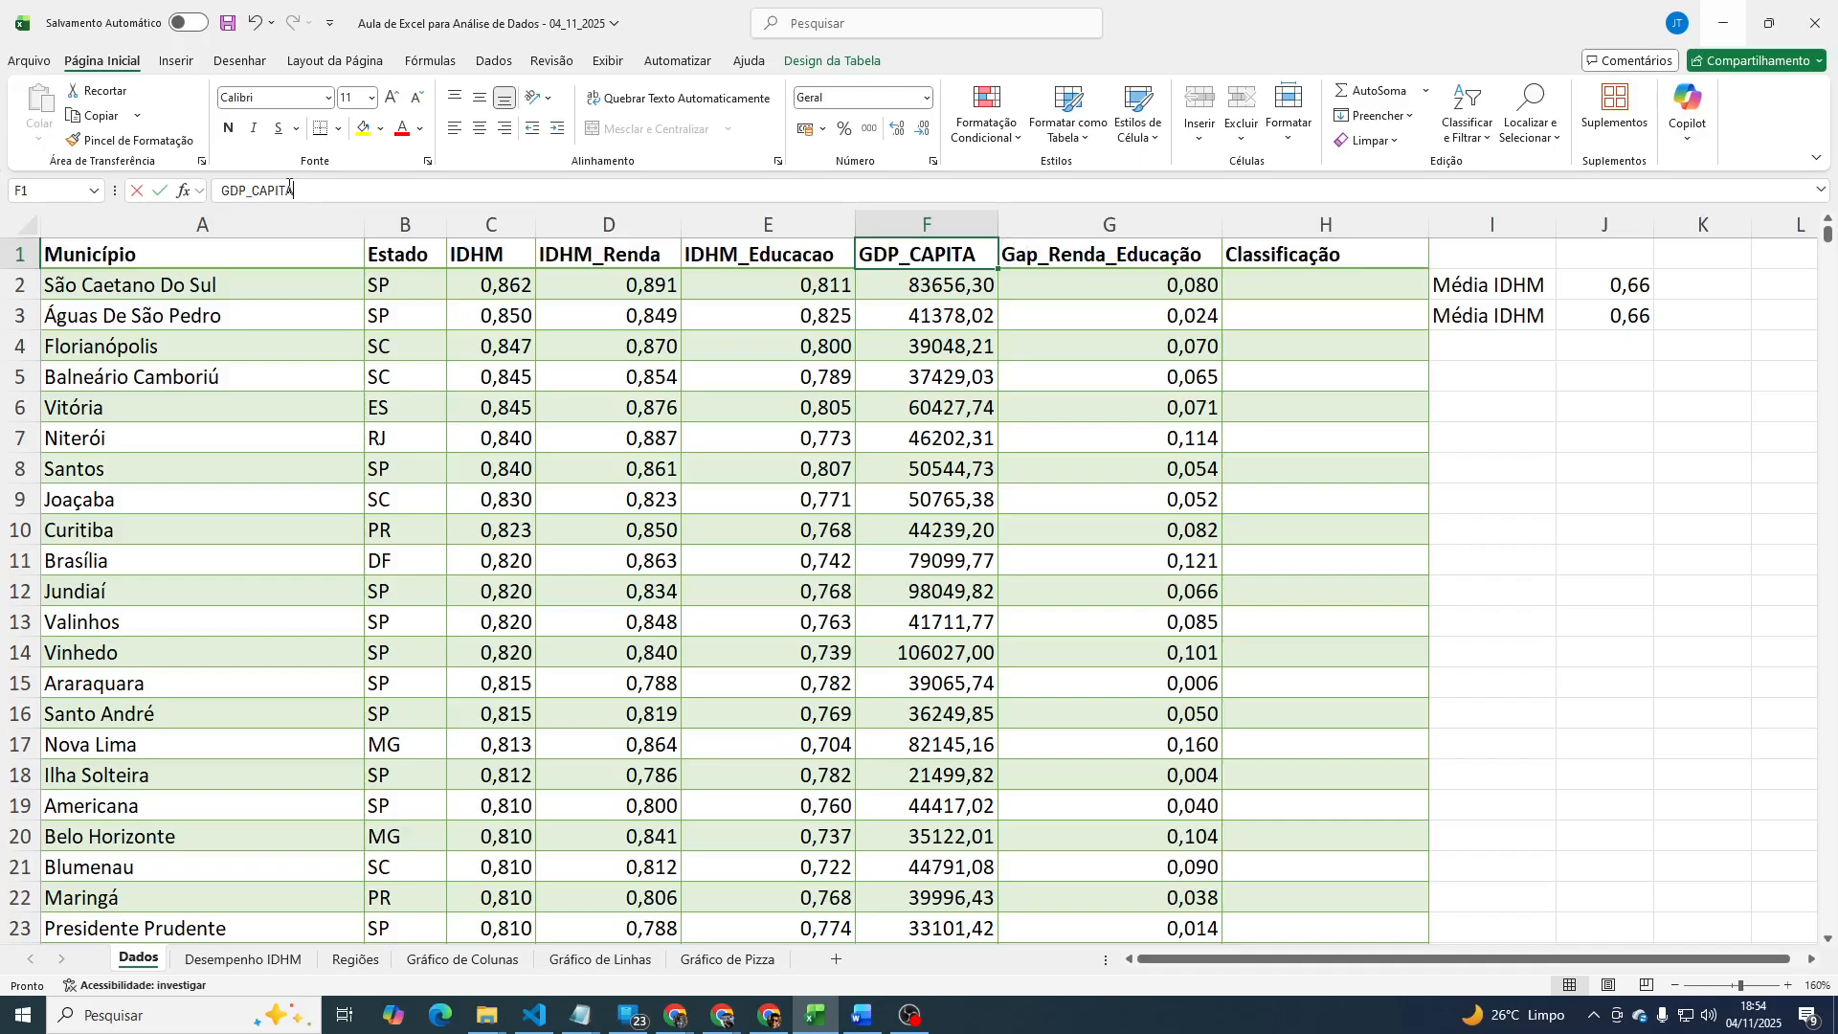
click(251, 190)
drag(250, 191, 365, 191)
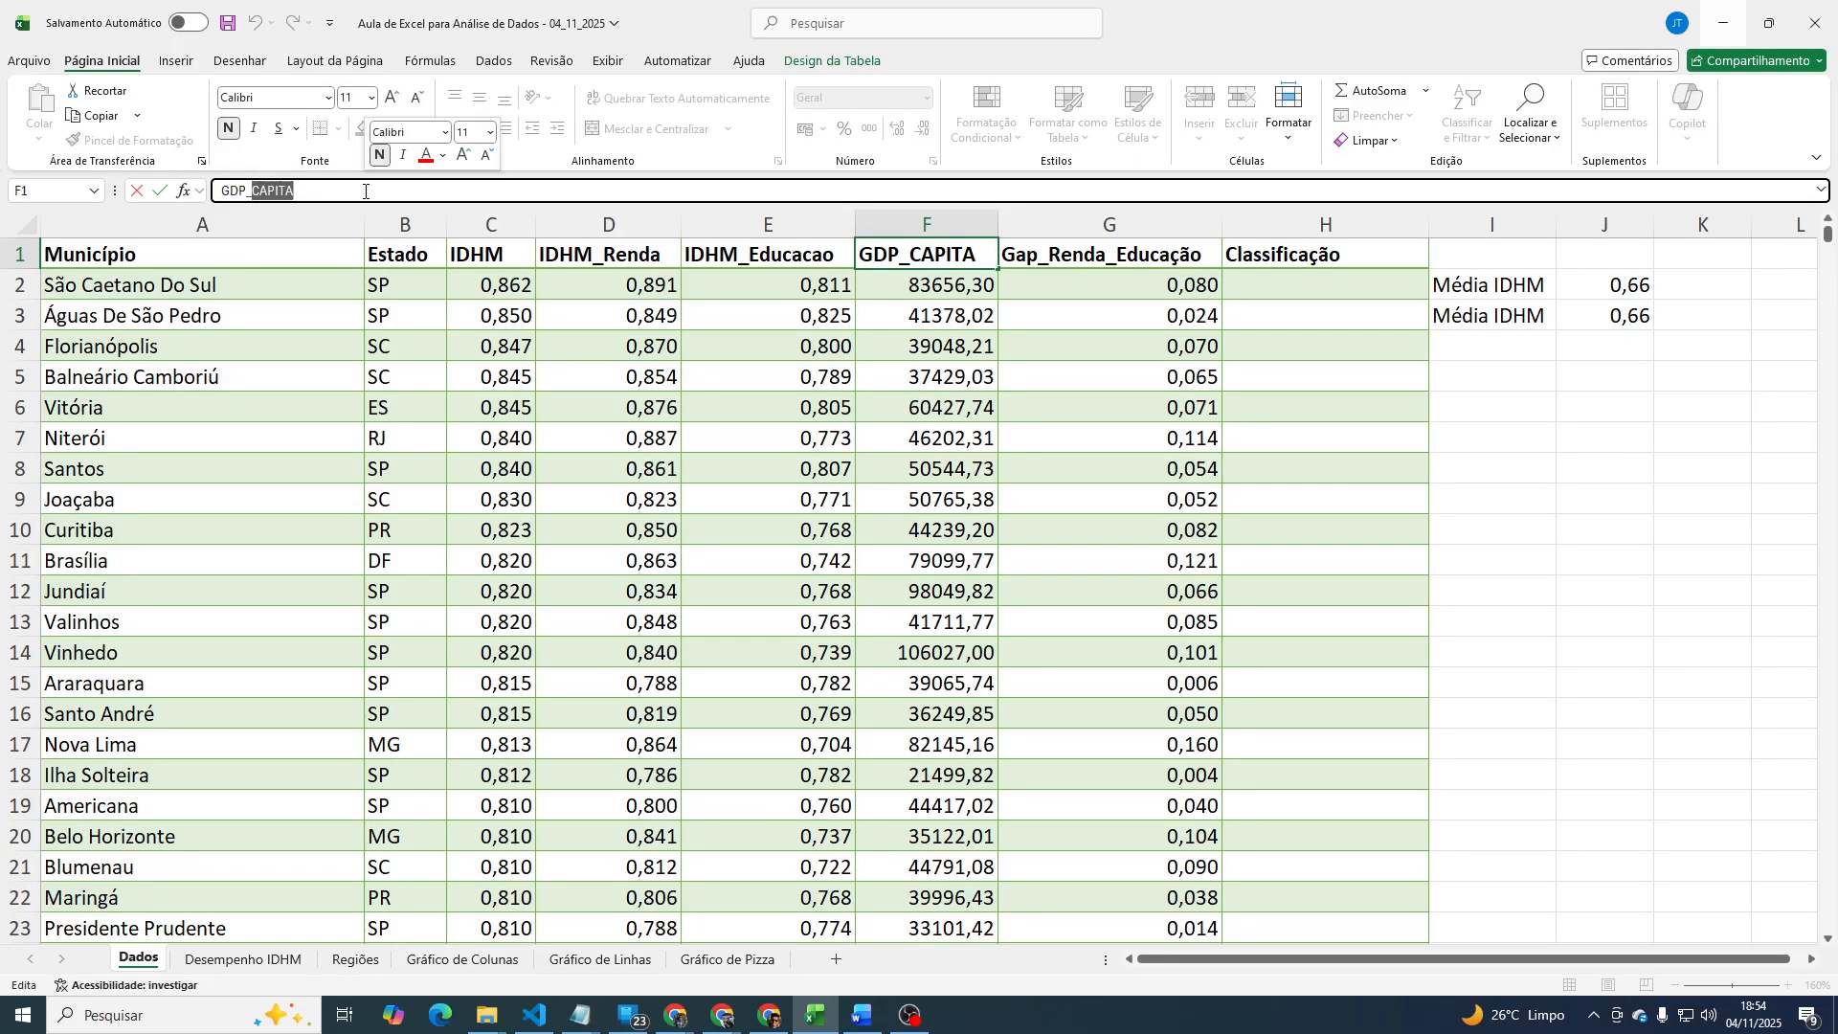
text(Capita)
key(Return)
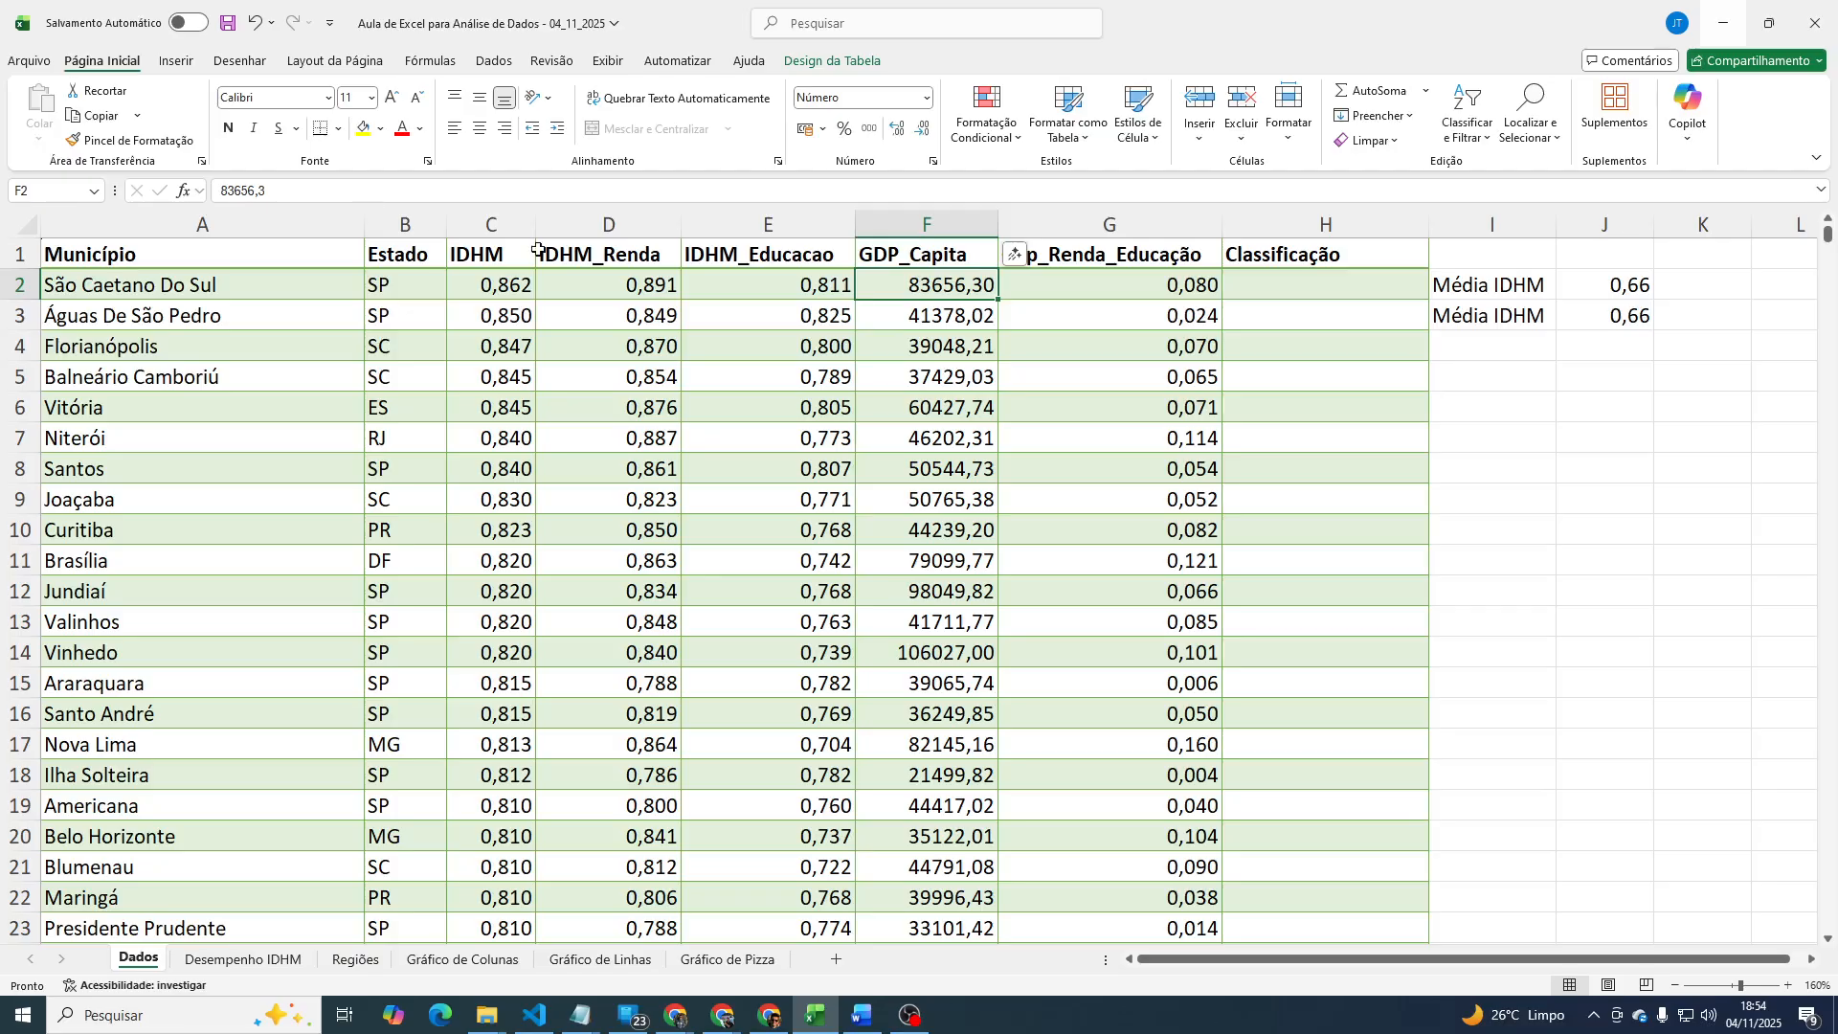
Begin a formula with =ordem in H2 and compare the descriptions of the suggested ORDEM ranking functions.
click(1339, 281)
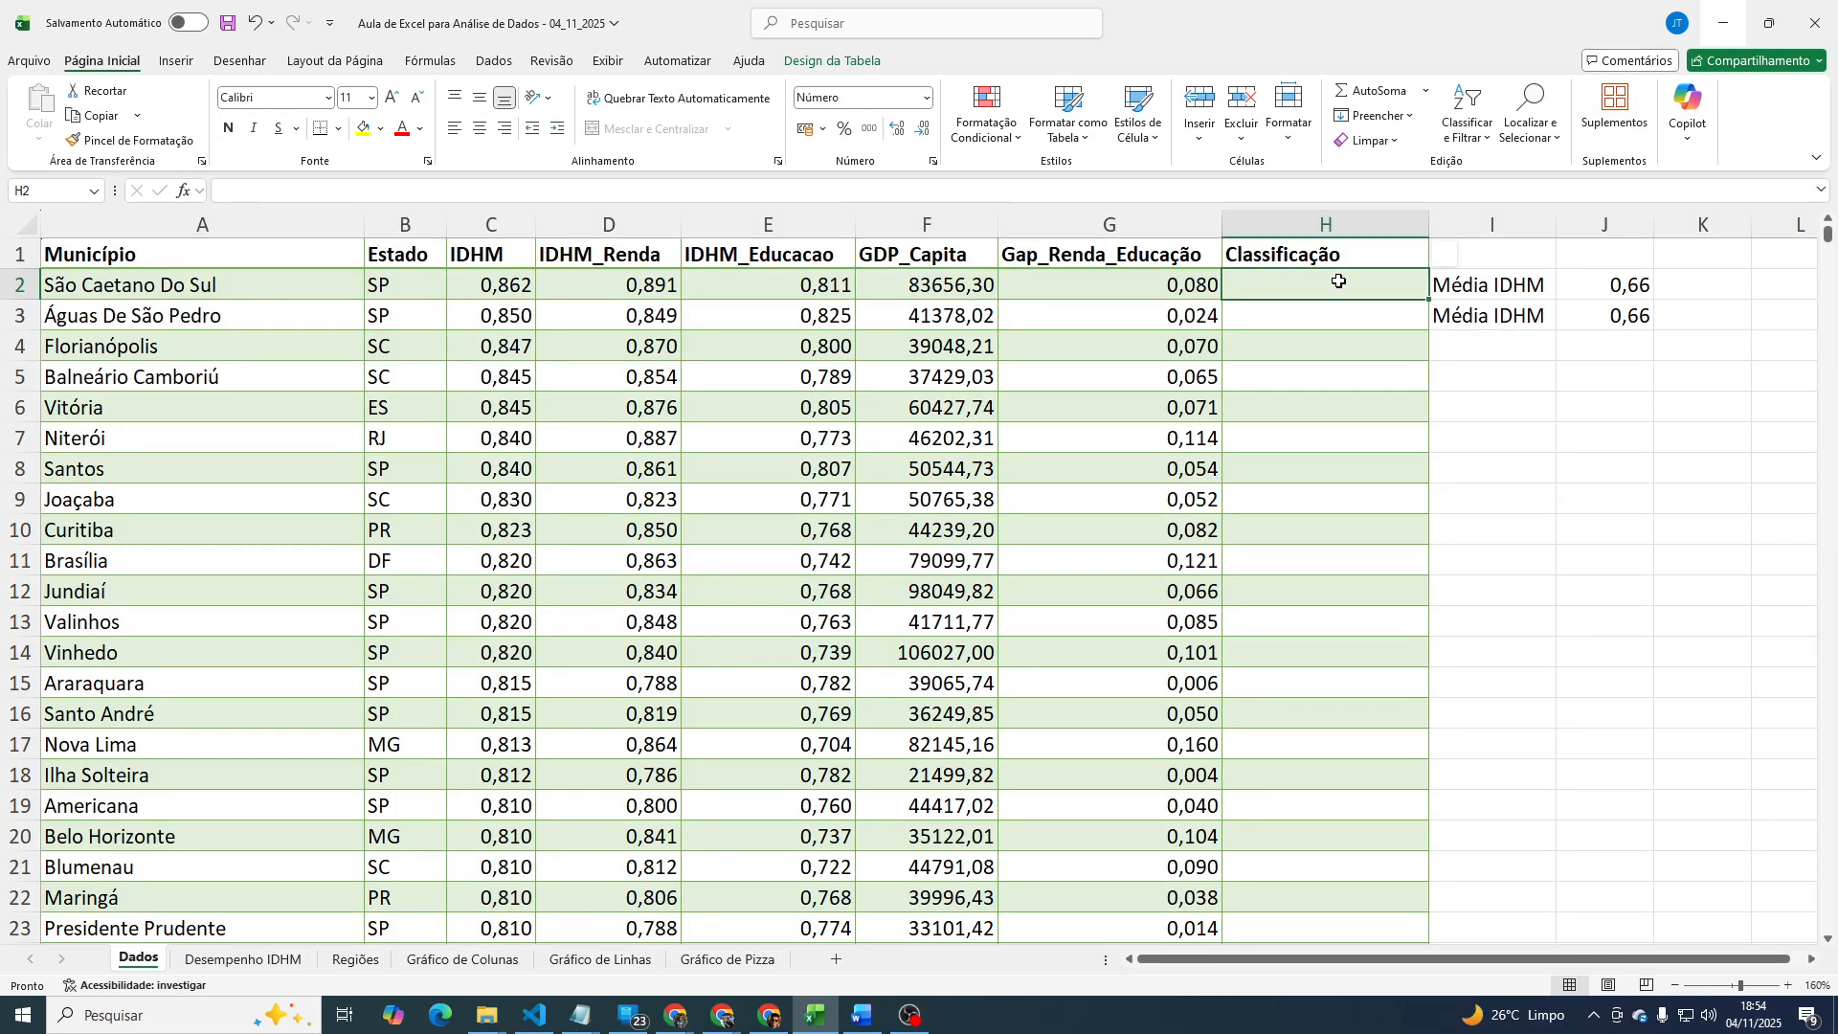
text(=)
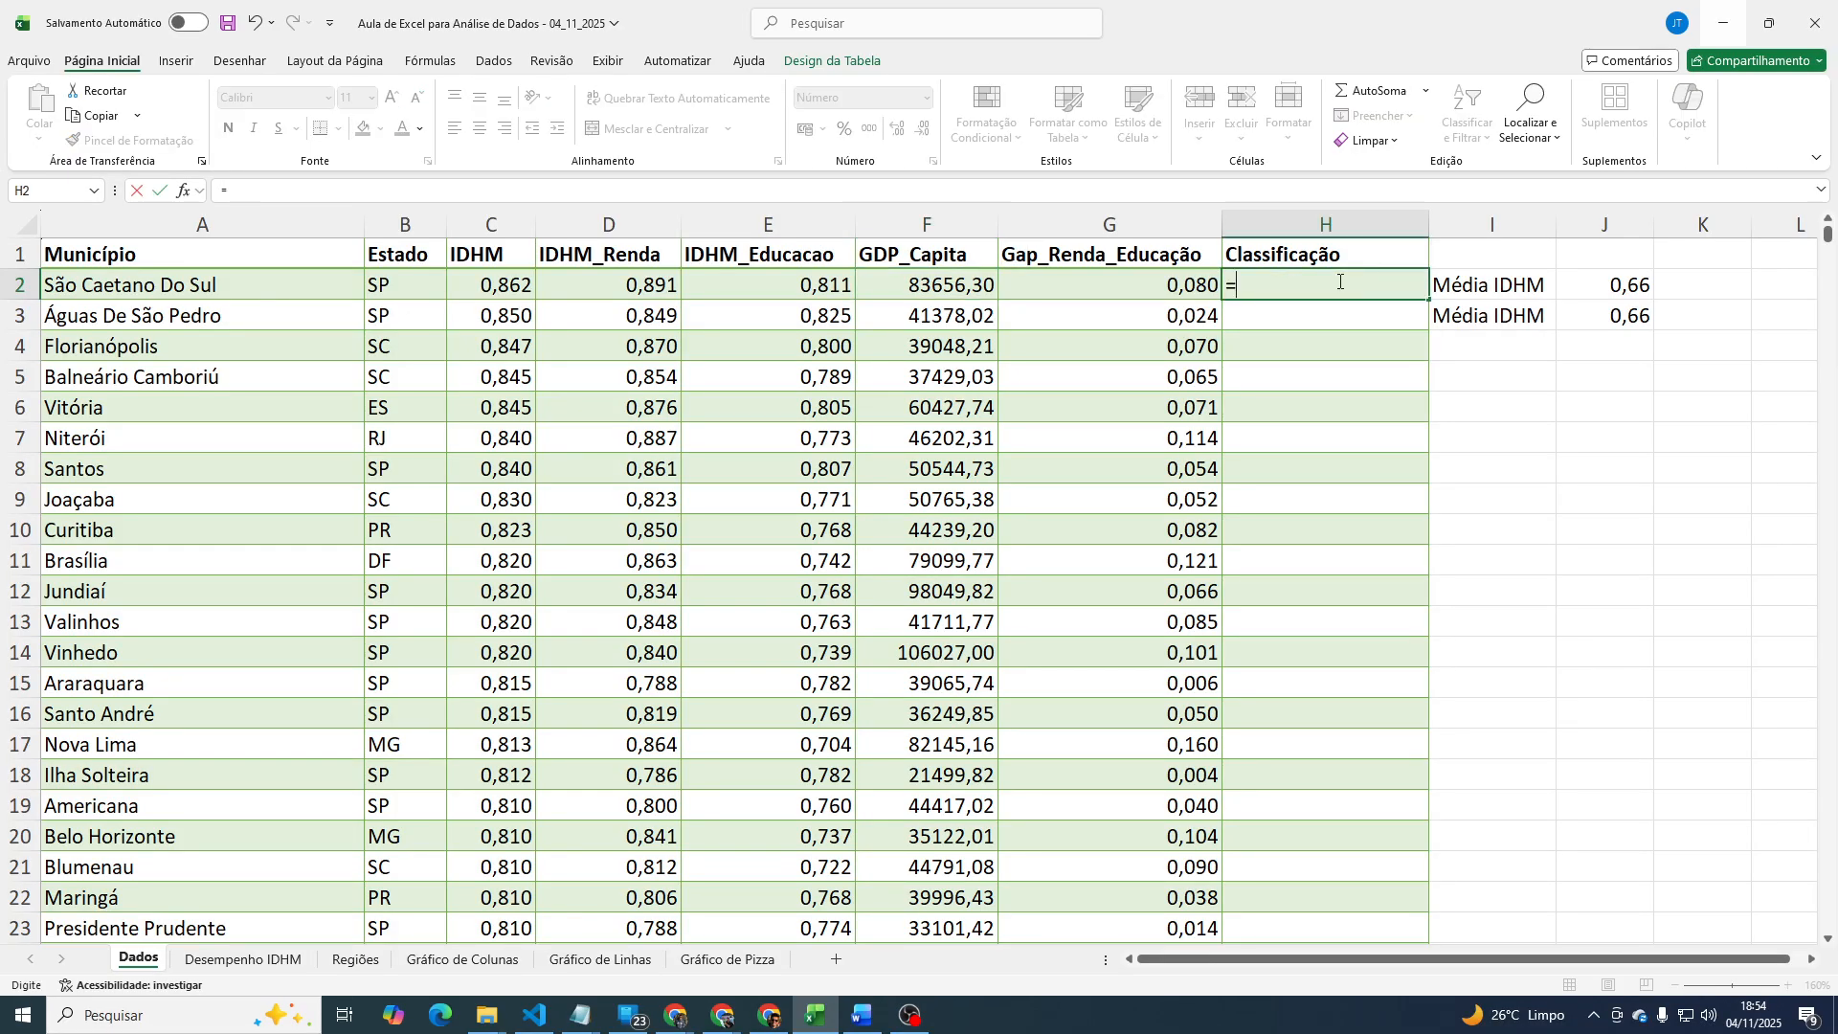
text(prdem)
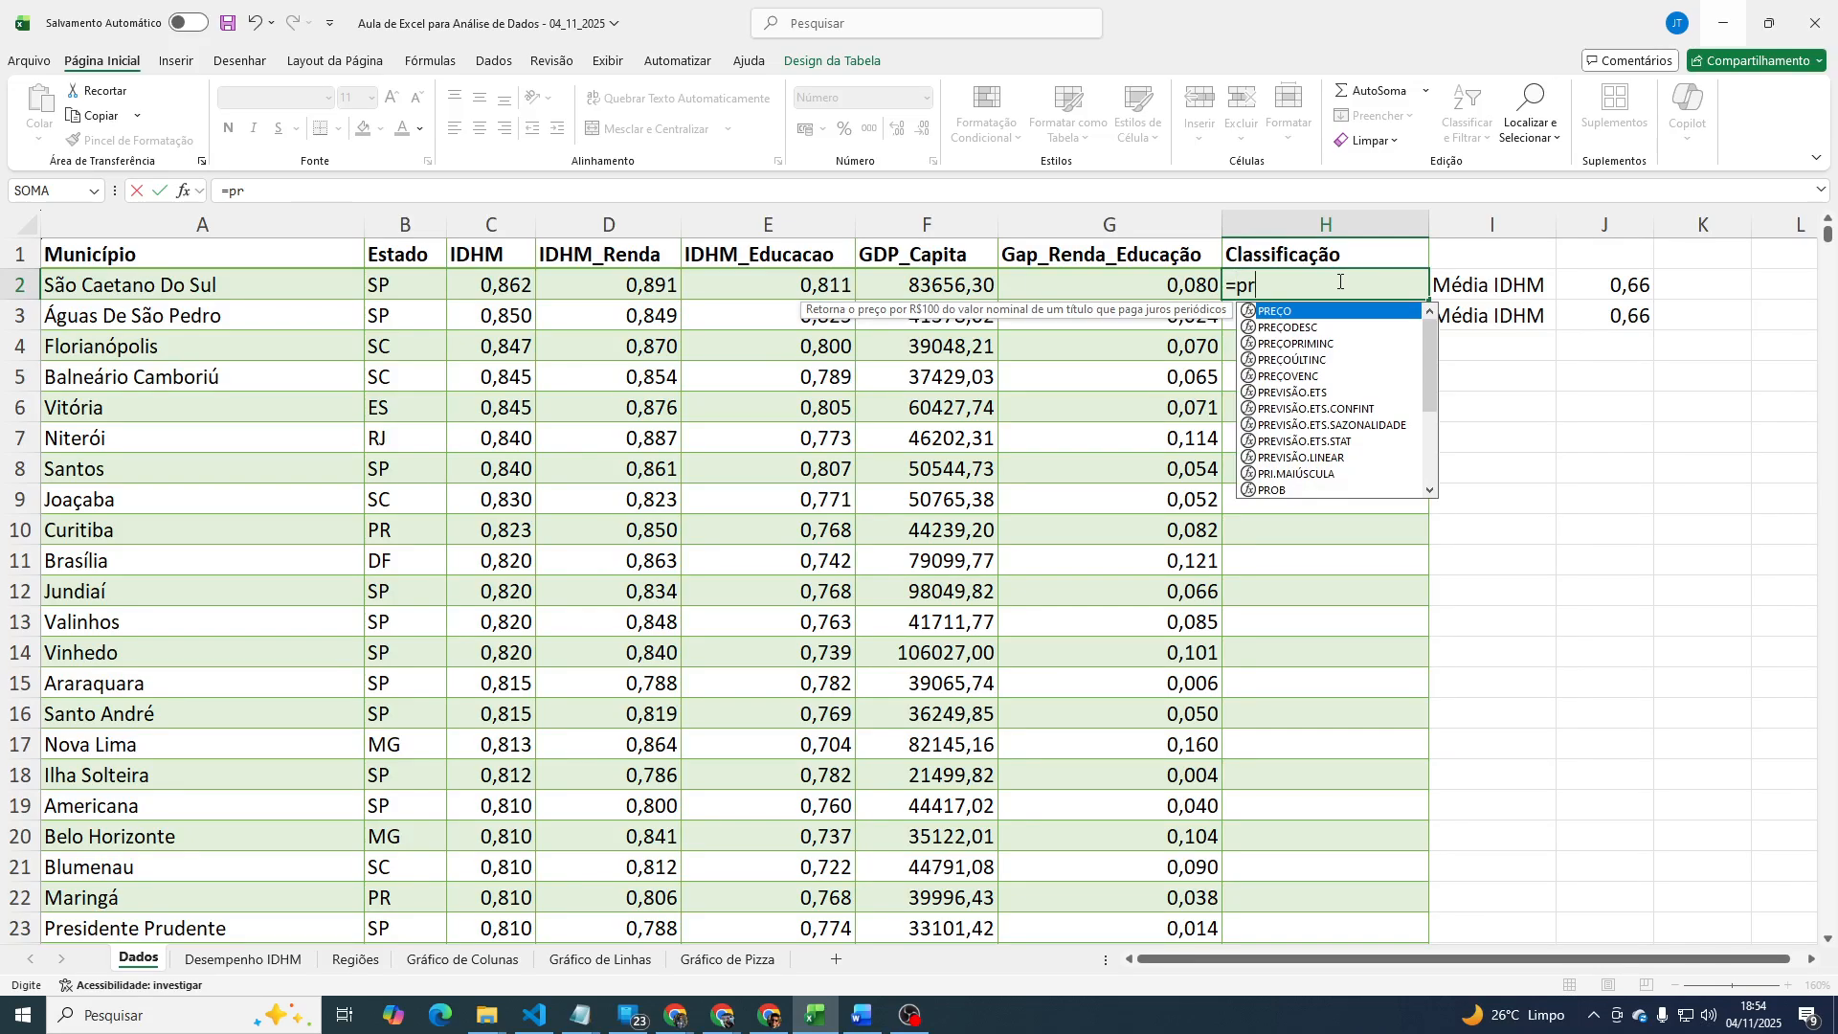
key(BackSpace)
key(BackSpace)
key(BackSpace)
key(BackSpace)
key(BackSpace)
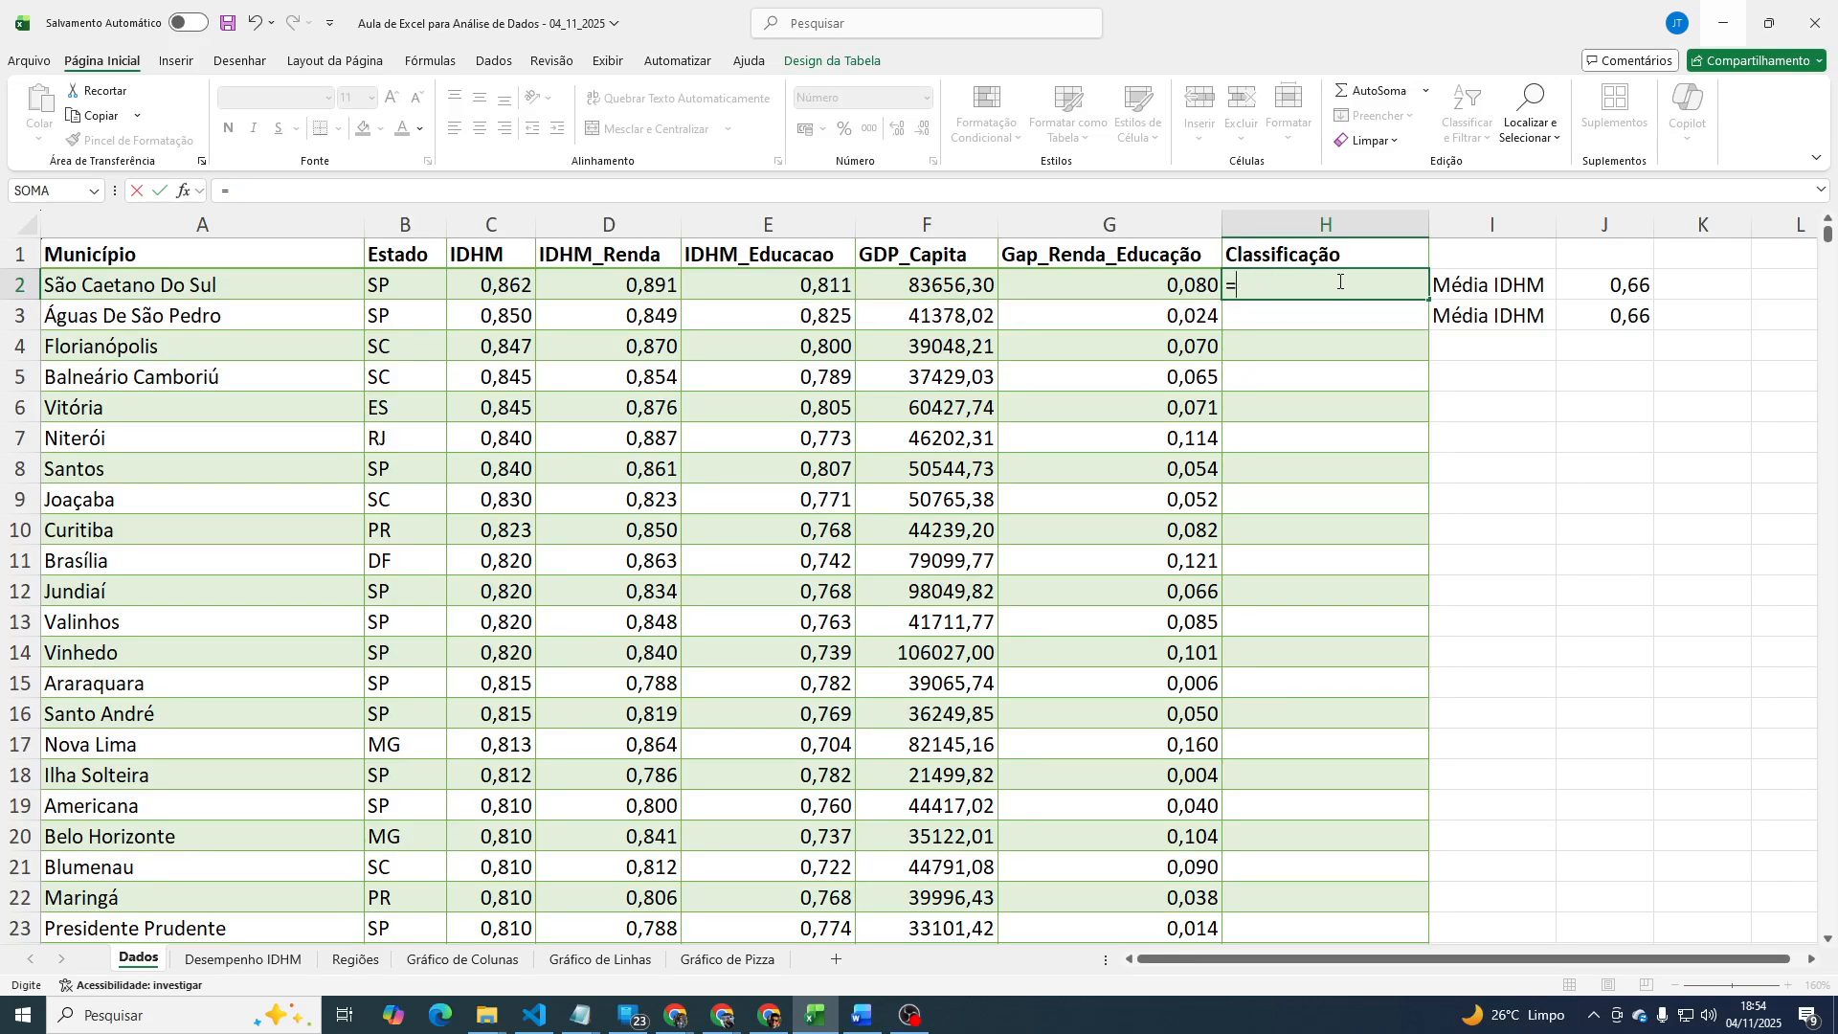
text(ordem)
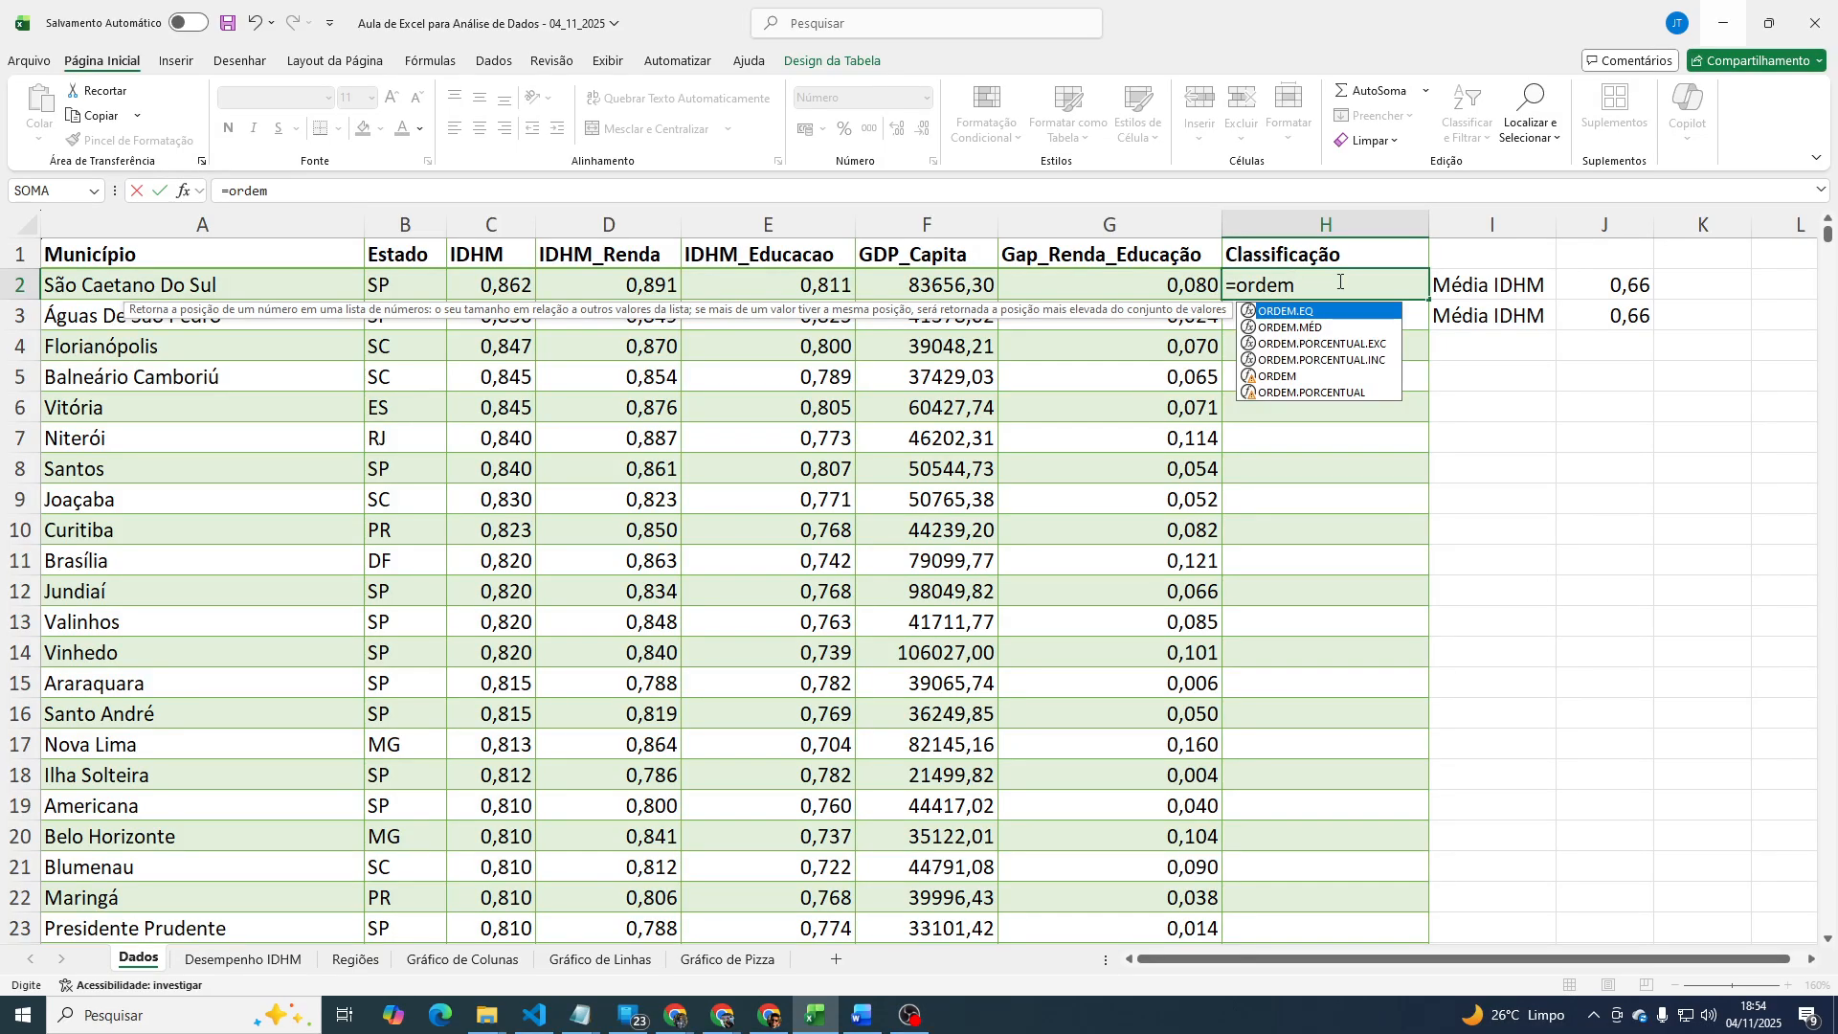
click(1275, 379)
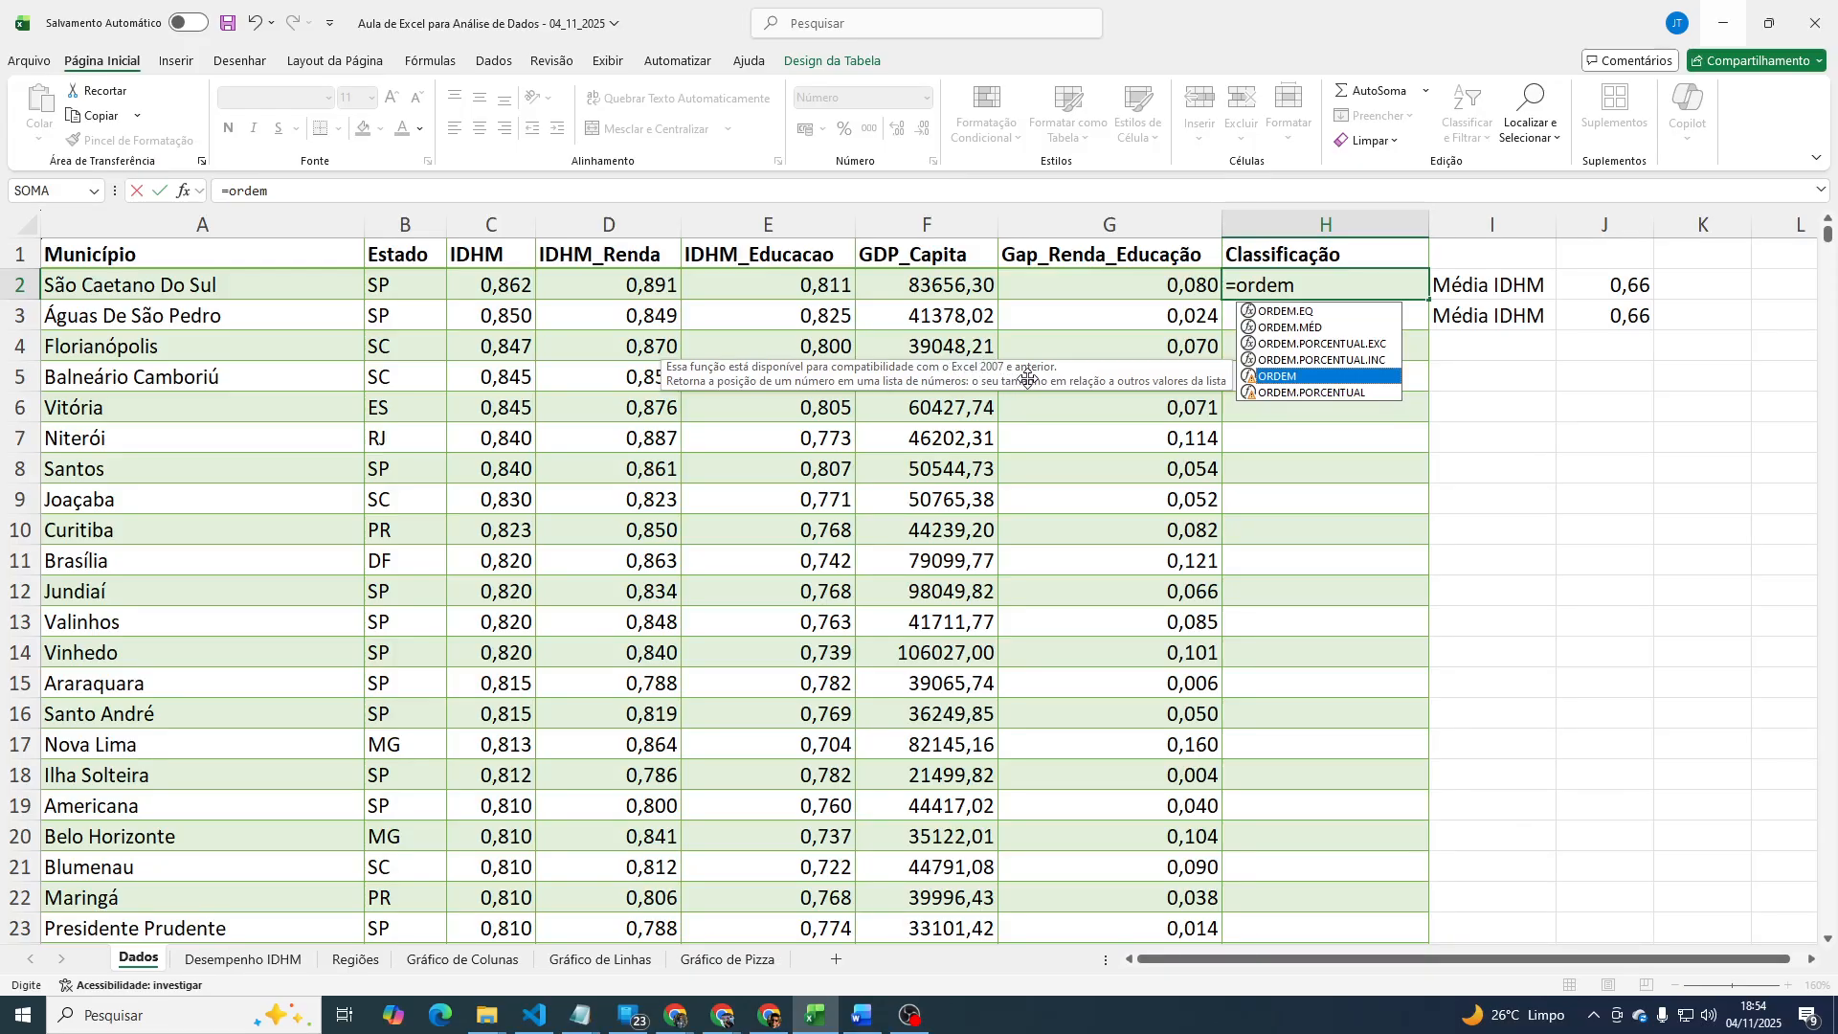
click(1330, 360)
click(1315, 330)
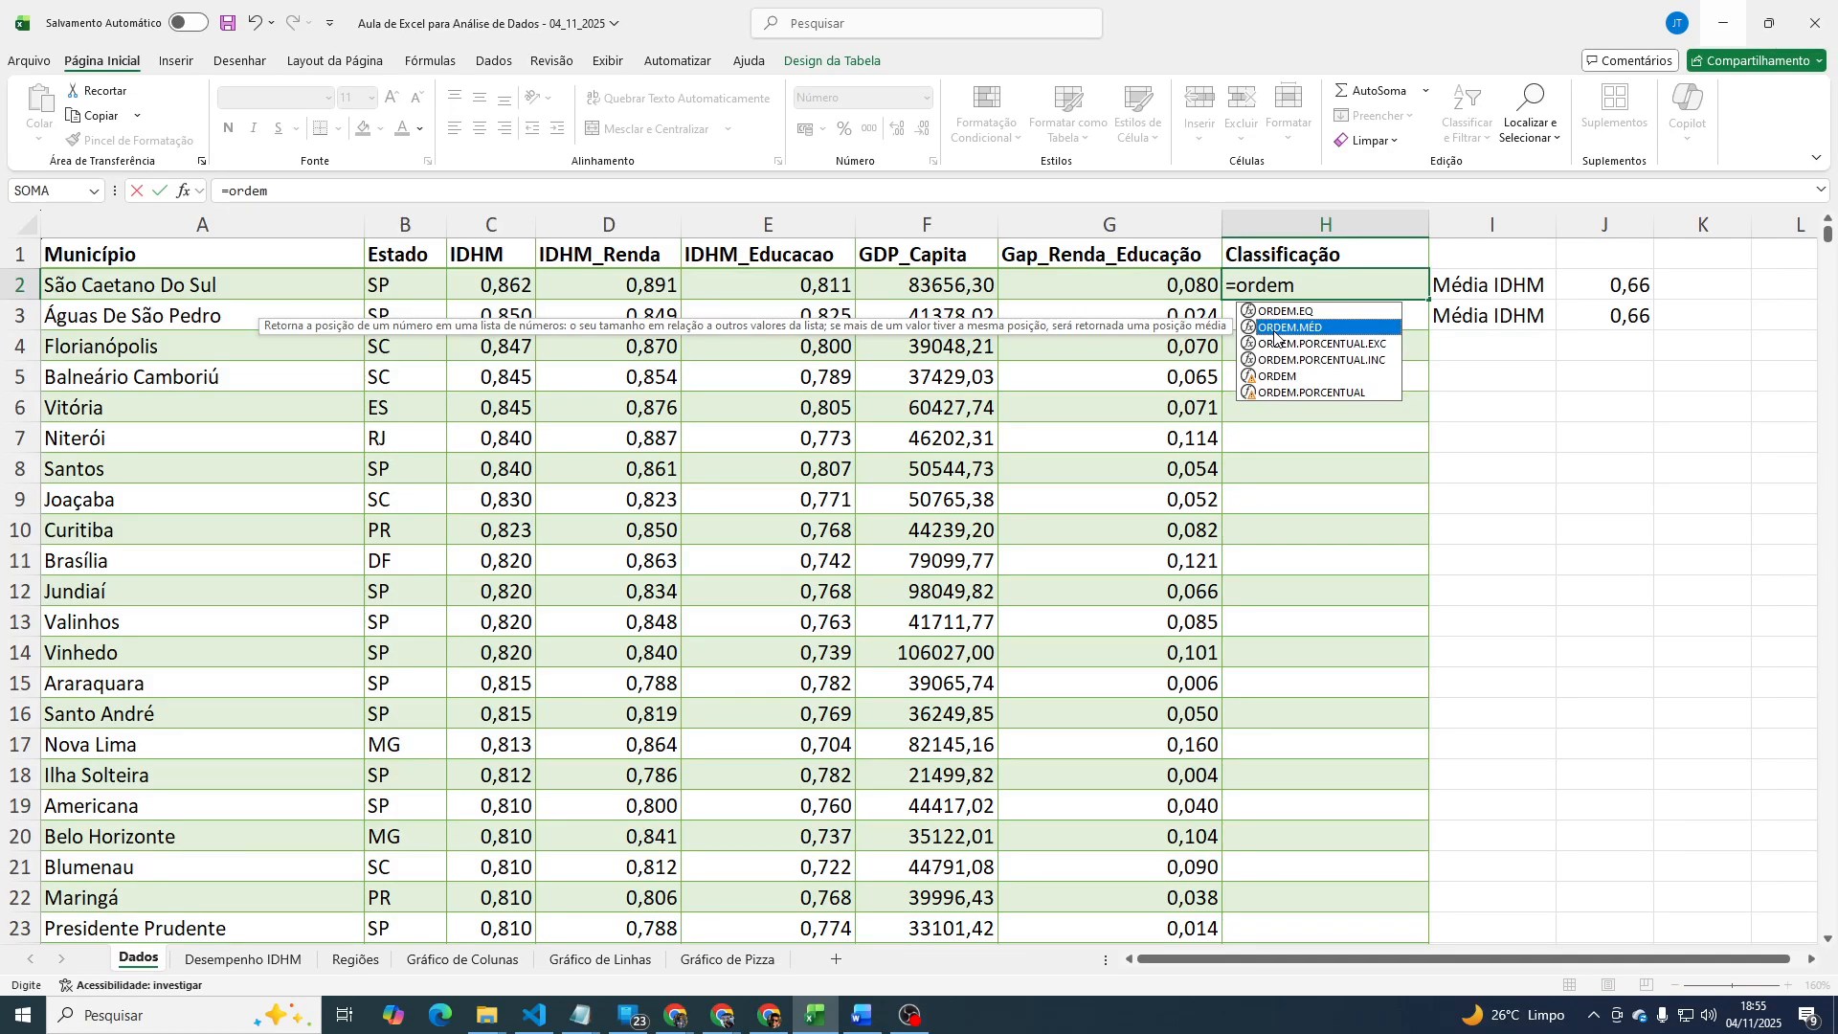
double_click(1274, 330)
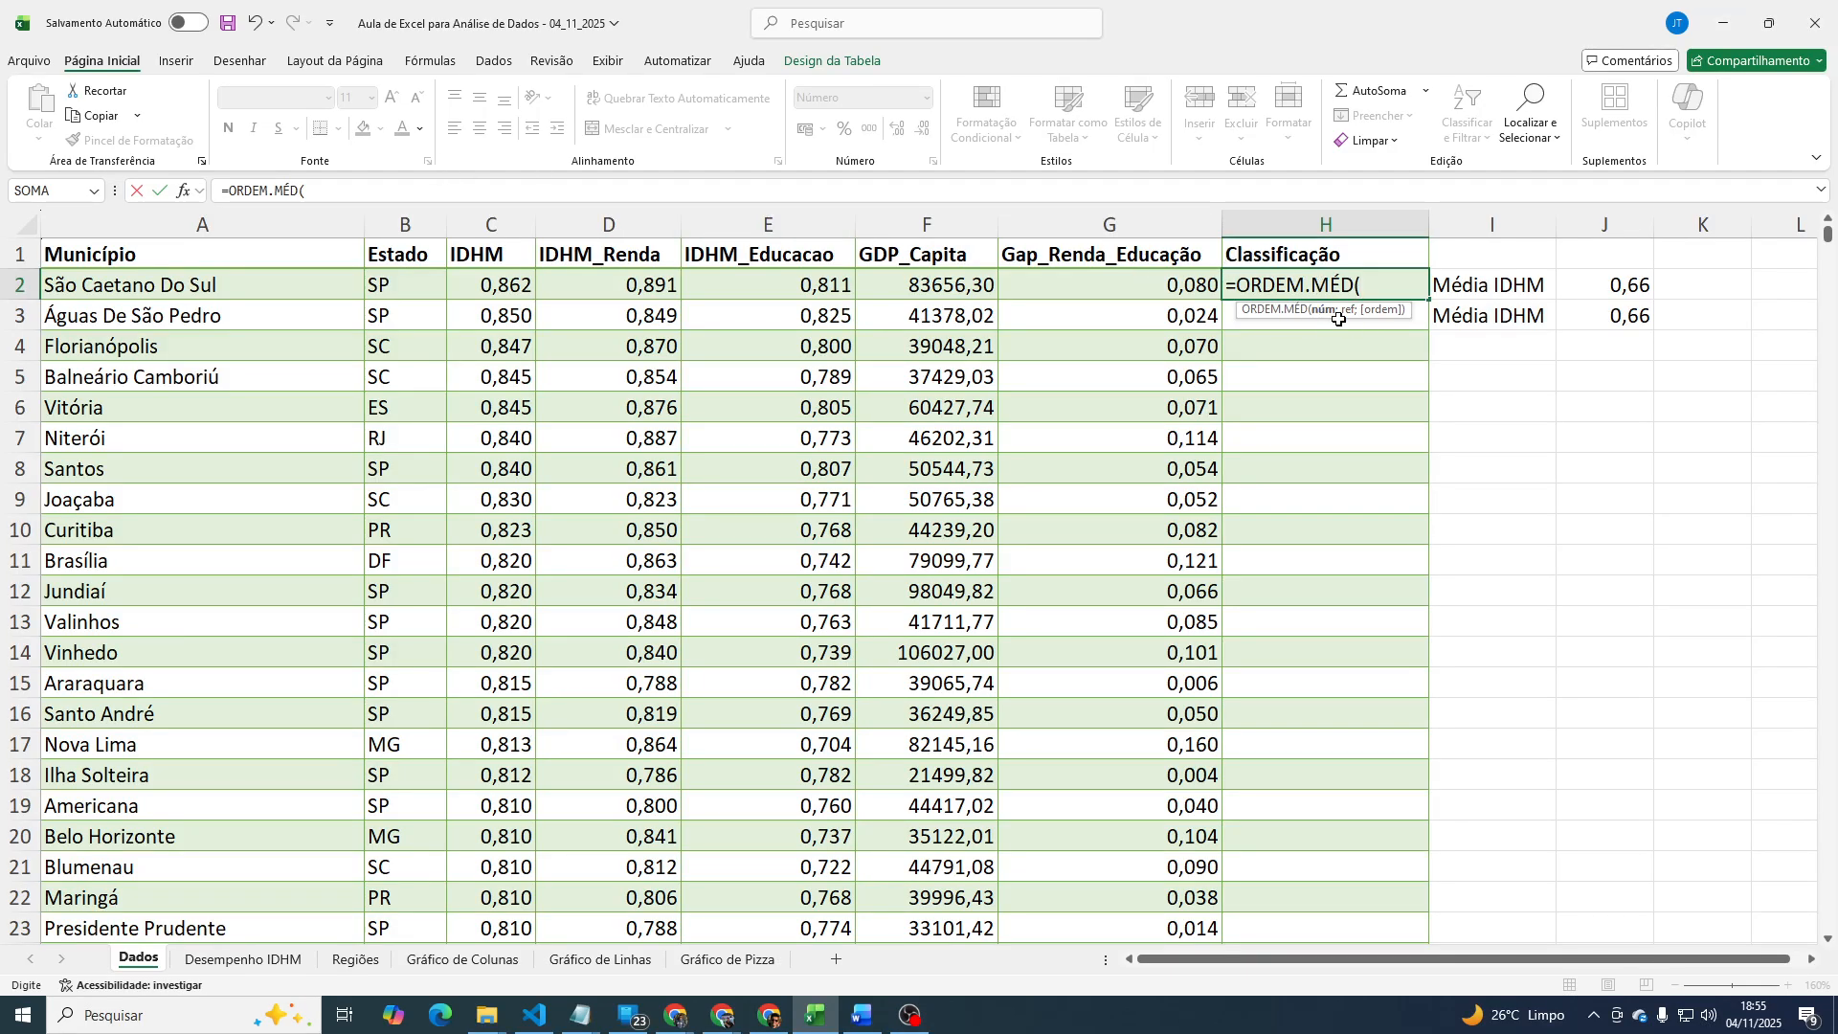
drag(1362, 285, 1227, 285)
key(BackSpace)
click(332, 185)
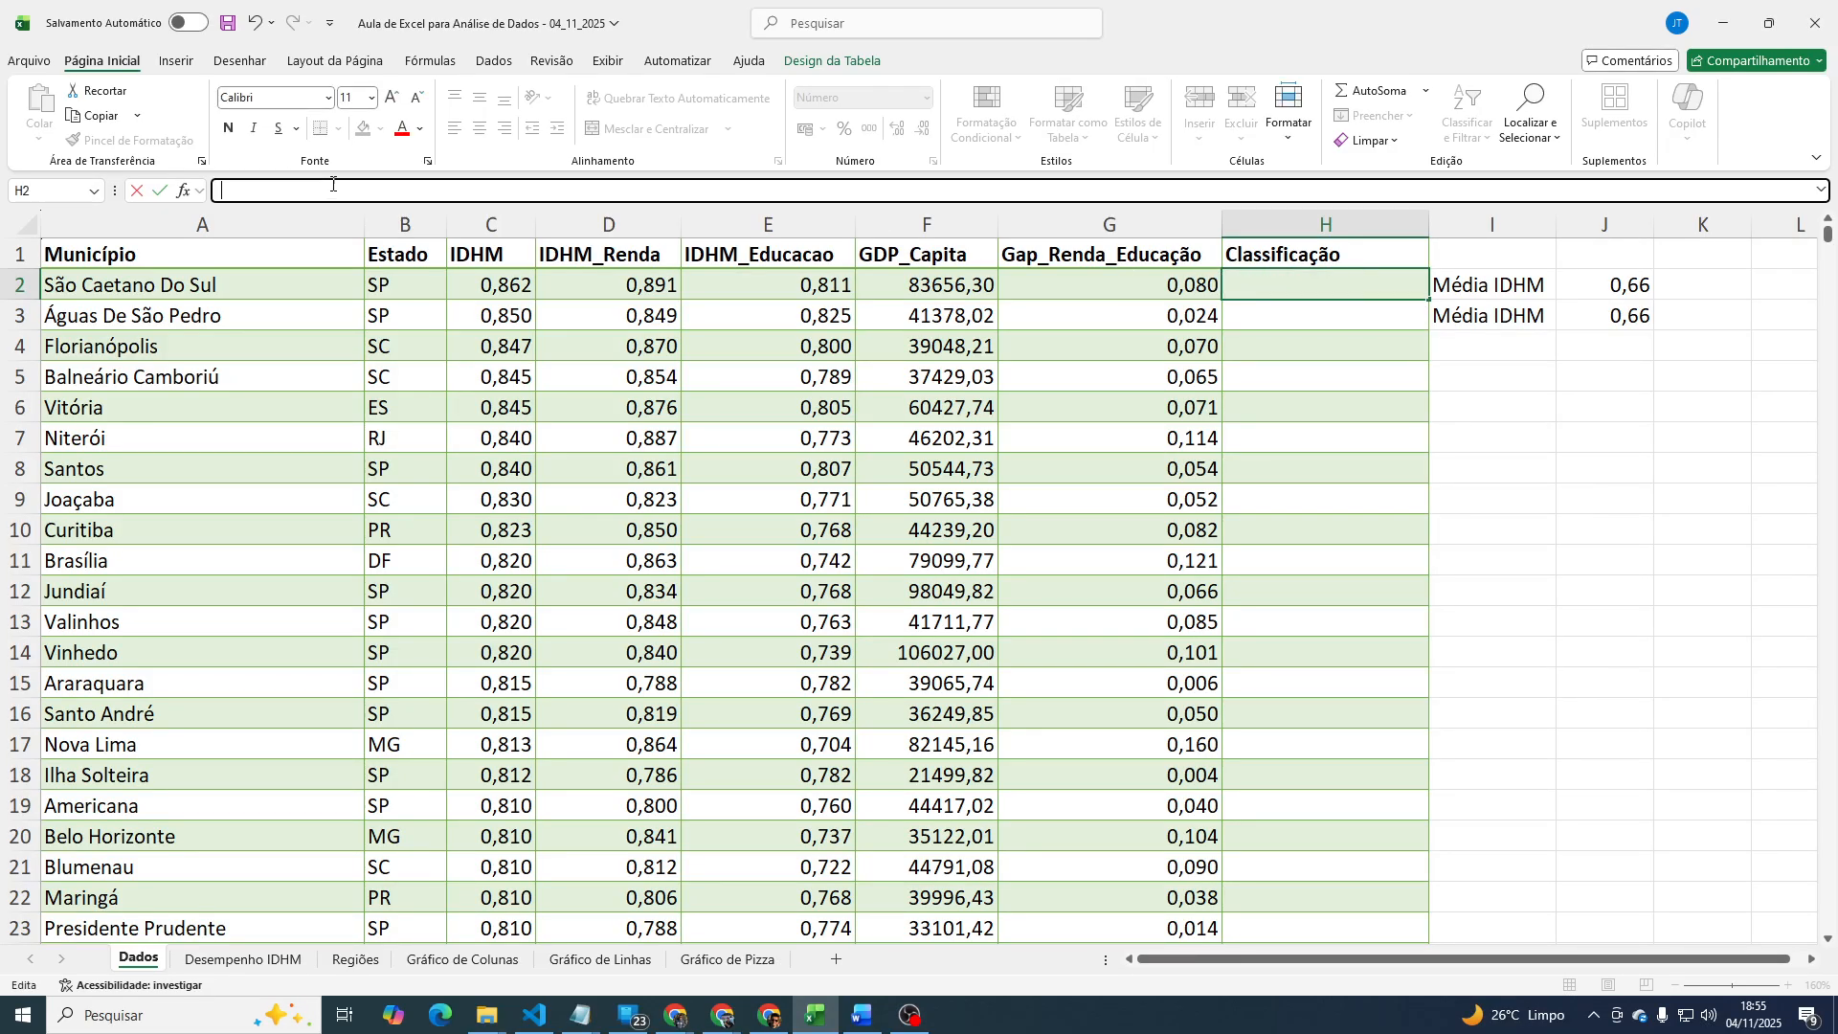
Switch to the Chrome window and search Google in a new tab for "ordem.méd excel".
click(723, 1020)
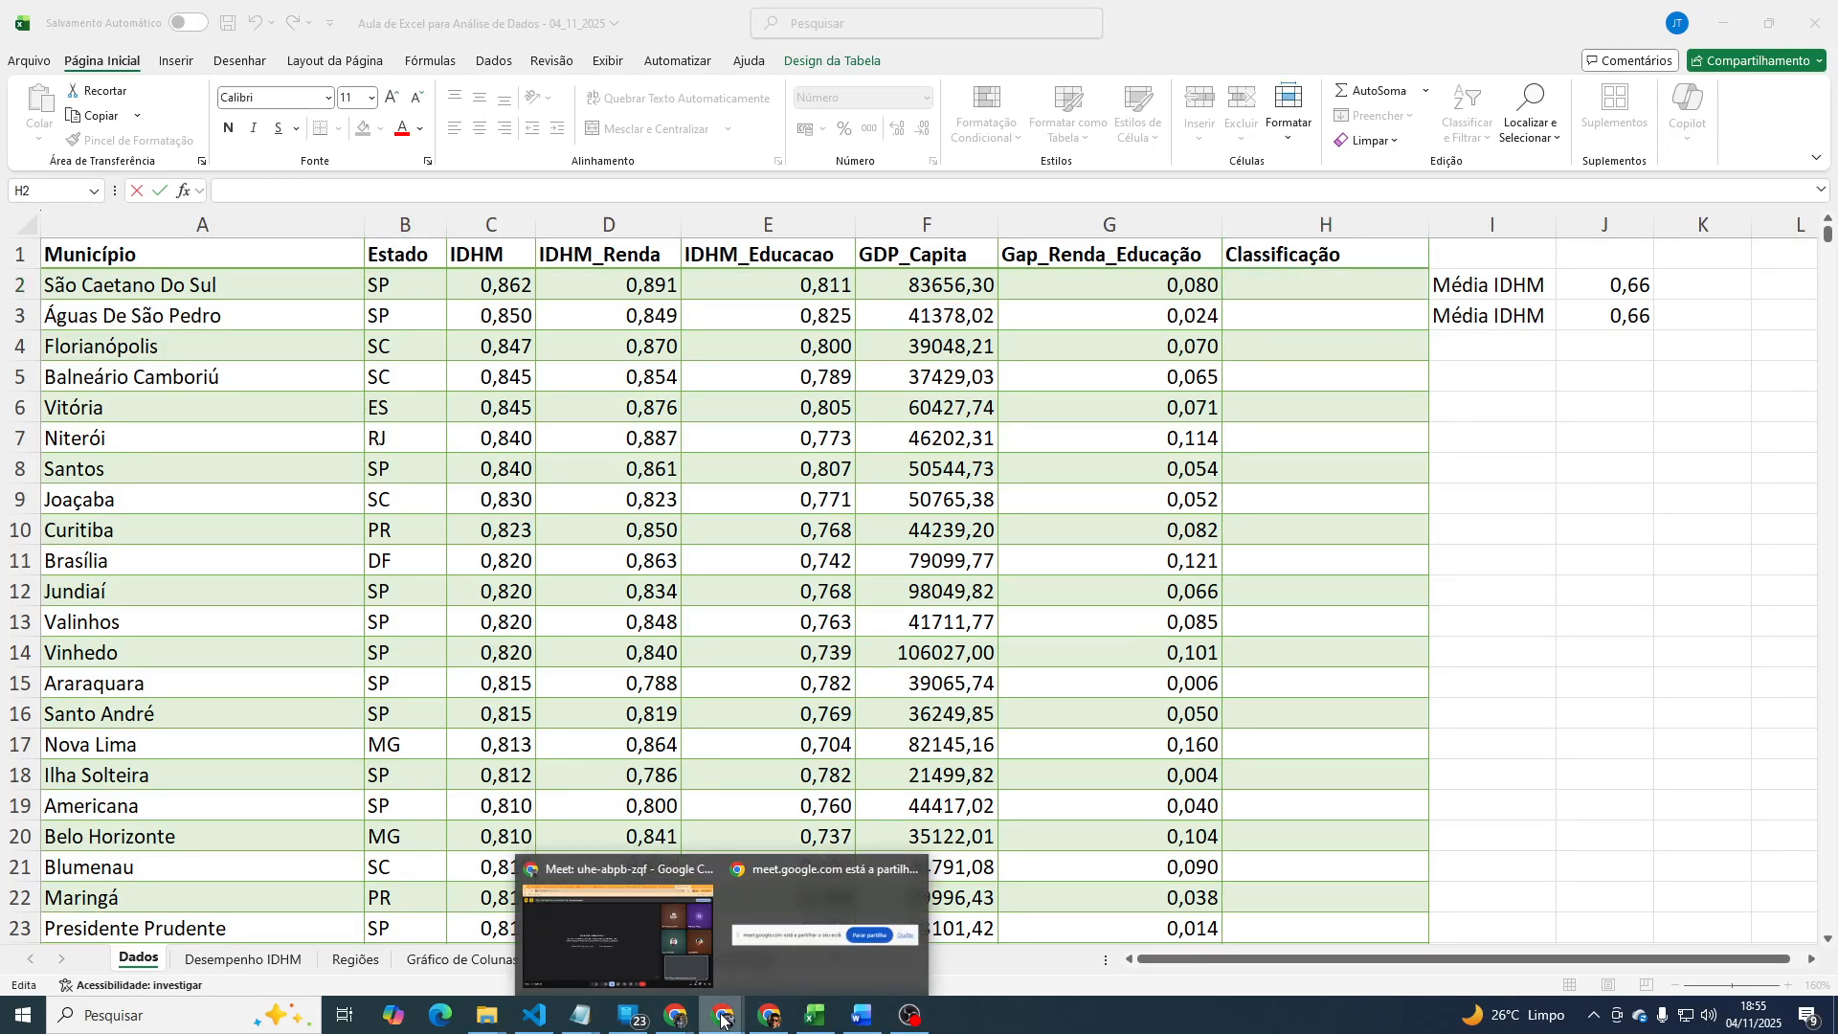
click(685, 890)
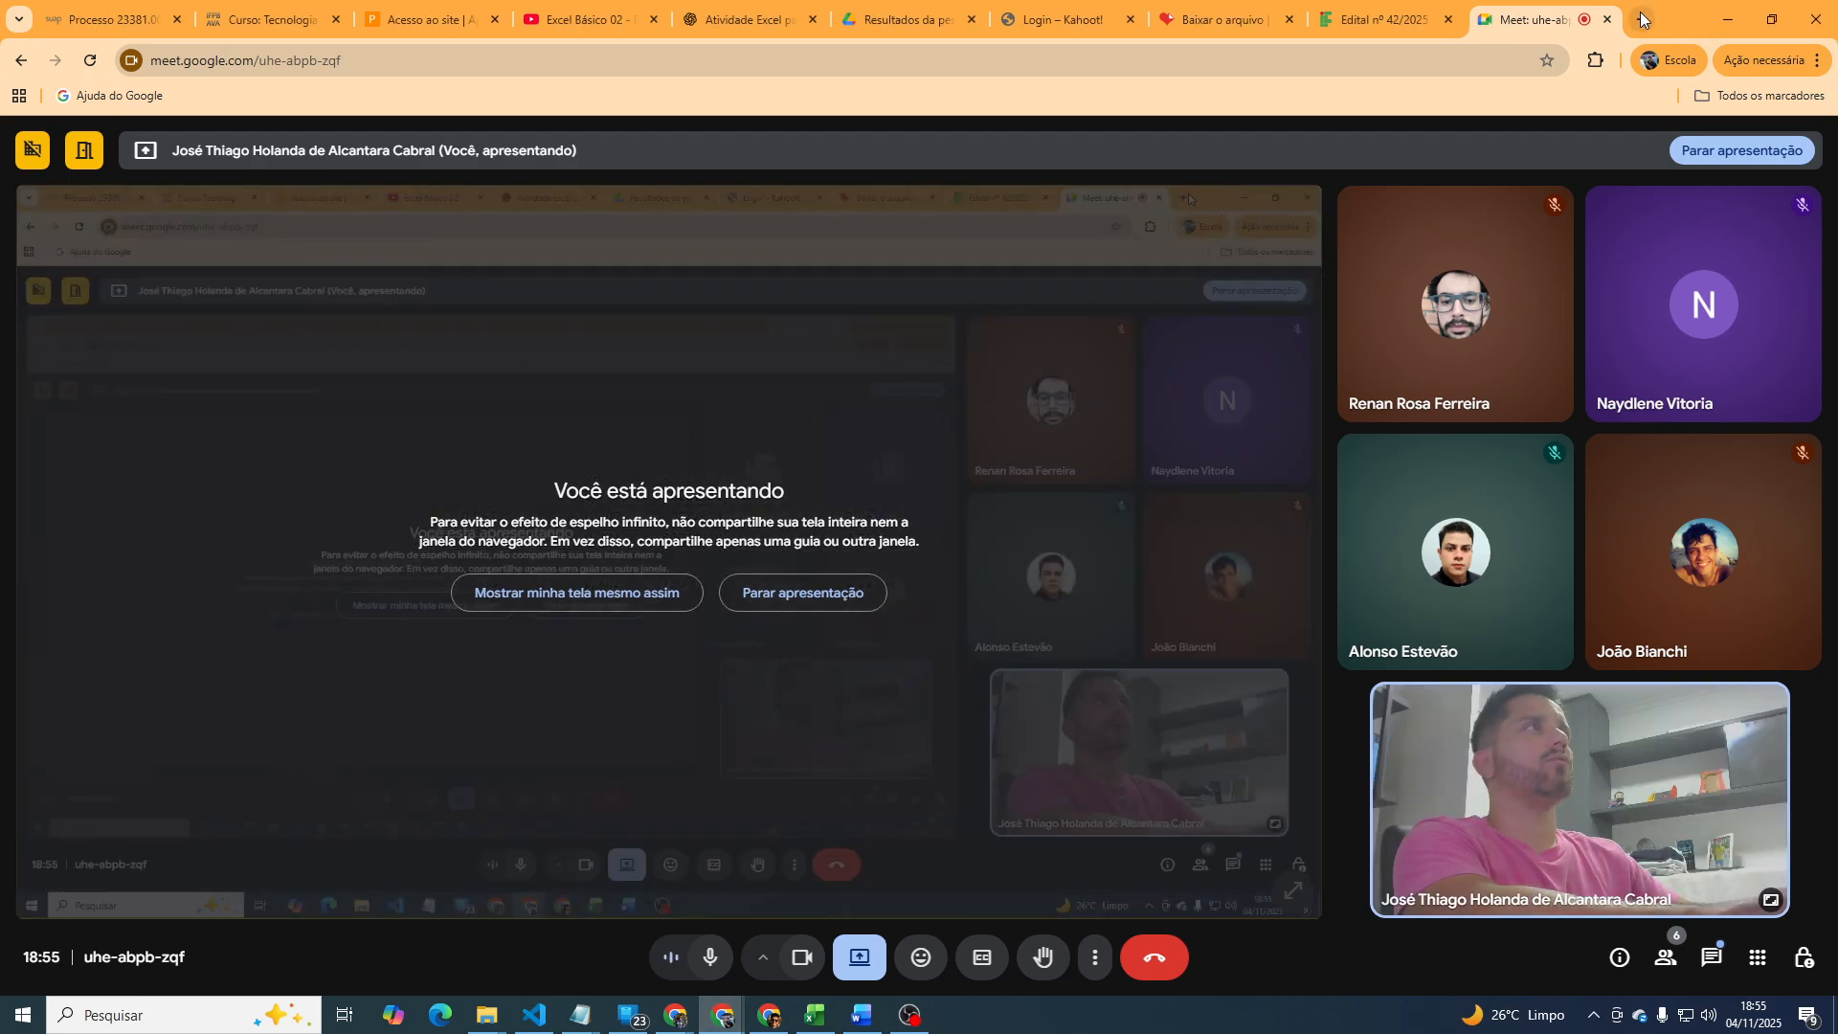
click(1642, 19)
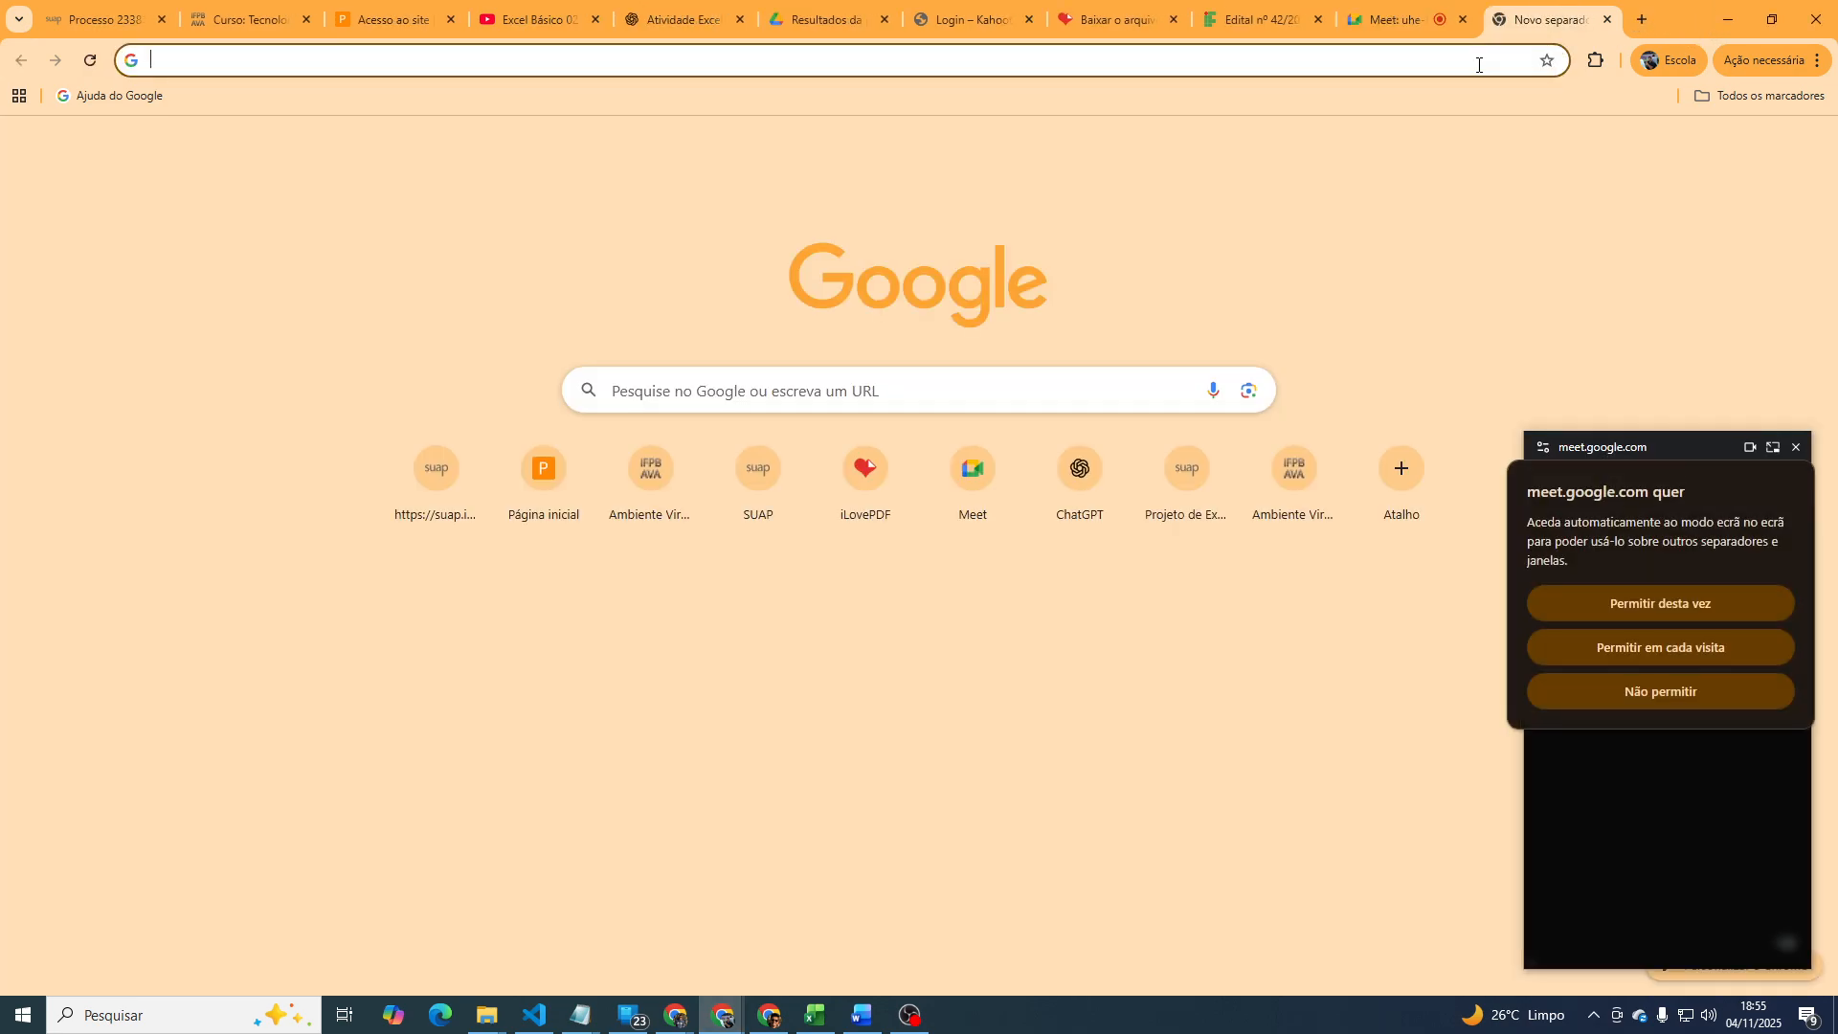
click(1479, 64)
text(or)
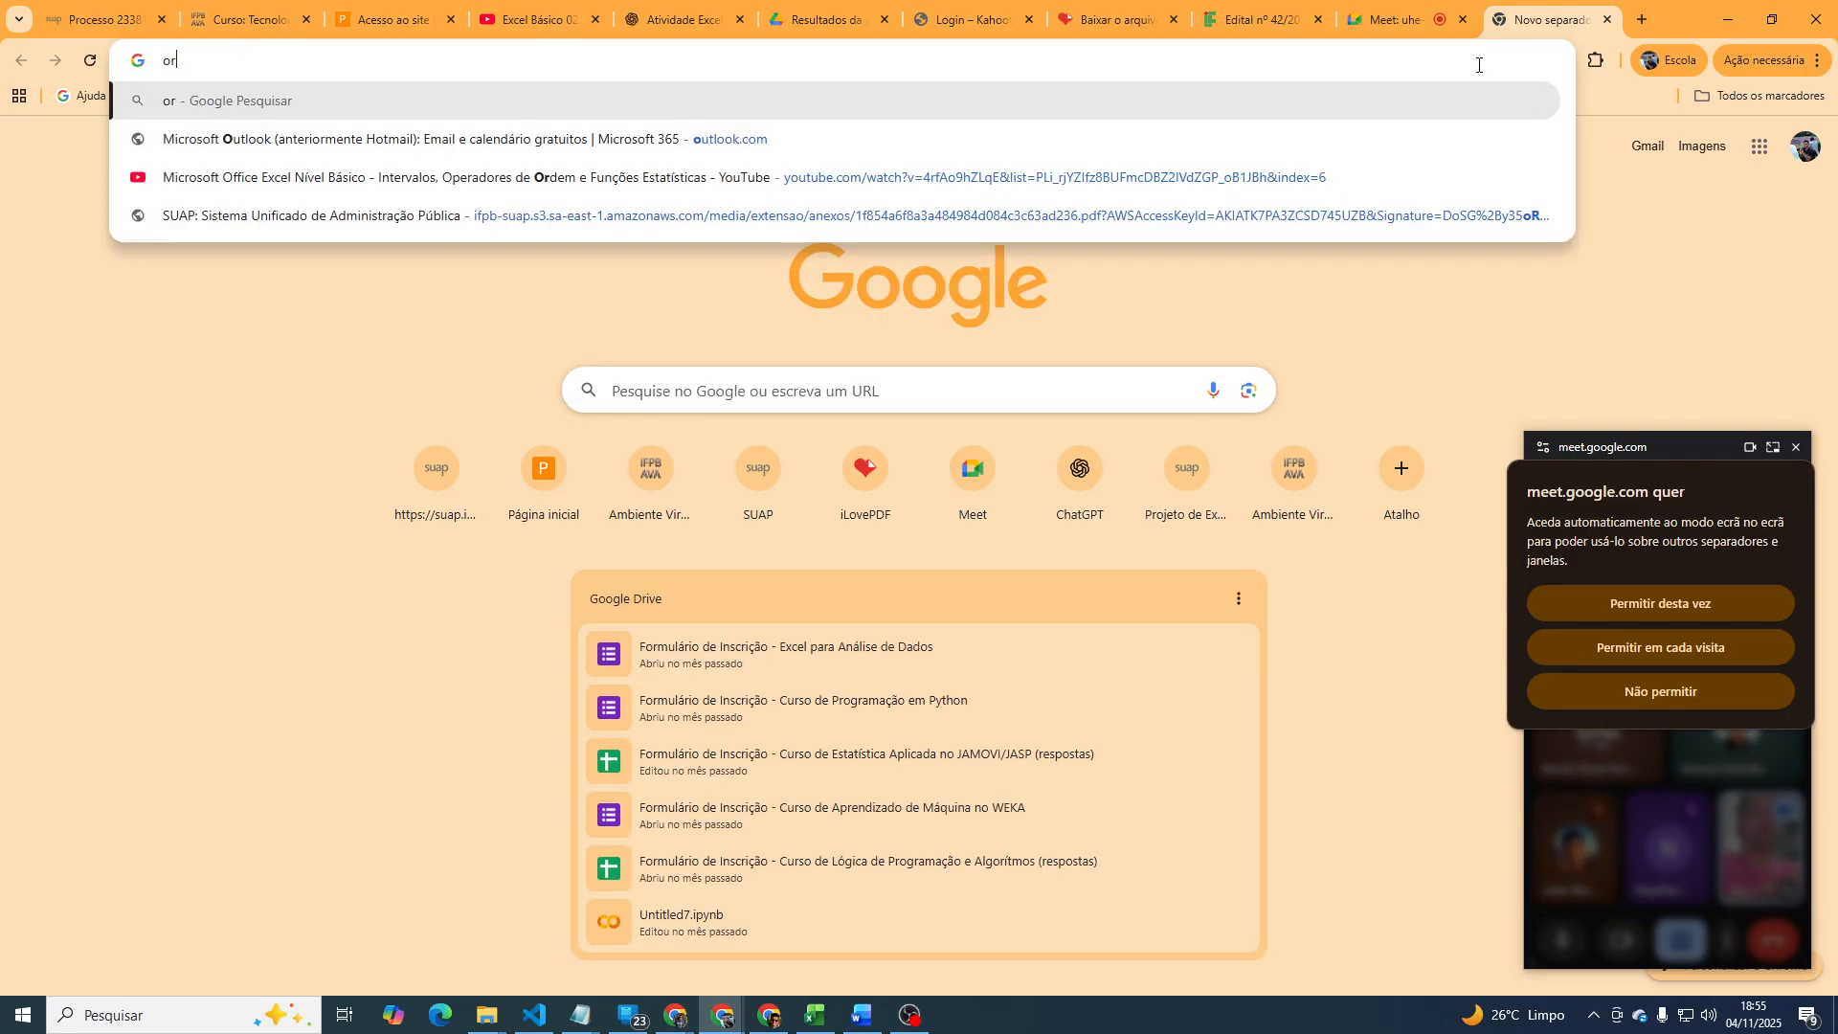
text(dem)
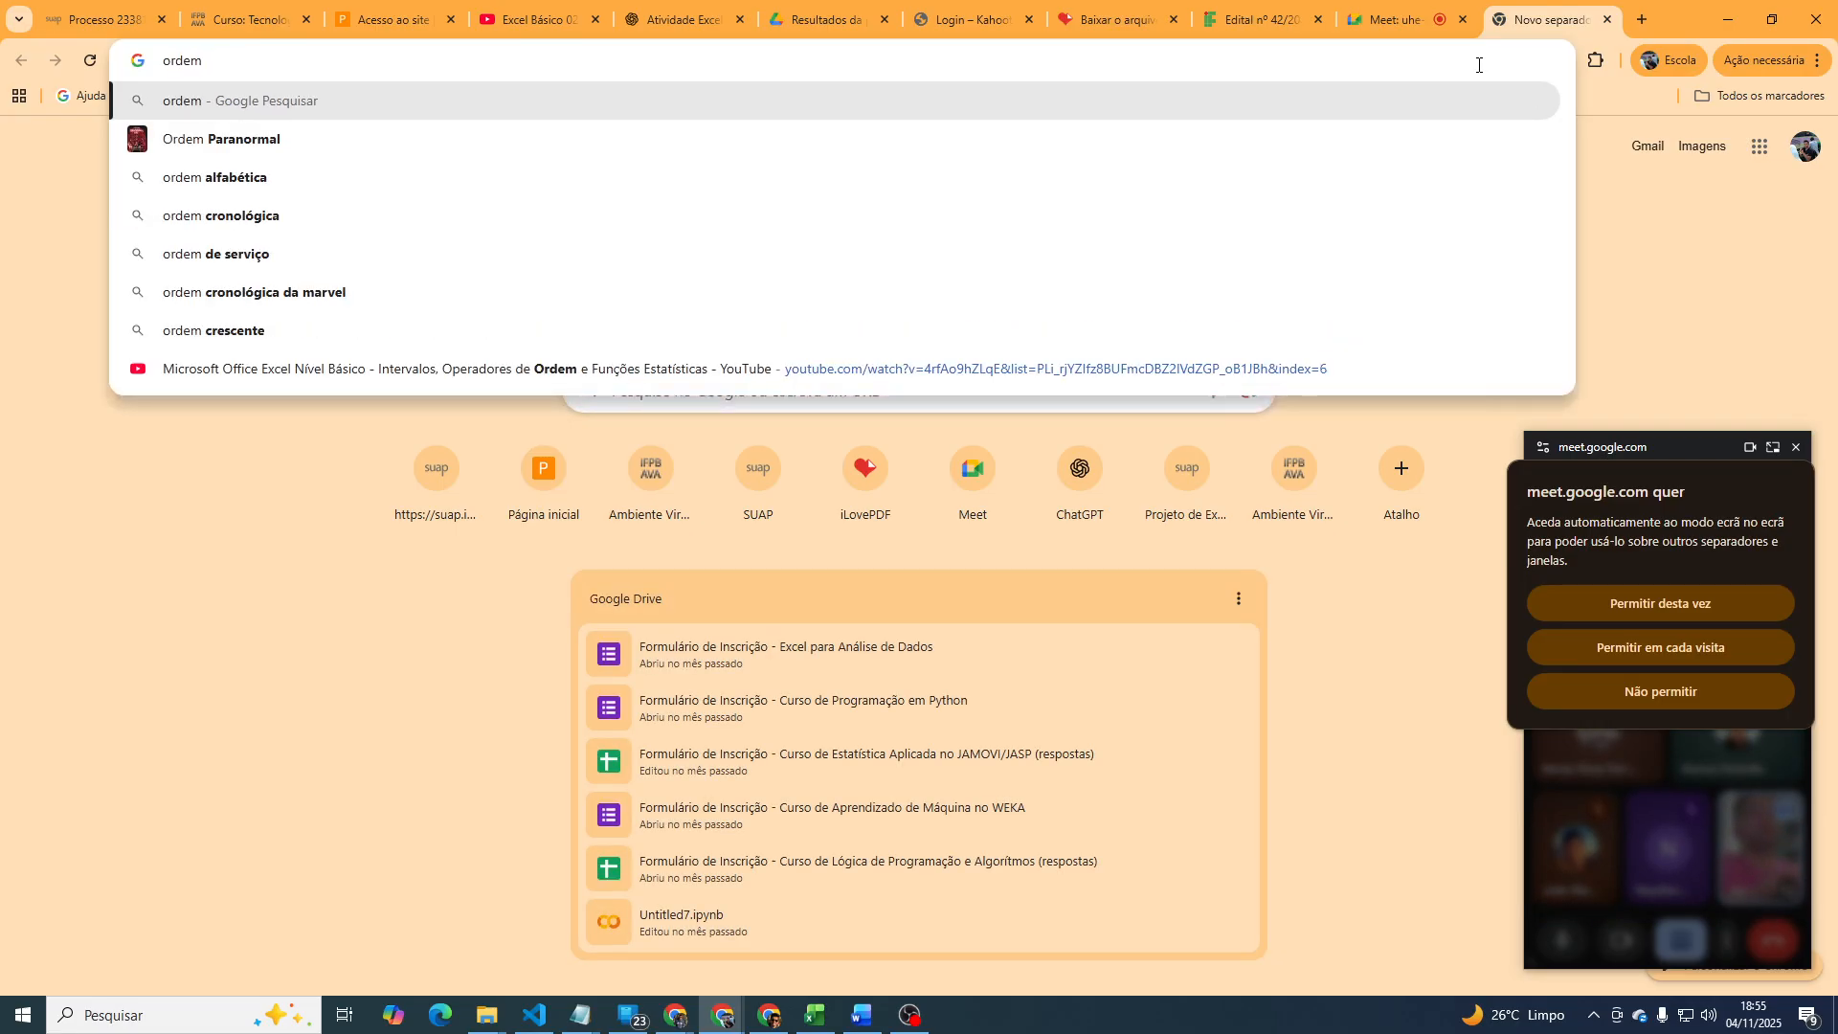
text(.méd)
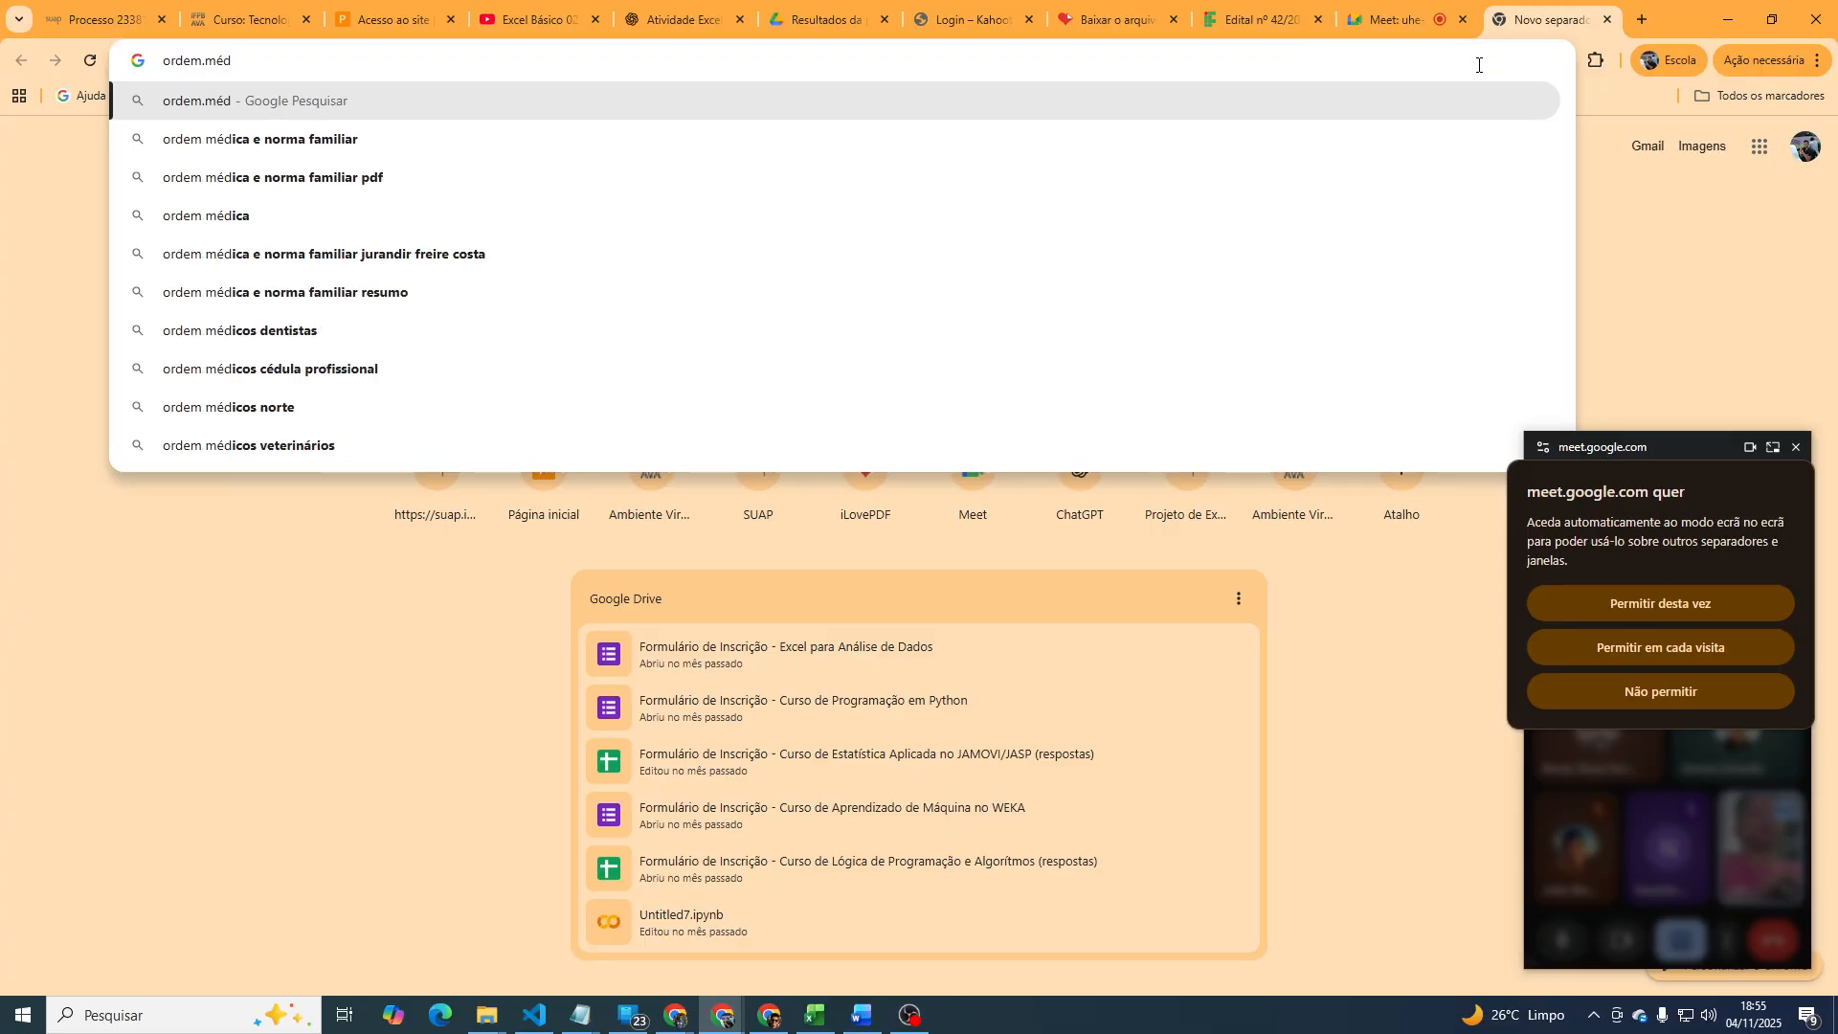
text( excel)
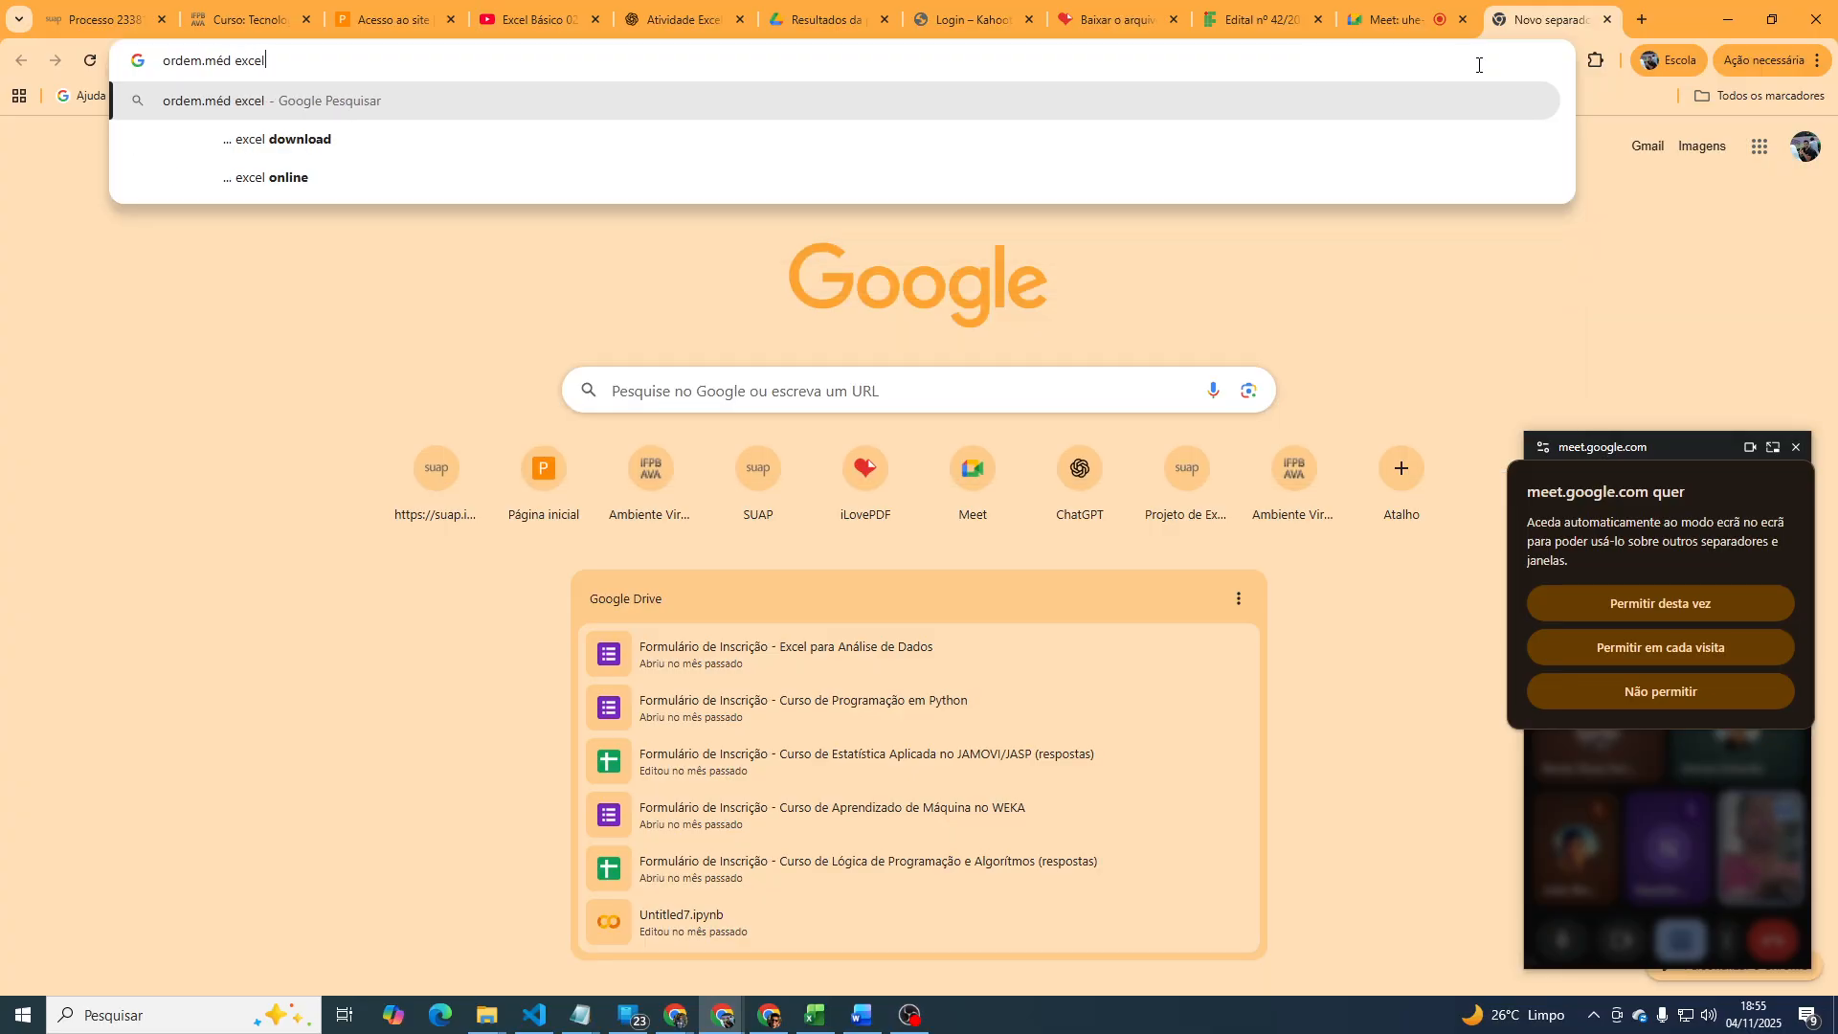
key(Return)
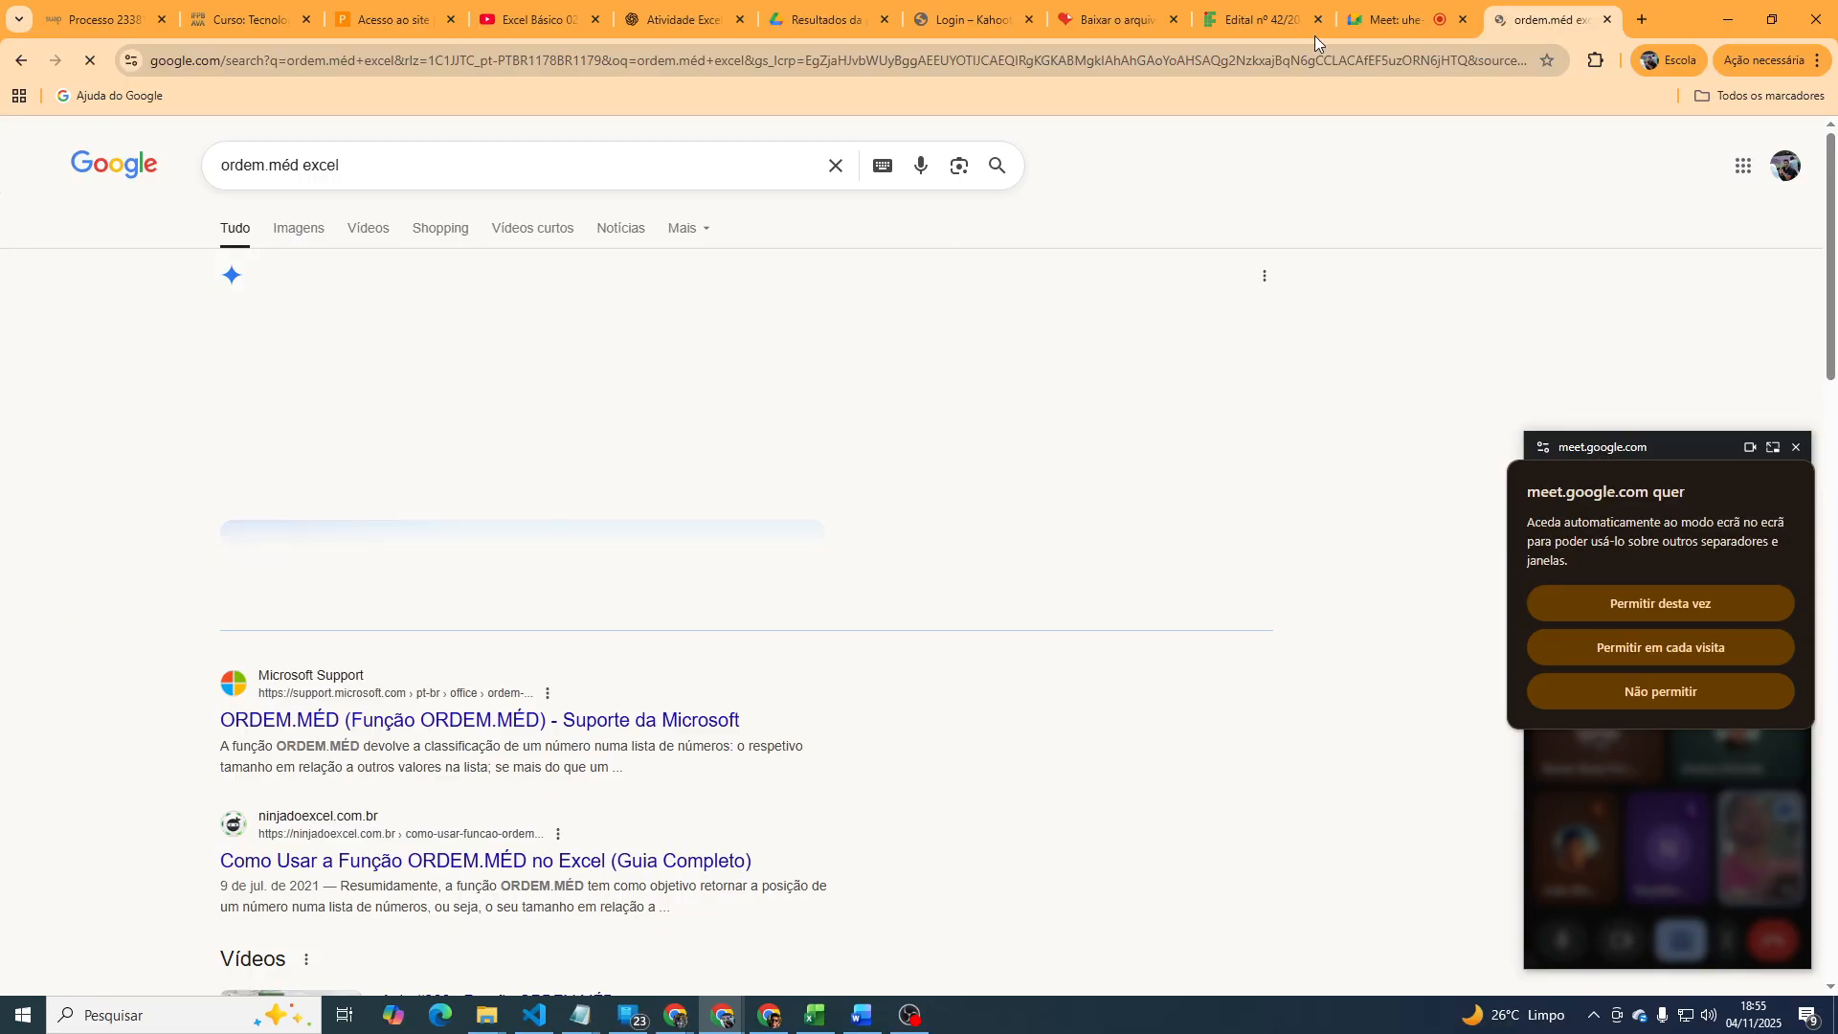
Examine the ORDEM.MÉD syntax and its número, ref and ordem arguments in the search overview, enlarging the page to 150%.
click(417, 716)
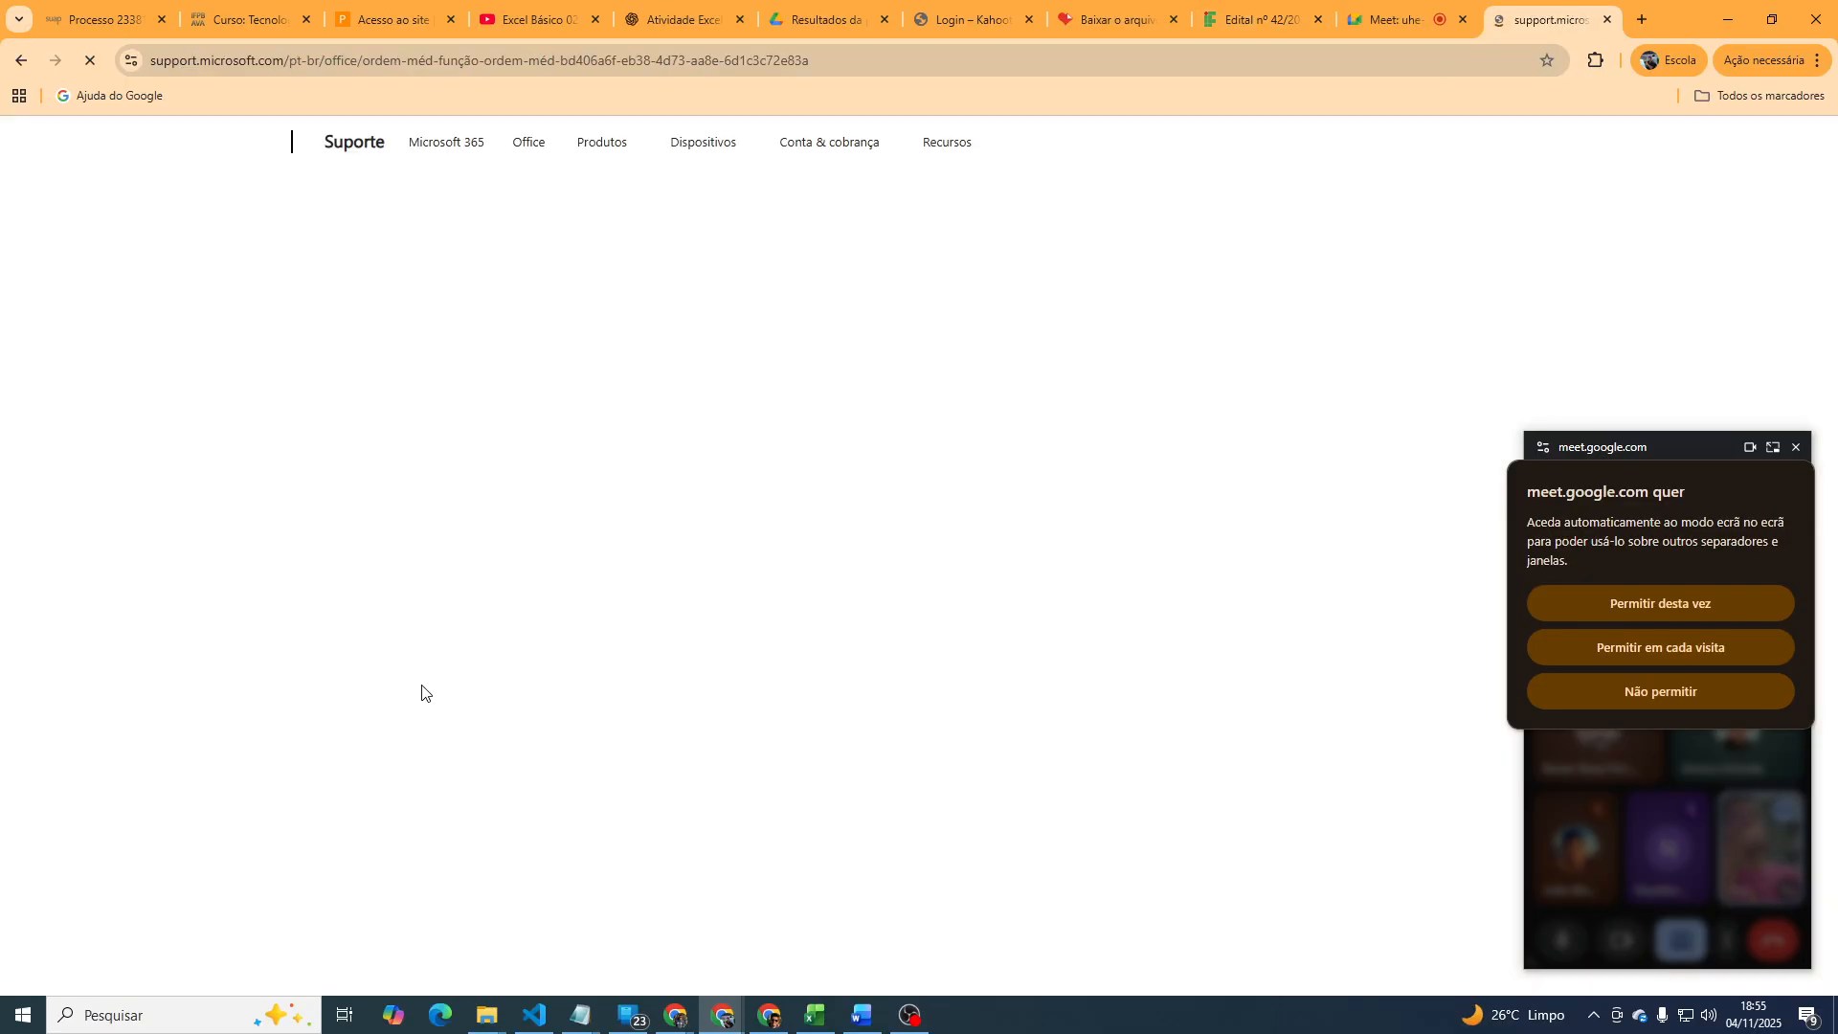
click(19, 60)
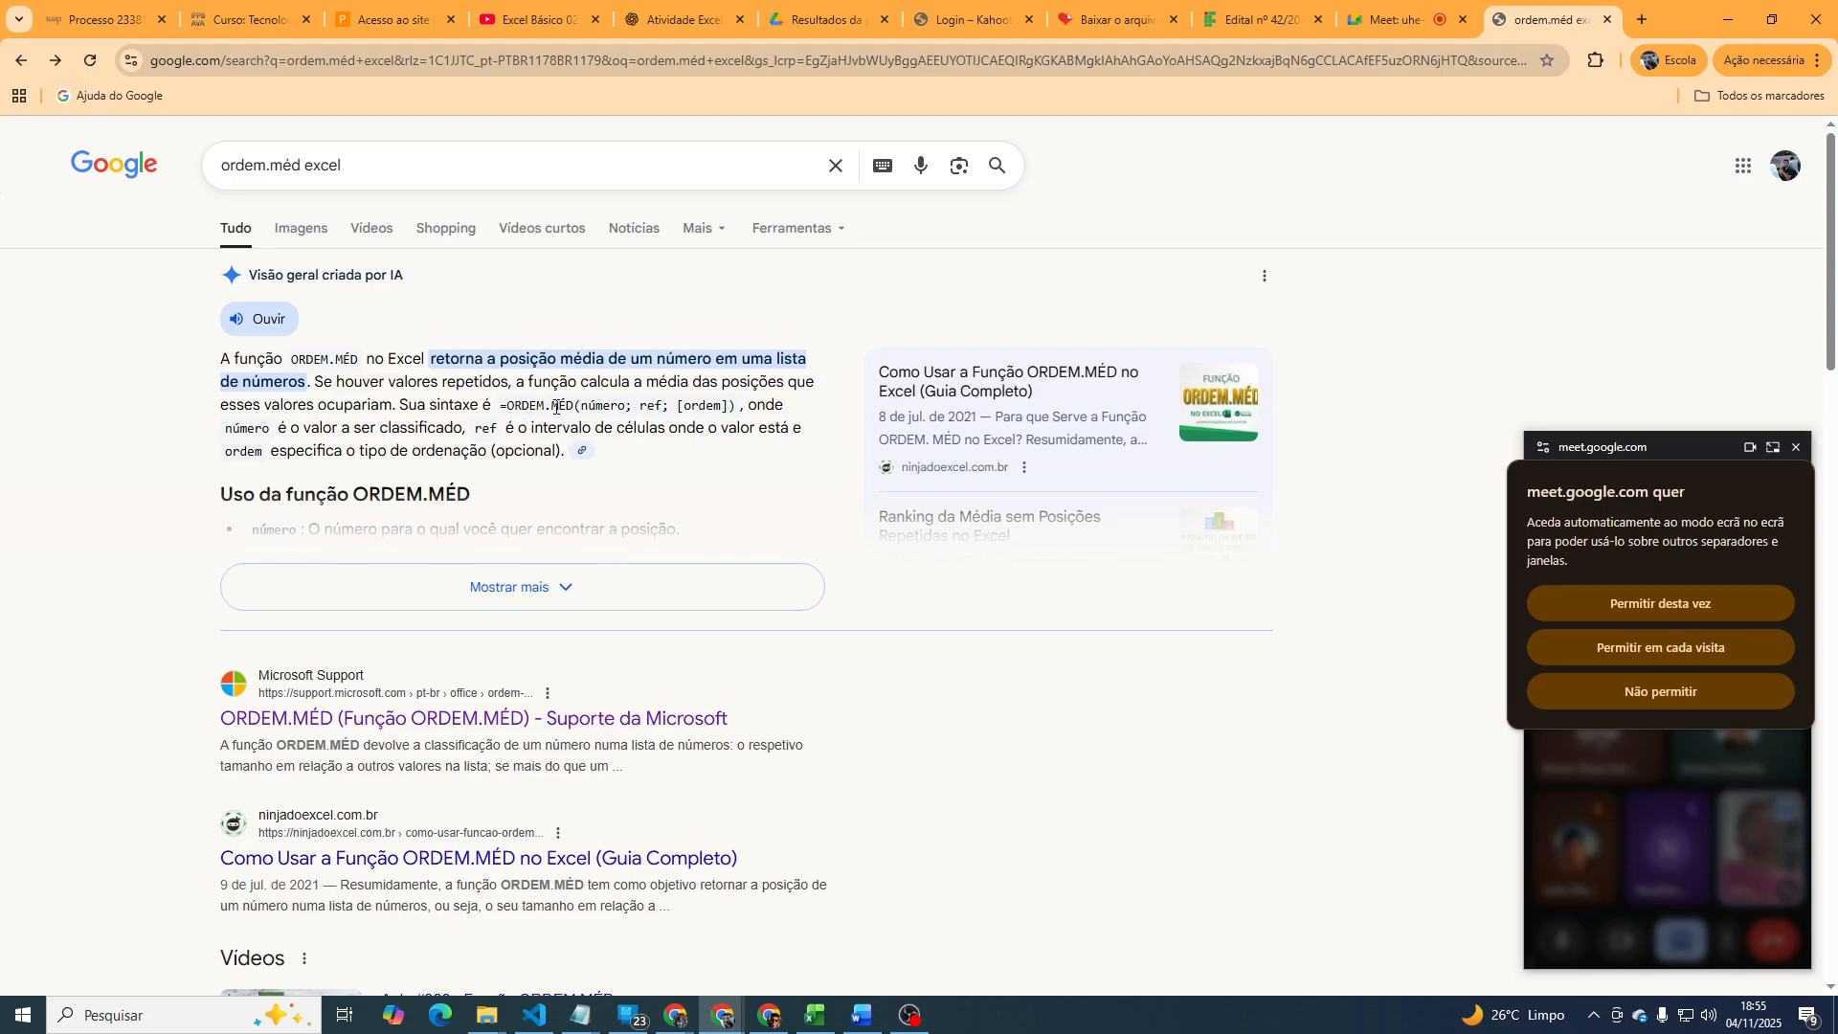
double_click(601, 406)
double_click(651, 406)
double_click(680, 406)
double_click(248, 427)
key(ctrl+plus)
key(ctrl+plus)
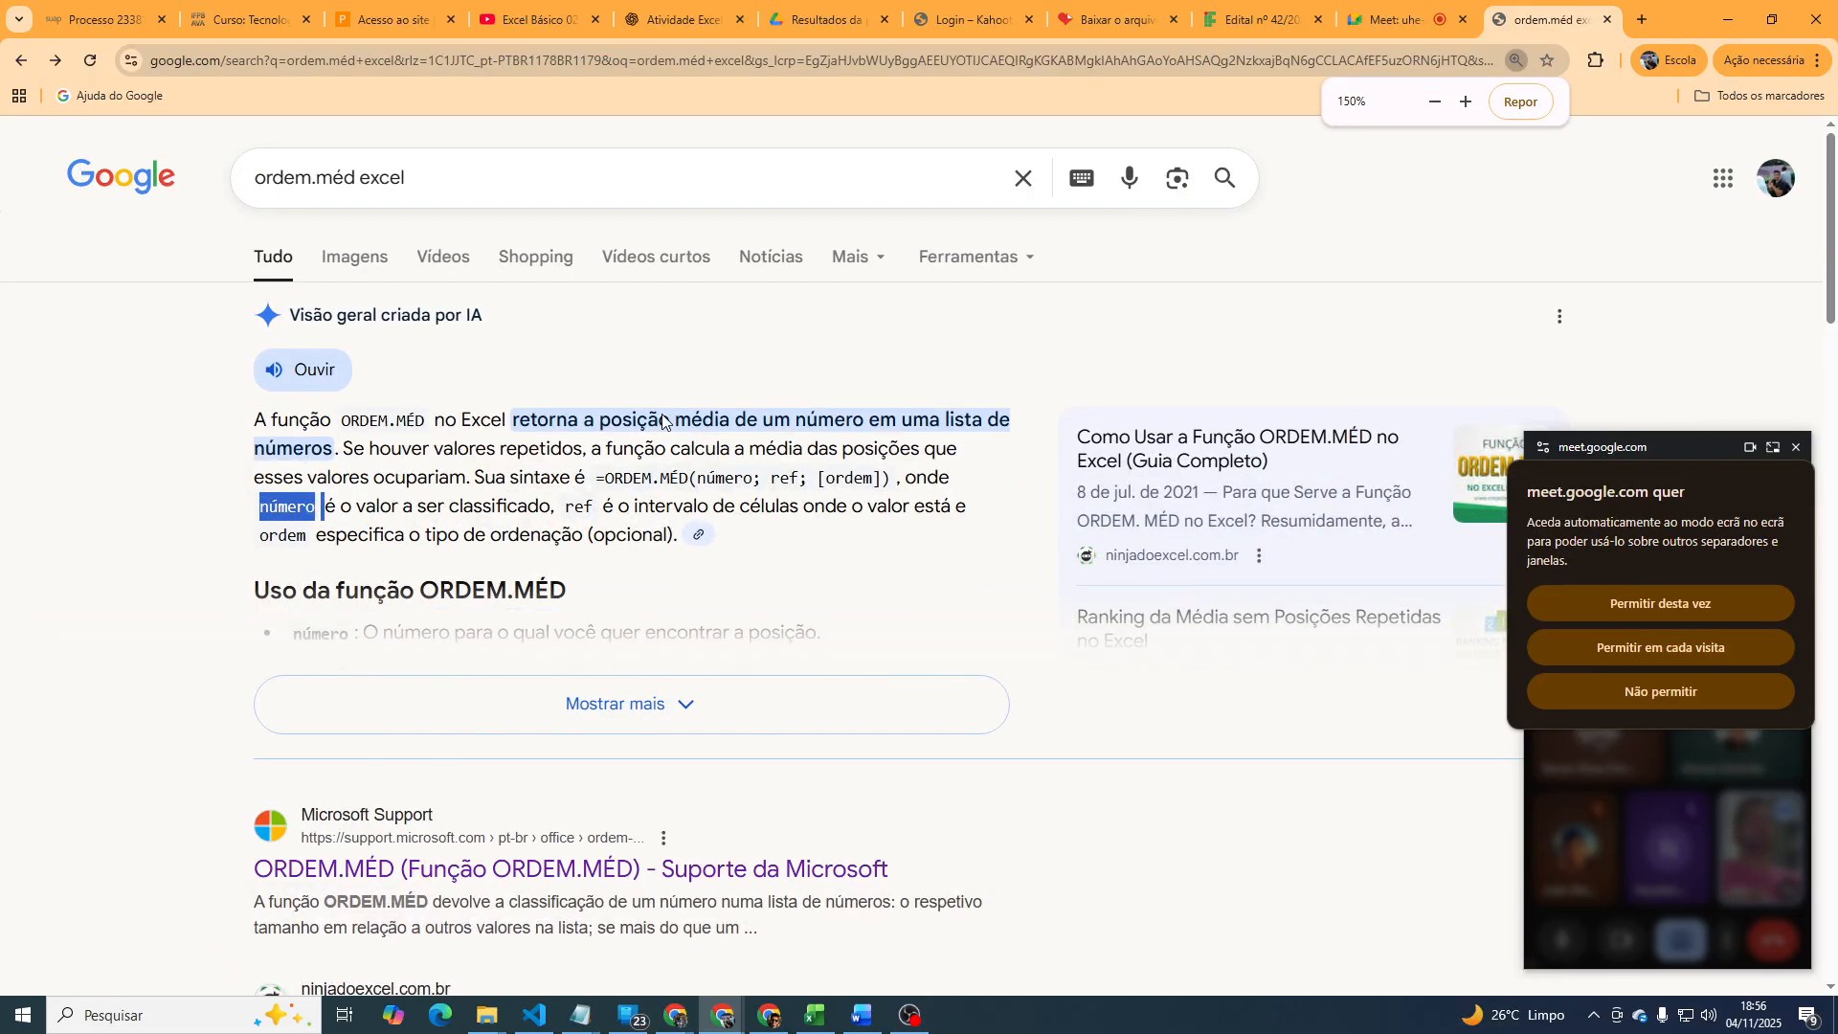
click(238, 595)
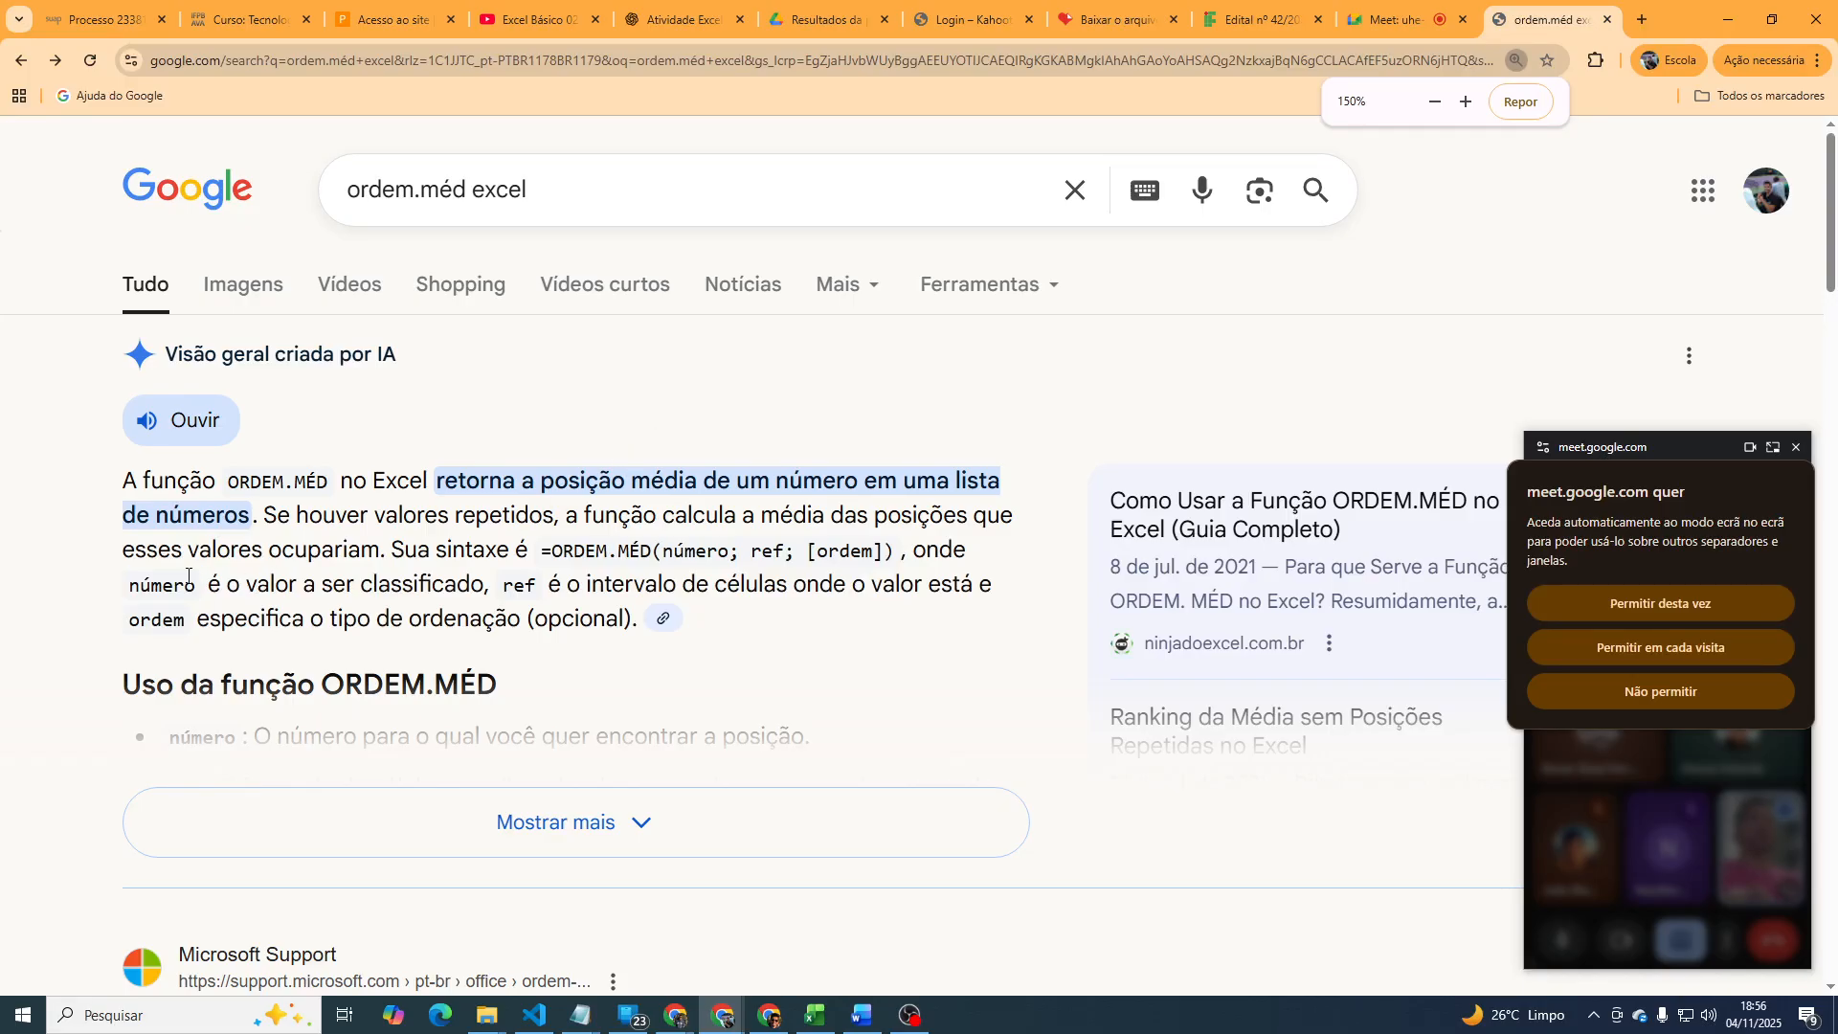
double_click(507, 583)
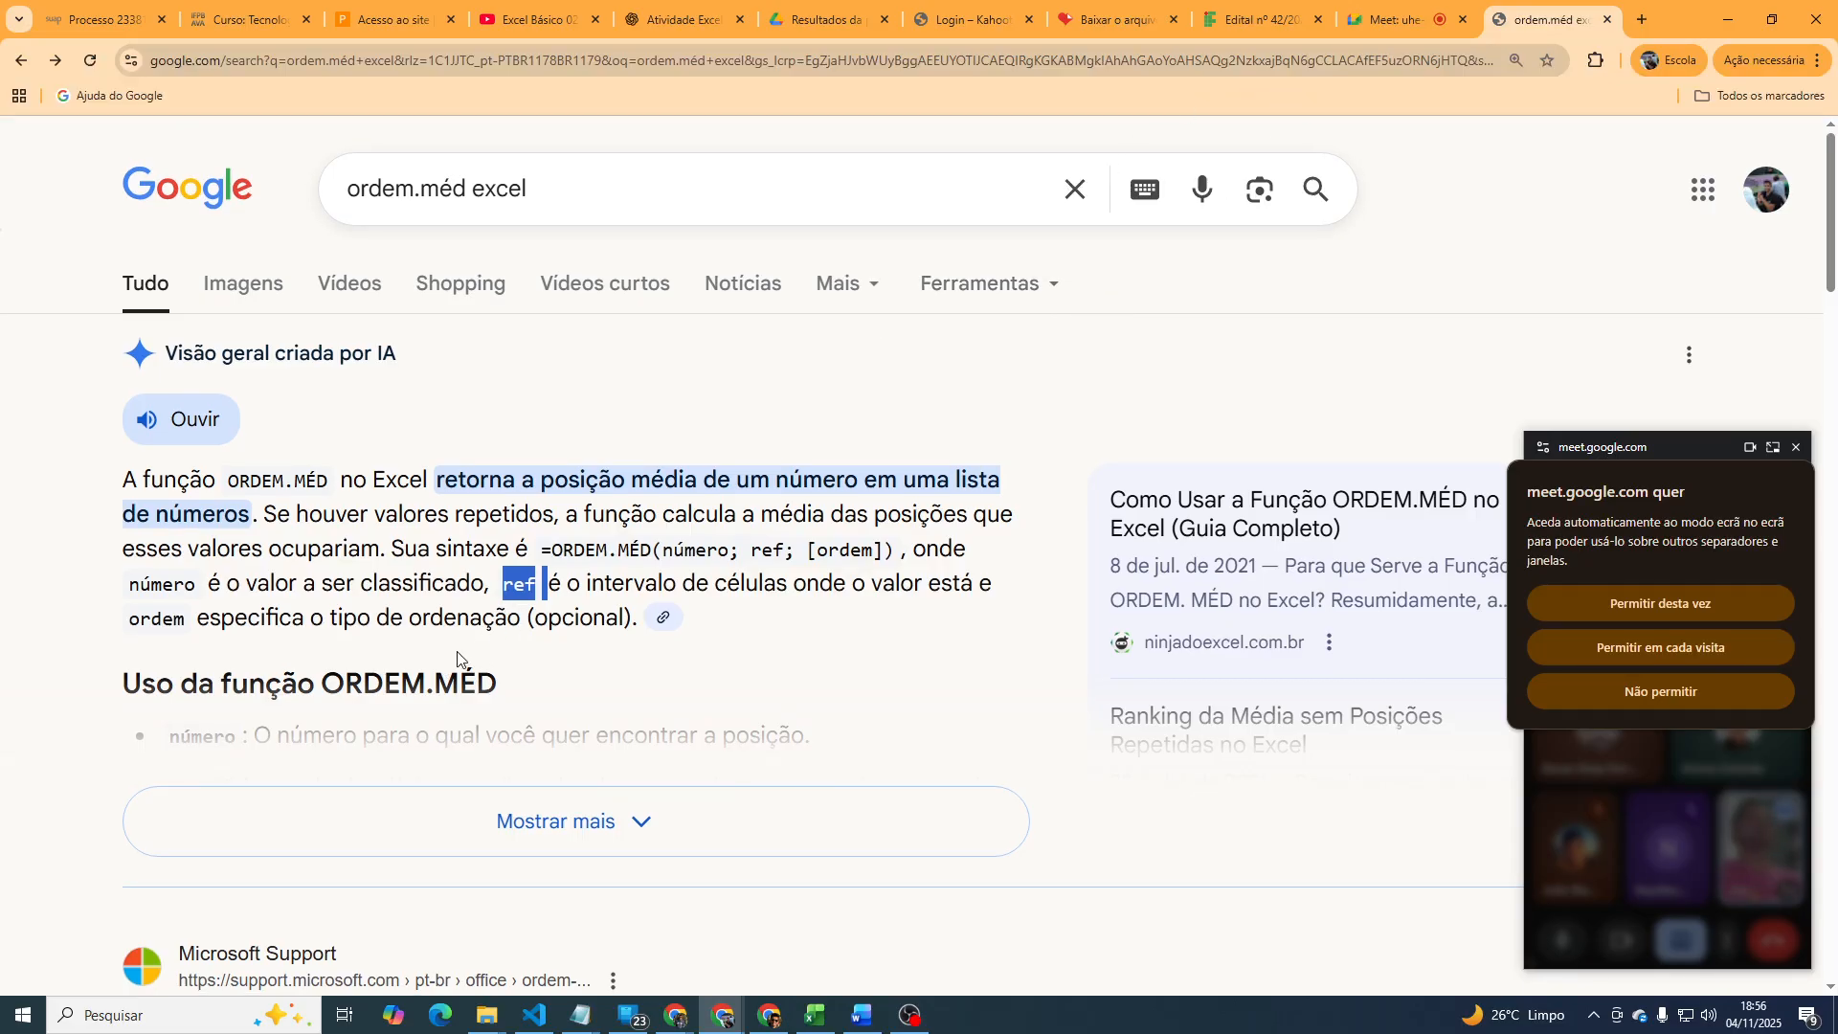
Open the Microsoft Support article on ORDEM.MÉD, allow Meet's picture-in-picture for this visit, and examine the function's description, arguments and comments.
scroll(322, 735, down, 3)
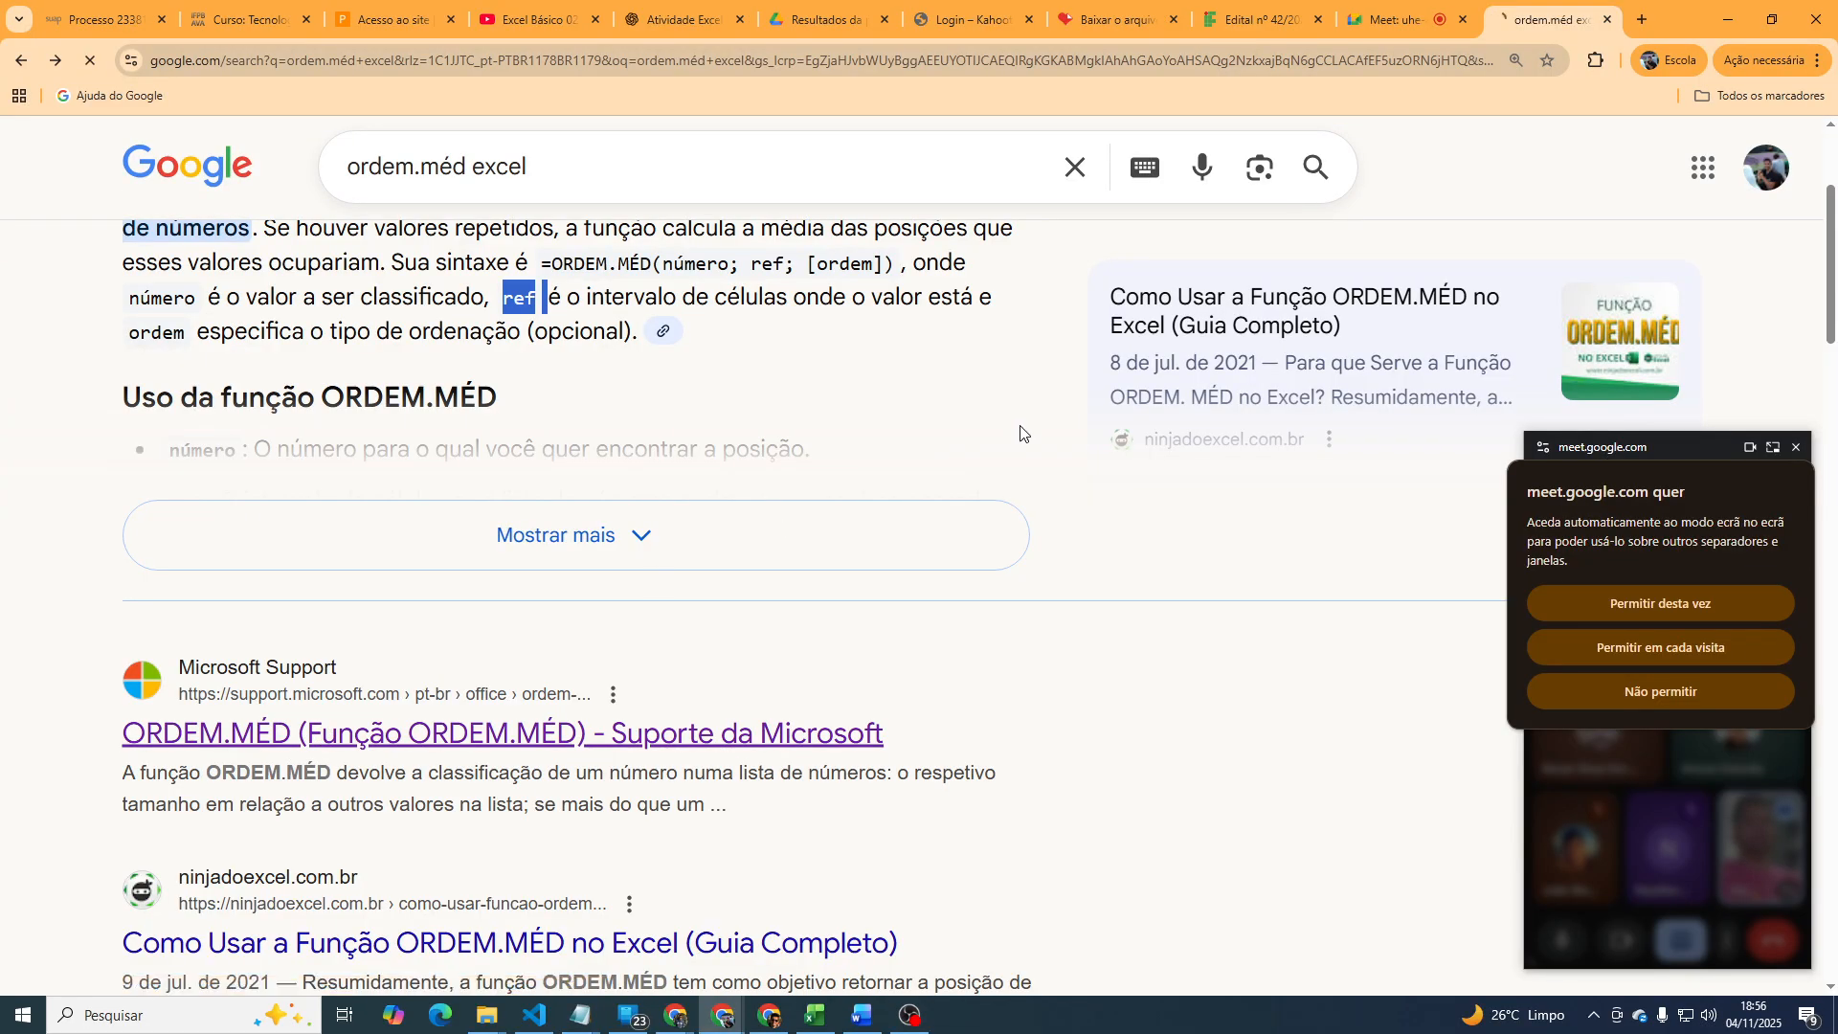
scroll(865, 431, down, 2)
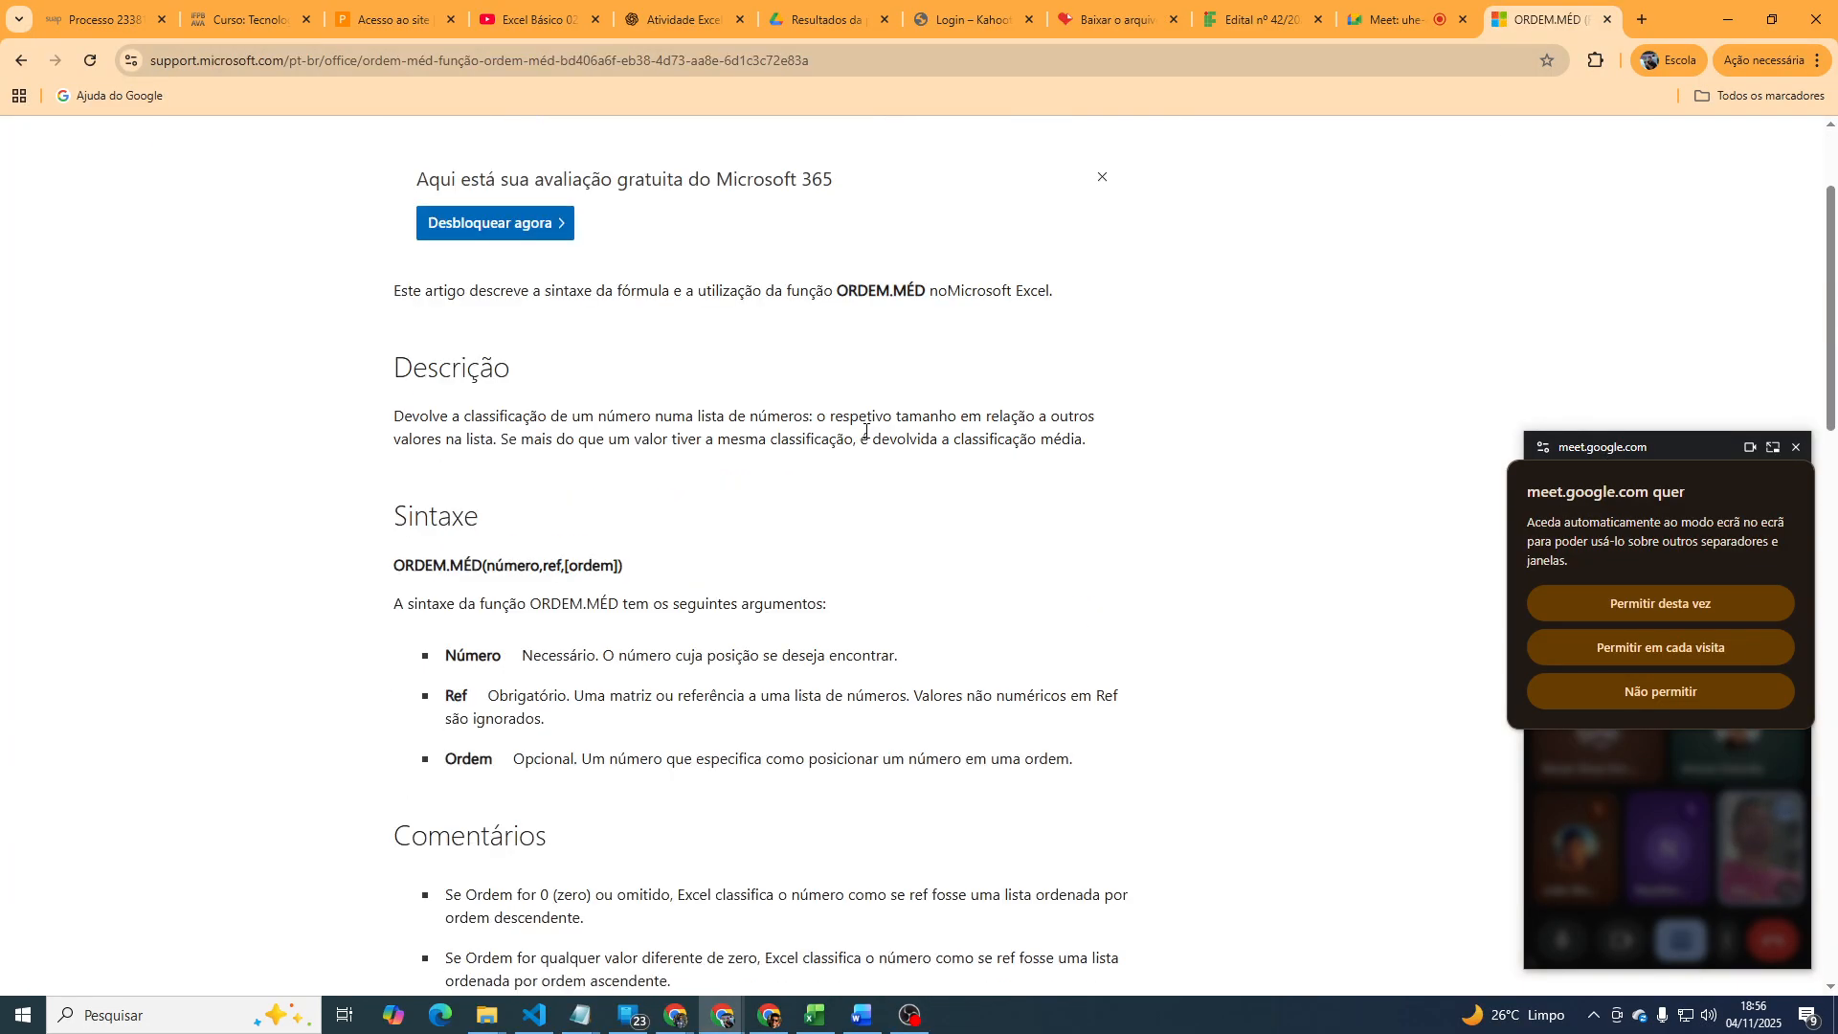
scroll(613, 526, down, 1)
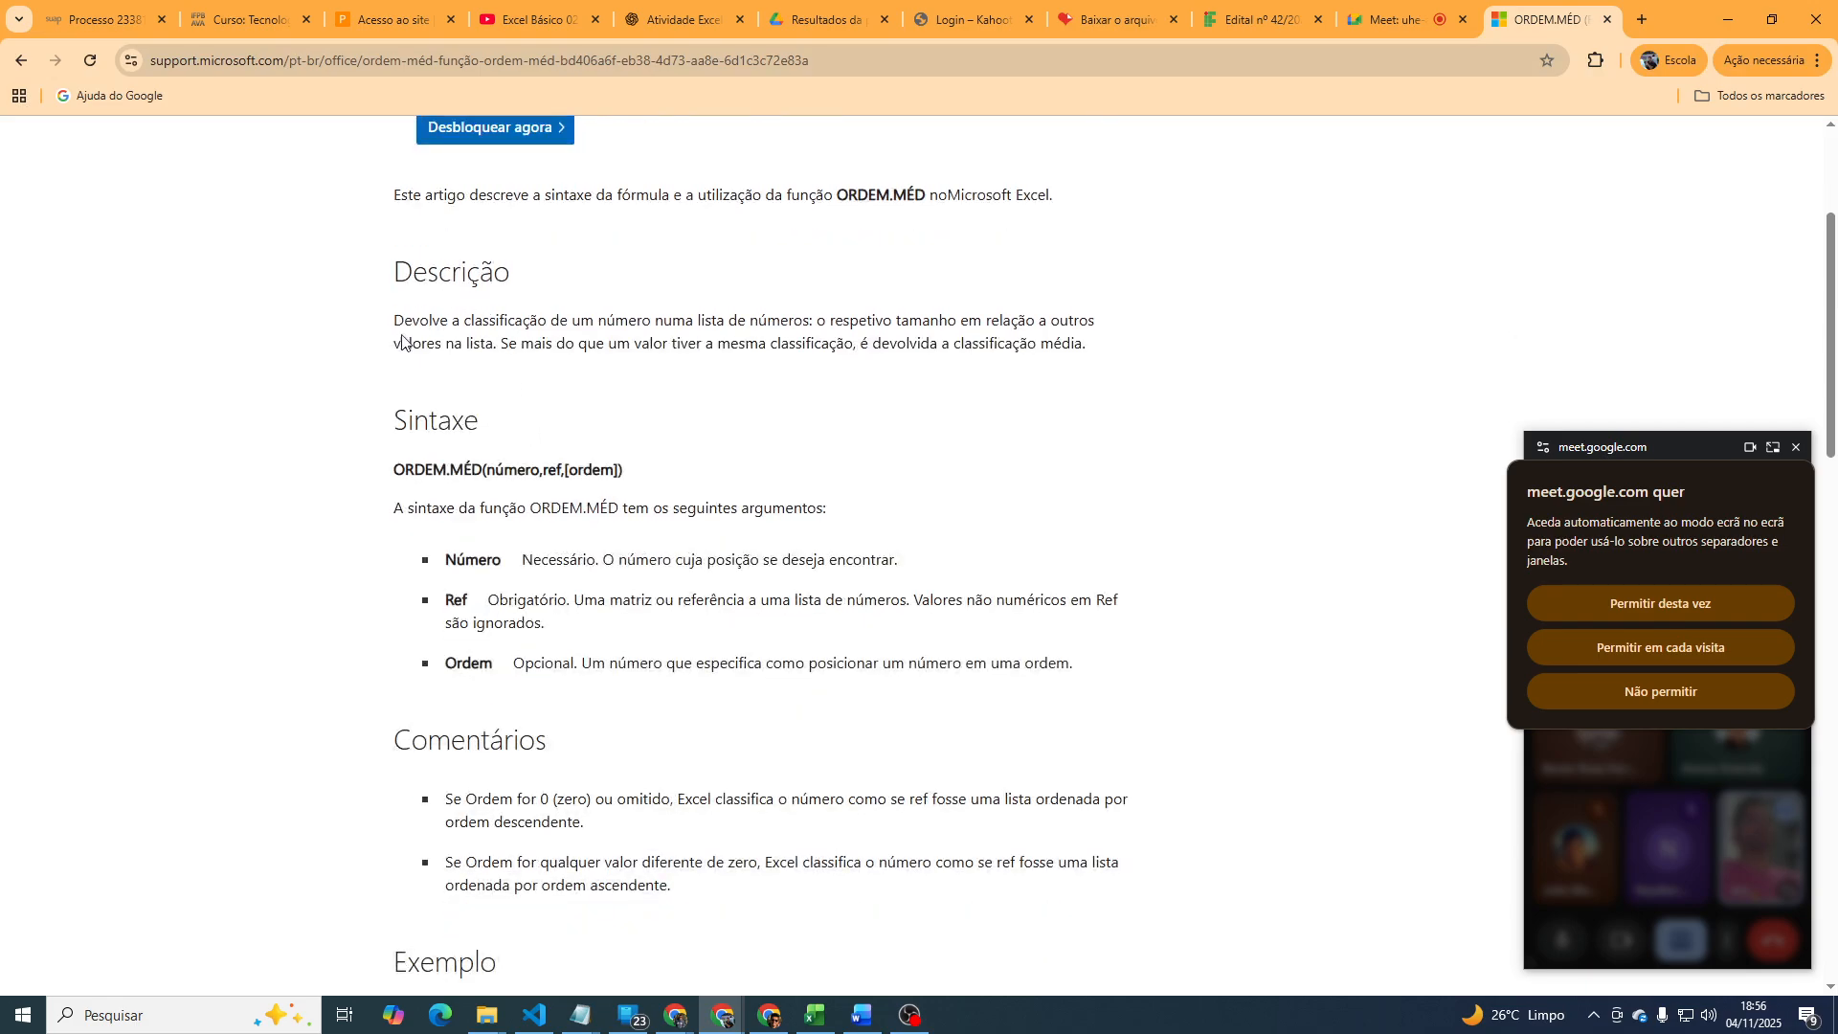
triple_click(556, 562)
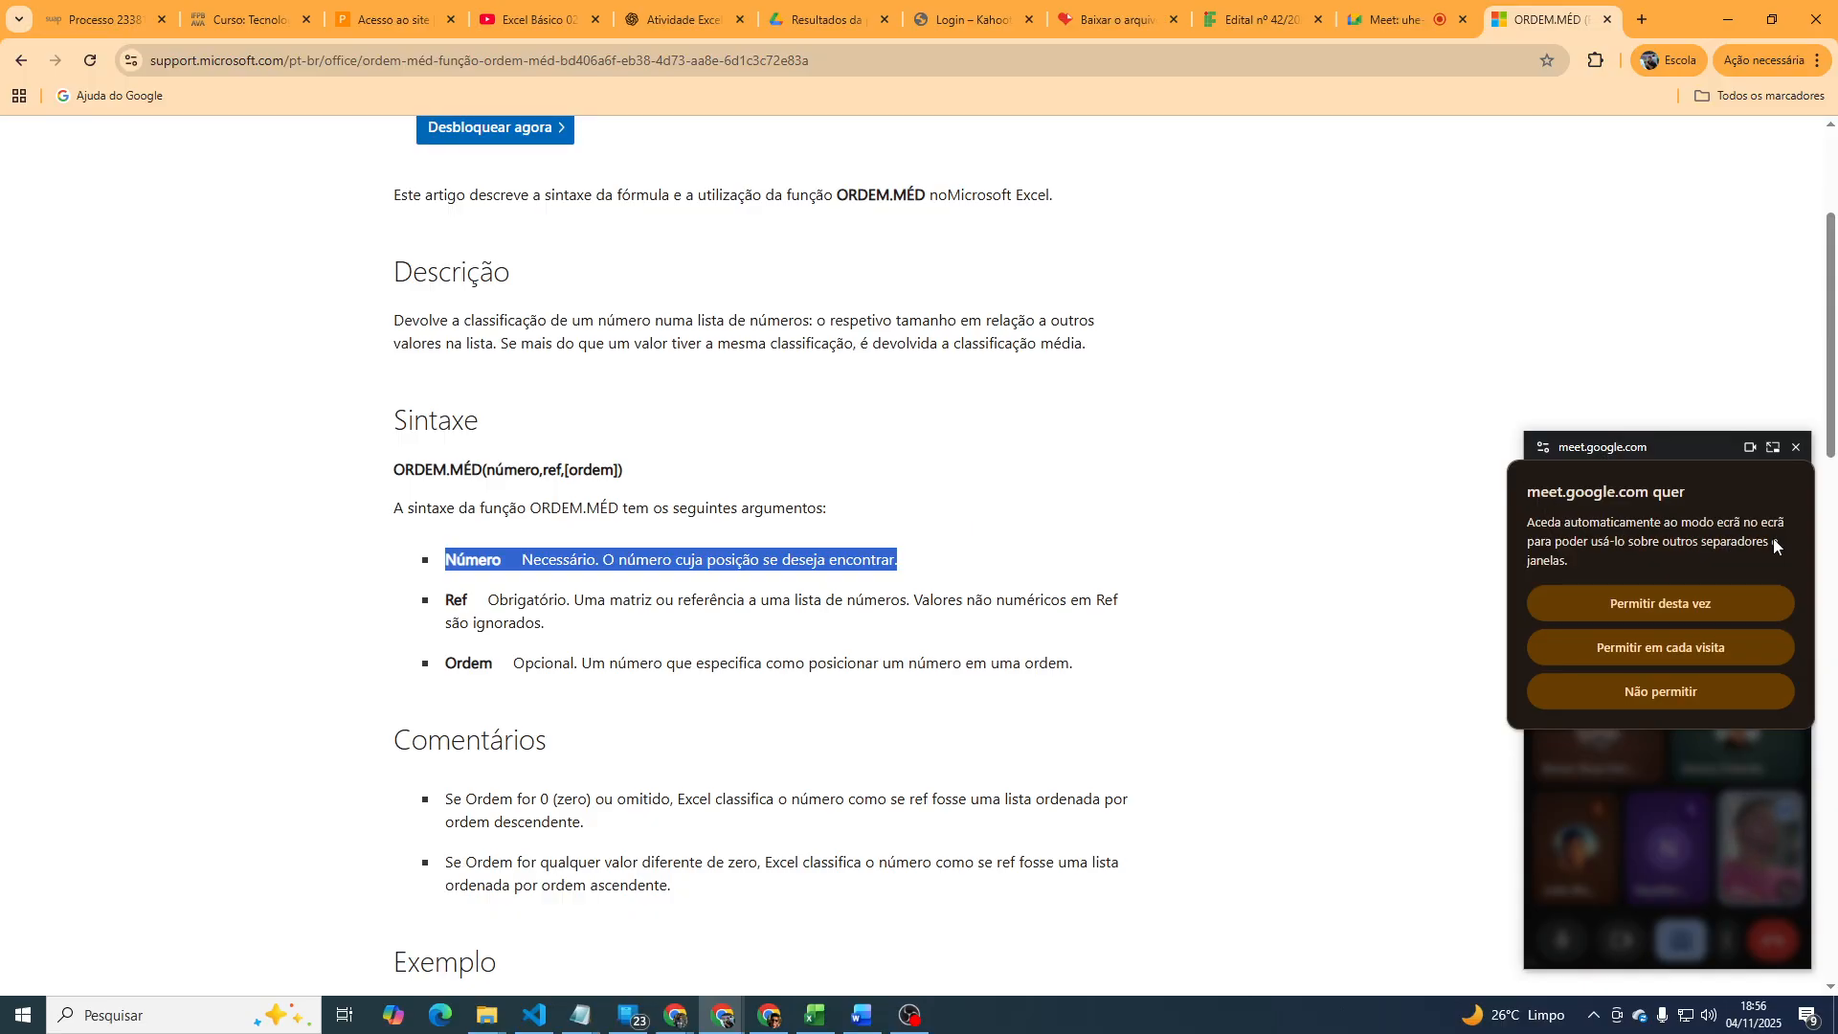
click(1691, 607)
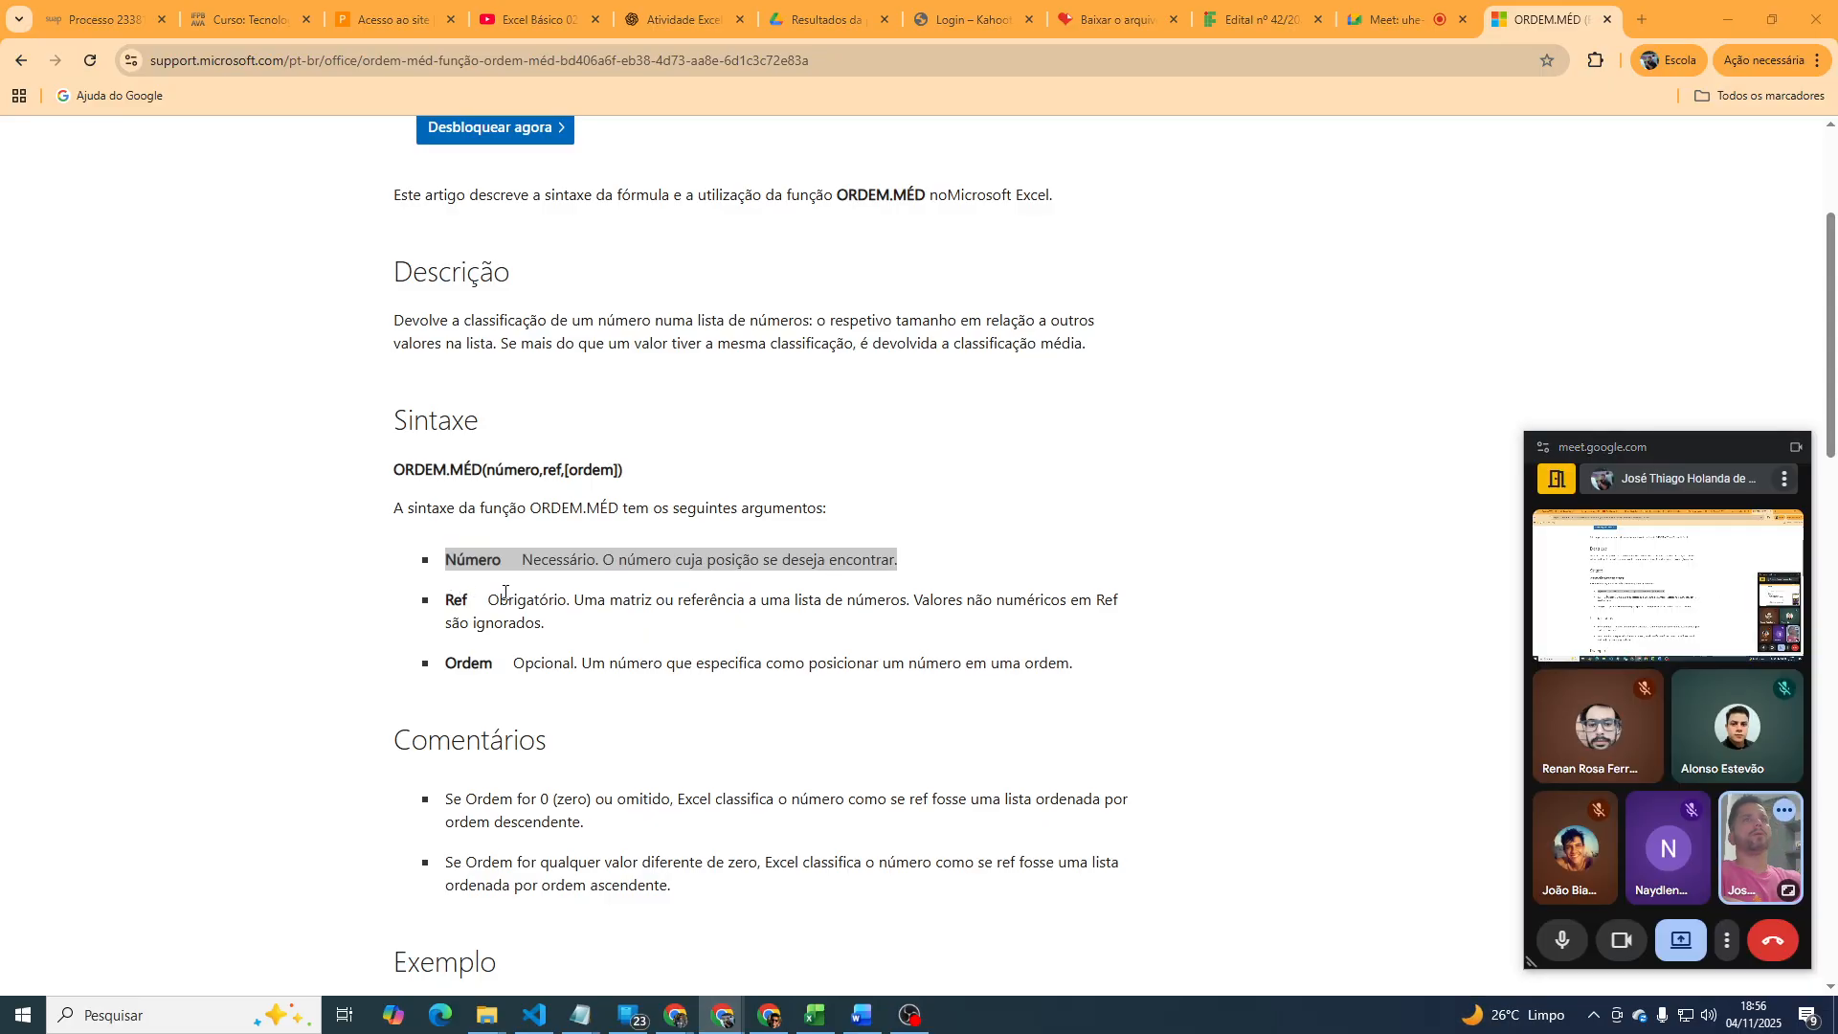
click(604, 606)
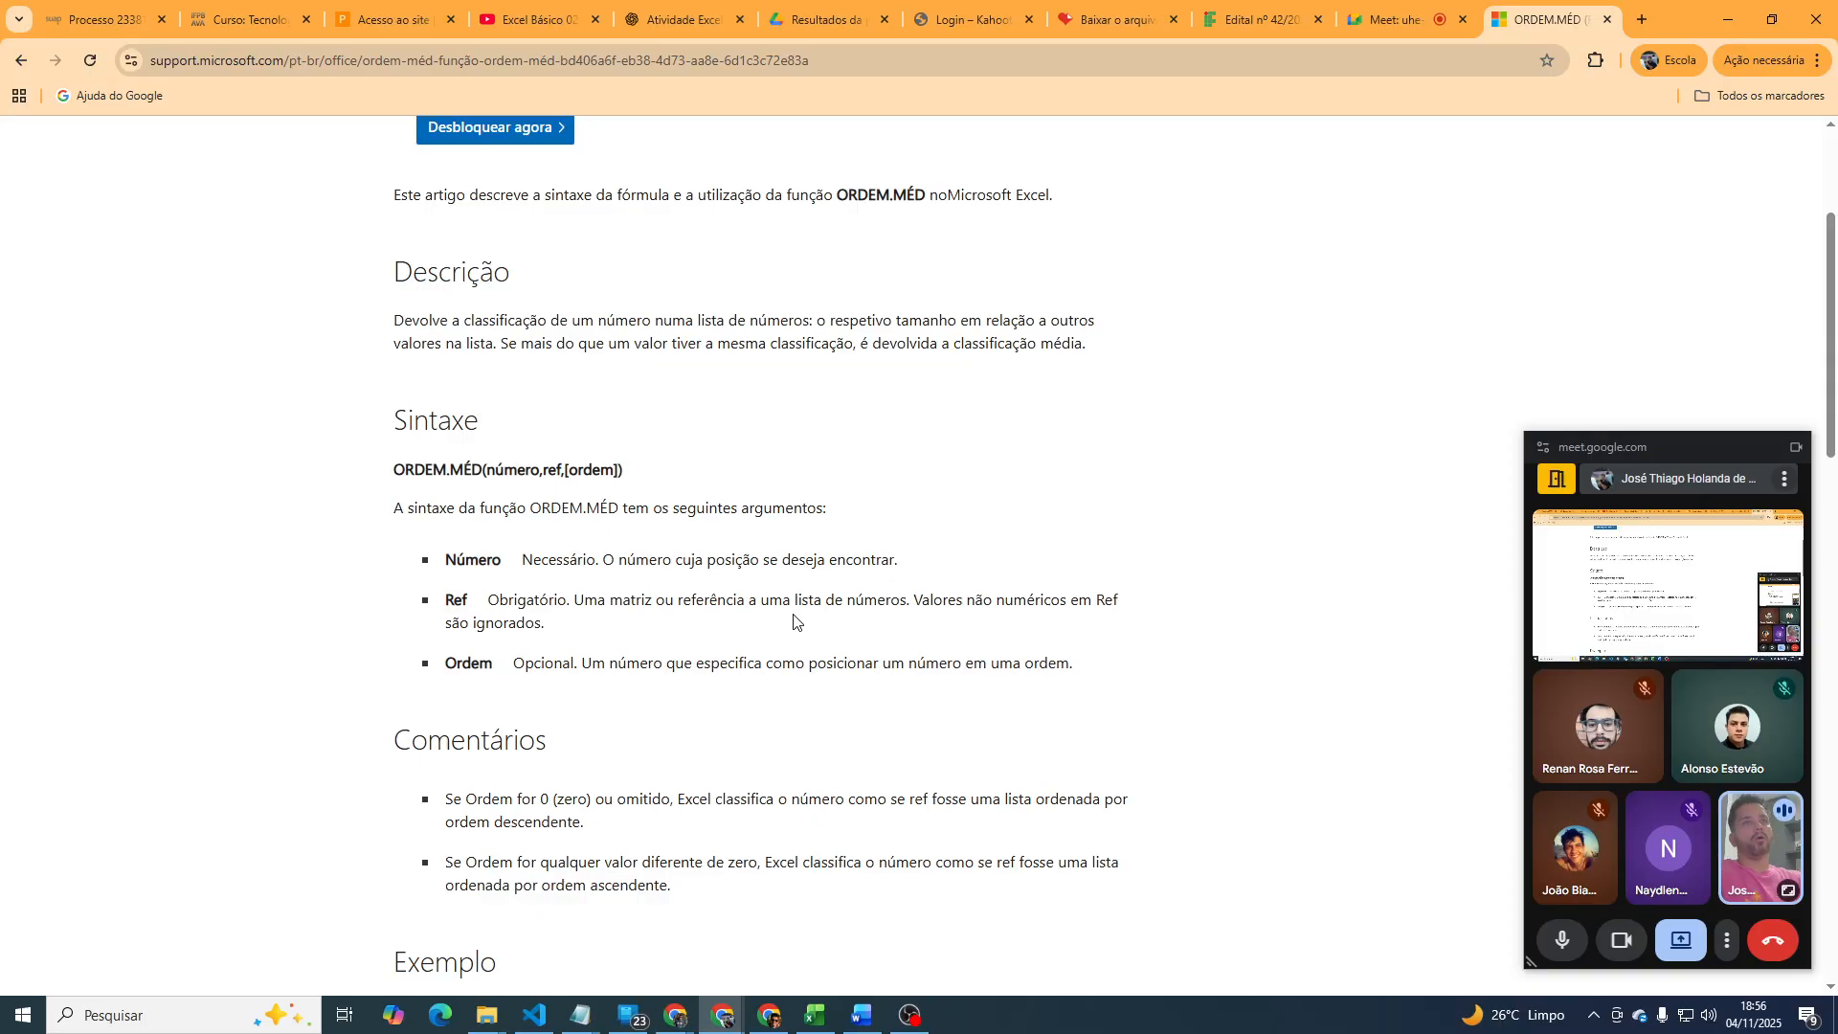
scroll(874, 533, down, 1)
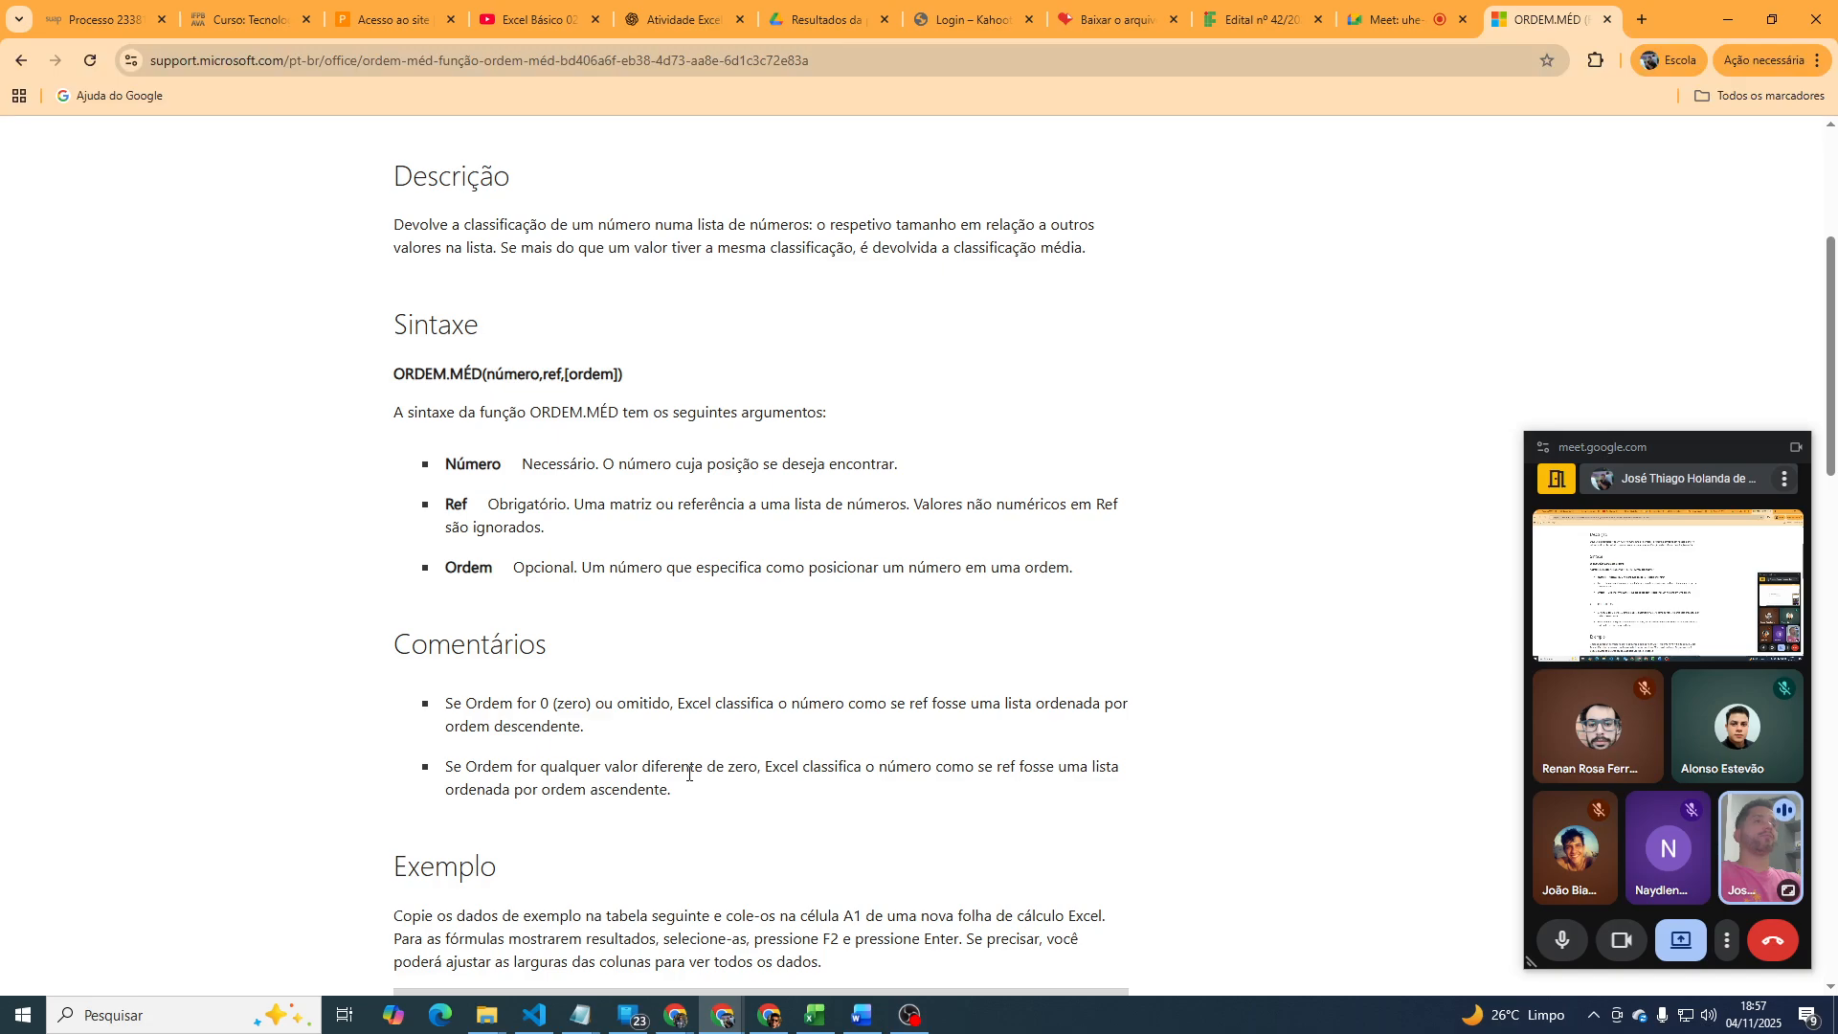
scroll(968, 732, down, 1)
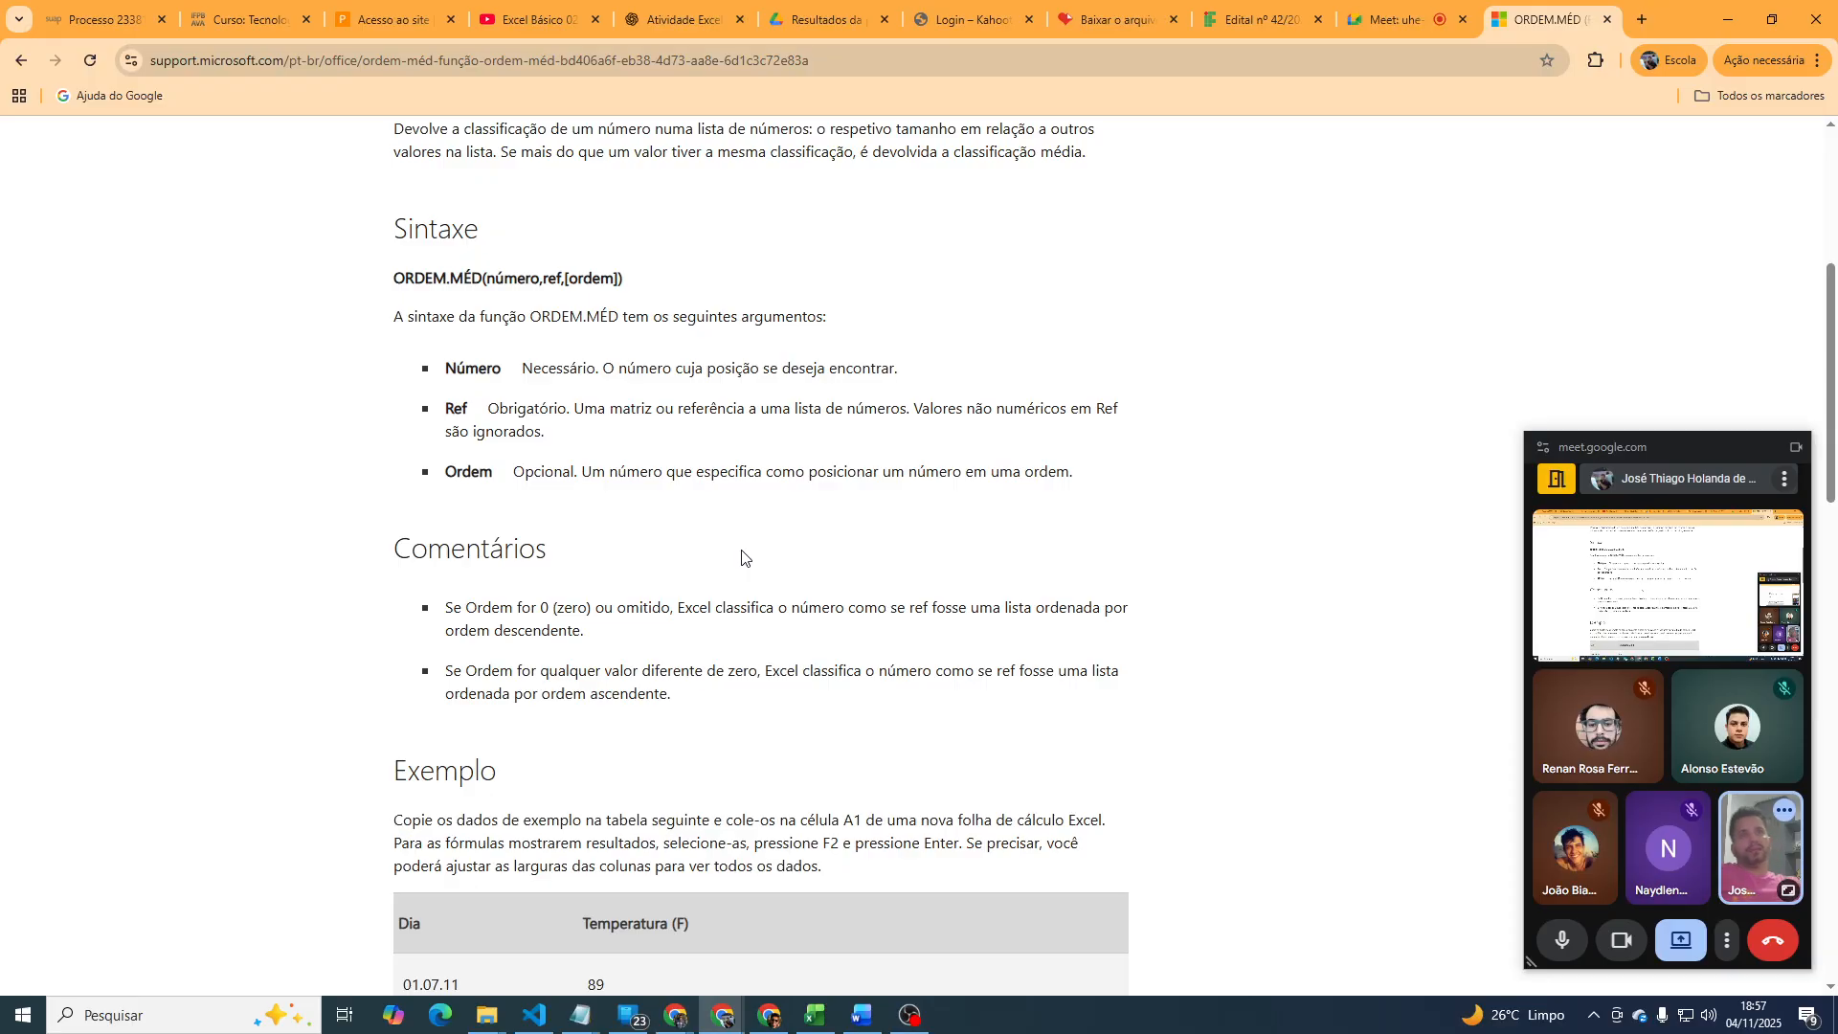
Copy the Dia and Temperatura (F) example table, from its header to the 07.07.11 row, in the article's Exemplo section.
scroll(744, 555, down, 3)
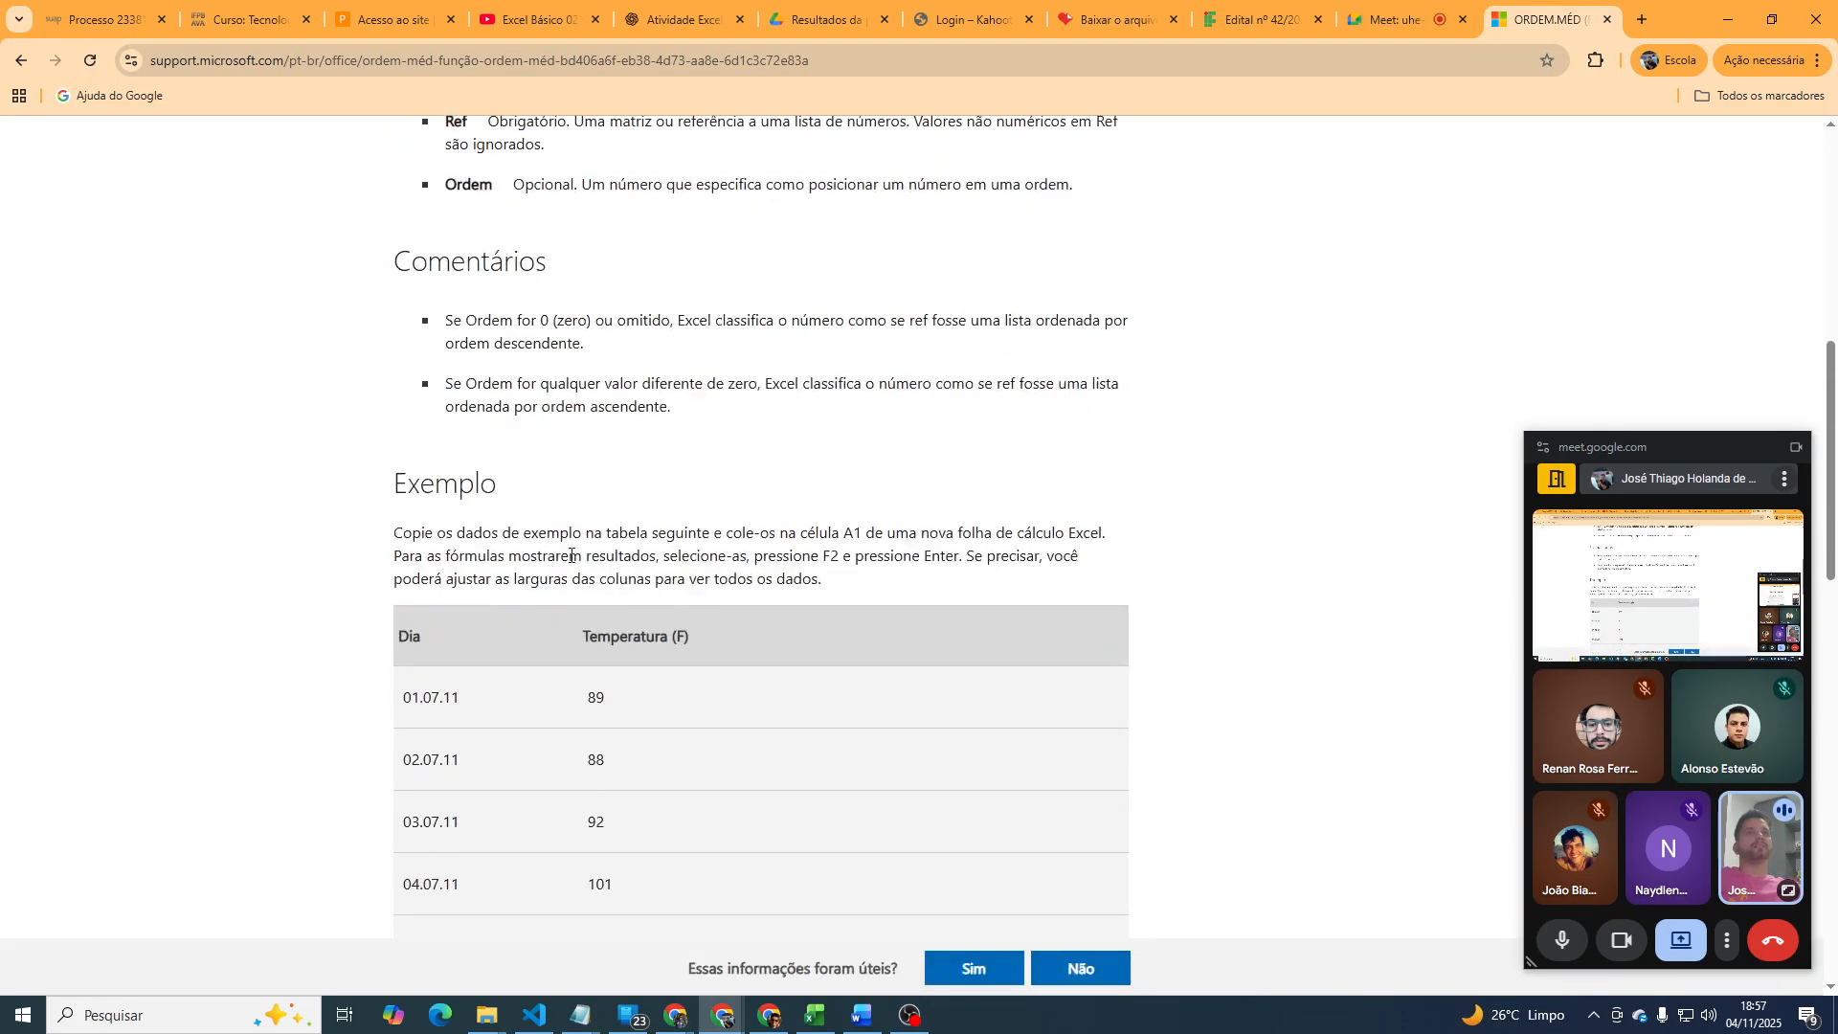
scroll(651, 546, down, 1)
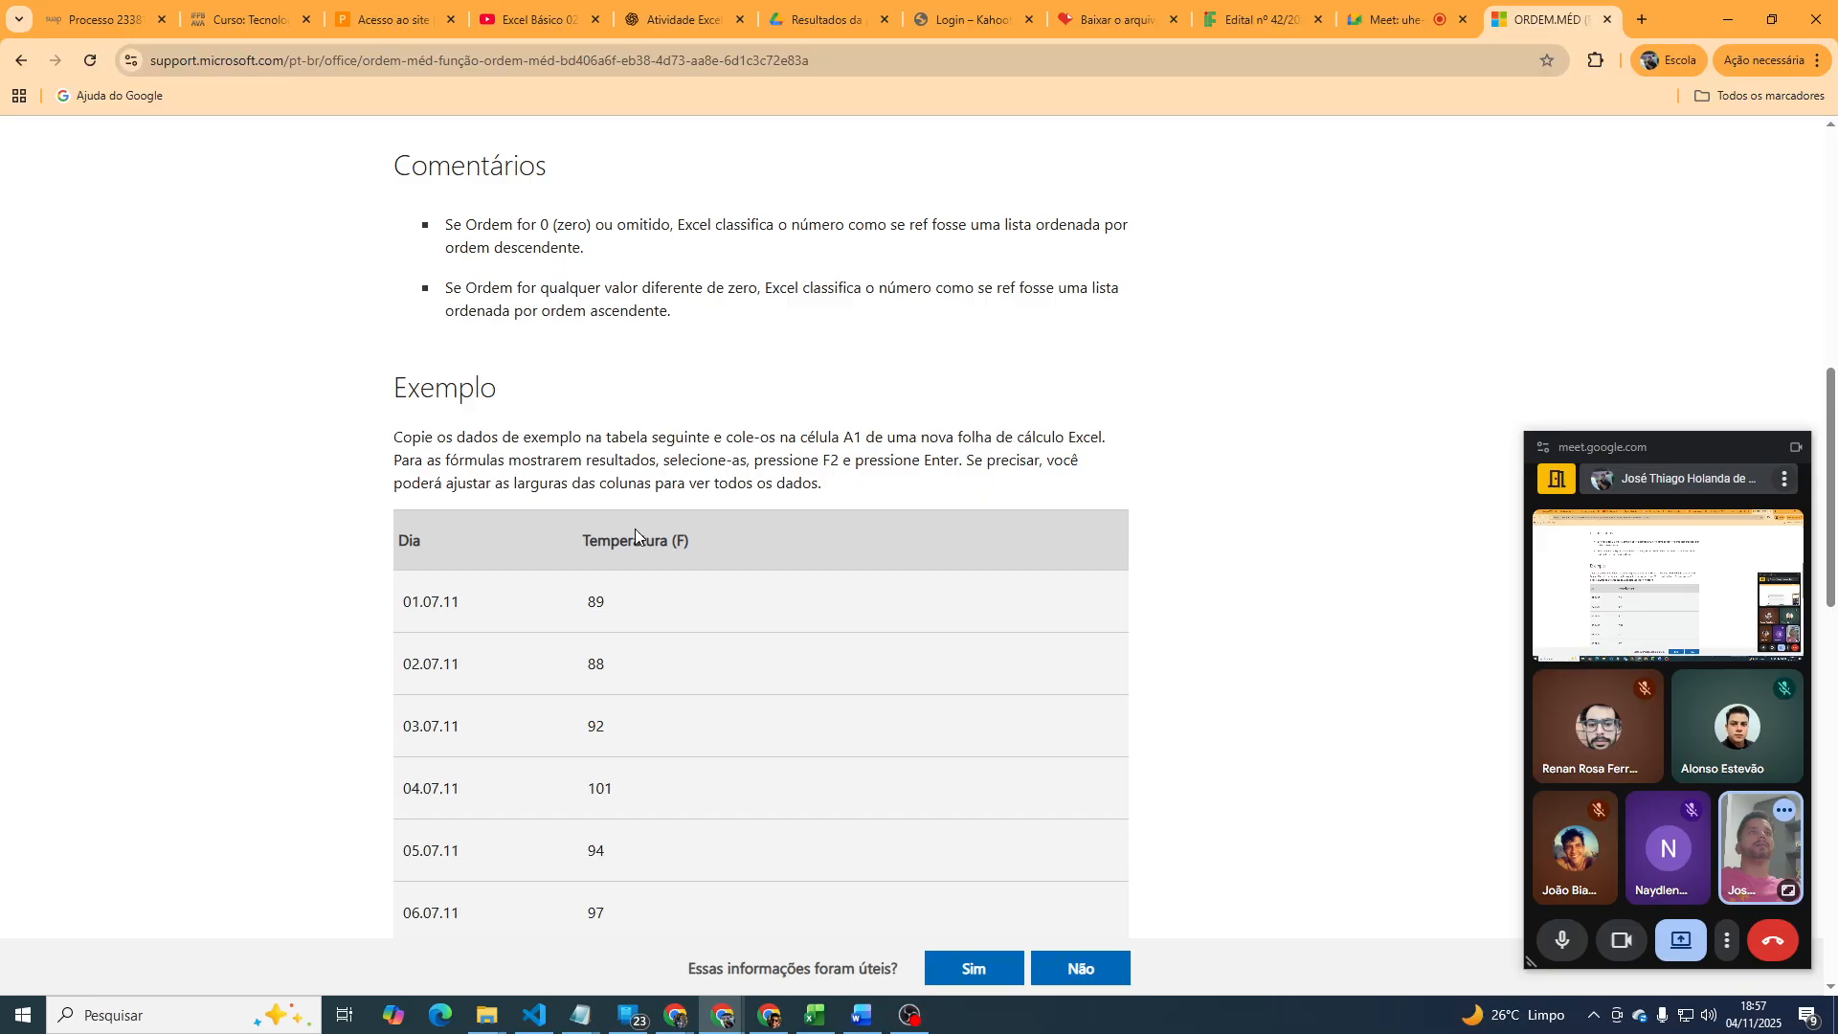
scroll(635, 530, down, 1)
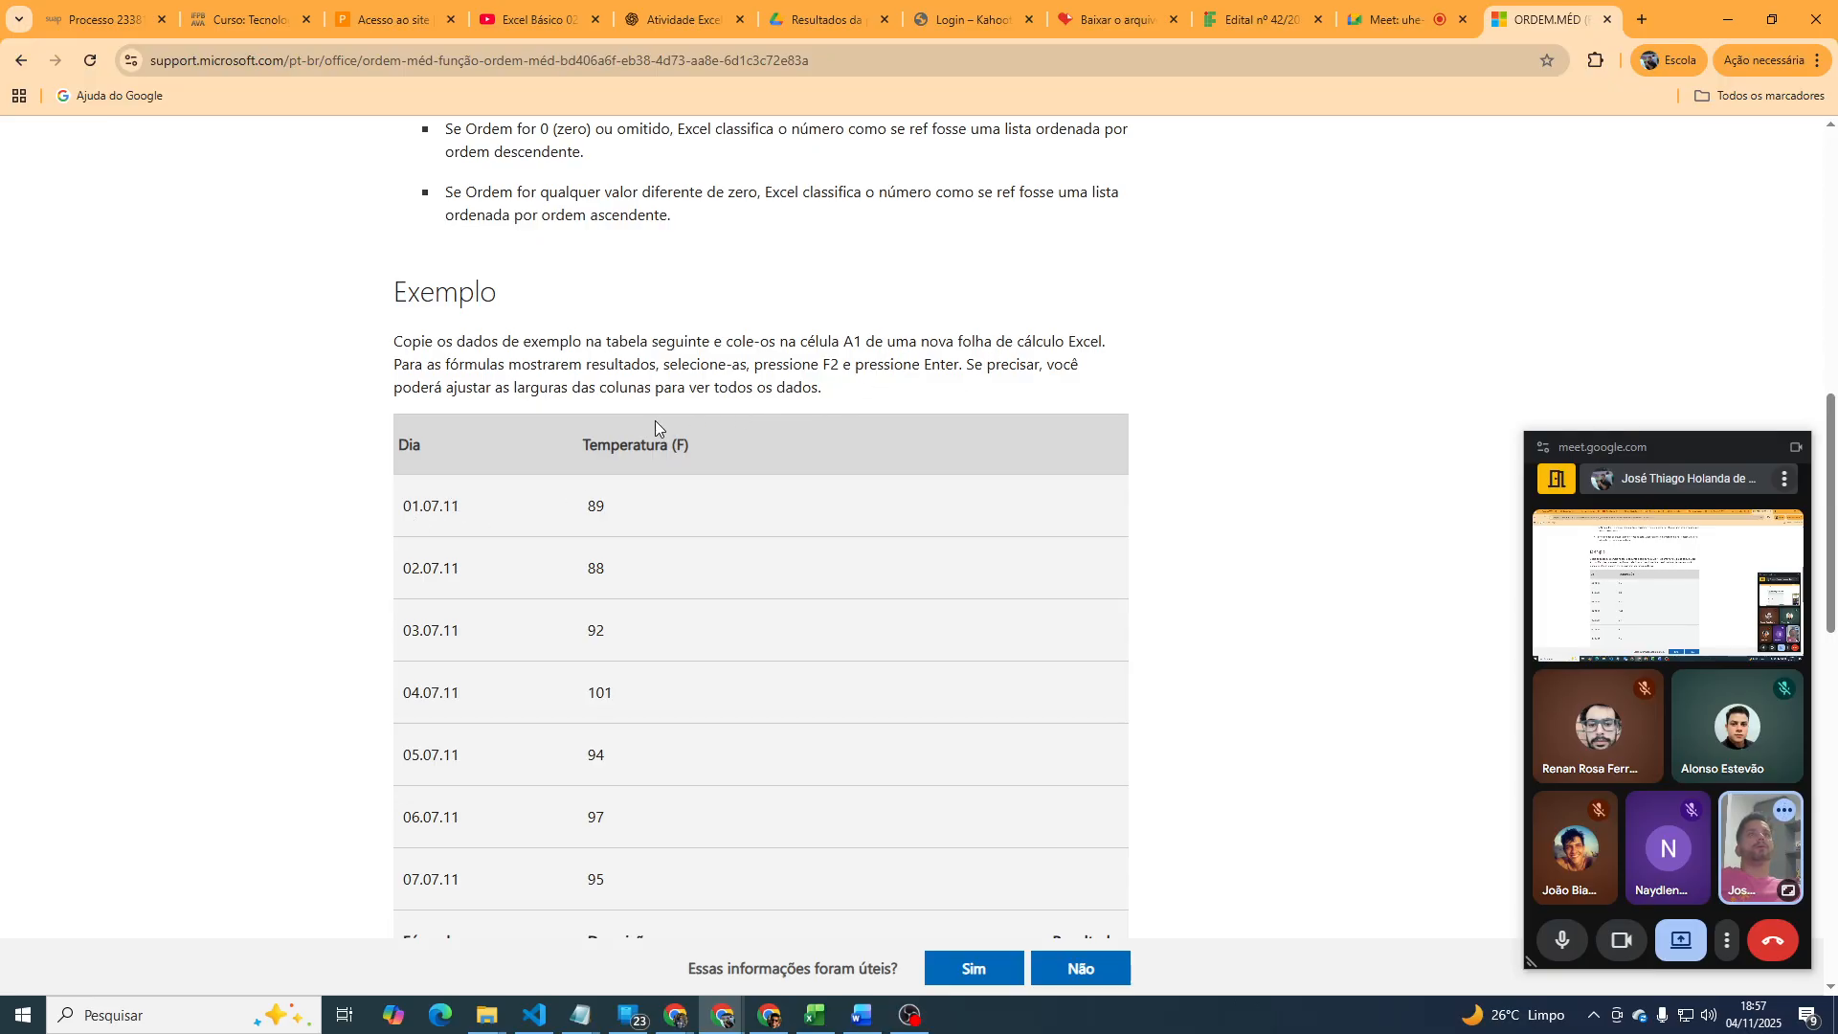
scroll(655, 421, down, 1)
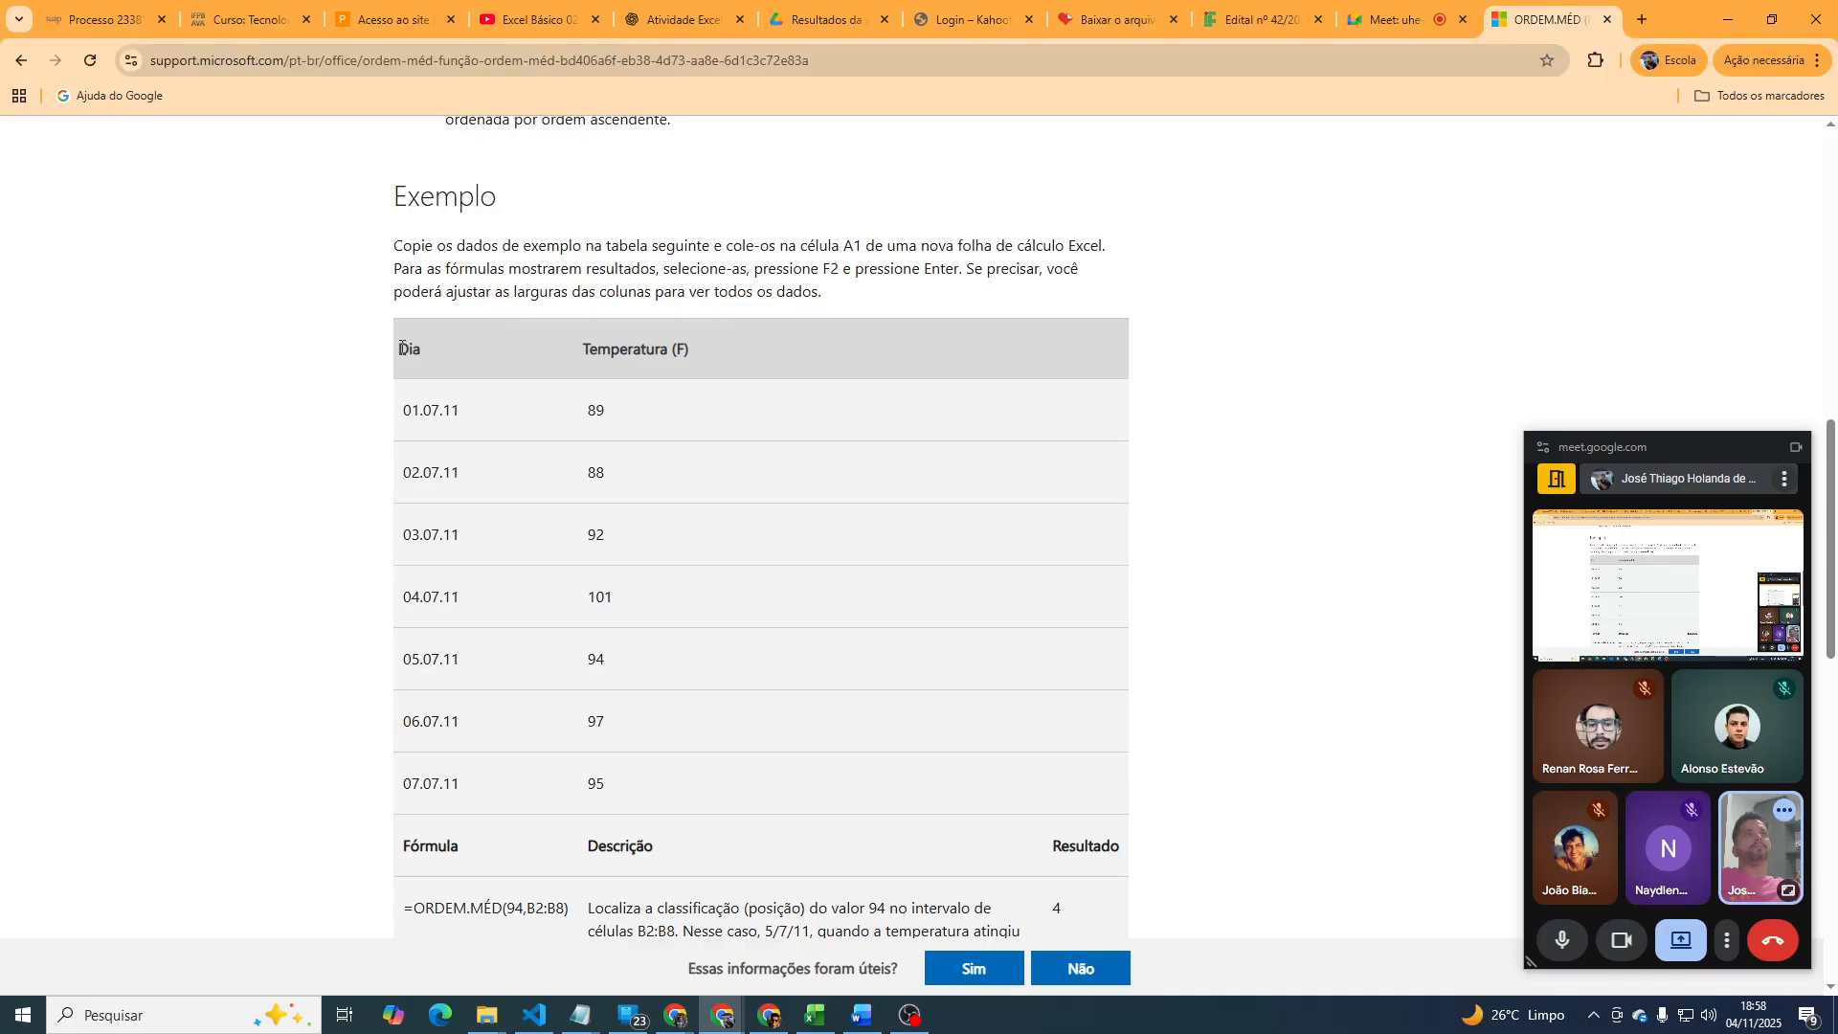
drag(401, 348, 516, 347)
drag(627, 362, 1100, 718)
key(ctrl+c)
scroll(685, 685, down, 1)
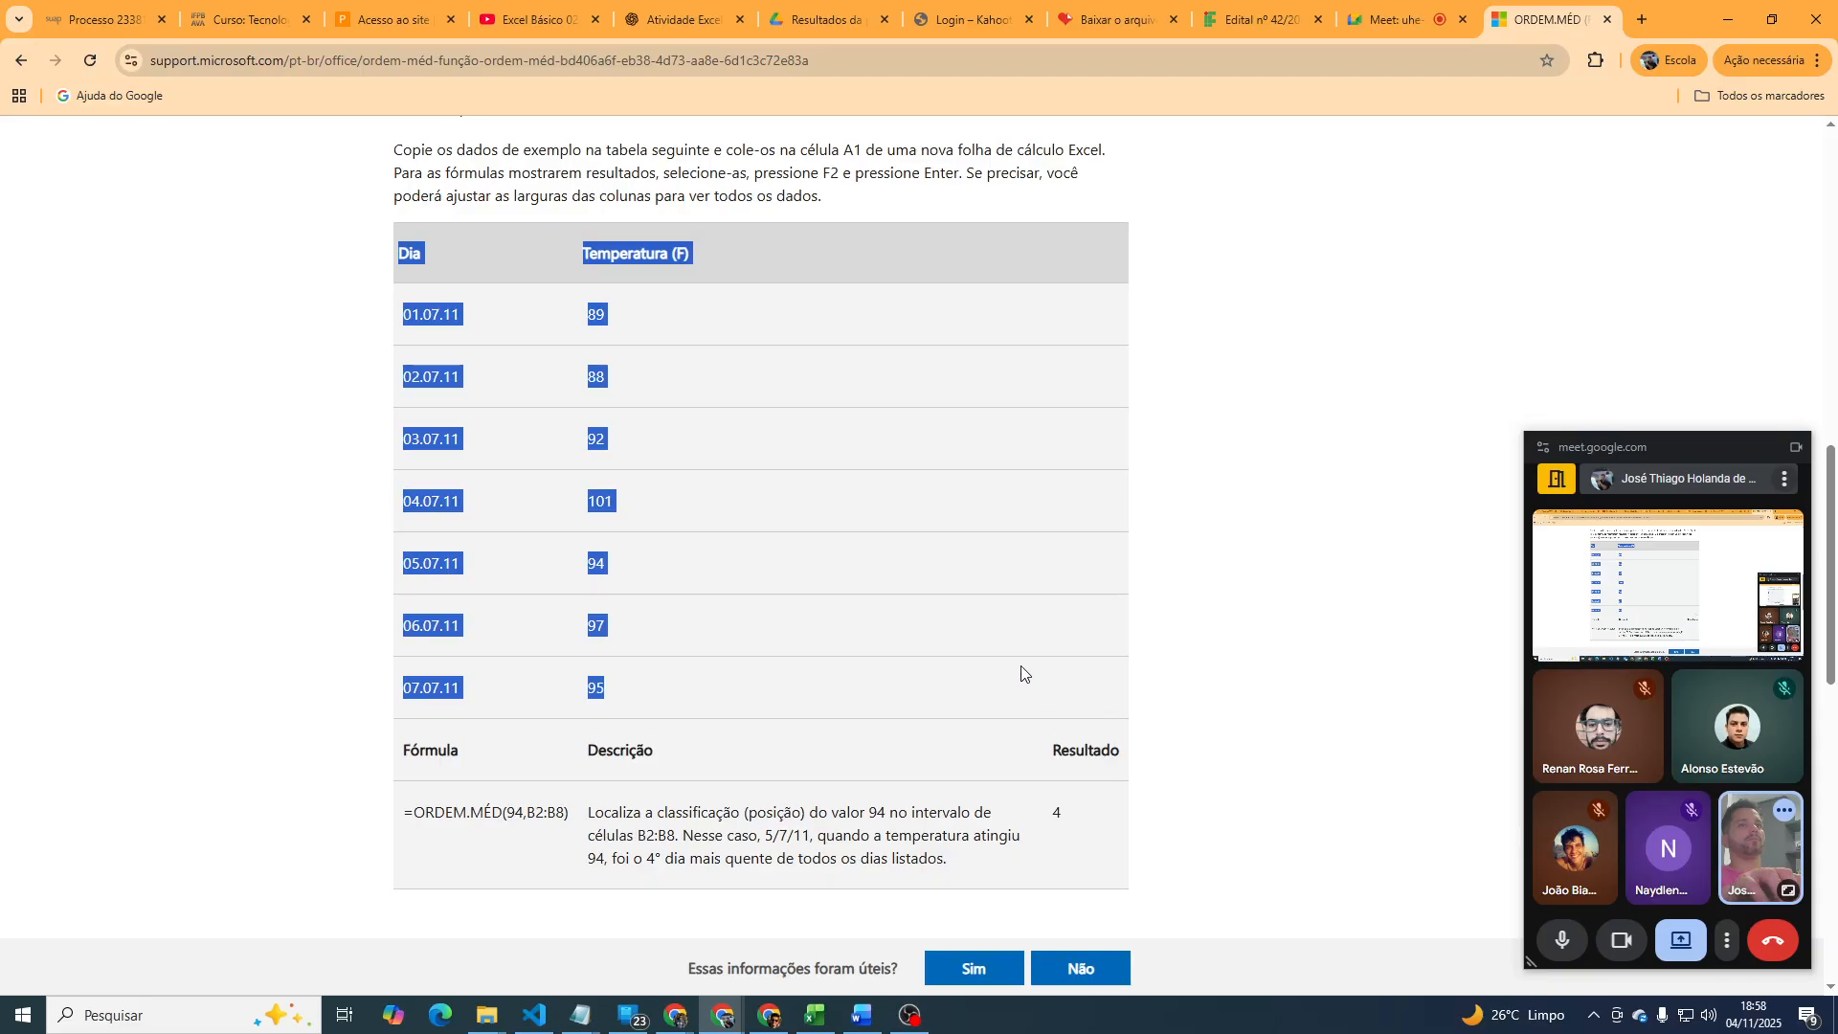
Return to the Excel workbook, add a new sheet after Dados and paste the copied temperature table at A1.
click(814, 1015)
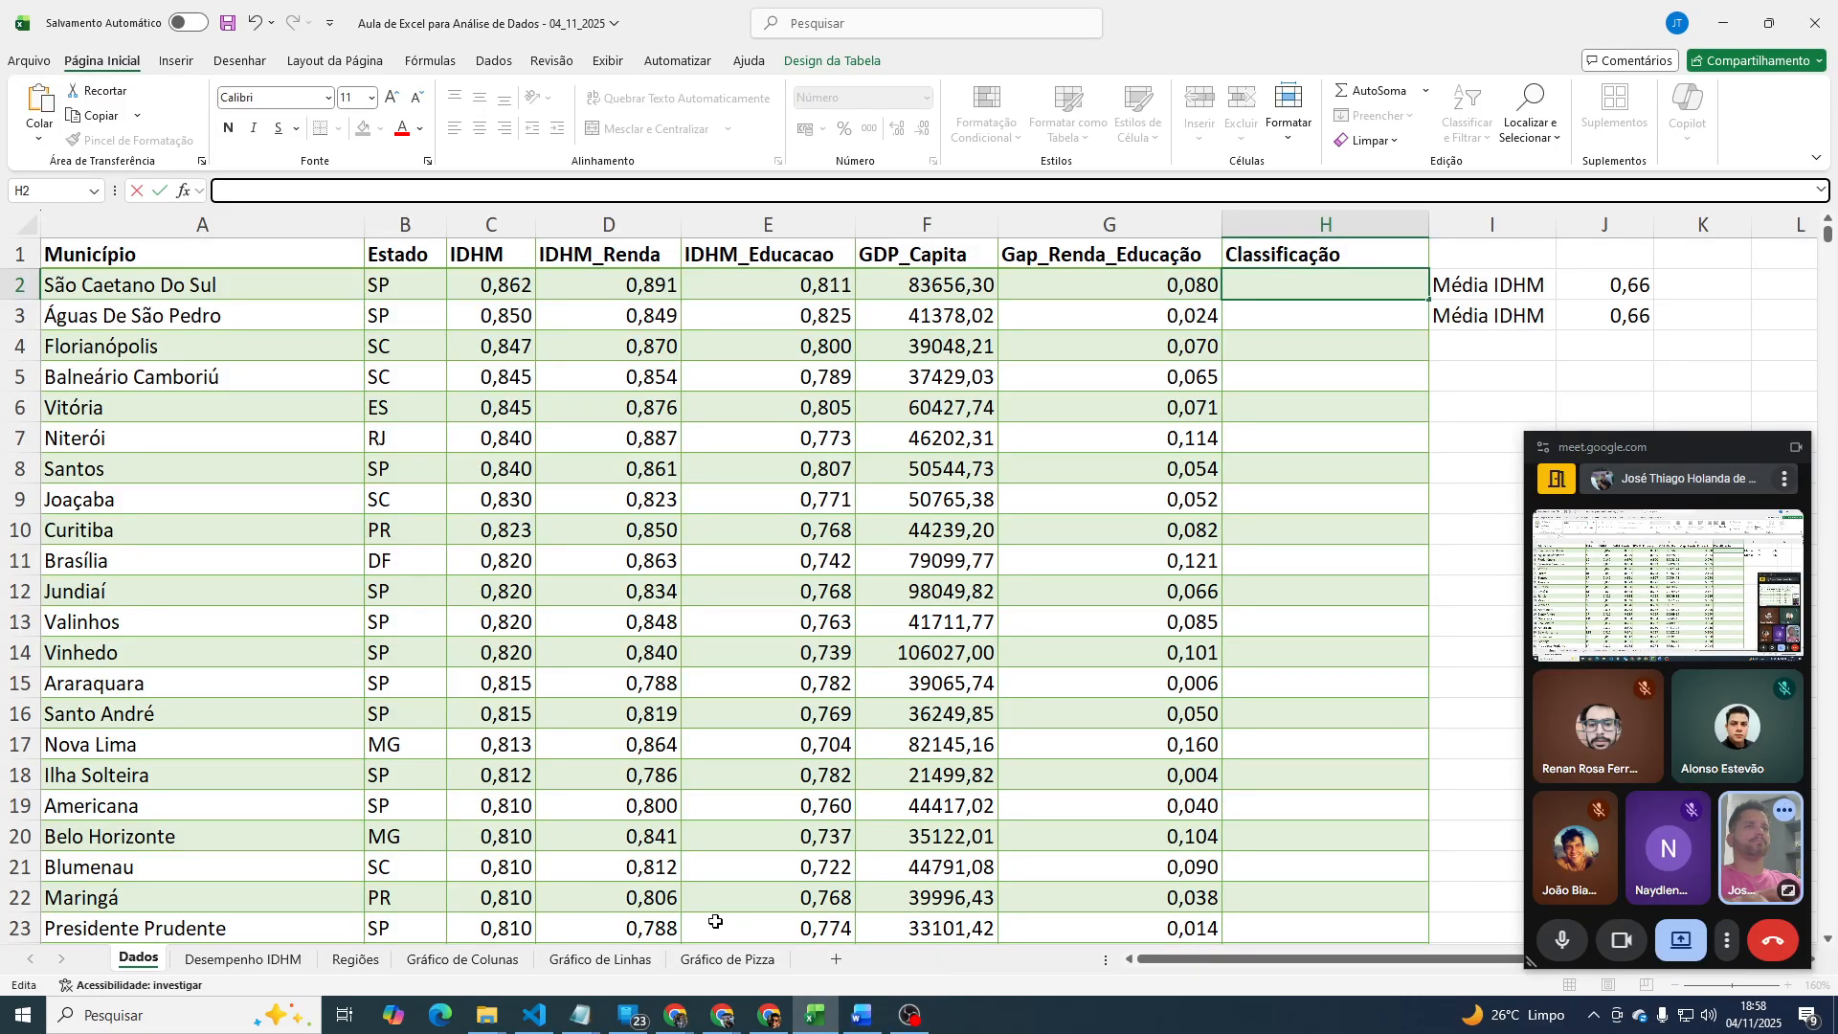
click(244, 959)
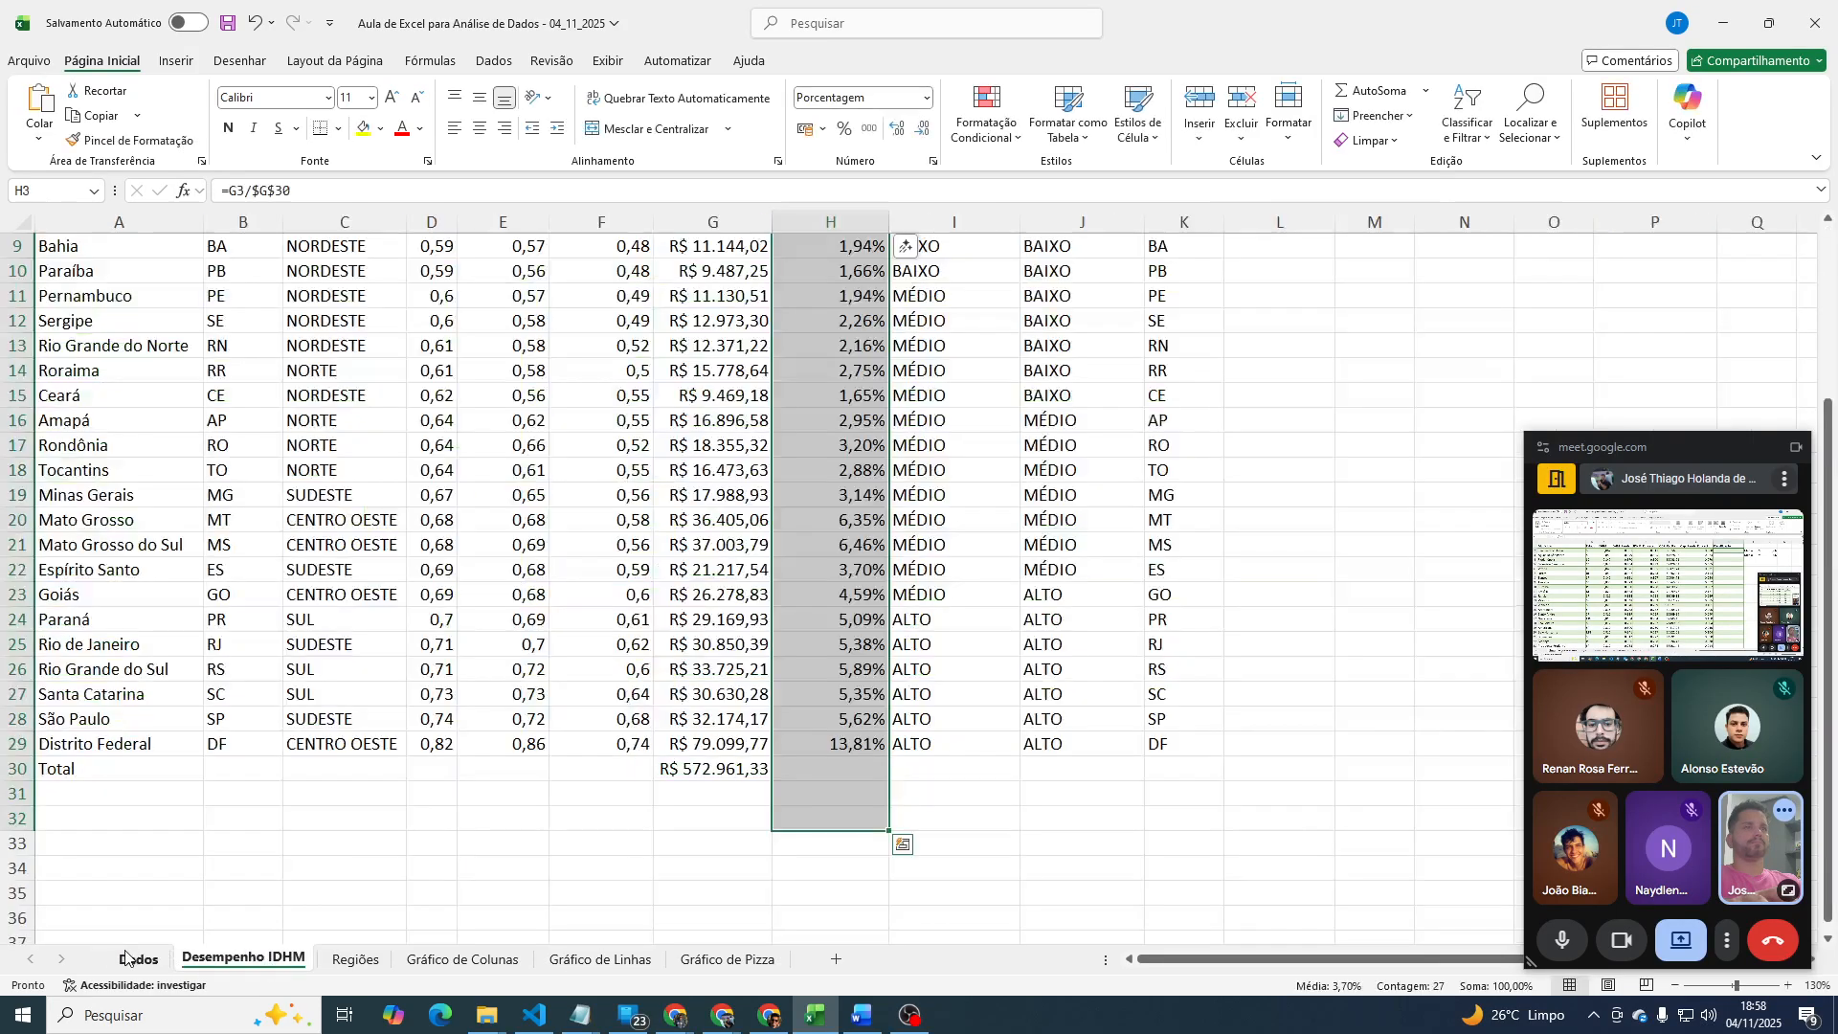
click(132, 959)
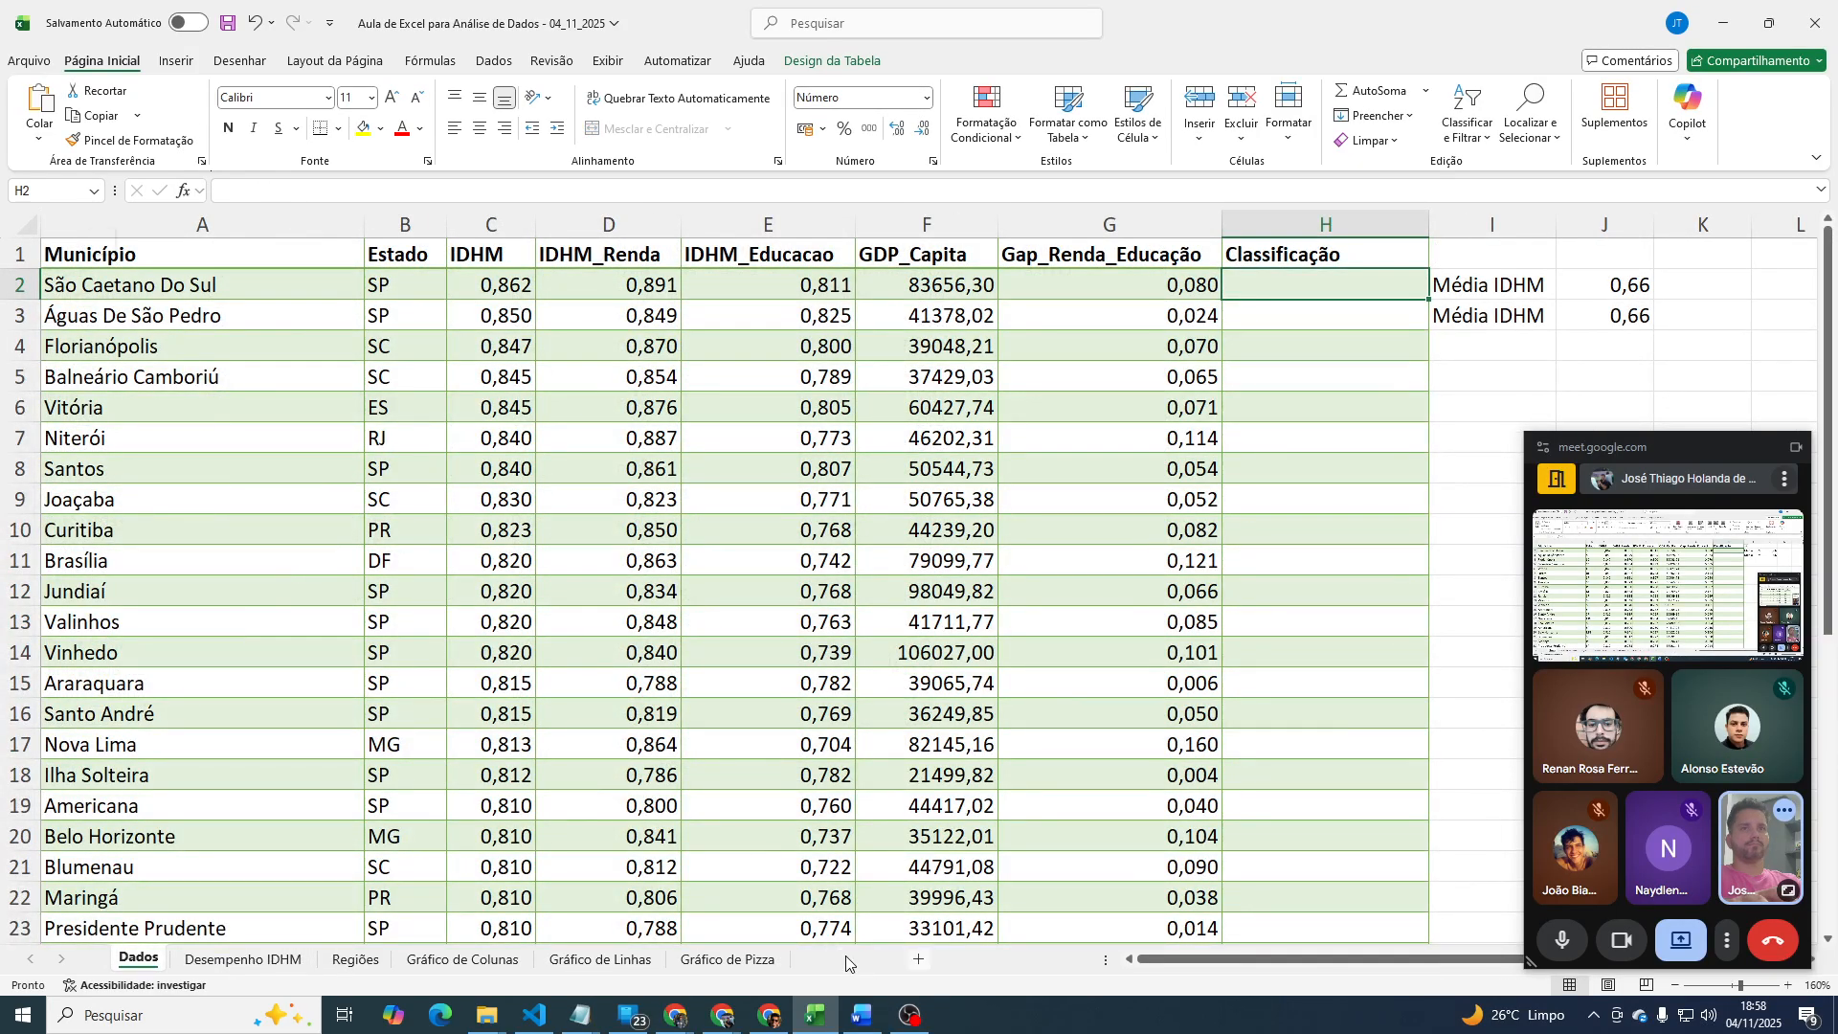
click(919, 959)
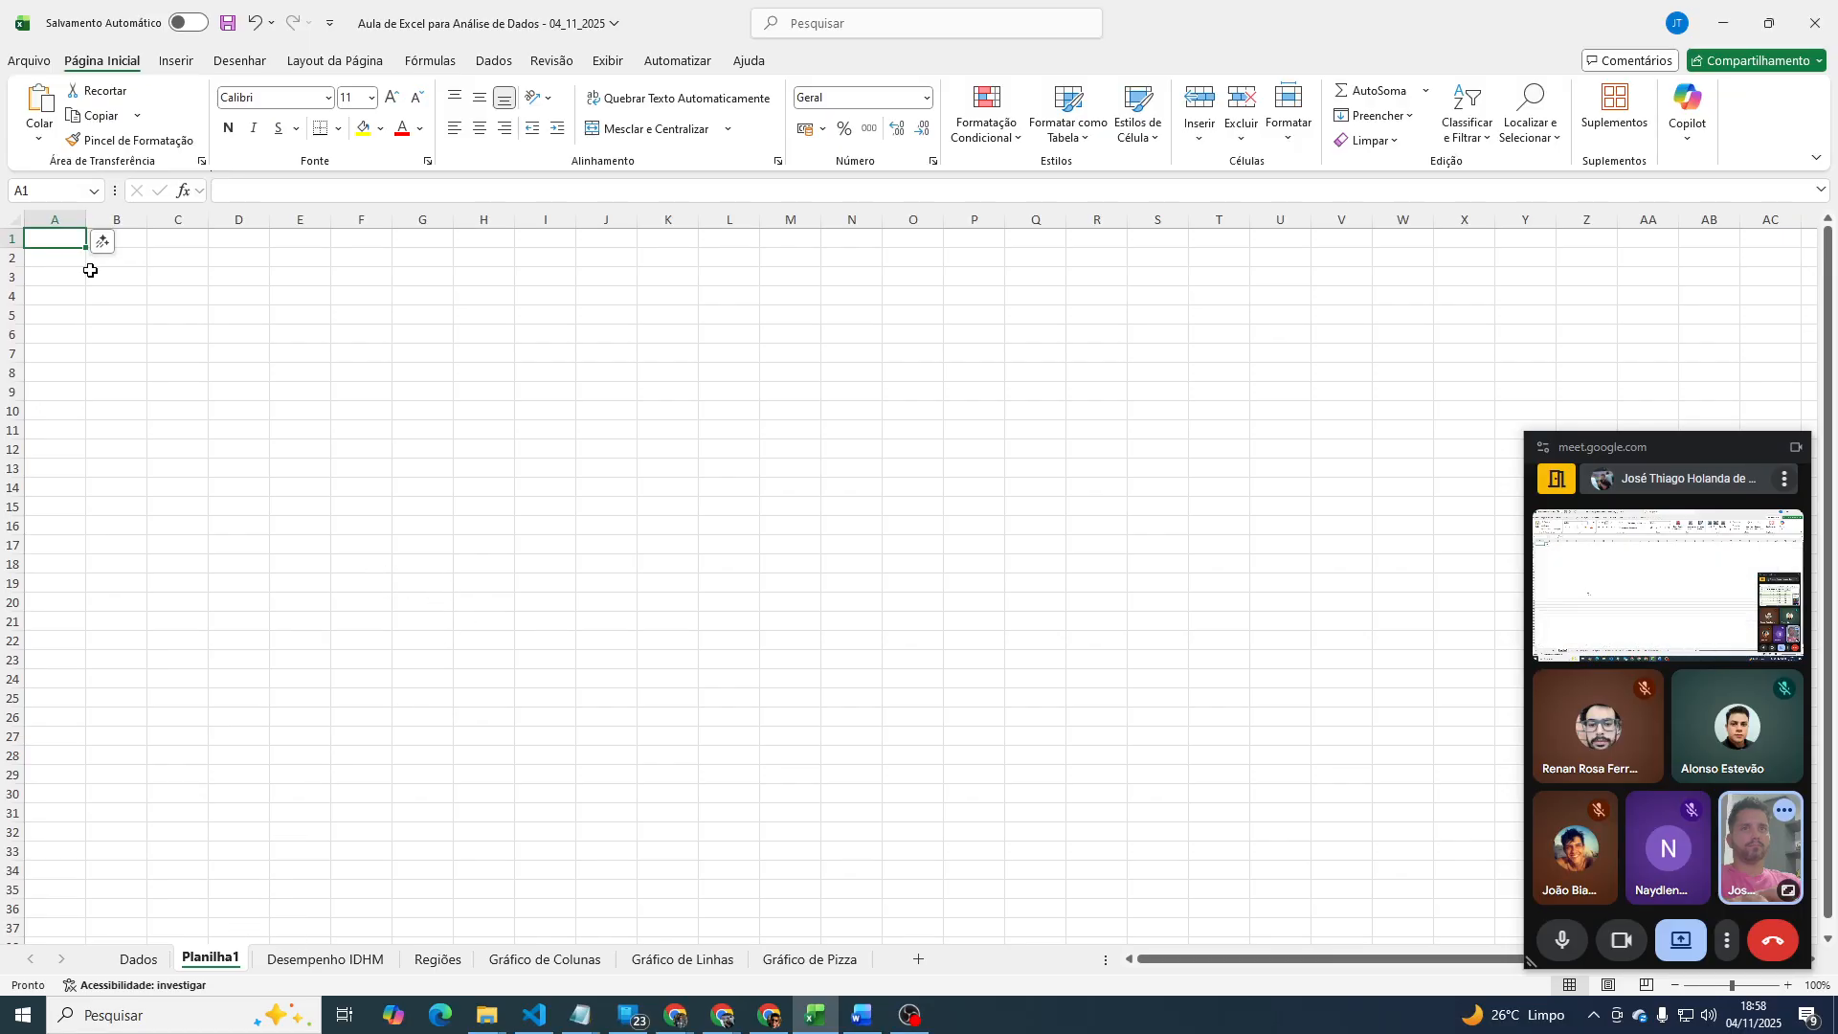
key(ctrl+v)
click(284, 340)
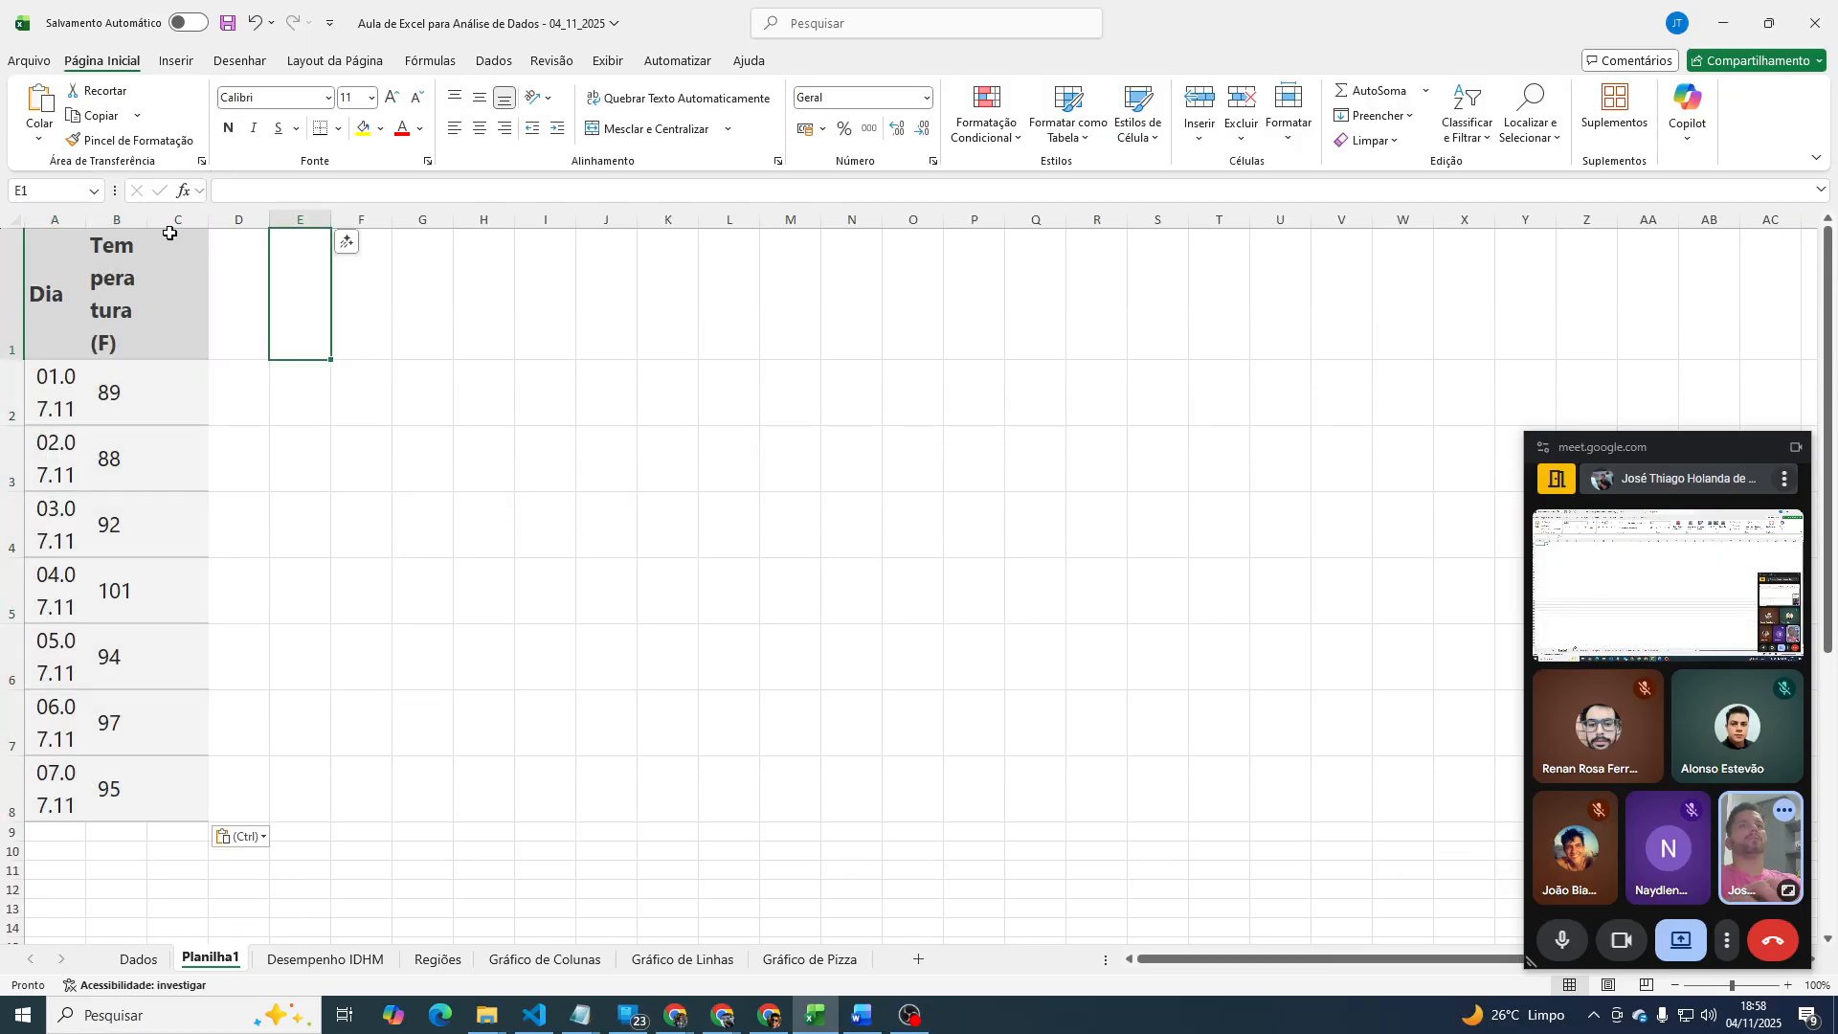
Widen column A so each date fits on one line, and autofit column B and row 1 to the Temperatura (F) header.
drag(146, 220, 83, 223)
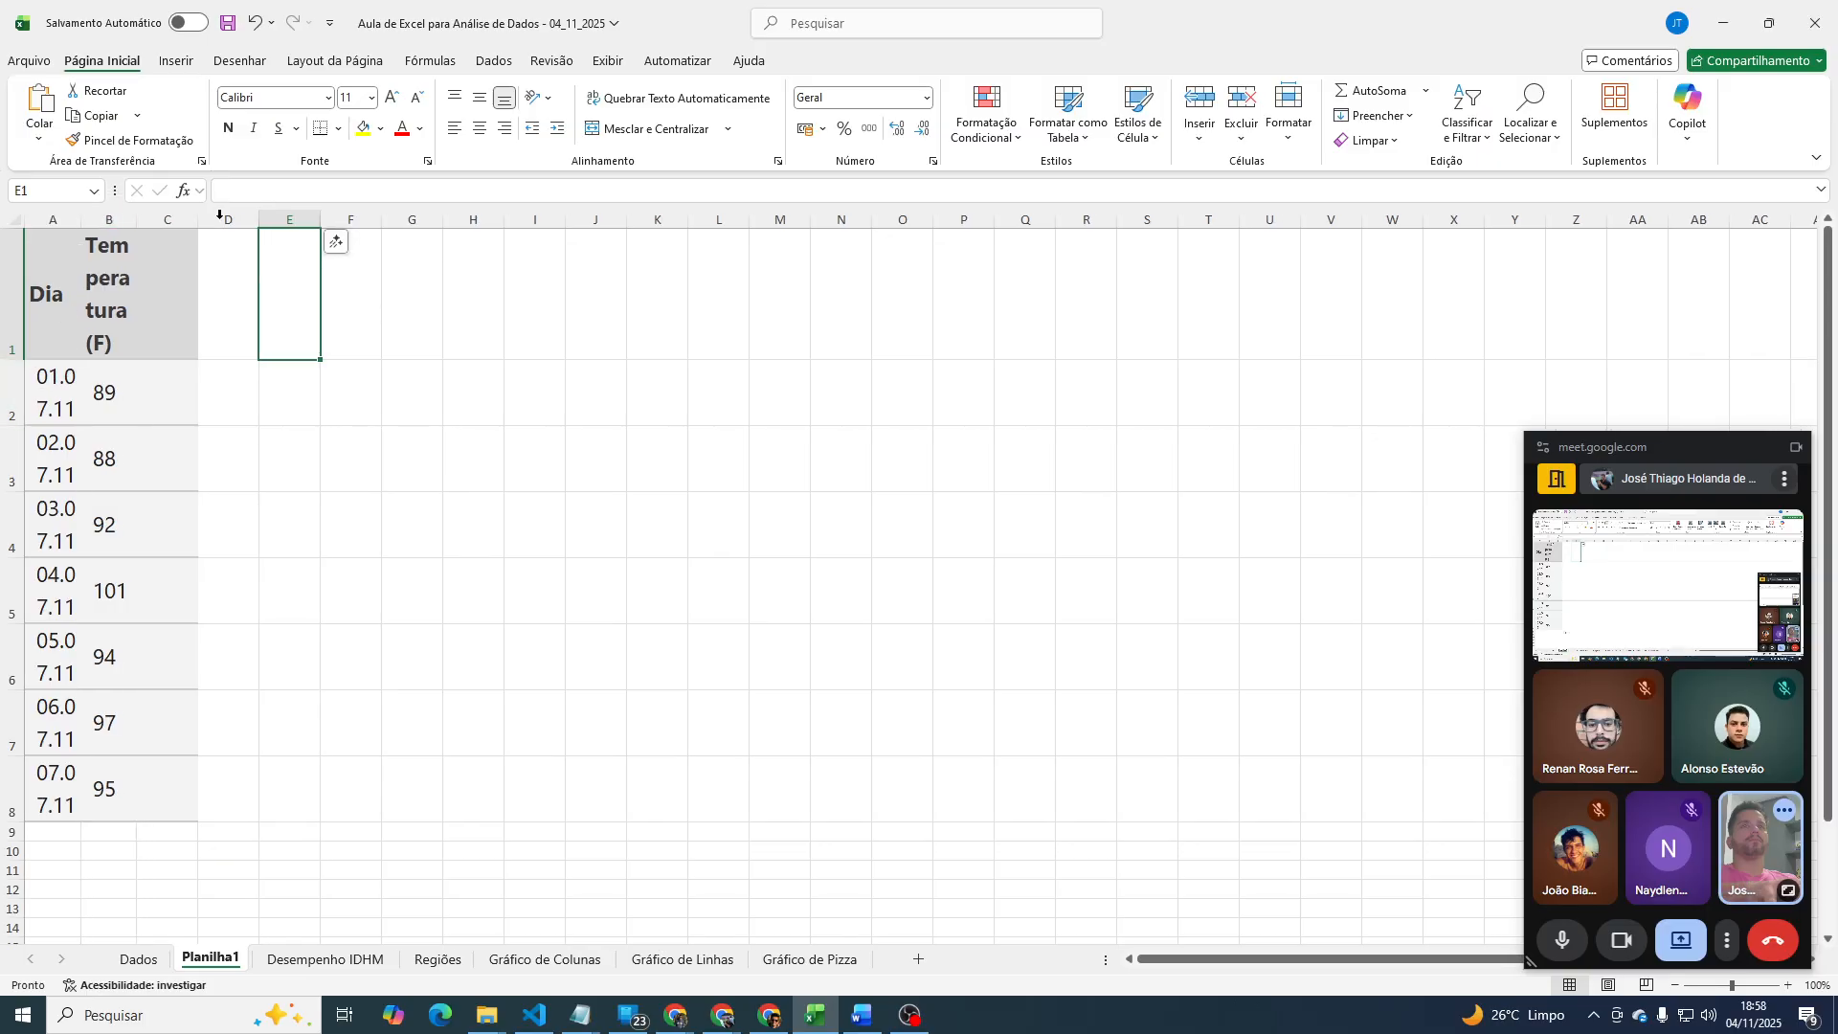
drag(135, 216, 135, 216)
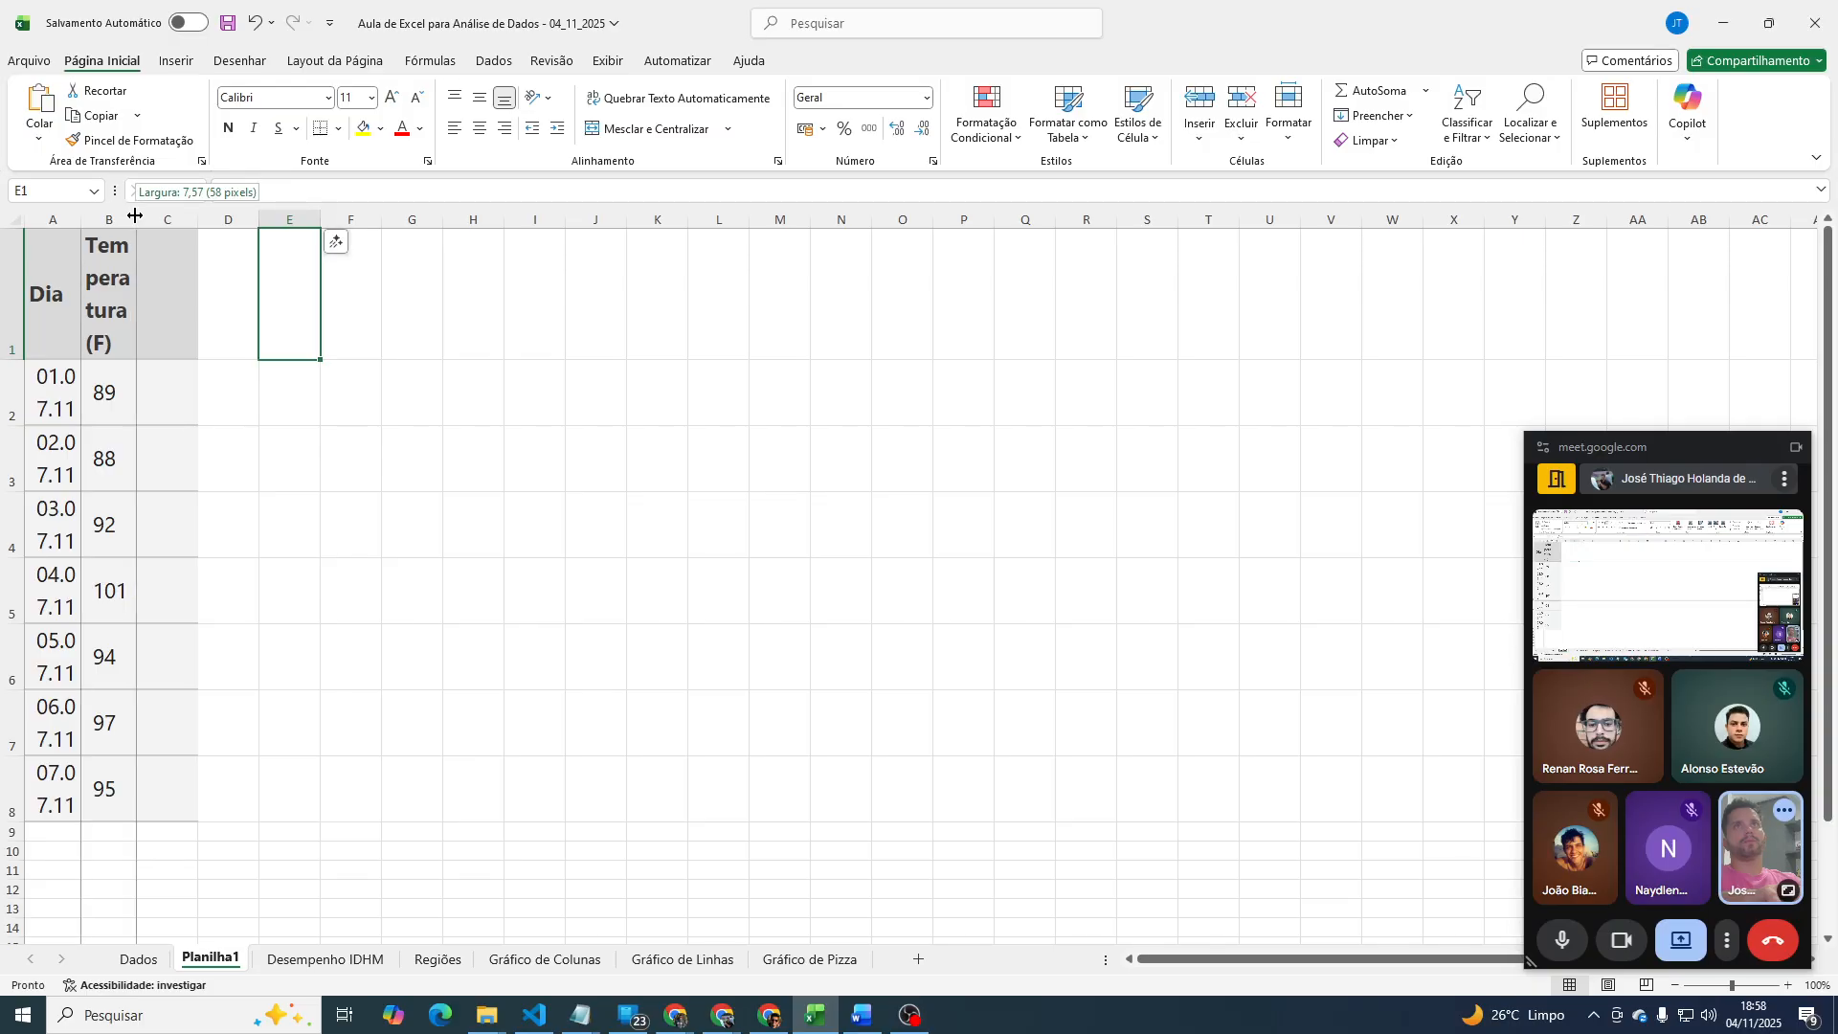
double_click(135, 217)
click(25, 355)
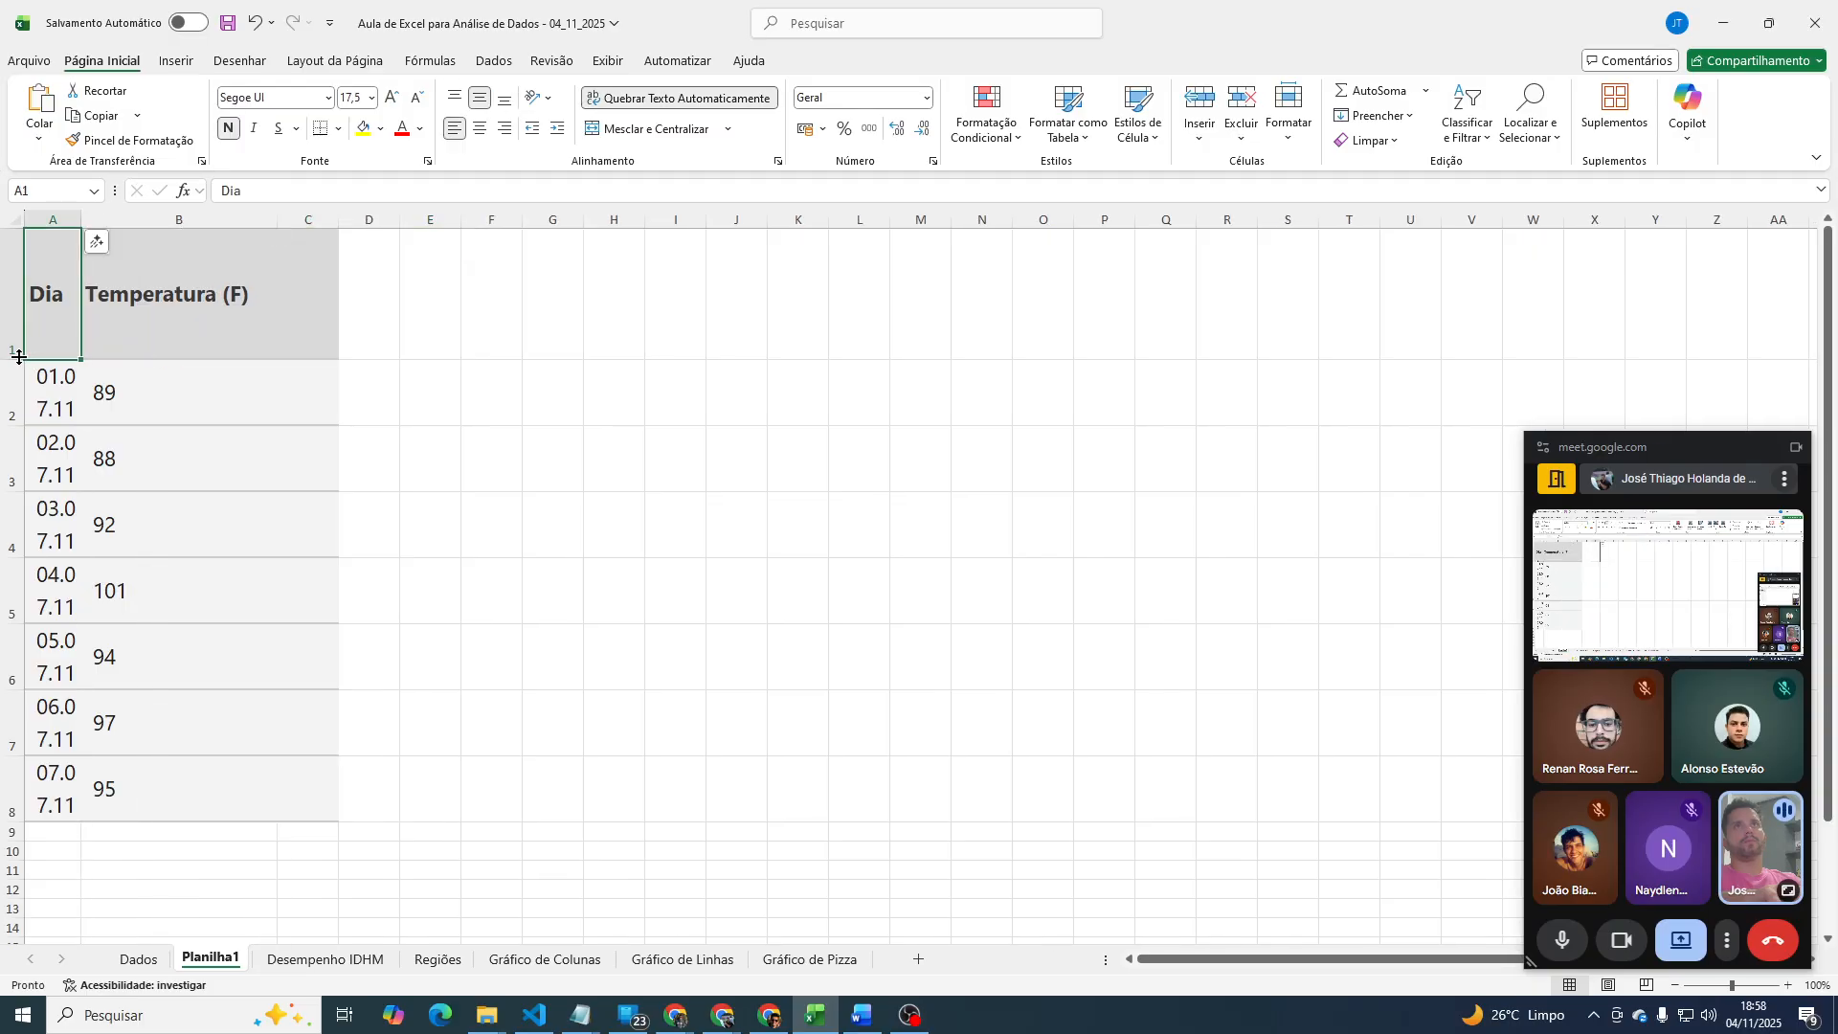
double_click(19, 356)
drag(278, 219, 278, 219)
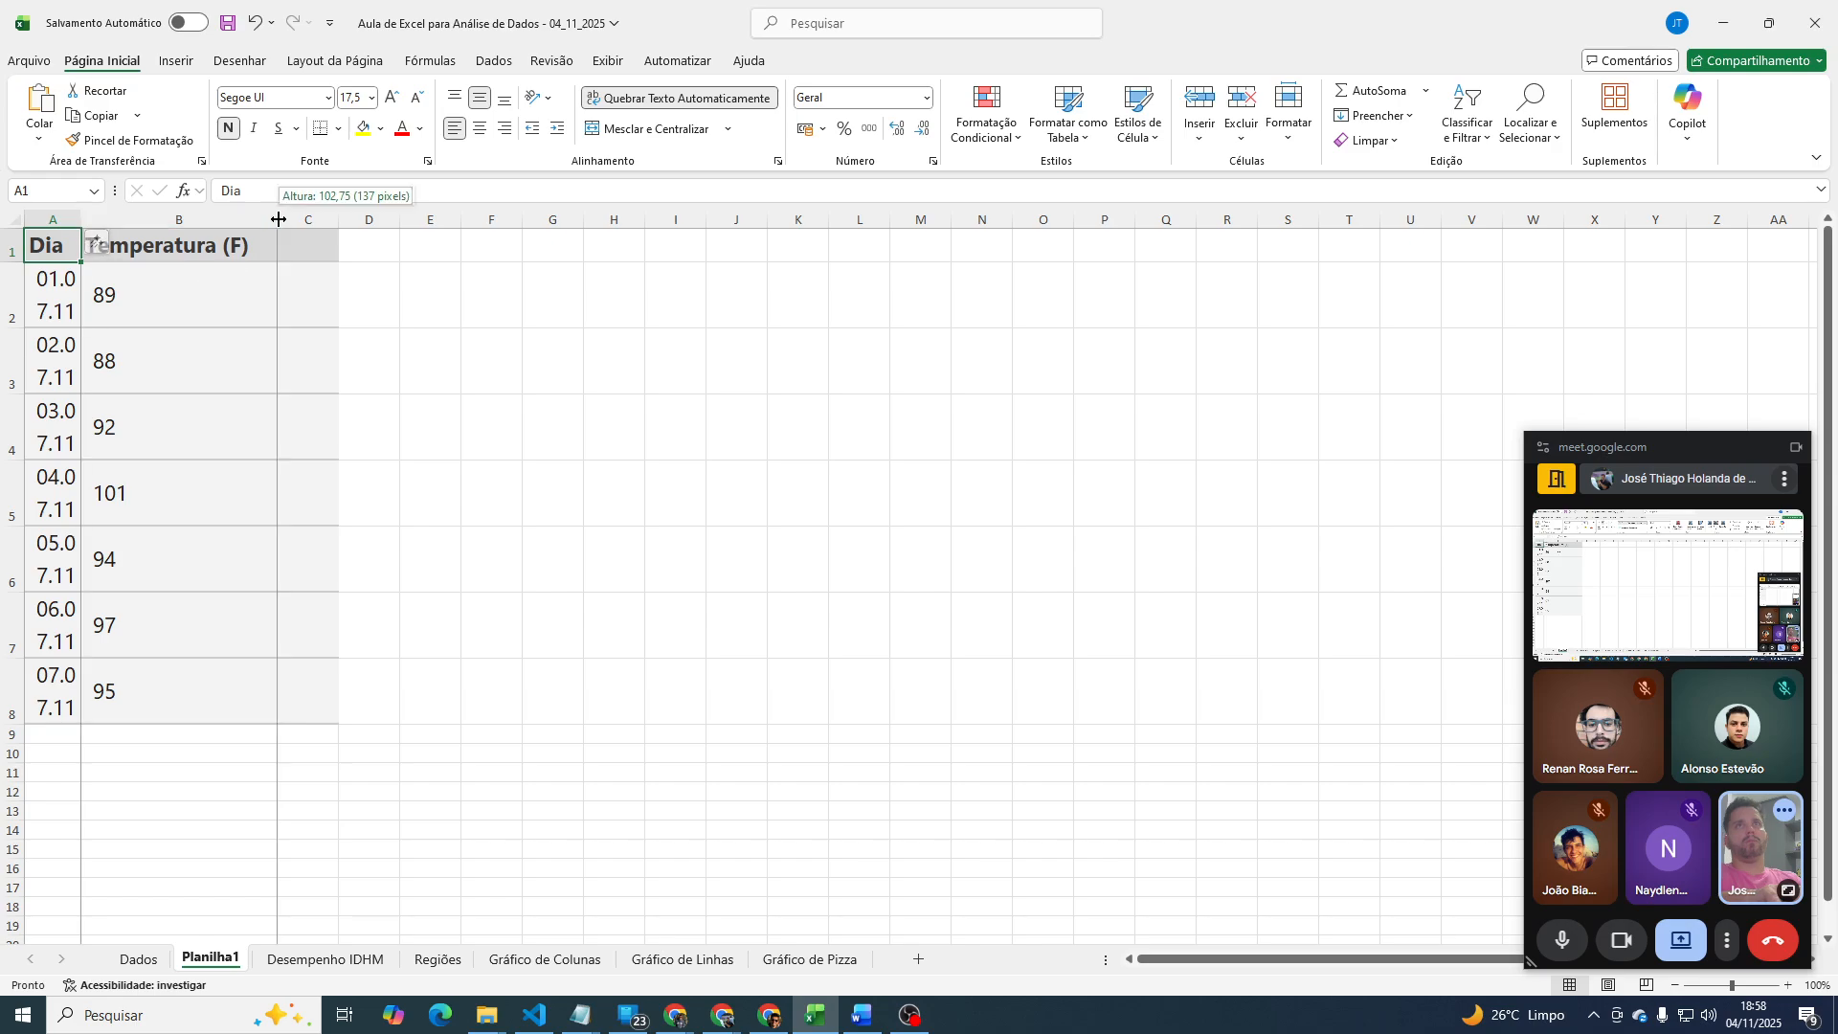
double_click(277, 219)
click(198, 296)
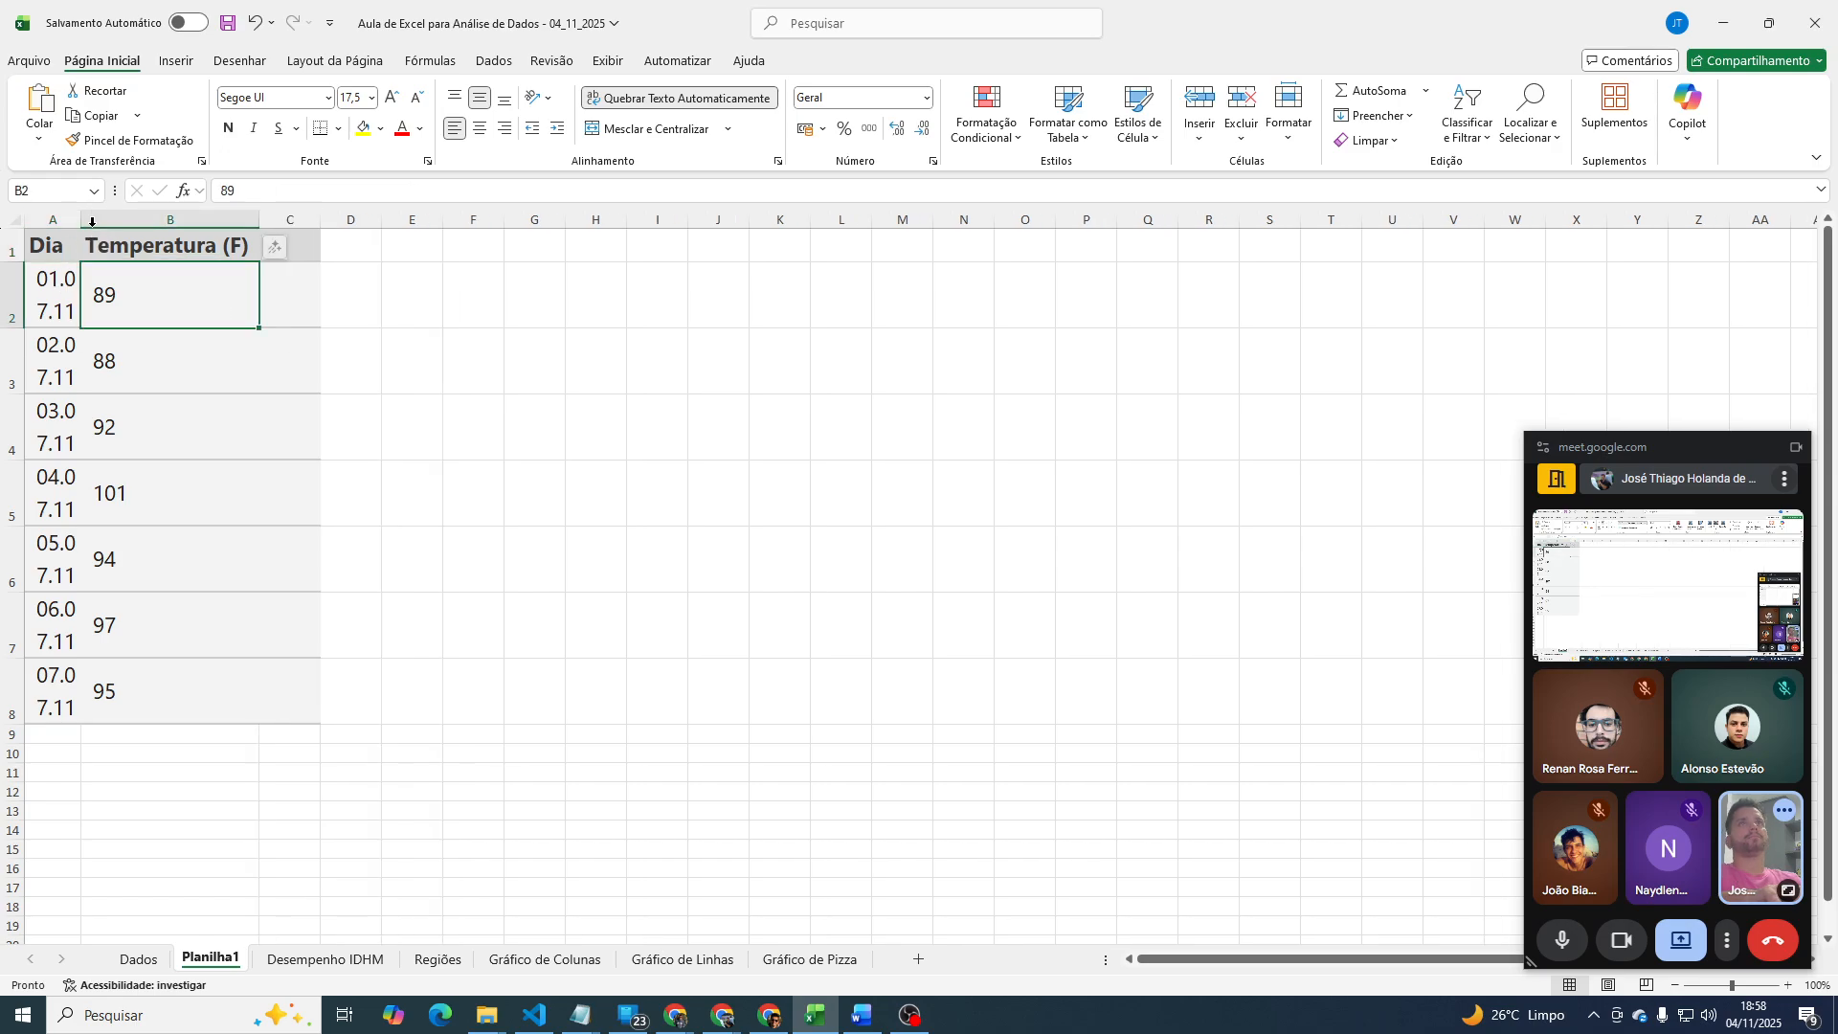
drag(82, 219, 190, 220)
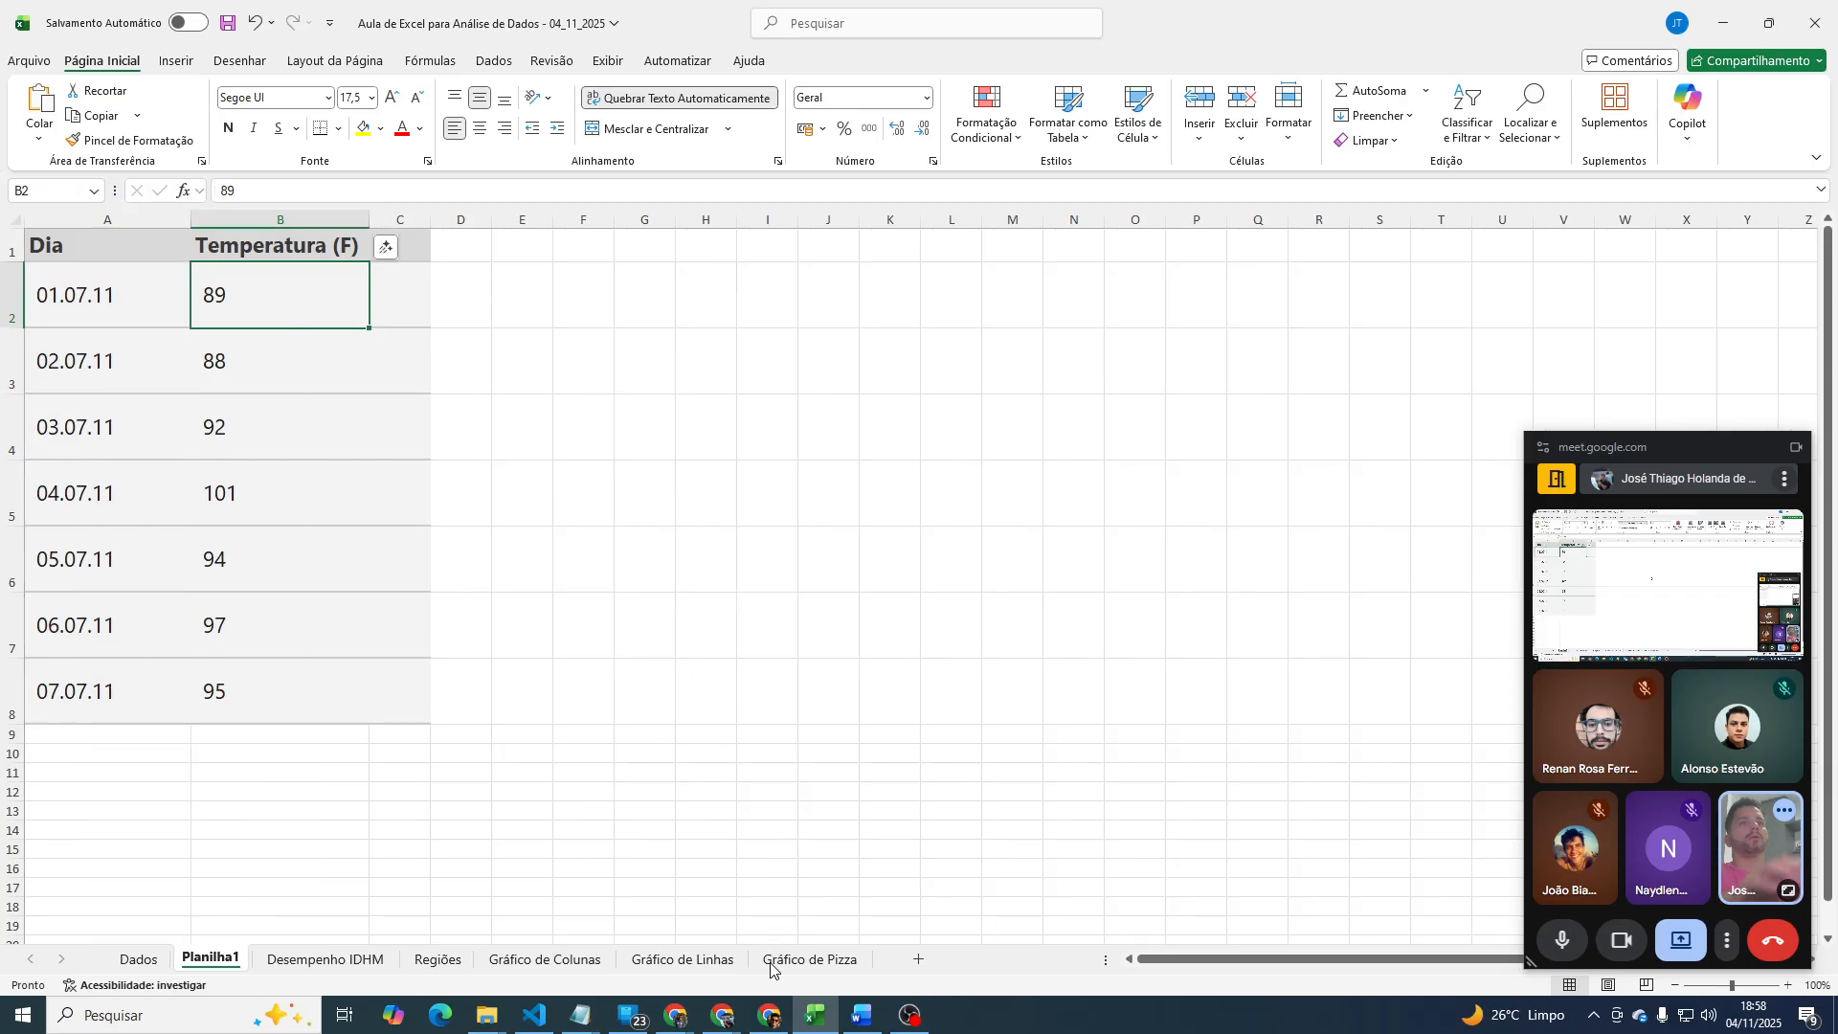
Switch to the Microsoft Support article in the browser and examine the example formula =ORDEM.MÉD(94,B2:B8), its arguments and the temperature table.
click(714, 1017)
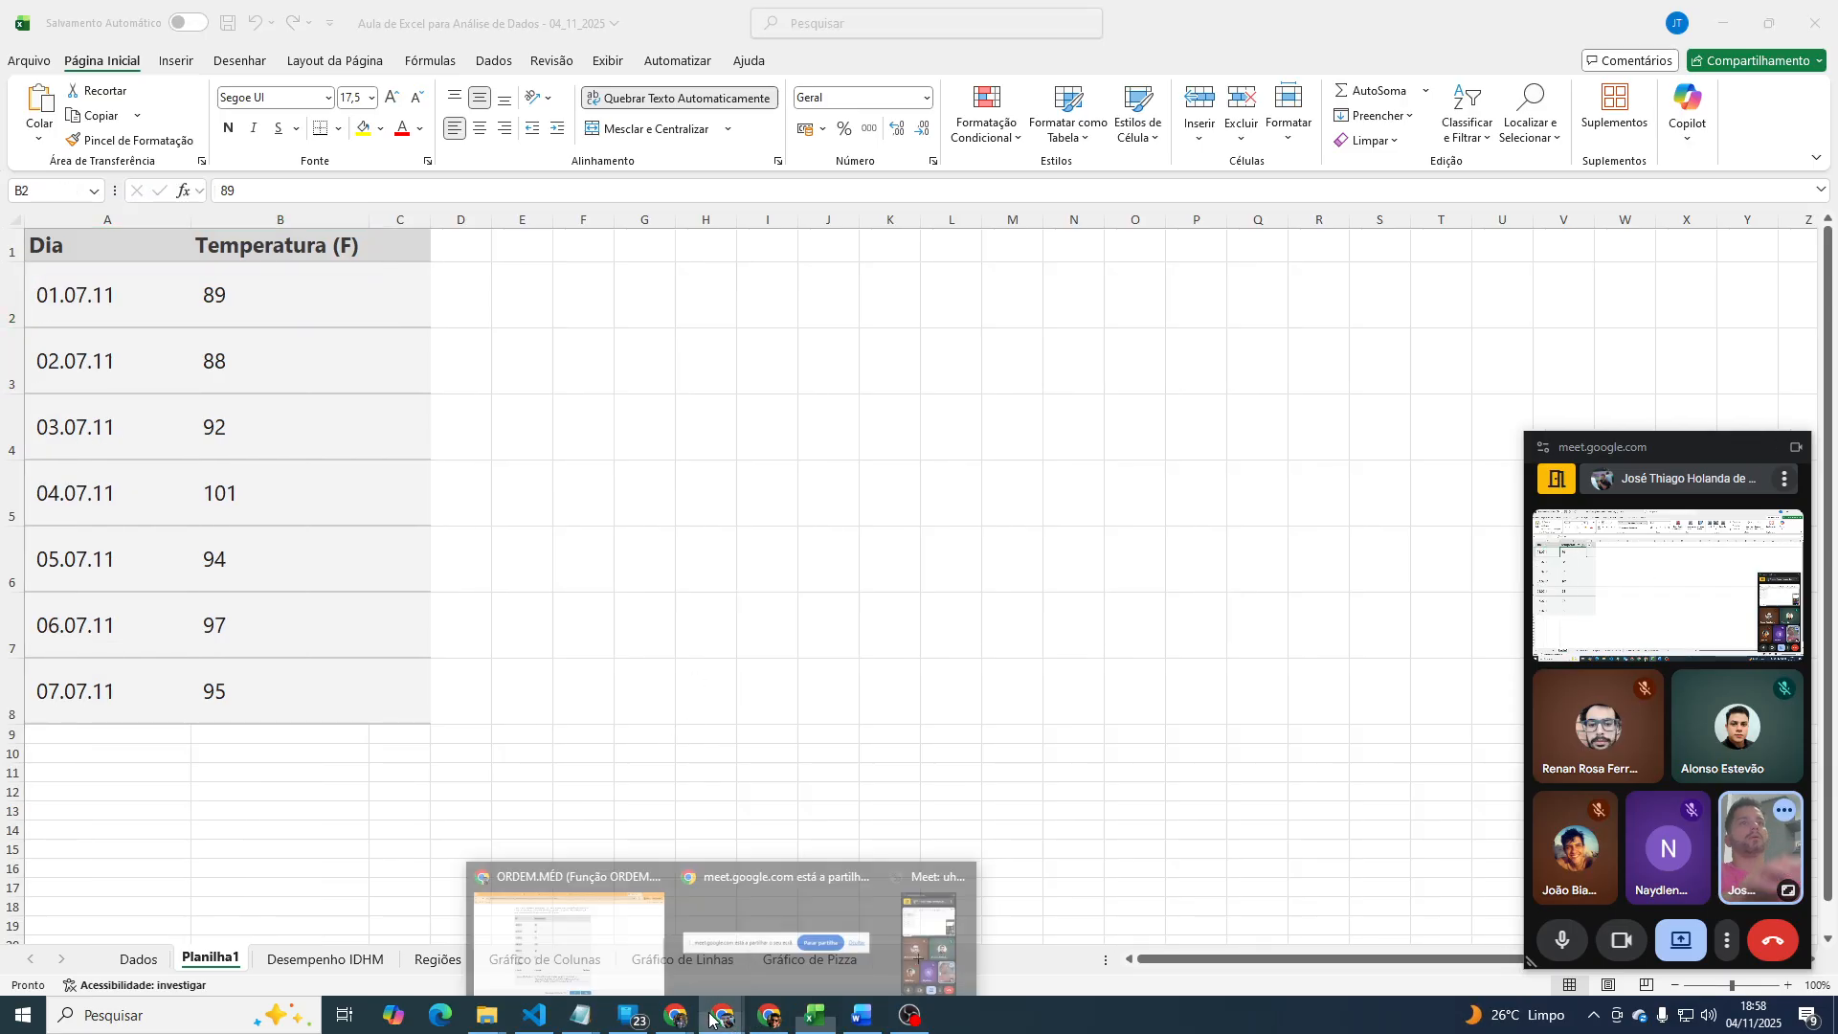
click(624, 936)
click(1252, 411)
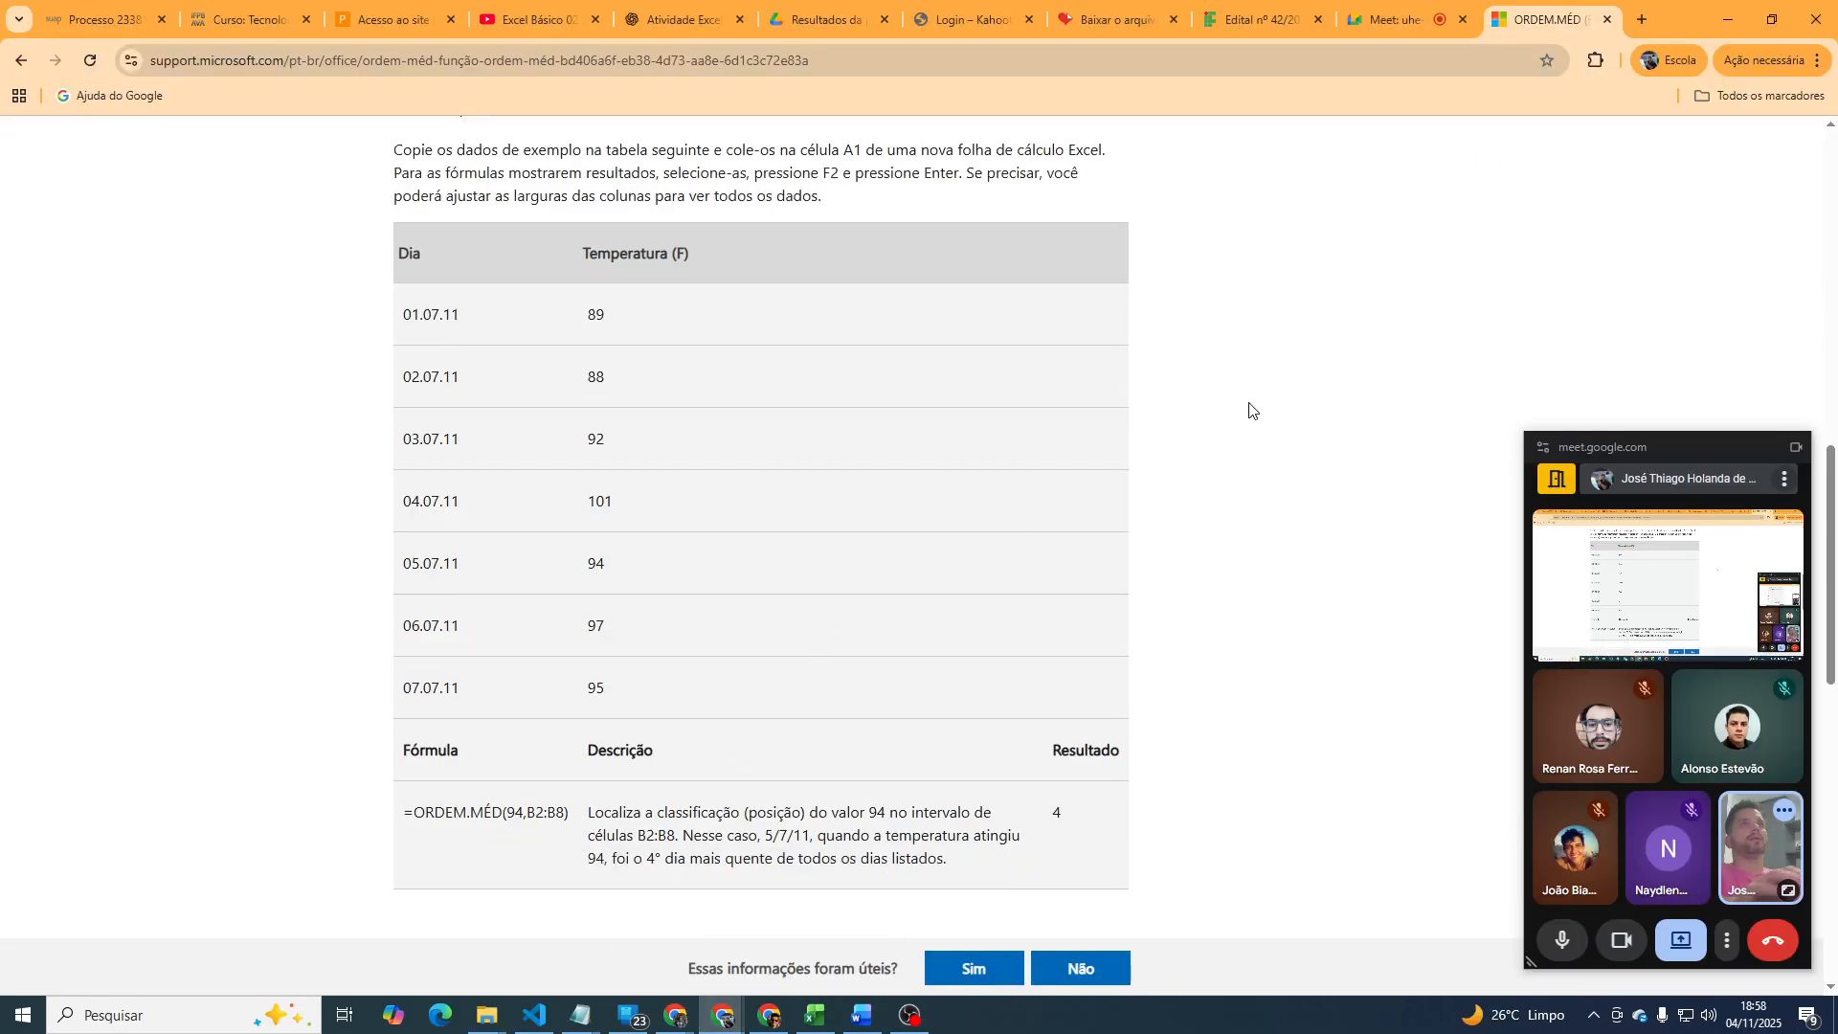
scroll(1249, 413, up, 1)
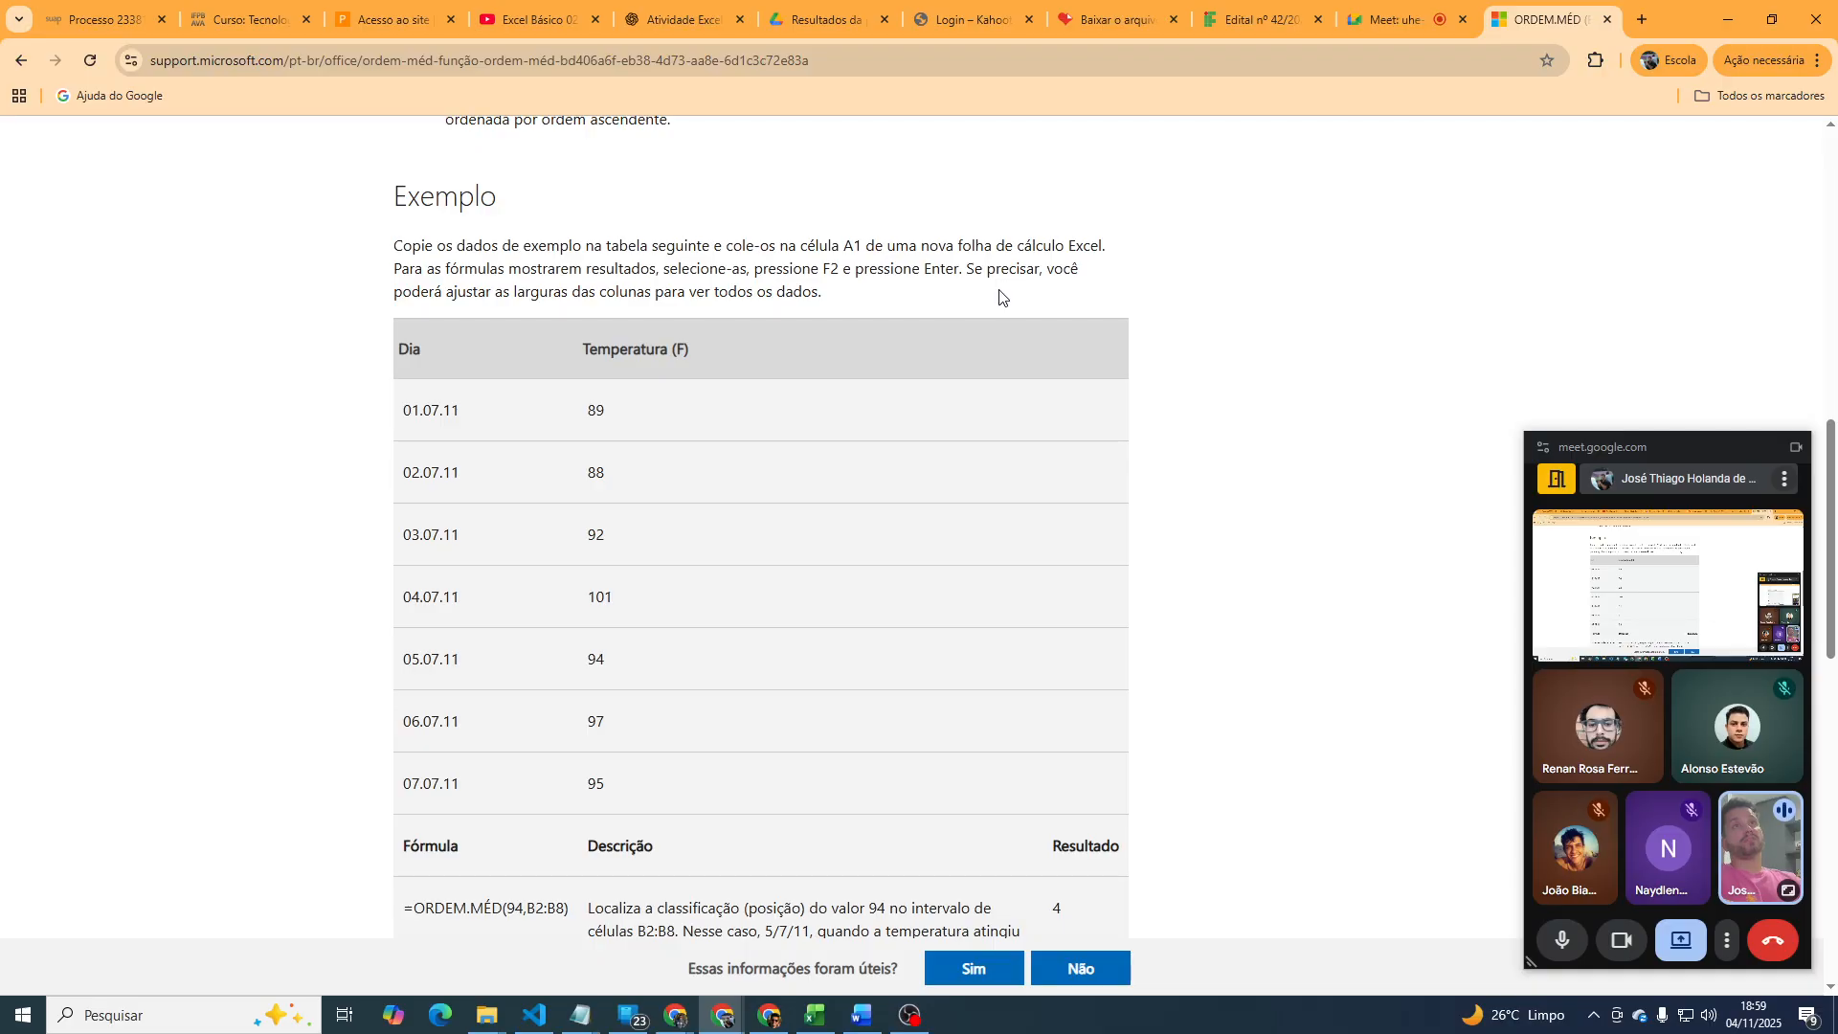
scroll(1009, 341, down, 1)
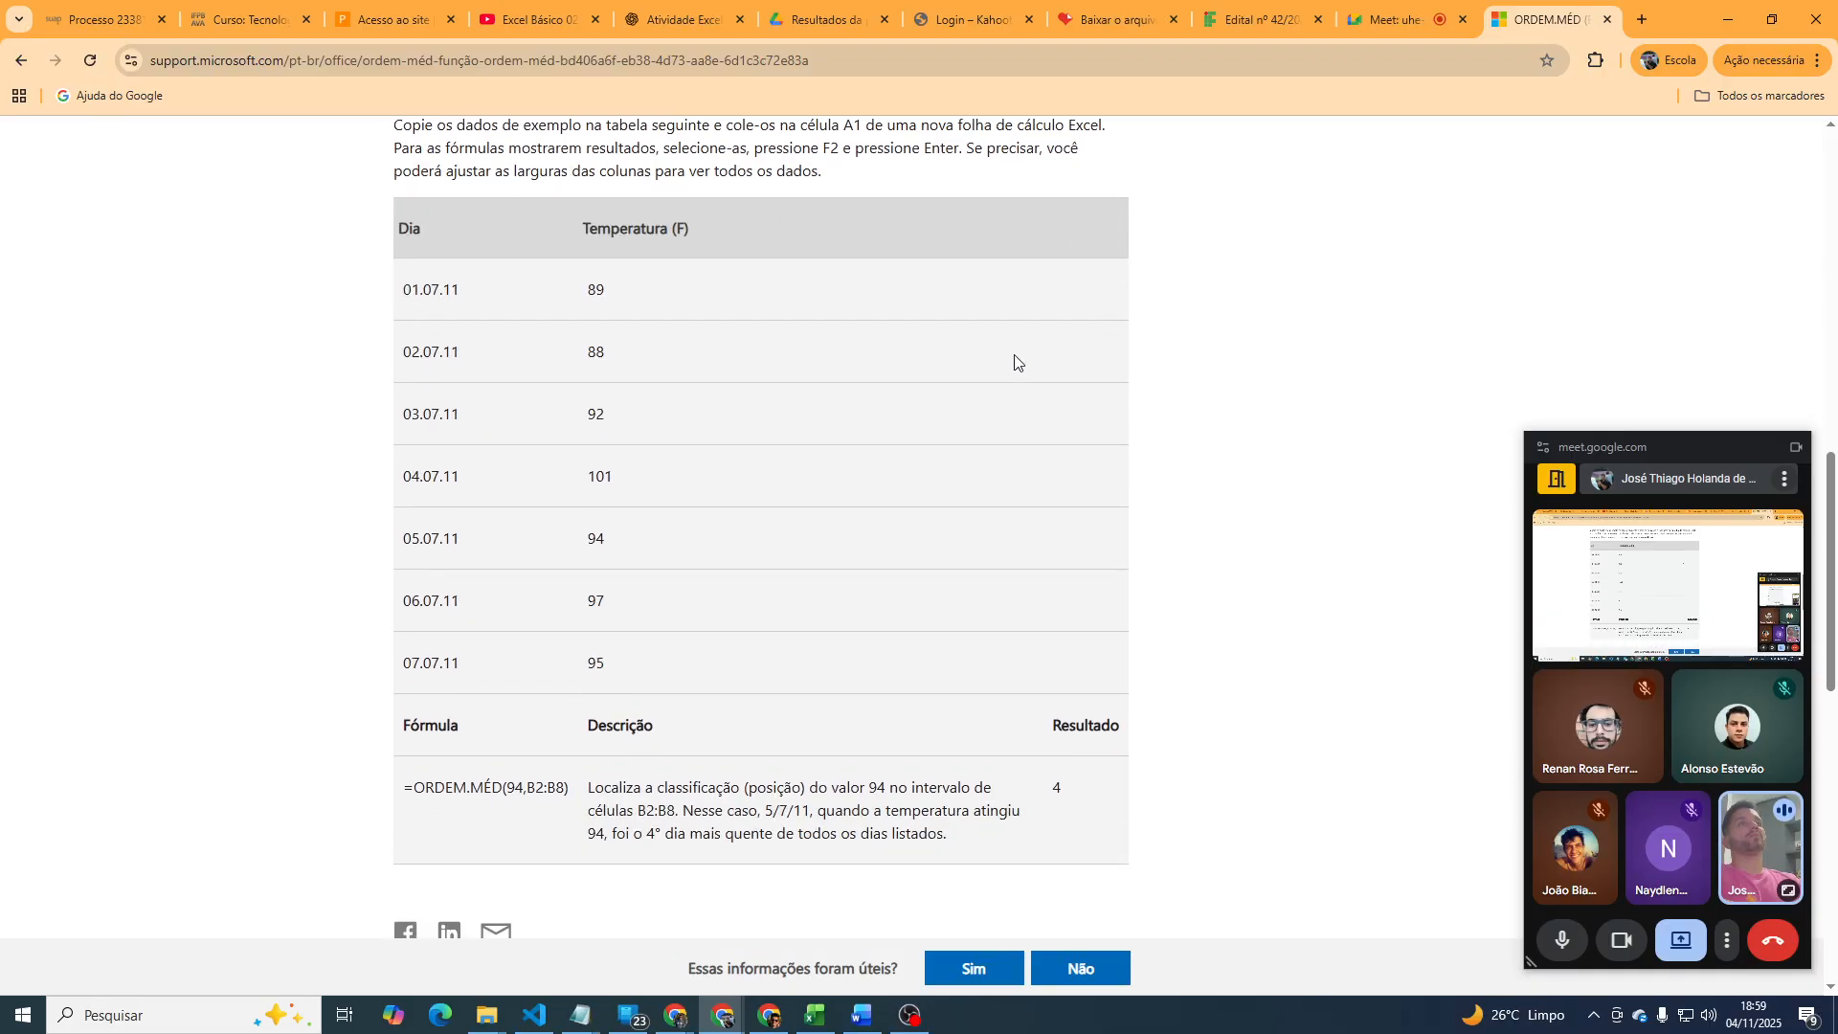
scroll(1017, 361, down, 1)
scroll(1017, 361, up, 1)
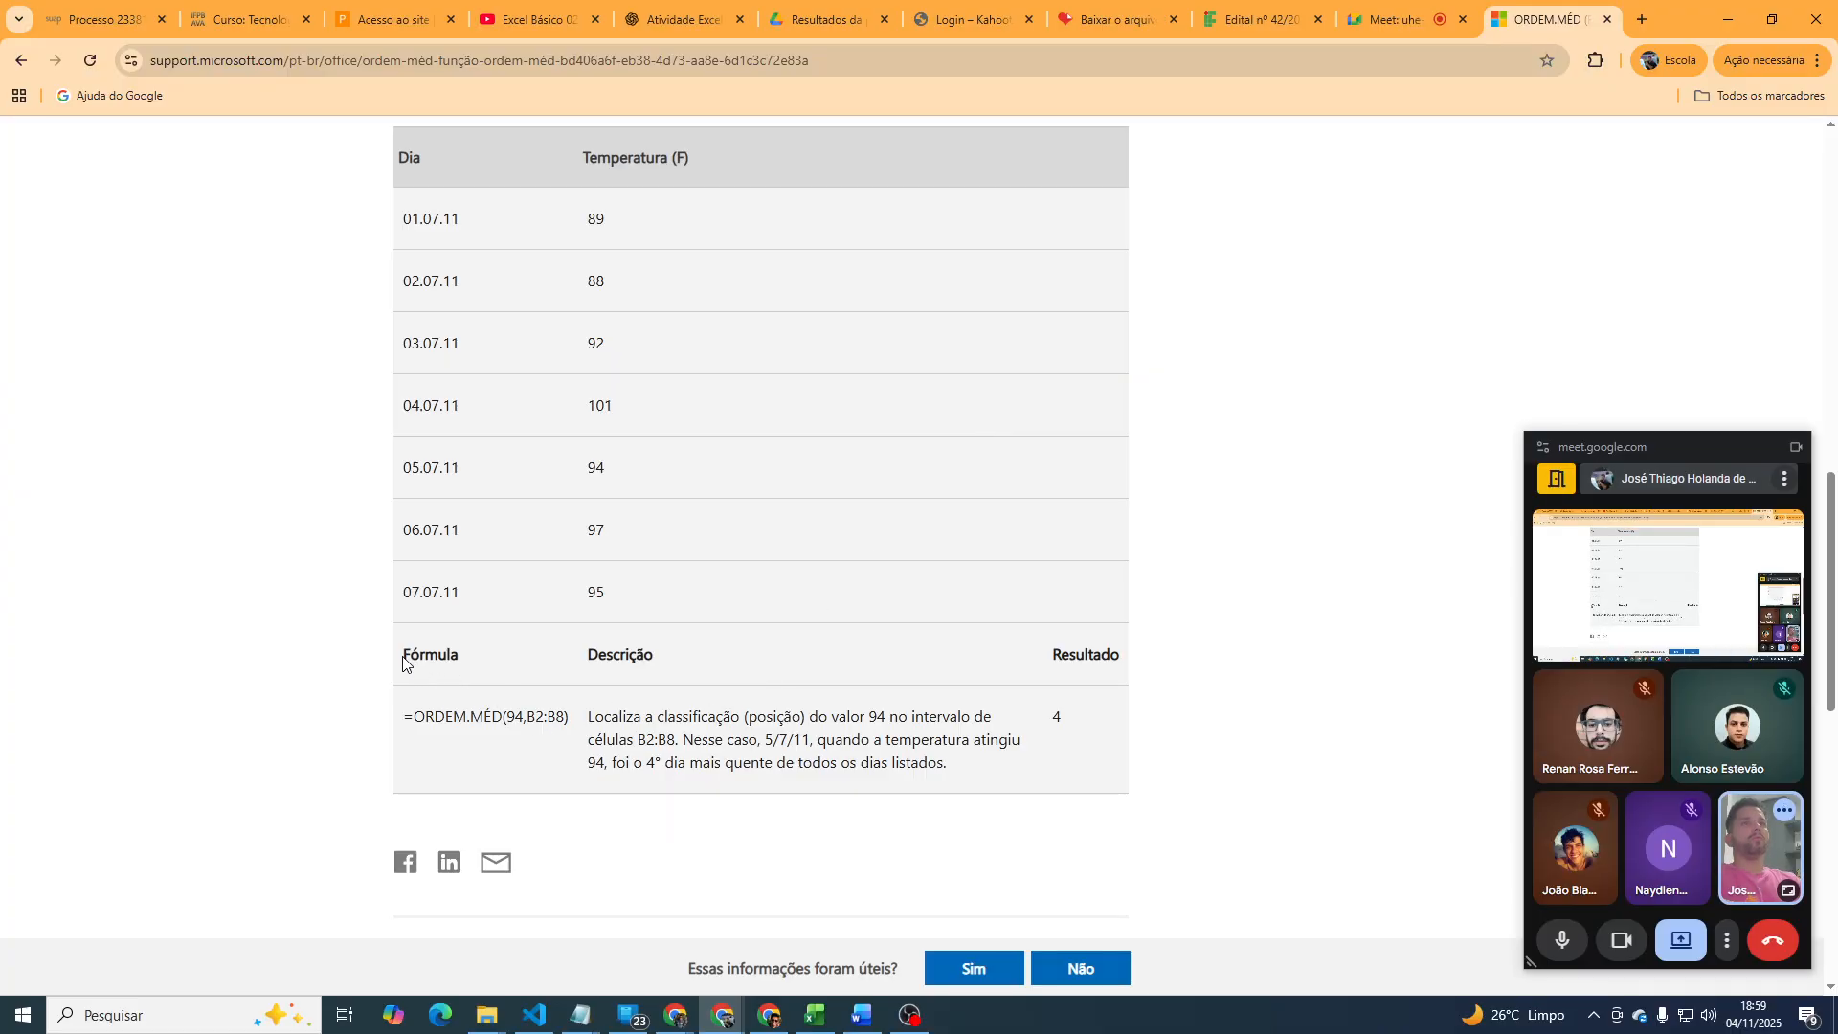
drag(415, 716, 500, 716)
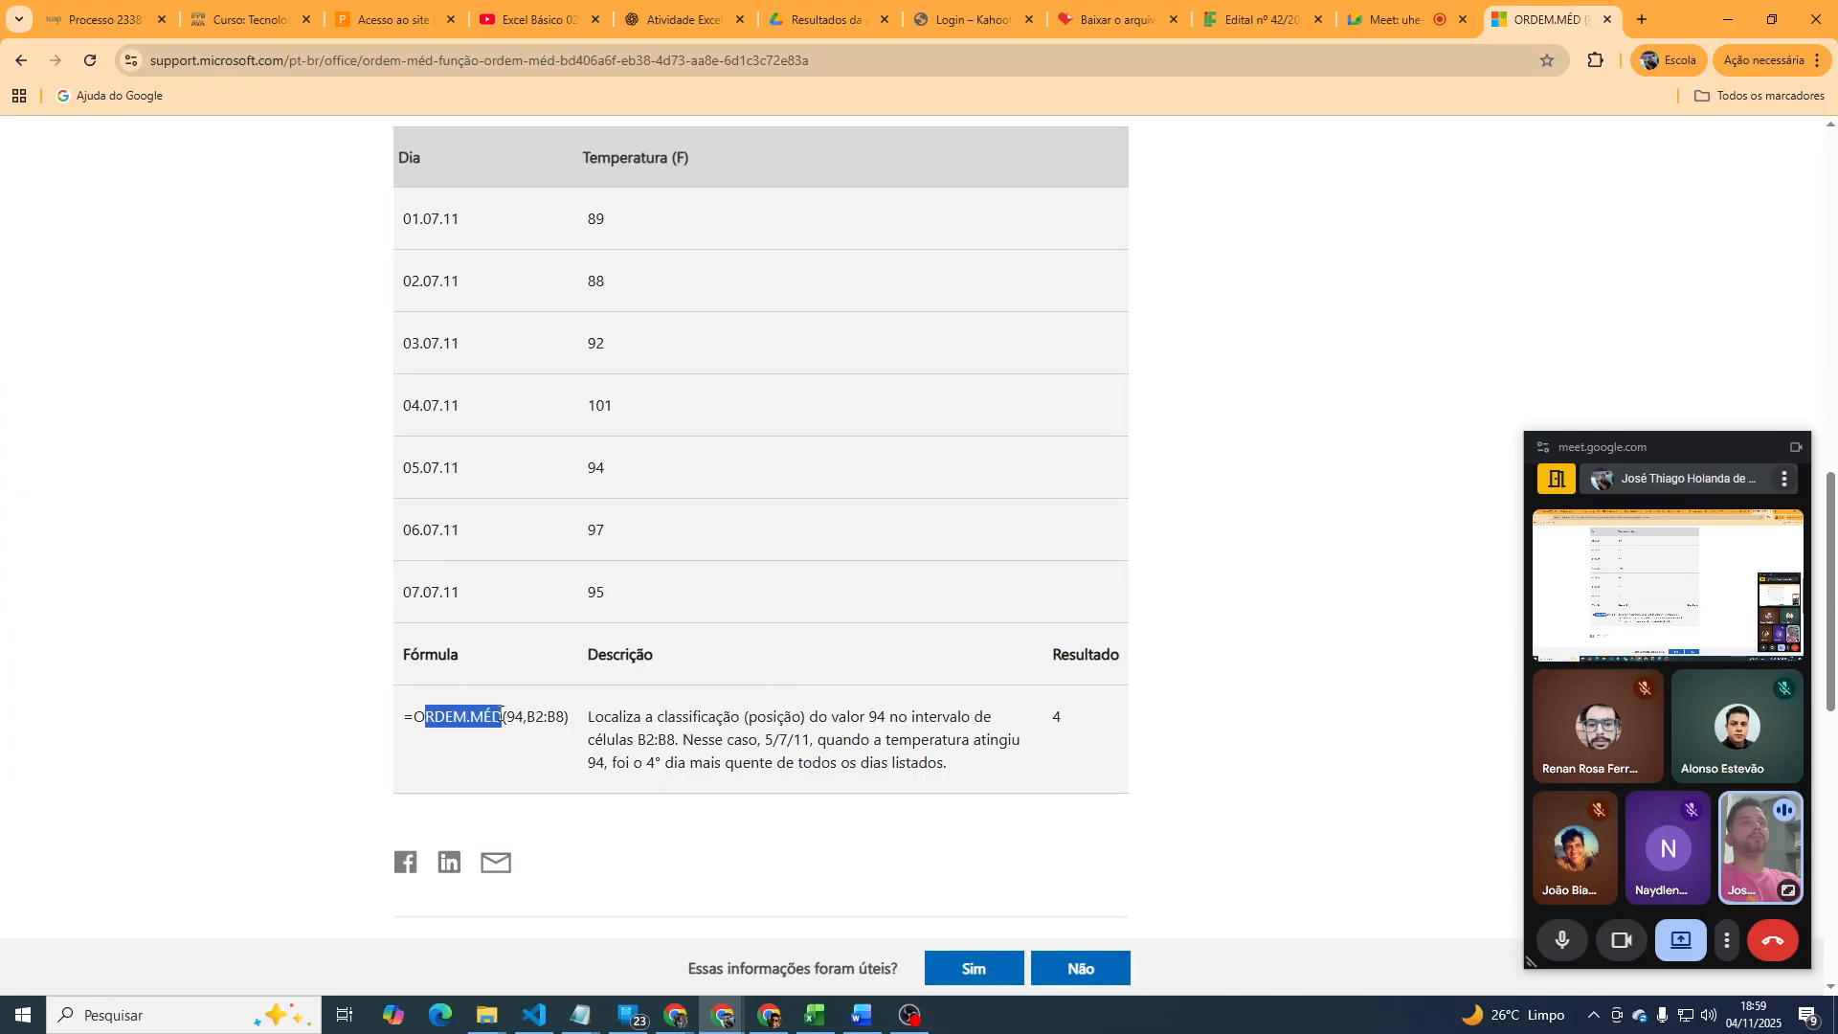
click(510, 716)
double_click(510, 717)
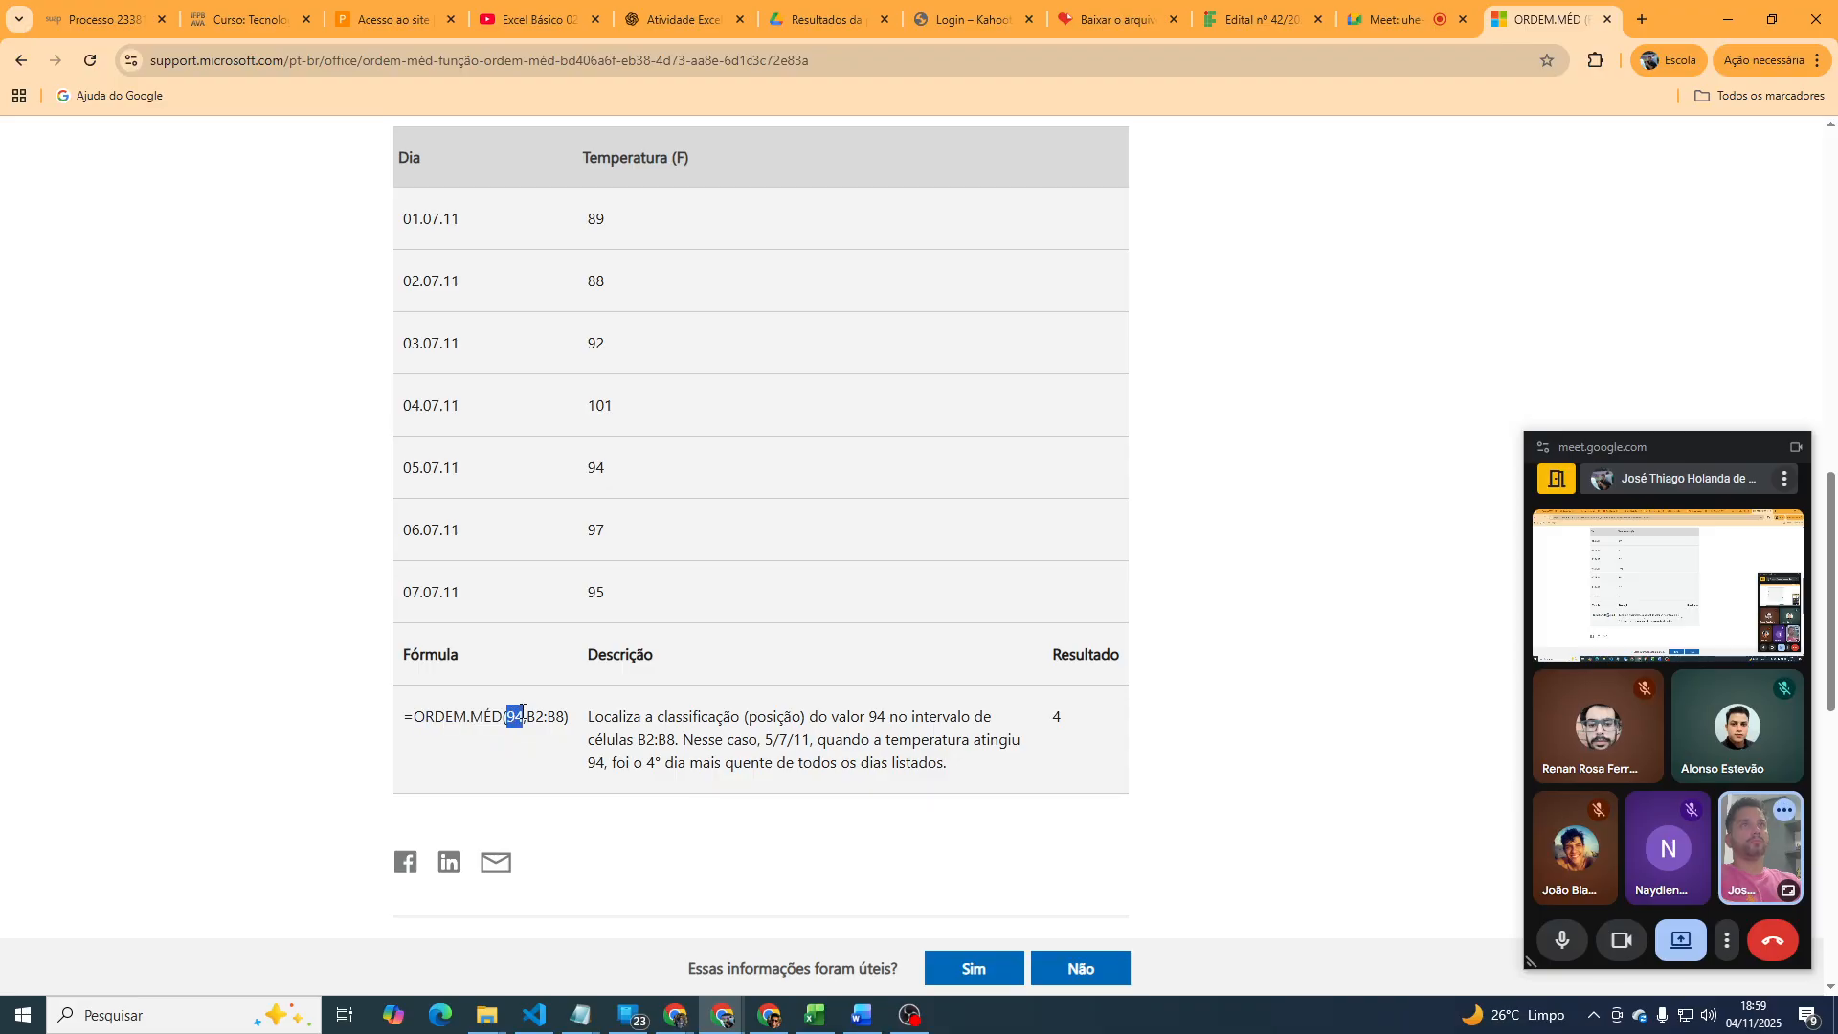
double_click(595, 467)
click(528, 716)
drag(530, 716, 565, 716)
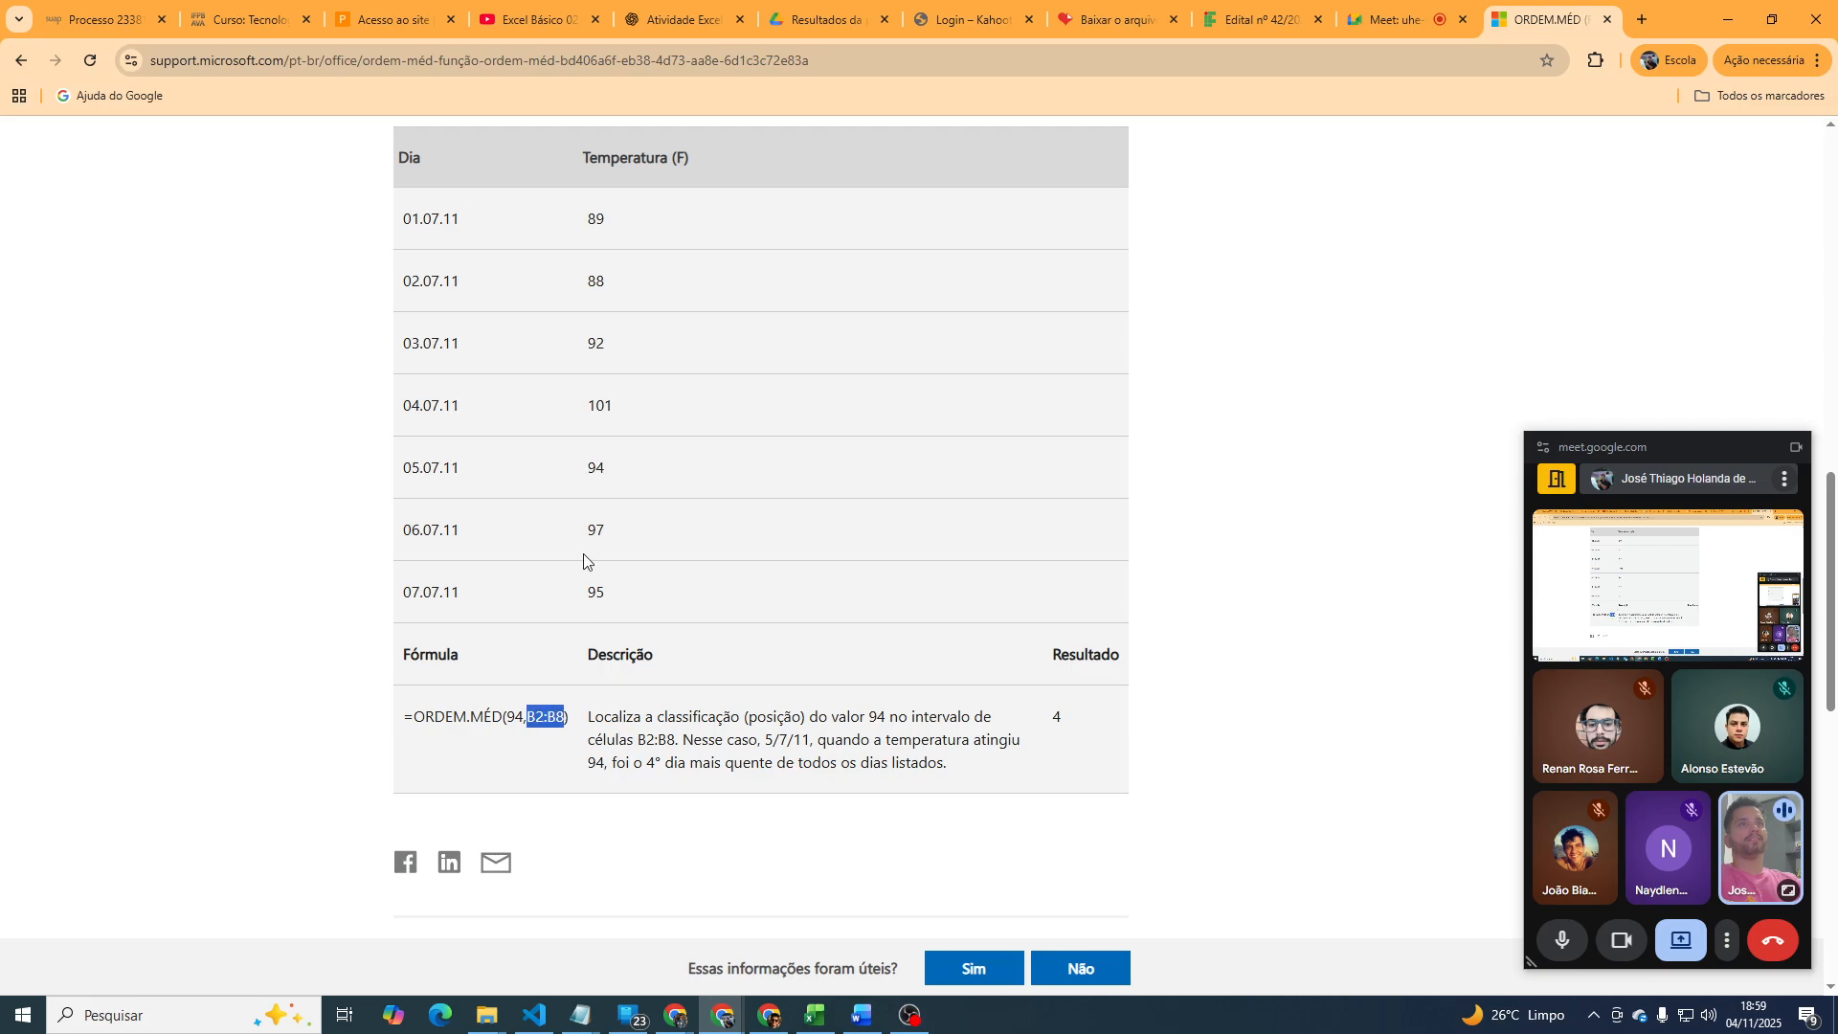
click(451, 718)
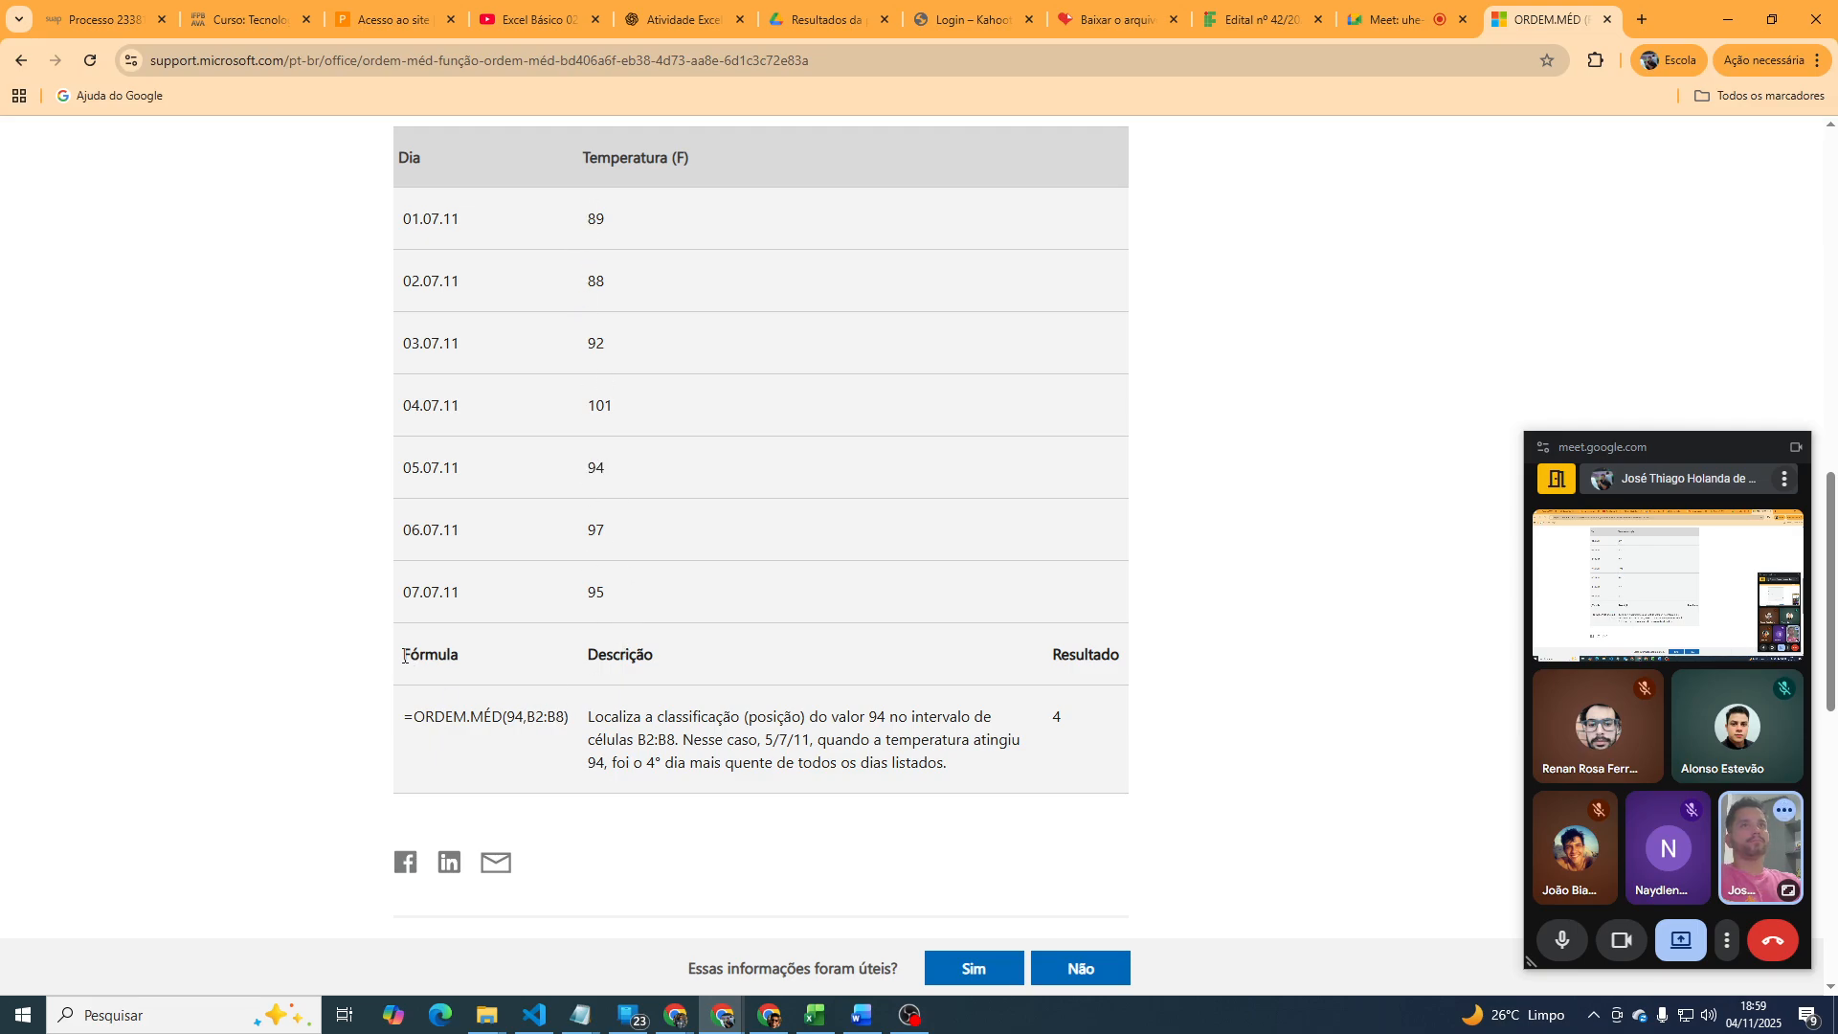
Copy the article's Fórmula, Descrição and Resultado rows, switch to Excel and paste them at A9 in Planilha1.
drag(404, 656, 1086, 718)
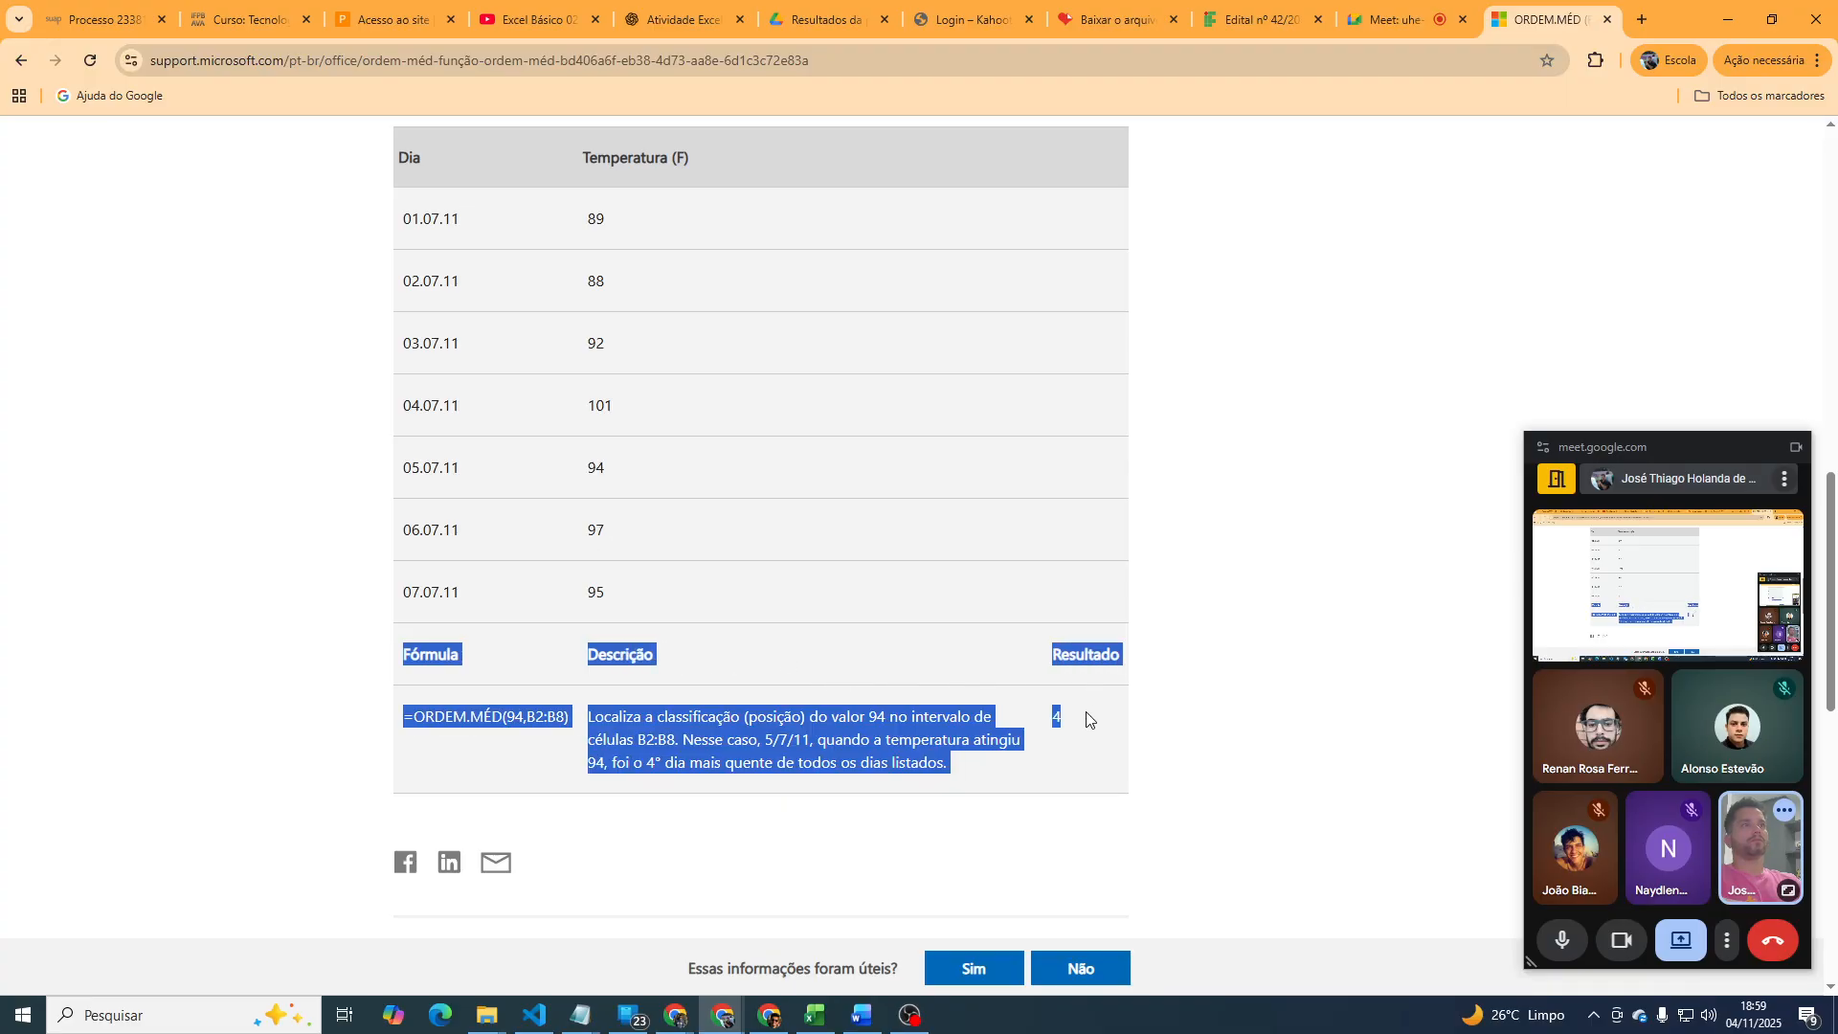
click(818, 1016)
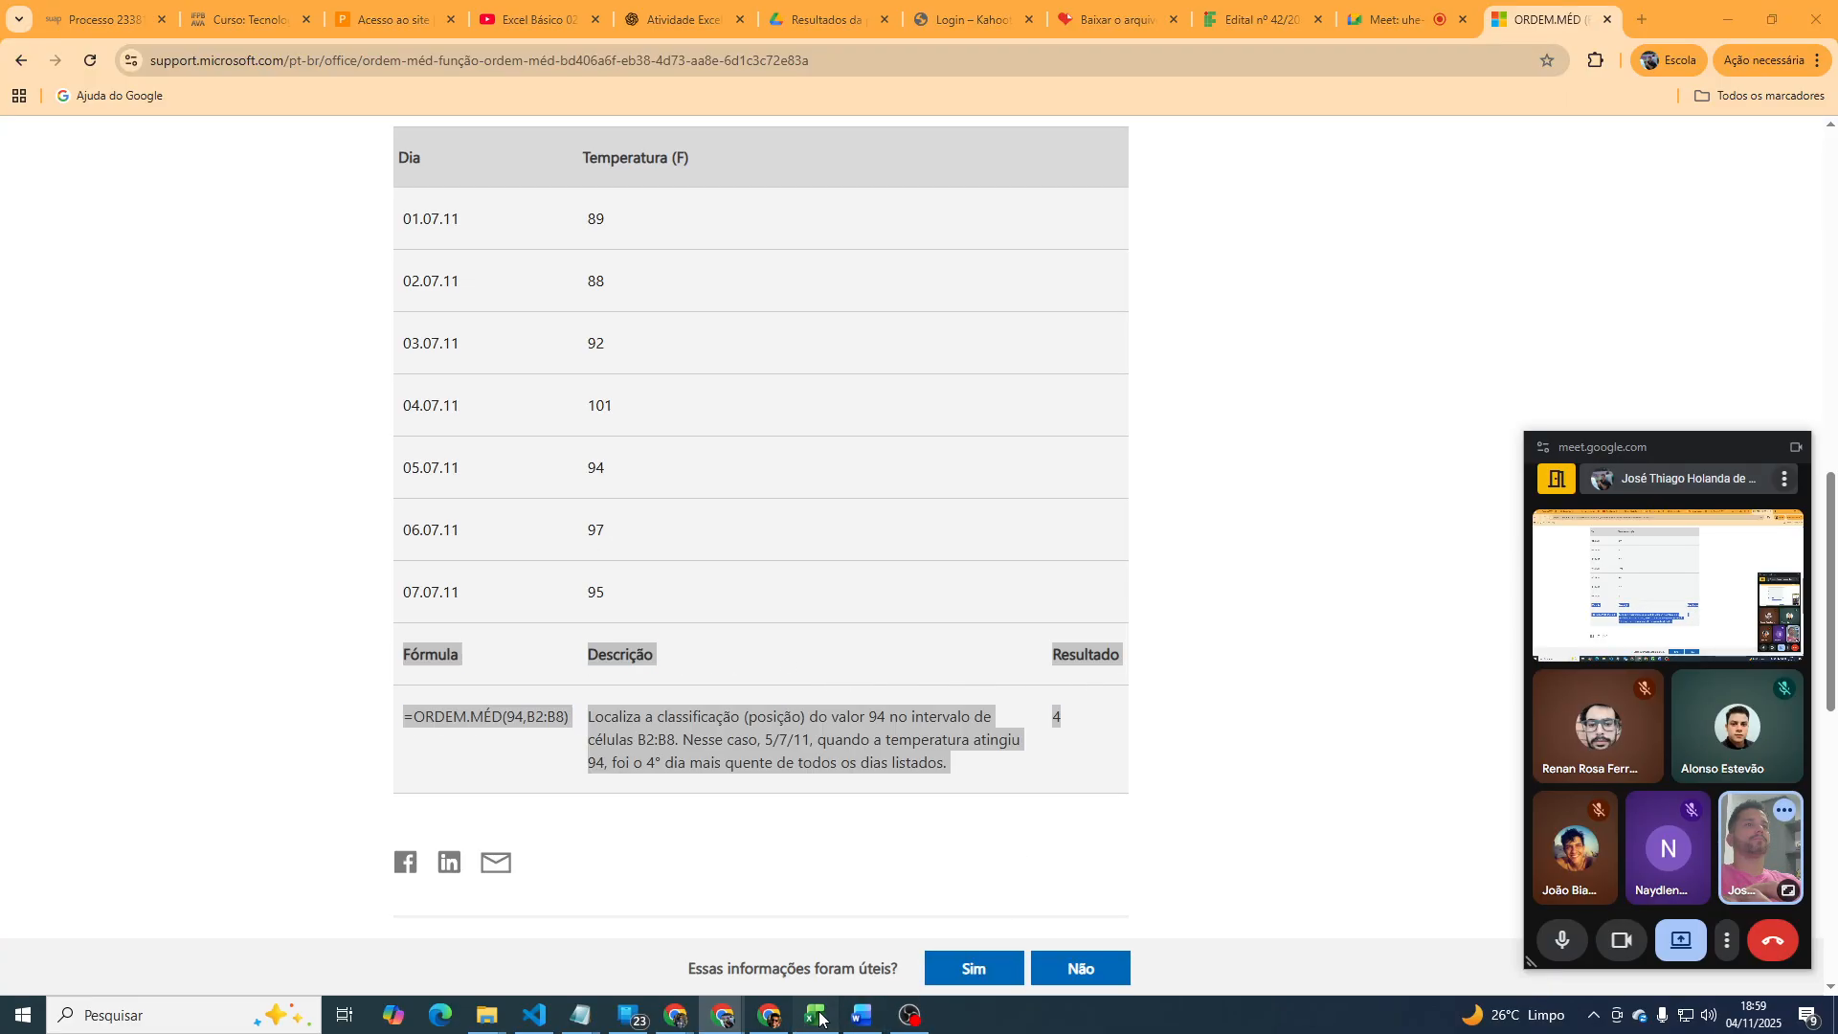
click(73, 733)
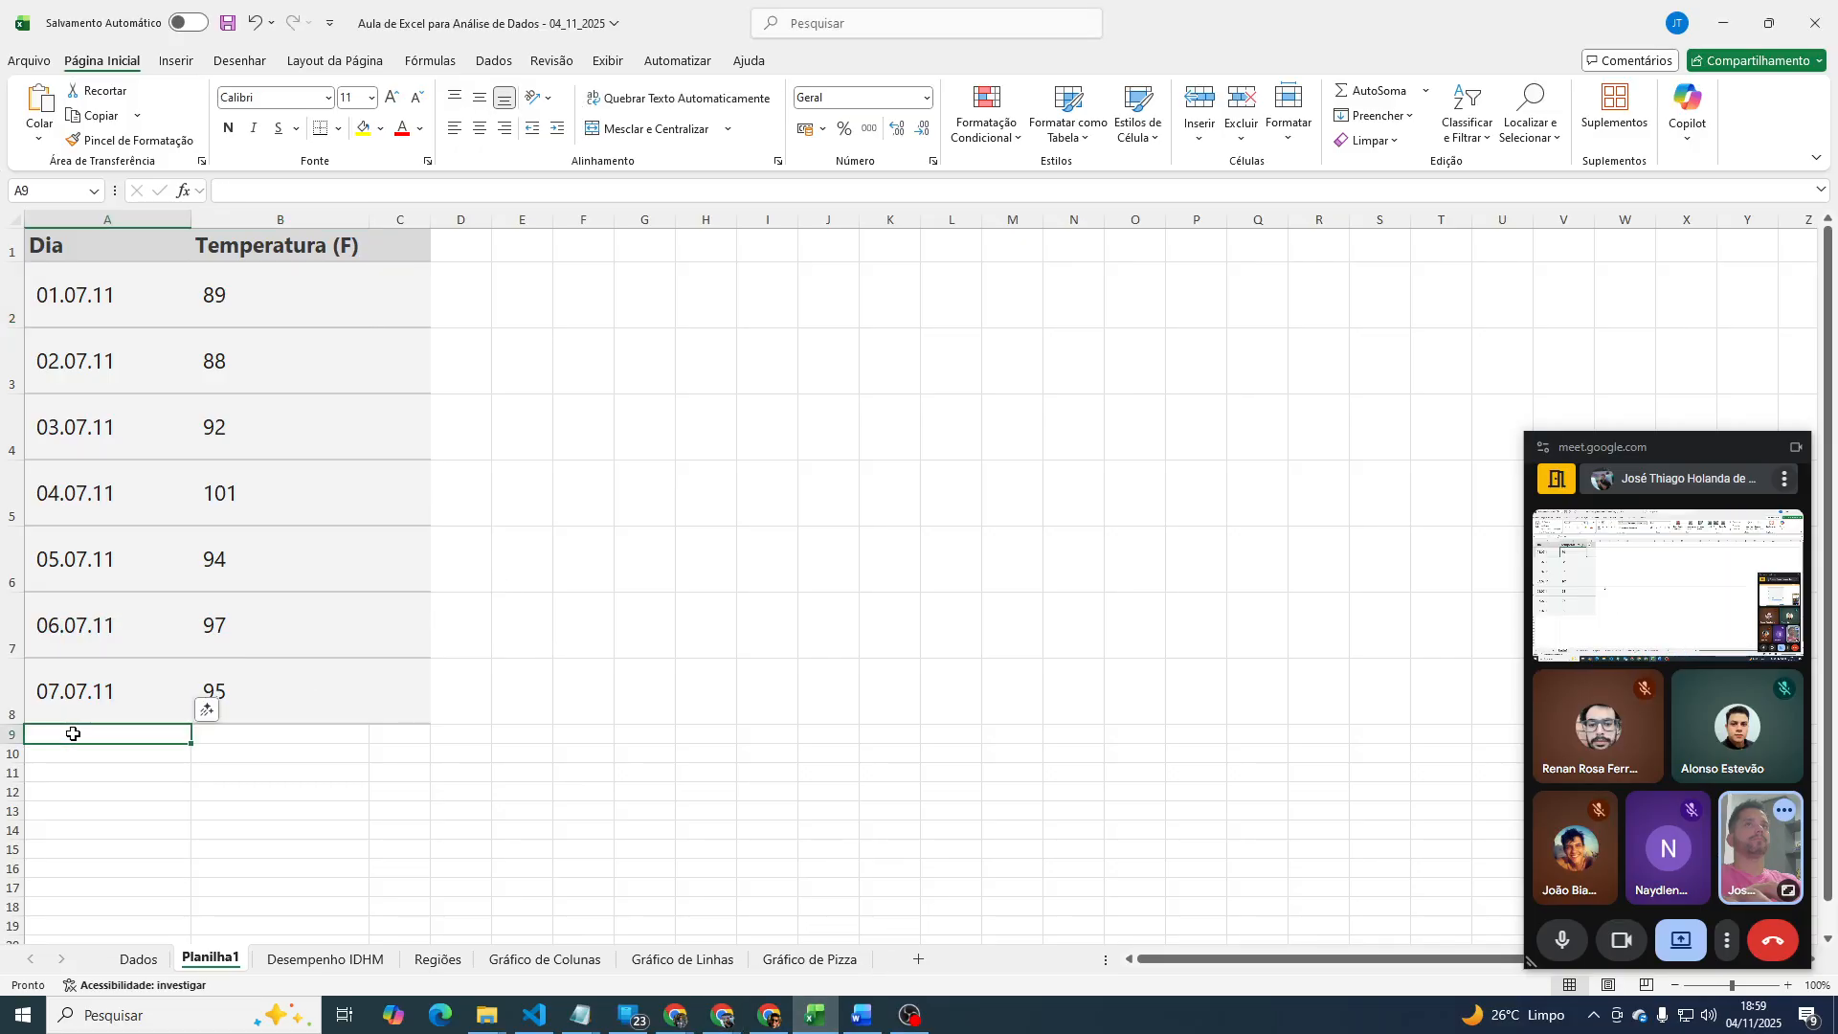
key(ctrl+v)
click(620, 681)
Widen column C so the Resultado header fits on one line, and reduce row 9 to a single line's height.
scroll(526, 779, down, 1)
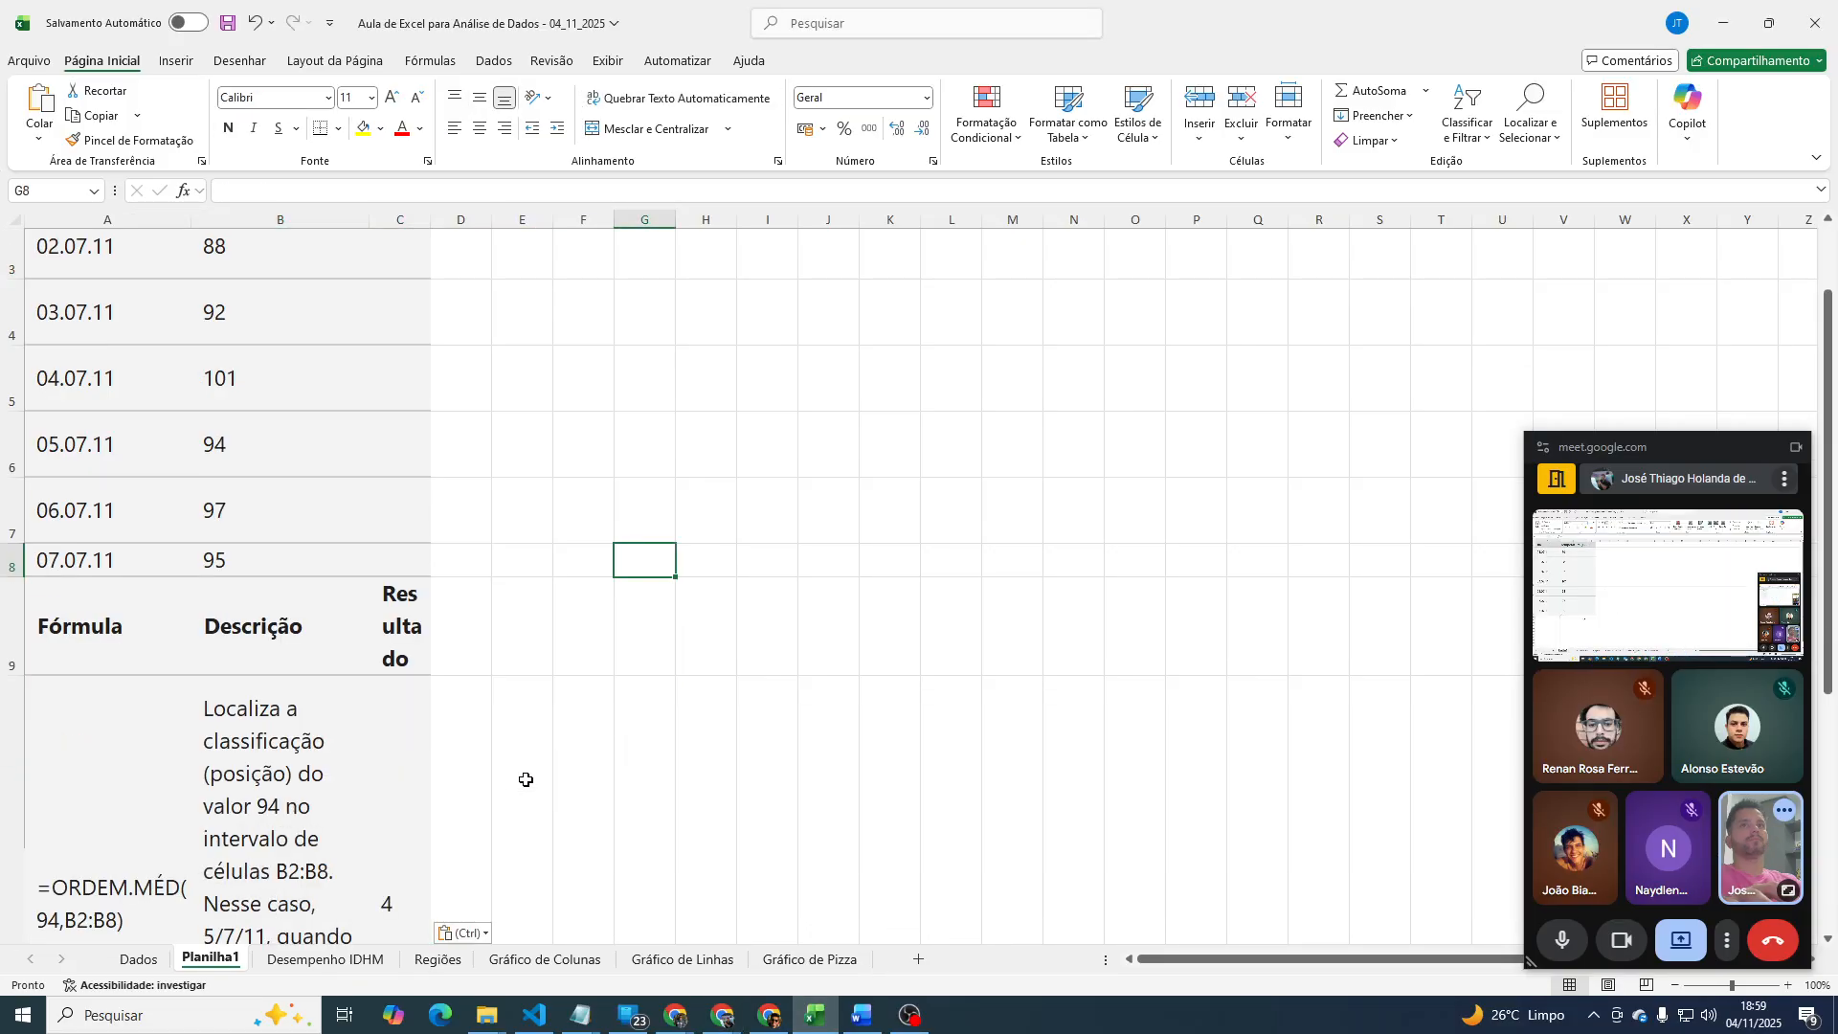
scroll(340, 767, down, 1)
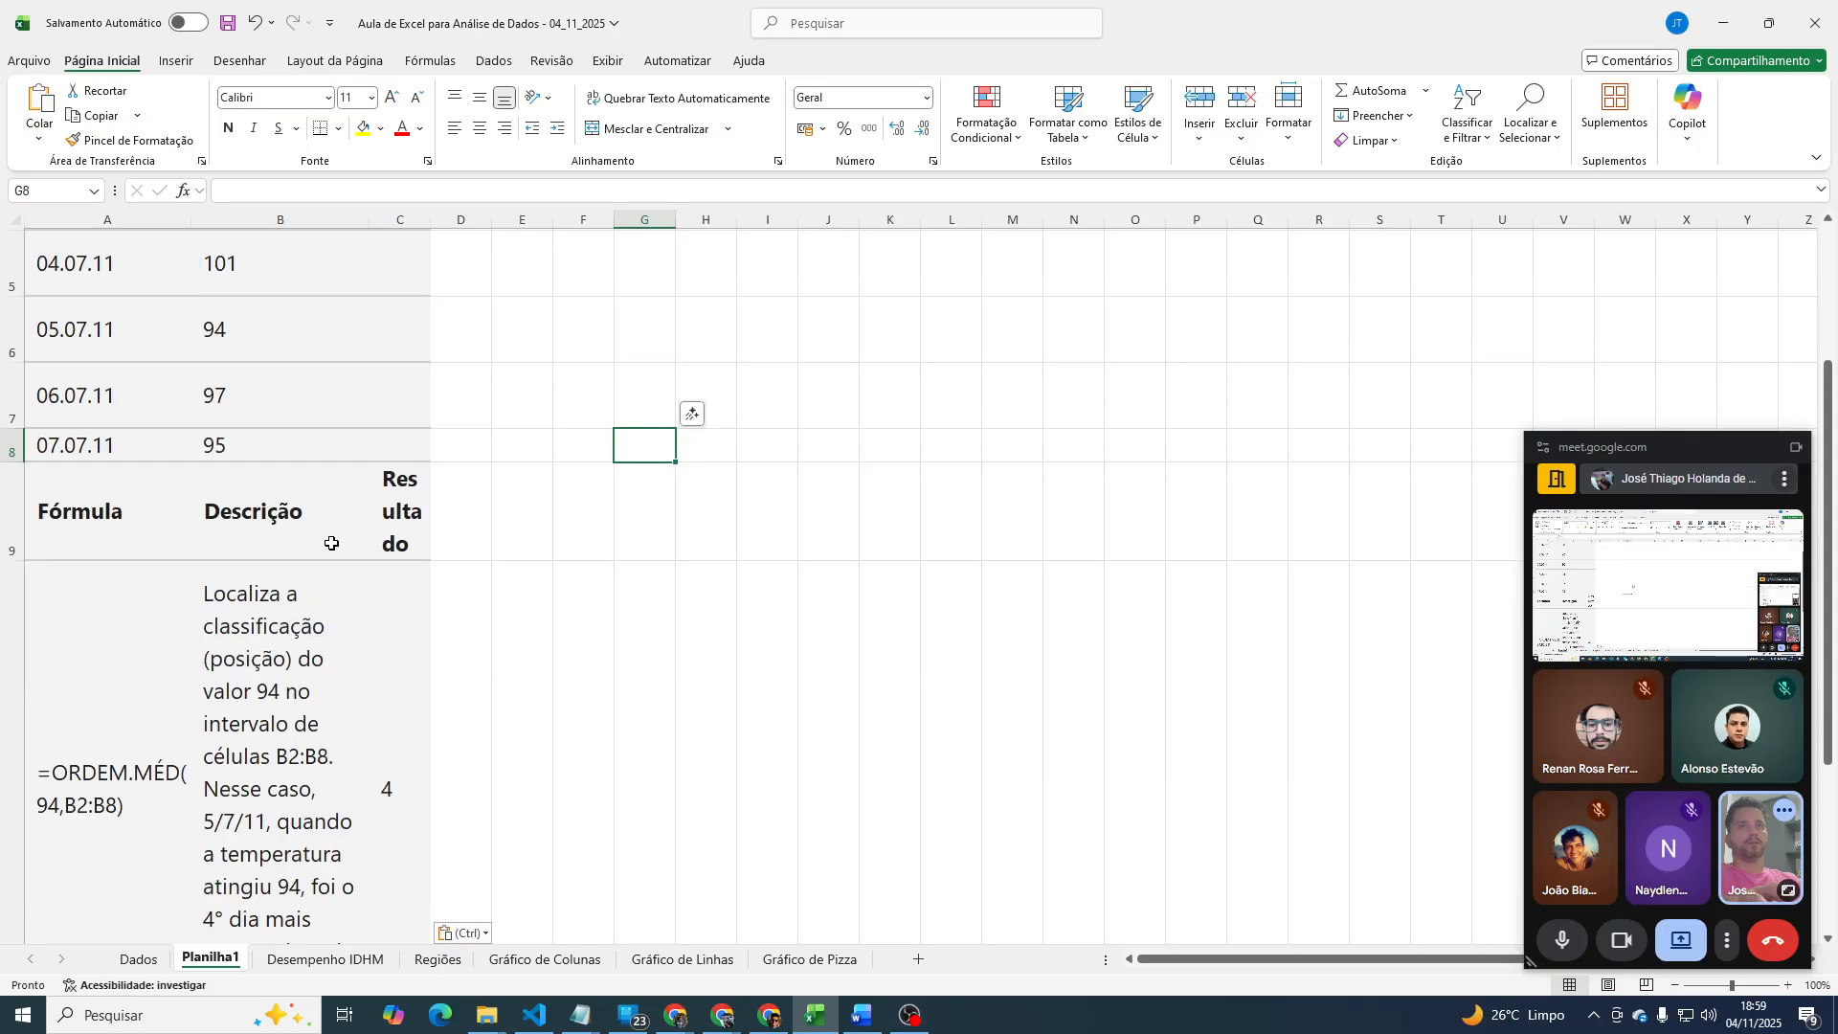
drag(431, 219, 586, 220)
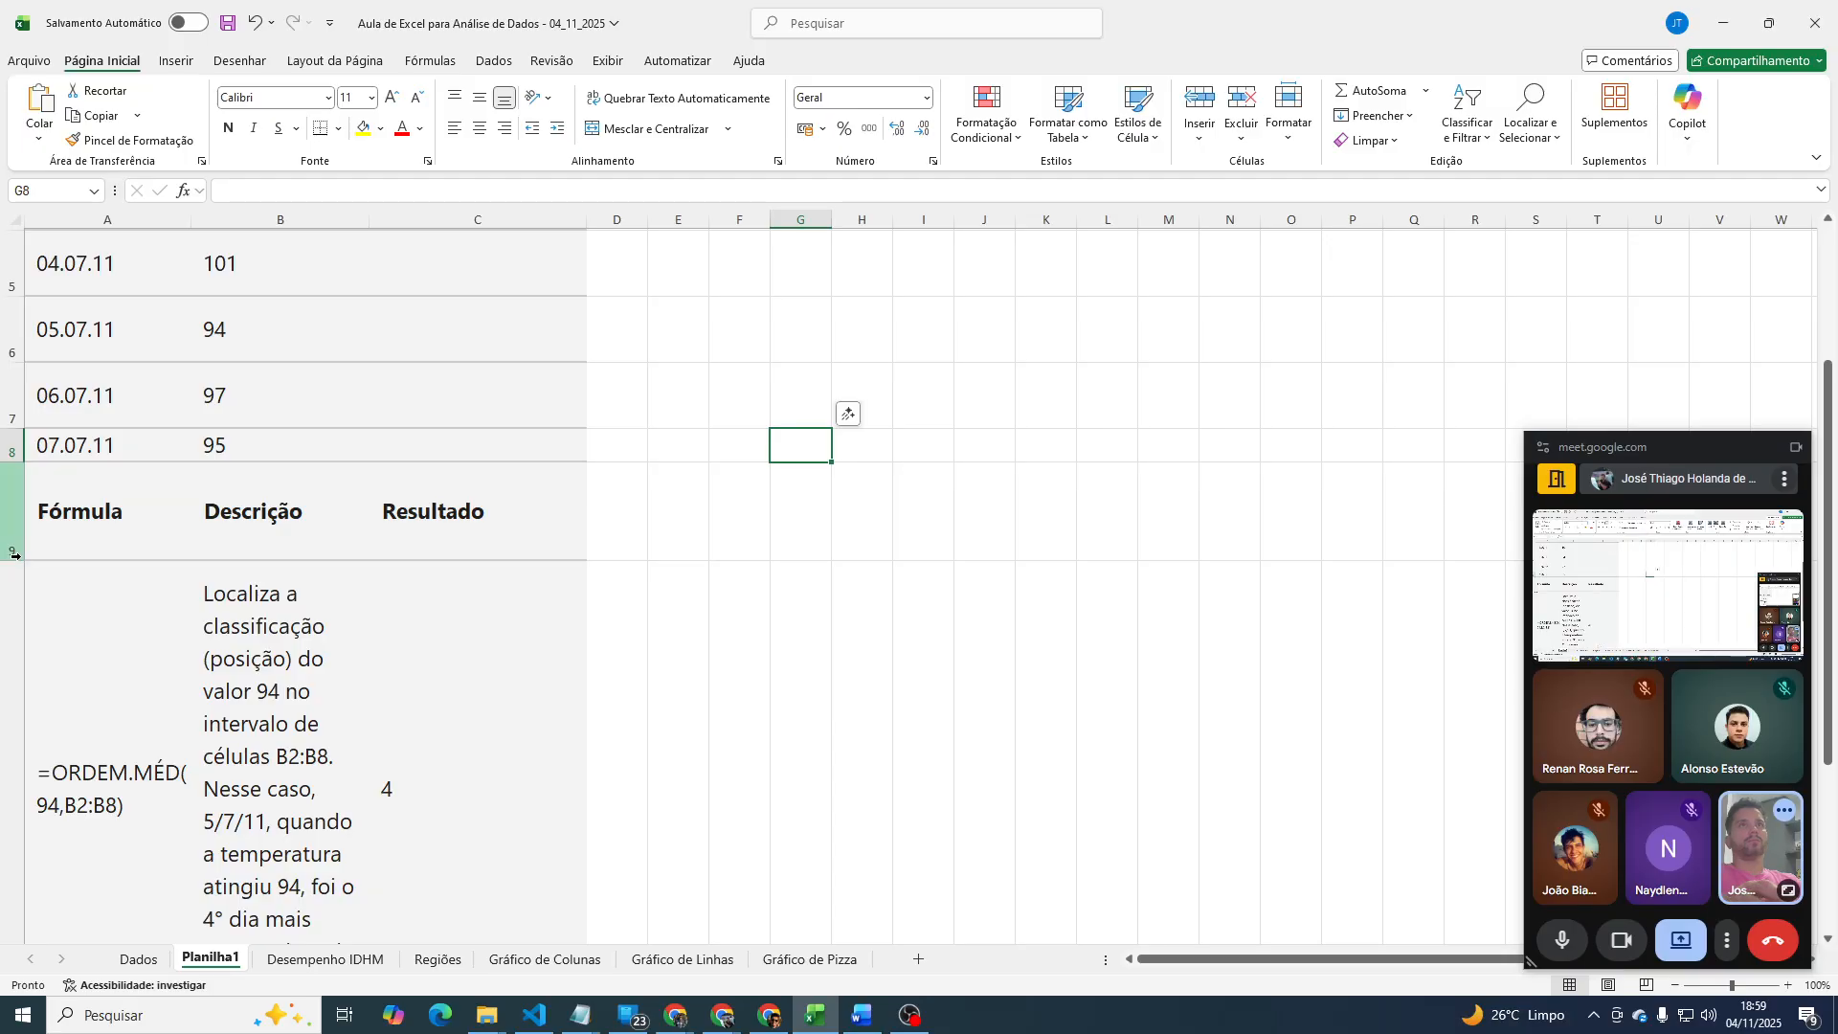
drag(15, 555, 14, 495)
click(292, 659)
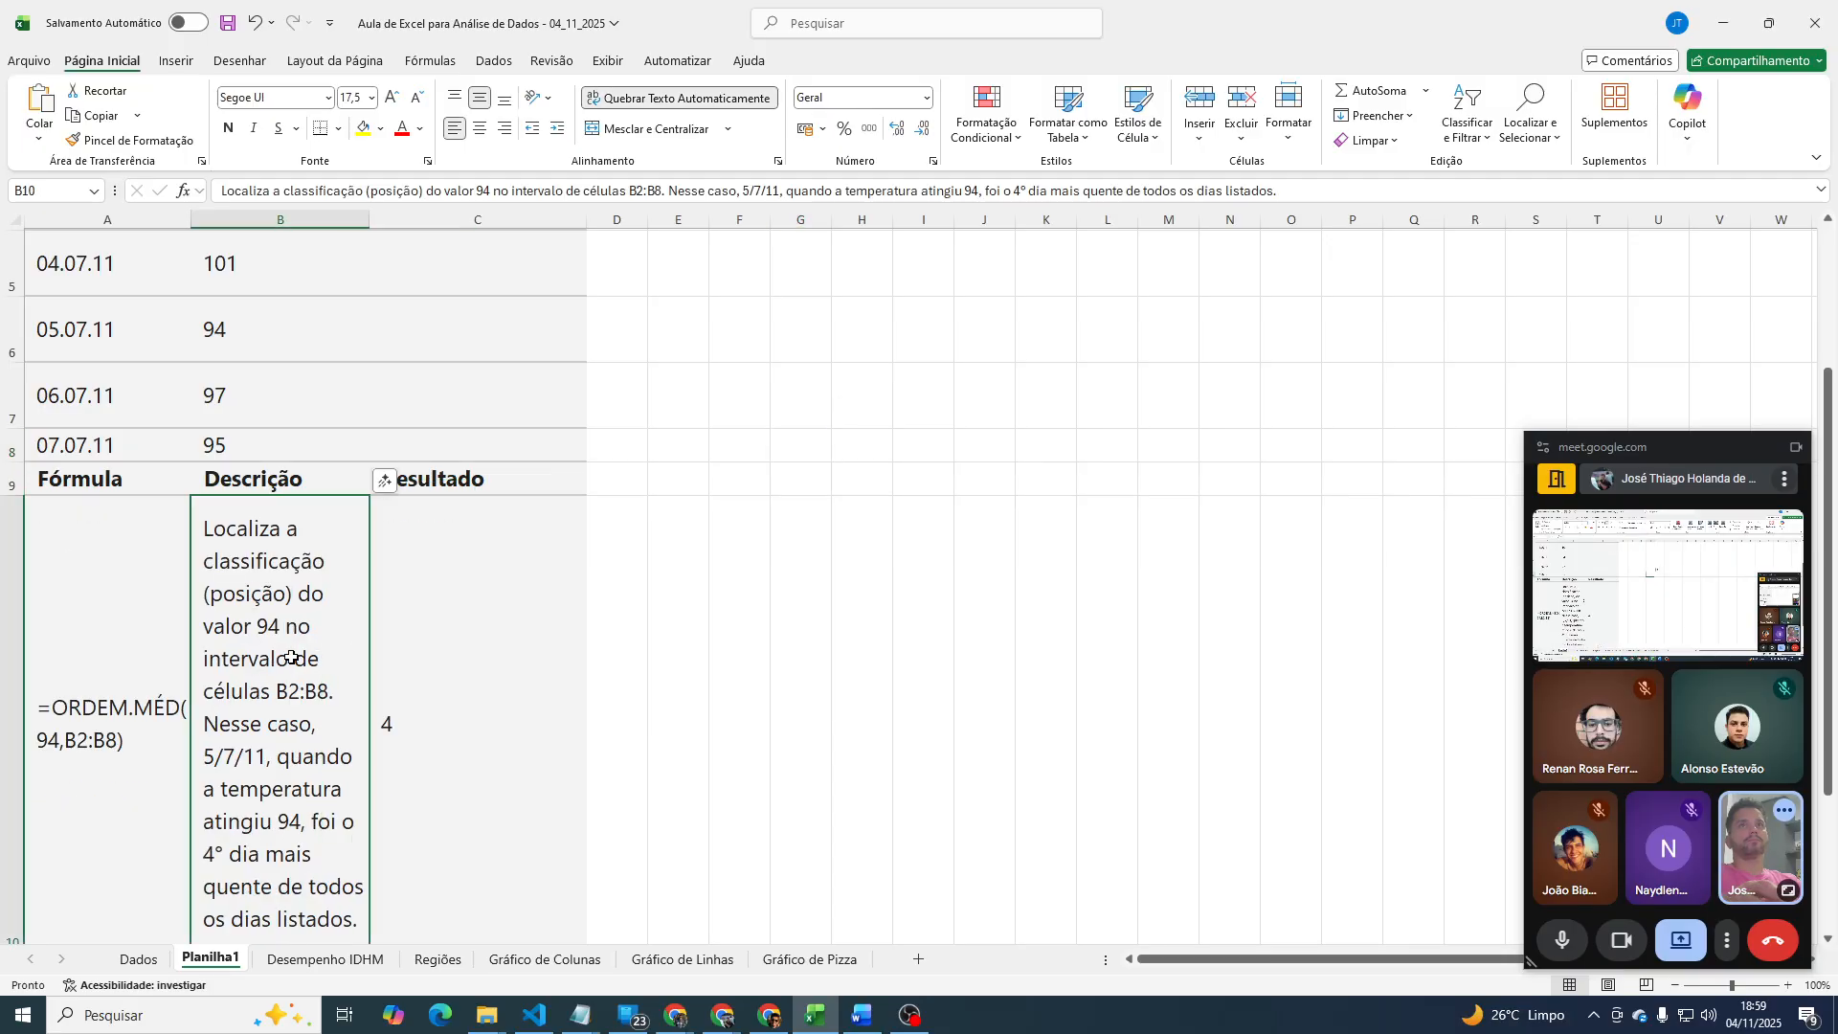
Widen column A to fit the ORDEM.MÉD formula in A10 on one line, and widen column B for the description.
click(141, 692)
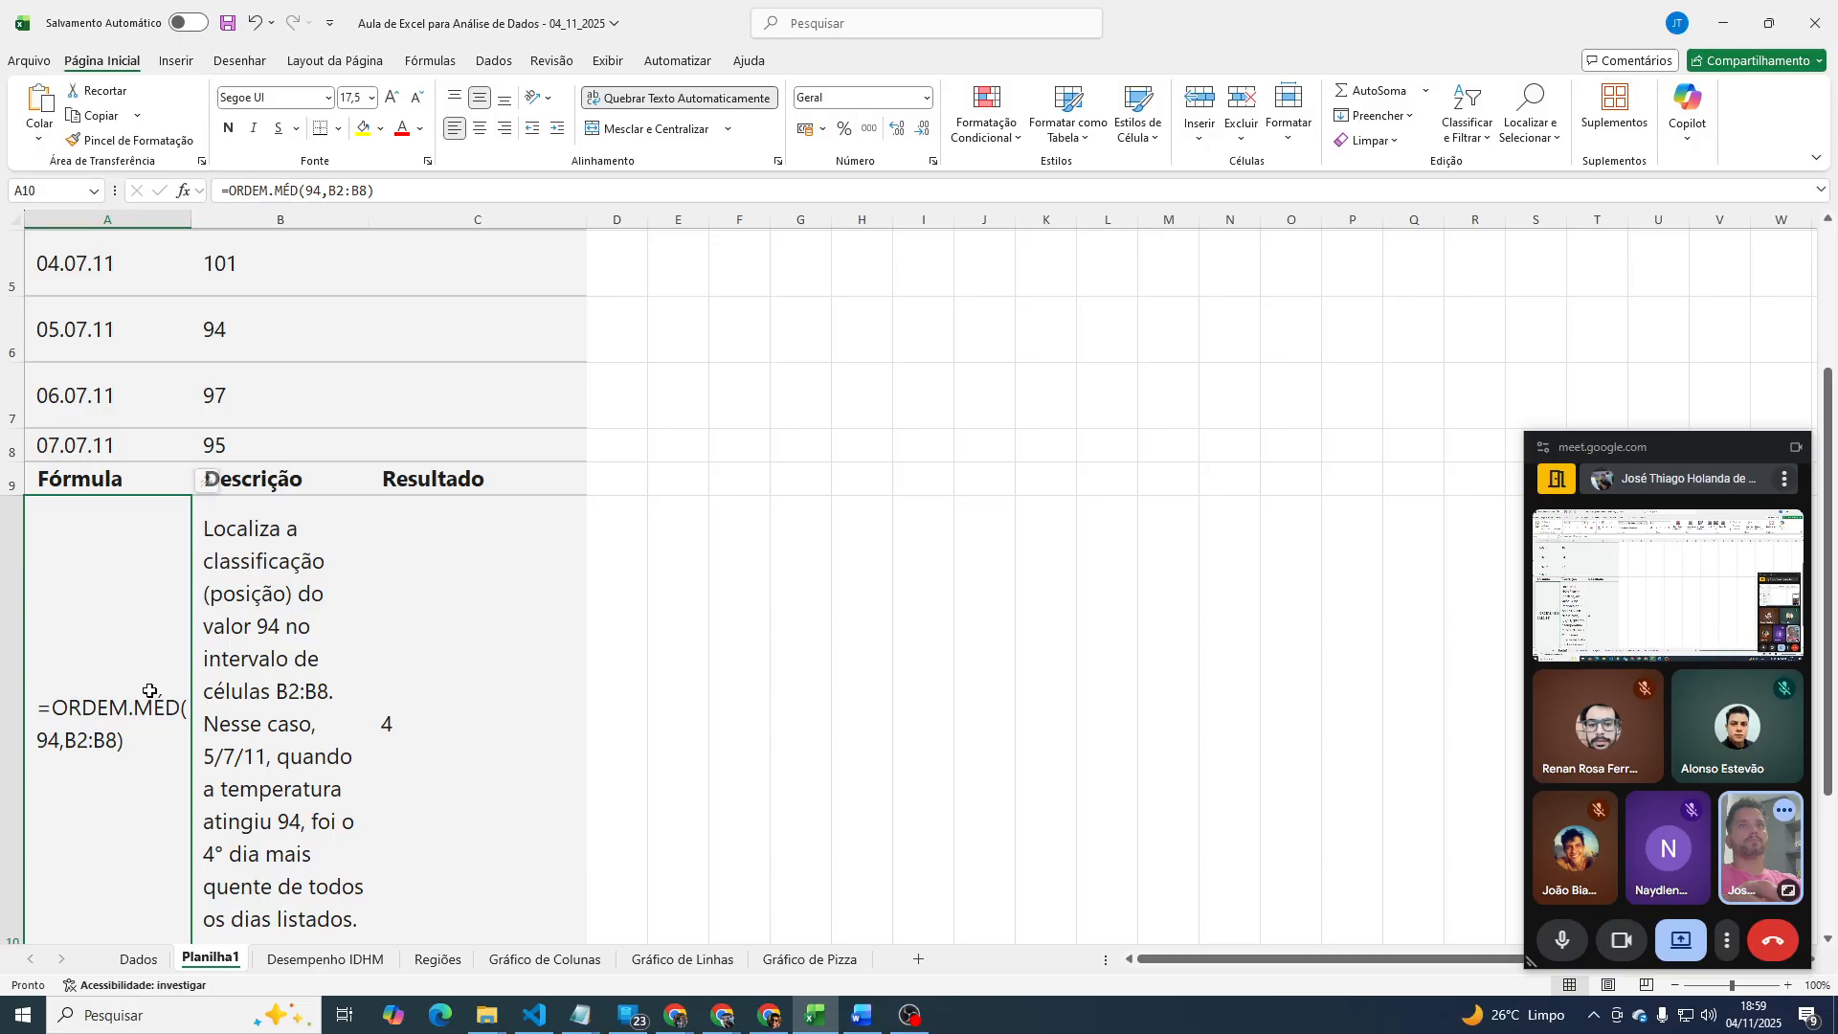
scroll(150, 691, down, 1)
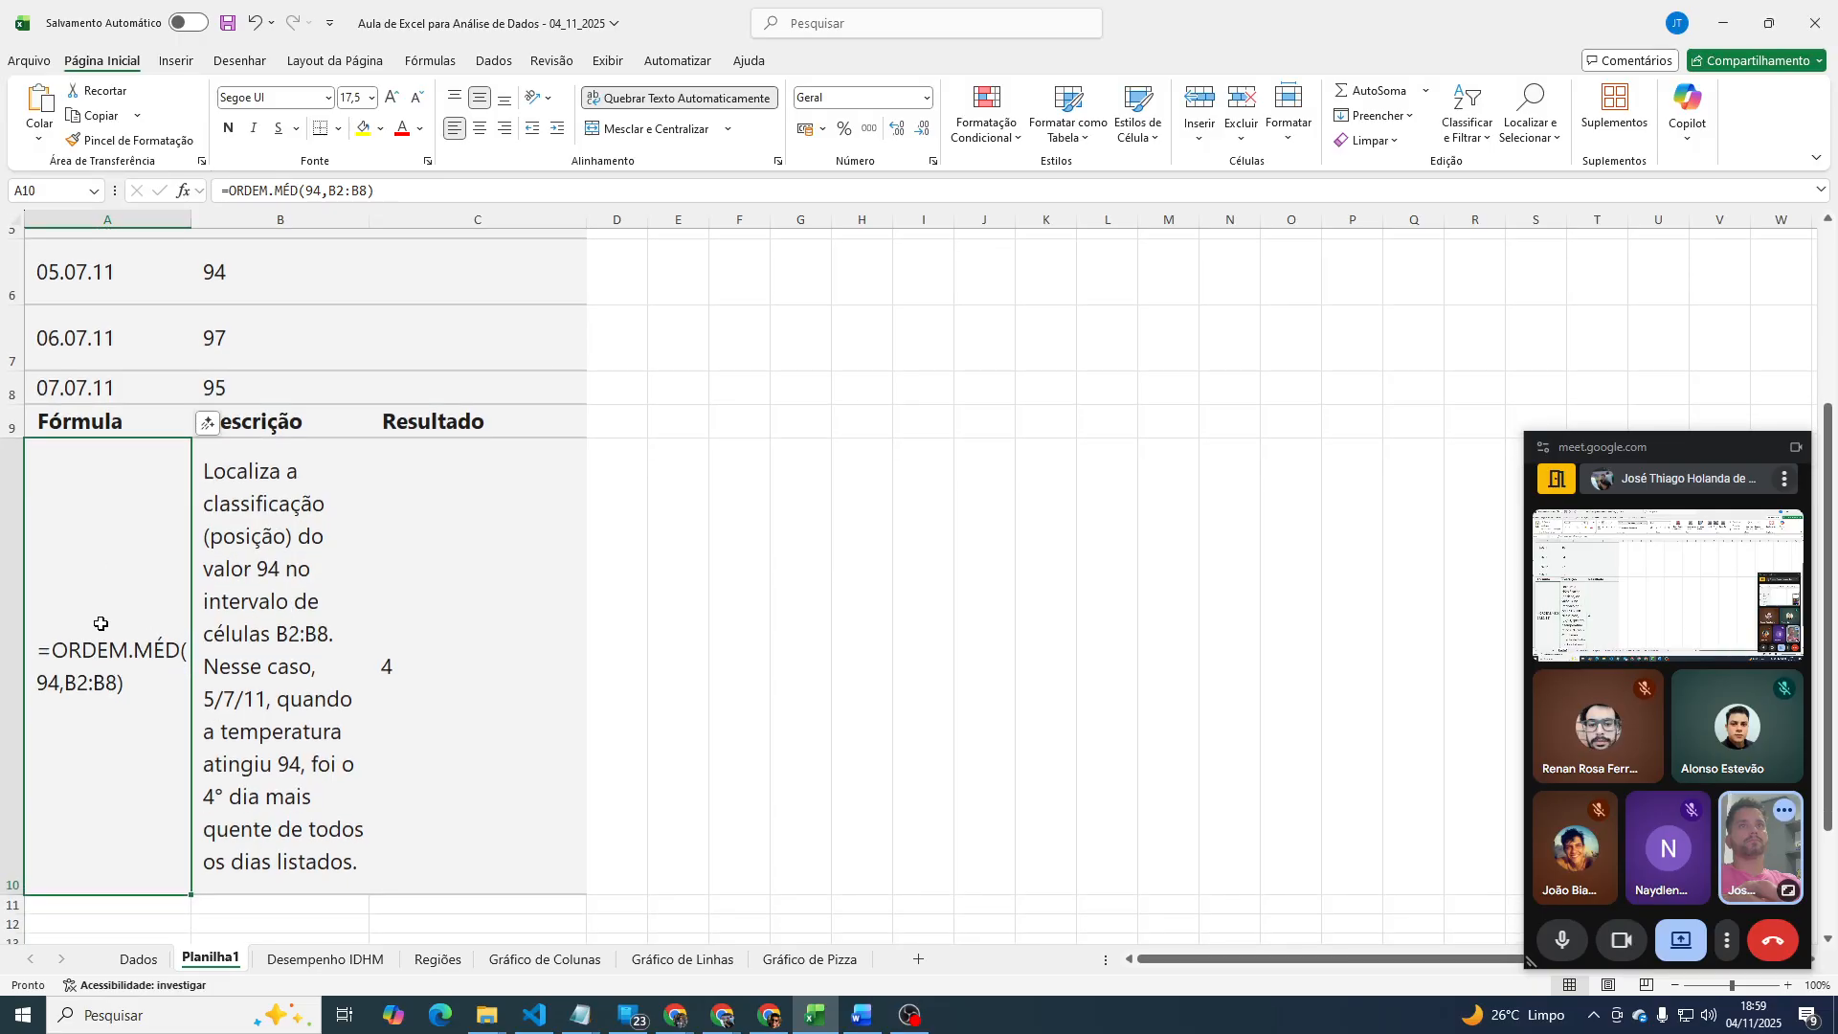
click(402, 598)
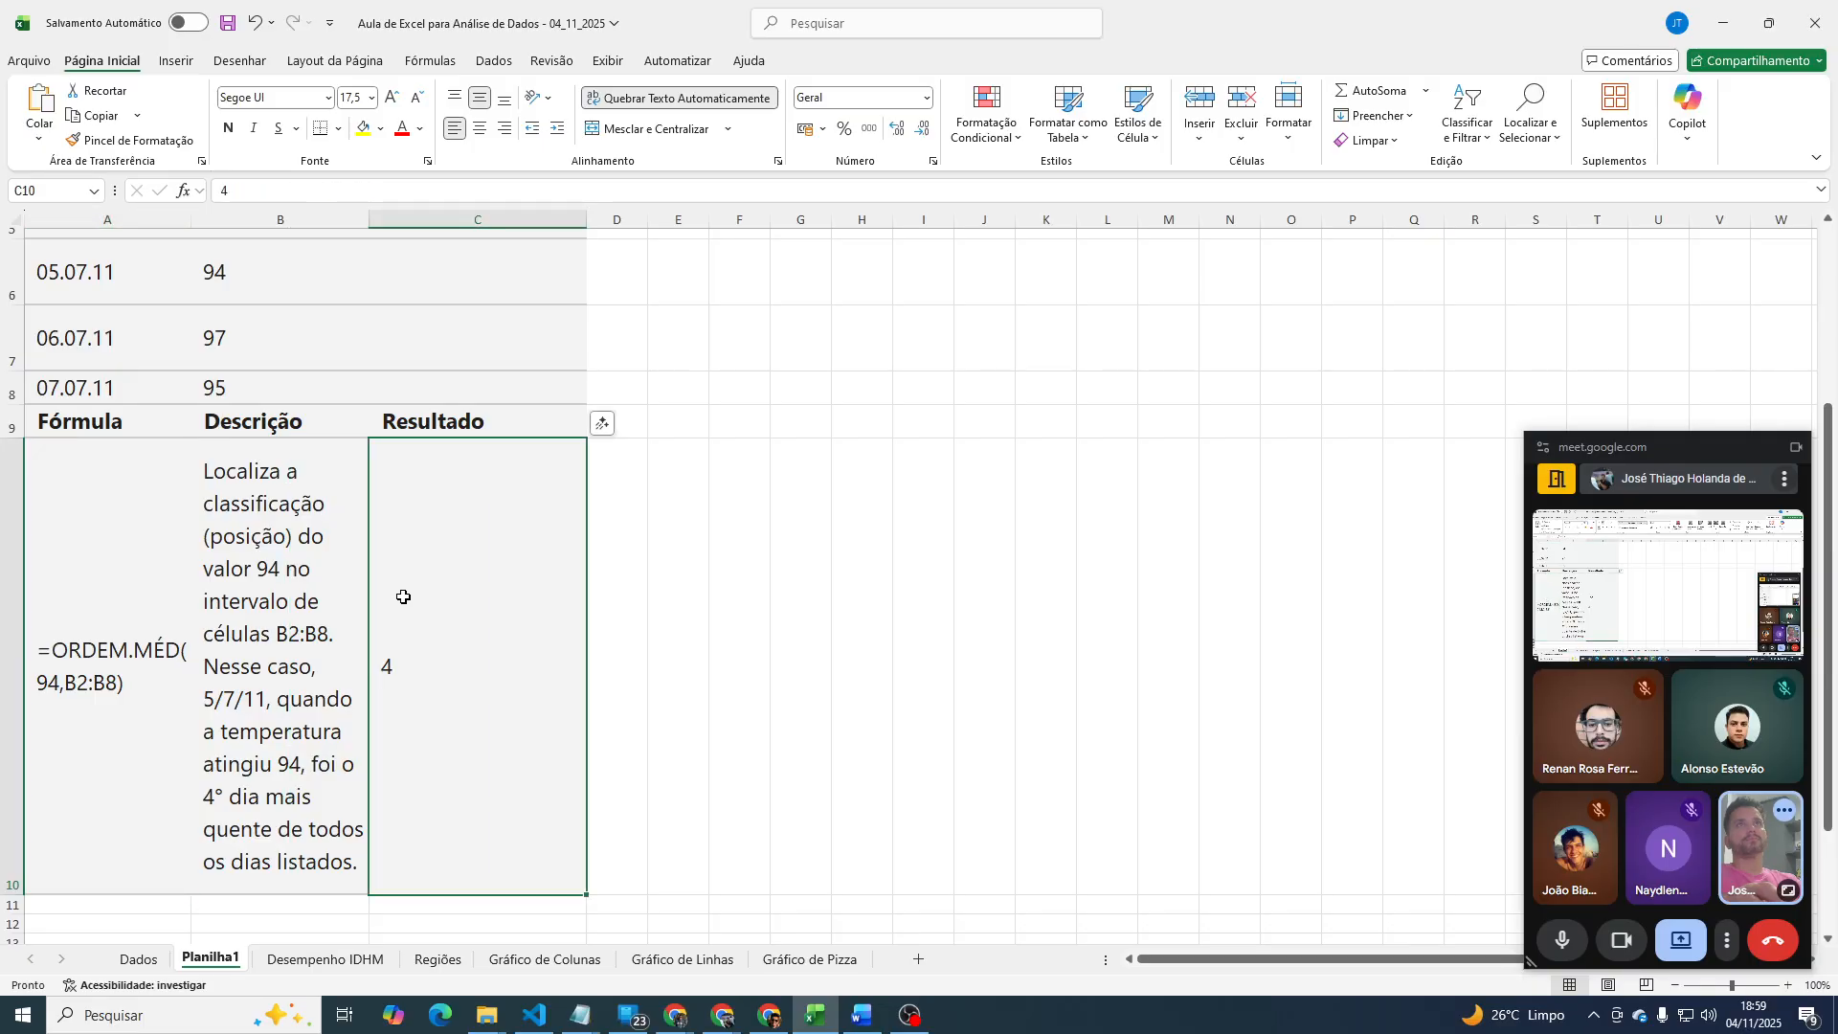
click(116, 609)
drag(192, 221, 352, 220)
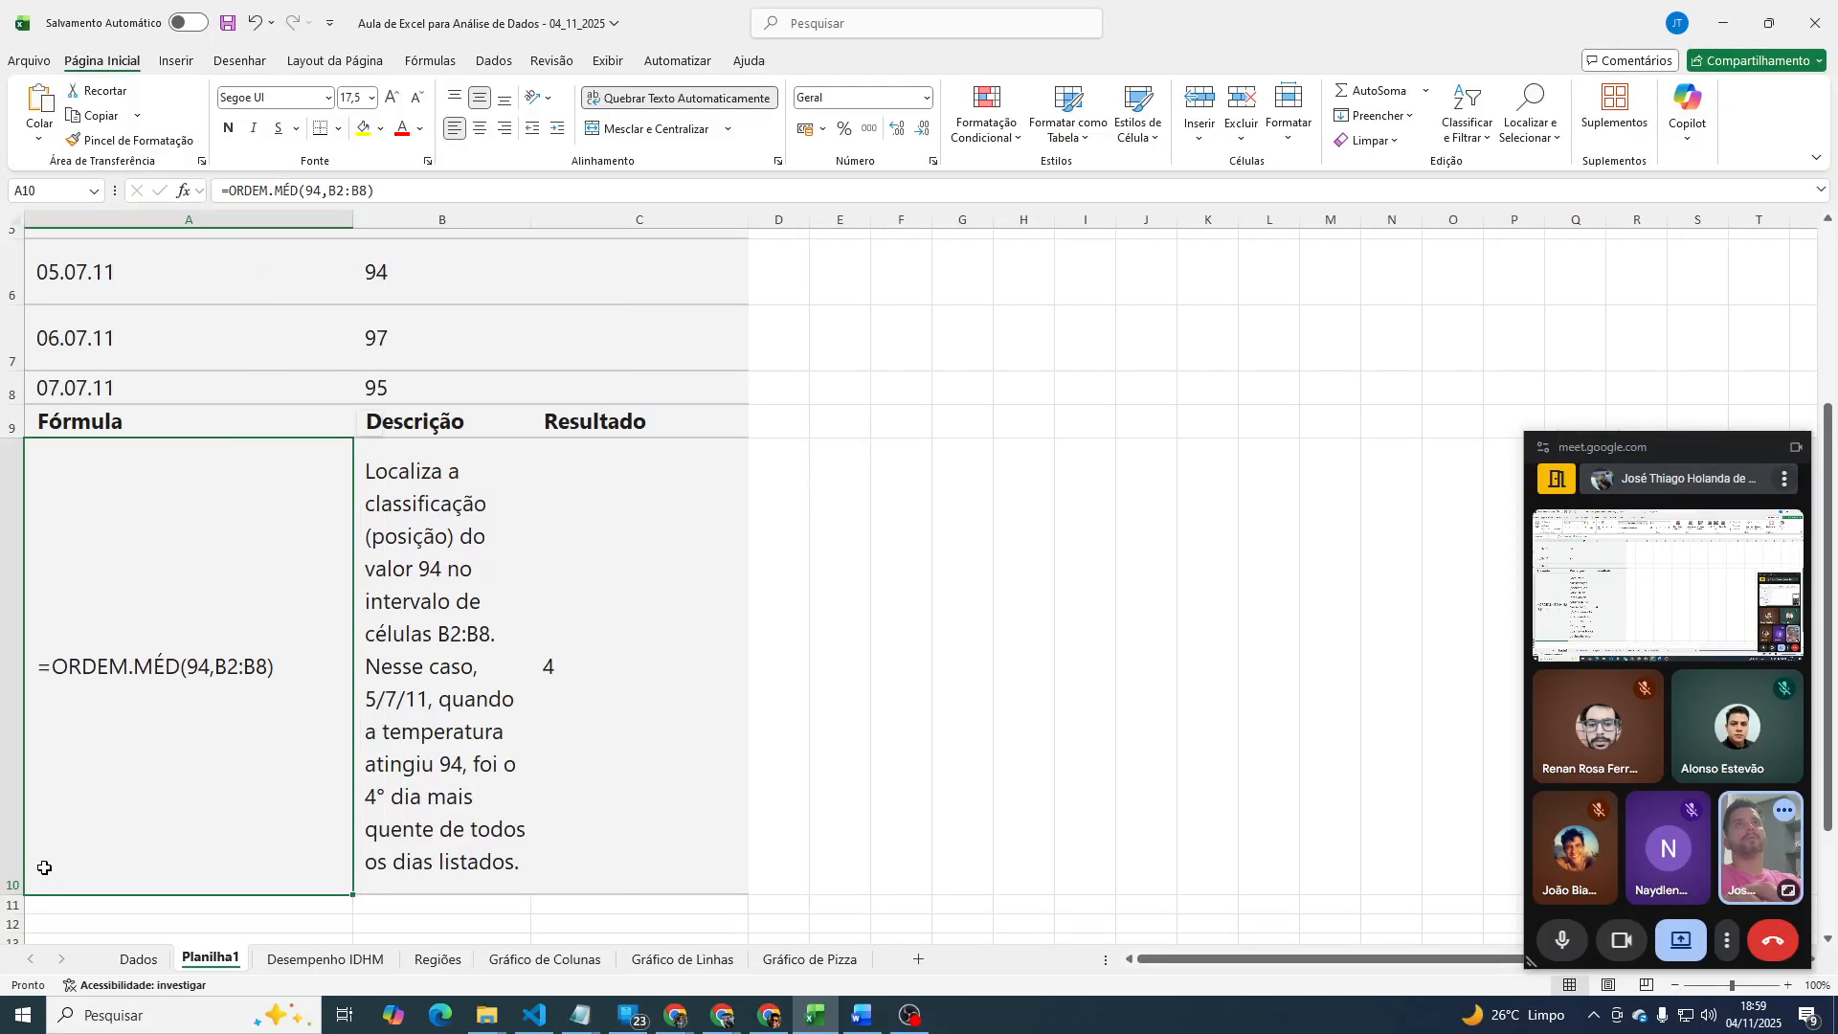
double_click(21, 895)
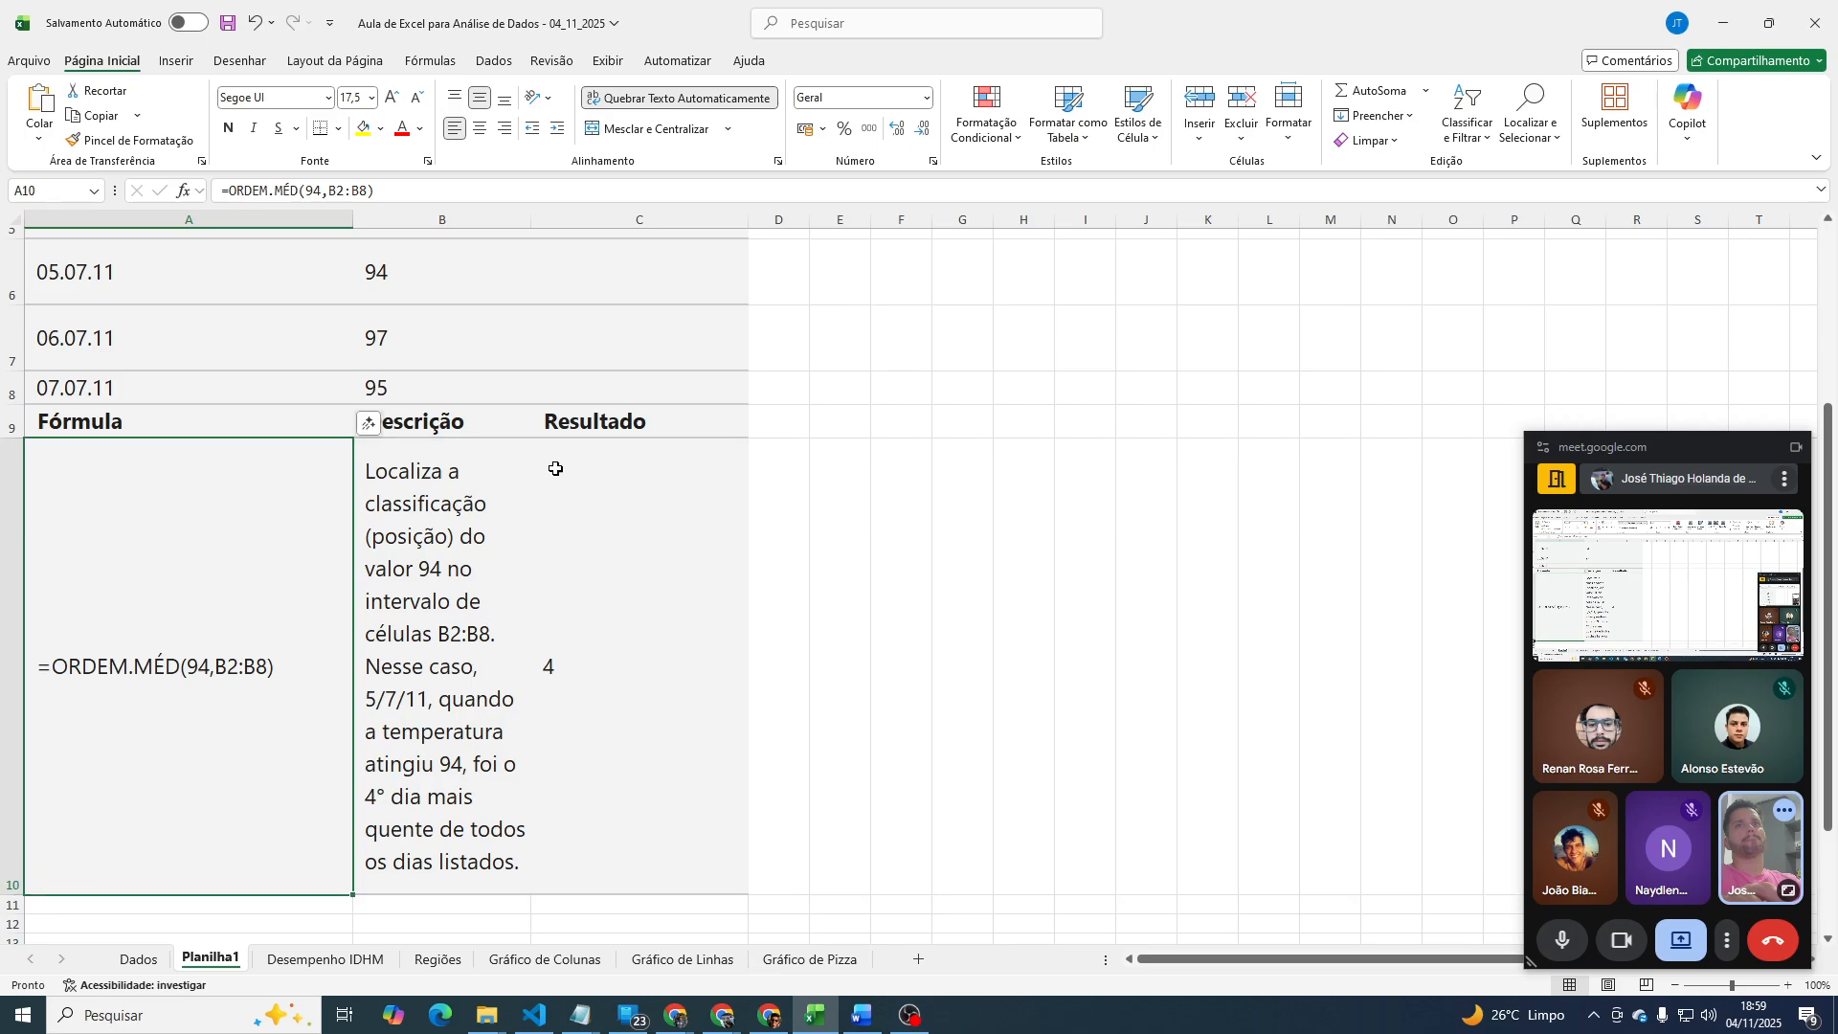
drag(522, 232, 652, 196)
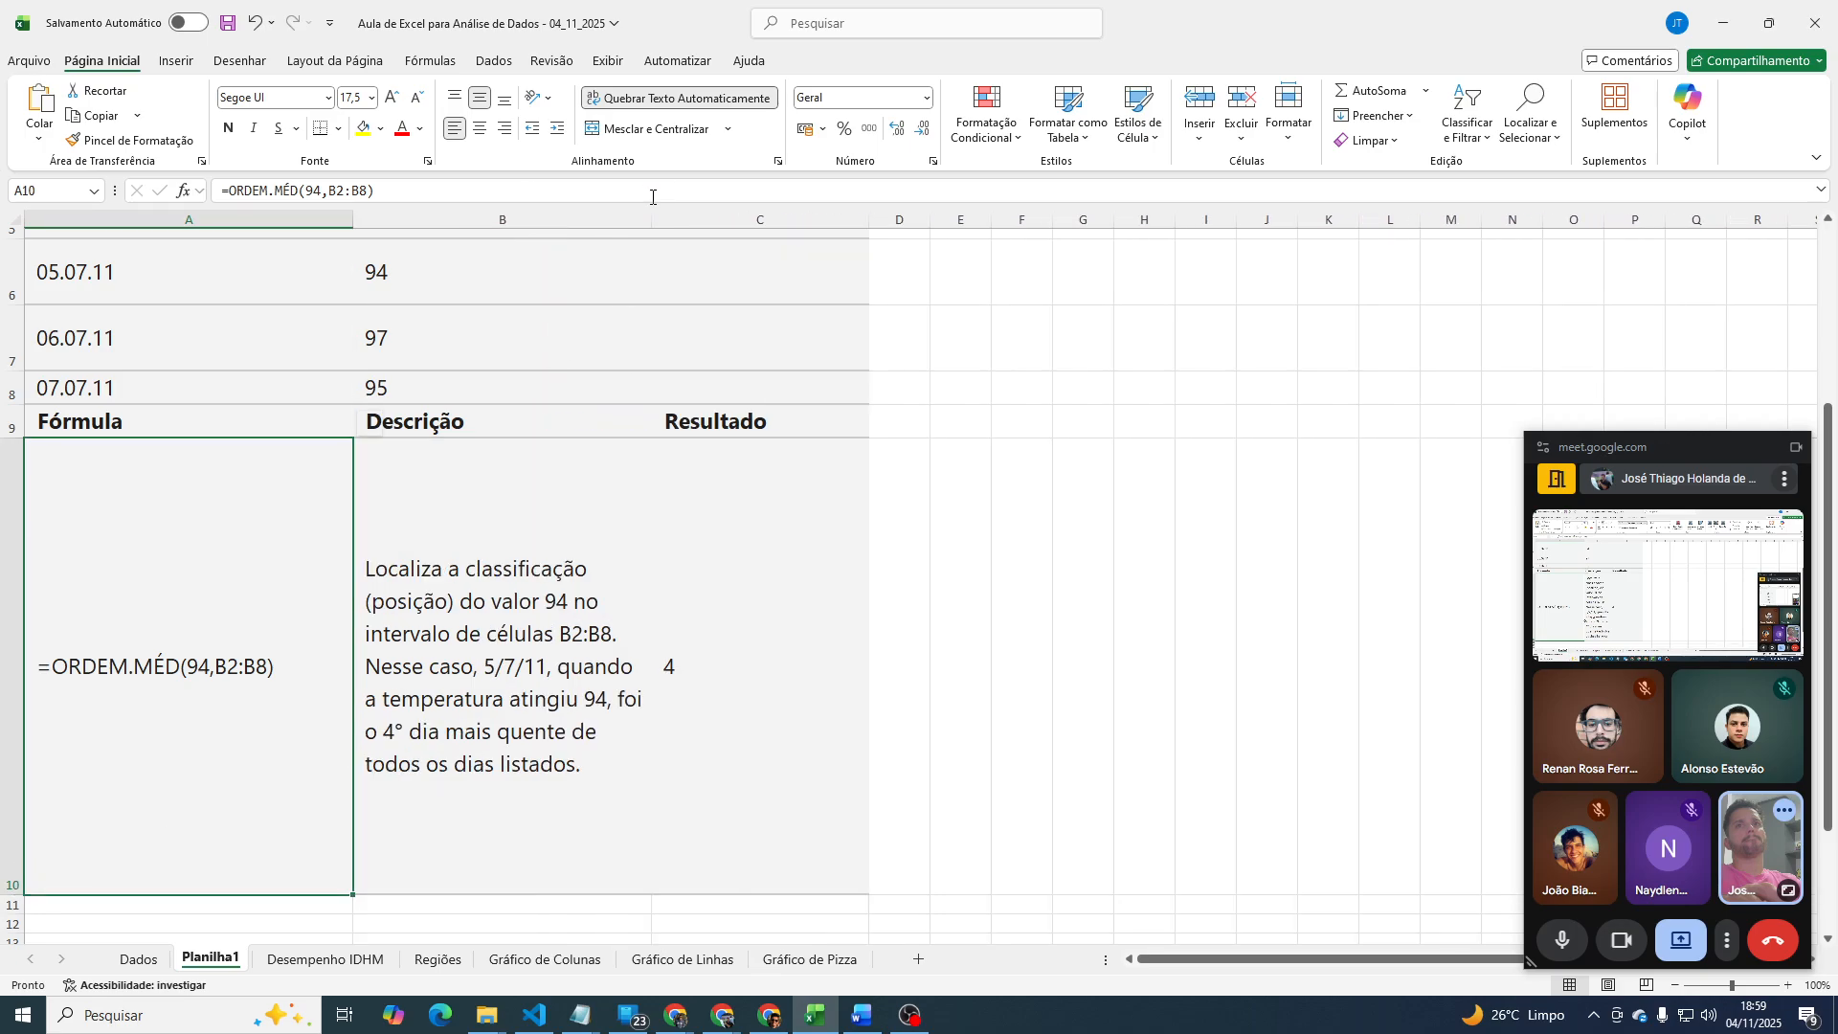
click(780, 689)
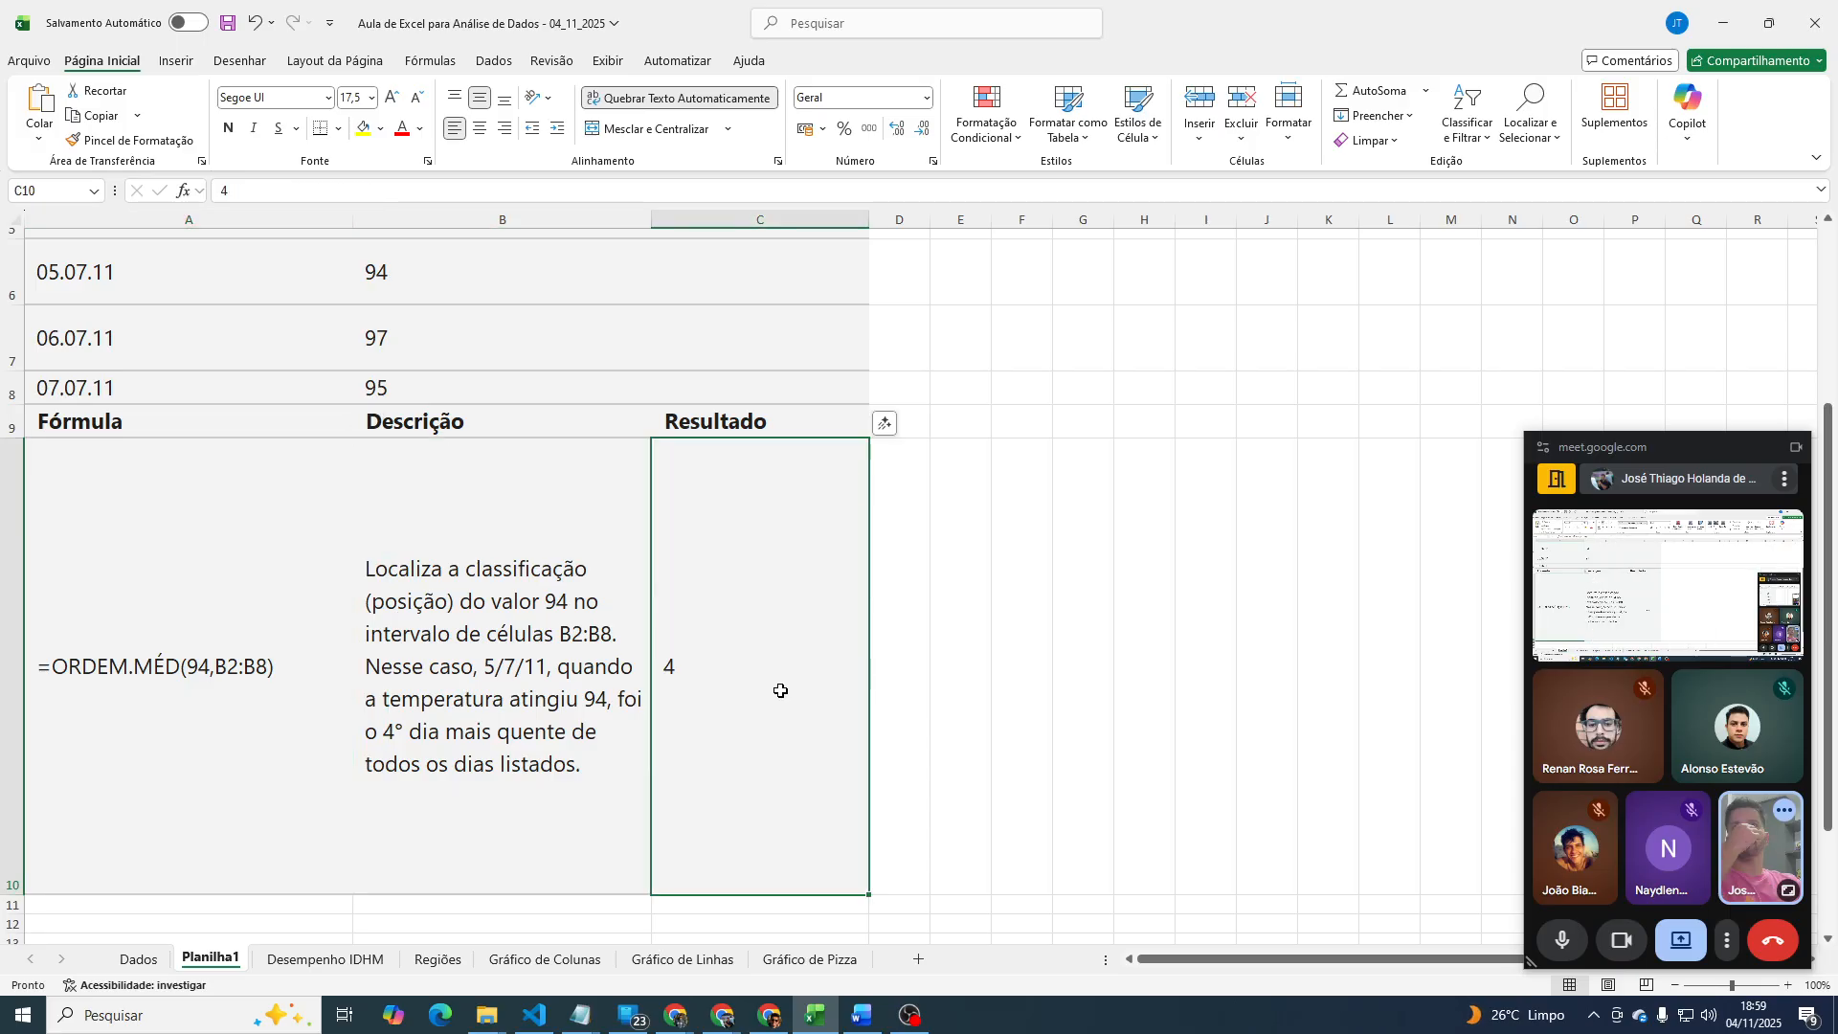
click(206, 641)
Sort the temperature table A1:B8 in Planilha1 by Temperatura (F), from smallest to largest, and check where 94 falls in the order.
scroll(205, 637, up, 2)
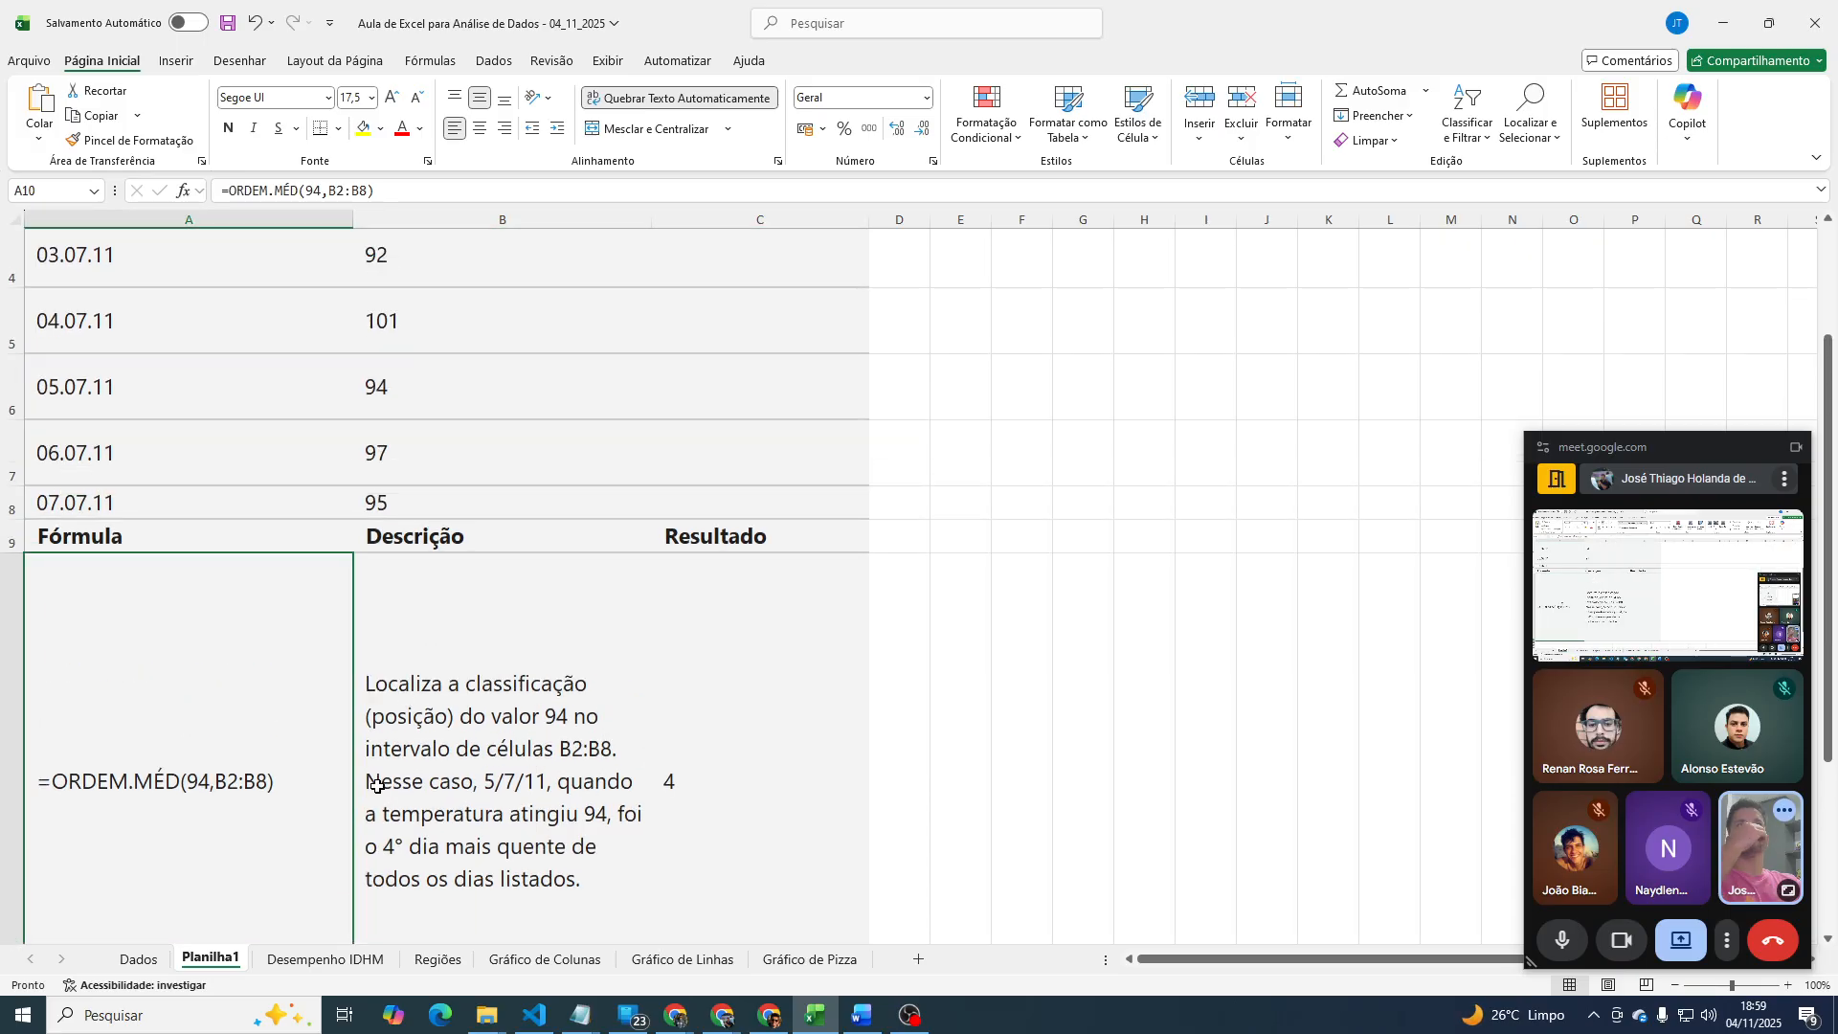
scroll(422, 353, up, 2)
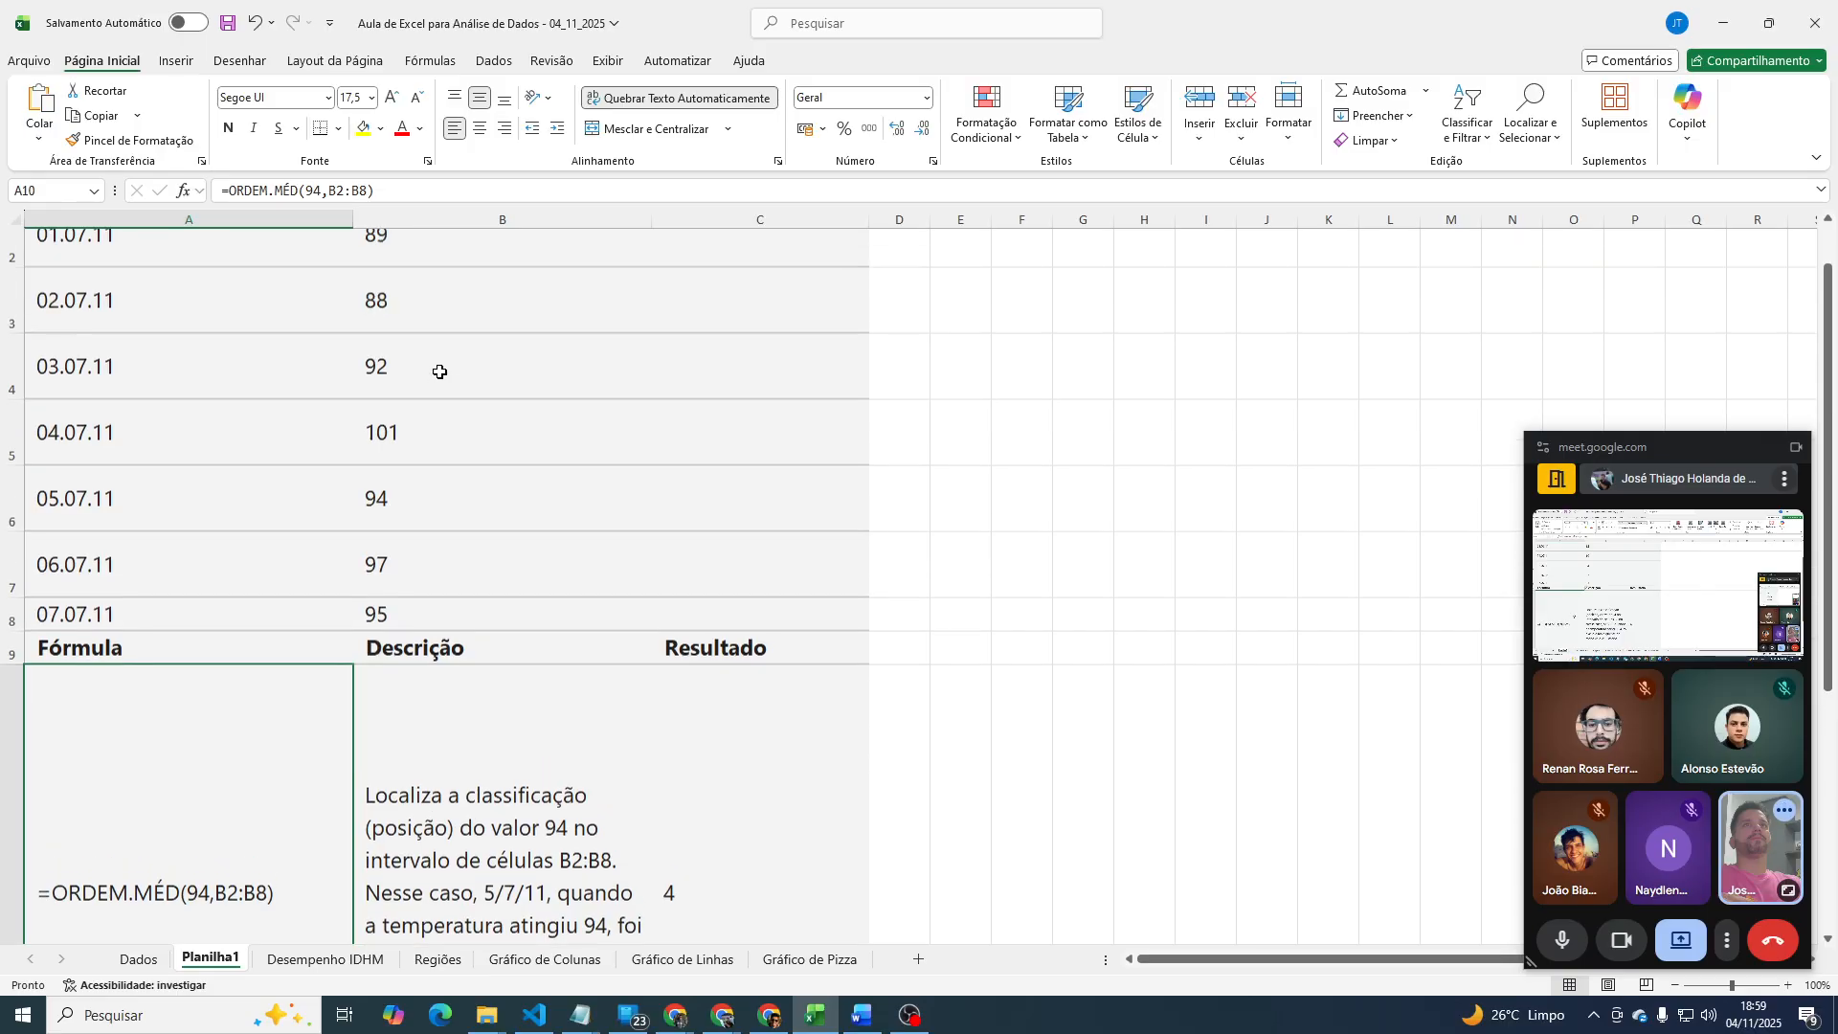
scroll(446, 377, up, 1)
click(402, 299)
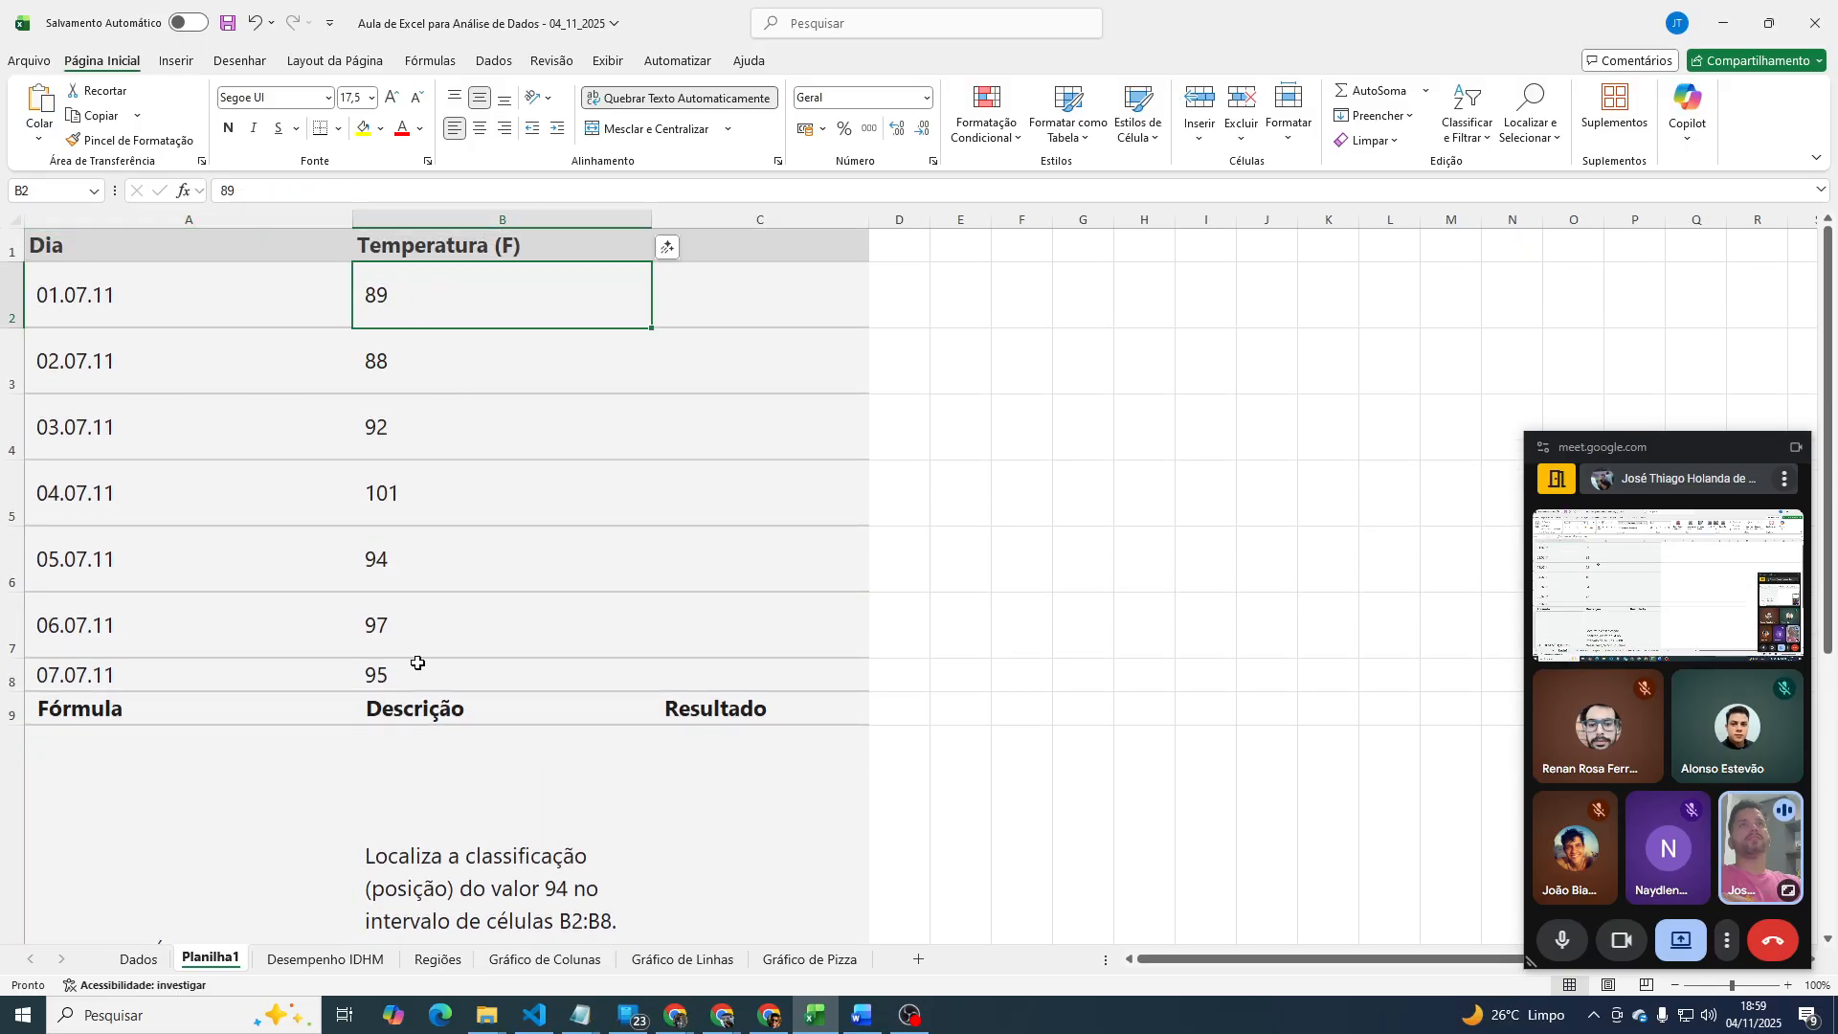
click(140, 292)
click(149, 251)
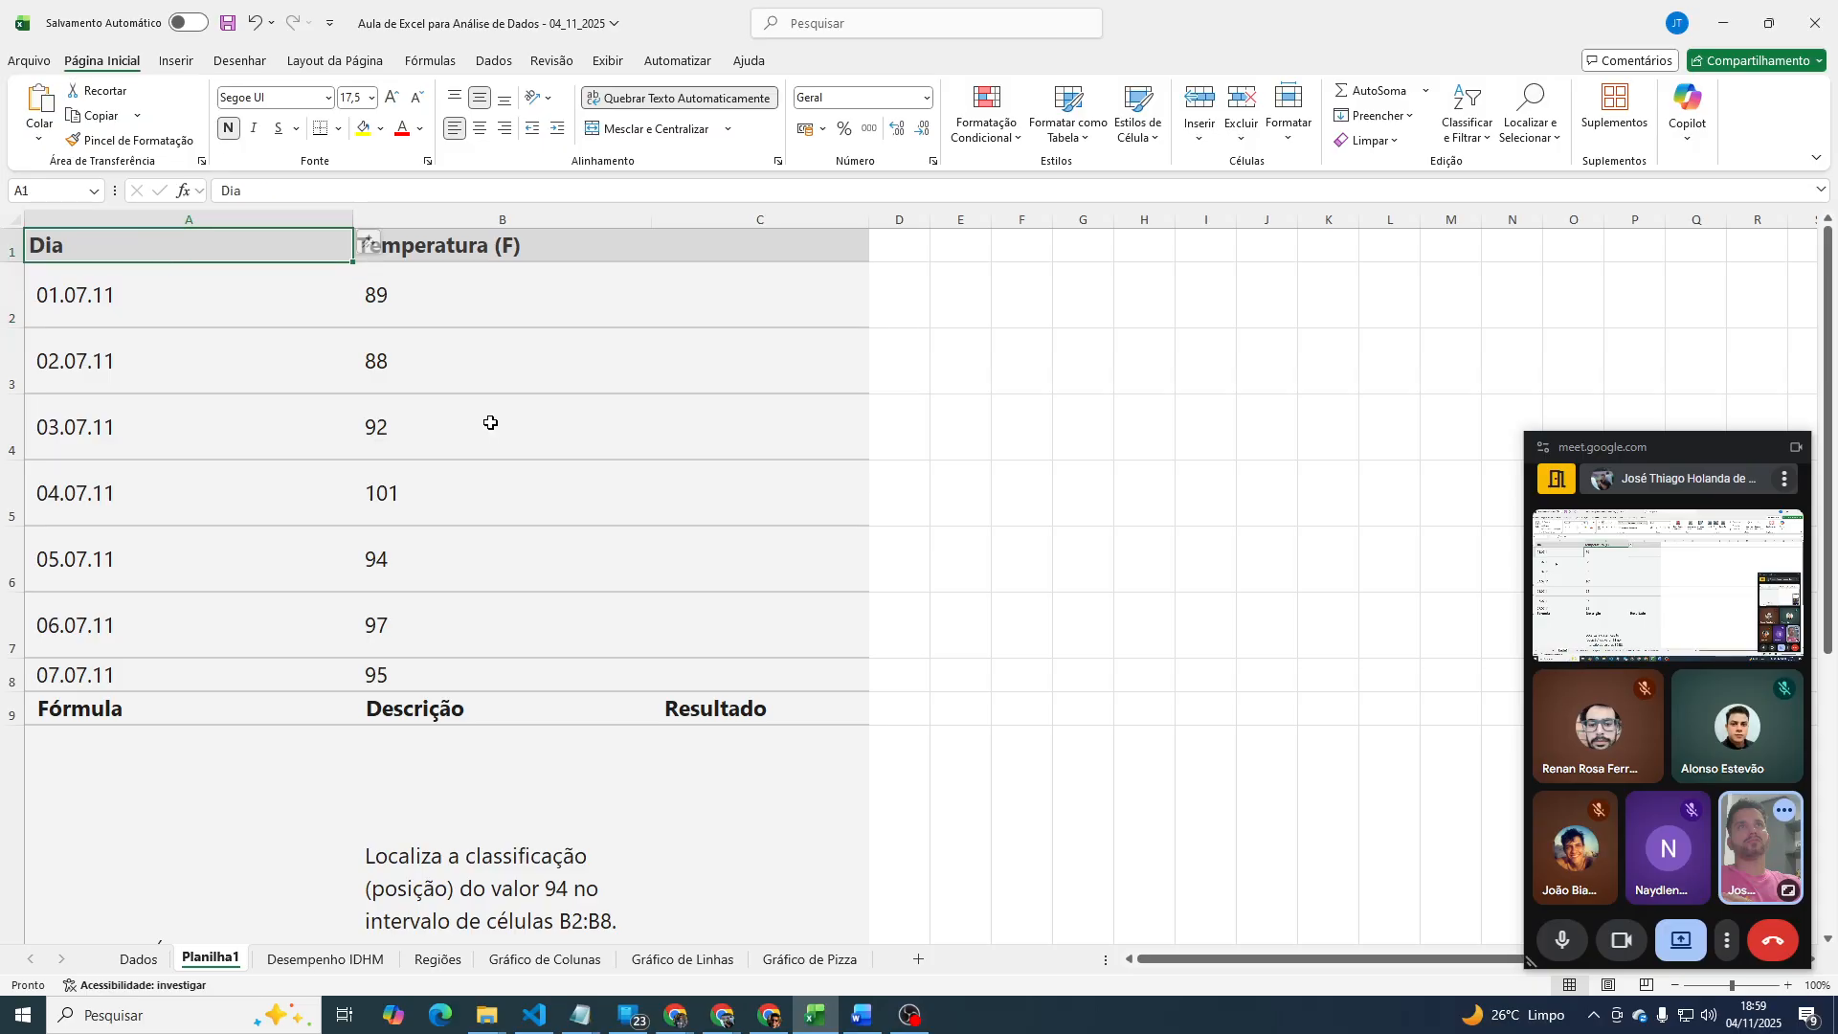
shift+click(580, 662)
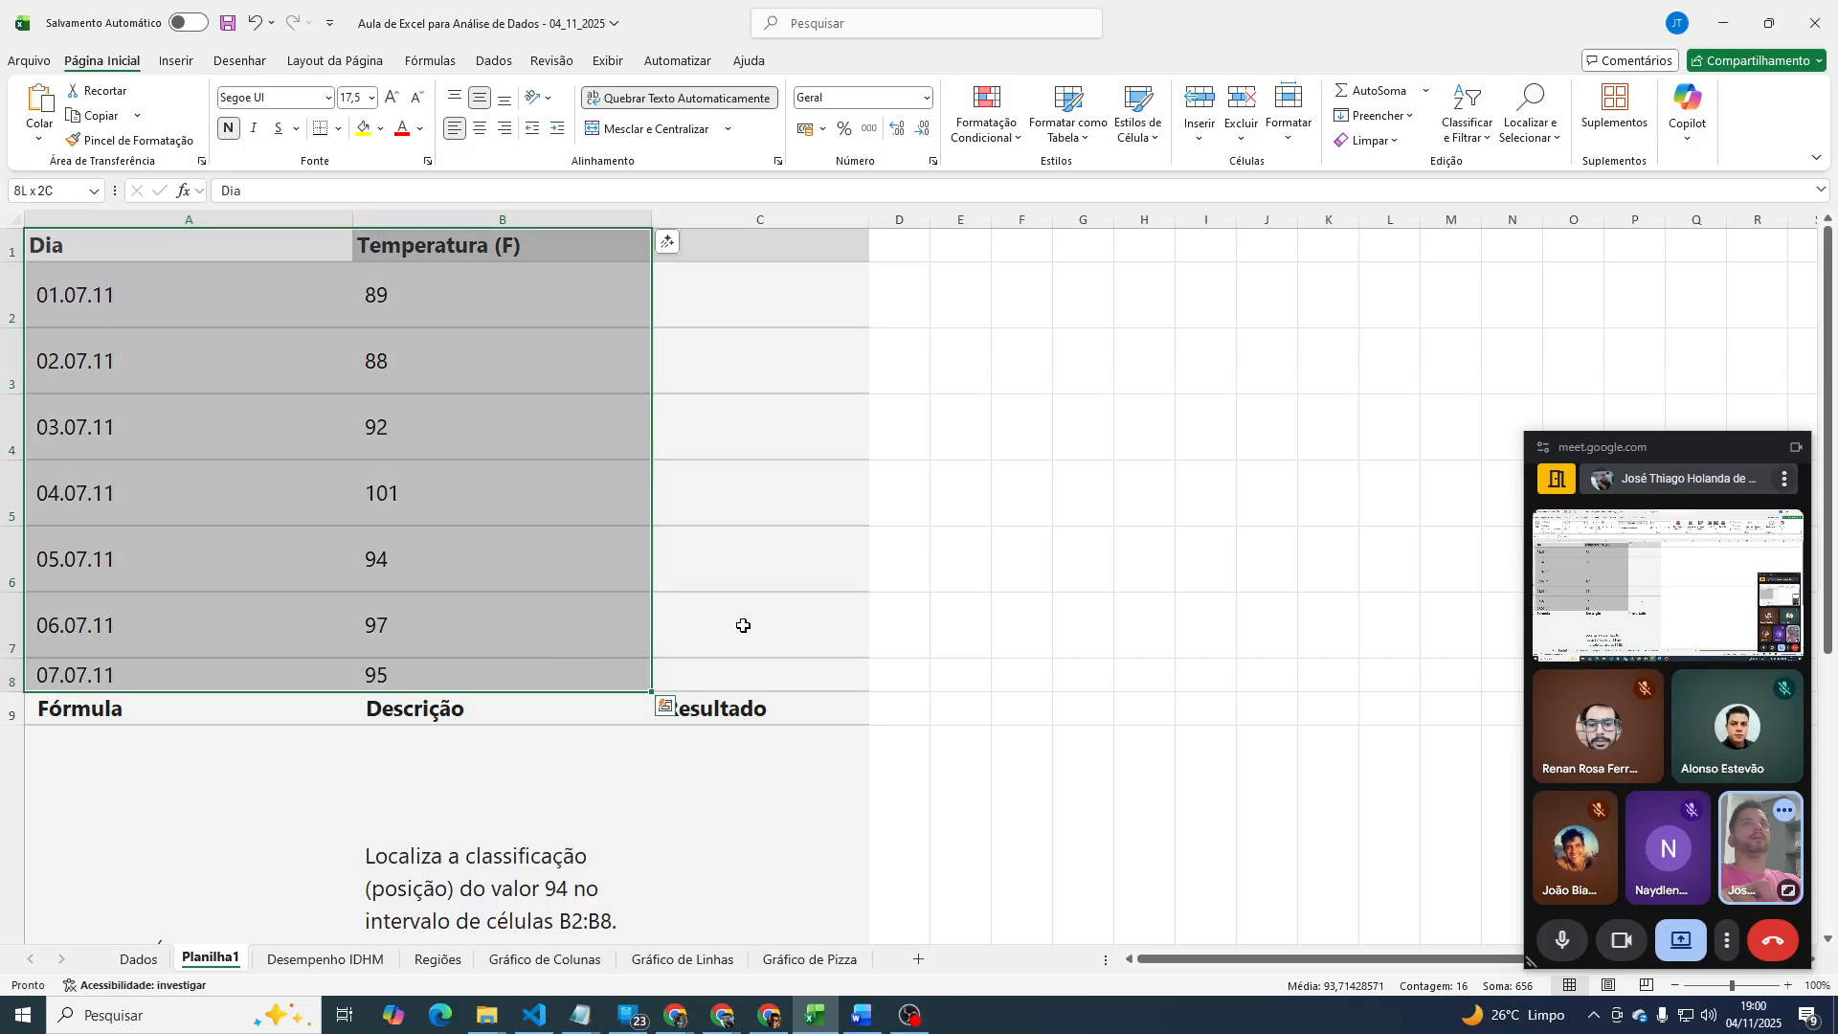
click(494, 60)
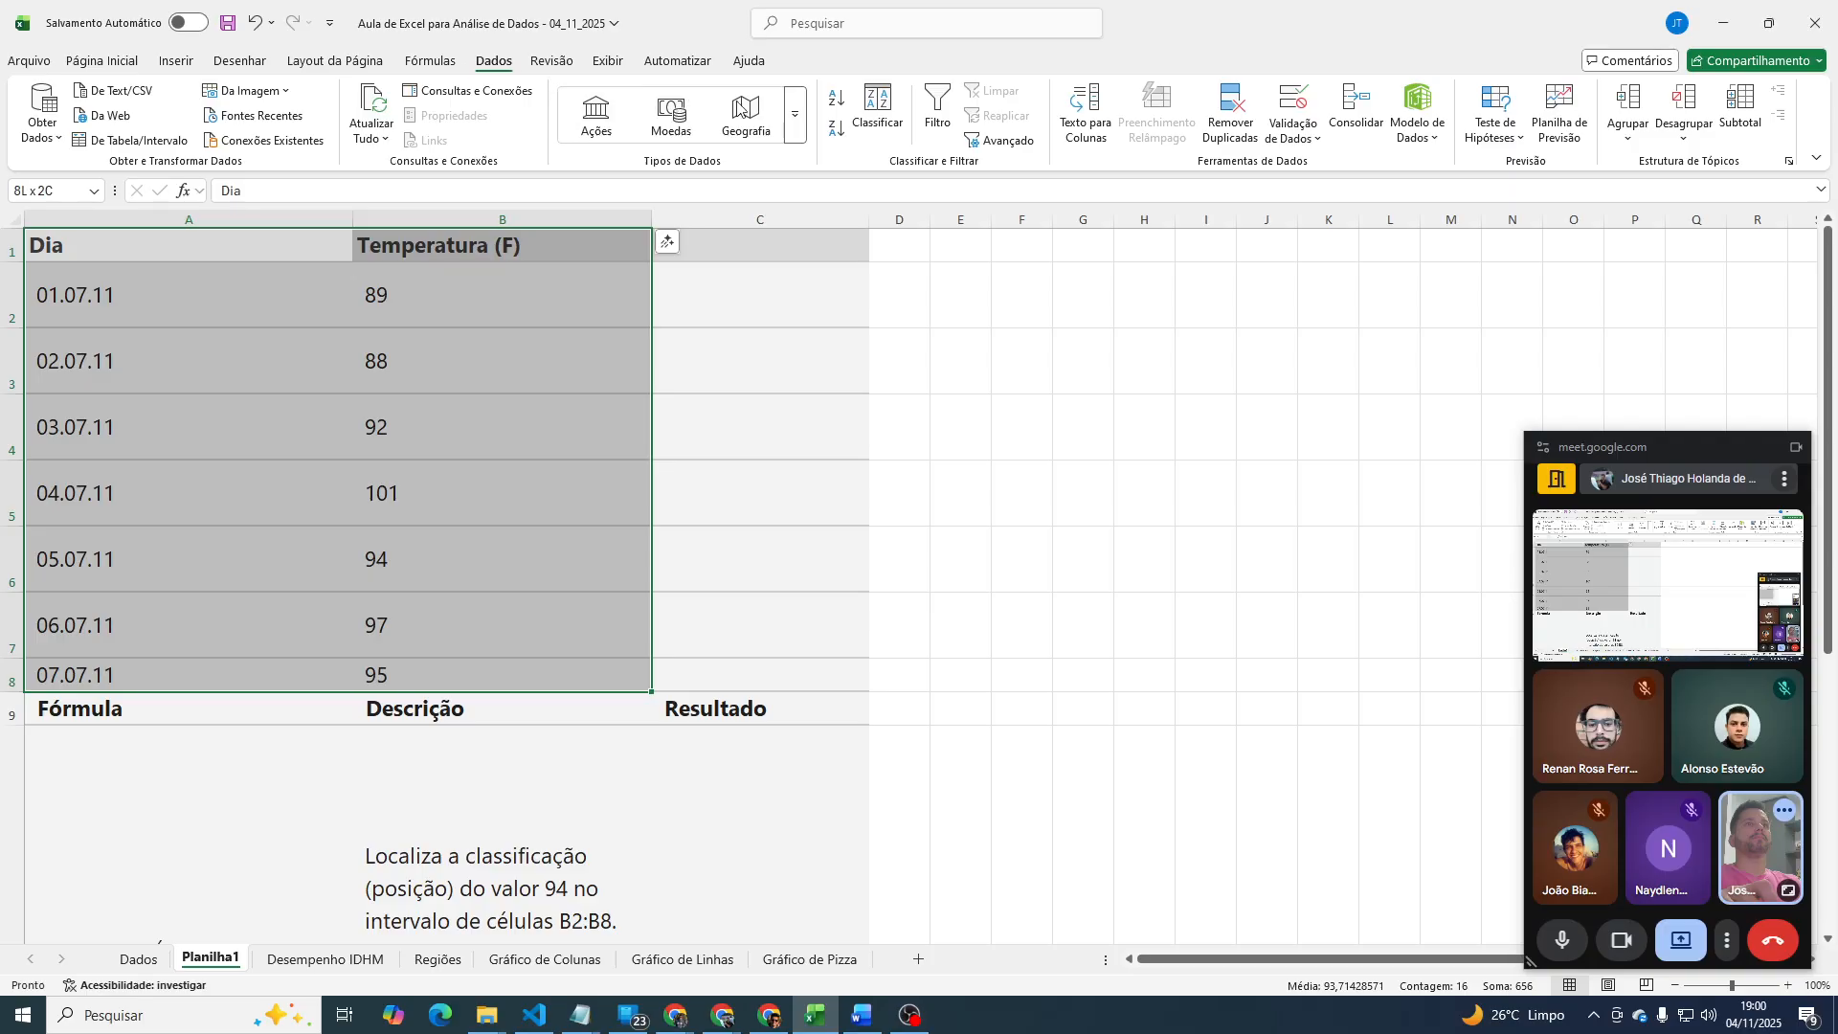
click(878, 105)
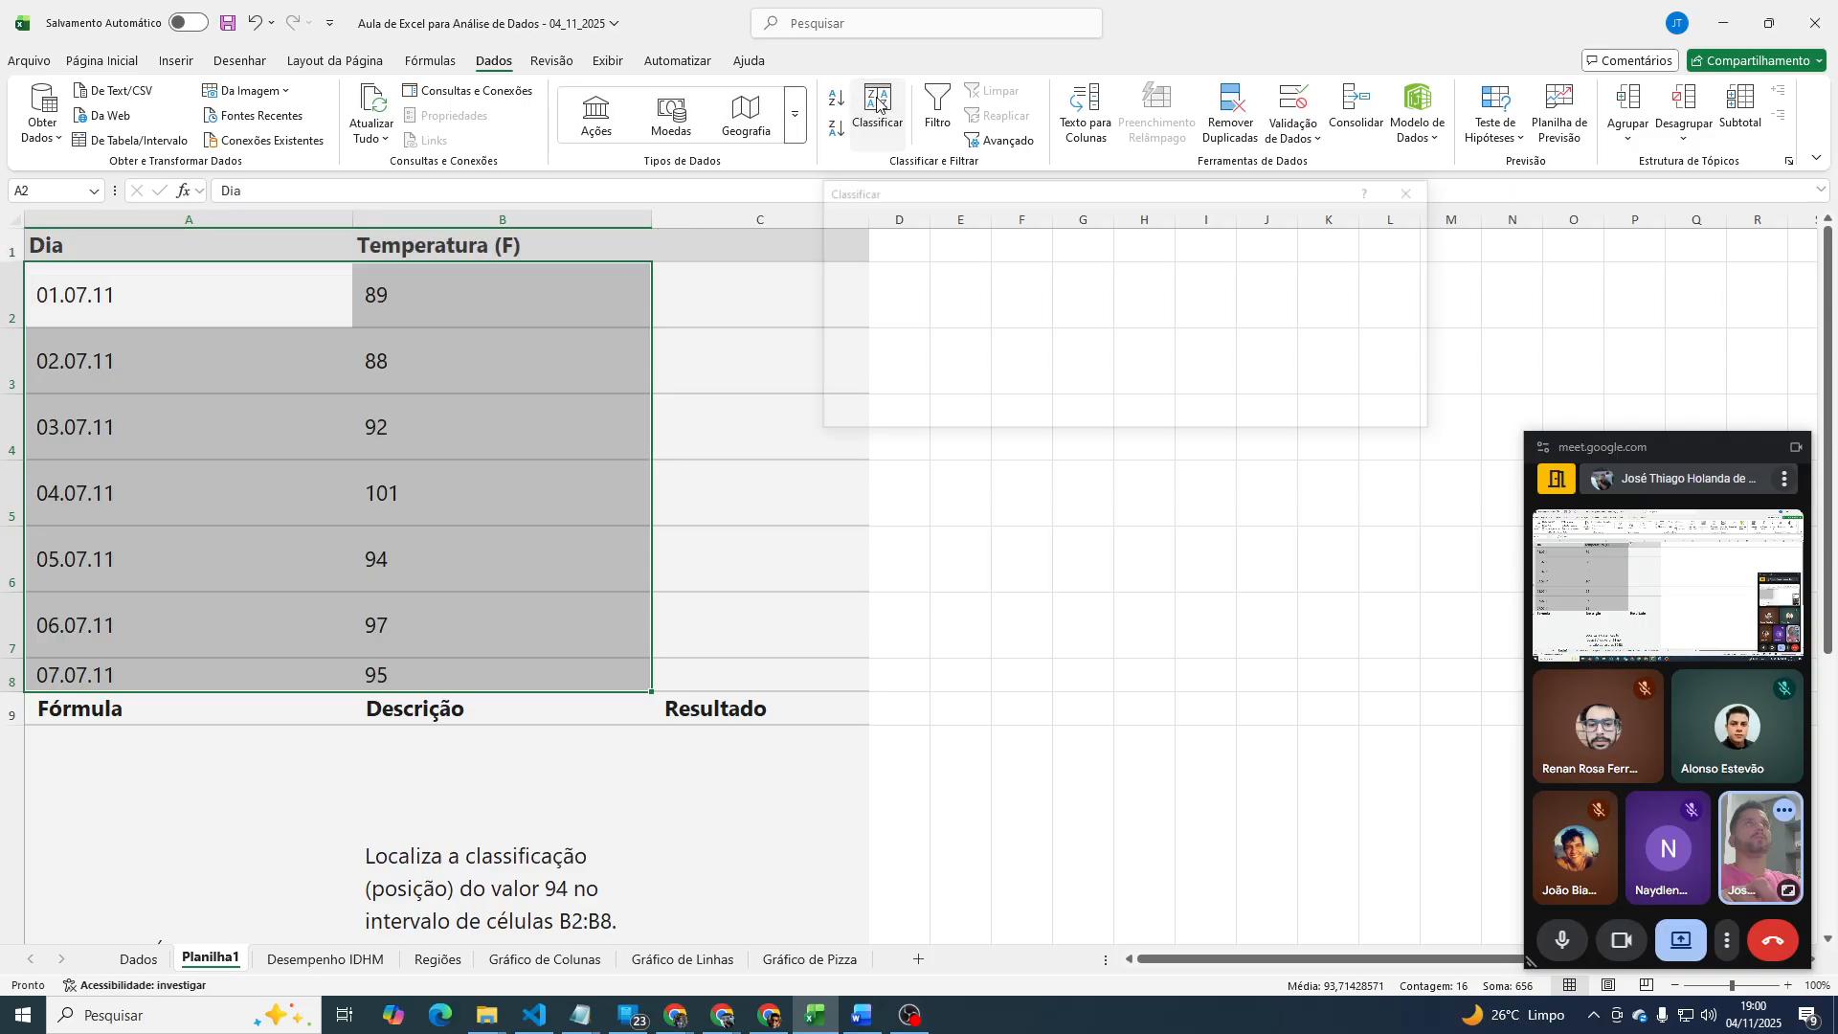
click(981, 276)
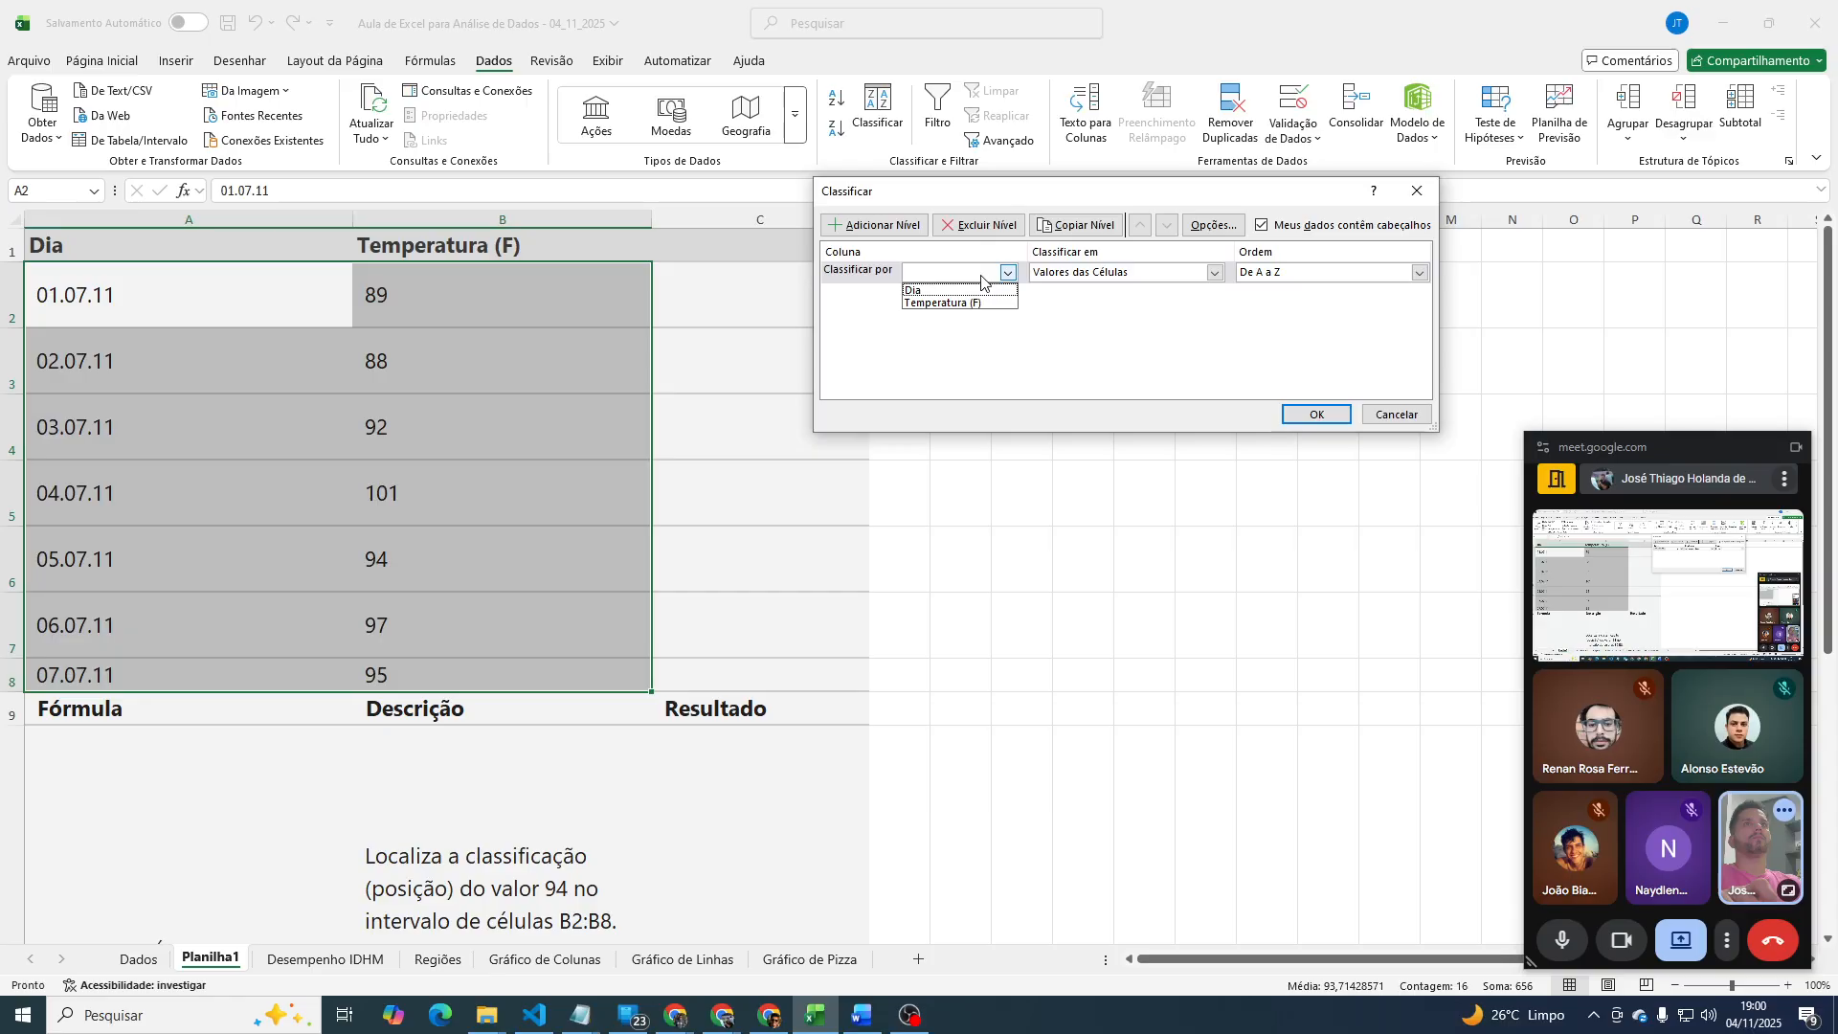
click(976, 304)
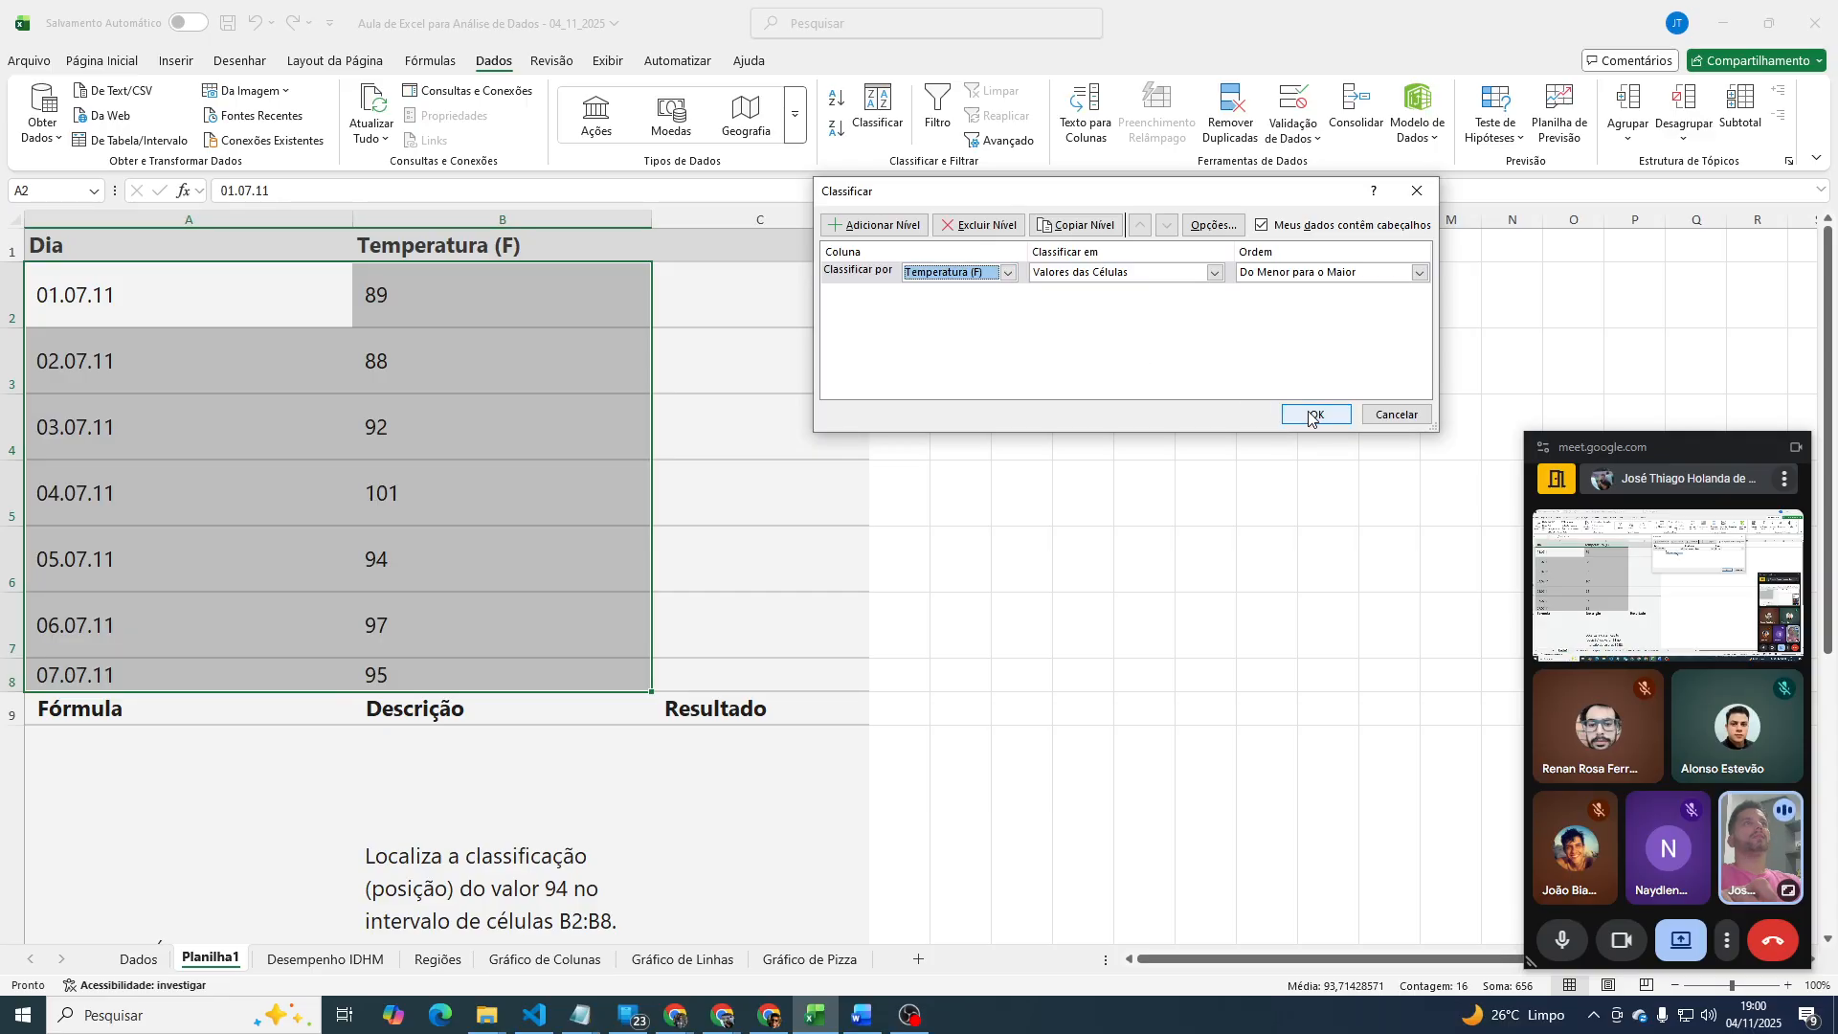
click(1309, 411)
click(393, 362)
click(525, 425)
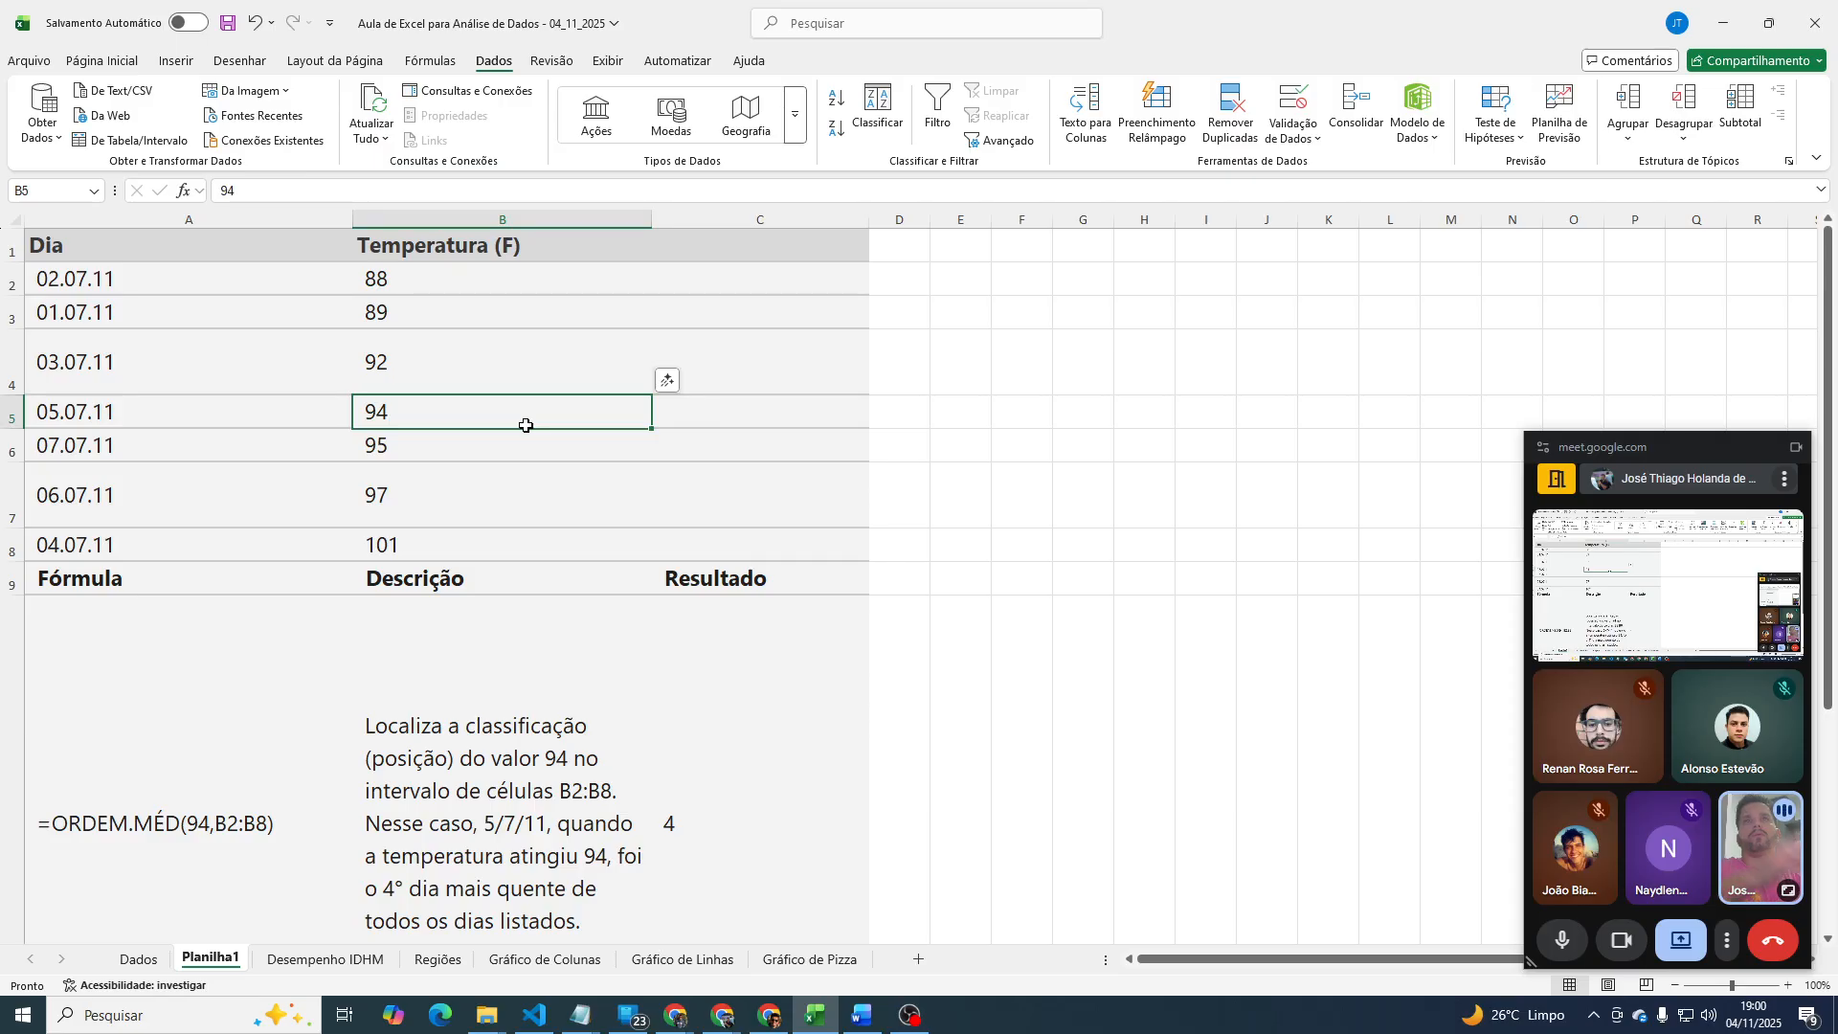
click(138, 958)
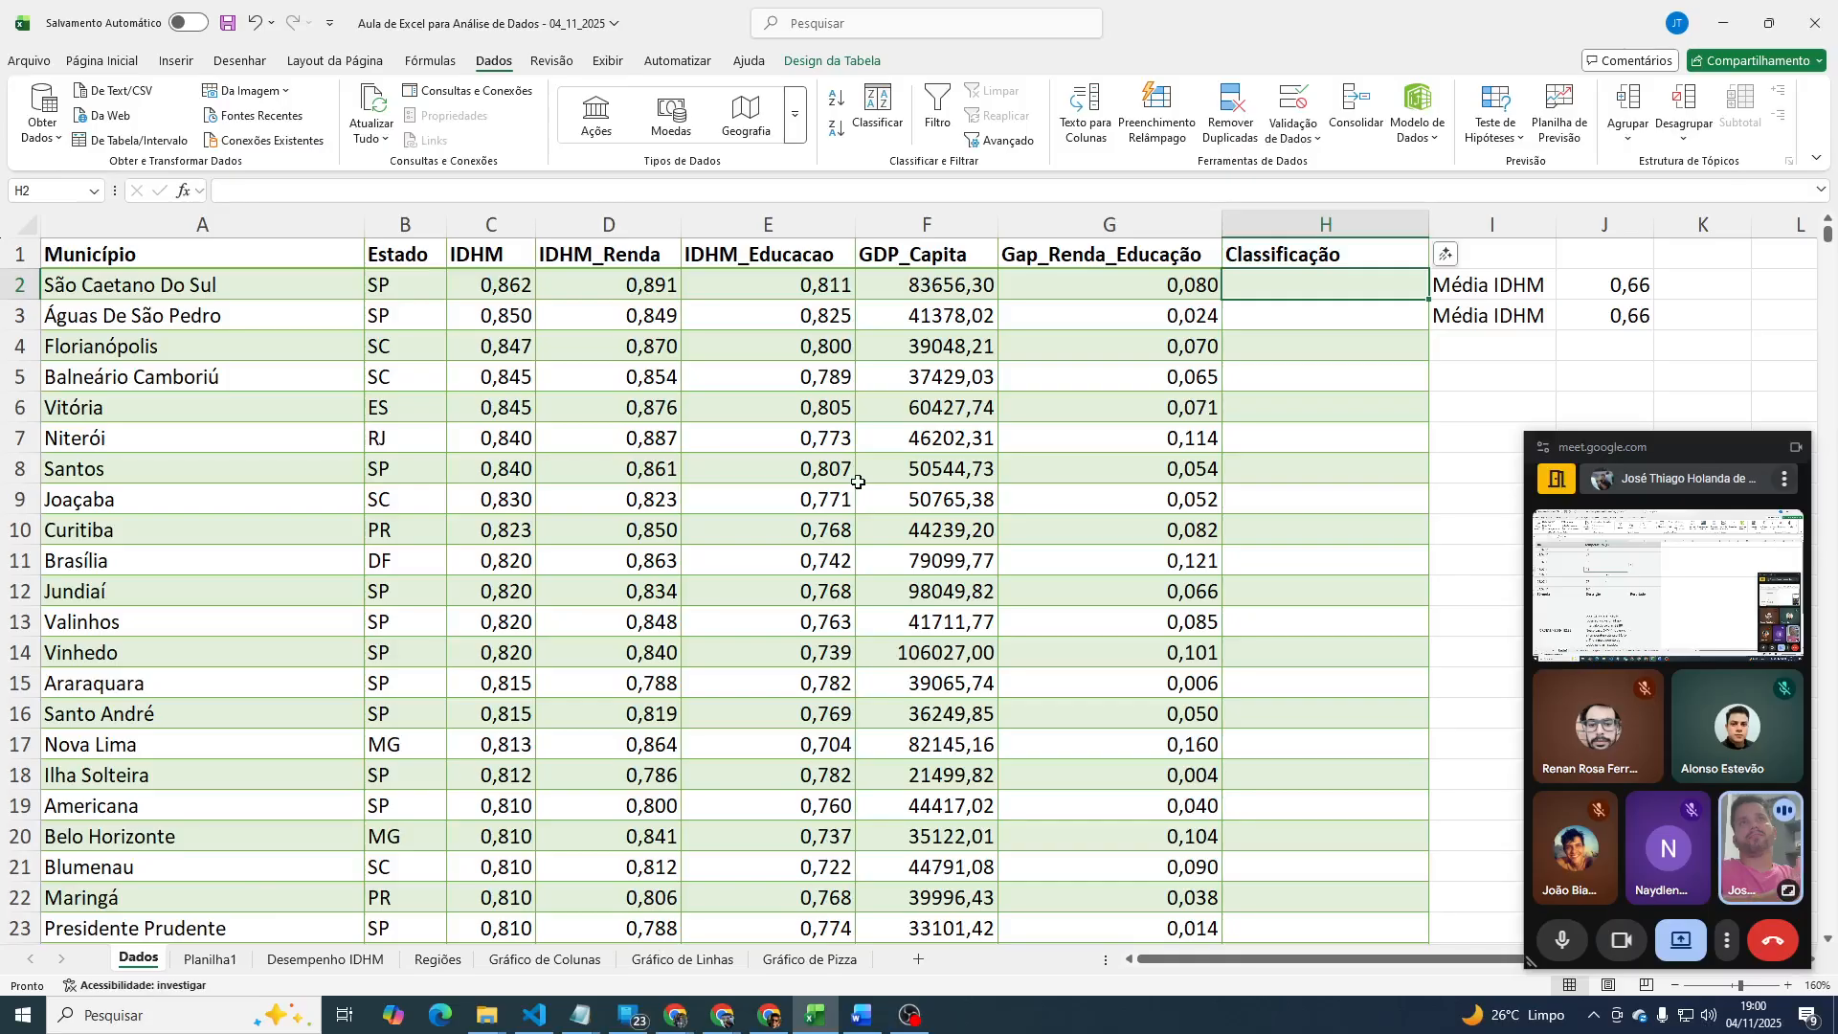
click(1284, 286)
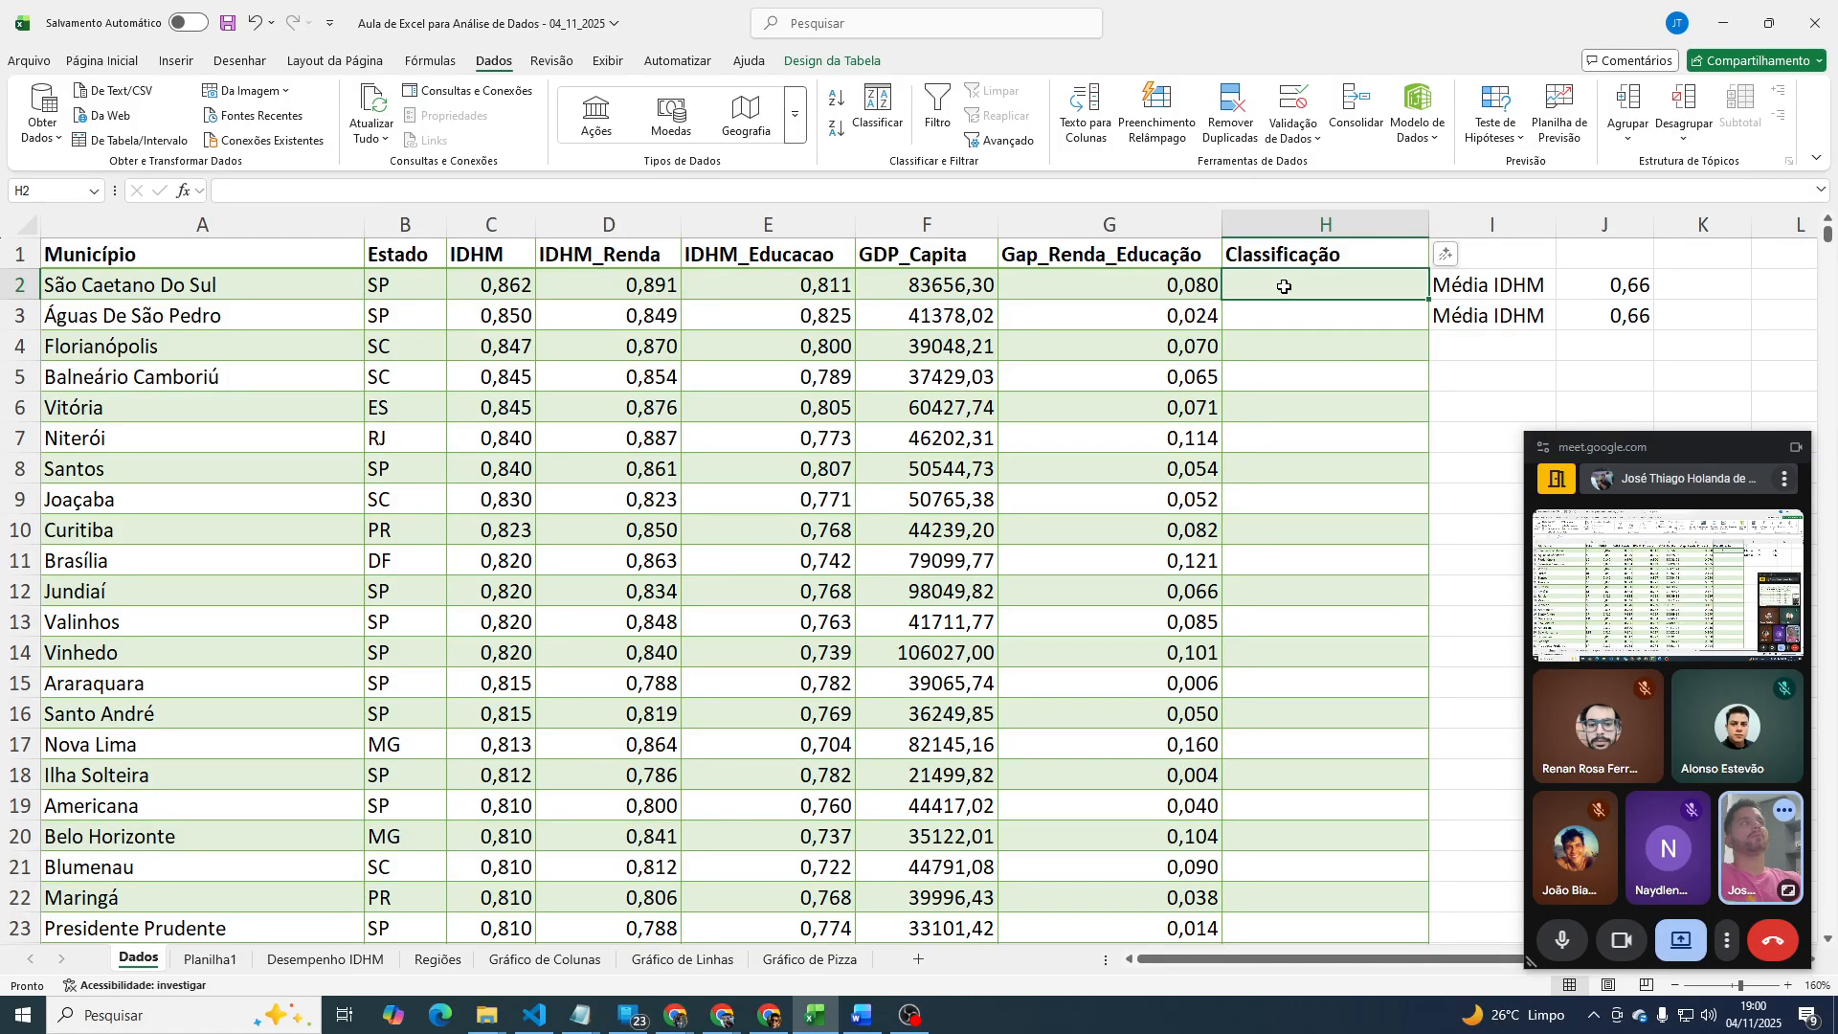
text(=ordem)
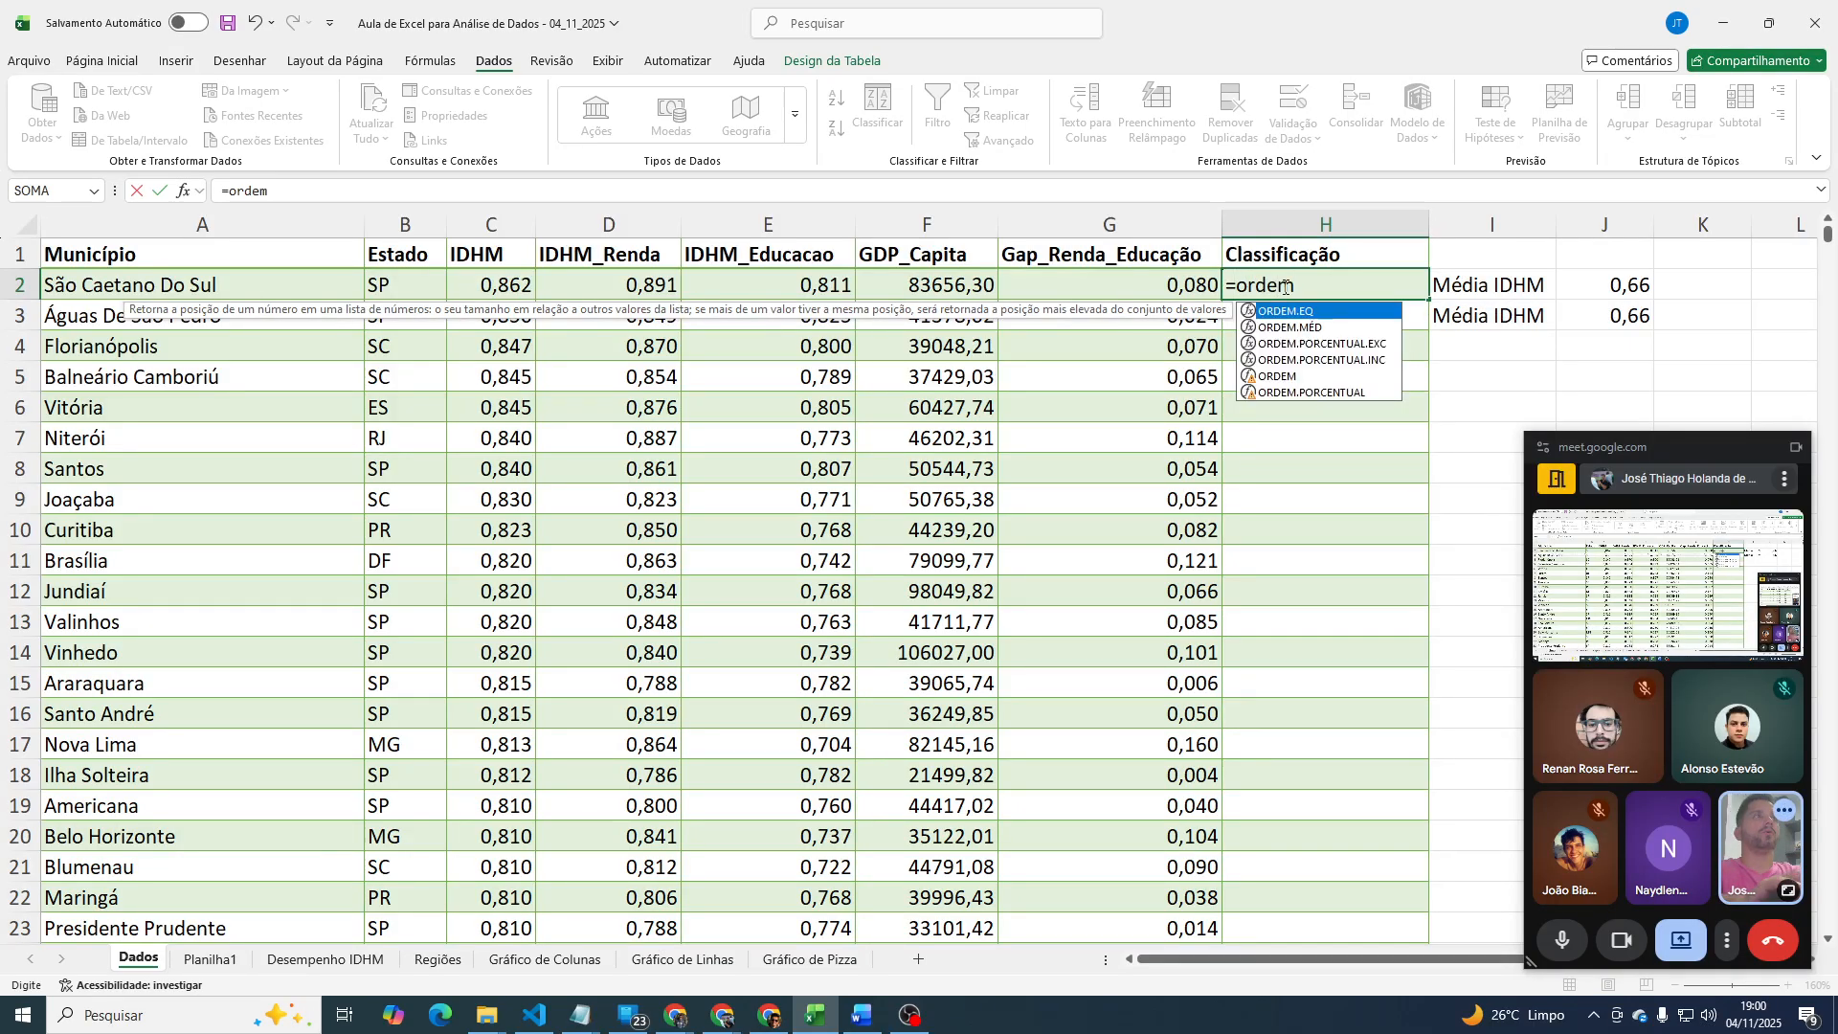
key(Down)
key(Tab)
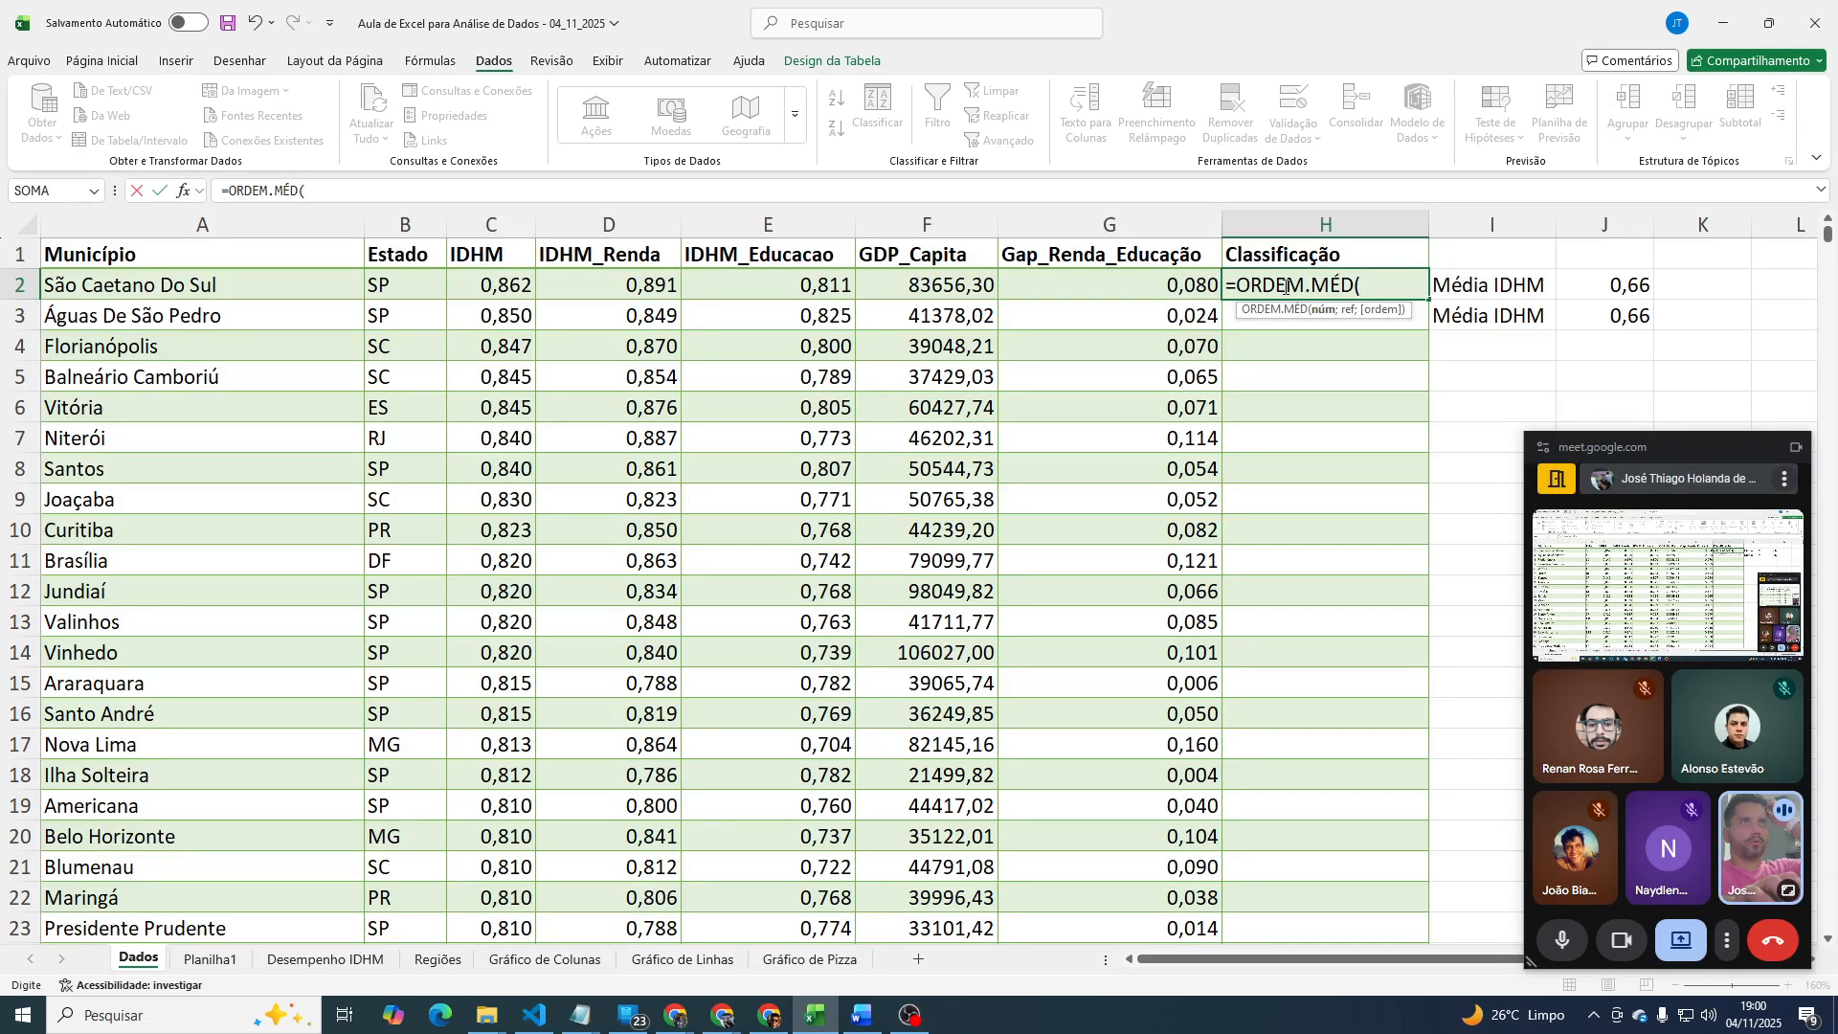
click(504, 288)
click(504, 287)
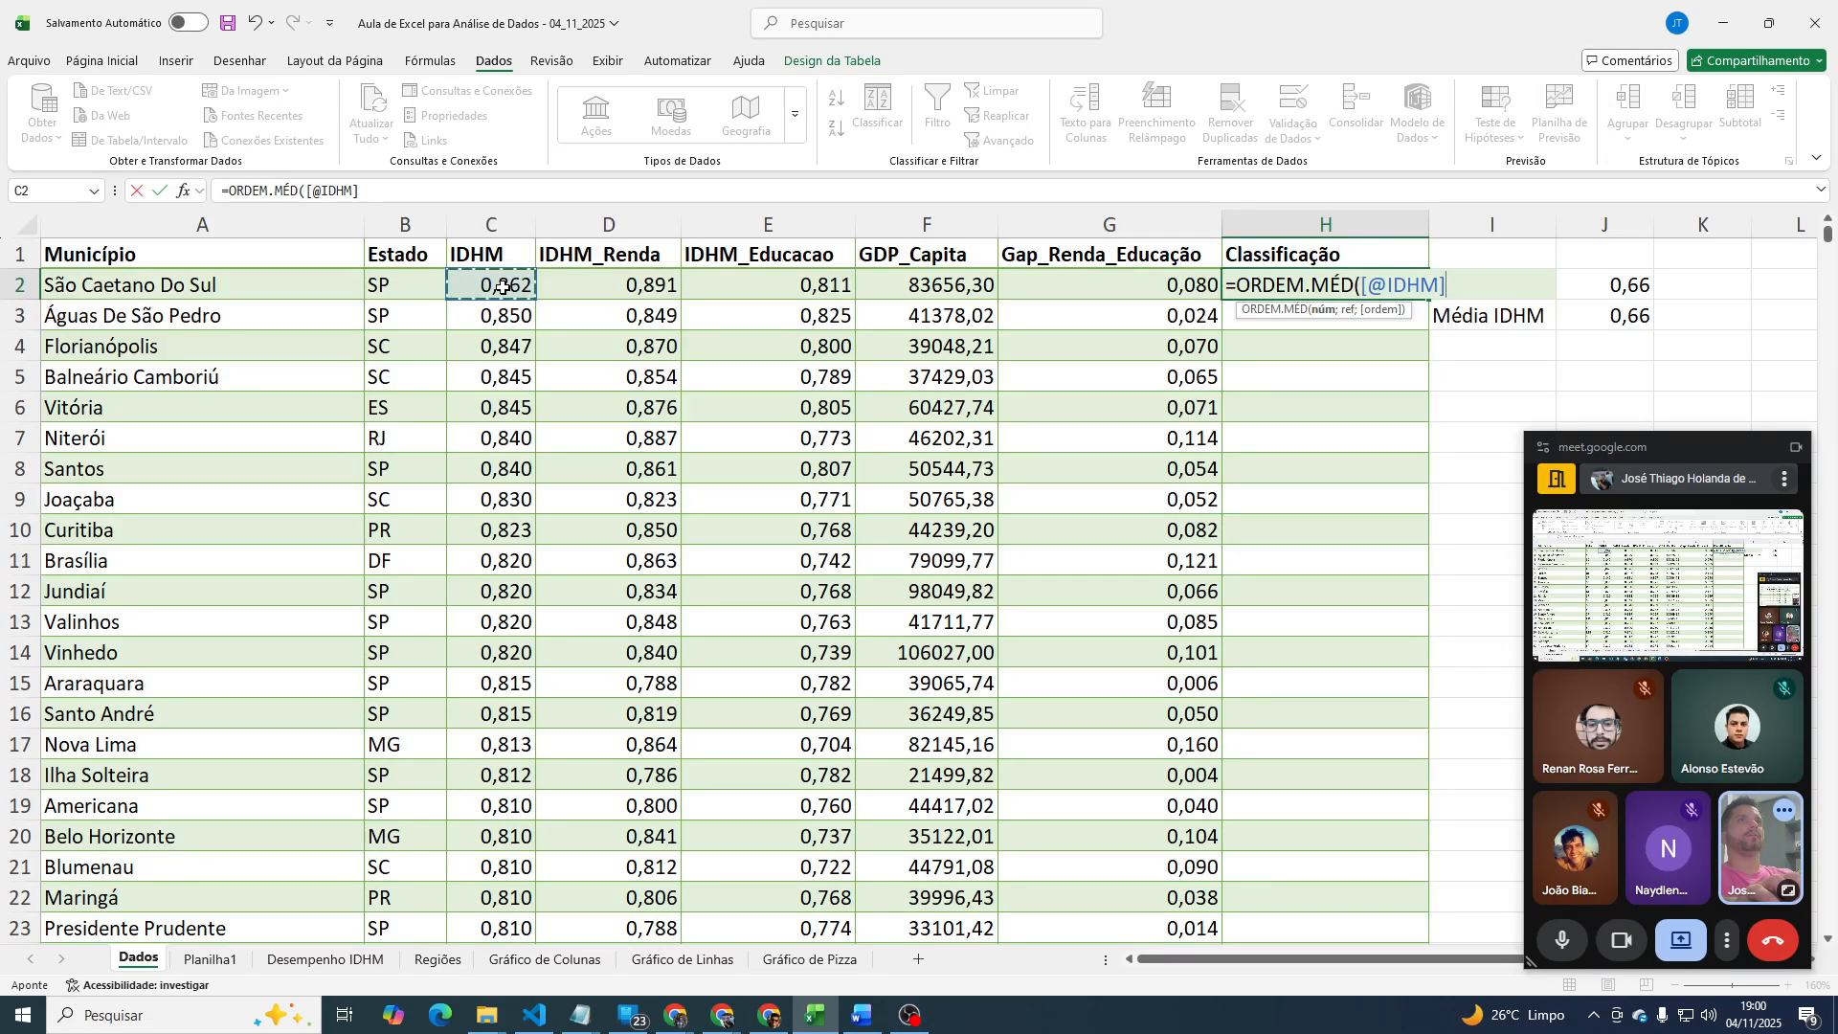
text(;)
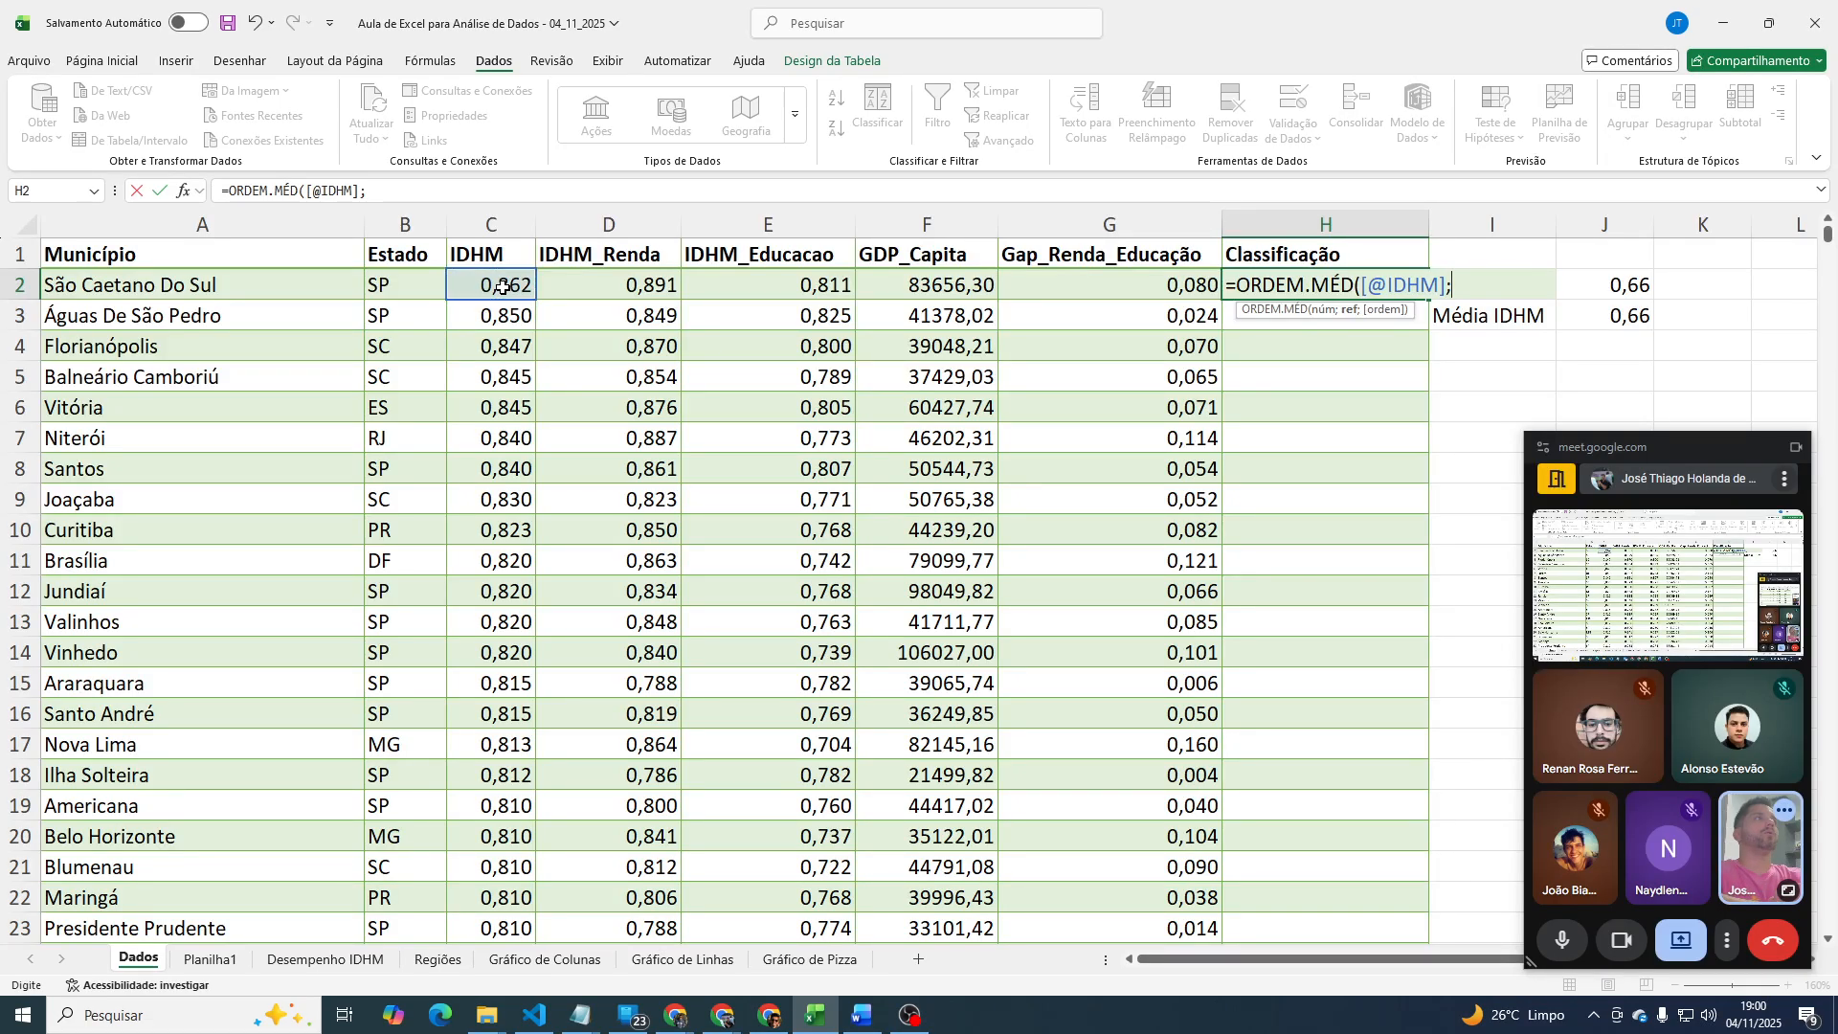
key(ctrl+shift+Down)
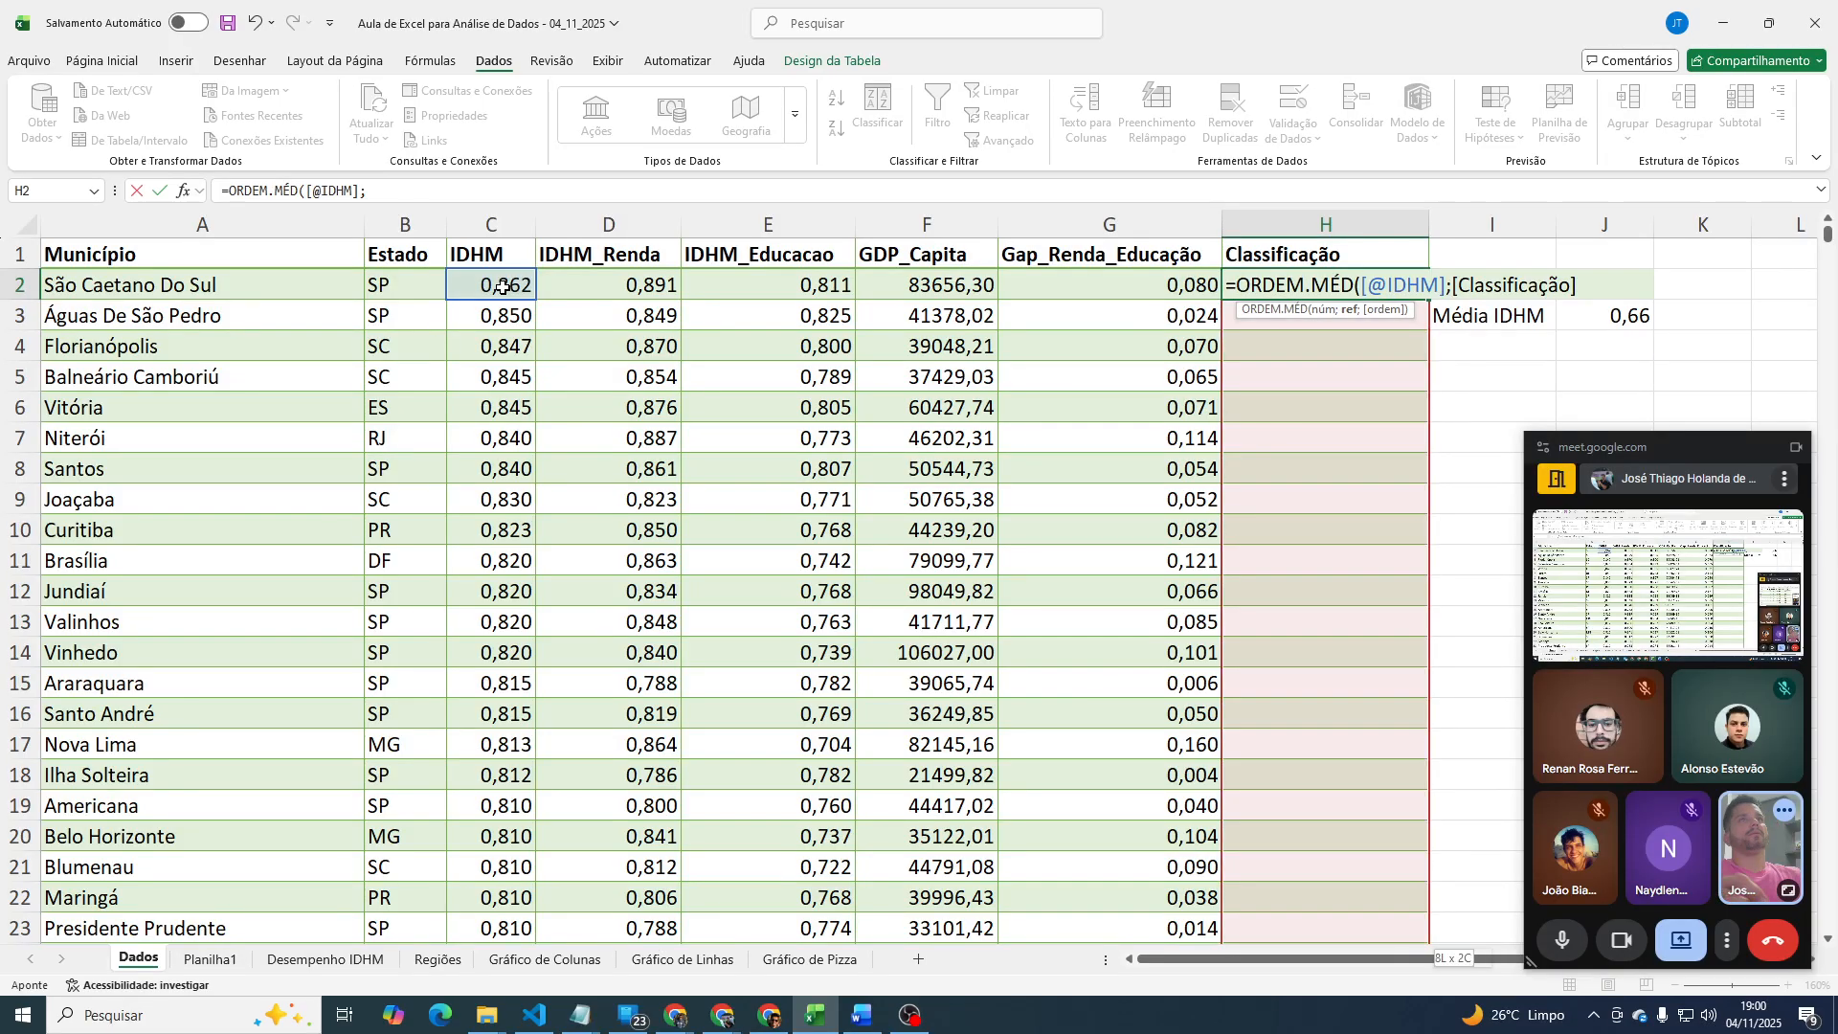
key(ctrl+shift+Up)
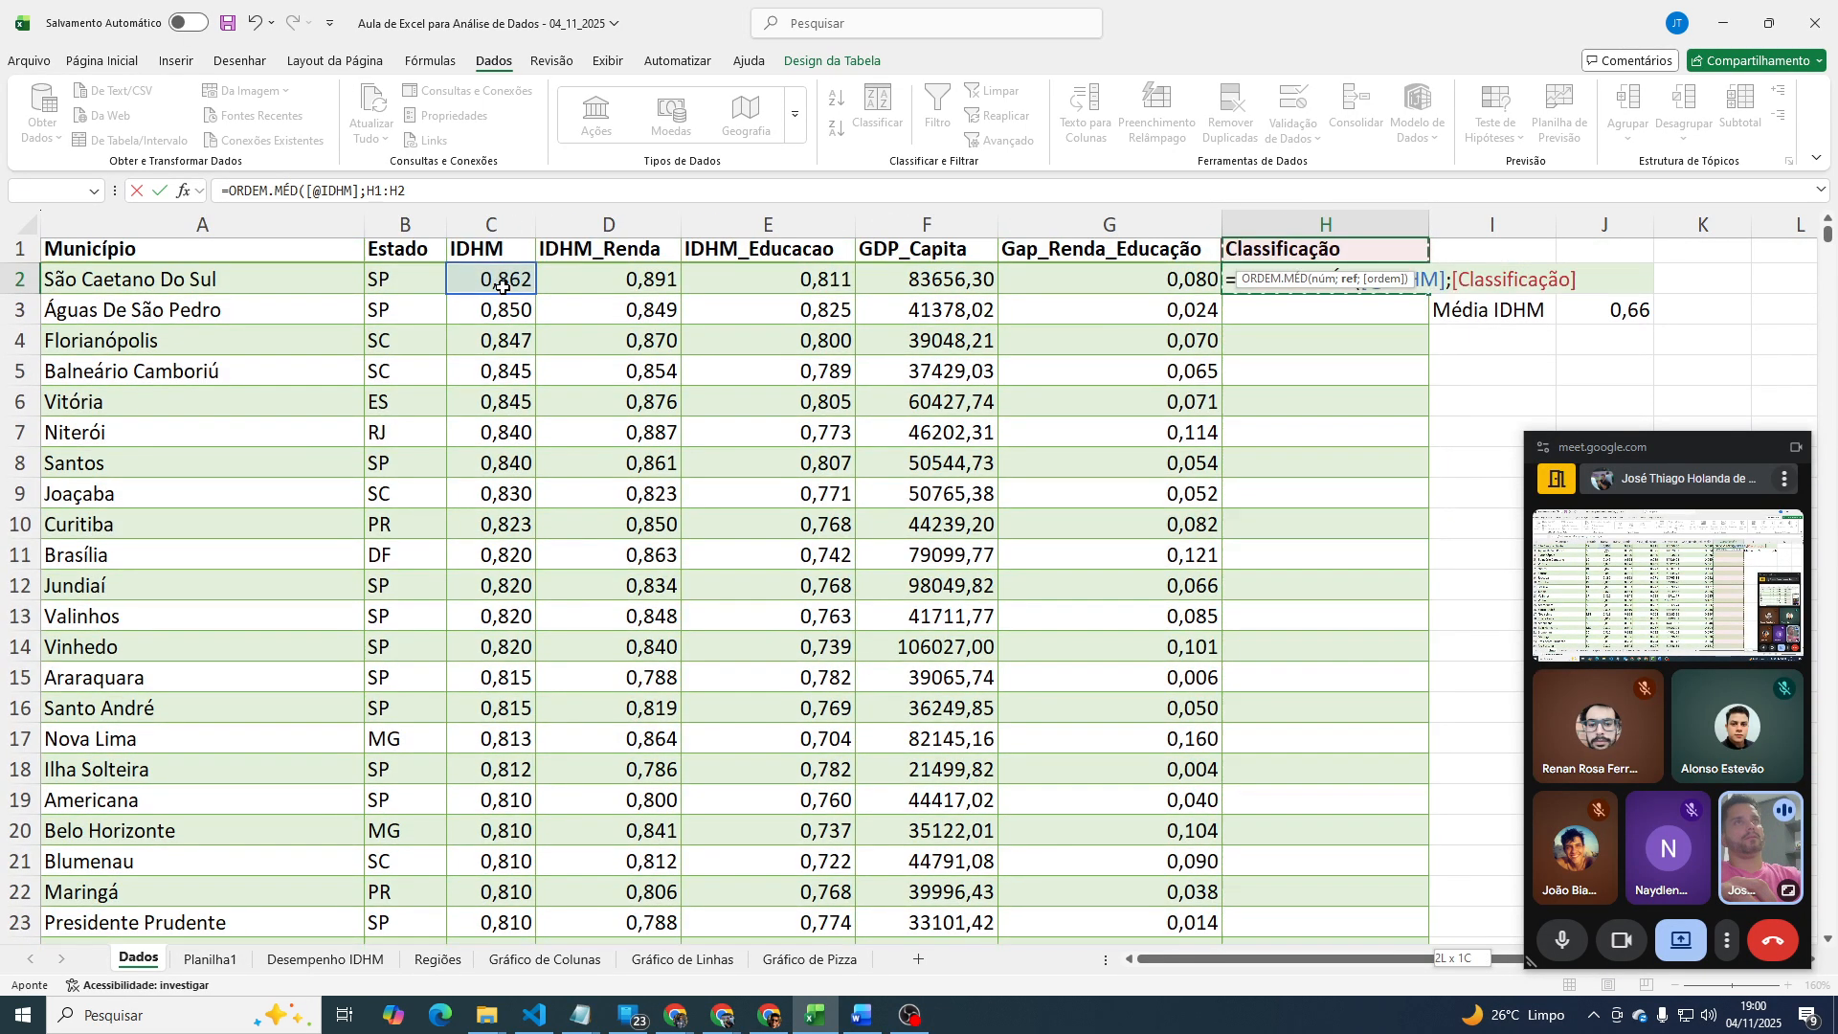
click(503, 287)
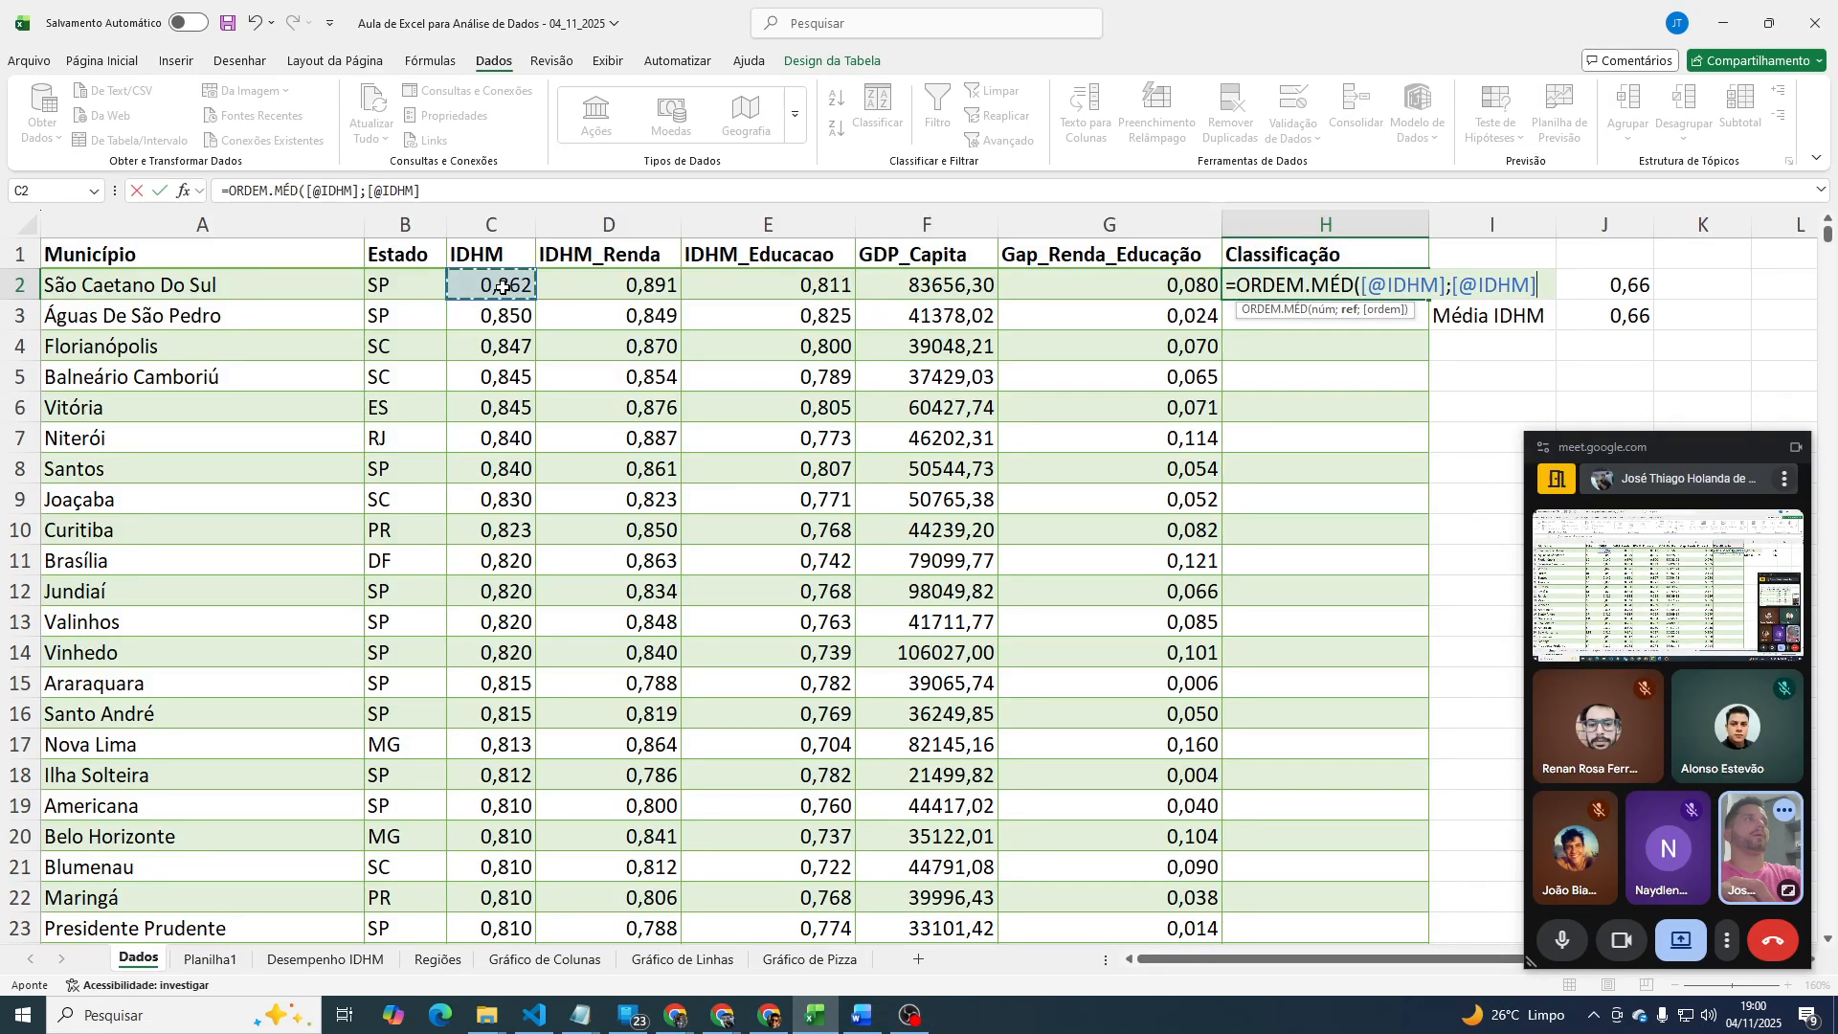
key(ctrl+shift+Down)
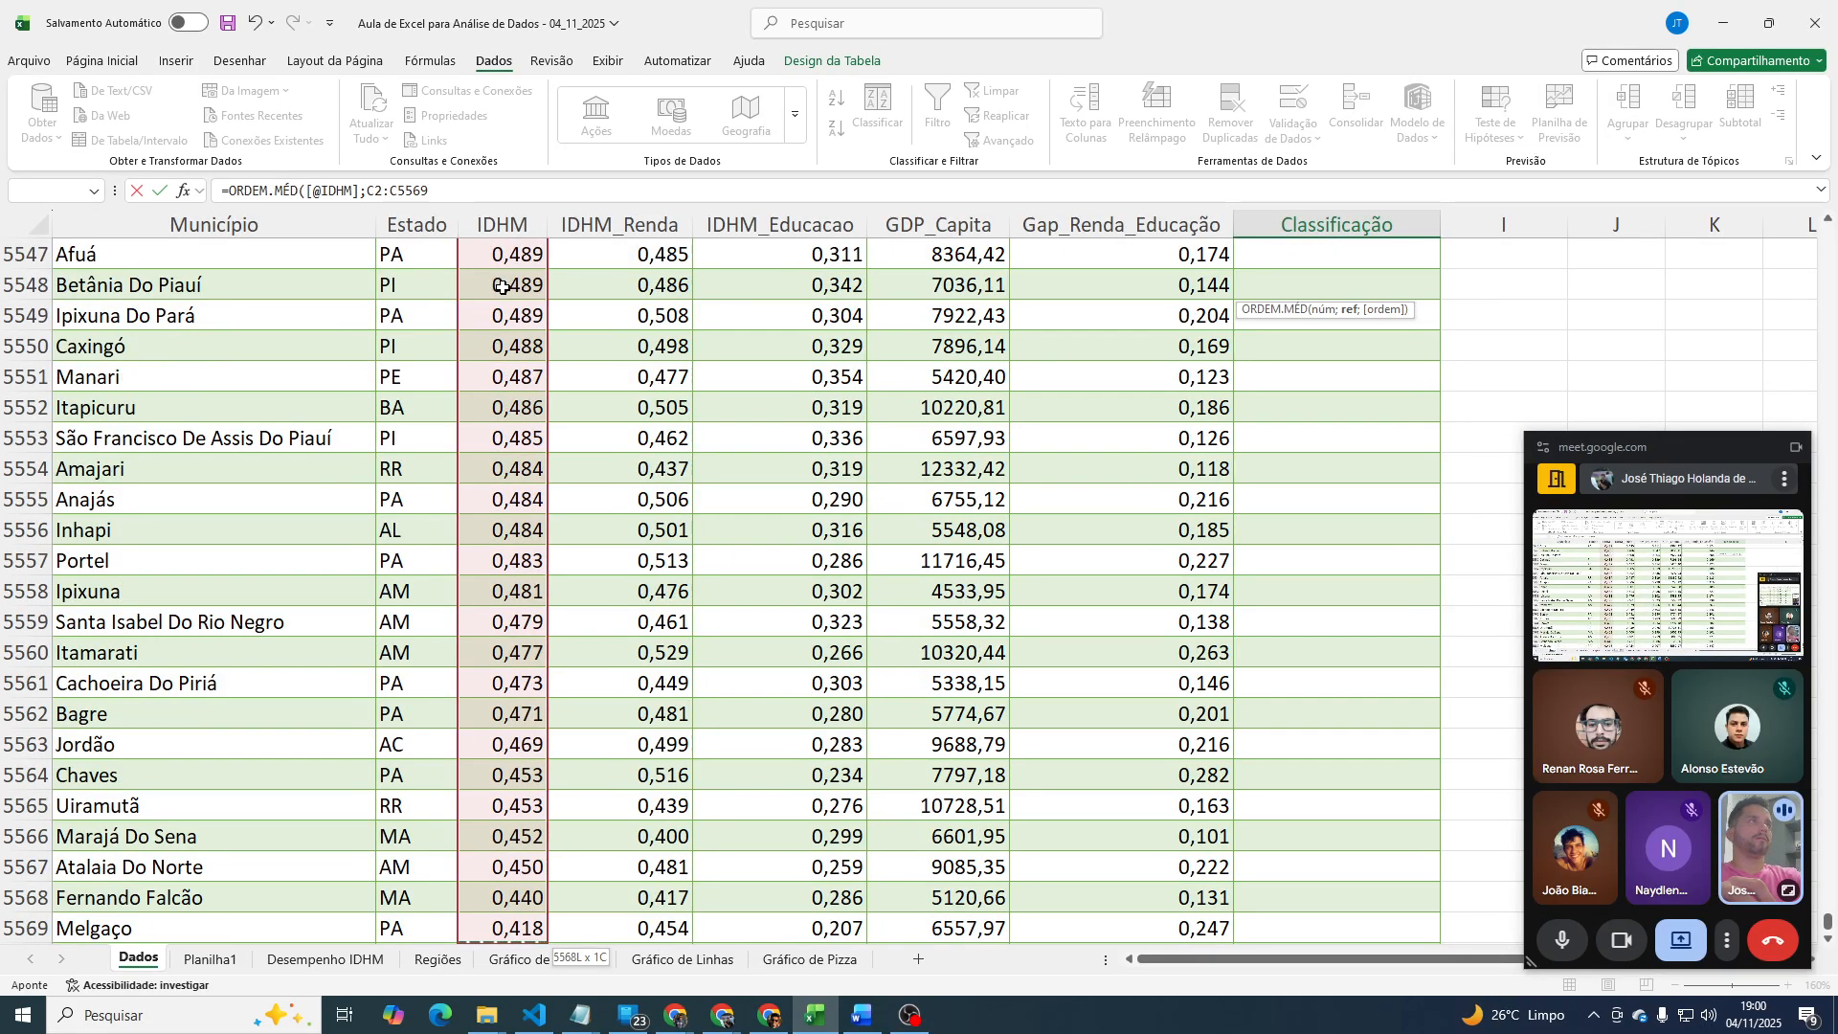
key(ctrl+space)
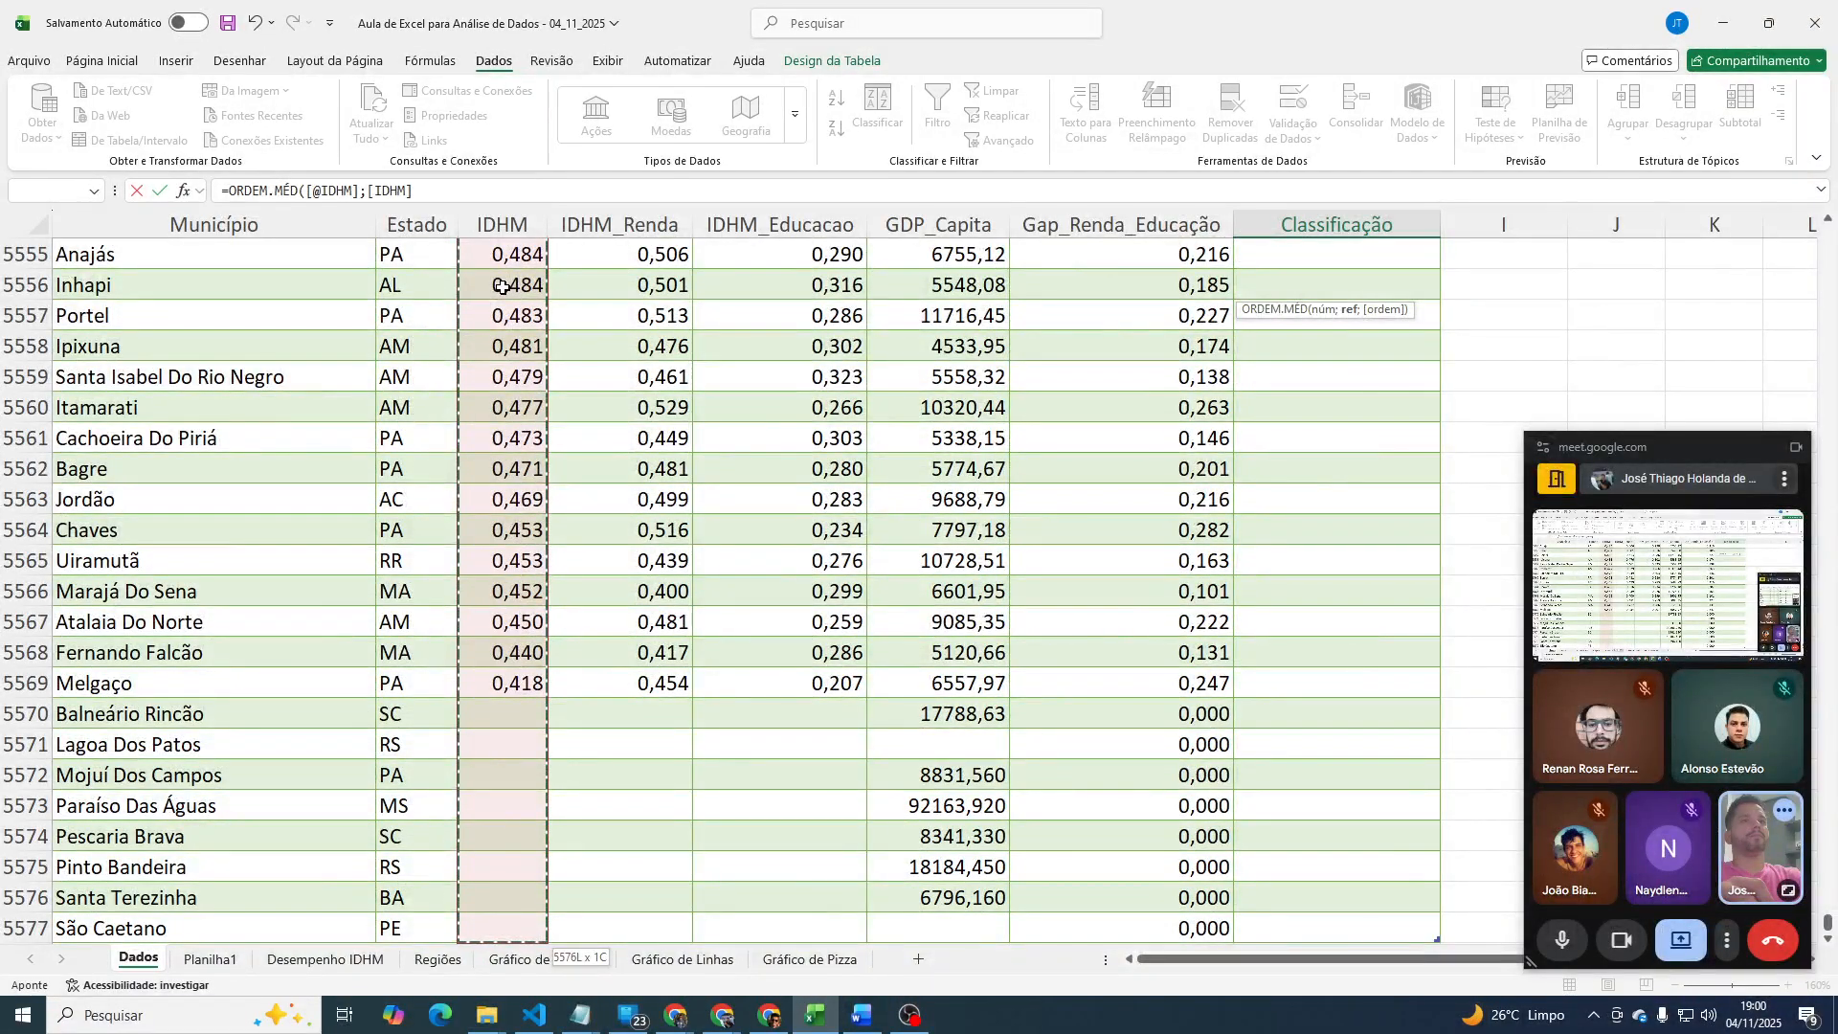
click(507, 191)
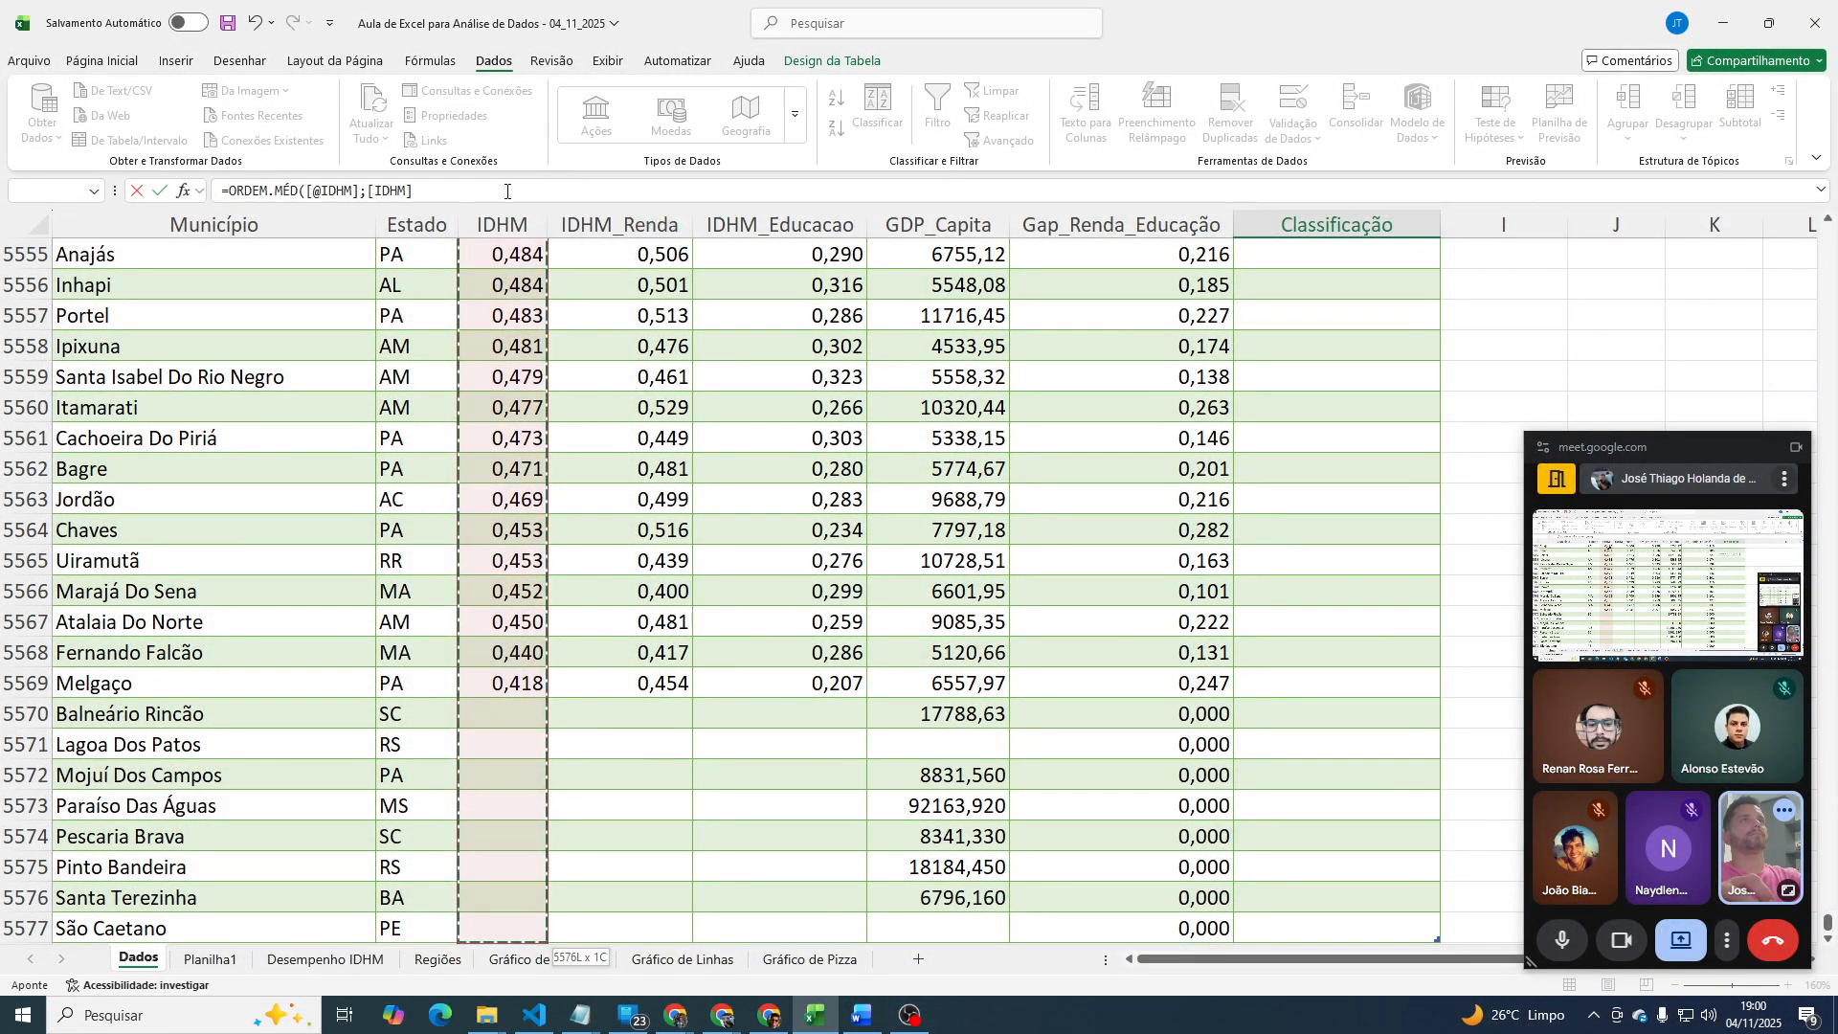
click(507, 191)
text())
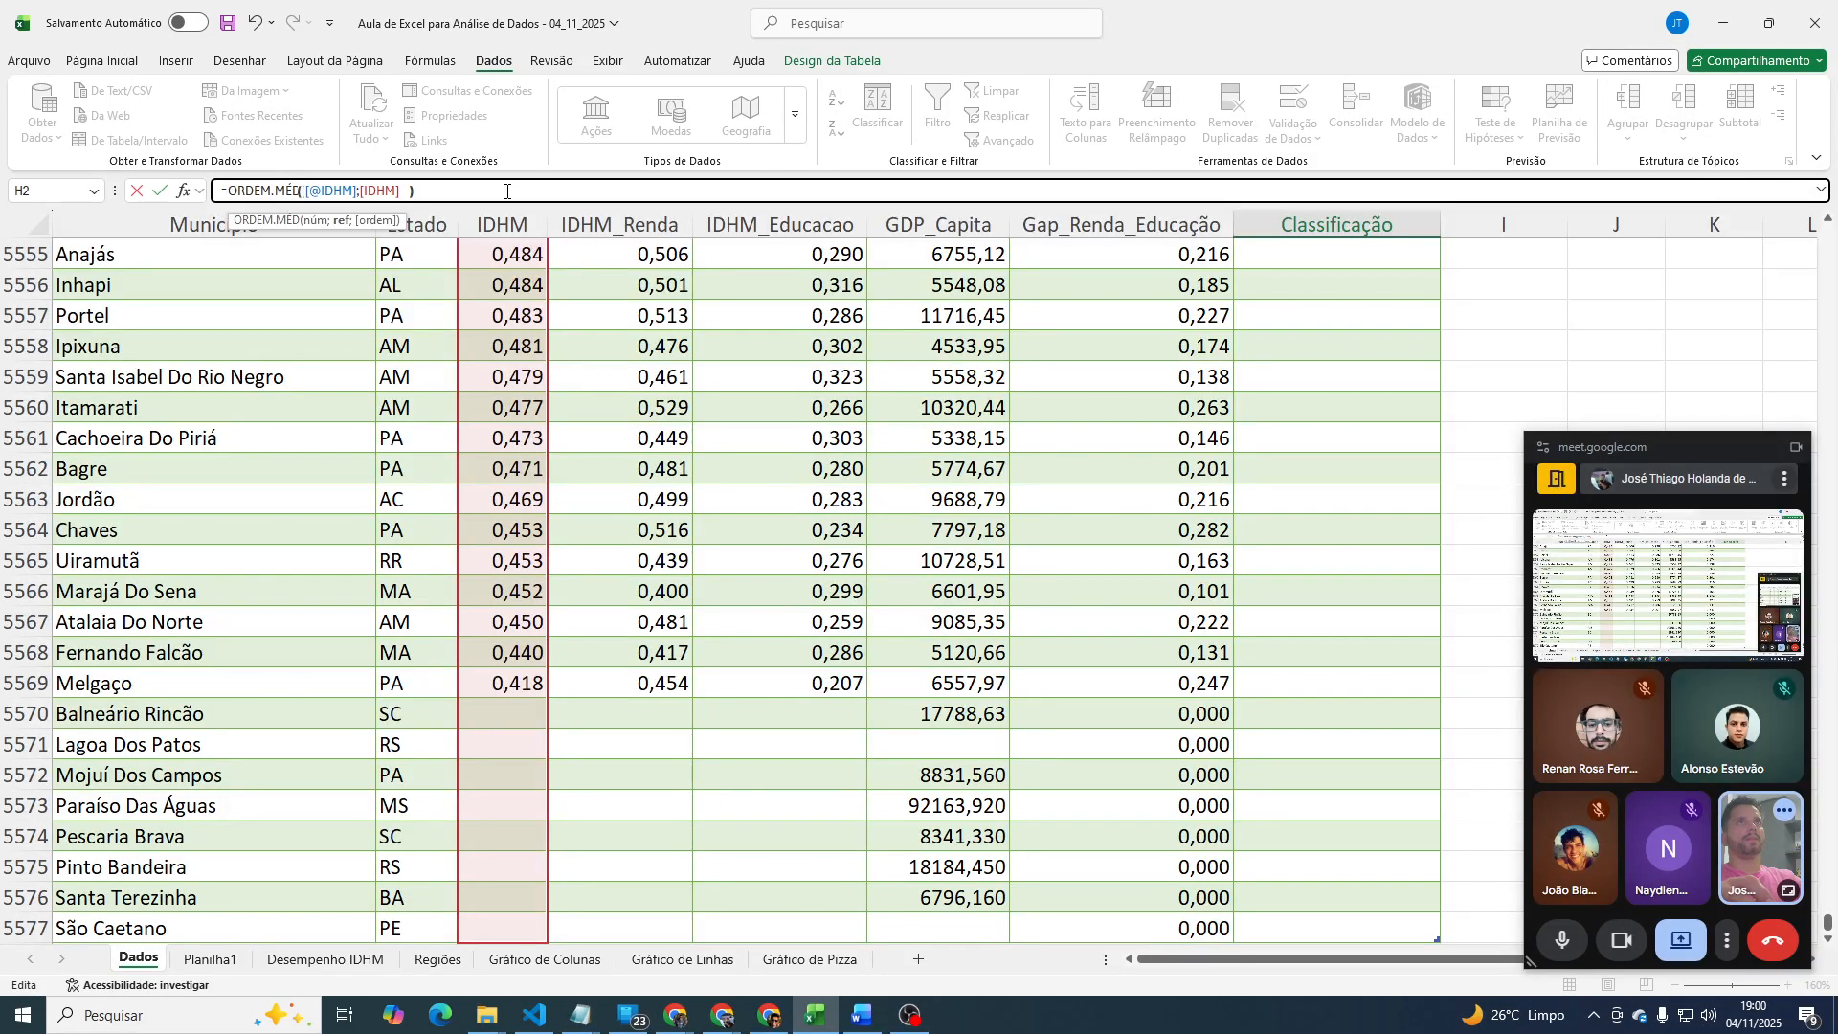
key(Return)
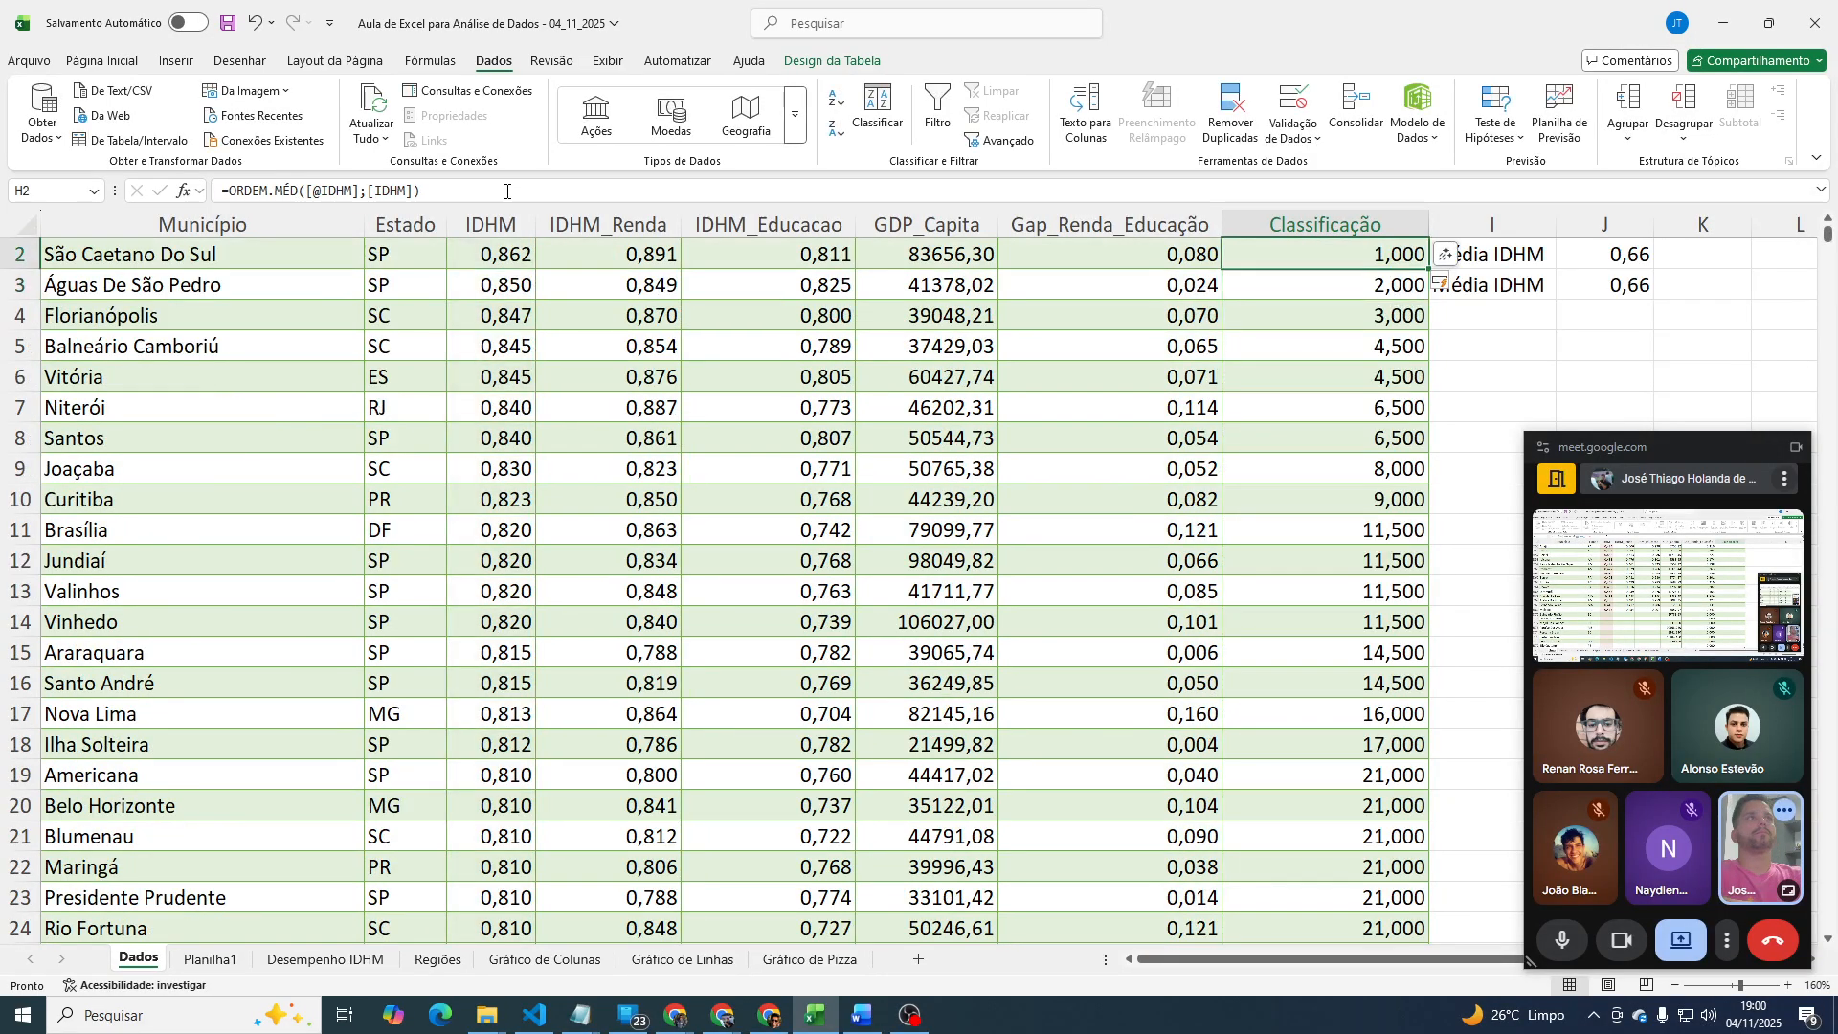
Examine row 2 across the table, comparing the first municipality's IDHM with its Classificação rank.
key(ctrl+Home)
key(Down)
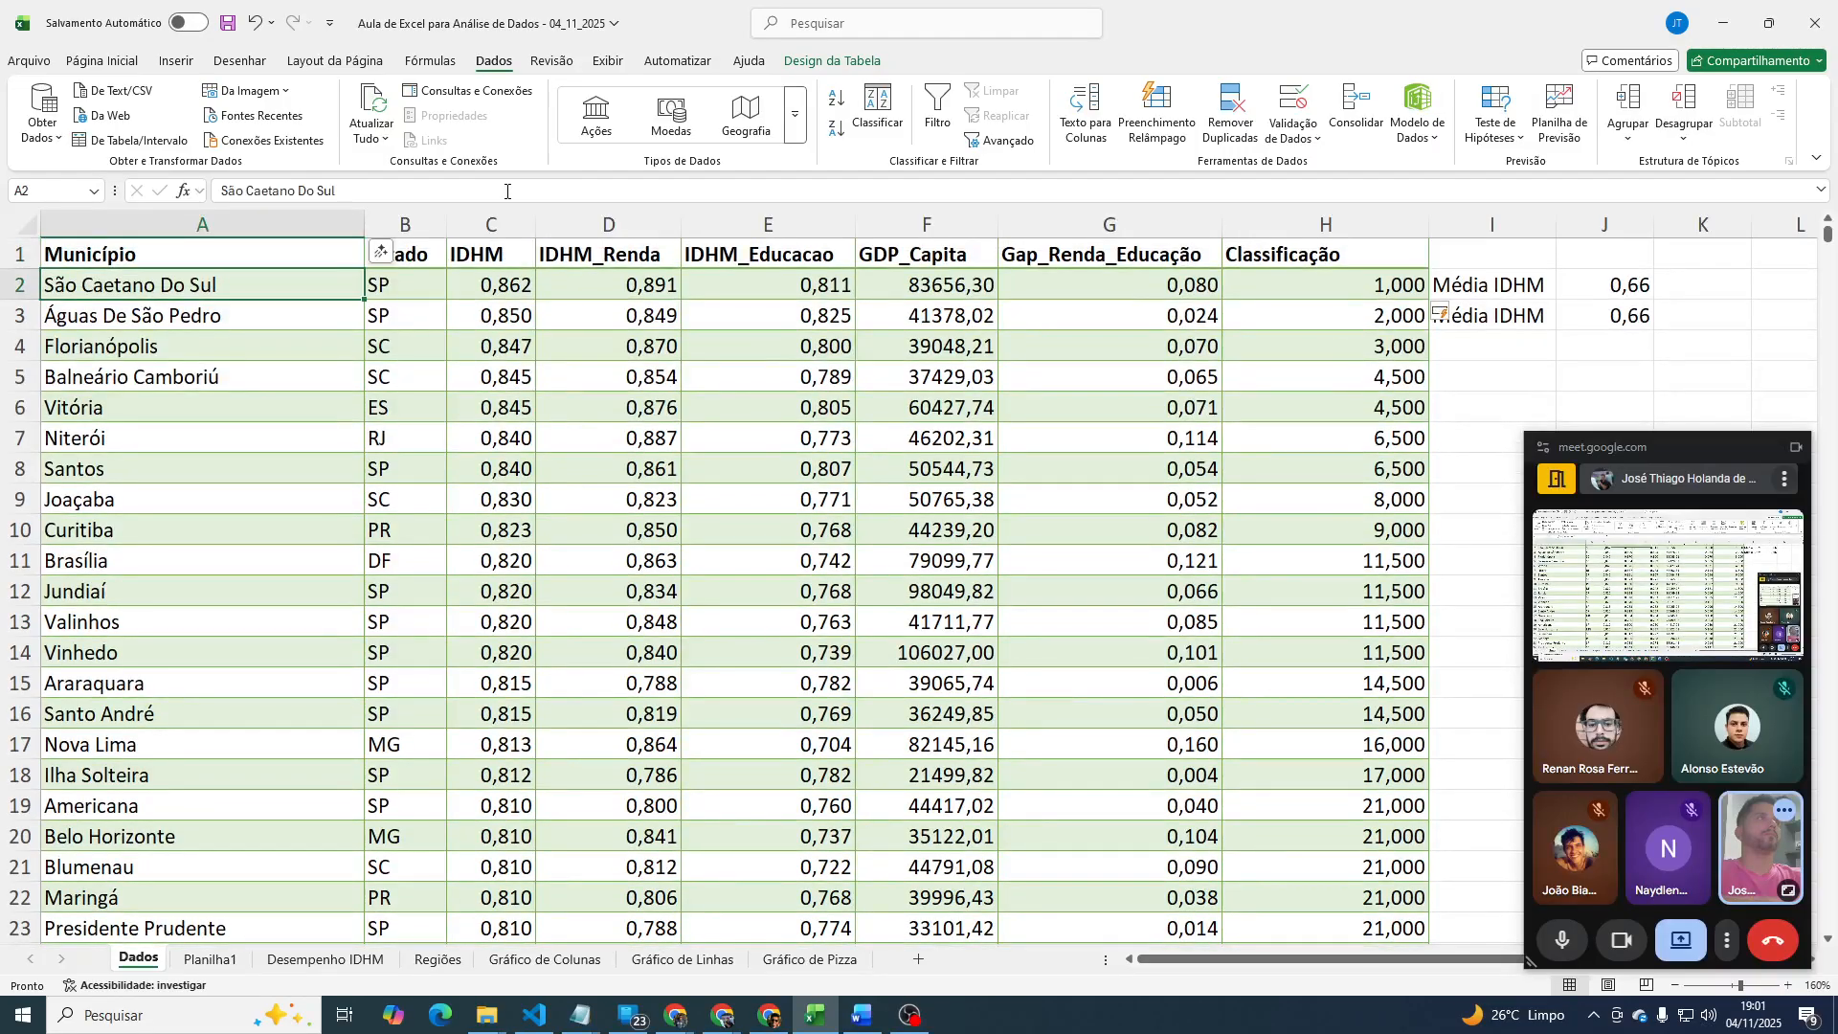
key(Right)
key(Right)
key(Right)
key(Right)
key(Right)
key(Right)
key(Right)
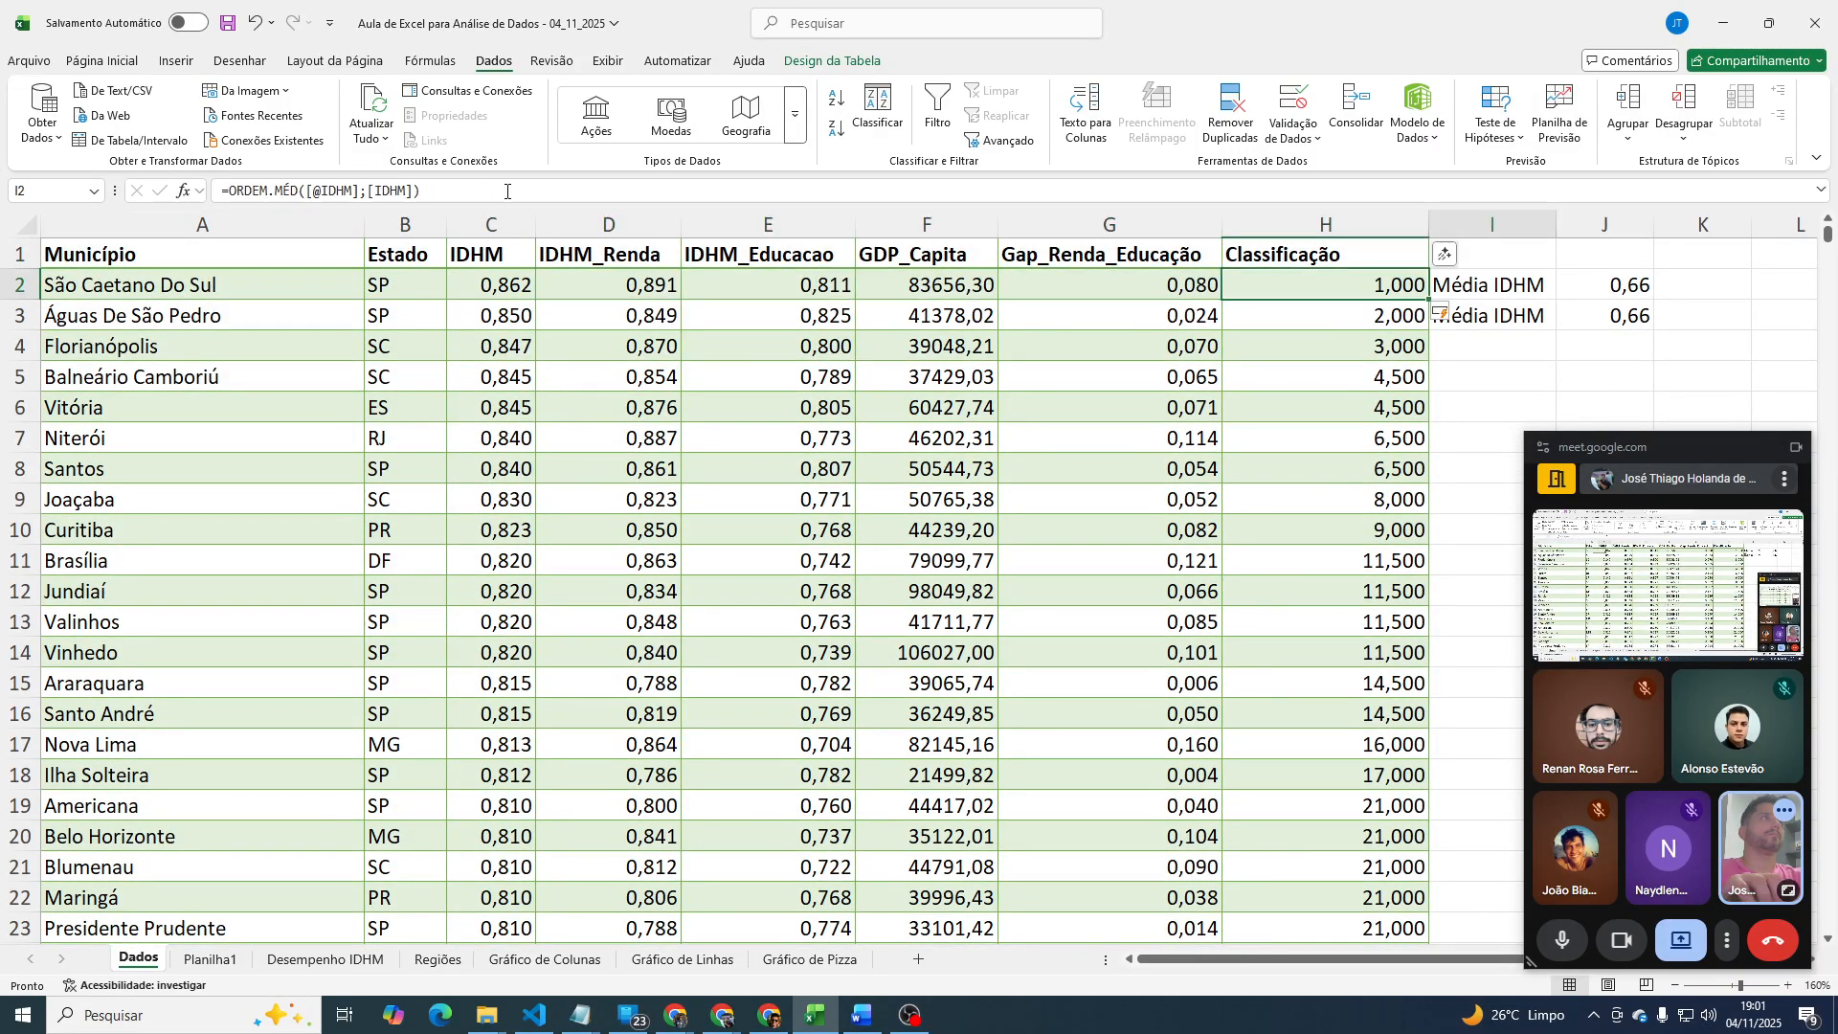
key(Left)
key(Left)
key(Left)
key(Left)
key(Left)
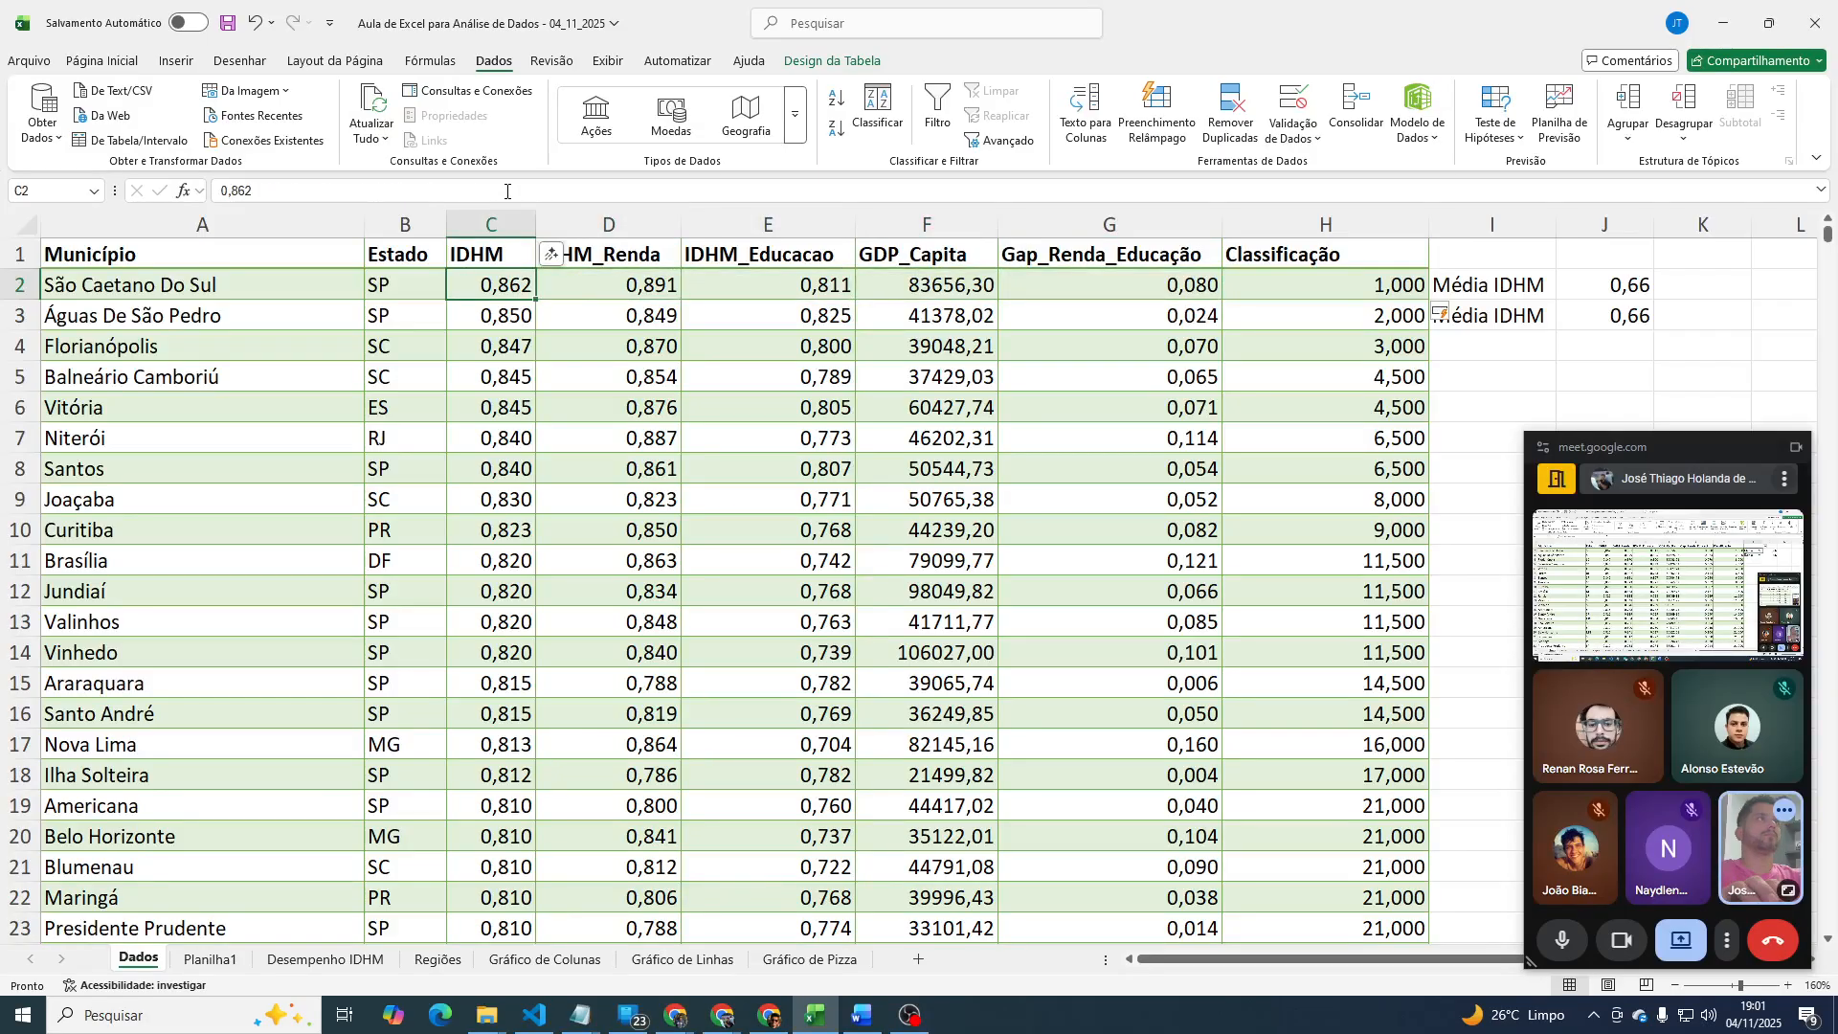
key(Right)
key(Right)
key(Right)
key(Right)
key(Right)
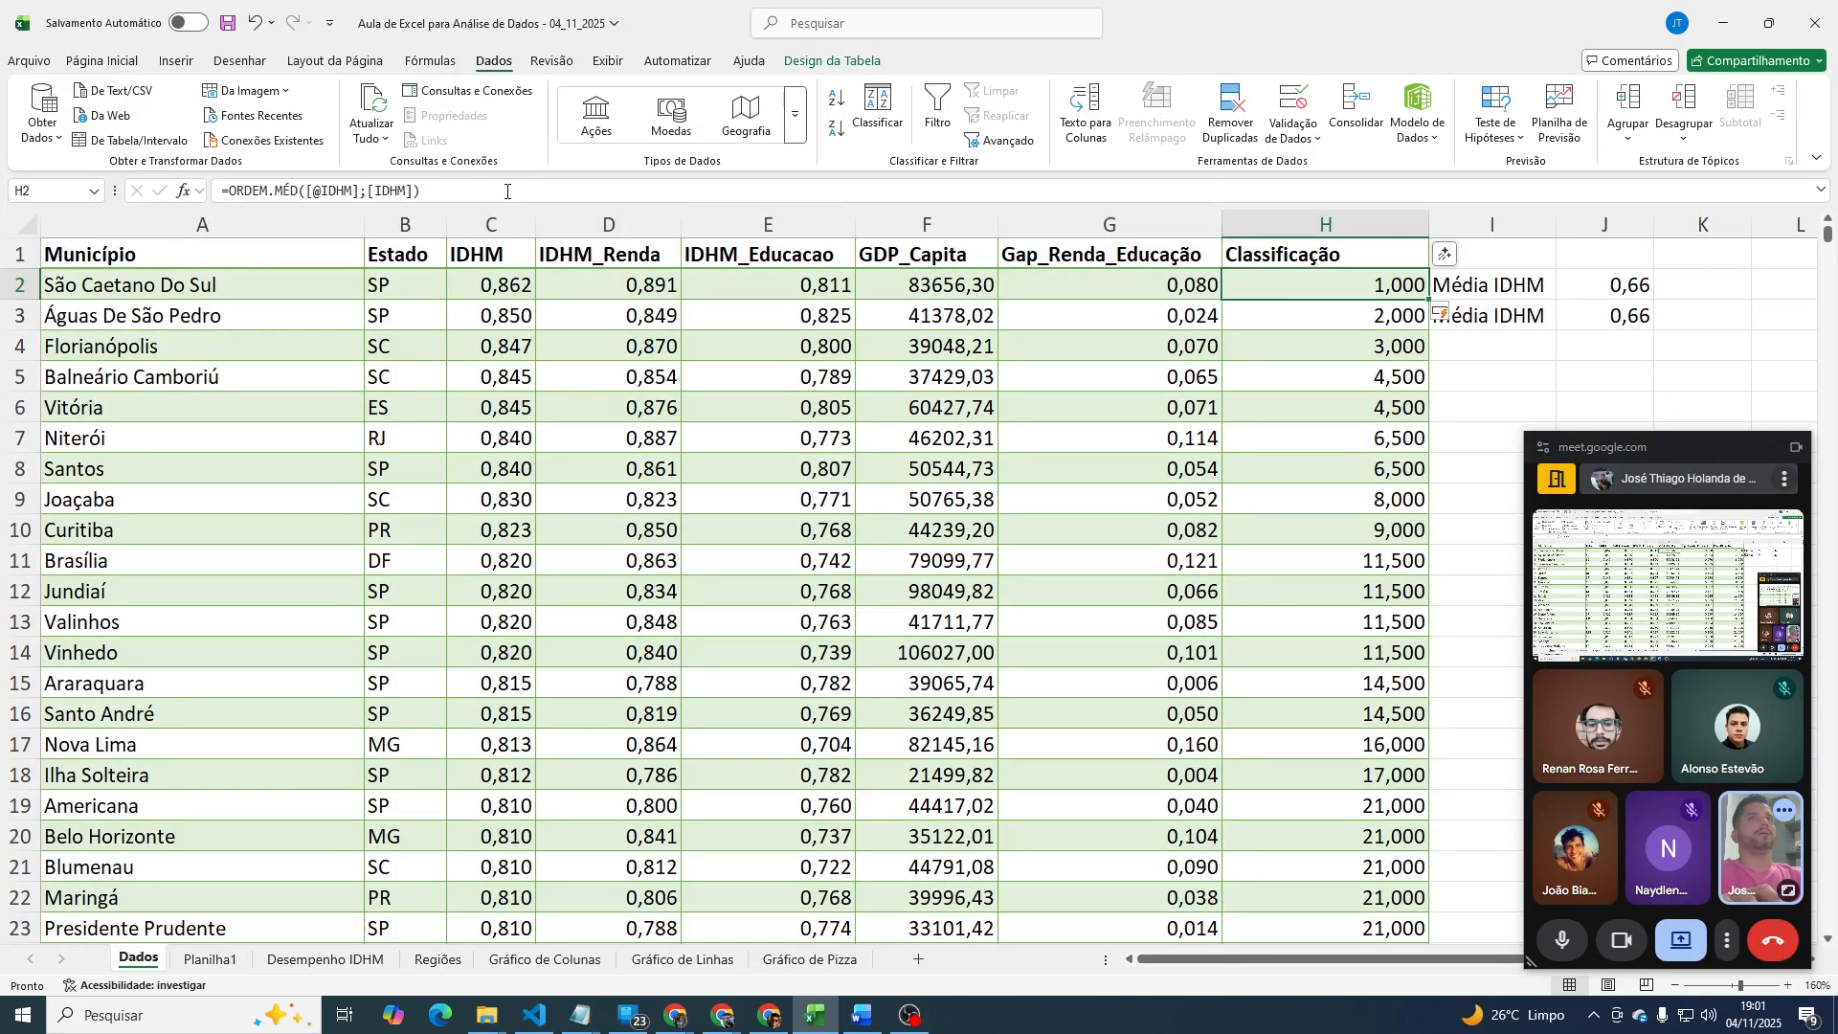
Format all values in the Classificação column with one decimal place.
key(ctrl+shift+Down)
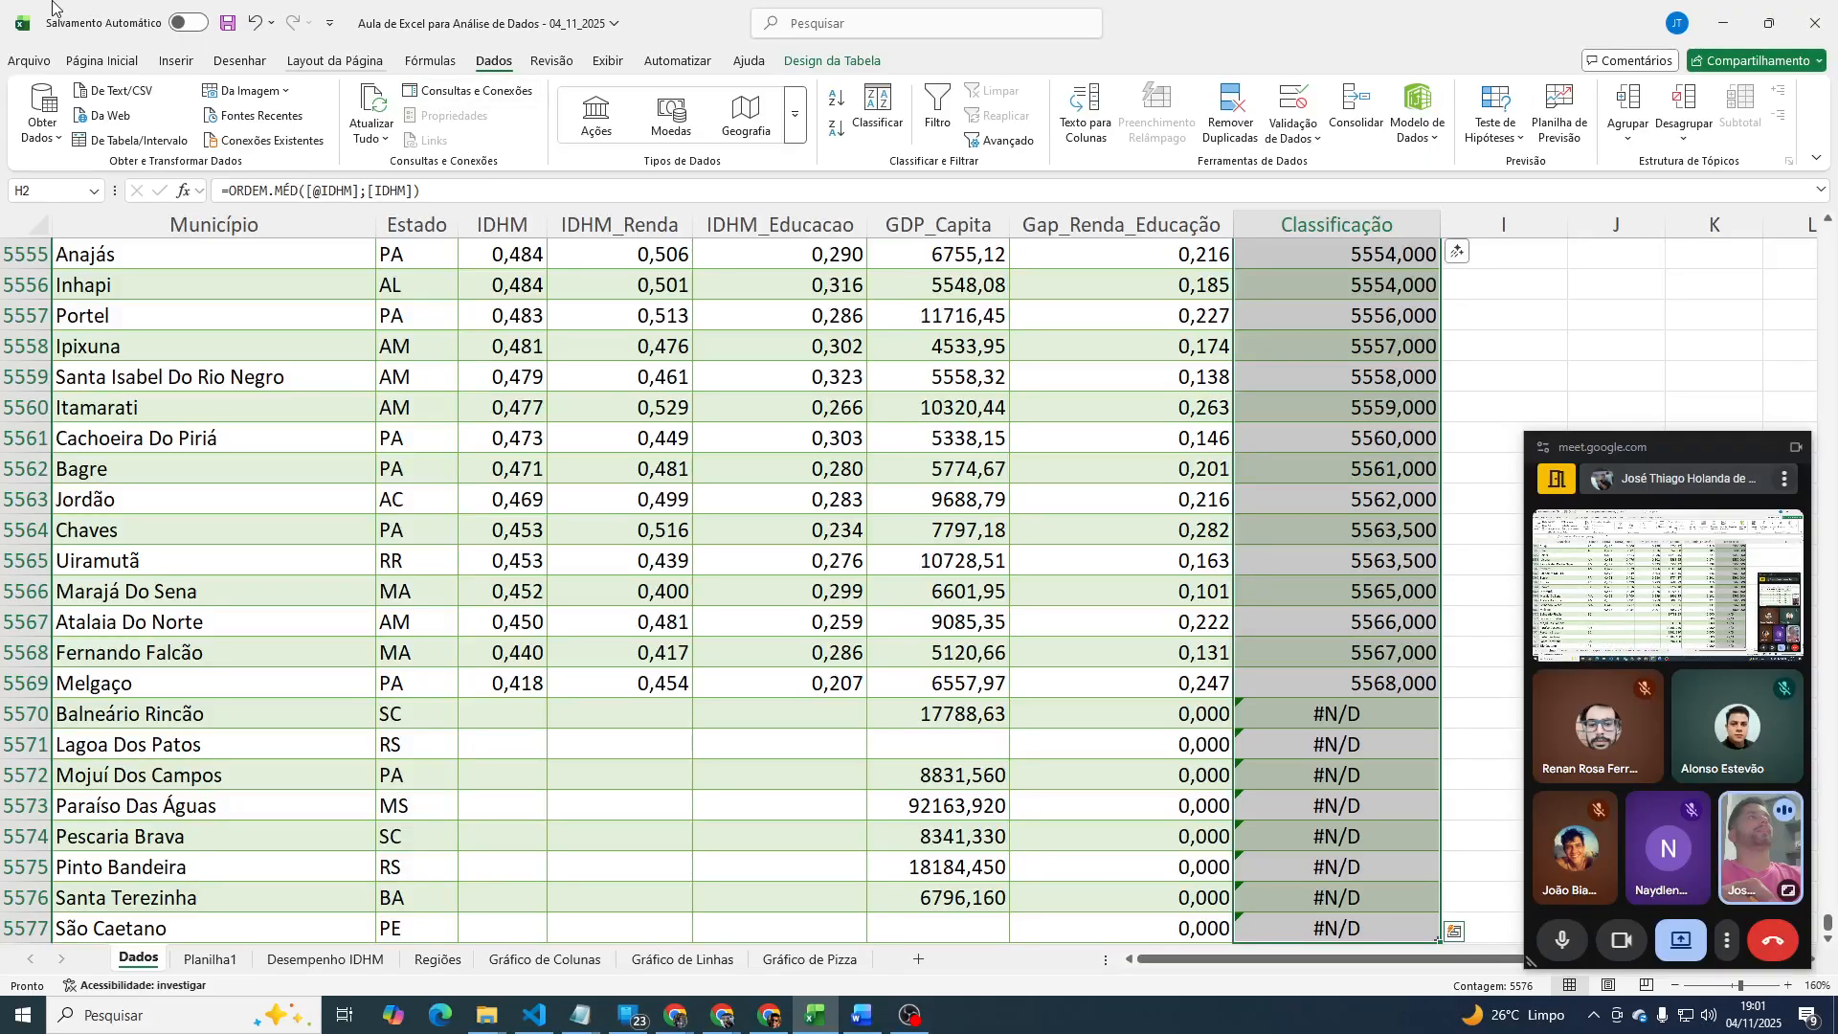
click(101, 60)
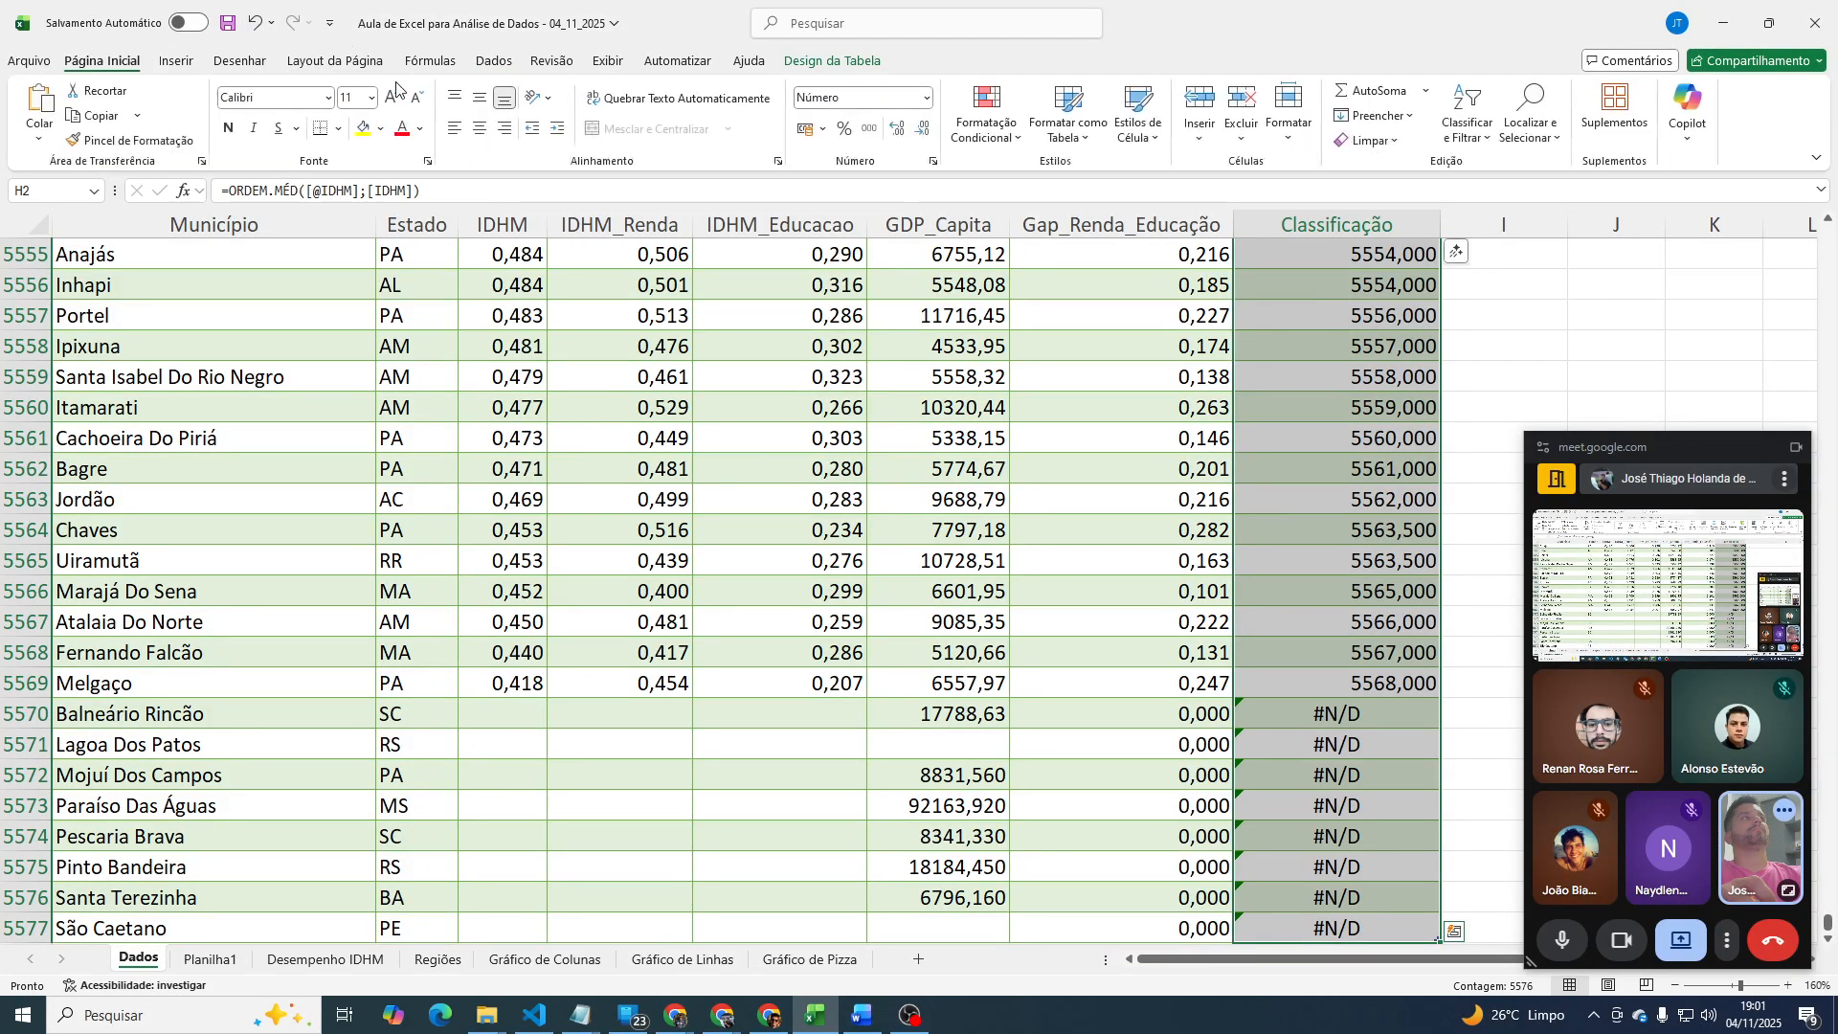
click(924, 130)
click(924, 130)
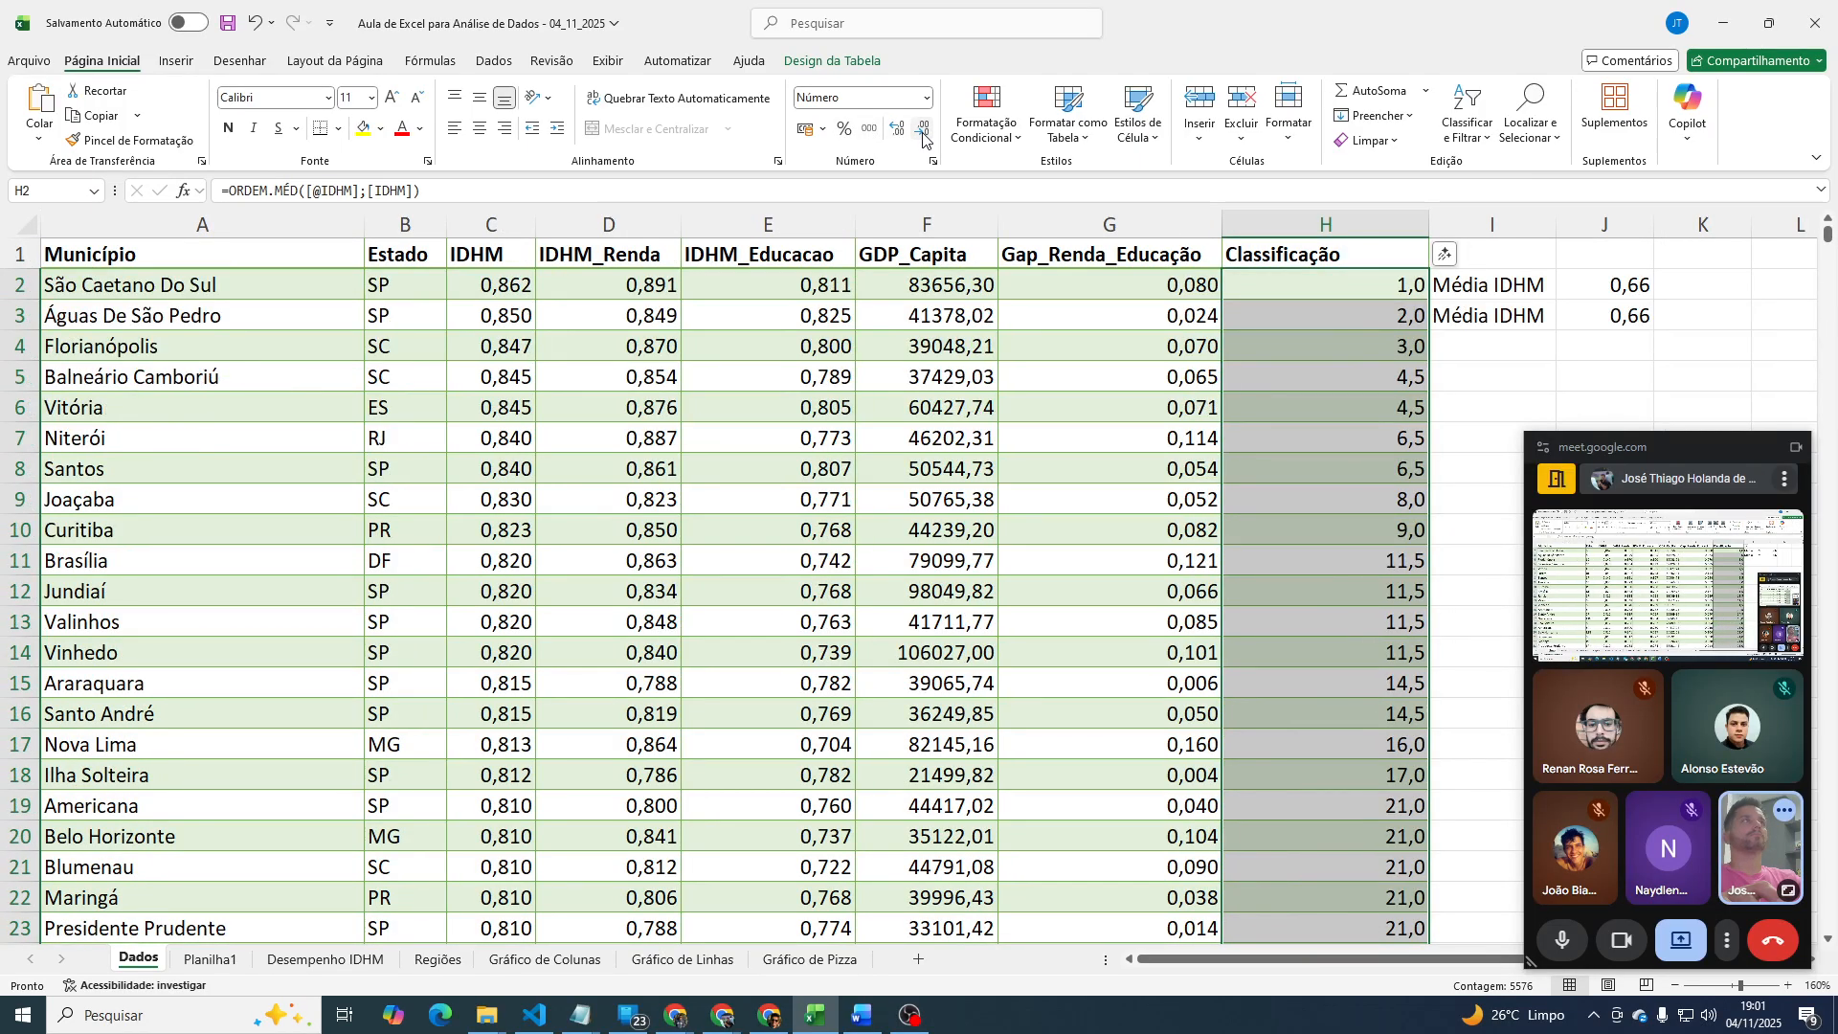
click(924, 130)
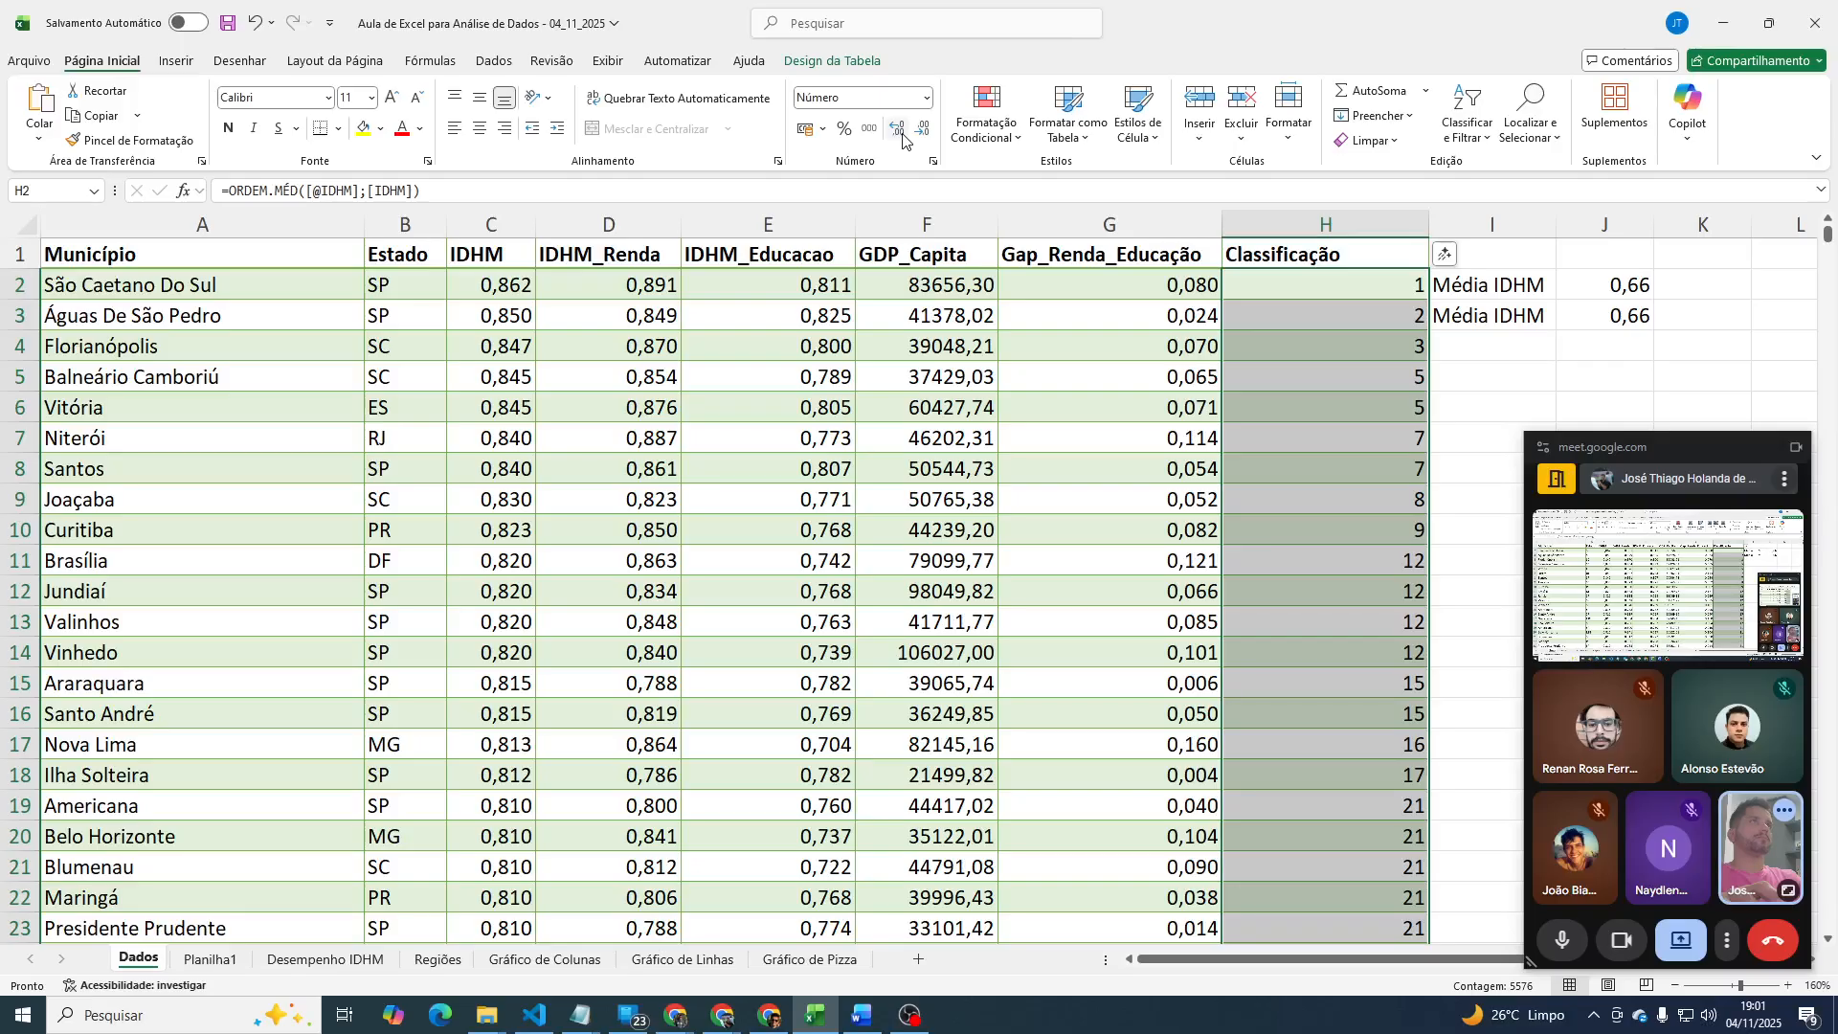
click(901, 134)
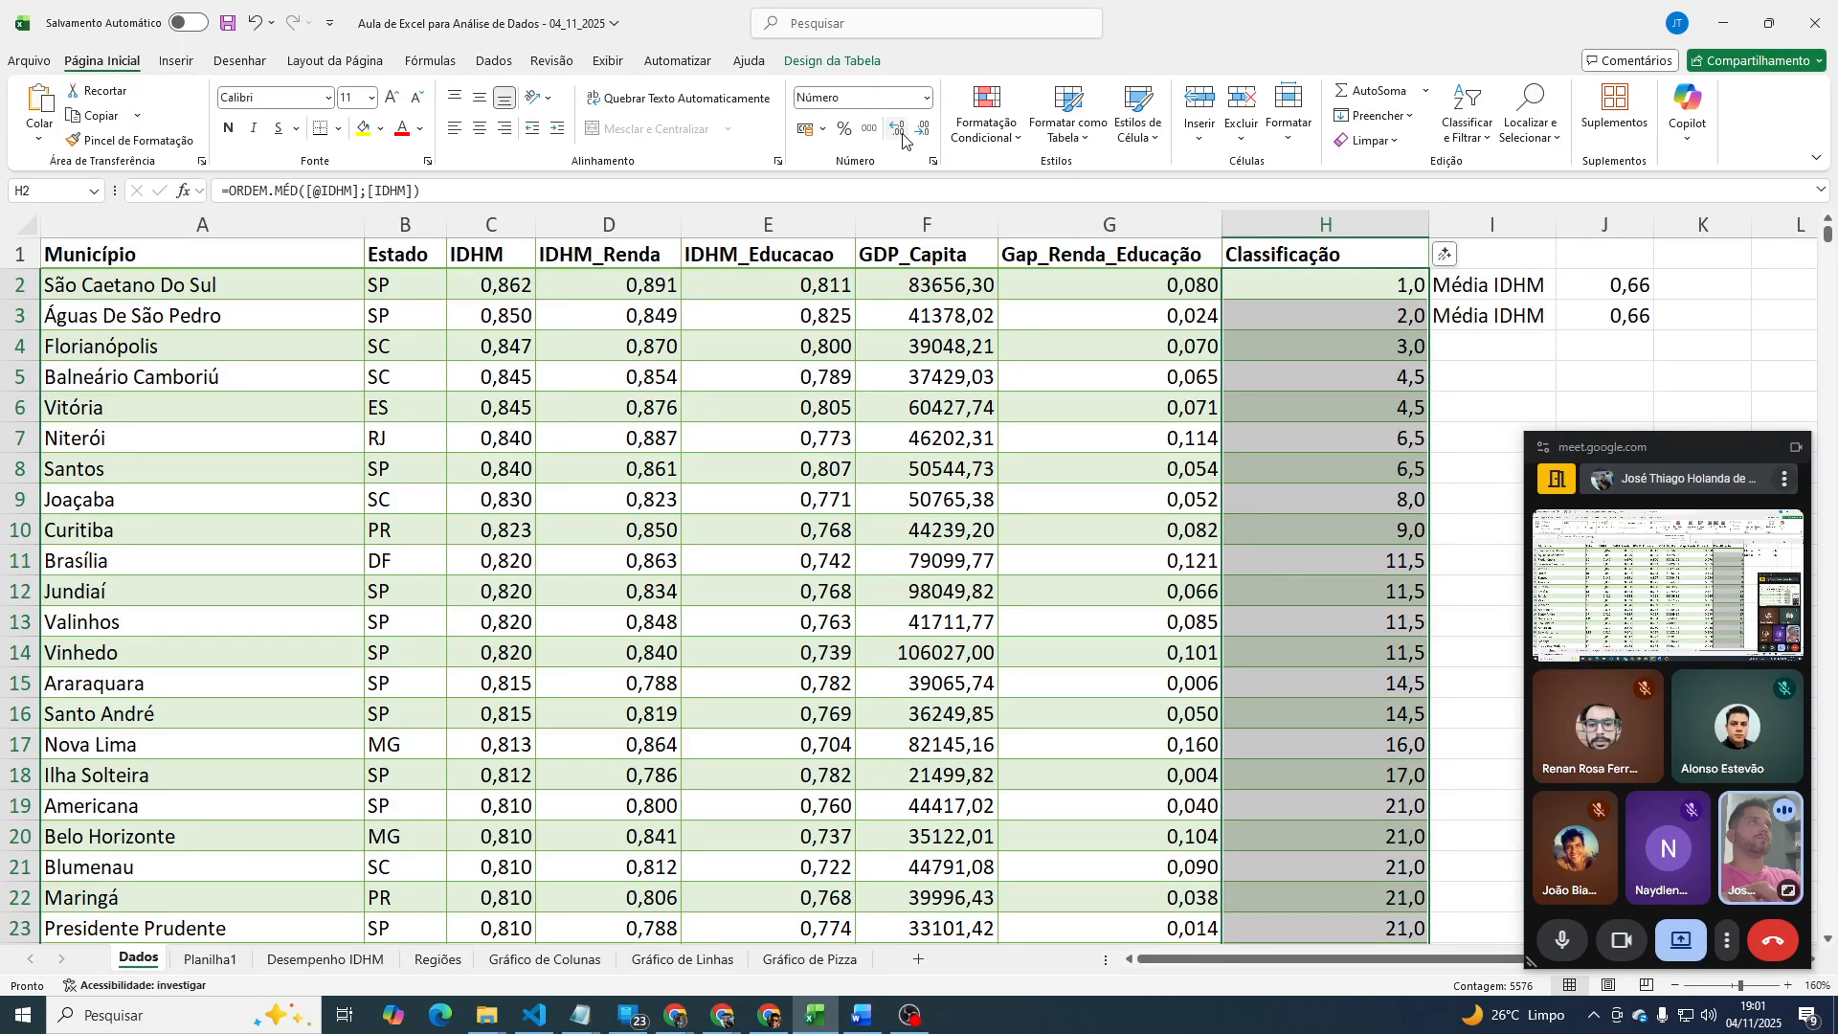
click(1395, 289)
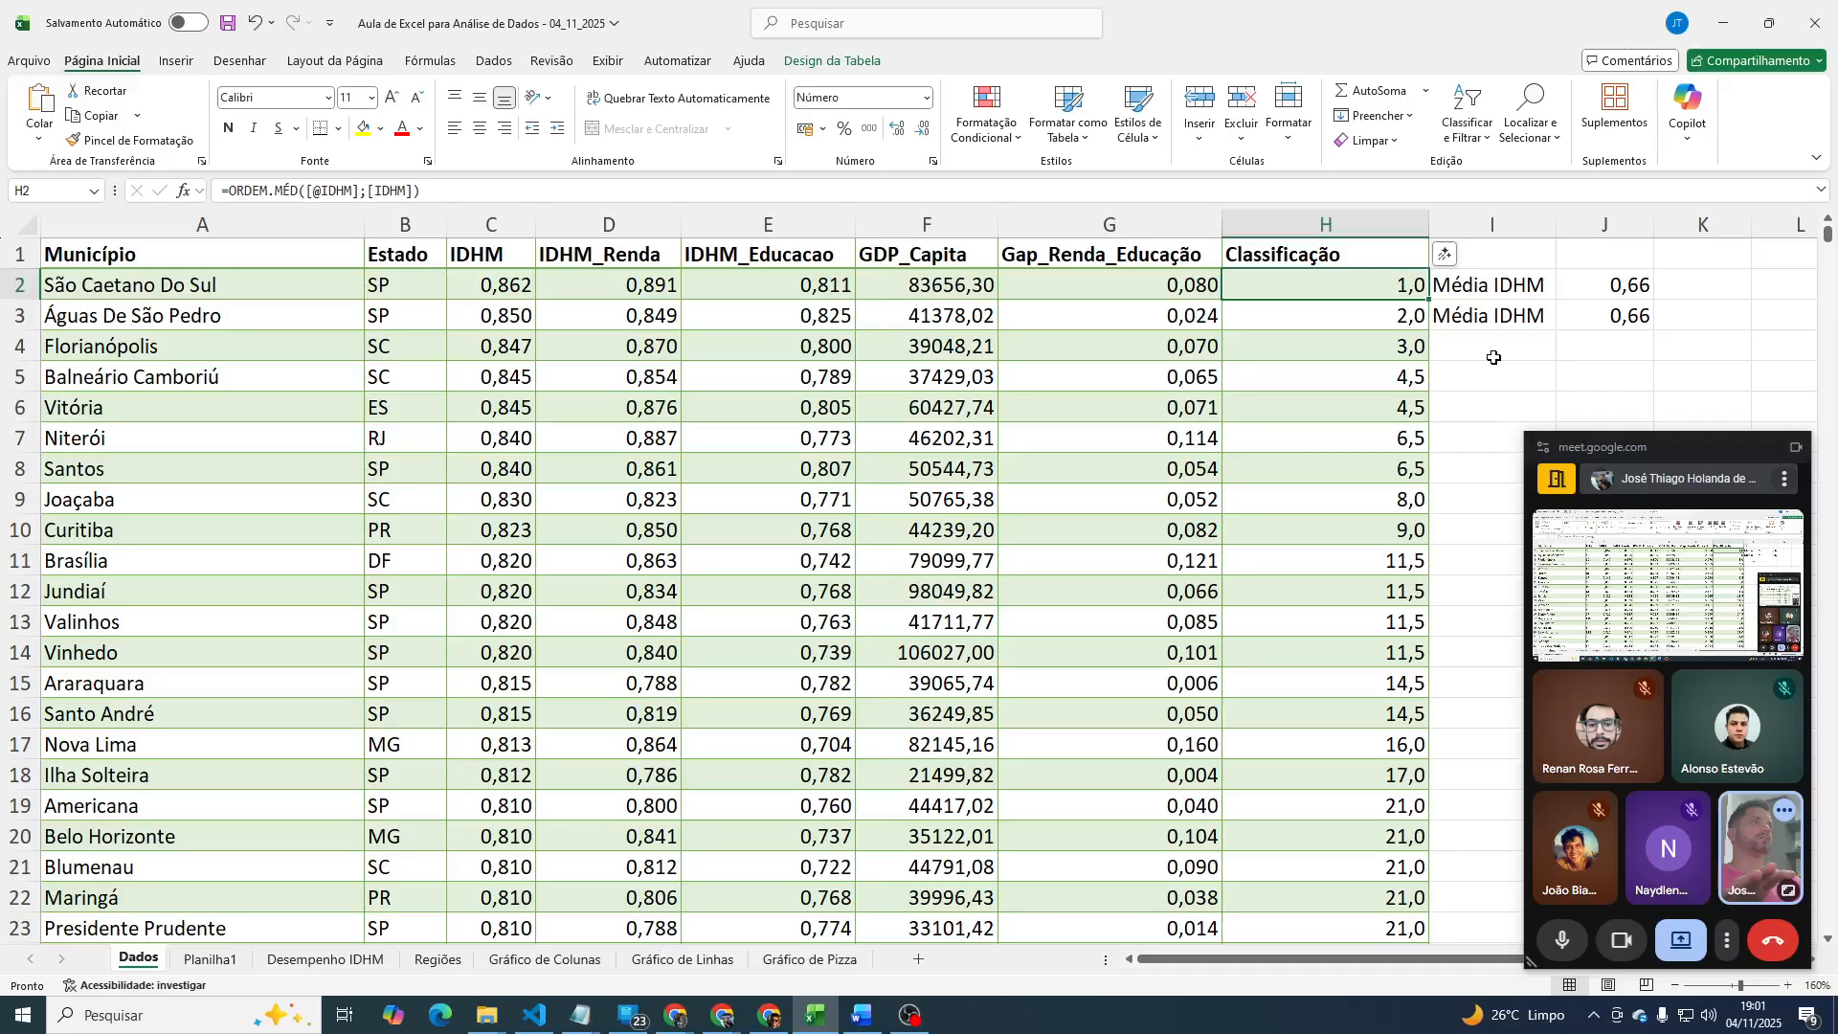
Review the row 2 cells from Município through Classificação to trace which column the ranking is based on.
key(Home)
key(Right)
key(Right)
key(Right)
key(Right)
key(Right)
key(Right)
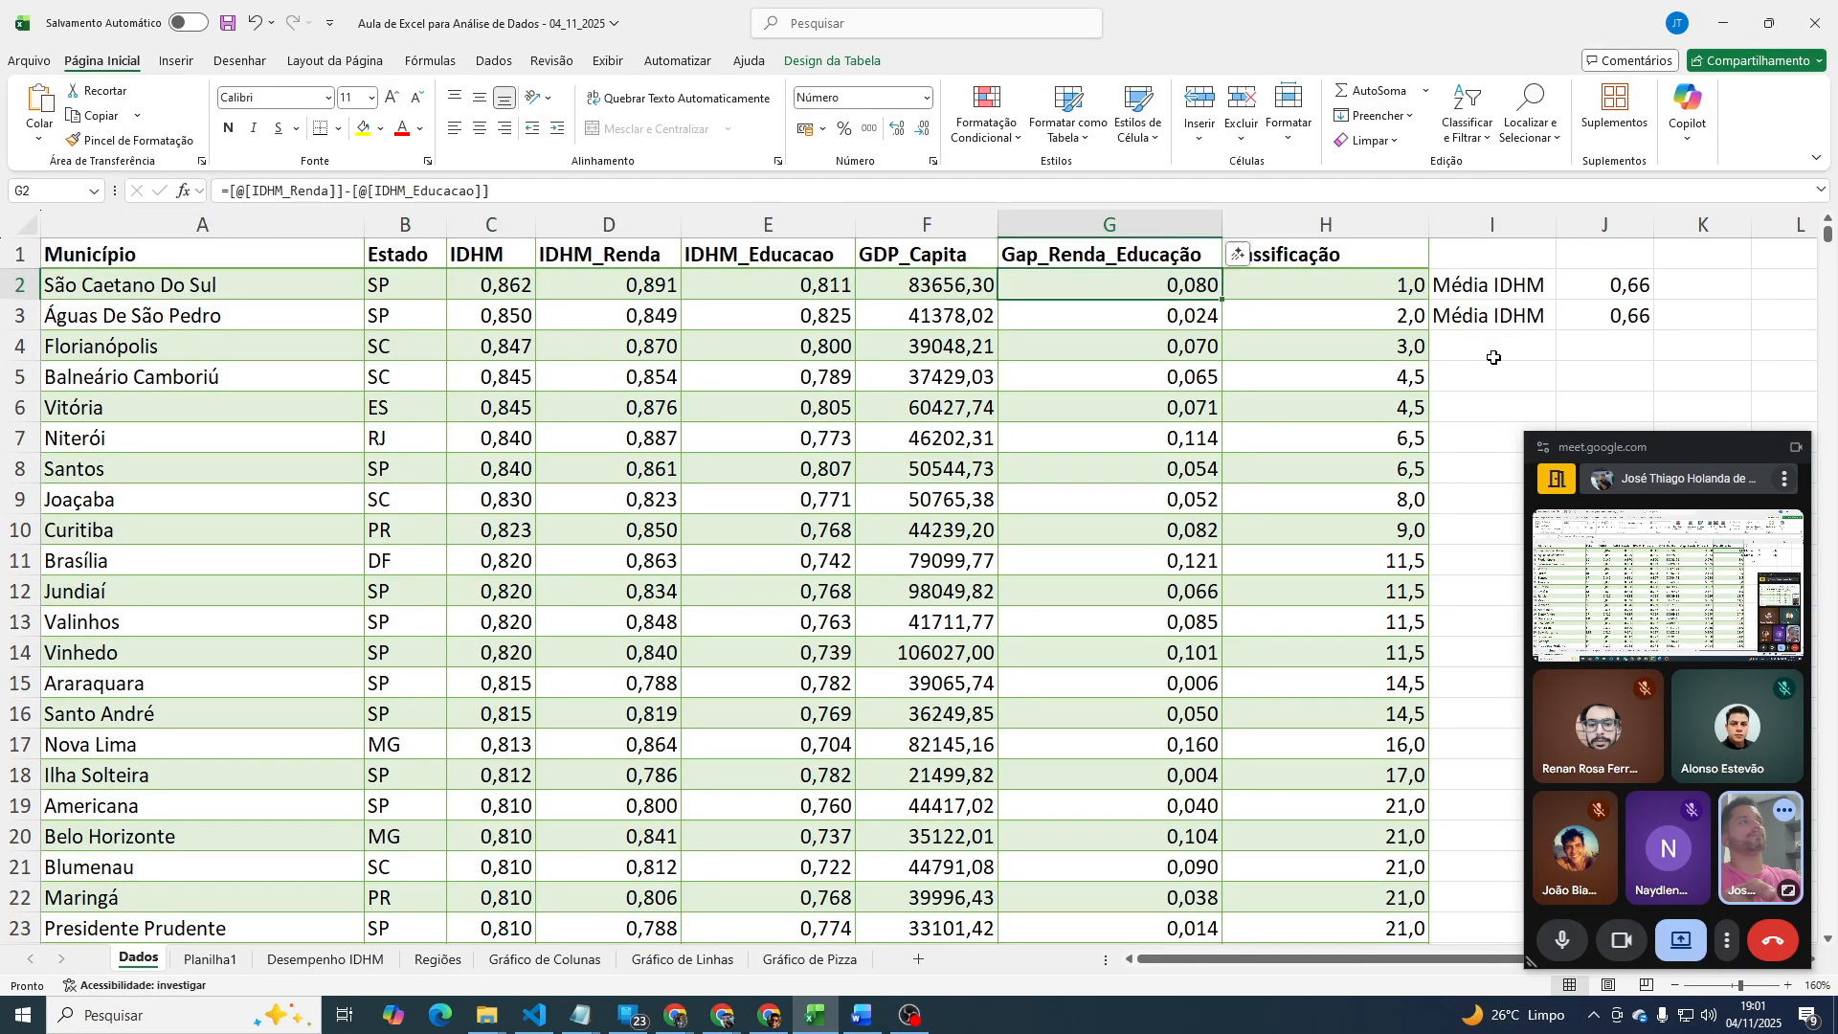
key(Right)
key(Right)
key(Left)
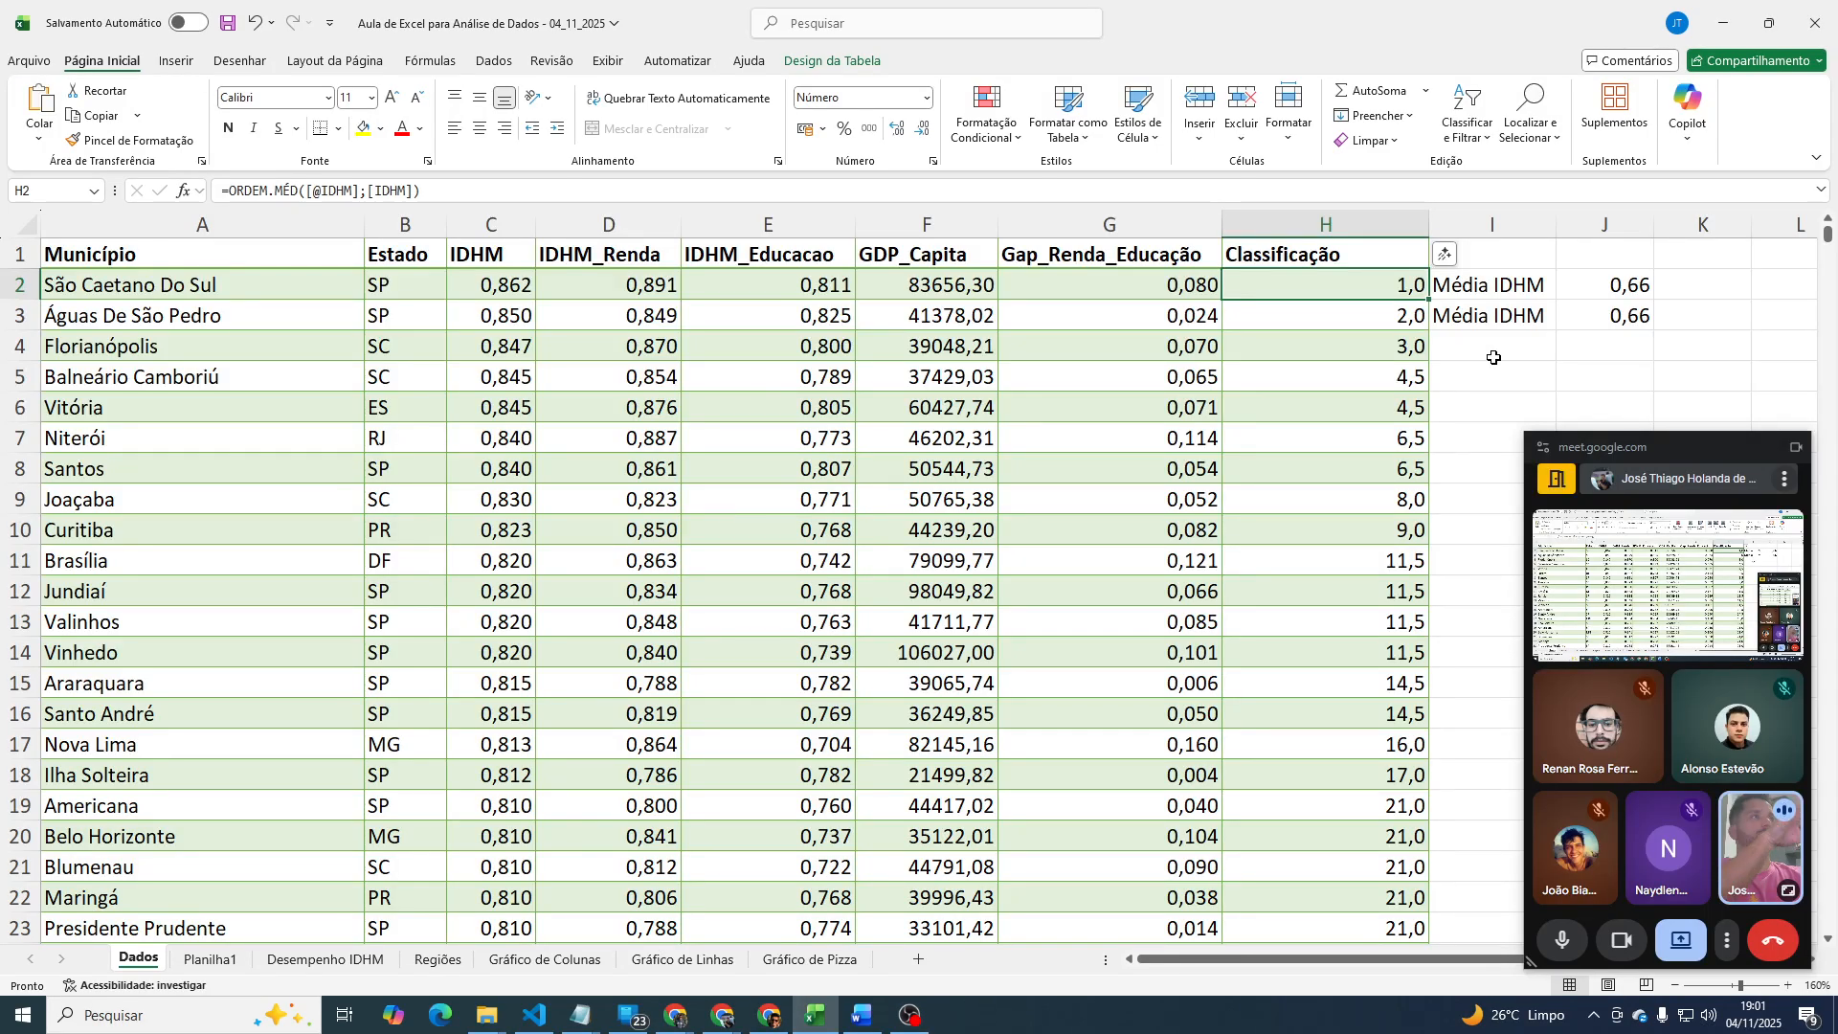
key(Left)
key(Left)
key(Left)
key(Left)
key(Left)
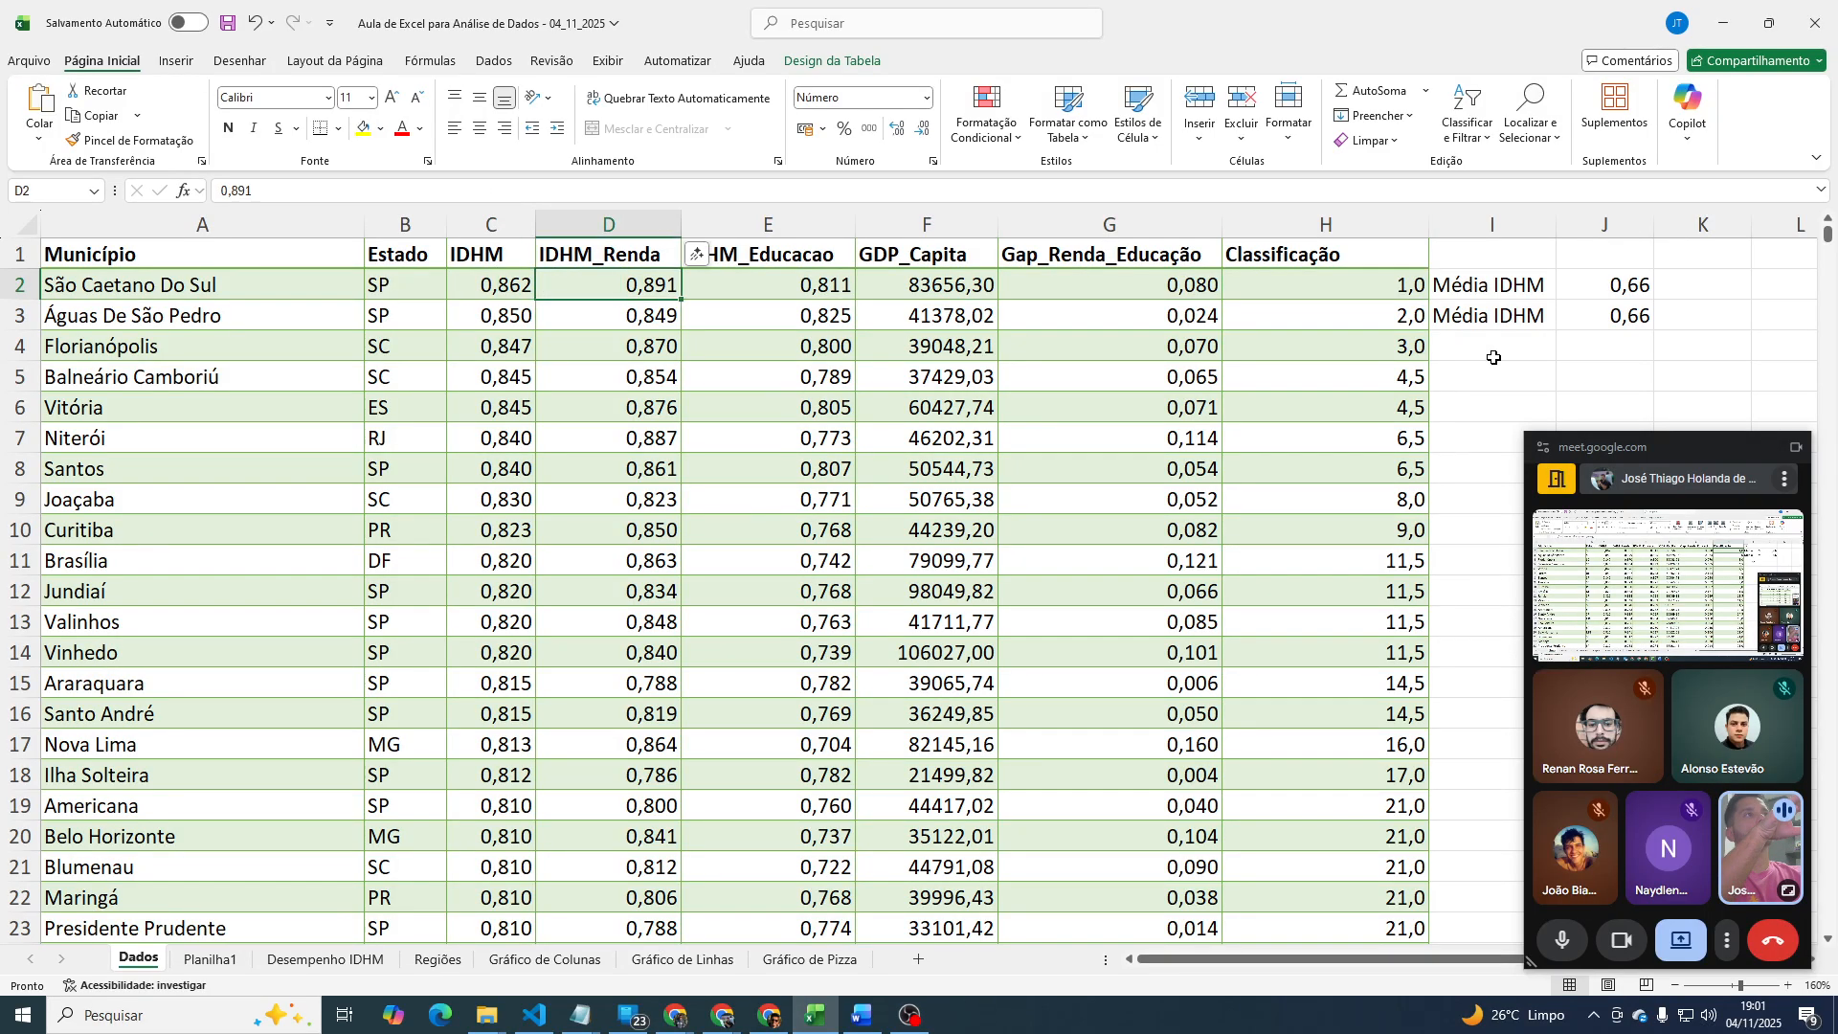
key(Left)
key(Left)
key(Right)
key(Right)
key(Right)
key(Right)
key(Right)
key(Right)
key(Right)
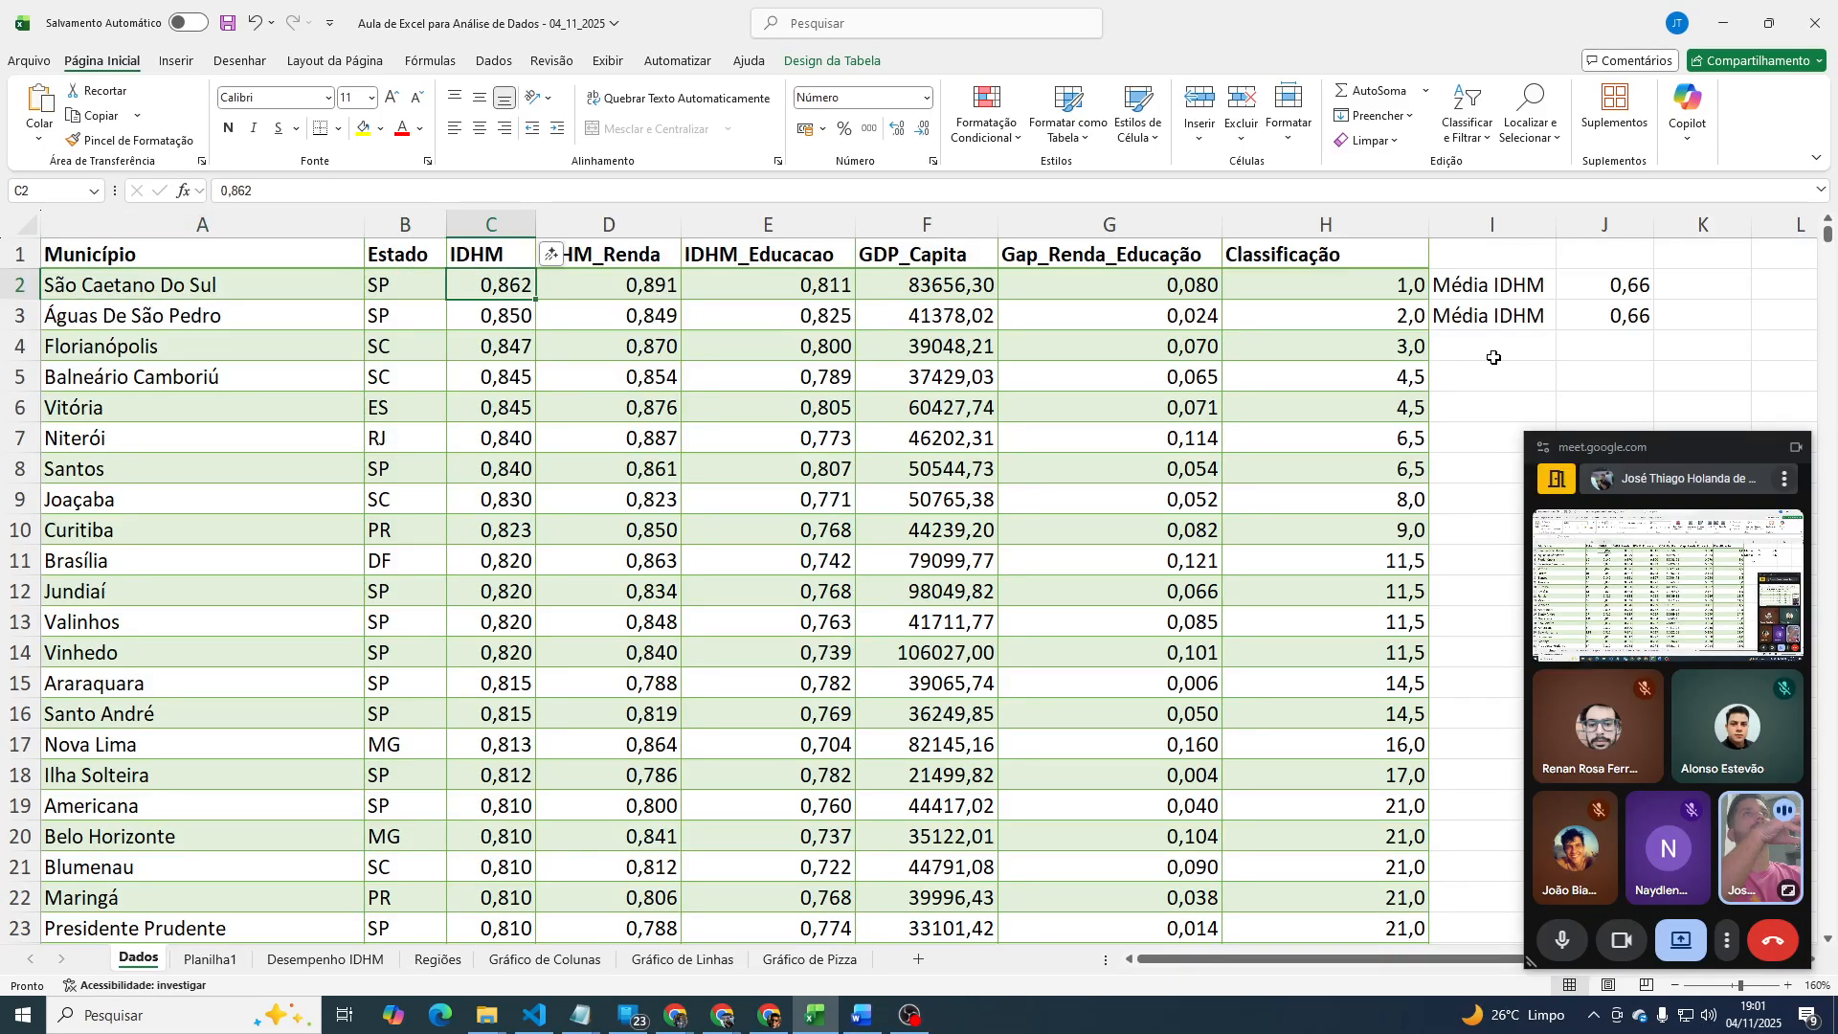
Rename the column header in H1 to "Classificação IDHM".
key(Up)
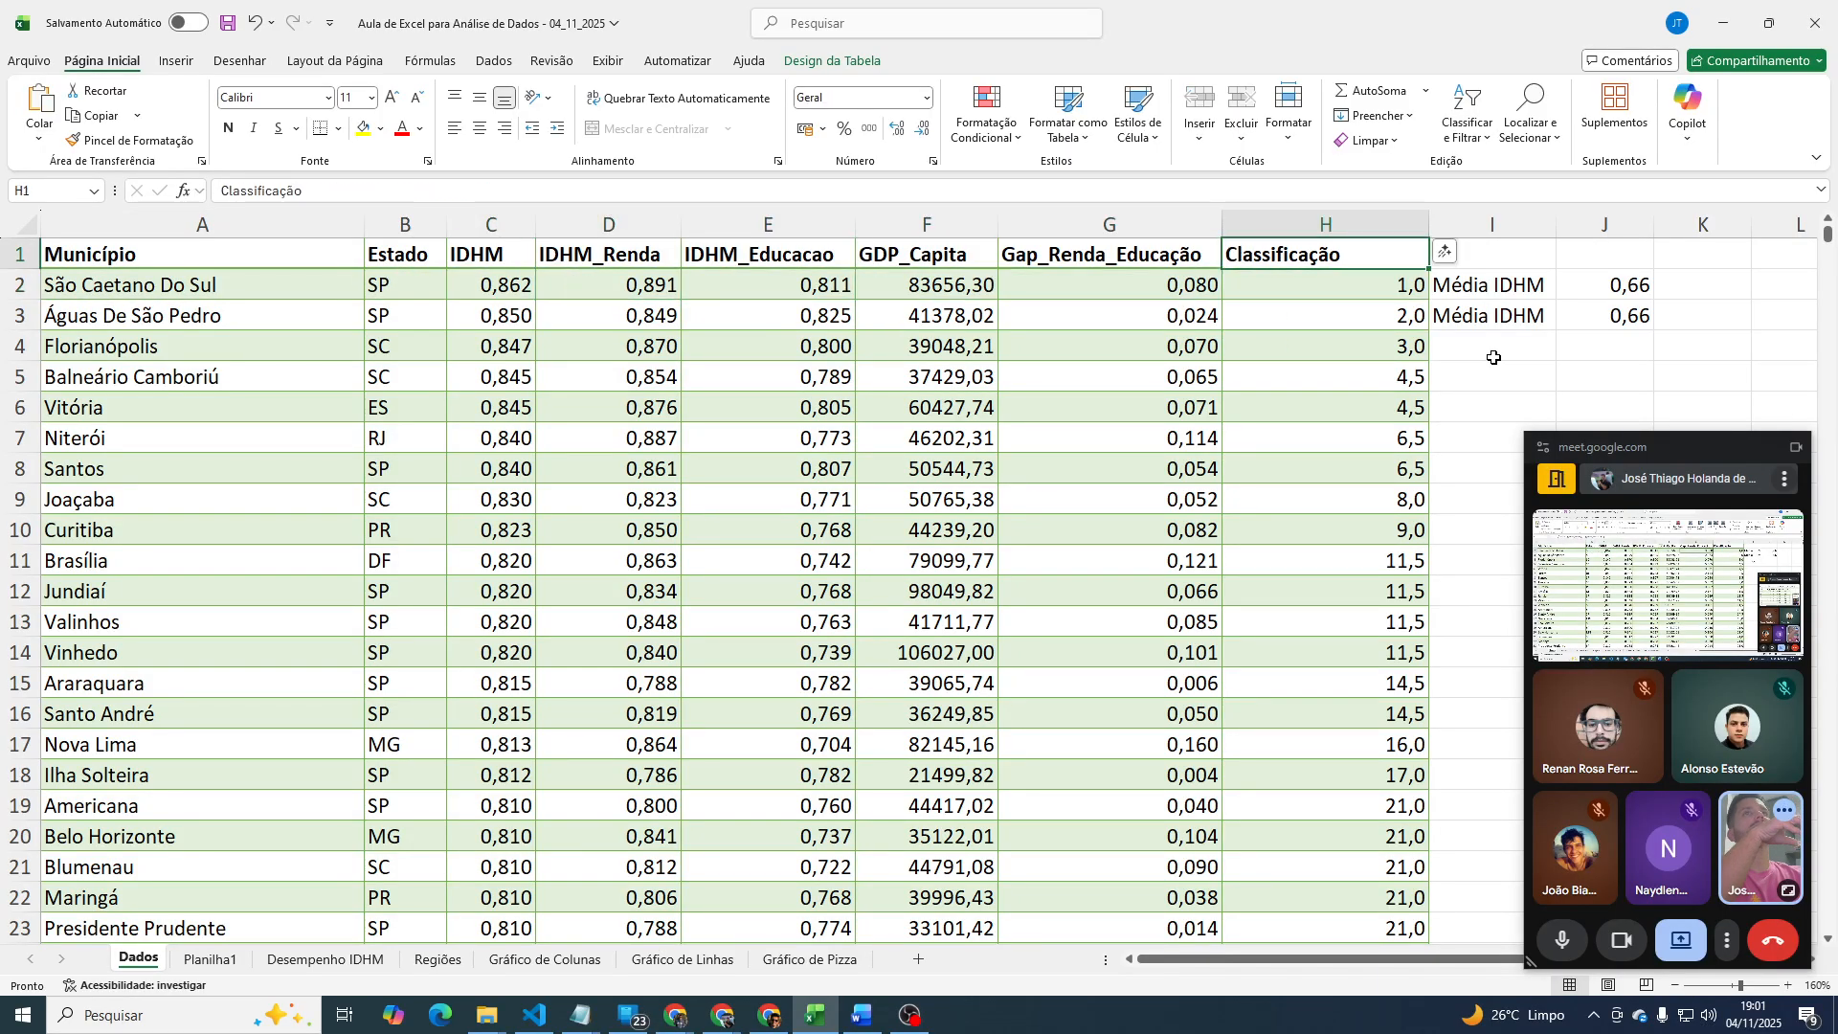
click(333, 188)
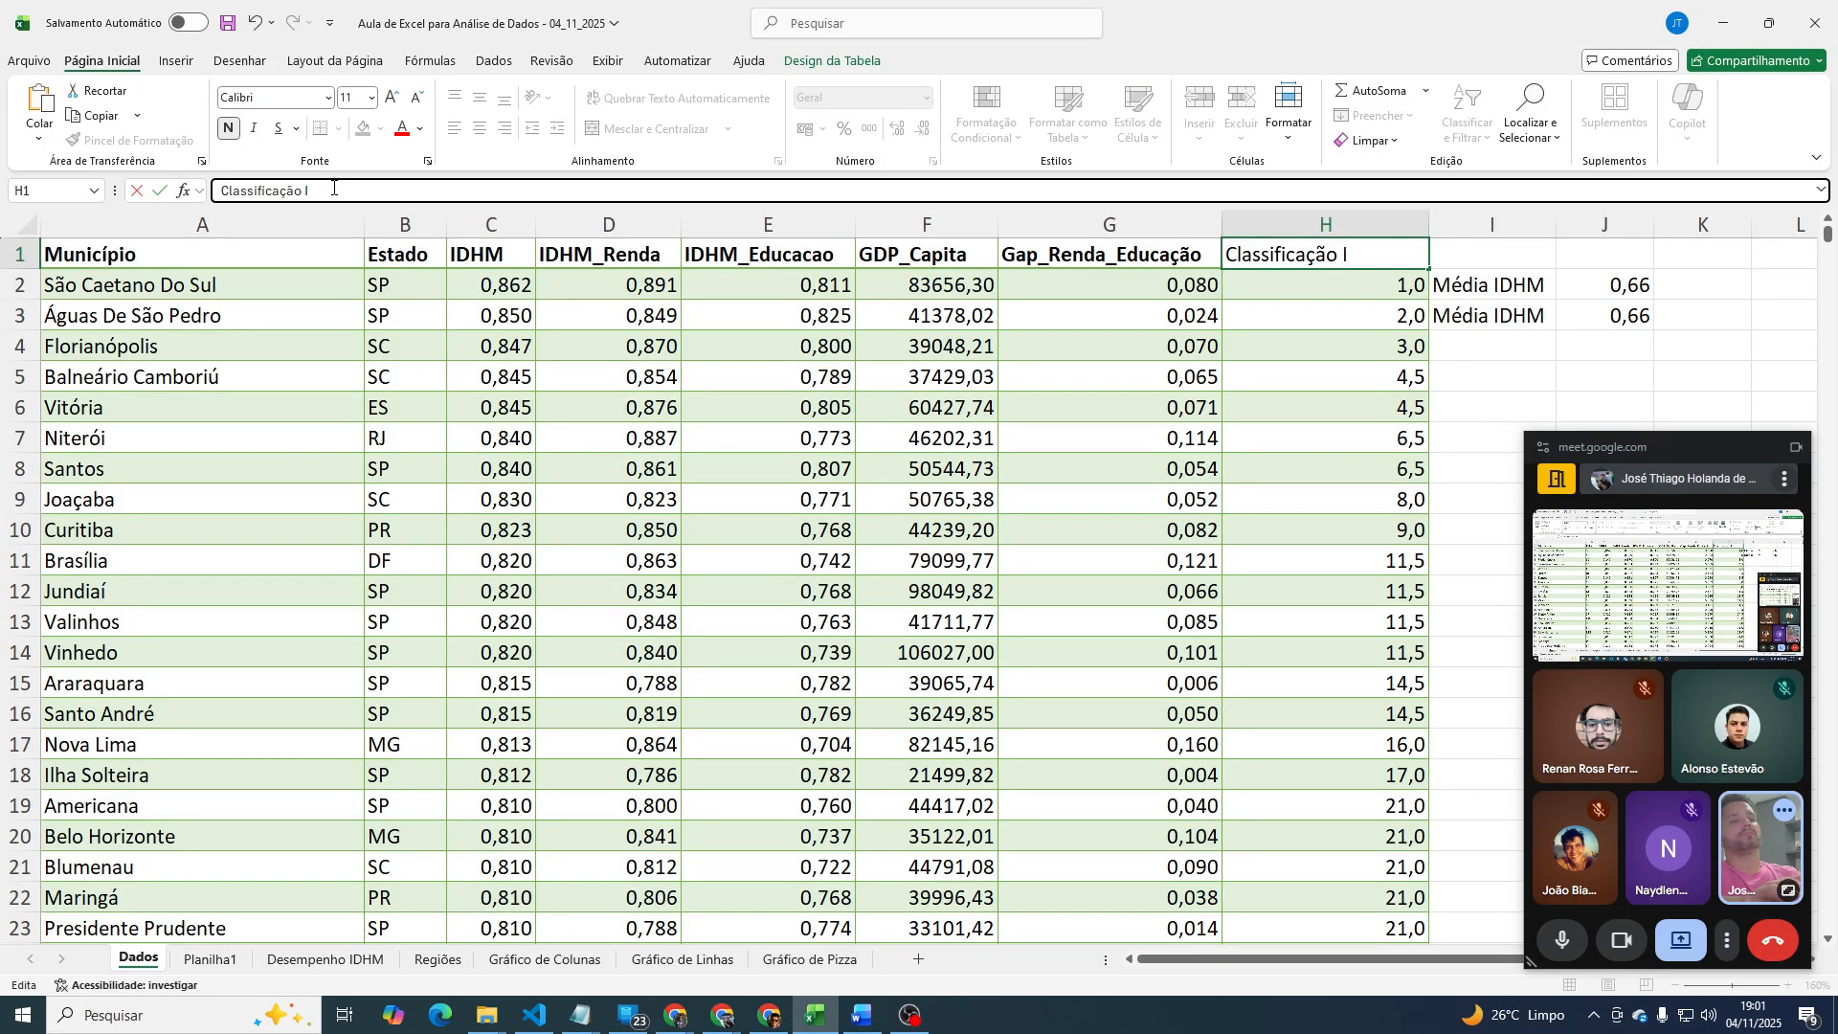
text(IDHM)
key(Return)
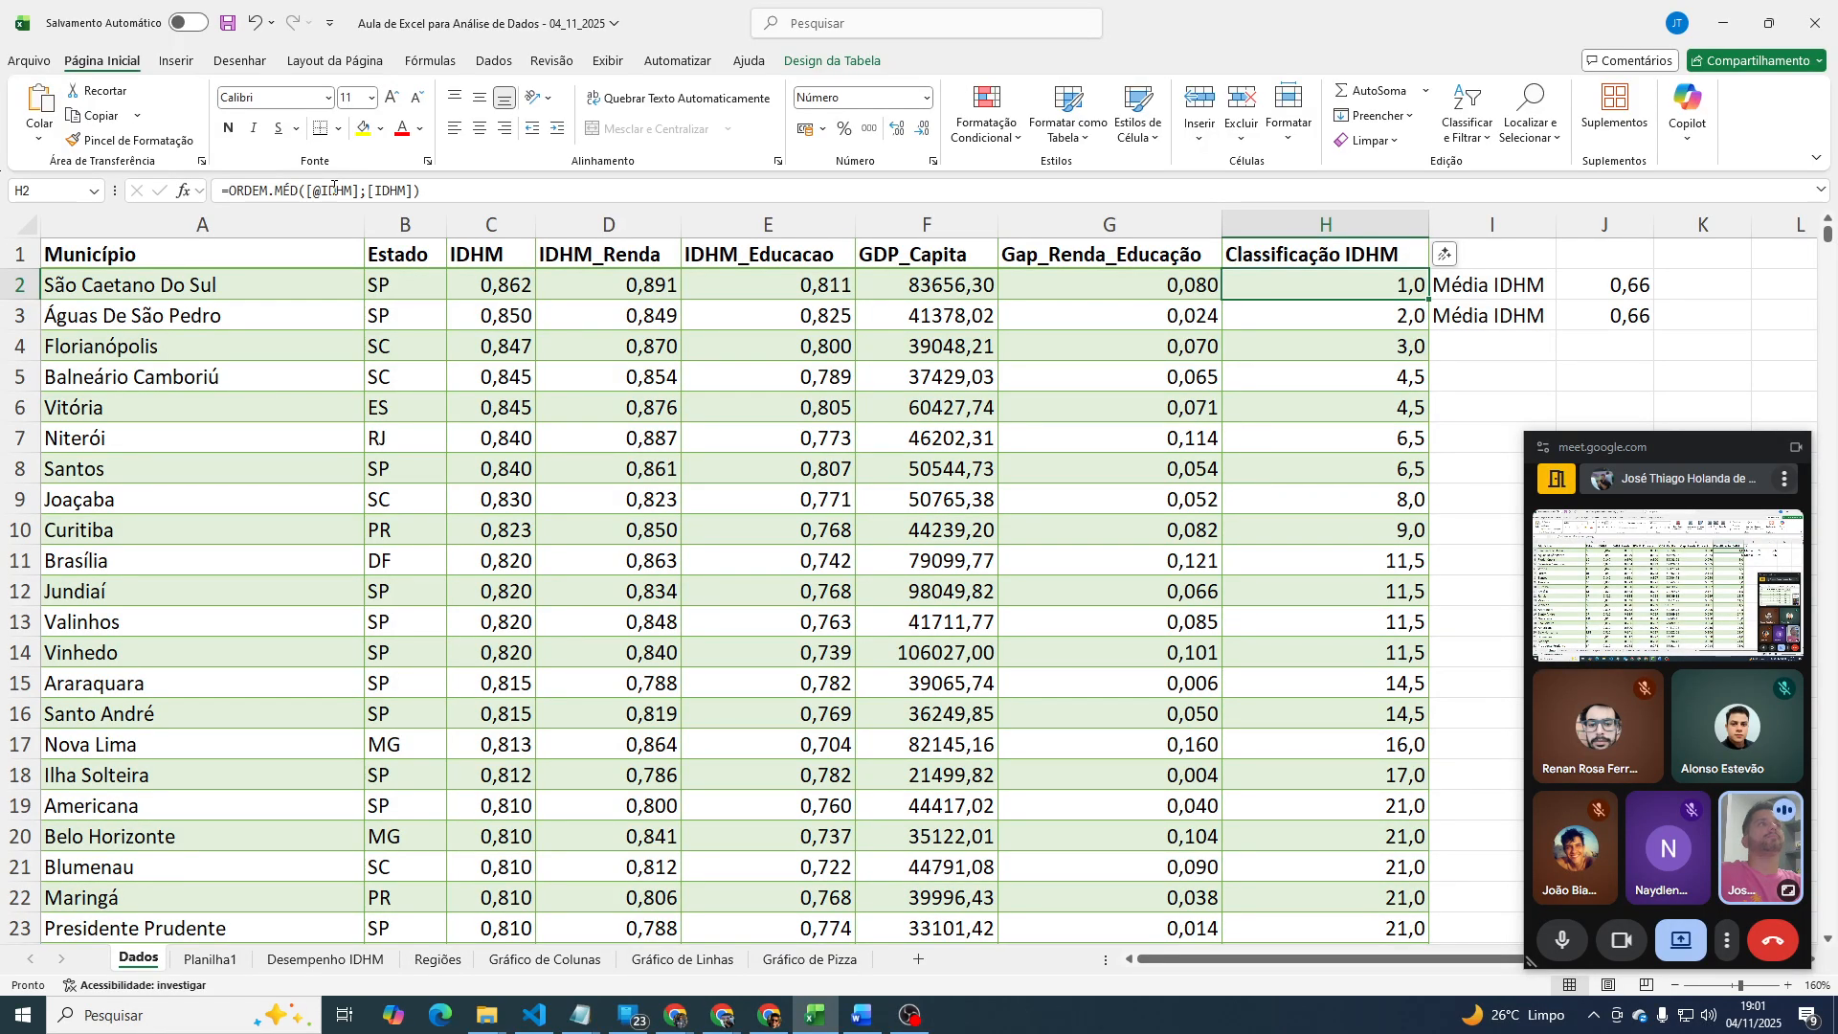
Inspect the ranks in rows 5 and 6, selecting both full records for Balneário Camboriú and Vitória to compare them.
key(Down)
key(Down)
key(Down)
key(Down)
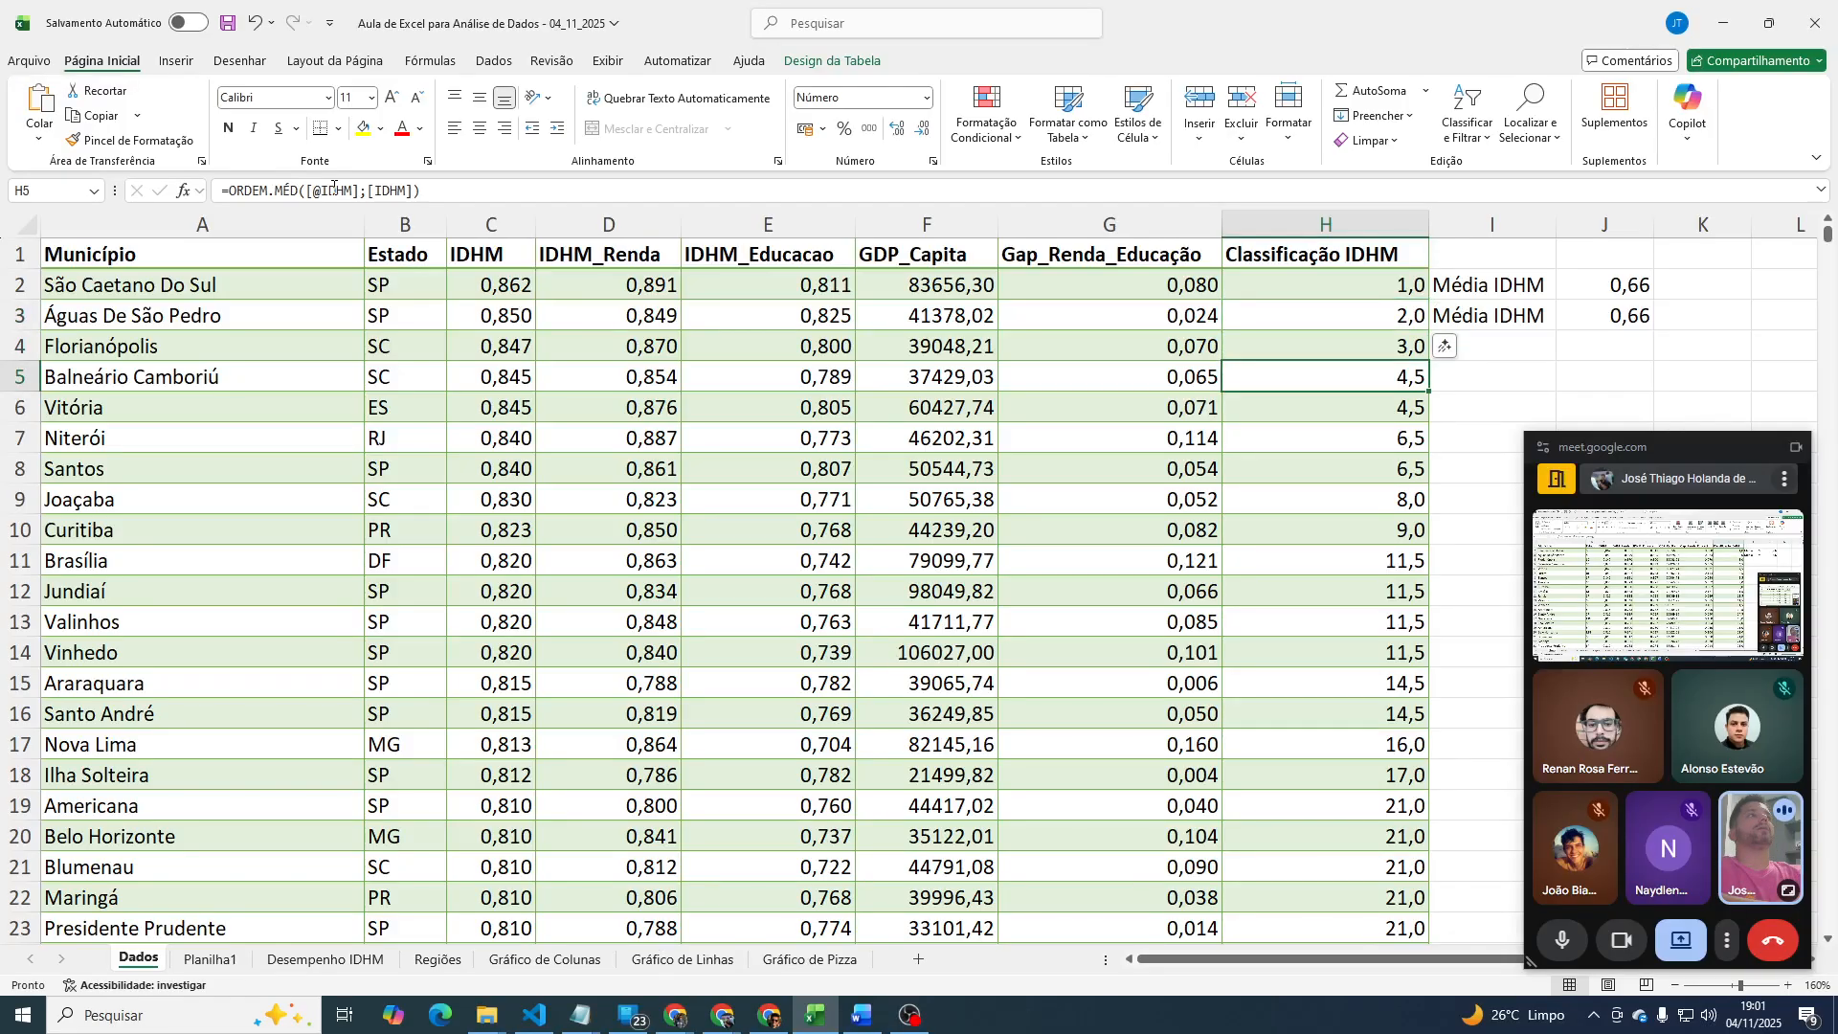
key(Up)
key(Down)
key(Up)
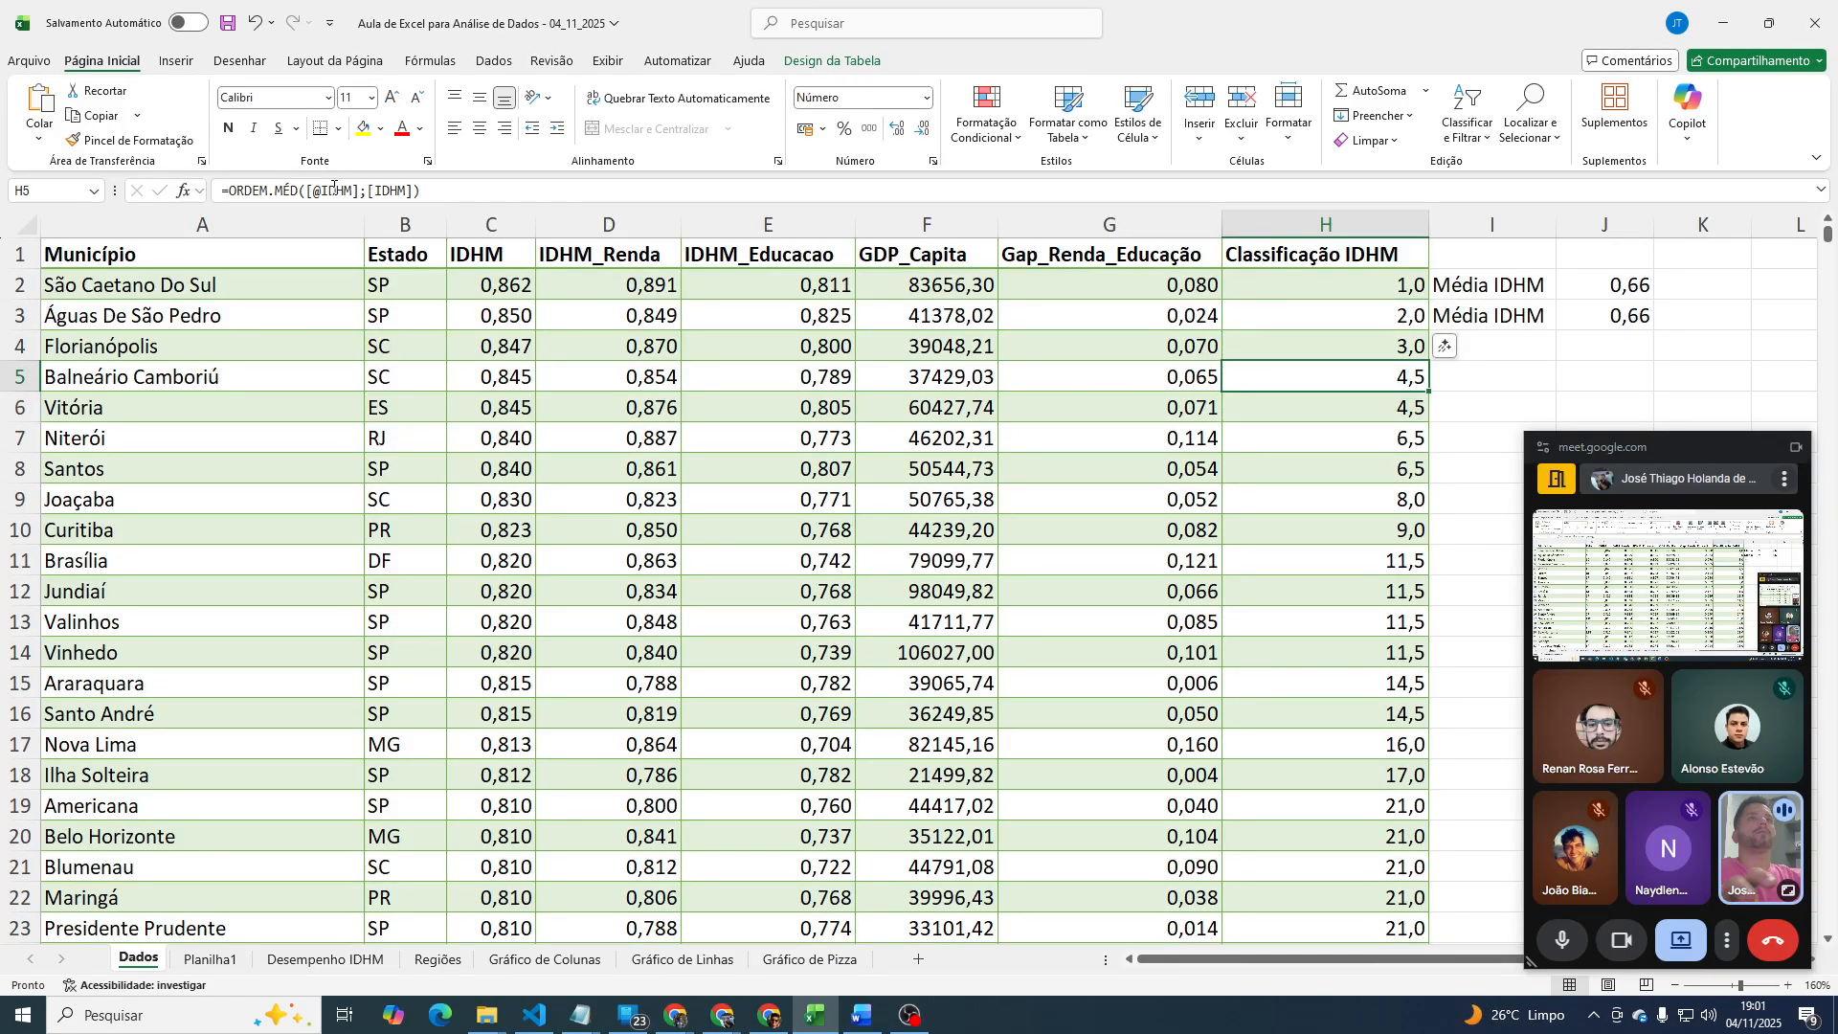
key(shift+Down)
key(shift+Left)
key(shift+Left)
key(shift+Left)
key(shift+Left)
key(shift+Left)
key(shift+Left)
key(shift+Left)
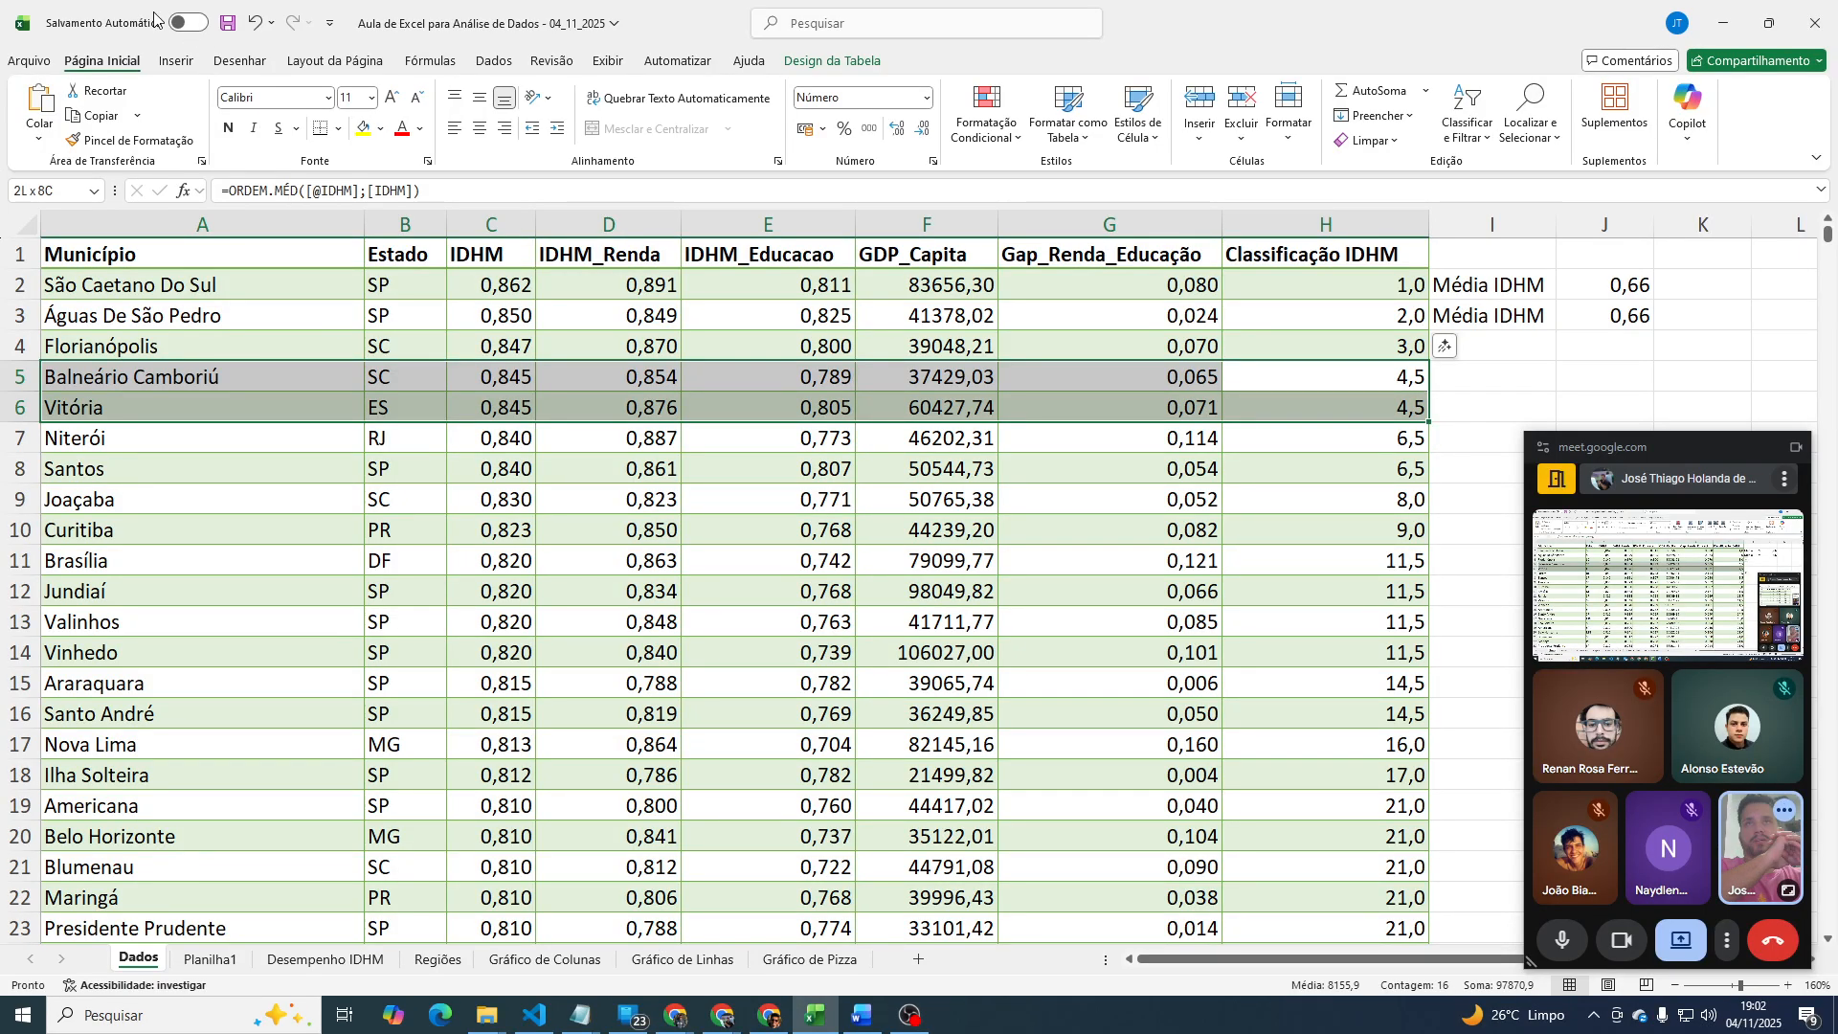
Format the Classificação IDHM column with no decimal places and check the ranks in rows 5 to 7.
click(1378, 286)
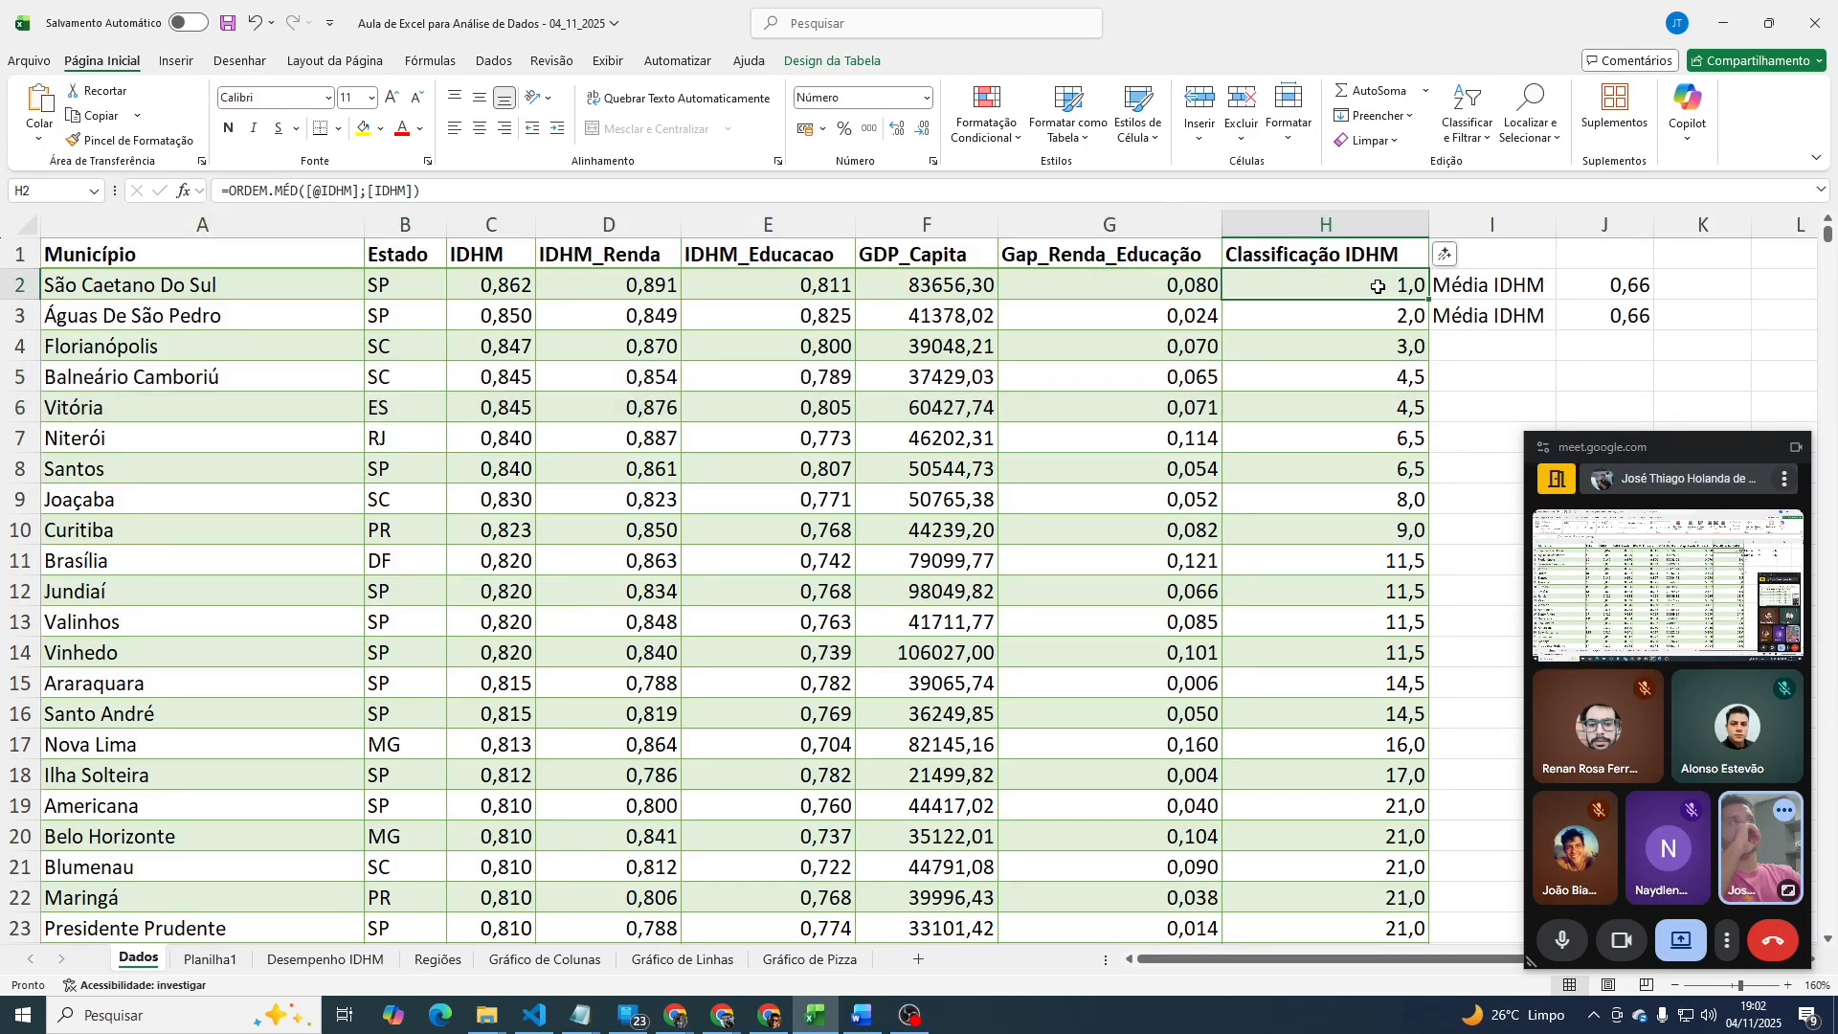
key(ctrl+shift+Down)
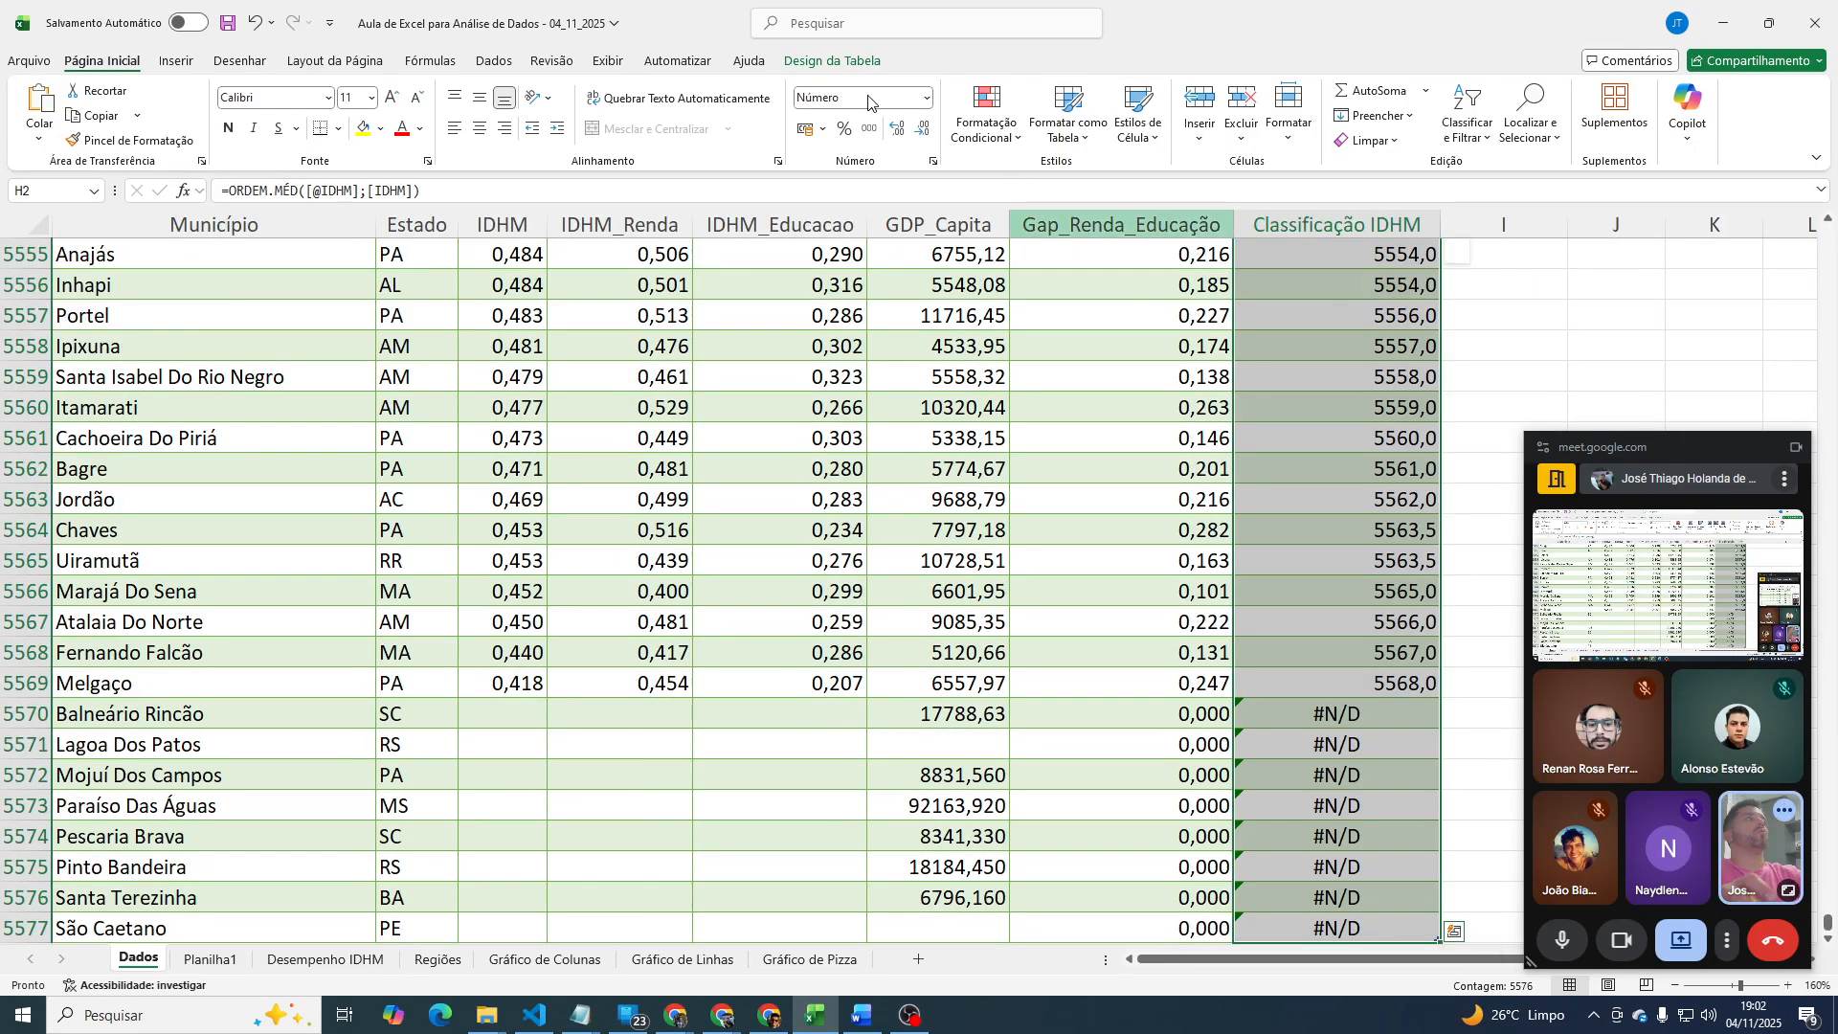
click(927, 129)
click(1325, 370)
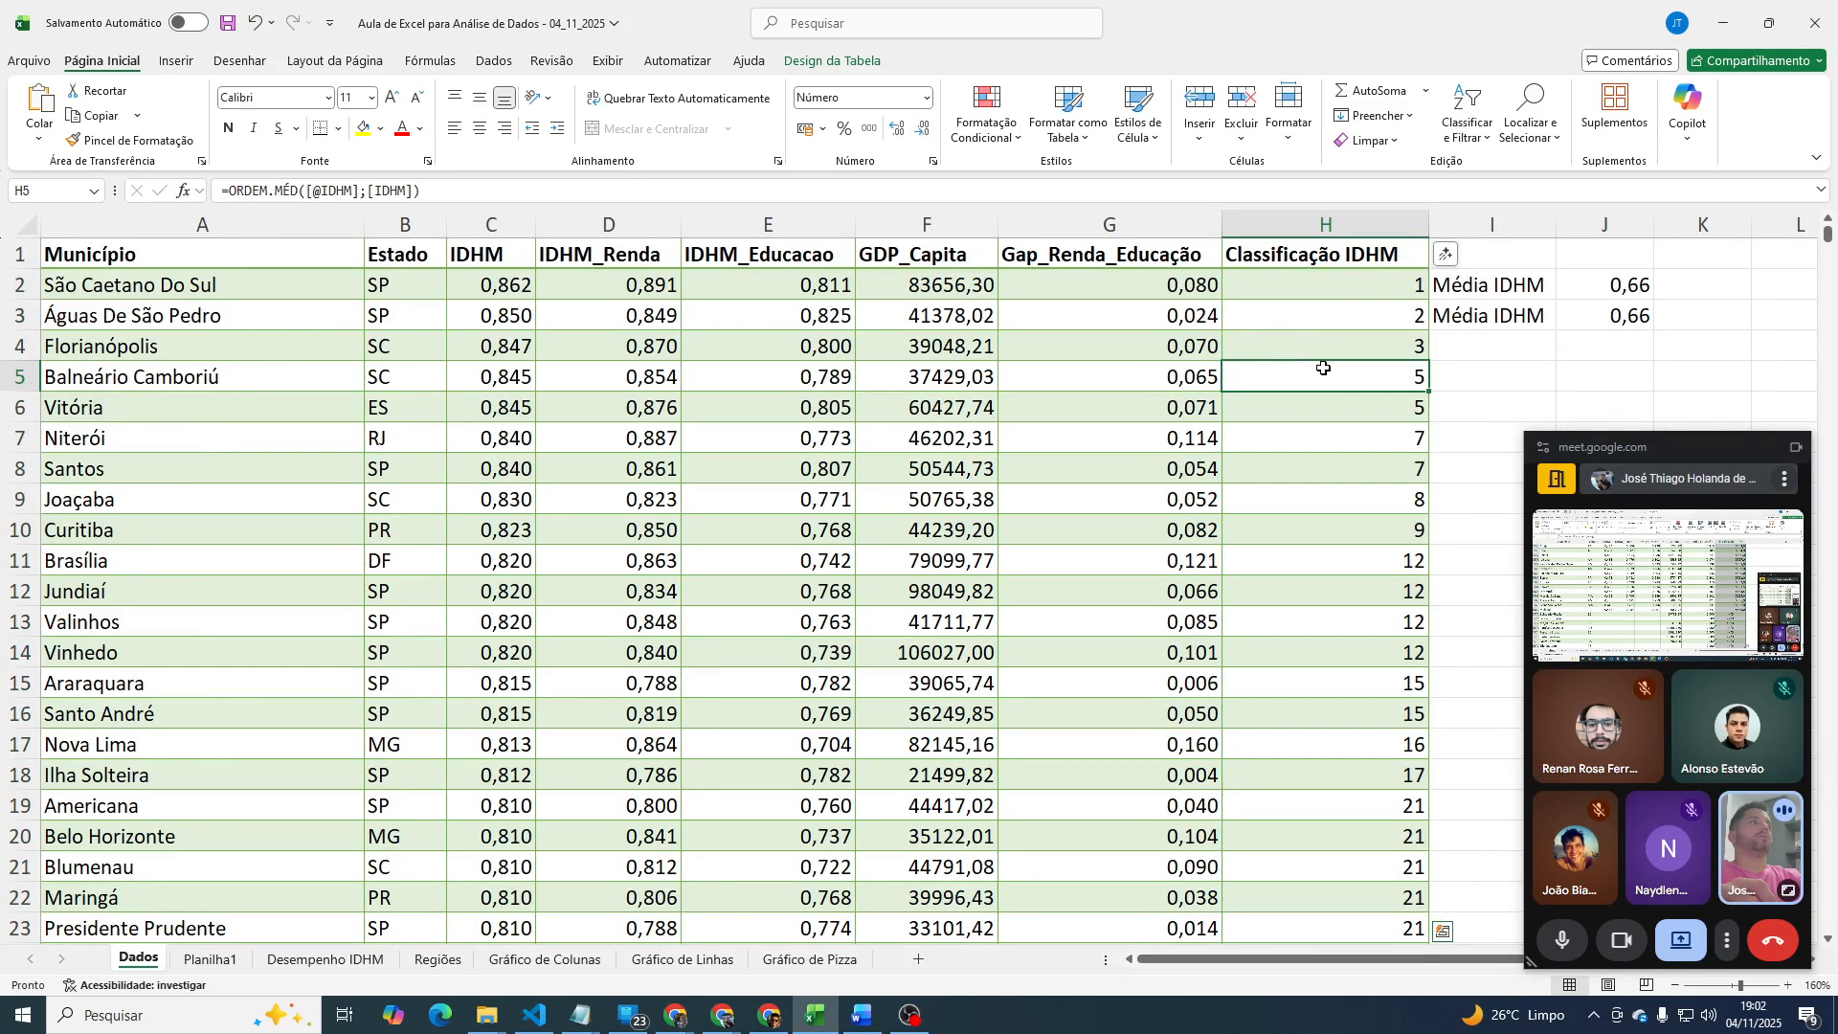
click(1395, 430)
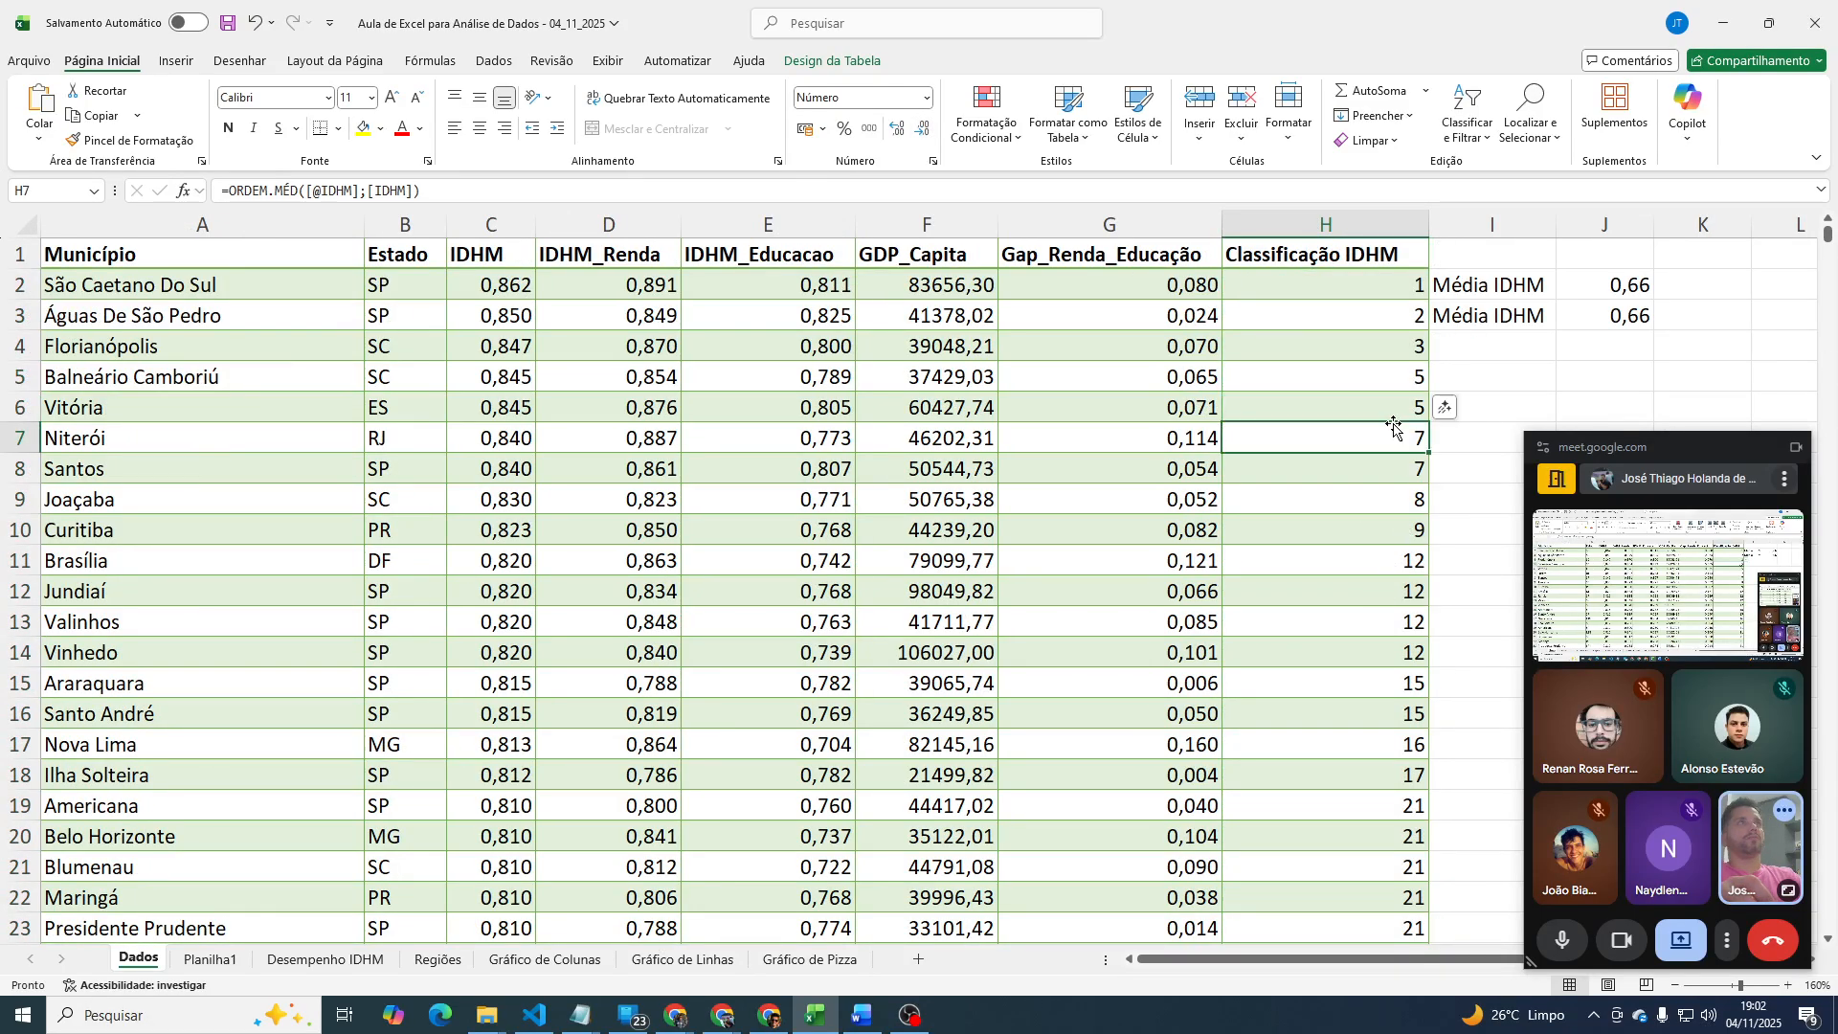
click(1385, 368)
click(1378, 398)
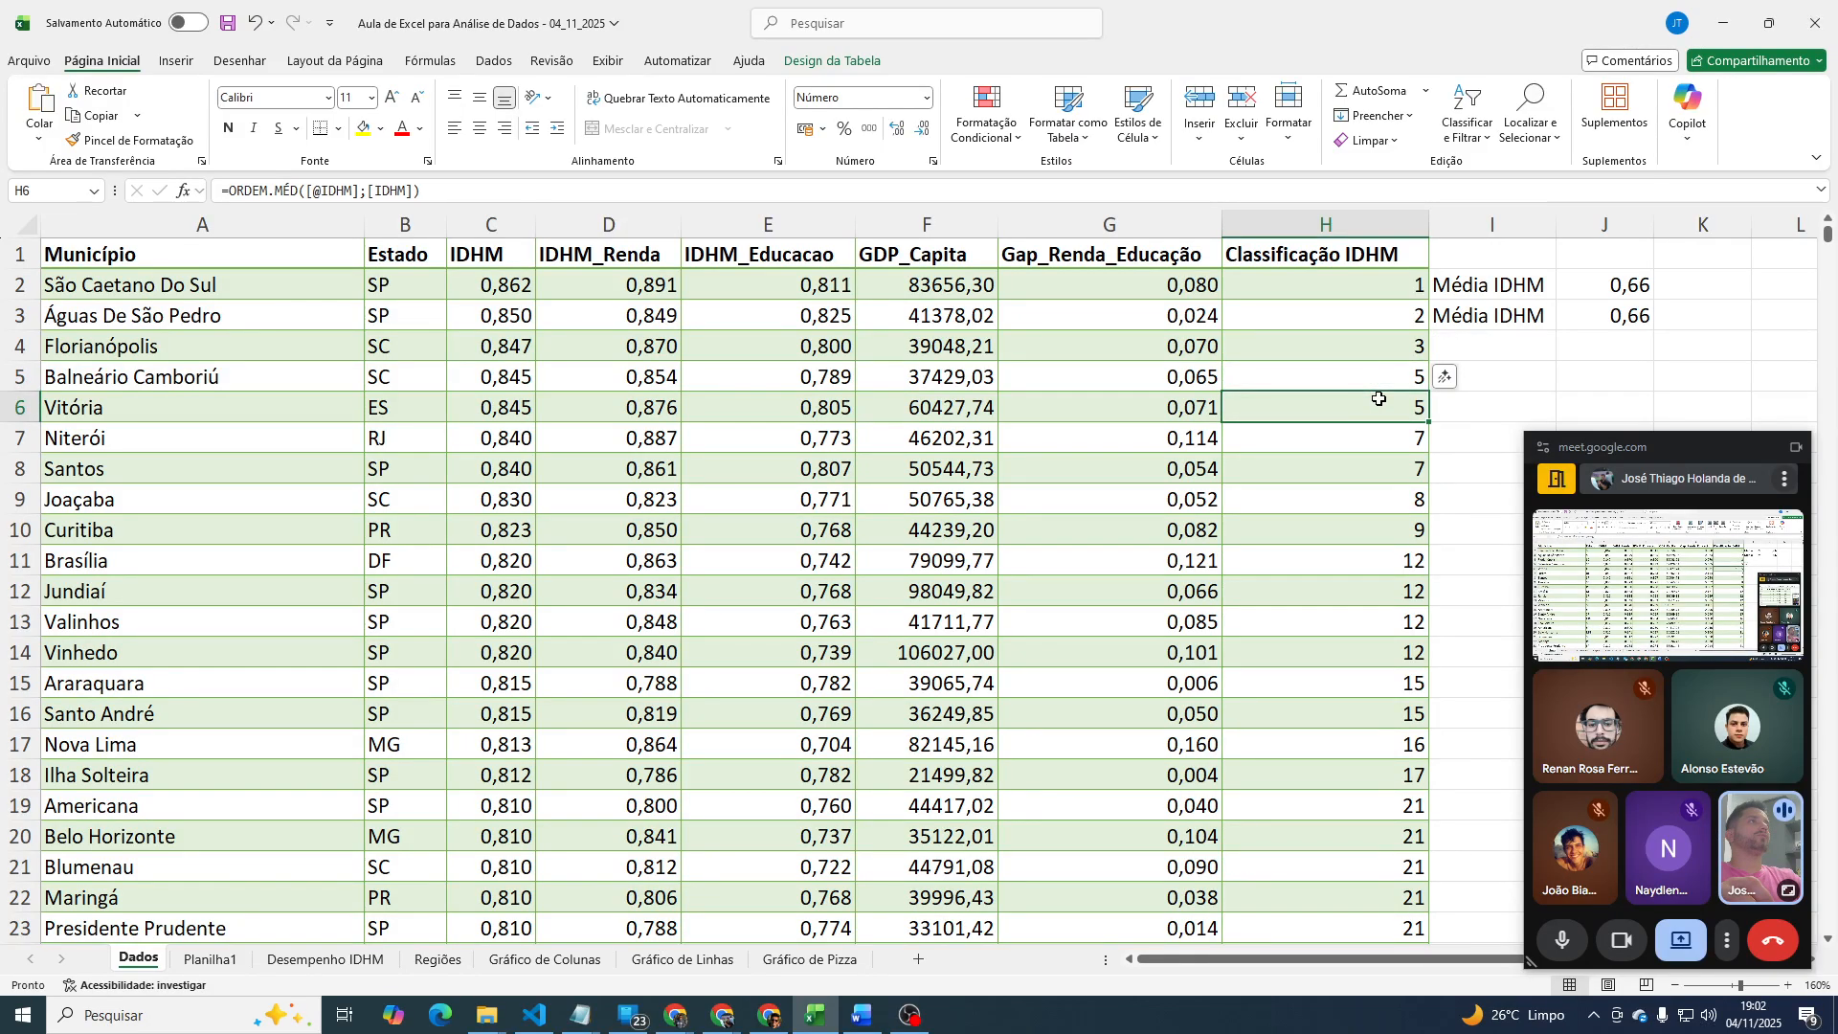
Copy the ORDEM.MÉD formula from H2 and paste it below the MÉDIA formula in the open Notepad notes.
click(1330, 285)
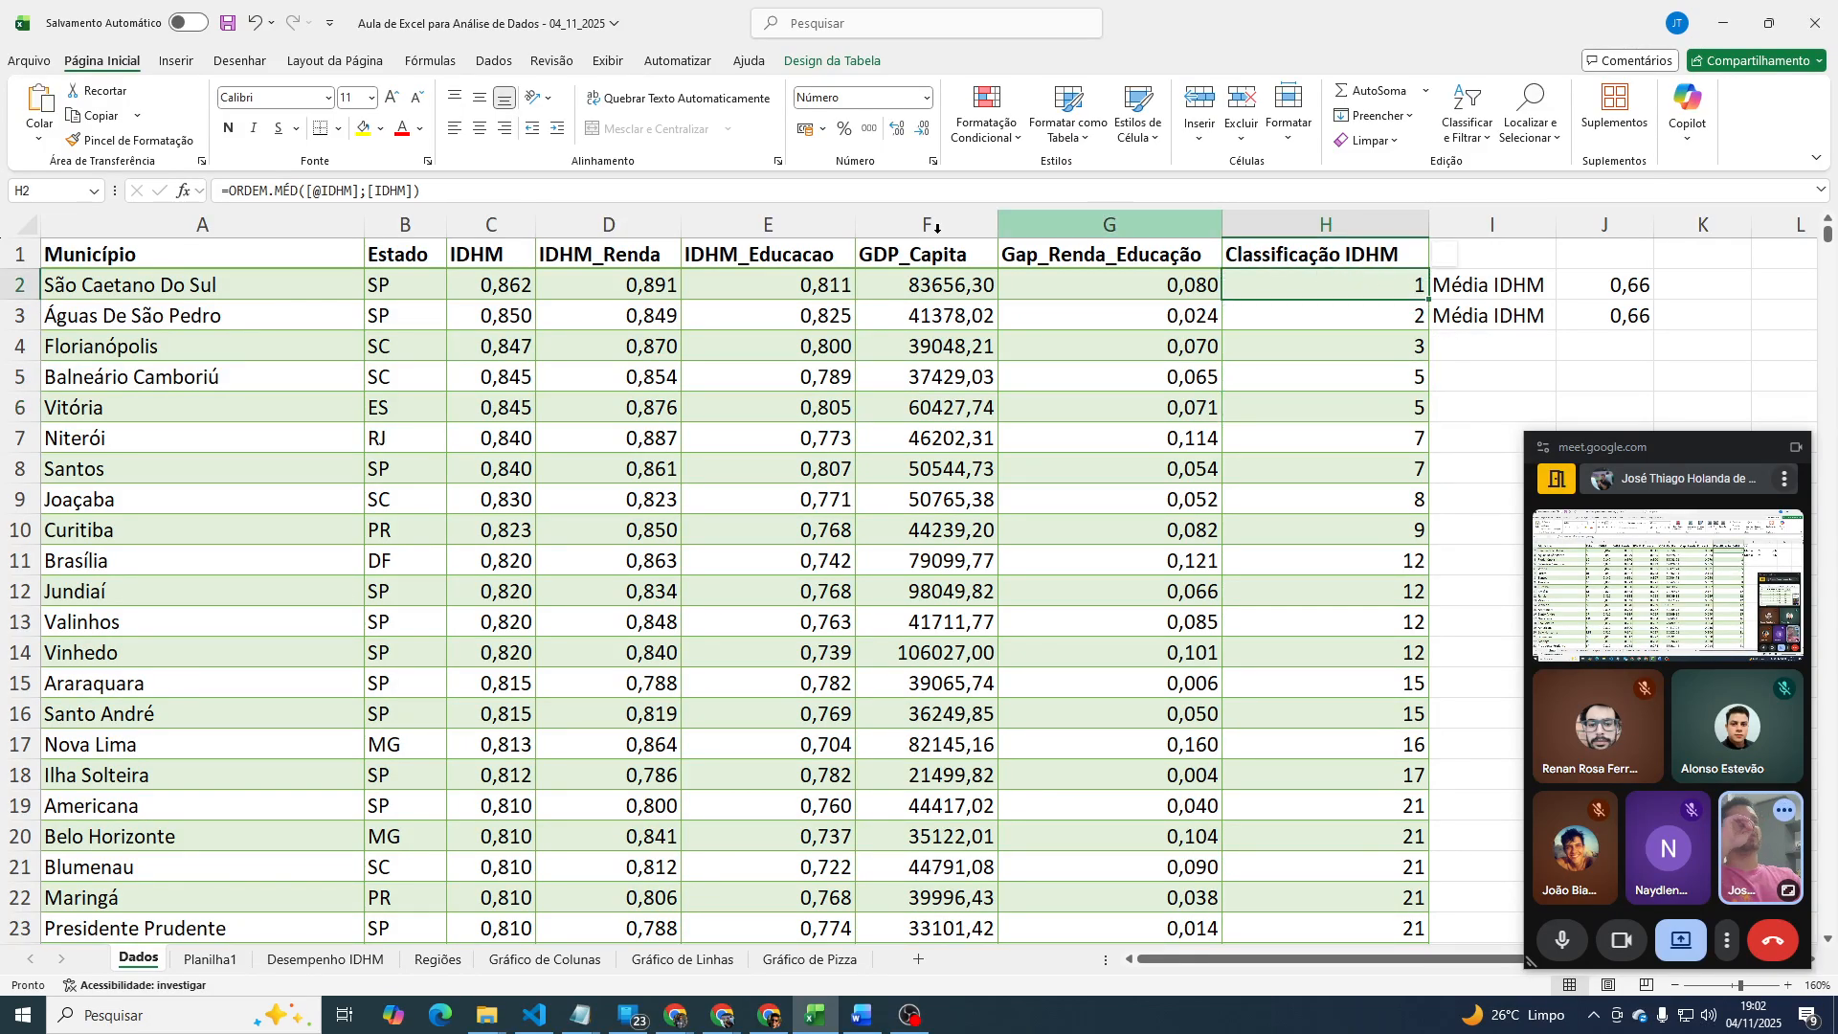
drag(423, 191, 120, 189)
key(ctrl+c)
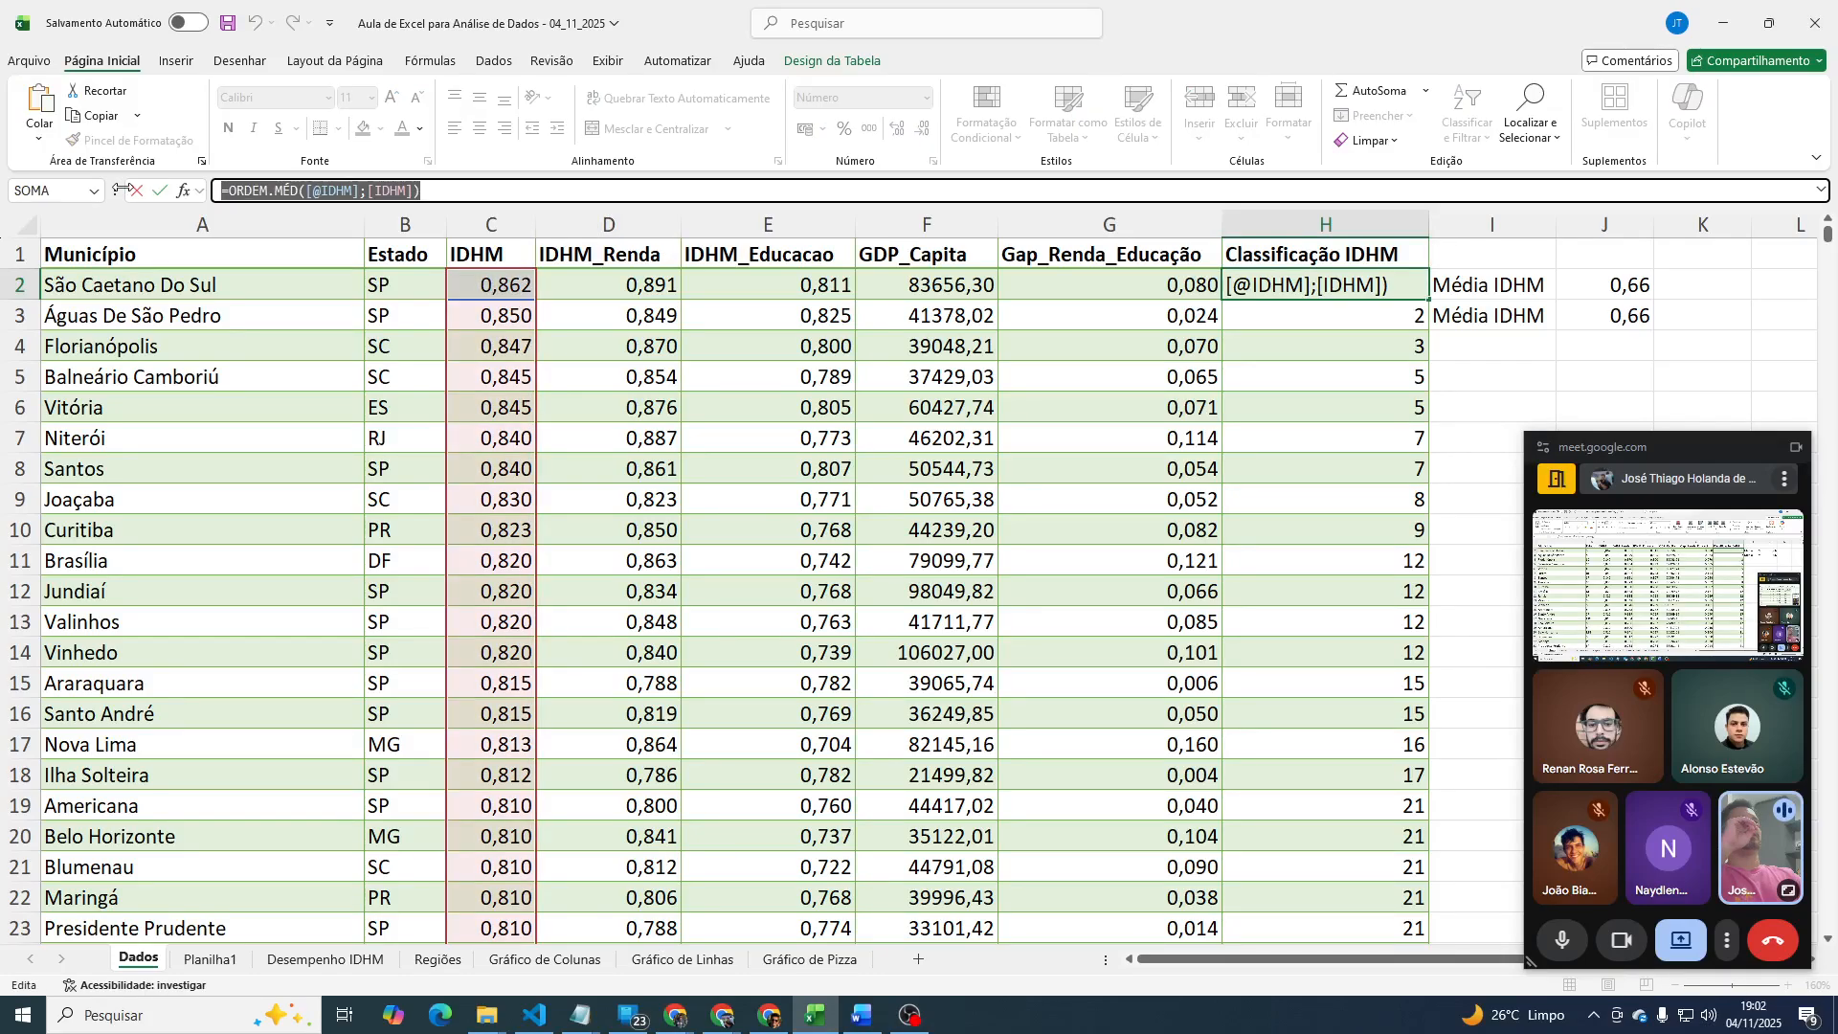
key(Return)
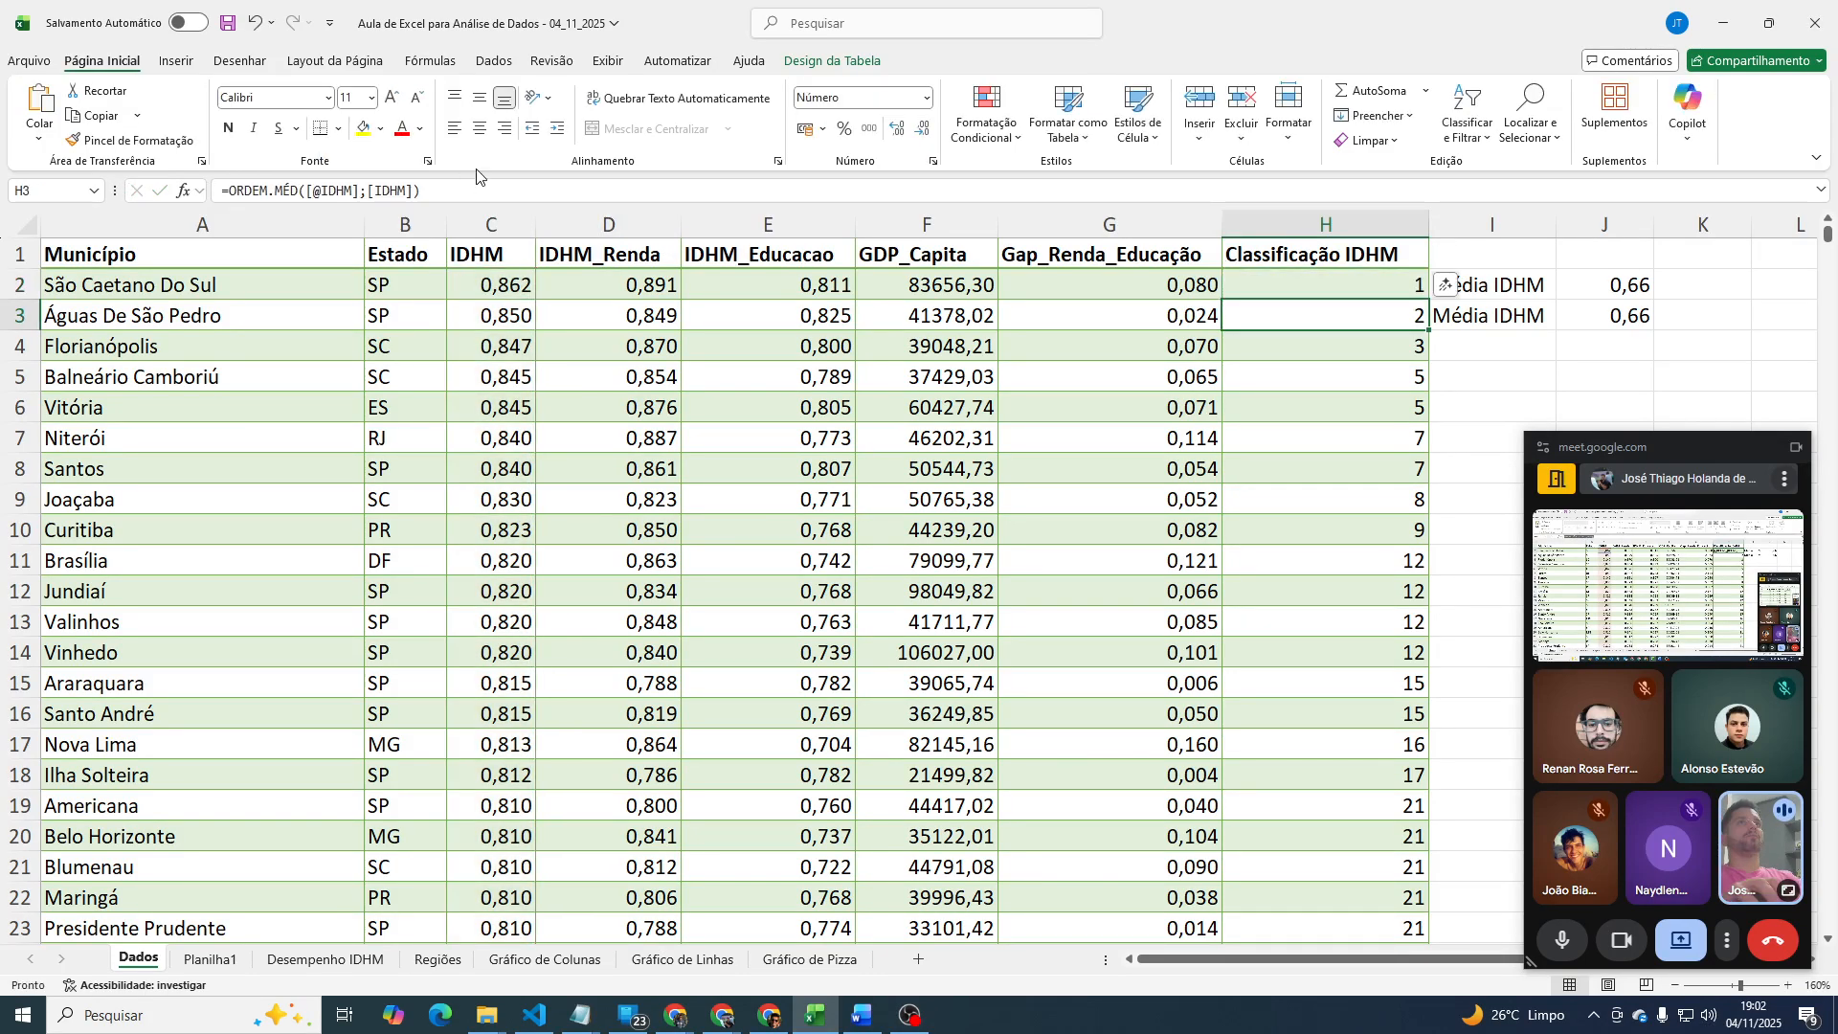
click(580, 1015)
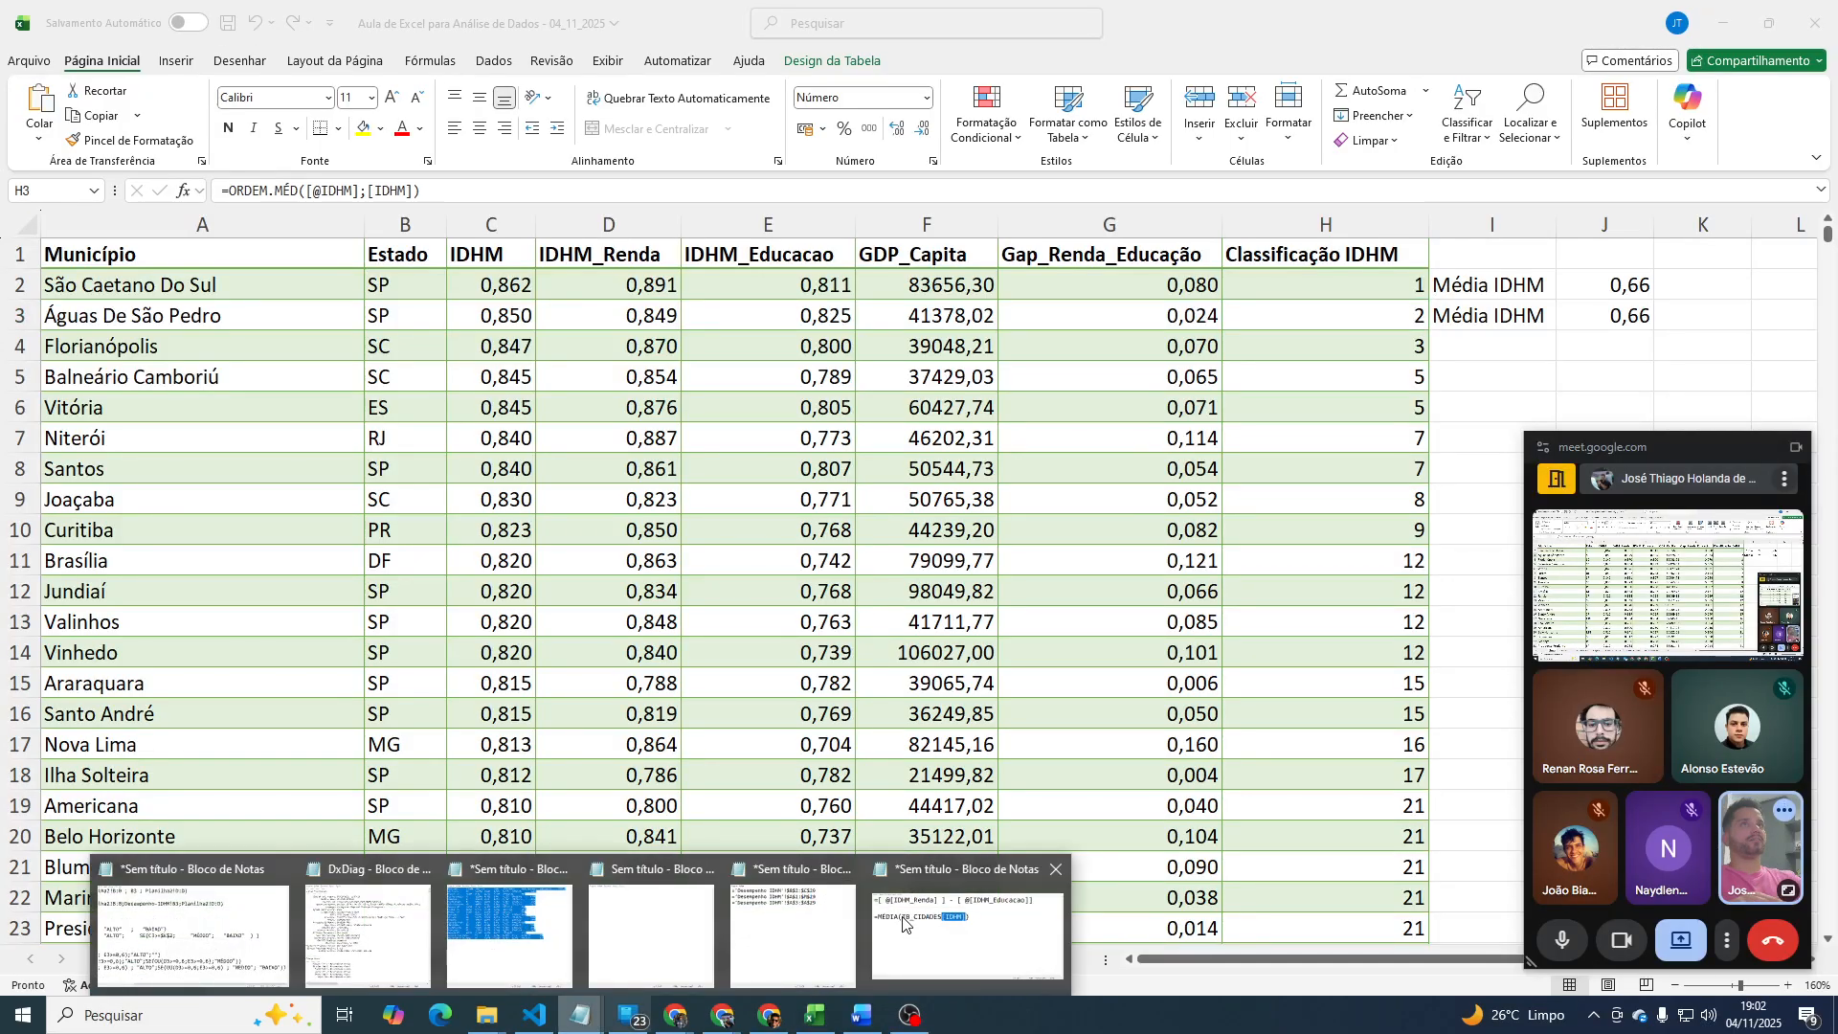
click(903, 923)
click(985, 429)
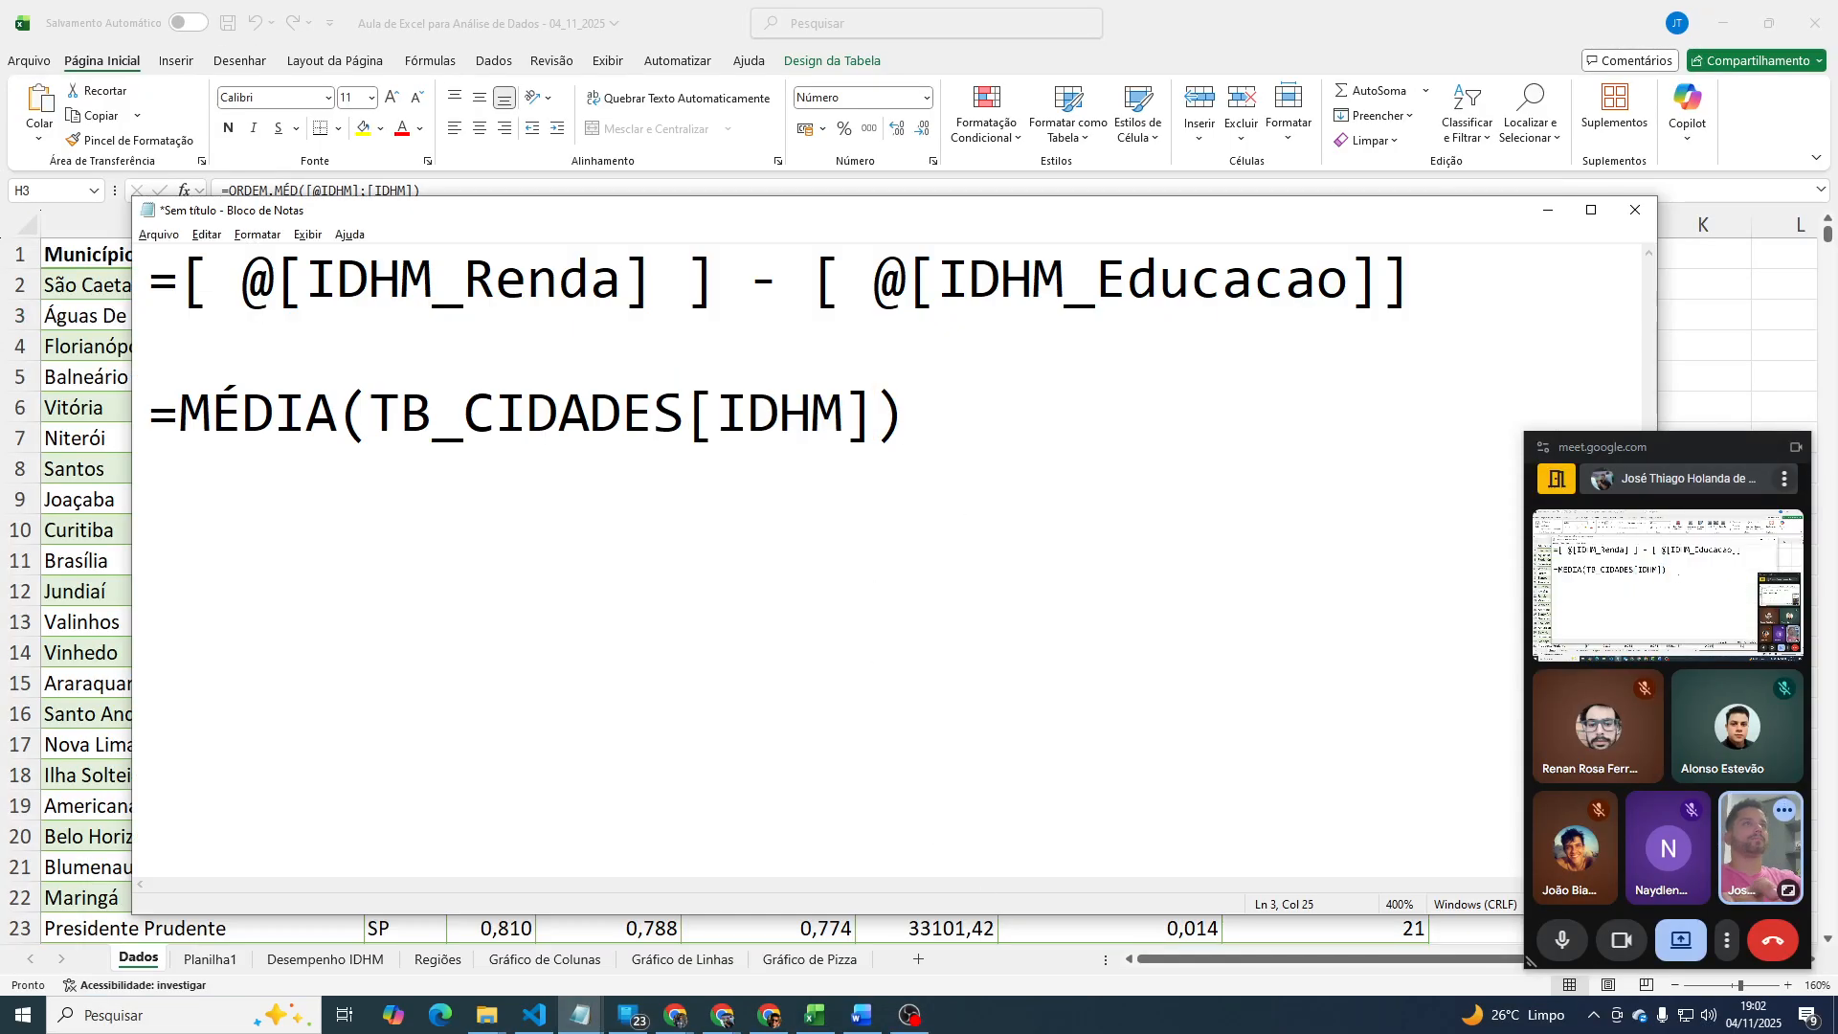
key(ctrl+v)
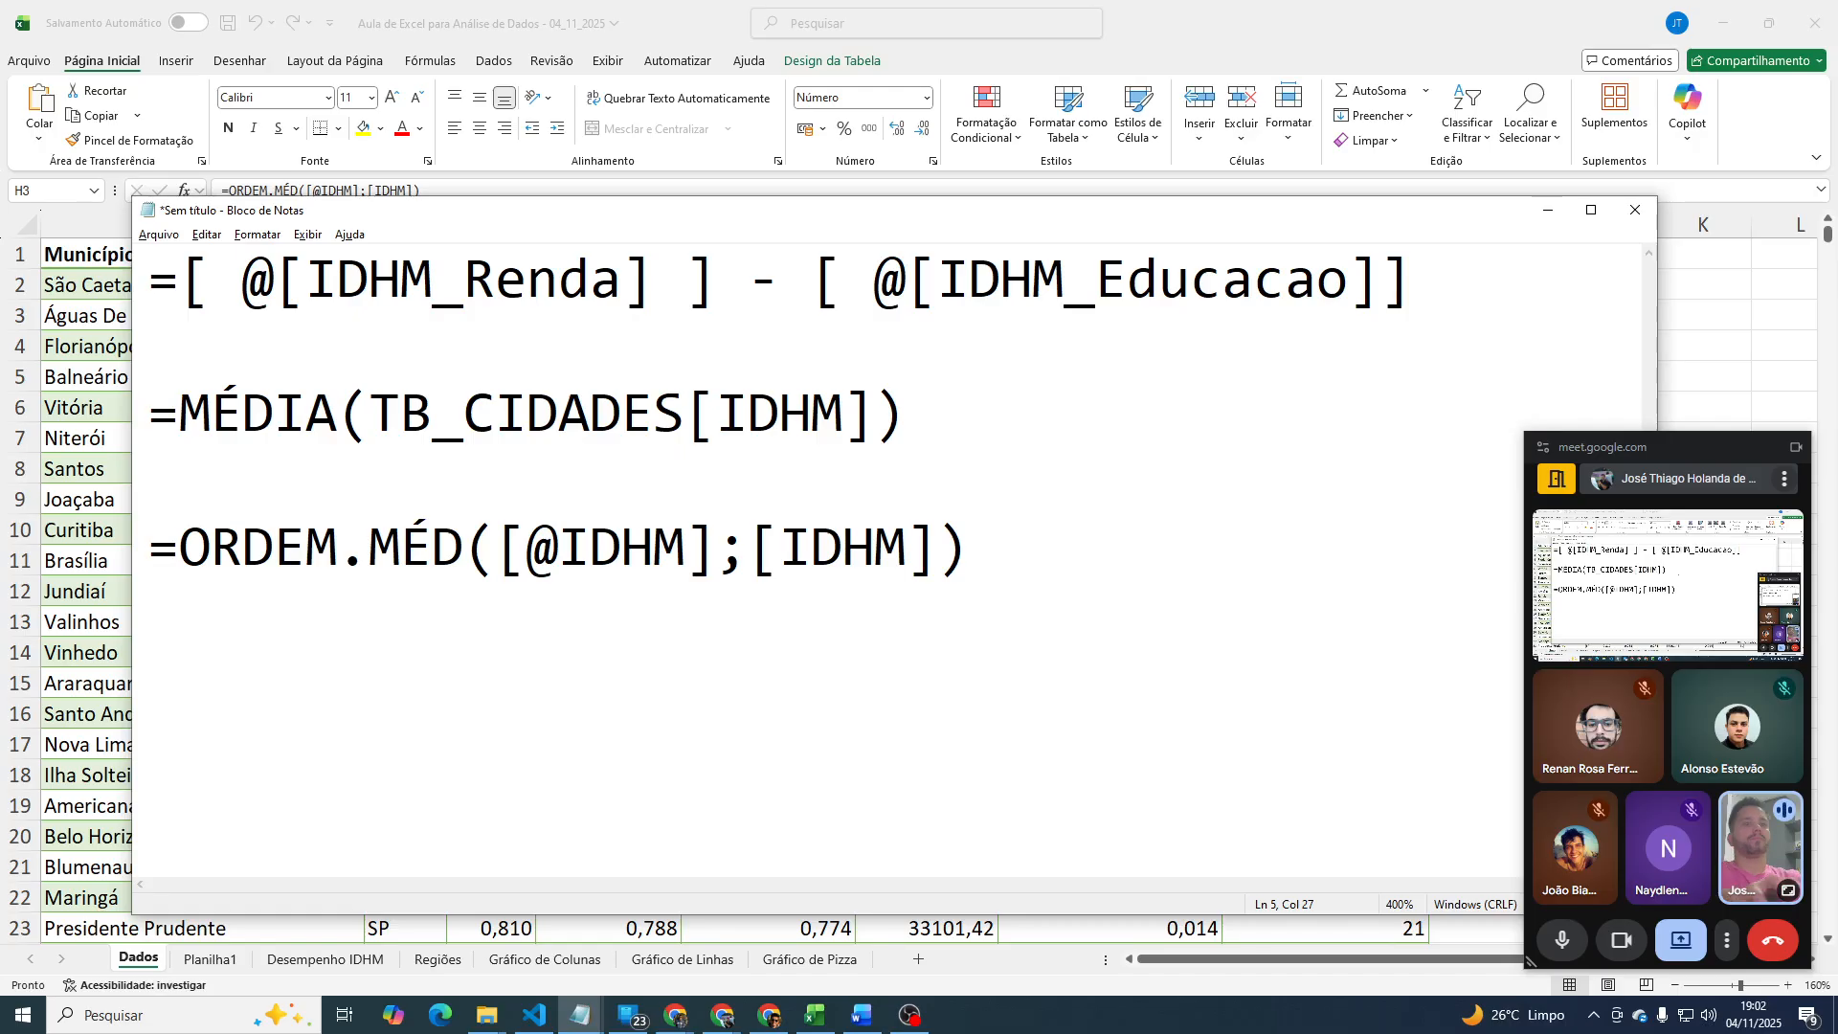
drag(496, 547, 716, 541)
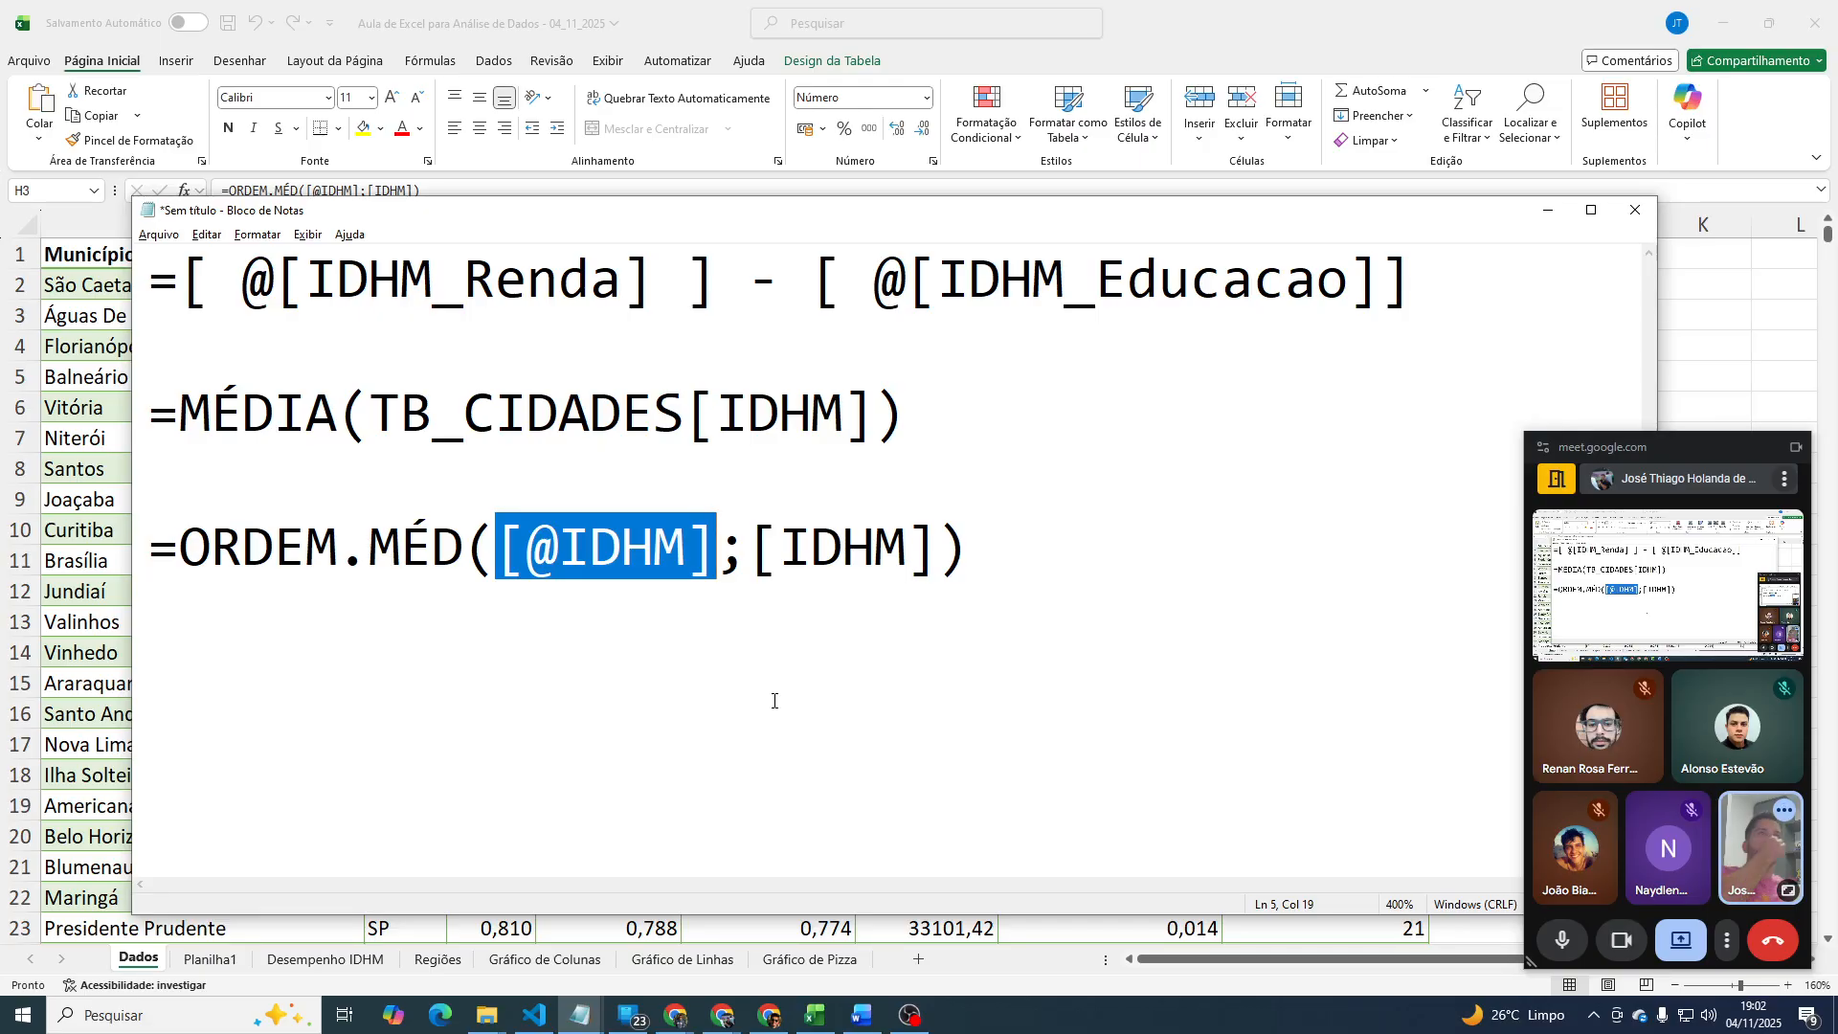
key(alt+Tab)
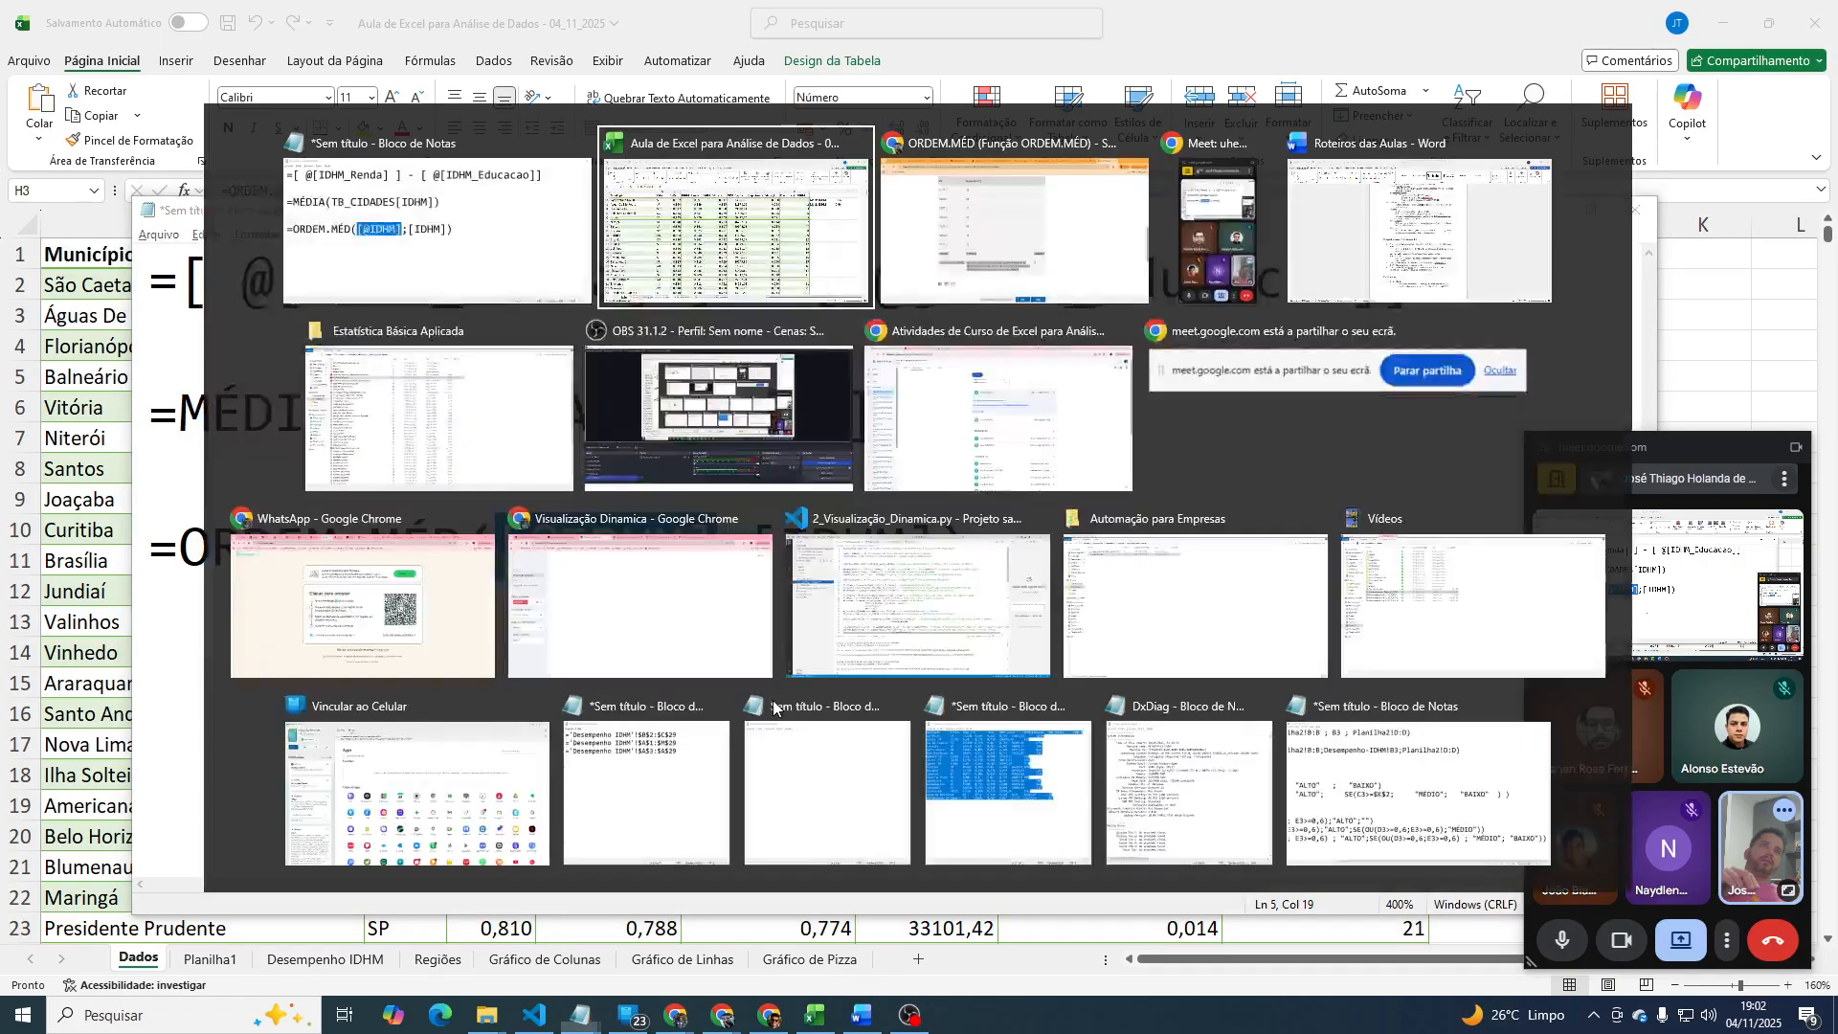
click(1249, 282)
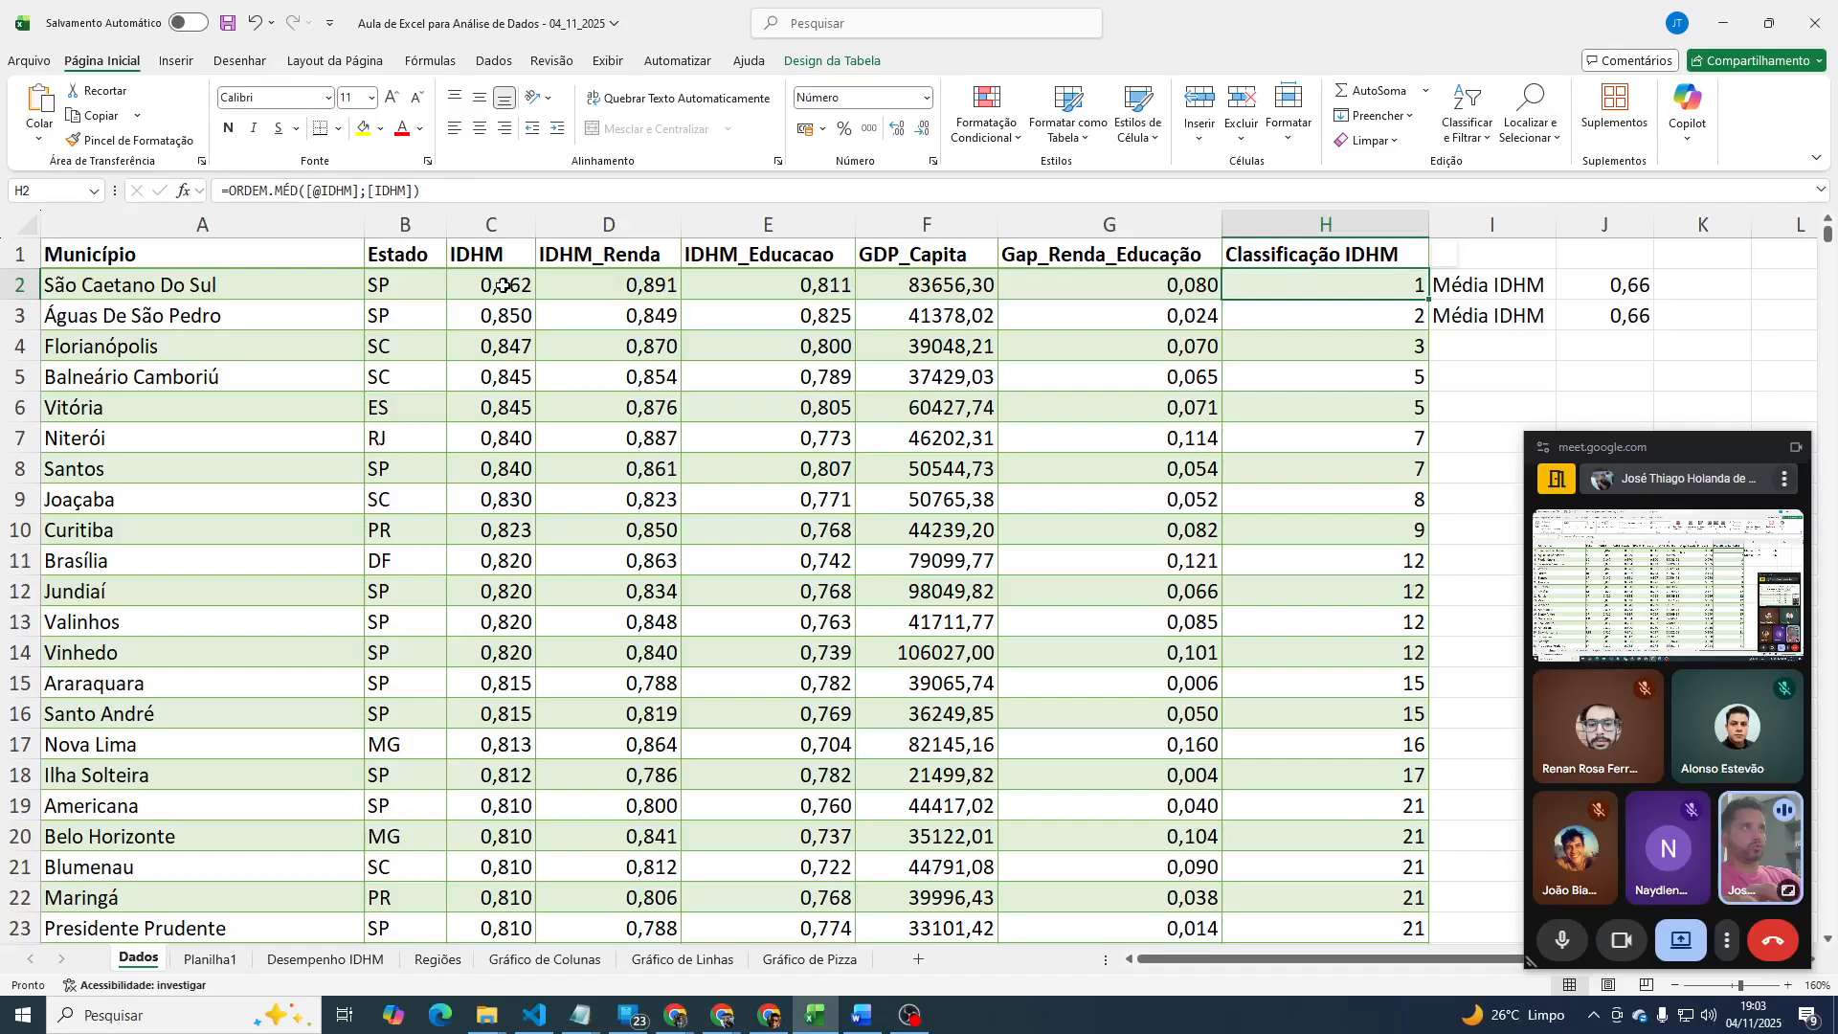
Rename the IDHM header in C1 to "IDHM 2" and inspect the ORDEM.MÉD formula in H2.
click(497, 214)
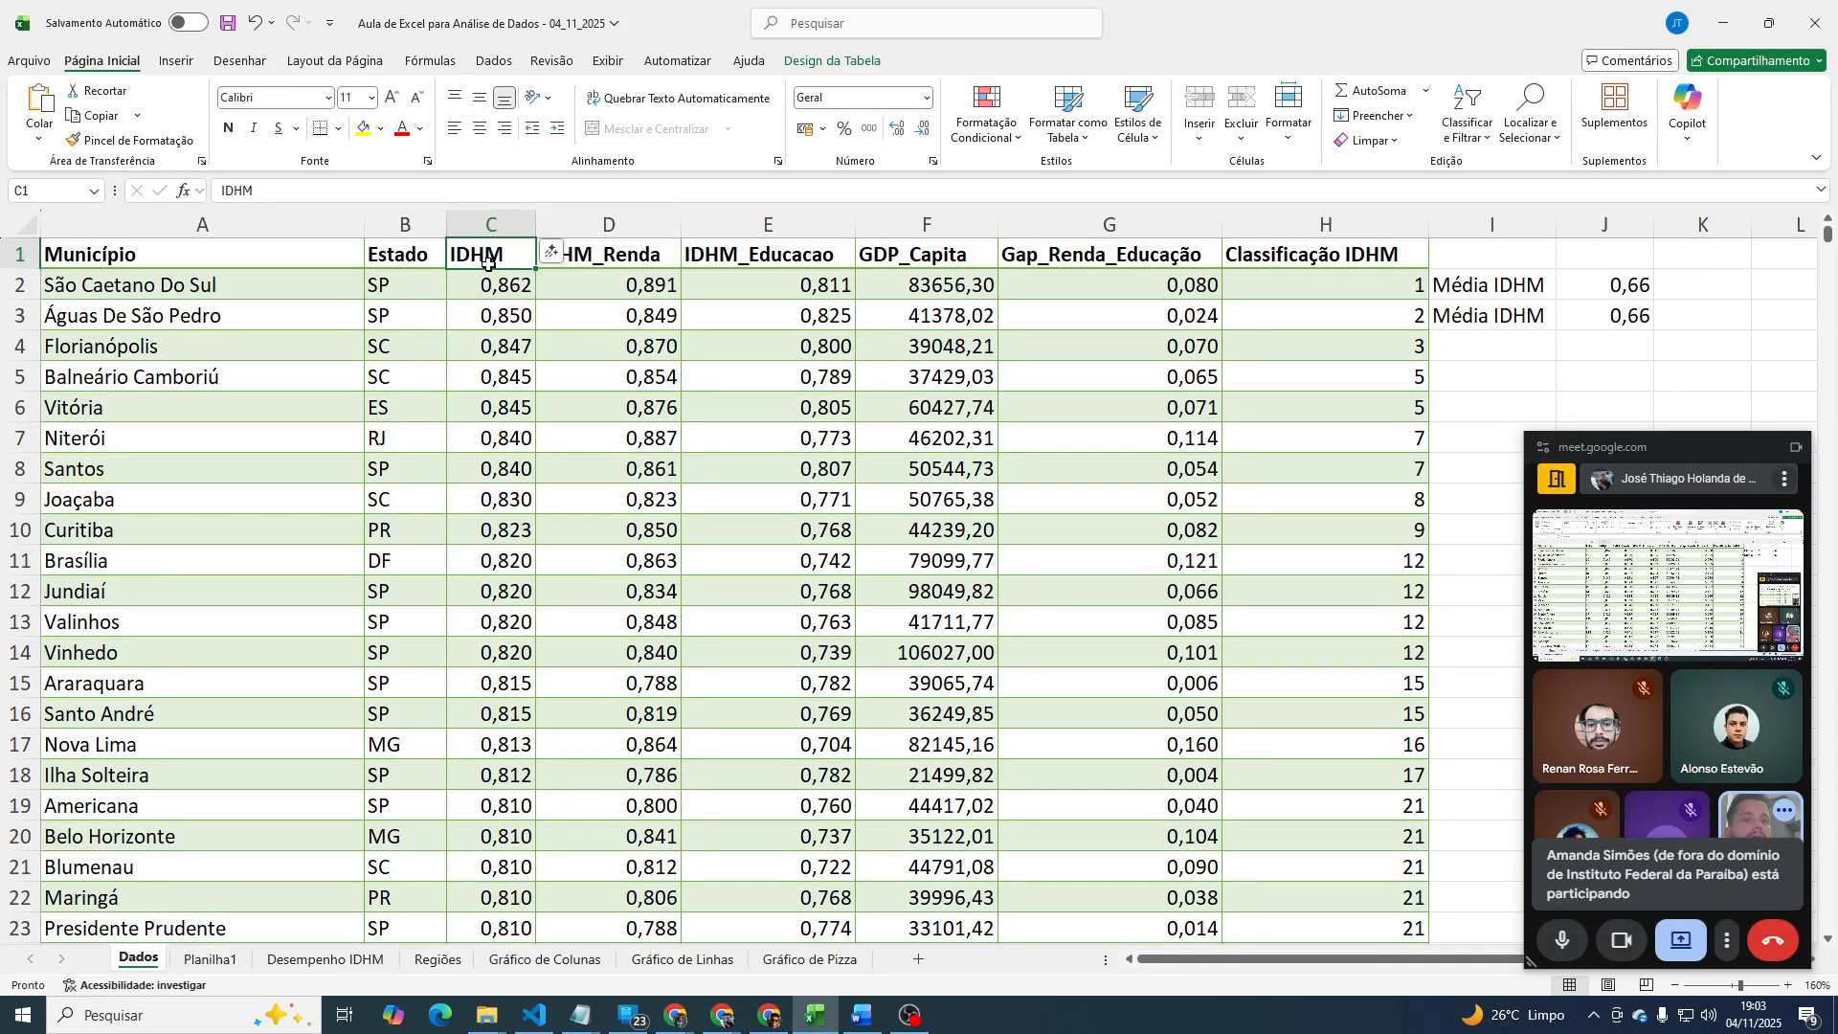
double_click(488, 264)
text(ID)
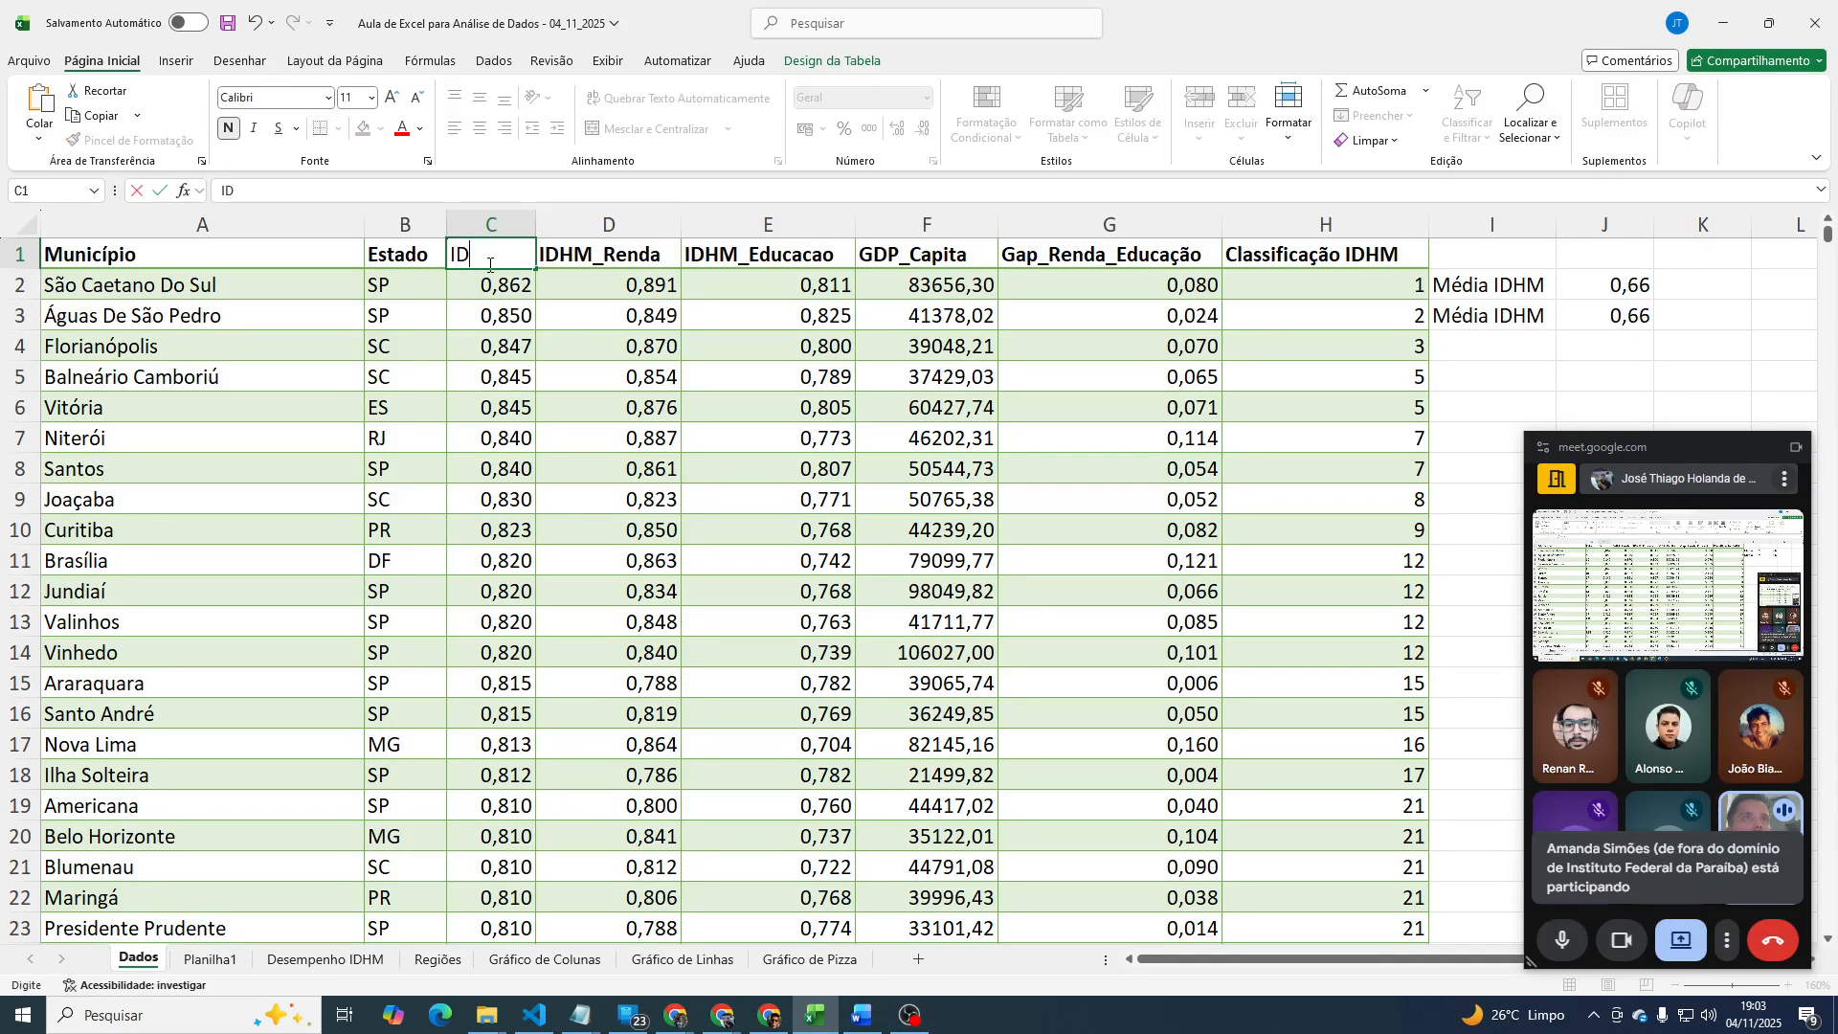
text(HM 2)
key(Return)
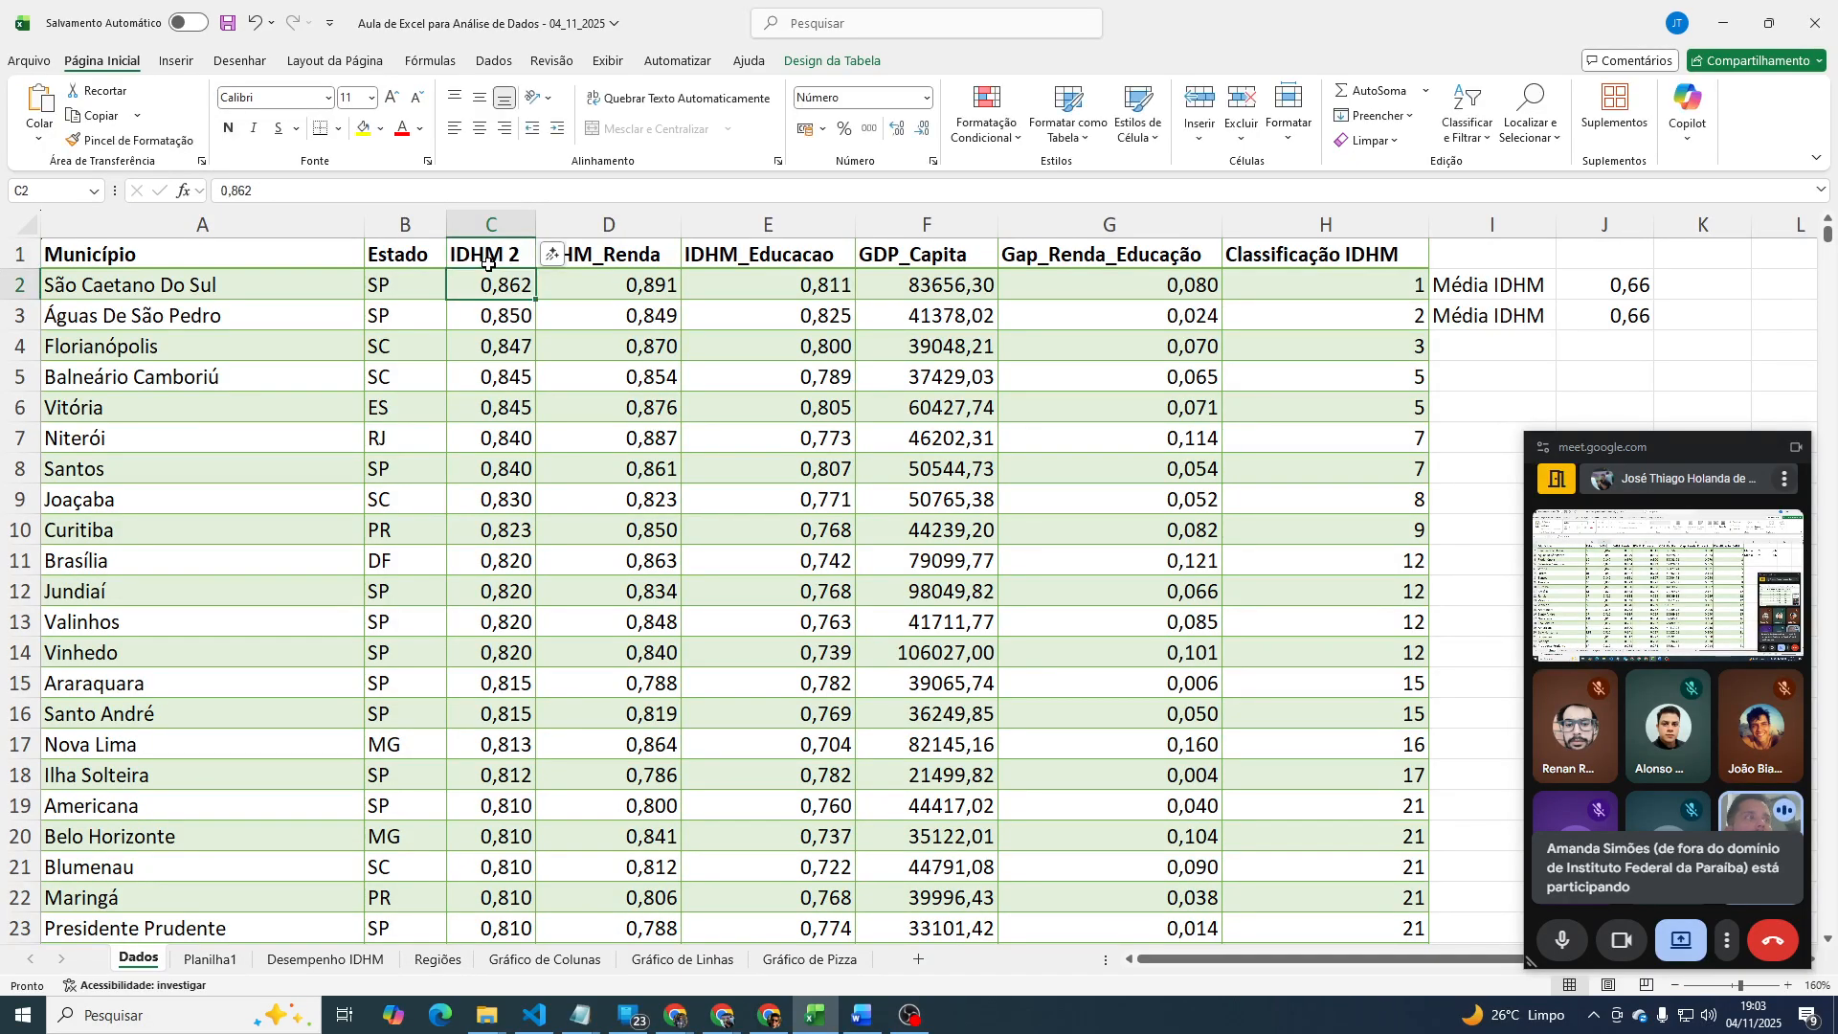
click(1299, 288)
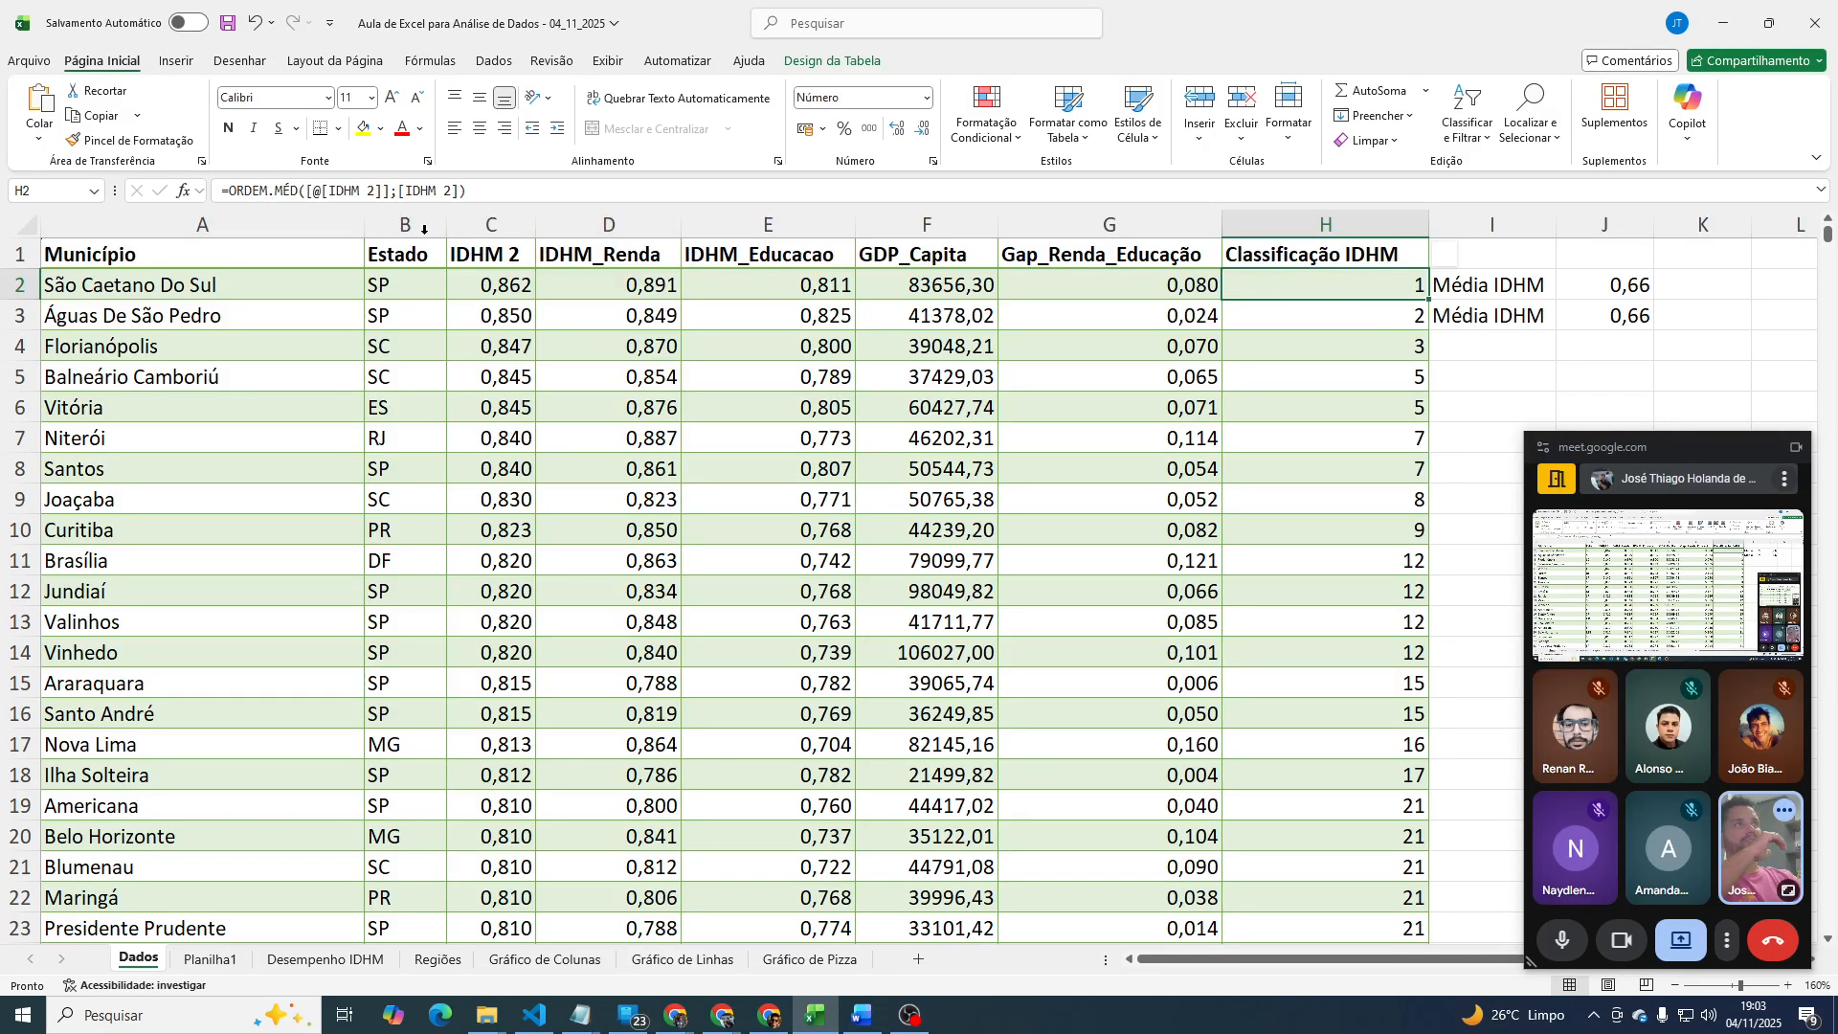
Undo the header rename in C1 and recheck the ORDEM.MÉD formula in H2.
click(481, 262)
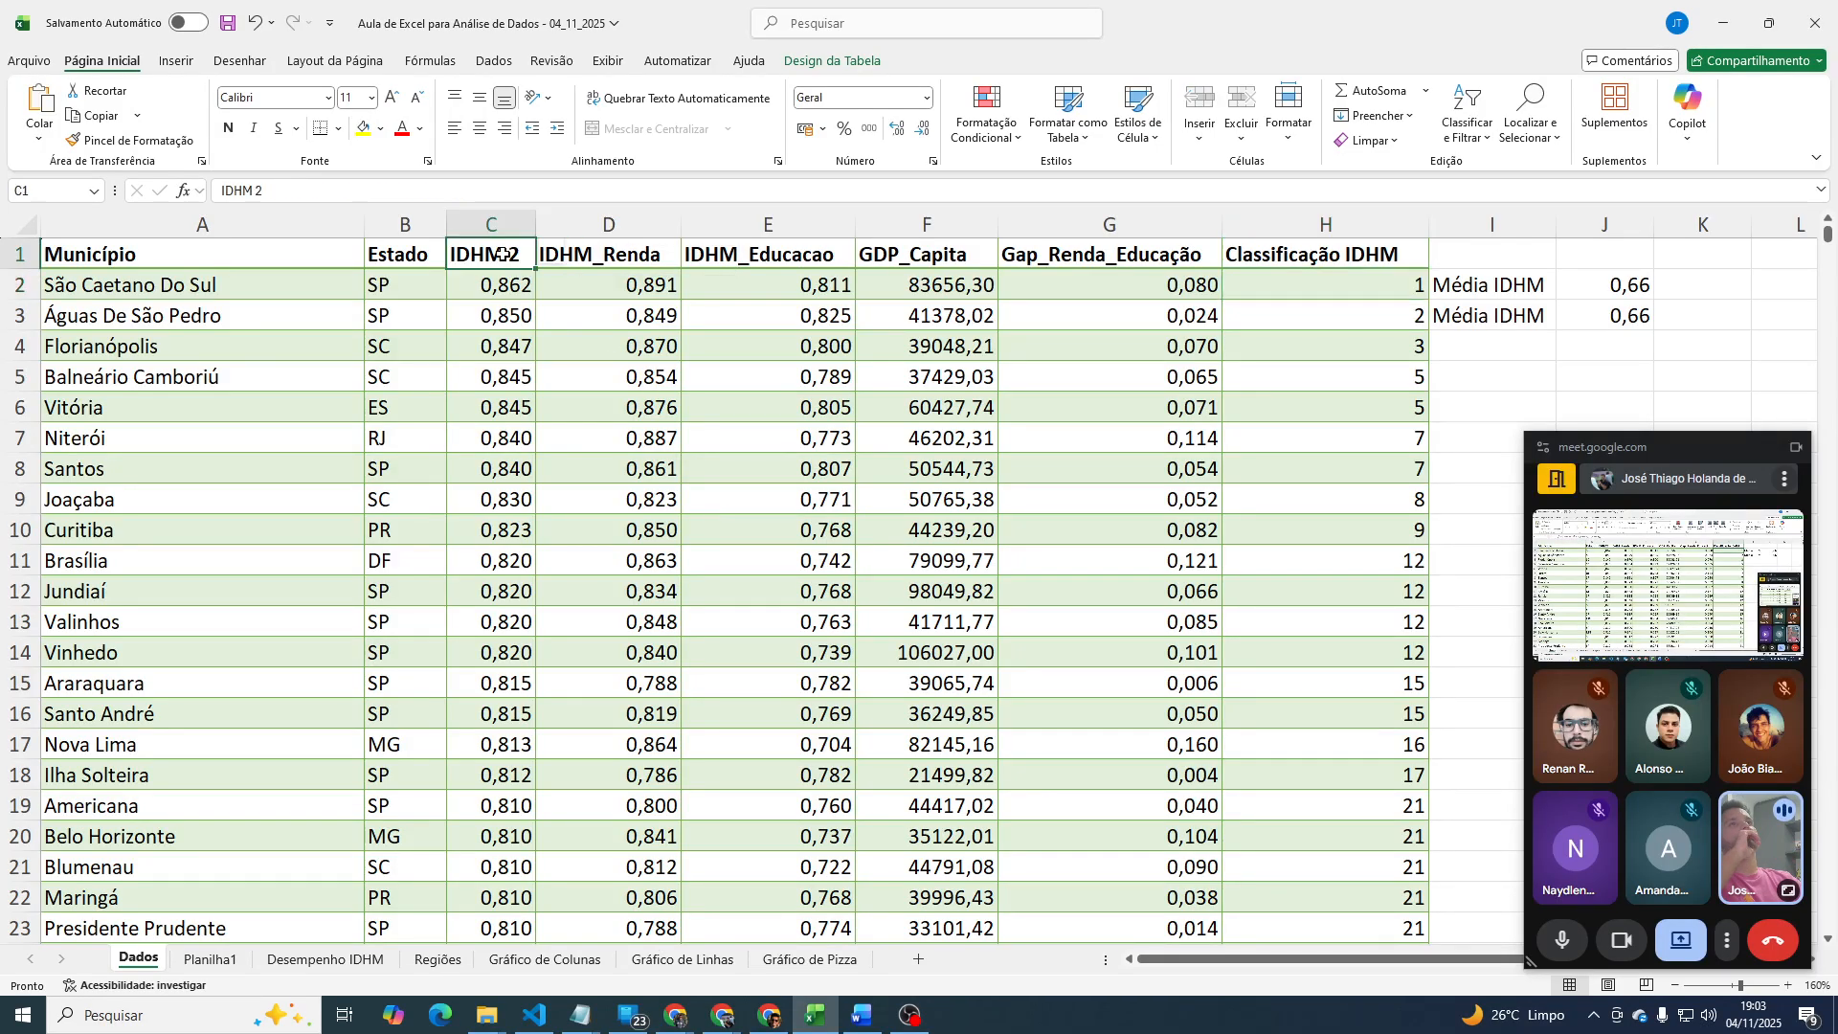
key(ctrl+z)
key(ctrl+z)
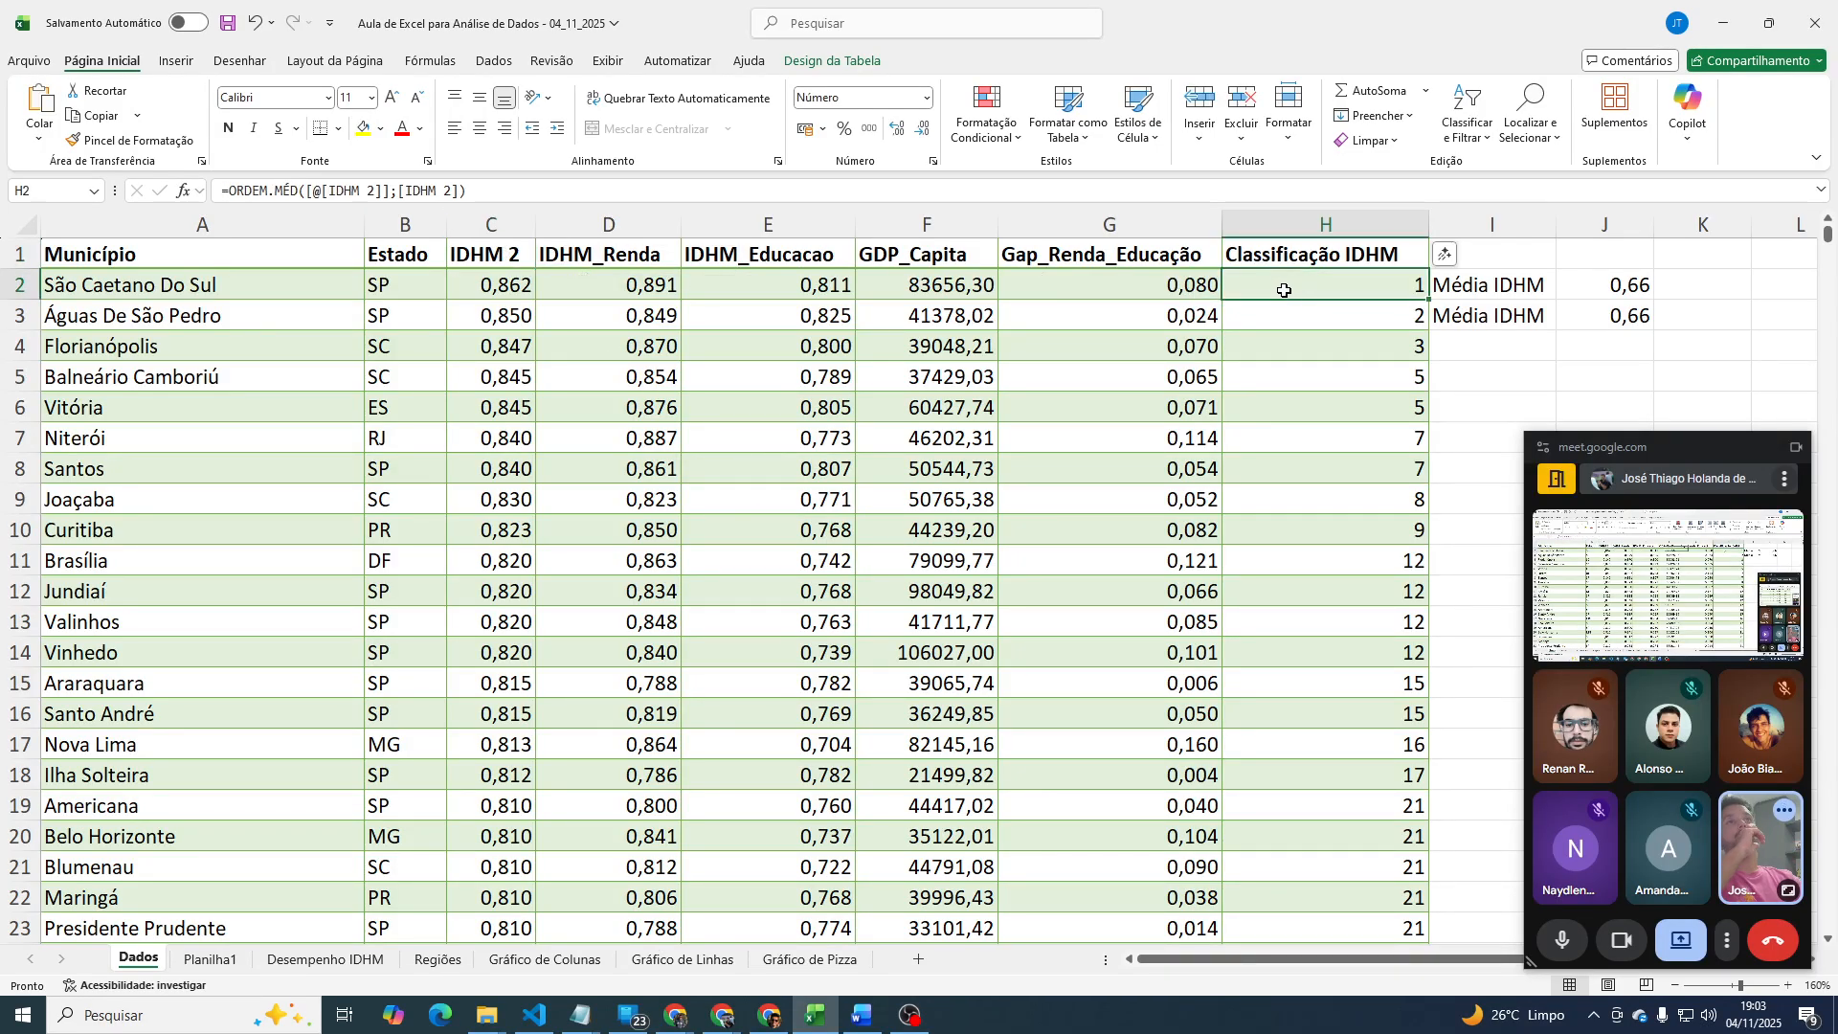
click(499, 286)
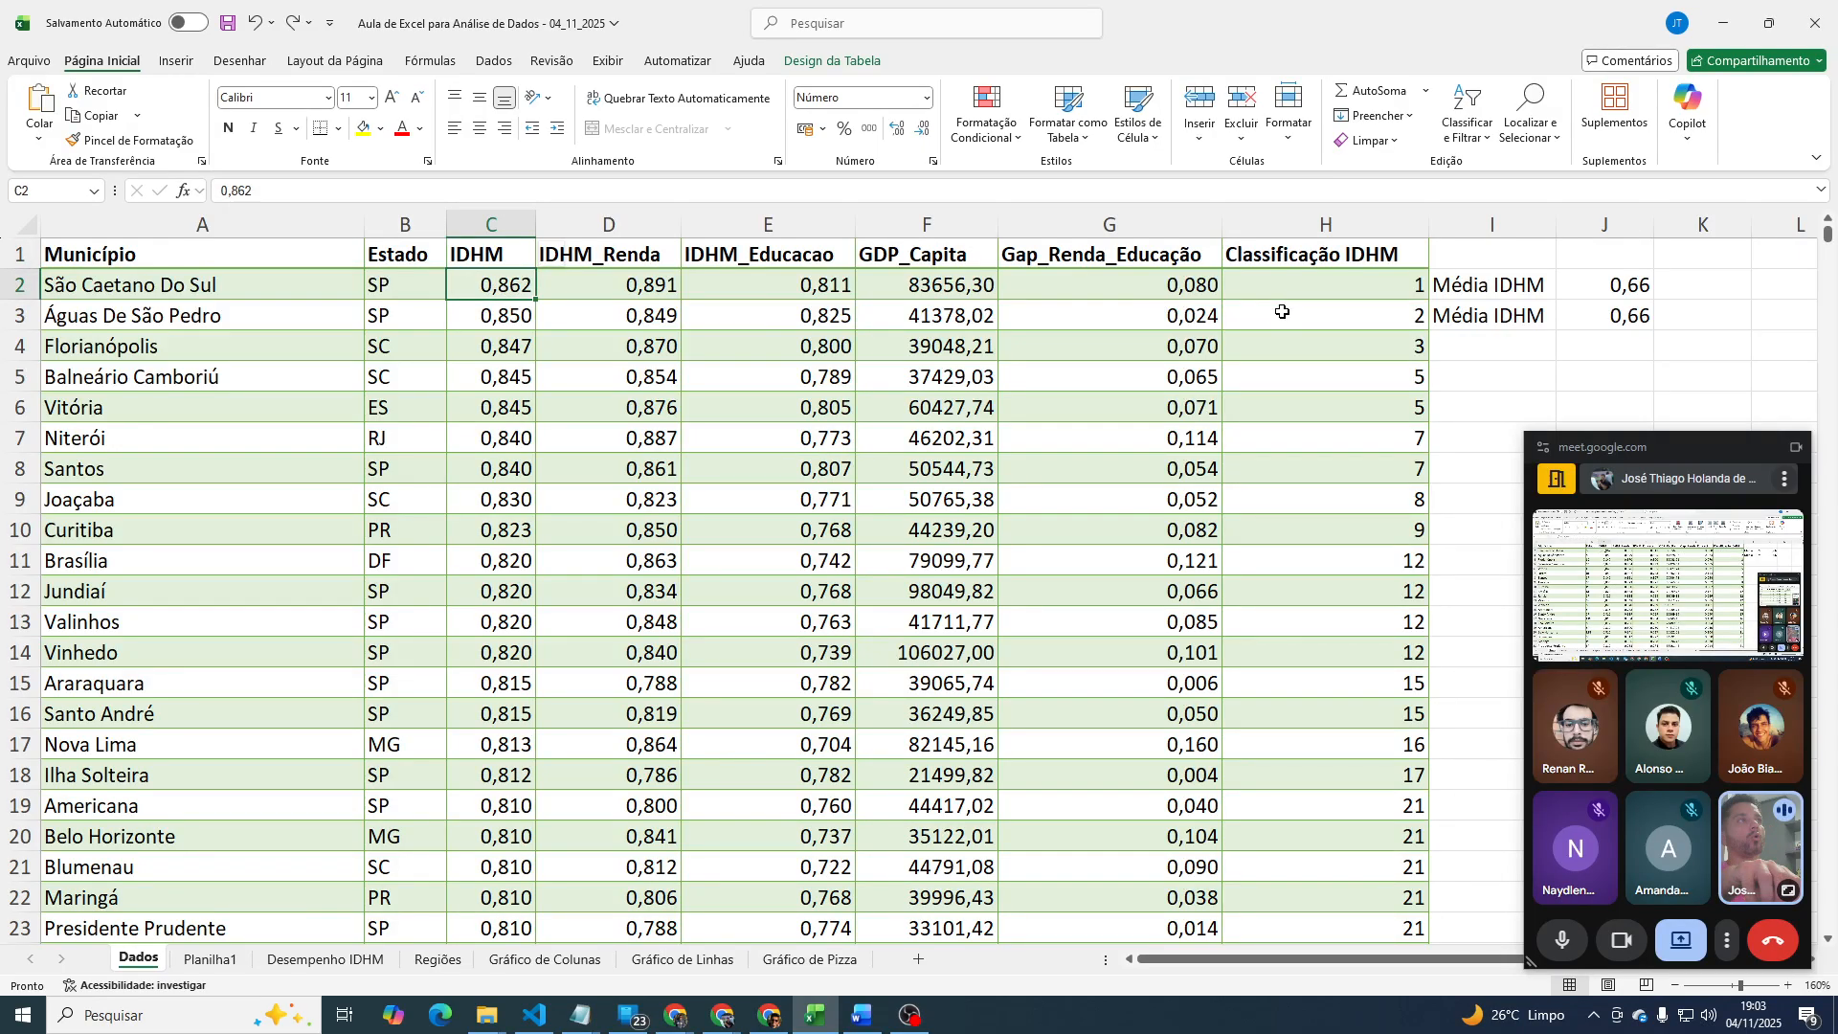
click(1334, 293)
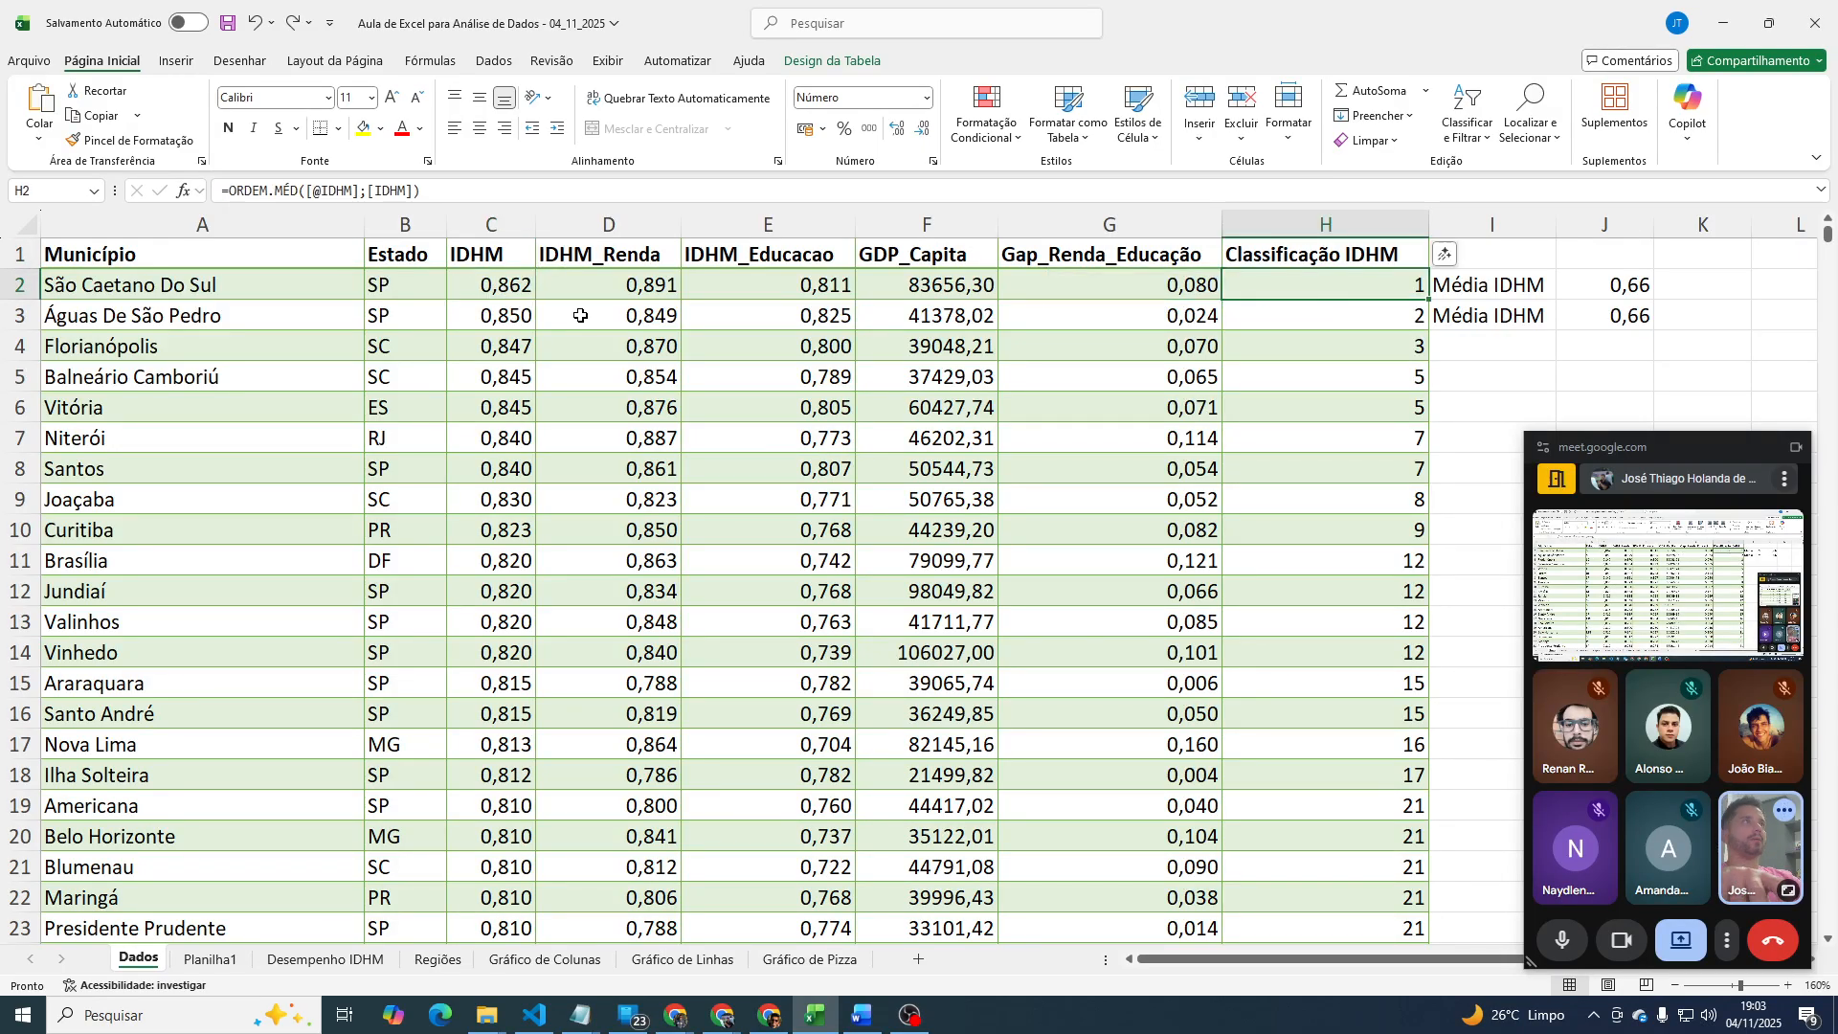
click(520, 294)
click(504, 259)
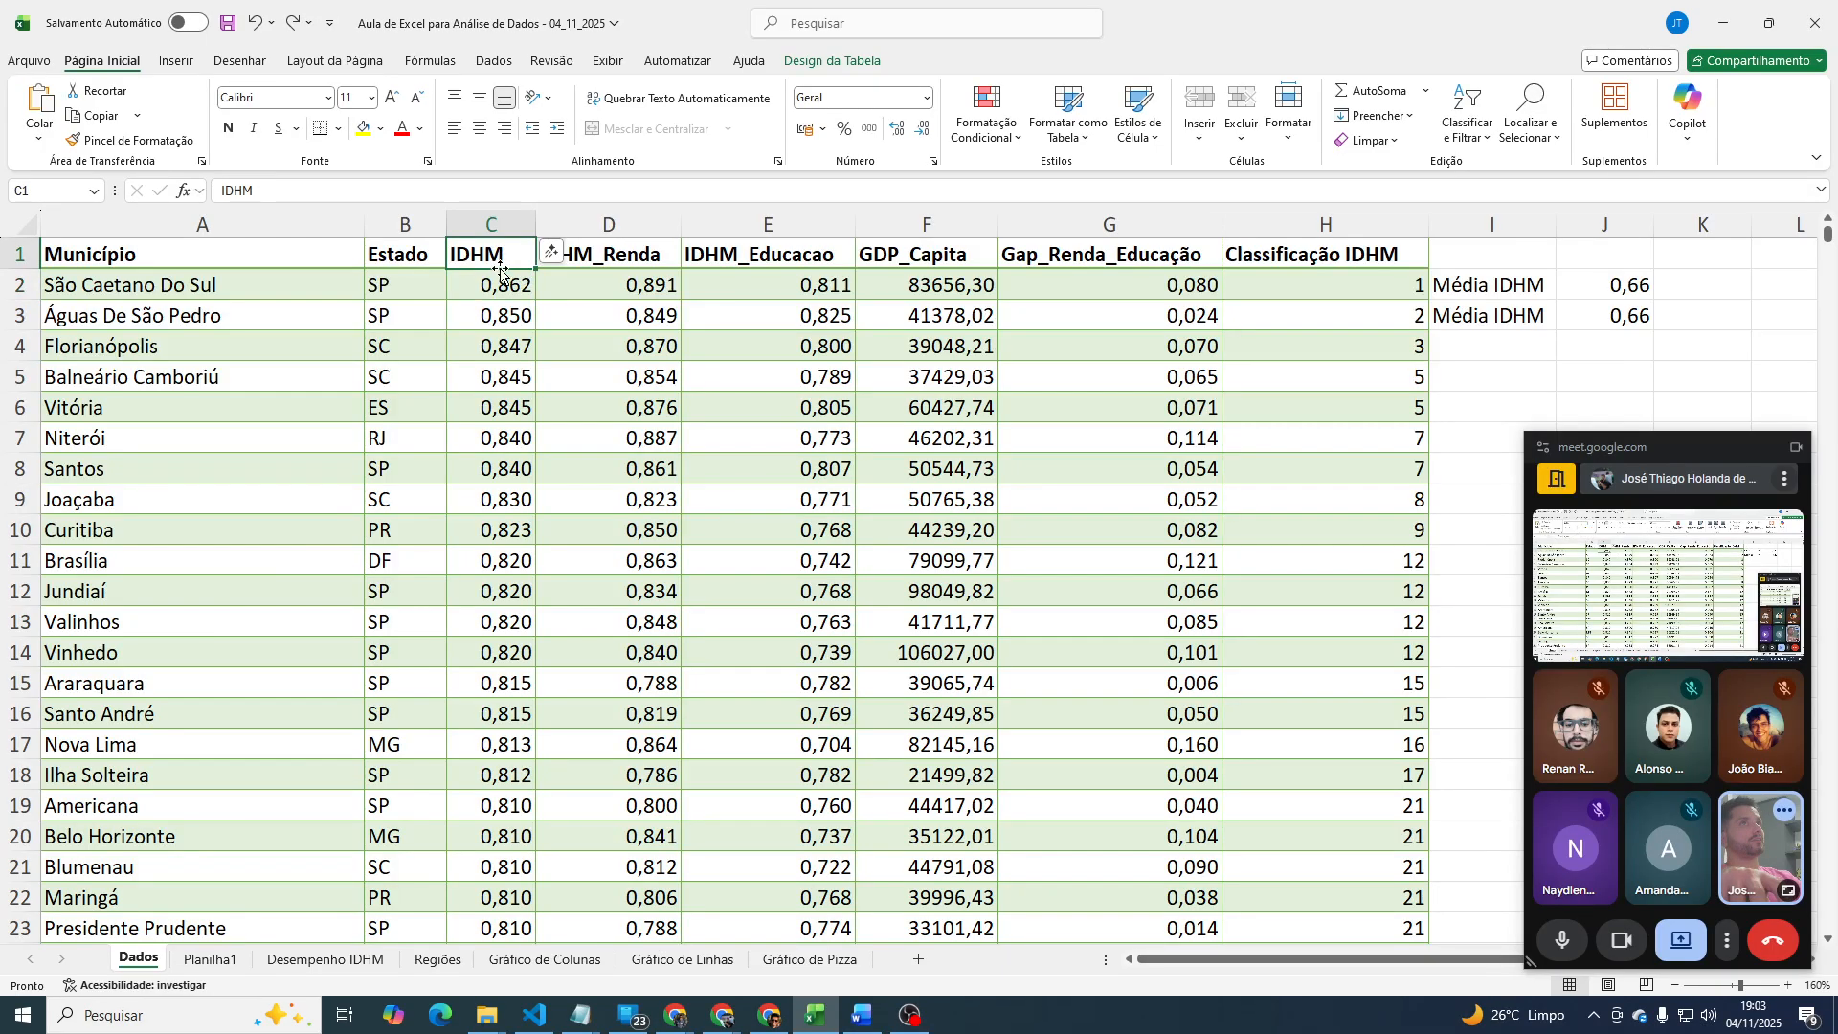
click(497, 292)
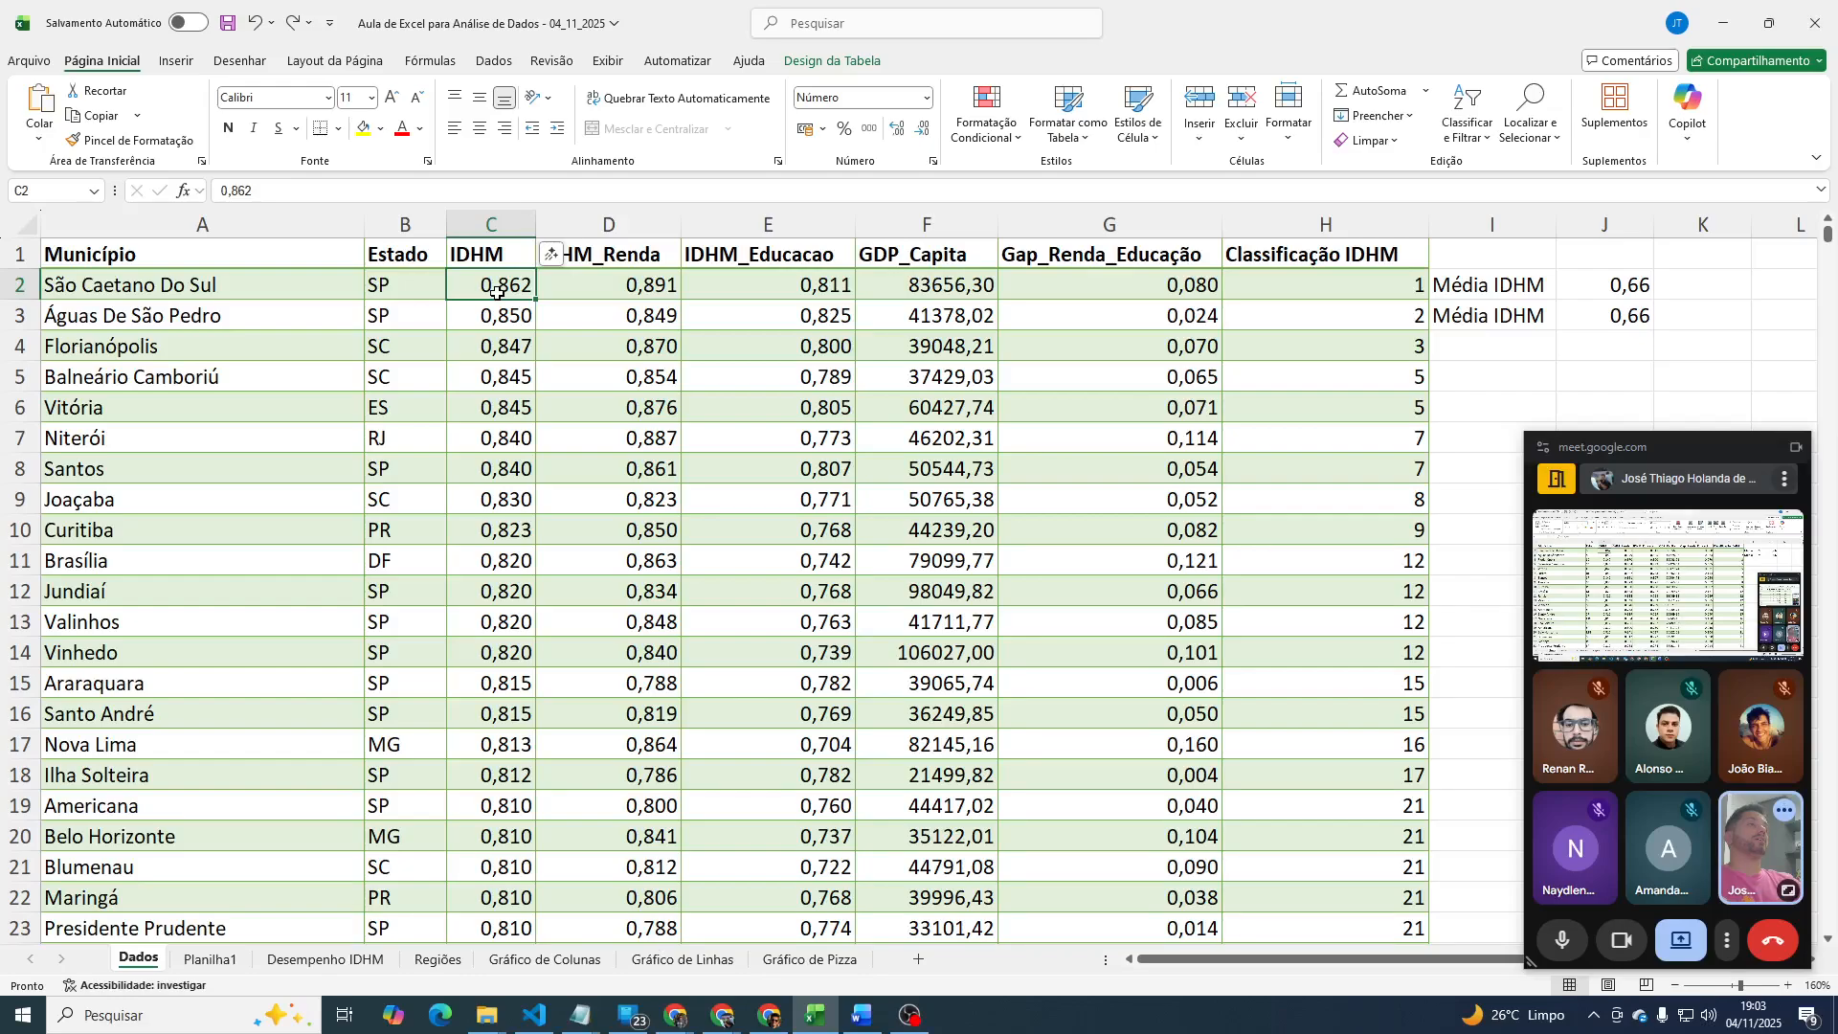
click(720, 1015)
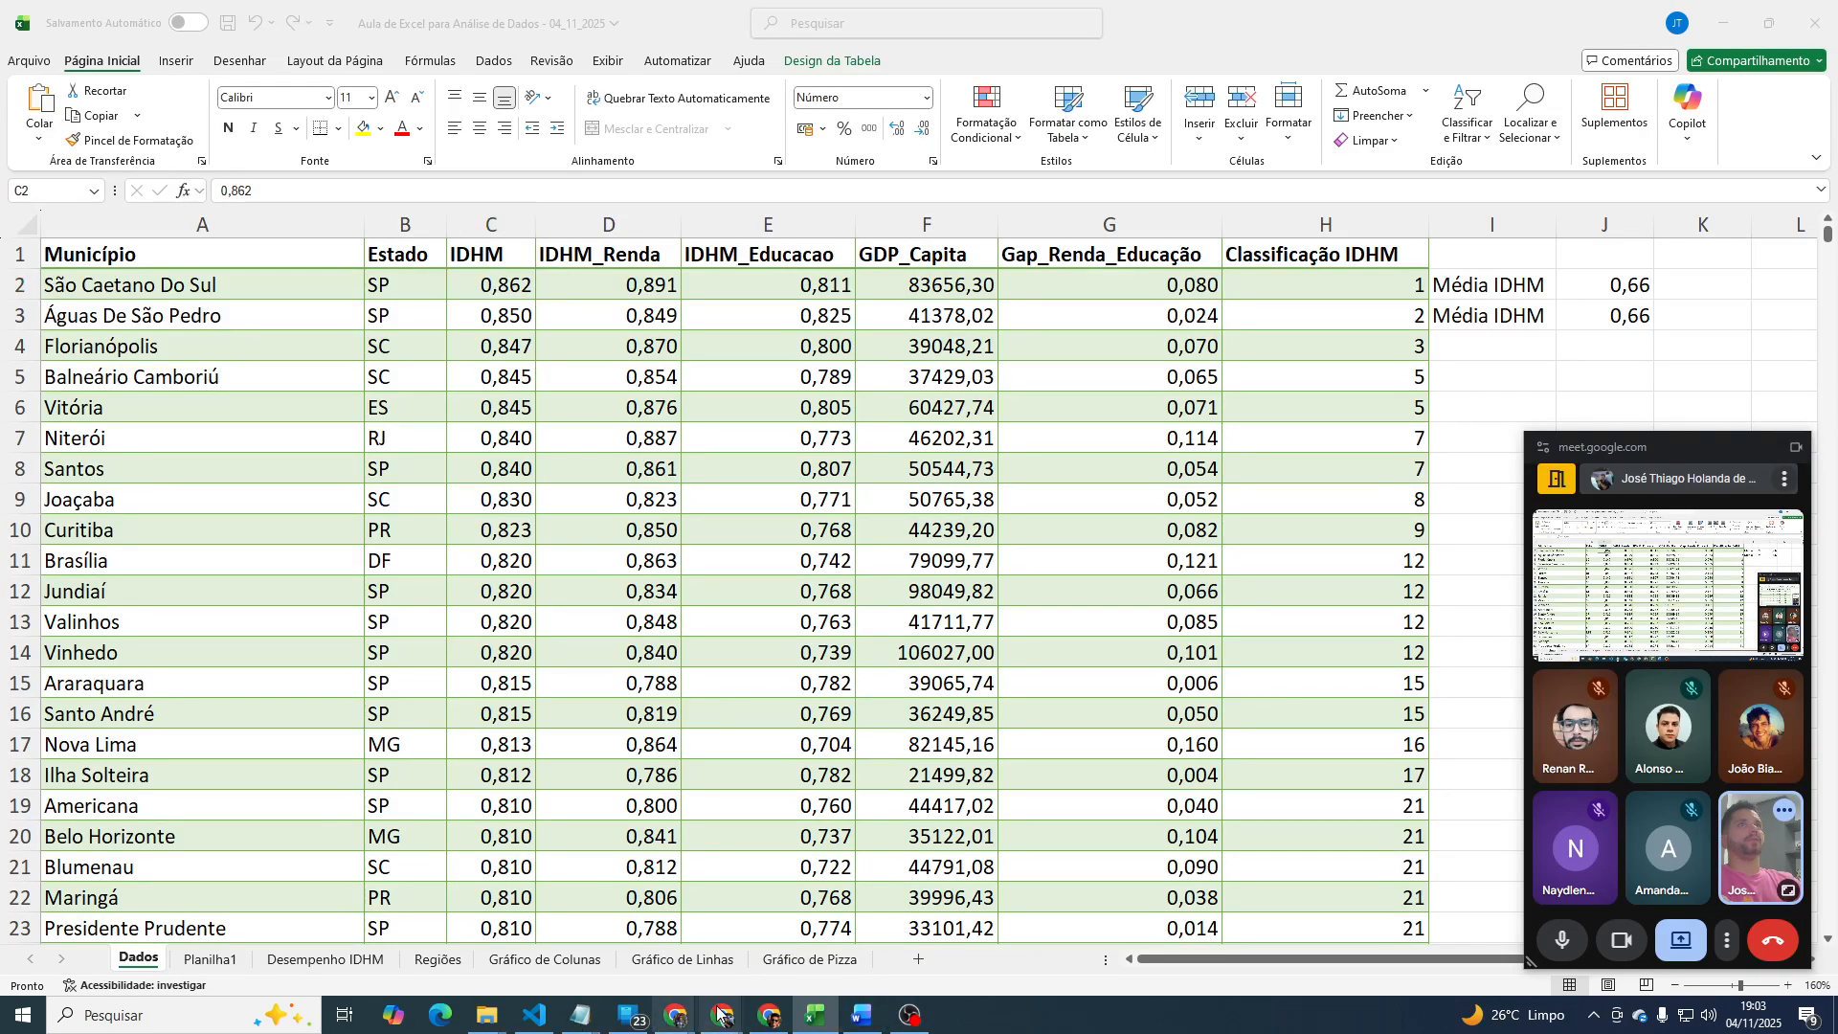
click(955, 942)
click(582, 546)
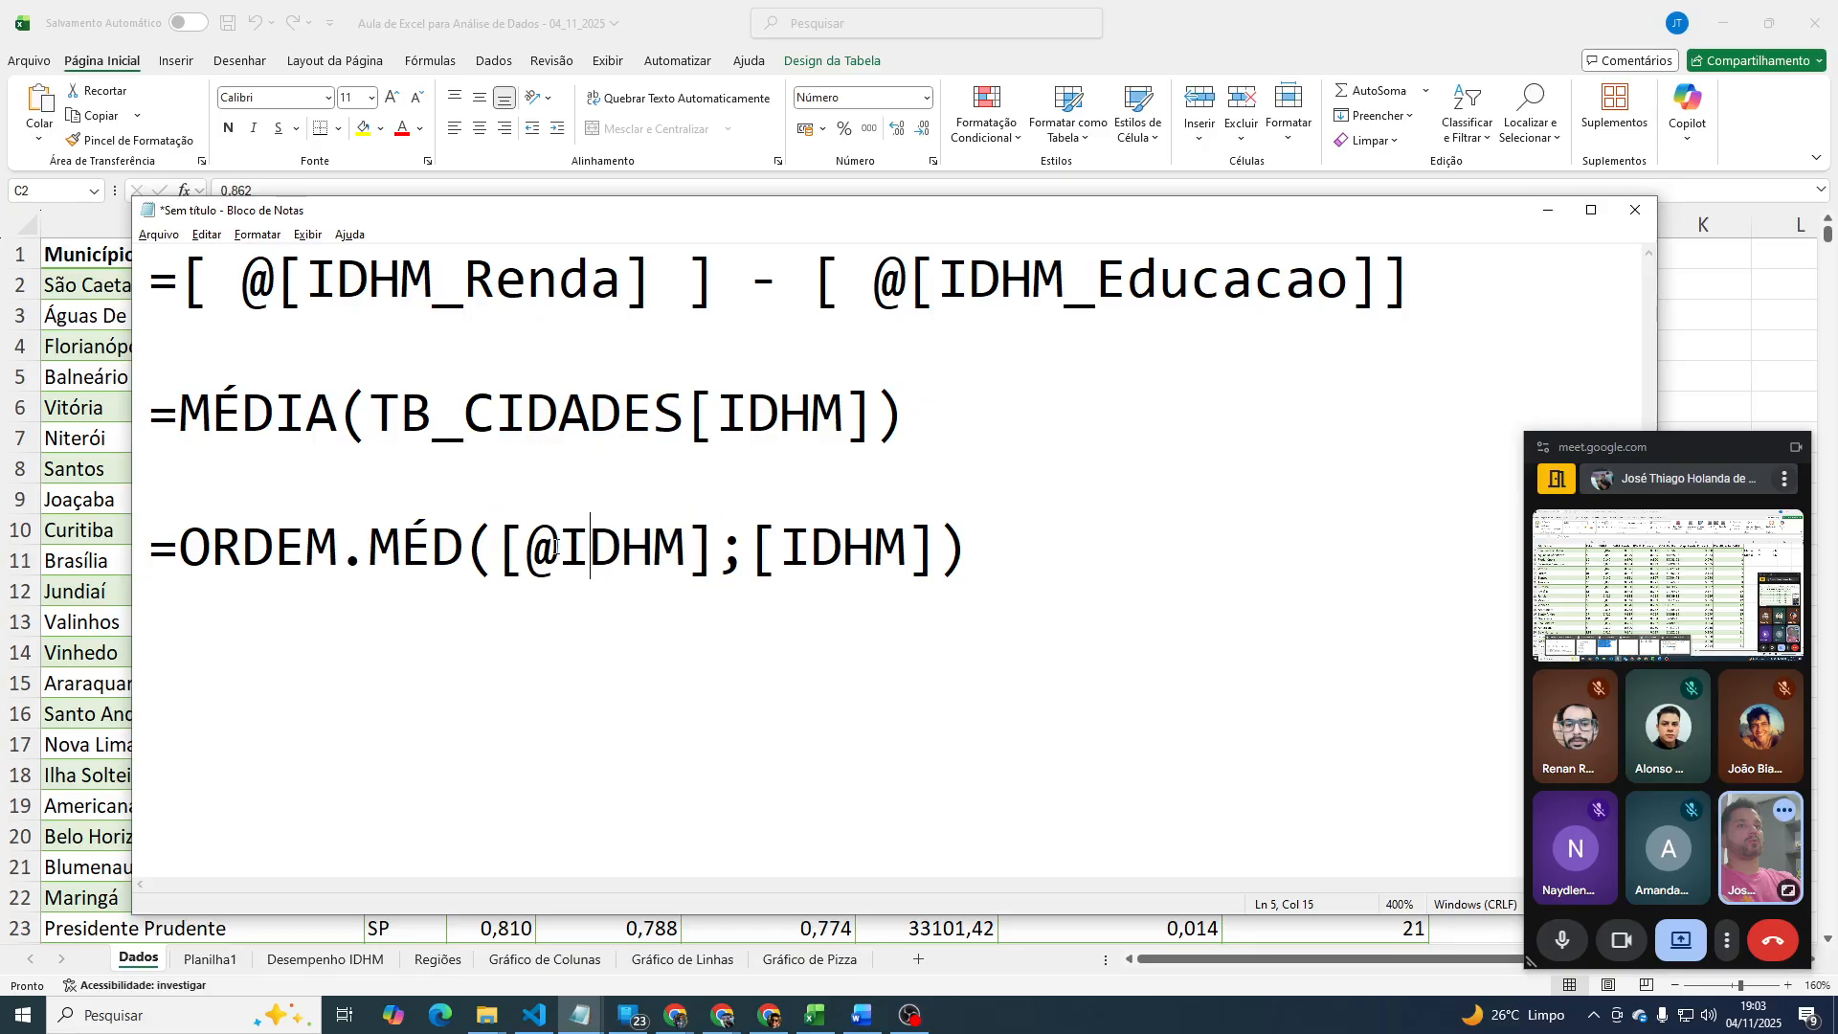
double_click(556, 547)
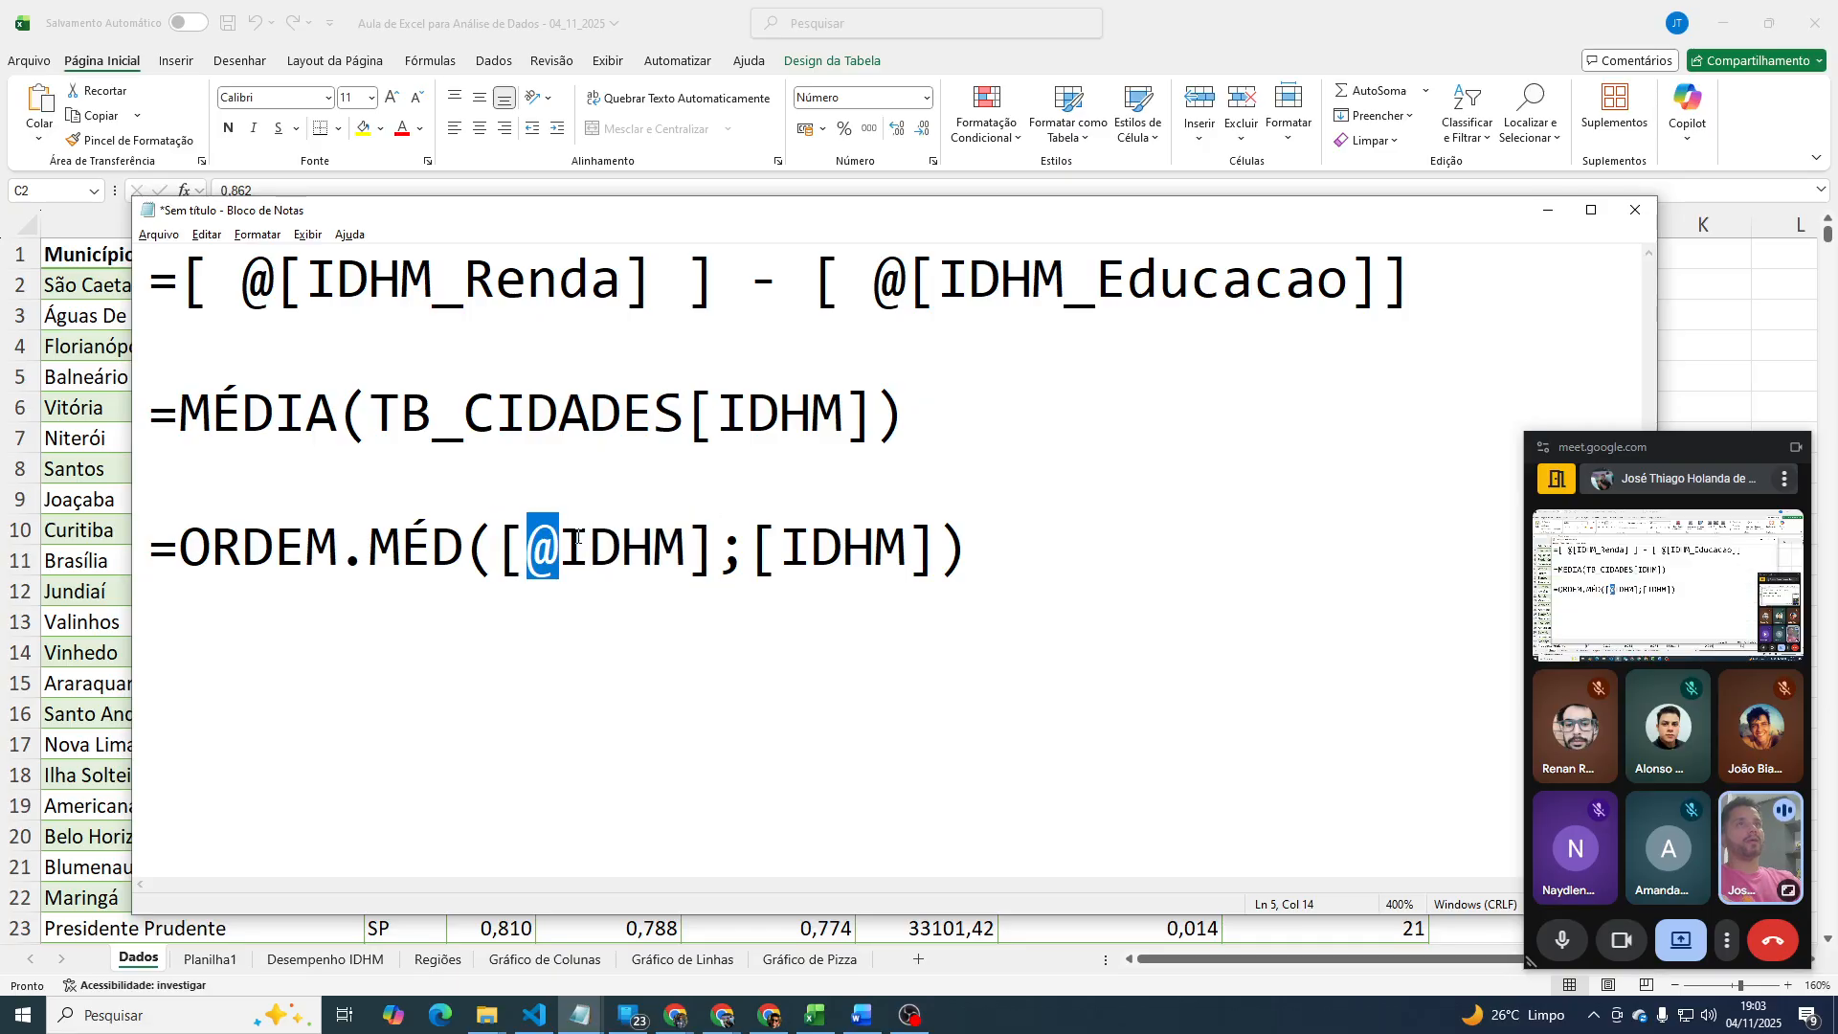
key(shift+Right)
key(shift+Right)
key(shift+Right)
key(shift+Right)
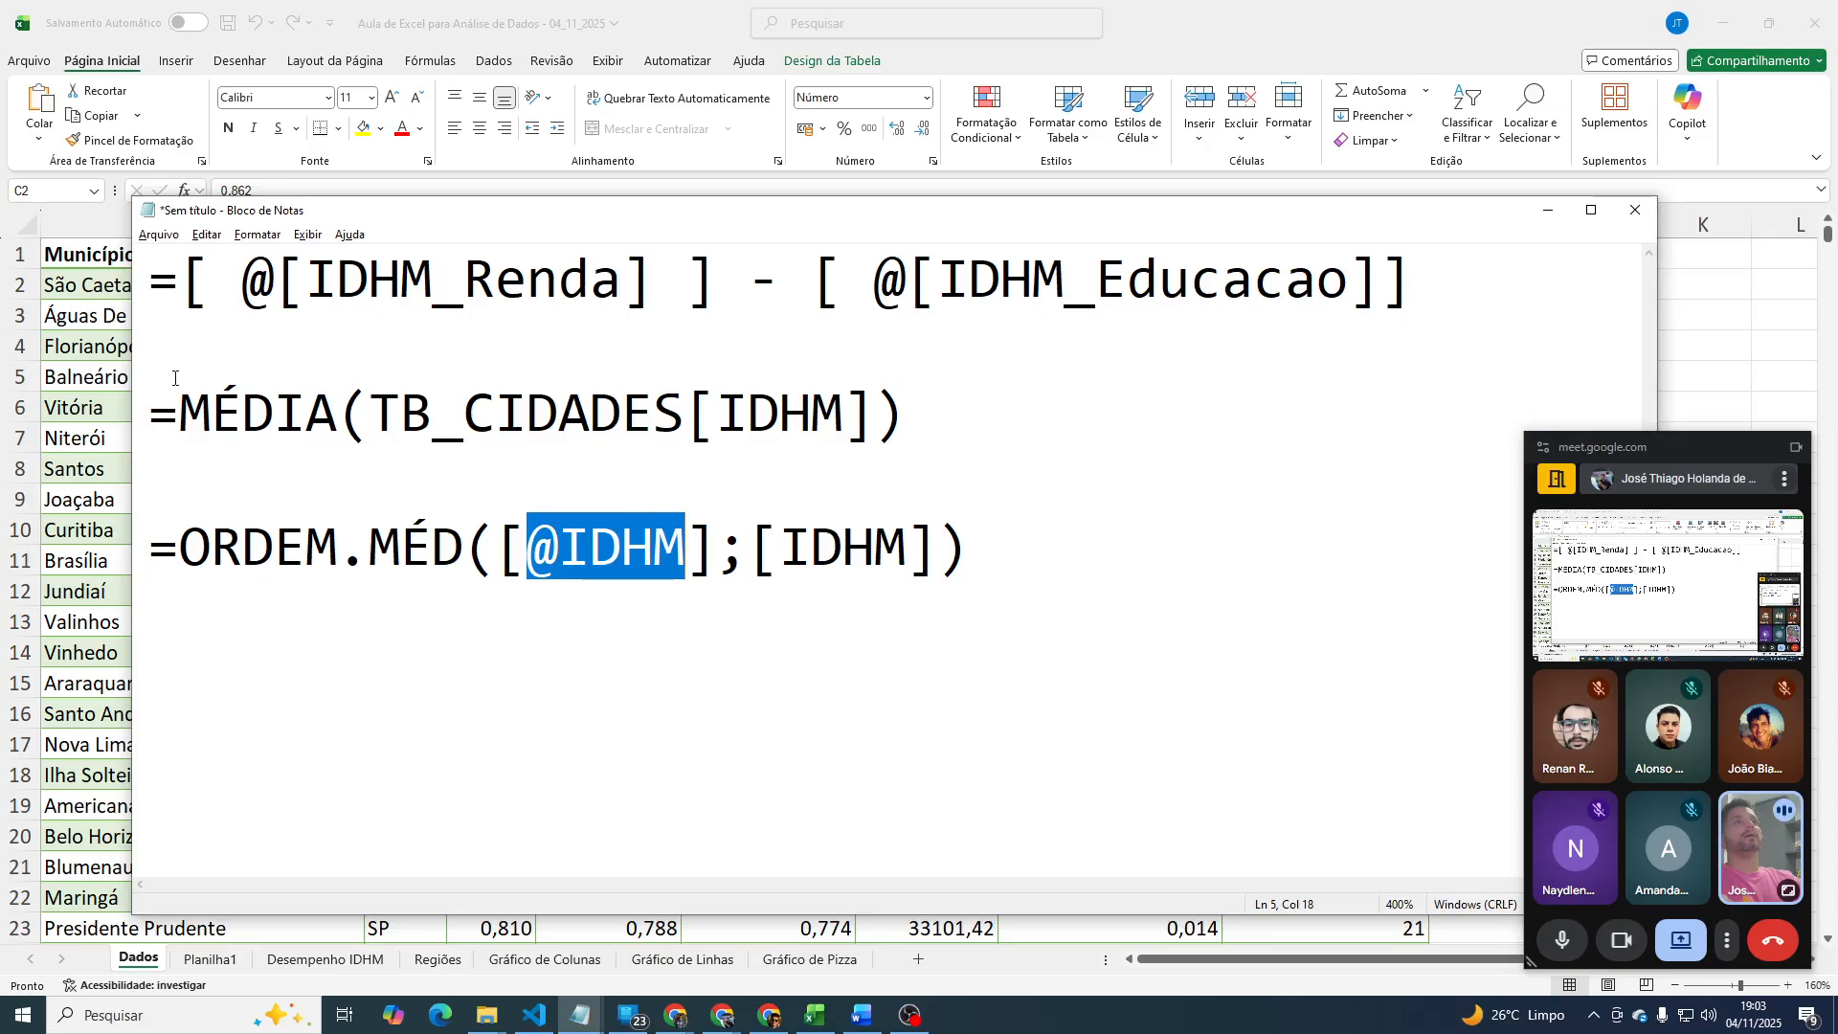
Back in Excel, compare the ranking formula in H2 with the IDHM value of the same row in C2.
key(alt+Tab)
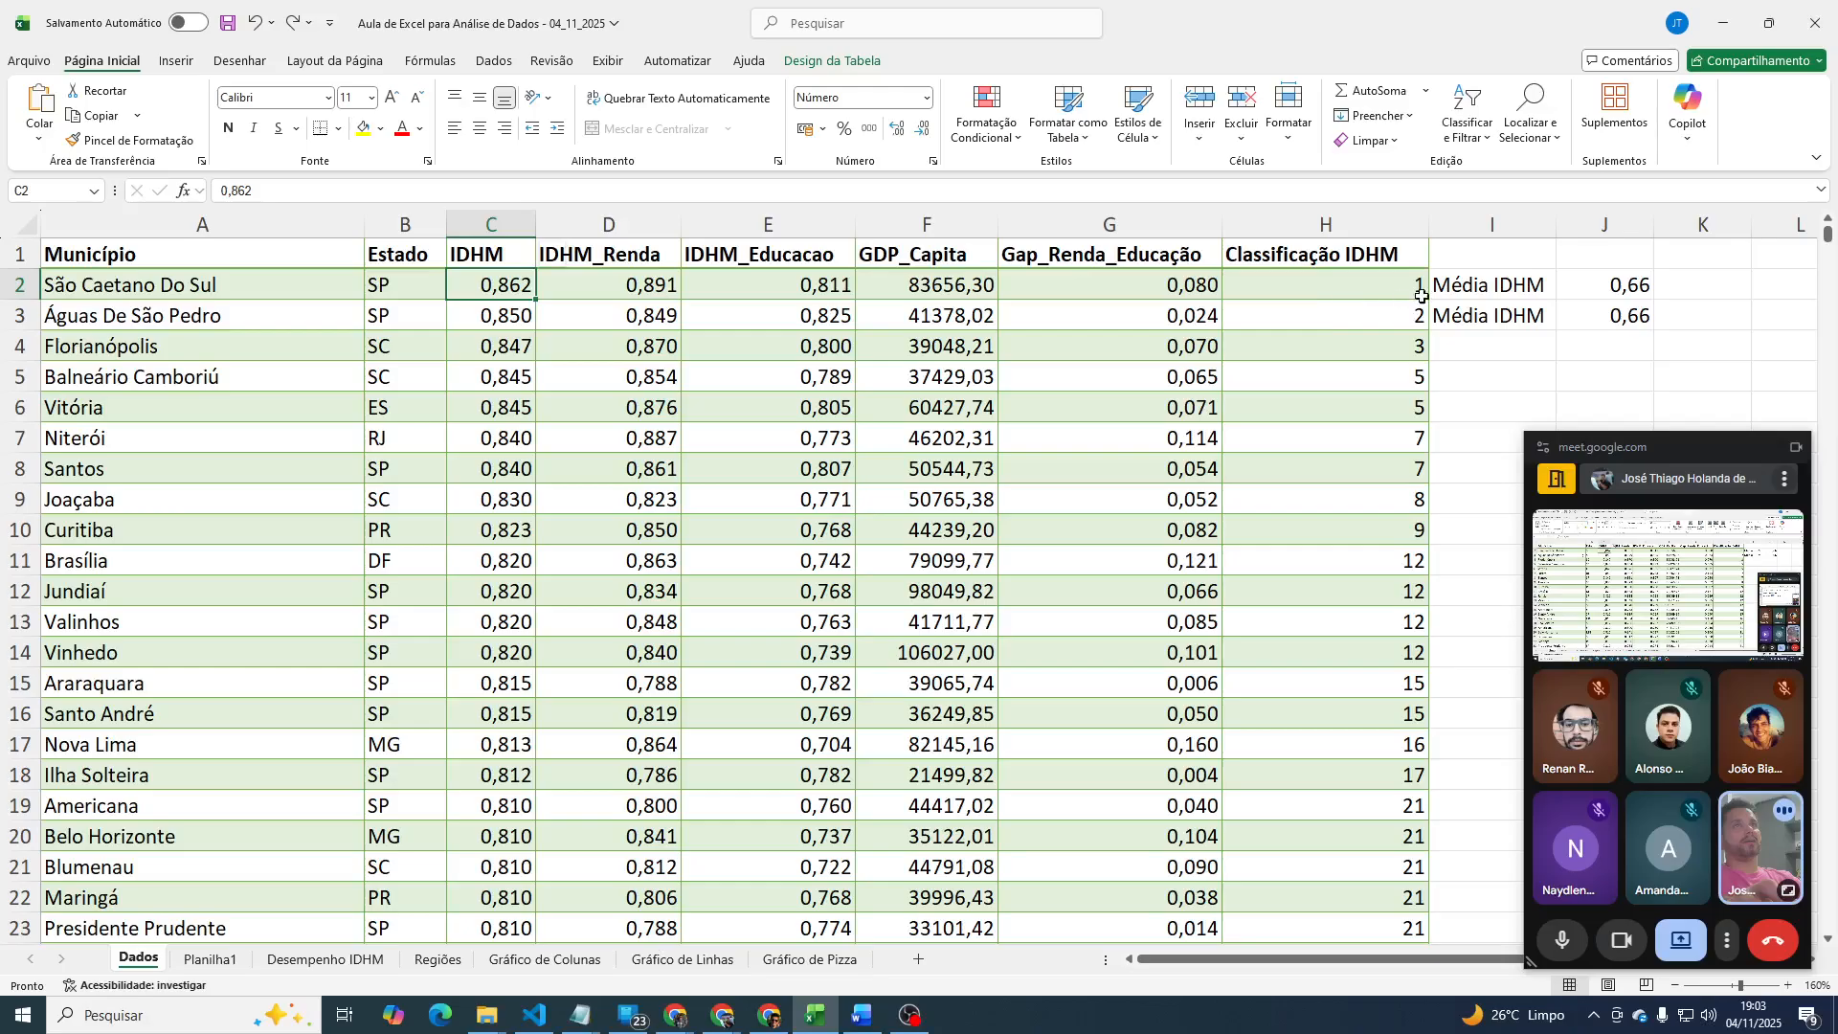
click(1326, 286)
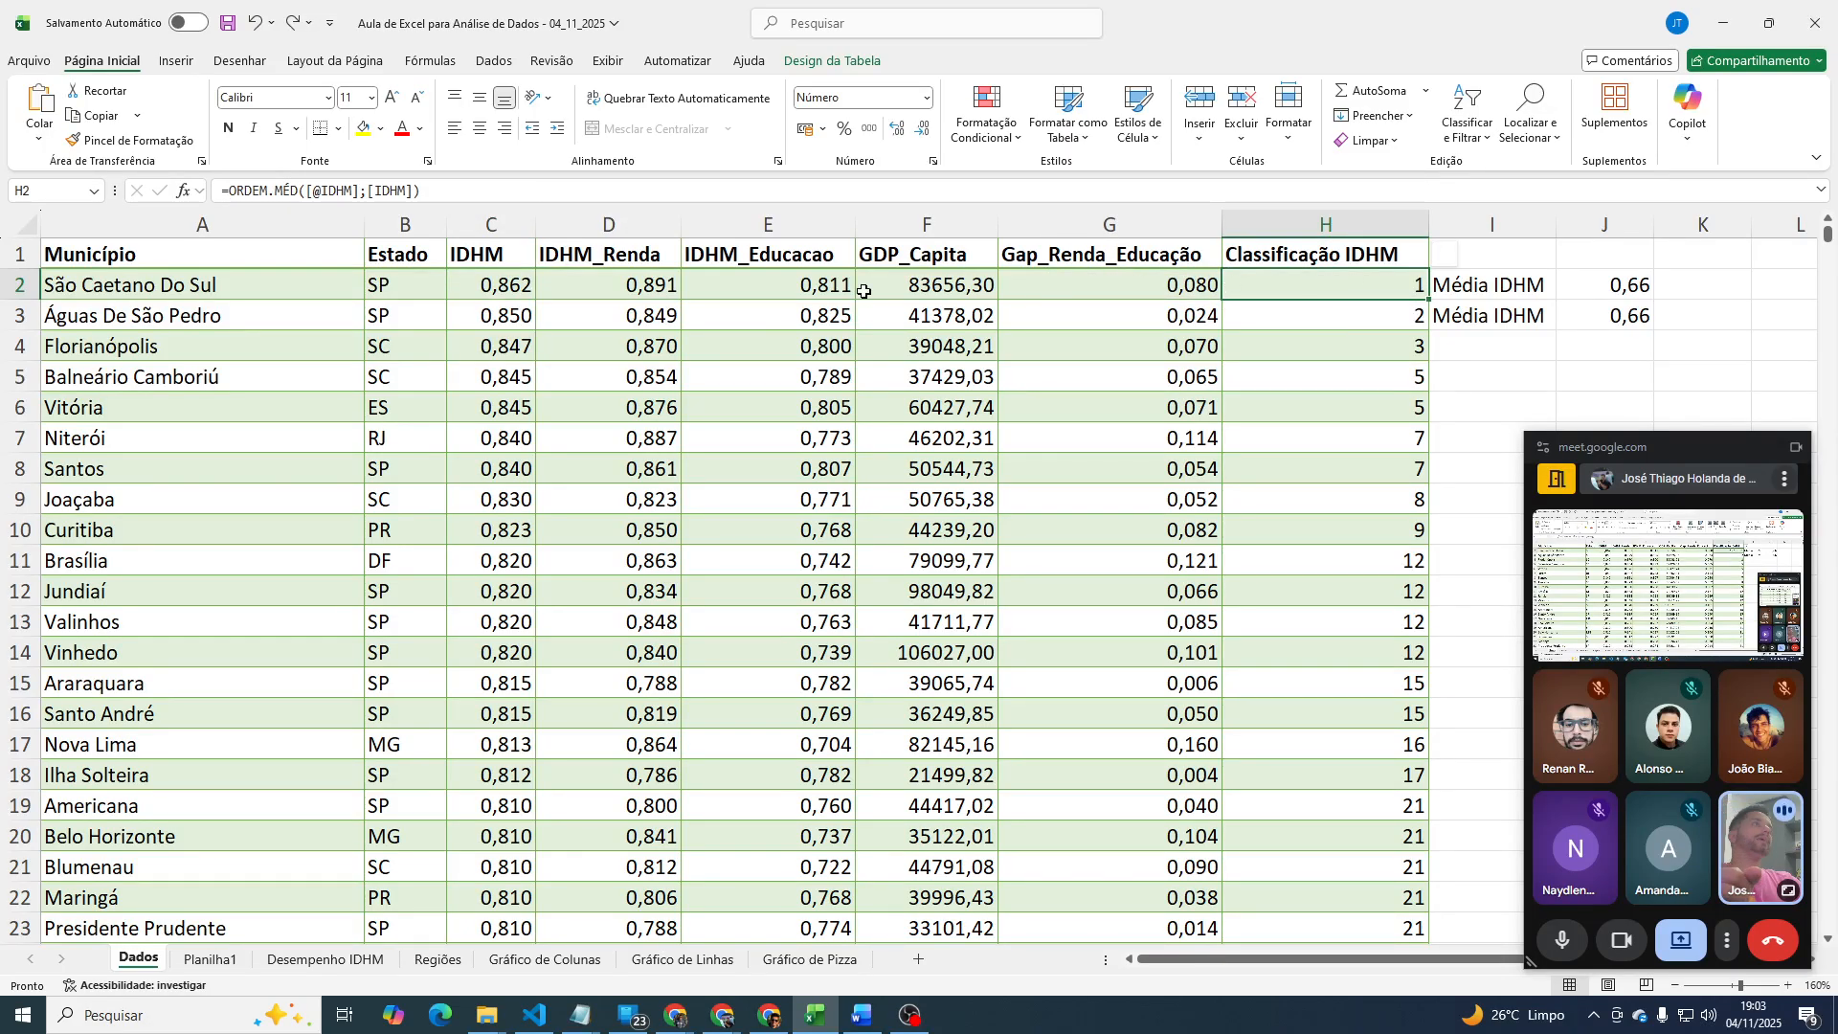
click(506, 286)
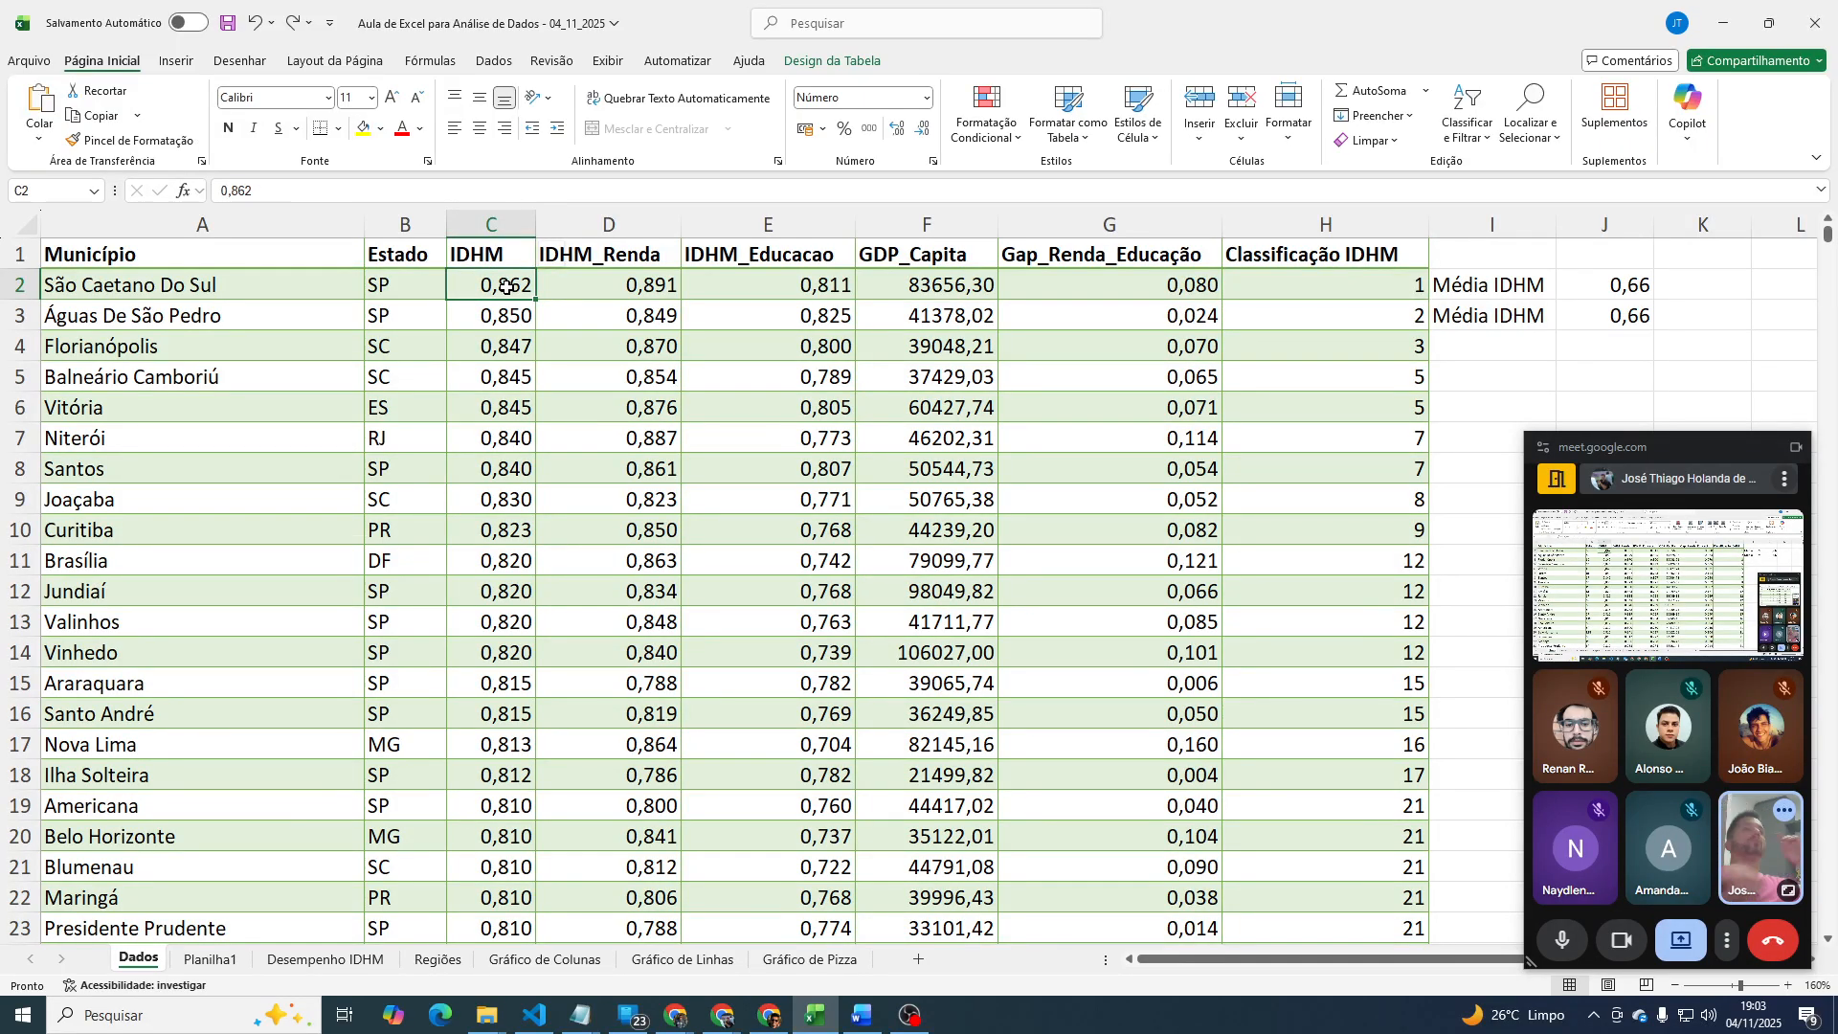
Switch to Notepad and highlight the second argument, [IDHM], of the ORDEM.MÉD formula.
key(alt+Tab)
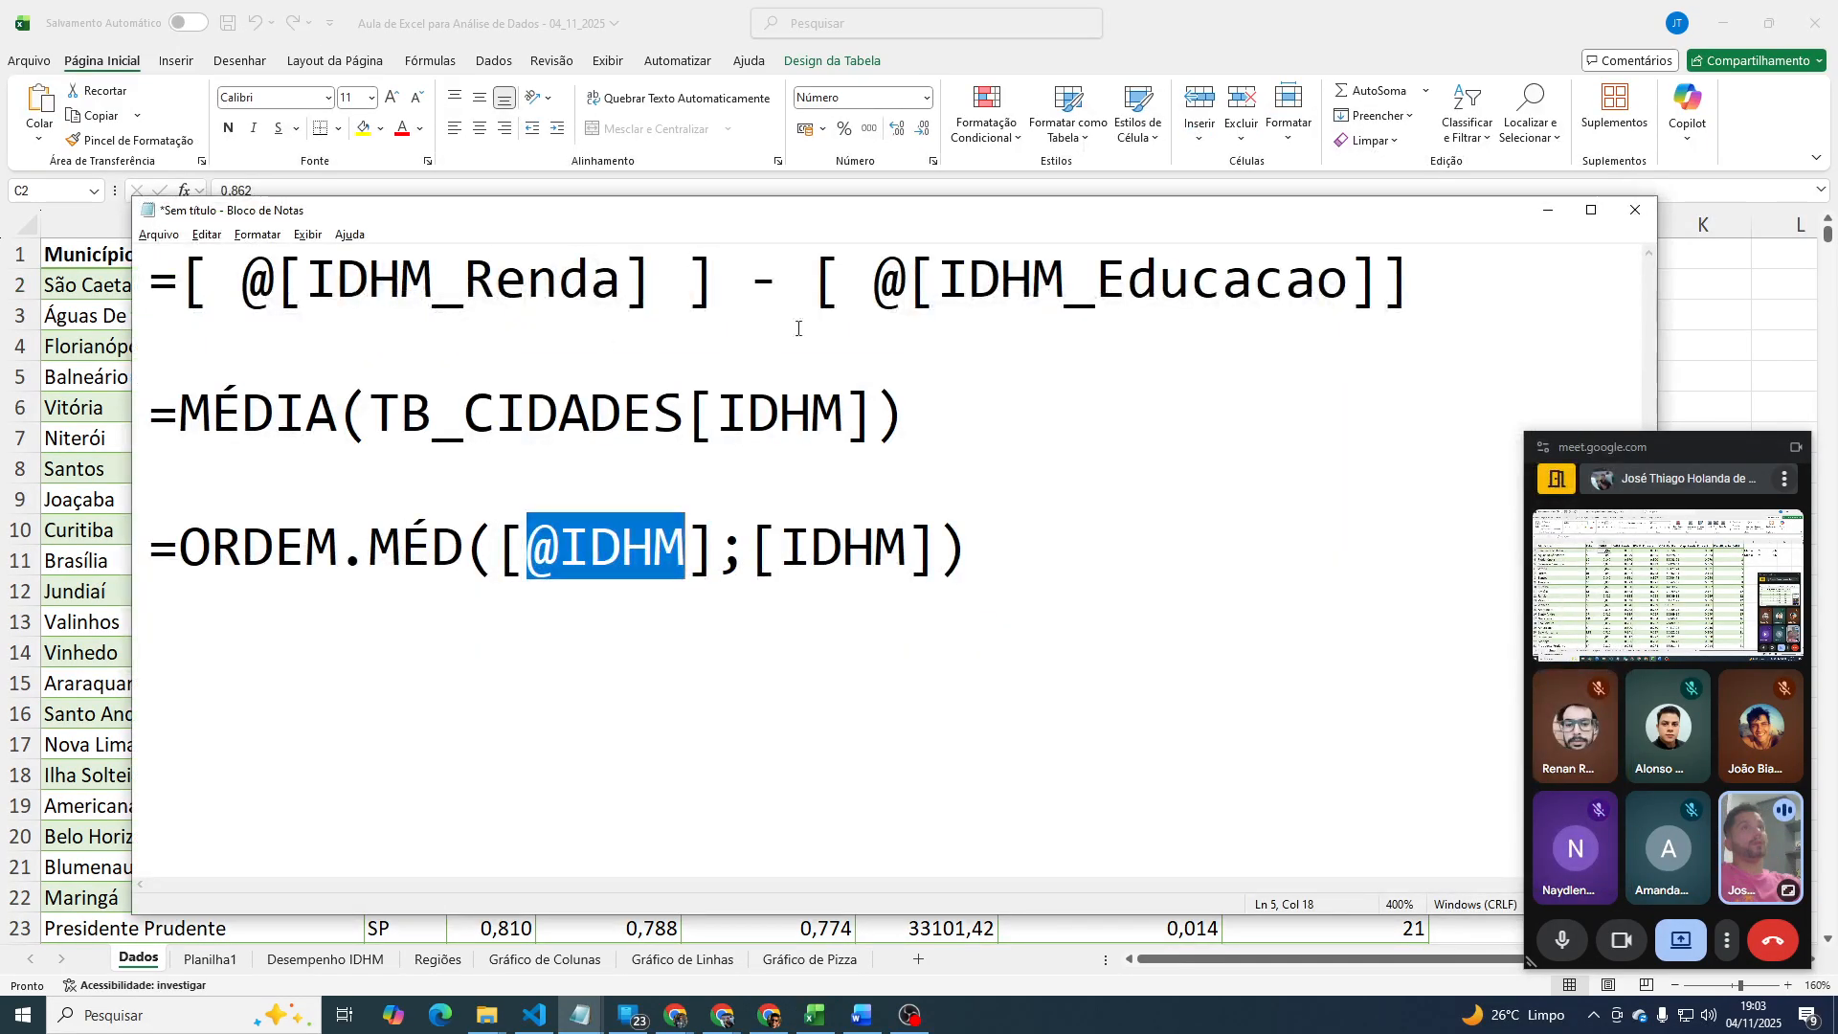
click(779, 547)
click(748, 545)
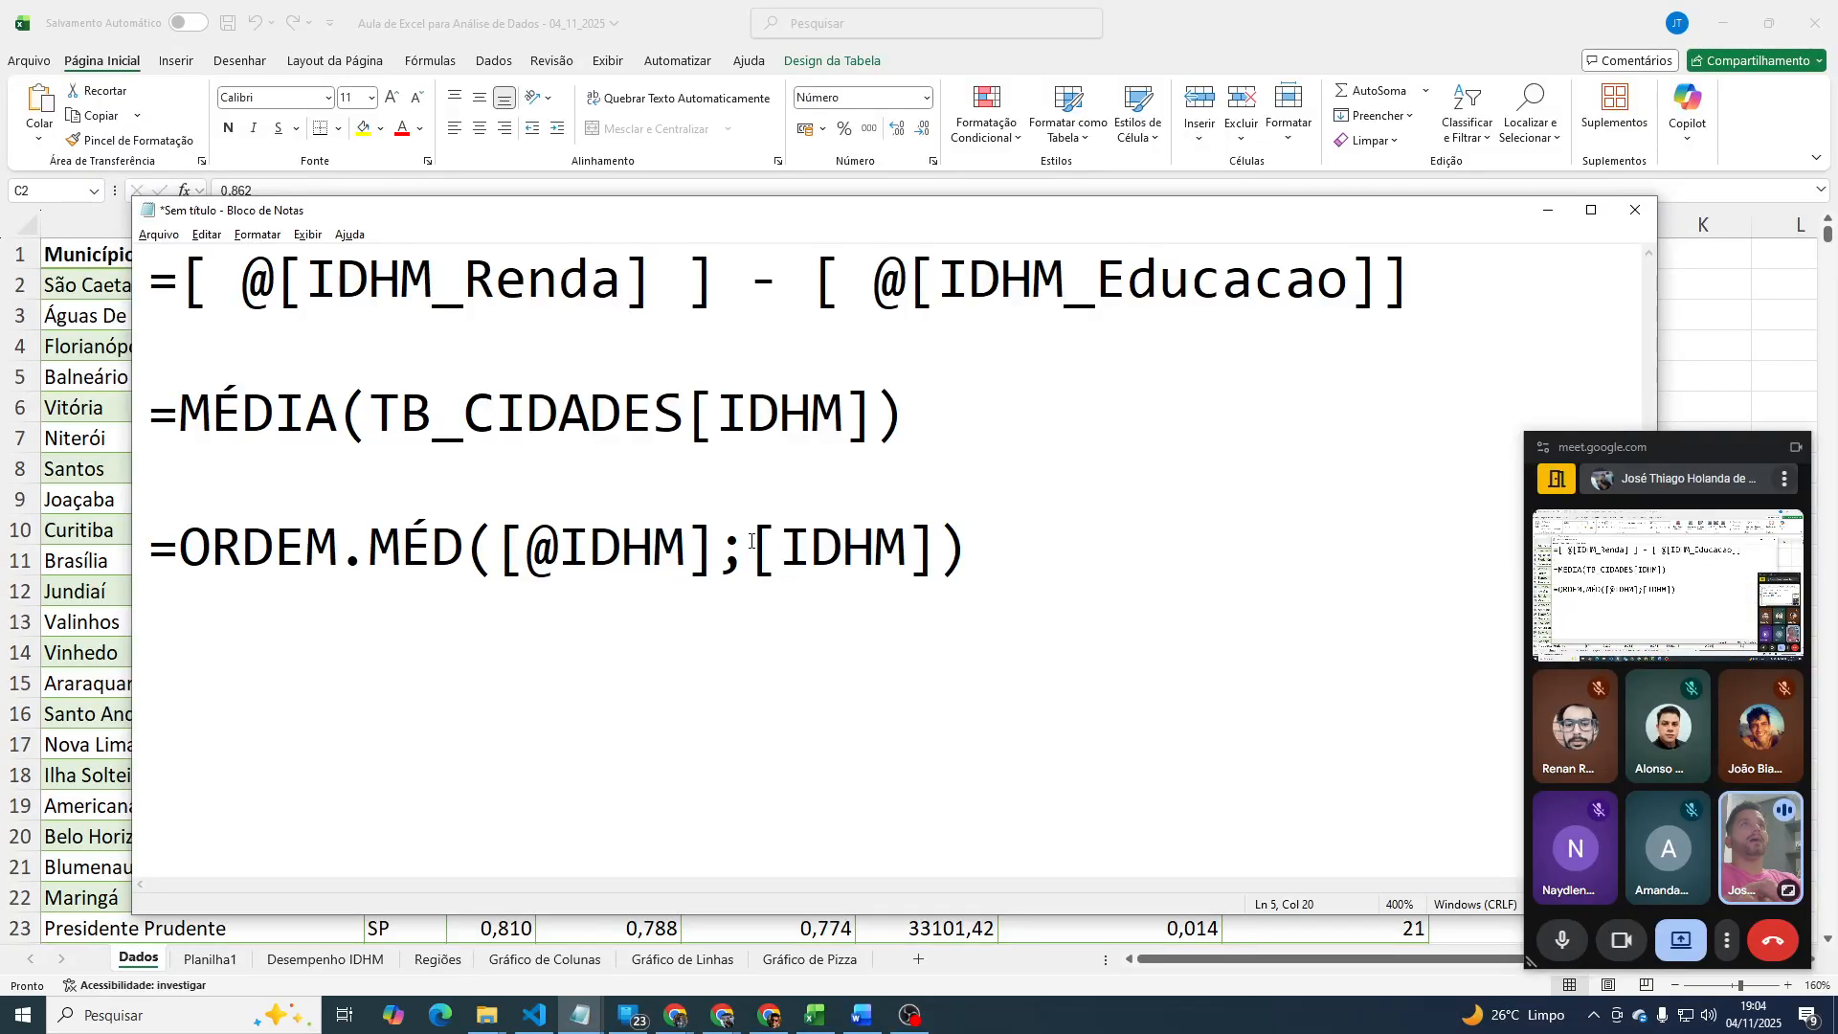
drag(748, 545, 930, 542)
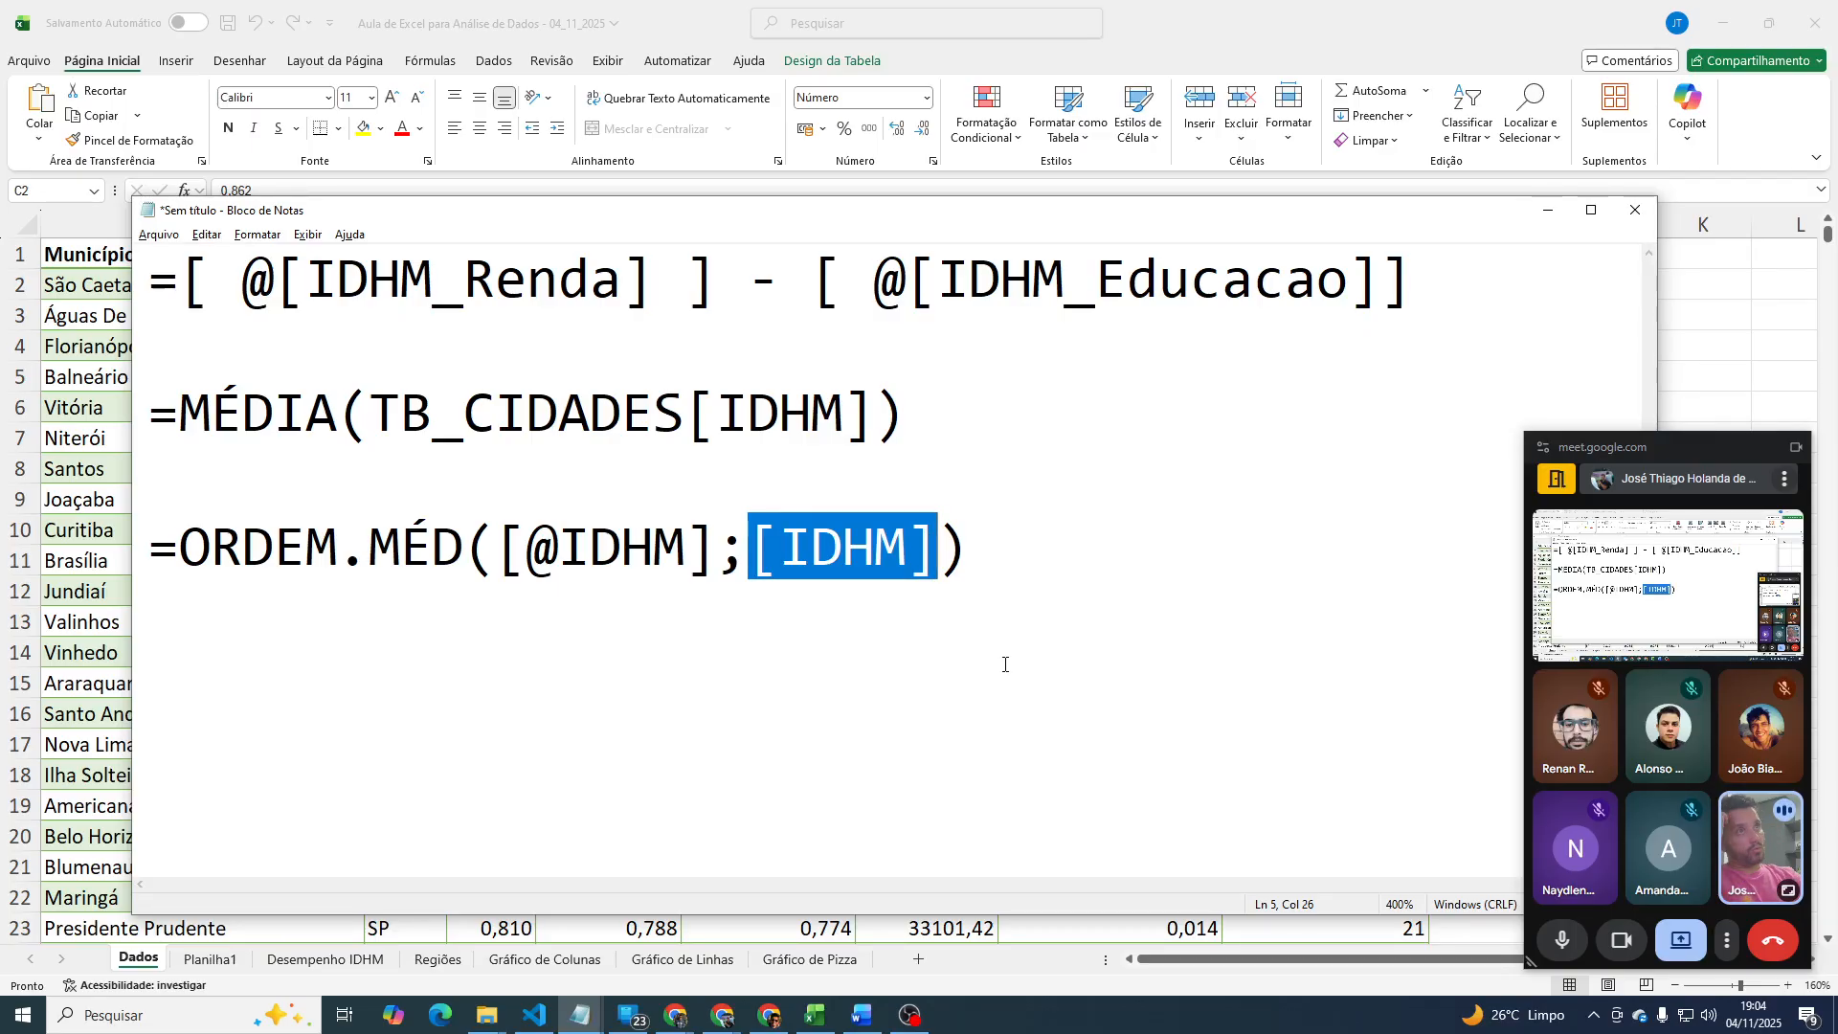
In Excel, add a third argument of 1 (Crescente) to the ORDEM.MÉD formula in H2 to rank in ascending order.
key(alt+Tab)
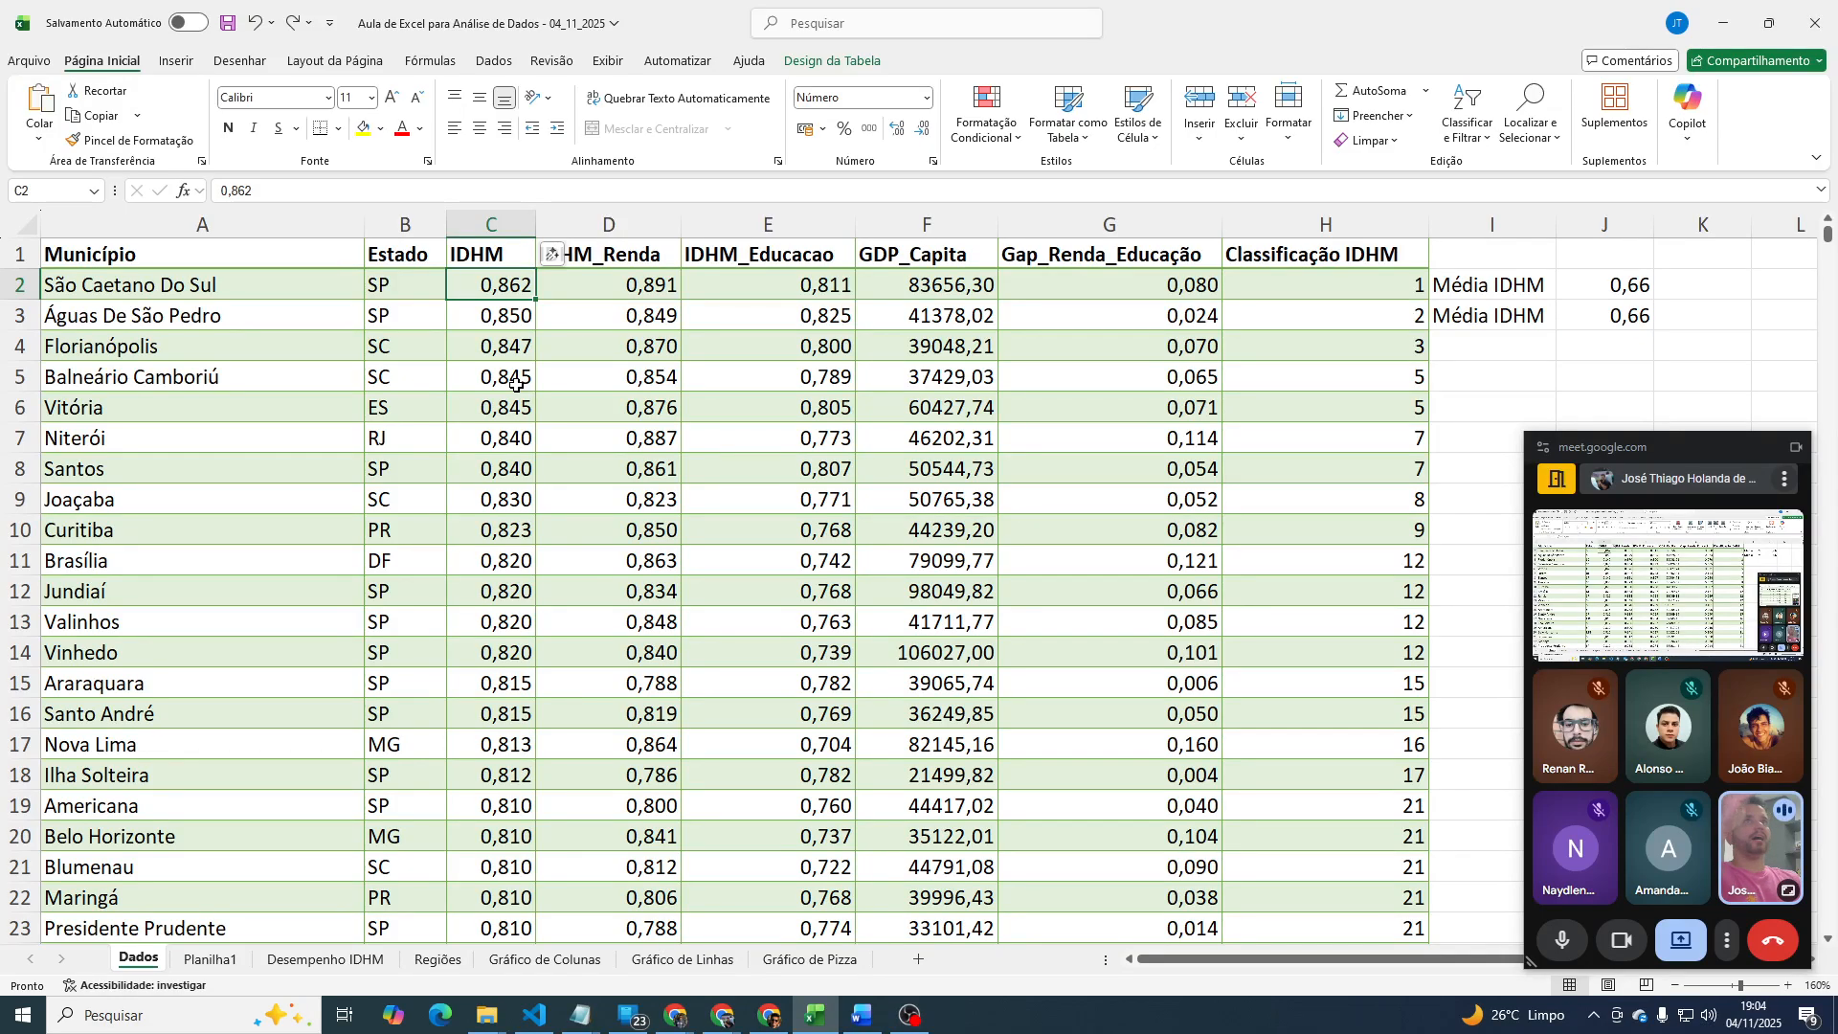
click(1388, 285)
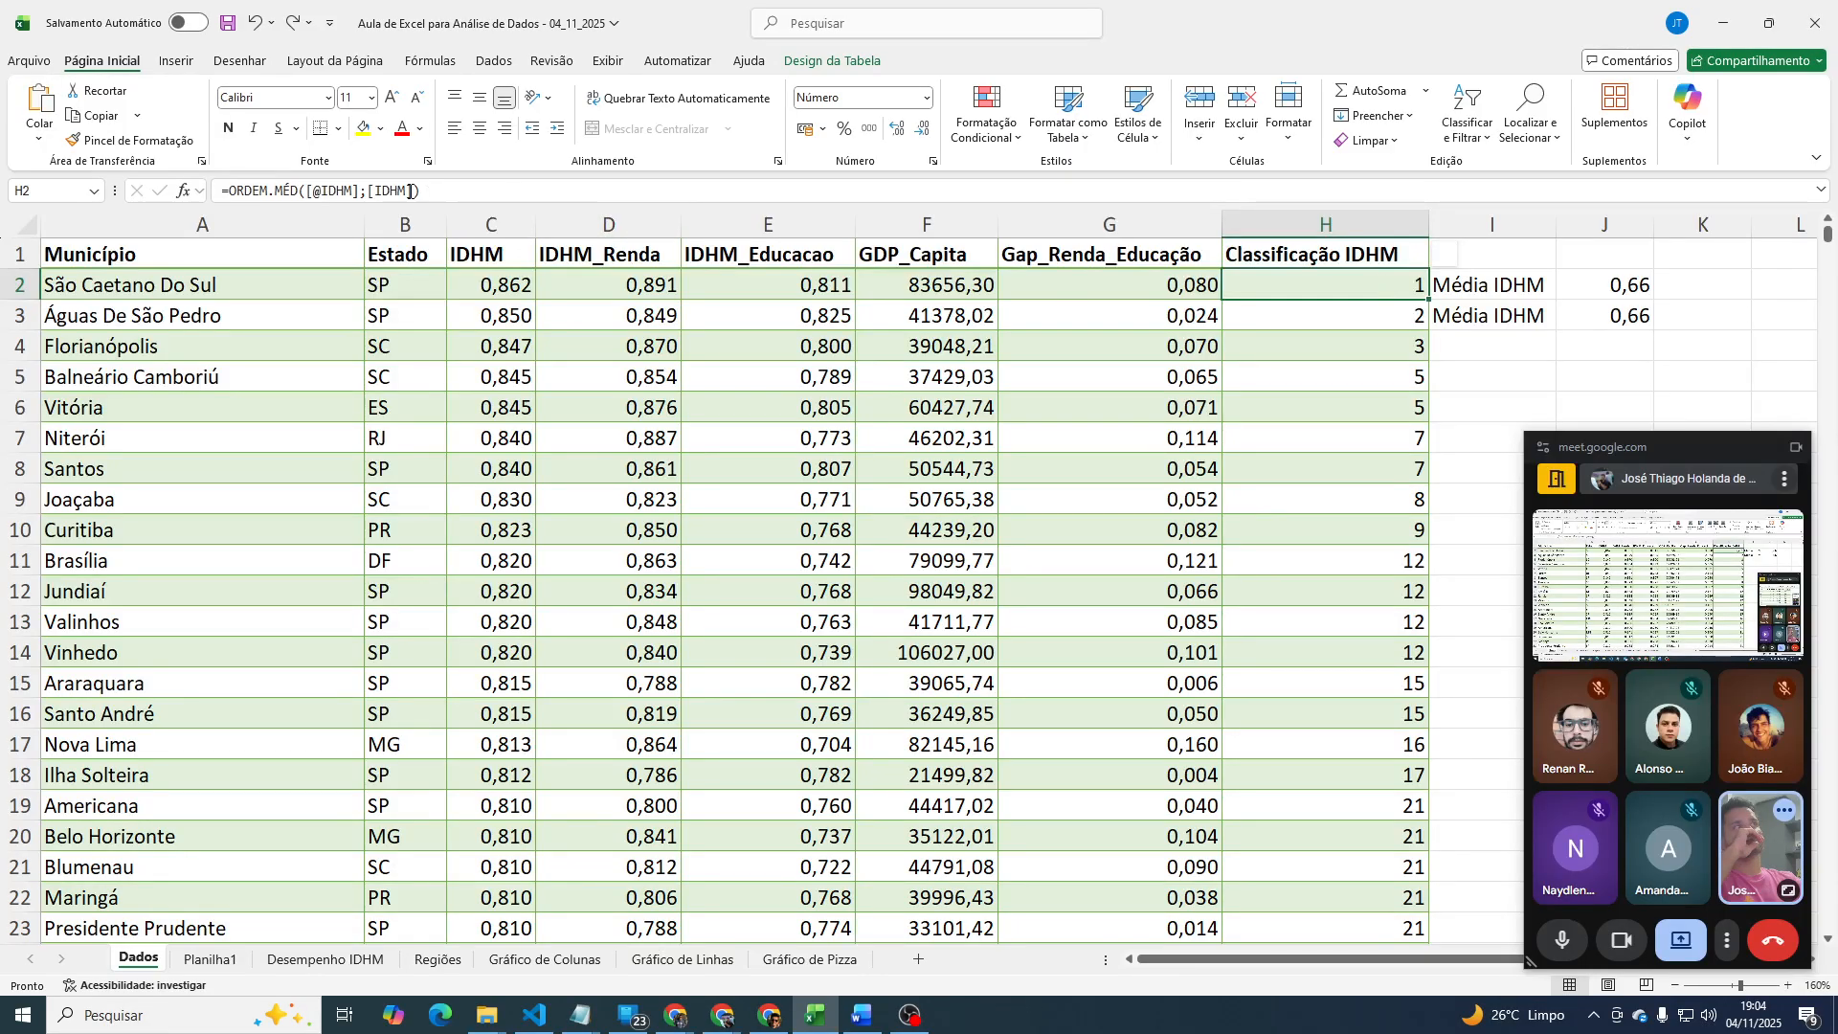
click(460, 189)
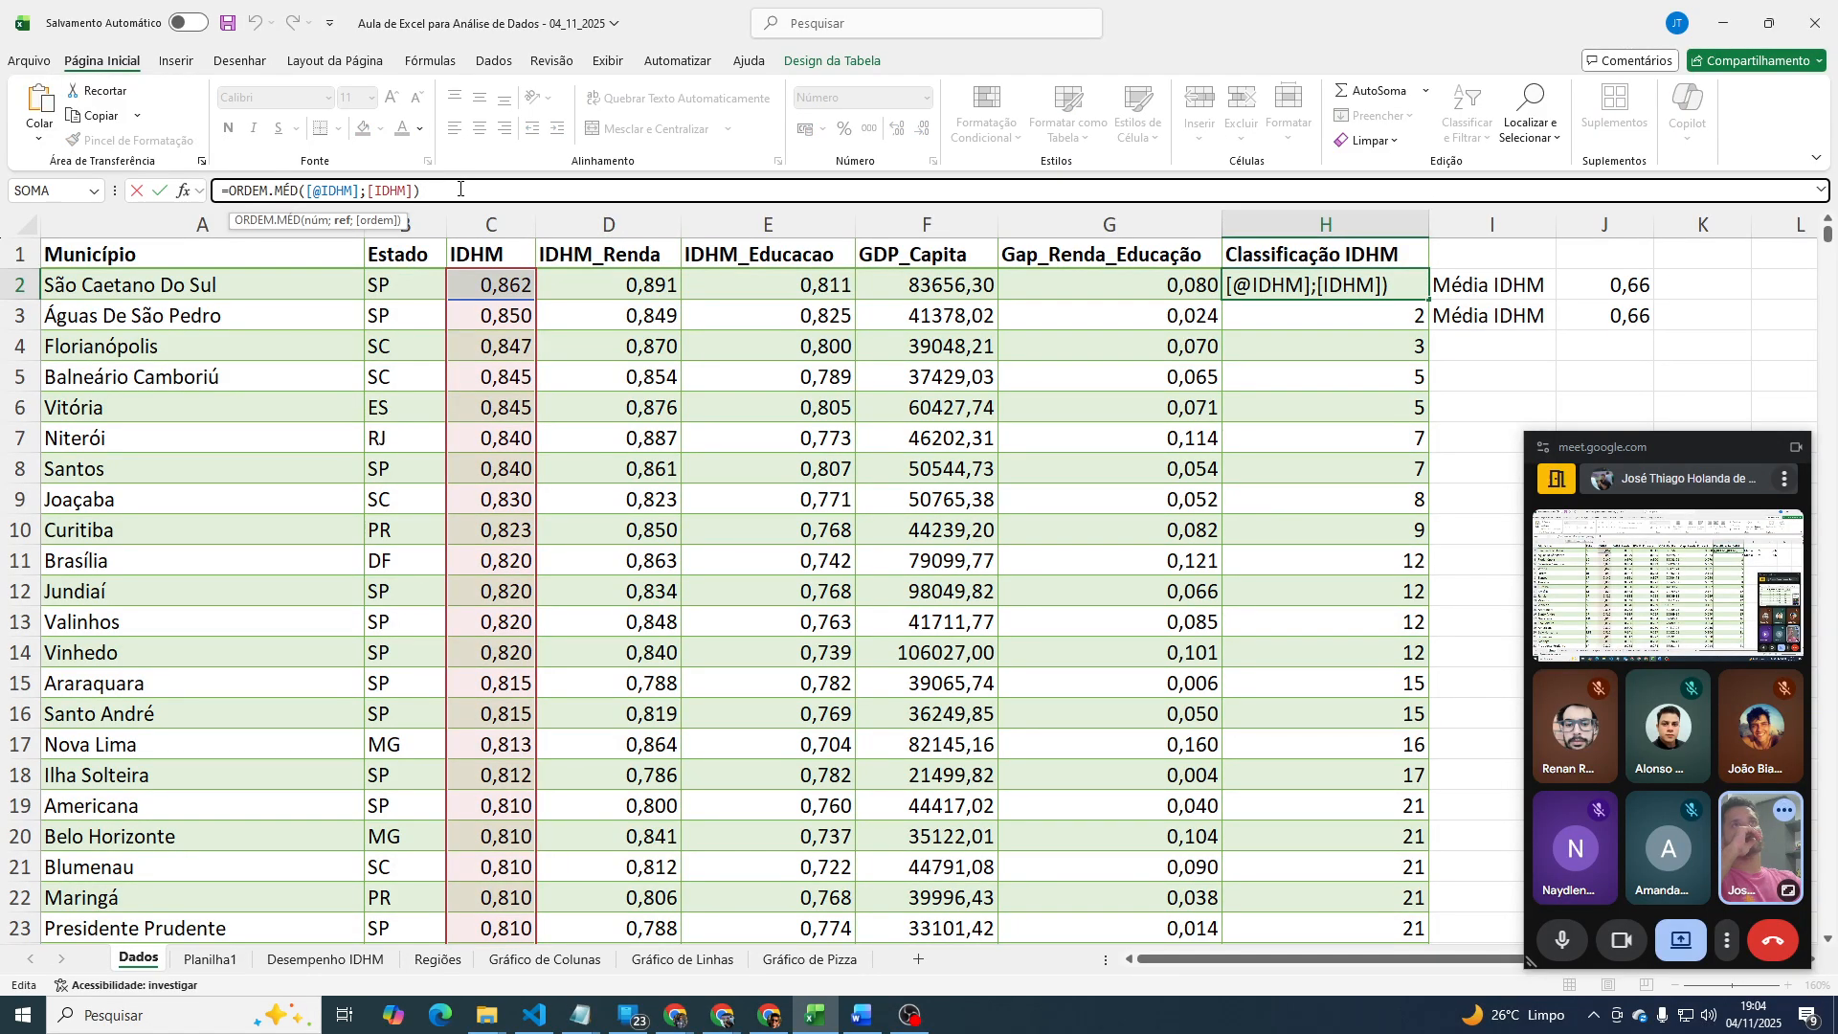
text(;)
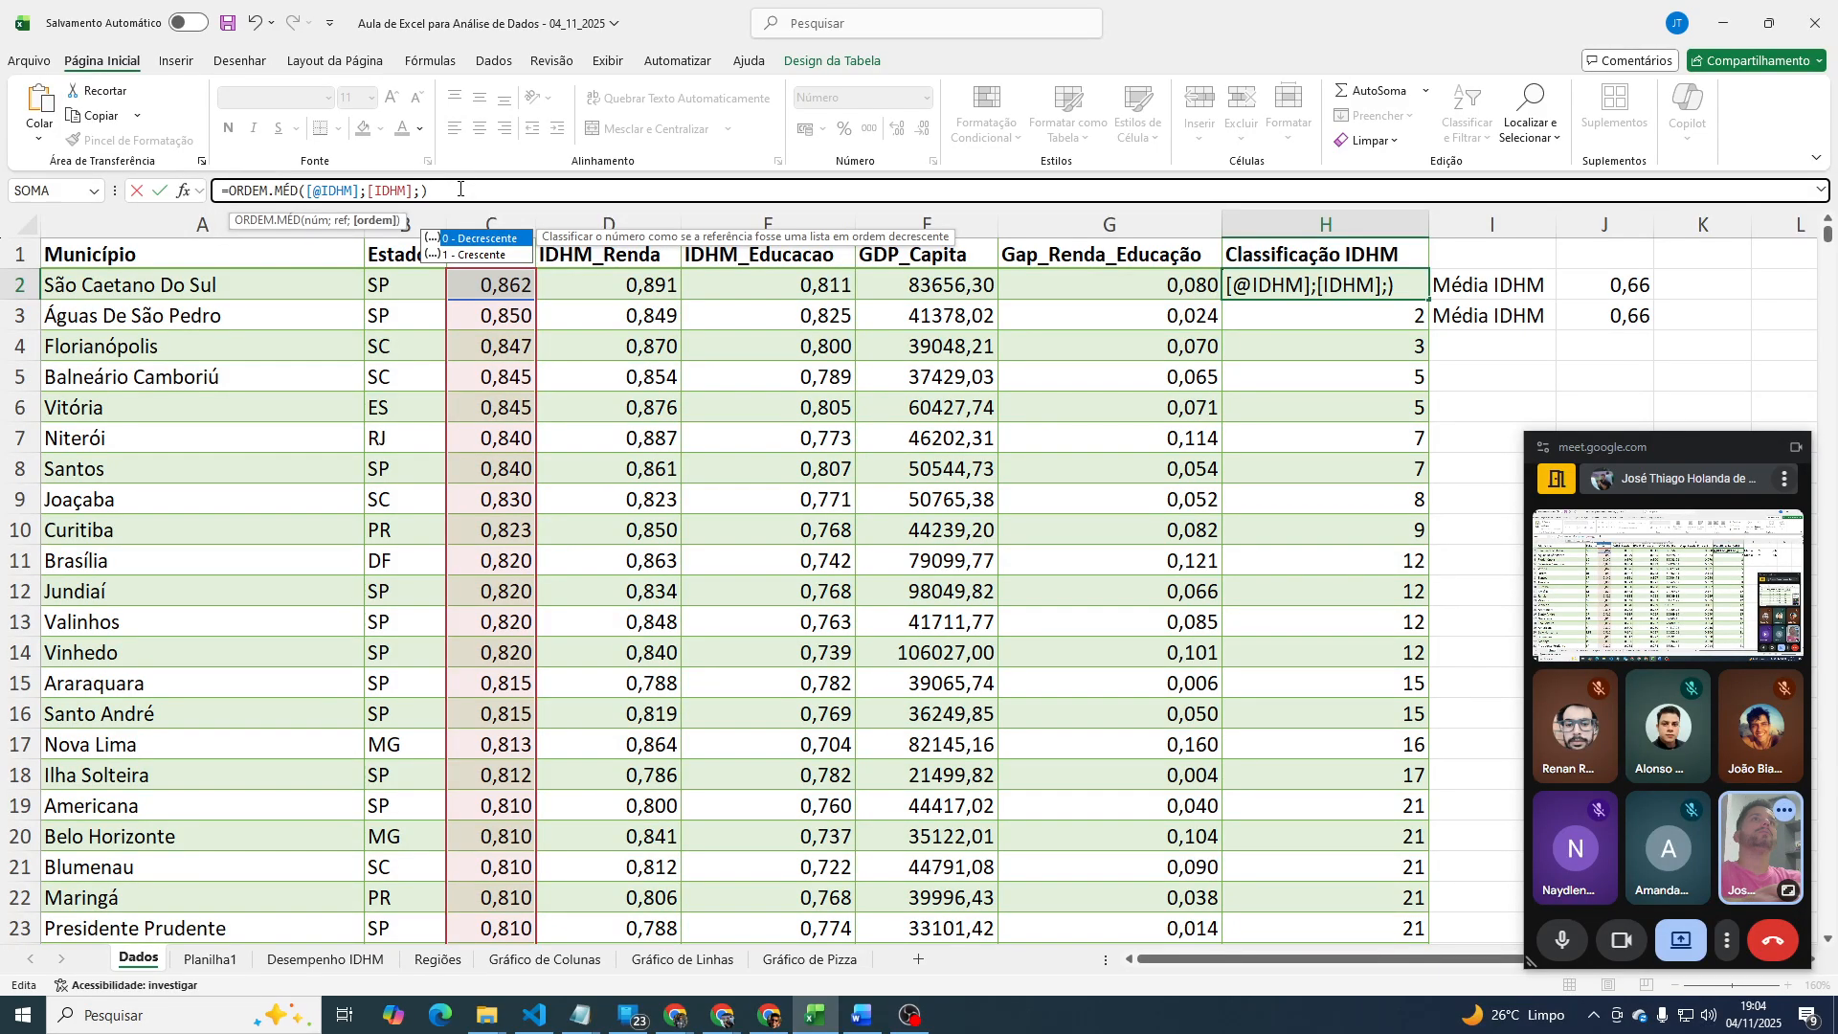
text(1)
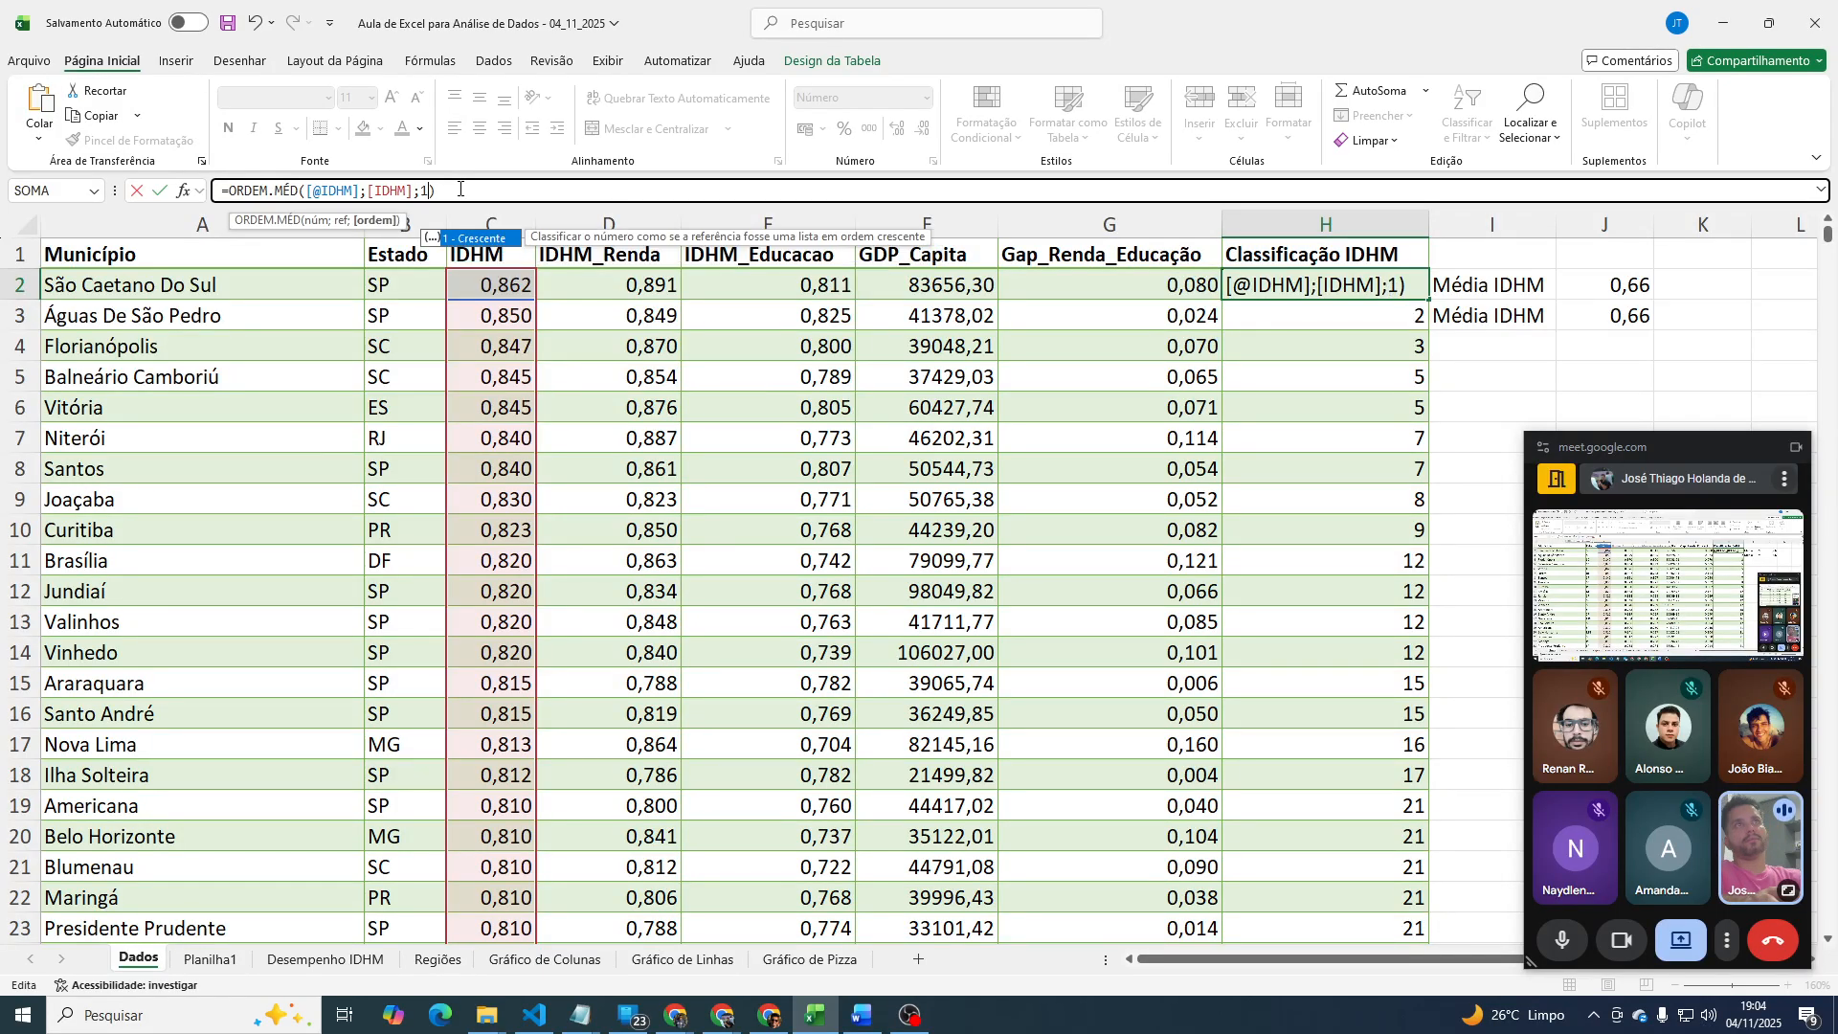
key(Return)
key(Up)
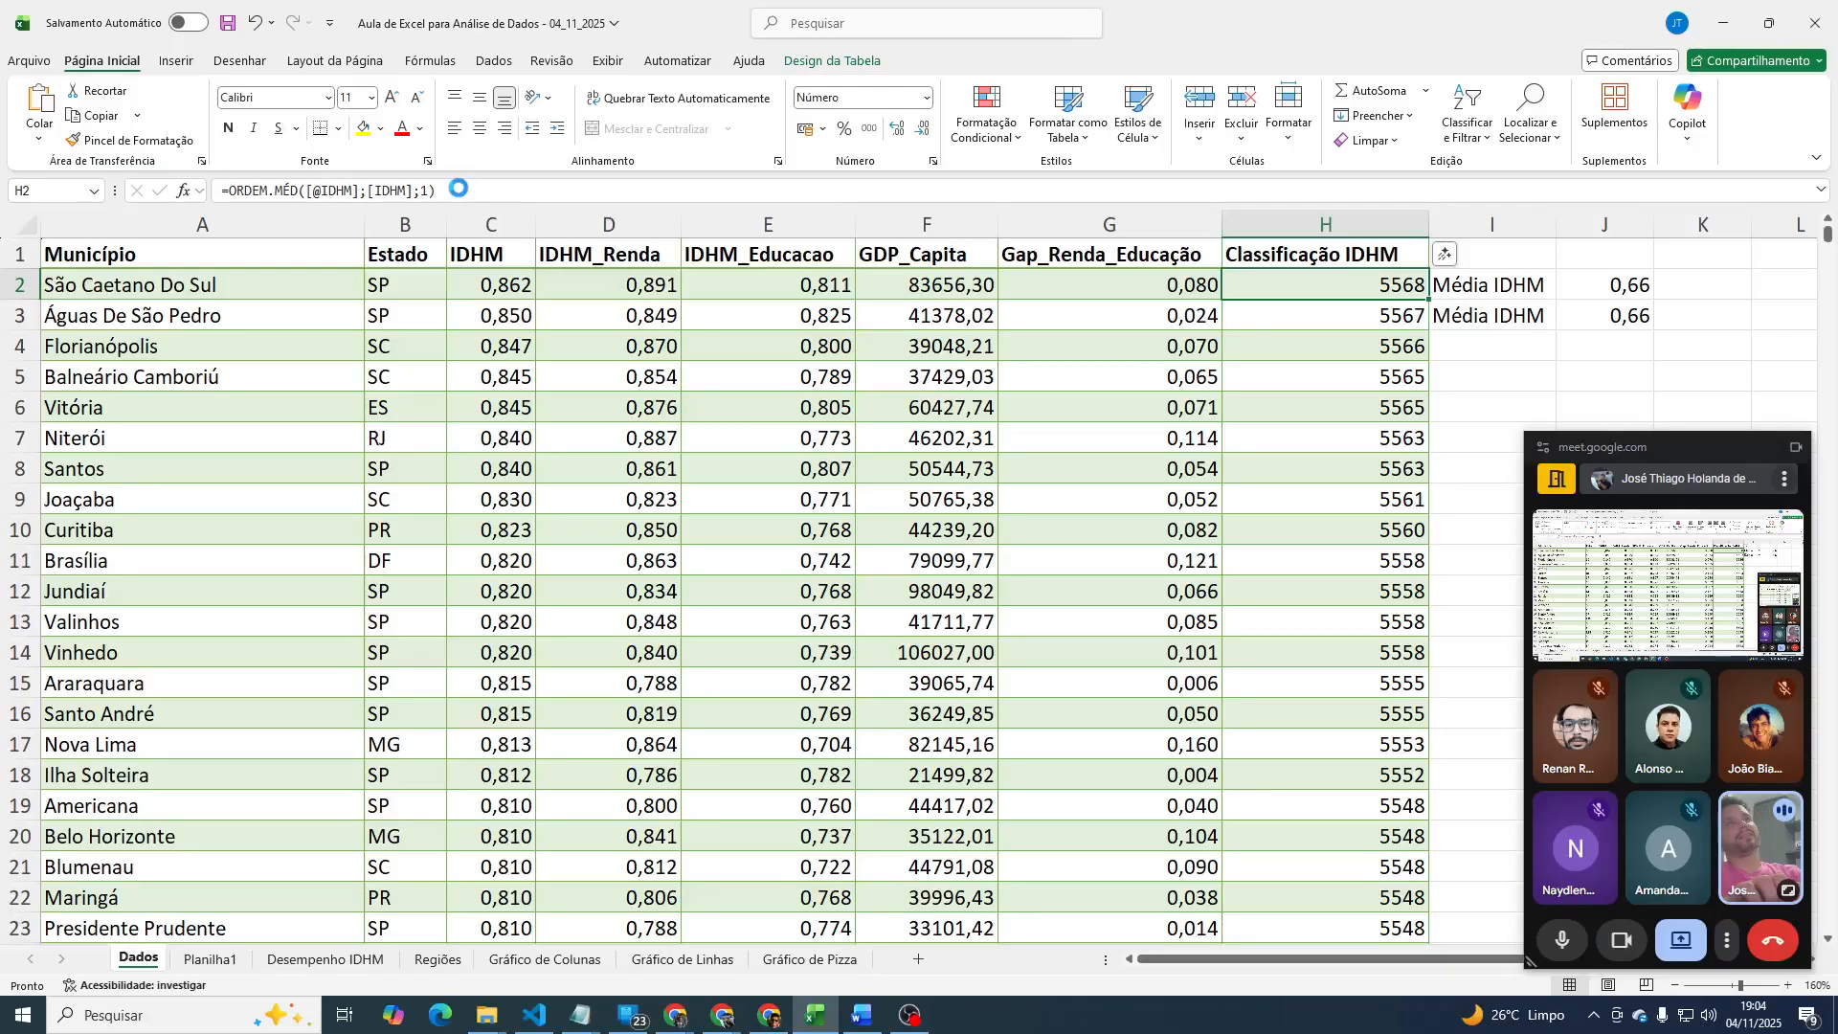
Undo the ascending-order argument across the Classificação IDHM column and look over its first rows.
key(ctrl+z)
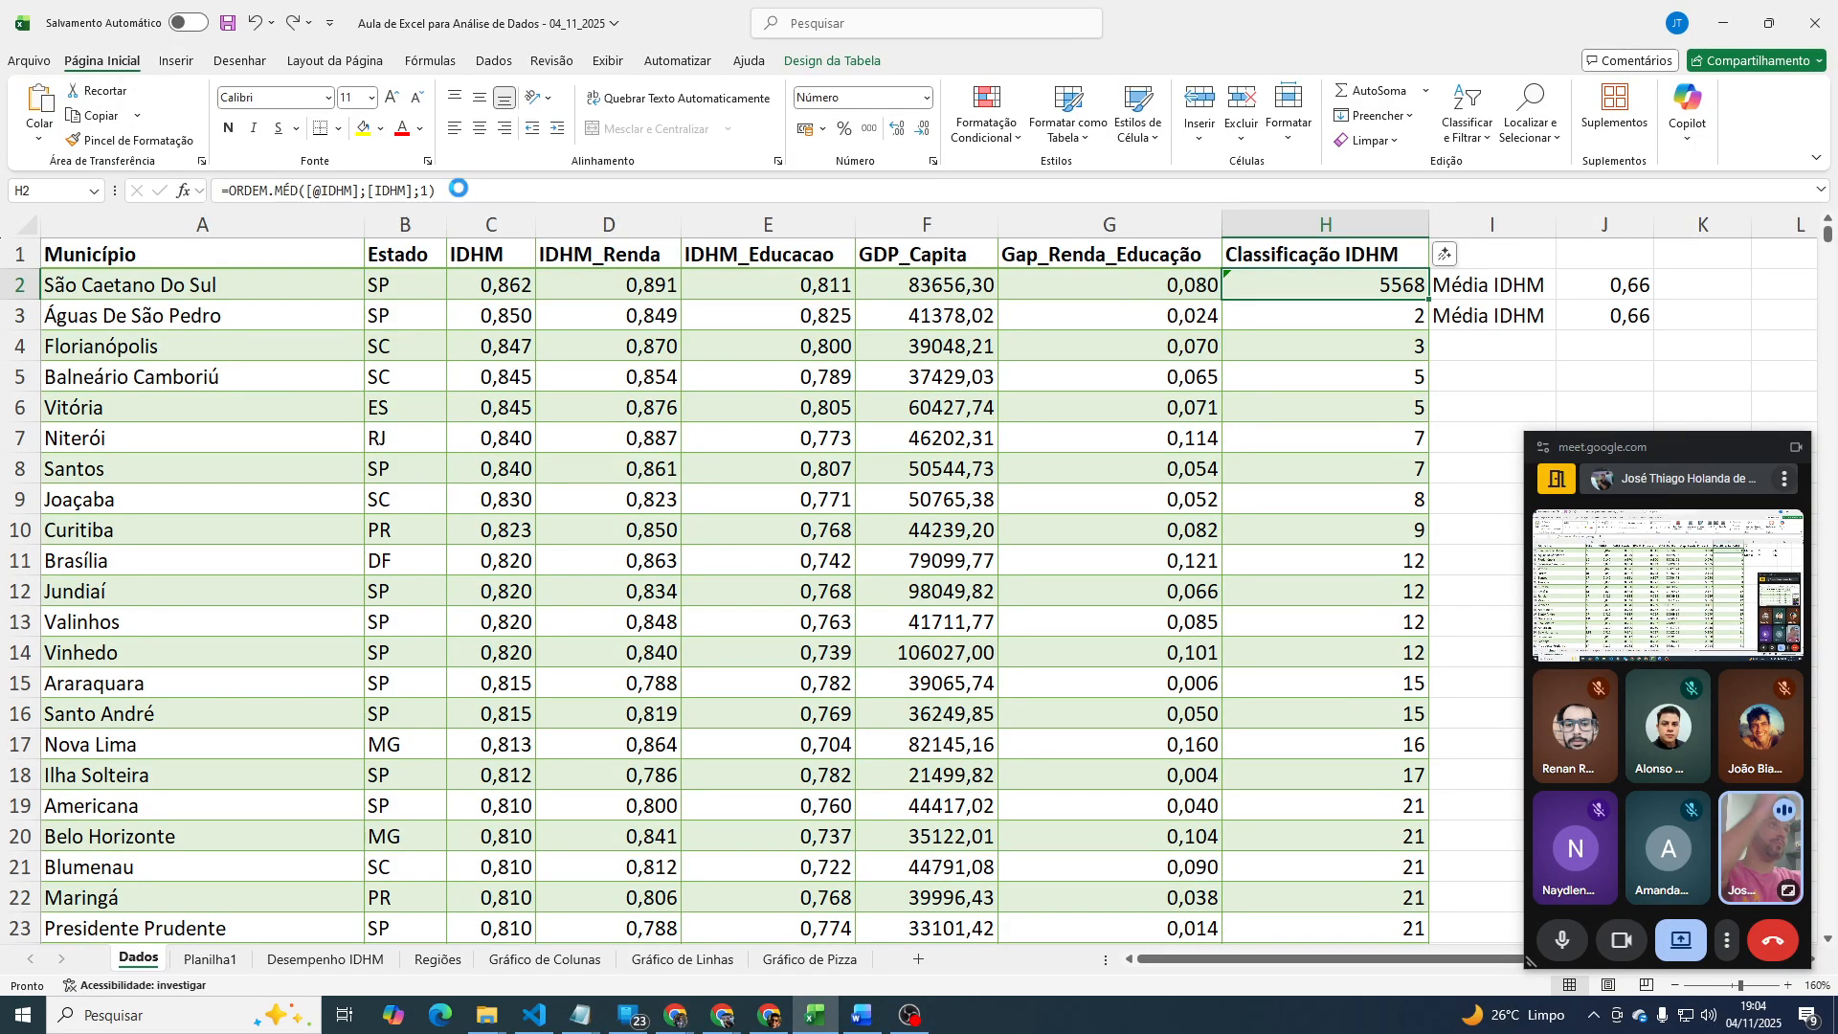
key(ctrl+z)
key(Down)
key(Down)
key(Down)
key(Down)
key(Up)
key(Up)
key(Up)
key(Up)
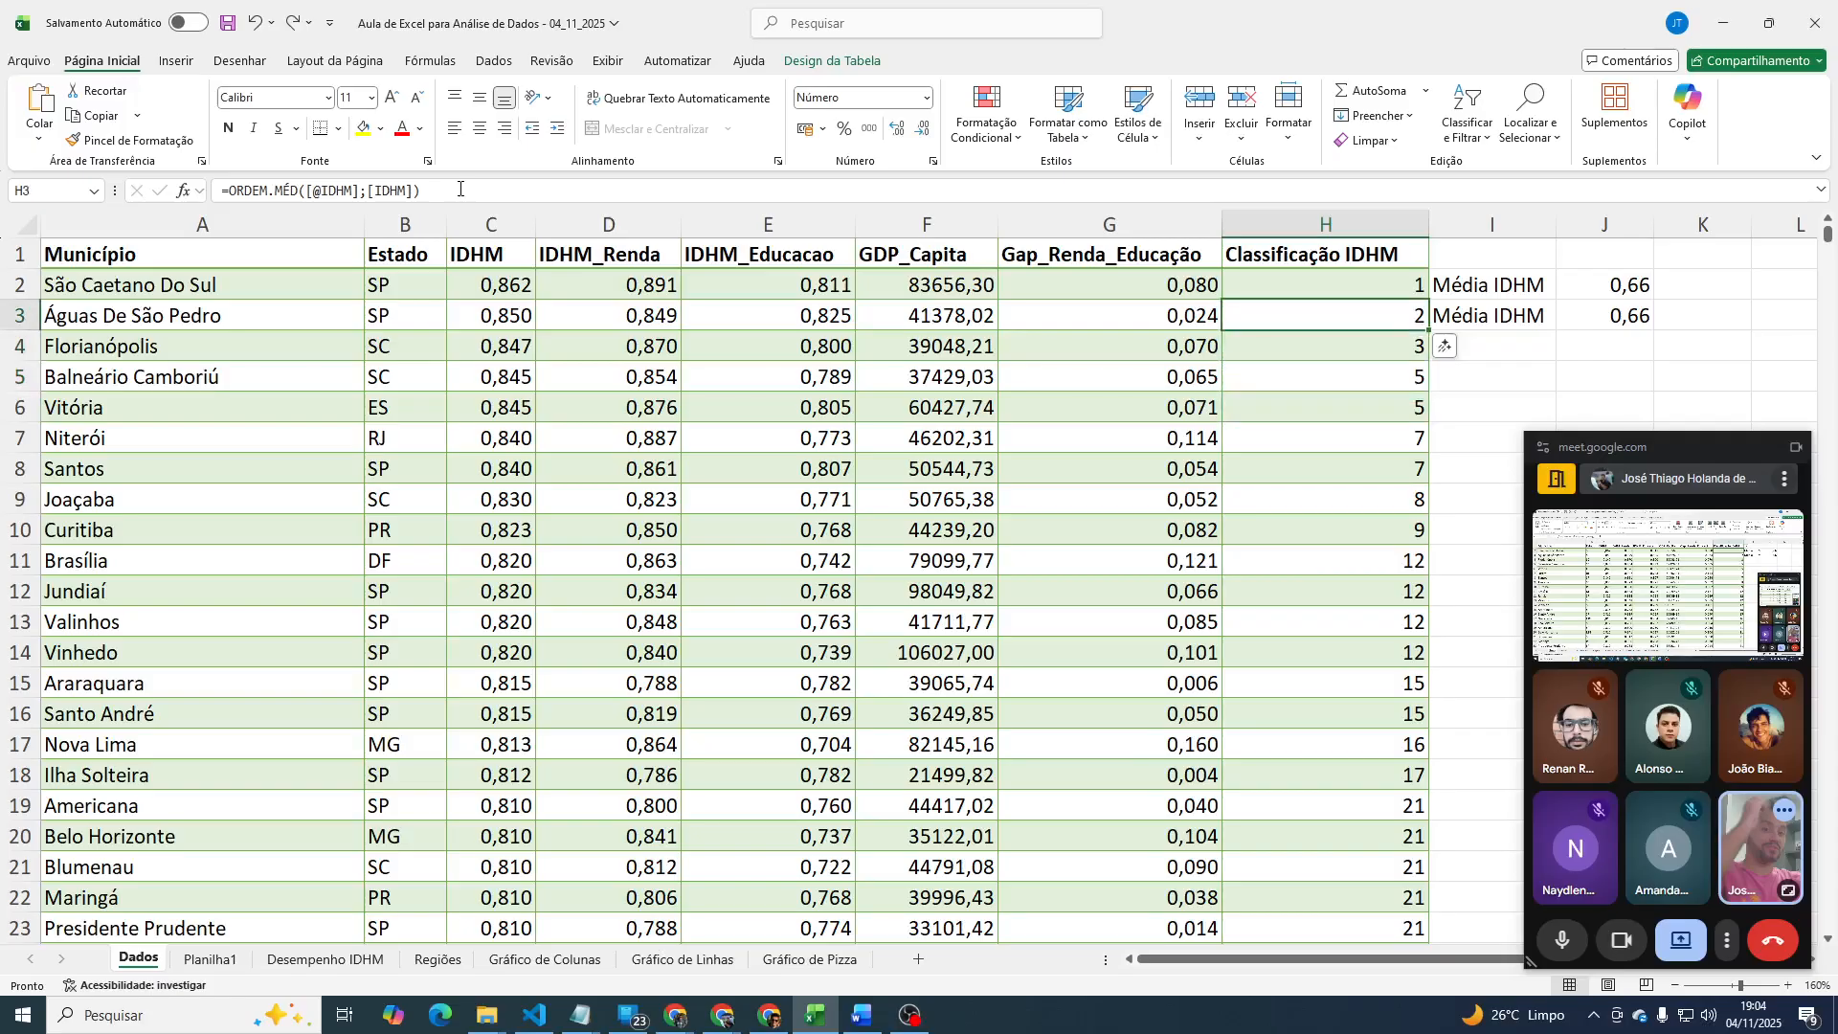
Select the IDHM values from C2 down to the last record to review the ranked range, and return to the first row.
key(Left)
key(Left)
key(Left)
key(Left)
key(Left)
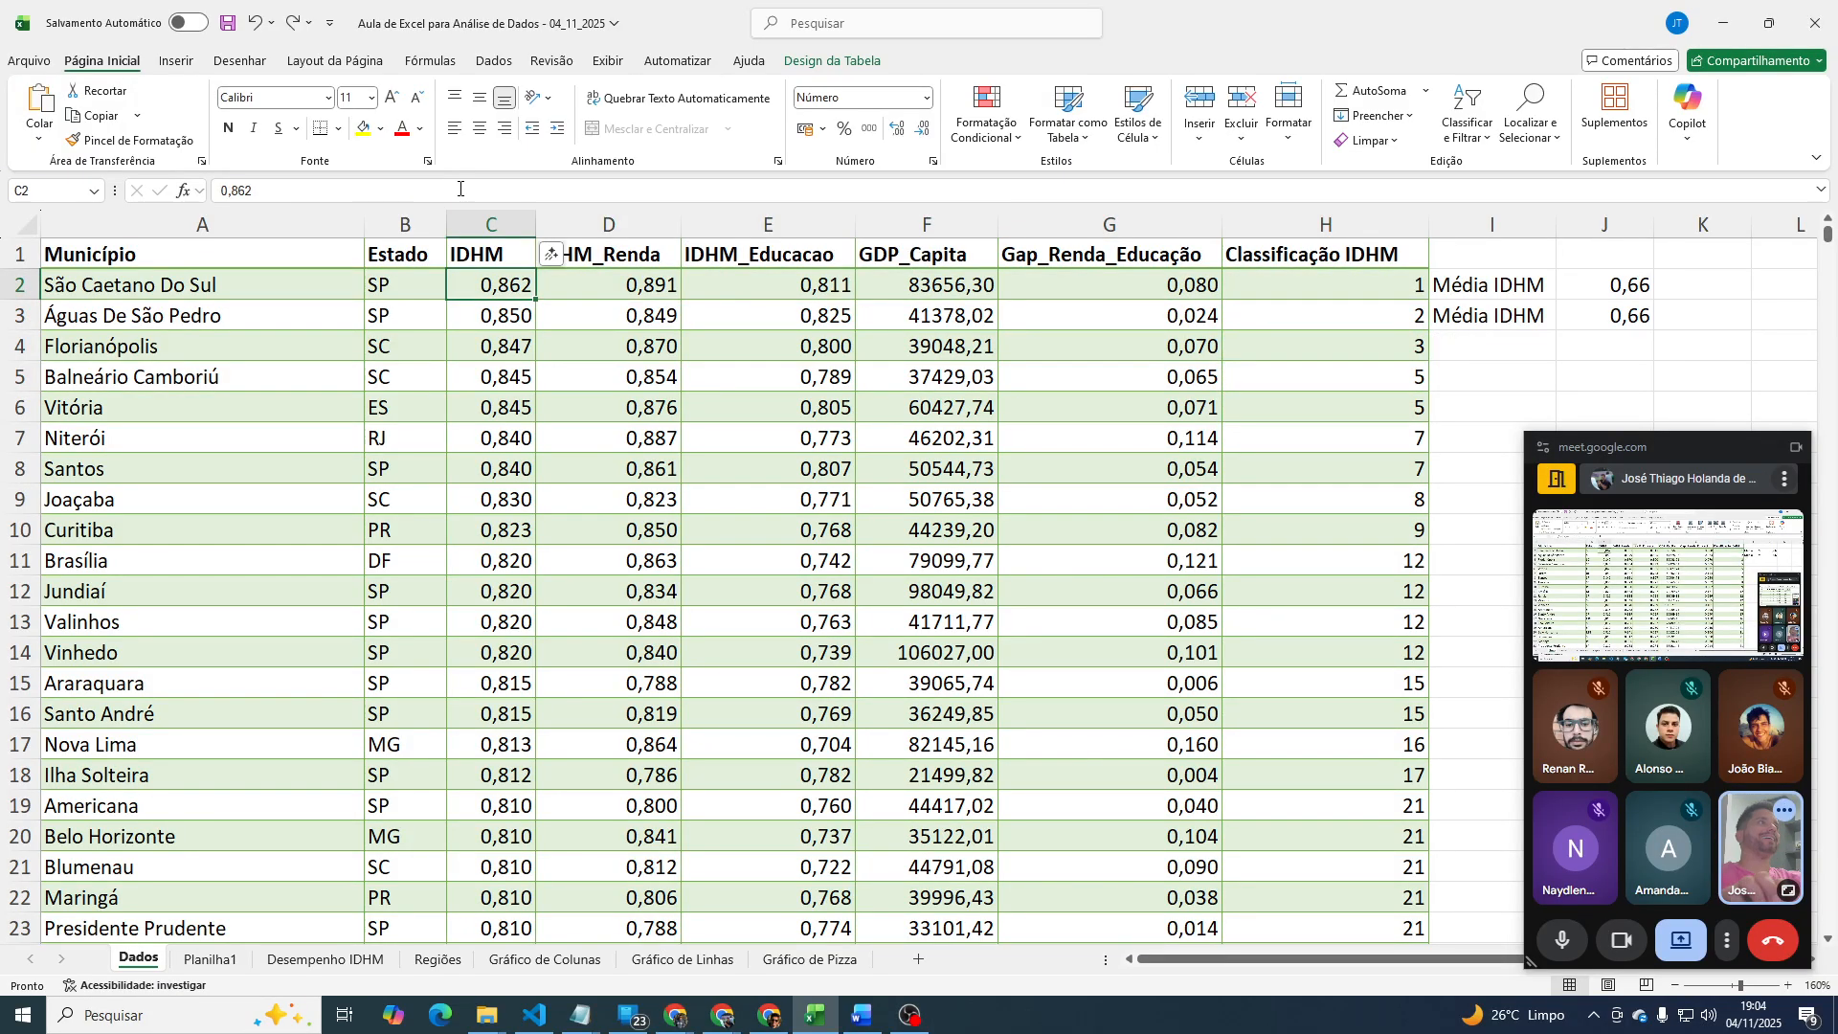
key(ctrl+Down)
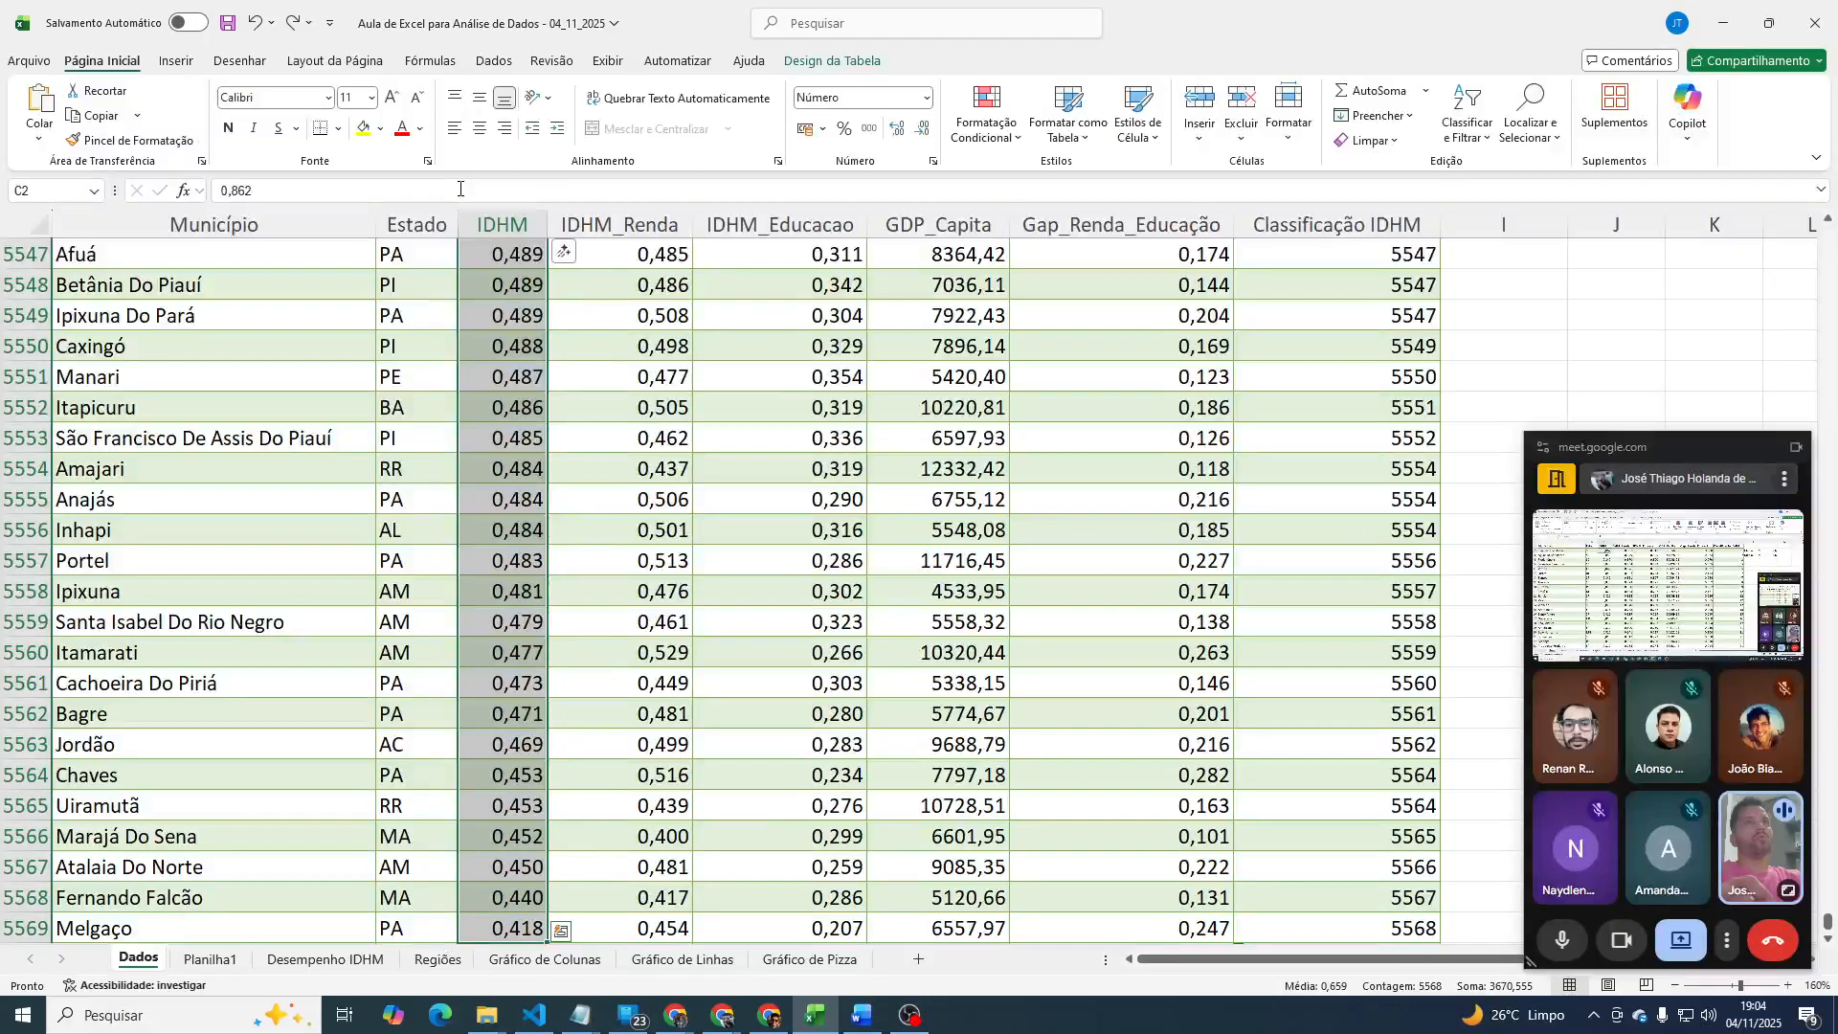
key(ctrl+Up)
key(Down)
Check the ORDEM.MÉD formula in H2 against the IDHM value in C2.
key(Right)
key(Right)
key(Right)
key(Right)
key(Right)
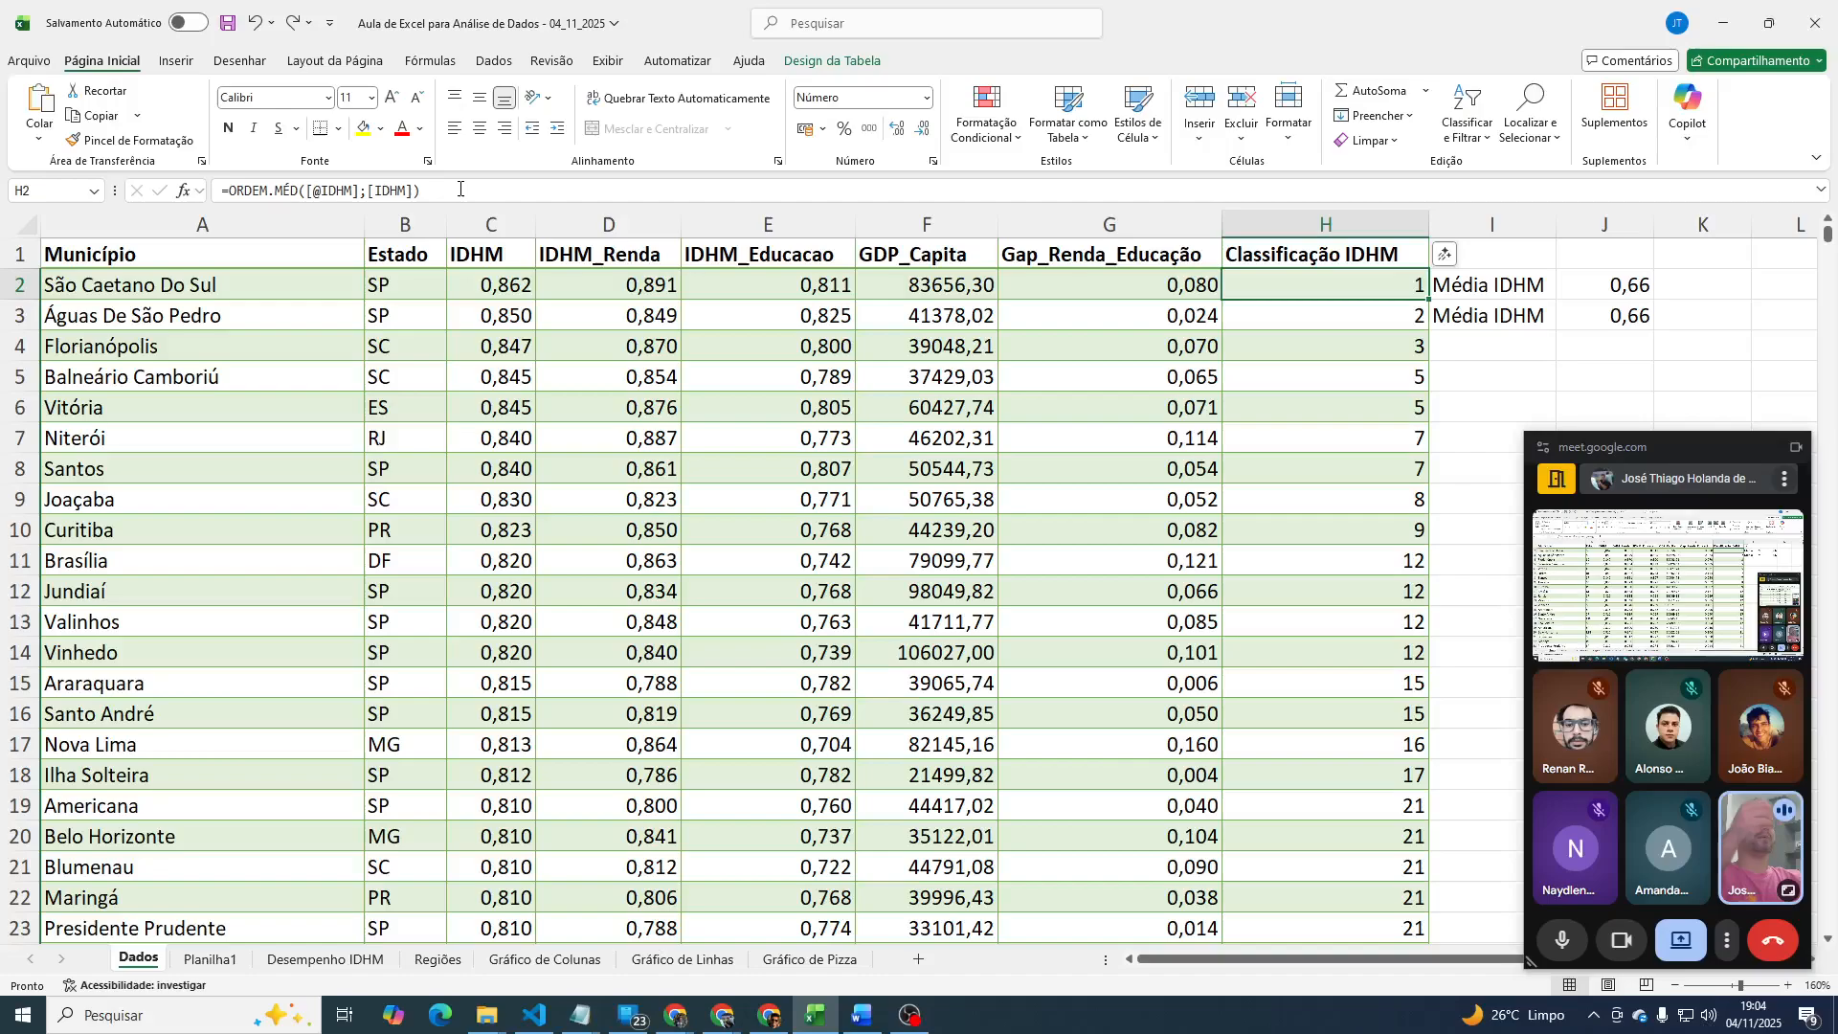
key(Left)
key(Left)
key(Left)
key(Left)
key(Left)
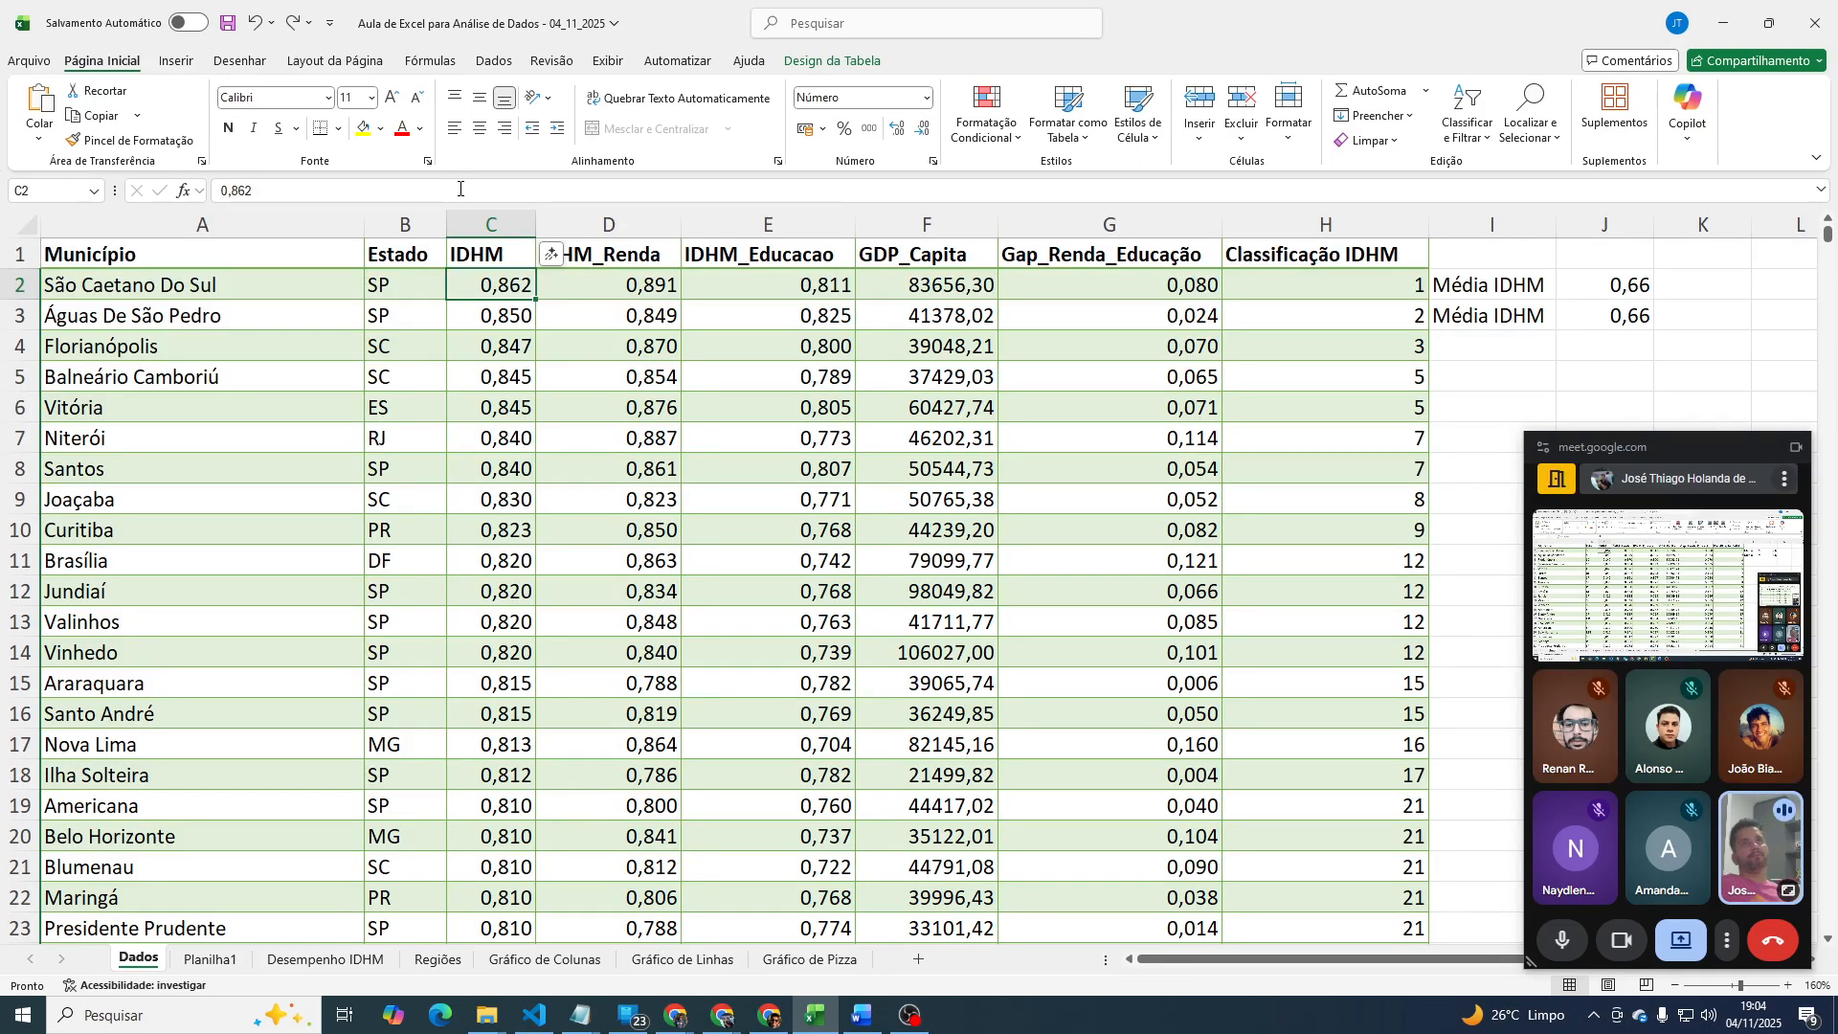
Add 1 as the third argument of the ORDEM.MÉD formula in H2 to rank the IDHM values in ascending order.
key(Right)
key(Right)
key(Right)
key(Right)
key(Right)
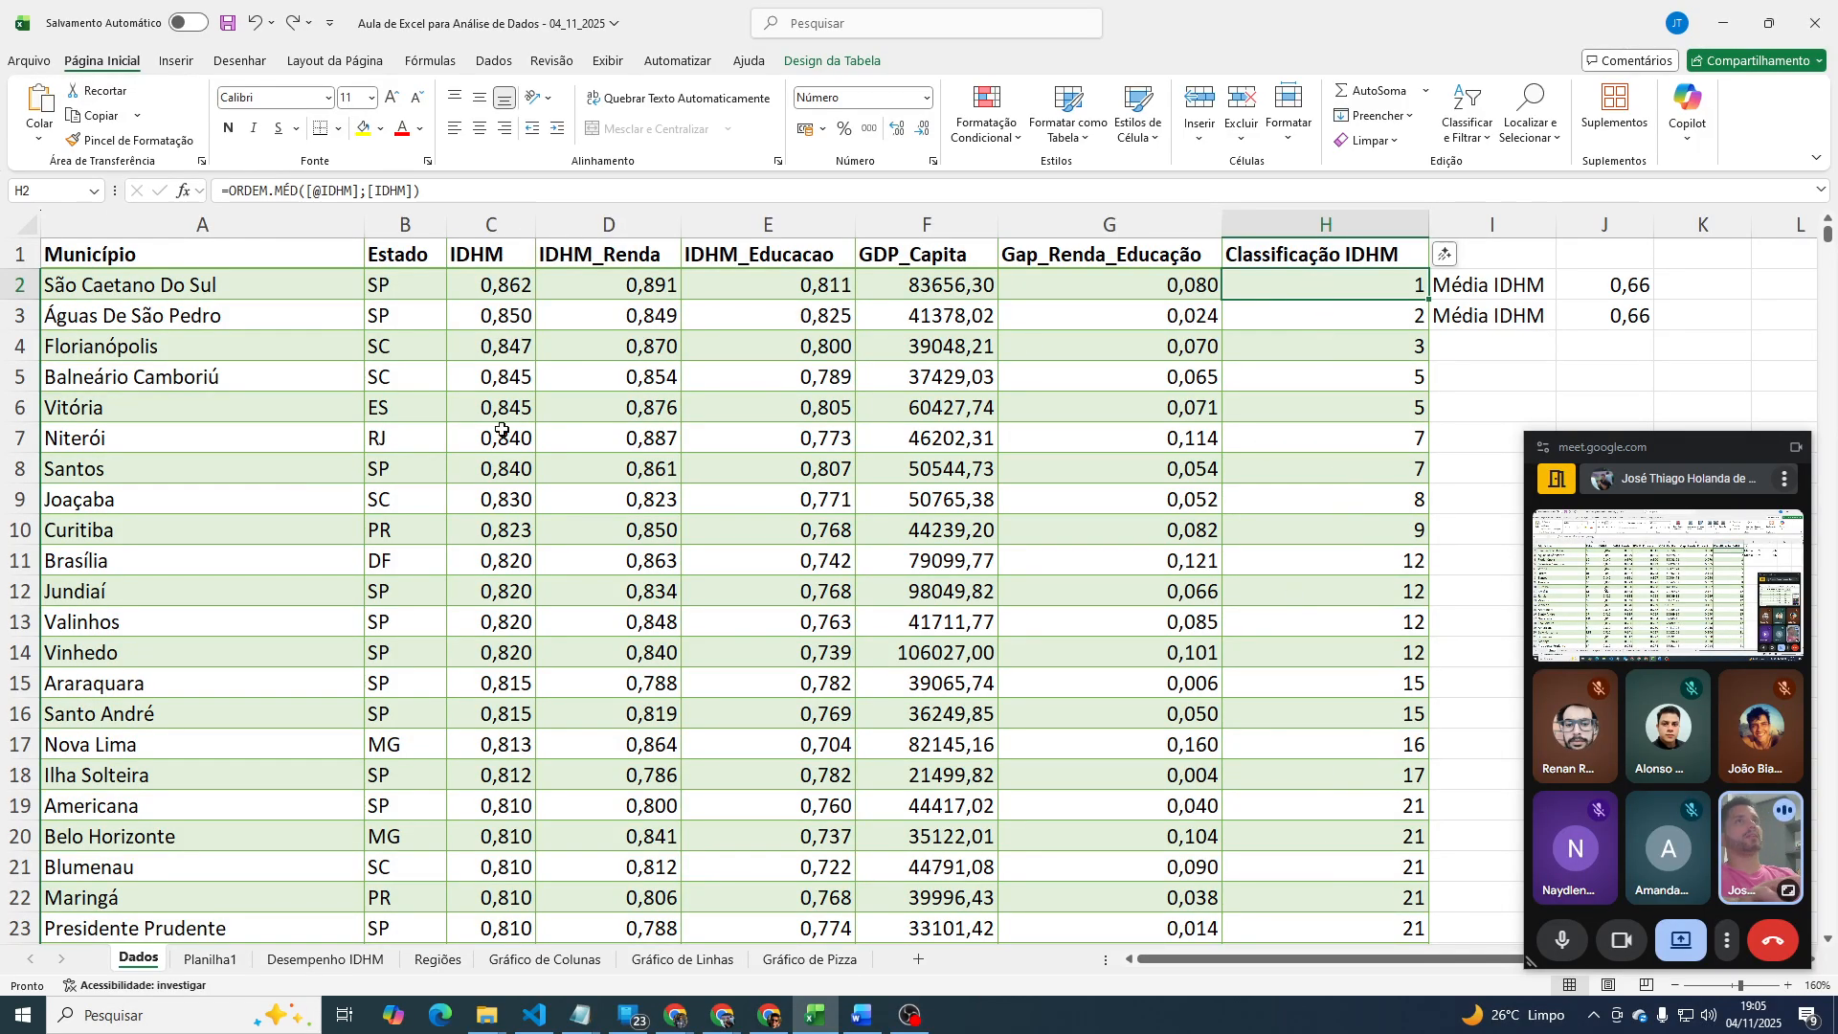
click(412, 190)
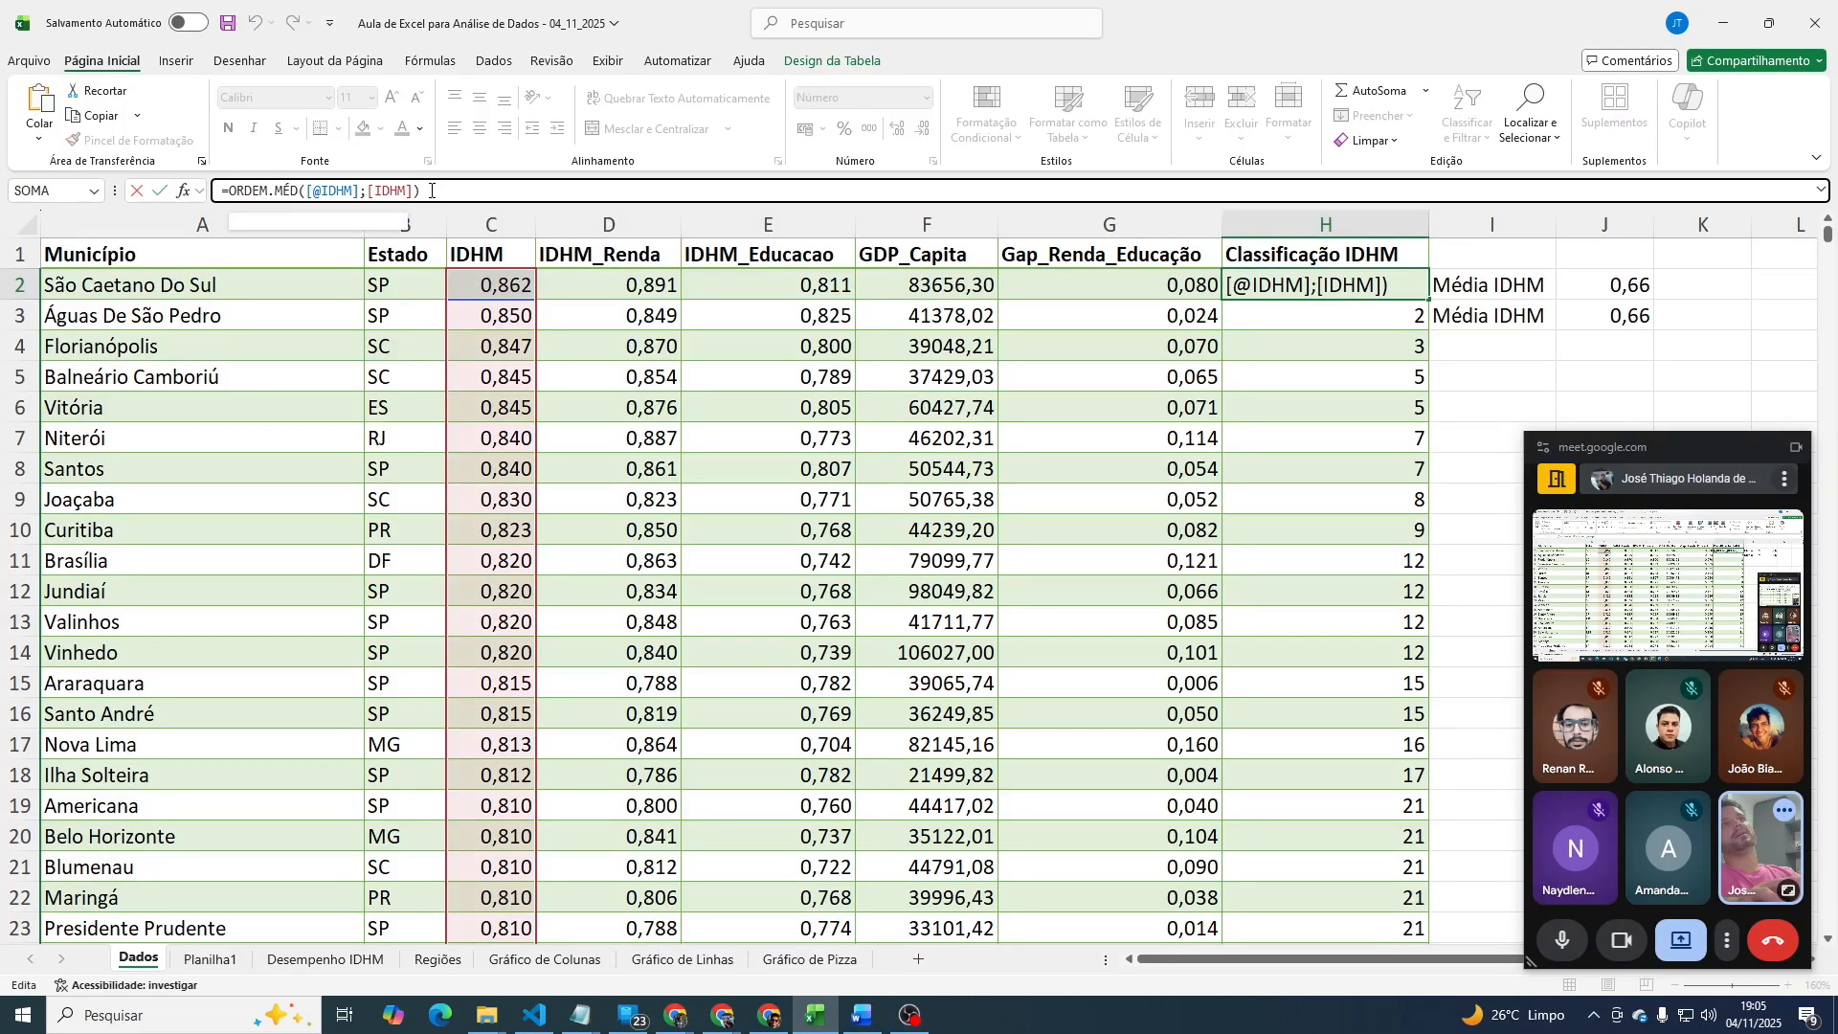
text(;1)
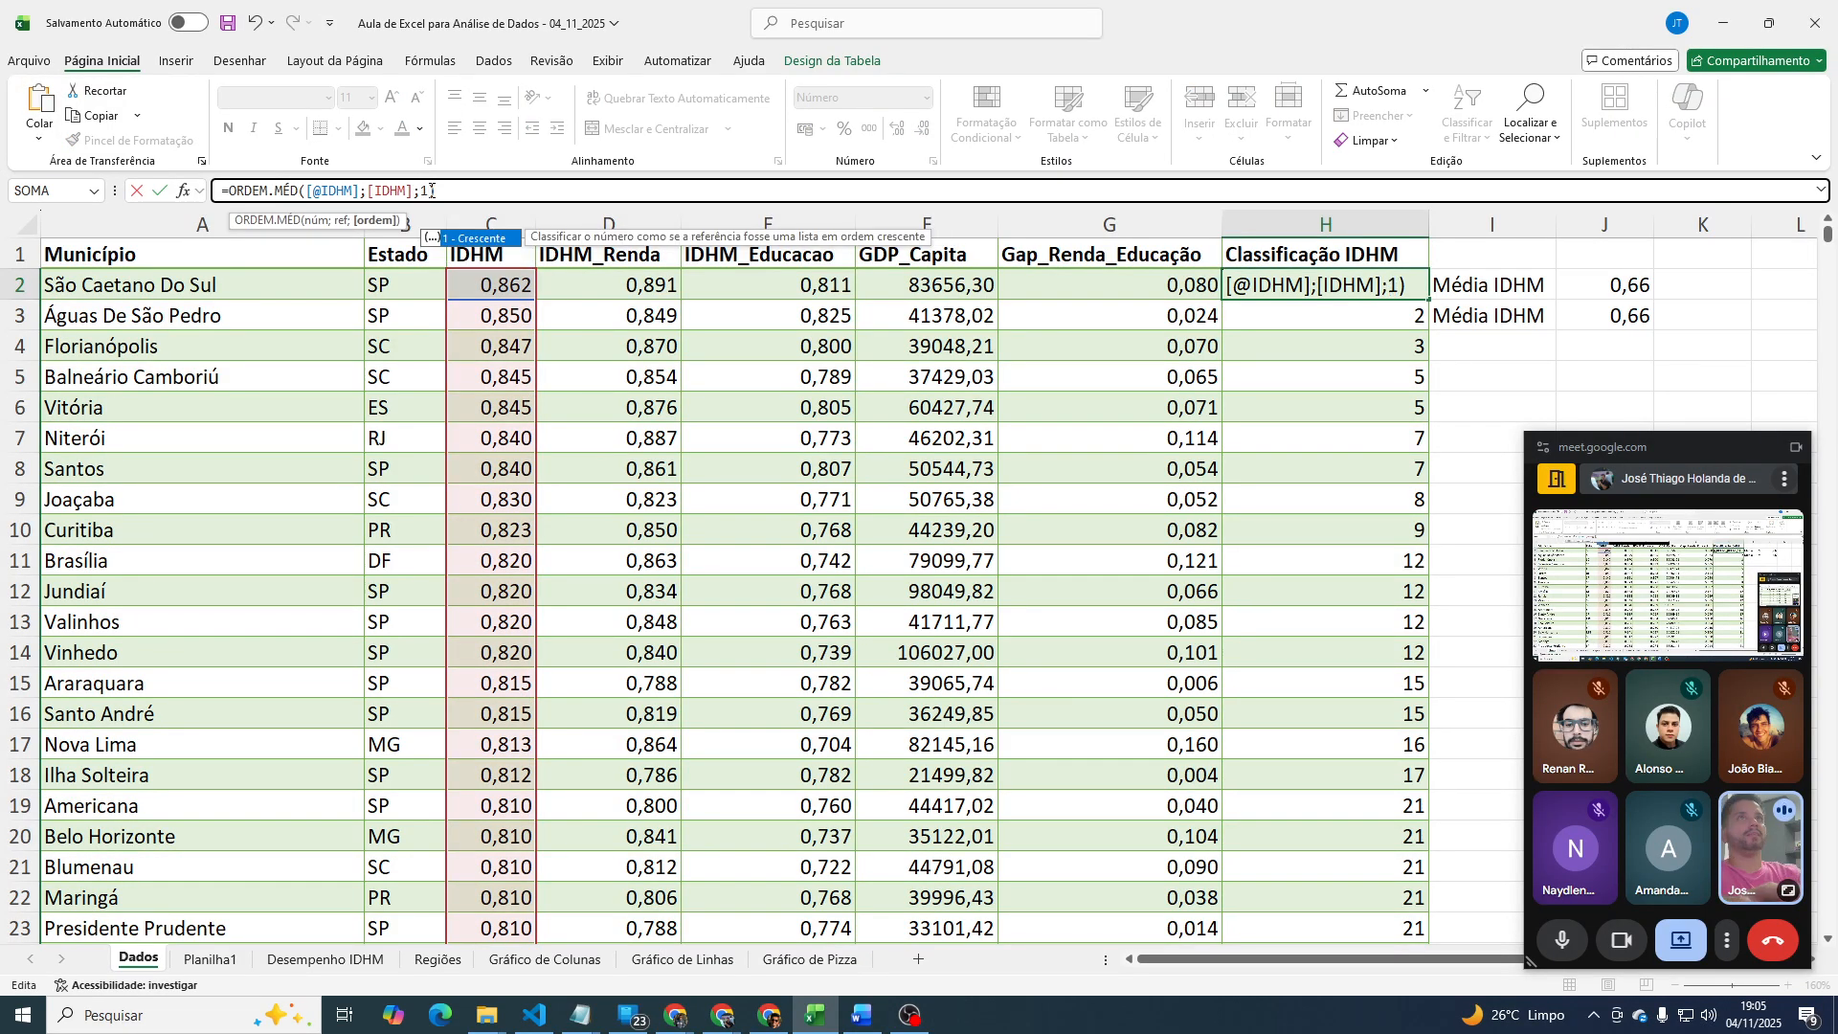
key(Return)
key(Up)
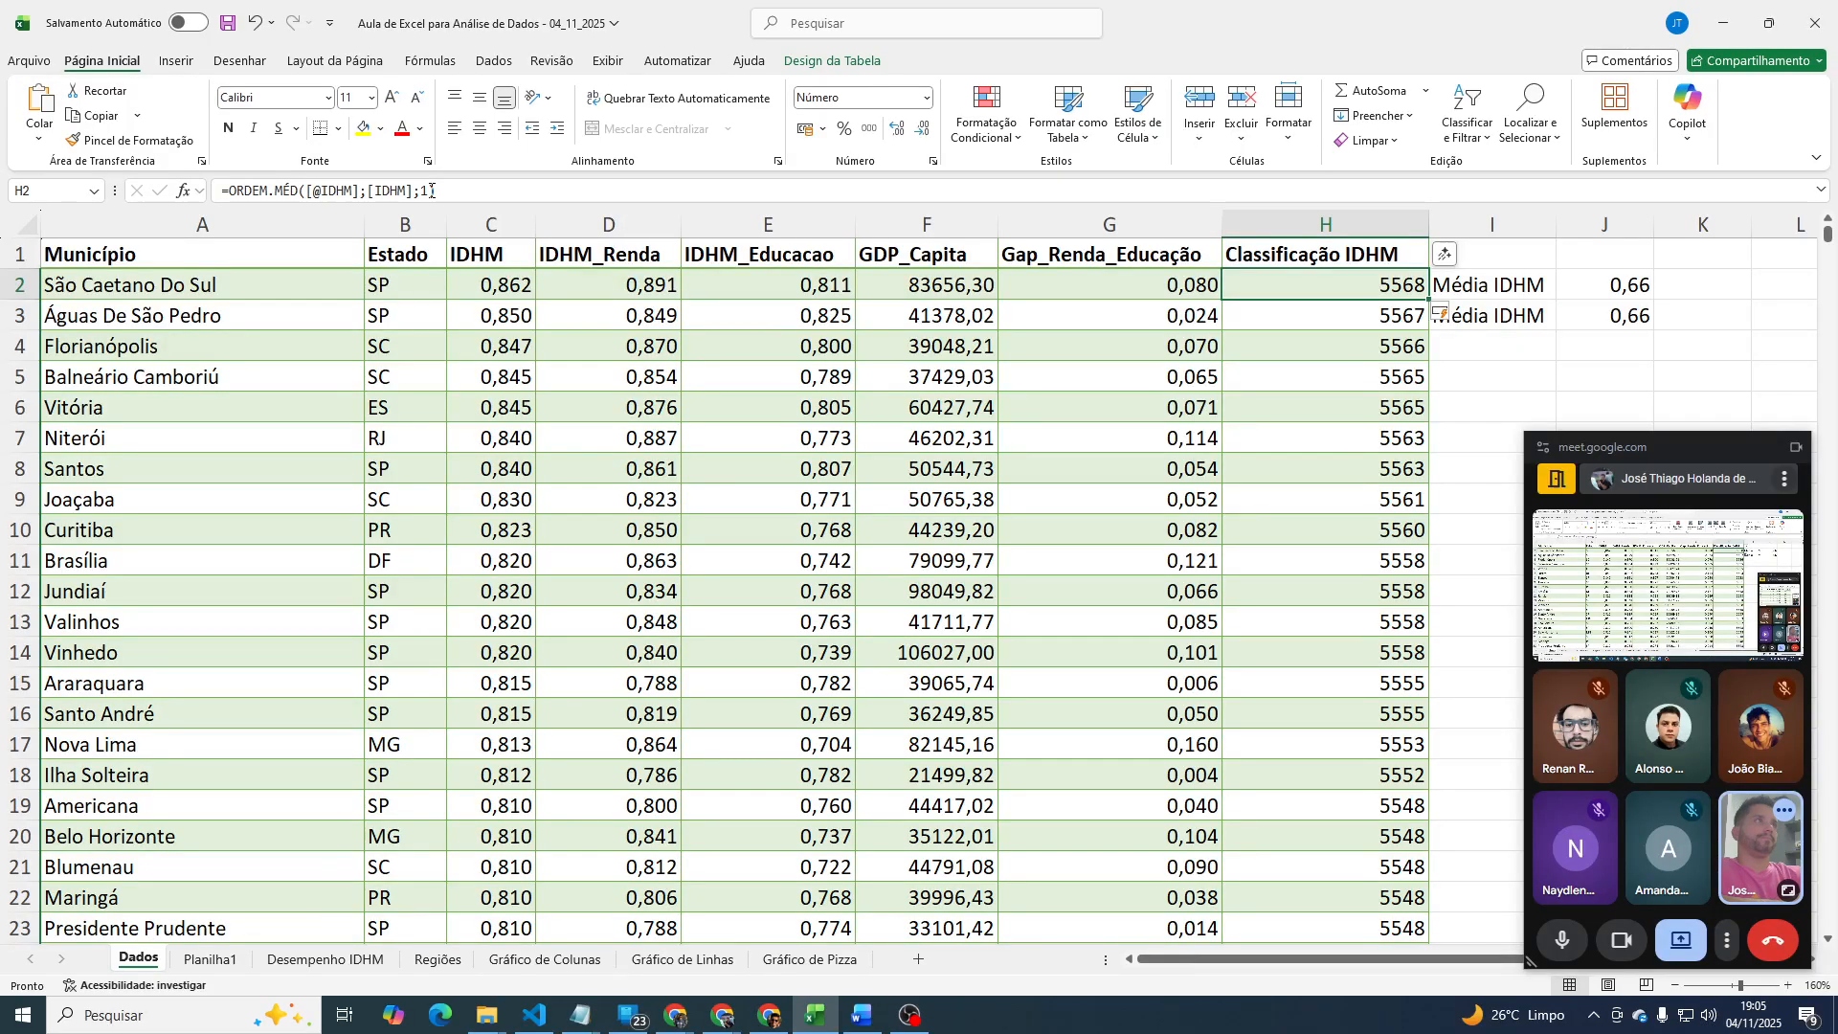
Replace the order argument of the ORDEM.MÉD formula in H2 with 0 to rank the IDHM values in descending order.
key(ctrl+z)
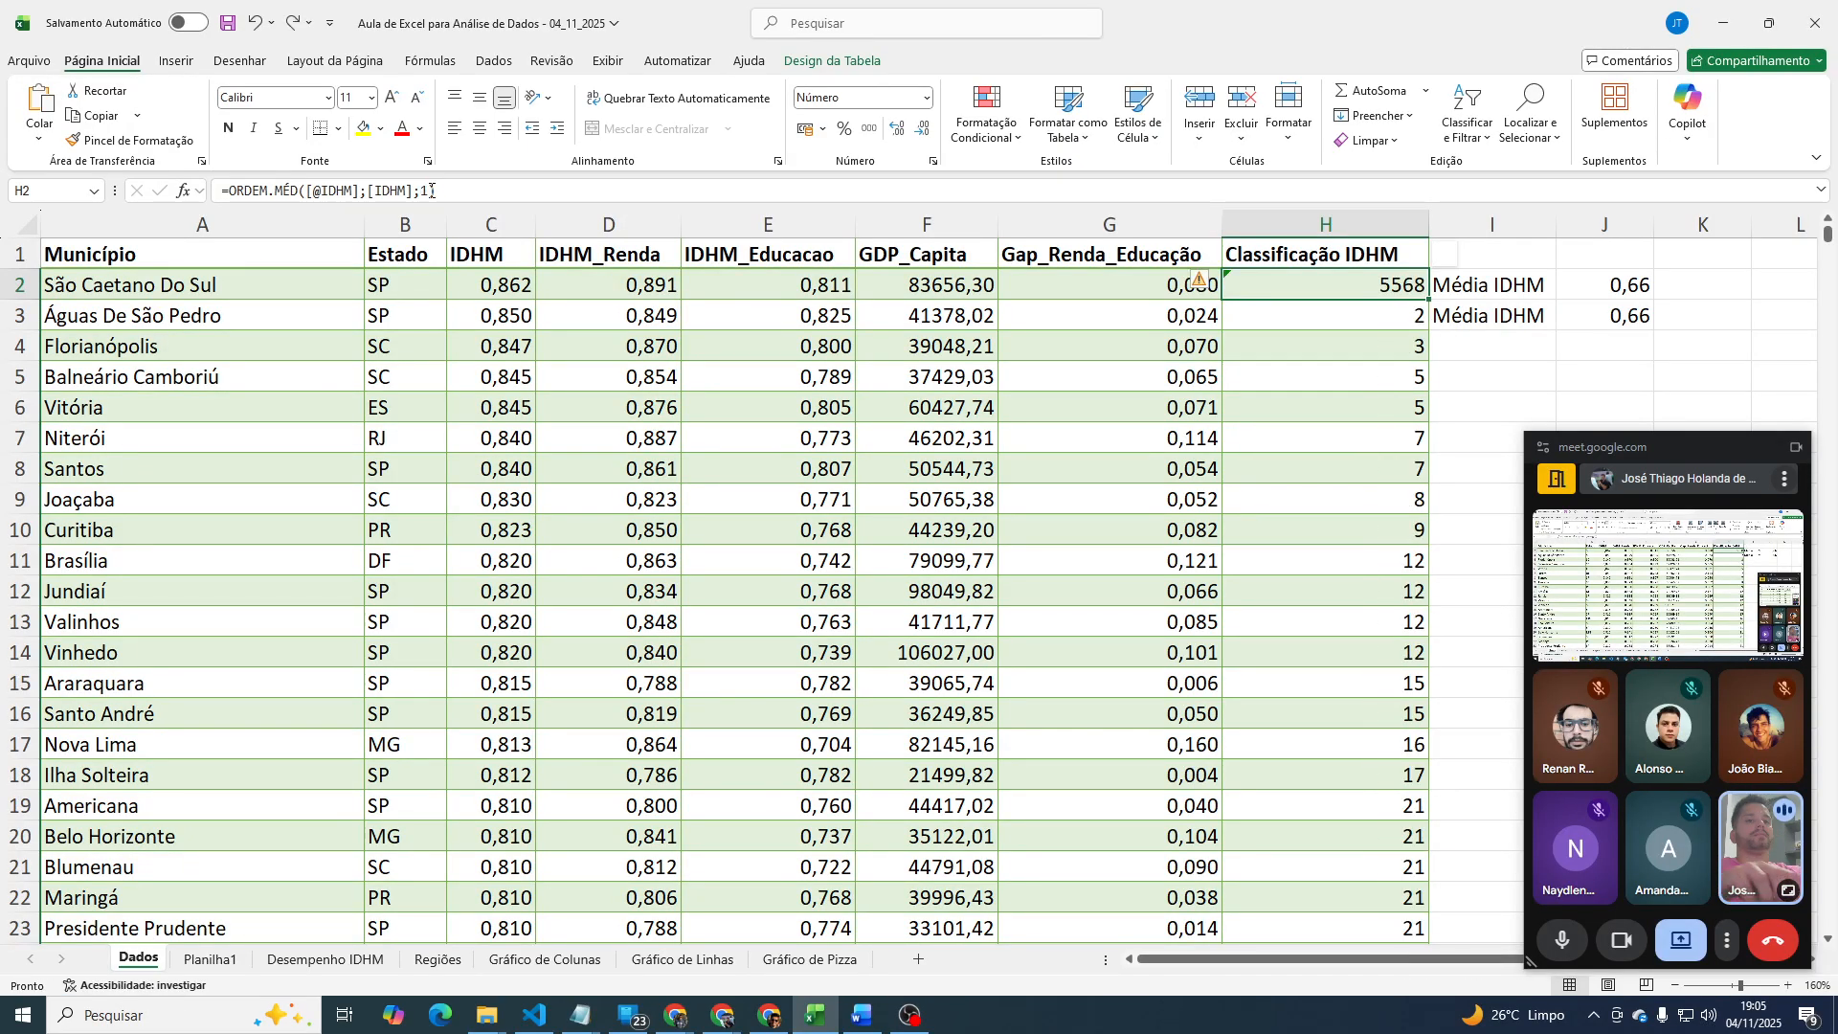
click(431, 190)
key(BackSpace)
key(BackSpace)
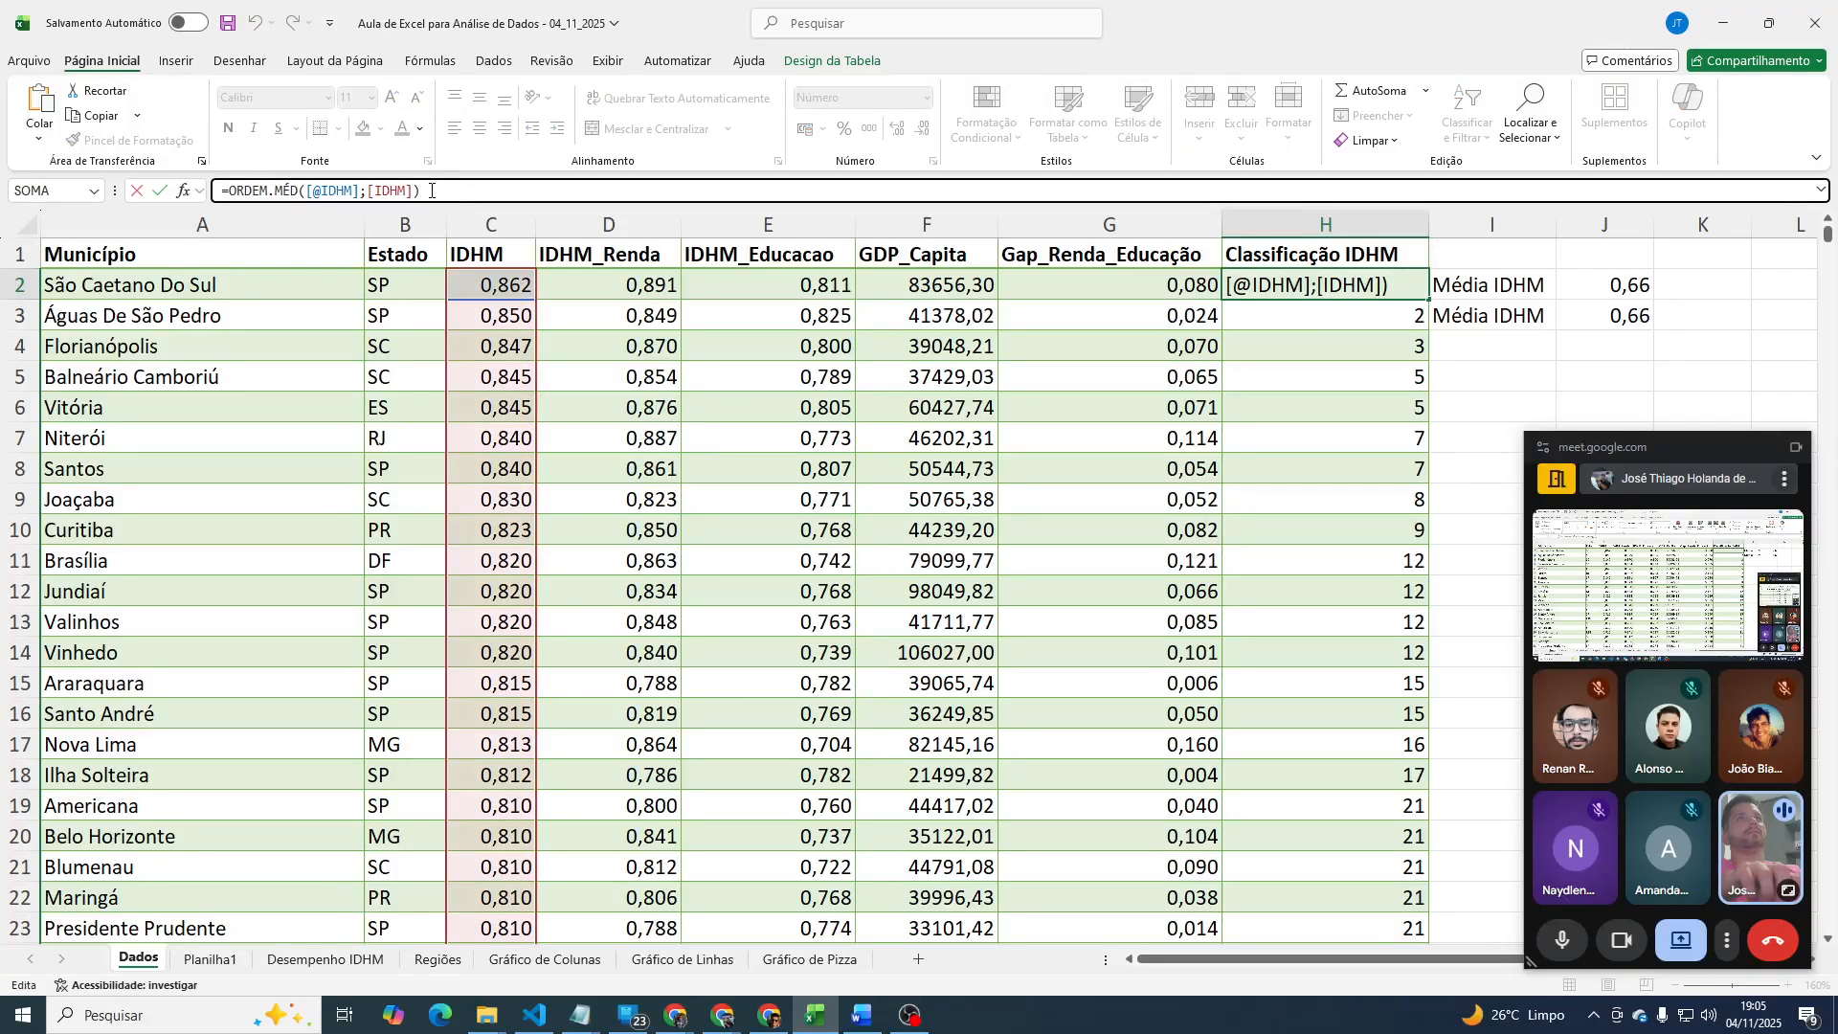
text(;0)
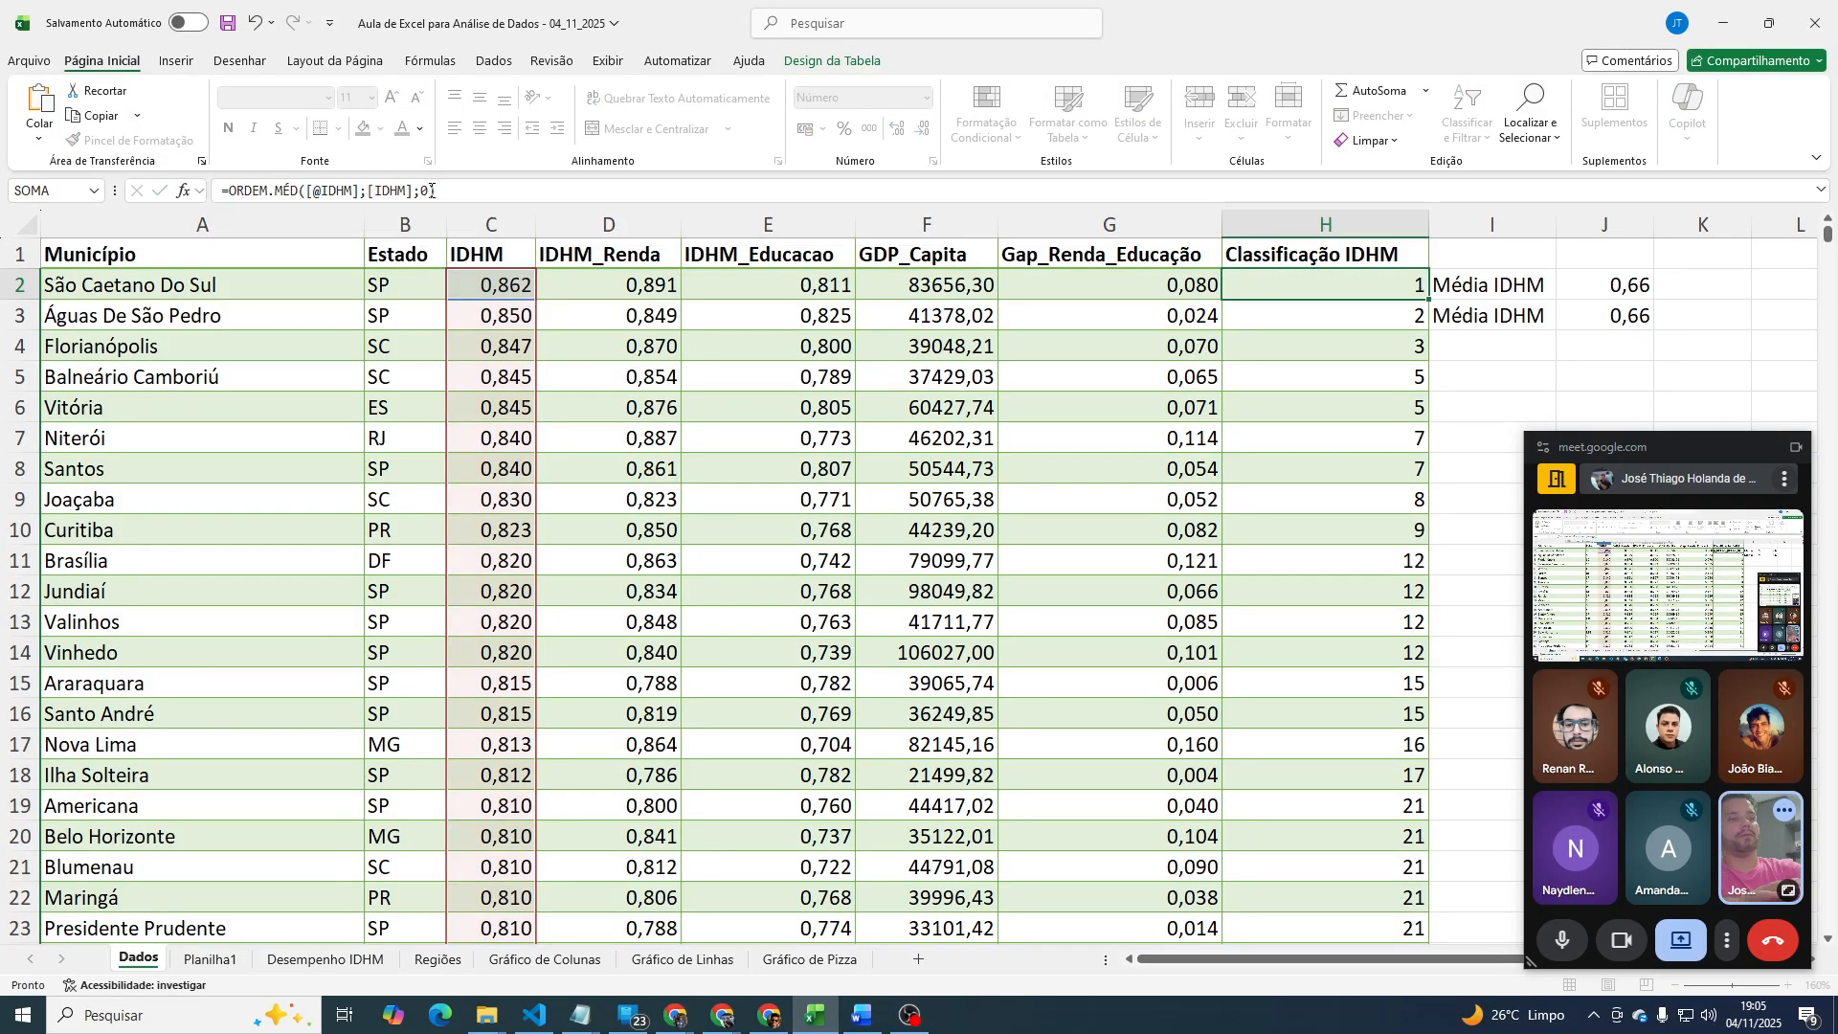
key(Return)
key(Up)
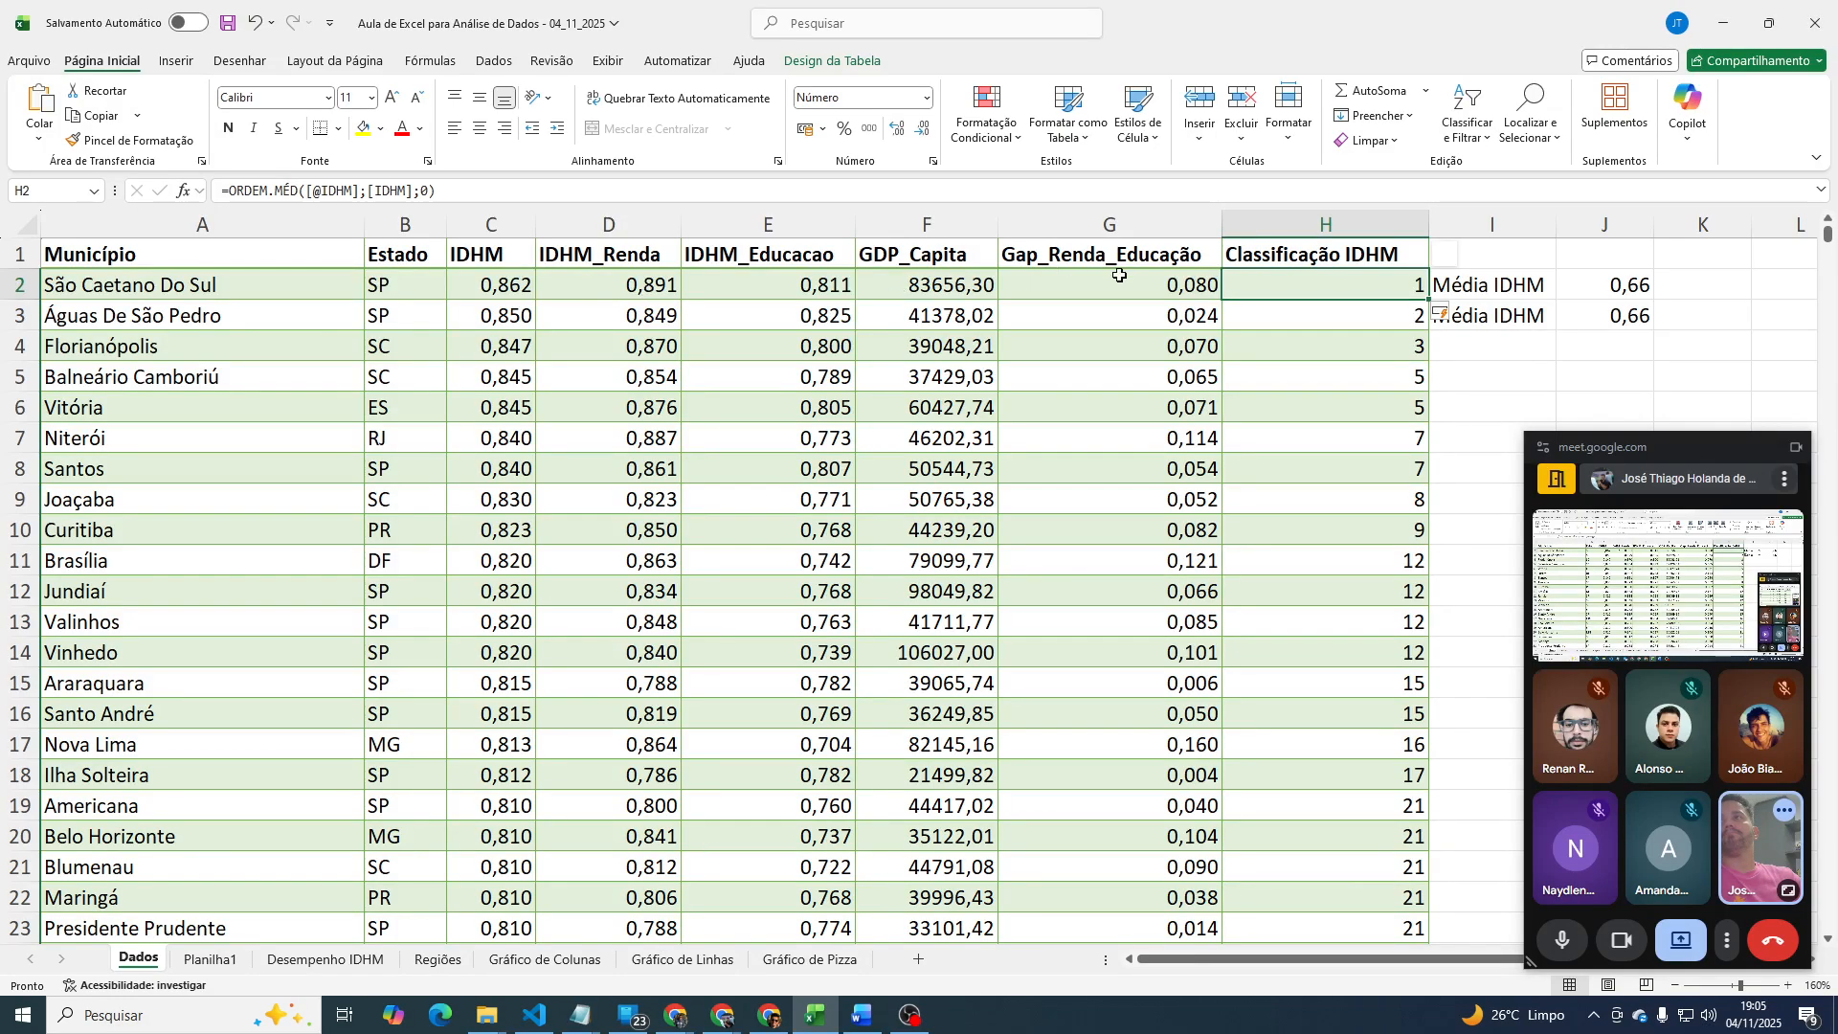
click(984, 280)
click(924, 221)
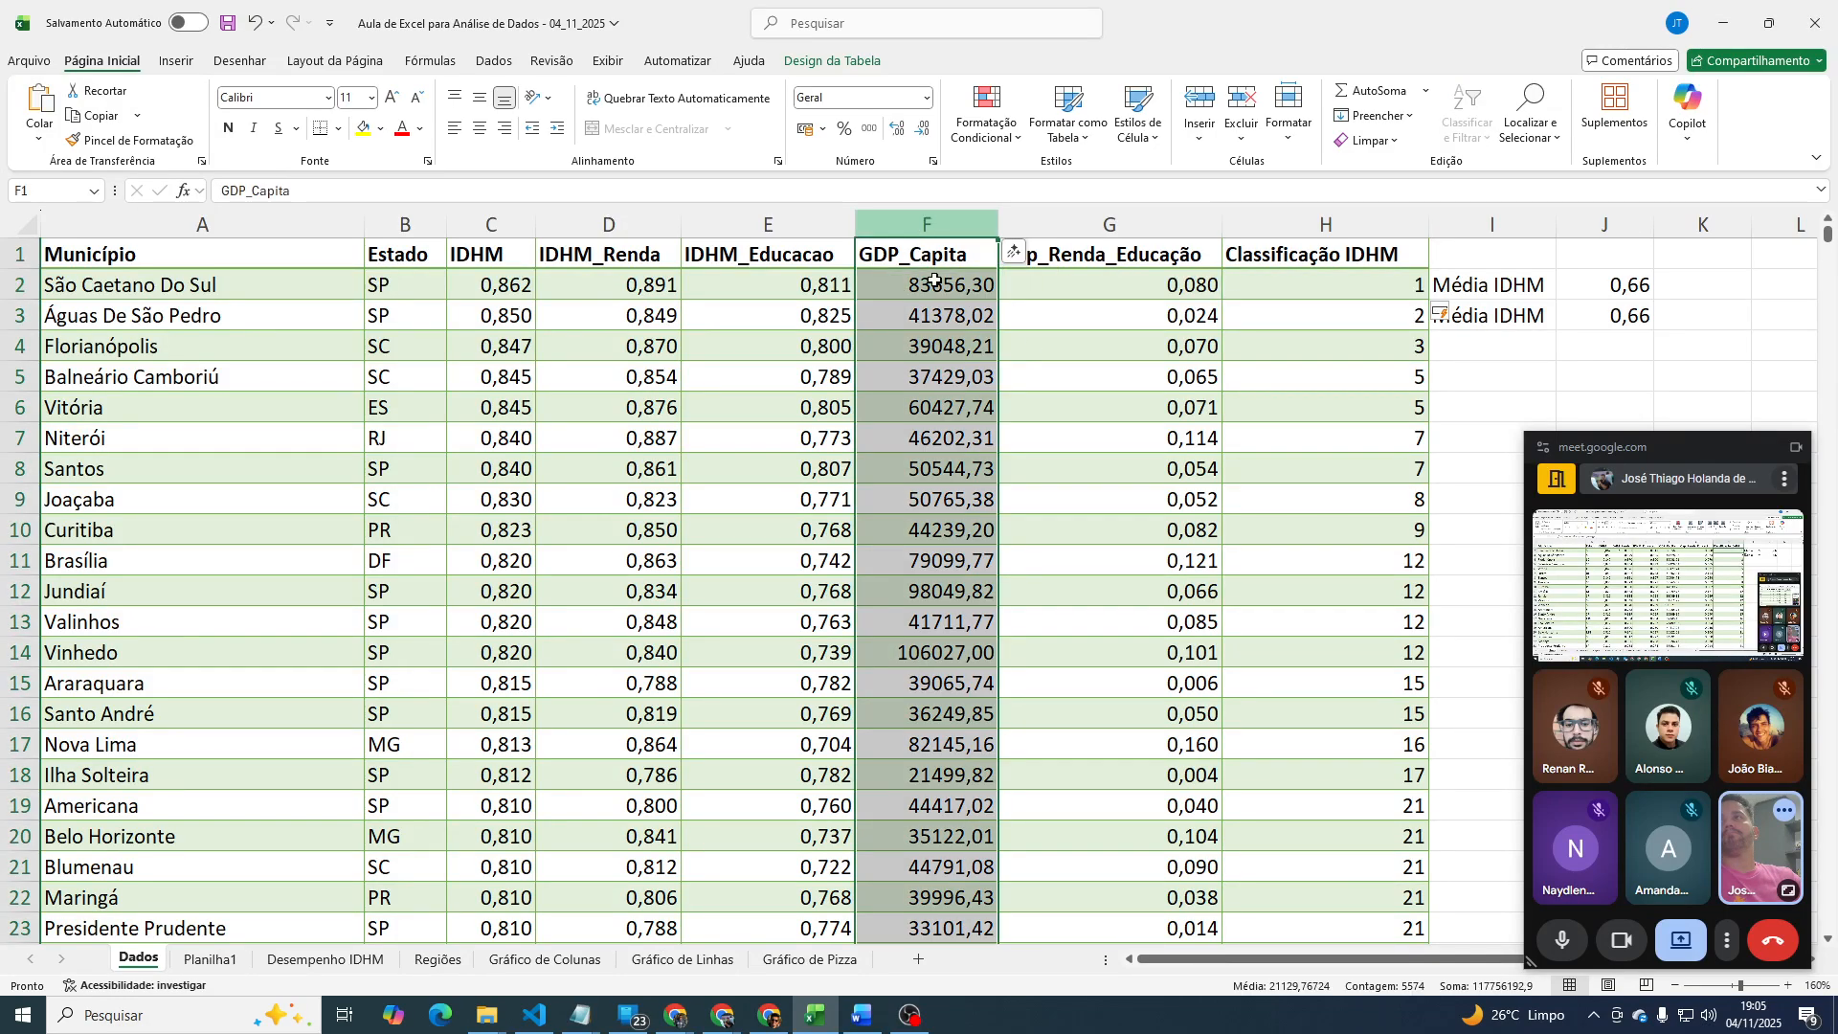
click(936, 247)
click(933, 226)
click(937, 284)
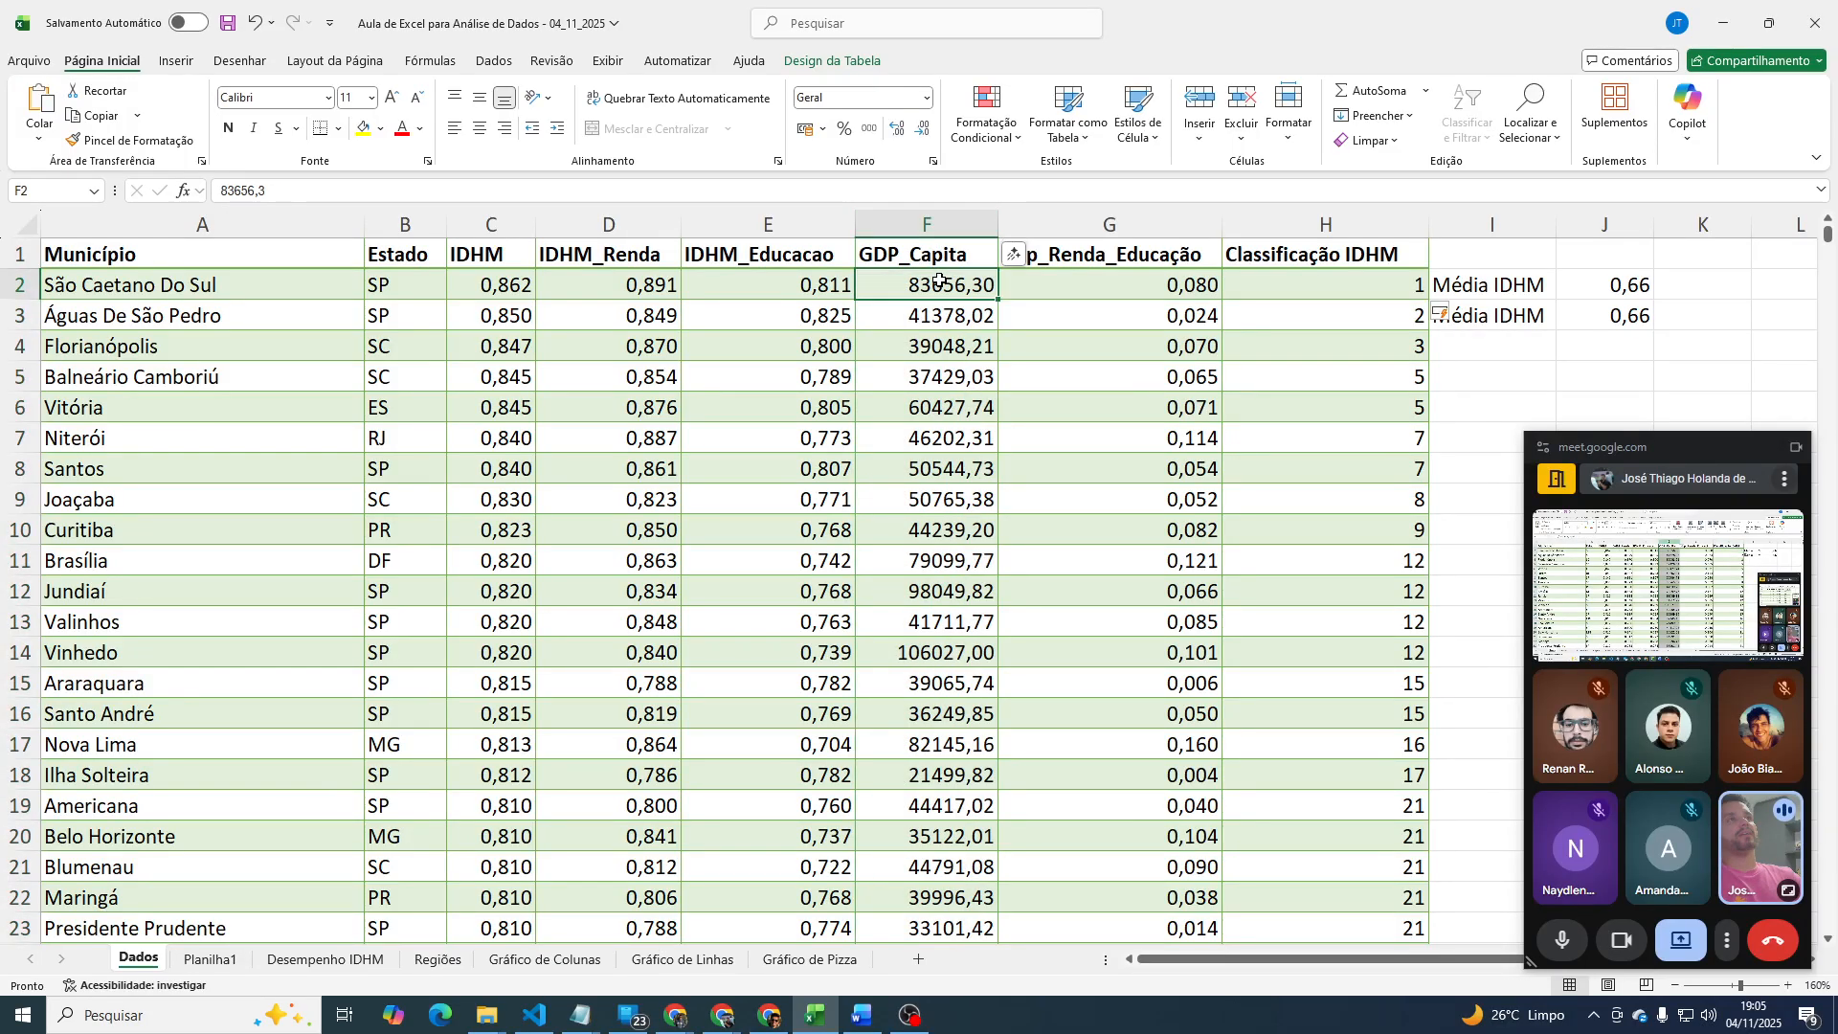
click(494, 61)
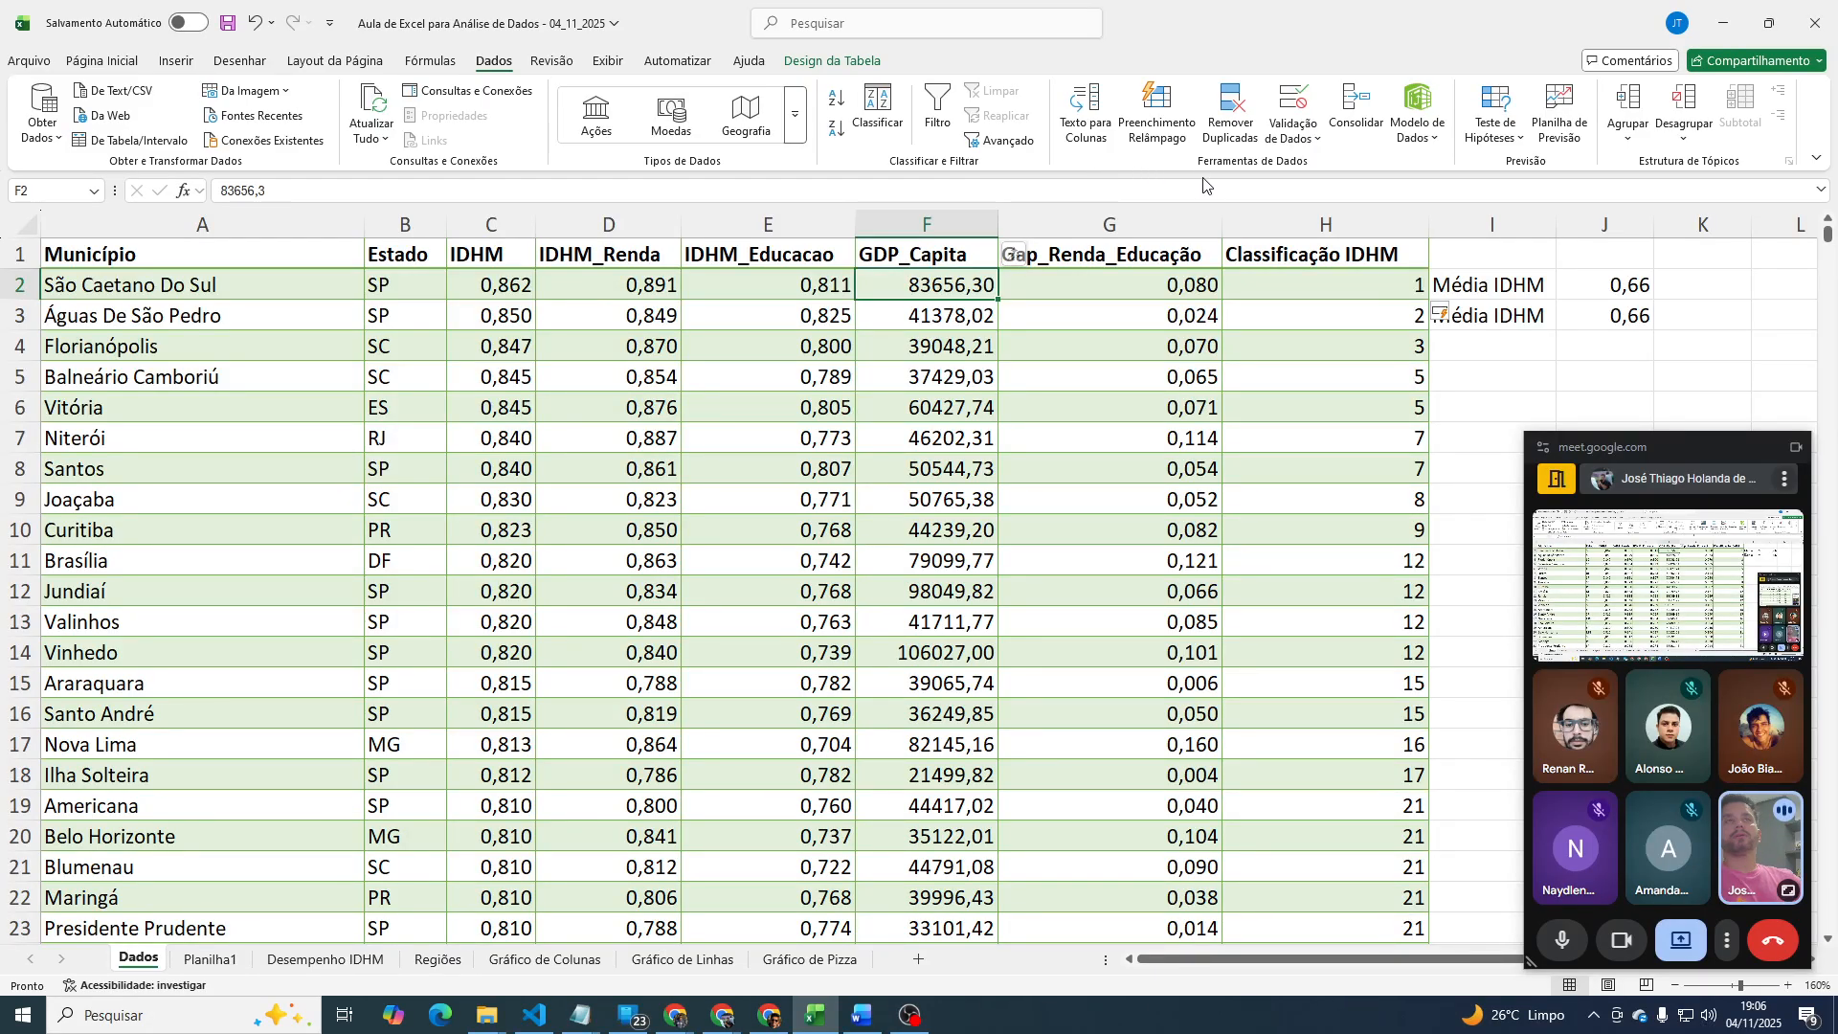
click(102, 61)
click(972, 144)
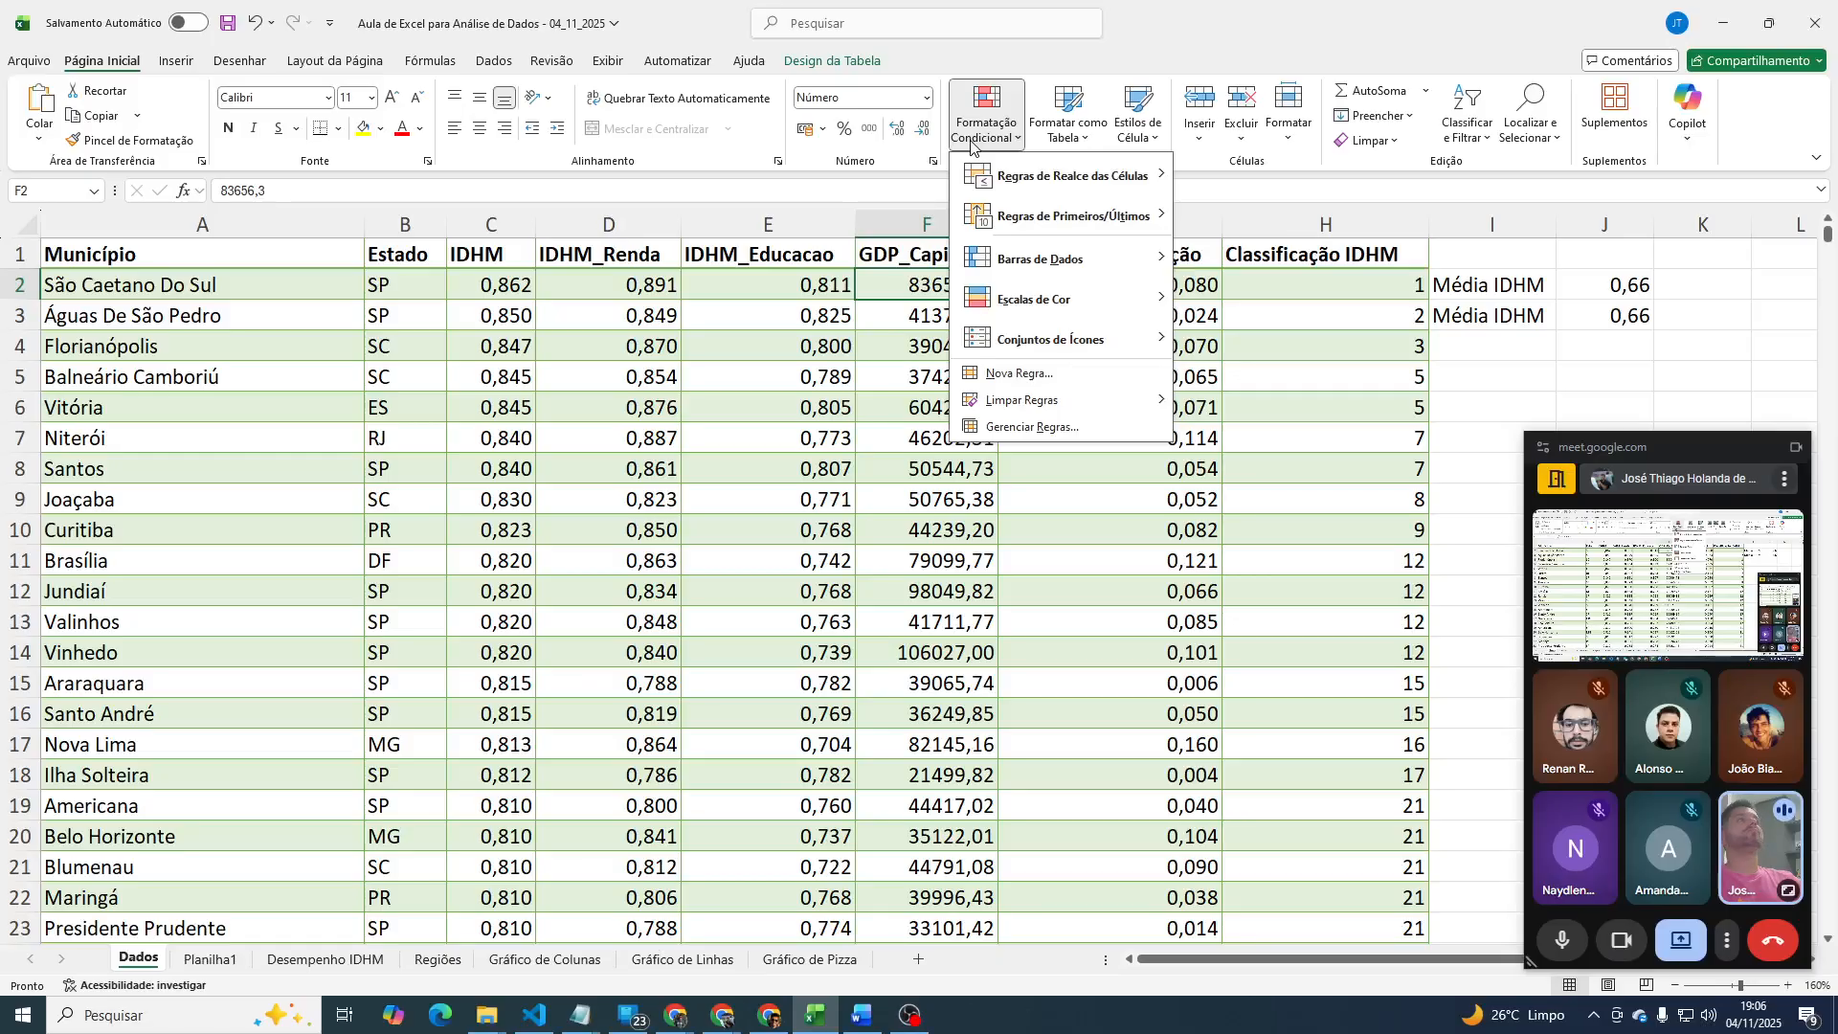
click(1029, 373)
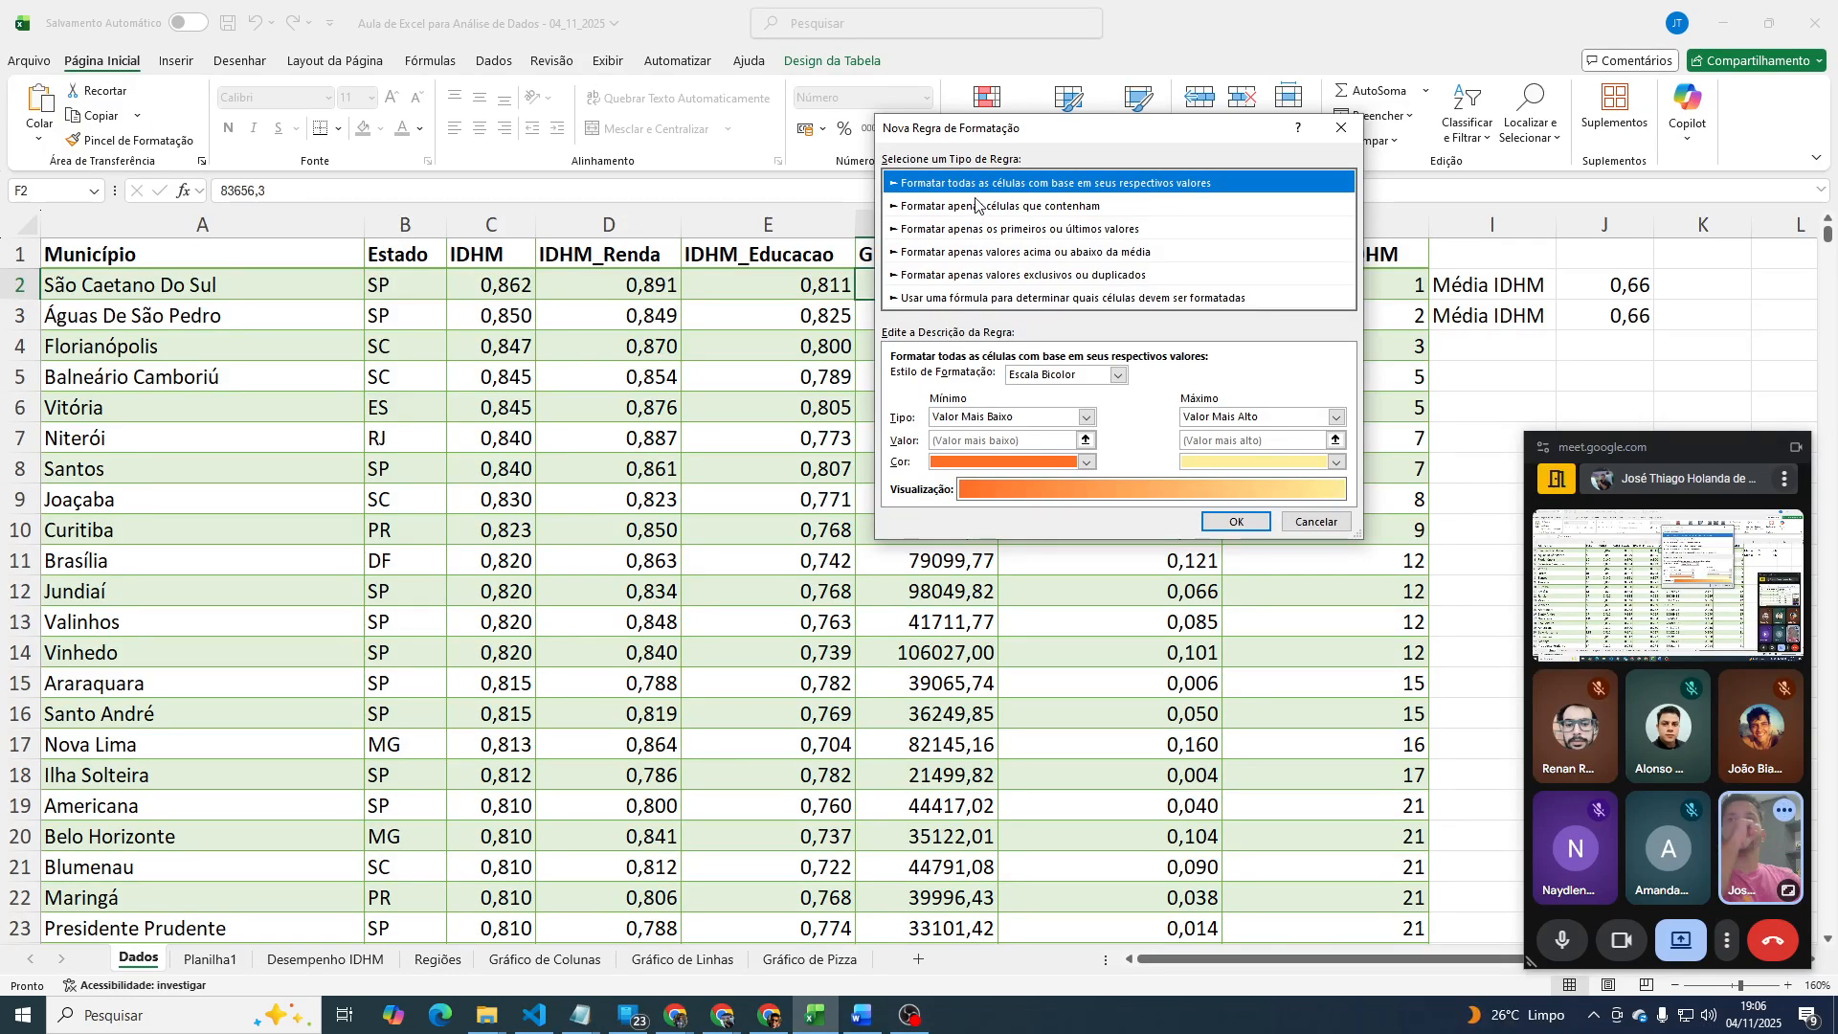
click(1341, 127)
Create a conditional formatting rule on the whole GDP_Capita column for the first 10 ranked values and open its format settings.
click(926, 228)
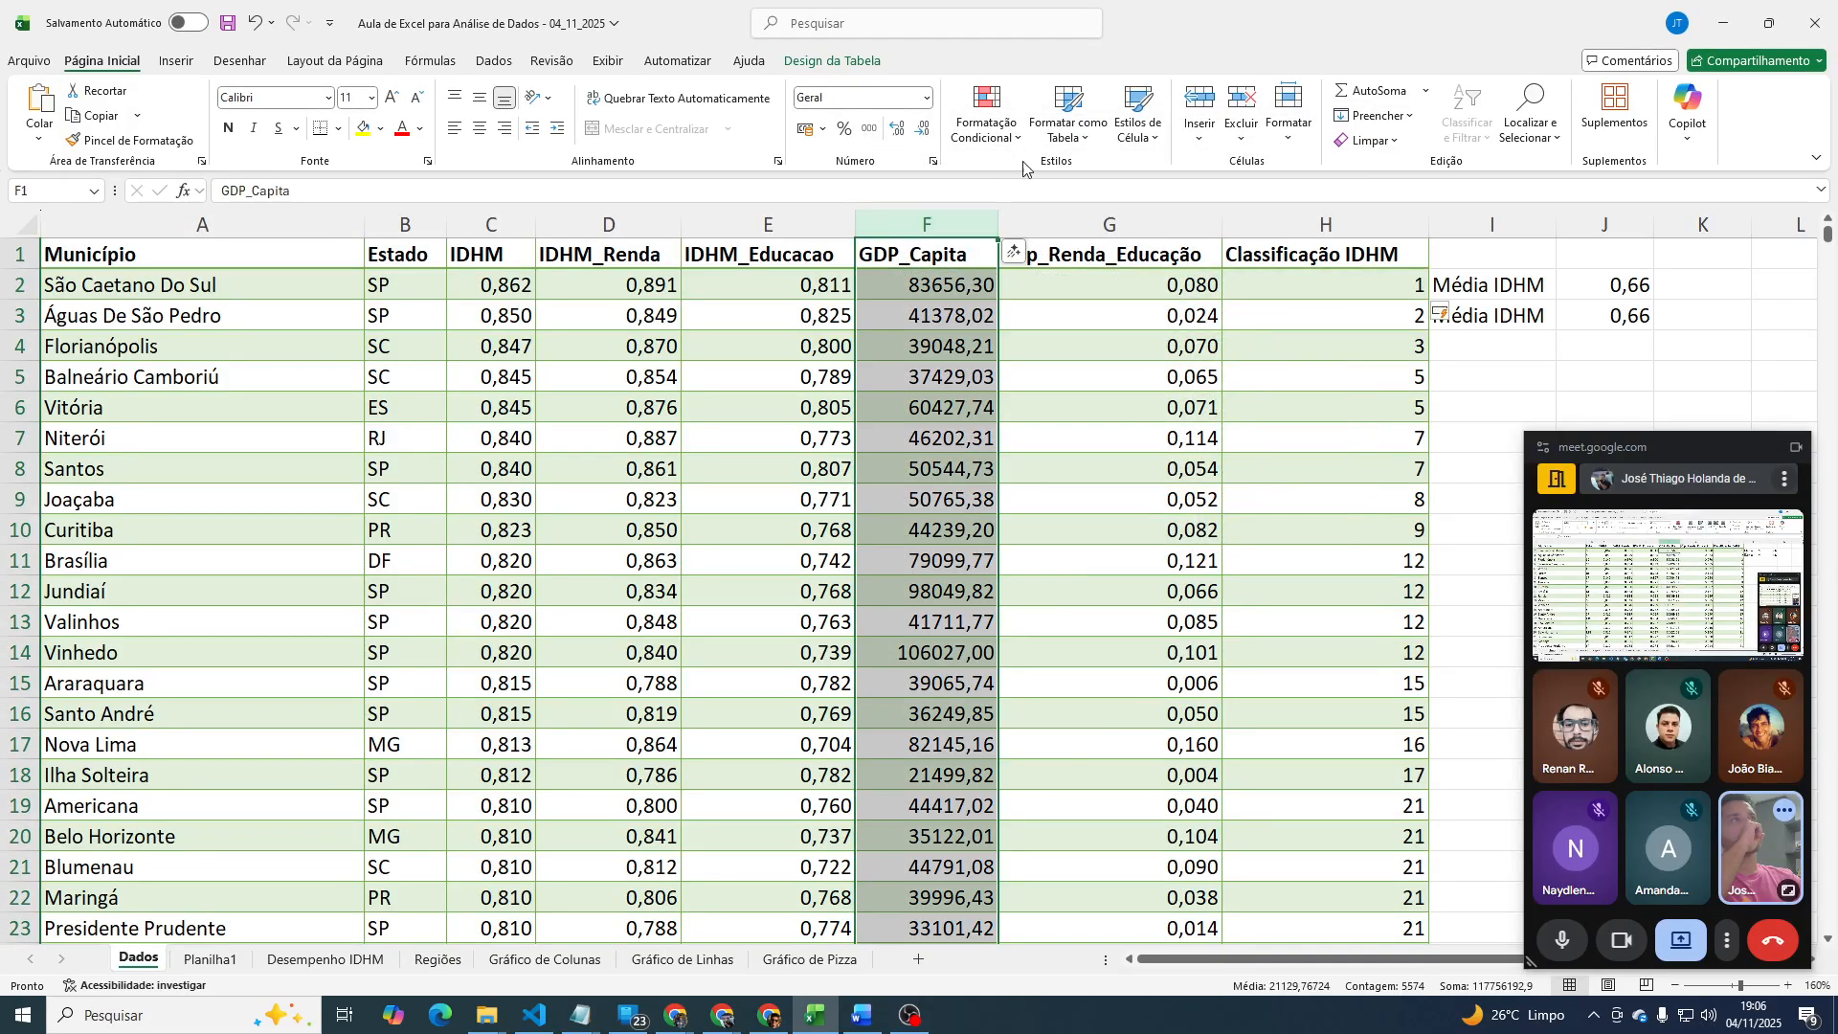
click(988, 119)
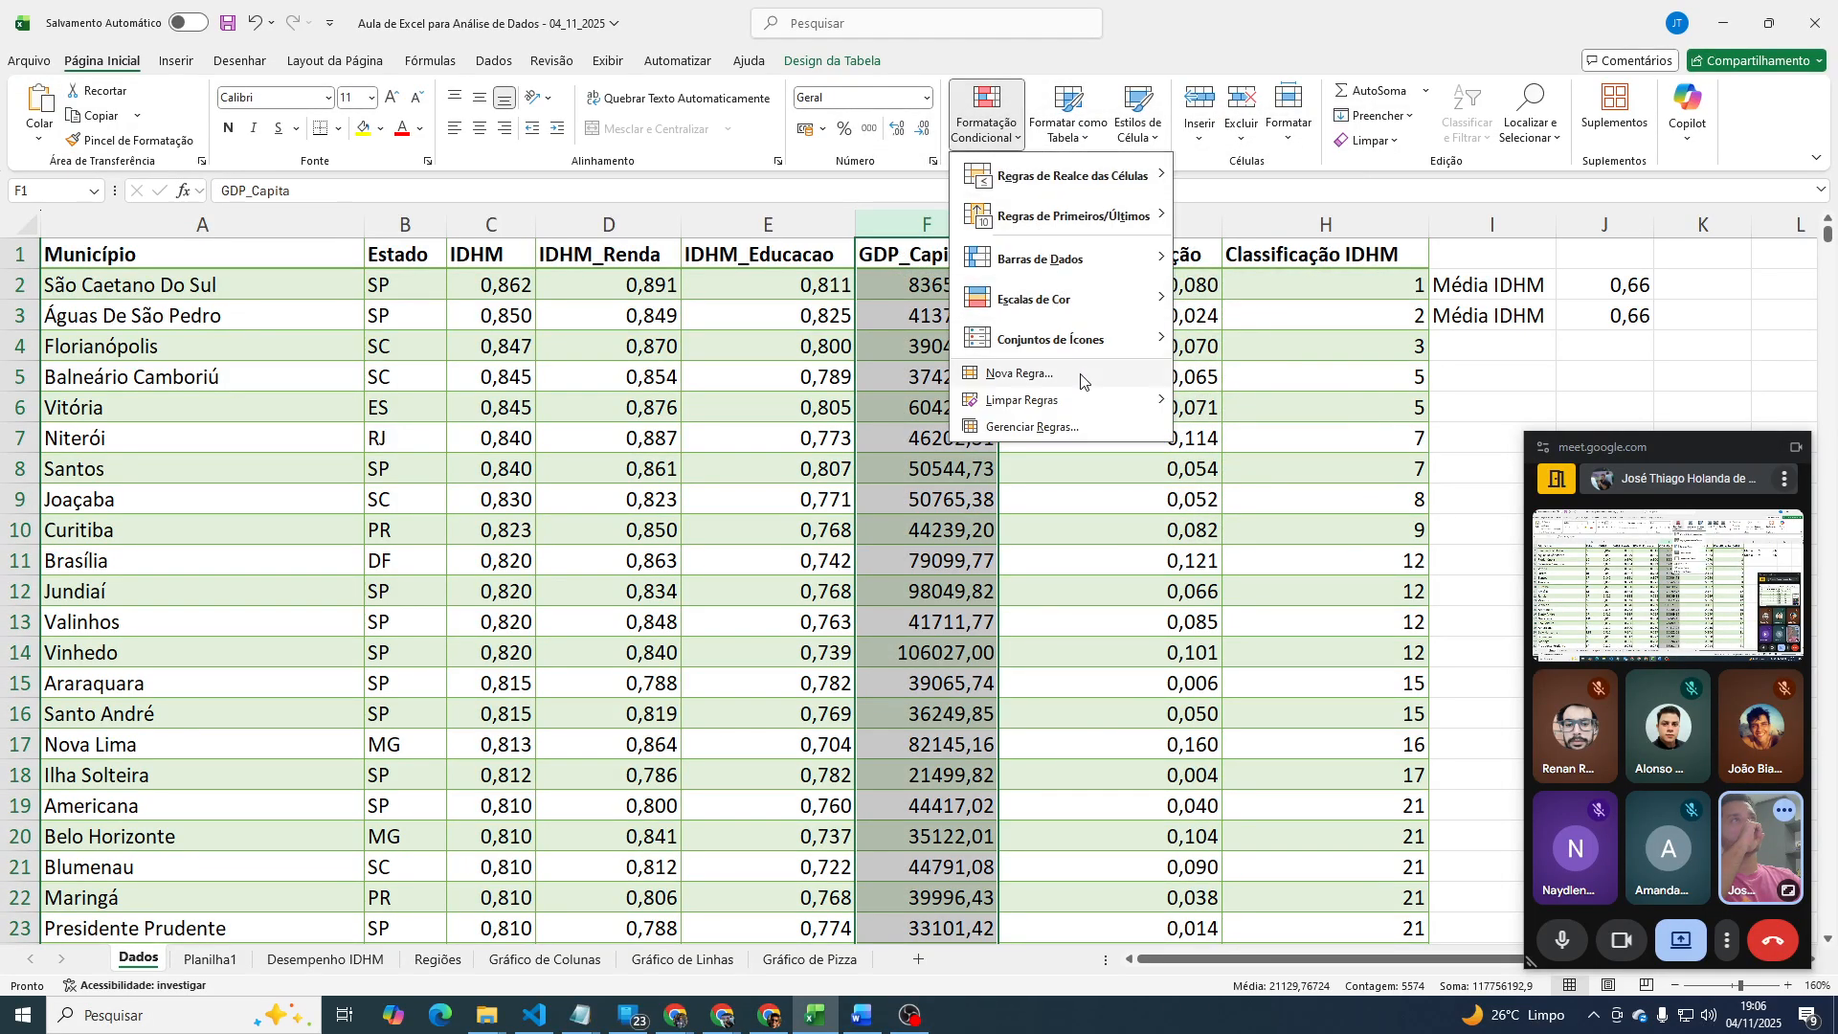
click(1019, 374)
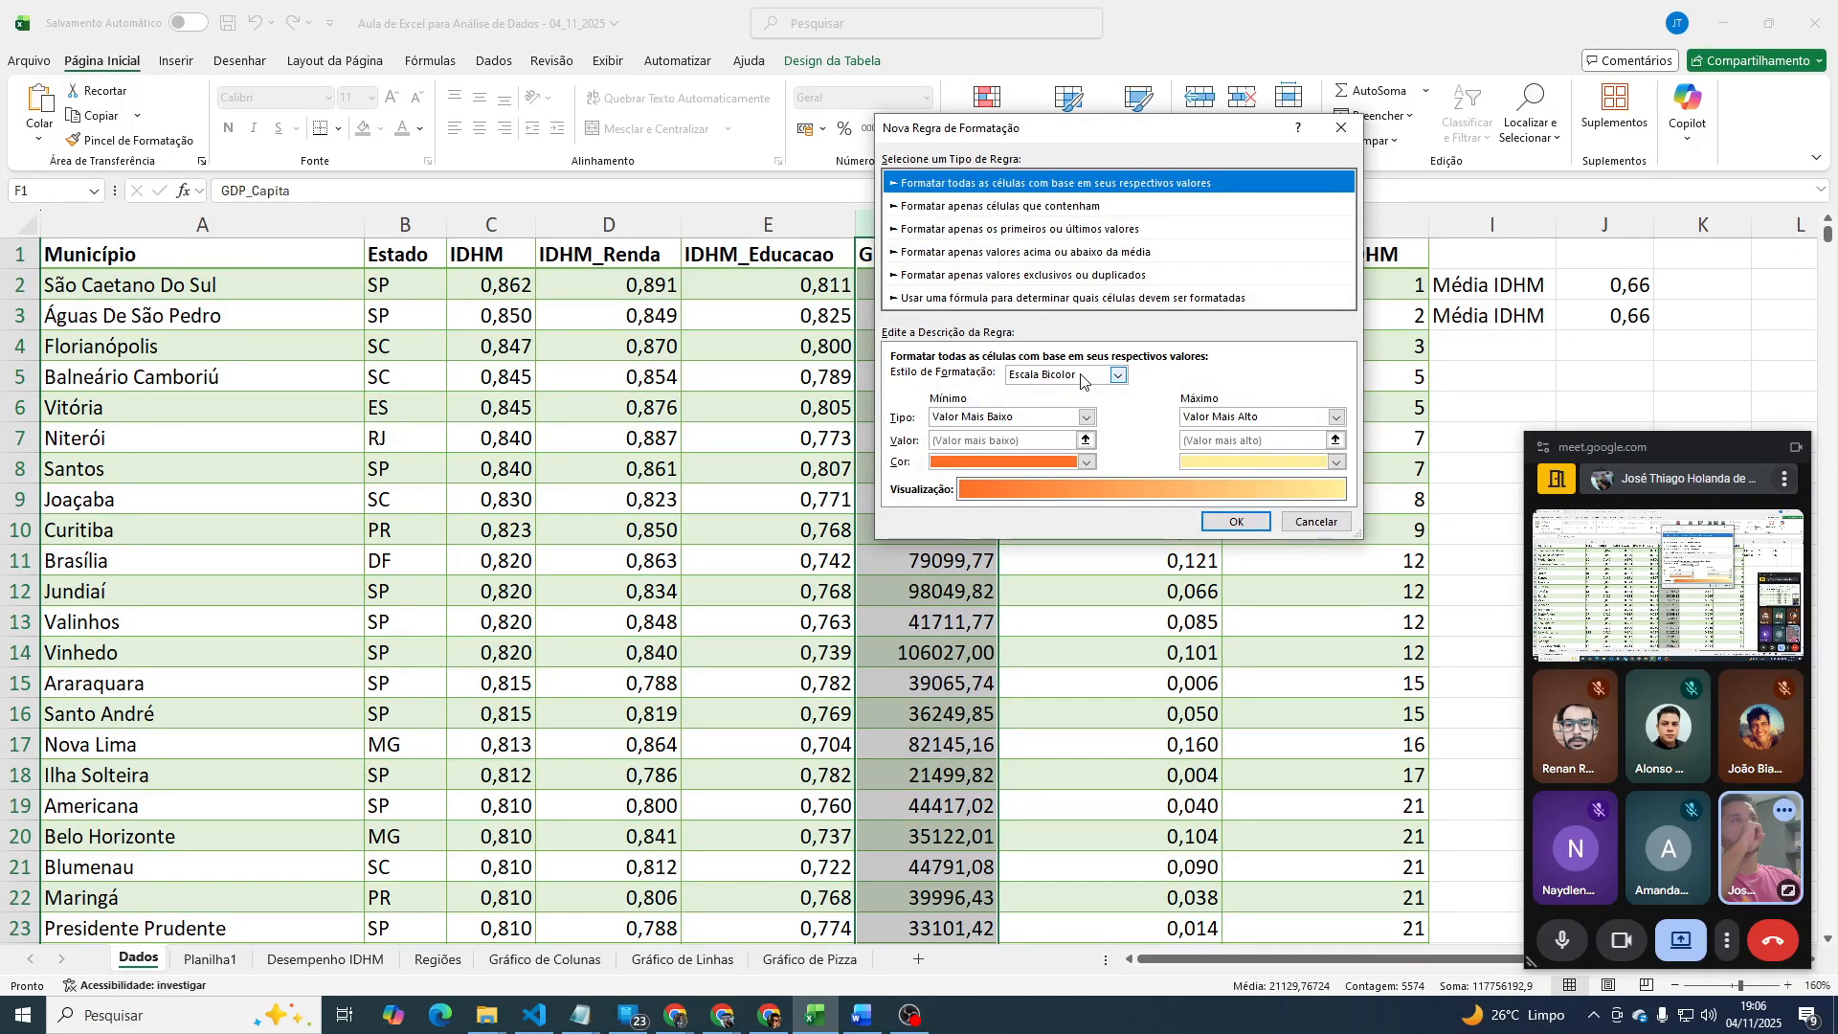
click(1018, 418)
click(1006, 433)
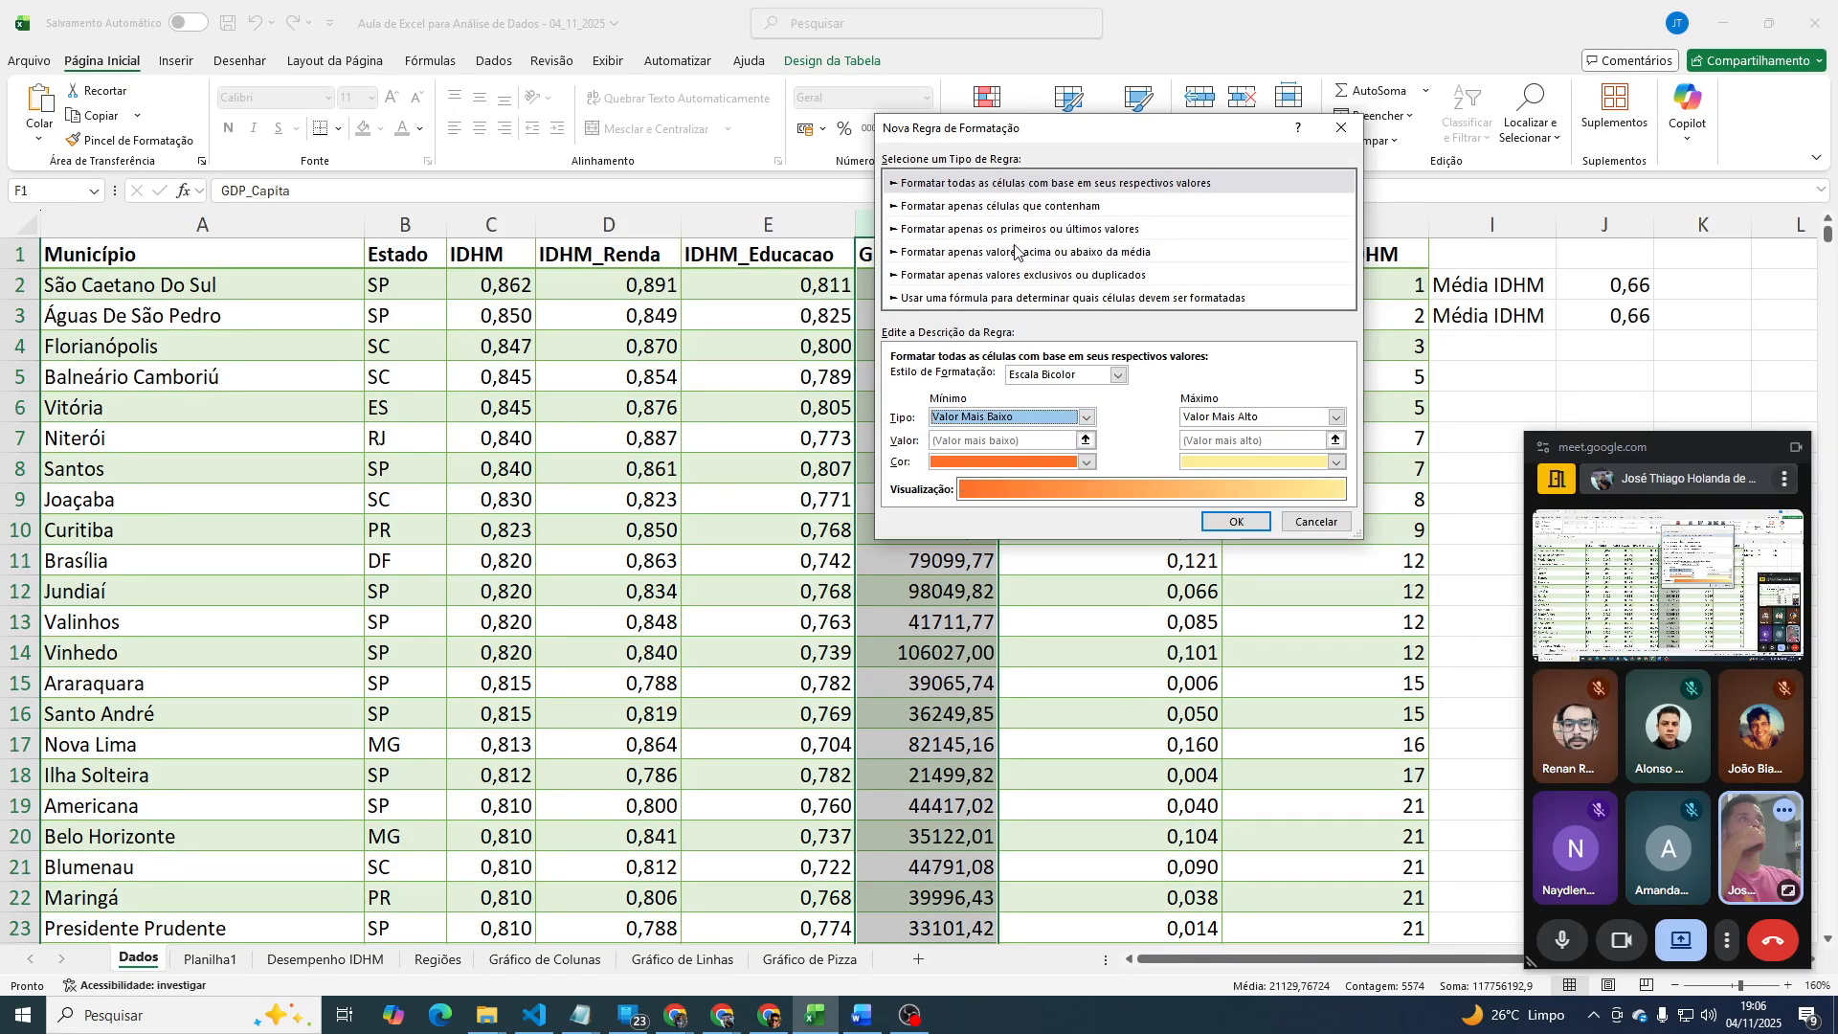
click(1077, 231)
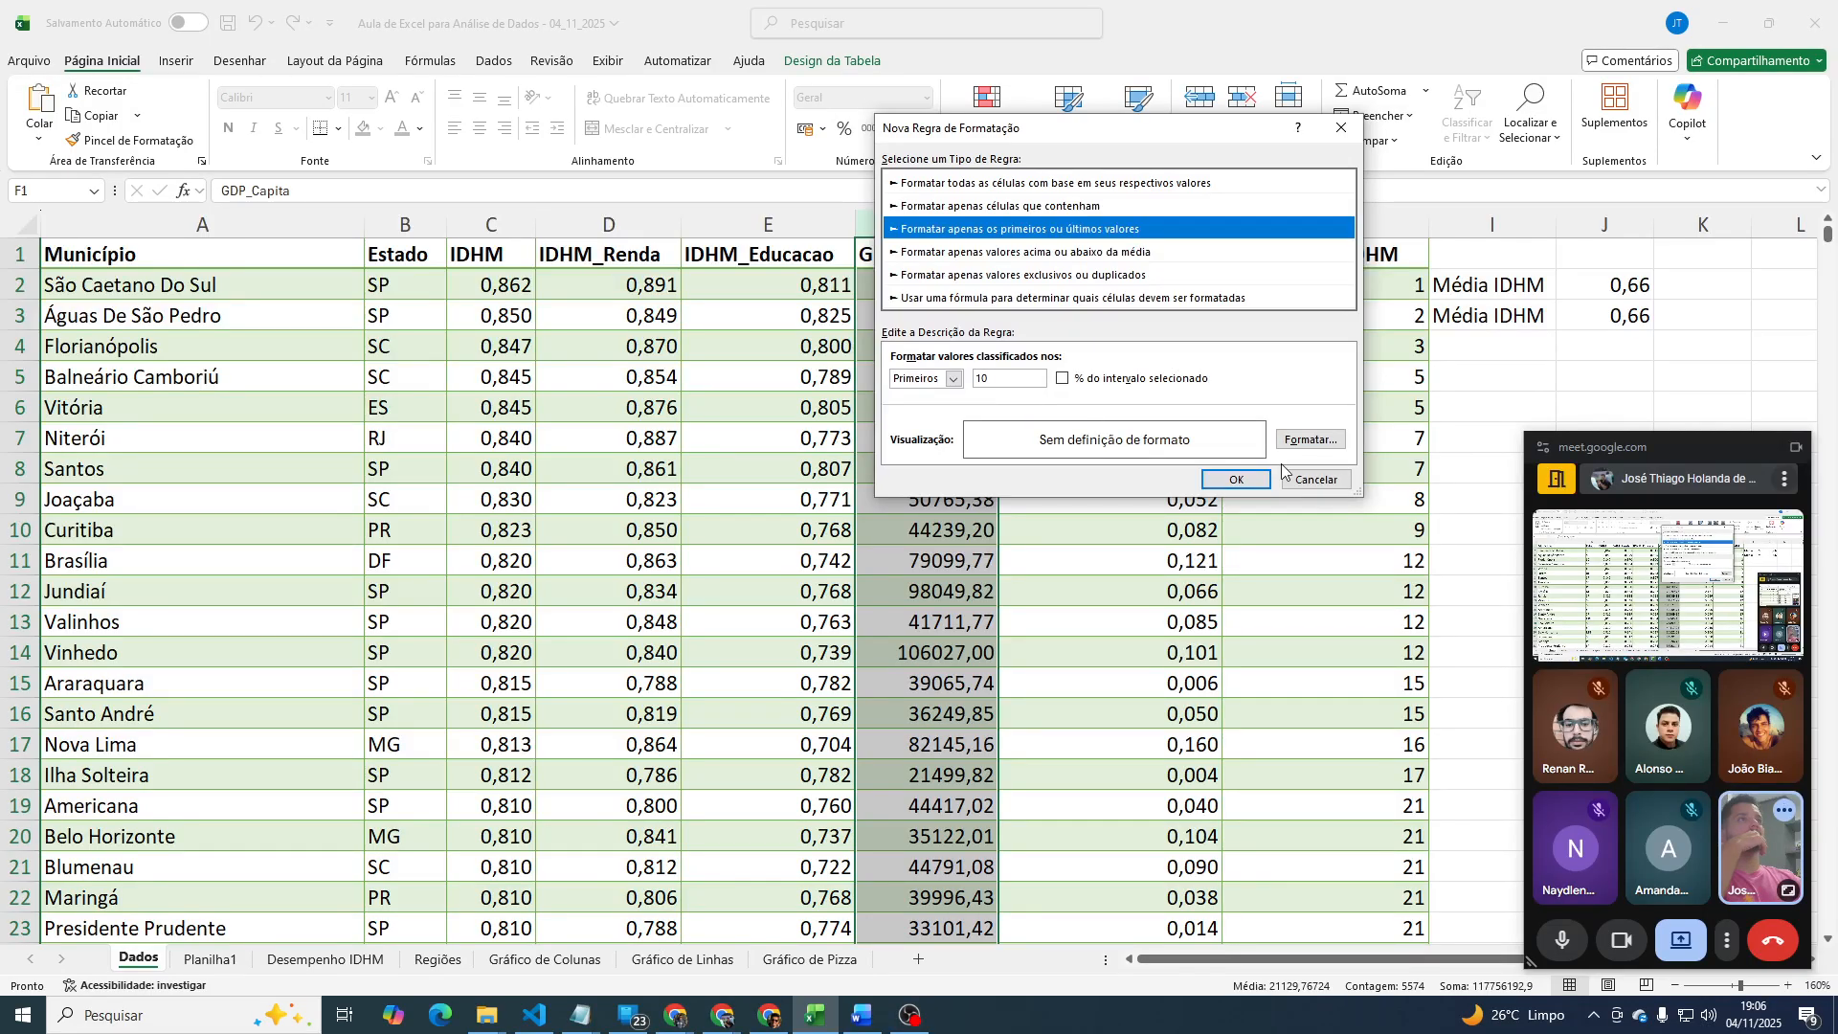
click(1316, 441)
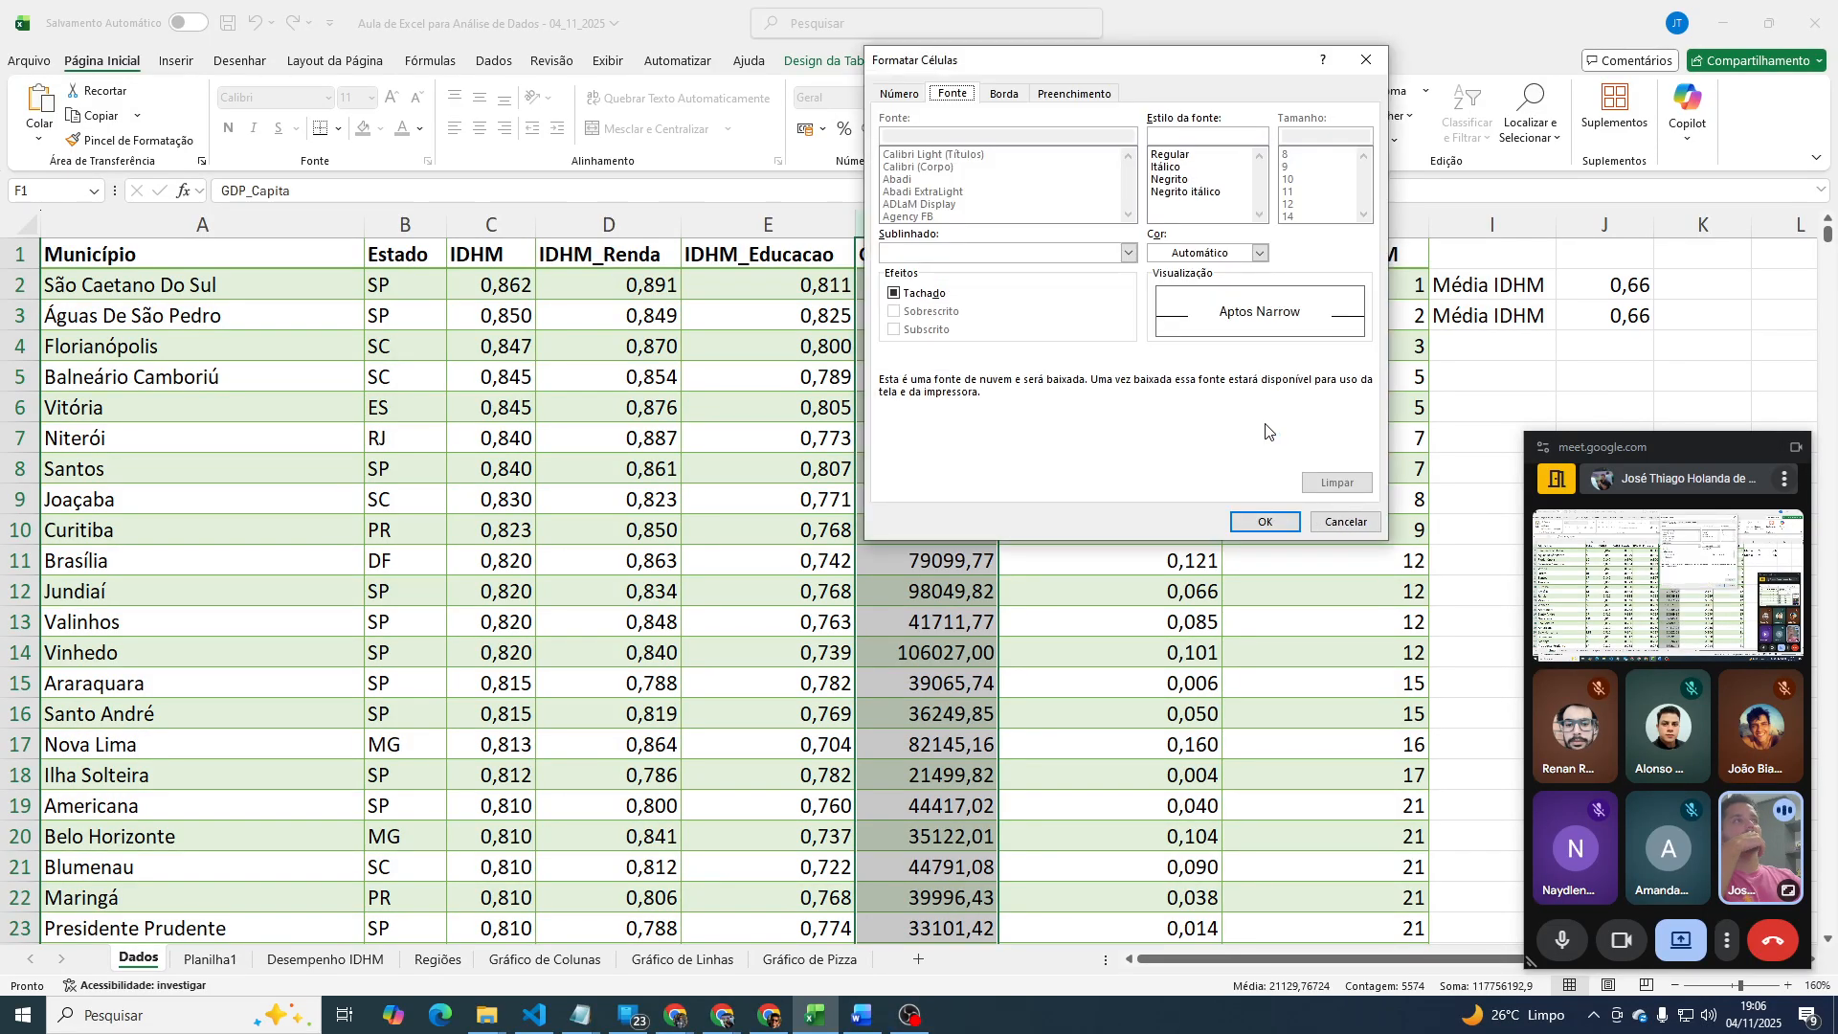
click(1200, 254)
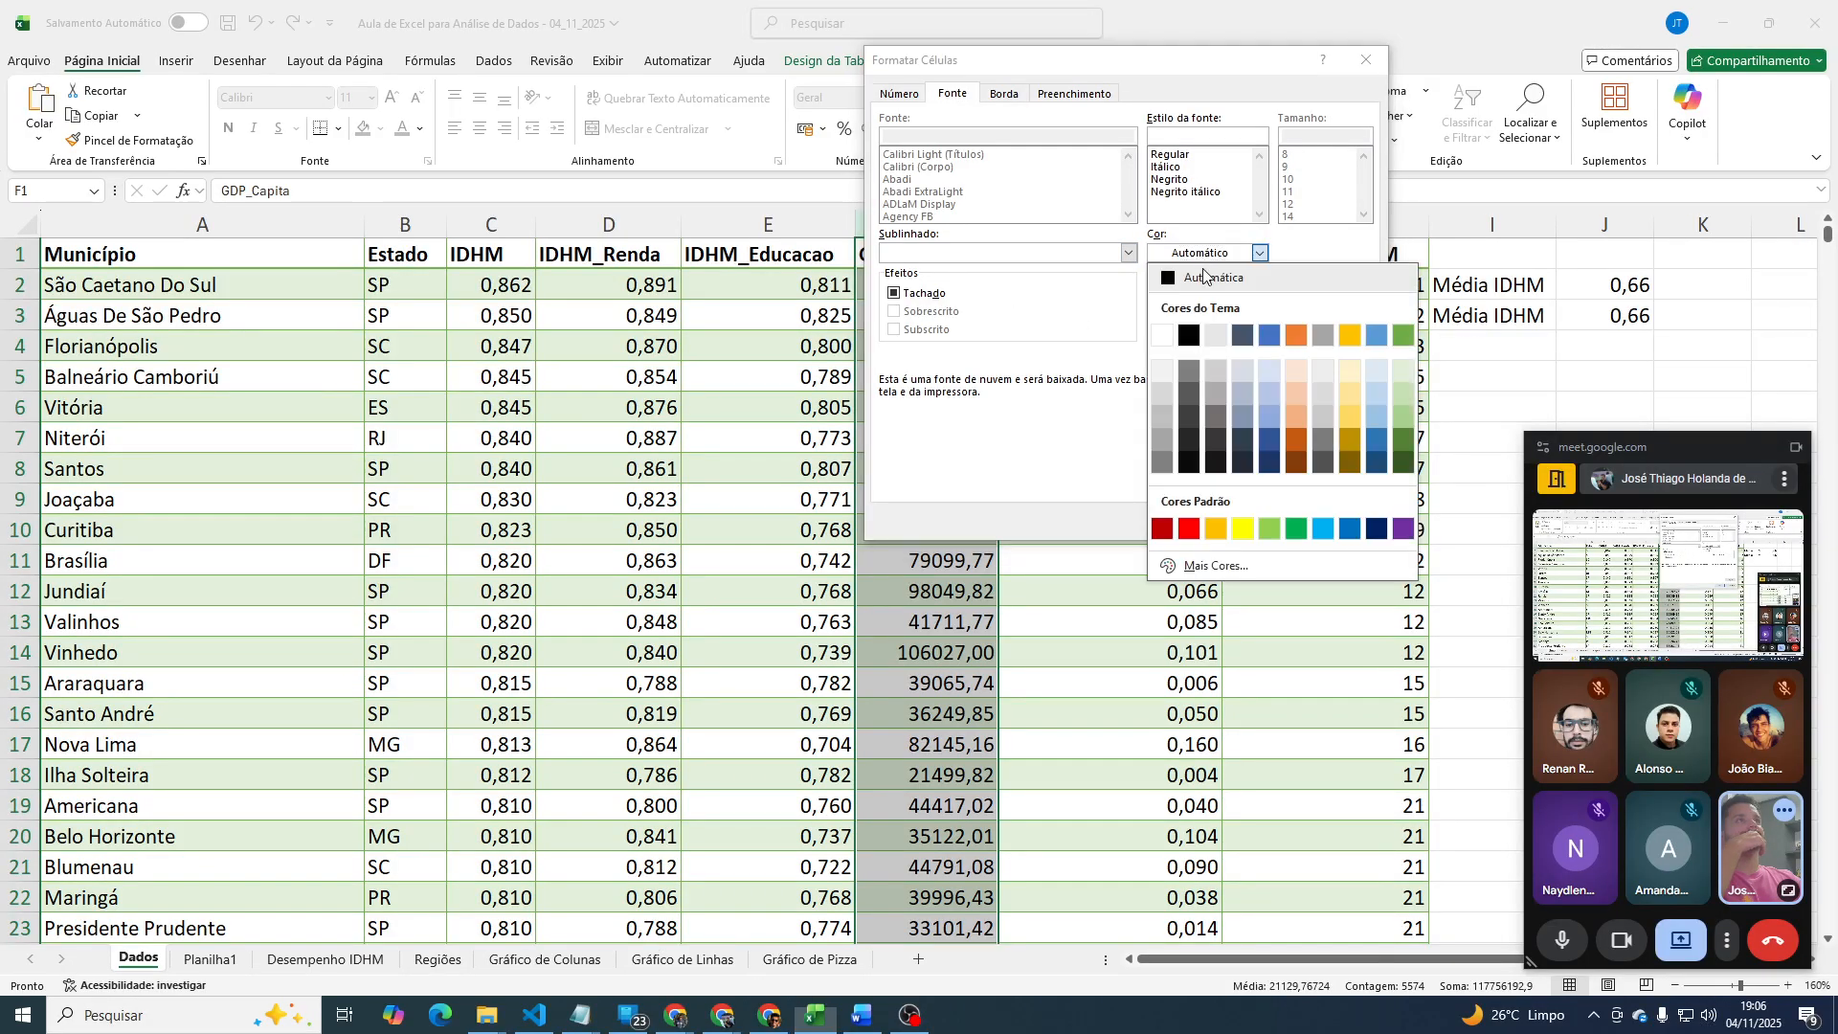
click(1302, 330)
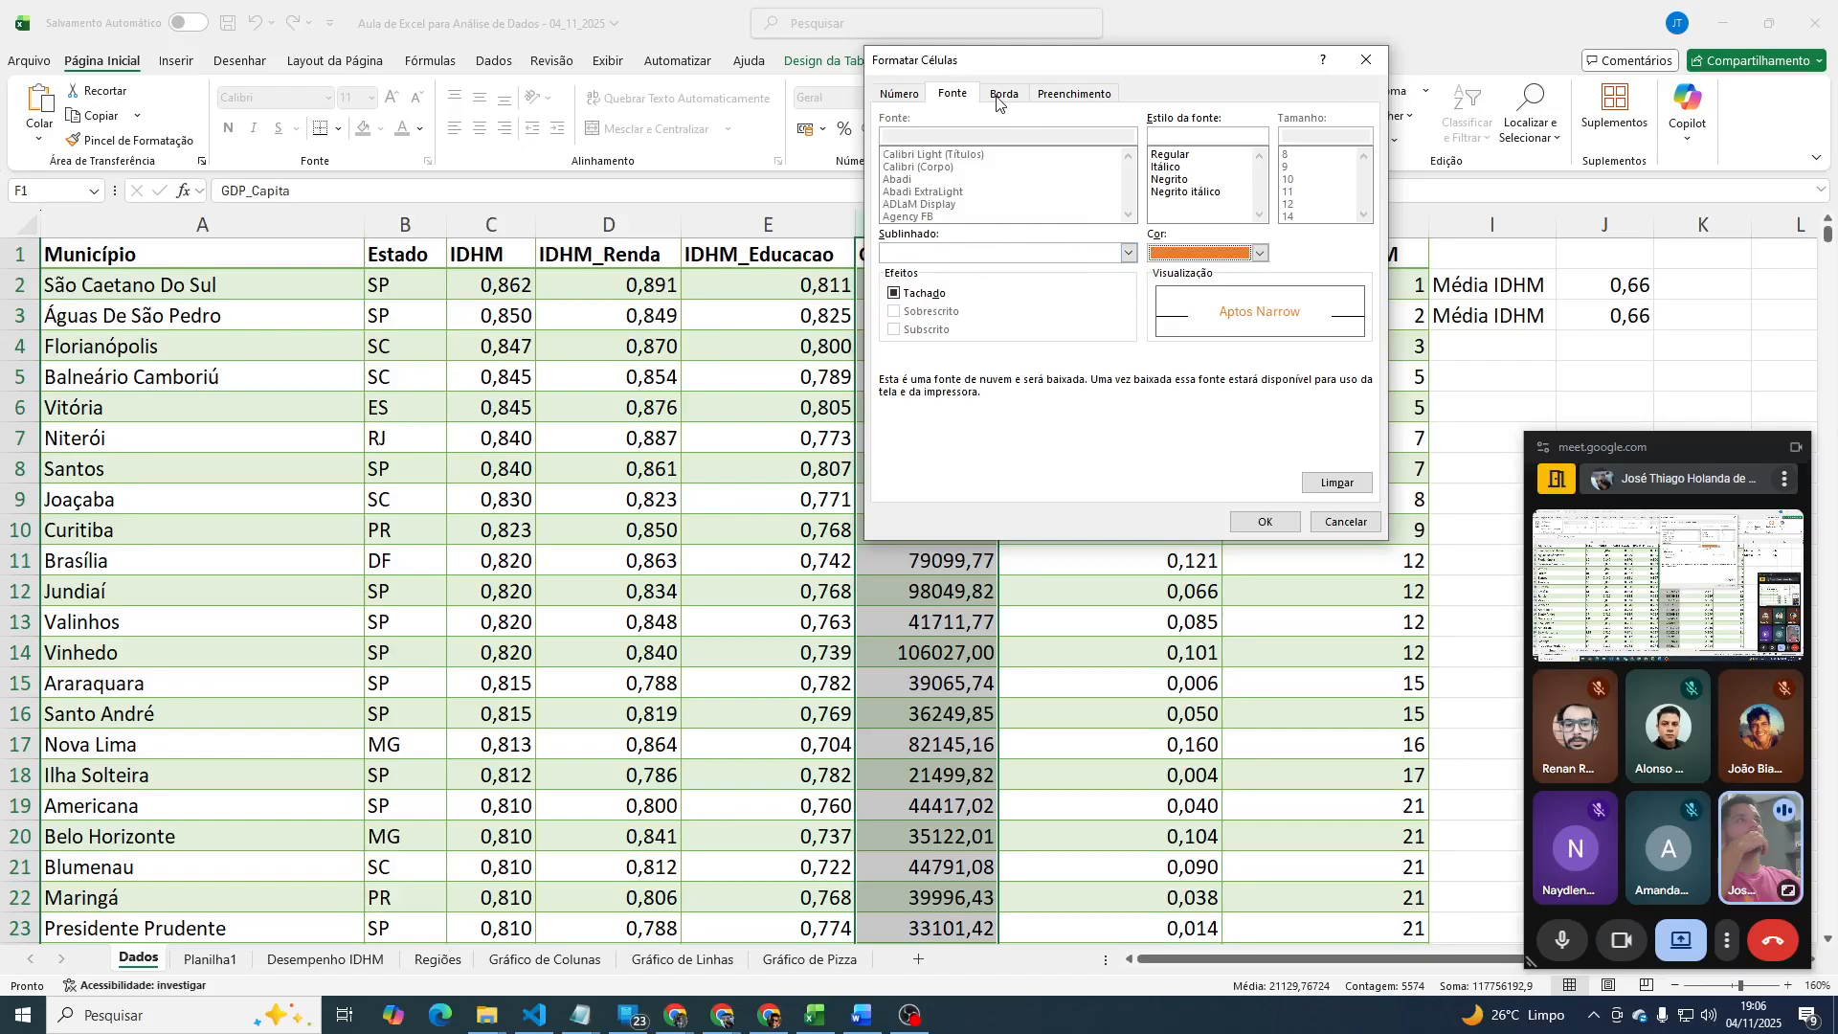
click(1204, 253)
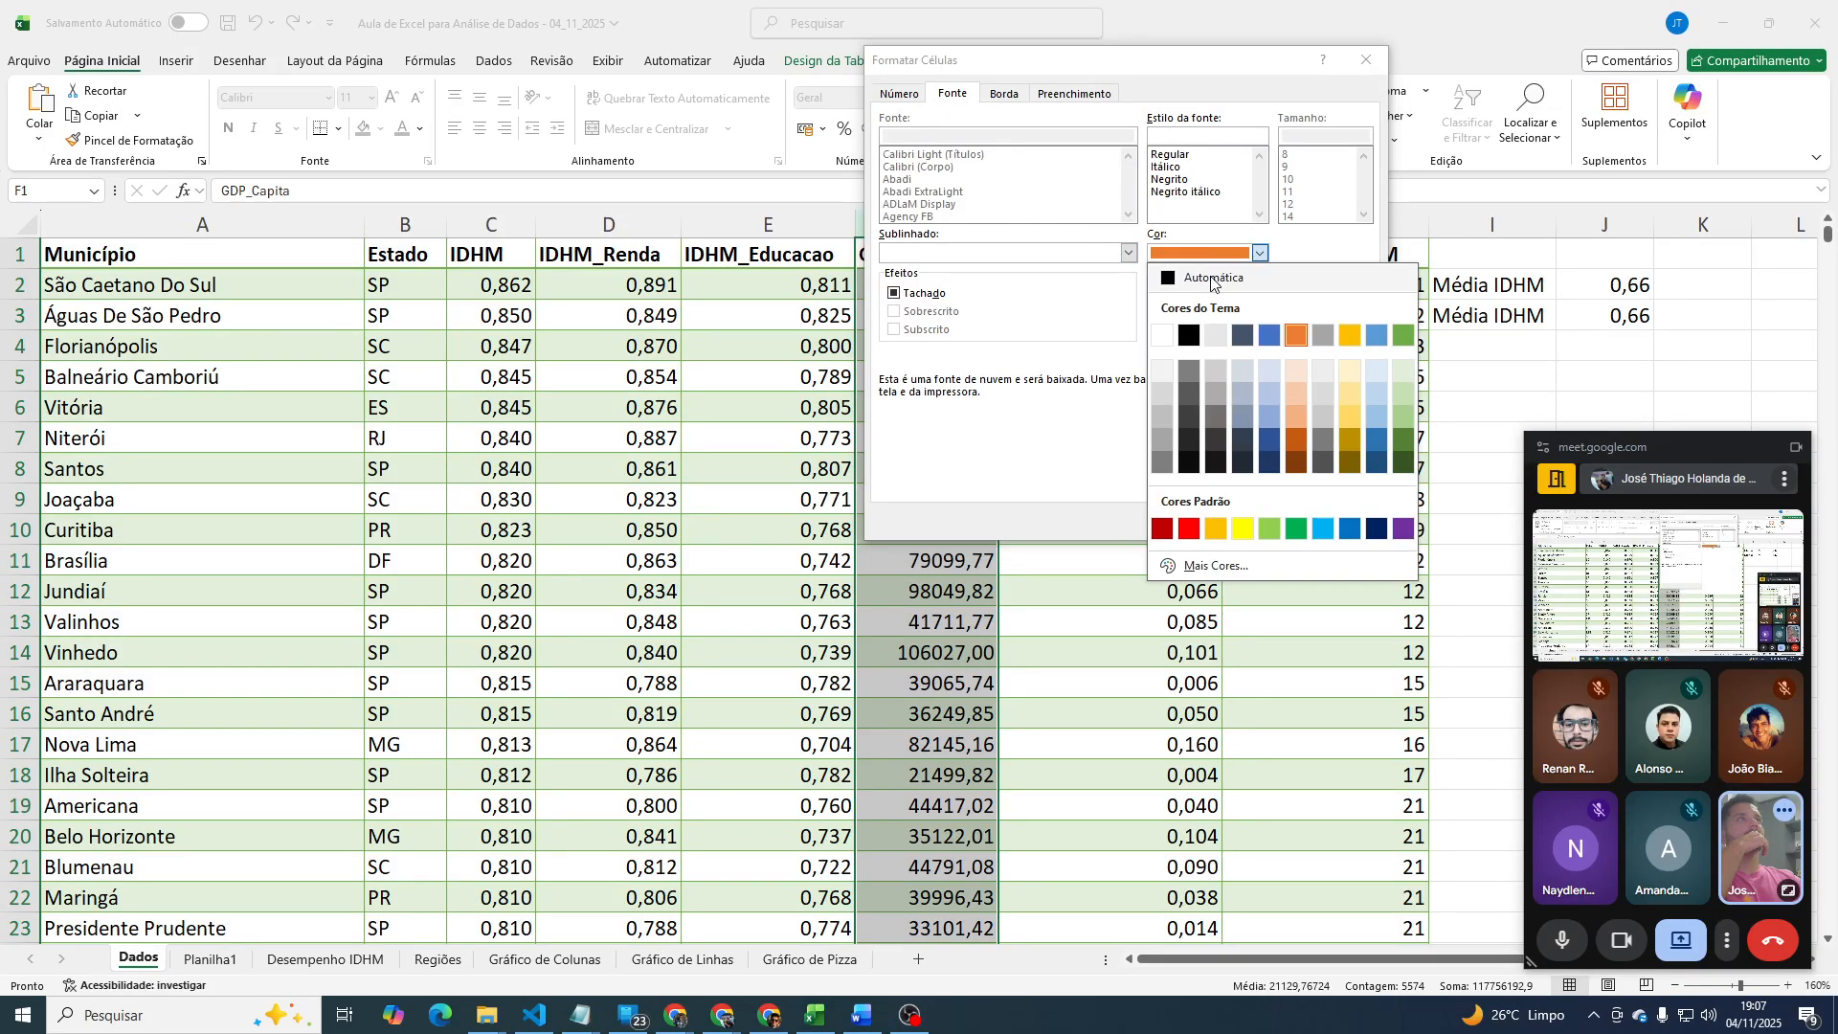
click(1196, 275)
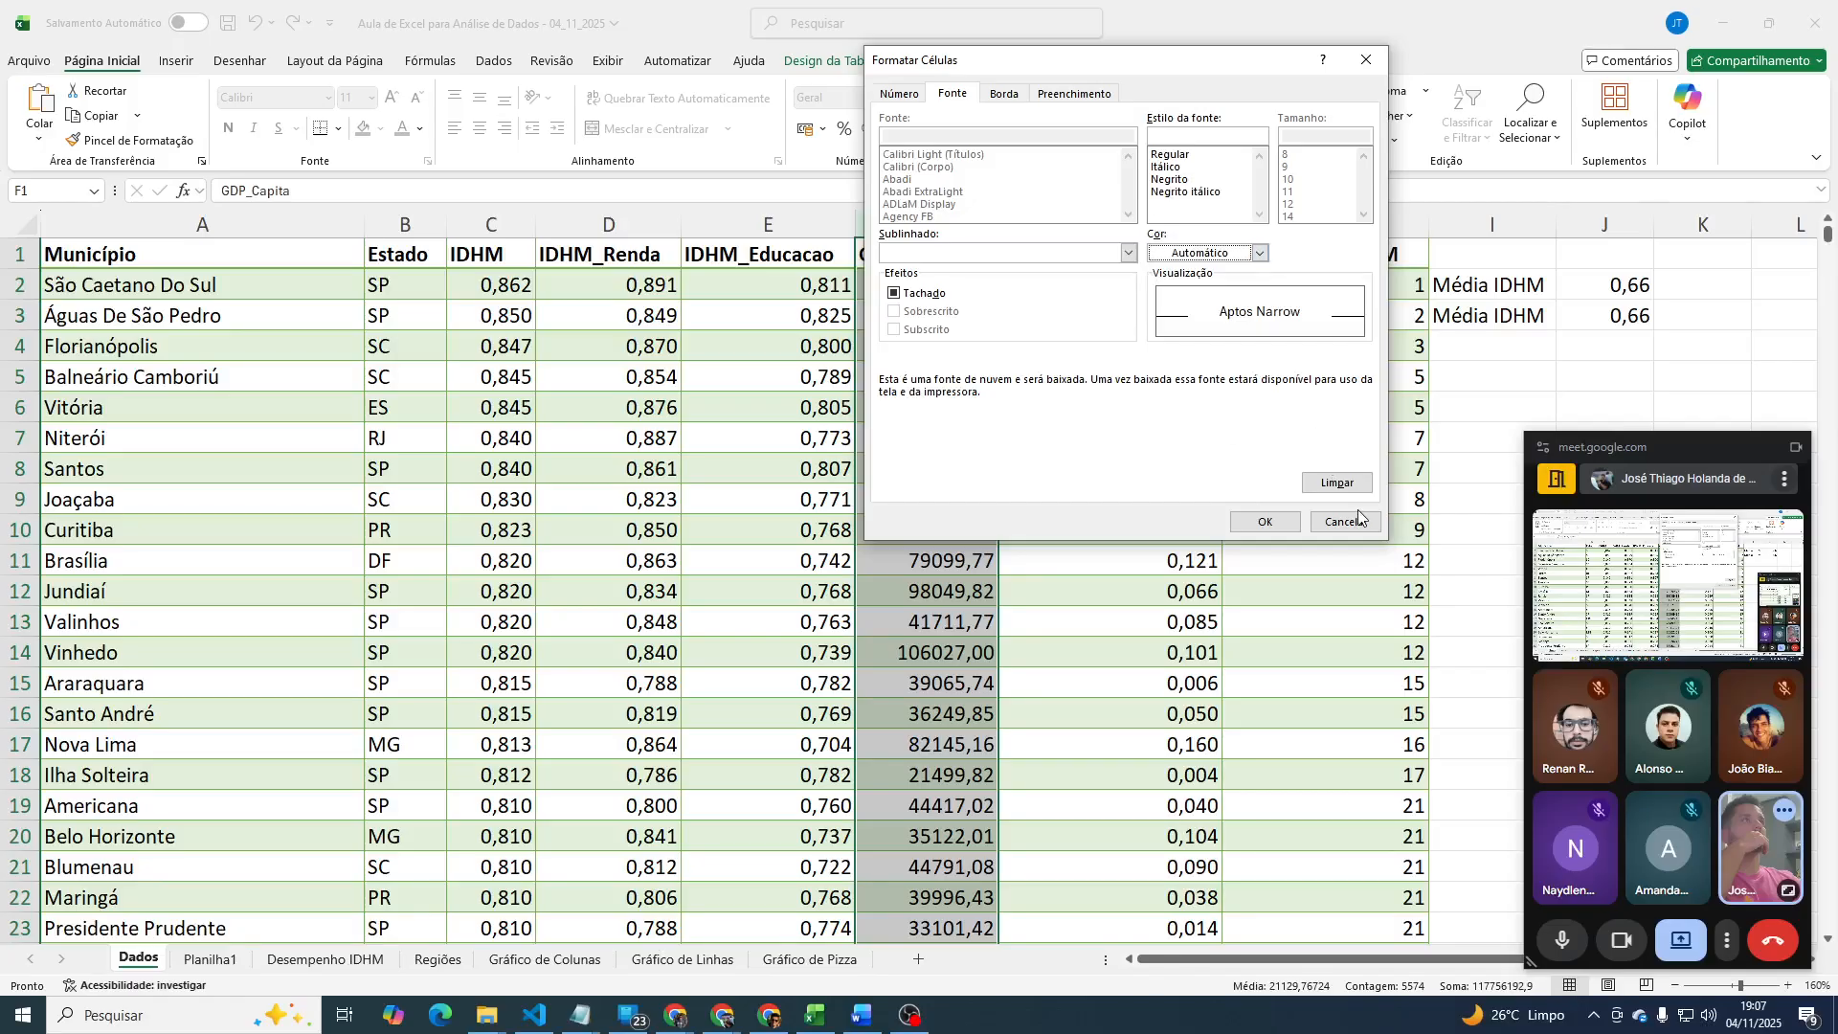
click(1345, 483)
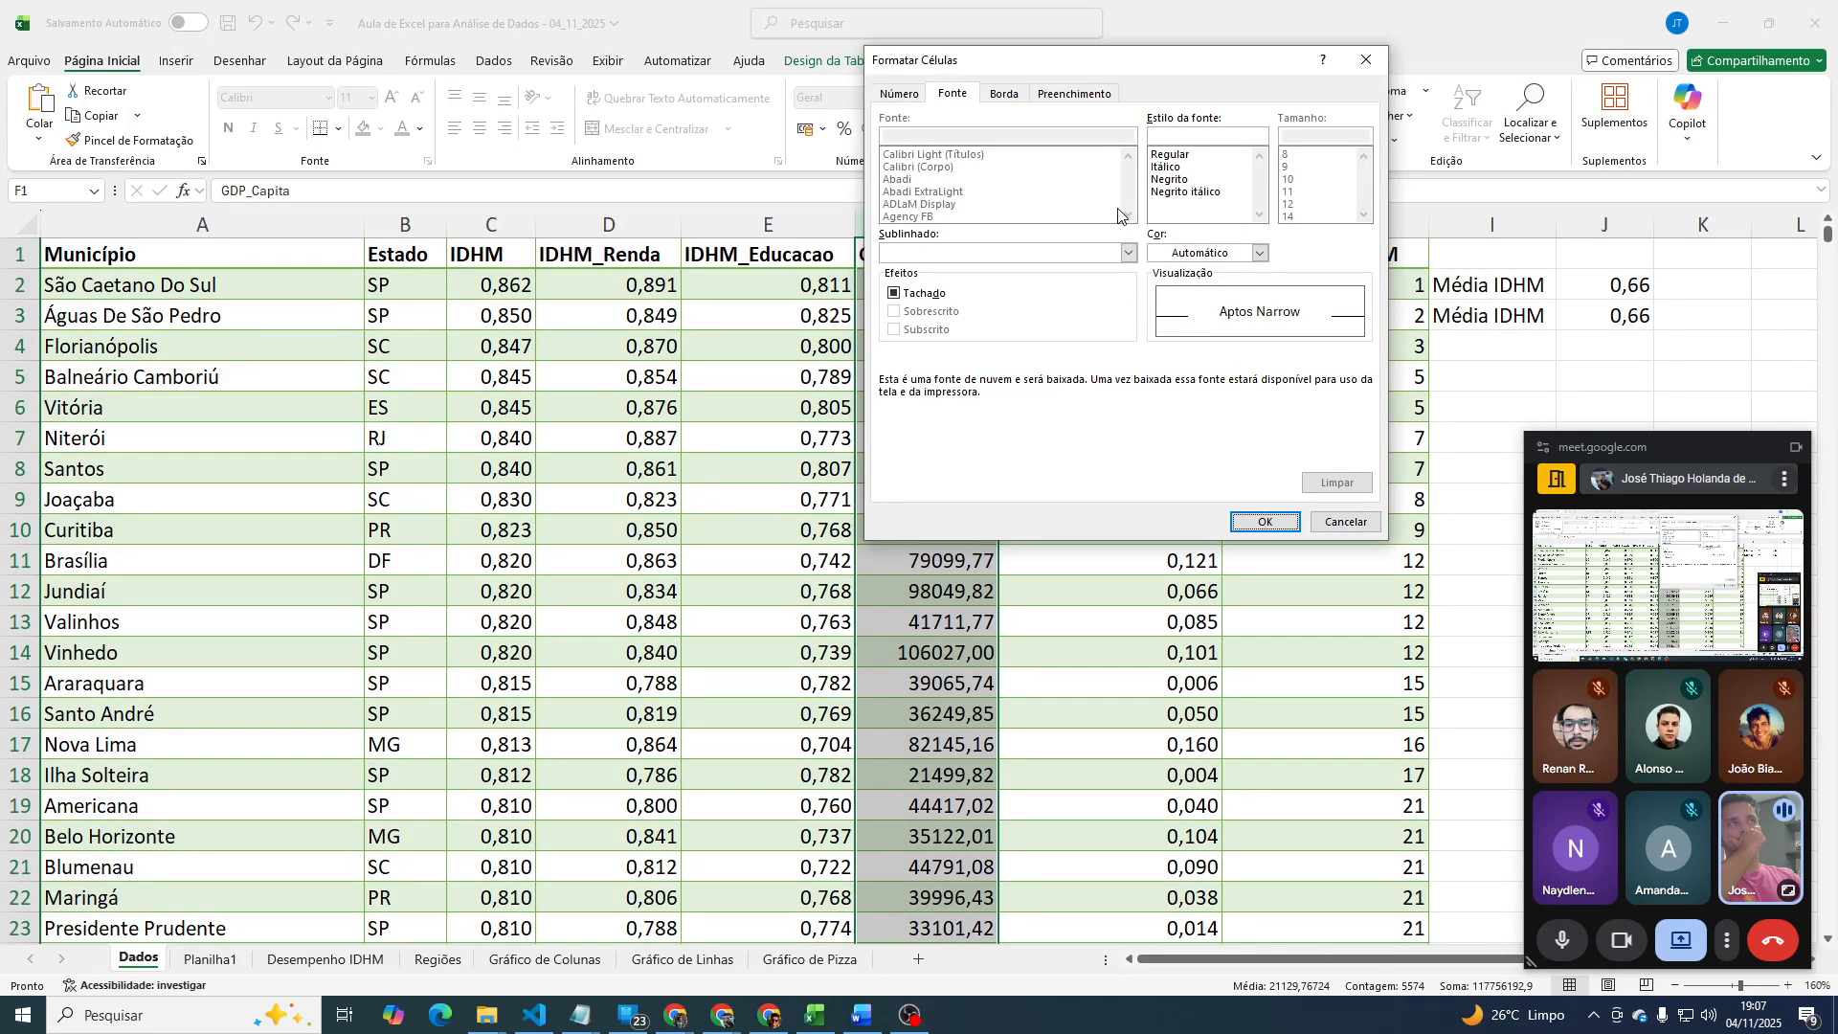
Give the top-10 rule an orange fill and apply it to the GDP_Capita column.
click(1057, 94)
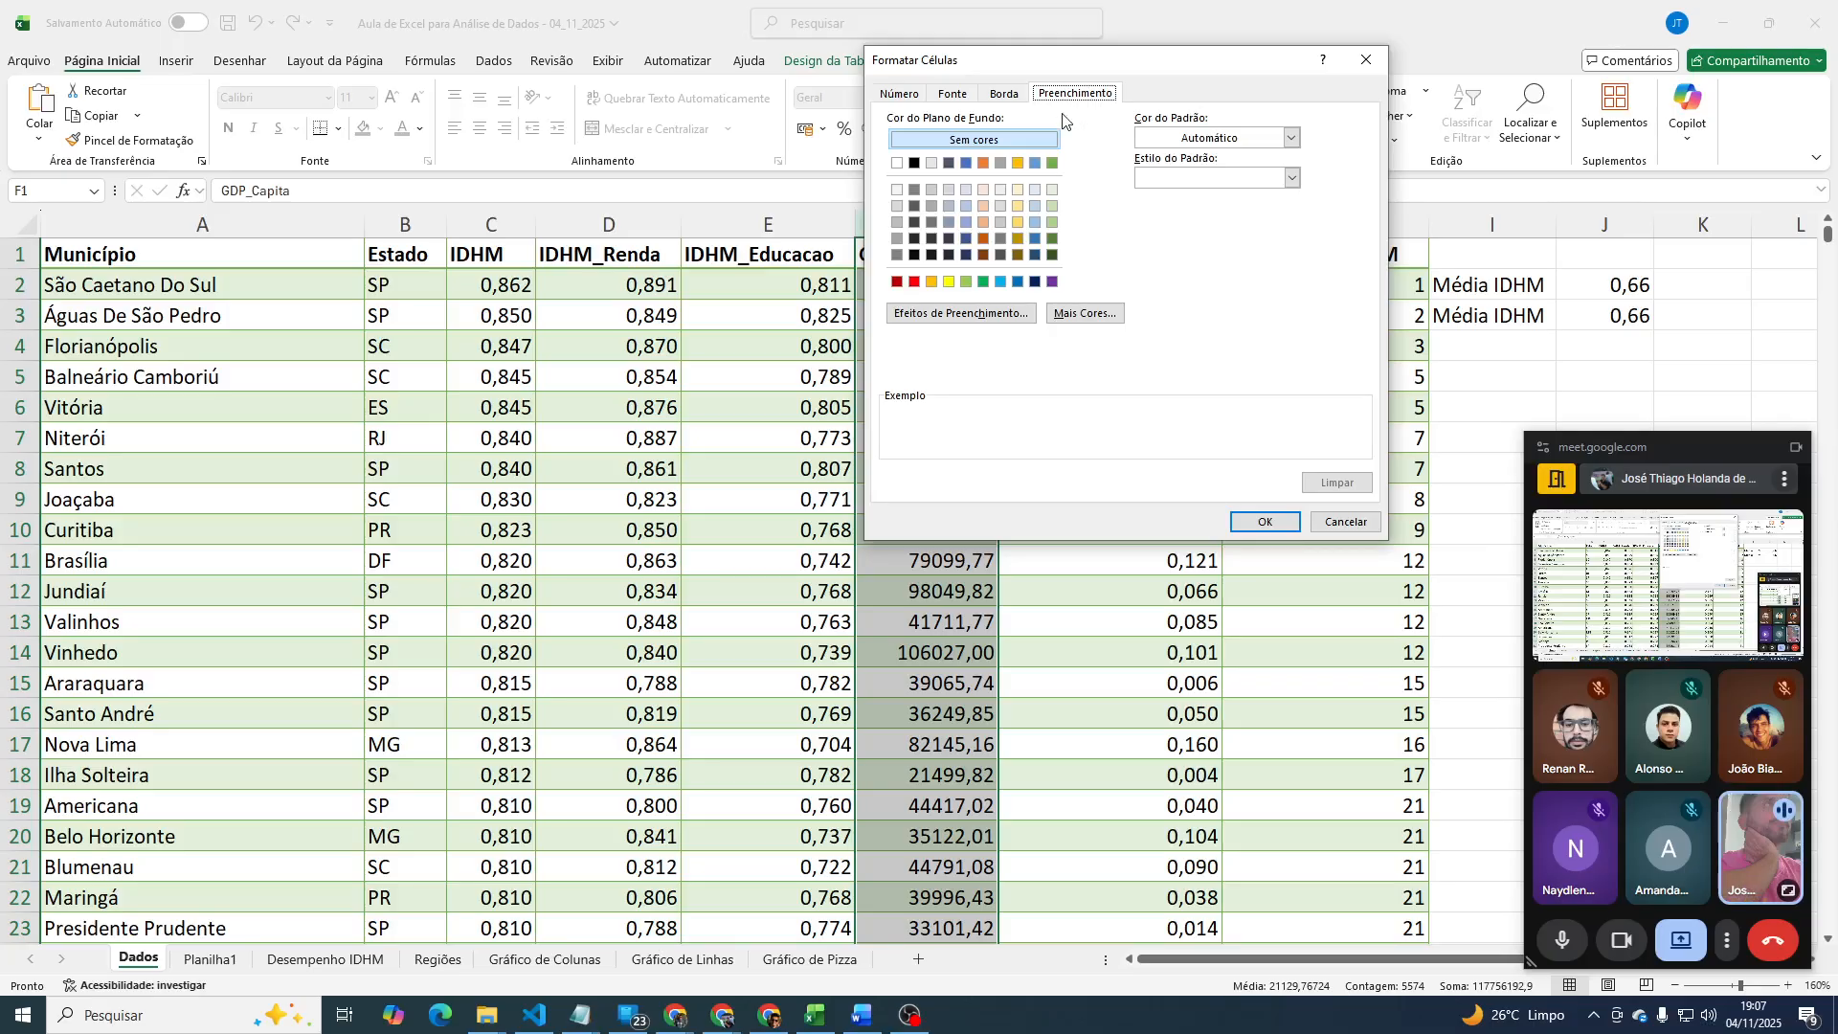
click(985, 163)
click(1264, 522)
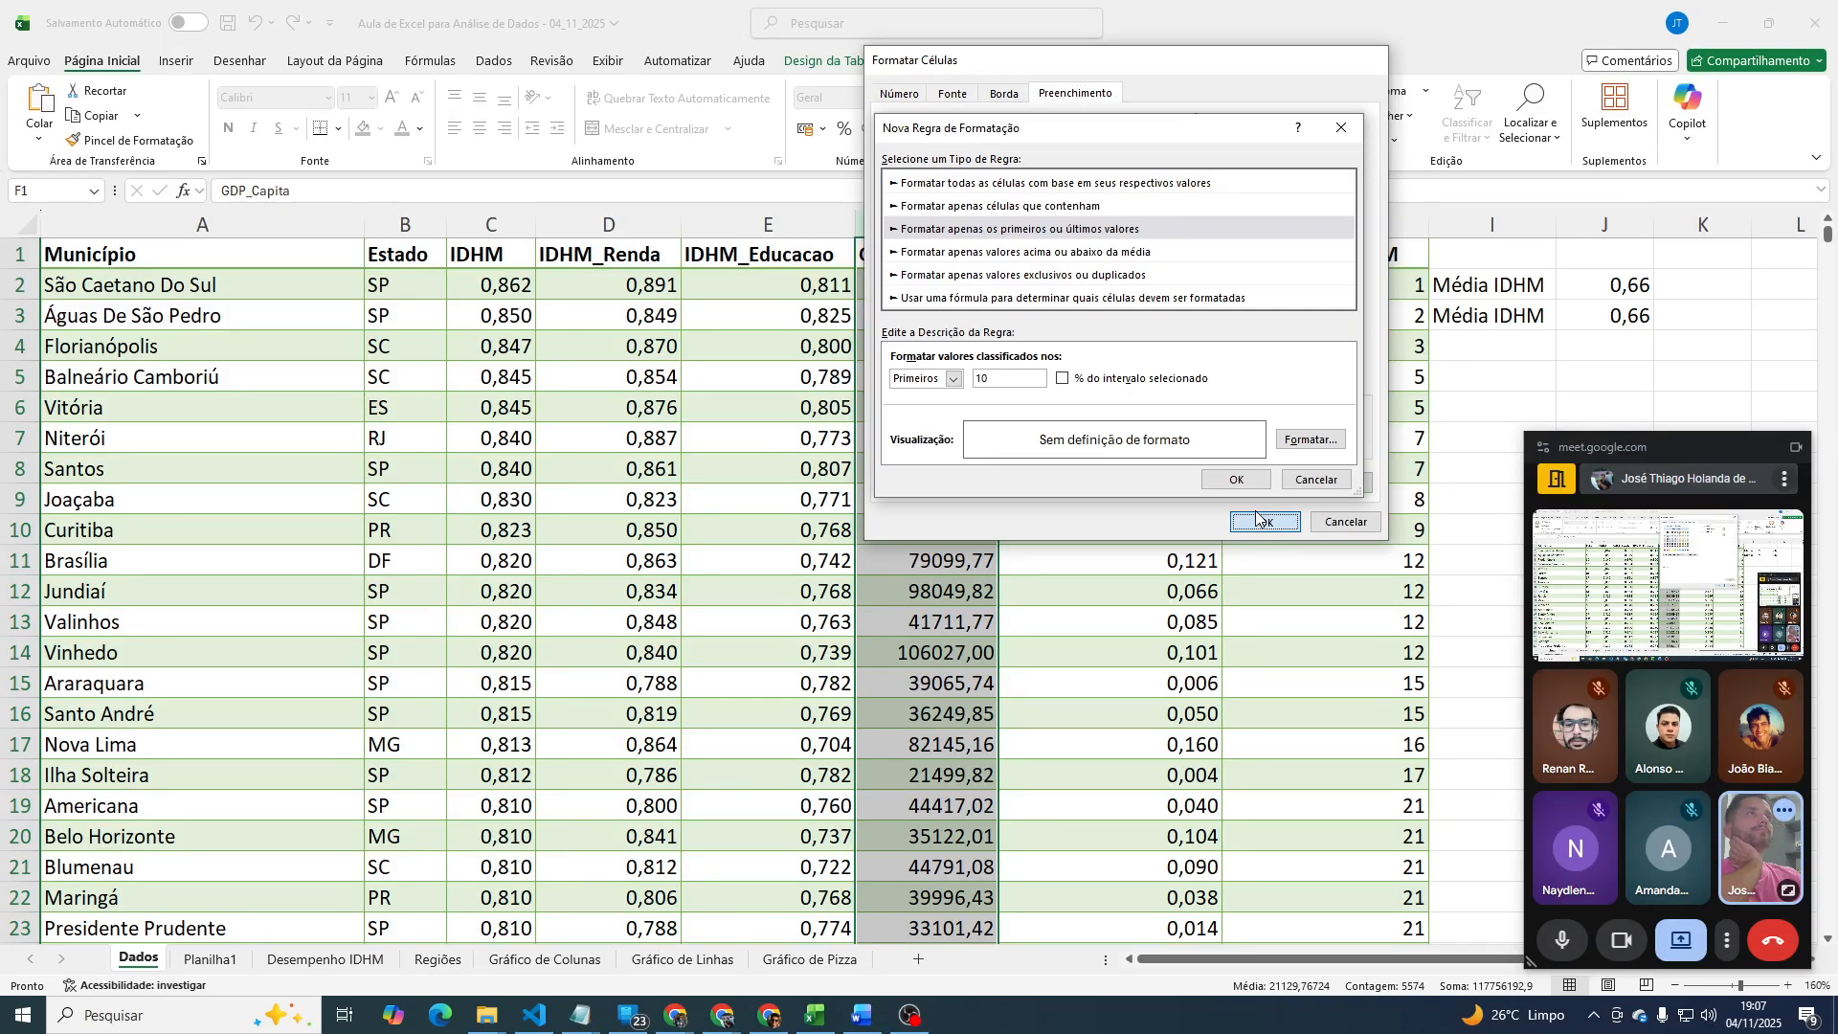
click(1236, 478)
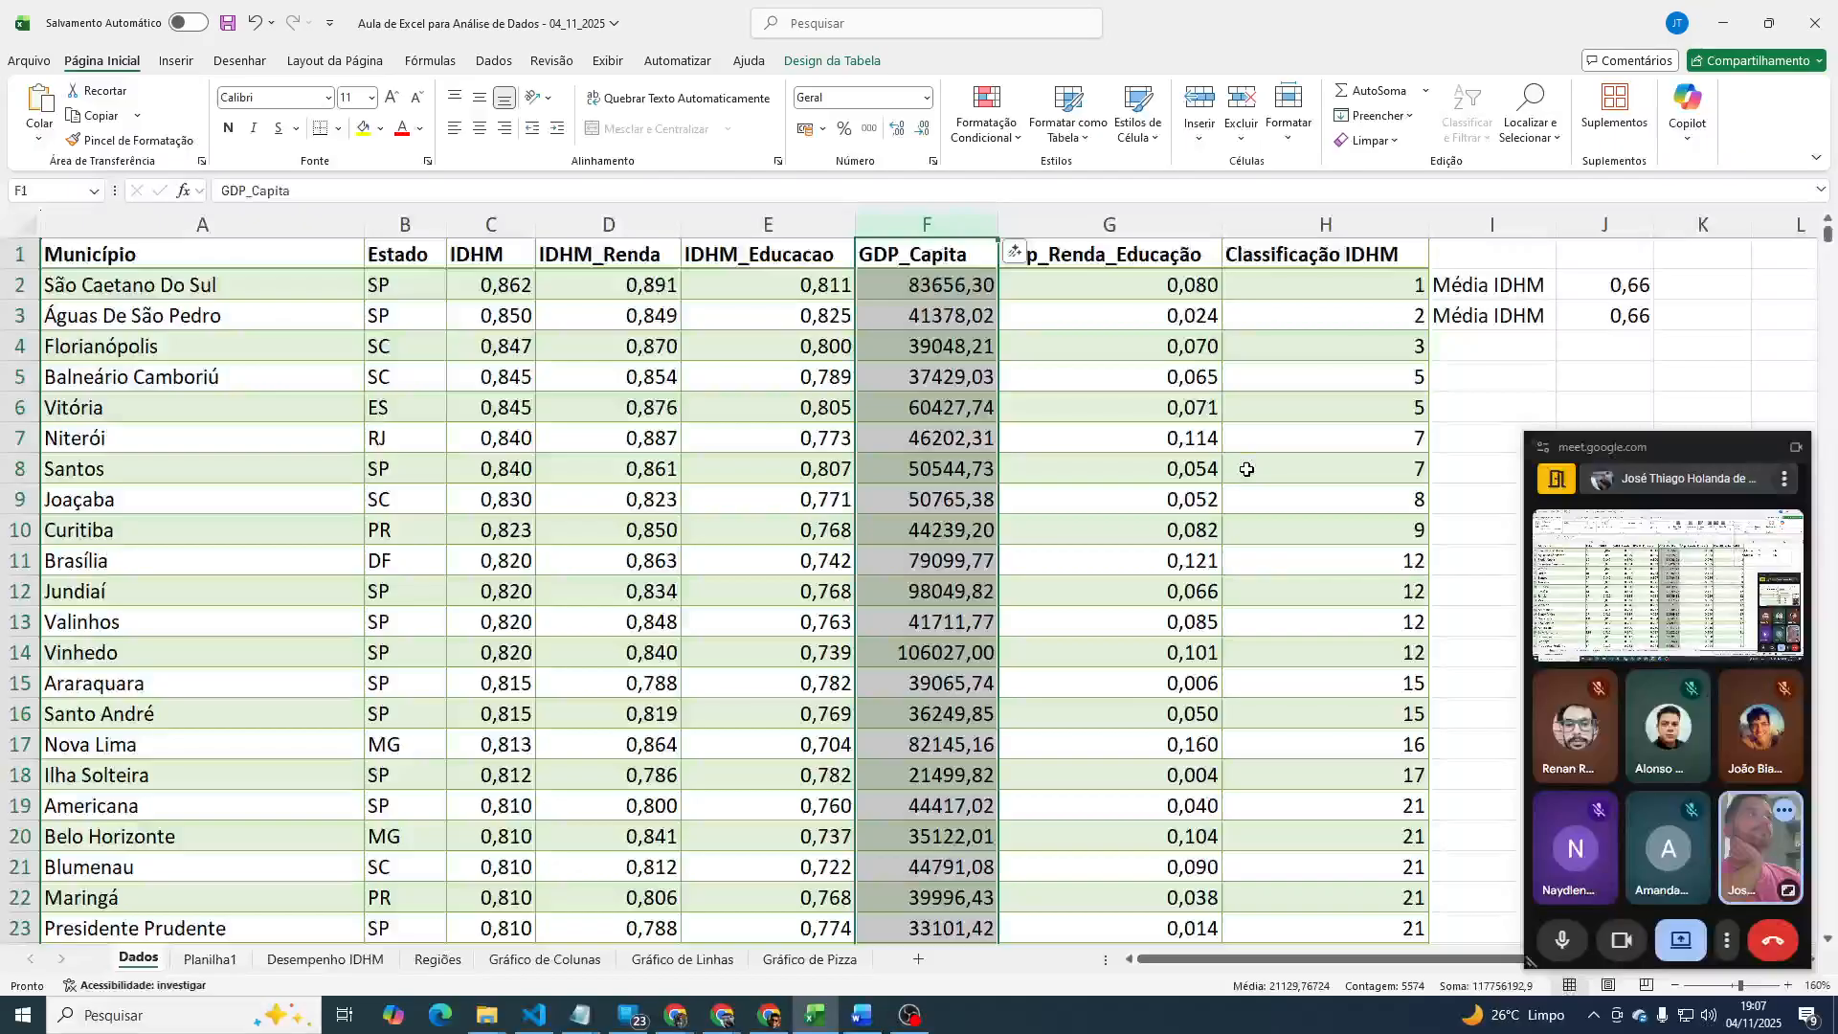
Sort the table by the GDP_Capita cell values from largest to smallest (Do Maior para o Menor).
click(922, 295)
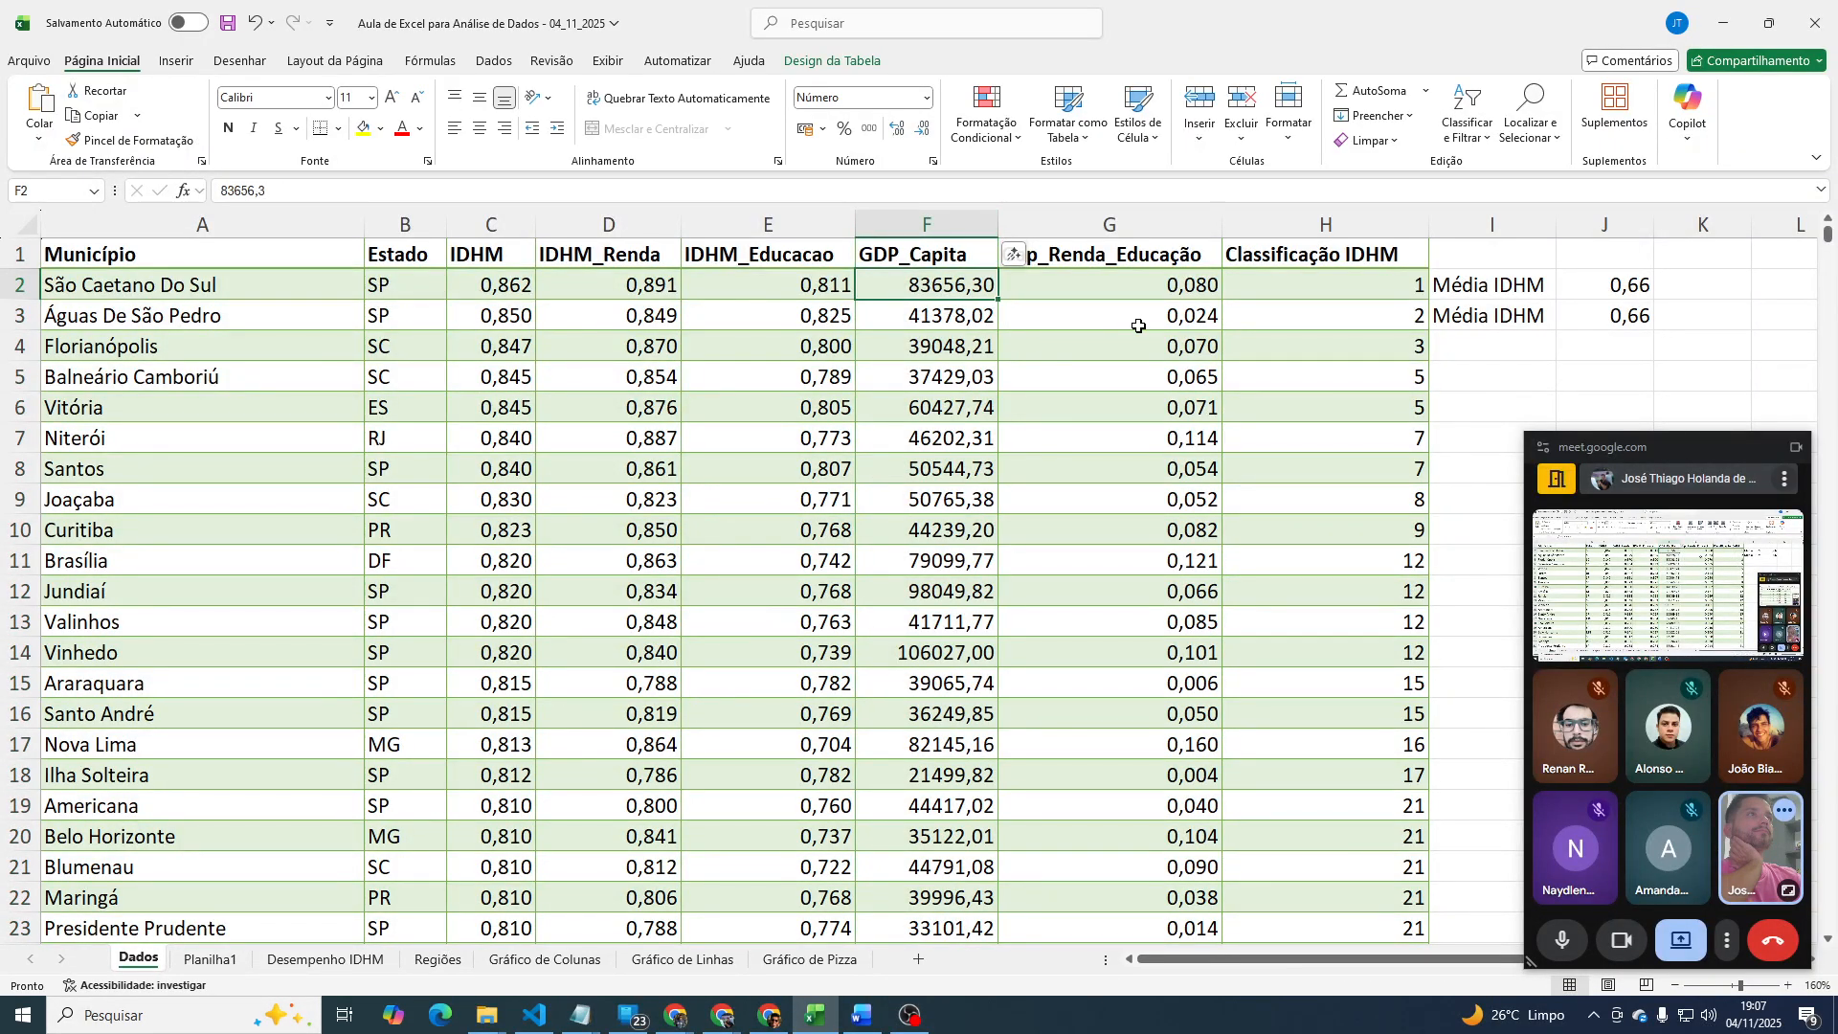
key(ctrl+Down)
key(ctrl+Up)
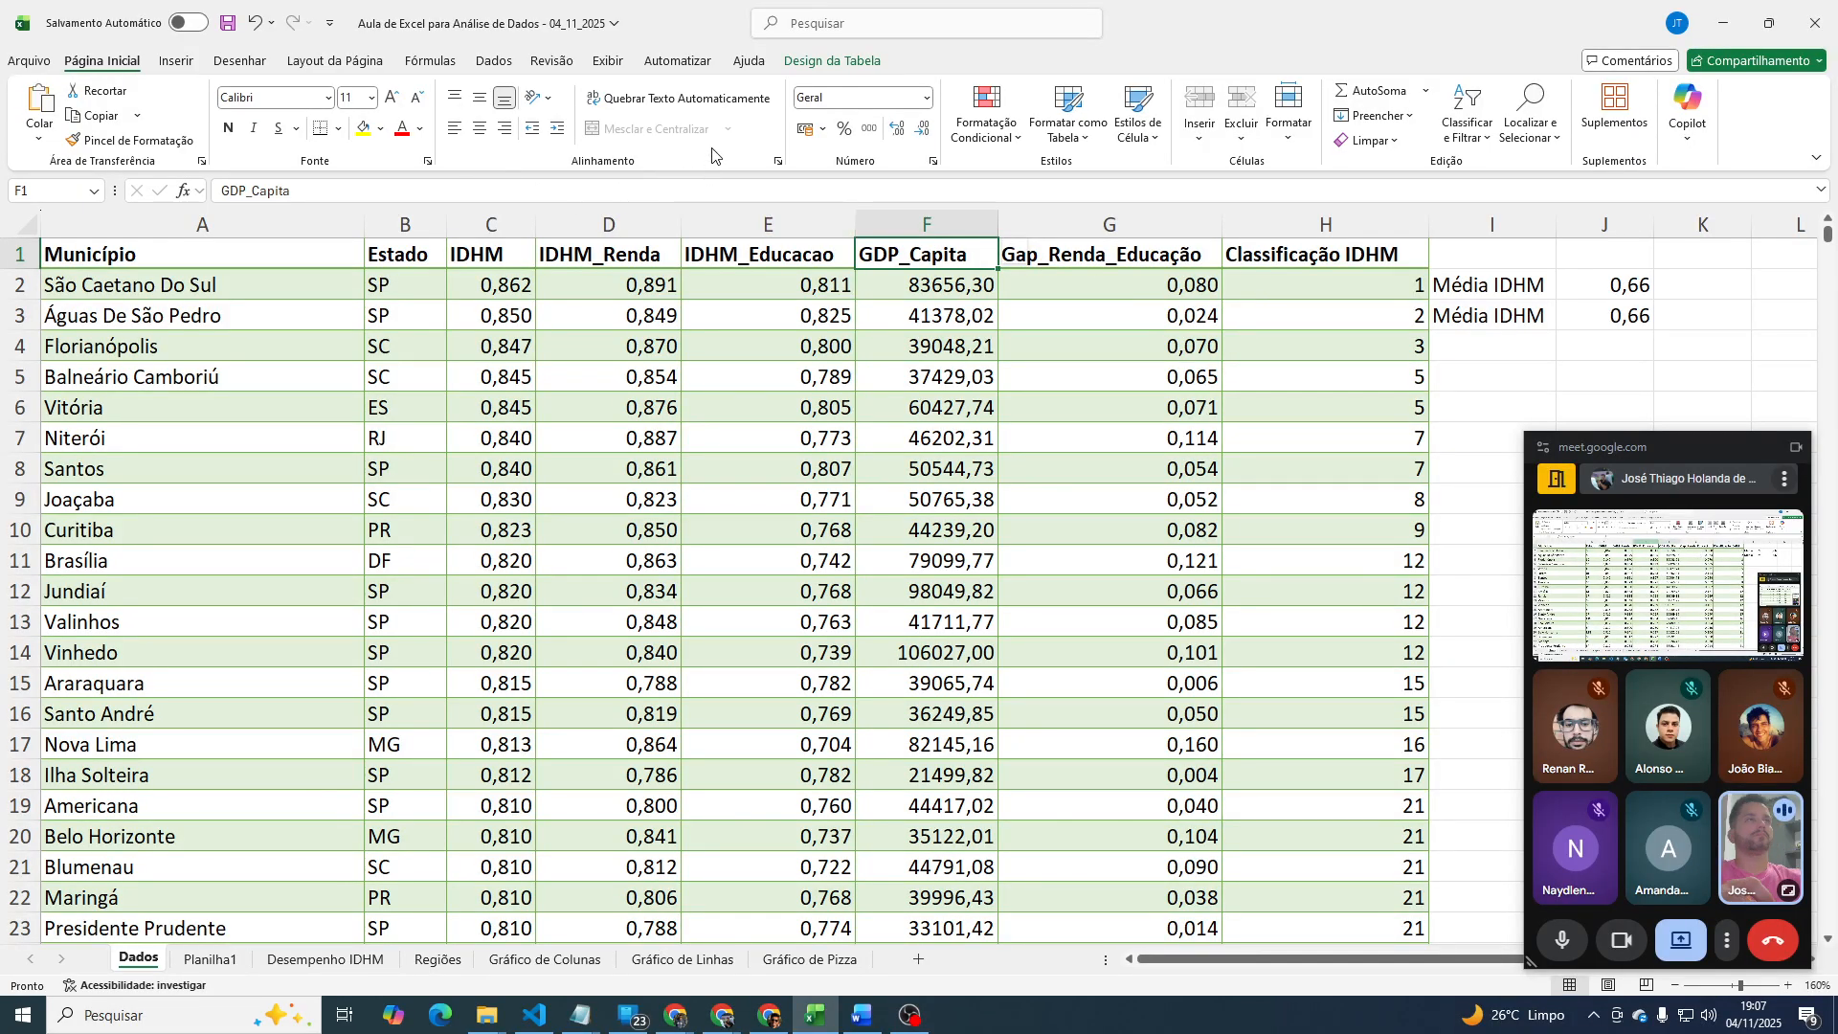
click(494, 60)
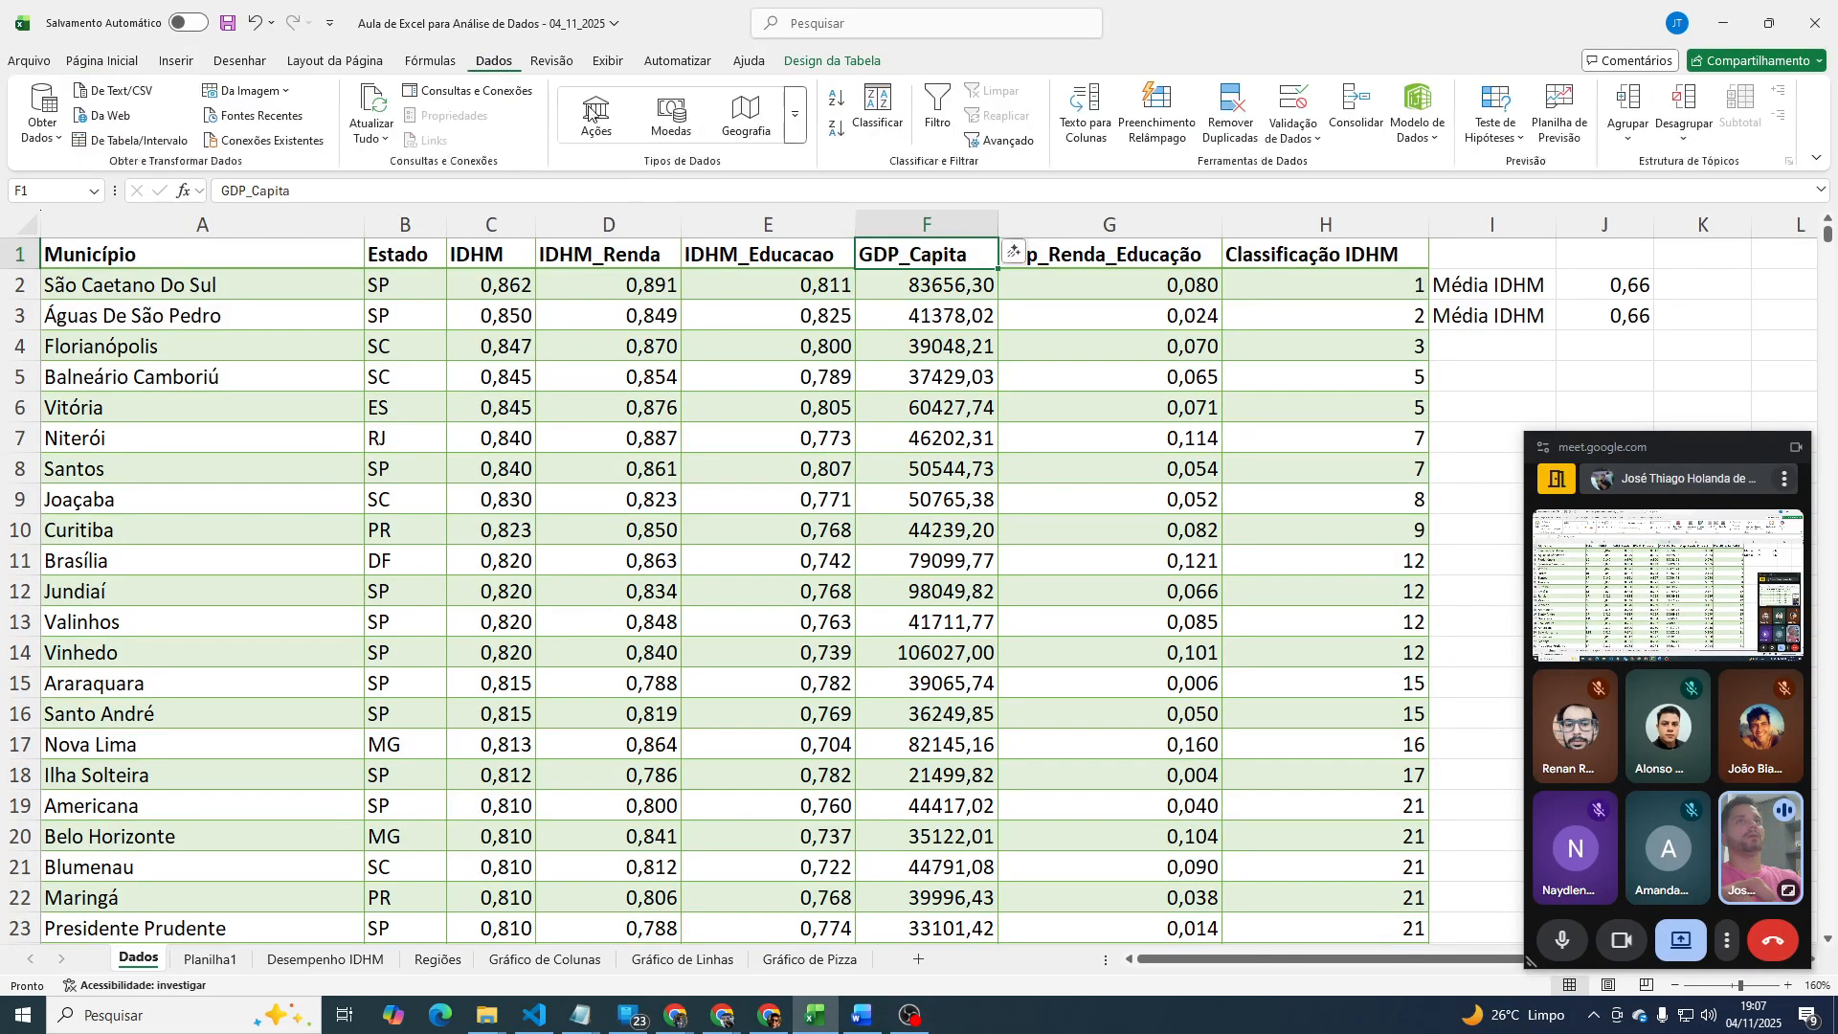
click(877, 107)
click(995, 253)
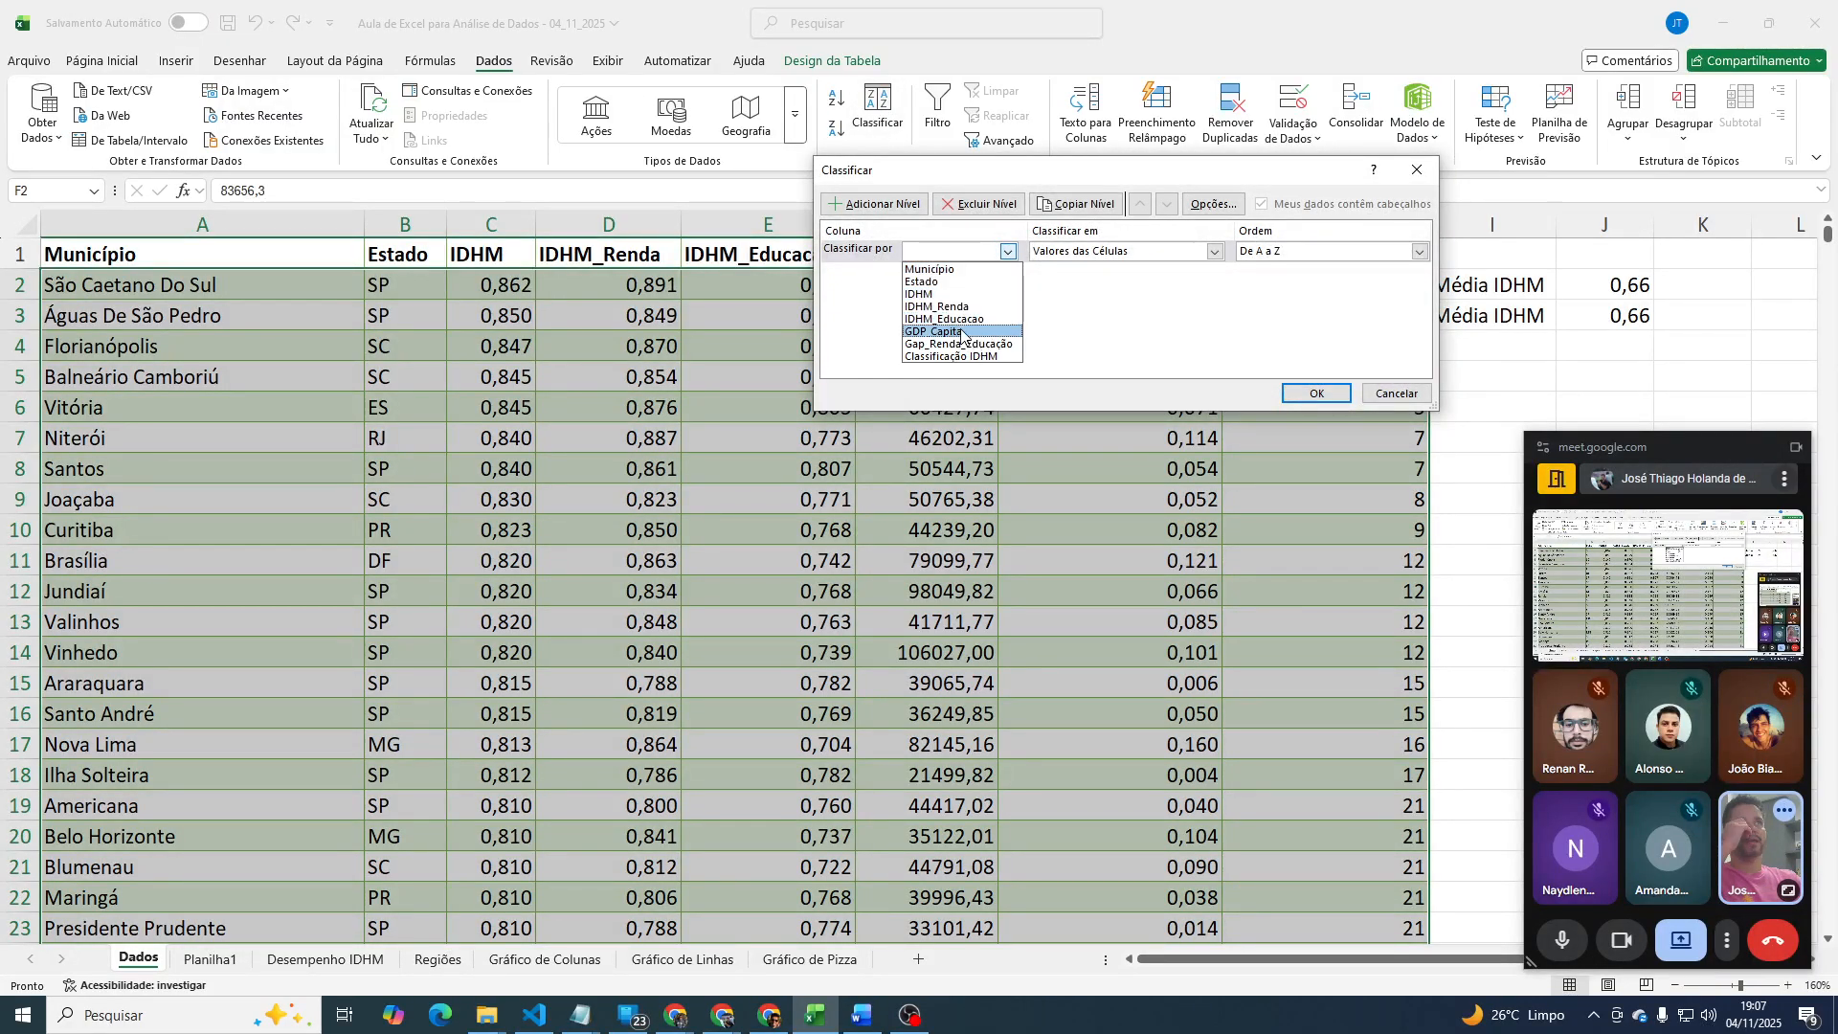
click(943, 331)
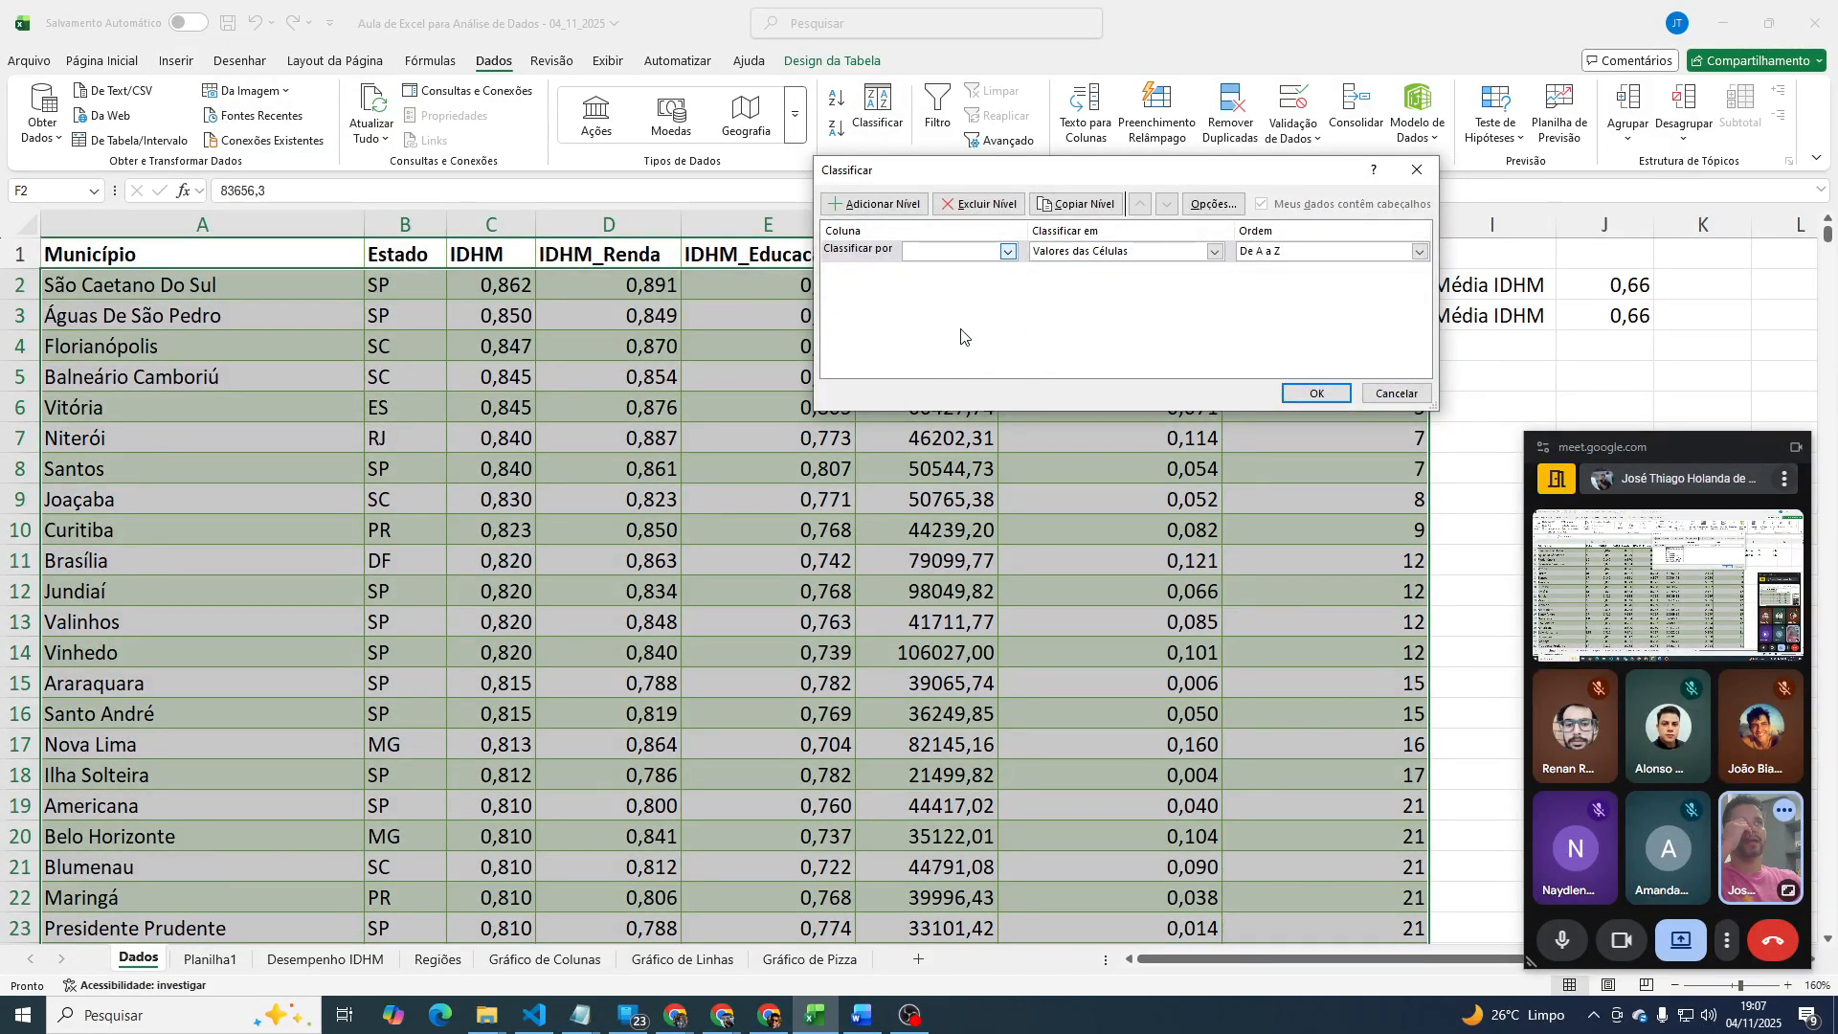
click(1291, 251)
click(1292, 283)
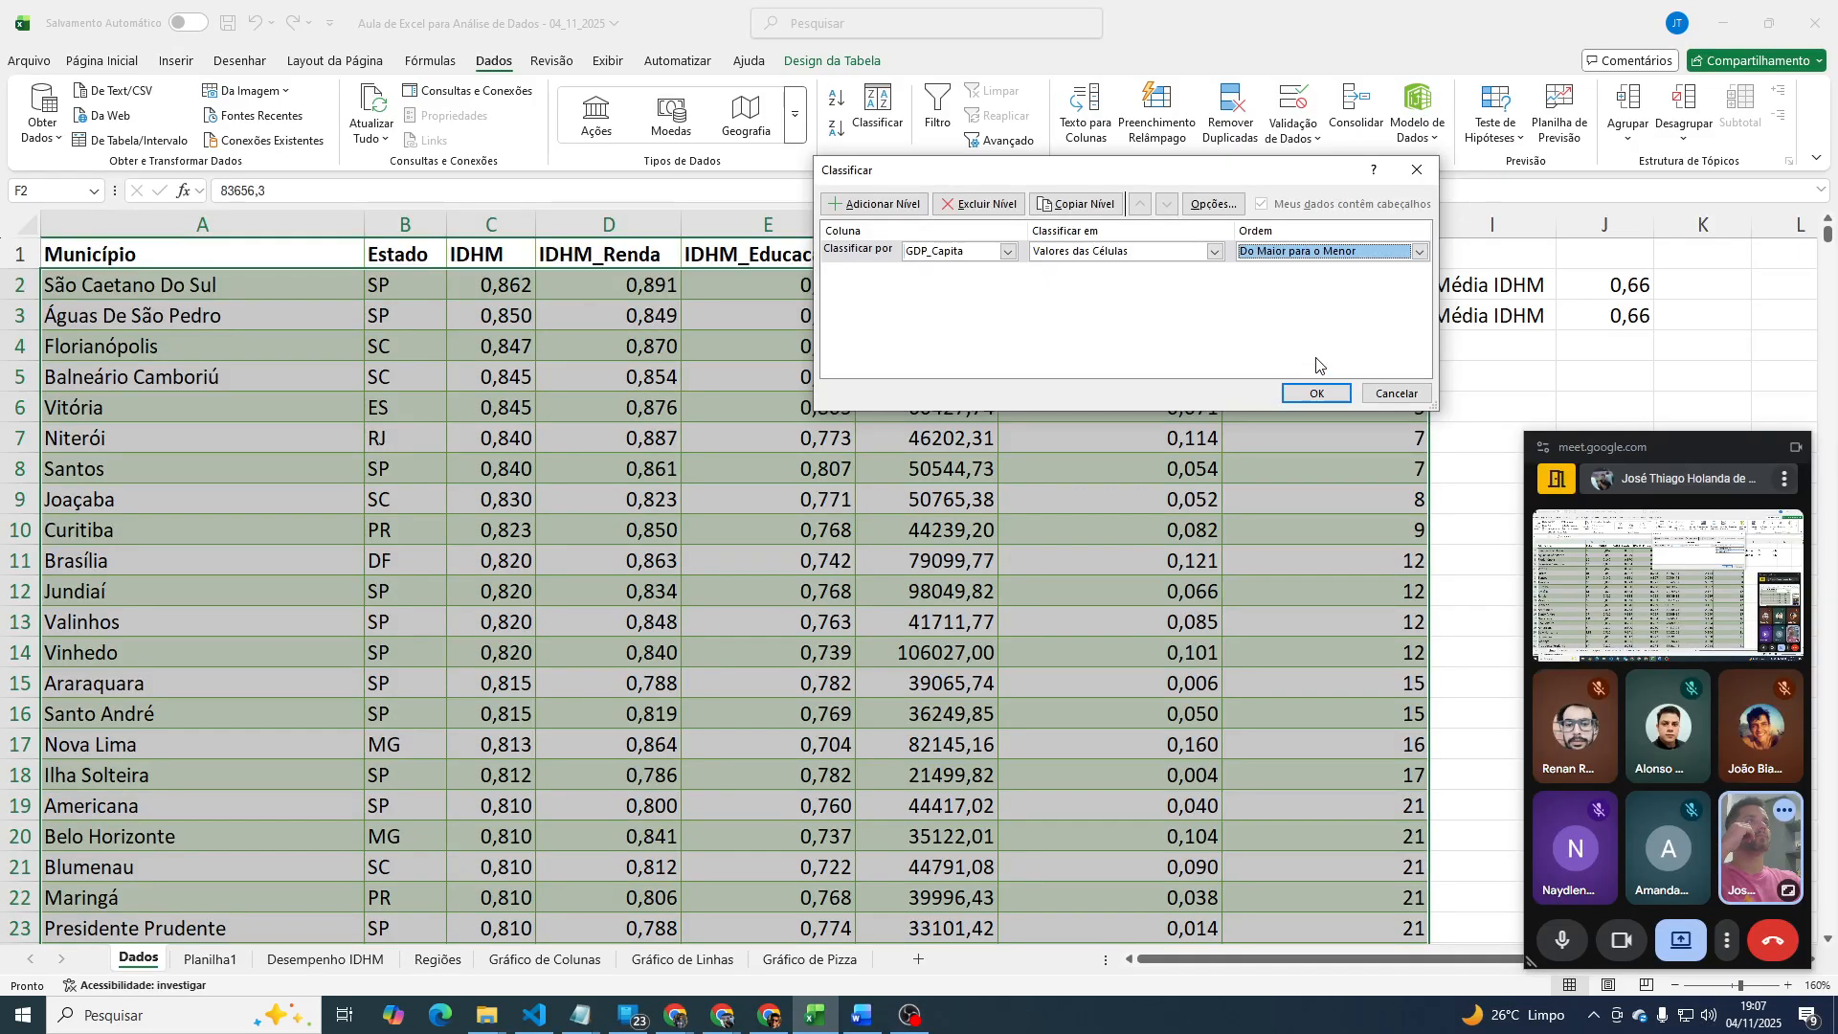
click(1319, 393)
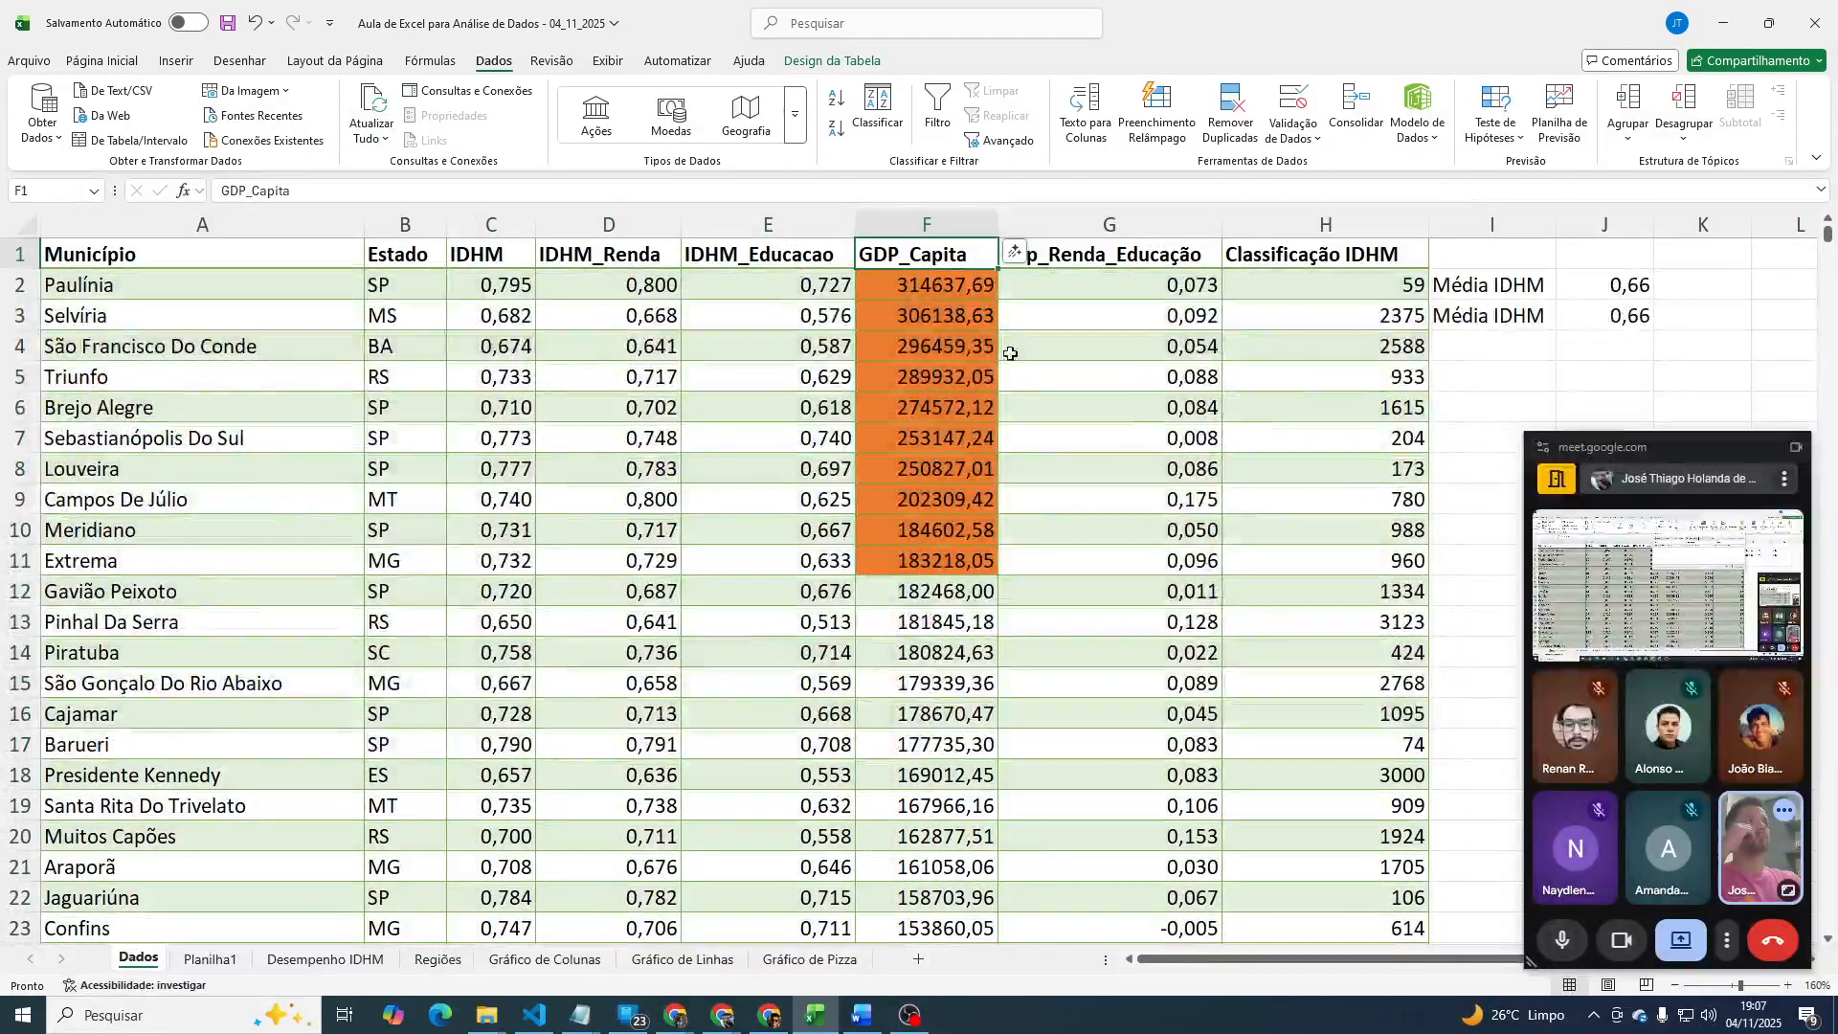
click(965, 324)
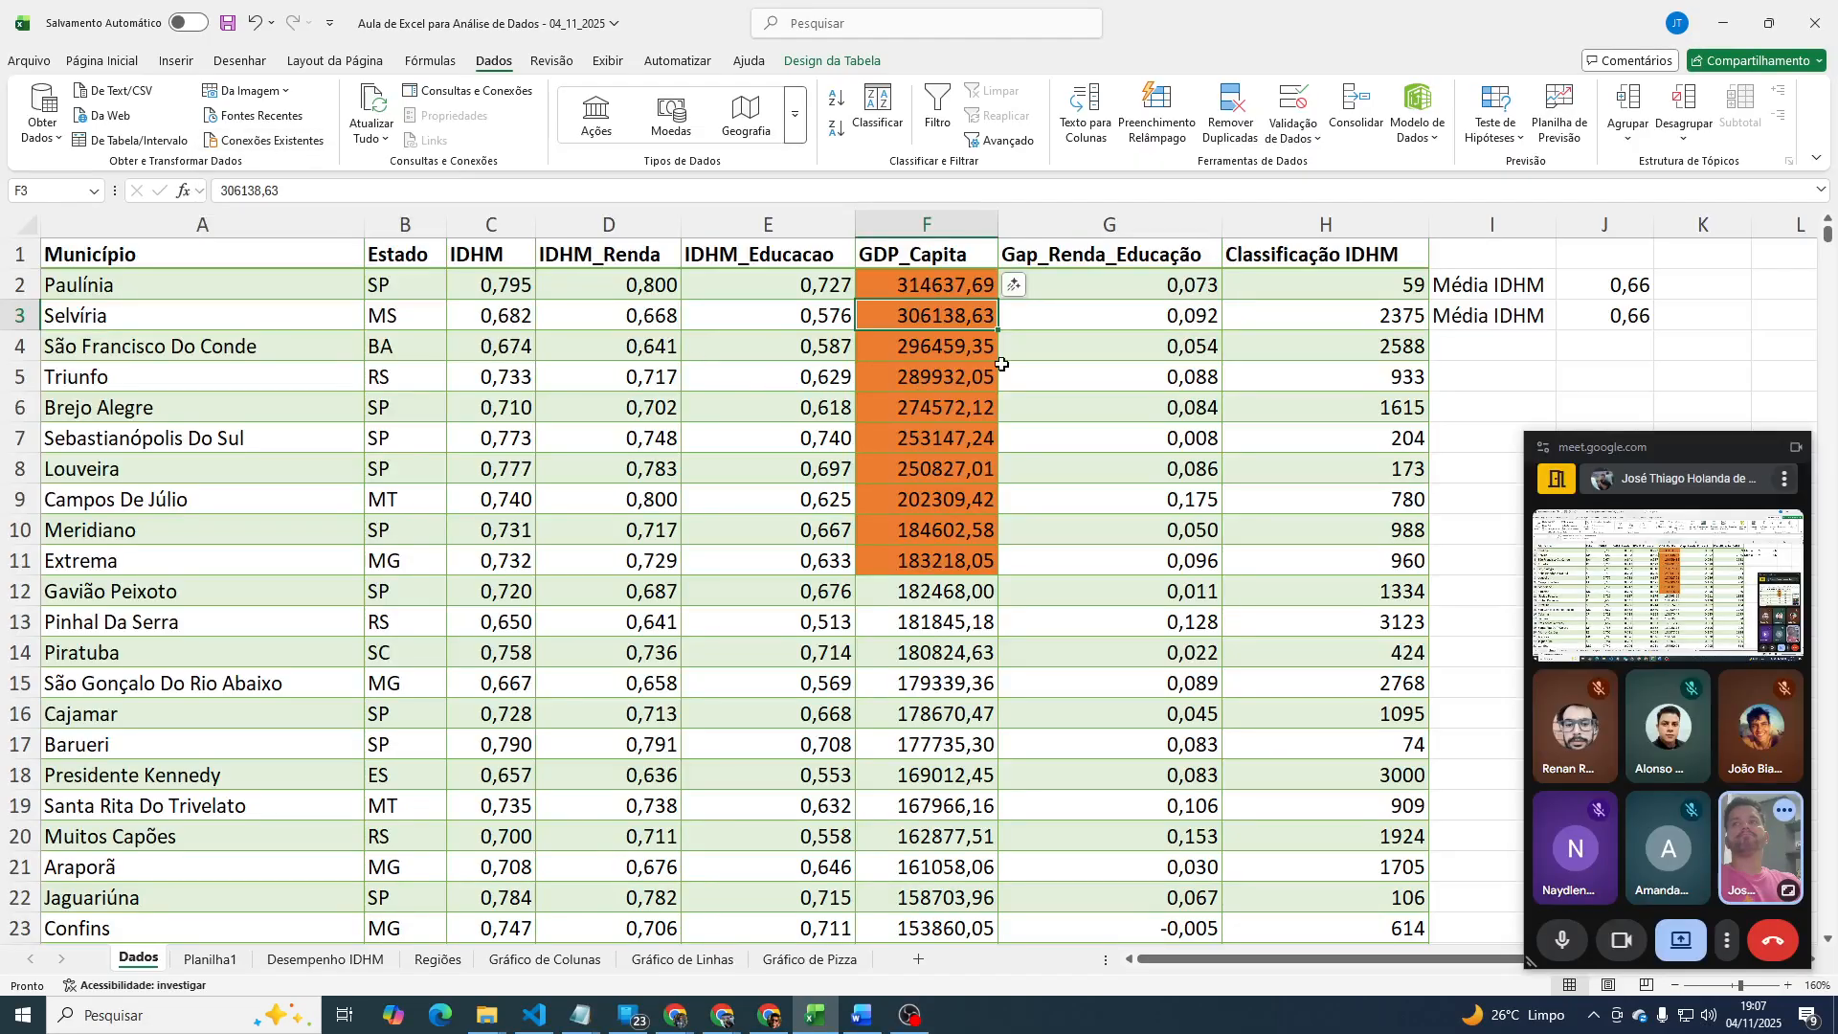
Delete the Primeiros 10 conditional formatting rule from the table in the rules manager and apply the removal.
click(102, 61)
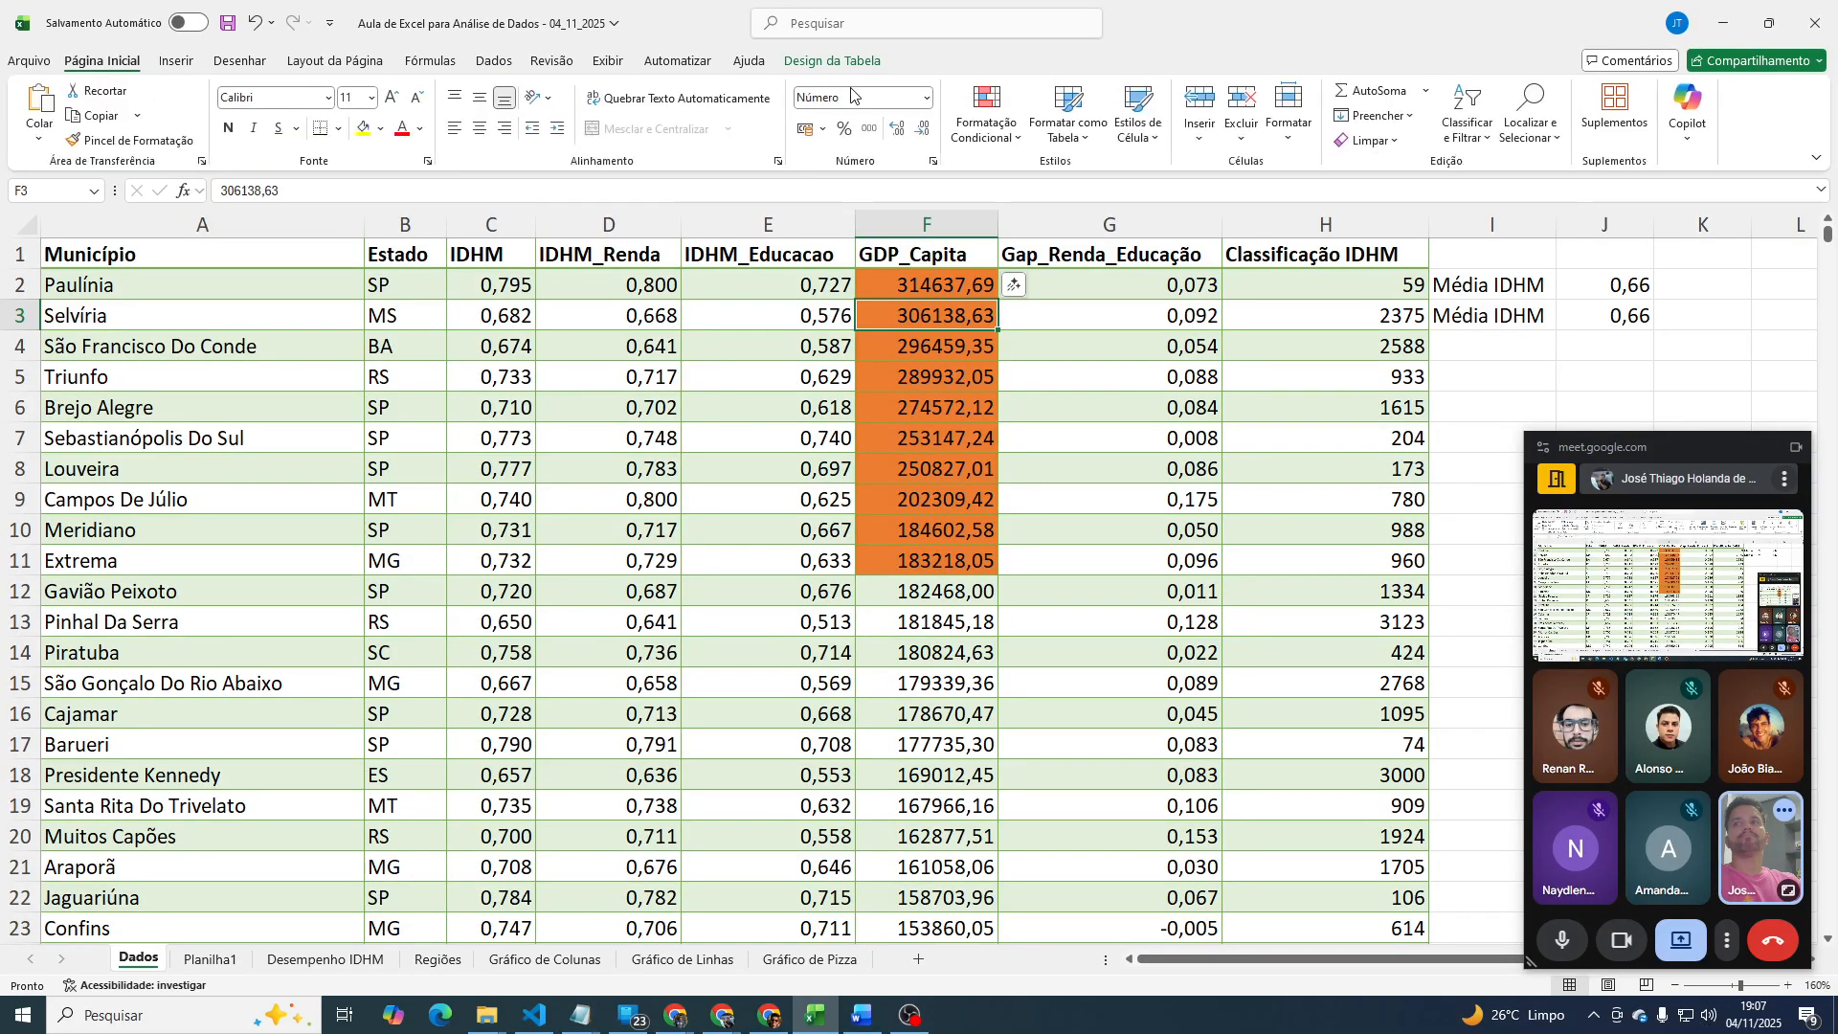
click(1008, 130)
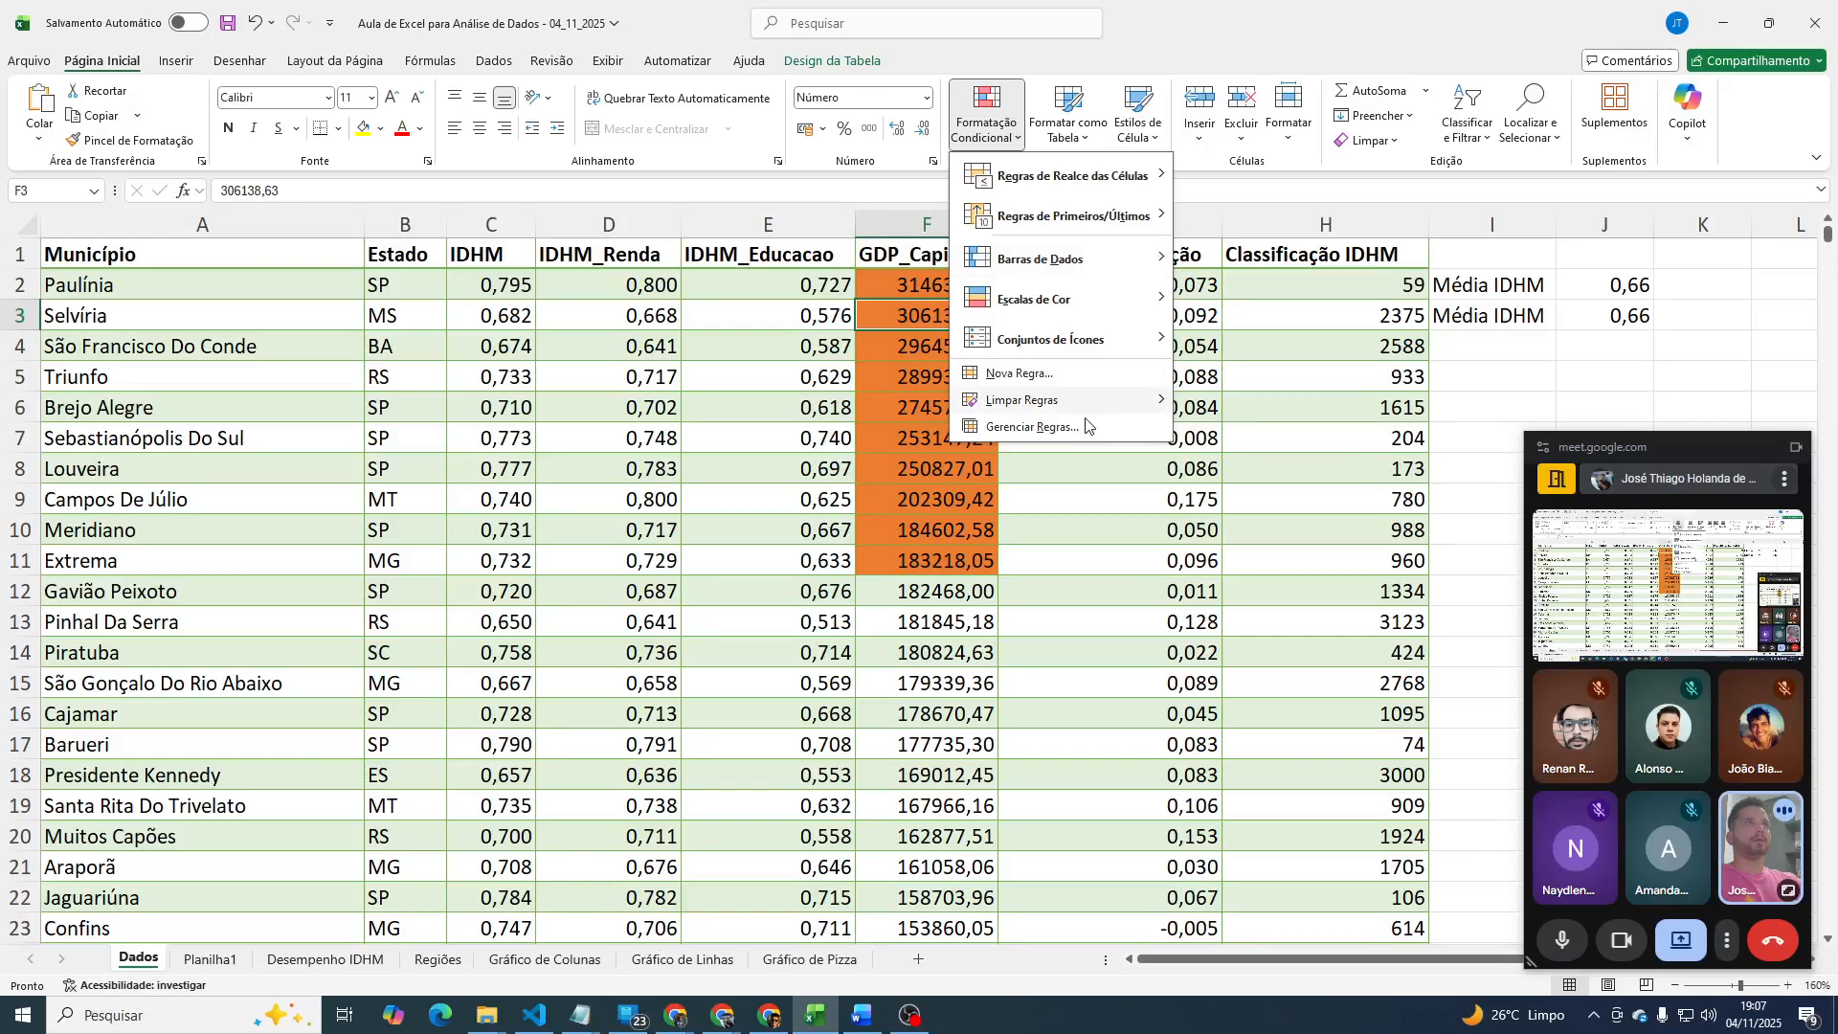
click(1086, 431)
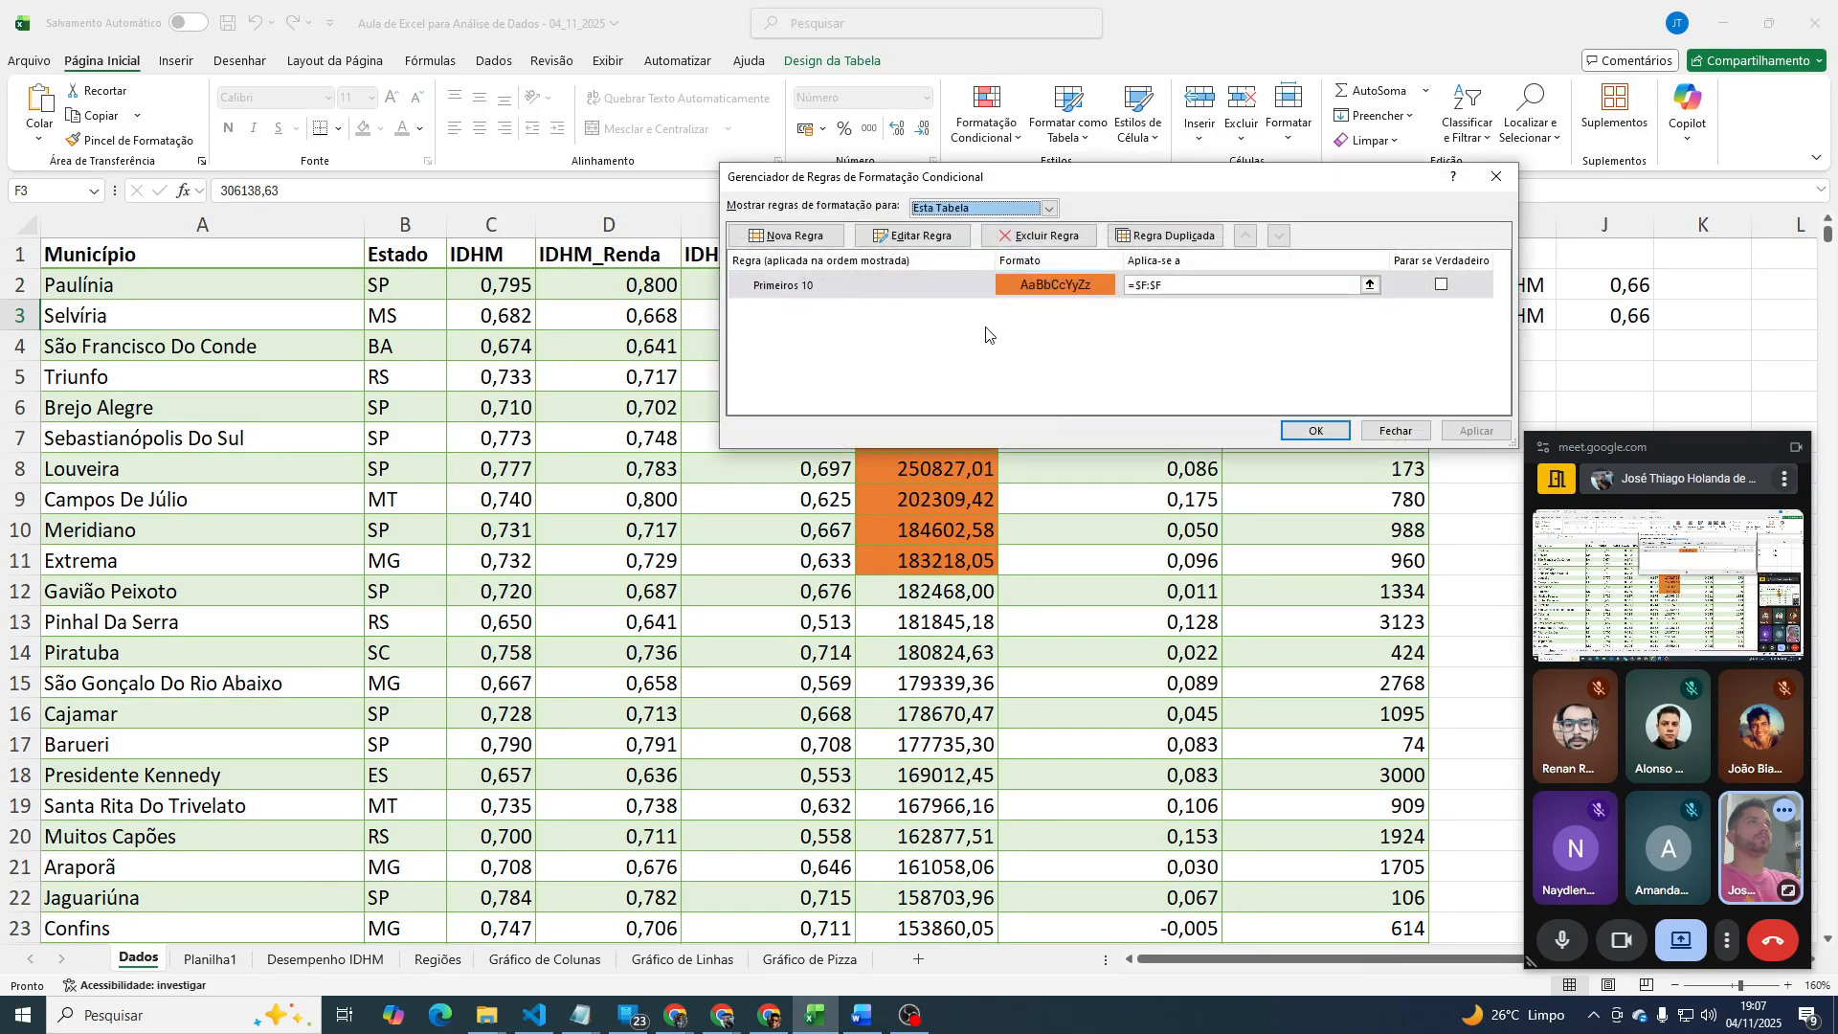
click(920, 297)
click(1042, 235)
click(1476, 431)
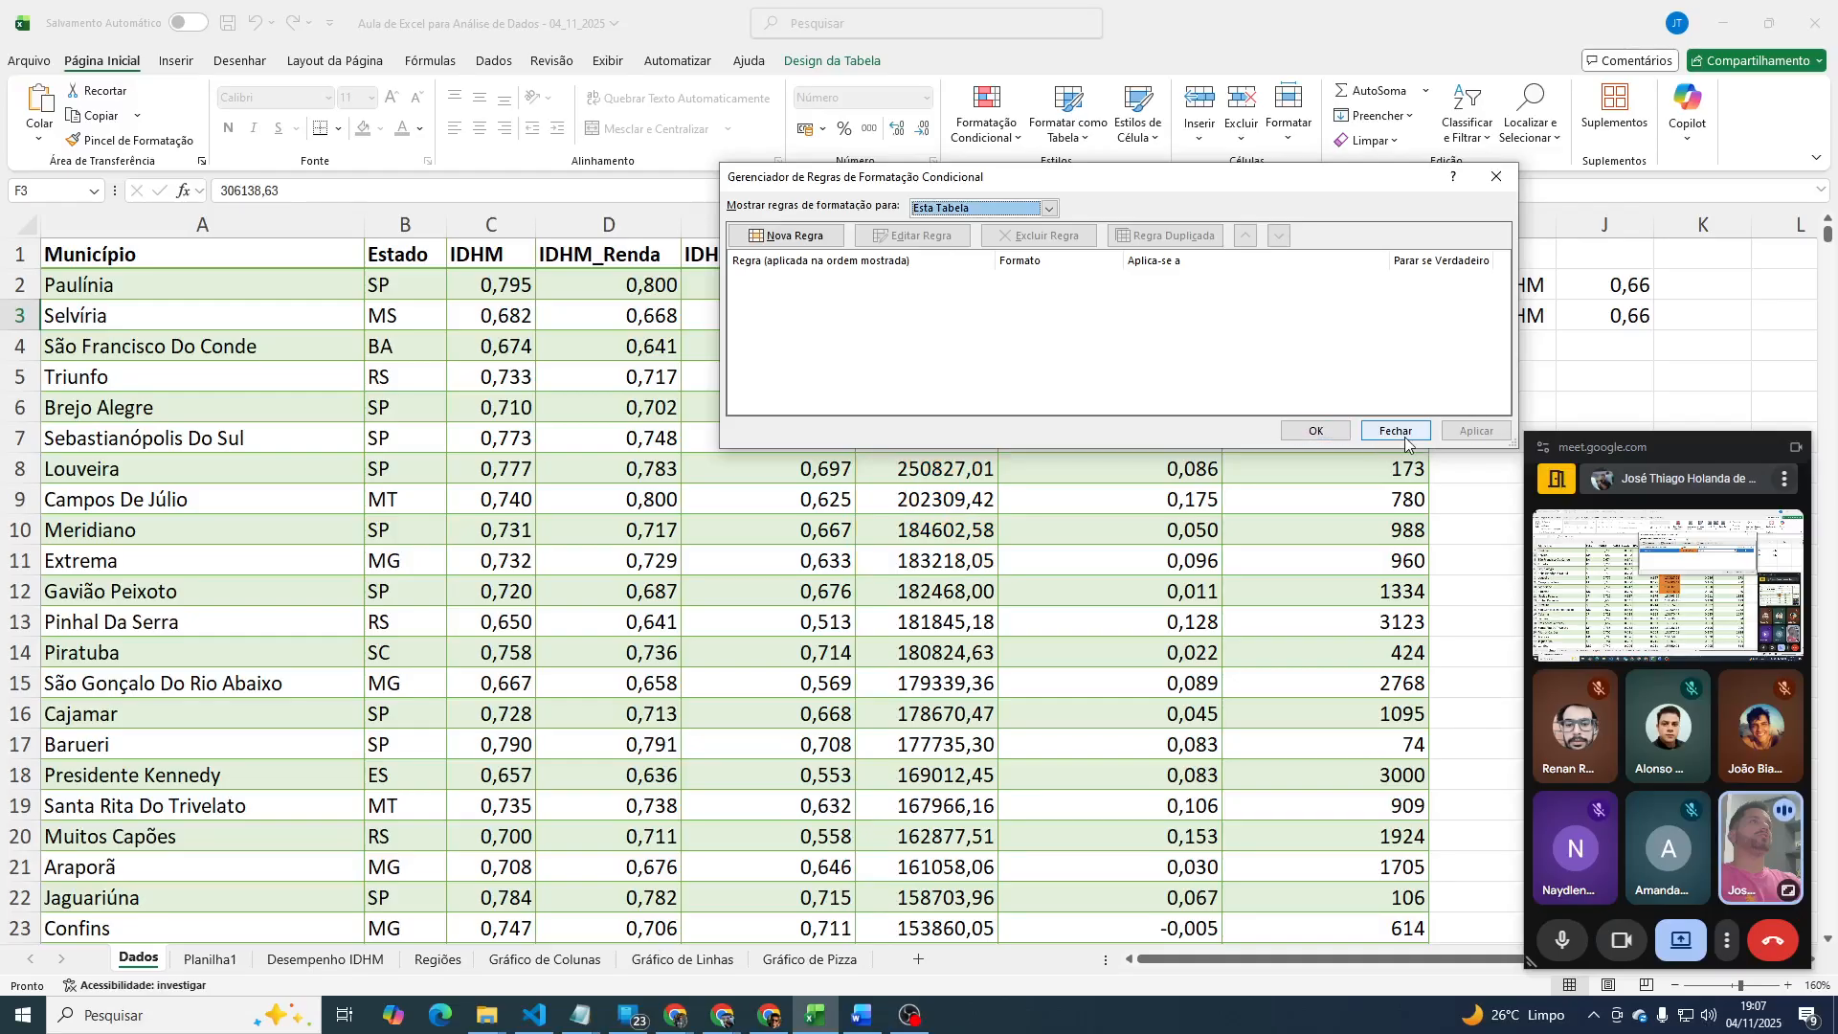
click(1324, 436)
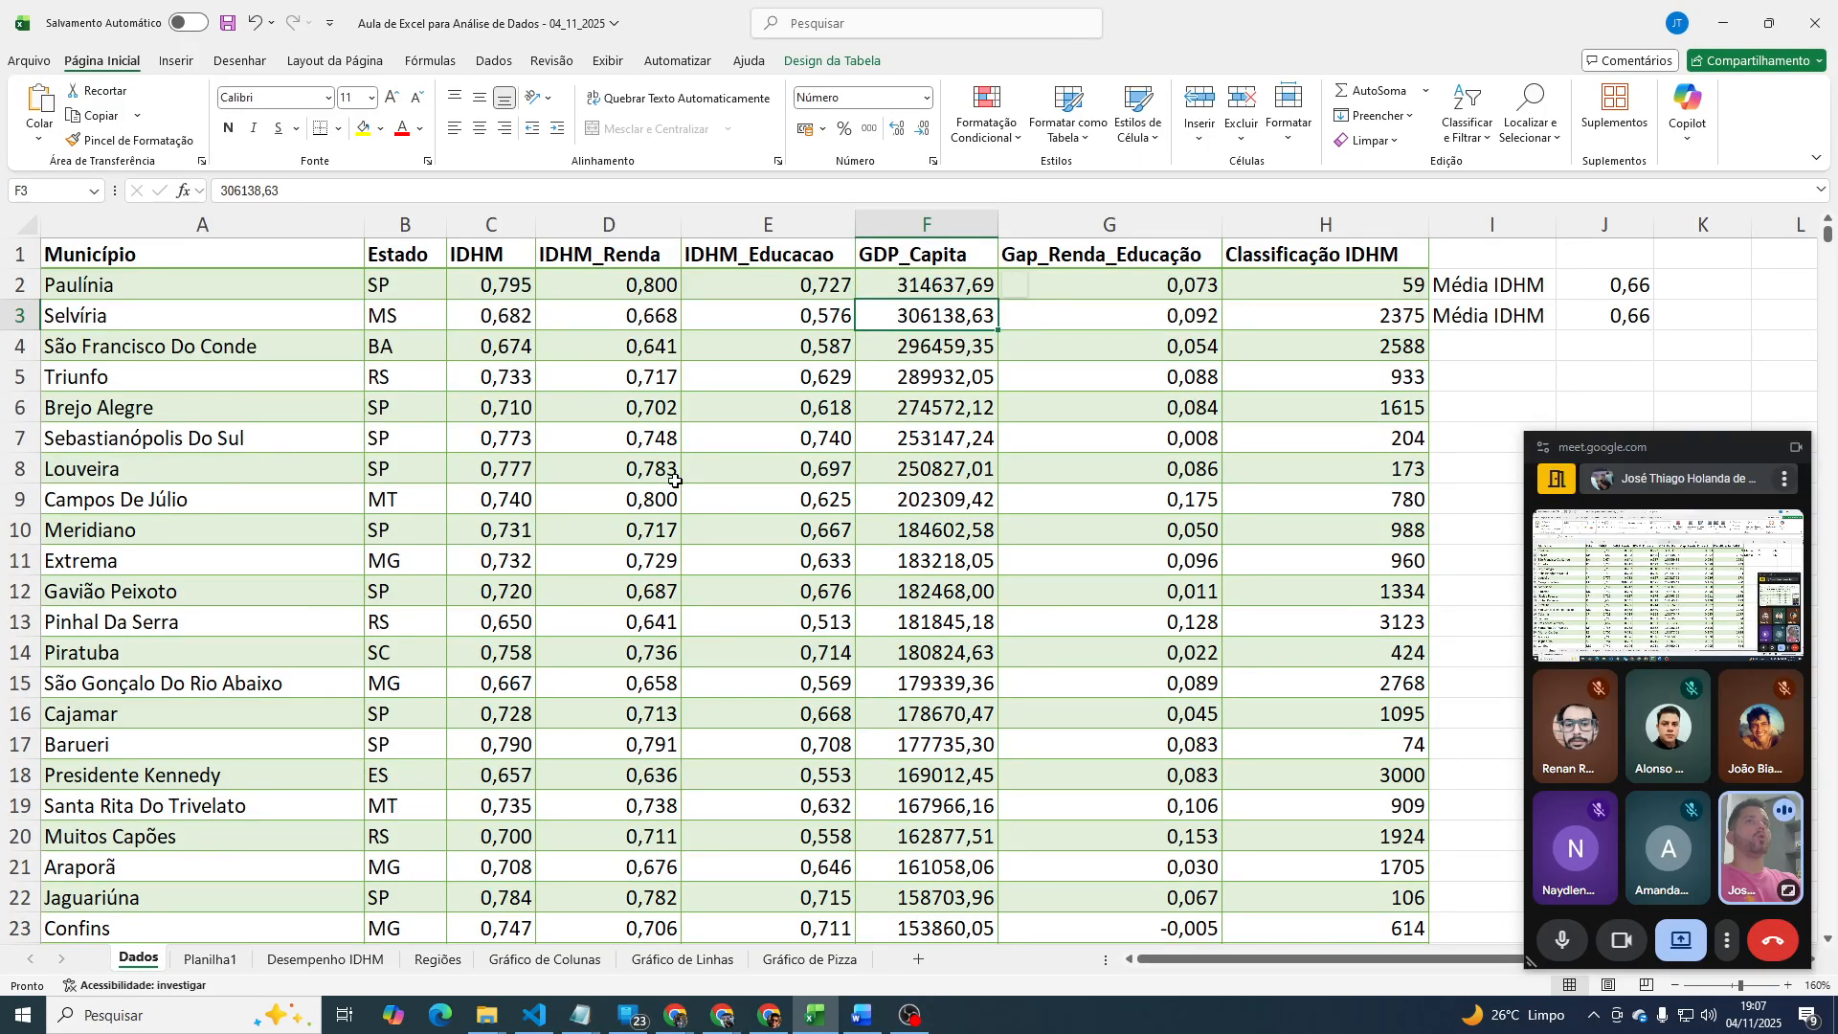
Review the ranking values and formulas in the Classificação IDHM column of the sorted table.
click(909, 289)
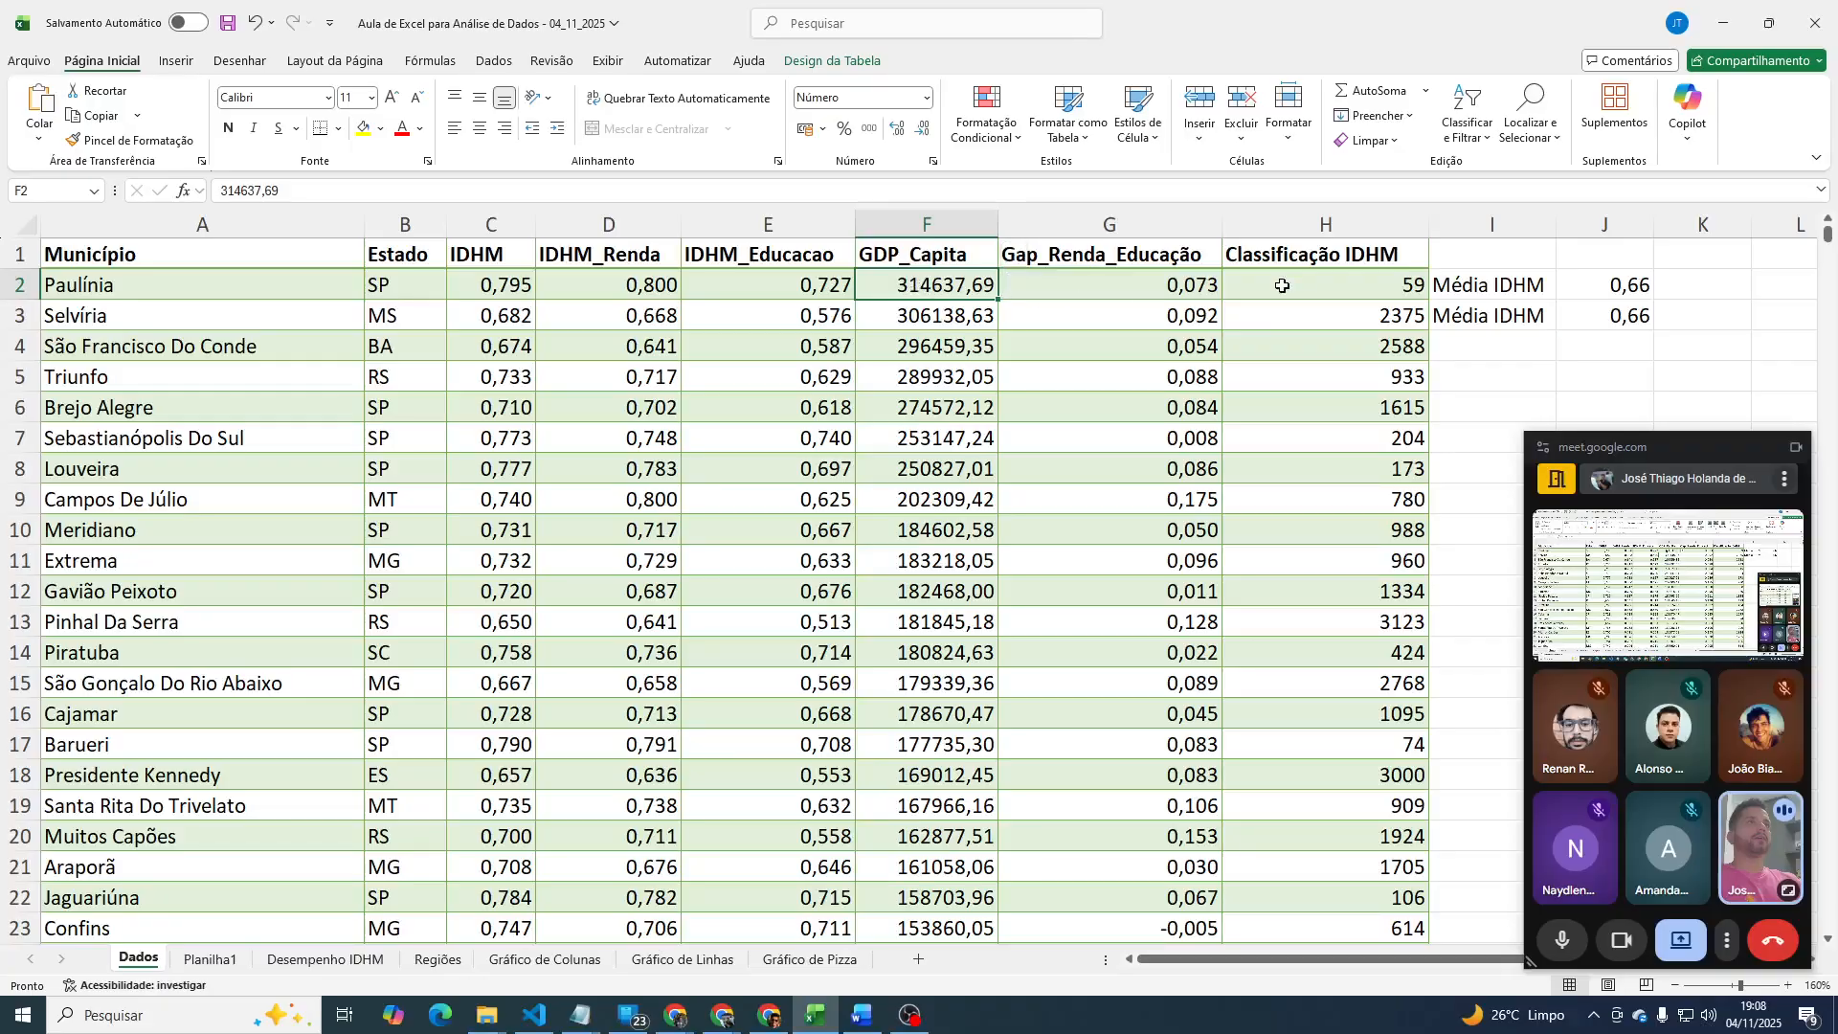
click(1314, 258)
click(1325, 310)
click(1334, 437)
click(1344, 559)
click(1335, 594)
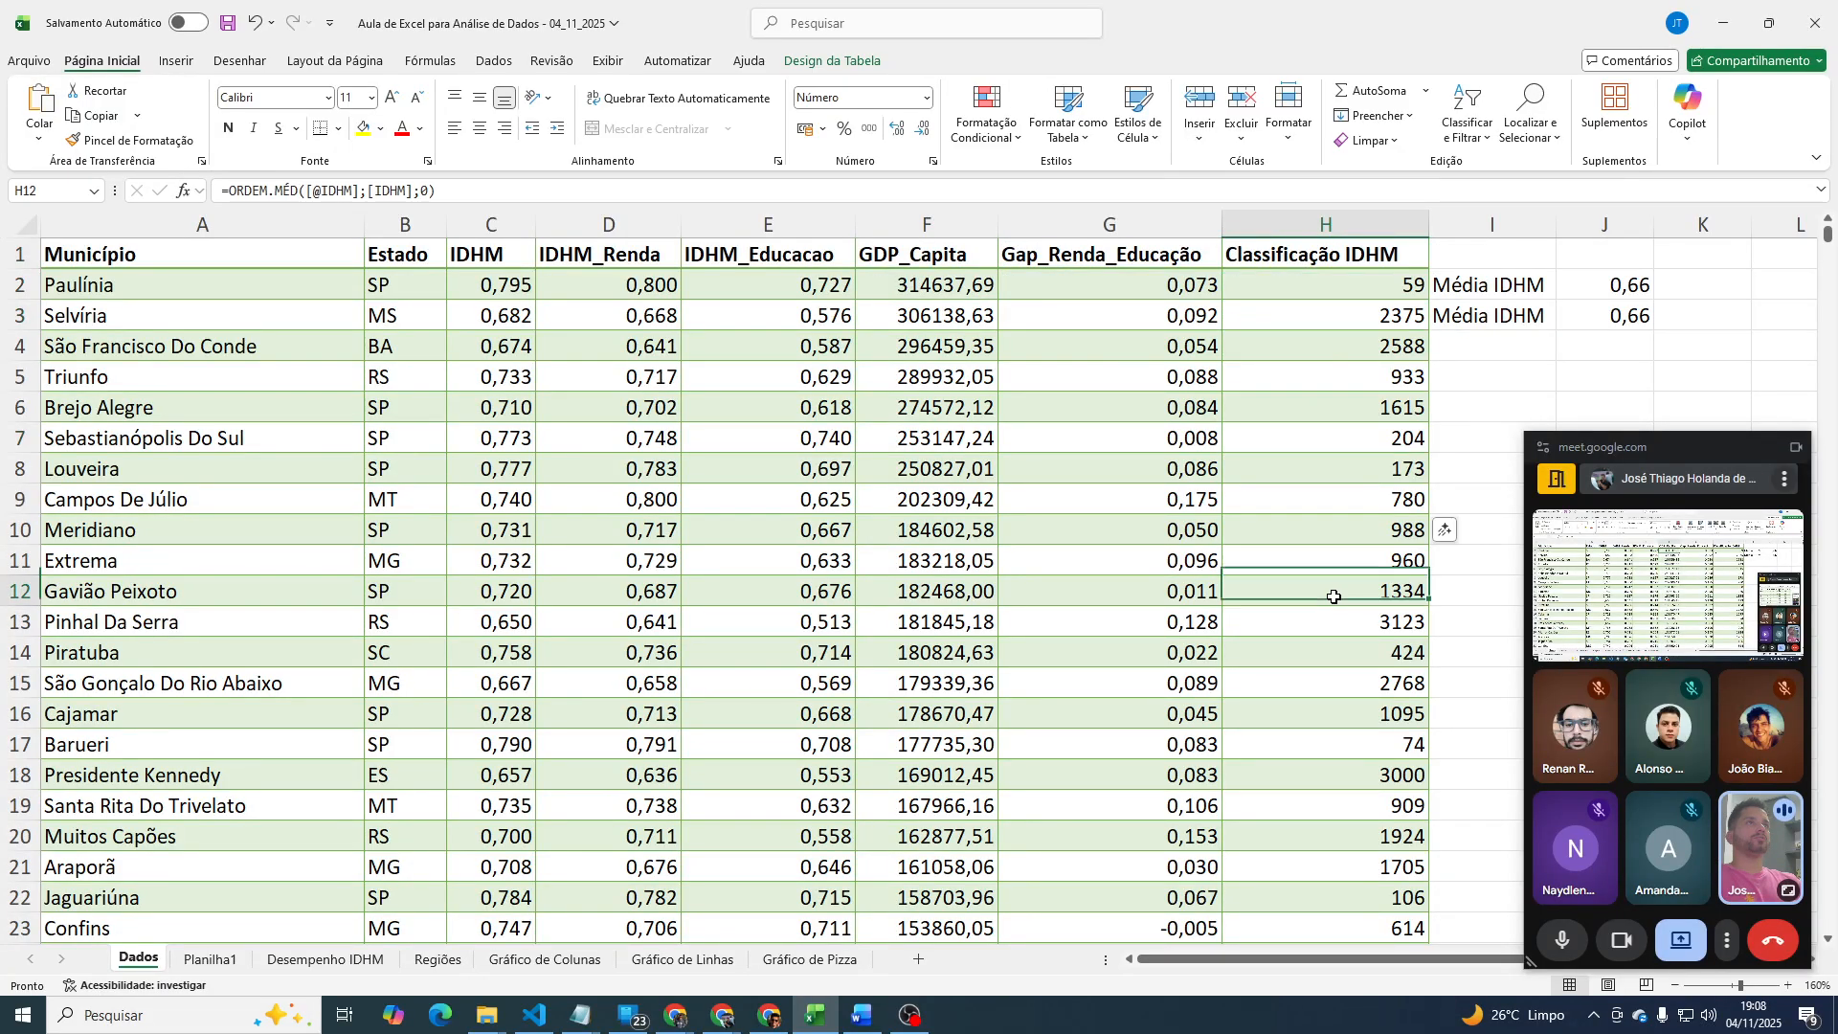
scroll(1335, 612, down, 3)
scroll(1334, 603, up, 3)
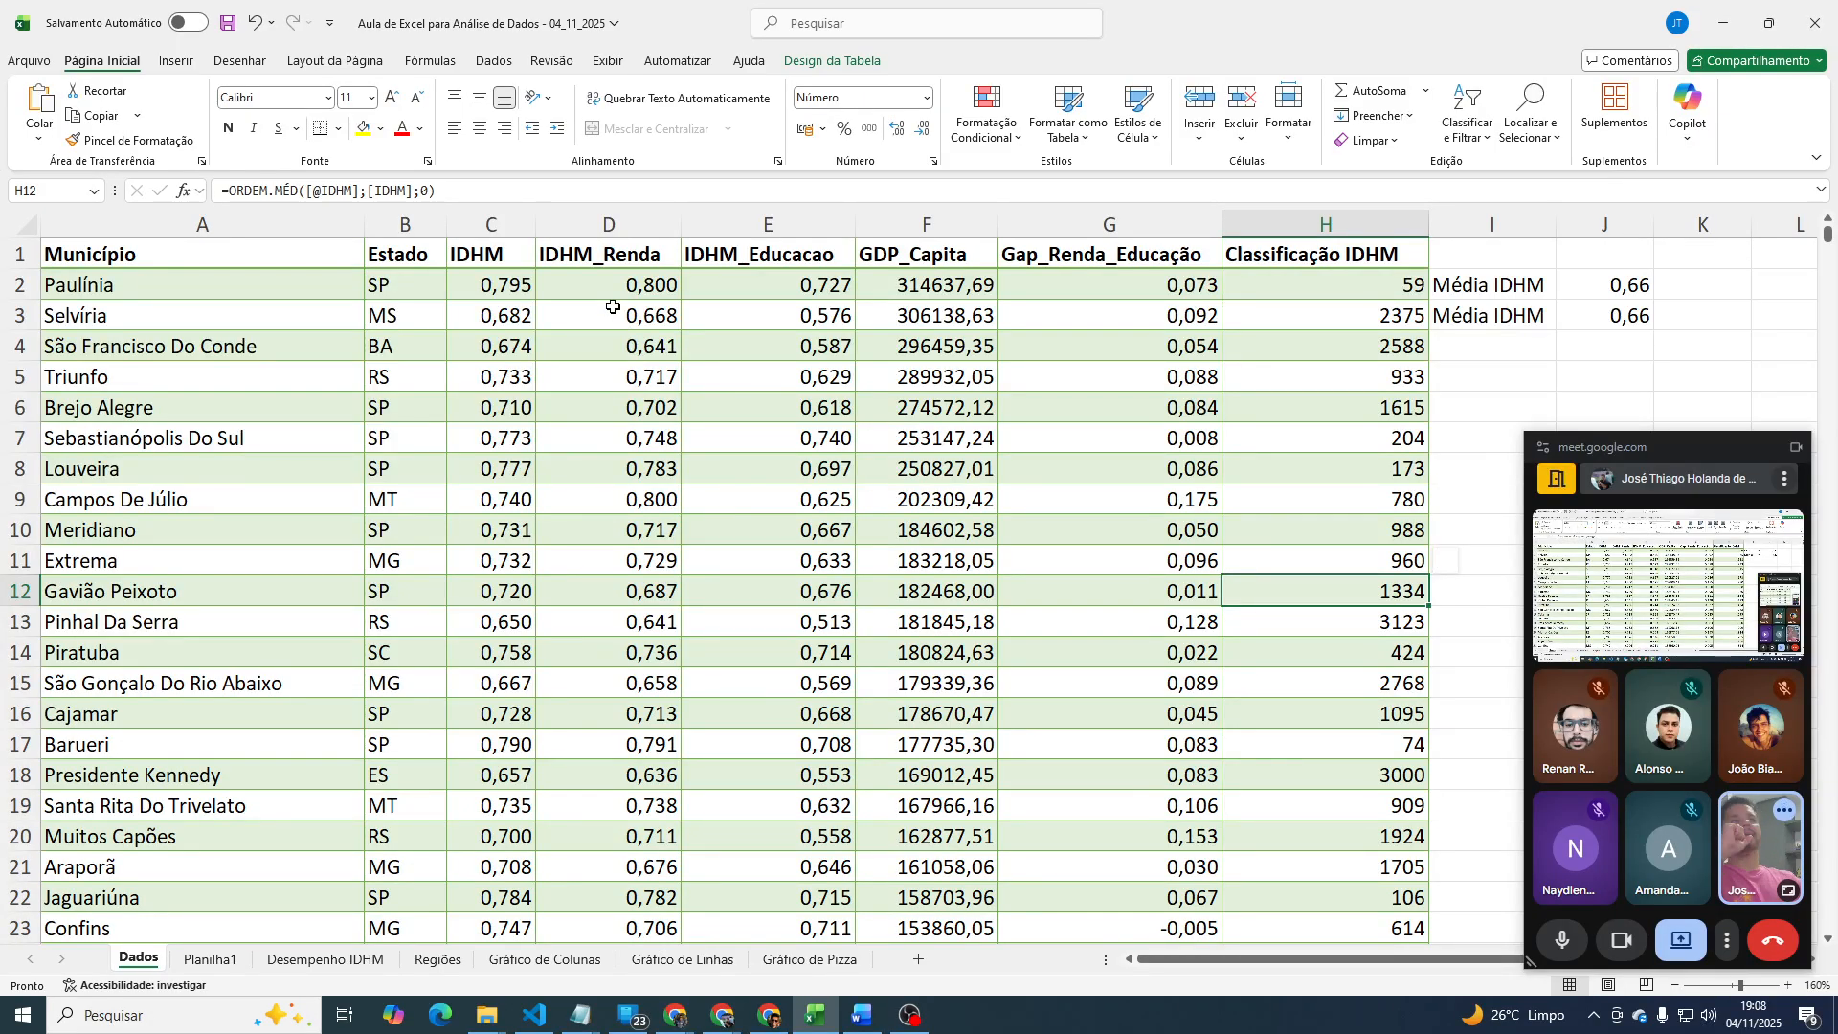
Select the IDHM_Renda and IDHM_Educacao columns from their headers down to the table's last row, 5577.
click(618, 256)
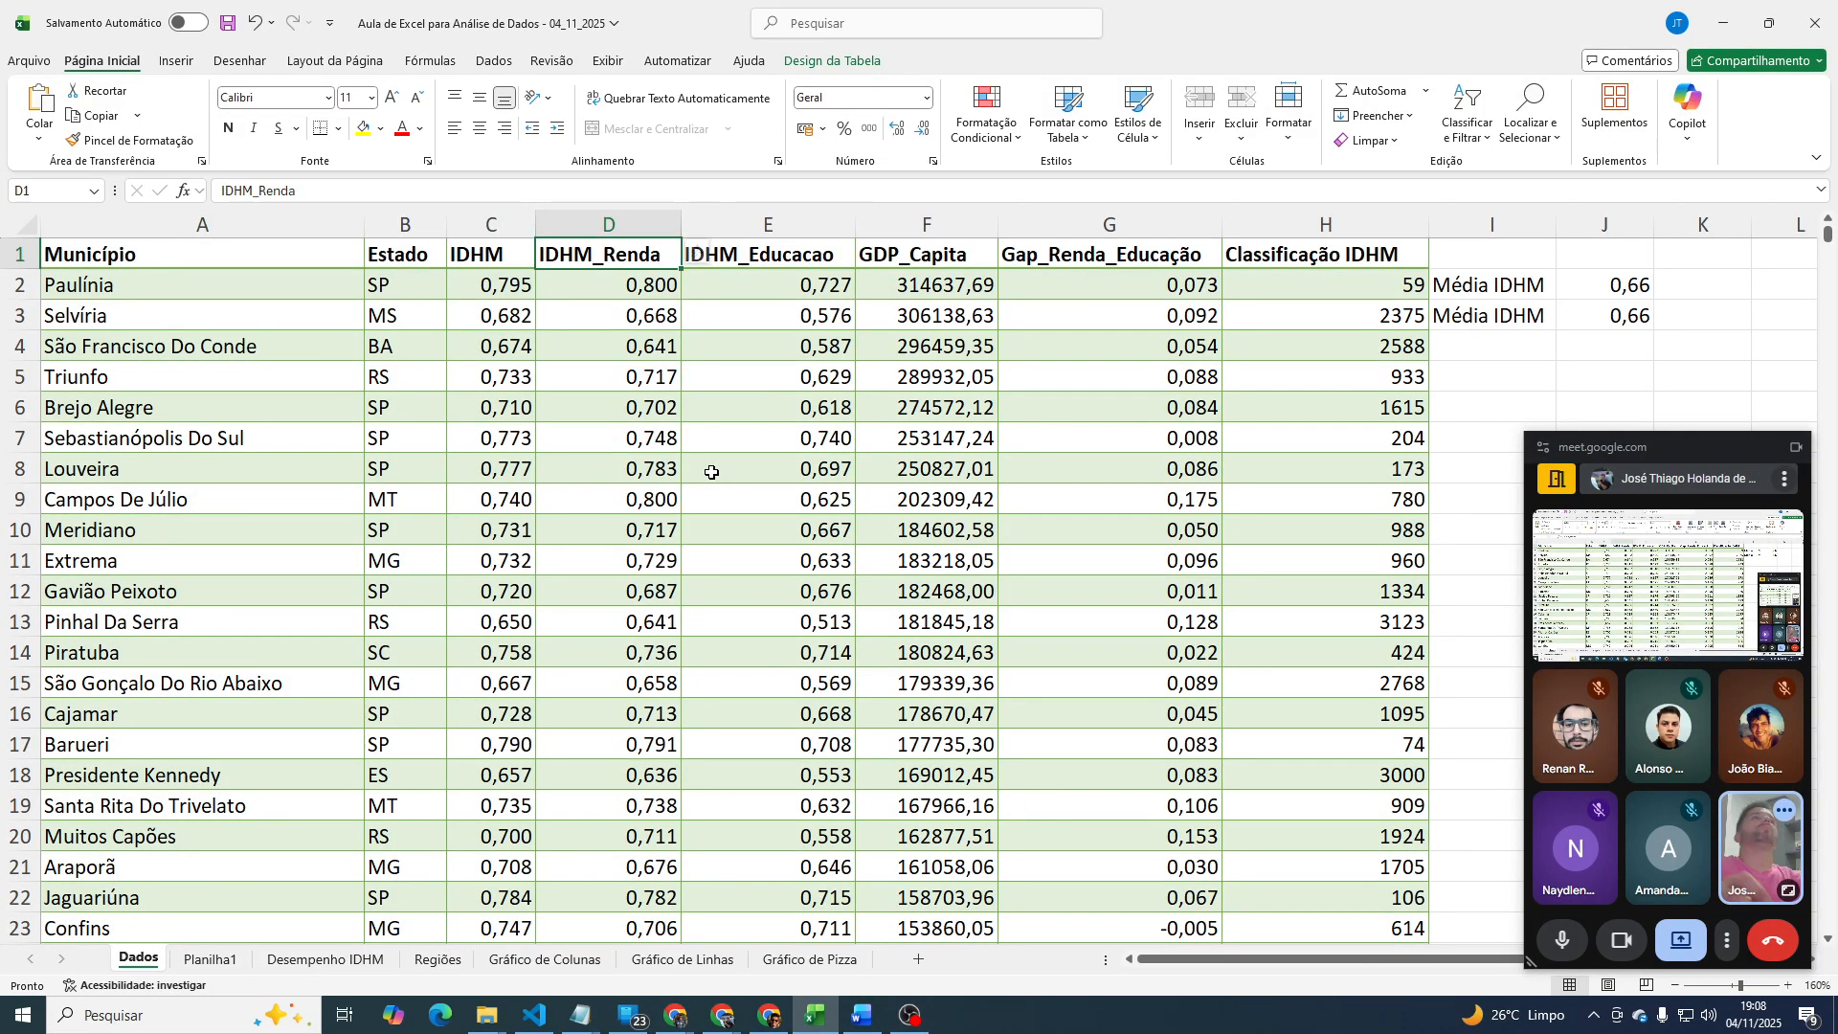
key(ctrl+Right)
key(Left)
key(Left)
key(Left)
key(Left)
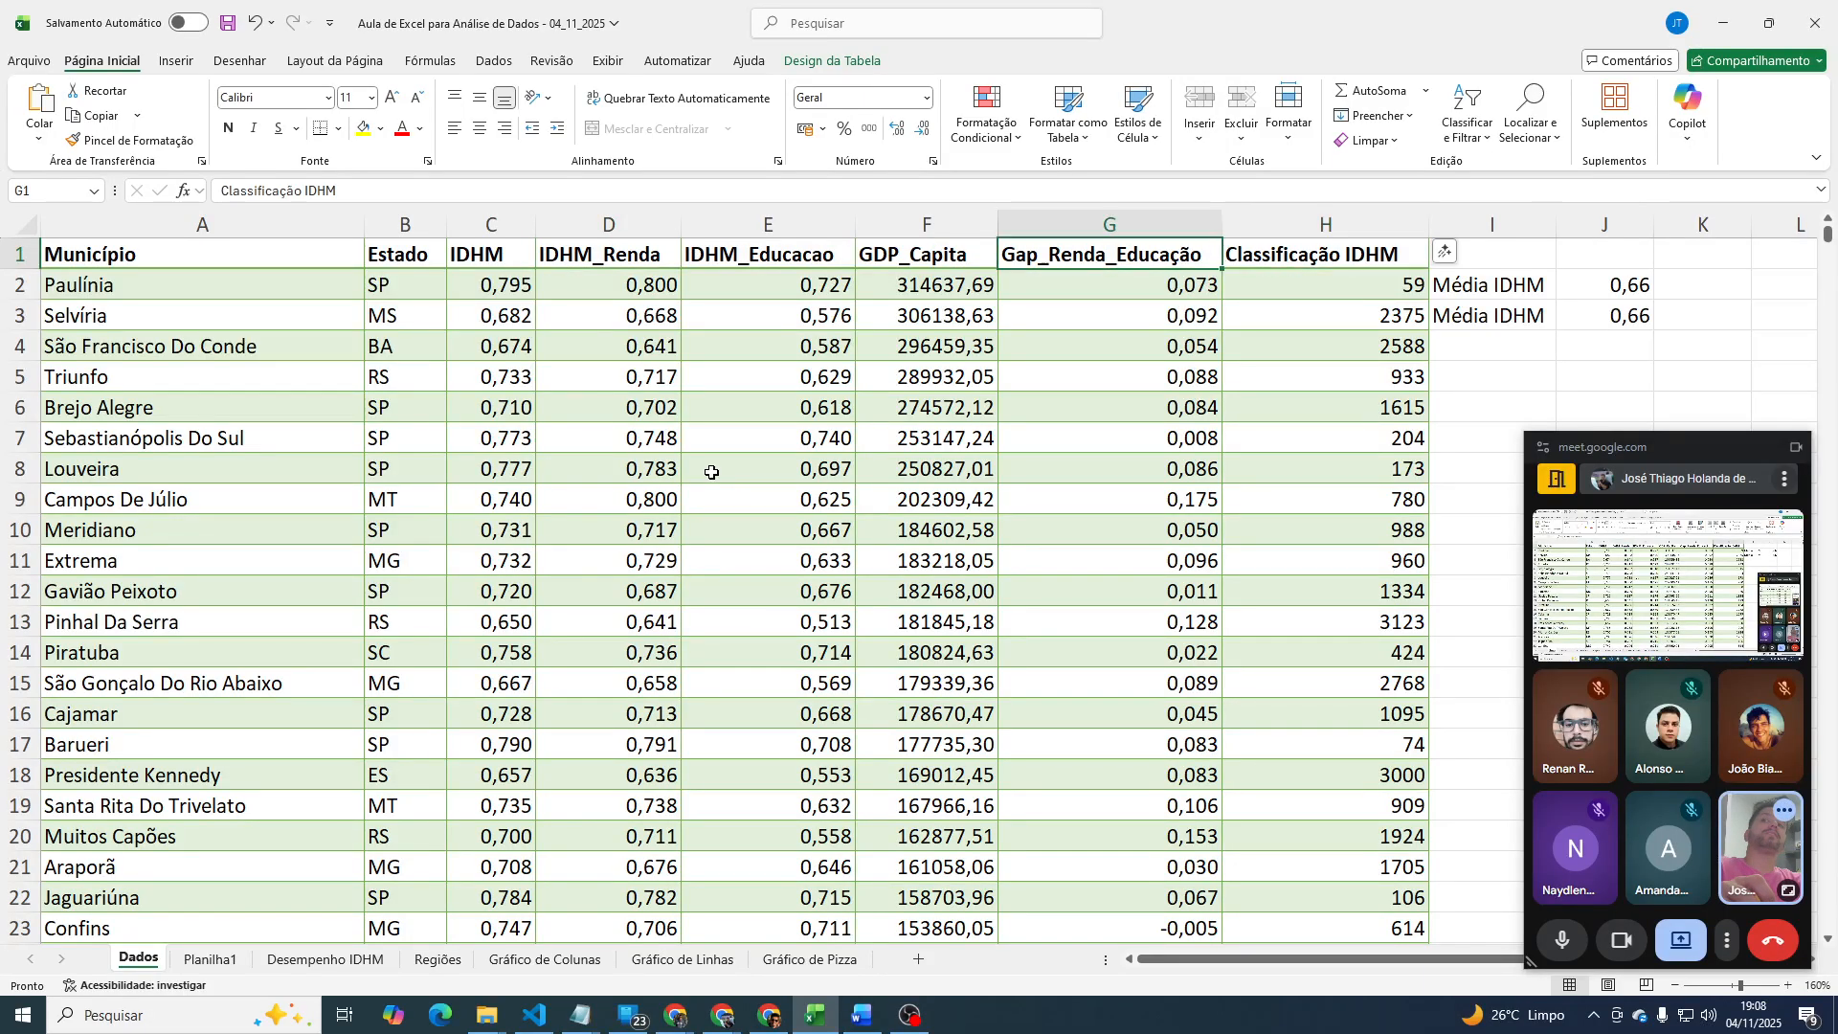
key(shift+Right)
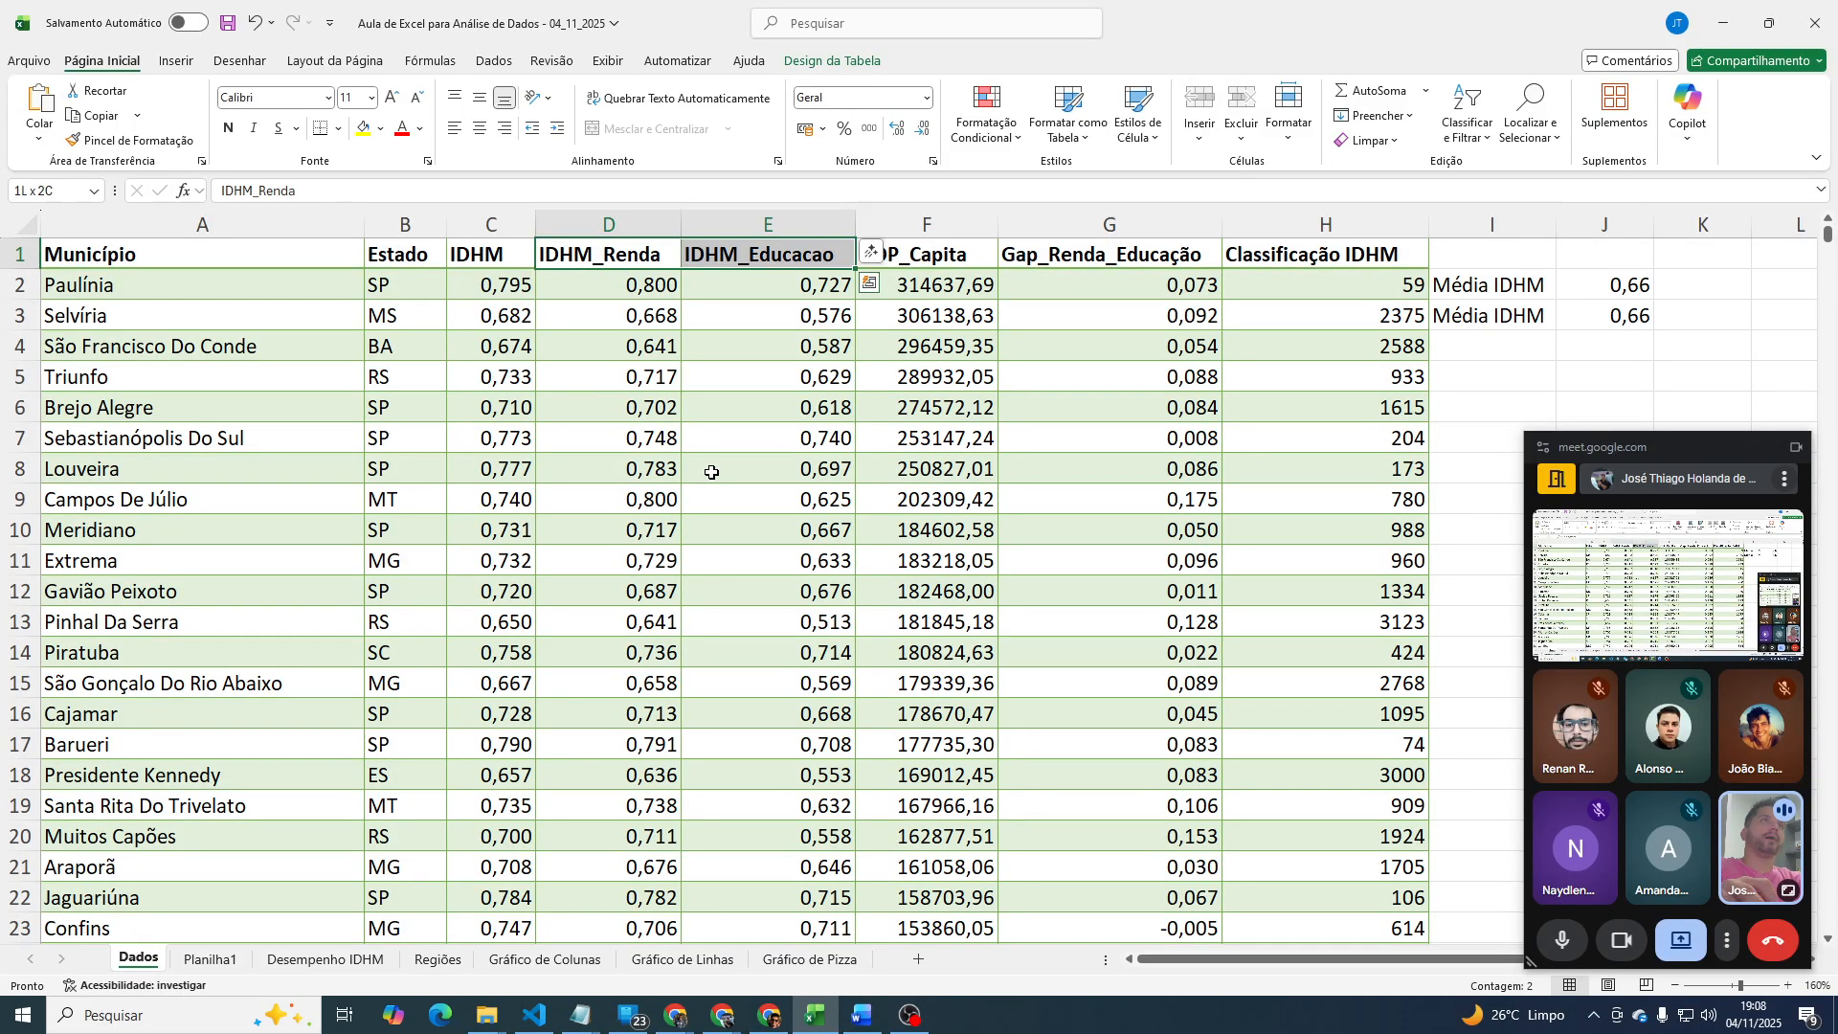
key(ctrl+shift+Down)
key(ctrl+shift+Down)
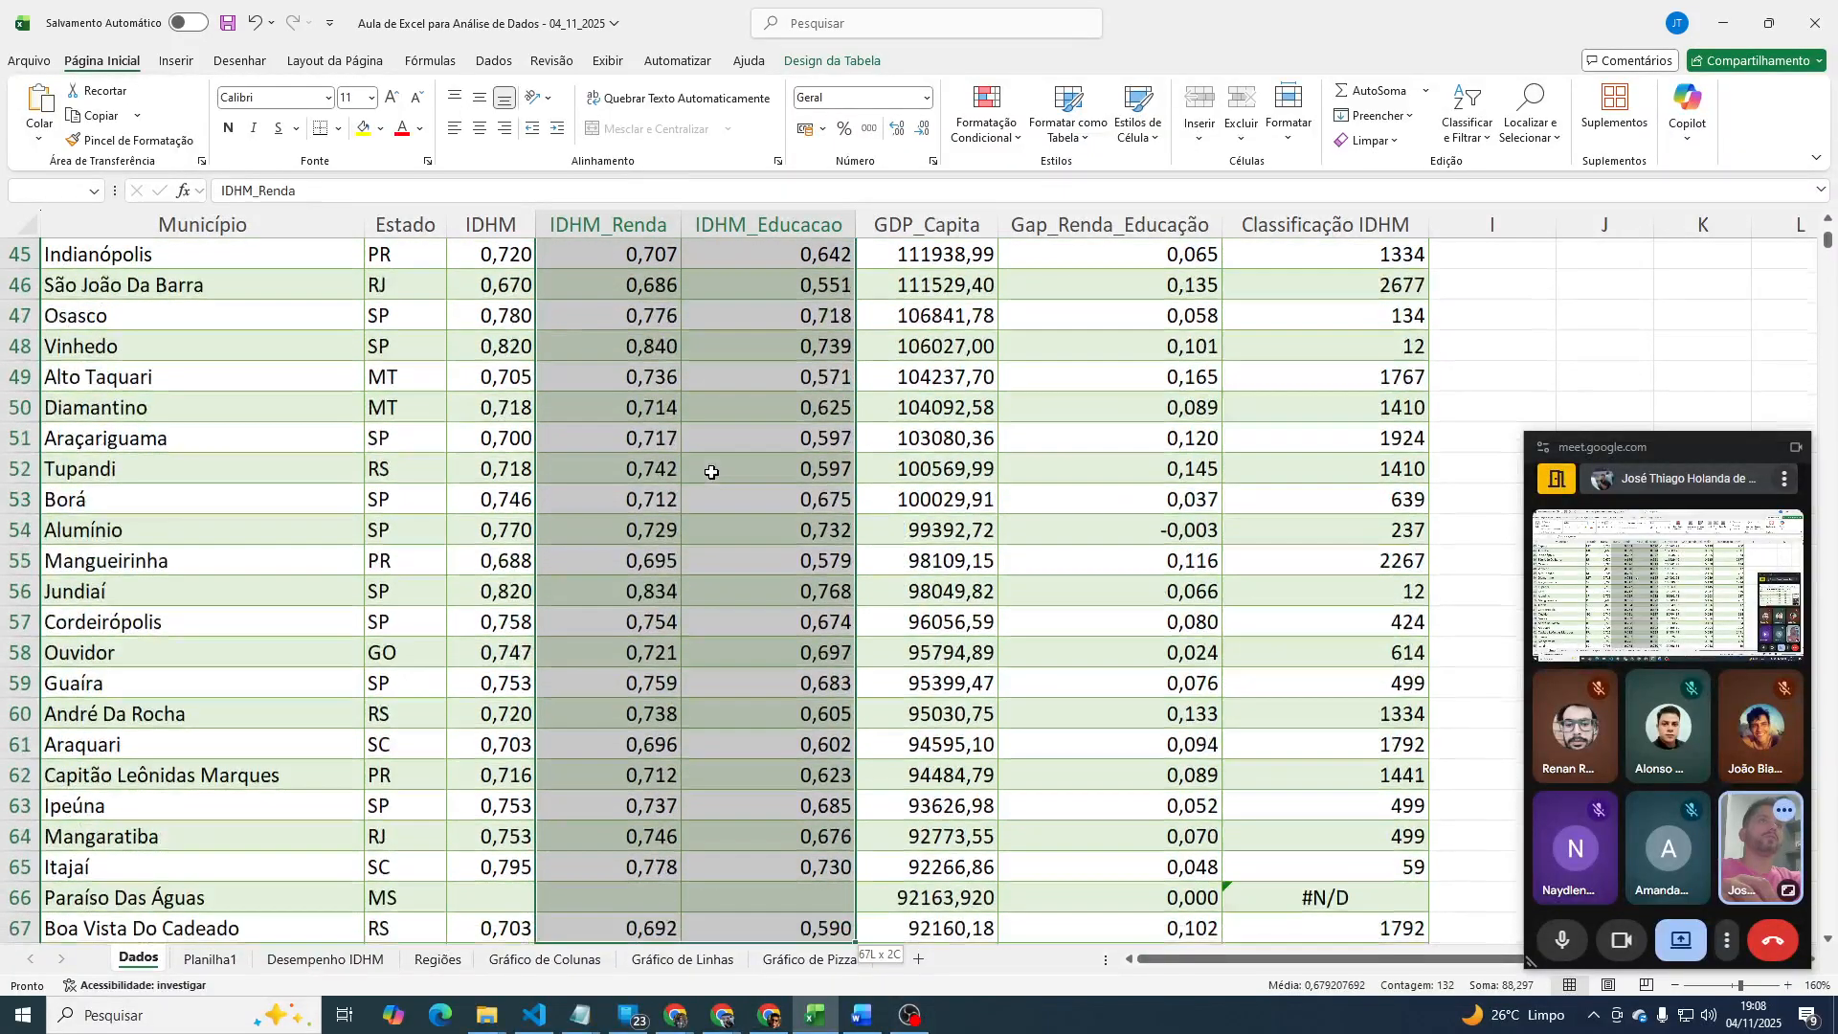
key(ctrl+shift+Down)
key(ctrl+shift+Down)
key(ctrl+shift+Down)
key(ctrl+shift+Down)
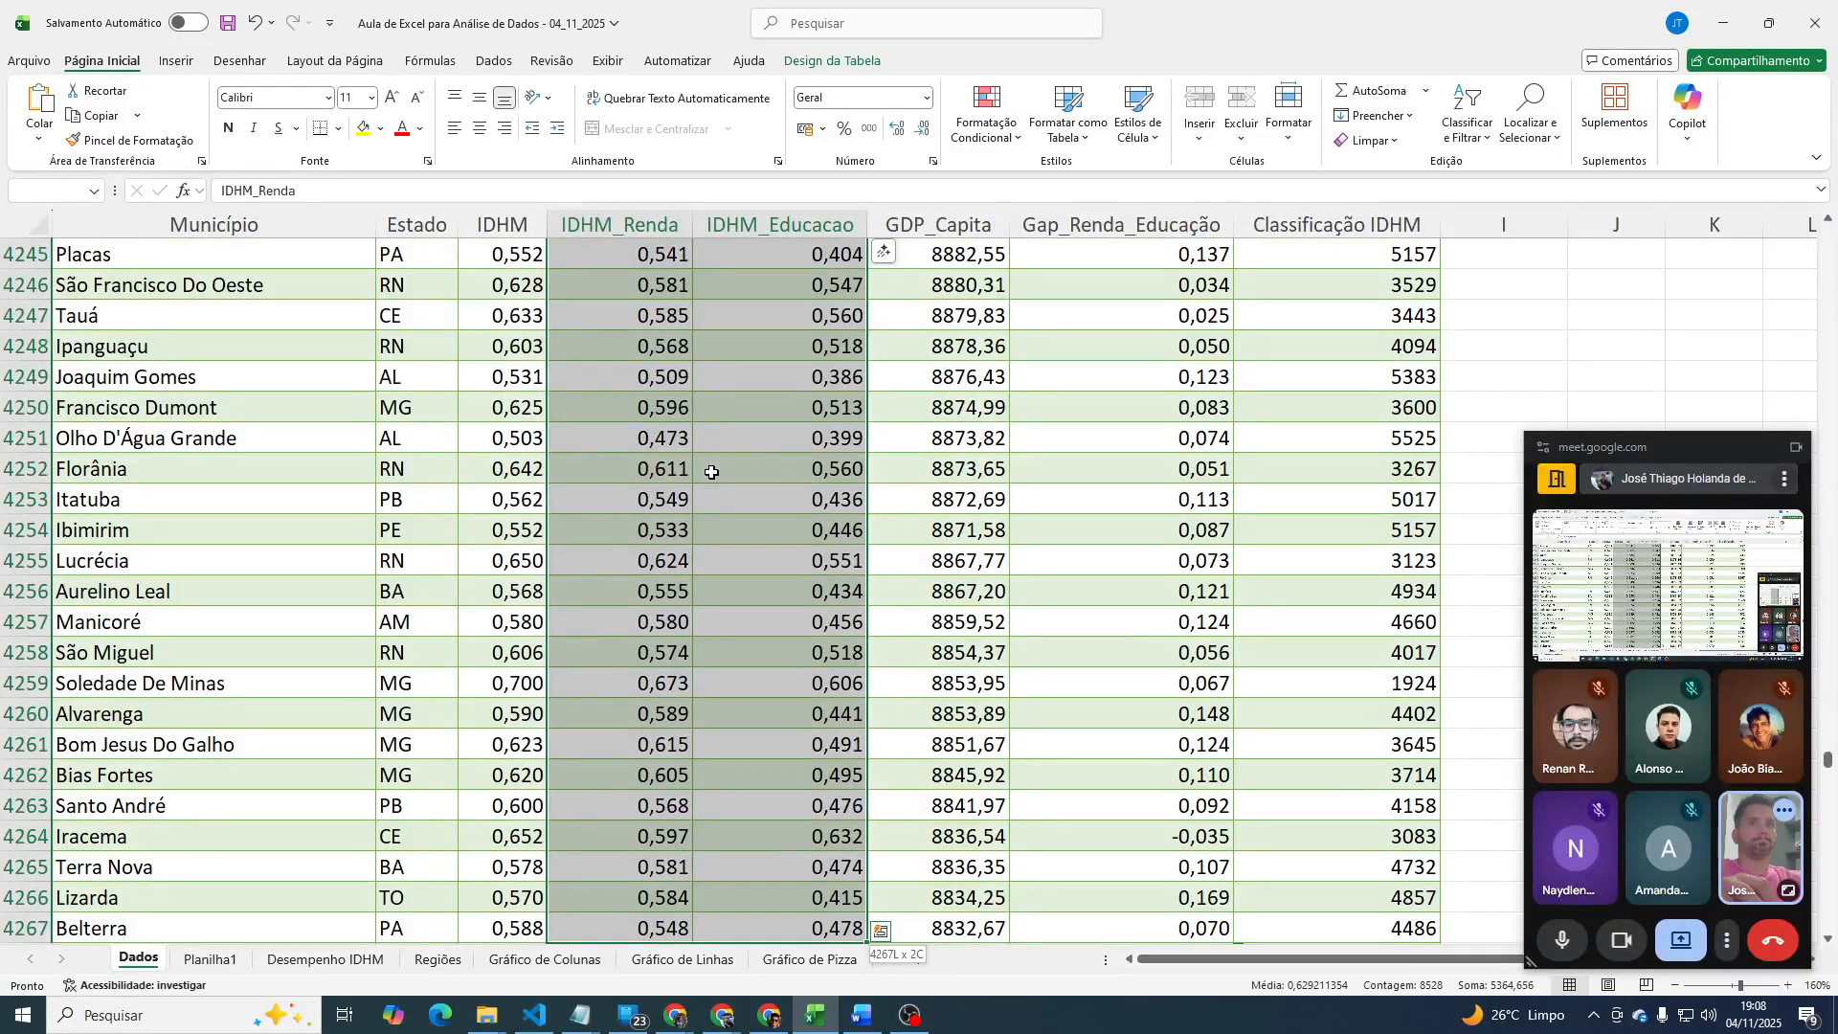
key(ctrl+shift+Down)
key(ctrl+shift+Down)
key(ctrl+shift+Down)
key(ctrl+shift+Down)
key(ctrl+shift+Down)
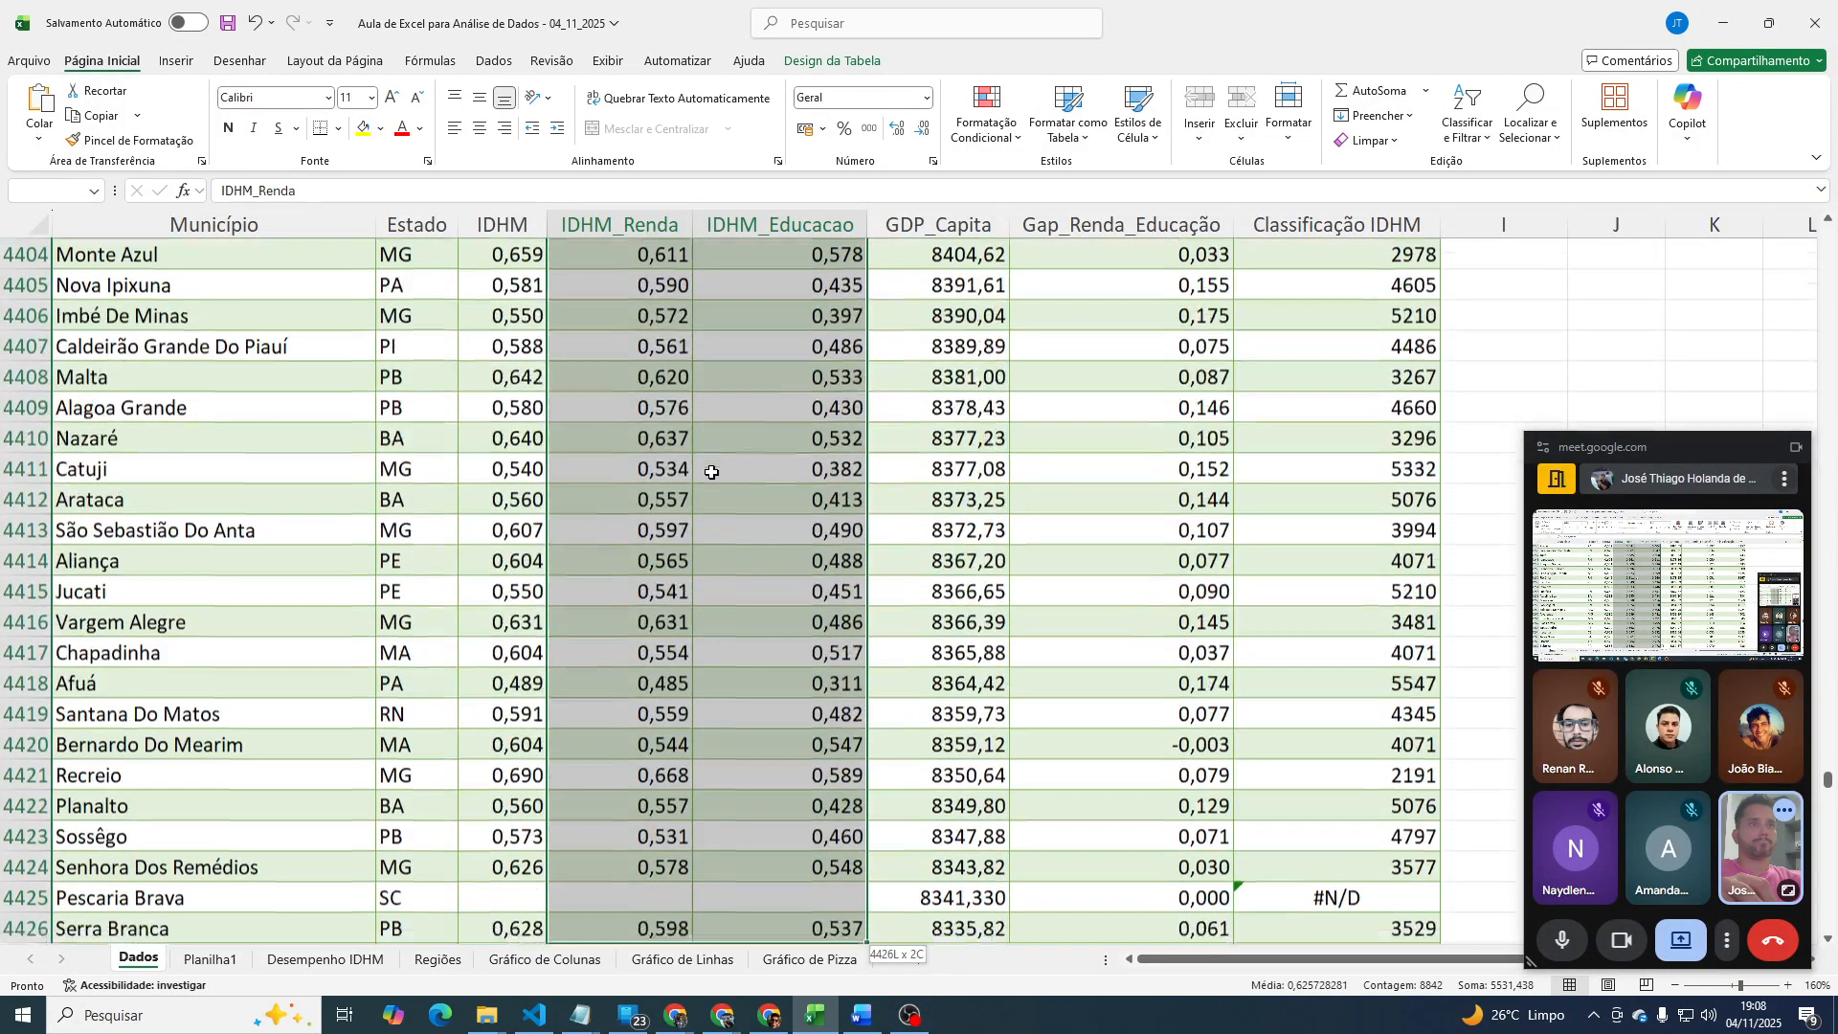
key(ctrl+shift+Down)
key(ctrl+shift+Down)
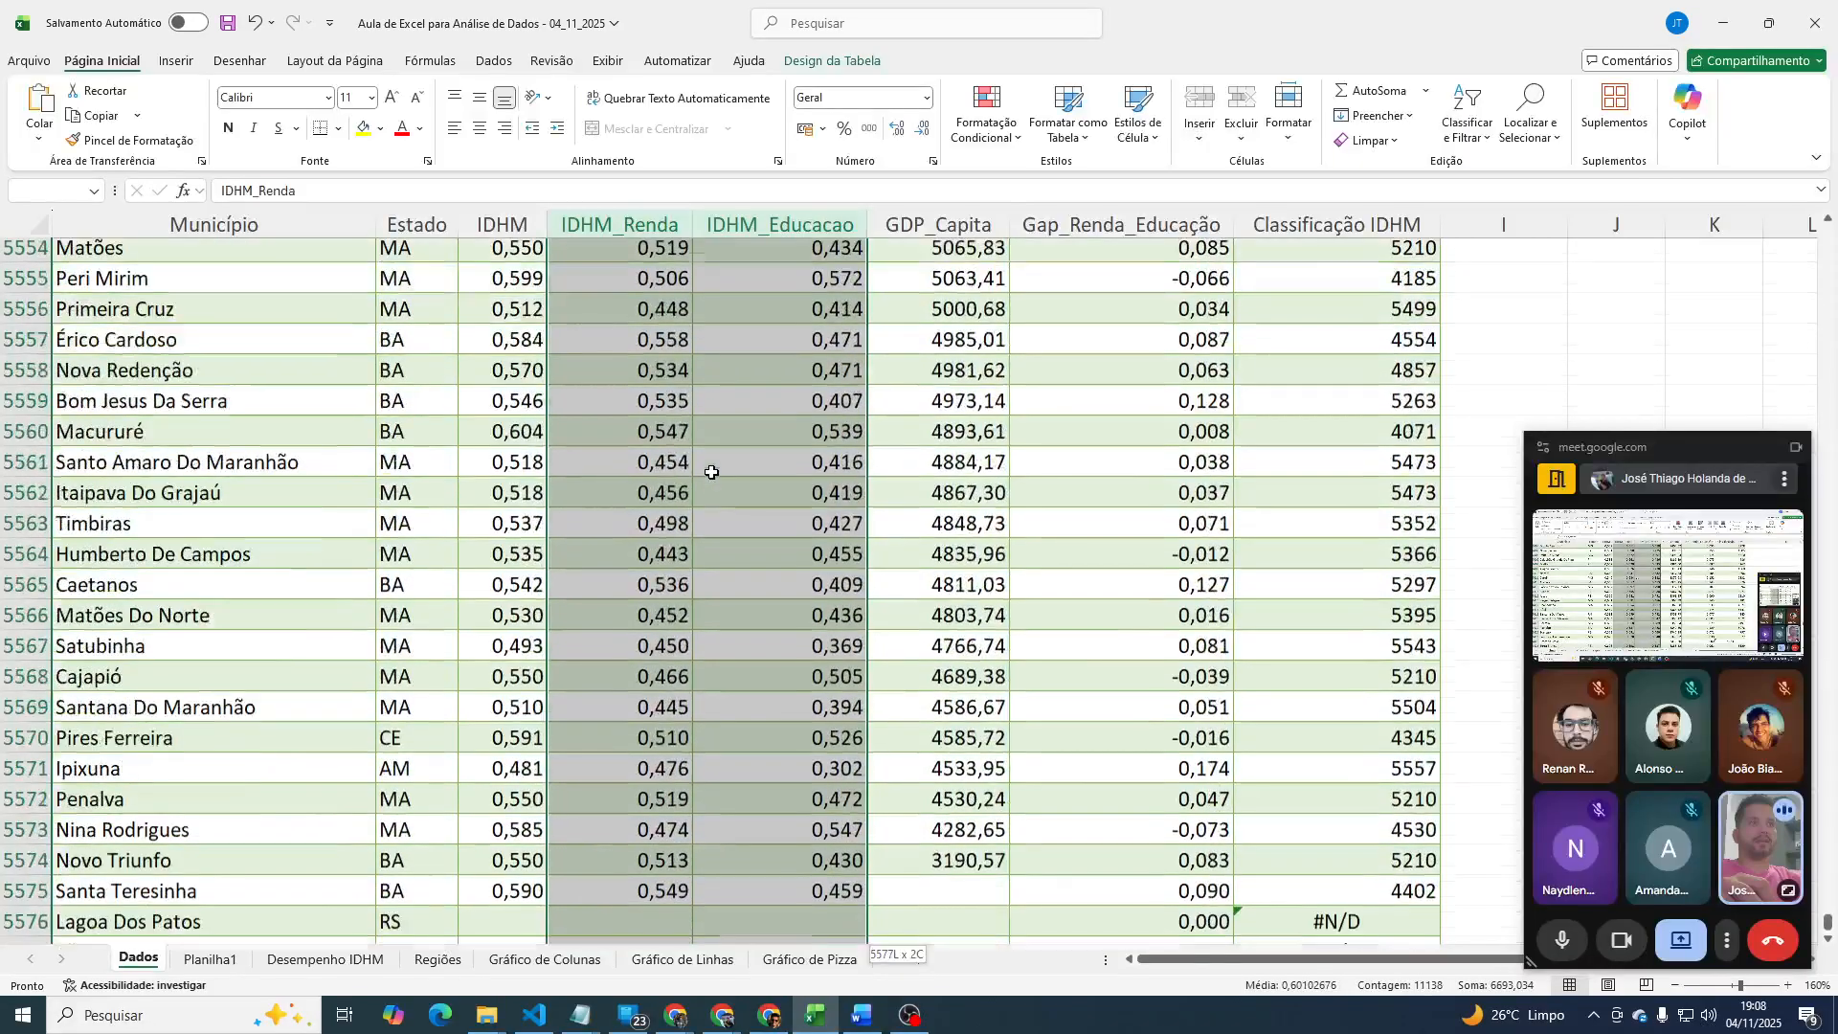
scroll(711, 471, down, 1)
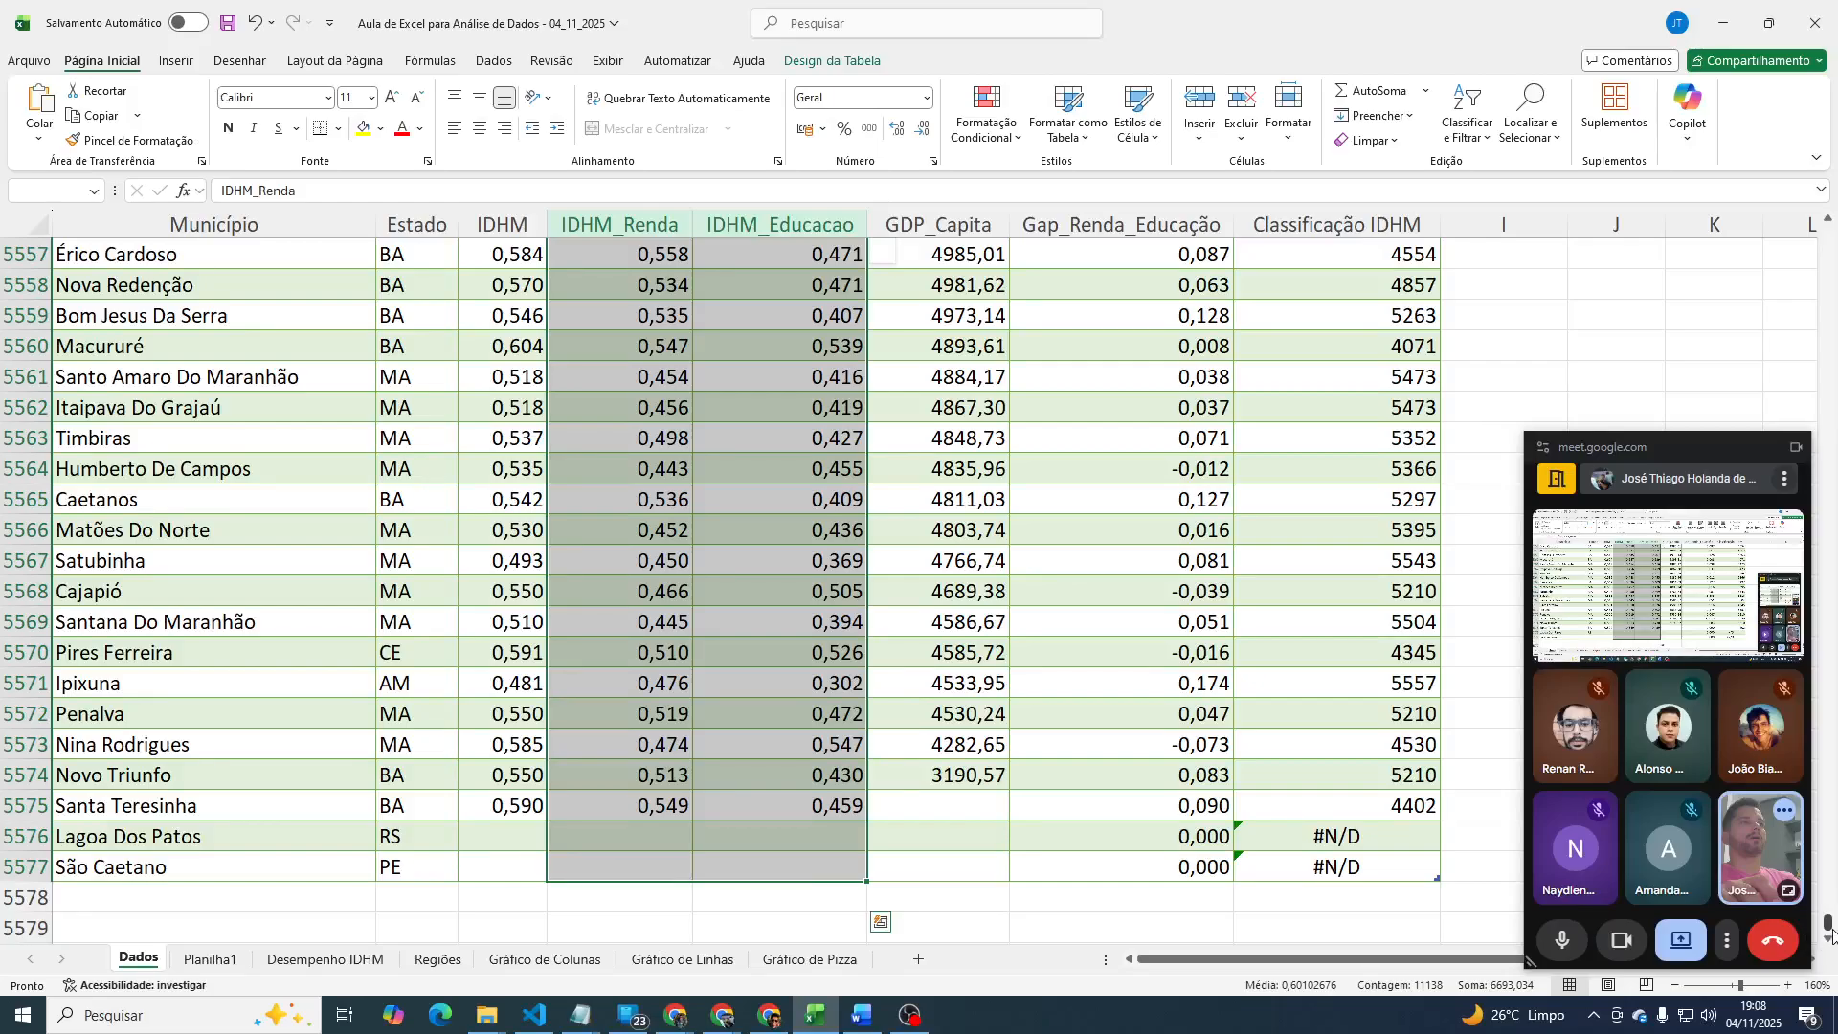
drag(1831, 928, 1824, 252)
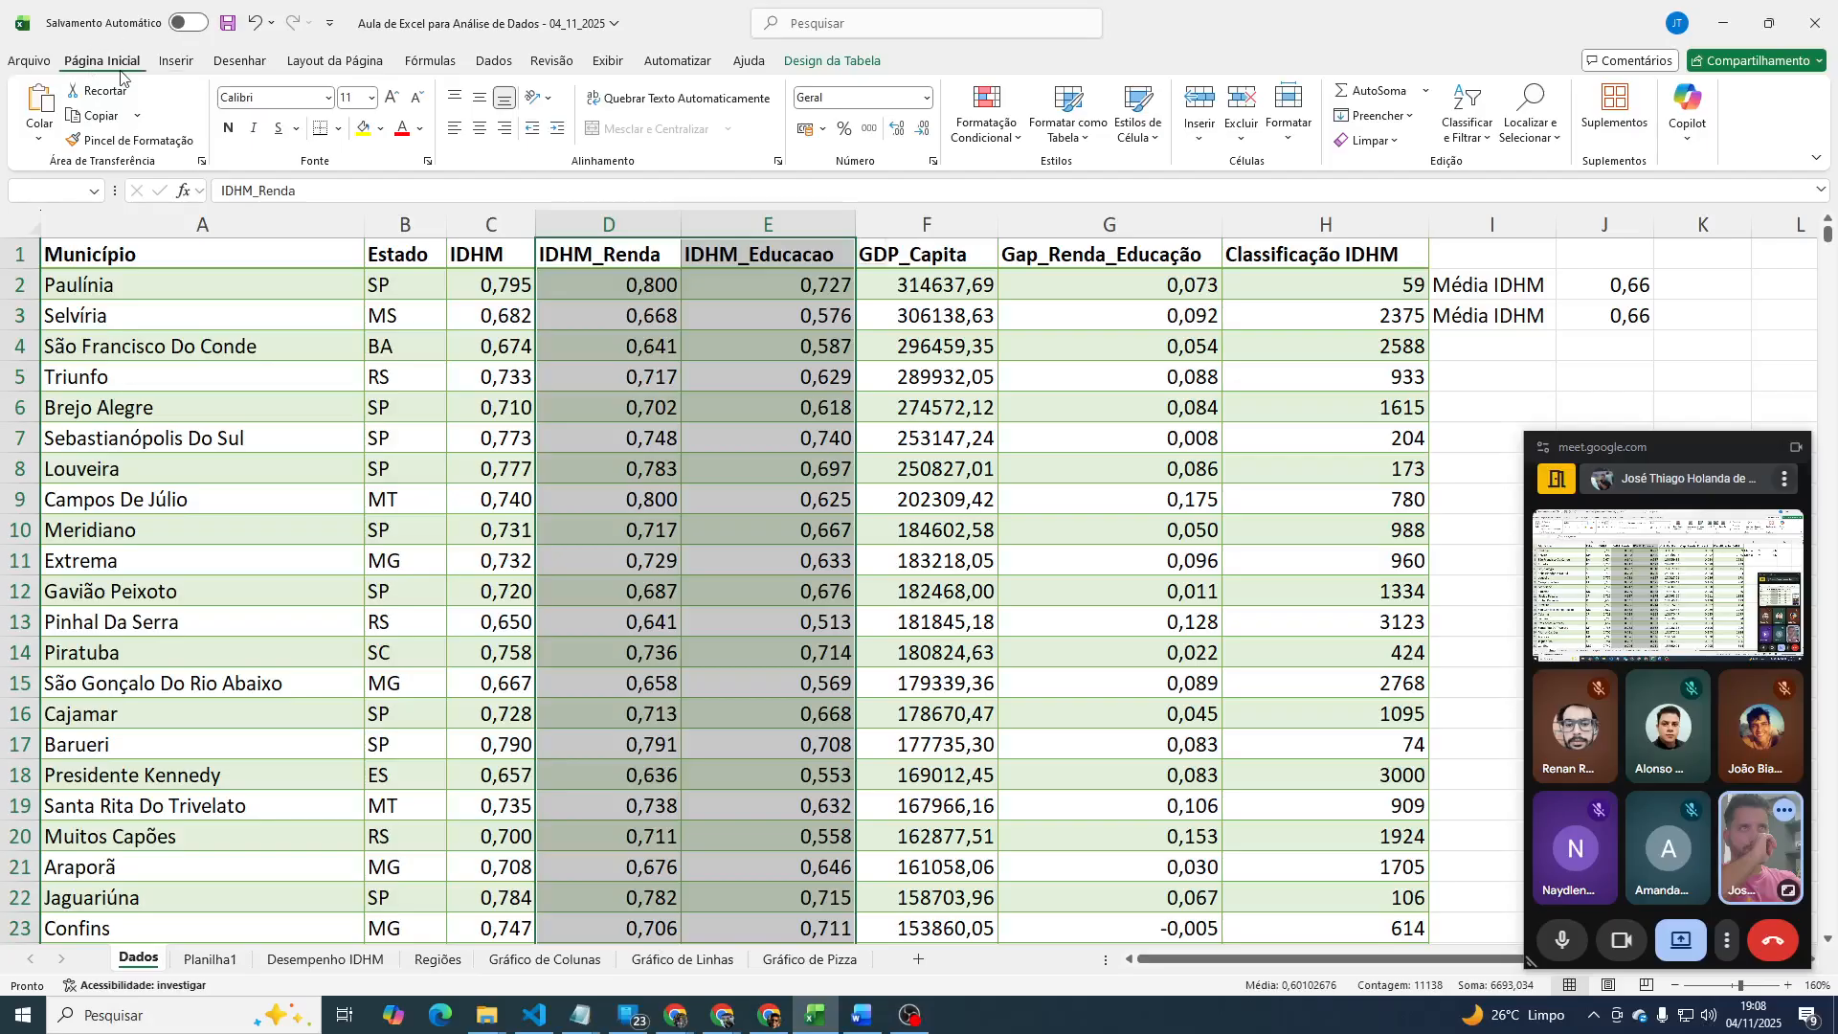
Insert the recommended Dispersão chart from the selected columns and choose a new sheet as the location to move it to.
click(176, 62)
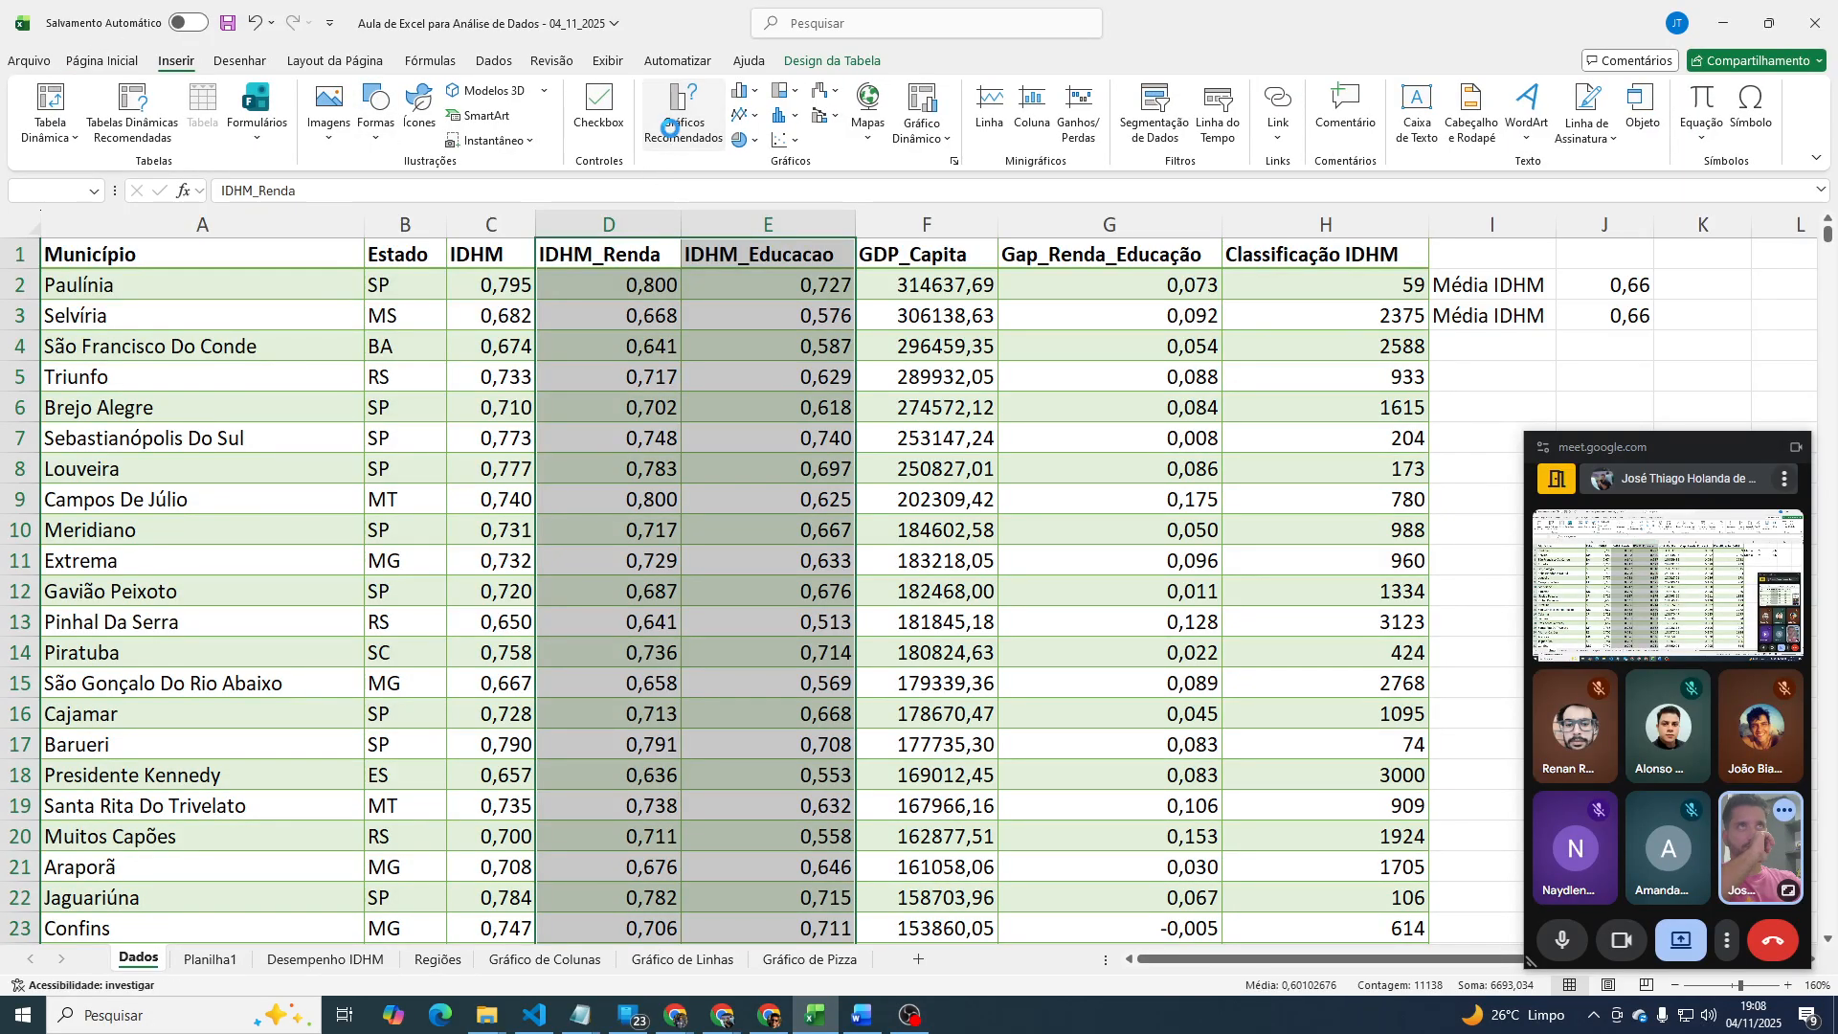
click(670, 127)
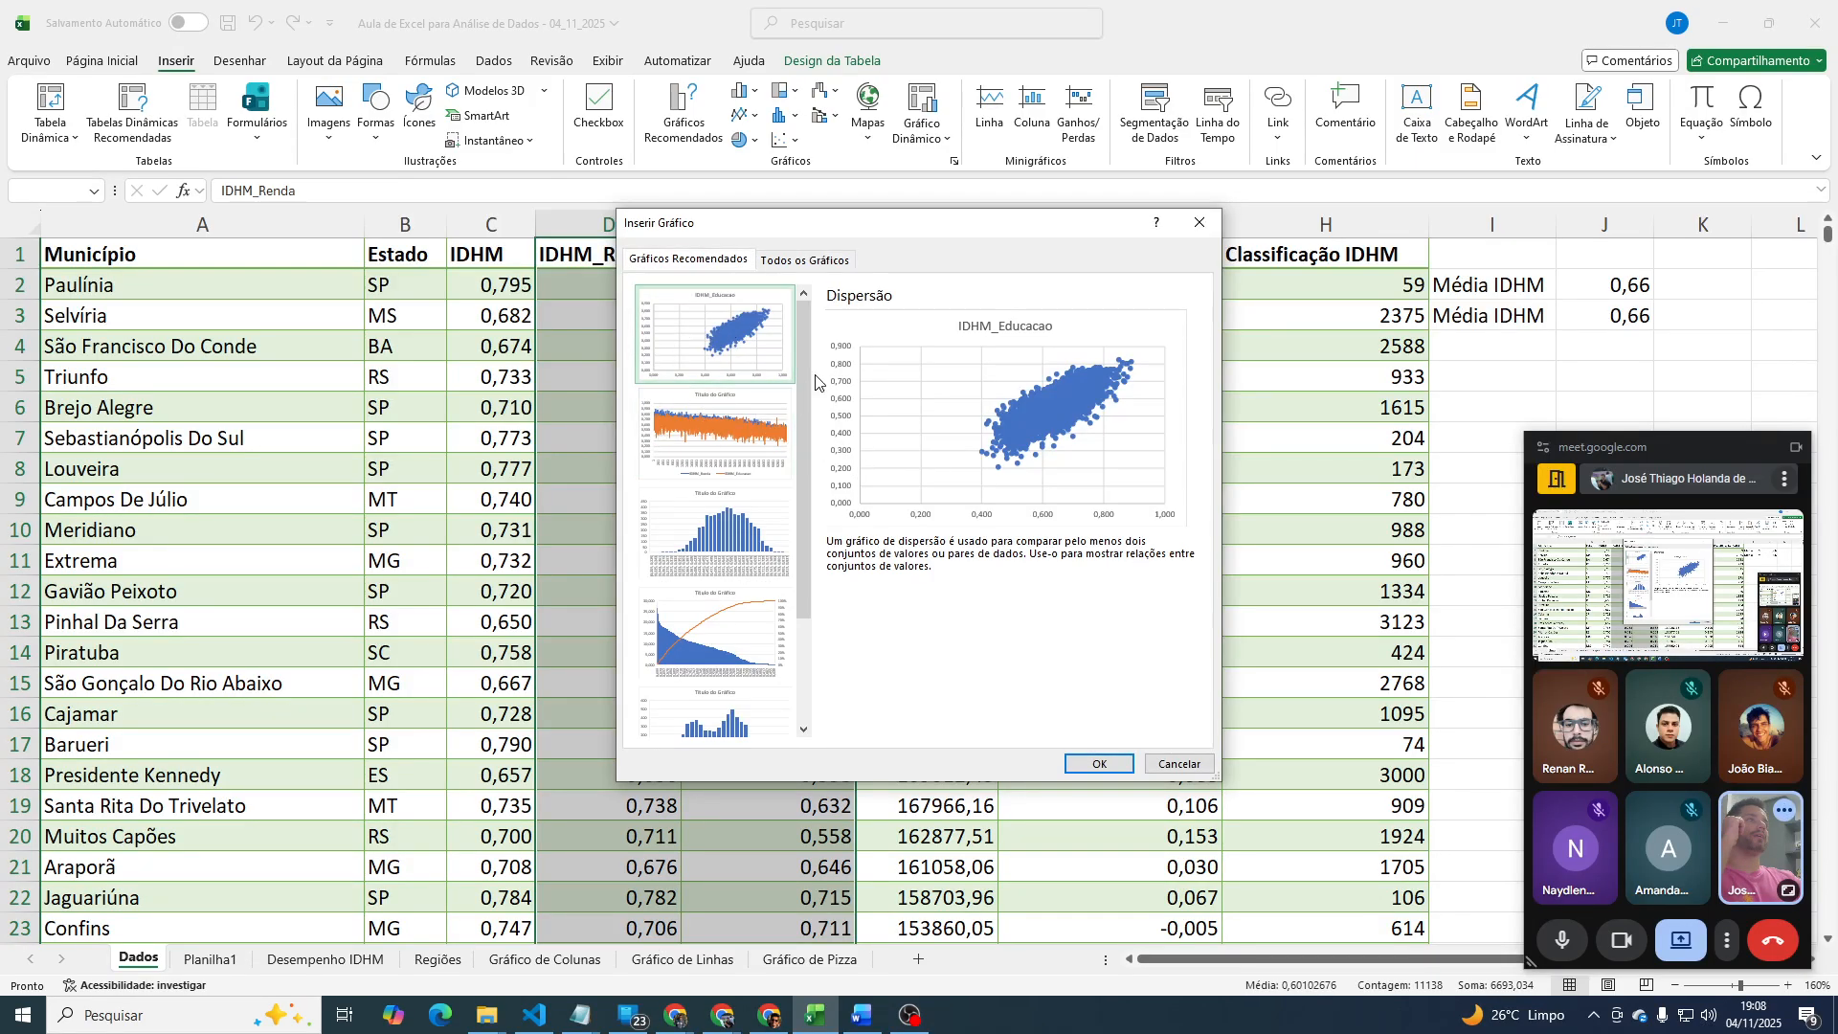
click(1098, 764)
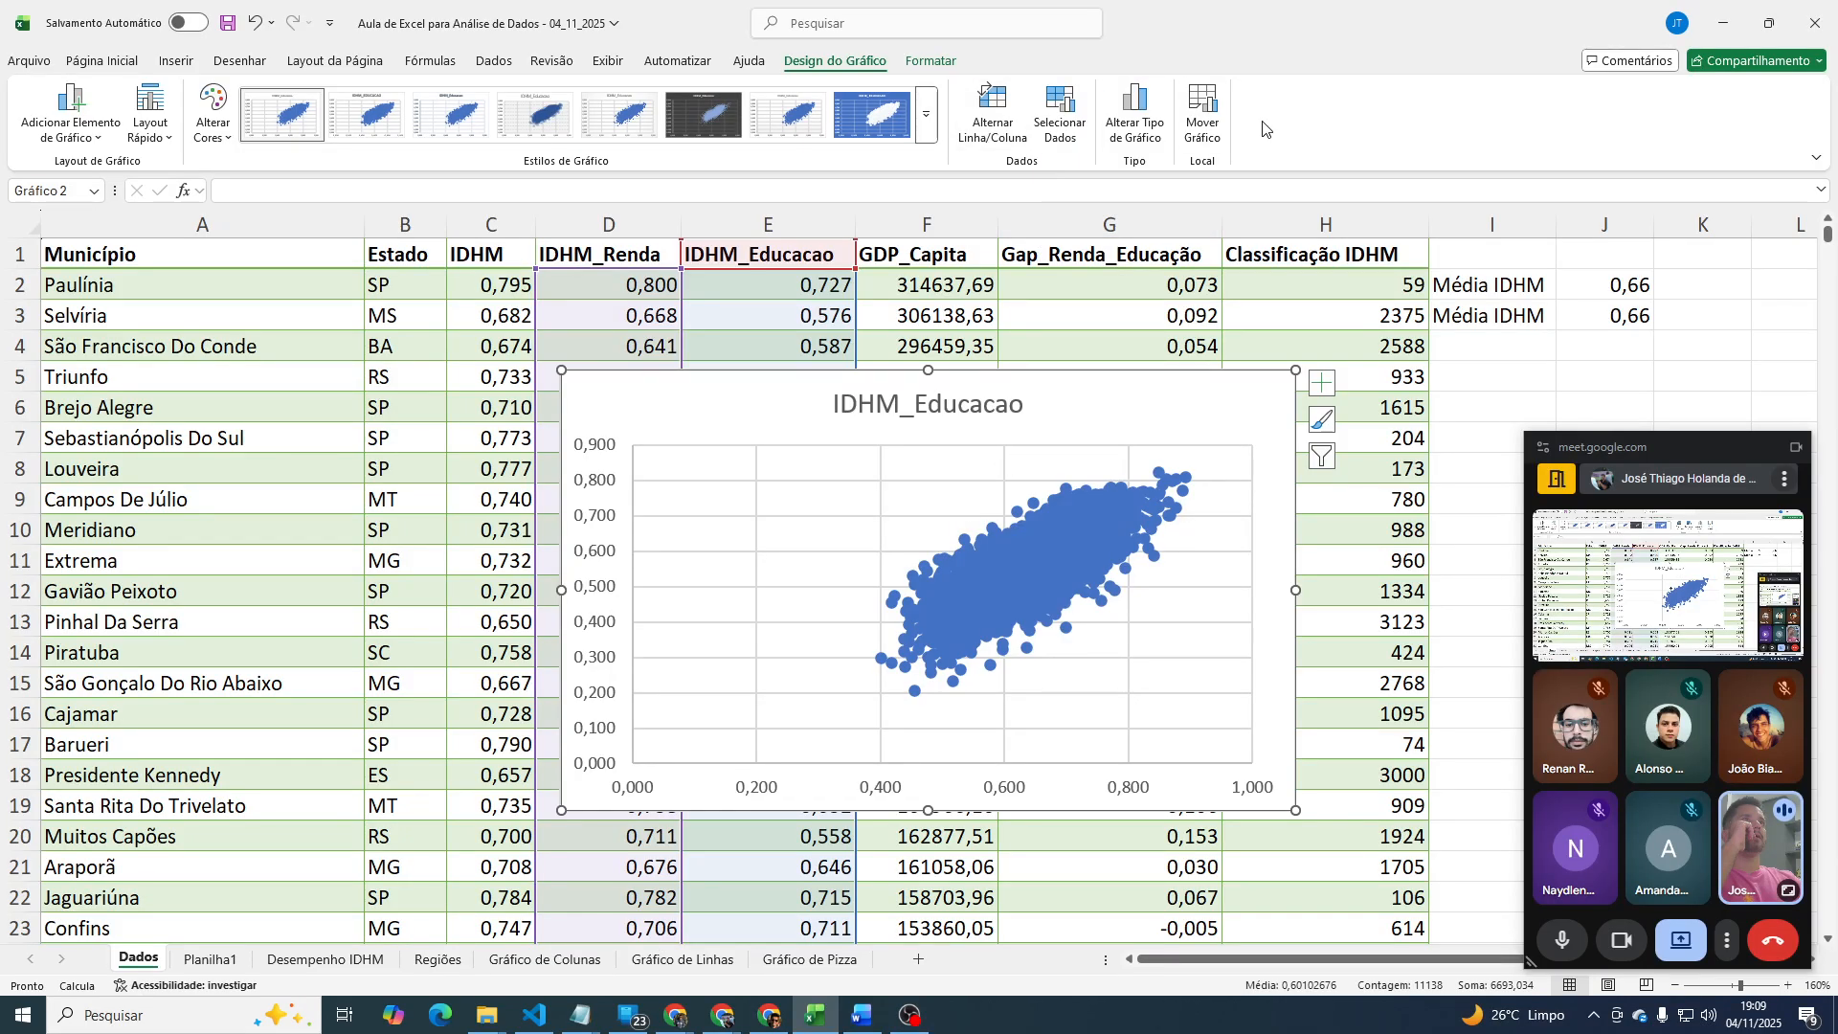
click(1205, 113)
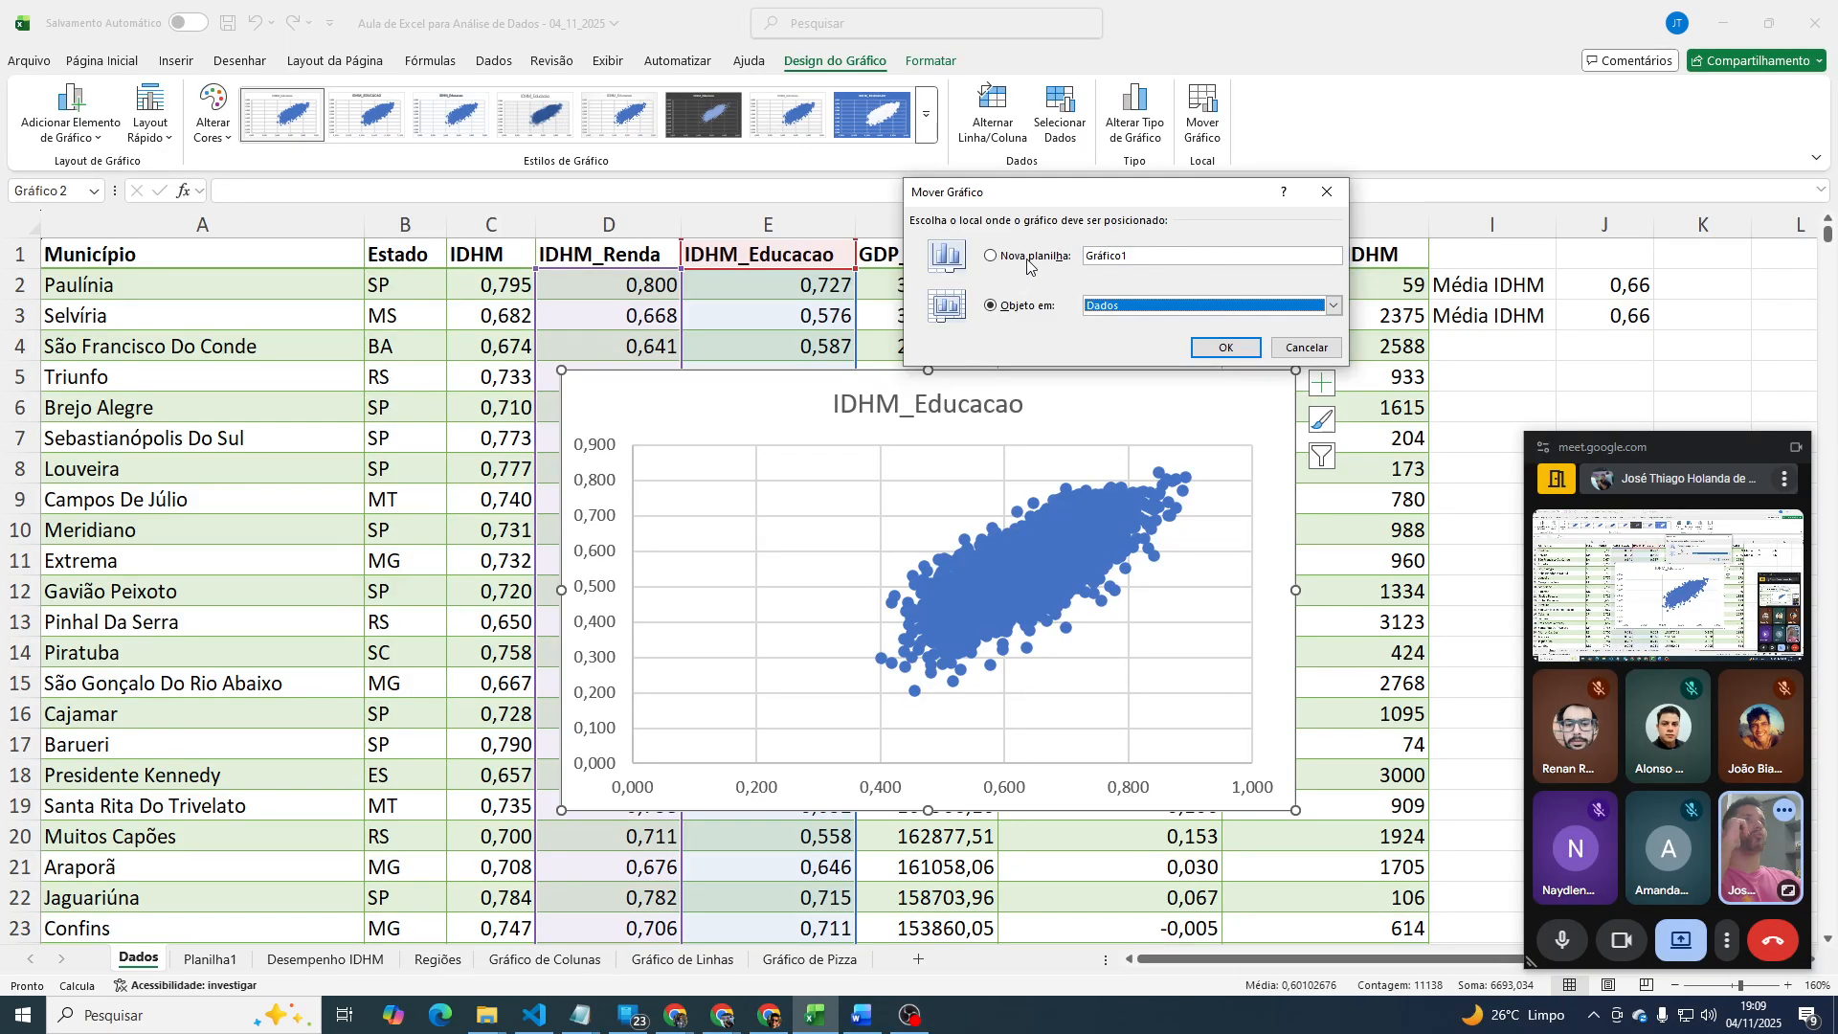
click(1029, 266)
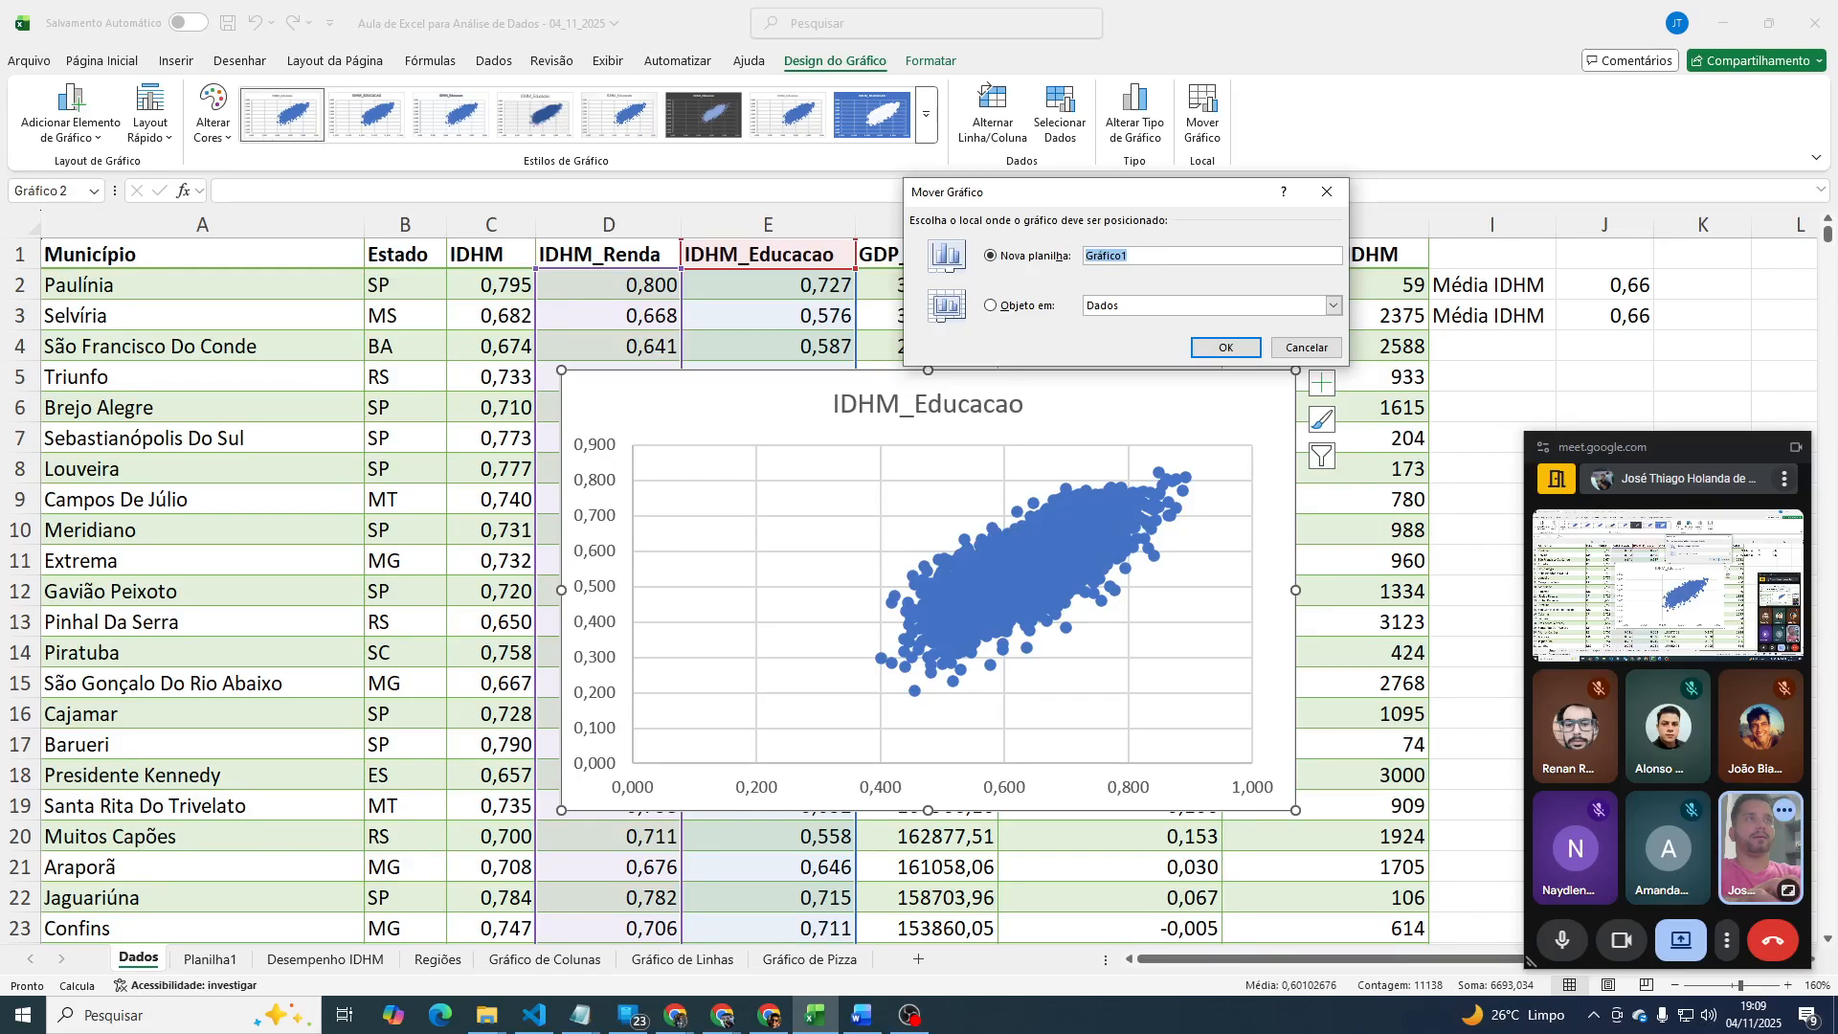
text(gRÁFICO DE)
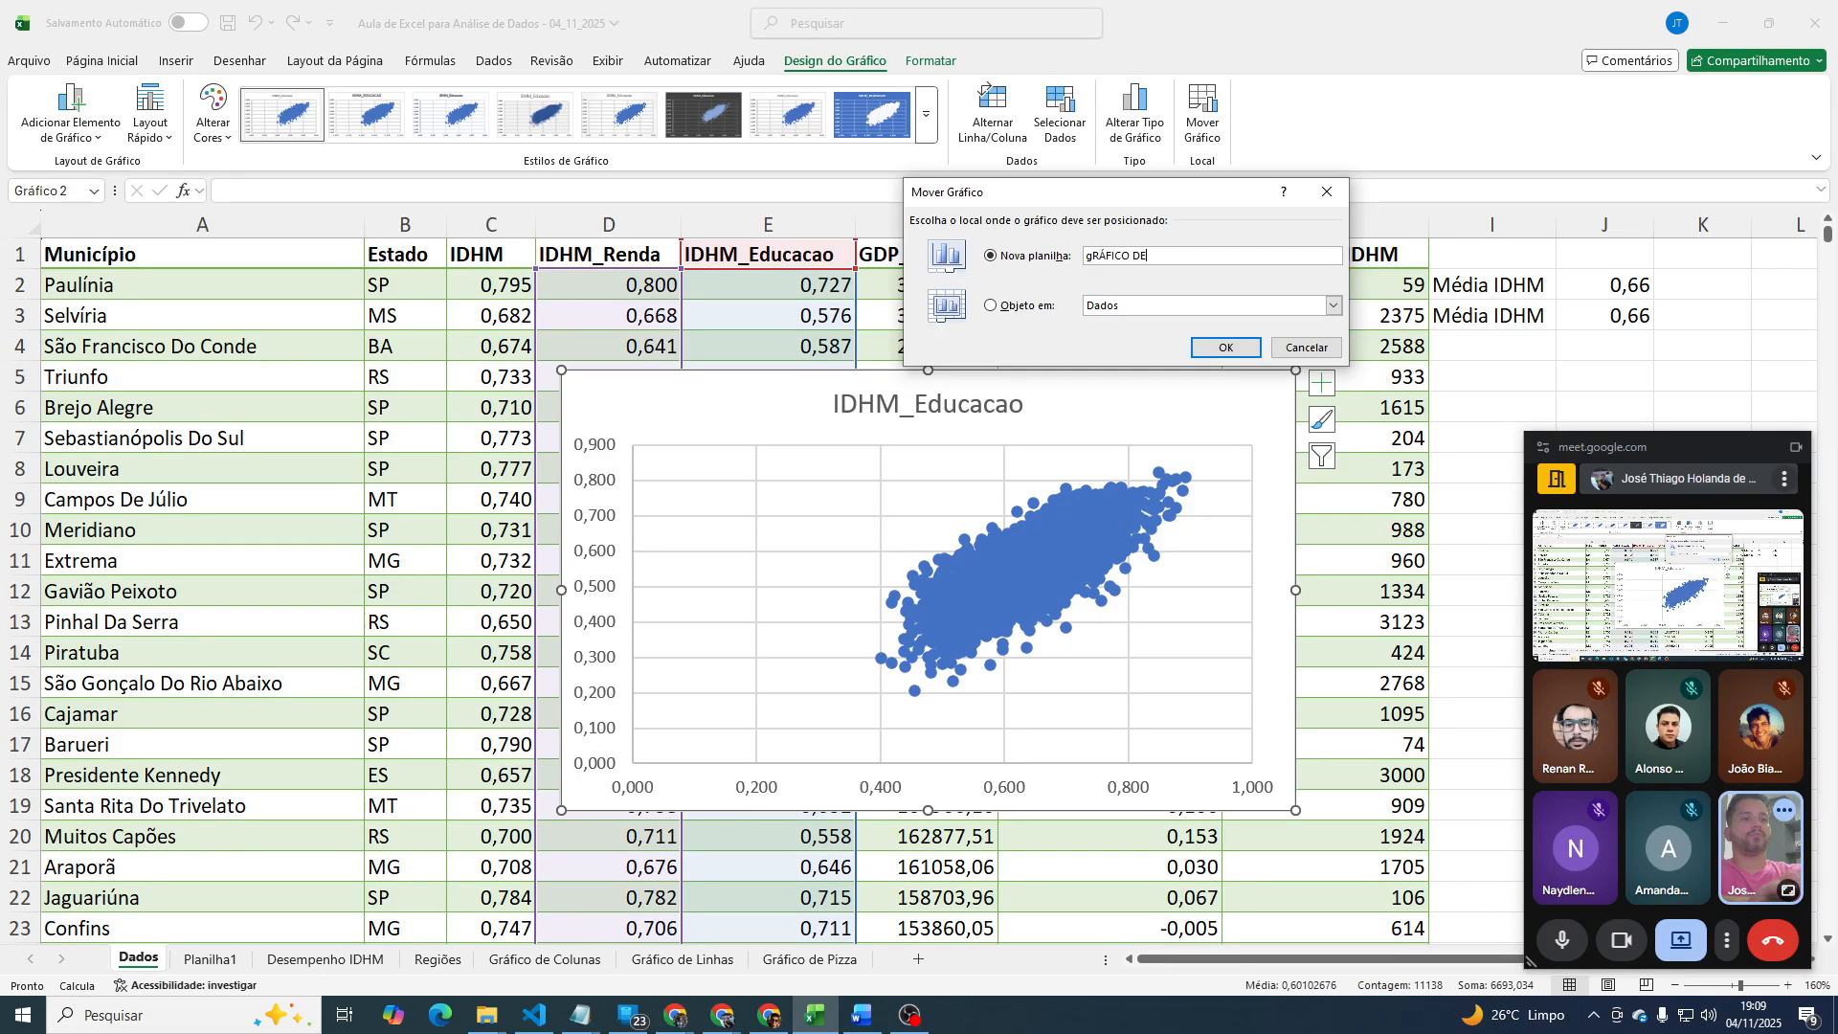
key(BackSpace)
key(BackSpace)
key(BackSpace)
key(BackSpace)
key(BackSpace)
key(BackSpace)
key(BackSpace)
key(BackSpace)
key(BackSpace)
key(BackSpace)
key(BackSpace)
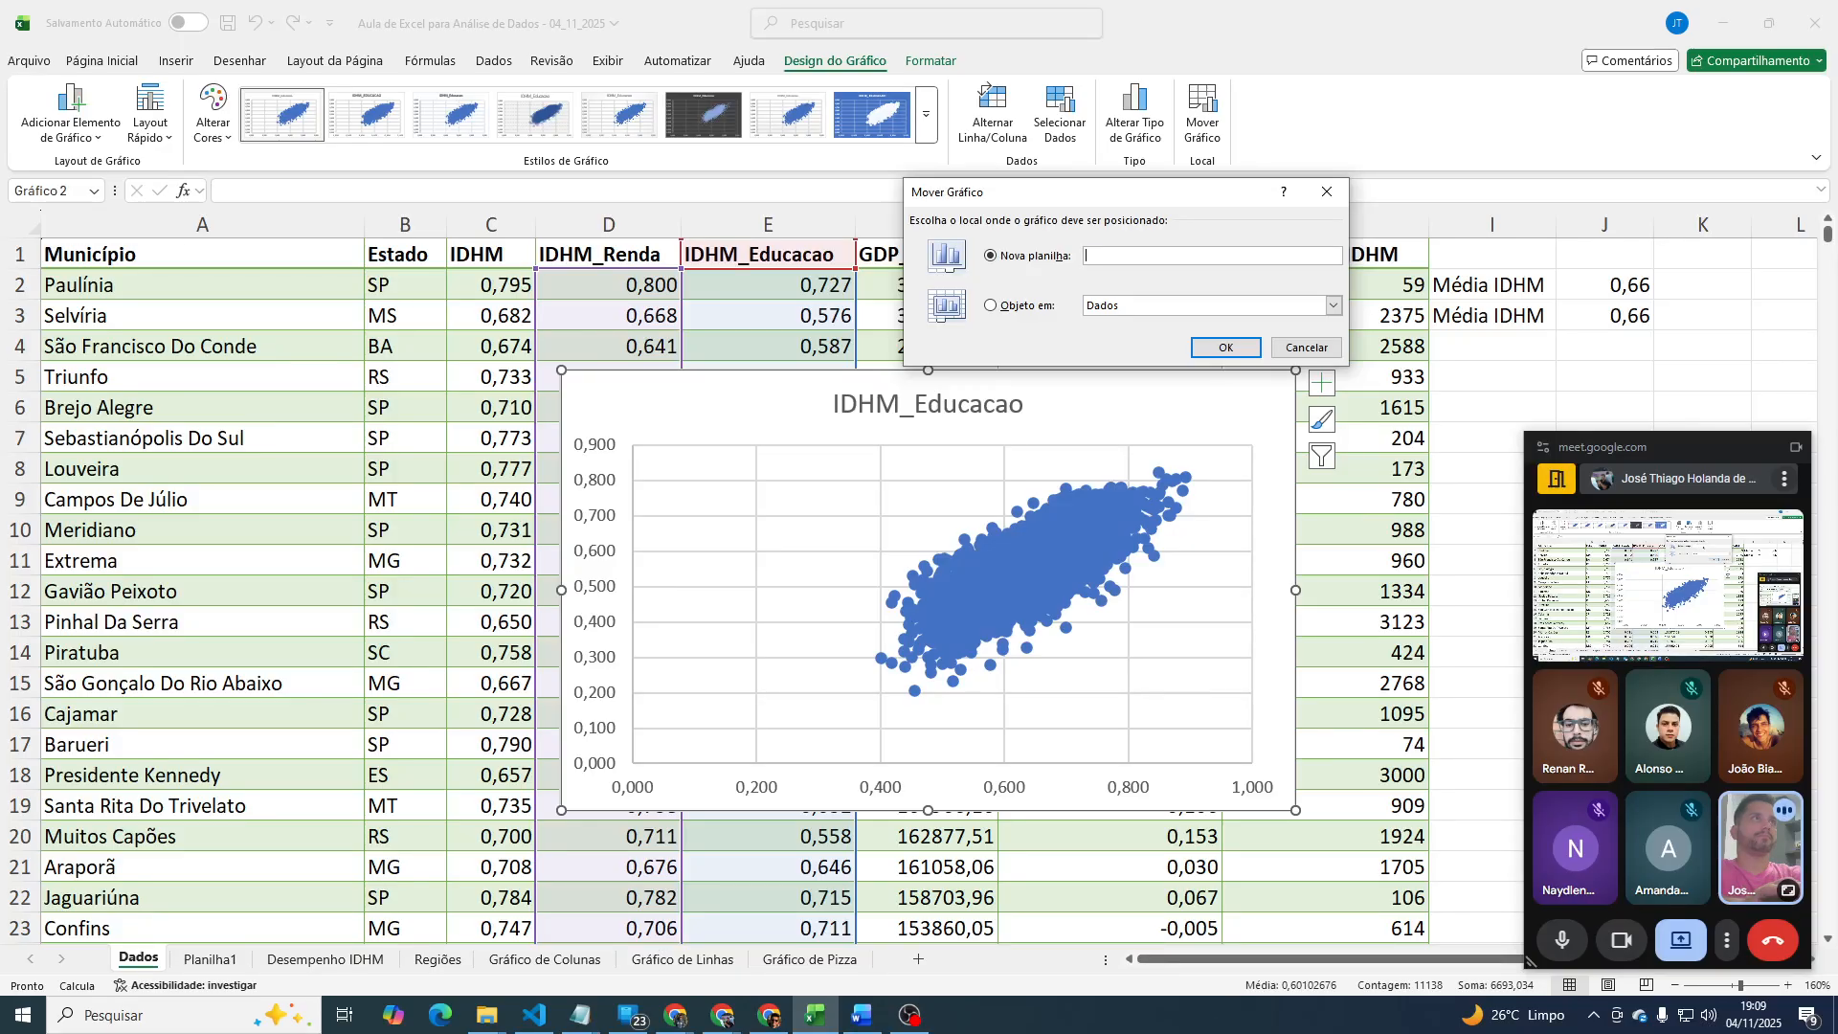
Name the new chart sheet Gráfico de Dispersão and move the scatter chart to it.
text(Gráfico d)
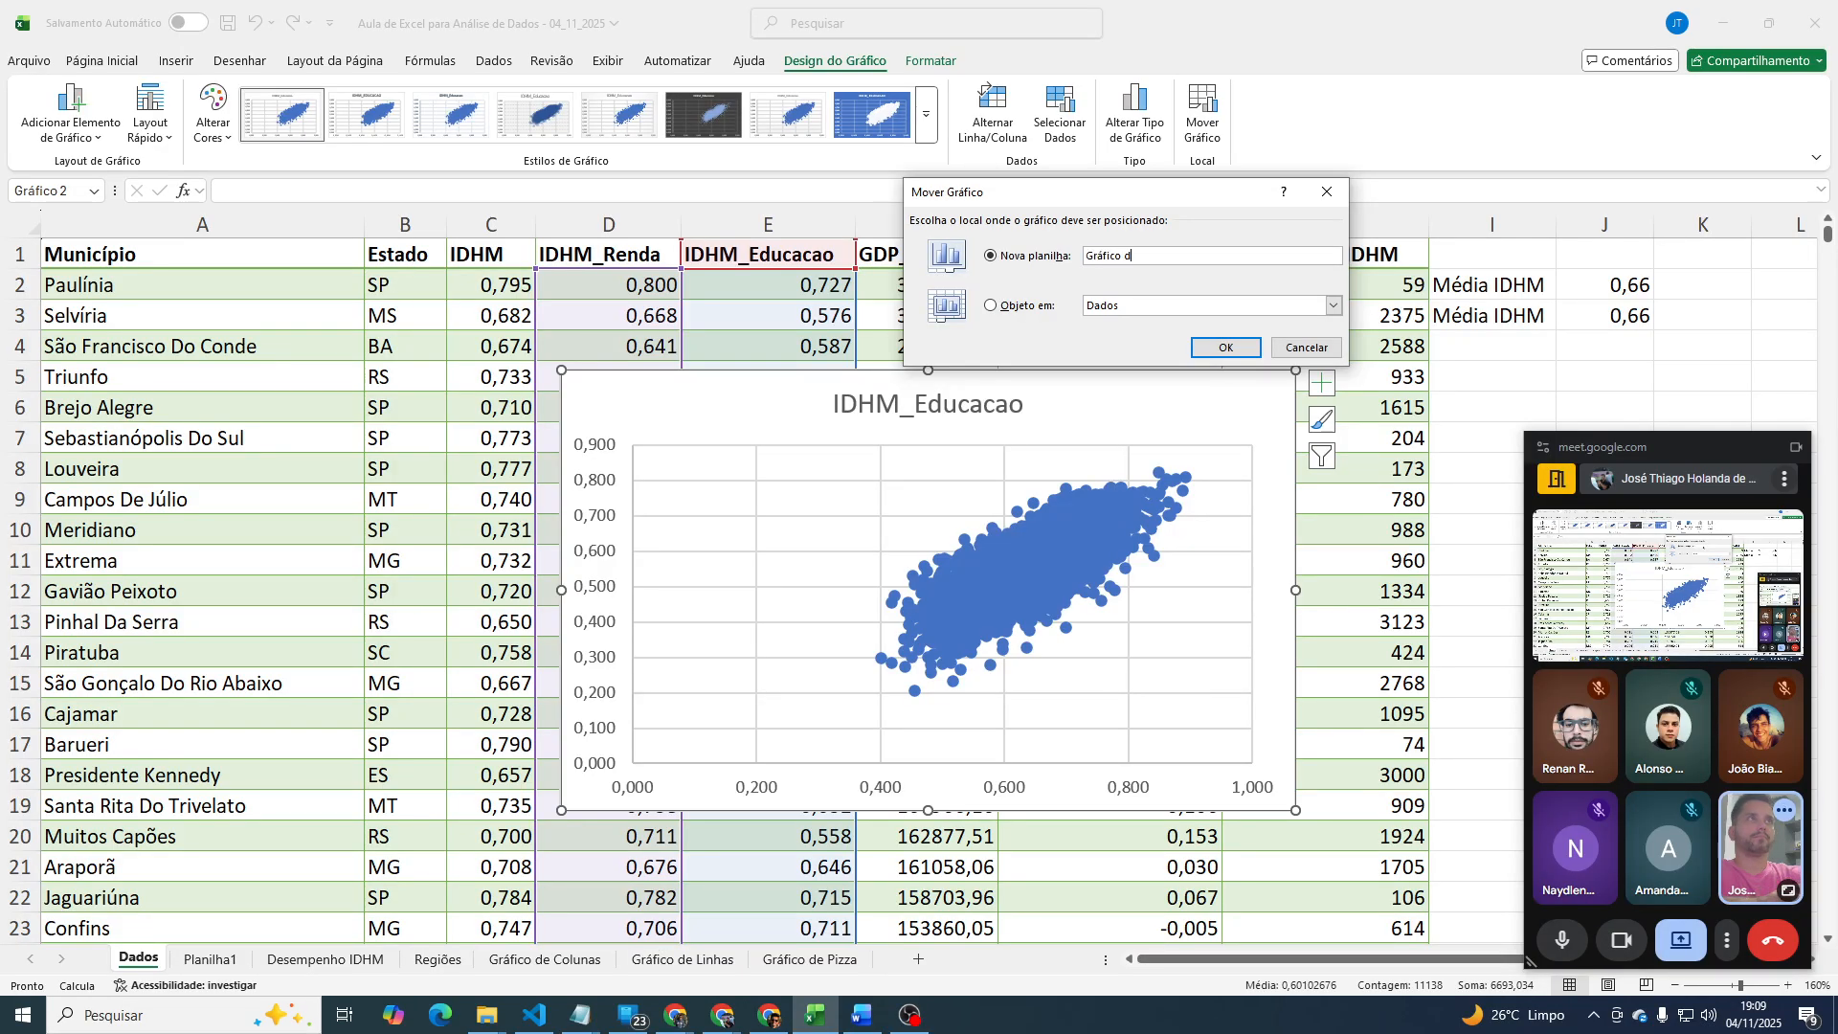
text(e dispersão)
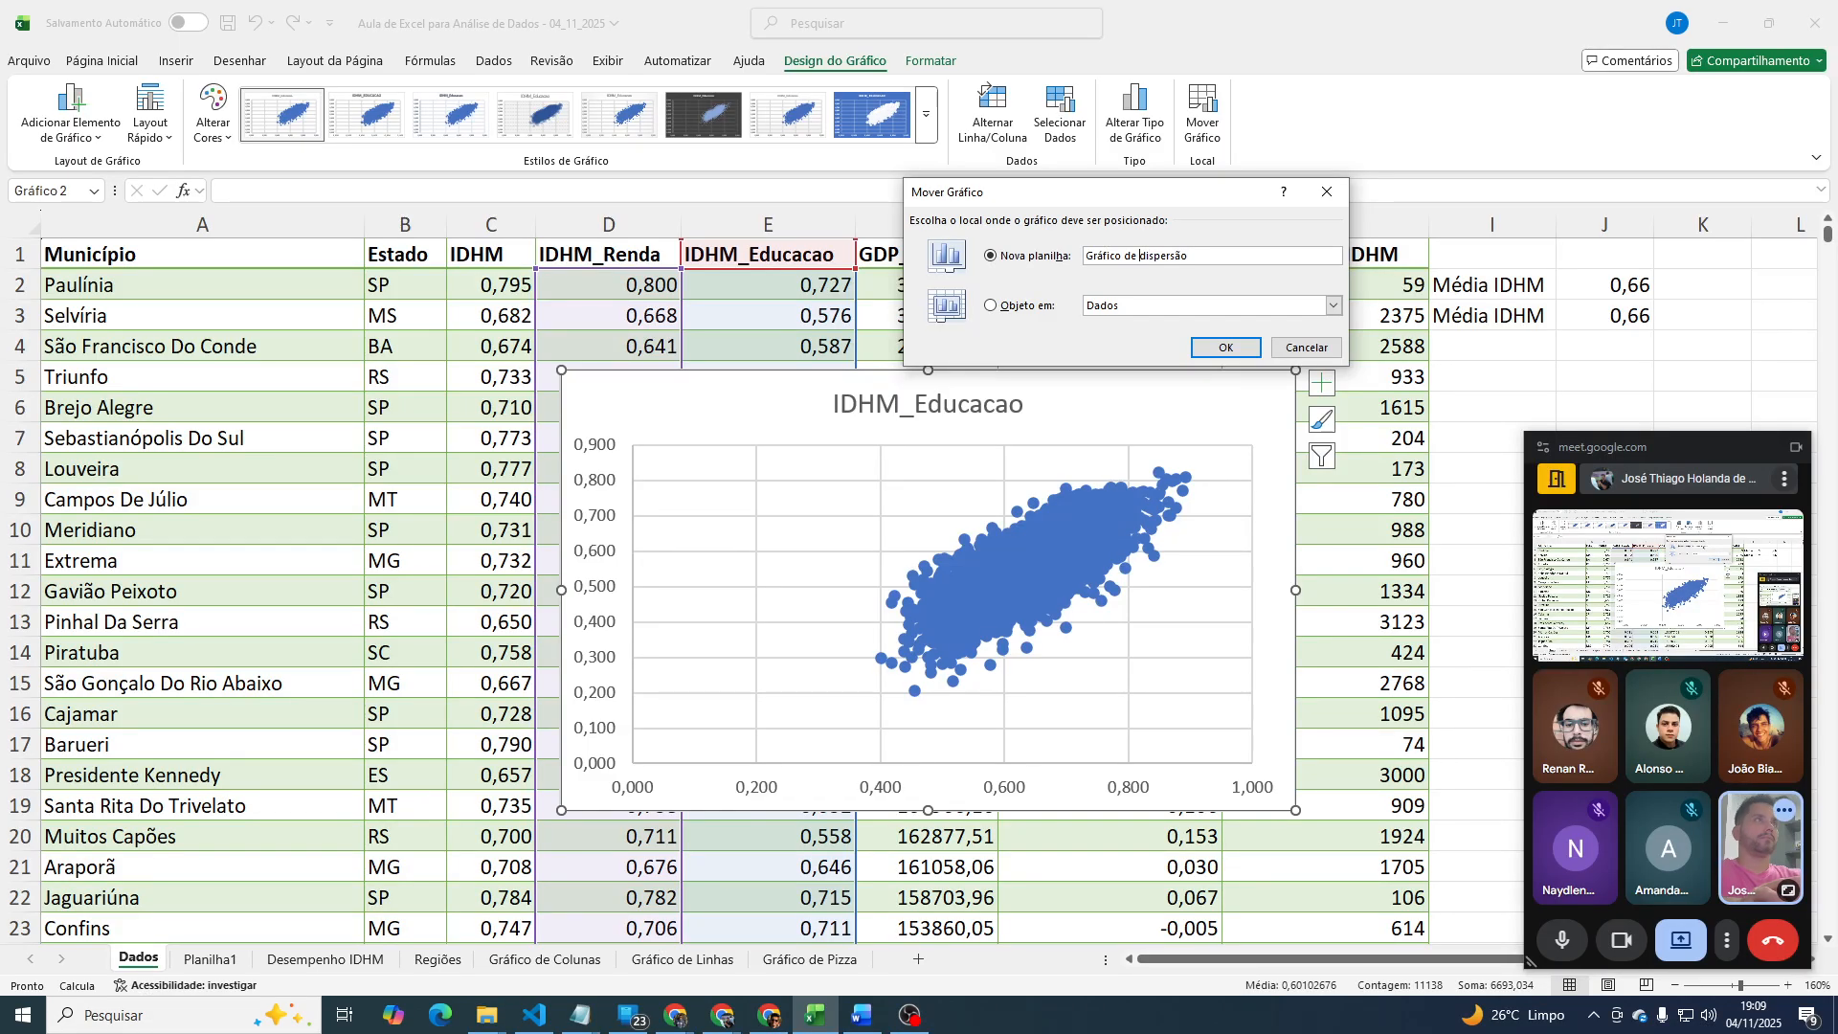
key(Return)
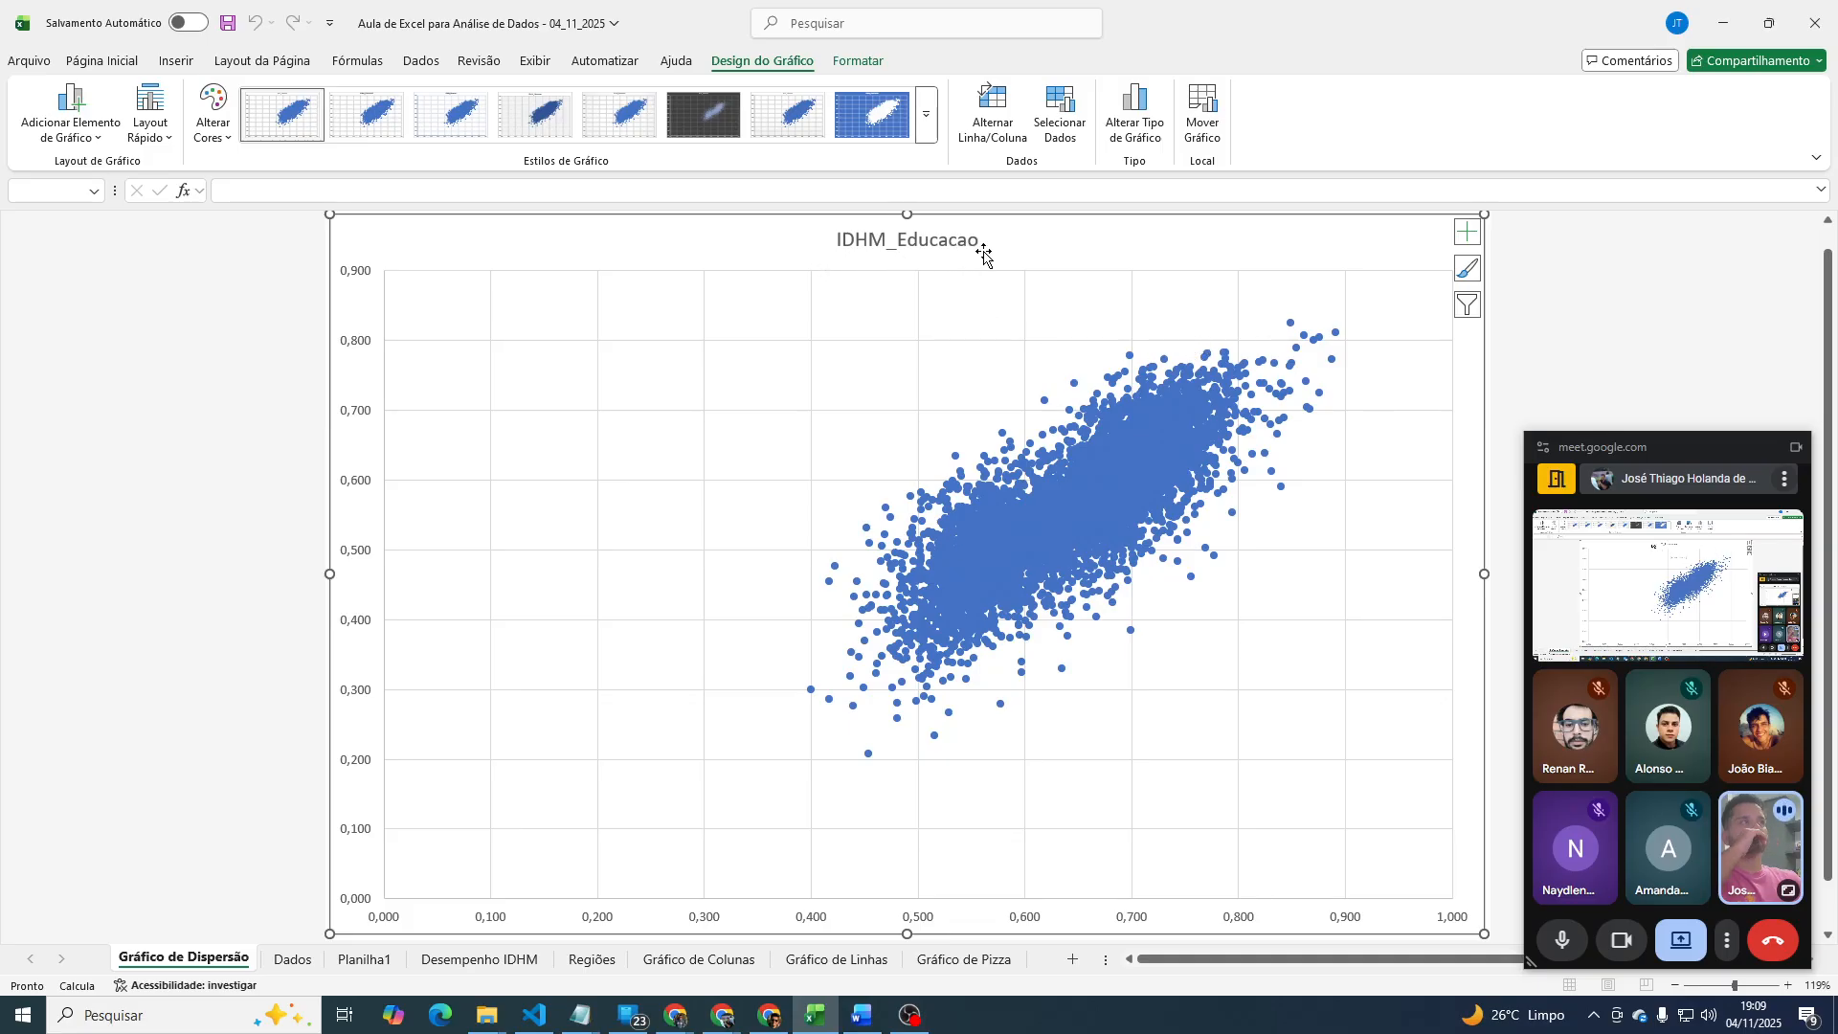
Turn the chart's primary vertical axis off and back on, and set the chart title position to Acima do Gráfico.
click(1468, 232)
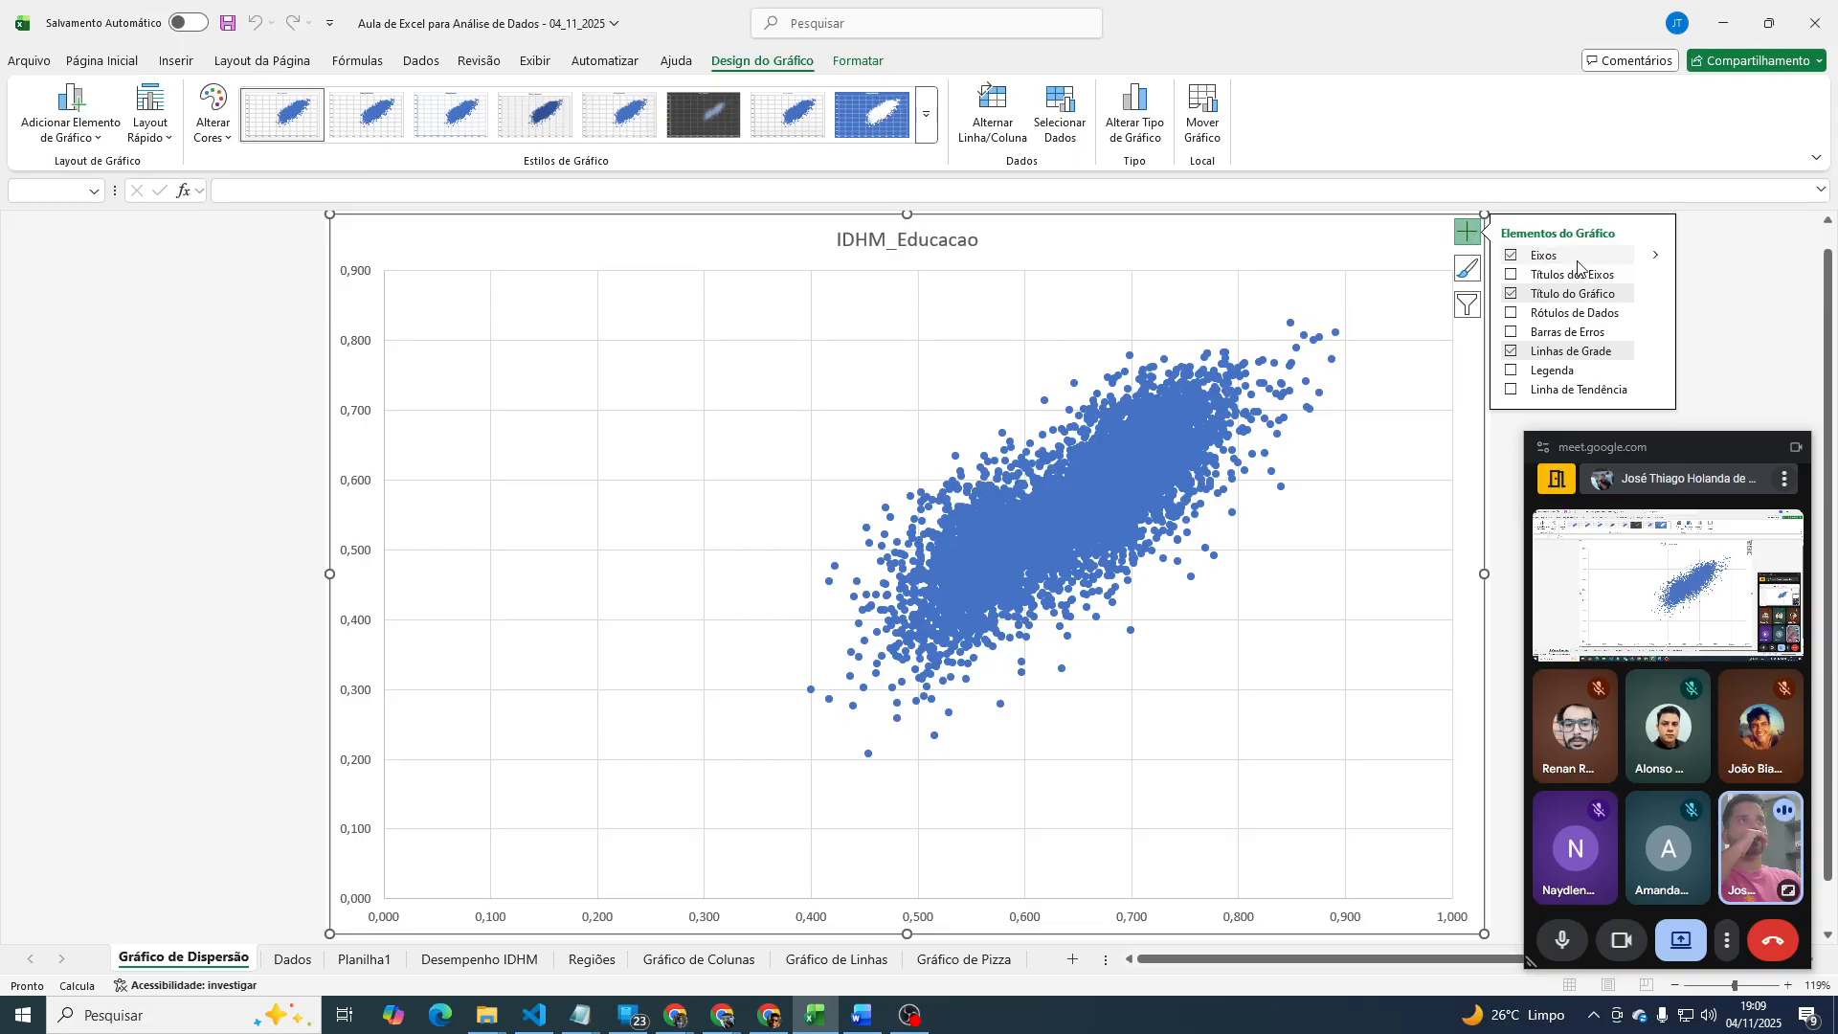
mouse_move(1655, 255)
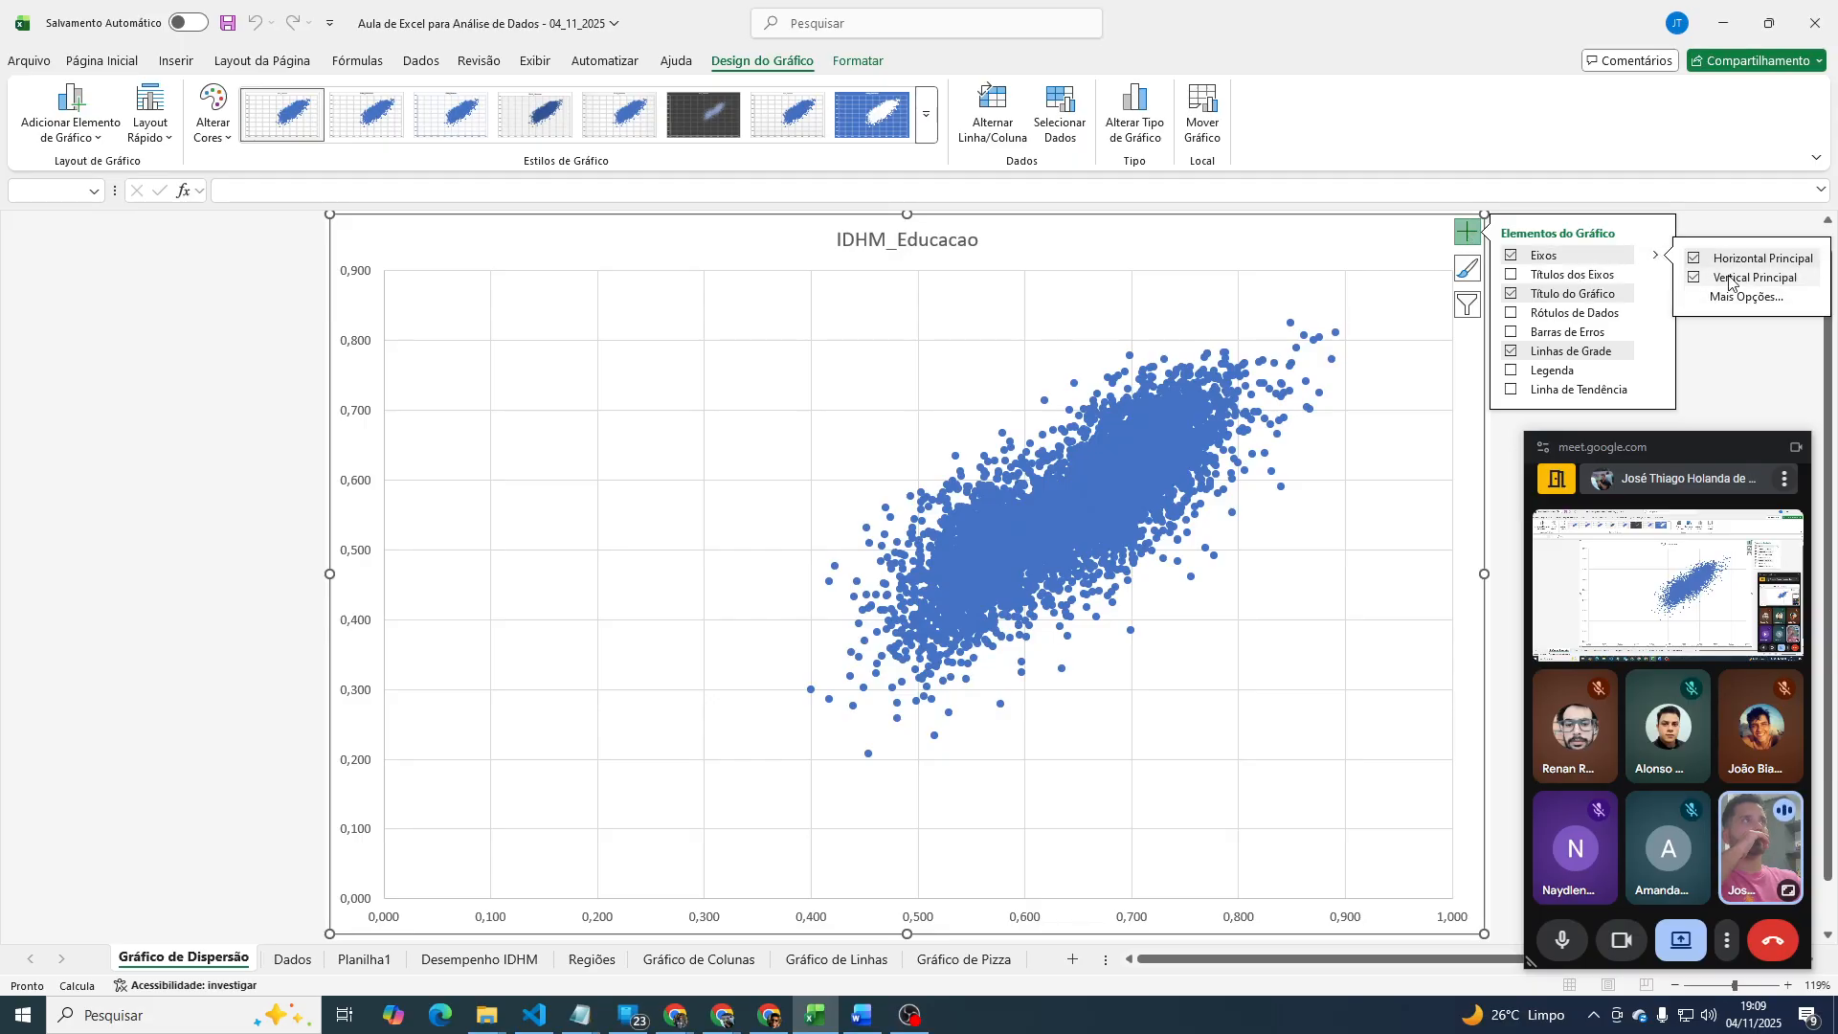
click(1695, 280)
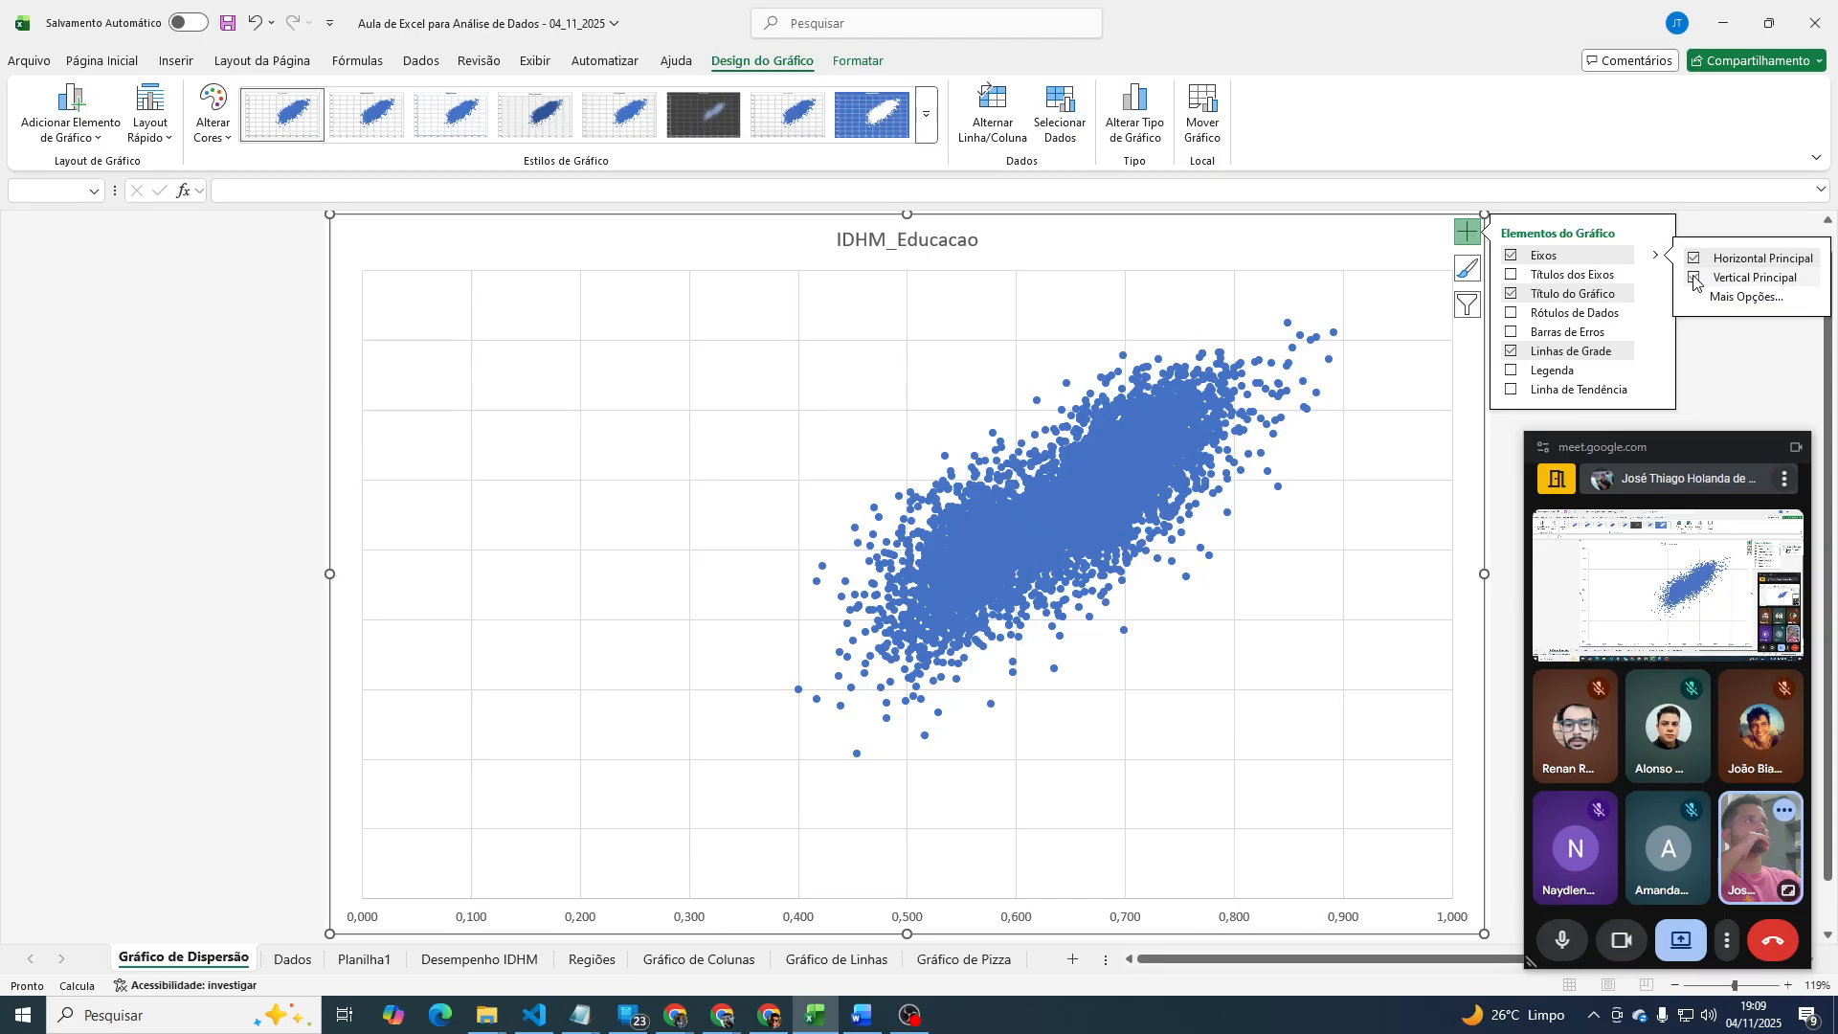
click(1695, 280)
mouse_move(1656, 292)
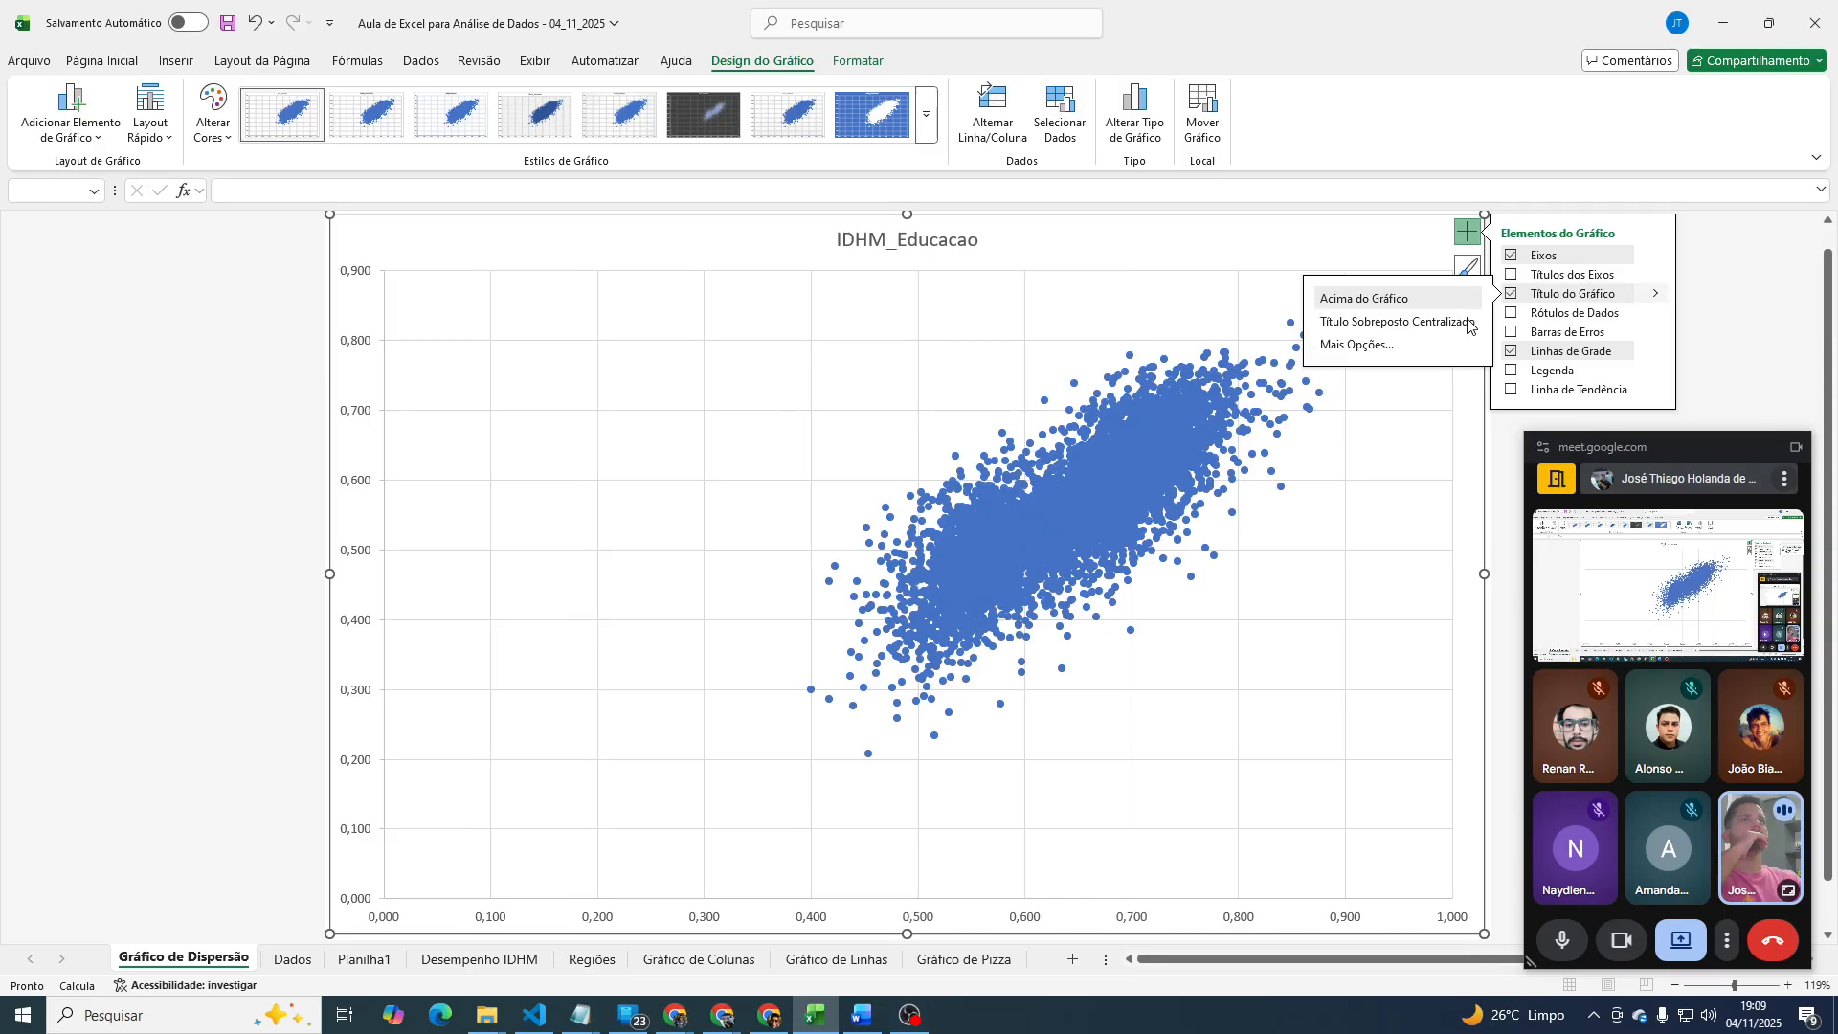
click(1361, 305)
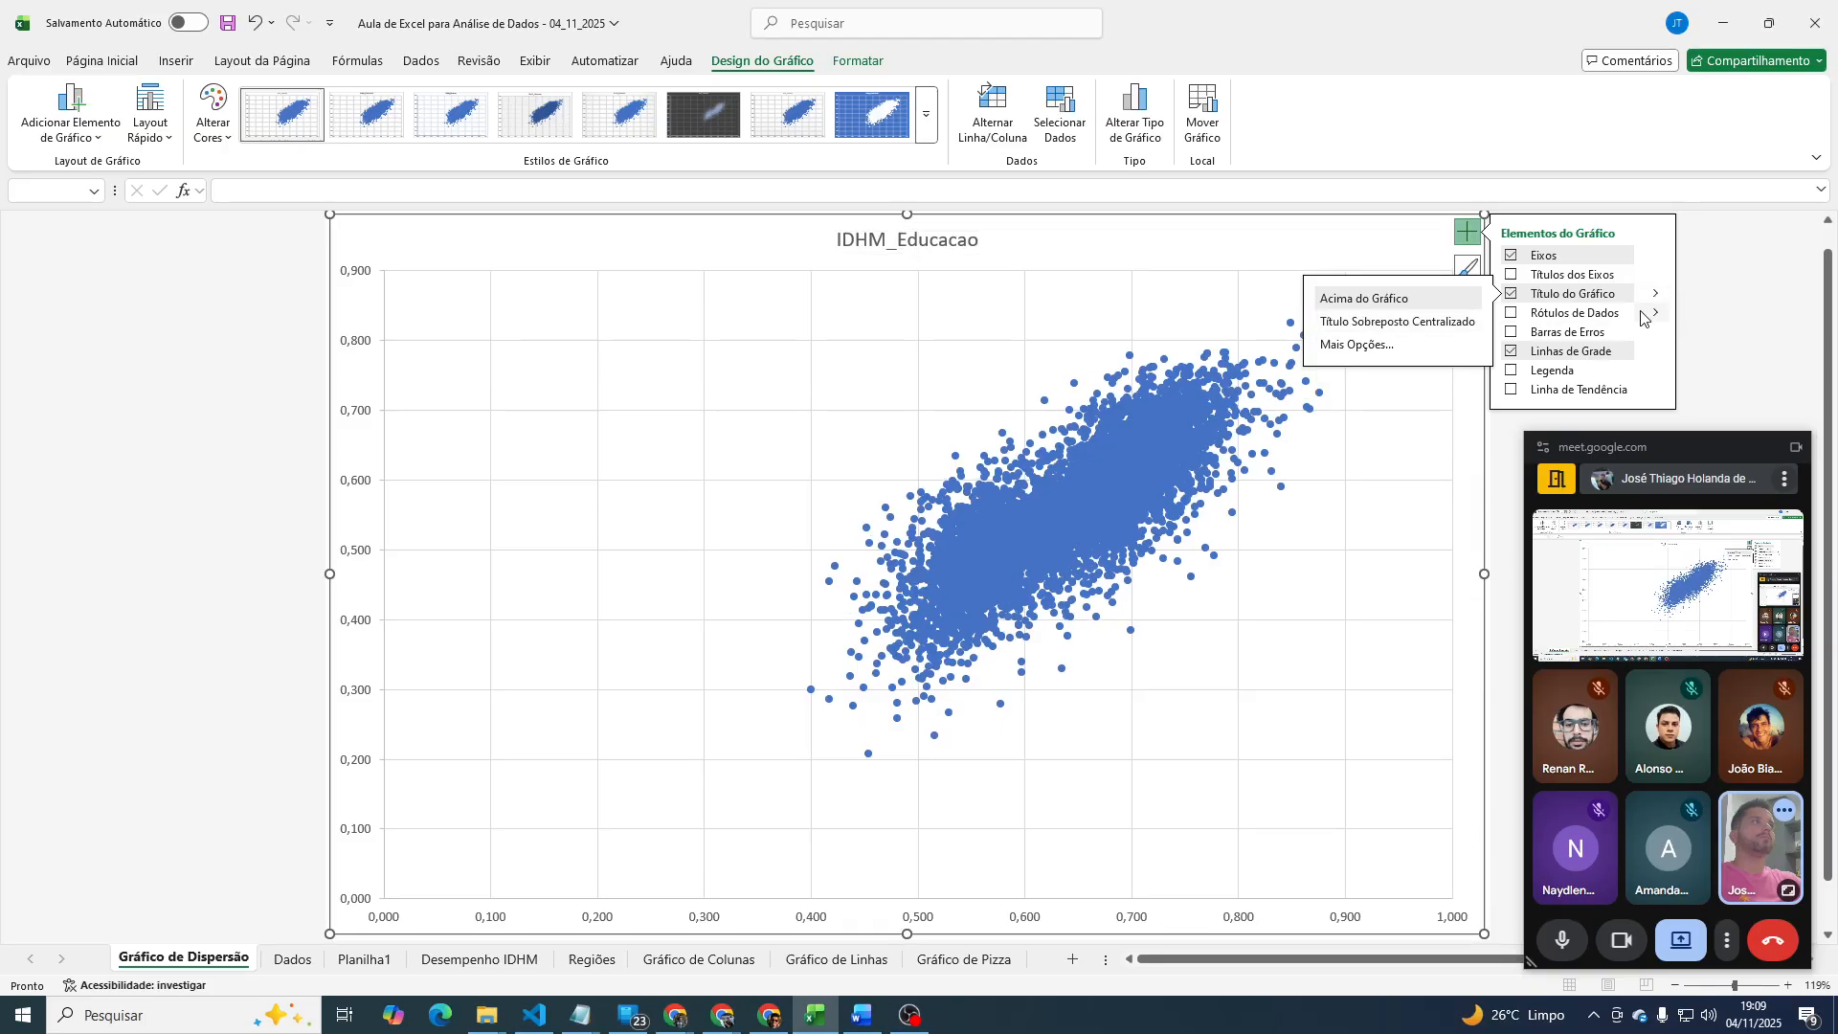
Add axis titles to the primary horizontal and primary vertical axes of the scatter chart.
click(1655, 275)
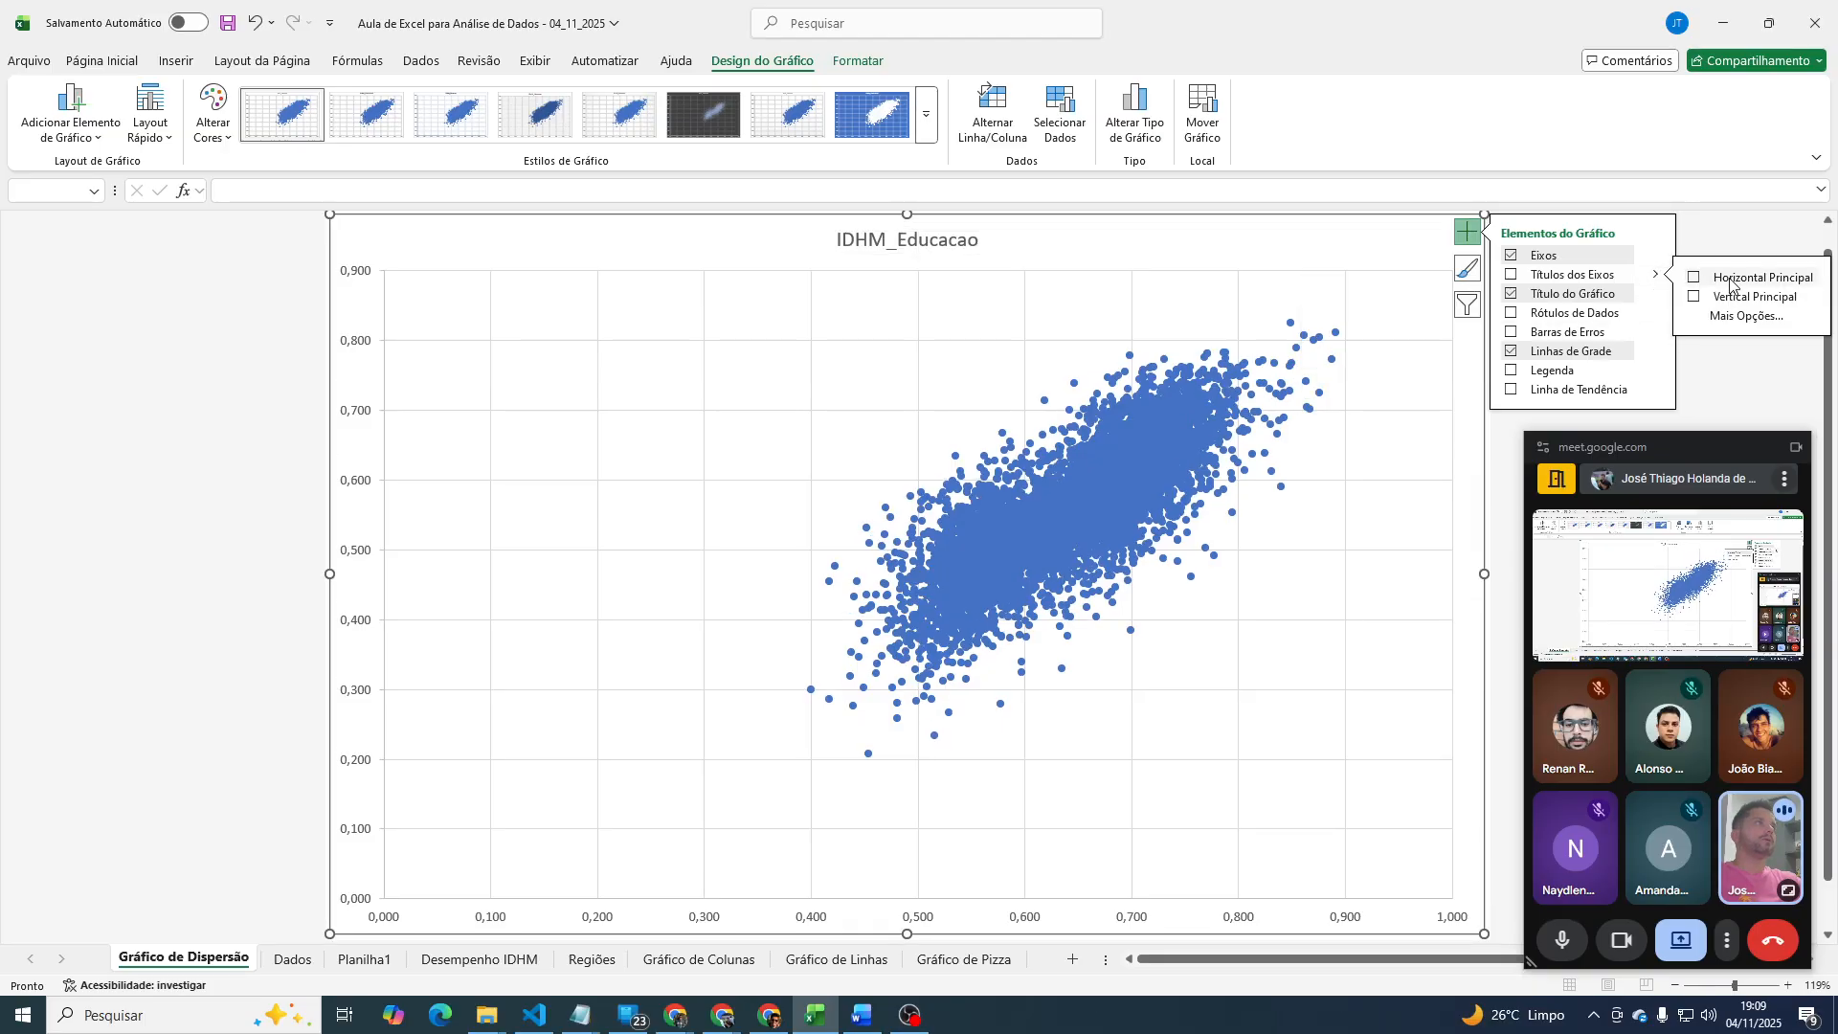
click(1696, 278)
click(1697, 299)
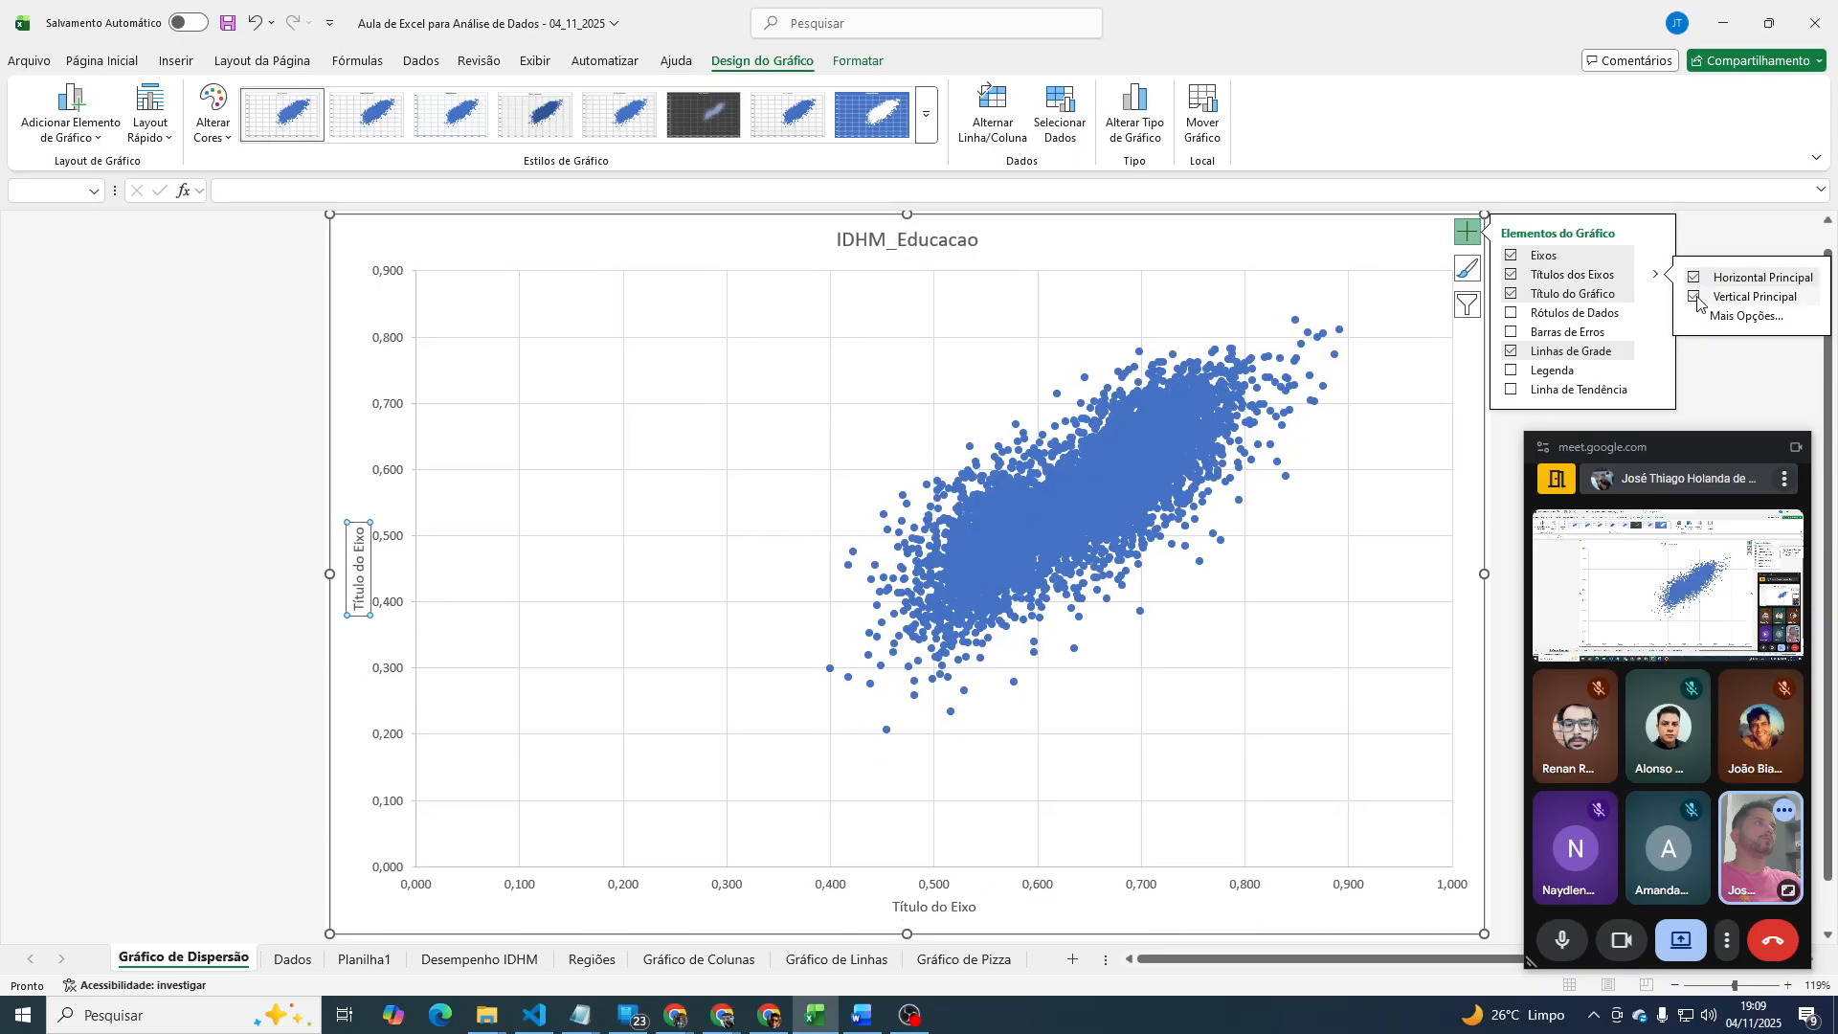
Review the scatter chart's source data for its series and horizontal values, and select the horizontal axis title's text.
triple_click(358, 579)
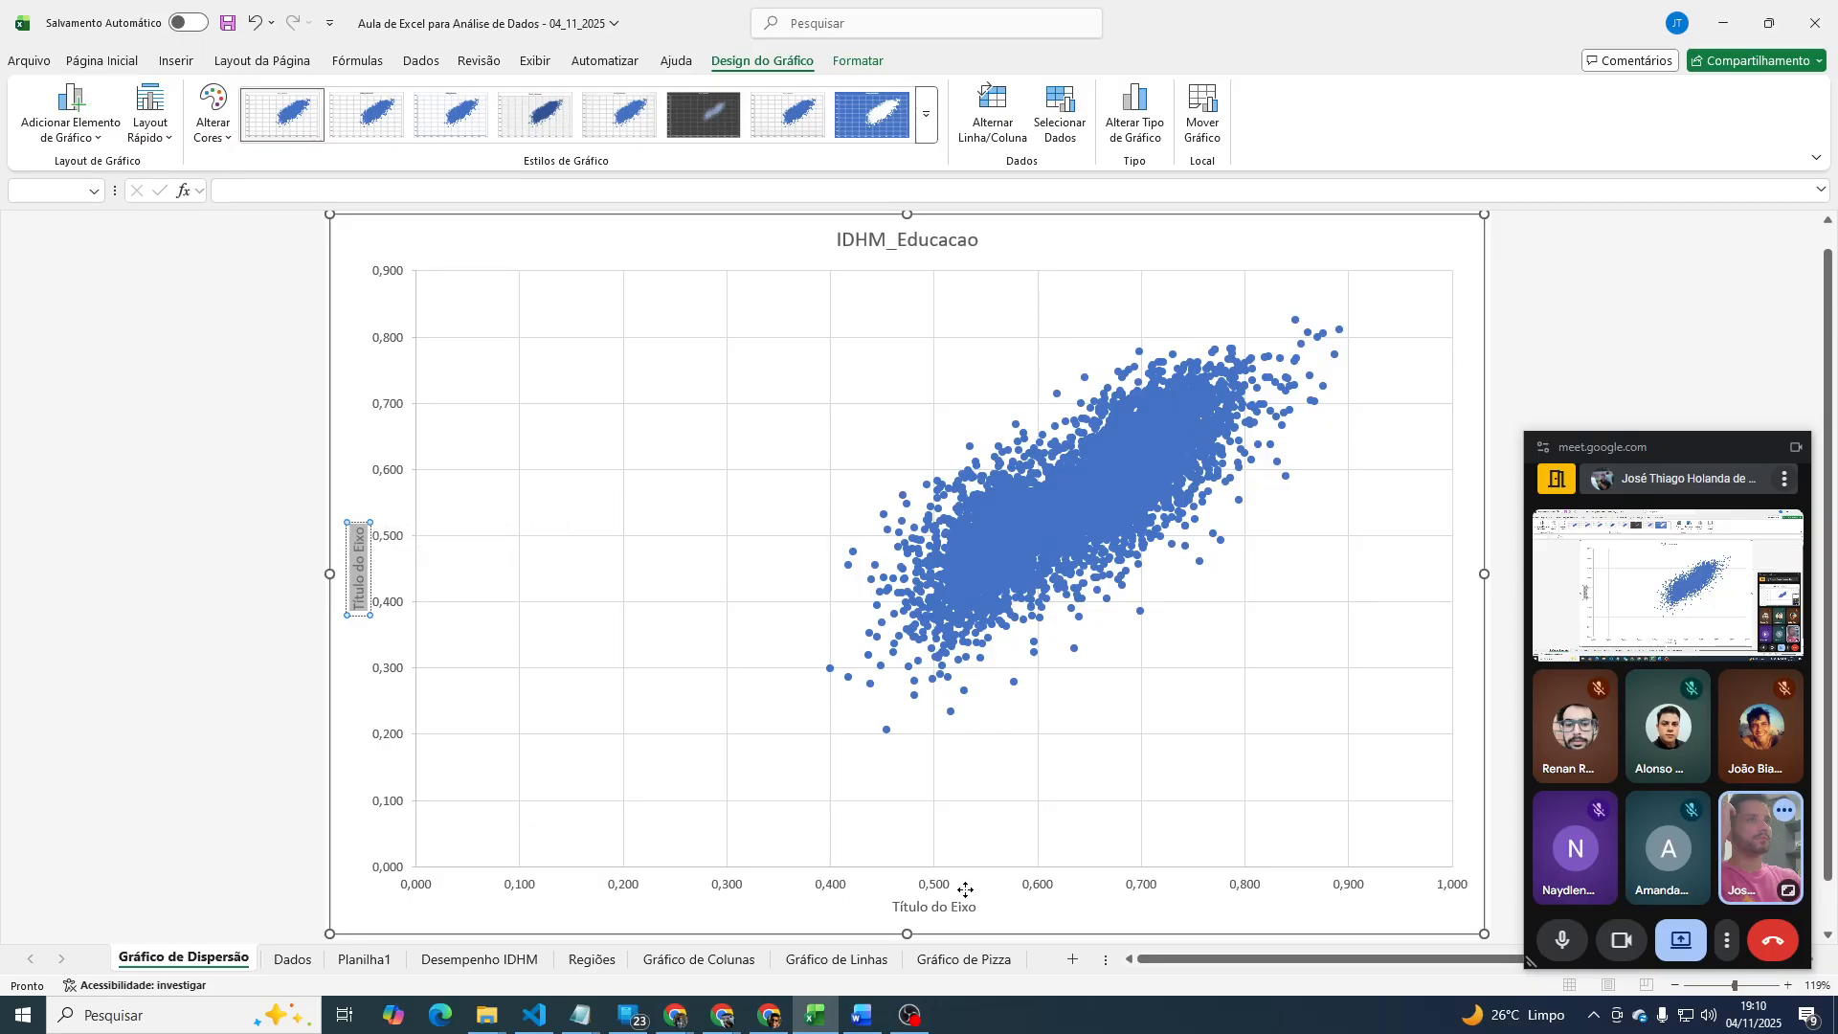
click(914, 881)
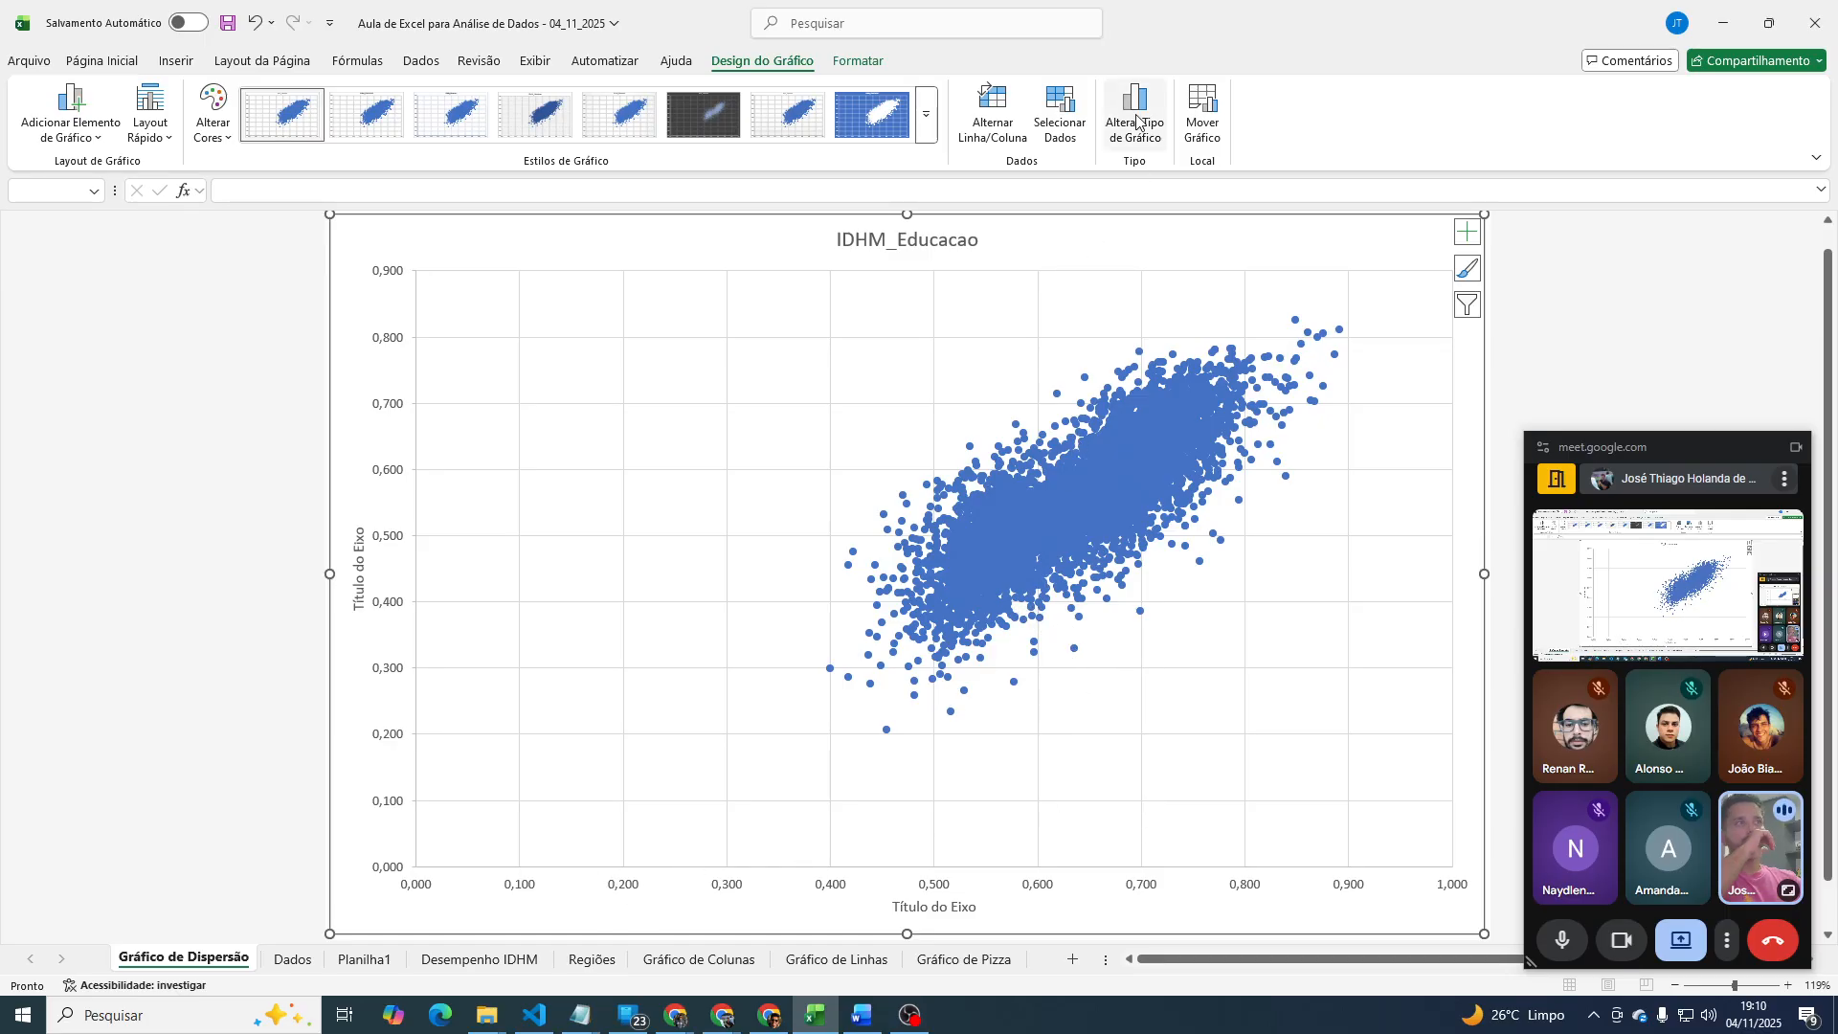
click(1063, 110)
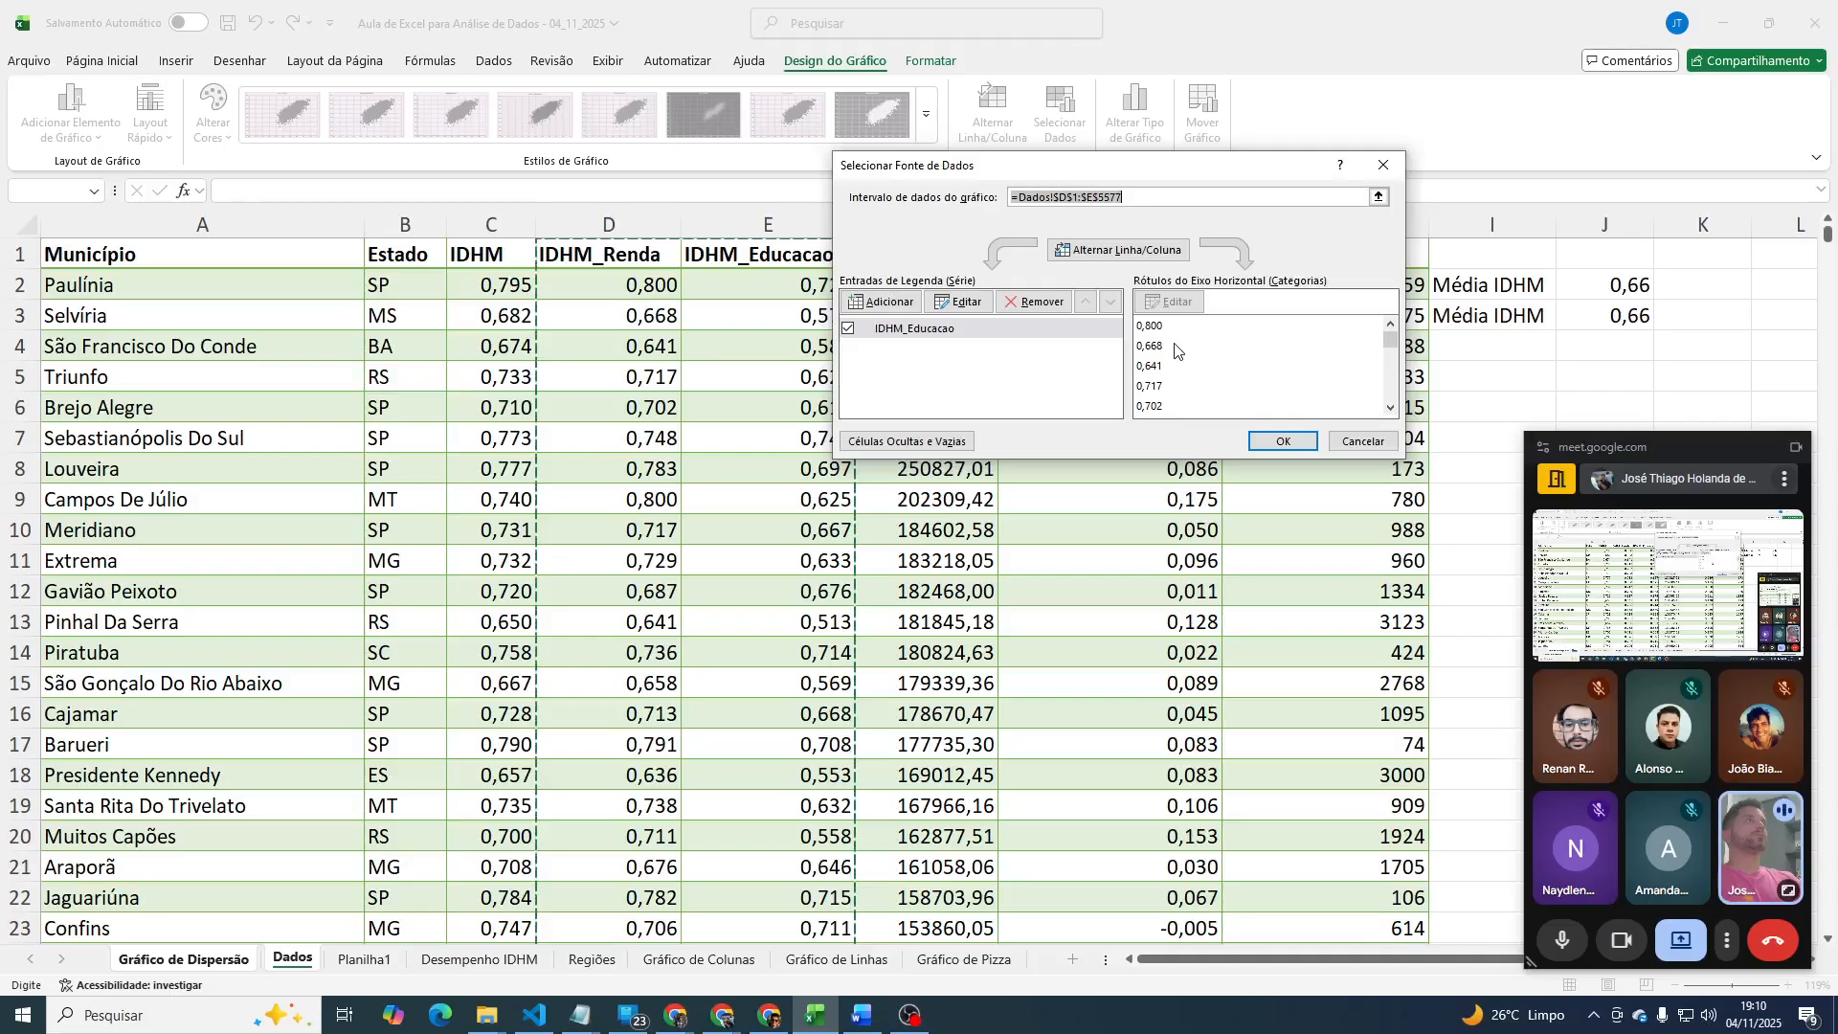
click(1285, 443)
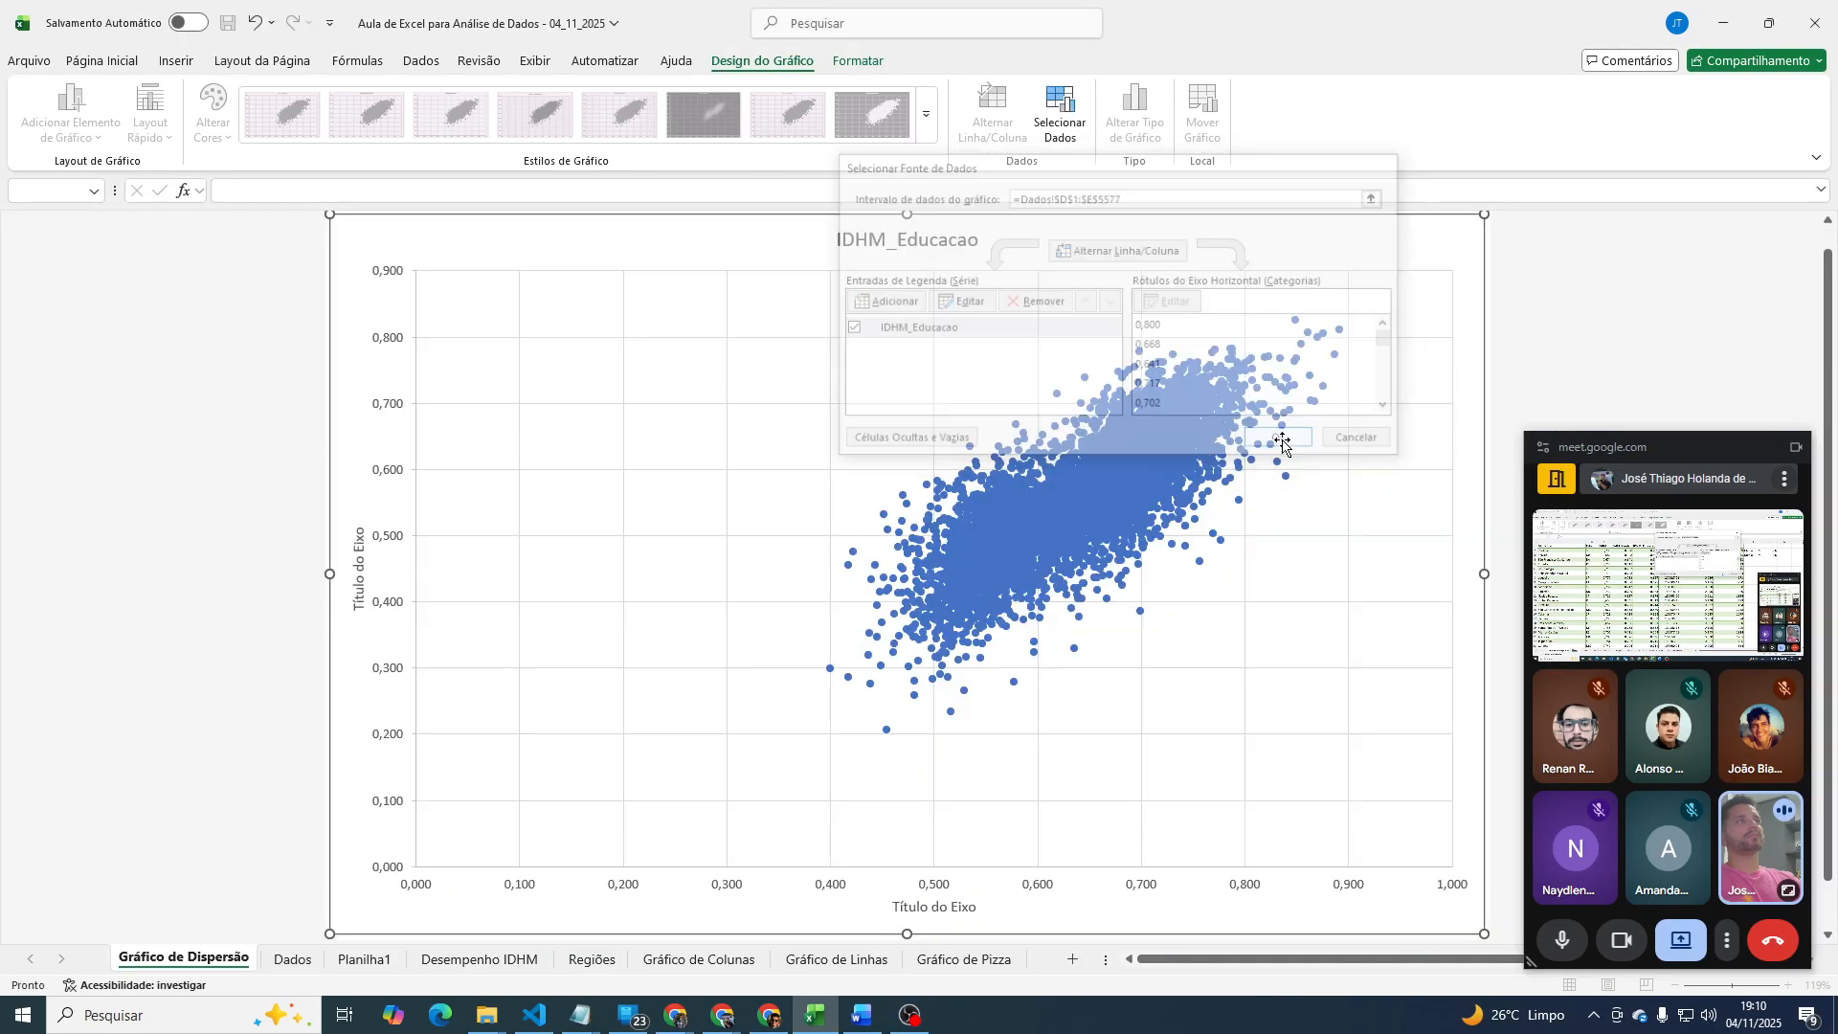
click(933, 907)
click(938, 906)
triple_click(939, 907)
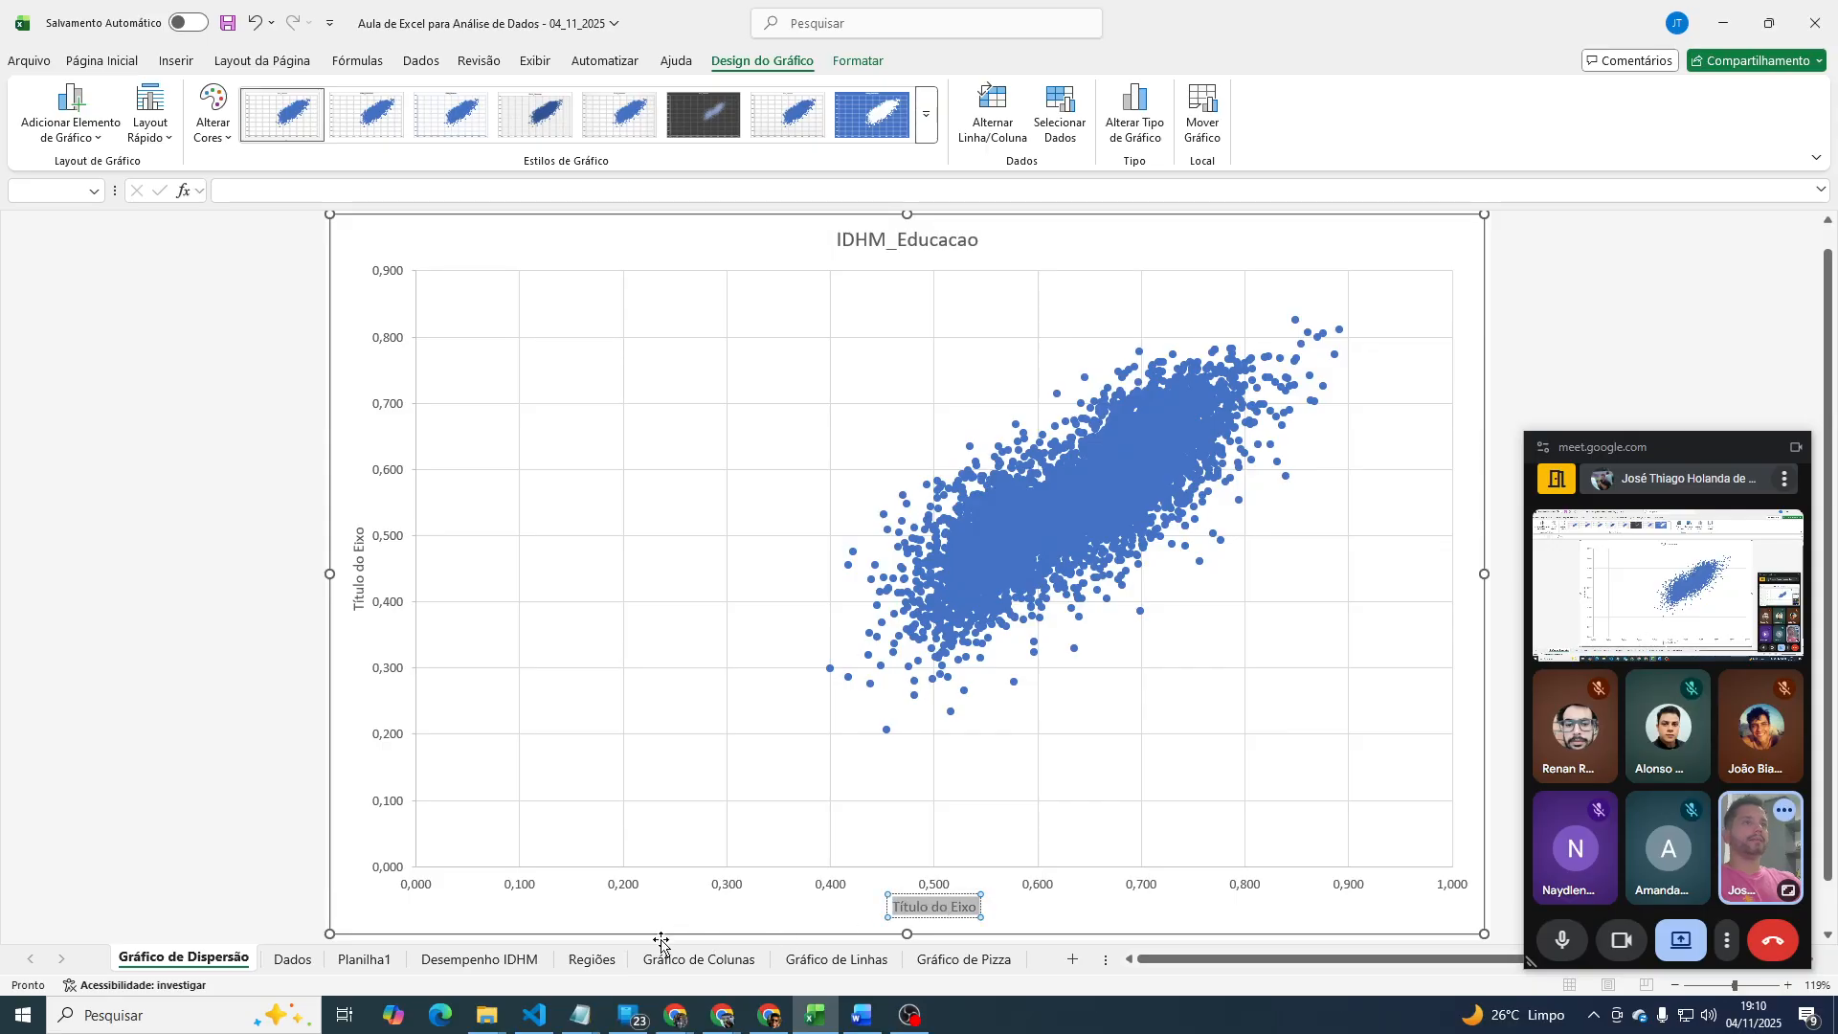
Move the Gráfico de Dispersão sheet to the end of the workbook, after Gráfico de Pizza.
click(364, 960)
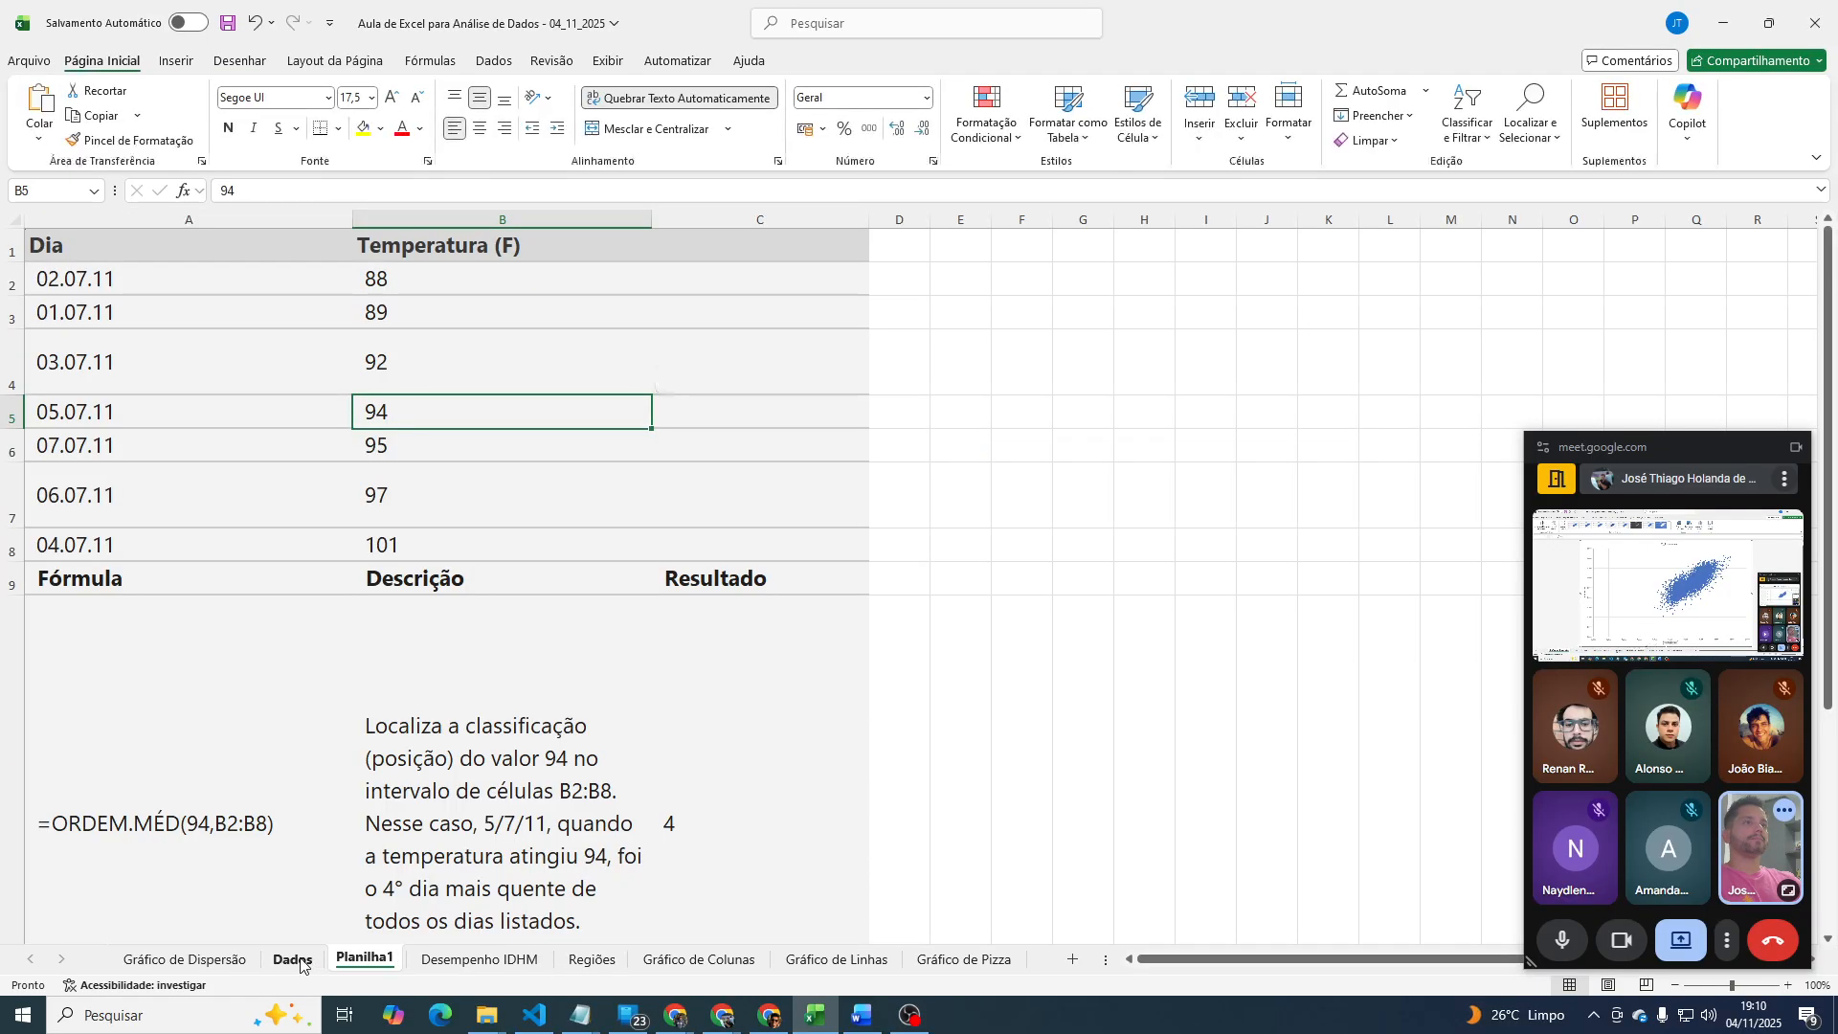
click(295, 960)
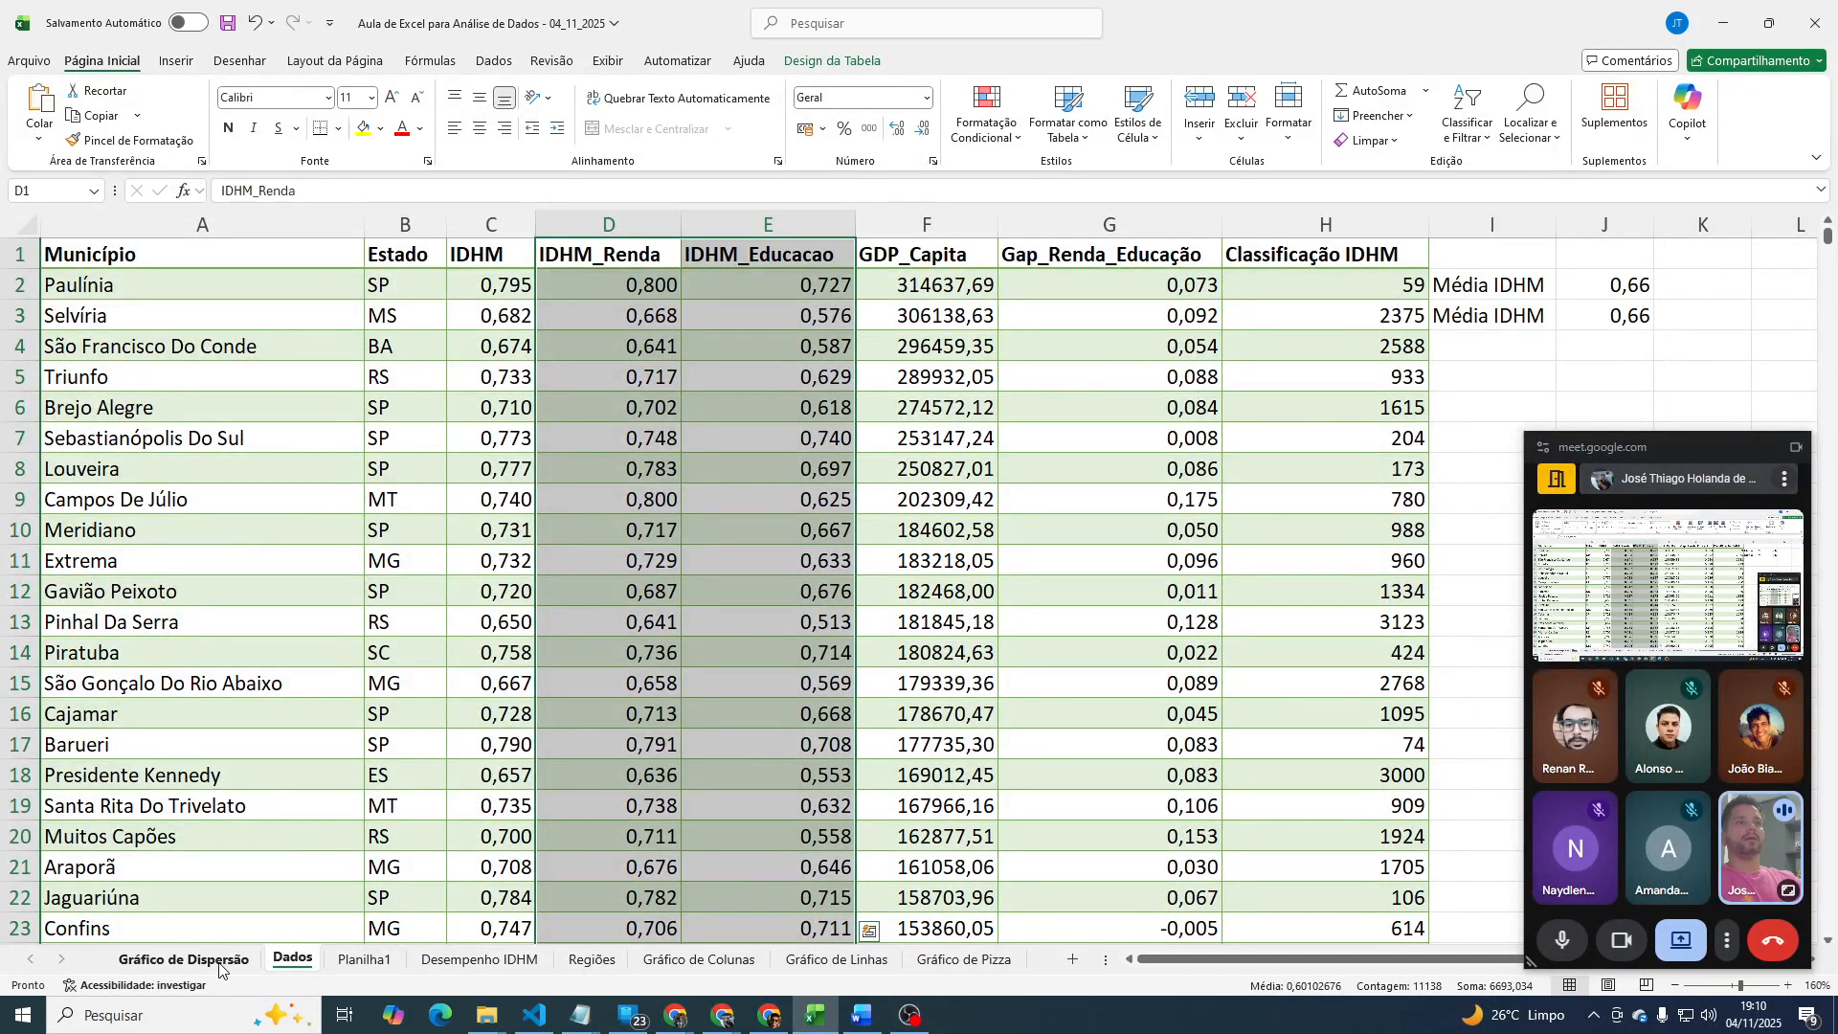
click(219, 970)
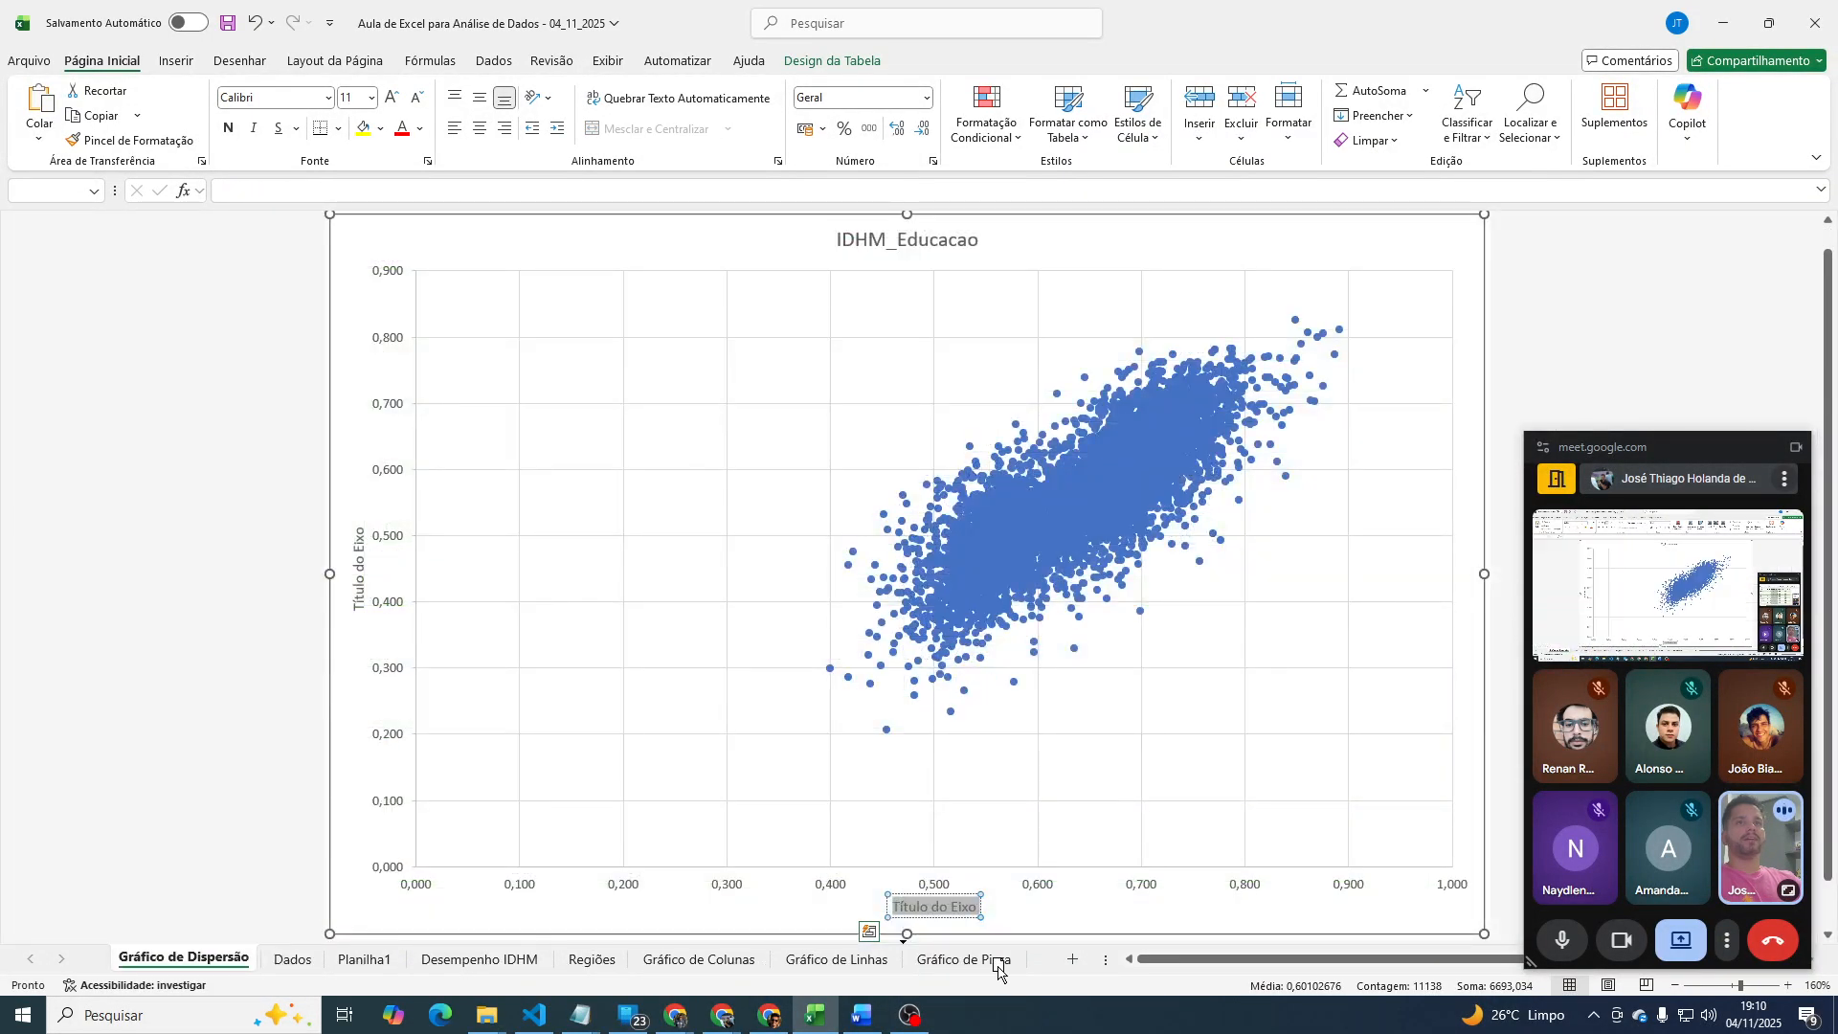
drag(997, 970, 1036, 970)
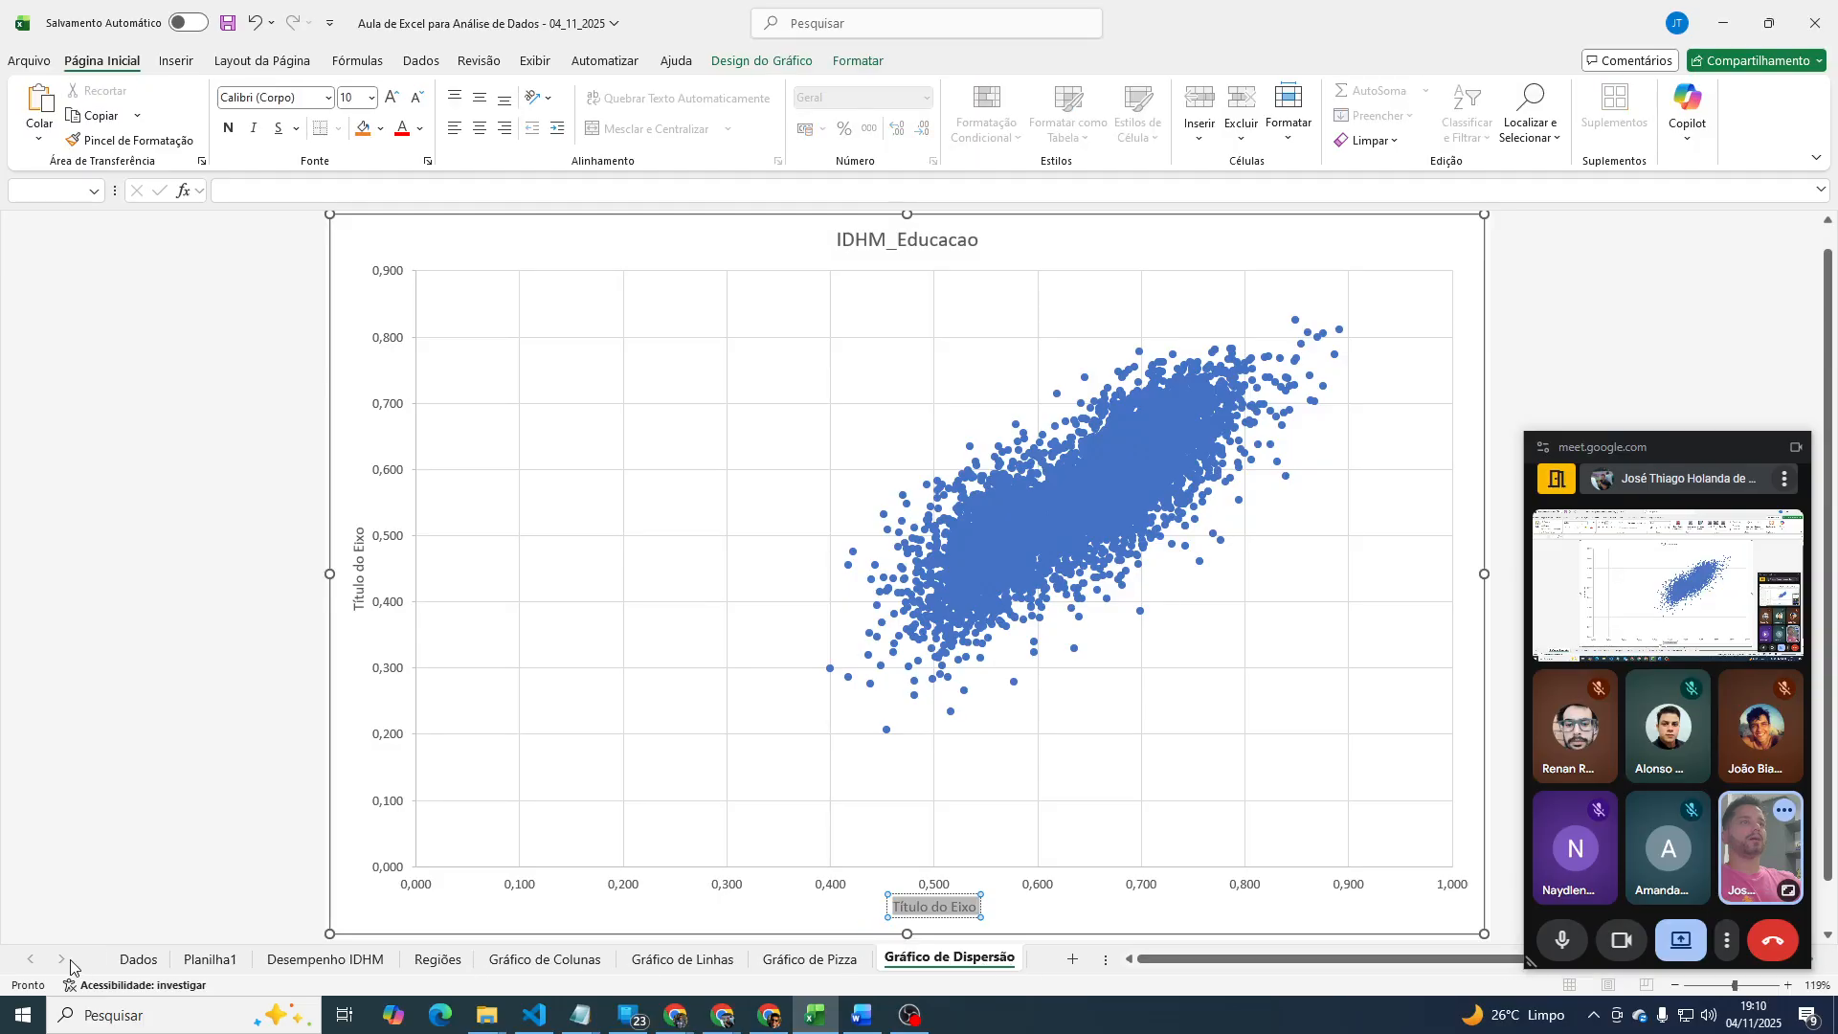
Permanently delete the Planilha1 sheet from the workbook.
click(180, 967)
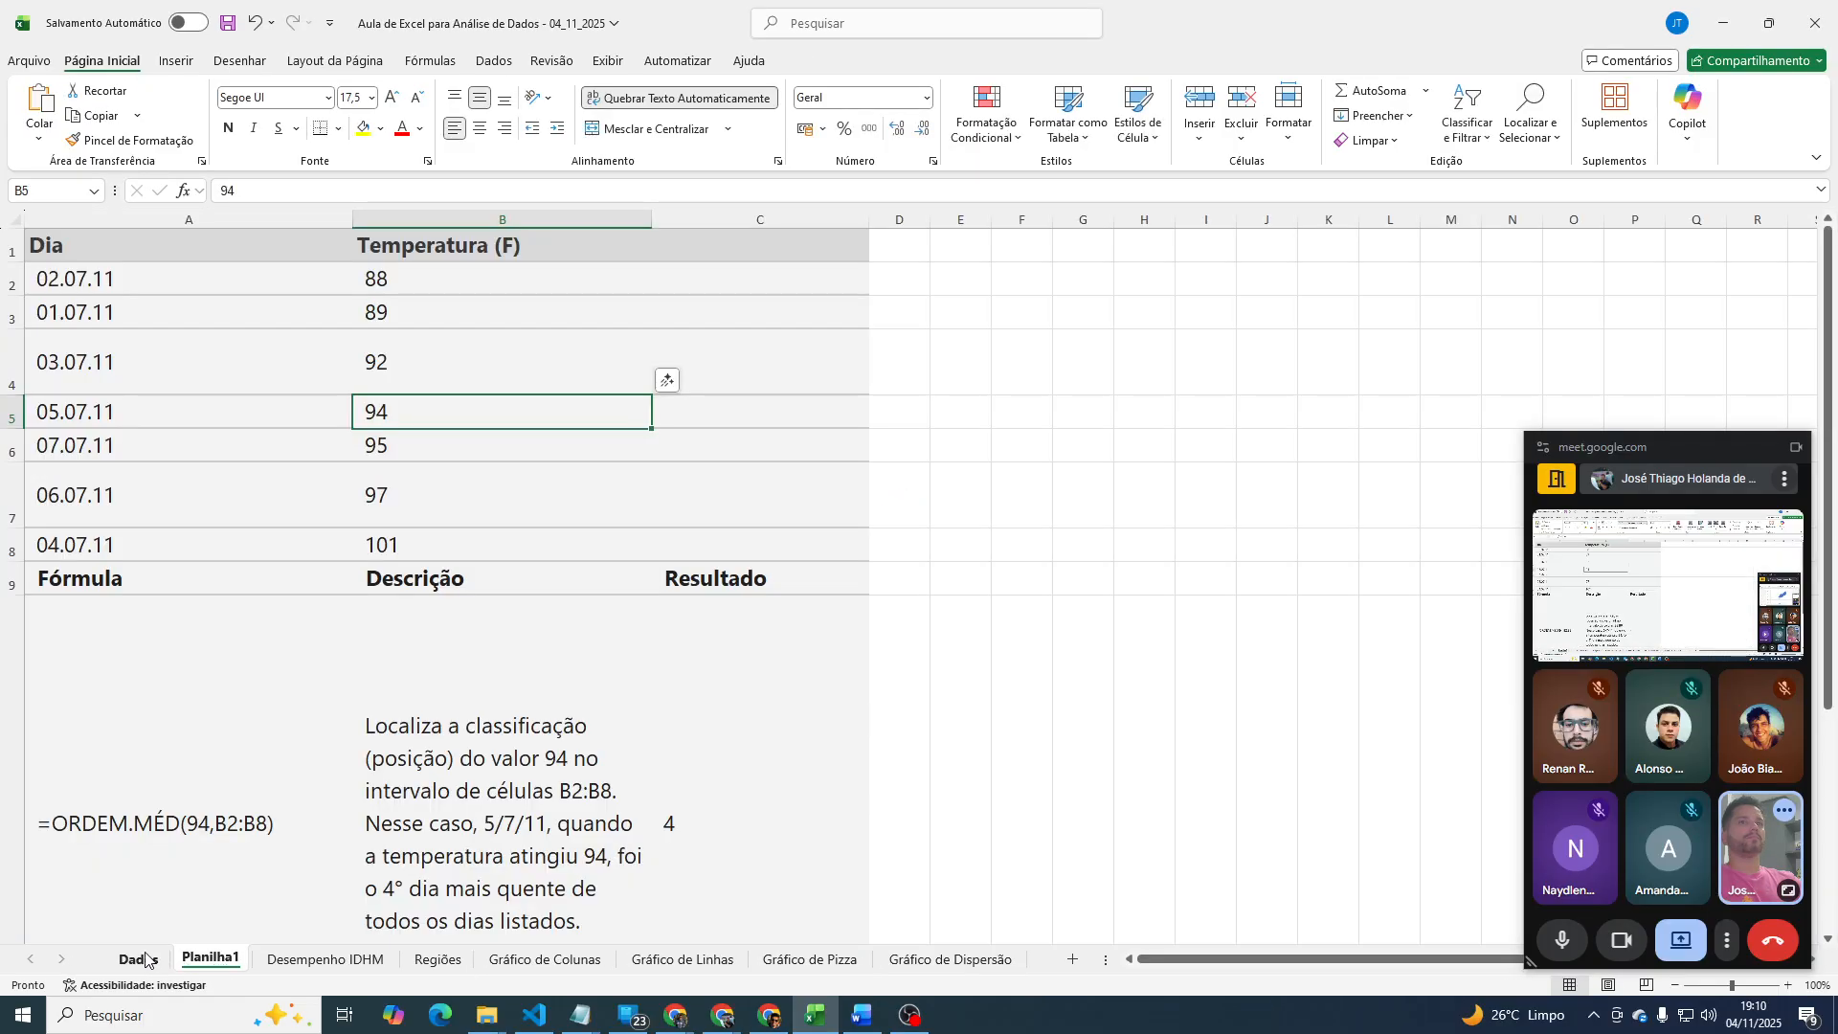
click(141, 959)
right_click(198, 960)
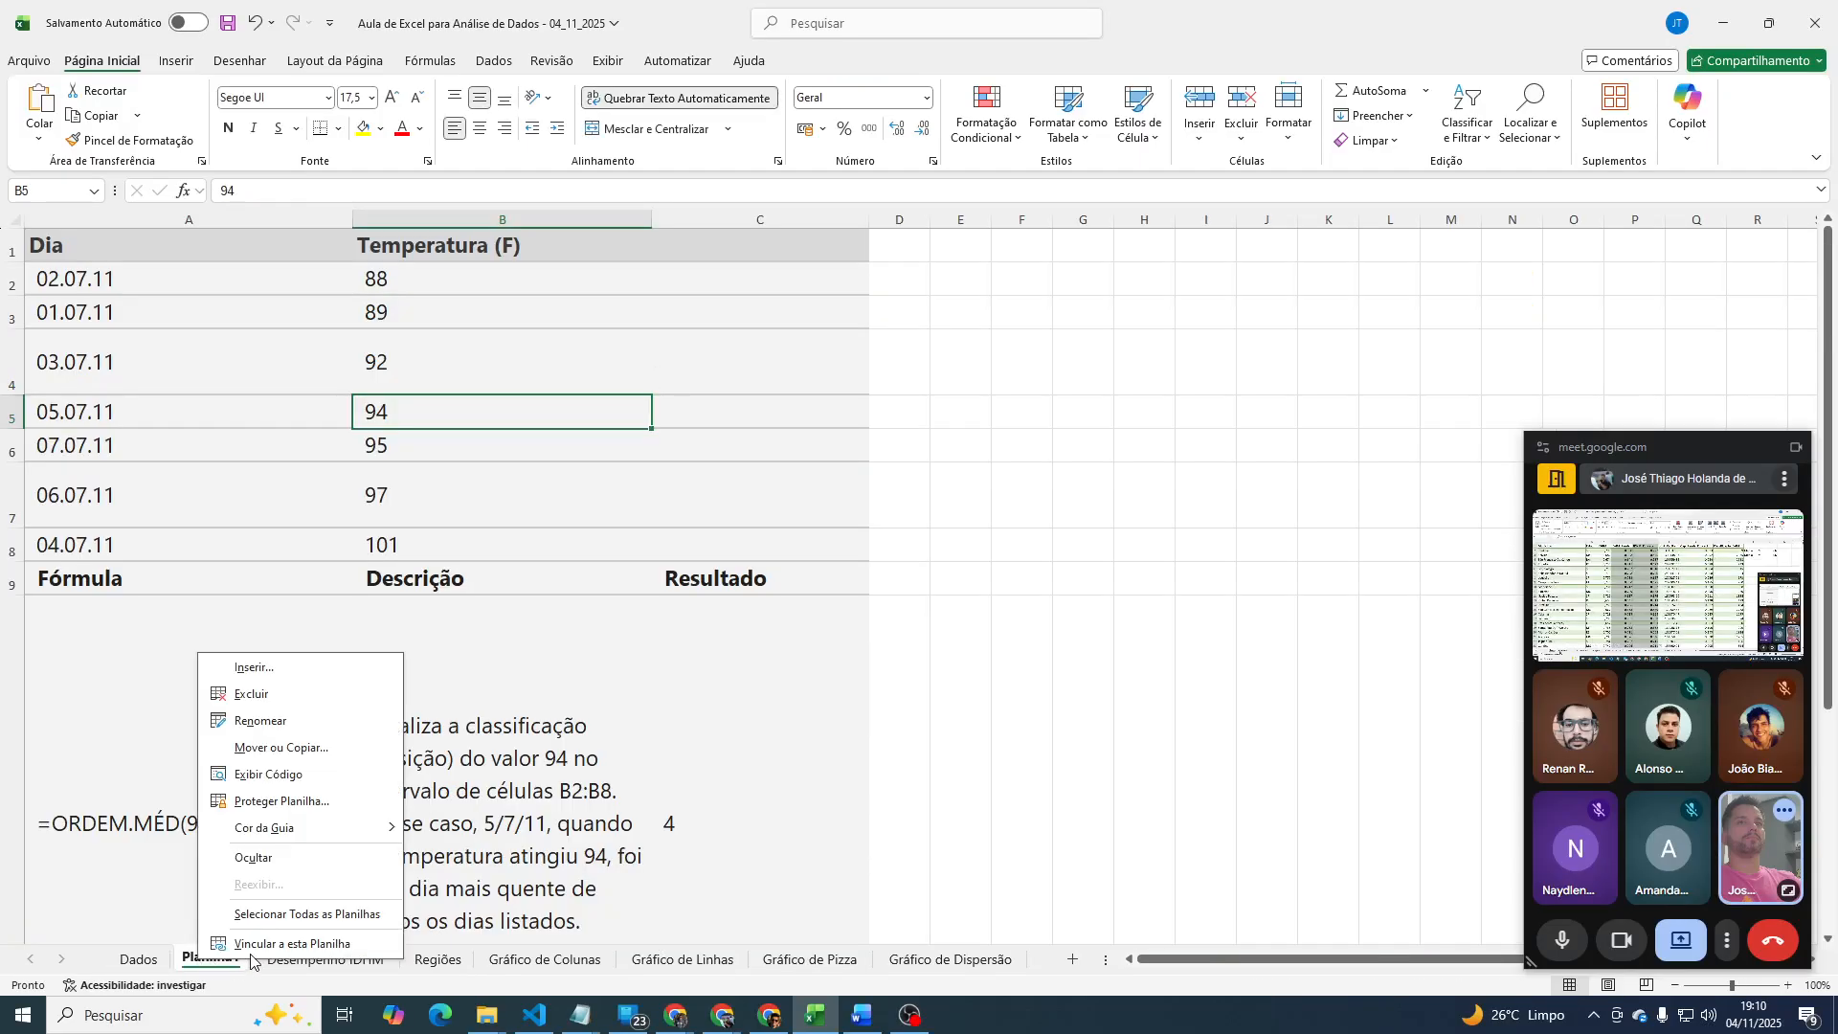
click(288, 693)
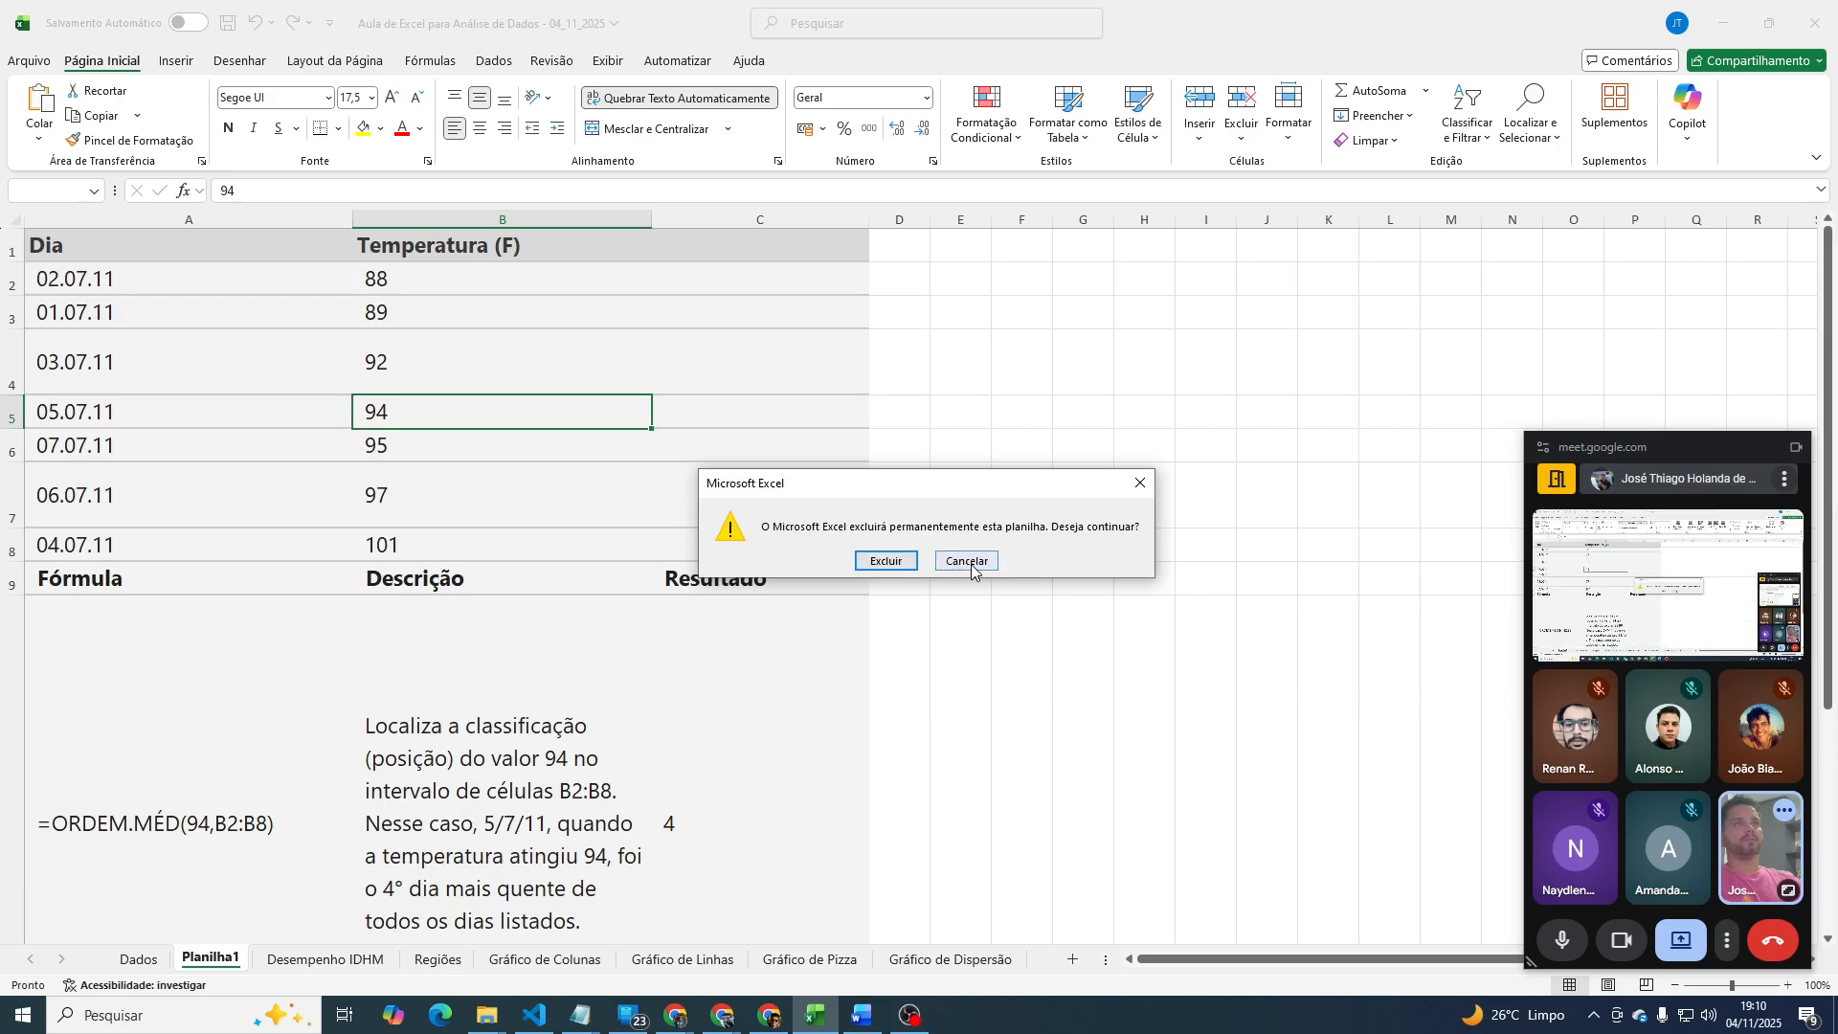
click(885, 561)
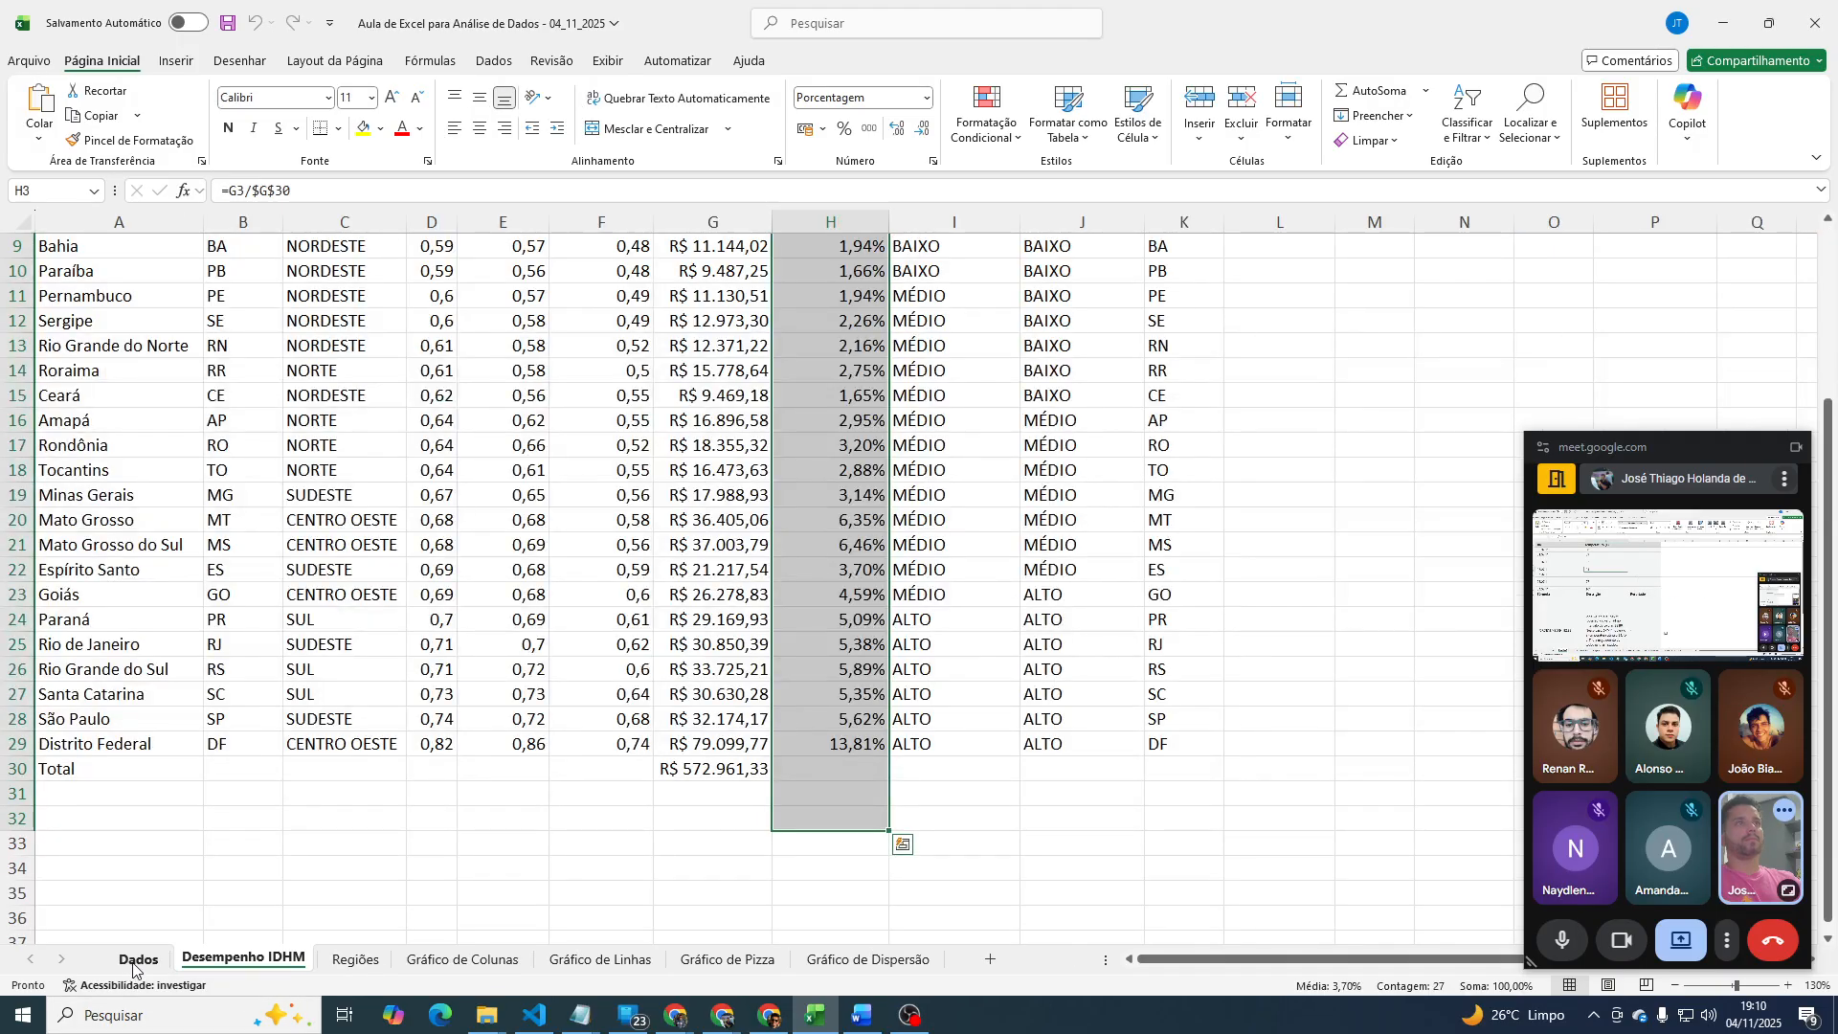
Sort the table on the Dados sheet by IDHM_Renda cell values in the order Do Maior para o Menor.
click(137, 959)
click(650, 285)
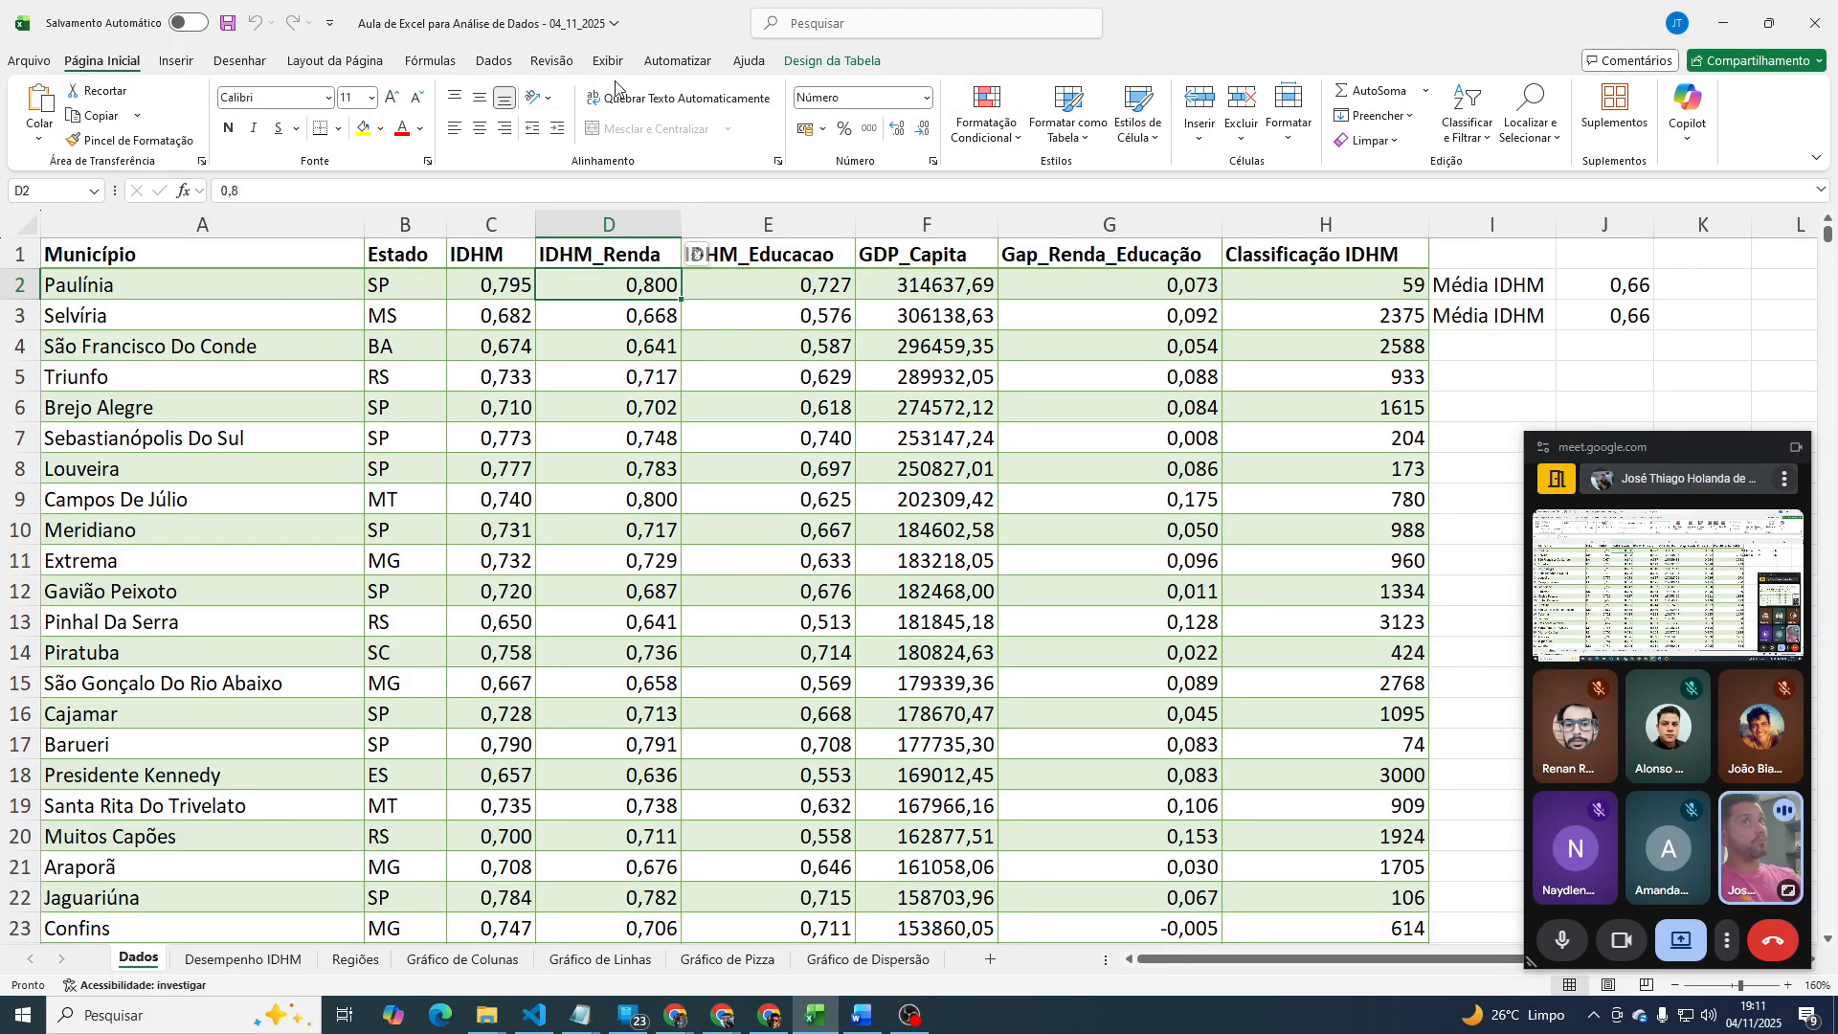
click(511, 62)
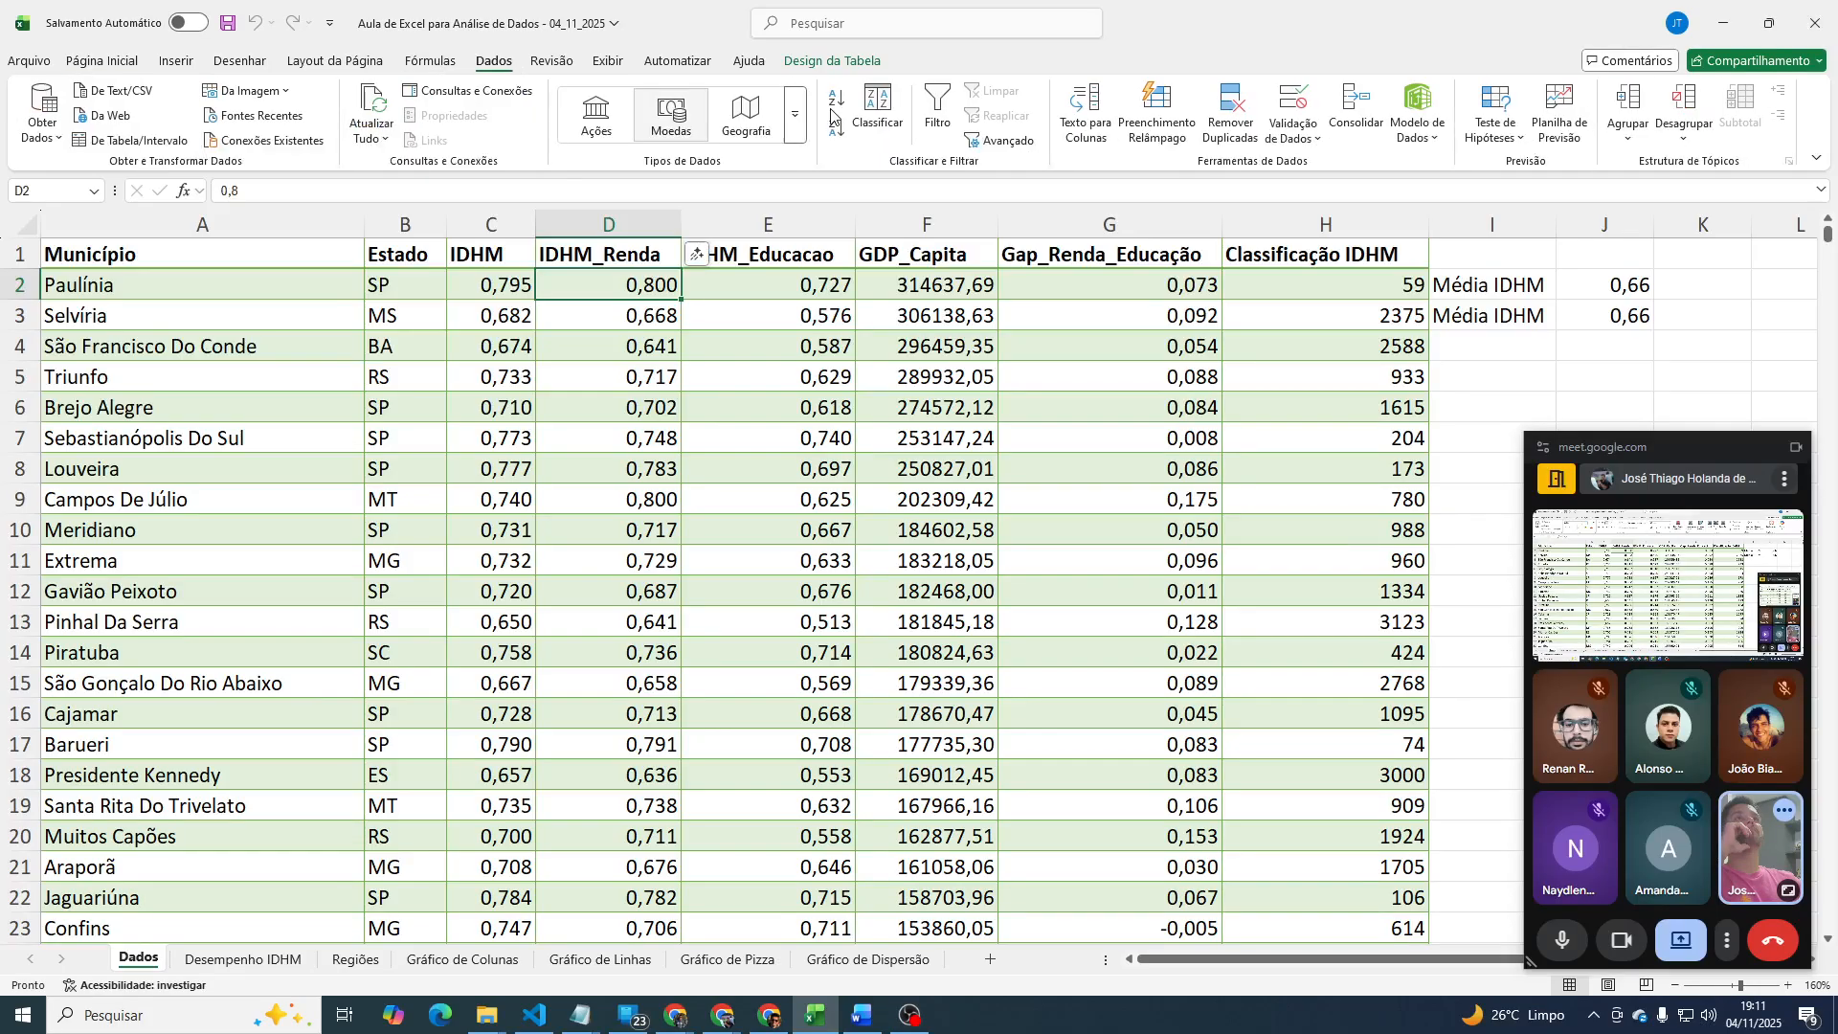
click(878, 107)
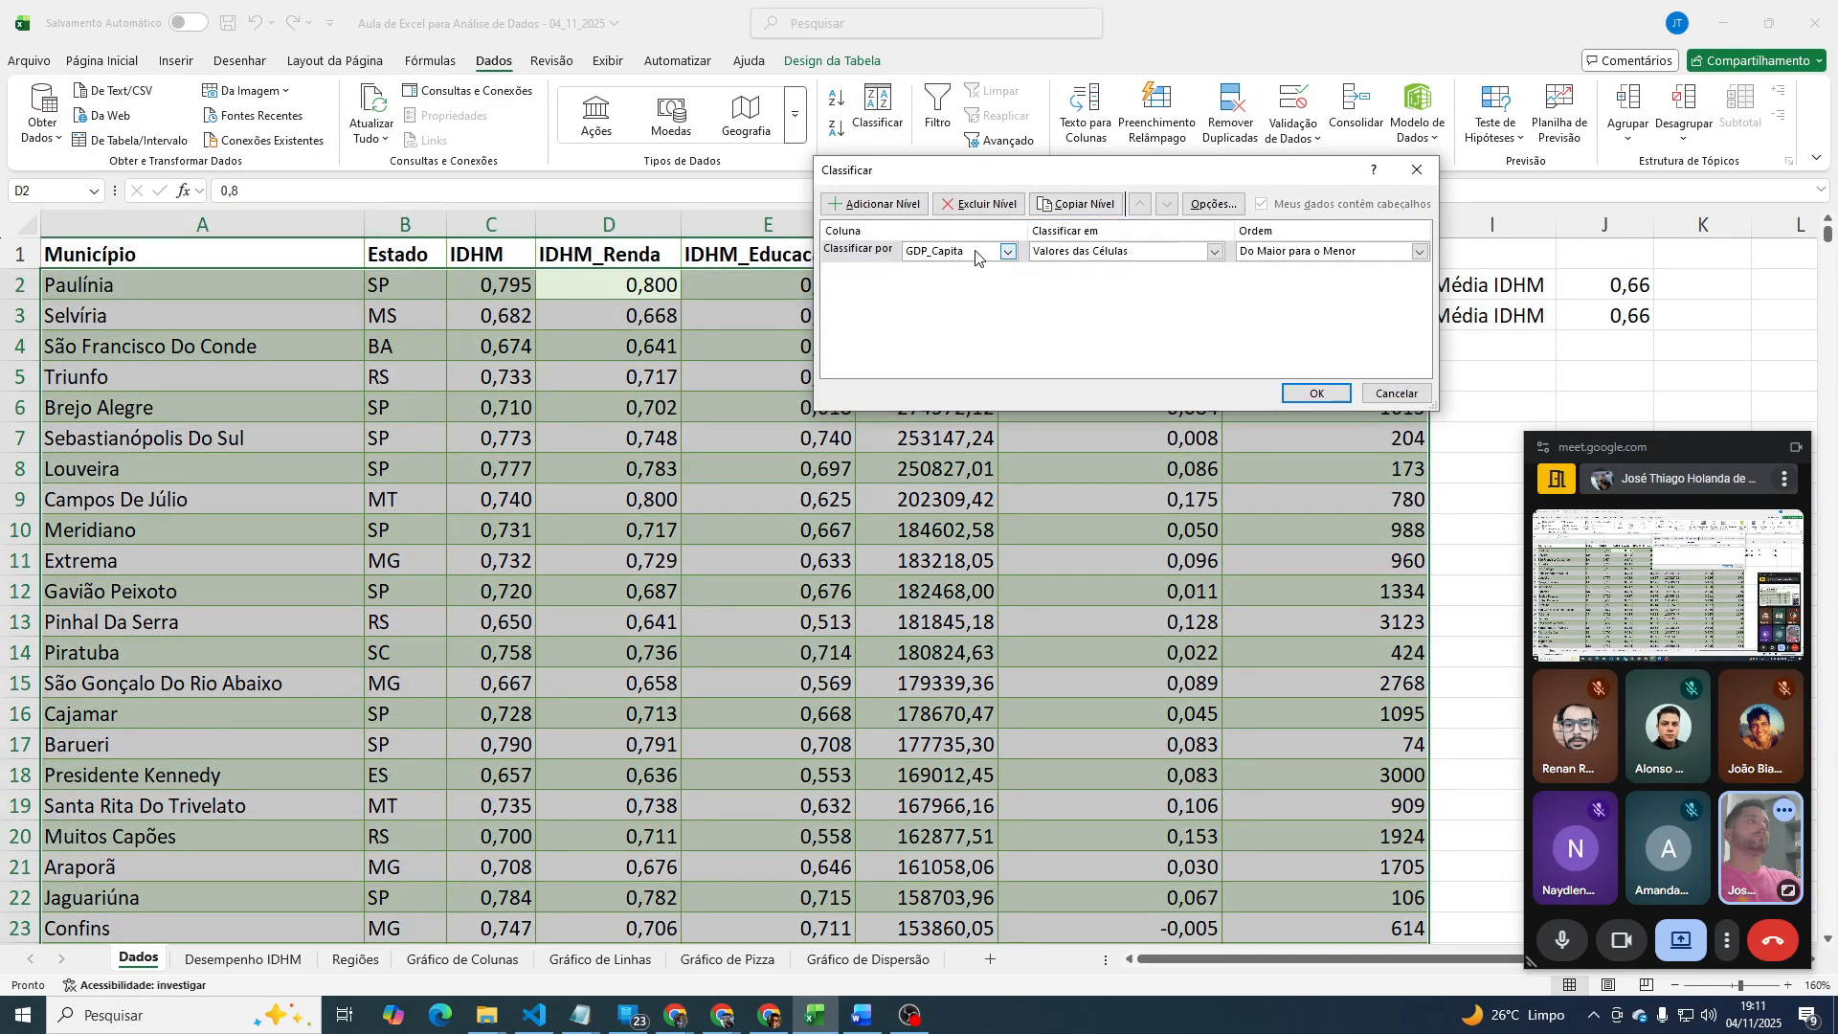
click(976, 252)
click(973, 320)
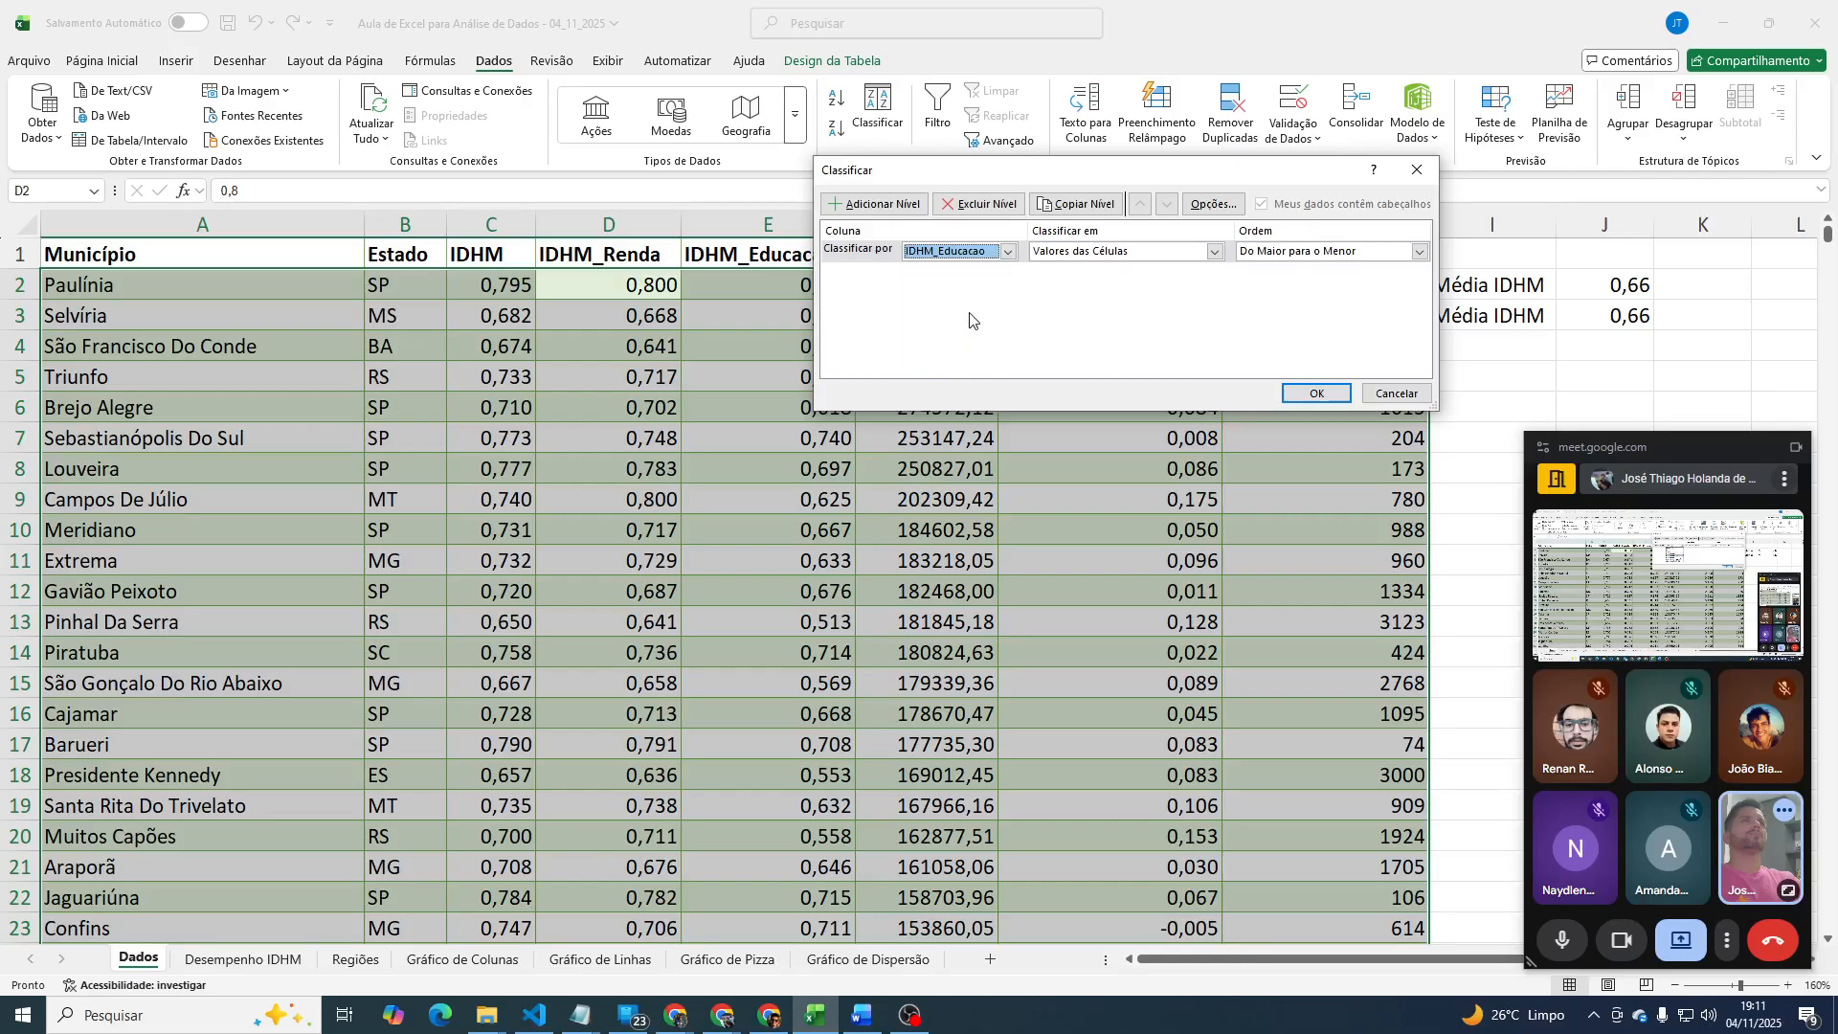
click(967, 252)
click(957, 306)
click(1316, 393)
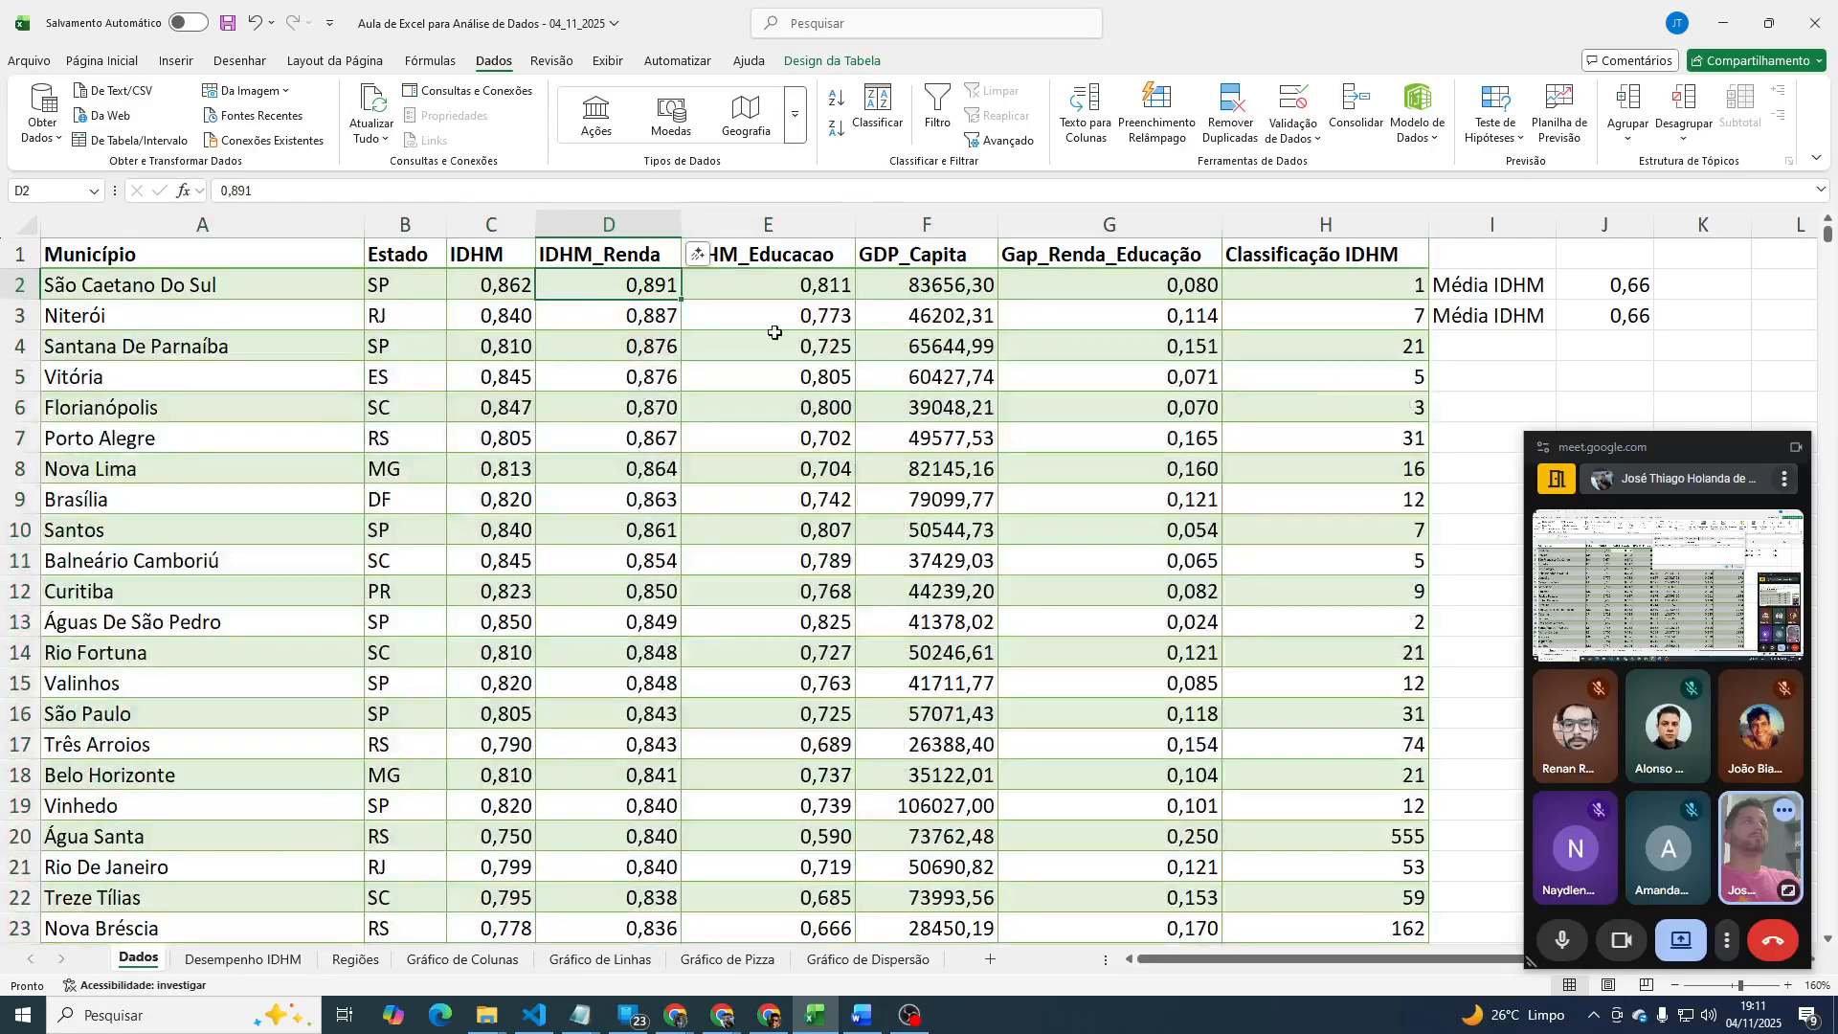
Select the filled IDHM_Renda values from row 2 to row 5569, leaving out the empty cells at the end.
click(750, 278)
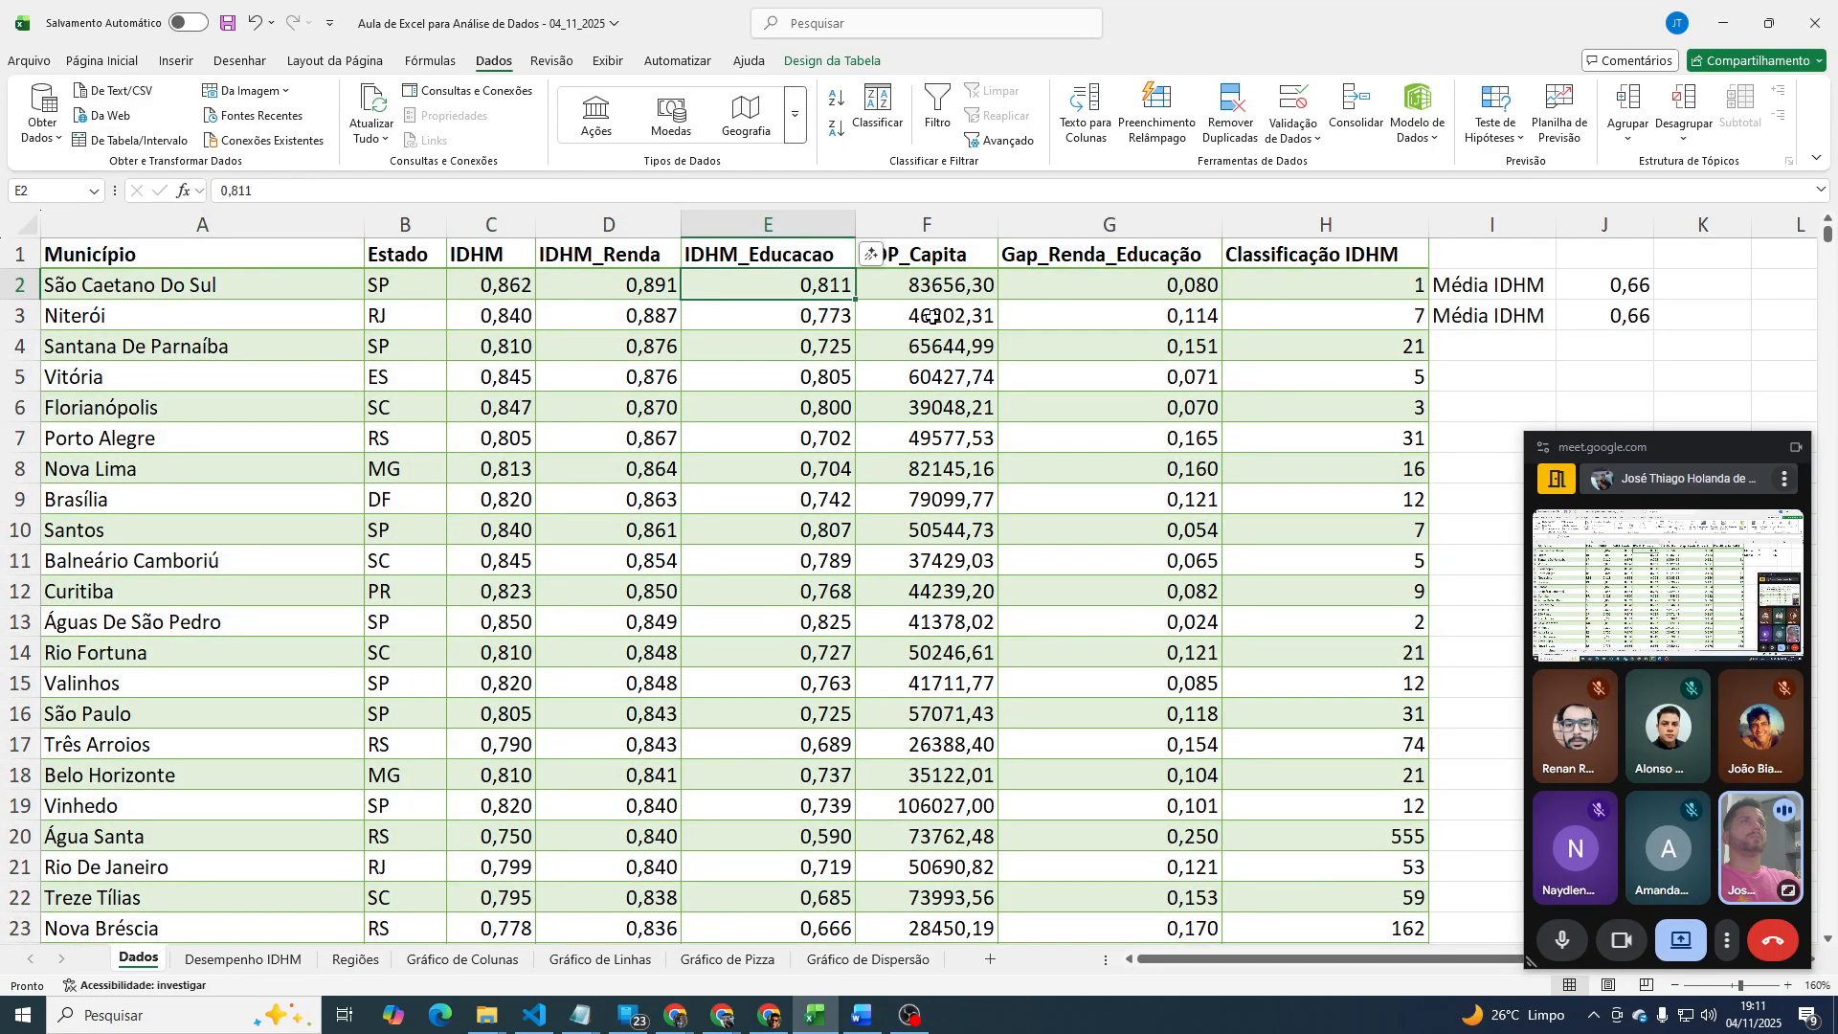
key(Left)
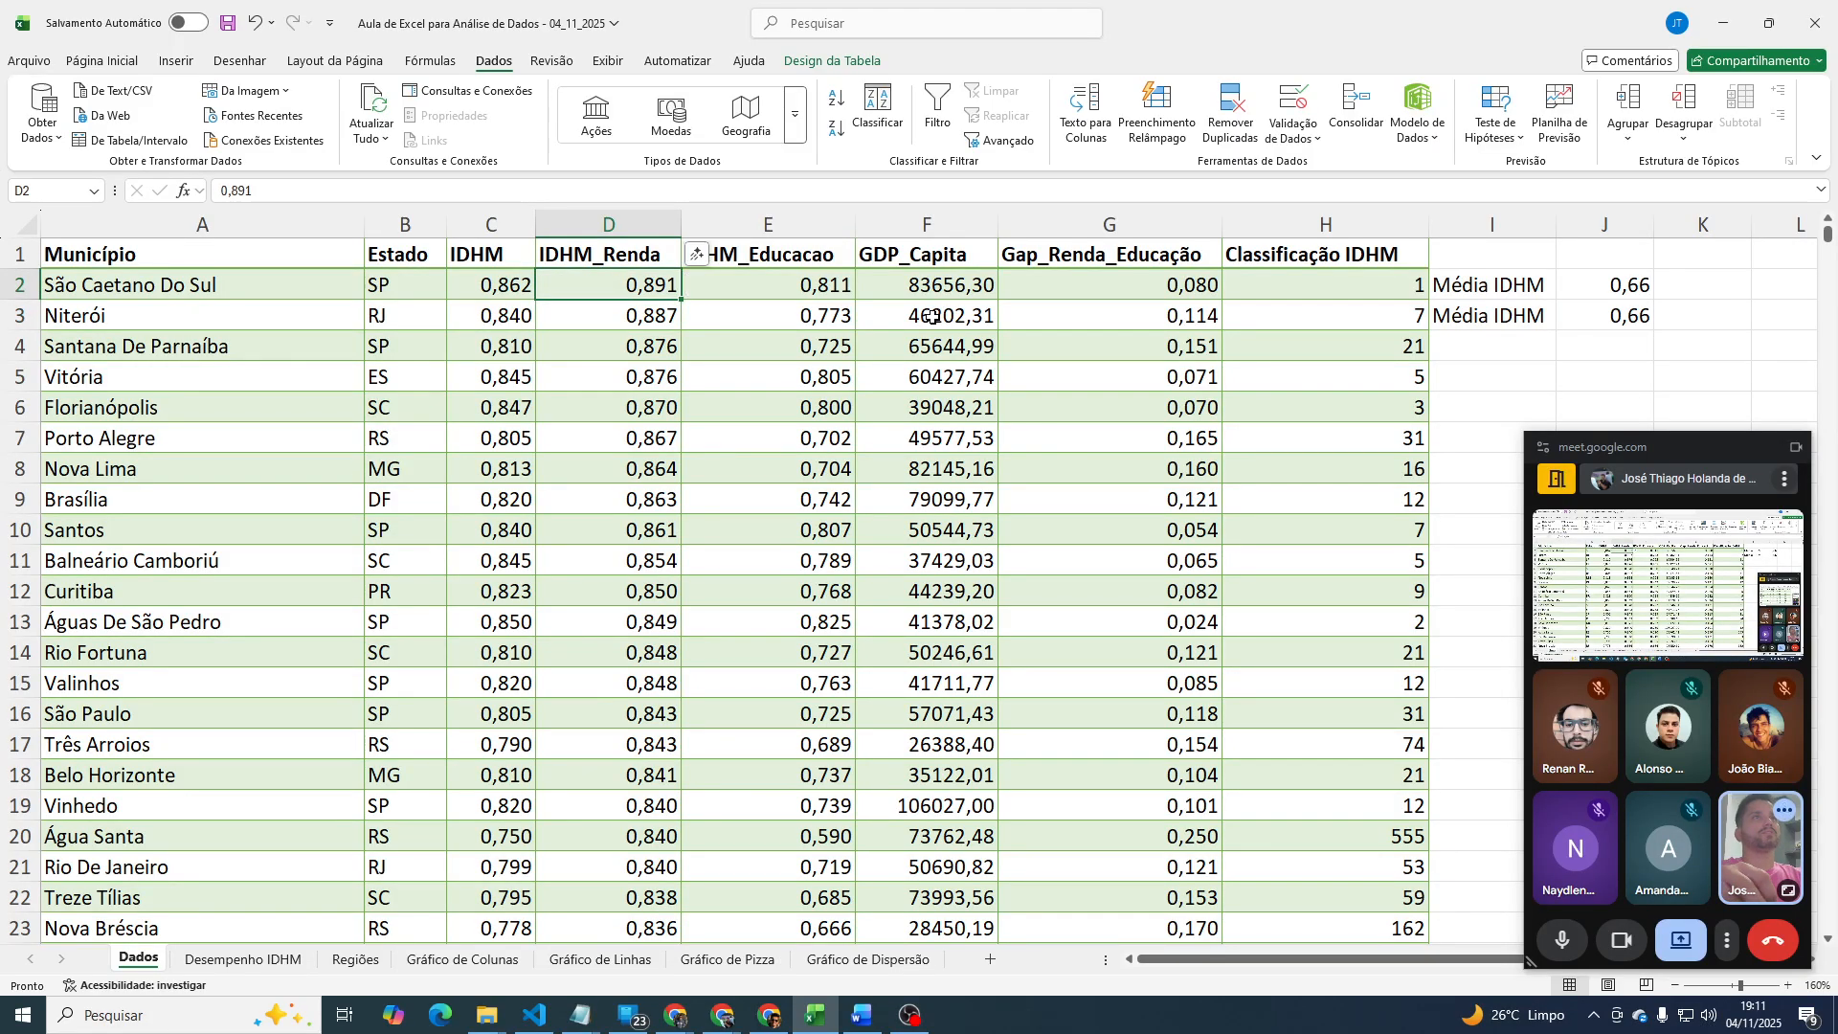
key(ctrl+shift+Down)
key(ctrl+shift+Down)
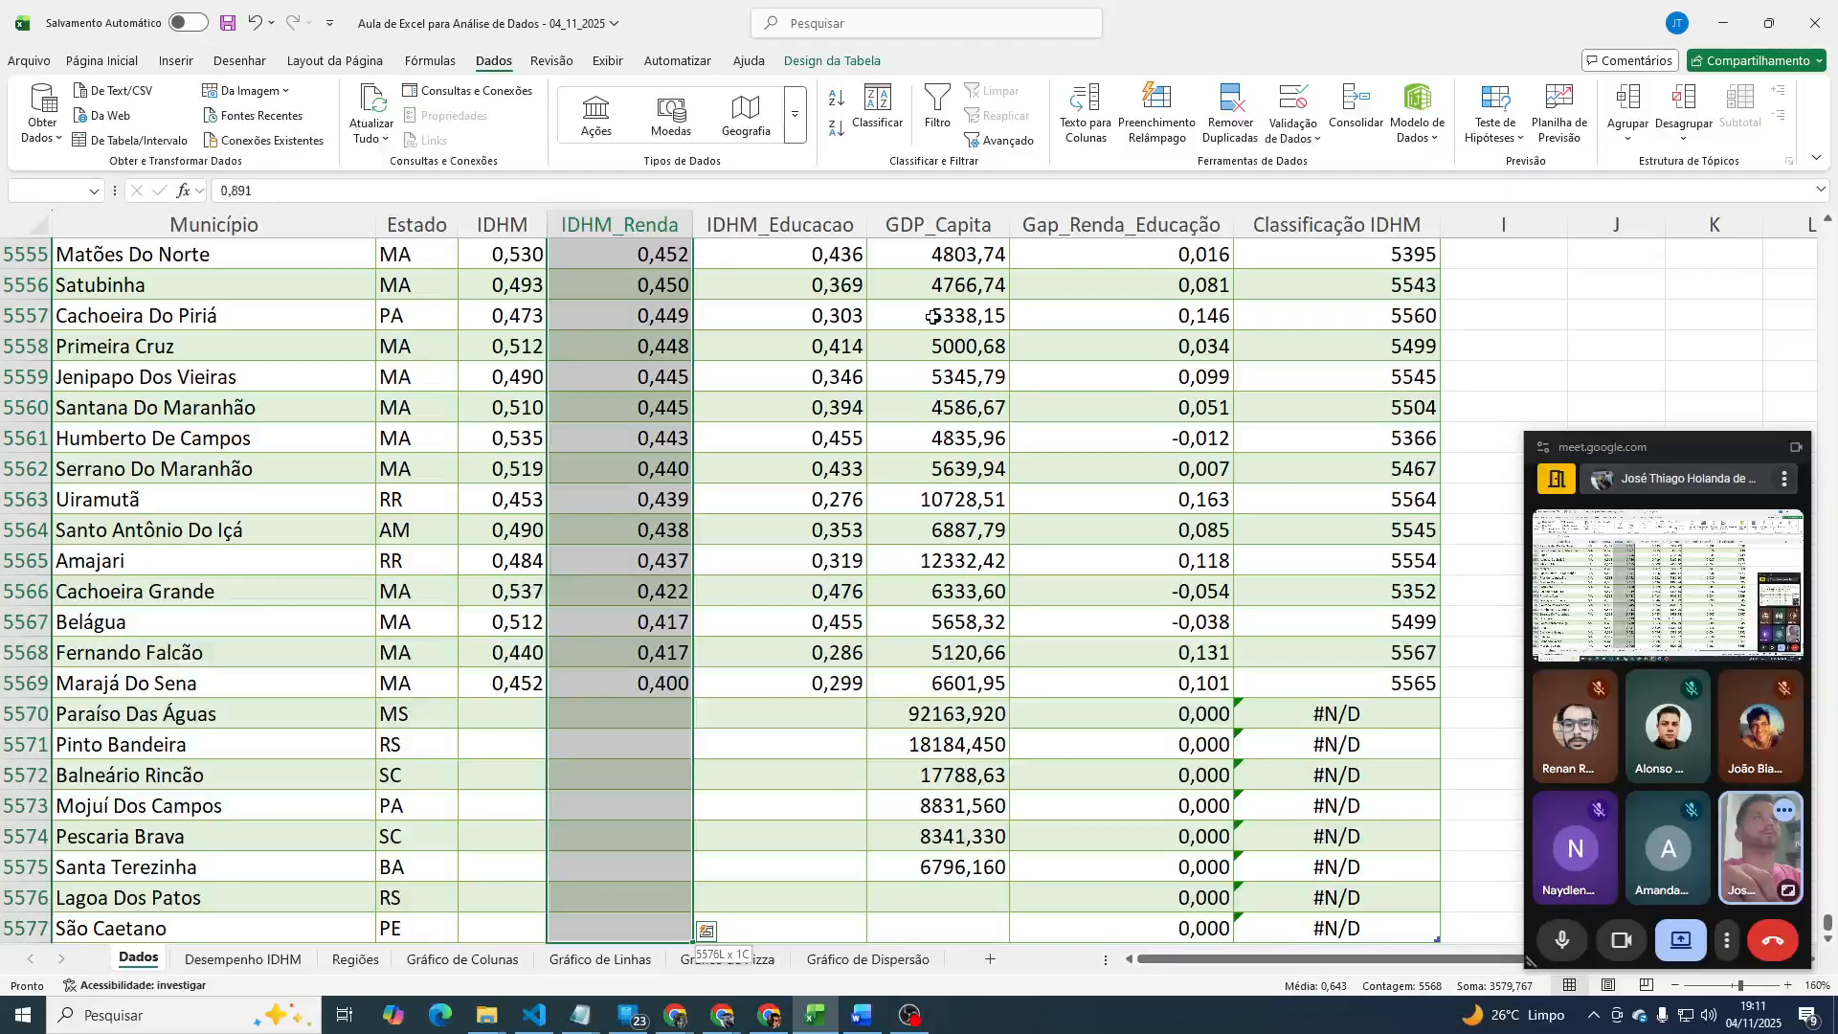
key(shift+Up)
key(shift+Up)
key(shift+Up)
key(shift+Up)
key(shift+Up)
key(shift+Up)
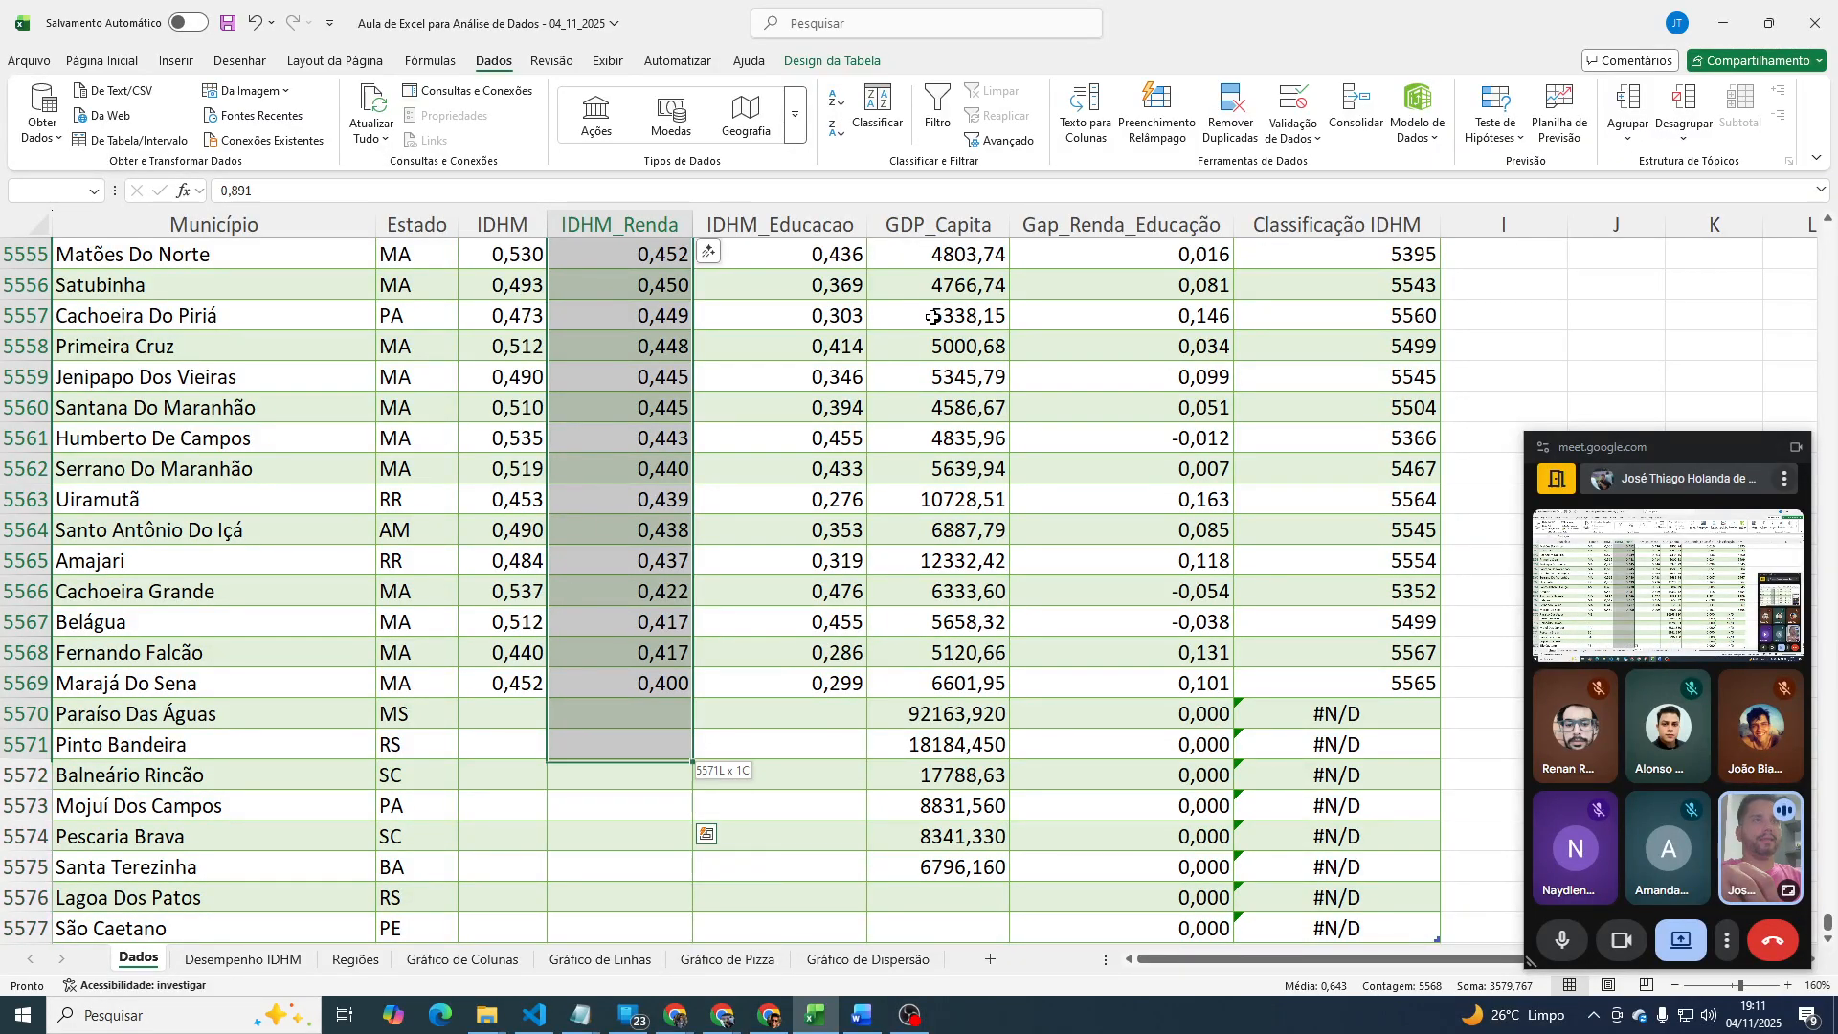
key(shift+Up)
key(shift+Up)
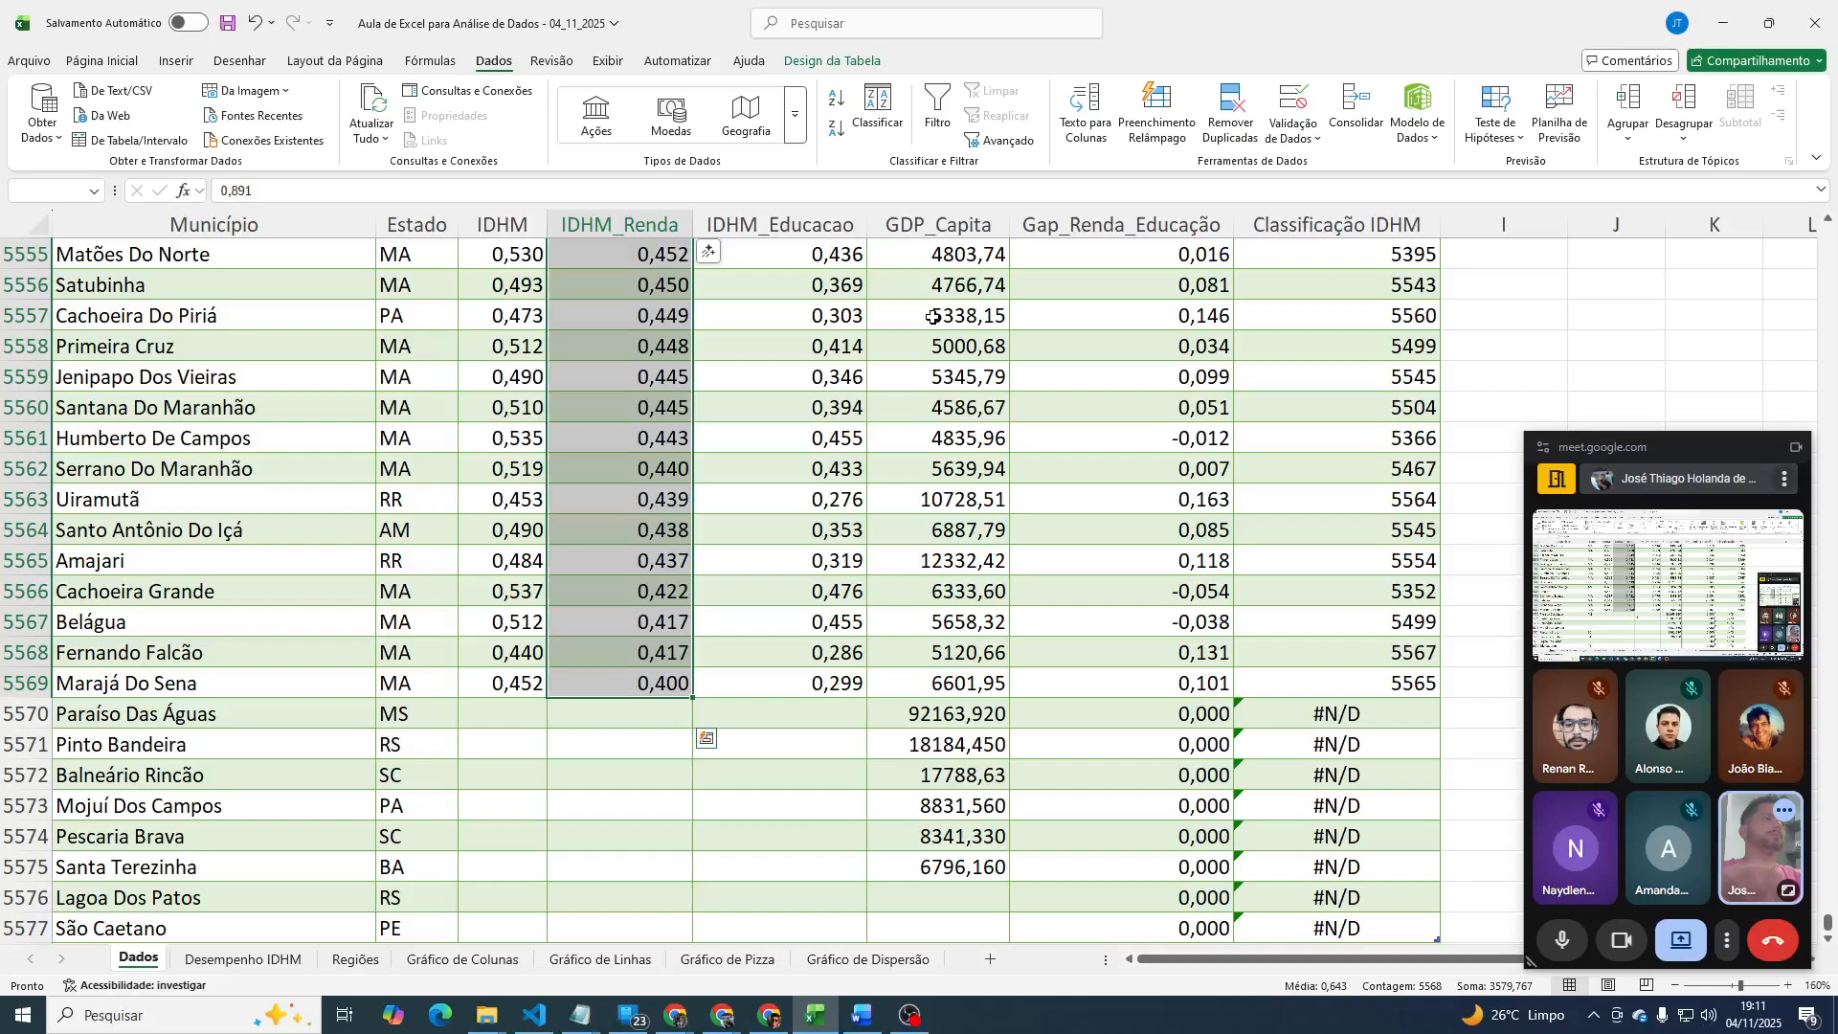
Select the IDHM_Educacao values from row 5569 up to row 2, without the header.
click(803, 682)
key(ctrl+shift+Up)
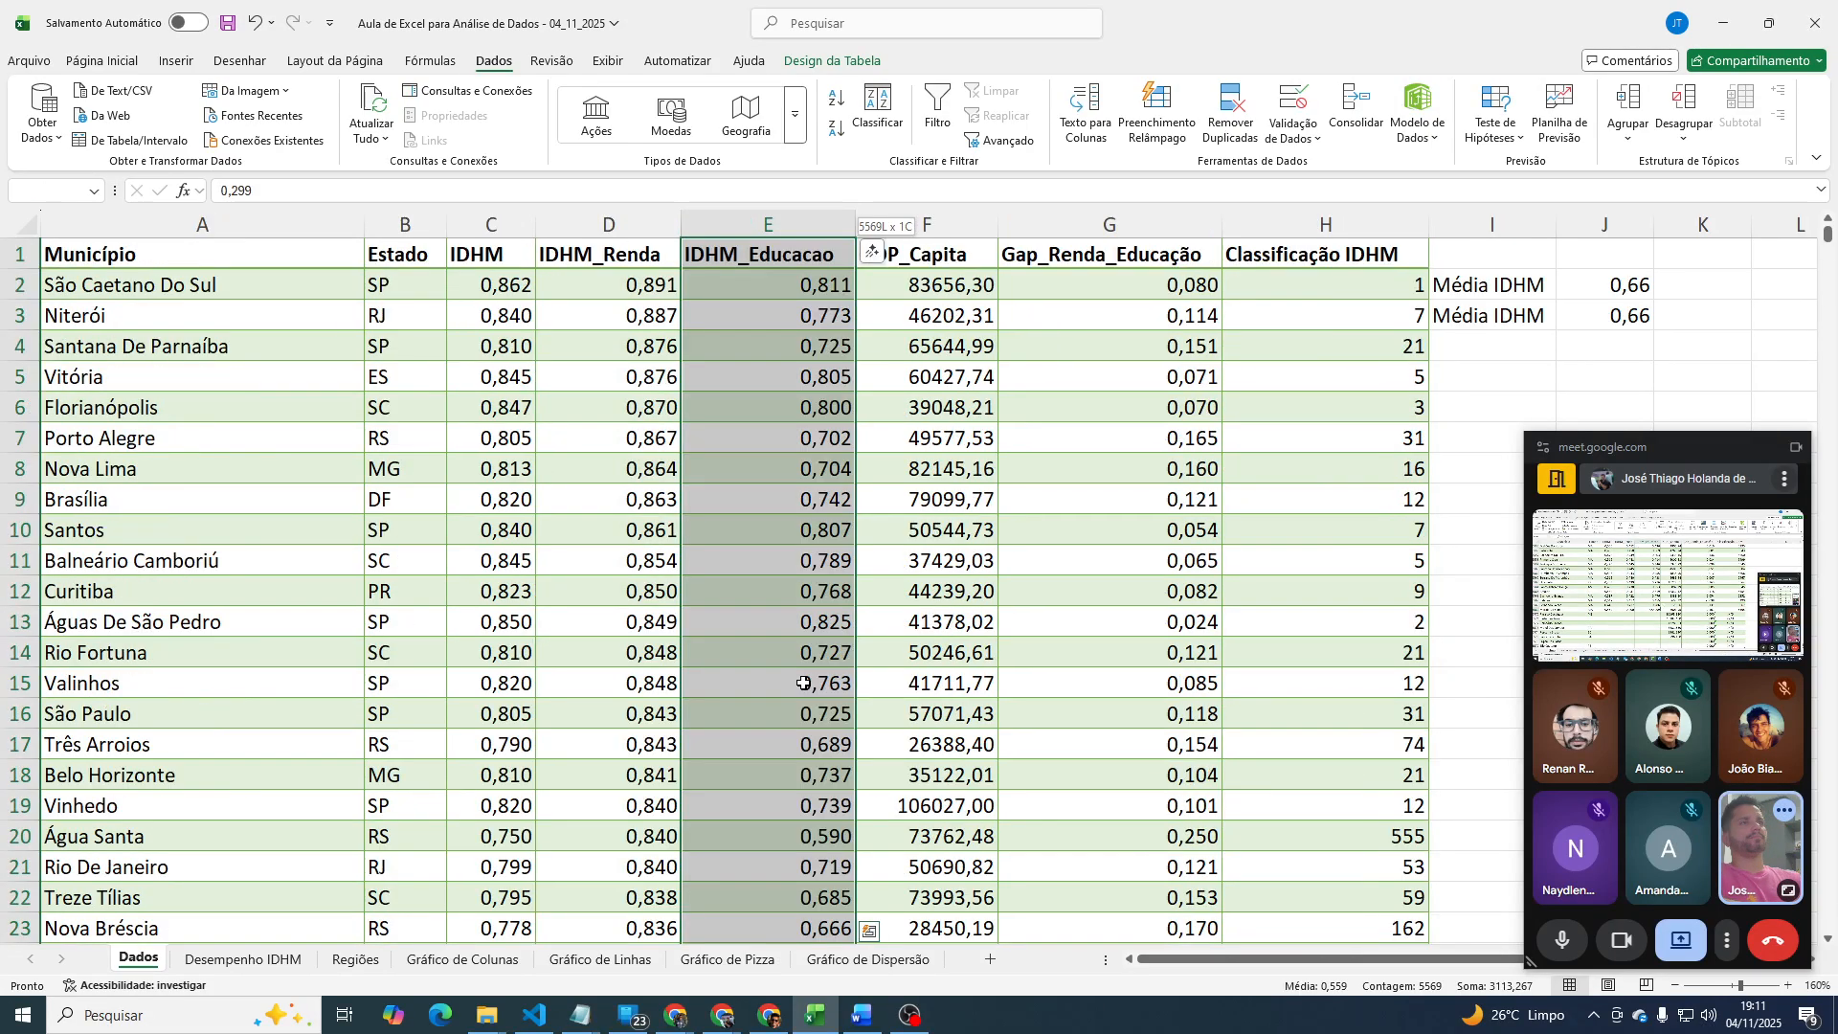
key(shift+Down)
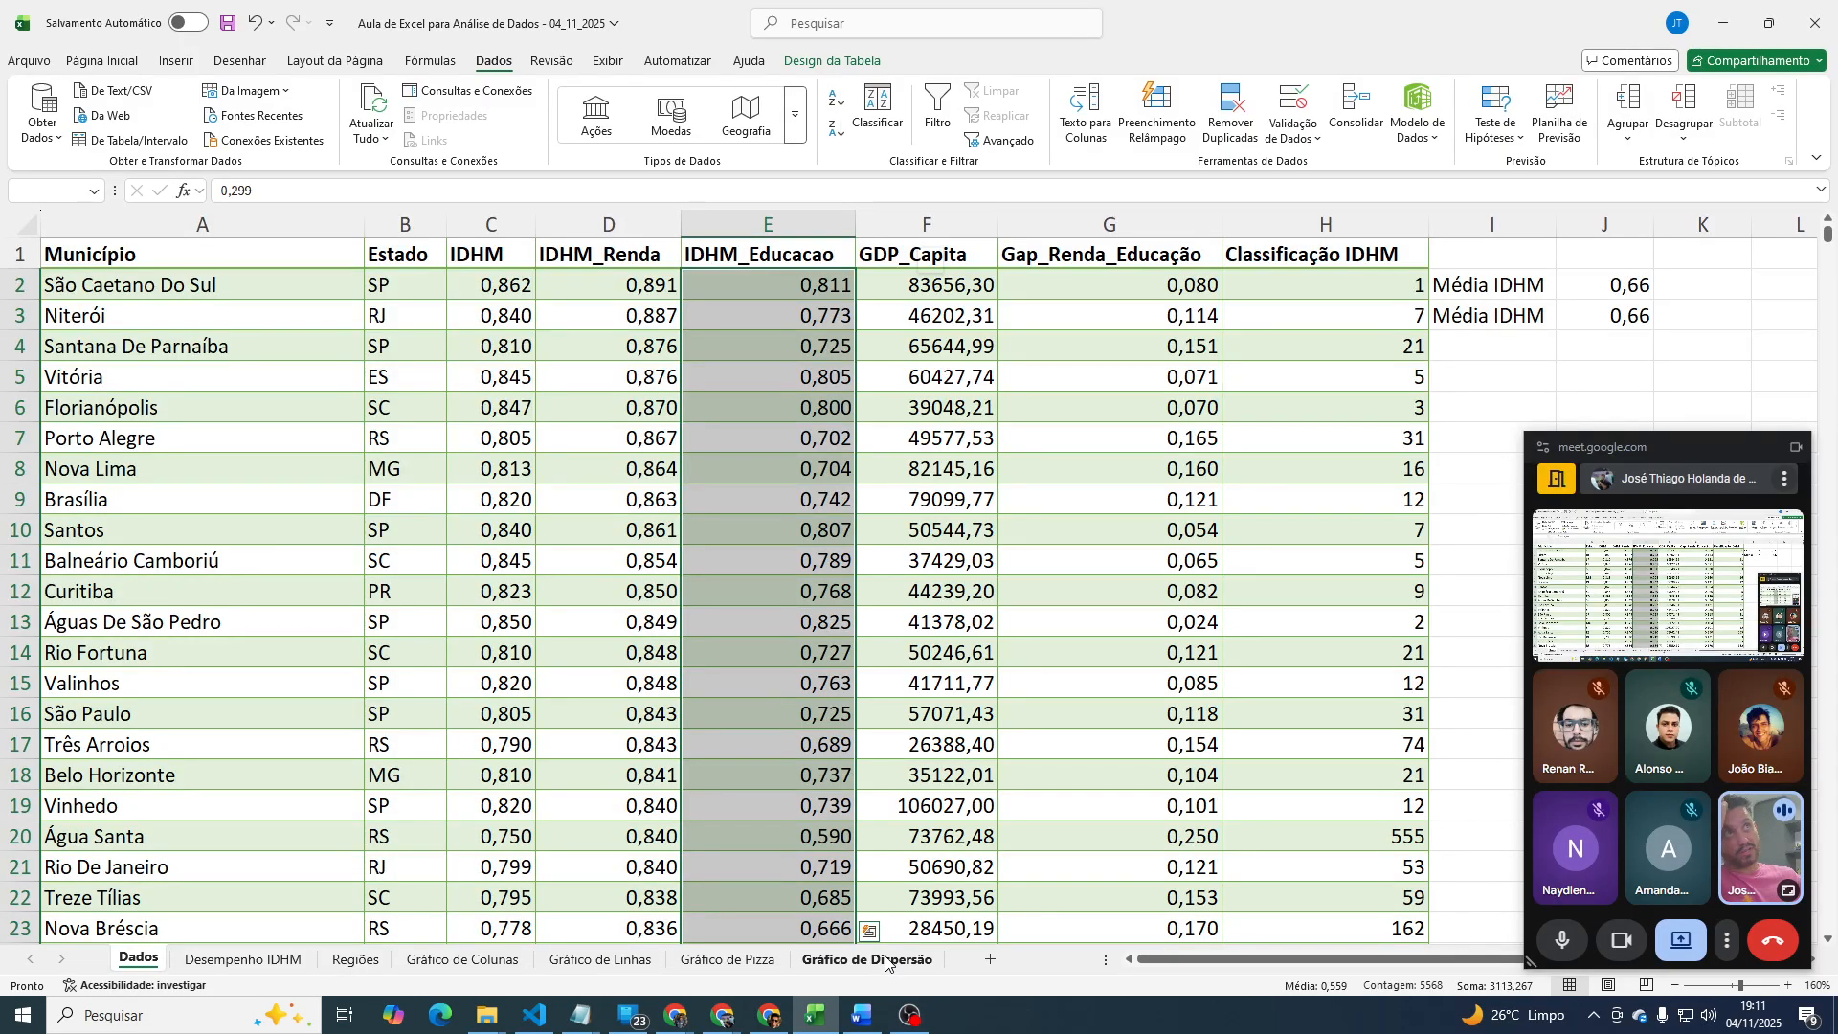
Compare the scatter chart's highest-income point with the IDHM_Renda and IDHM_Educacao values in row 2 of the Dados sheet.
click(689, 287)
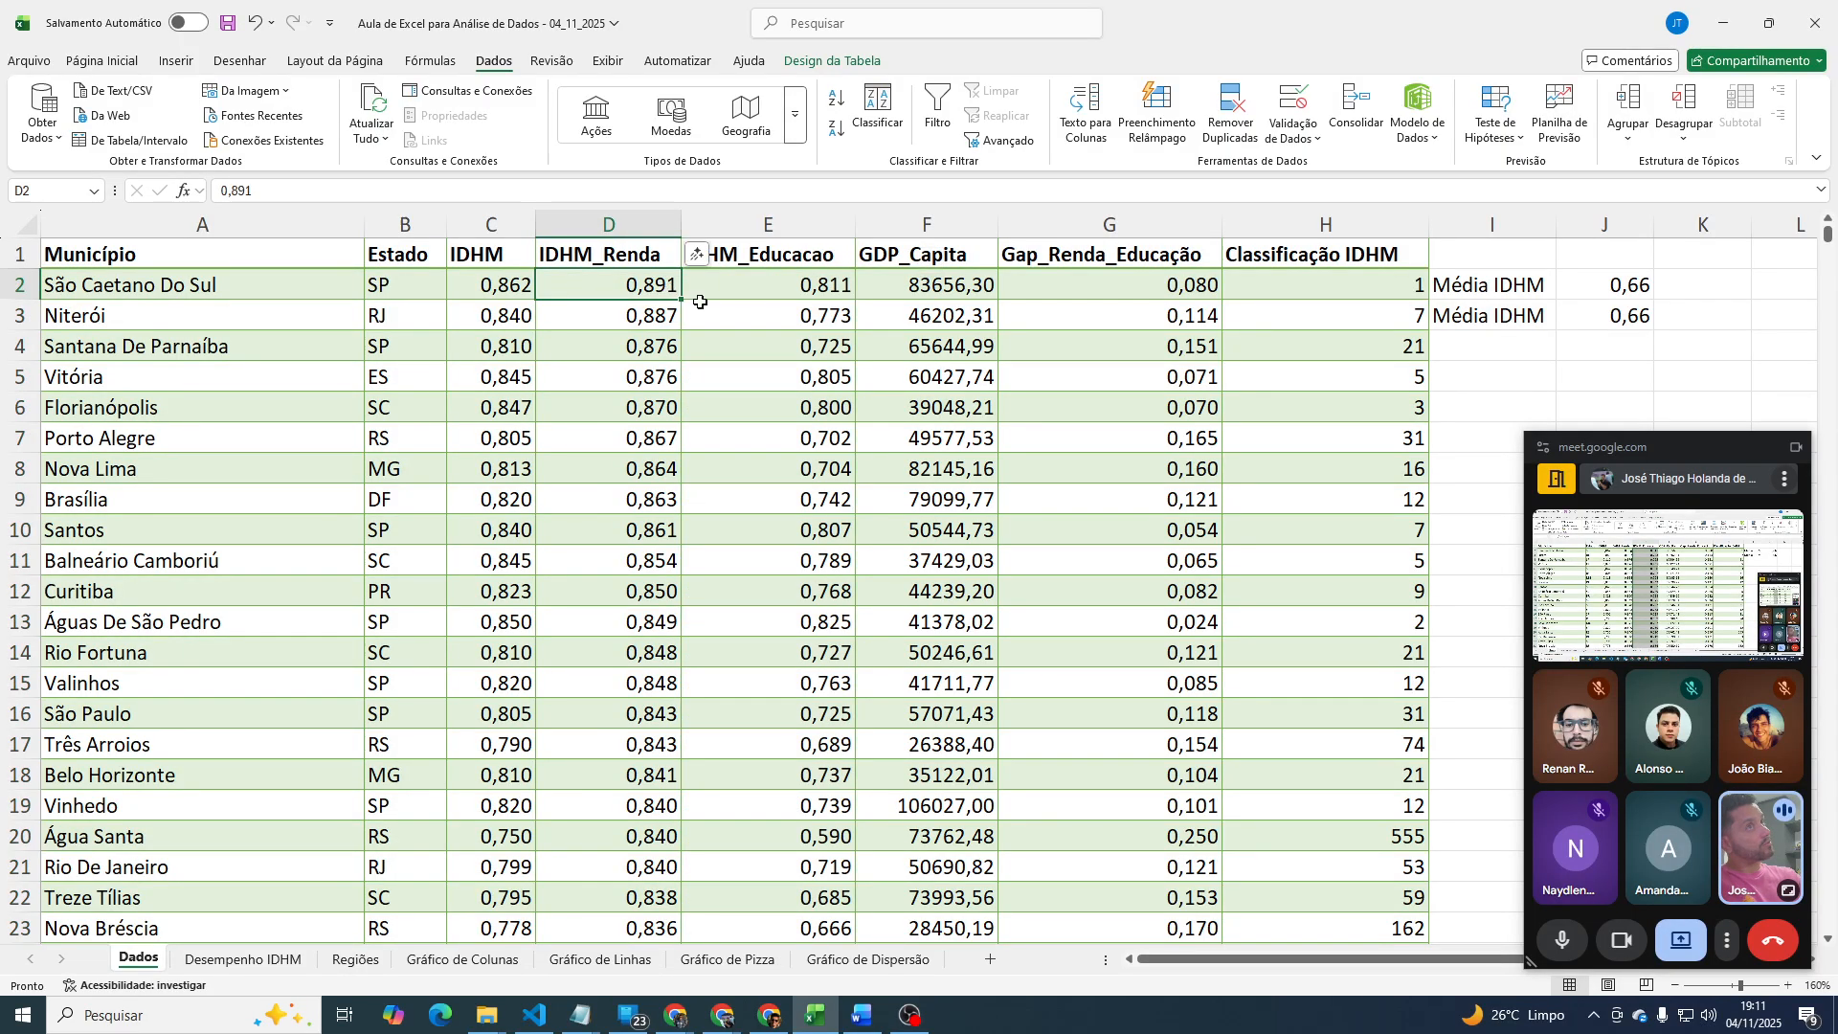
click(871, 959)
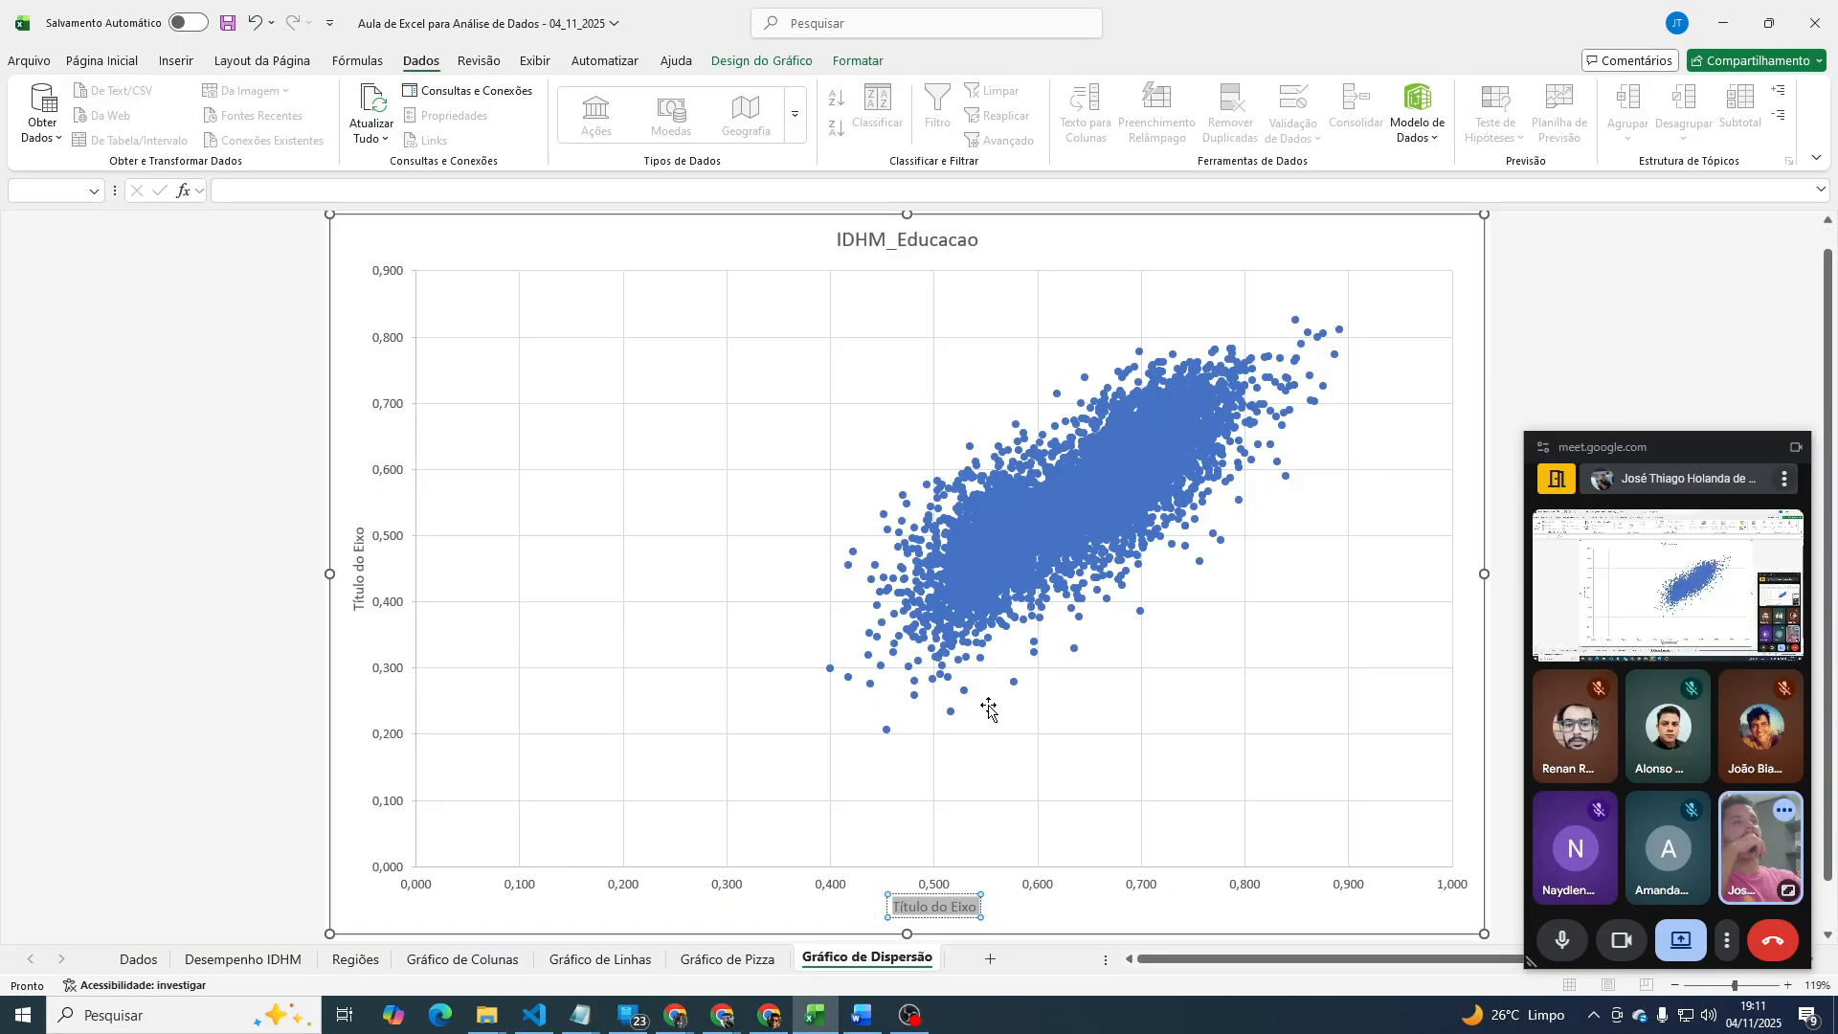
mouse_move(1283, 431)
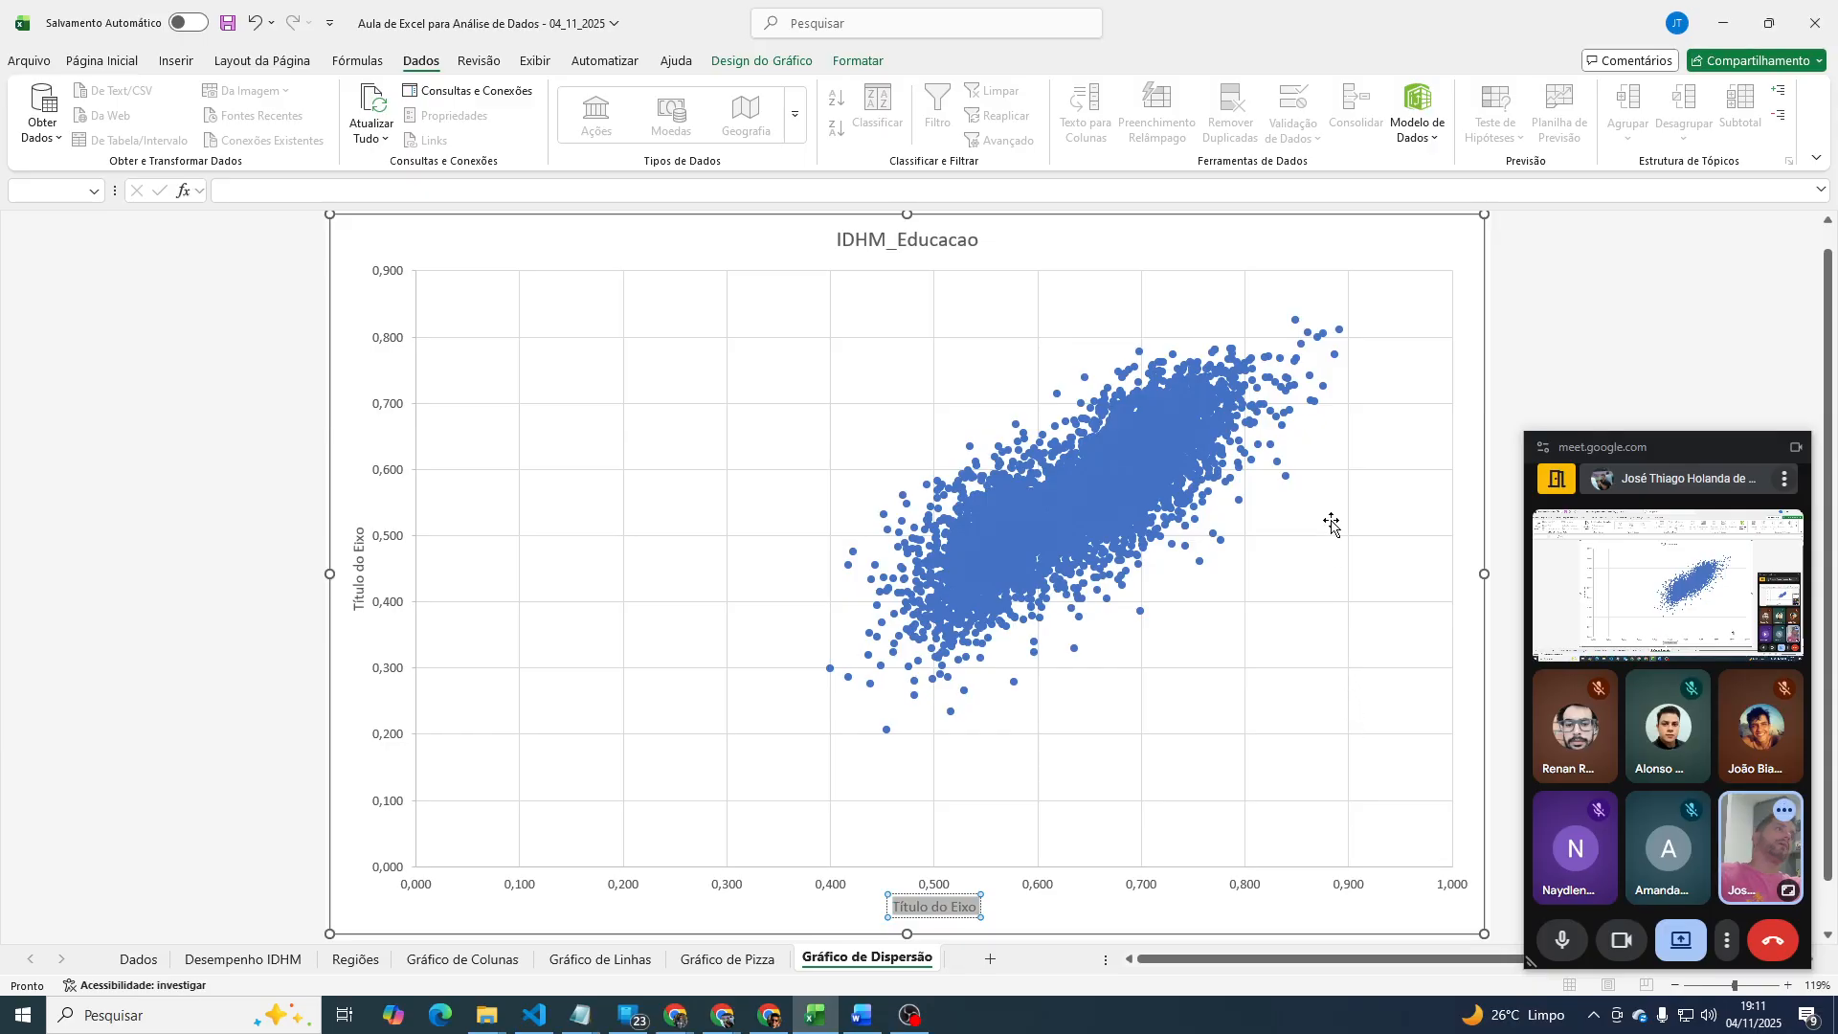
mouse_move(1340, 330)
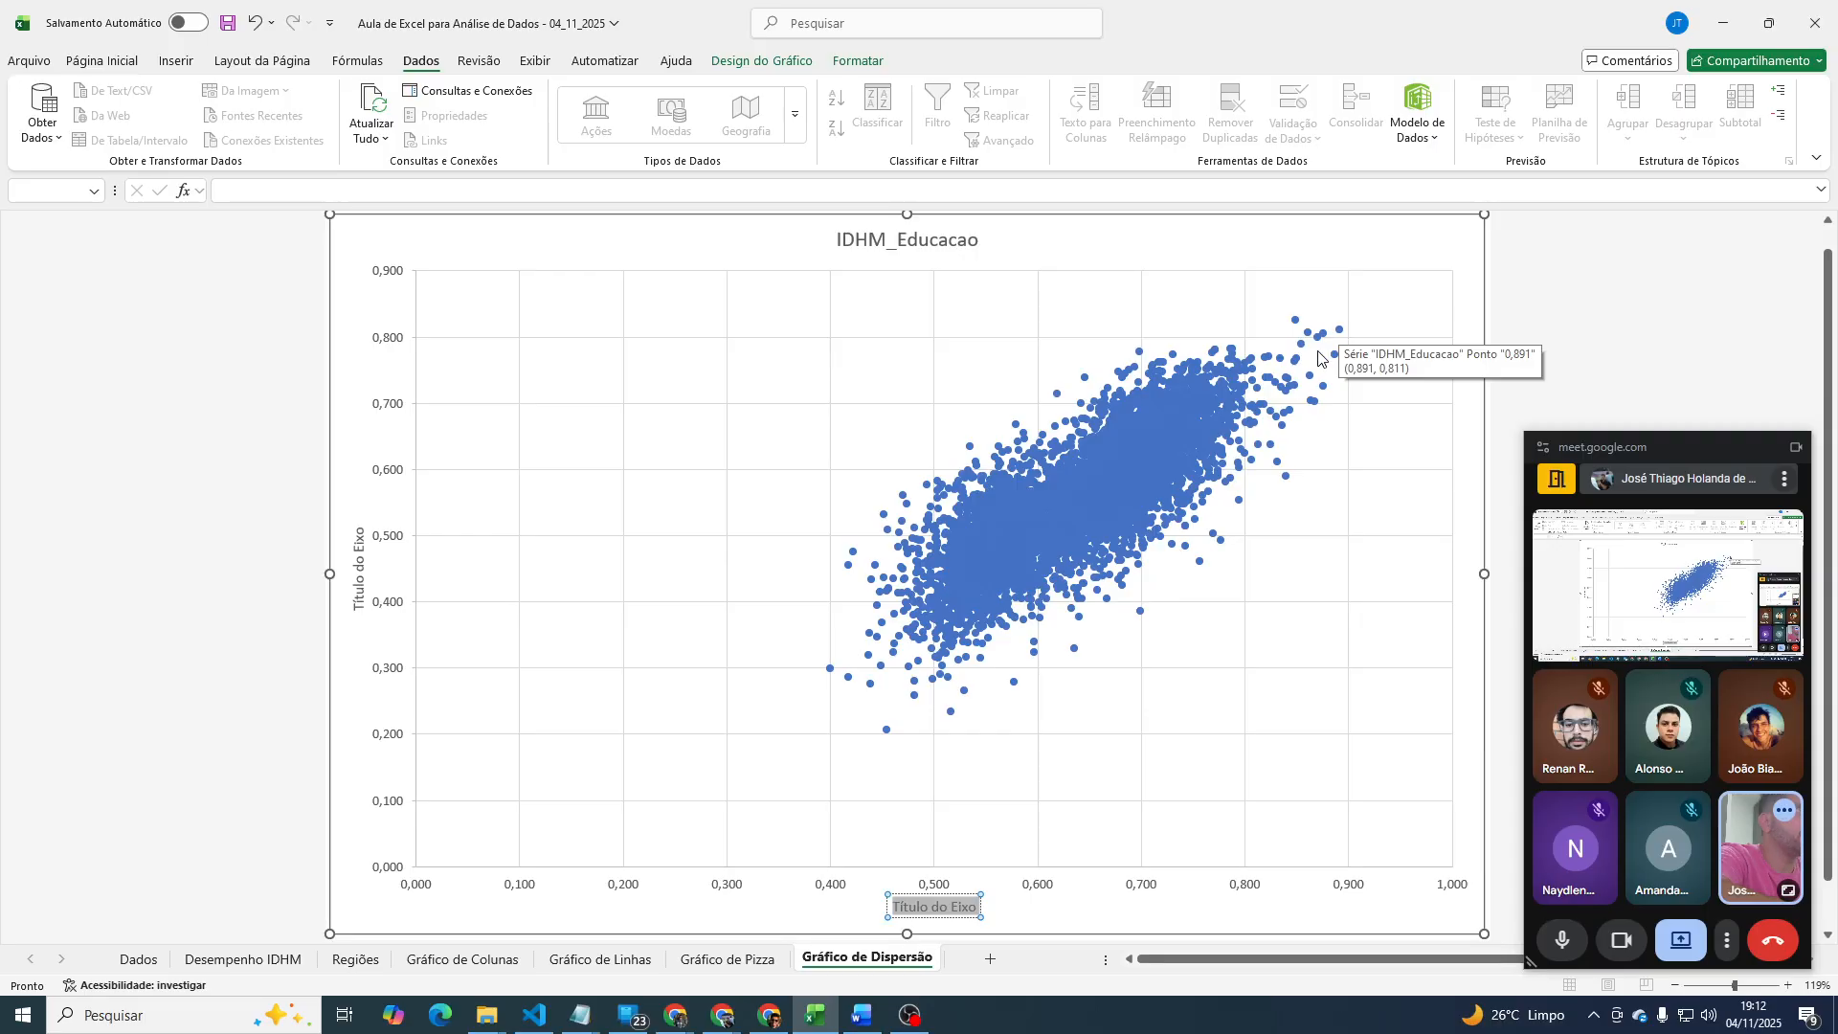
click(138, 959)
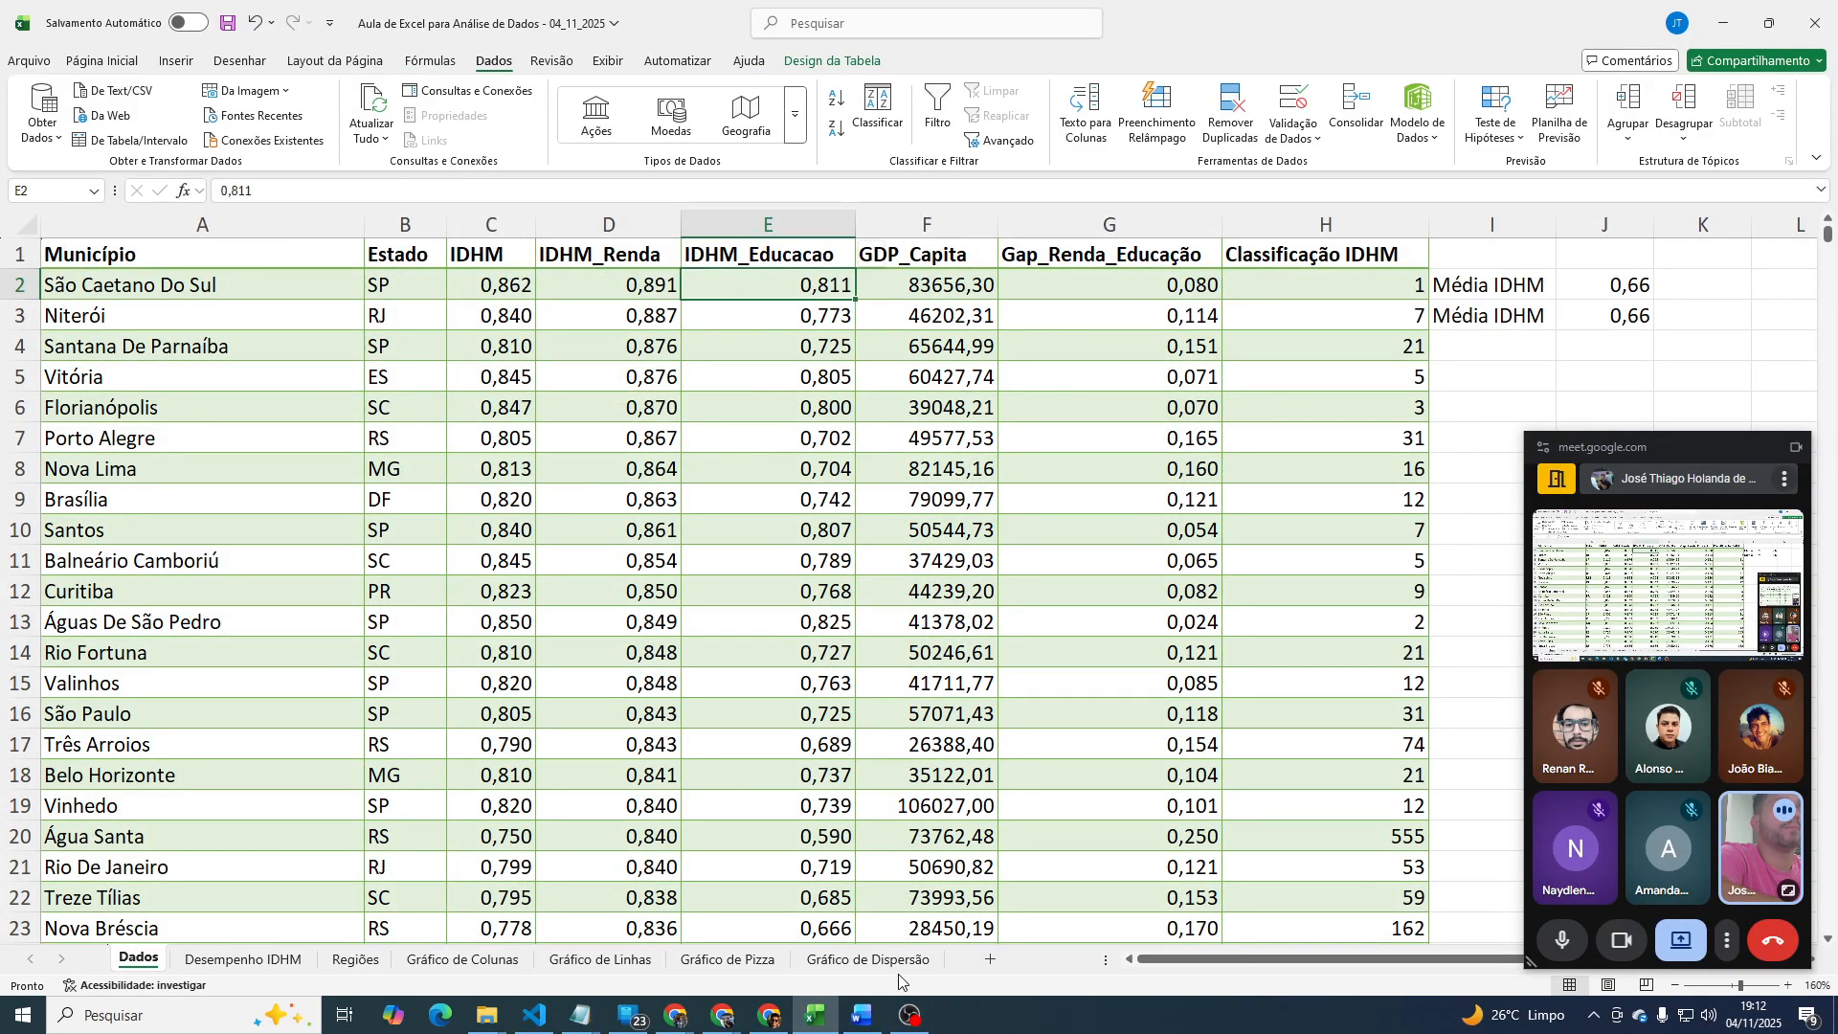
click(845, 968)
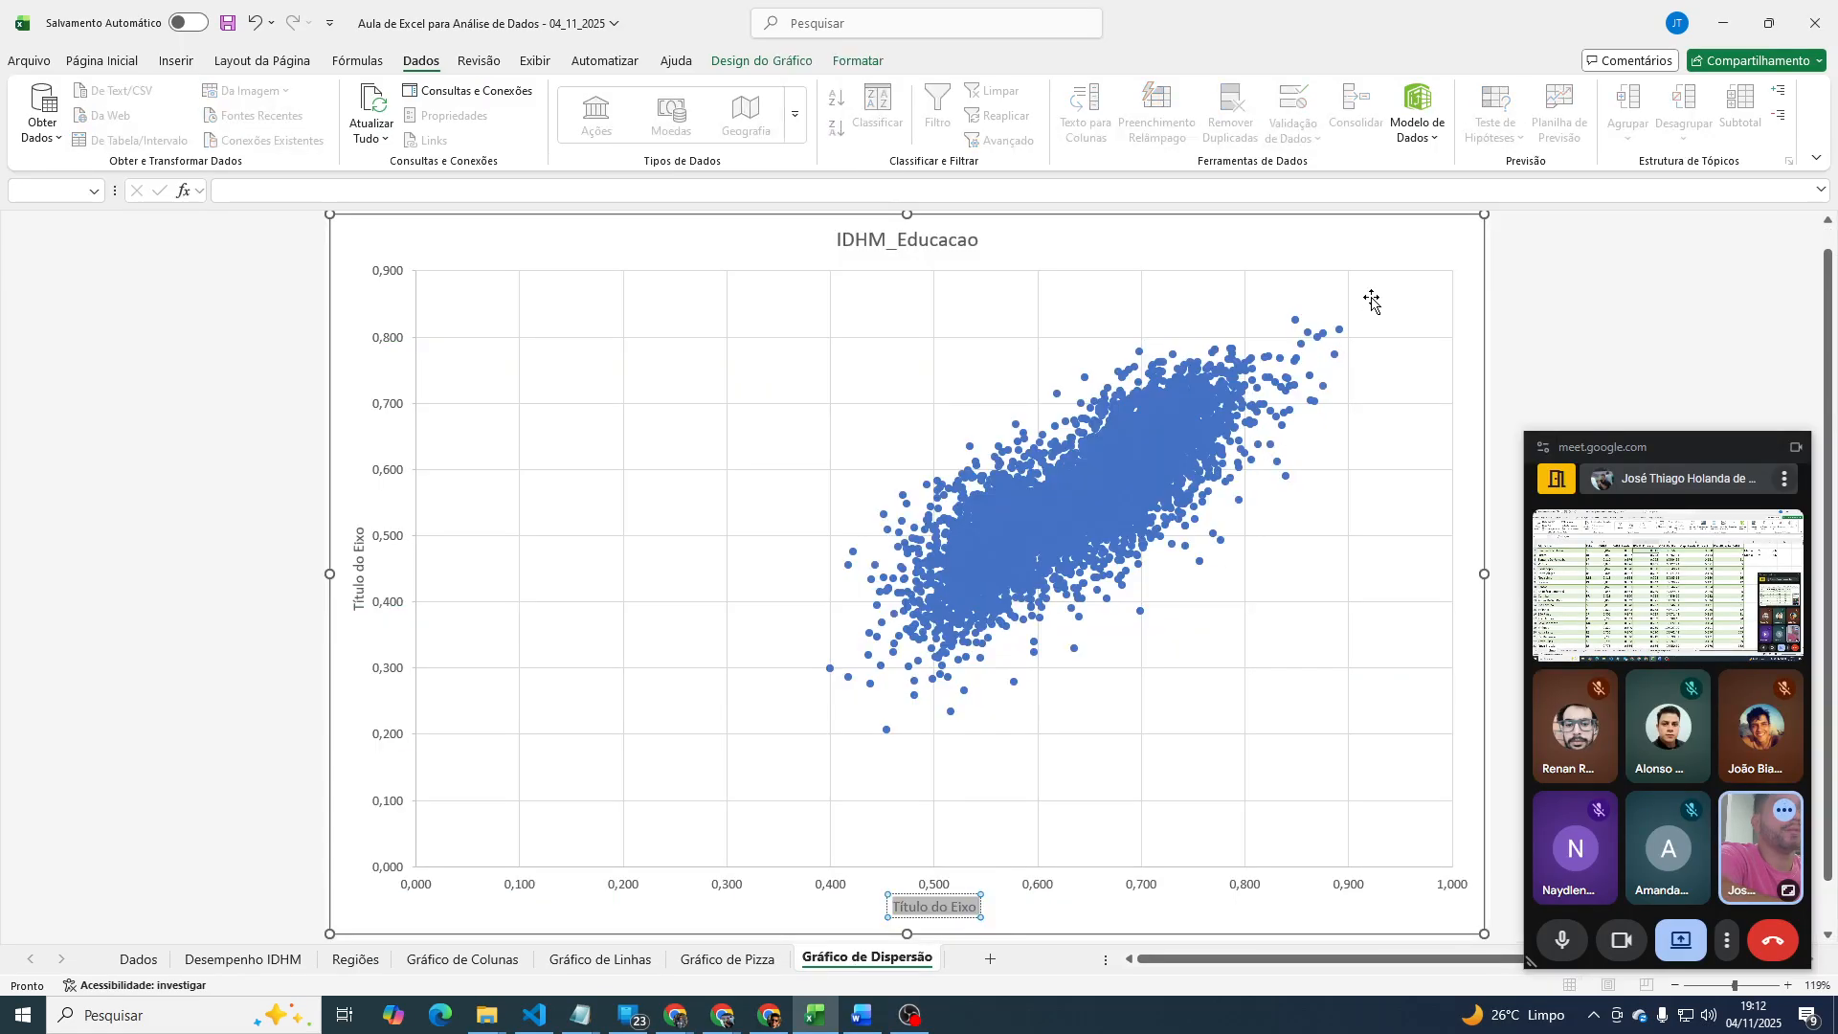
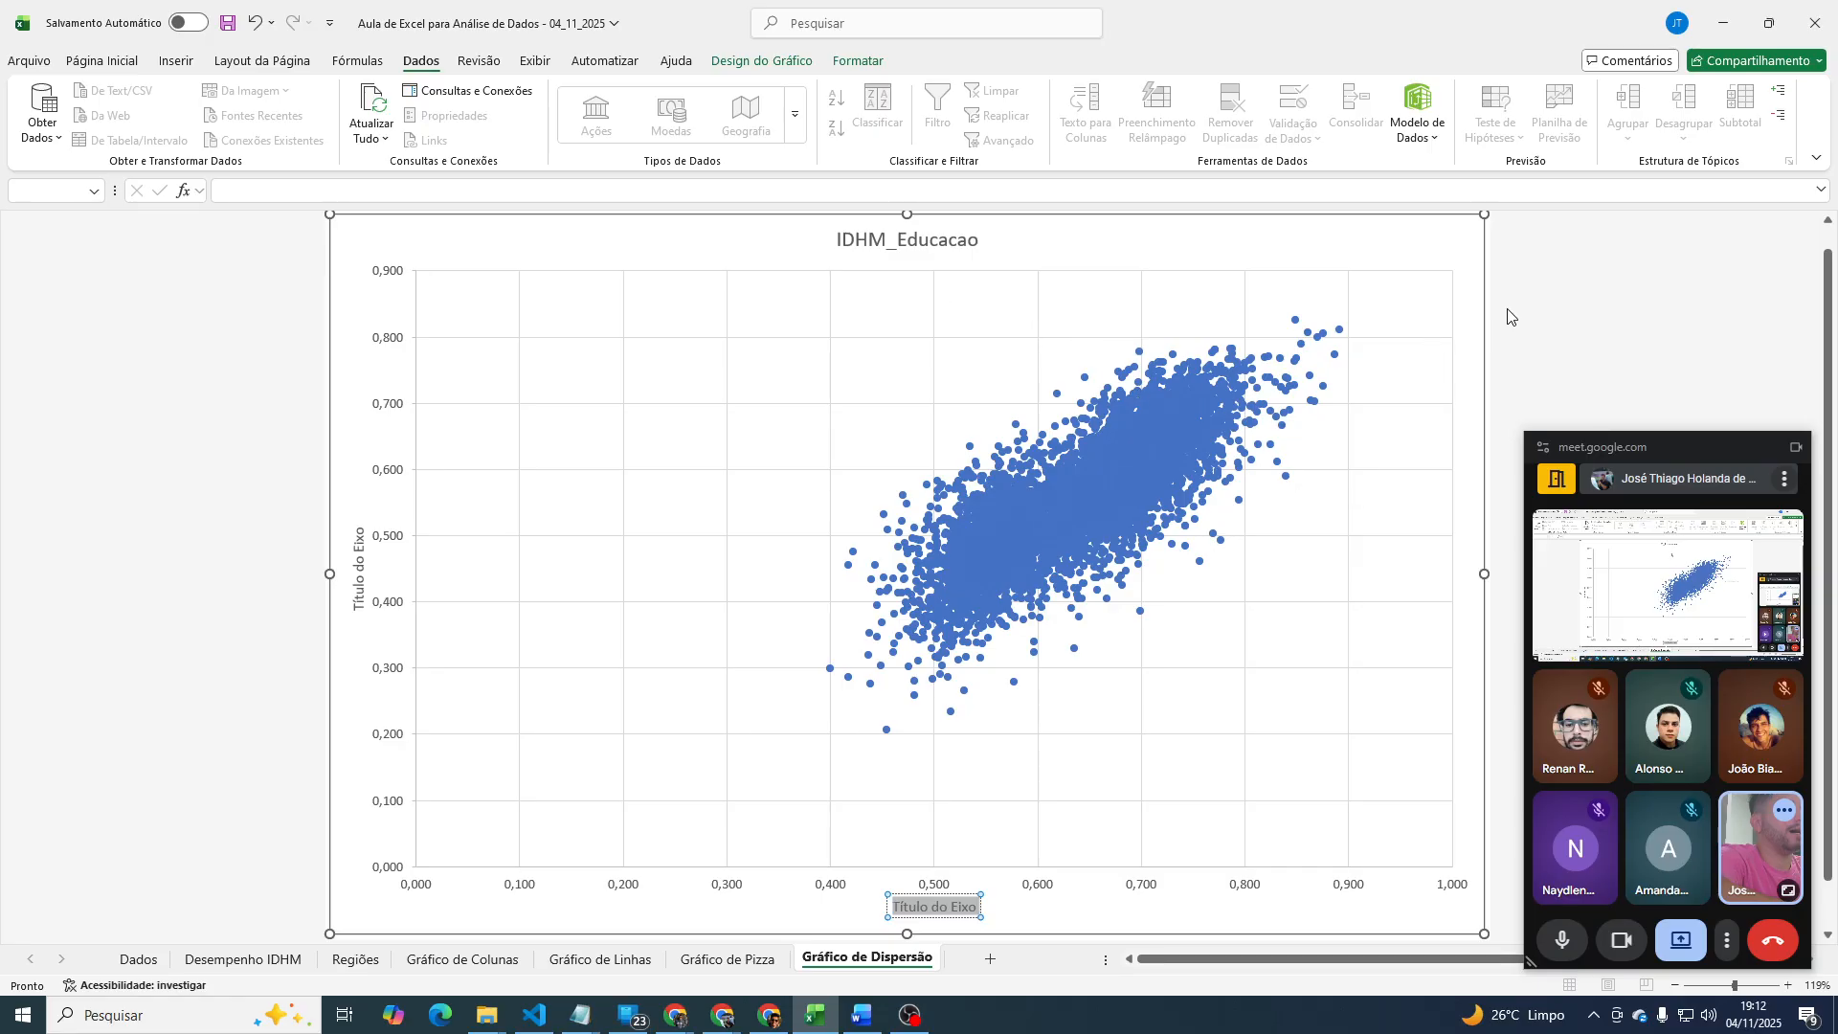
Delete the IDHM_Educacao title from the scatter chart and select the chart's data series.
click(1586, 288)
click(900, 235)
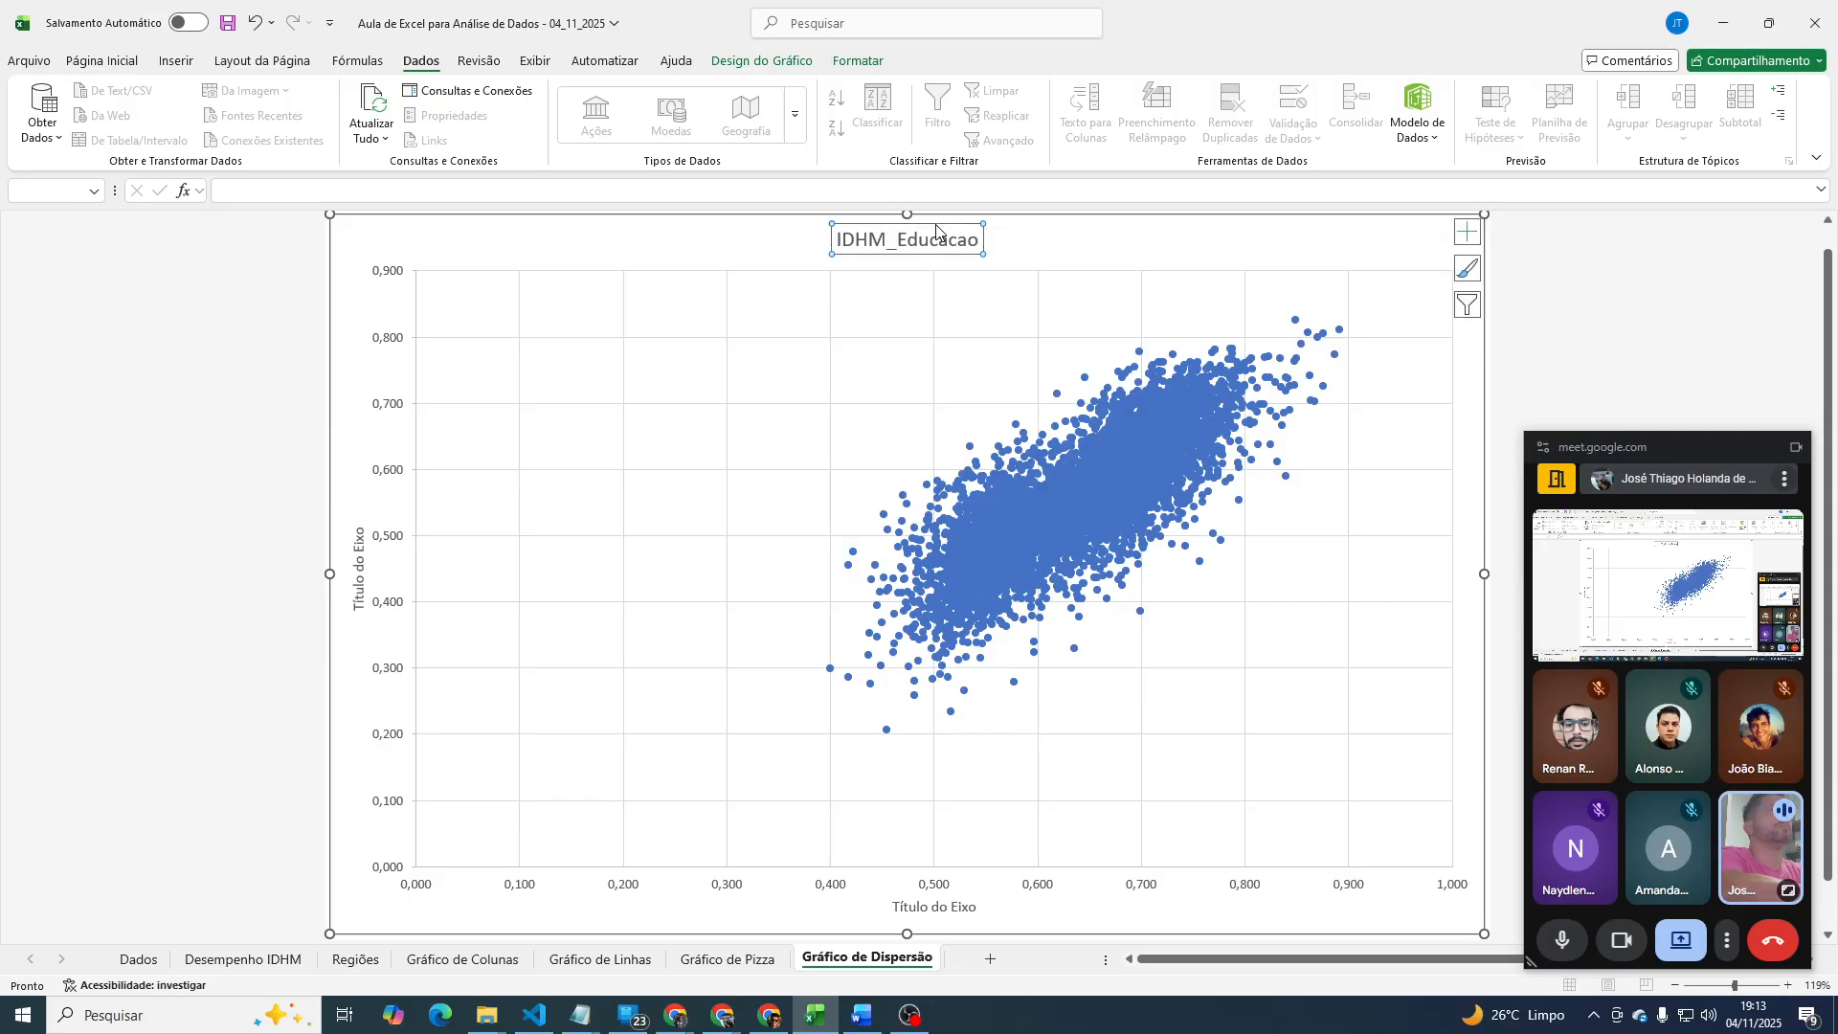
key(Delete)
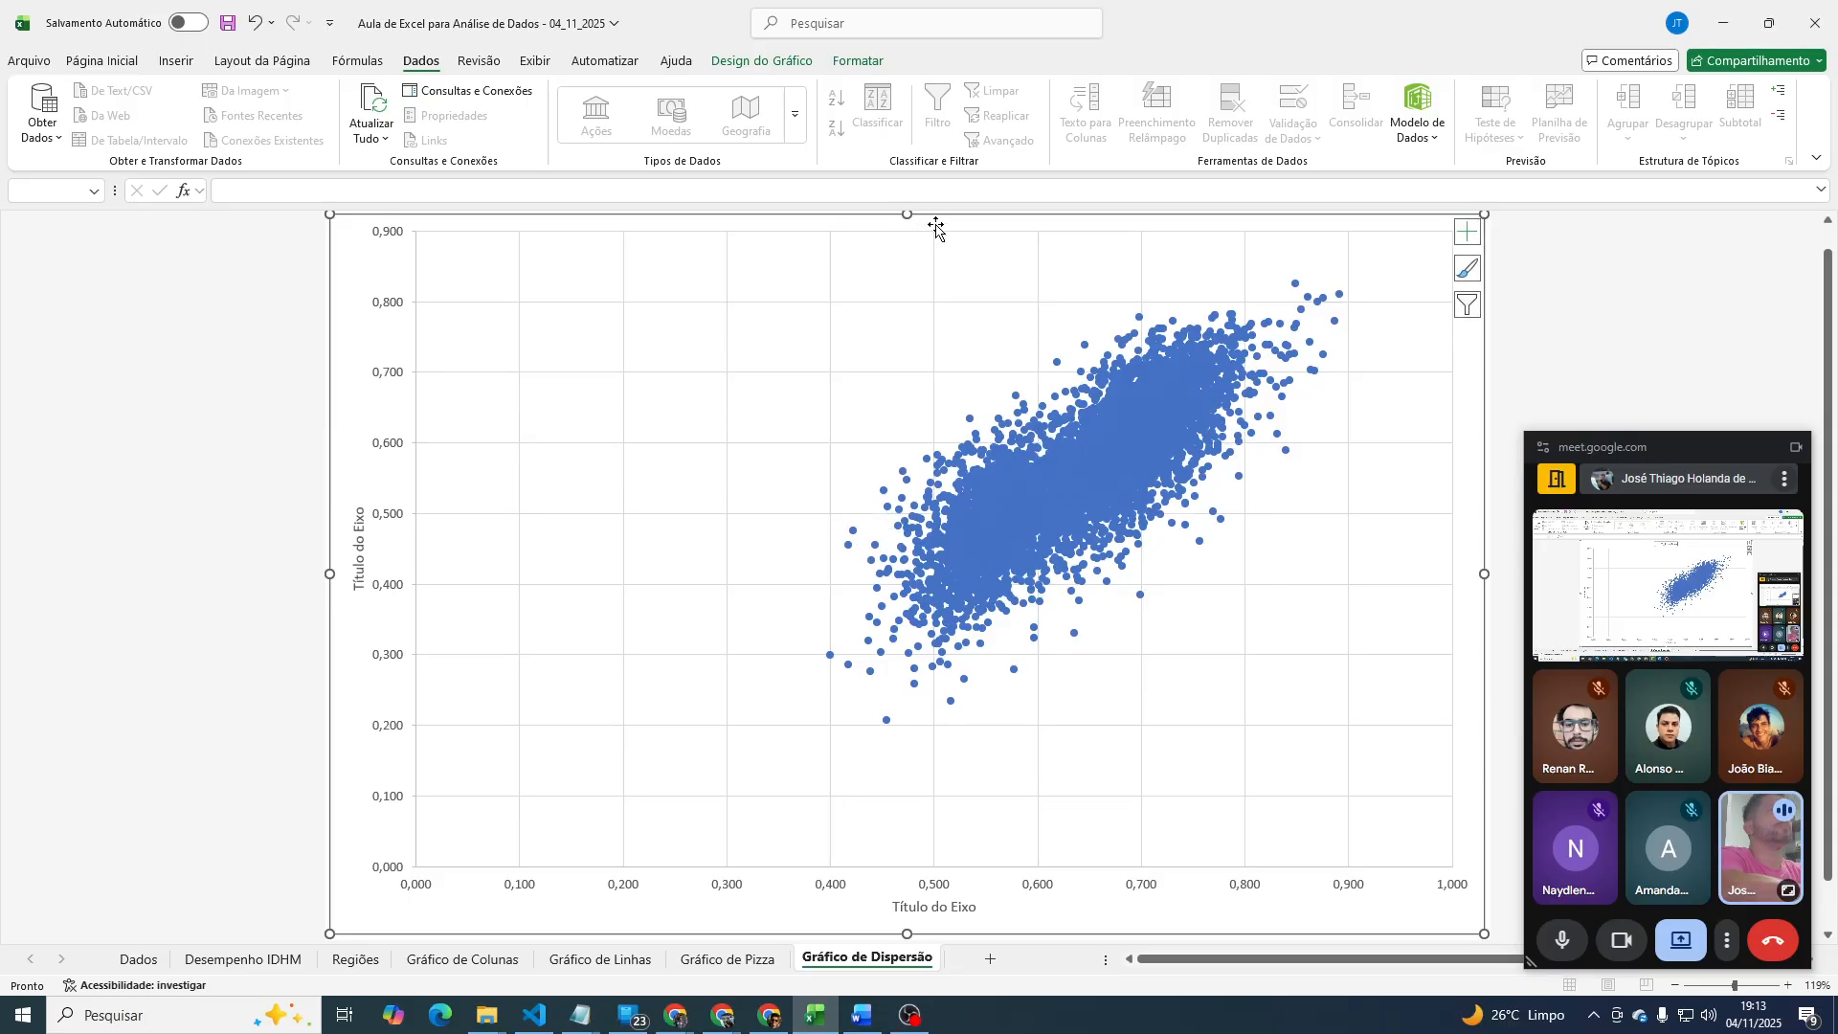
click(1113, 377)
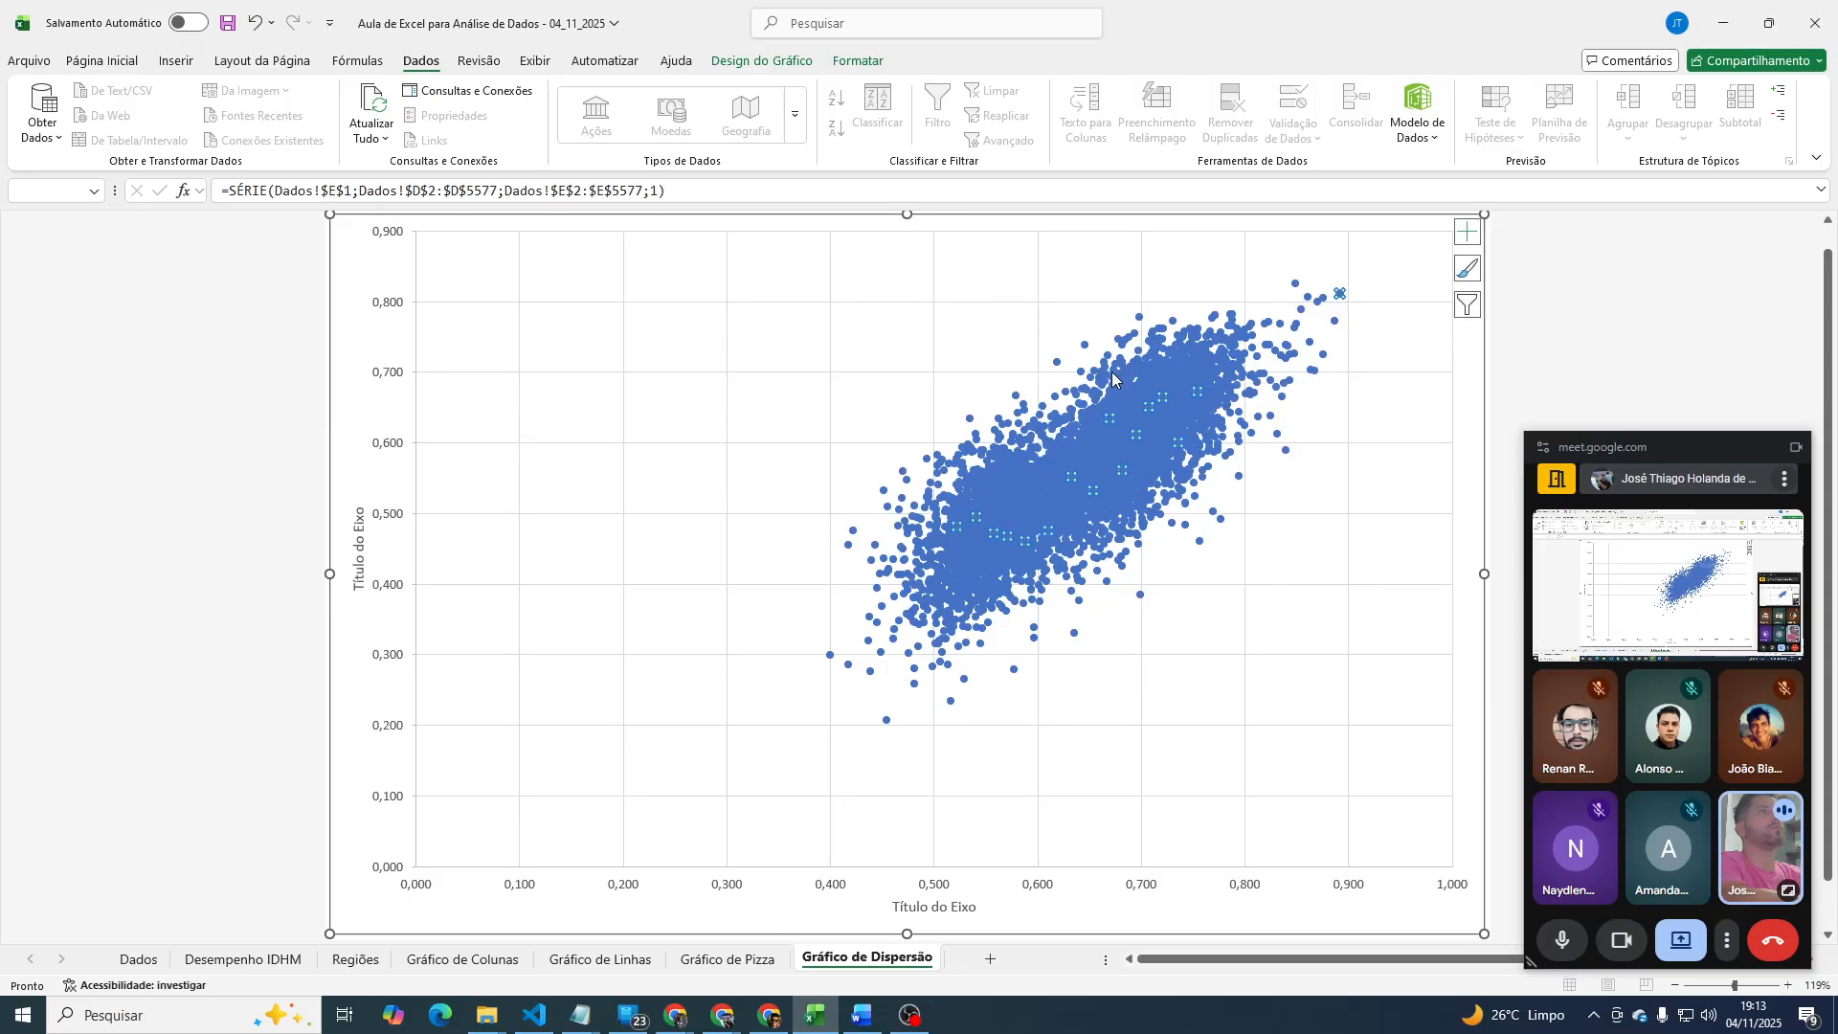
Open the formatting options of the scatter chart's horizontal axis and move the meeting window off them.
double_click(1340, 295)
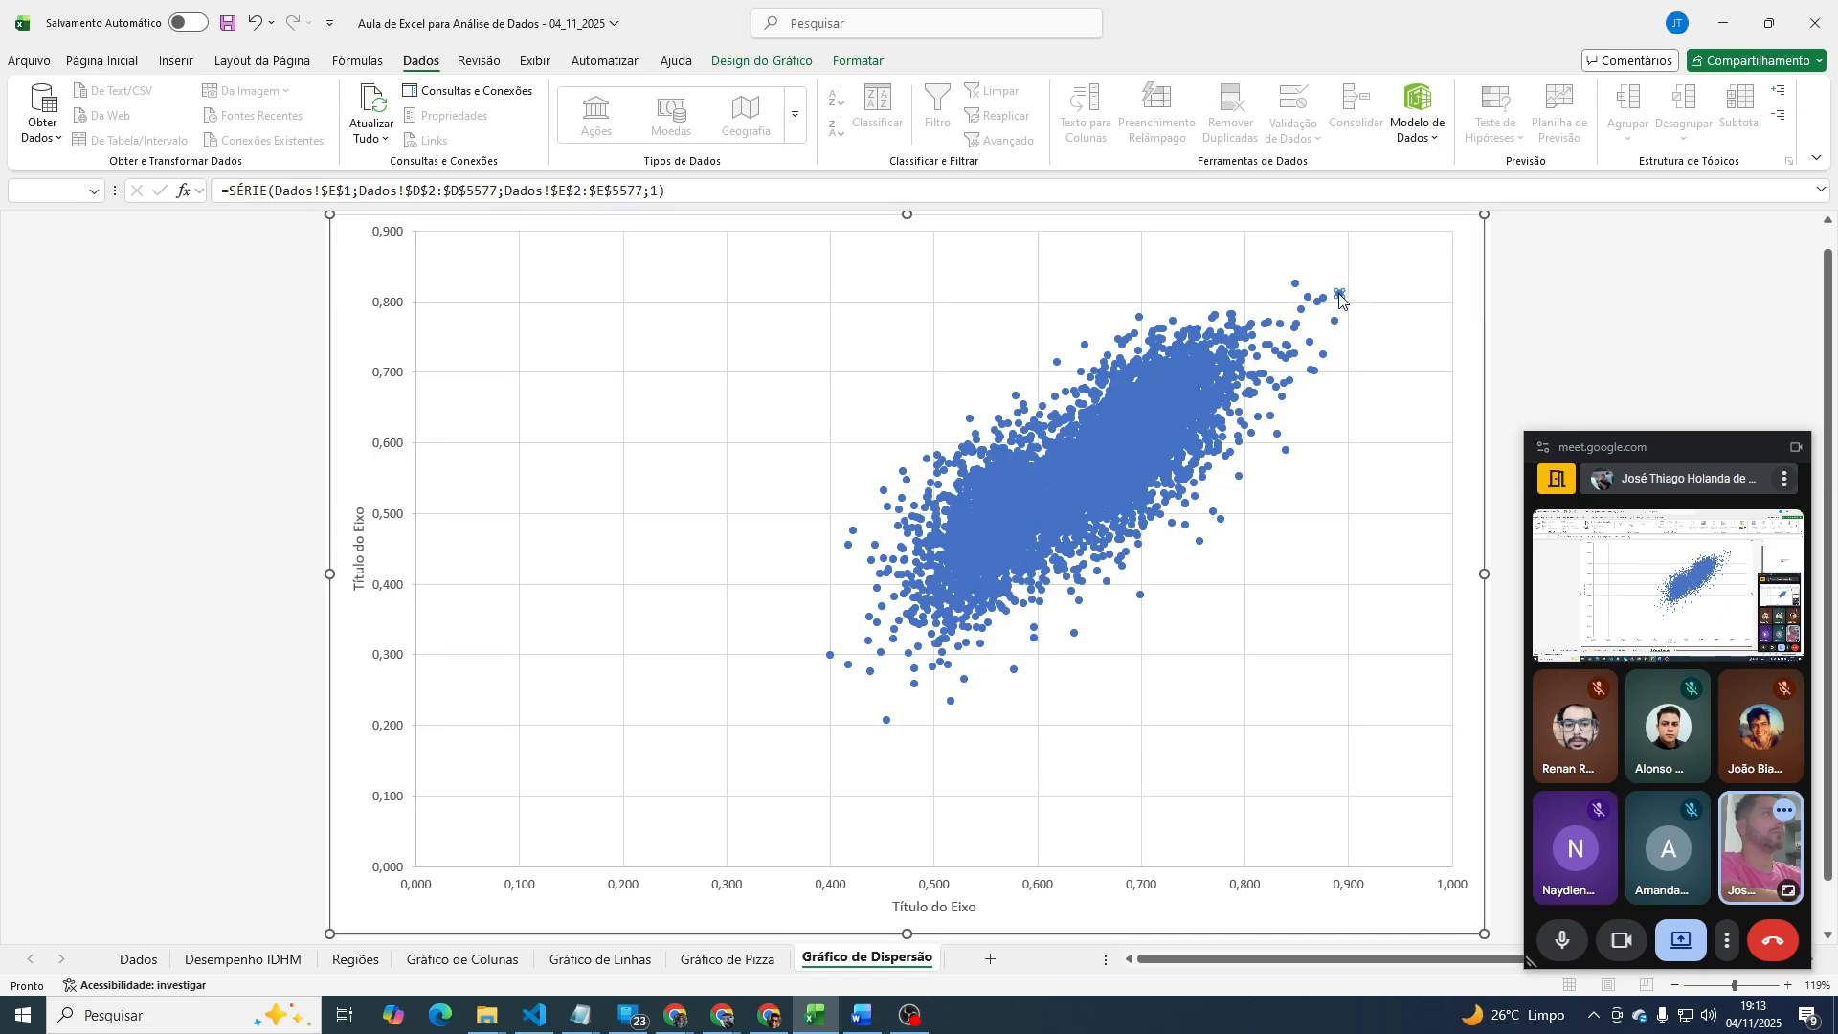
click(1339, 298)
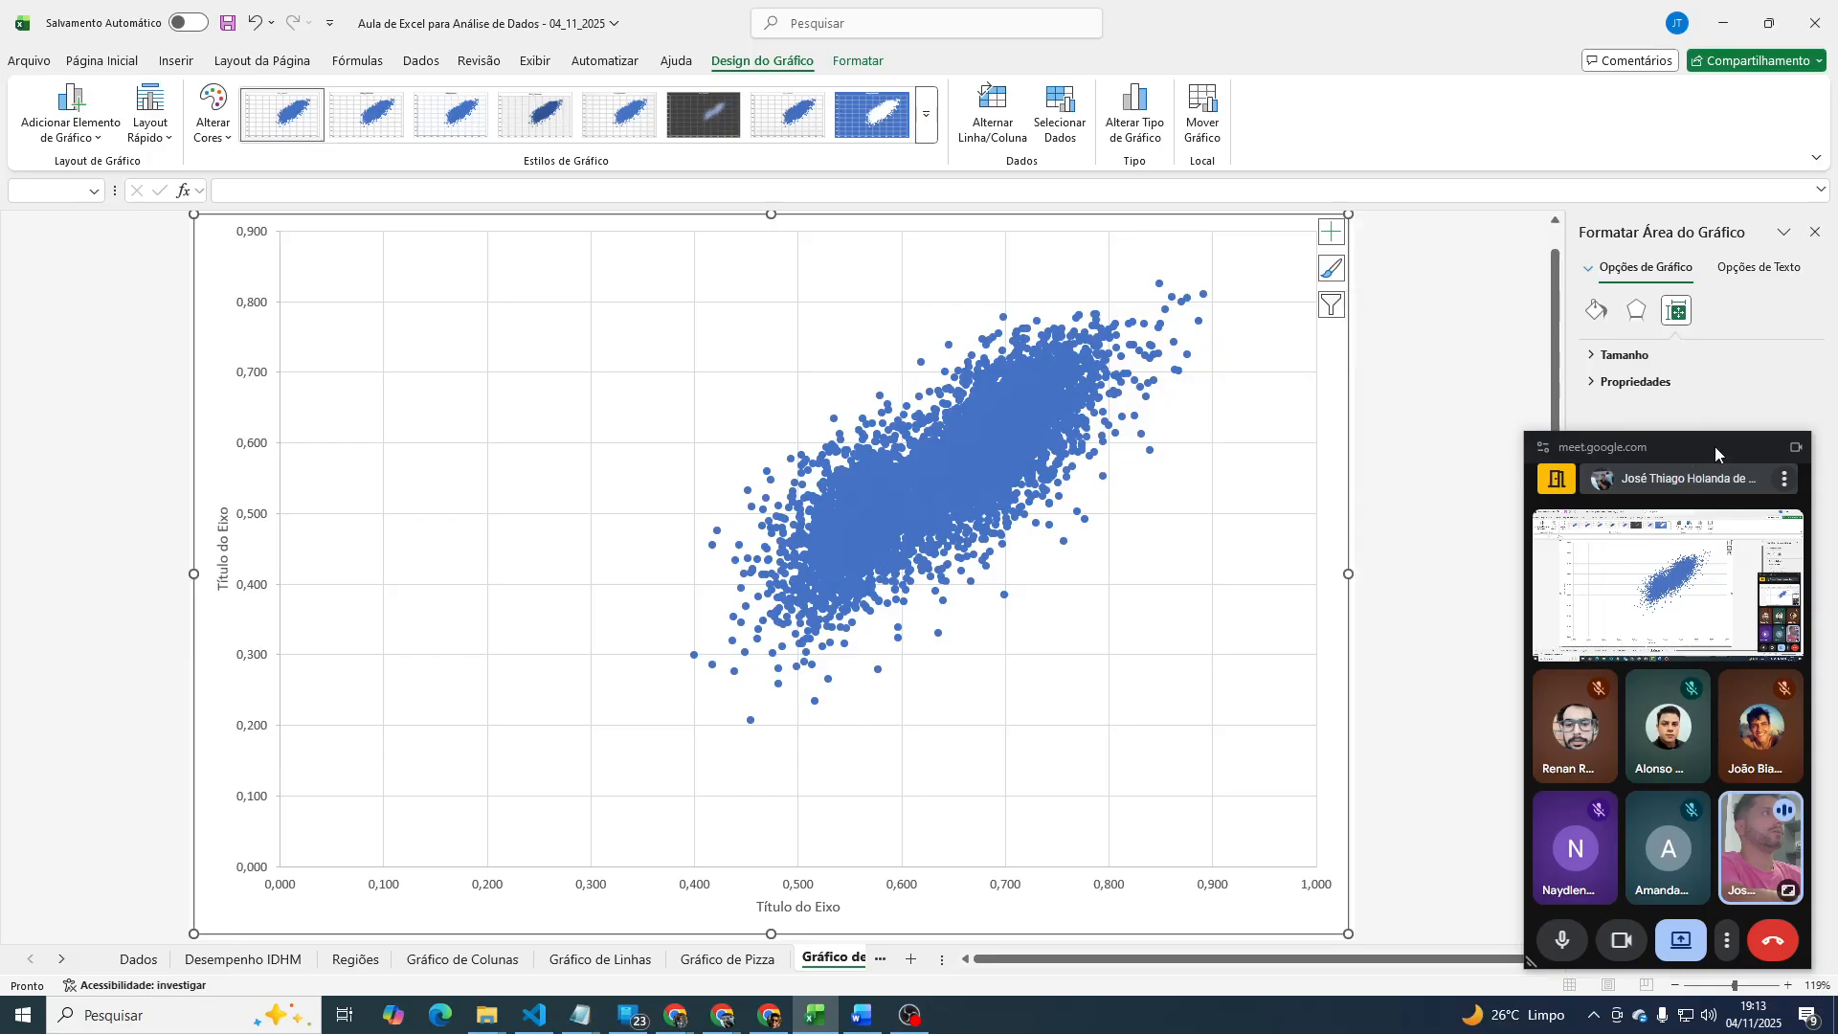
drag(1716, 440, 1770, 410)
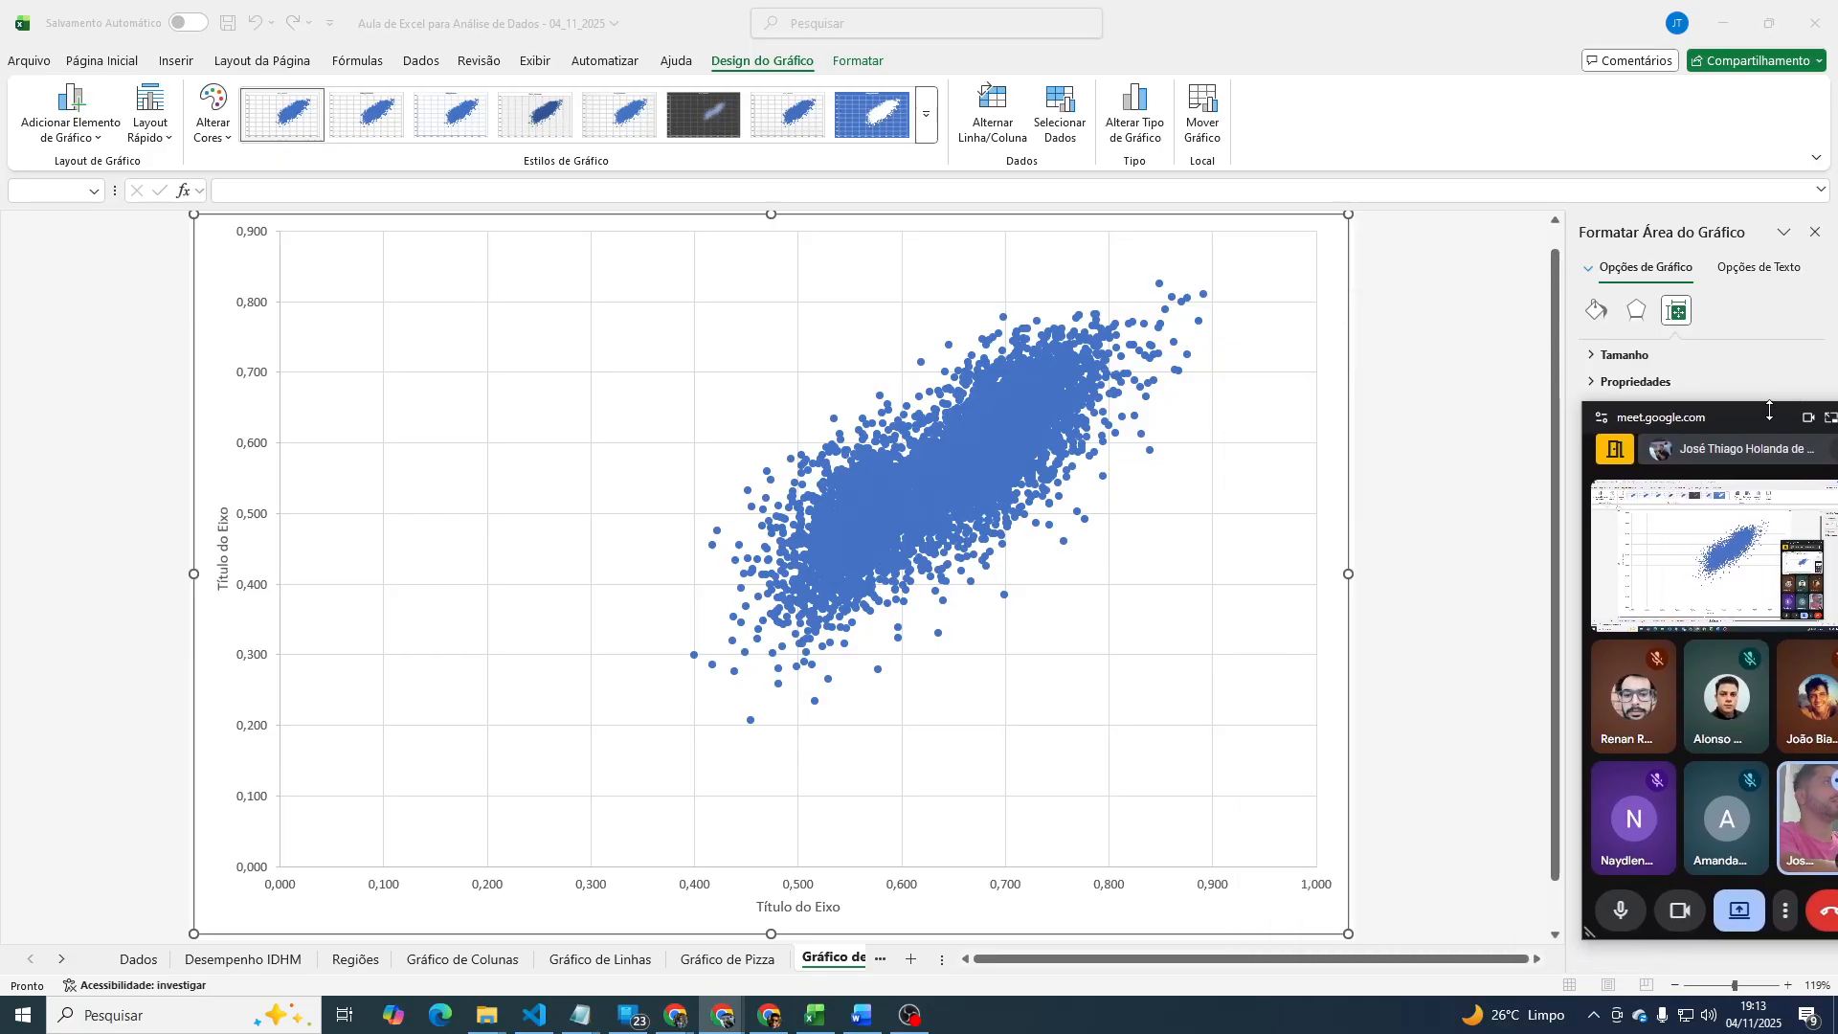
click(427, 308)
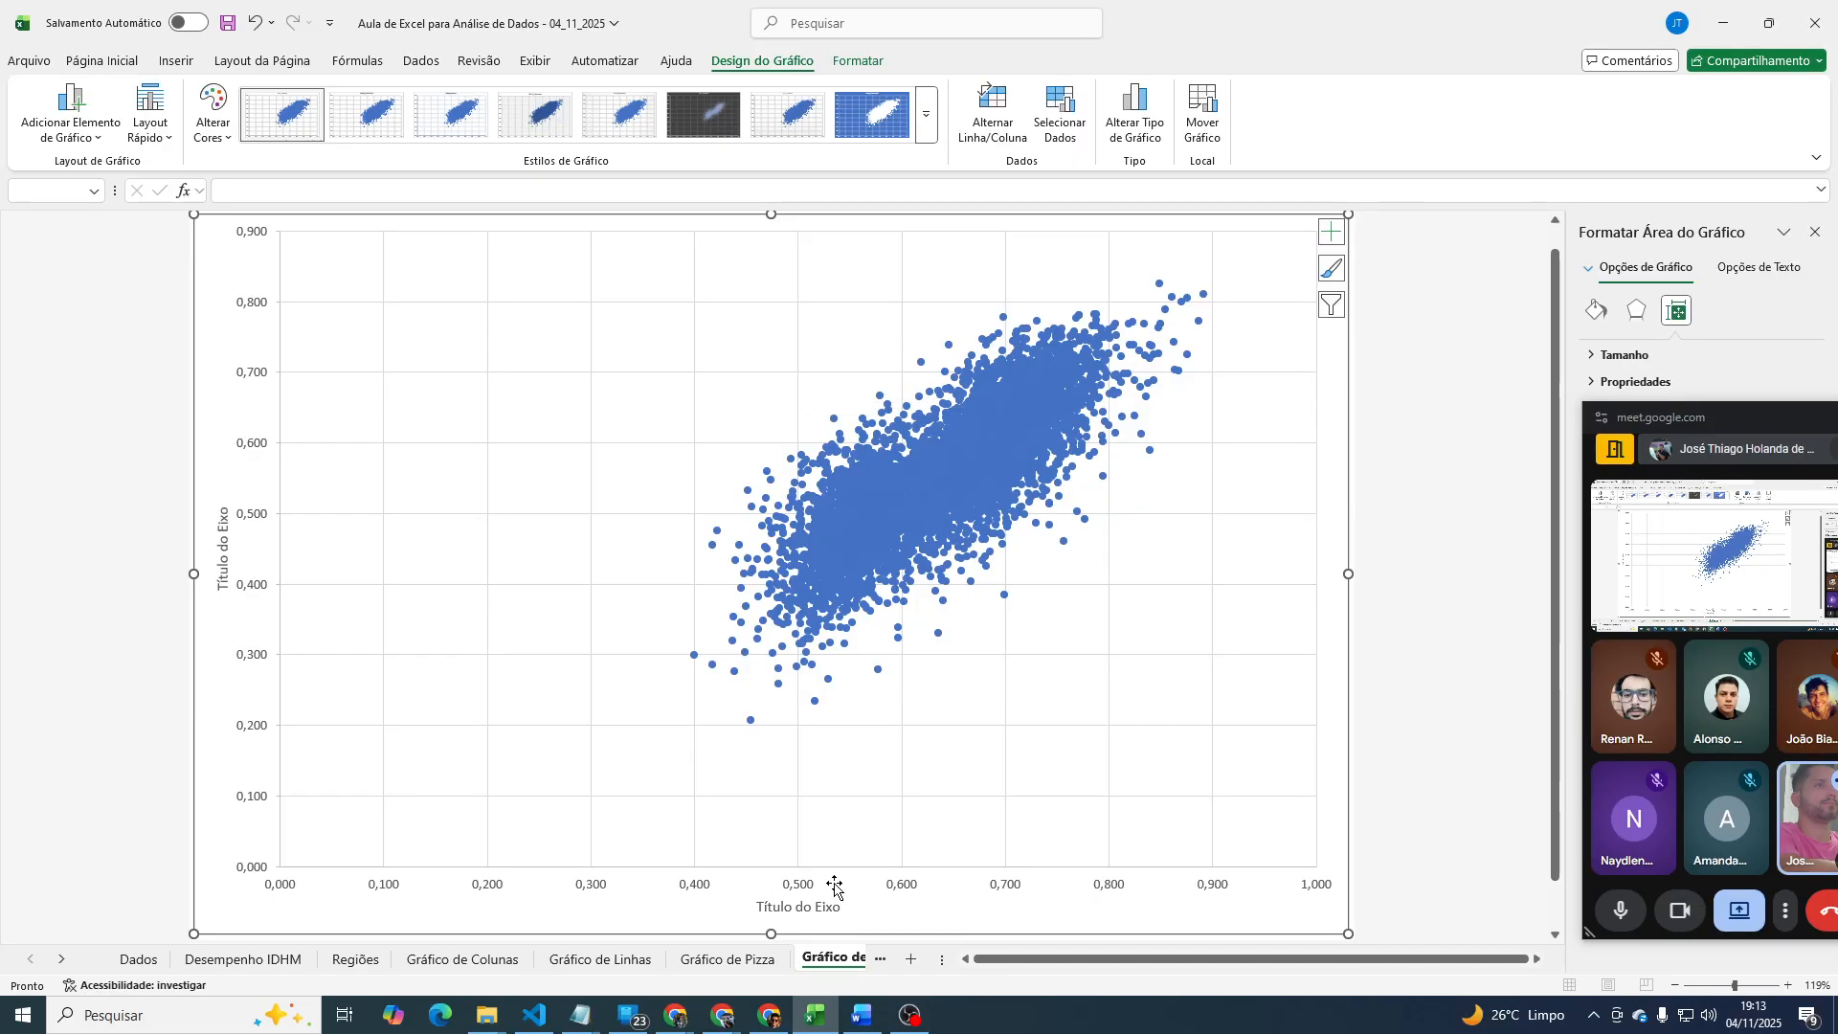
click(787, 888)
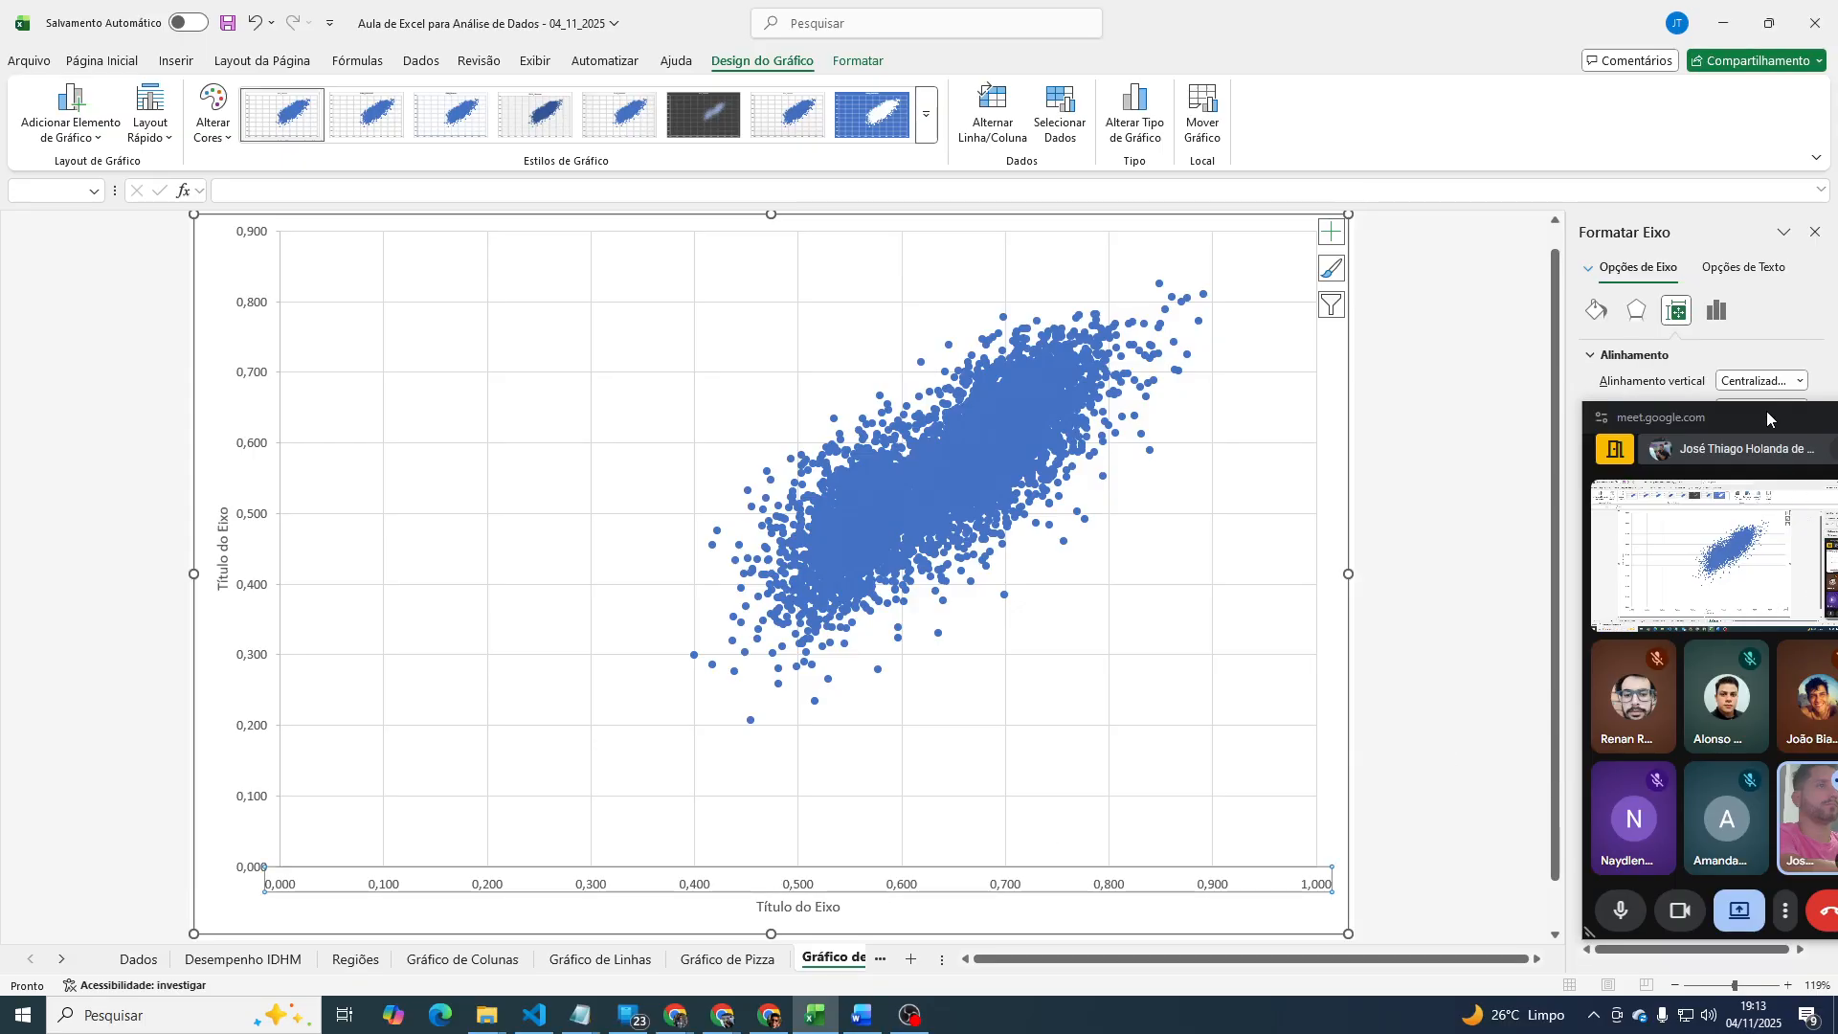
drag(1689, 409, 1427, 585)
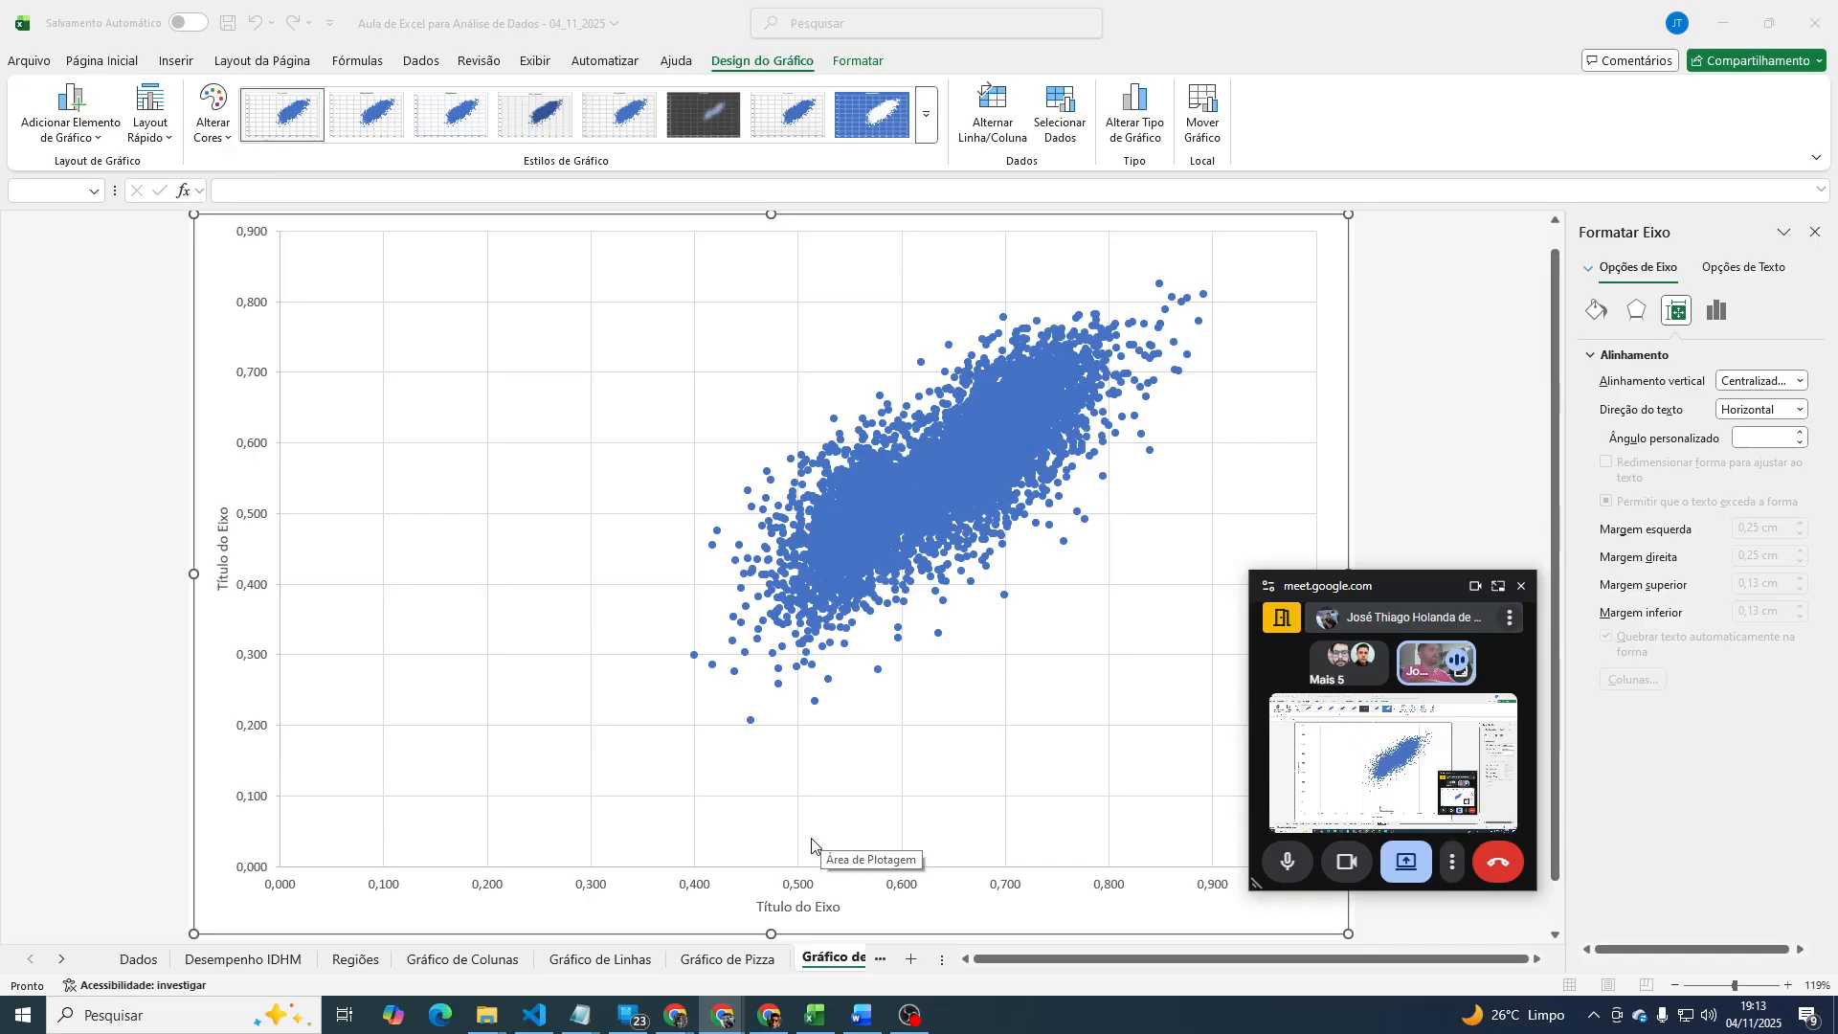
Set the maximum limit of the scatter chart's horizontal axis to 10.
click(595, 888)
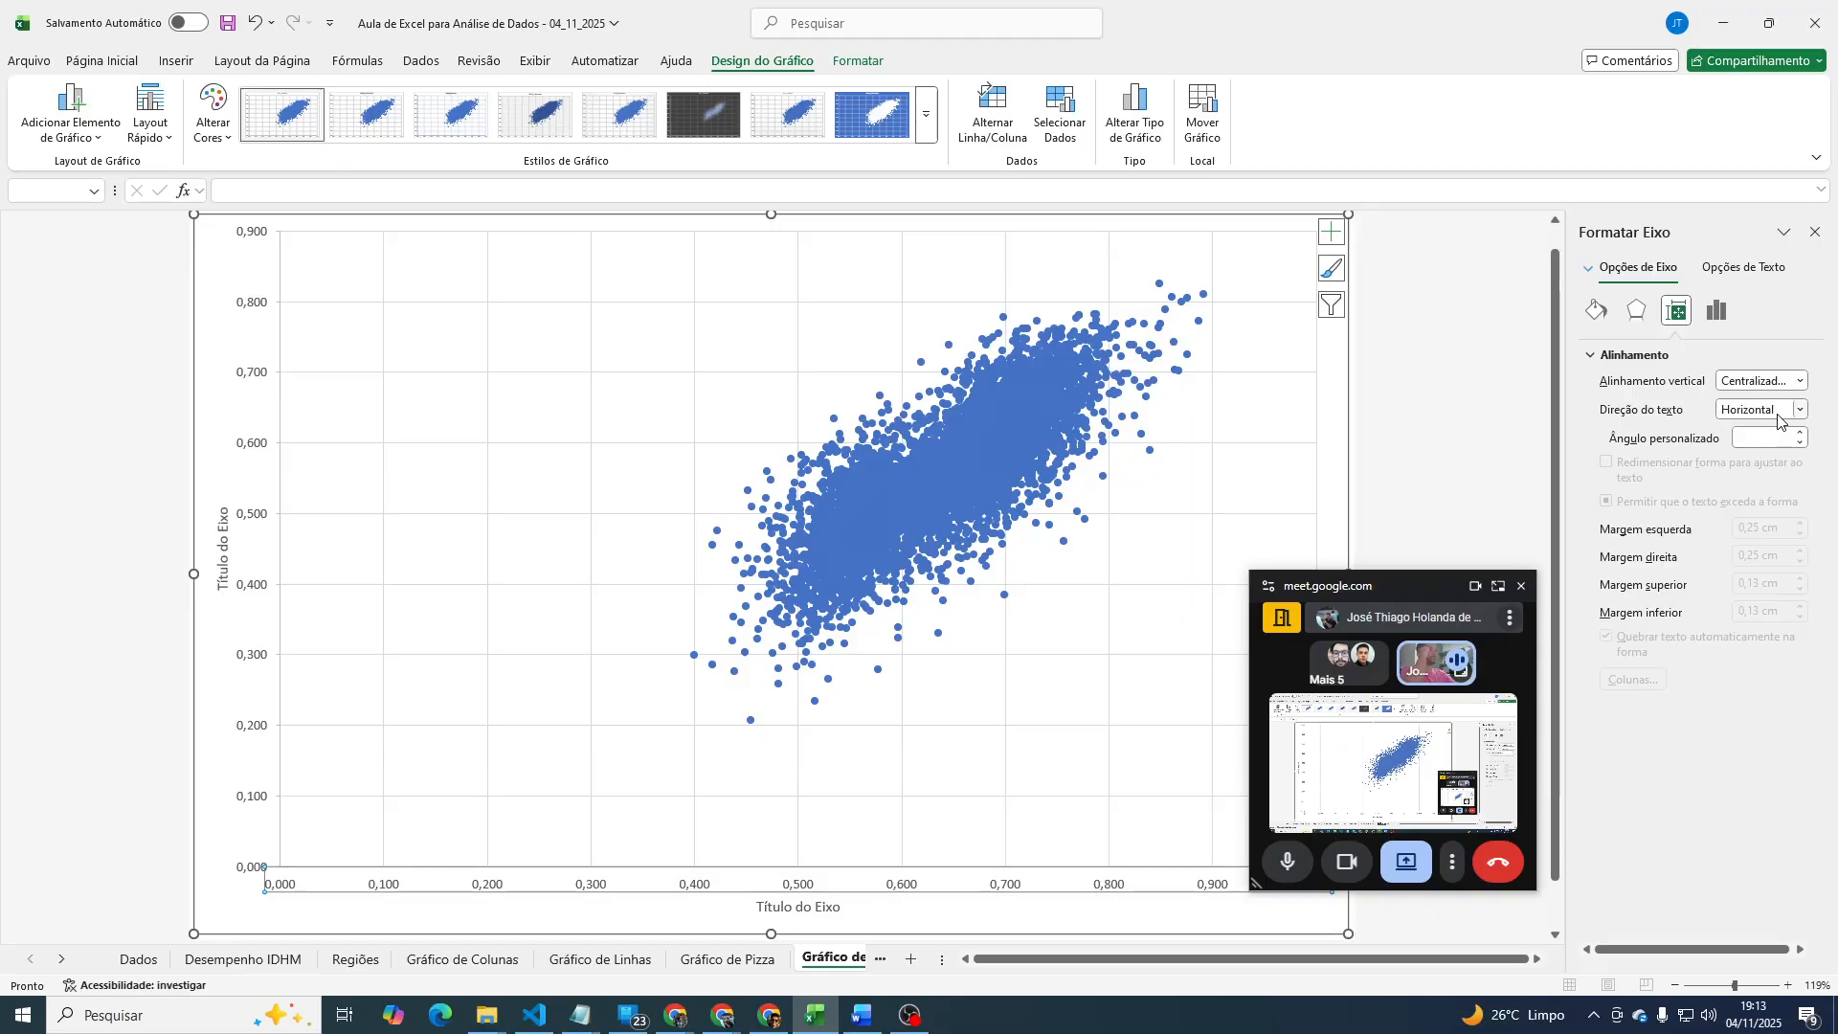
click(1717, 311)
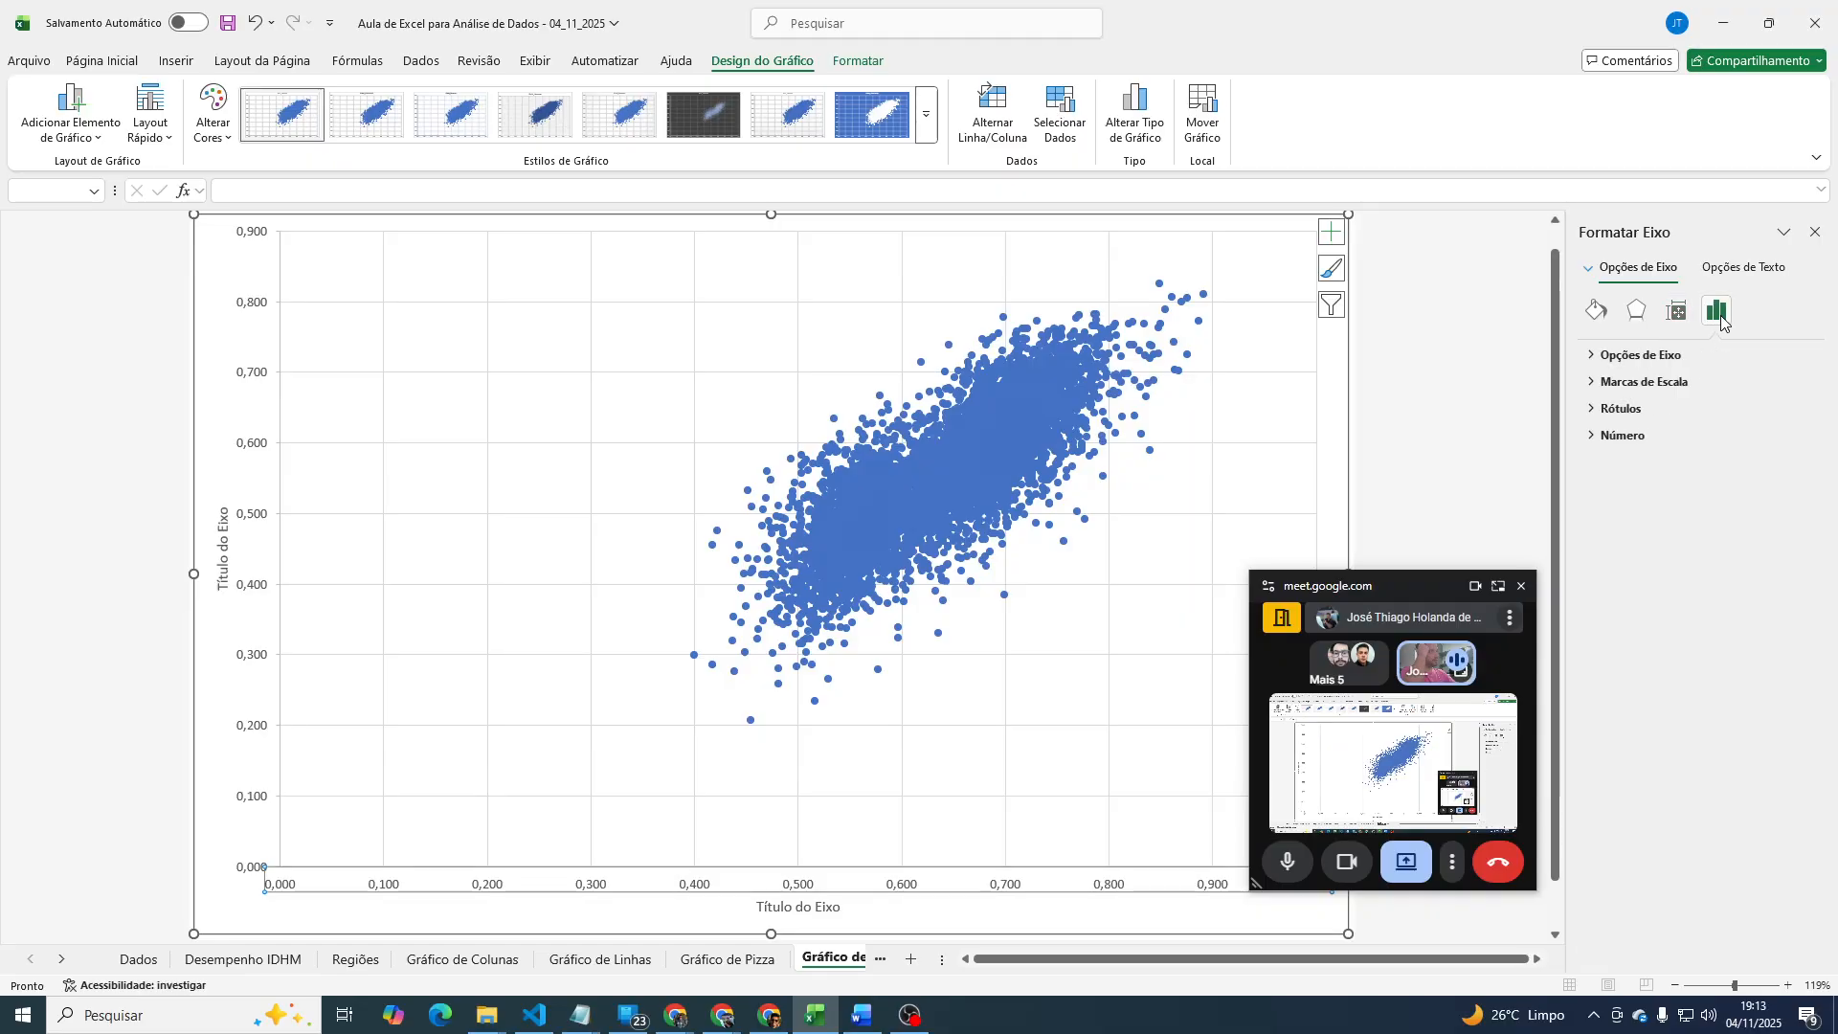
click(1696, 354)
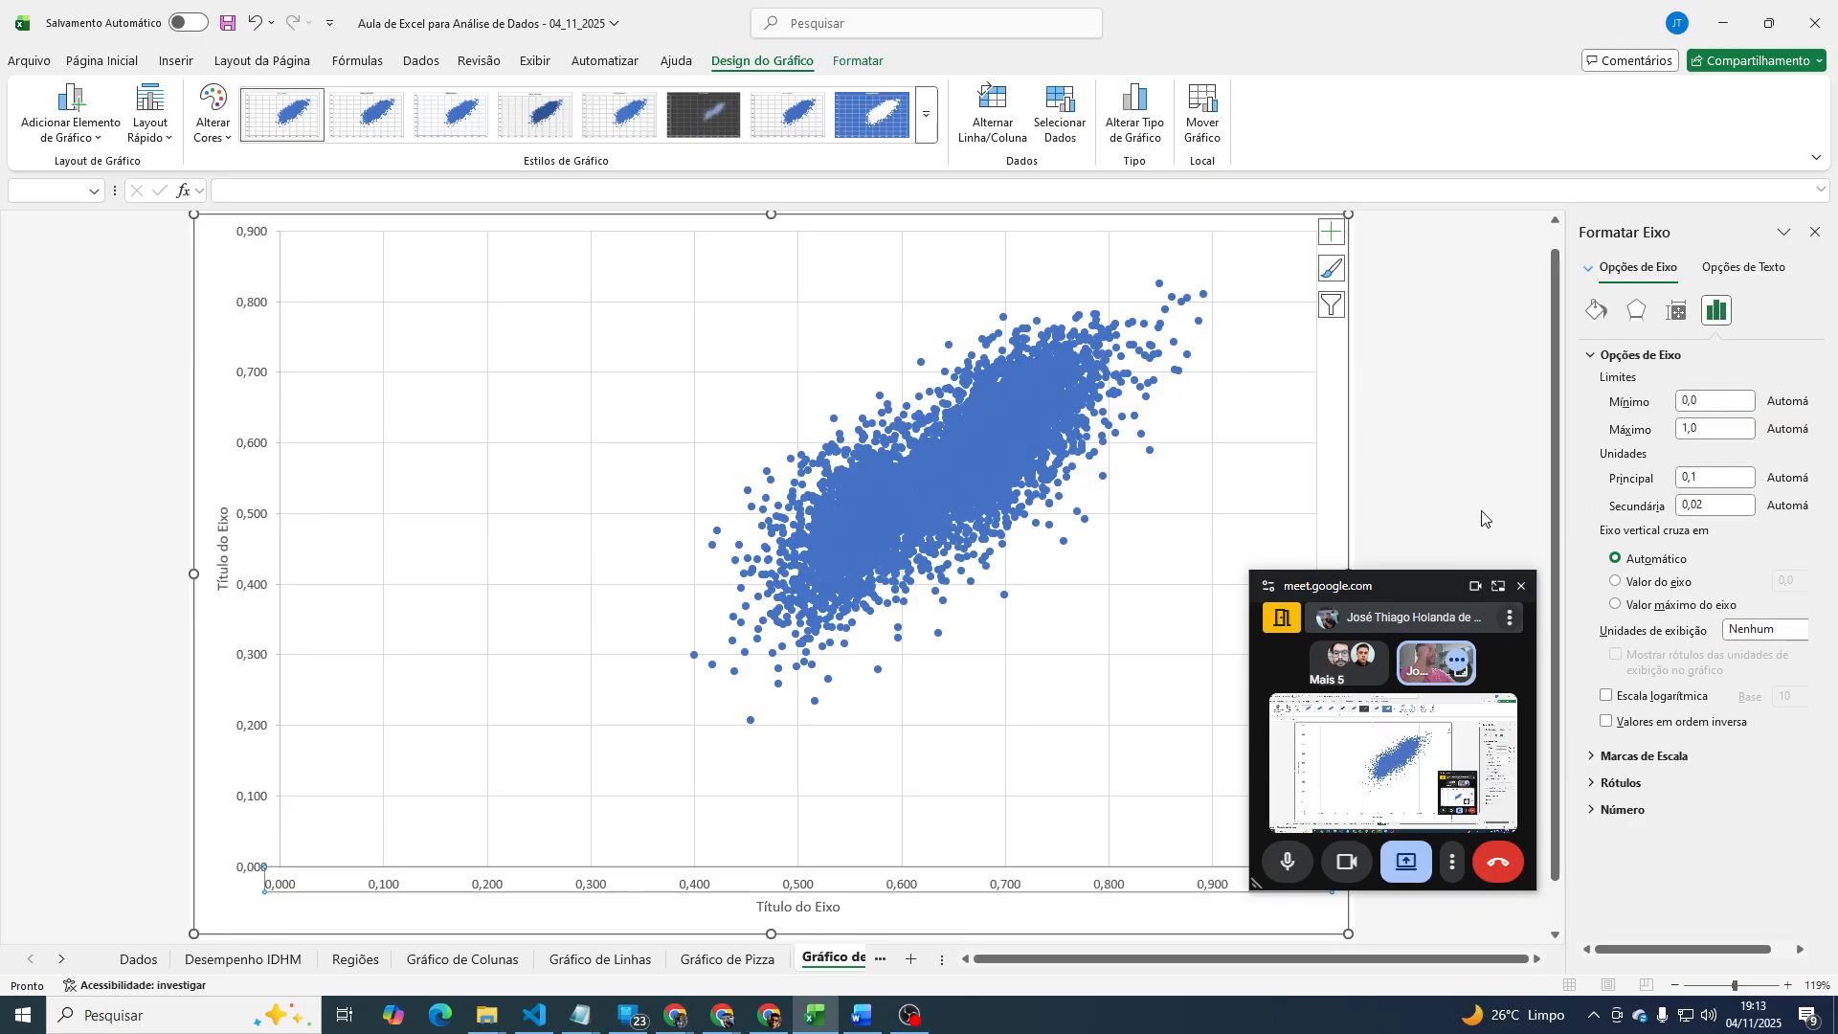
drag(1409, 584, 1409, 489)
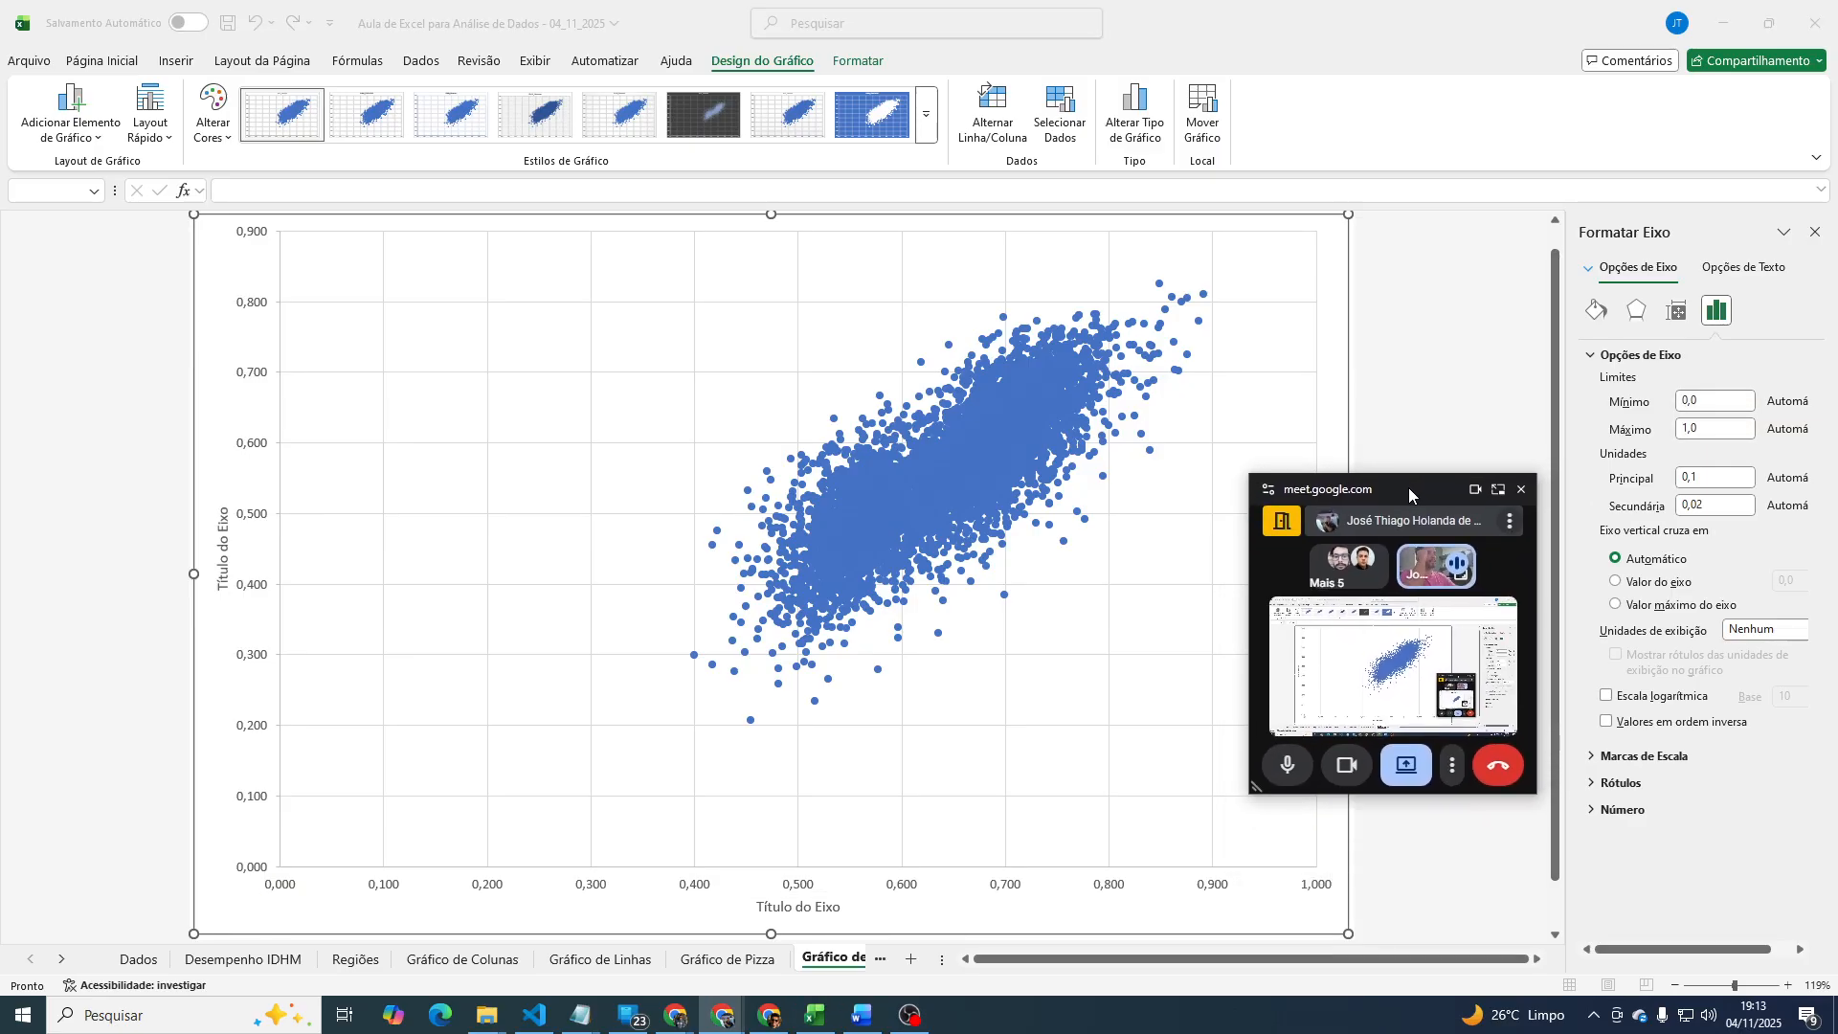
click(1723, 429)
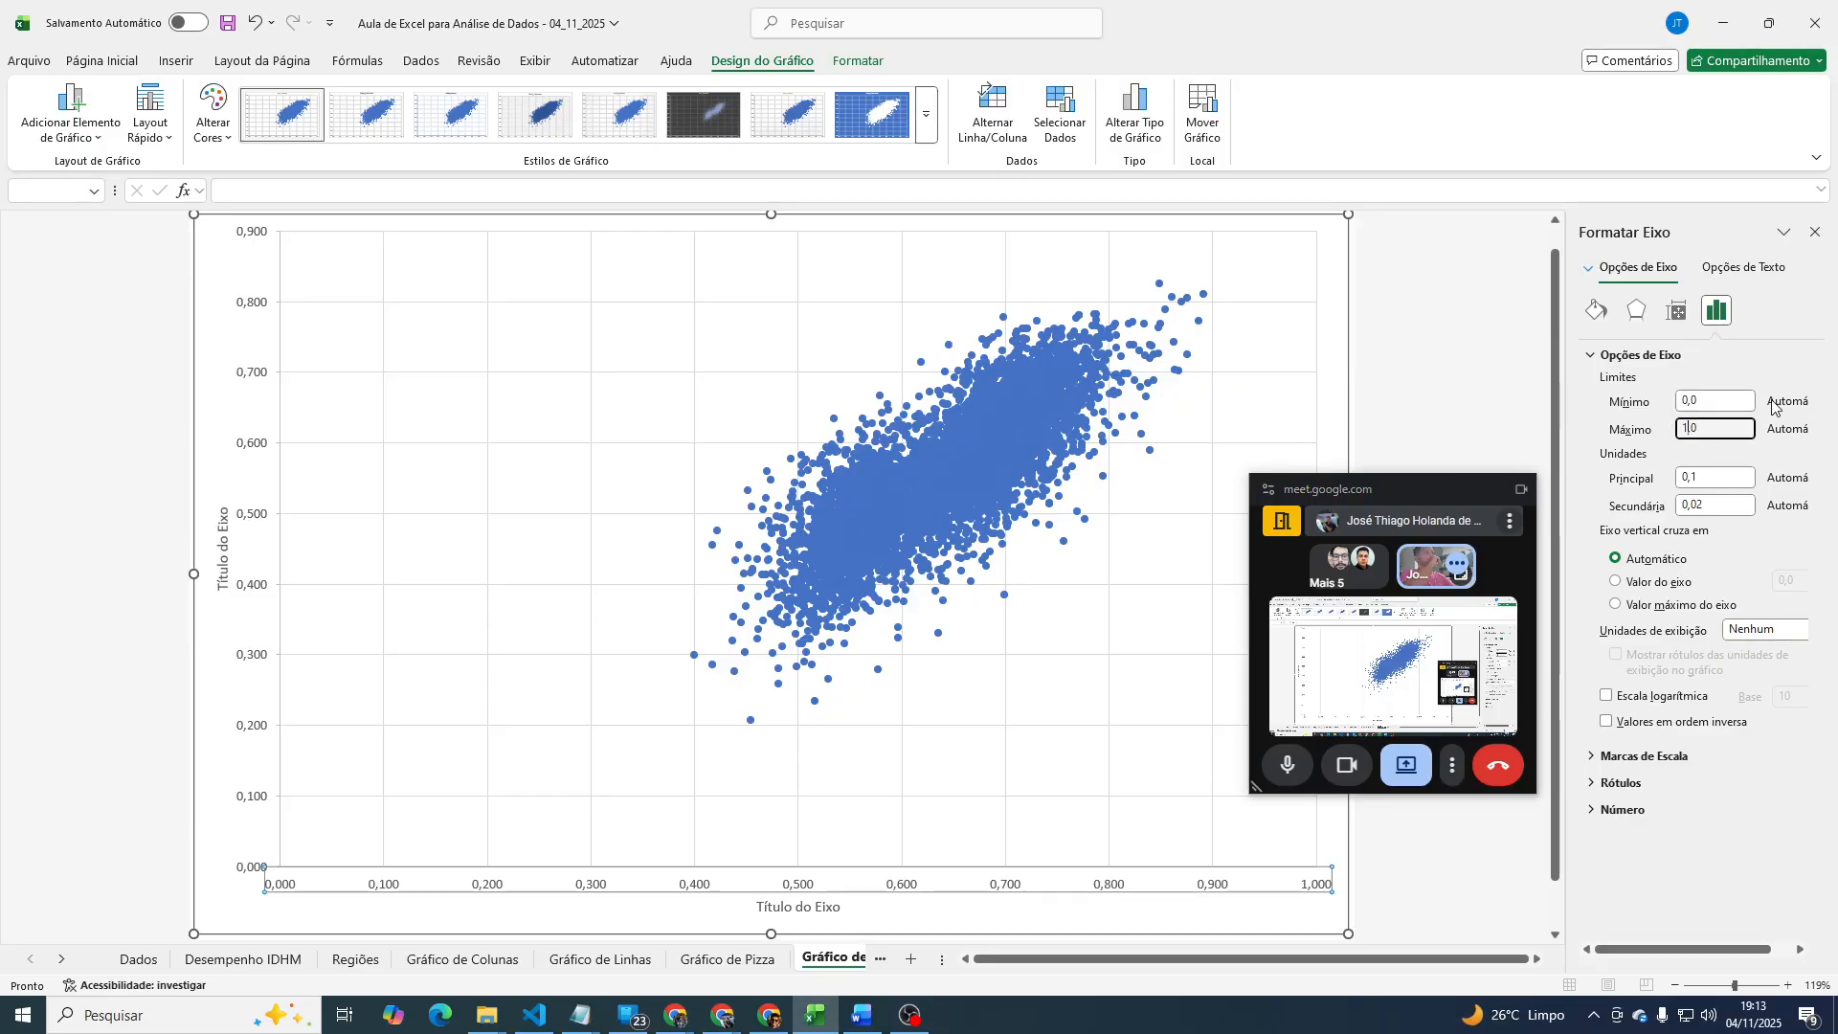
text(0)
click(1420, 333)
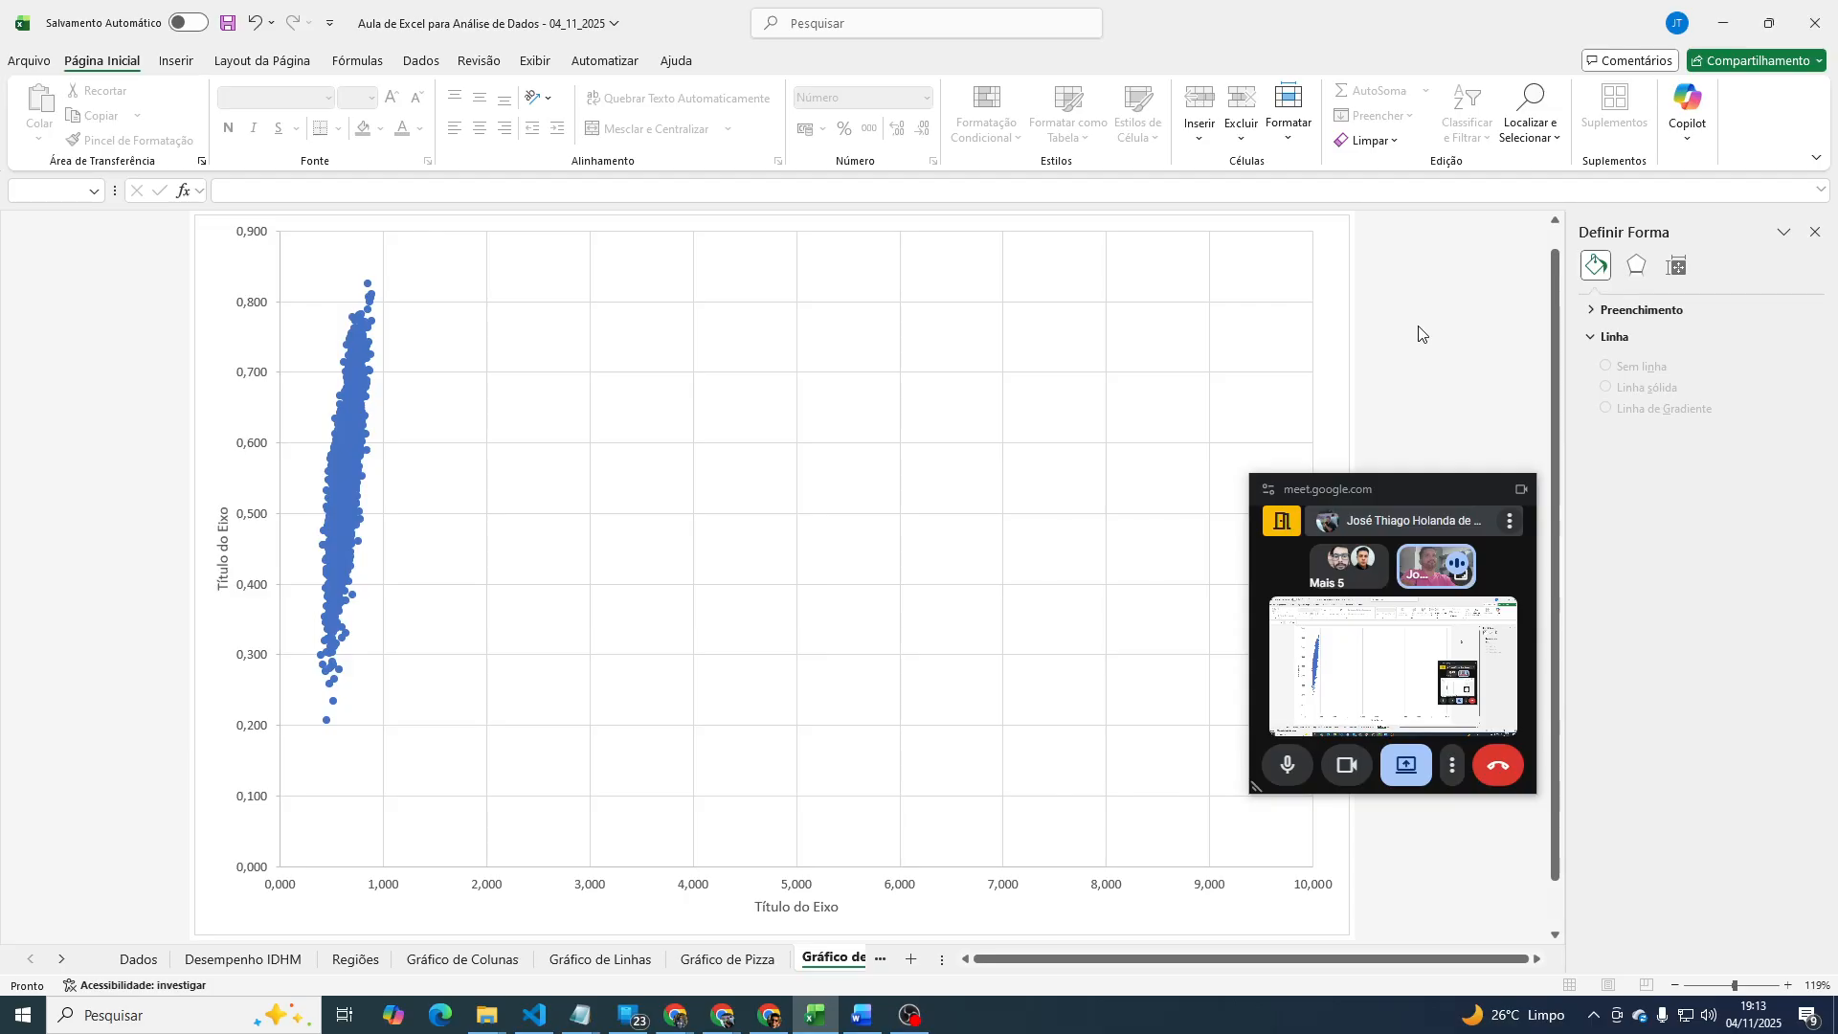
Reset the horizontal axis's maximum limit to automatic.
click(936, 885)
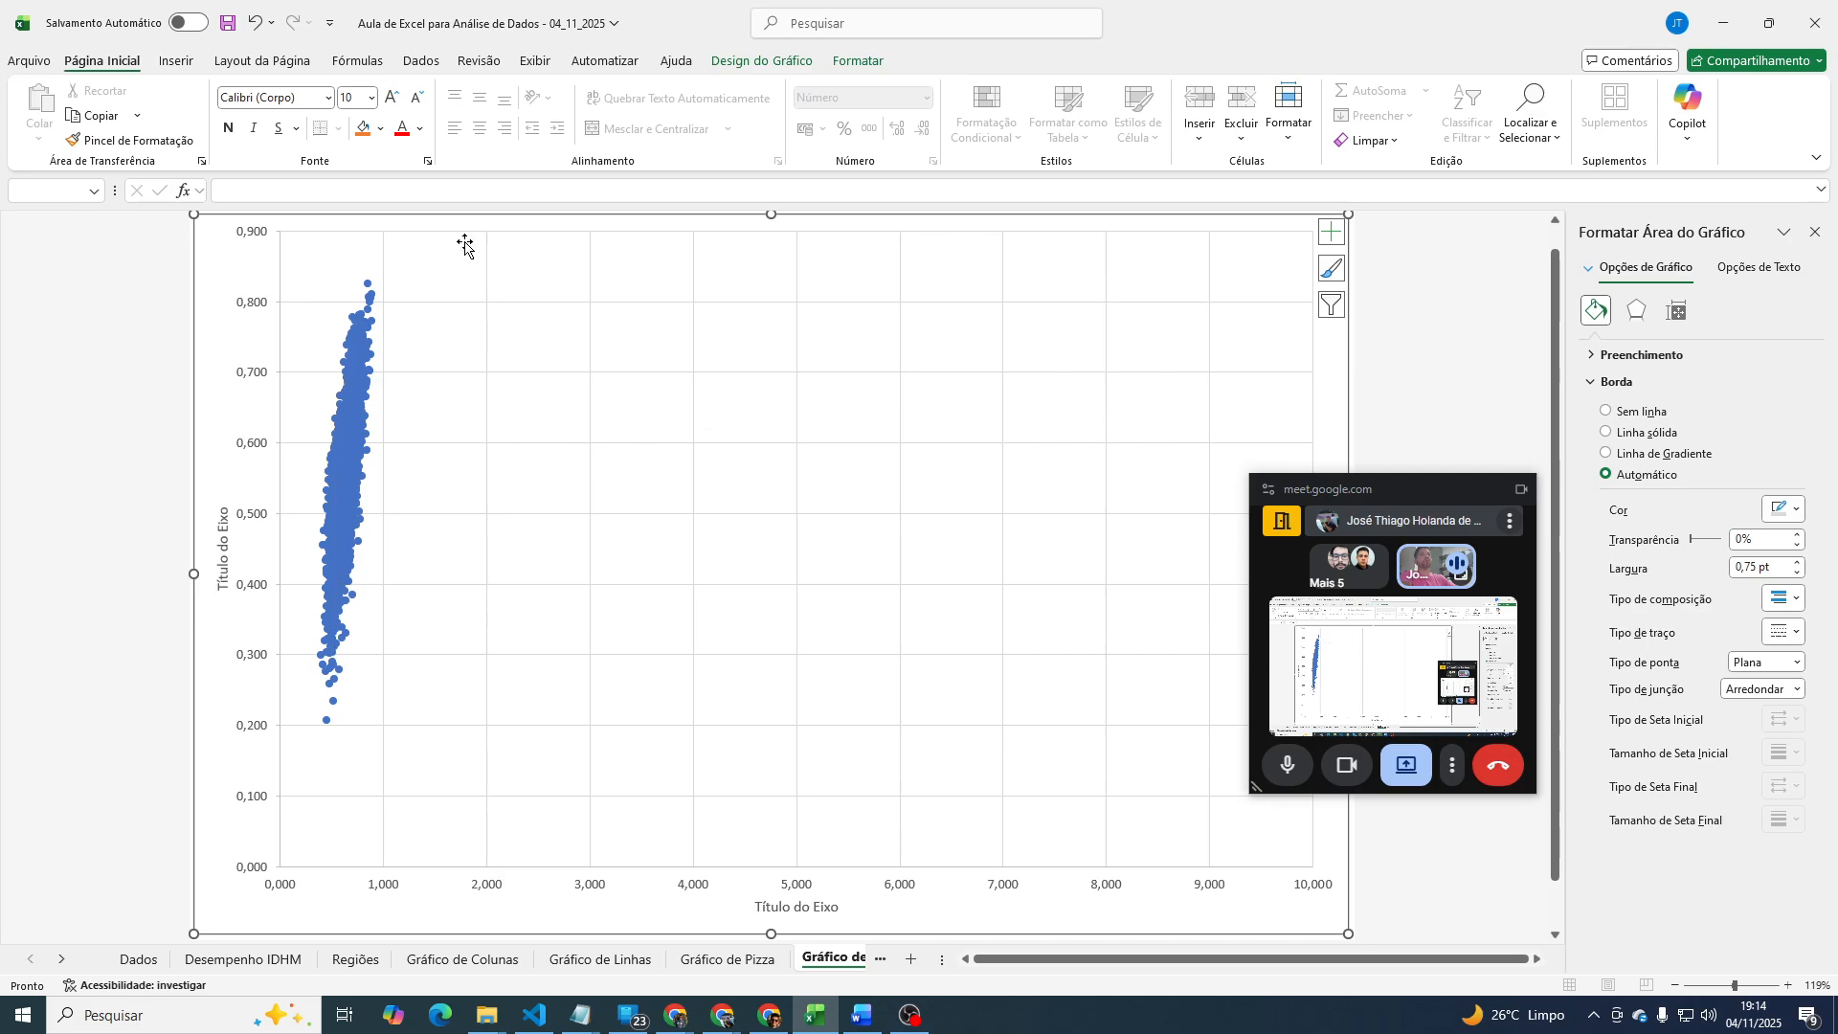
click(1206, 887)
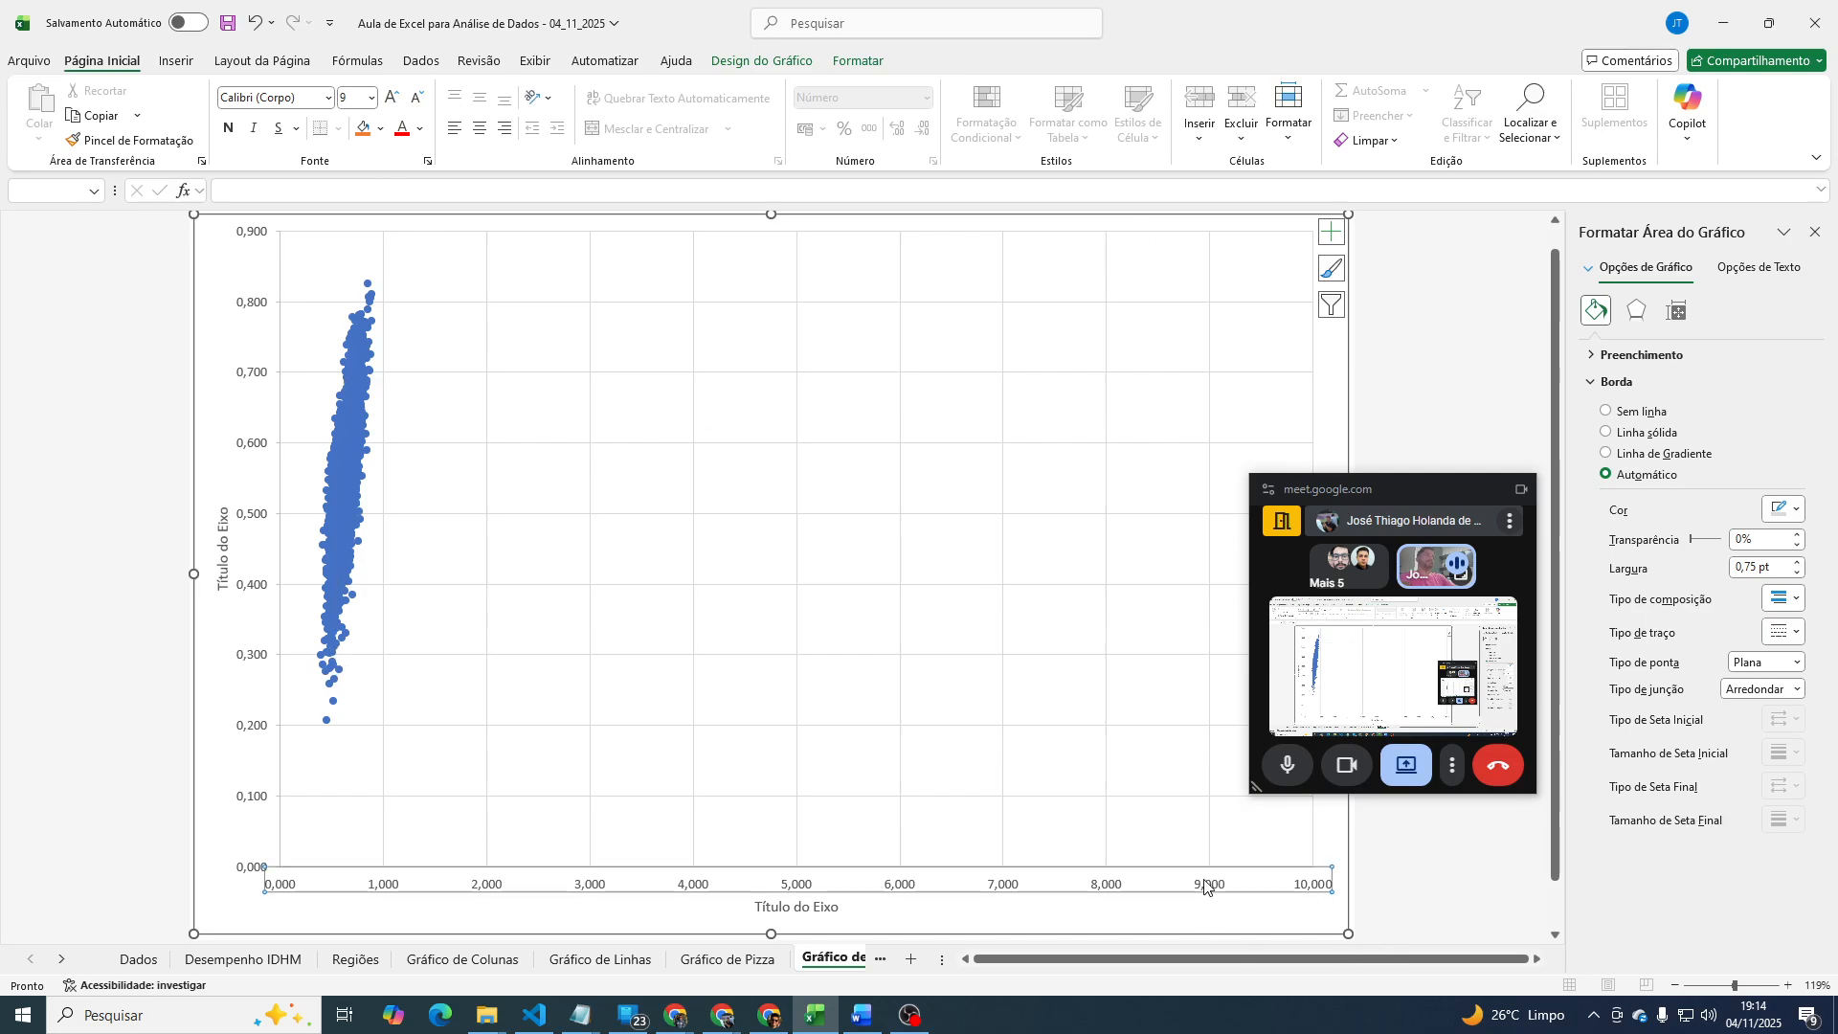
click(1144, 898)
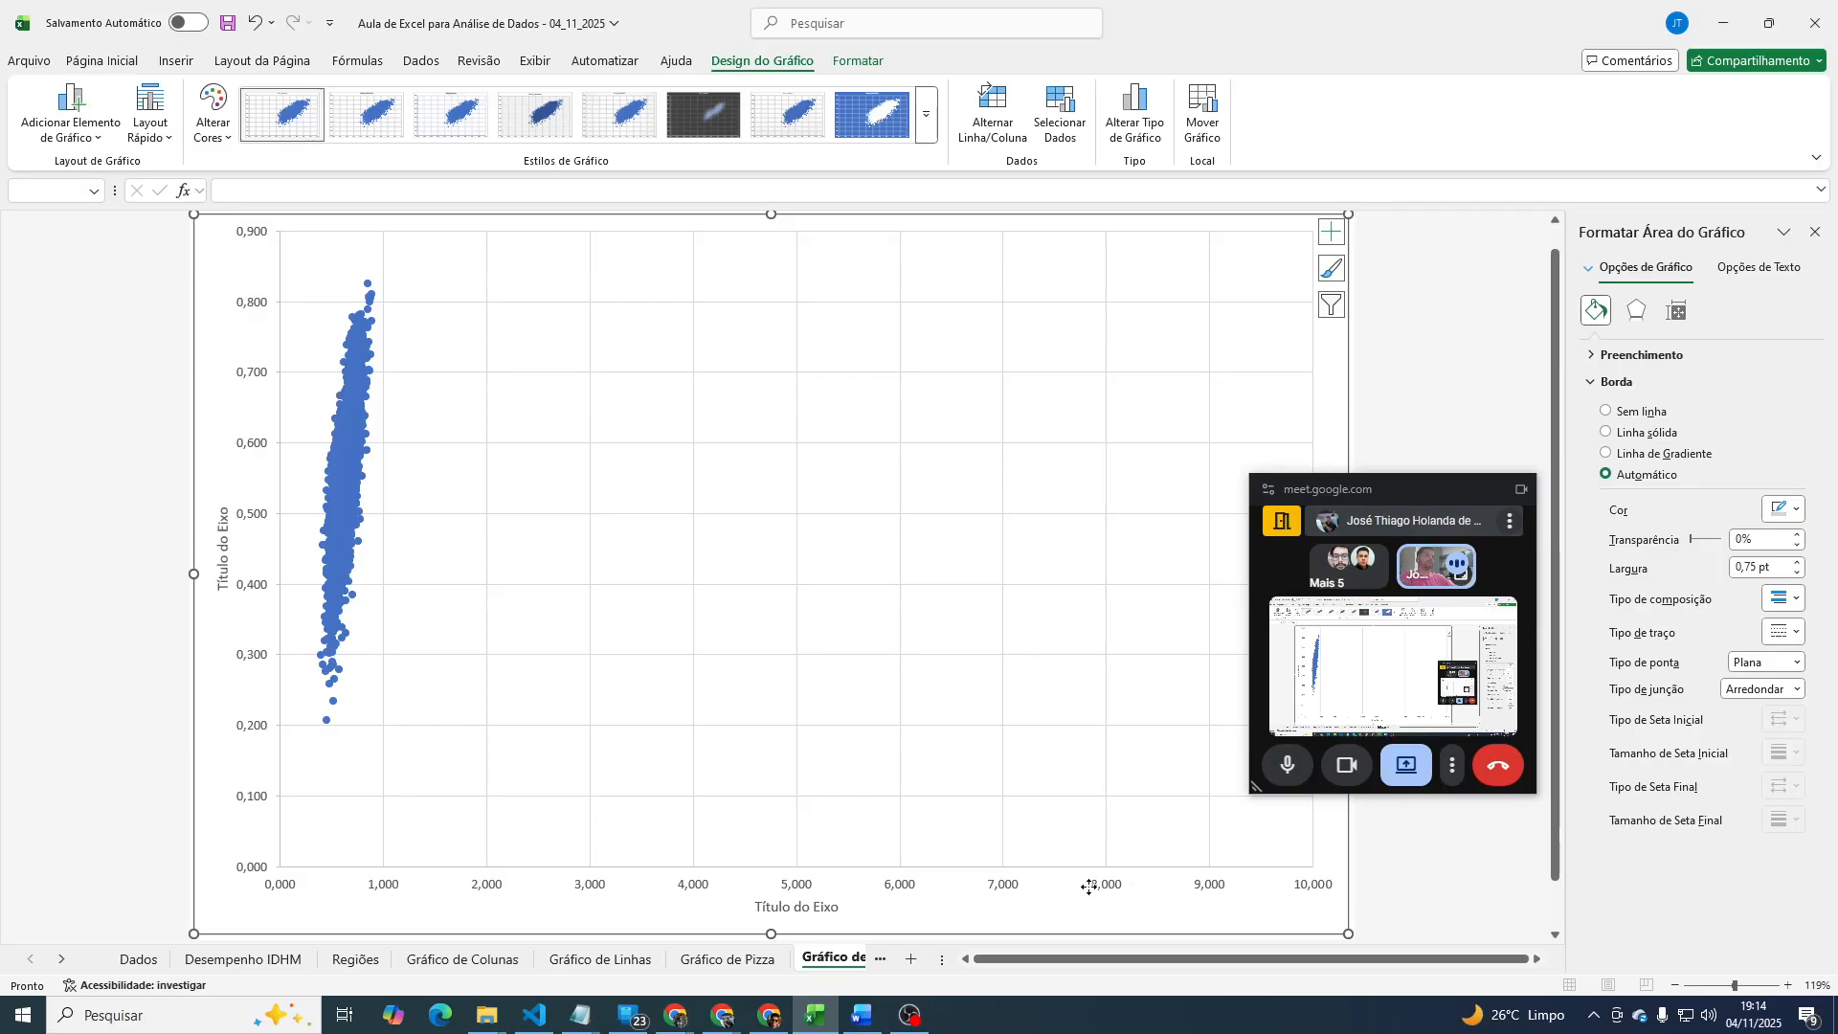
click(972, 884)
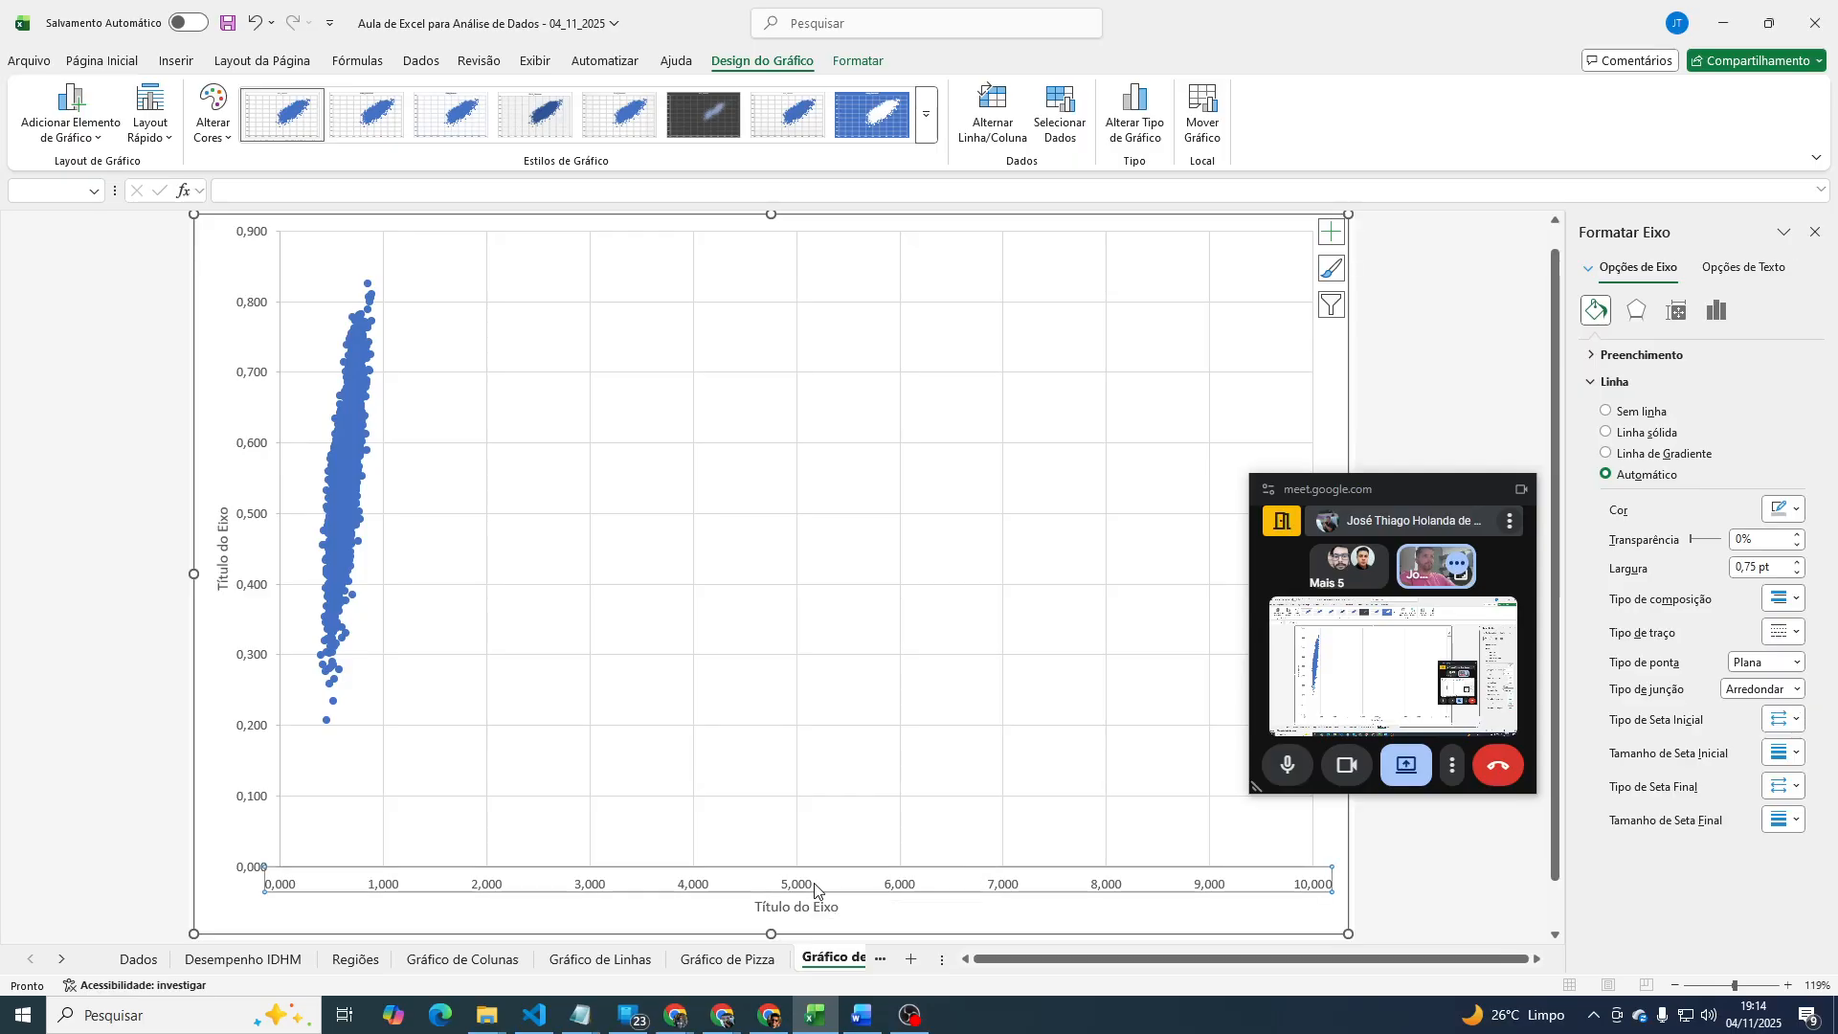
click(1717, 310)
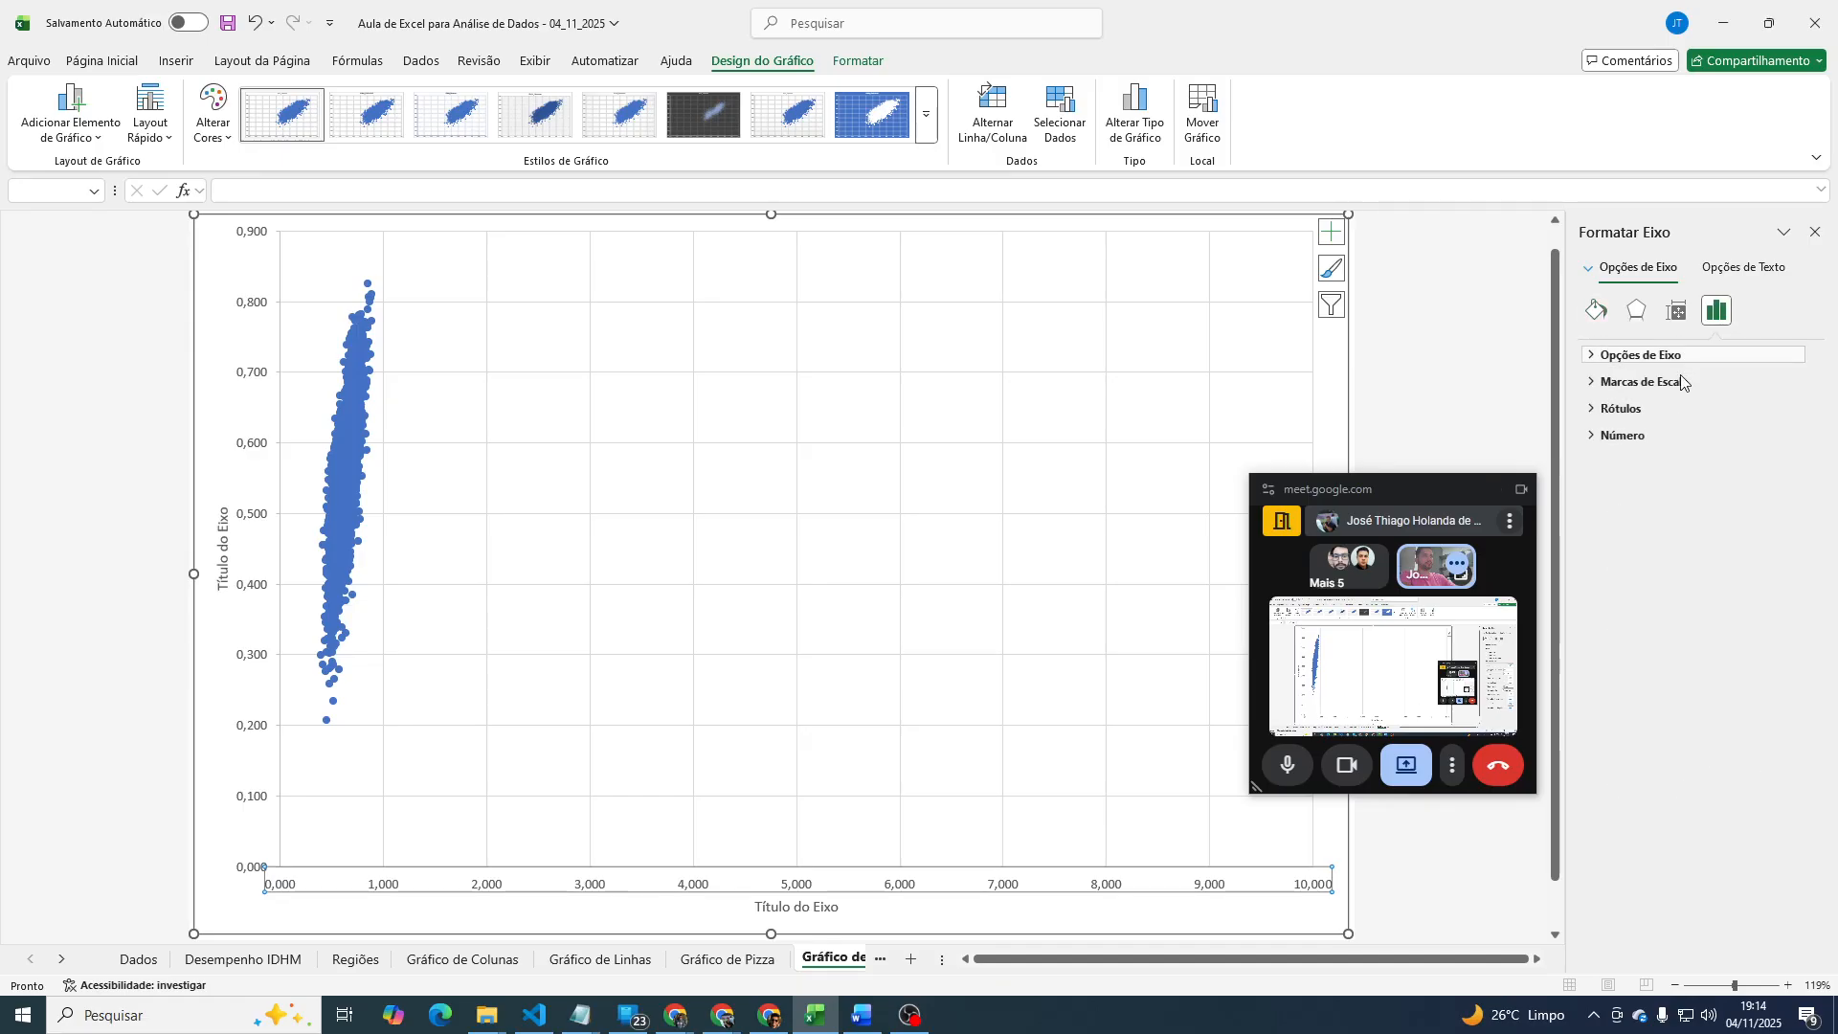
click(1640, 355)
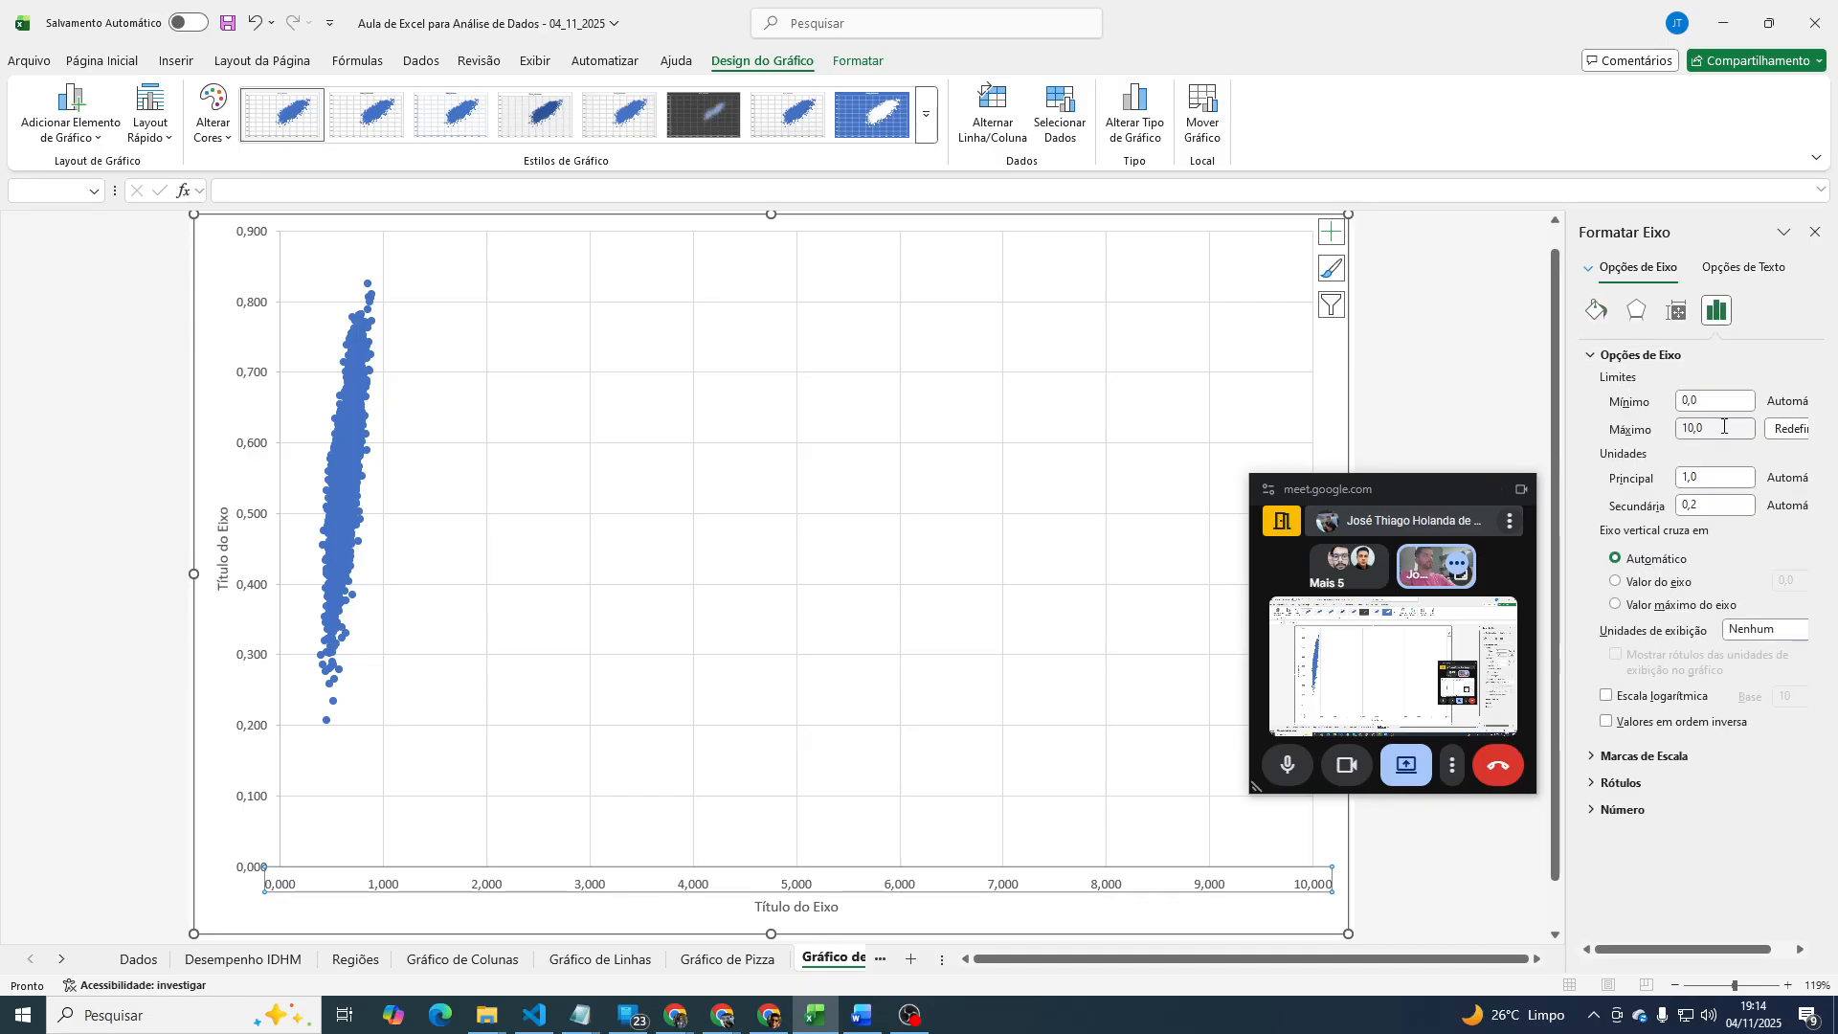
click(1798, 430)
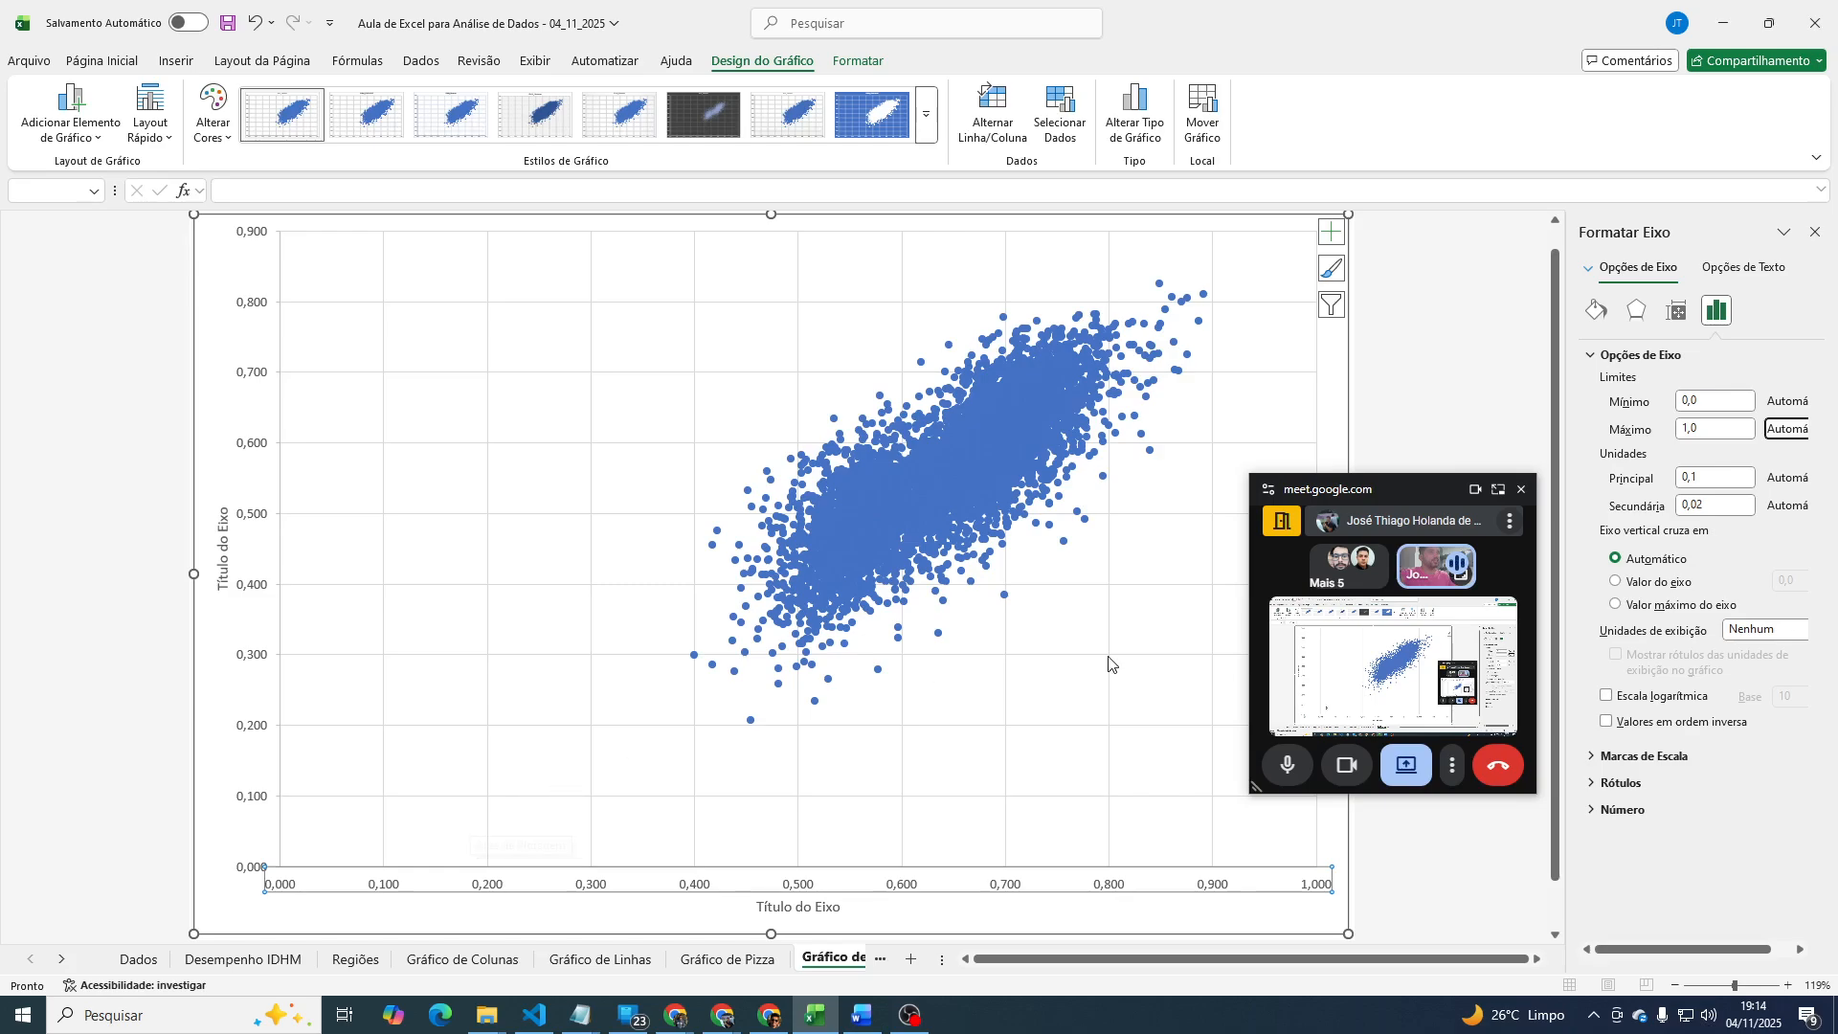
On the Dados sheet, enter the labels Menor Renda in I4 and Menor Educação in I5.
click(154, 959)
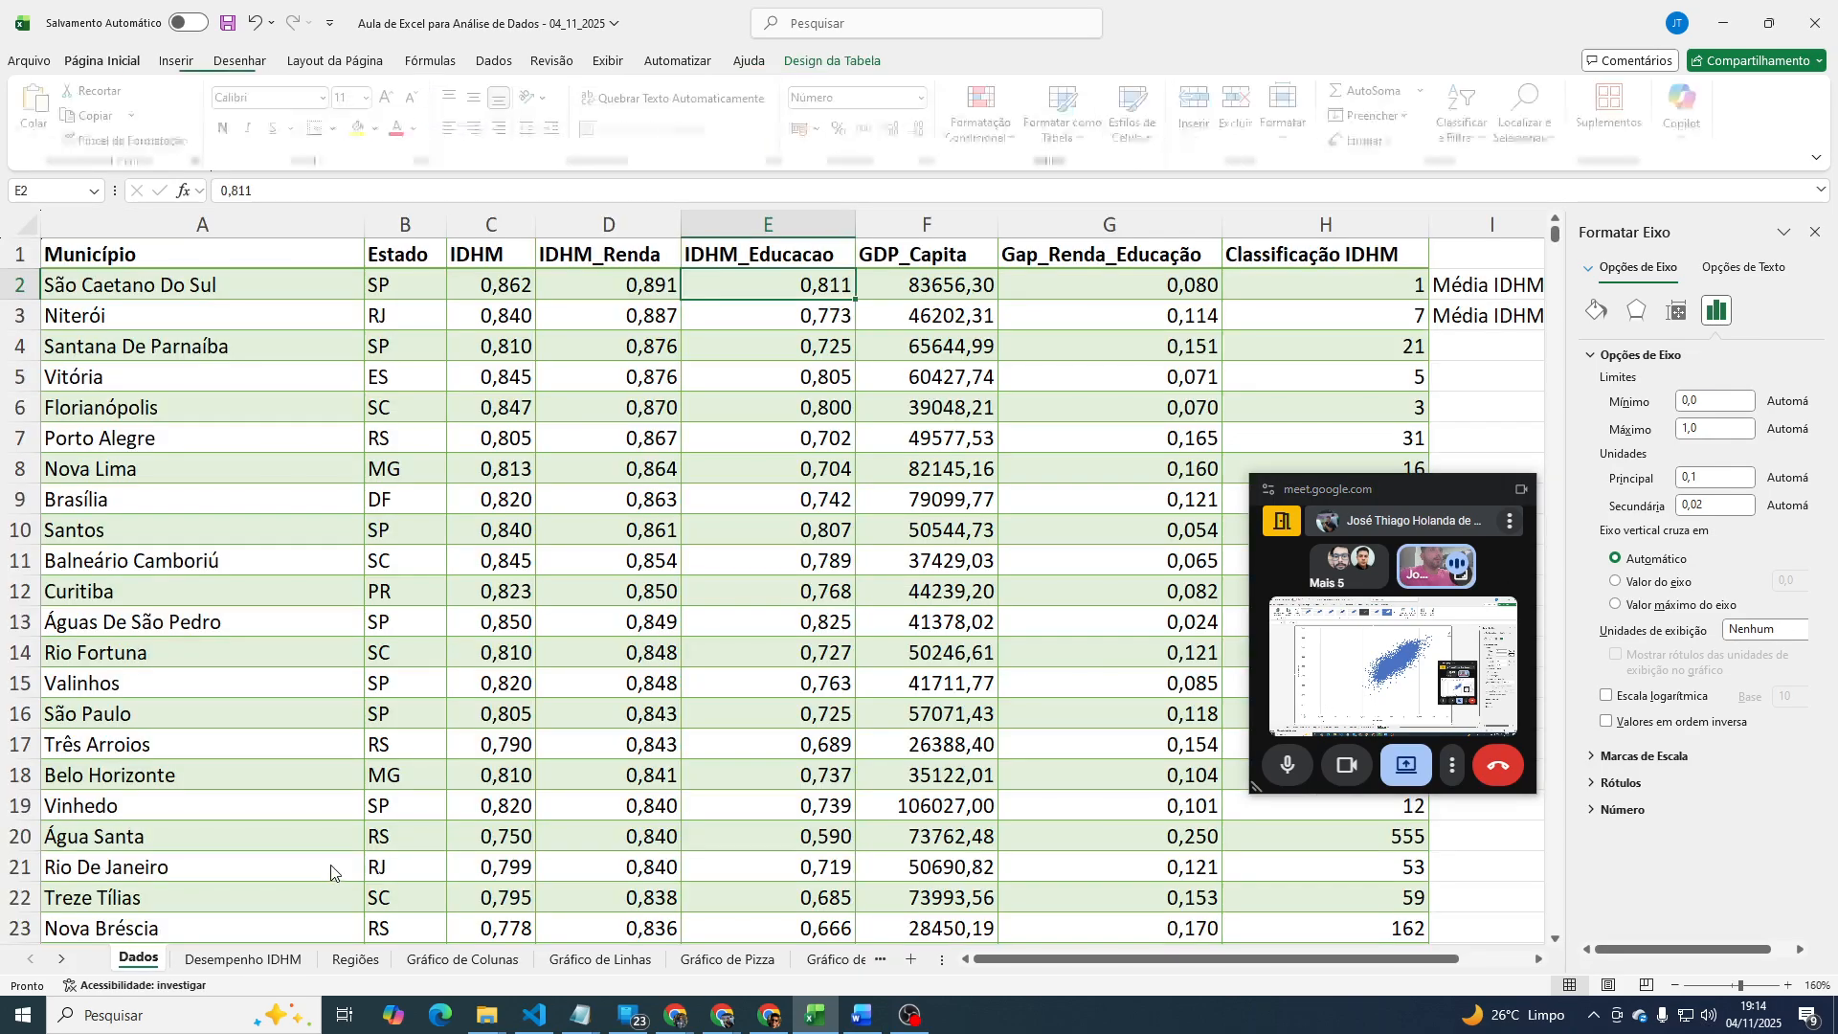
click(1542, 344)
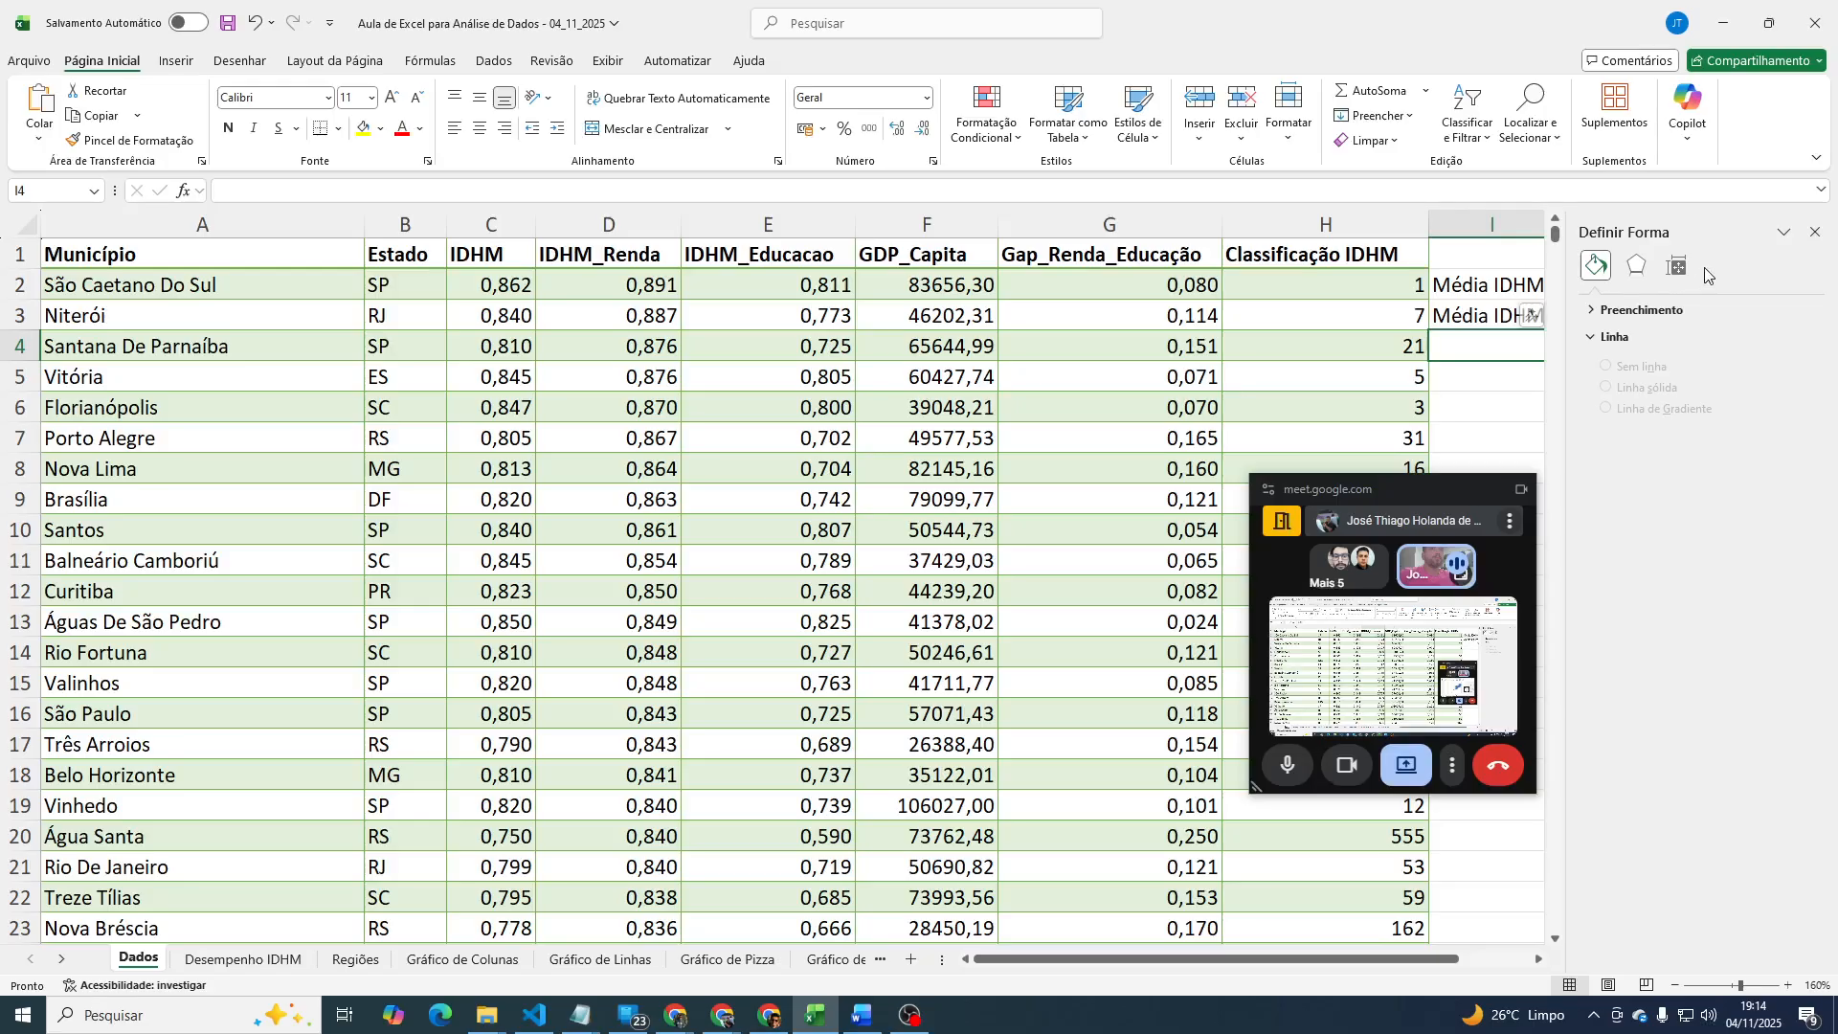
drag(1566, 293, 1728, 293)
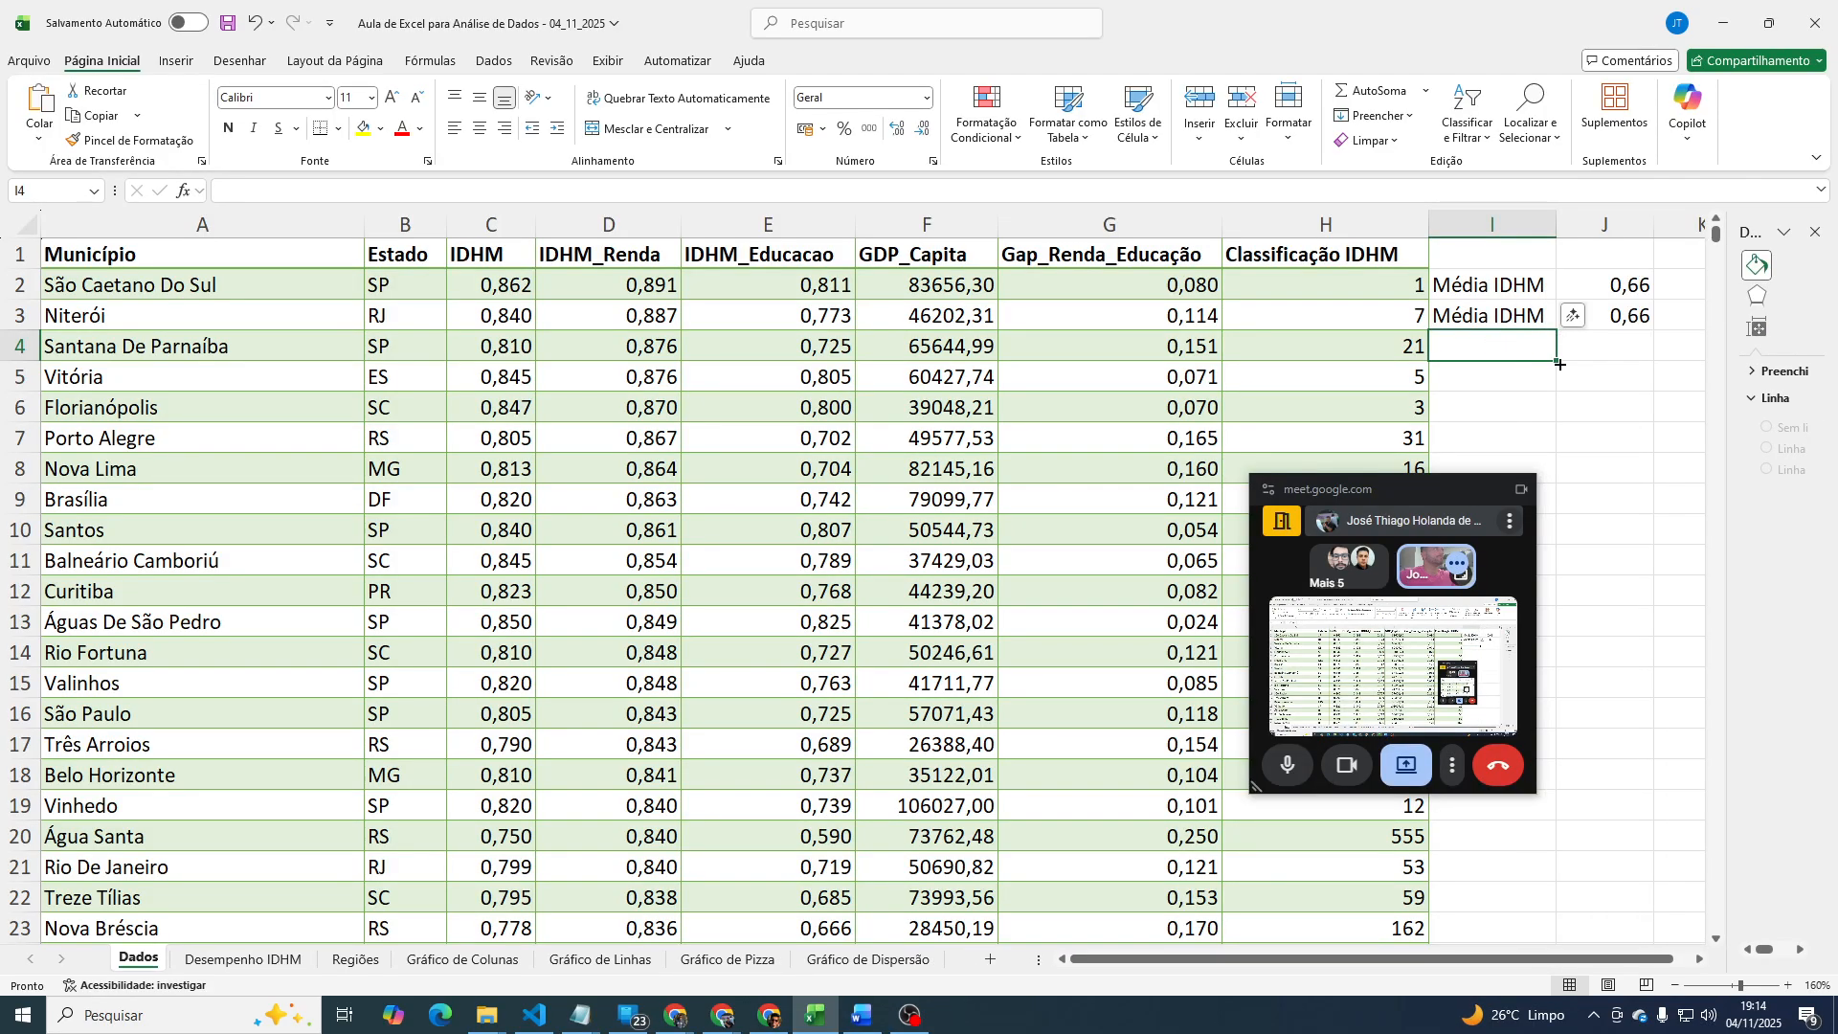
text(=)
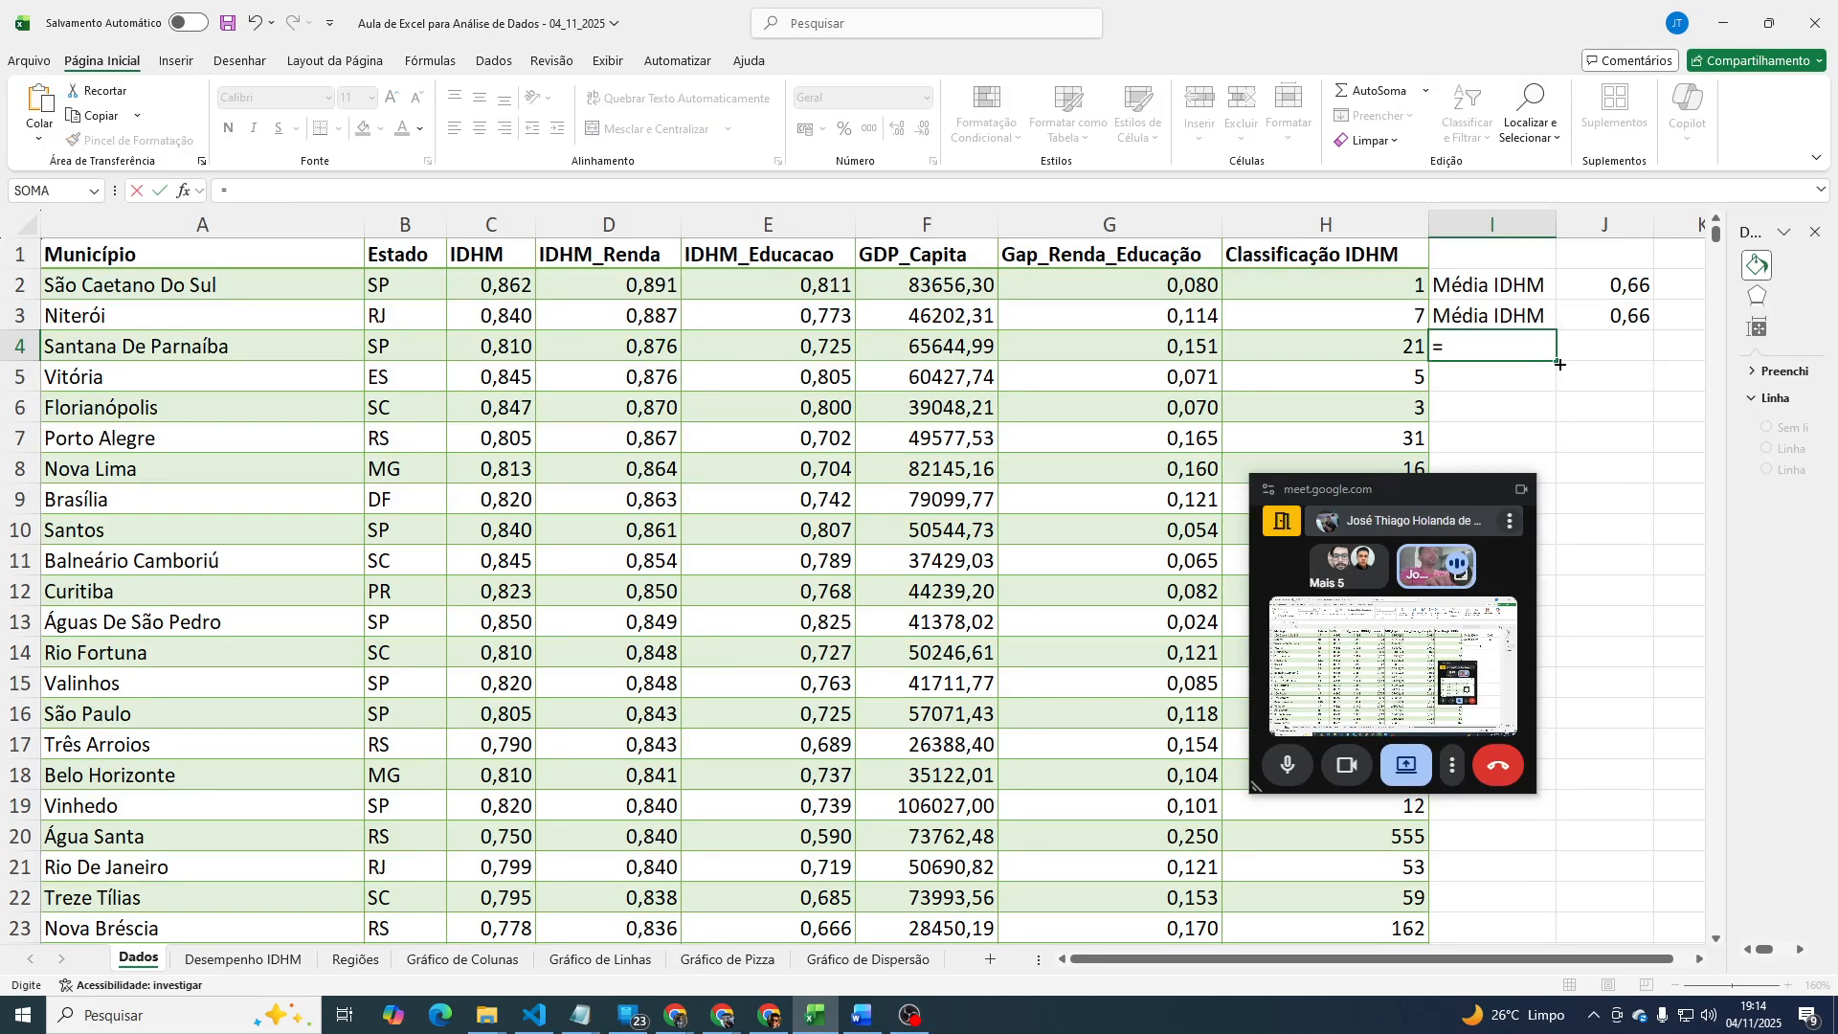
text(Menor)
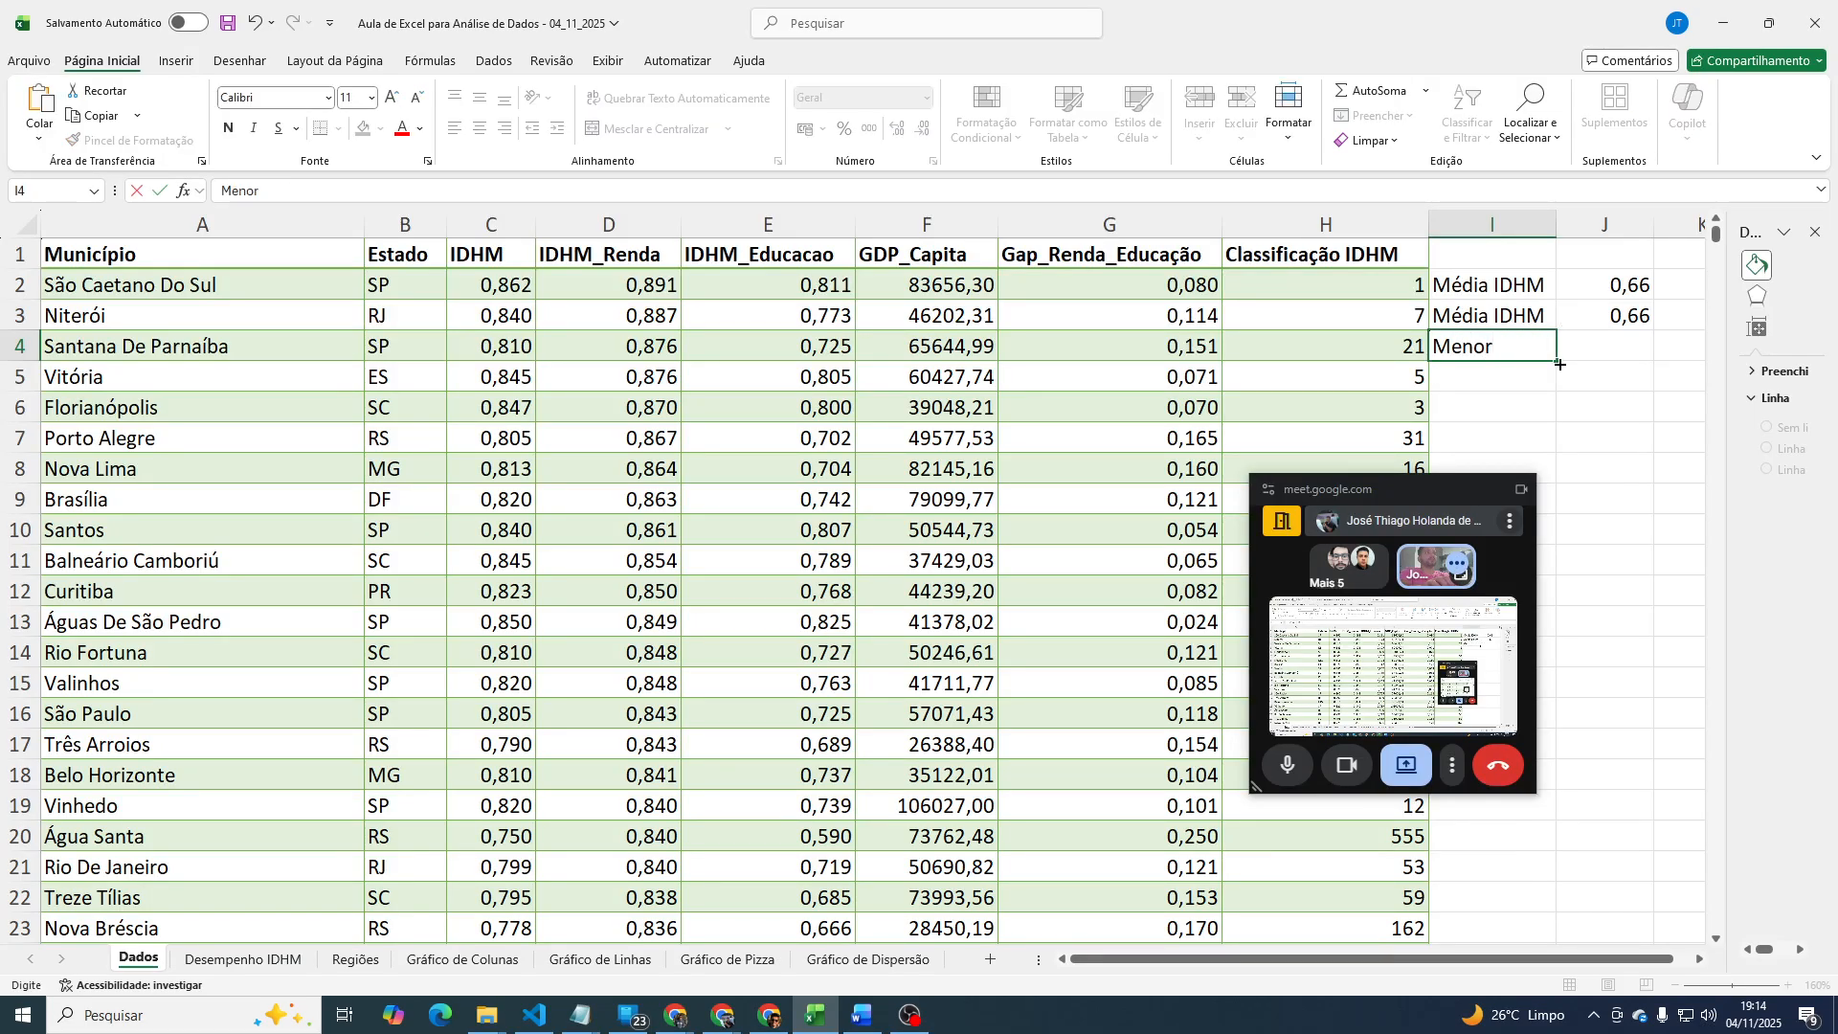
text( Renda)
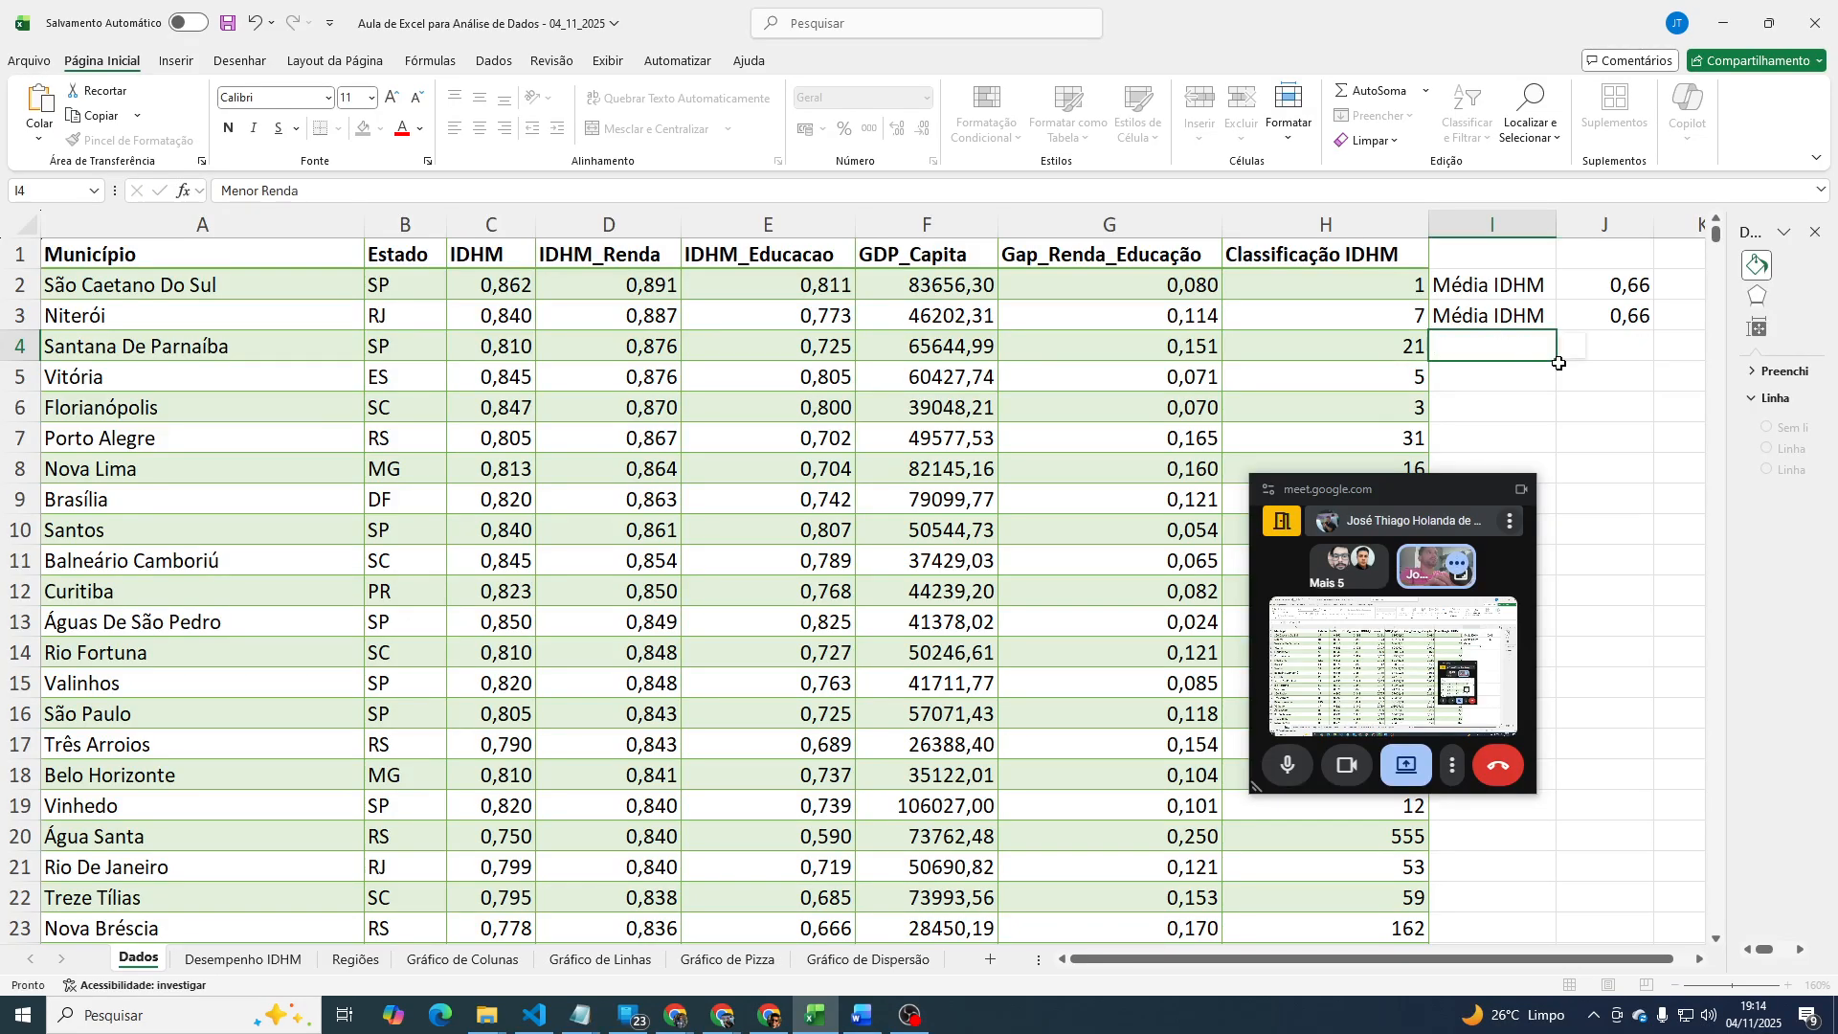
key(Return)
text(Menor )
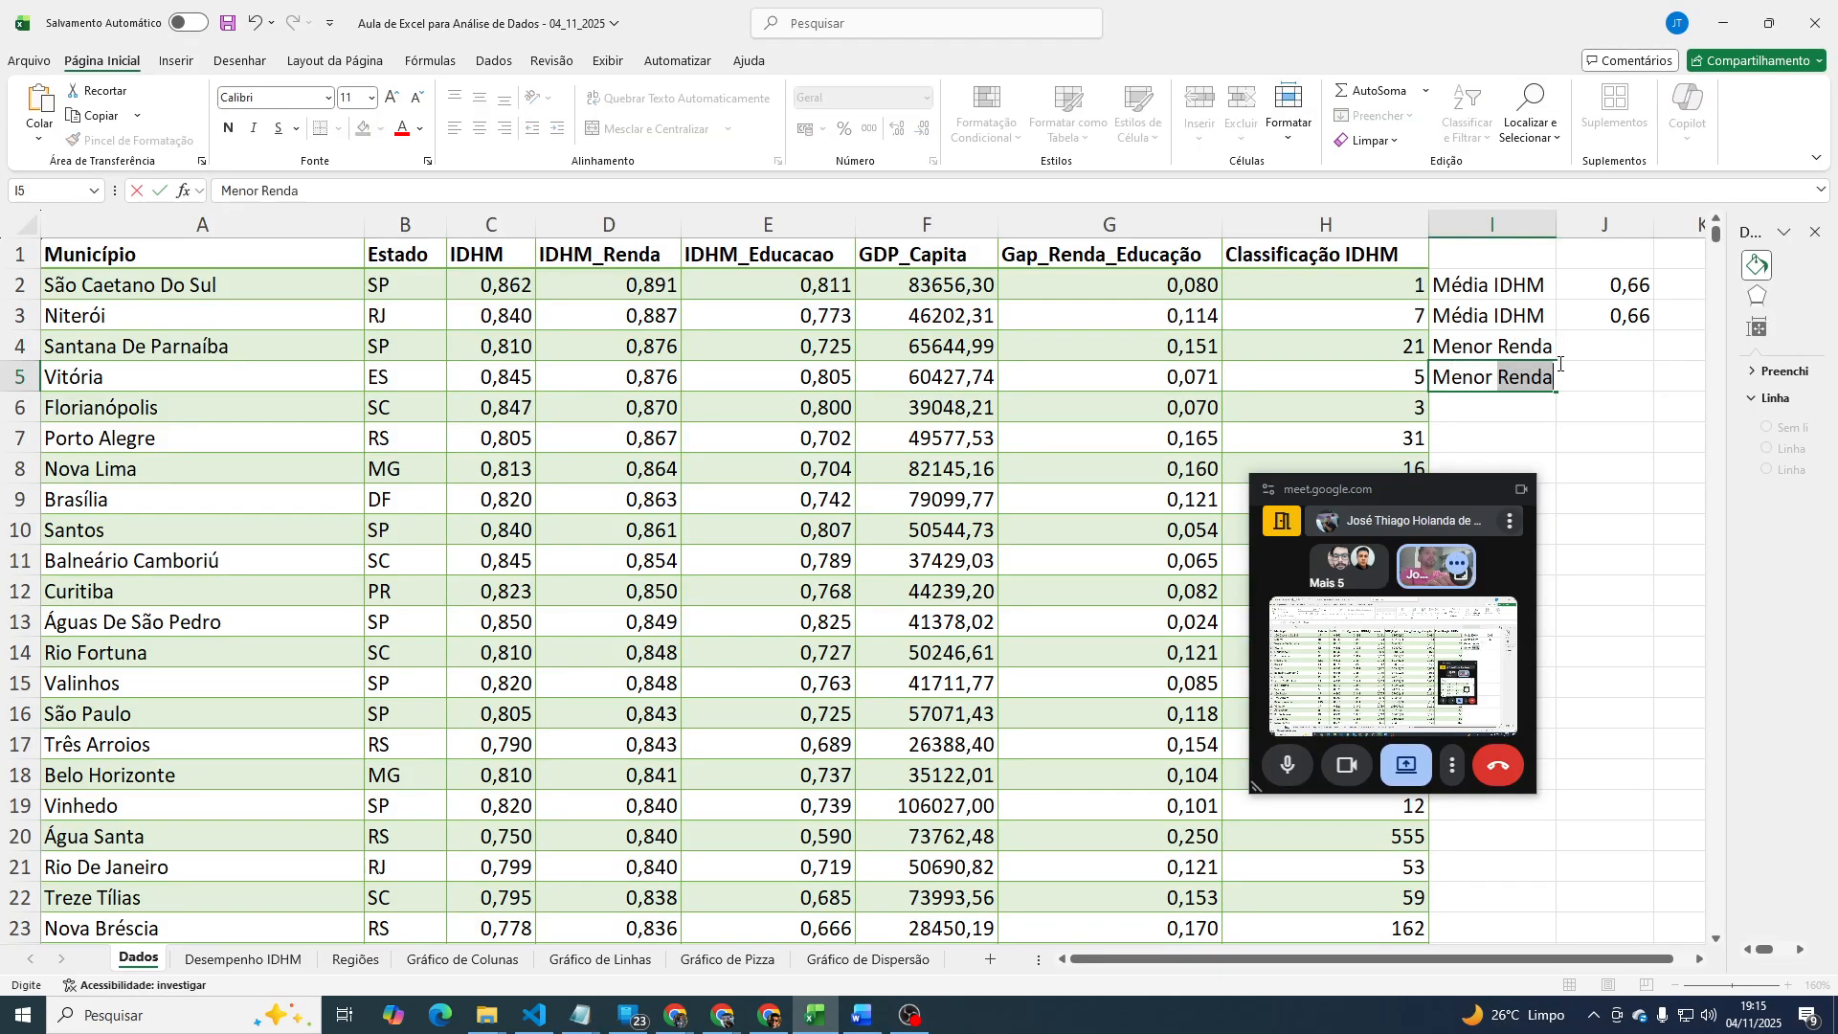
text(Educação)
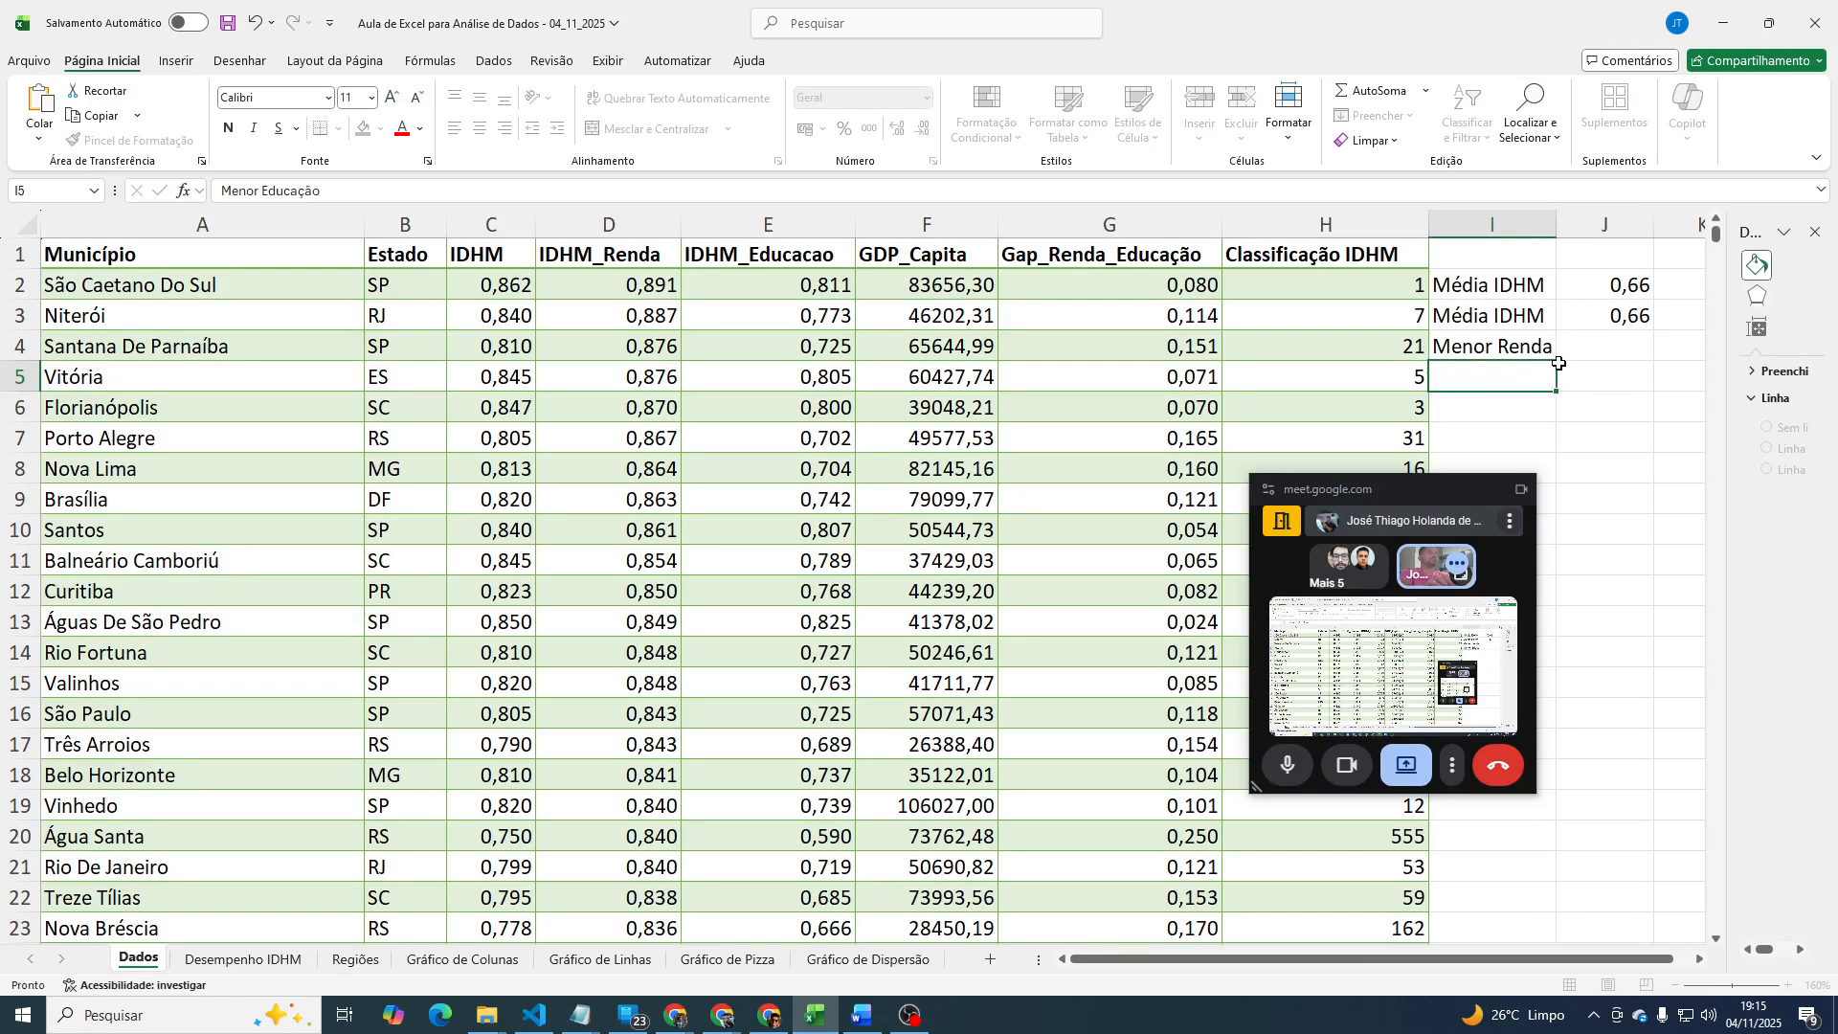
key(Return)
Enter the labels Maior Renda in I6 and Maior Educação in I7, and fit column I's width to its text.
text(Maior)
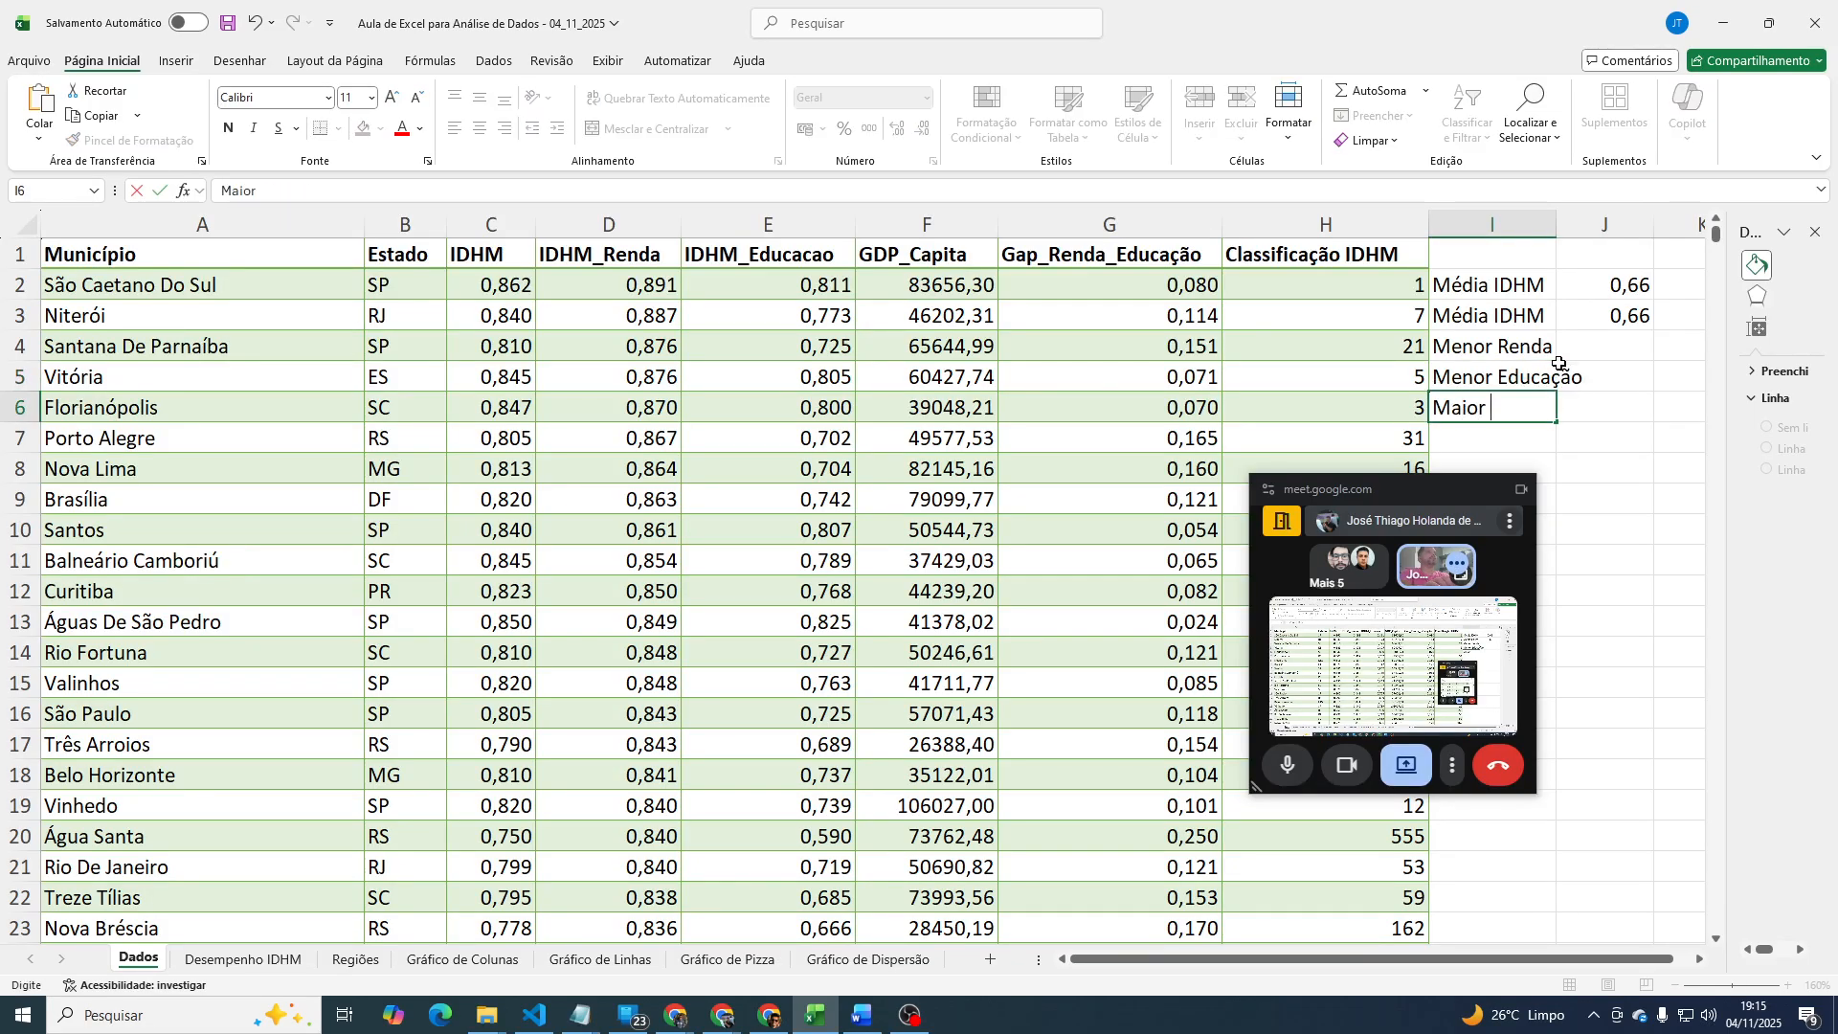
text( Renda)
key(Return)
text(Maior )
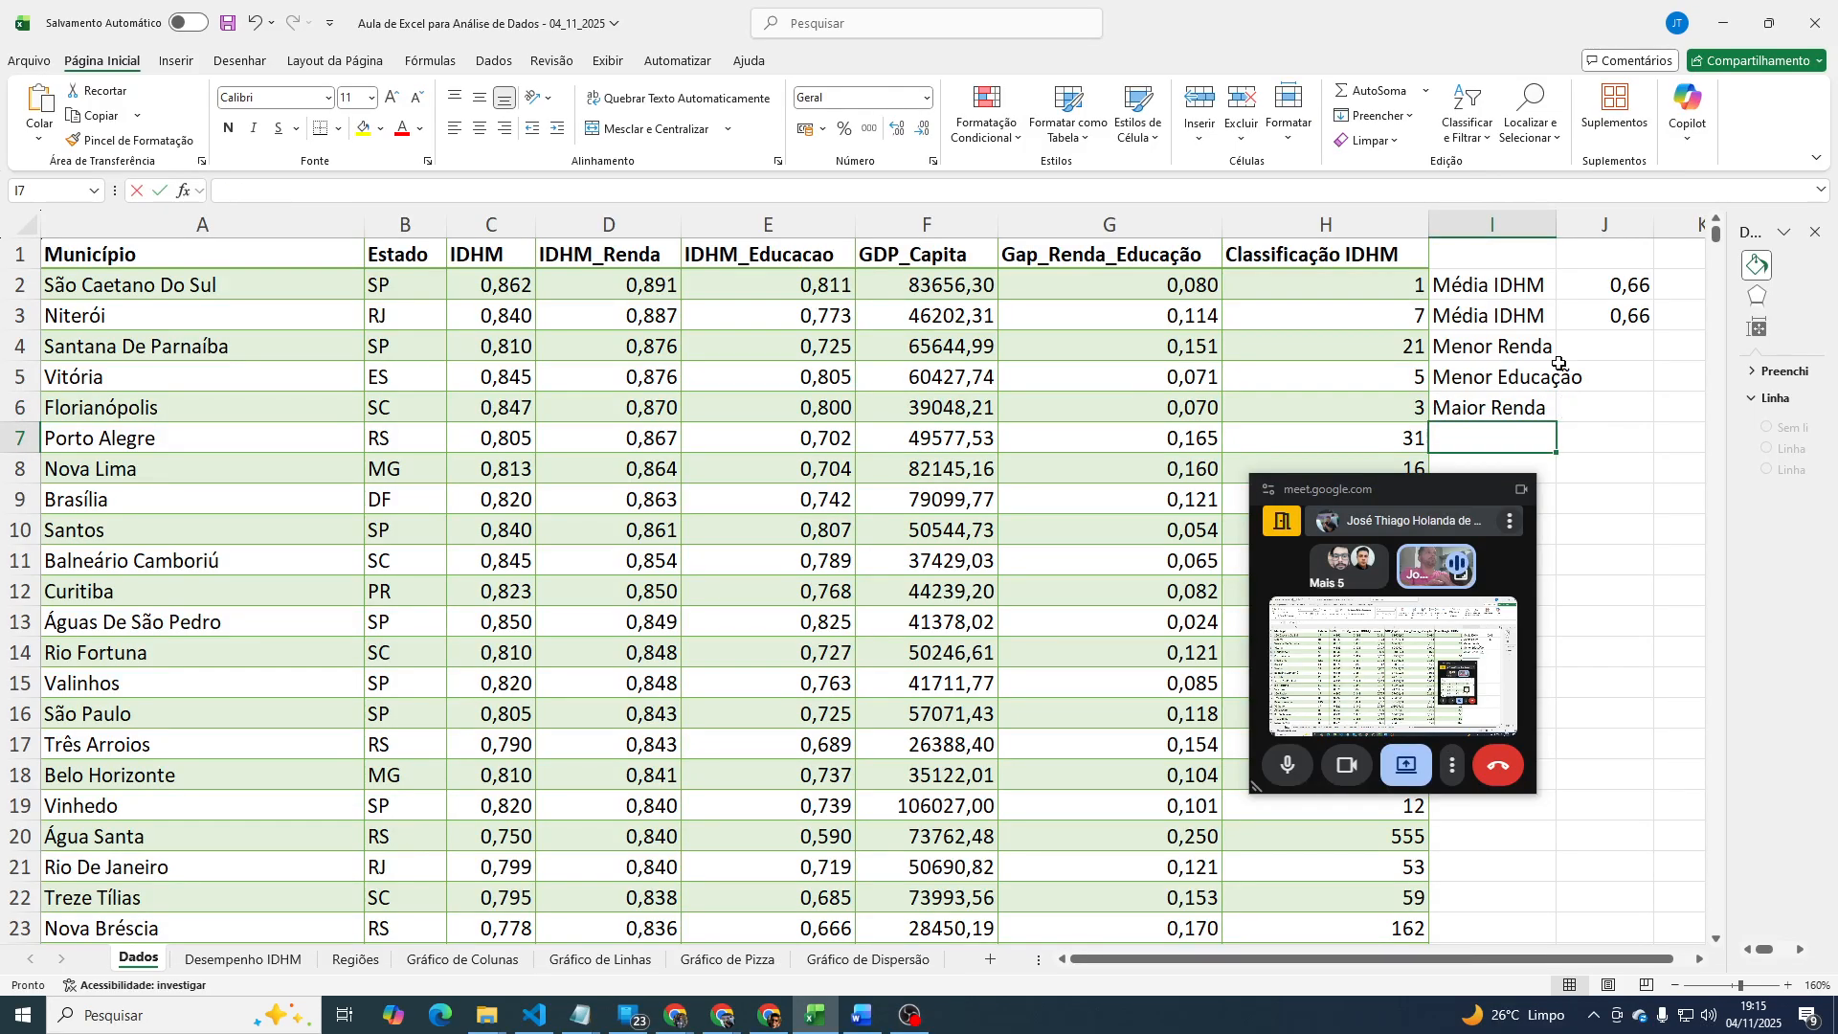
text(E)
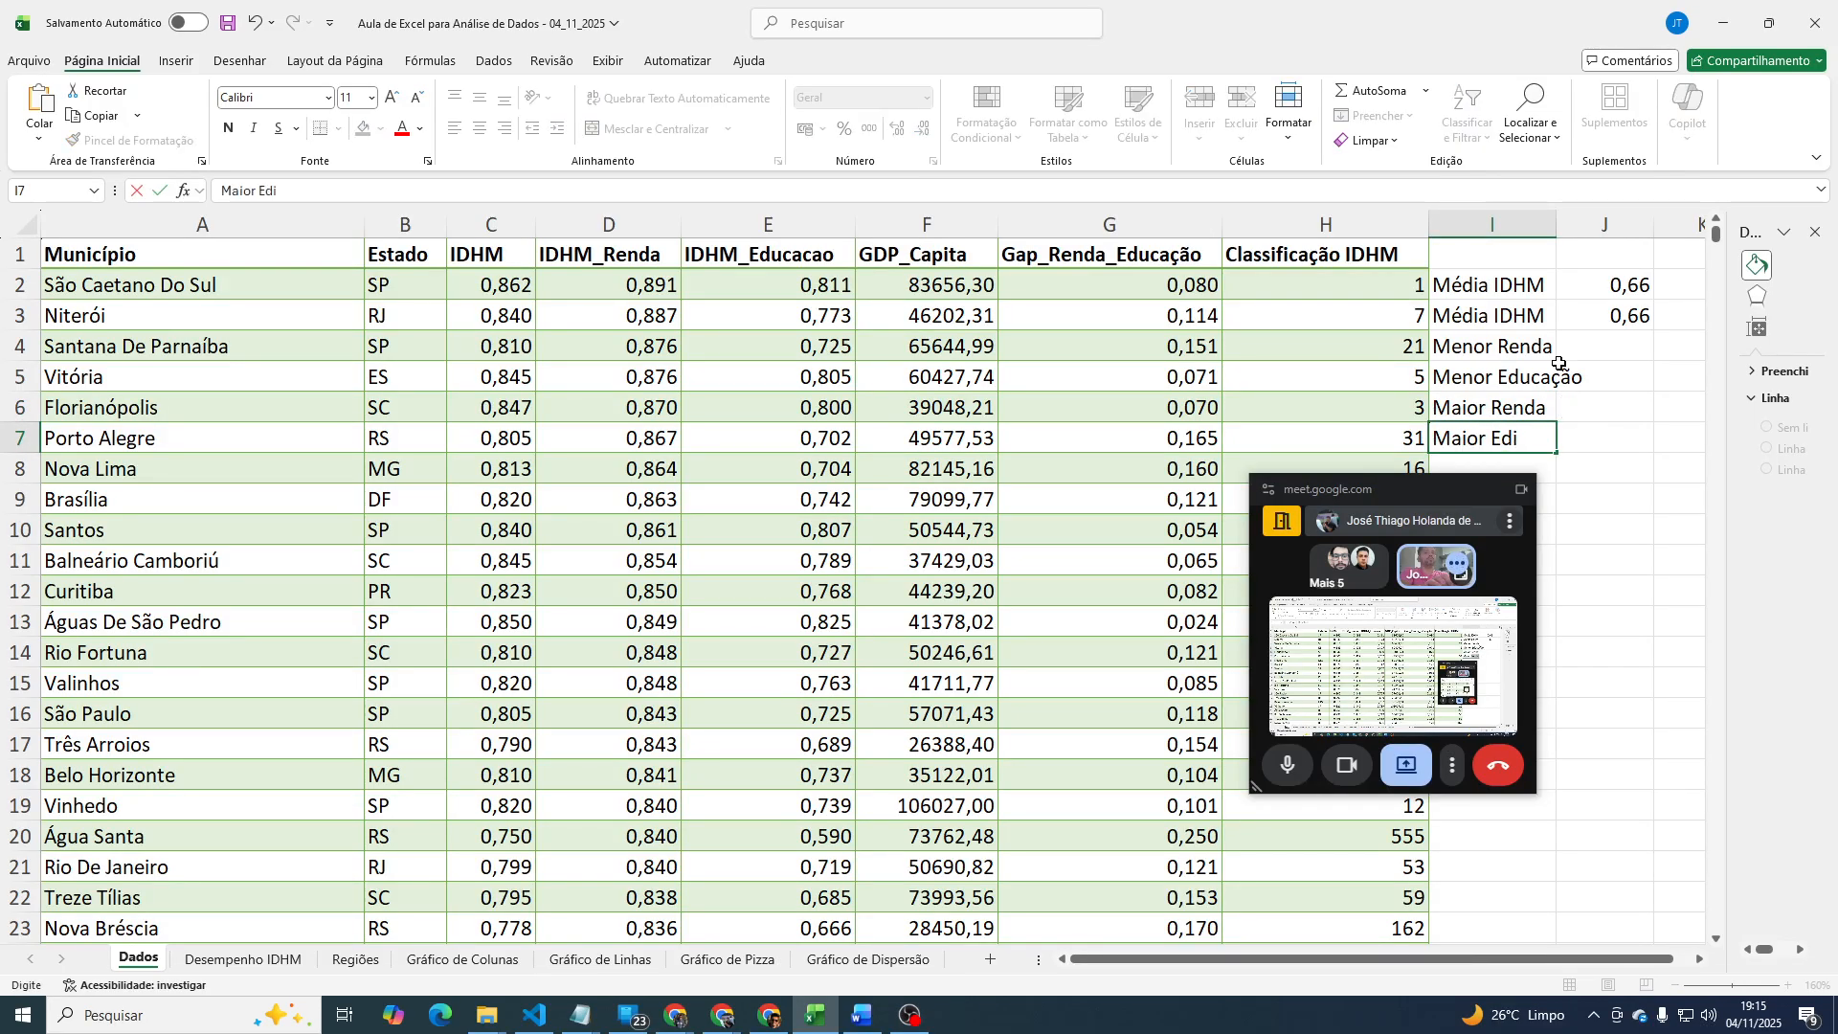
text(ducação)
key(Return)
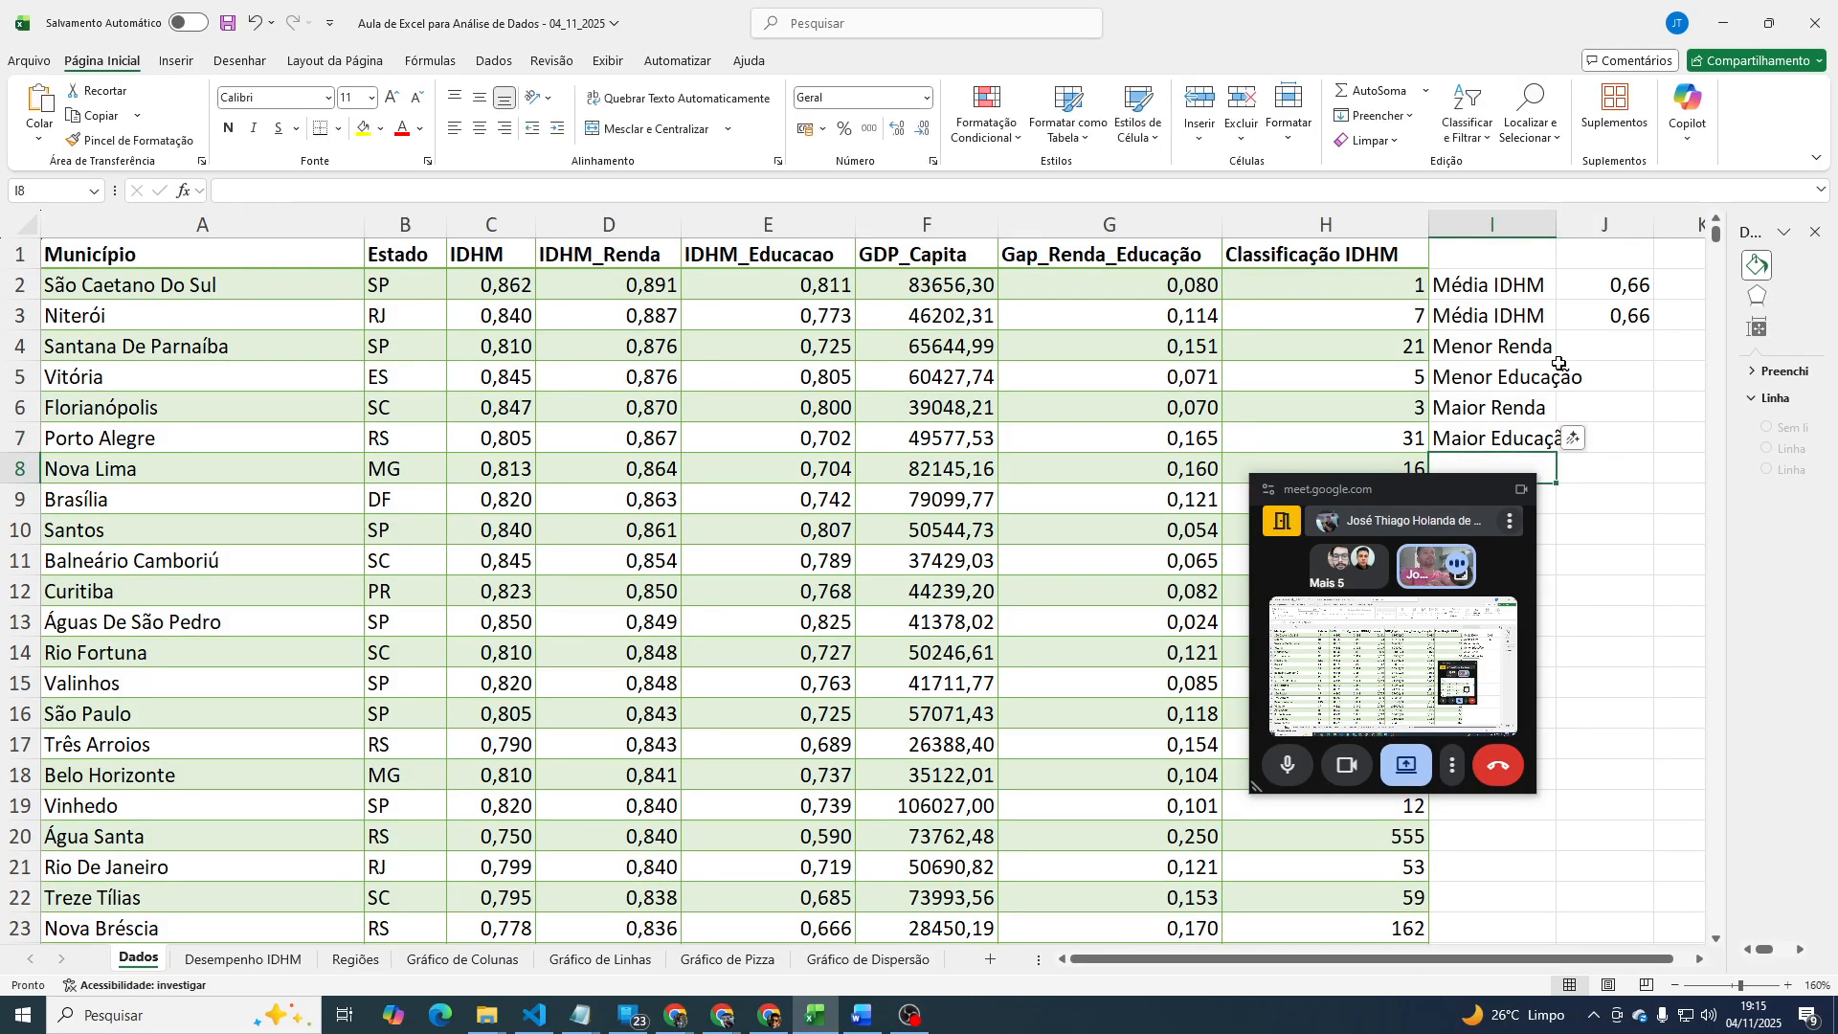
double_click(1555, 226)
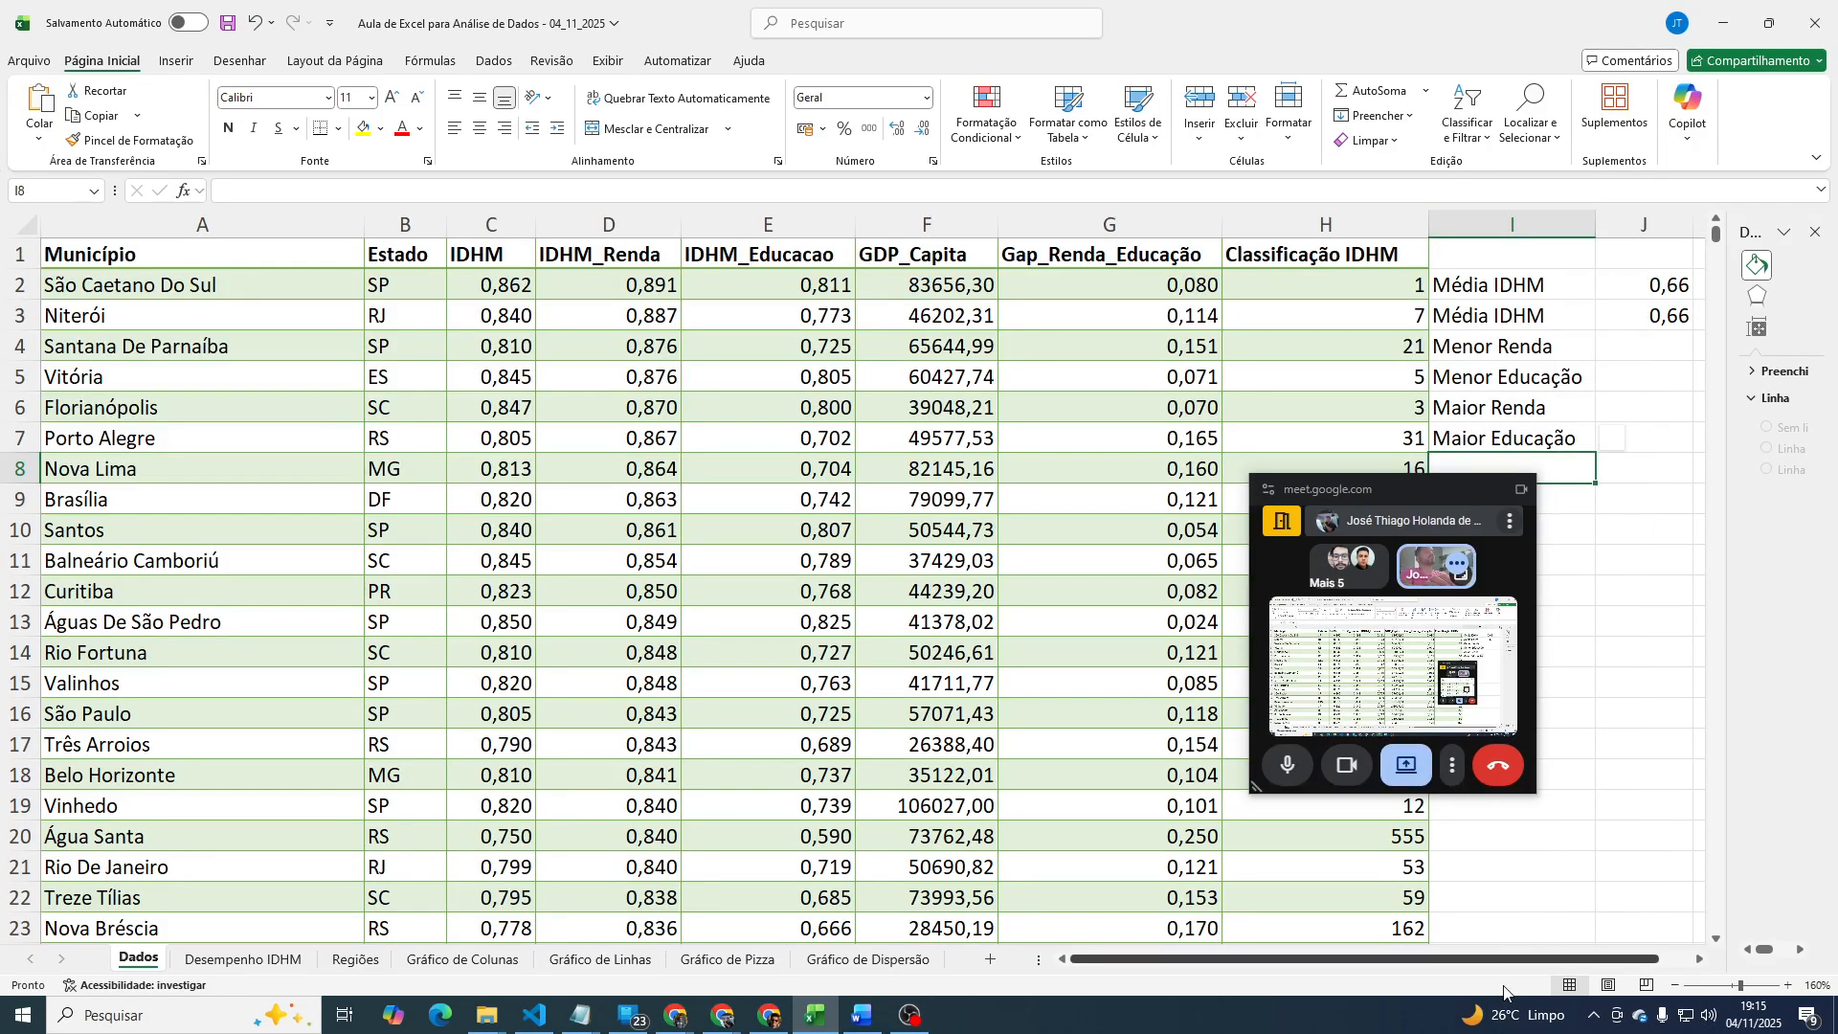
scroll(1529, 969, right, 2)
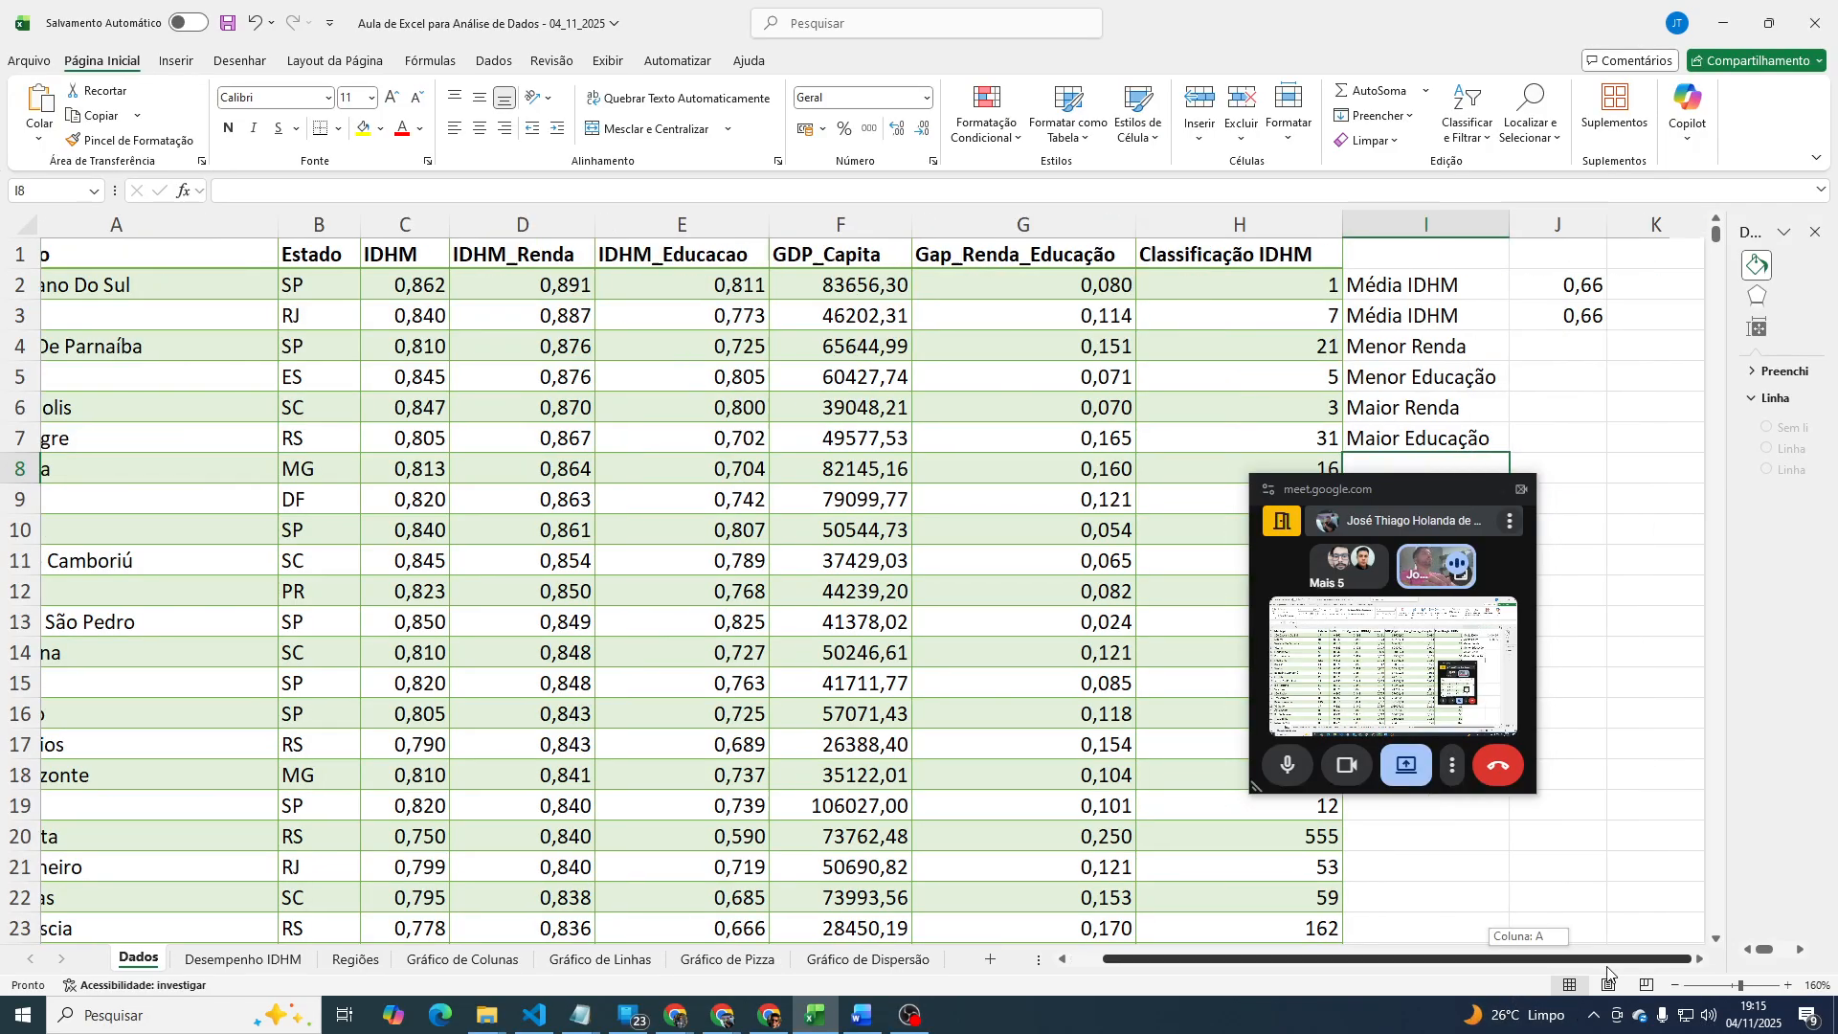
click(1568, 355)
text(=)
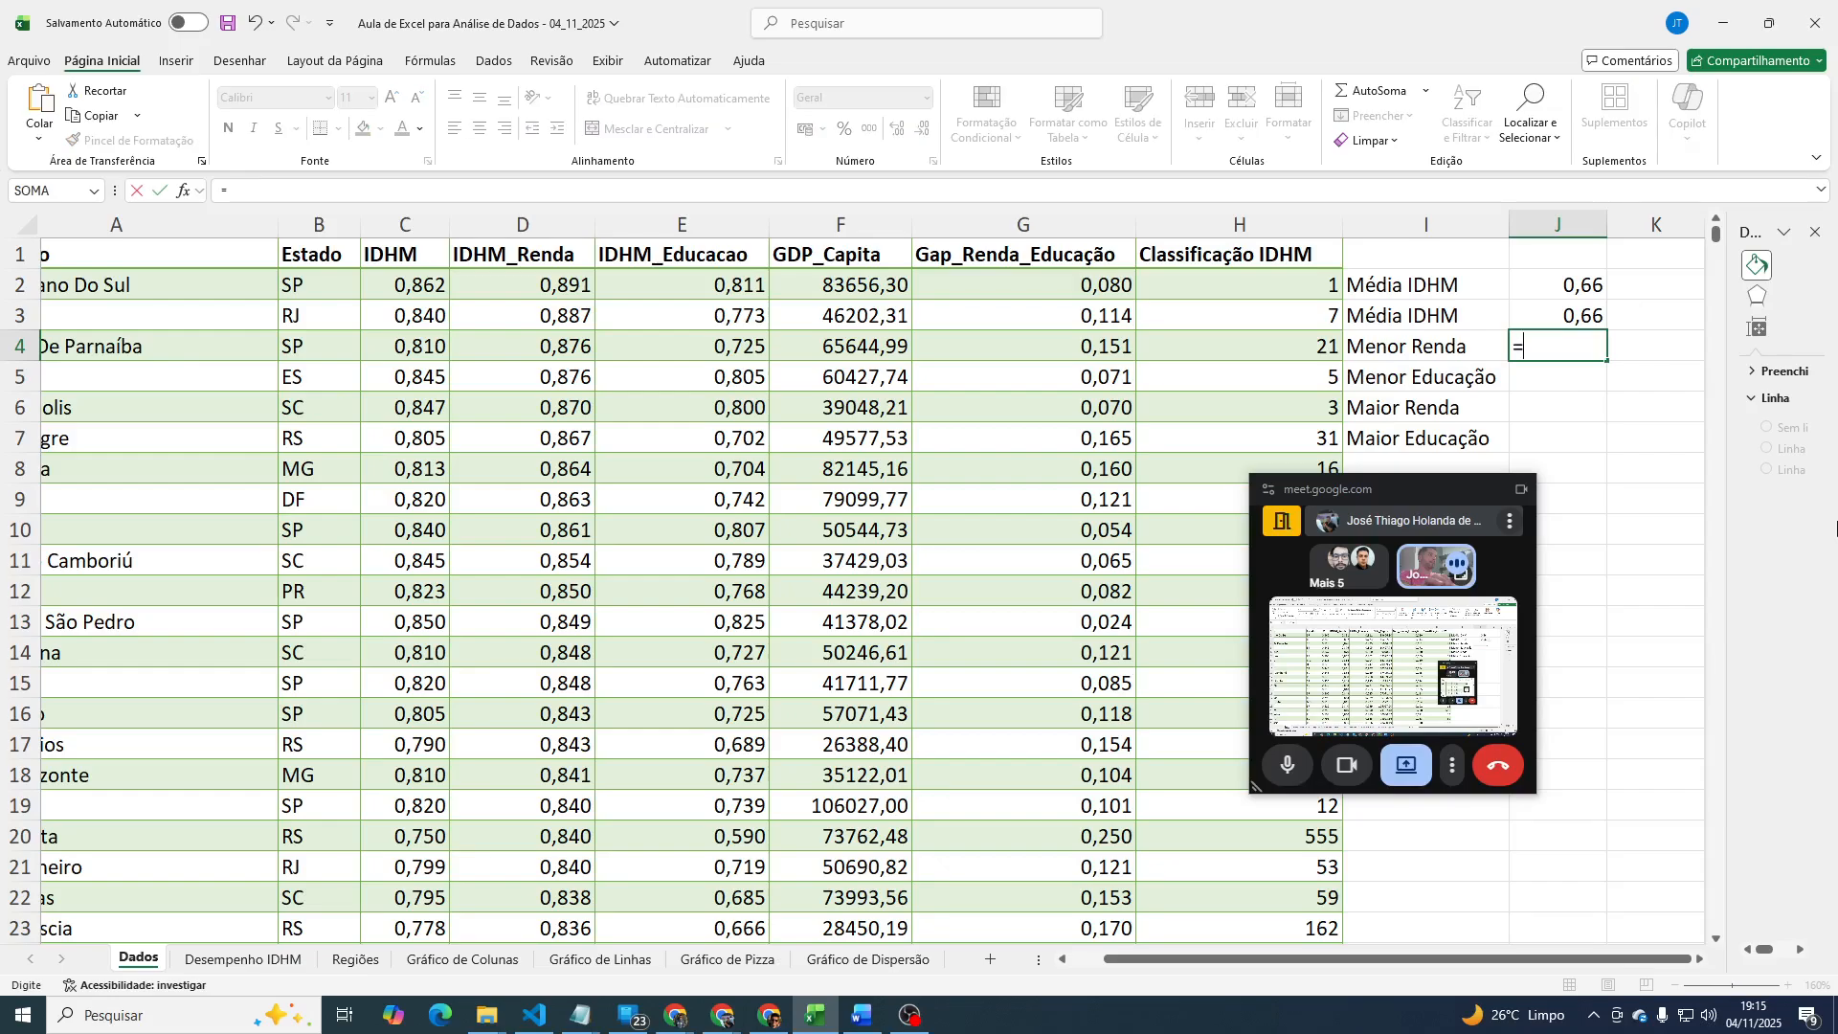
text(m)
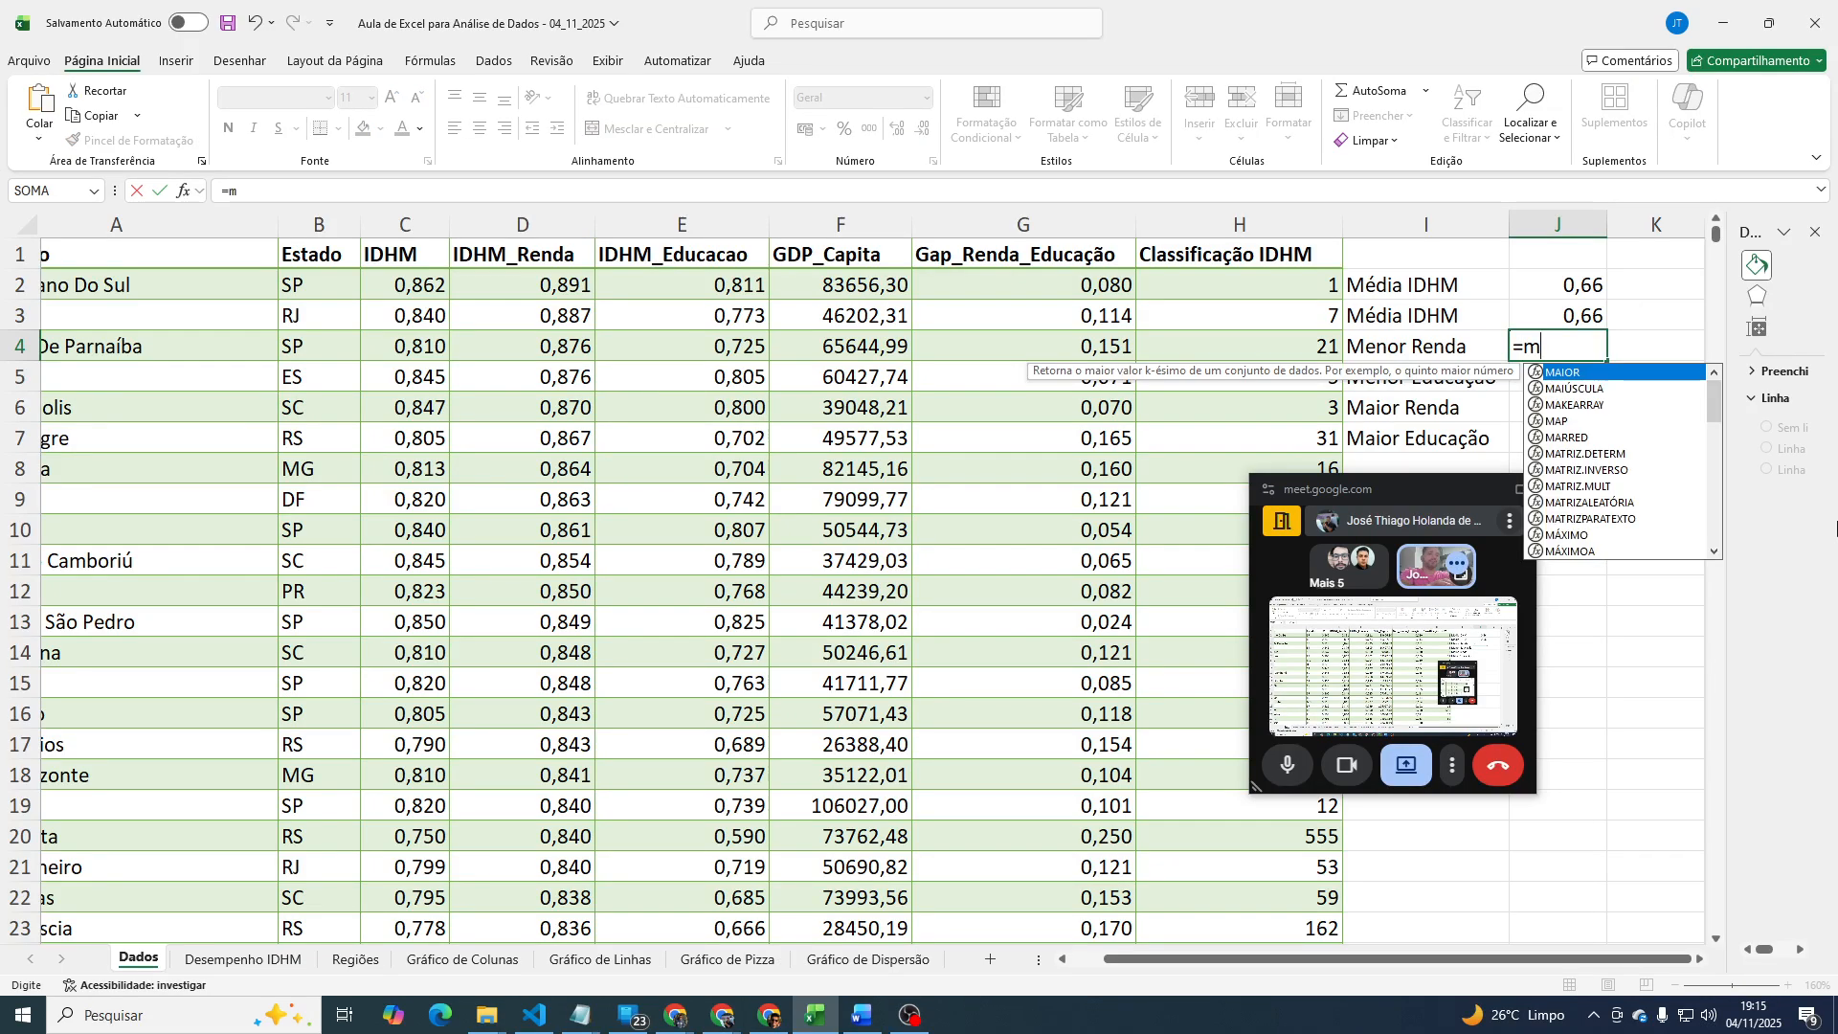
text(enor)
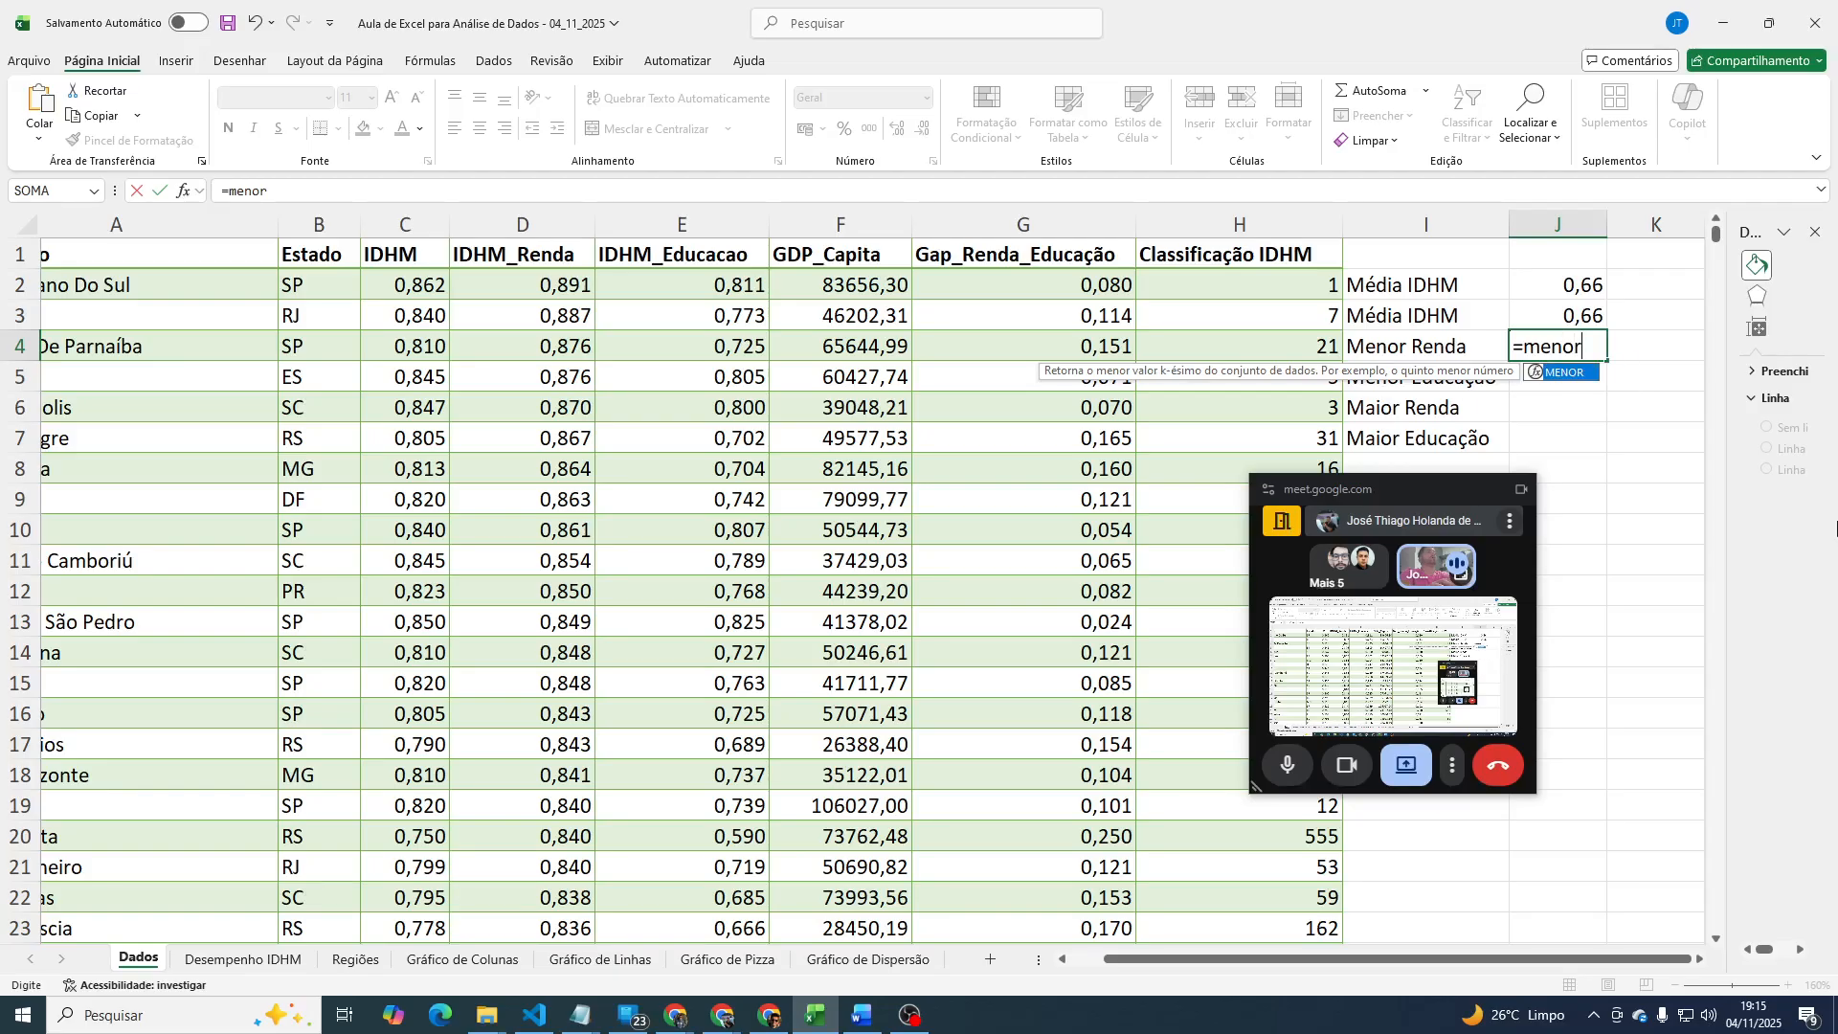
key(Tab)
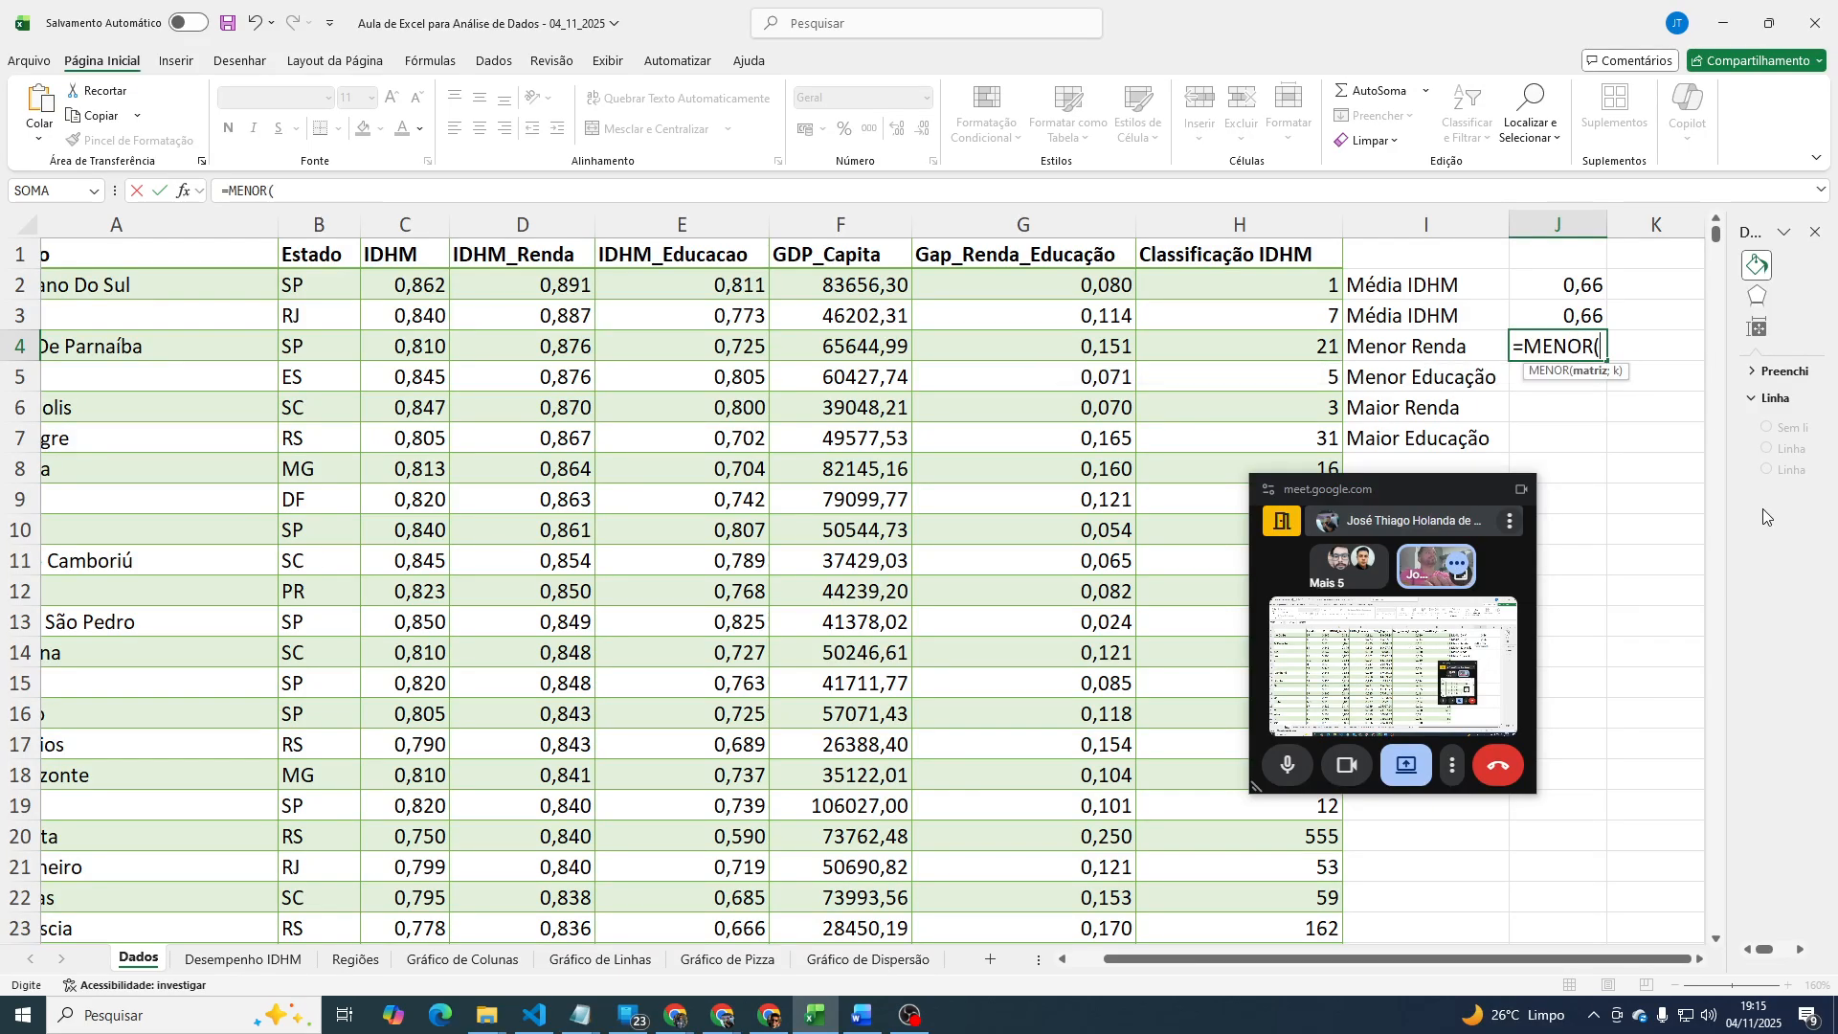
click(572, 286)
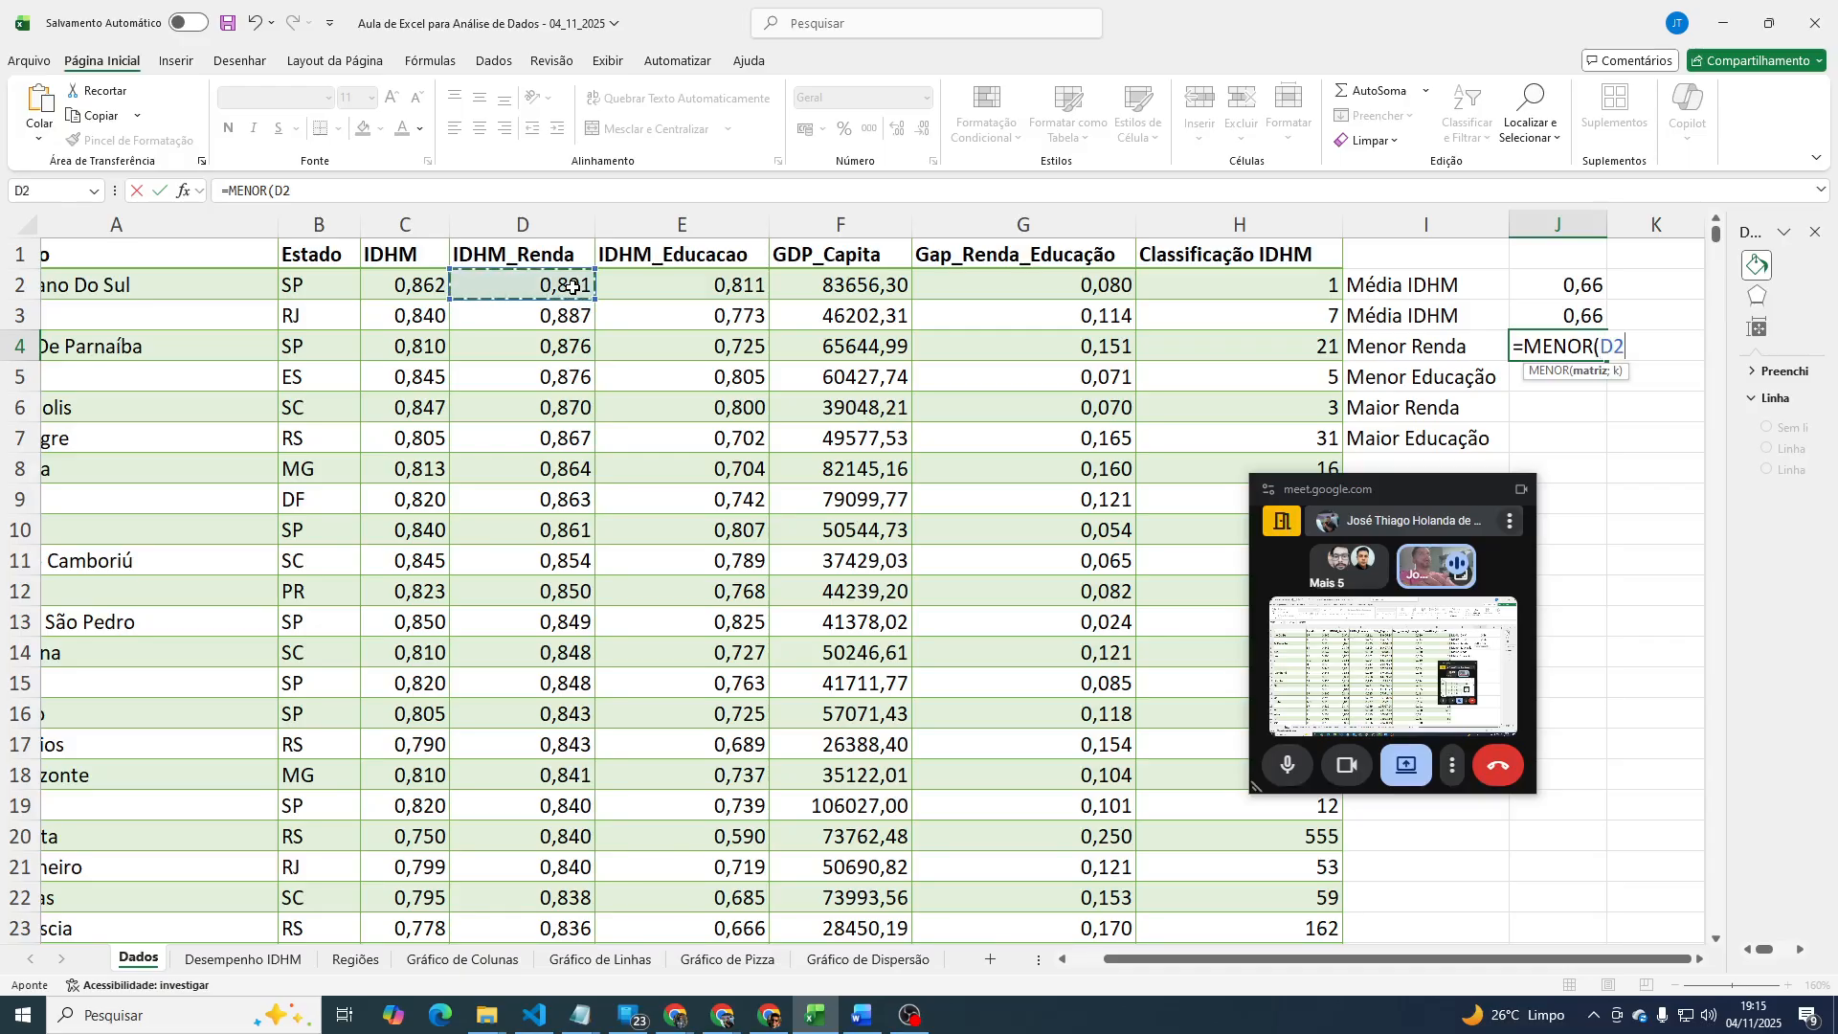
key(ctrl+shift+Down)
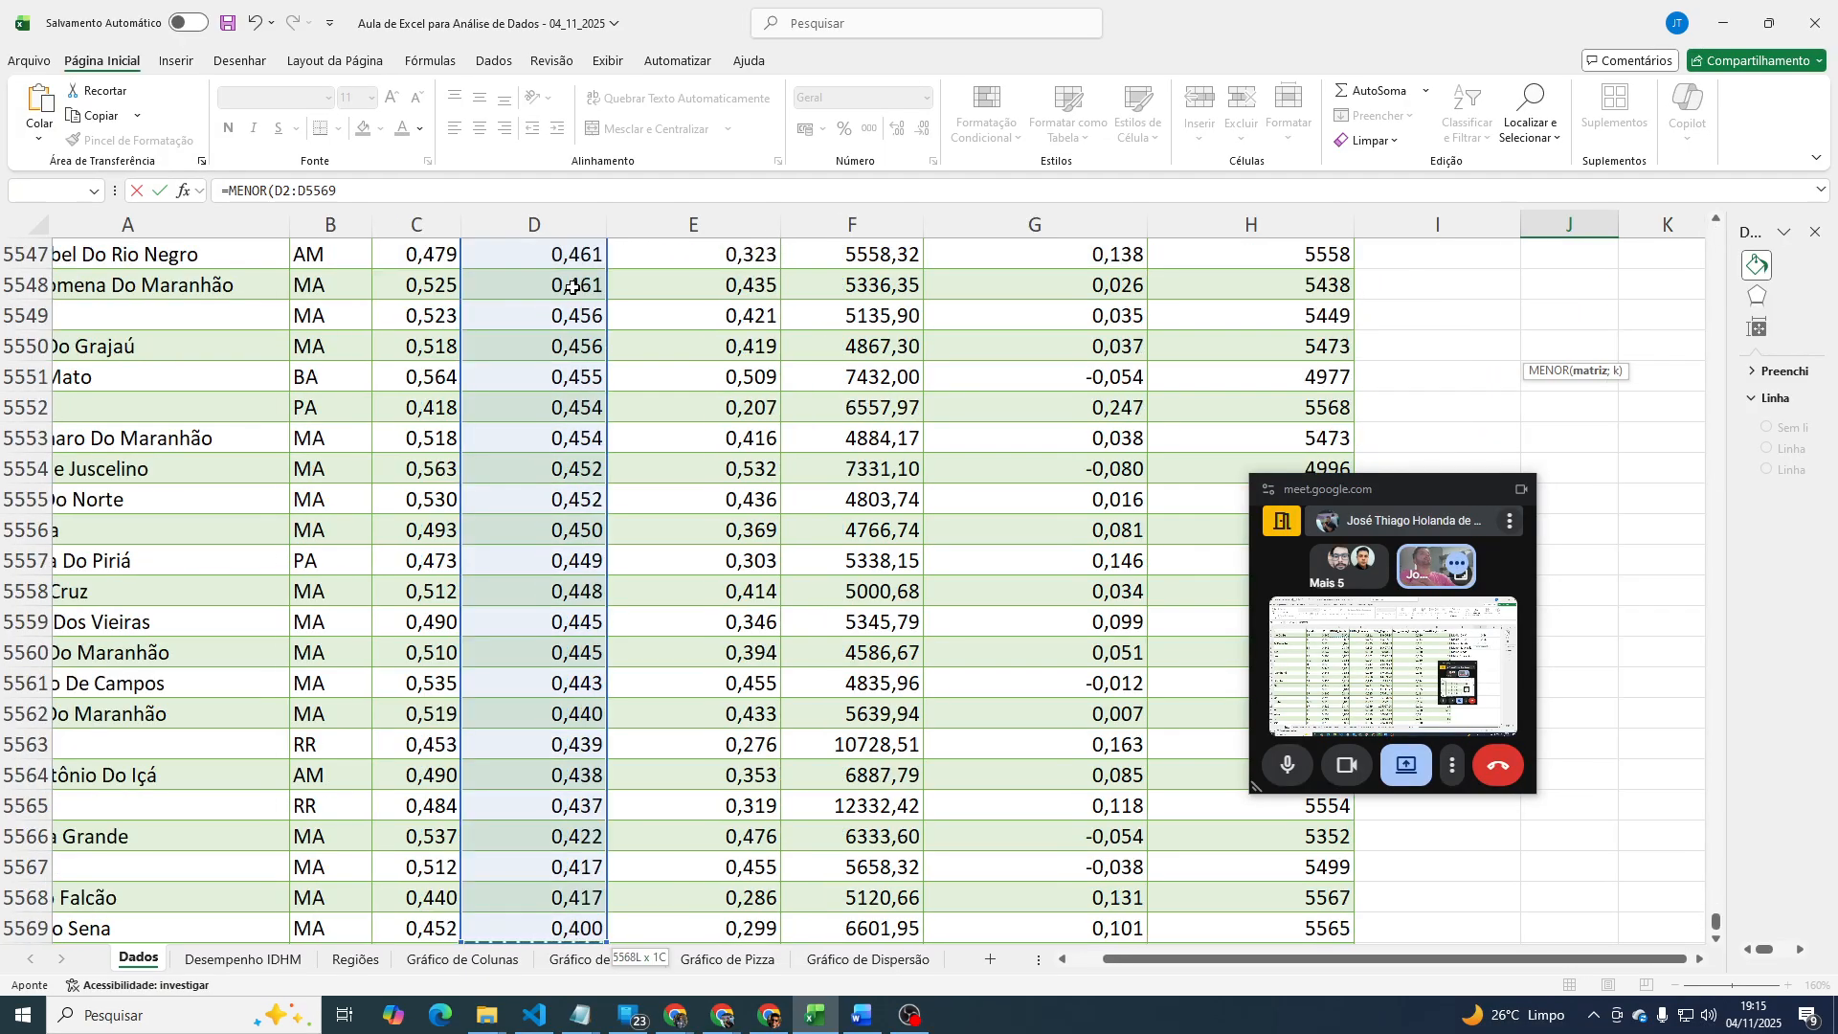
key(ctrl+shift+Down)
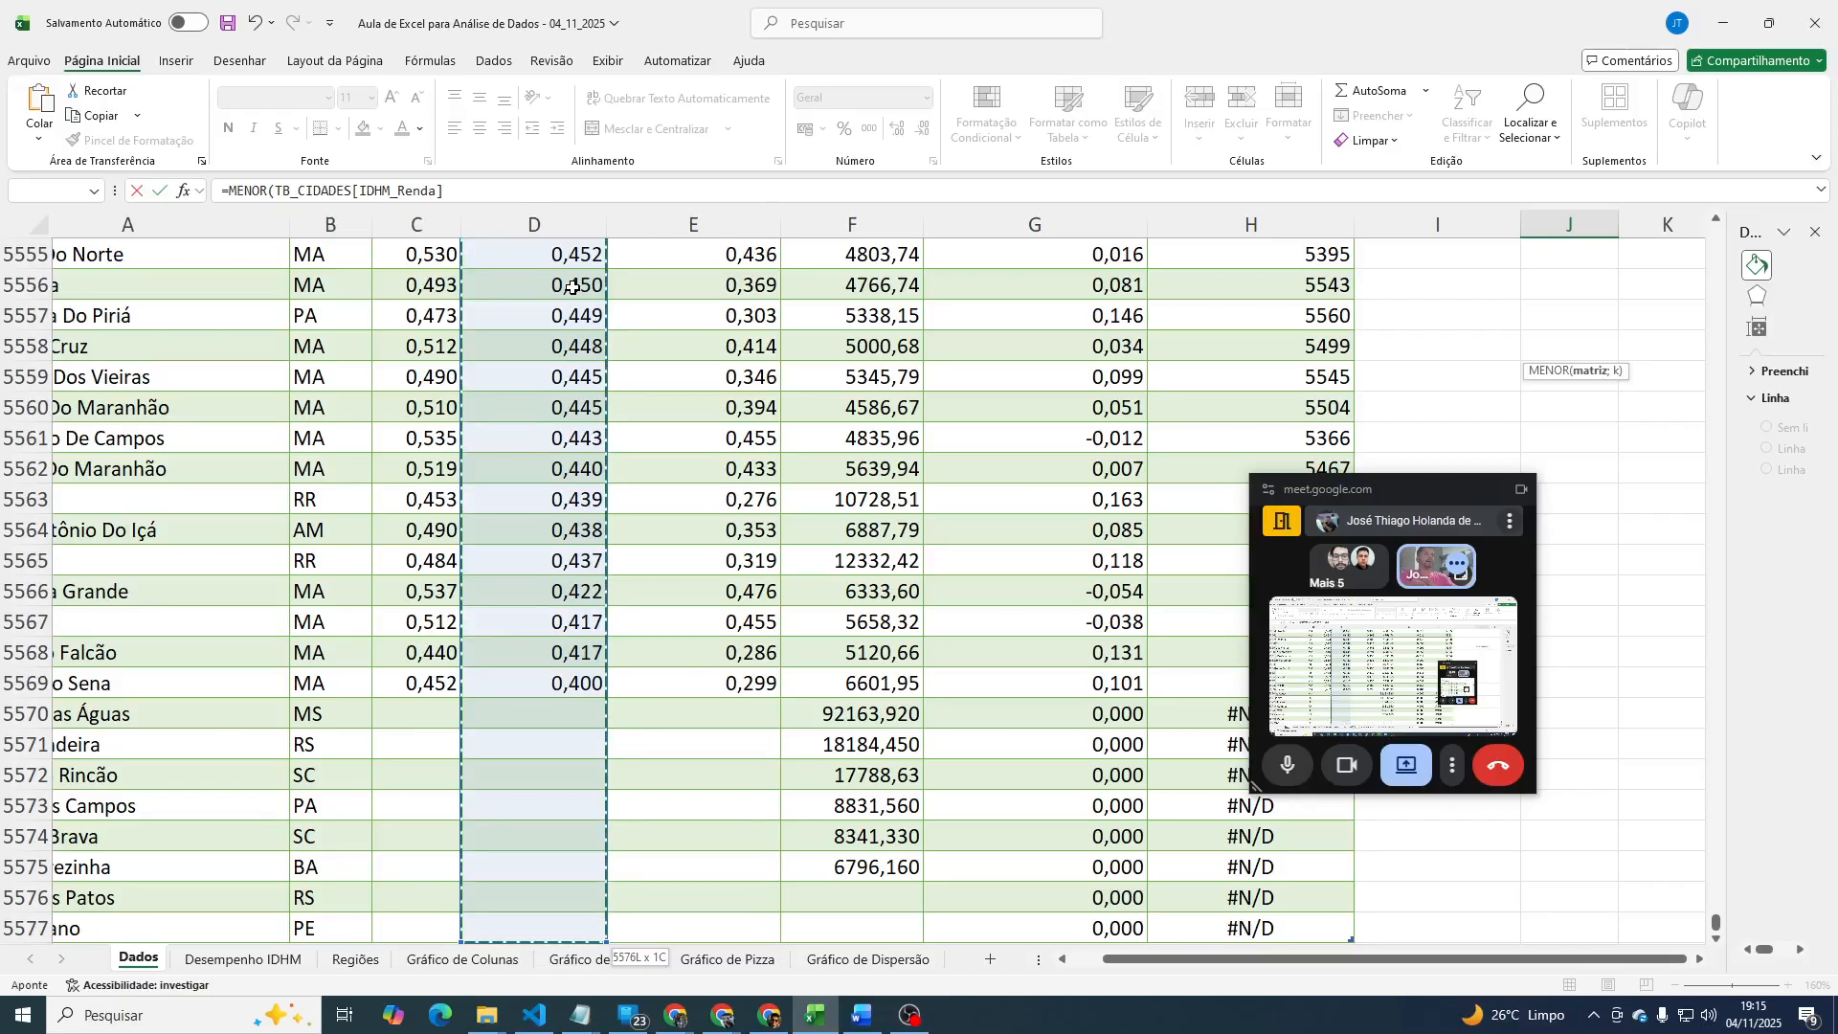
text())
key(Return)
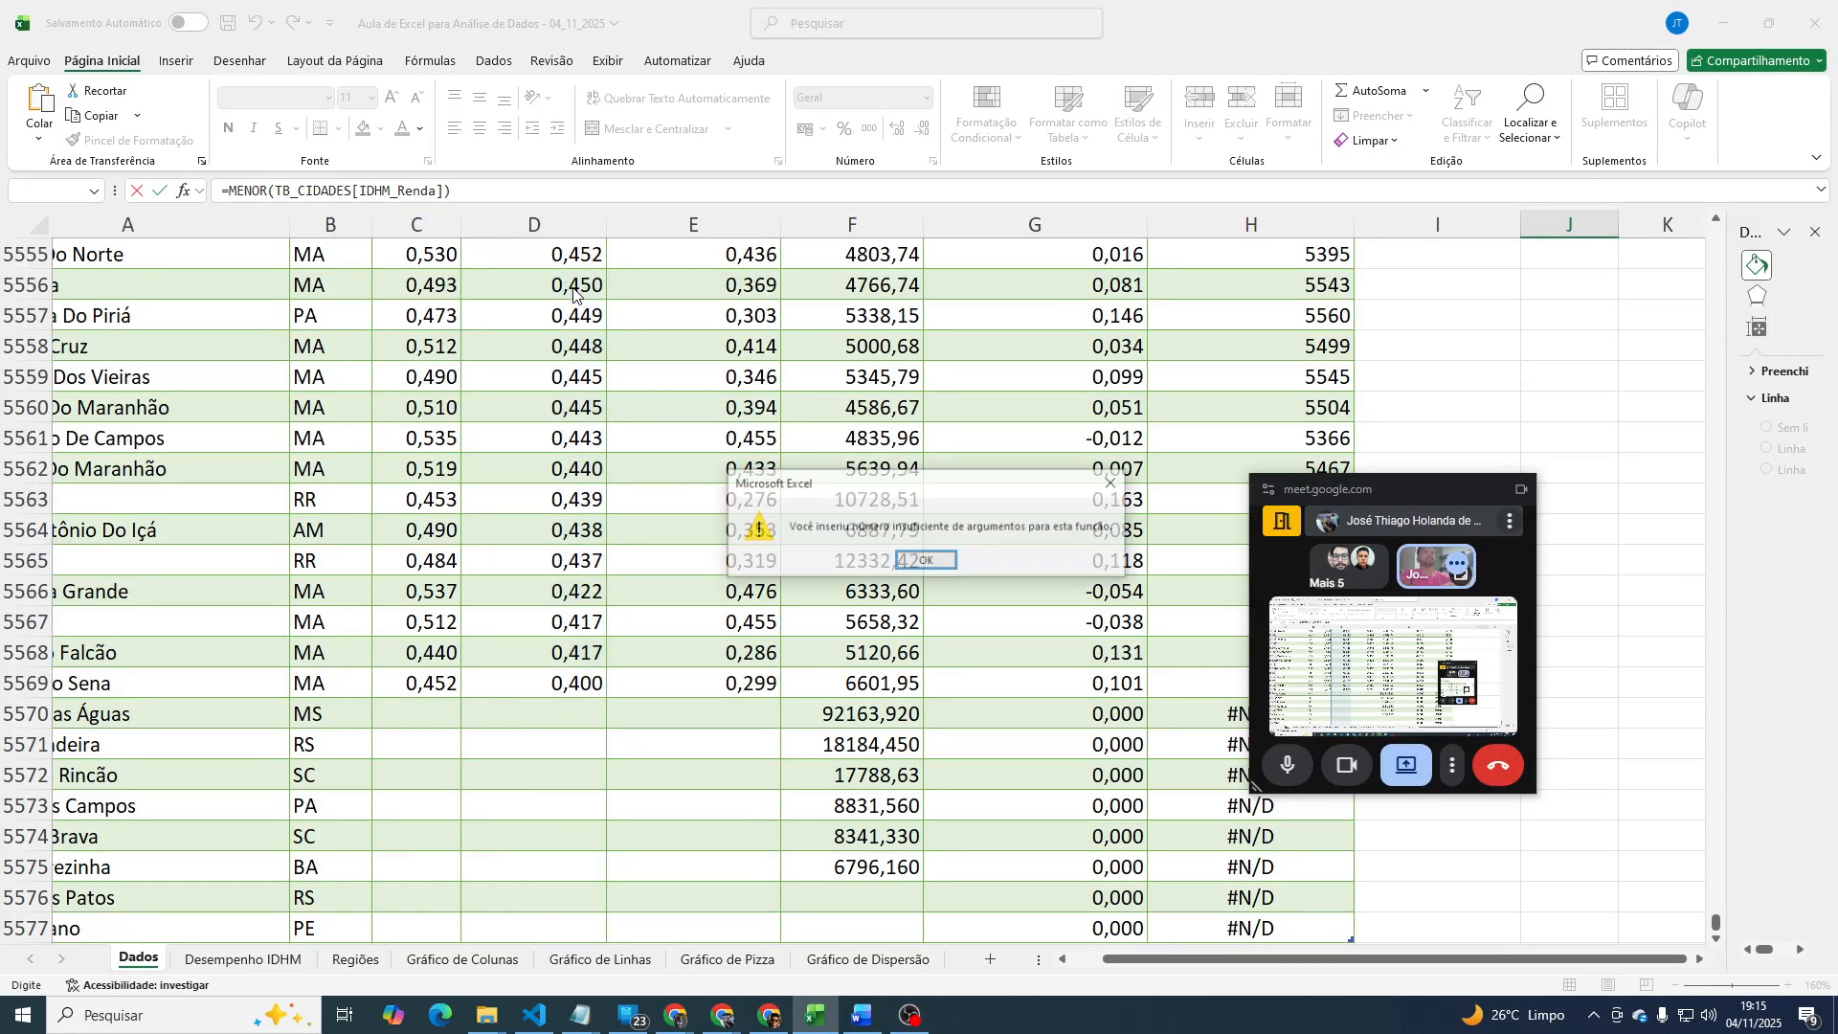
key(Return)
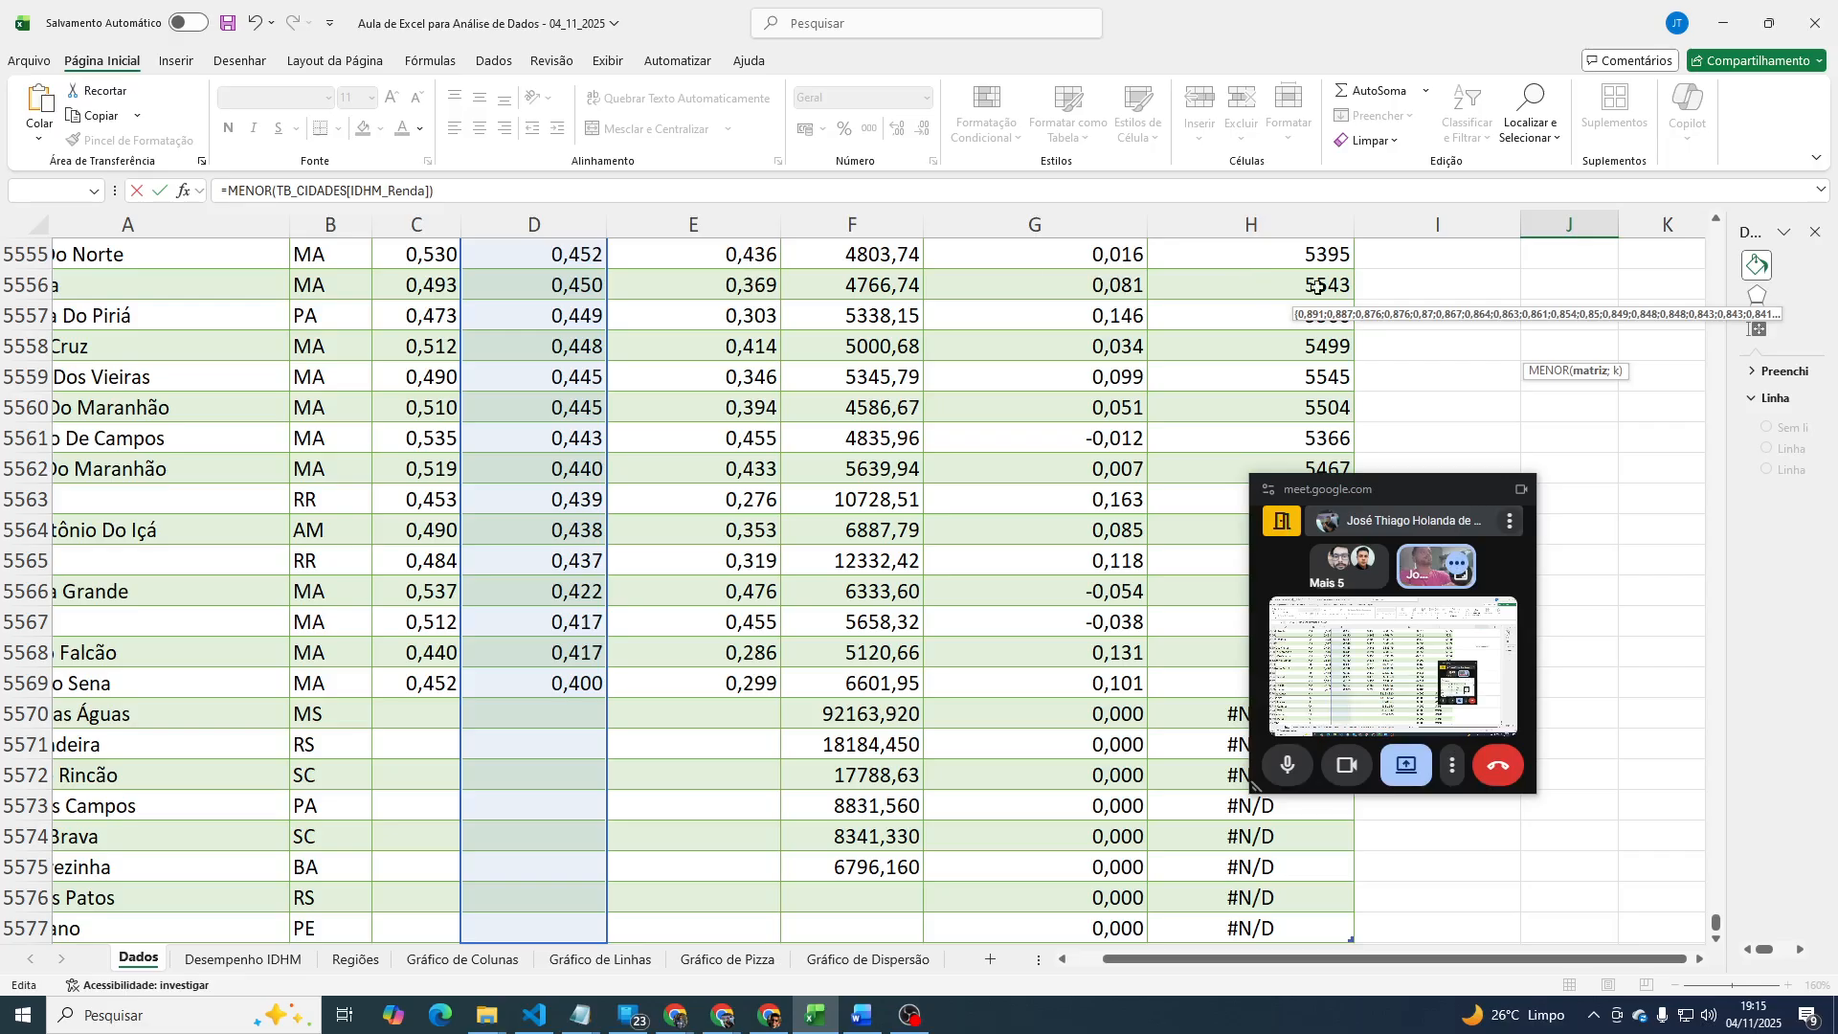
click(1436, 342)
key(ctrl+Home)
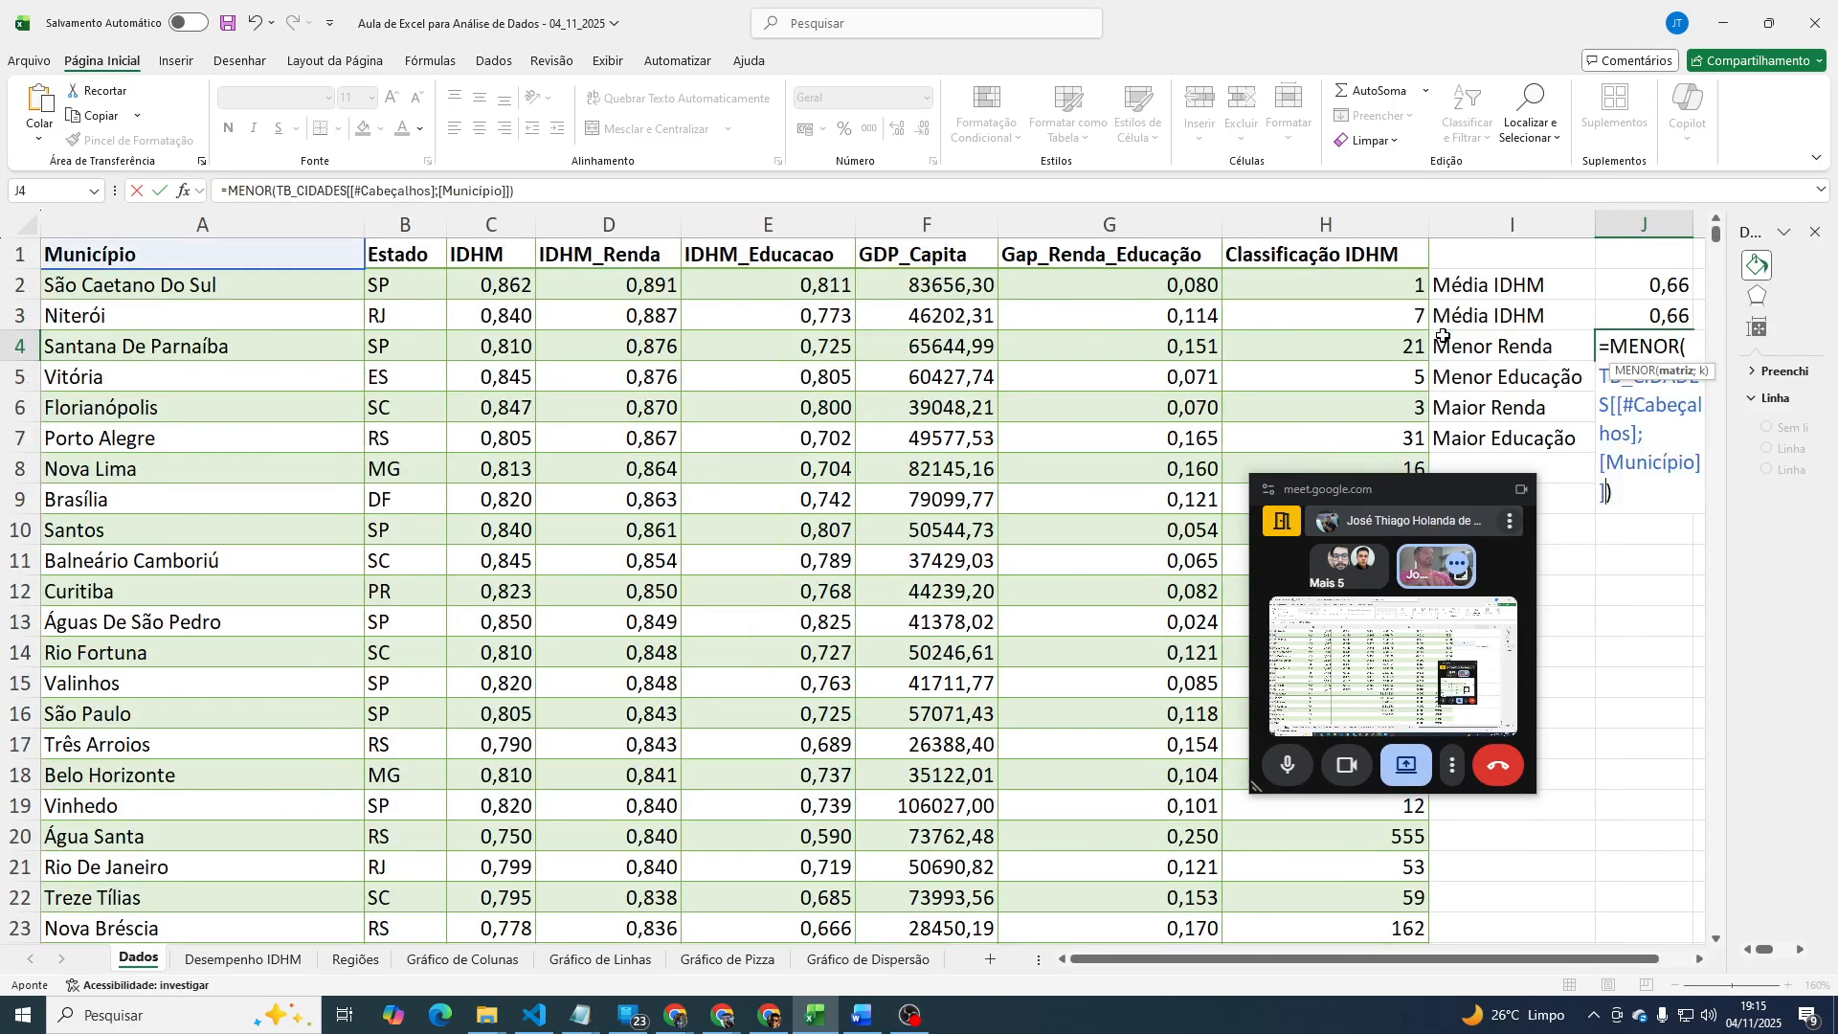
key(Escape)
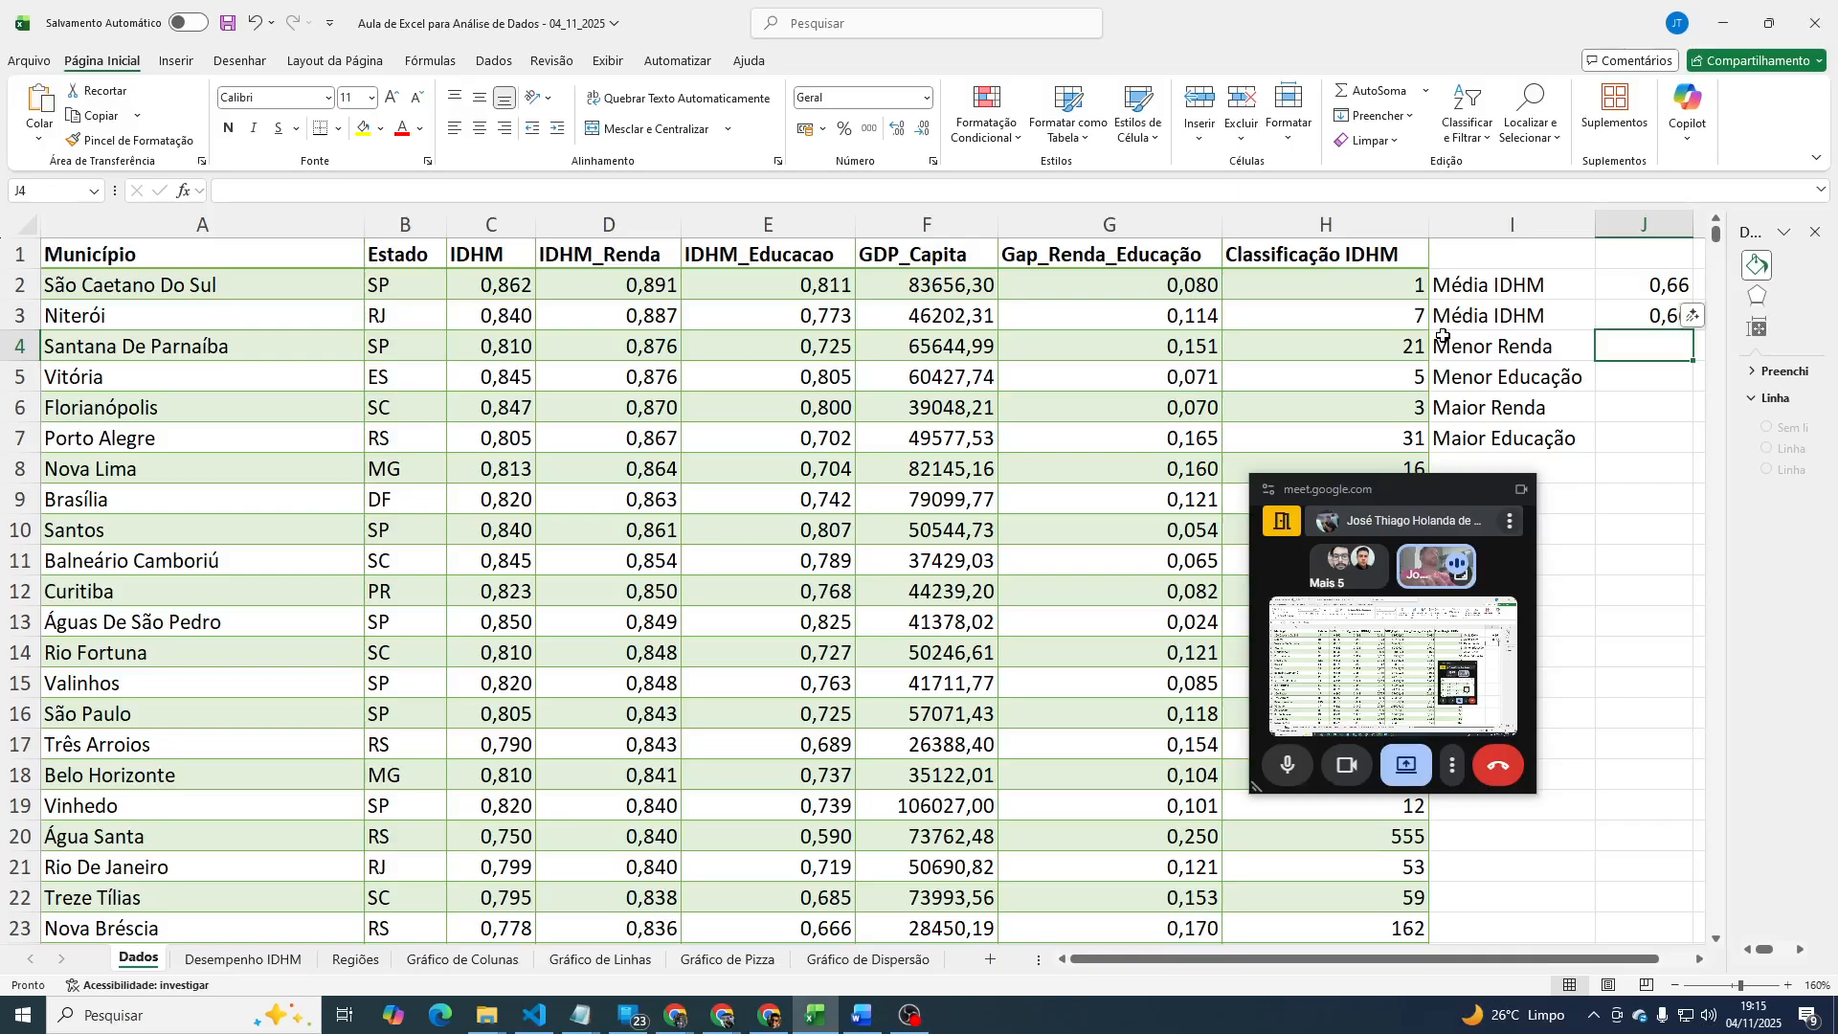
Start a MENOR formula in cell J4 with empty argument parentheses.
text(=menor)
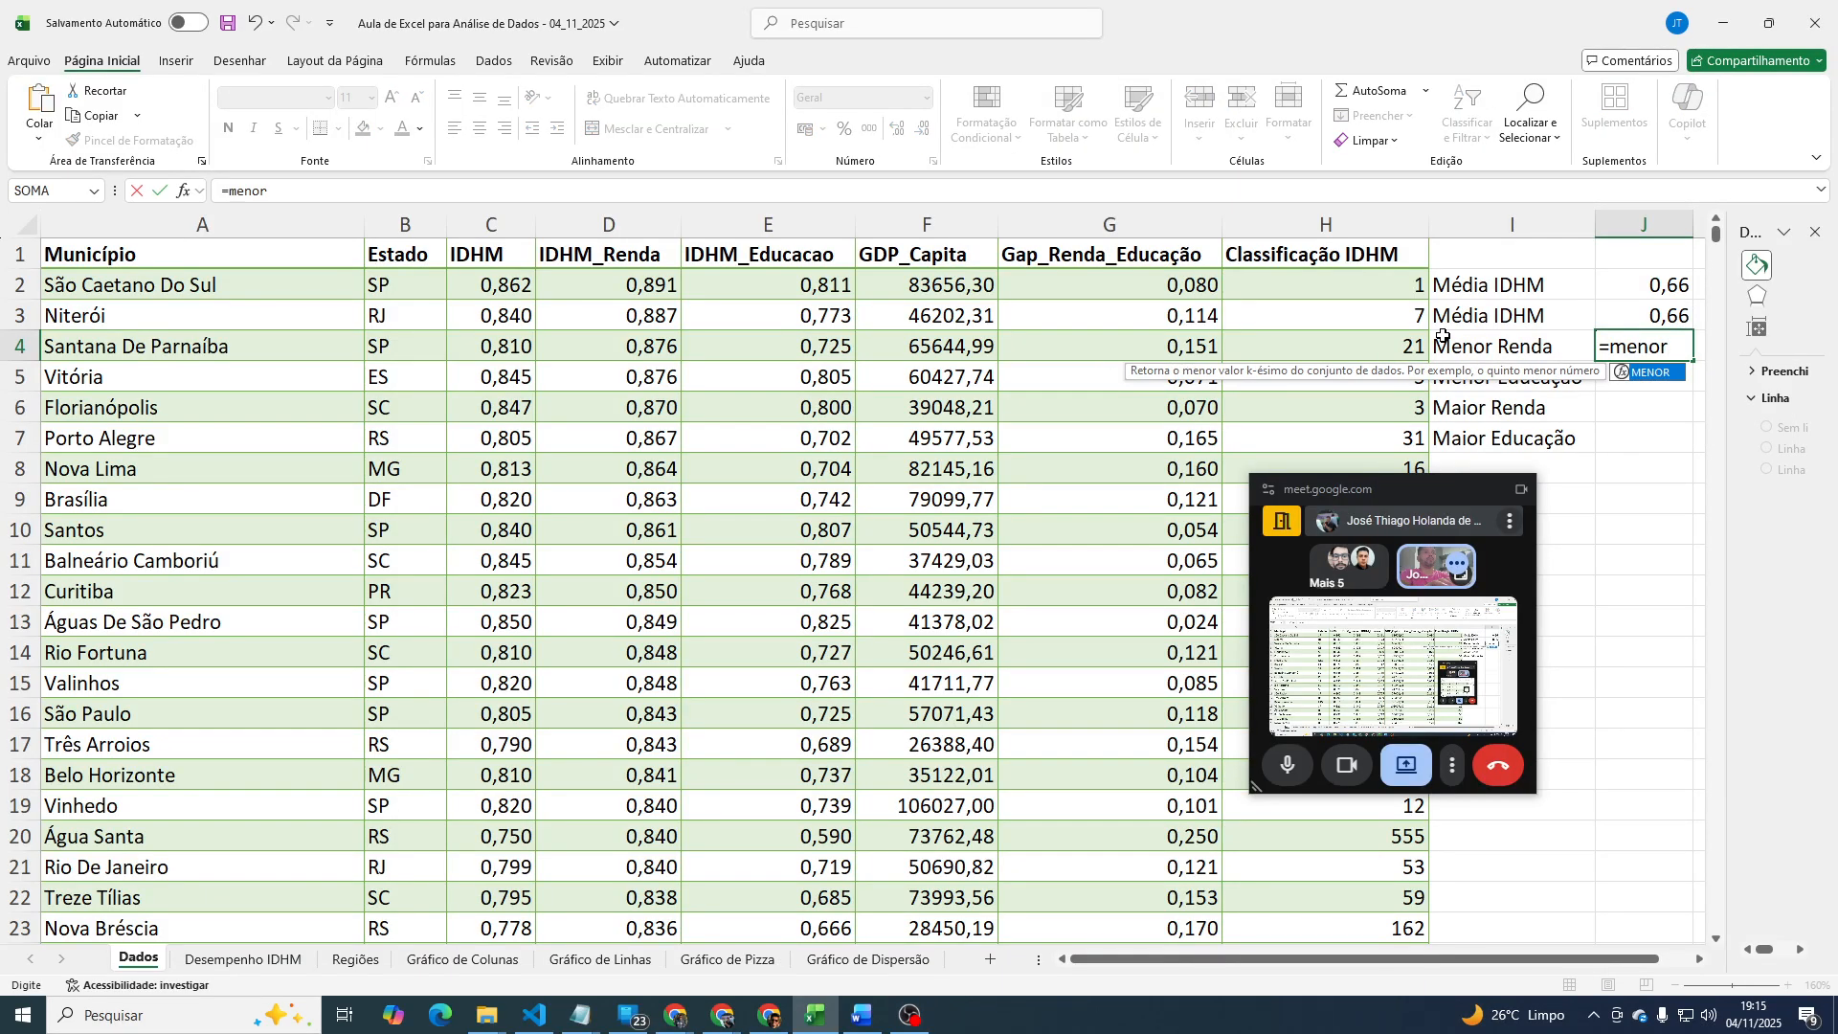
text(()
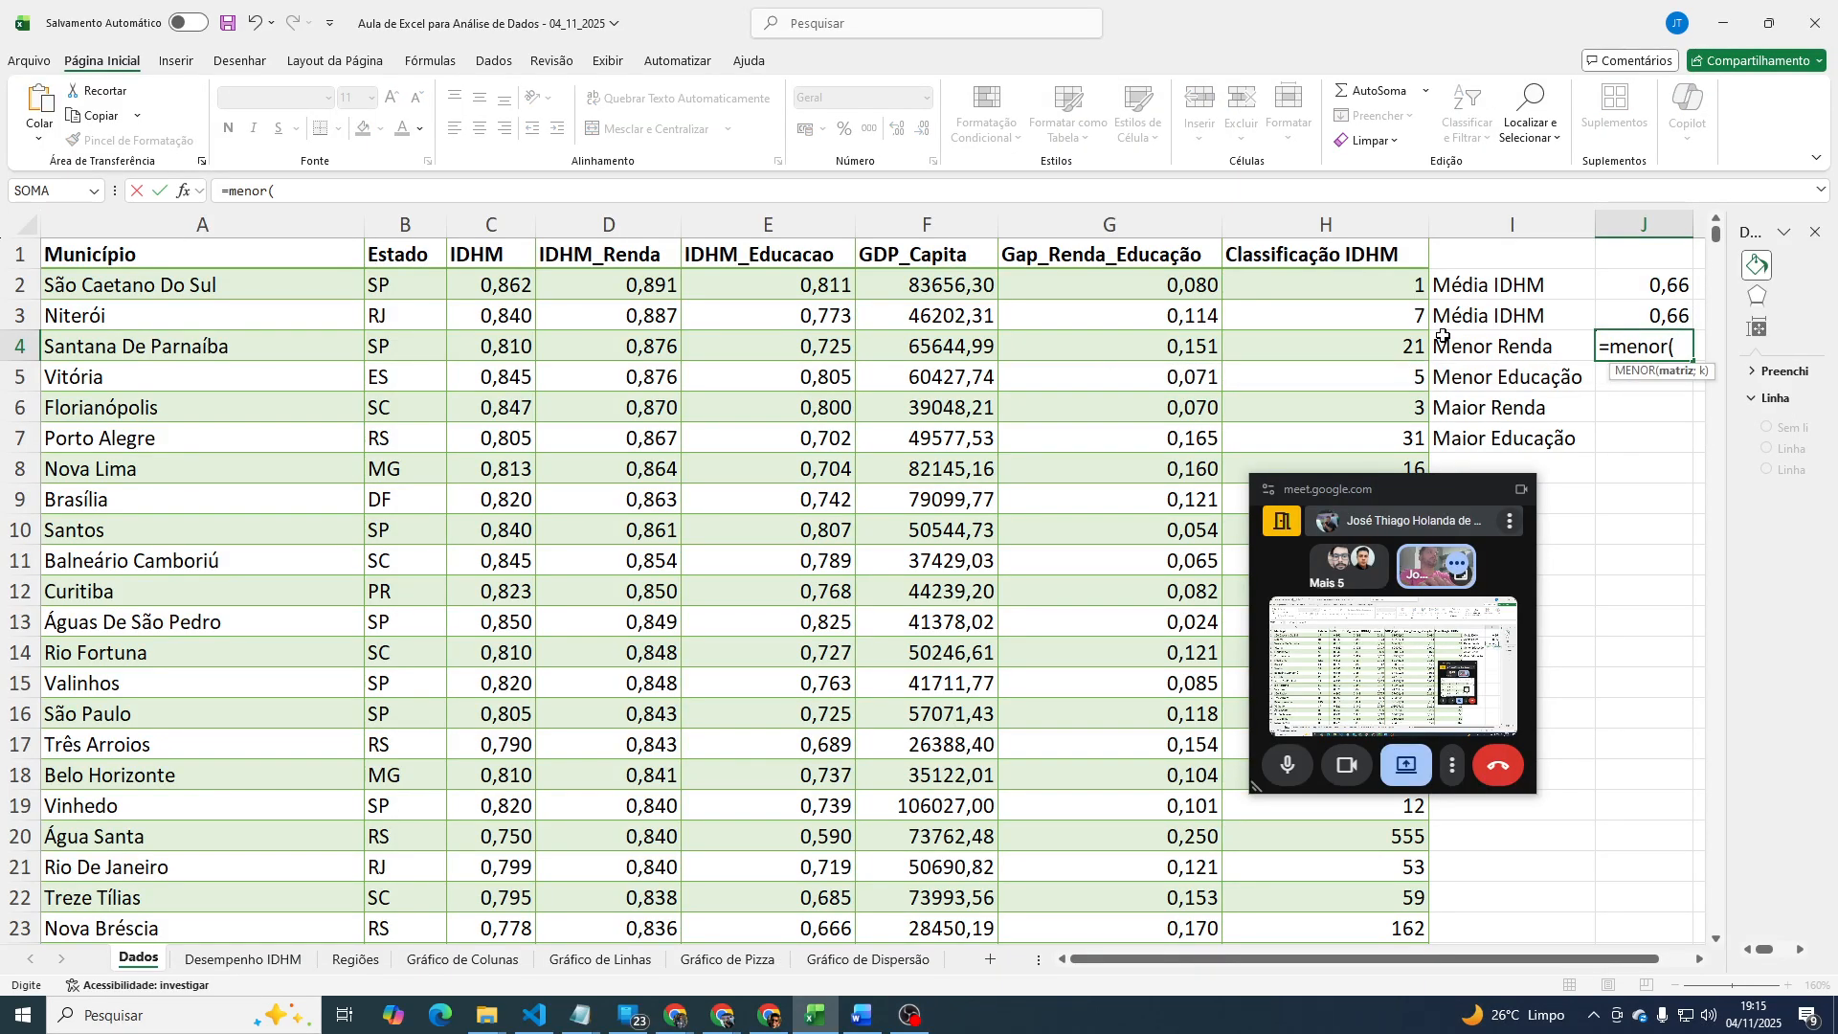
click(627, 223)
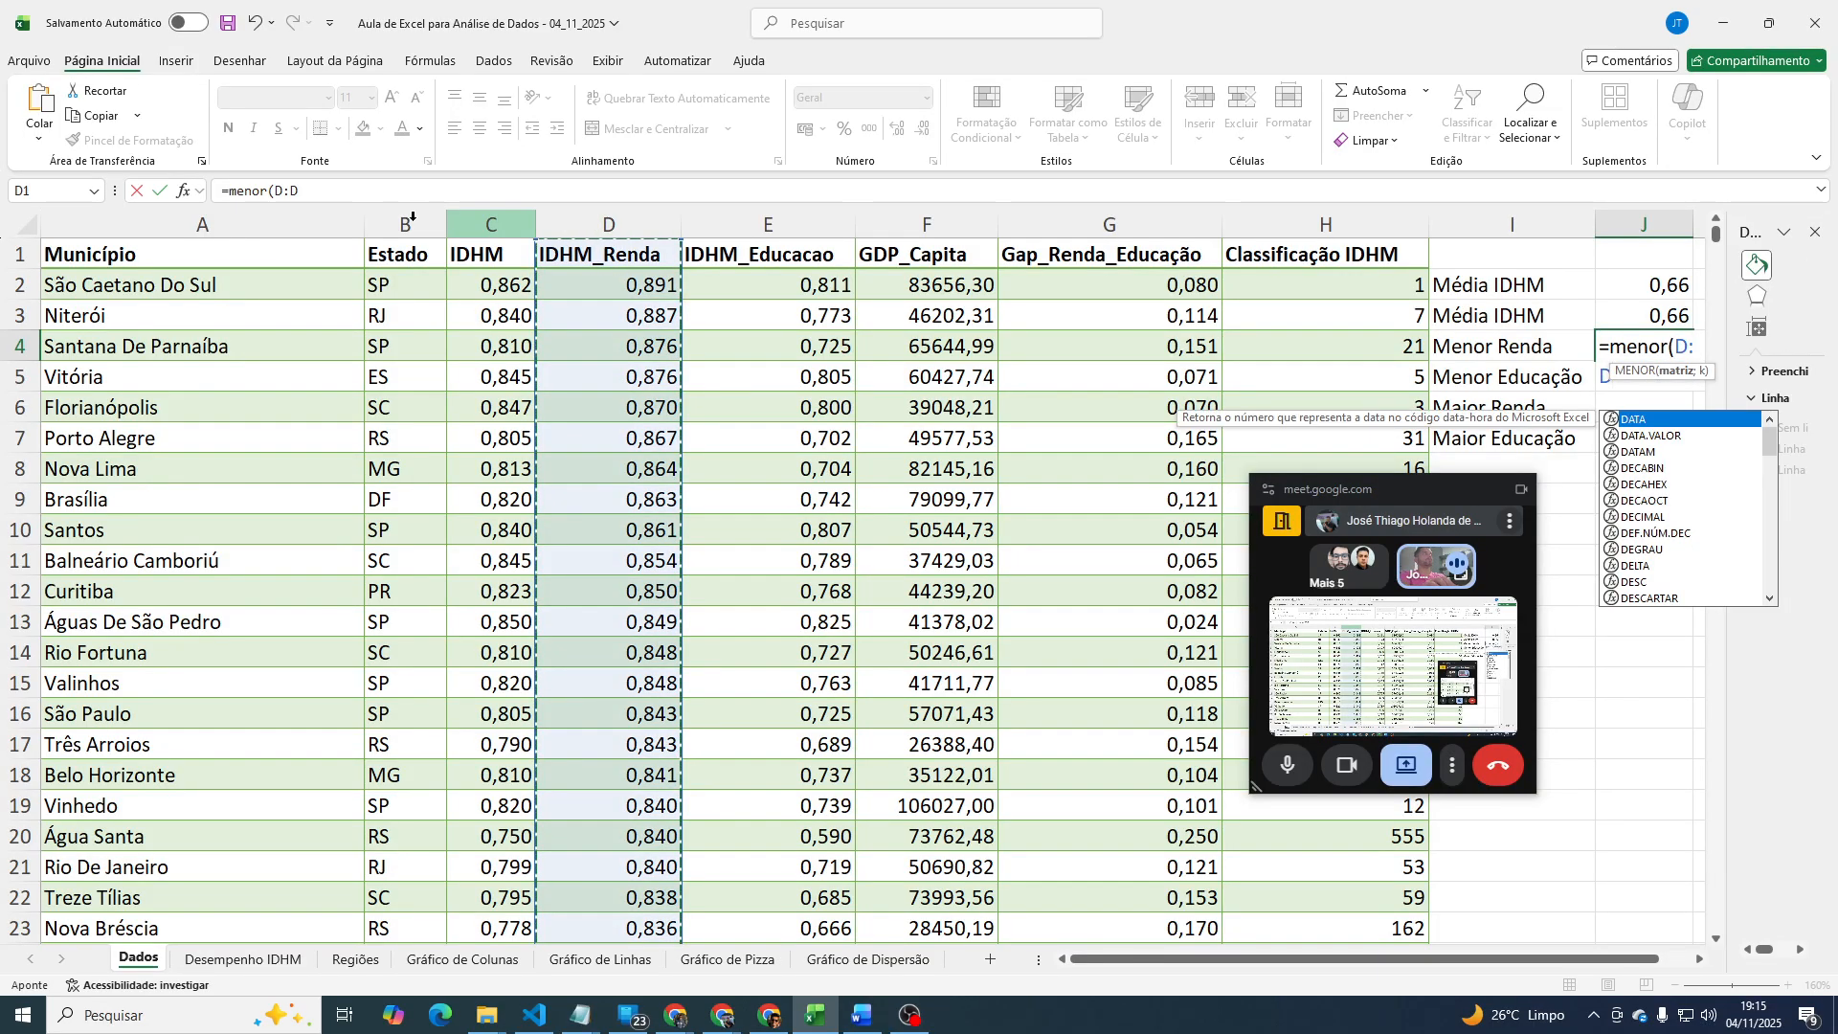
click(375, 202)
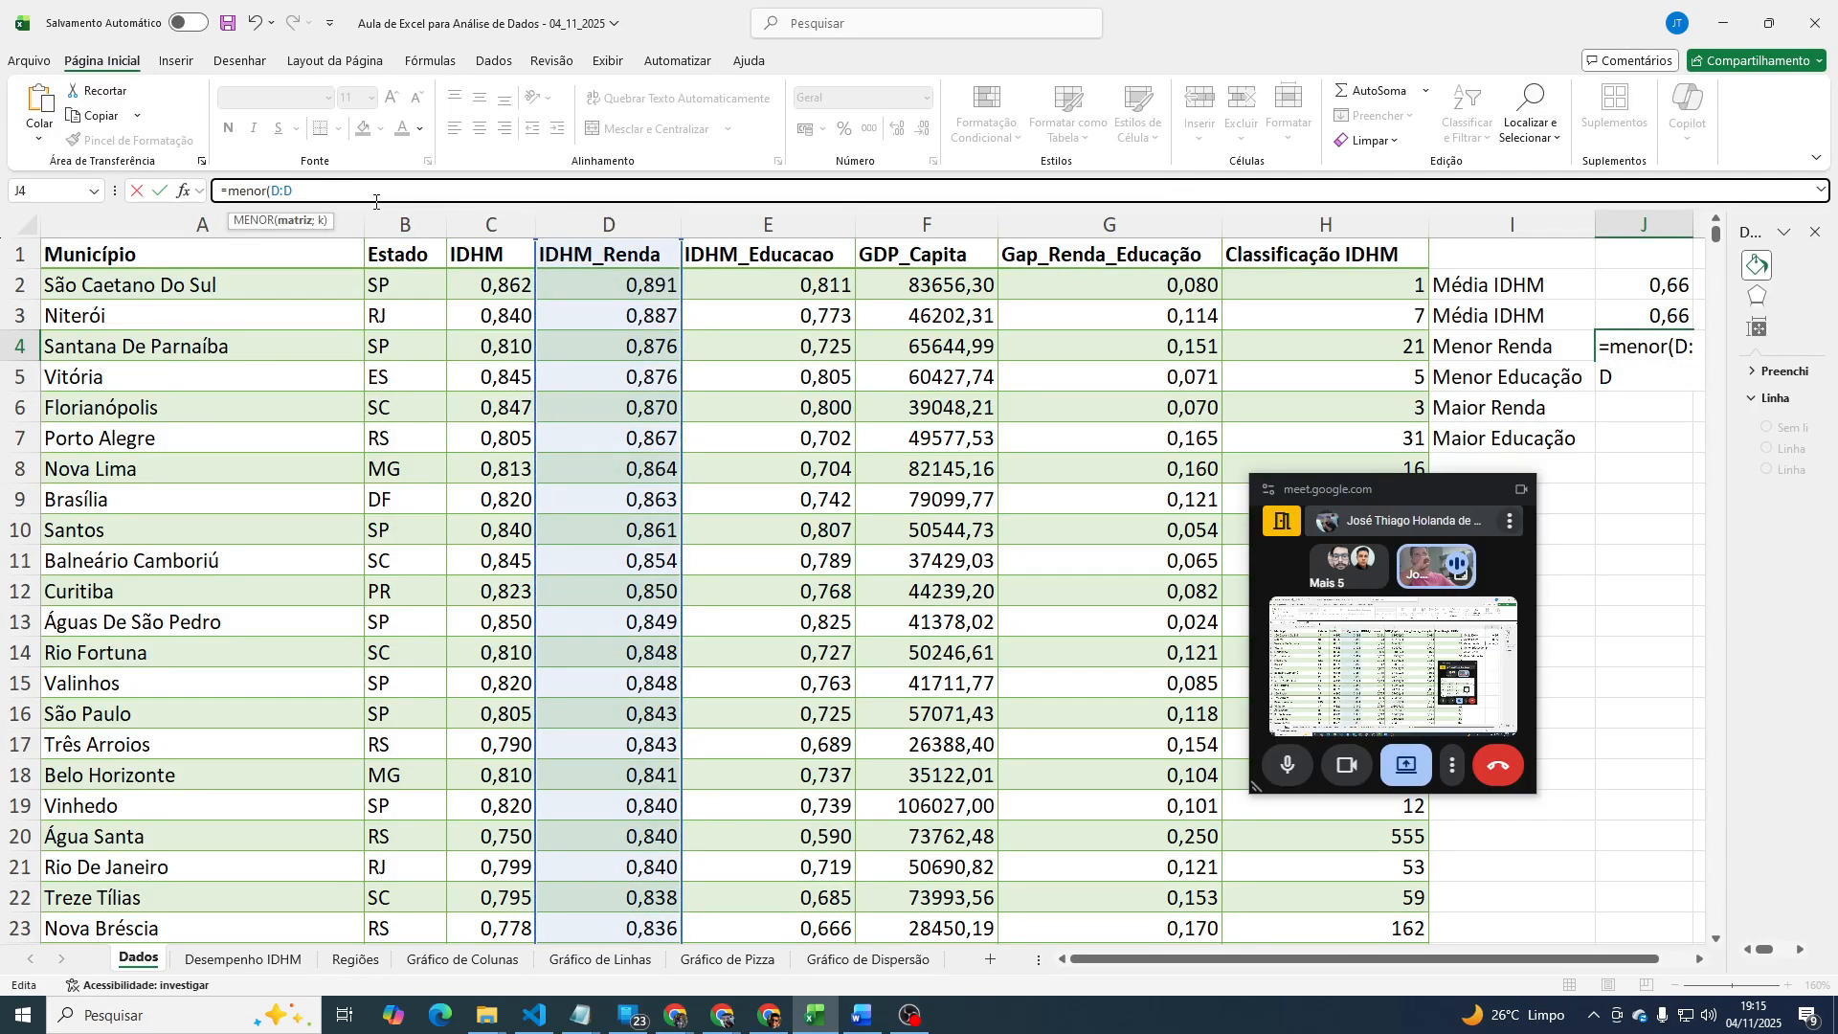
text())
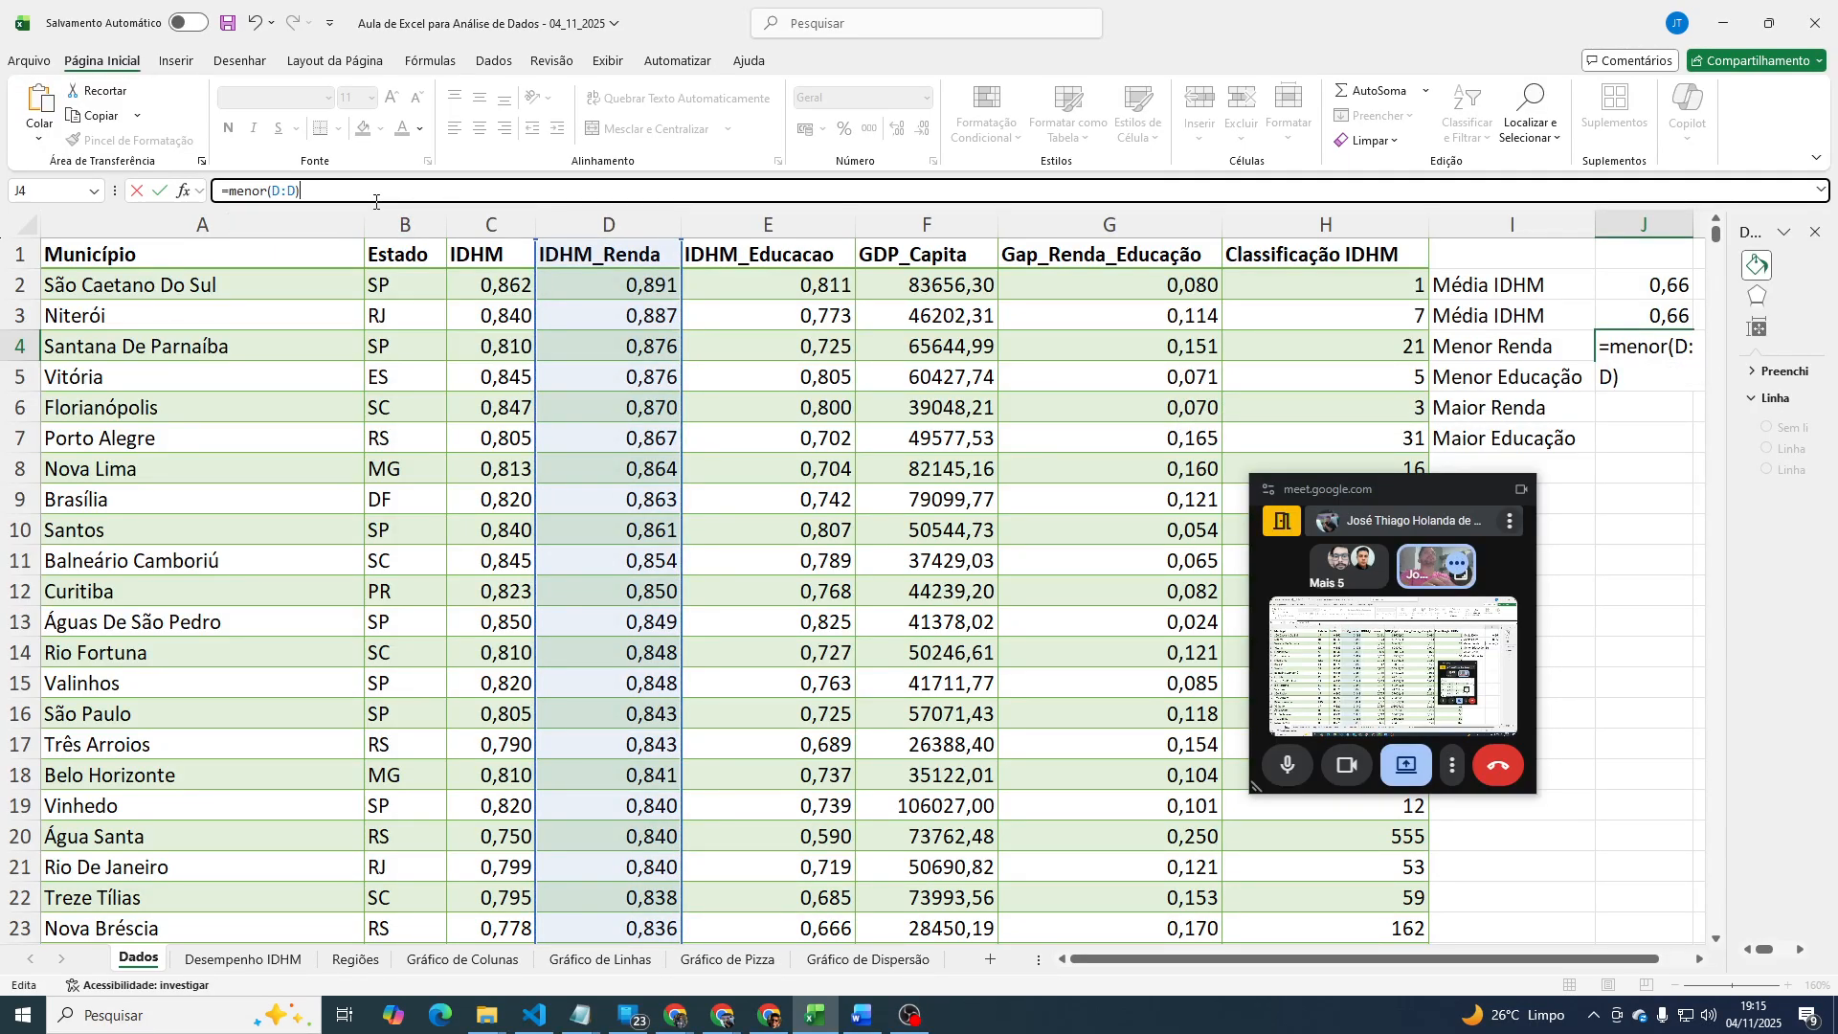
key(Left)
key(BackSpace)
key(BackSpace)
key(BackSpace)
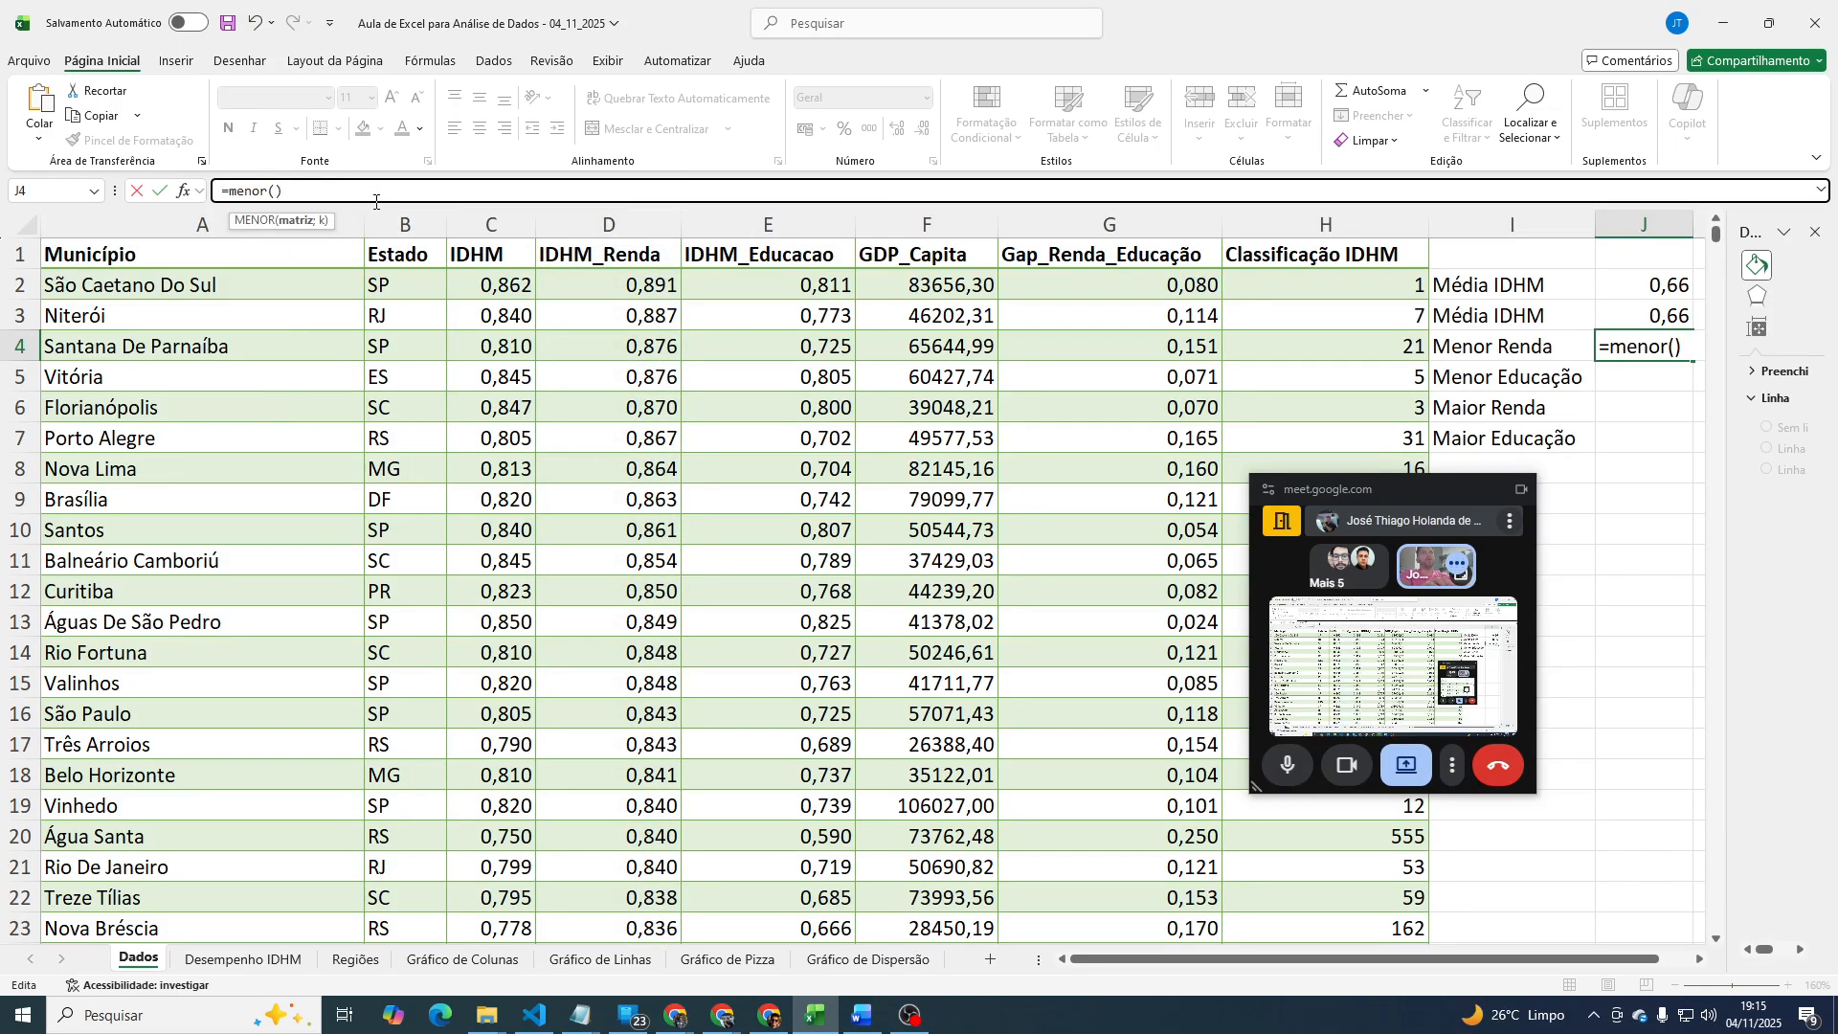
Give J4's MENOR formula the table column reference TB_CIDADES[IDHM_Renda] as its matrix argument.
text(t)
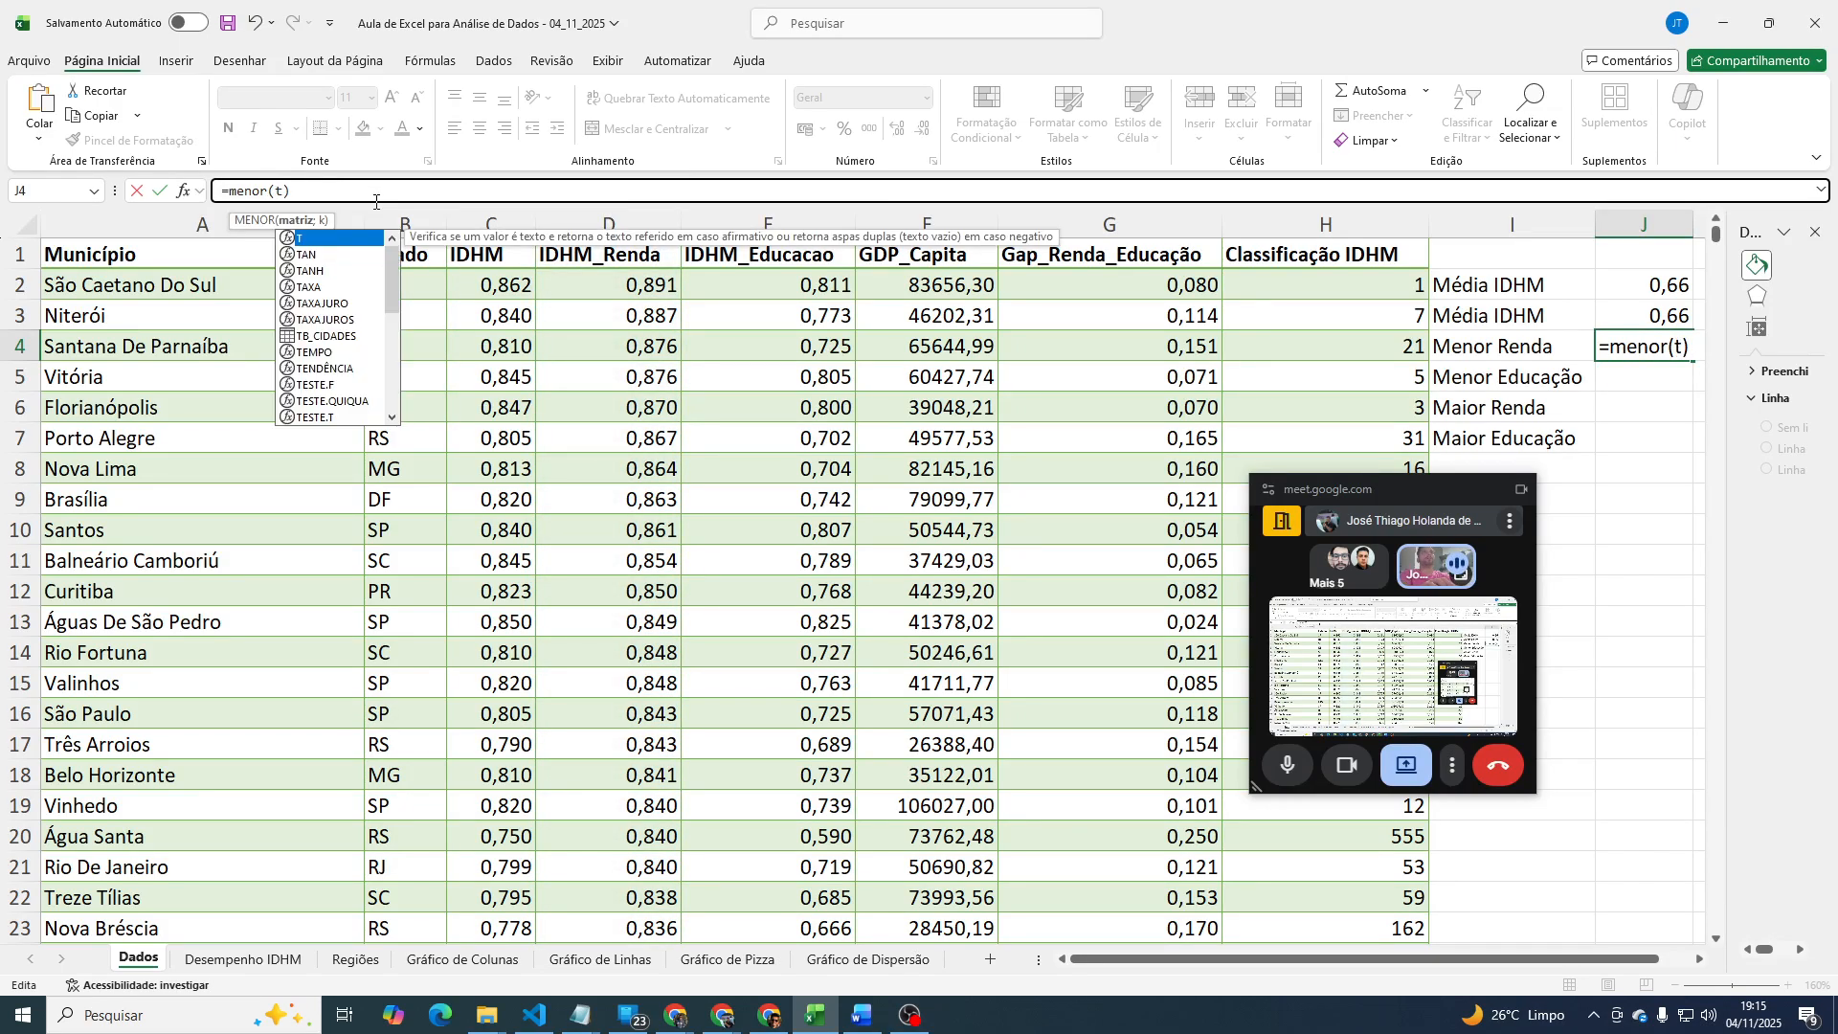
text(b)
key(Return)
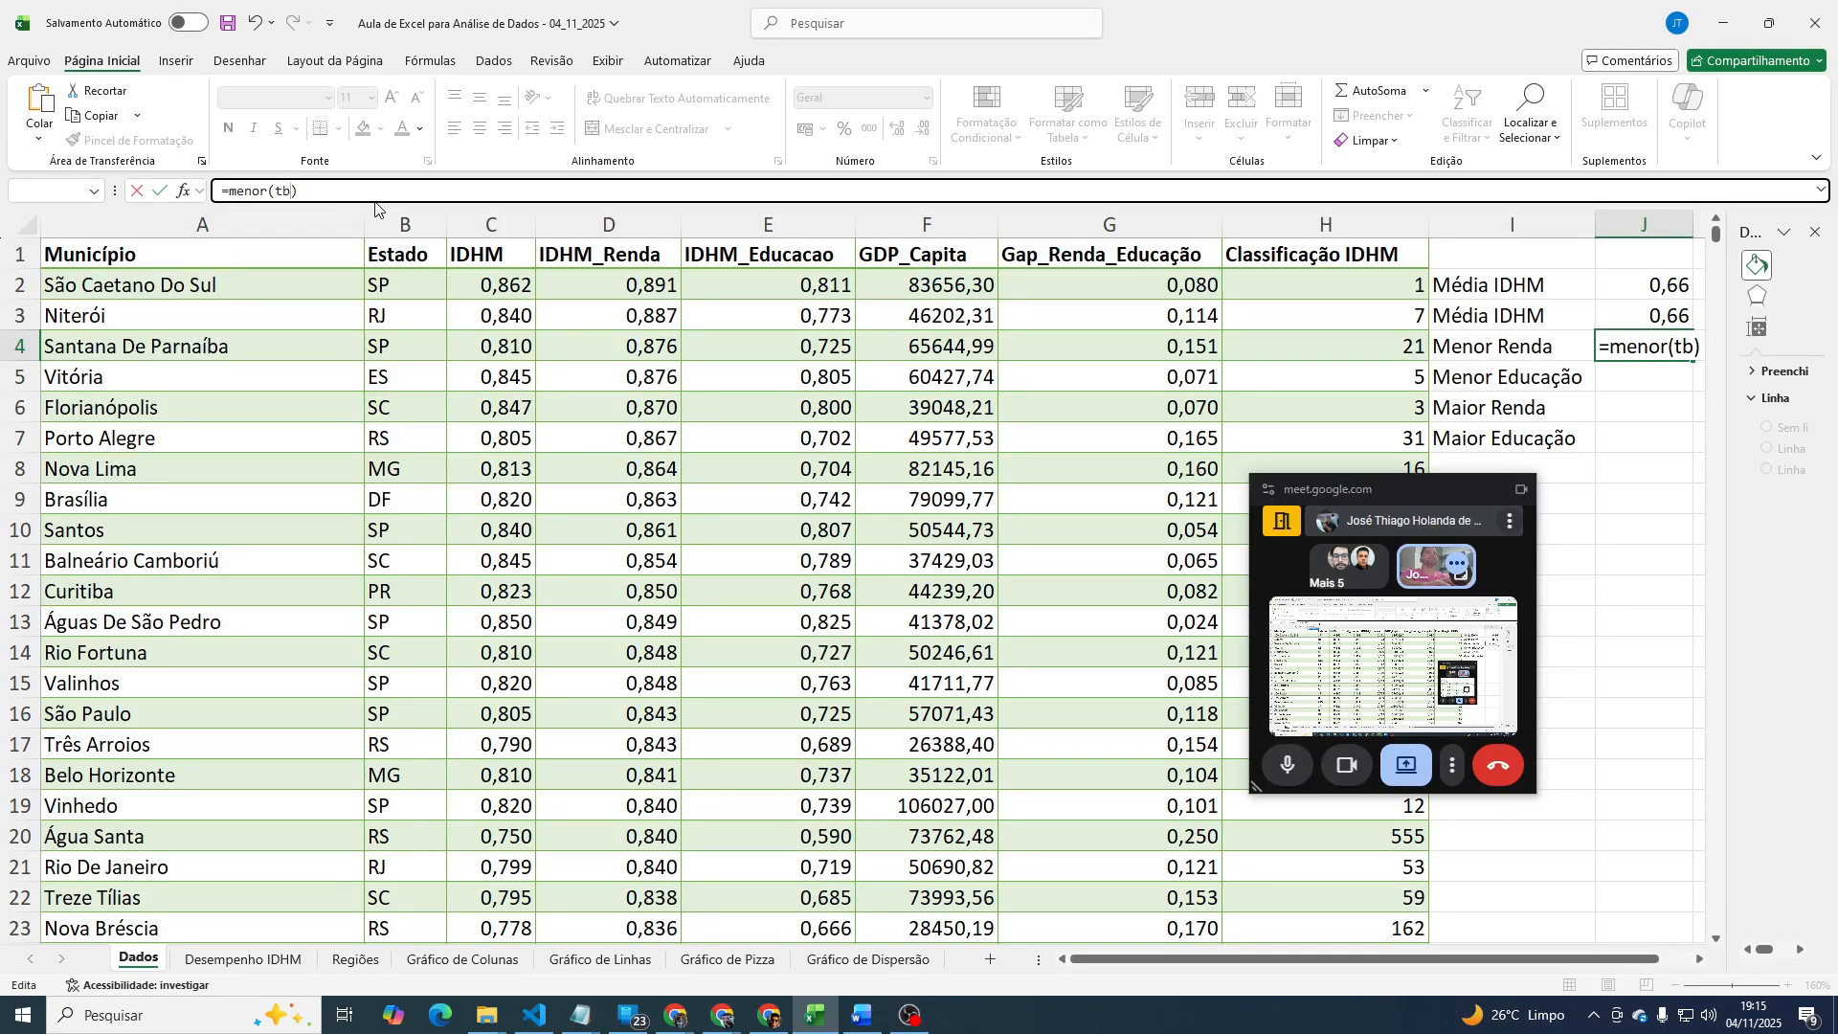
key(Return)
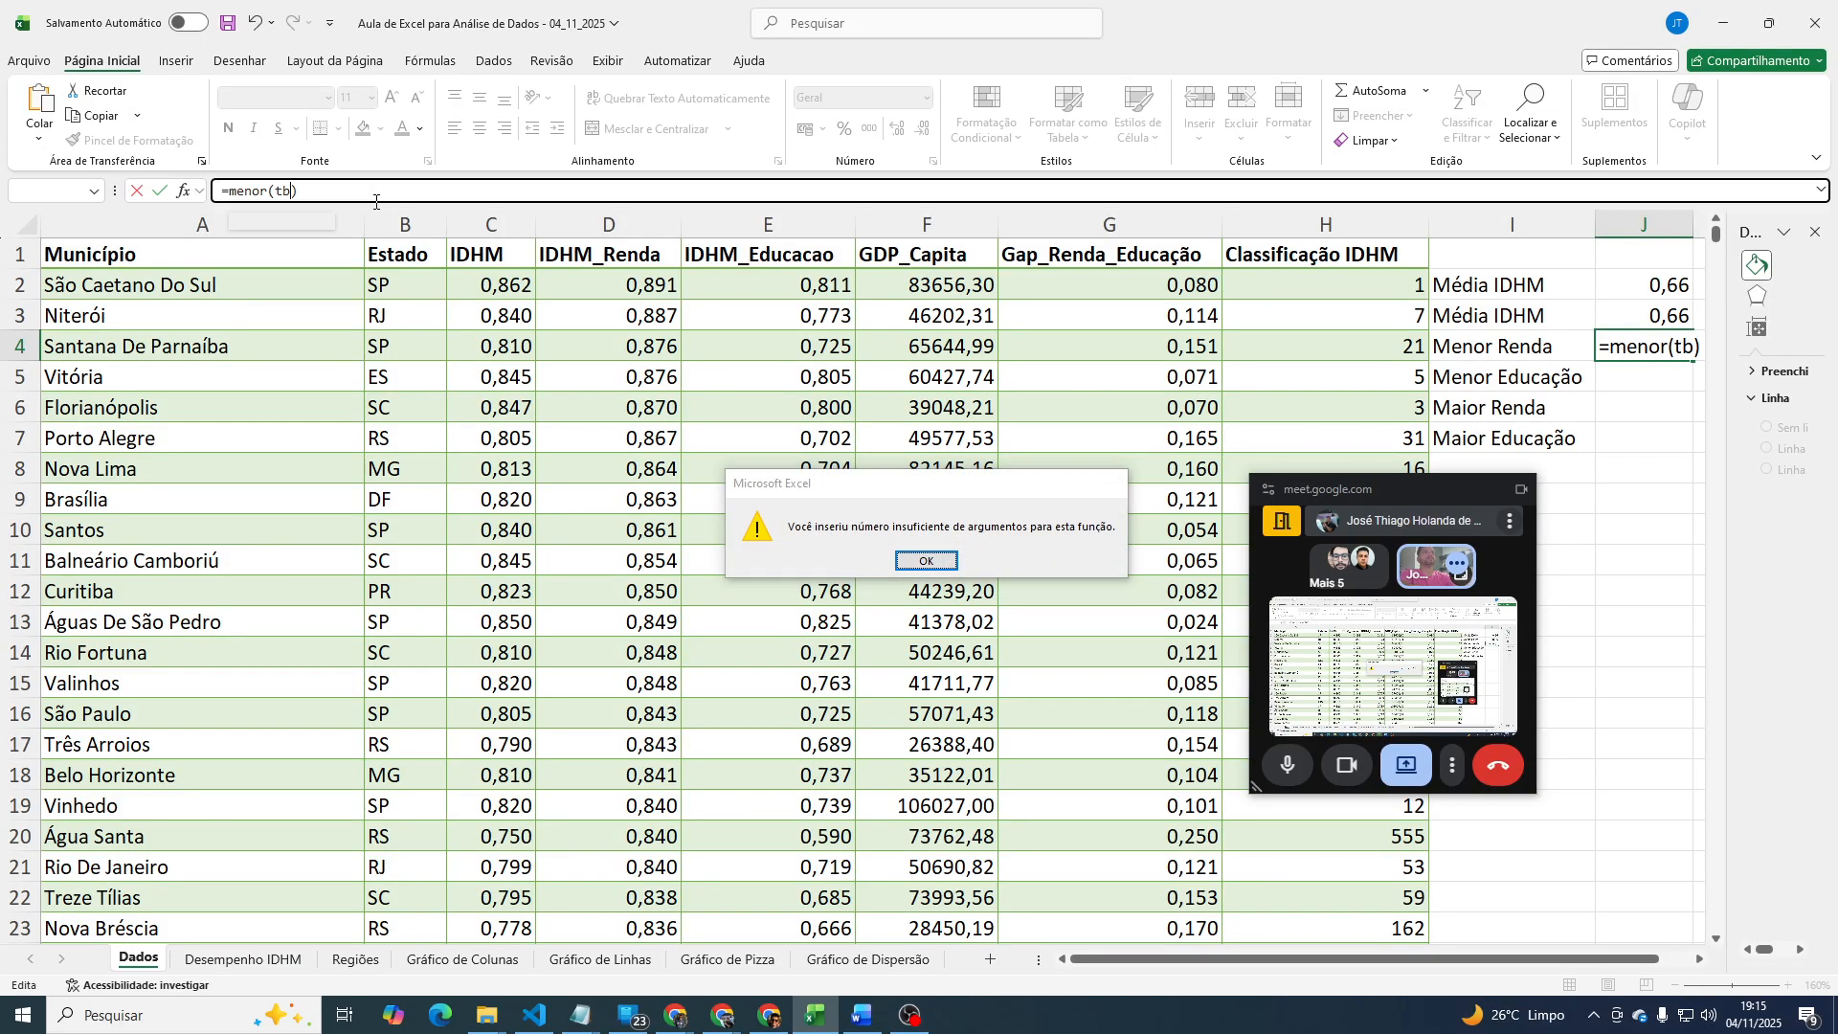
text(_)
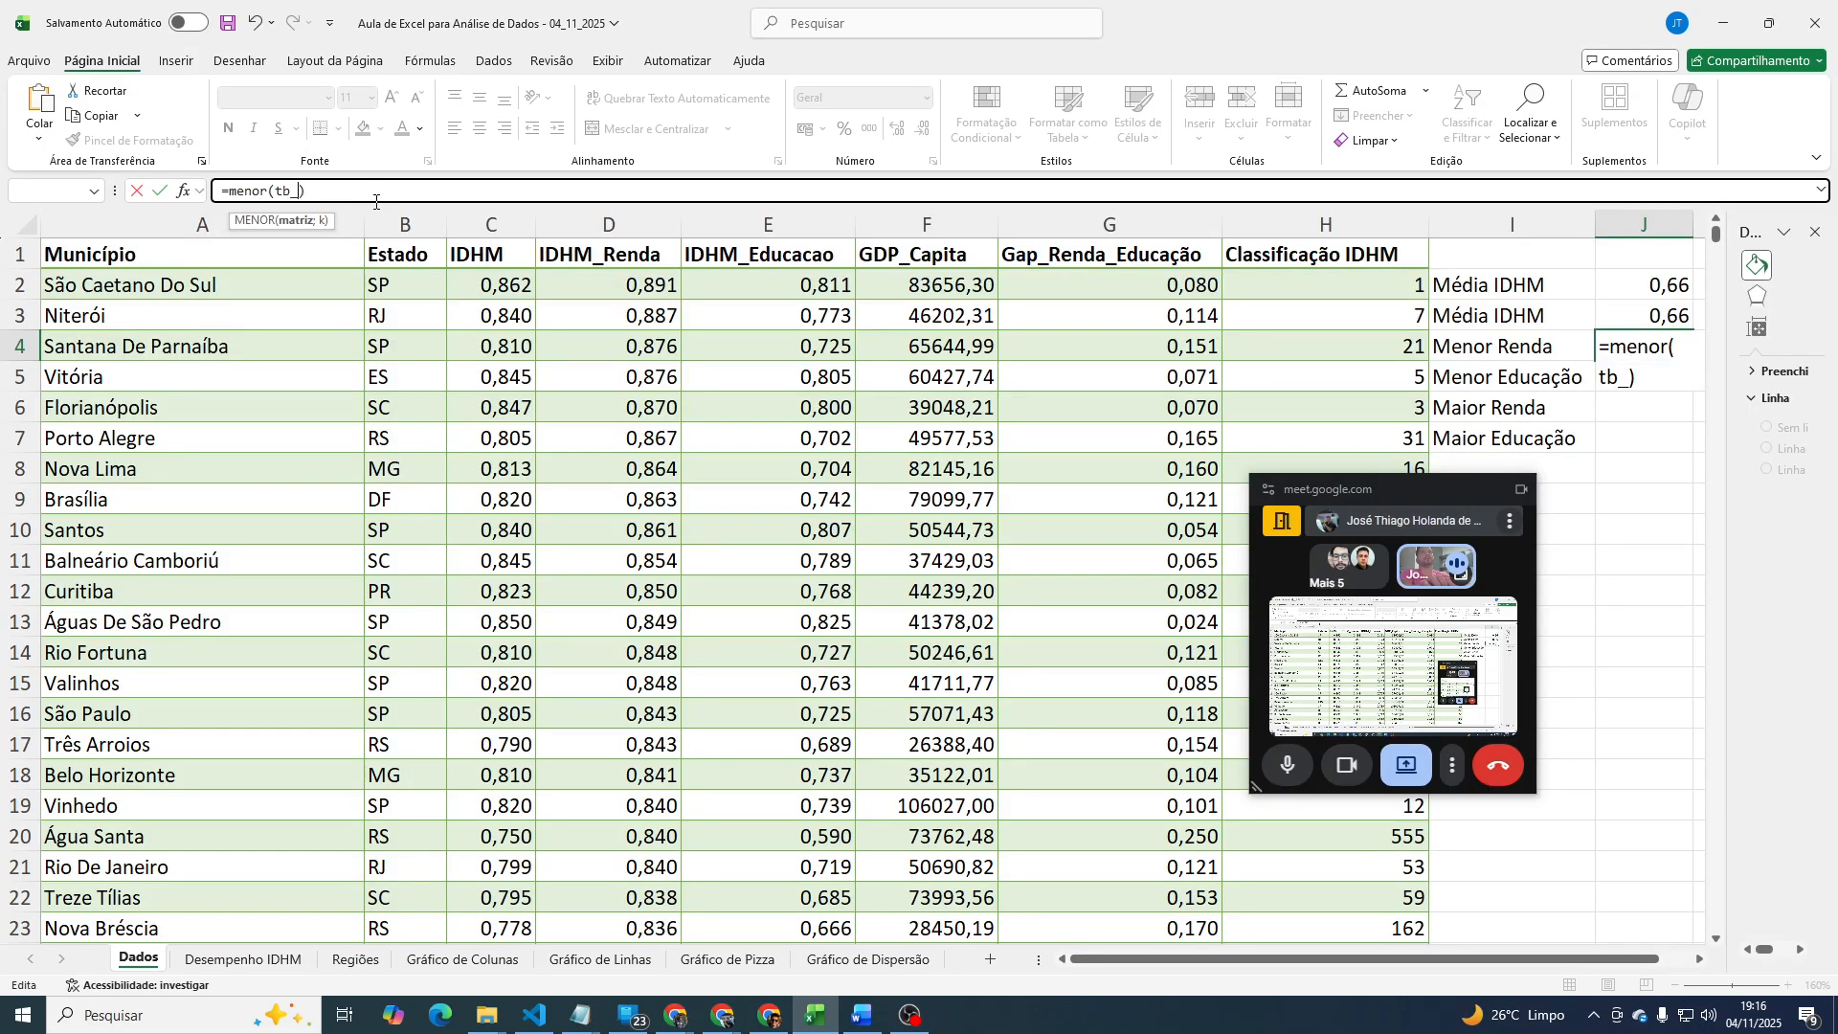
key(Tab)
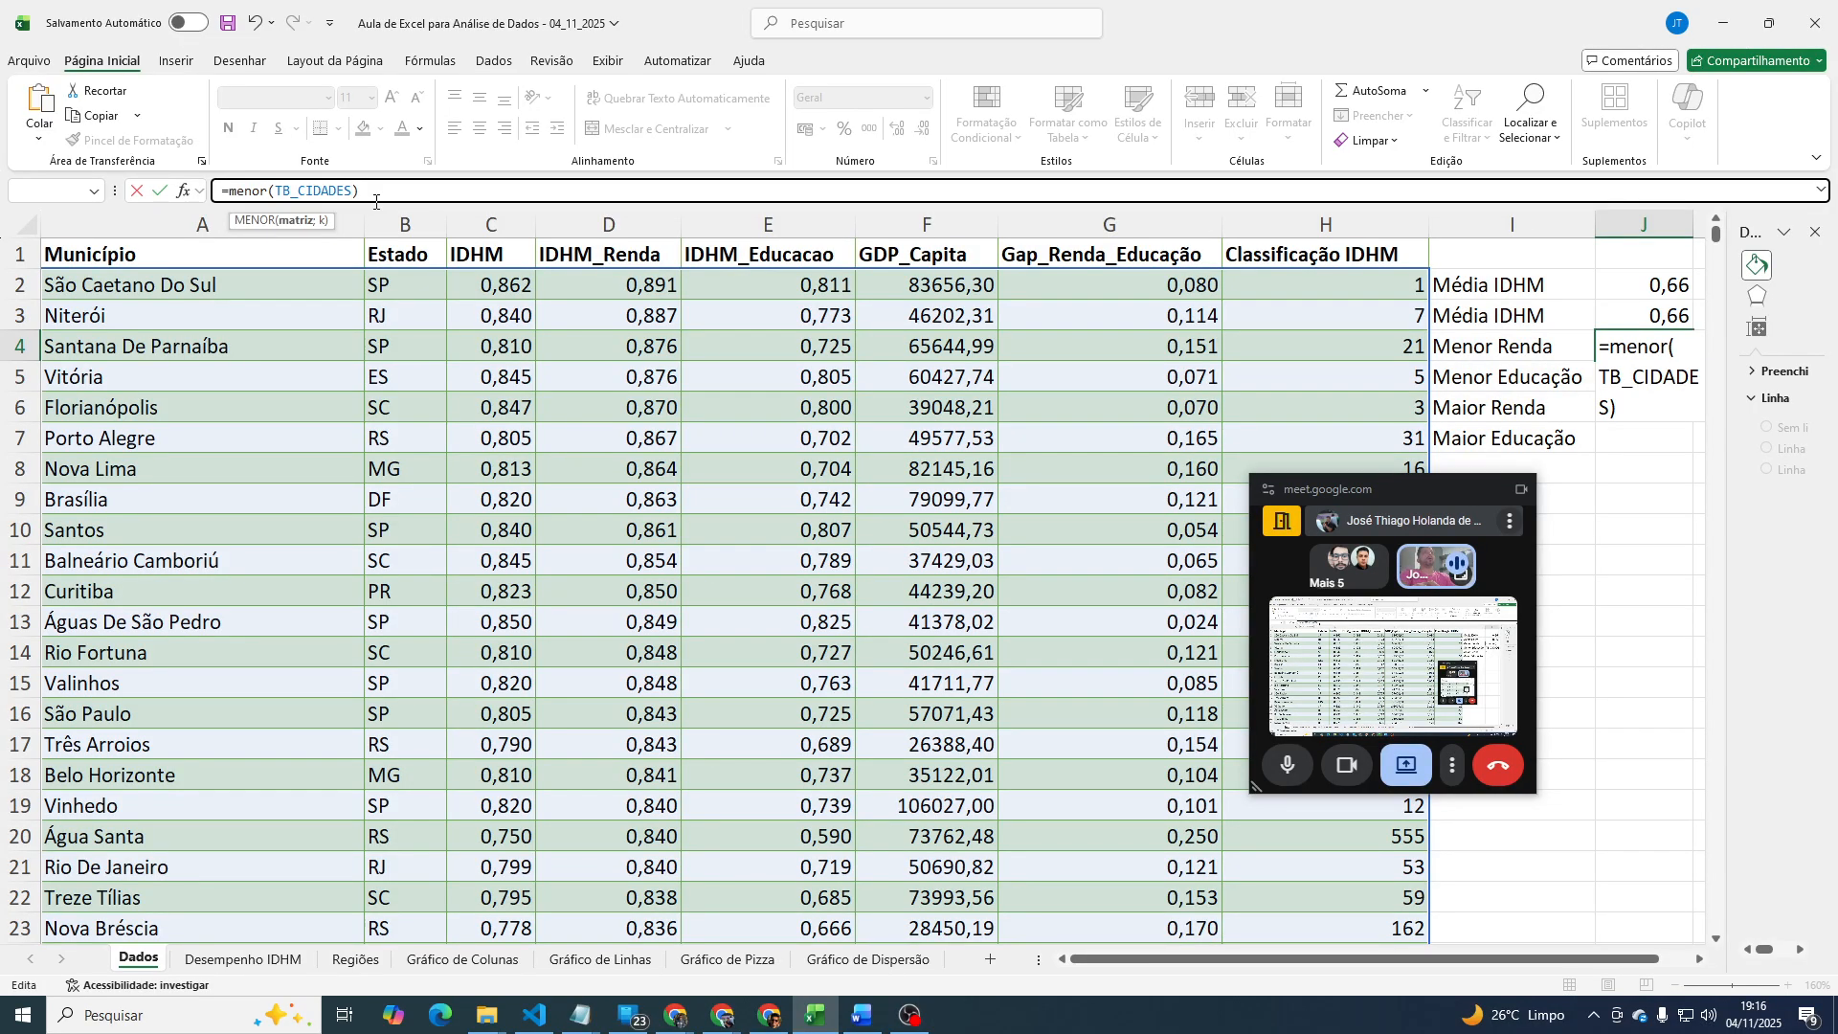
text([)
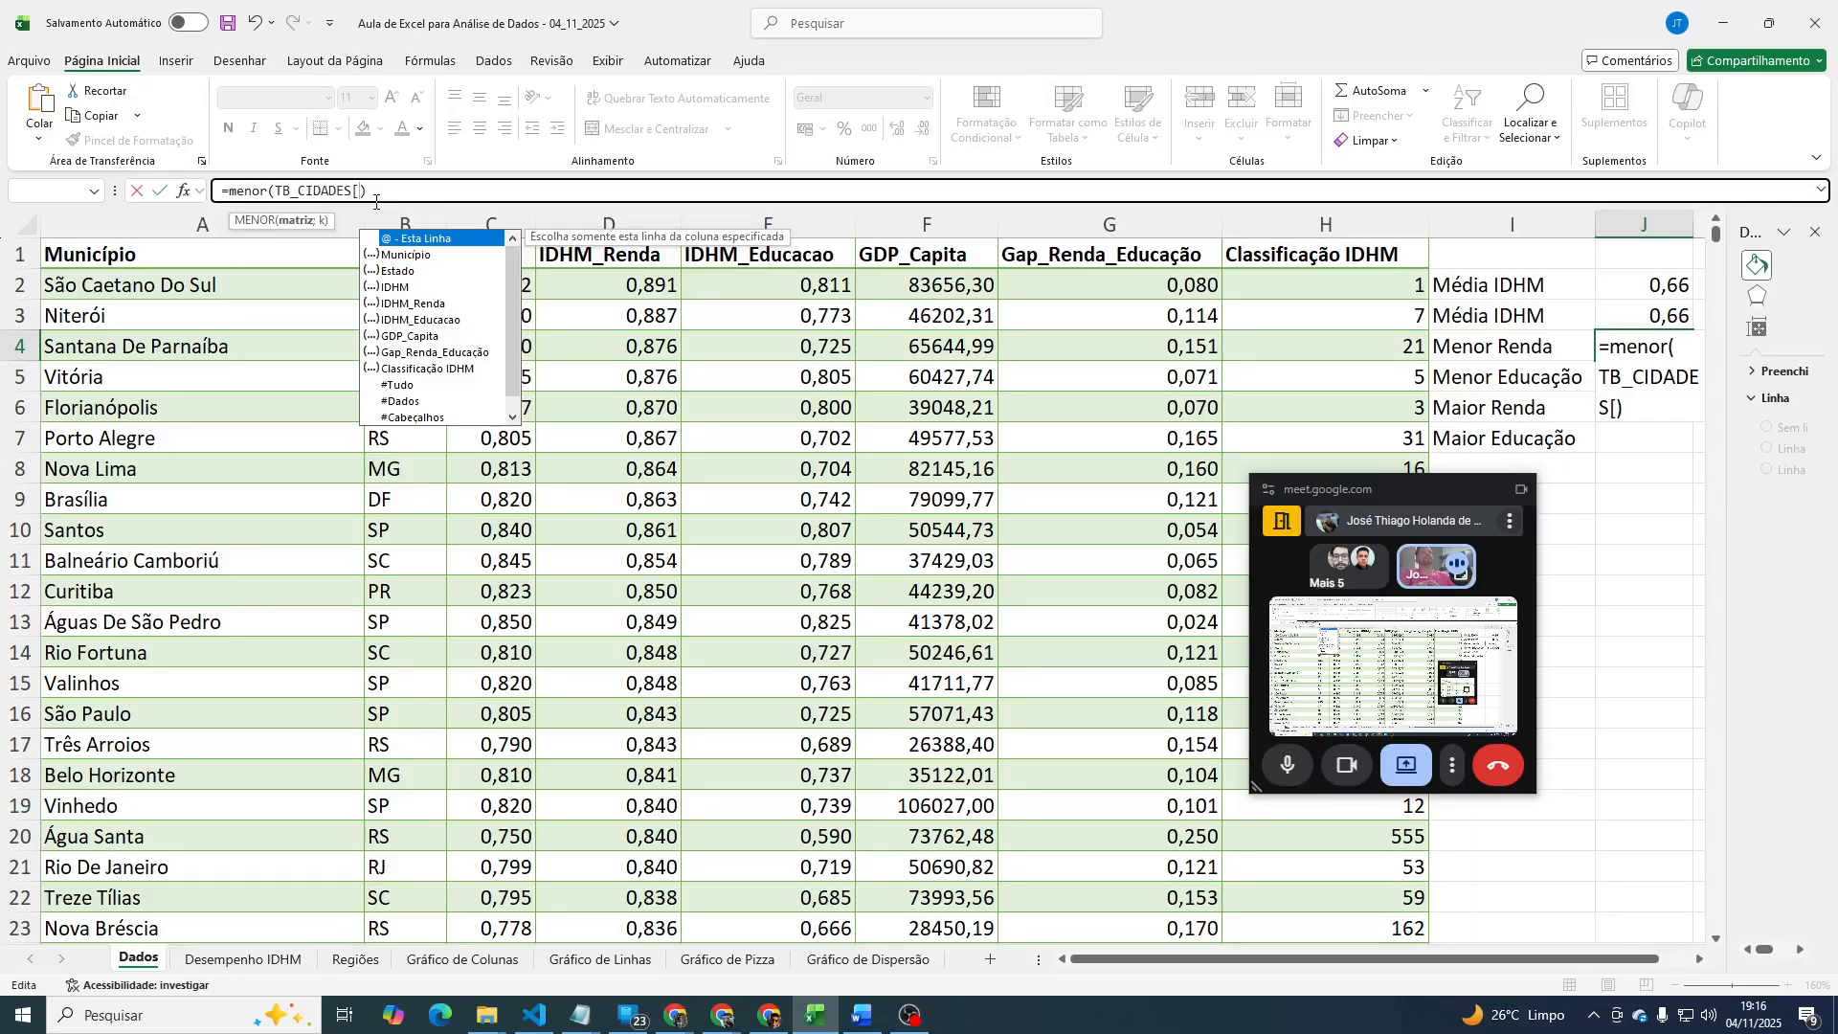
key(Down)
key(Down)
key(Down)
key(Down)
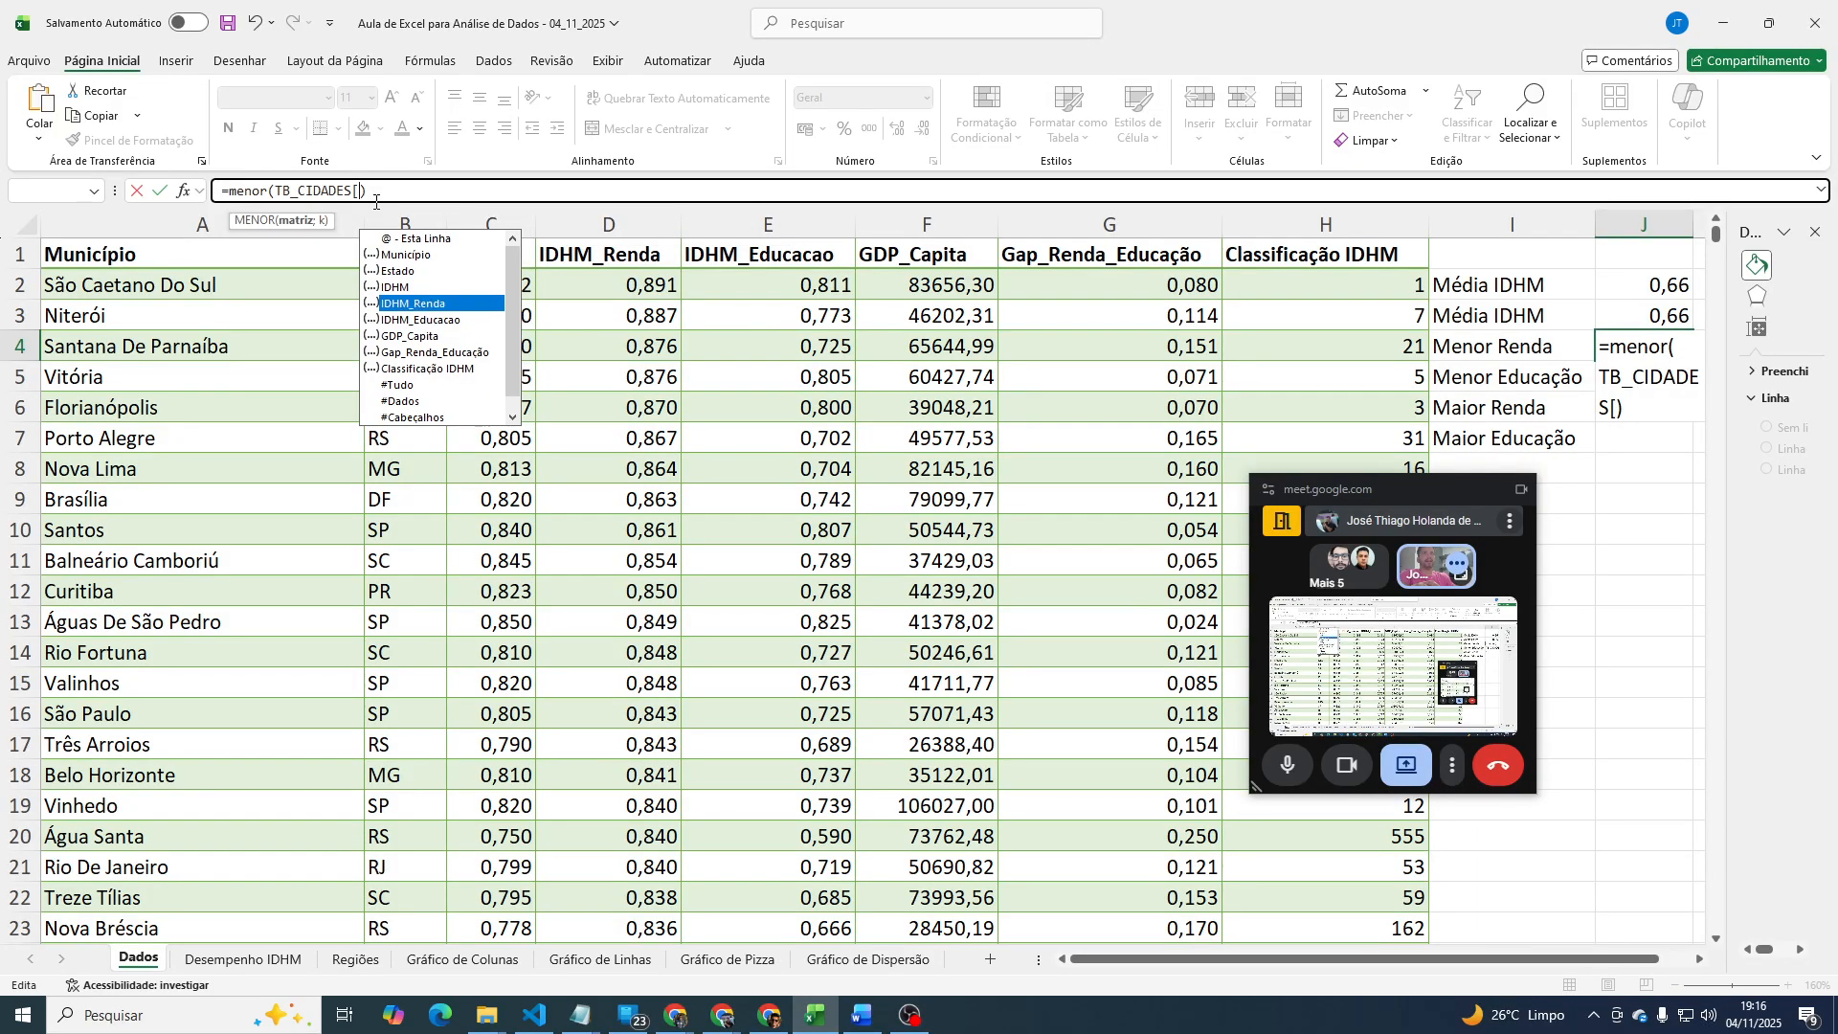
key(Tab)
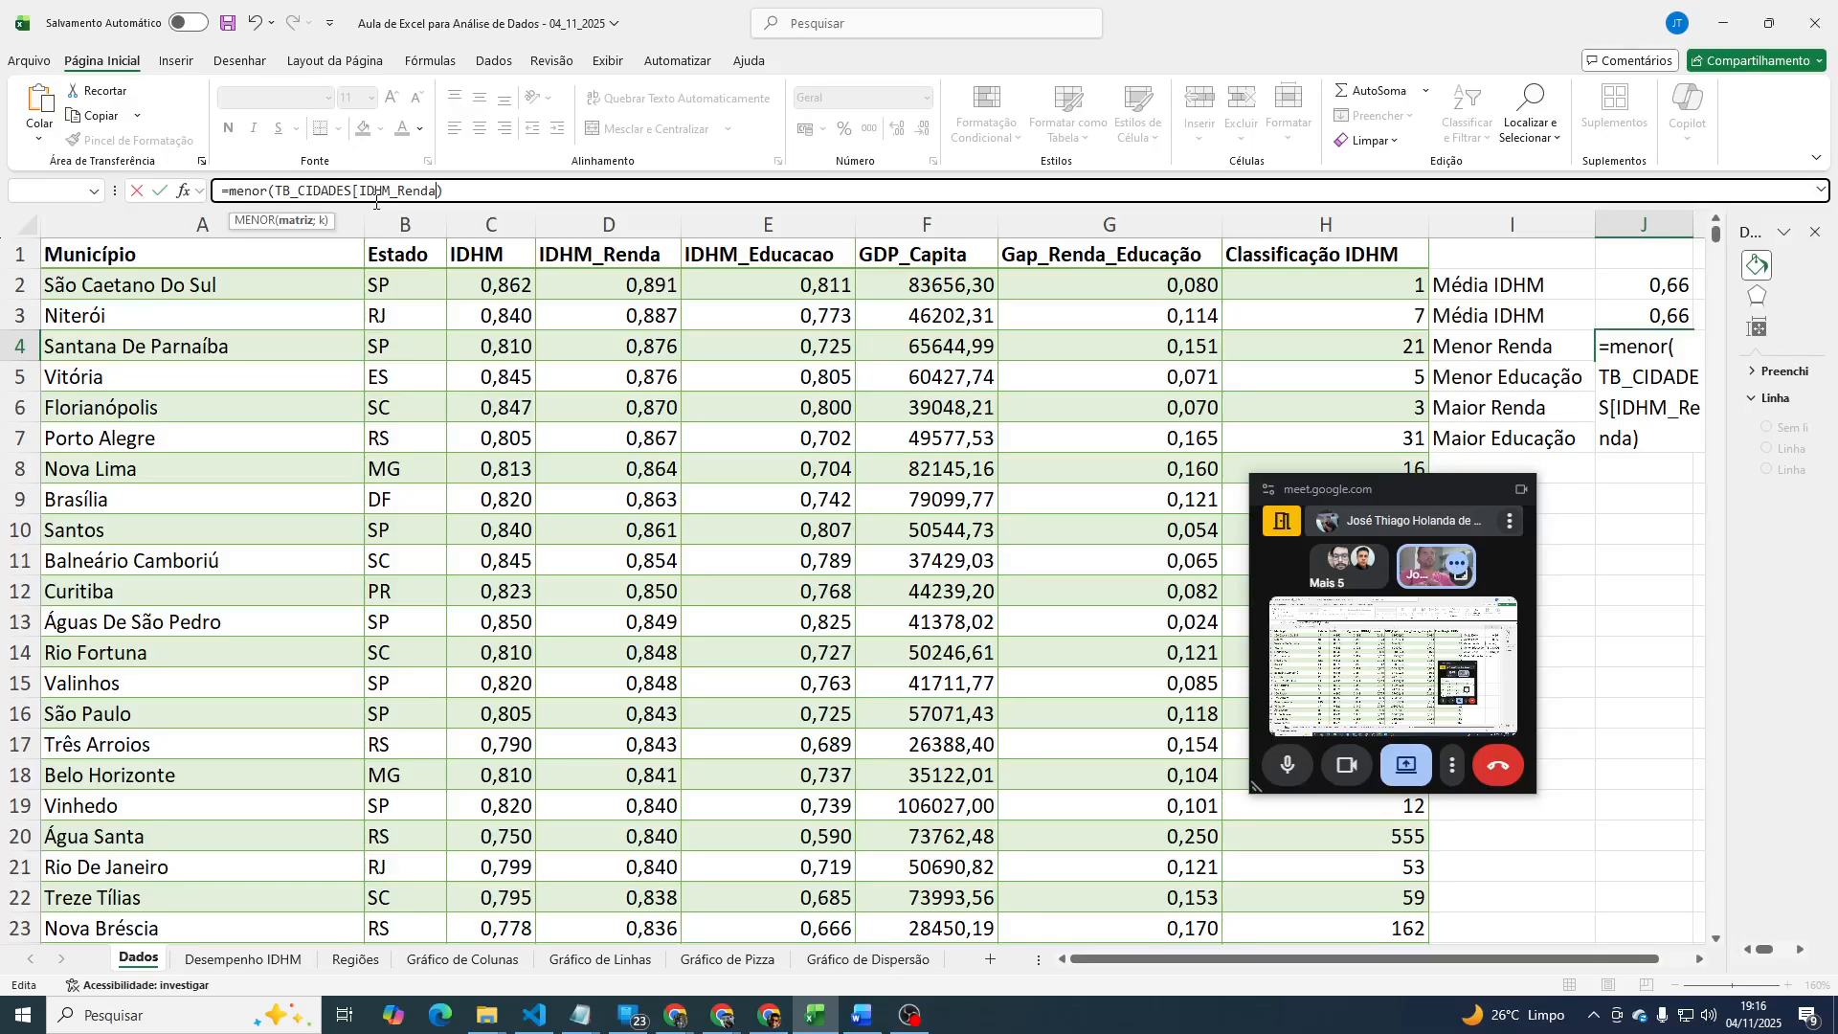
text(]))
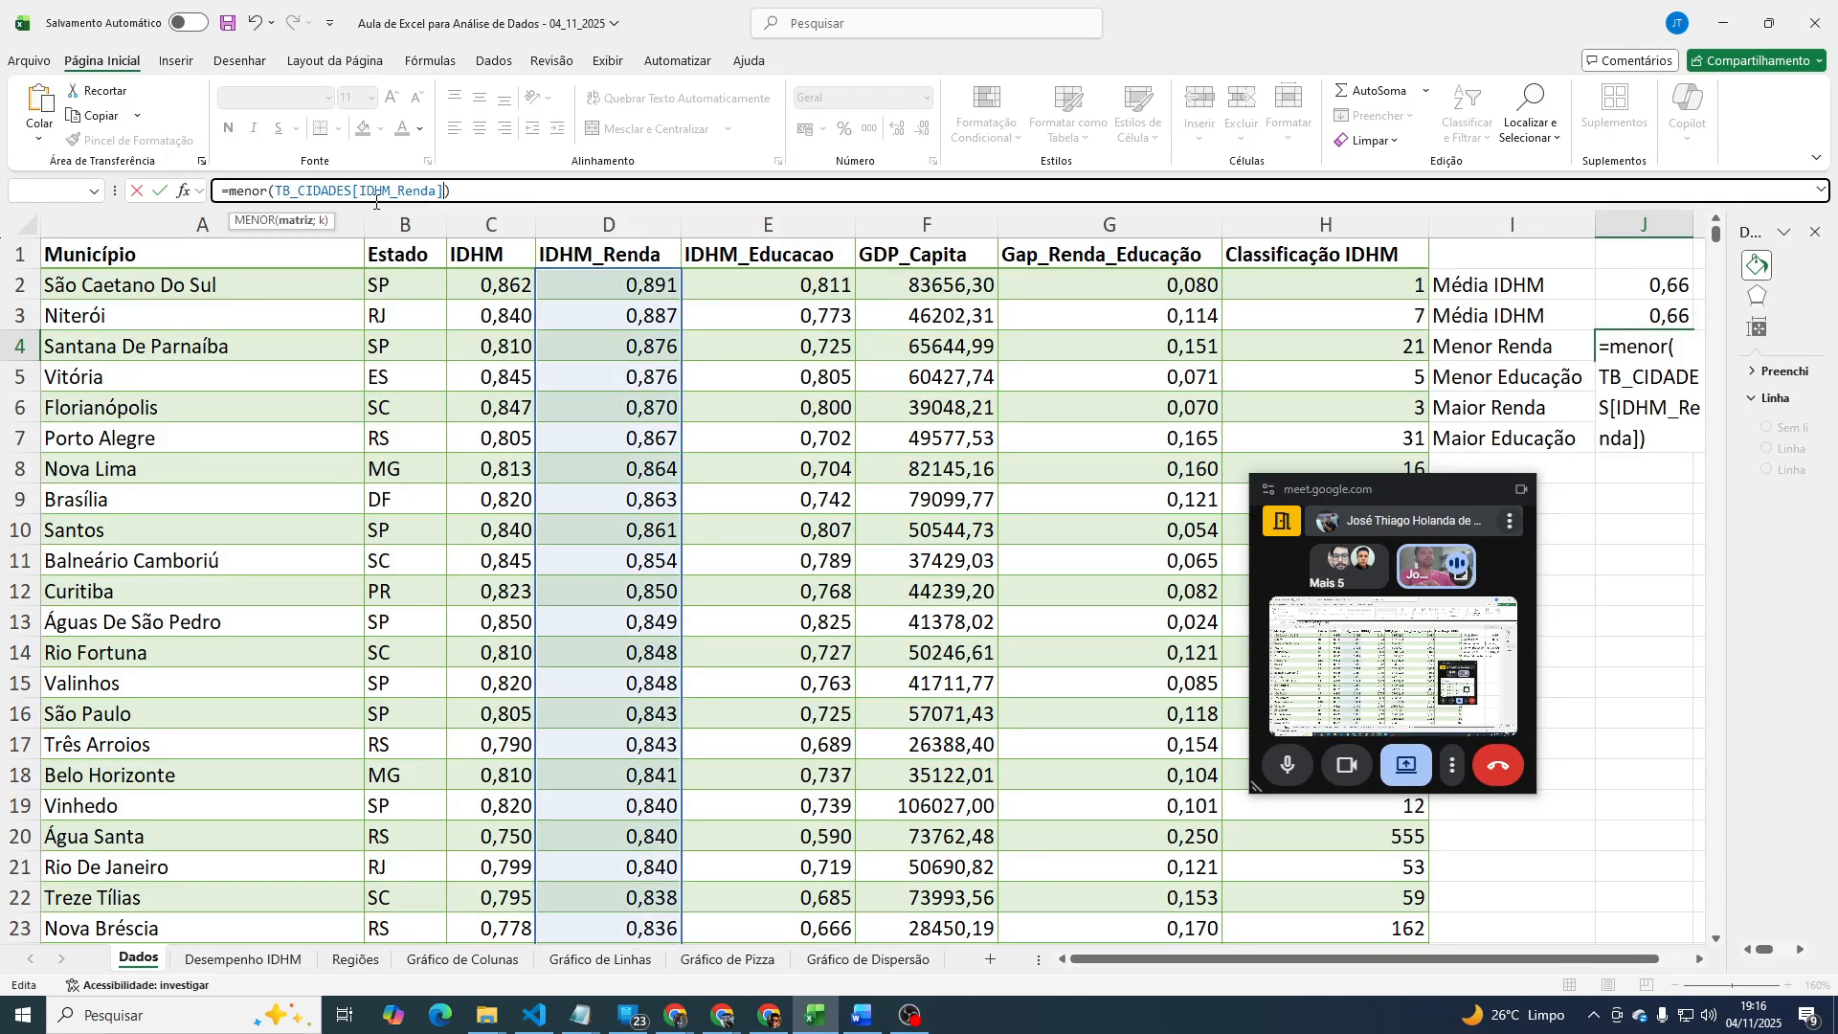
text())
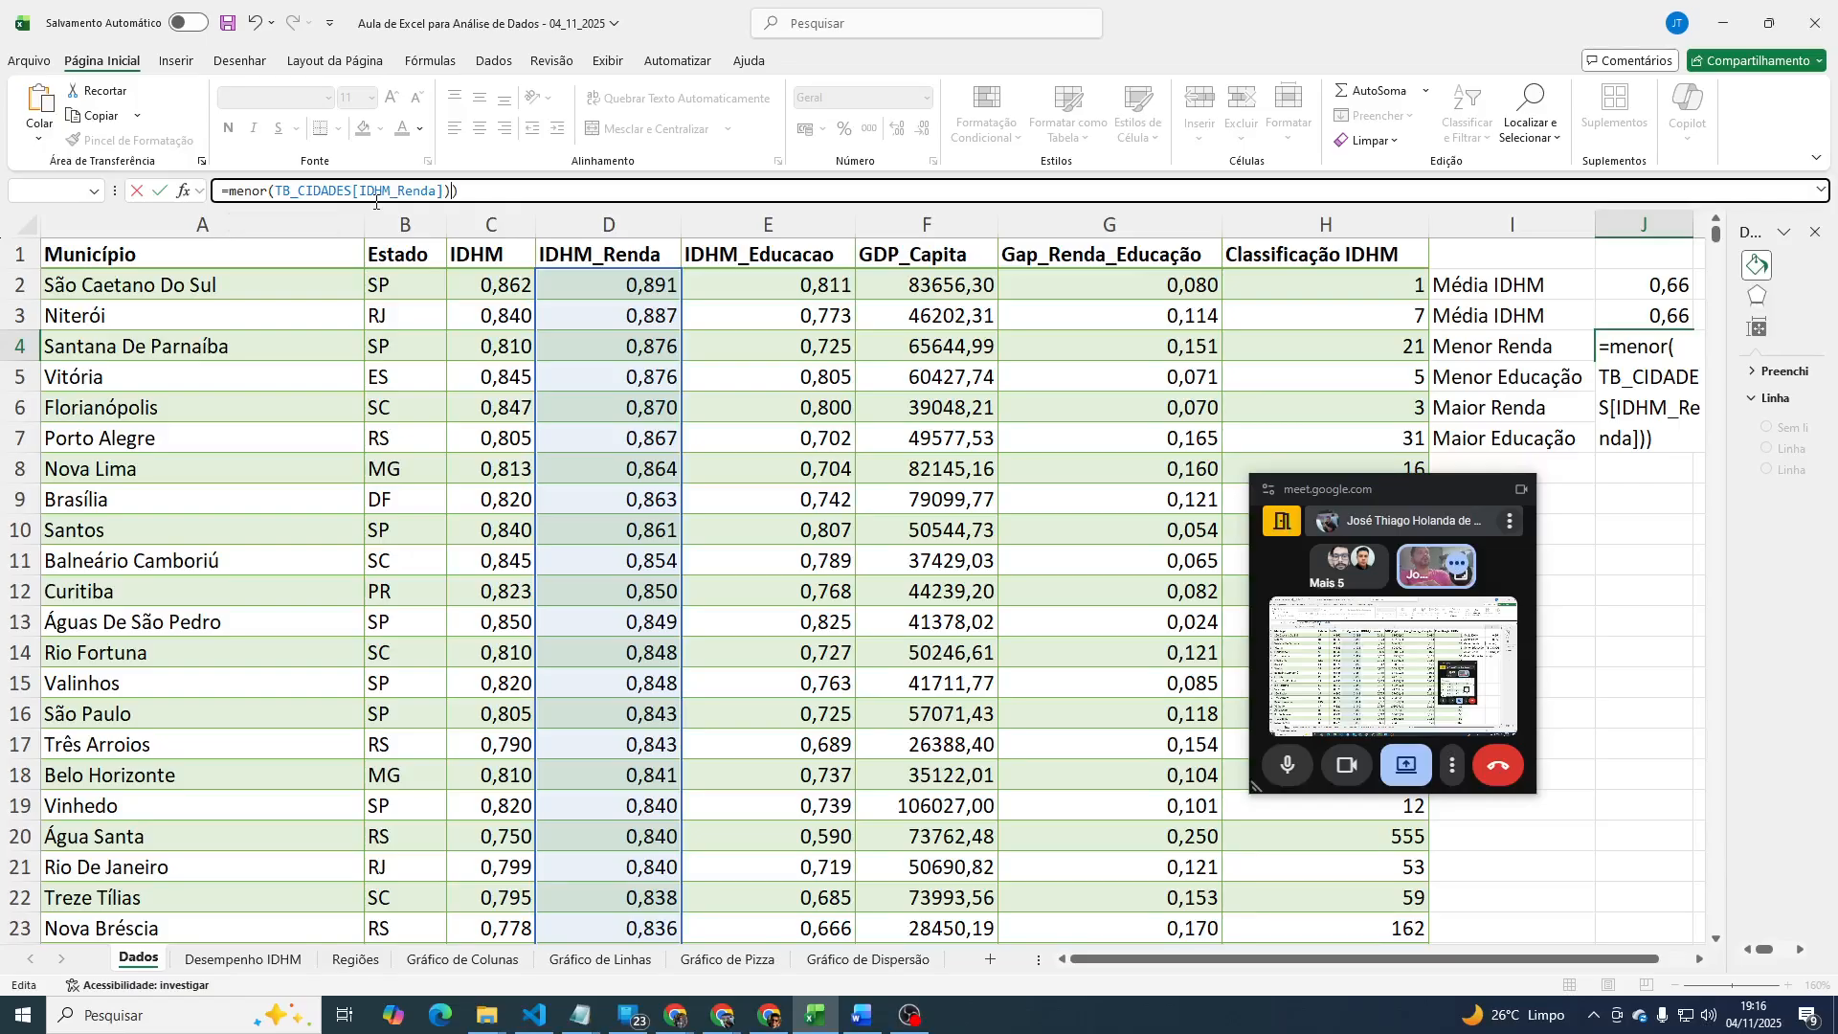
Add 1 as the k argument and enter J4's formula as =MENOR(TB_CIDADES[IDHM_Renda];1).
key(Return)
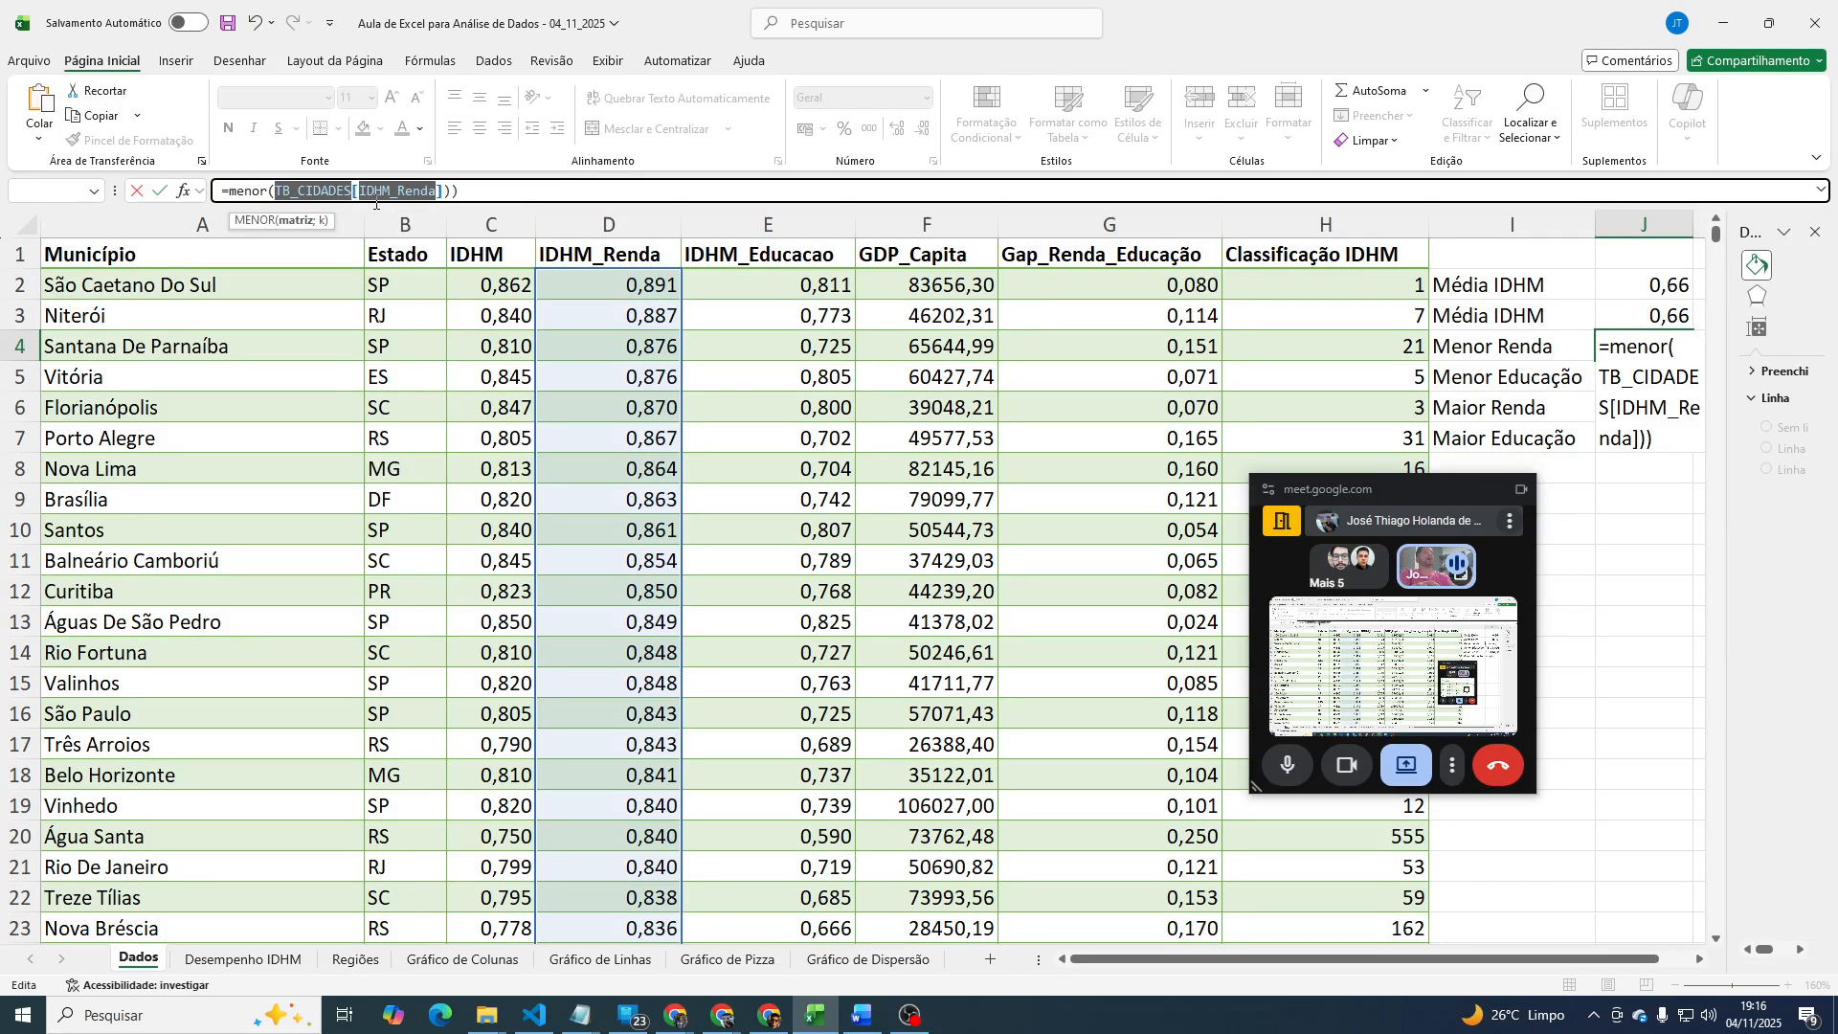
key(Left)
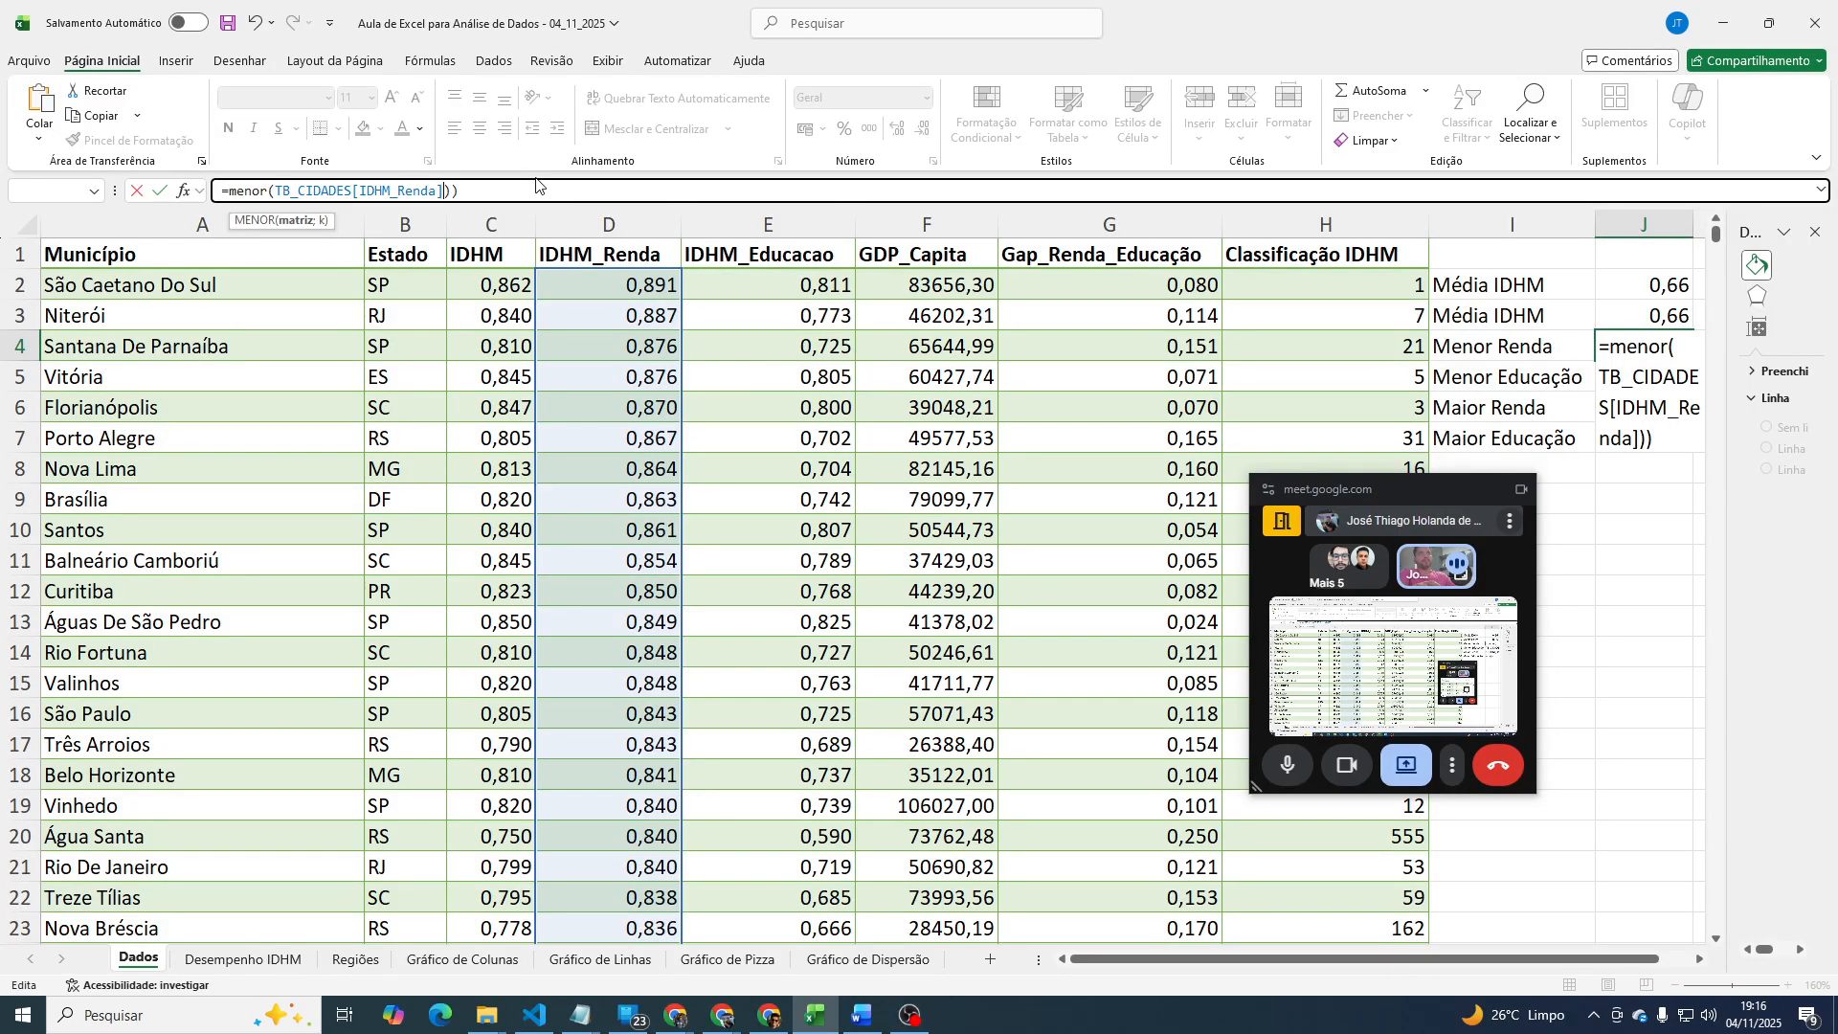
key(Delete)
text(;1)
key(ctrl+Return)
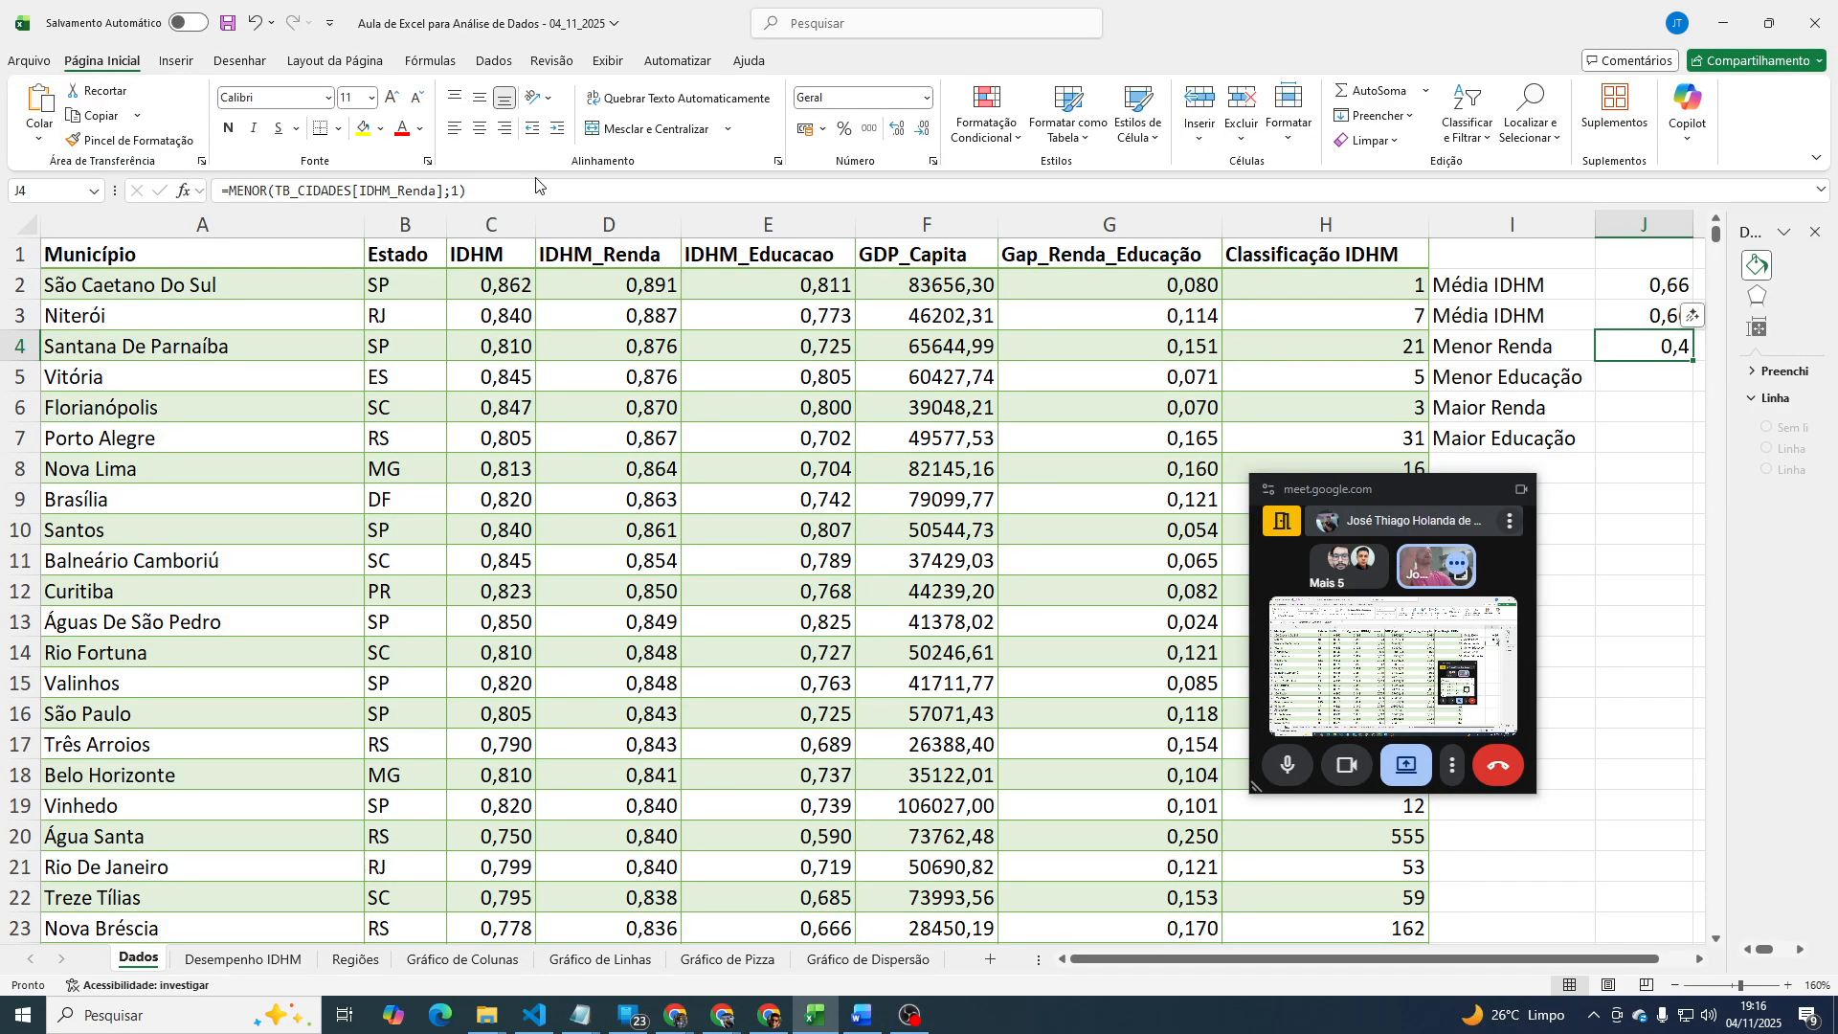
Copy J4's MENOR formula into the untitled Bloco de Notas note below the ORDEM.MÉD formula, and highlight TB_CIDADES in it.
drag(476, 190, 107, 196)
key(ctrl+c)
key(Return)
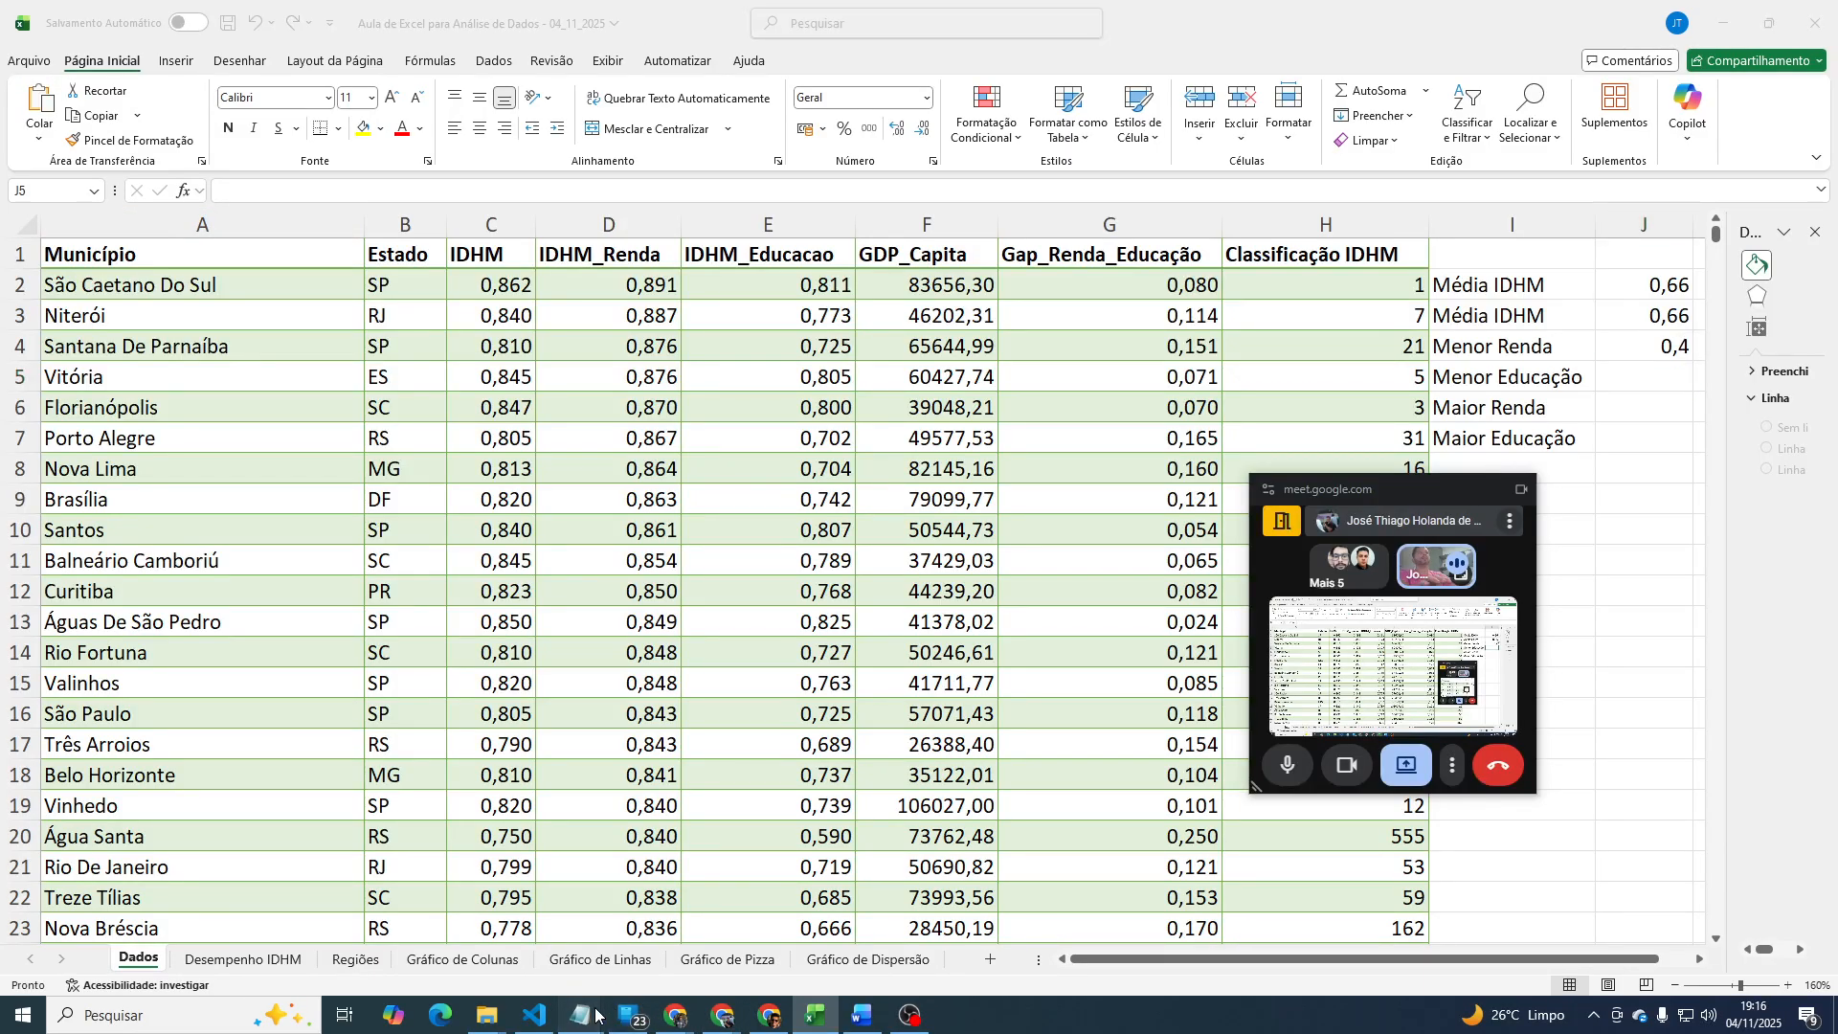
mouse_move(581, 1013)
click(792, 925)
click(1026, 525)
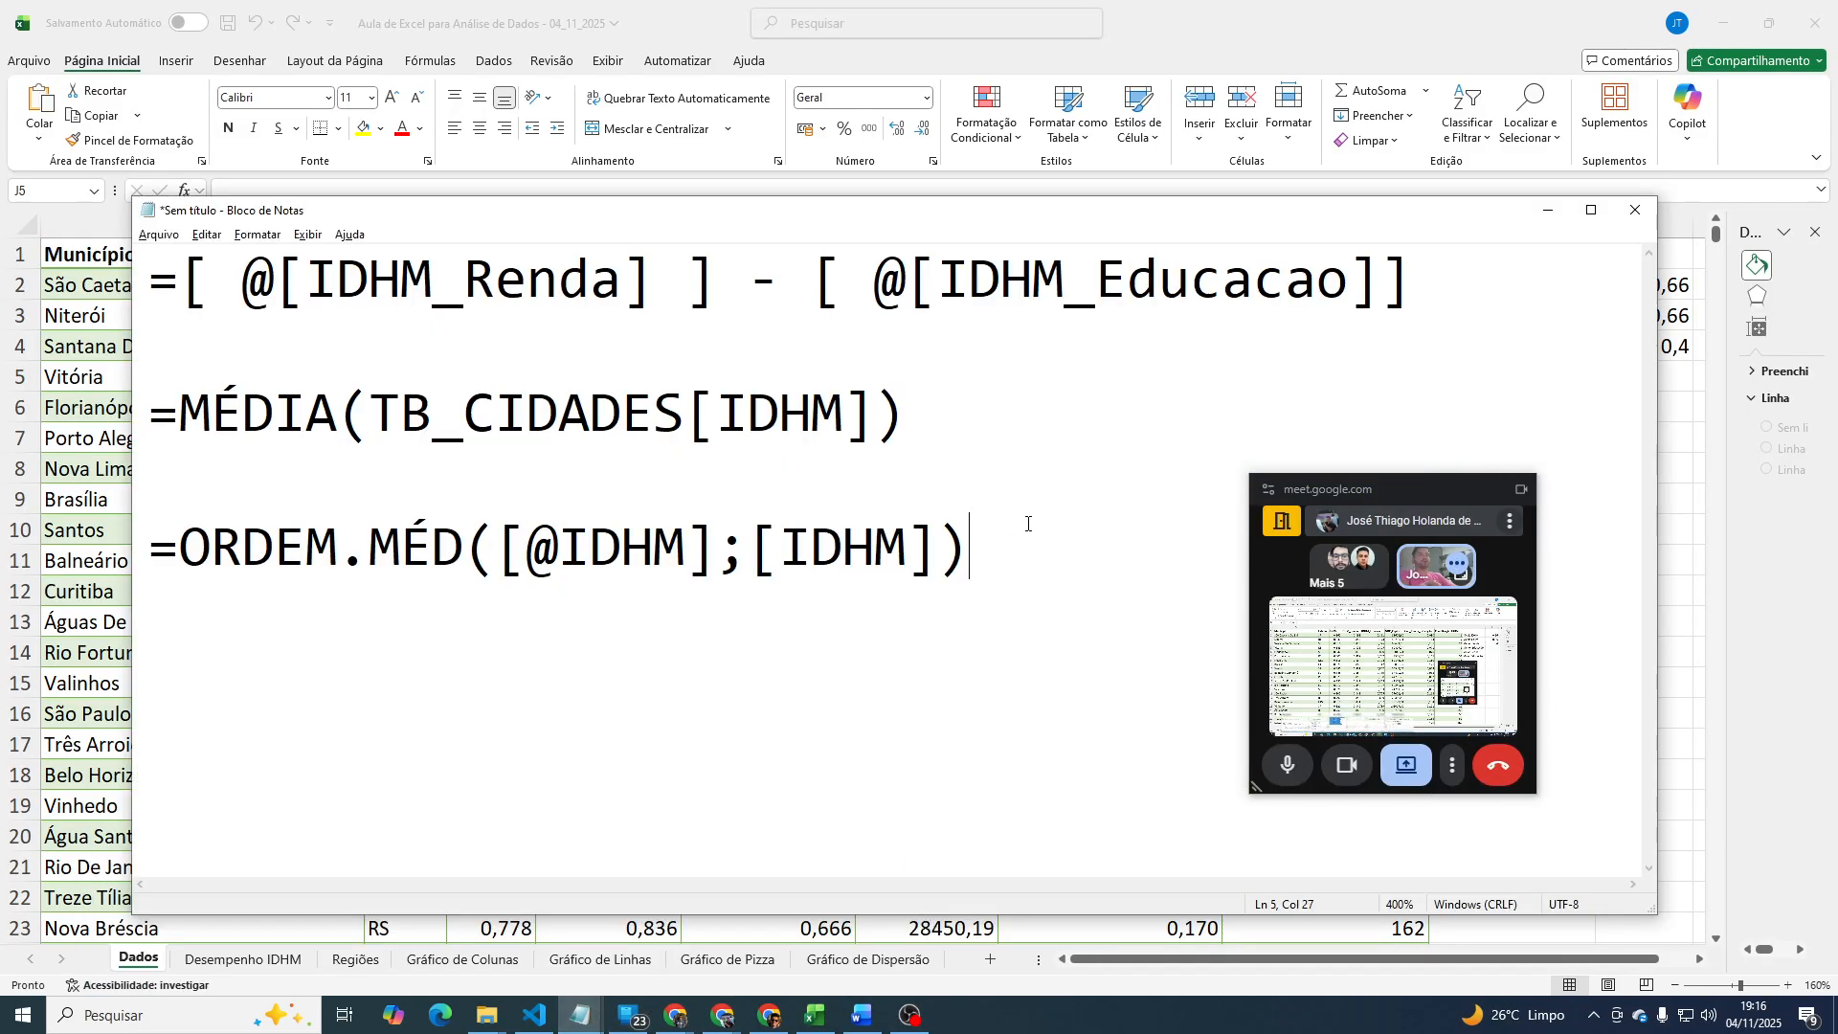
key(Return)
key(Return)
key(ctrl+v)
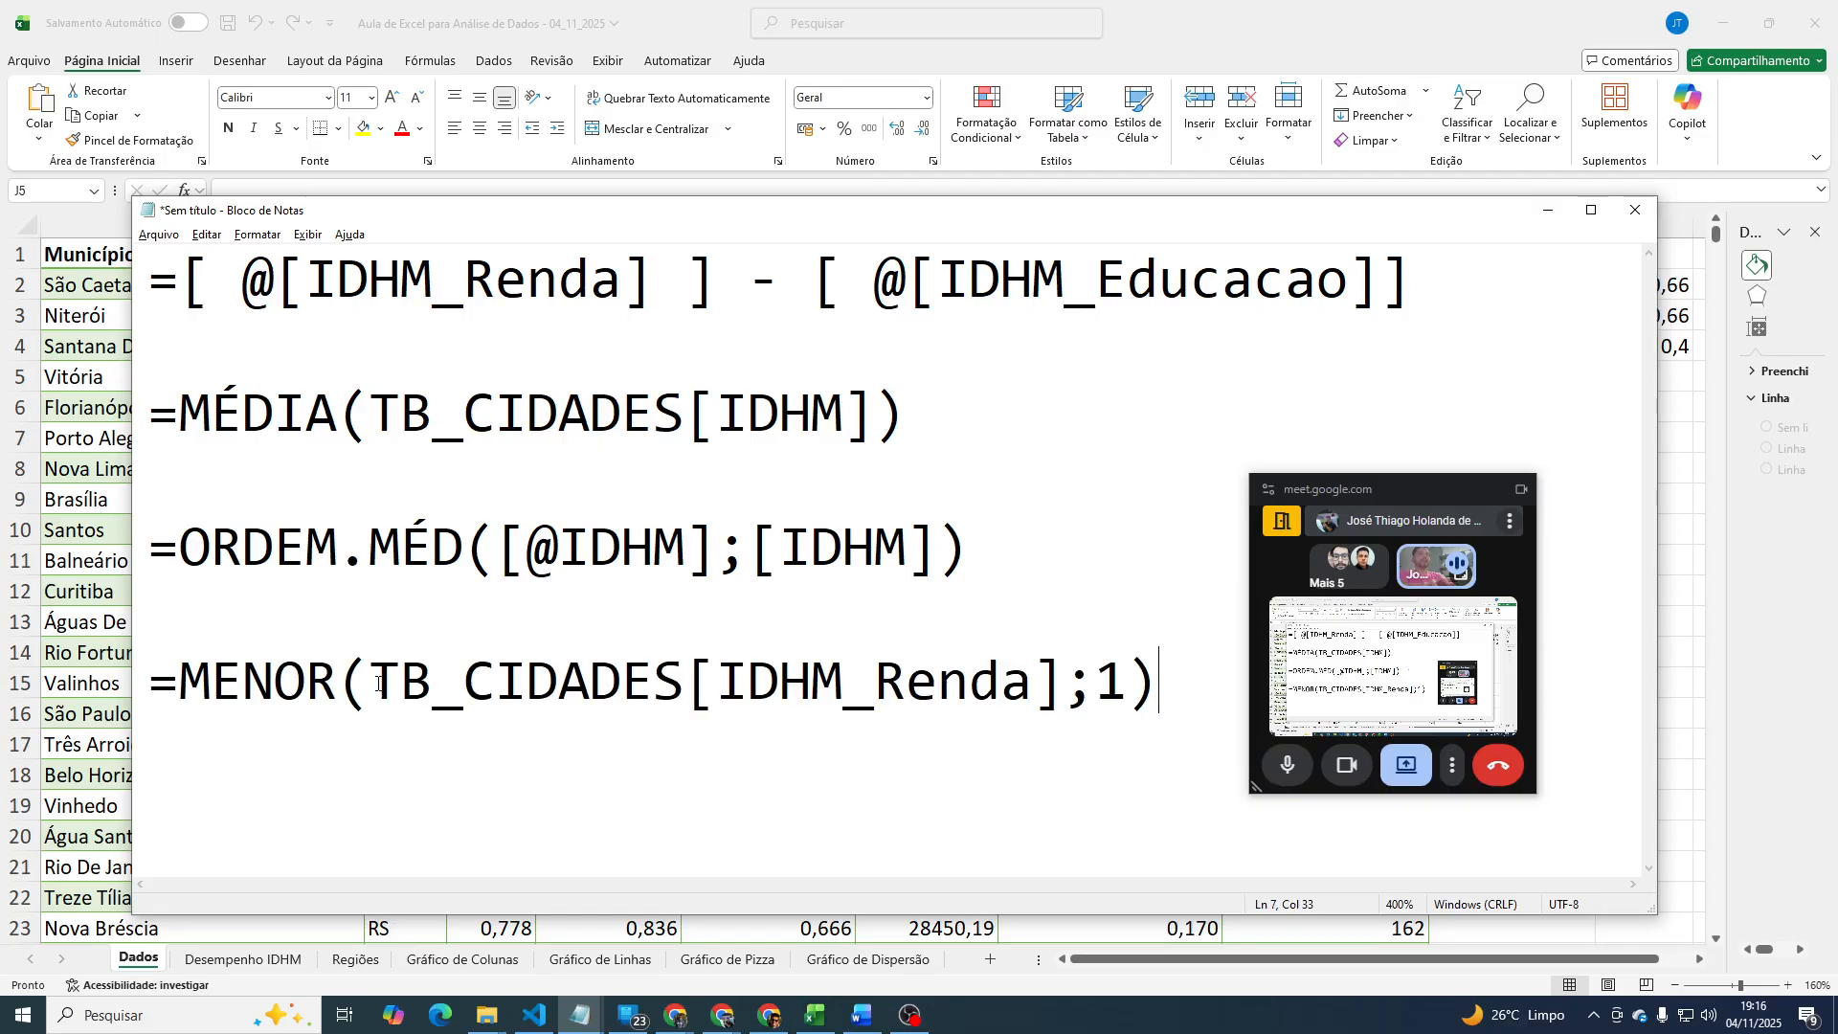
drag(371, 682, 684, 666)
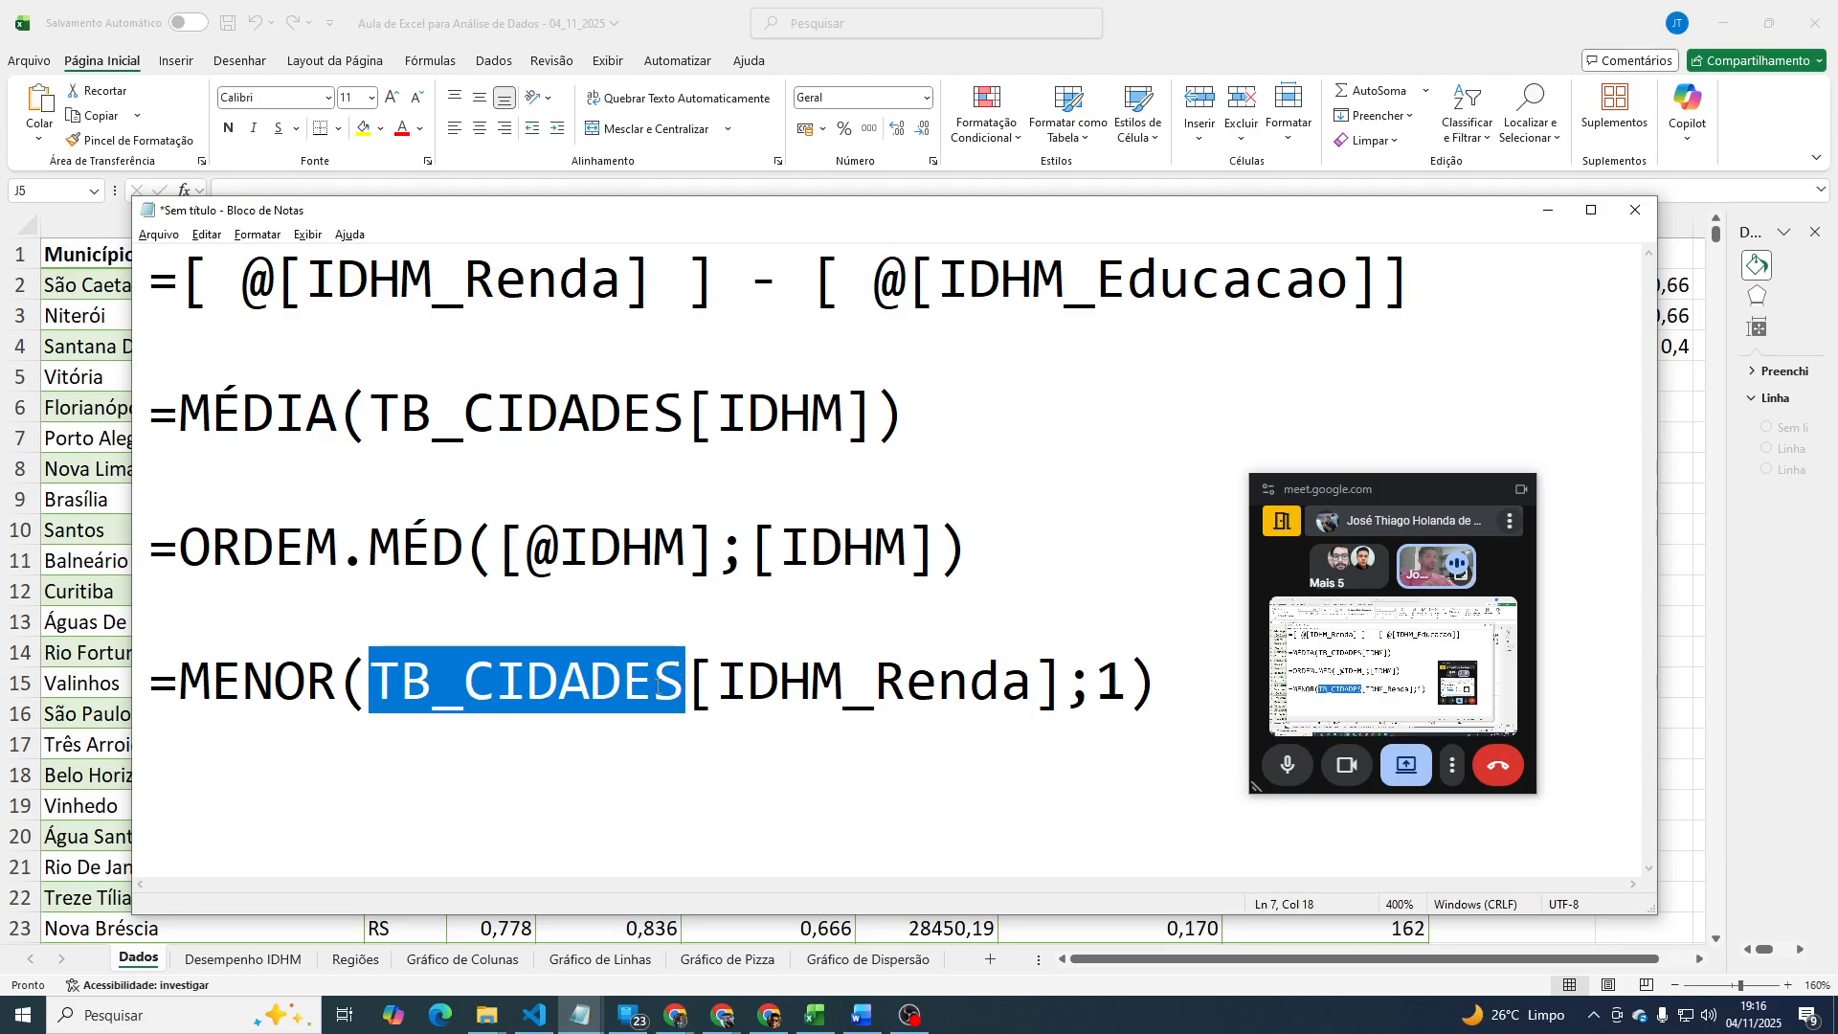
Highlight the table name, the [IDHM_Renda] column reference and the k argument 1 in the note's MENOR formula.
click(693, 684)
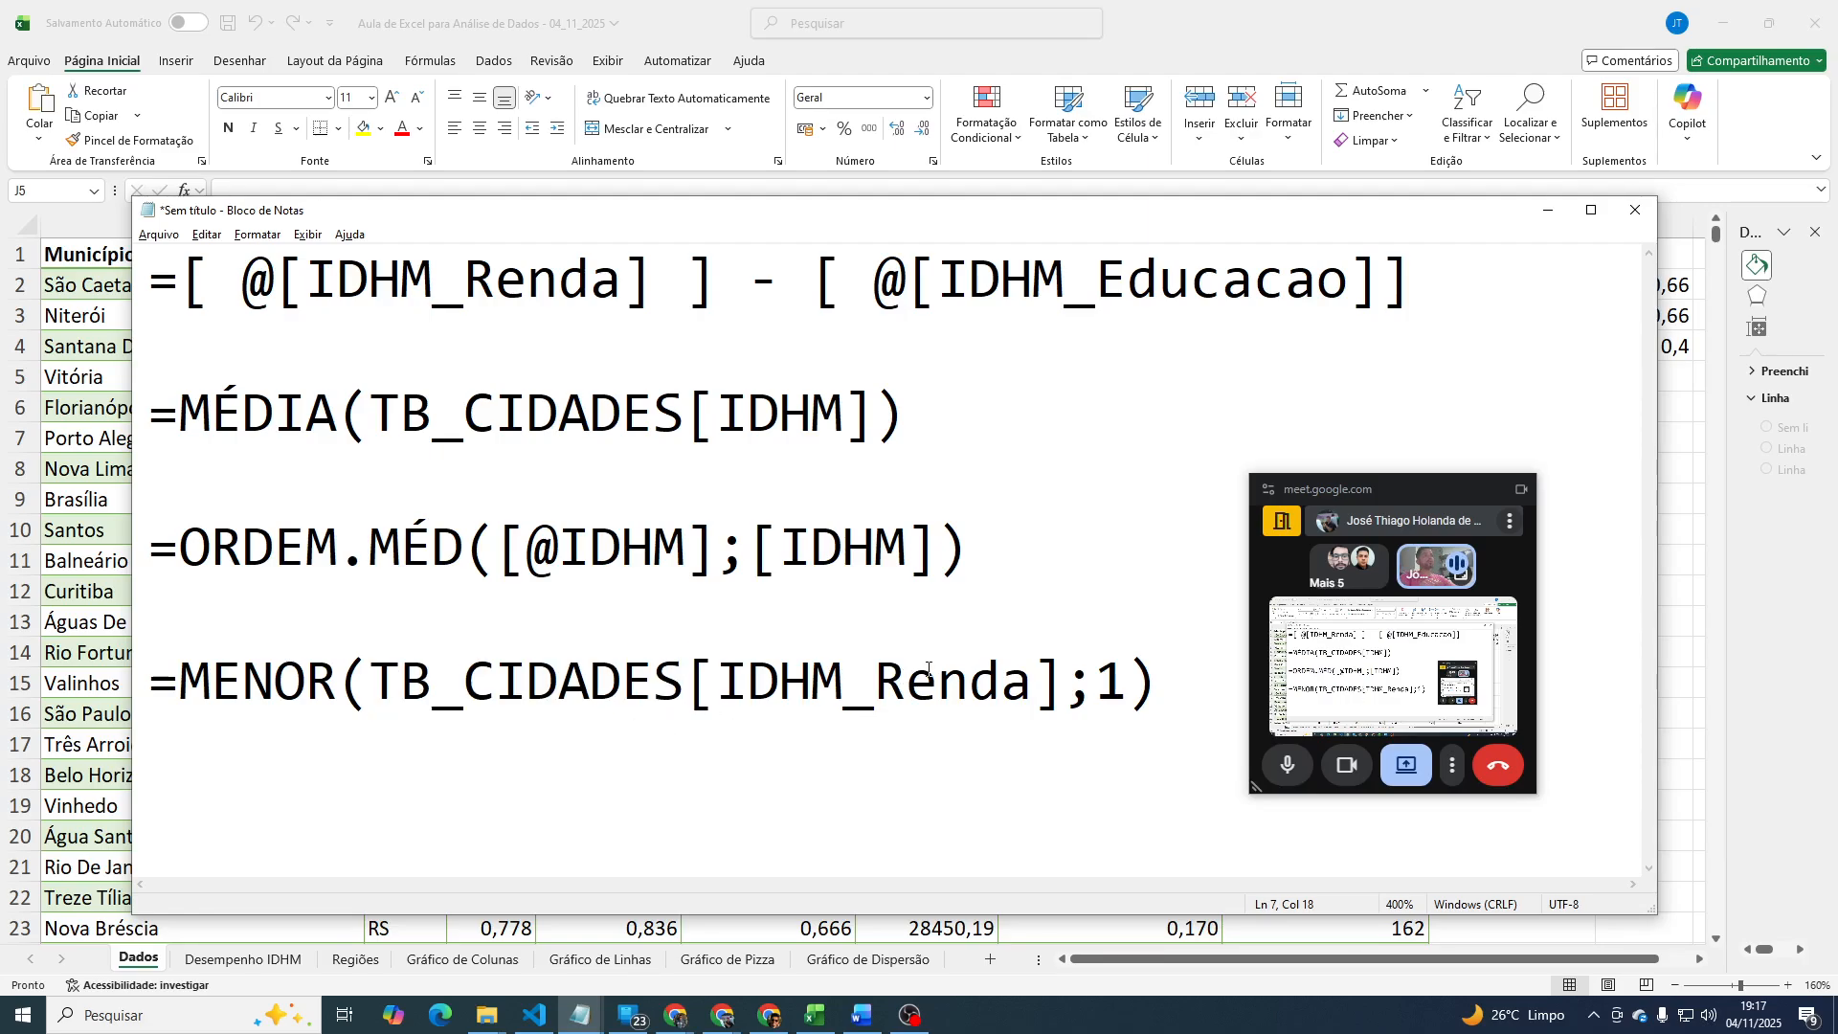
drag(1063, 682, 688, 679)
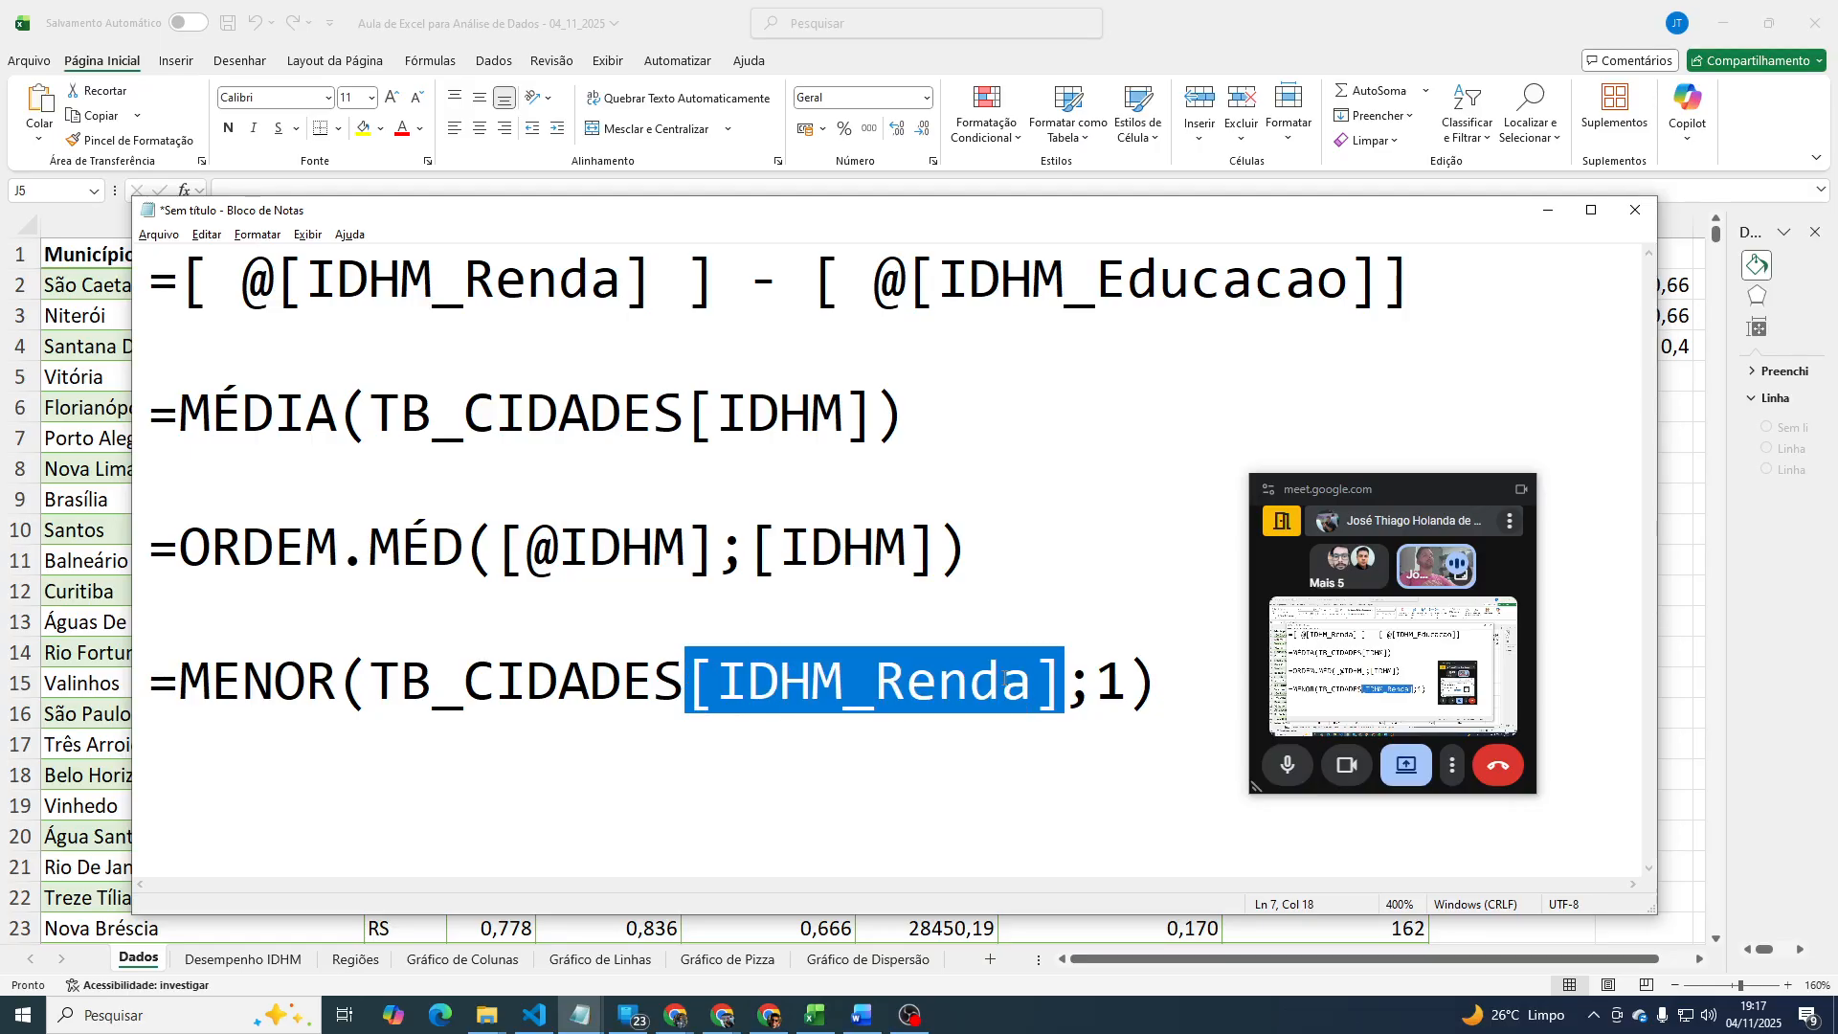
click(494, 682)
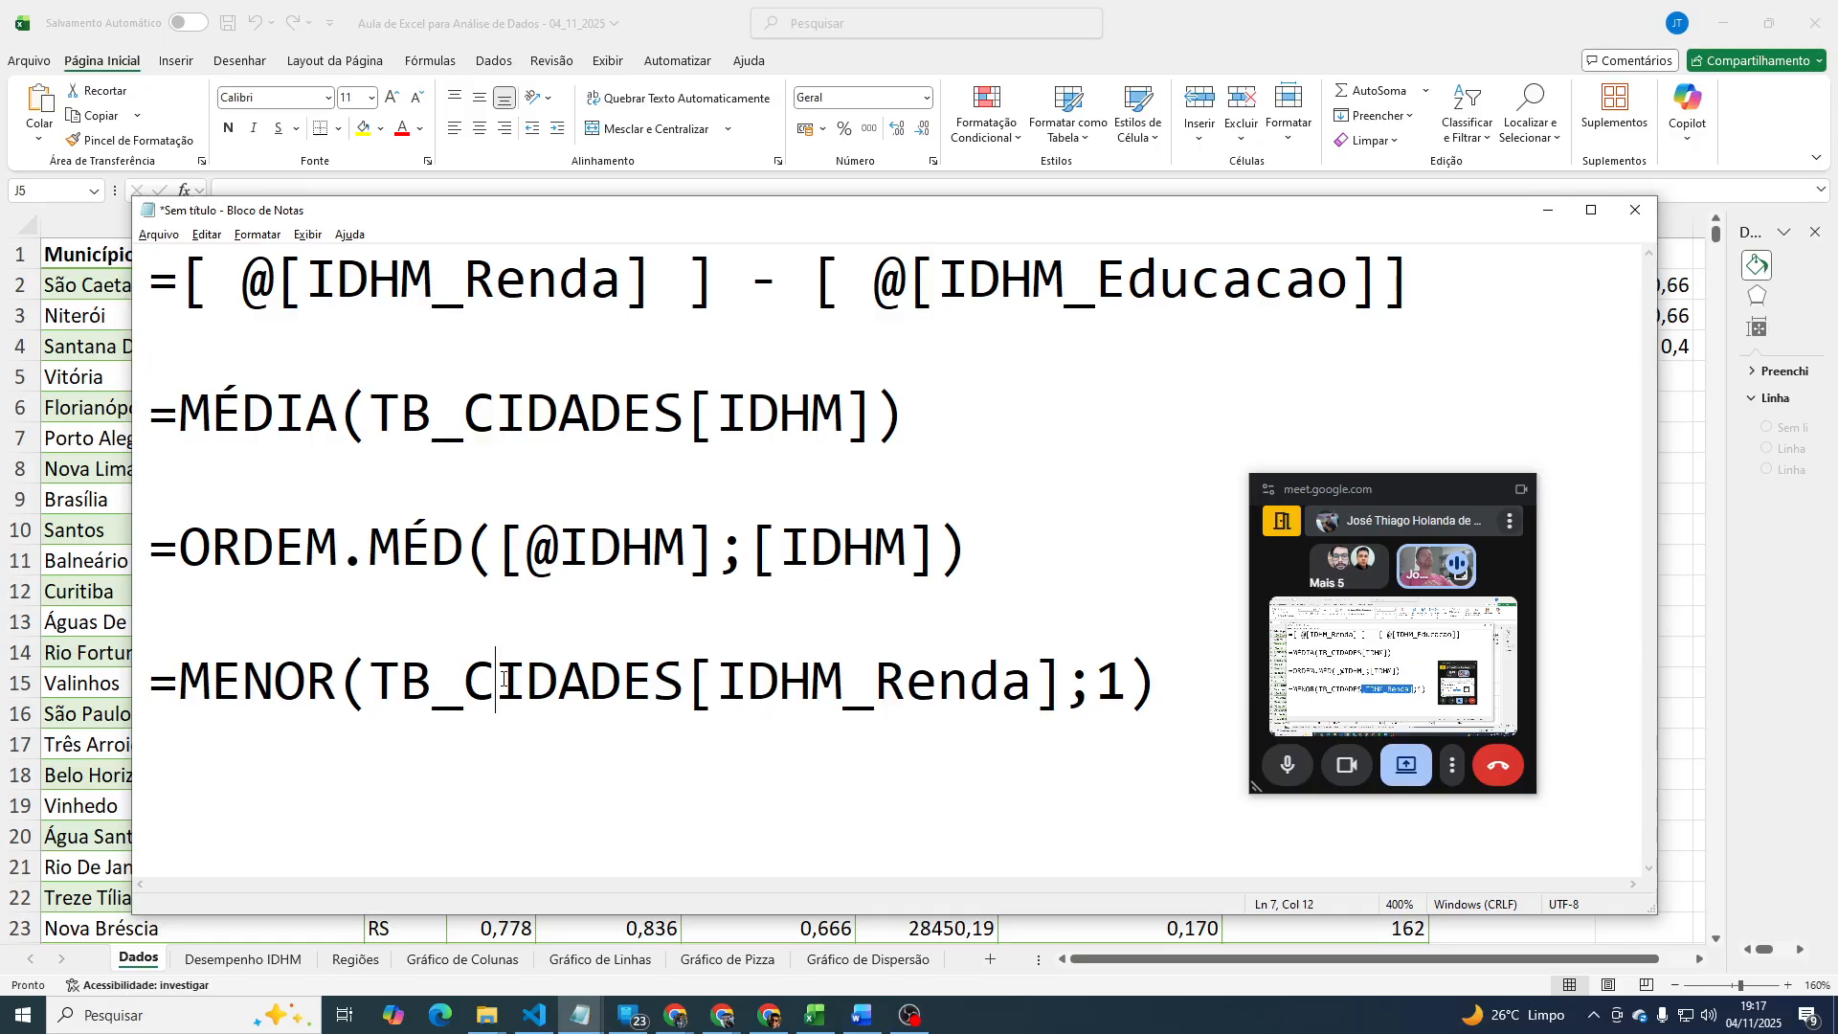
drag(376, 682, 654, 681)
drag(844, 682, 1118, 678)
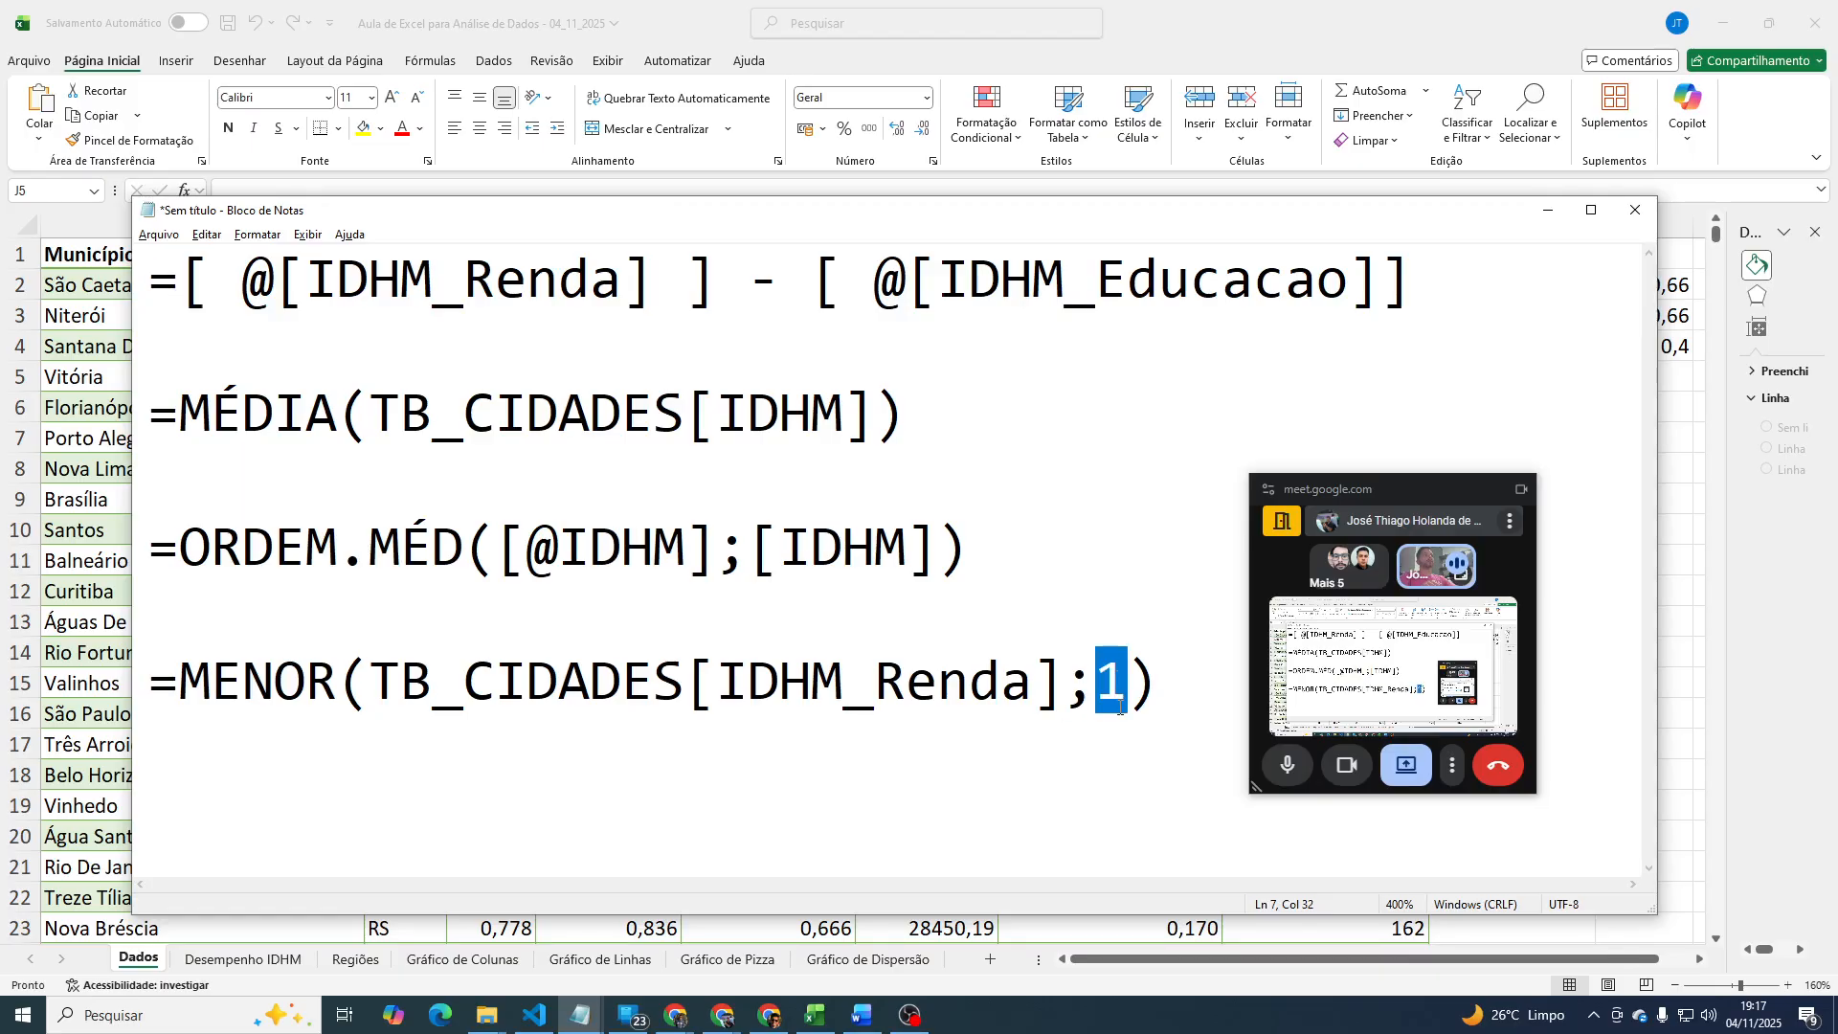
Switch to Excel and start a MENOR formula in J5 with TB_CIDADES[IDHM_Educacao] as its matrix argument.
key(alt+Tab)
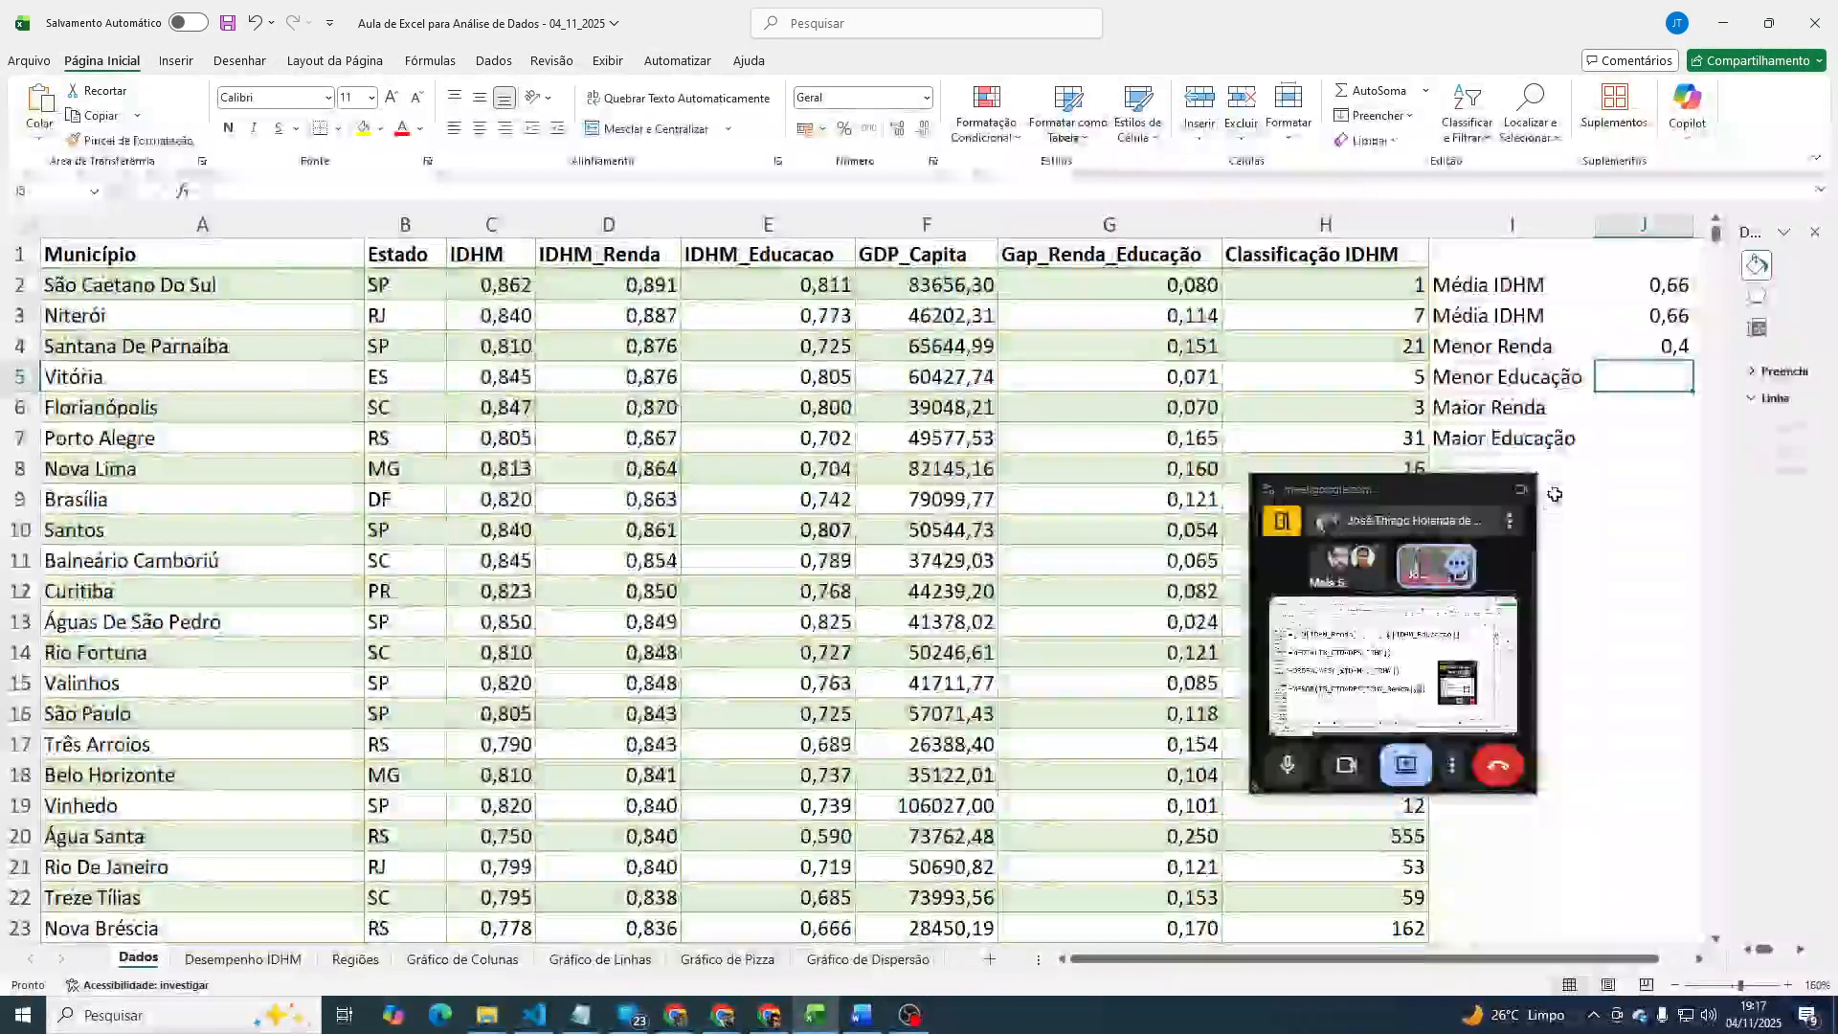
text(=)
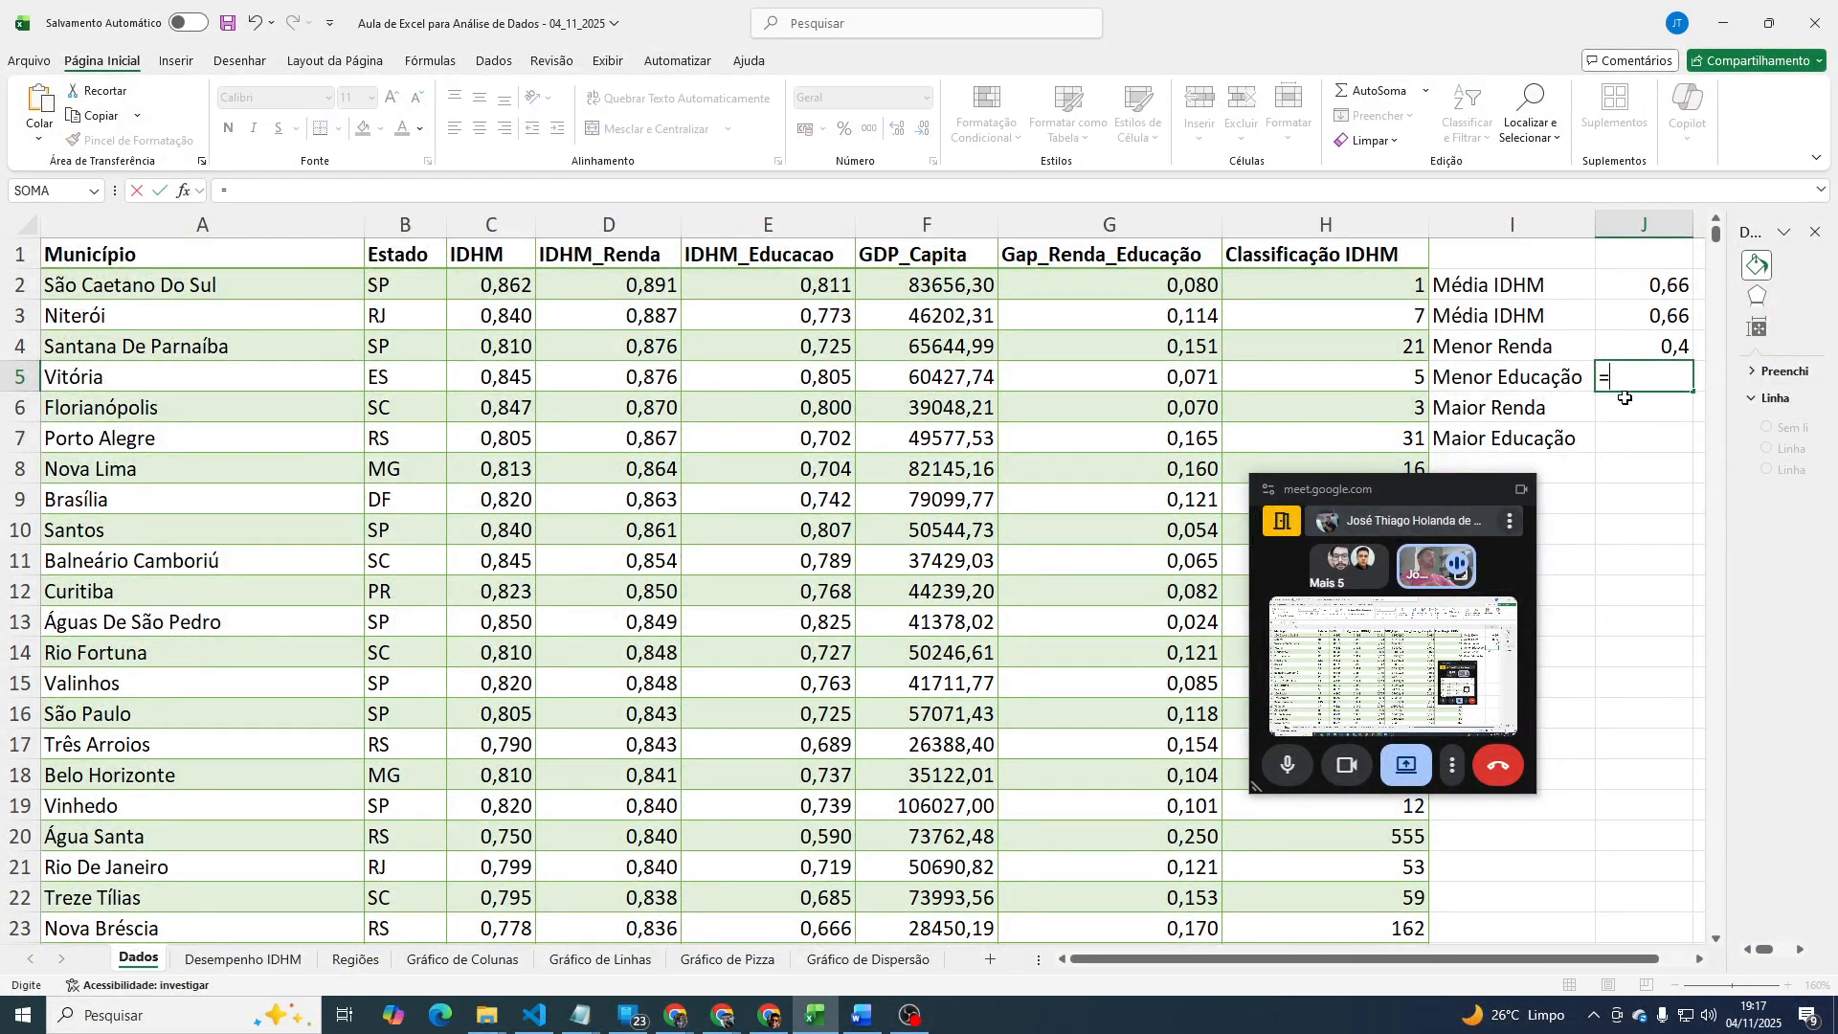
text(menor()
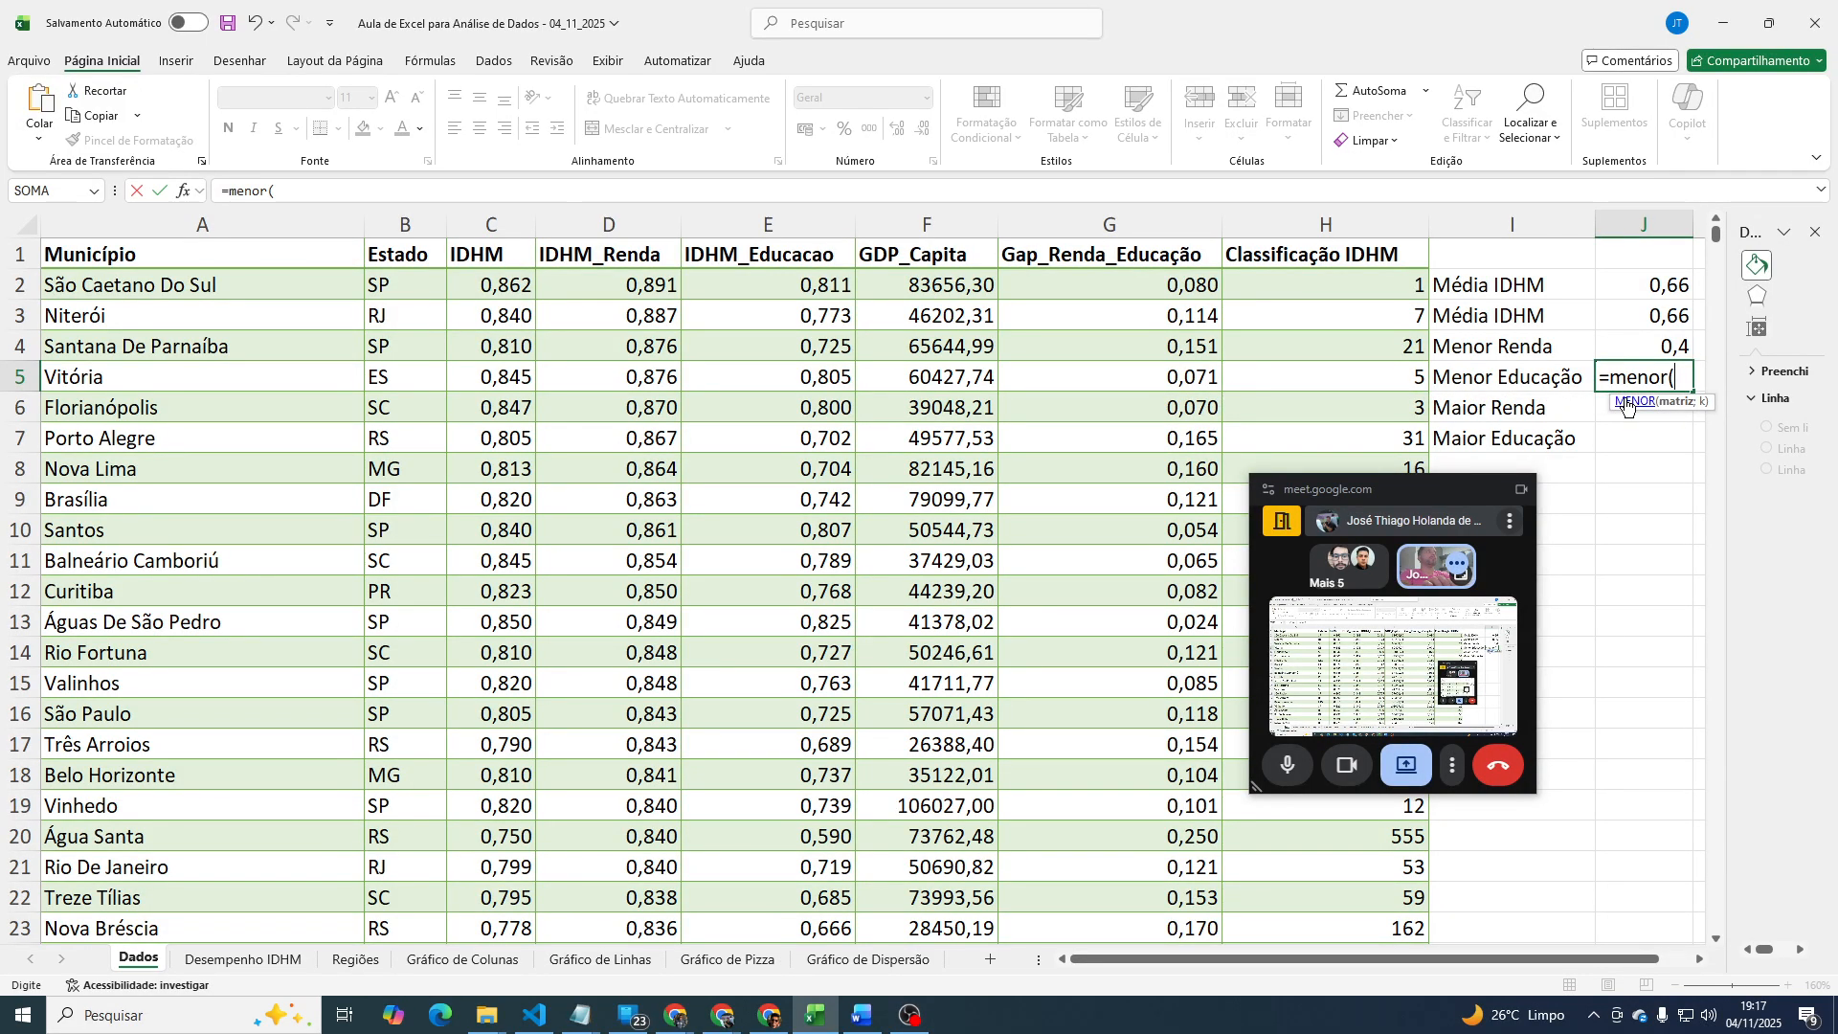
text(tb)
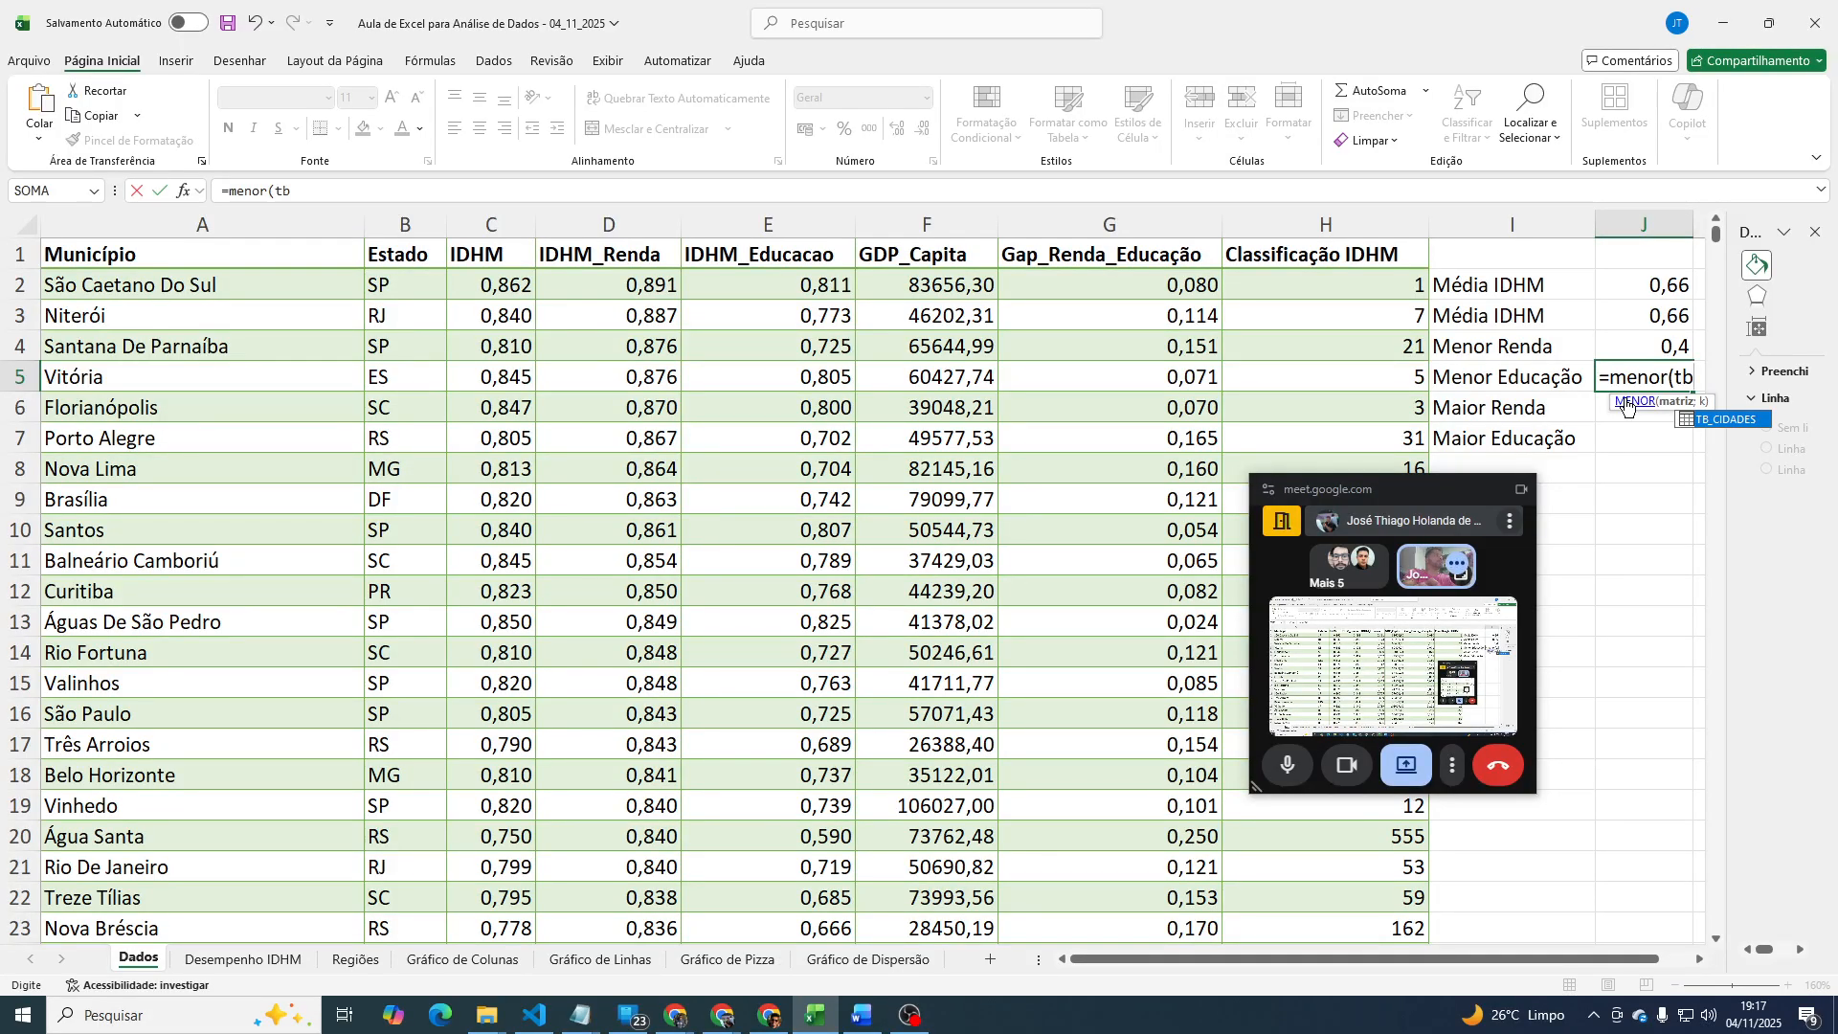
double_click(1718, 421)
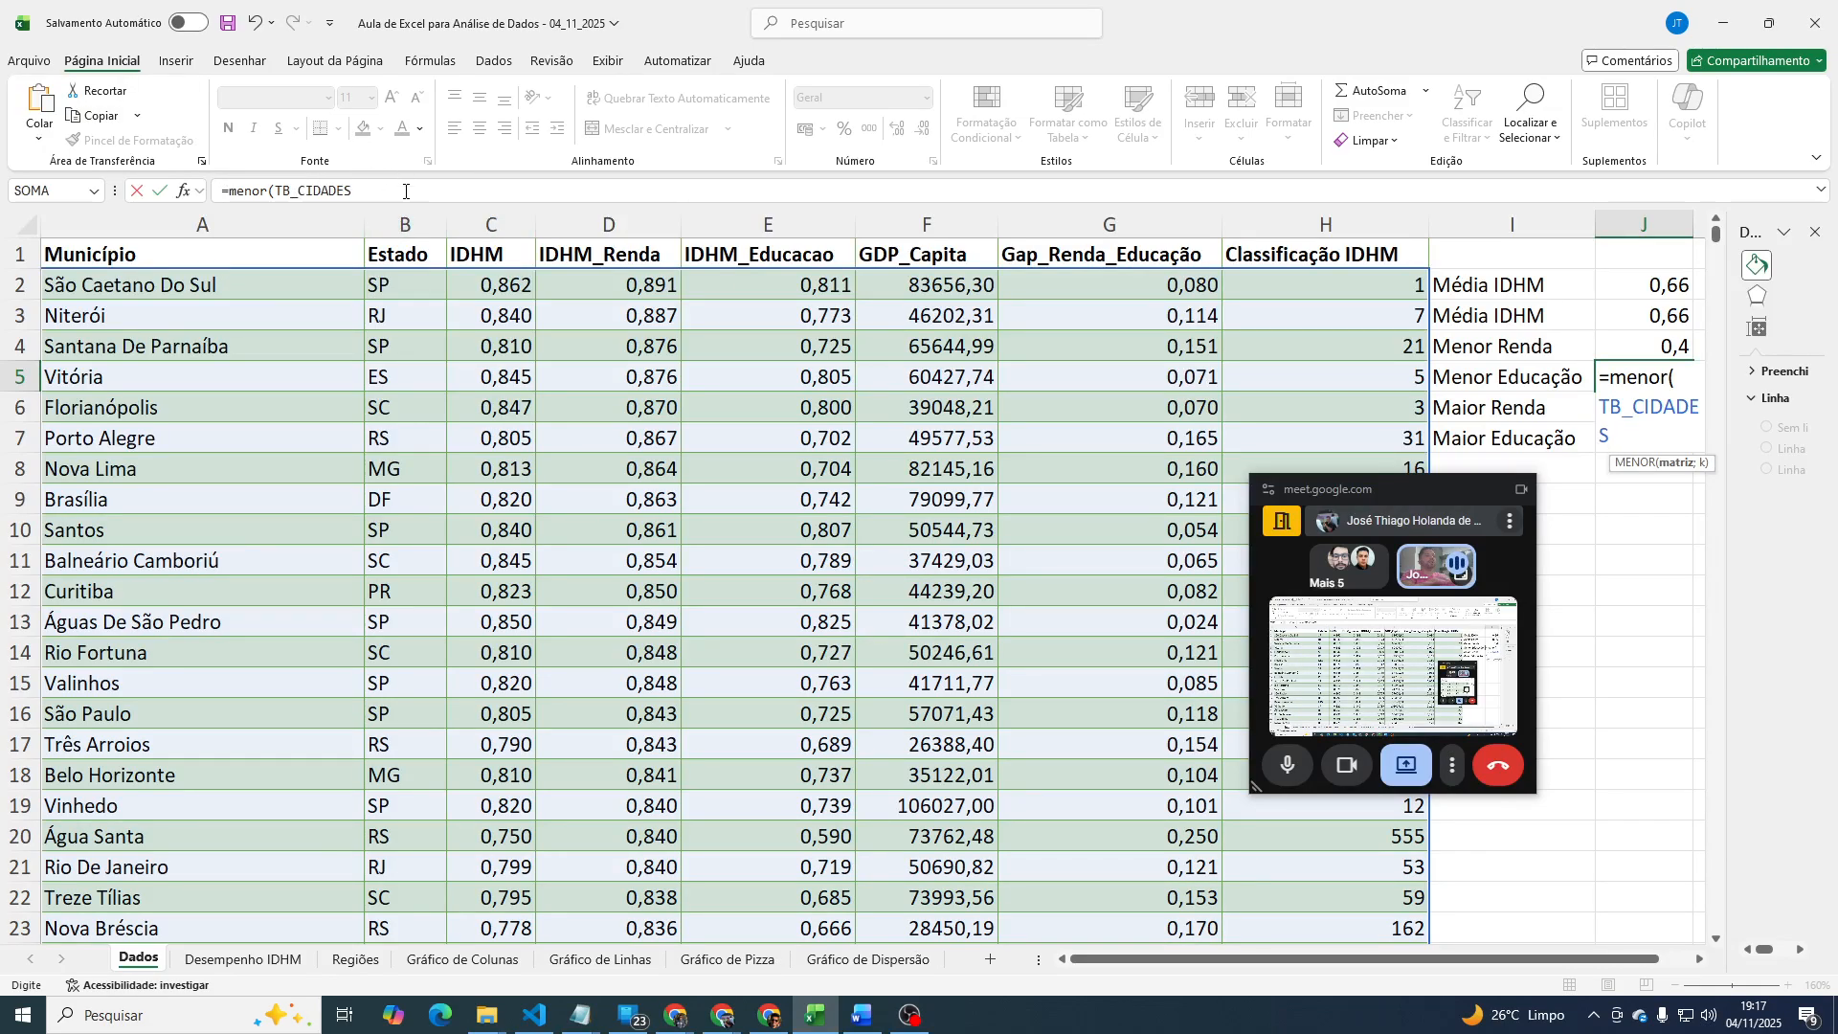
text([)
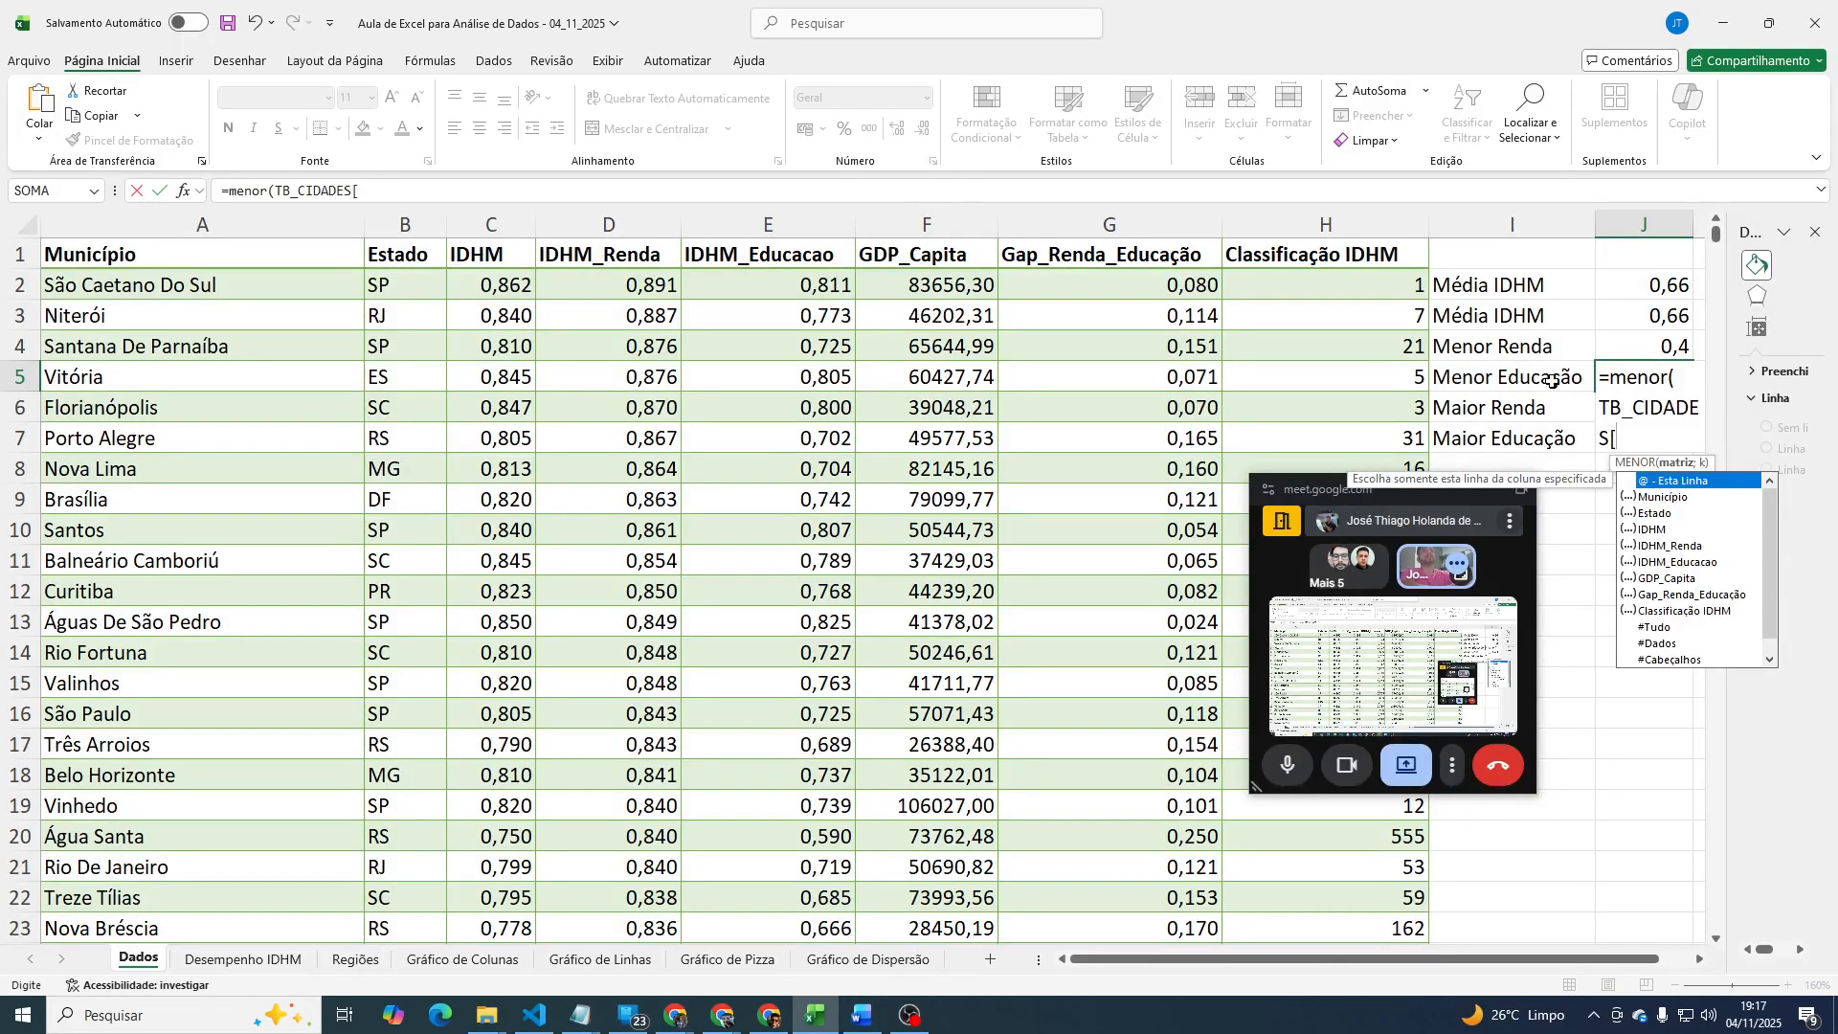
click(1677, 562)
double_click(1699, 563)
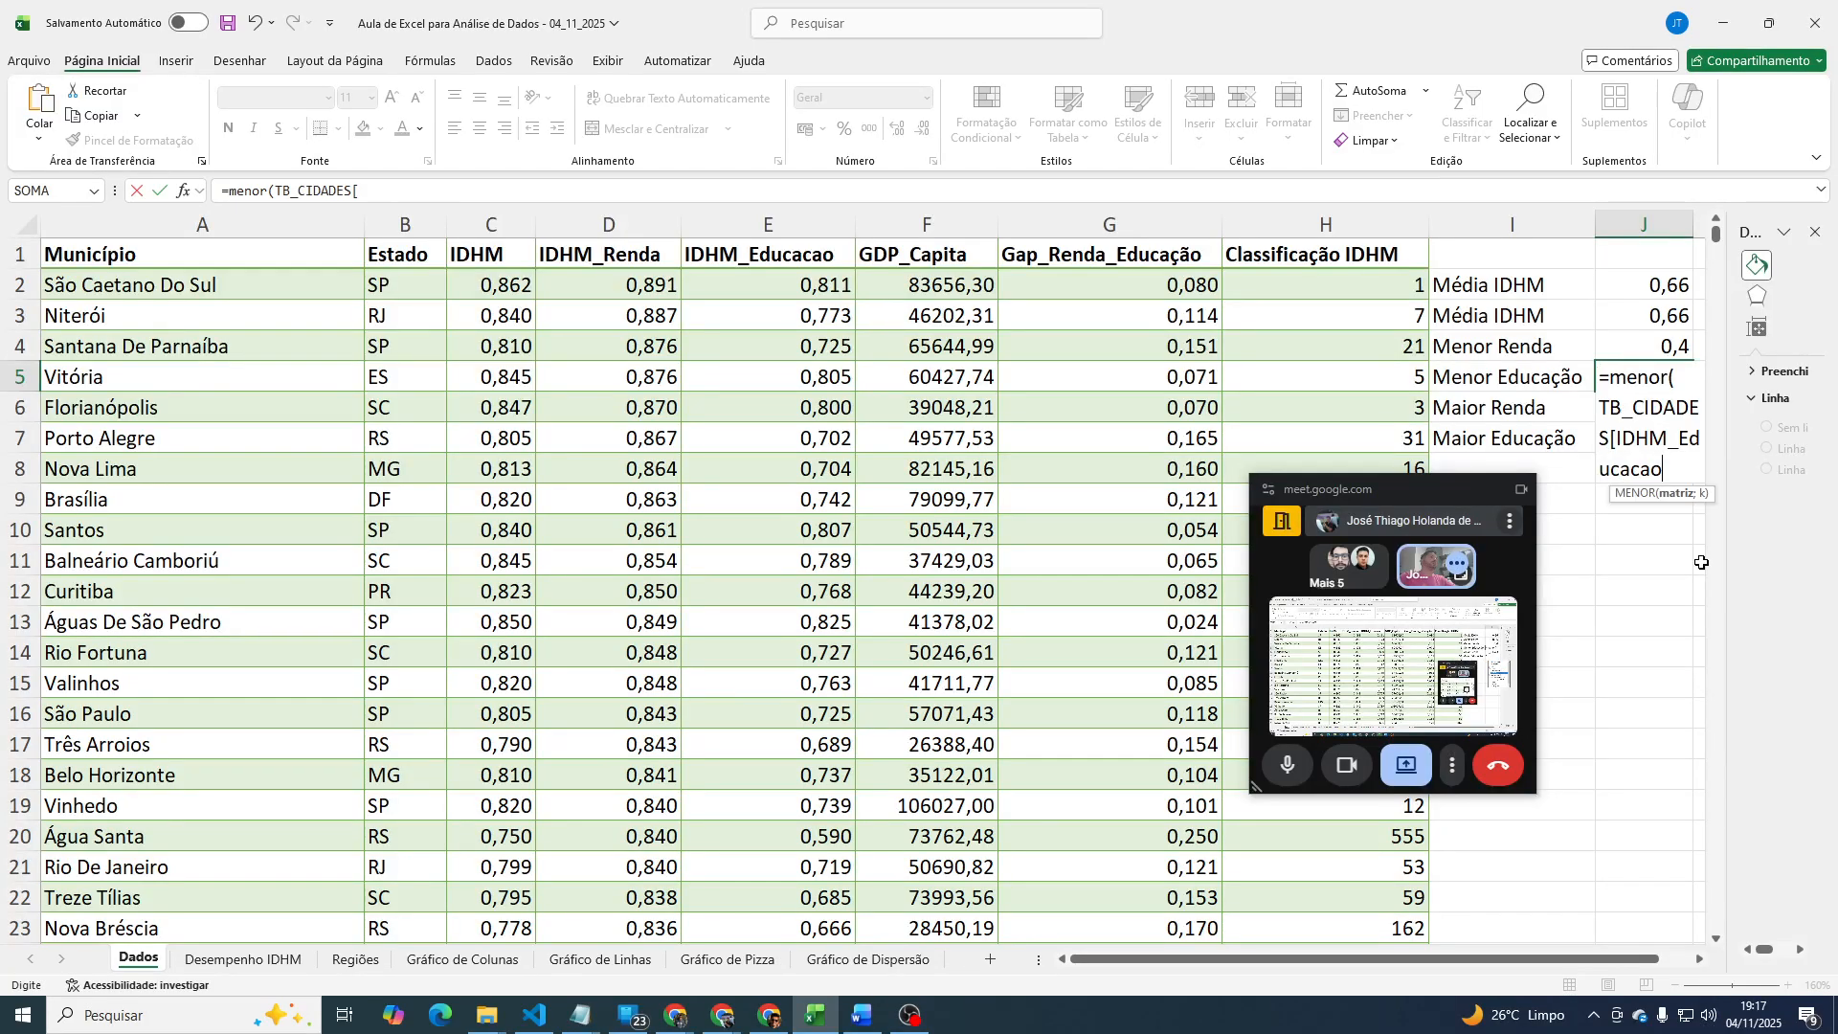
click(510, 193)
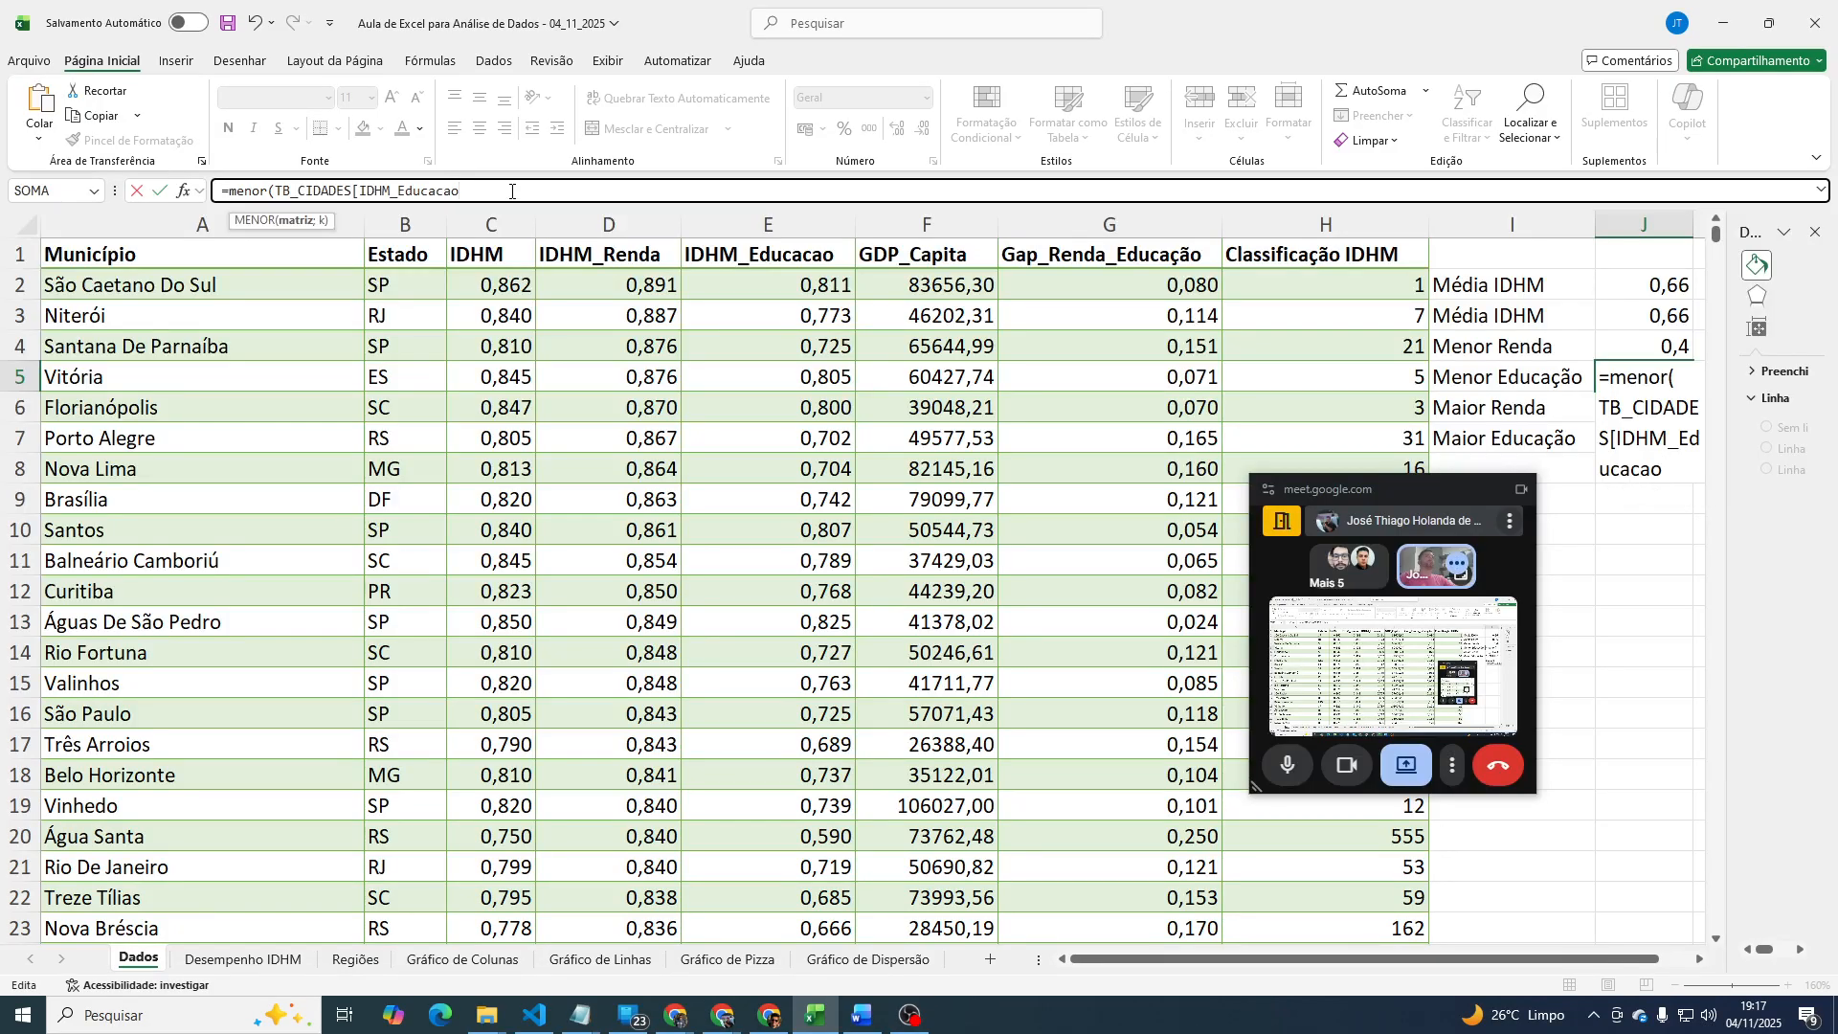
text(])
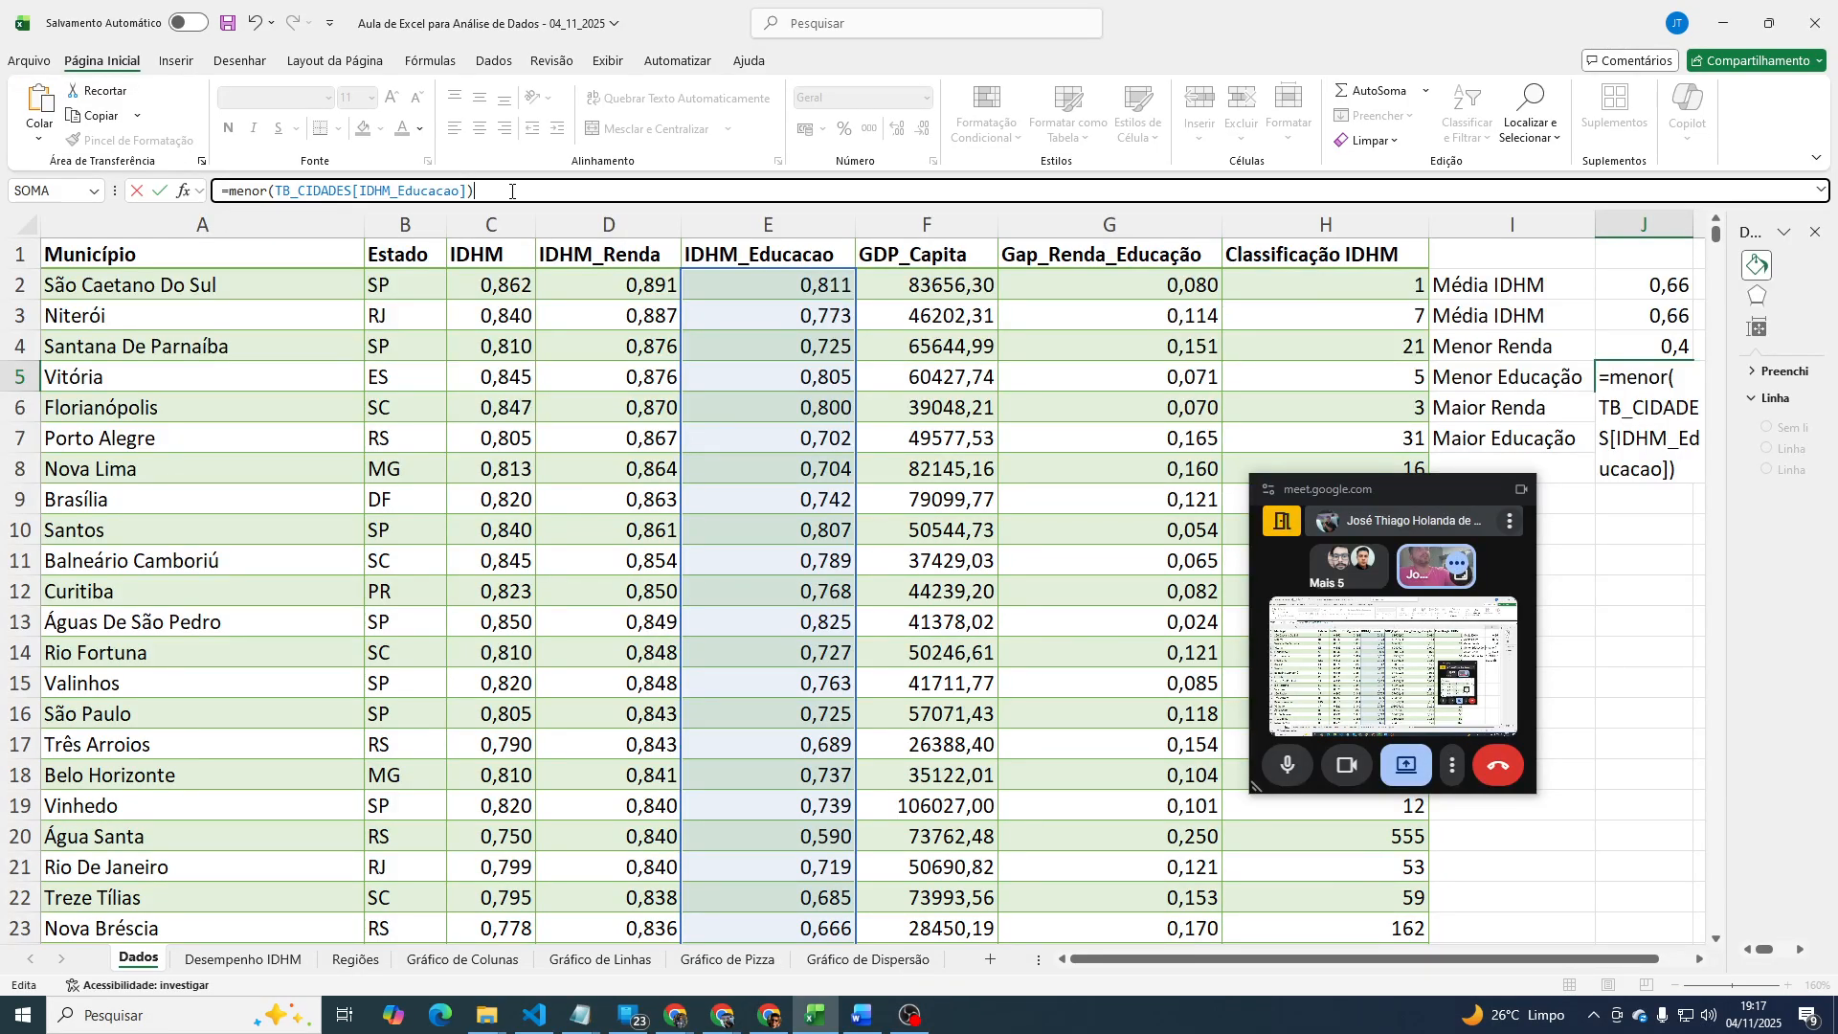
Add 1 as the k argument and enter J5's formula as =MENOR(TB_CIDADES[IDHM_Educacao];1).
click(465, 187)
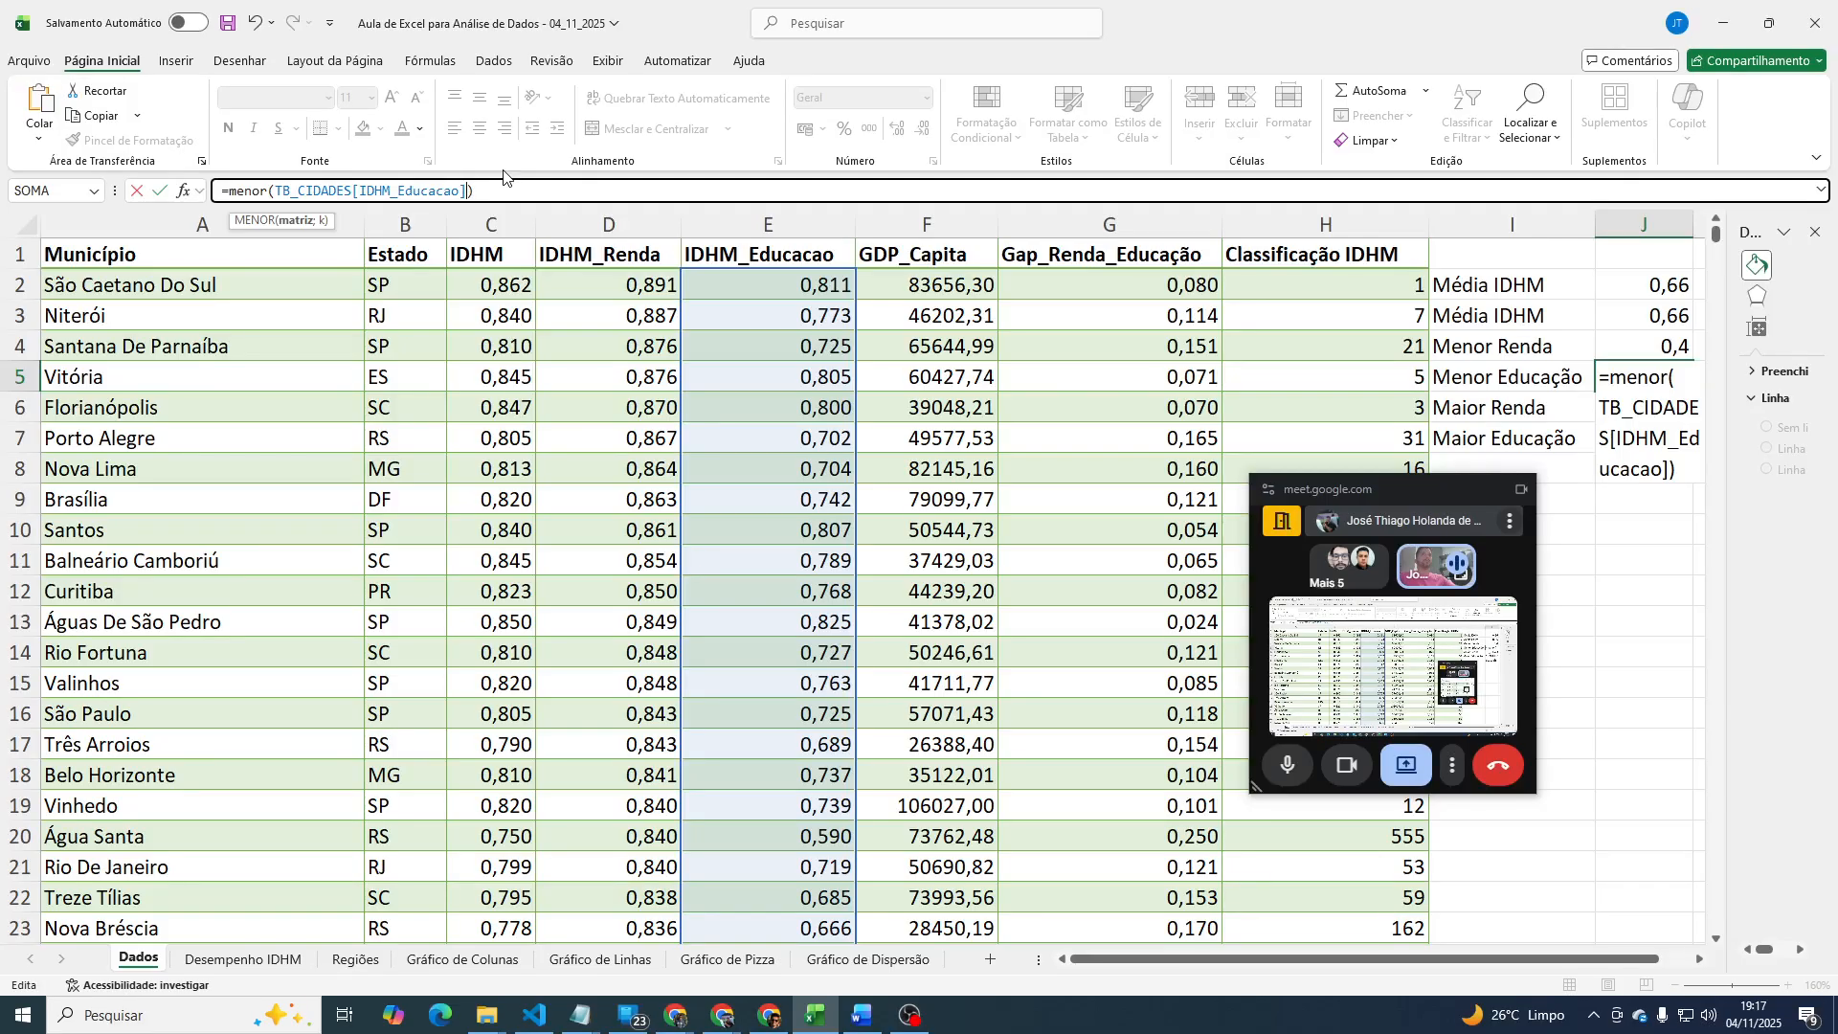
text(;1)
key(Return)
key(Up)
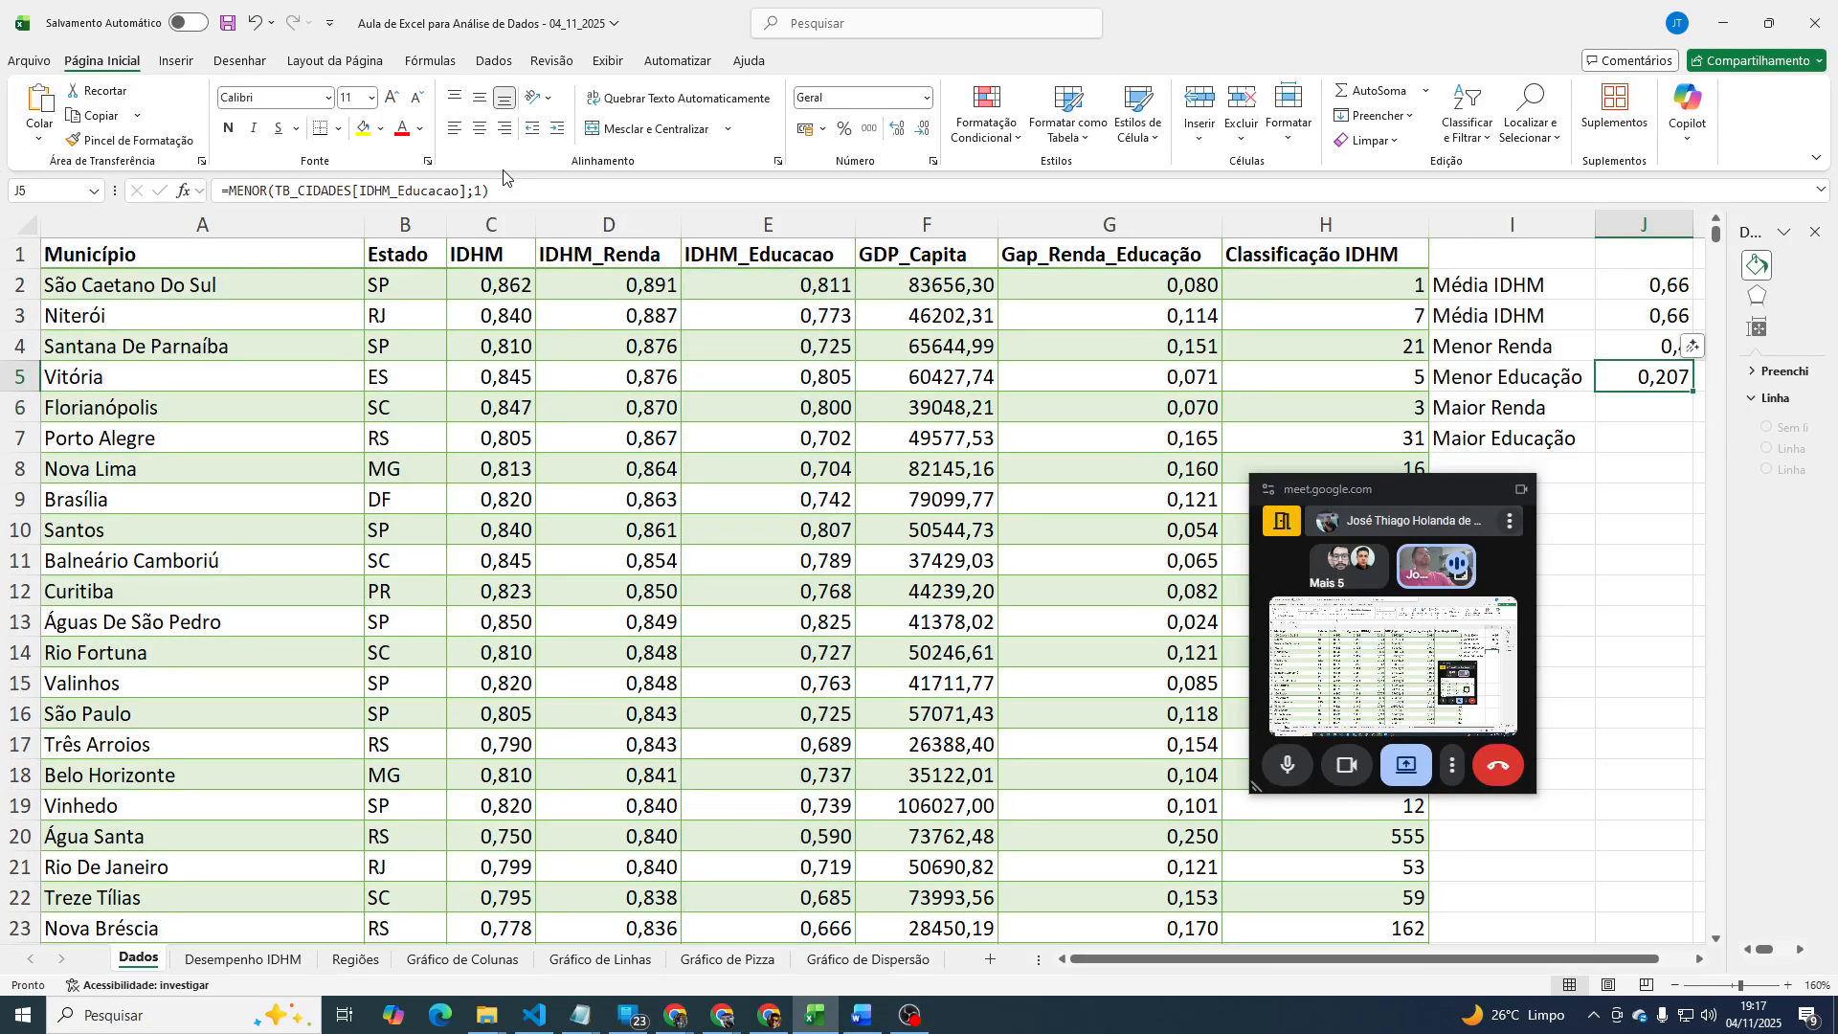
Format the lowest education value in J5 and the lowest income value in J4 with two decimal places.
click(925, 132)
click(924, 132)
click(899, 131)
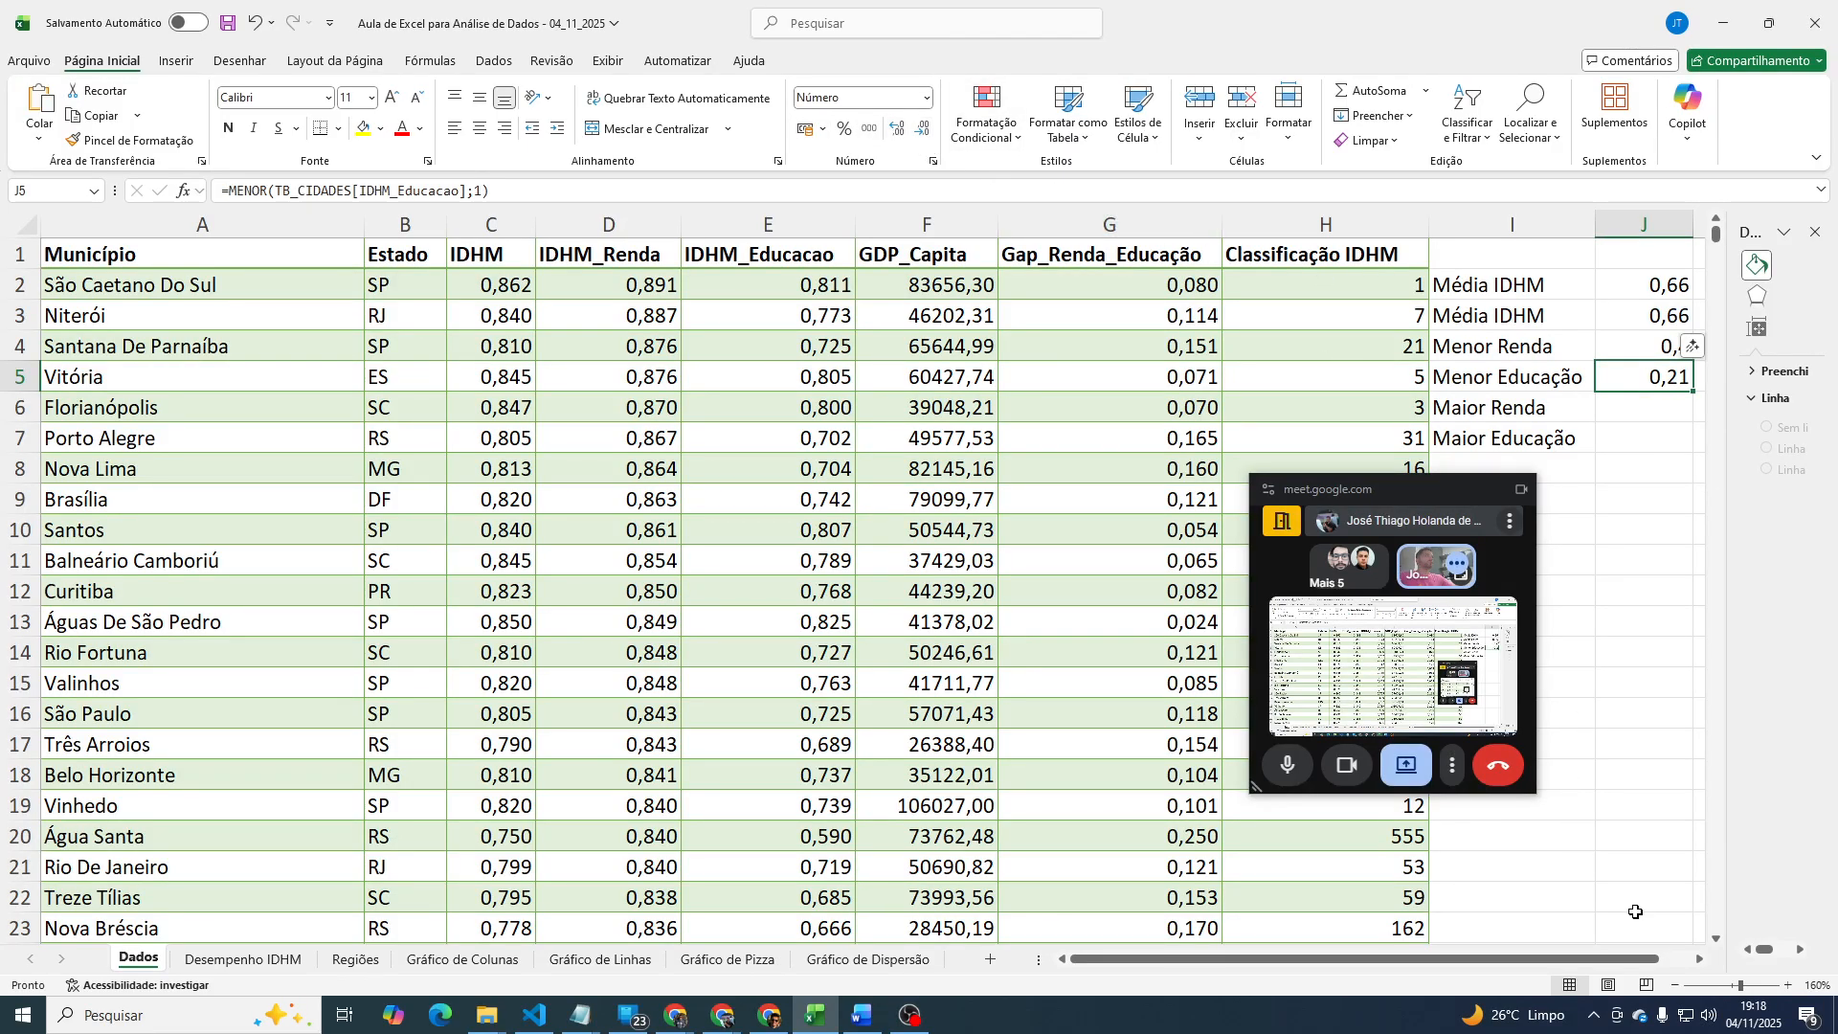
click(1700, 959)
click(1318, 332)
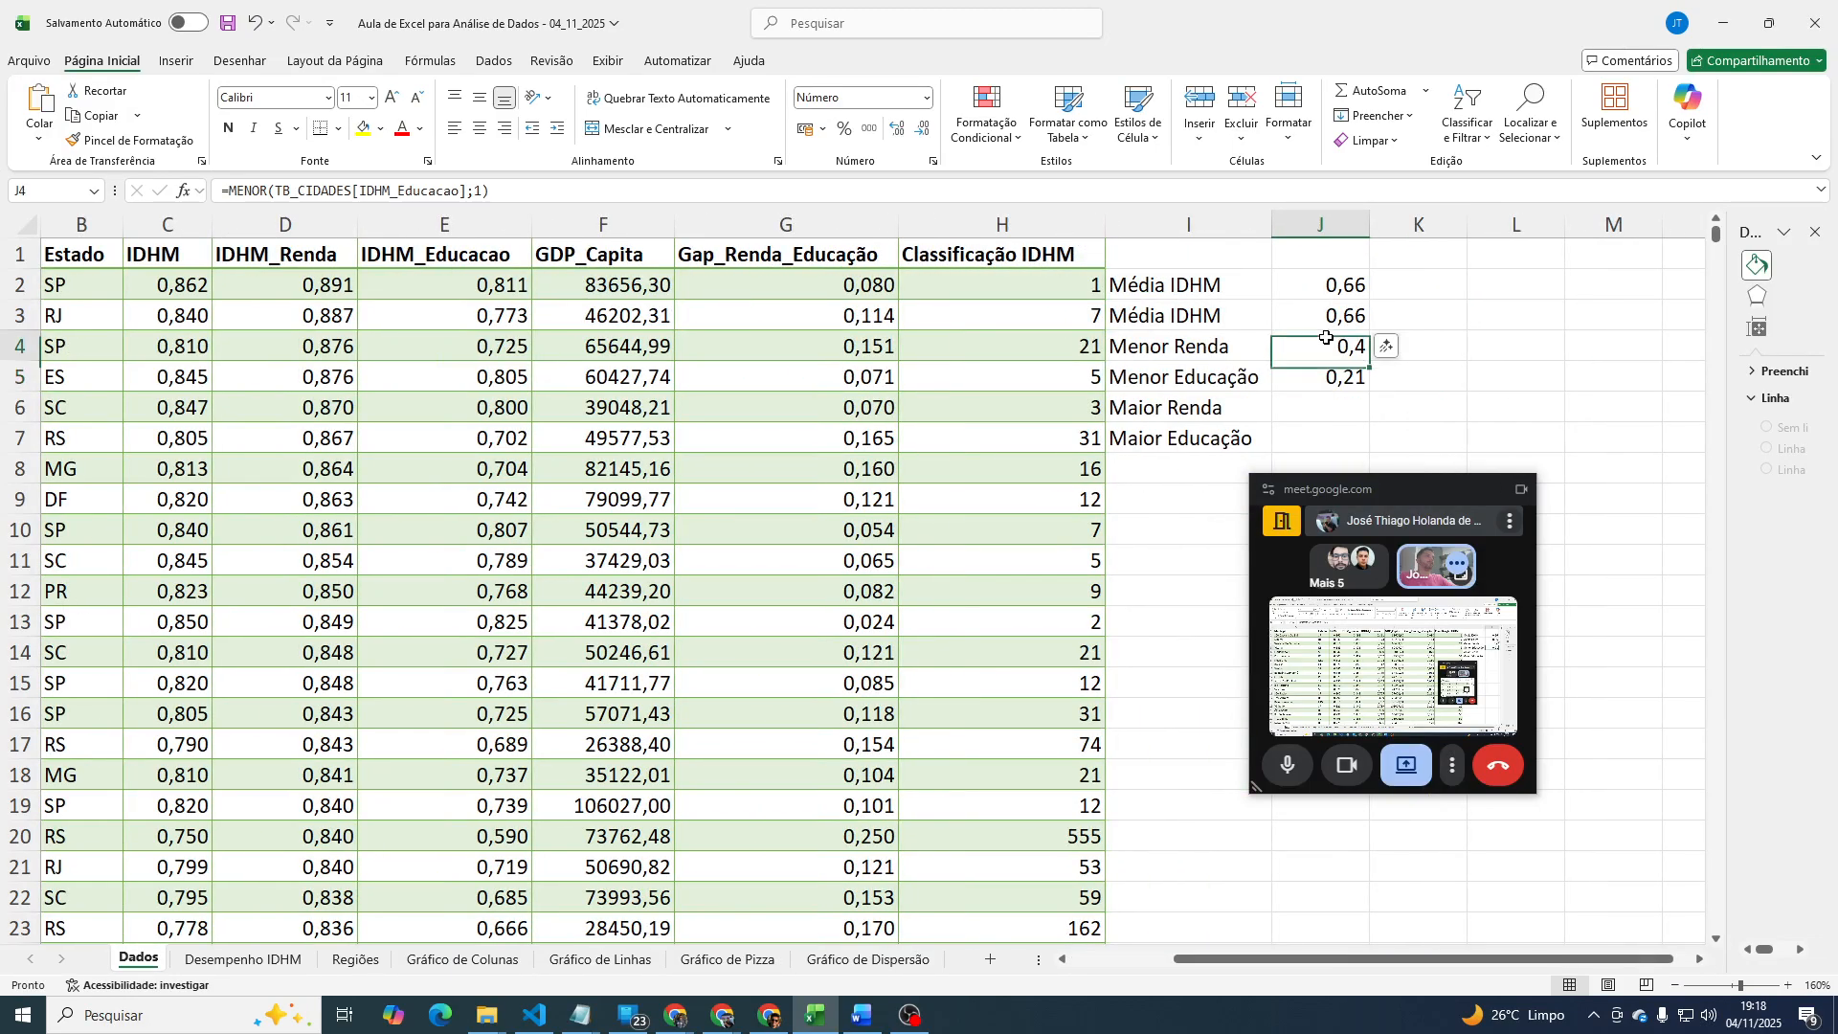
click(891, 131)
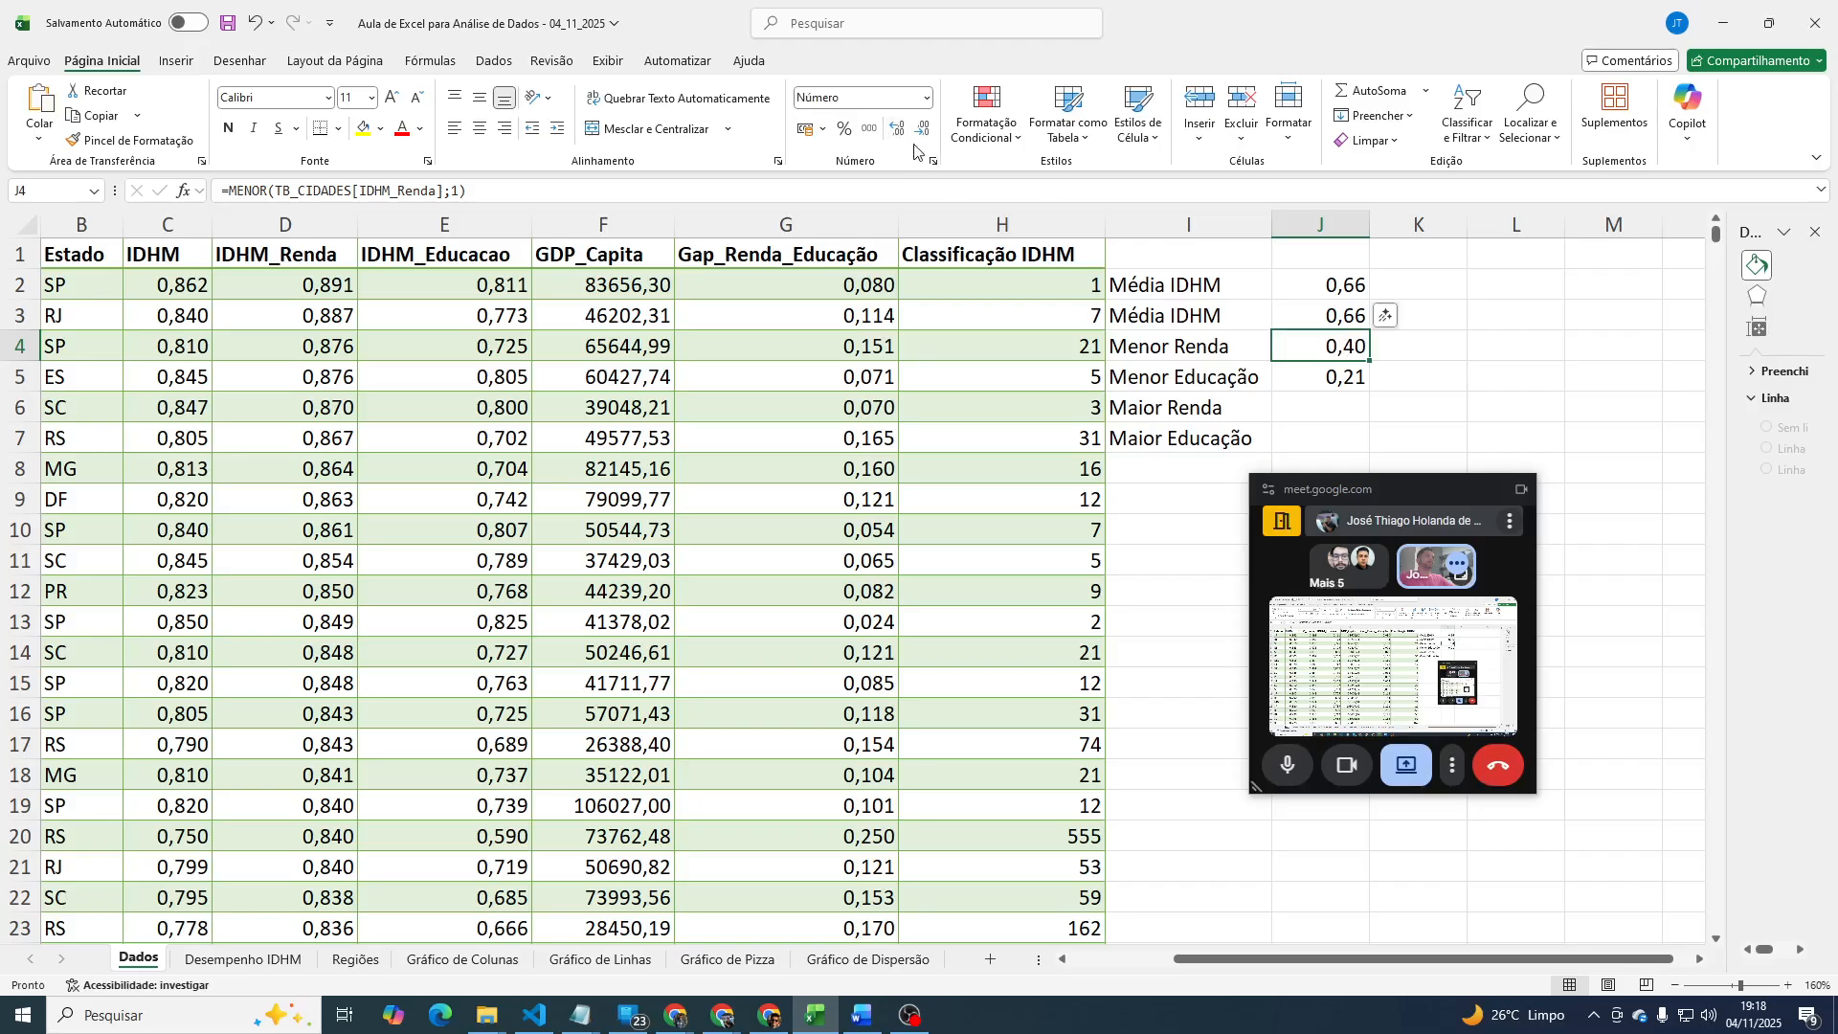
Start a MAIOR formula in cell J6 with the table column IDHM_Renda of TB_CIDADES as its matrix argument.
click(1351, 412)
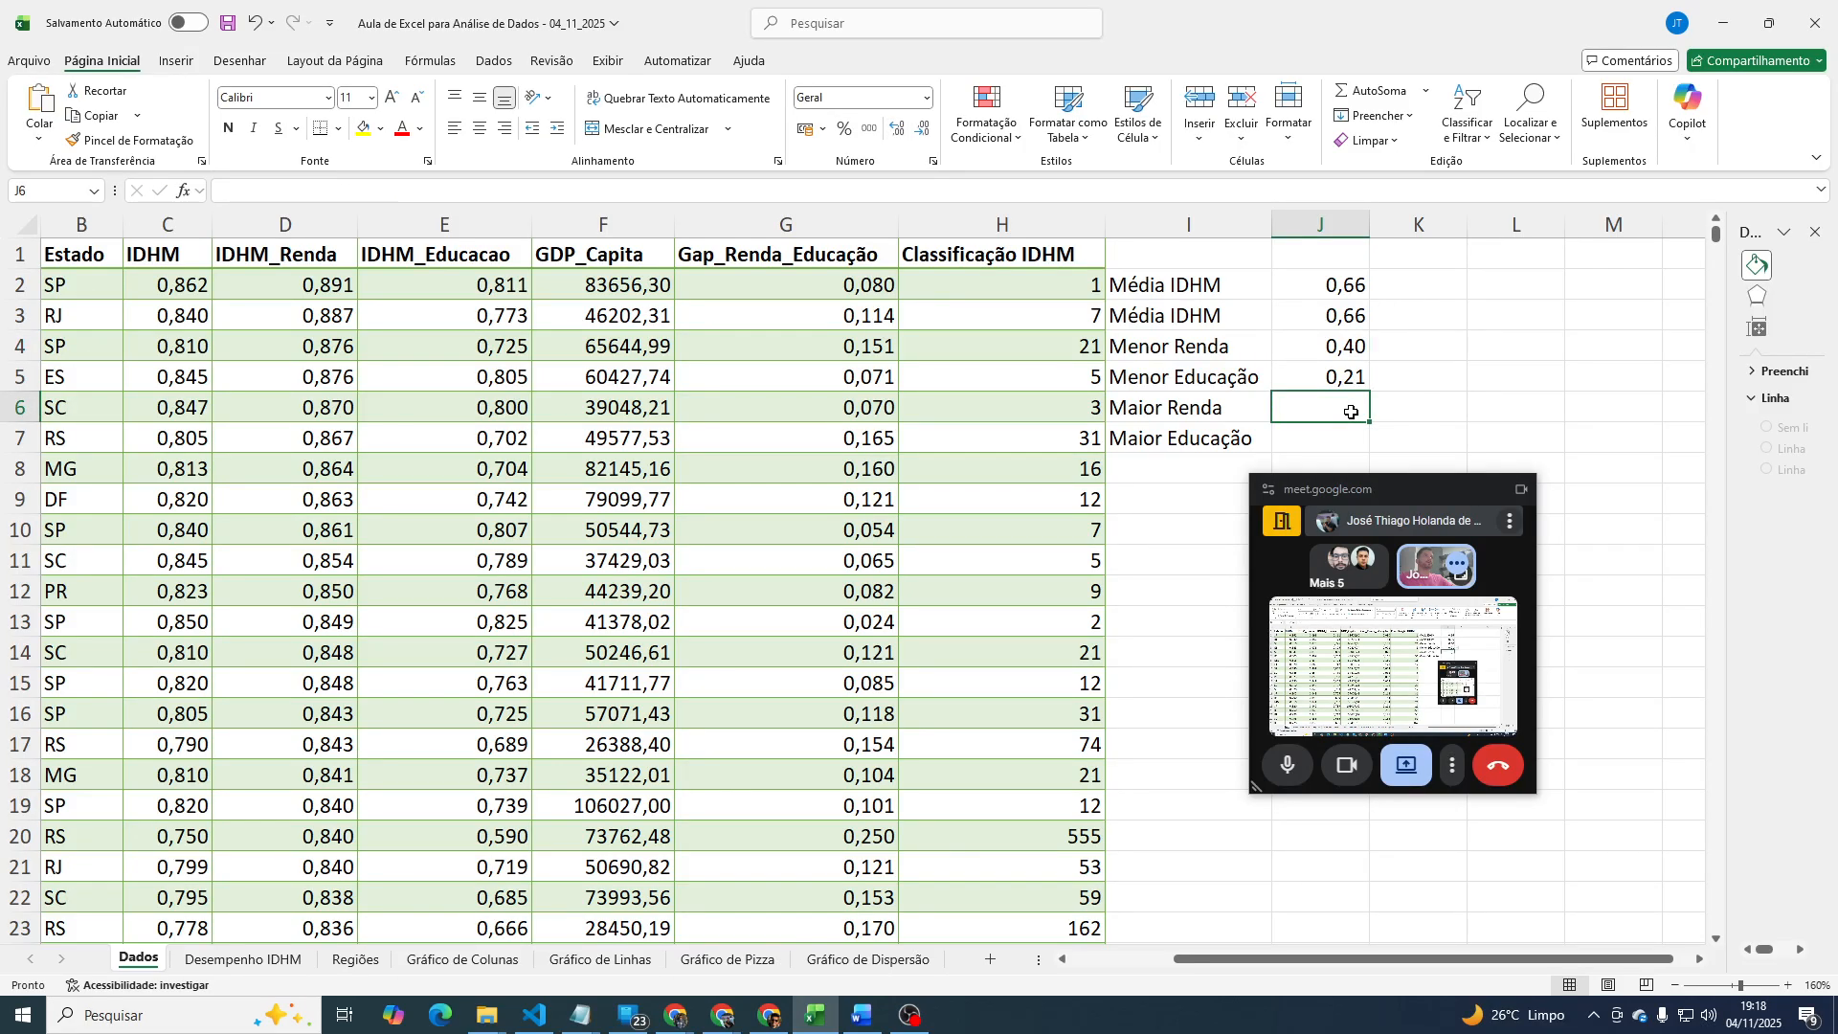
text(=maior)
key(Tab)
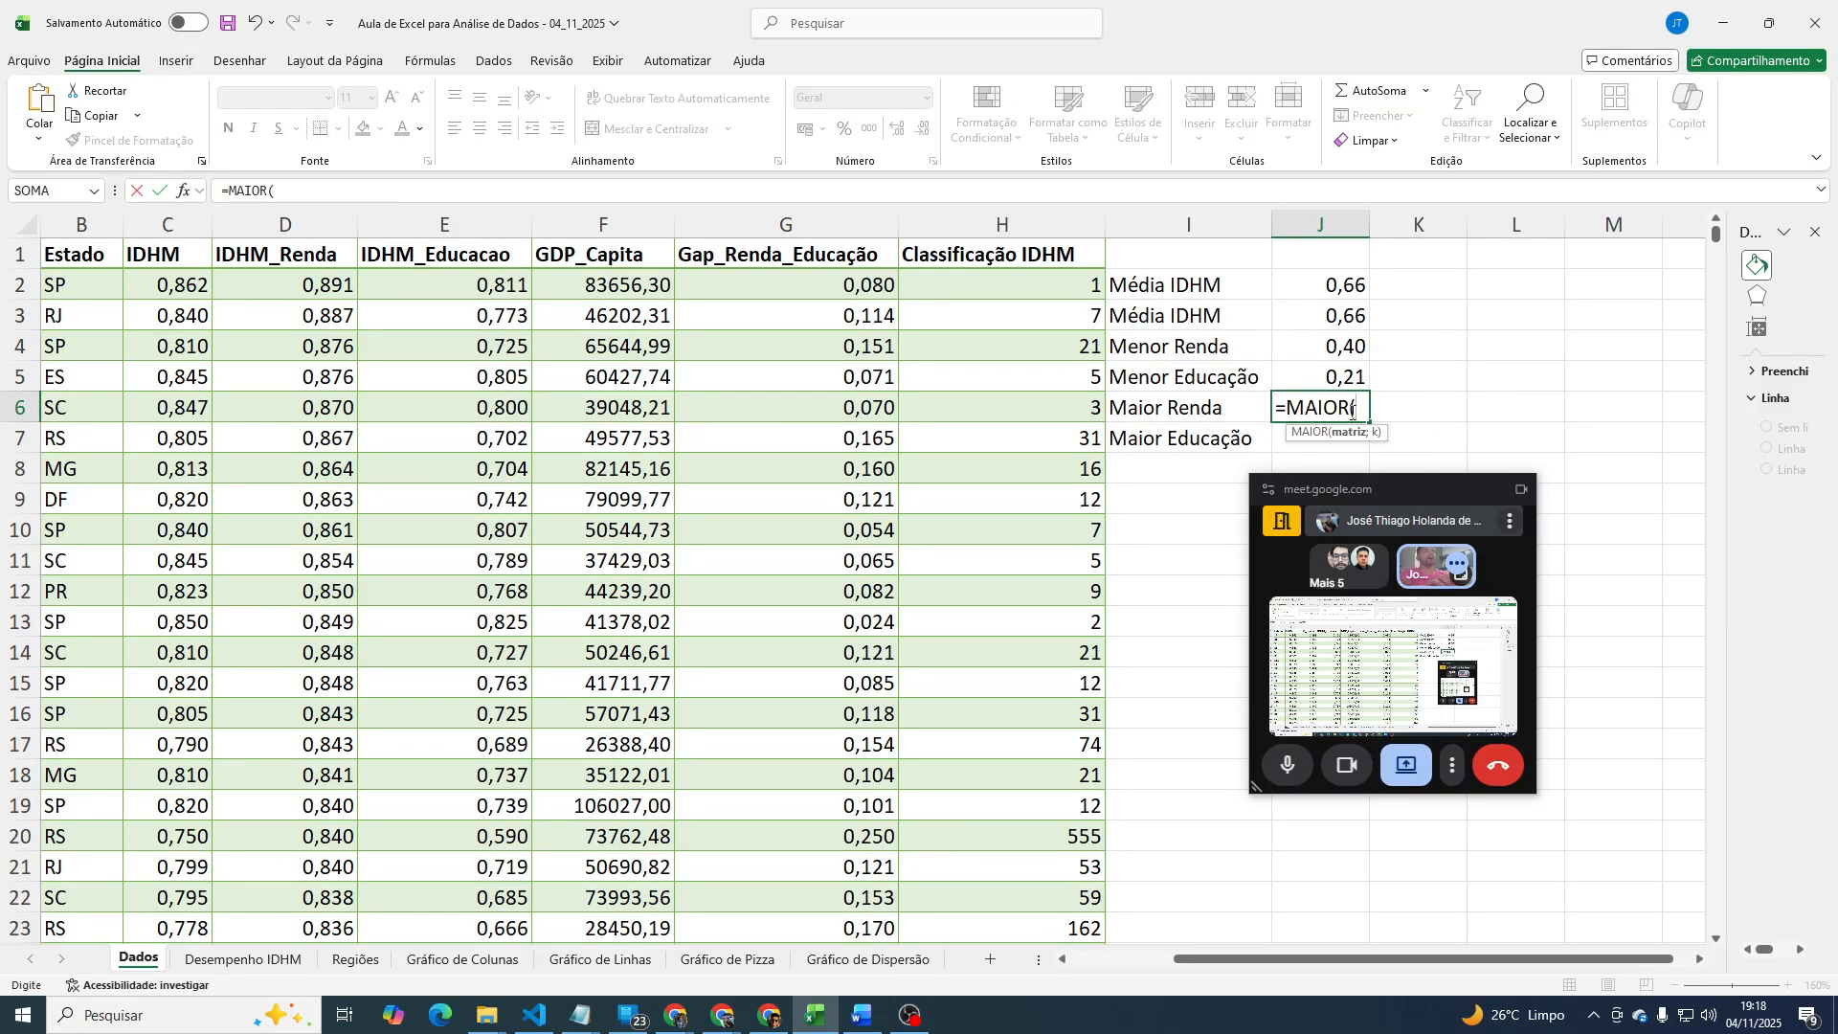
text(tb)
key(Tab)
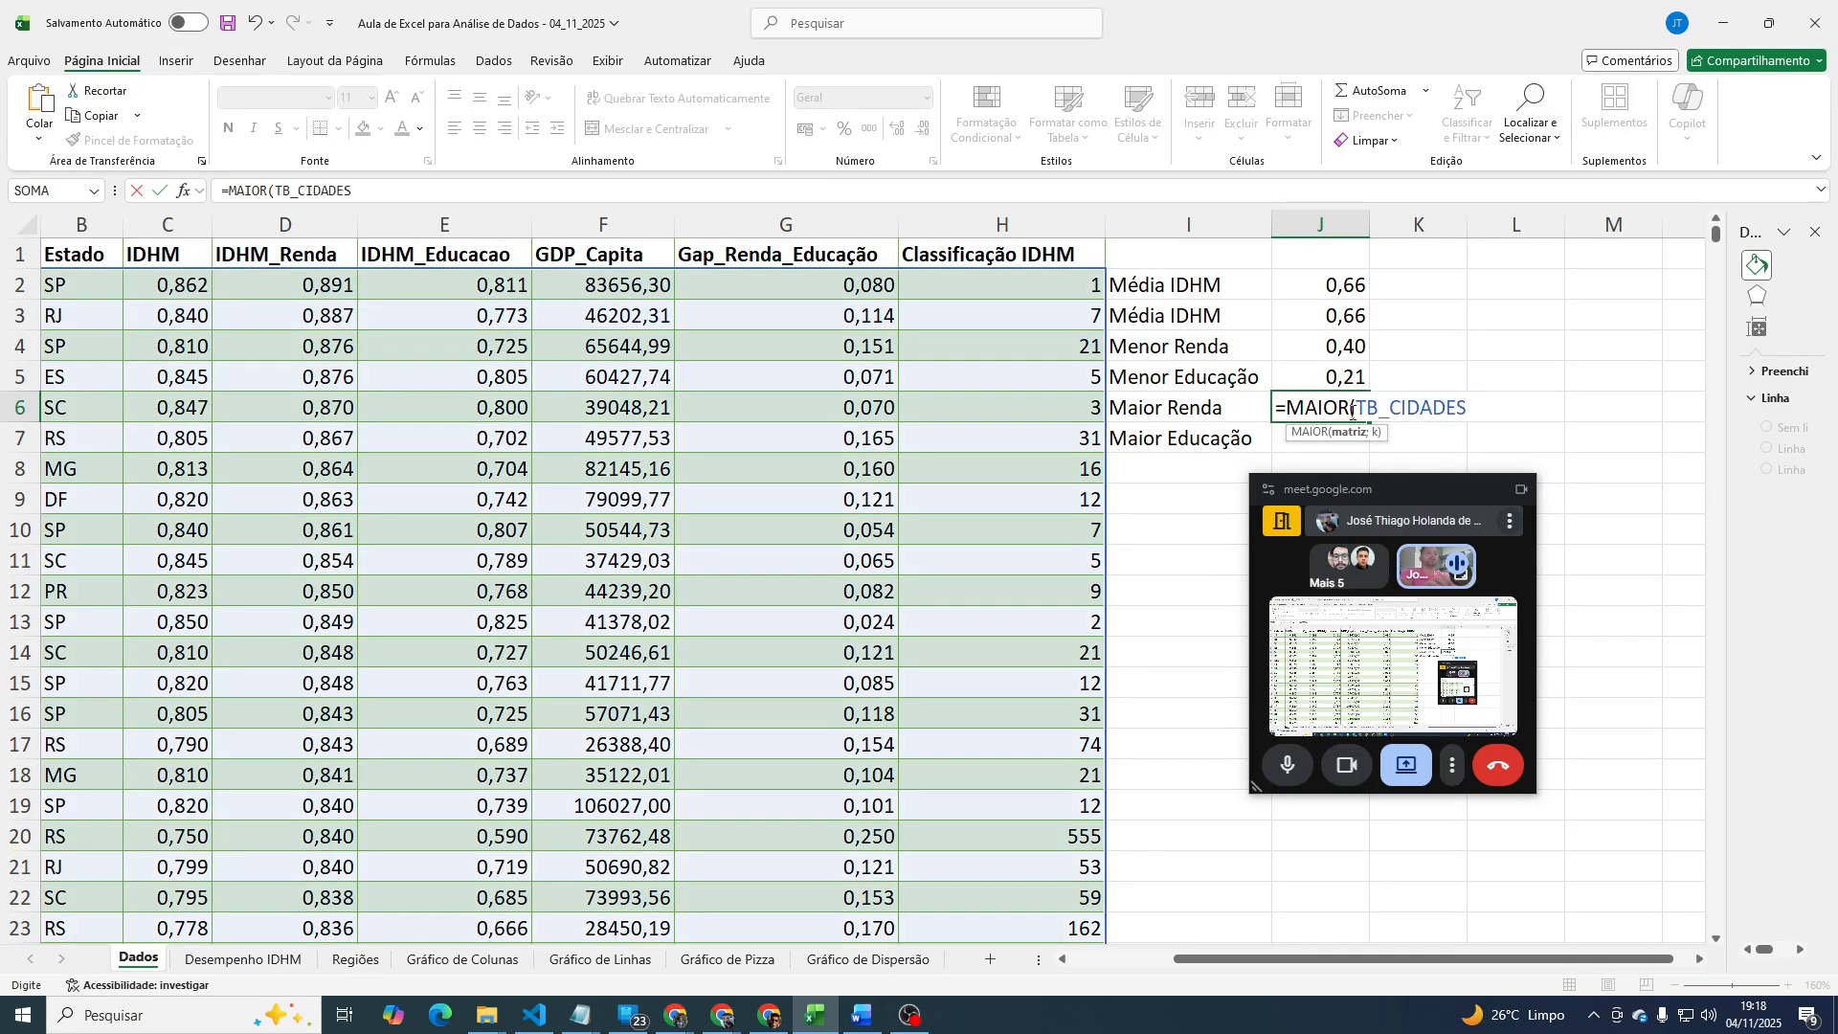
text([)
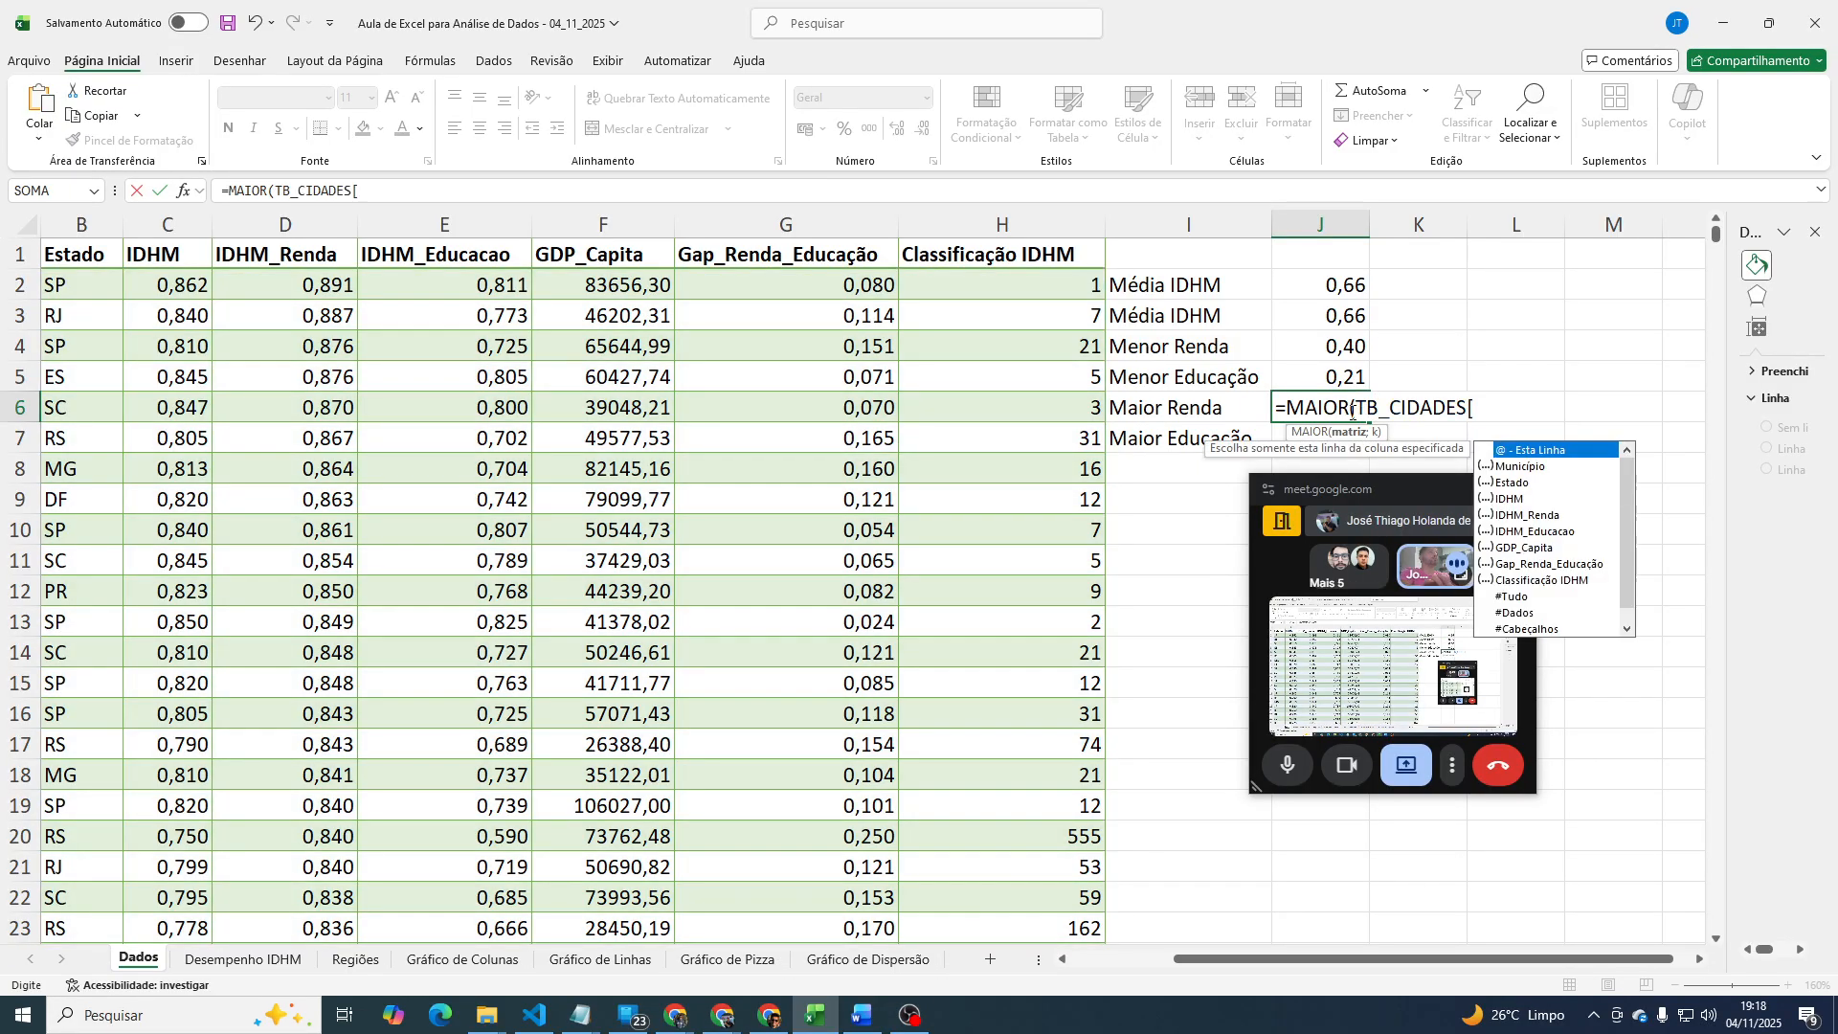
key(Down)
key(Down)
key(Down)
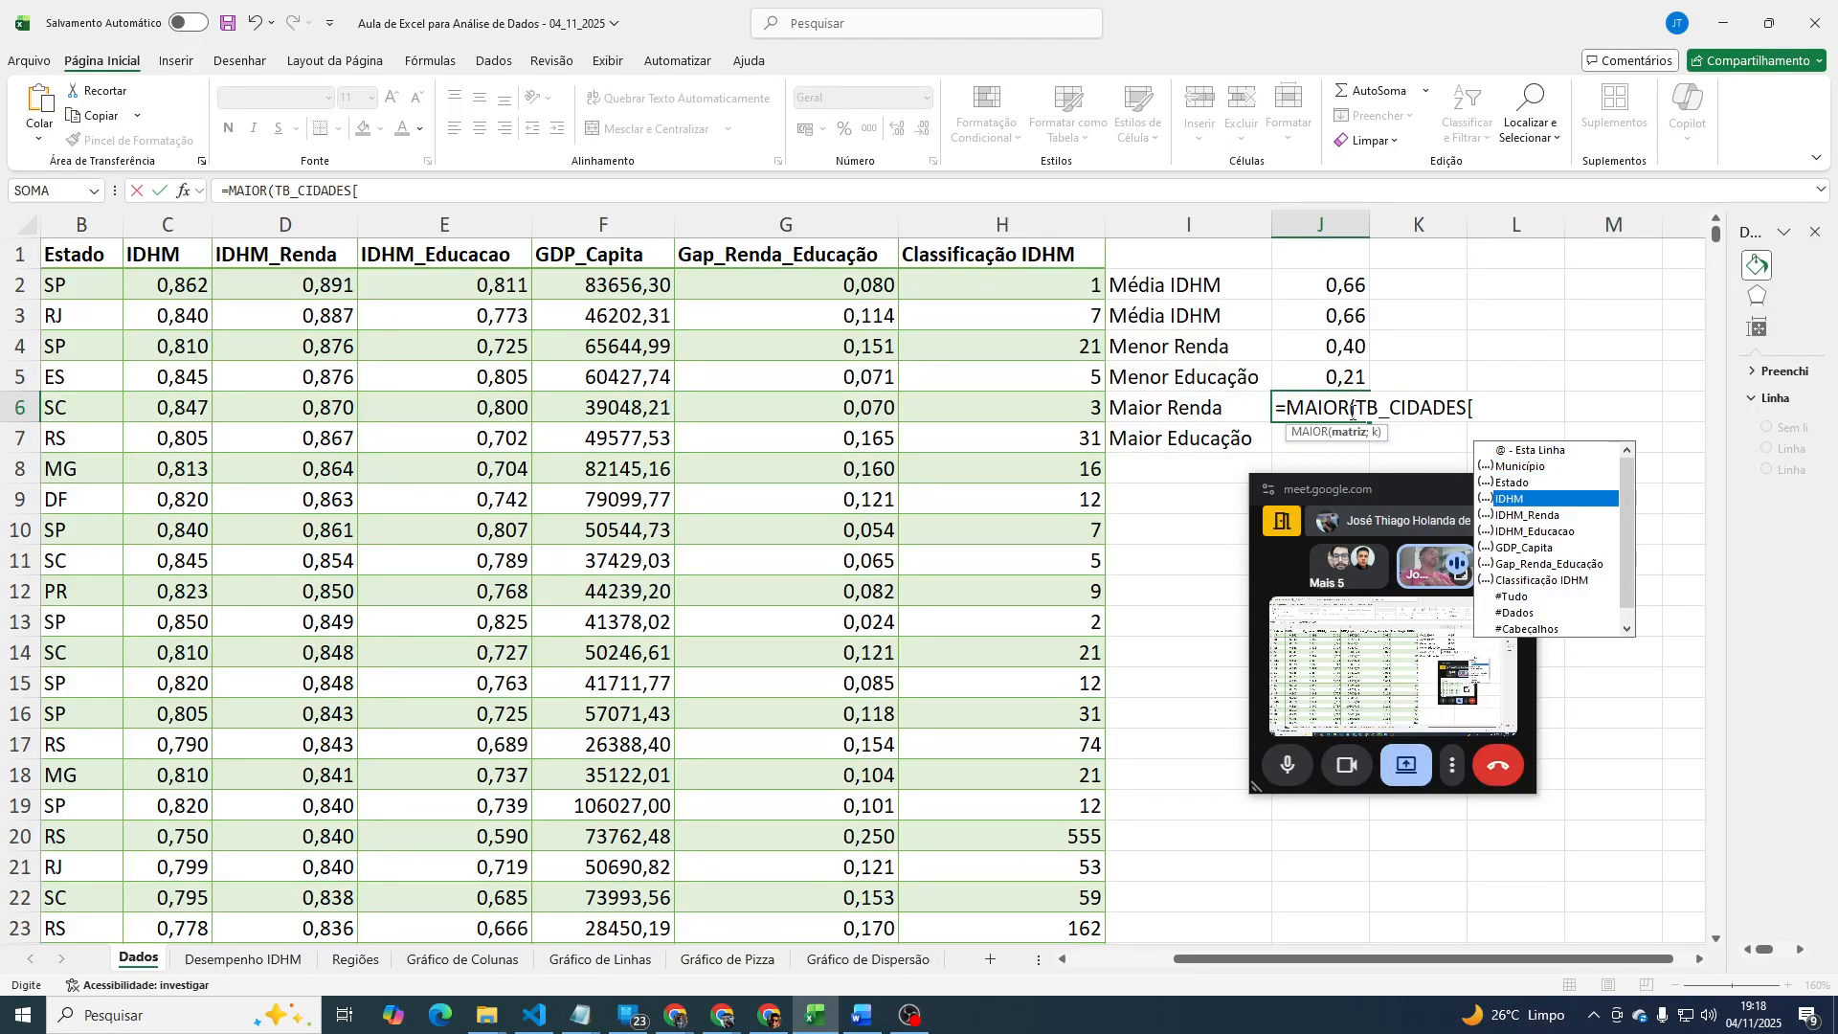
key(Down)
key(Tab)
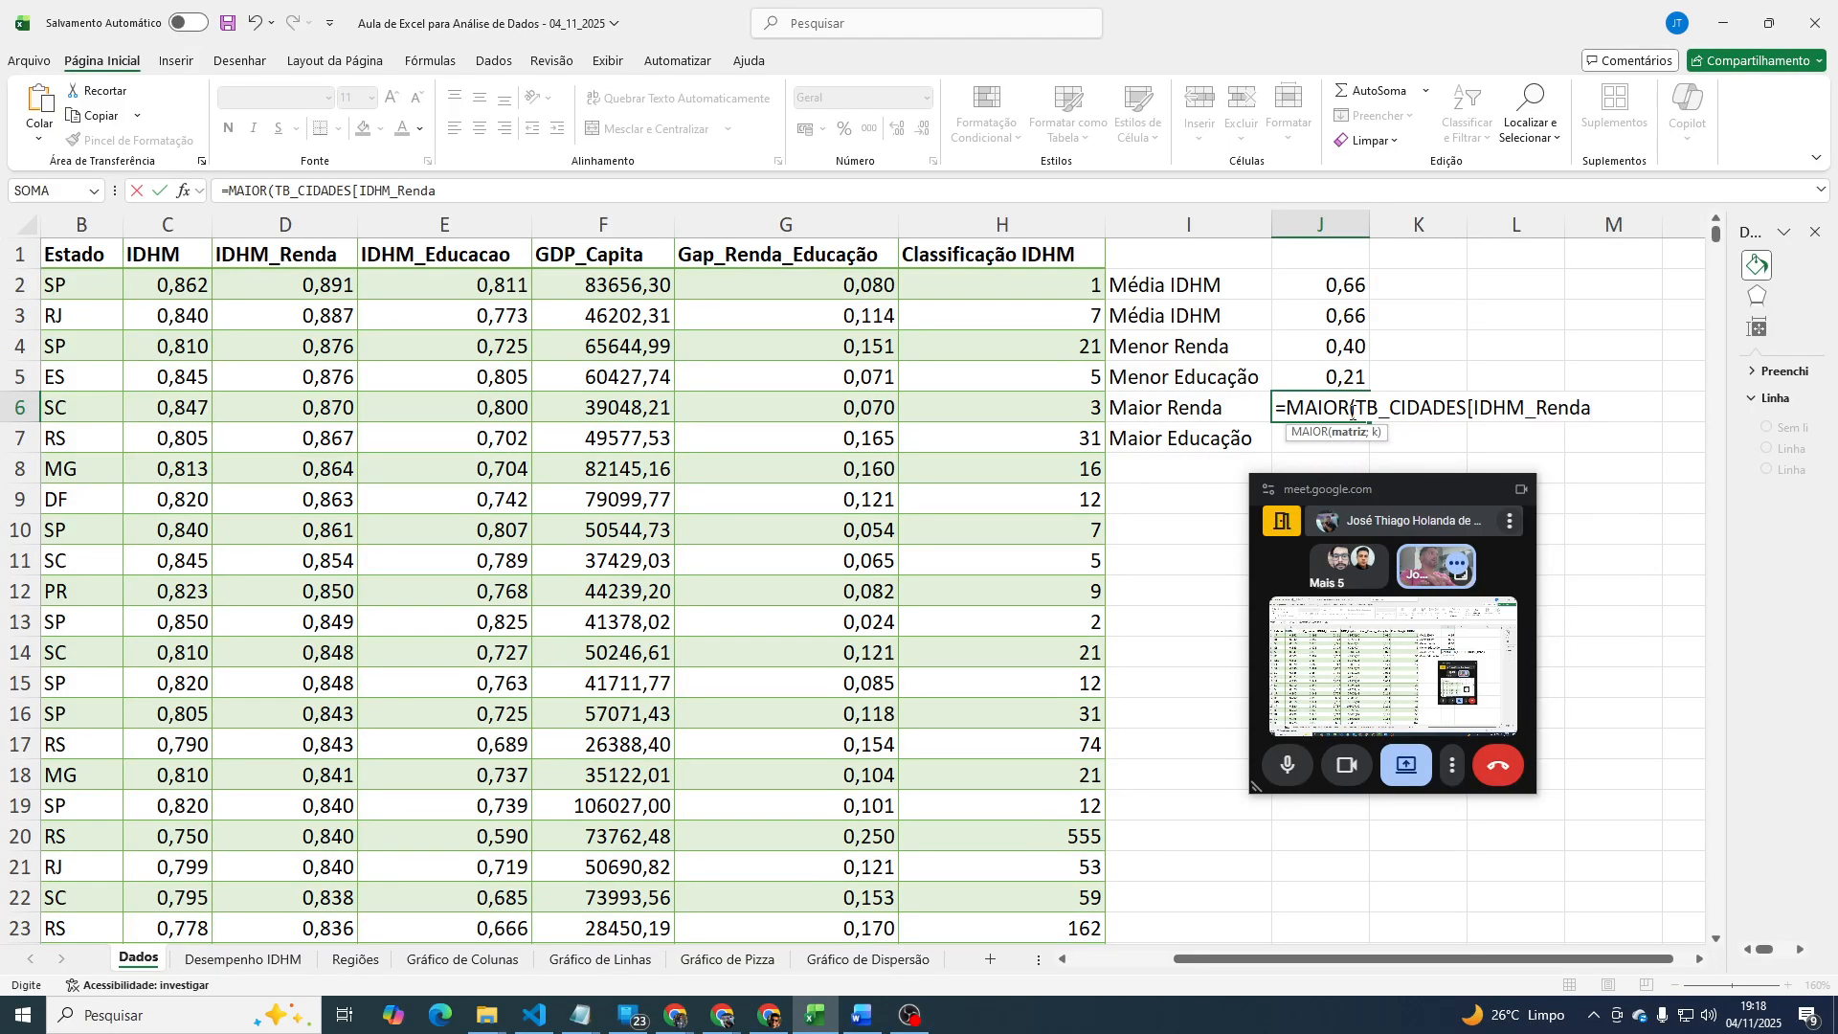
Close the column reference, add 1 as k, and enter J6's formula as =MAIOR(TB_CIDADES[IDHM_Renda];1).
text(];1)
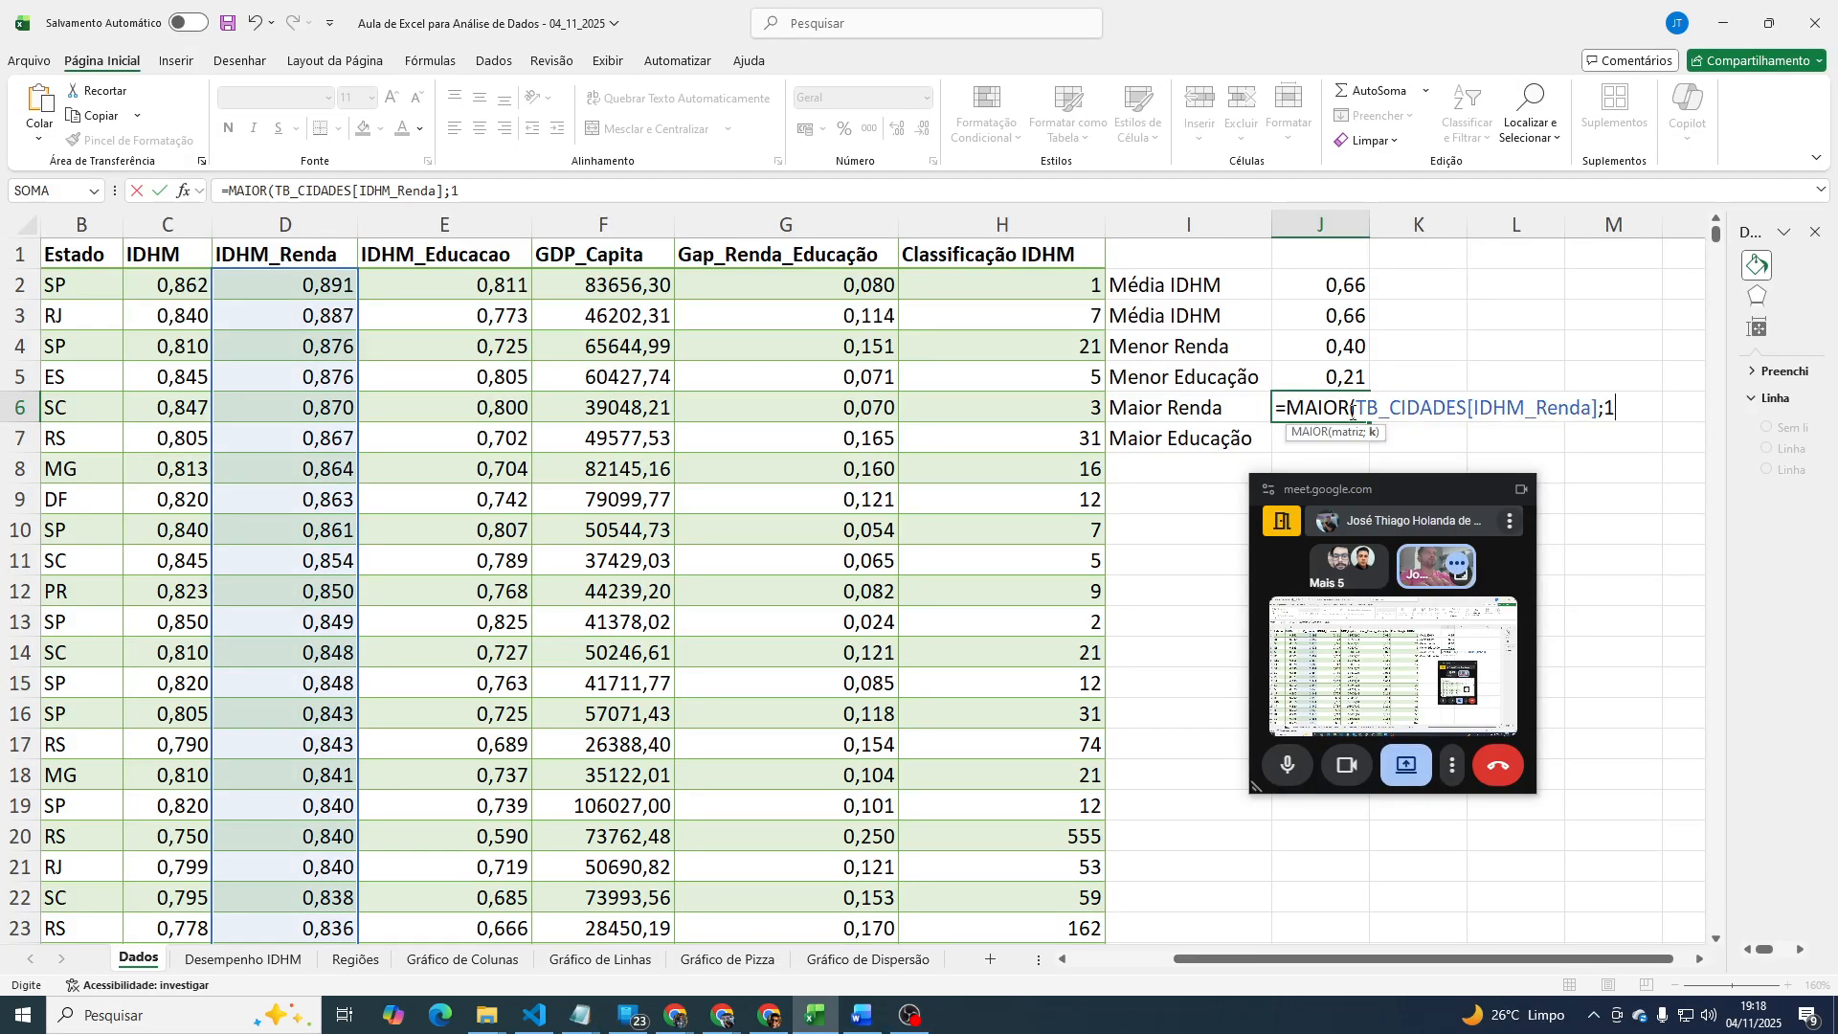
key(BackSpace)
text(;1)
key(Return)
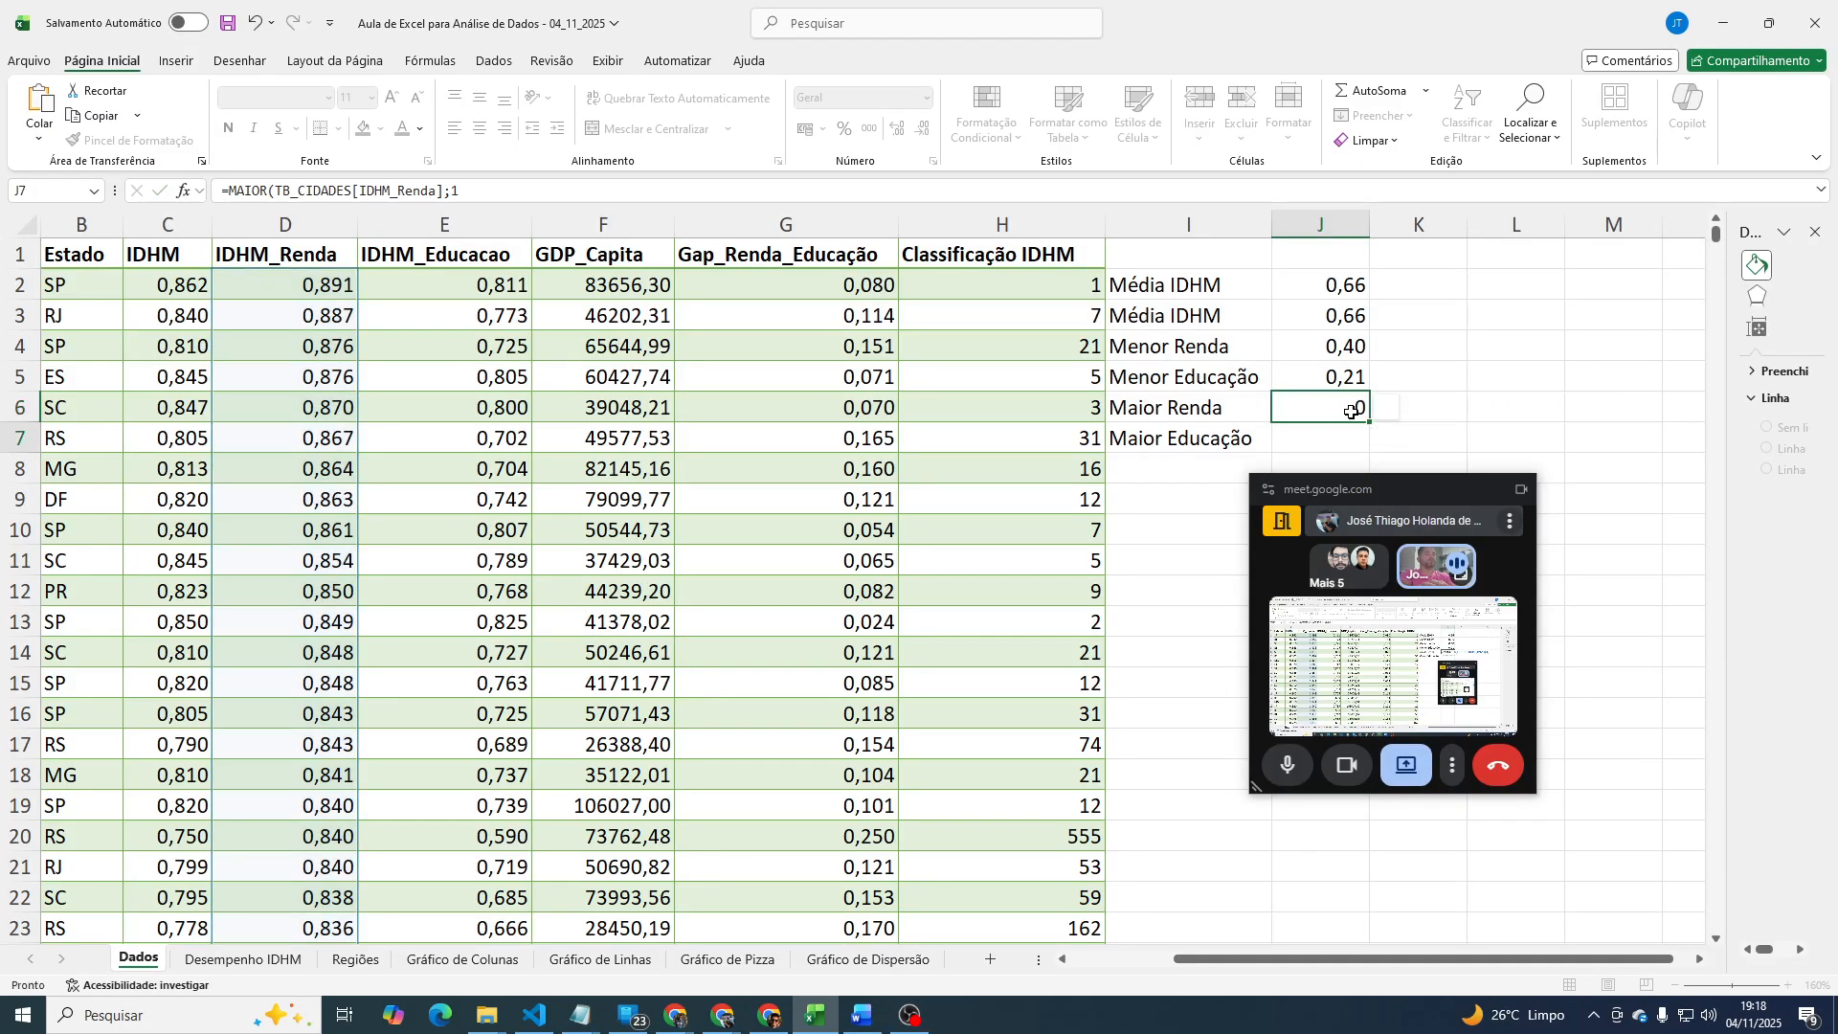
click(1351, 410)
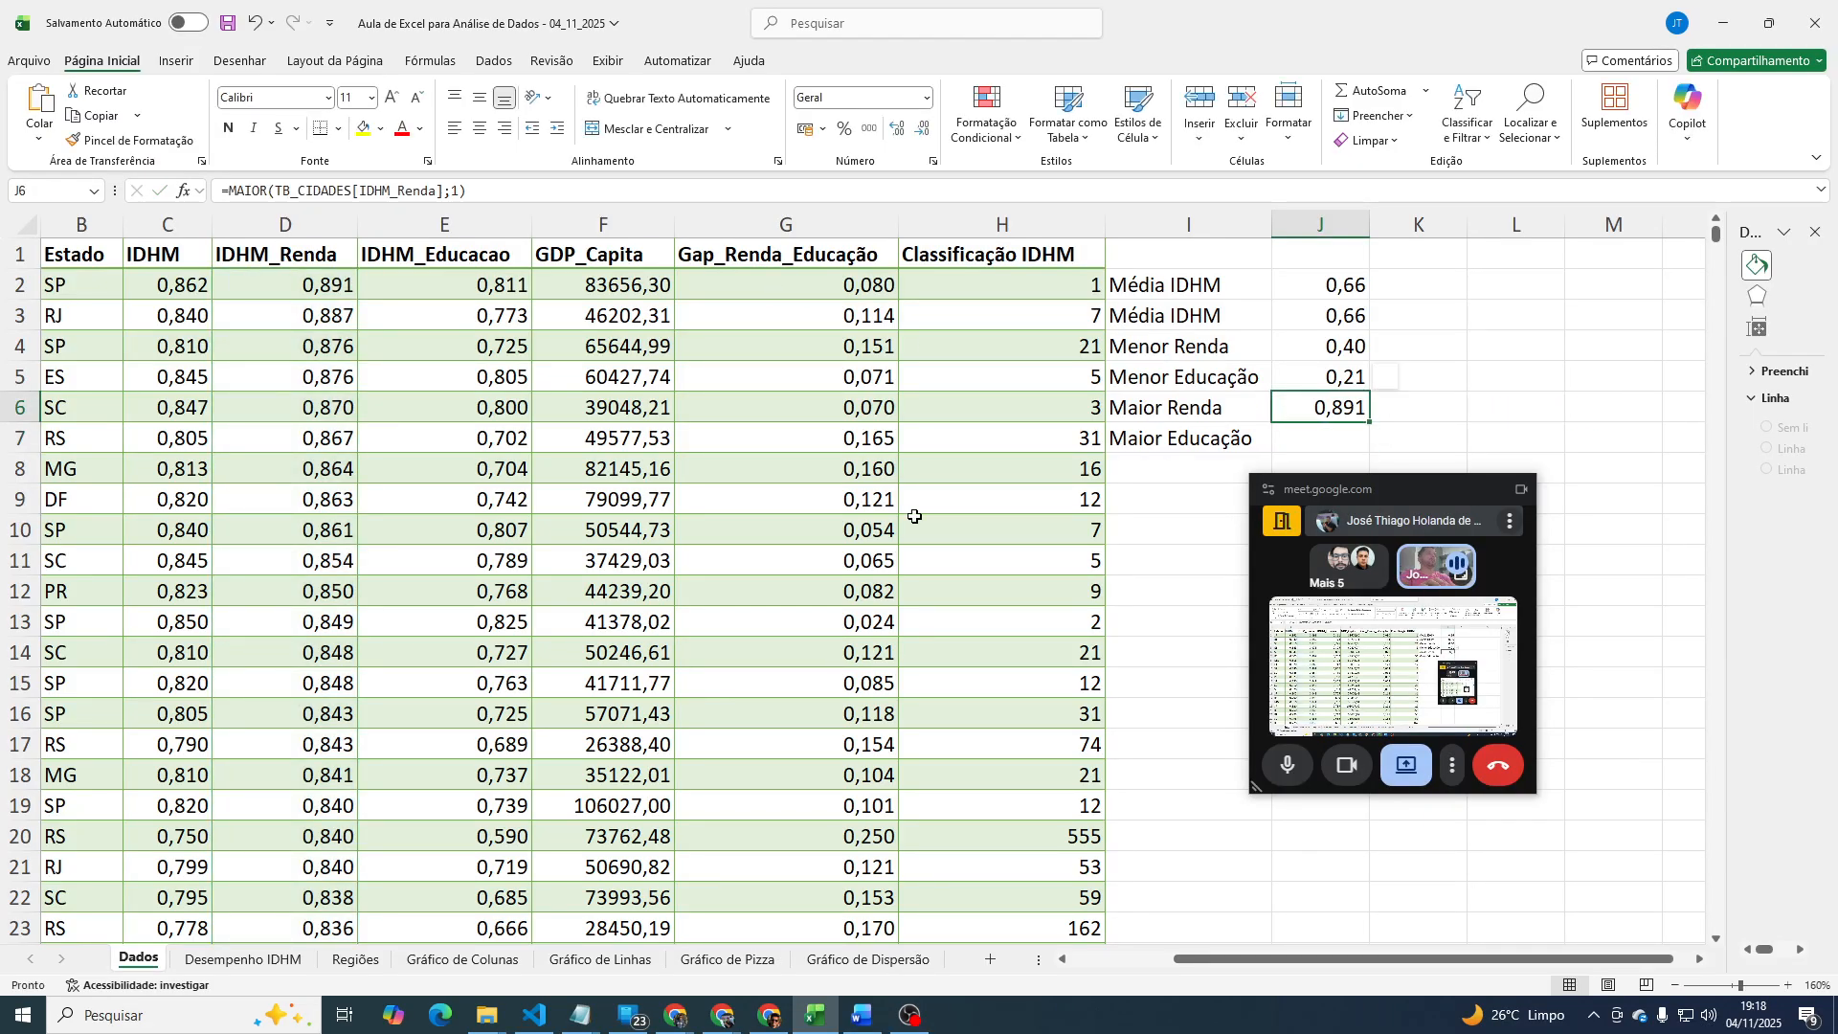
Set the lowest education value in J5 and the lowest income value in J4 to three decimal places.
click(1308, 373)
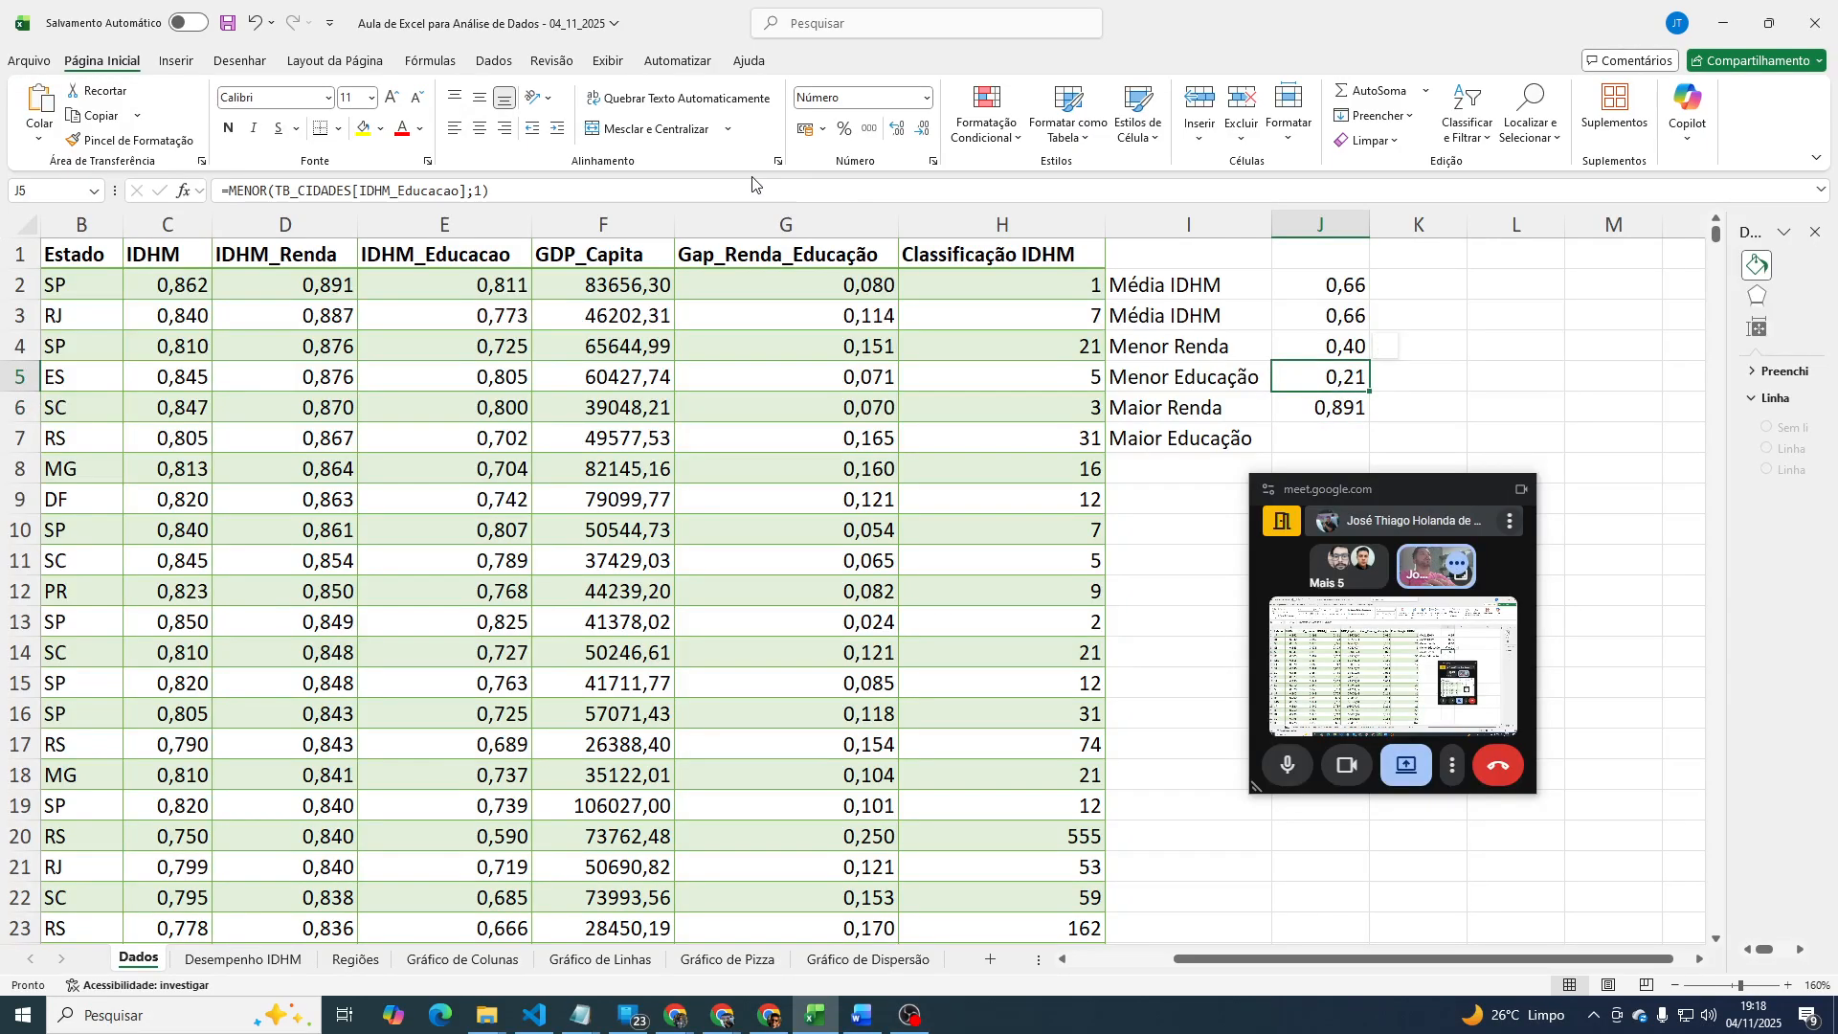
click(897, 128)
click(1329, 348)
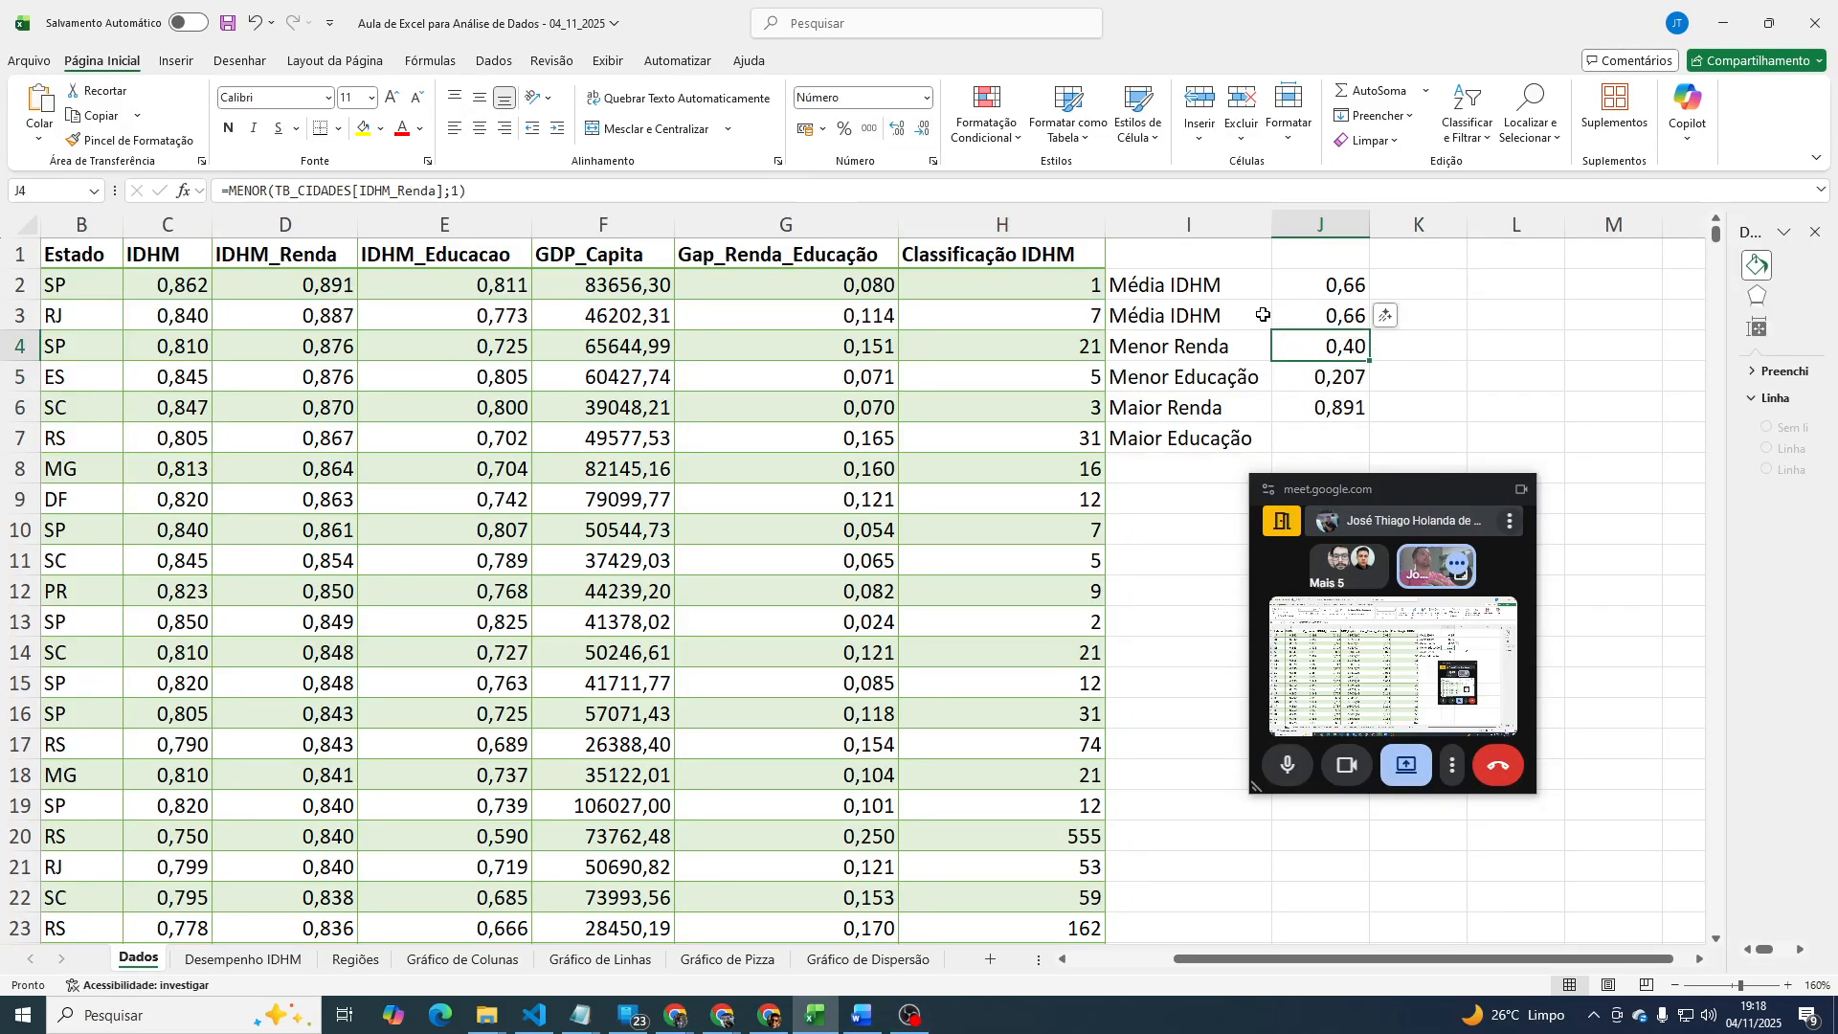
click(897, 129)
Start a MAIOR formula in cell J7 with the table TB_CIDADES in its matrix argument.
click(1358, 435)
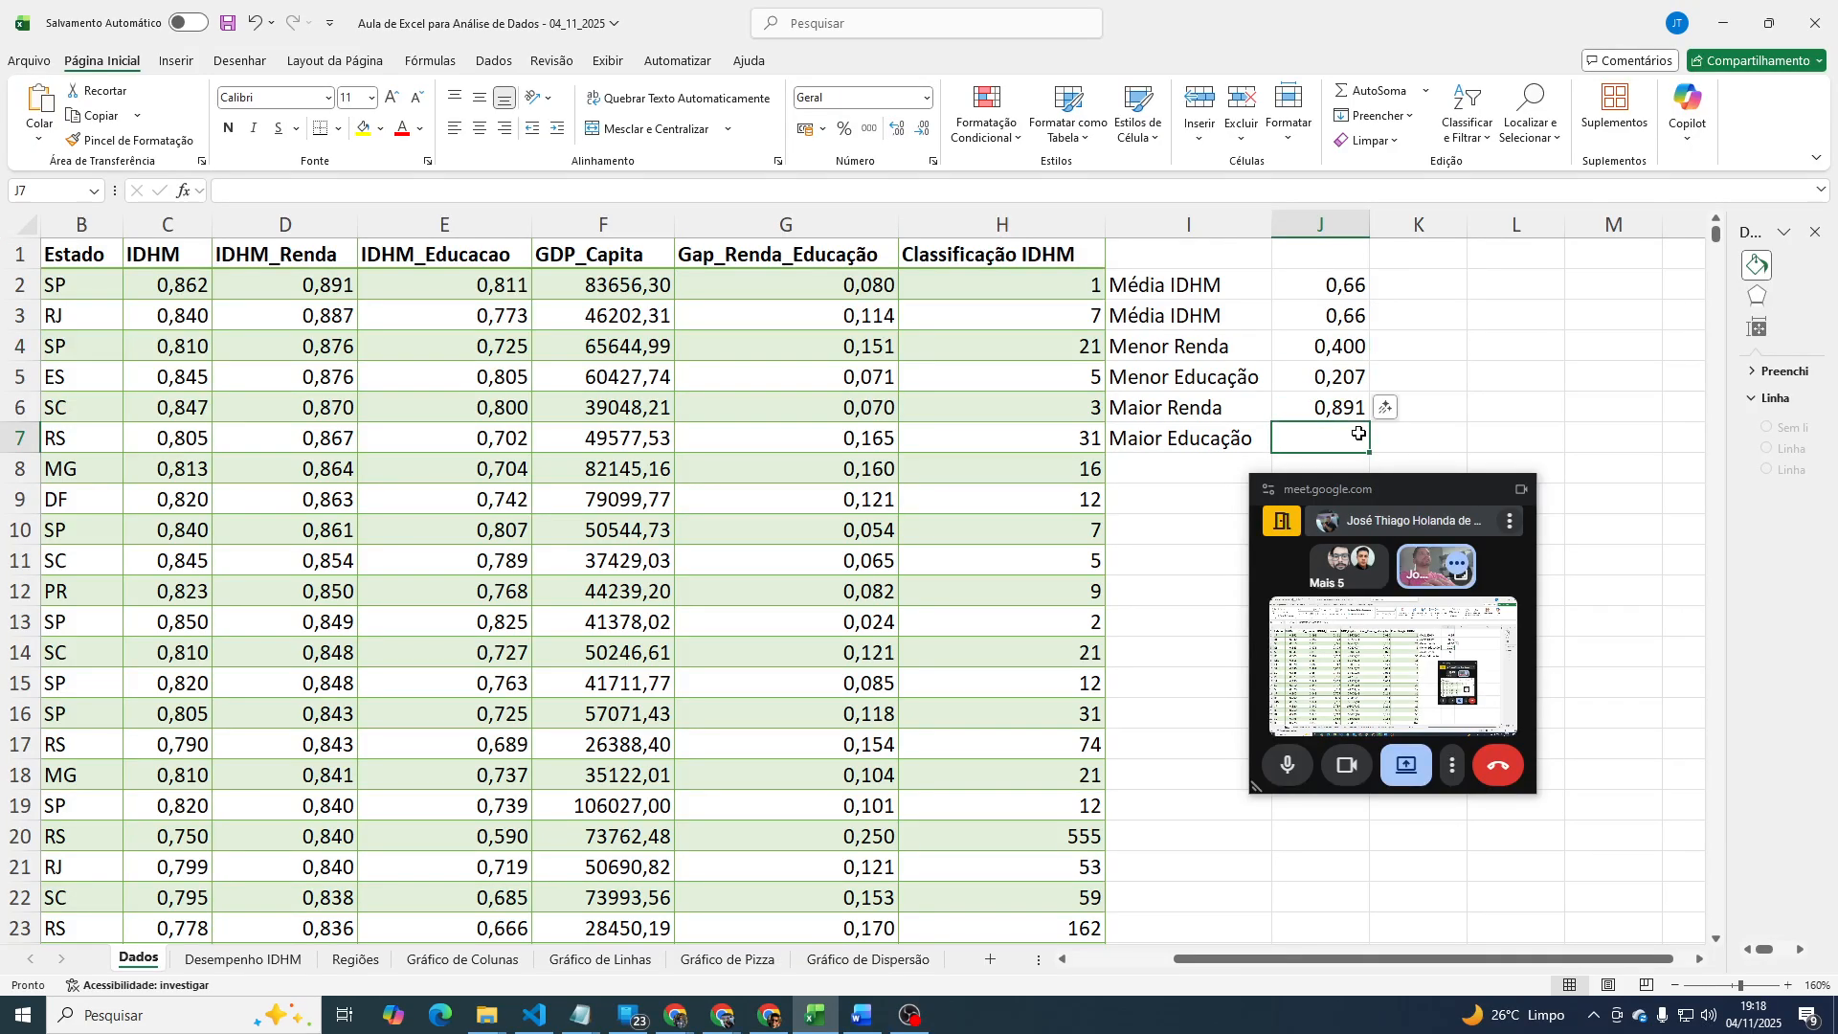
text(=maior)
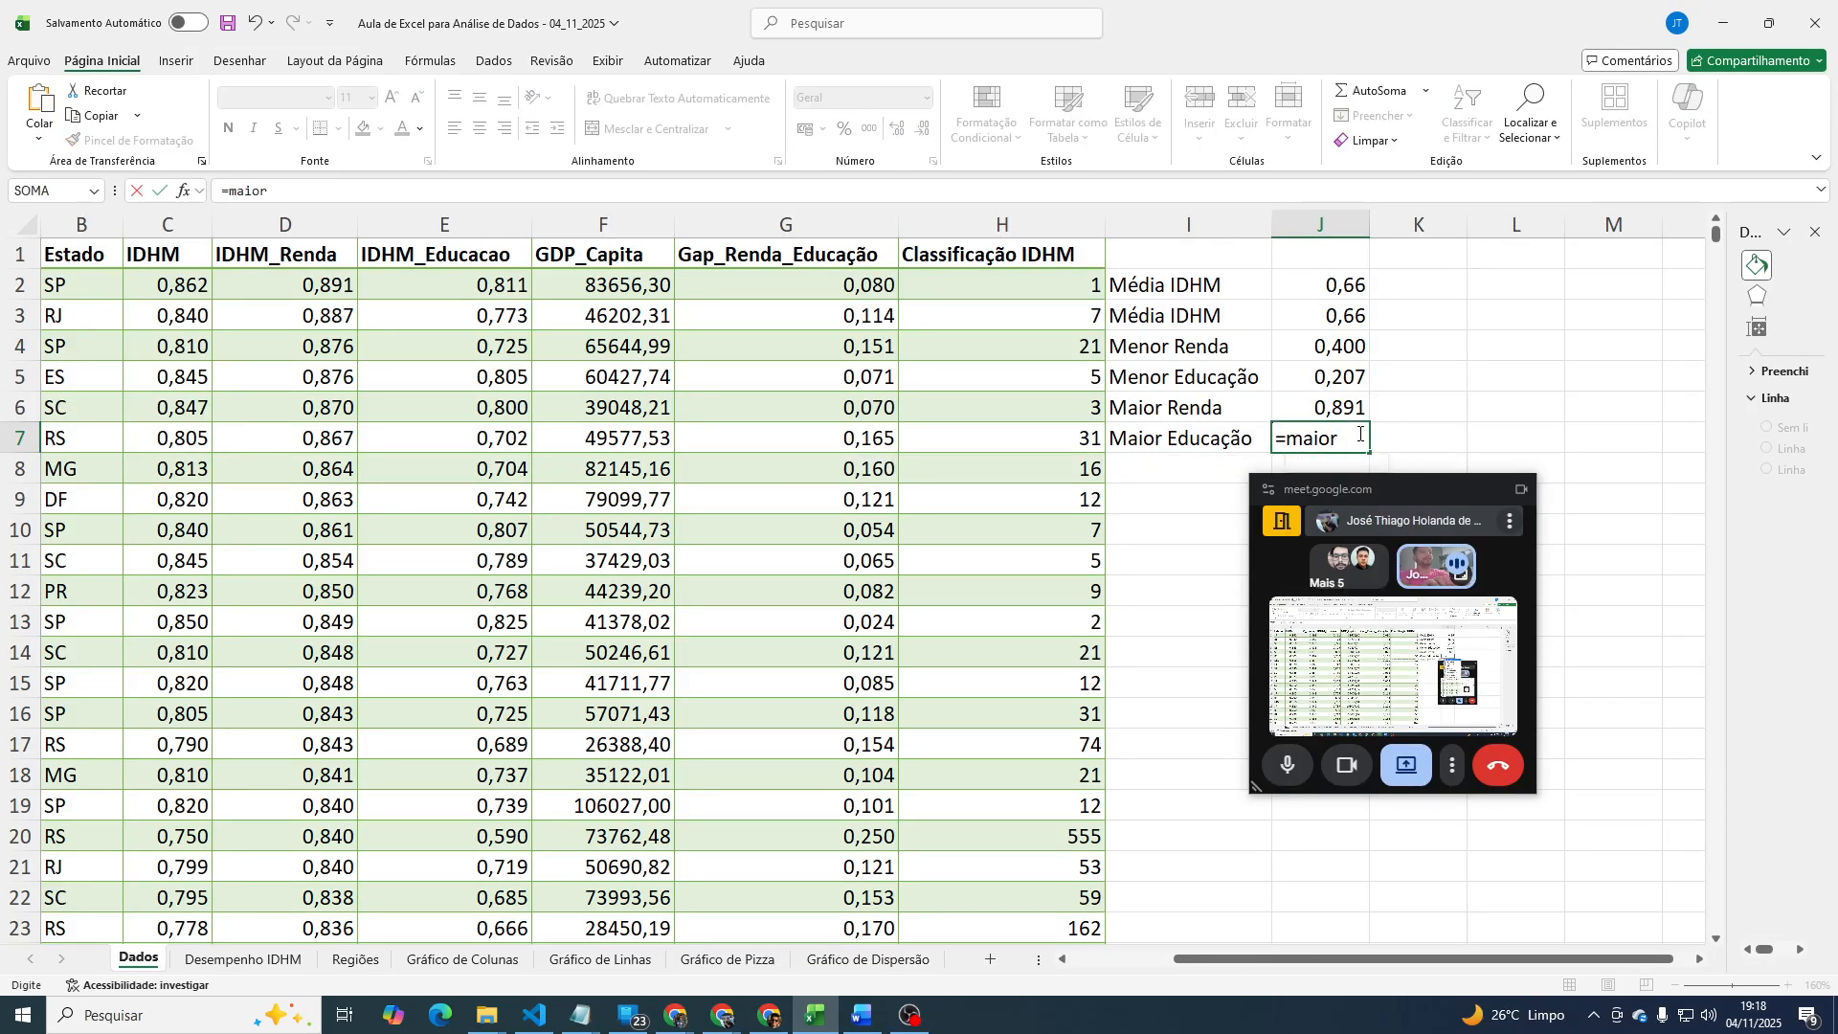
key(Tab)
text(rt)
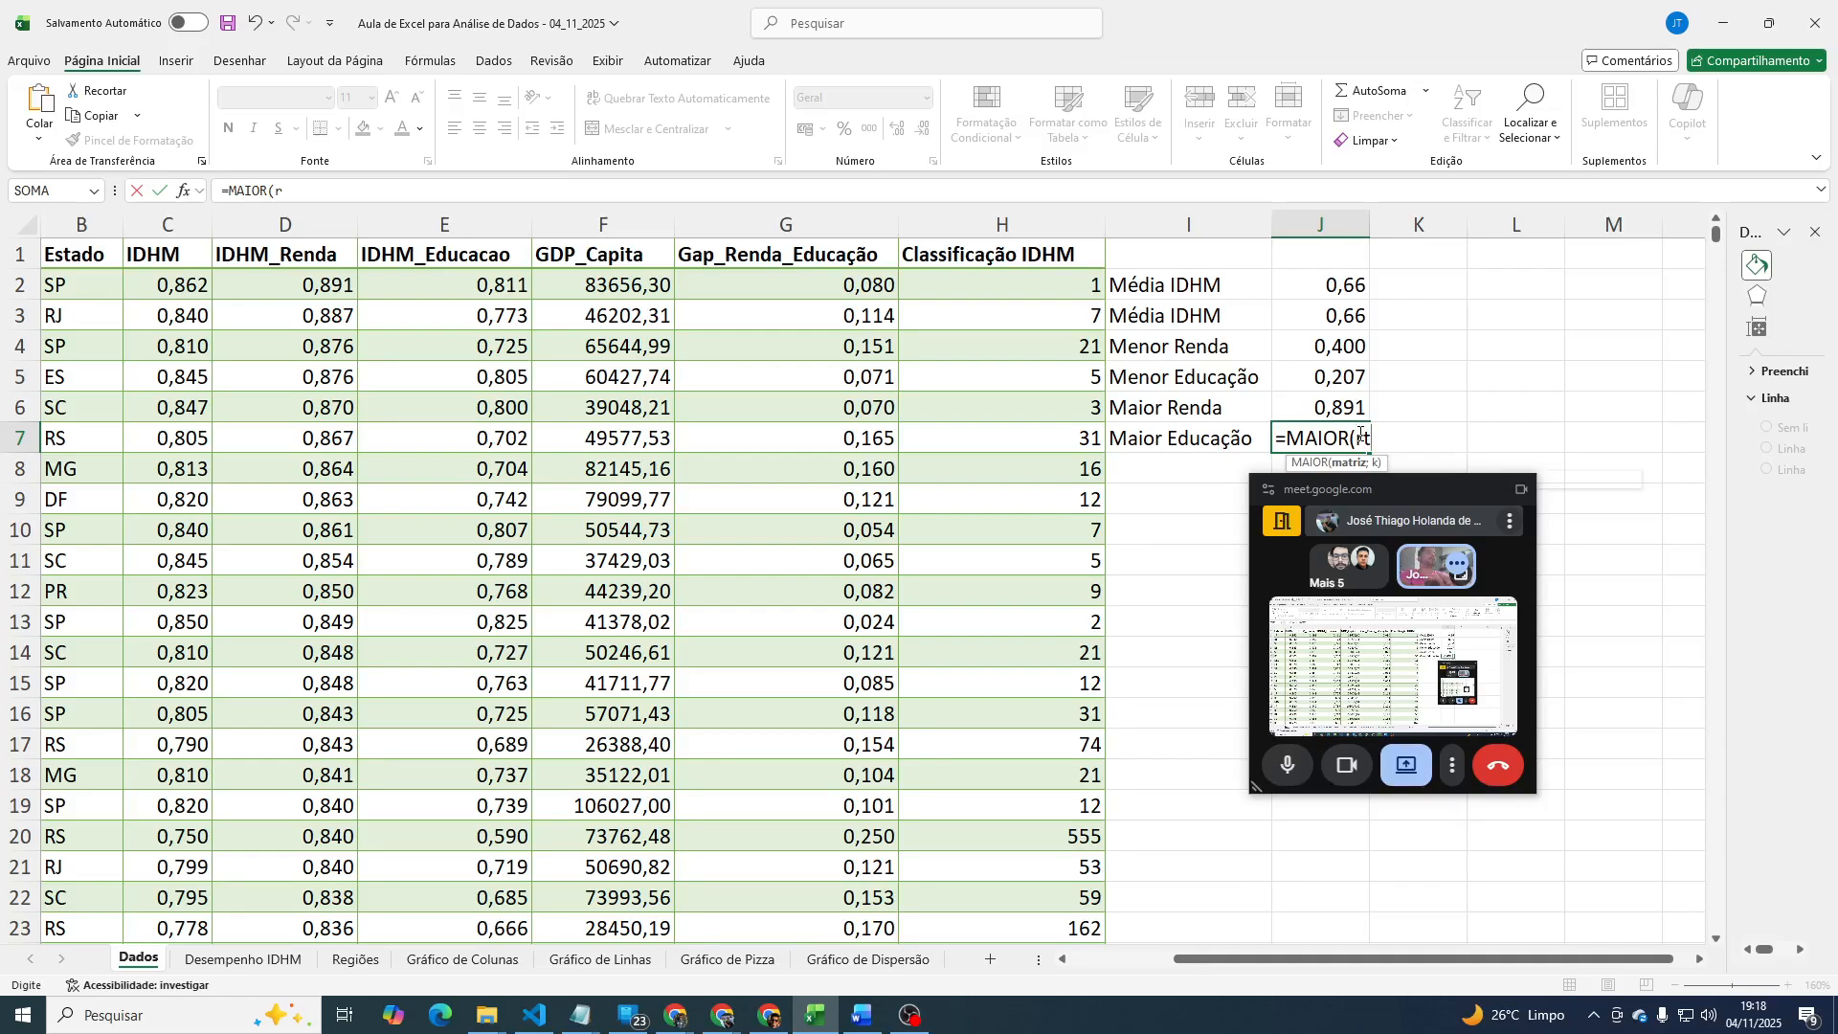
key(BackSpace)
key(BackSpace)
text(tb)
key(Tab)
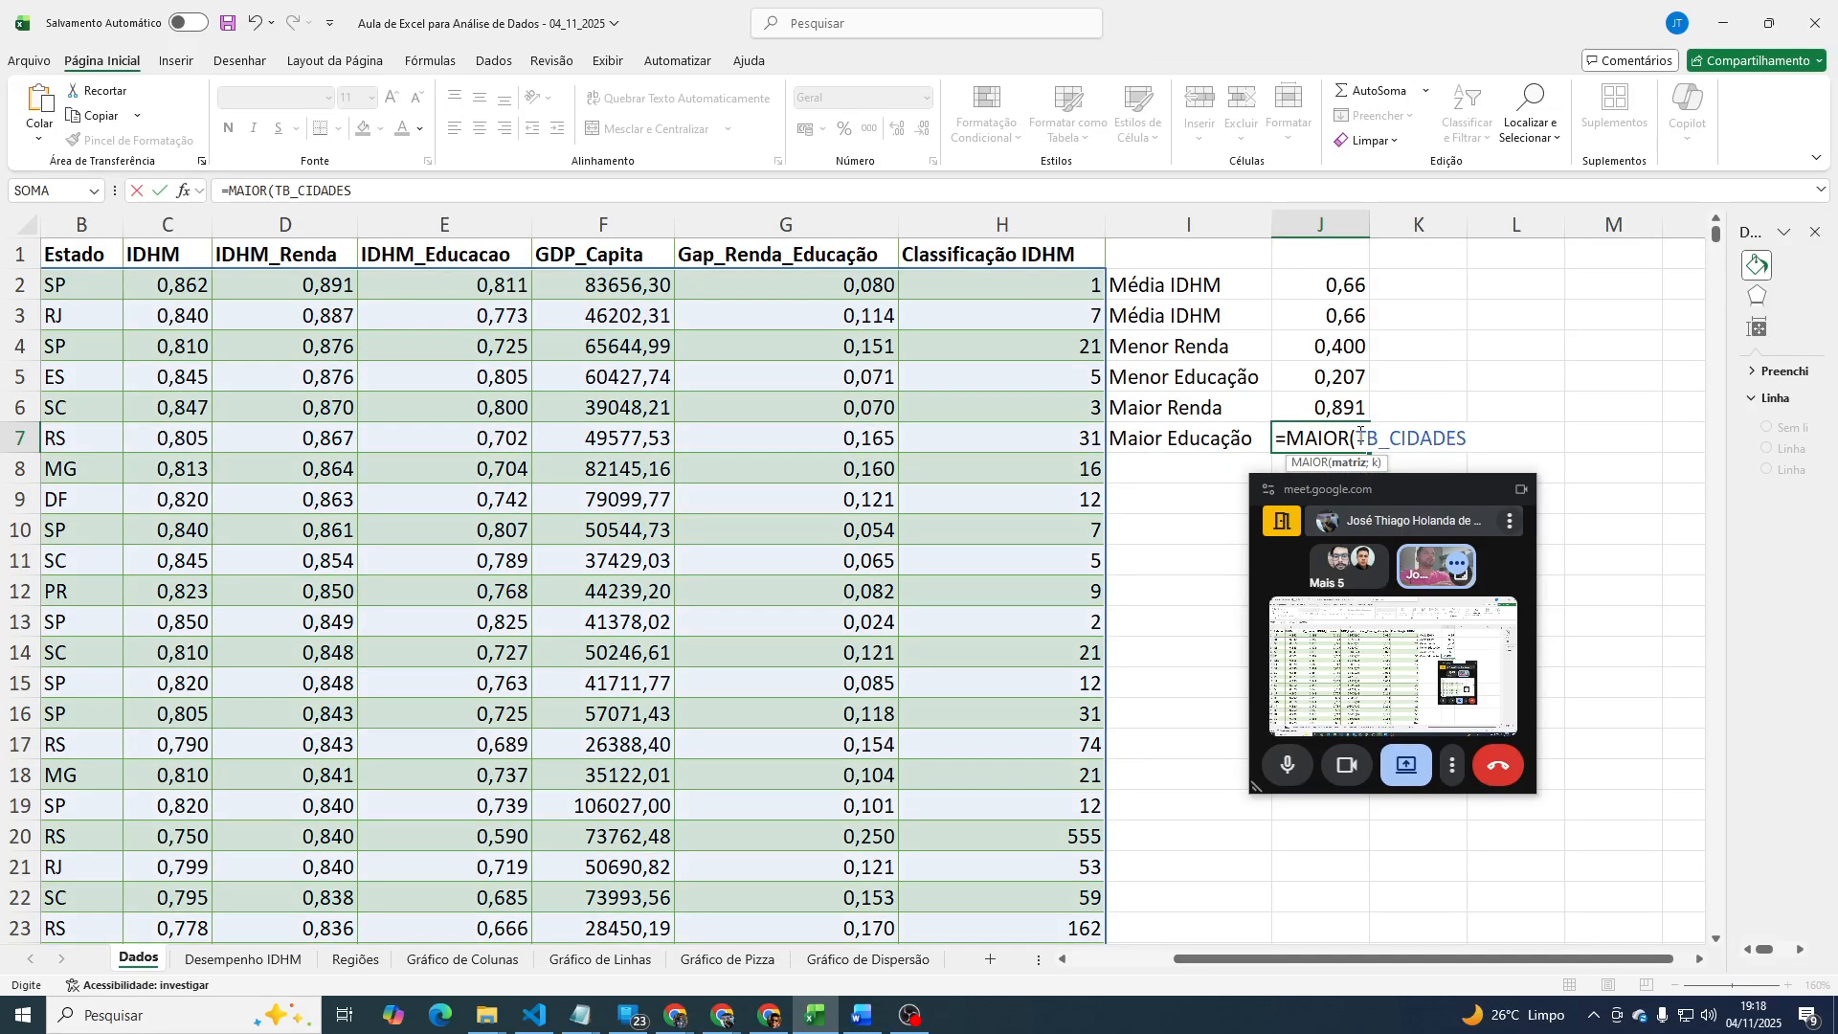
Complete J7's formula as =MAIOR(TB_CIDADES[IDHM_Educacao];1), picking the IDHM_Educacao column of the table and 1 as k.
text([)
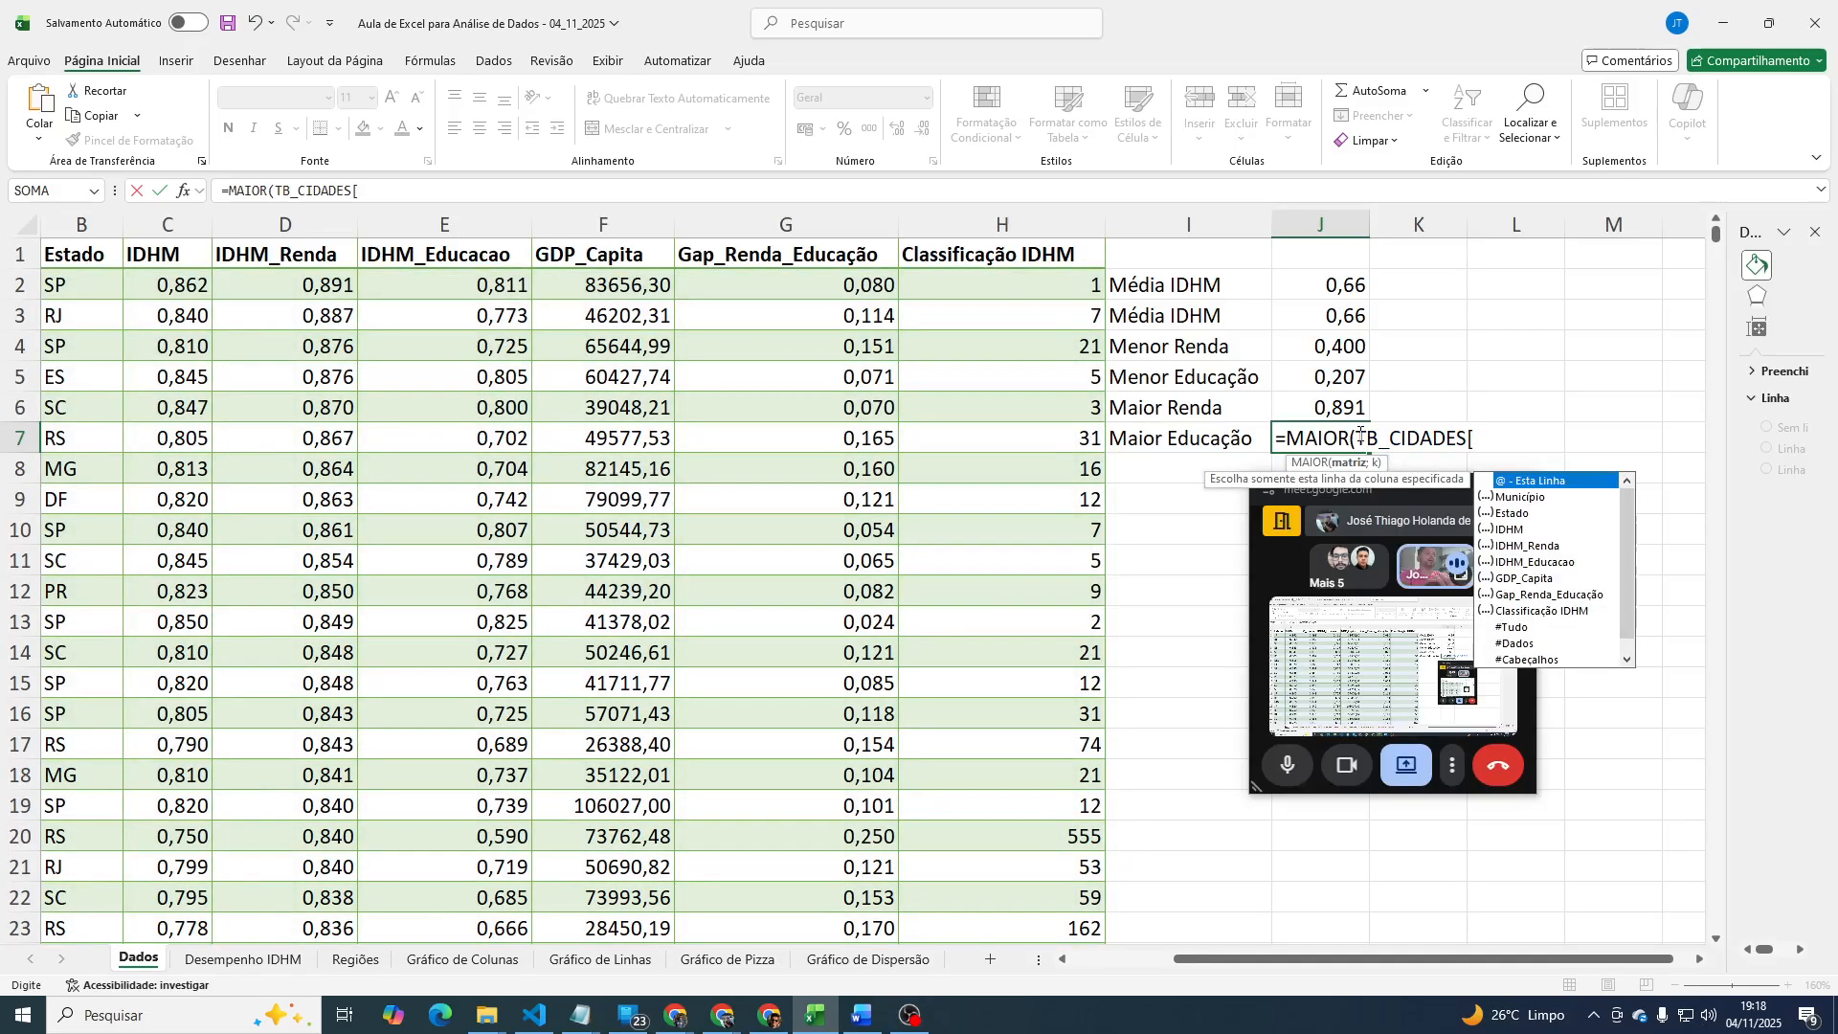
key(Down)
key(Down)
key(Down)
key(Down)
key(Down)
key(Down)
key(Down)
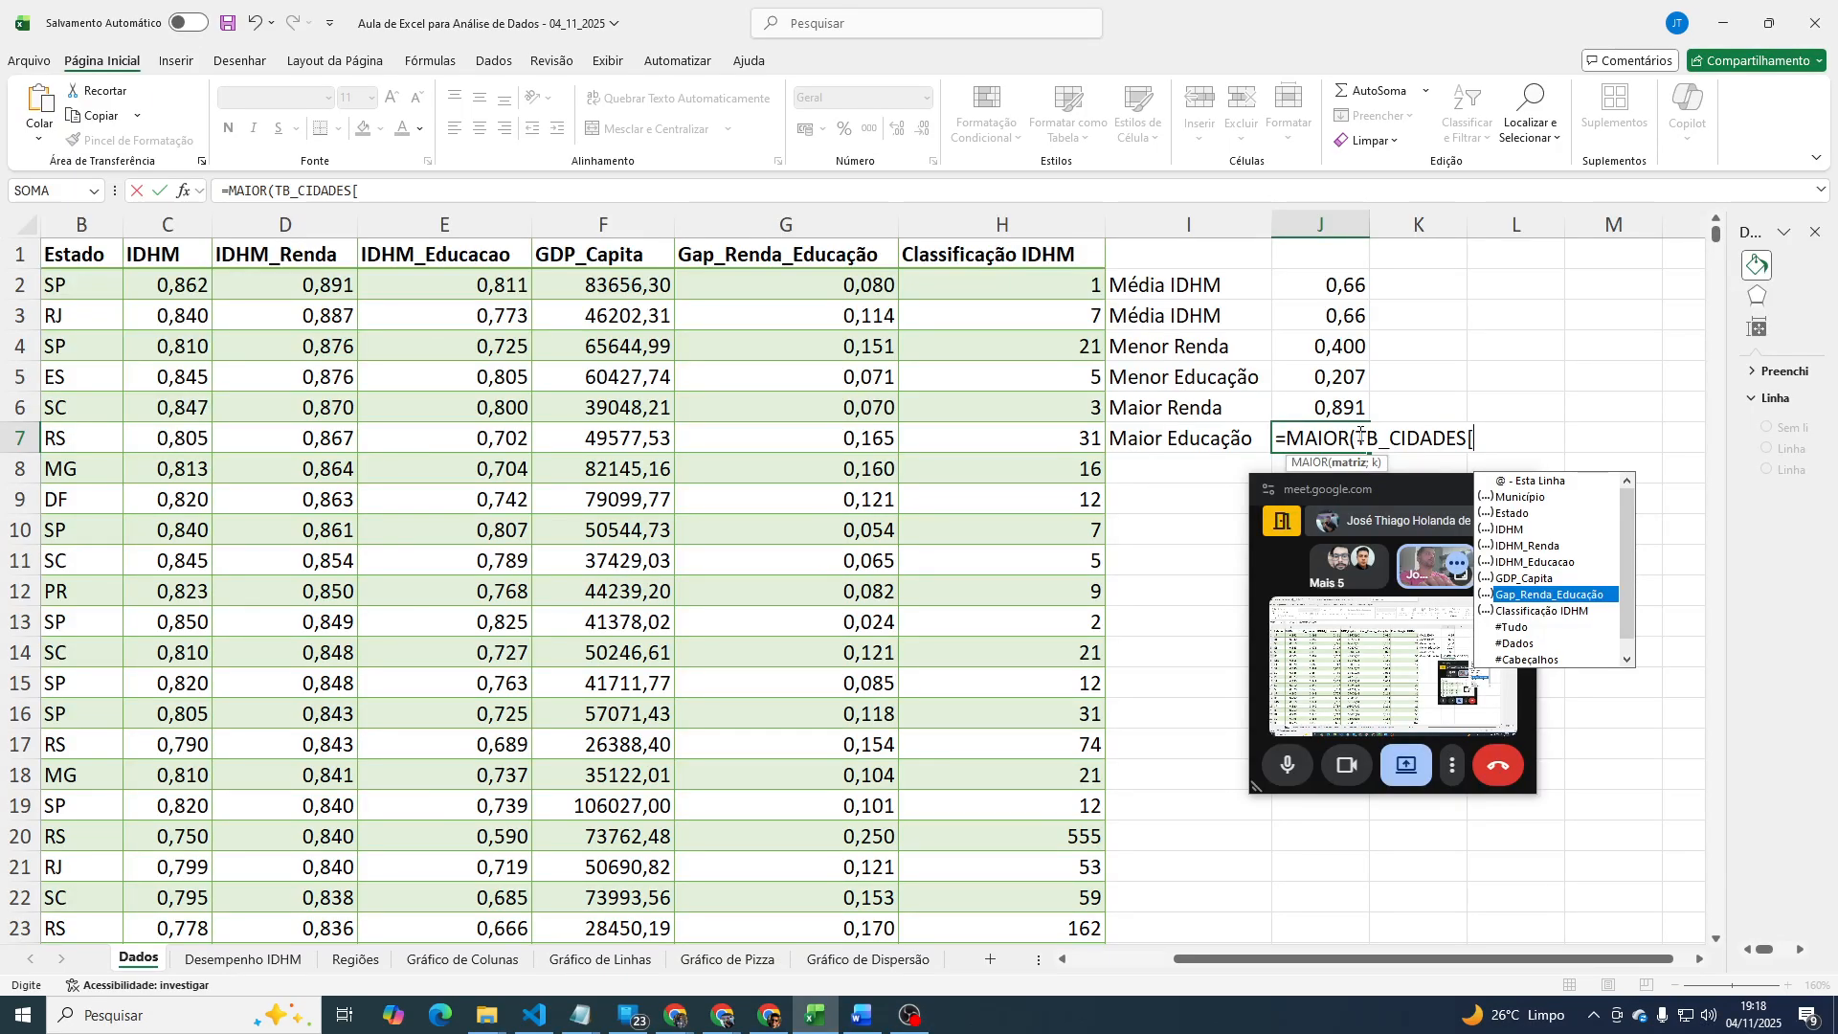
key(Up)
key(Up)
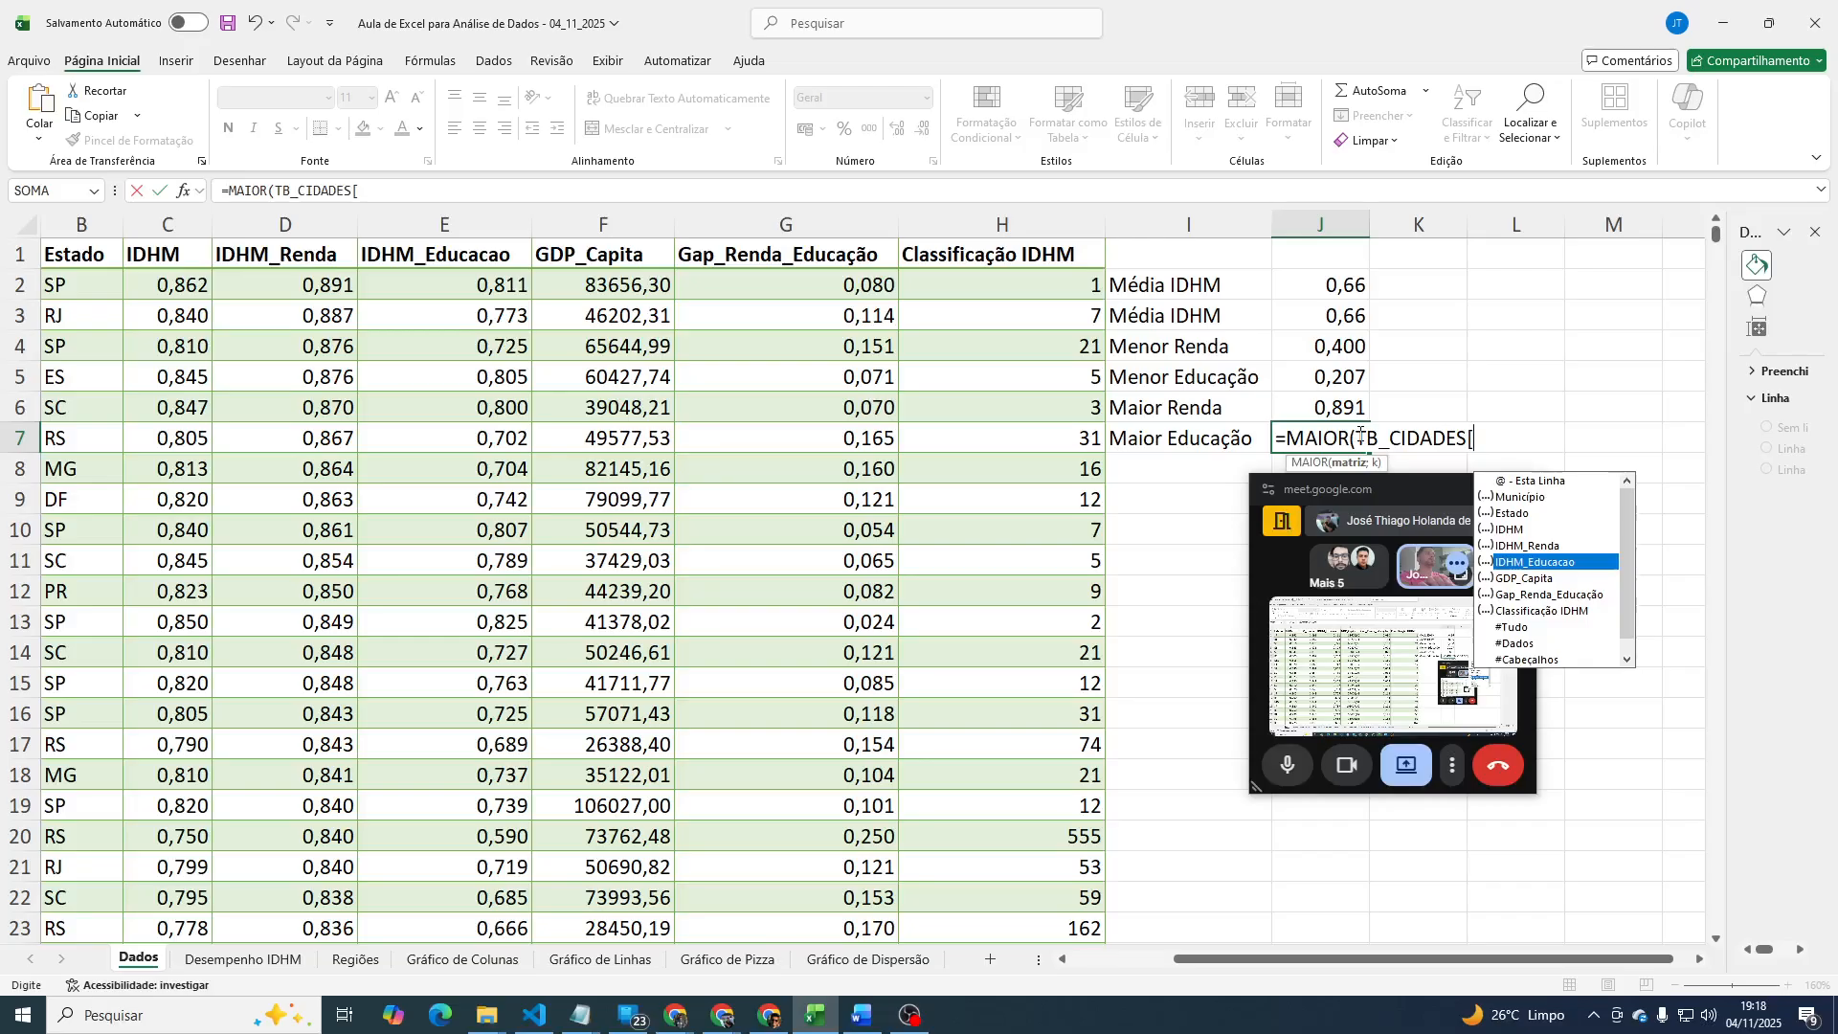
key(Tab)
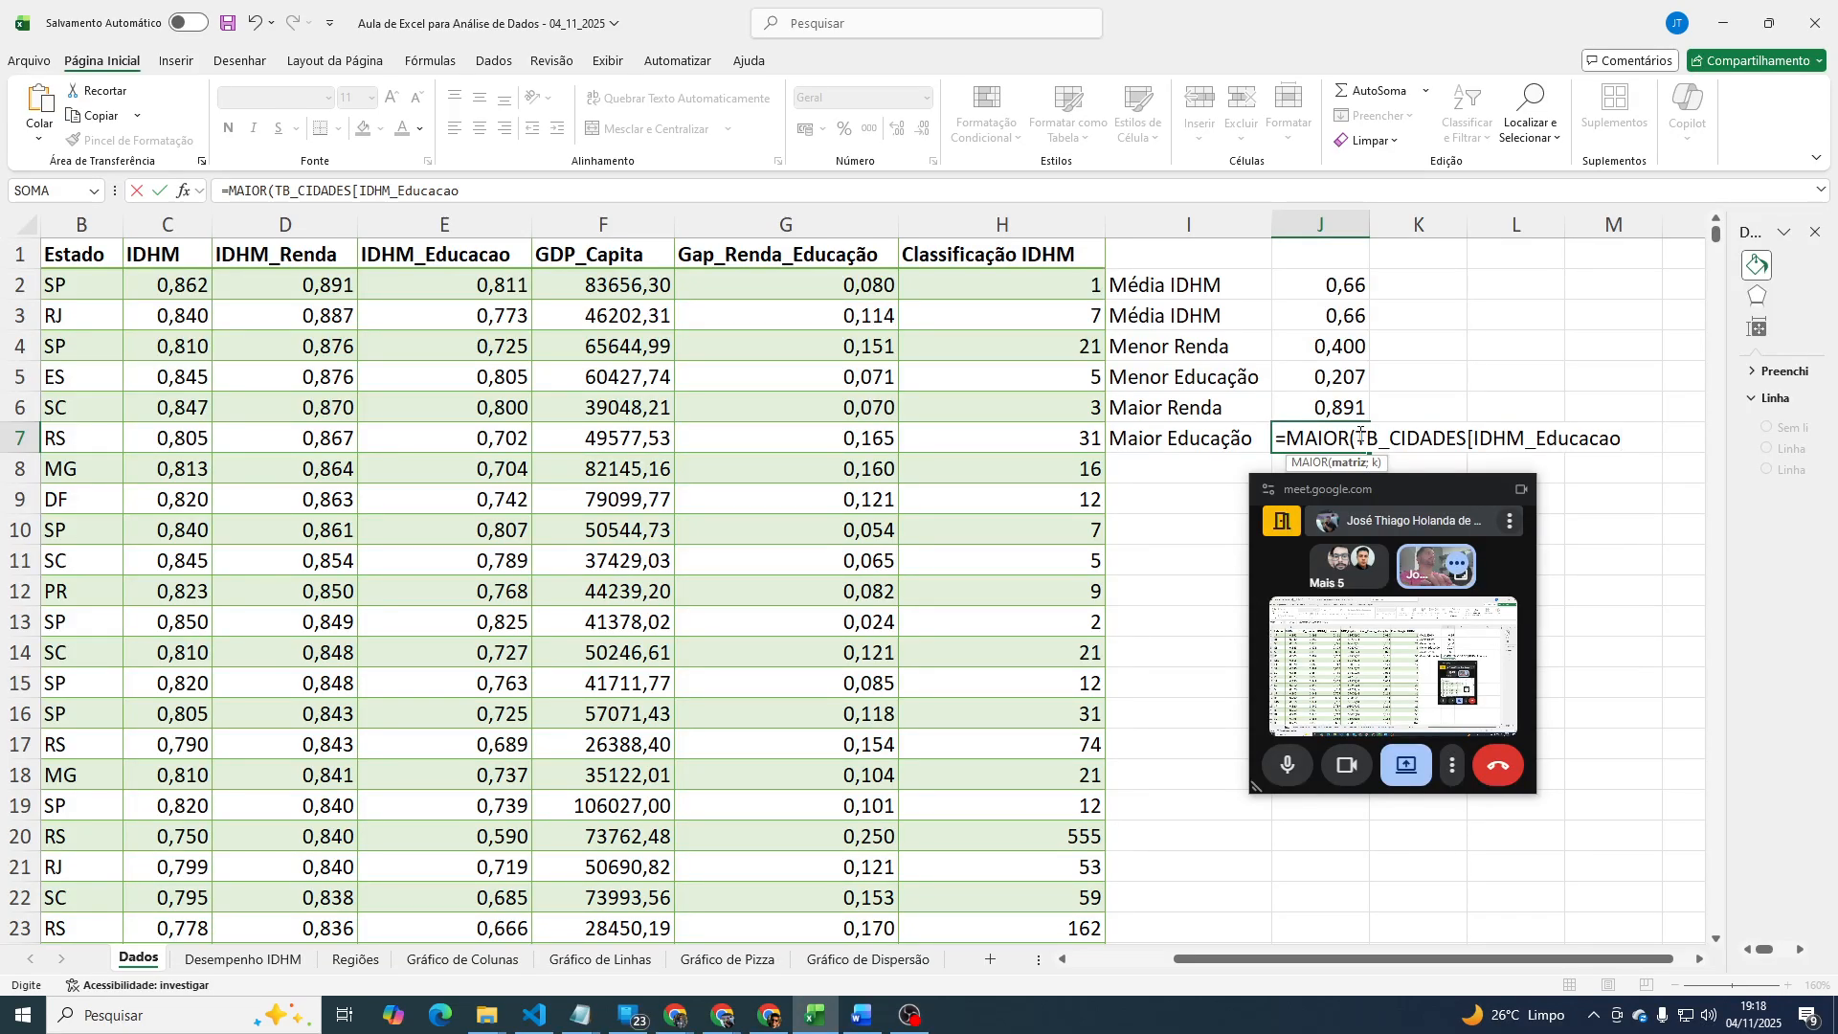
text(];1))
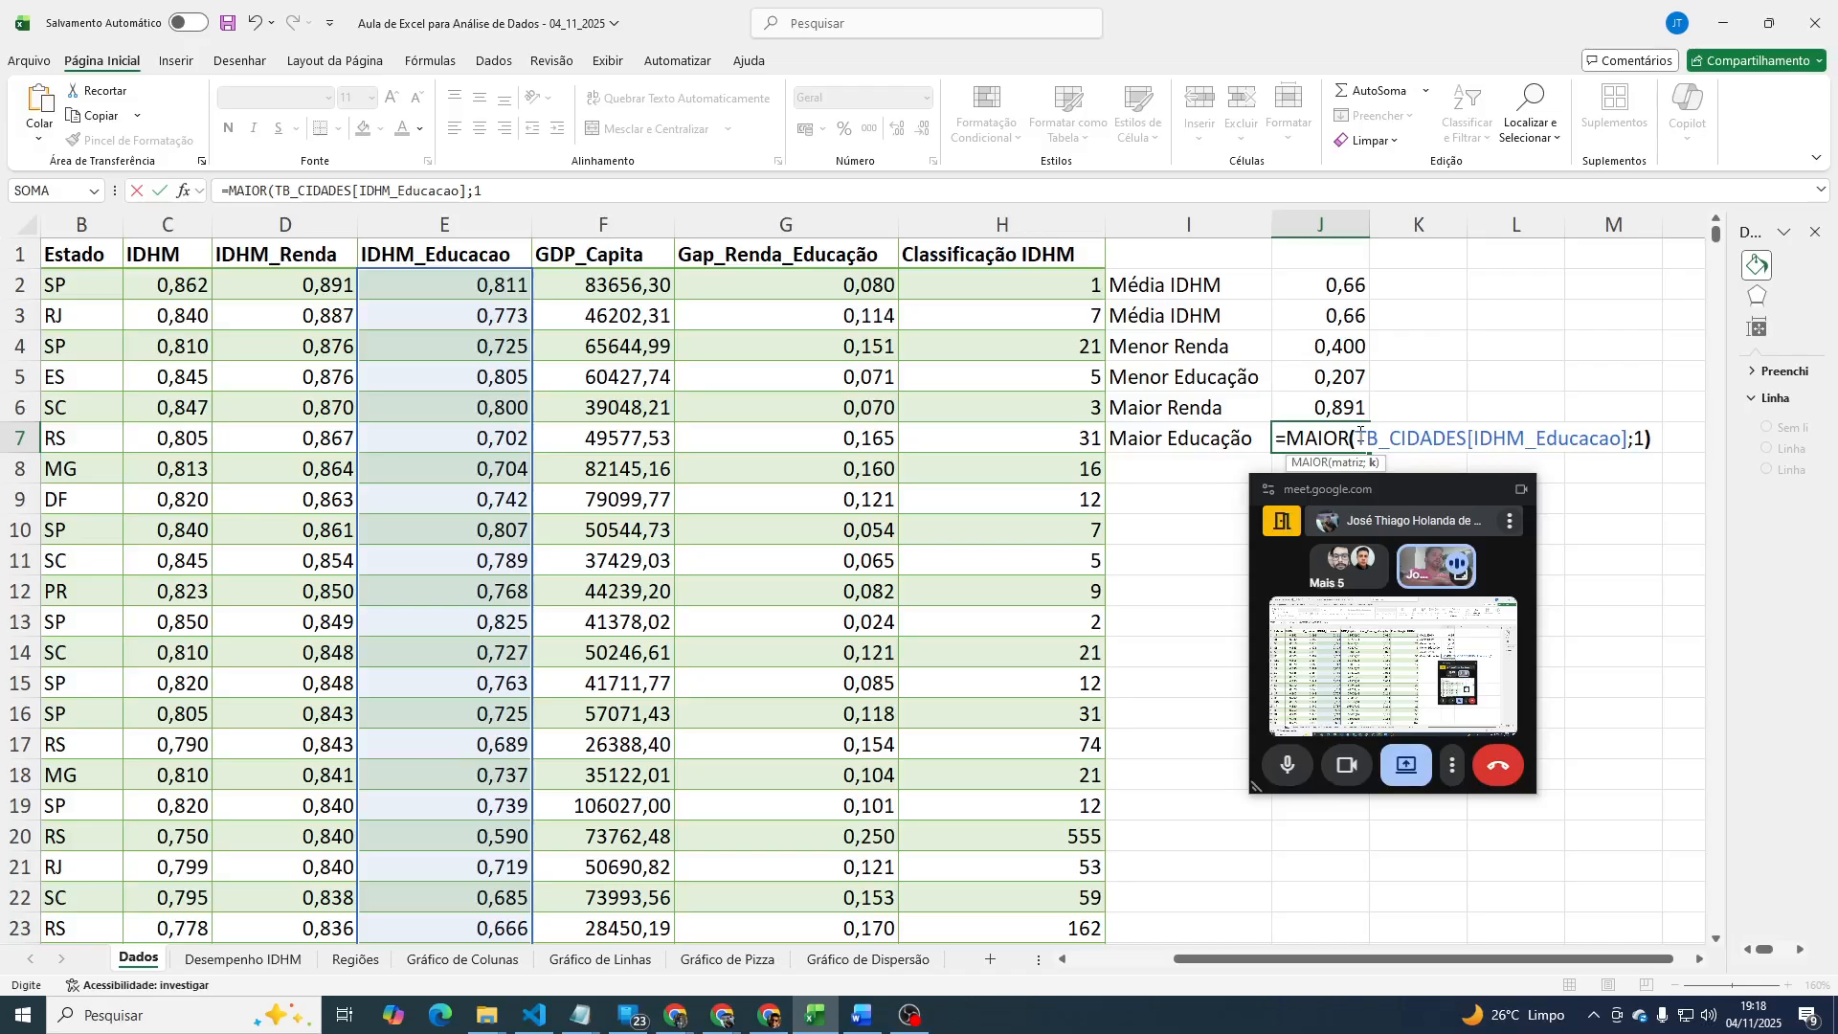
key(Return)
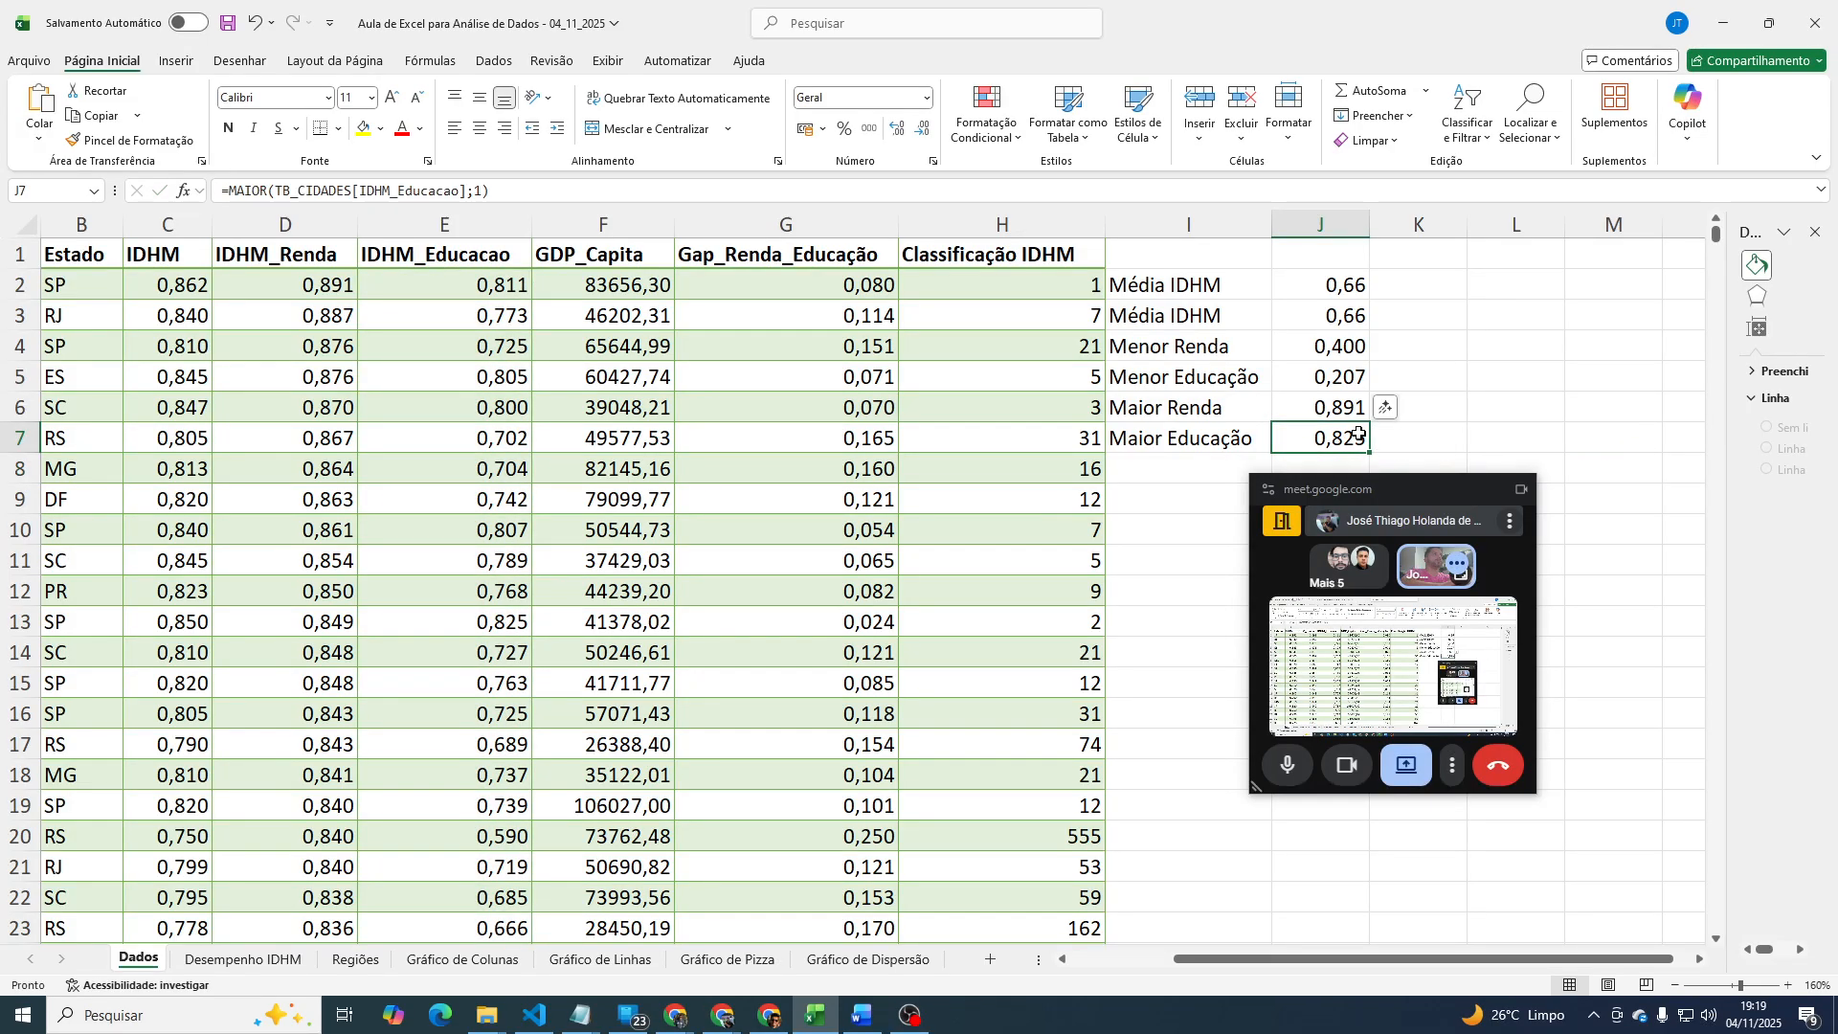
click(1298, 377)
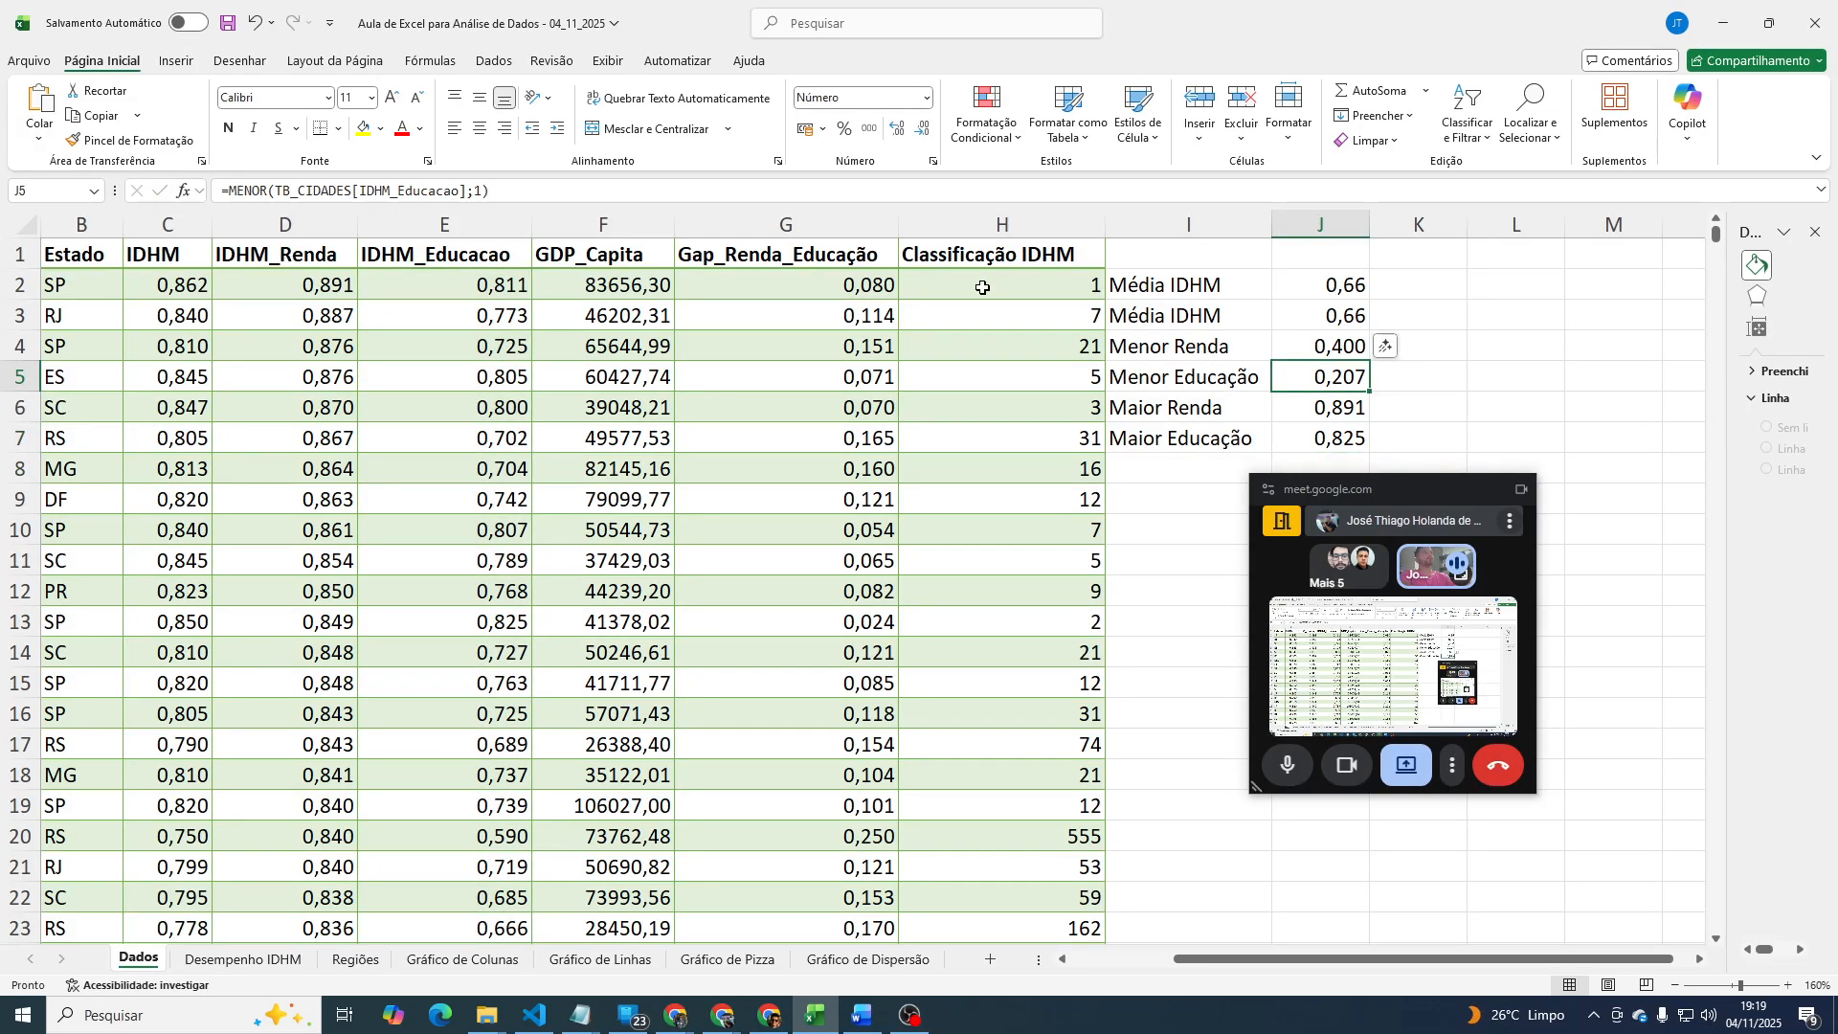
key(F2)
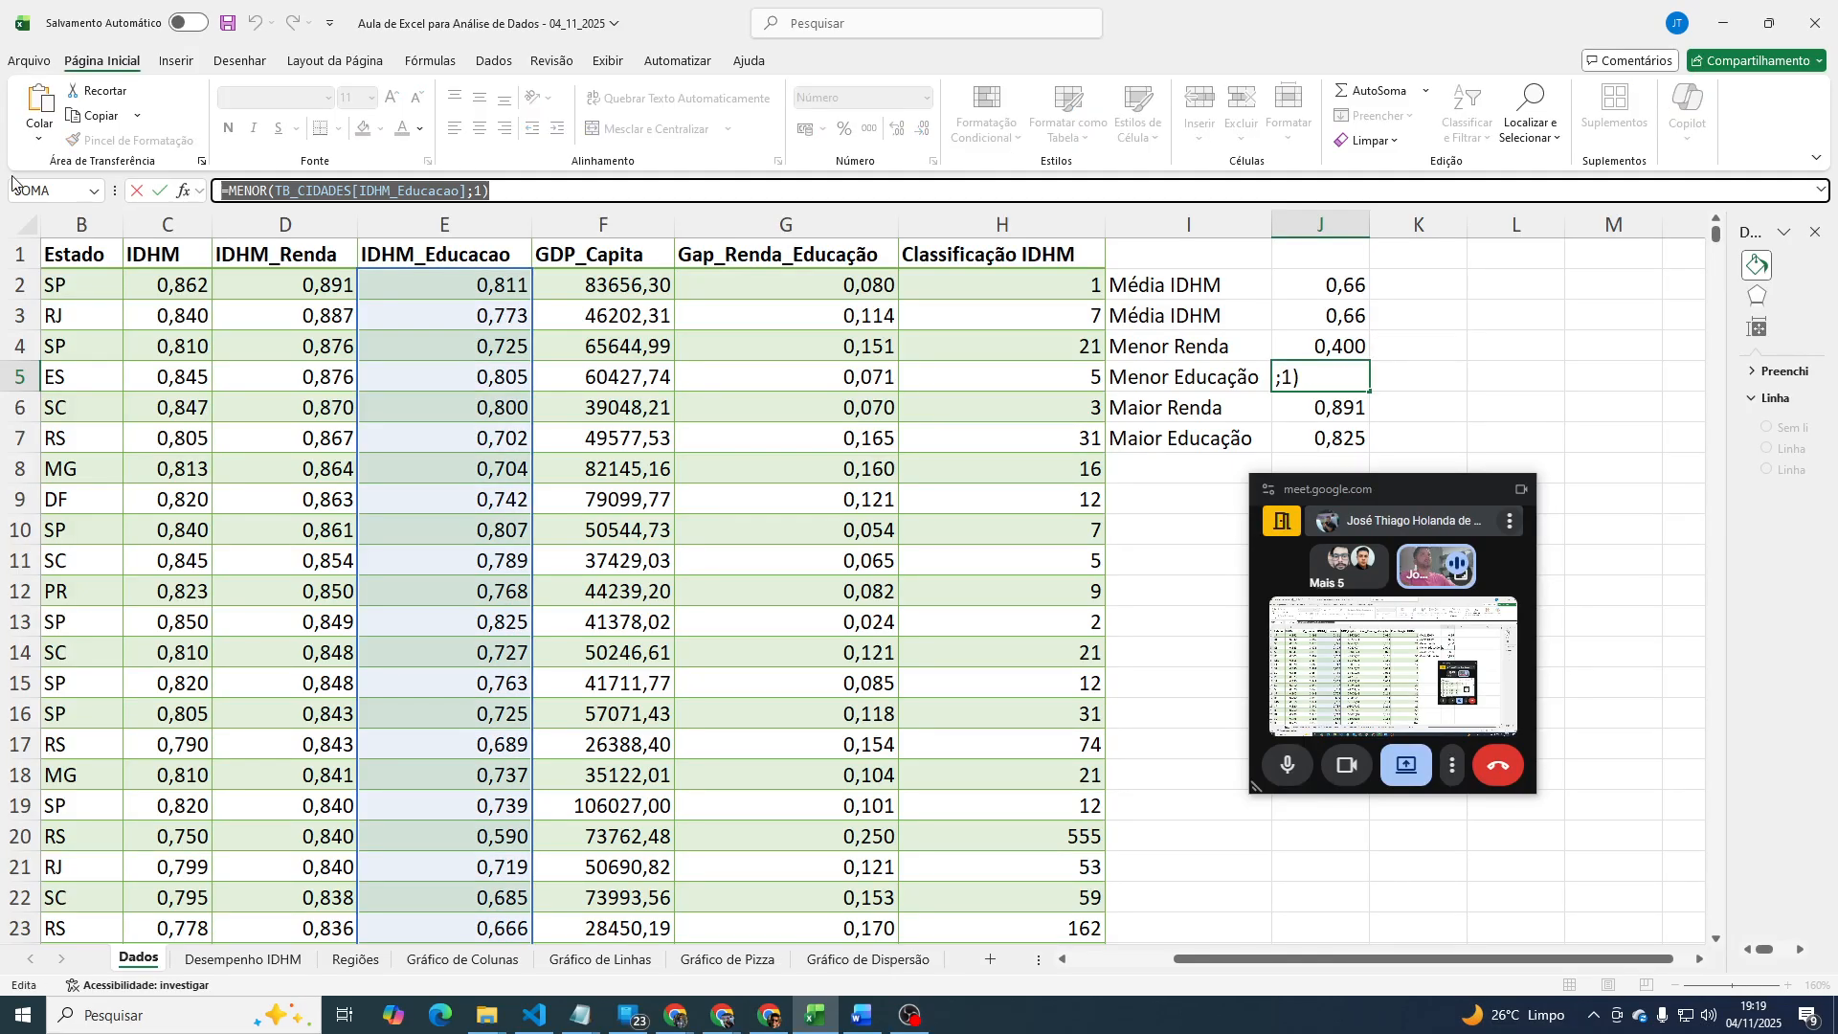
key(Return)
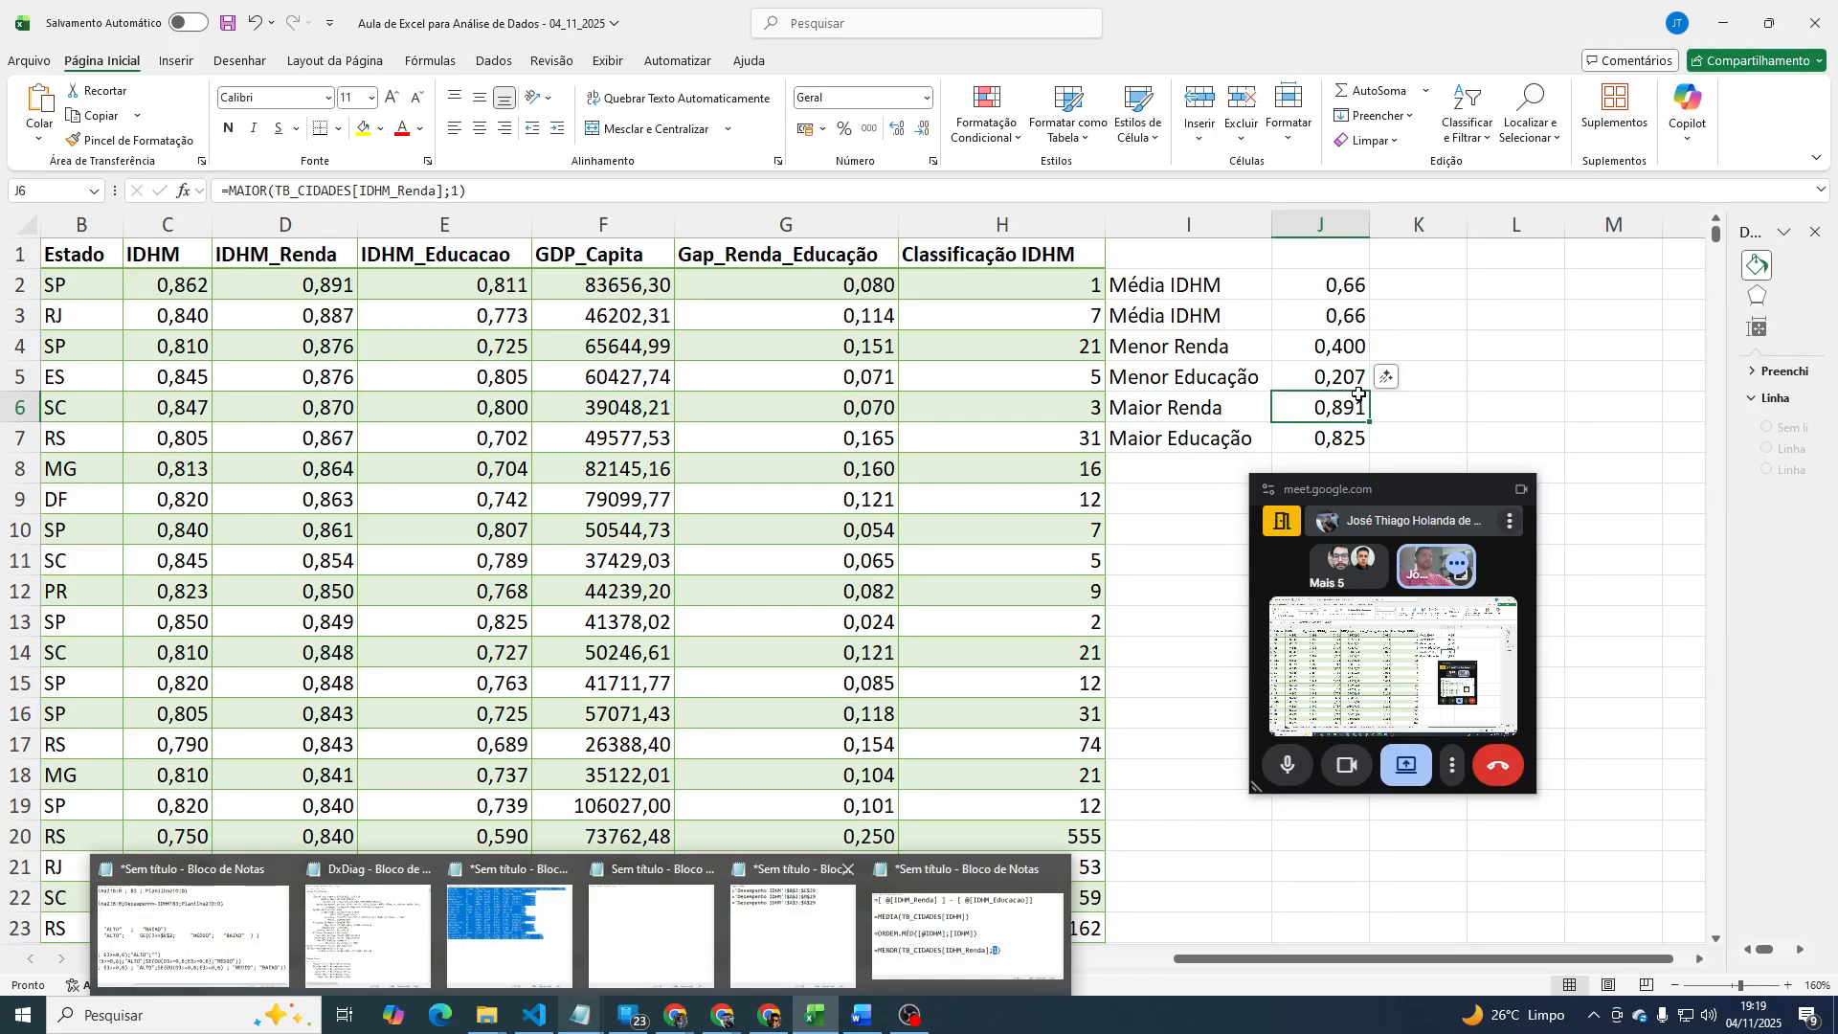
Copy J6's formula =MAIOR(TB_CIDADES[IDHM_Renda];1) into the Notepad formula note, below the MENOR formula.
triple_click(392, 191)
key(ctrl+c)
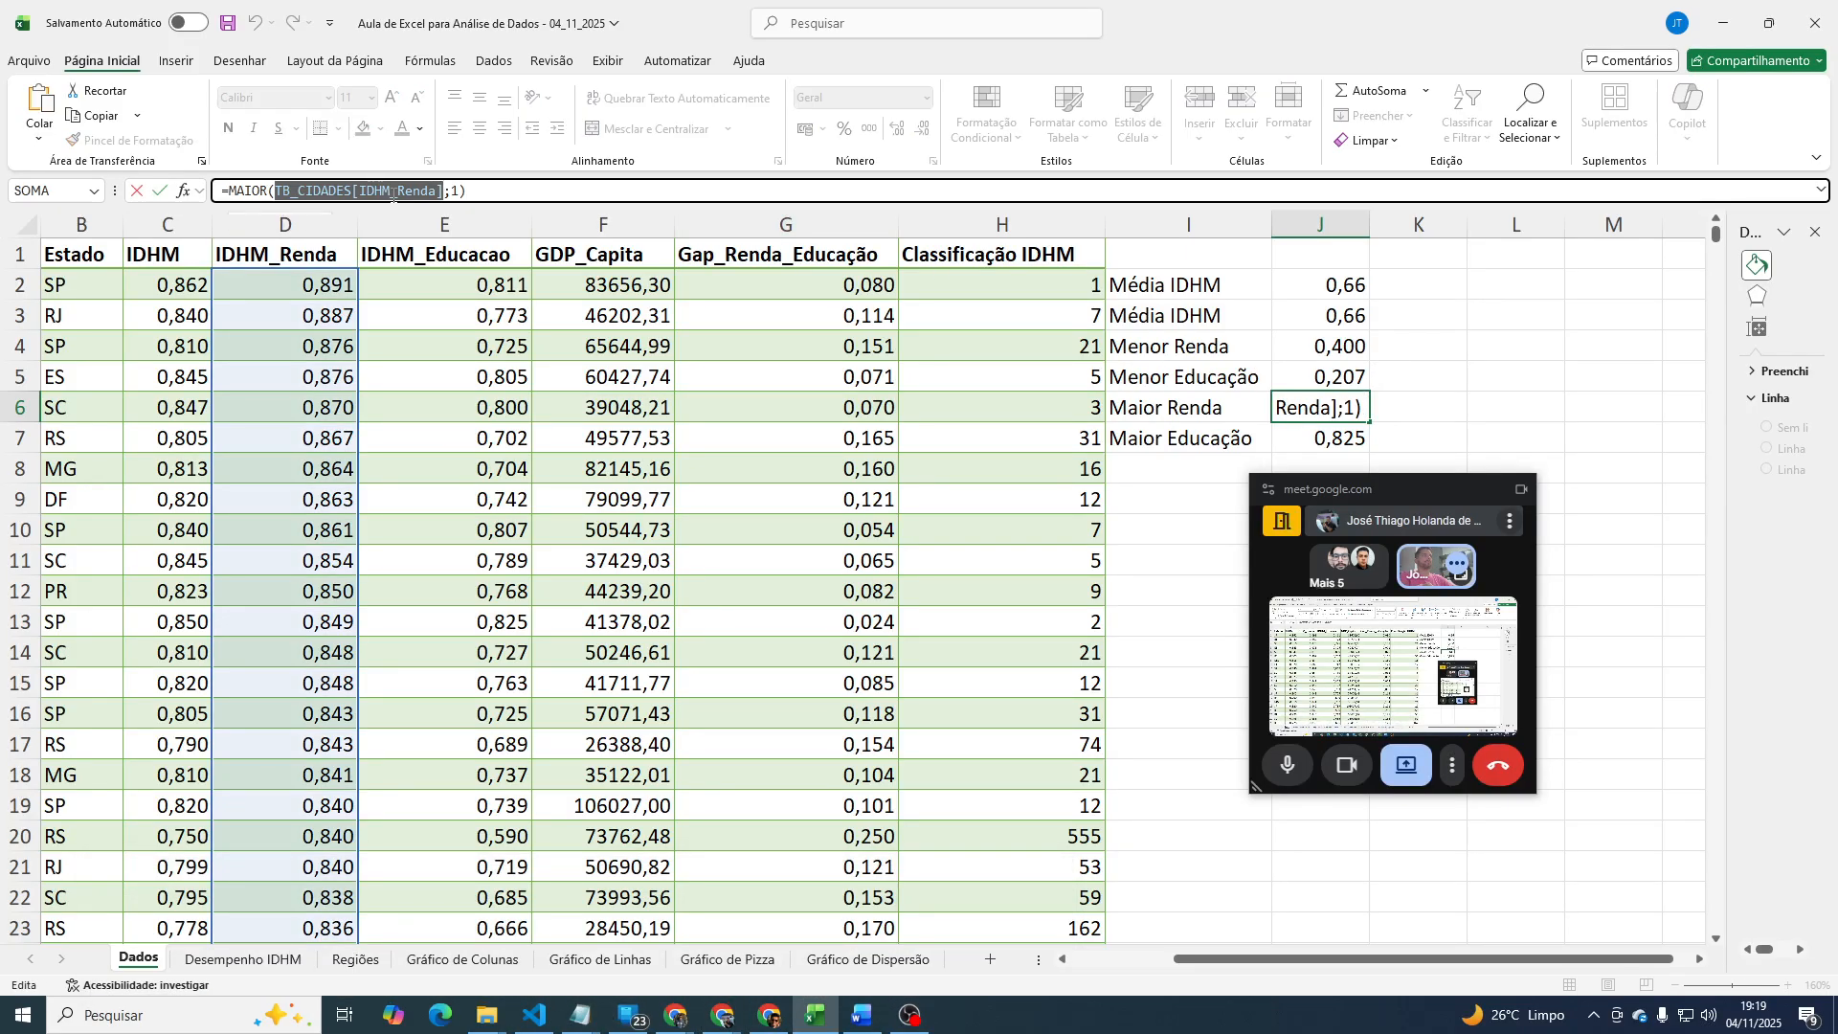
key(Return)
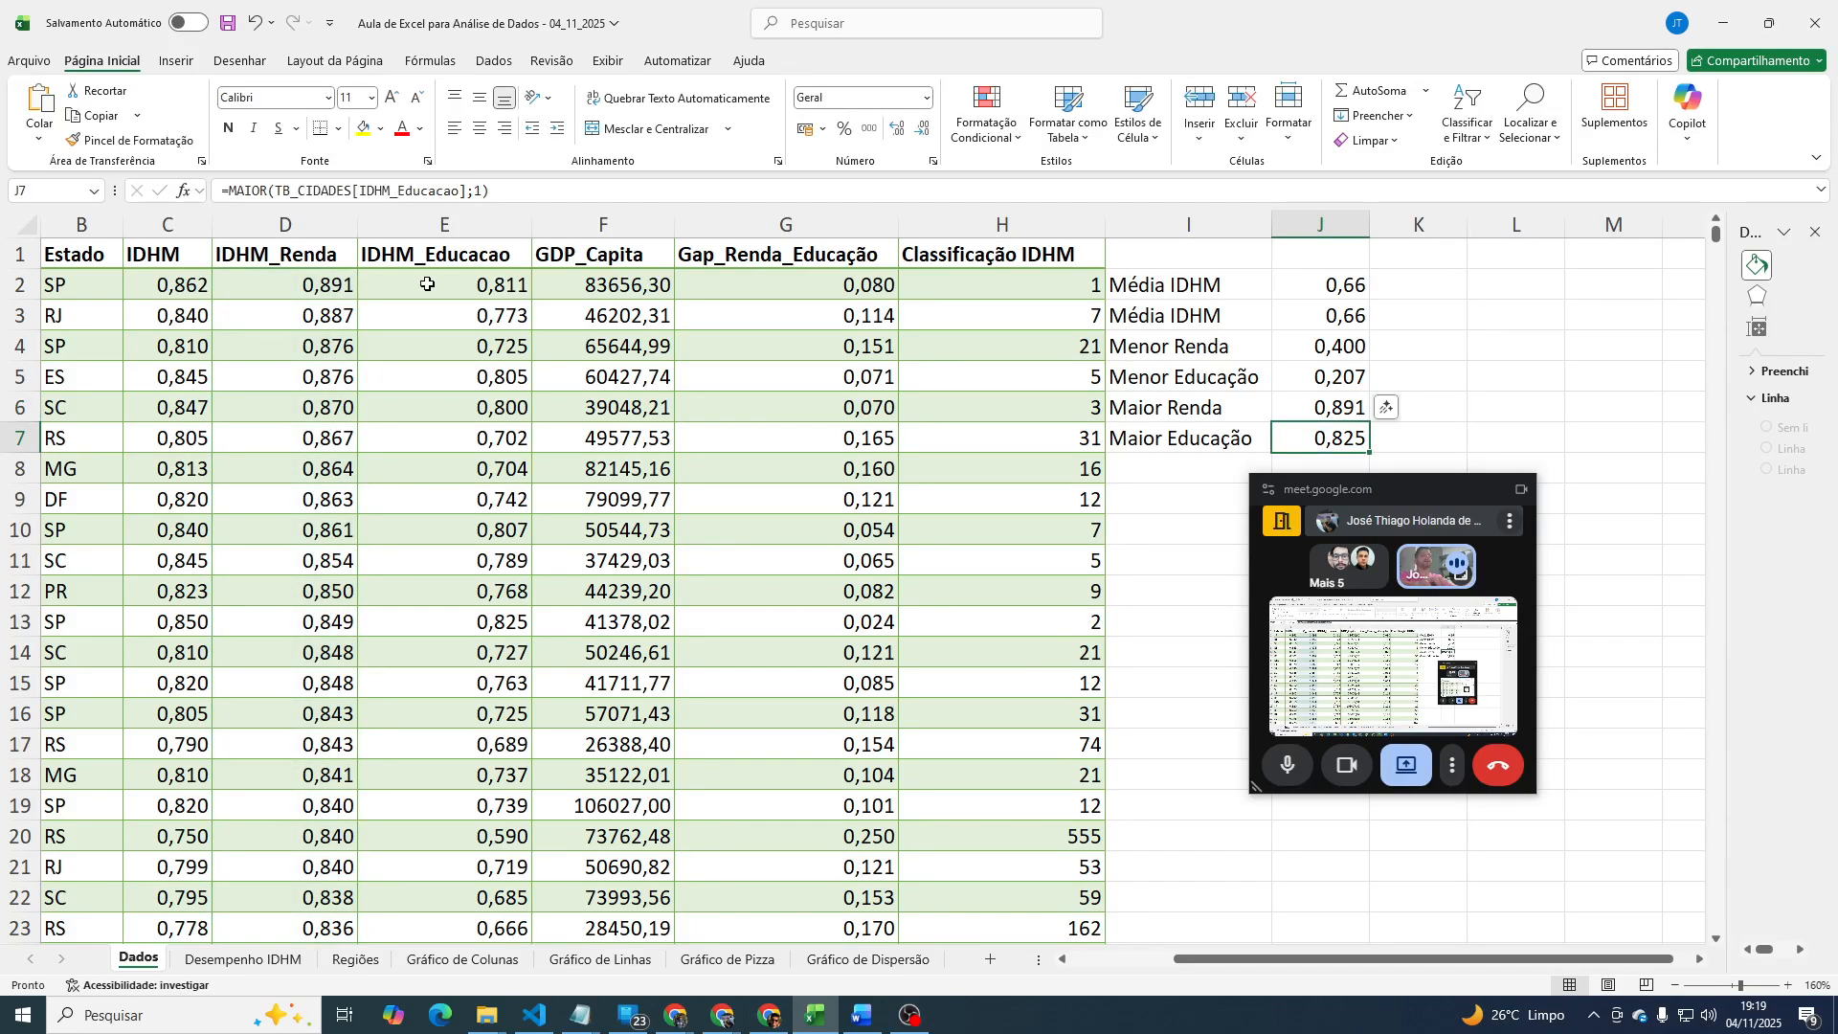
click(583, 1020)
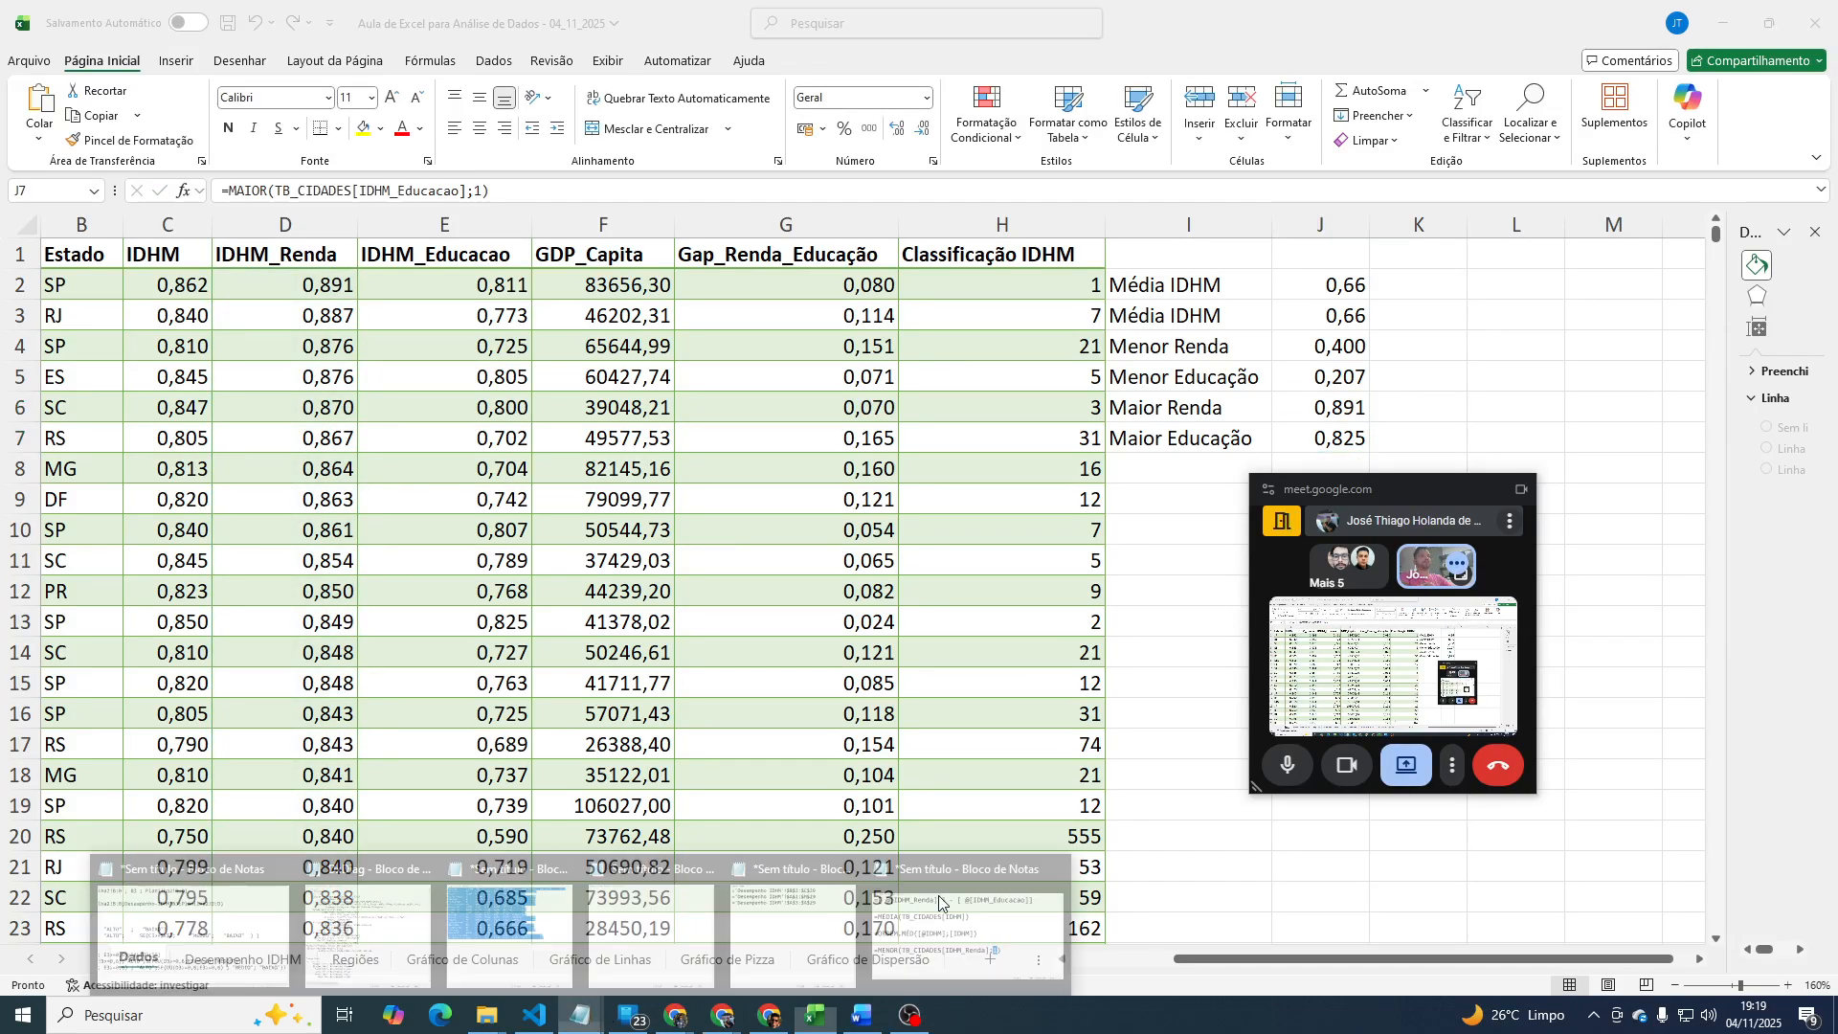
click(984, 943)
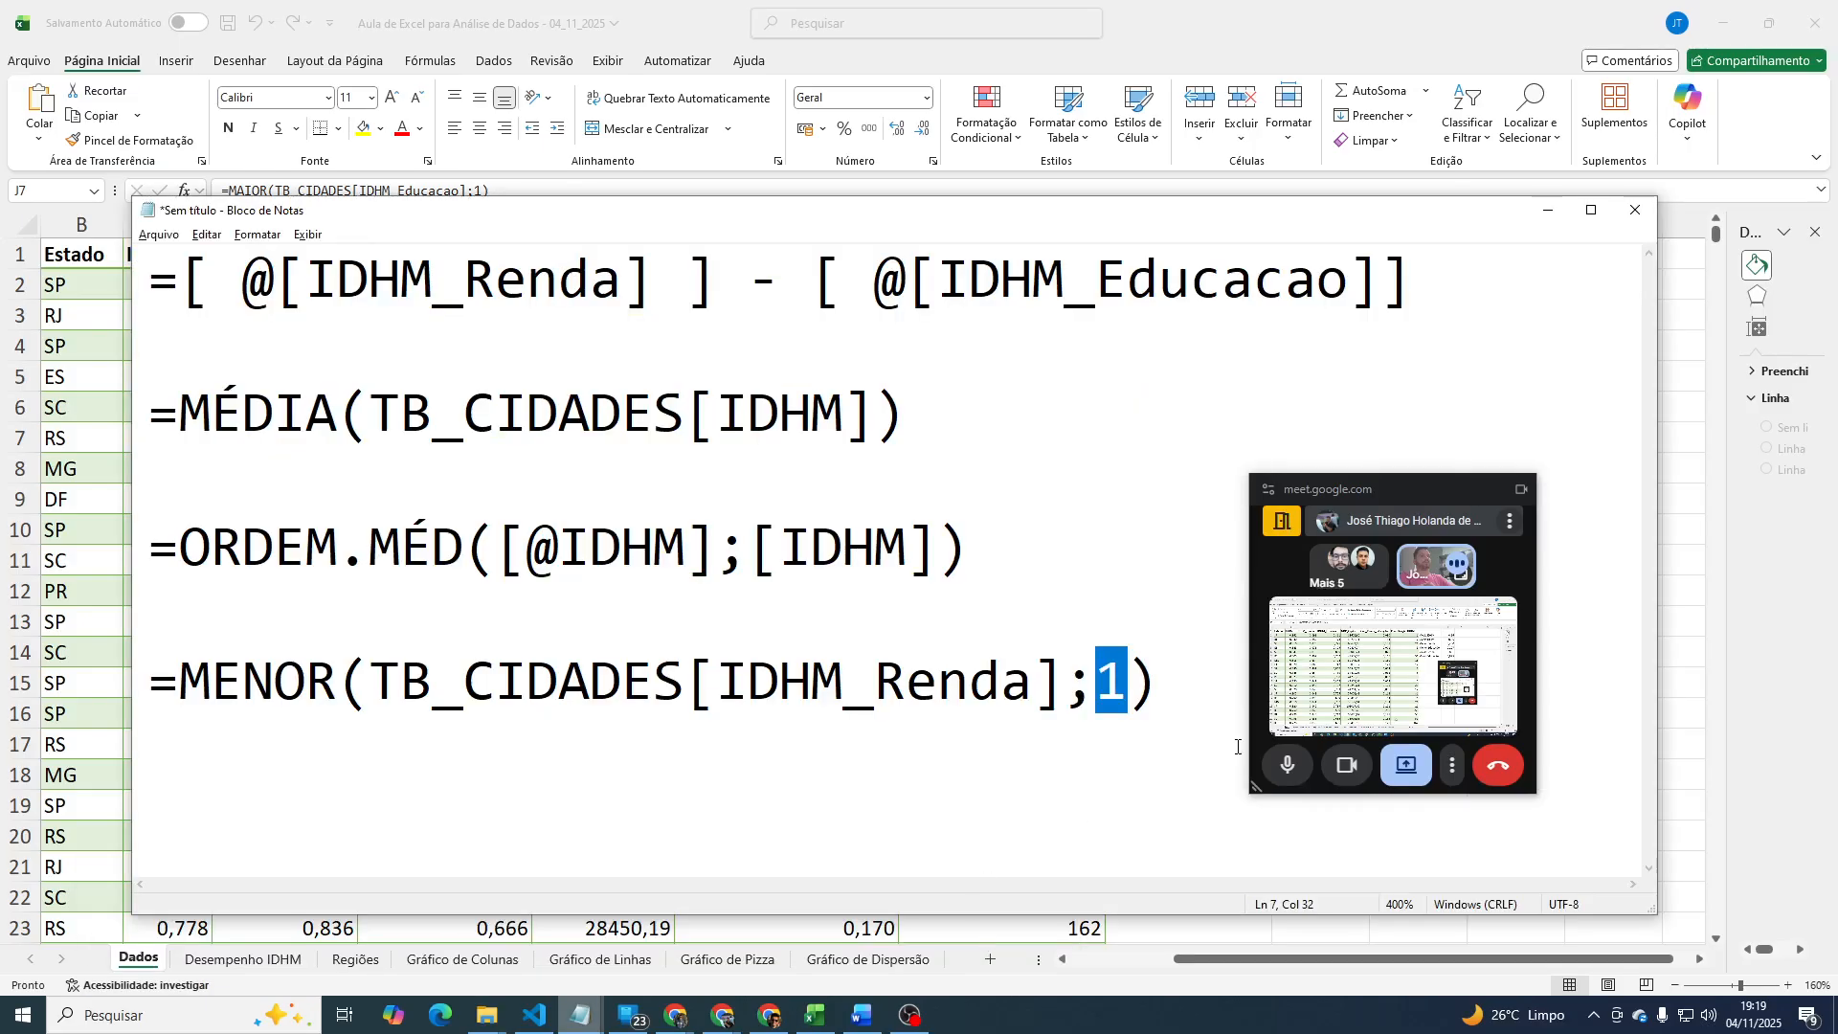
click(1176, 681)
key(Down)
key(Down)
key(ctrl+v)
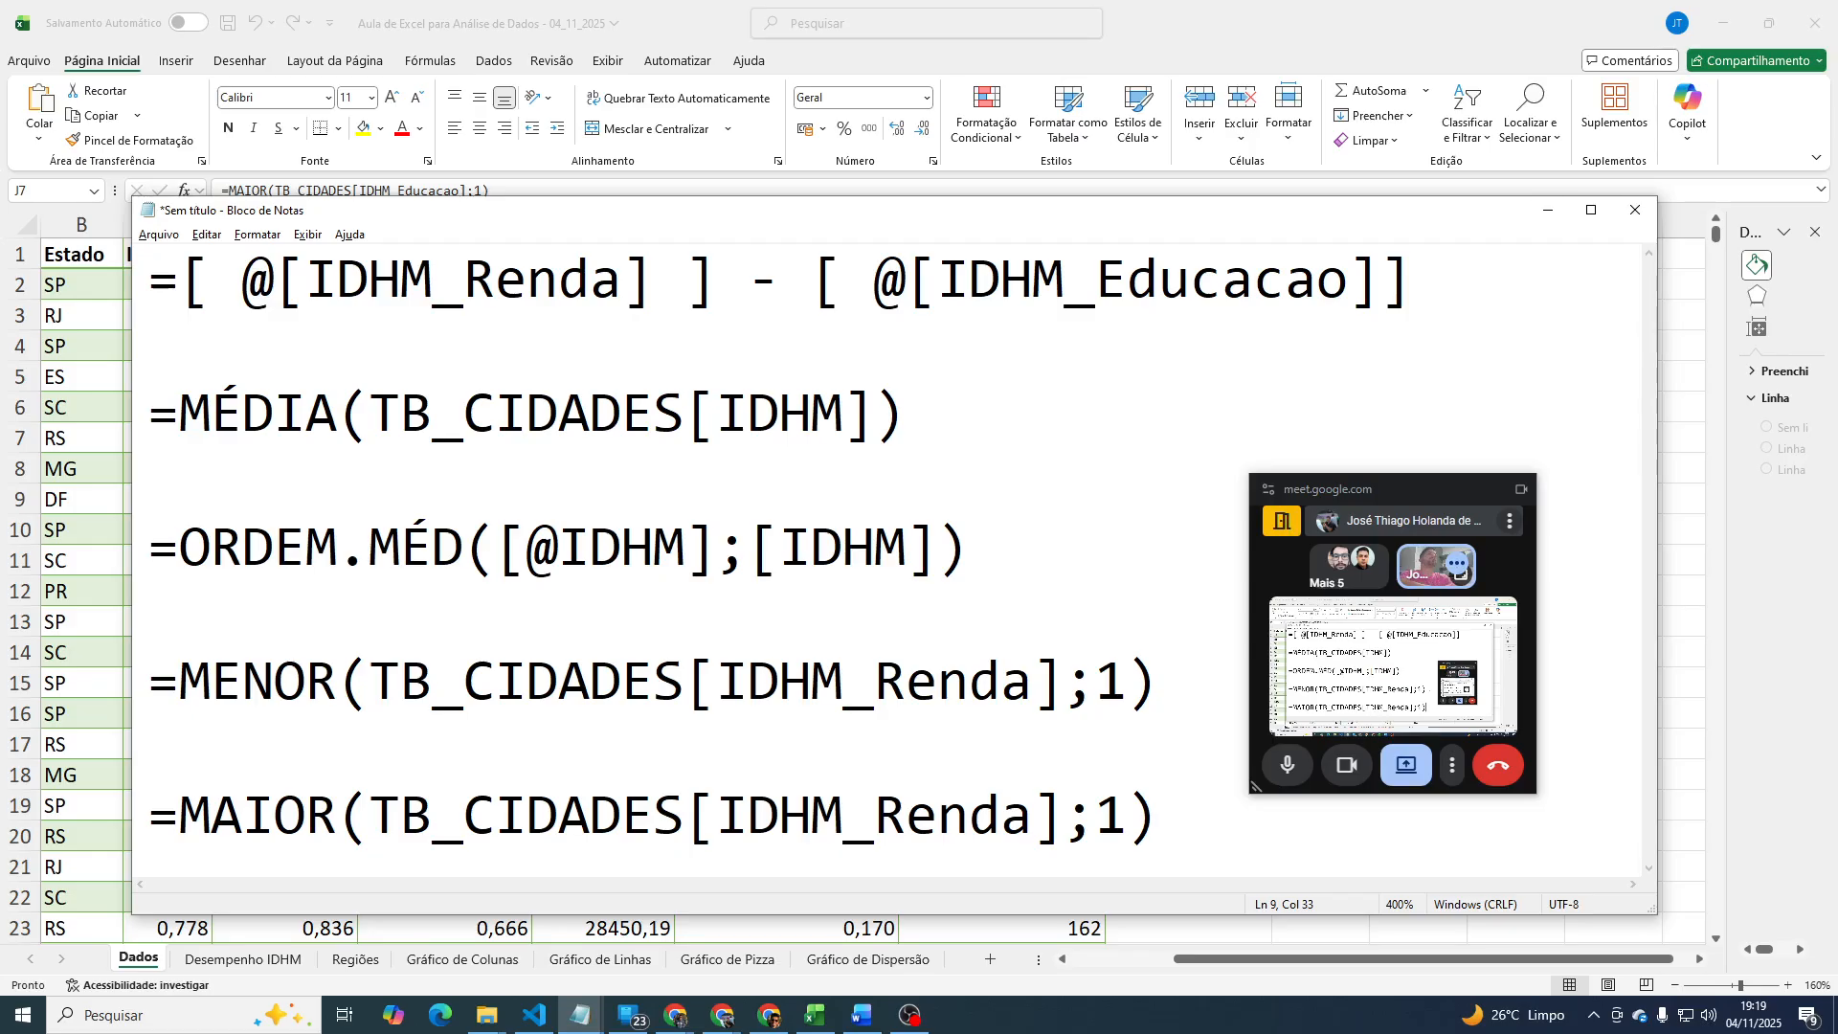
Switch back to Excel, widen the axis formatting pane, and set the scatter chart's horizontal axis minimum to 0,4.
key(alt+Tab)
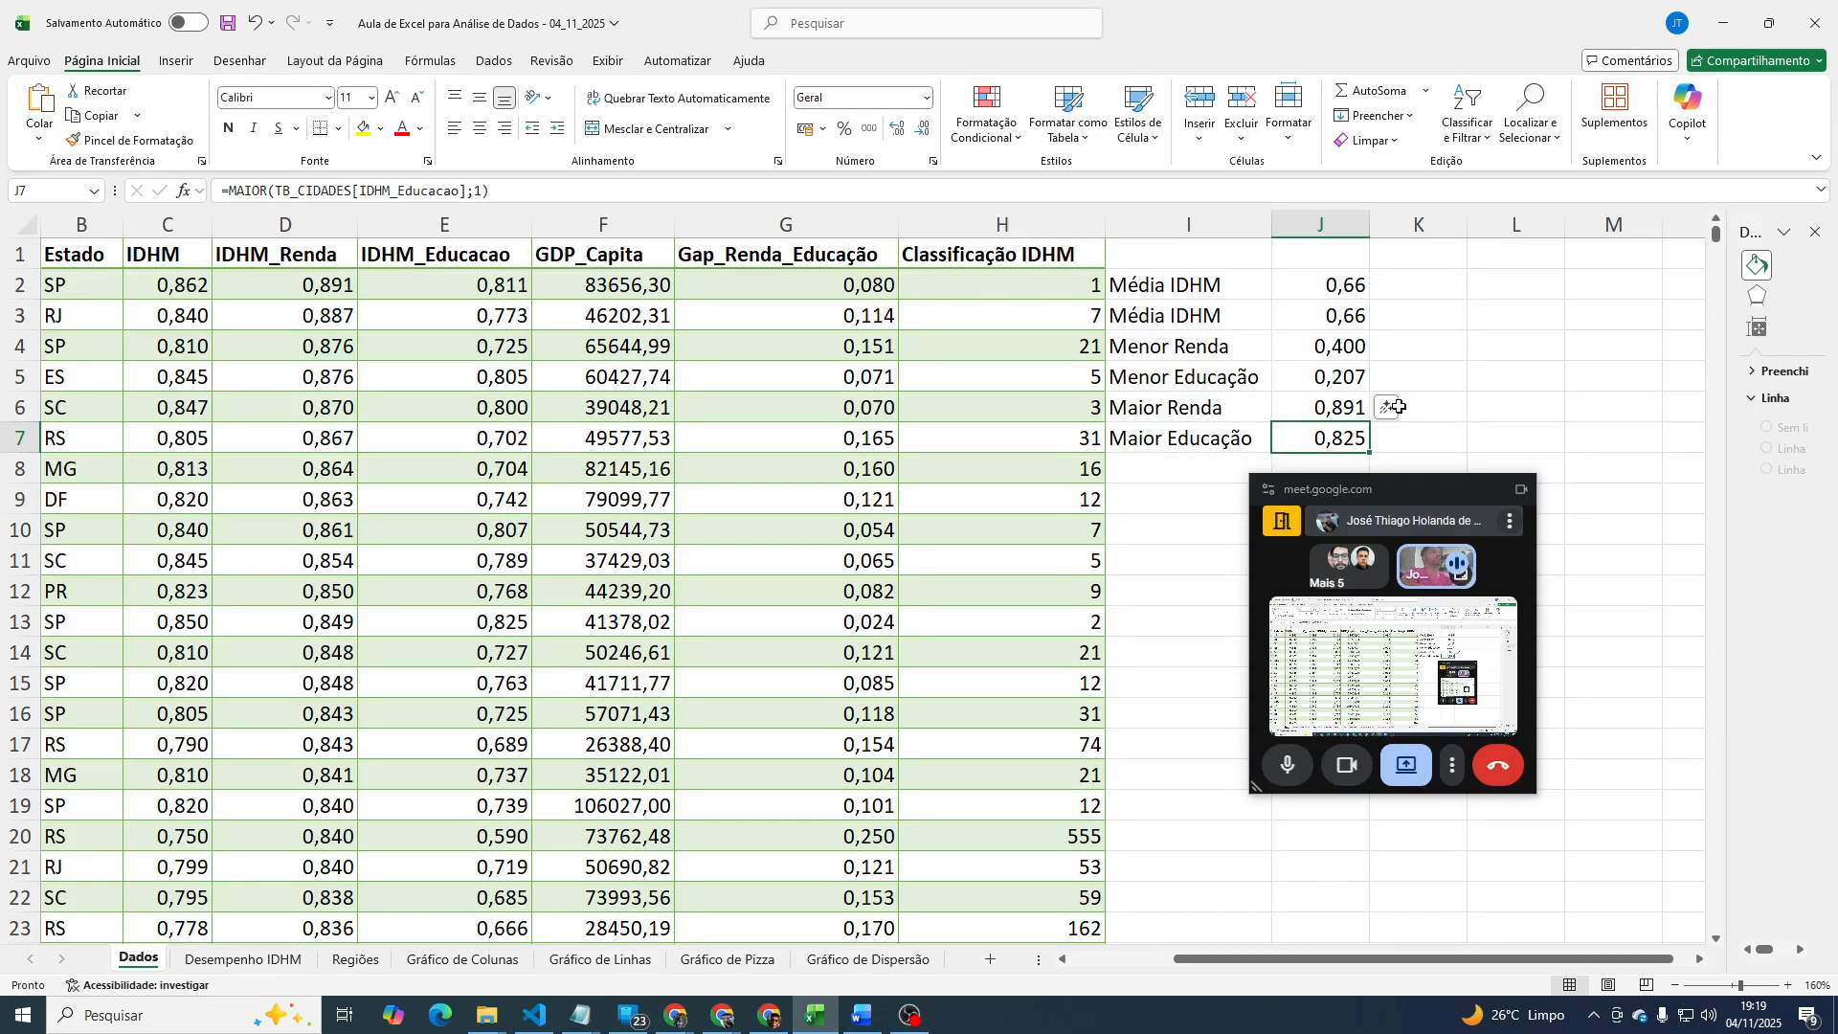
click(867, 967)
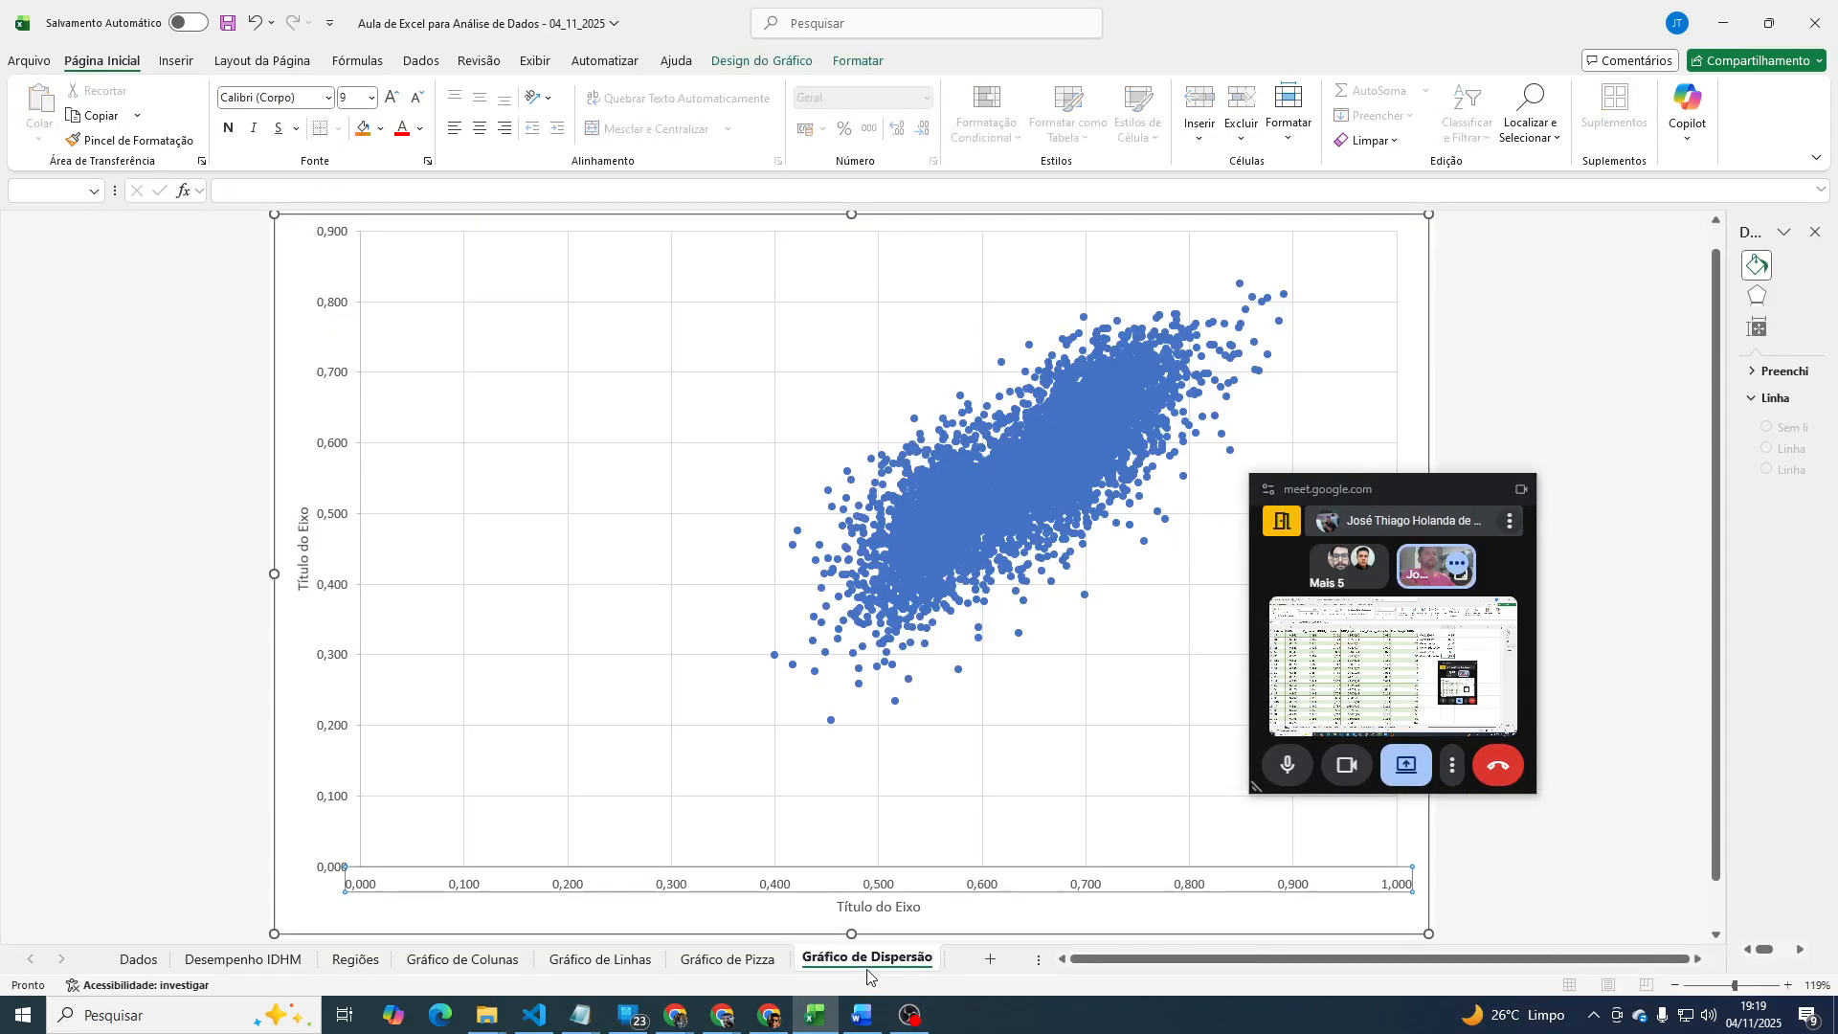
click(138, 959)
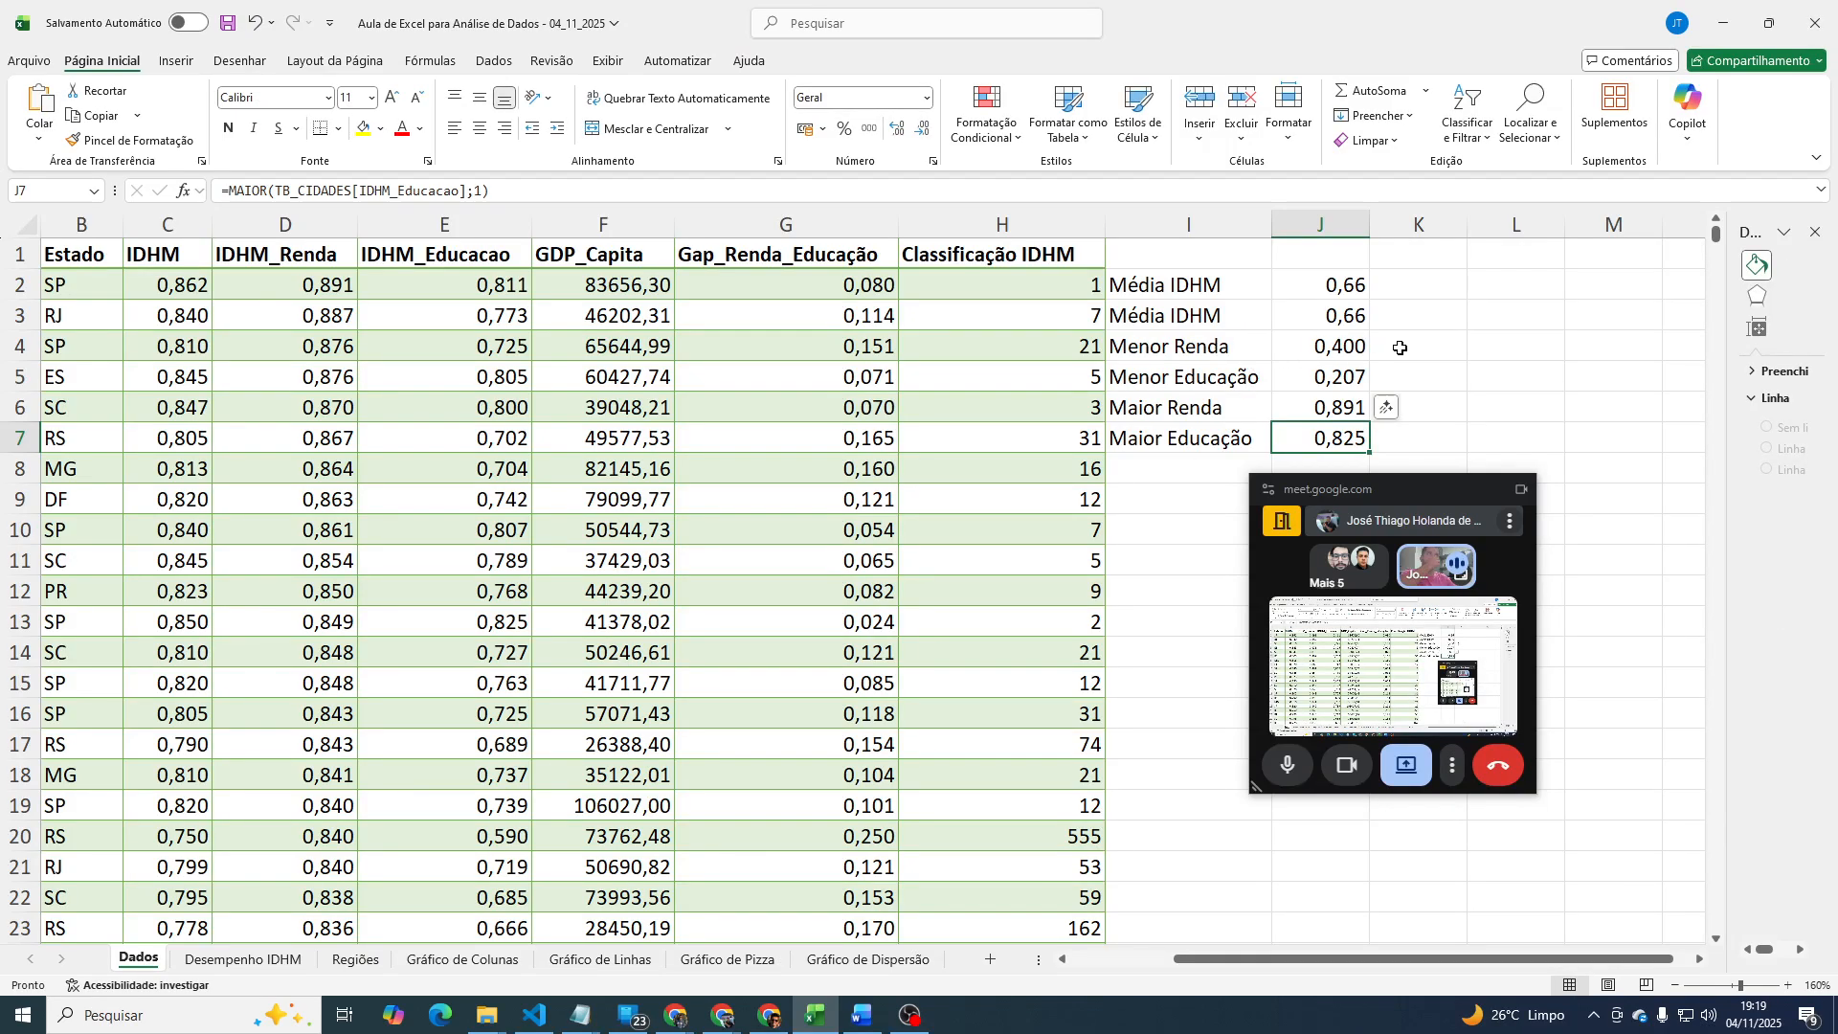
click(868, 959)
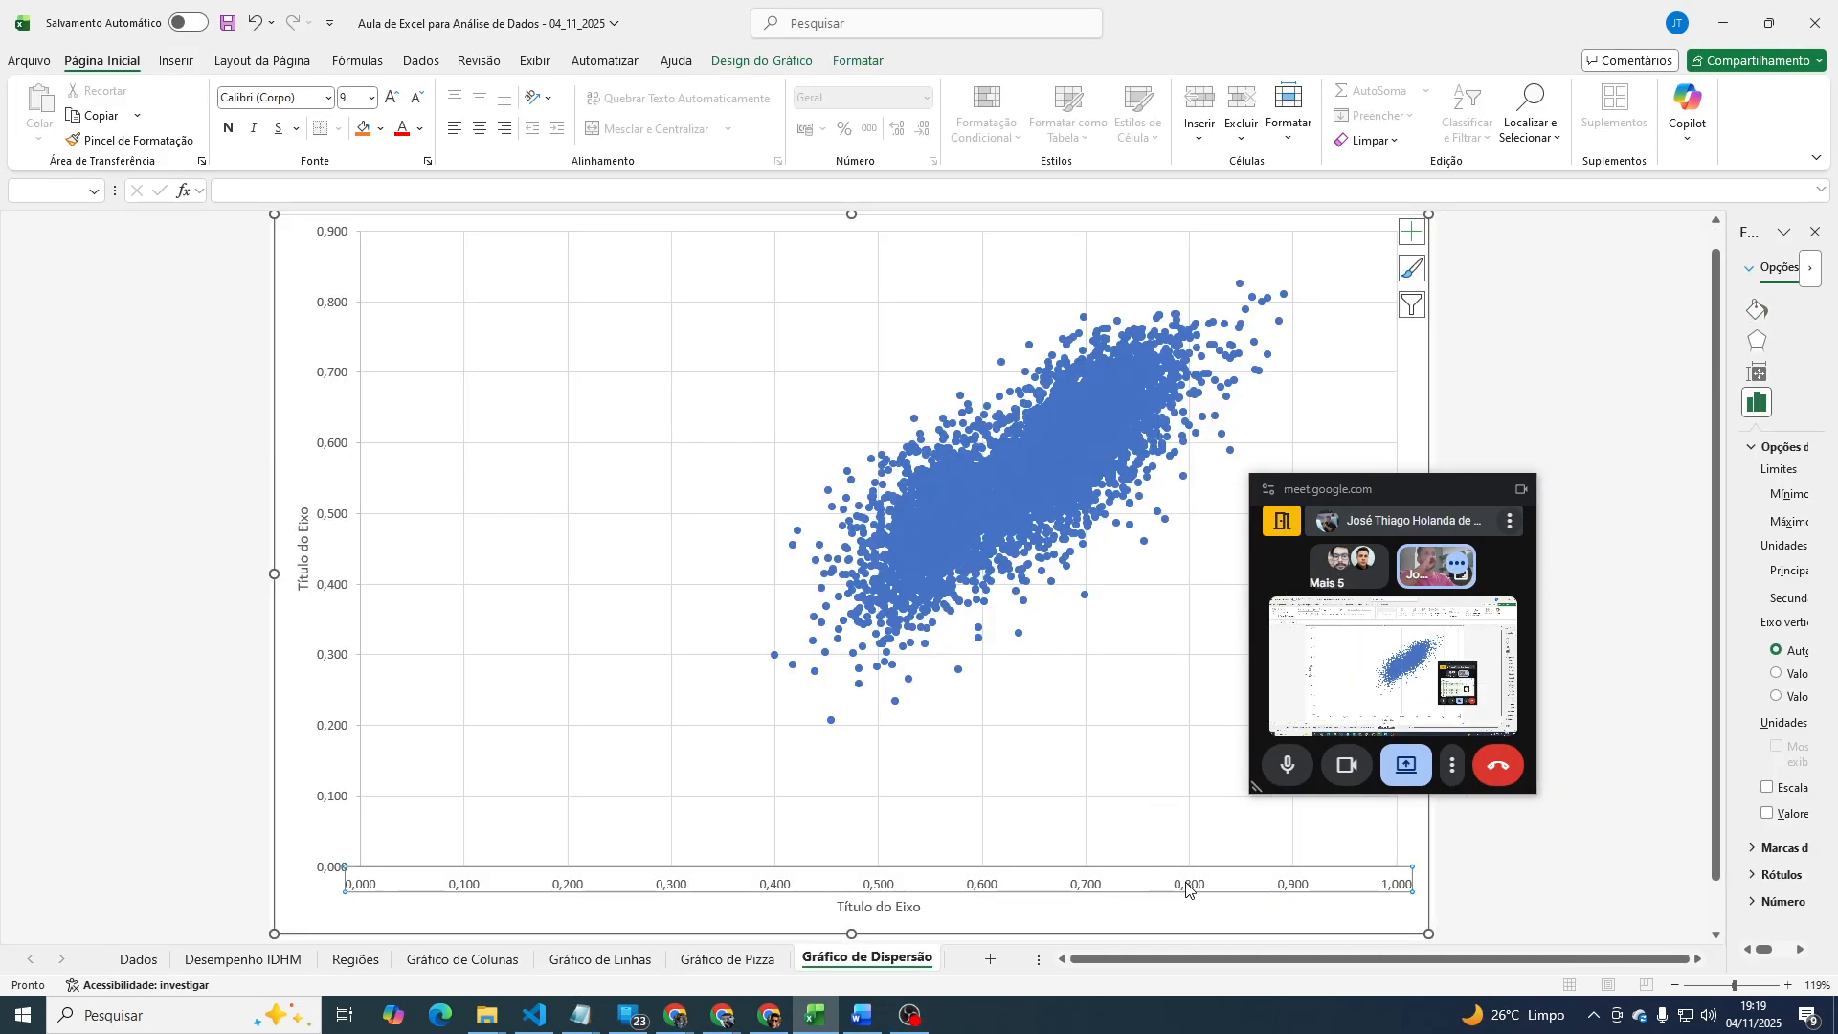
drag(1726, 438, 1499, 438)
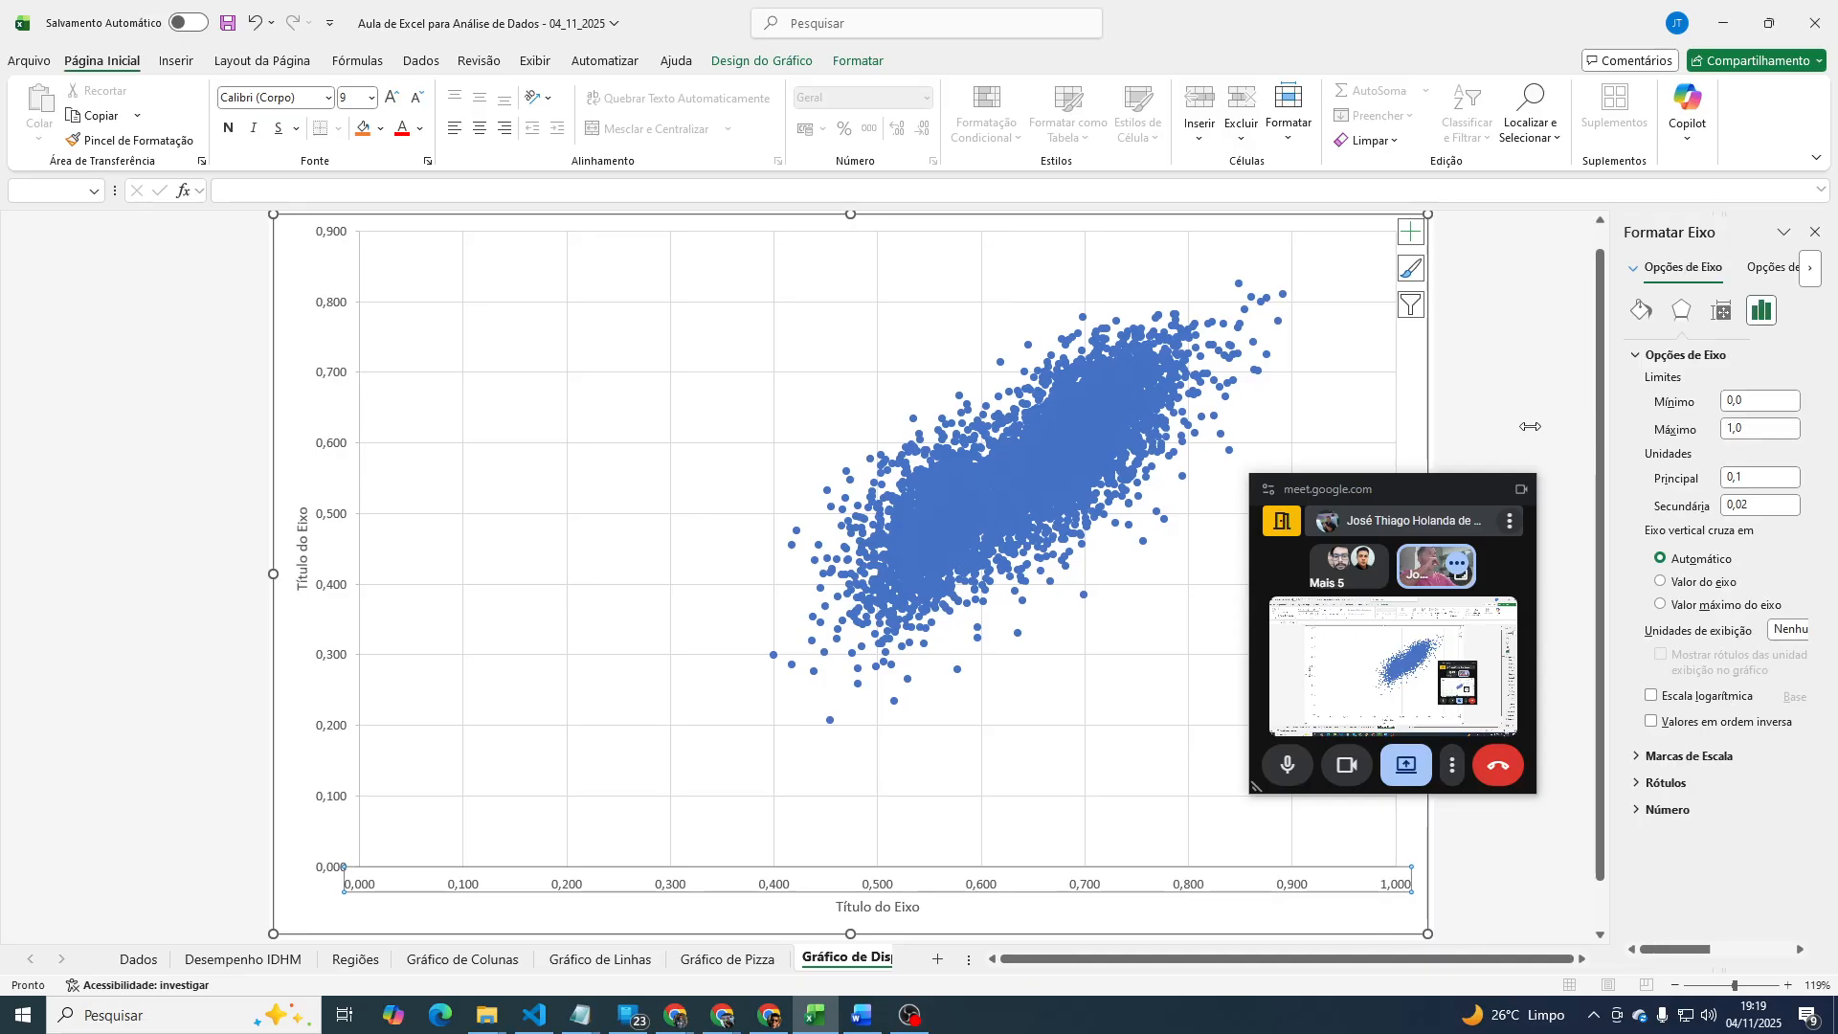
click(1703, 403)
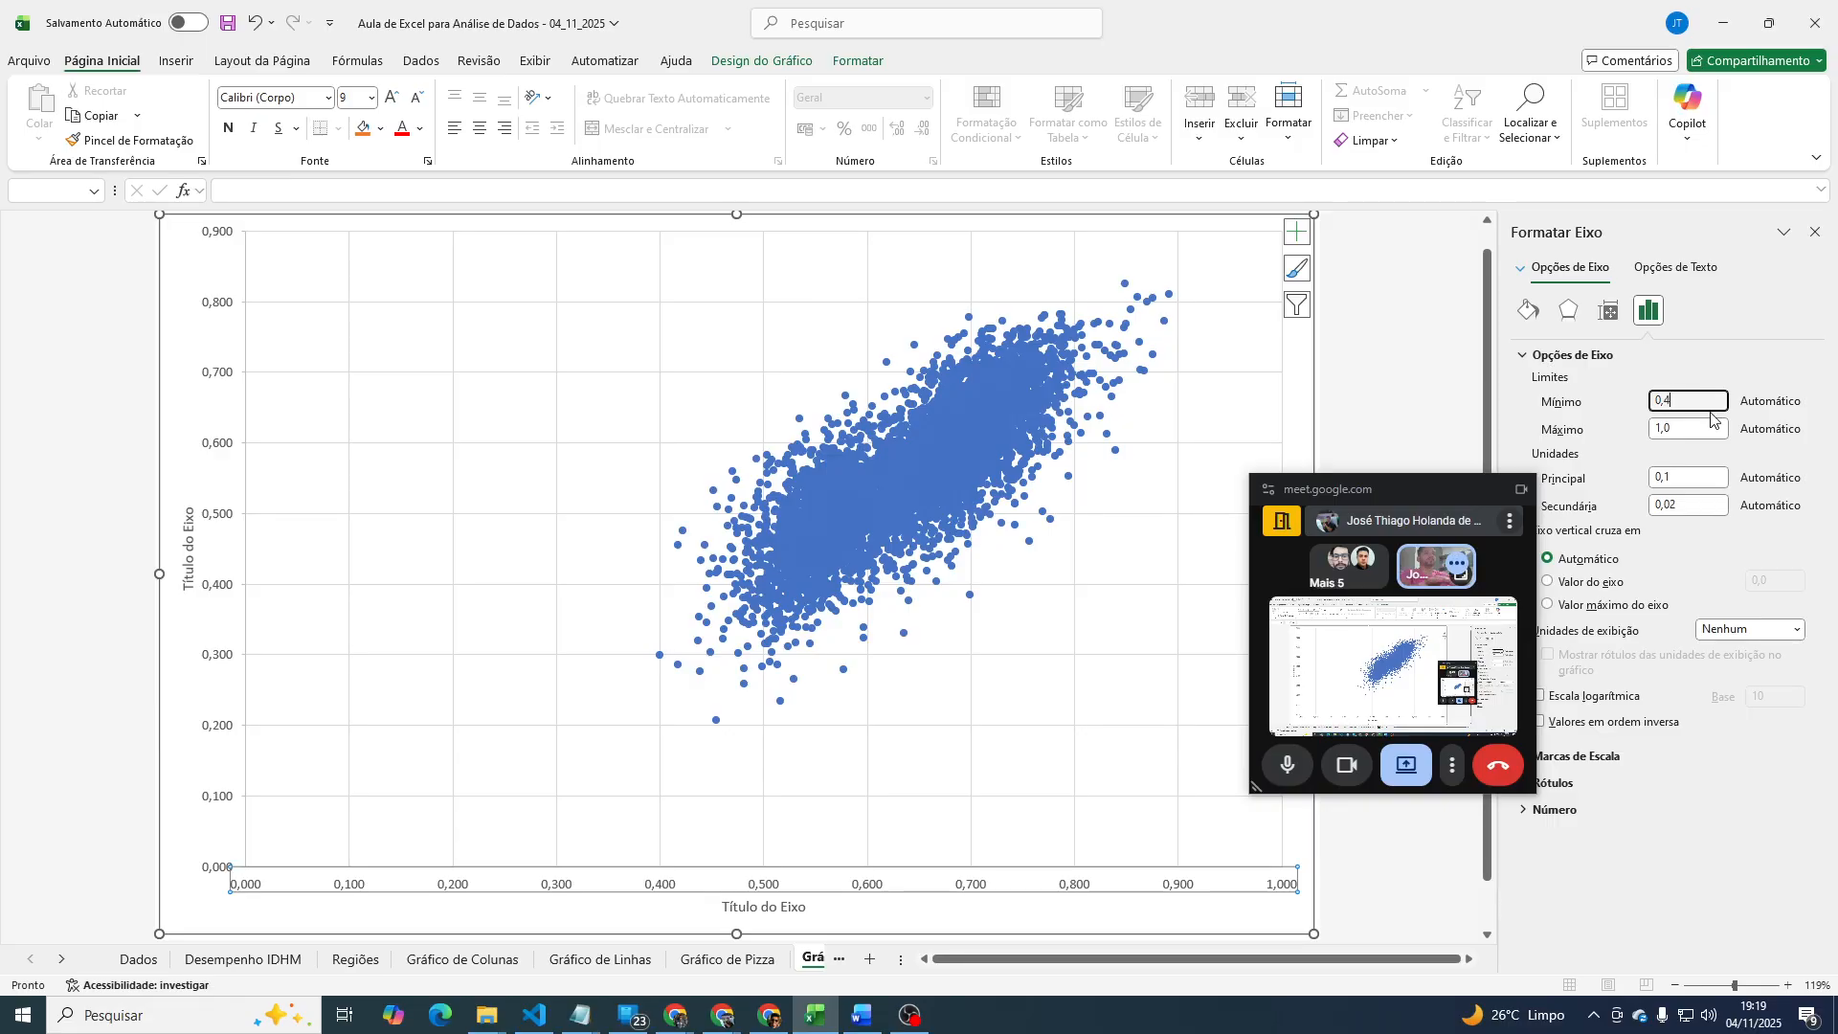
Set the maximum bound of the scatter chart's horizontal axis to 0,891.
click(1709, 427)
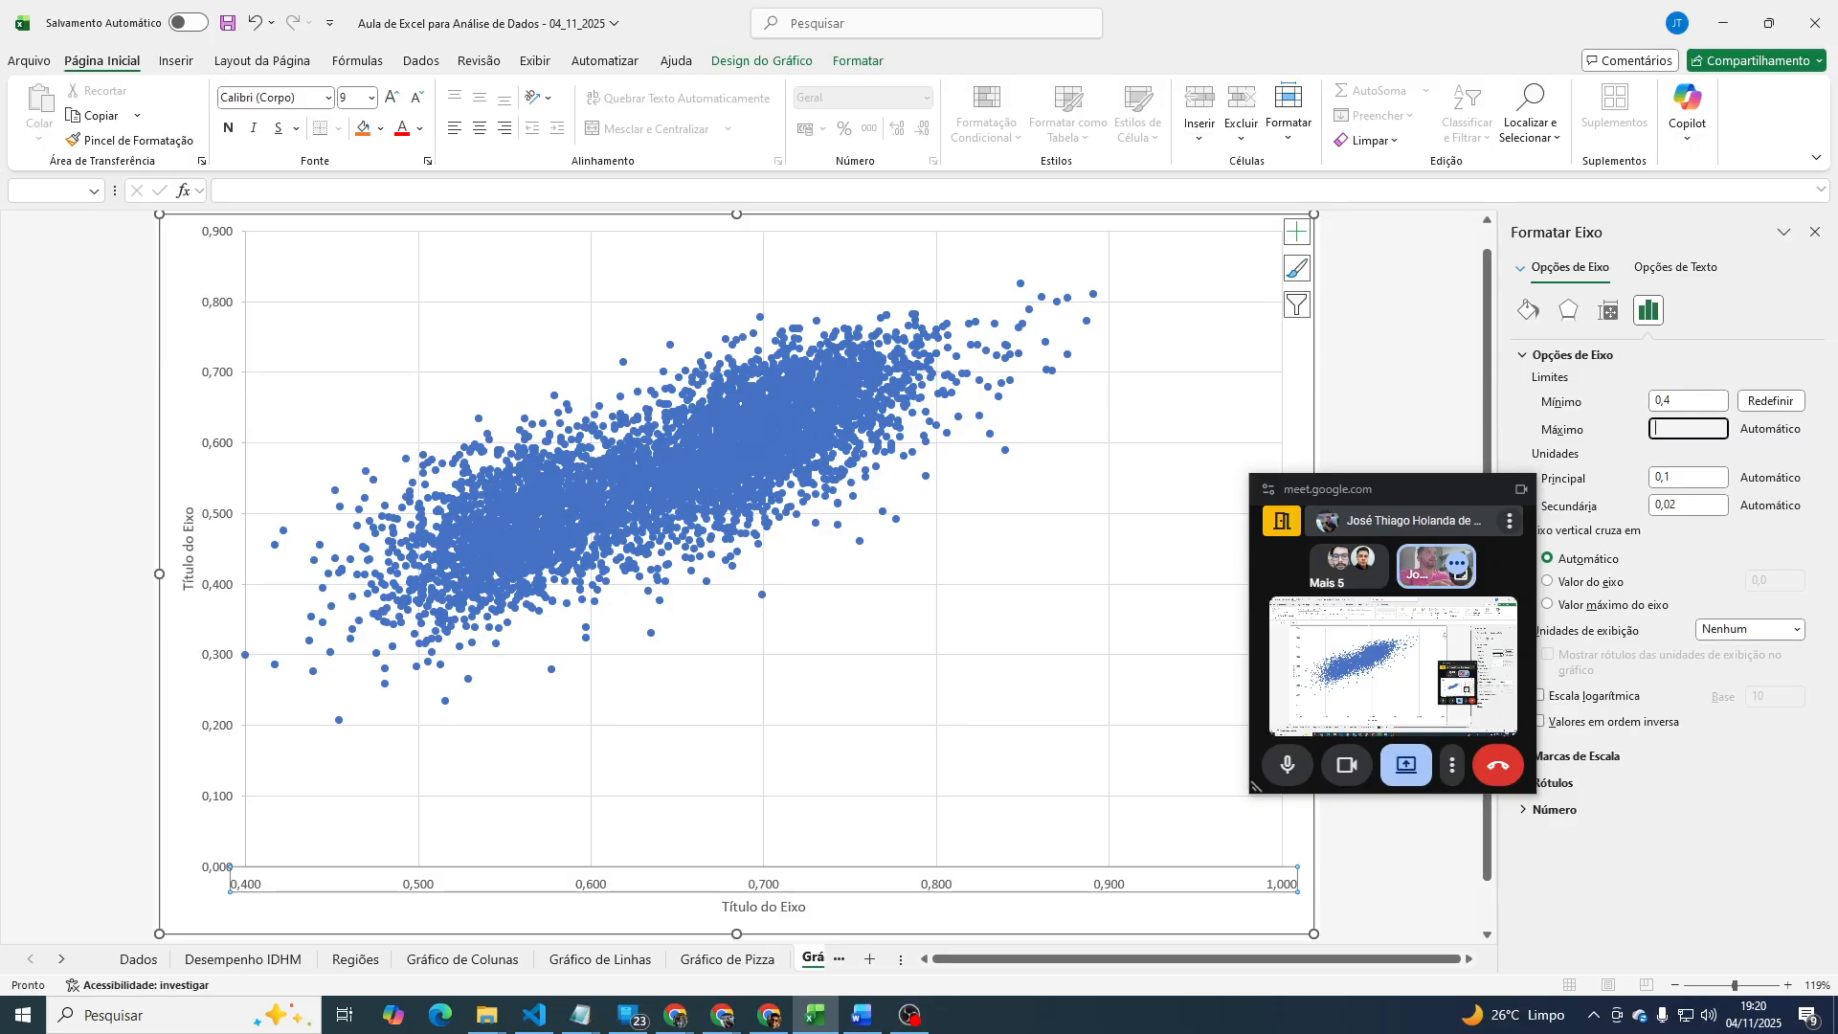
text(0,891)
mouse_move(244, 657)
click(1699, 478)
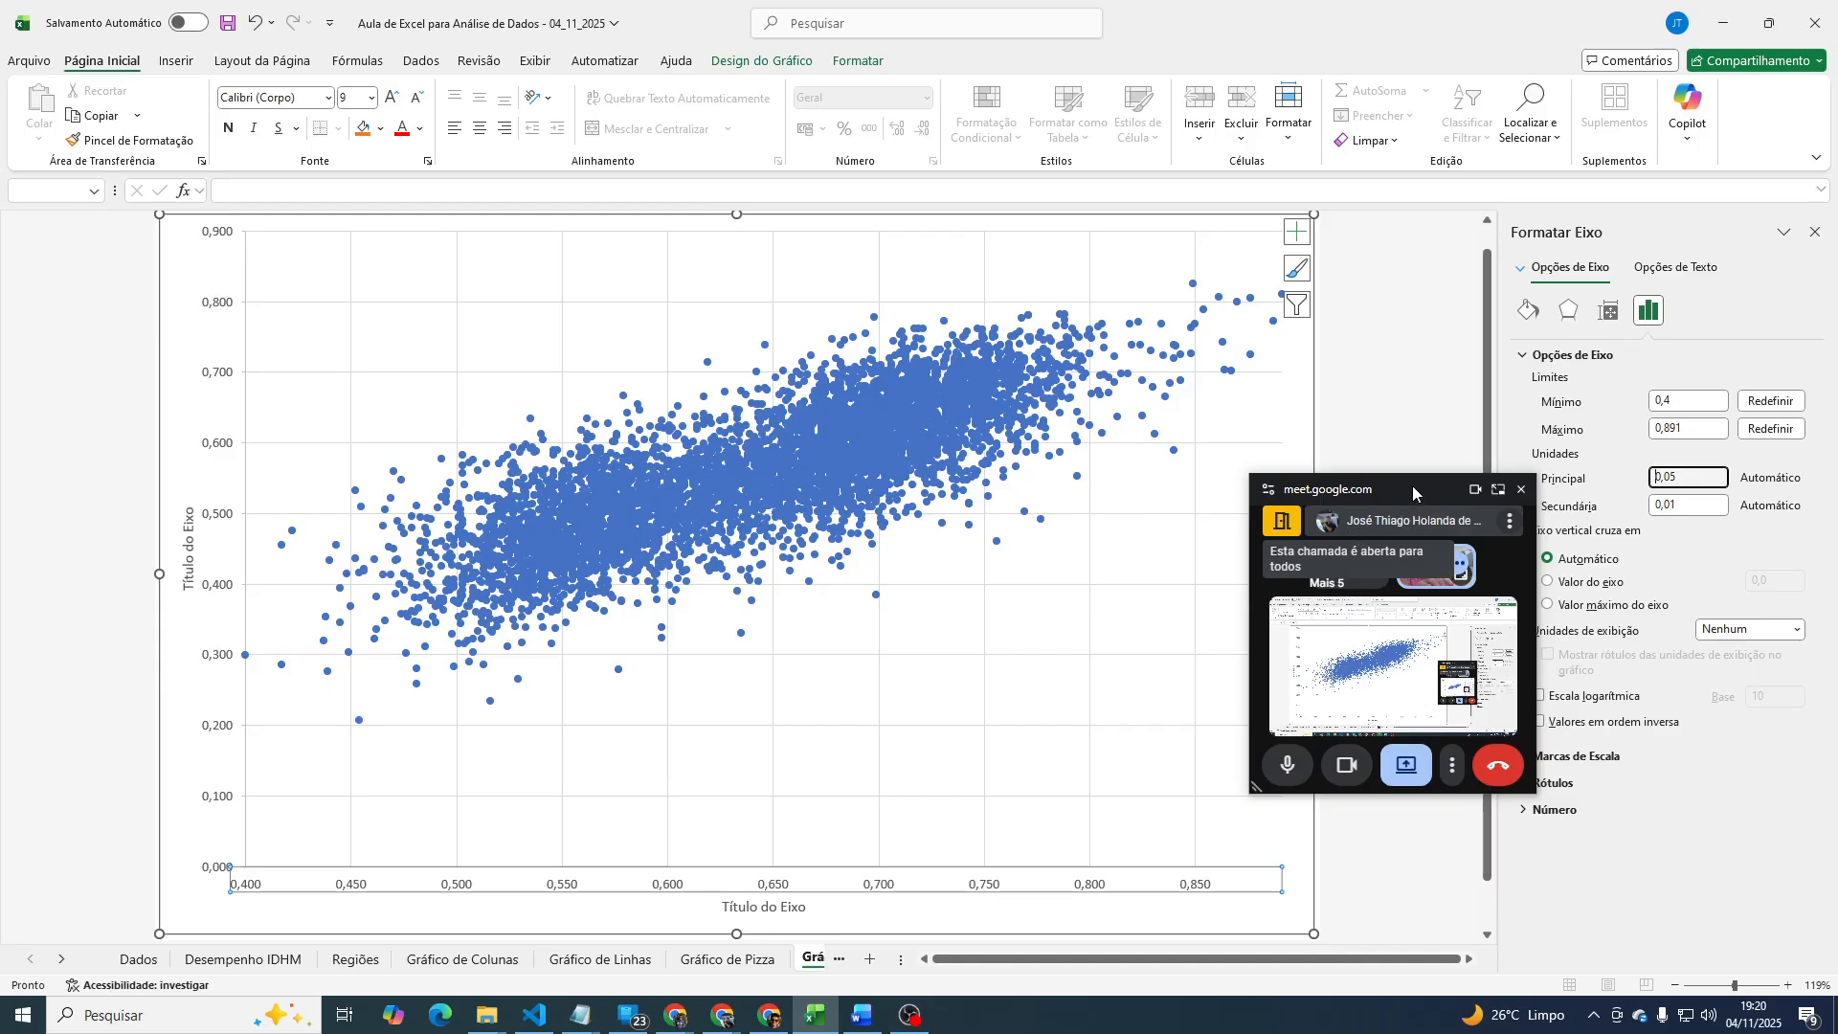
Move the floating meeting window off the scatter chart and inspect the data point with the highest income.
drag(1413, 492, 1628, 479)
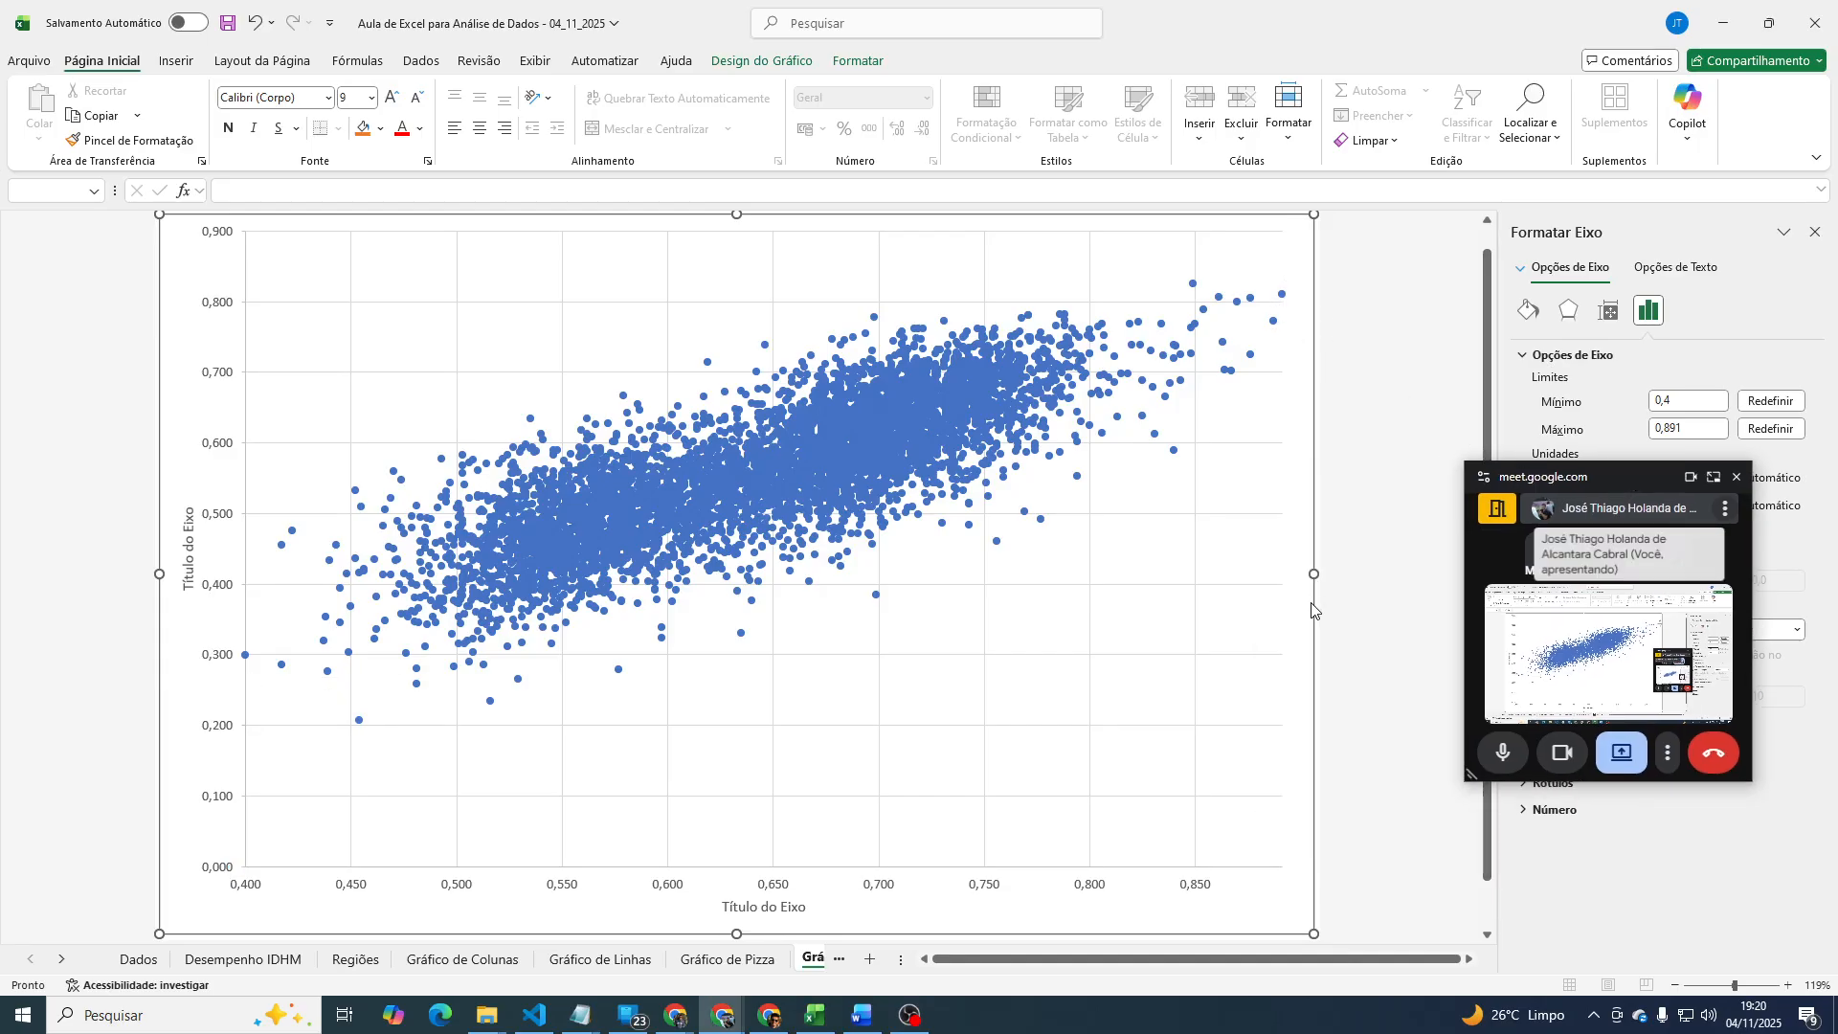
click(1314, 575)
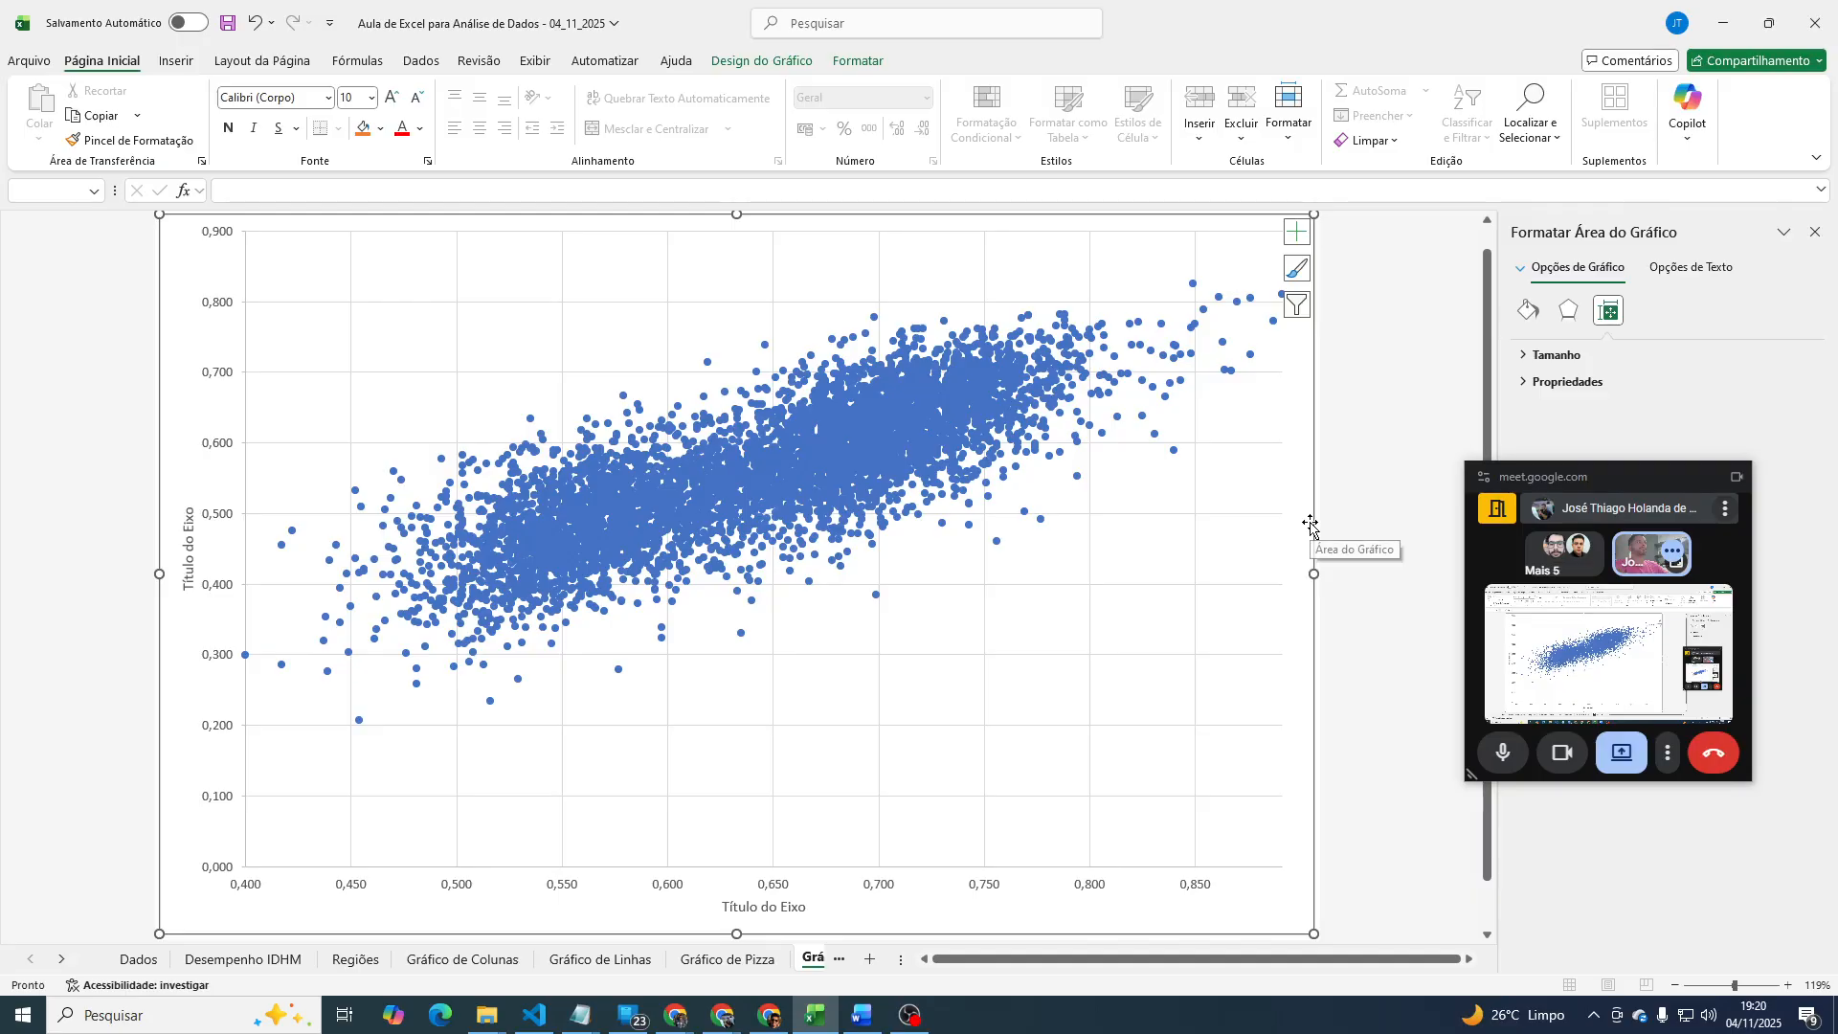
click(1362, 307)
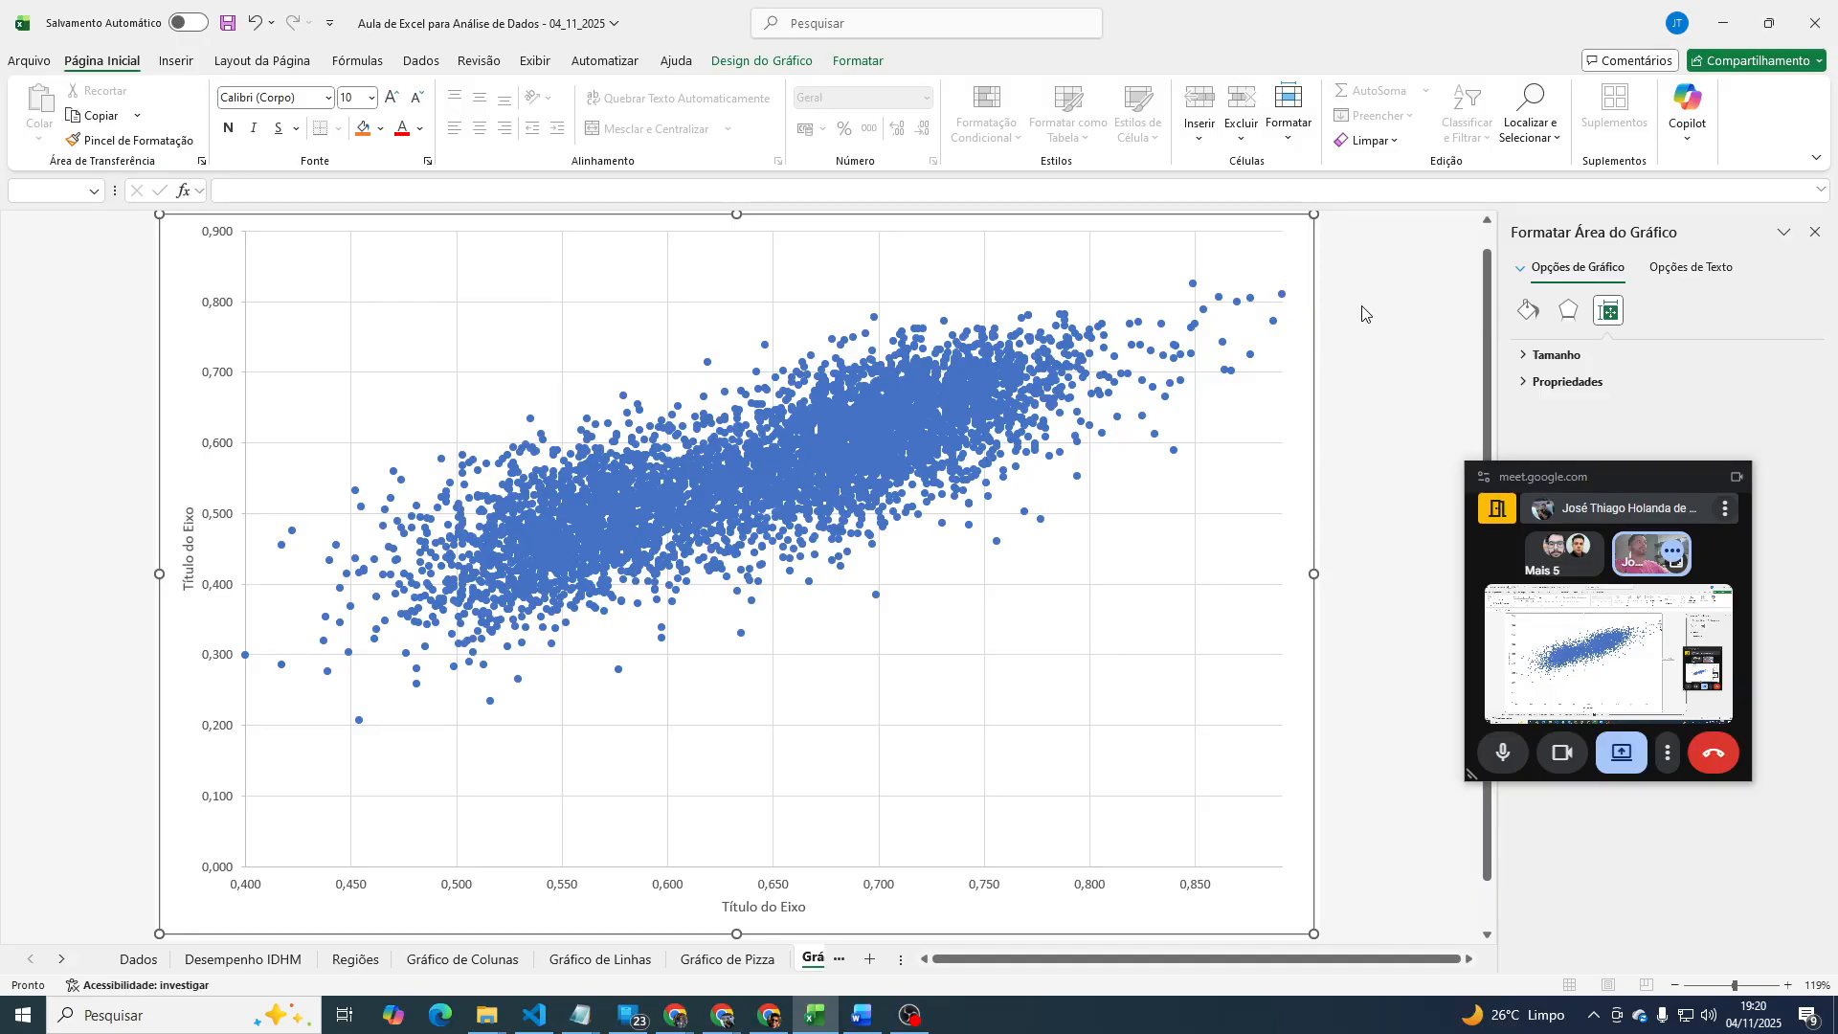
click(1281, 298)
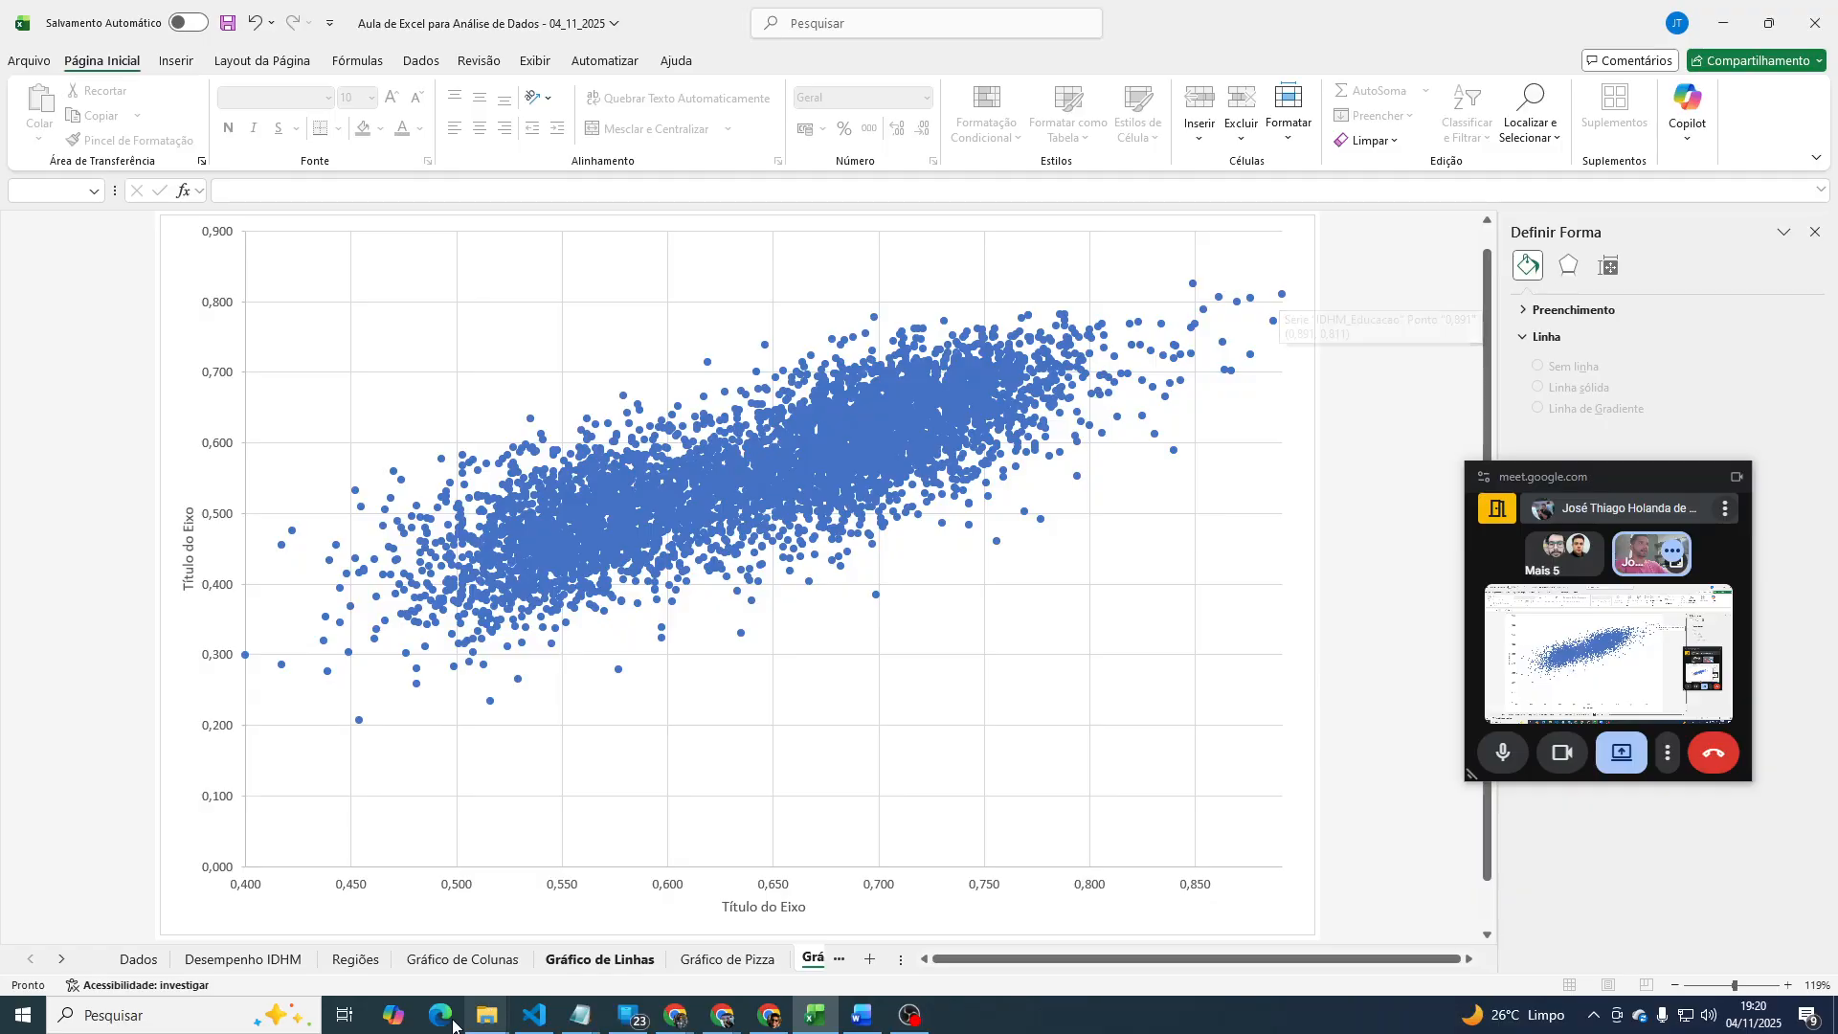
Check the highest income value on the Dados sheet and set the scatter chart's horizontal axis maximum to 0,892.
click(135, 967)
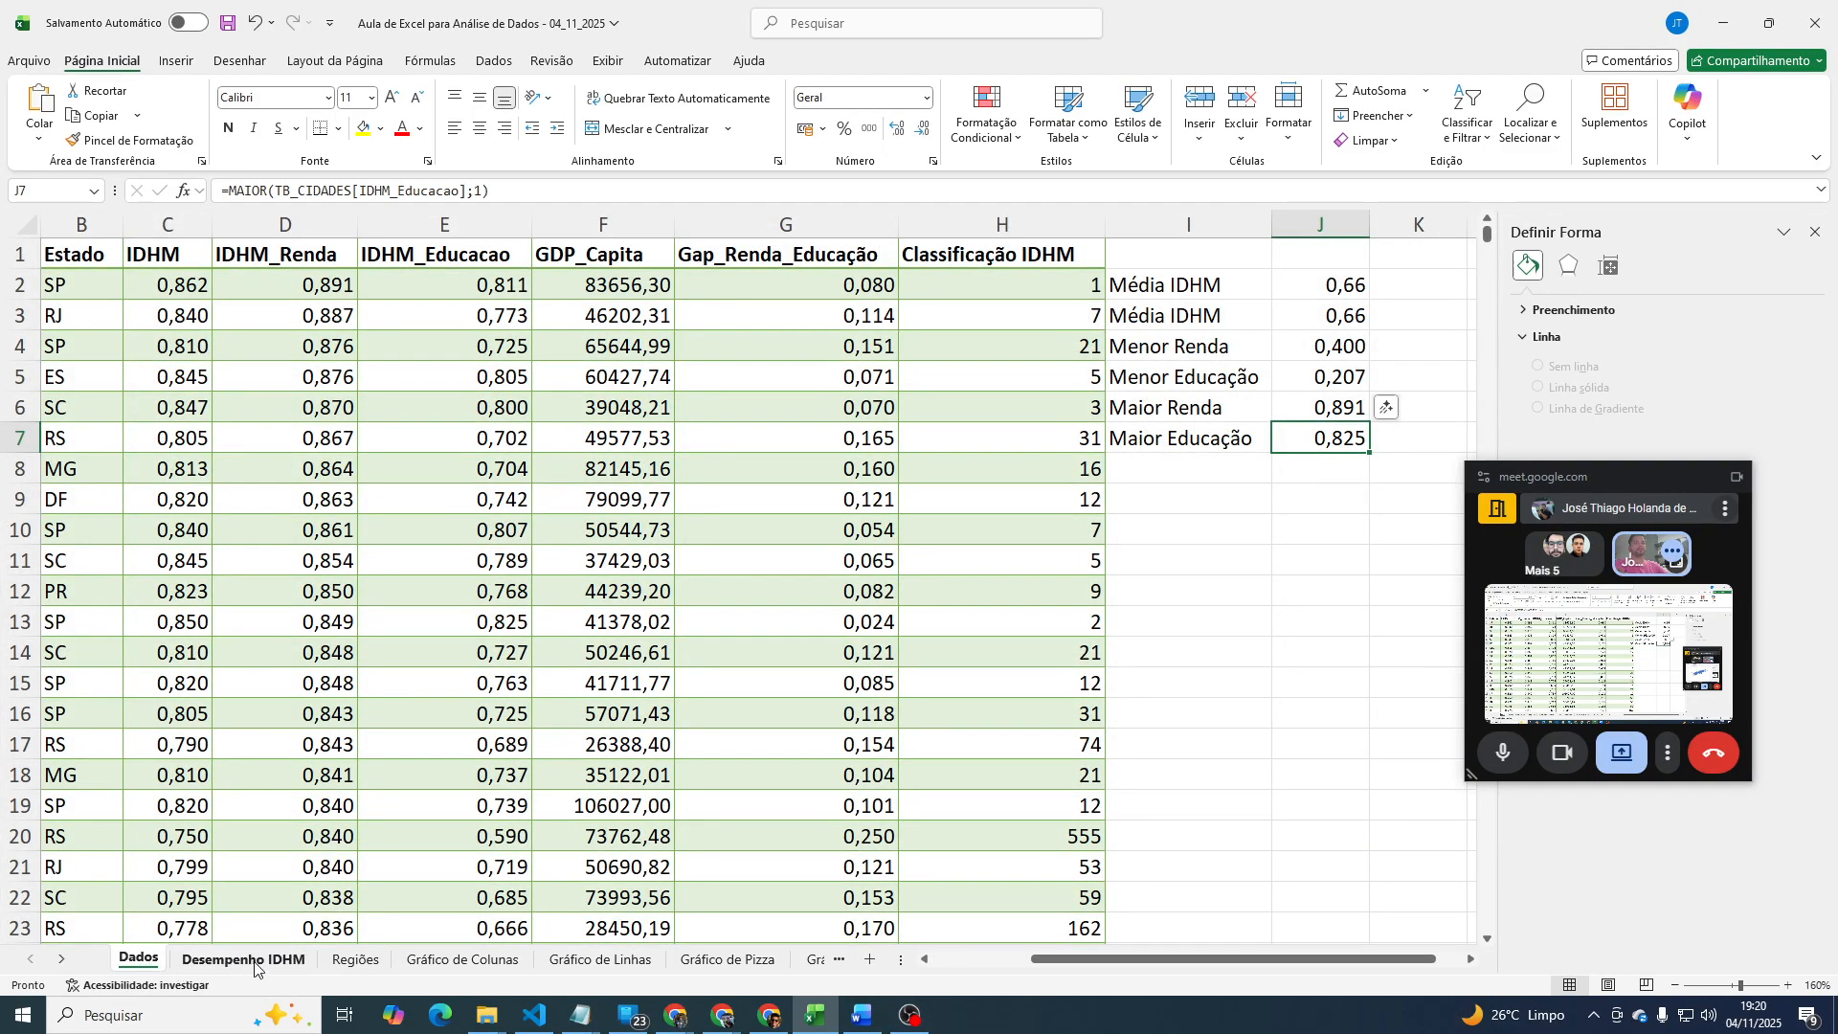
click(813, 962)
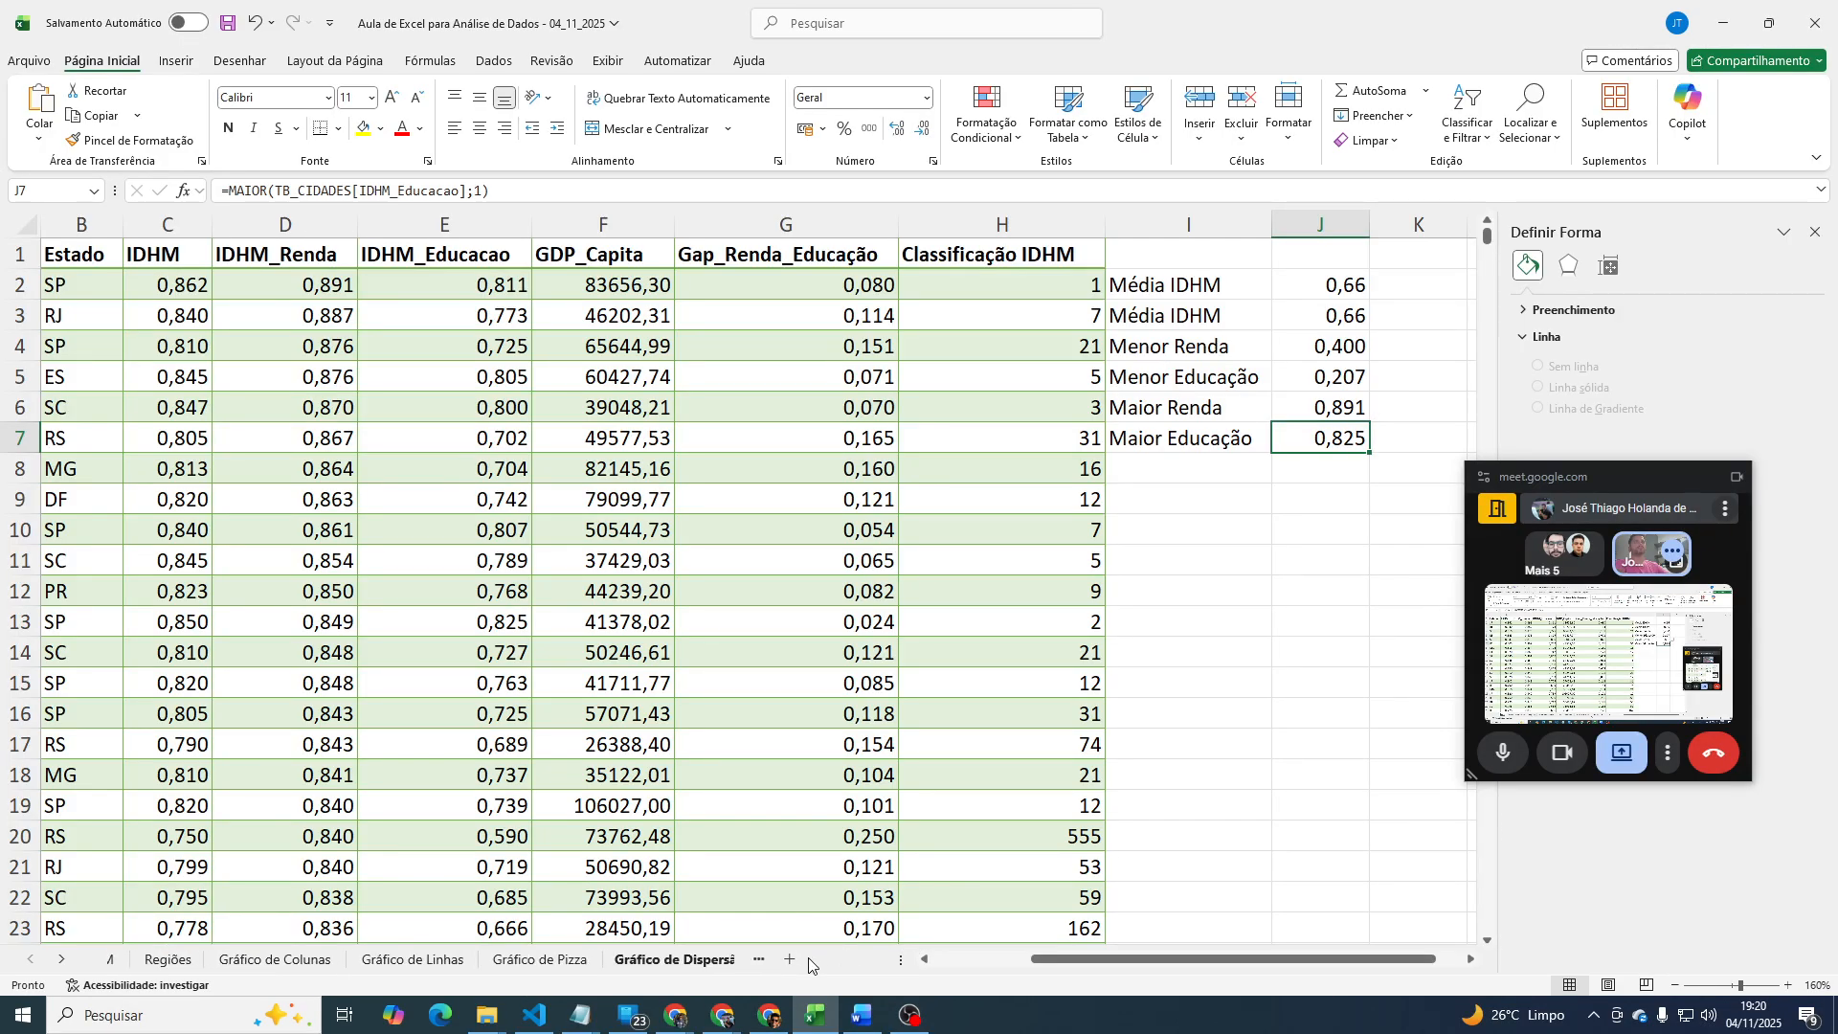
click(872, 885)
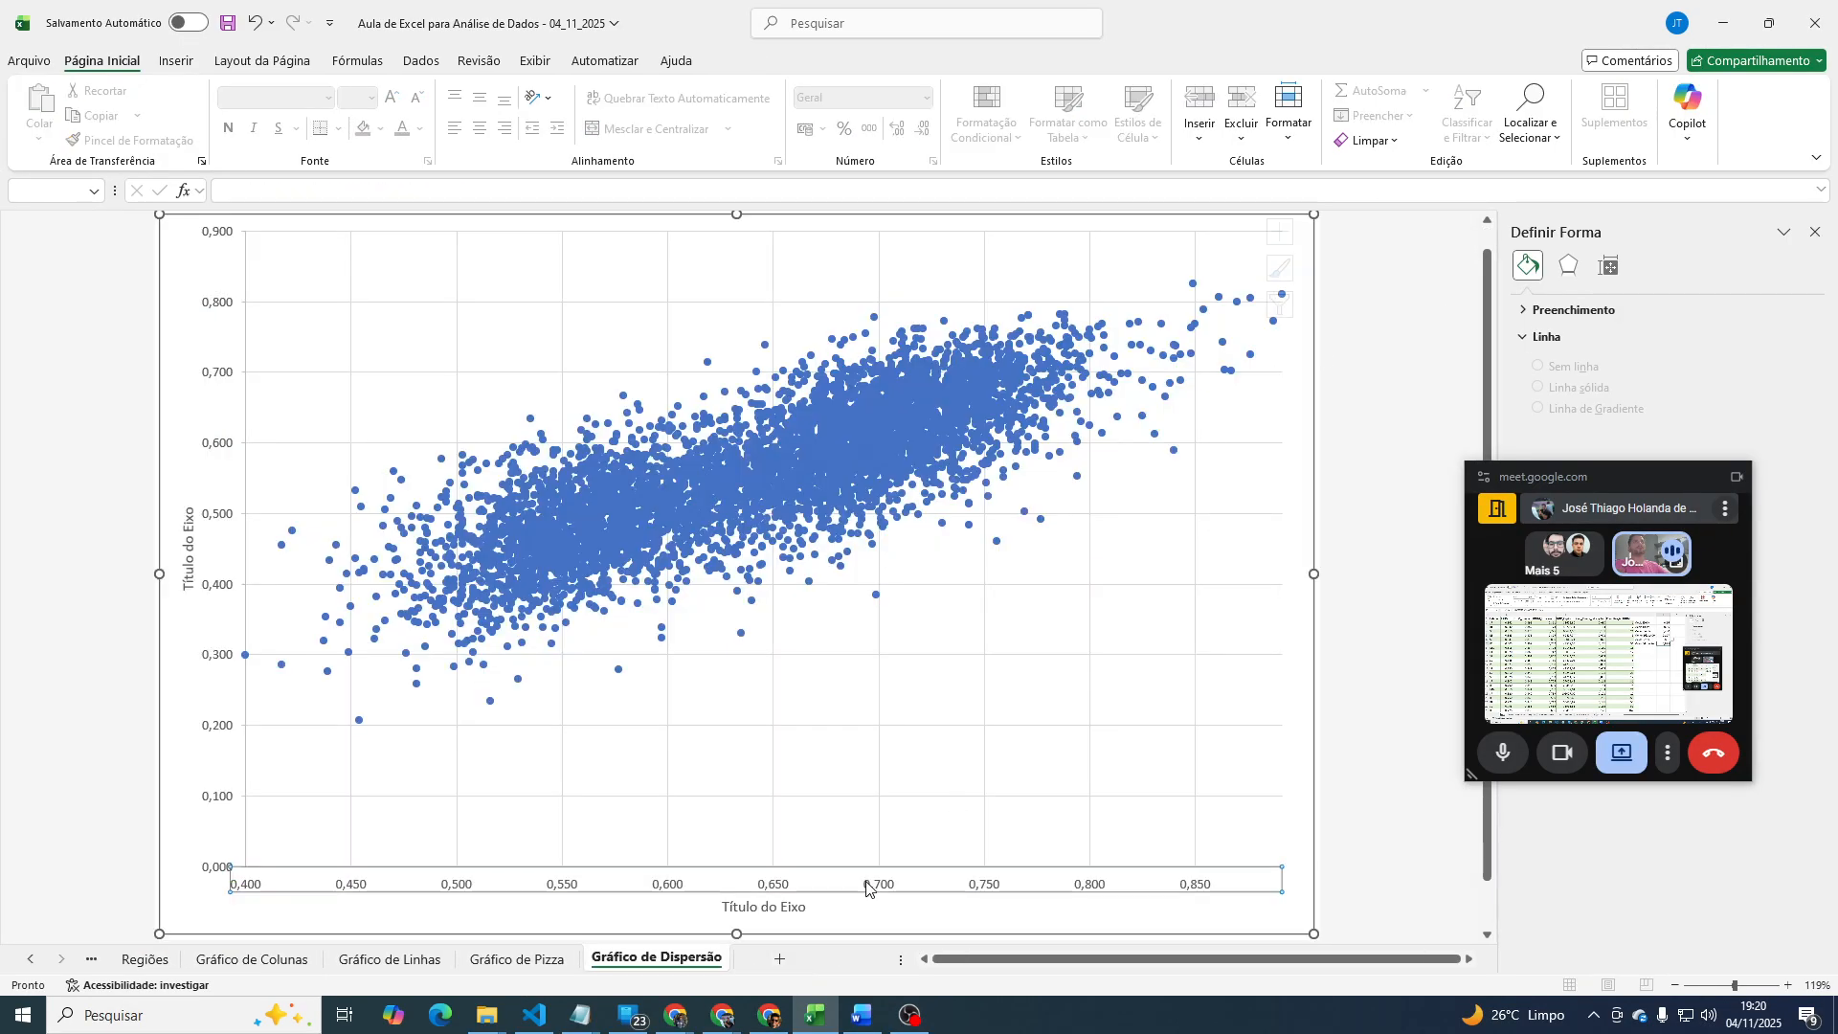
click(1686, 430)
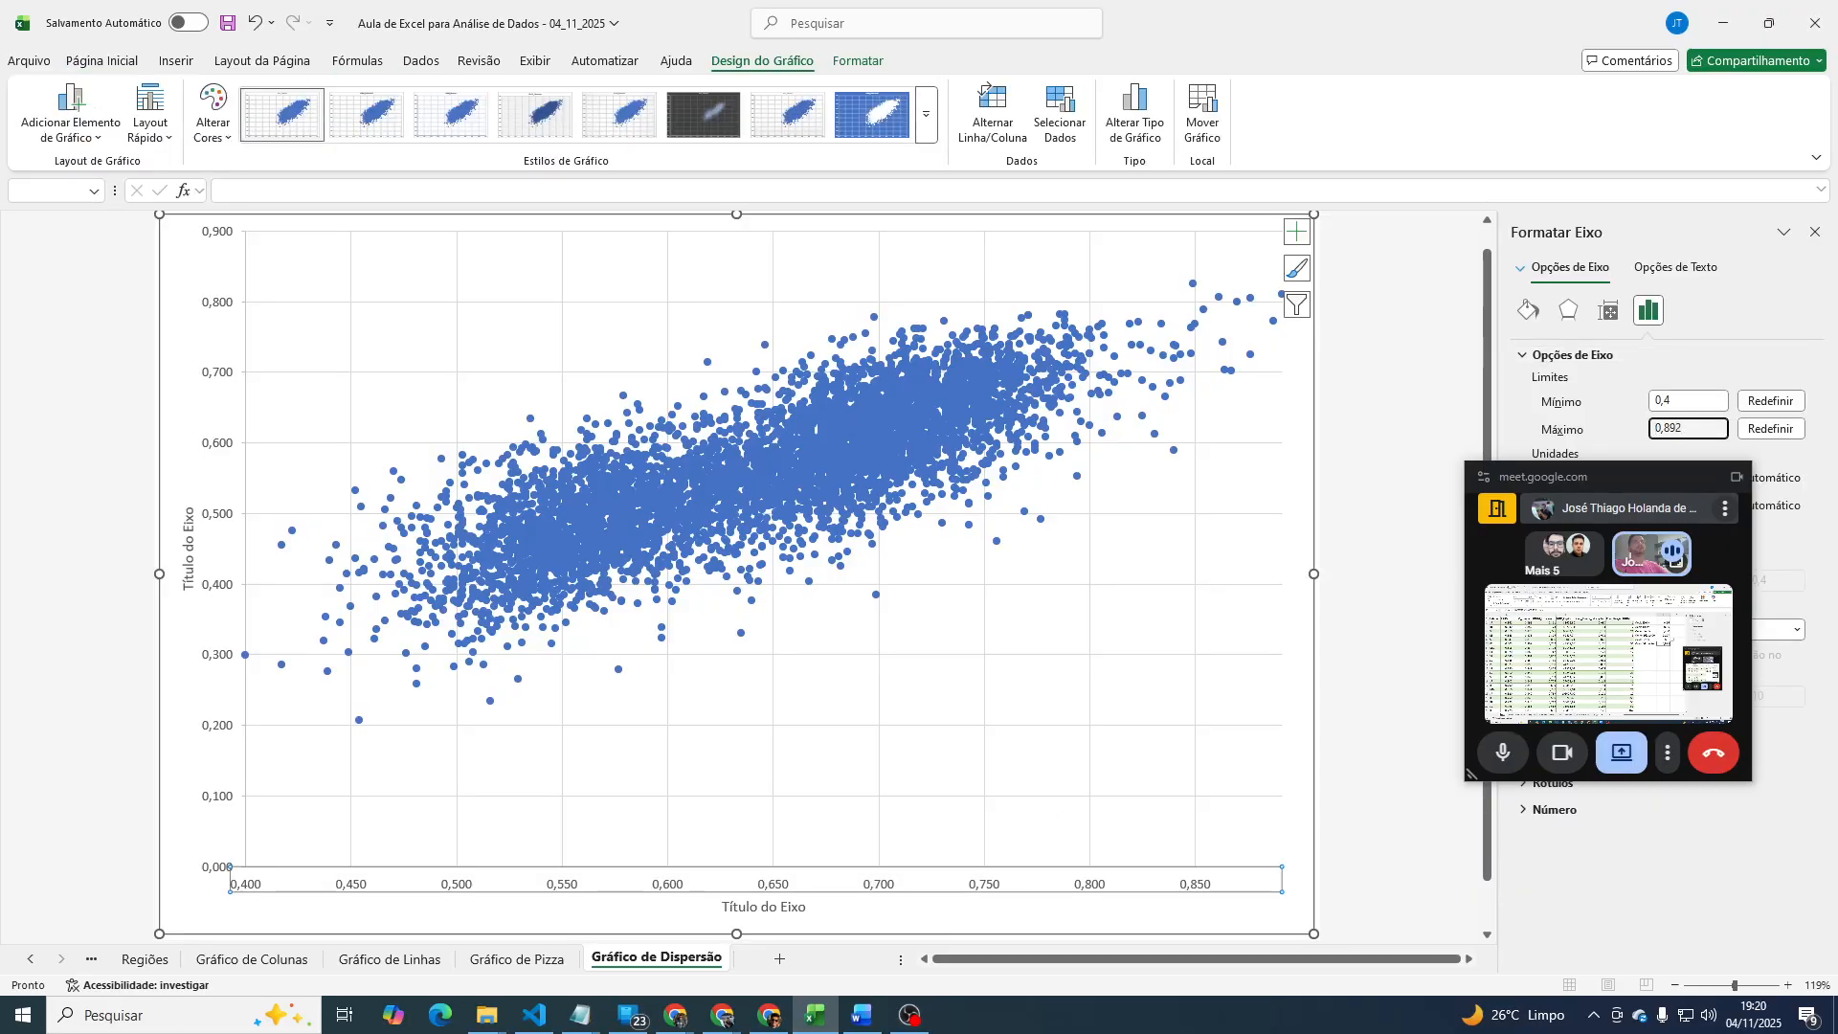
key(Return)
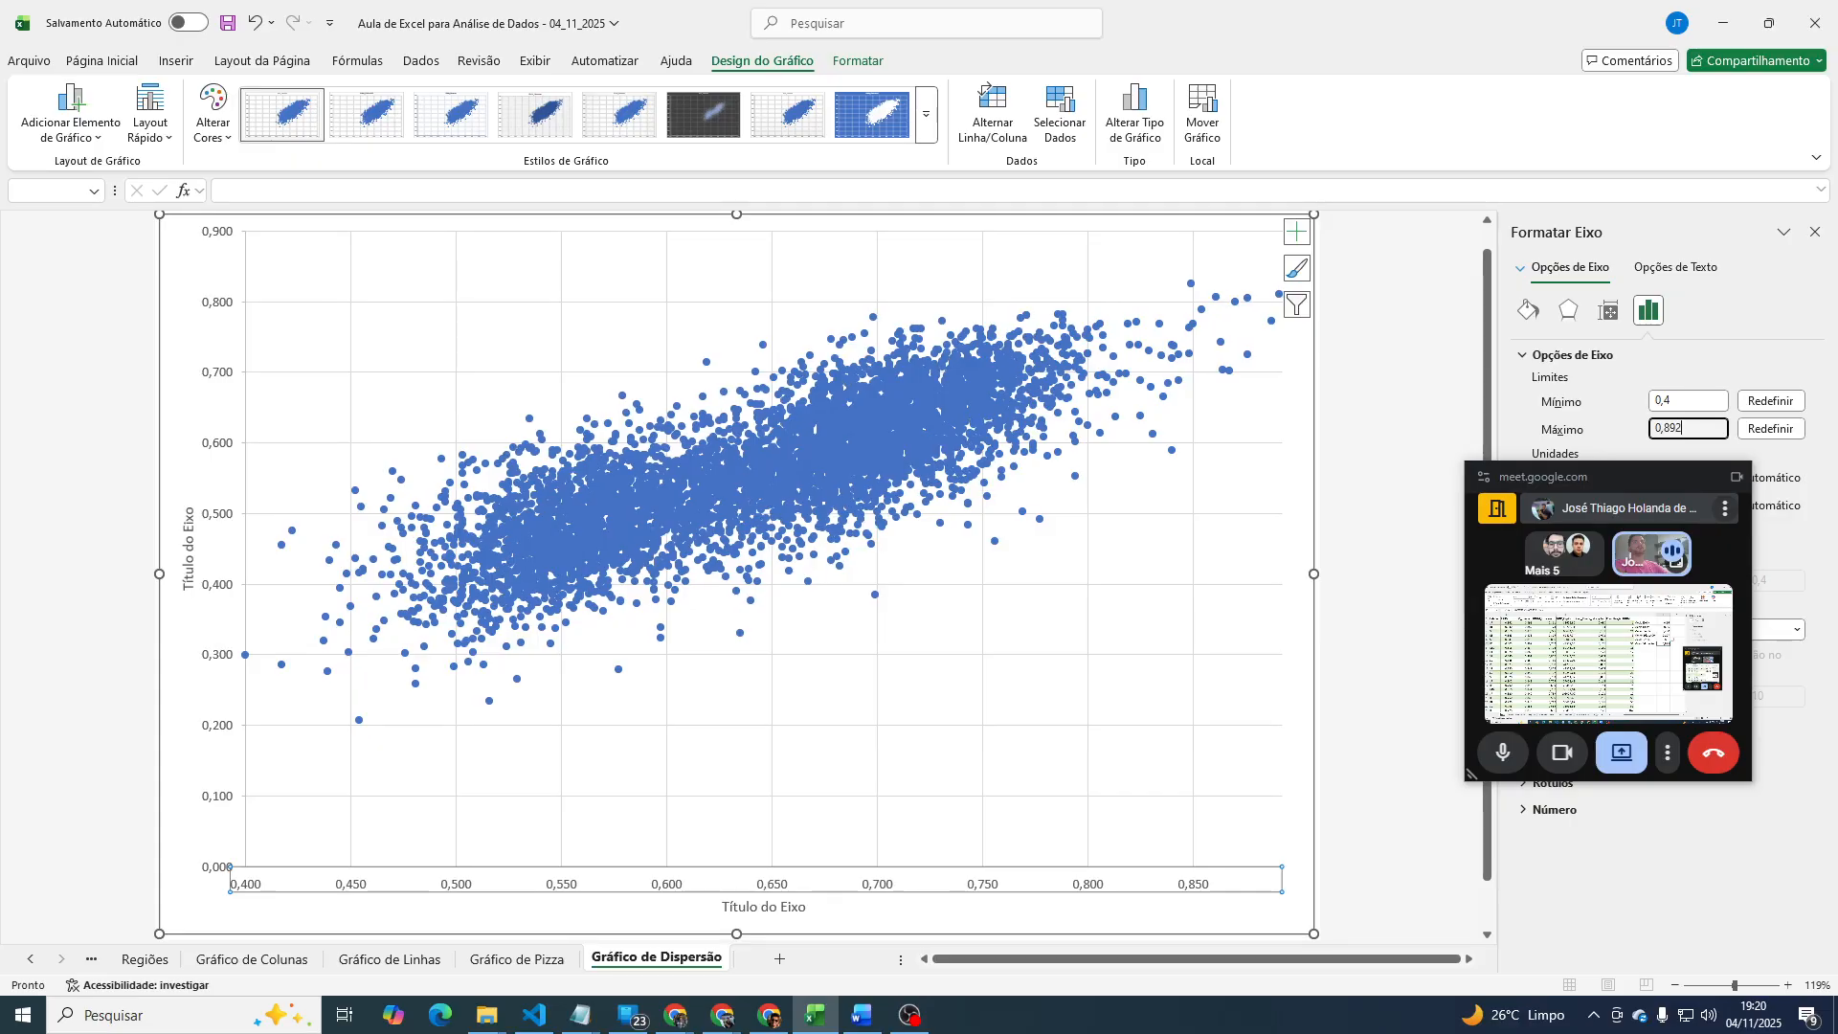
key(Tab)
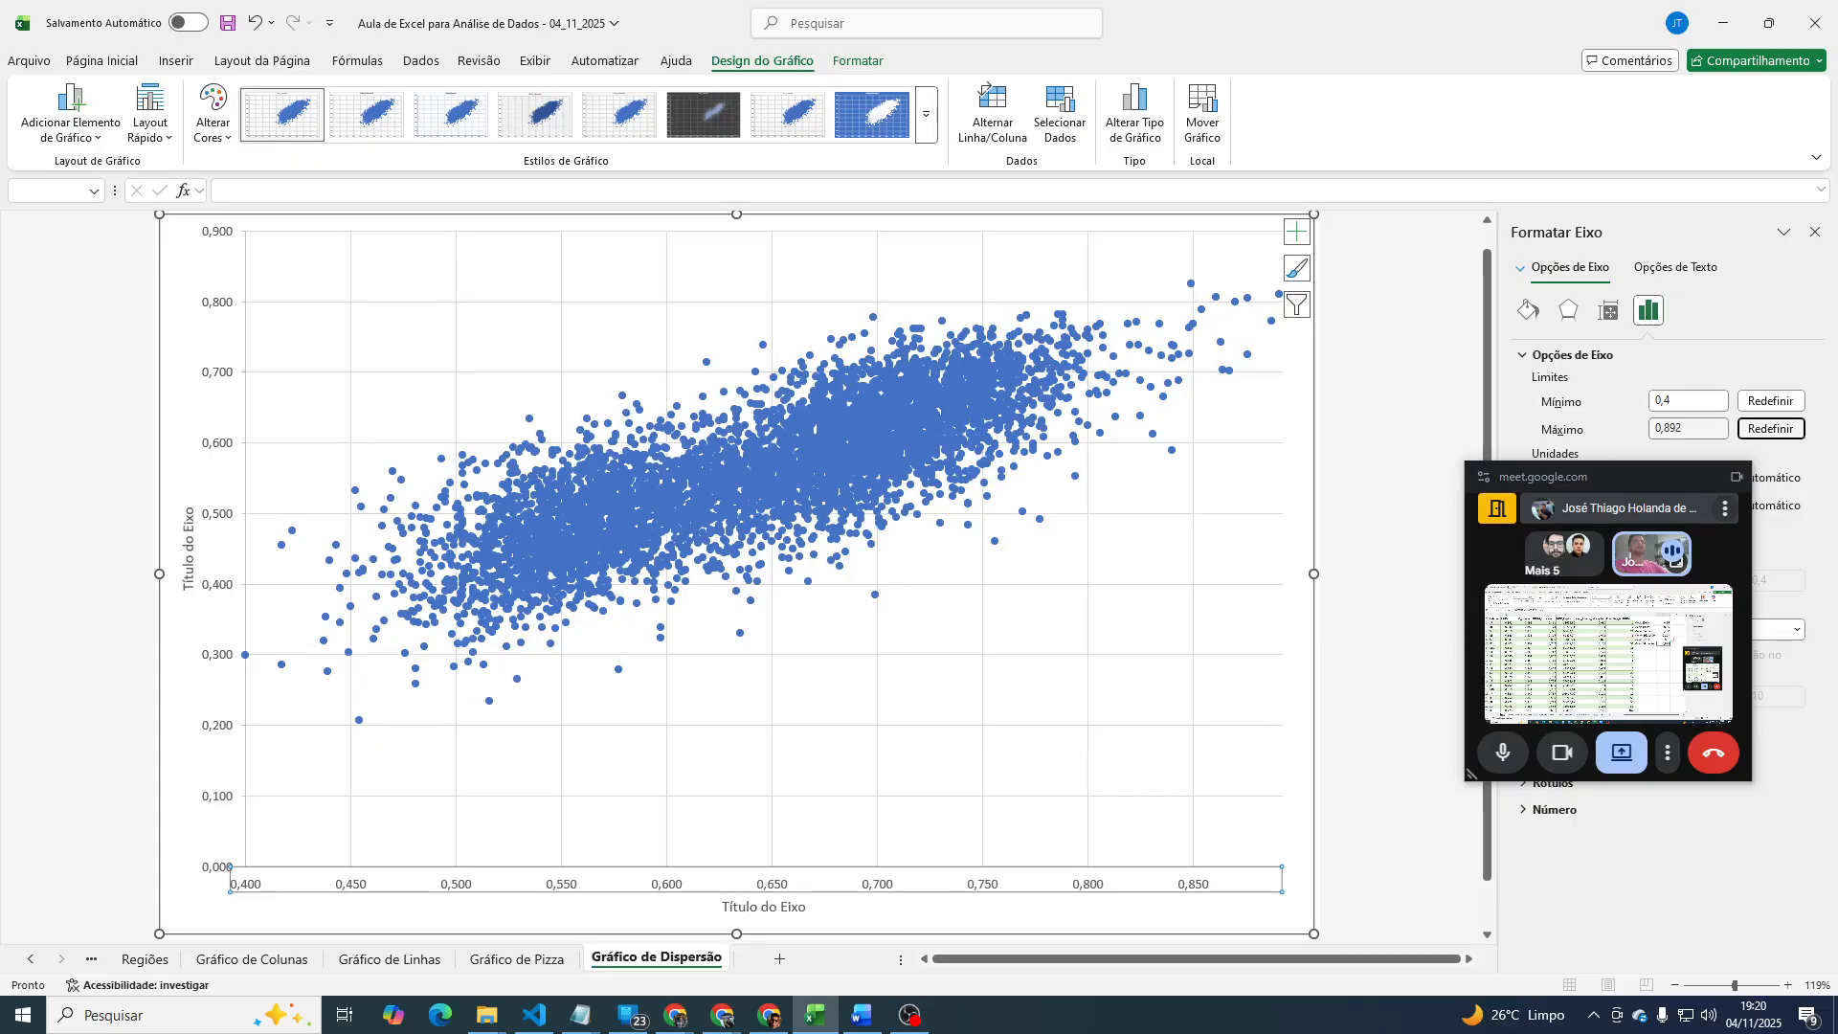
click(1372, 345)
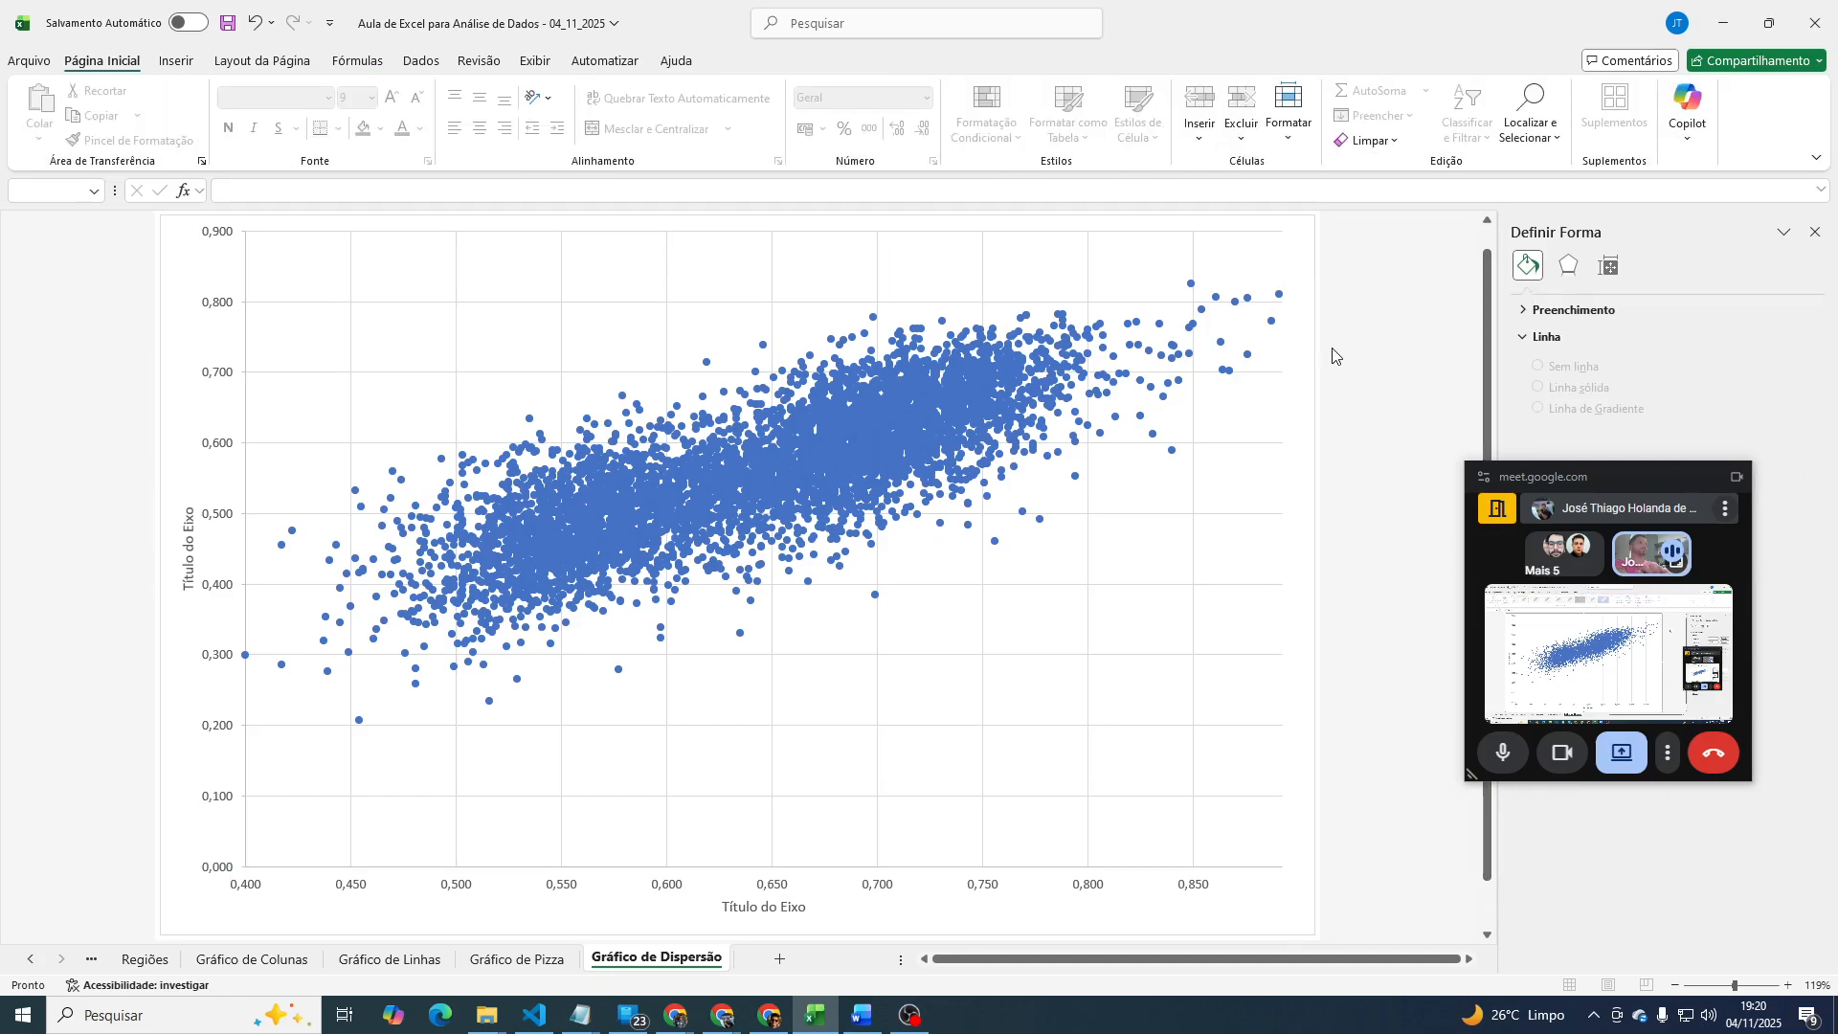
Move the floating meeting window clear of the axis settings and set the scatter chart's horizontal axis maximum to 0,9.
click(1048, 888)
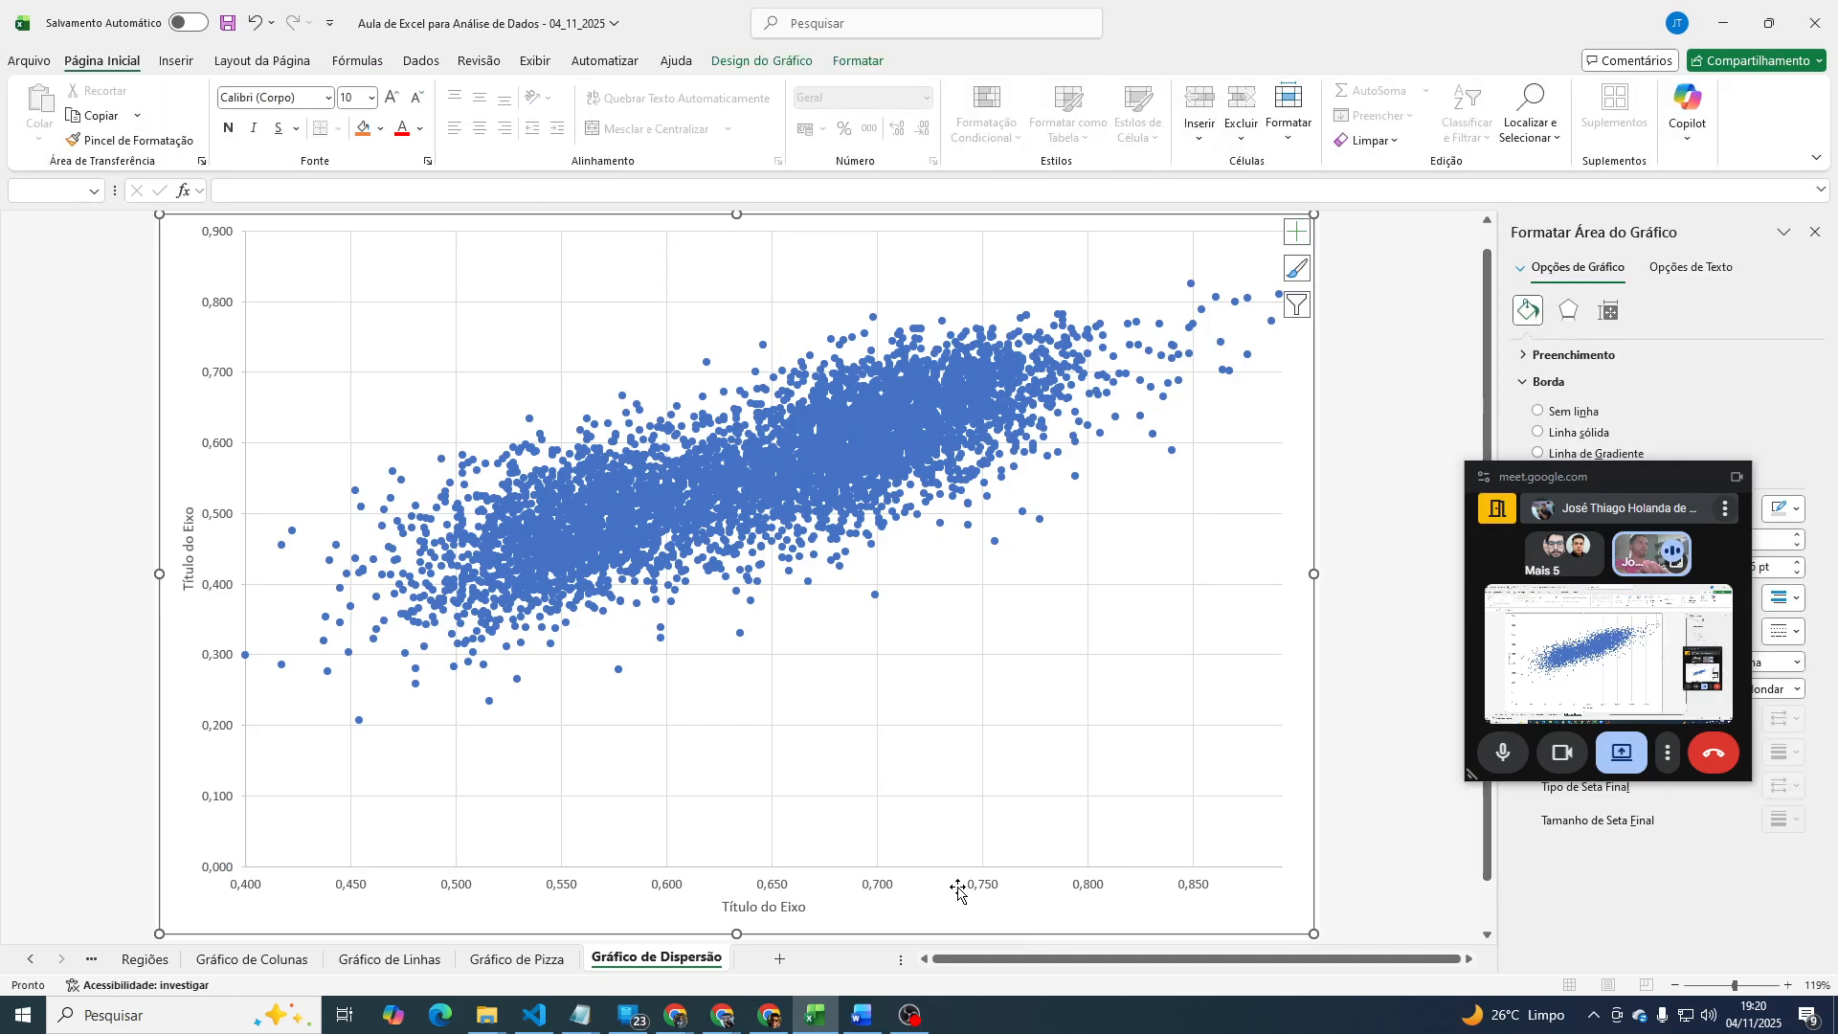
click(979, 889)
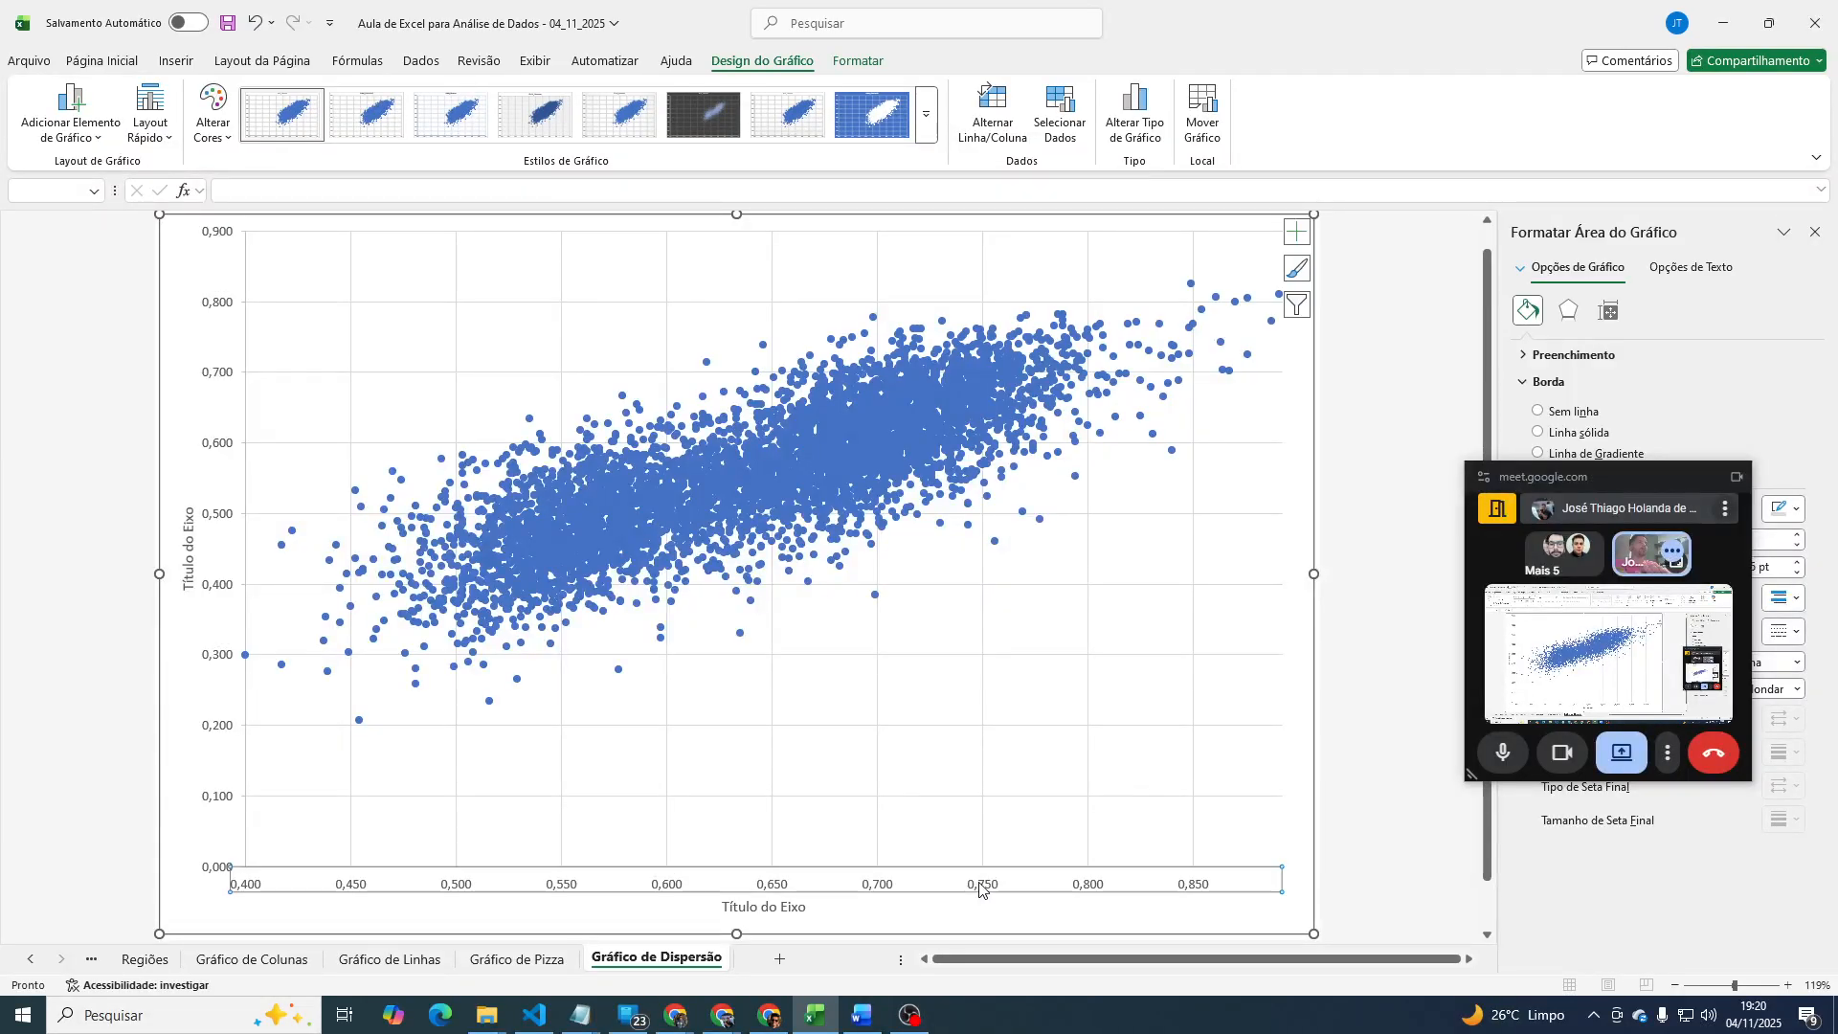
drag(1671, 469, 1663, 639)
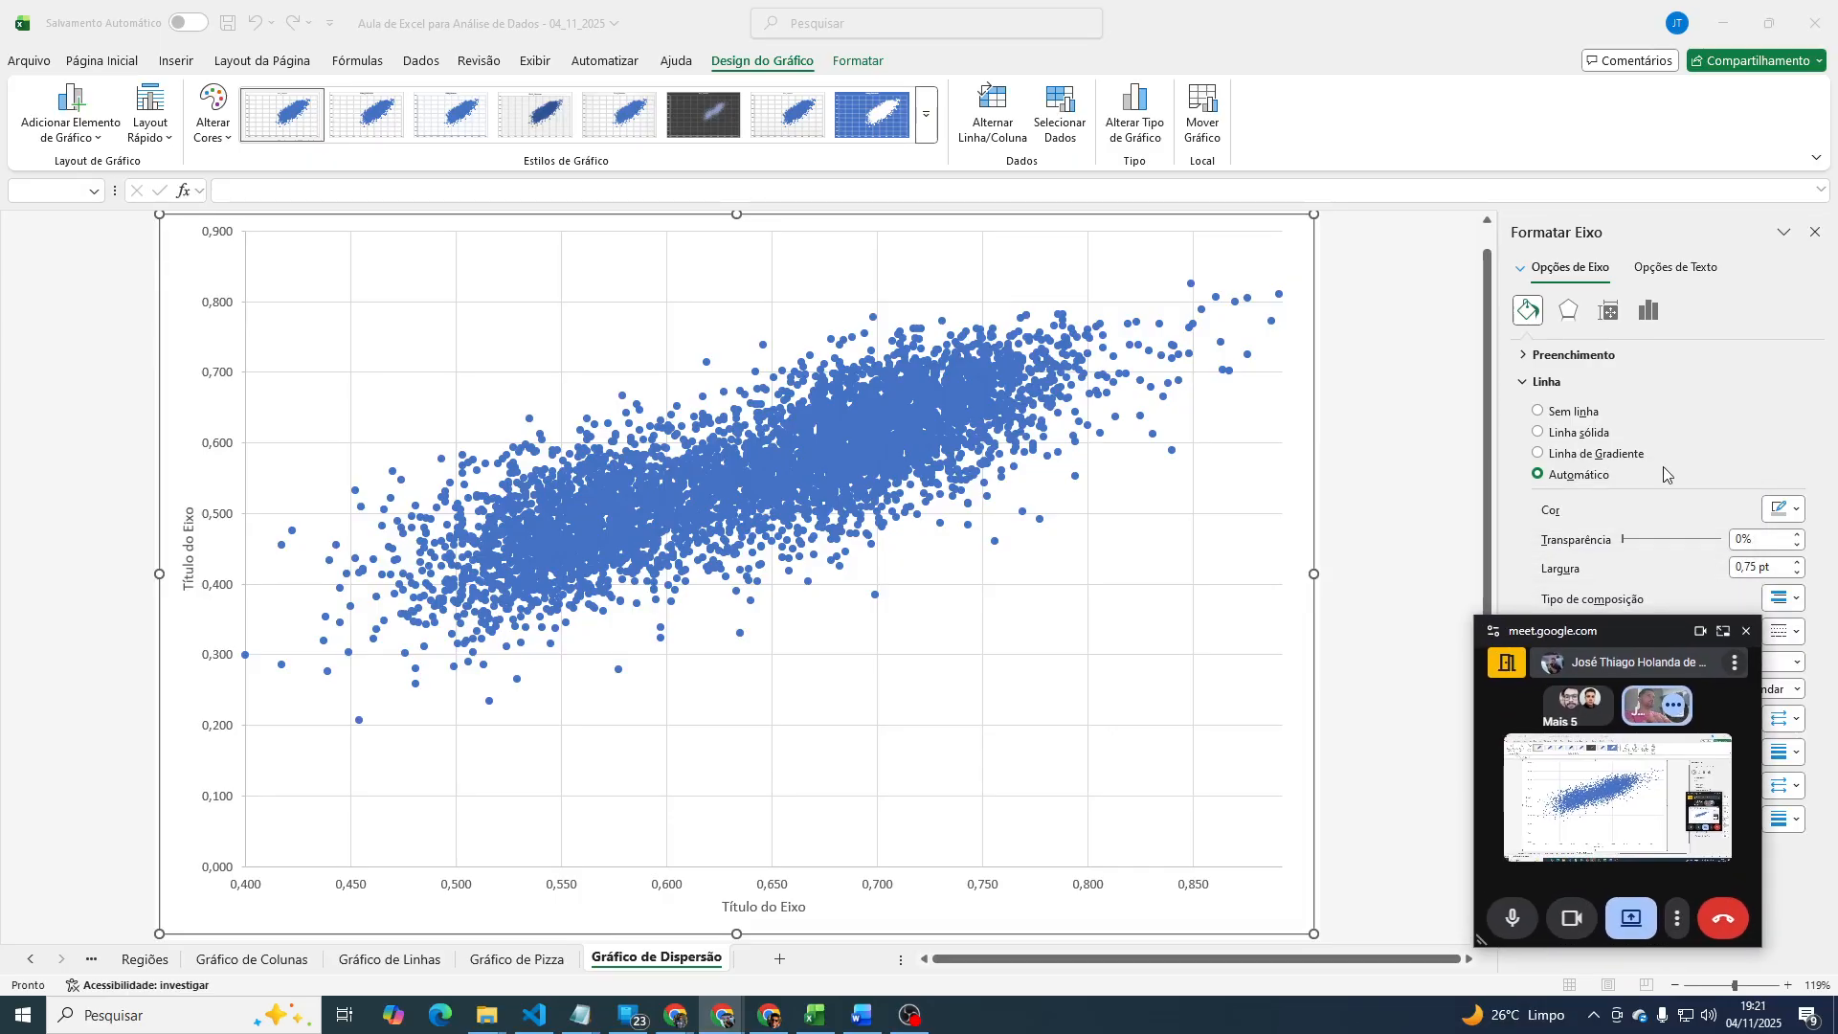
click(1671, 358)
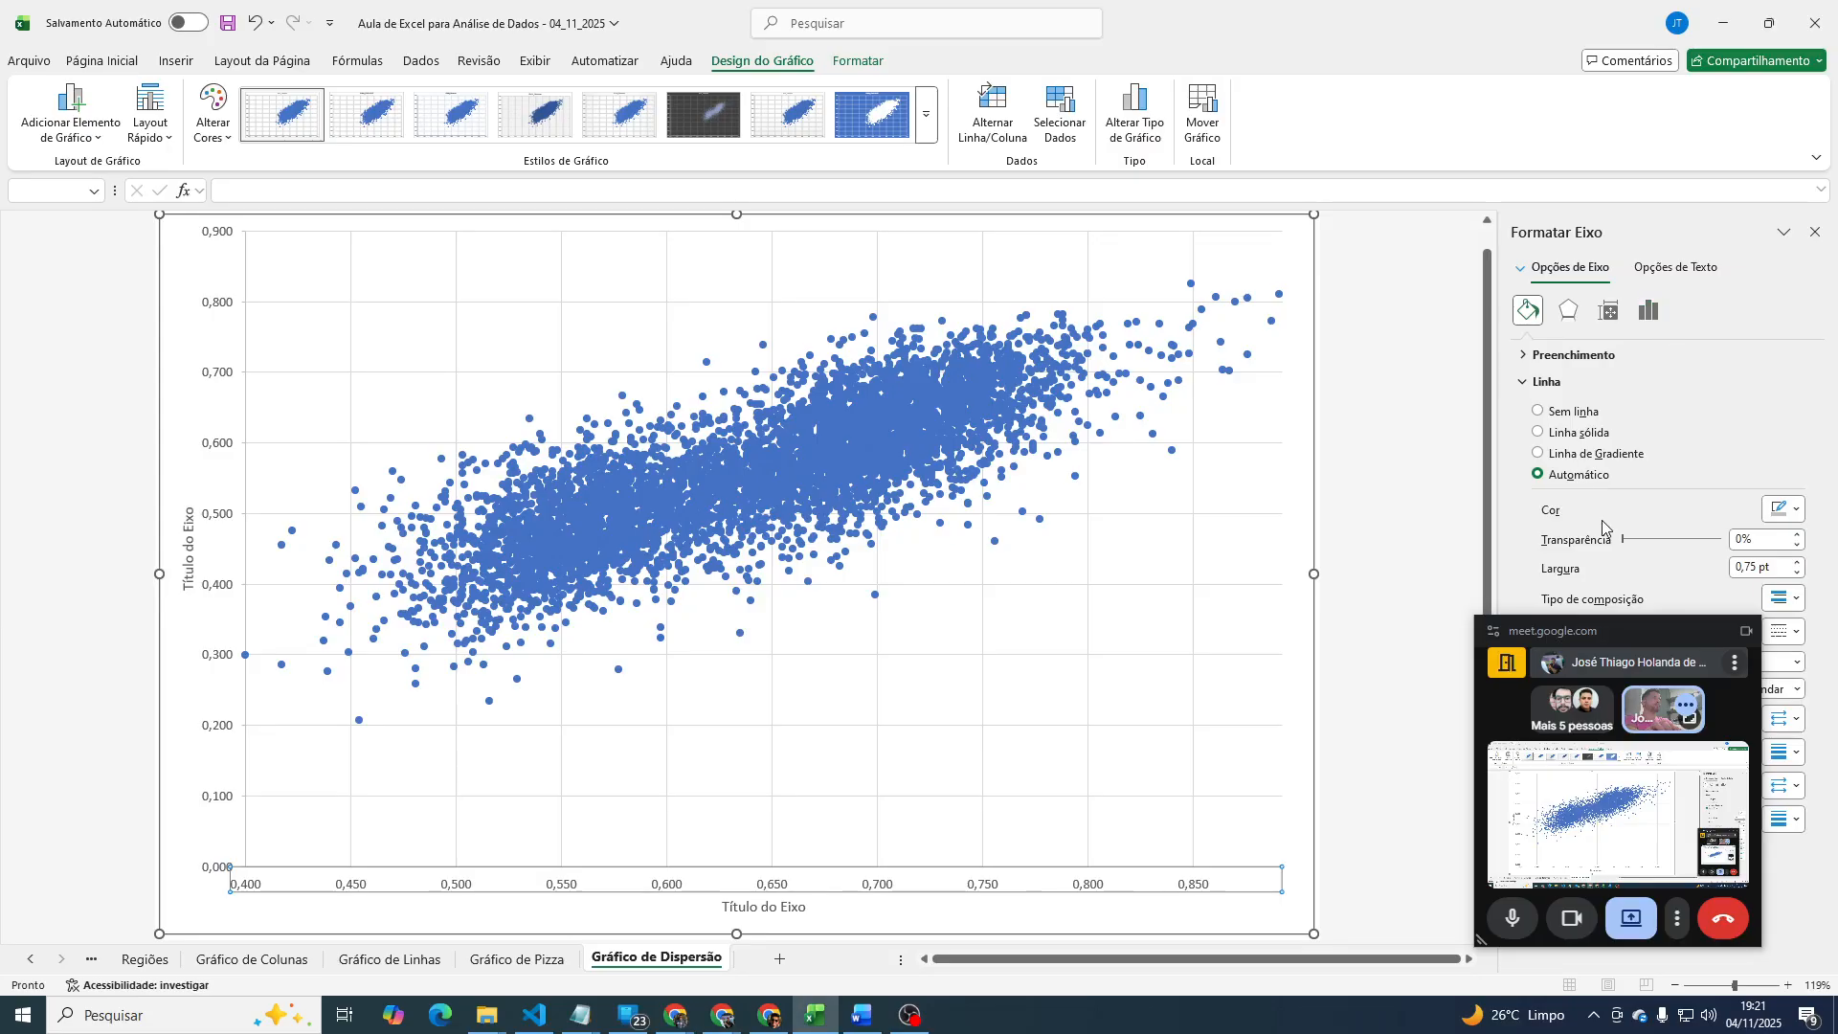
click(1647, 311)
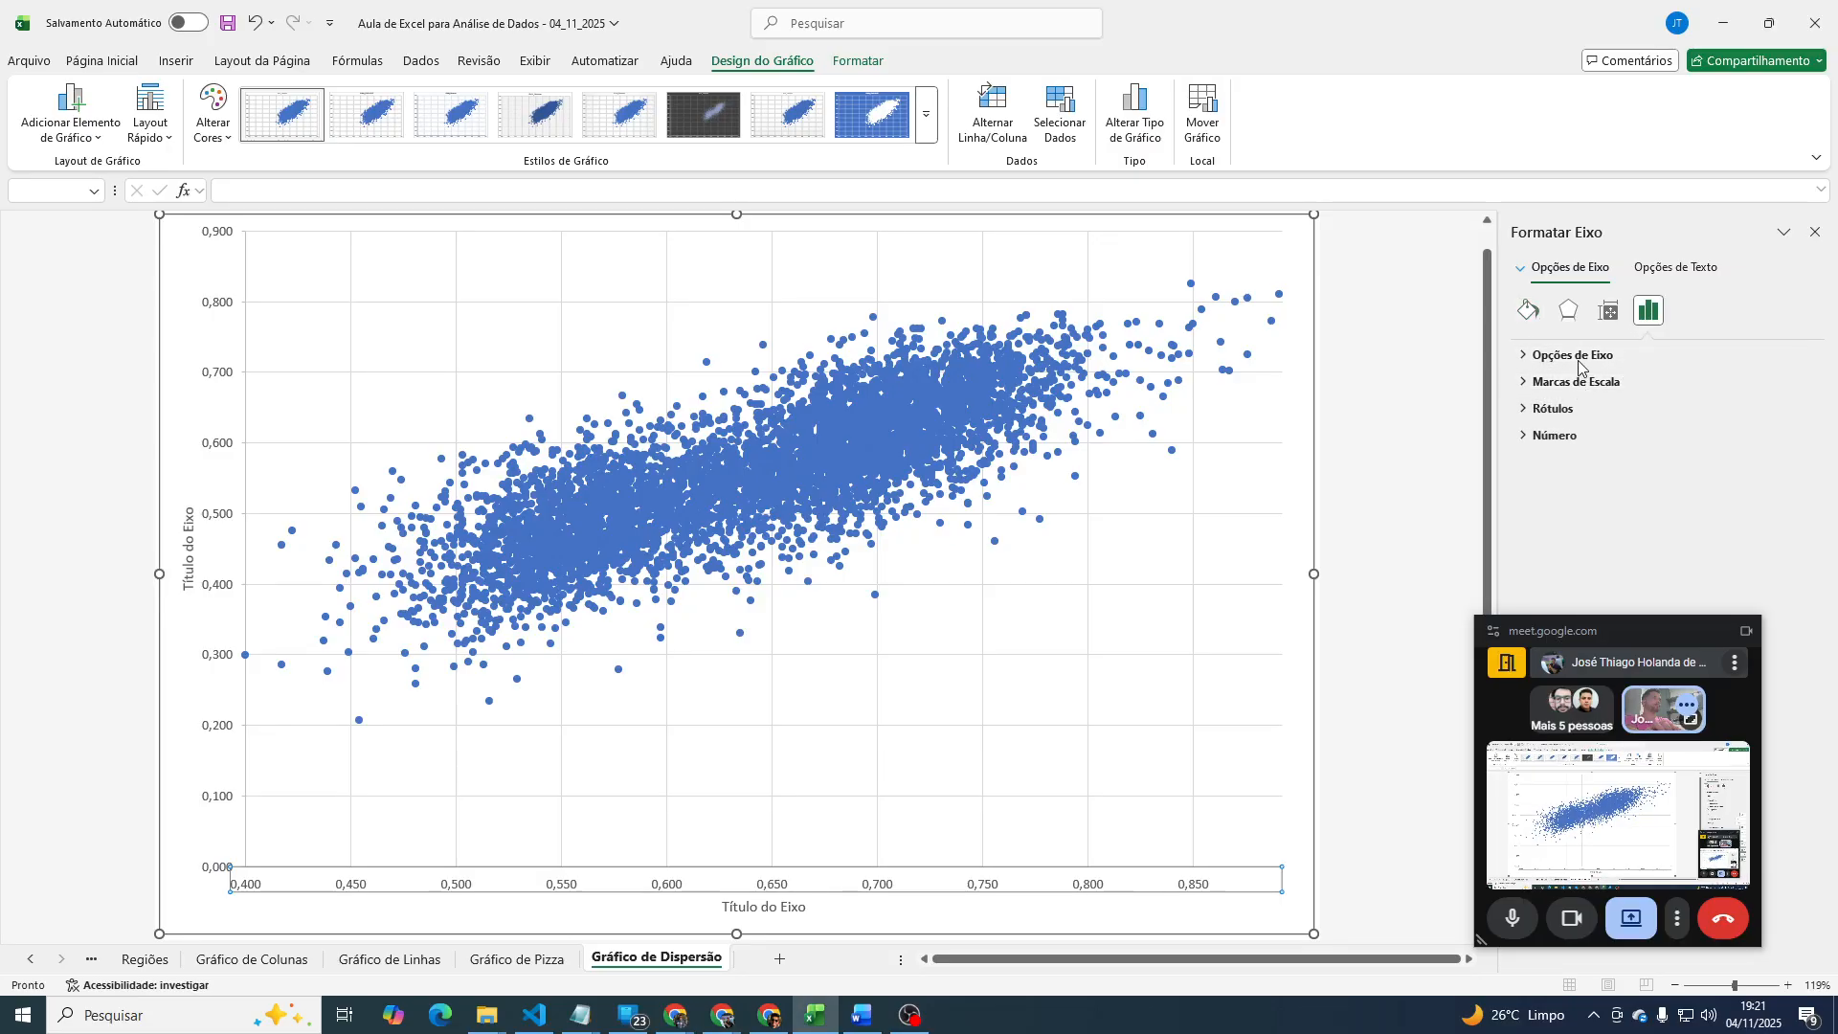
click(1531, 355)
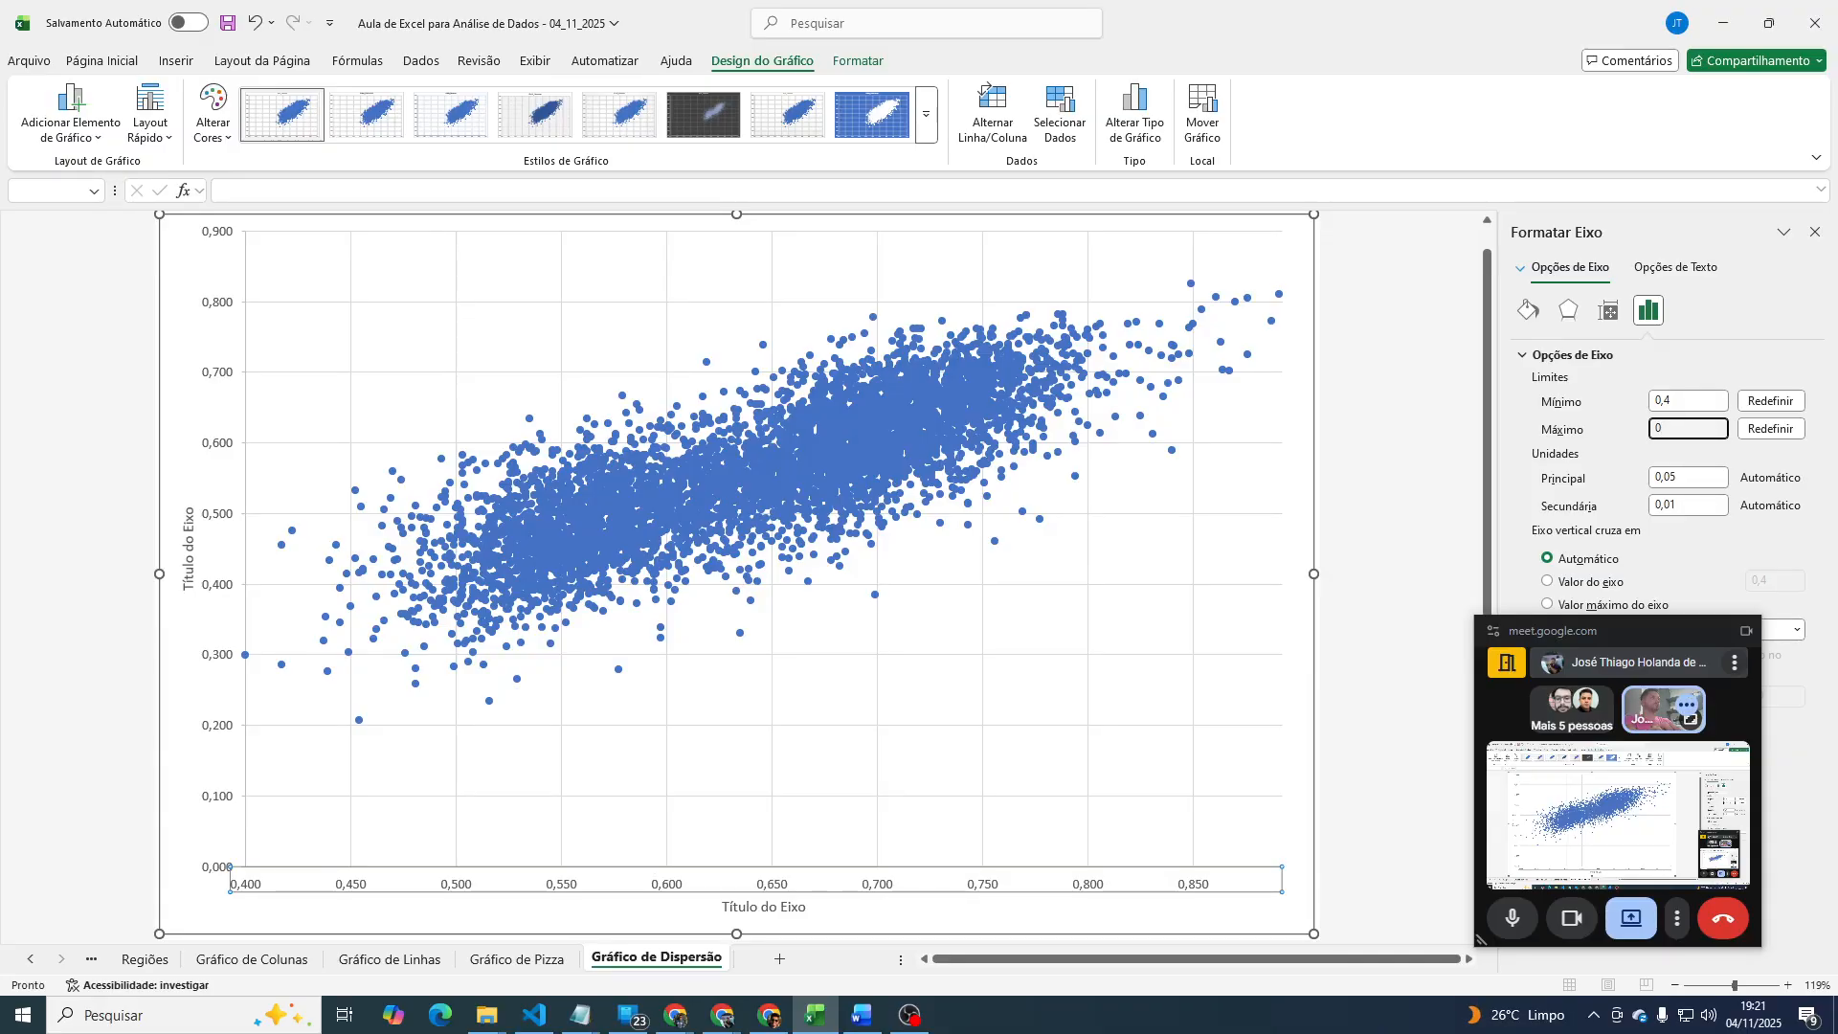
text(,9)
key(Tab)
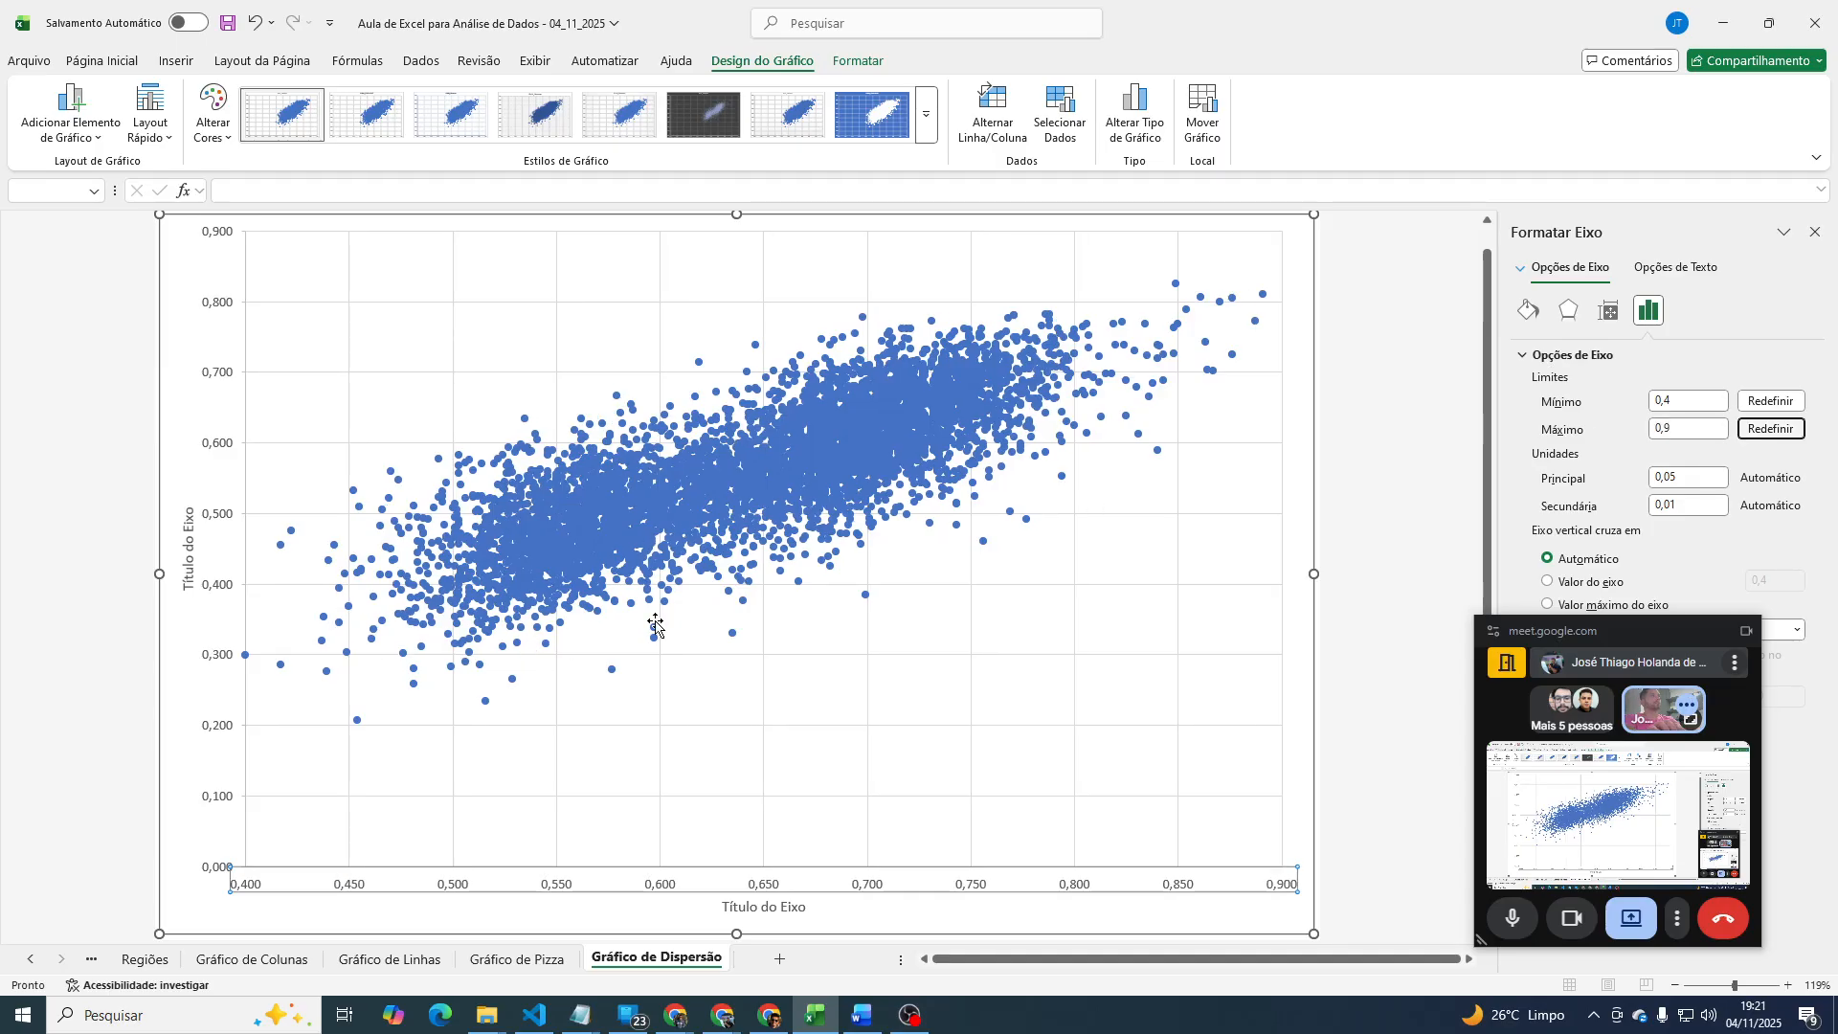
Look up the lowest and highest education values on the Dados sheet and return to the scatter chart.
mouse_move(1013, 434)
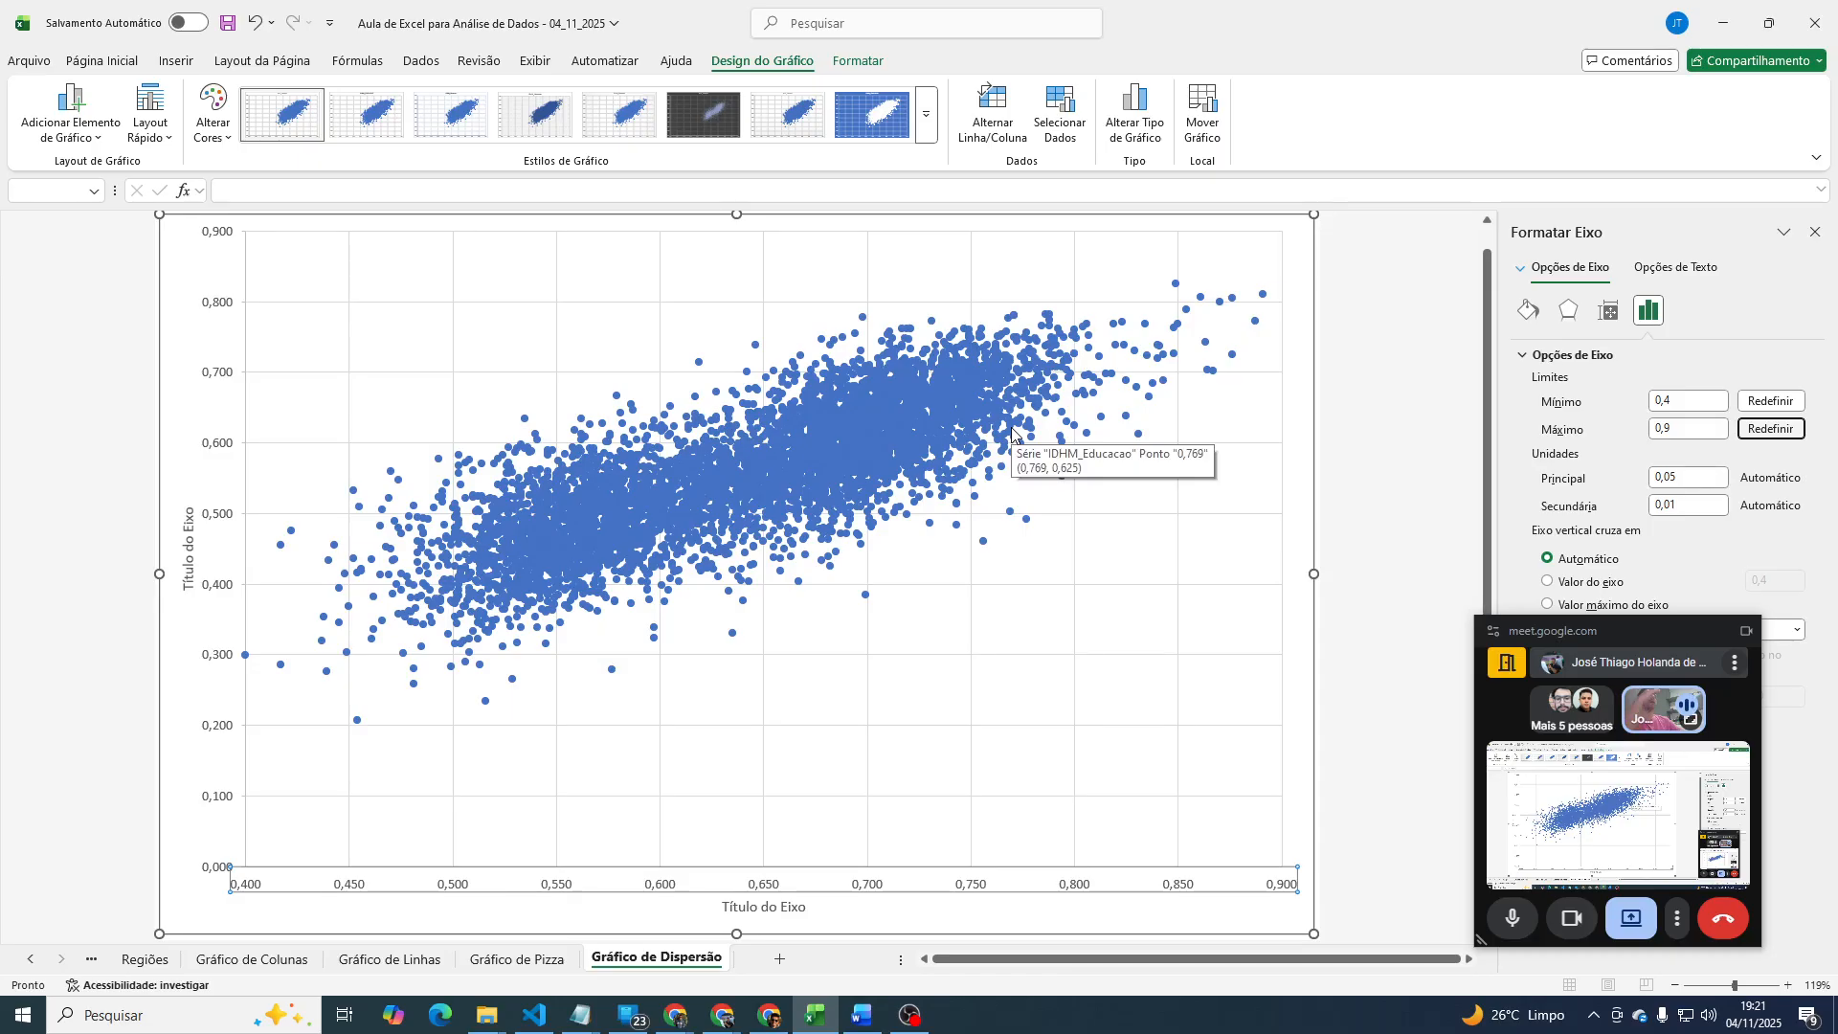
click(34, 960)
click(33, 961)
click(150, 959)
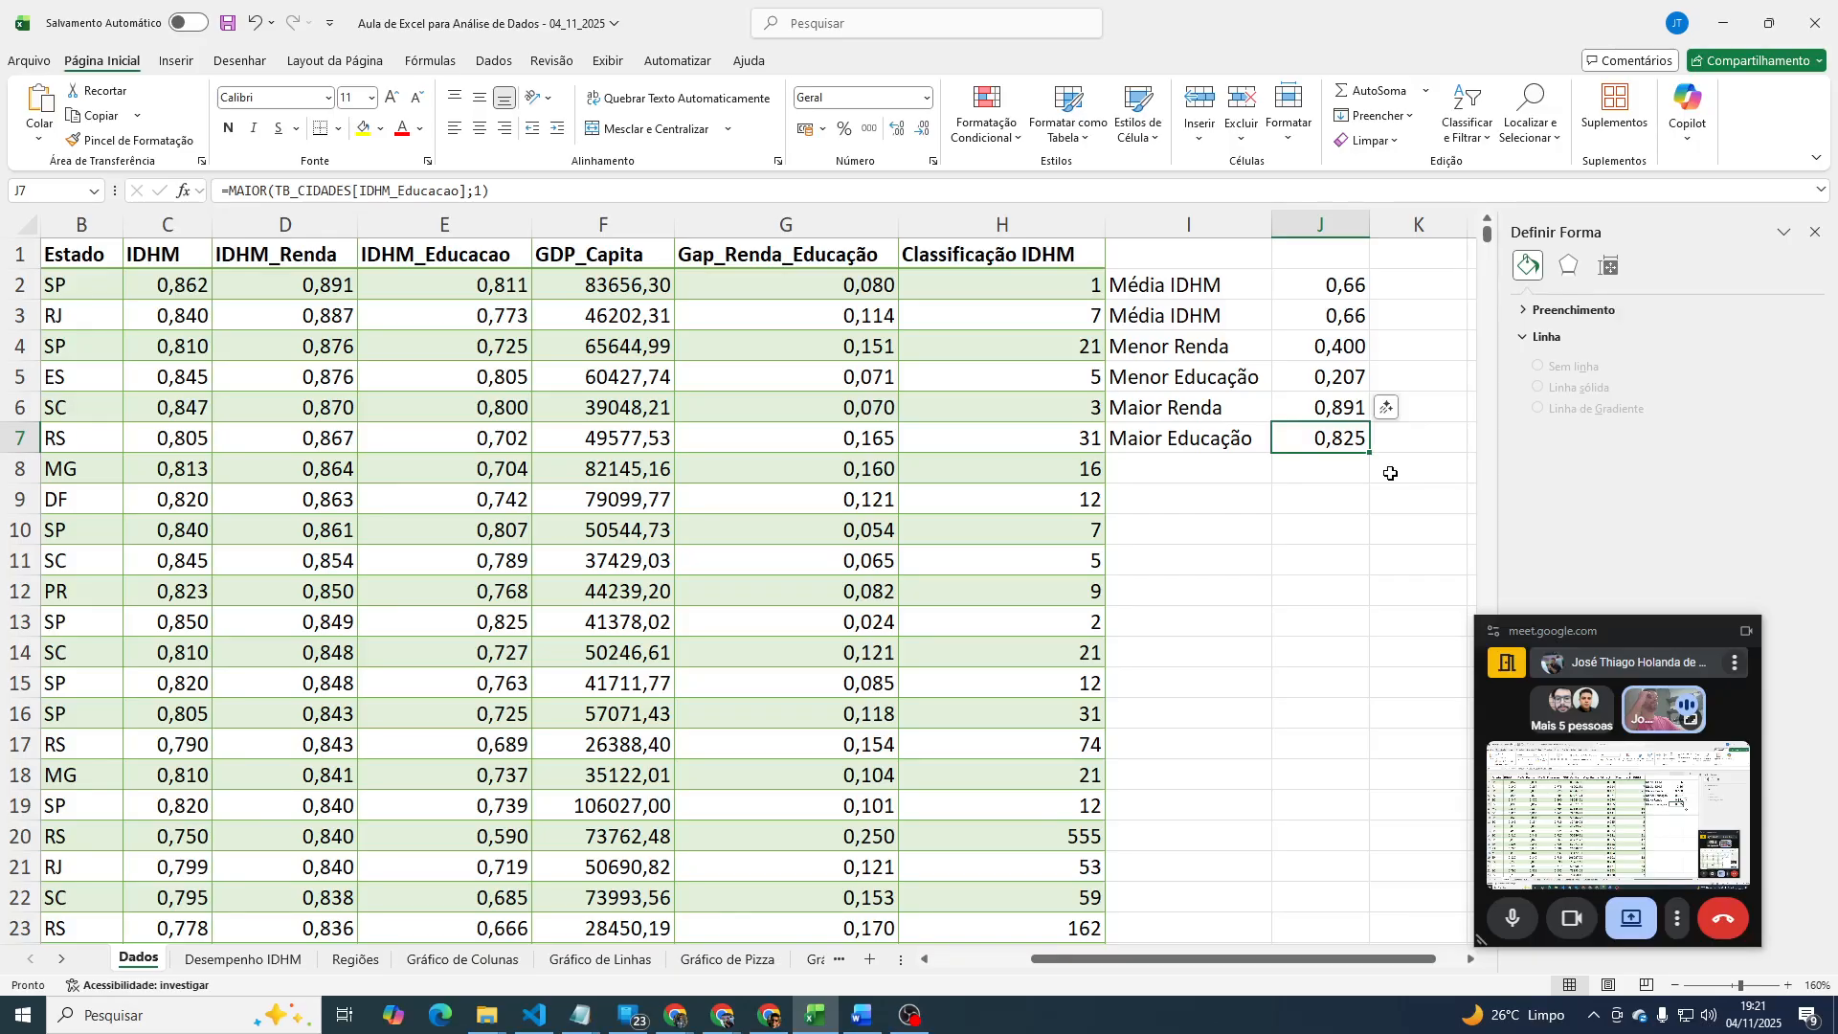
click(811, 959)
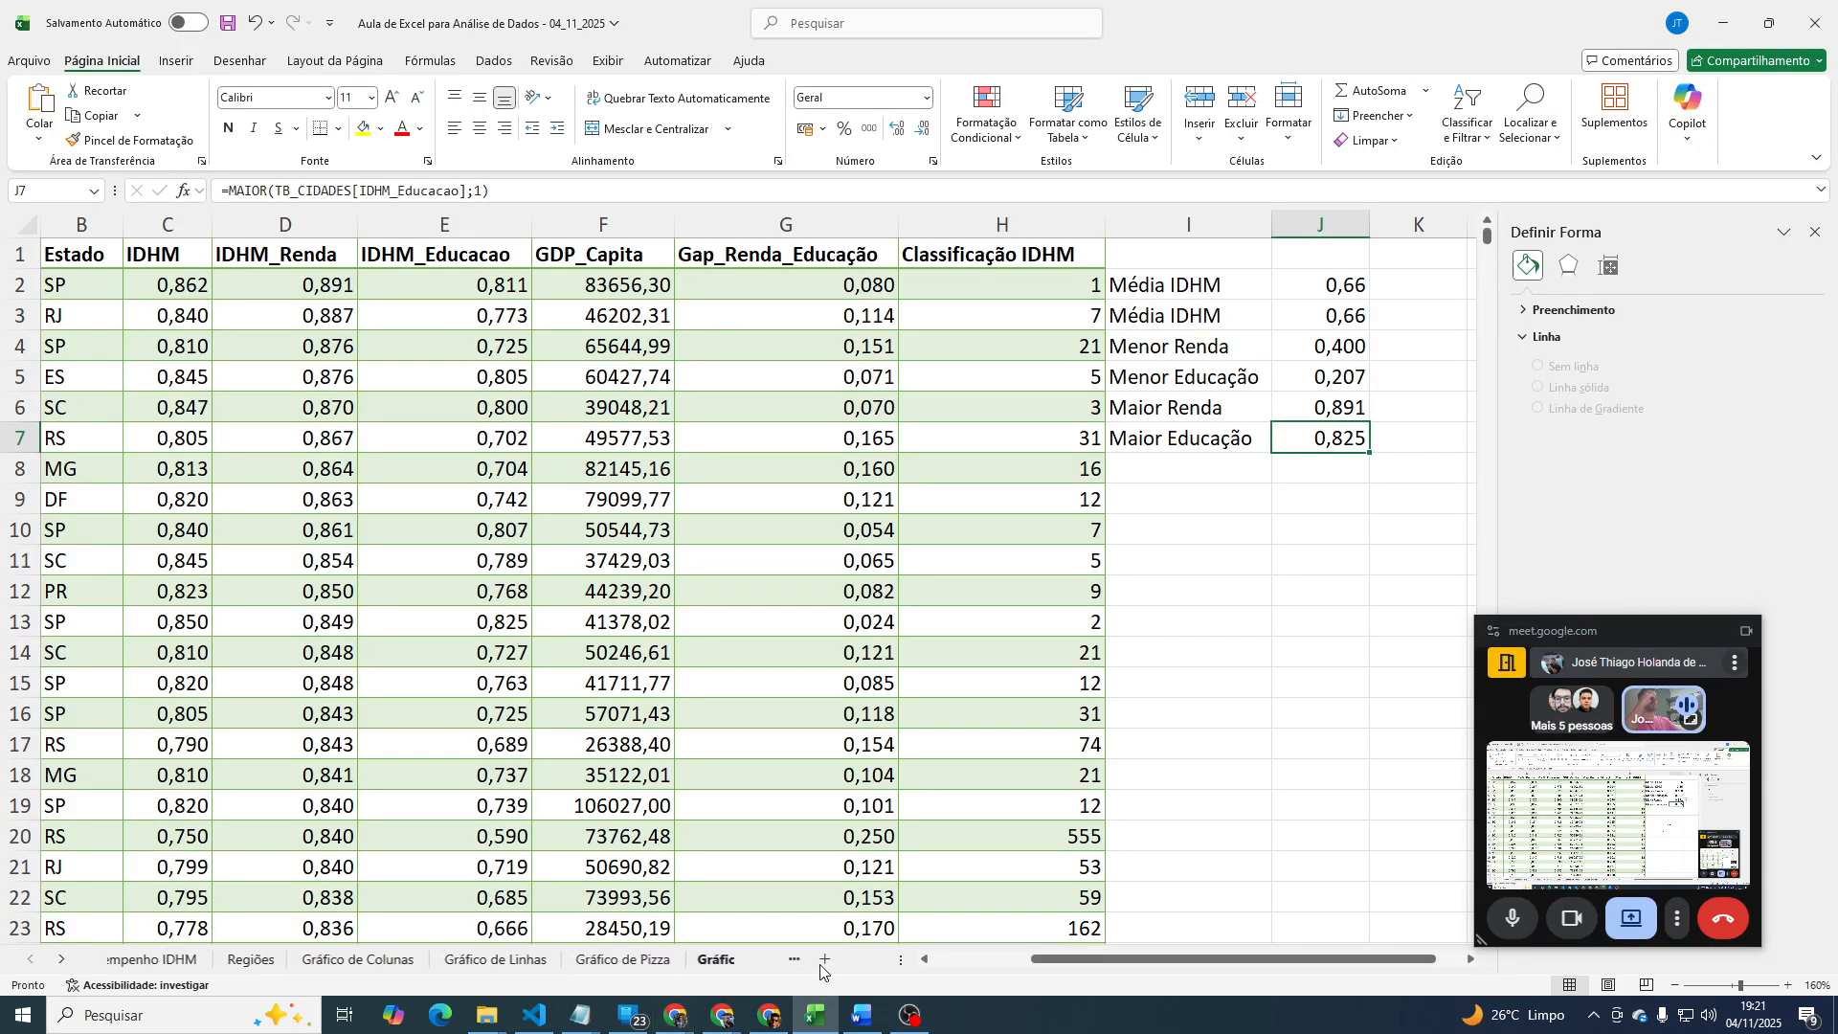
Set the scatter chart's vertical axis bounds to a minimum of 0,207 and a maximum of 0,825.
click(247, 393)
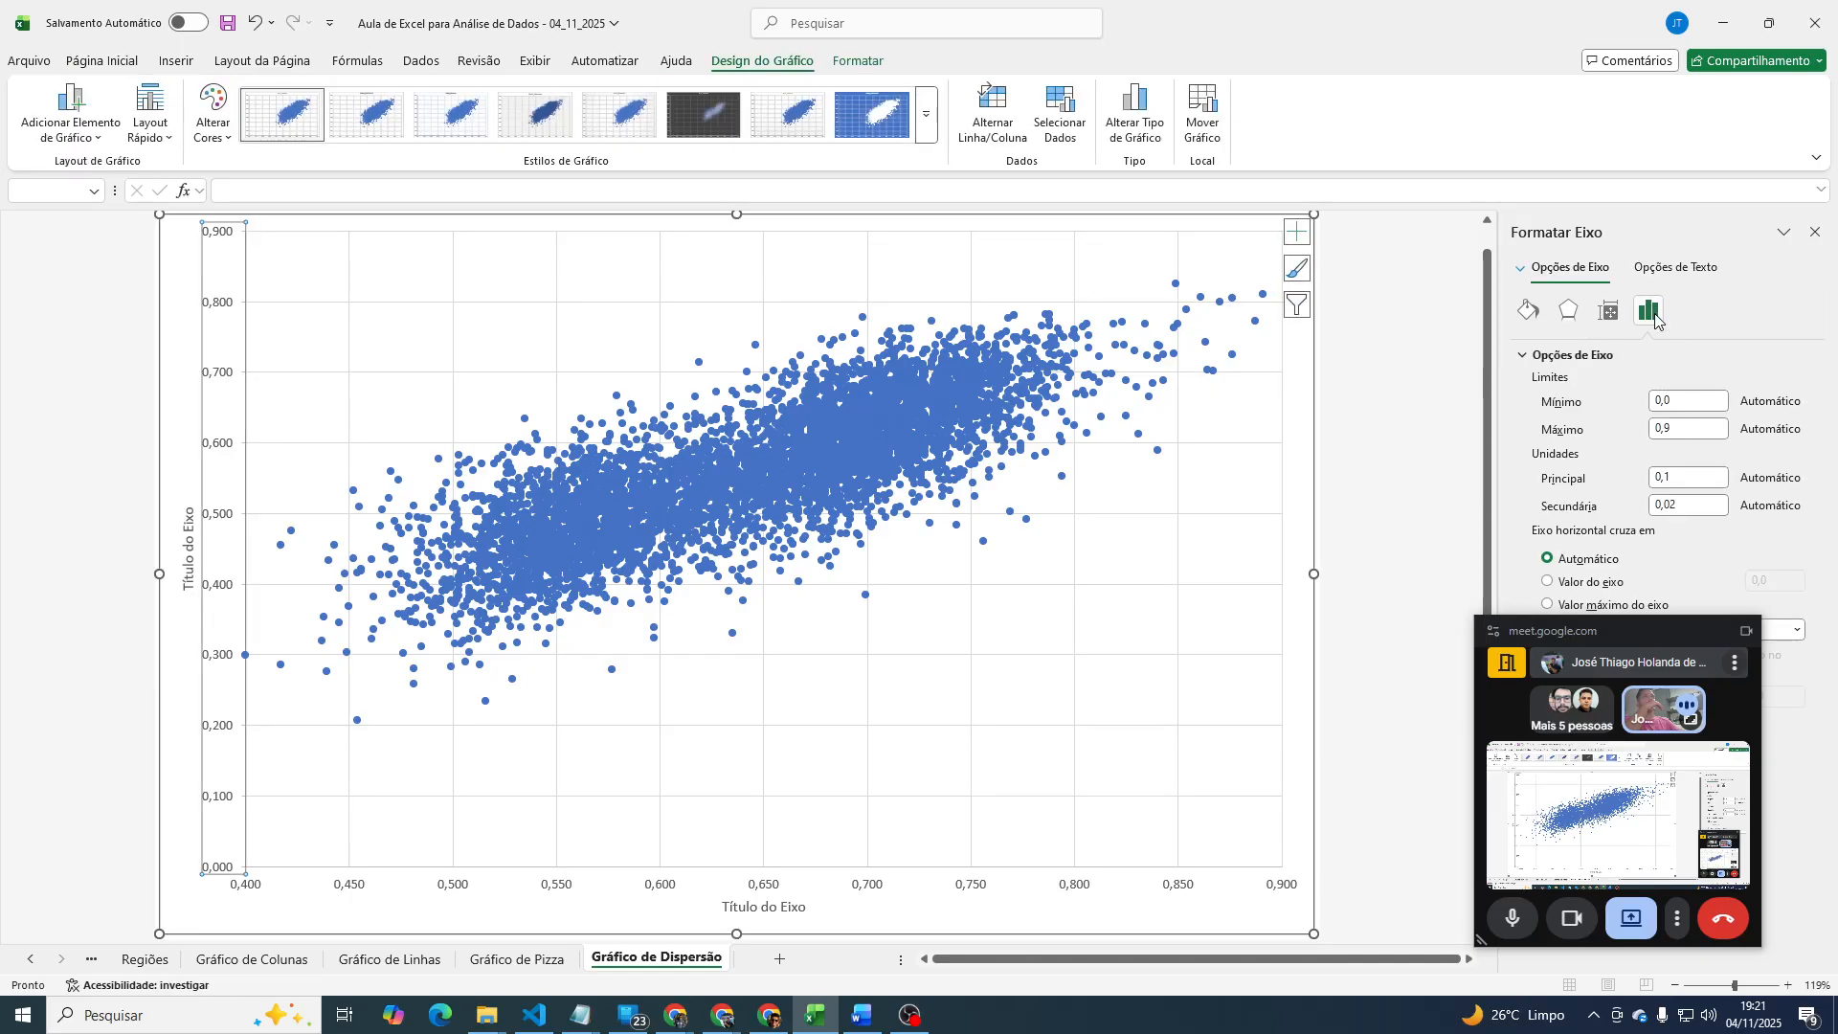
click(1687, 400)
key(BackSpace)
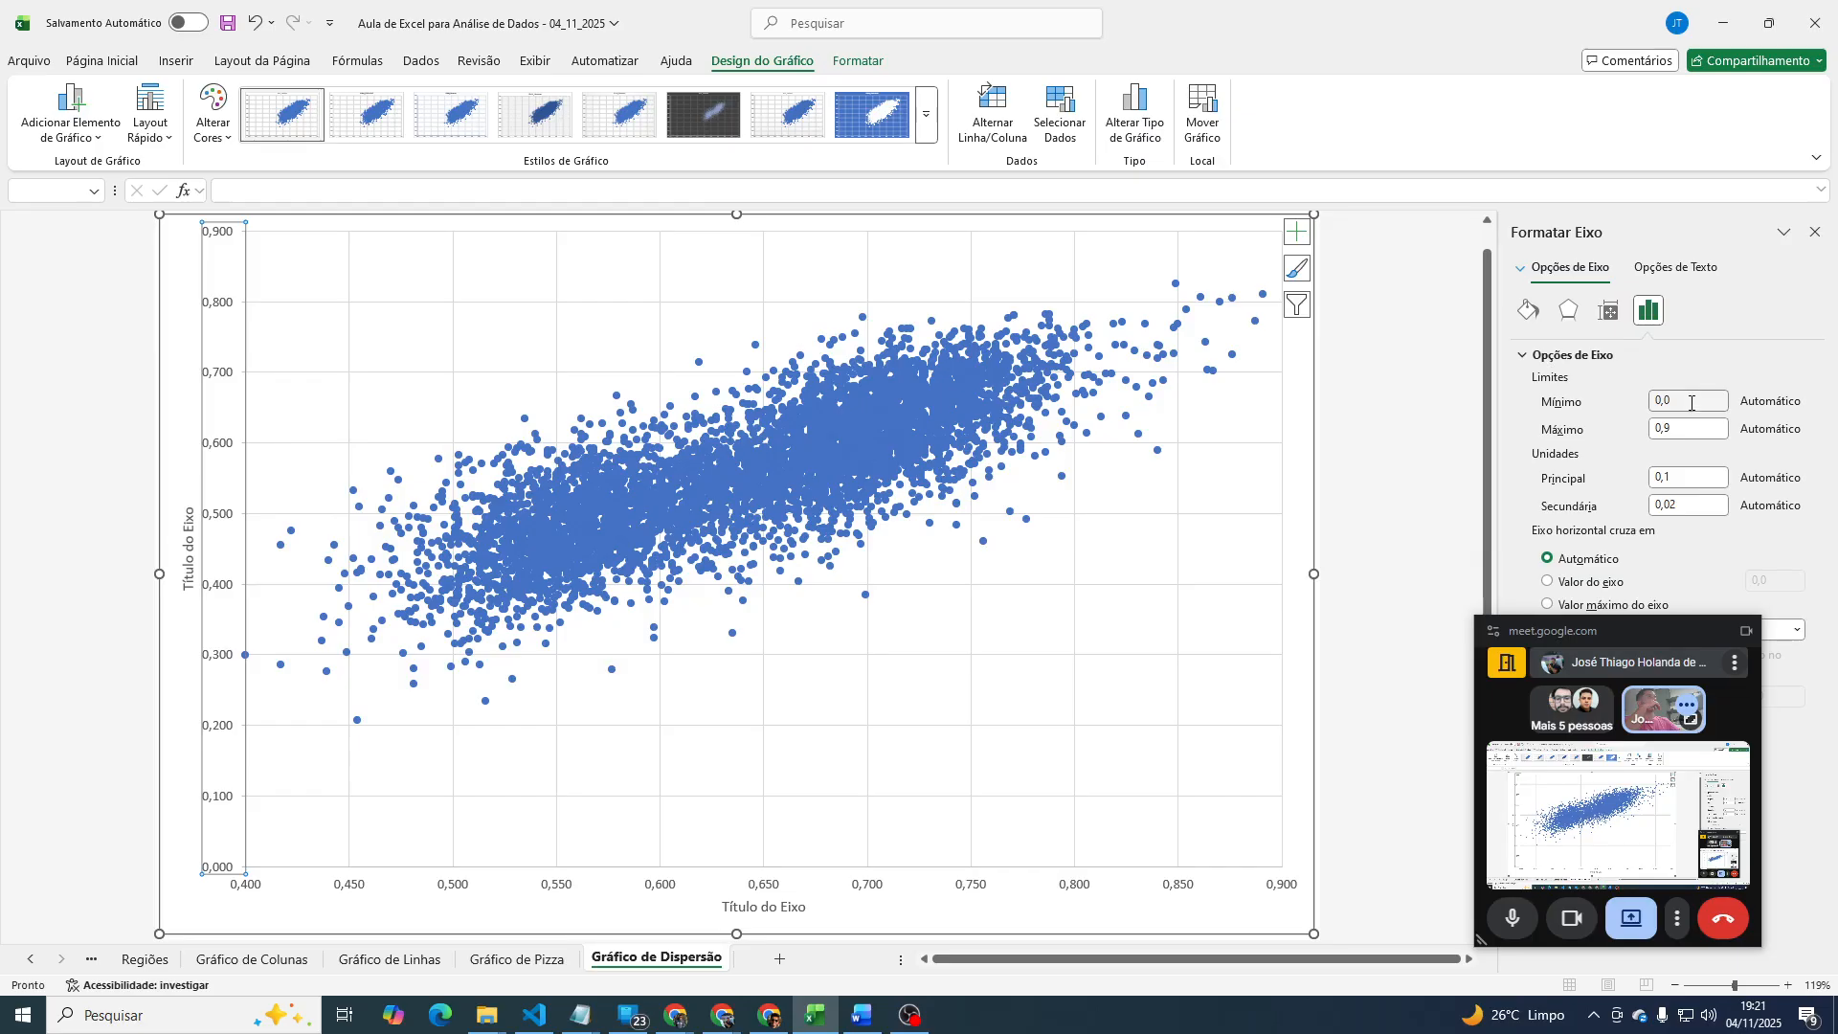
click(1691, 403)
text(207)
click(1690, 431)
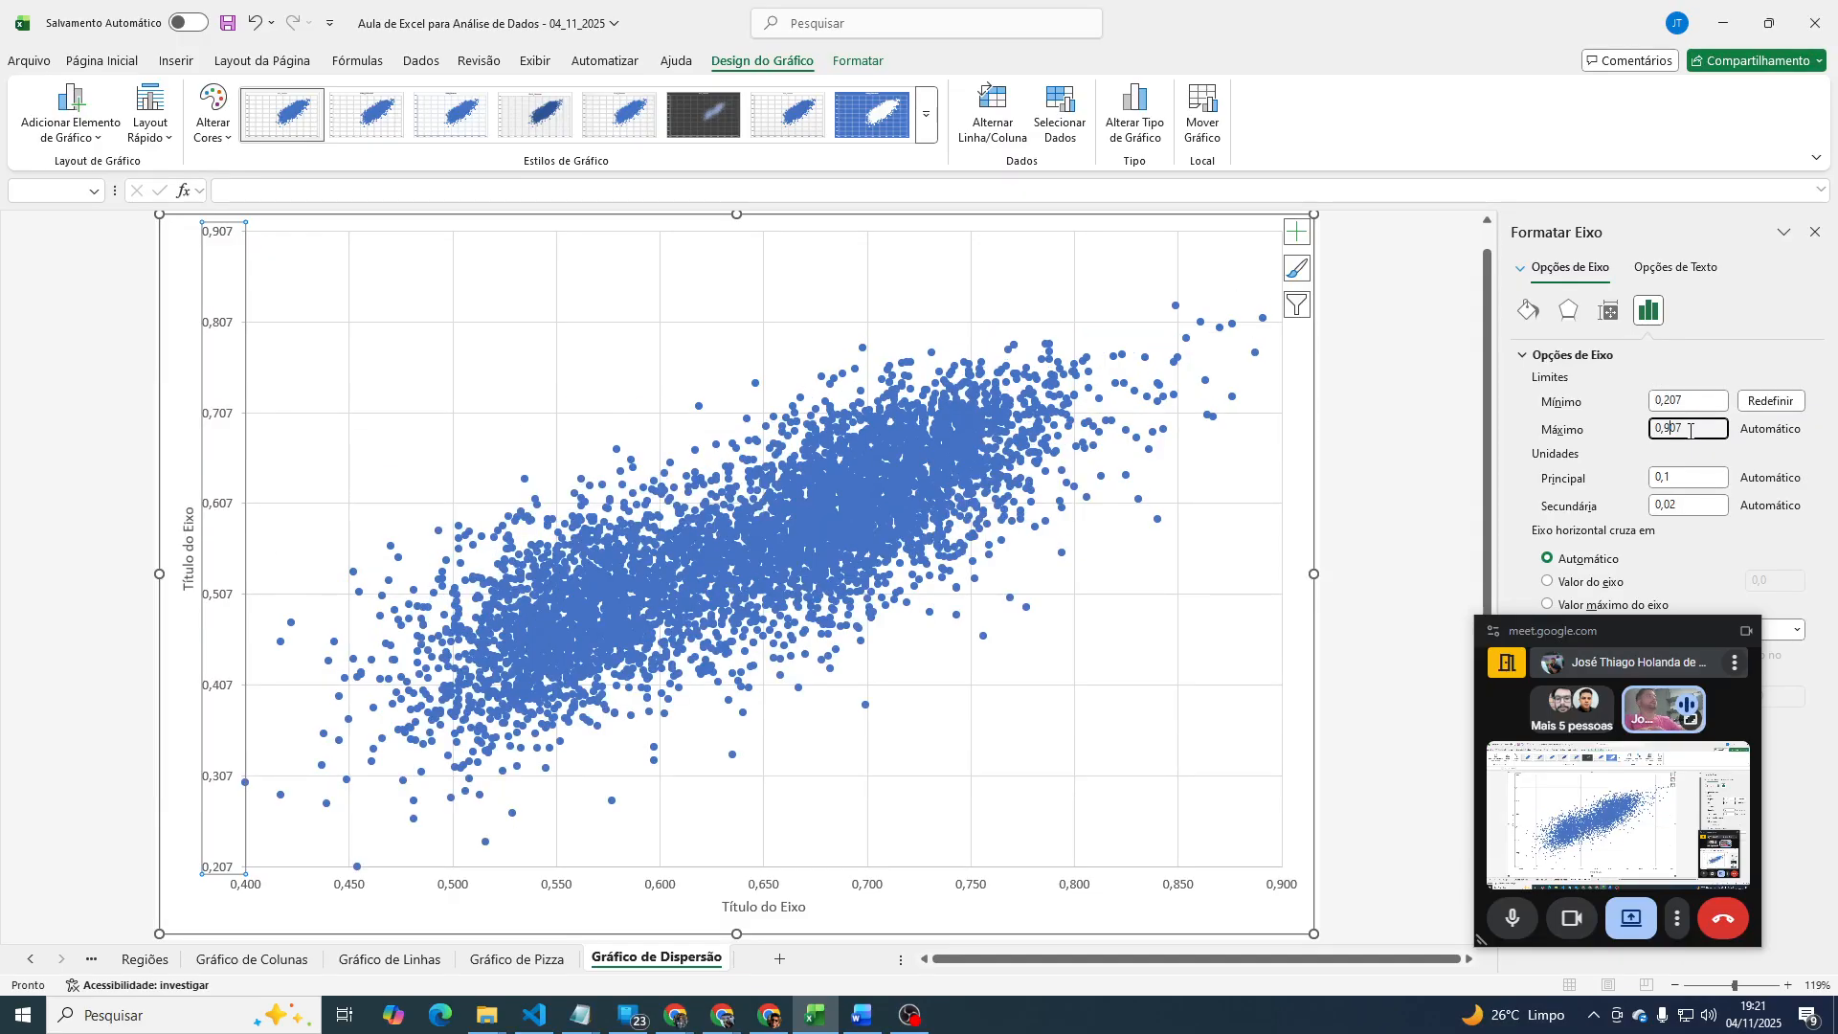
key(Delete)
key(Delete)
key(Return)
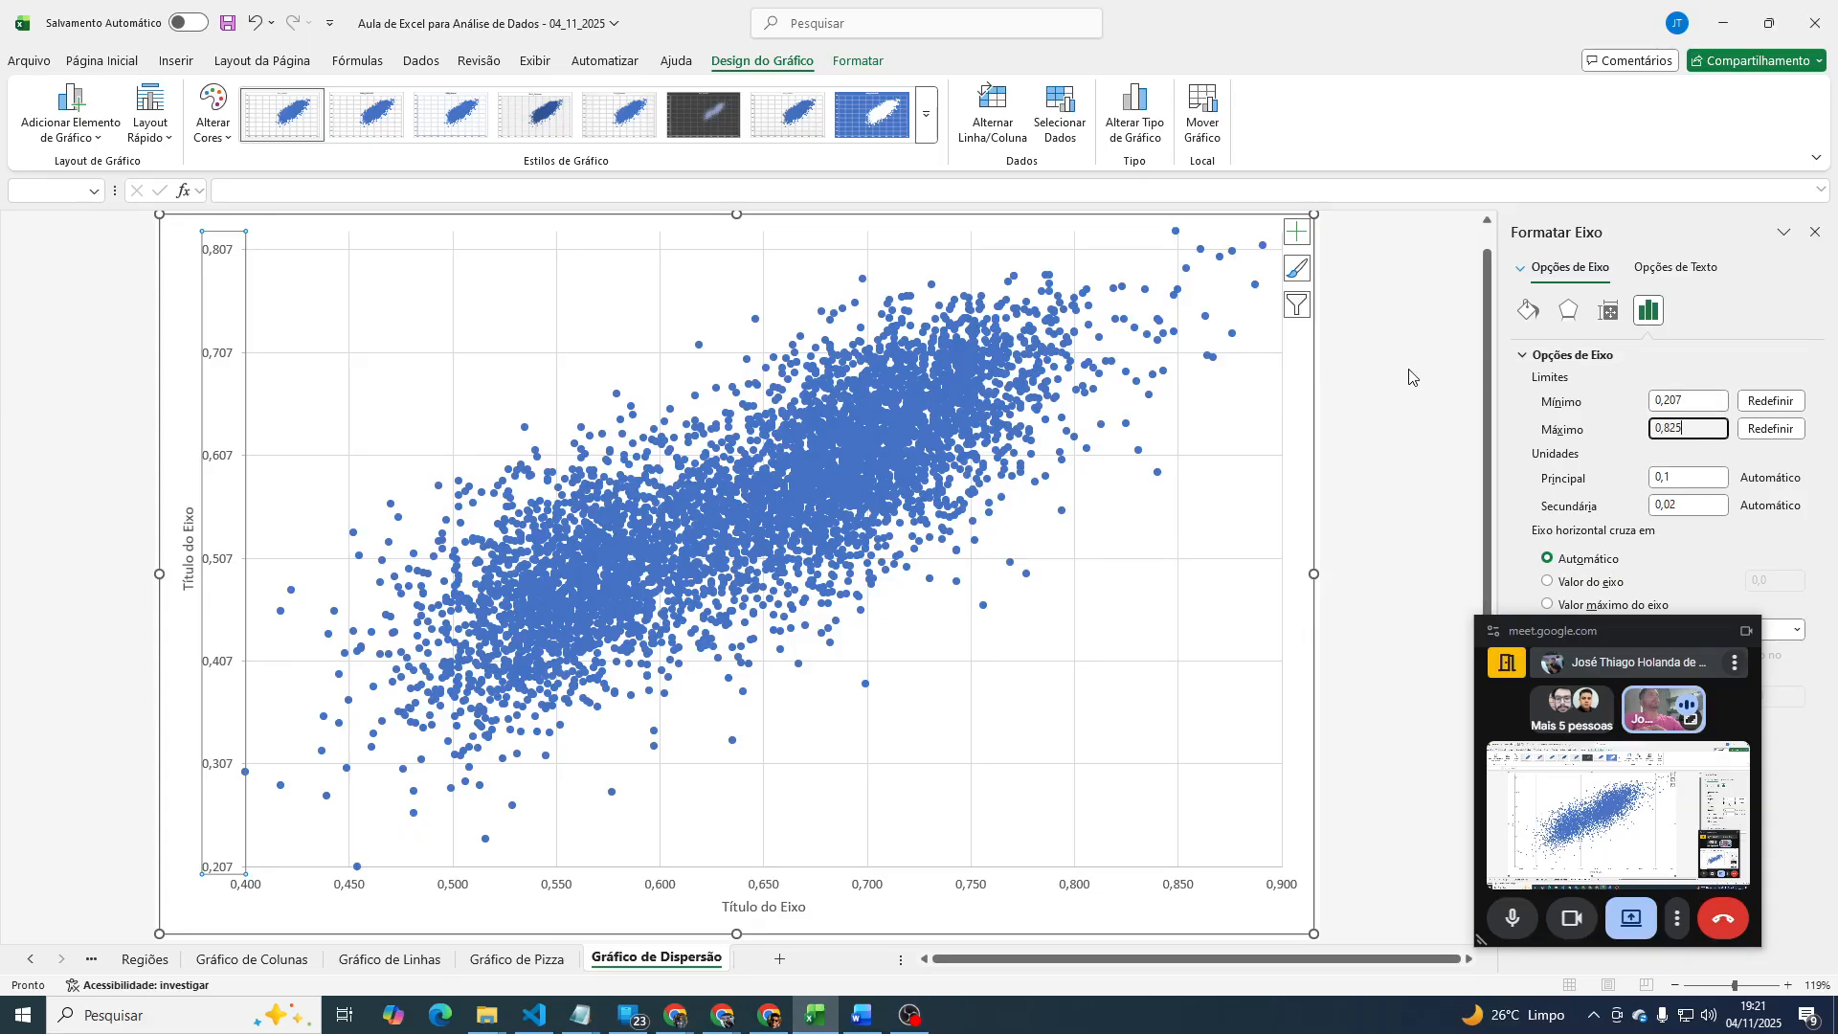
click(1385, 396)
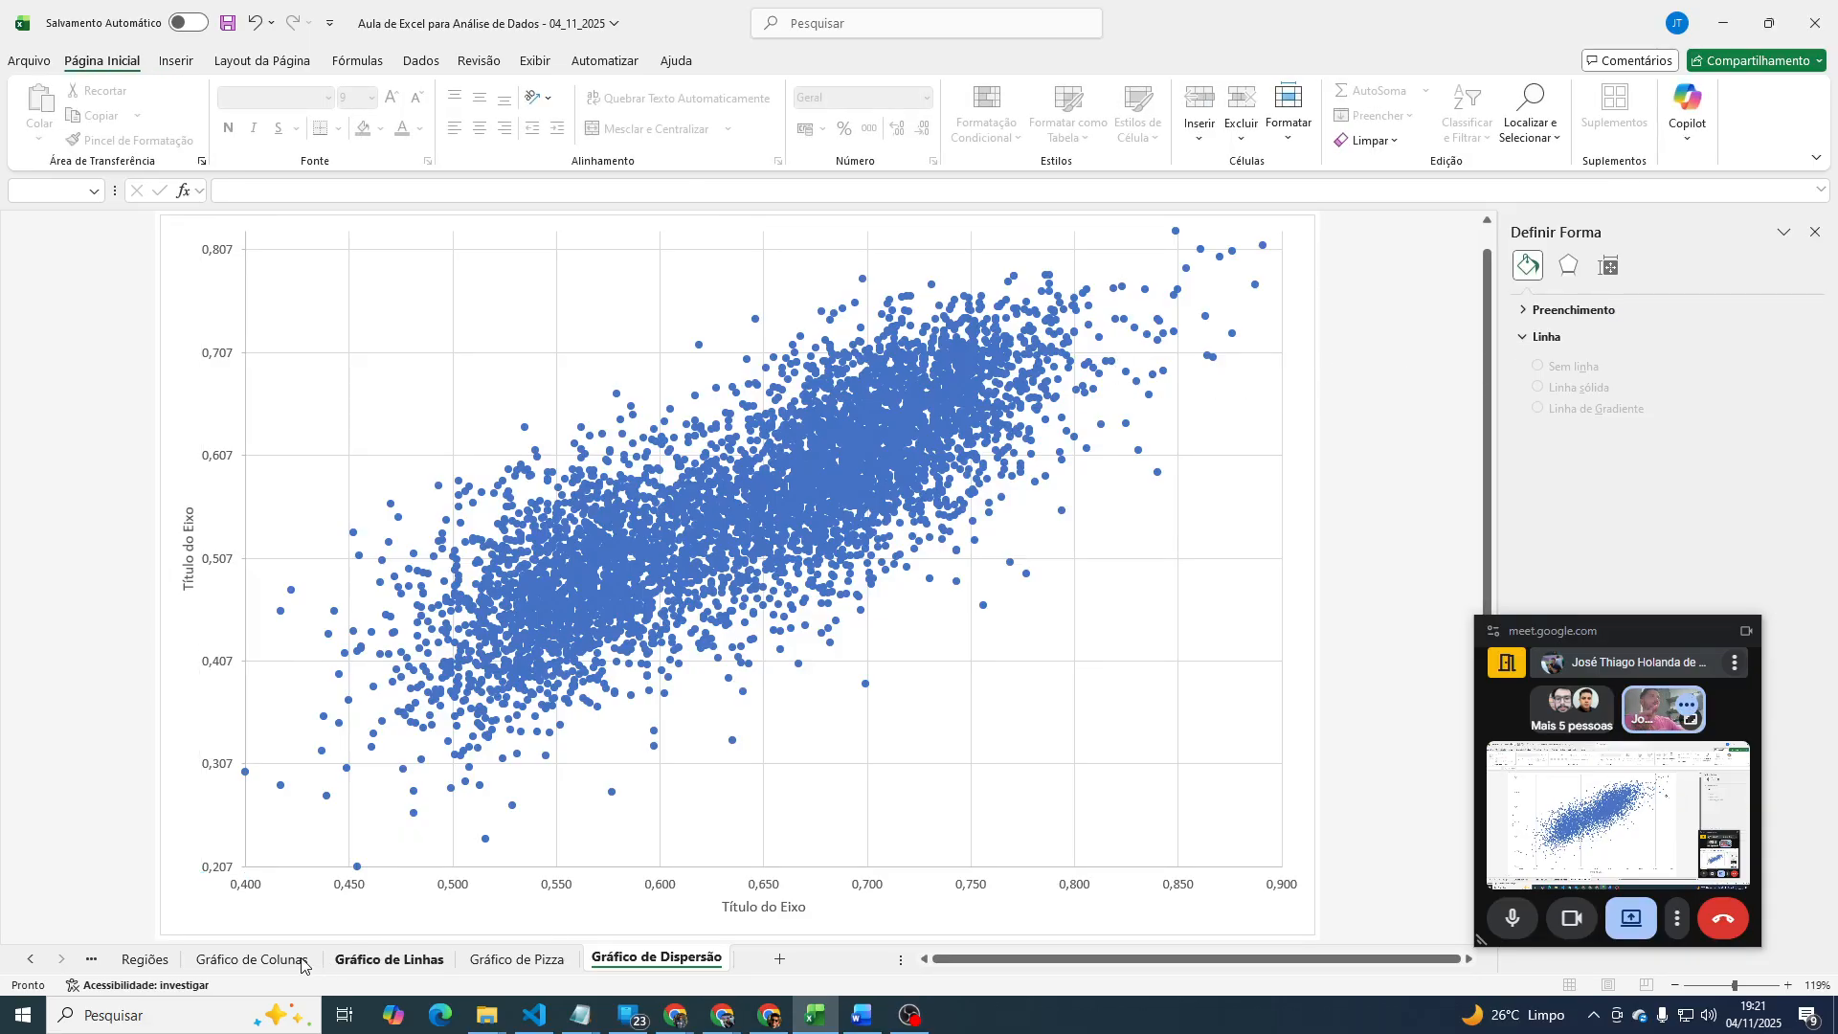
Set the maximum bound of the scatter chart's vertical axis to 0,9.
click(214, 360)
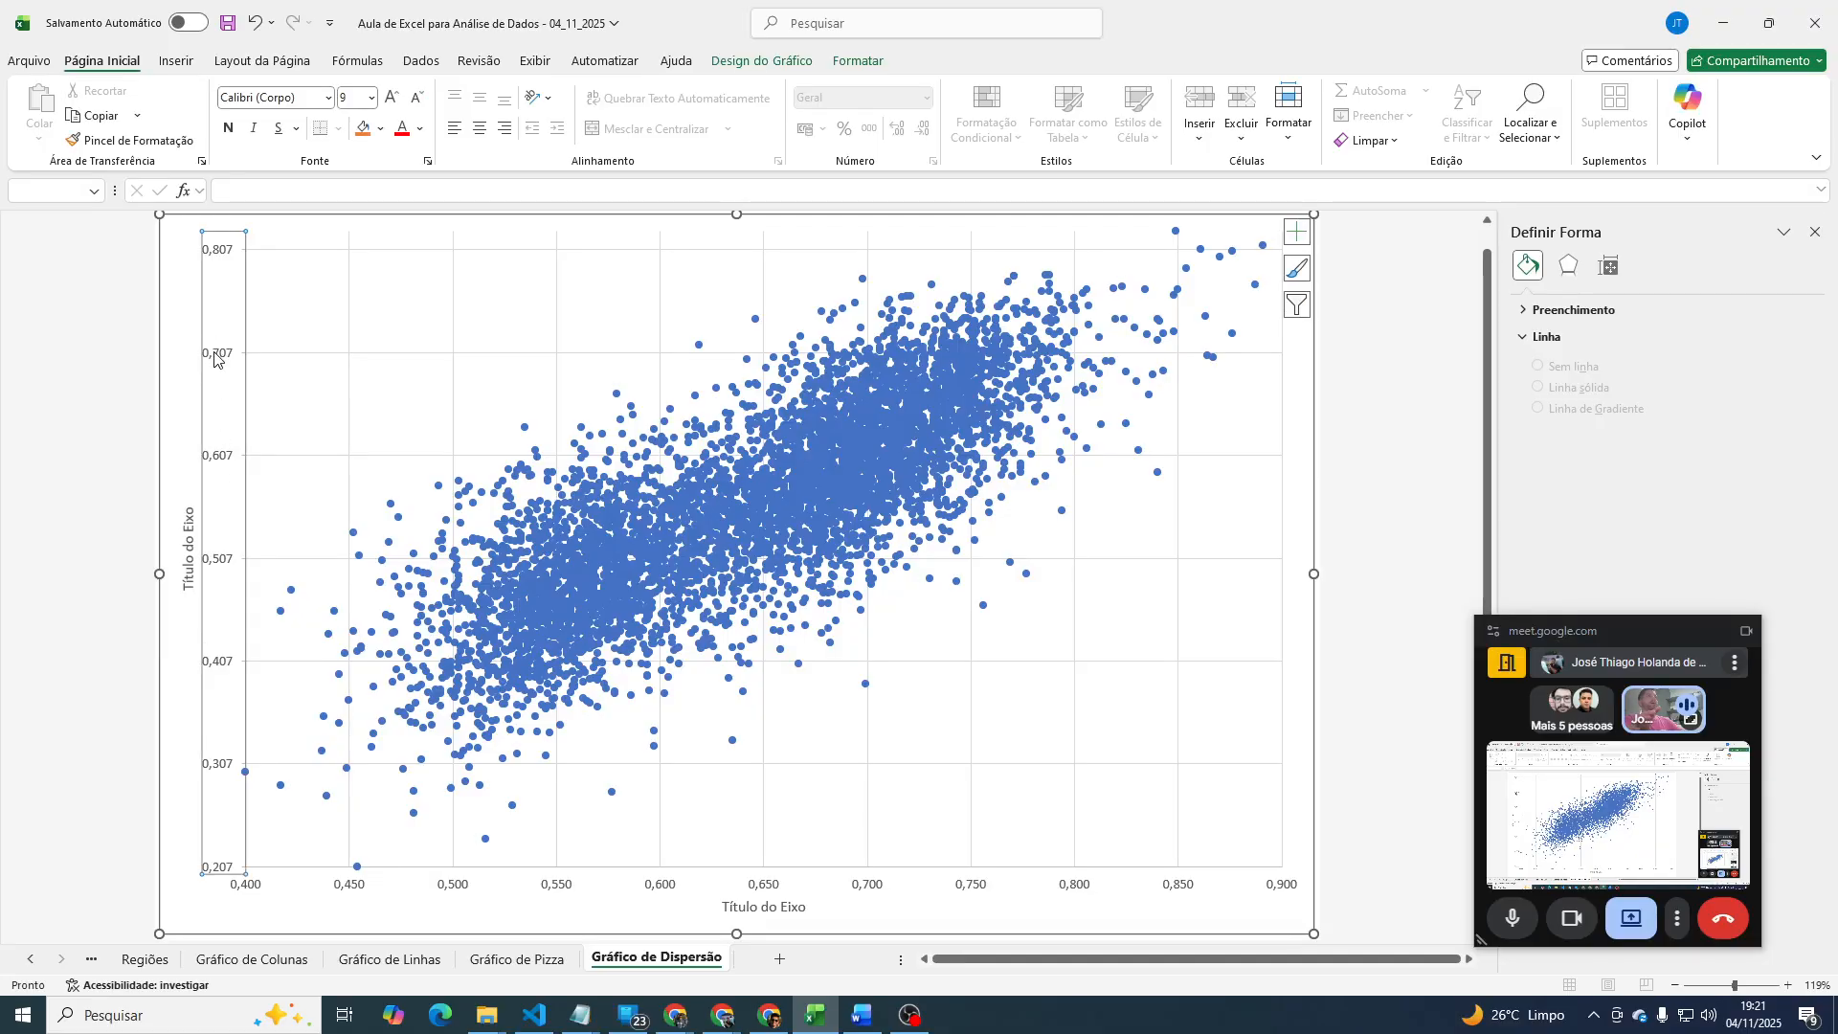
click(1712, 428)
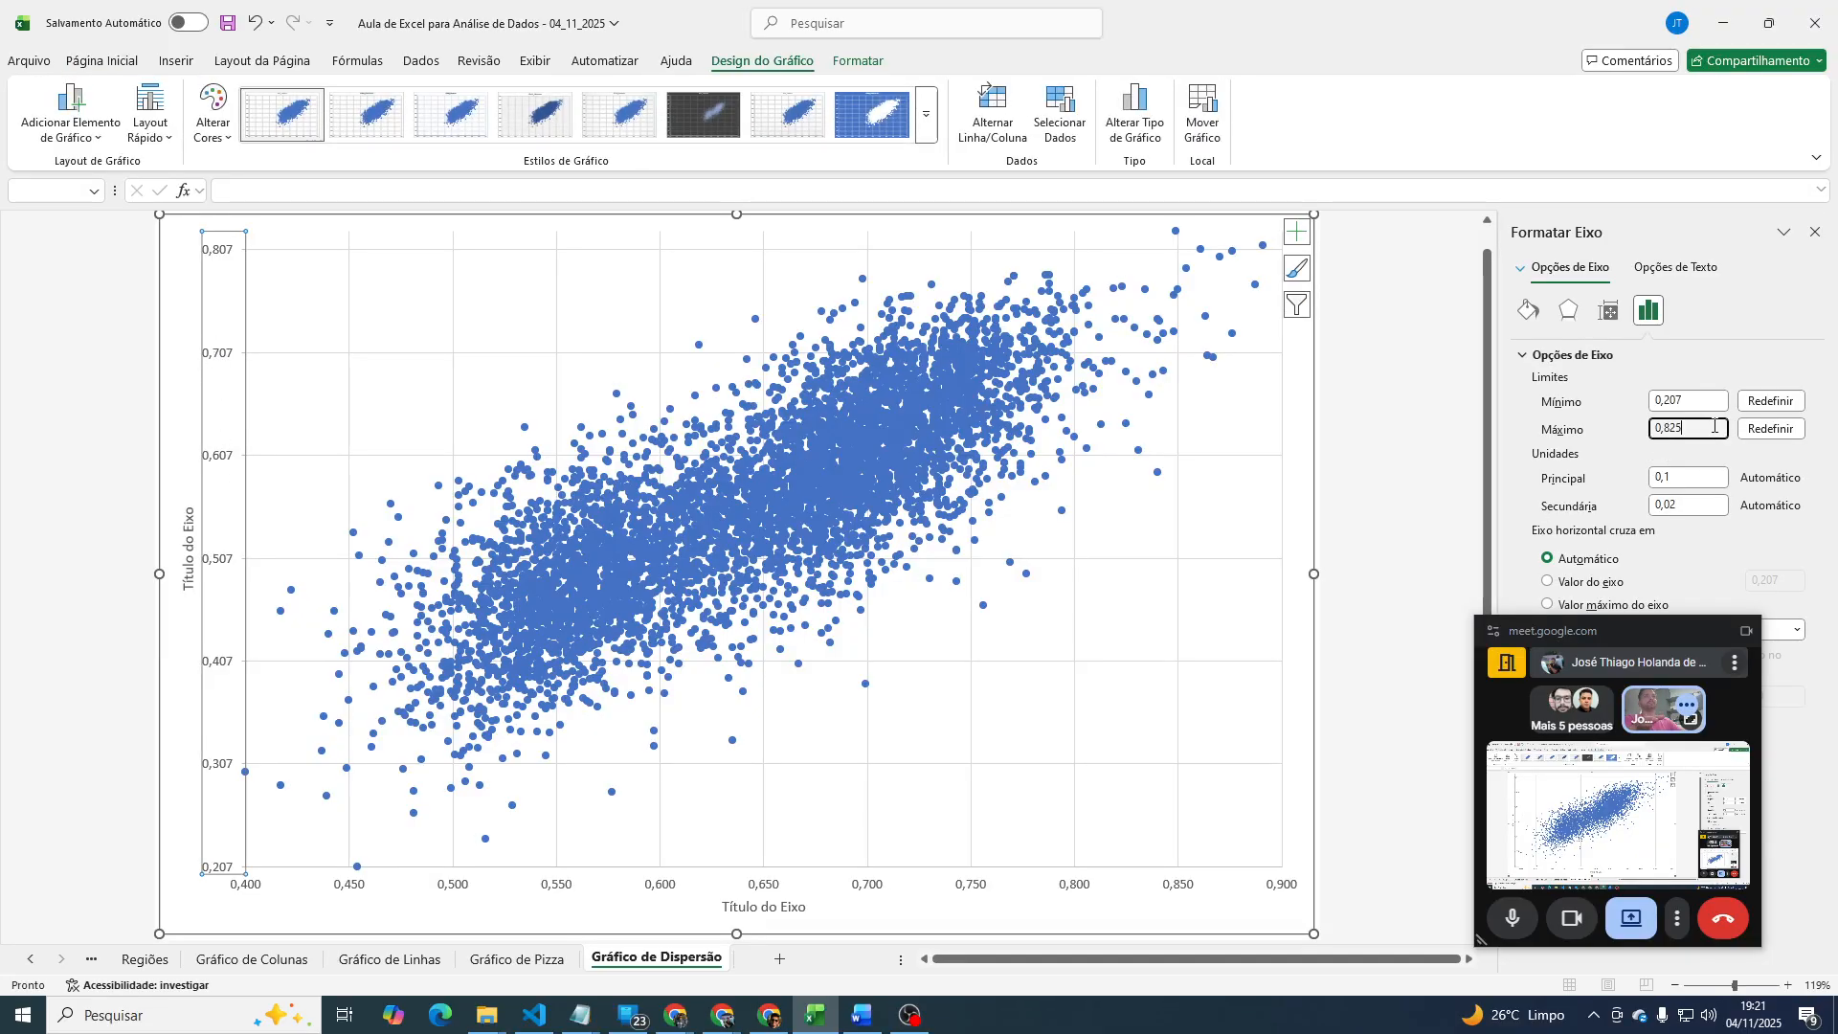
key(BackSpace)
key(BackSpace)
key(BackSpace)
key(Return)
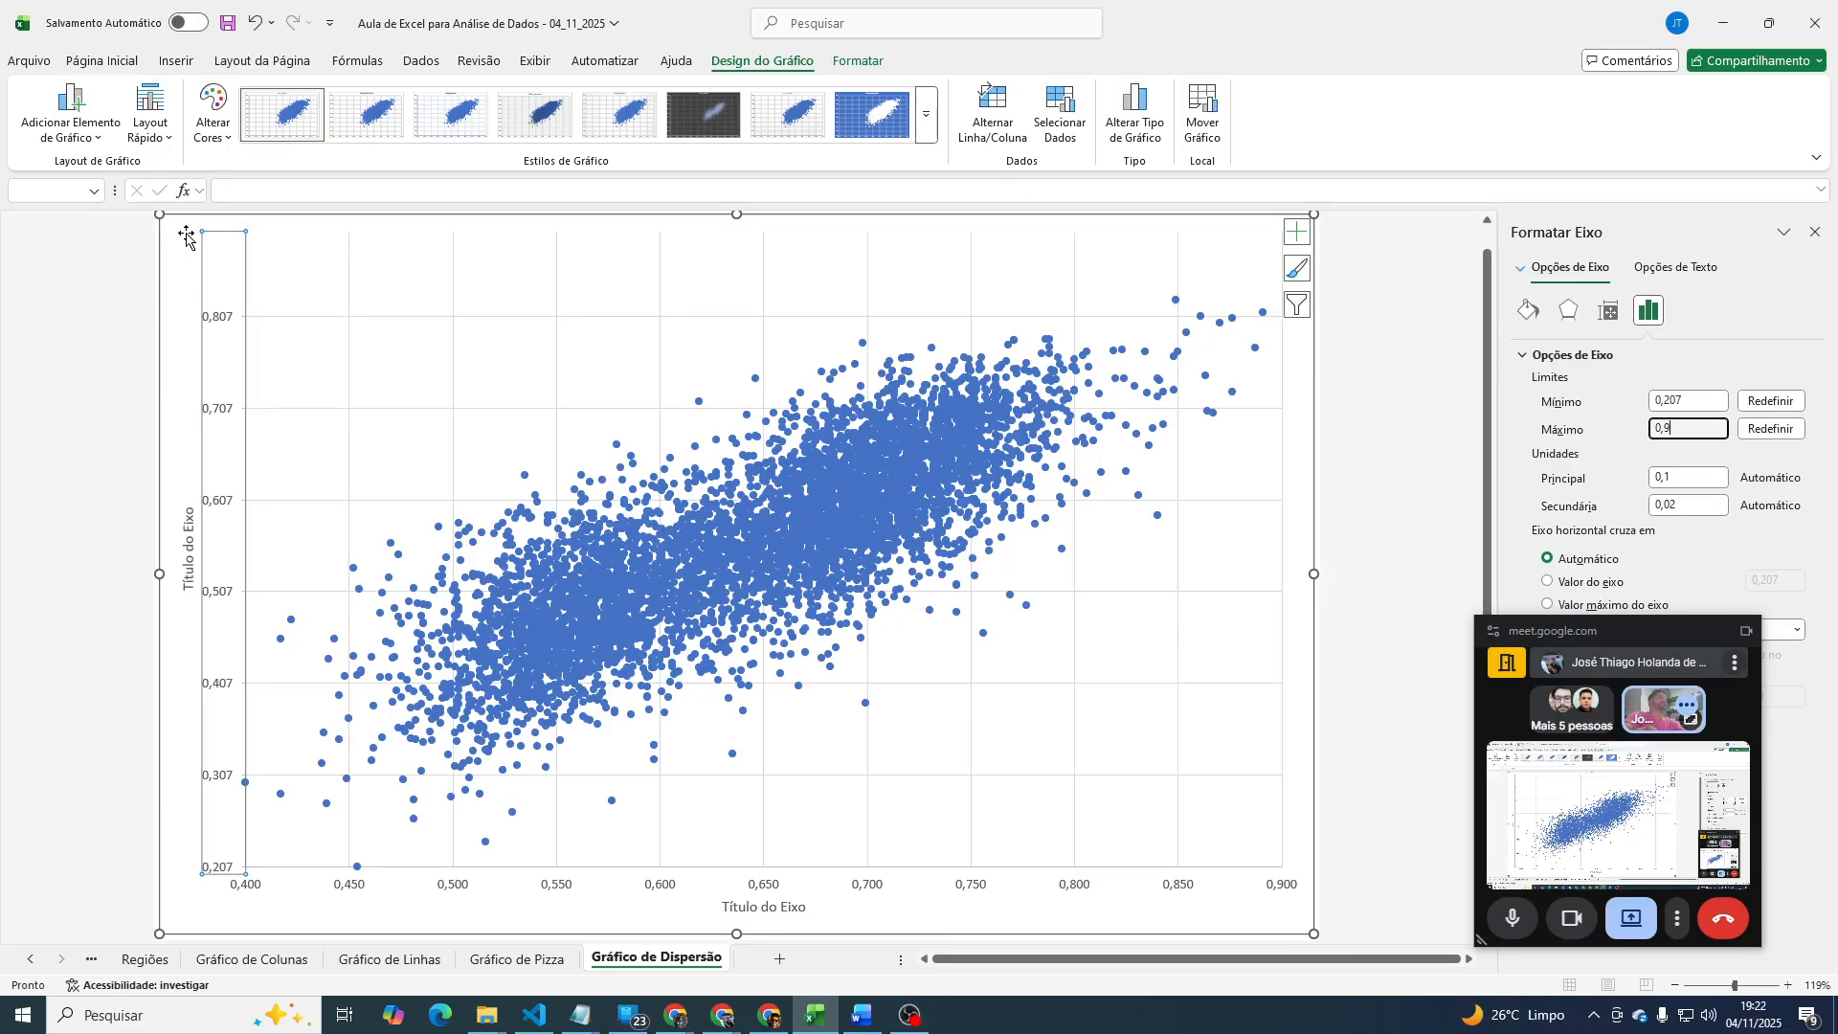
click(1414, 292)
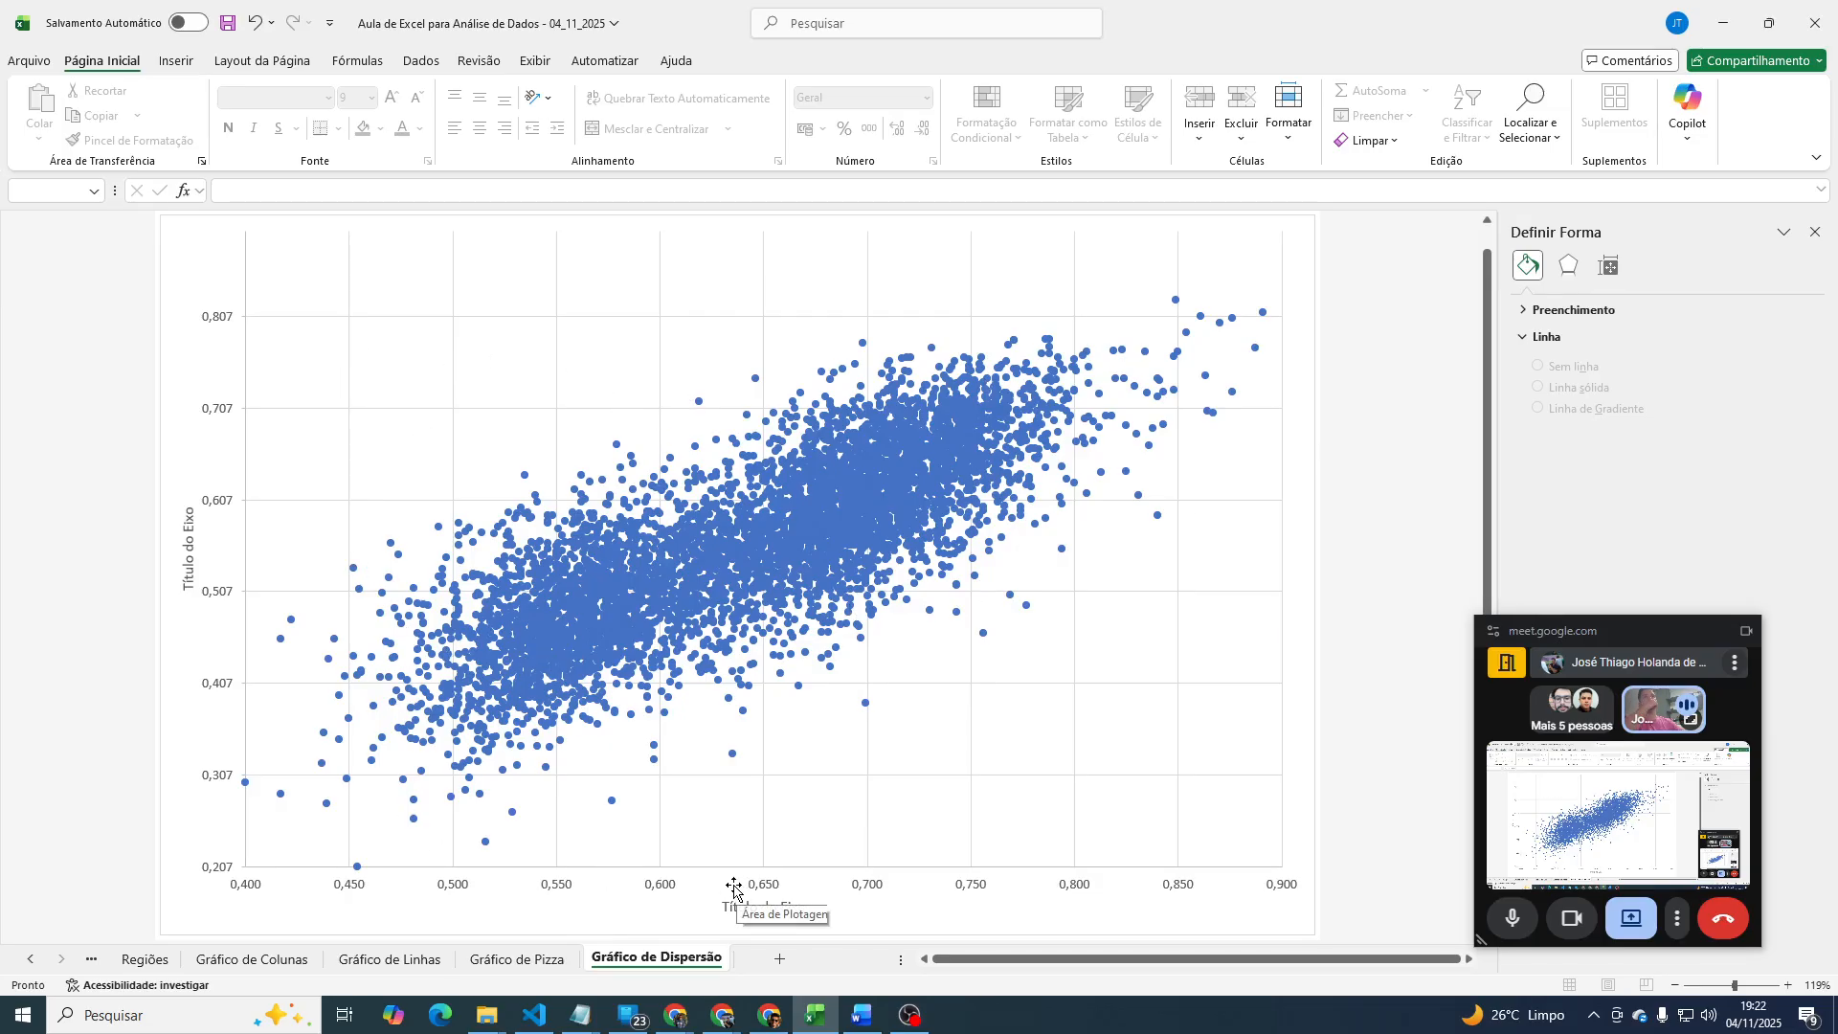
Set the scatter chart's horizontal axis bounds to a minimum of 0 and a maximum of 1.
click(688, 883)
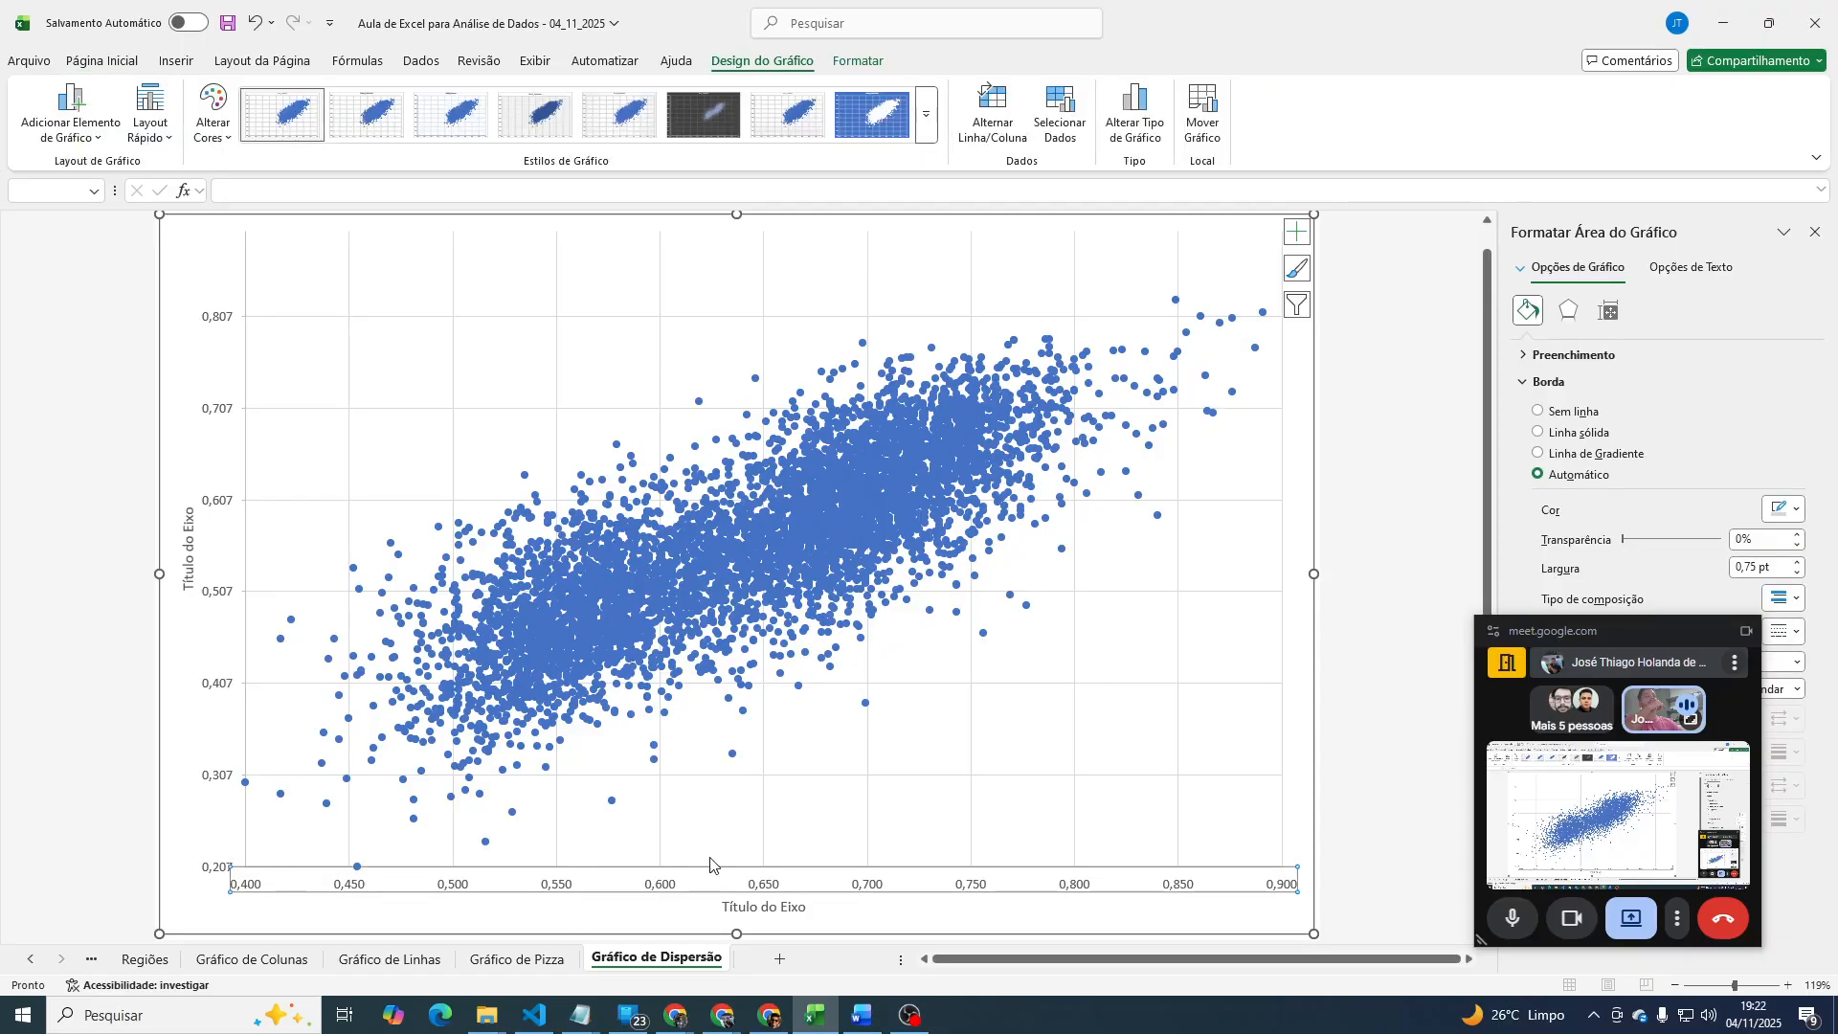
click(1649, 309)
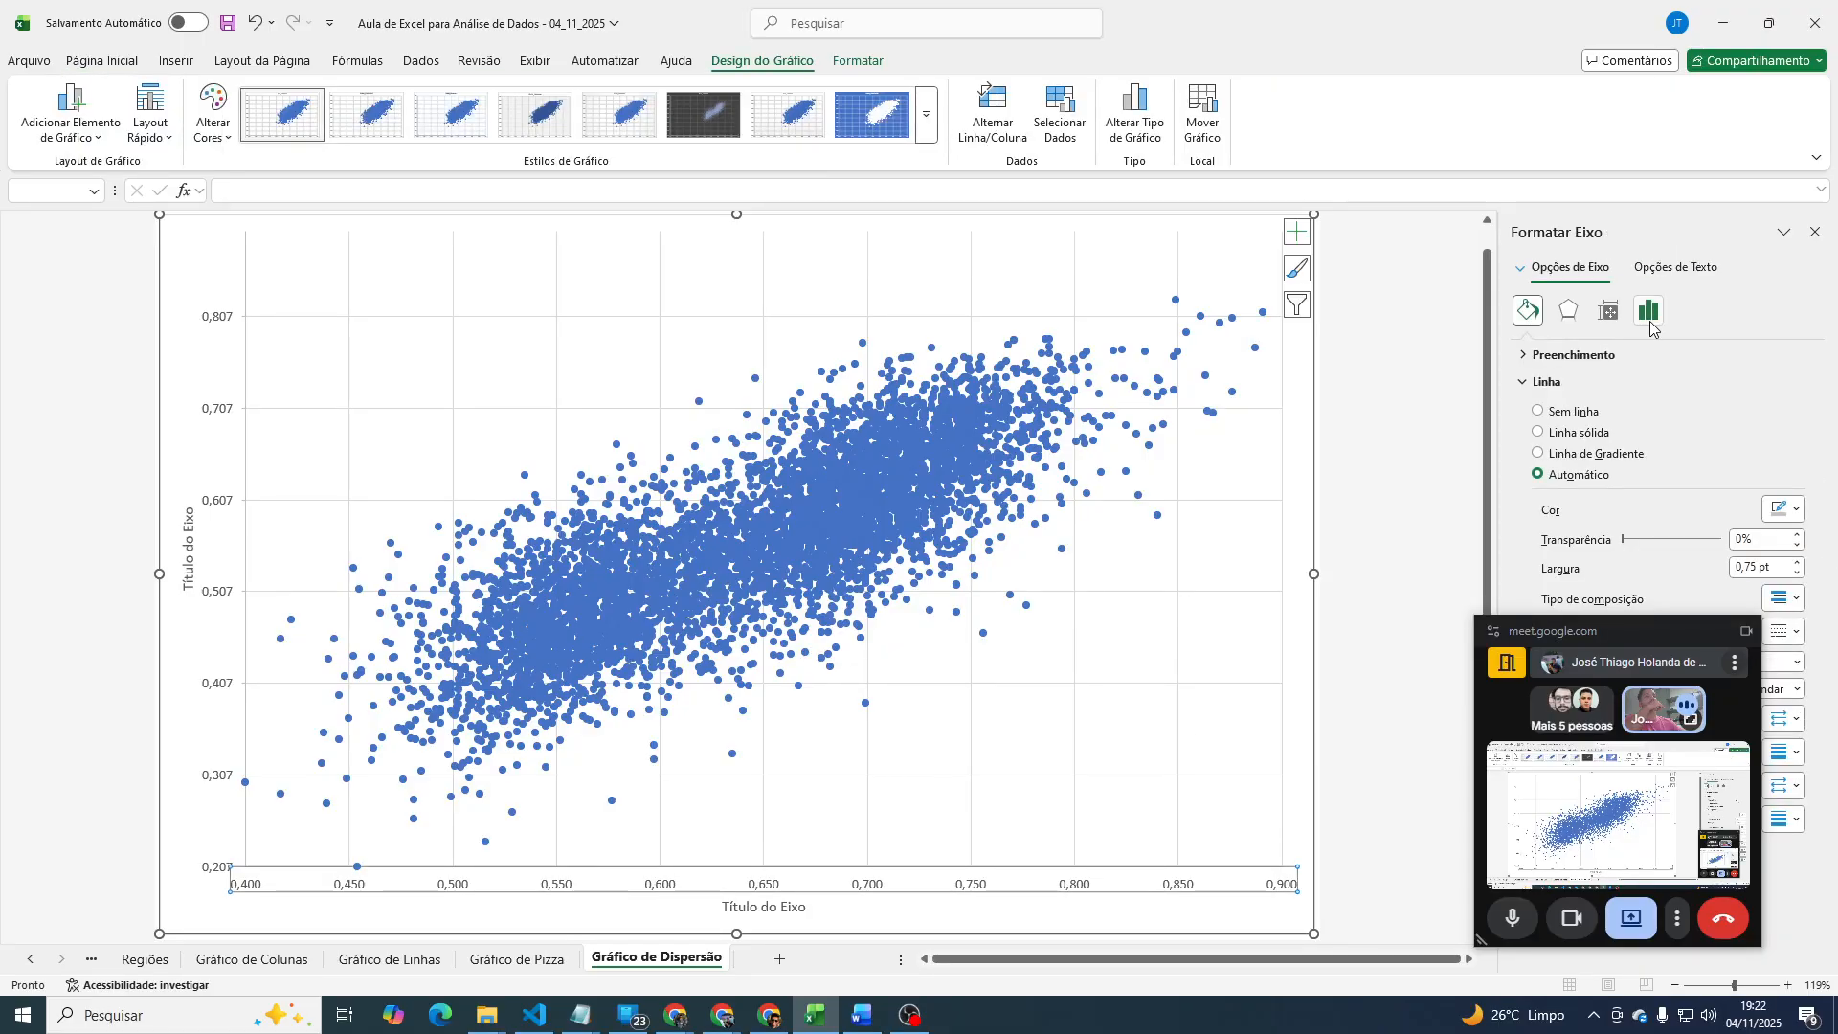
click(1598, 356)
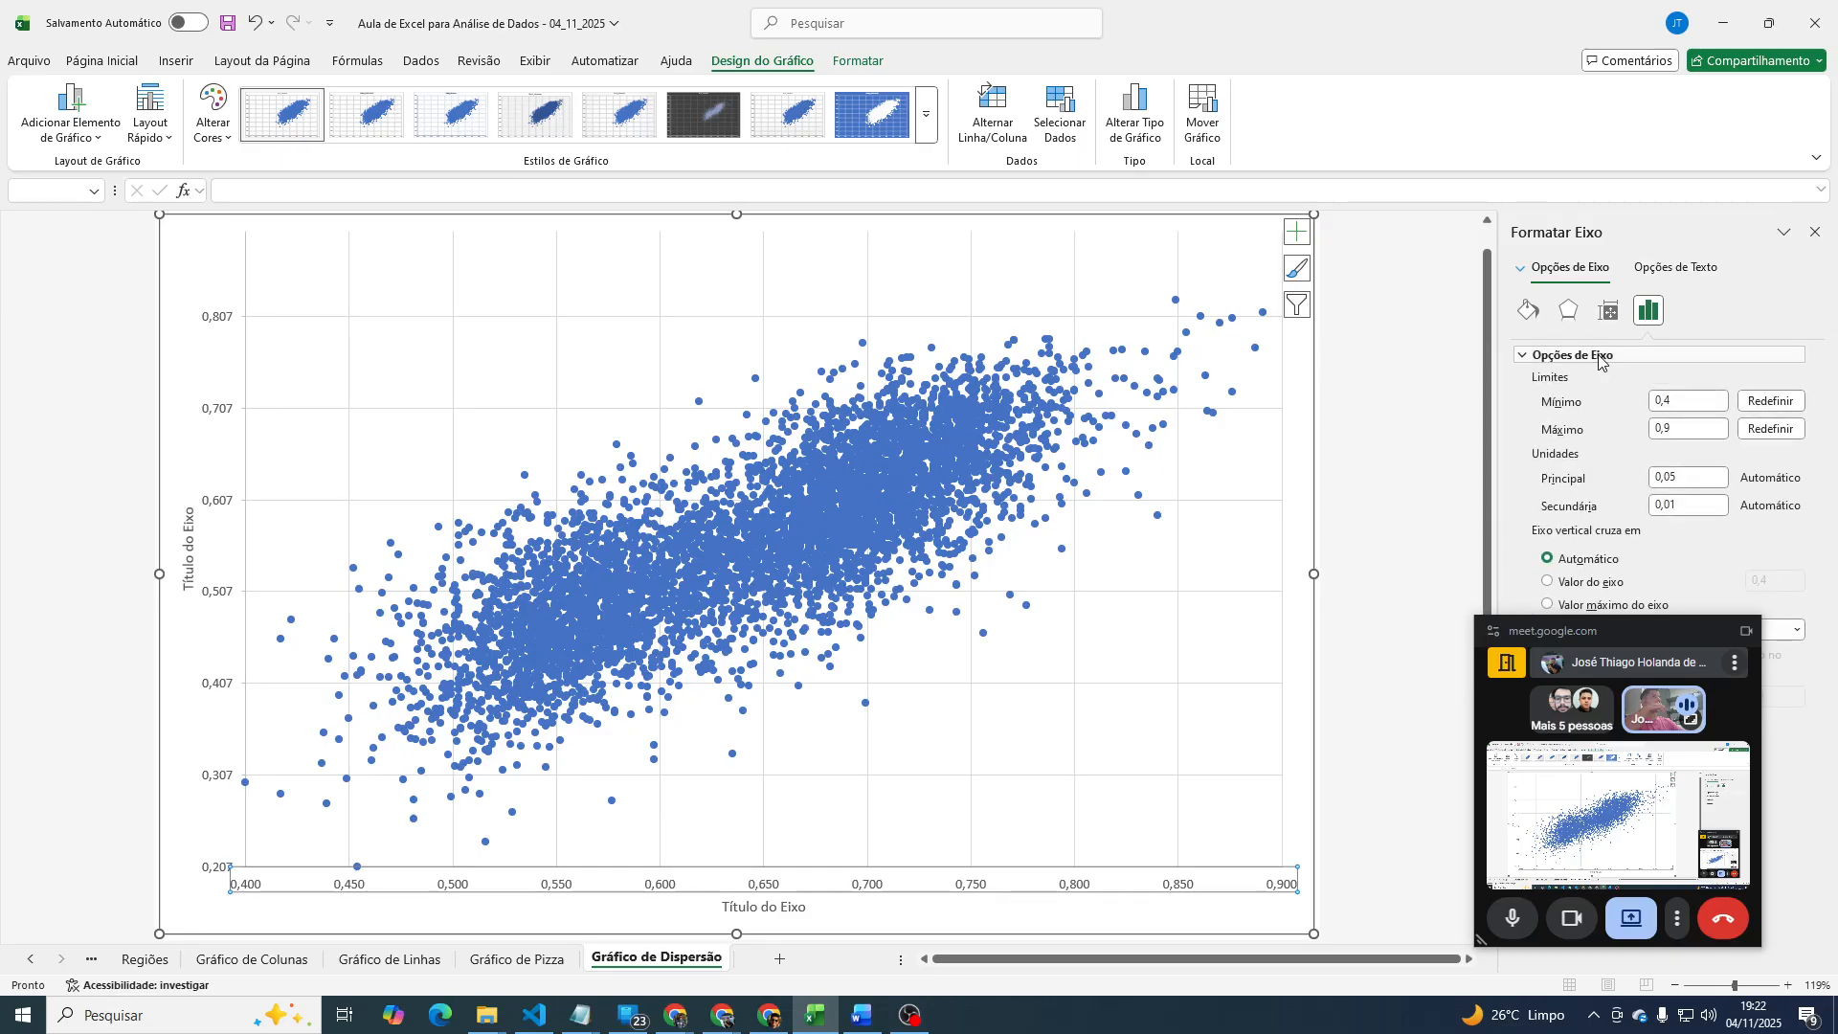
click(1692, 402)
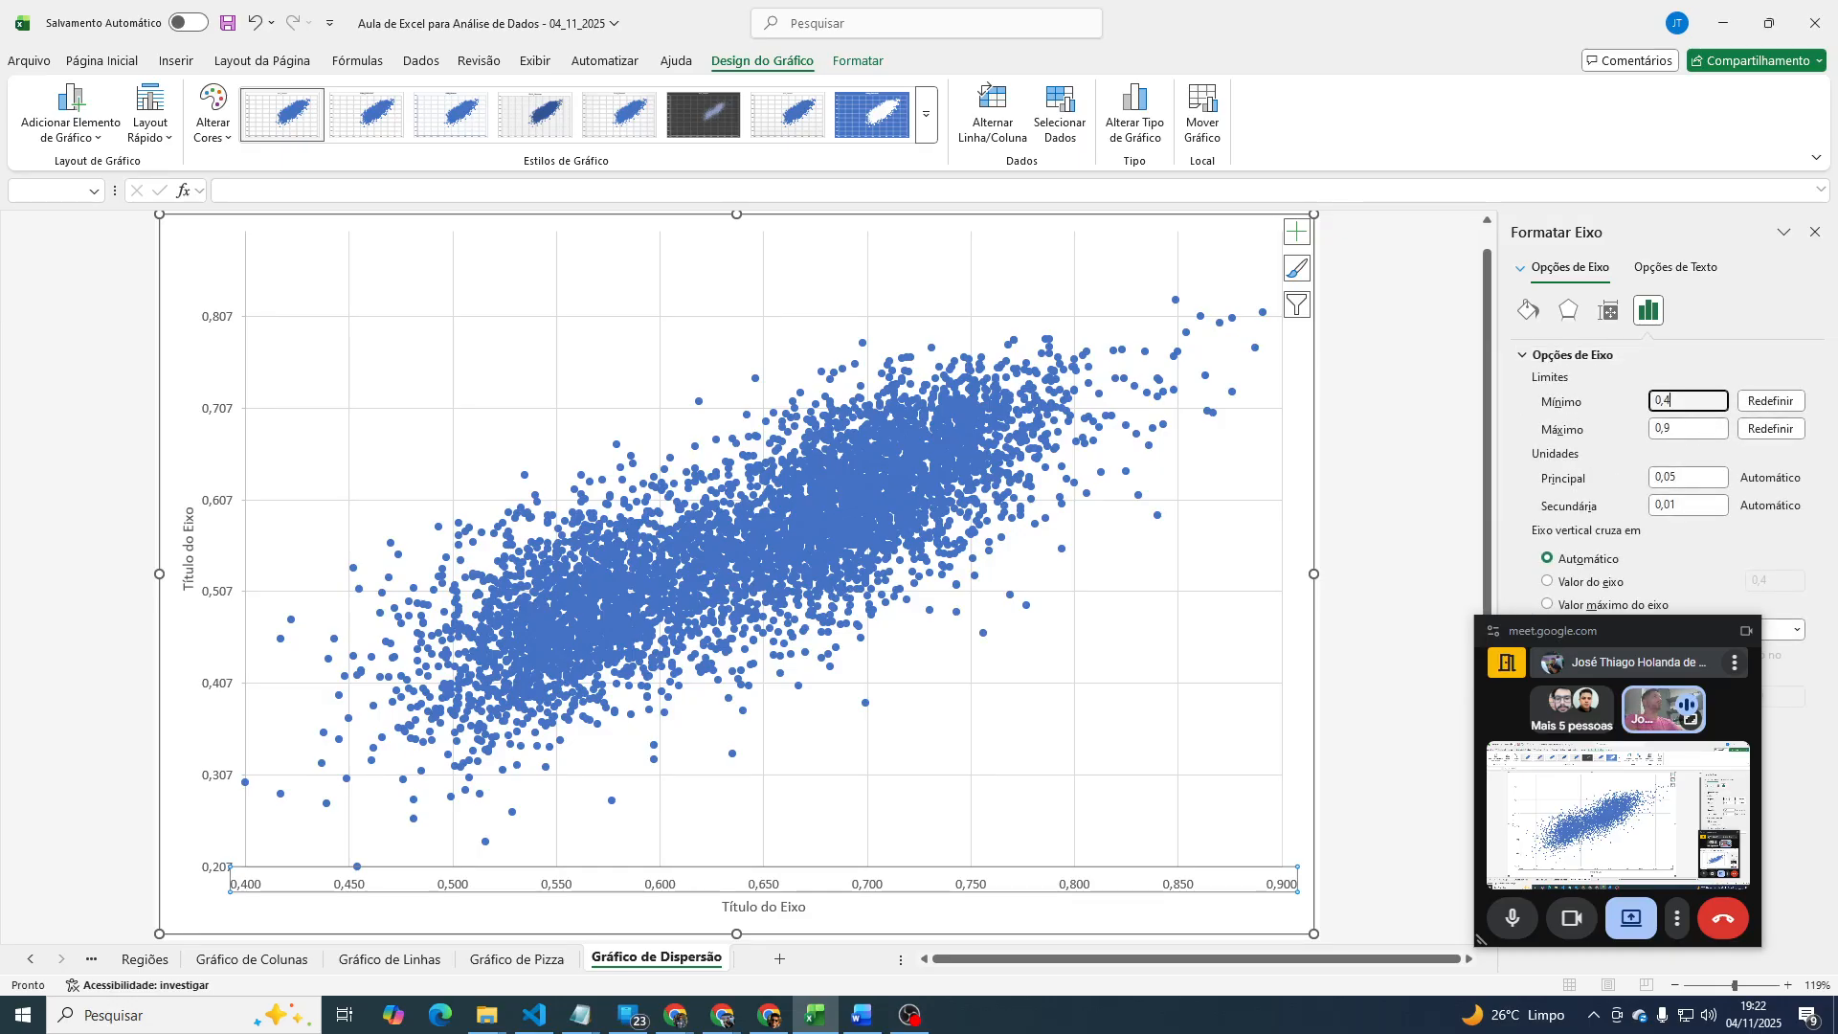
text(0)
key(Tab)
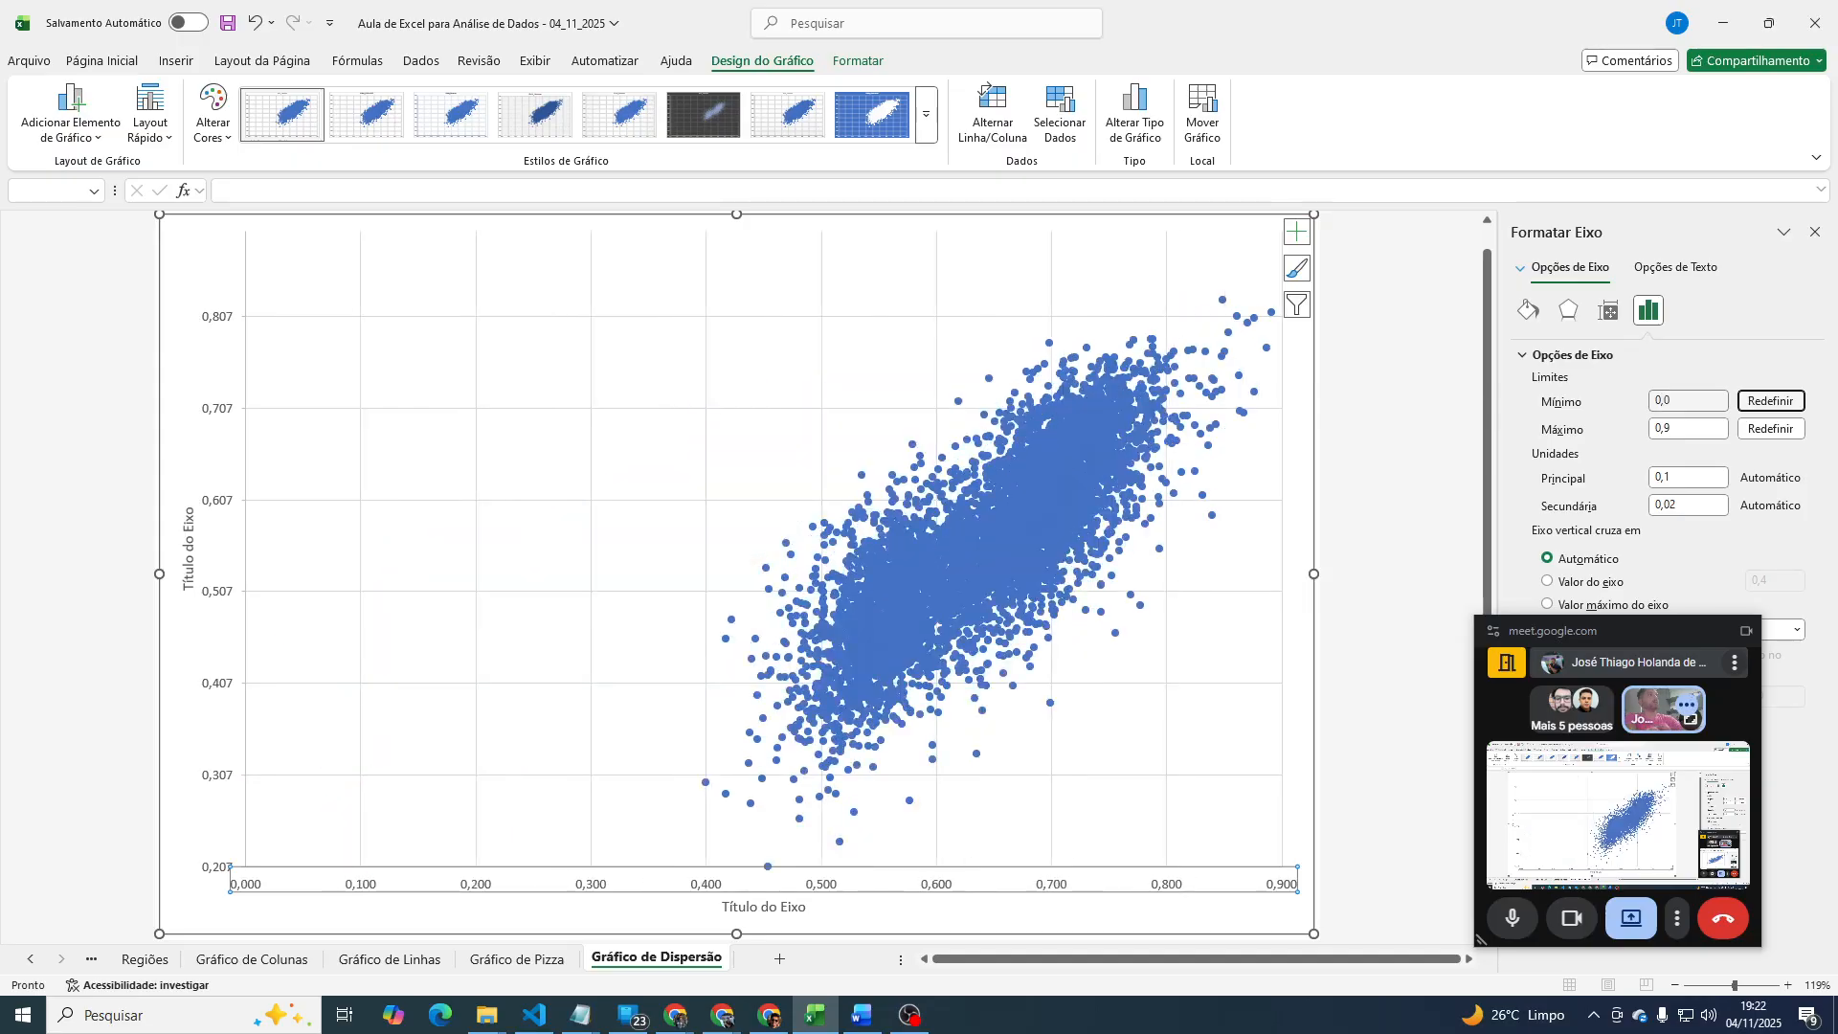
key(Tab)
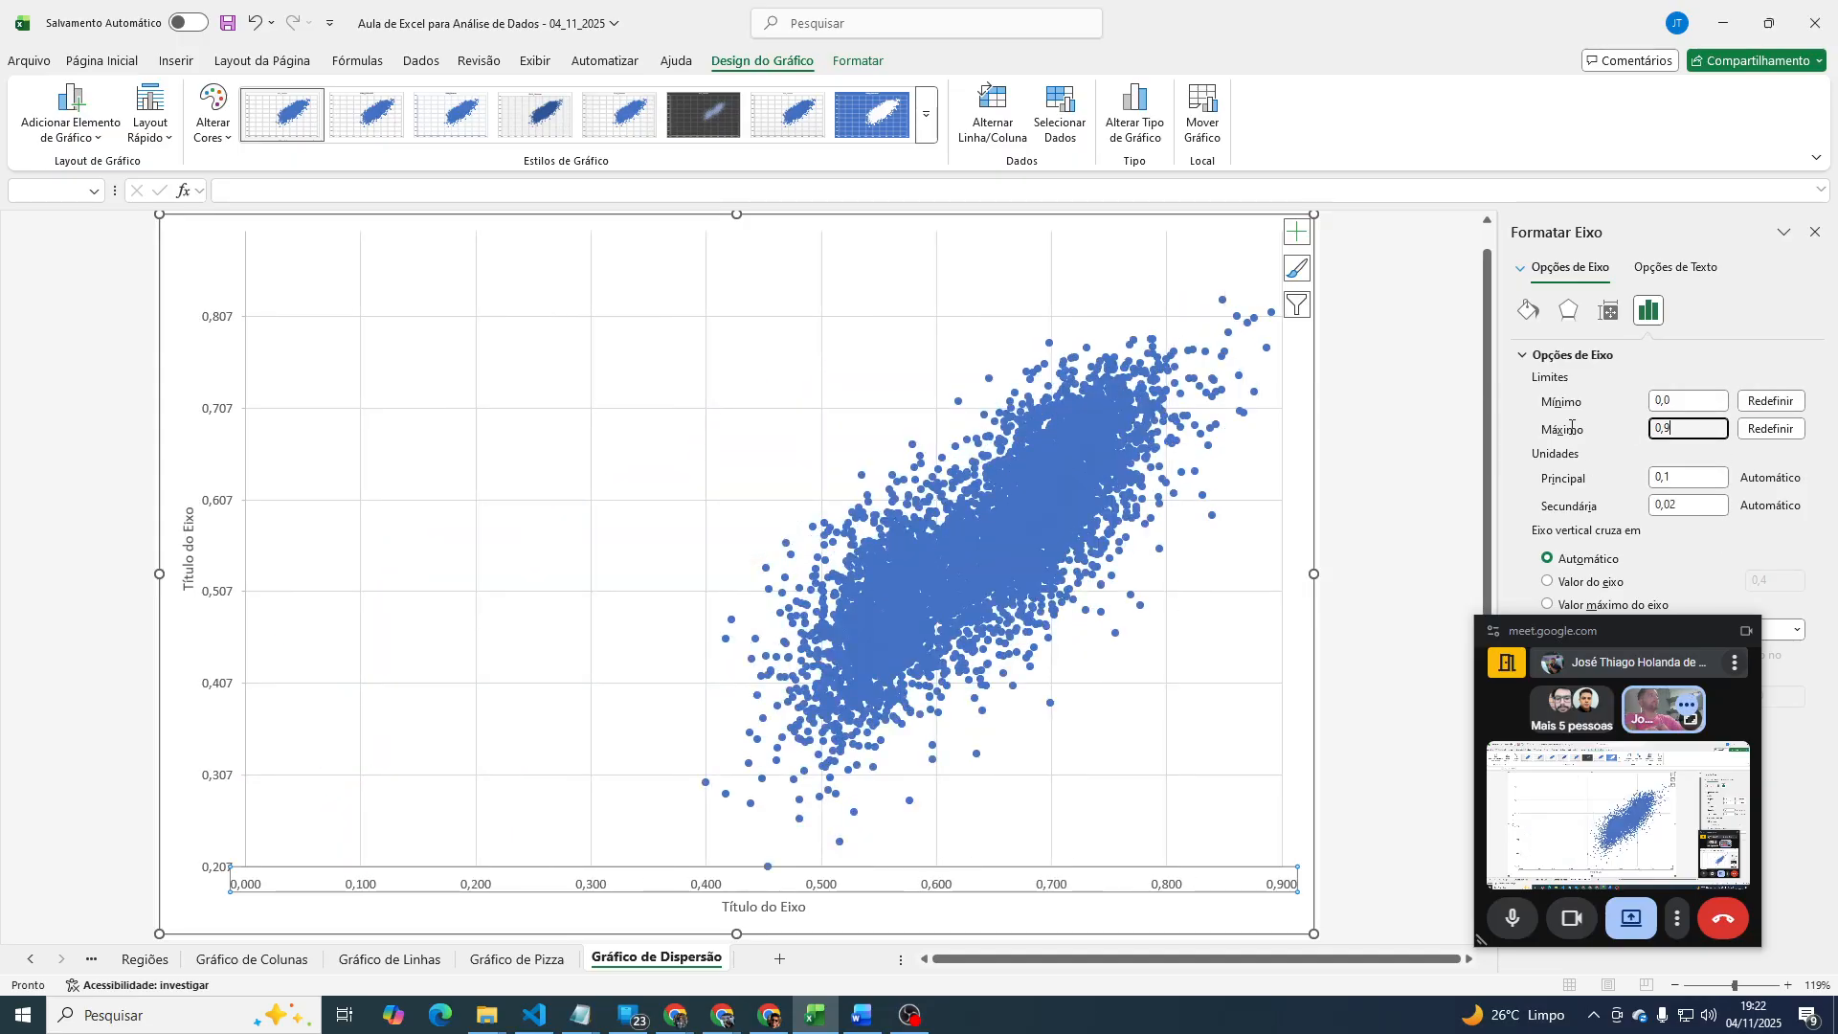
text(1)
key(Tab)
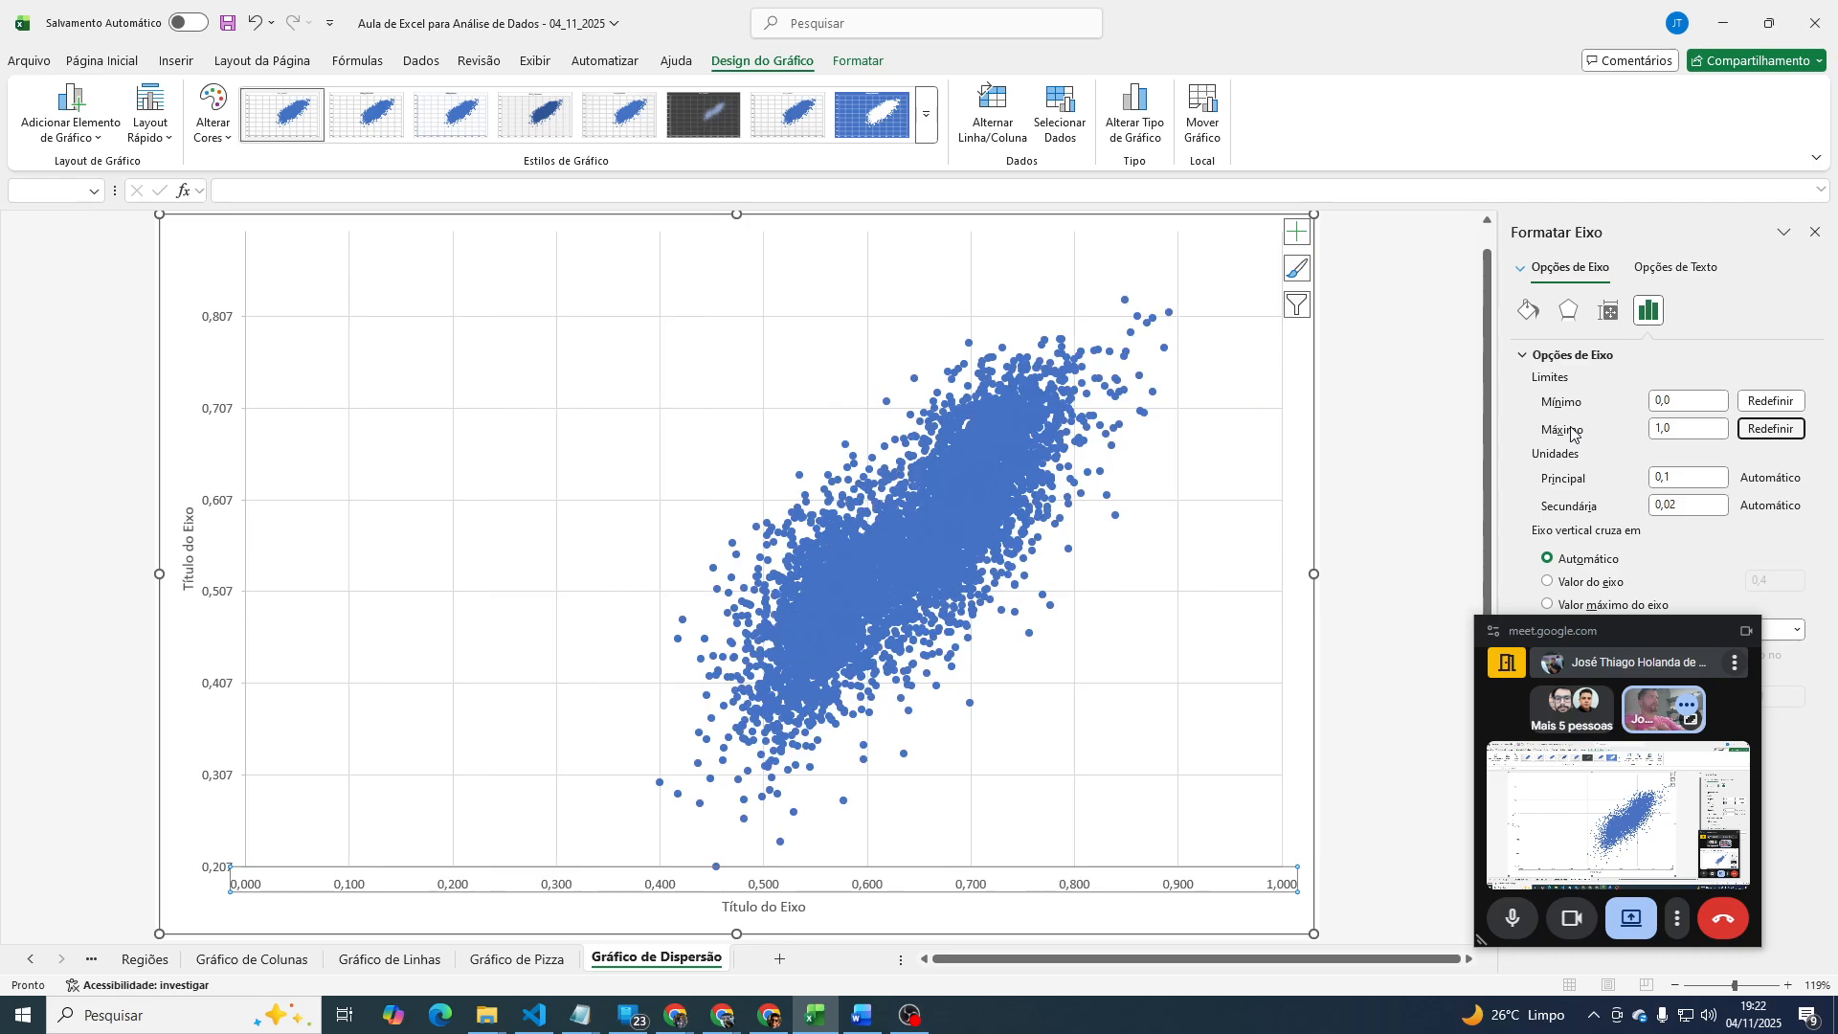
Set the scatter chart's vertical axis bounds to a minimum of 0 and a maximum of 1.
click(218, 502)
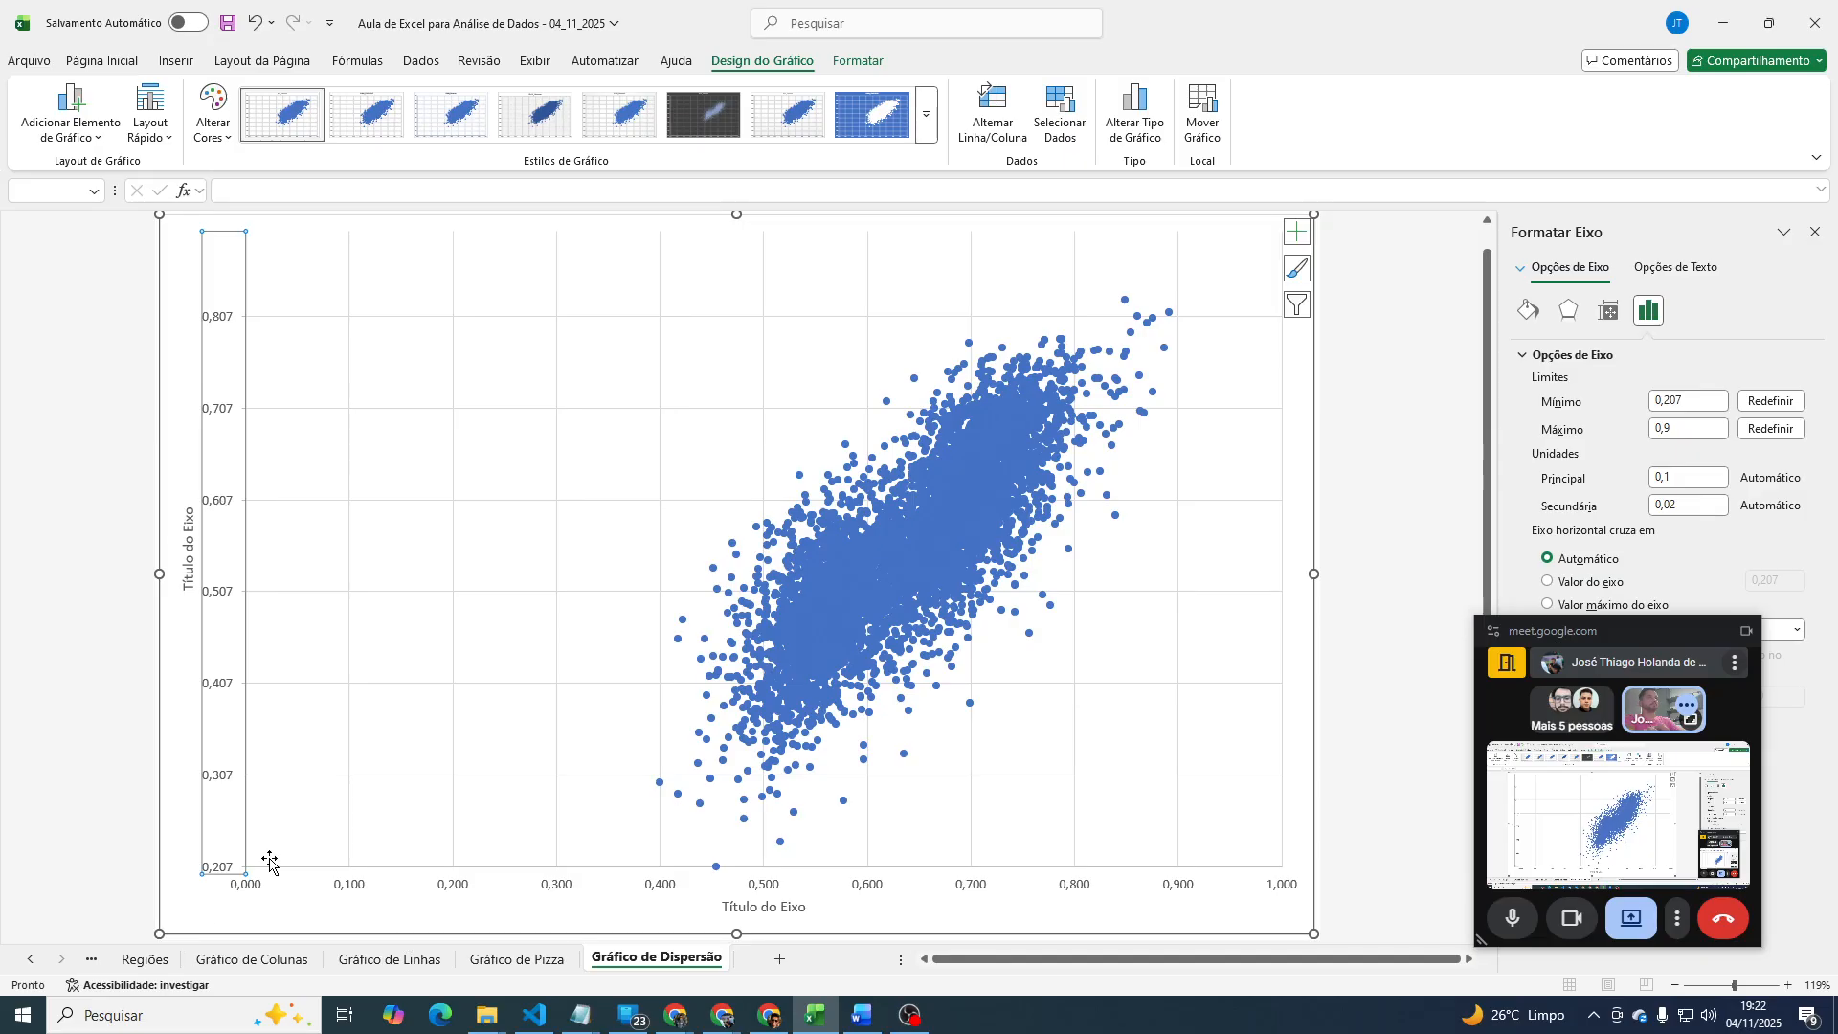
click(1691, 402)
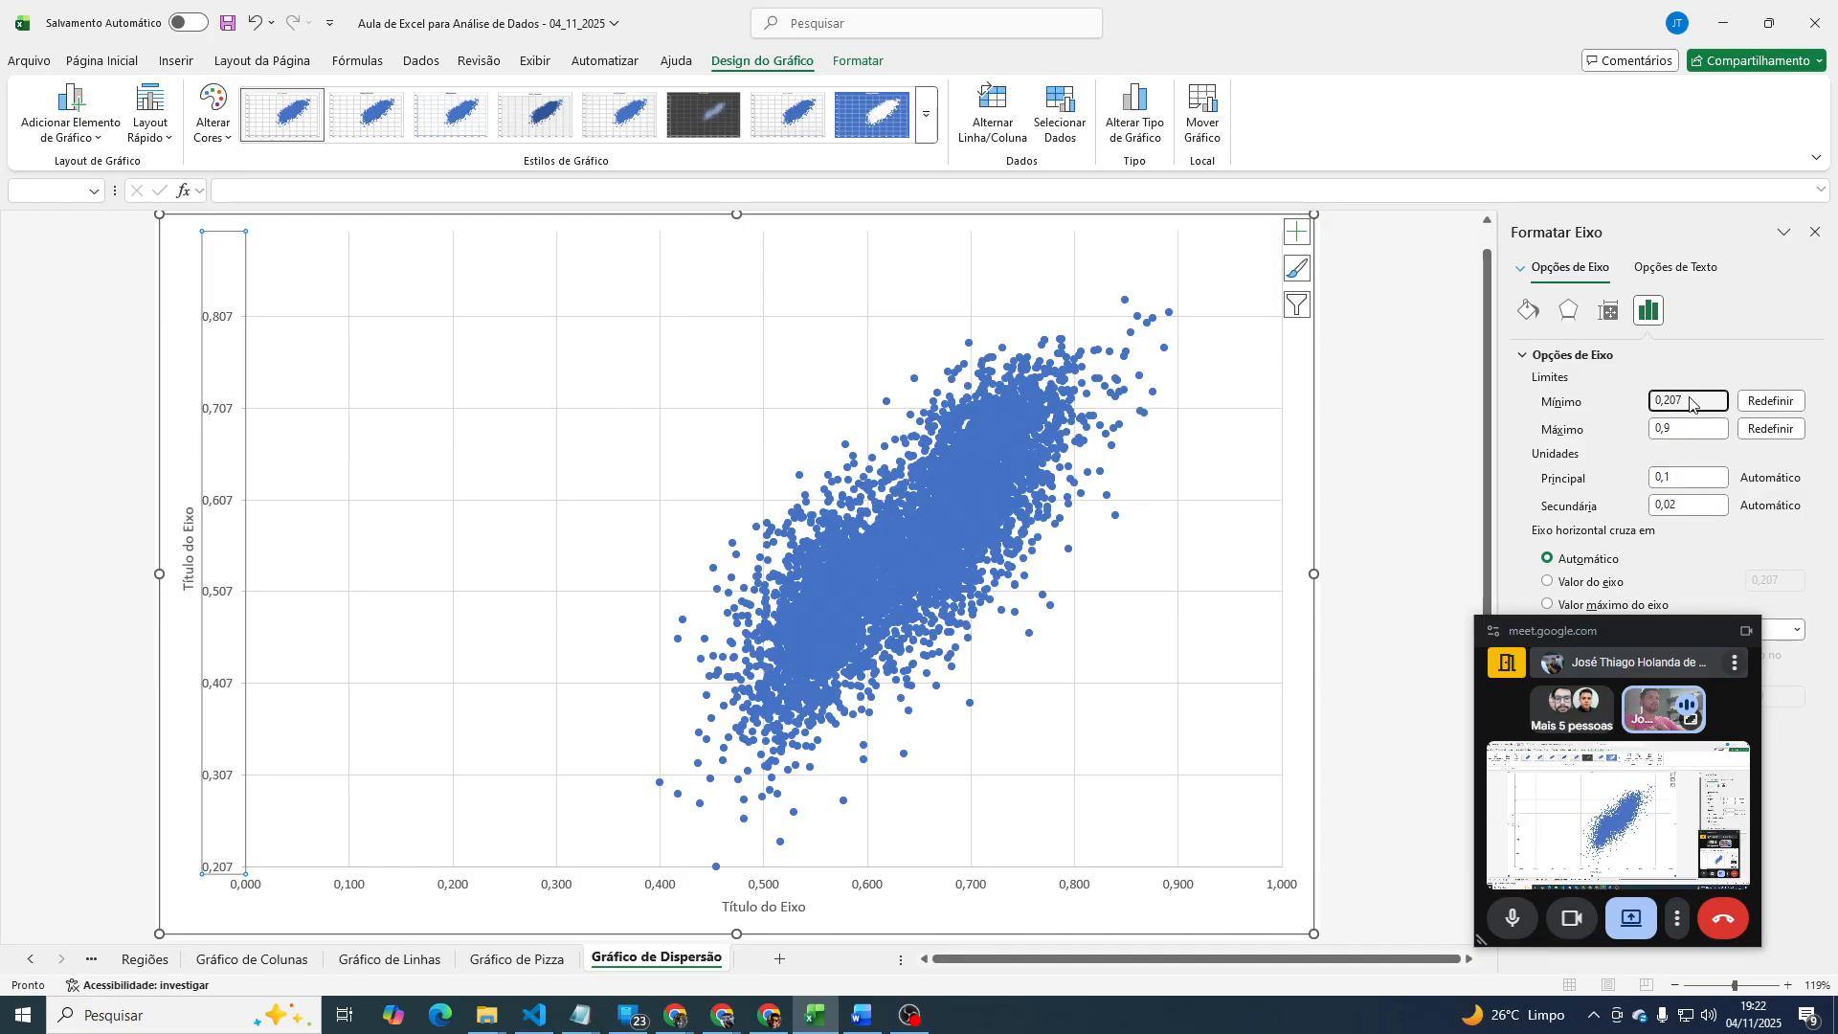
double_click(1691, 402)
text(0)
key(Tab)
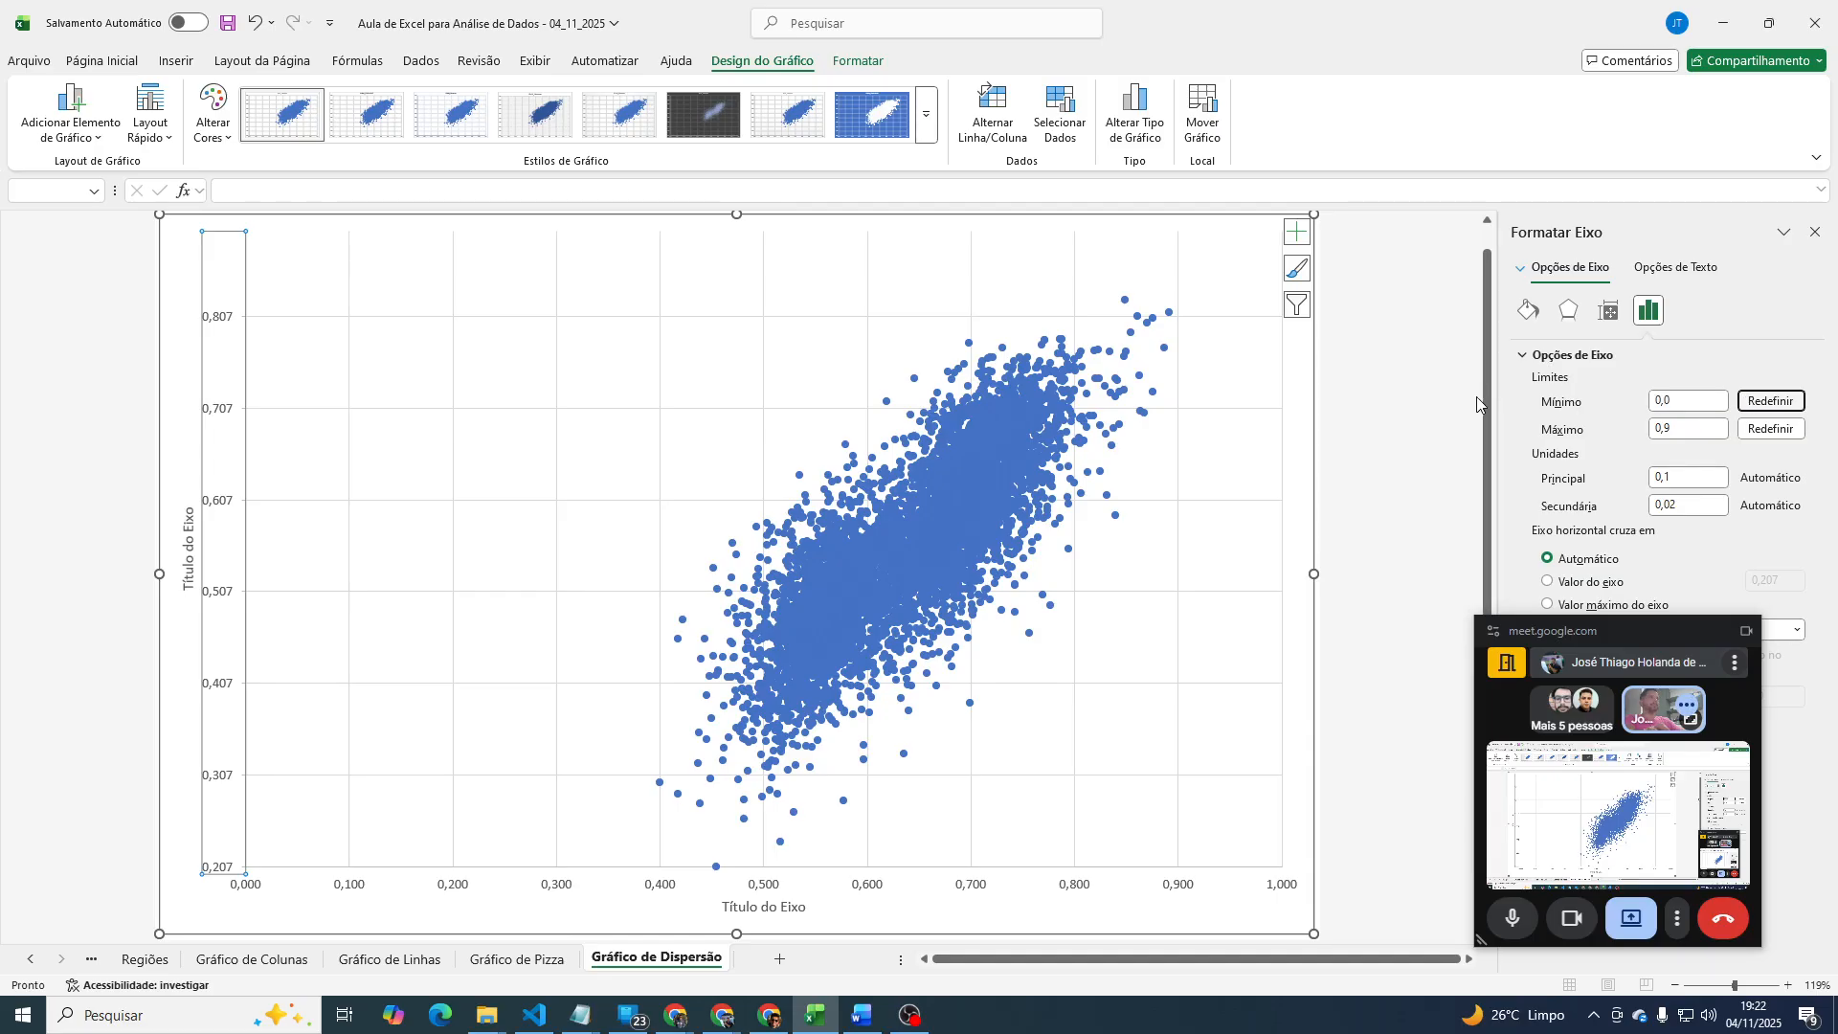
drag(1714, 428, 1473, 432)
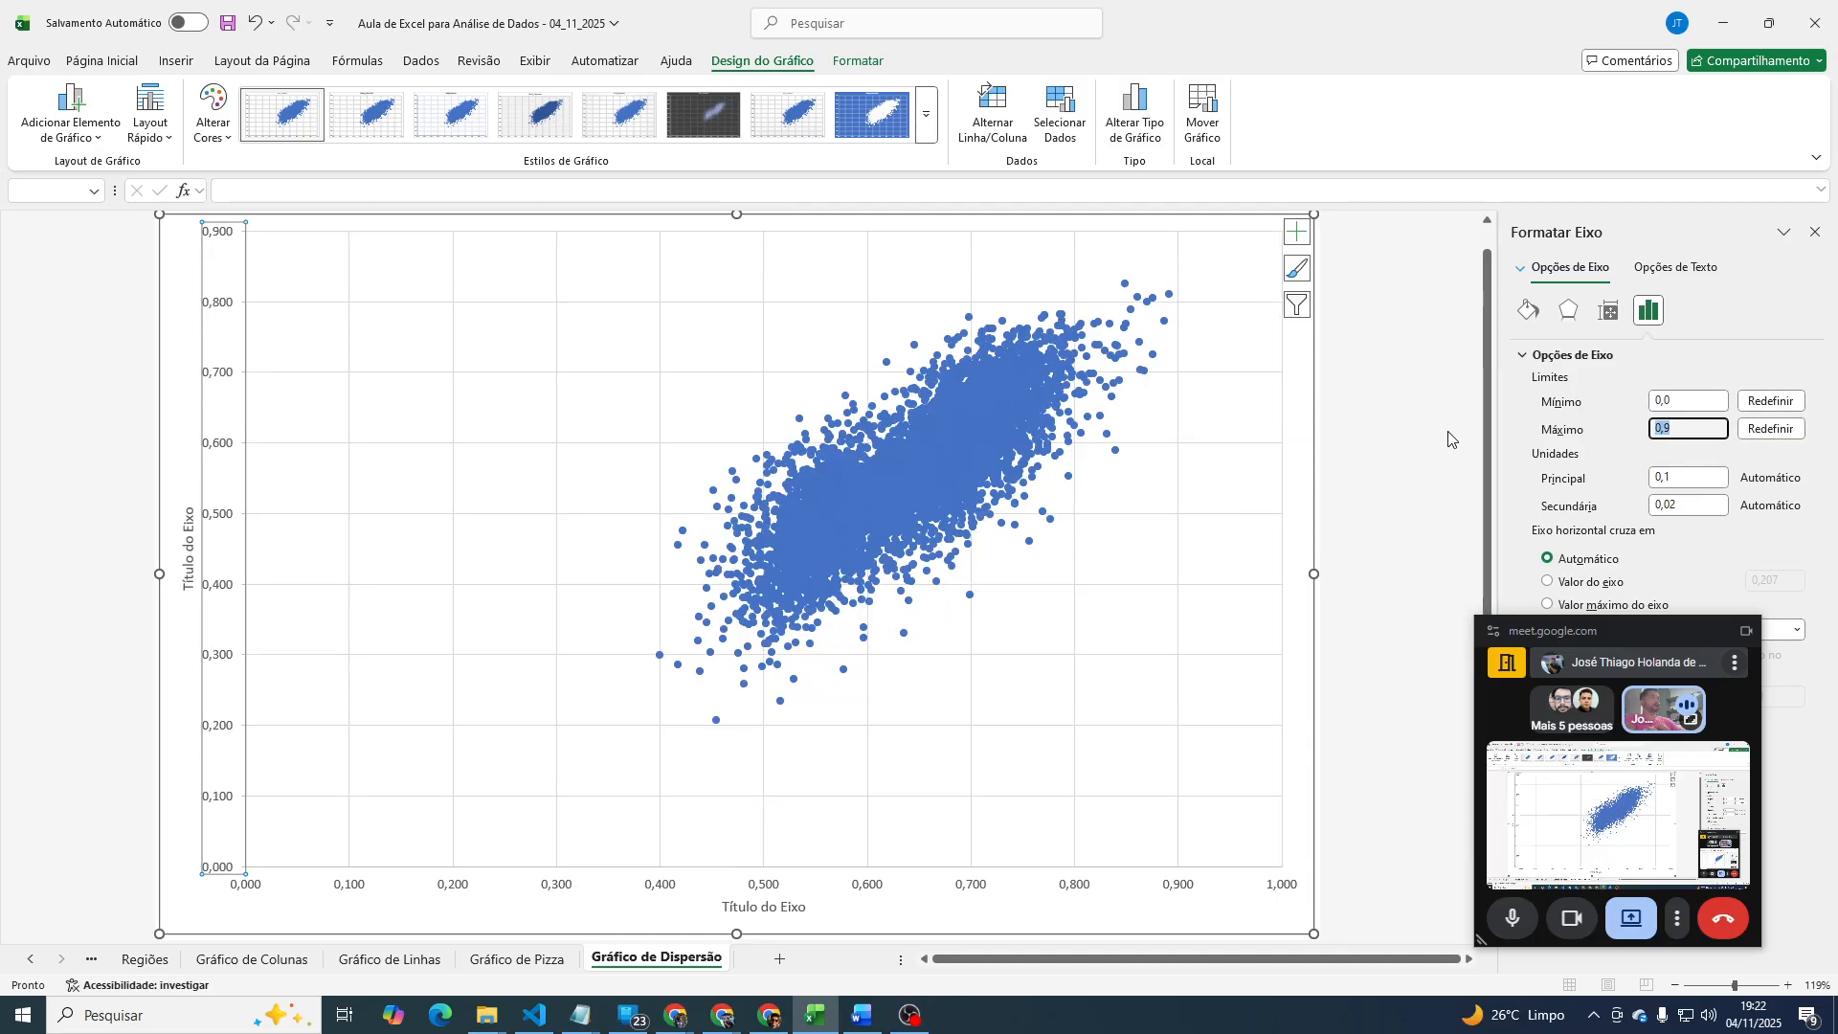
text(1)
key(Tab)
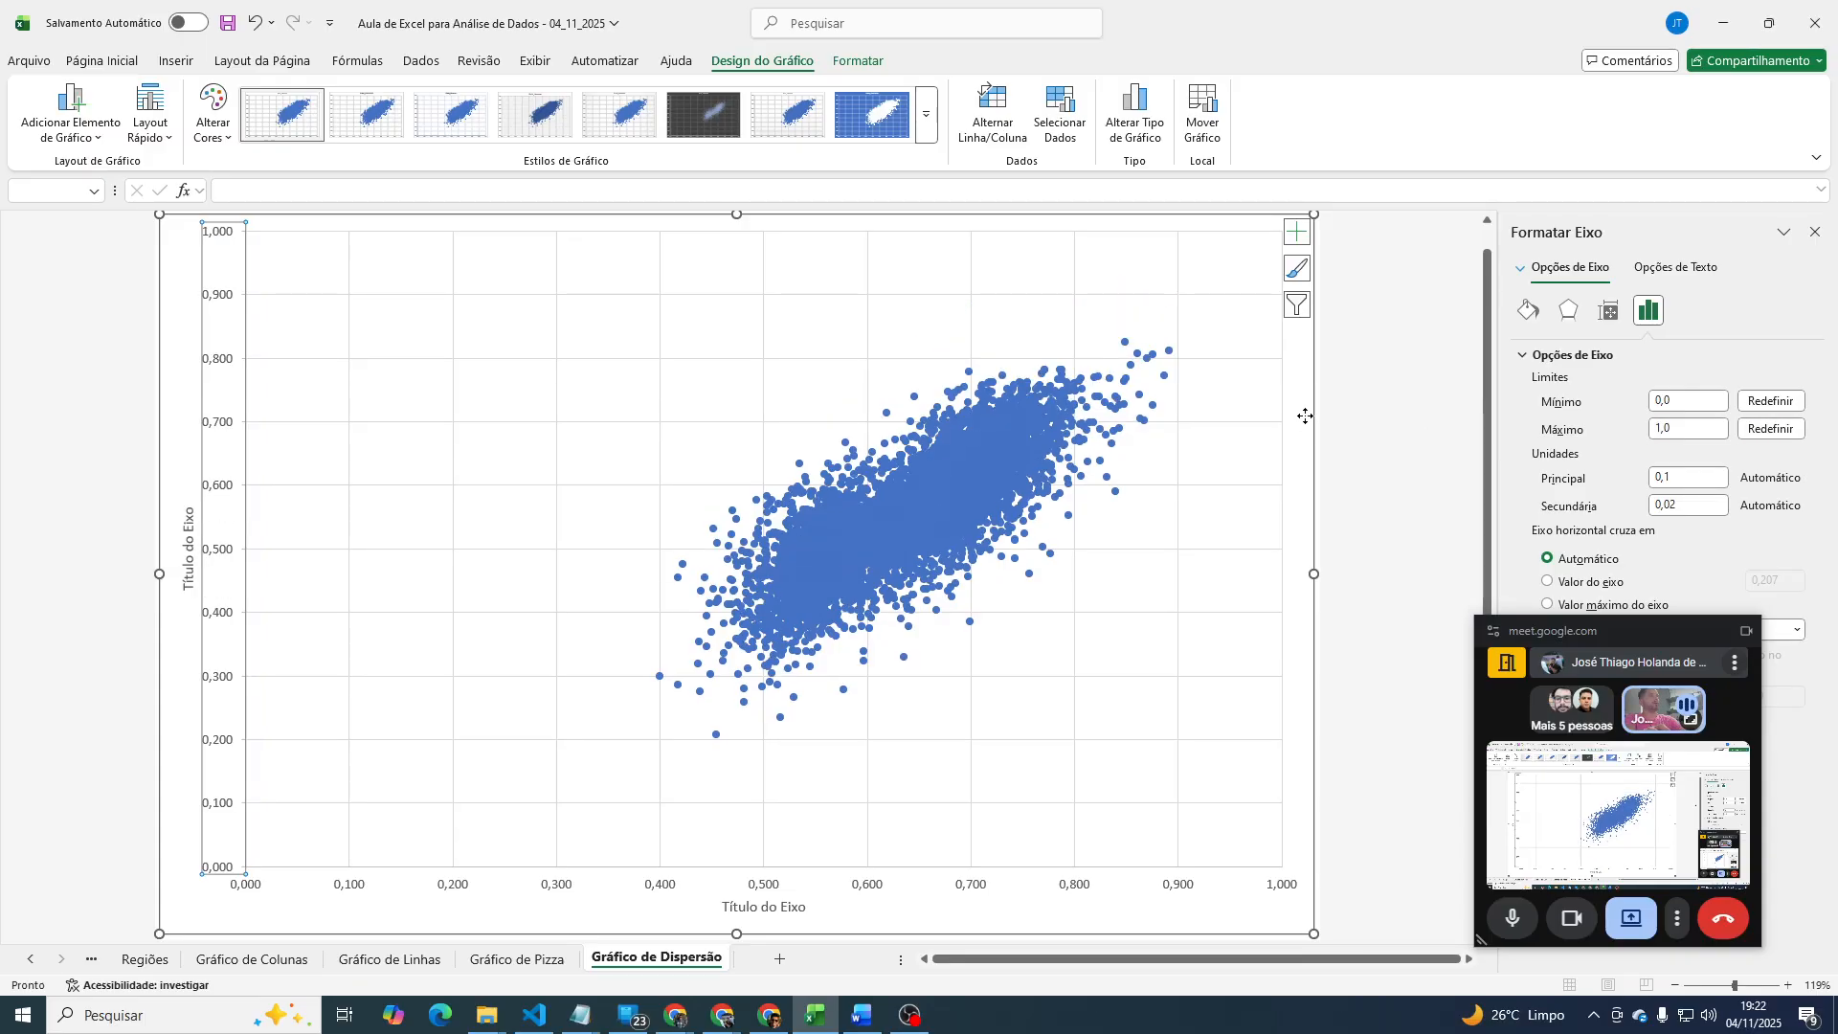
click(1307, 413)
click(1345, 412)
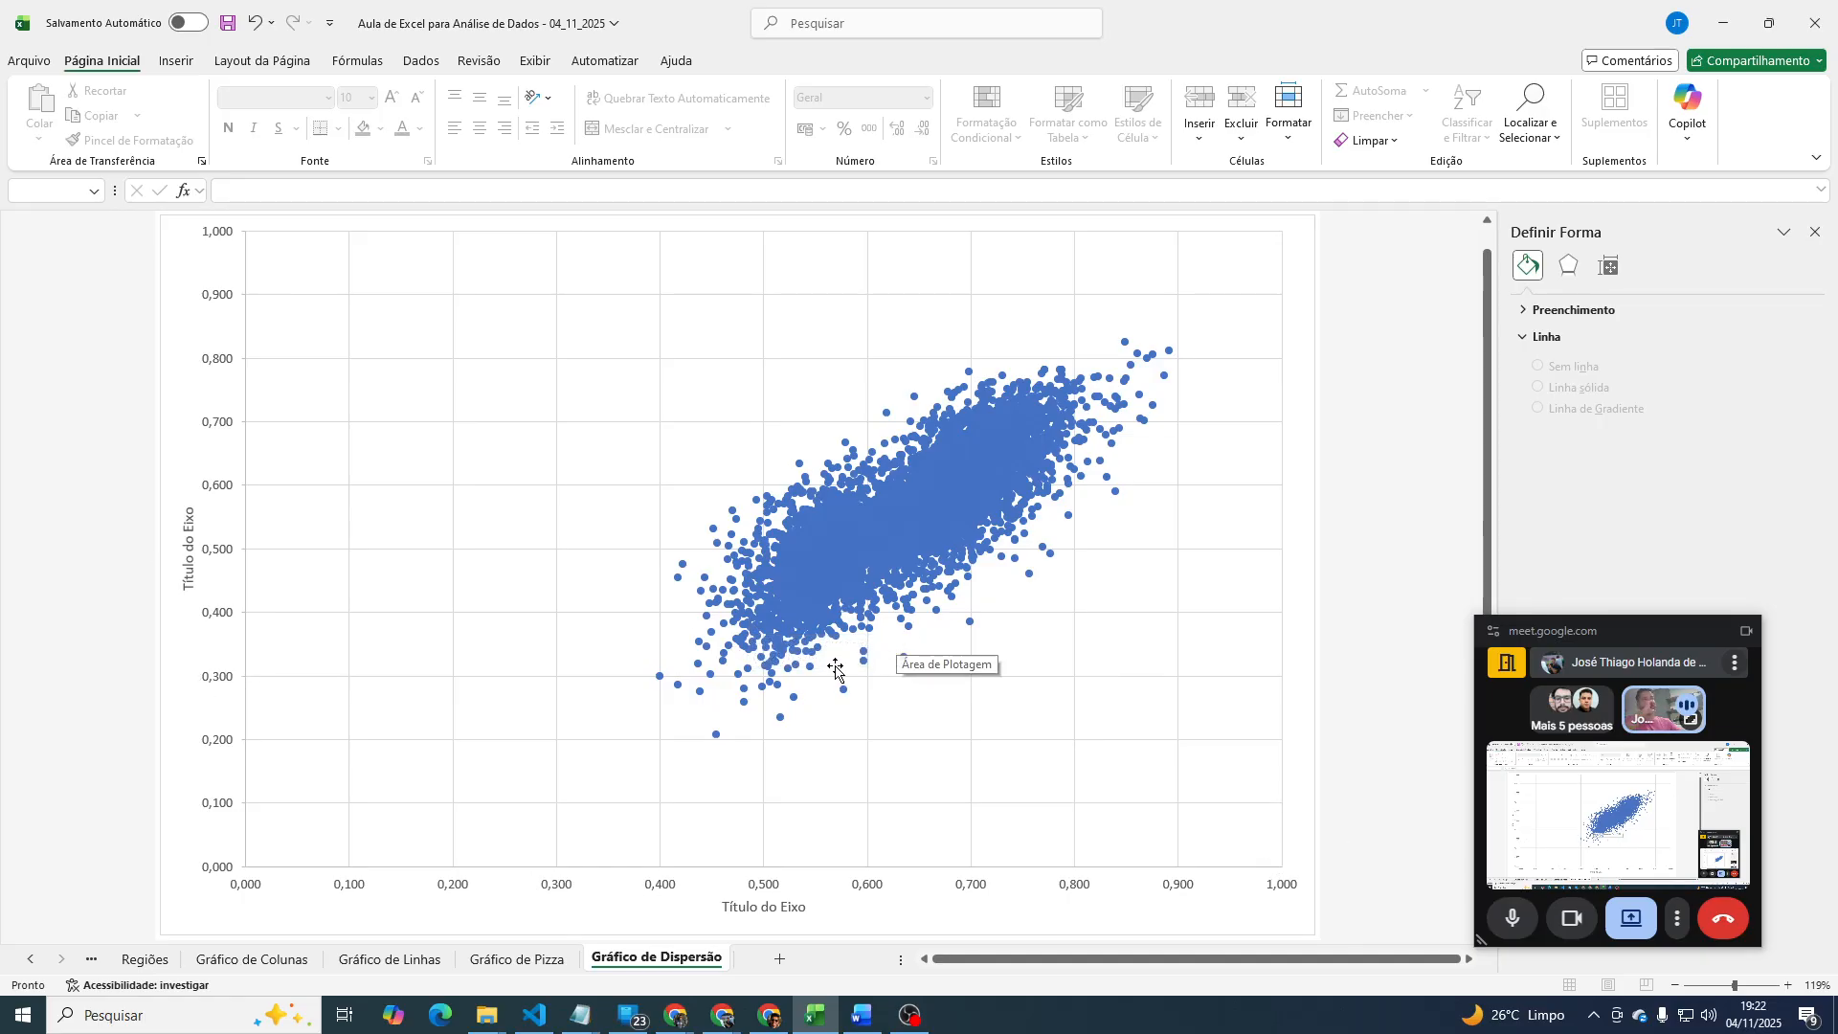
Inspect the data point with the lowest income in the scatter chart, and go back to the Dados sheet.
mouse_move(659, 676)
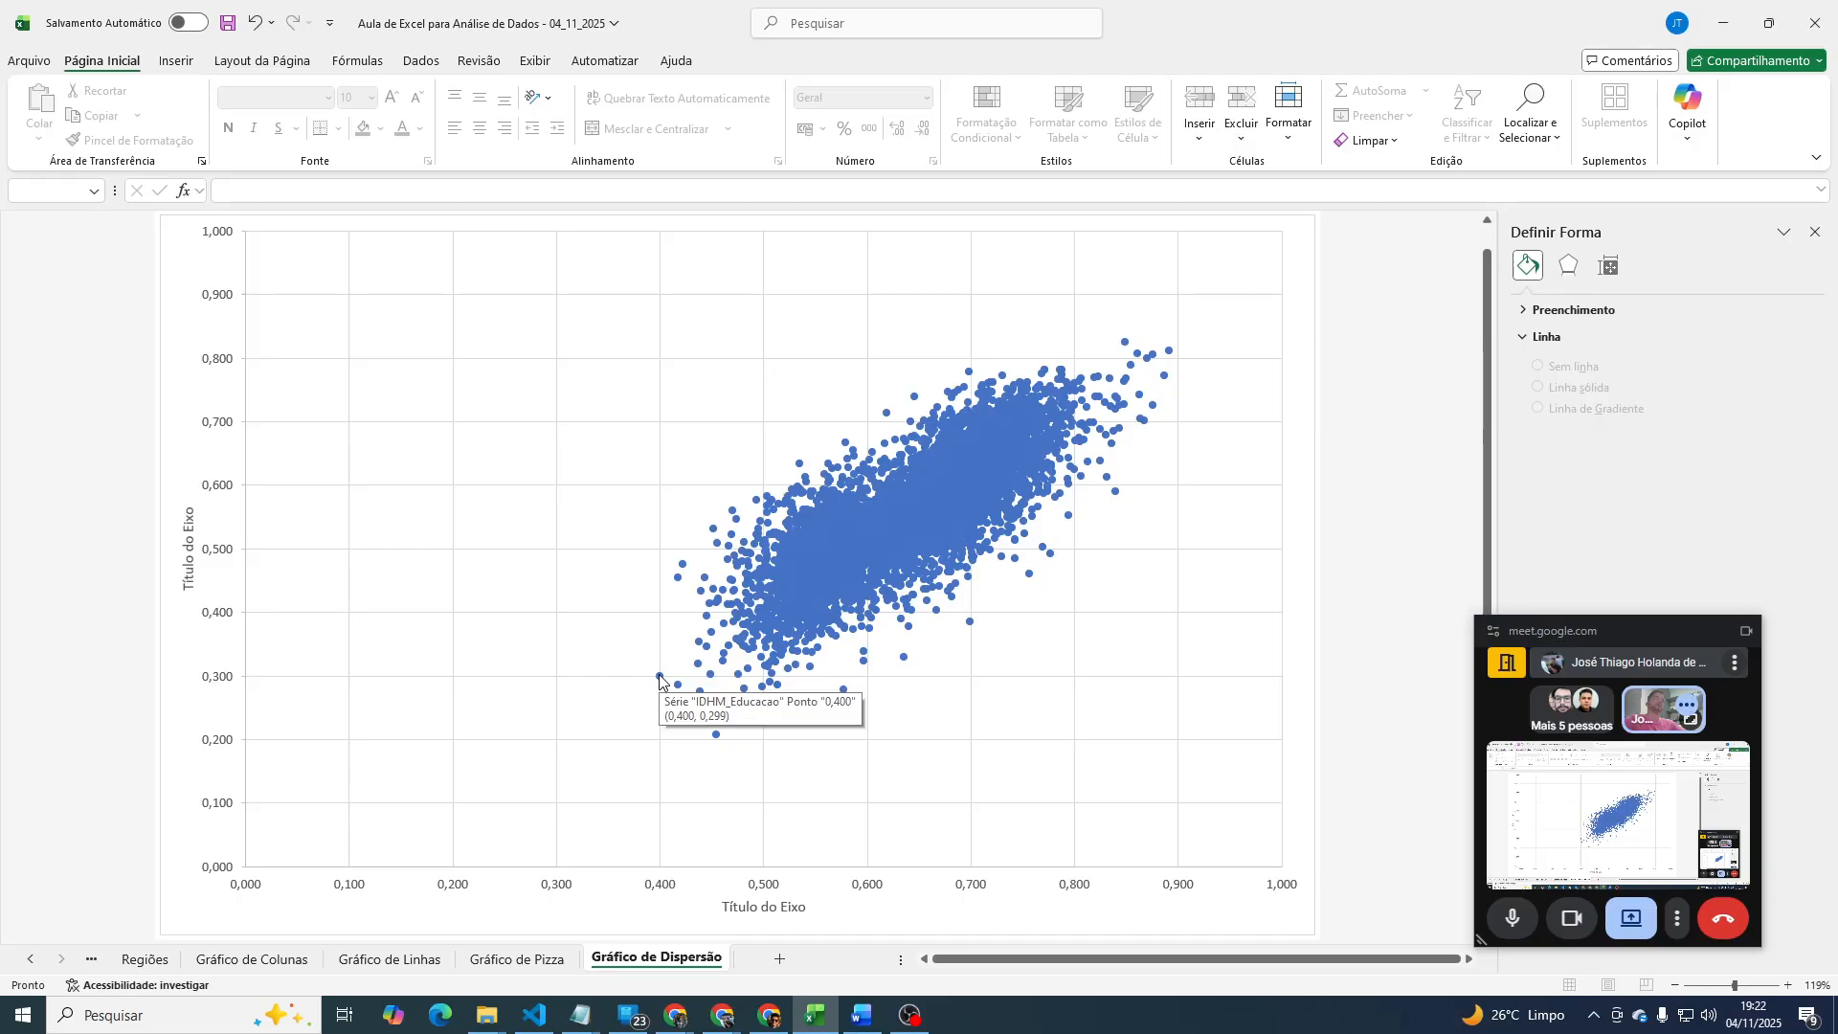
click(29, 961)
click(29, 961)
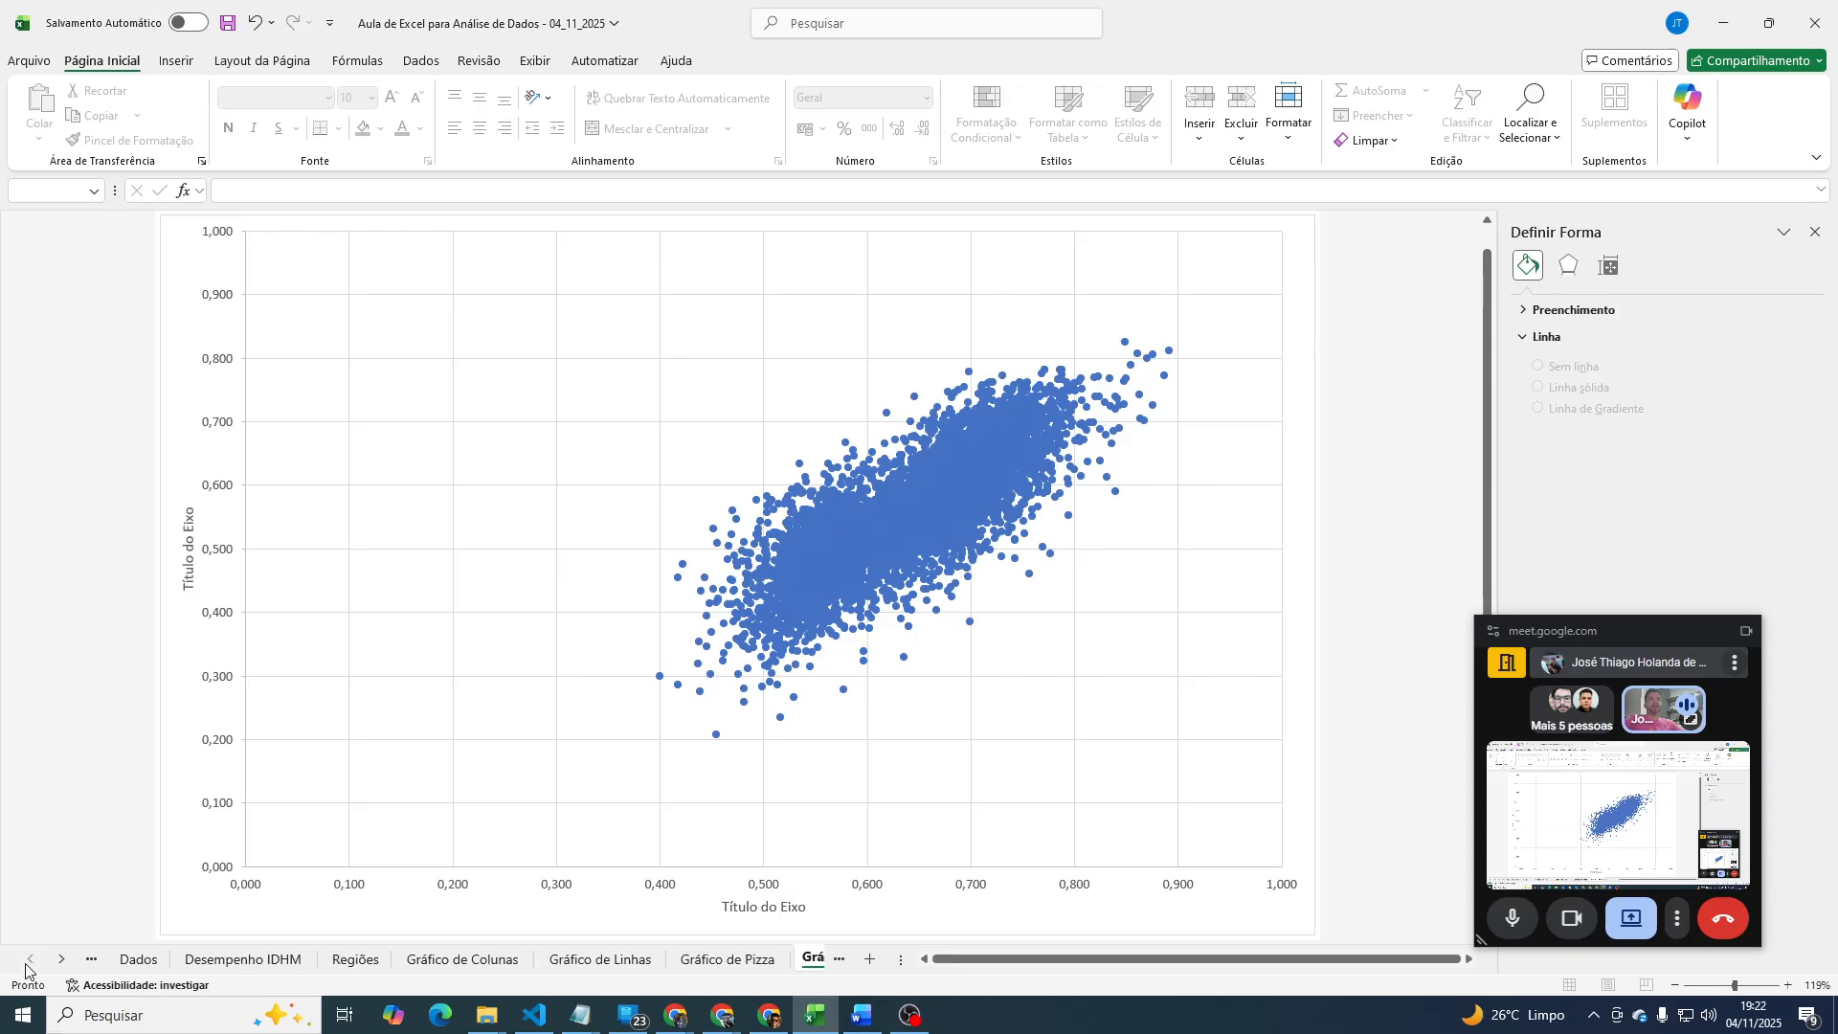
click(154, 962)
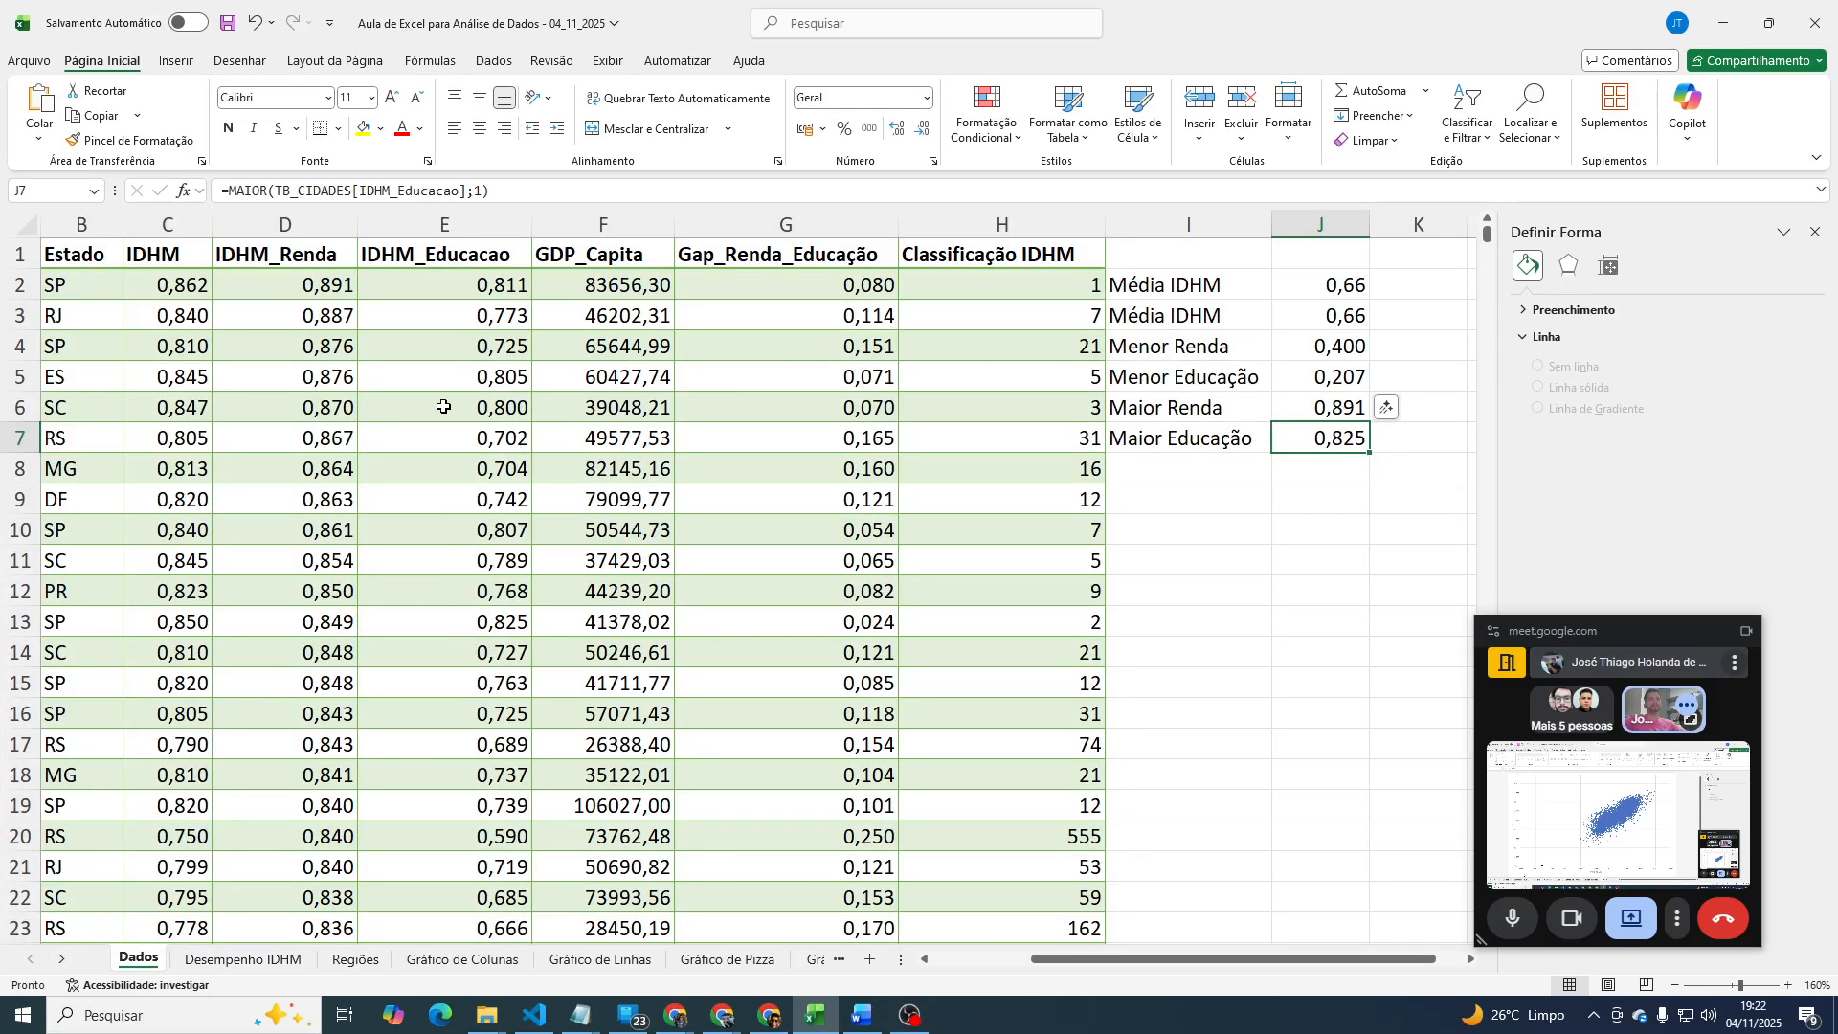
Return to the Gráfico de Dispersão sheet and change the scatter chart's horizontal axis title to "IDHM RENDA".
click(813, 960)
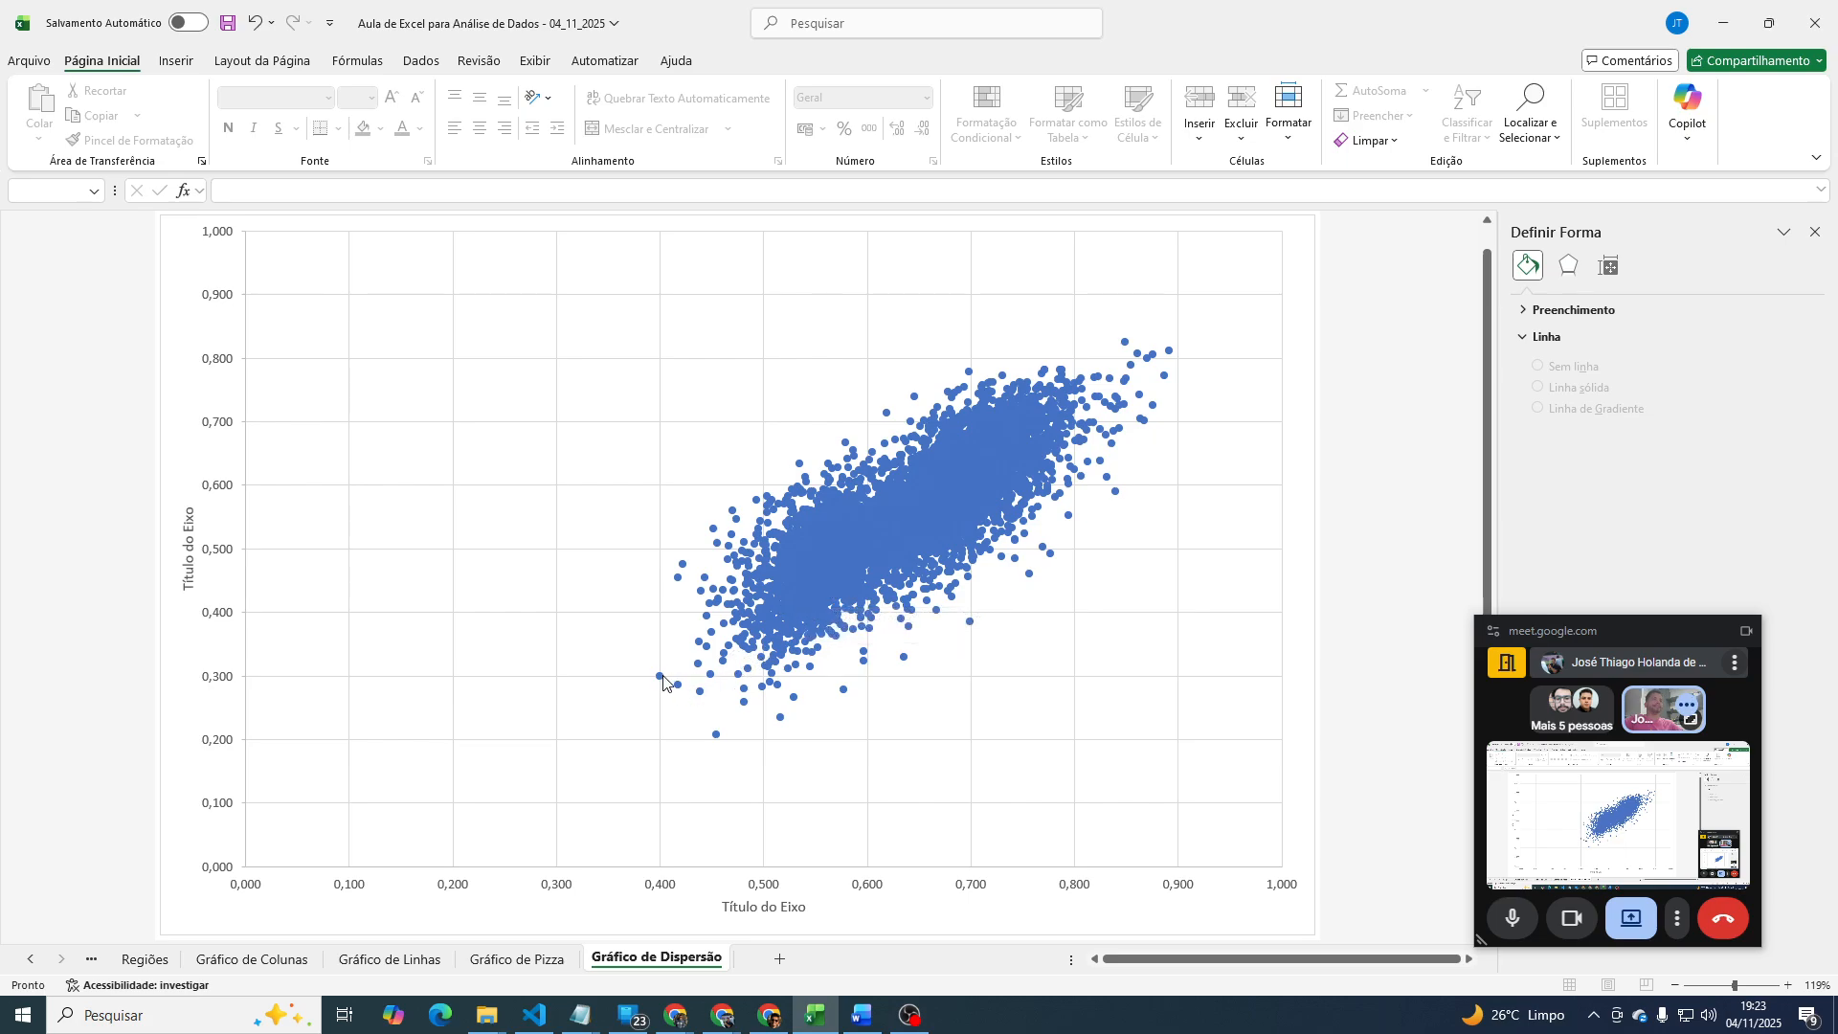
mouse_move(662, 681)
mouse_move(716, 735)
click(783, 900)
double_click(771, 906)
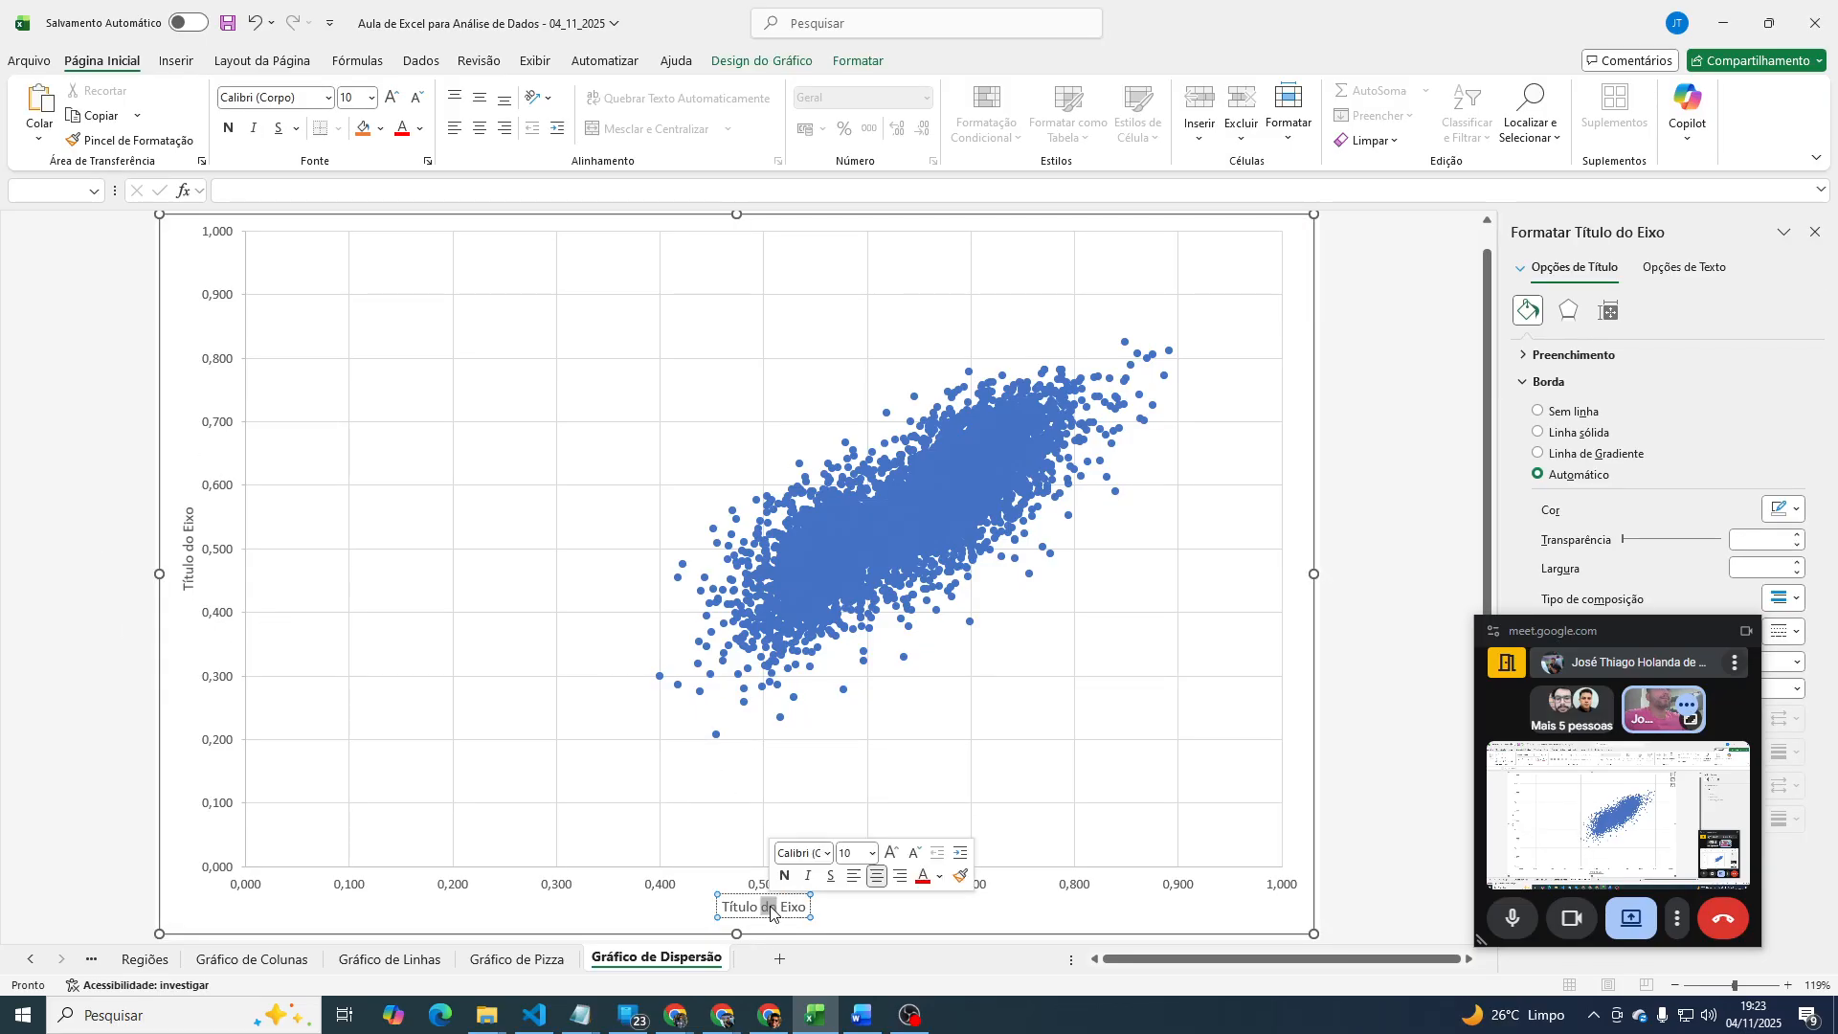
triple_click(771, 907)
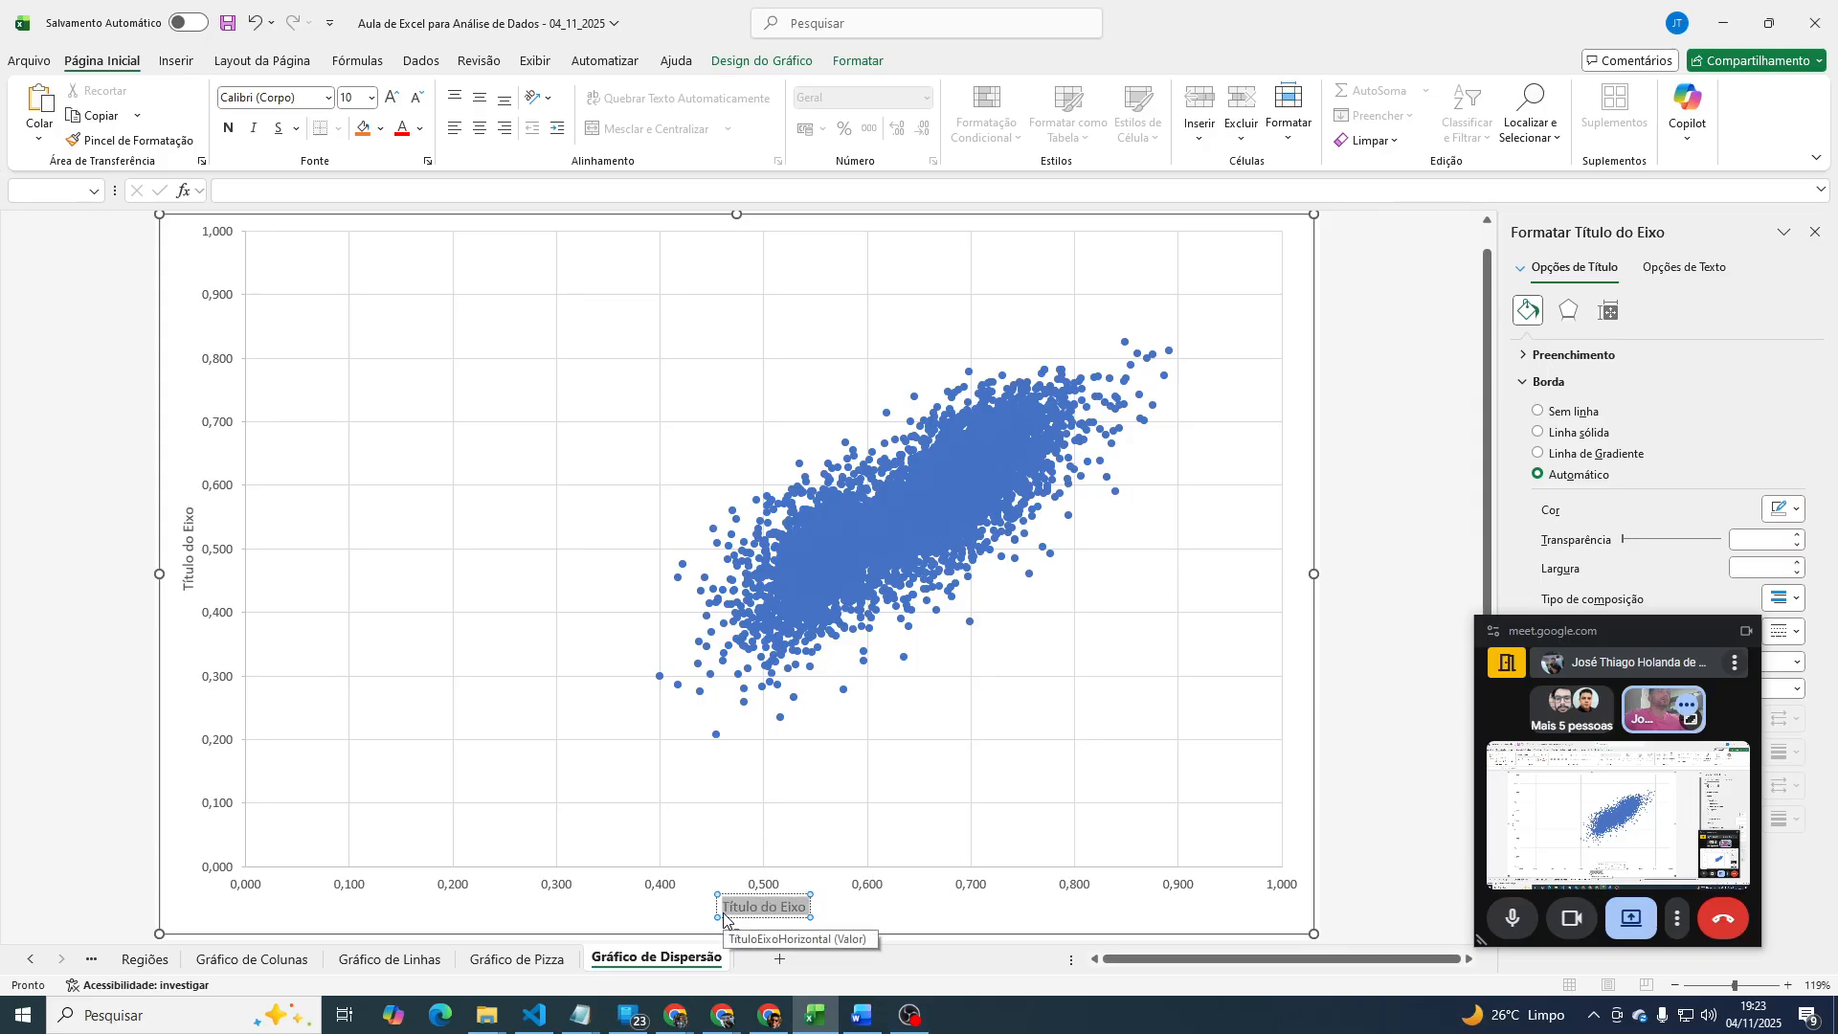
text(IDHM RENDA)
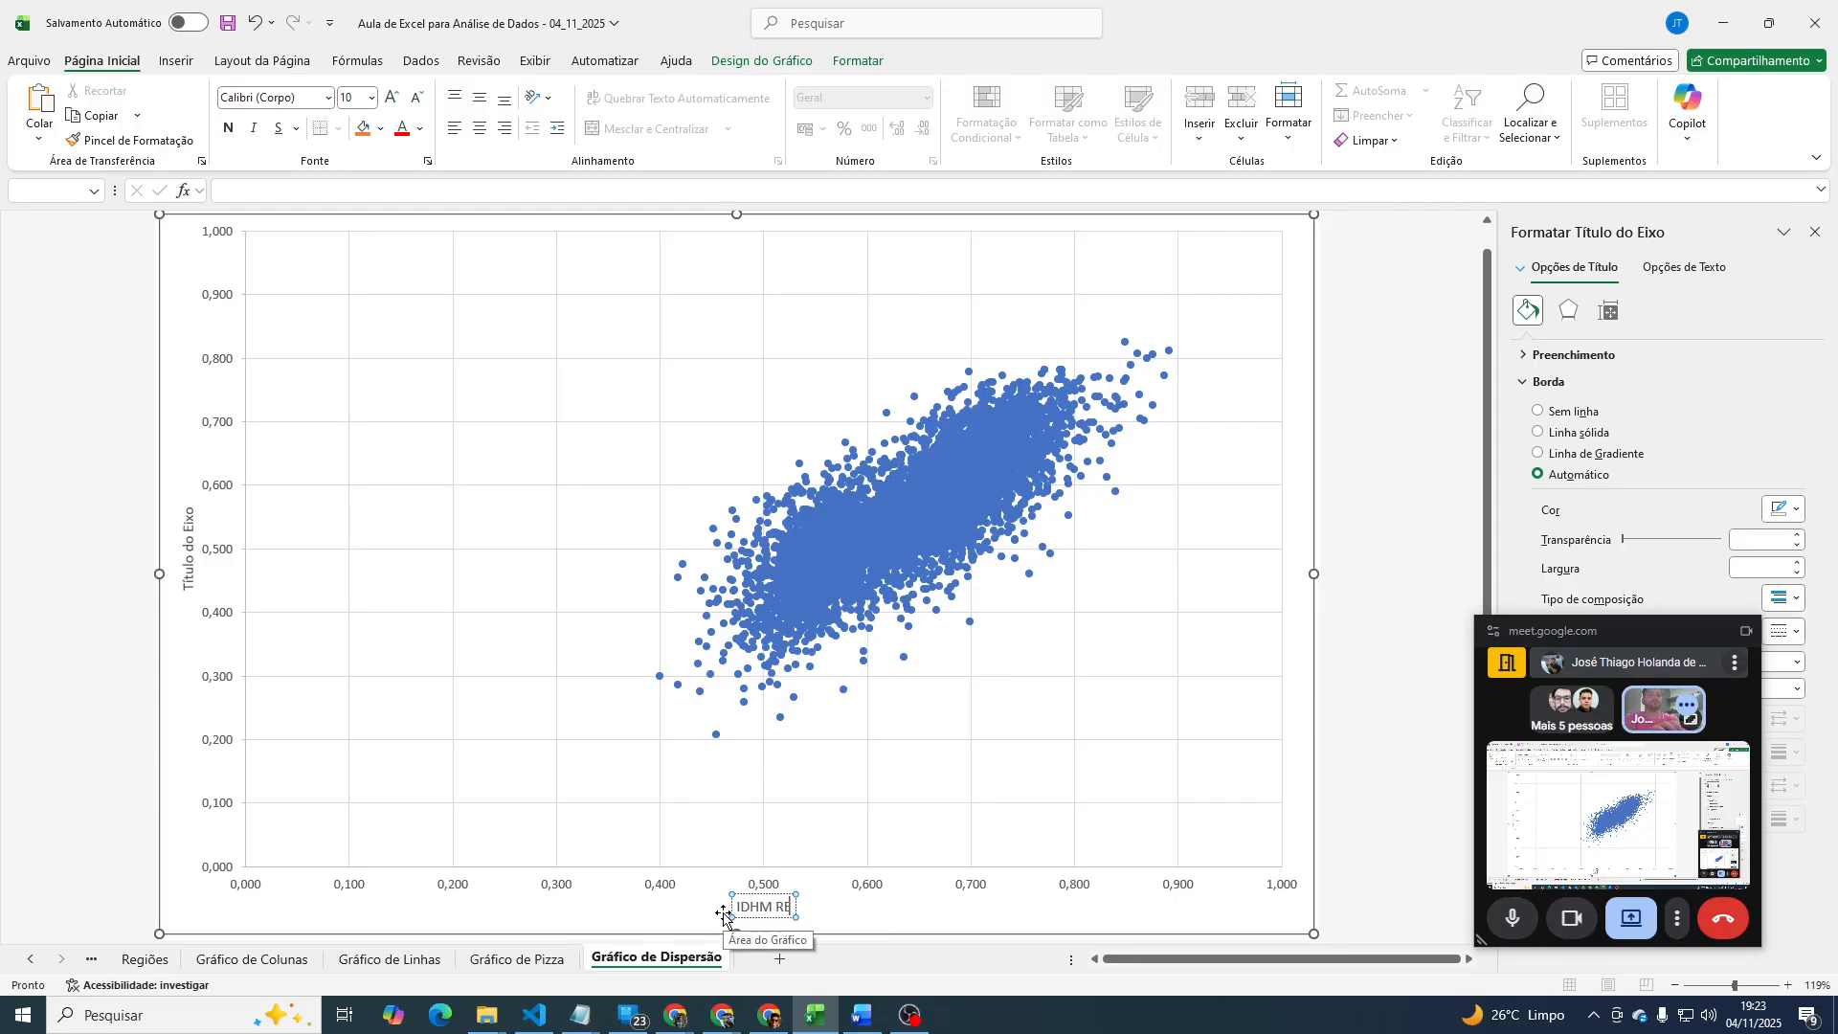
Change the scatter chart's vertical axis title to "IDHM EDUCAÇÃO" and deselect the chart.
click(189, 546)
triple_click(189, 551)
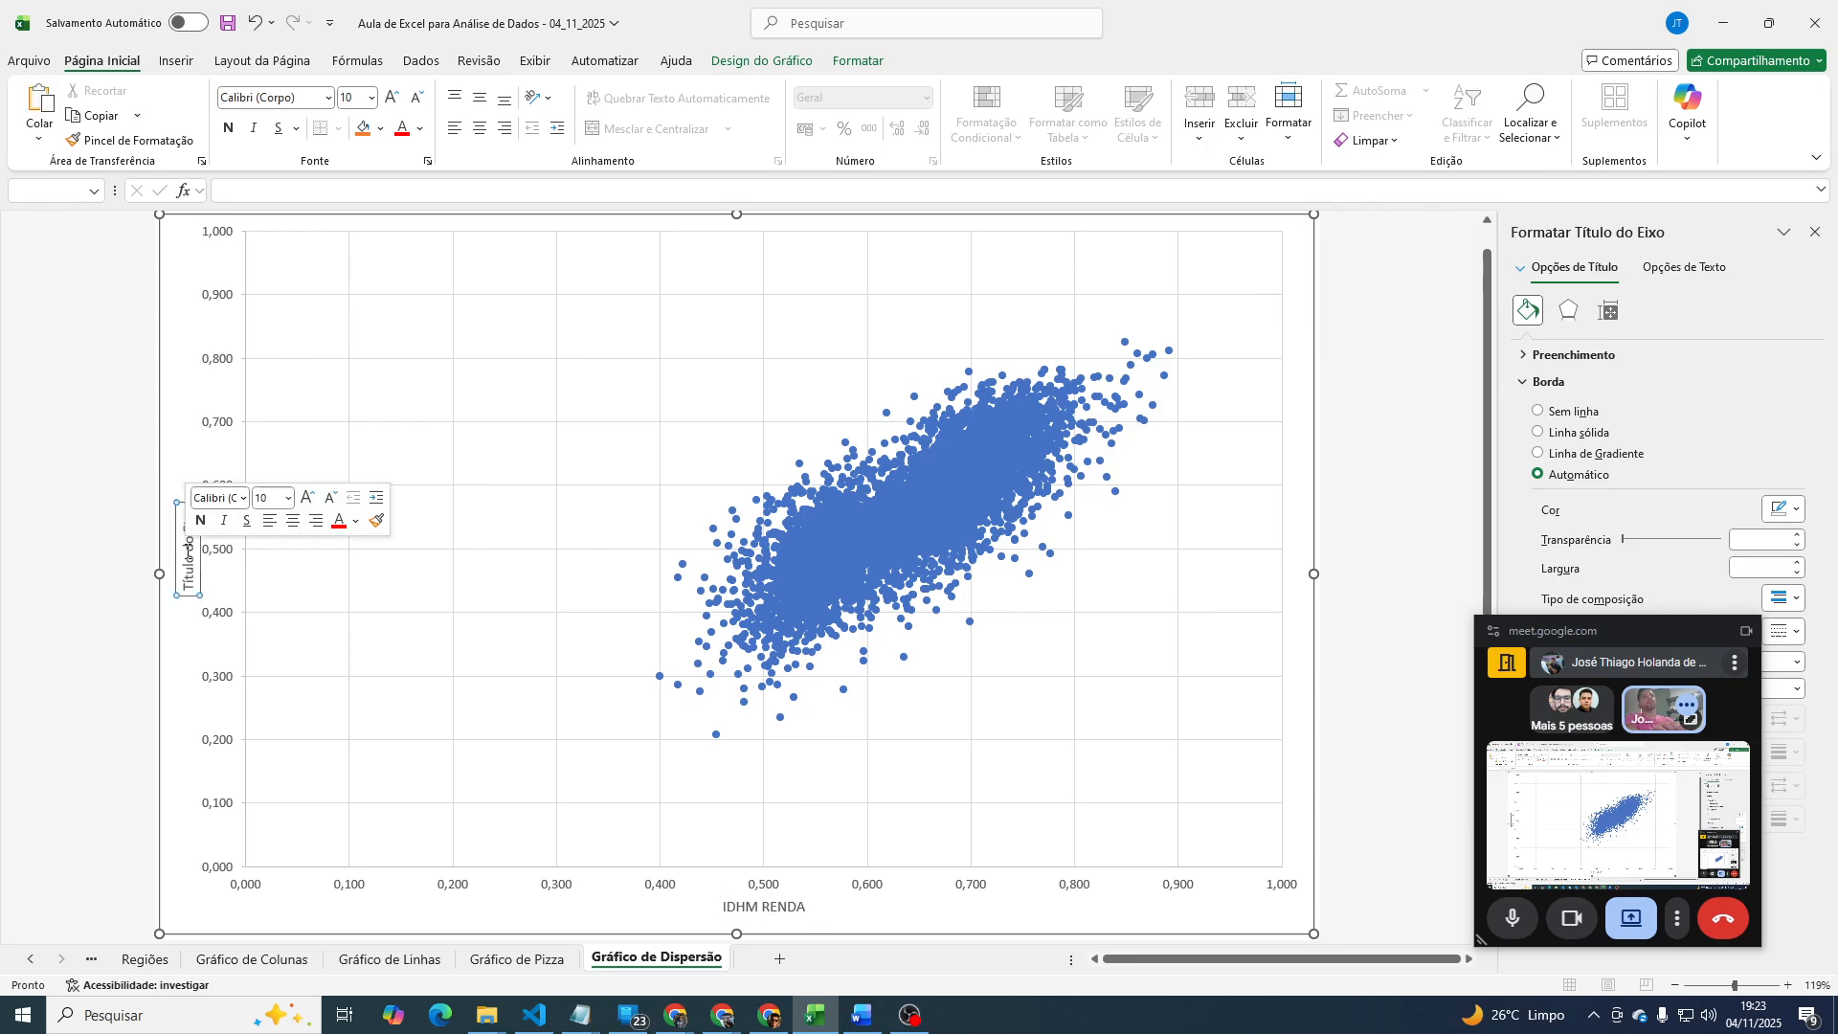
text(IDHM ED)
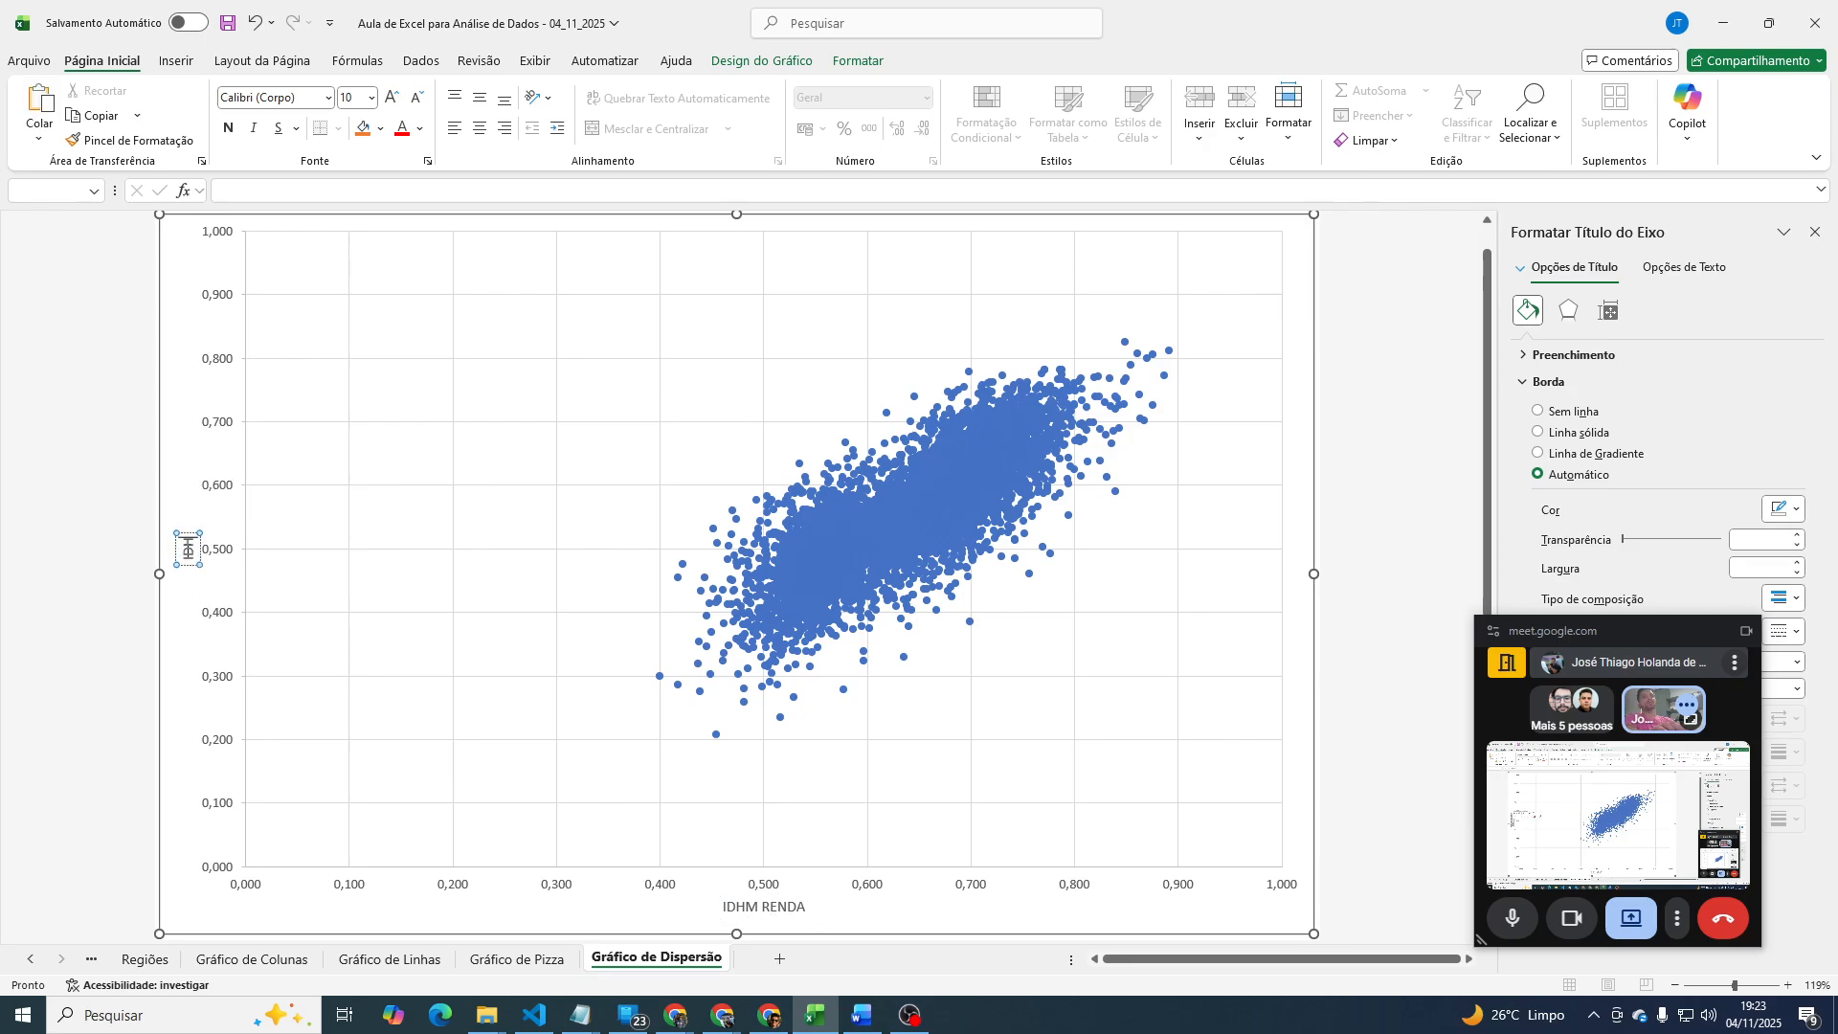
text(UCAÇÃO)
click(1383, 469)
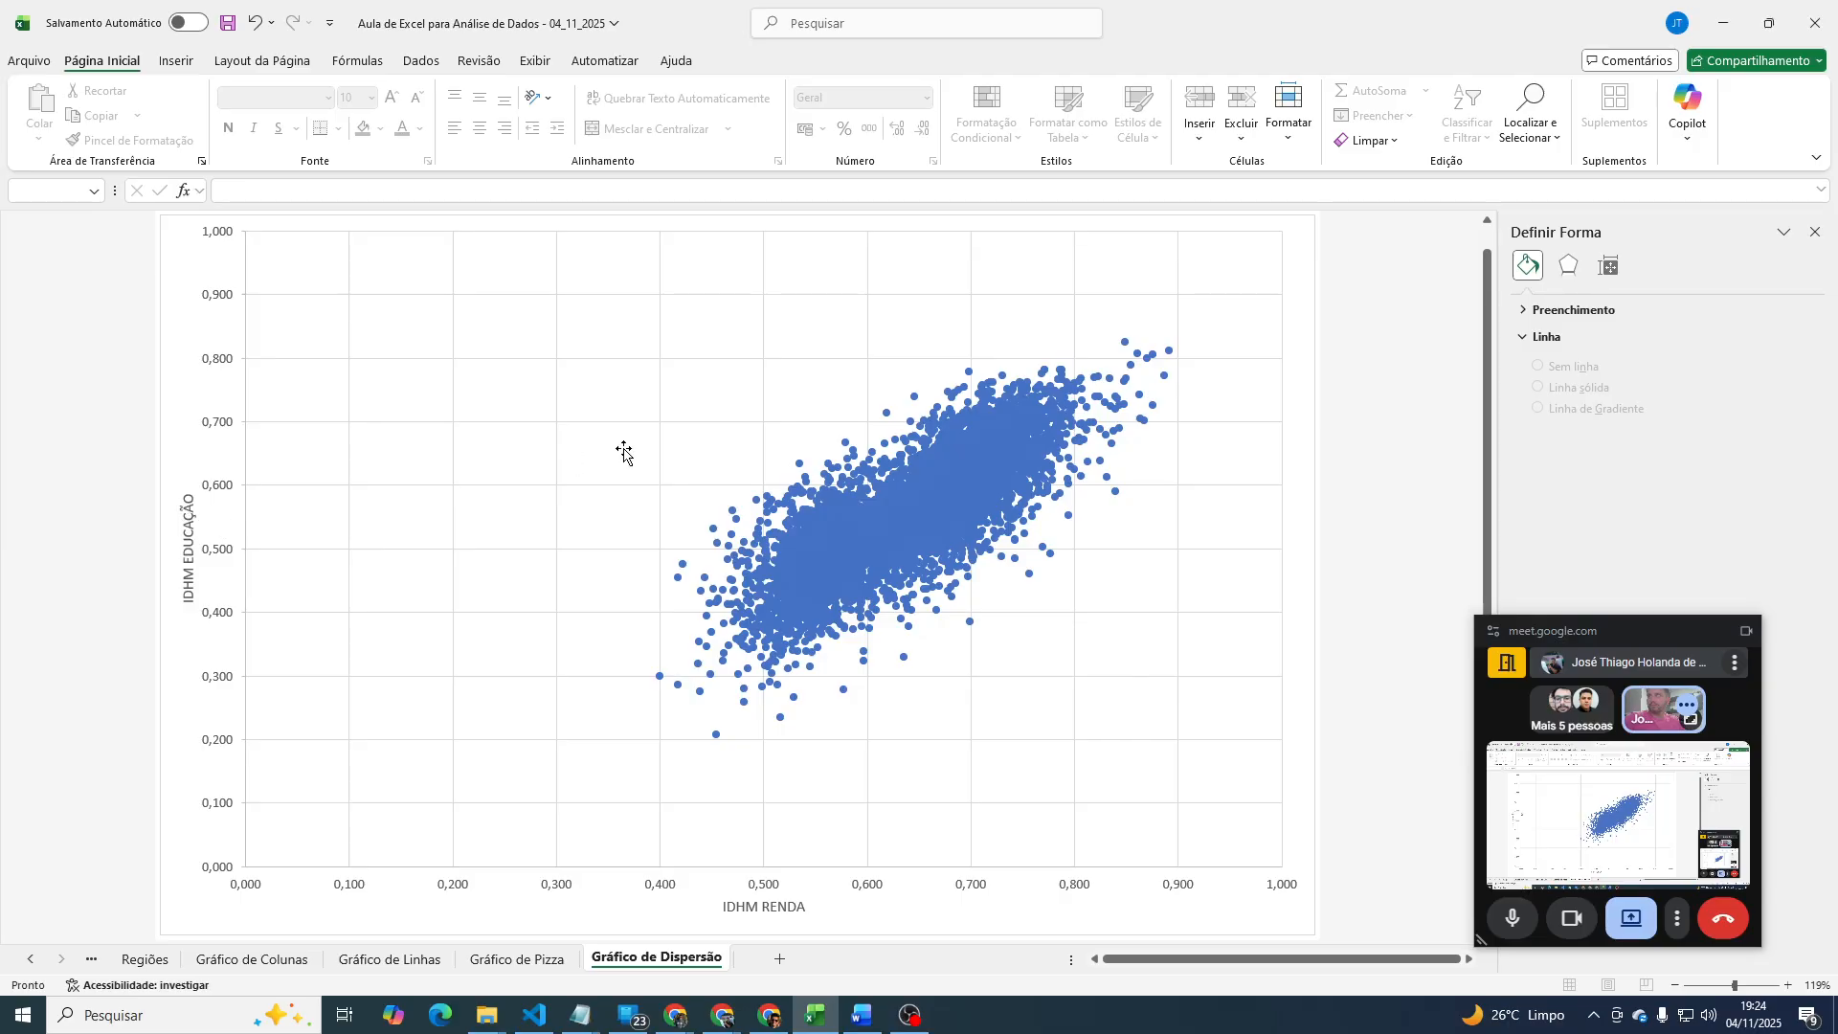
Remove the gridlines from the scatter chart and add a trendline to it.
click(1231, 288)
click(1294, 230)
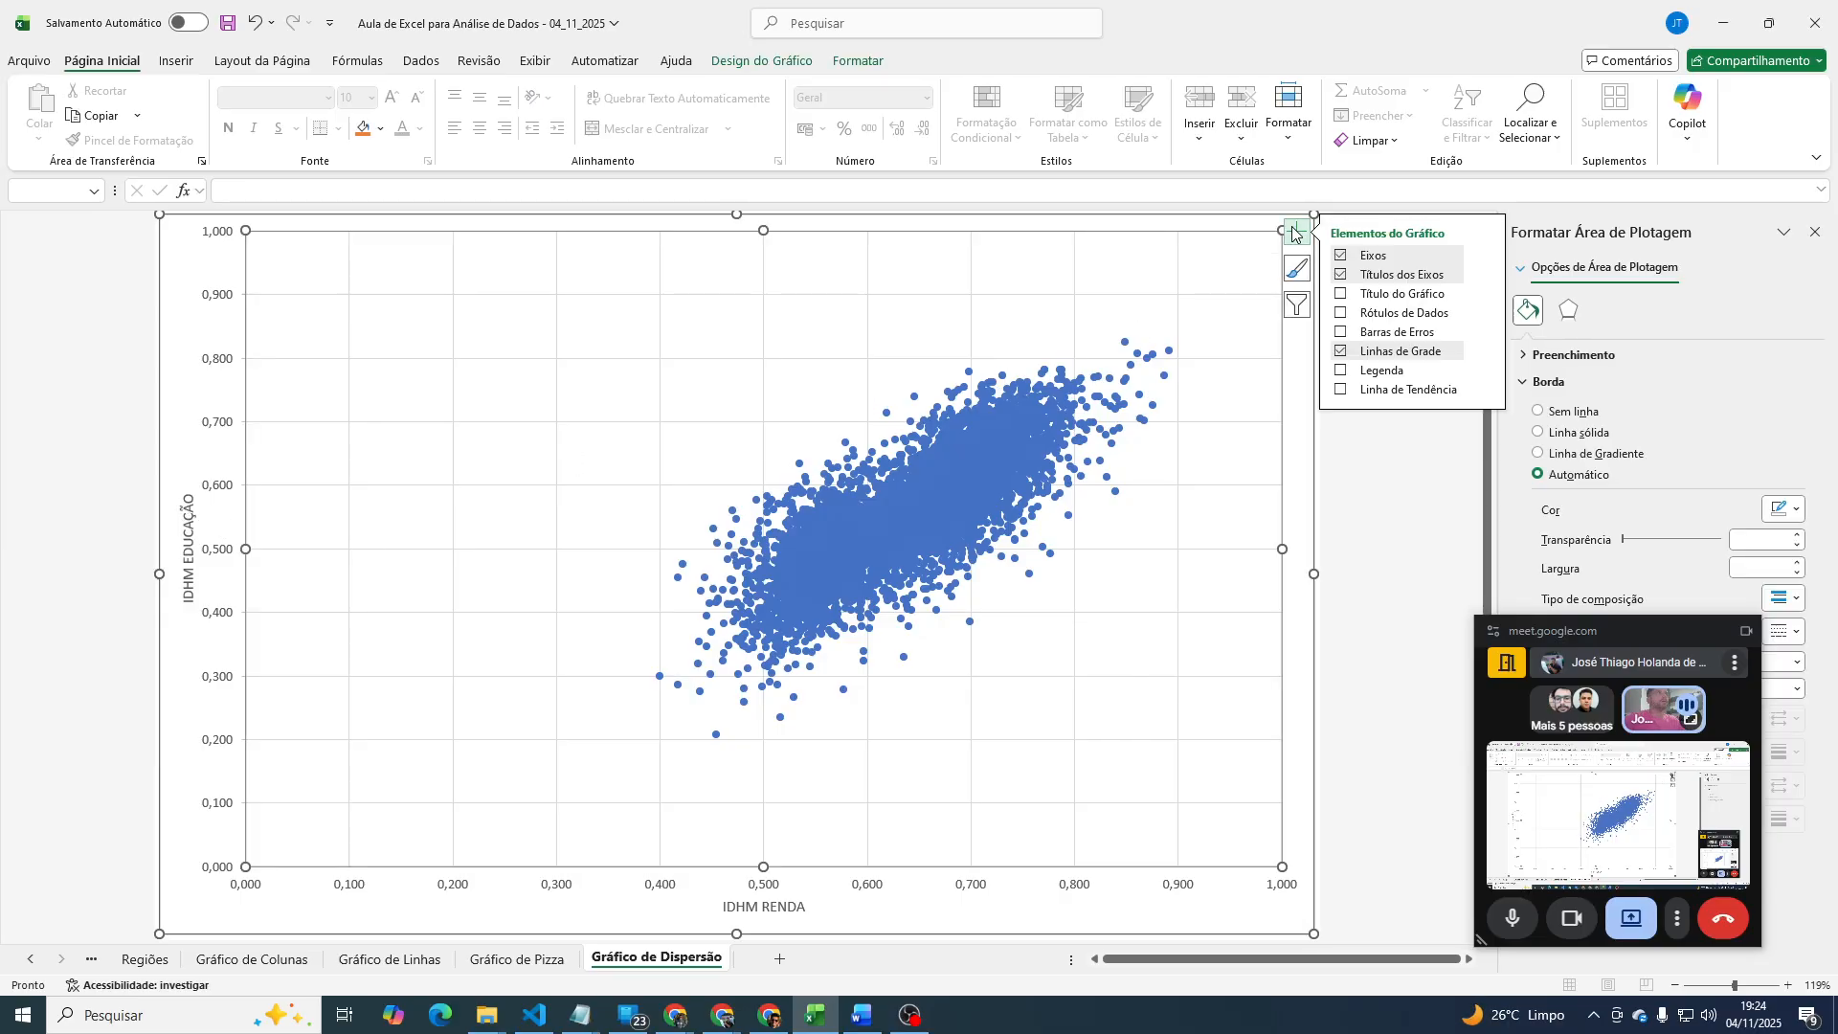
click(1342, 356)
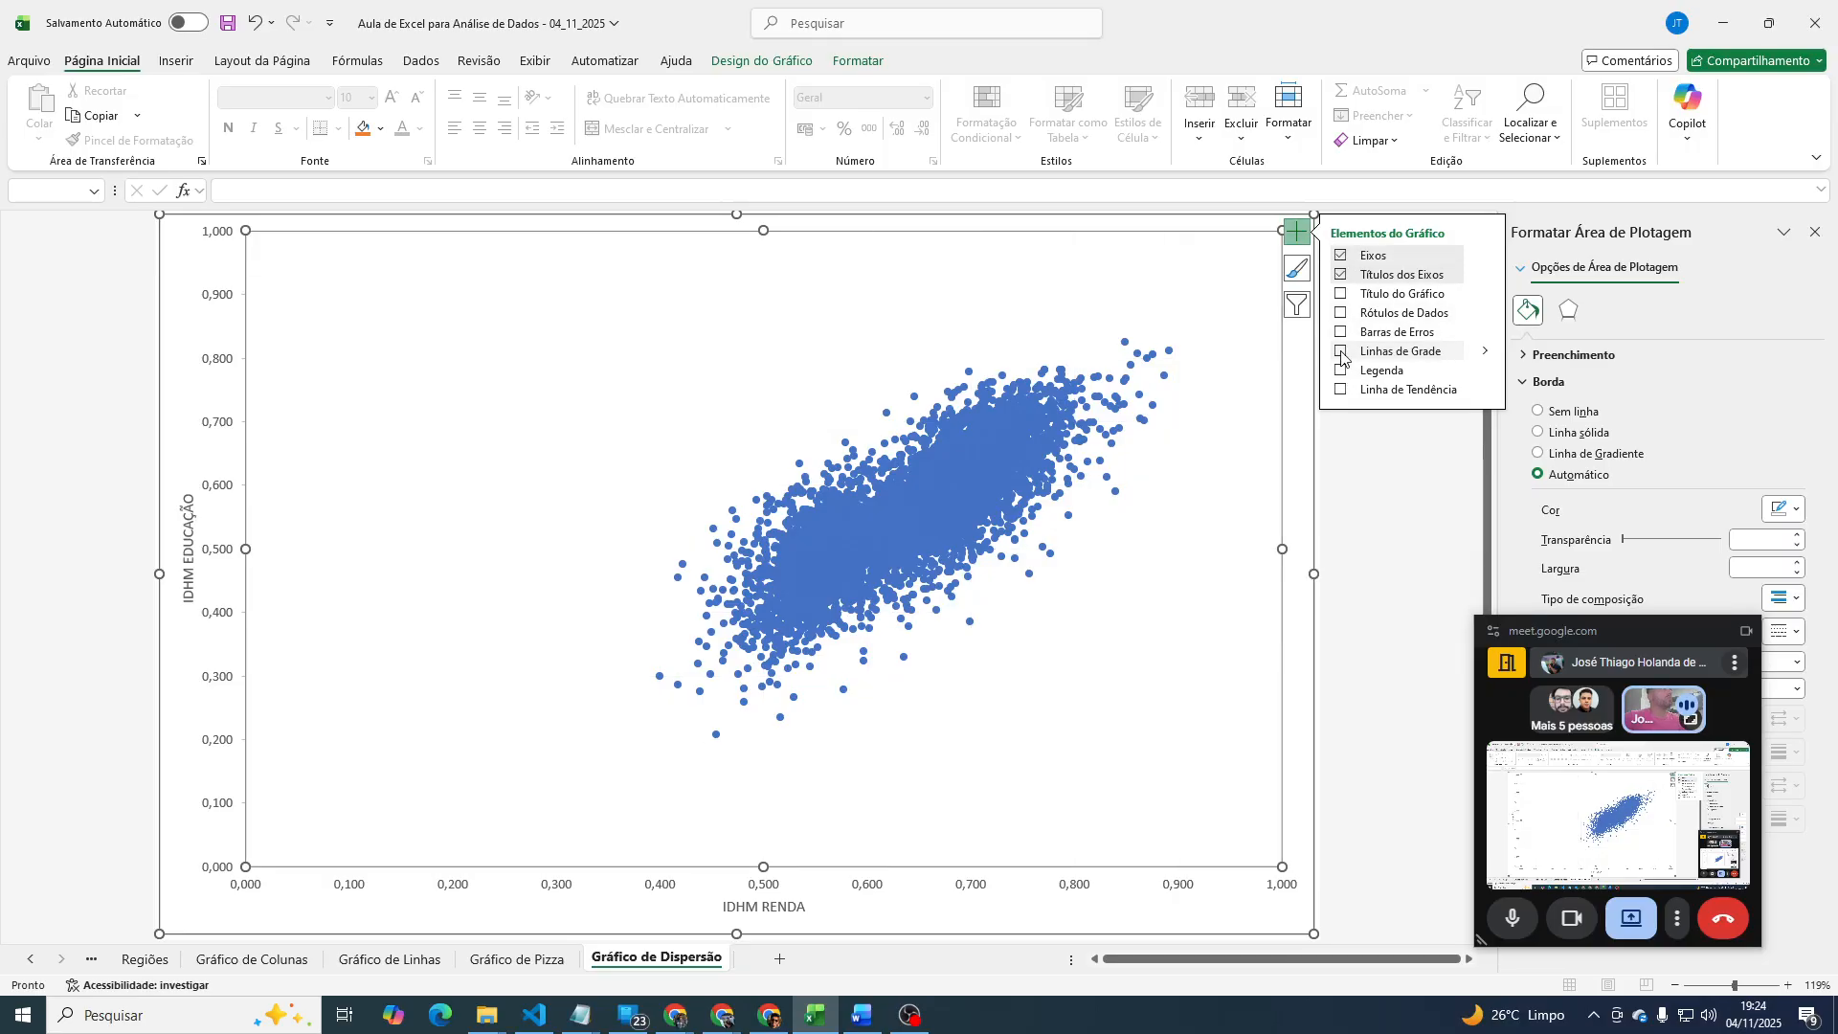
click(1387, 395)
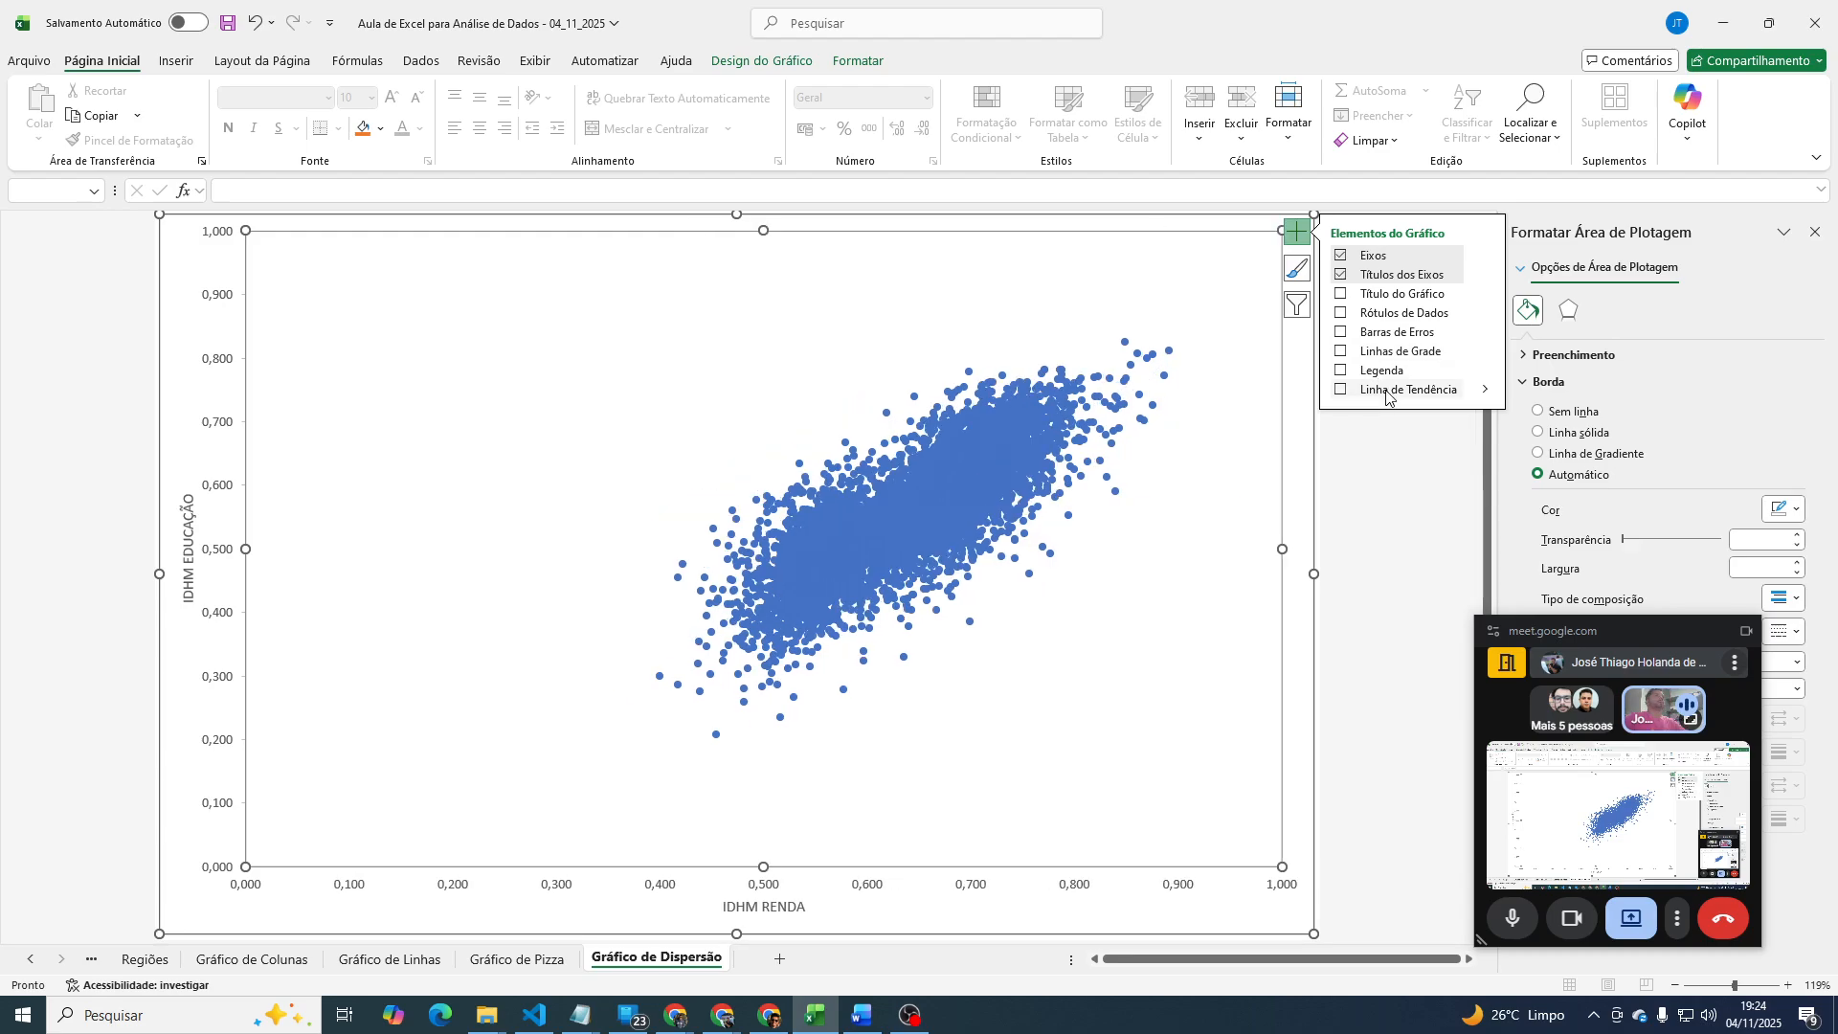
Change the trendline's dash type to a solid line, continuing with the complex formatting.
click(672, 661)
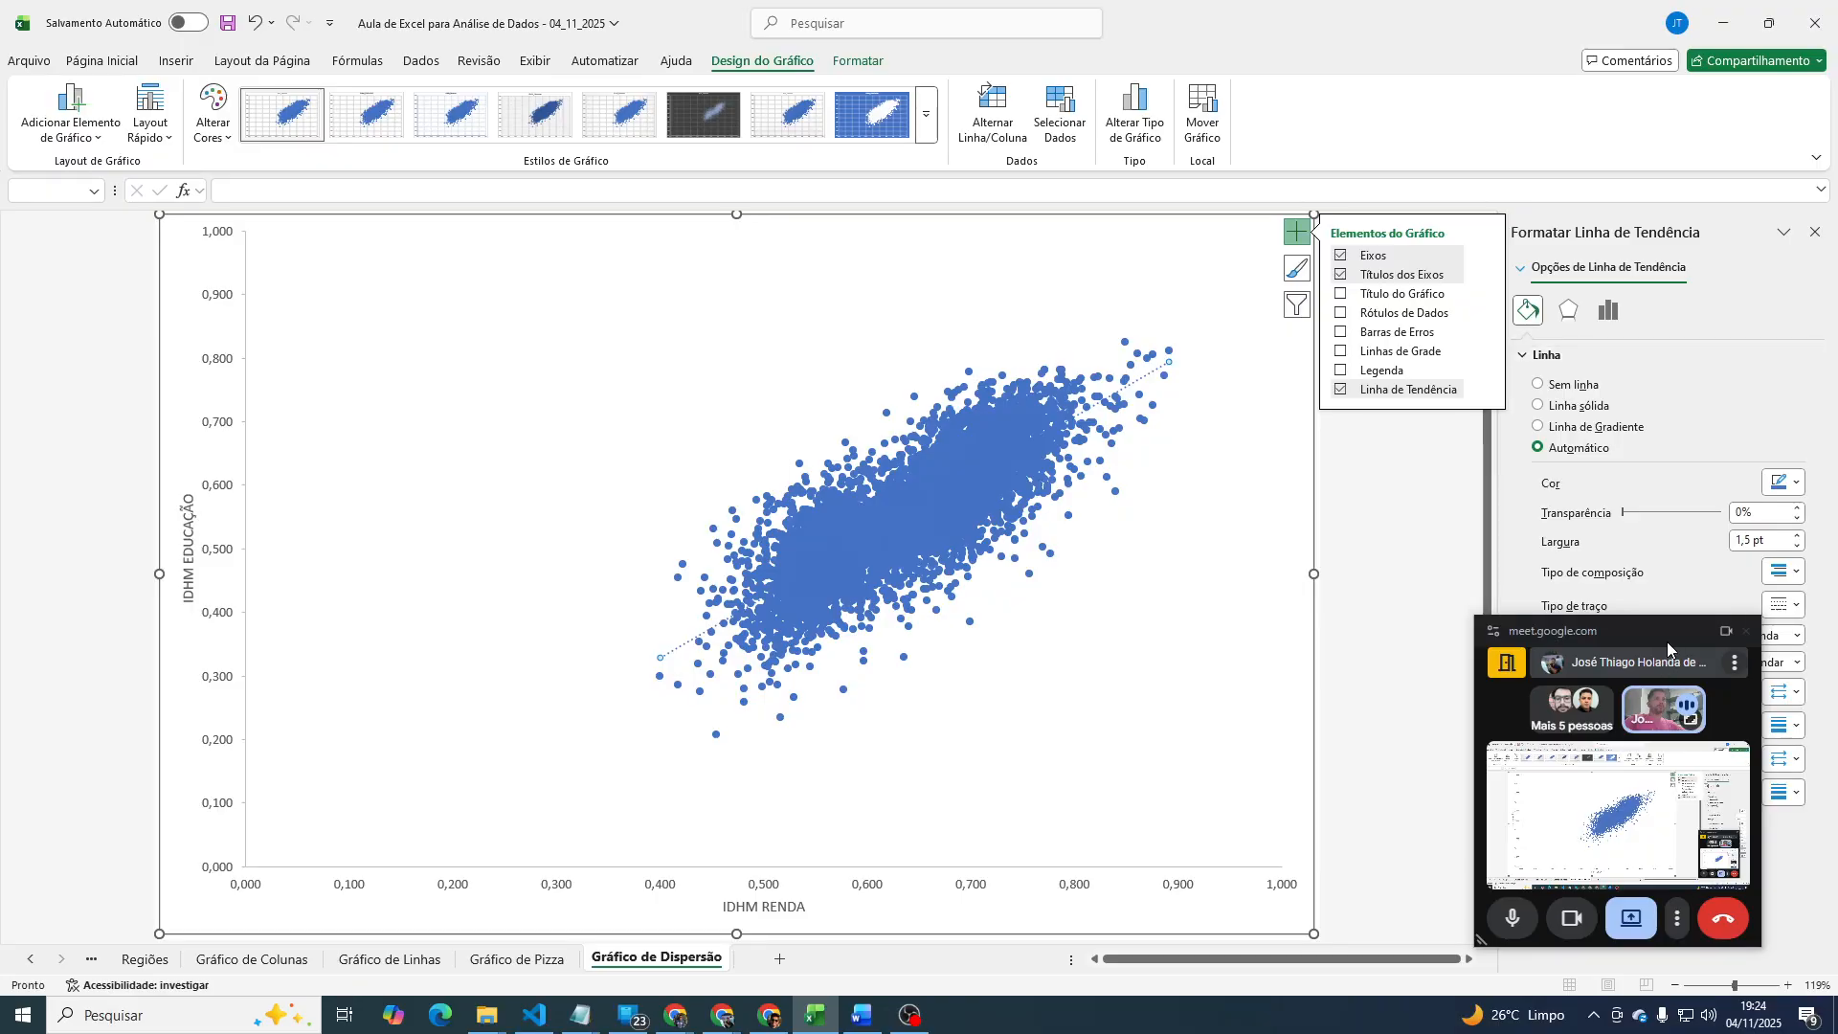
drag(1666, 635, 1406, 635)
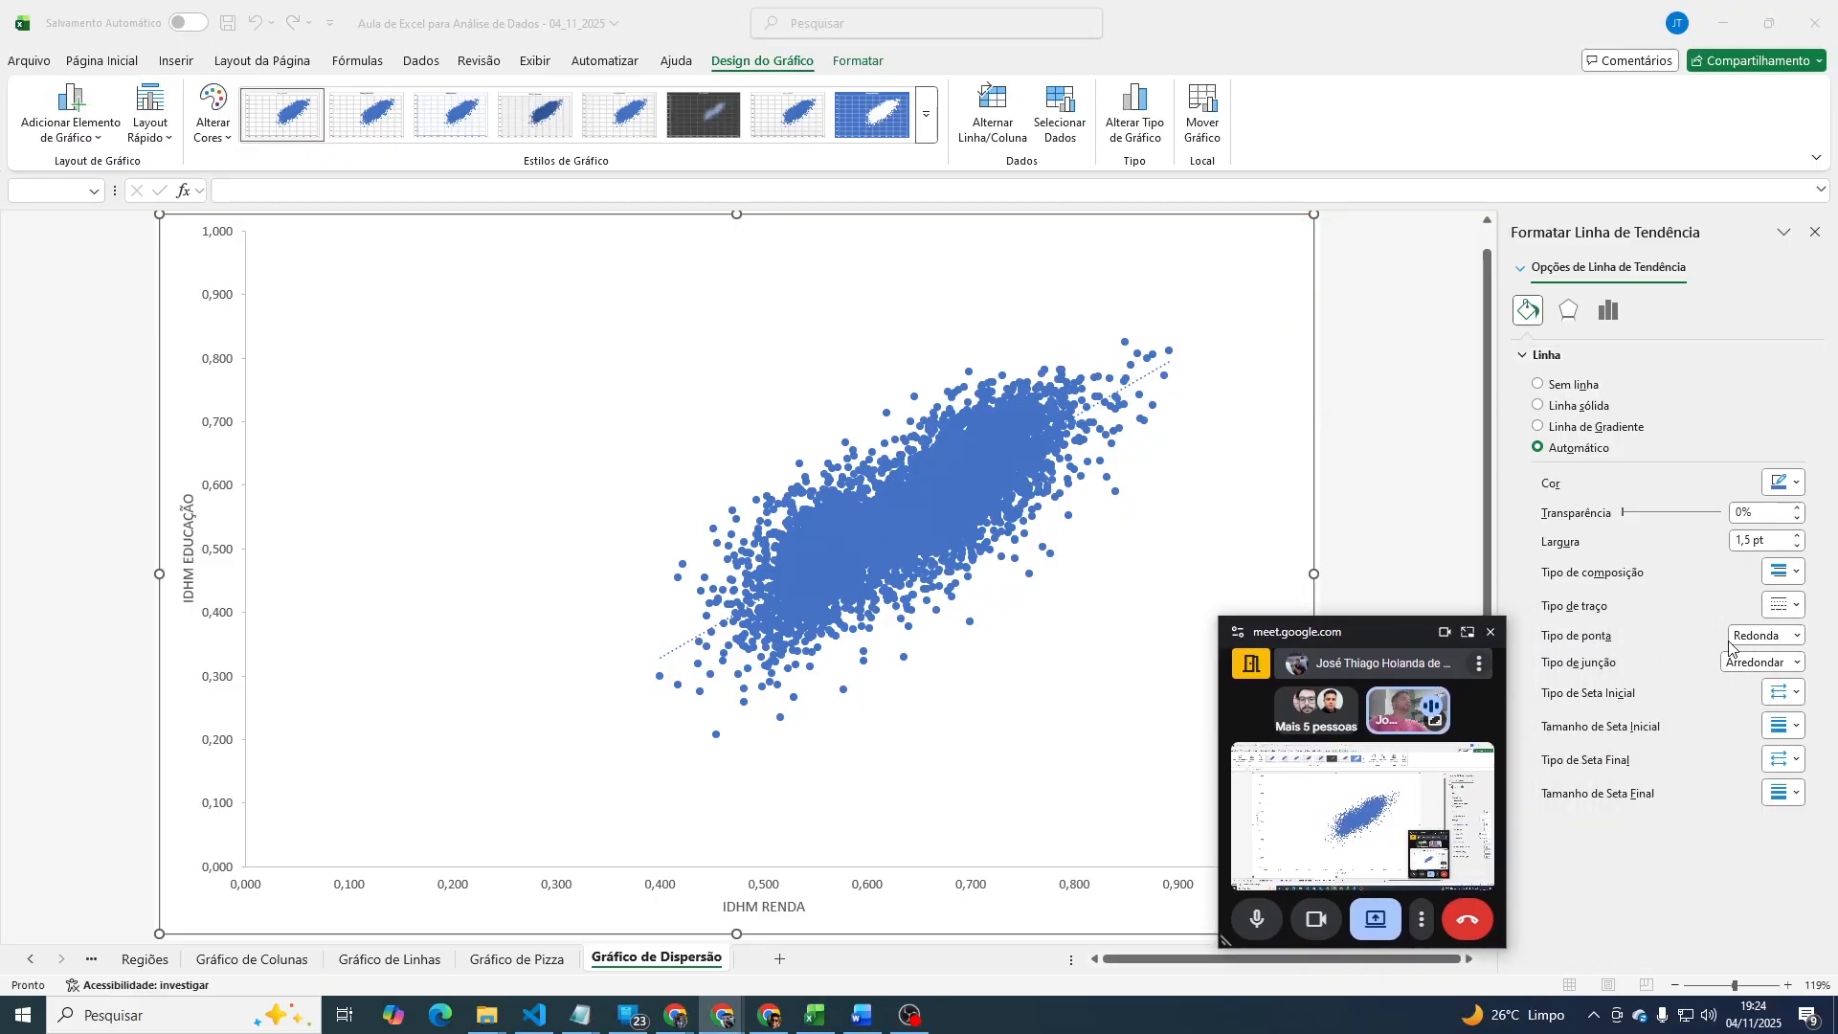
click(1784, 614)
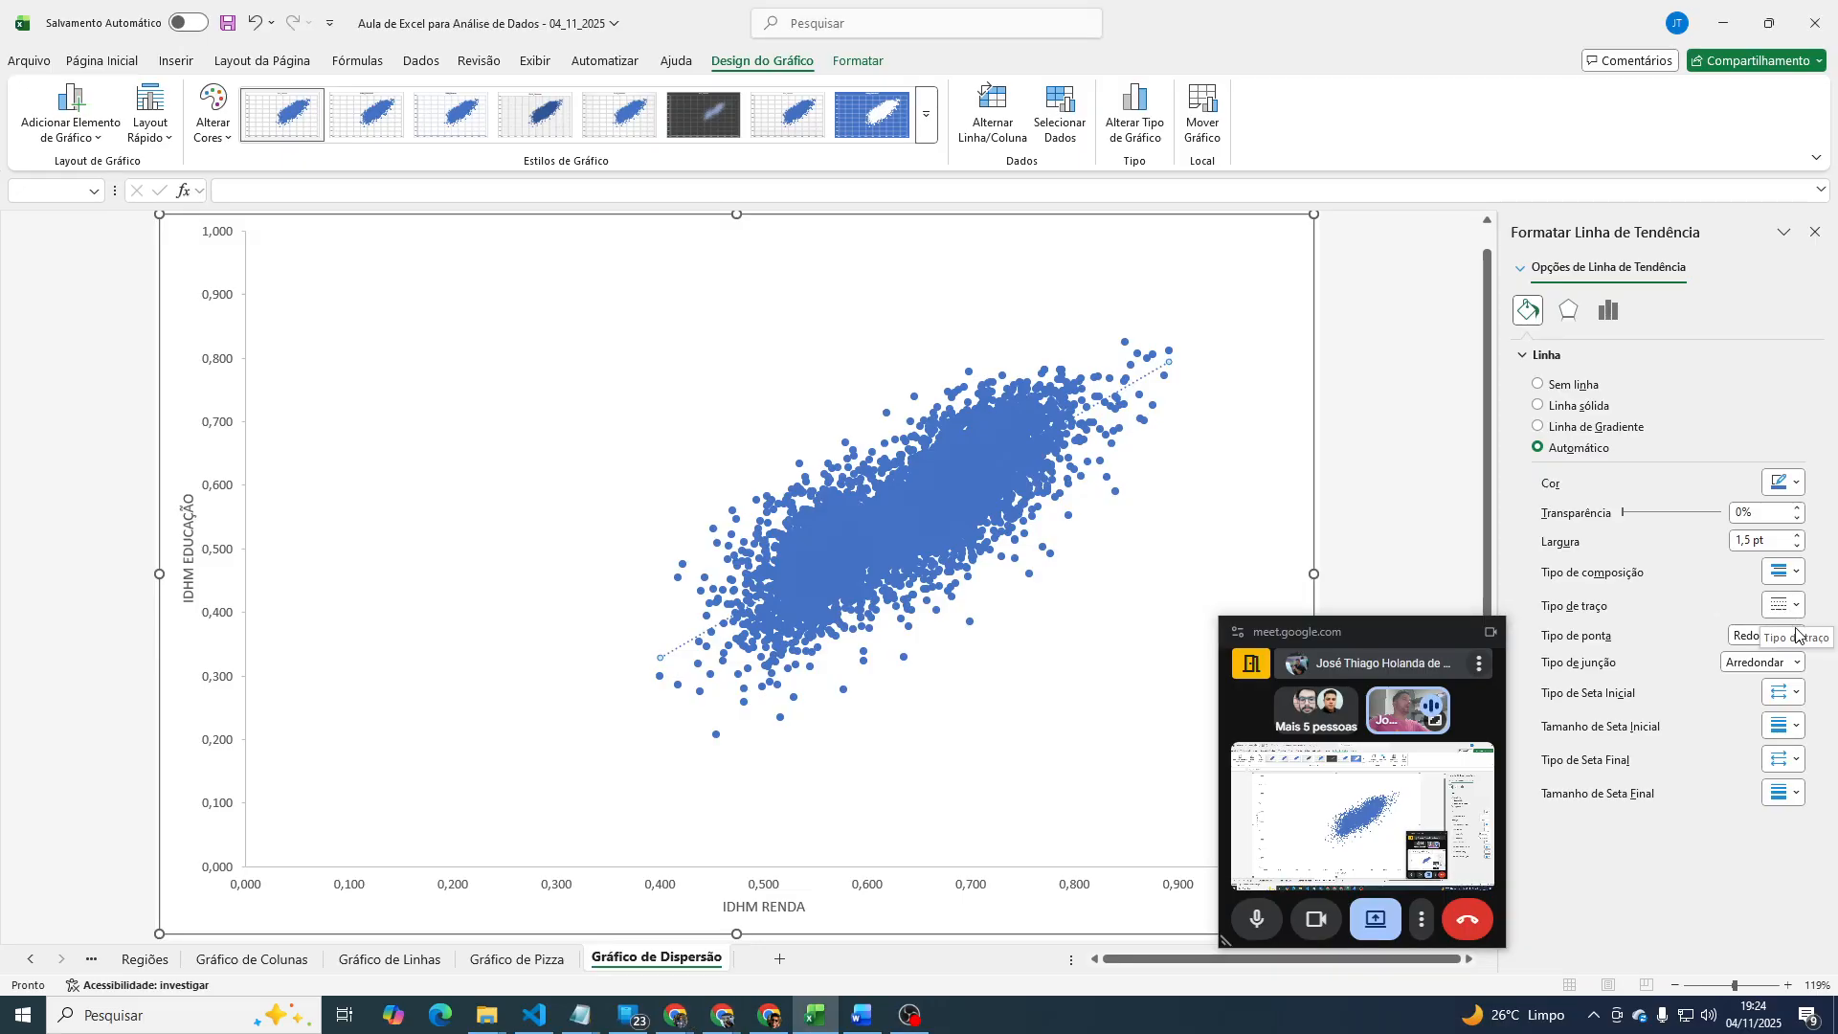
click(1796, 609)
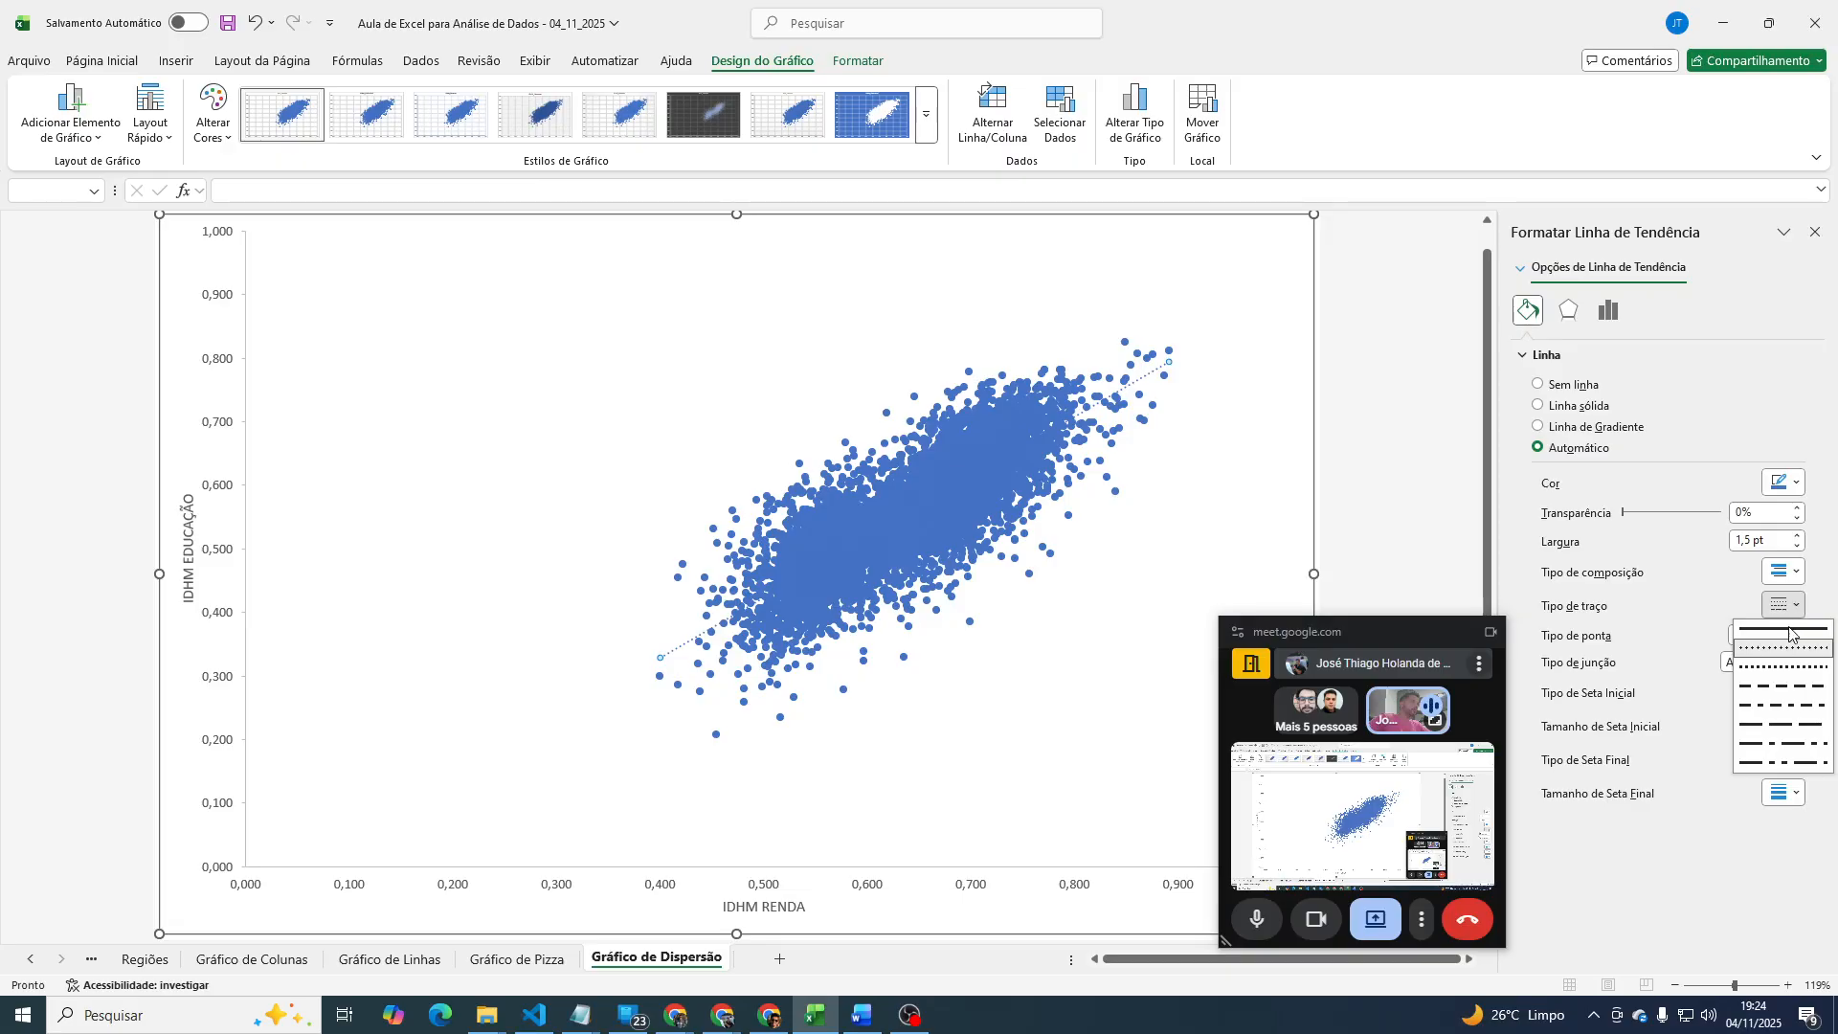
click(1791, 635)
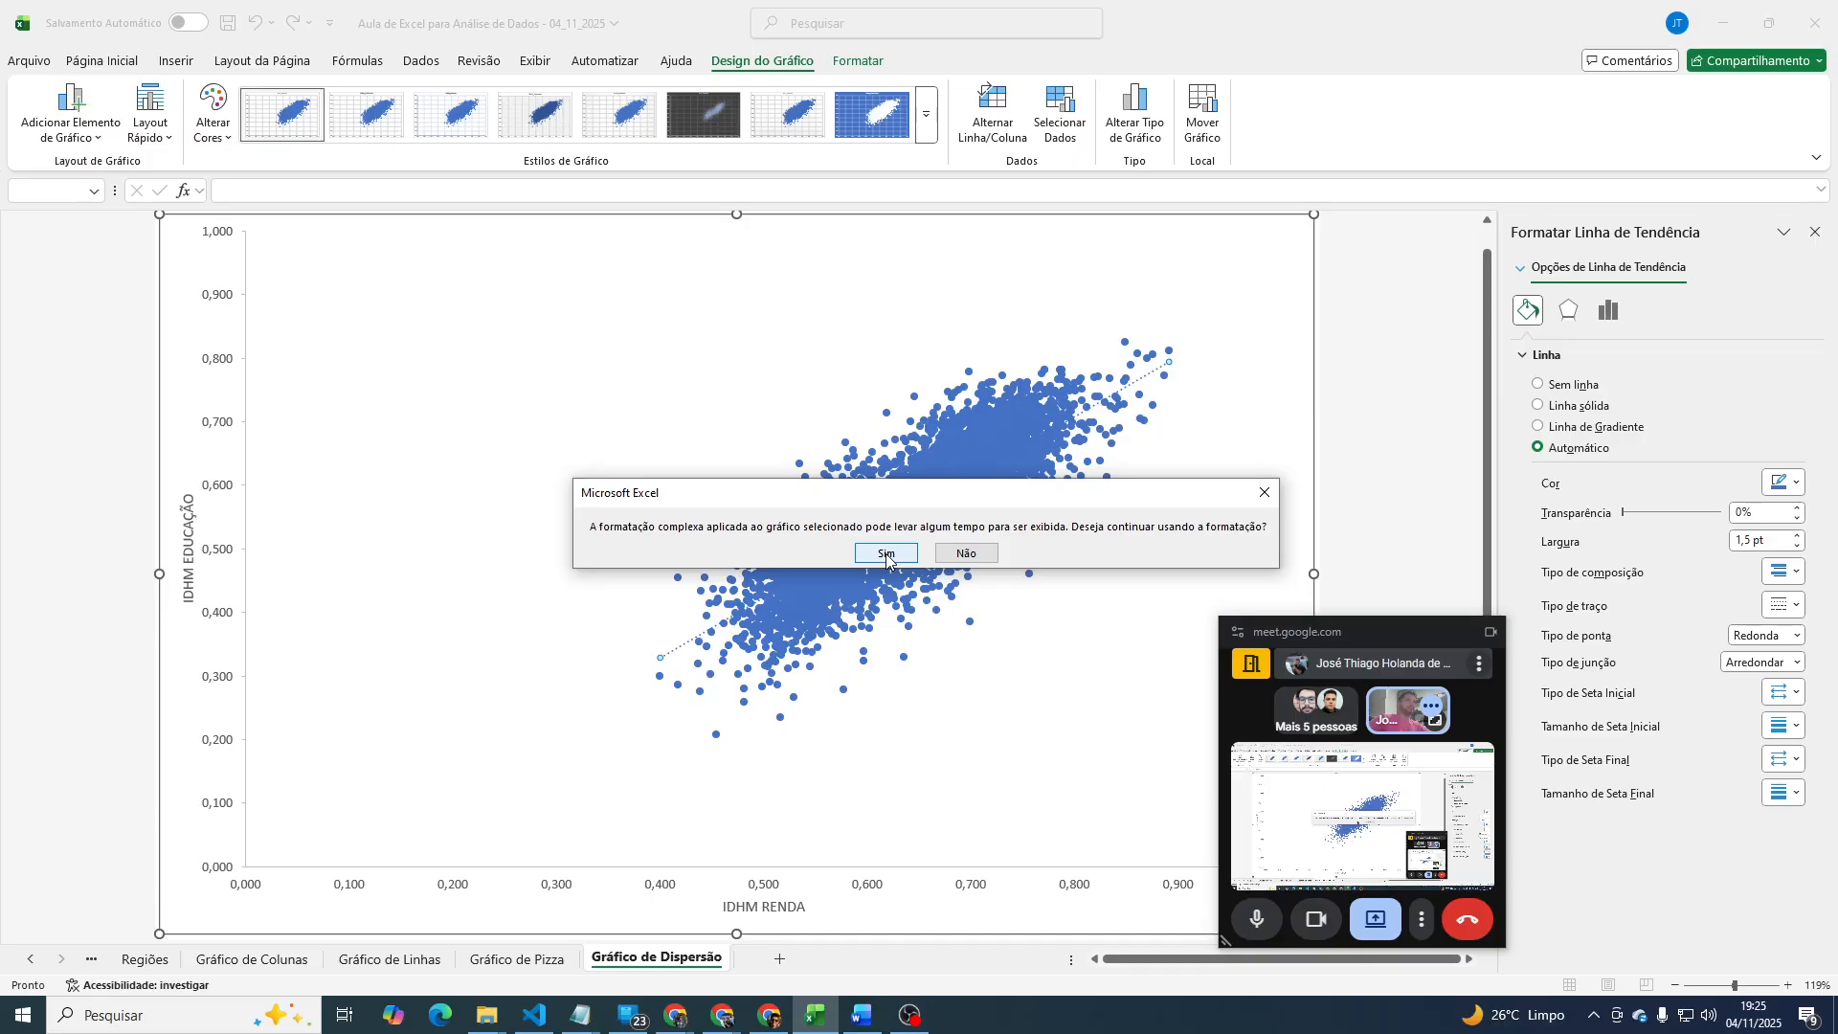
click(886, 557)
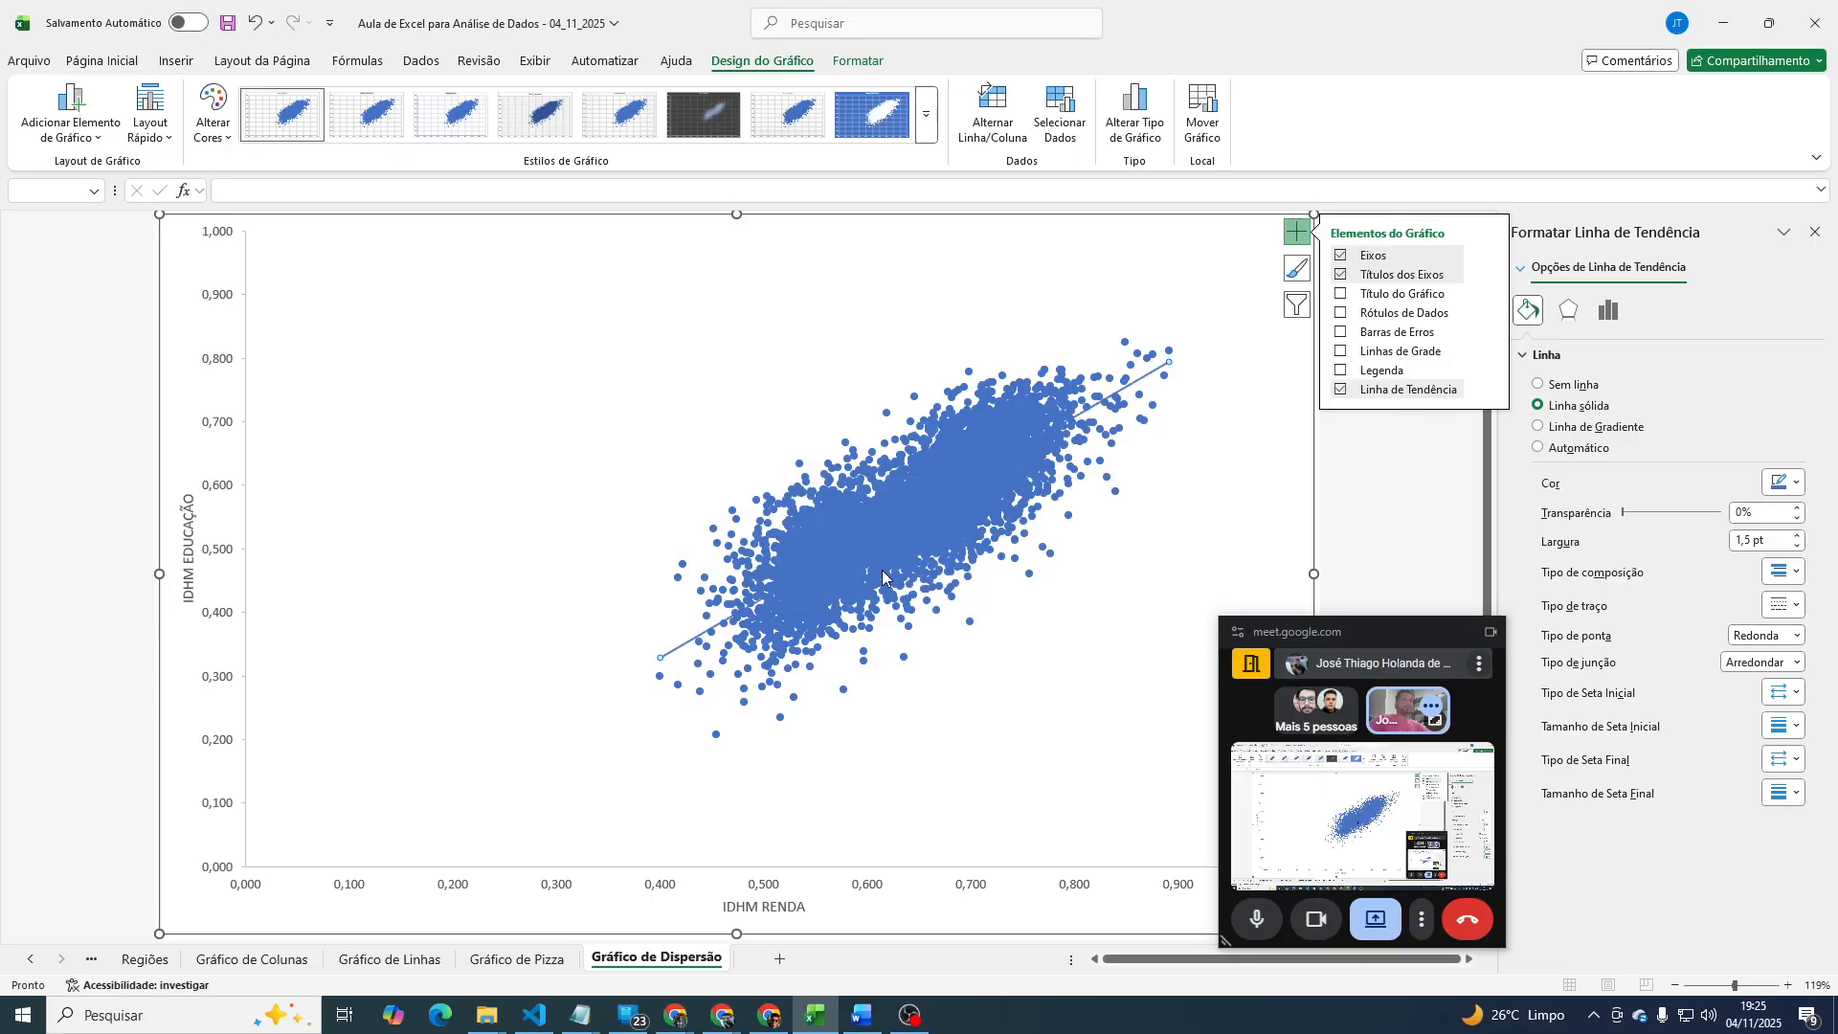
Color the trendline orange so it stands out from the blue points.
click(1772, 482)
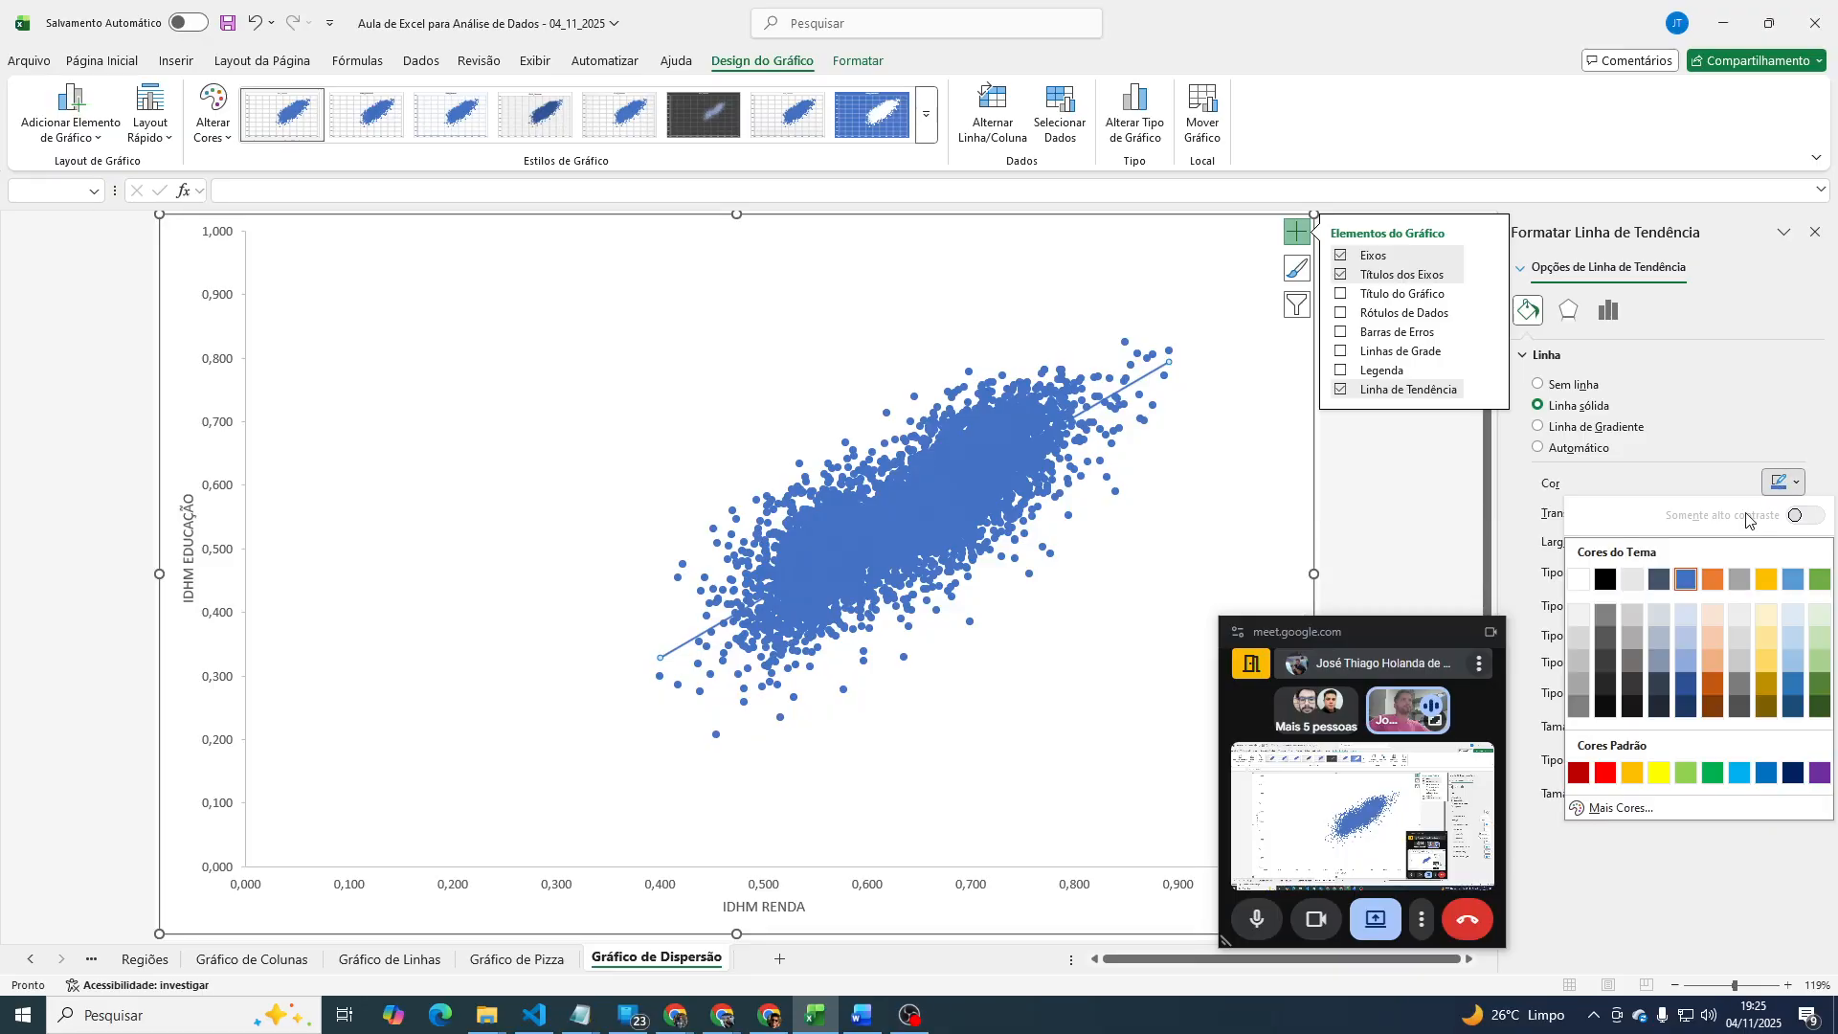
click(1709, 567)
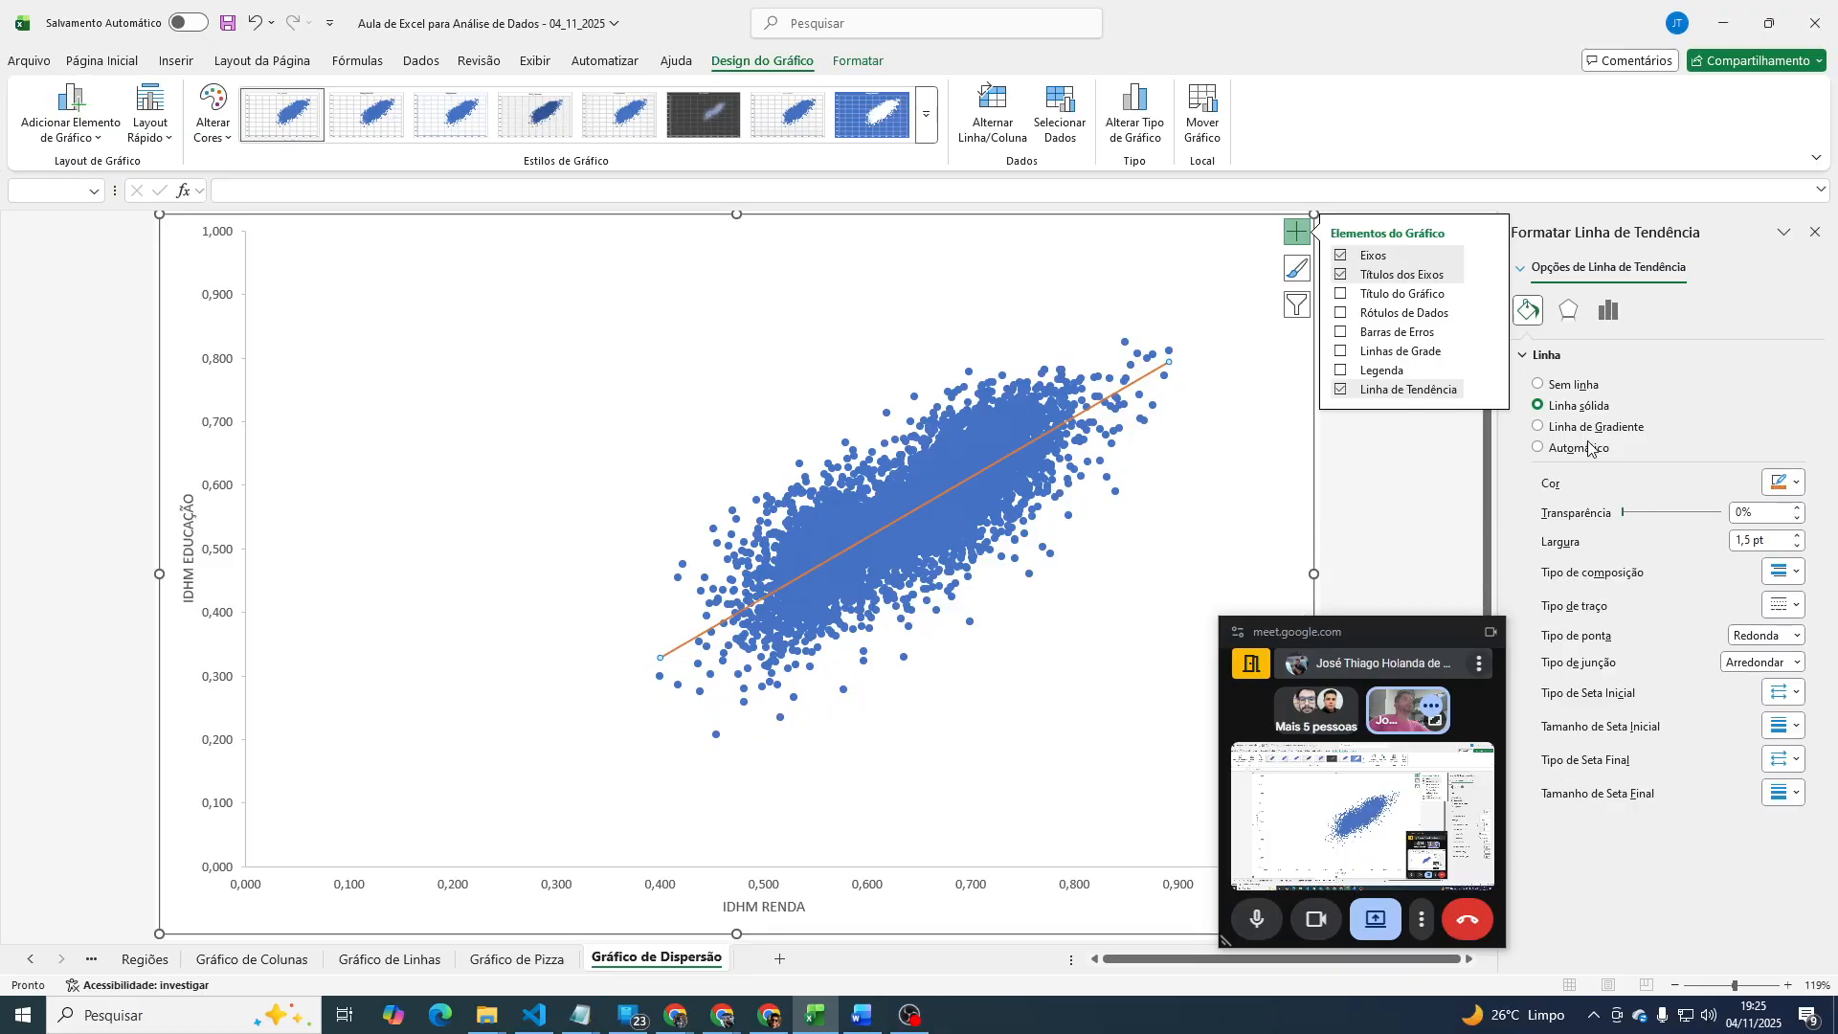
click(1426, 461)
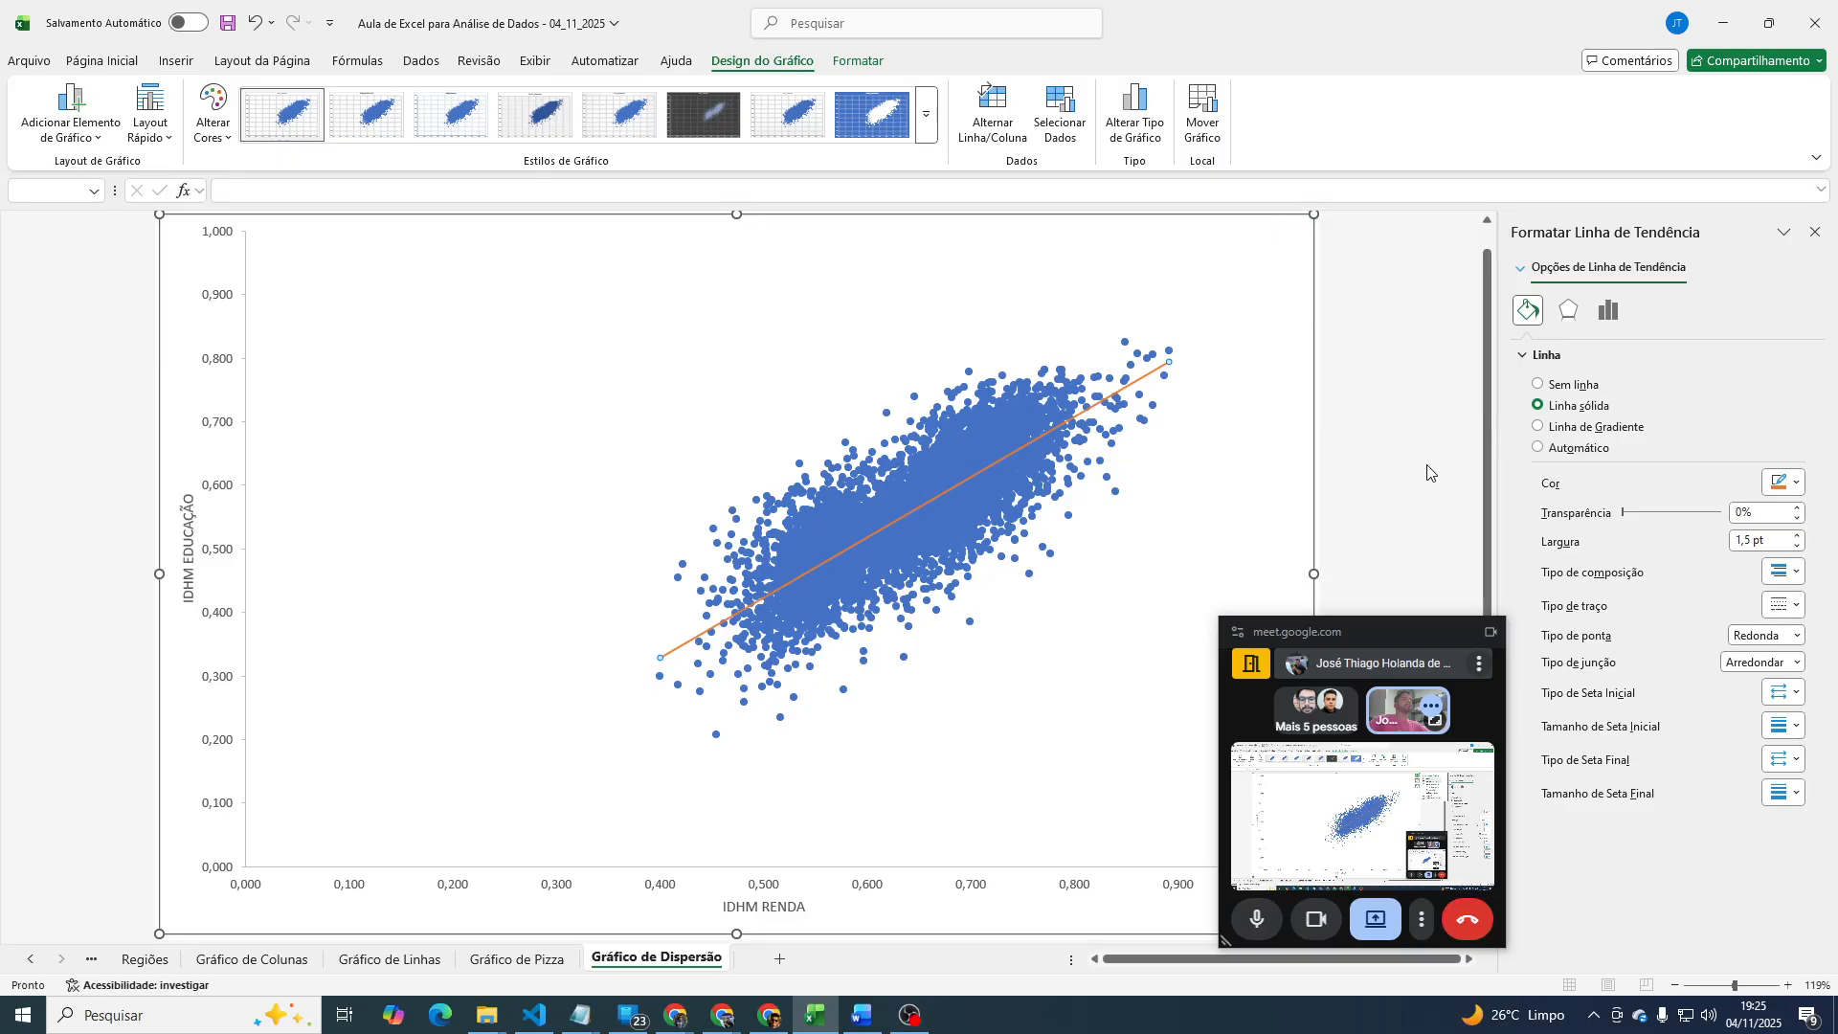
Display the linear trendline's equation on the scatter chart.
click(1162, 374)
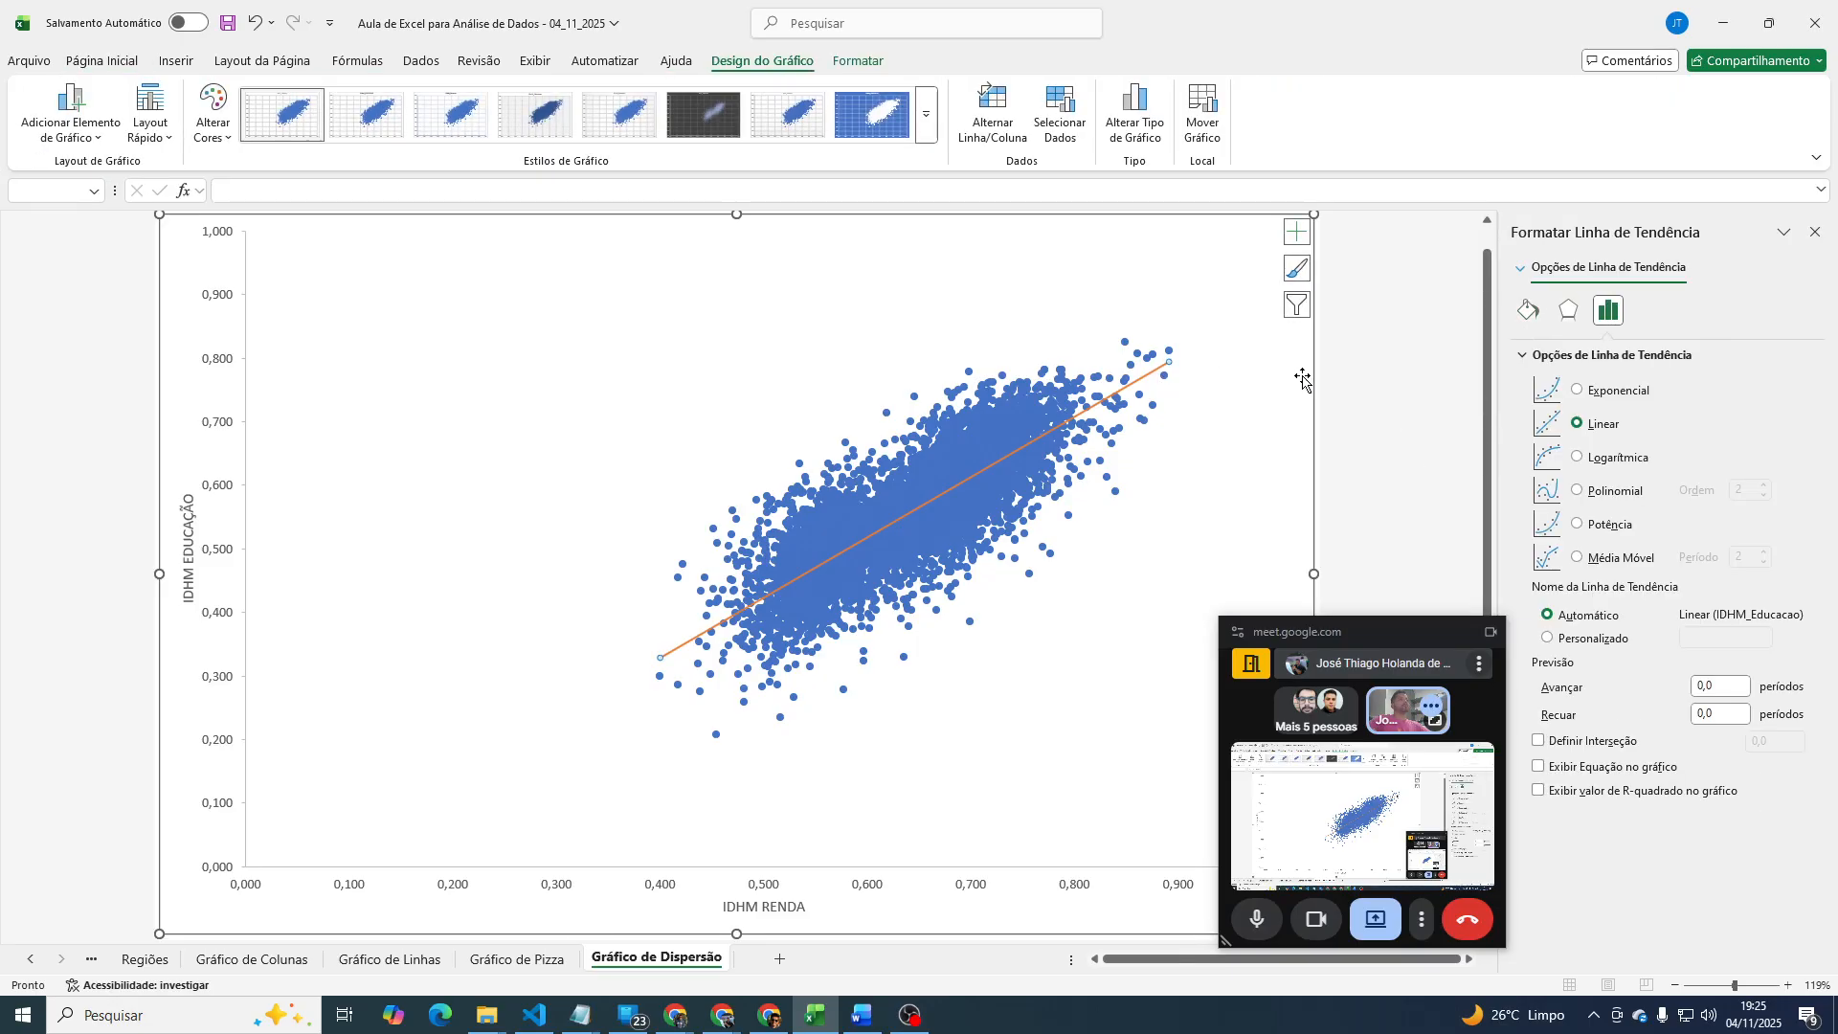
click(1445, 382)
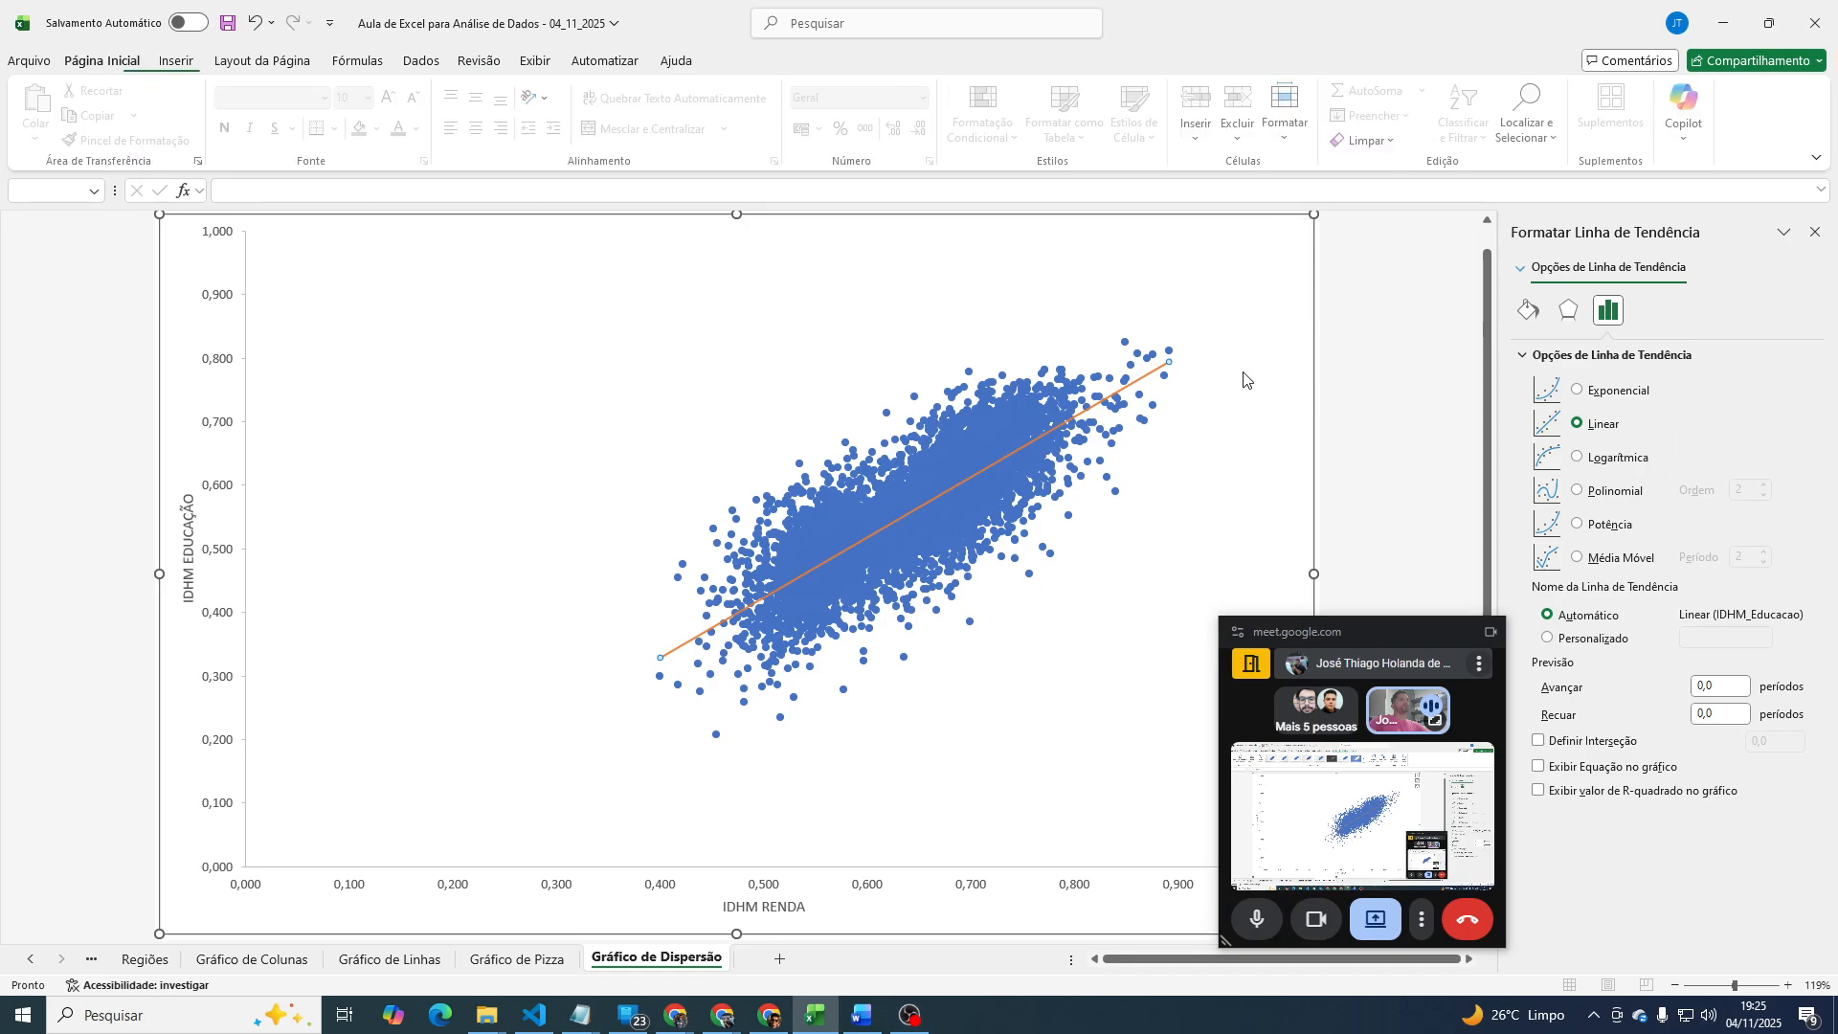
click(1140, 388)
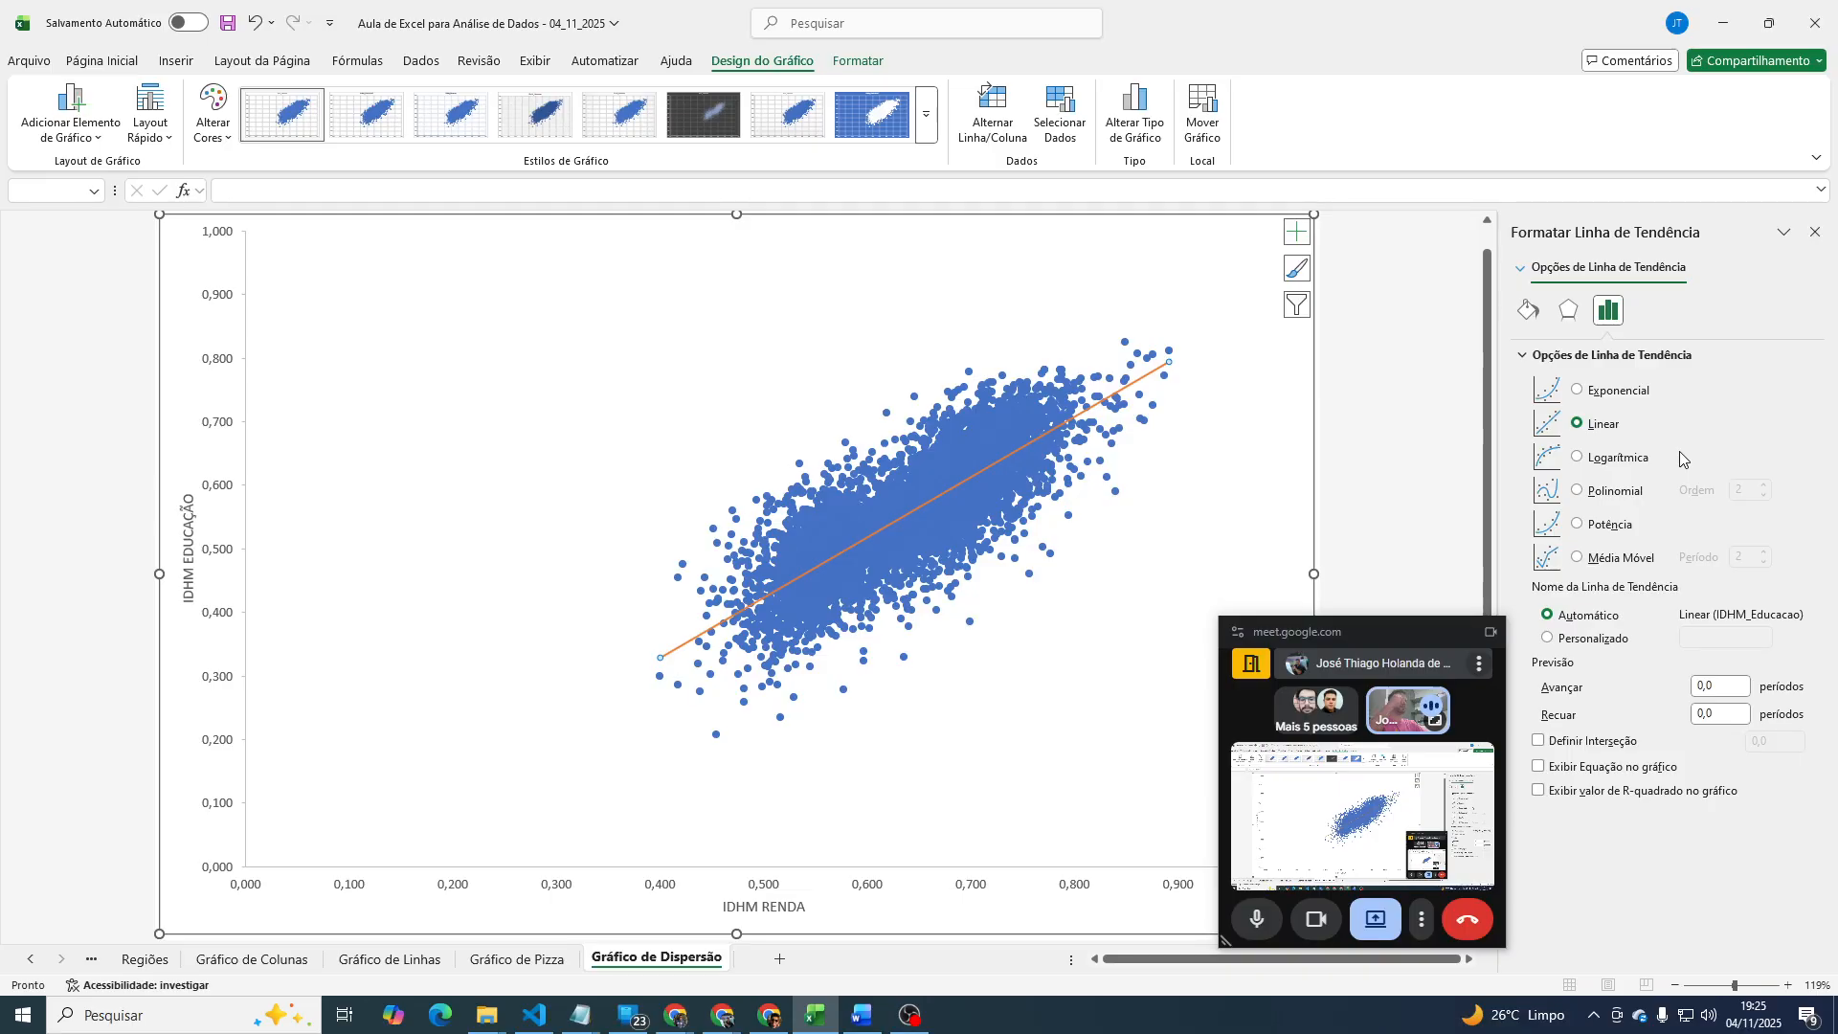
click(1577, 776)
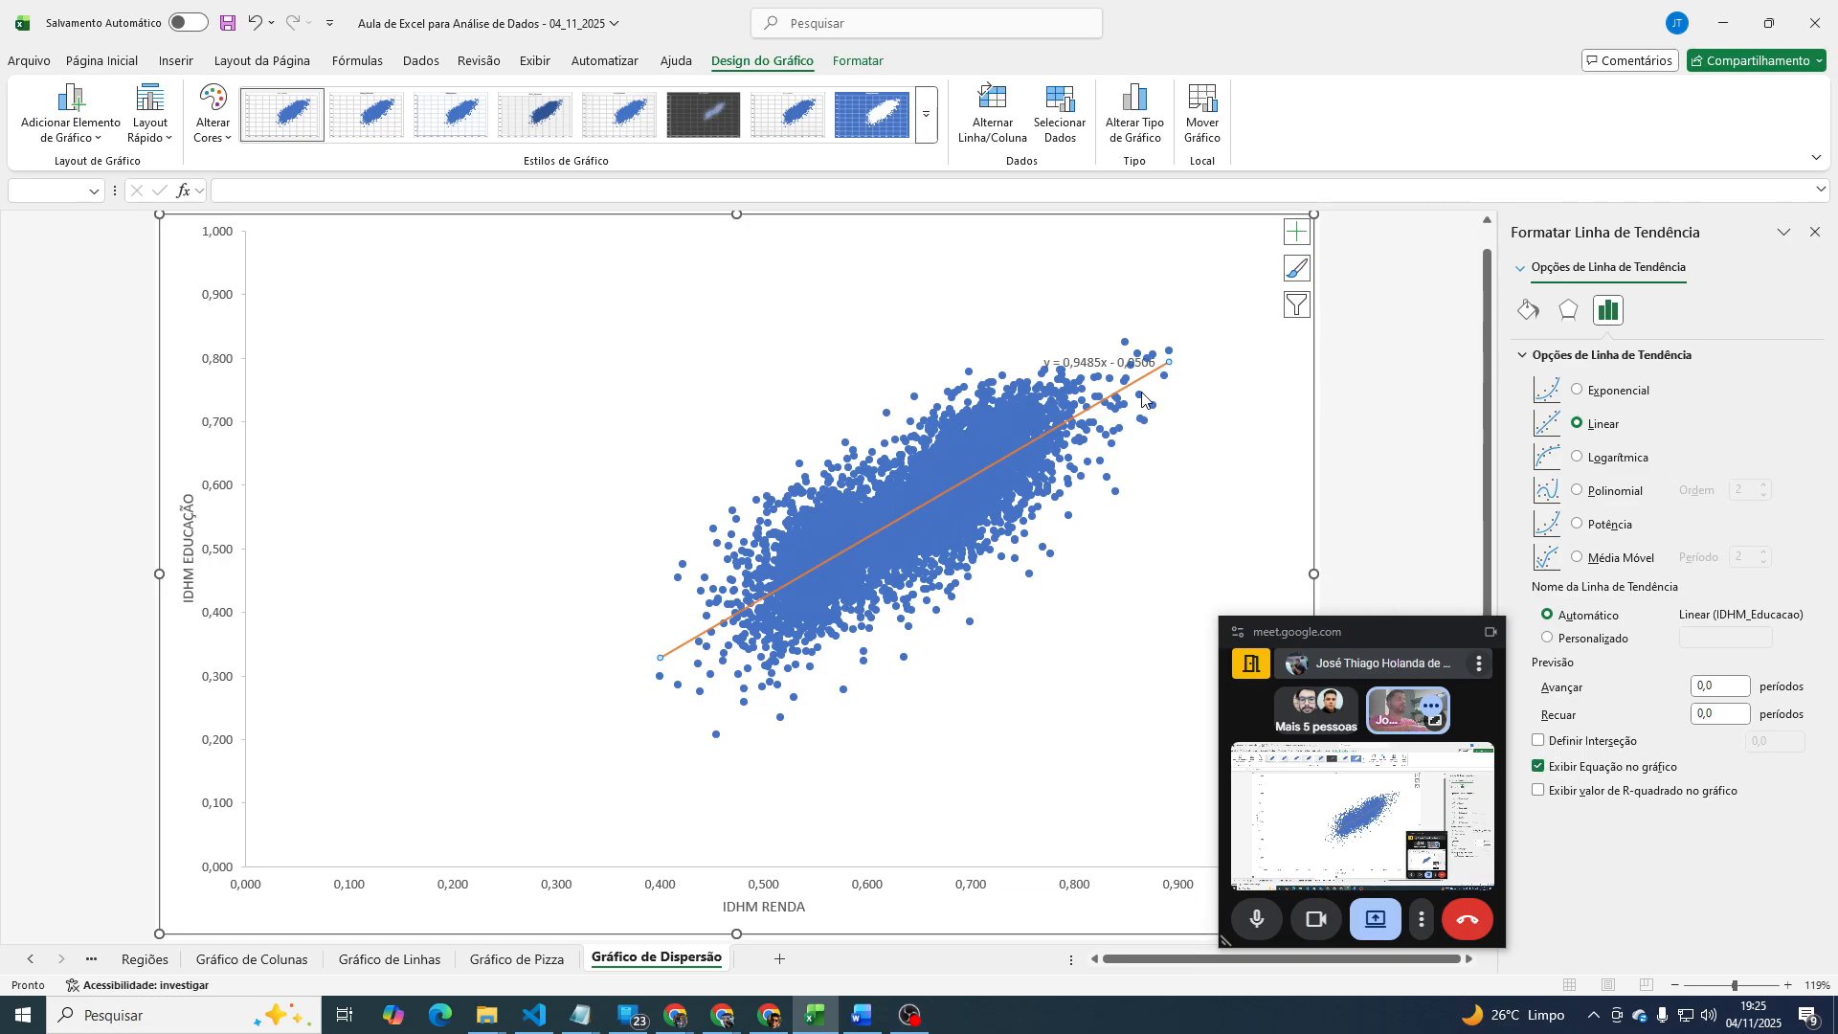
click(1107, 361)
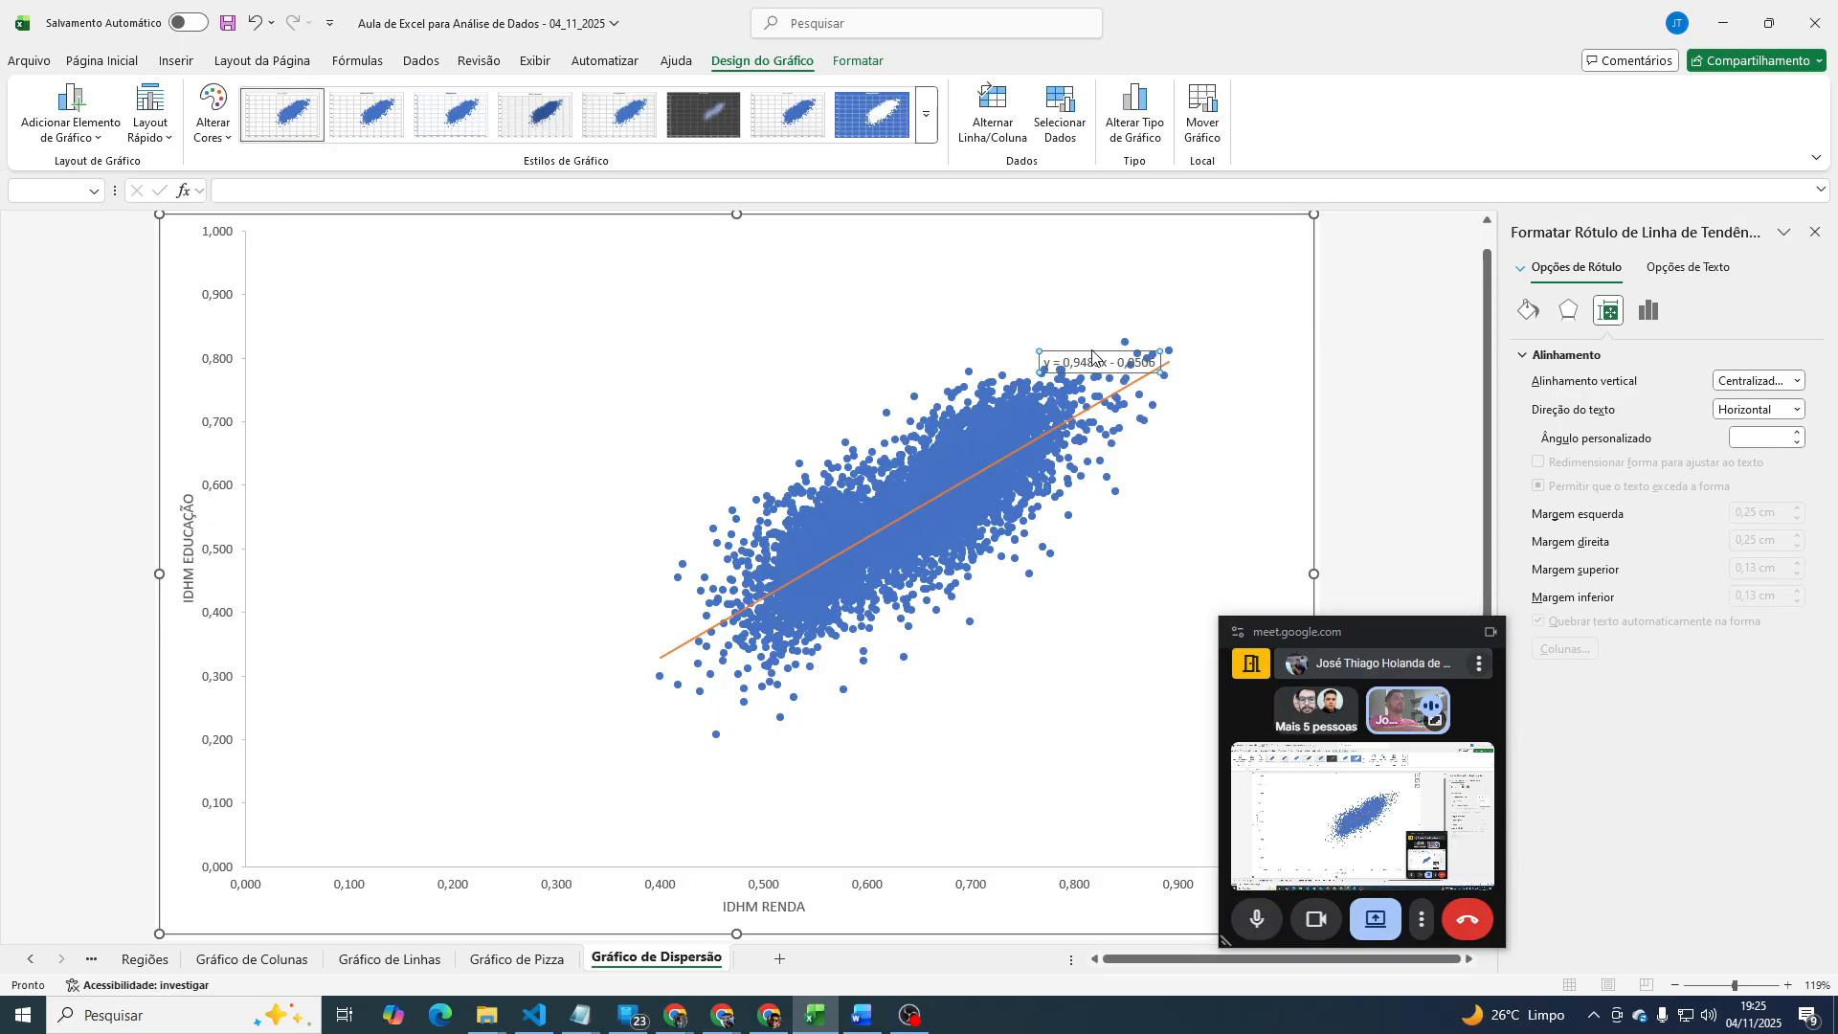
click(1058, 359)
click(1065, 357)
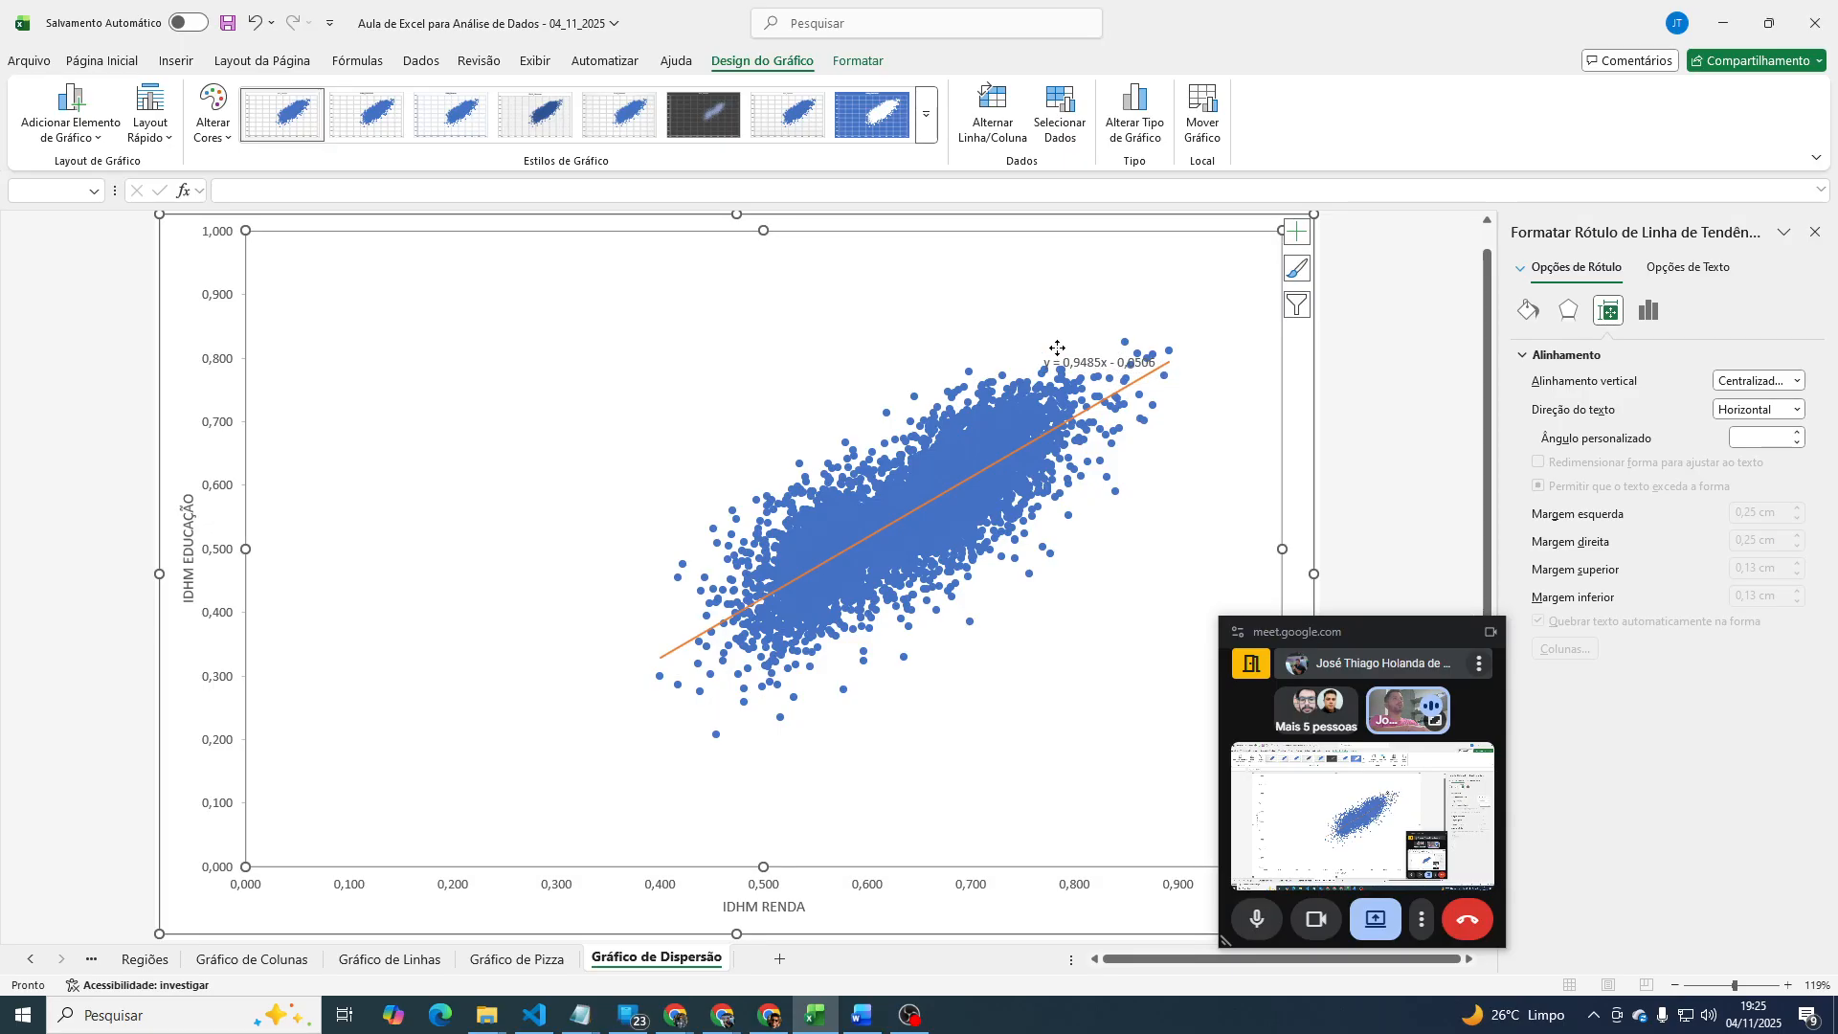
click(1082, 359)
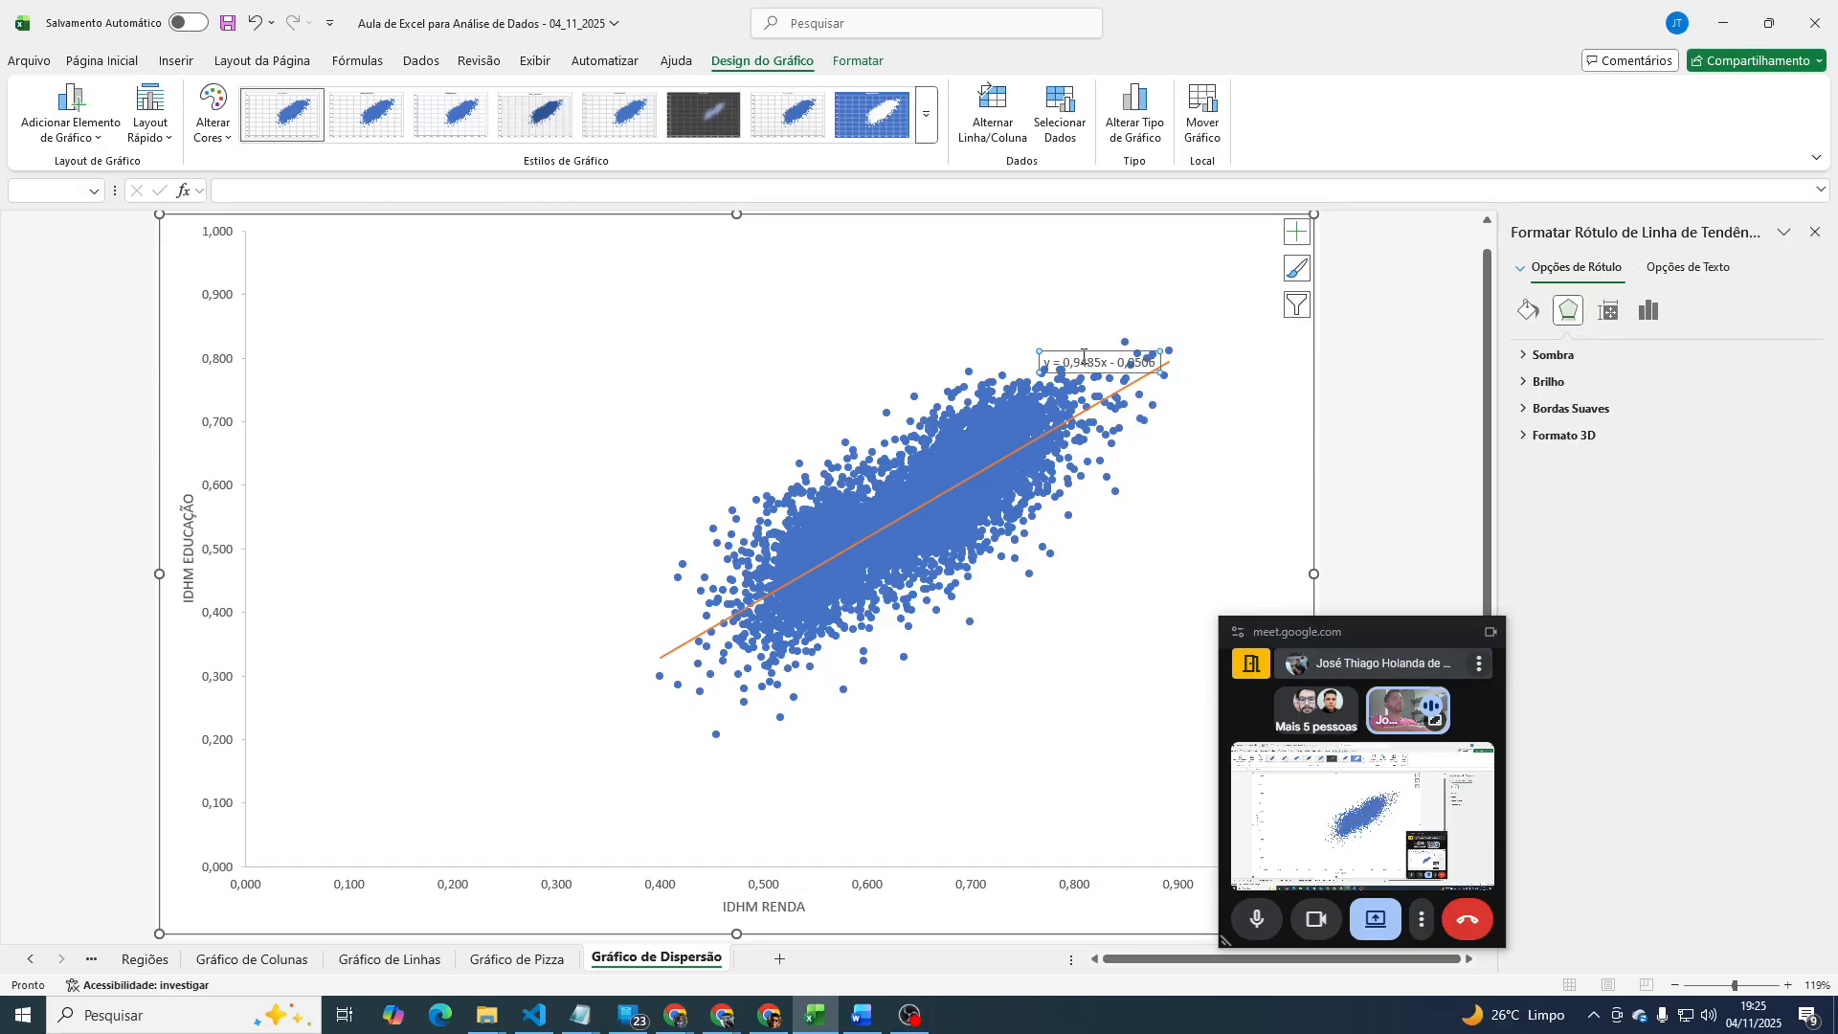
click(1072, 288)
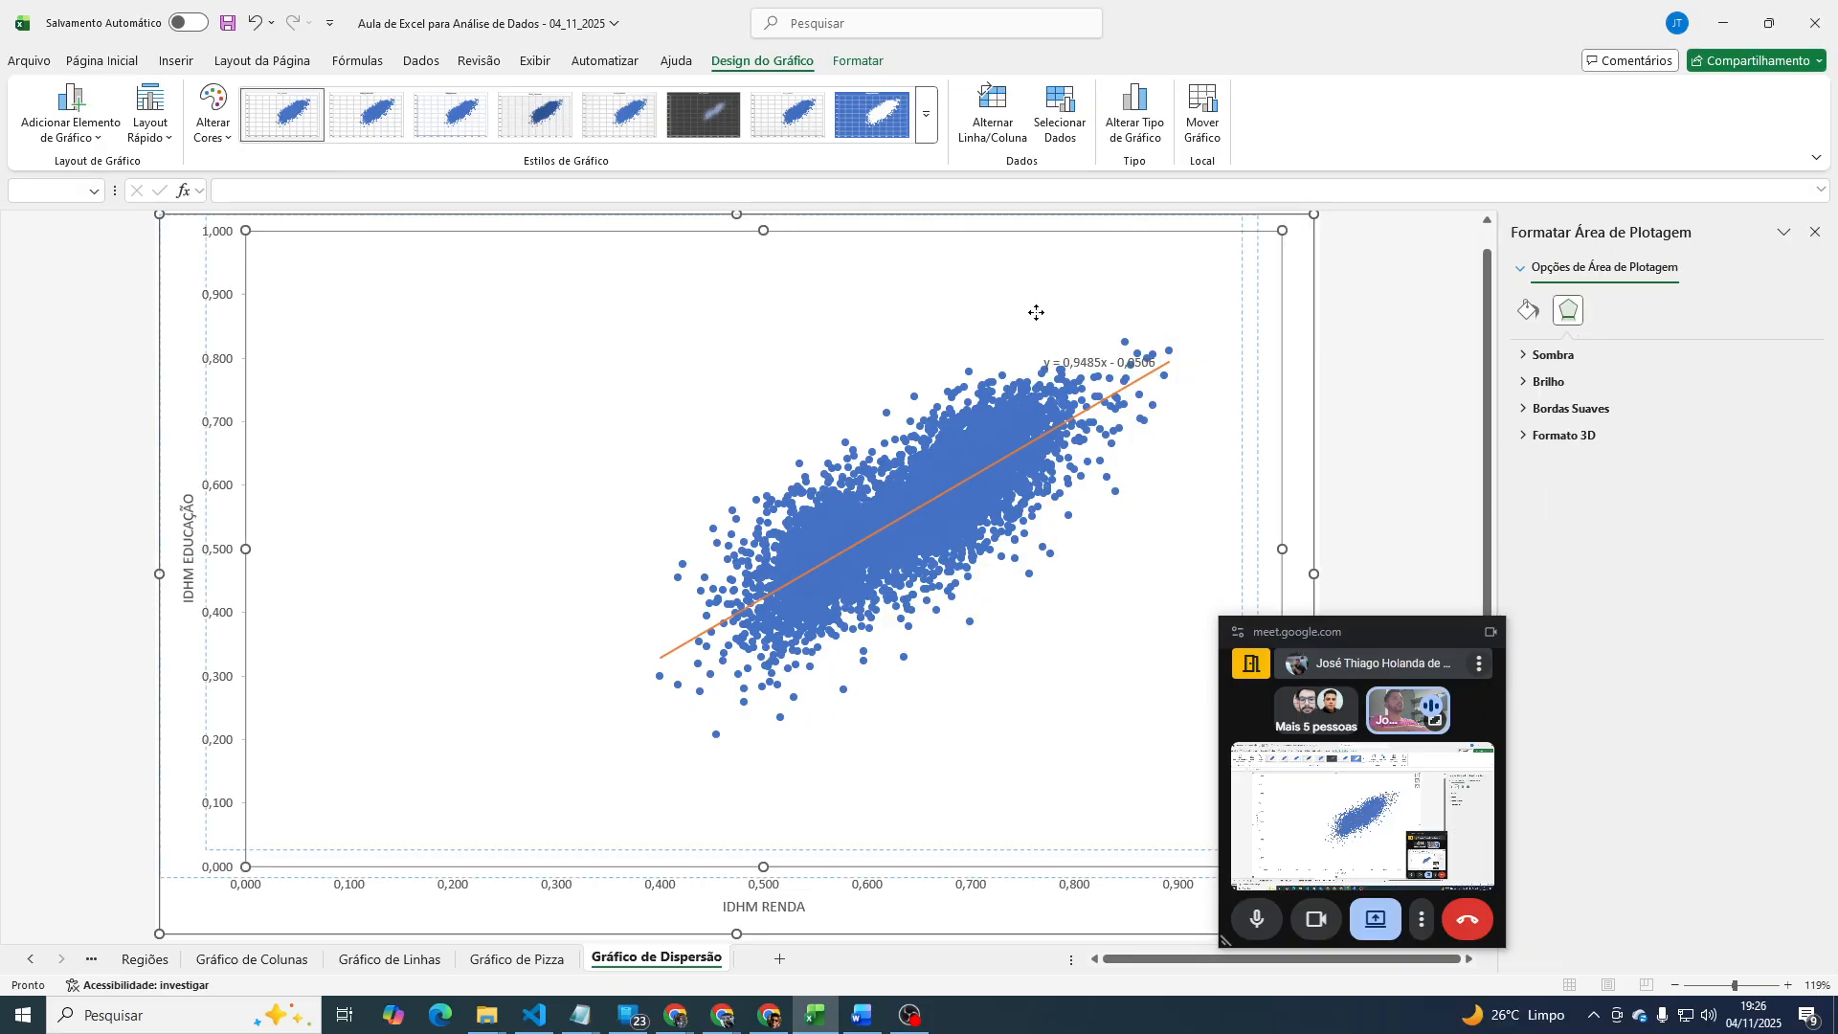
drag(1036, 313, 1090, 326)
click(1089, 363)
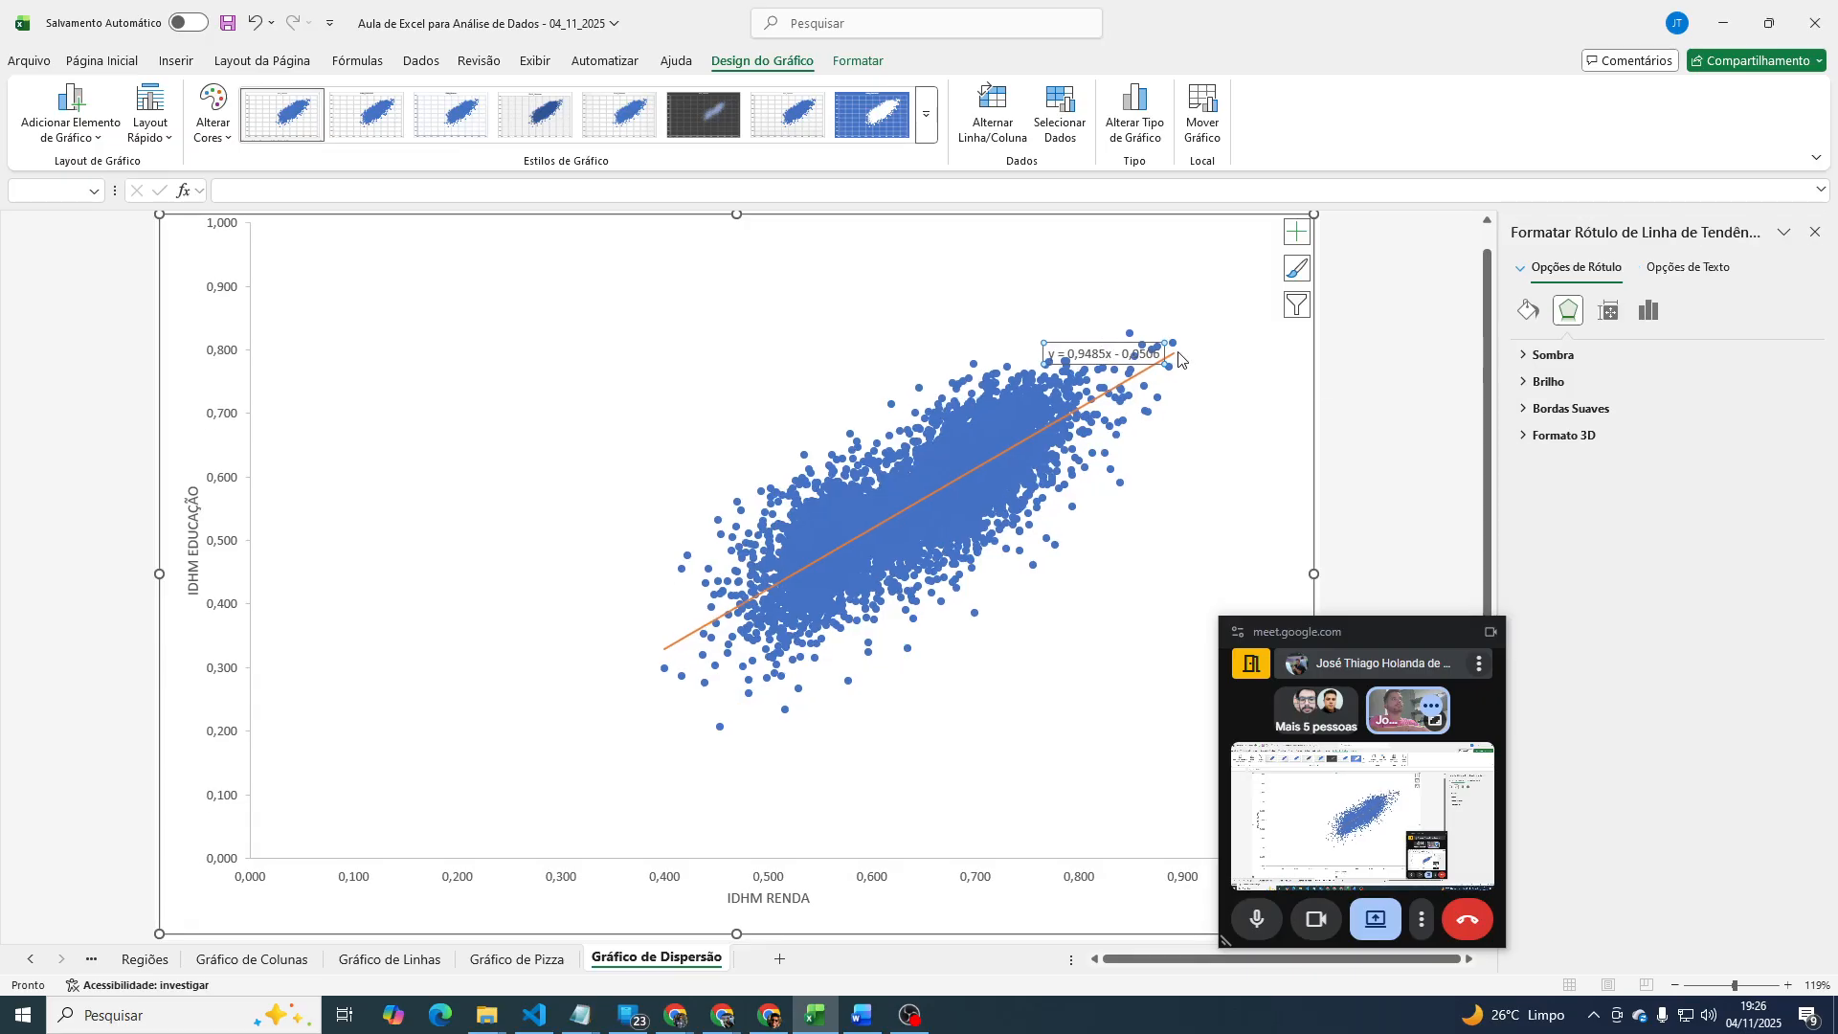
click(1105, 369)
click(1094, 359)
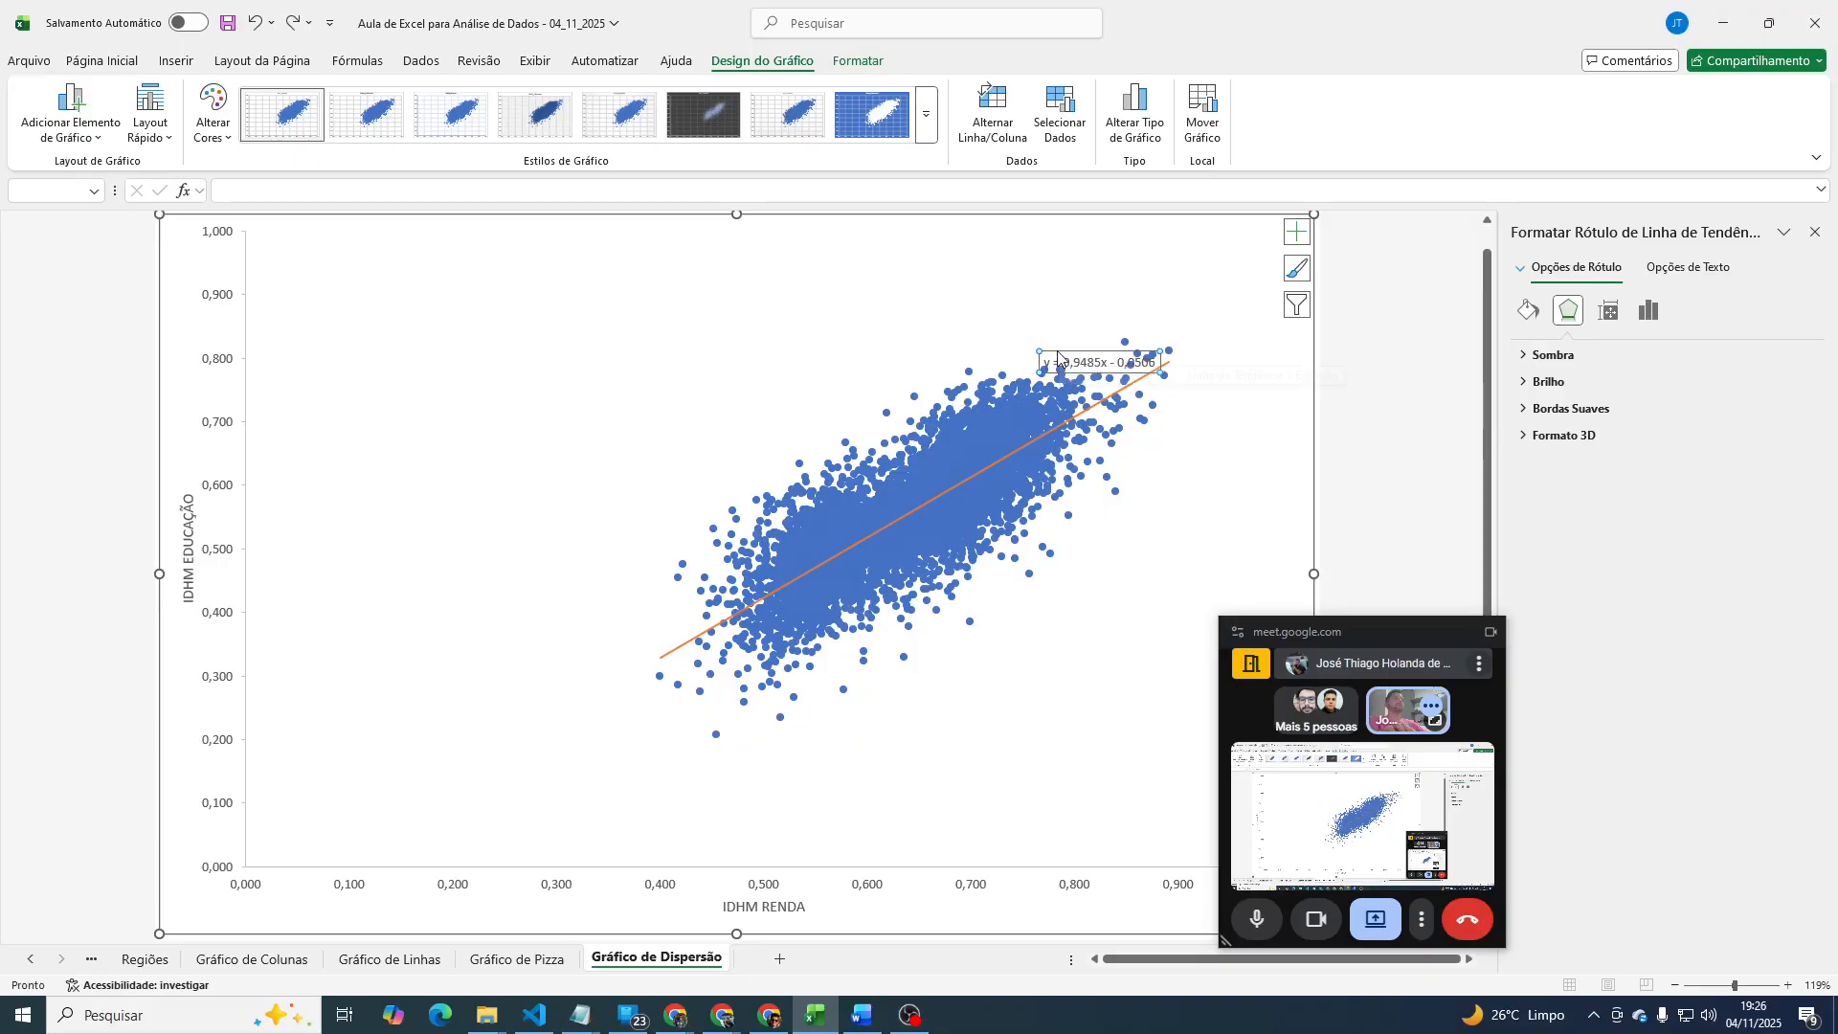
click(1080, 316)
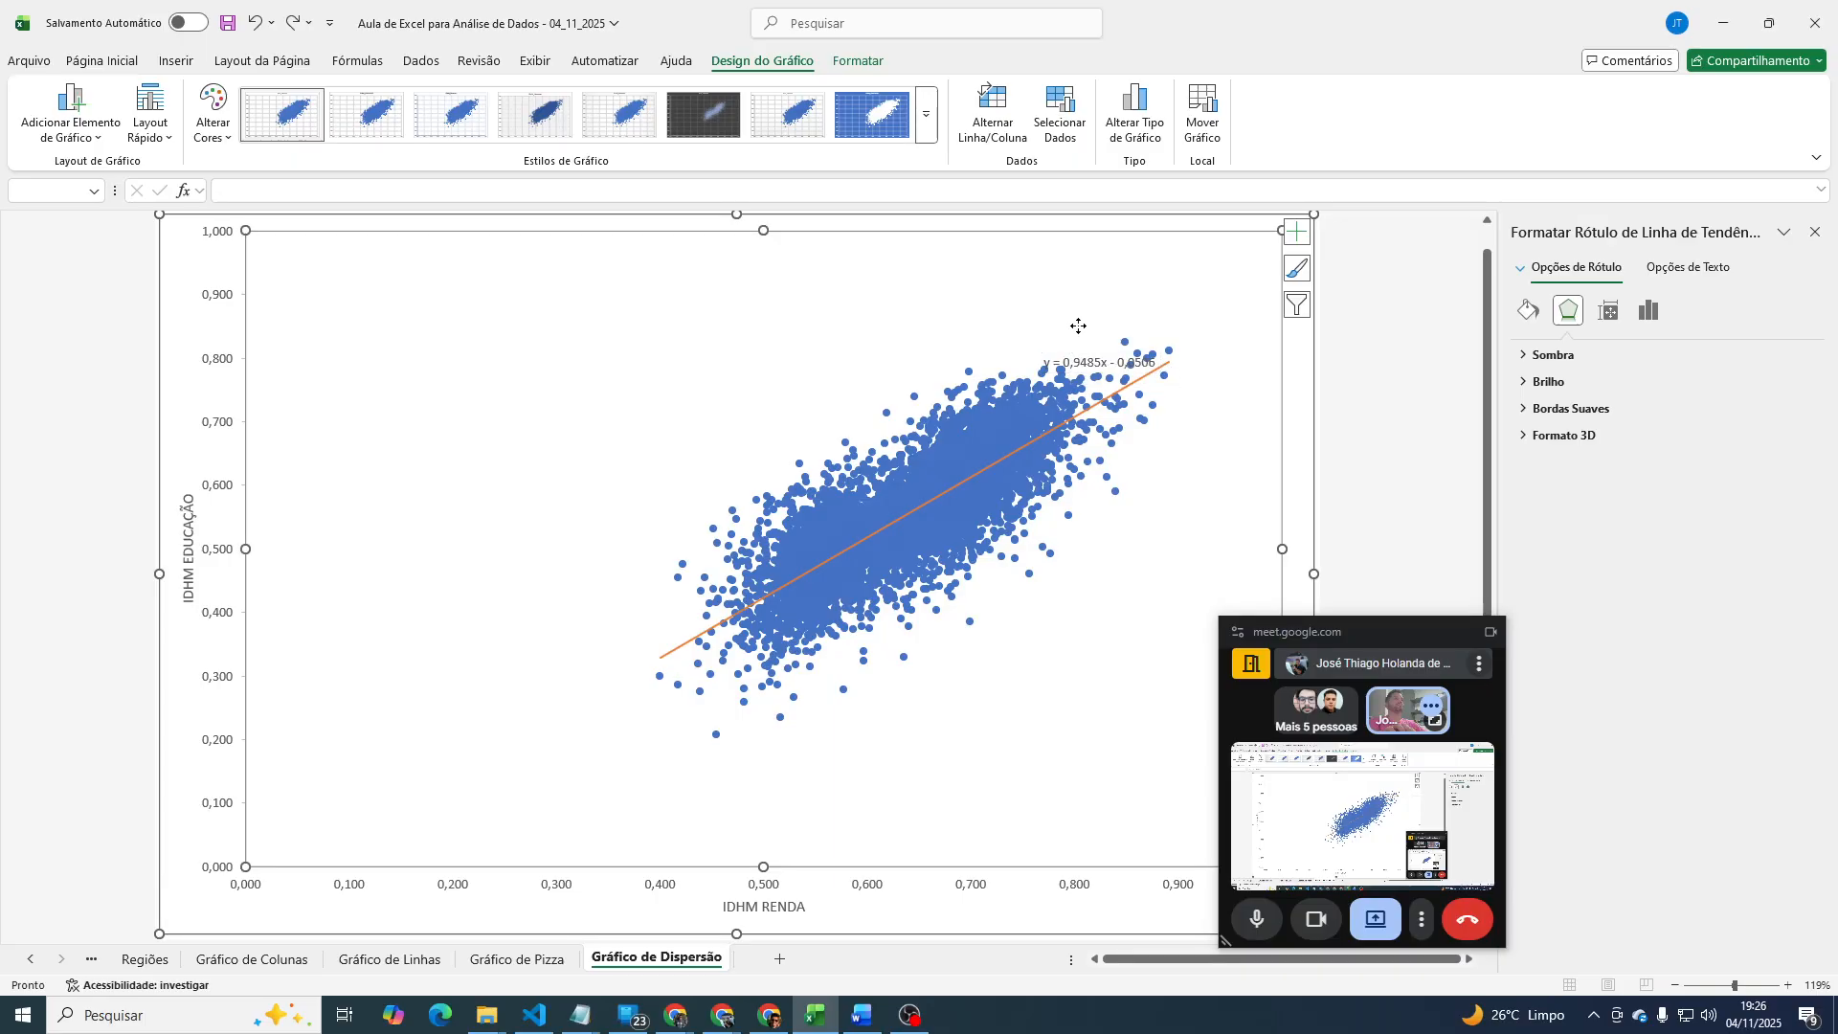
drag(1074, 320, 1081, 311)
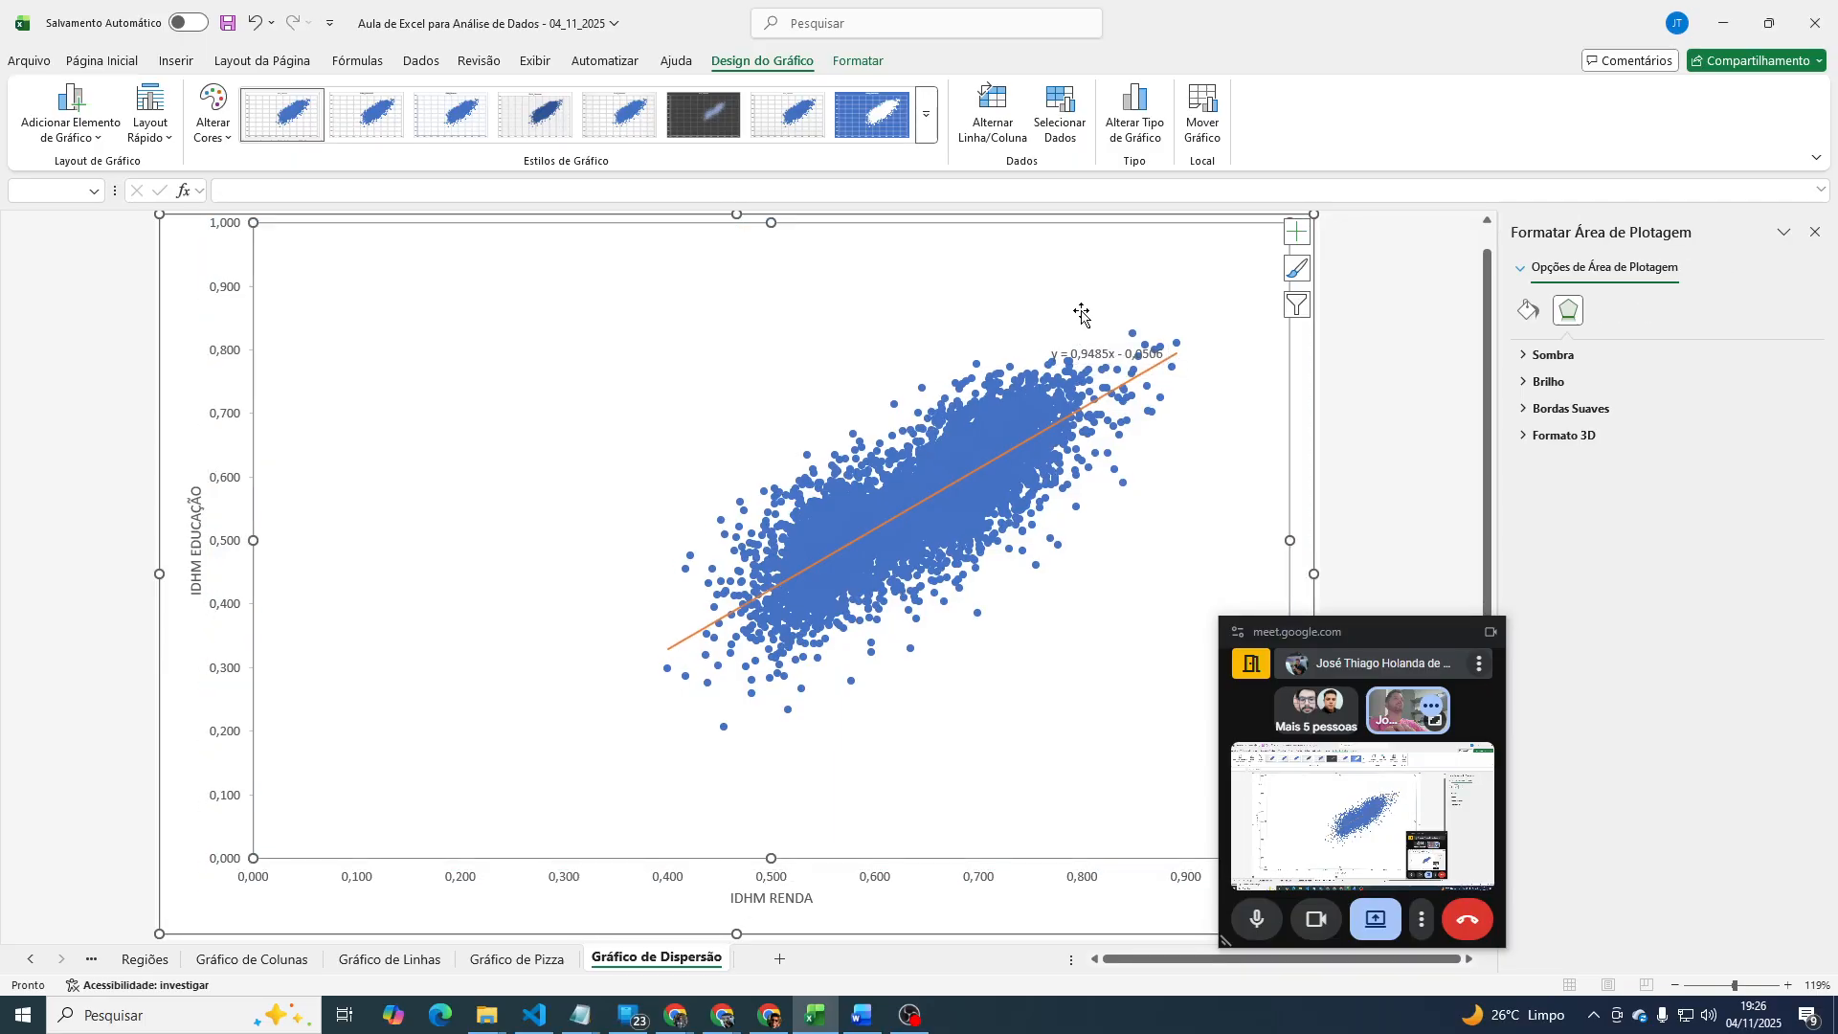
key(ctrl+z)
Move the trendline equation label into the empty area just above the data points.
click(1101, 362)
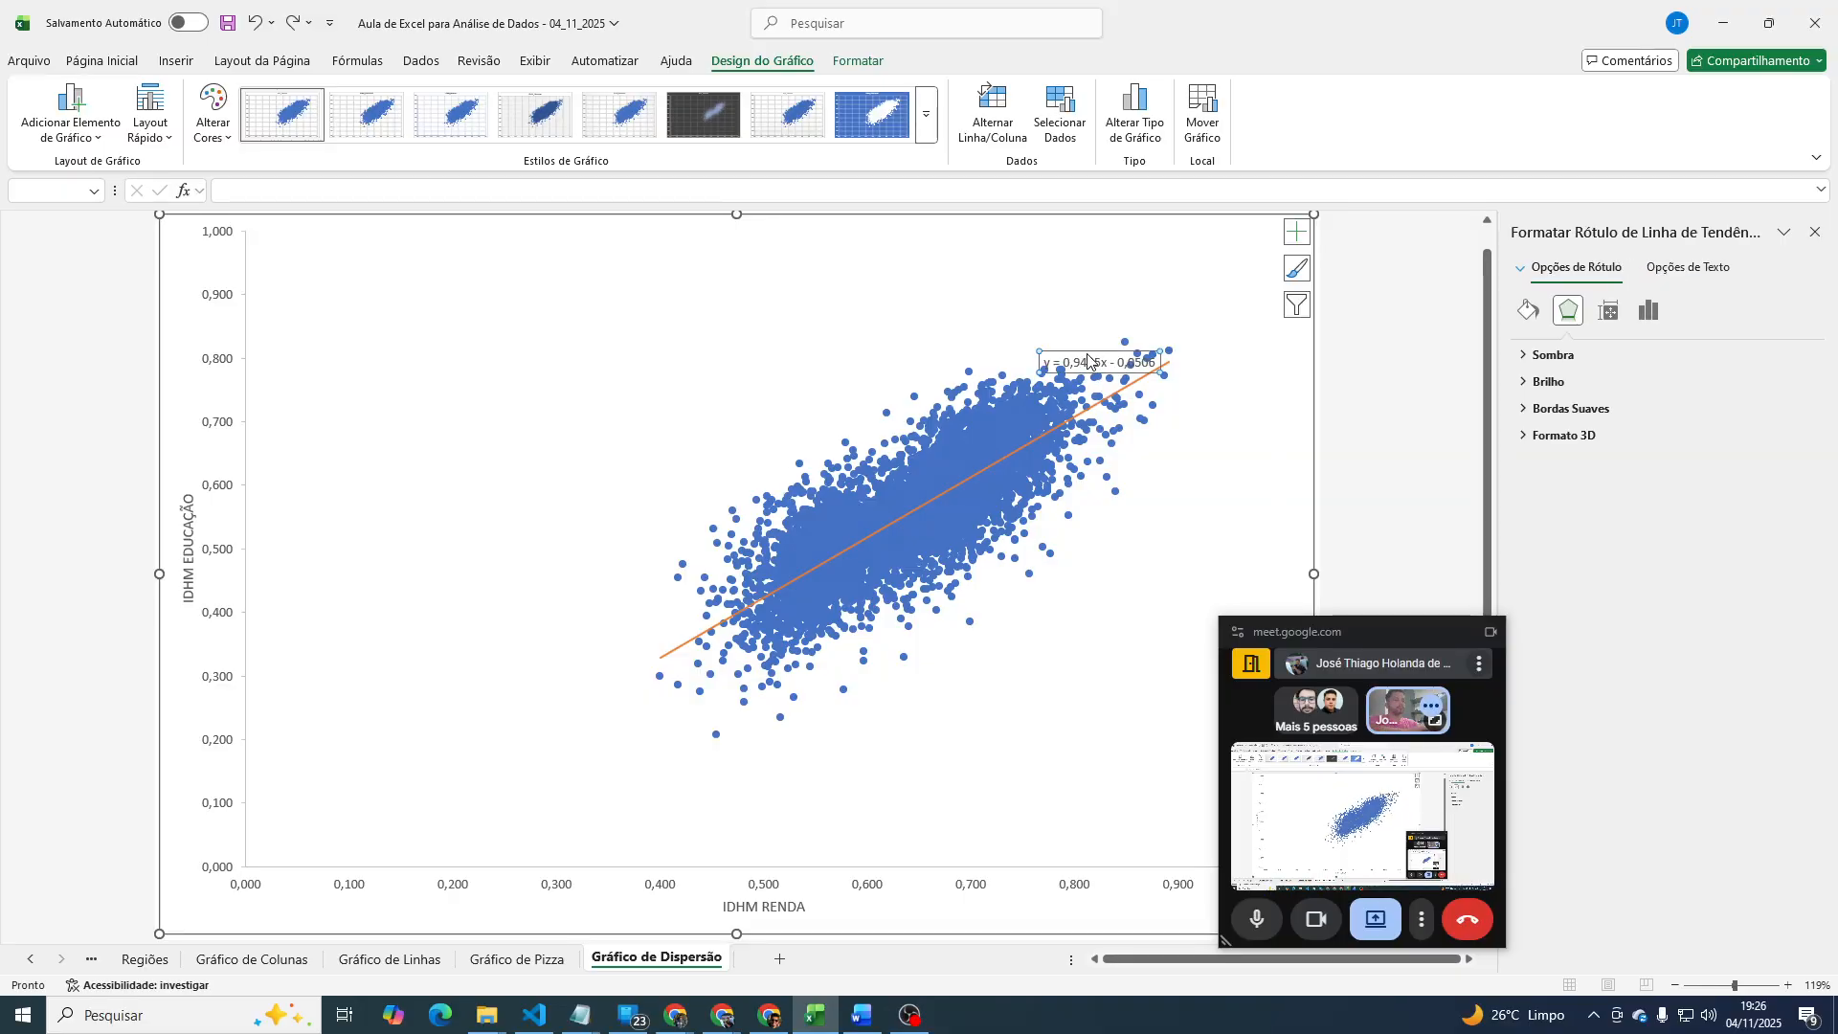
click(1094, 362)
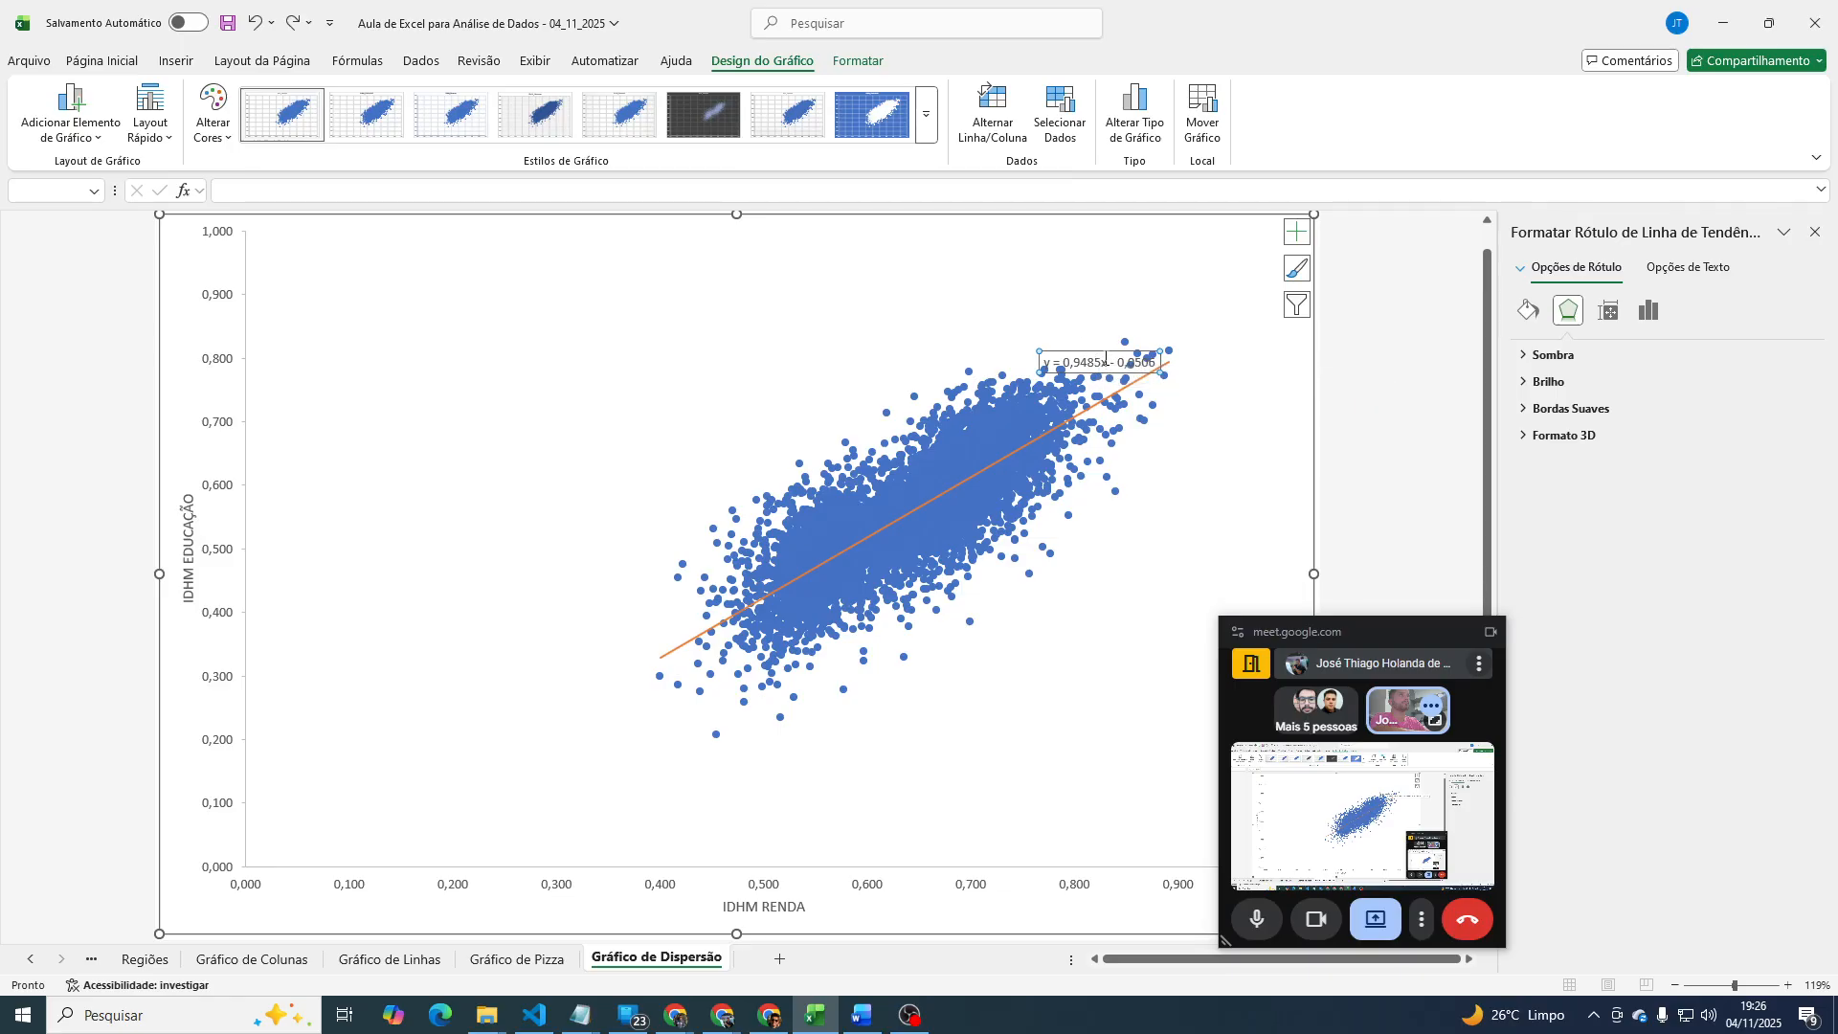
click(1098, 349)
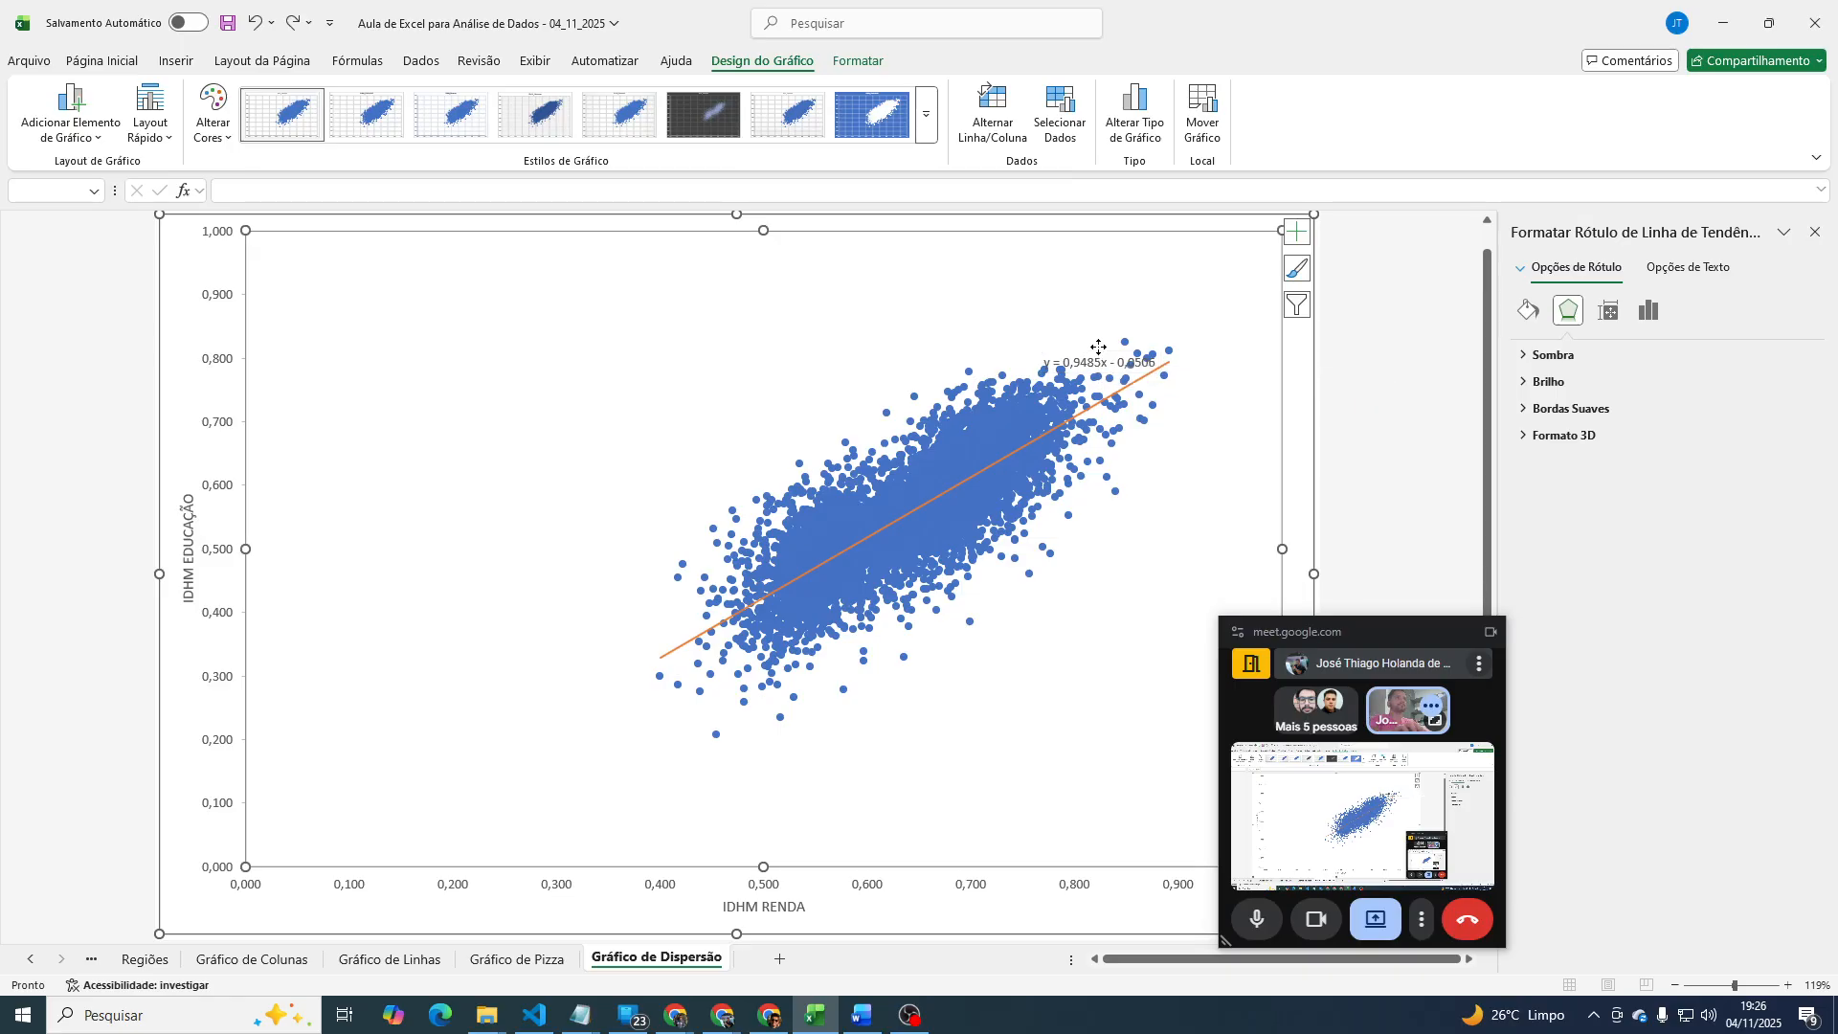
click(1098, 363)
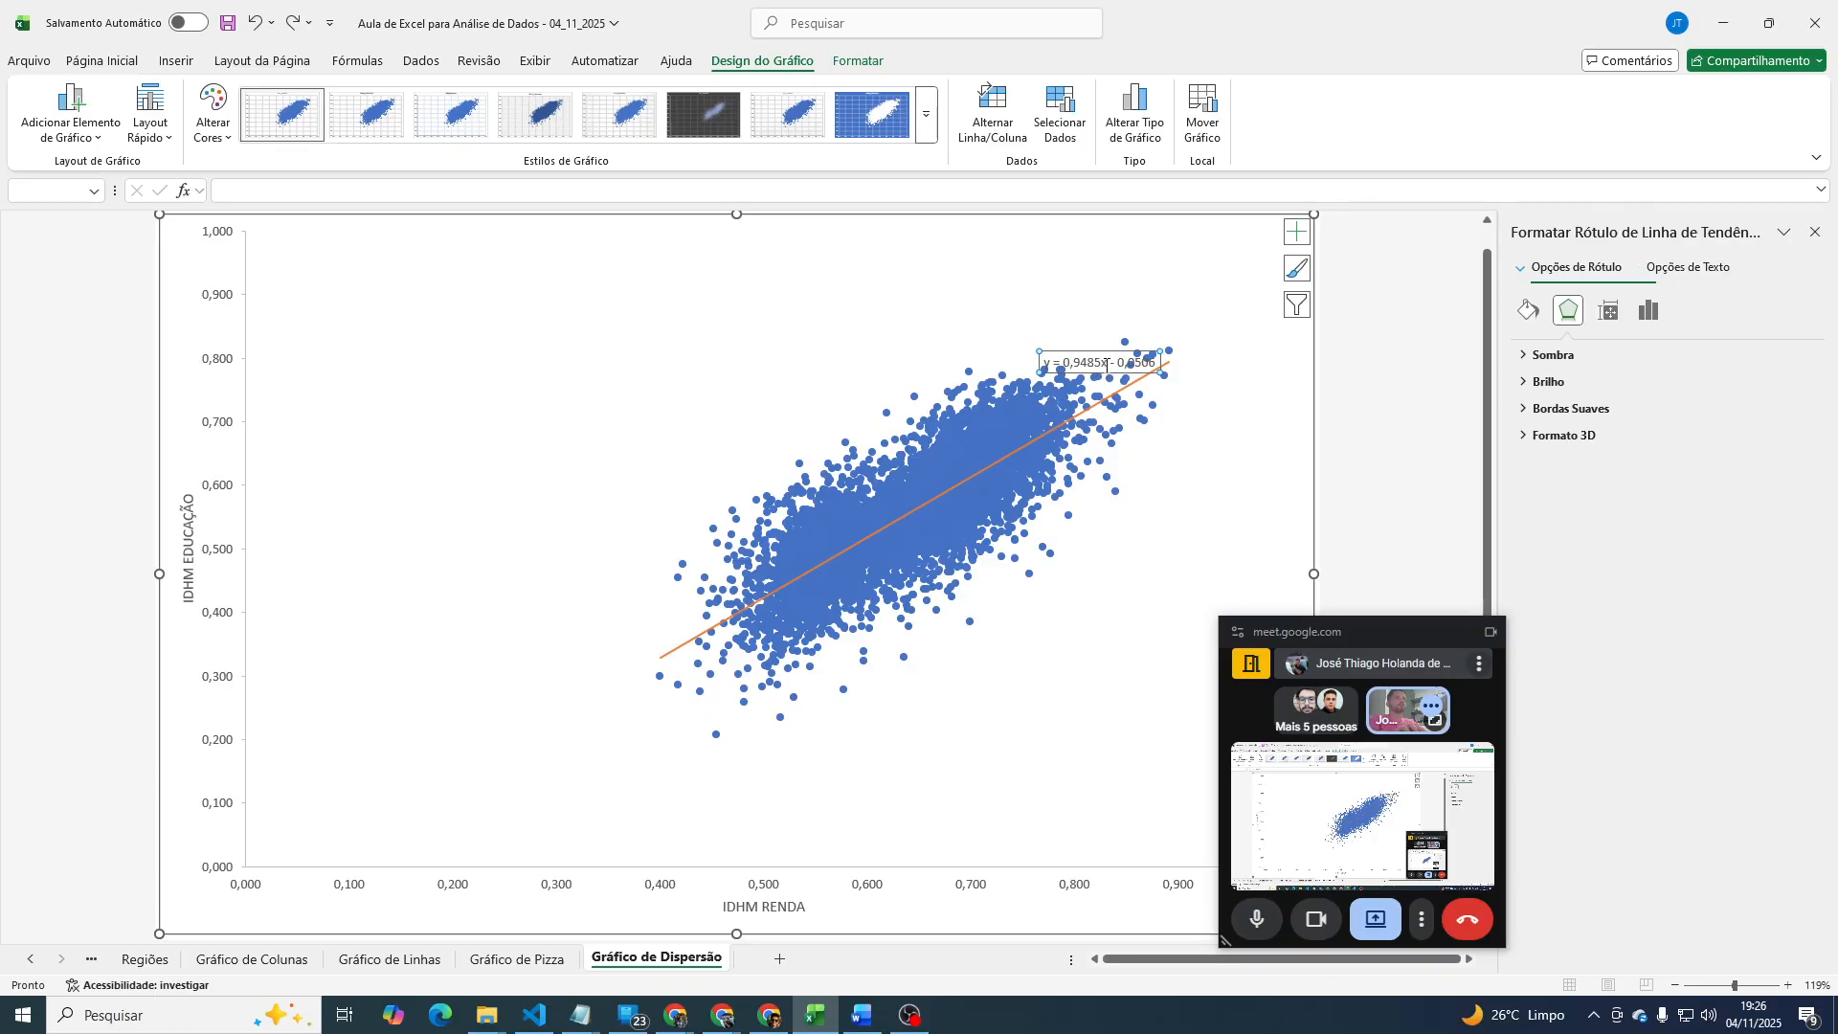
click(1092, 361)
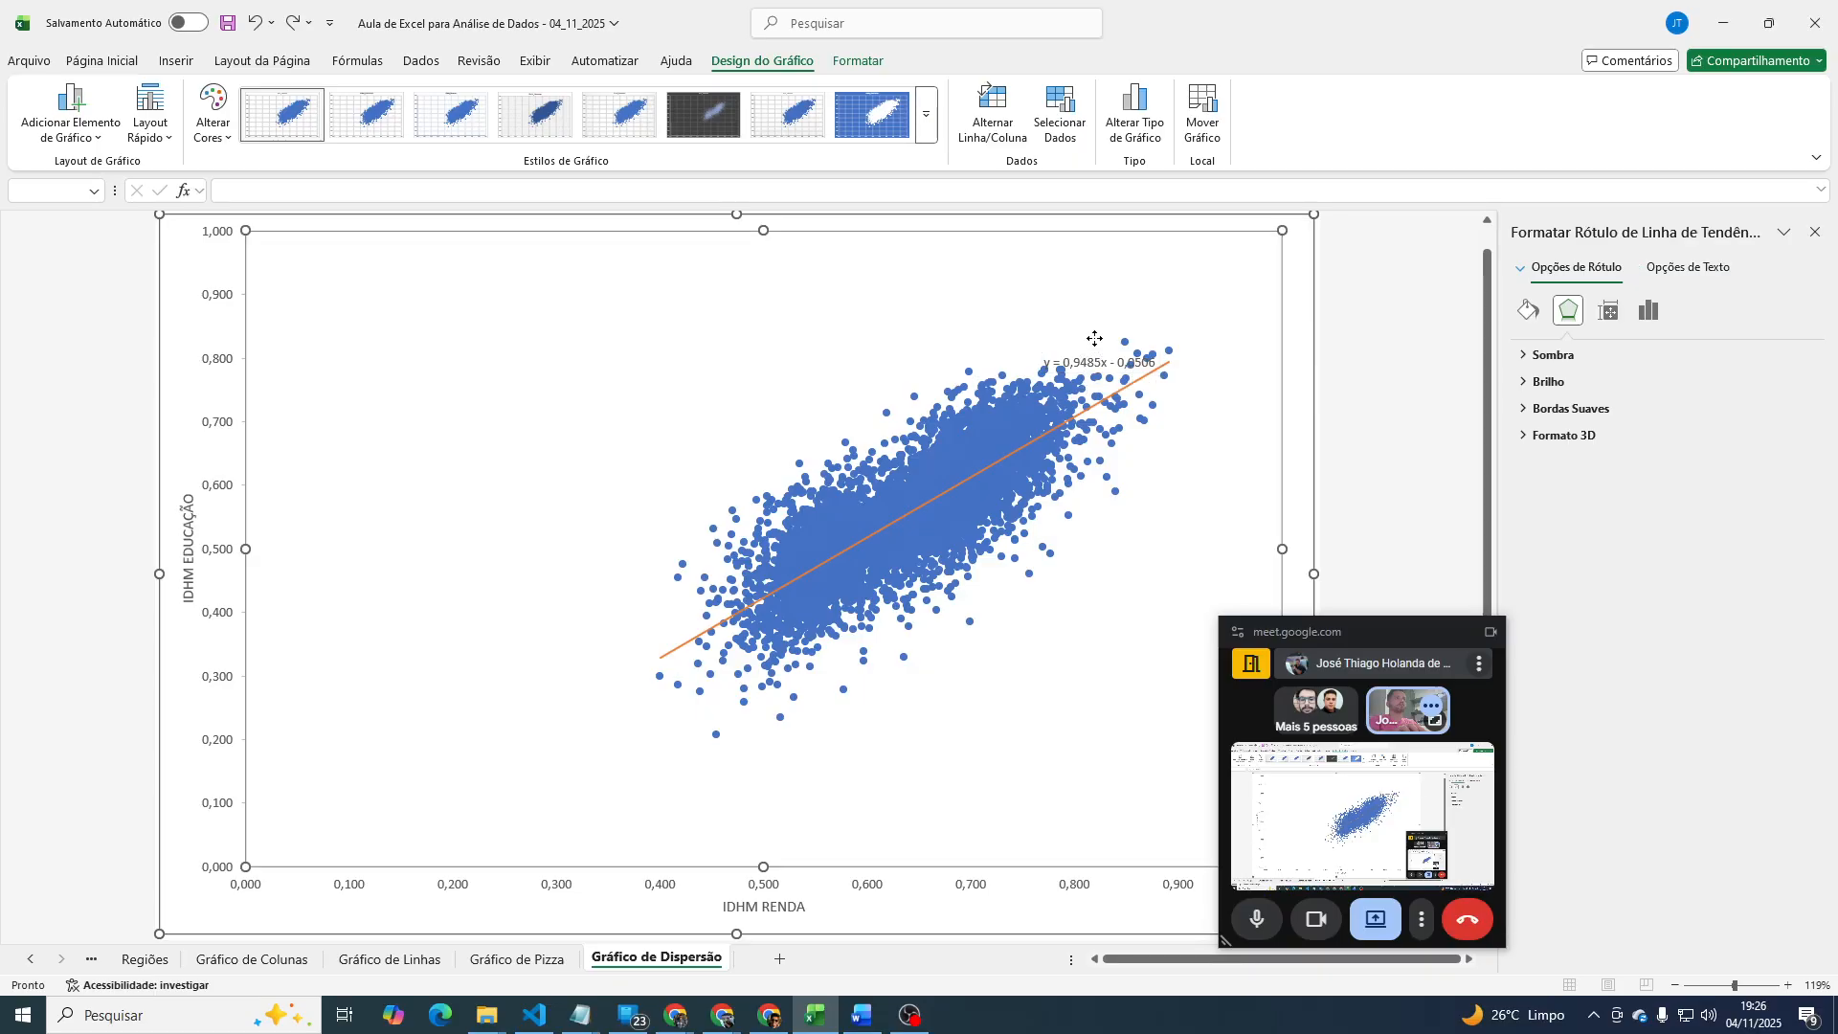
click(1094, 361)
click(1073, 325)
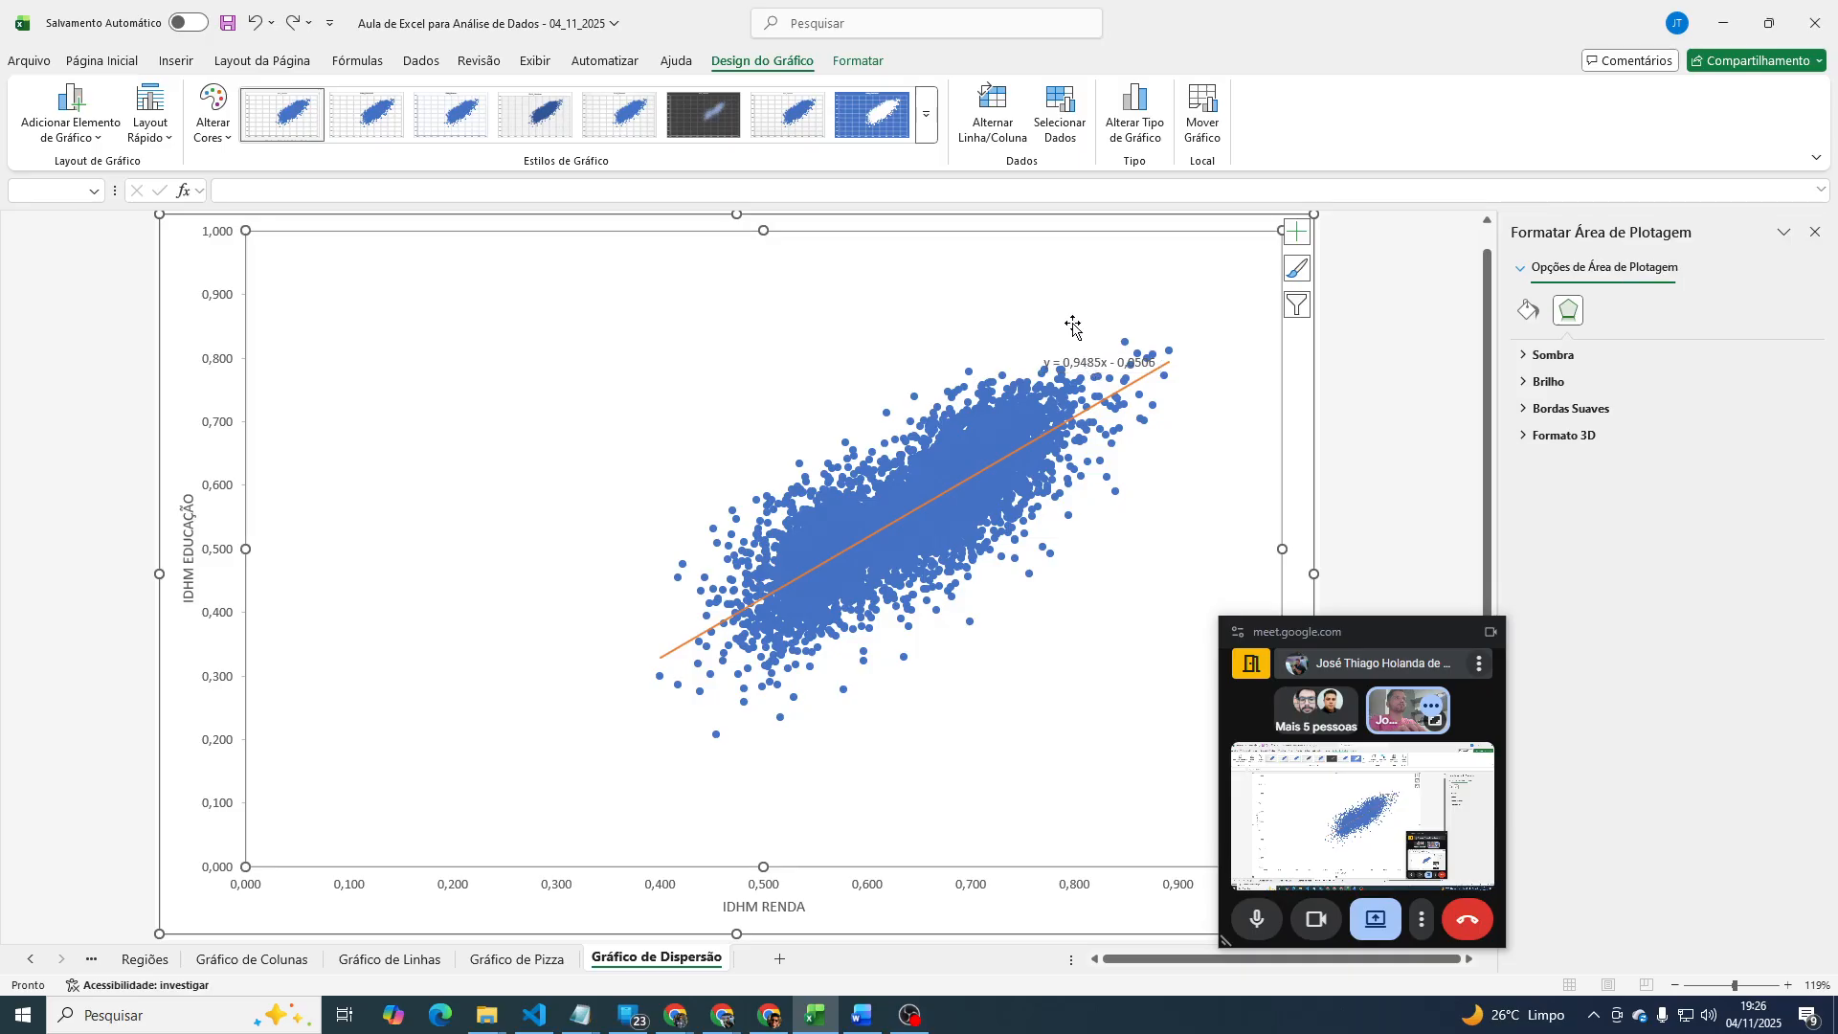
click(1073, 361)
drag(1073, 361, 1039, 311)
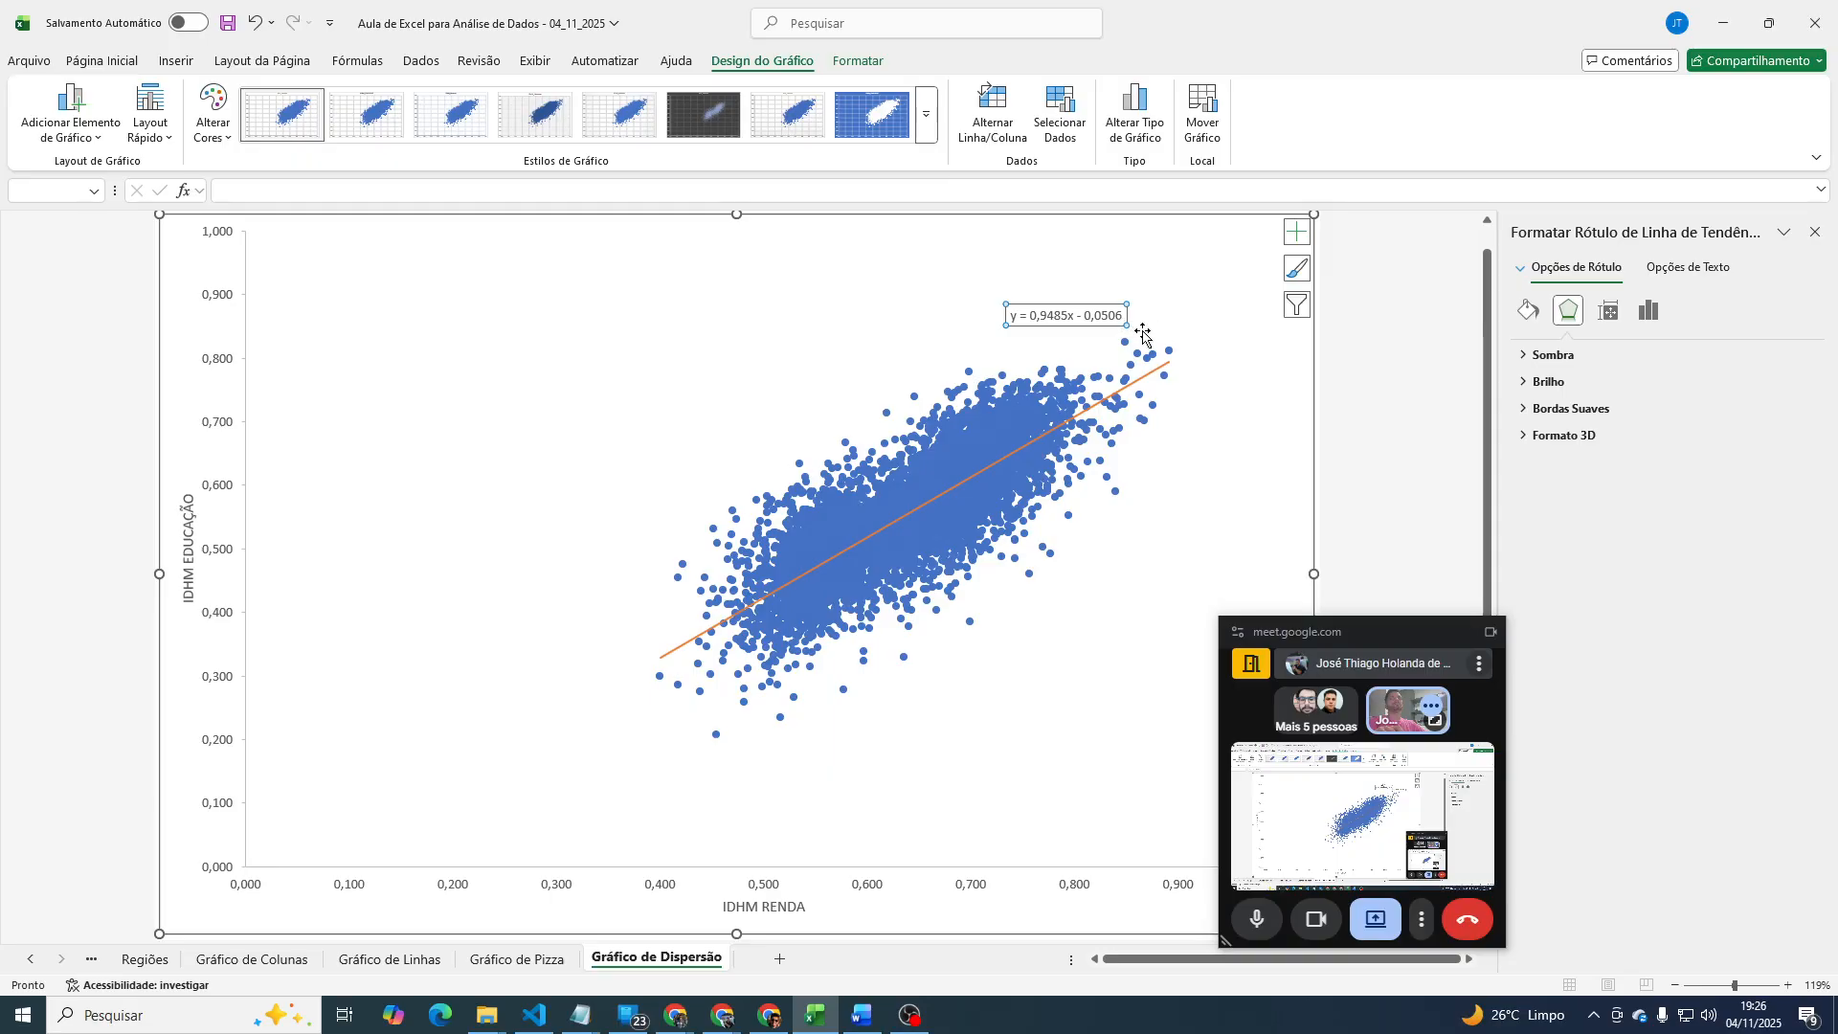
Enlarge the entire trendline equation label on the scatter chart to font size 28.
click(1297, 269)
double_click(1068, 314)
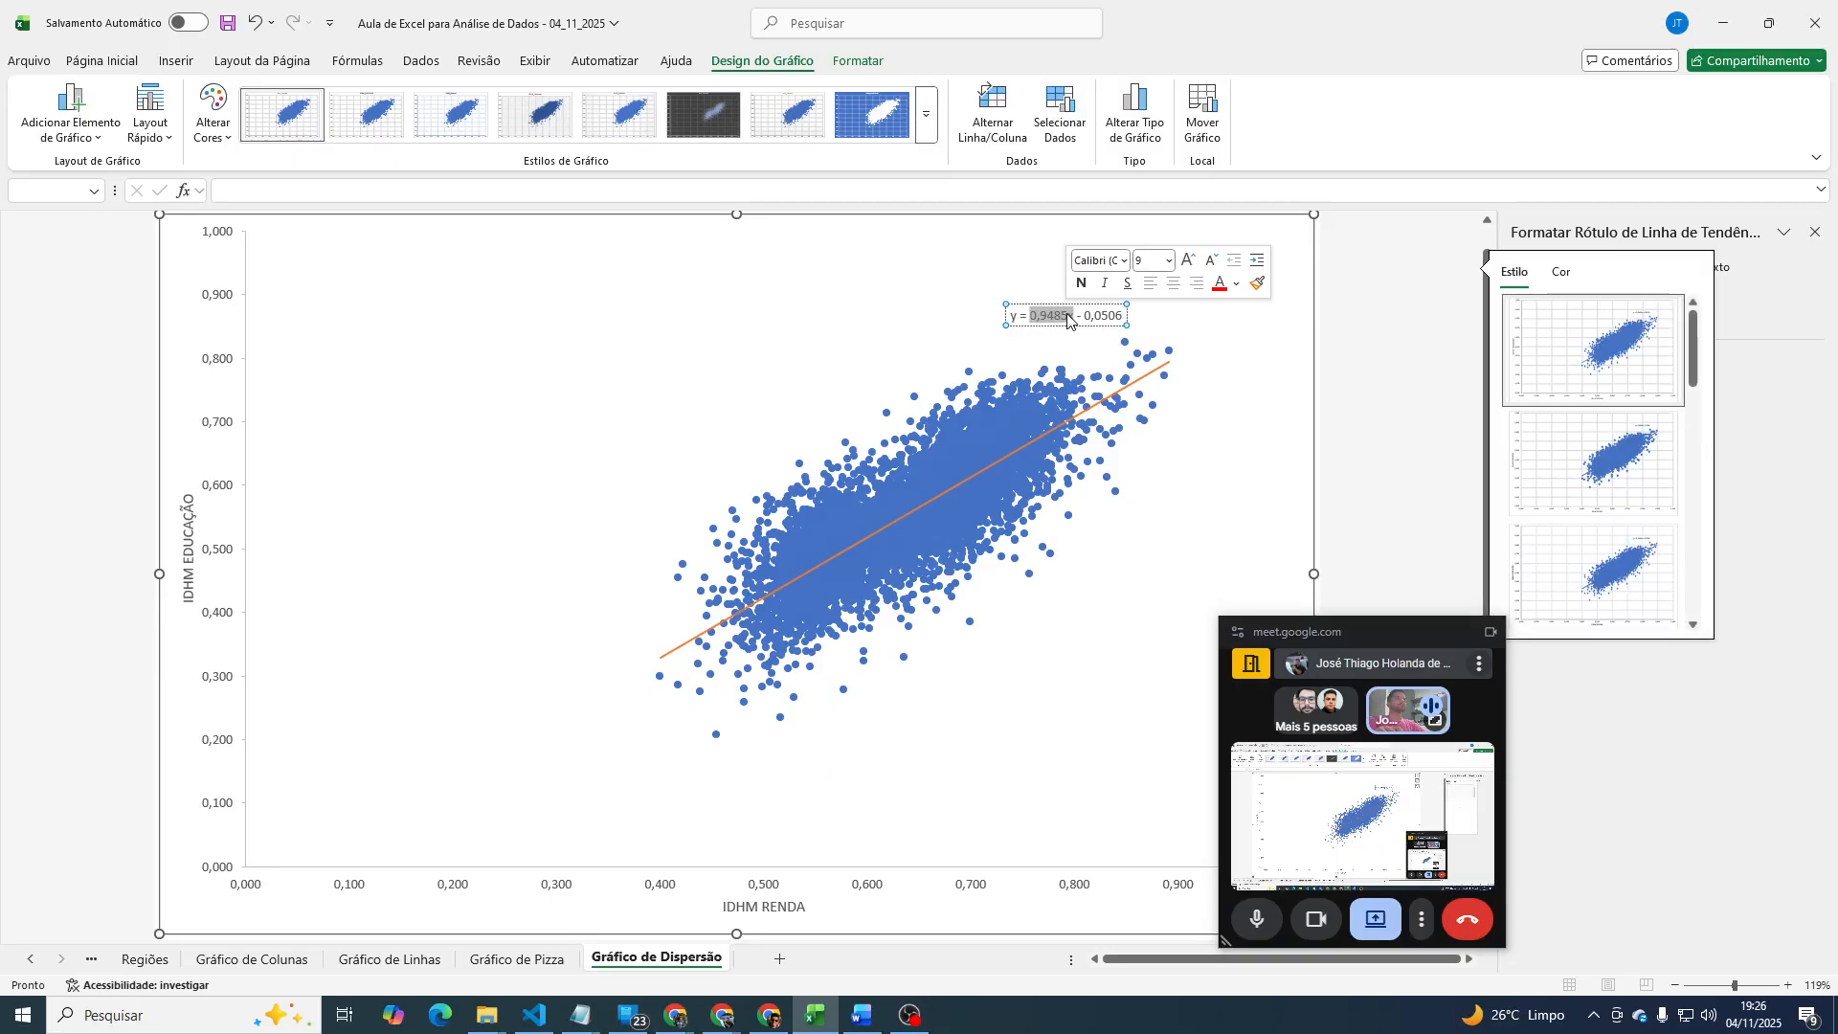
click(1015, 316)
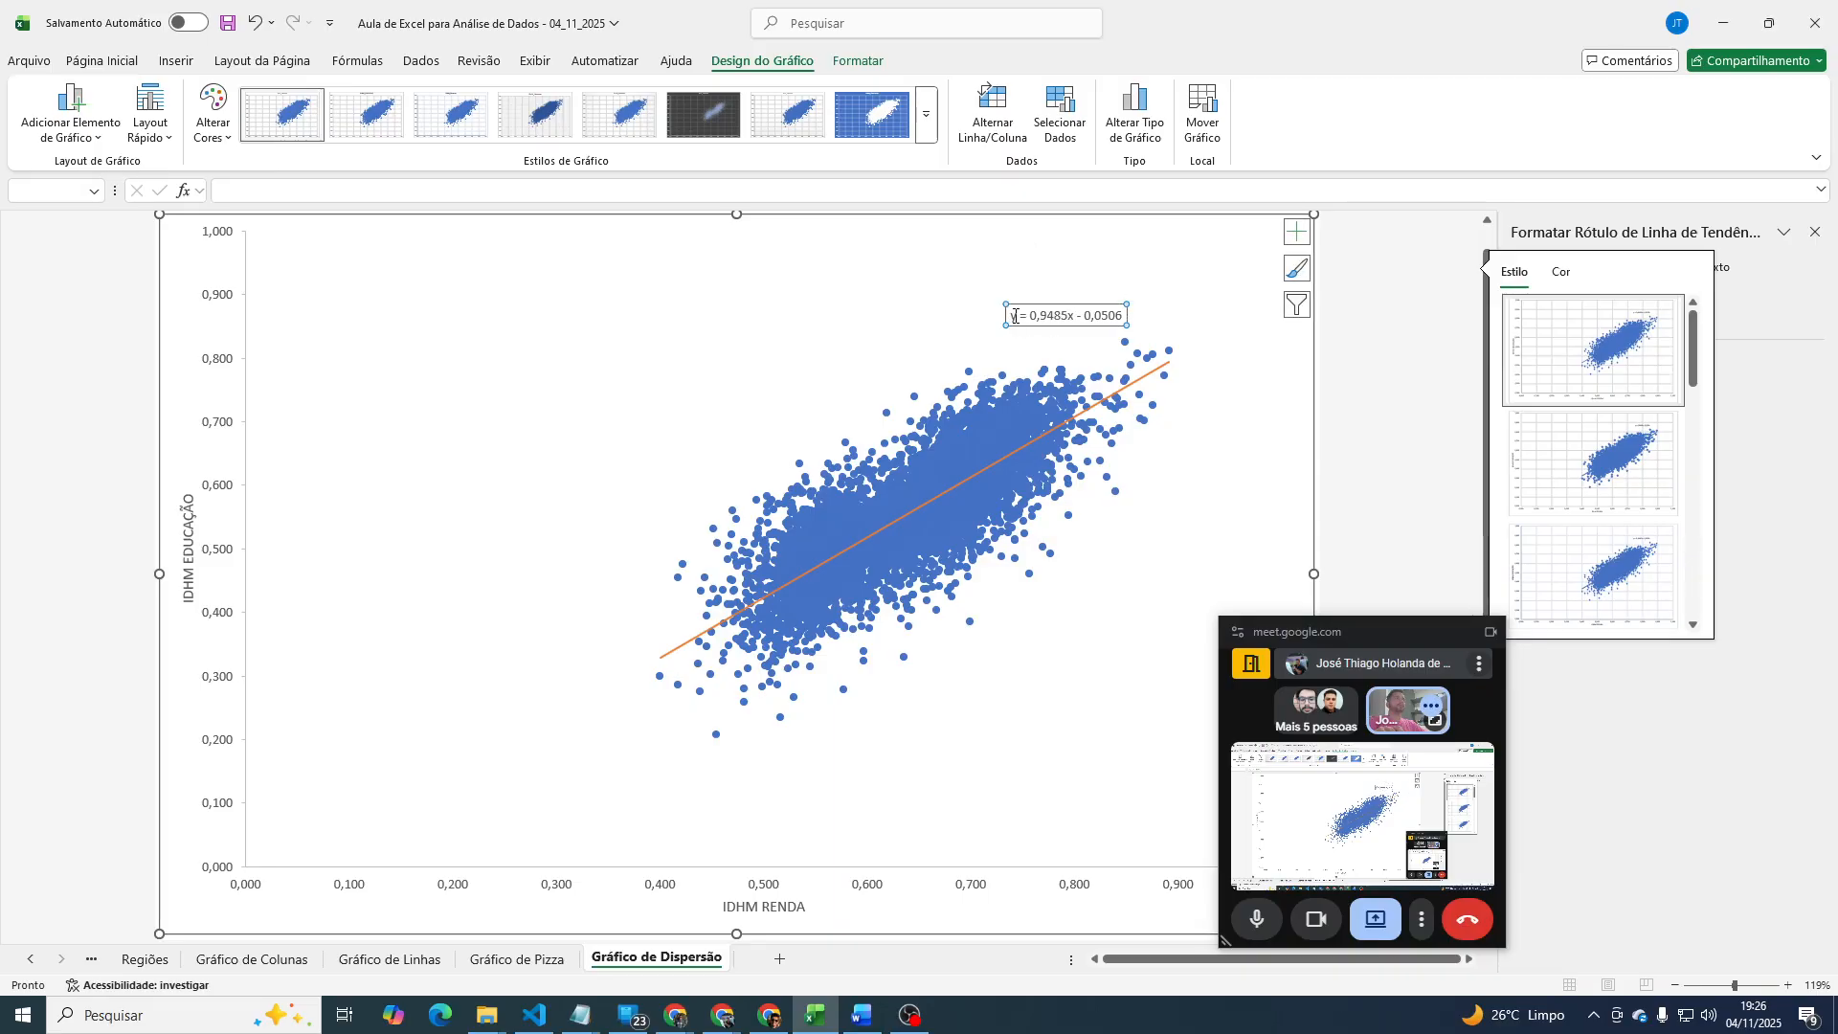
drag(1014, 316, 1144, 322)
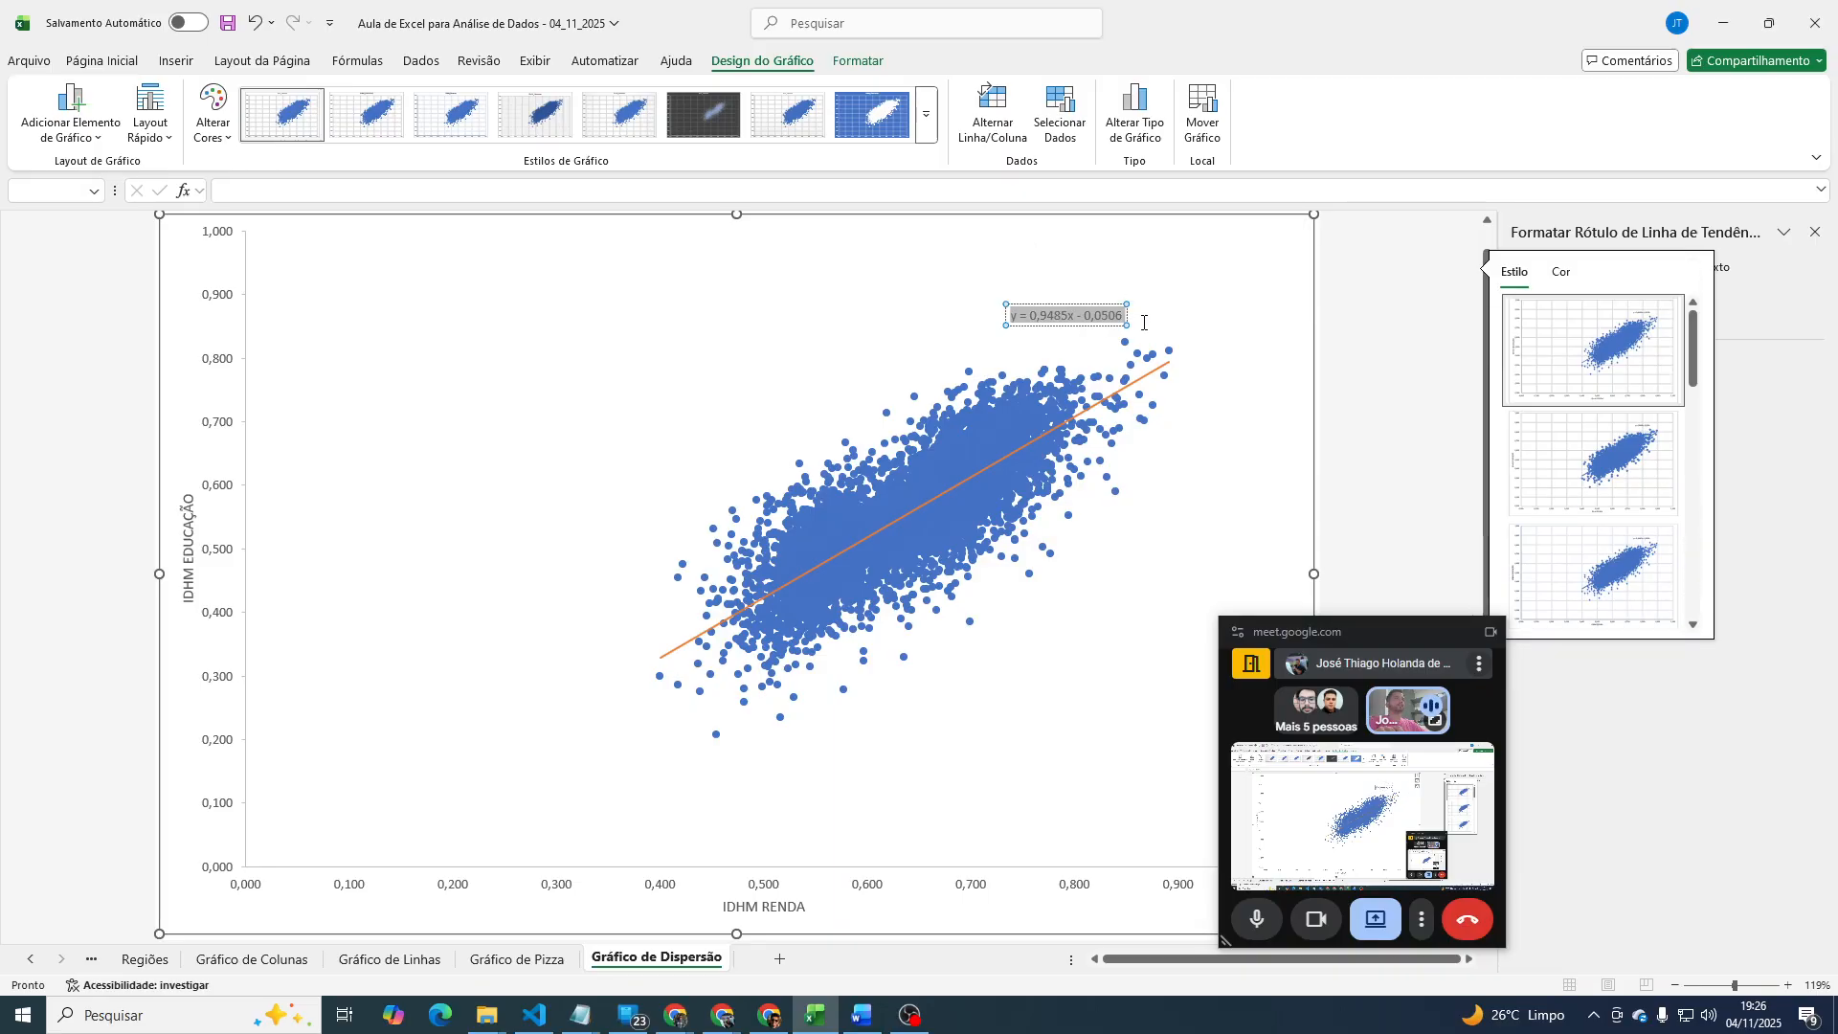
click(102, 61)
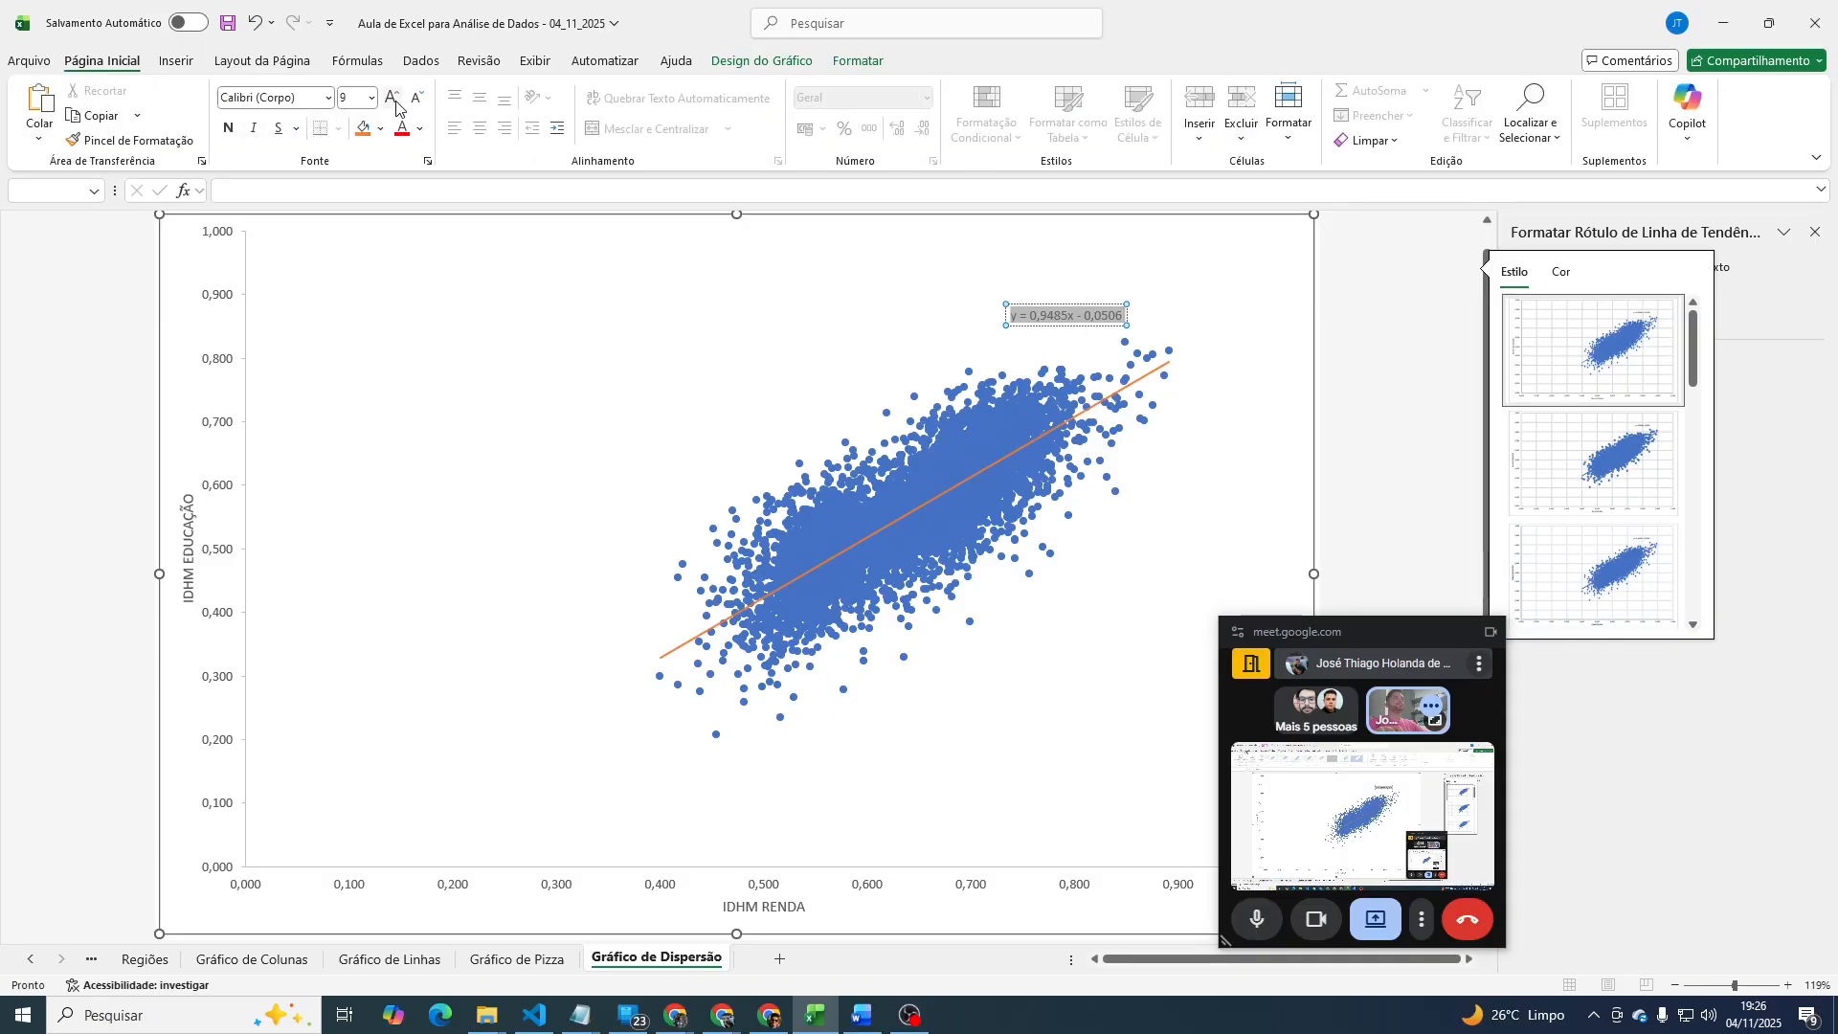
click(394, 101)
click(394, 101)
click(394, 101)
click(395, 102)
click(394, 101)
click(394, 102)
click(394, 101)
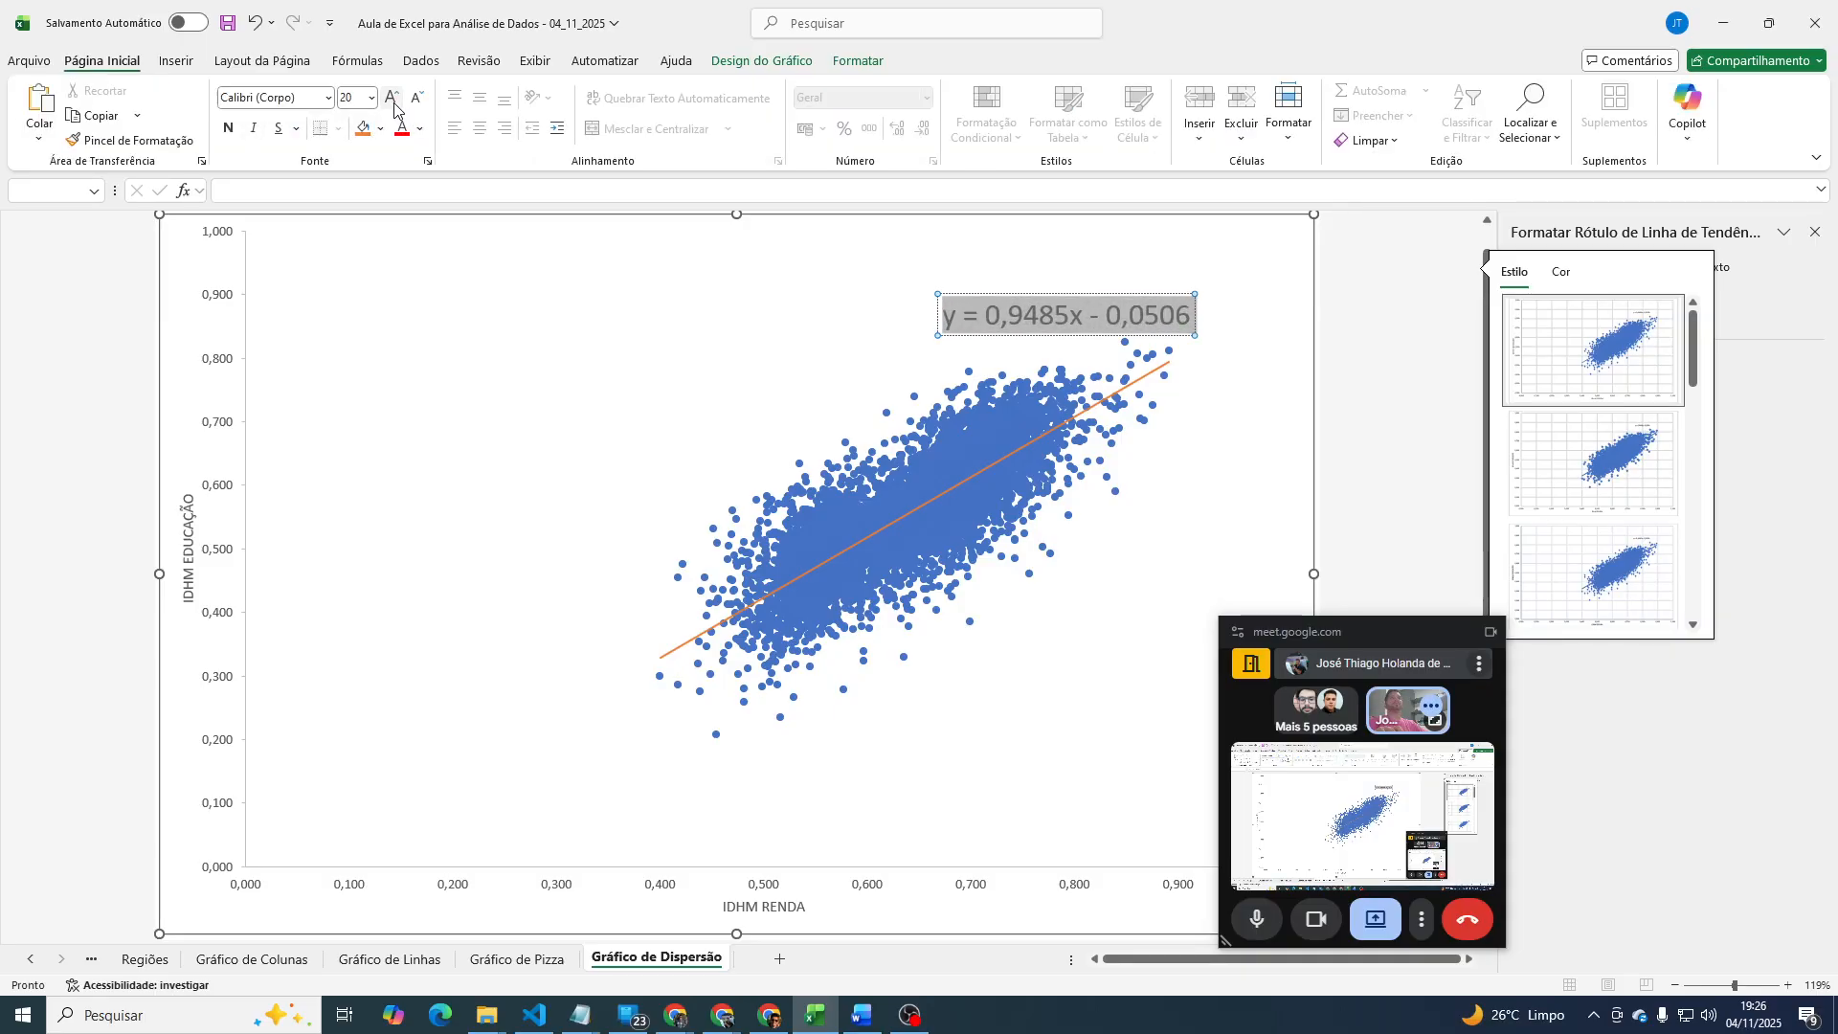
click(395, 102)
click(395, 101)
click(395, 101)
click(394, 101)
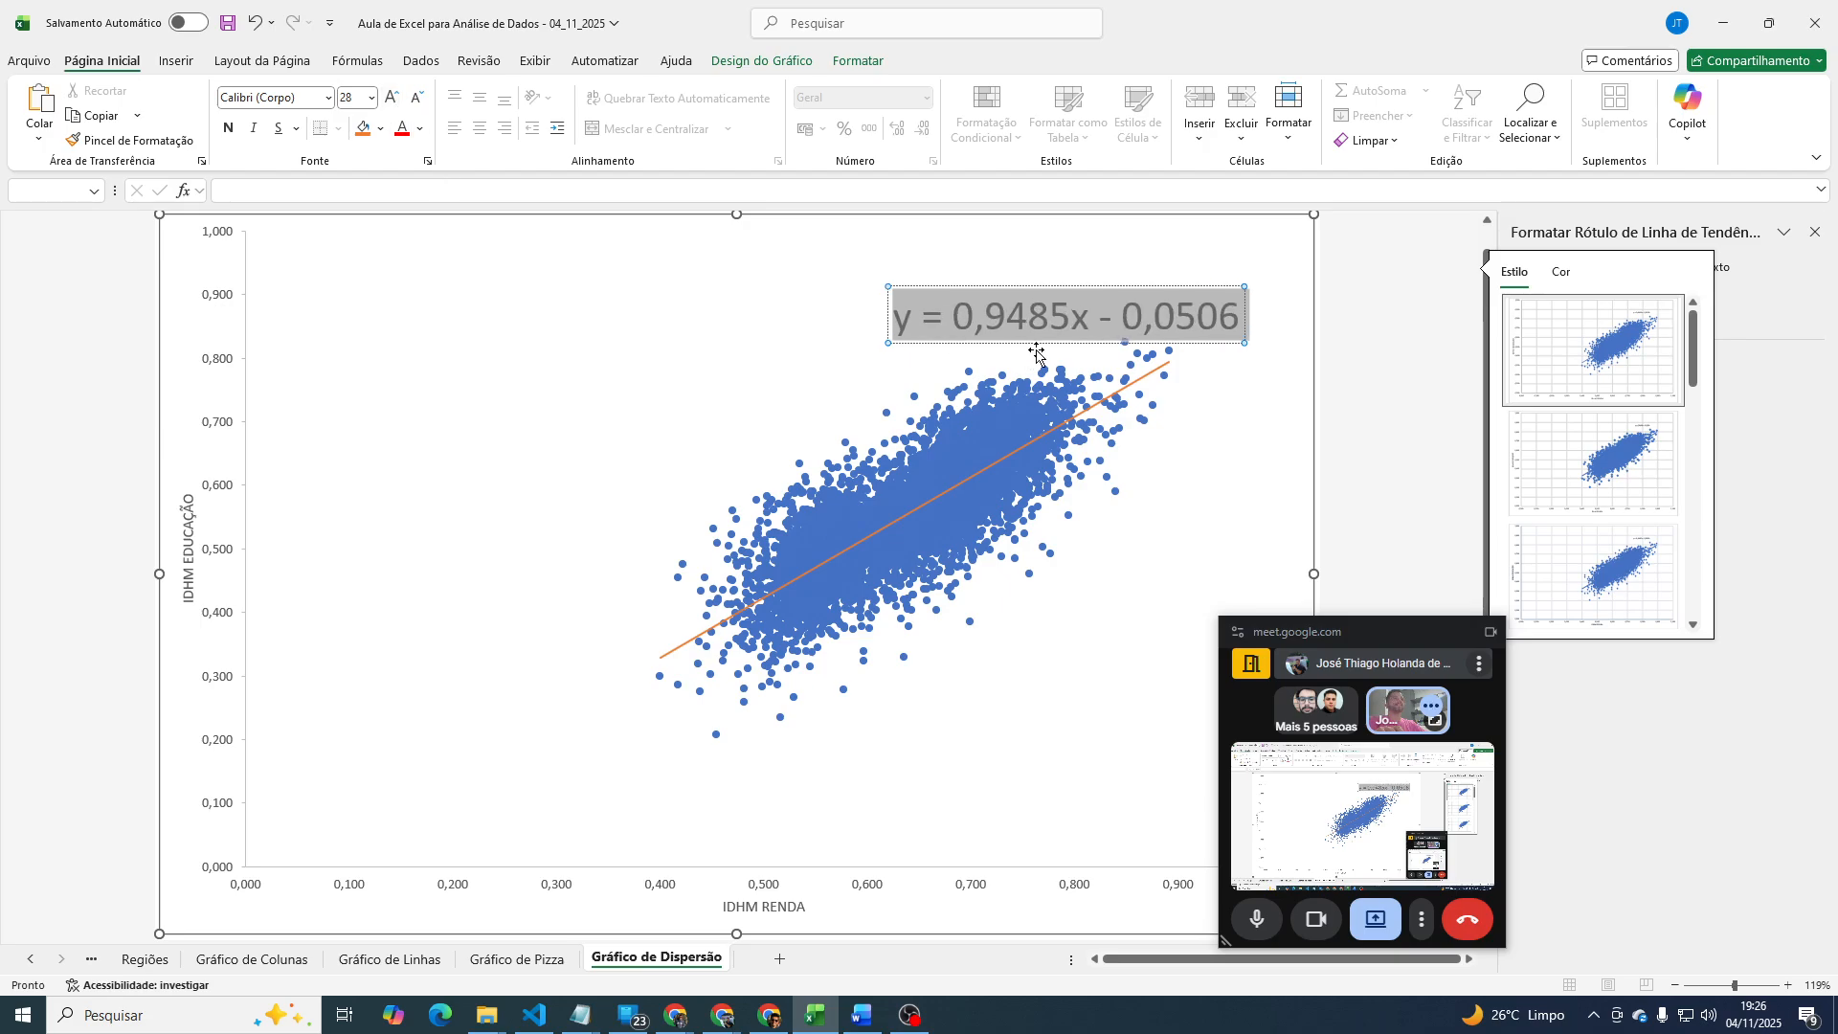
click(952, 249)
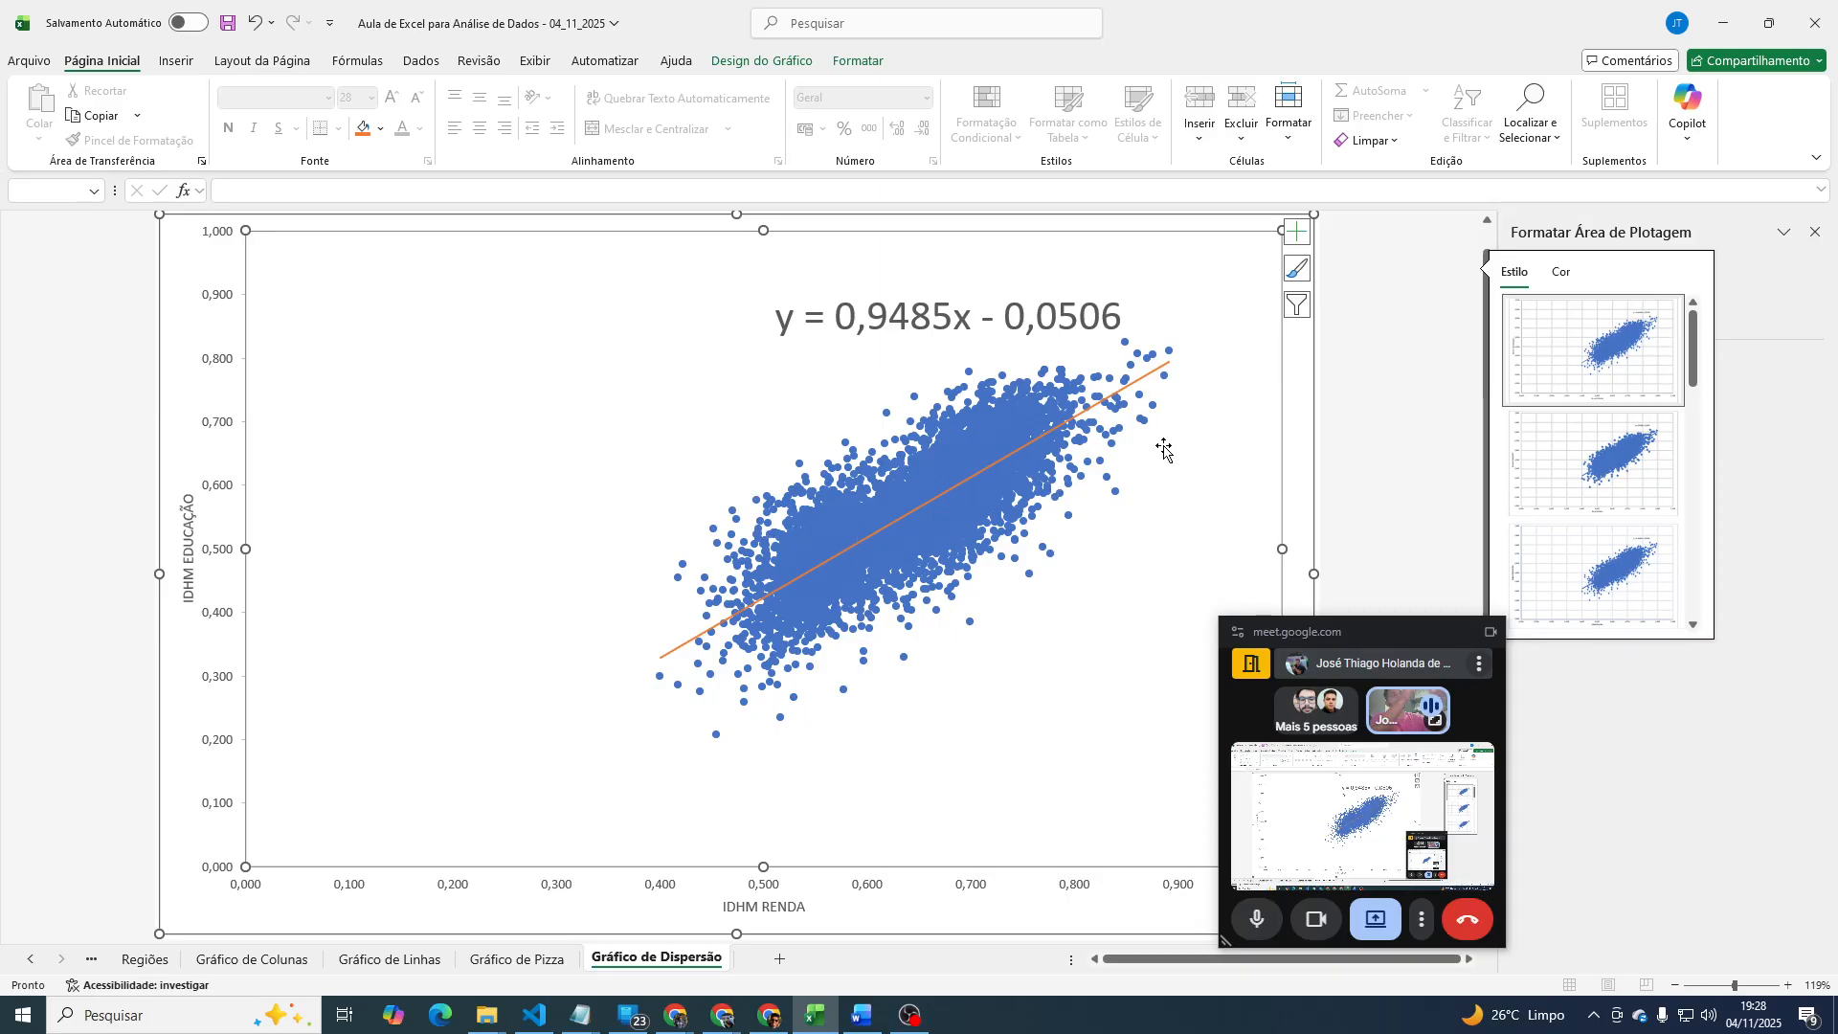
Open the orange trendline's formatting options and try the Exponencial and Logarítmica types.
click(1147, 376)
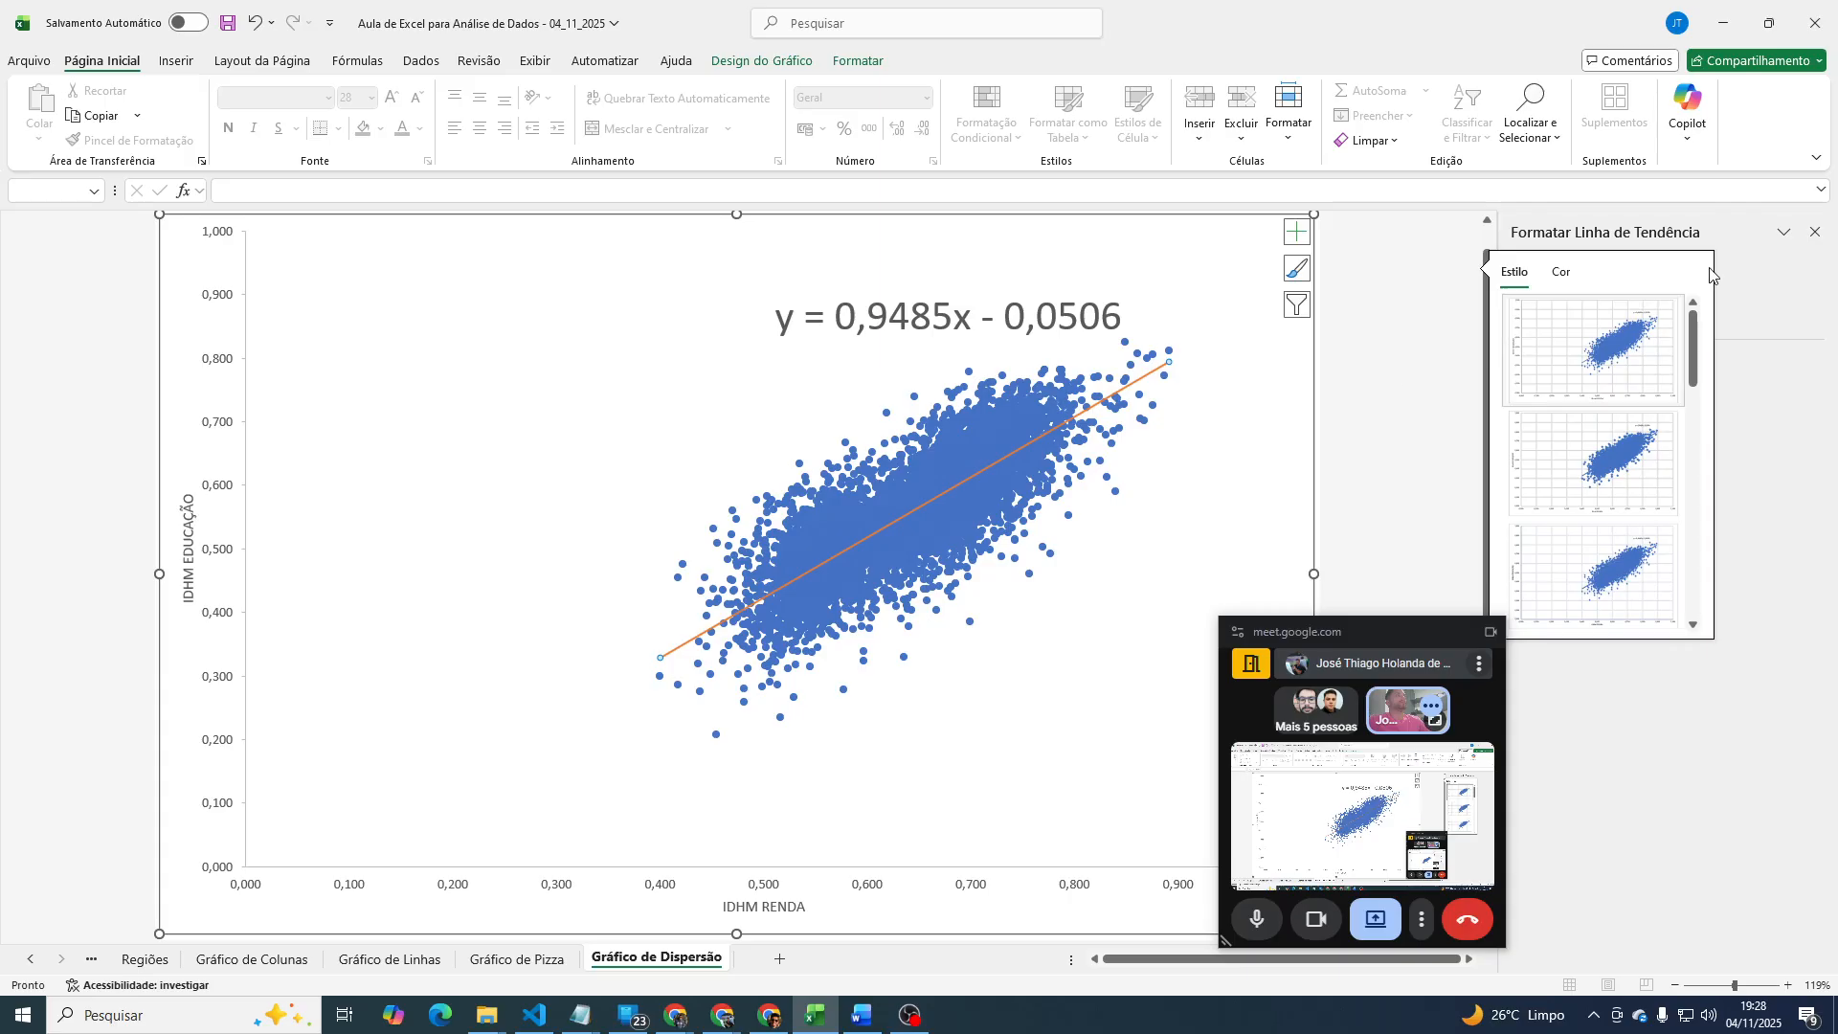
click(1818, 239)
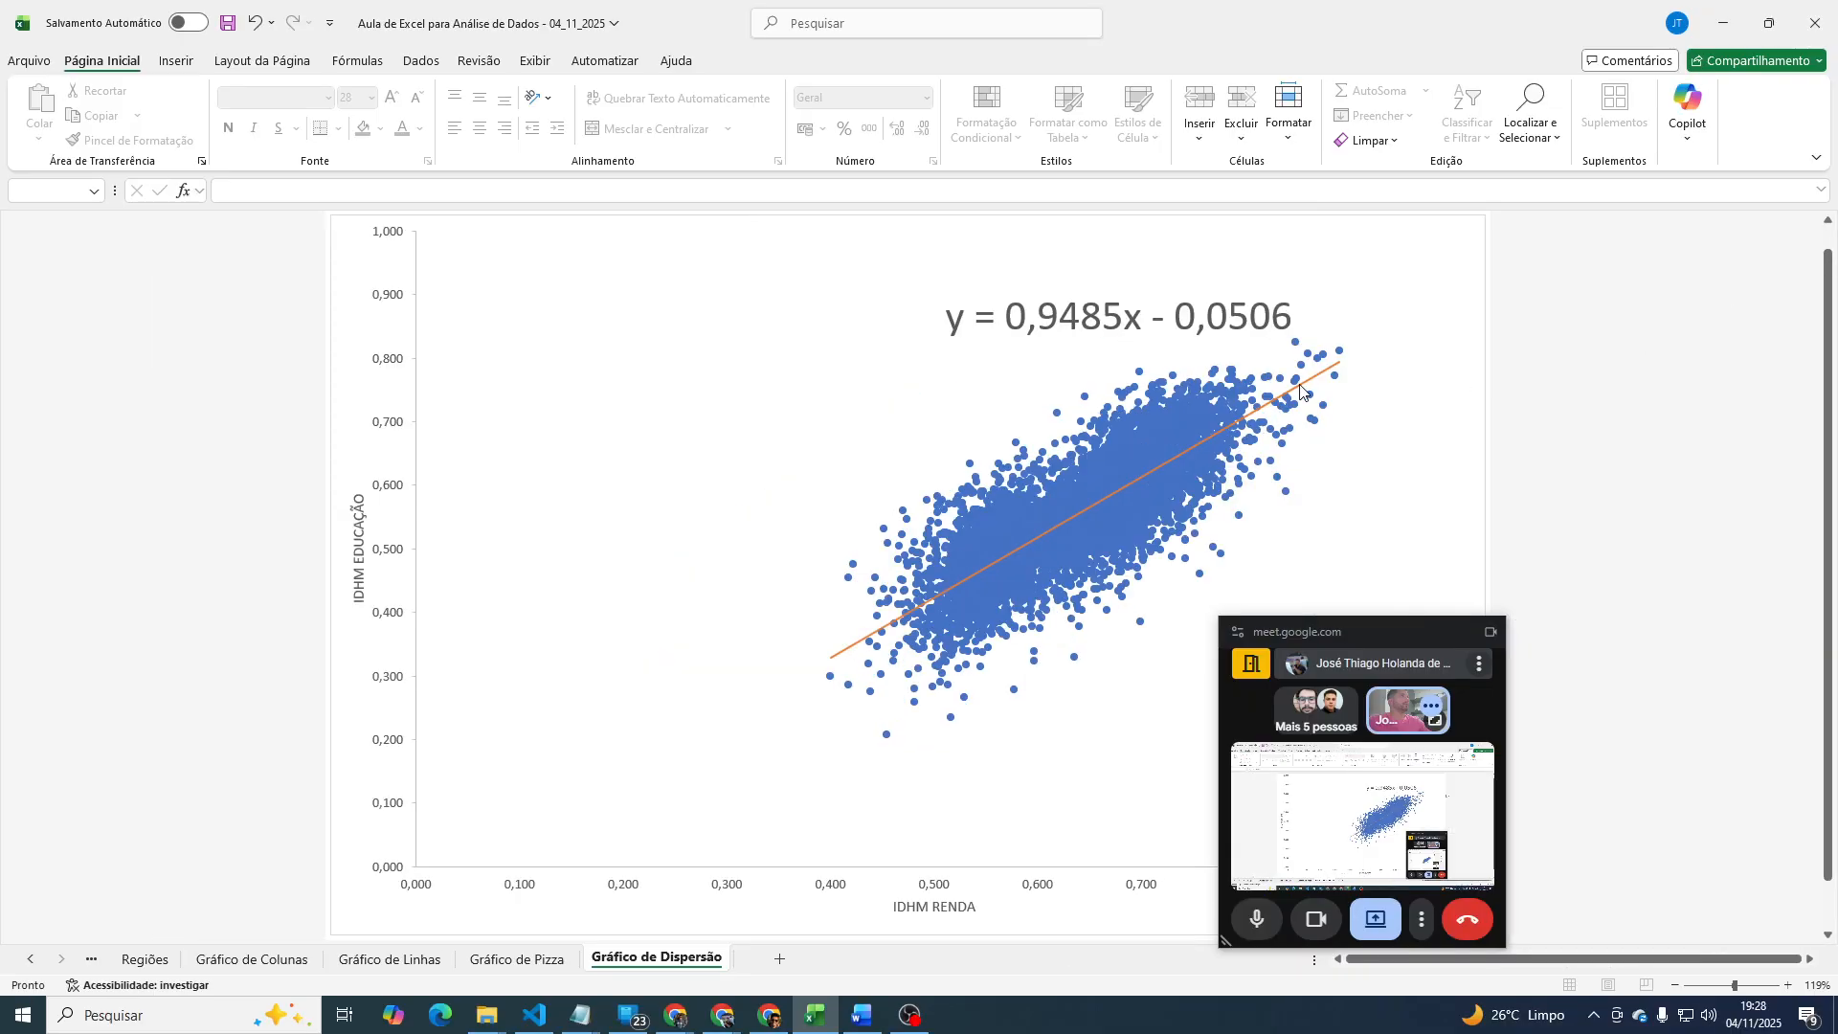
click(1309, 389)
double_click(1309, 388)
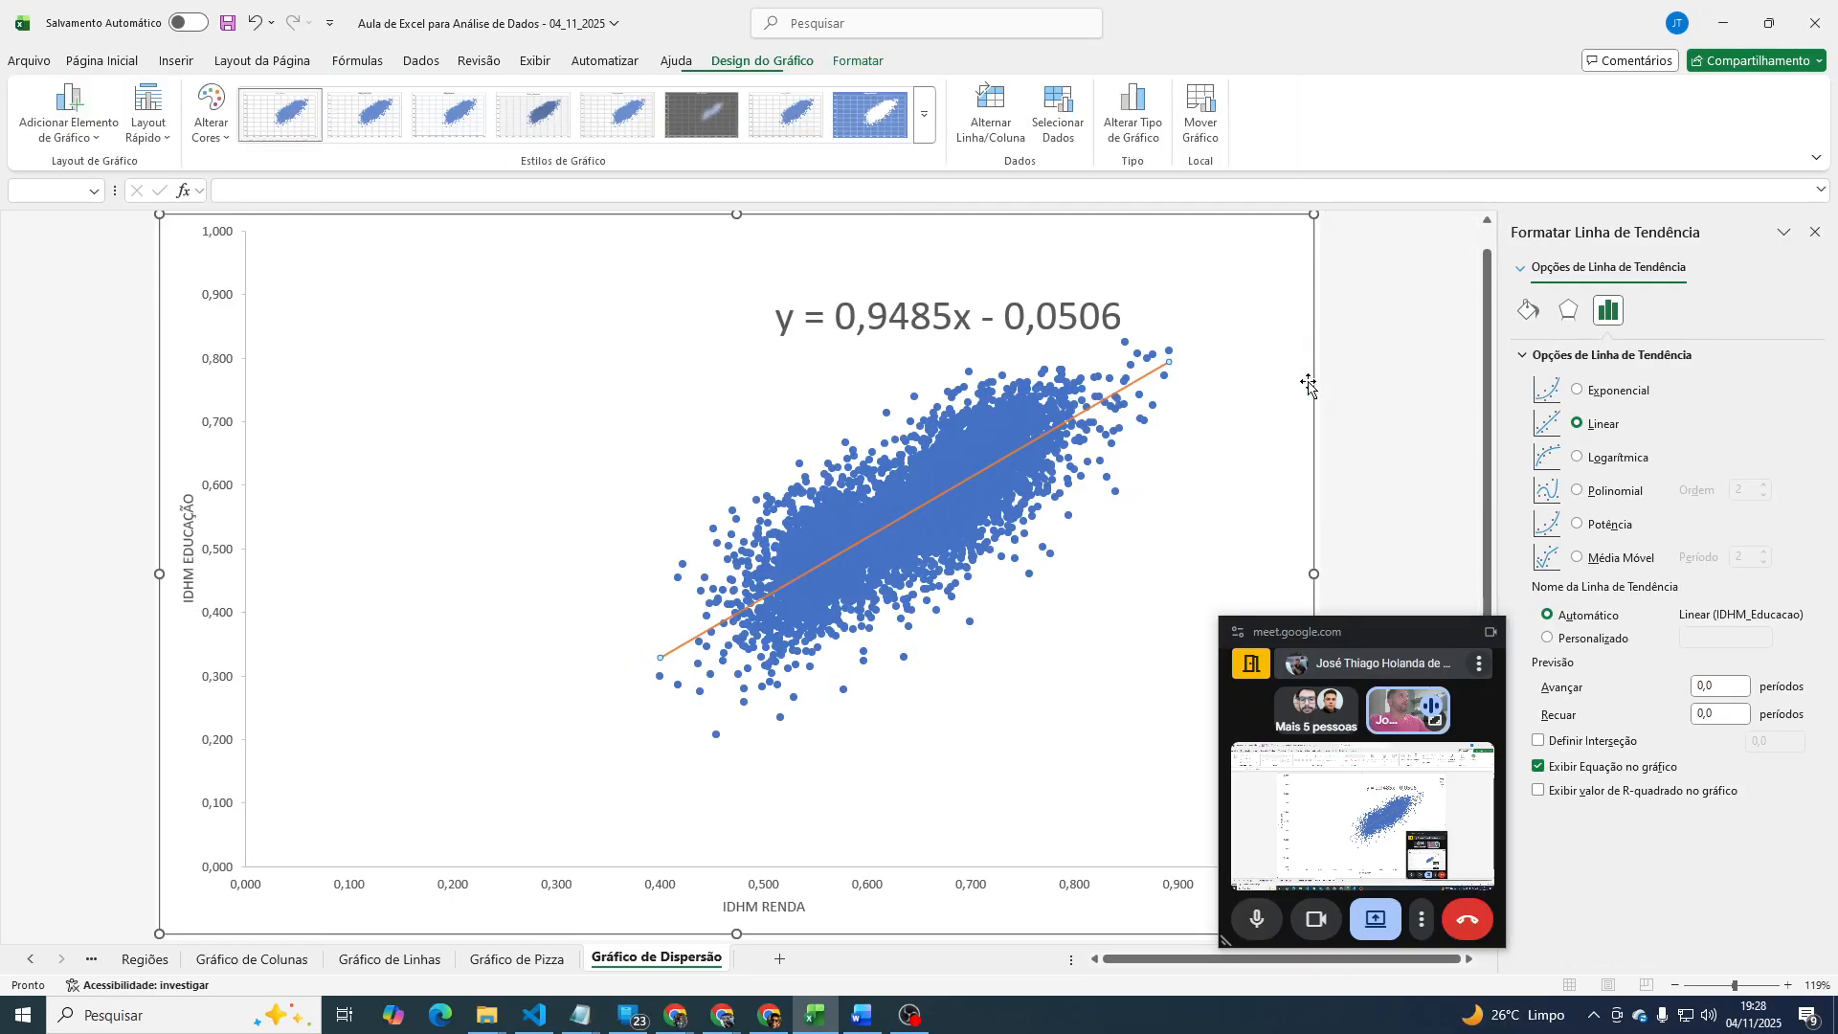
click(1626, 398)
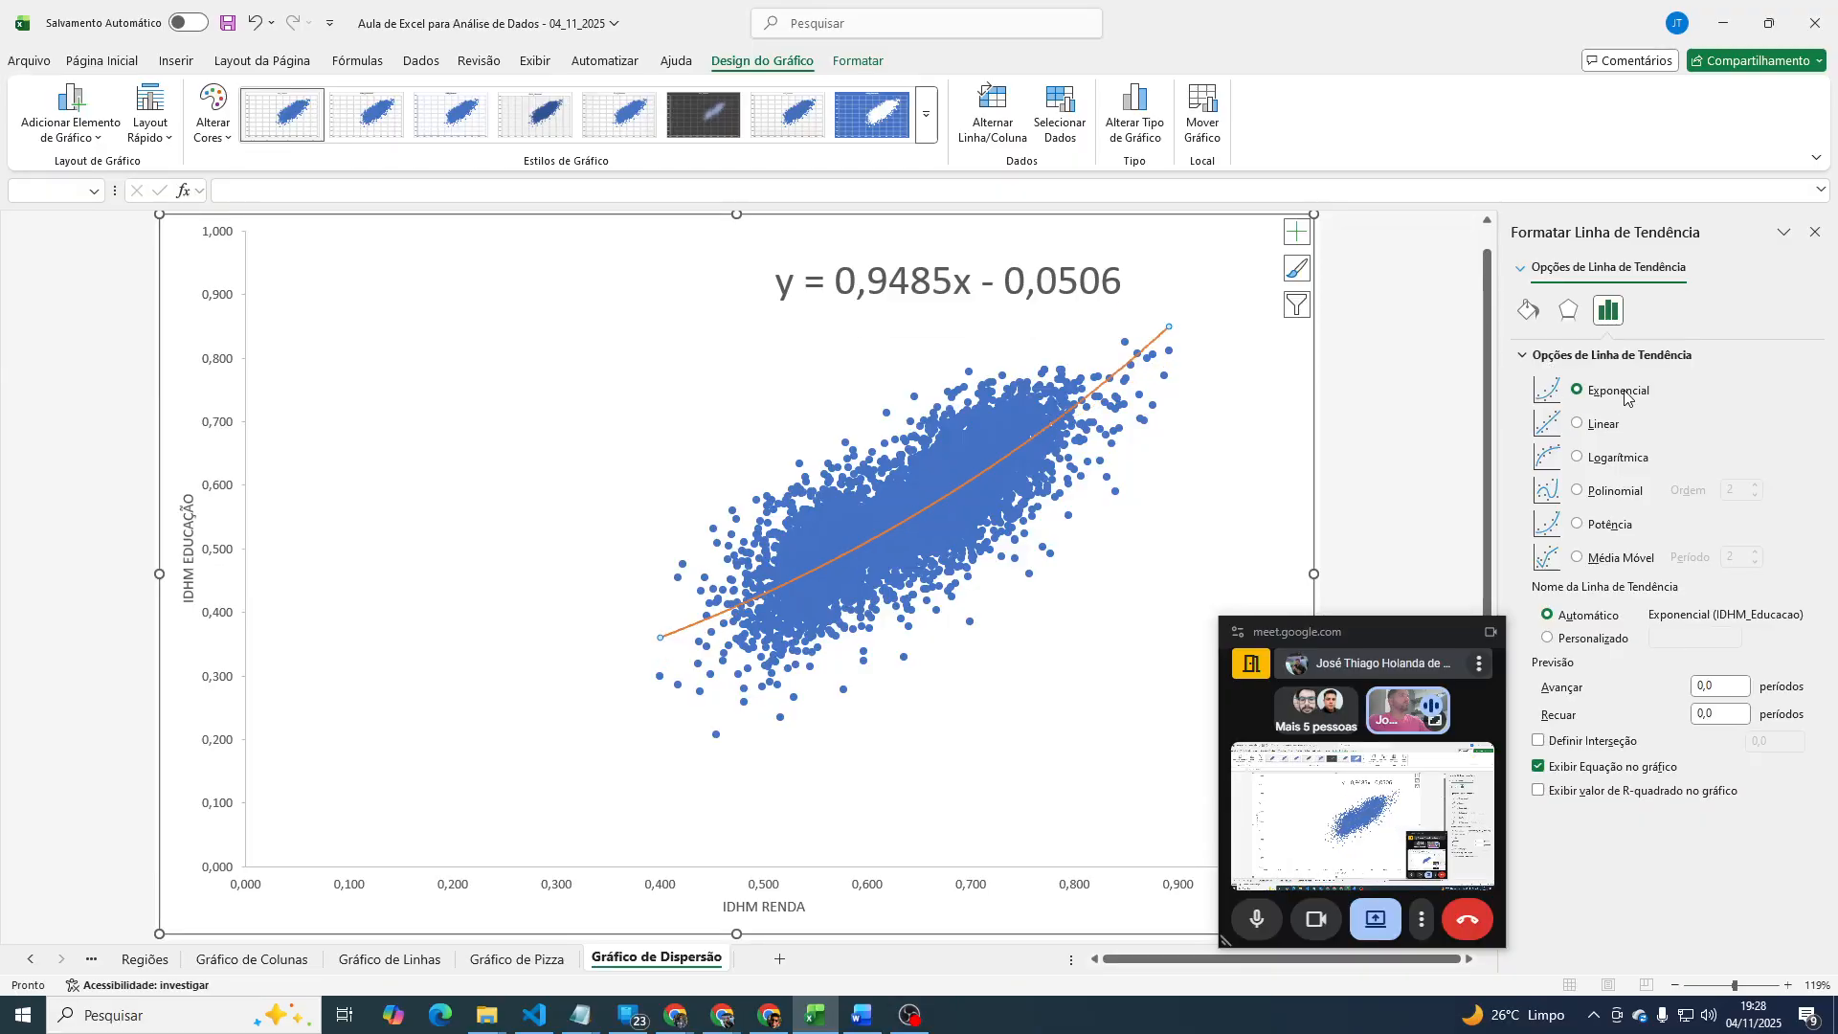
click(1606, 423)
click(1617, 458)
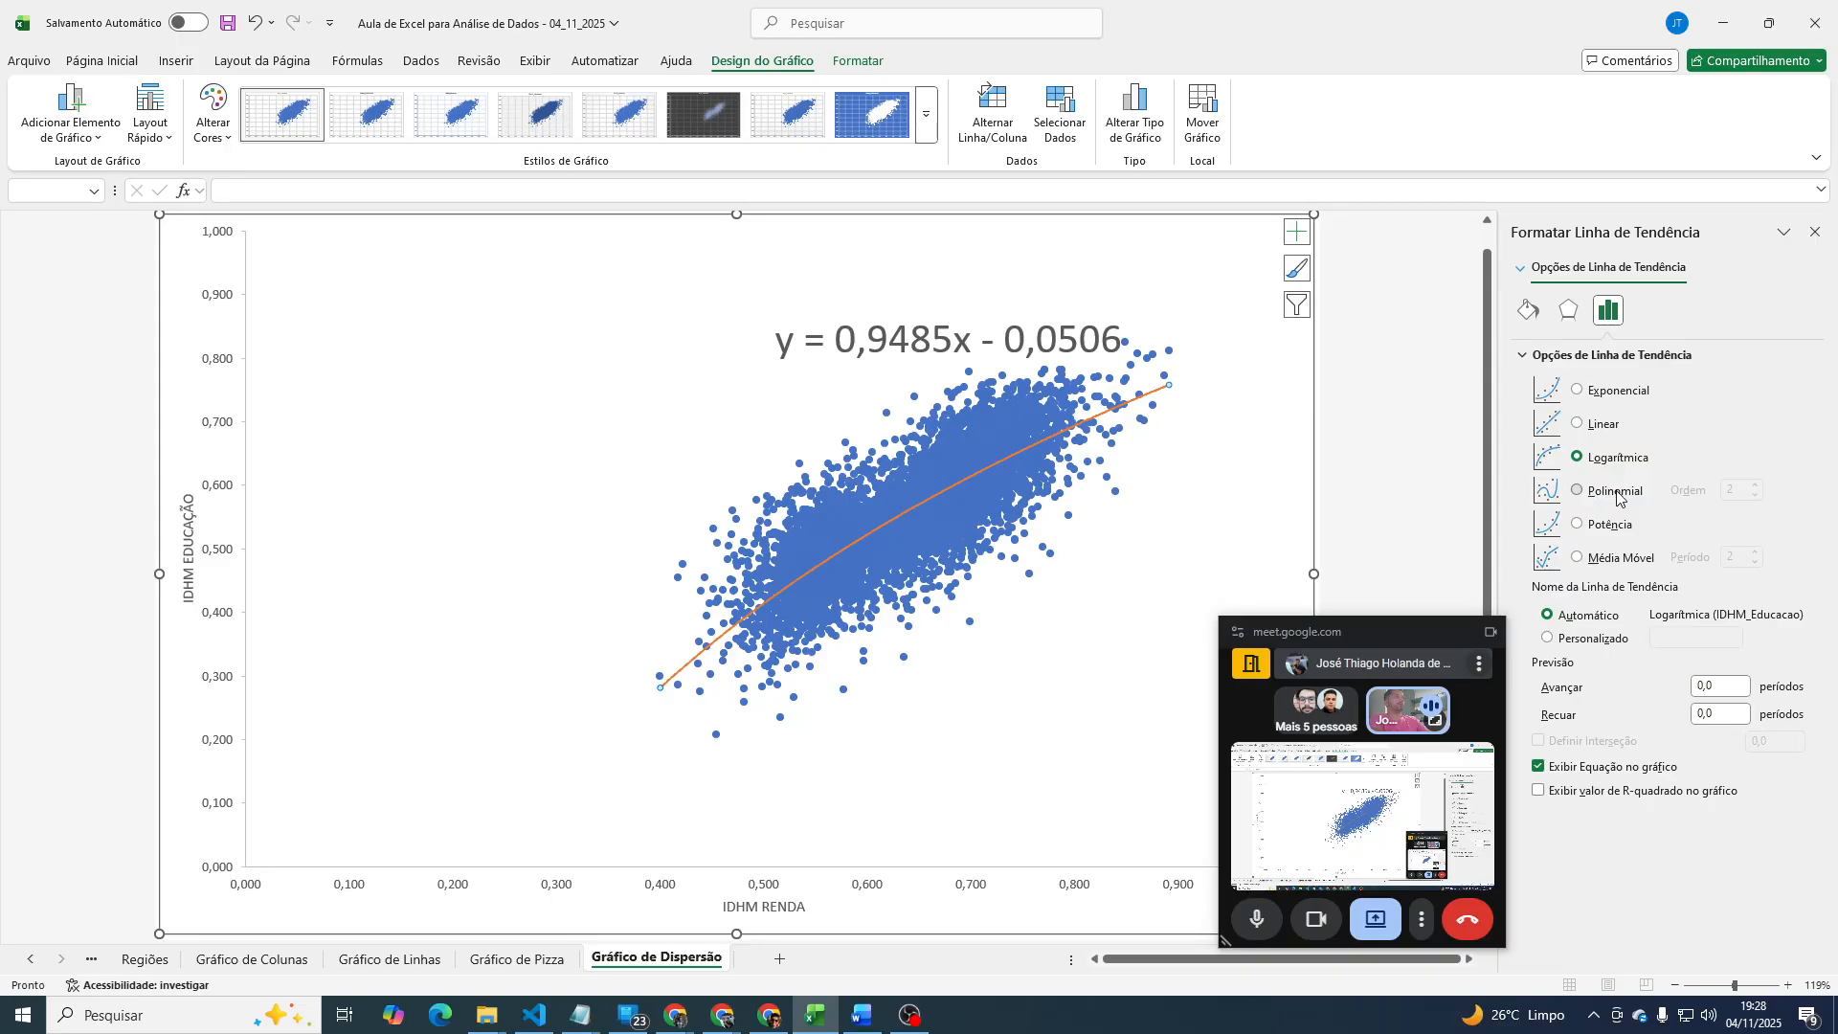
Try a Polinomial trendline, raising its order to 6 and turning its equation display off and on.
click(1577, 491)
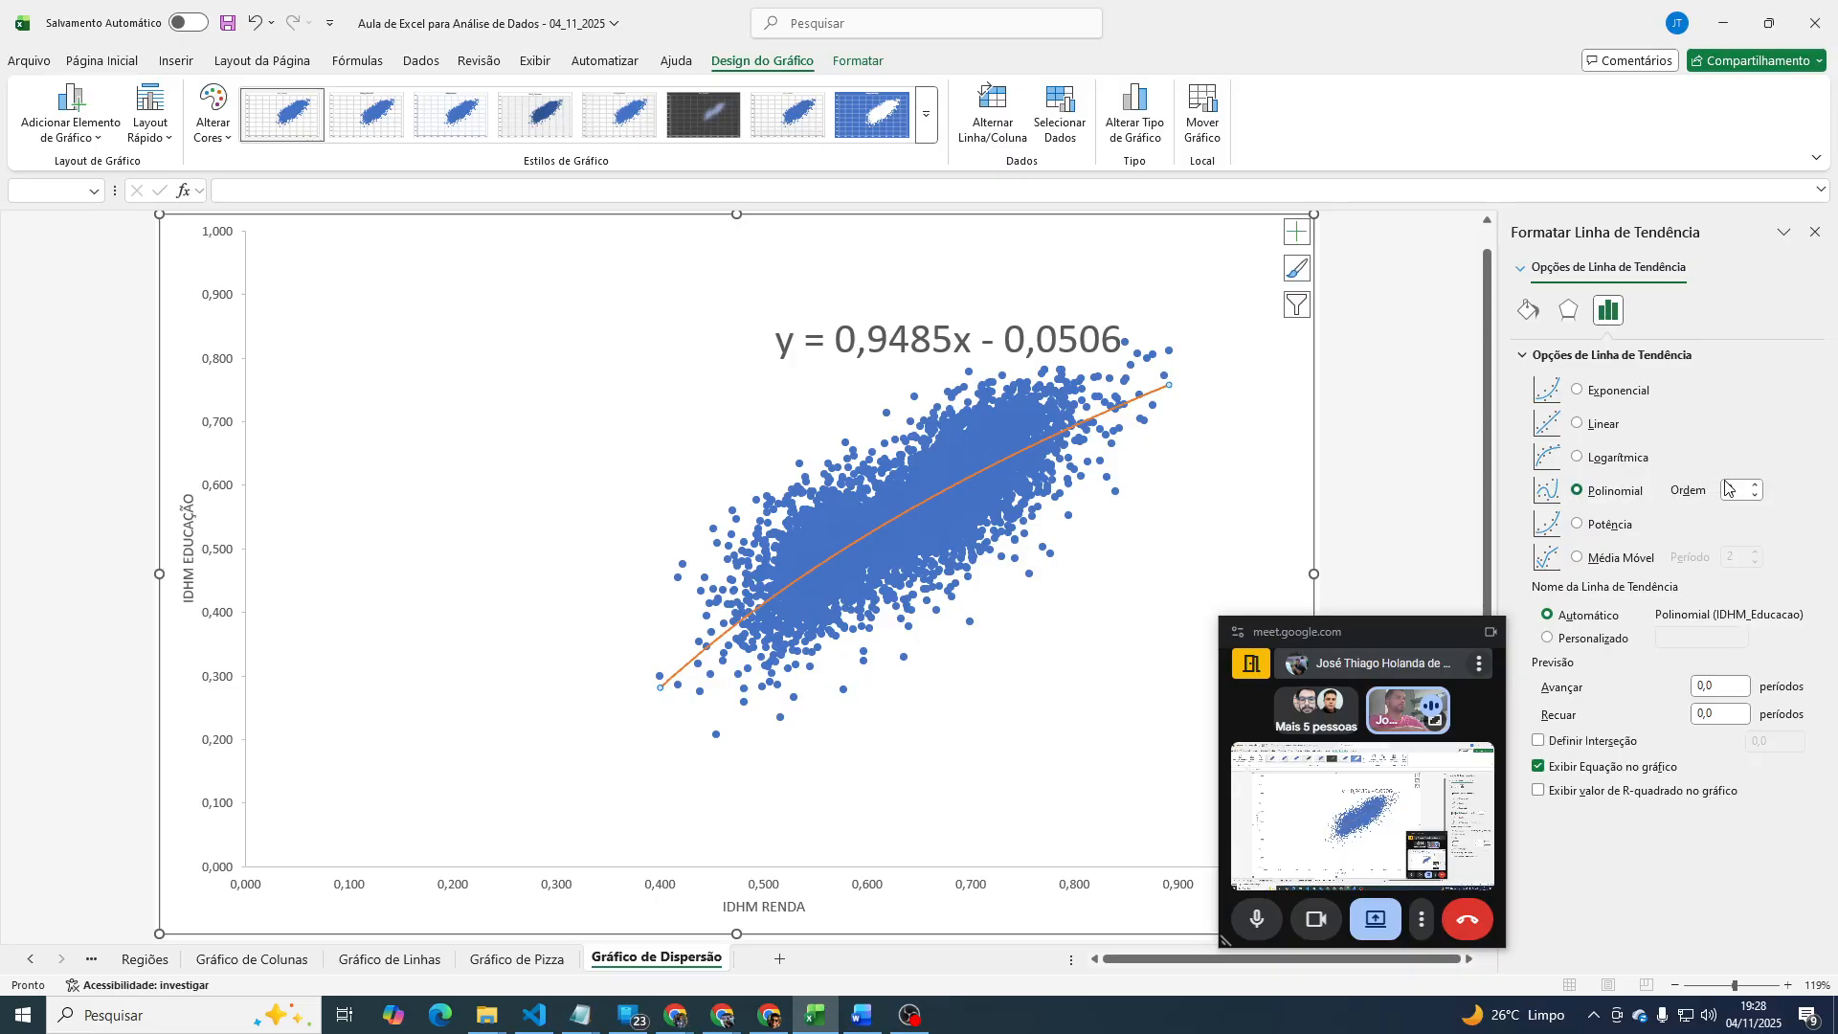
click(1755, 484)
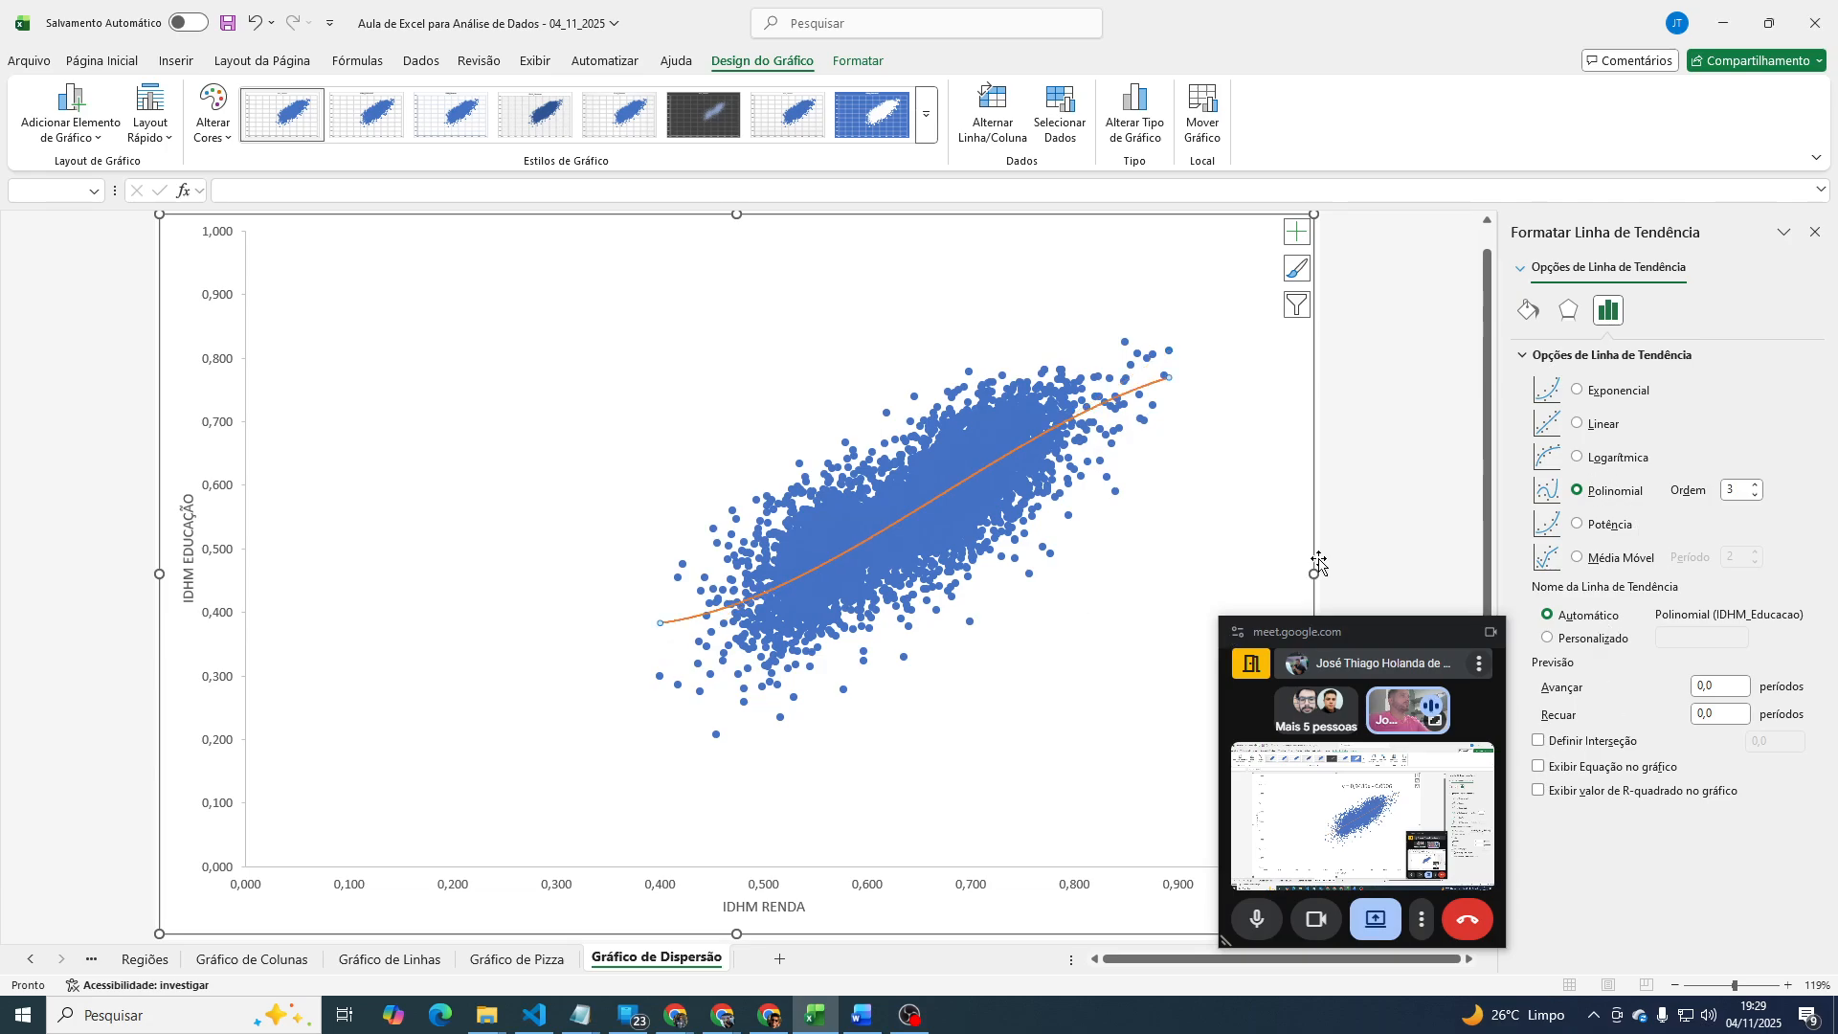
click(1757, 488)
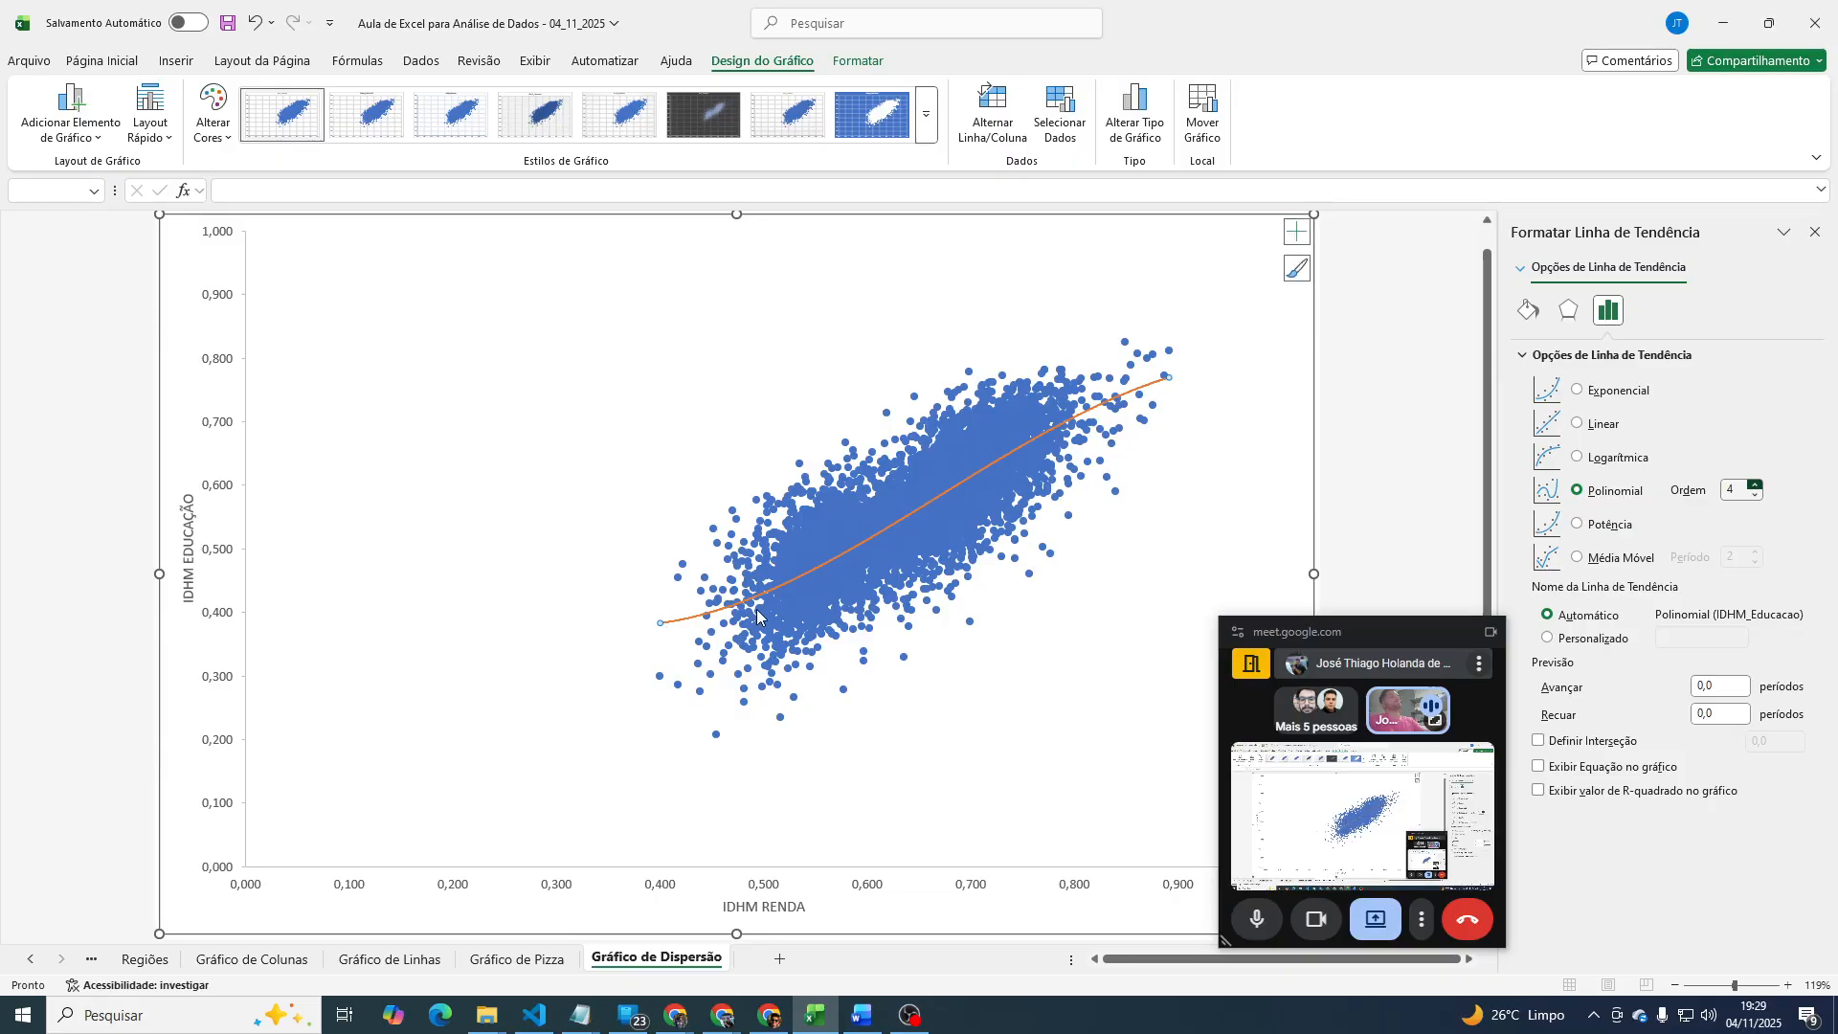
click(1584, 765)
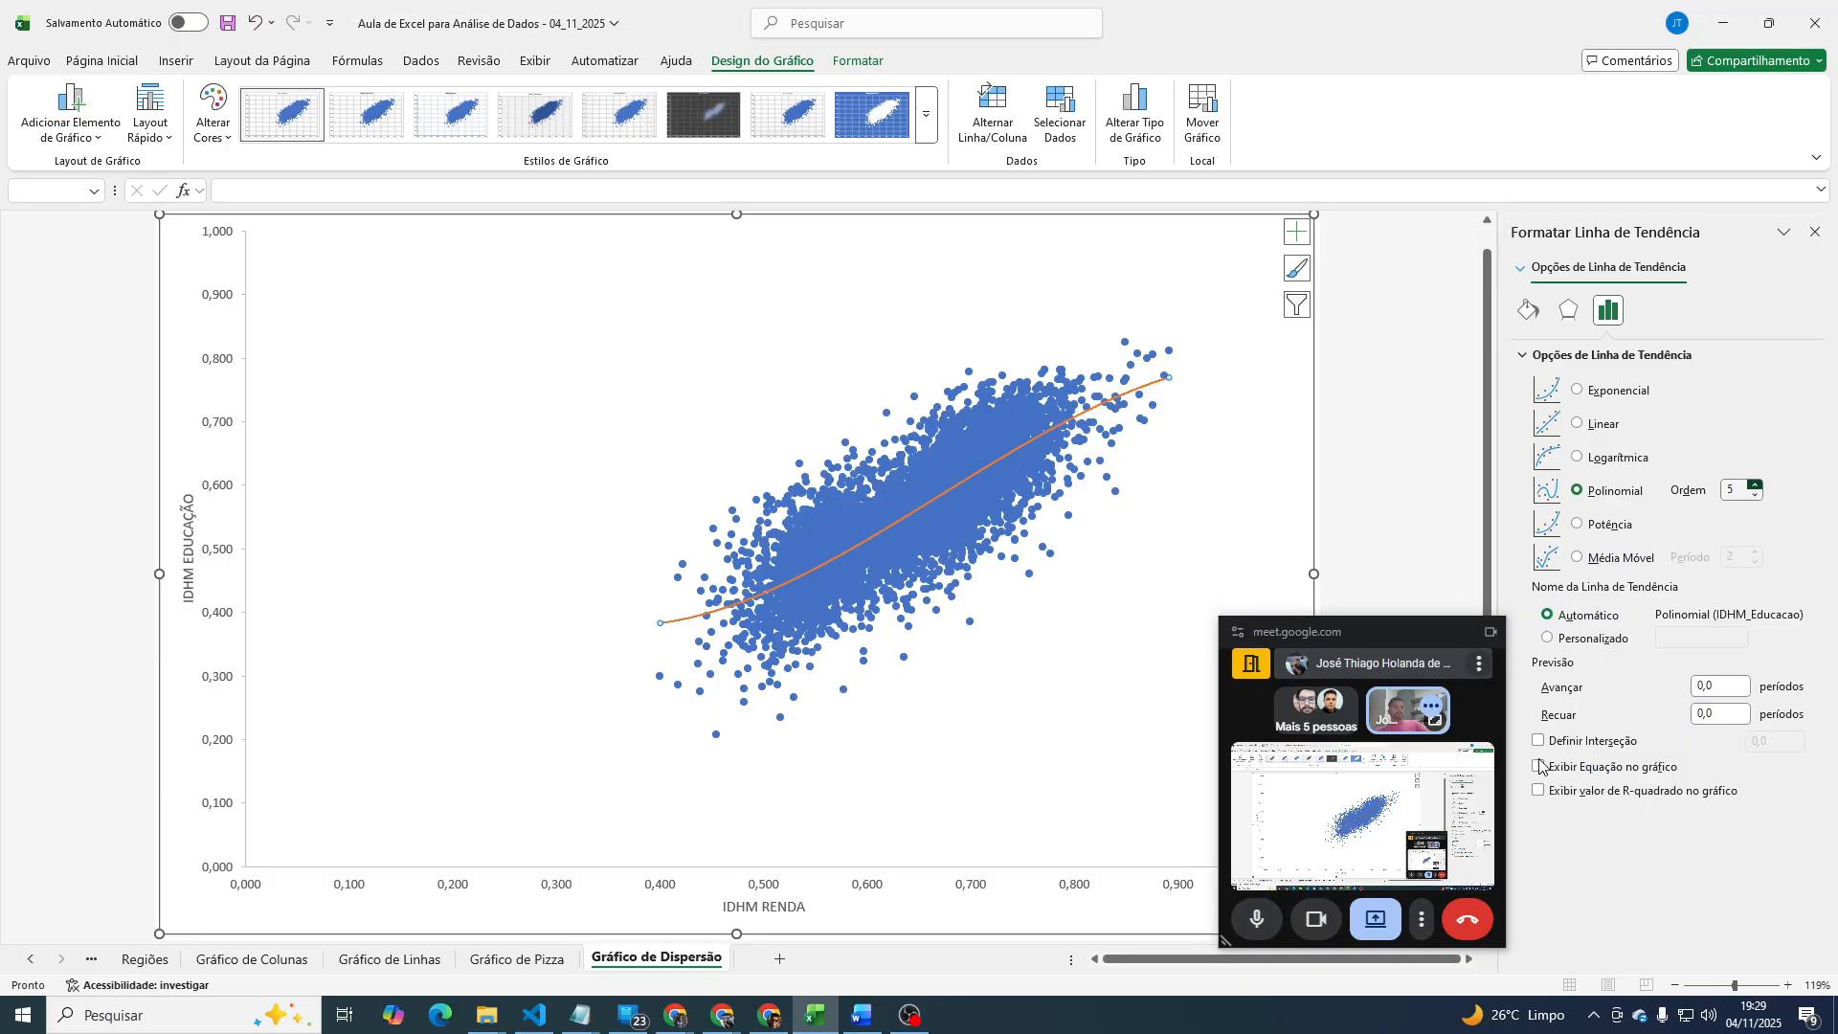
click(1539, 768)
click(1609, 769)
drag(1400, 628, 1359, 600)
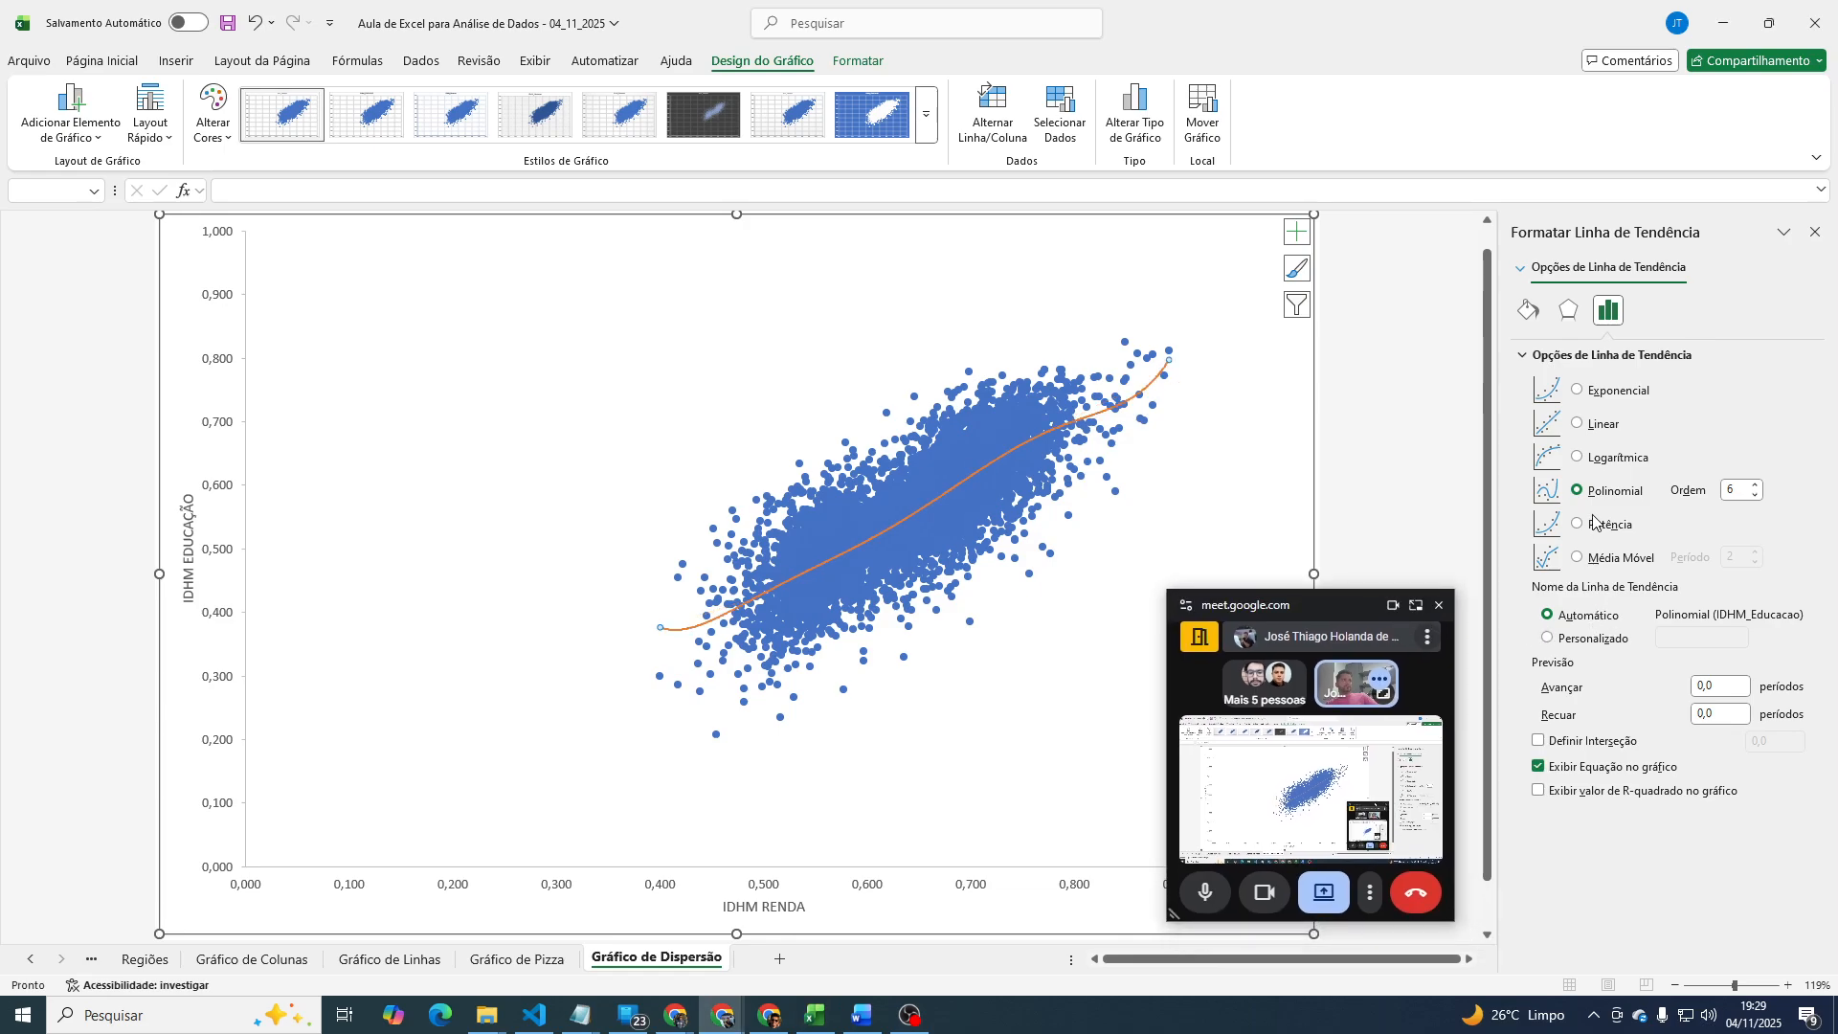
Lower the polynomial trendline's order to 2 and refresh the equation shown on the chart.
click(1755, 494)
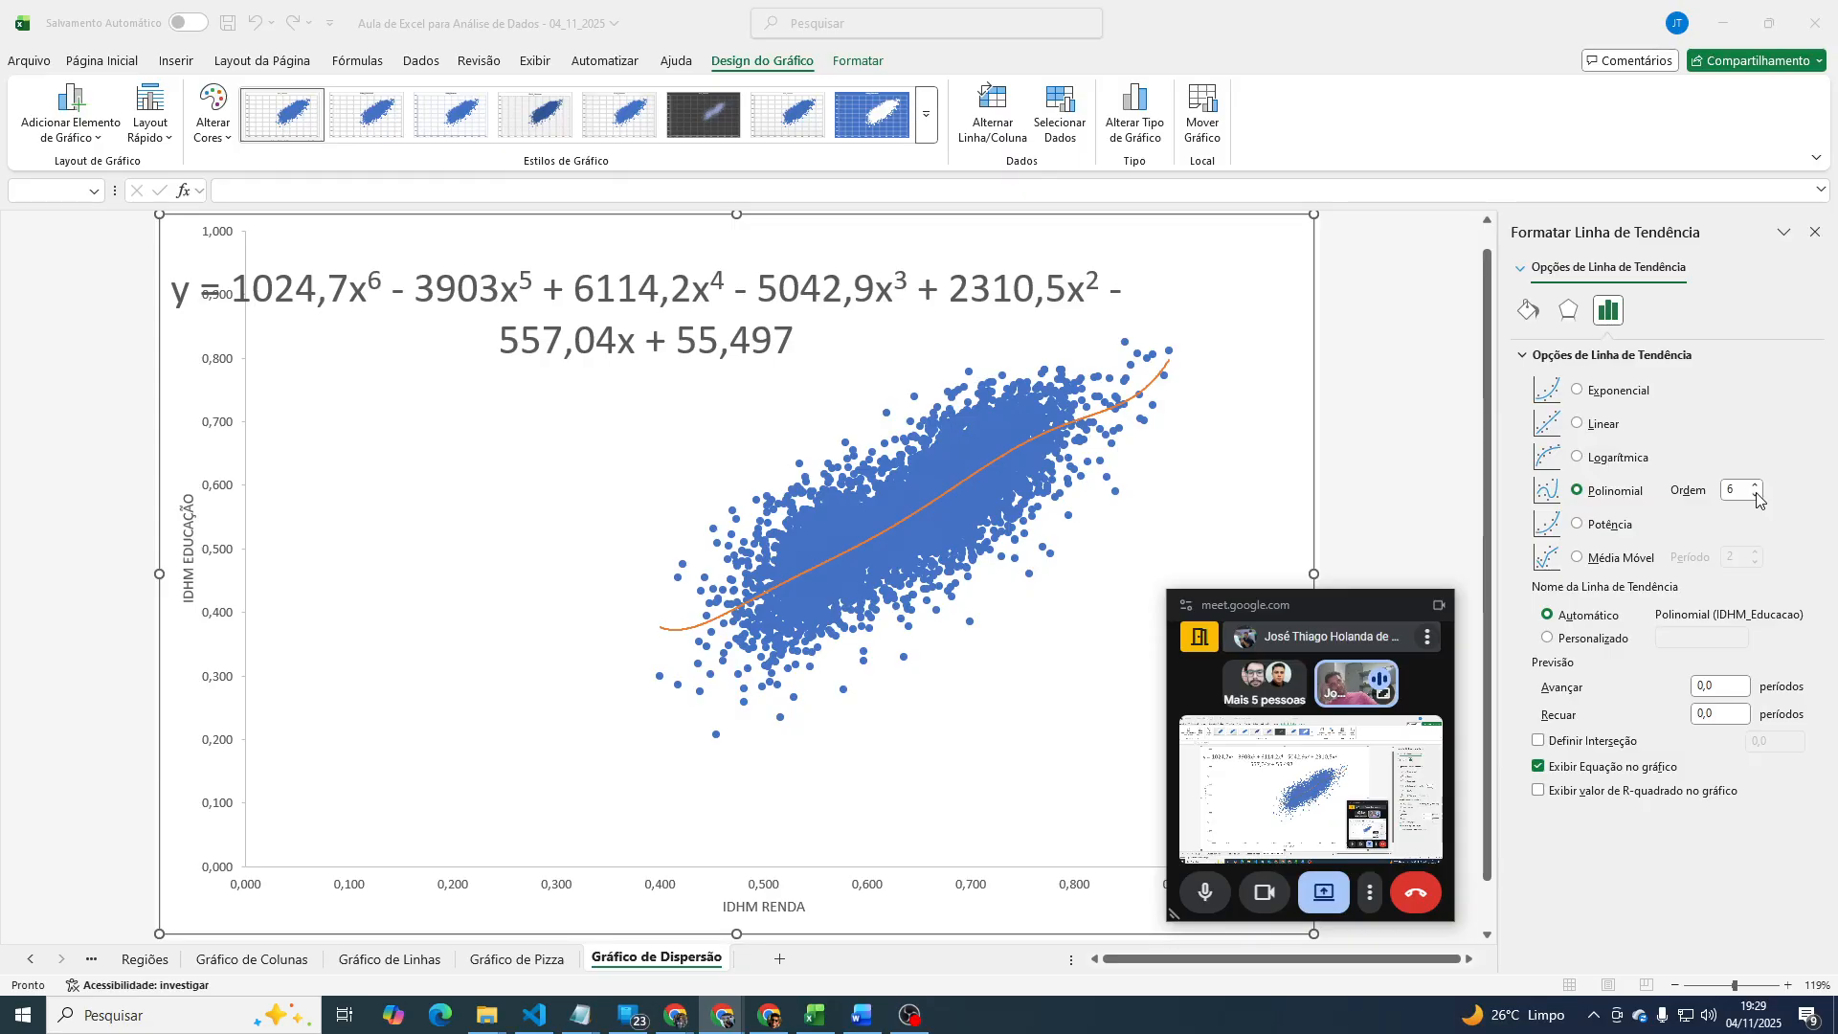
click(1756, 499)
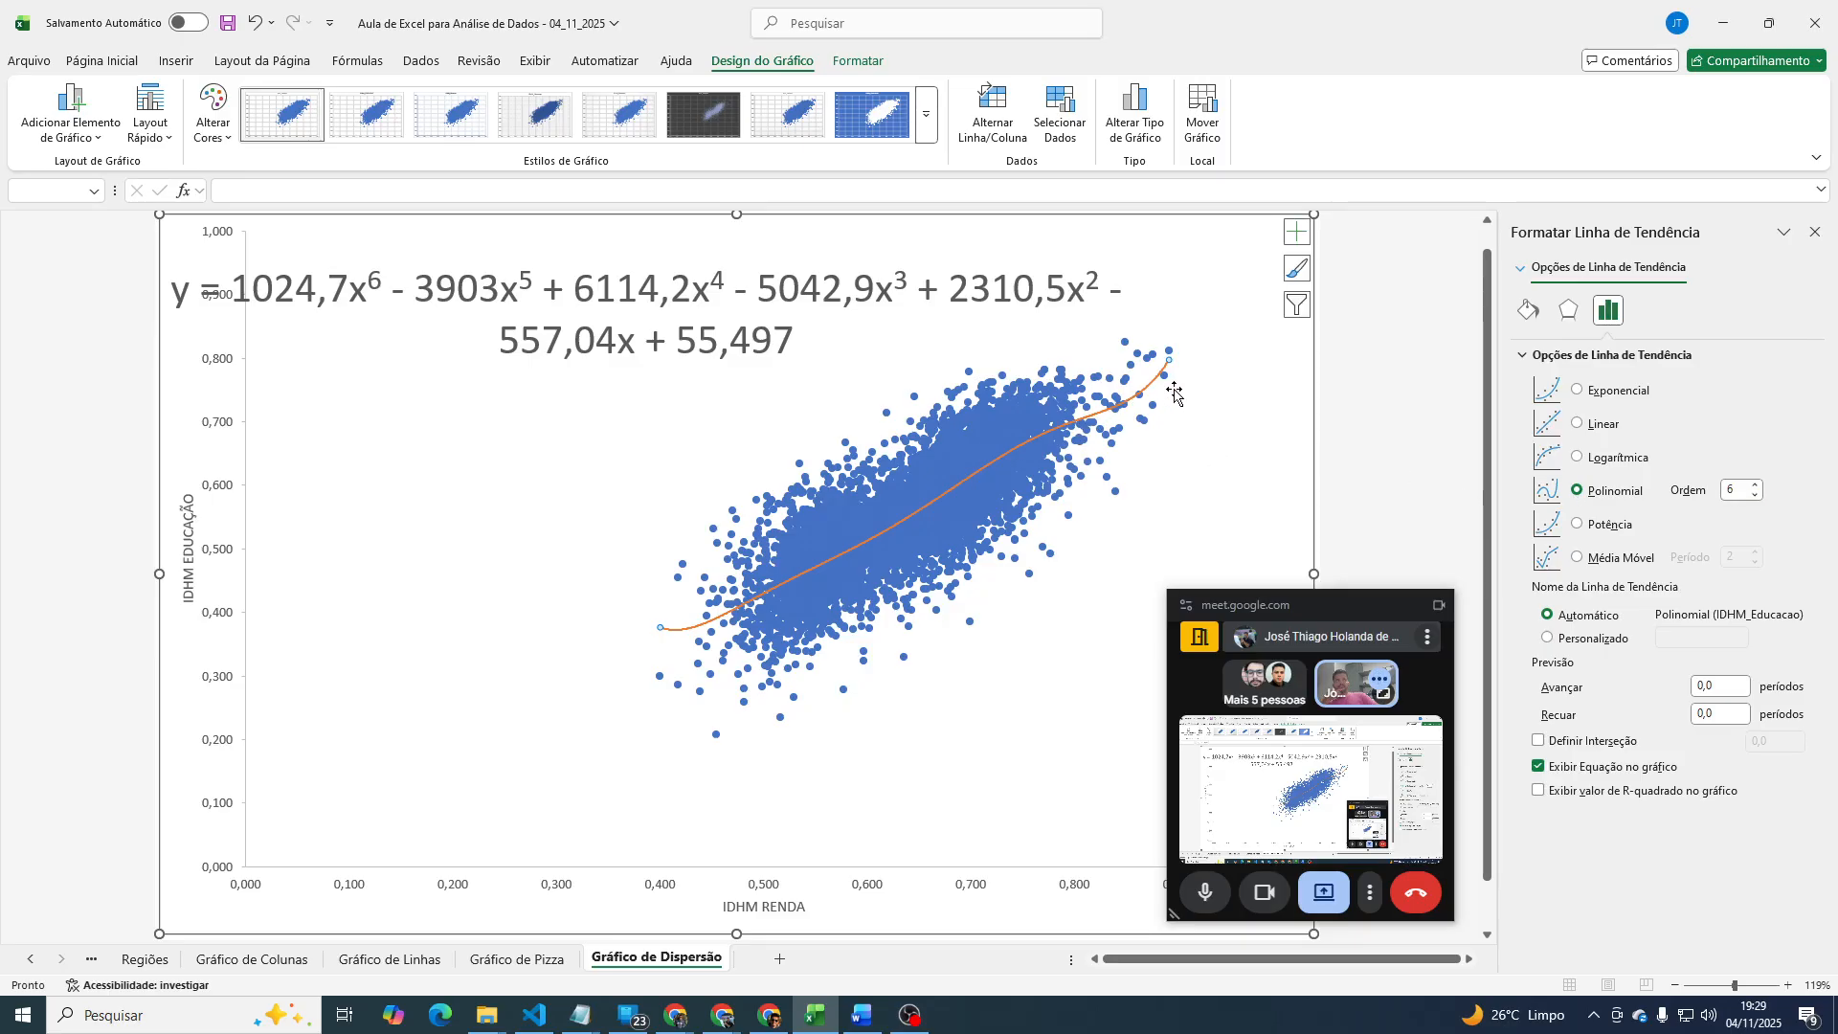
click(1756, 498)
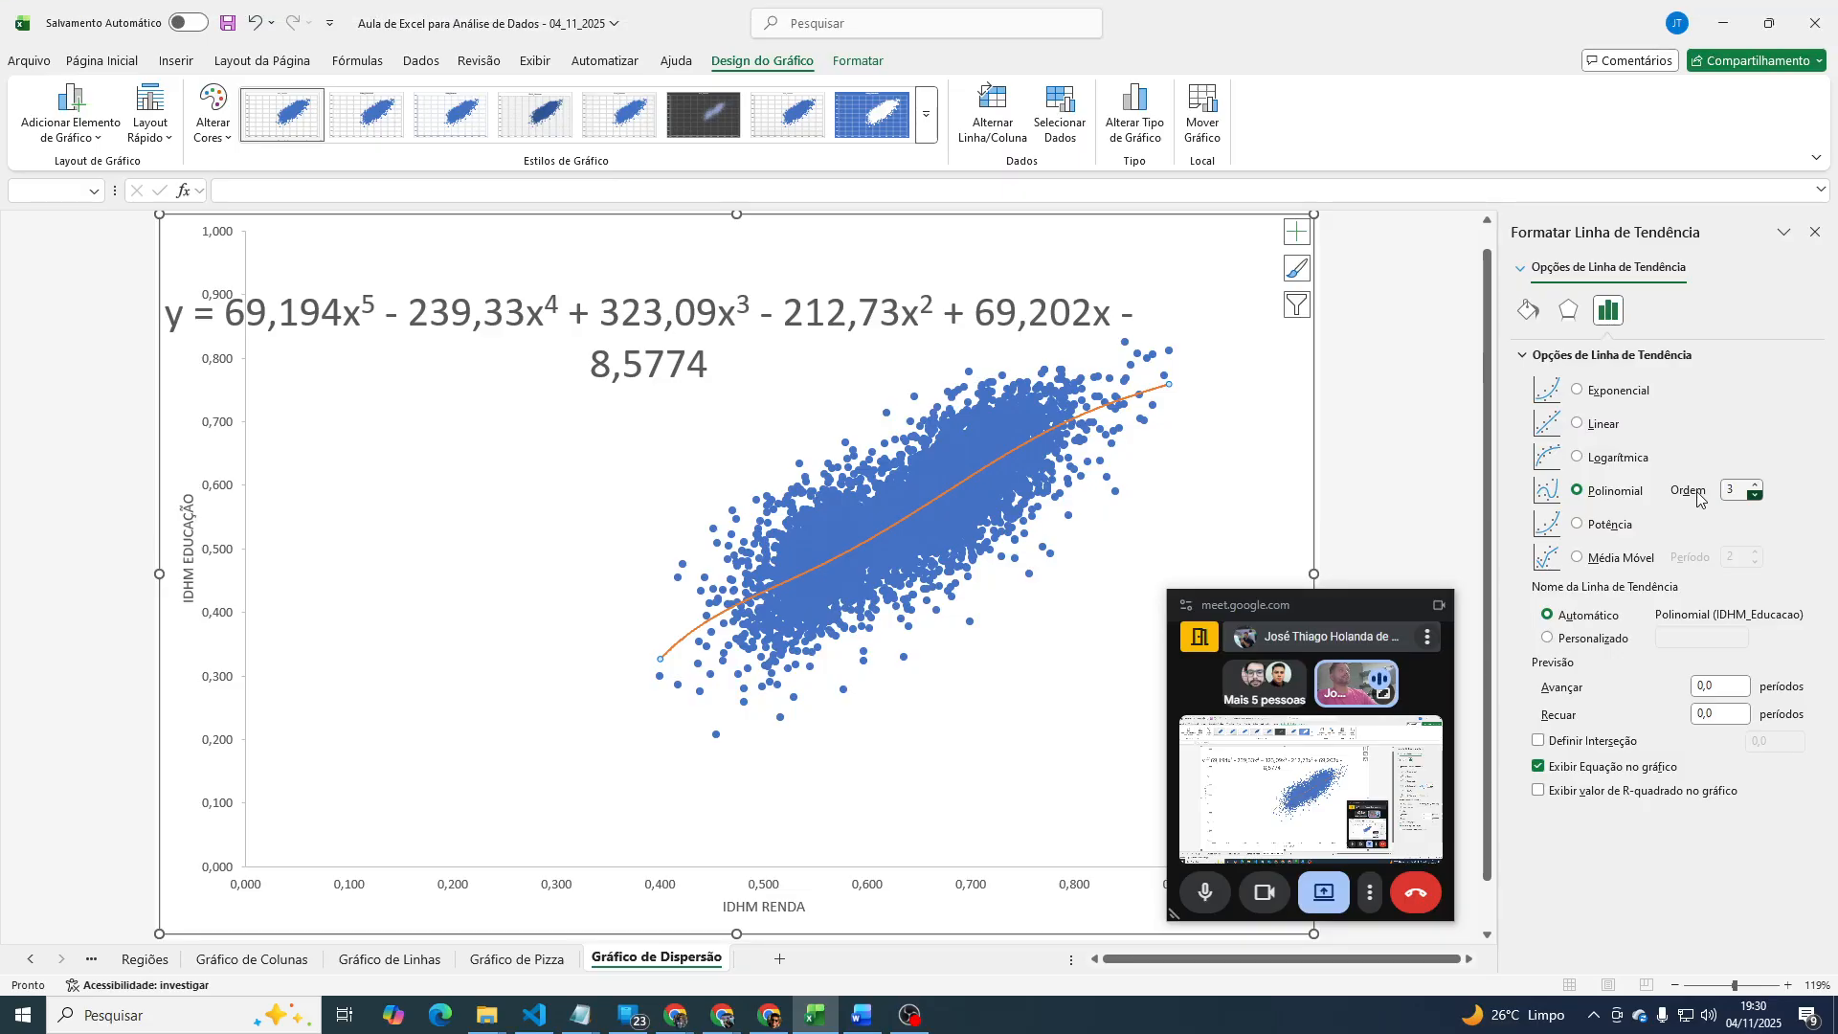
click(1758, 495)
click(1539, 767)
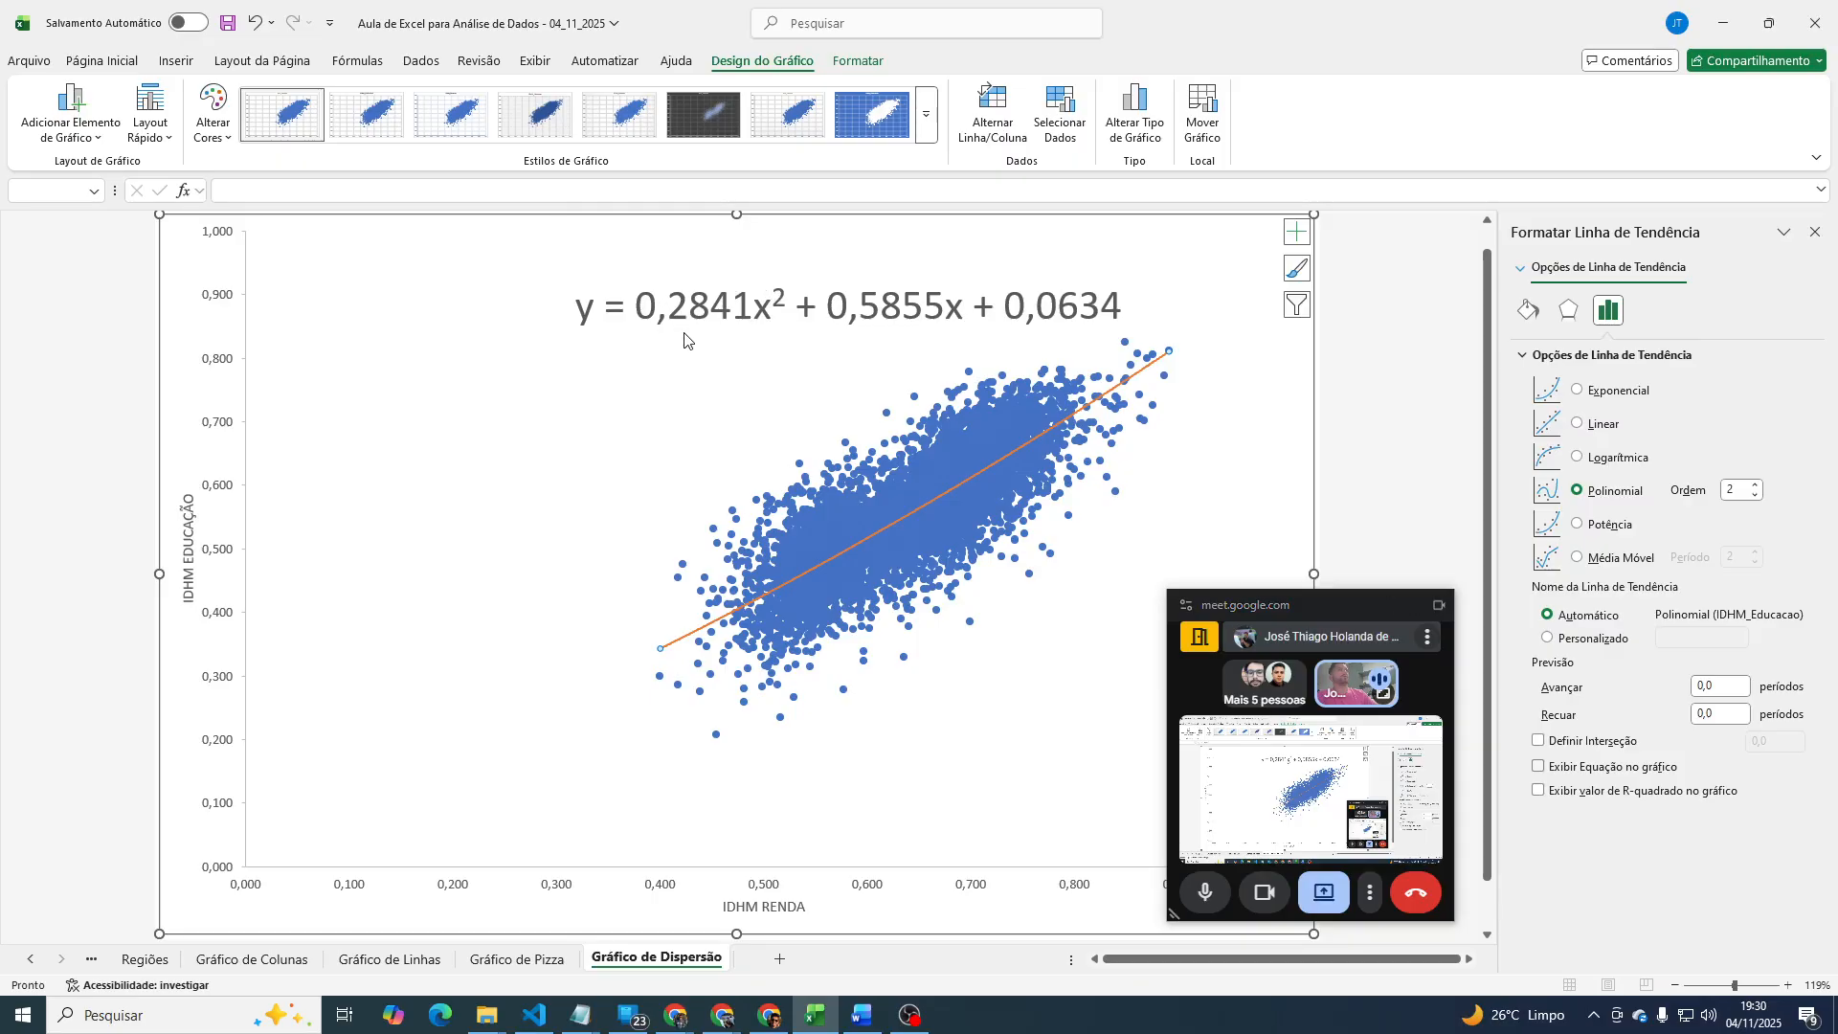
click(1539, 767)
Try the Potência and Média Móvel trendline types, and set the trendline back to Linear.
click(1609, 422)
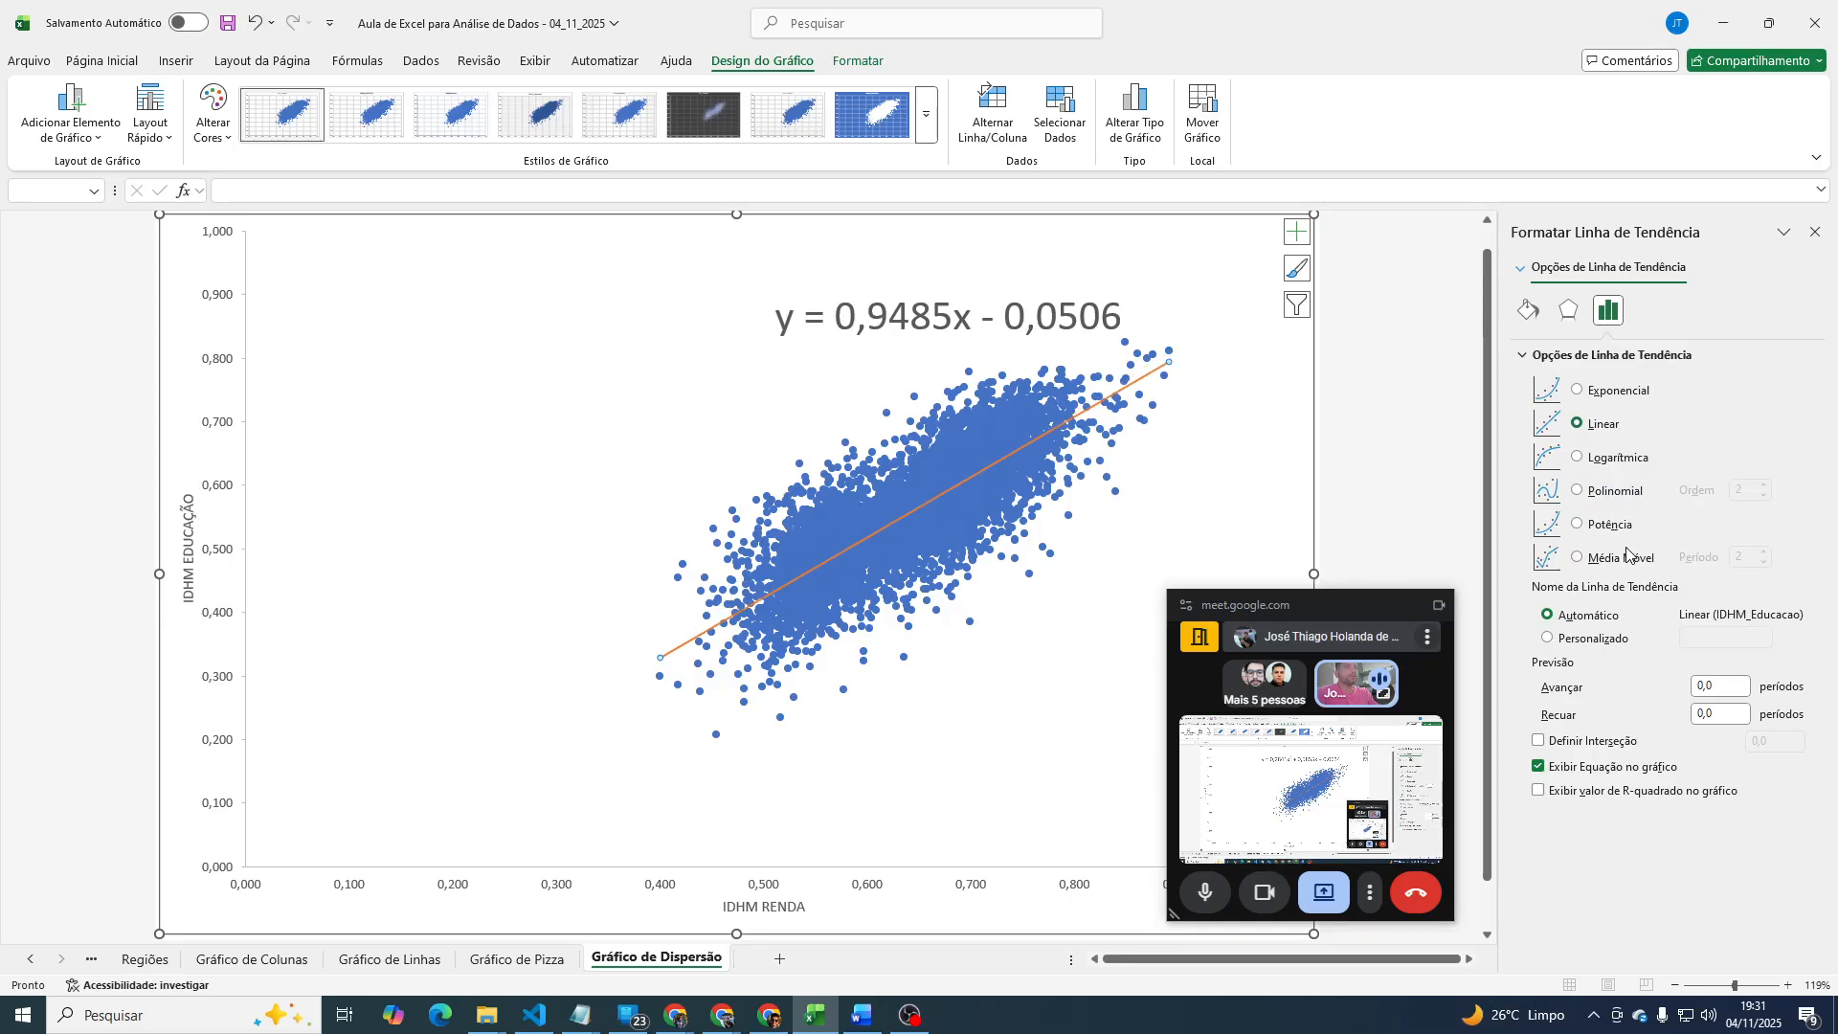
click(1579, 526)
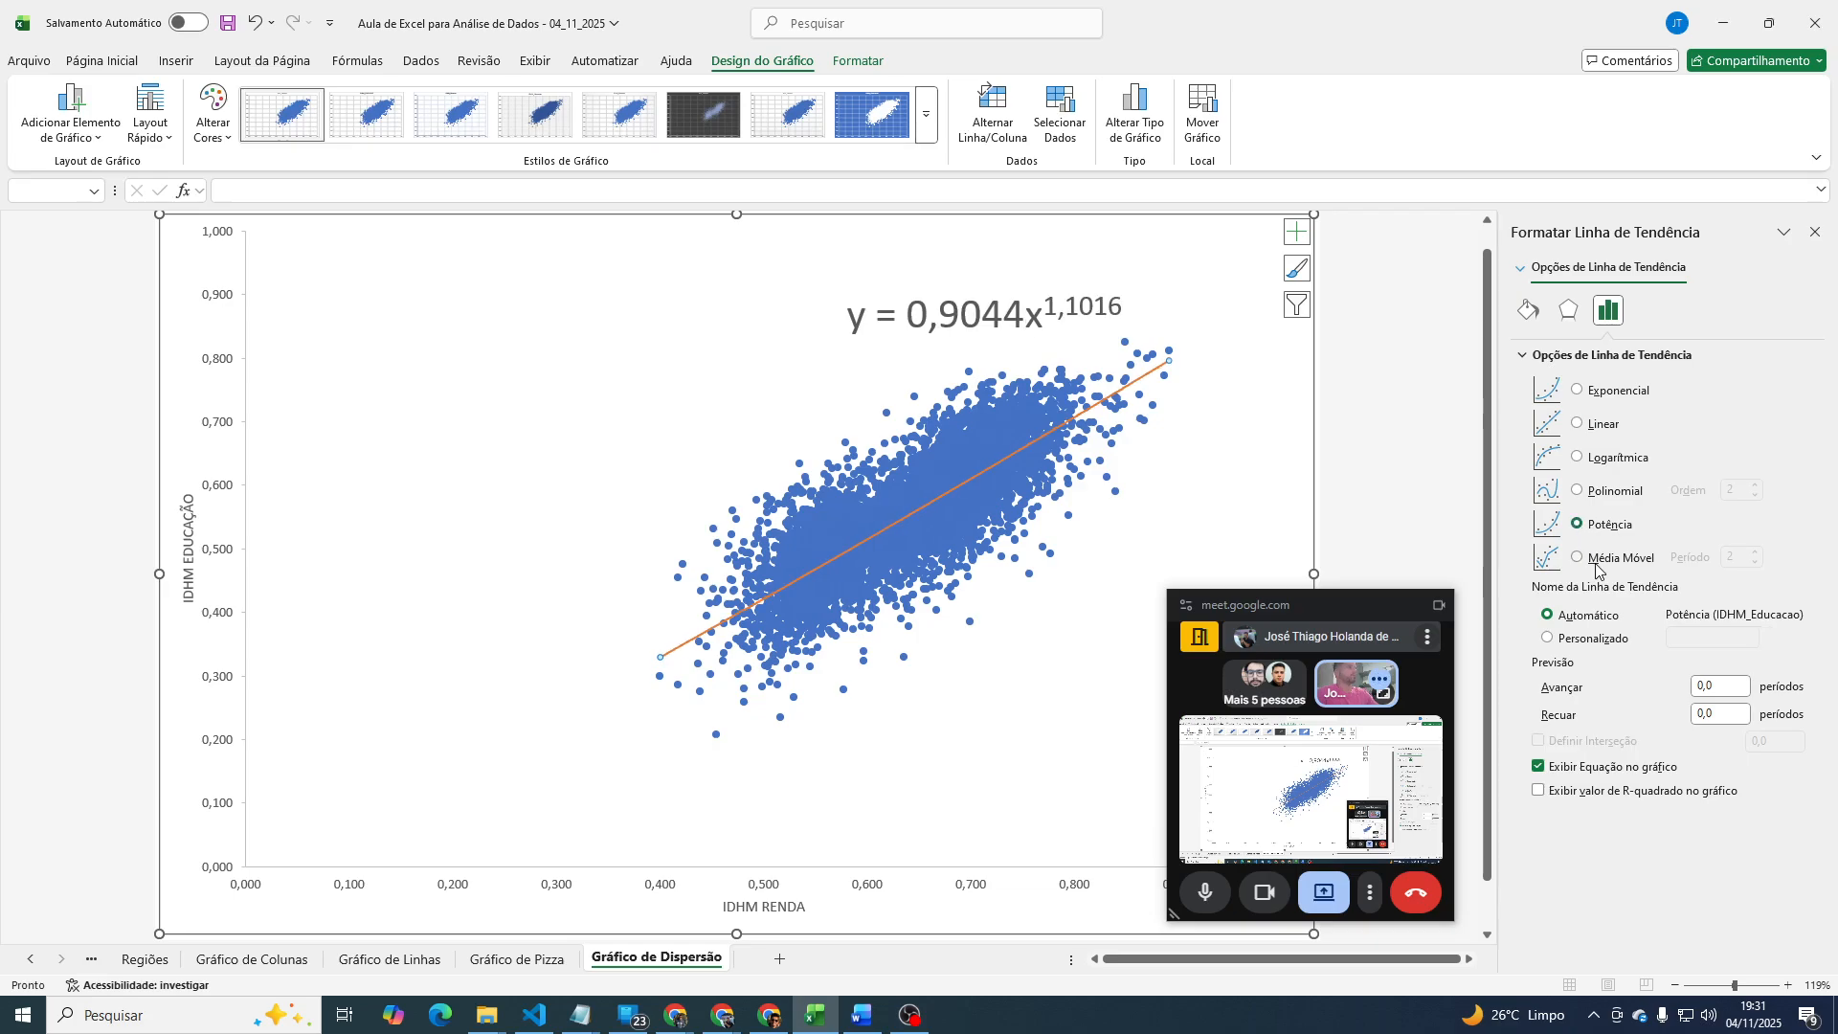
click(1576, 558)
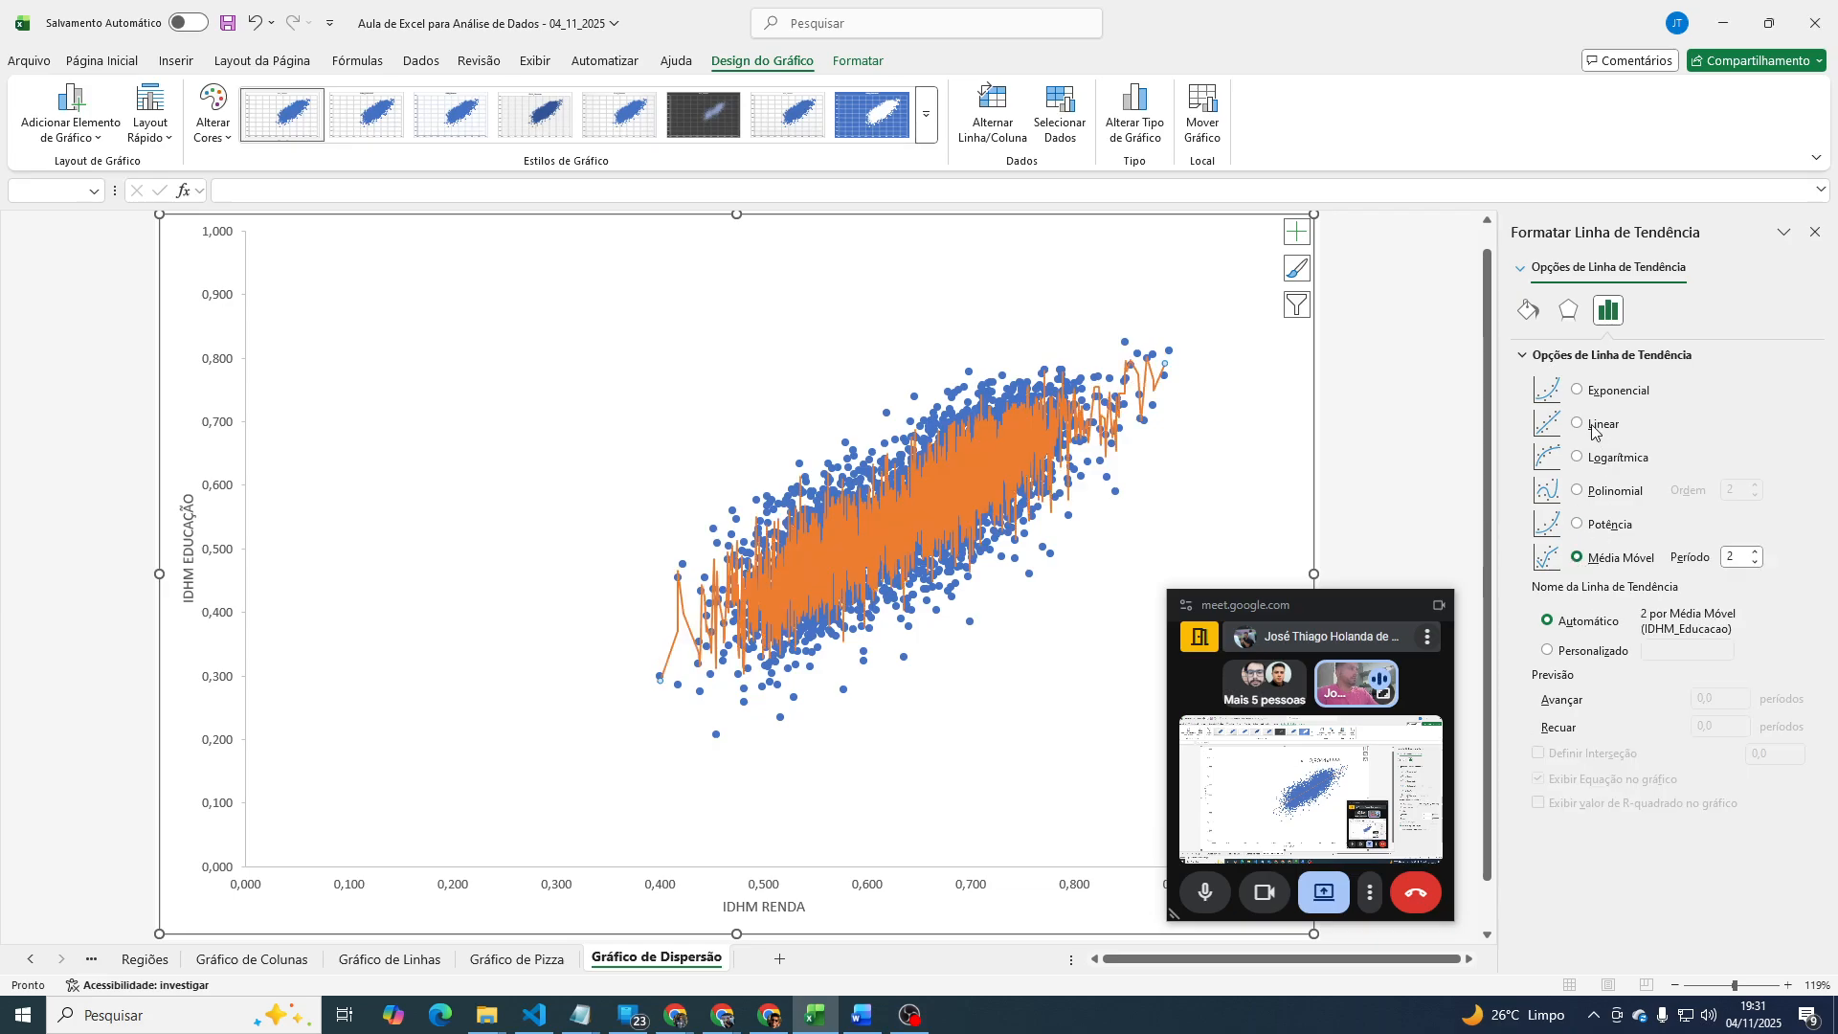
click(1580, 424)
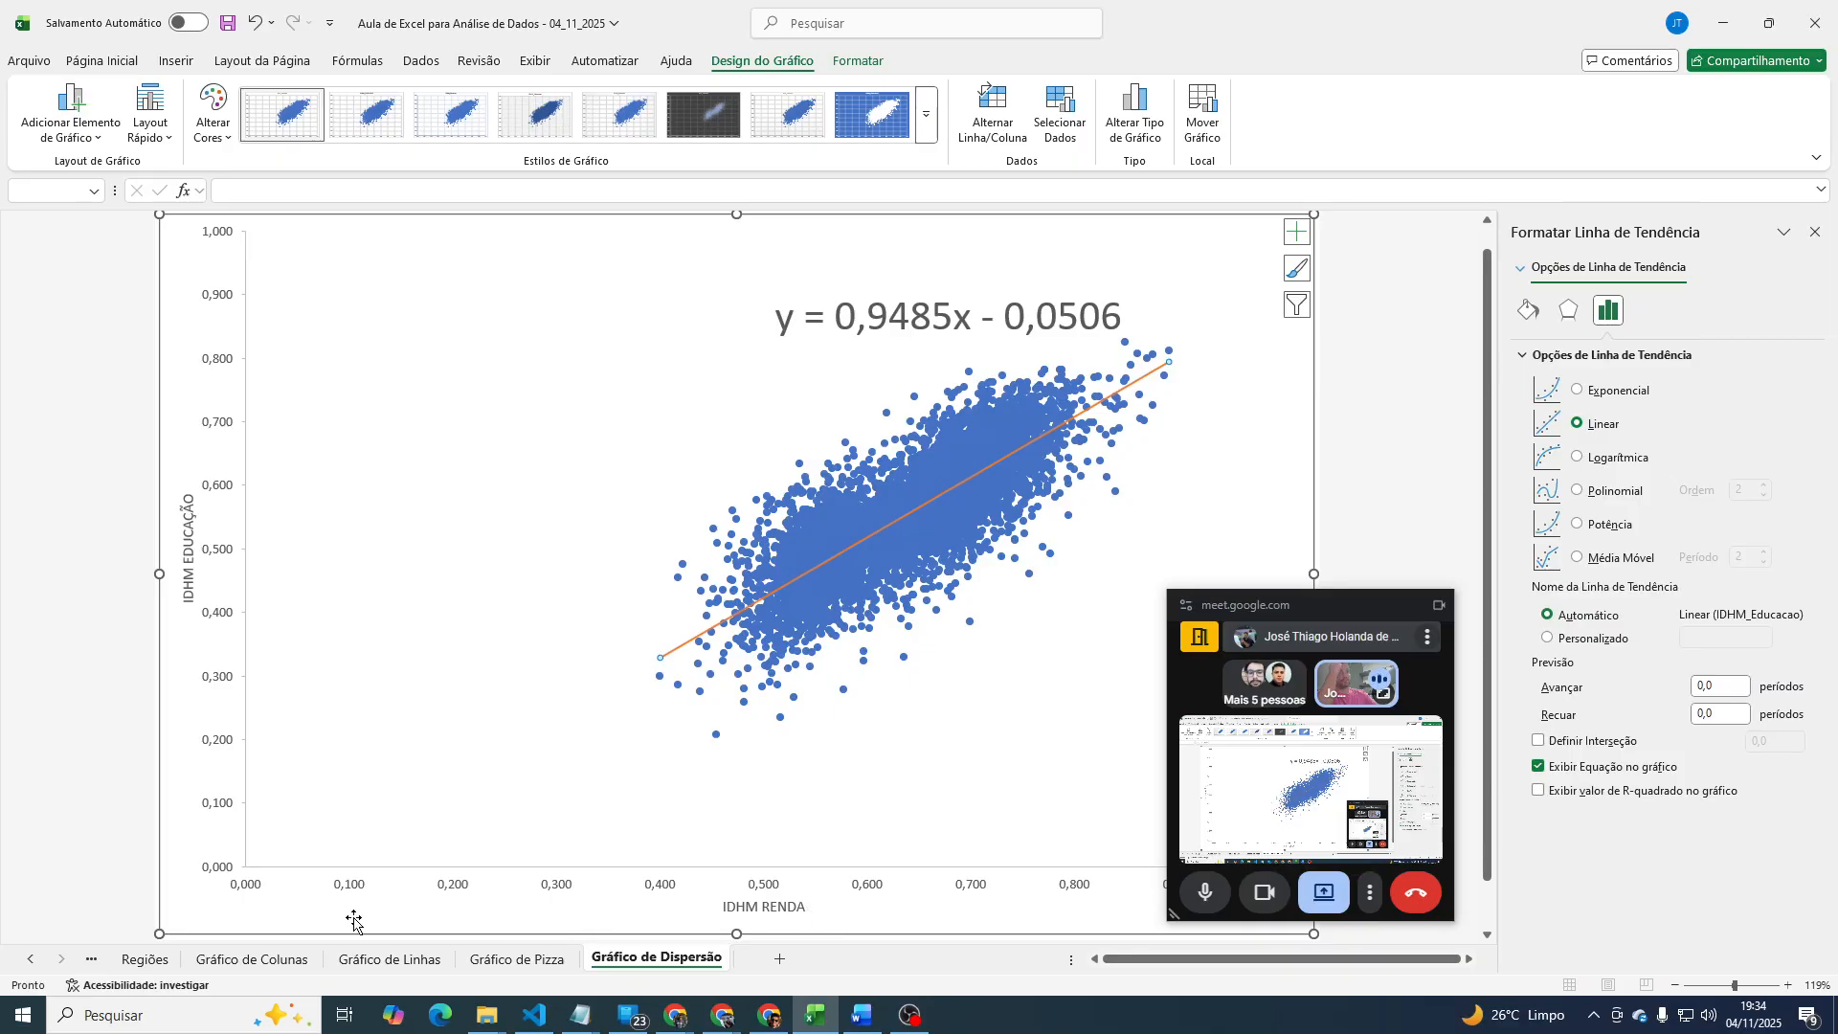
Switch to the Dados sheet and go to the Estado column header in the cities table.
click(31, 959)
click(31, 959)
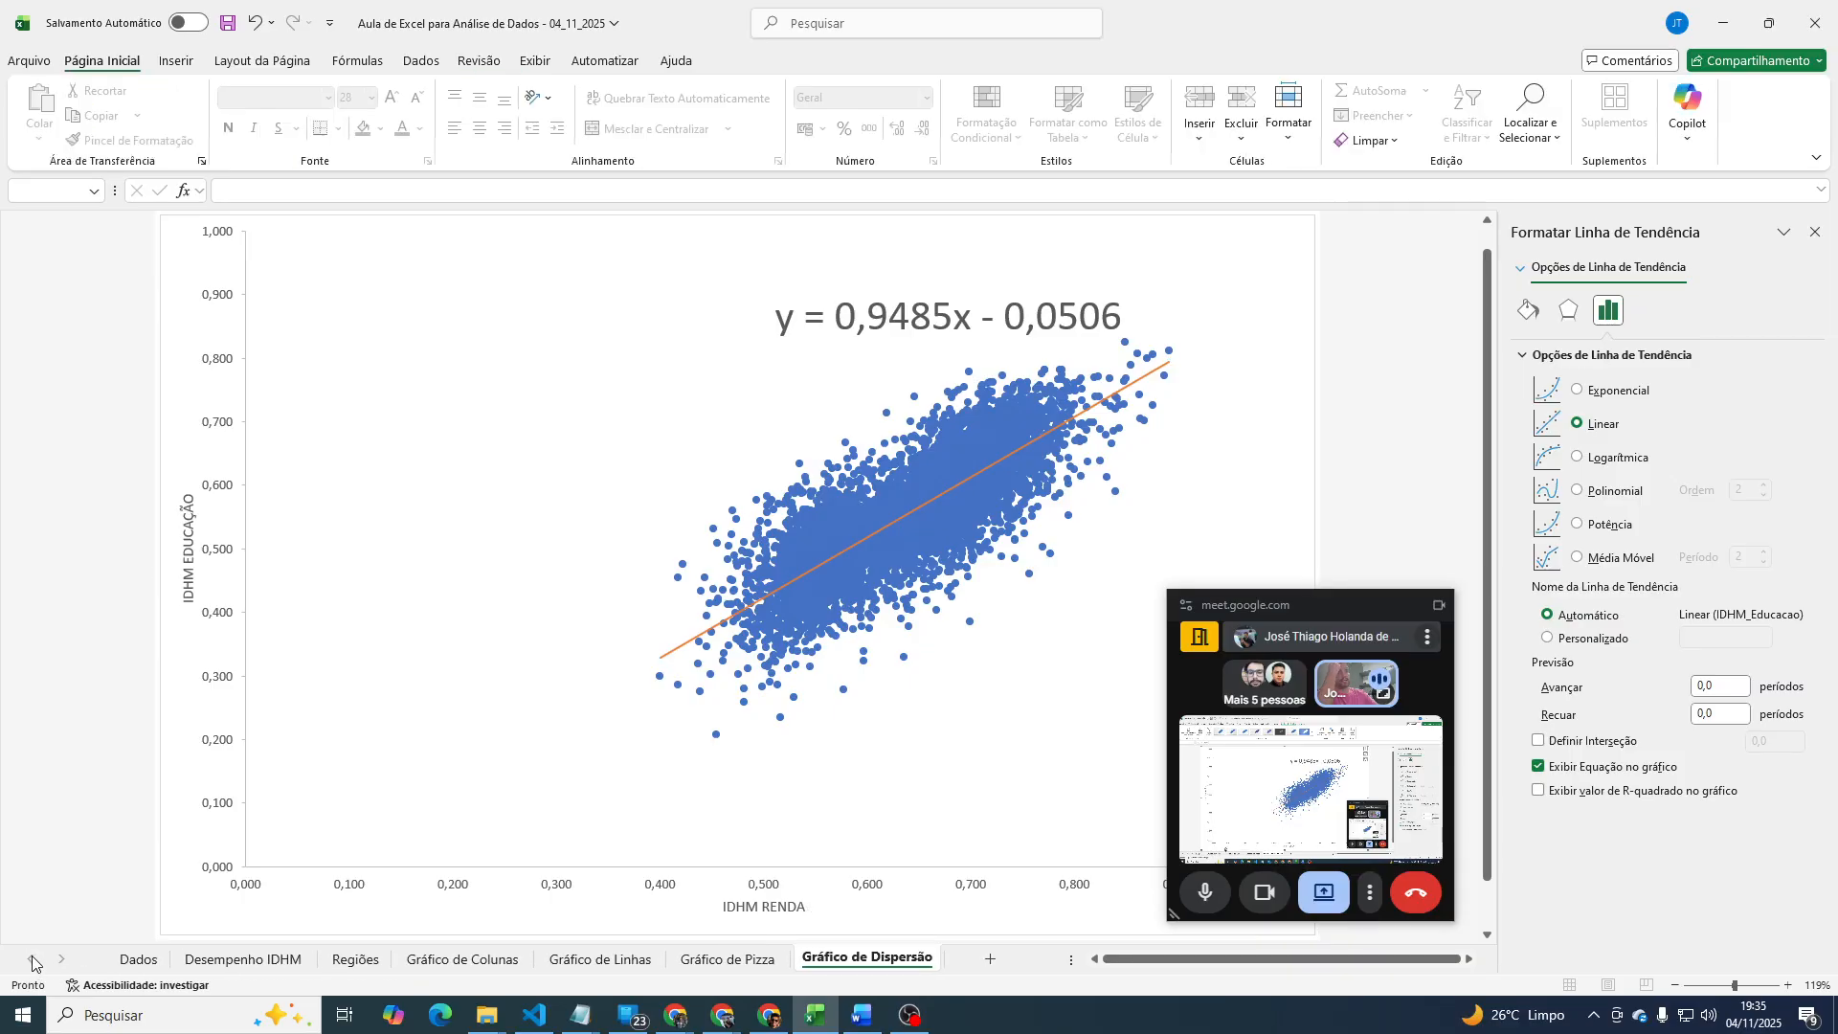
click(124, 962)
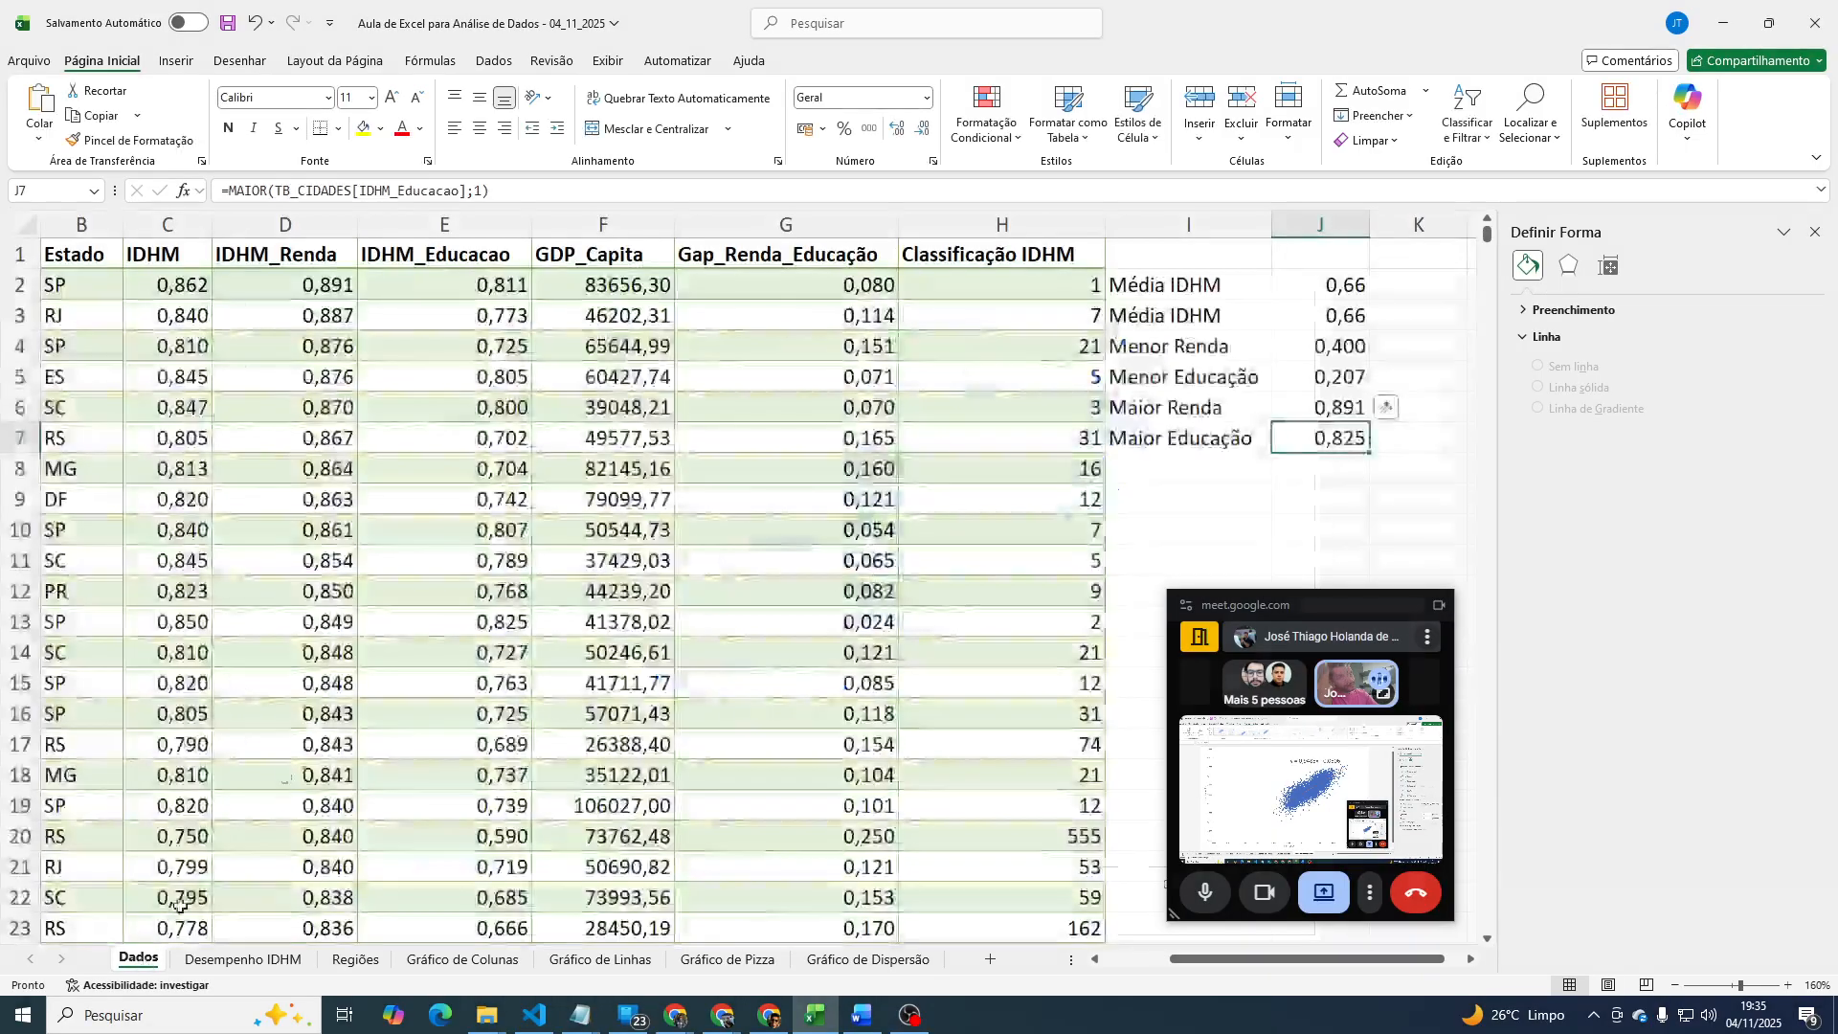
click(616, 288)
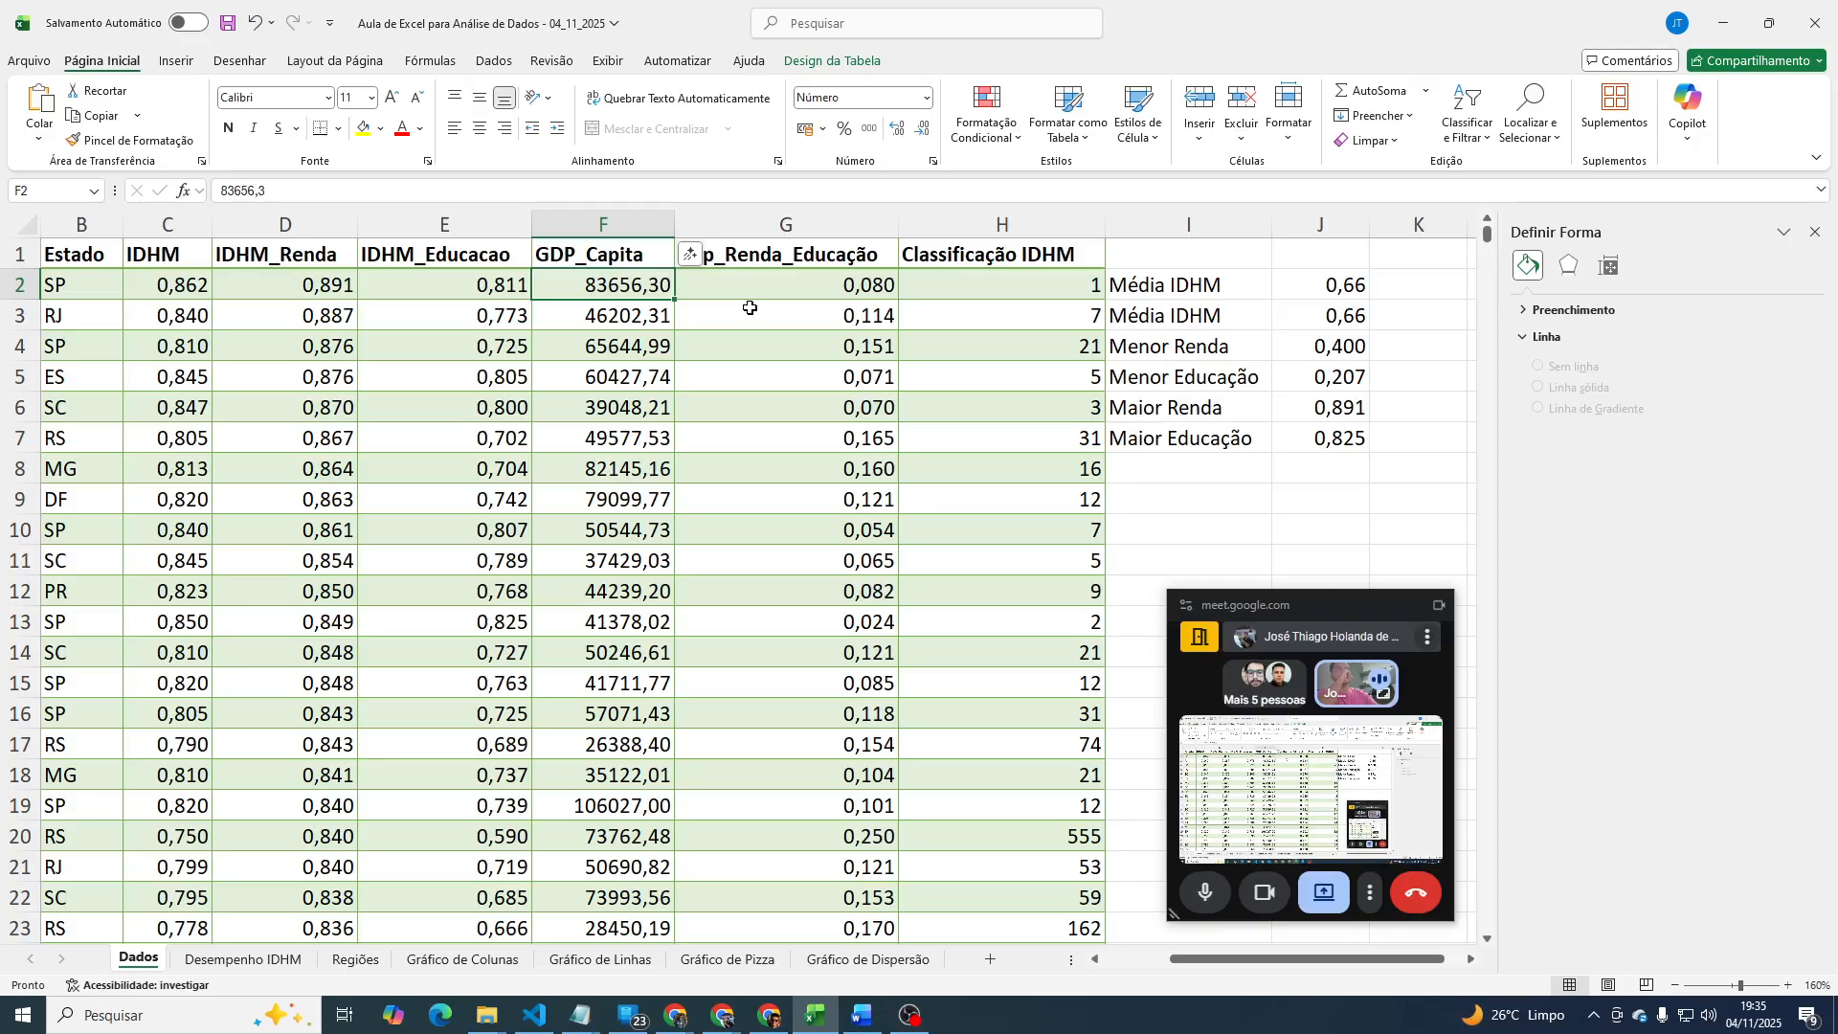
key(Left)
key(Left)
key(Left)
key(Left)
key(Left)
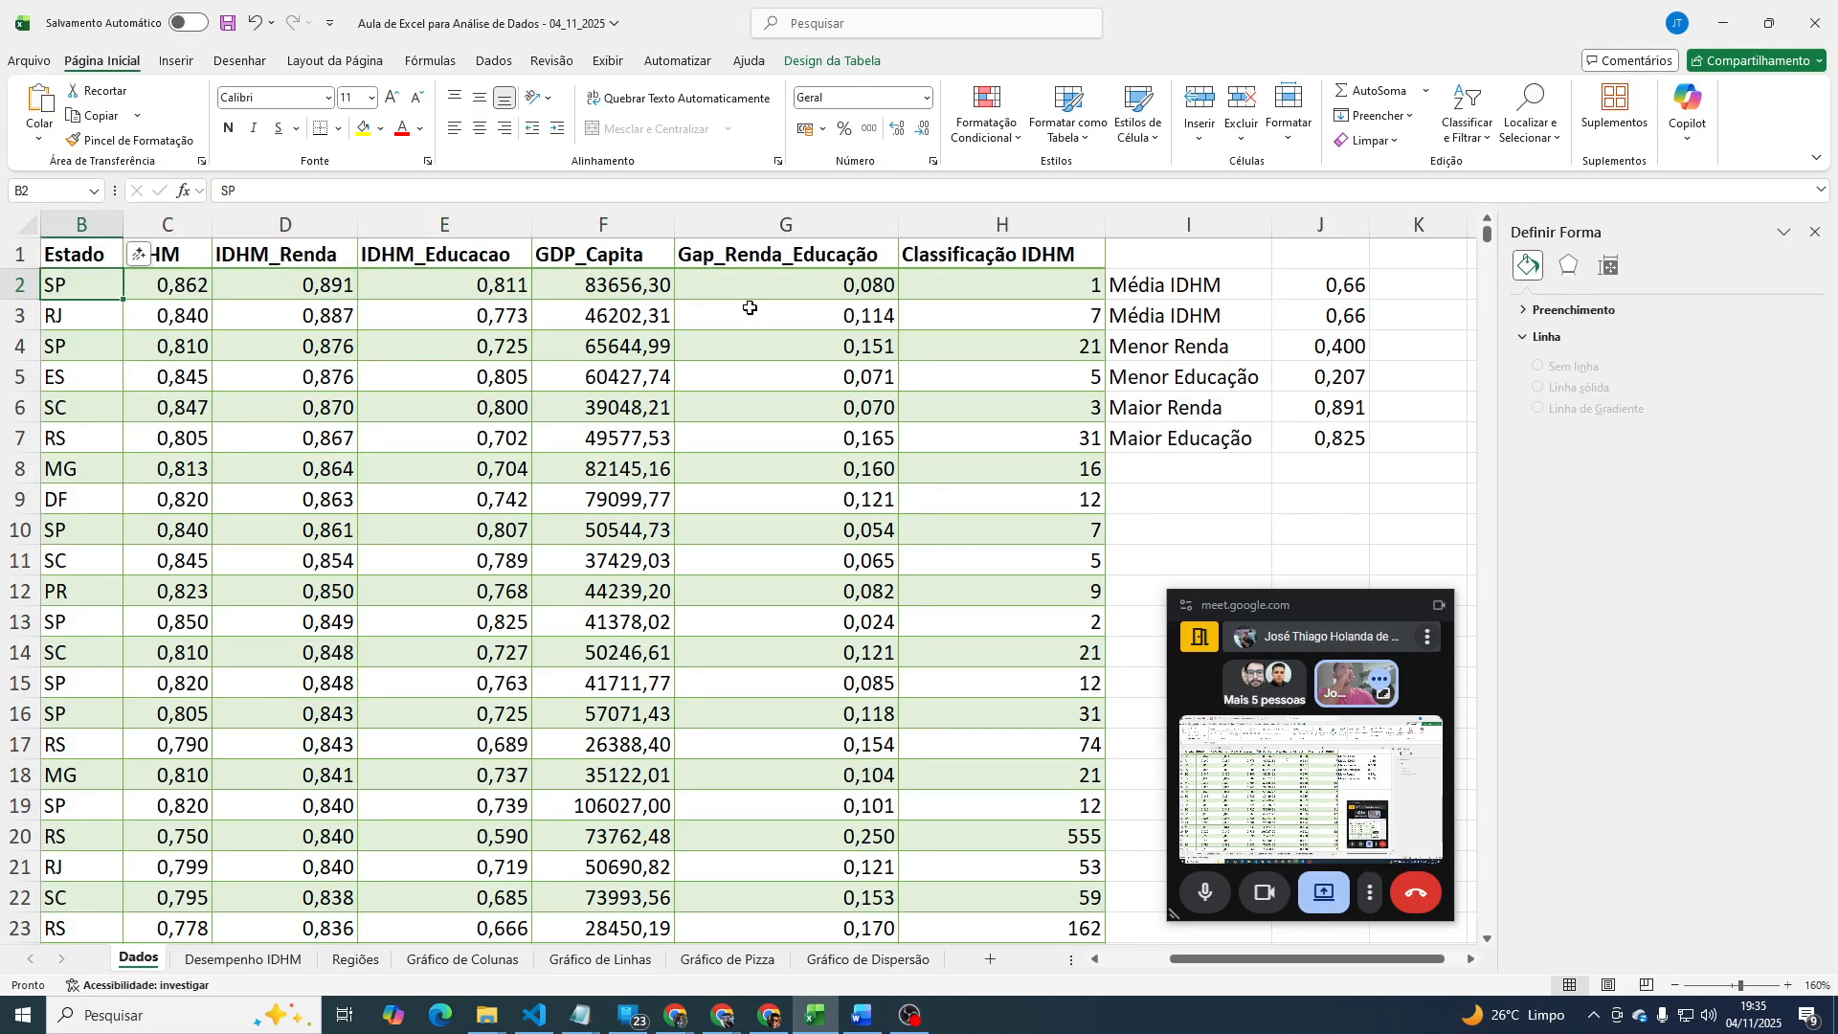
key(Right)
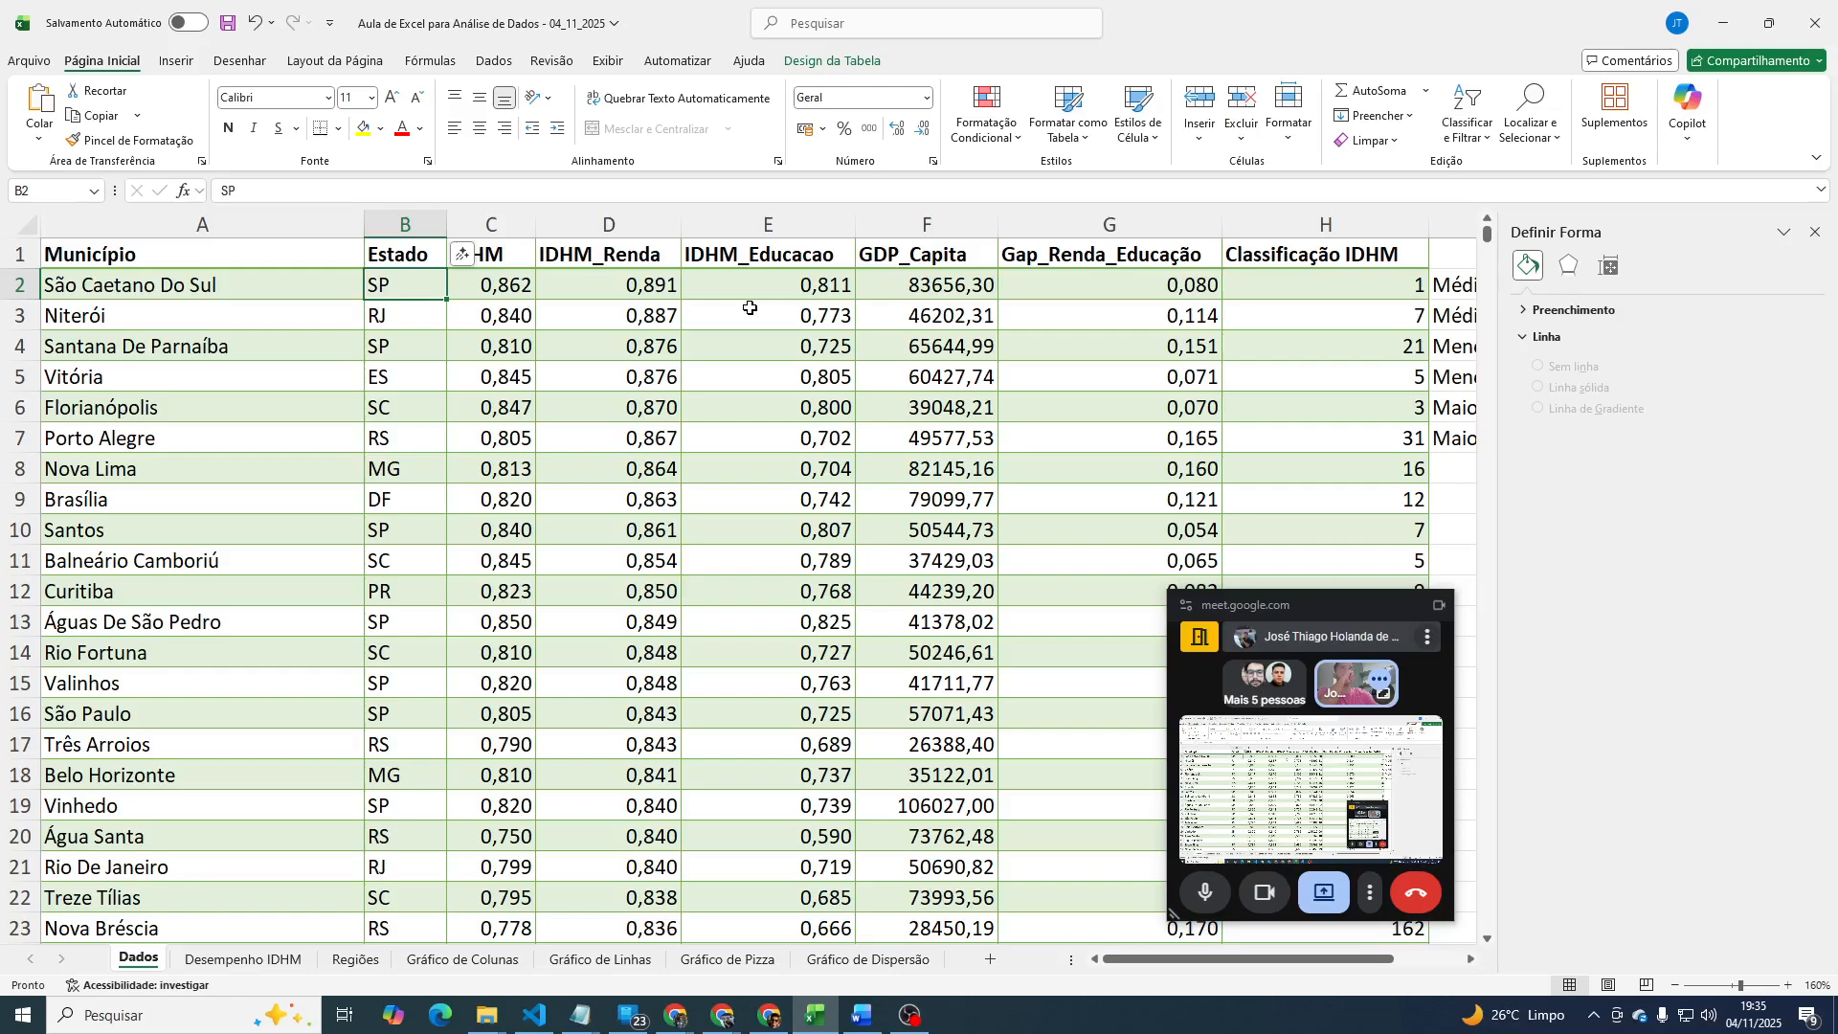
key(Up)
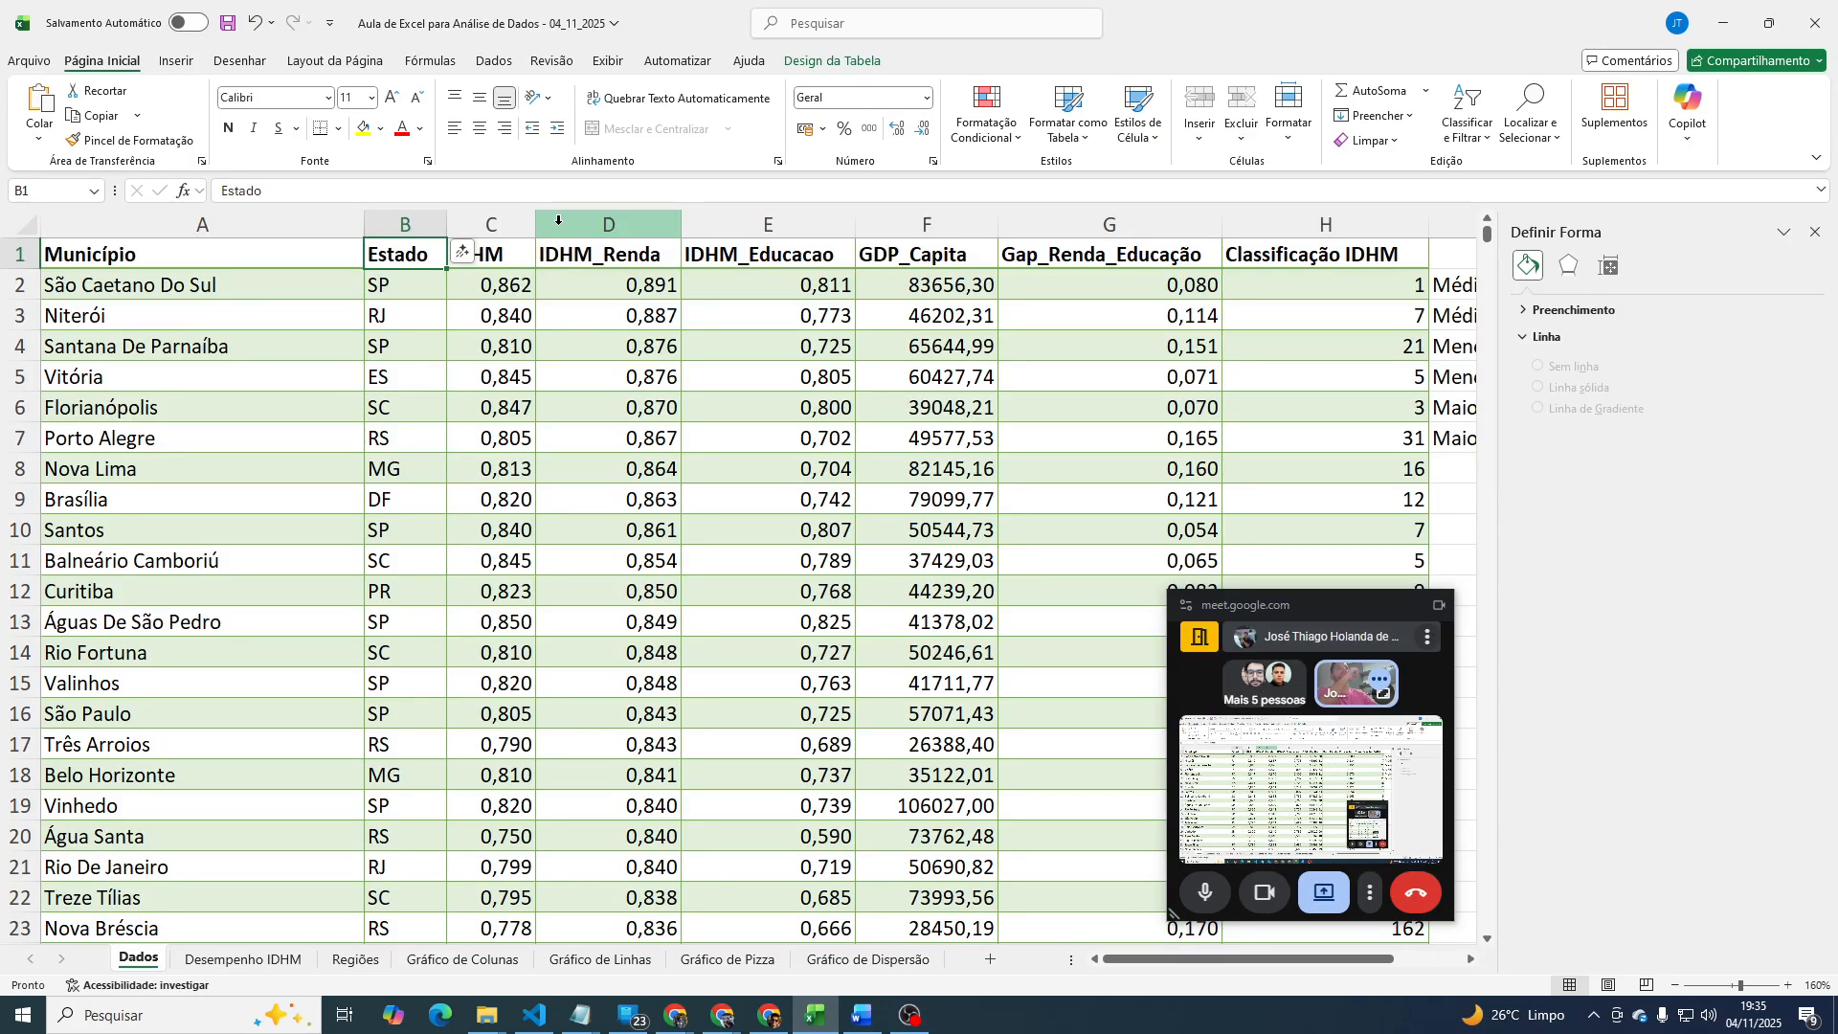
Examine the extent of the Estado column from its header to the last row, and return to the header.
key(ctrl+shift+Down)
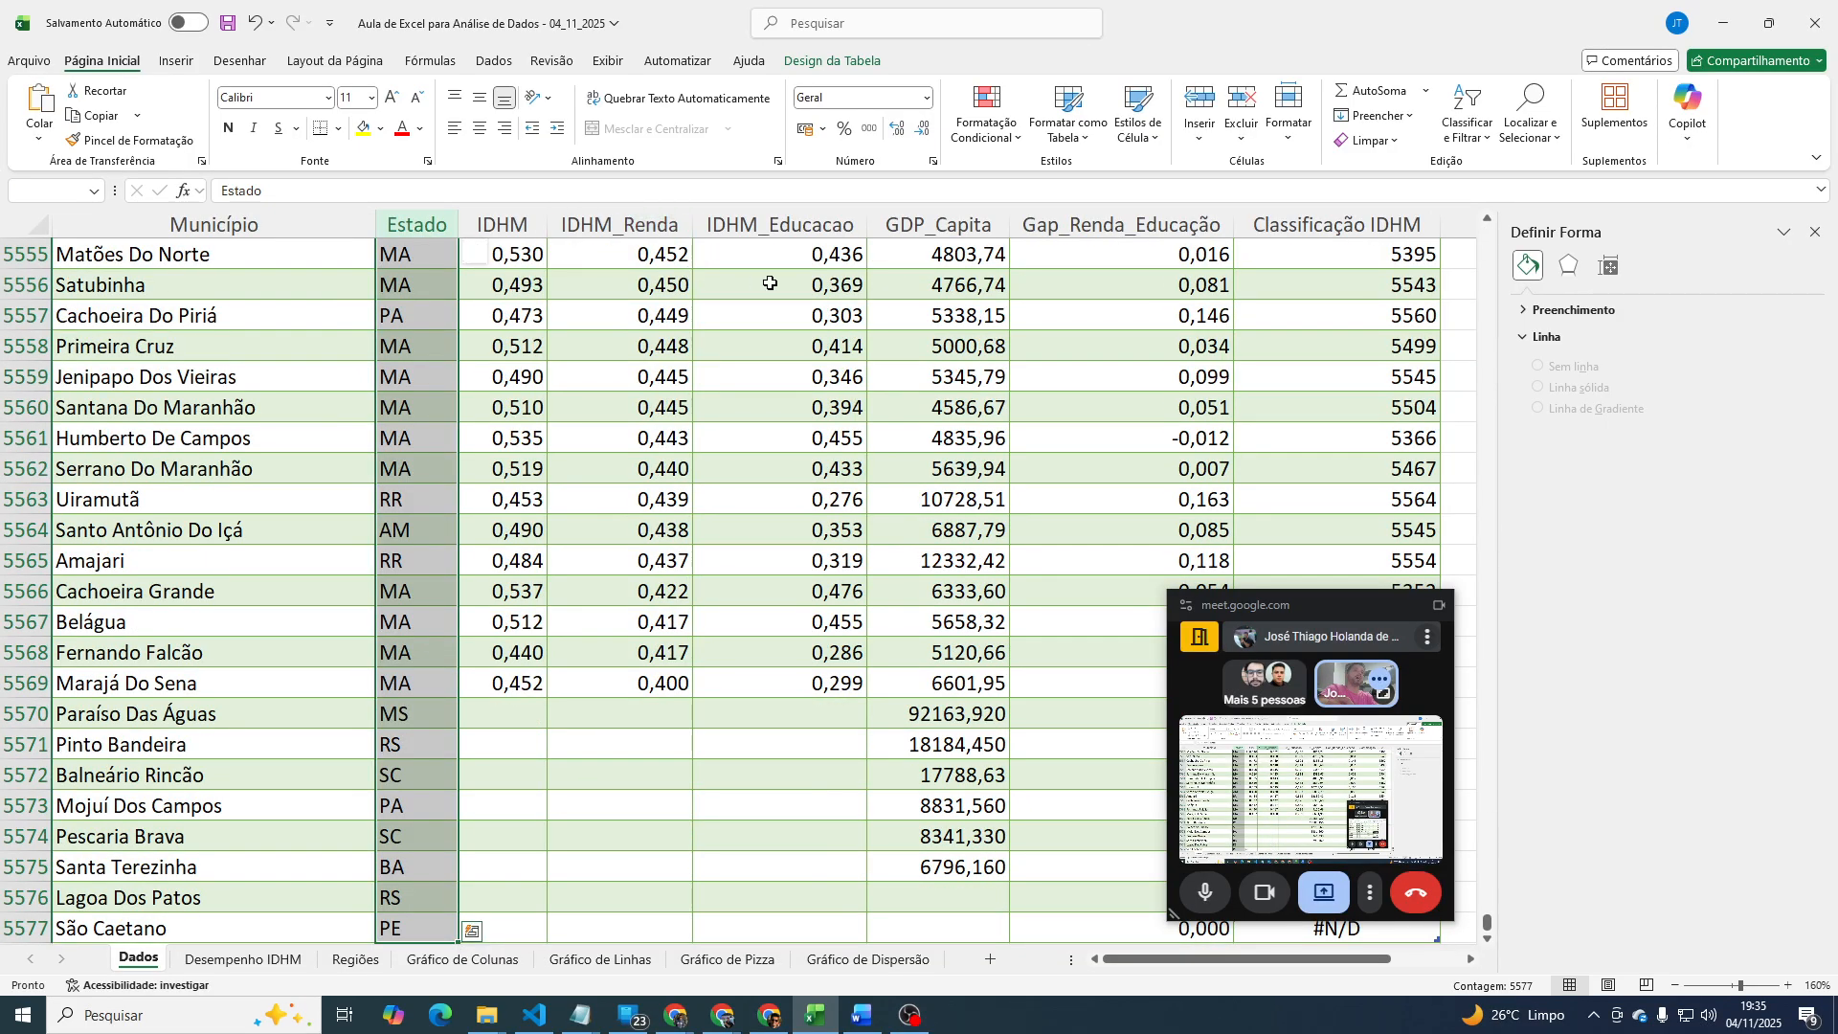
scroll(926, 352, up, 4)
scroll(926, 351, up, 3)
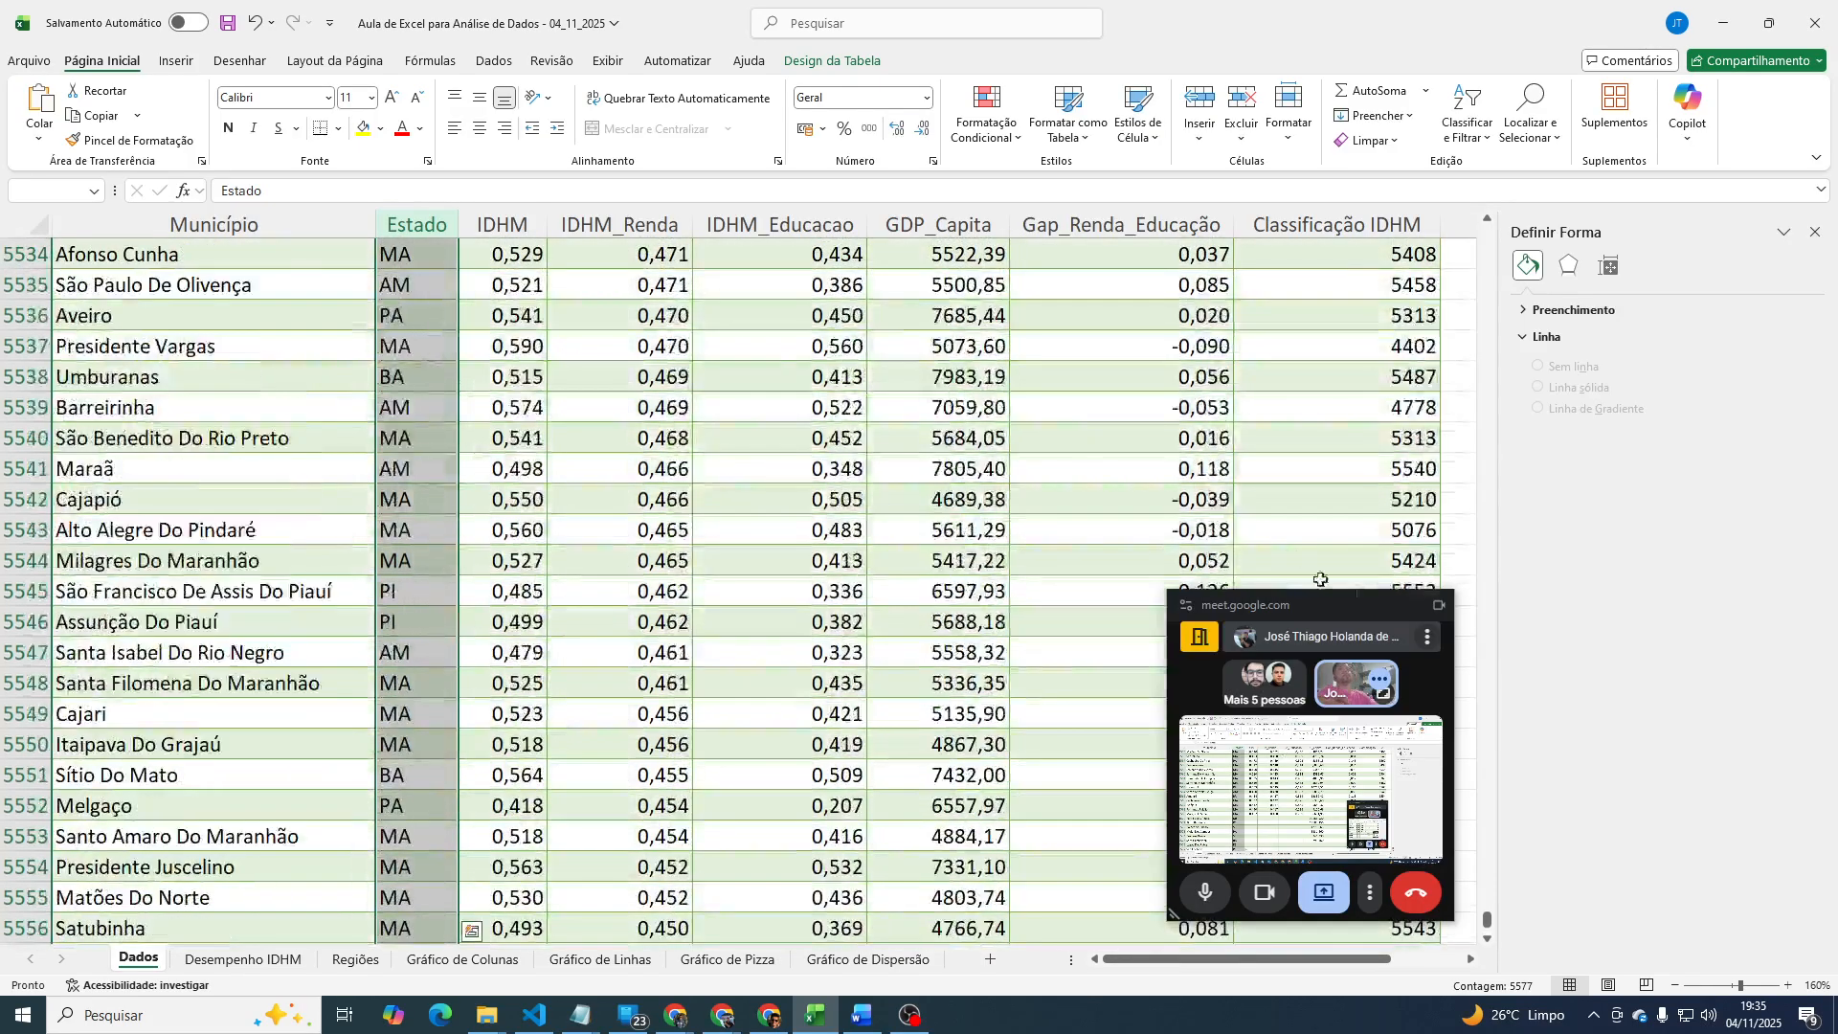
click(657, 320)
key(ctrl+Up)
key(Left)
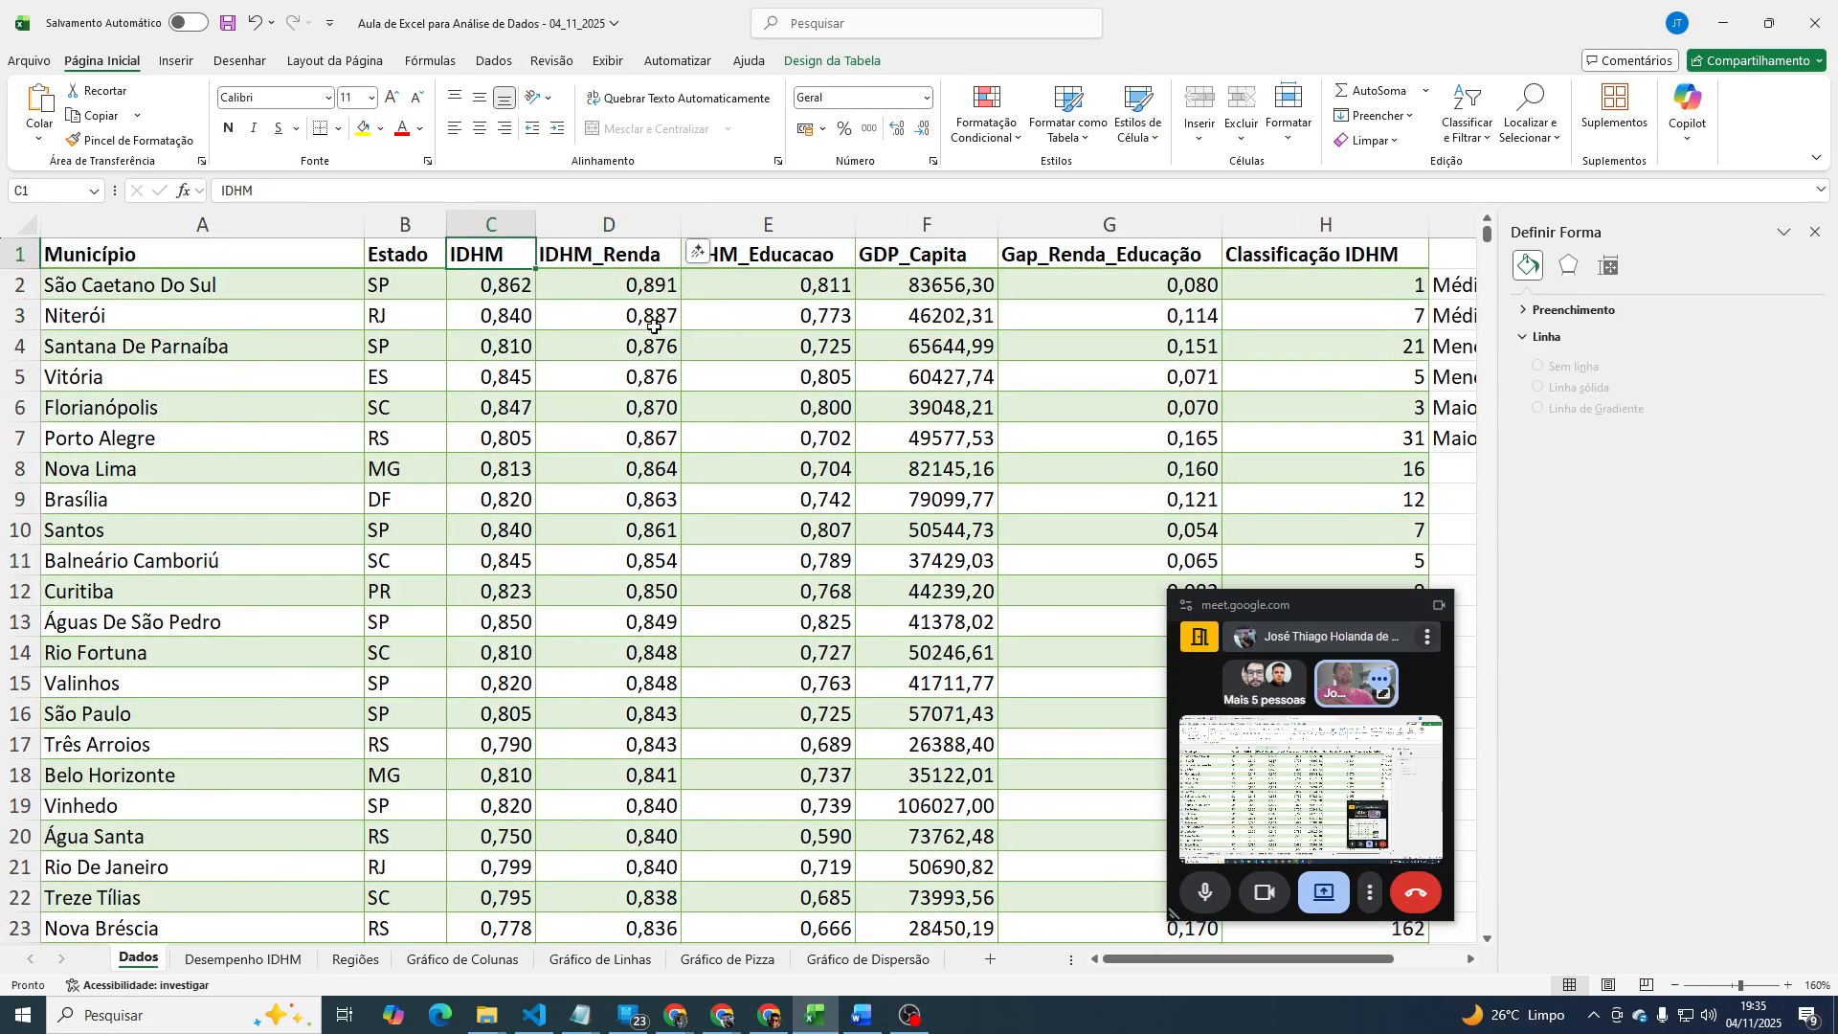
key(Left)
key(ctrl+shift+Down)
key(ctrl+Up)
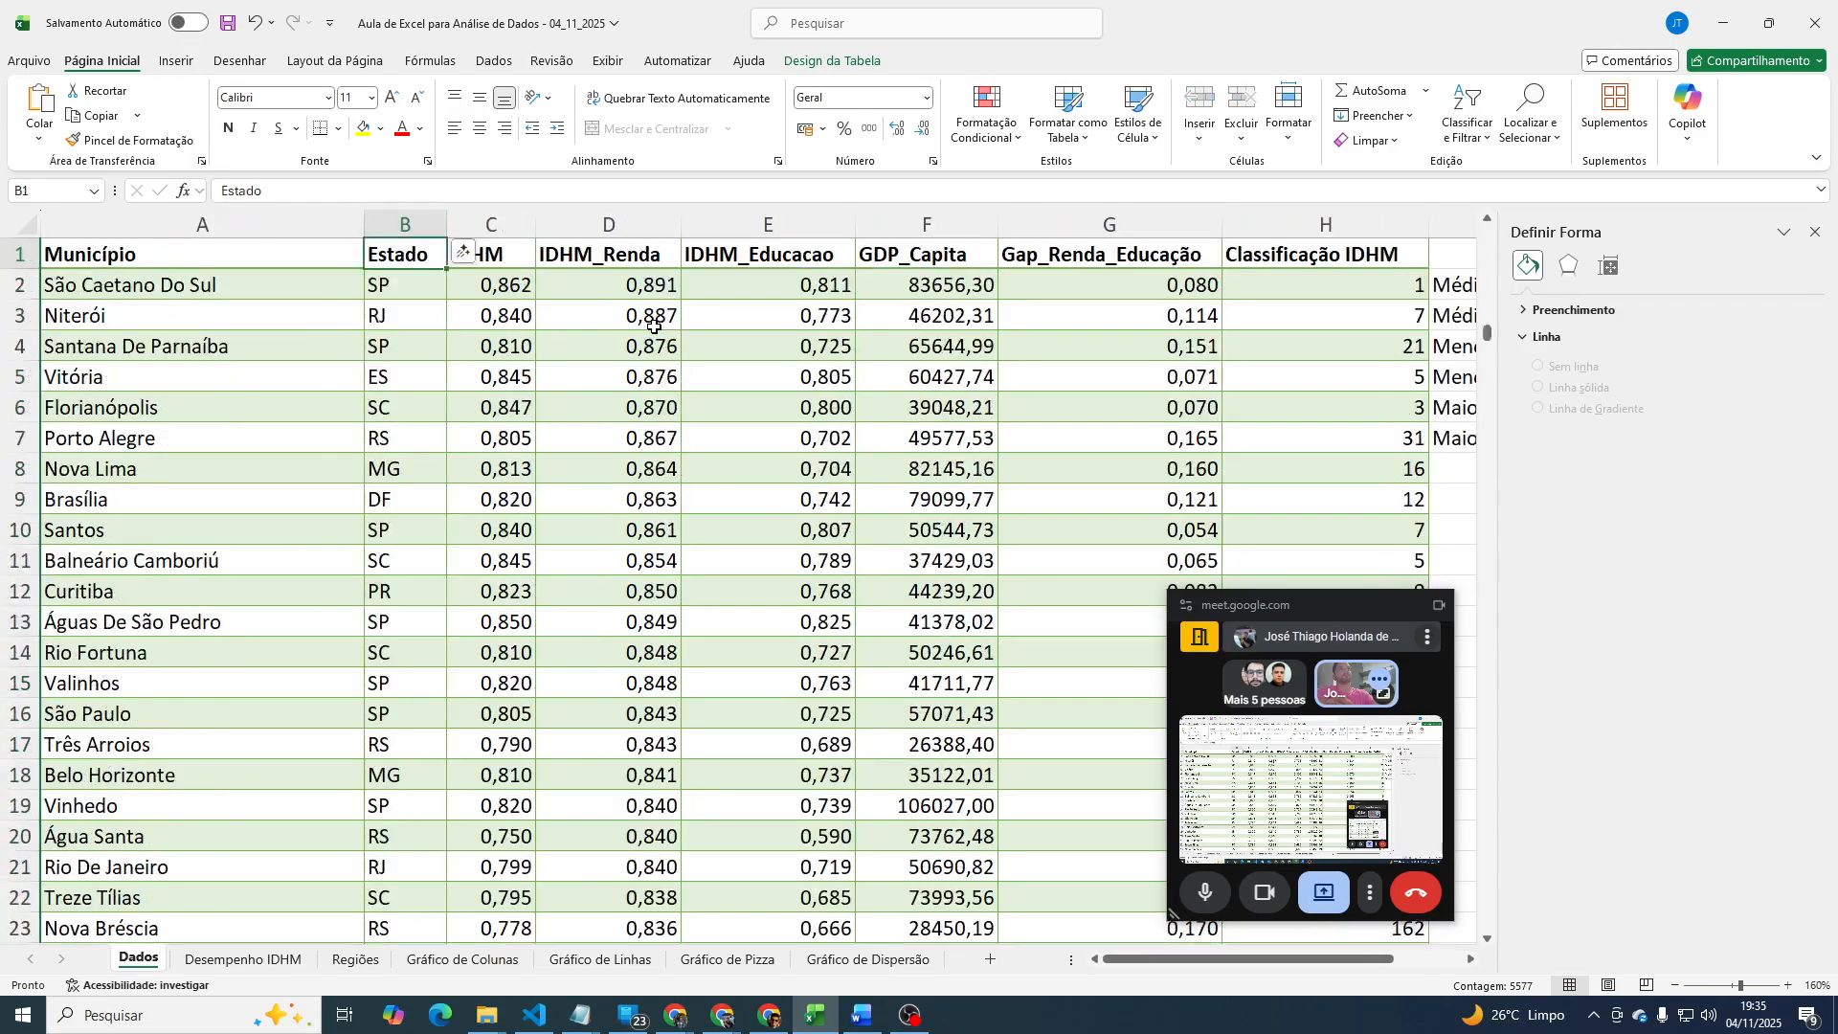
Select the Estado and IDHM columns of the cities table from their headers down to the last row.
key(ctrl+shift+Down)
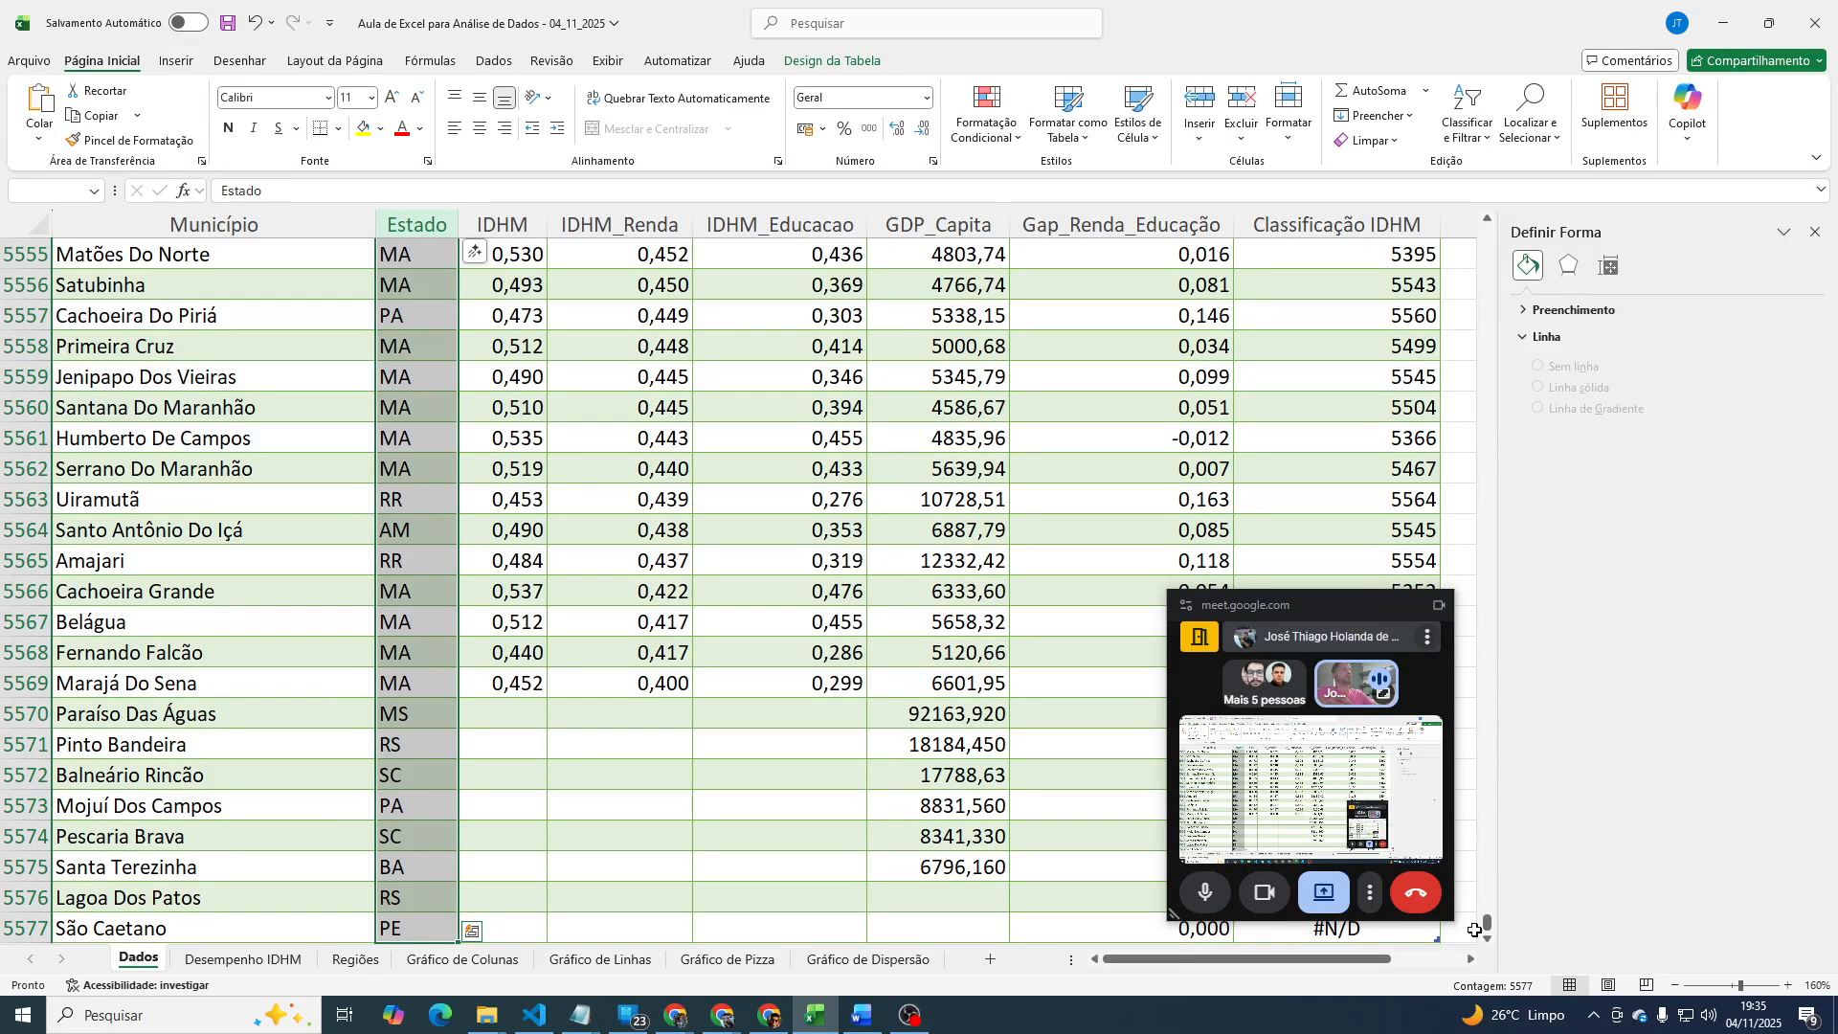
drag(1488, 923, 1486, 222)
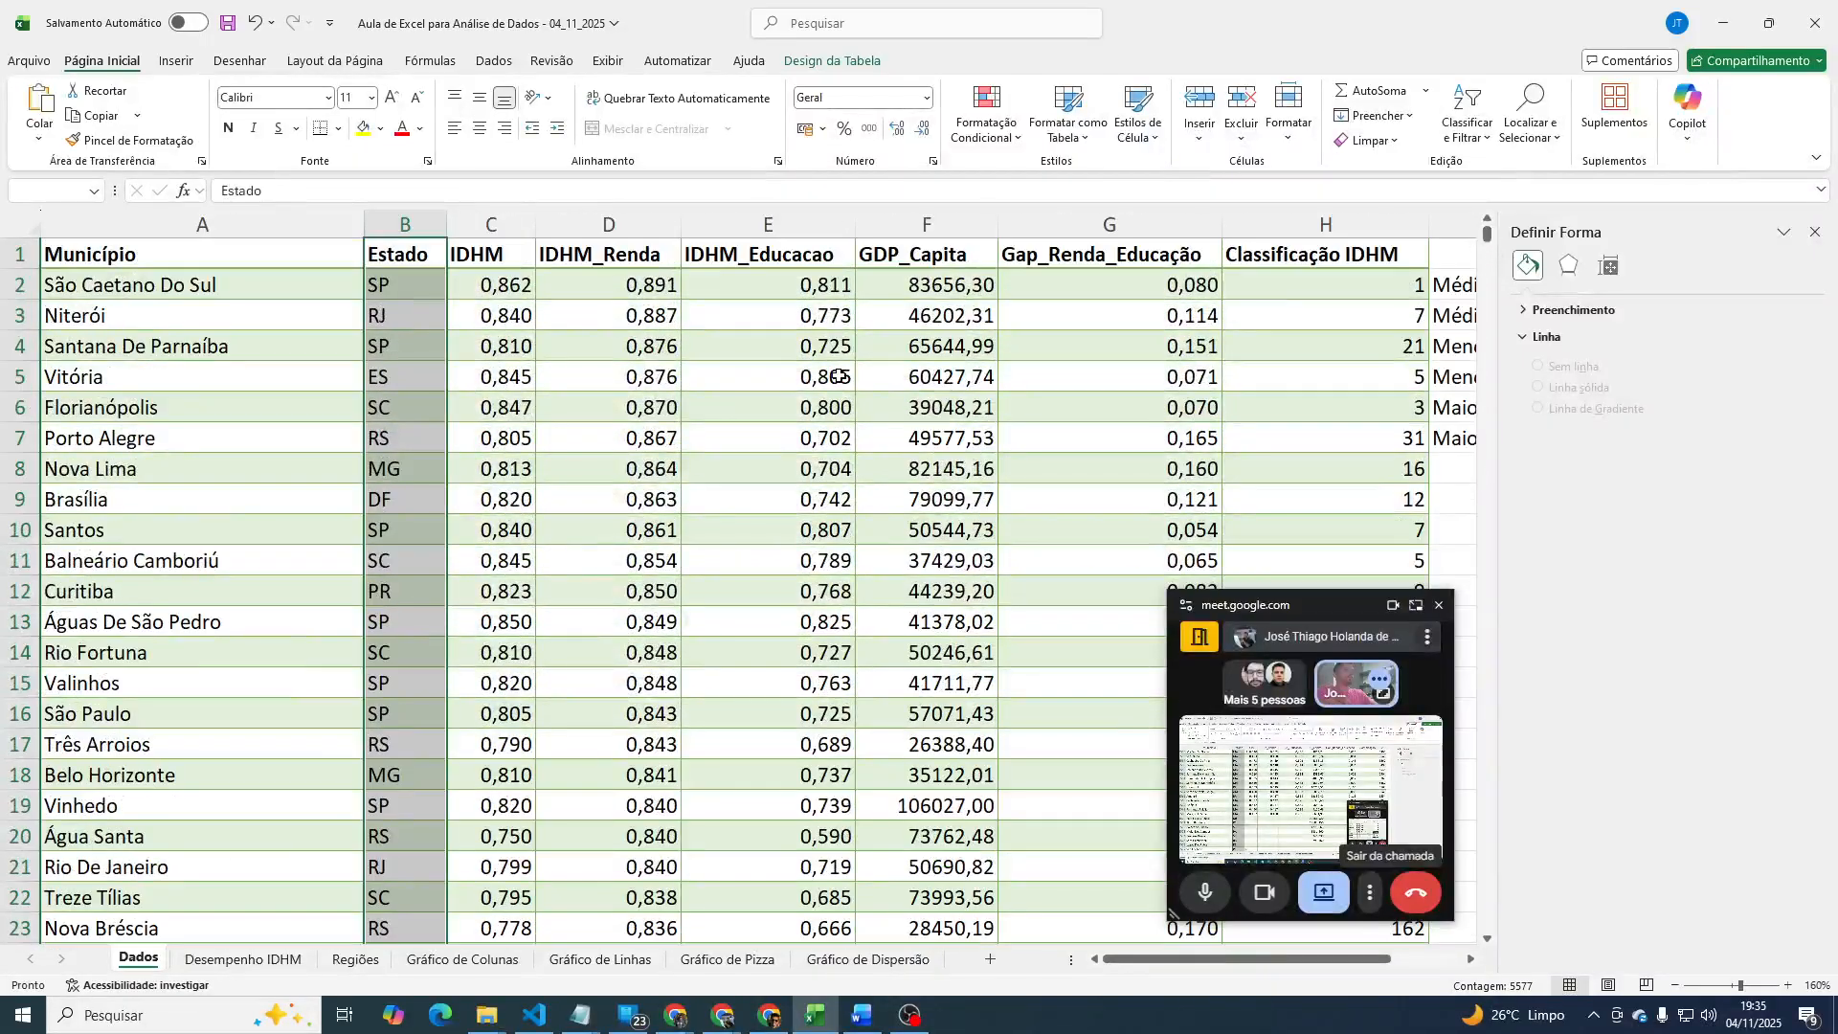
ctrl+click(507, 258)
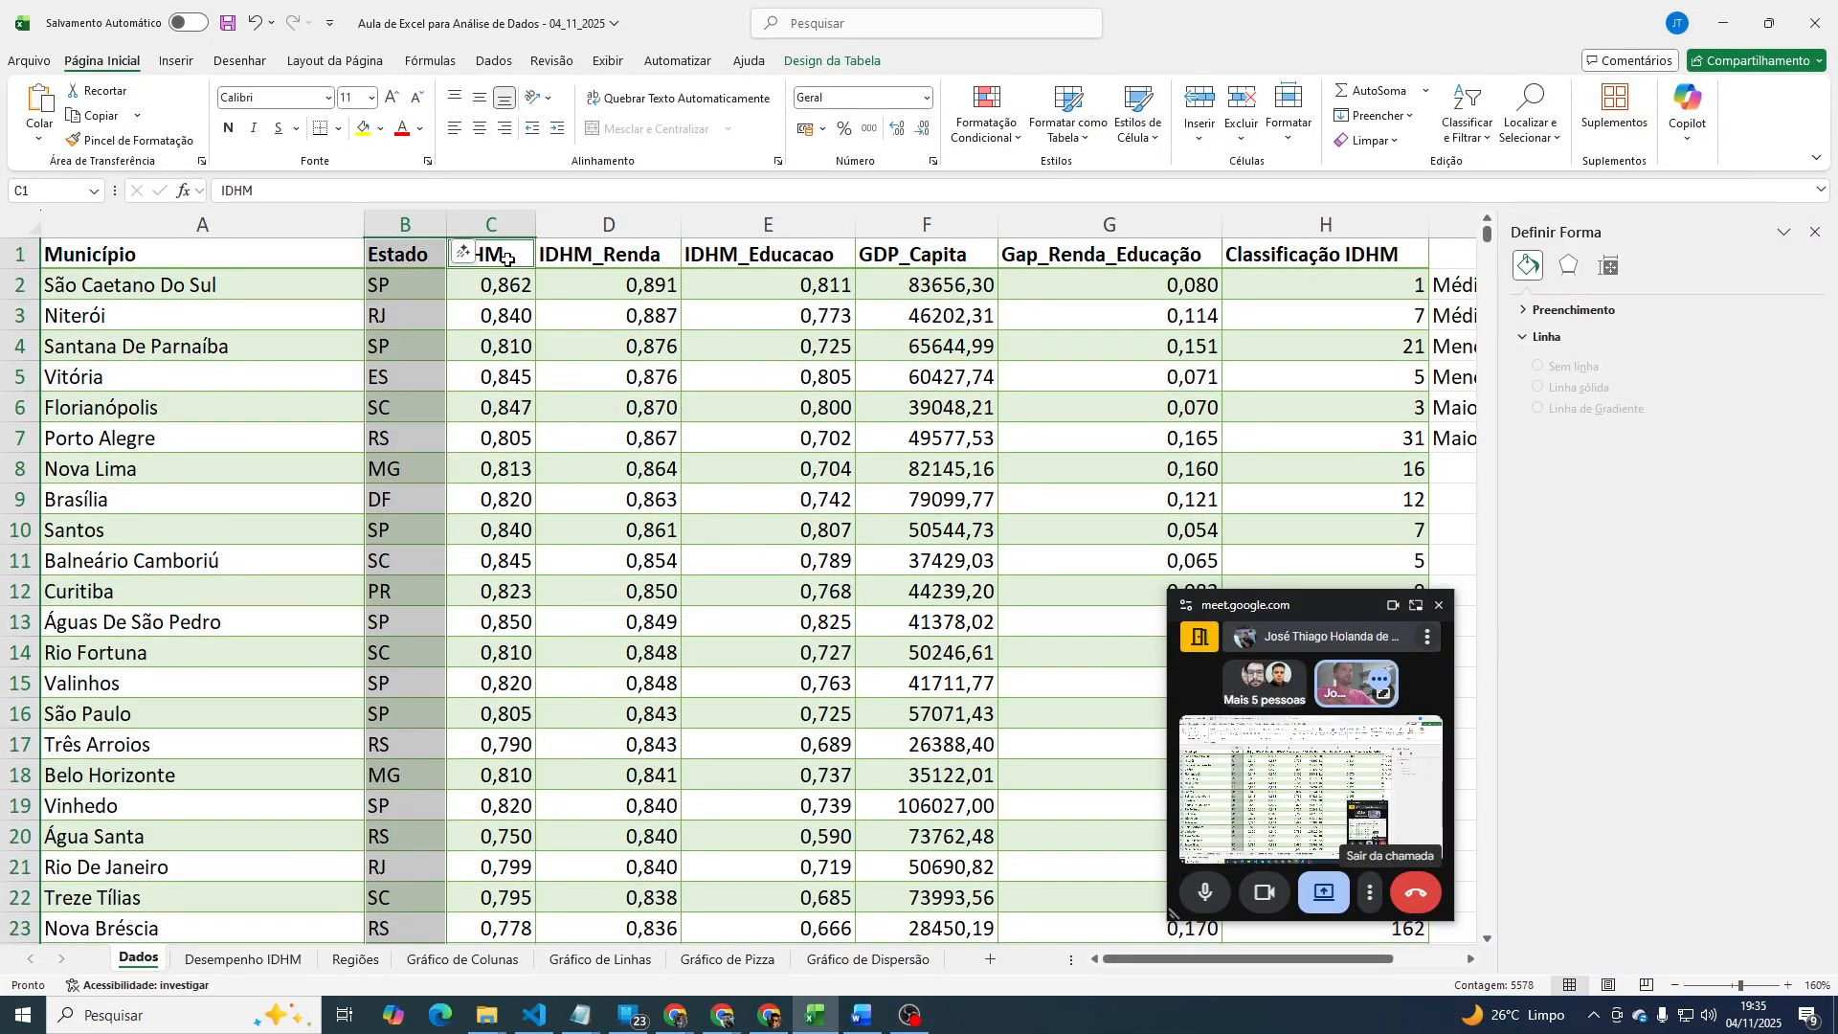
key(shift+Left)
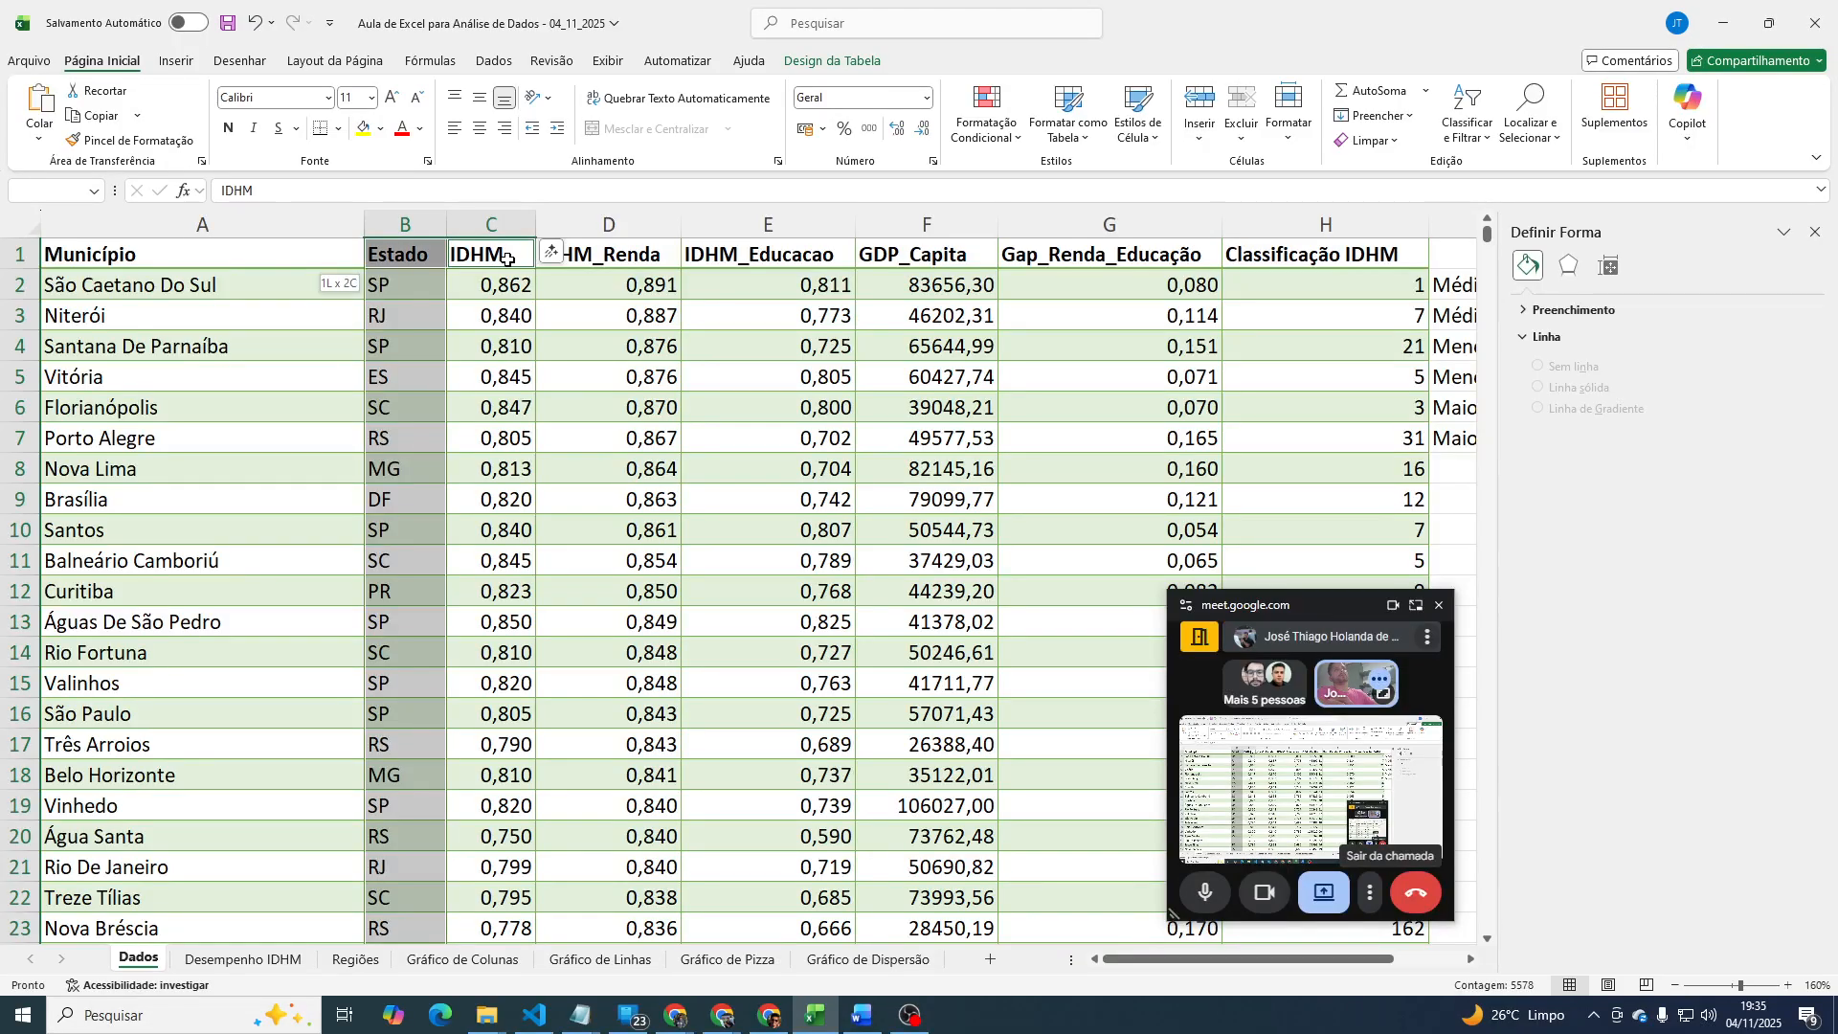
key(shift+Right)
key(ctrl+shift+Down)
key(ctrl+shift+Down)
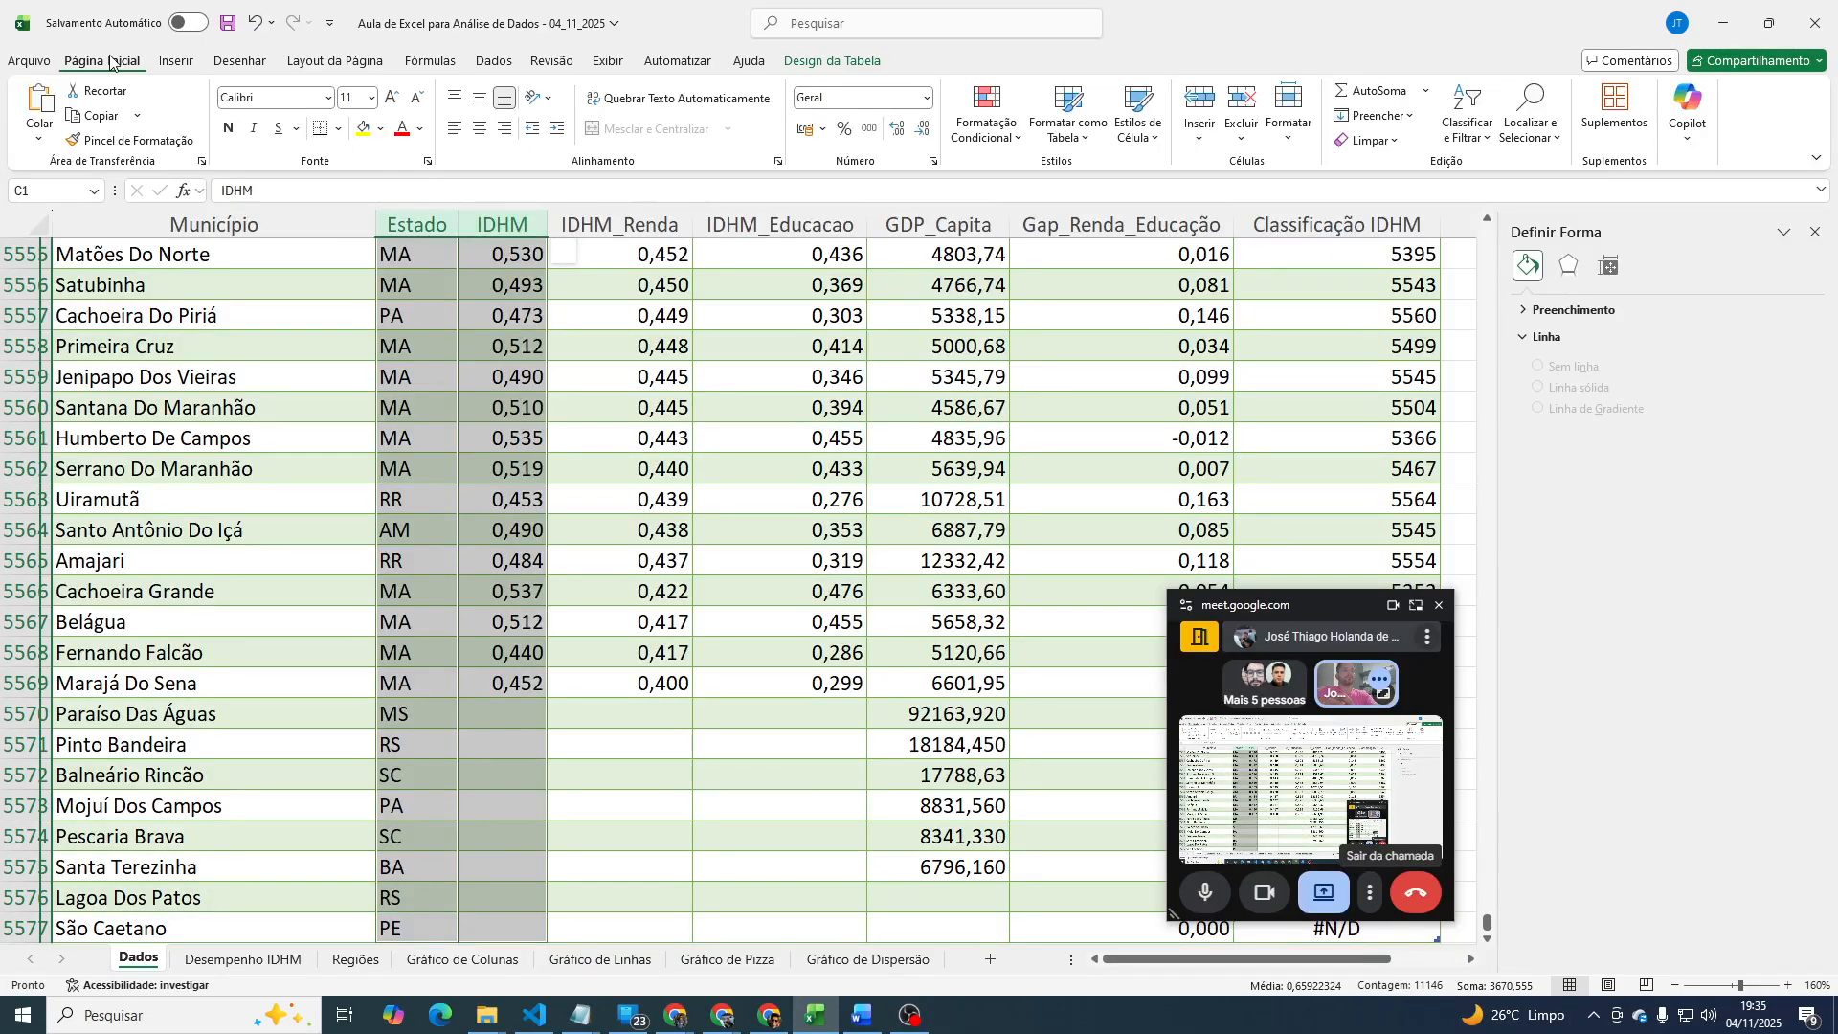
Insert a Caixa e Caixa Estreita chart from the selected Estado and IDHM data.
click(177, 63)
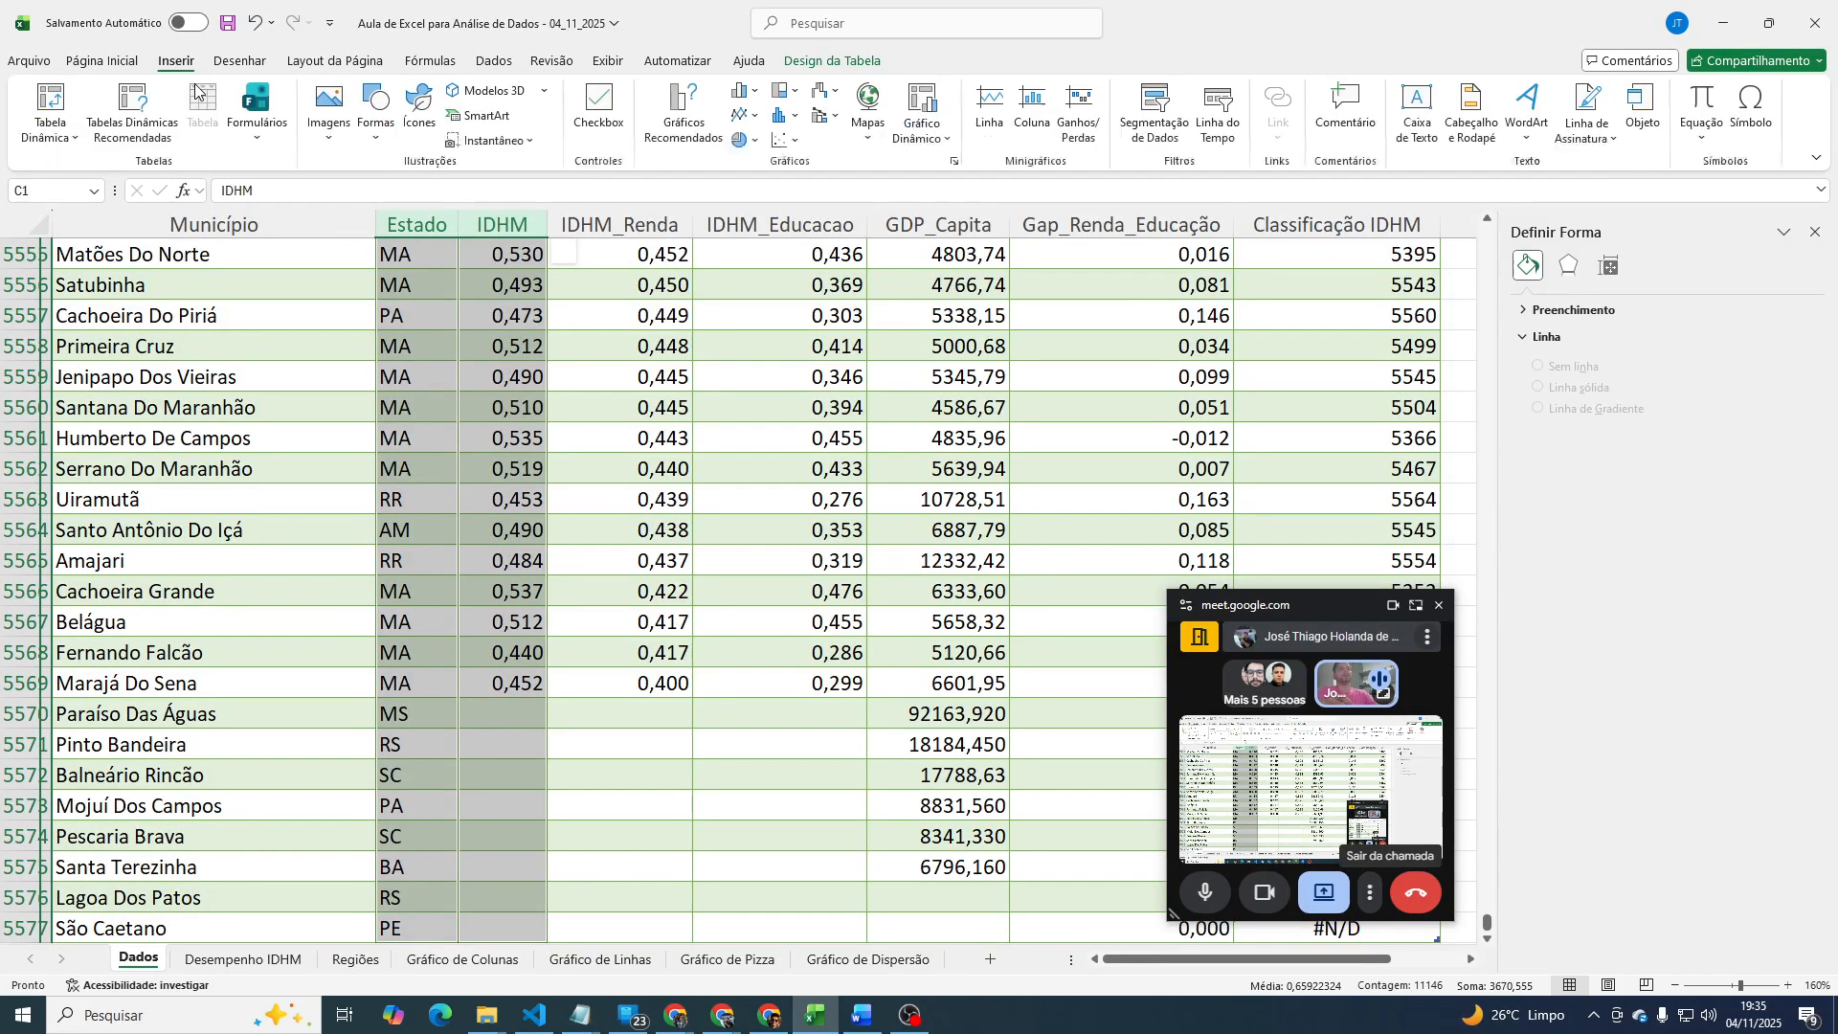
click(692, 118)
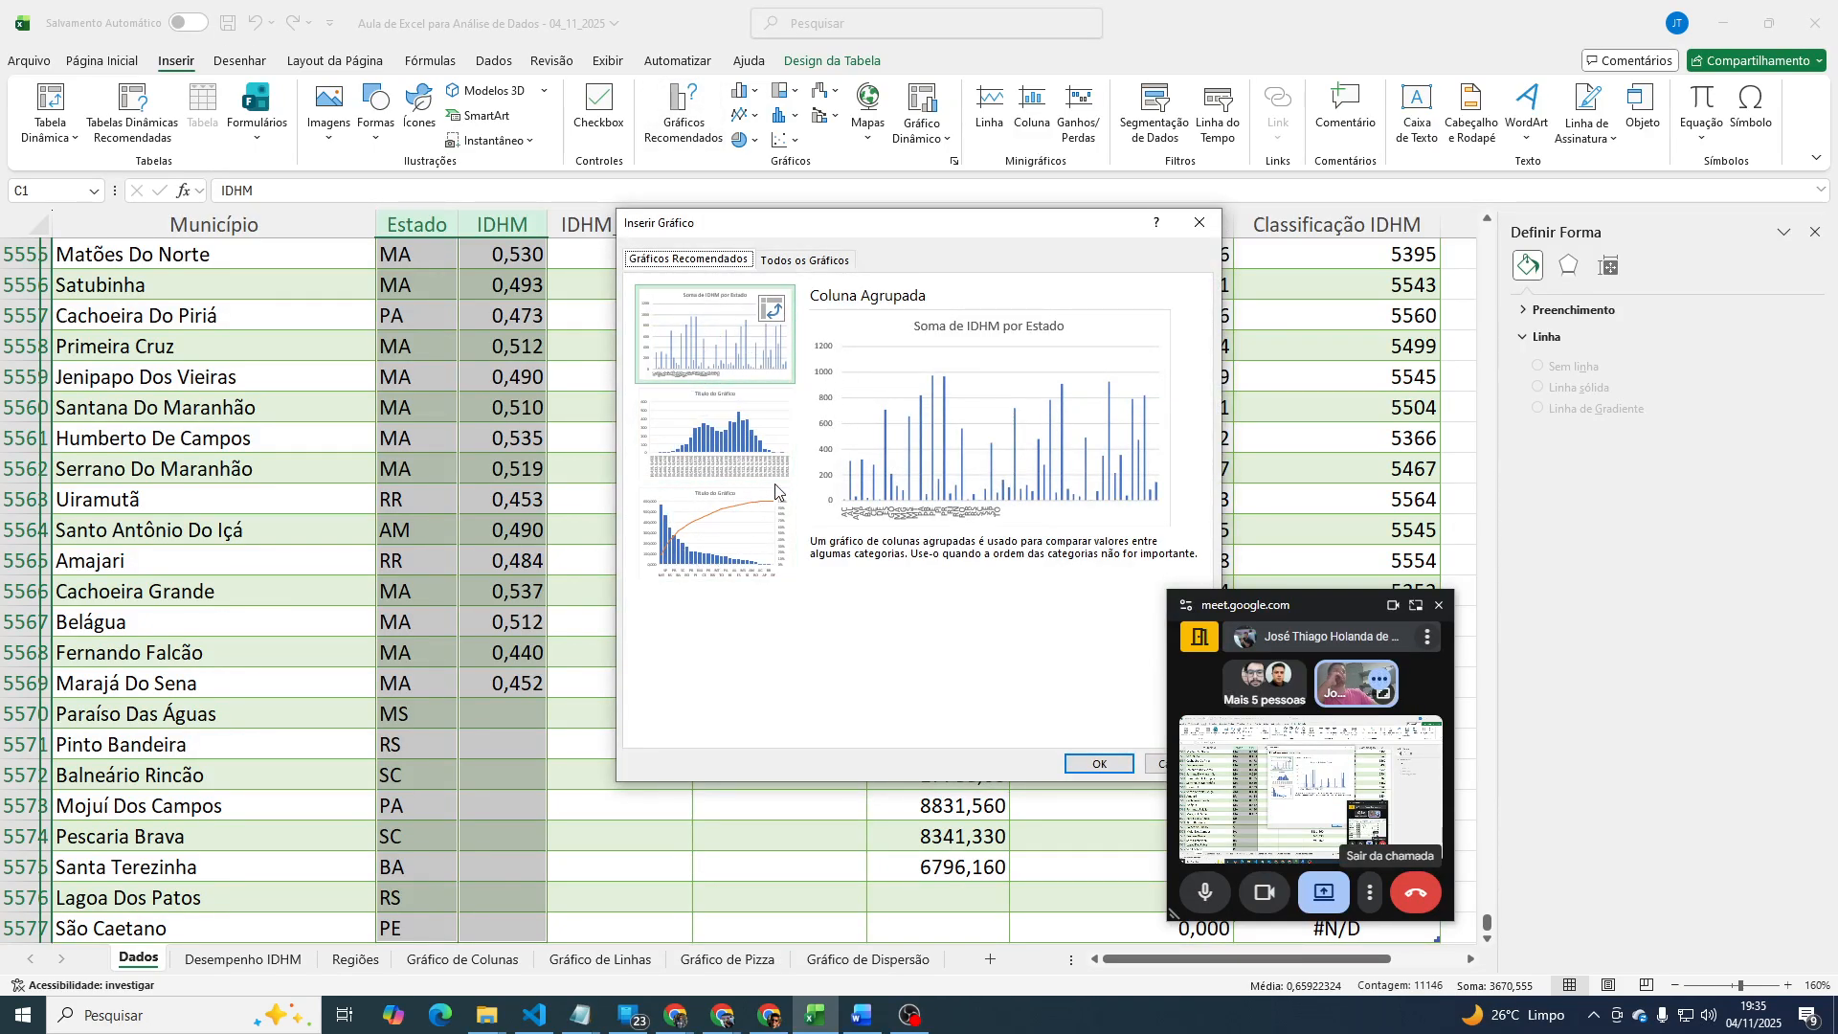
click(713, 422)
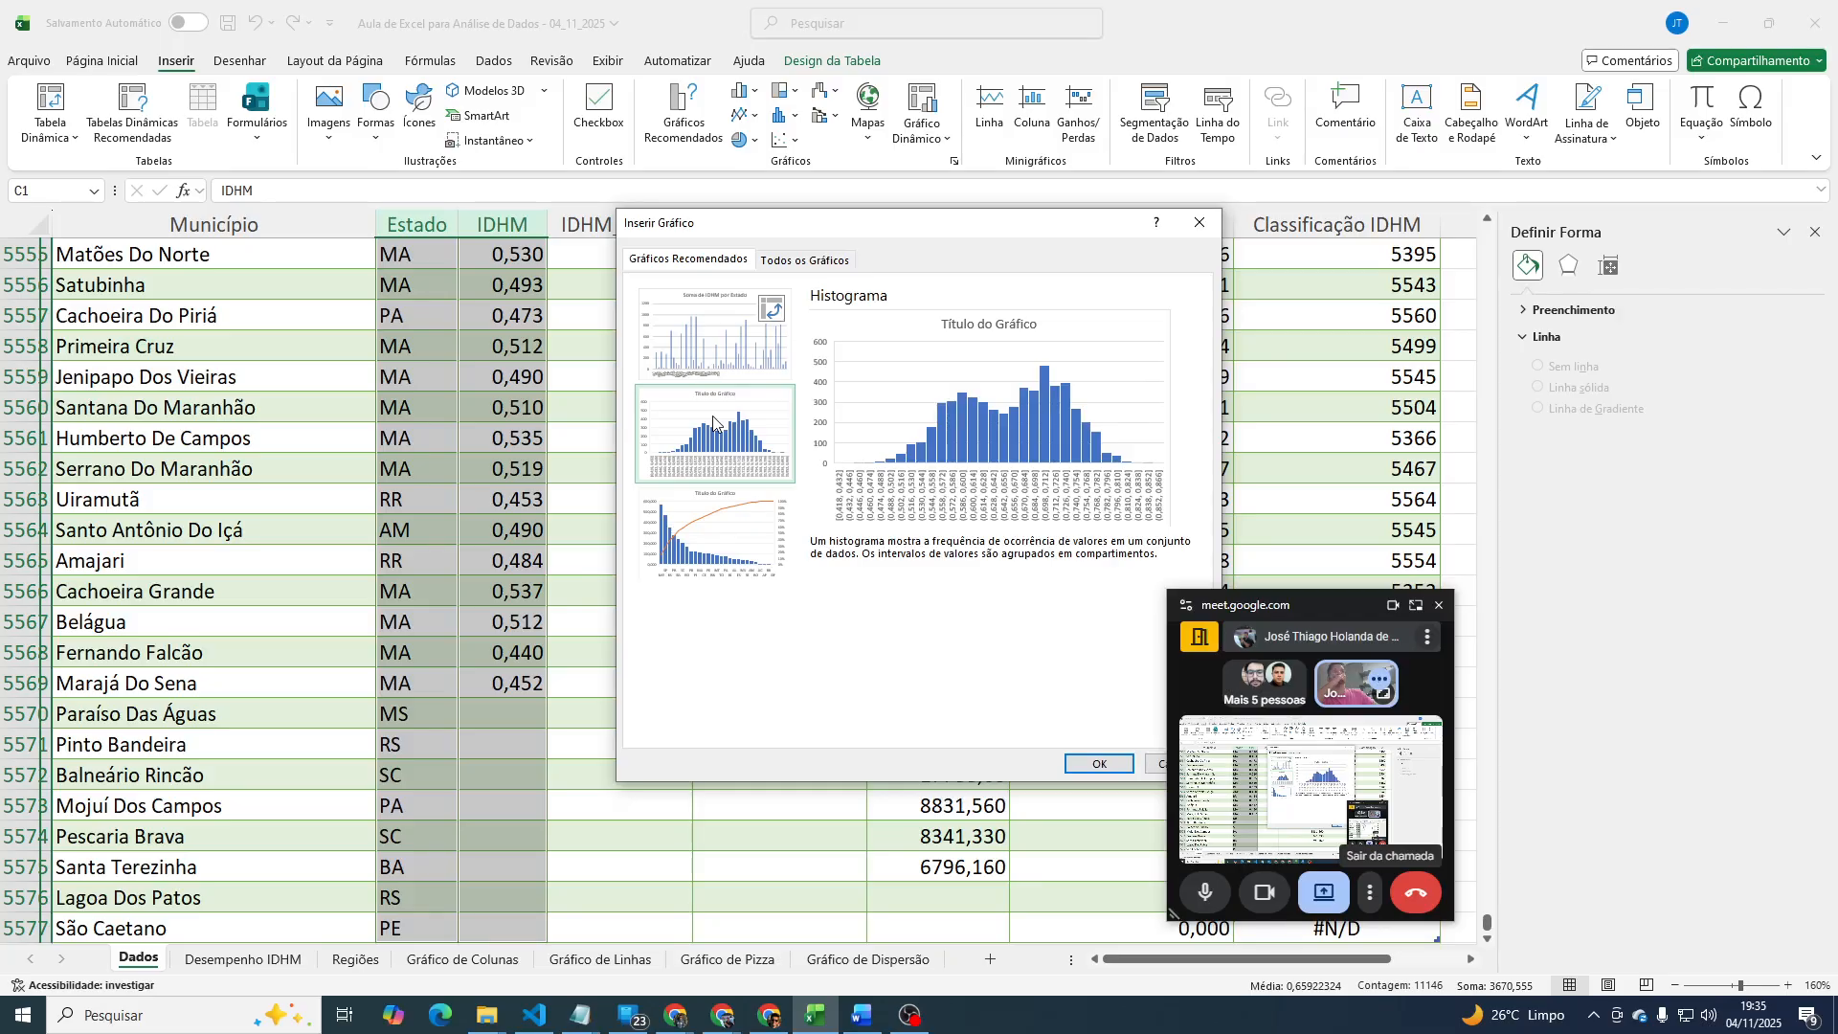
click(805, 260)
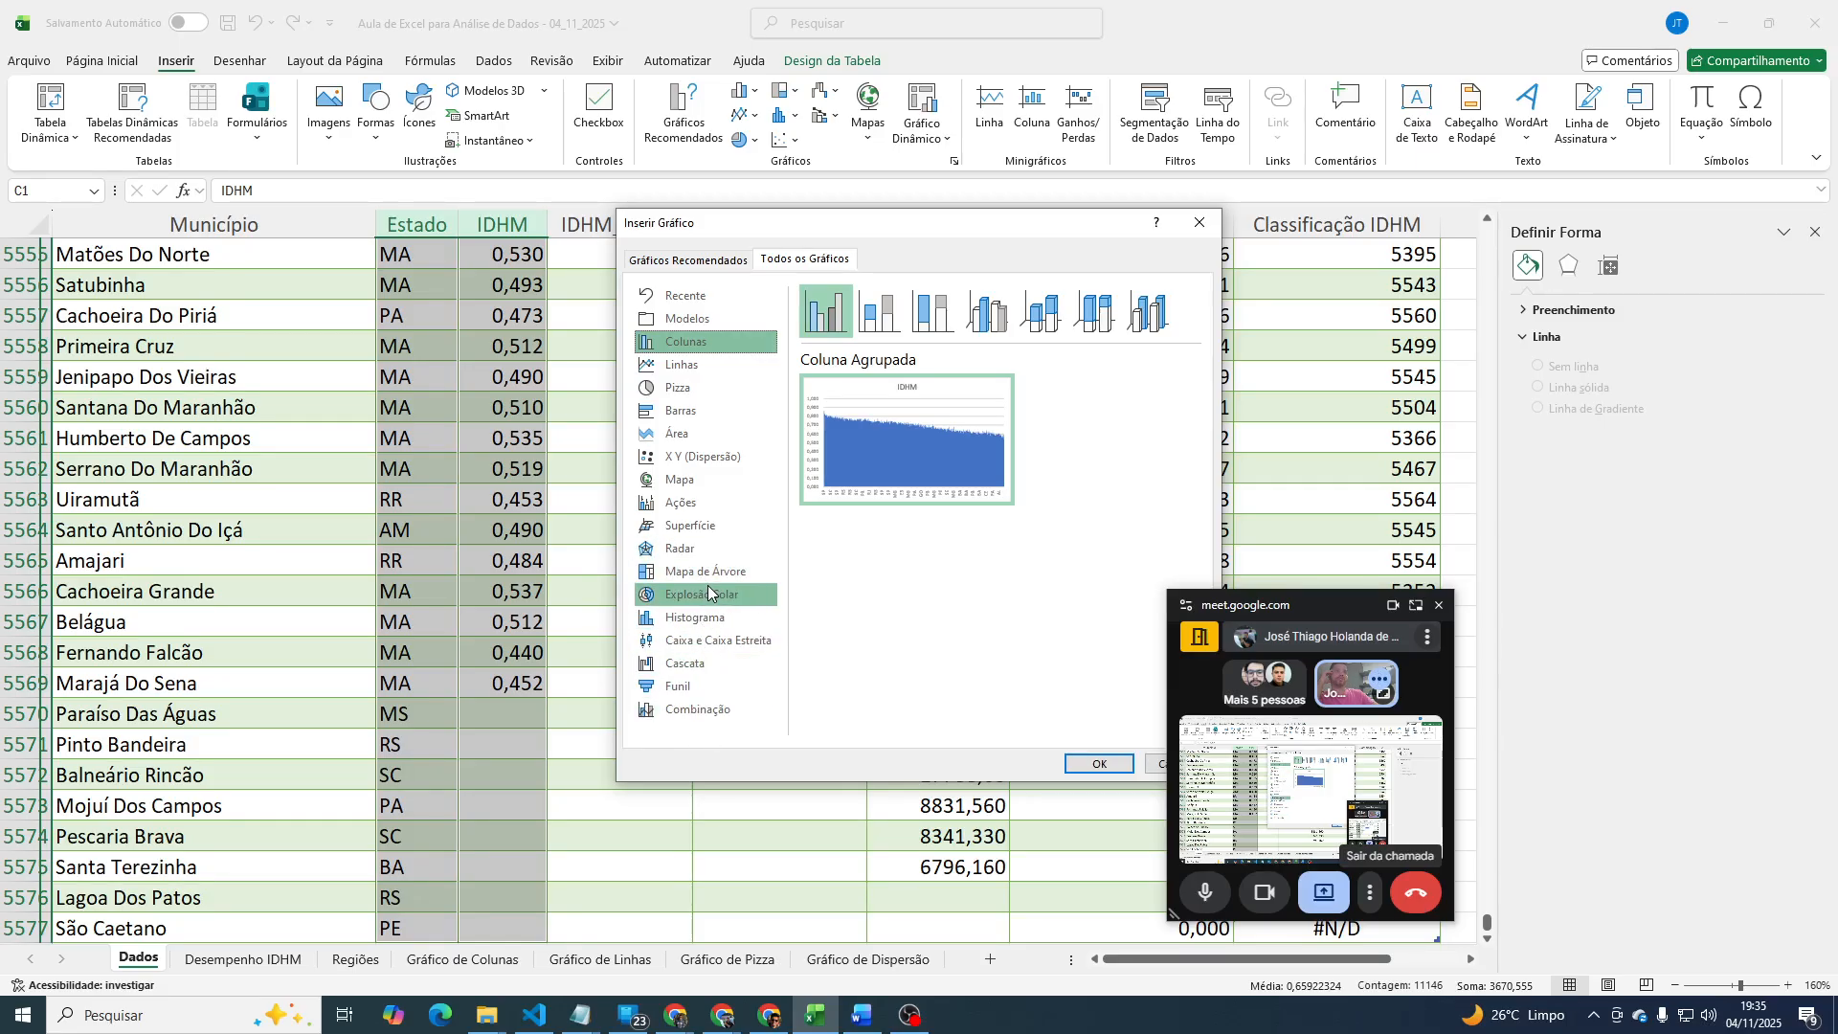
click(706, 641)
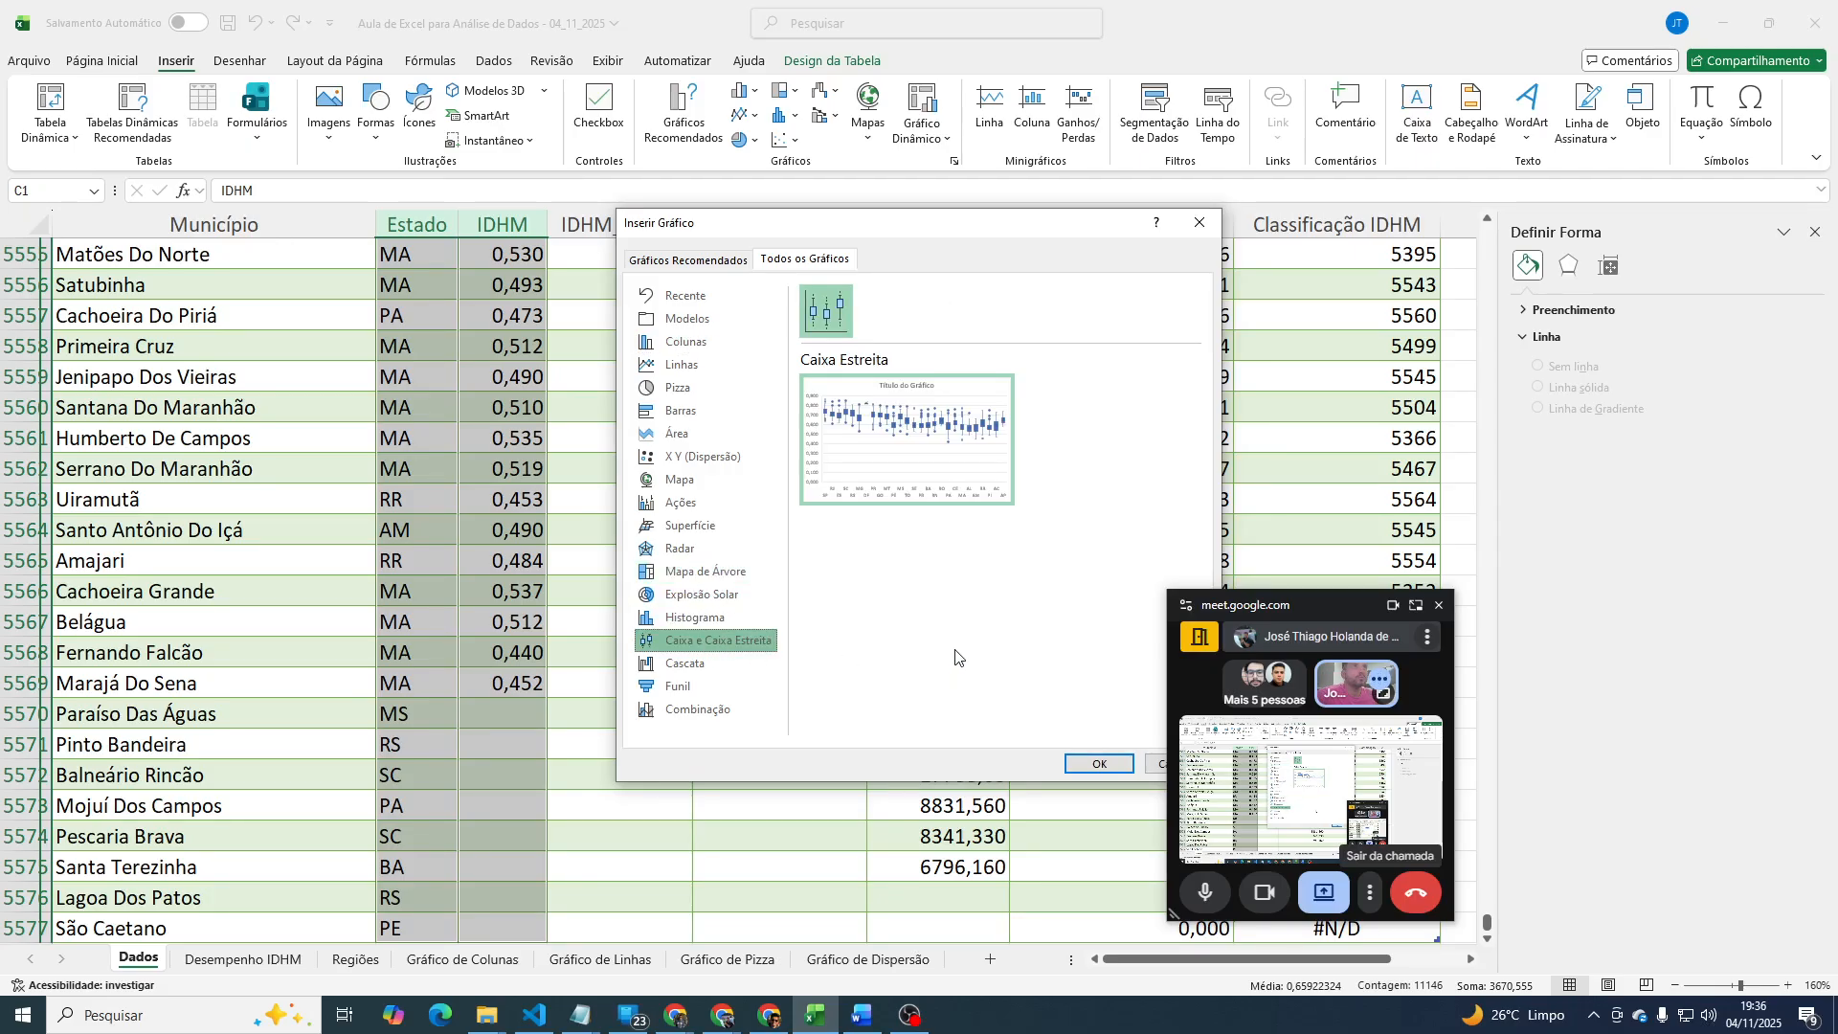
click(1087, 763)
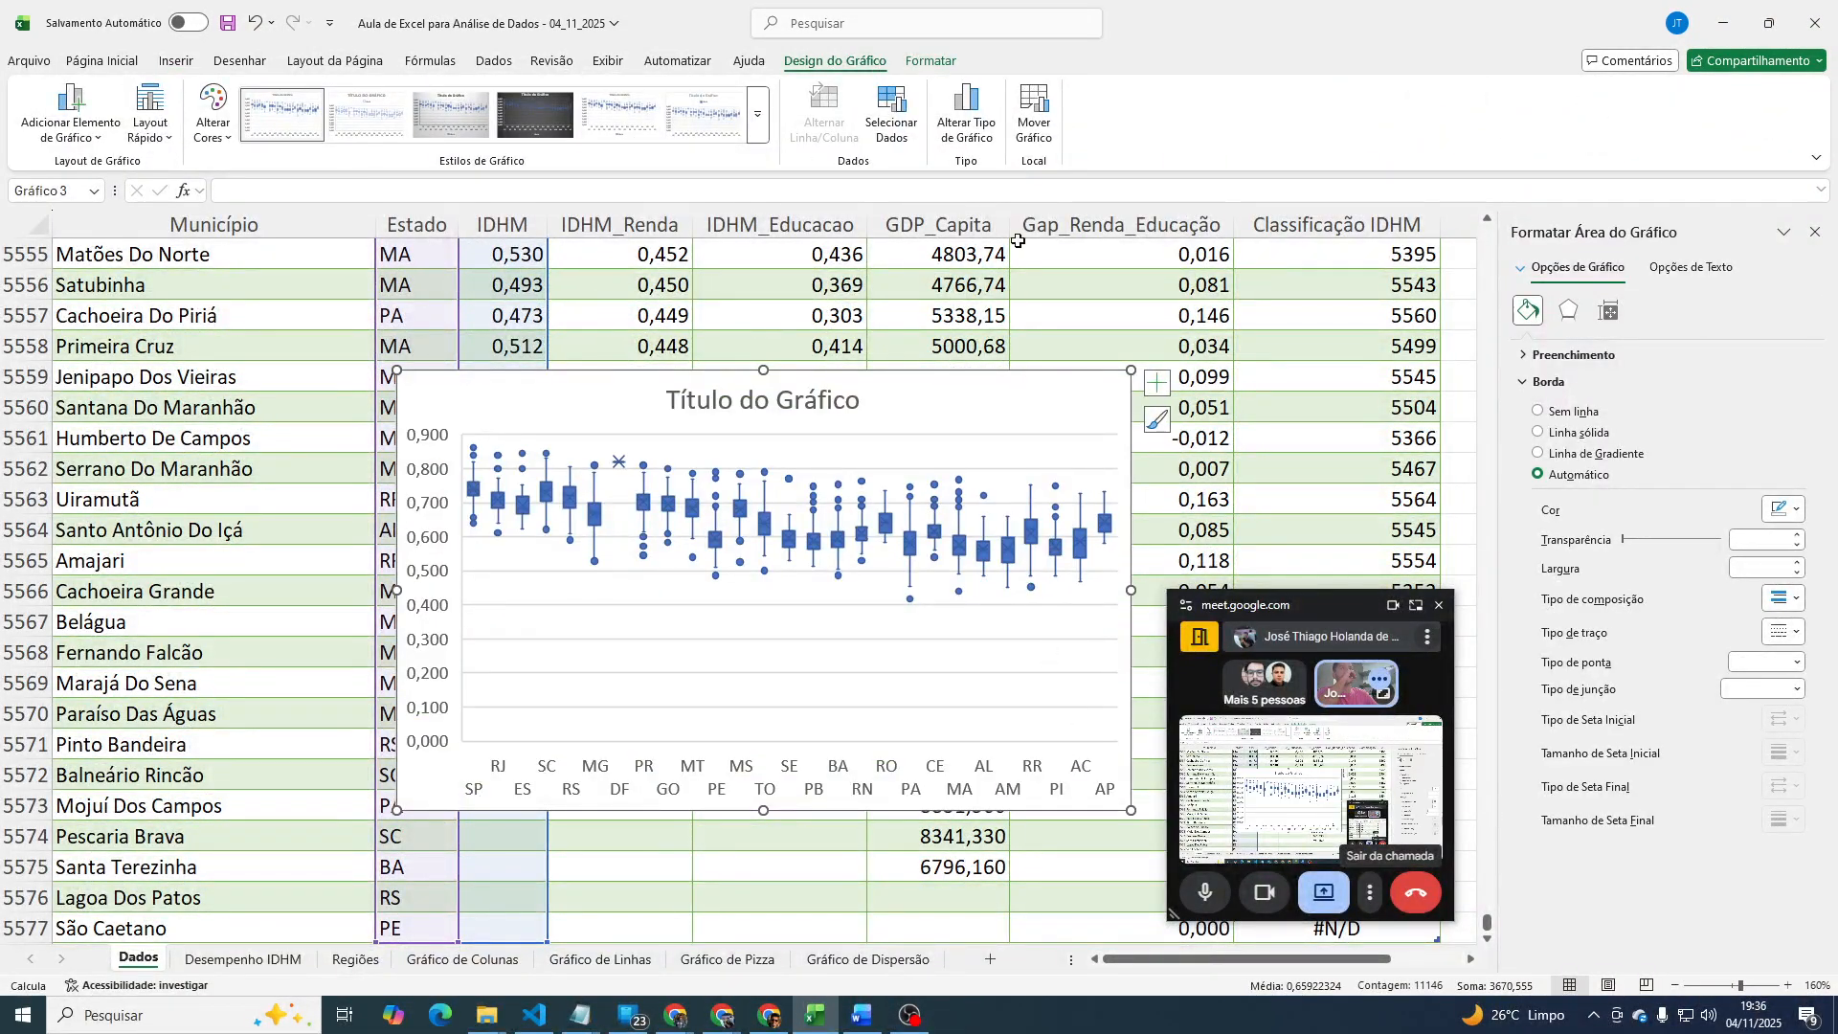
Move the box plot to a new chart sheet named "Gráfico de Caixa Estreita".
click(1038, 118)
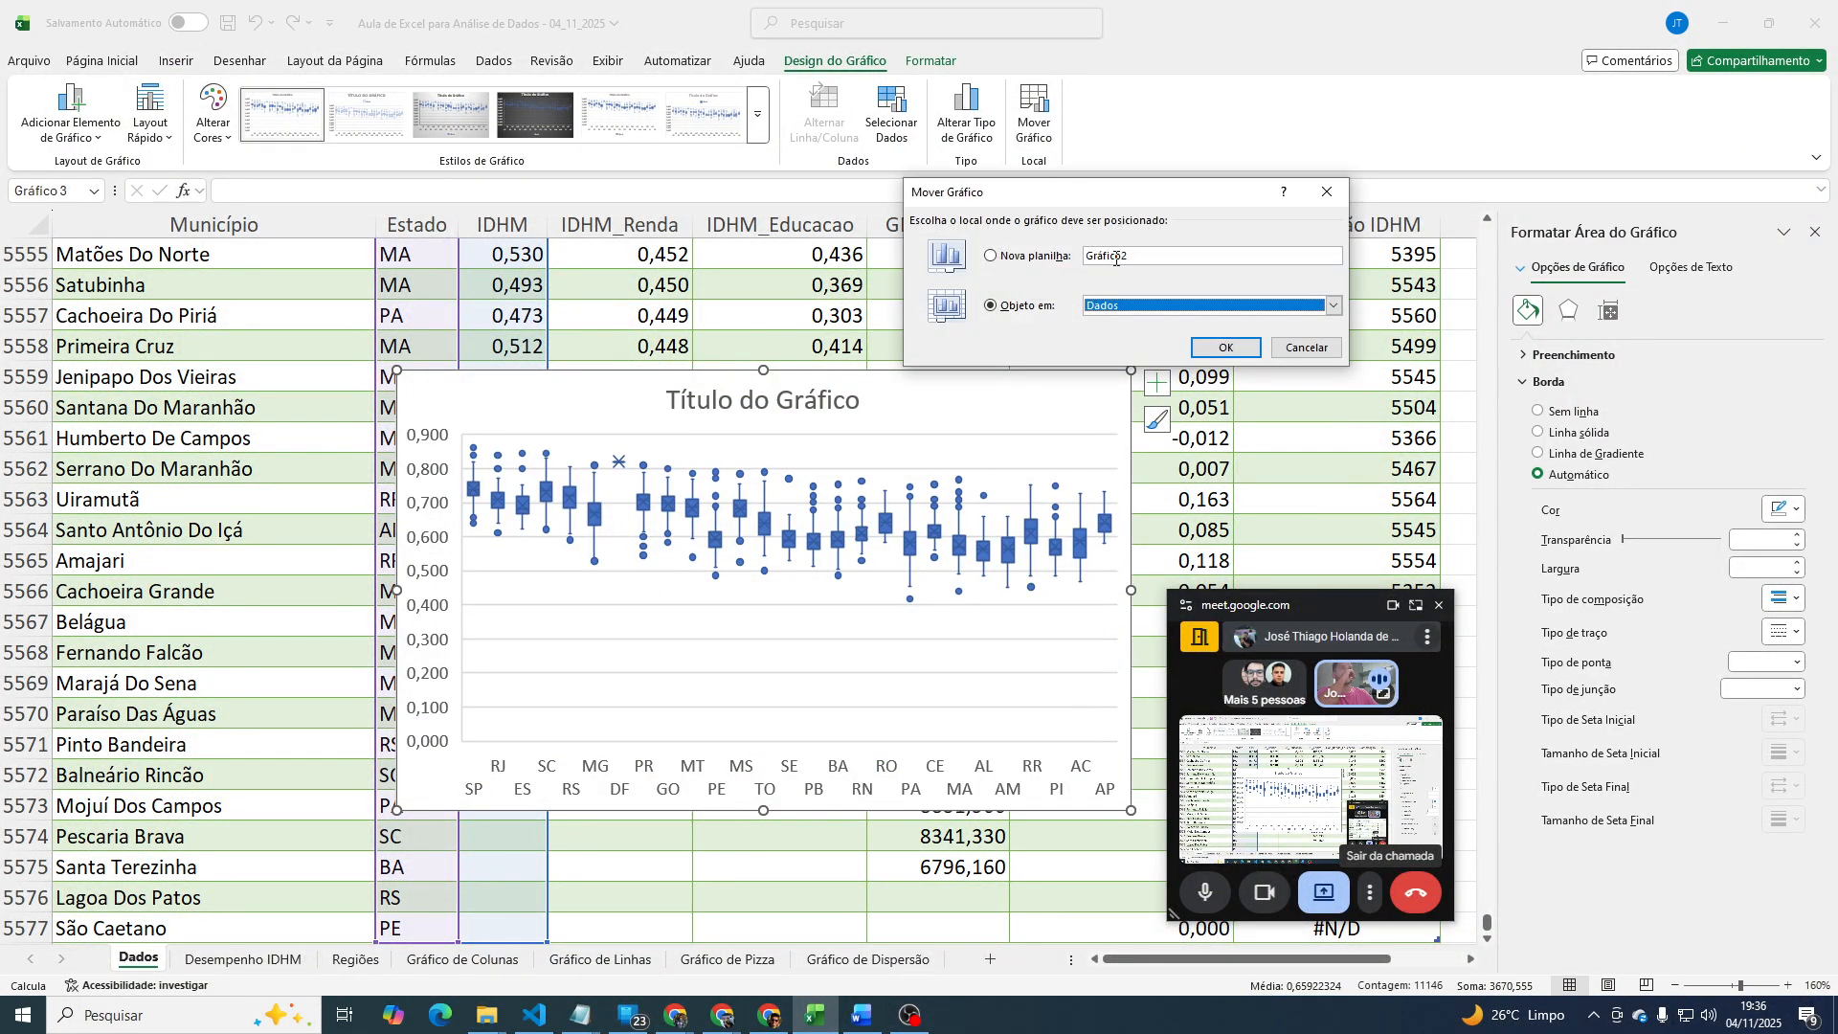
click(1035, 258)
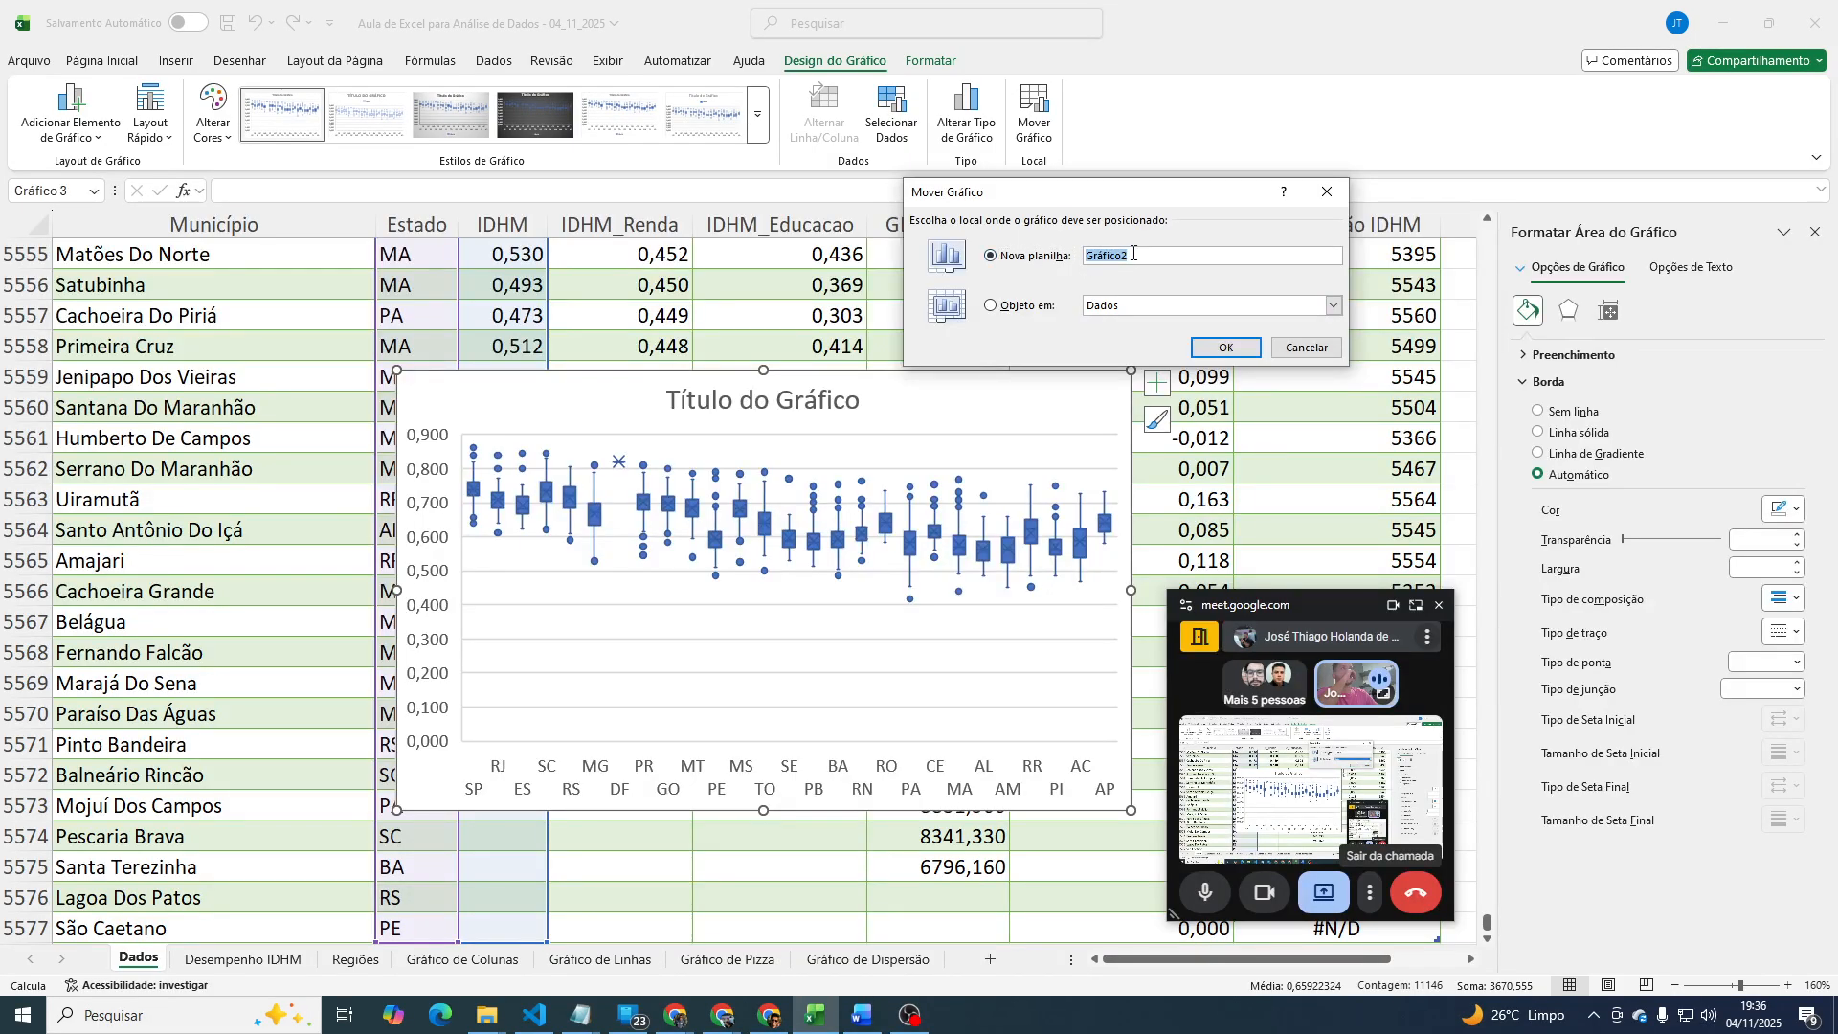
text(gRÁFICO DE)
key(BackSpace)
key(BackSpace)
key(BackSpace)
key(BackSpace)
key(BackSpace)
key(BackSpace)
key(BackSpace)
key(BackSpace)
key(BackSpace)
key(BackSpace)
text(Gráfico de Caixa)
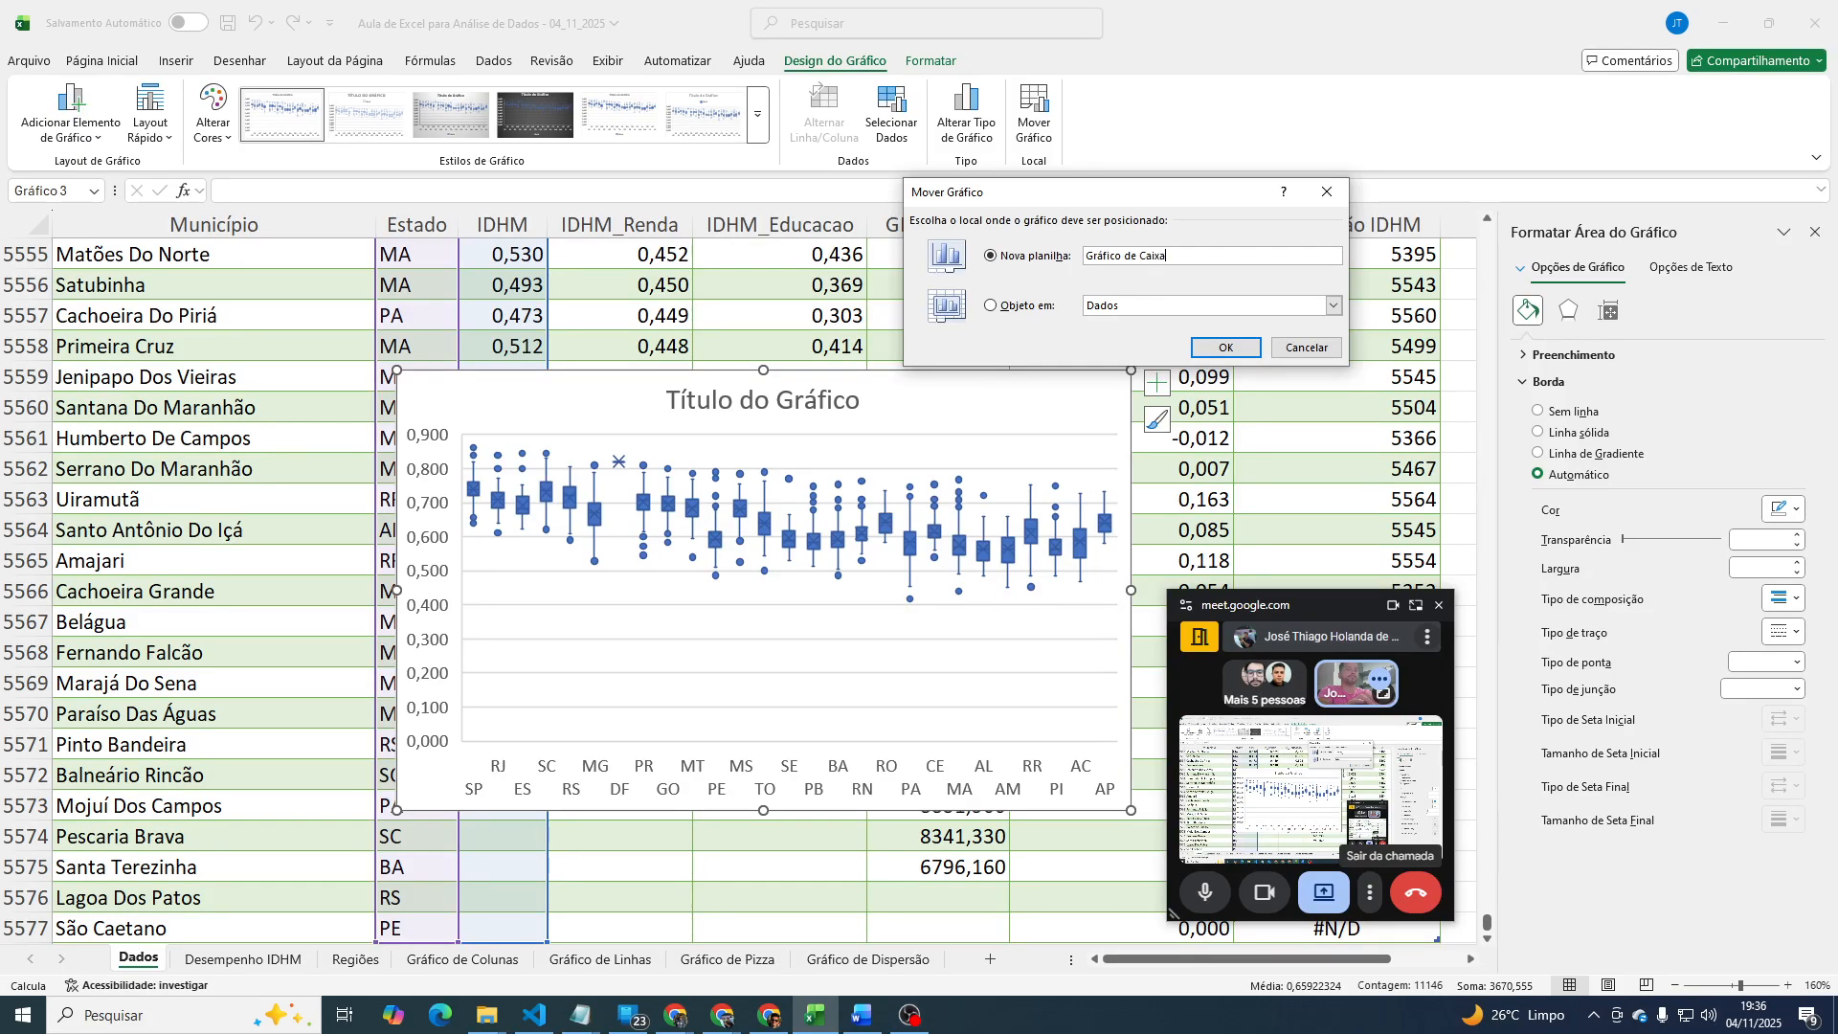
text( Estreita)
key(Return)
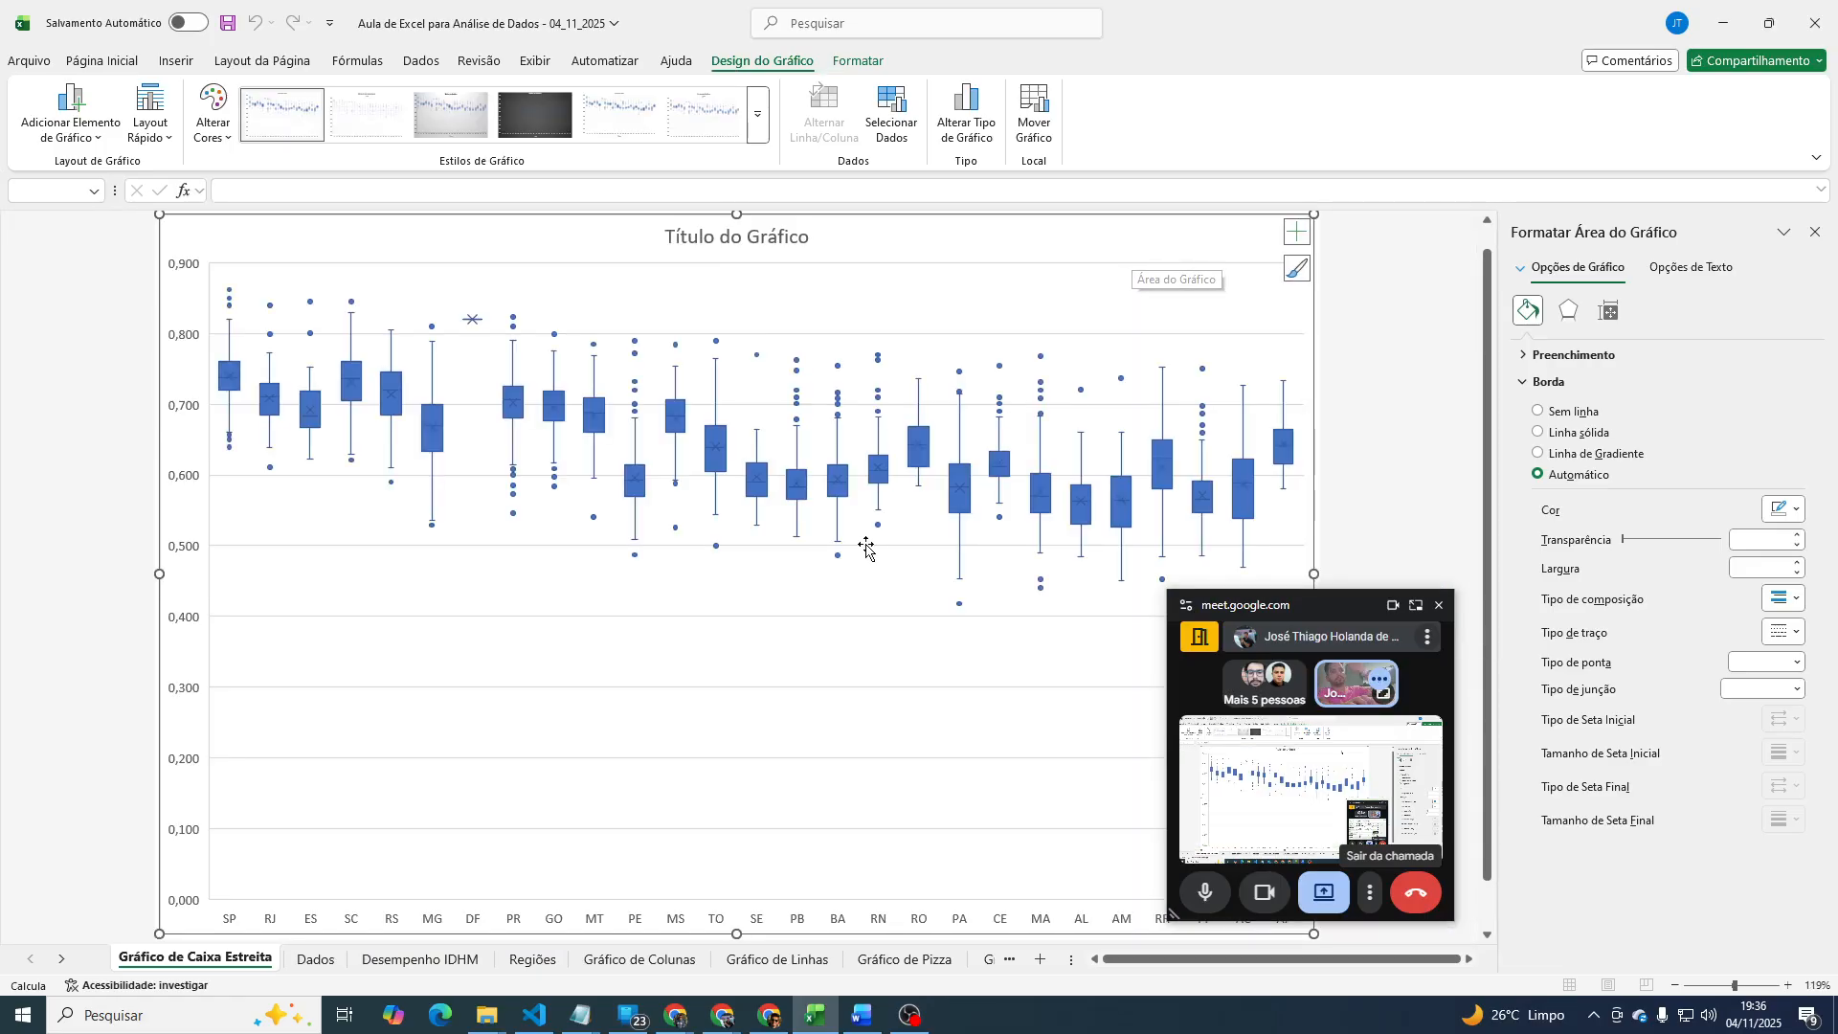
Place the Gráfico de Caixa Estreita sheet after Gráfico de Dispersão and close the chart formatting pane.
drag(743, 955, 977, 958)
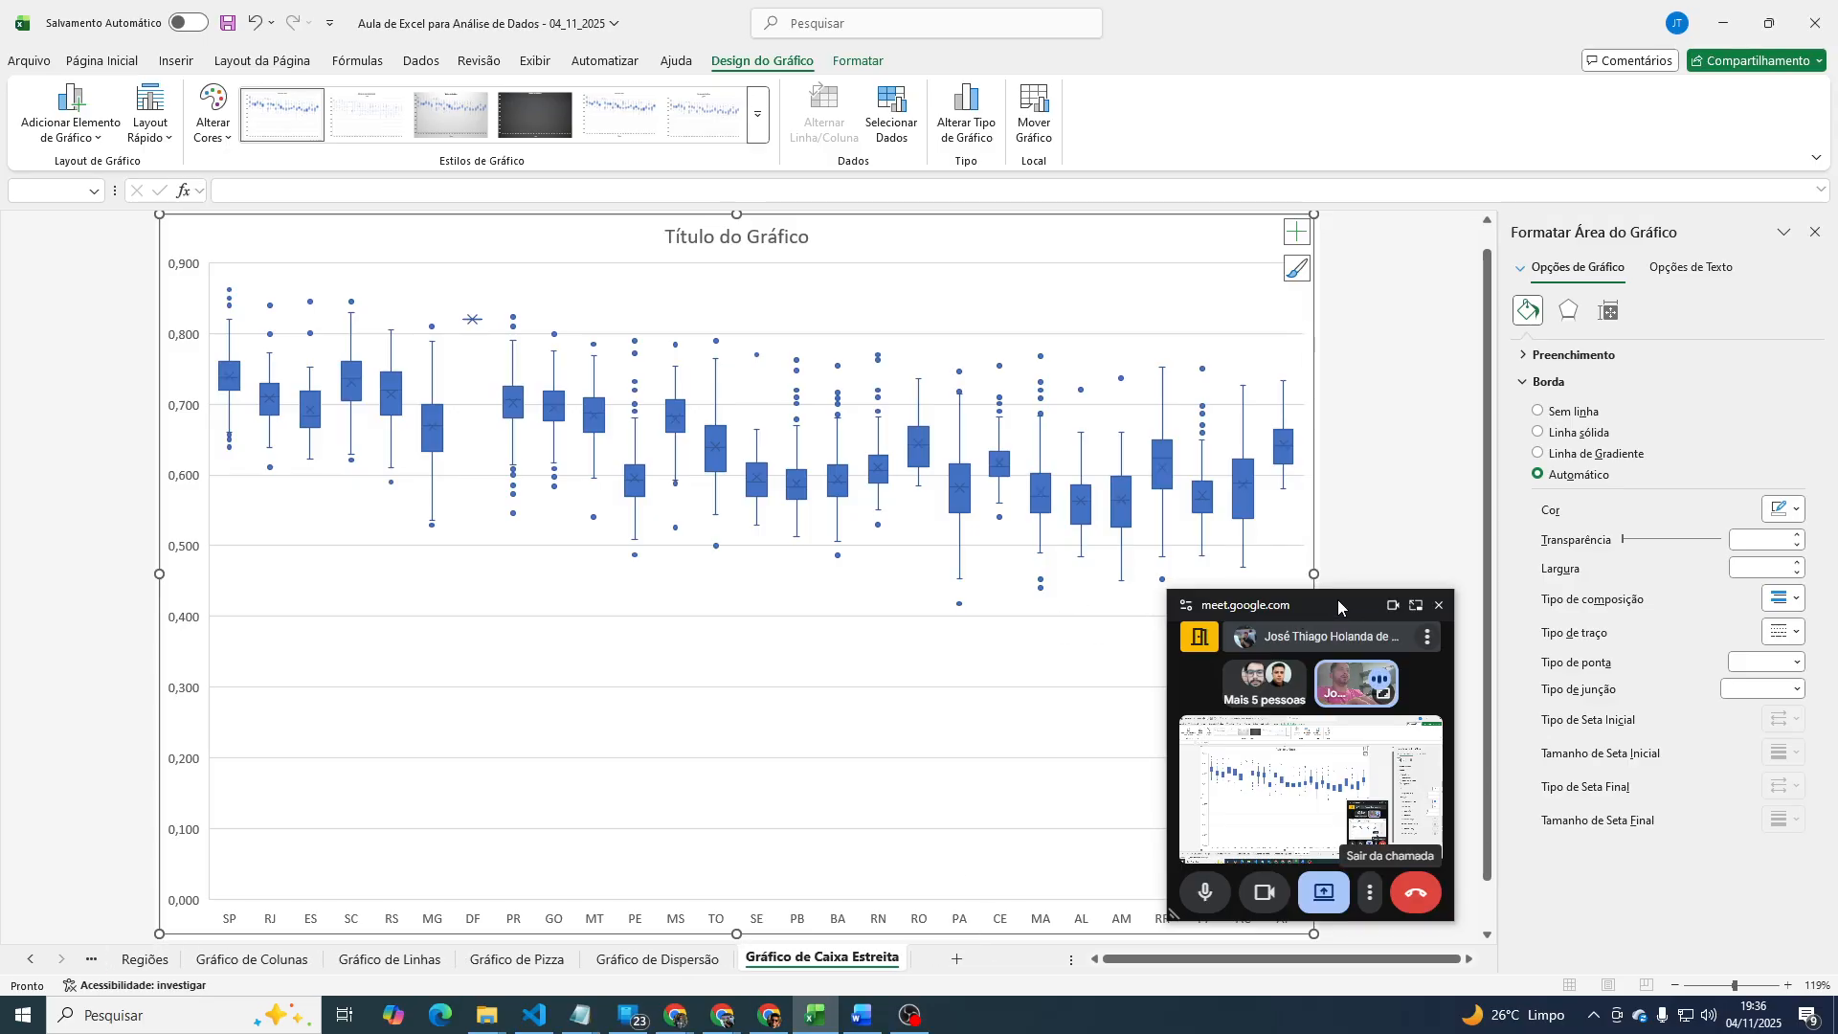
drag(1337, 599, 1675, 595)
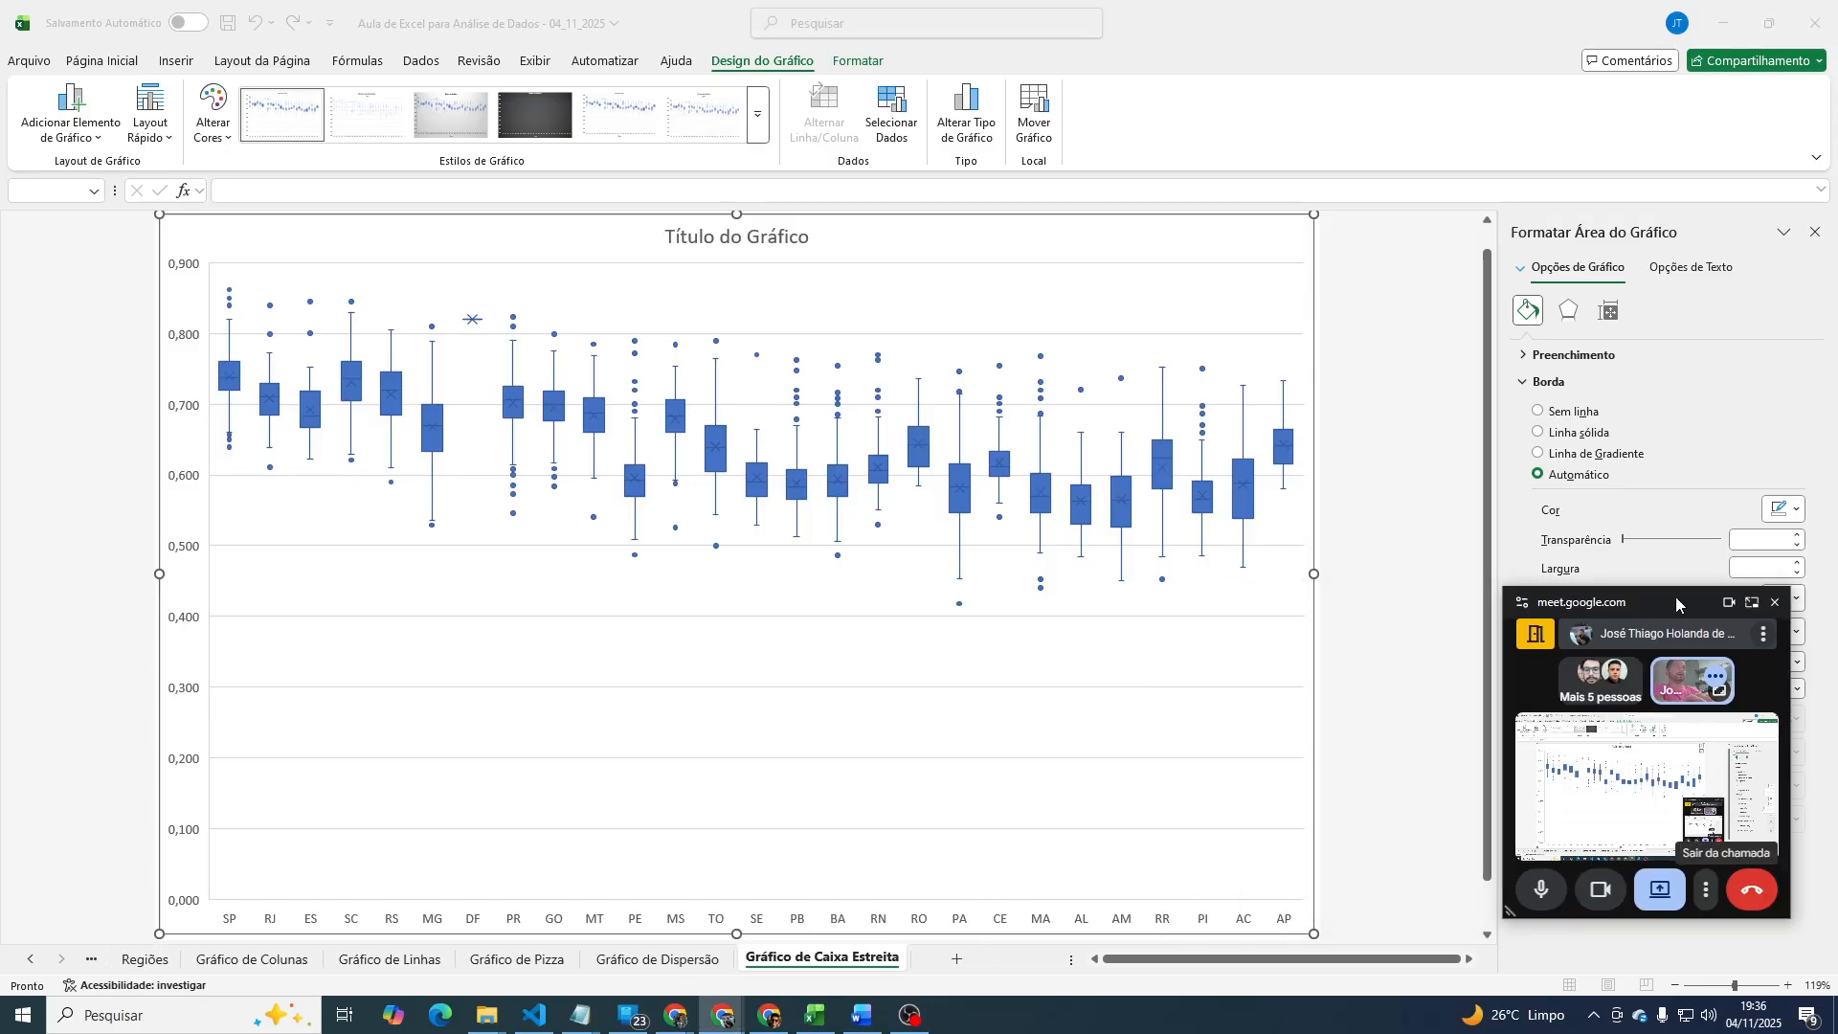
click(1816, 239)
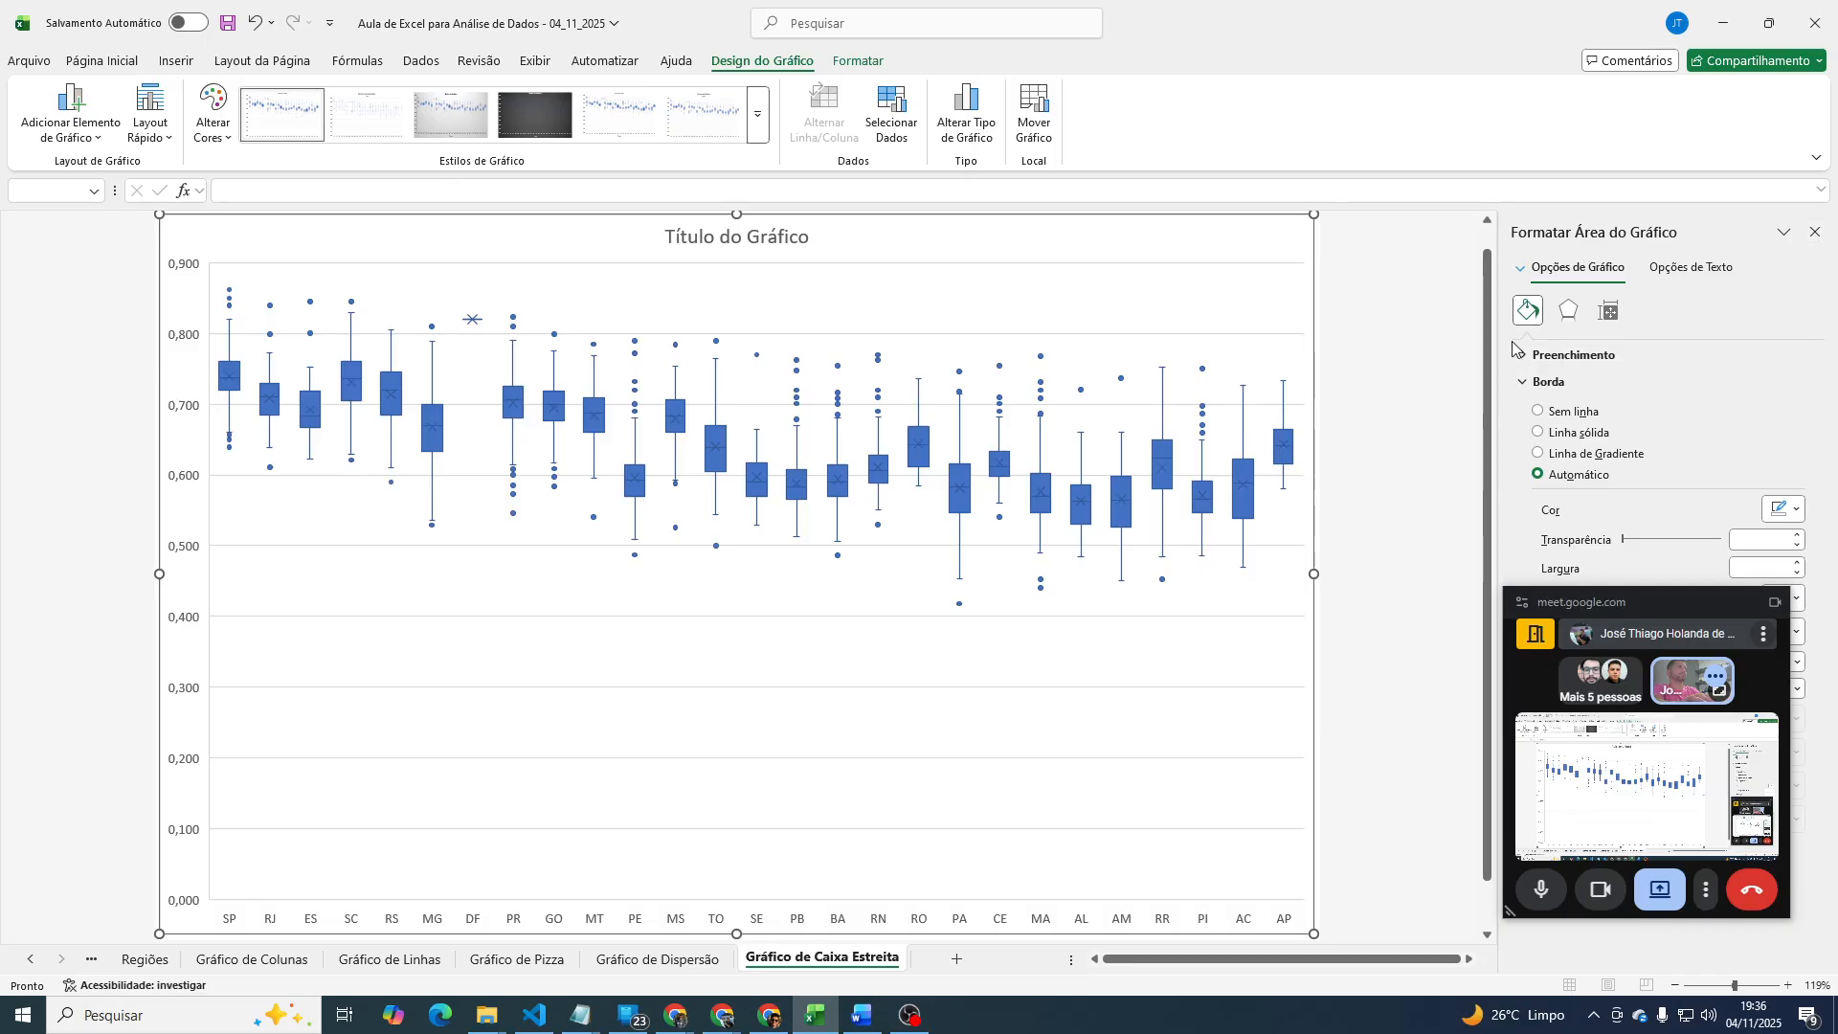
click(1816, 232)
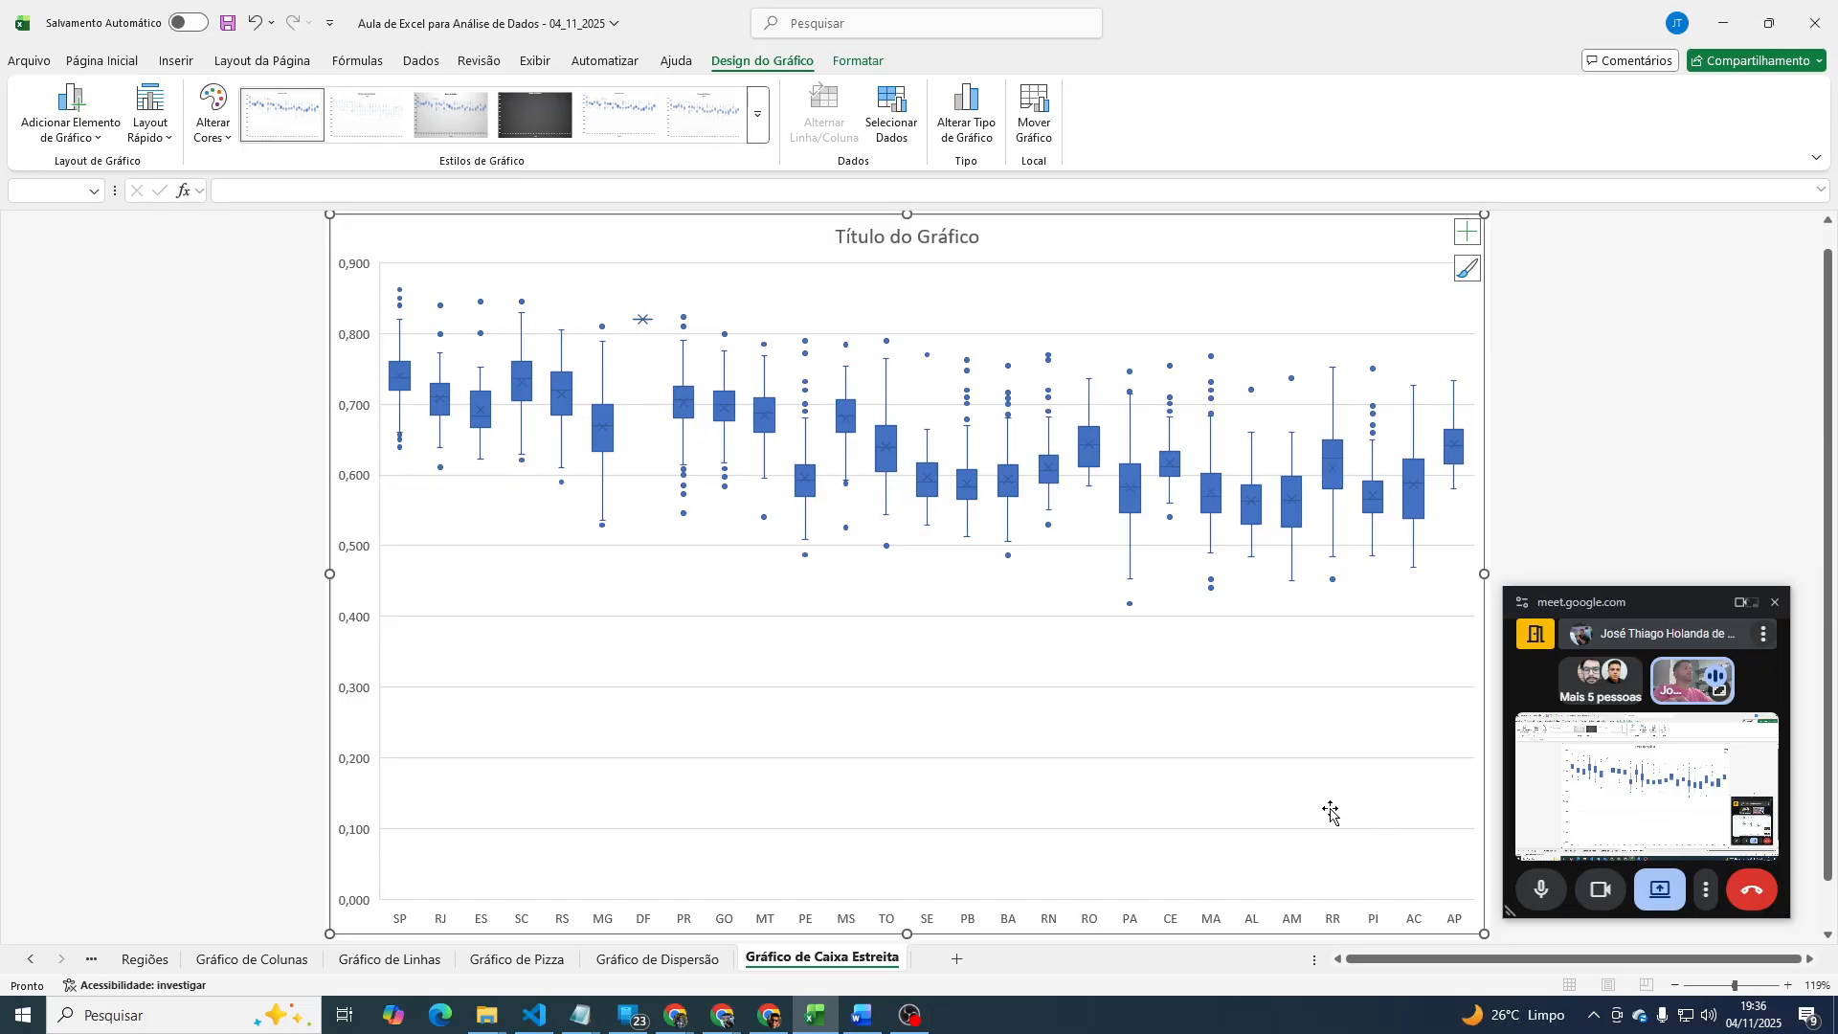
Compare the SP box in the box plot with the state values on Gráfico de Colunas, and return to the box plot.
click(921, 1022)
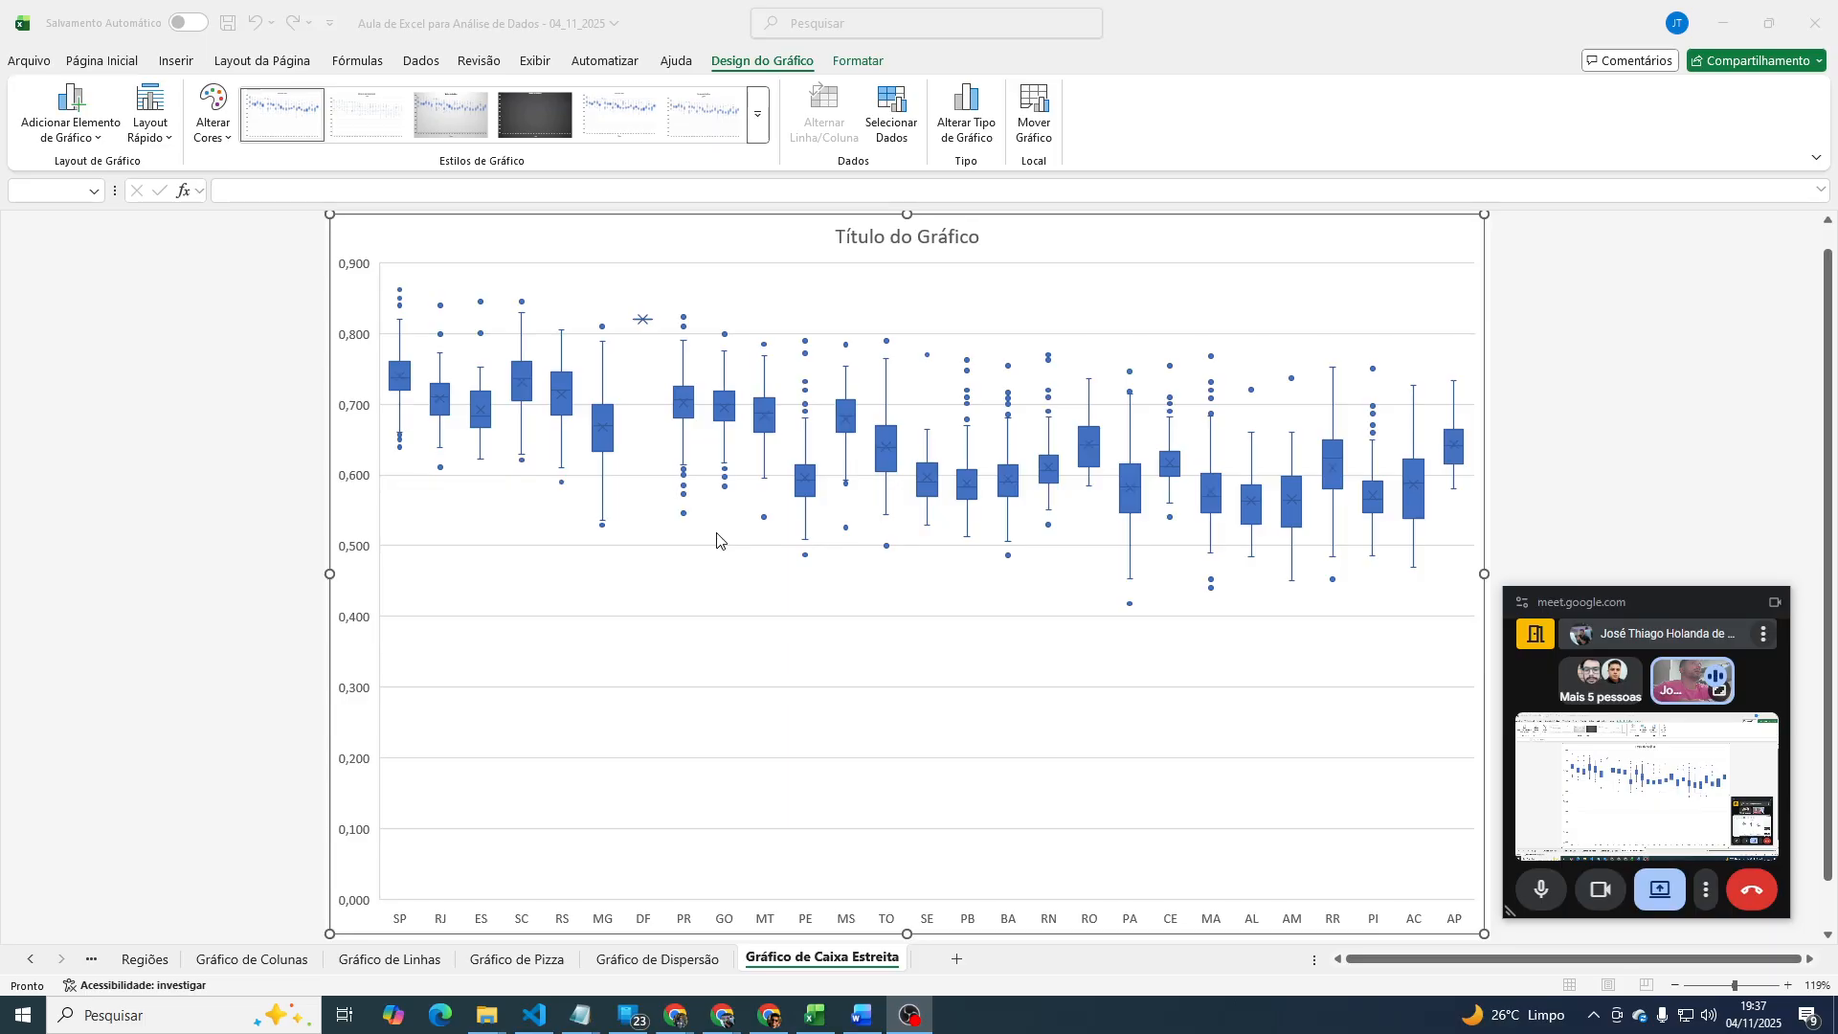
click(402, 387)
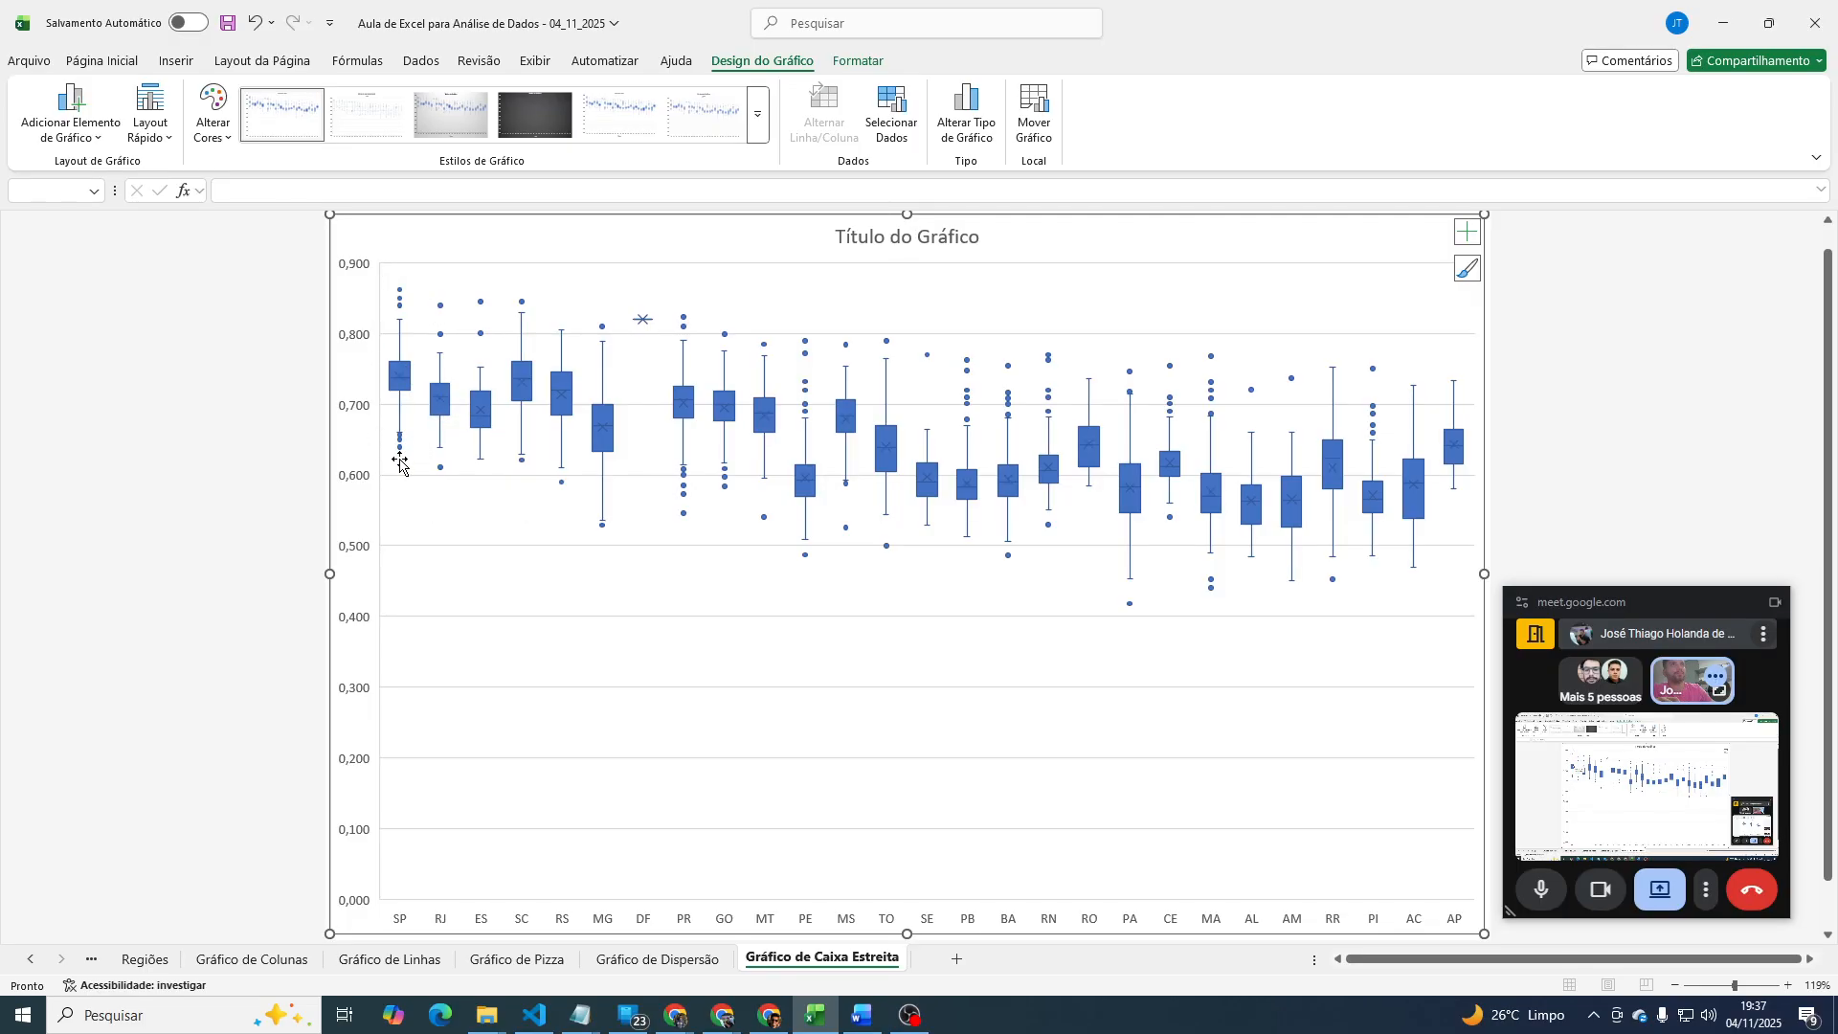
click(247, 955)
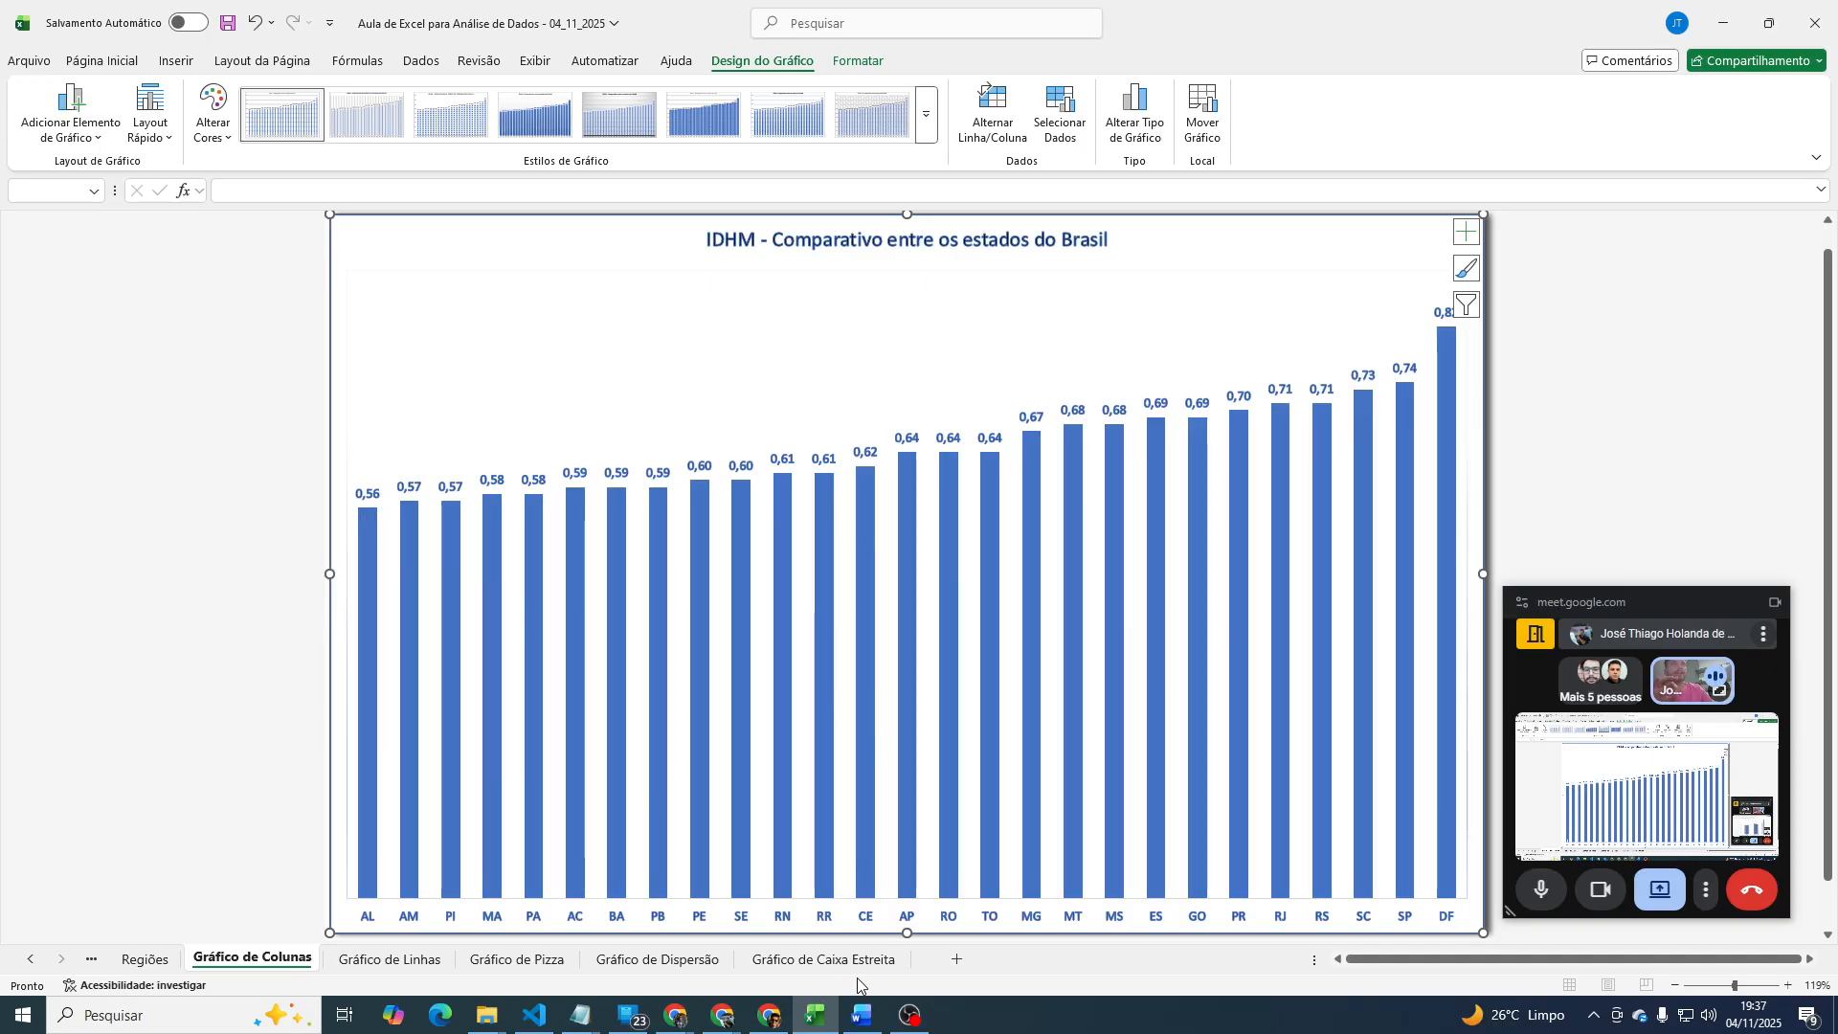
click(823, 958)
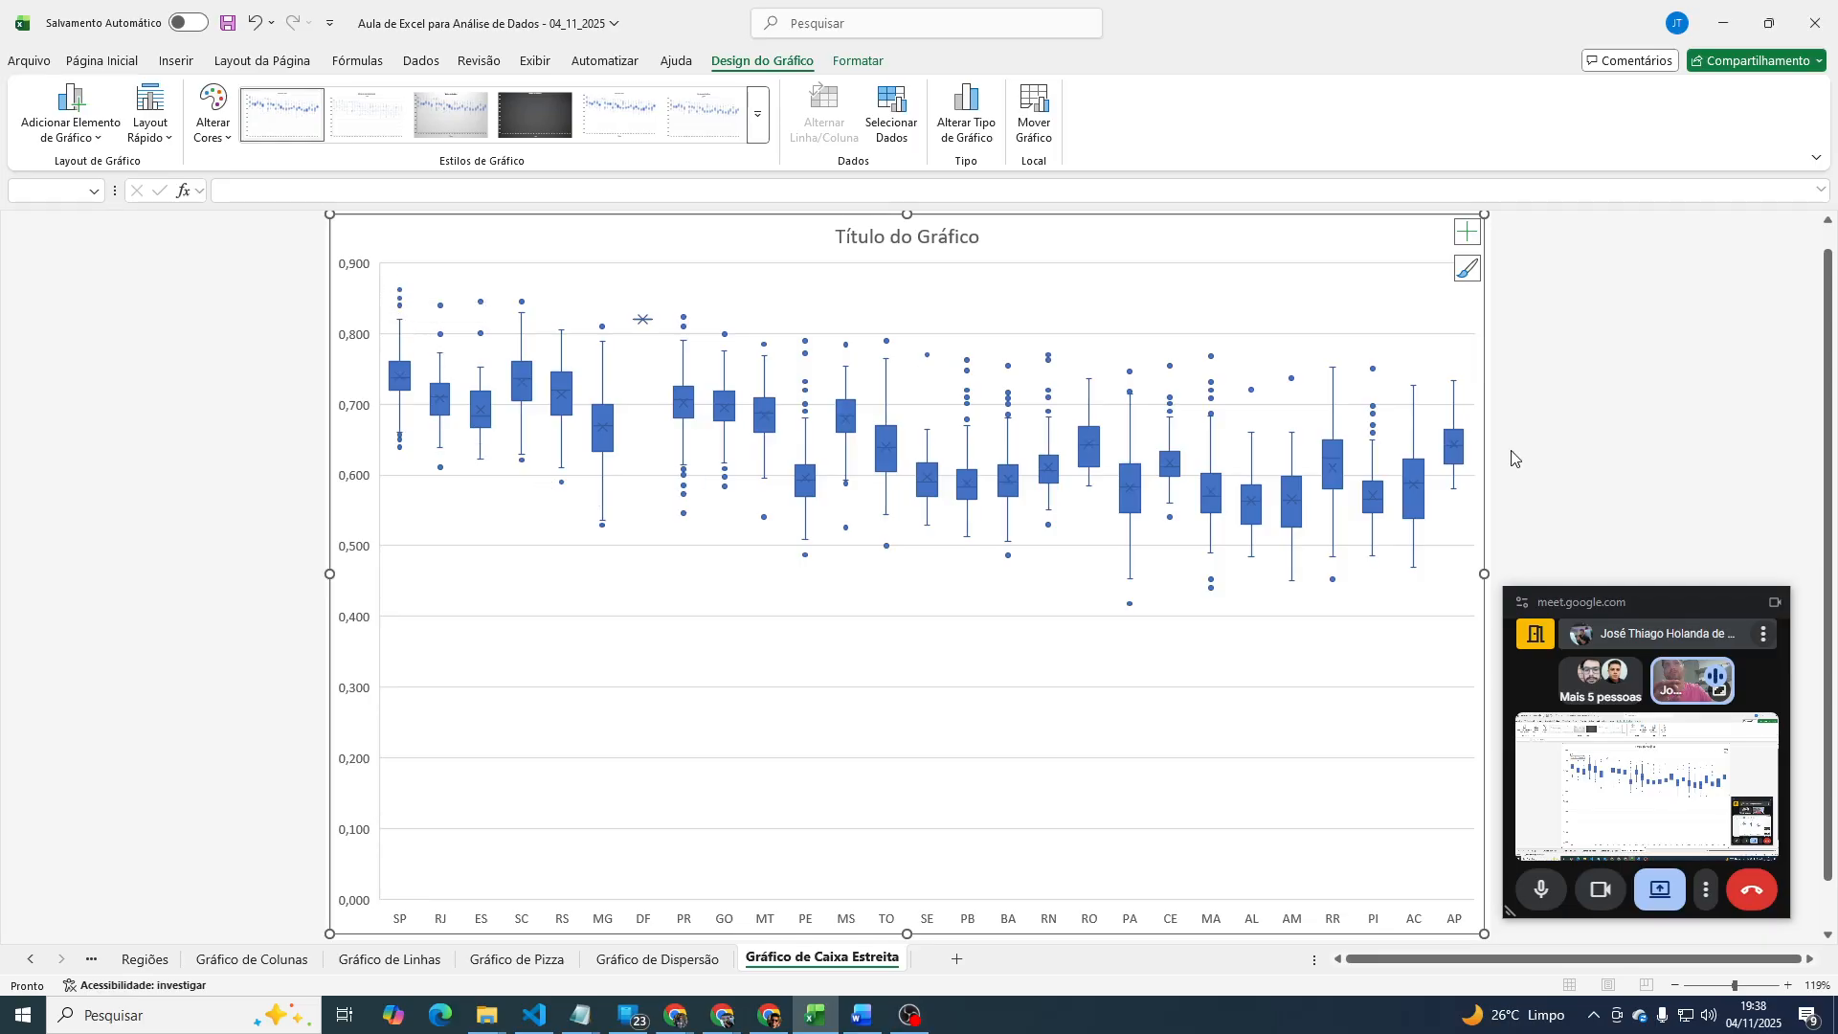
Examine the SP box closely, including its outliers, whiskers, state label and IDHM data point values.
ctrl+scroll(386, 376, up, 4)
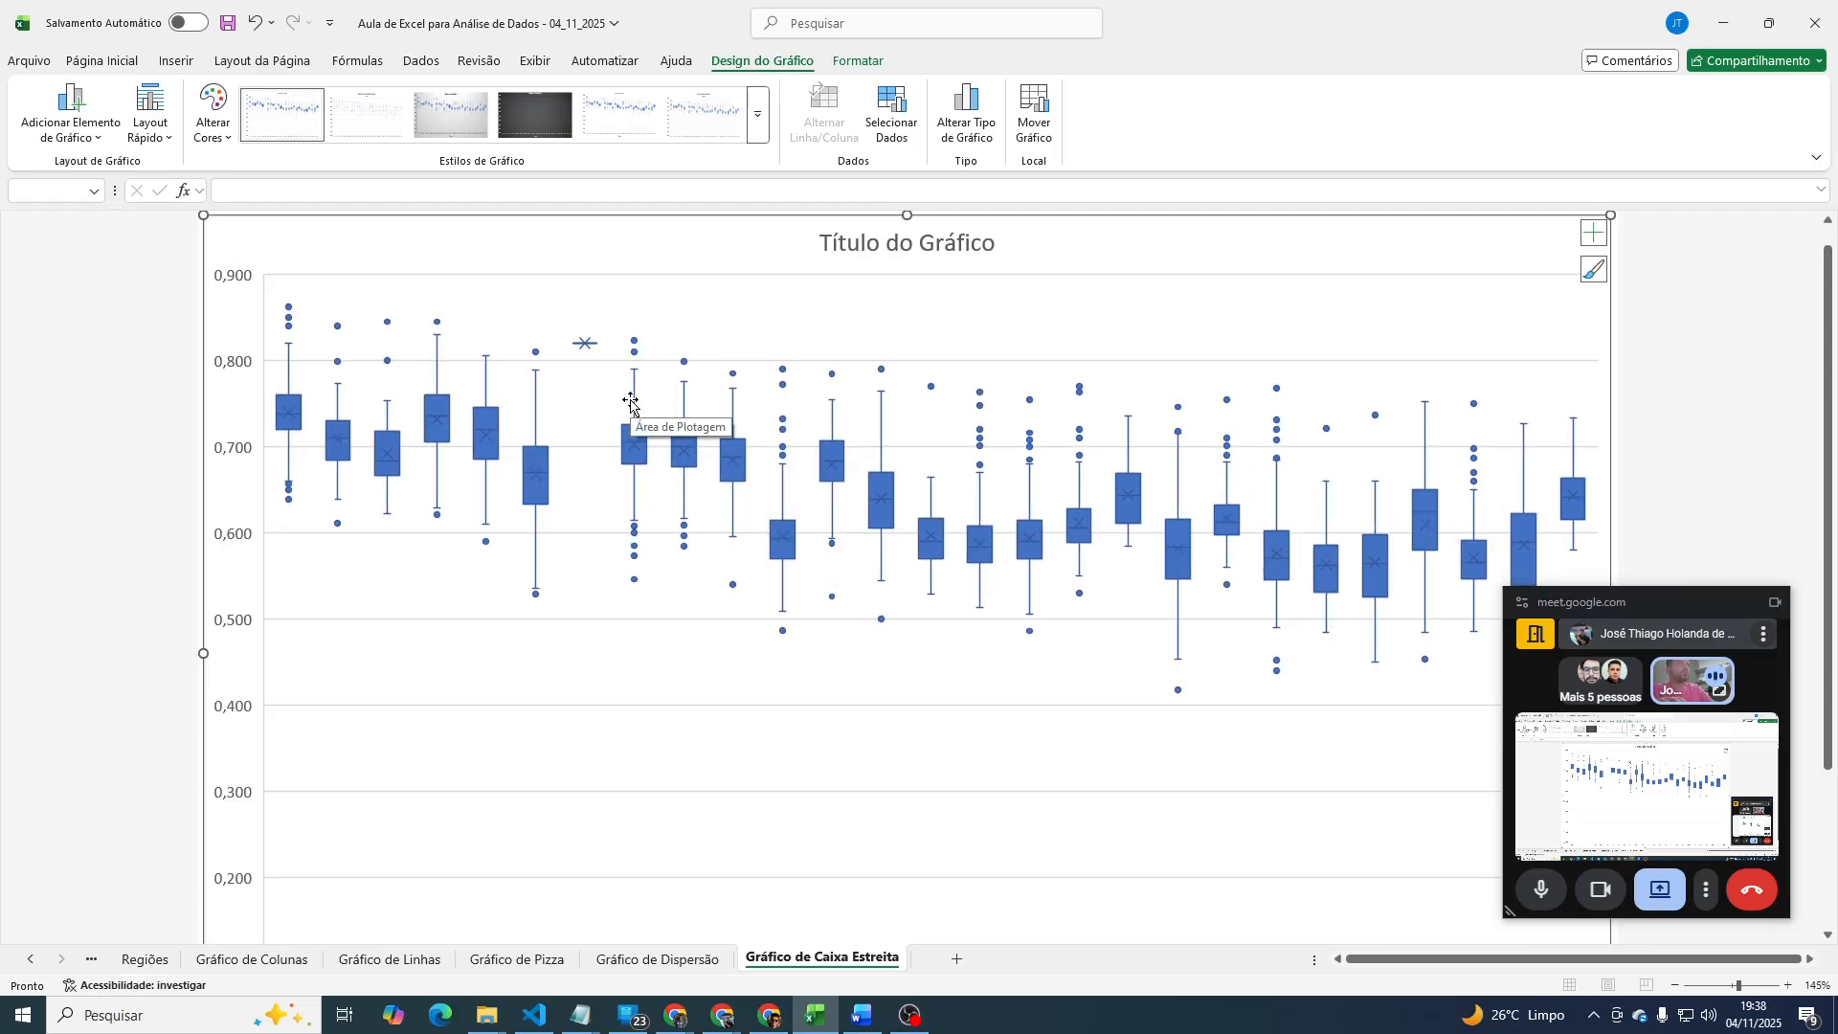
ctrl+scroll(630, 405, up, 1)
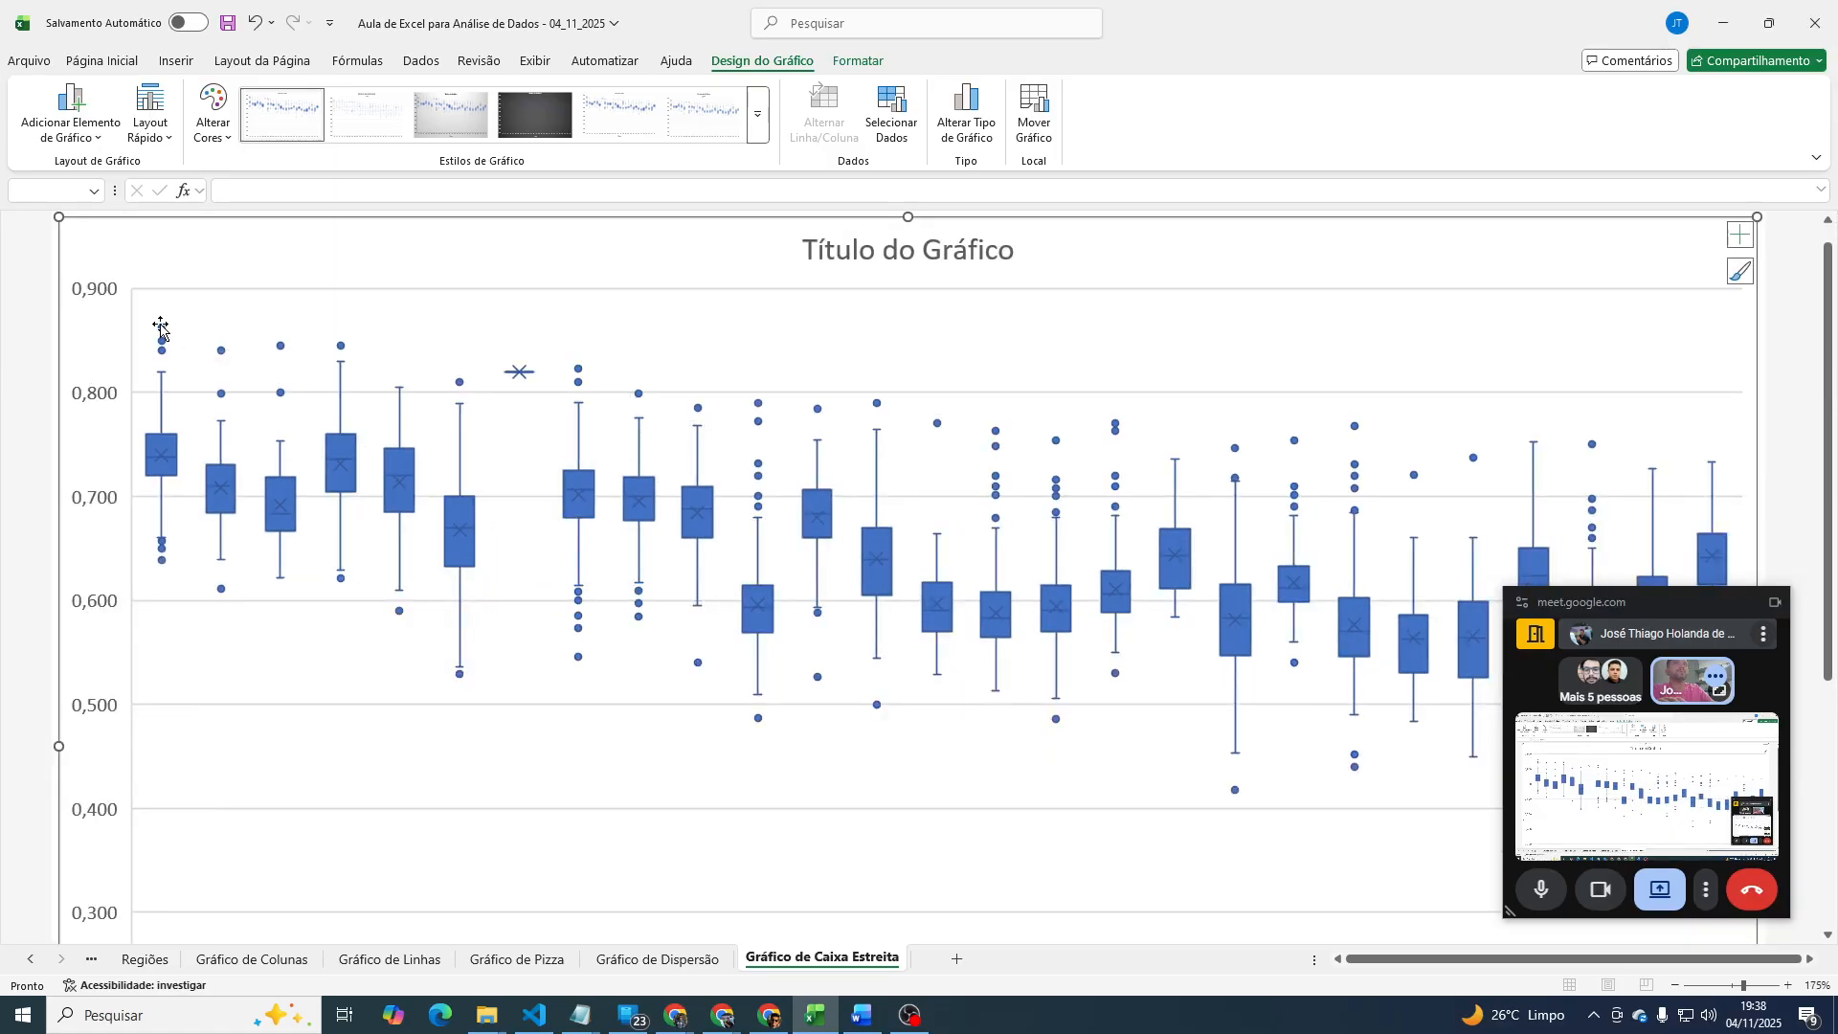
scroll(182, 780, down, 1)
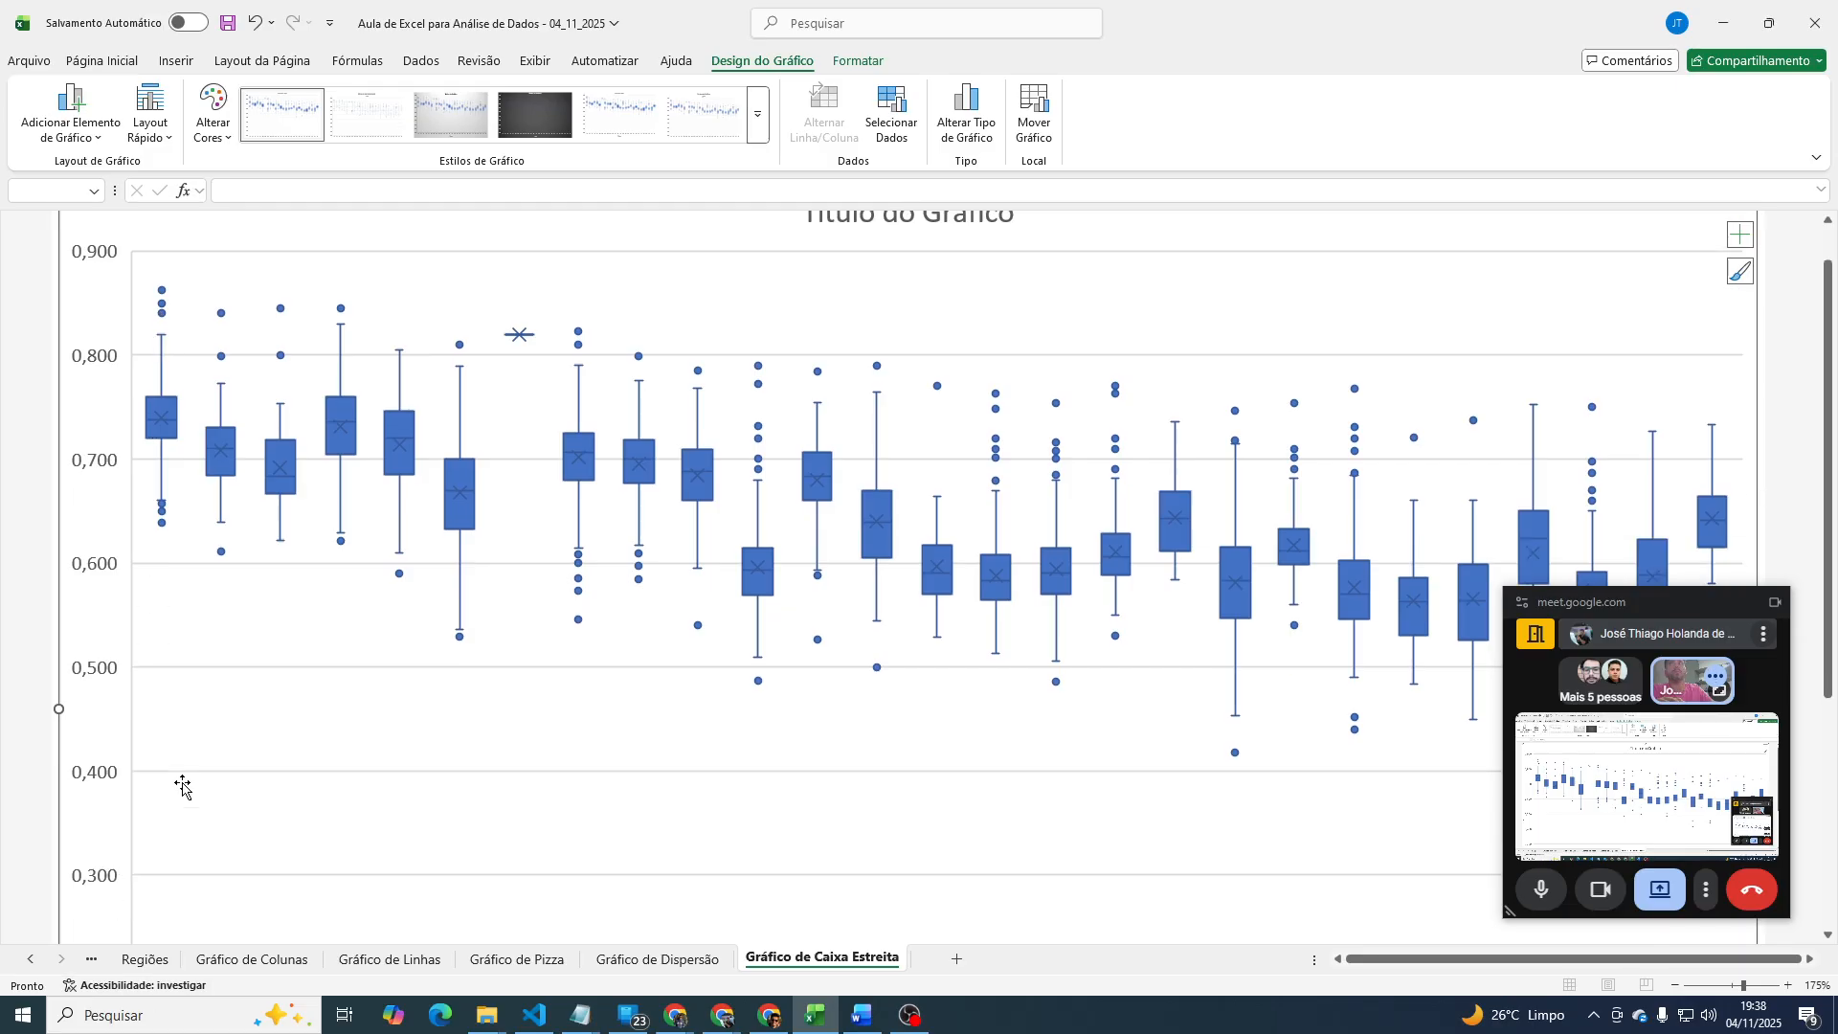
scroll(185, 785, down, 2)
scroll(191, 756, down, 1)
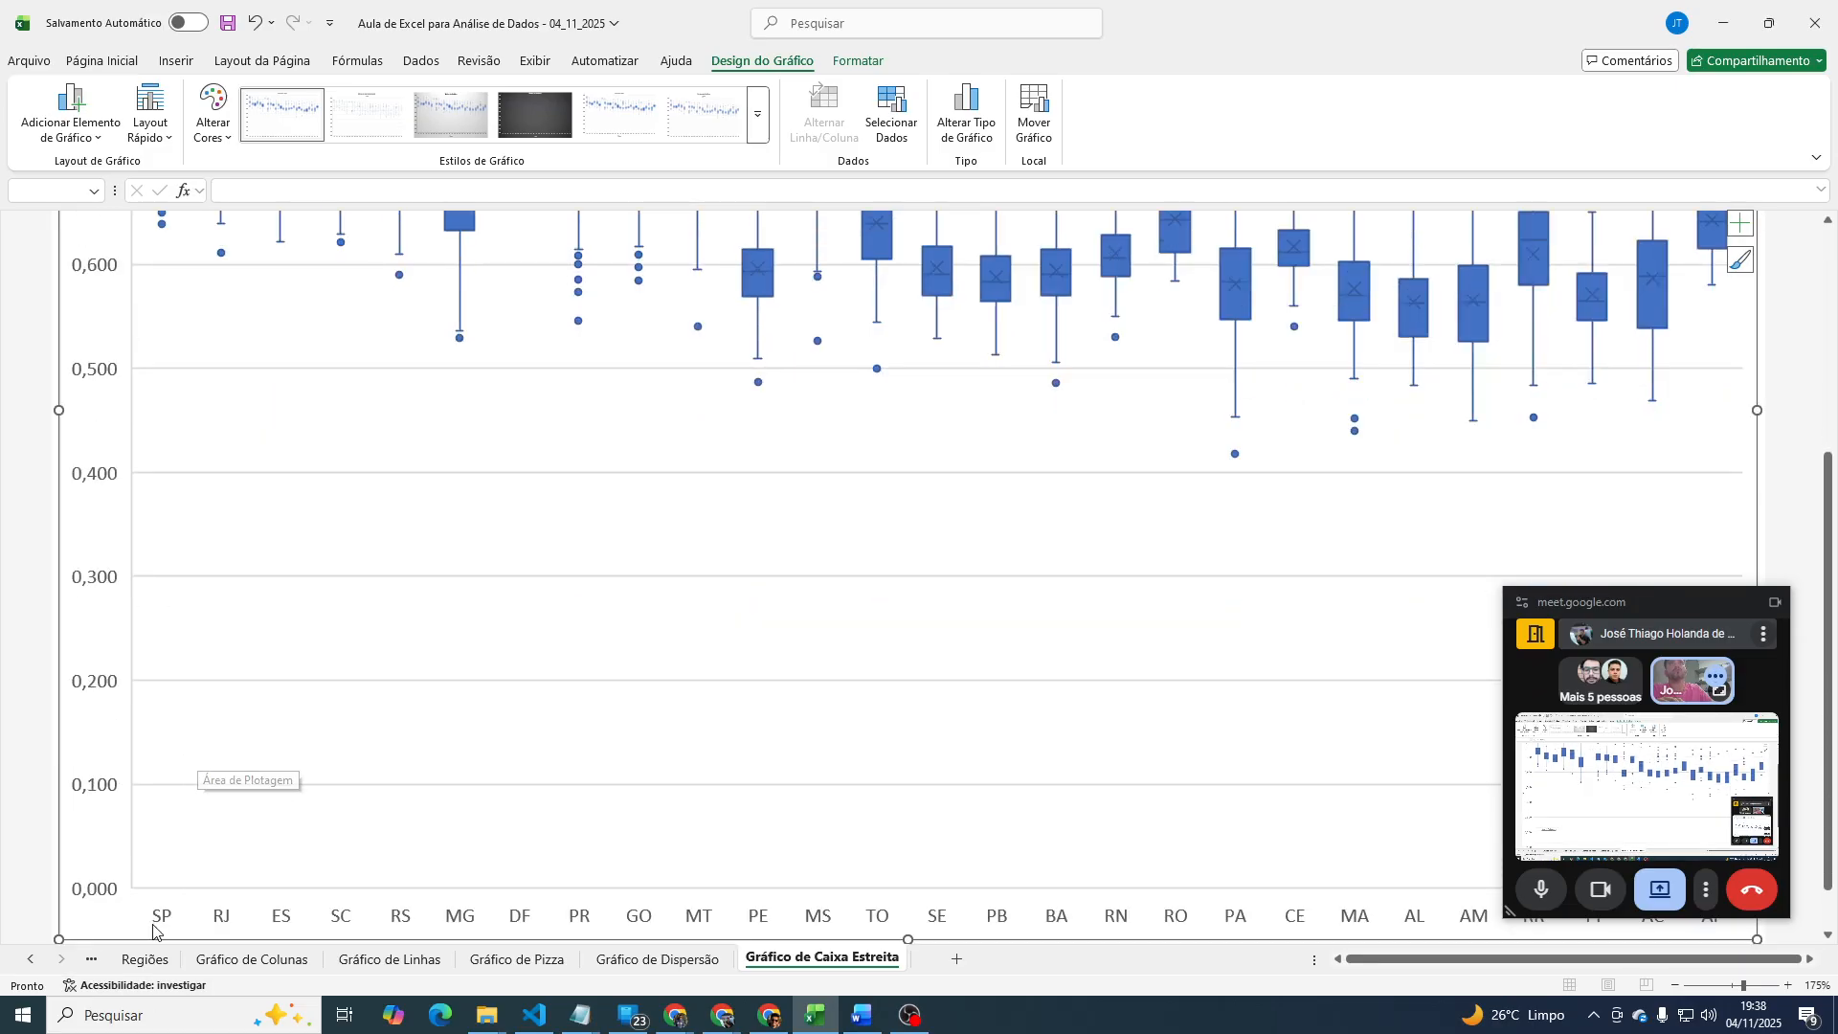
scroll(172, 708, up, 3)
scroll(170, 699, up, 2)
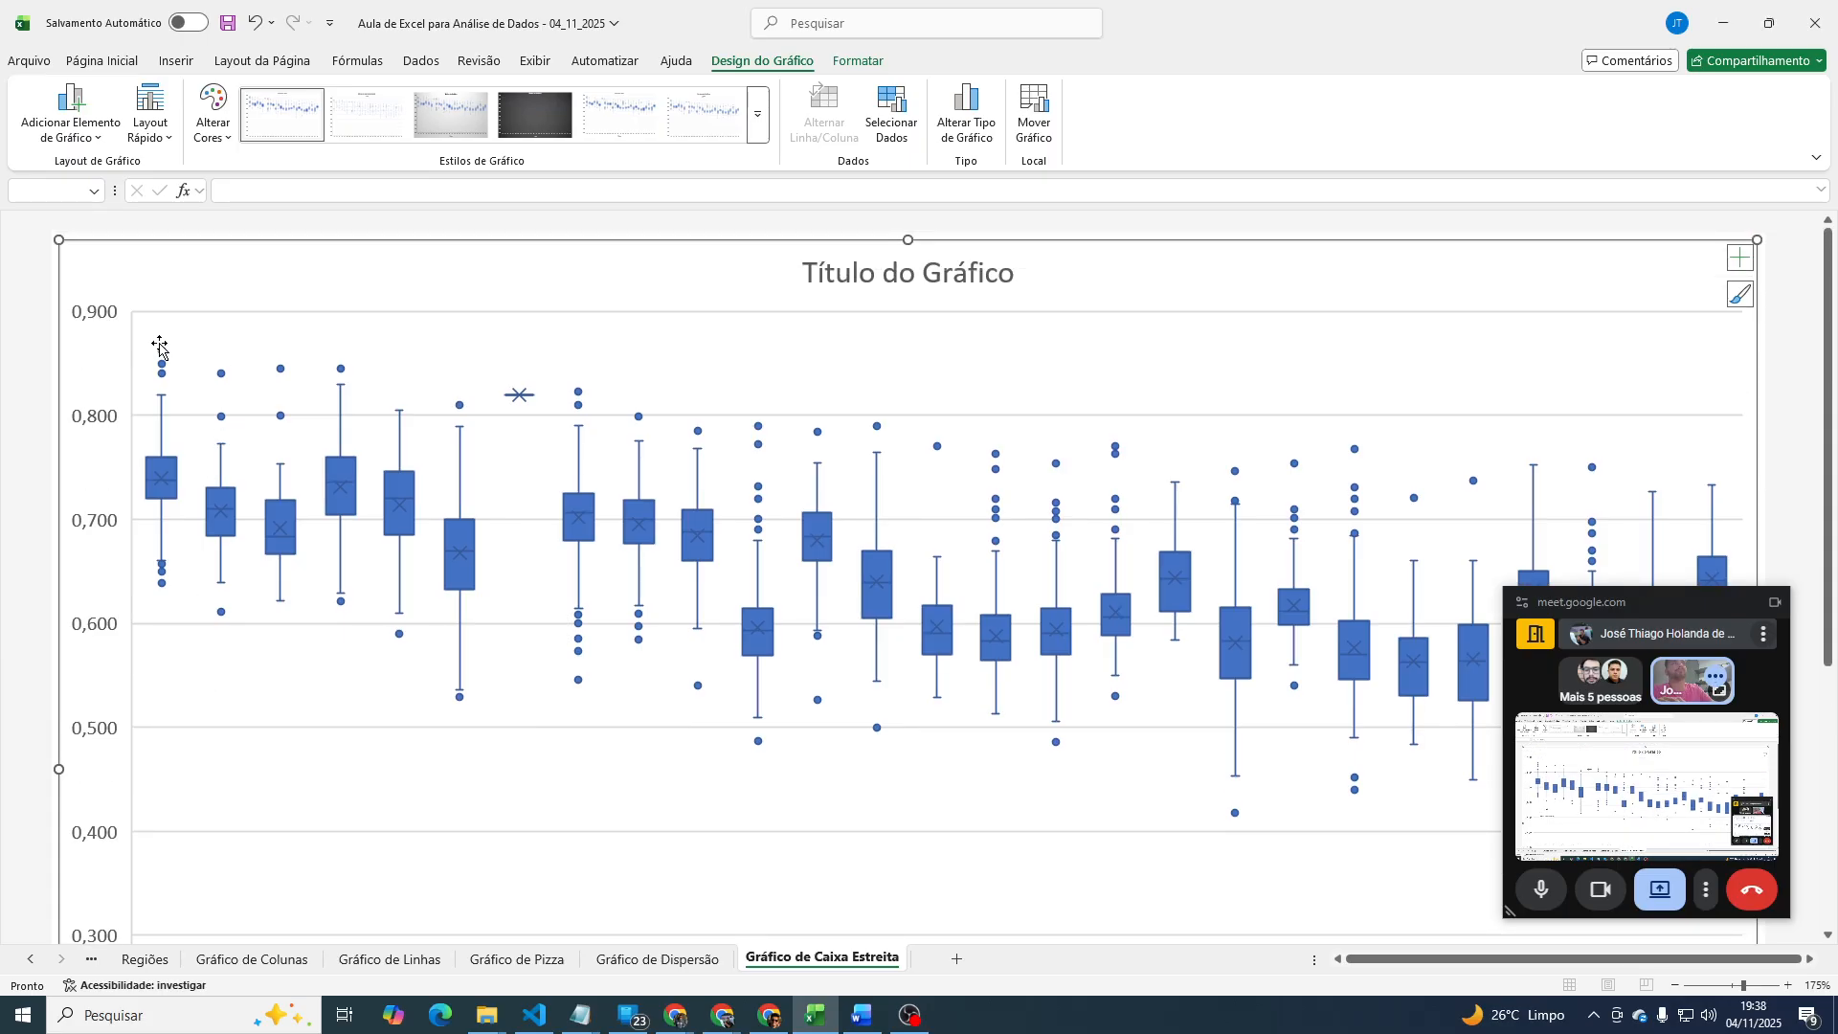
mouse_move(164, 358)
mouse_move(162, 589)
mouse_move(176, 488)
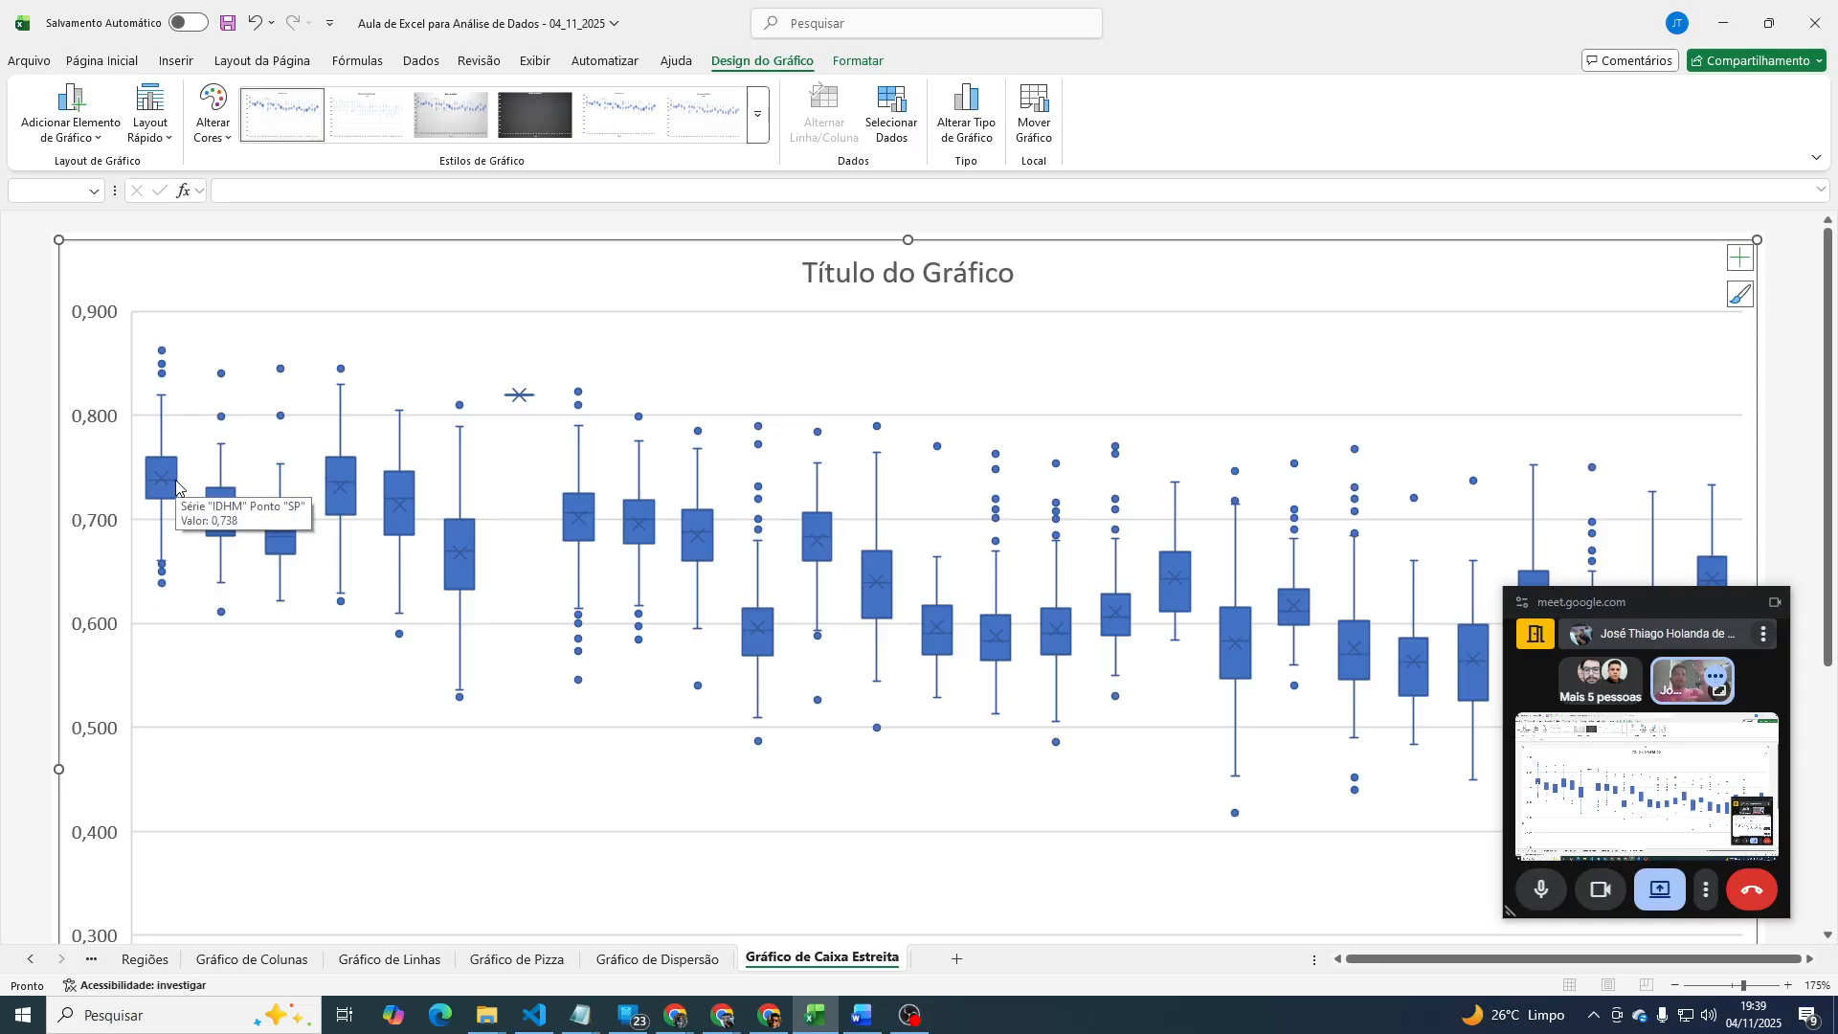
Label cell I8 on the Dados sheet "Mediana", below Maior Educação.
click(31, 959)
click(32, 960)
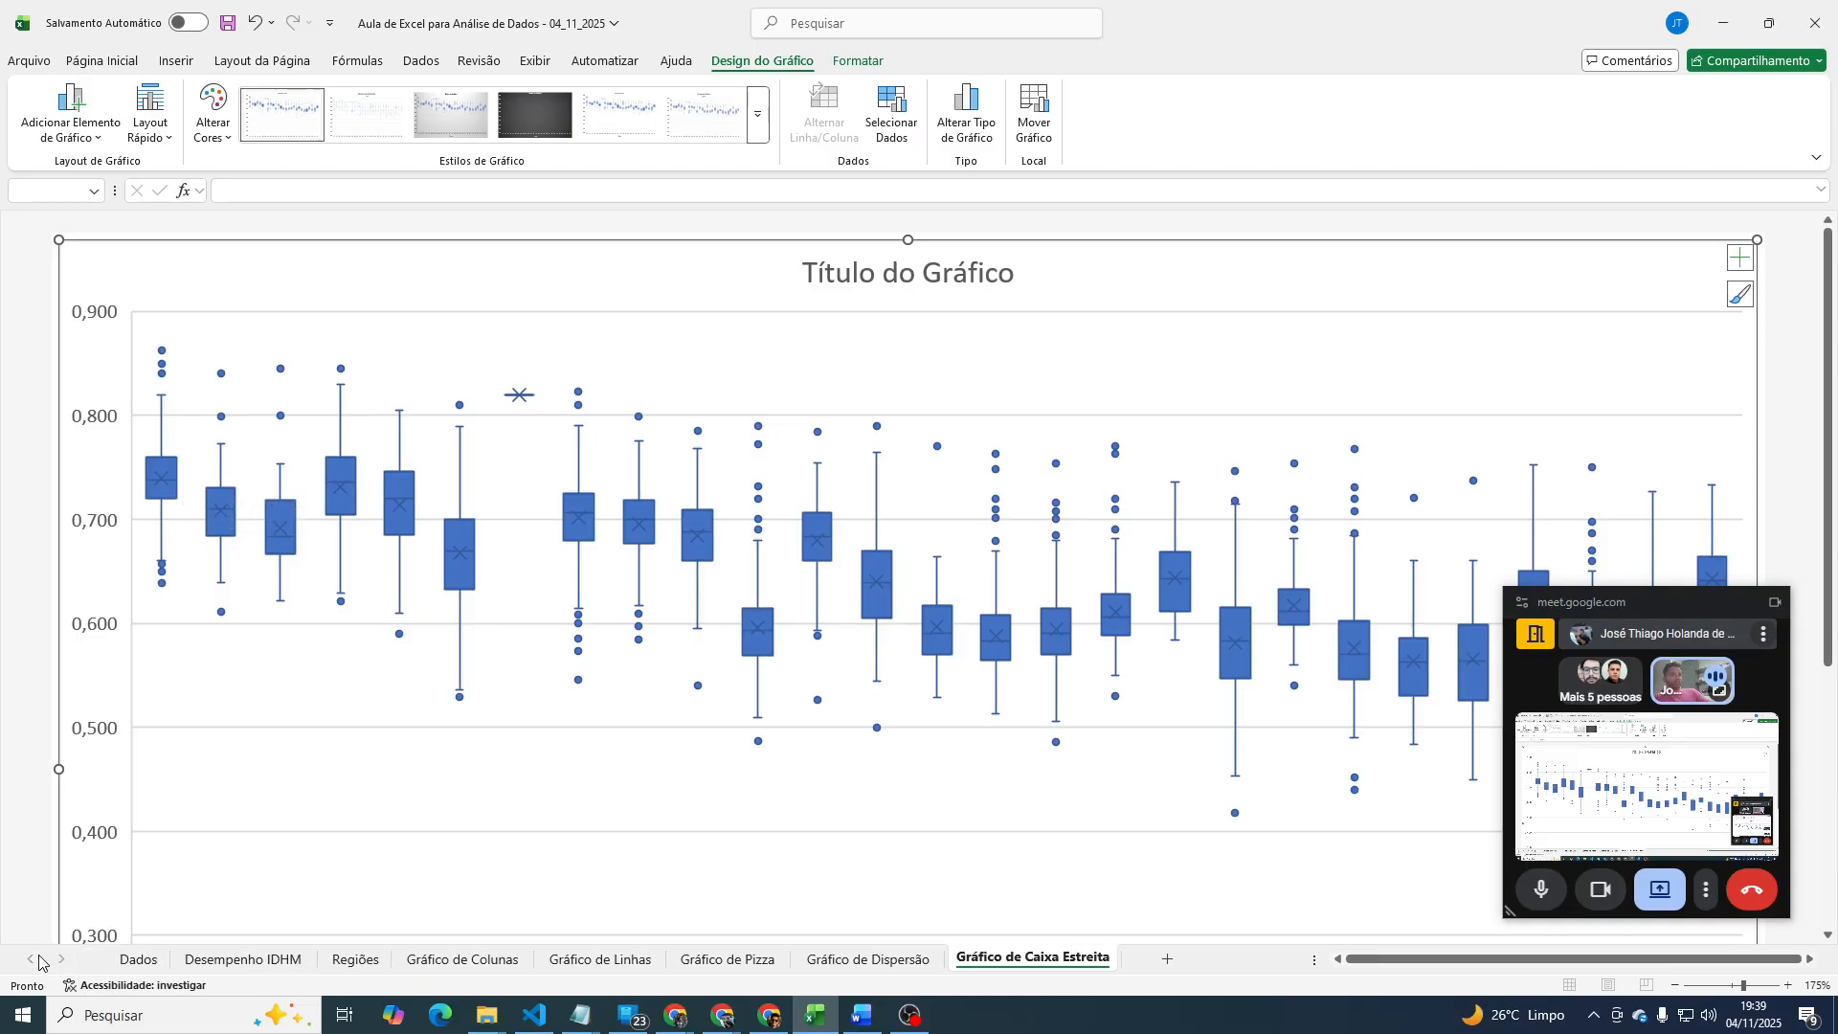
click(137, 961)
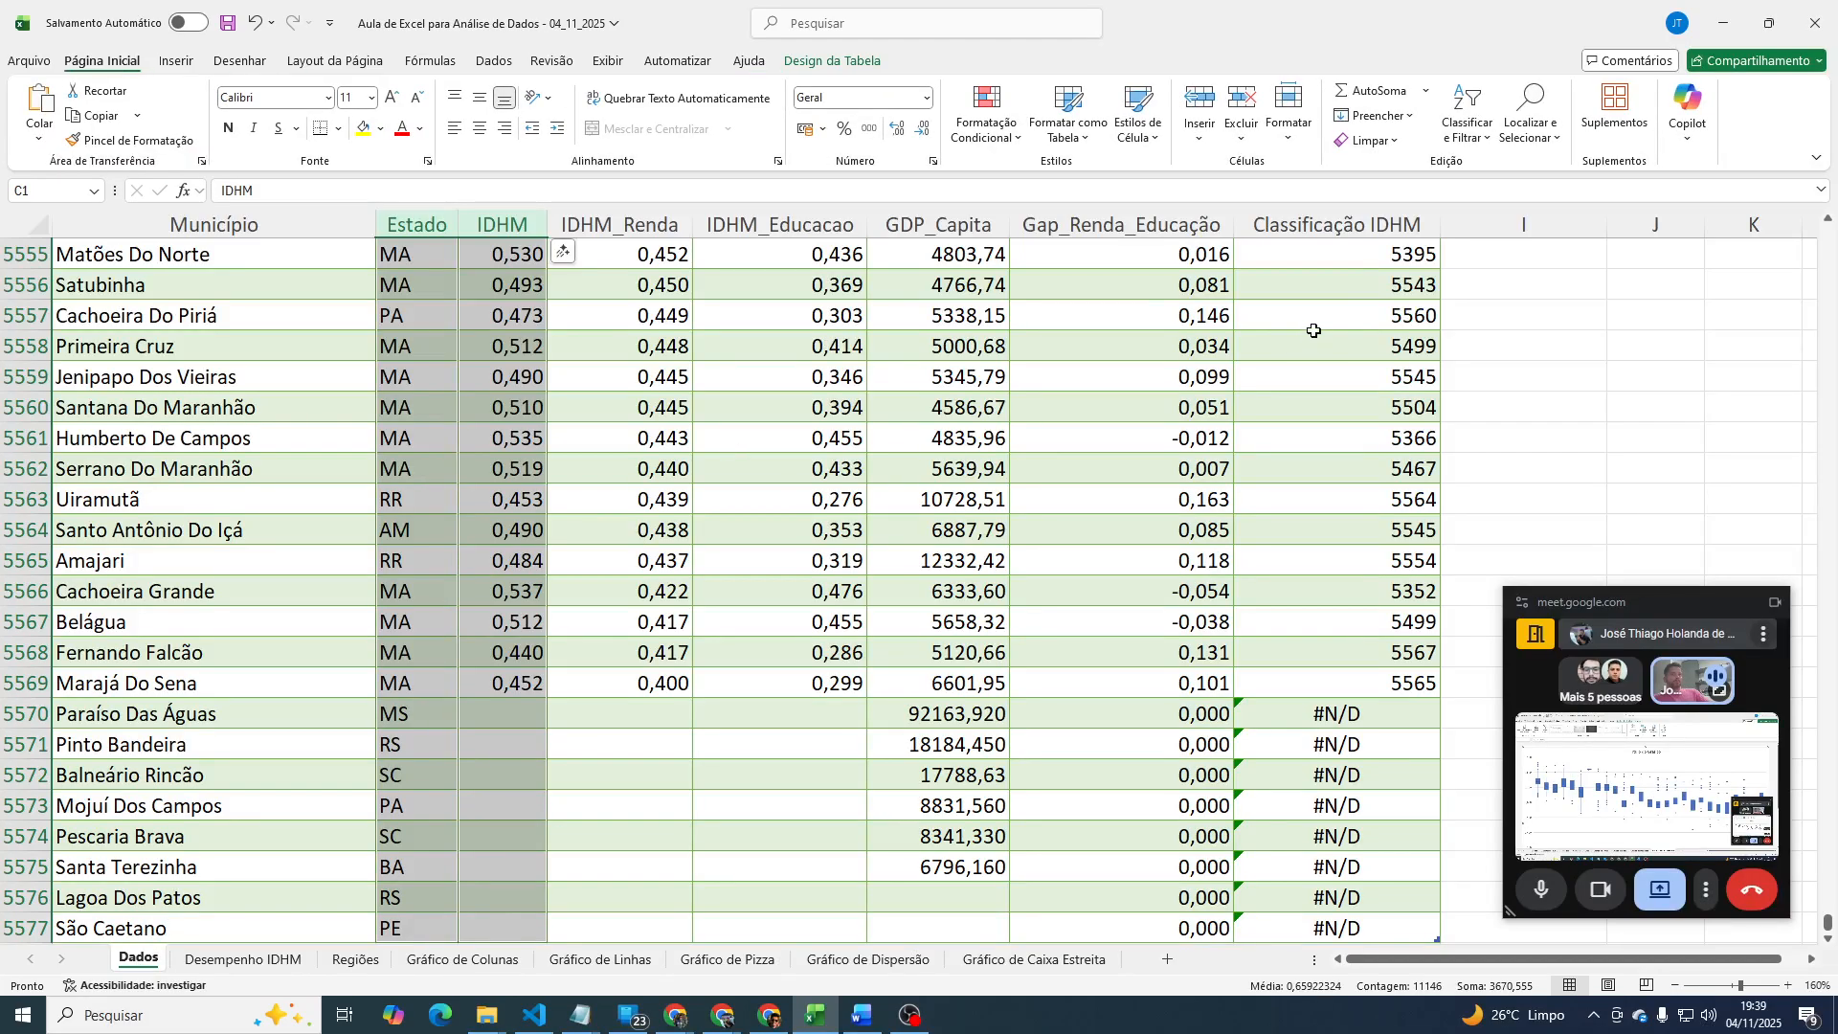
click(1465, 323)
key(ctrl+Home)
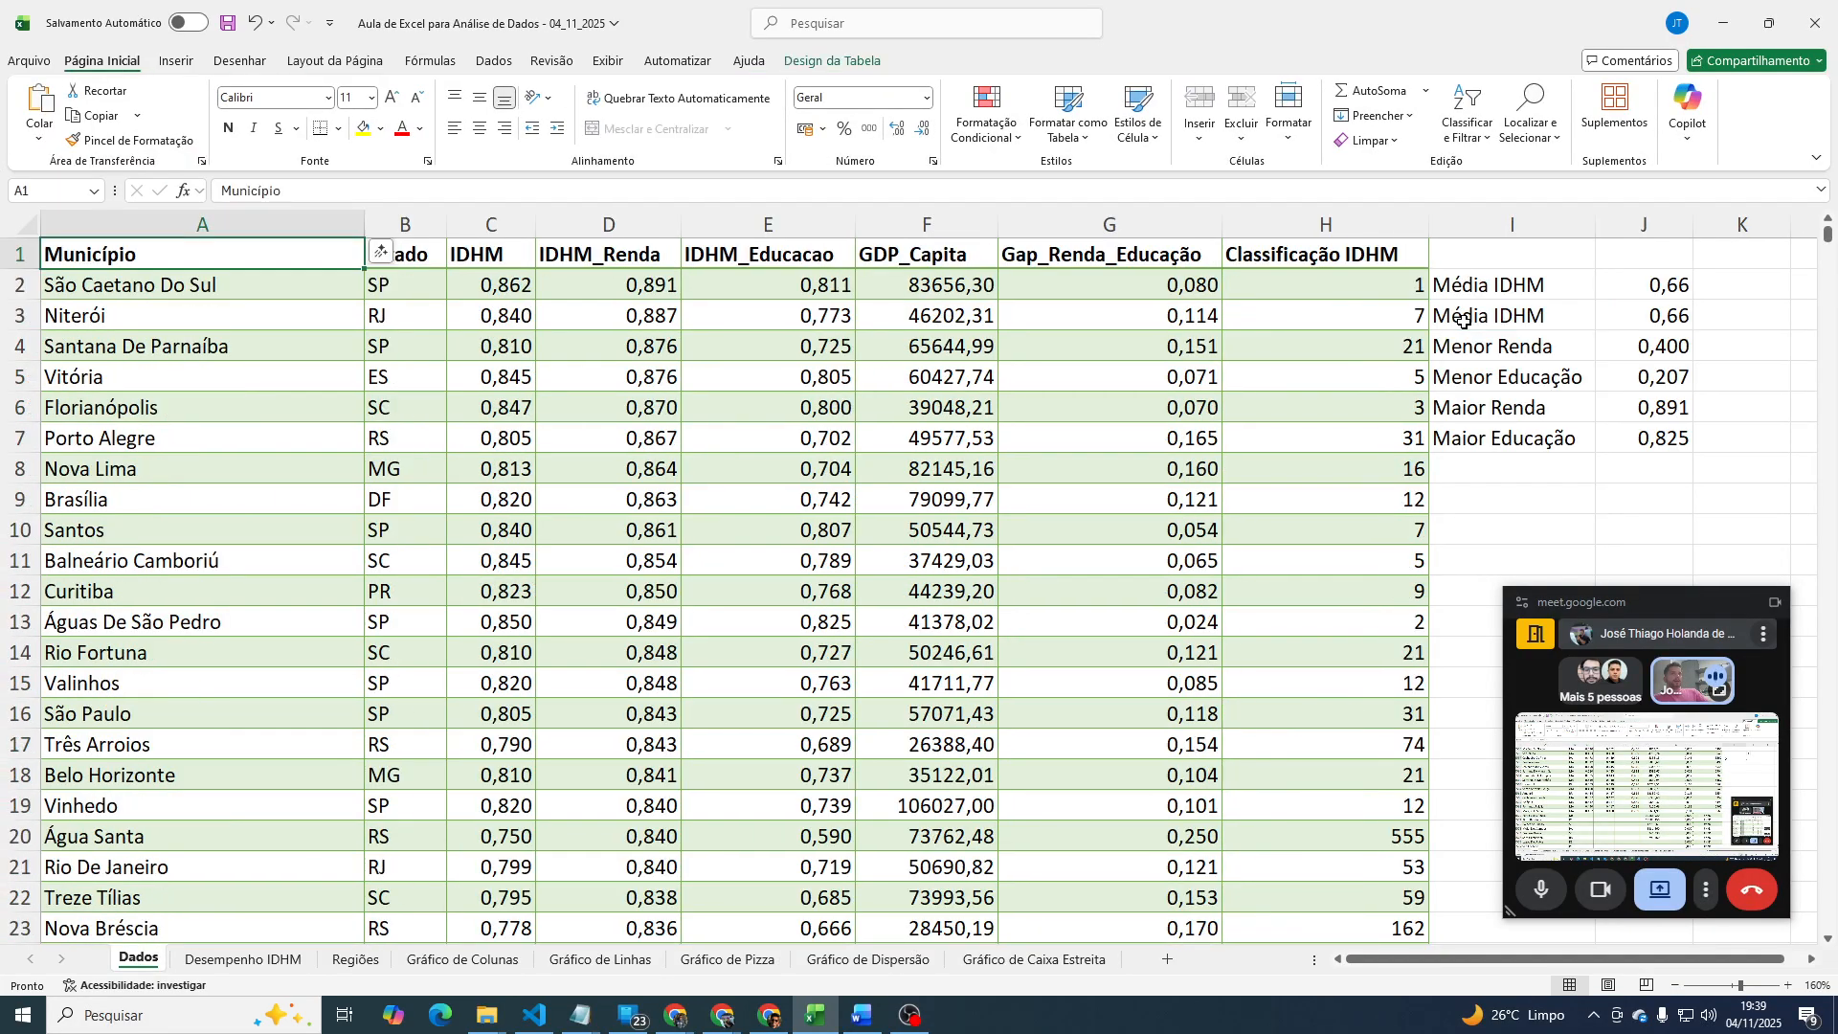
click(1499, 479)
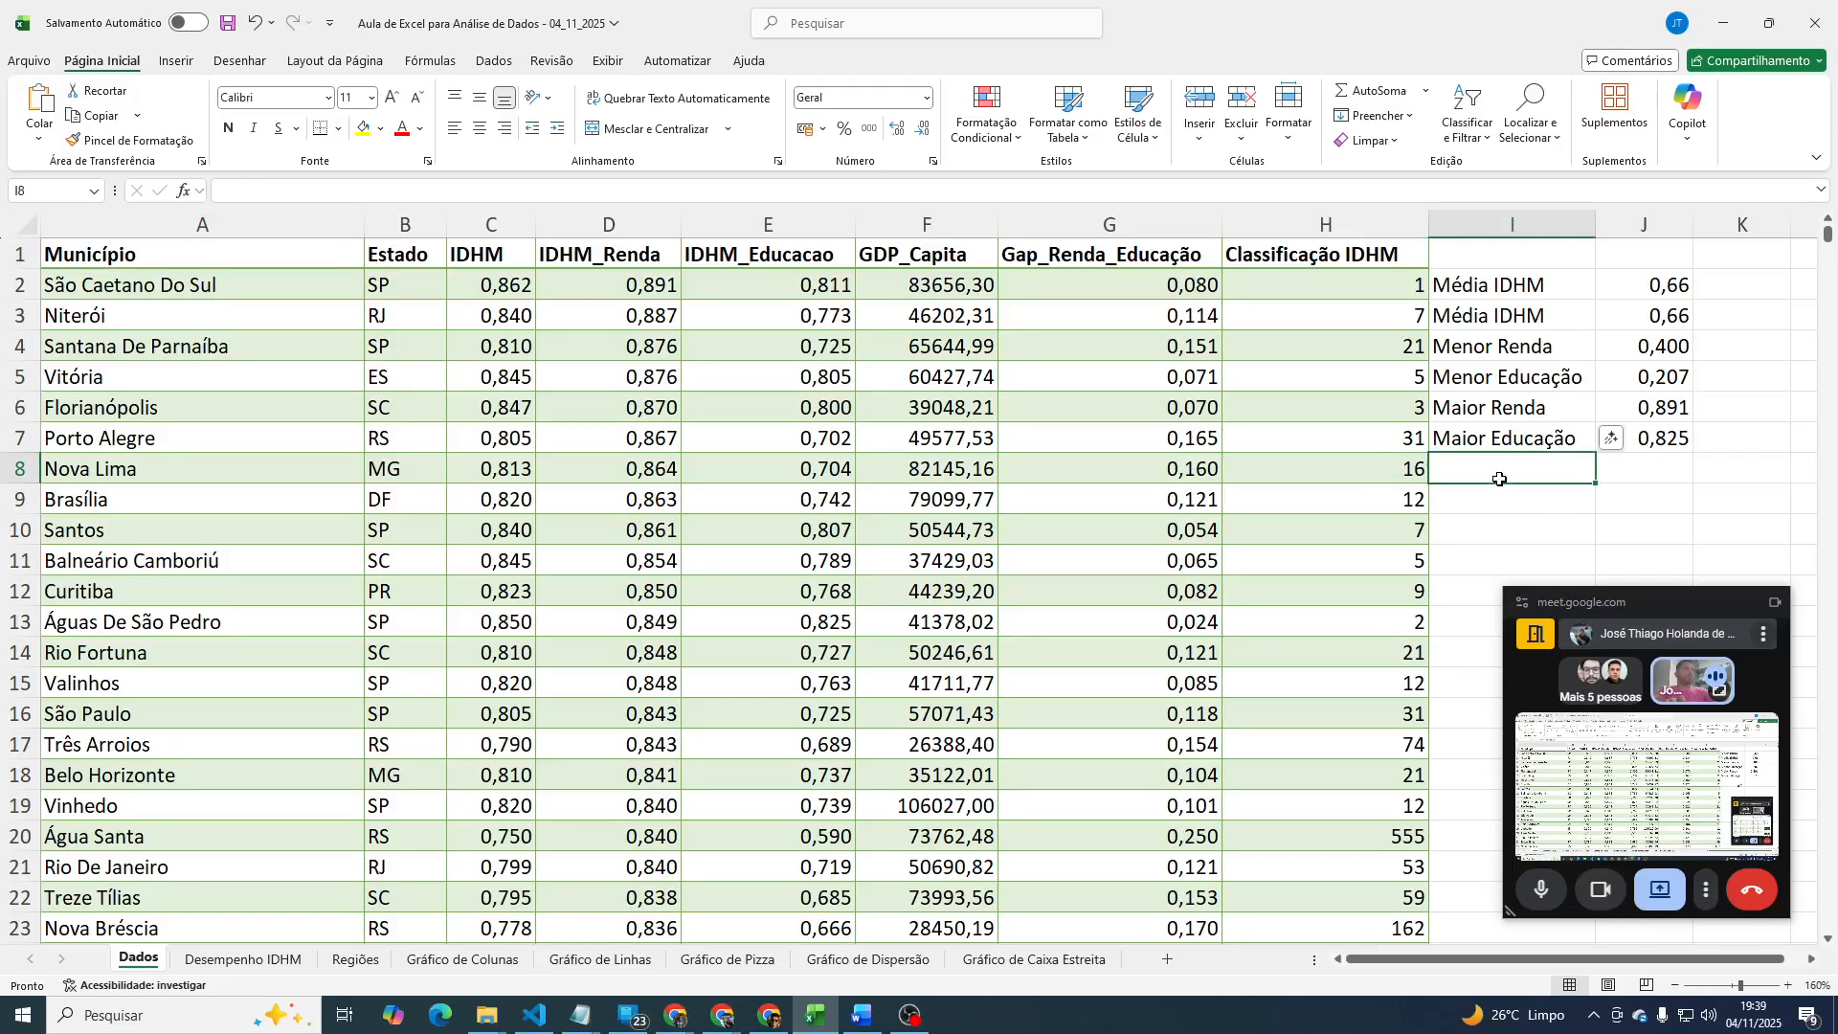
text(median)
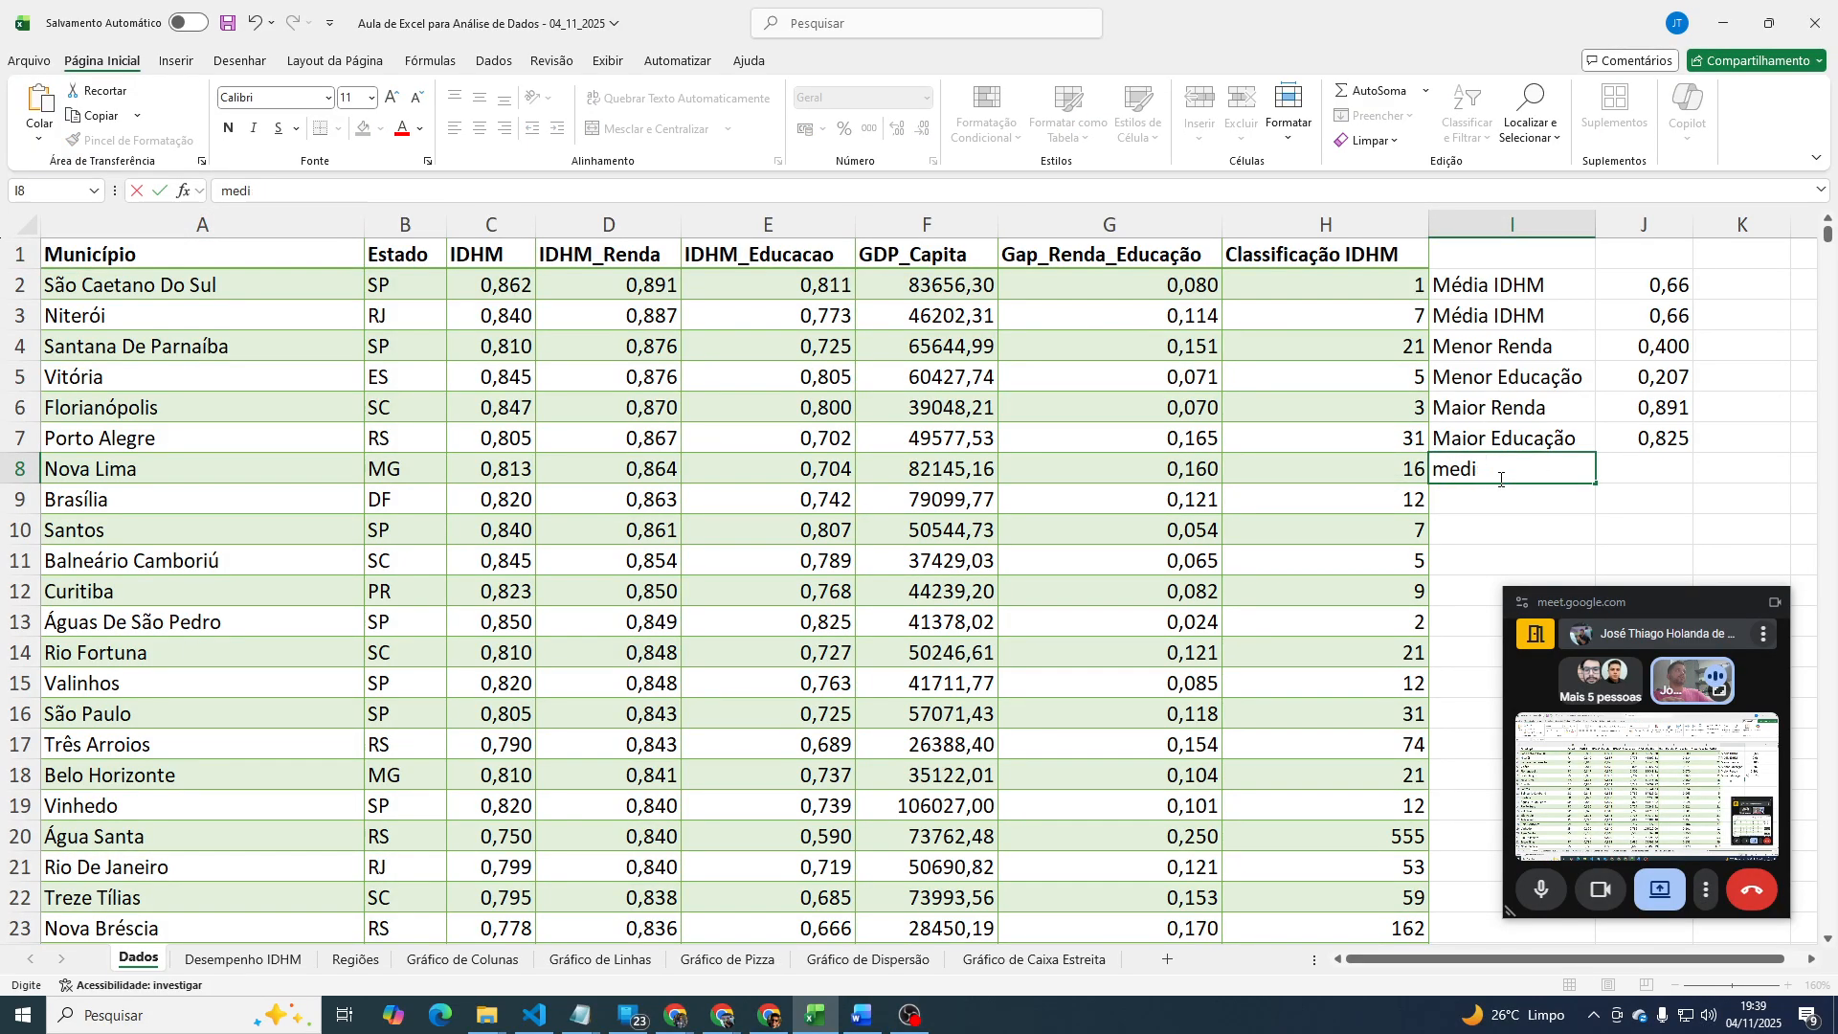
key(BackSpace)
key(BackSpace)
key(BackSpace)
key(BackSpace)
text(mEDIANA)
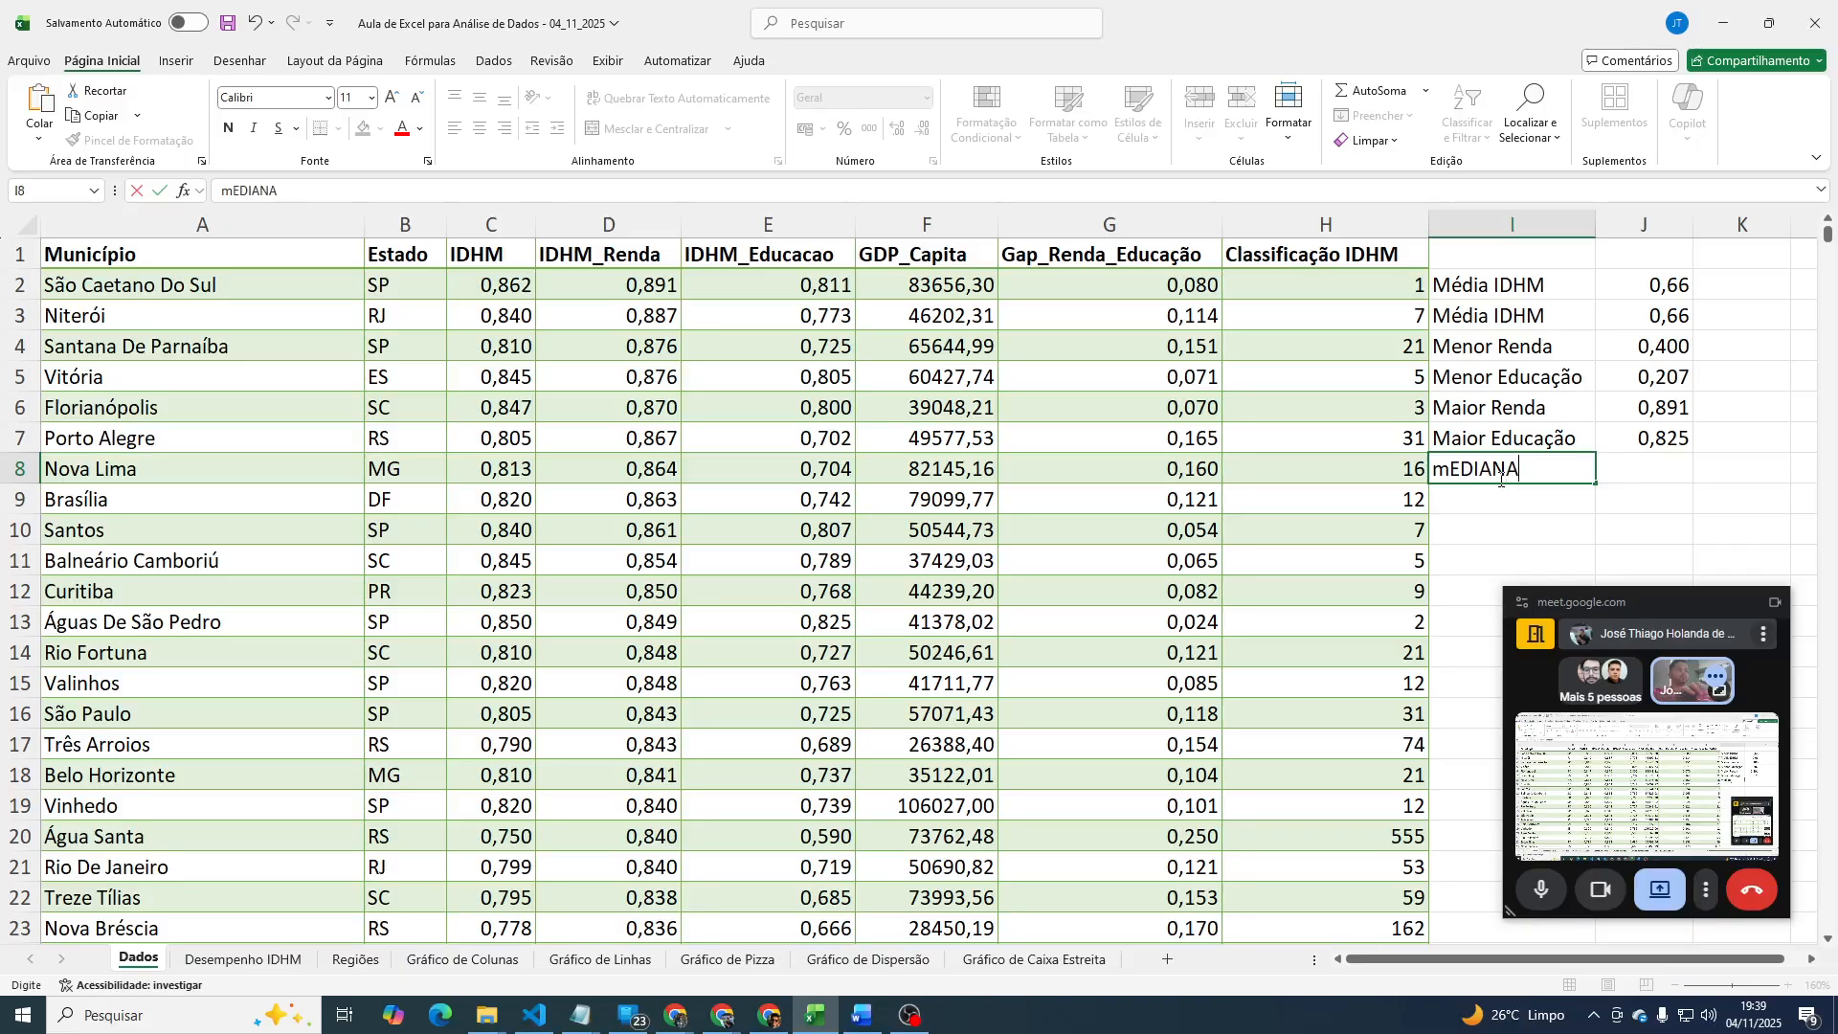
key(Return)
Calculate the IDHM median in cell J8 with the formula =MED(TB_CIDADES[IDHM]).
key(Up)
key(Right)
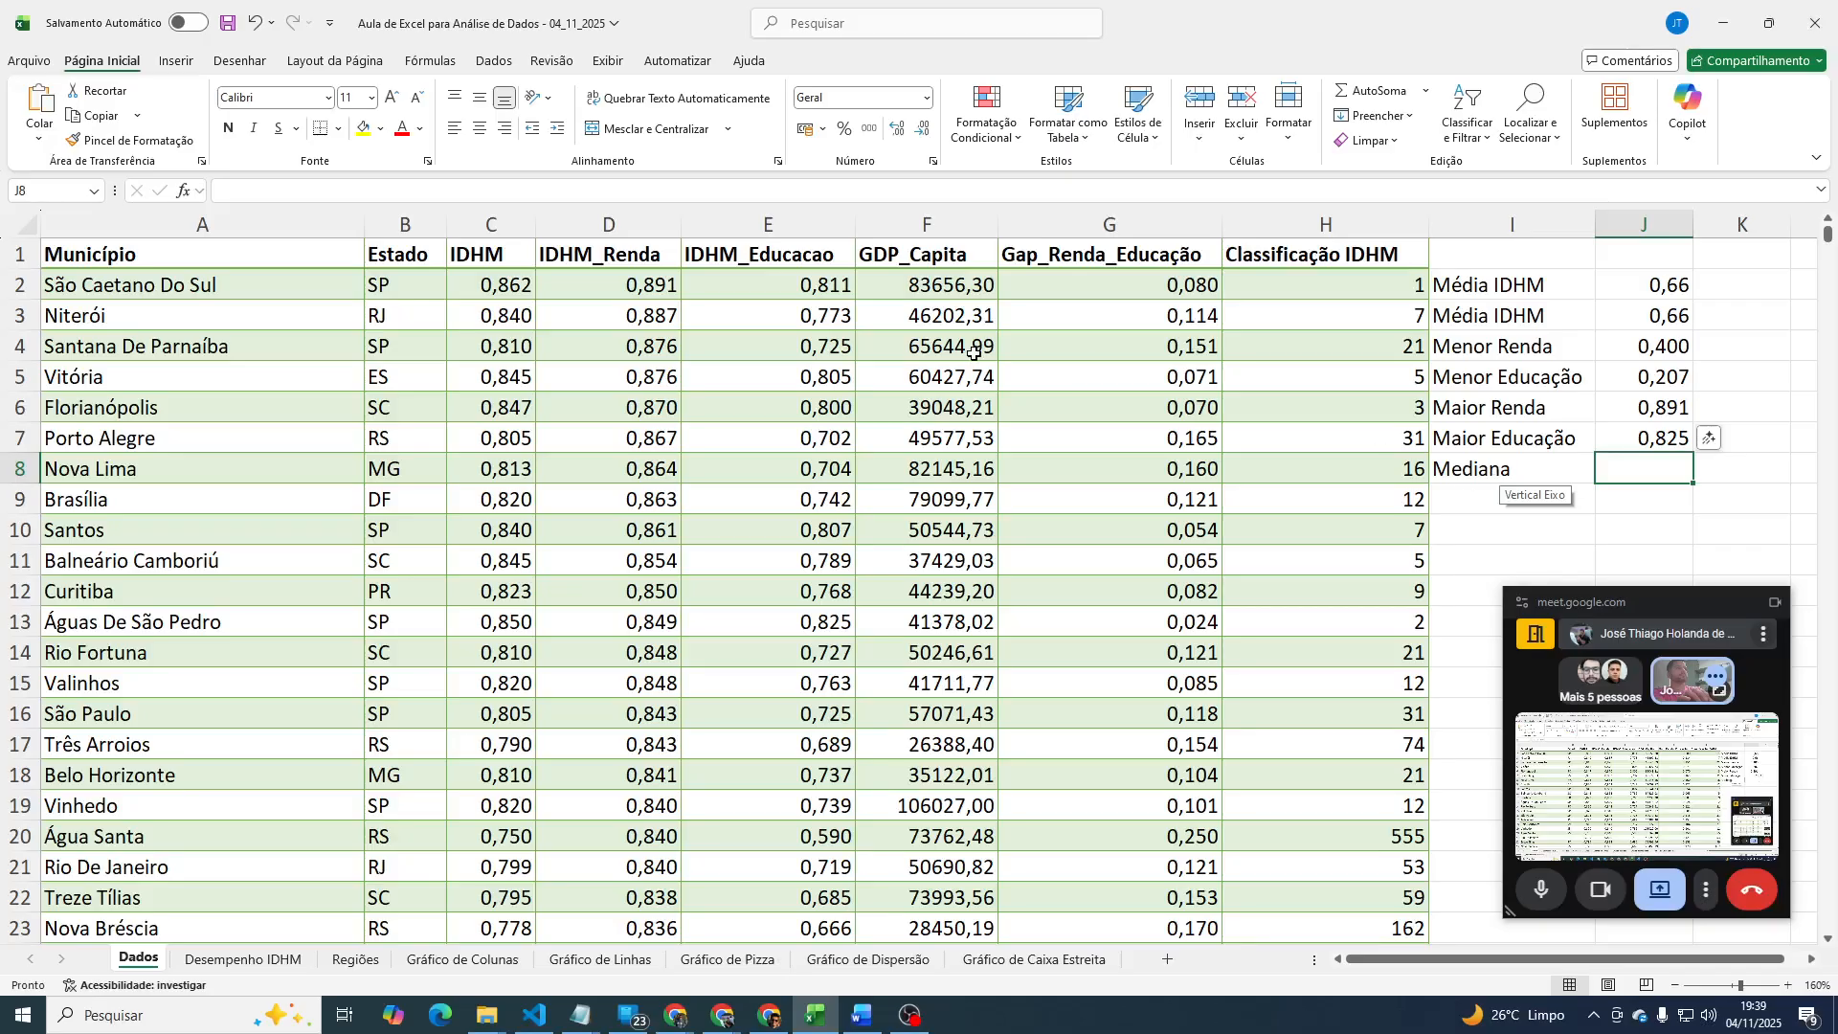
text(=med)
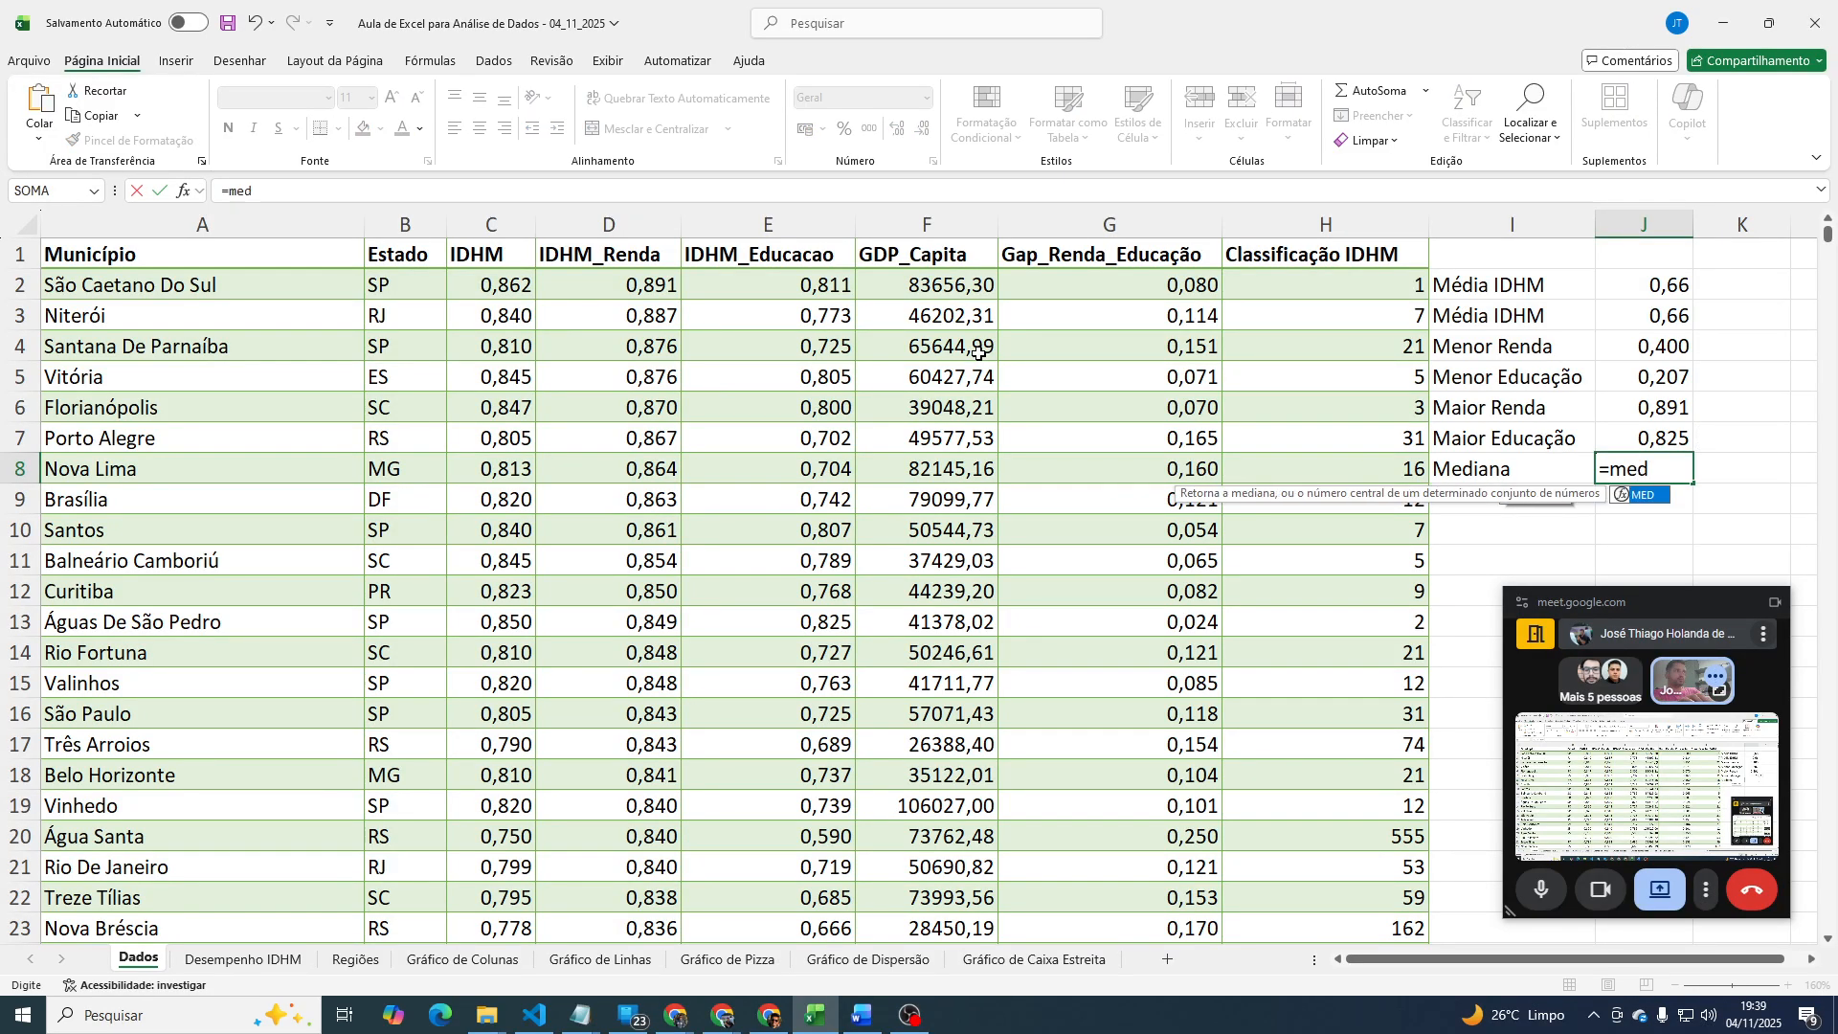
key(Tab)
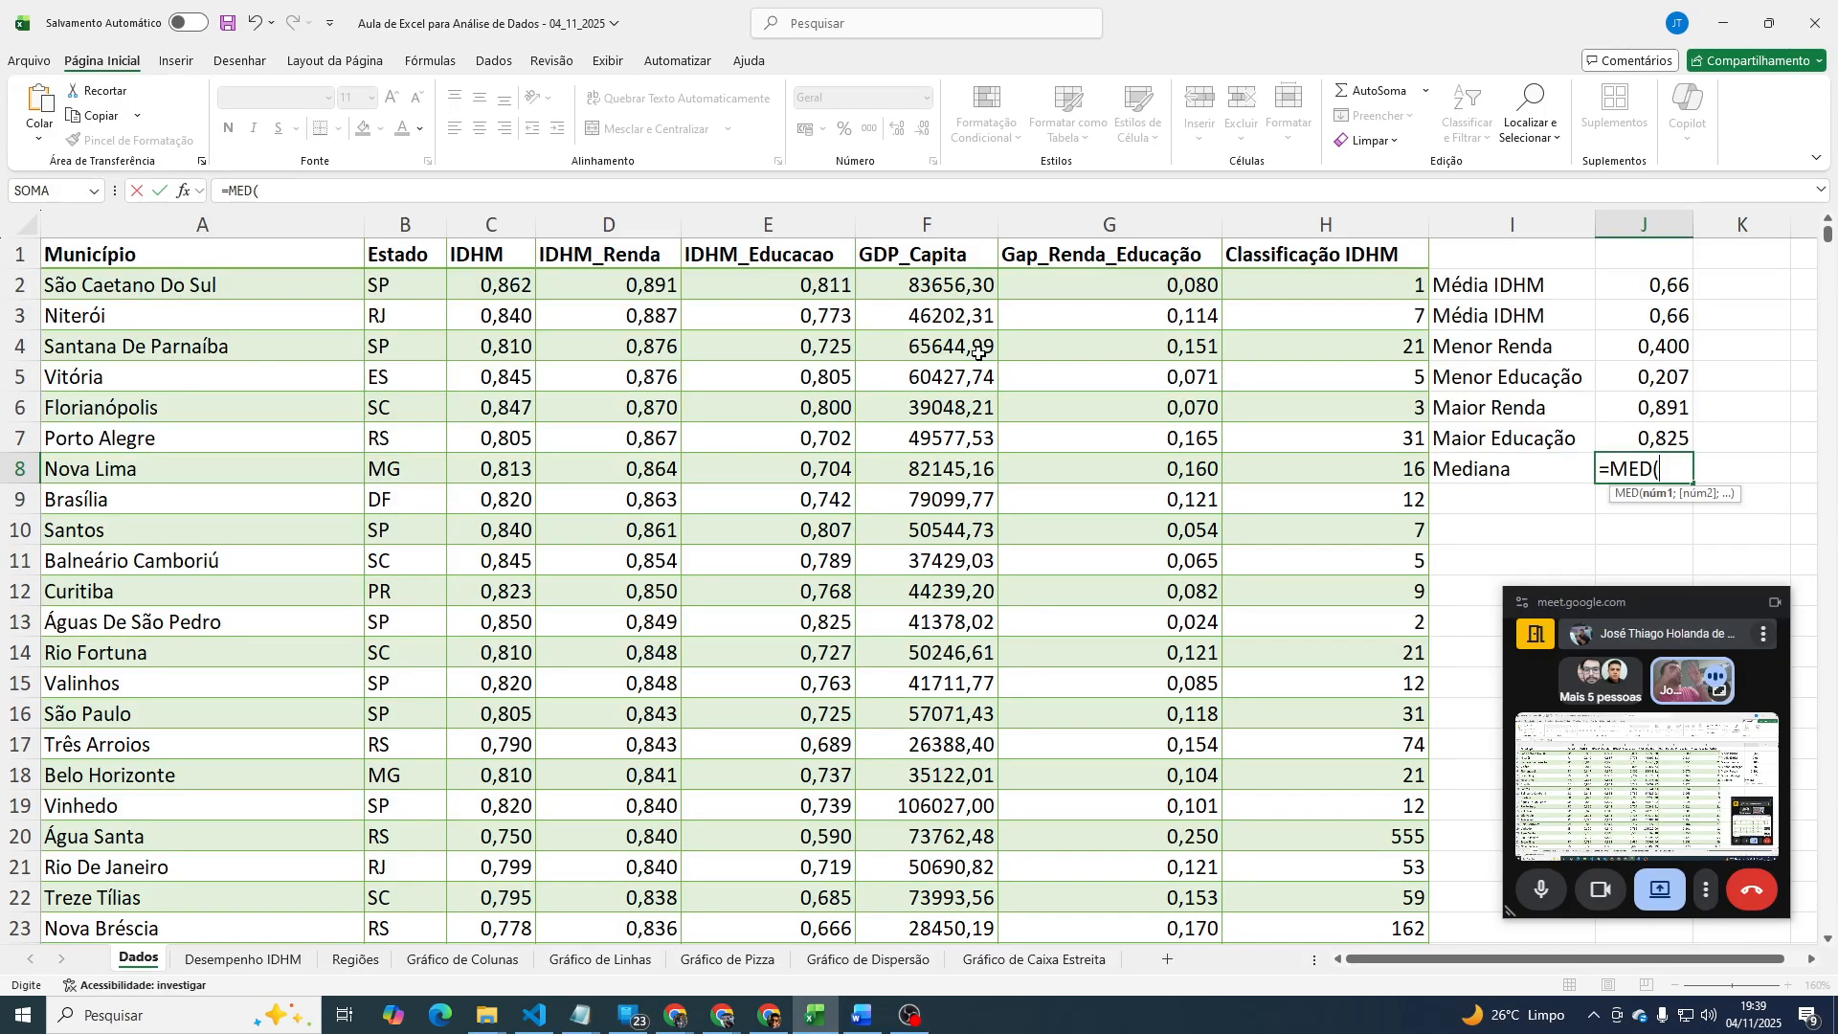
click(290, 196)
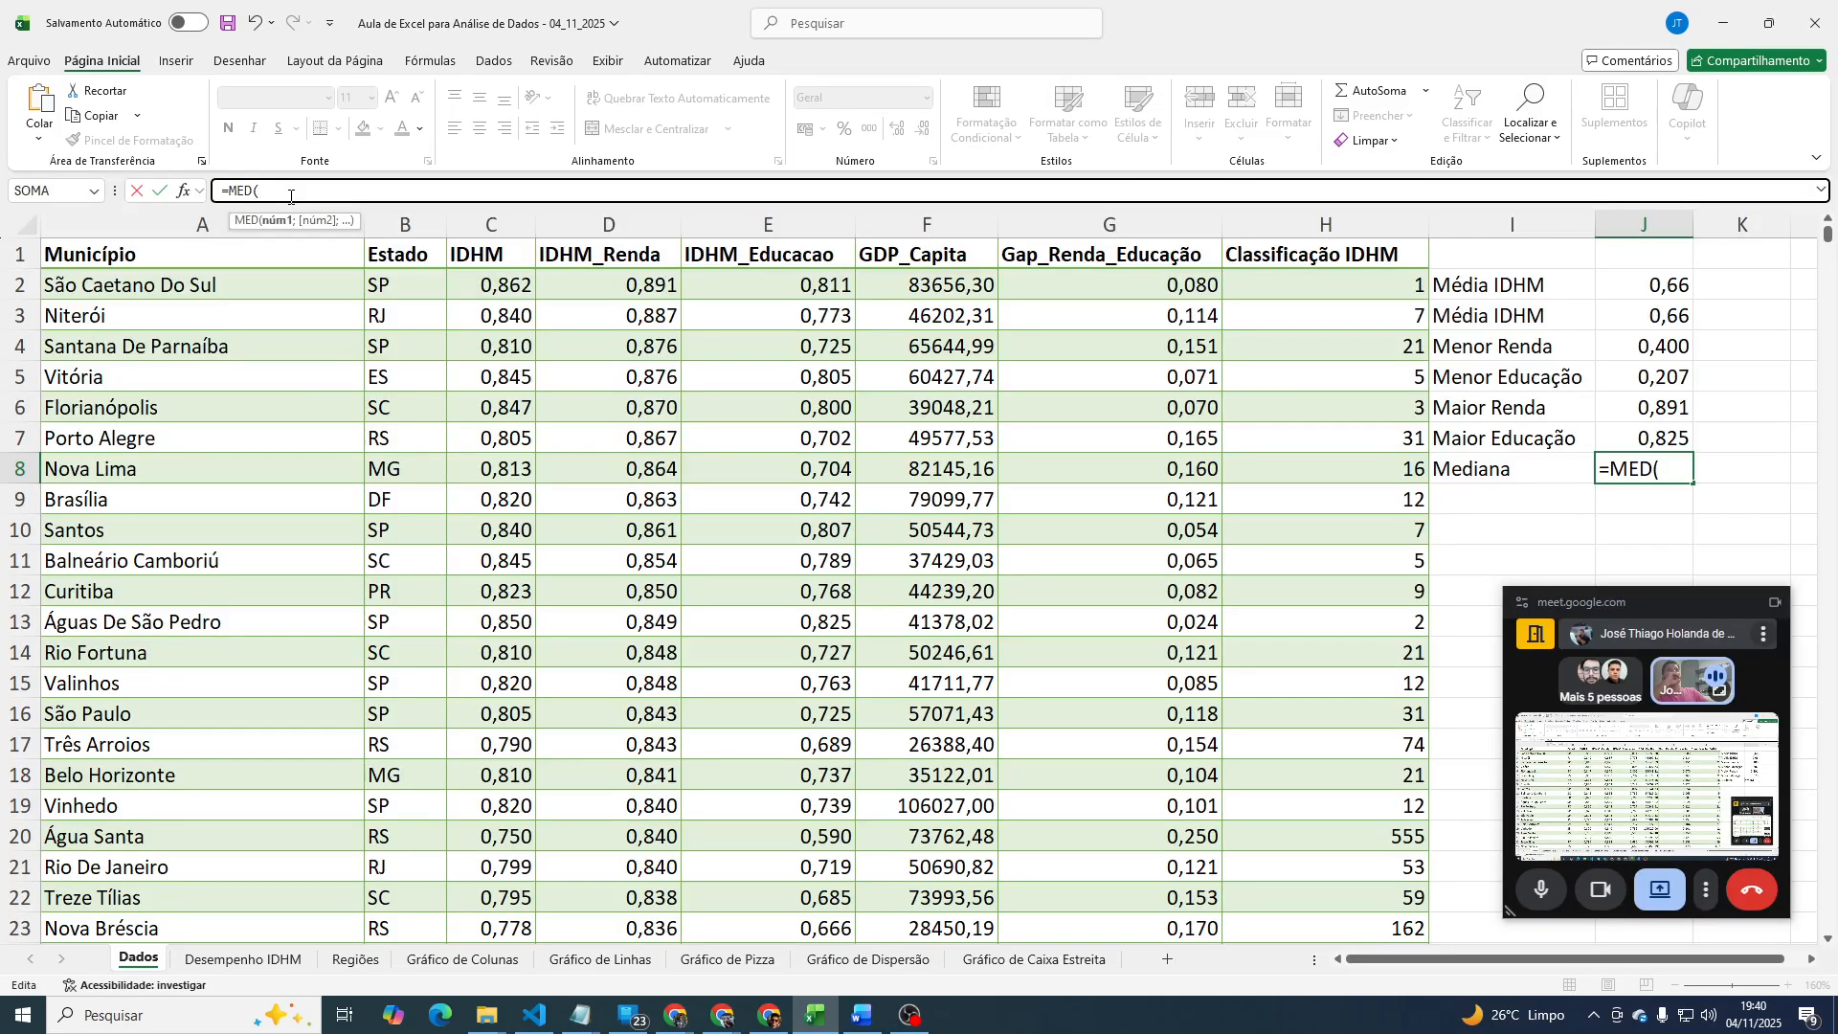
text(tb)
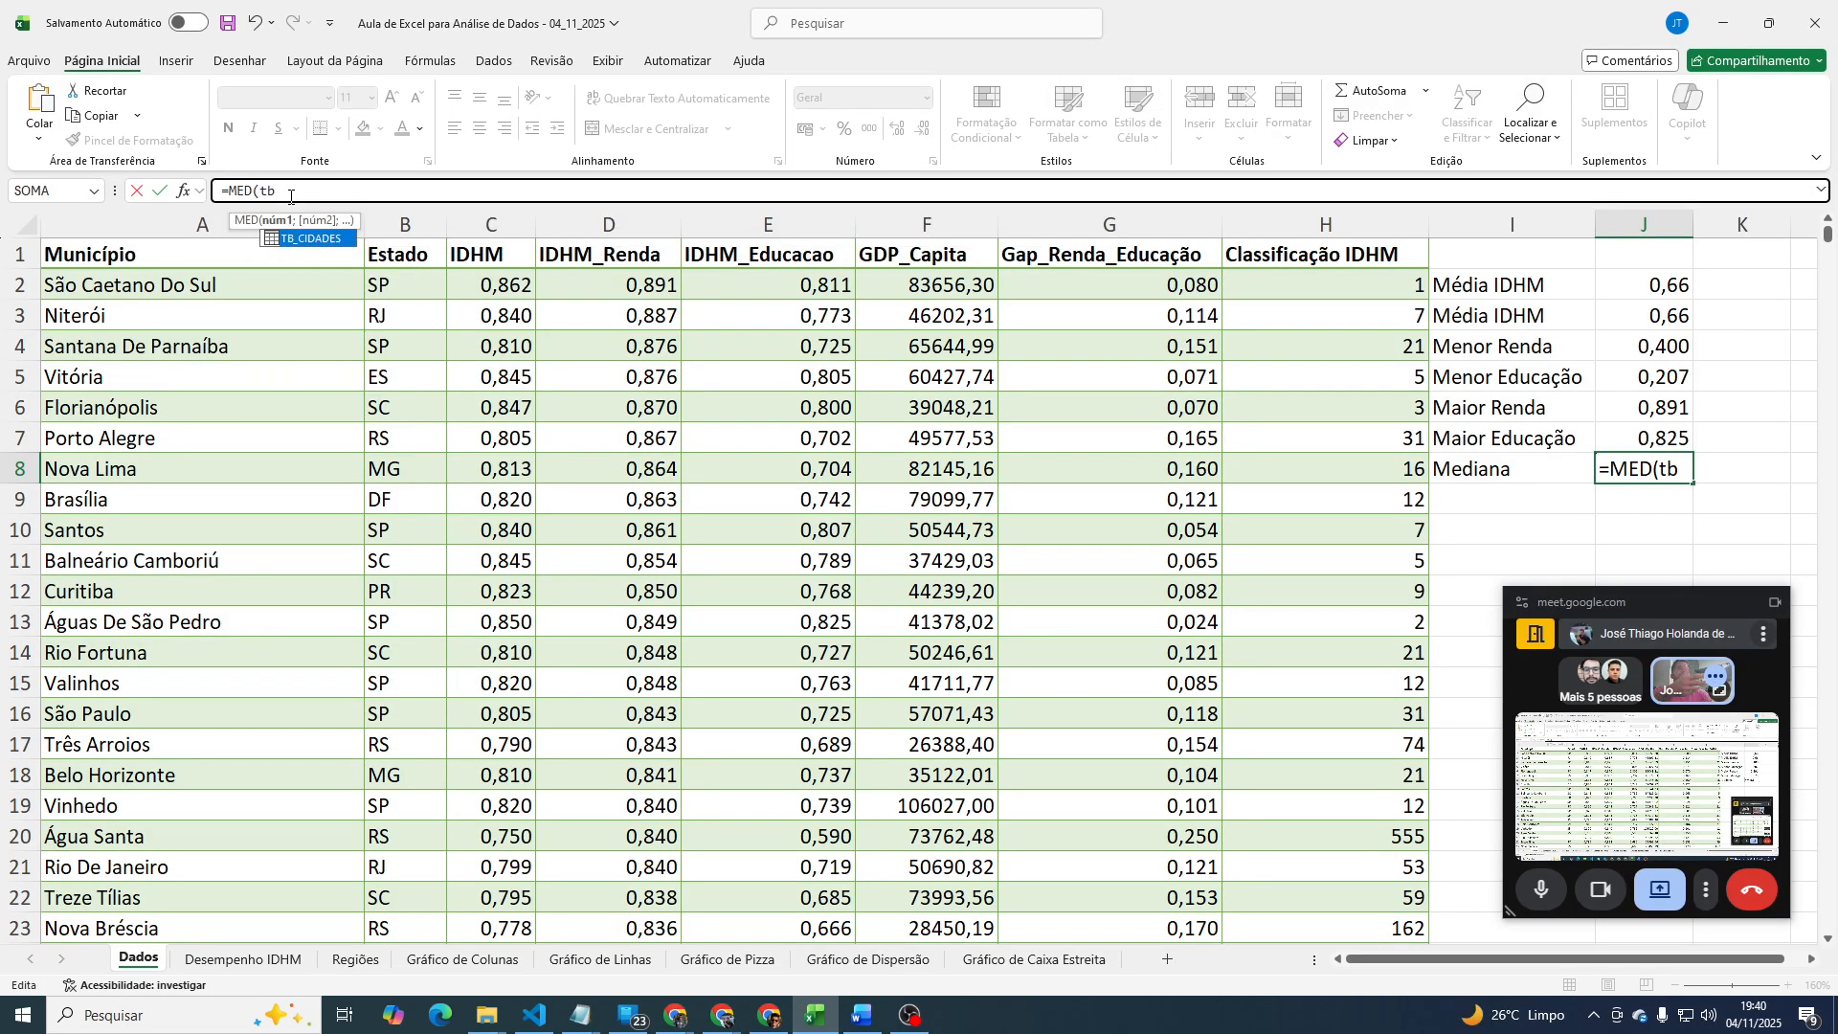
key(Tab)
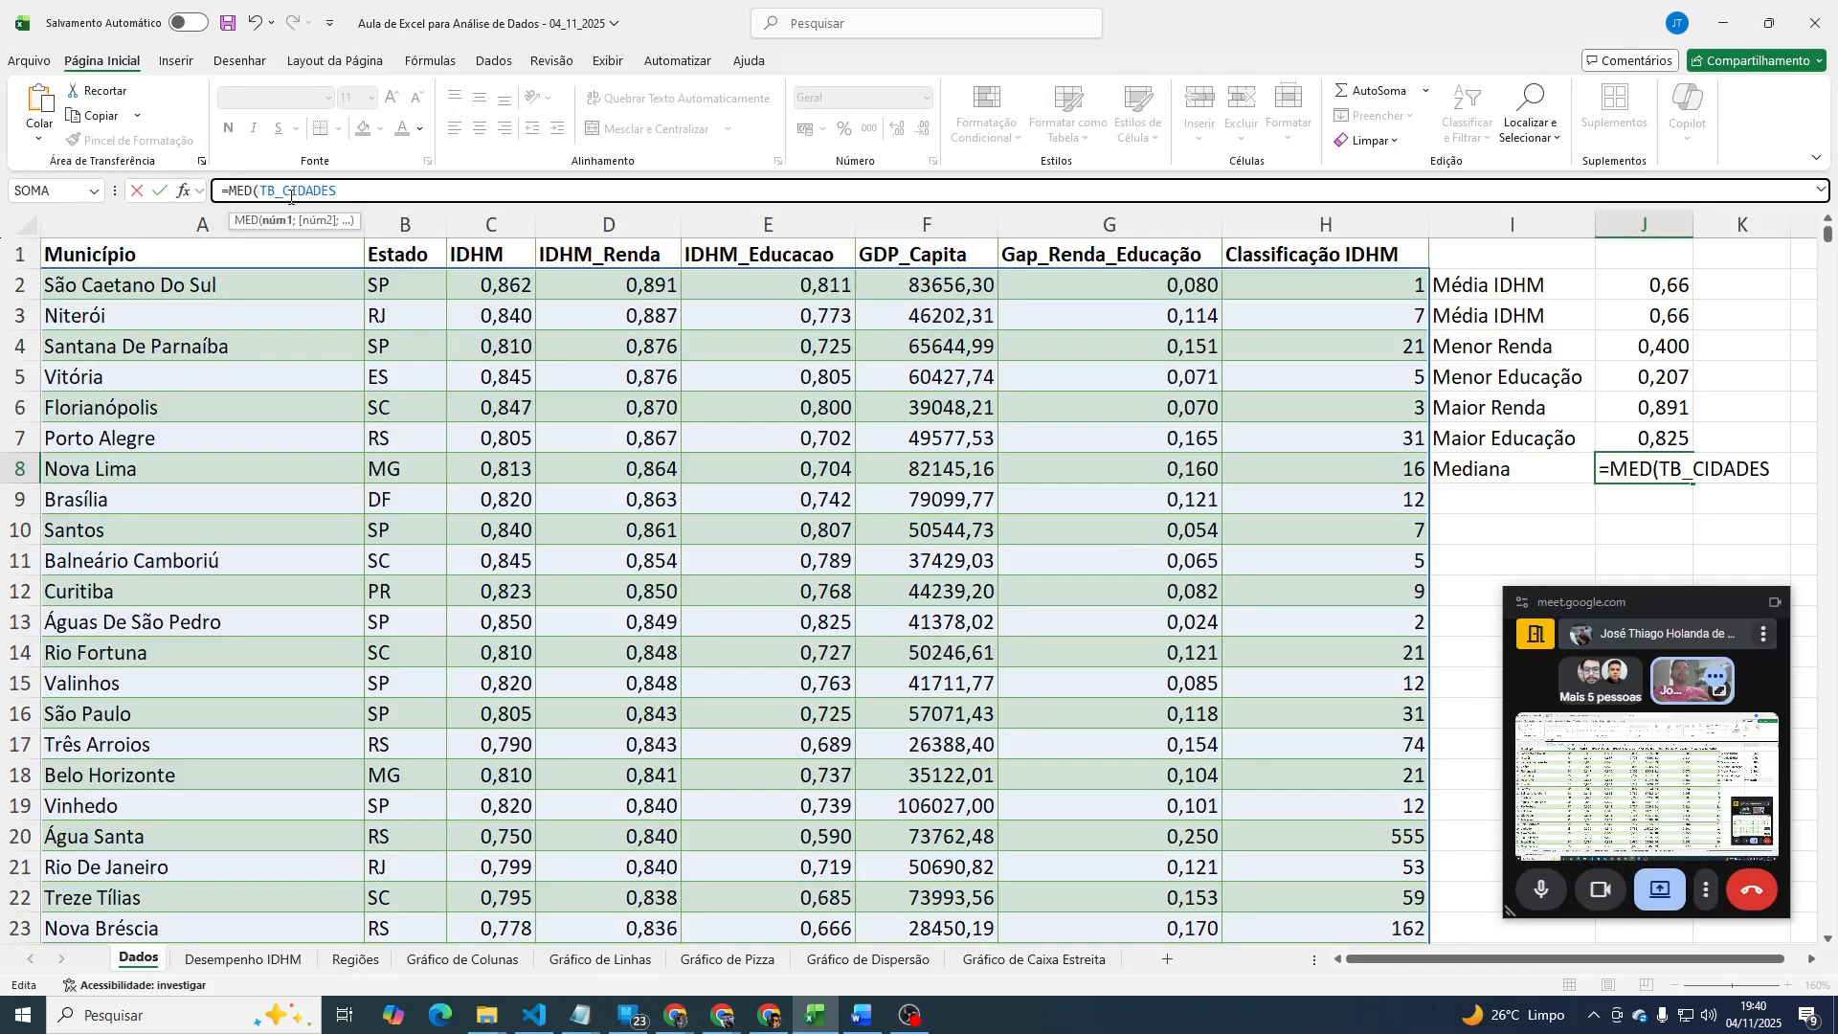
text([)
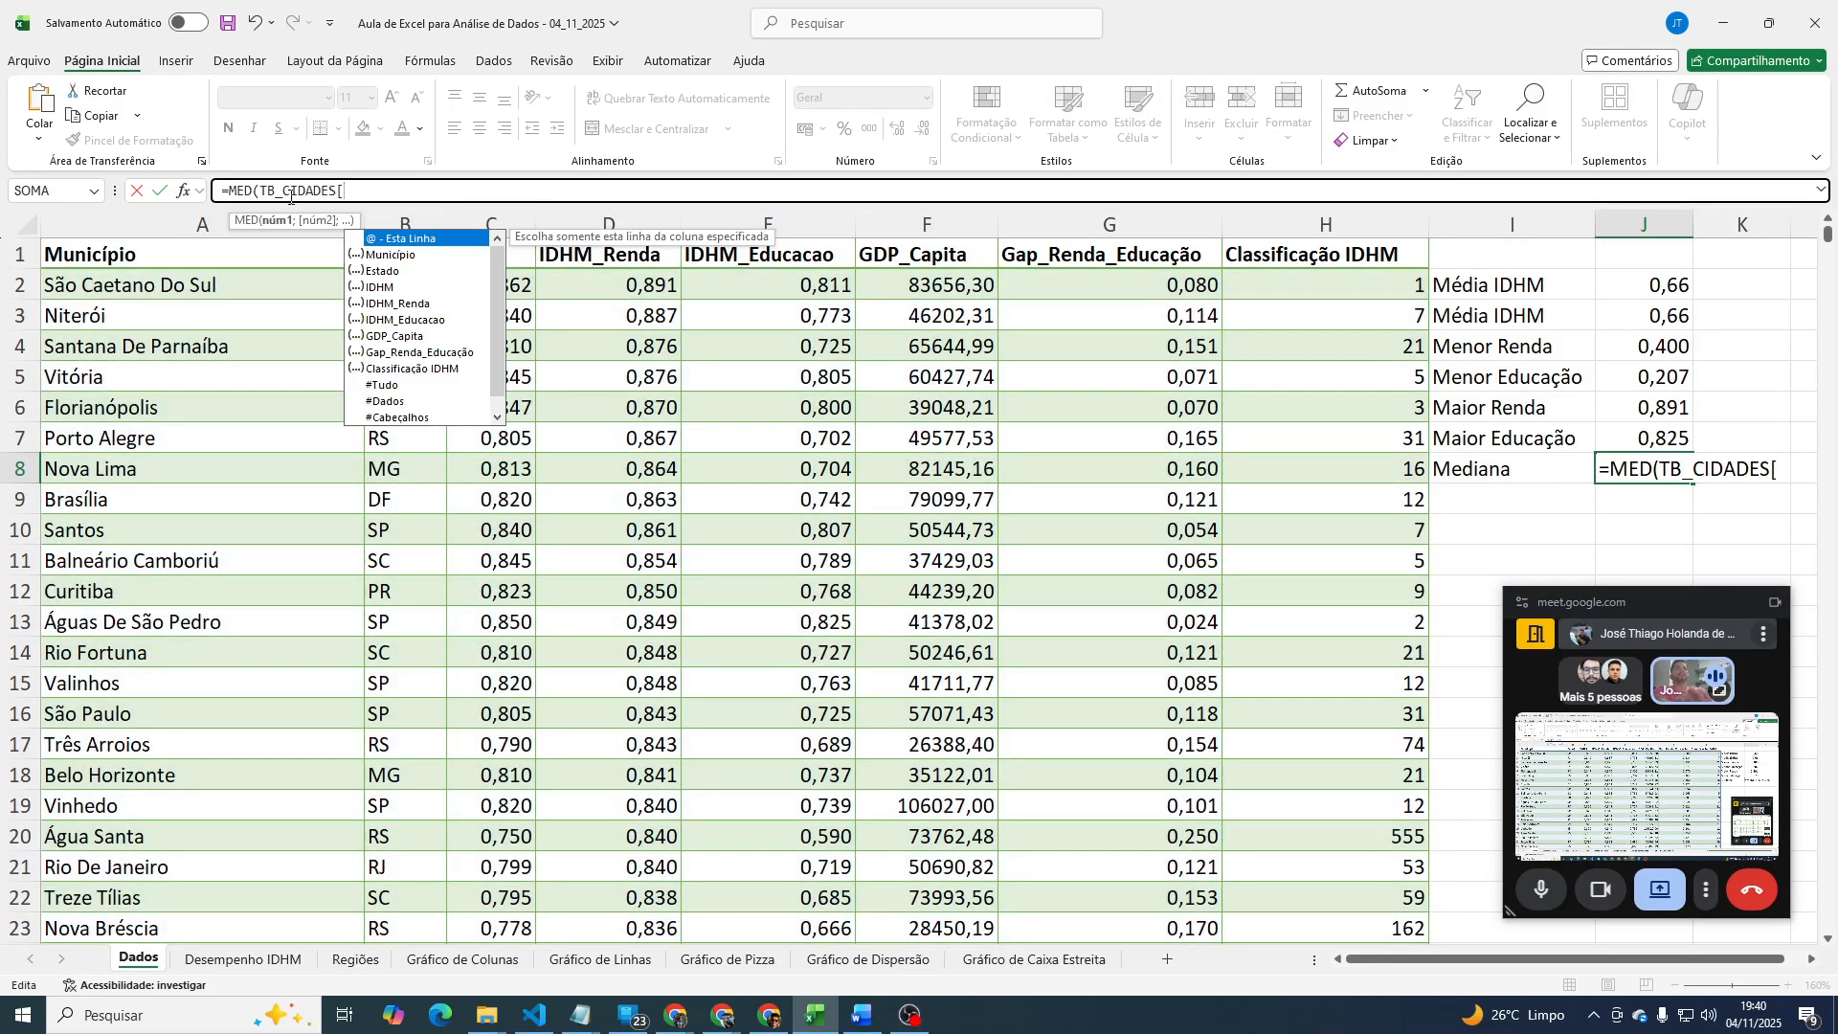
key(Down)
key(Down)
key(Down)
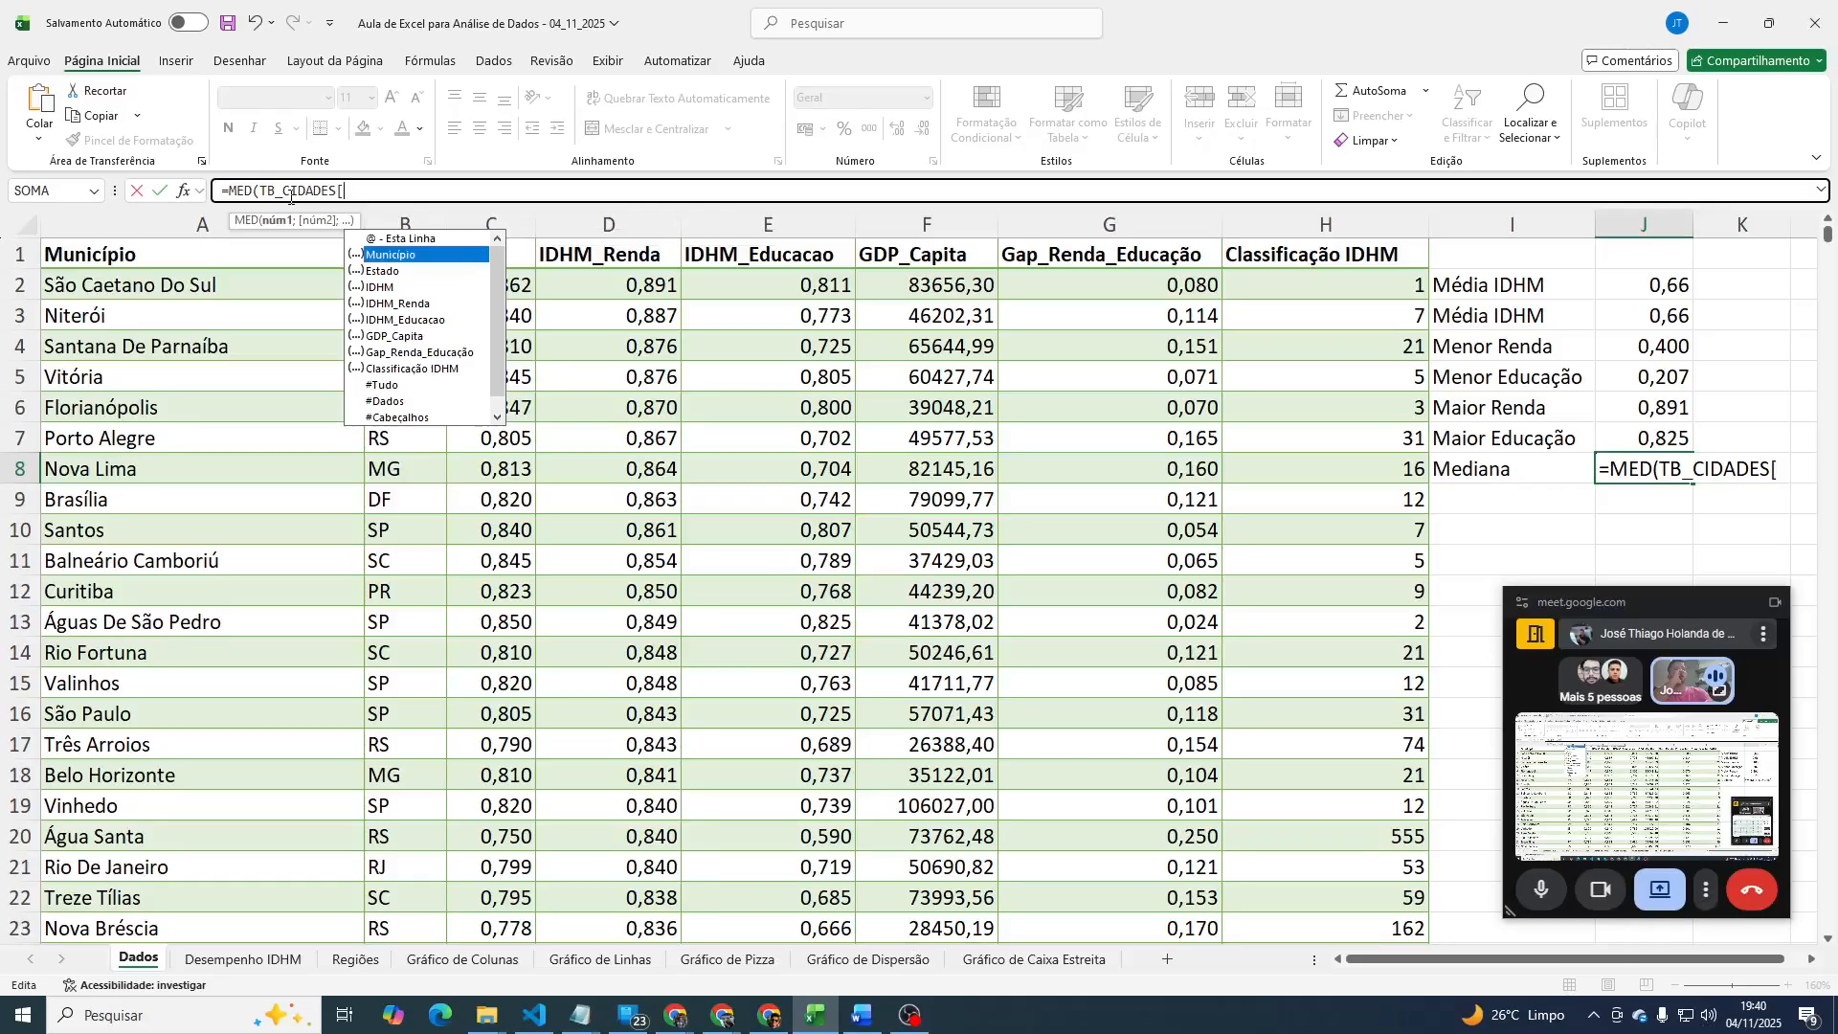
key(Tab)
text(]))
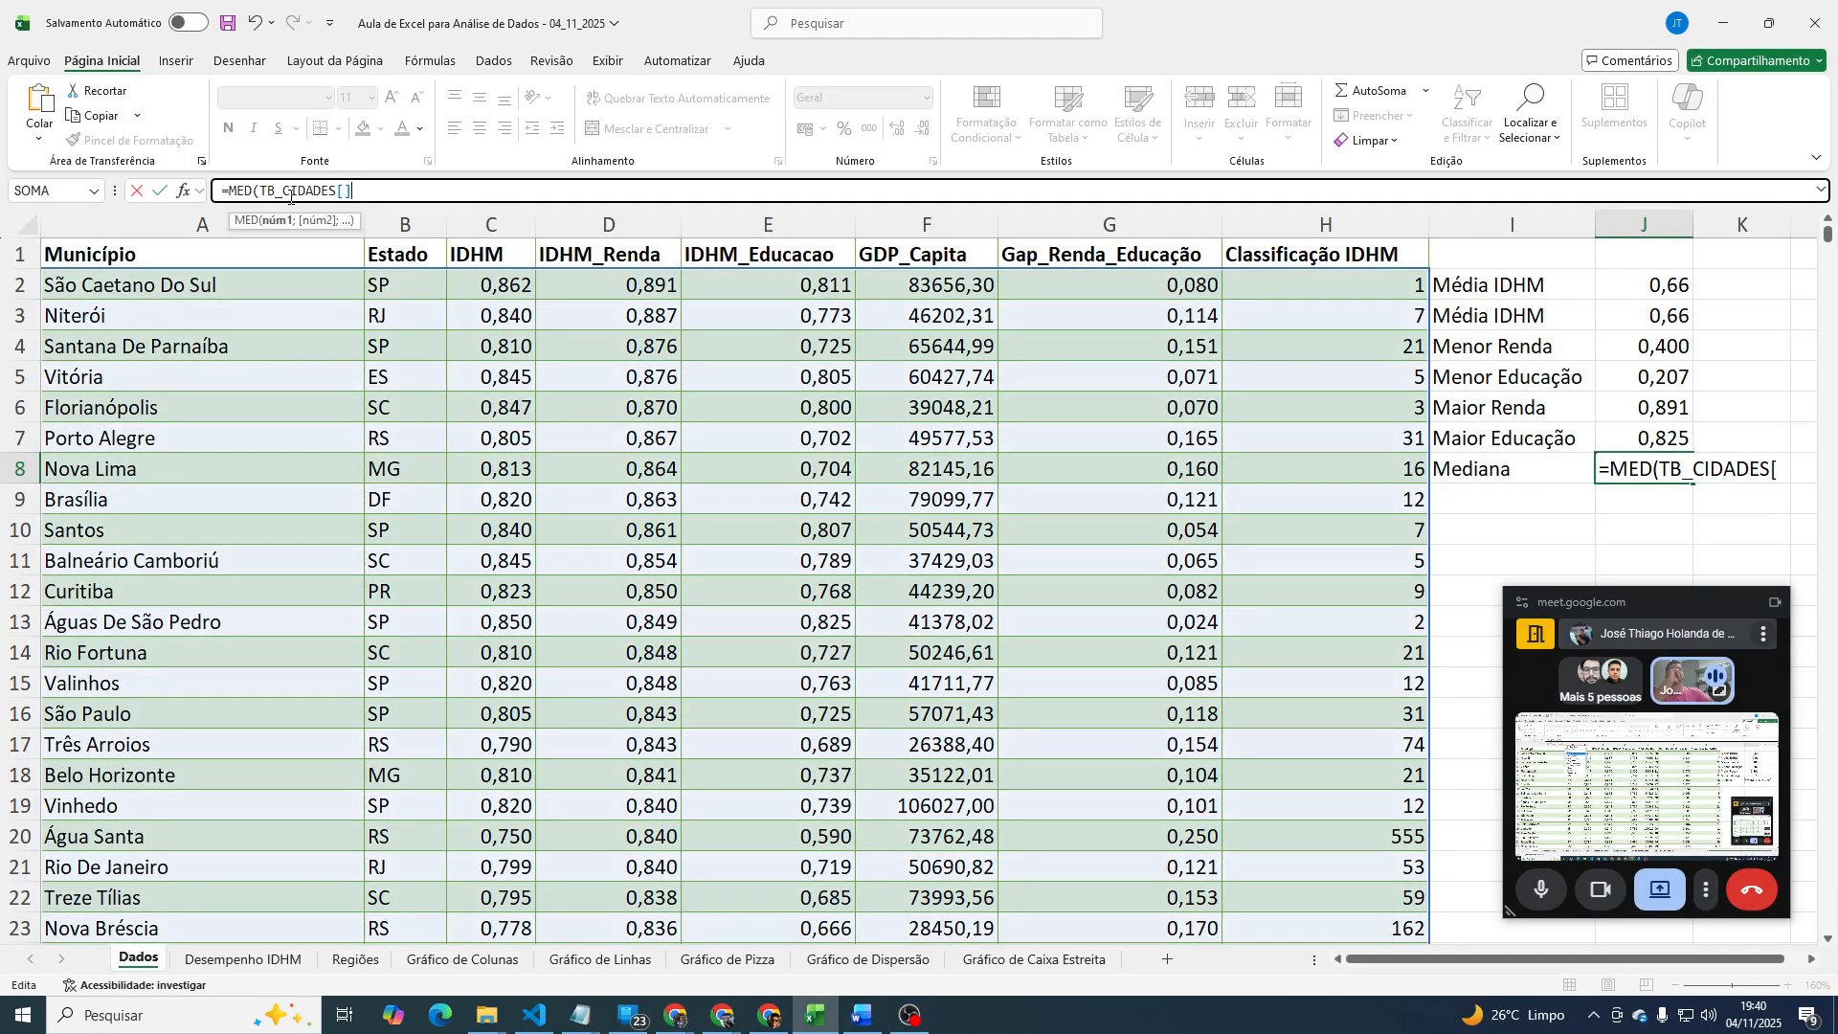
key(BackSpace)
key(BackSpace)
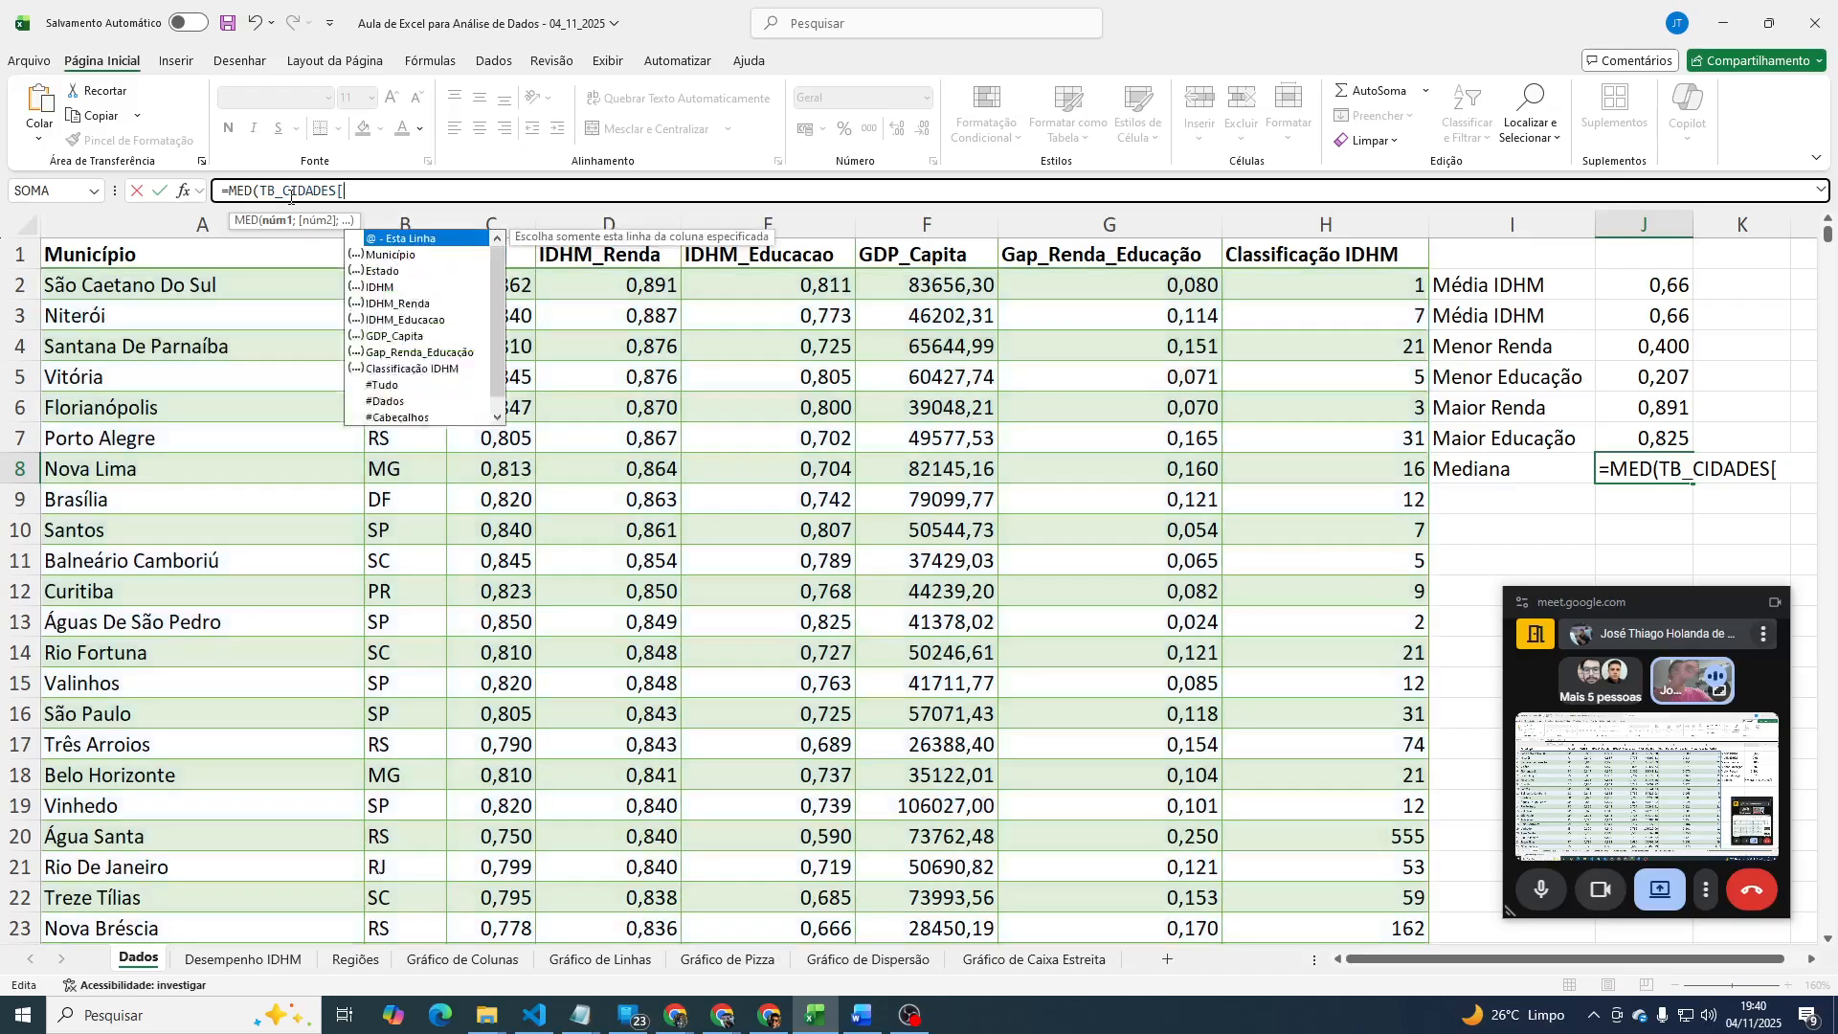
key(Down)
key(Down)
key(Down)
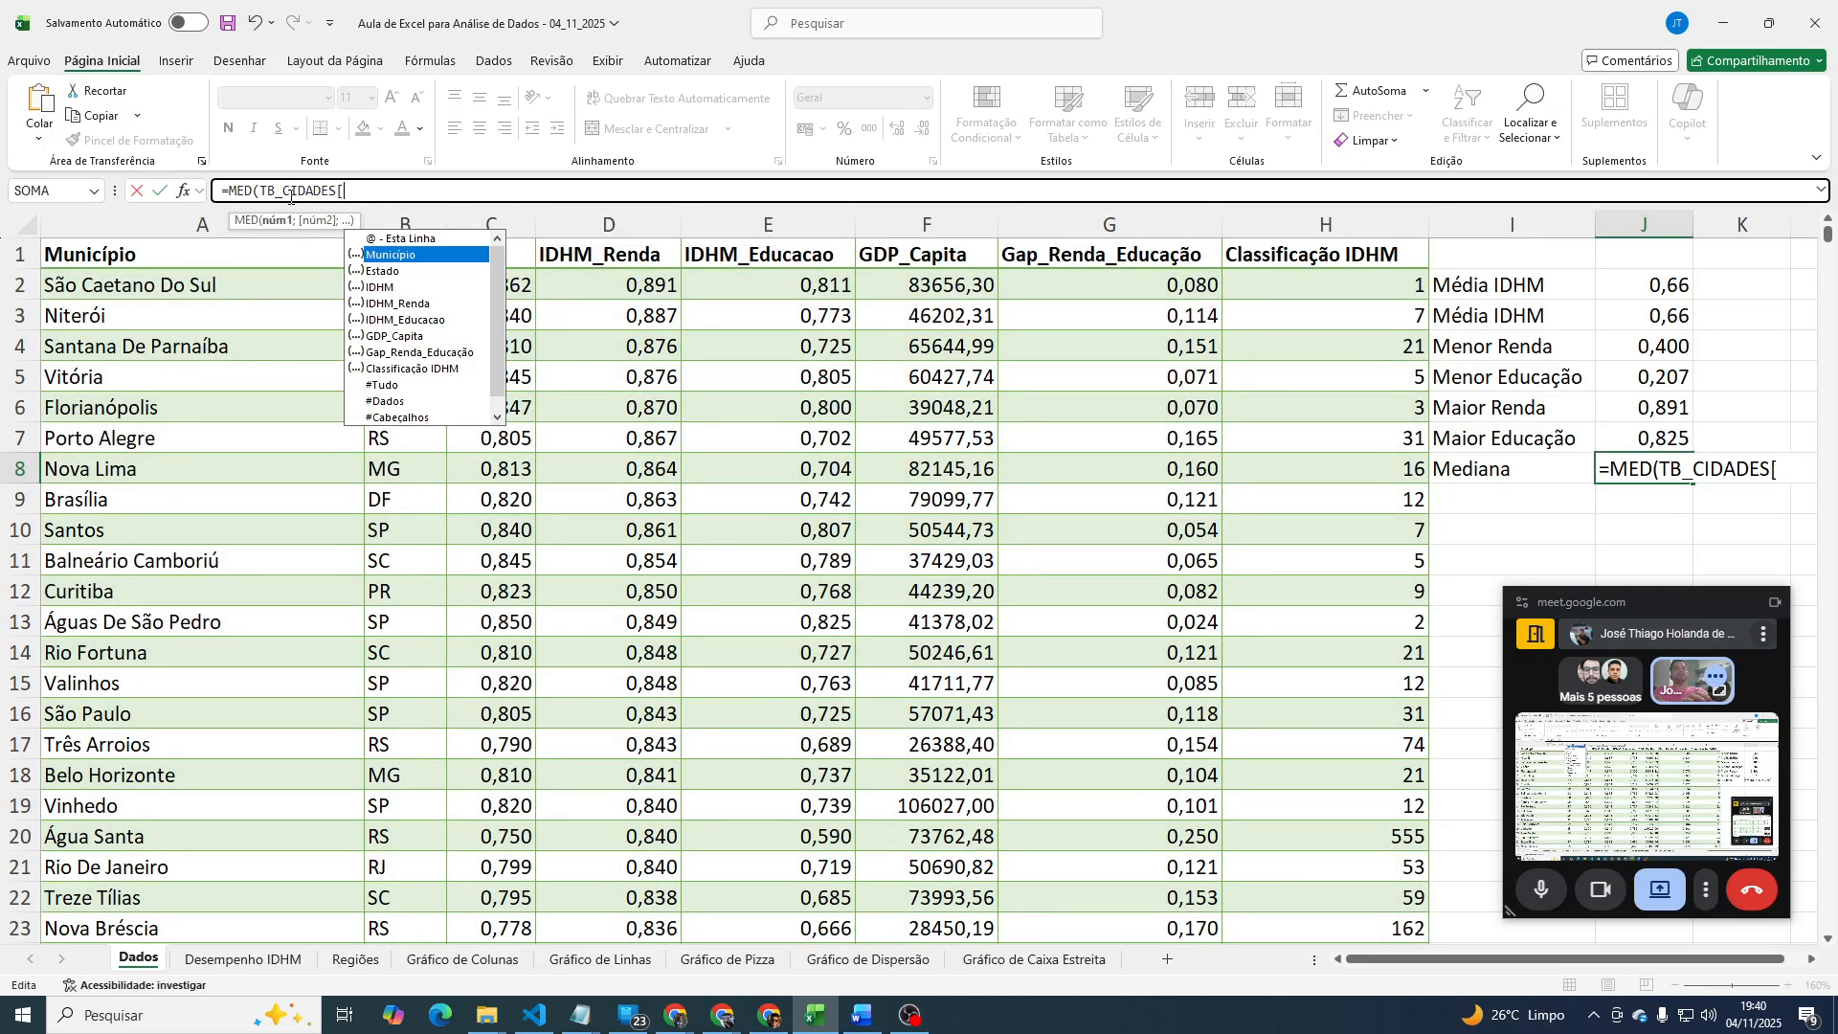
key(Tab)
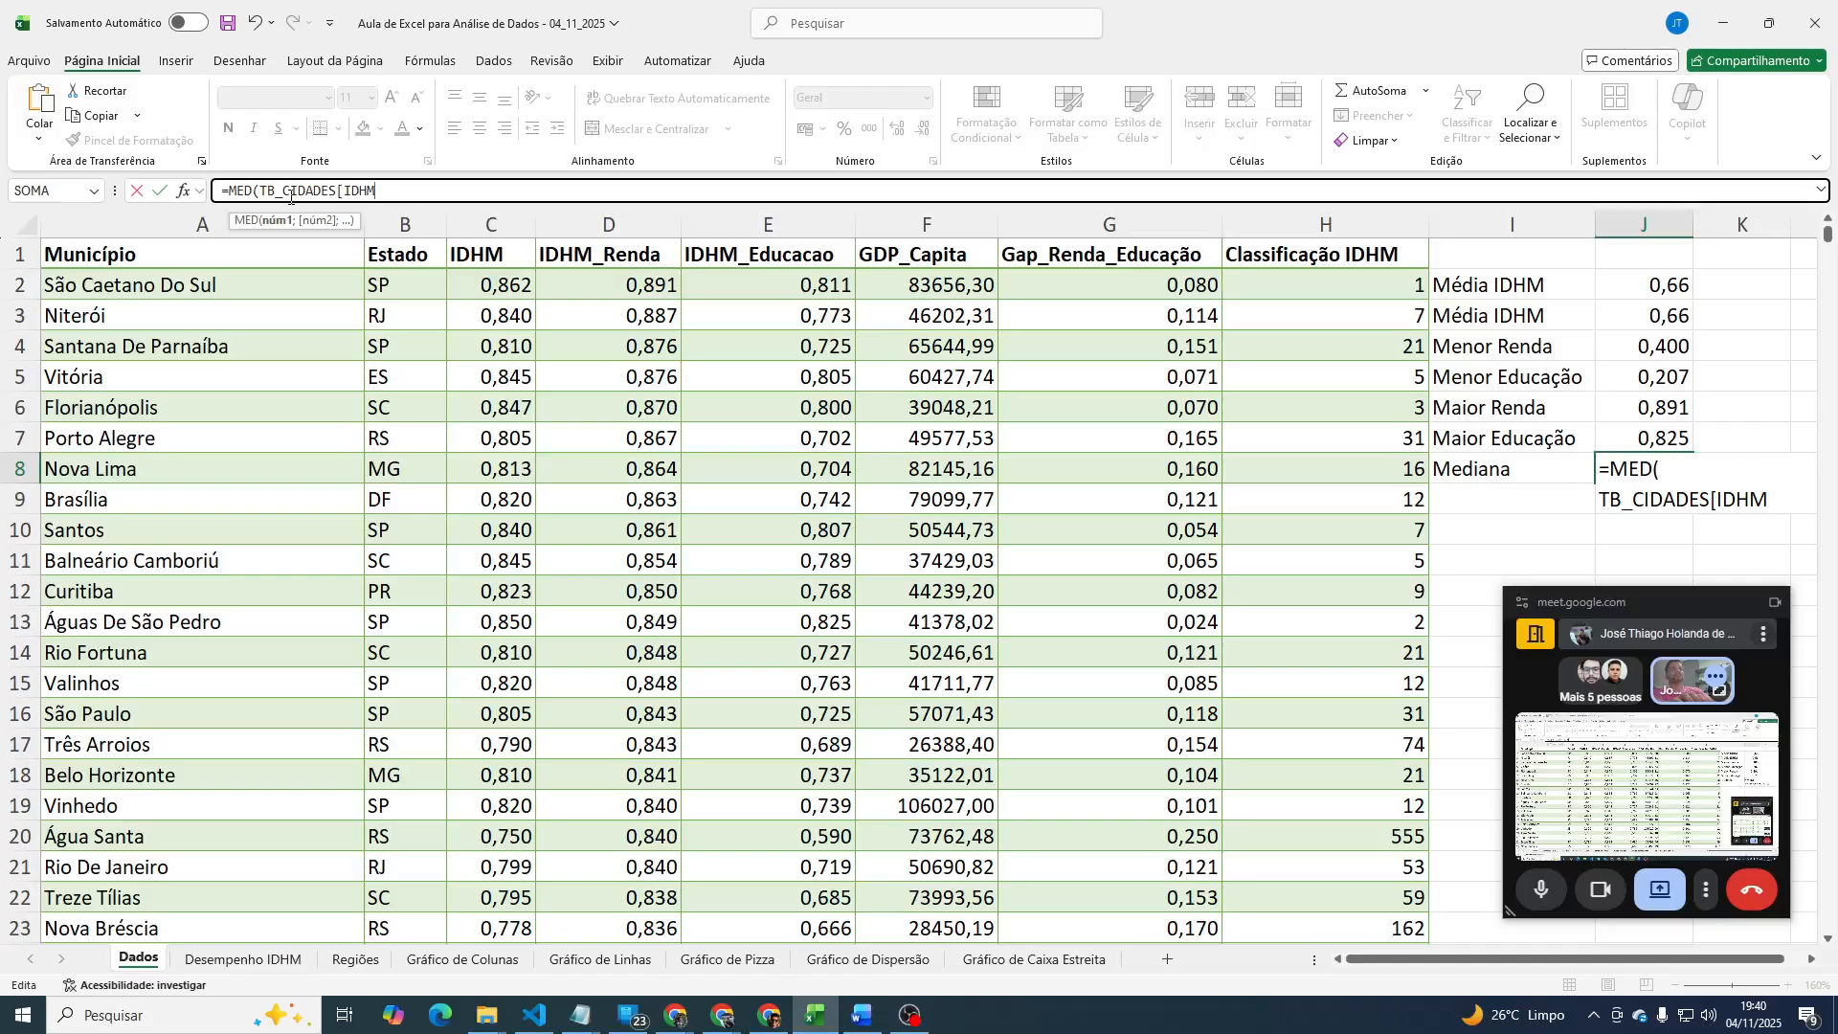
text(])
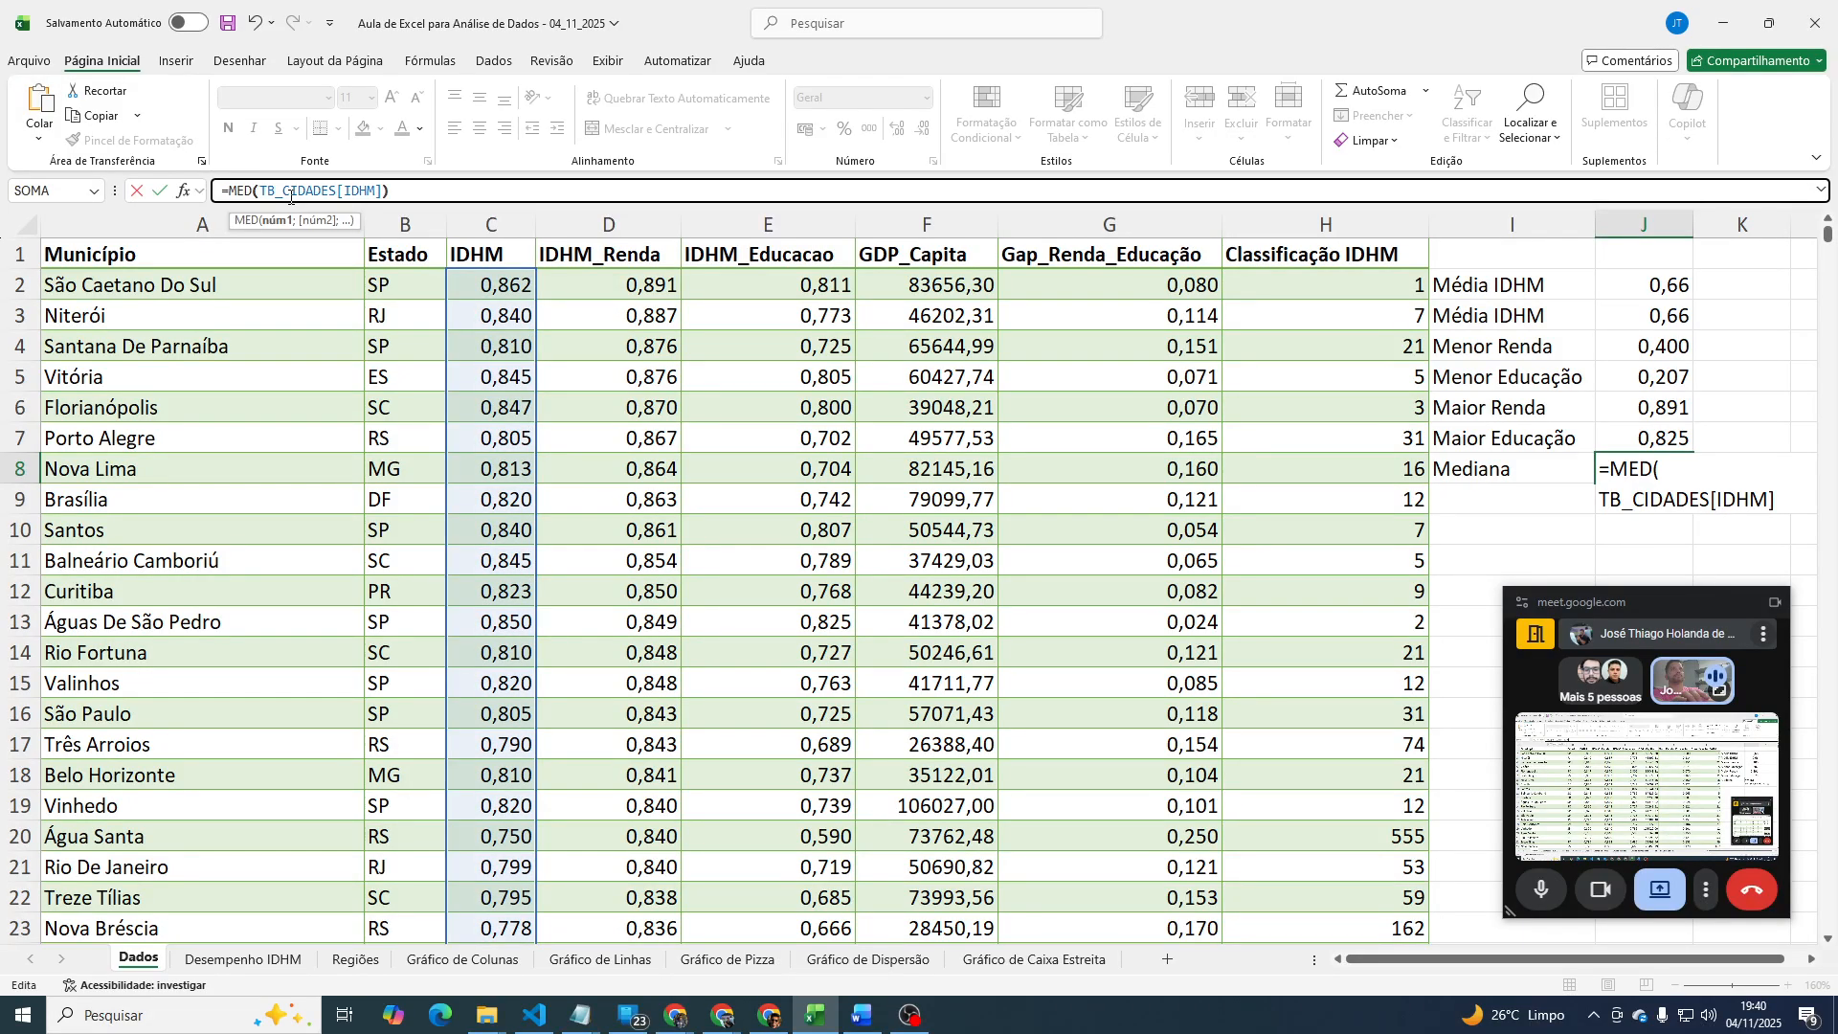
text())
key(Return)
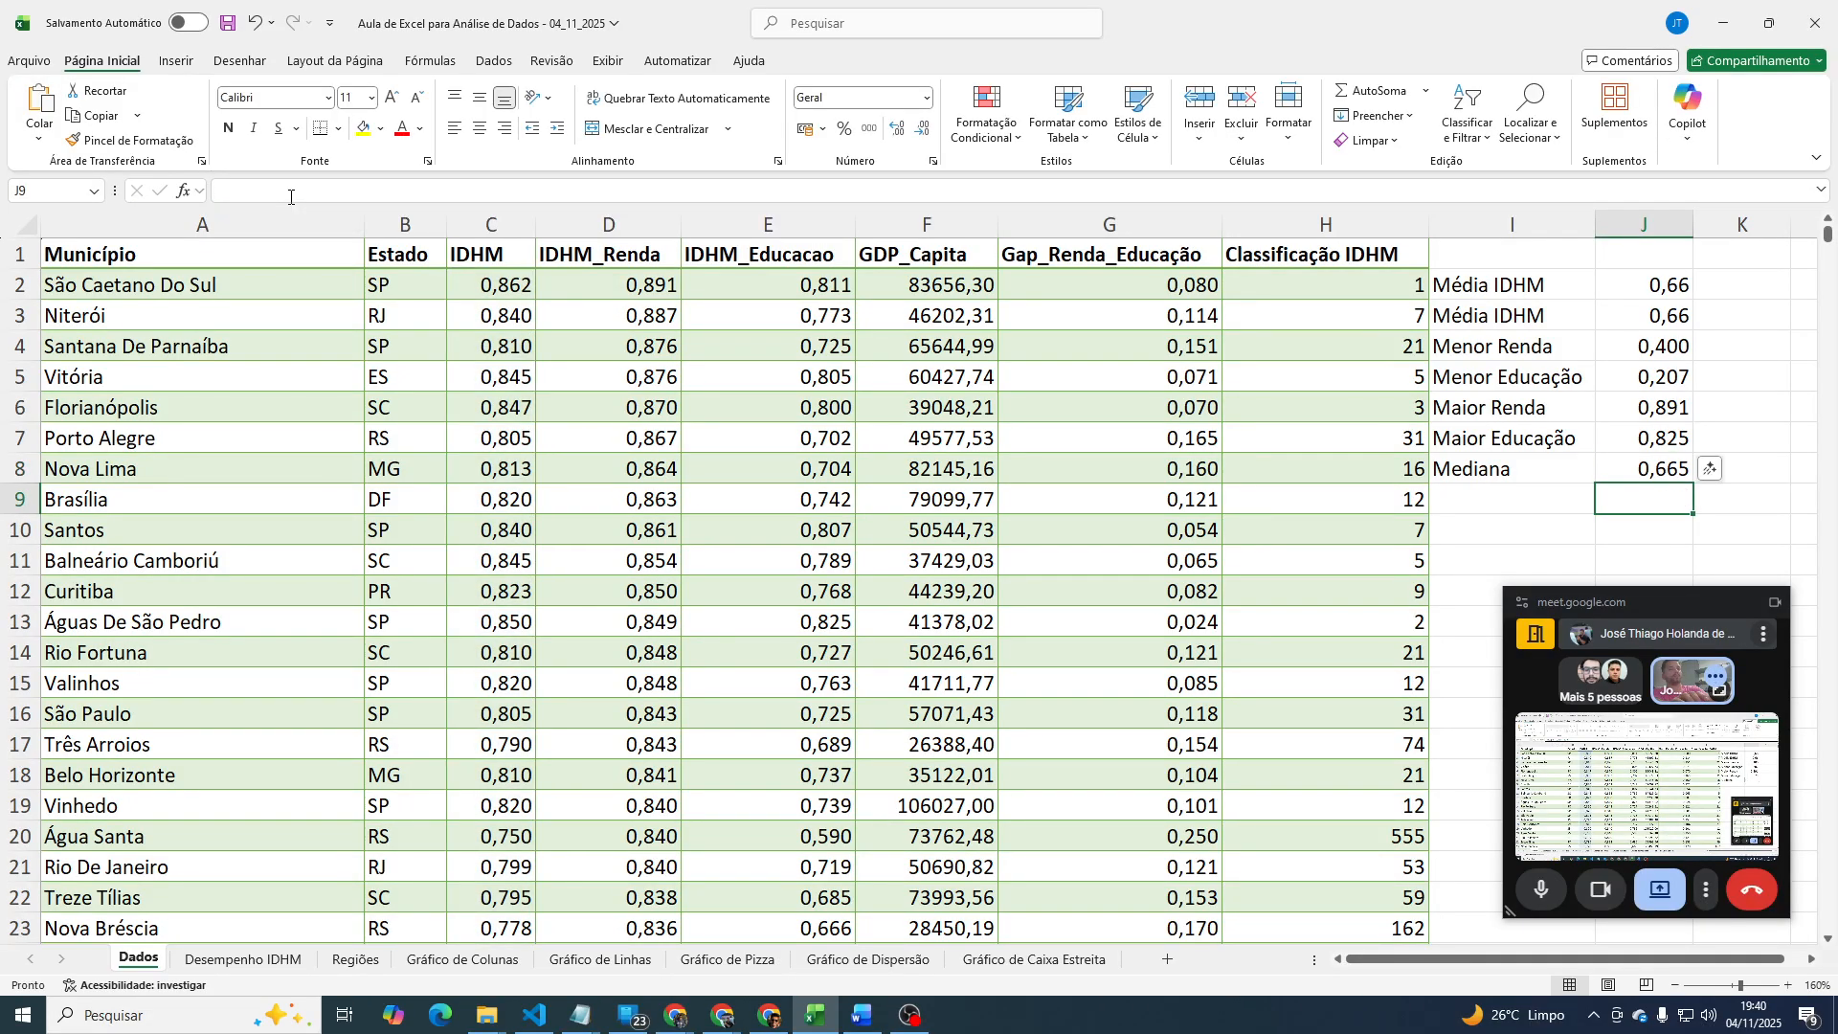
Review the median formula in J8, and return to the Gráfico de Caixa Estreita sheet to check the SP box.
key(Up)
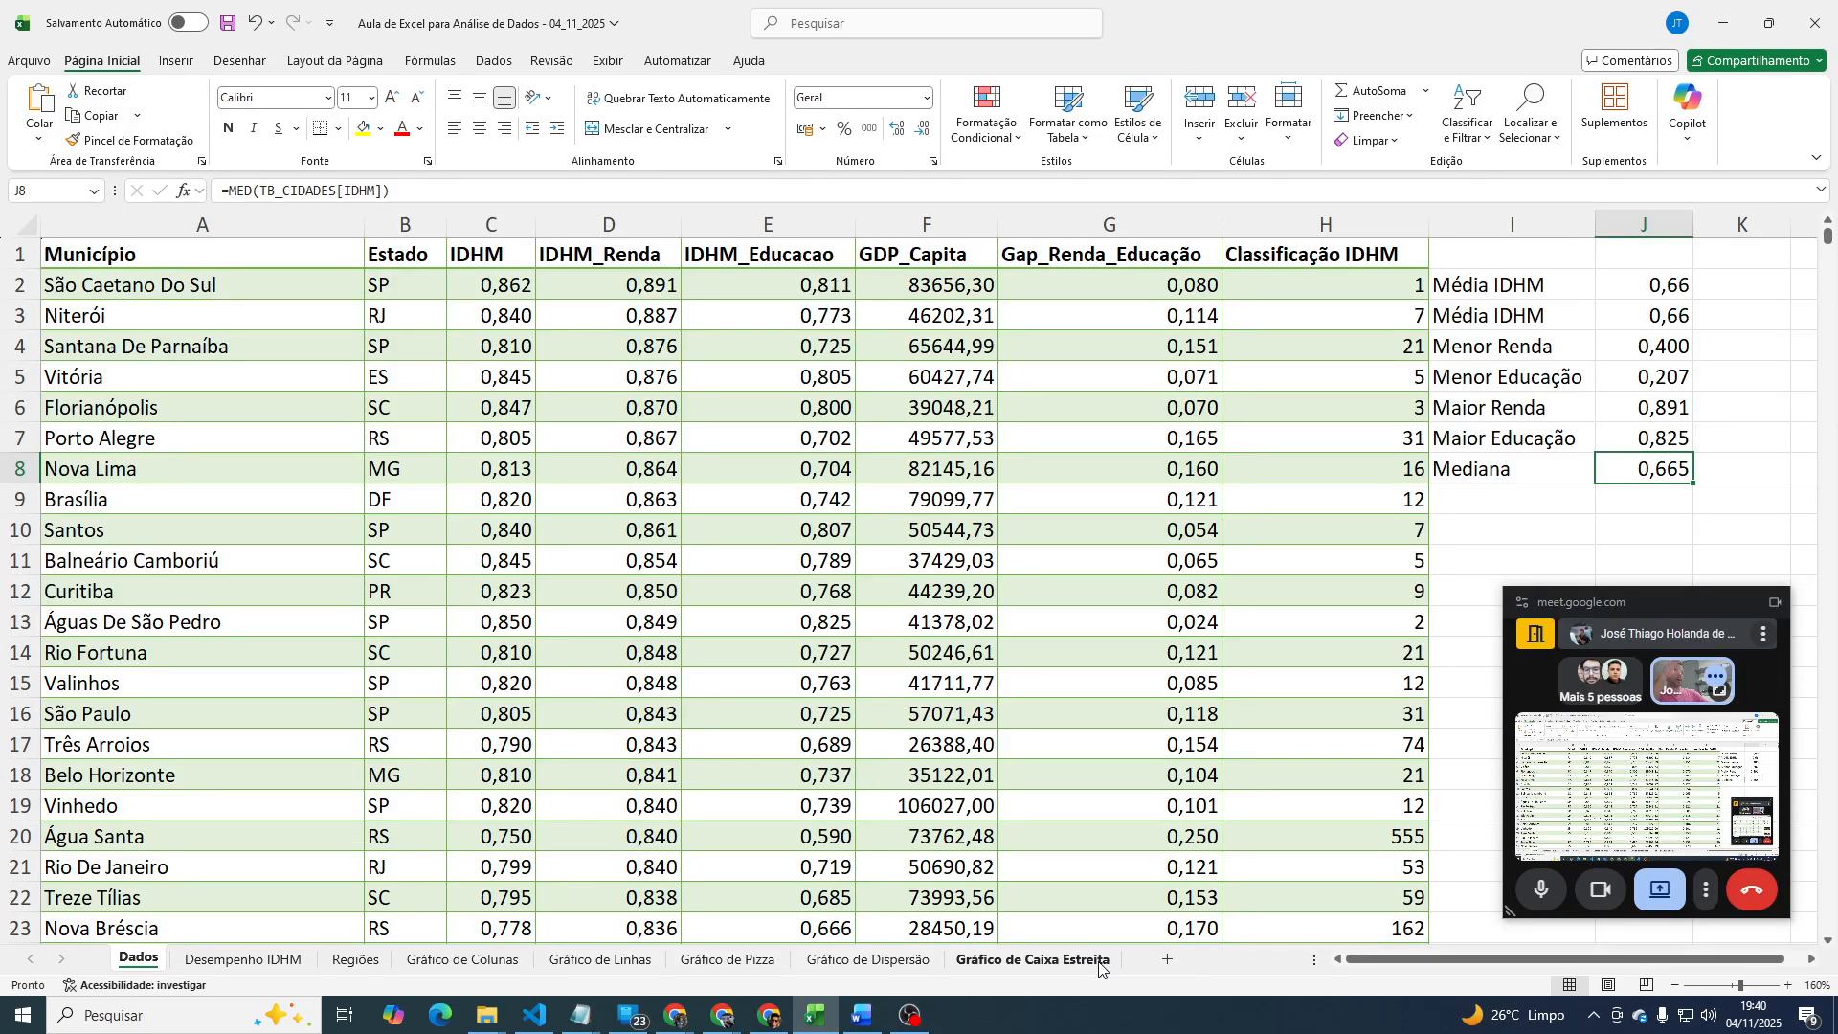
click(1053, 959)
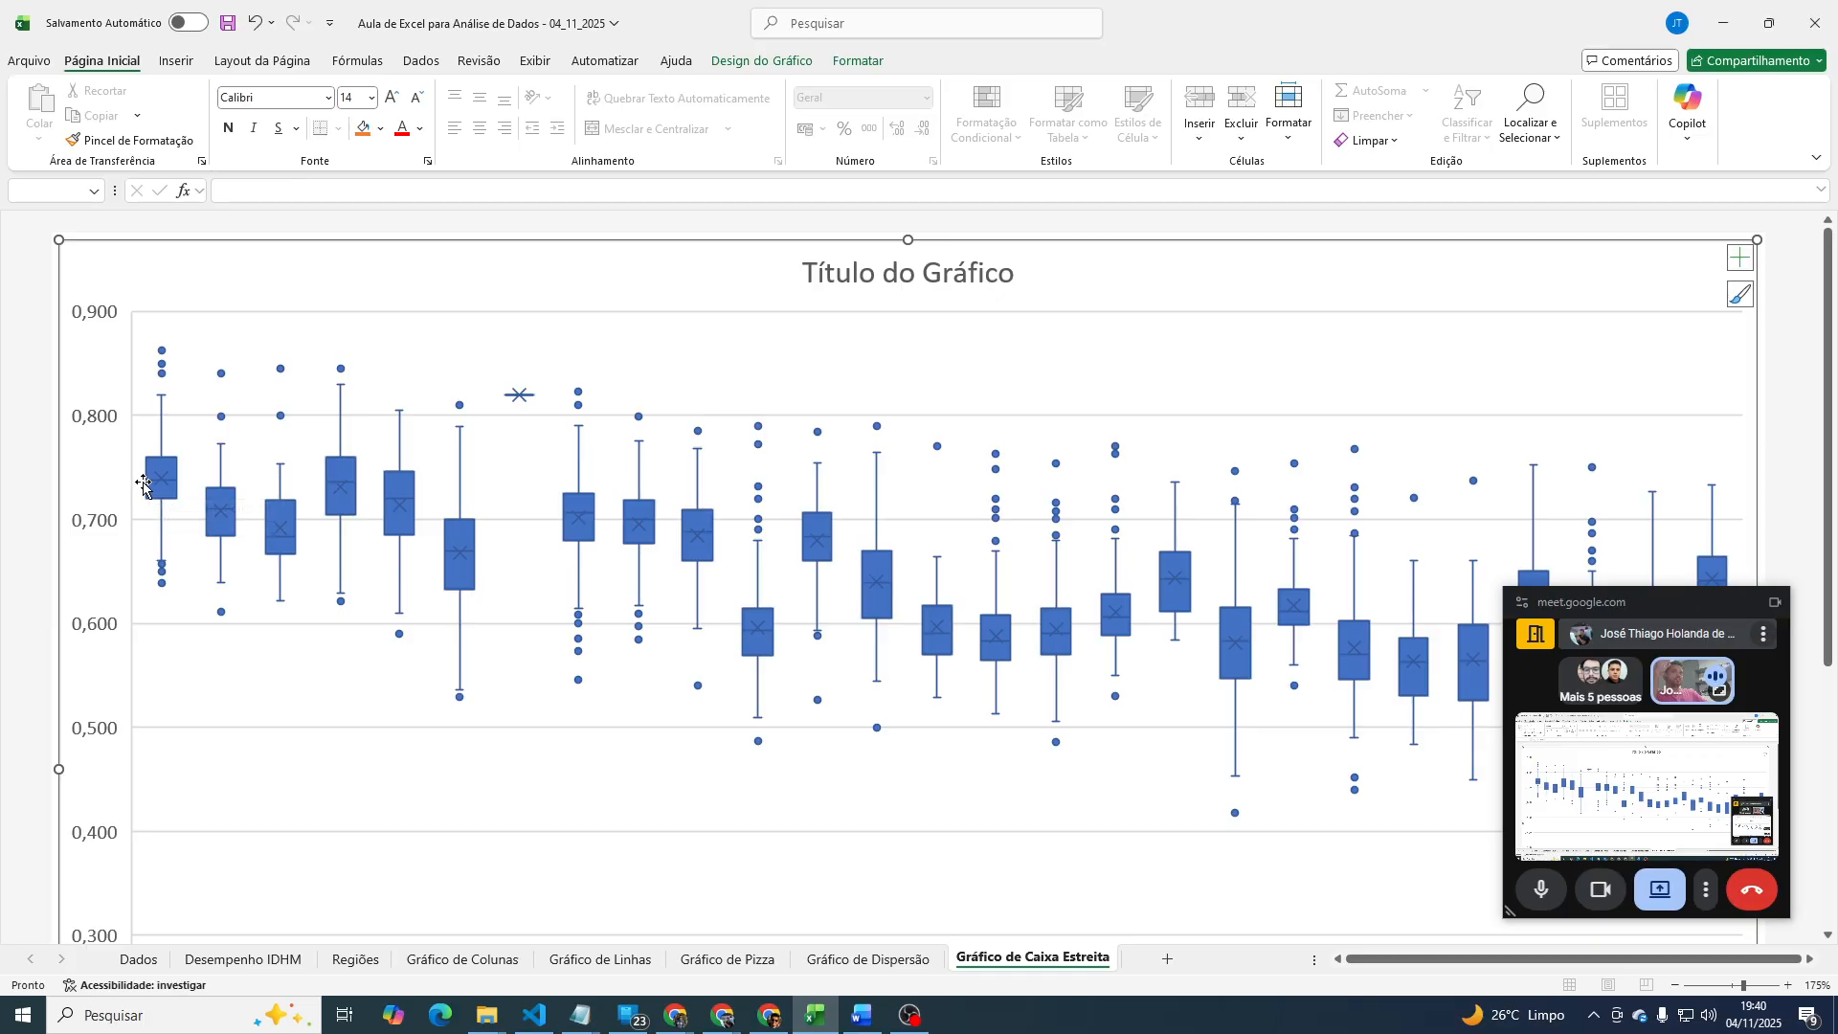
mouse_move(178, 490)
Try data labels in the Superior position on the box plot, and undo them.
click(1739, 257)
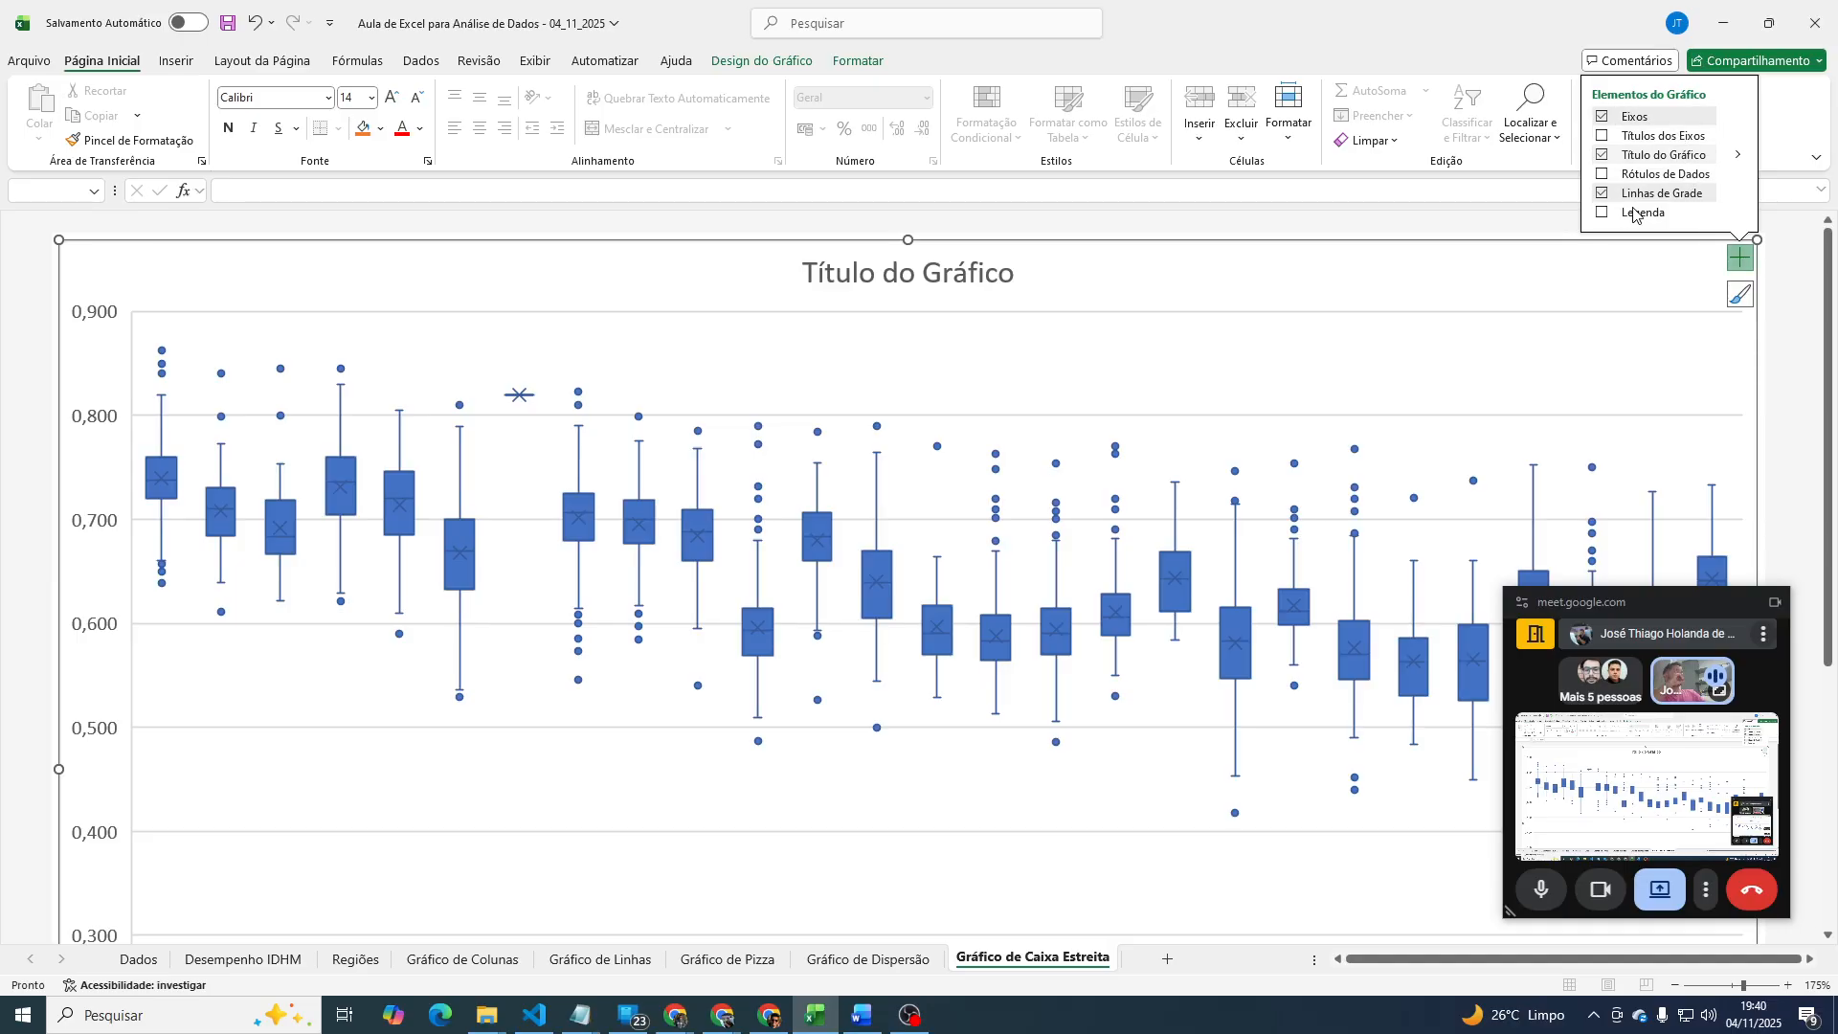
click(780, 67)
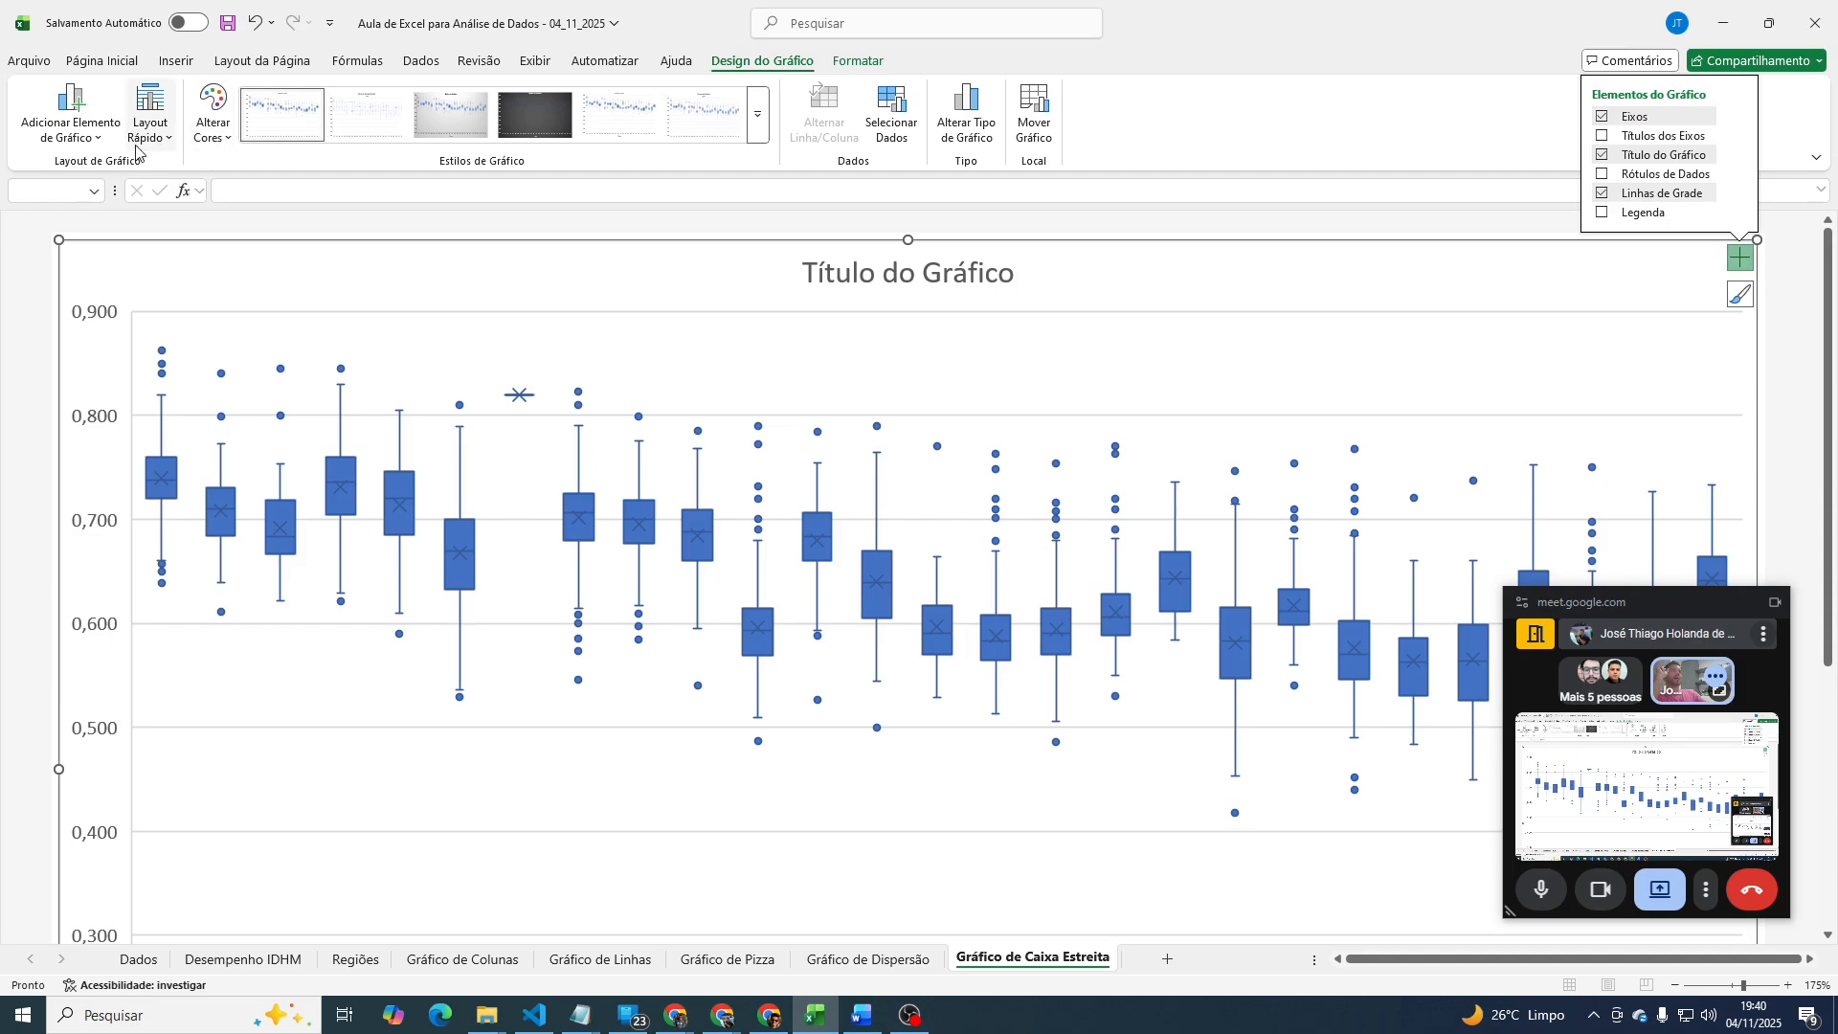
click(89, 141)
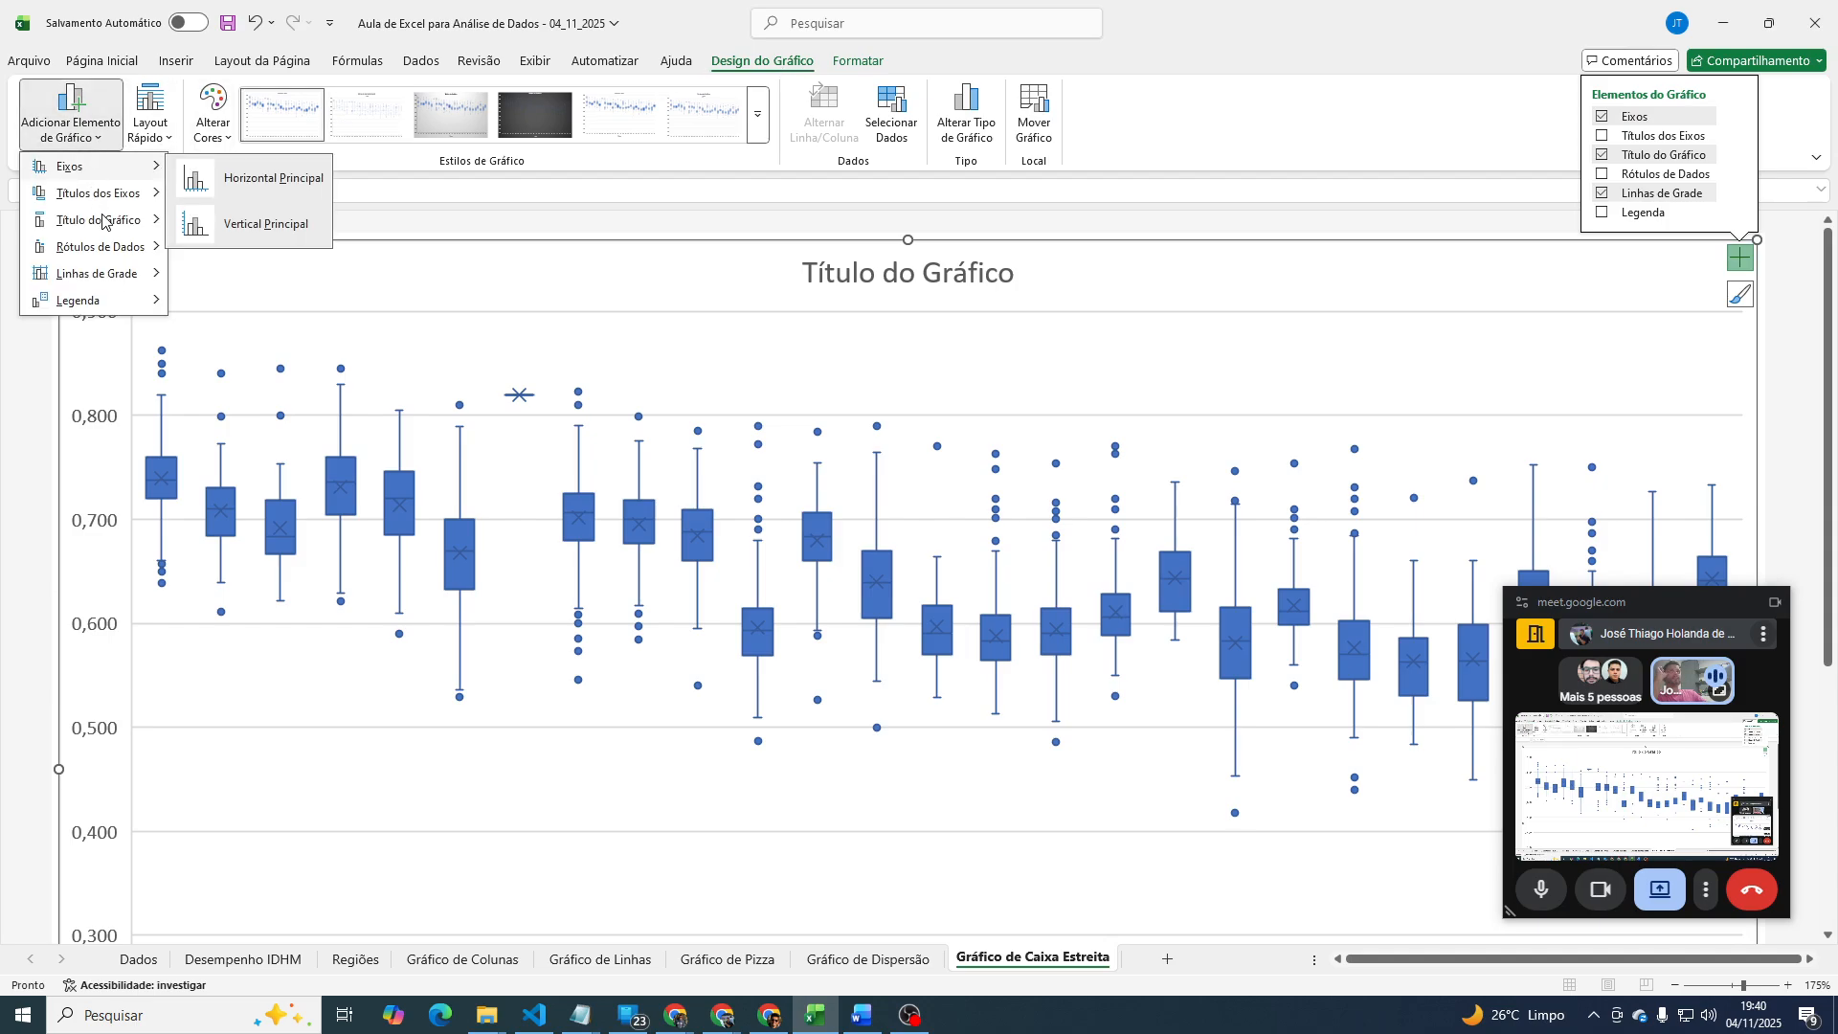
mouse_move(102, 250)
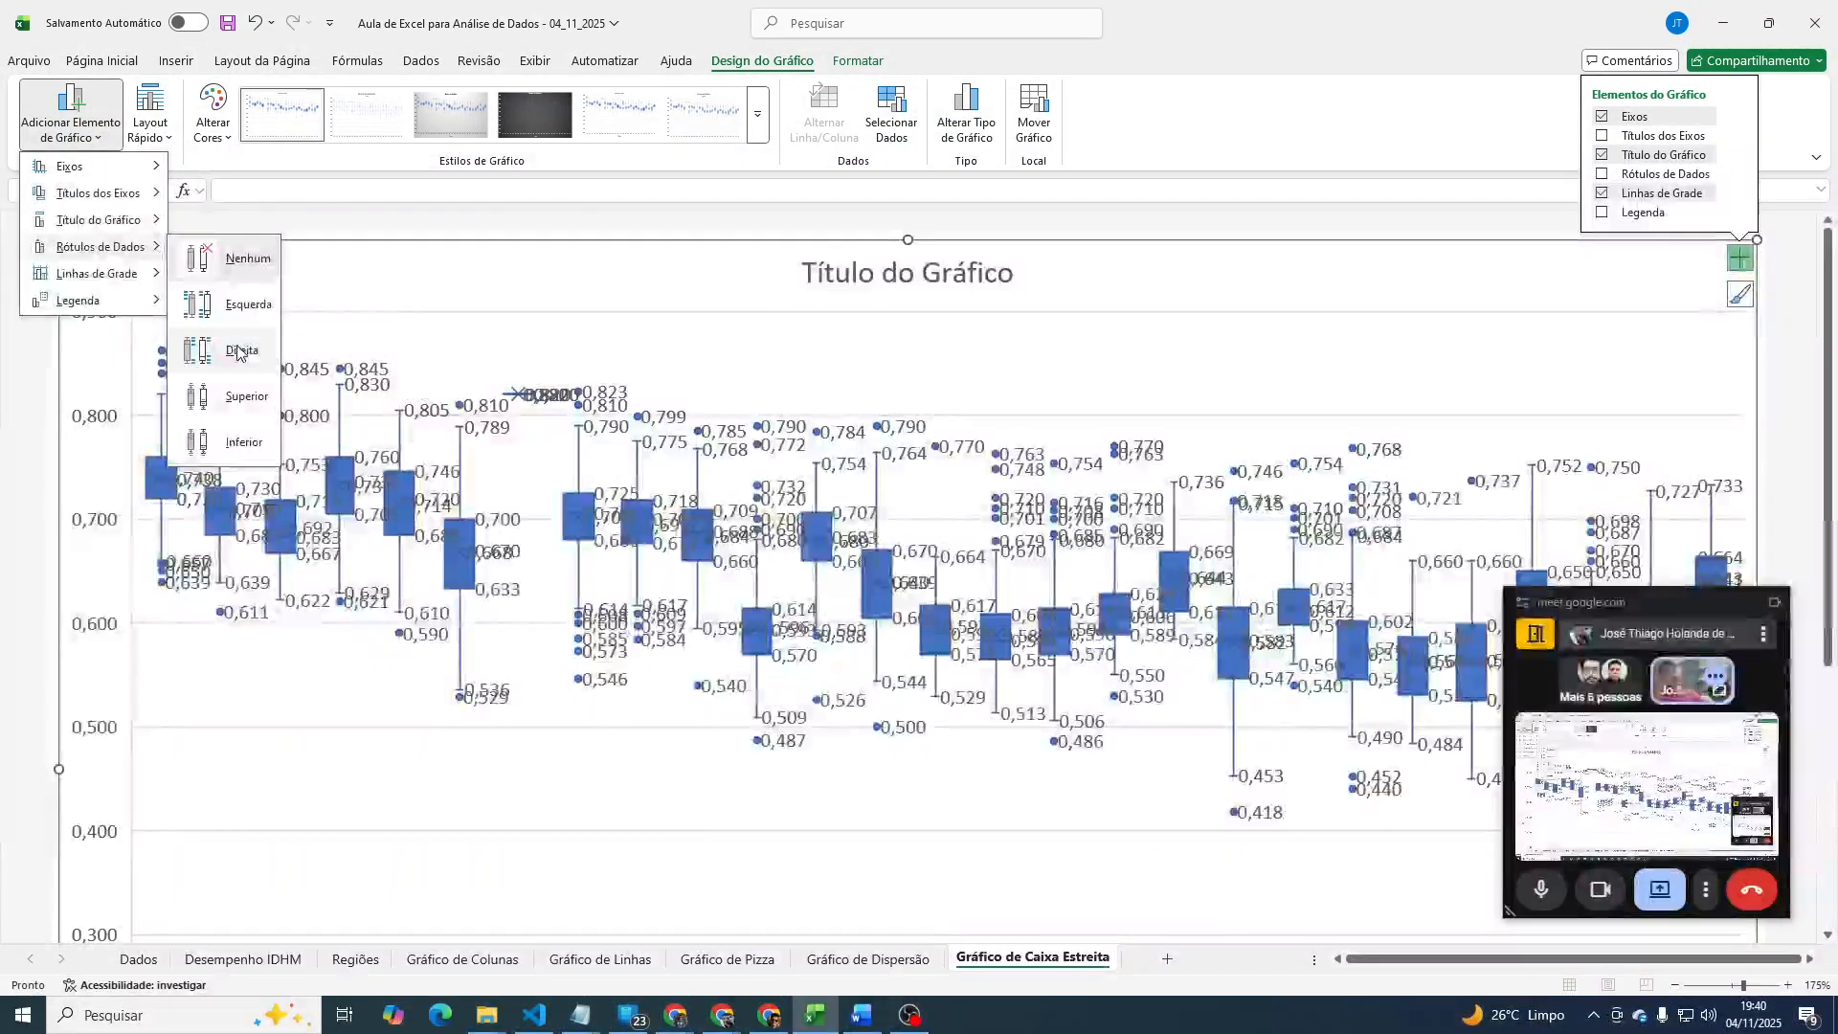
click(256, 398)
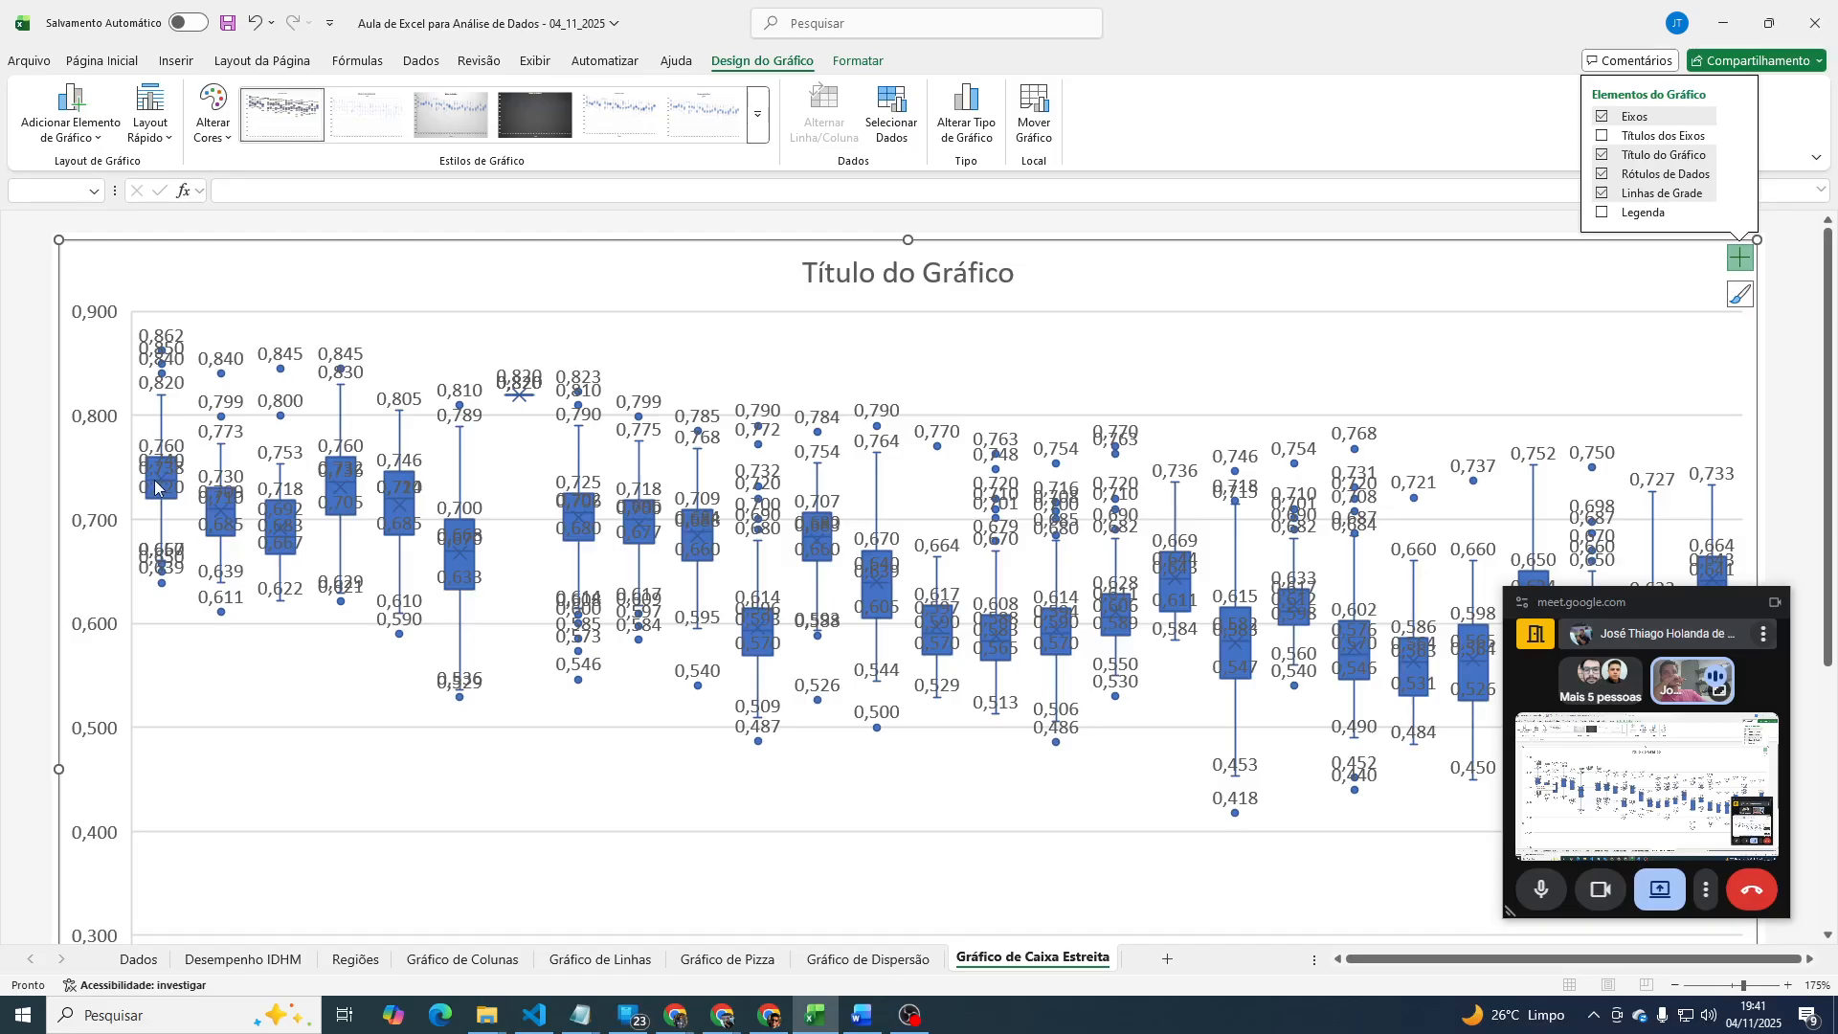
mouse_move(156, 486)
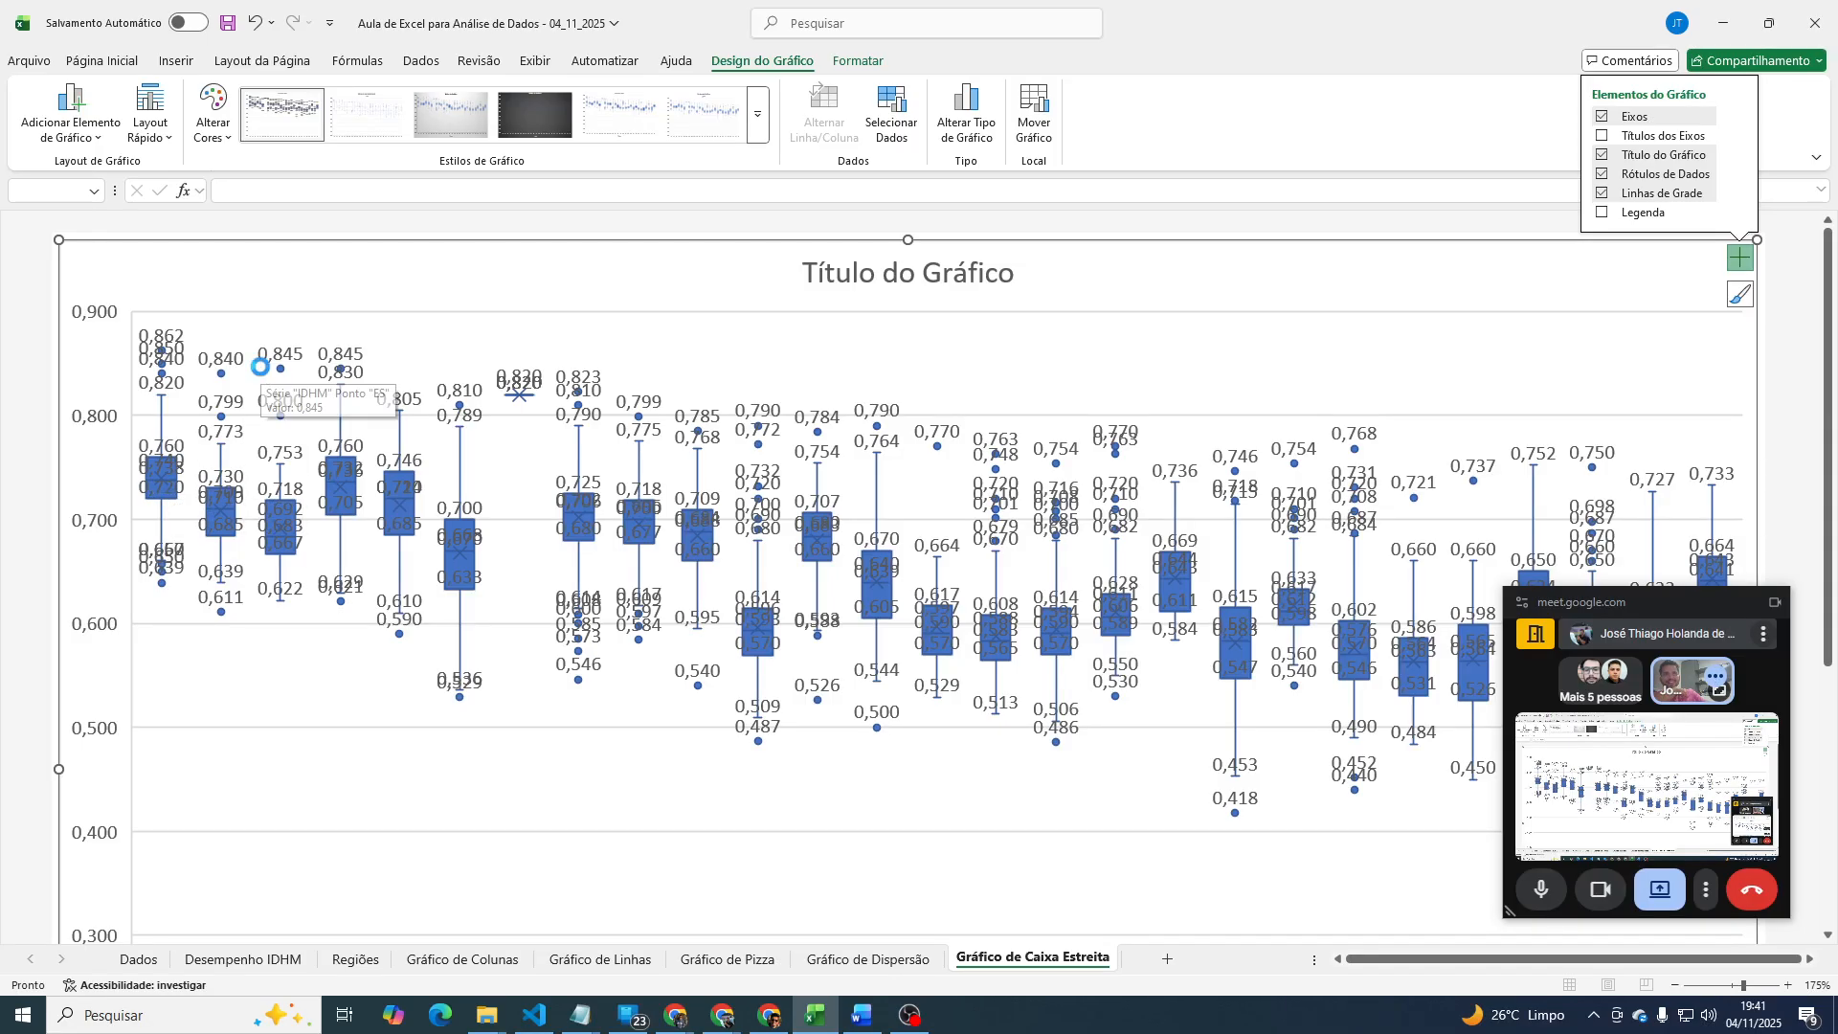
key(ctrl+z)
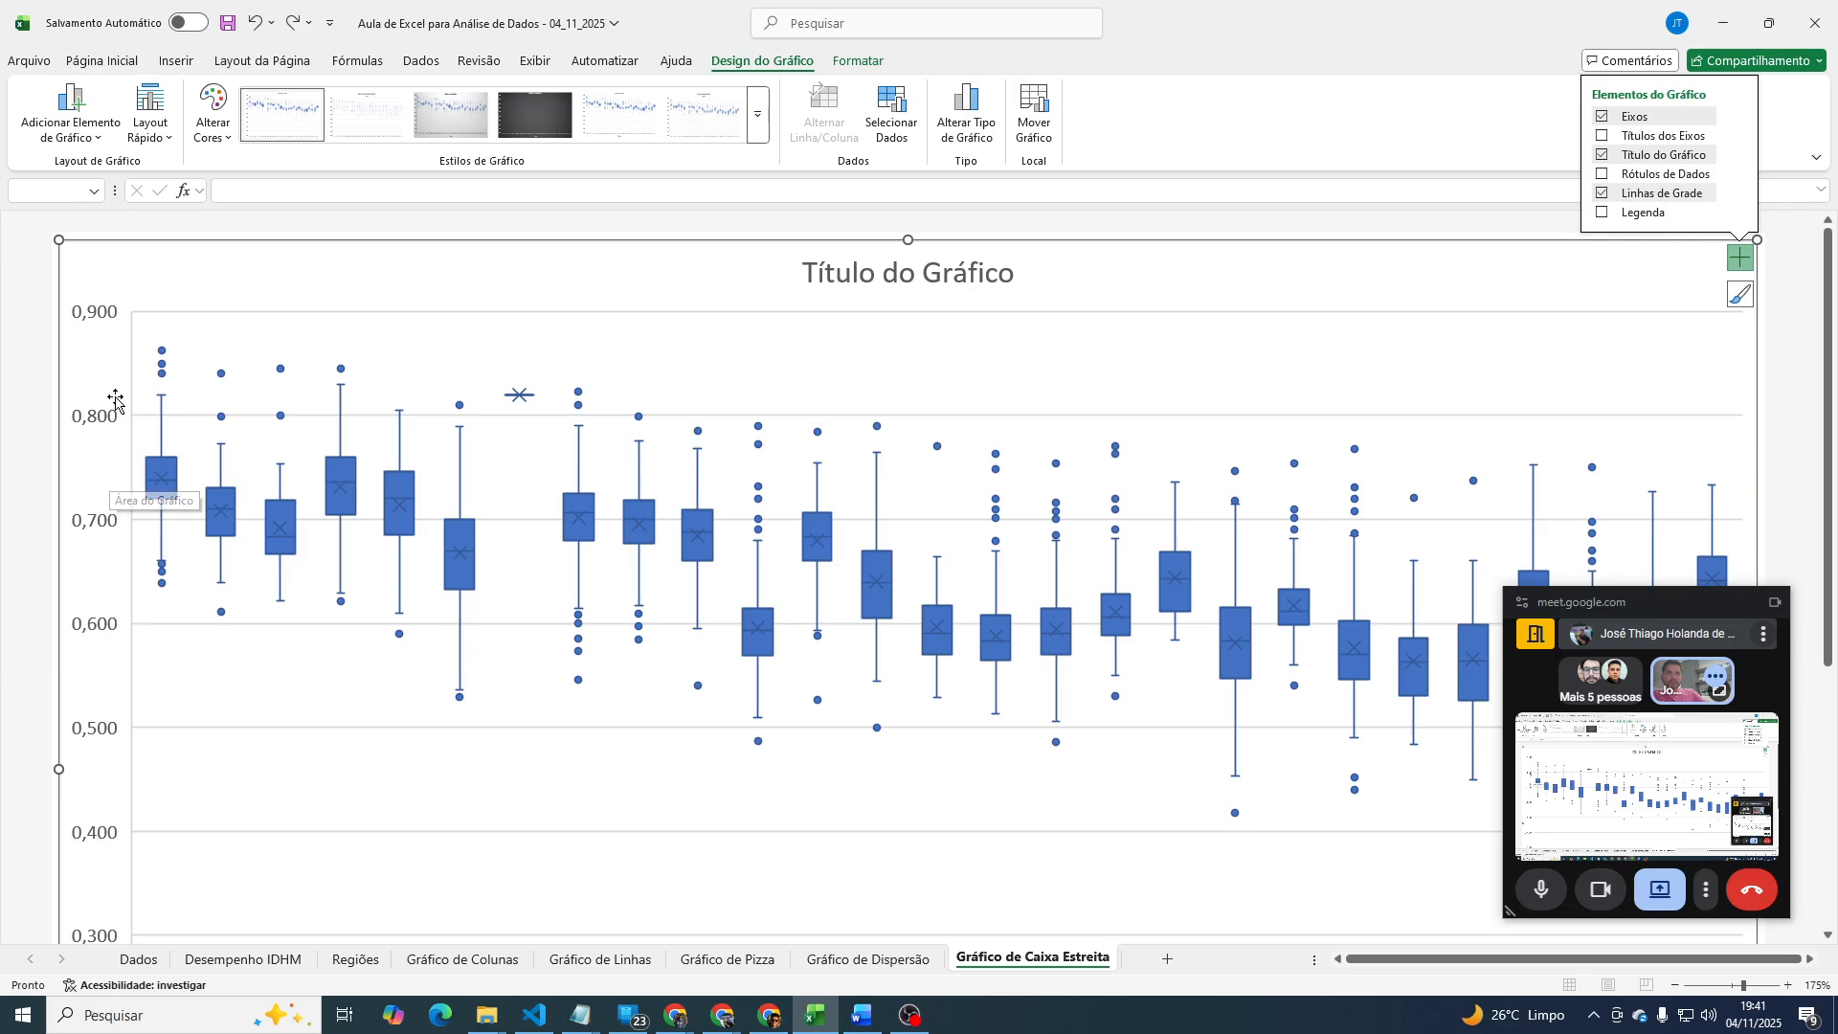
Open the vertical axis formatting options of the box plot and expand the Marcas de Escala and Número settings.
click(101, 319)
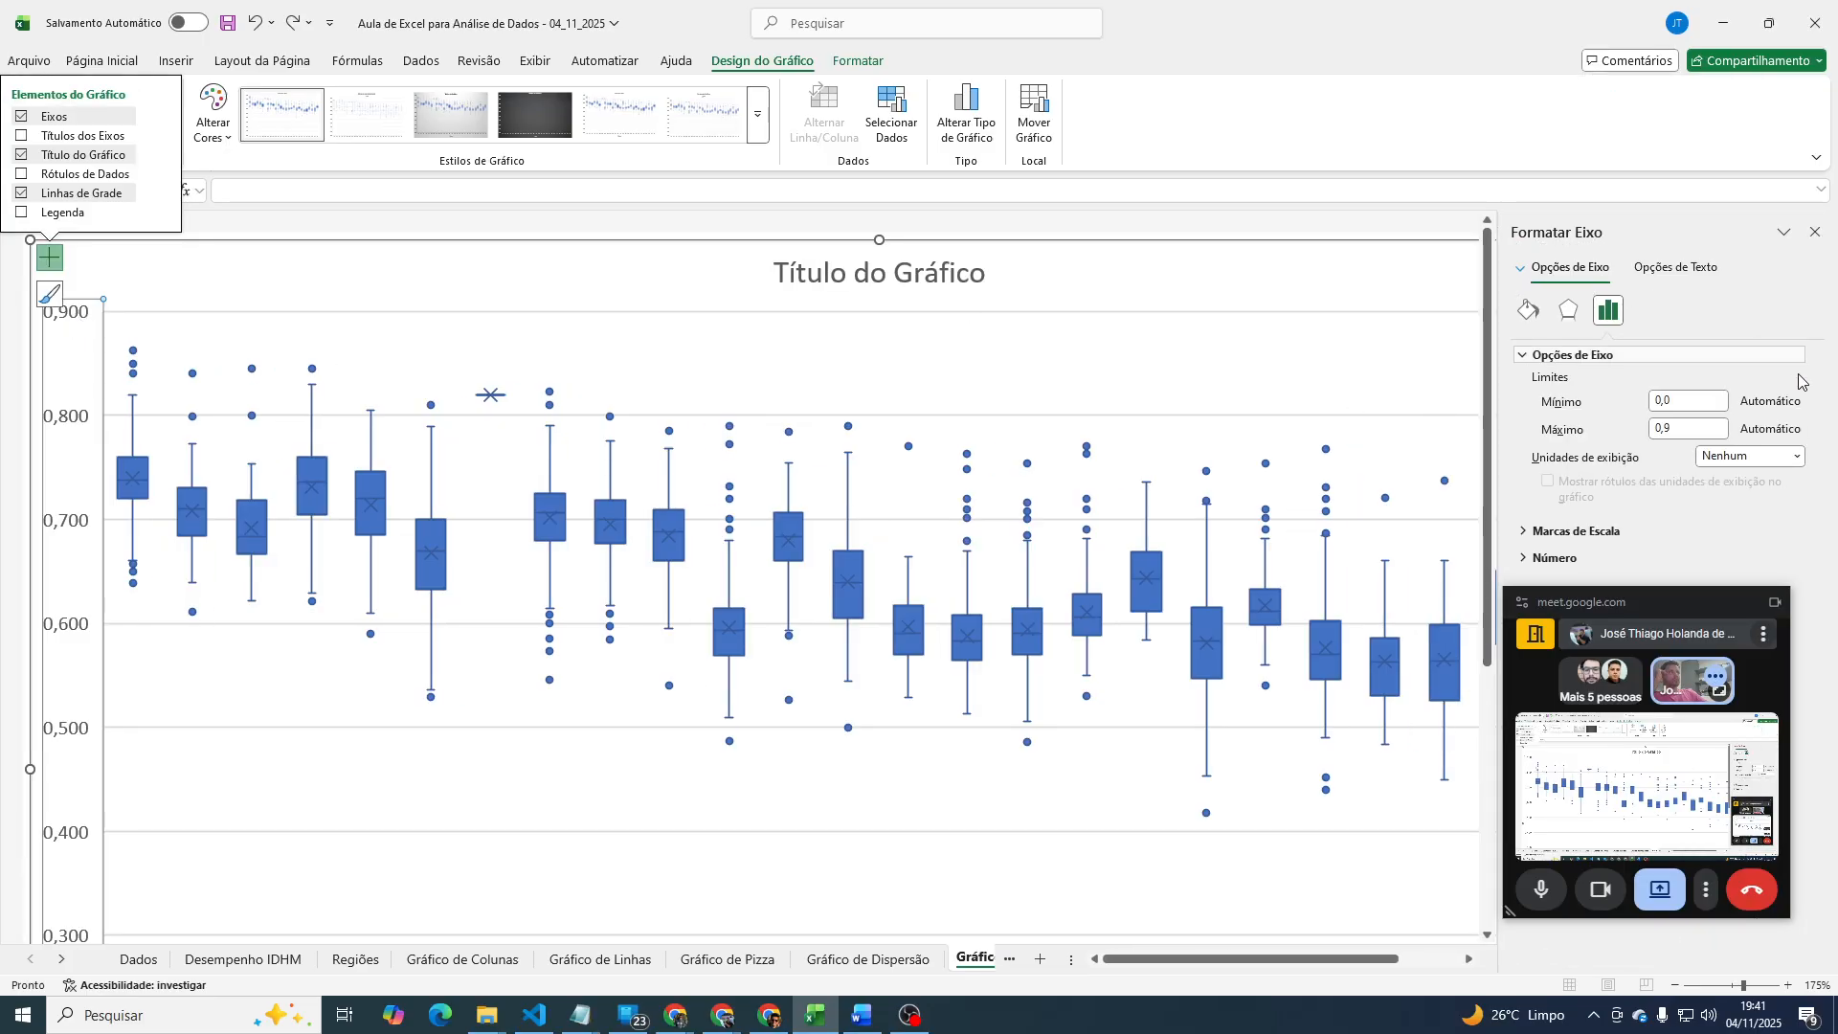
drag(1691, 605, 1350, 389)
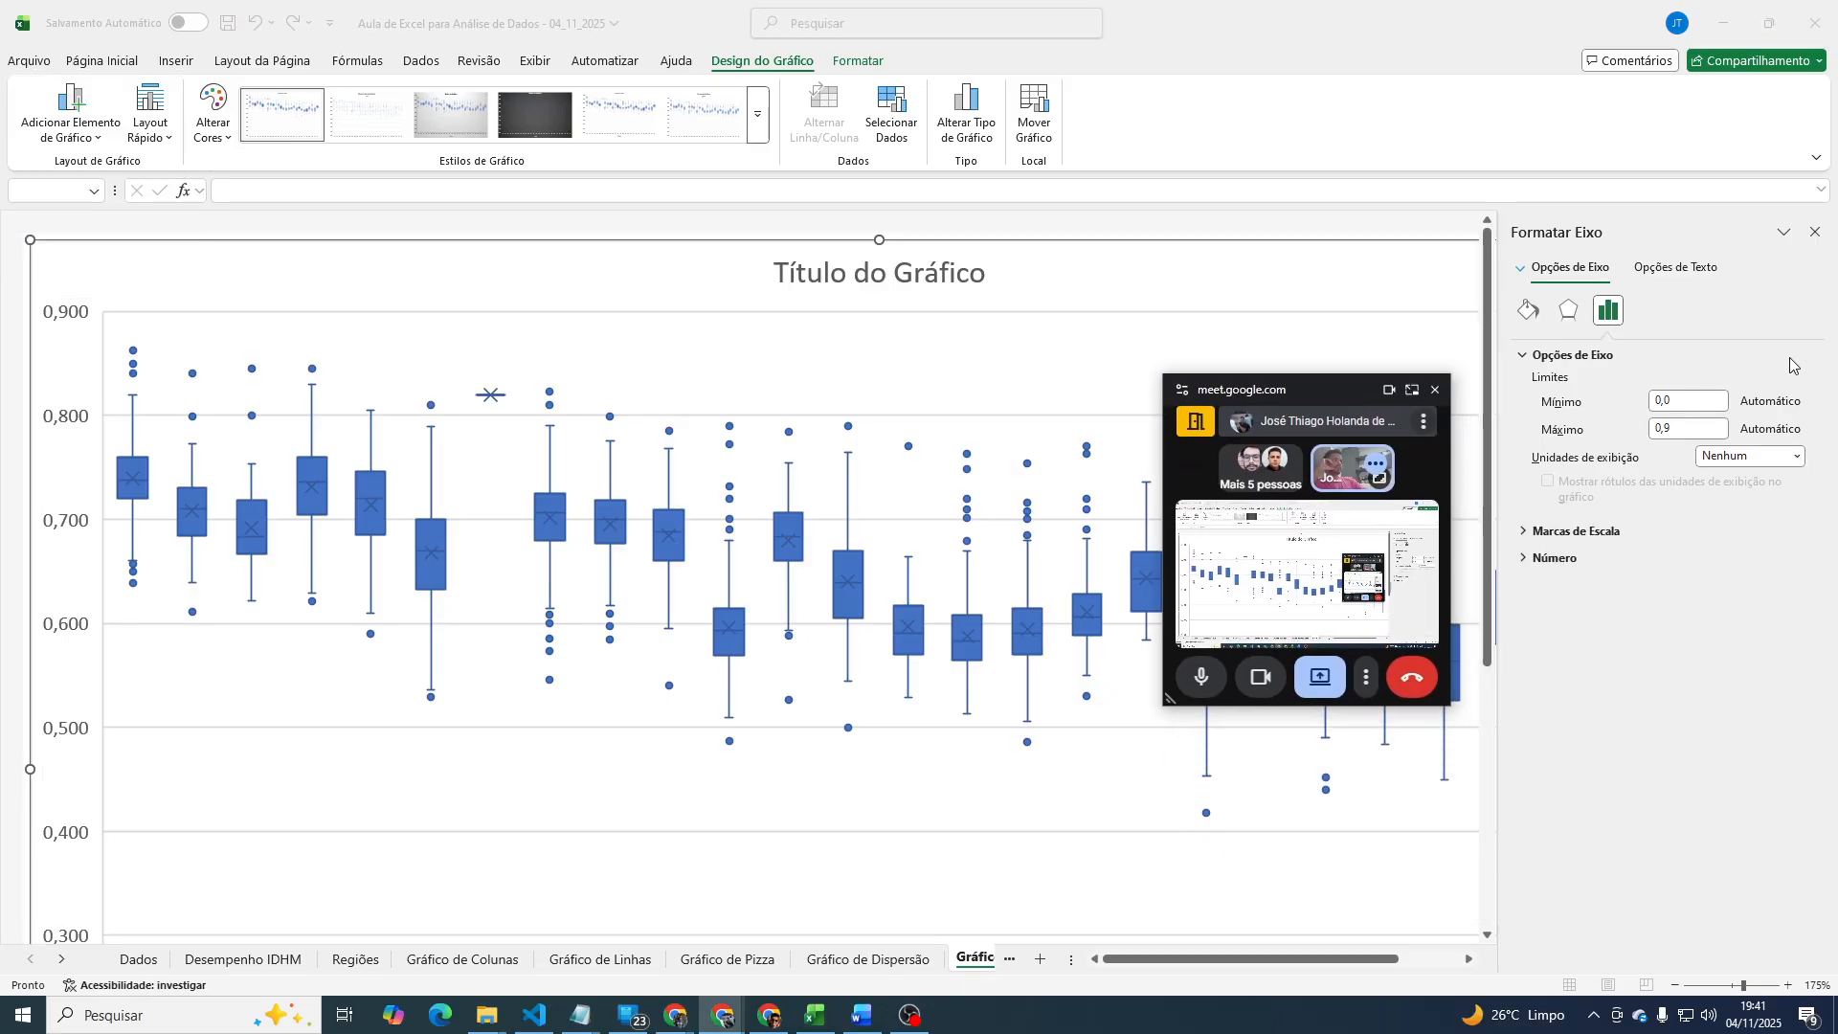
click(1574, 534)
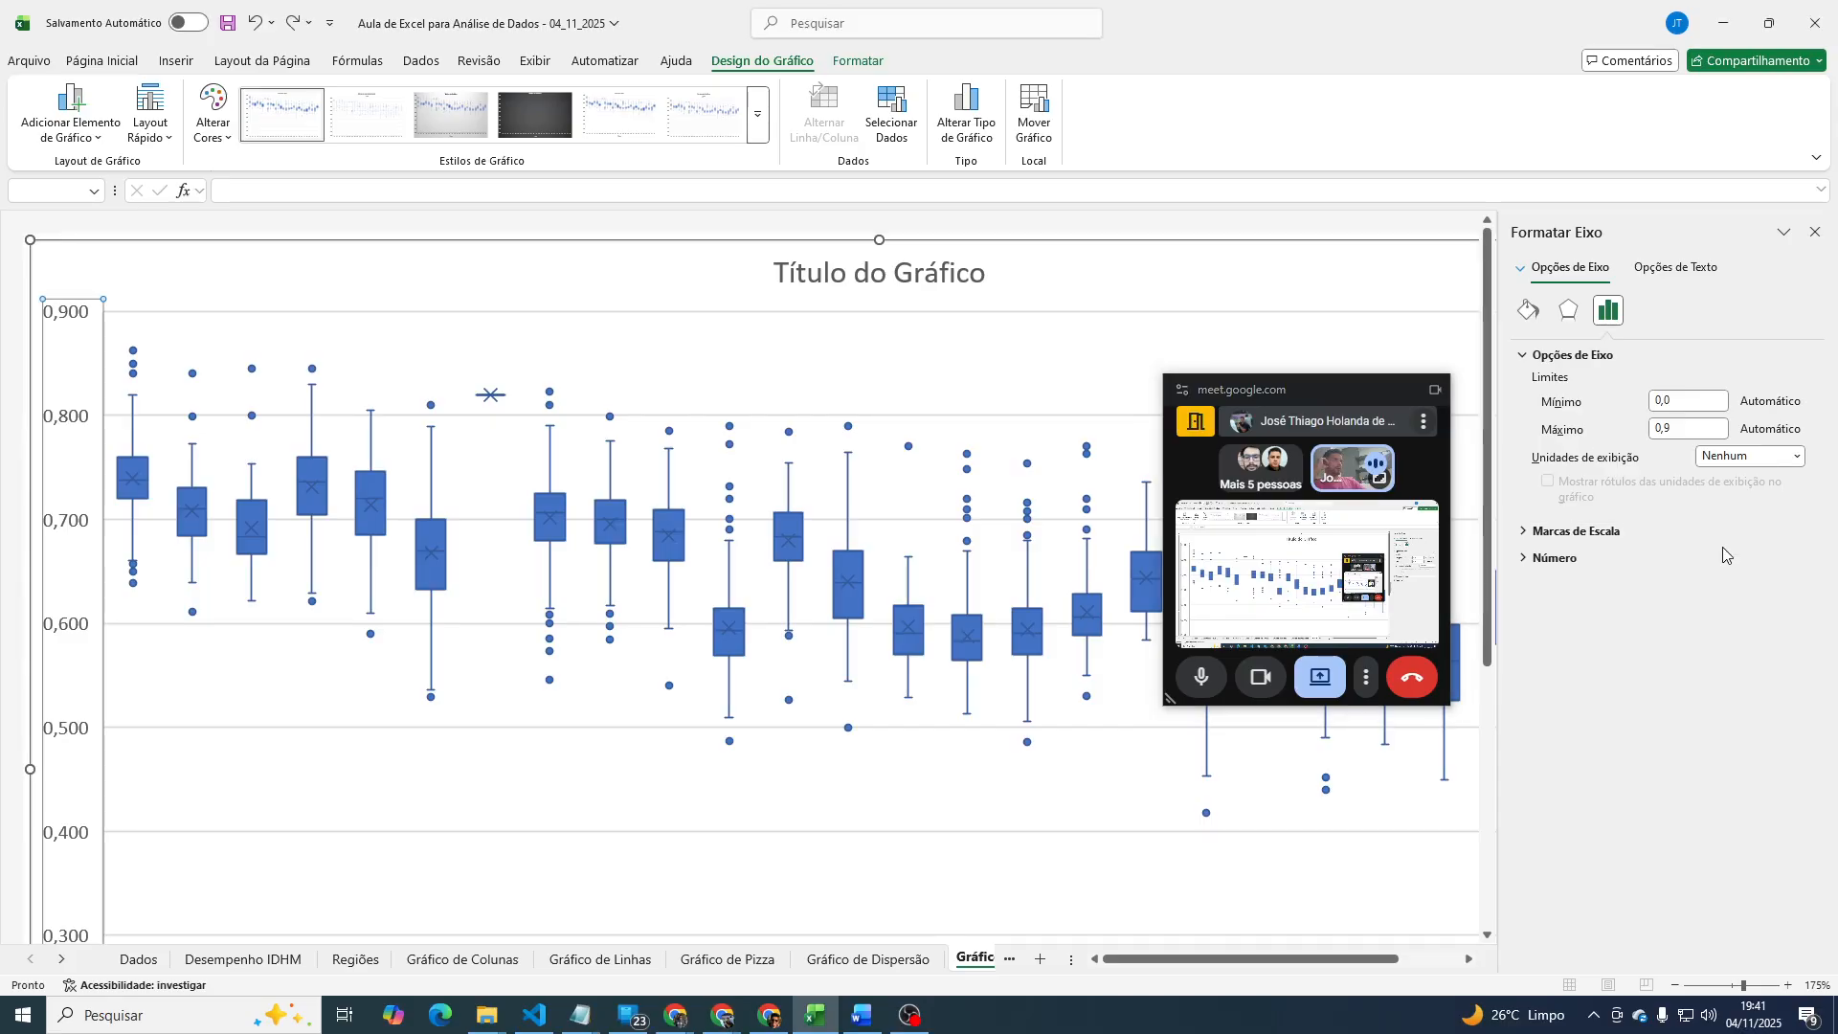
click(1525, 532)
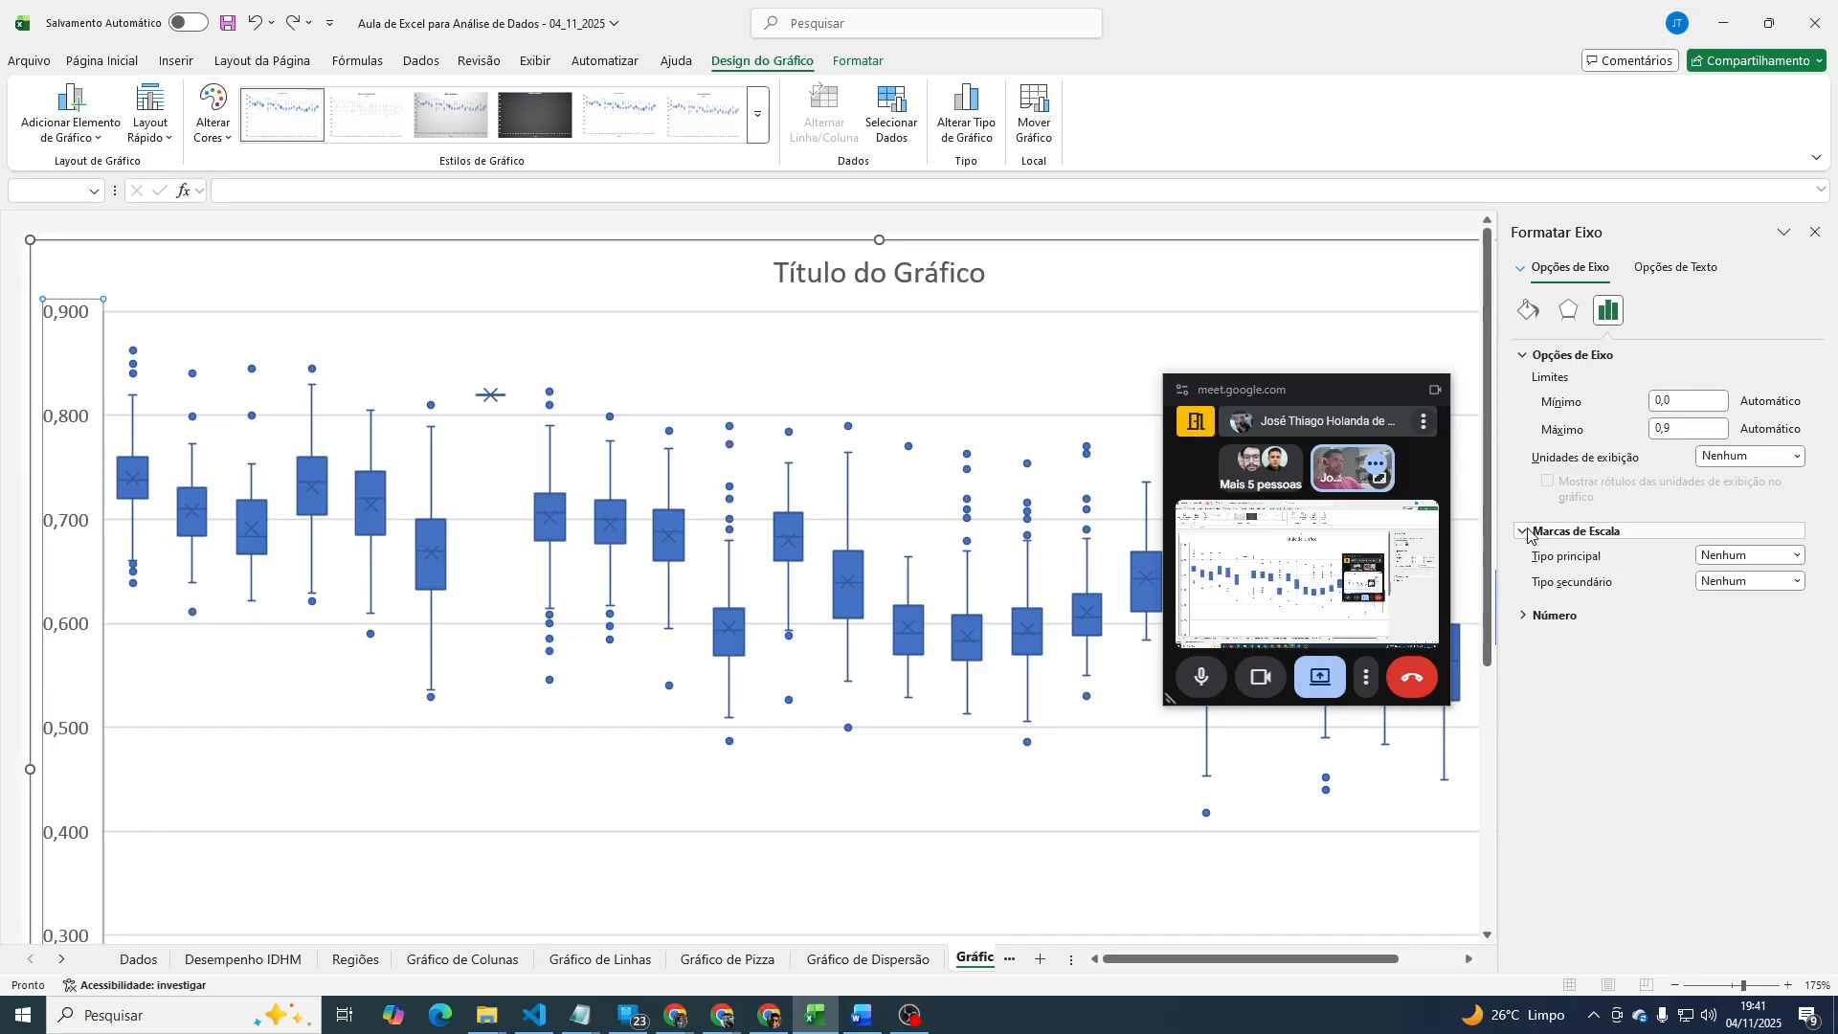
click(1525, 618)
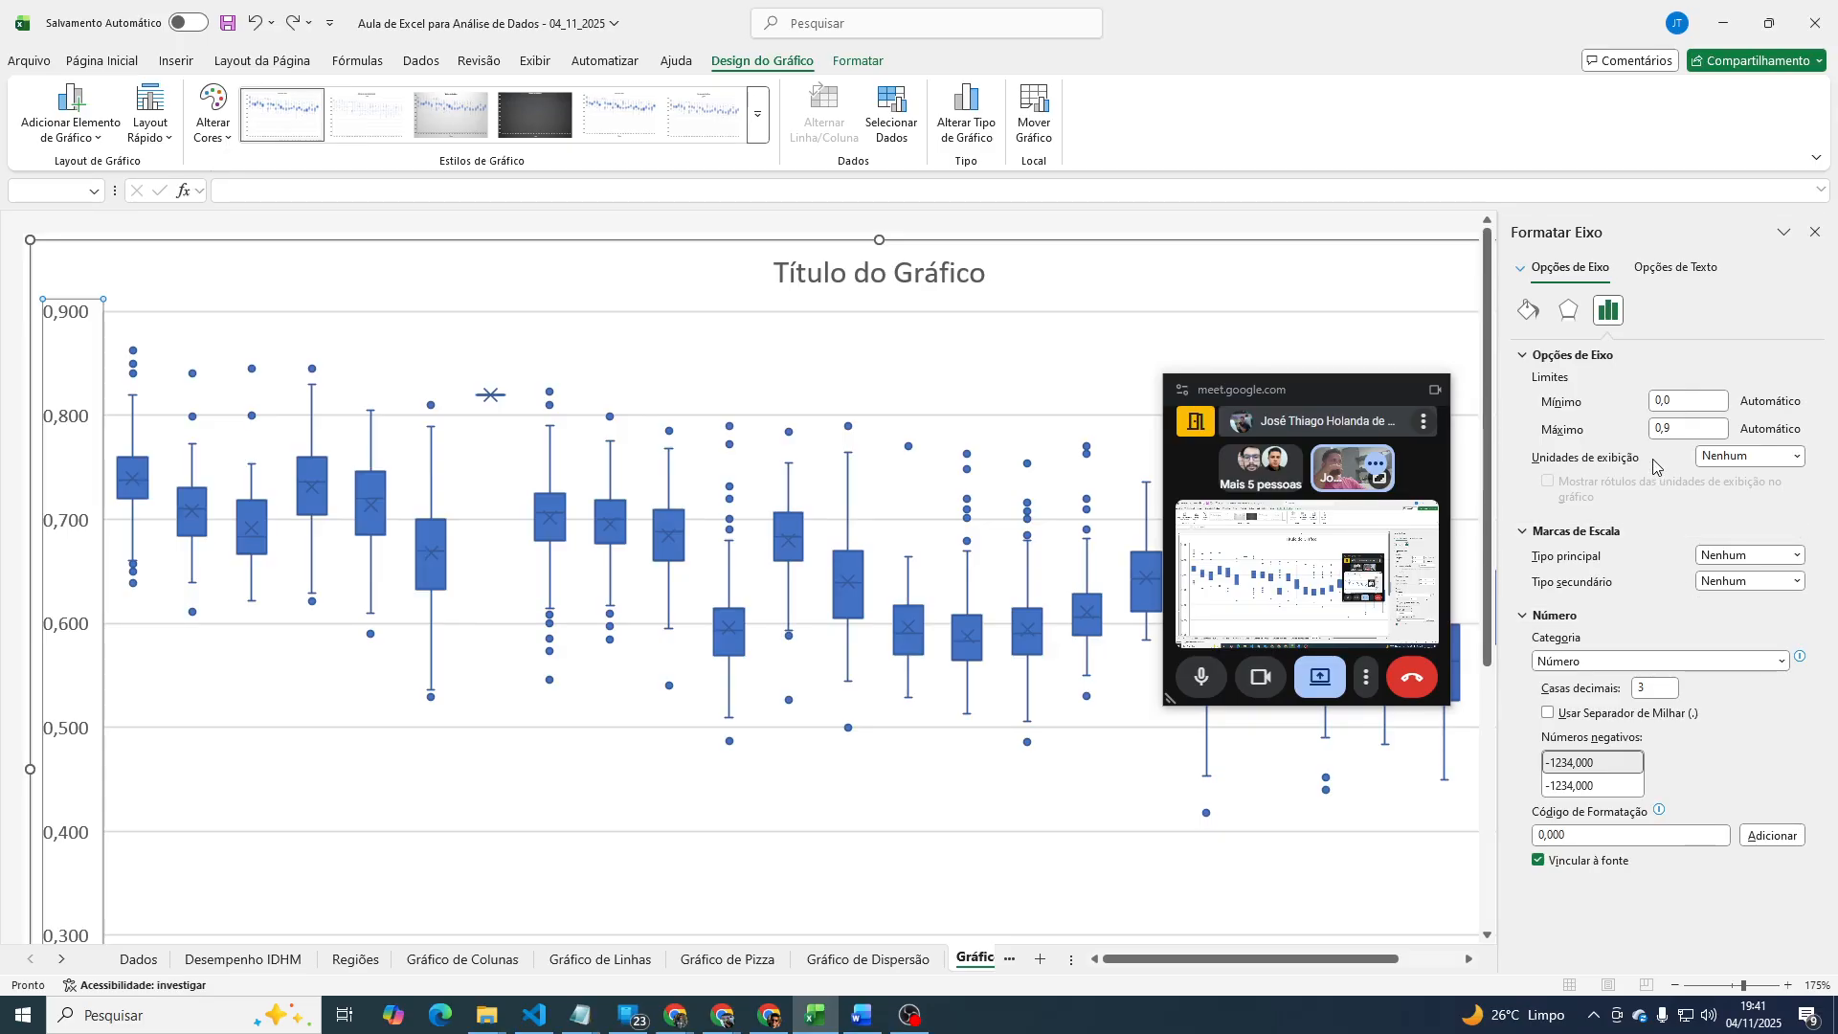
Look through the vertical axis's effects, fill, display unit and principal scale mark options.
click(1568, 309)
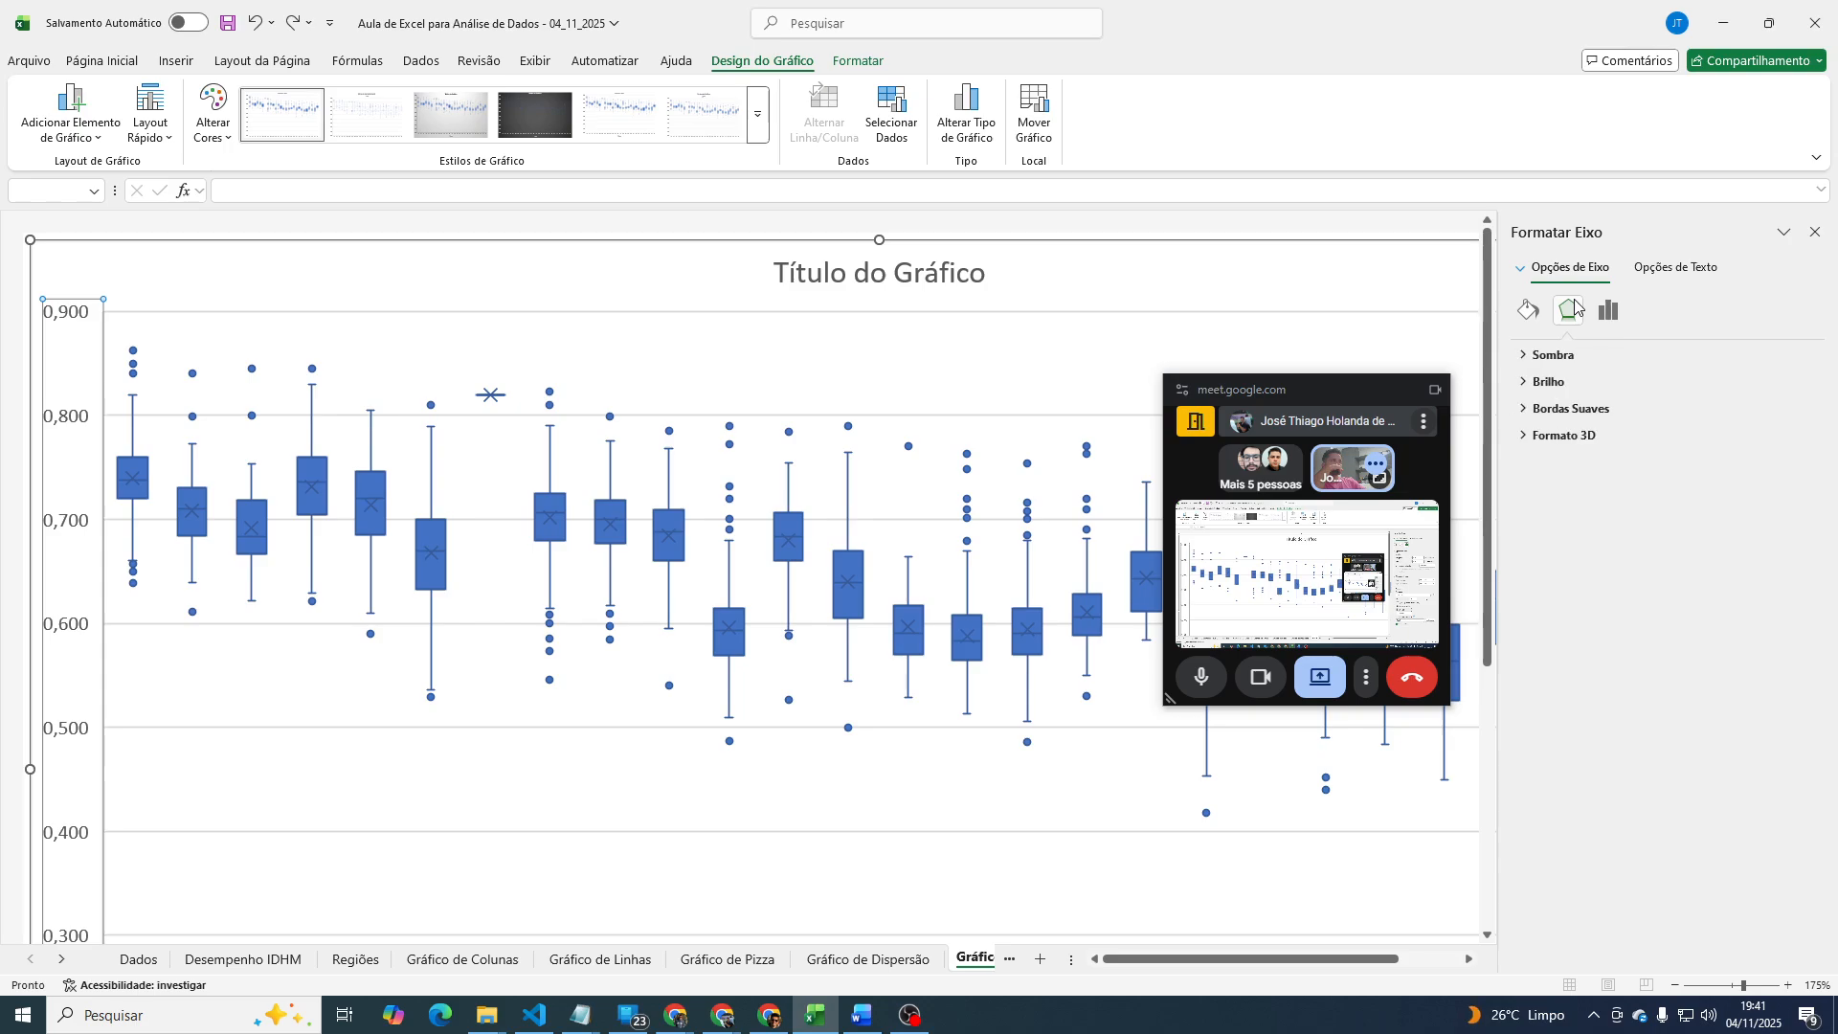
click(1530, 309)
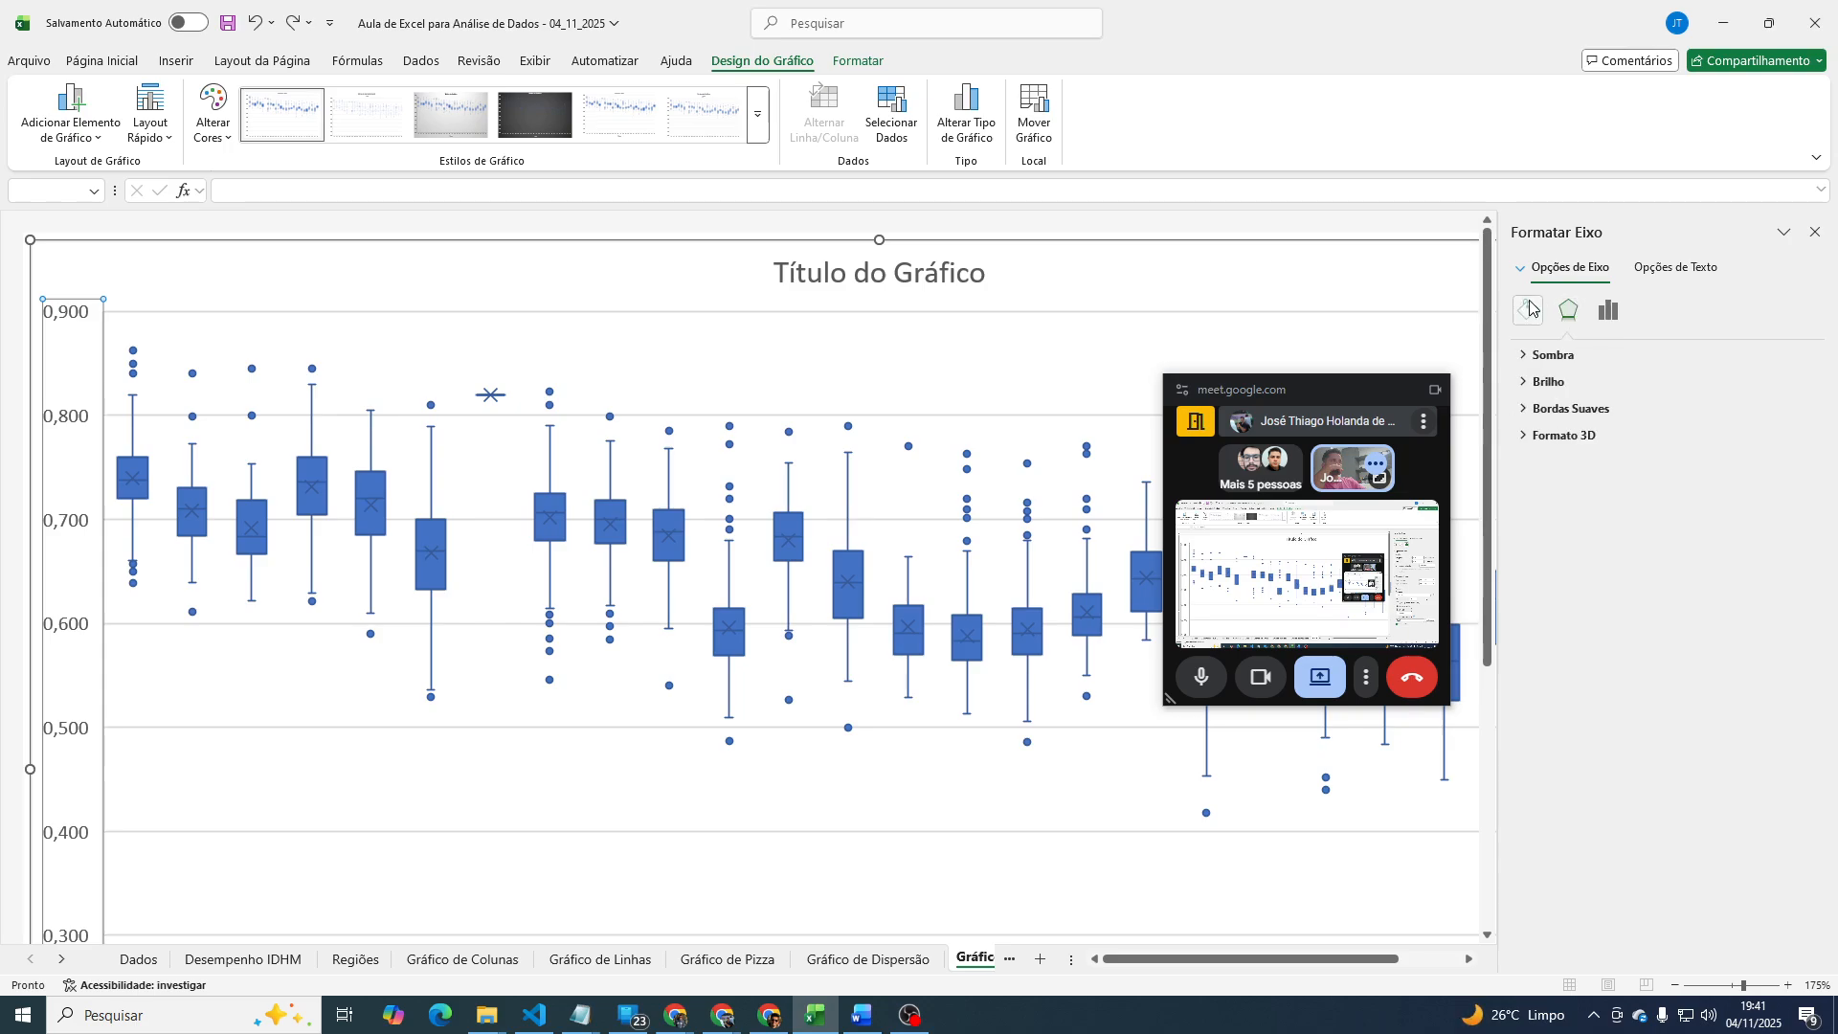
click(1608, 310)
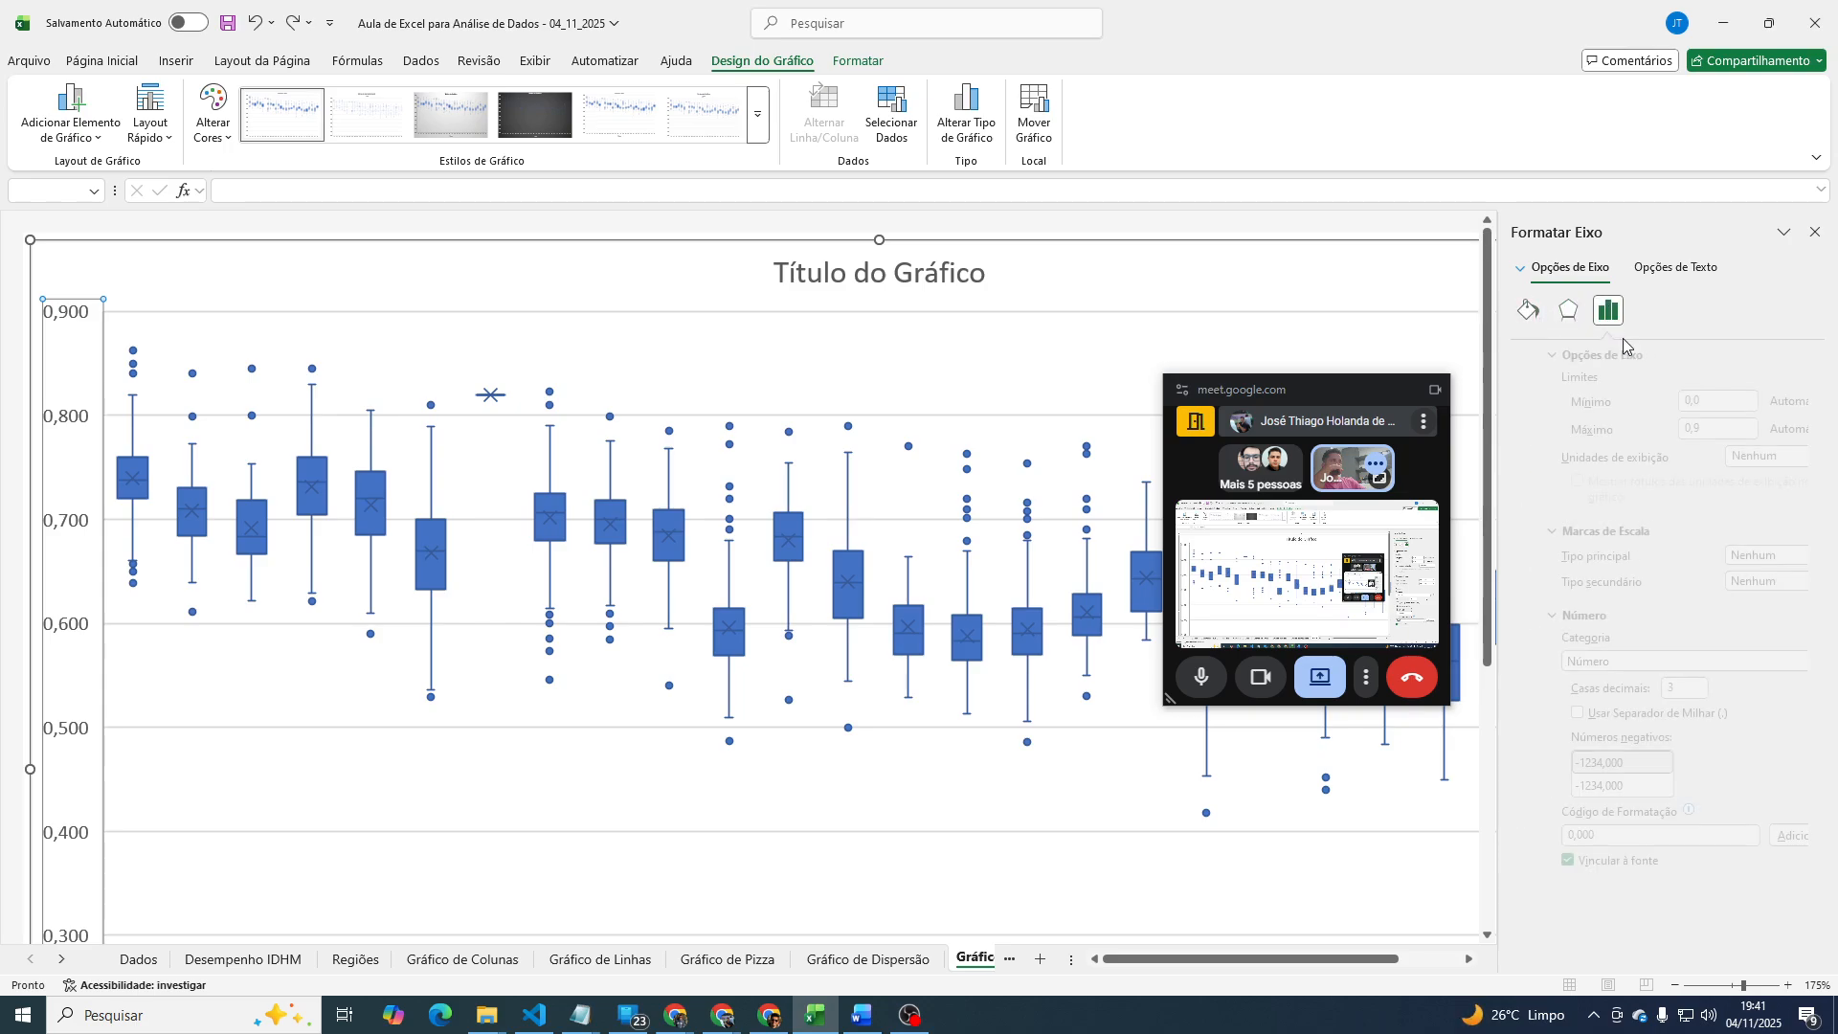
click(1777, 461)
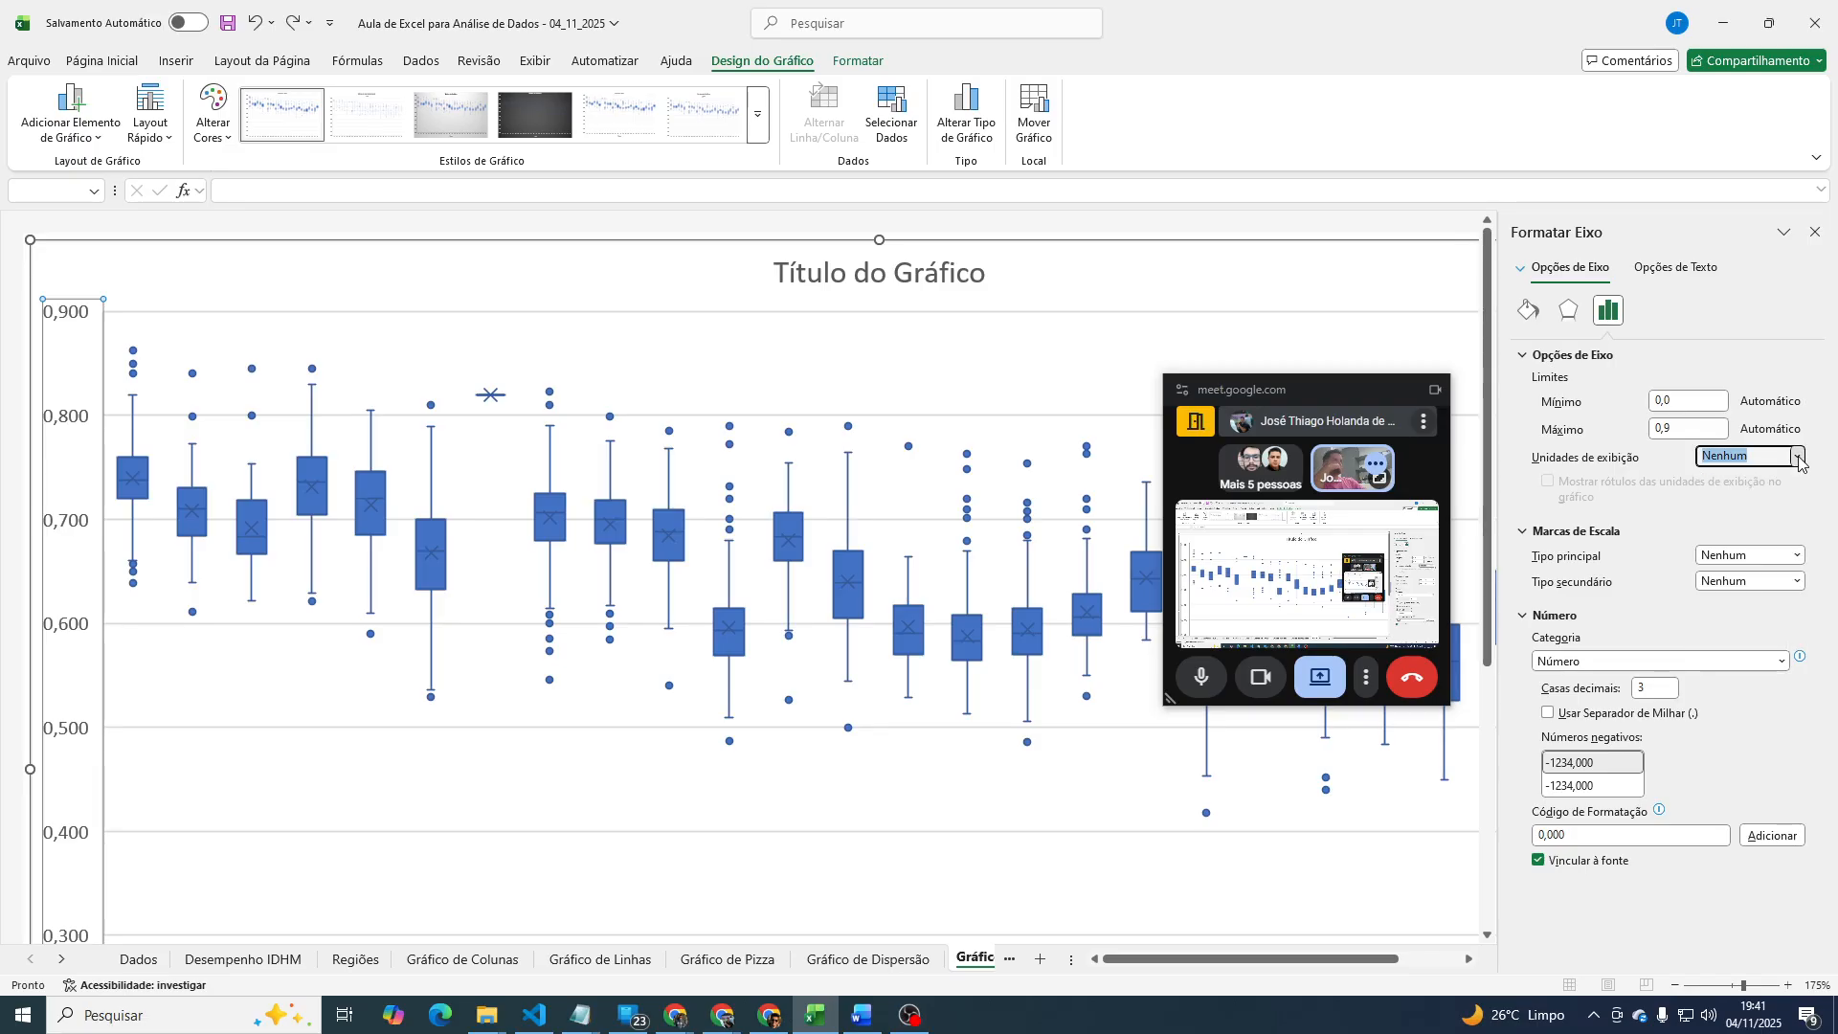
click(1798, 458)
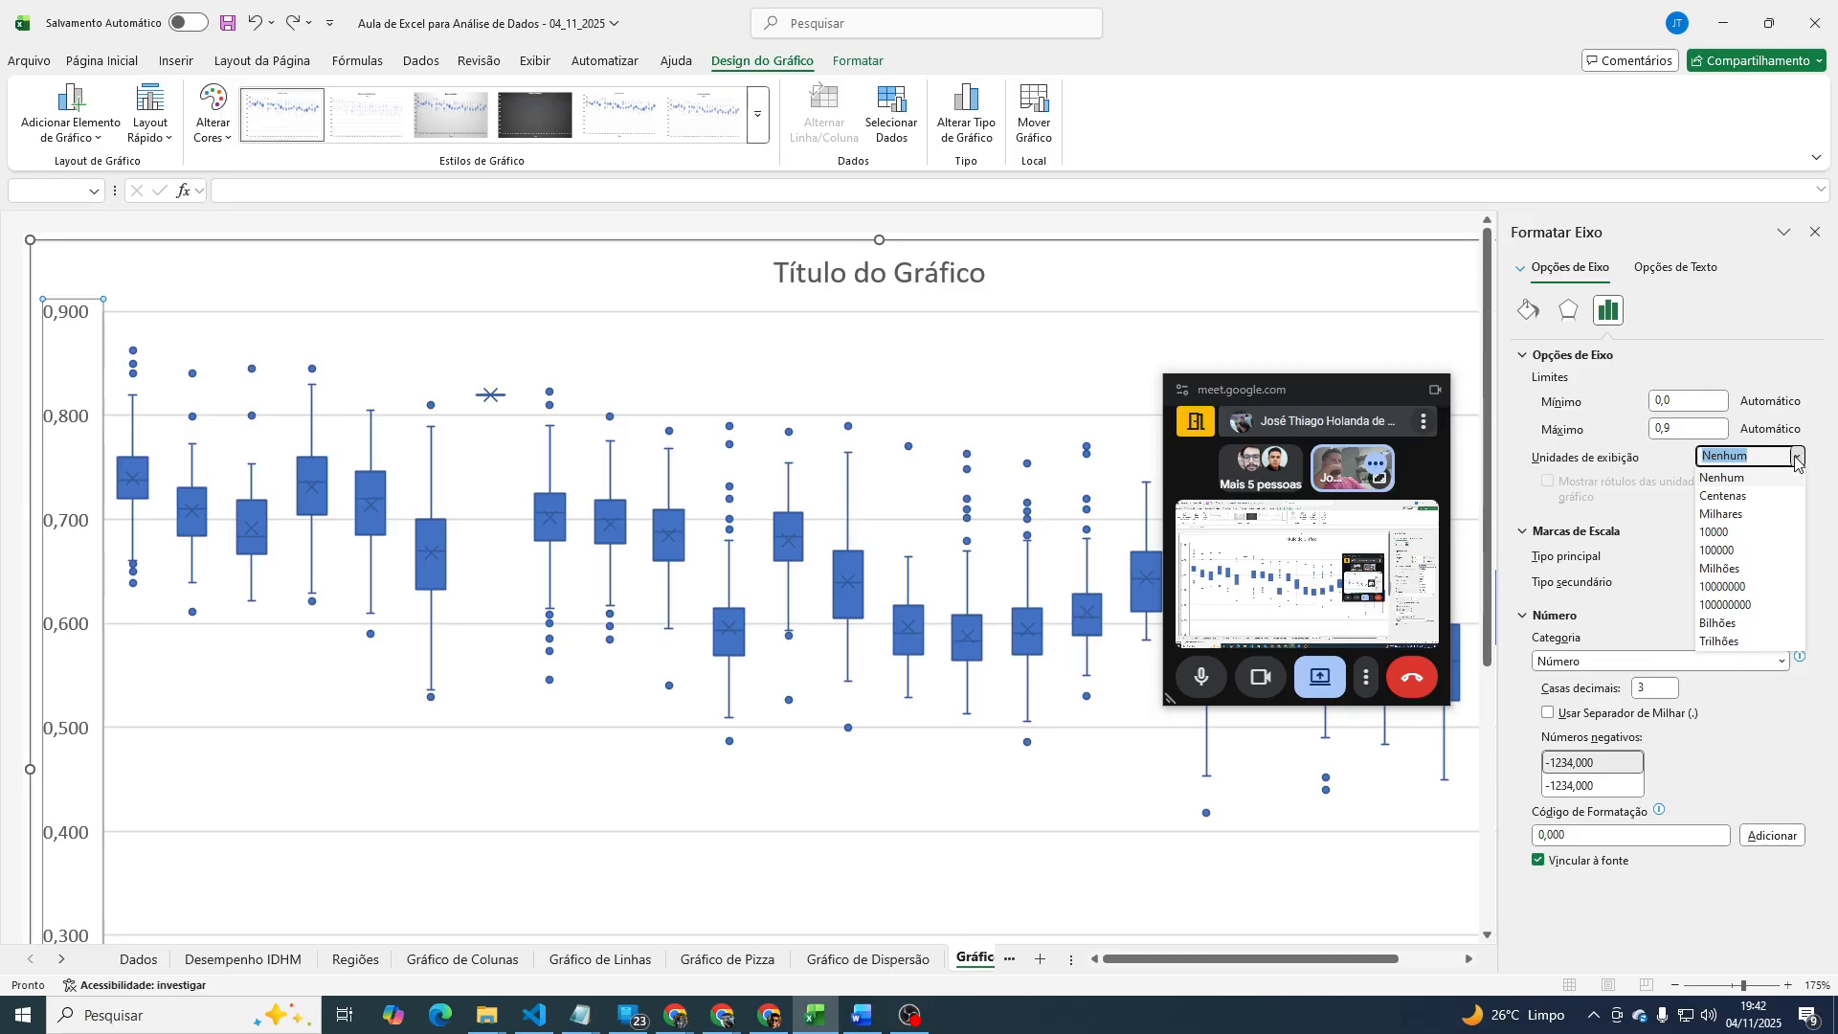
click(1796, 460)
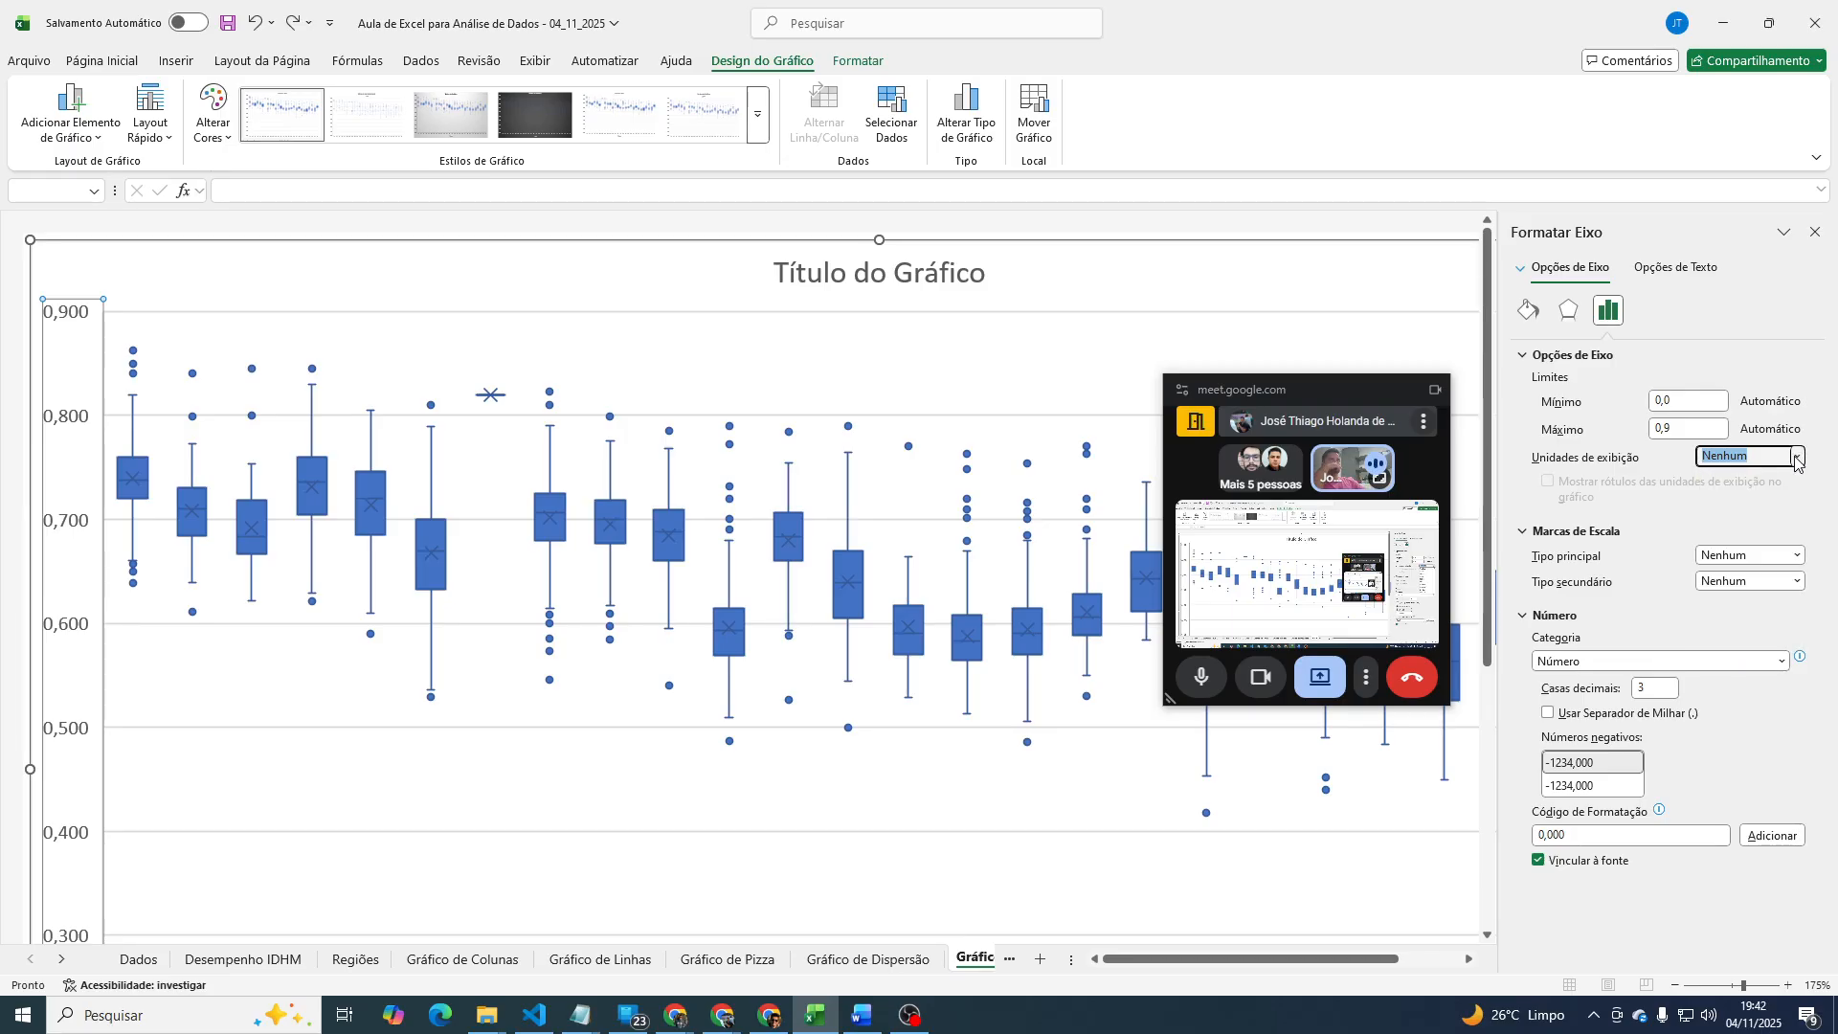
click(1802, 556)
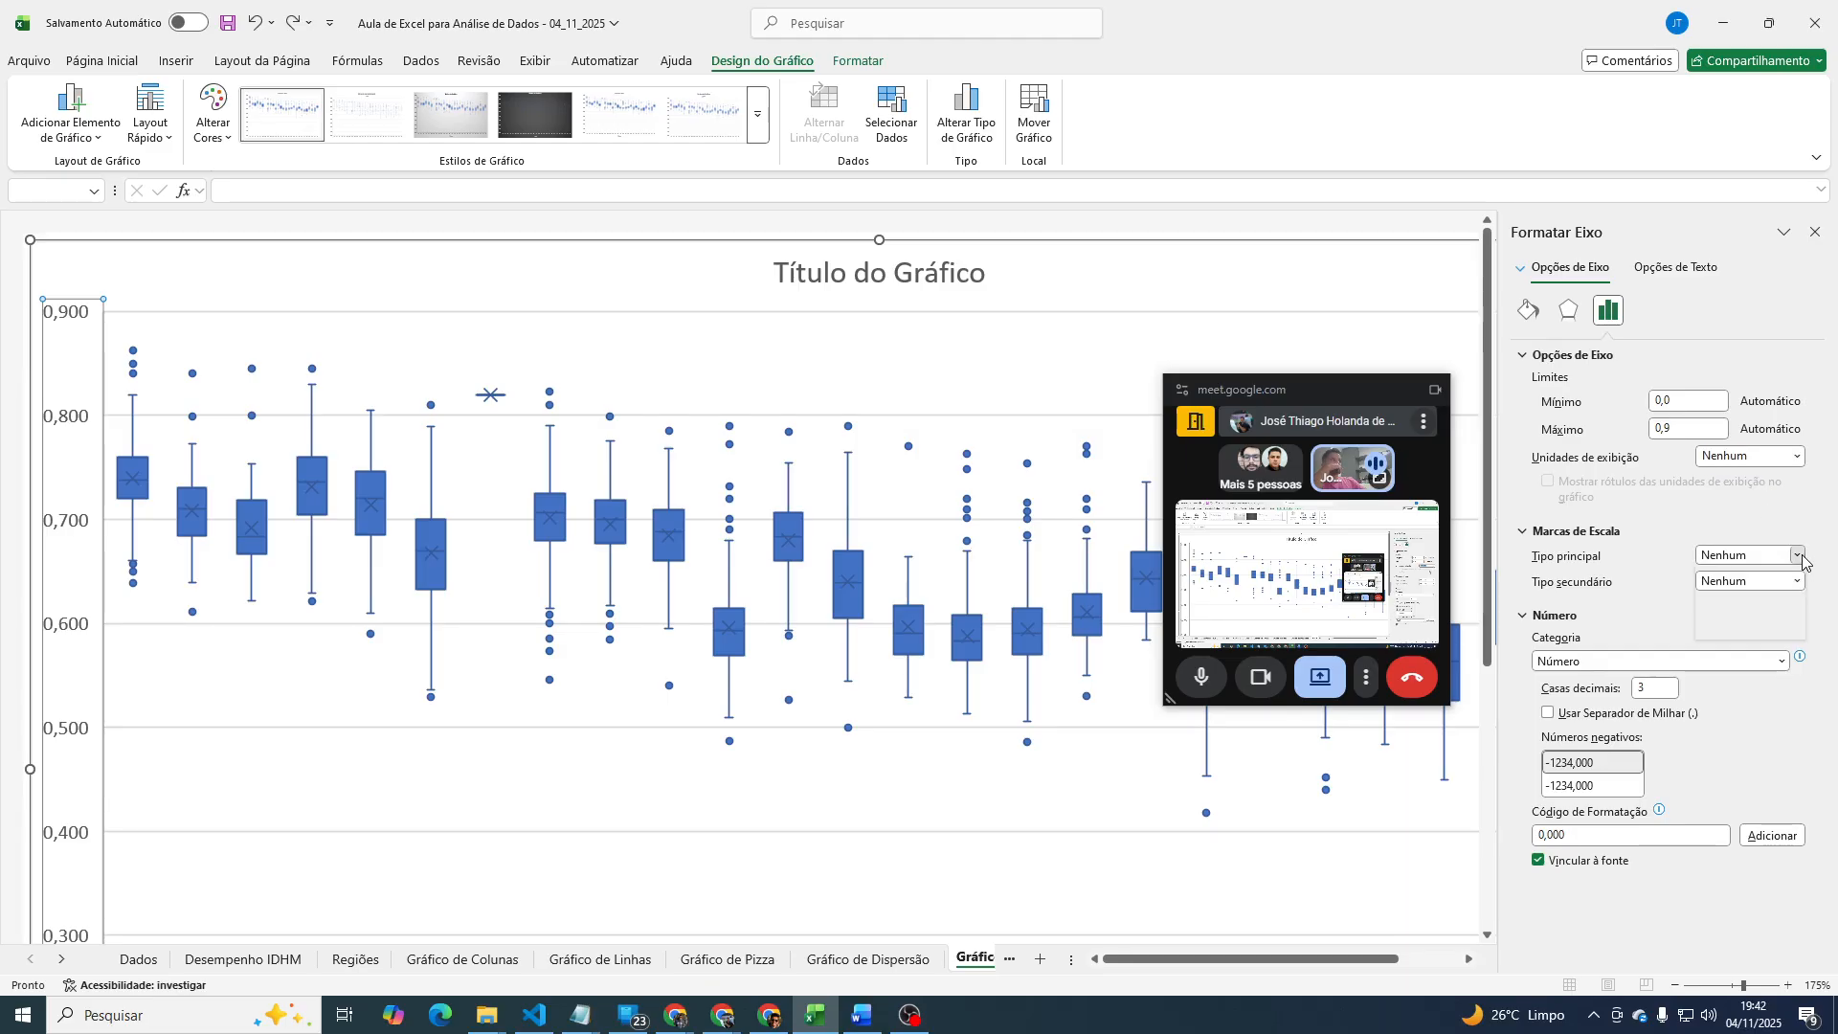
click(1801, 555)
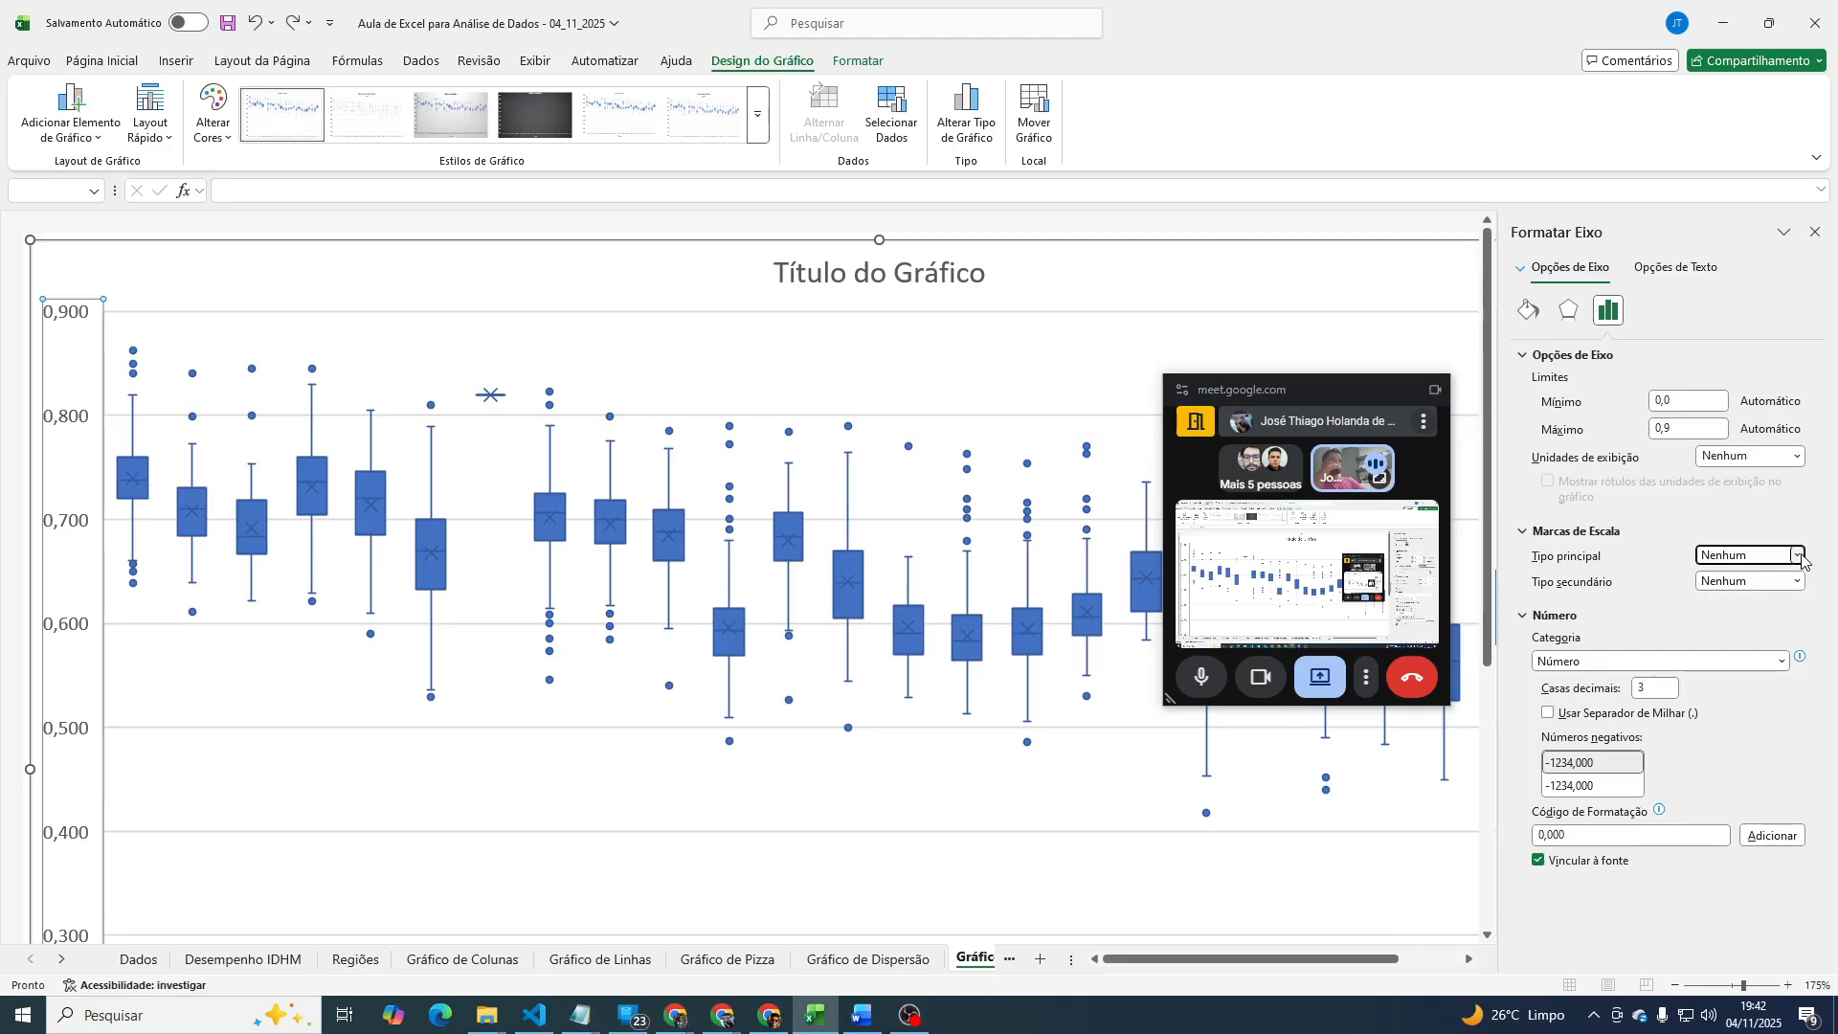
Try a minimum limit of 0,01 and then 0,0 on the vertical axis, and reset it to automatic.
click(1681, 400)
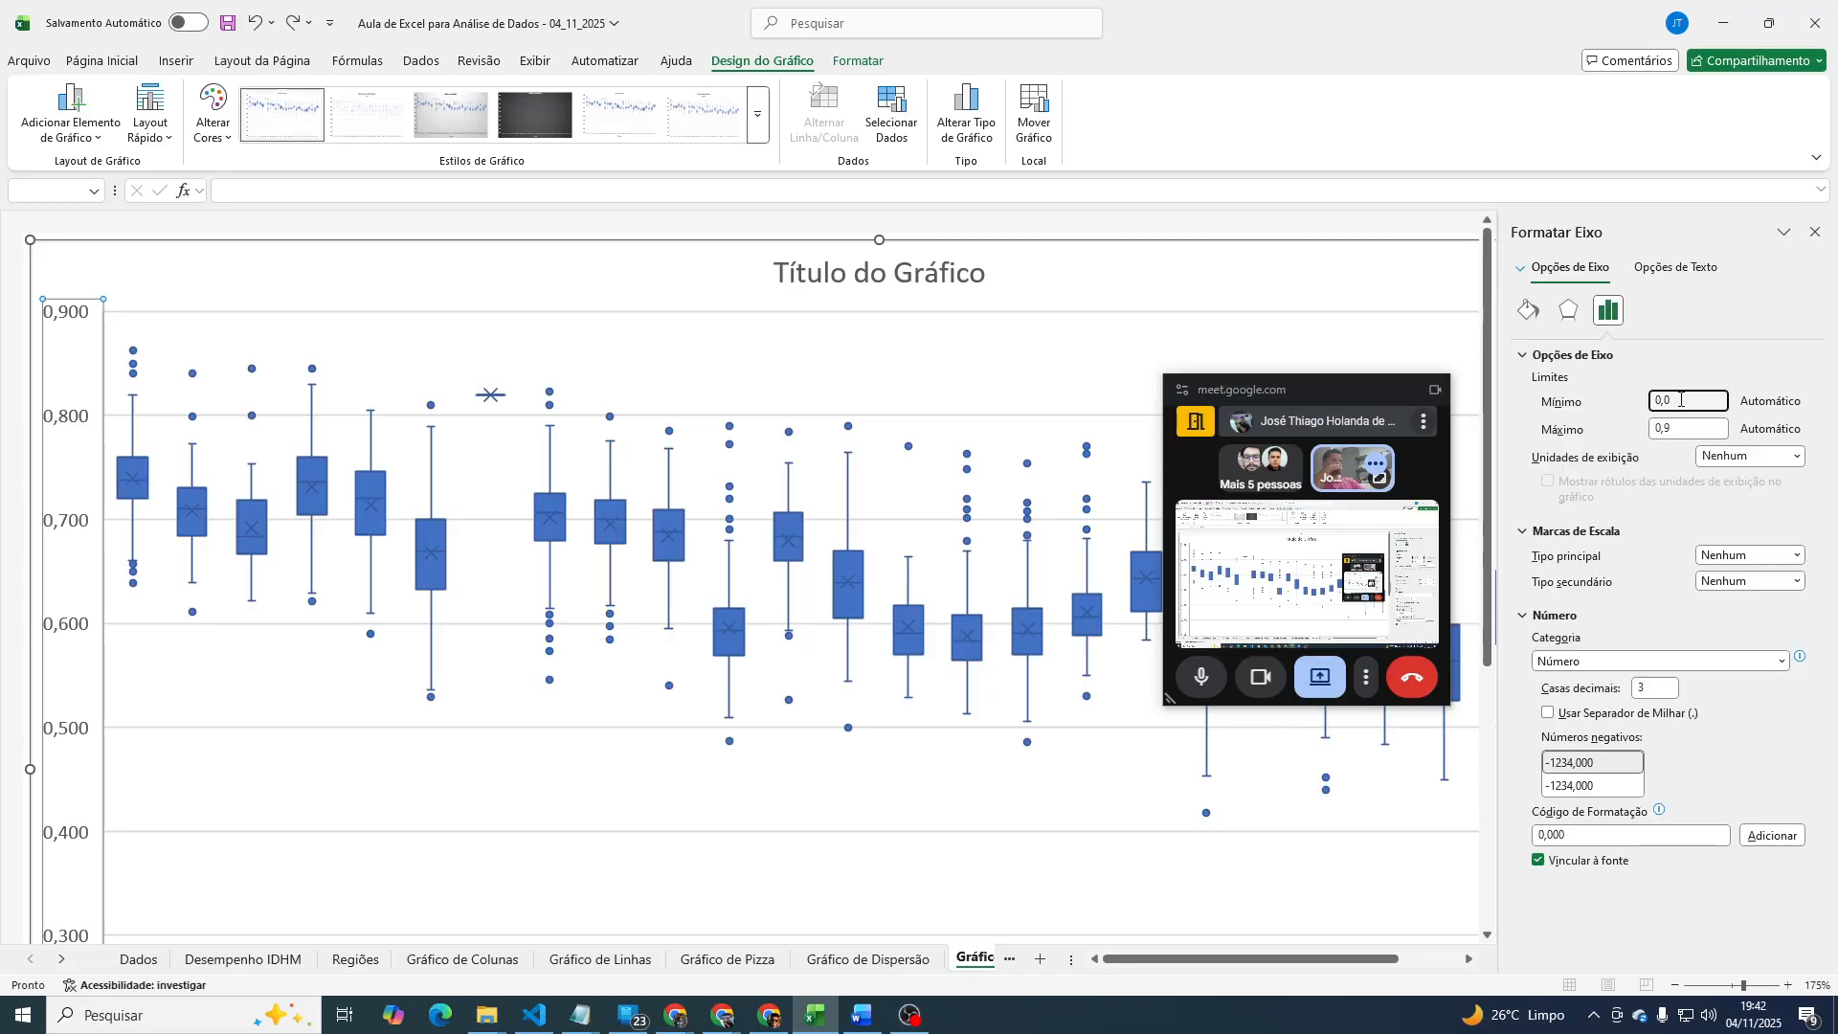
text(1)
key(Return)
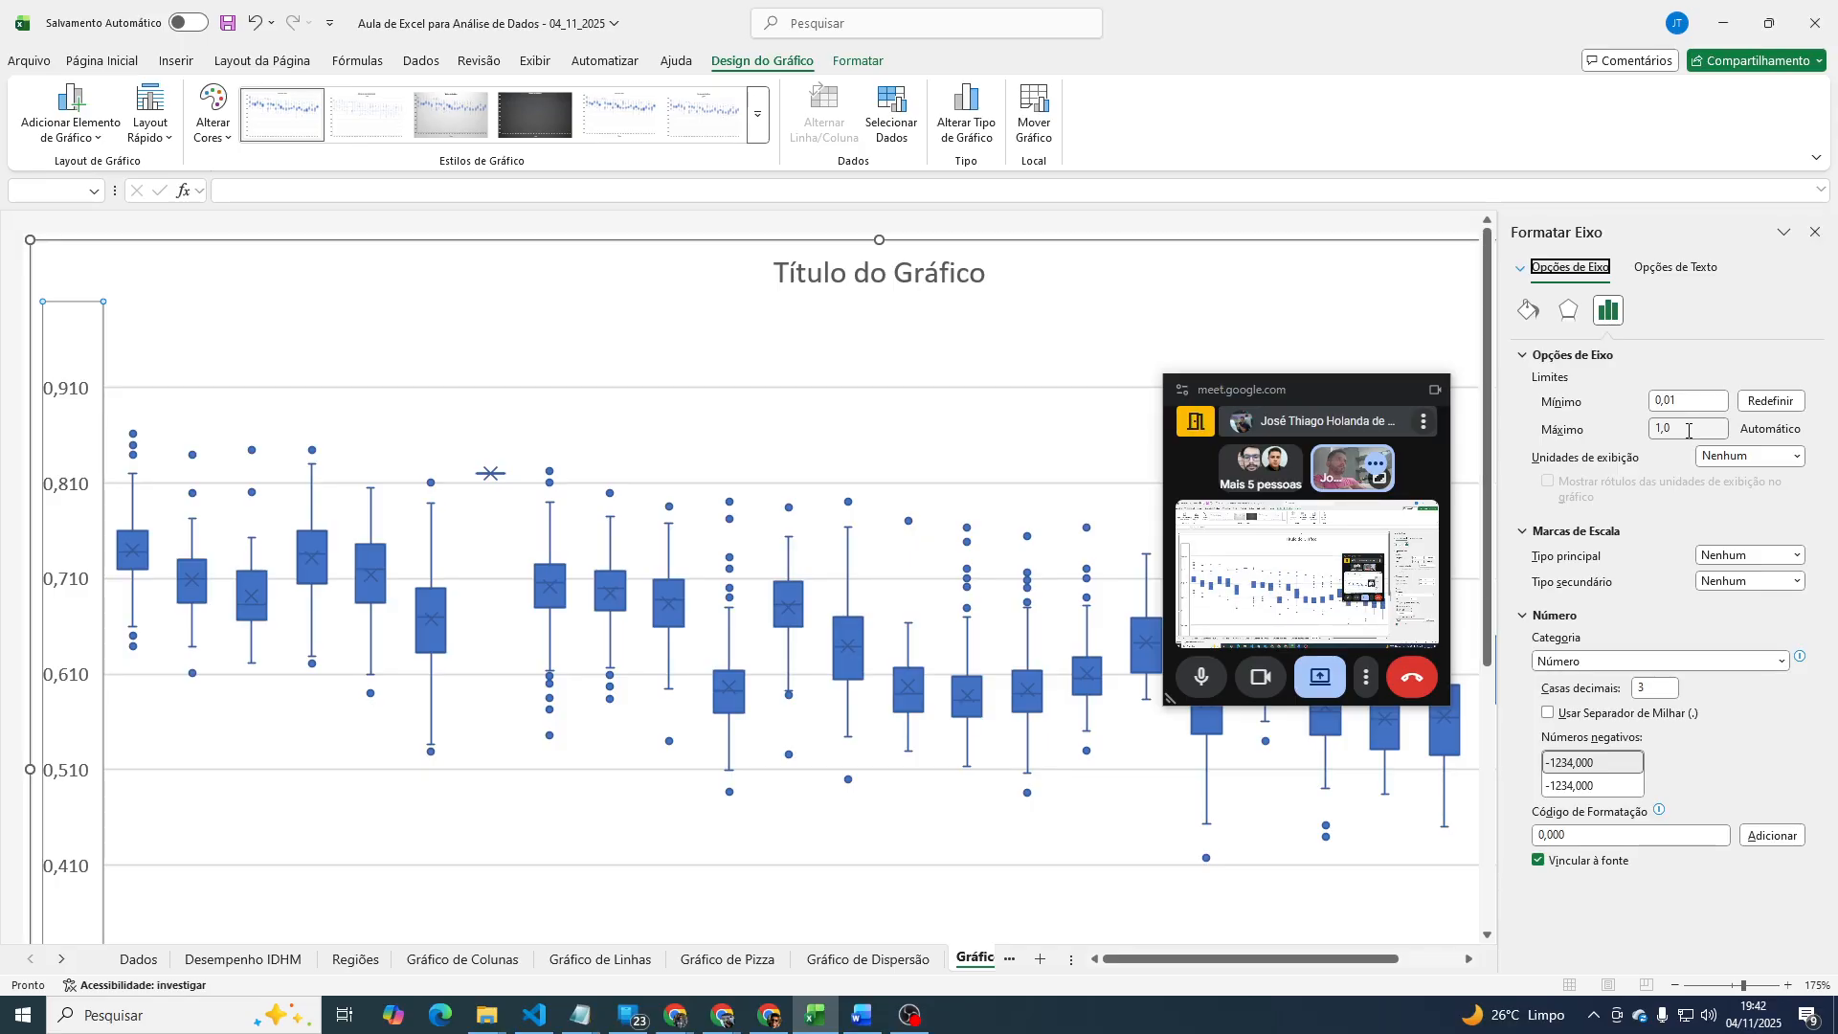
click(1689, 396)
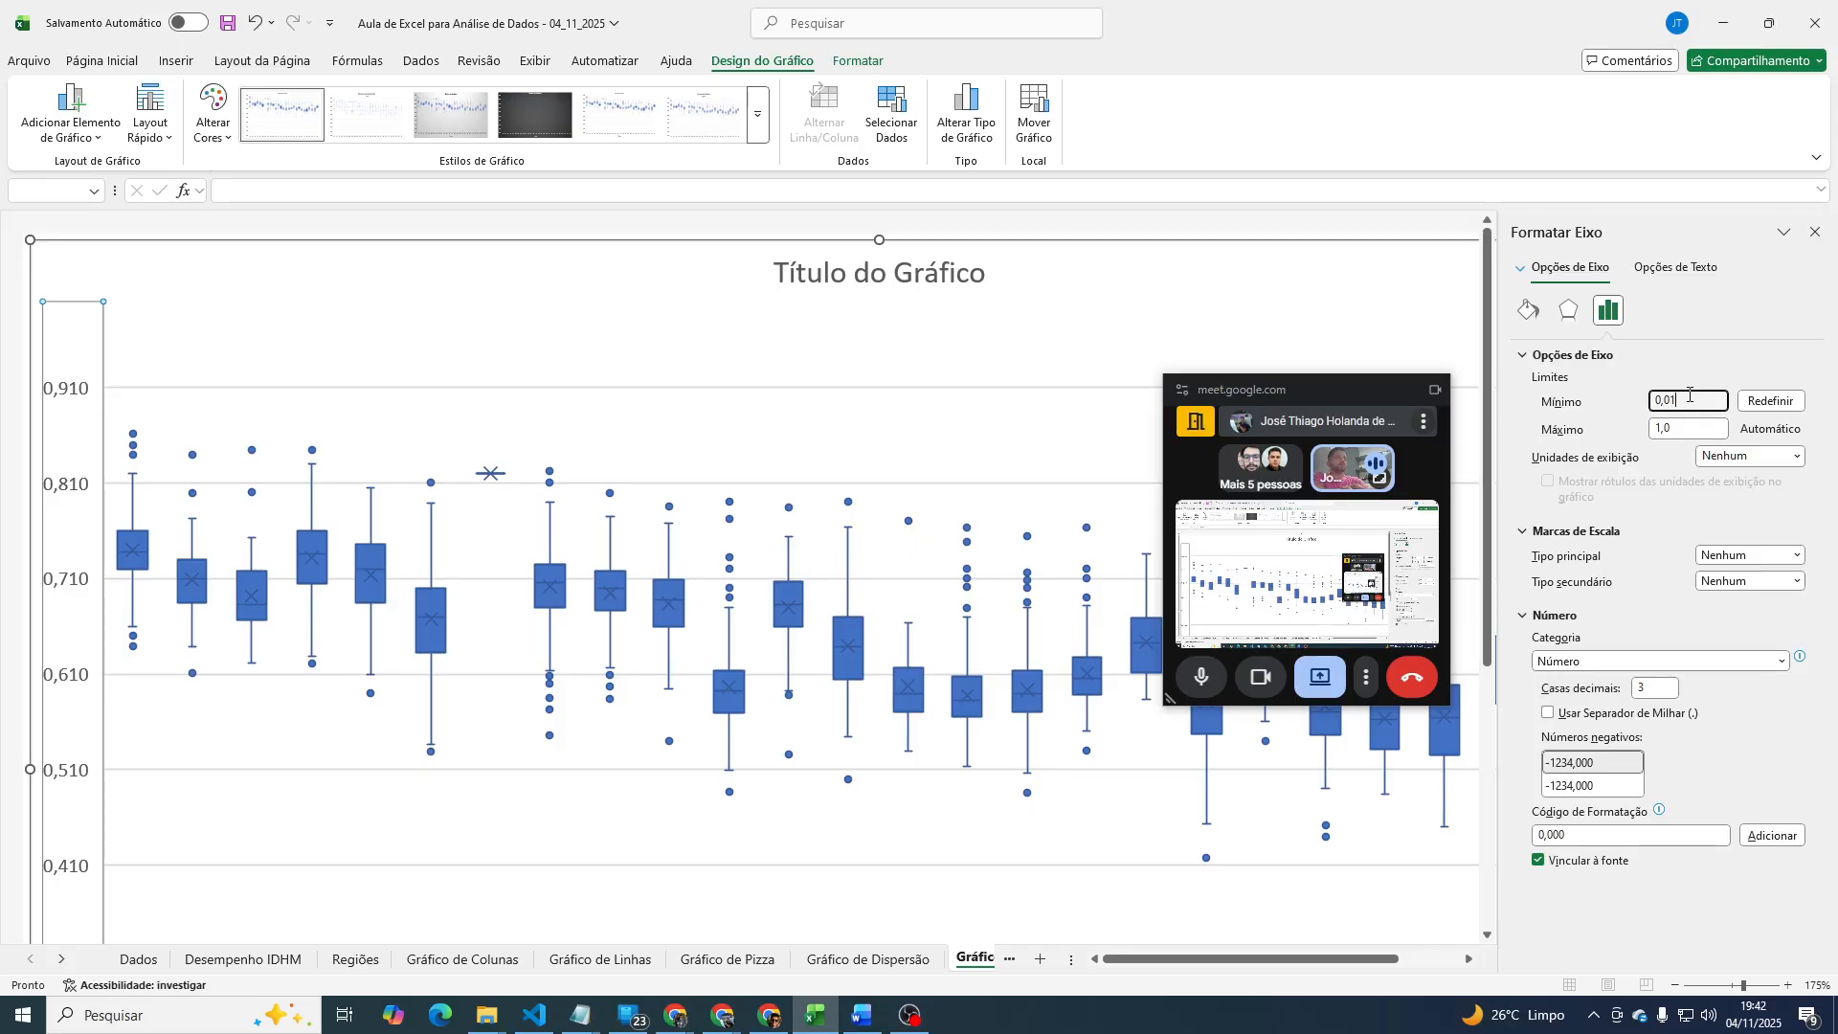
key(BackSpace)
key(Tab)
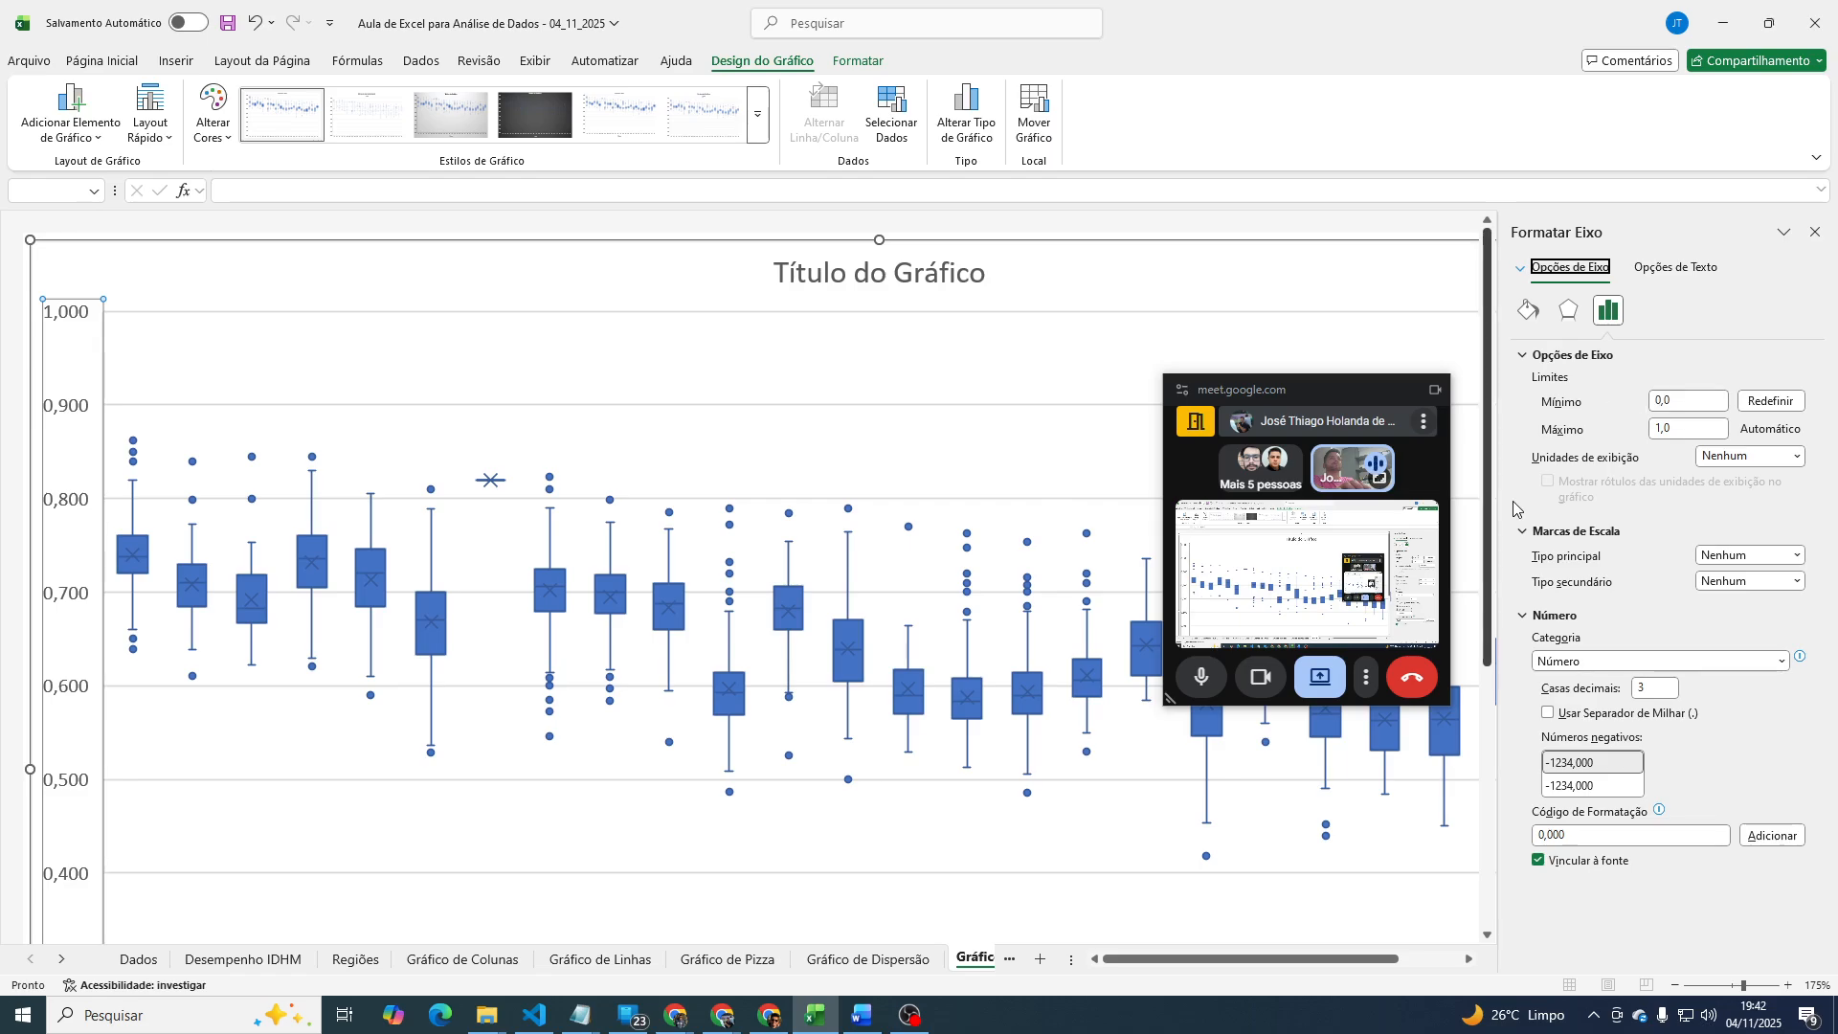
click(1770, 400)
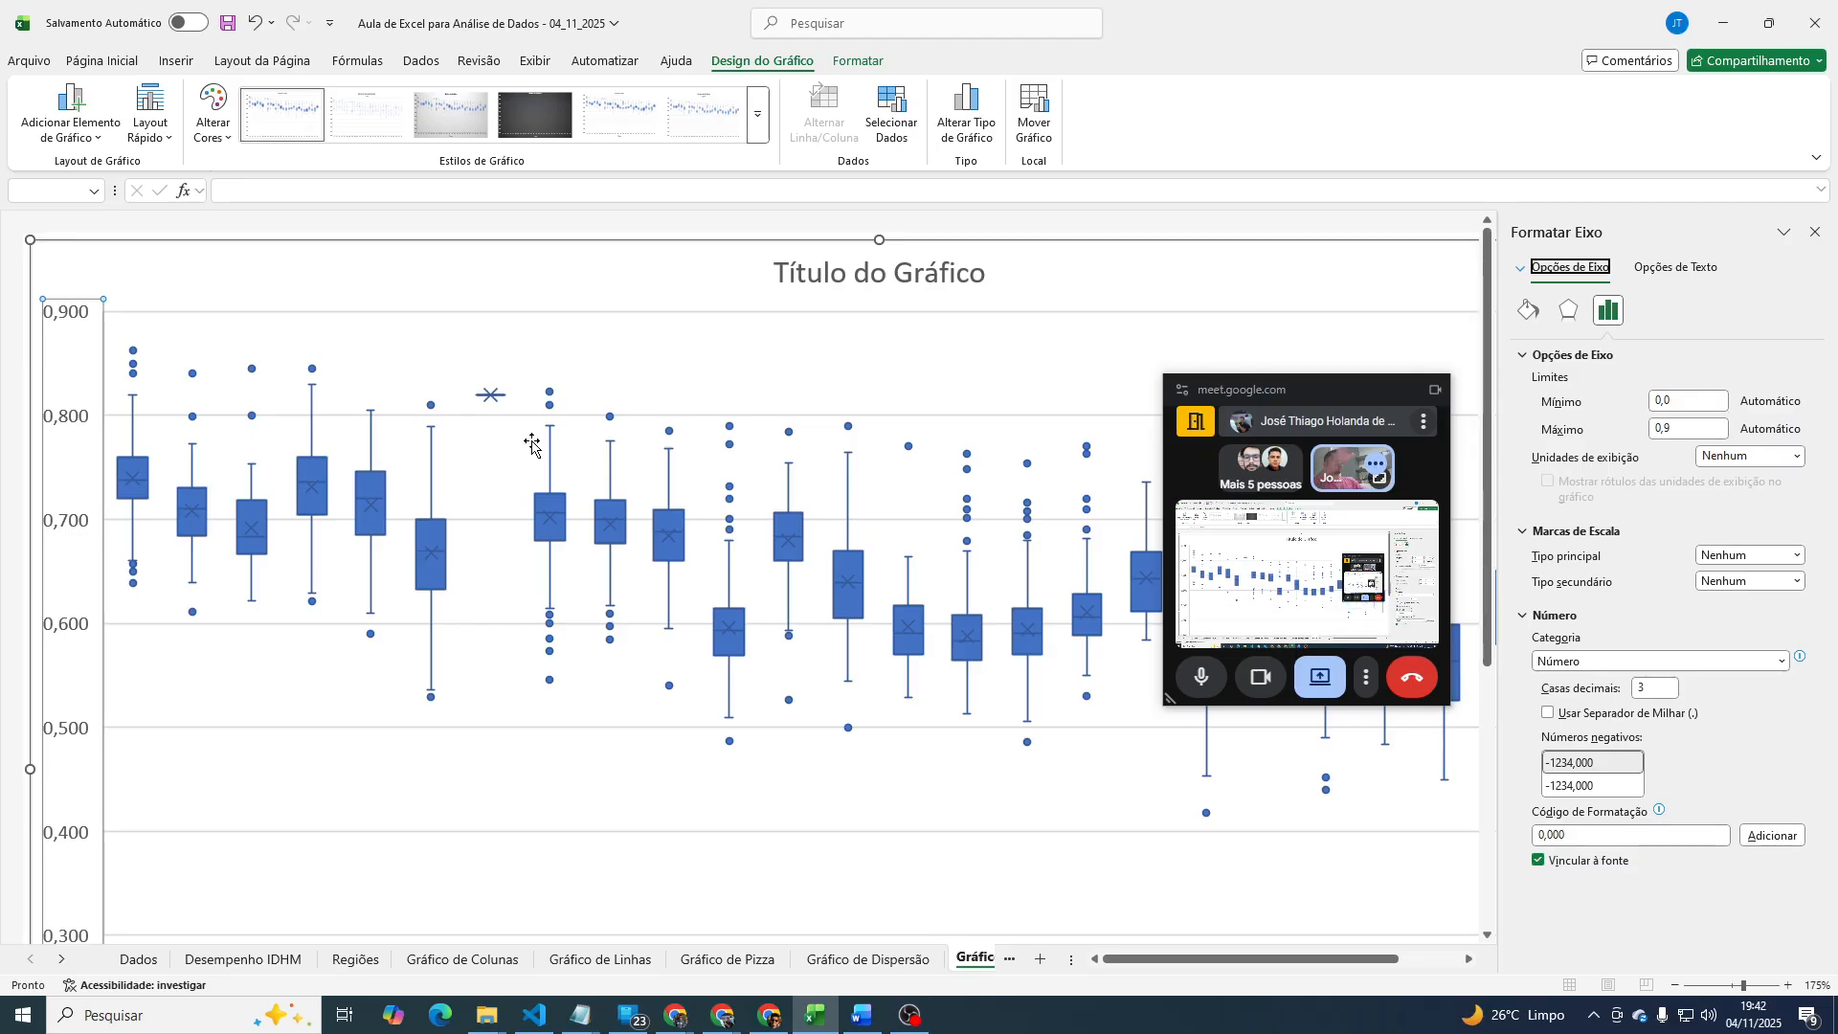
Select the chart area and inspect the SP box and the DF point's IDHM value.
click(540, 271)
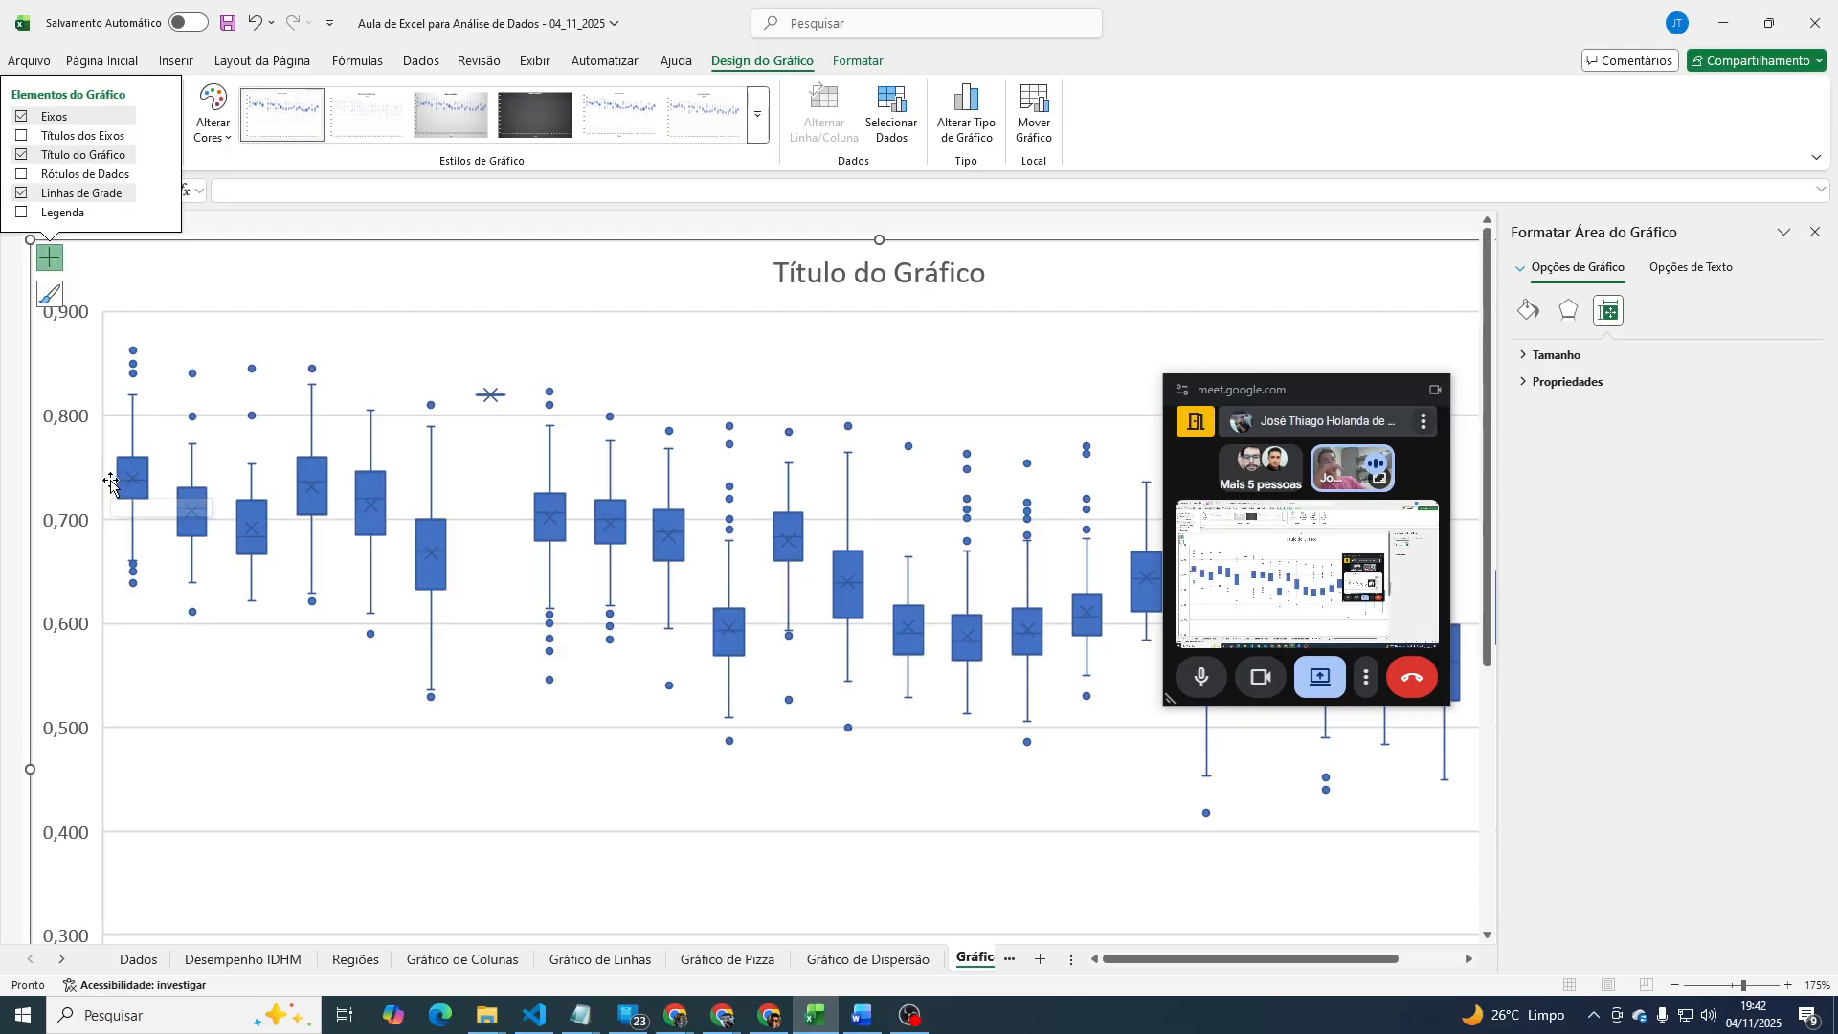
mouse_move(138, 487)
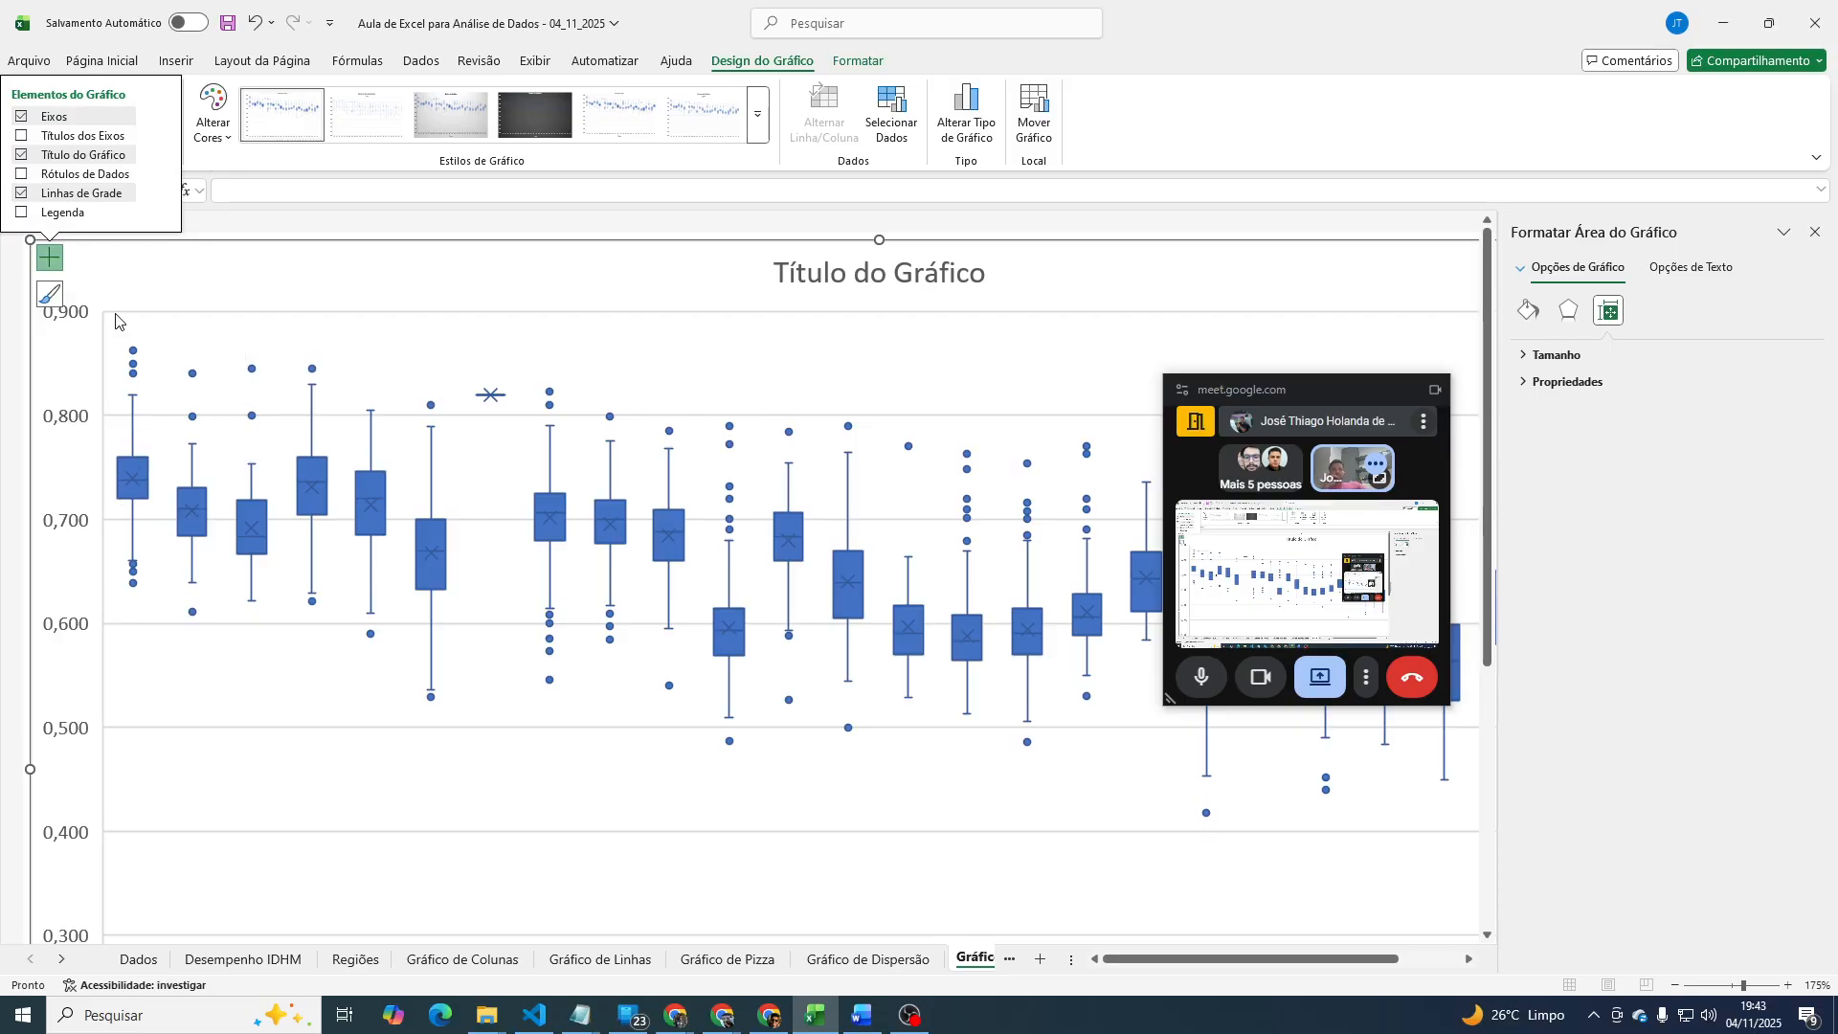
mouse_move(122, 488)
mouse_move(490, 404)
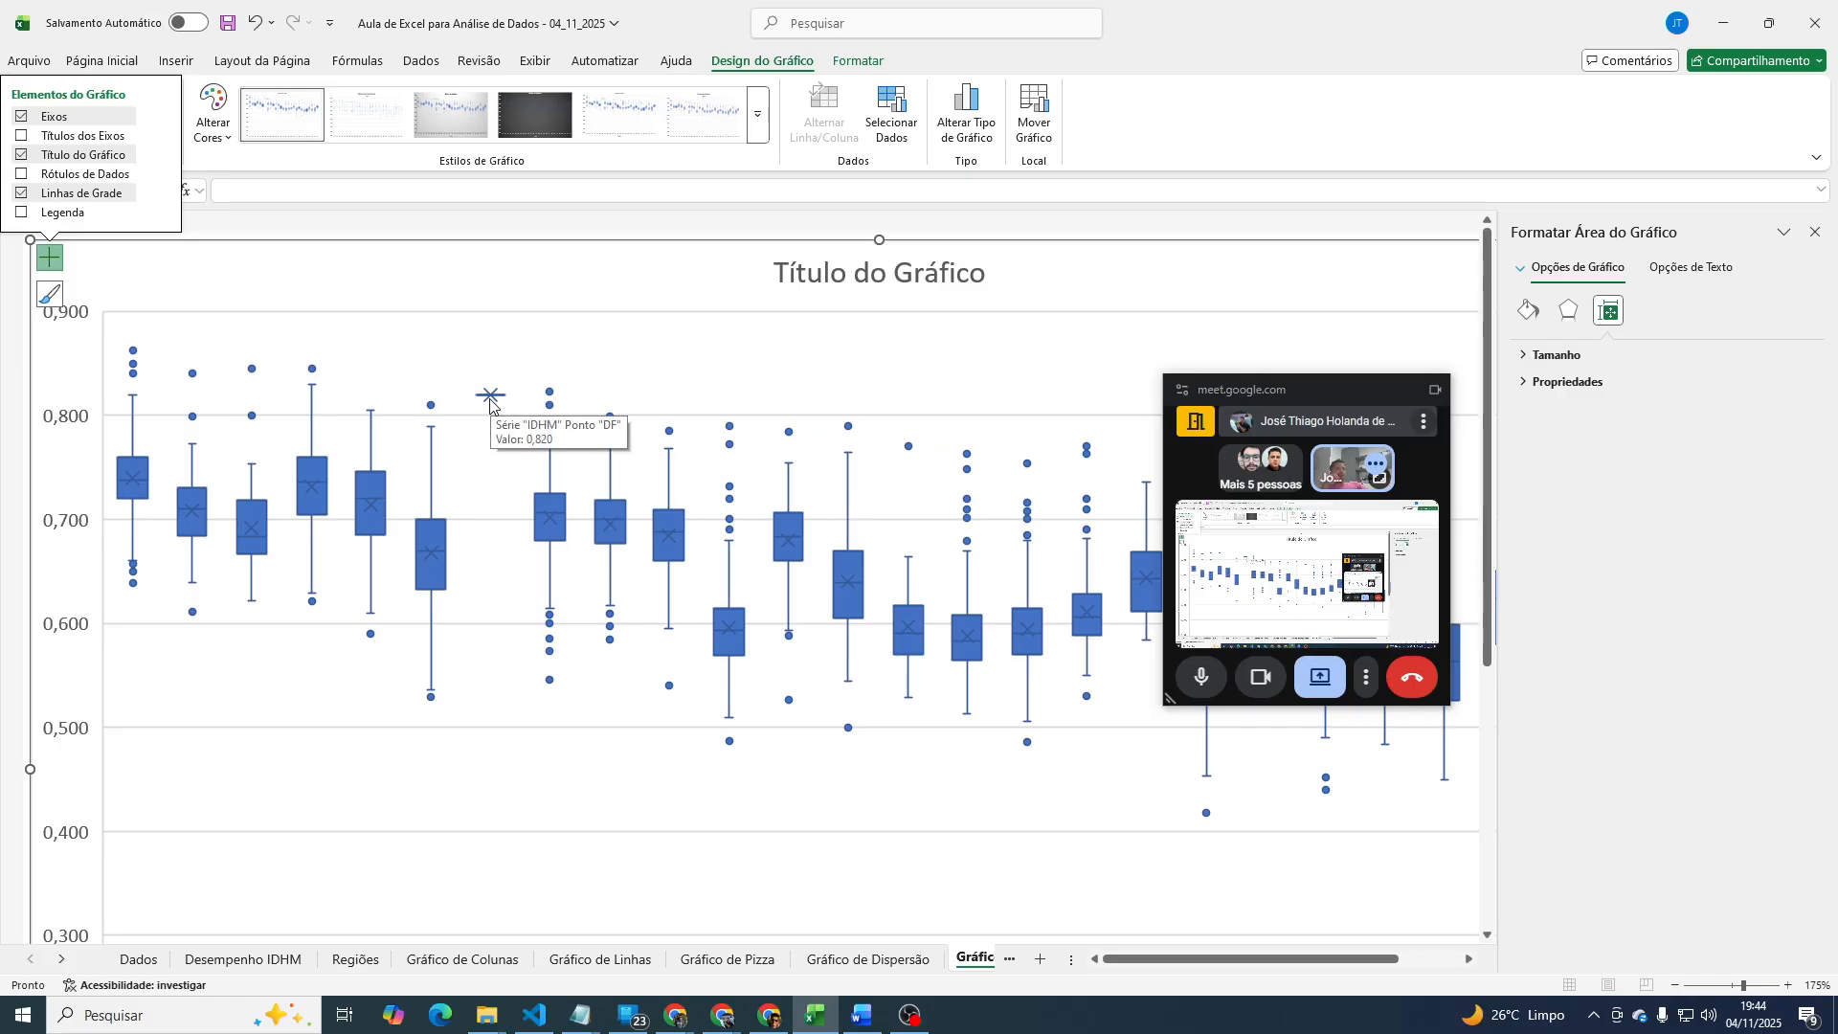
Turn on filtering for the Dados table, filter Estado to DF only, and select Brasília's IDHM value.
click(139, 959)
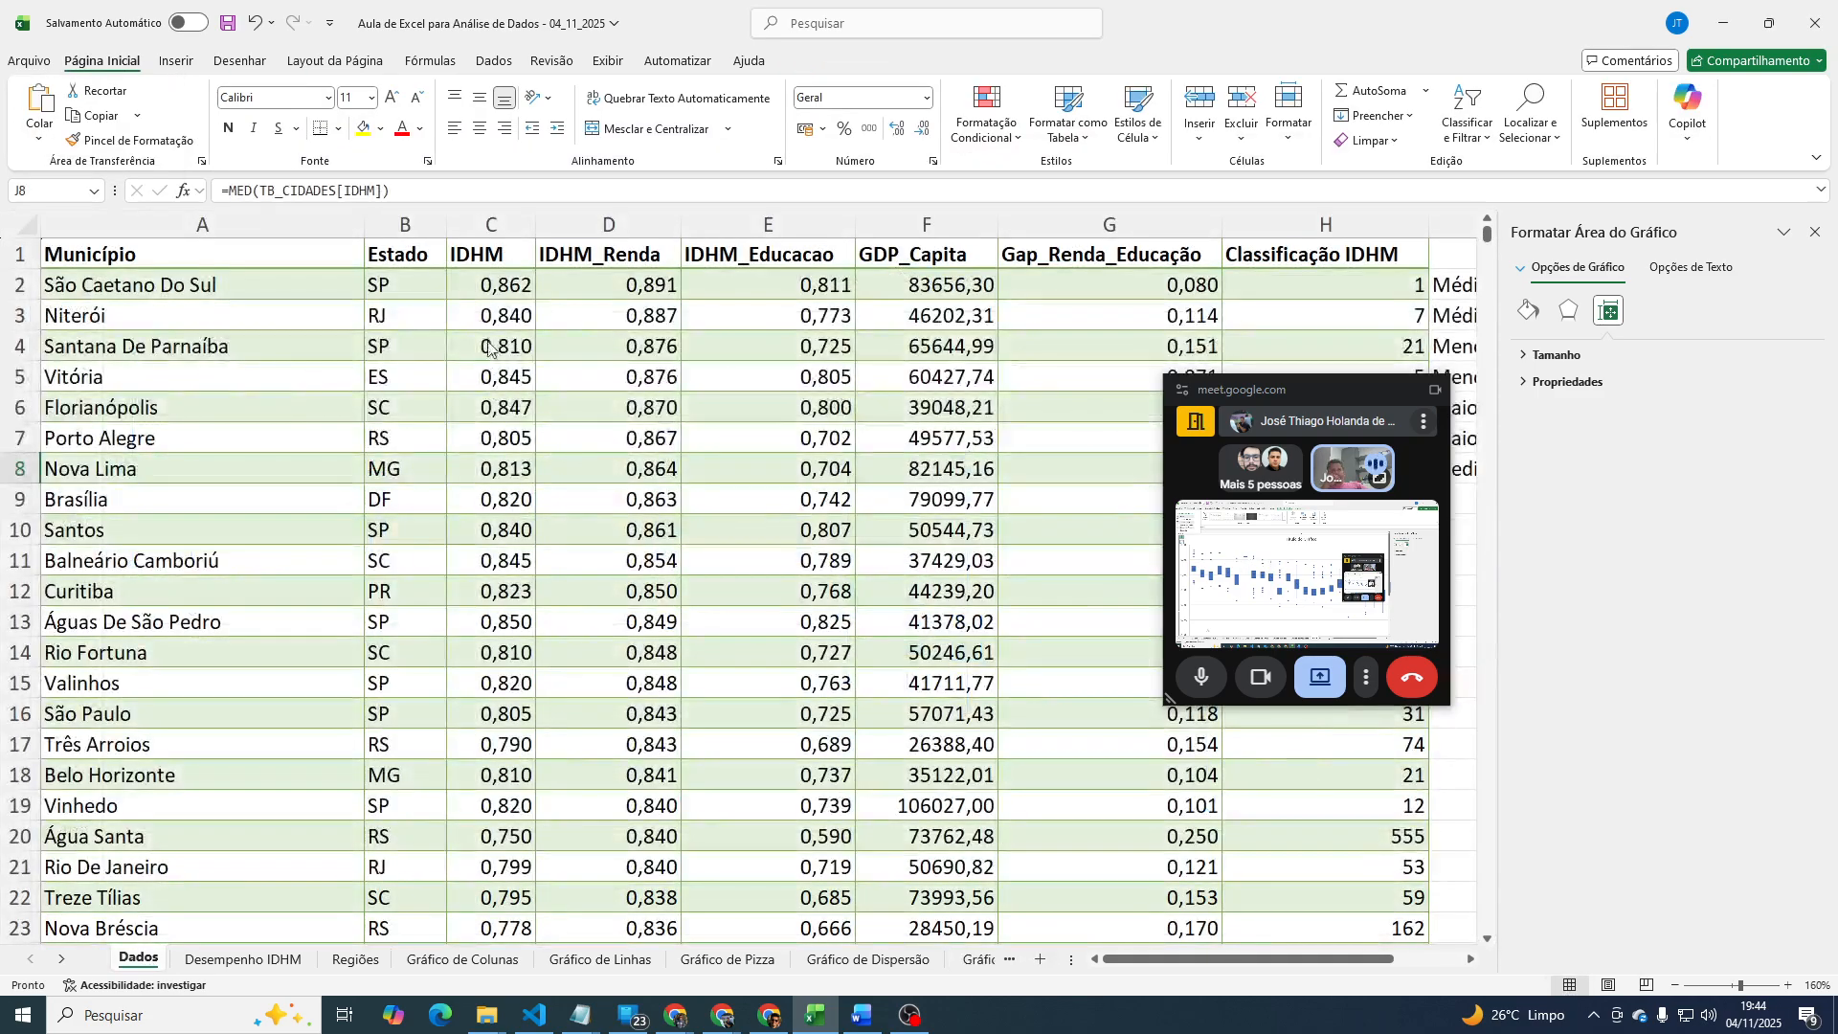
click(431, 255)
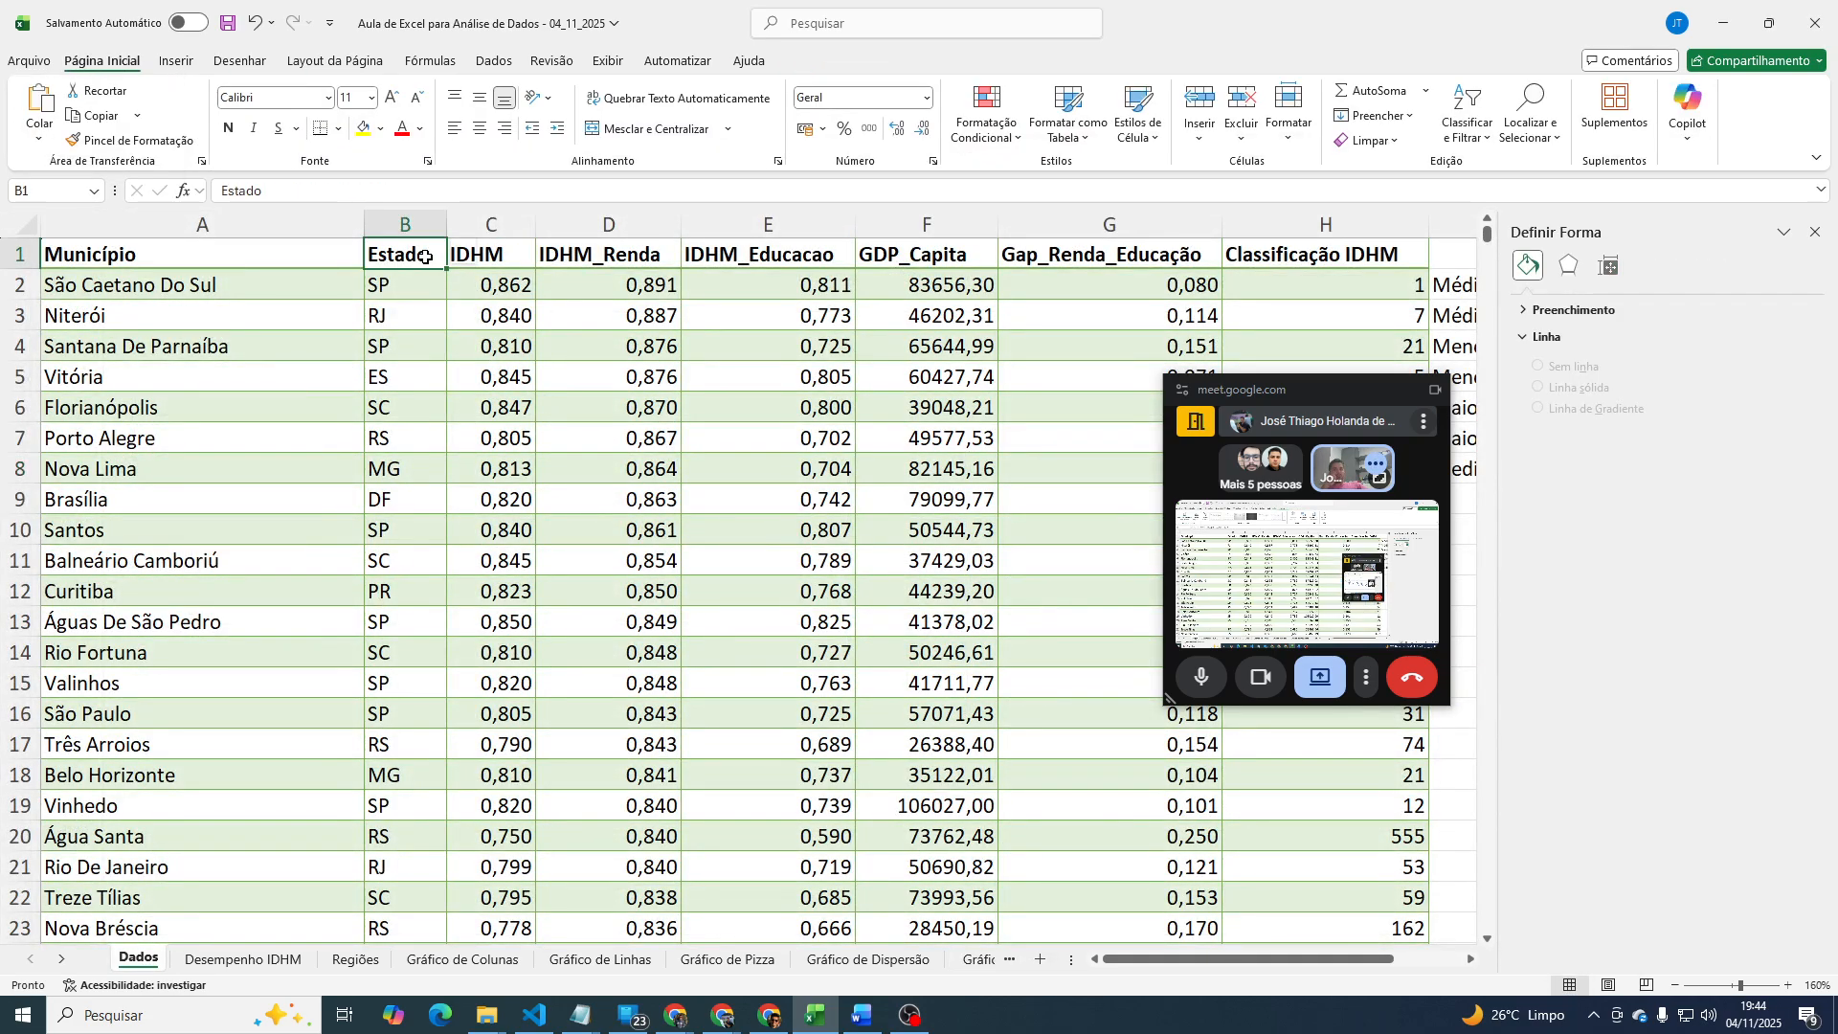
click(487, 61)
click(943, 107)
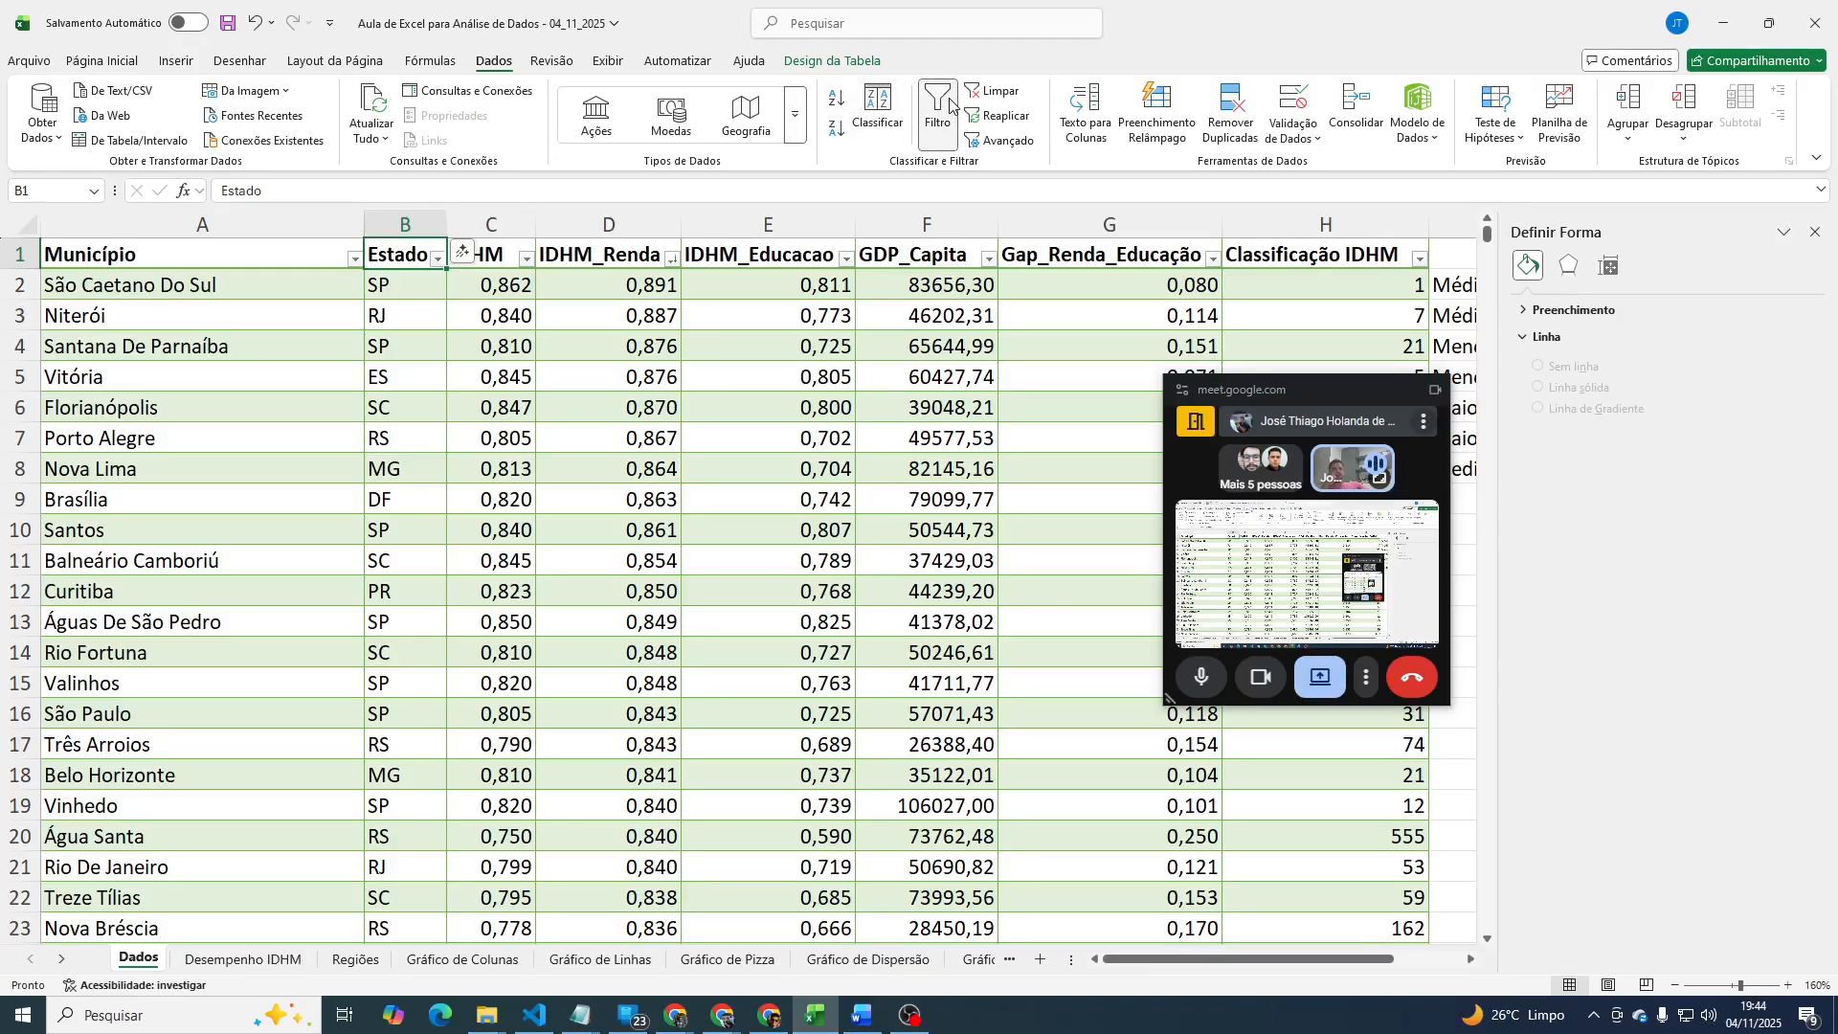
click(438, 259)
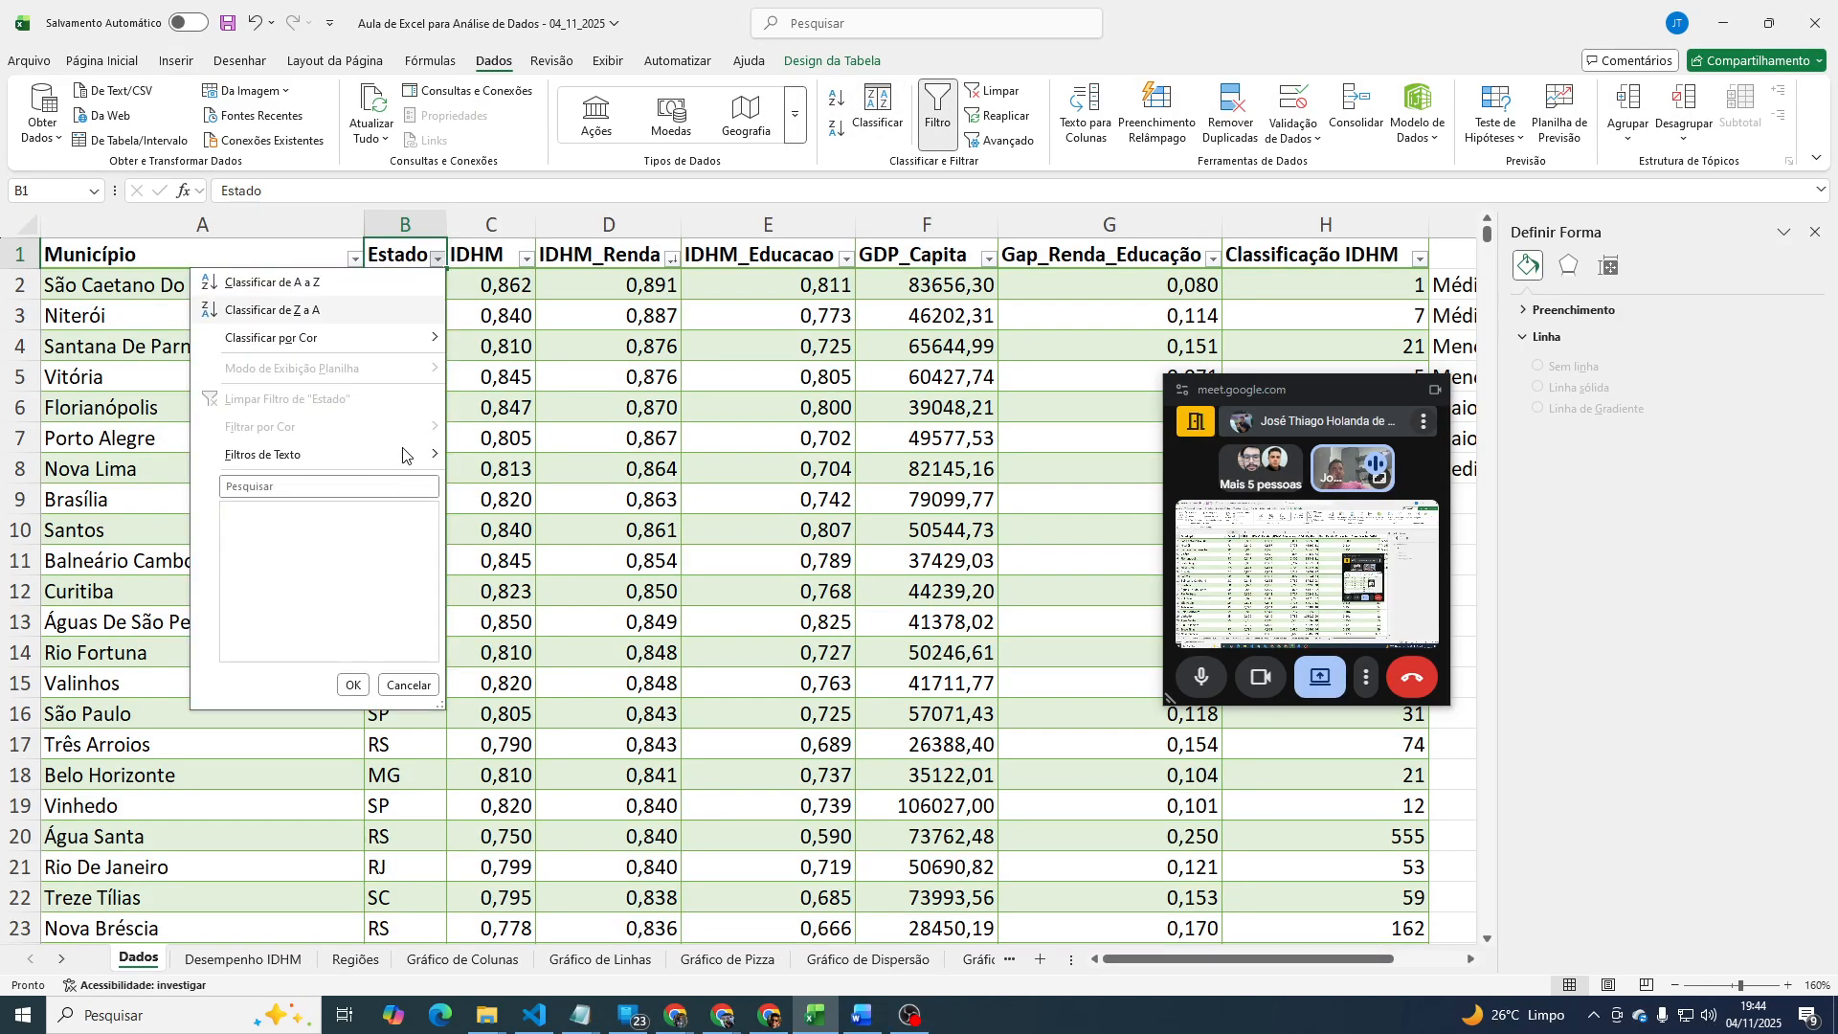
click(263, 514)
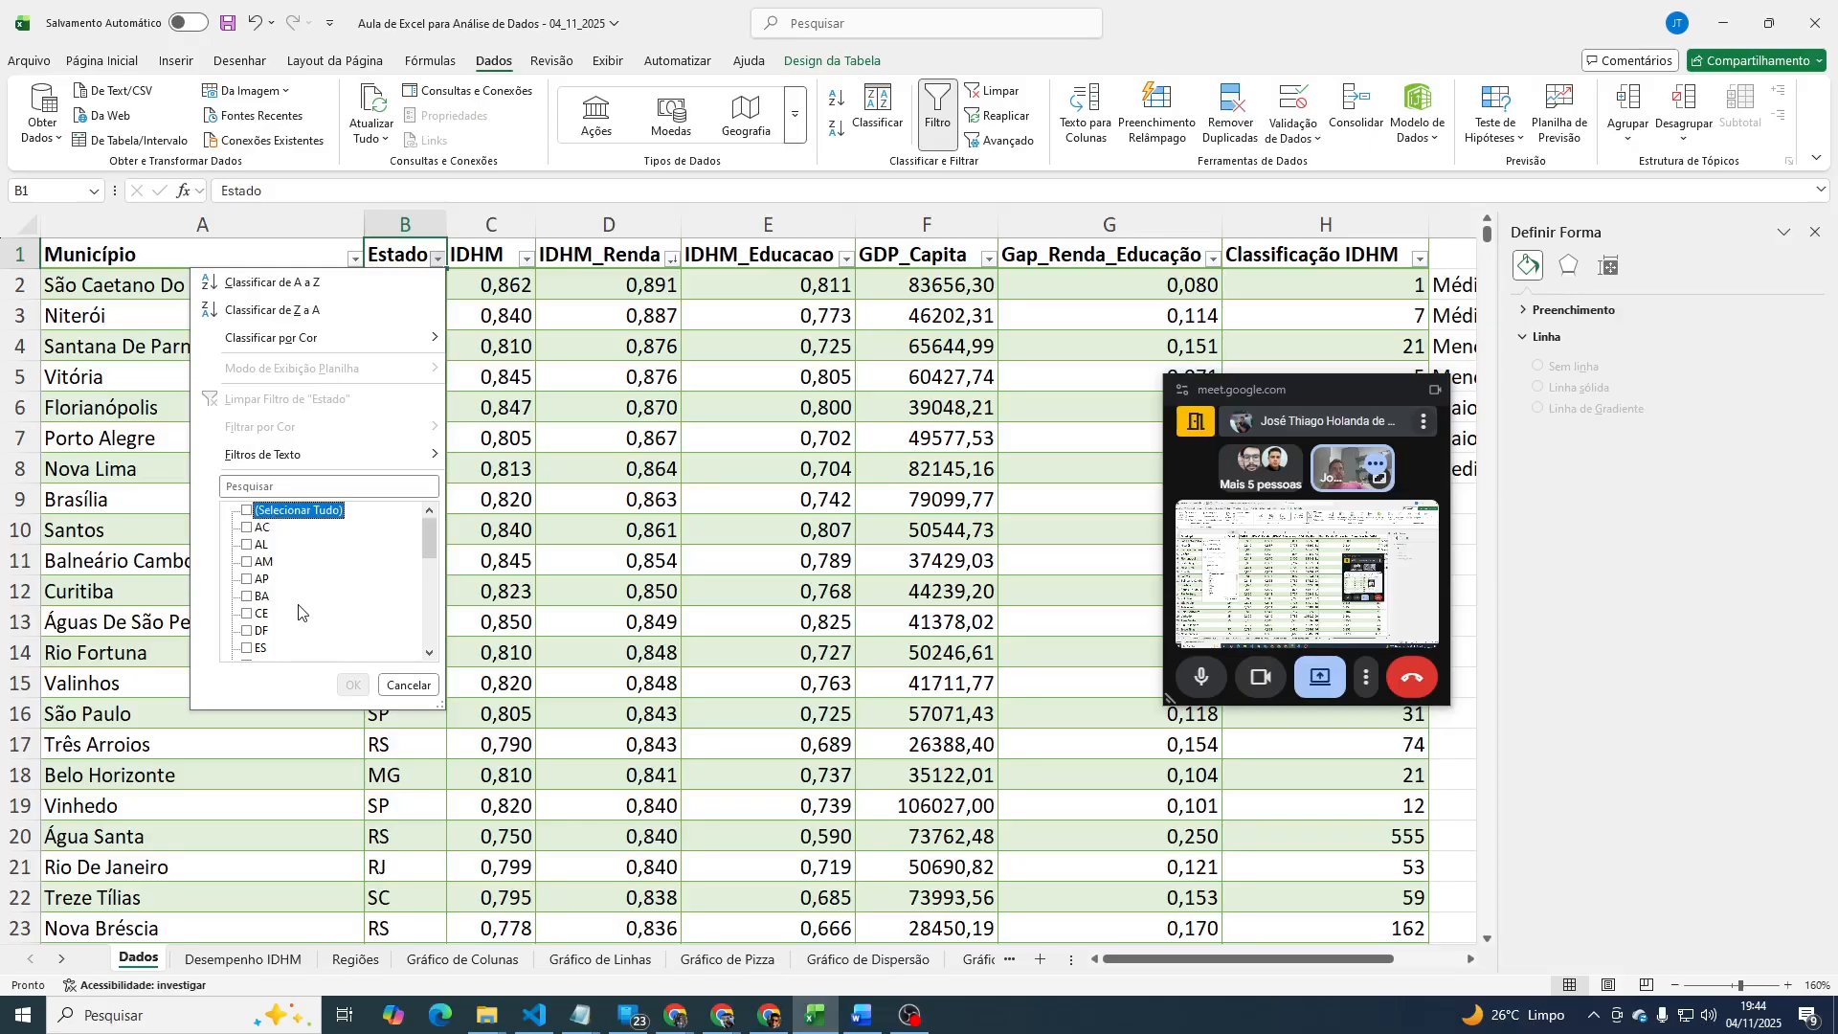
click(246, 632)
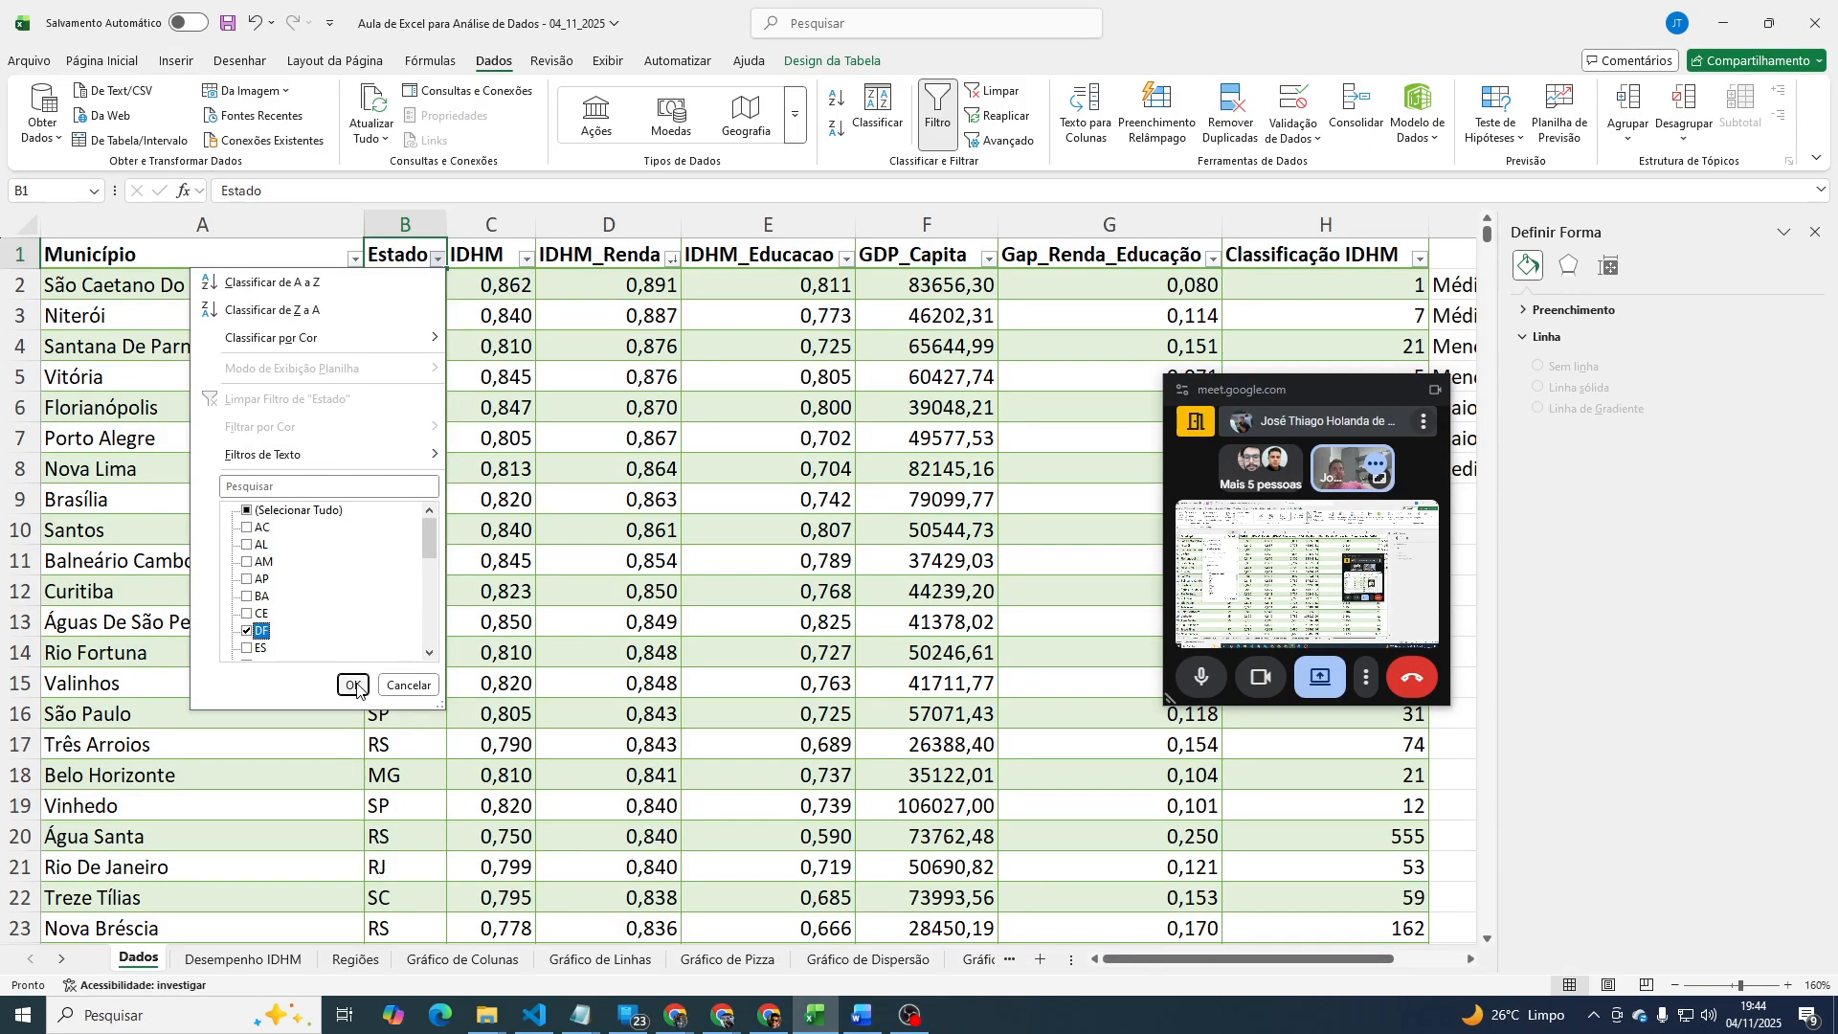
click(353, 685)
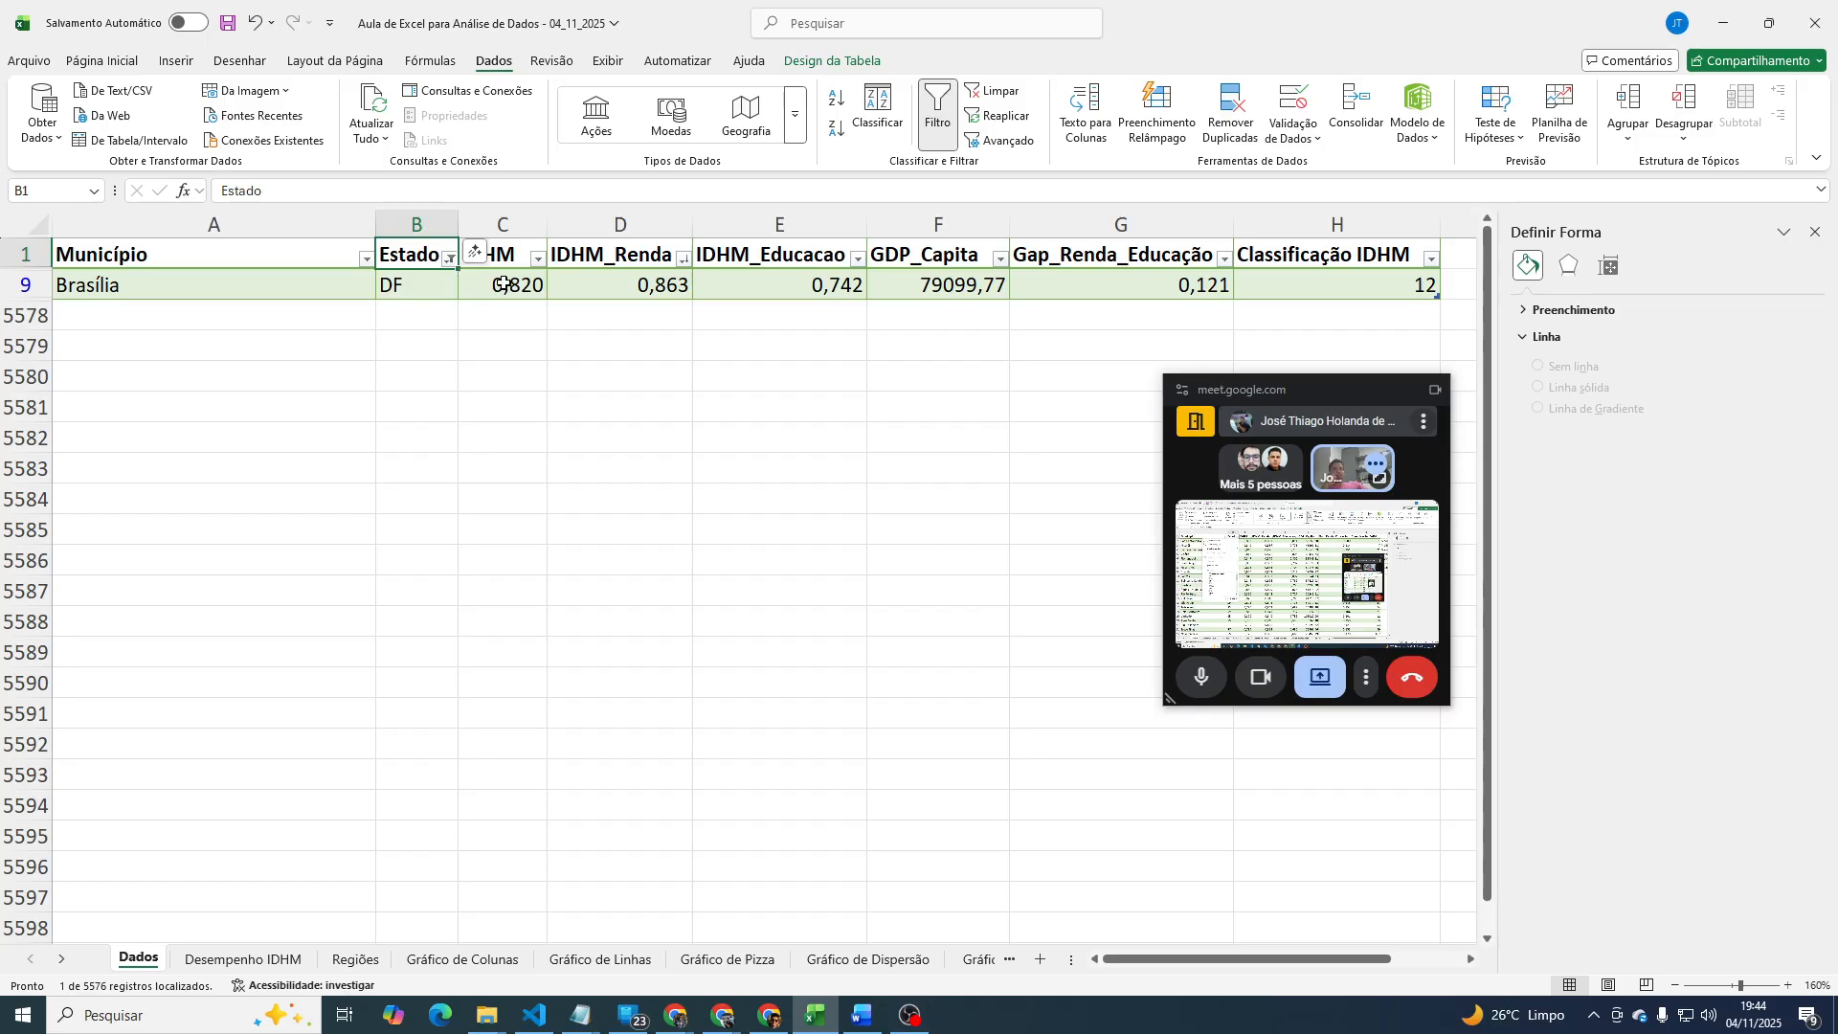
click(471, 278)
Try switching the Estado filter on the Dados sheet from DF to SP.
click(449, 258)
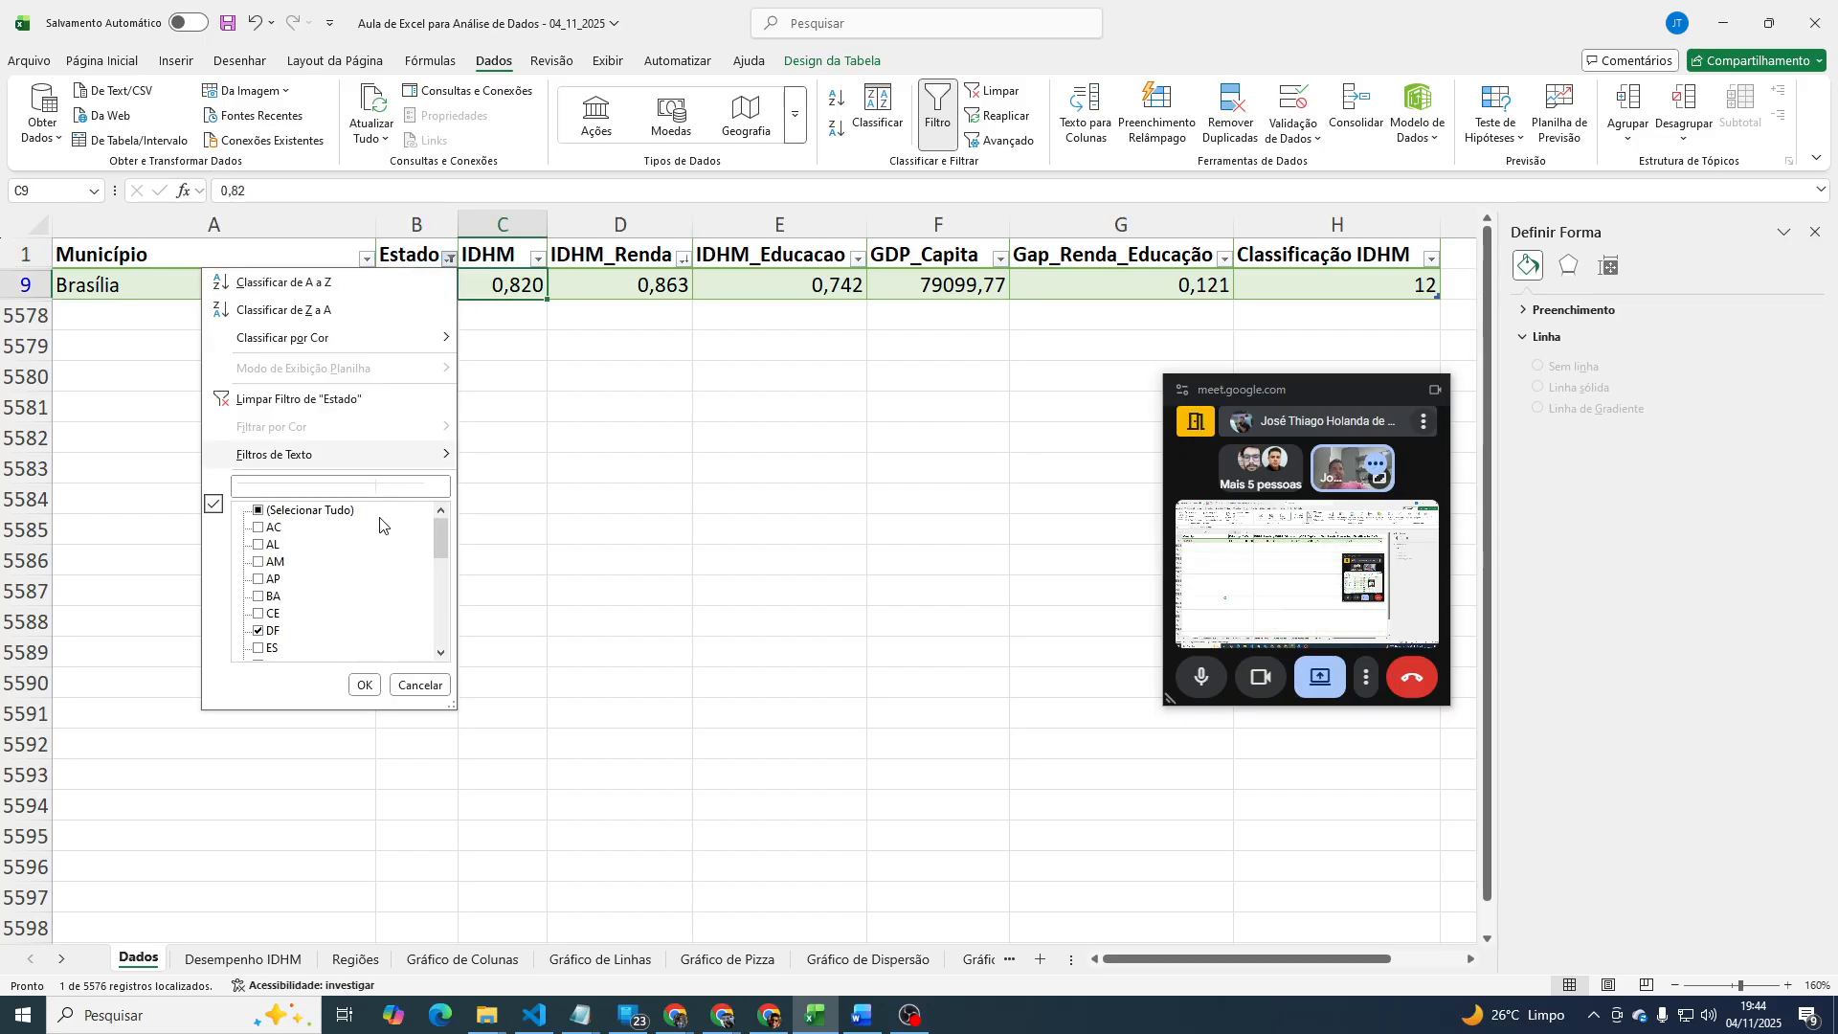
click(256, 632)
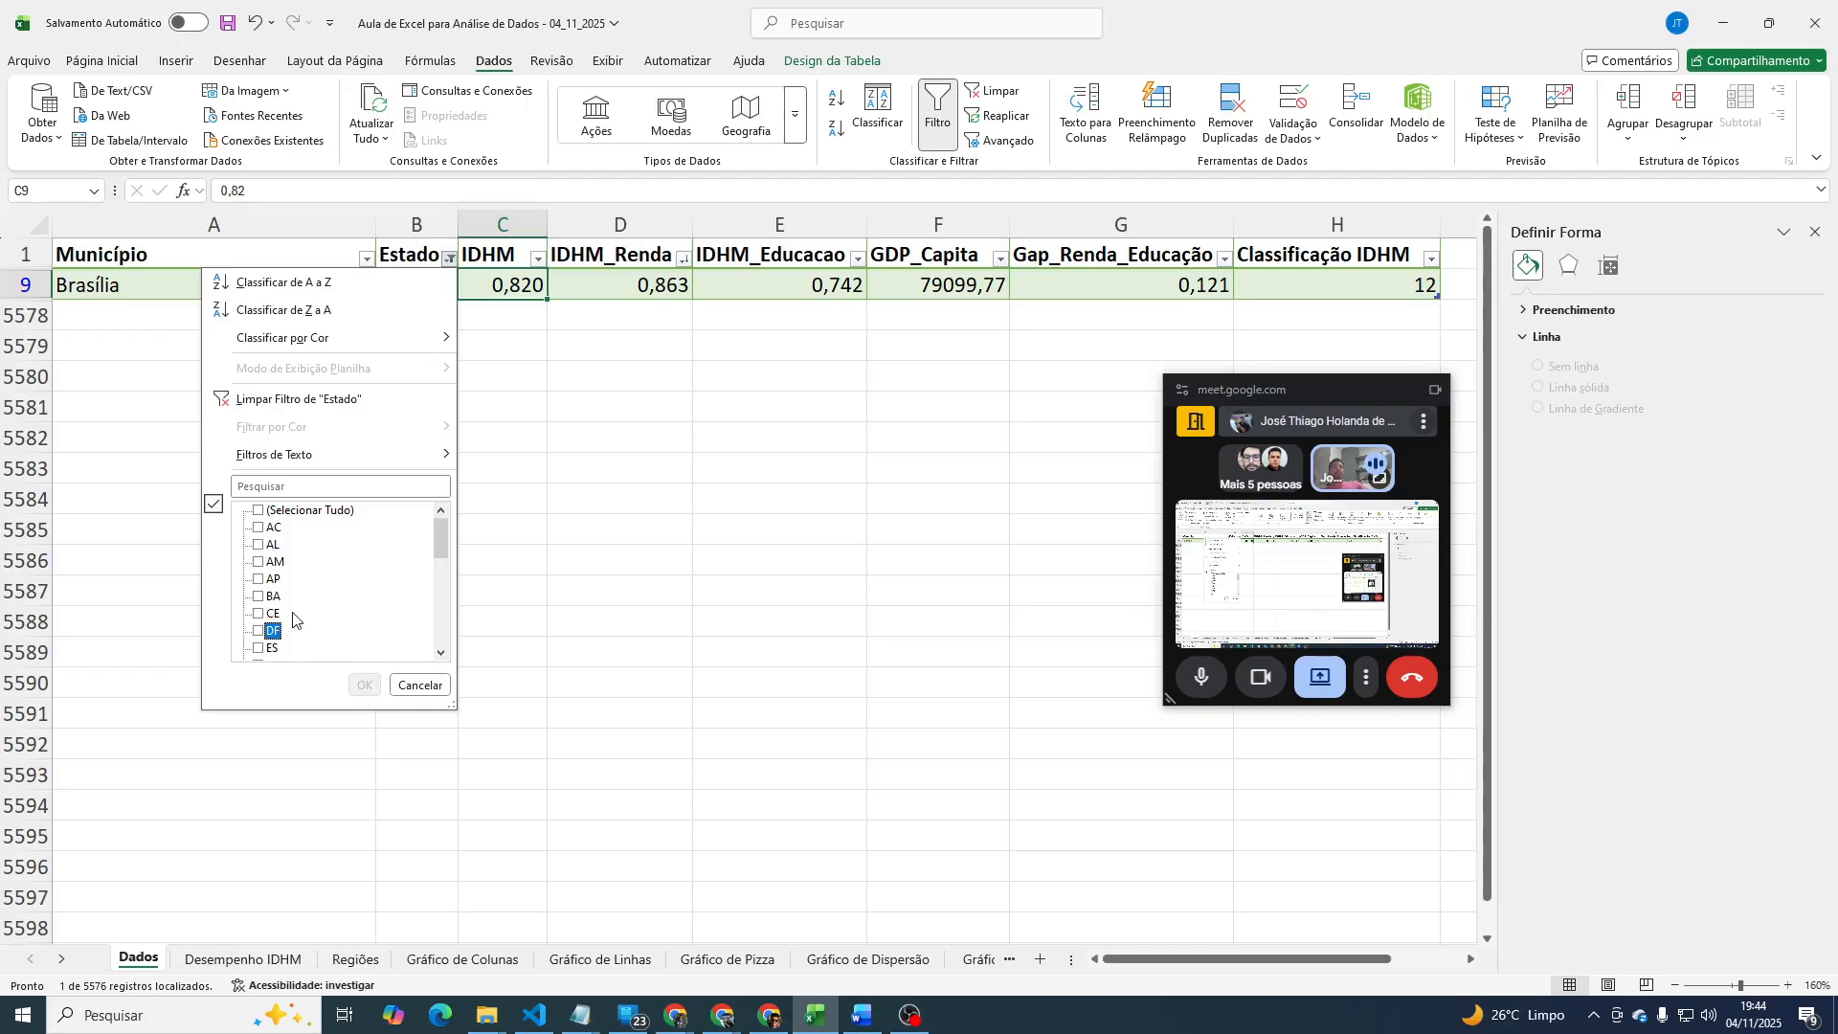
scroll(287, 651, down, 6)
scroll(287, 658, down, 1)
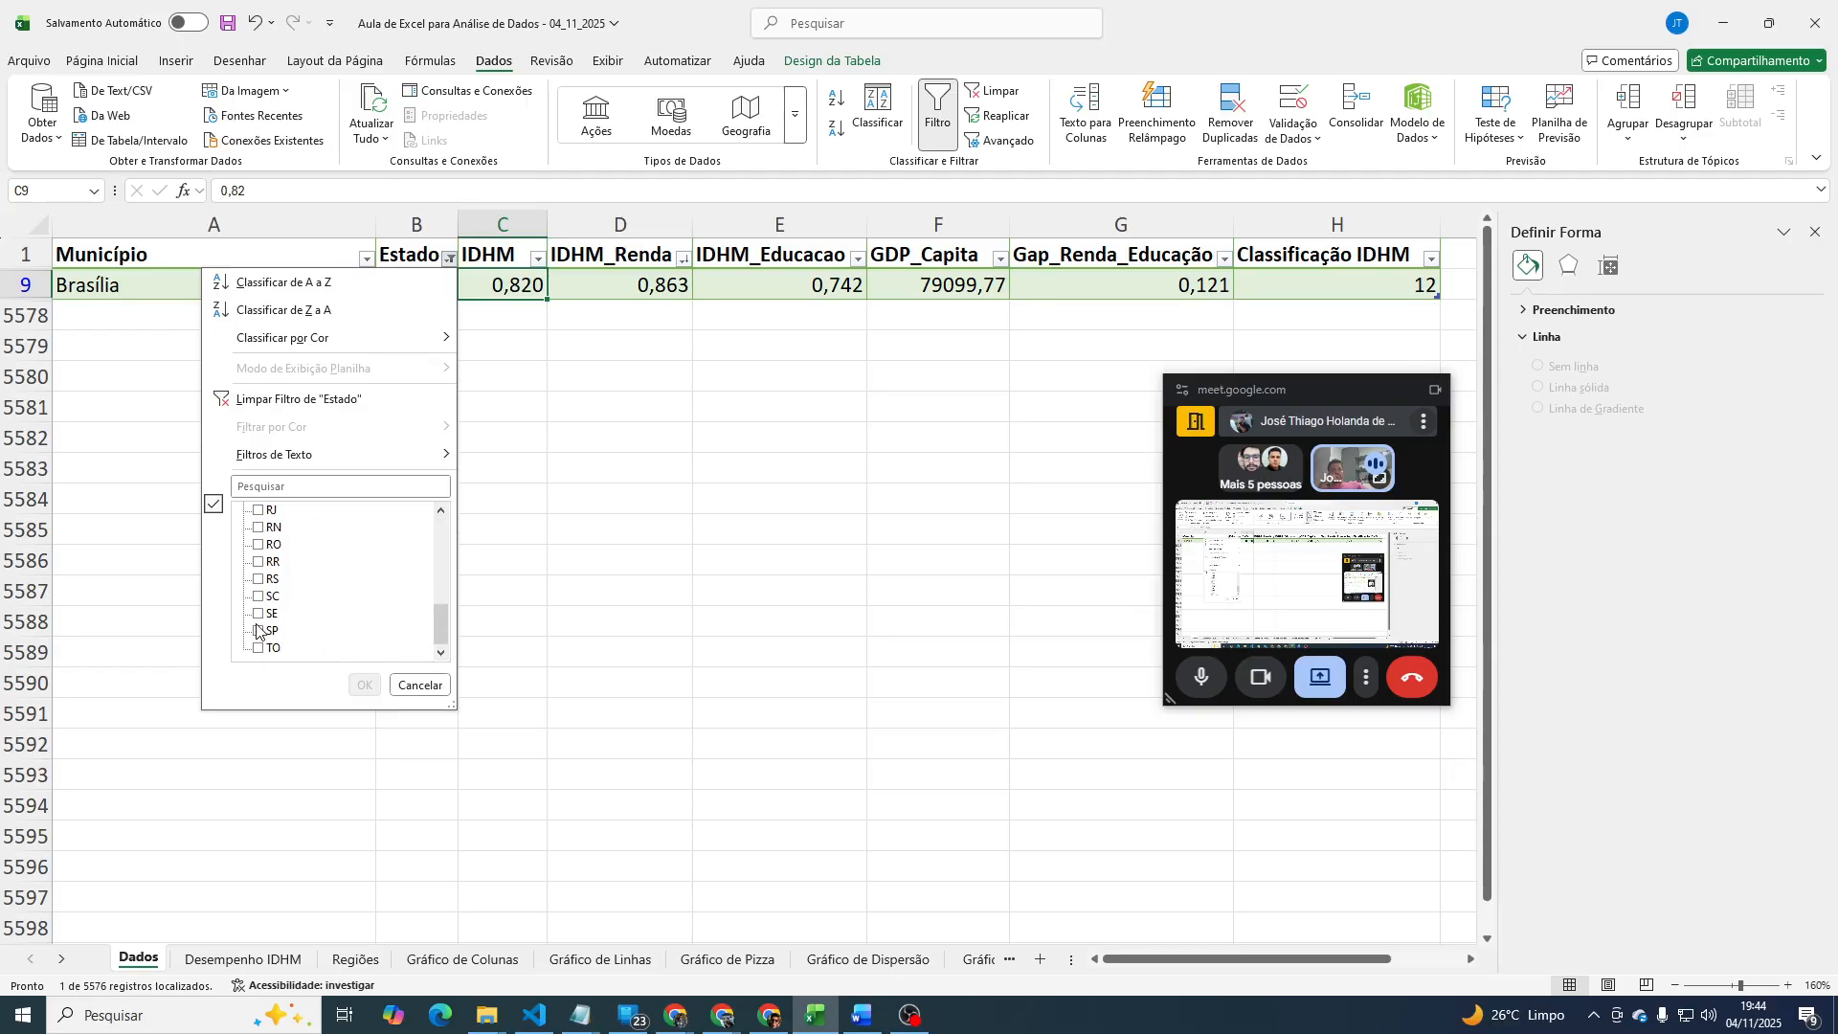
click(256, 631)
click(368, 684)
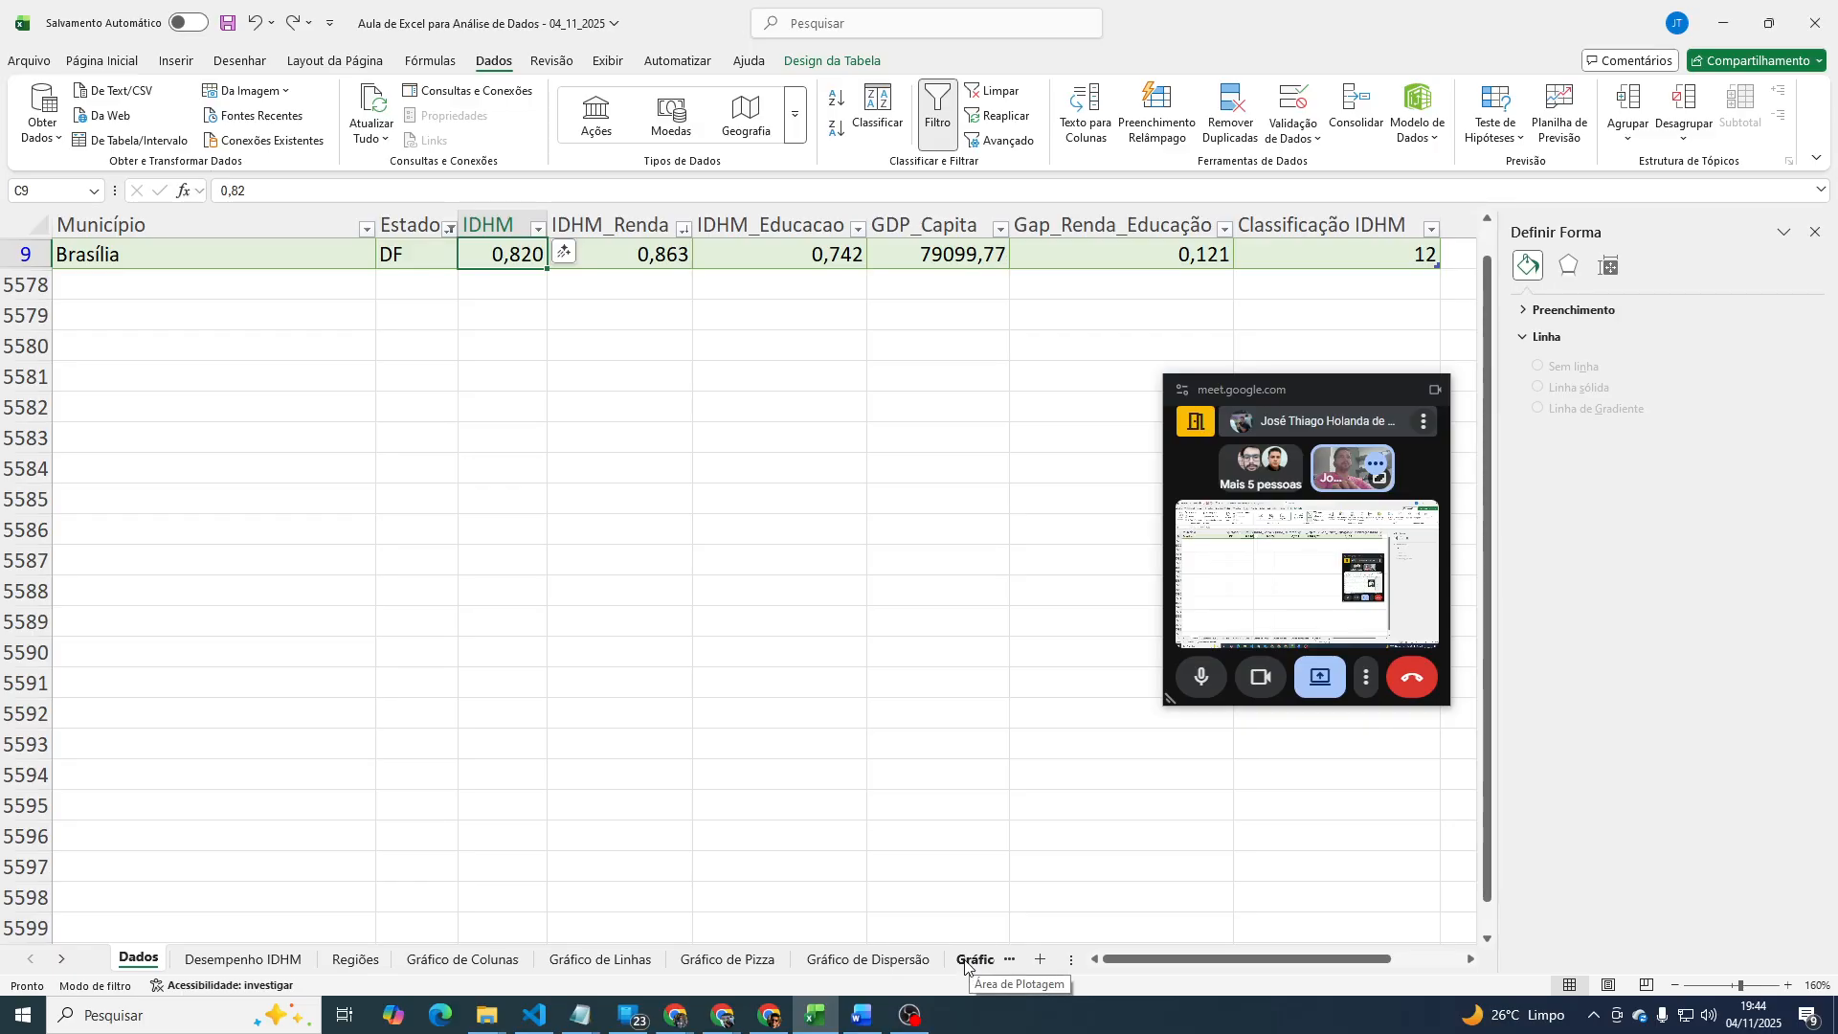
Check the box plot on the Gráfico de Caixa Estreita sheet with the DF filter applied, and return to Dados.
click(974, 959)
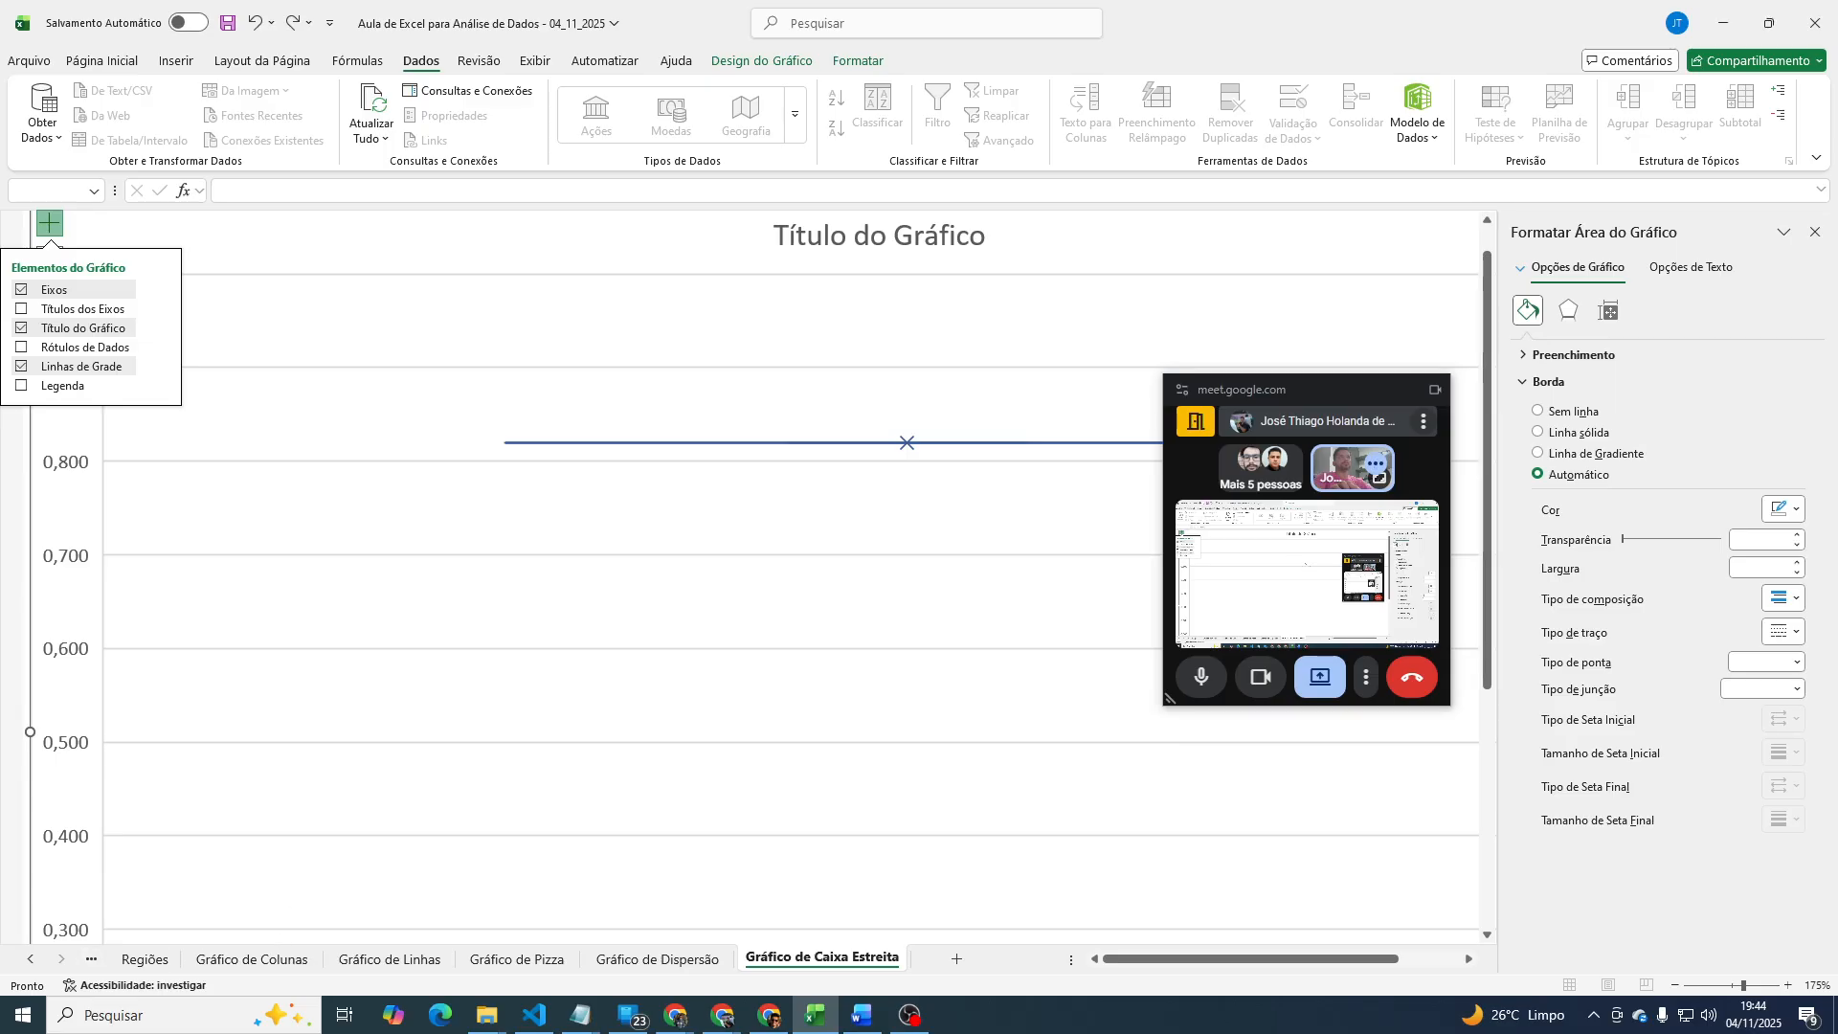
click(38, 960)
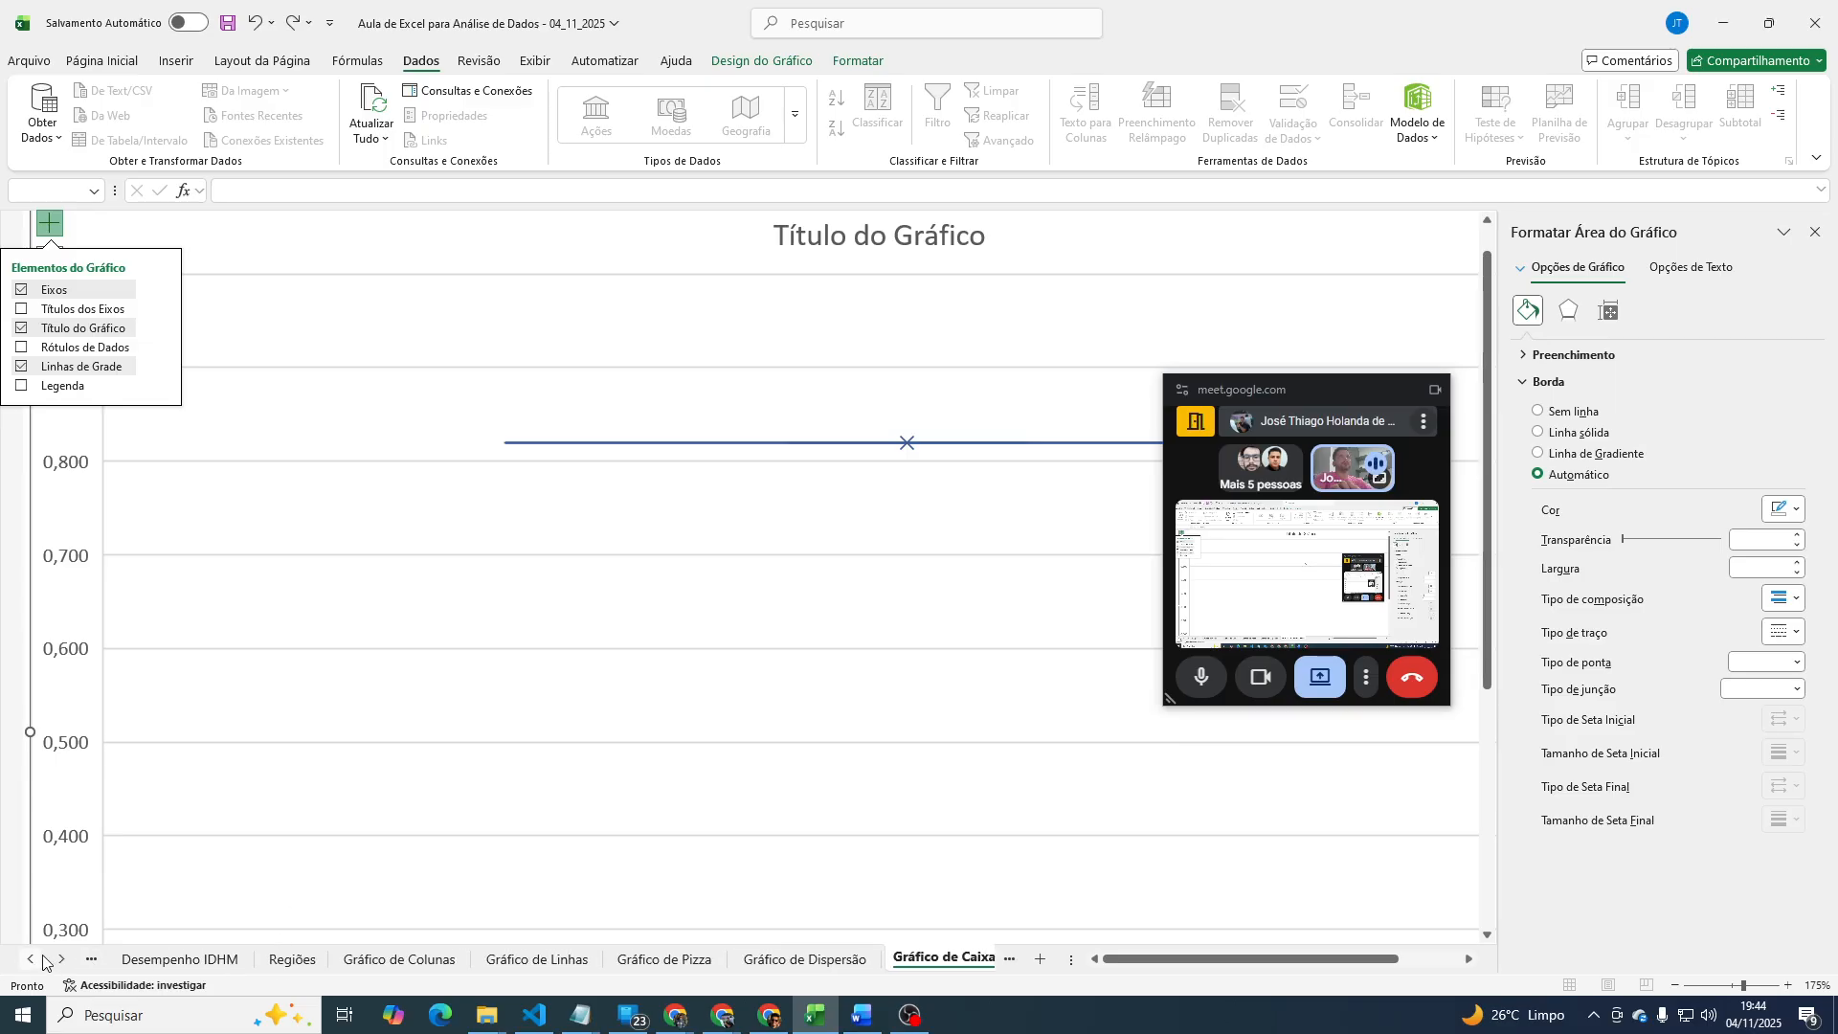
click(40, 960)
click(138, 959)
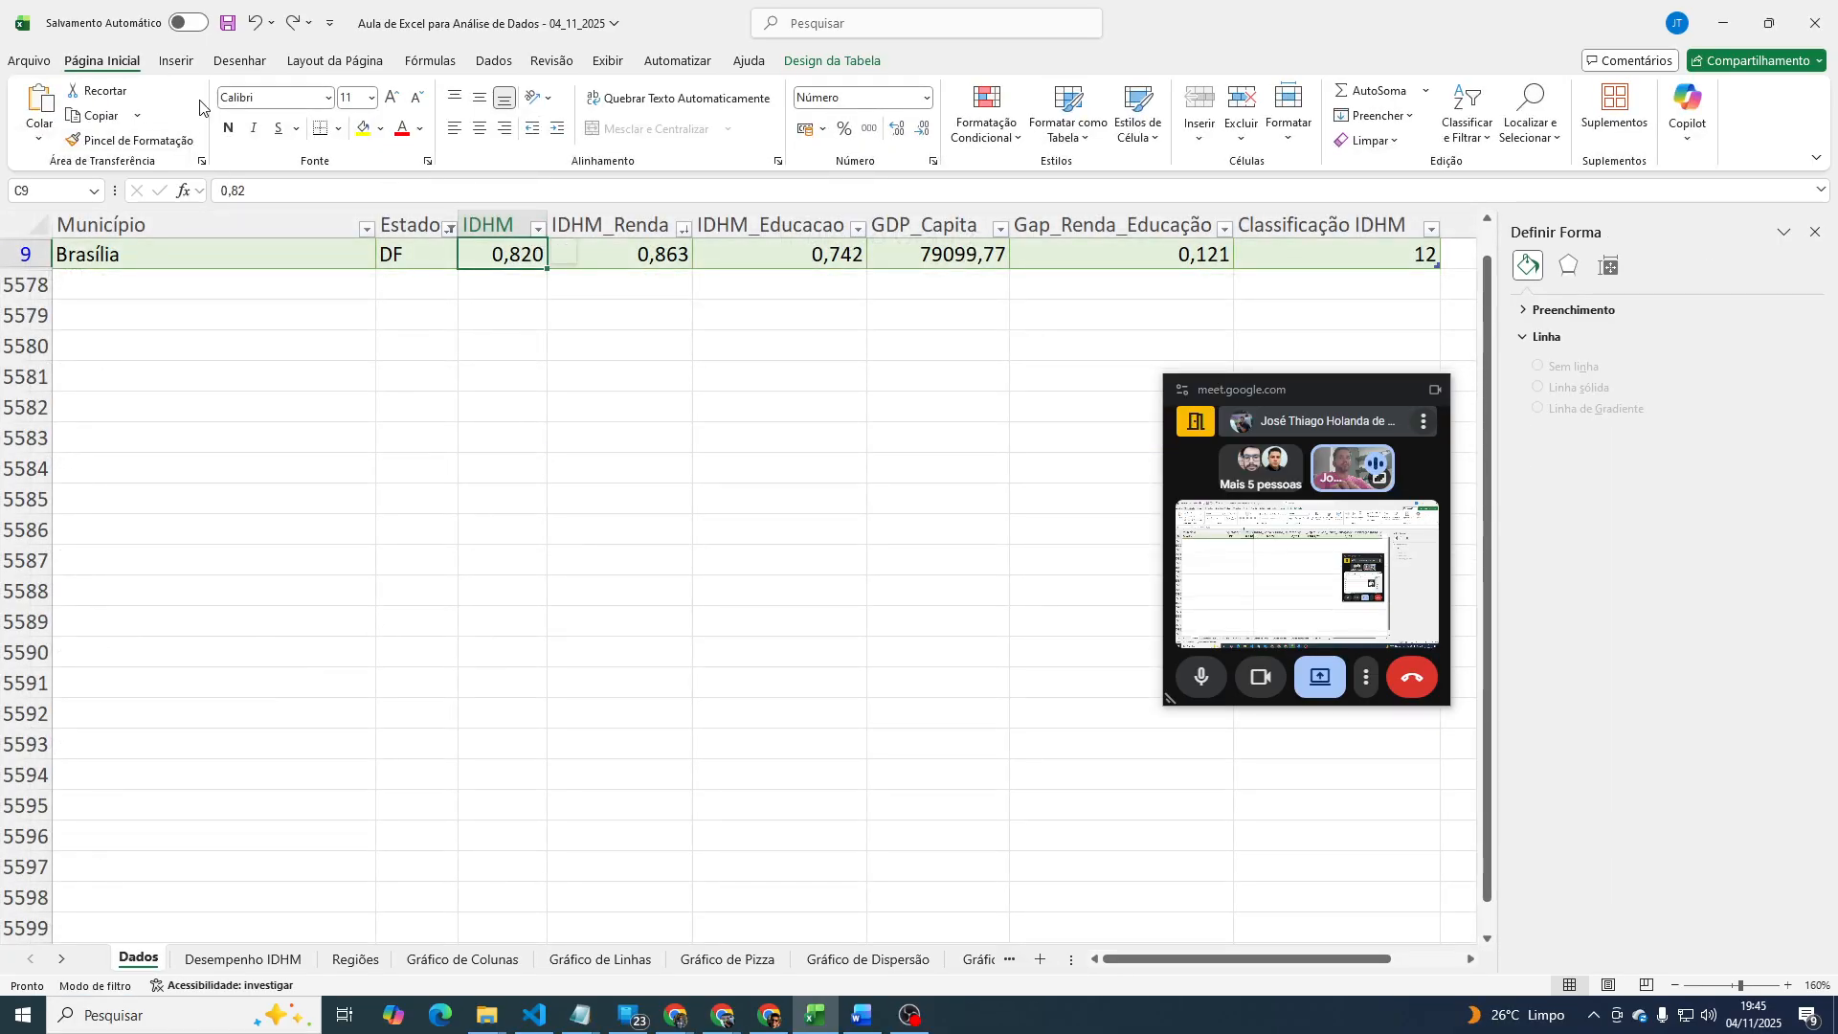
Reapply the SP filter to Estado on the Dados sheet and open the Gráfico de Caixa Estreita sheet.
click(294, 17)
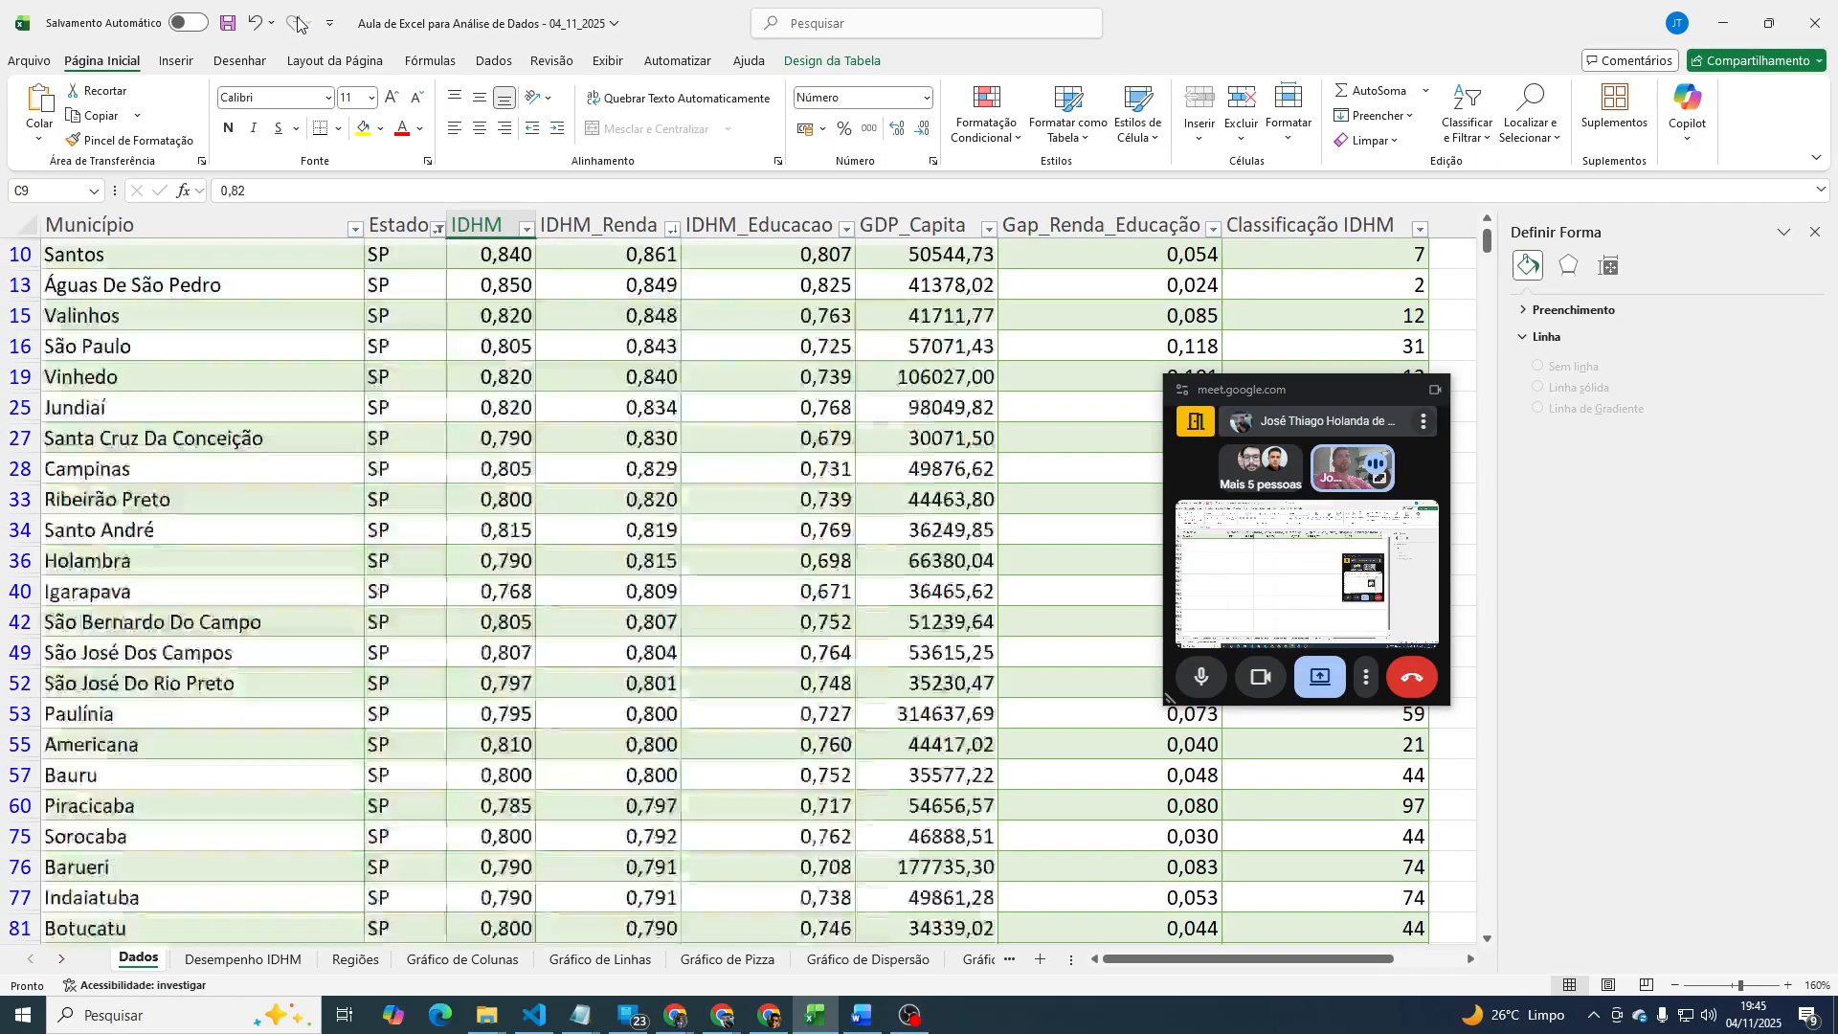
click(1010, 958)
click(821, 957)
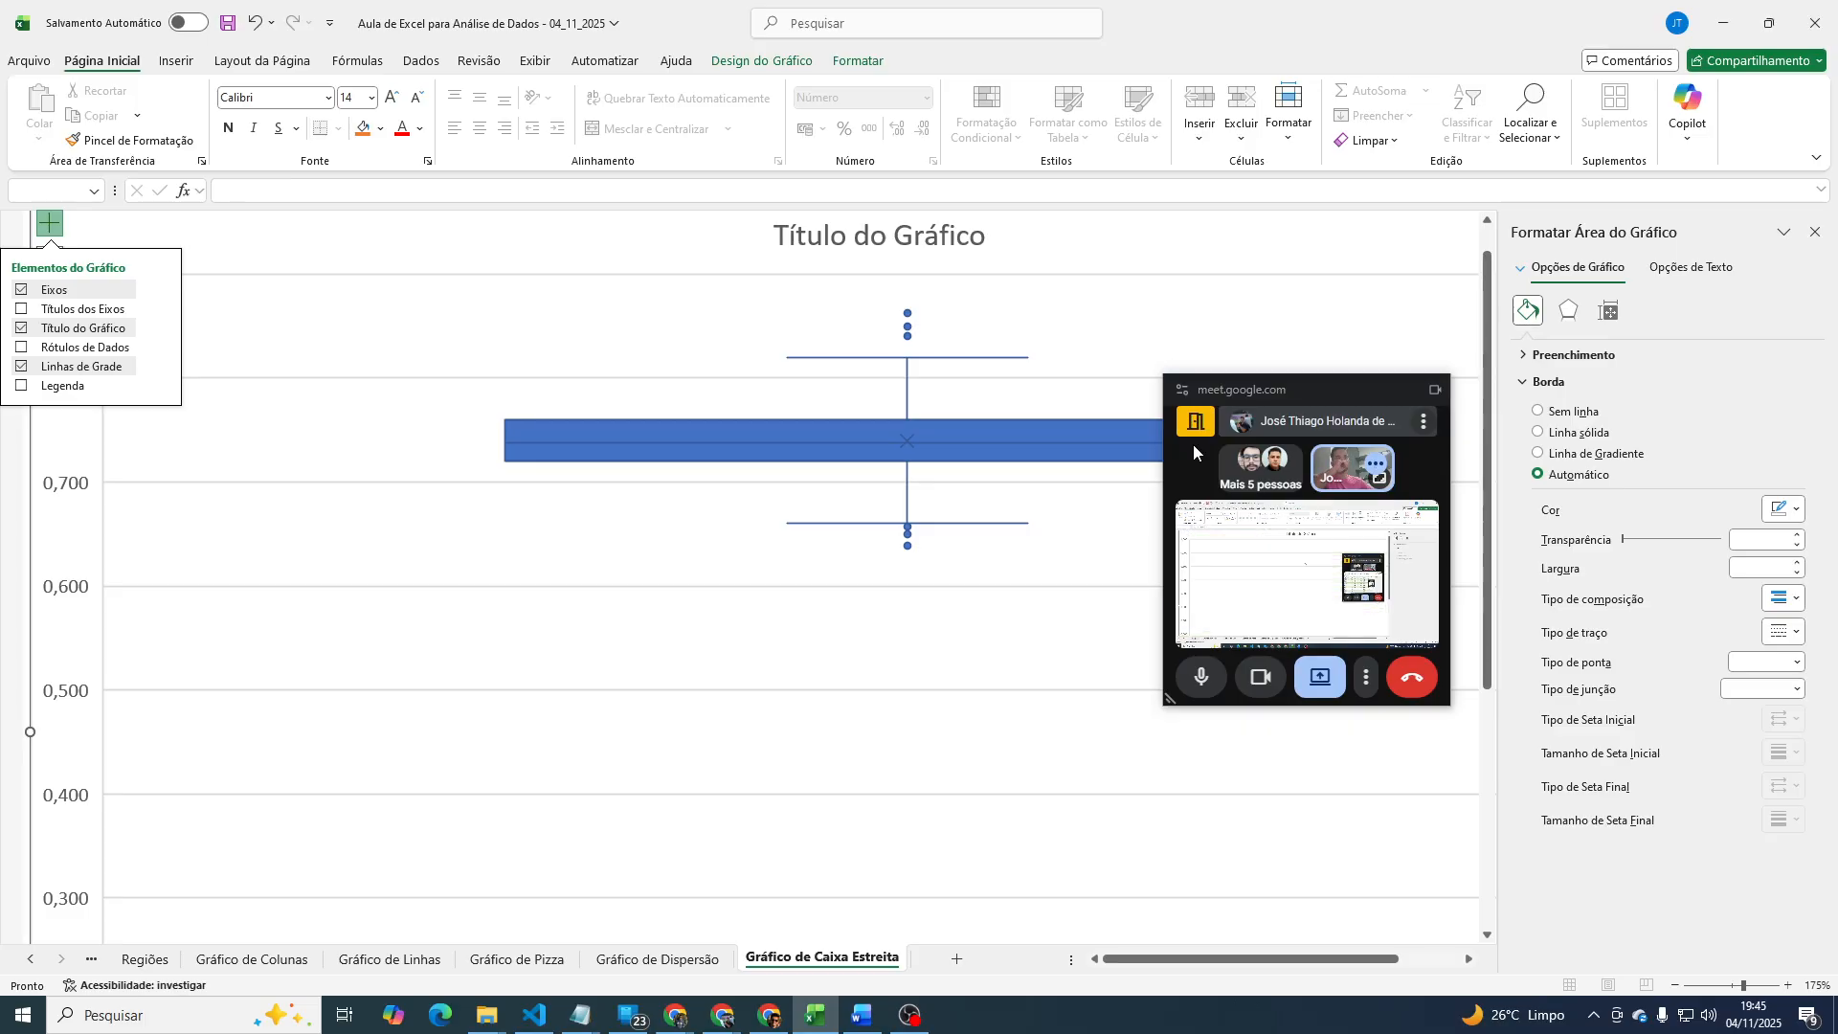
Move the meeting window off the SP box, add data labels to the box plot, and inspect its mean and quartile labels.
drag(1313, 388, 1300, 634)
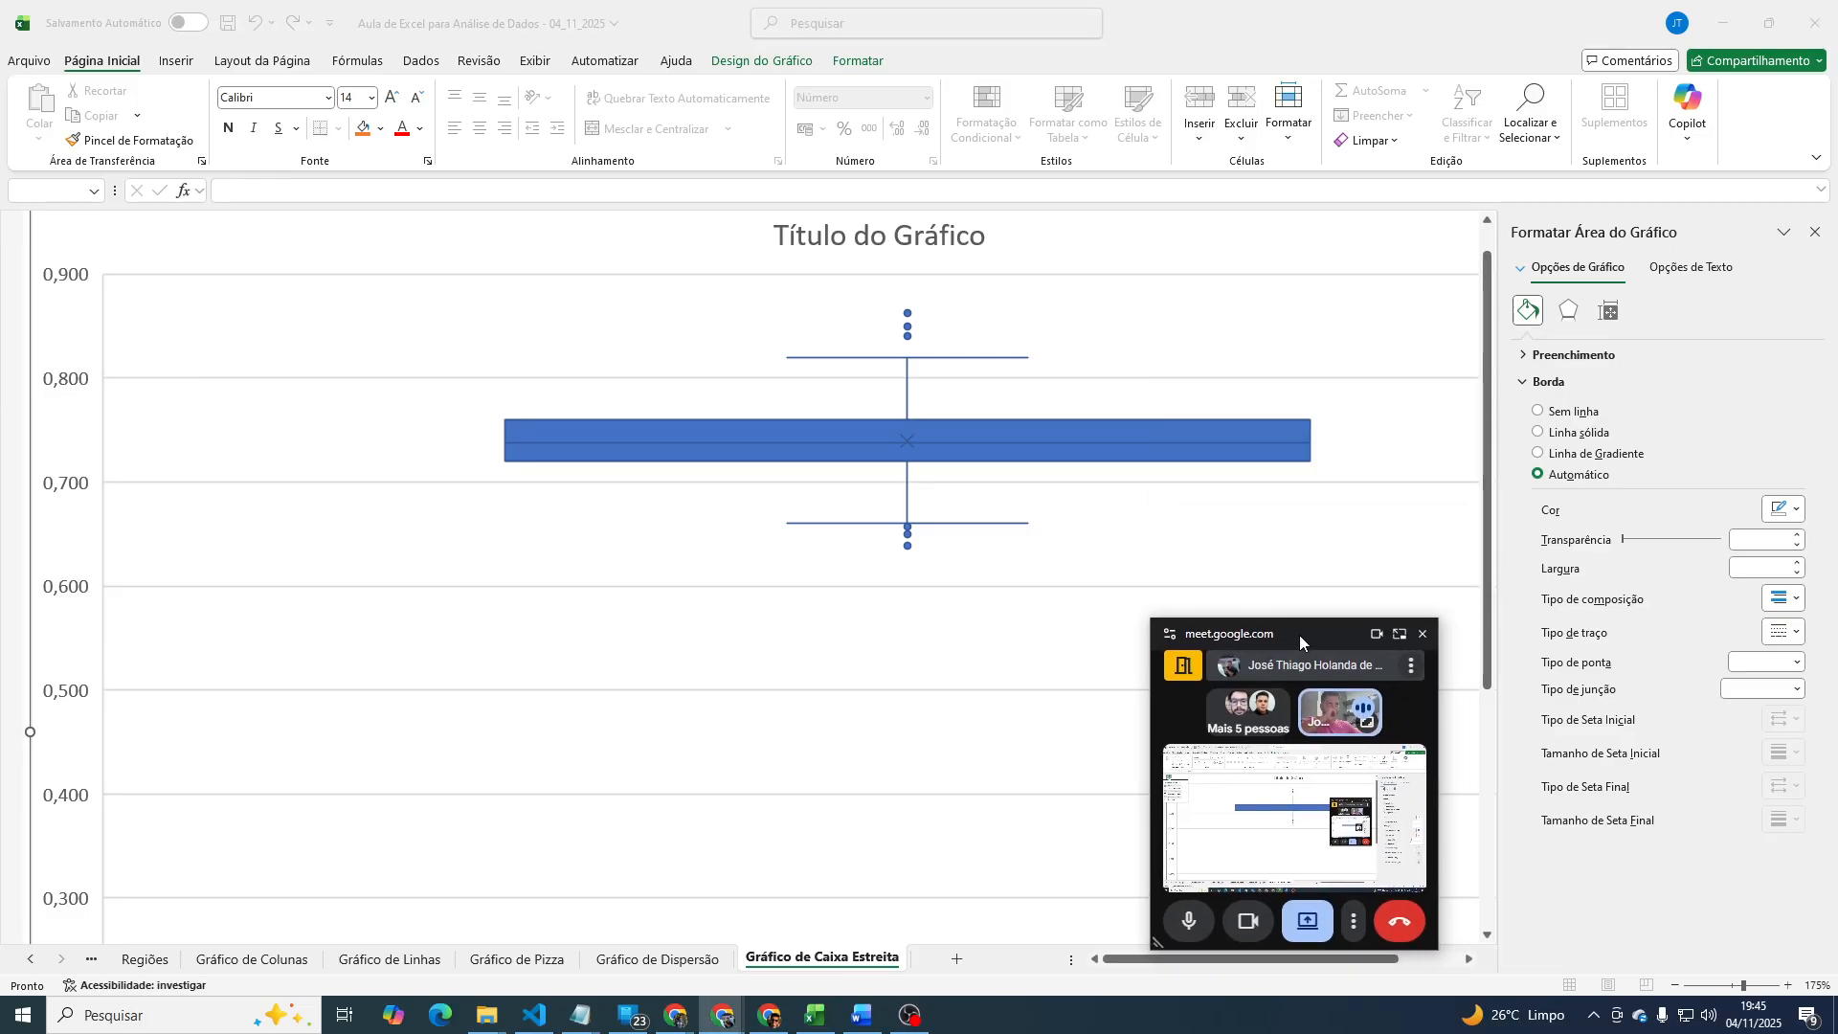
click(712, 443)
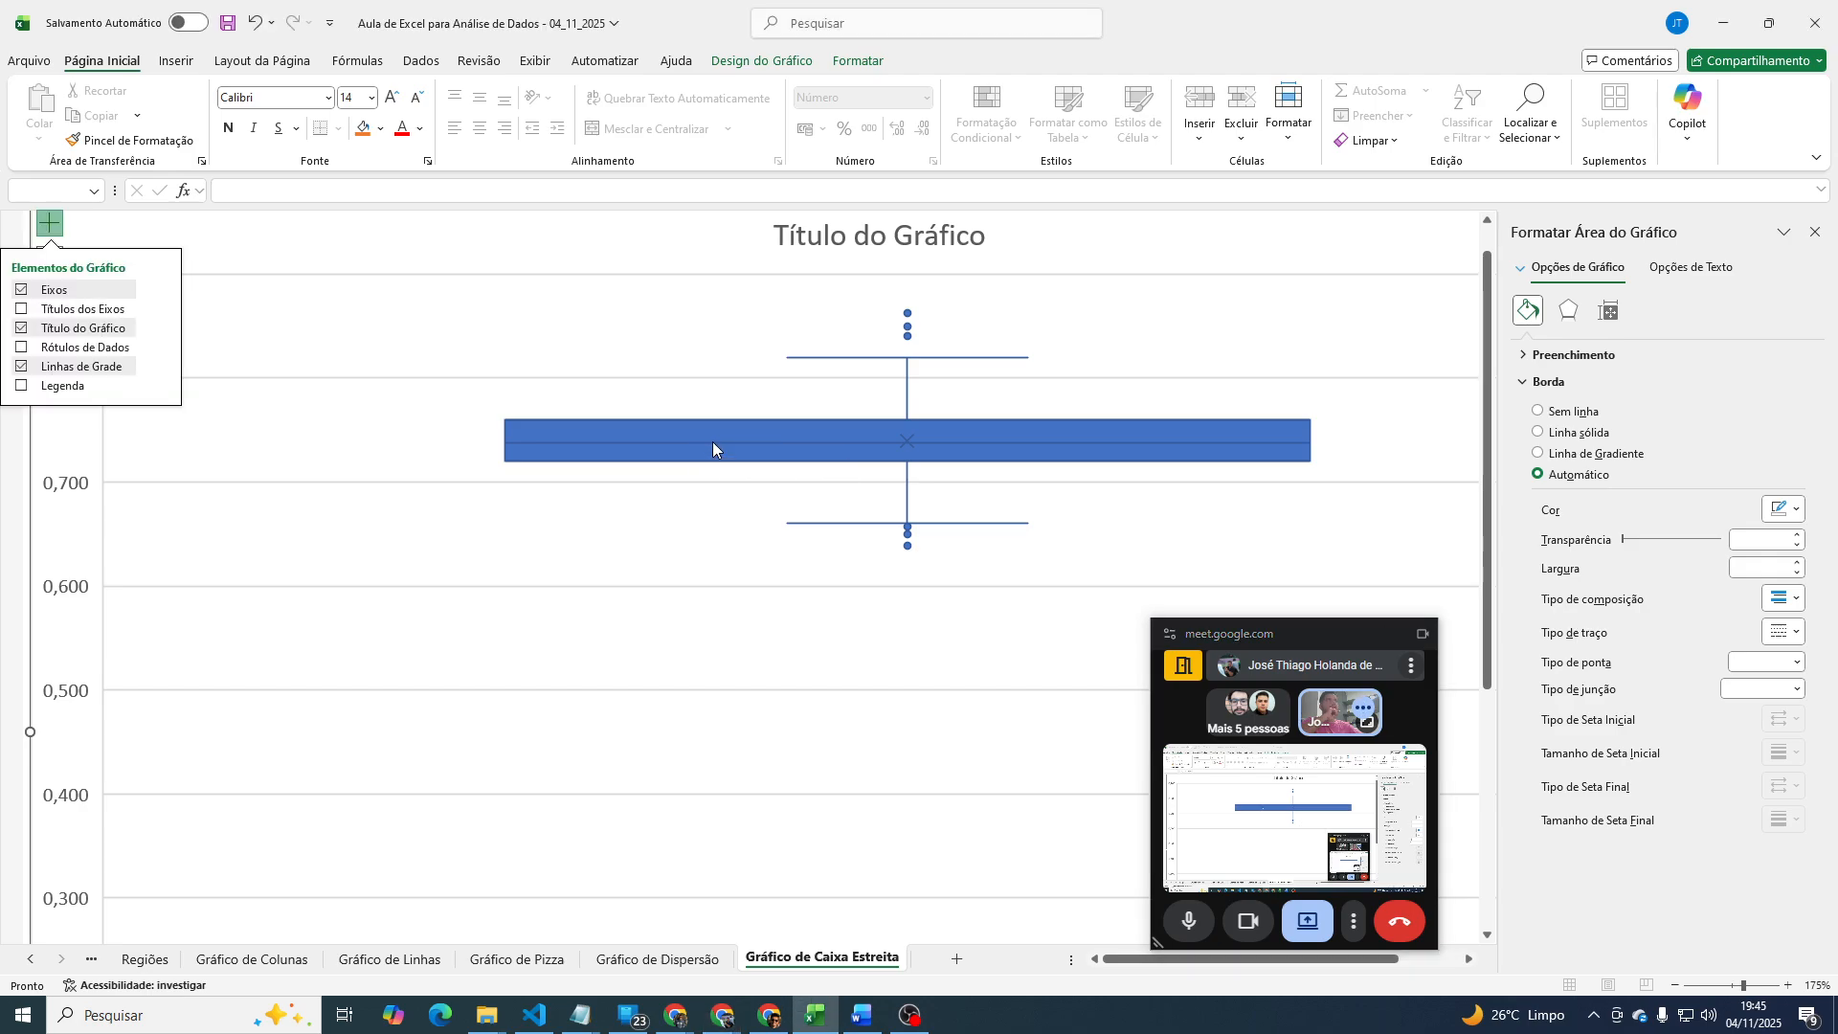
click(24, 347)
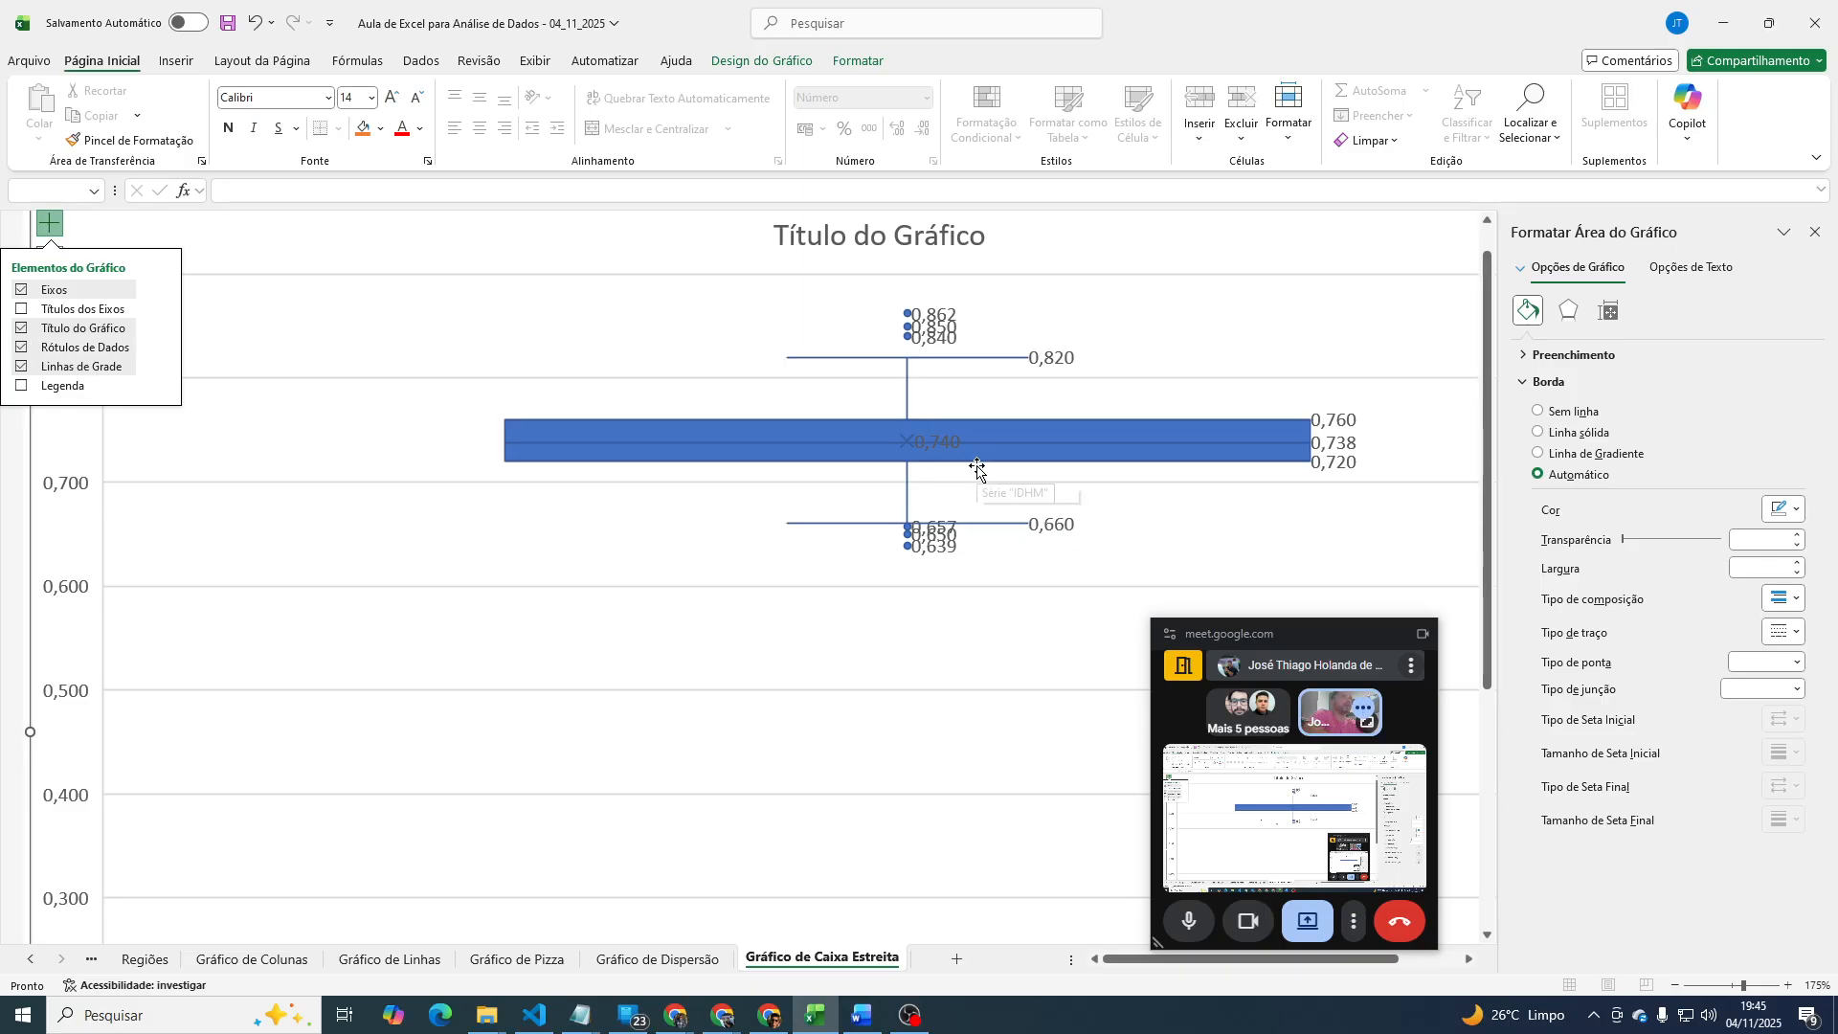
mouse_move(945, 456)
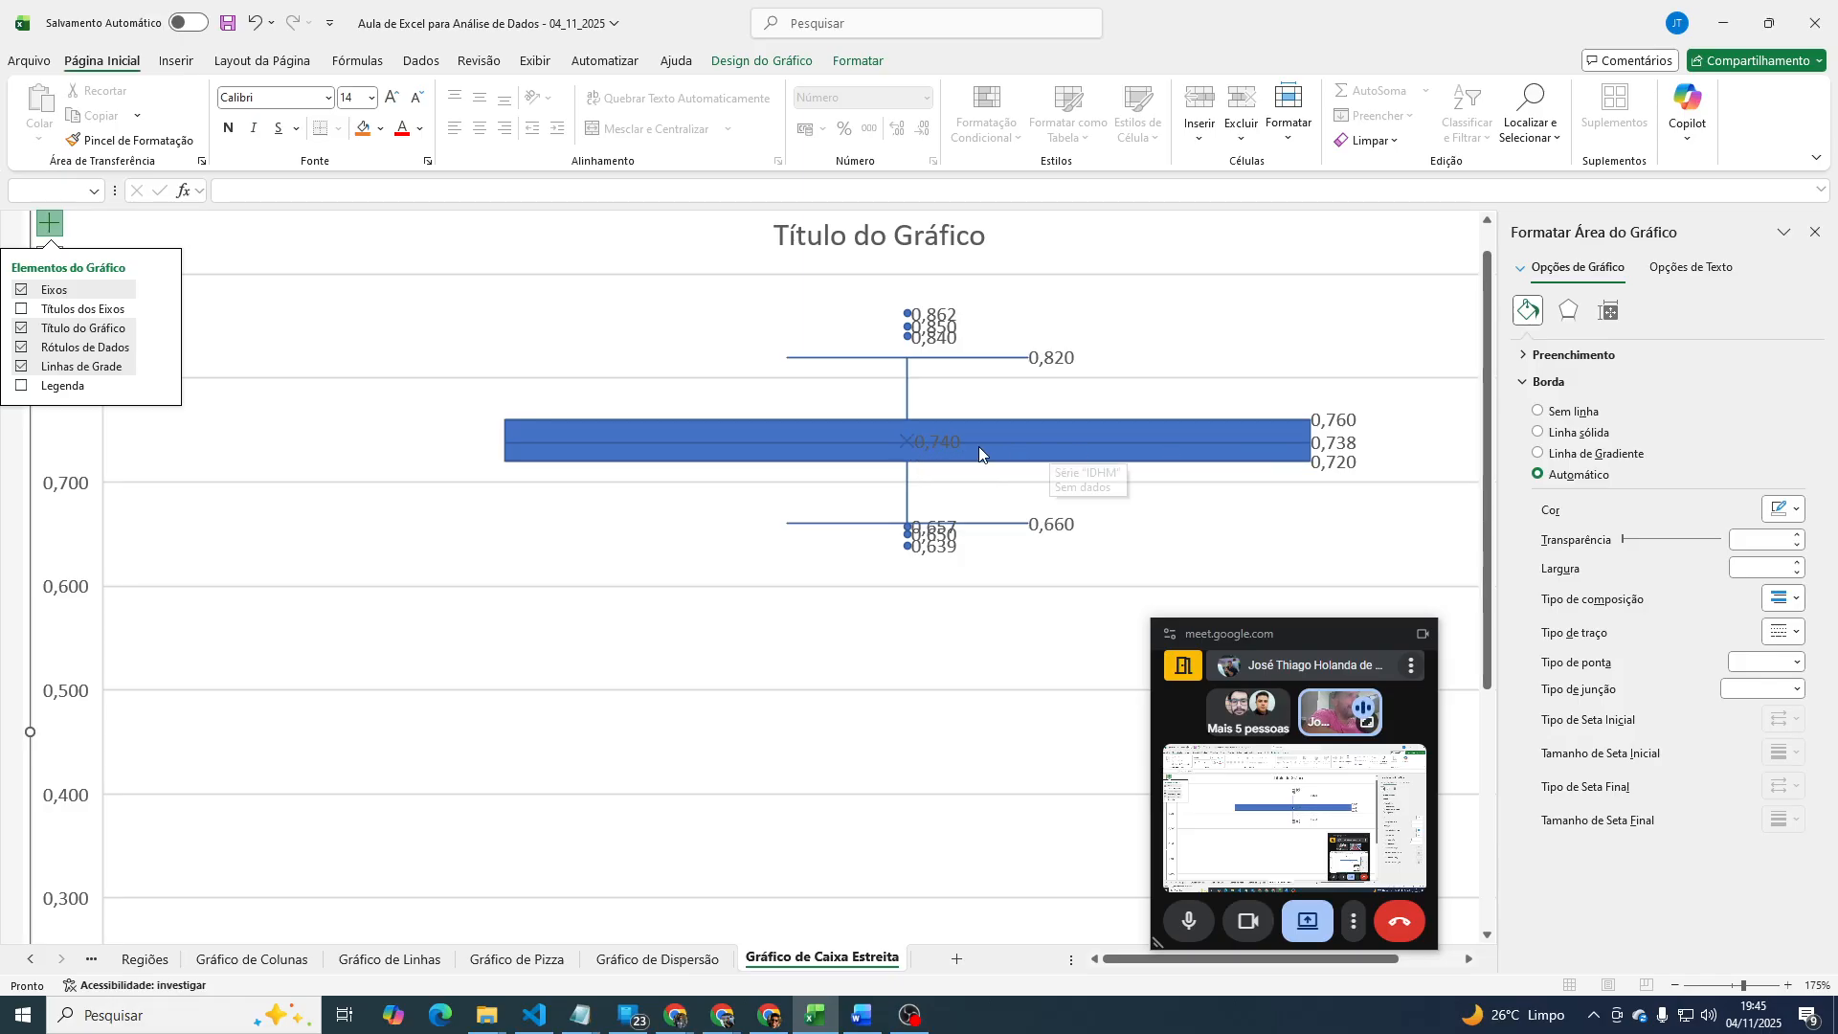
mouse_move(1346, 455)
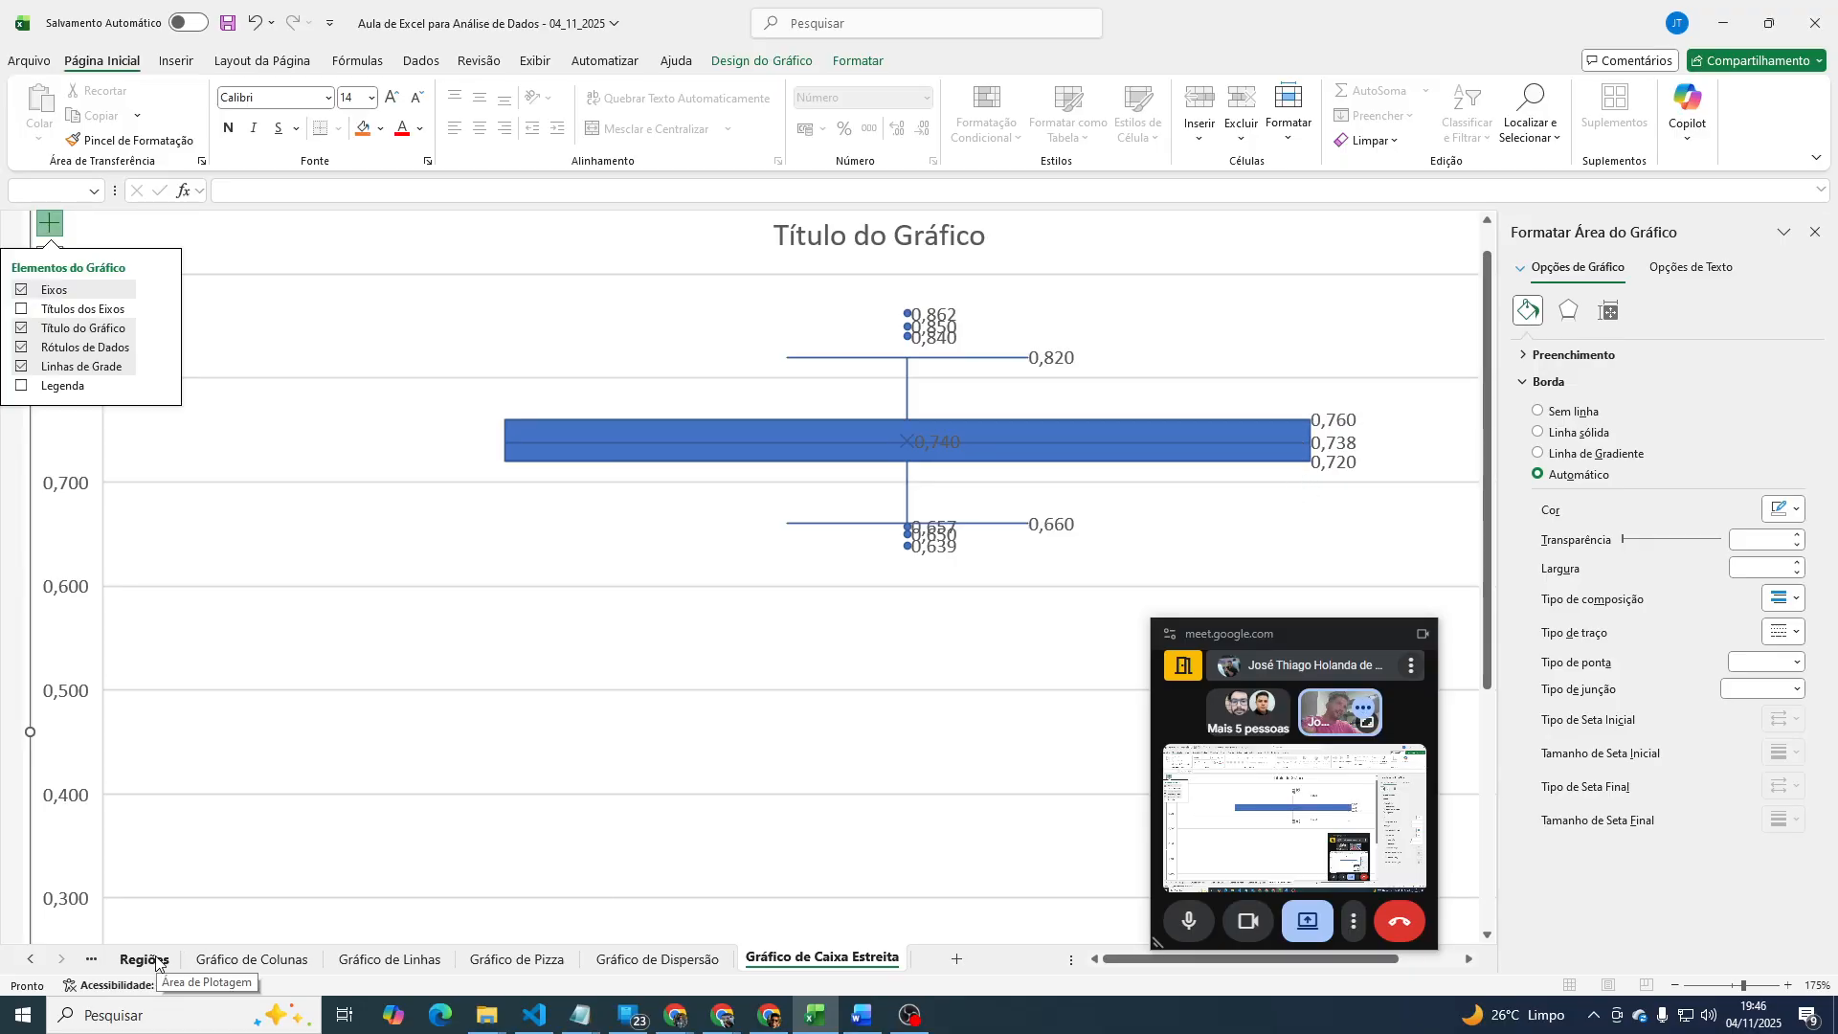
Return to the Dados sheet, close the shape formatting pane, and sort the table by IDHM from largest to smallest.
click(32, 960)
click(32, 960)
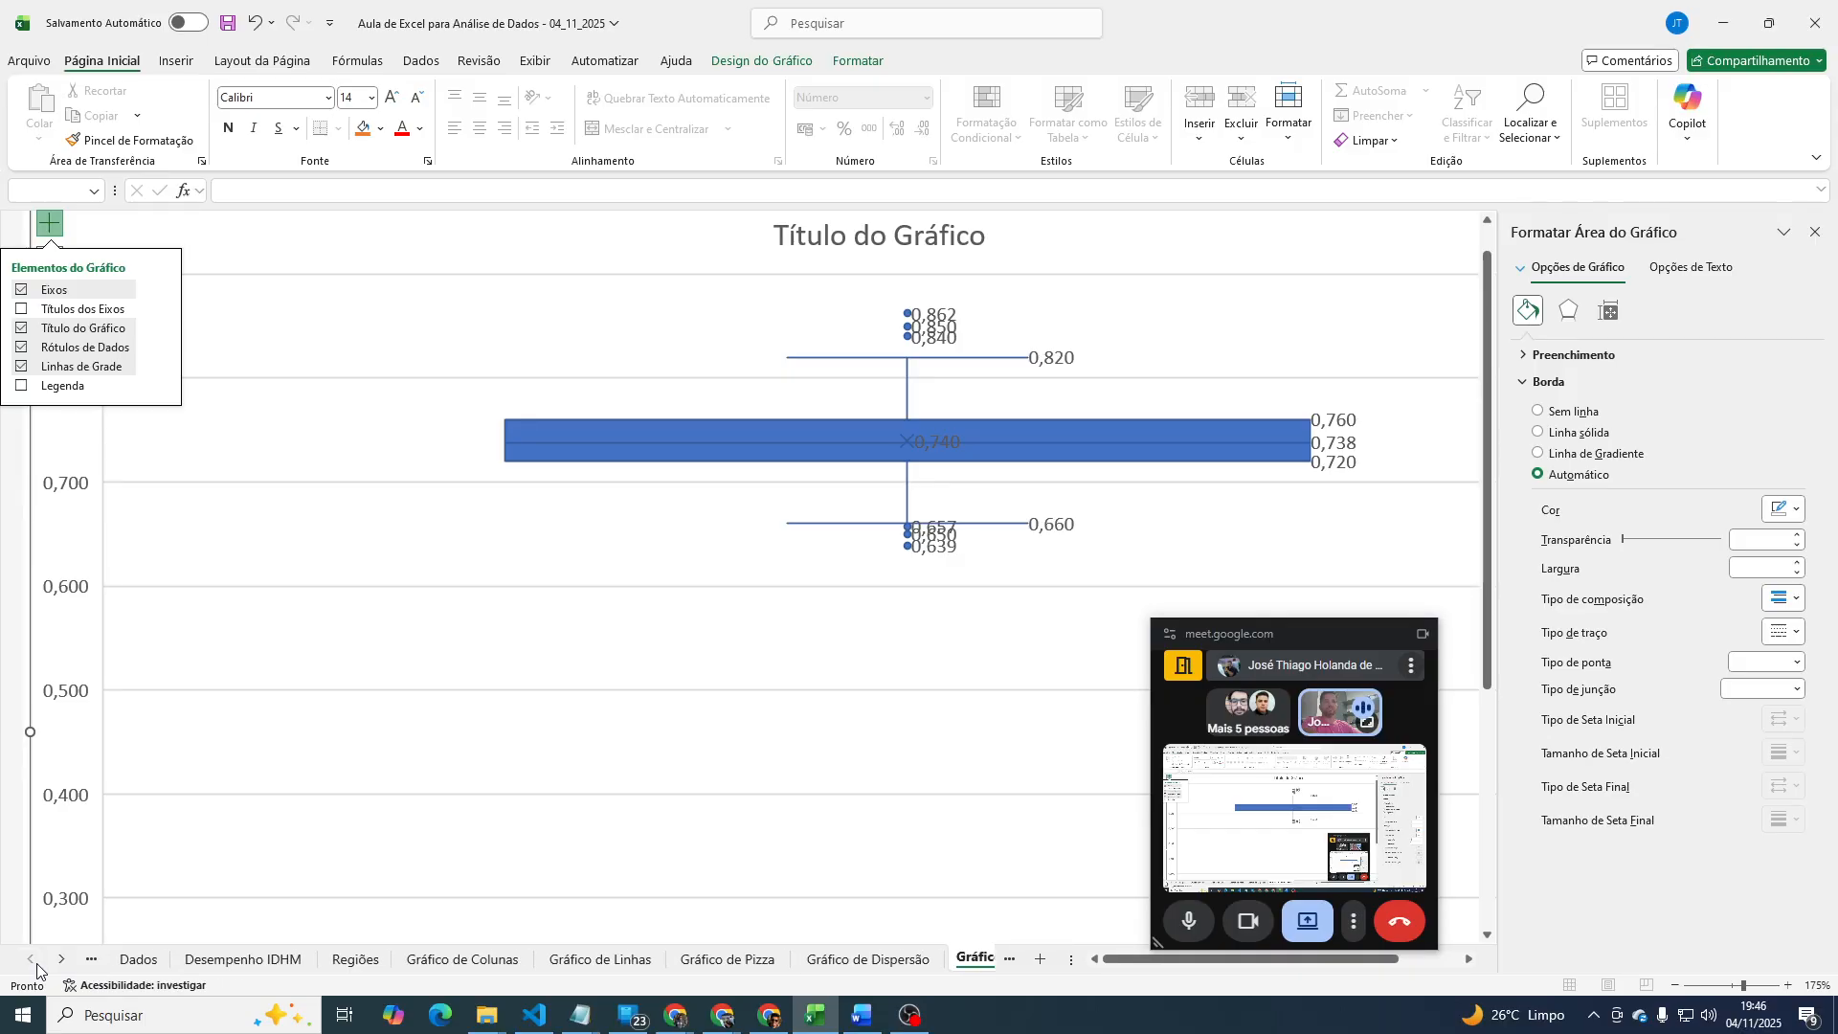
click(152, 959)
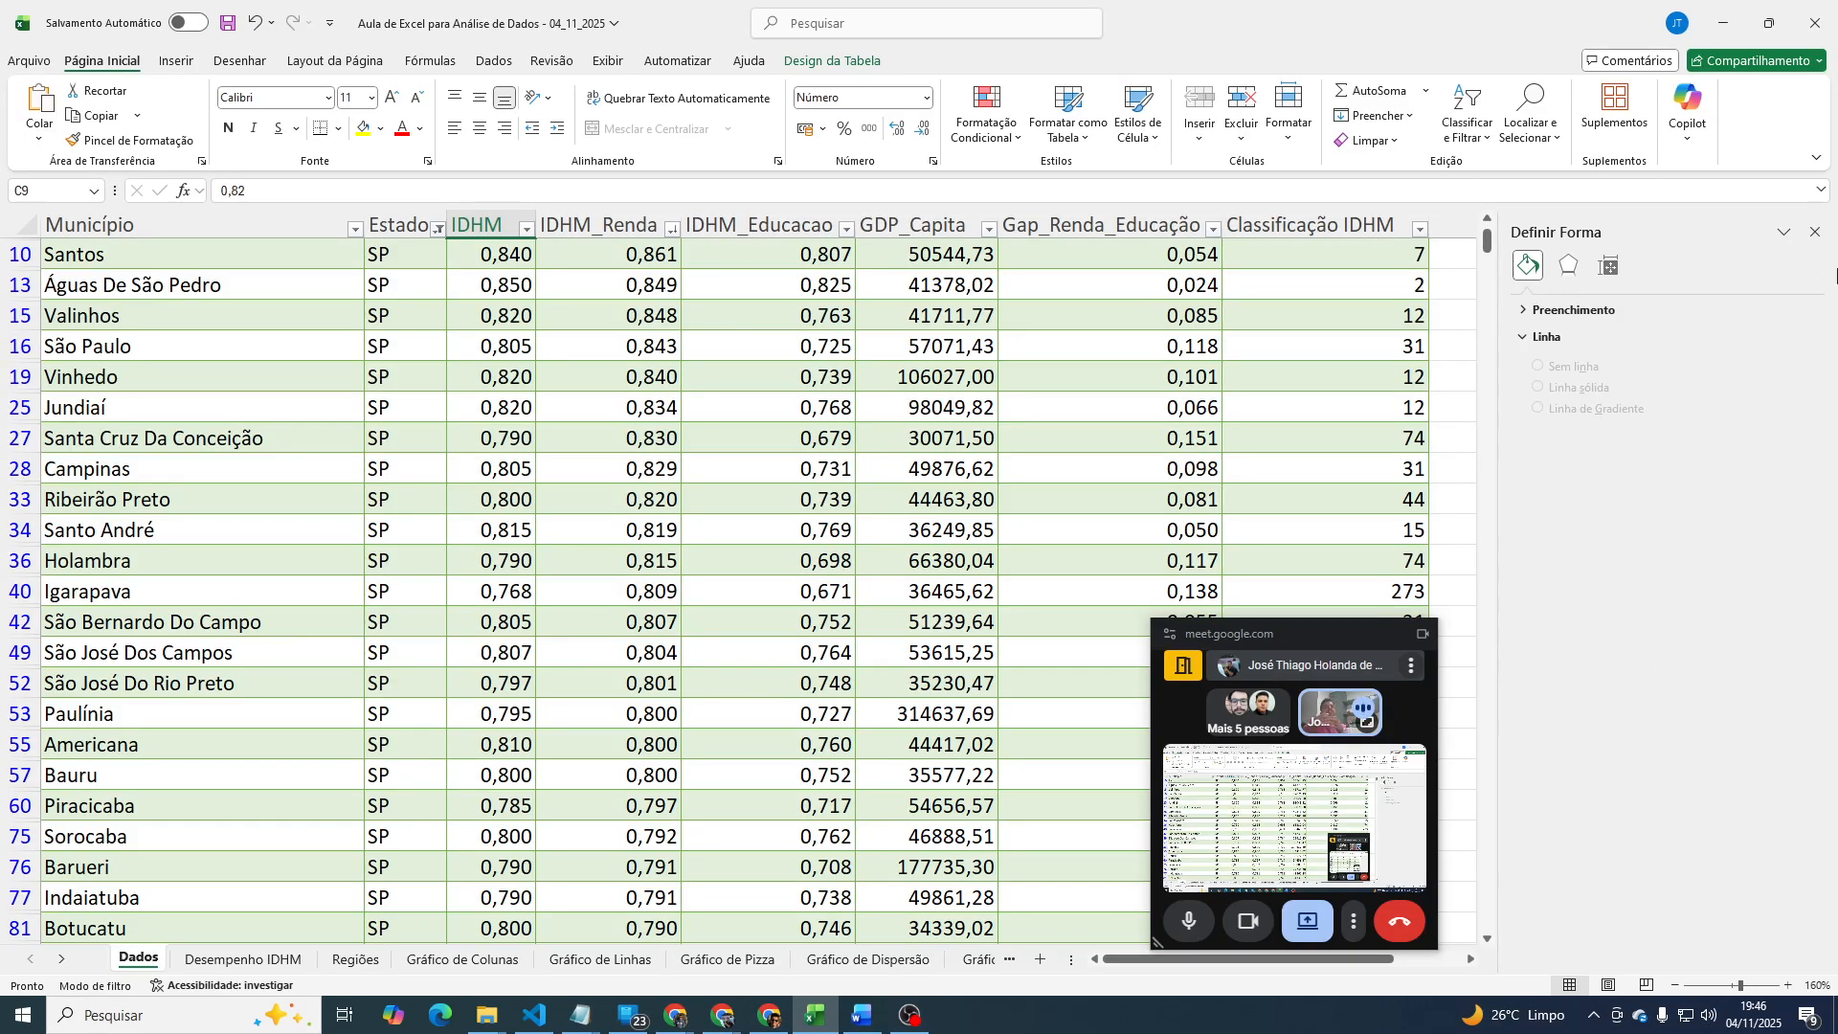
click(1816, 232)
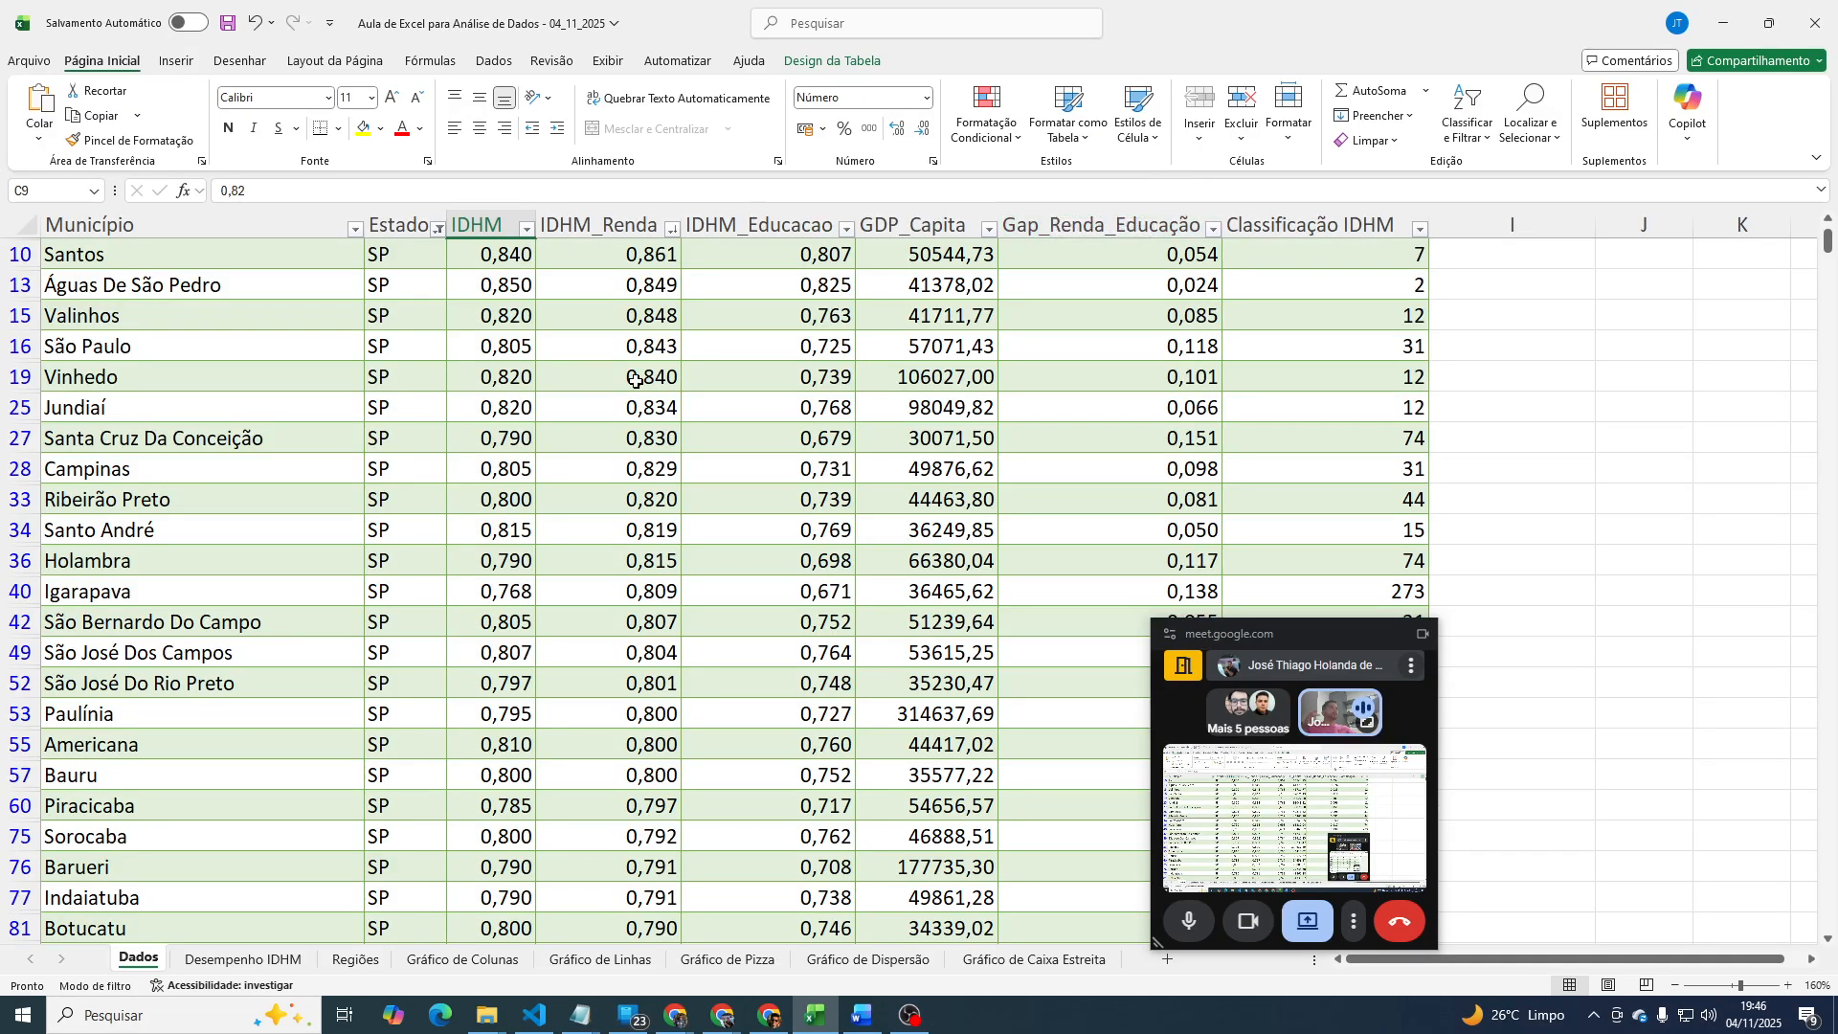
scroll(566, 349, up, 3)
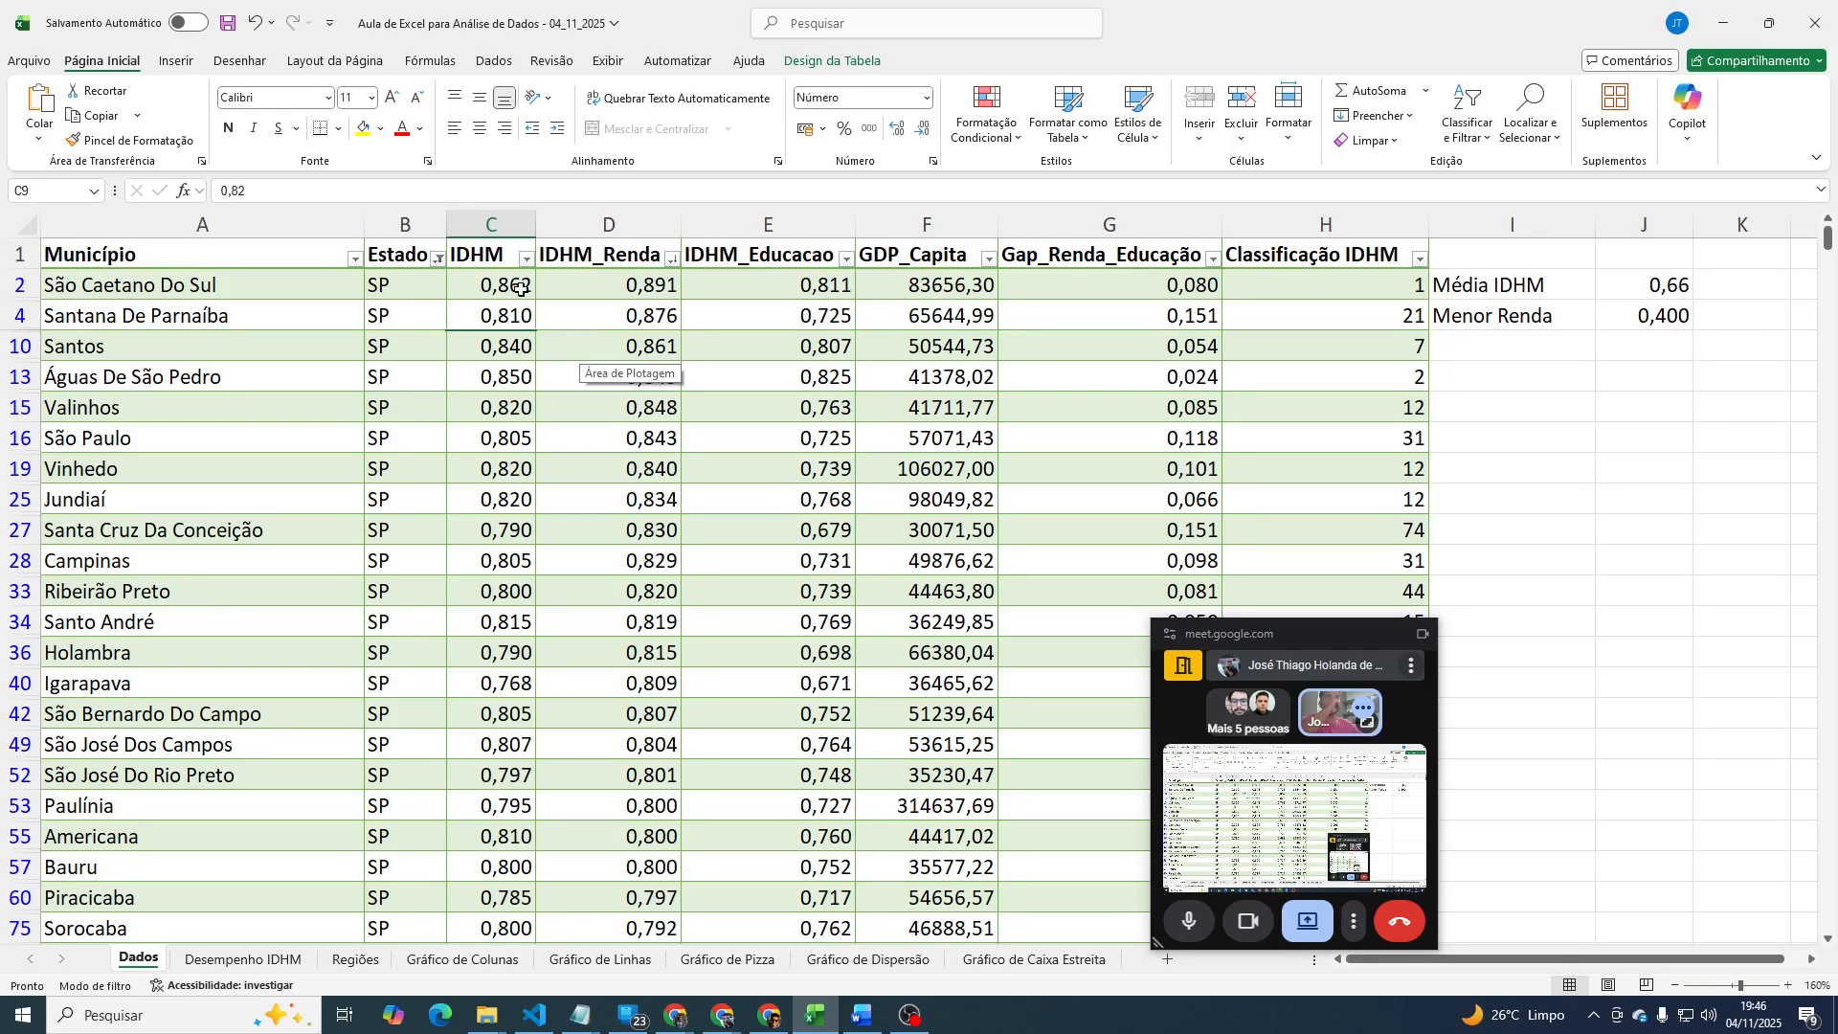
click(494, 60)
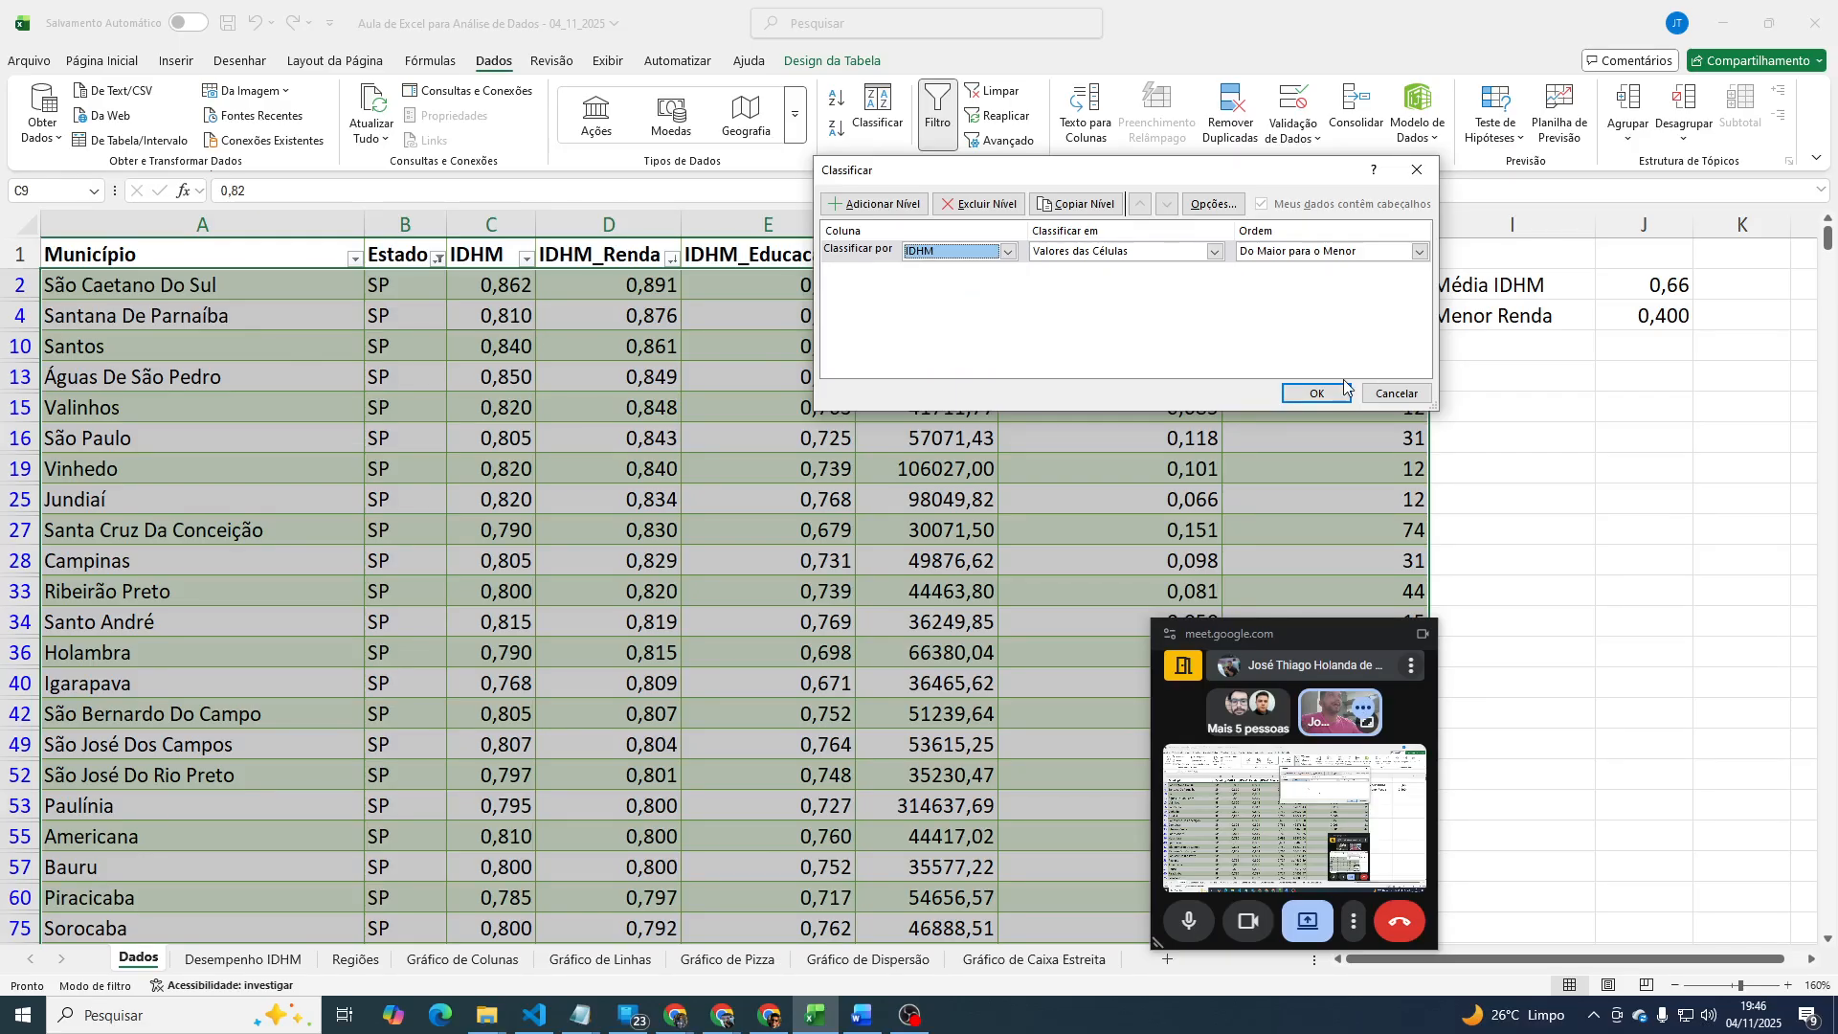
click(1317, 393)
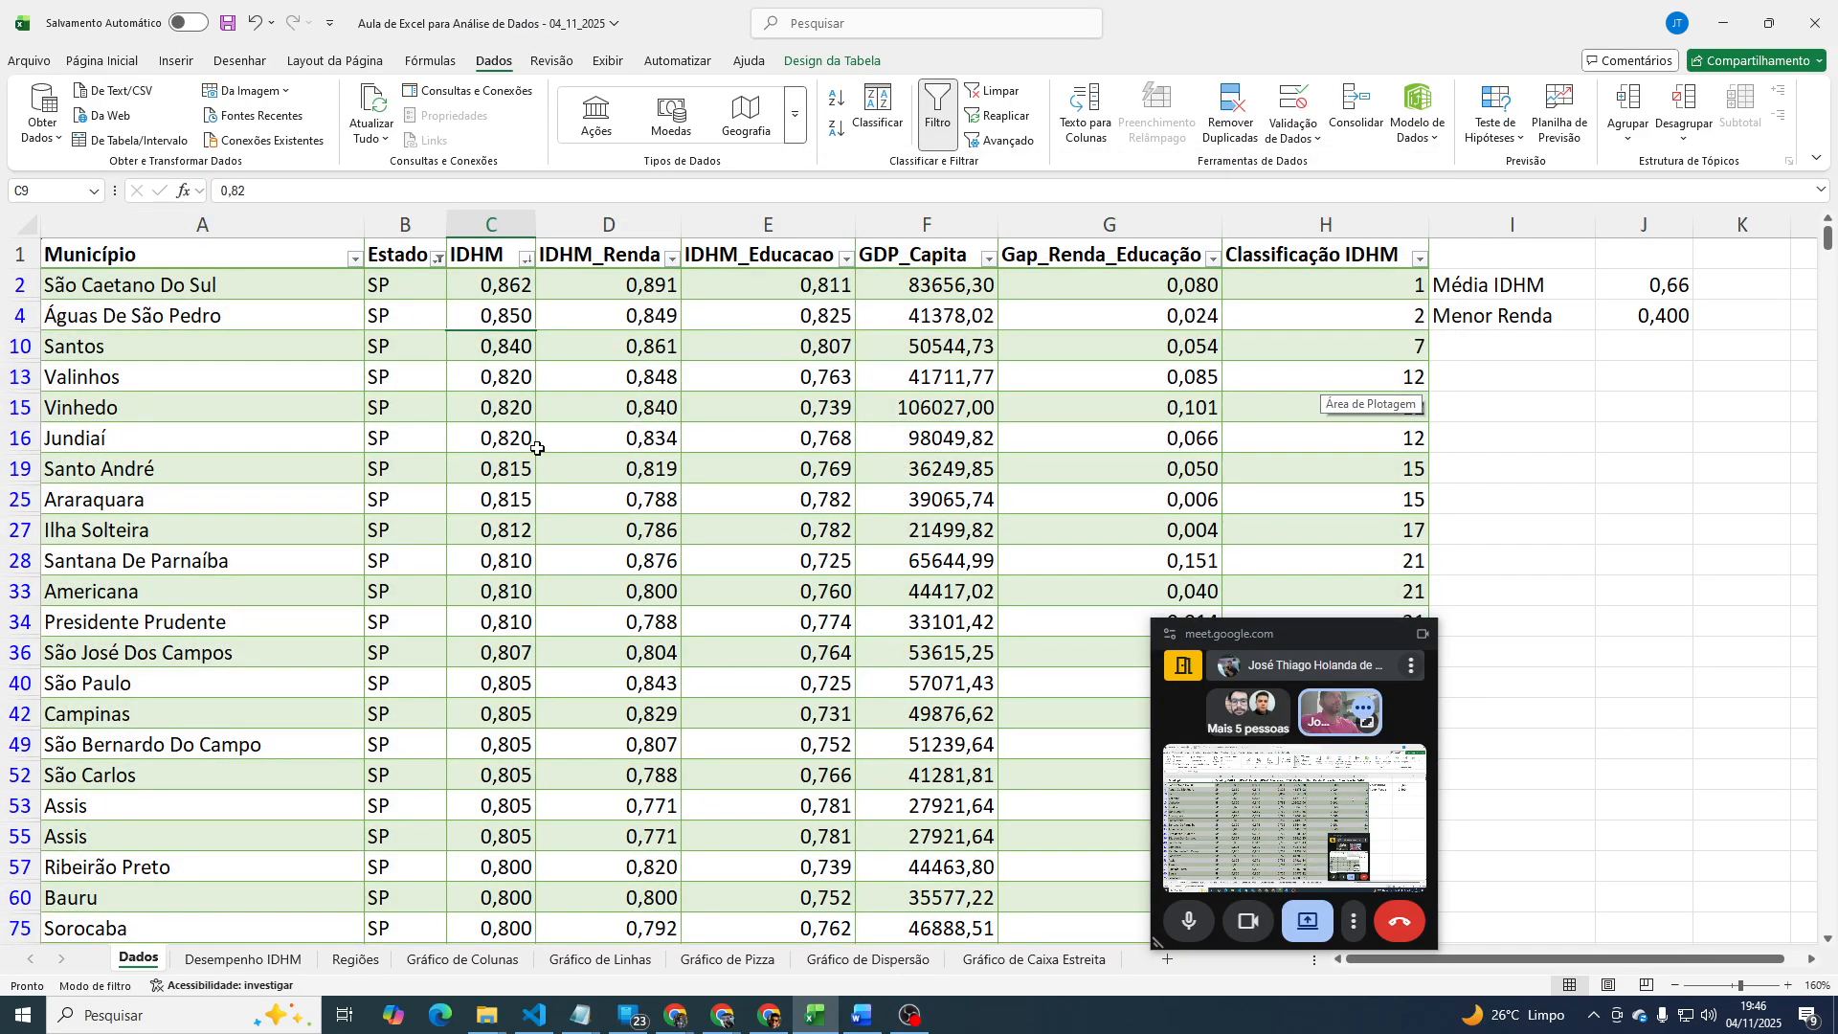
Review the sorted SP municipalities on Dados and compare them with the labels on the Gráfico de Caixa Estreita box plot.
scroll(556, 451, down, 5)
scroll(555, 450, down, 20)
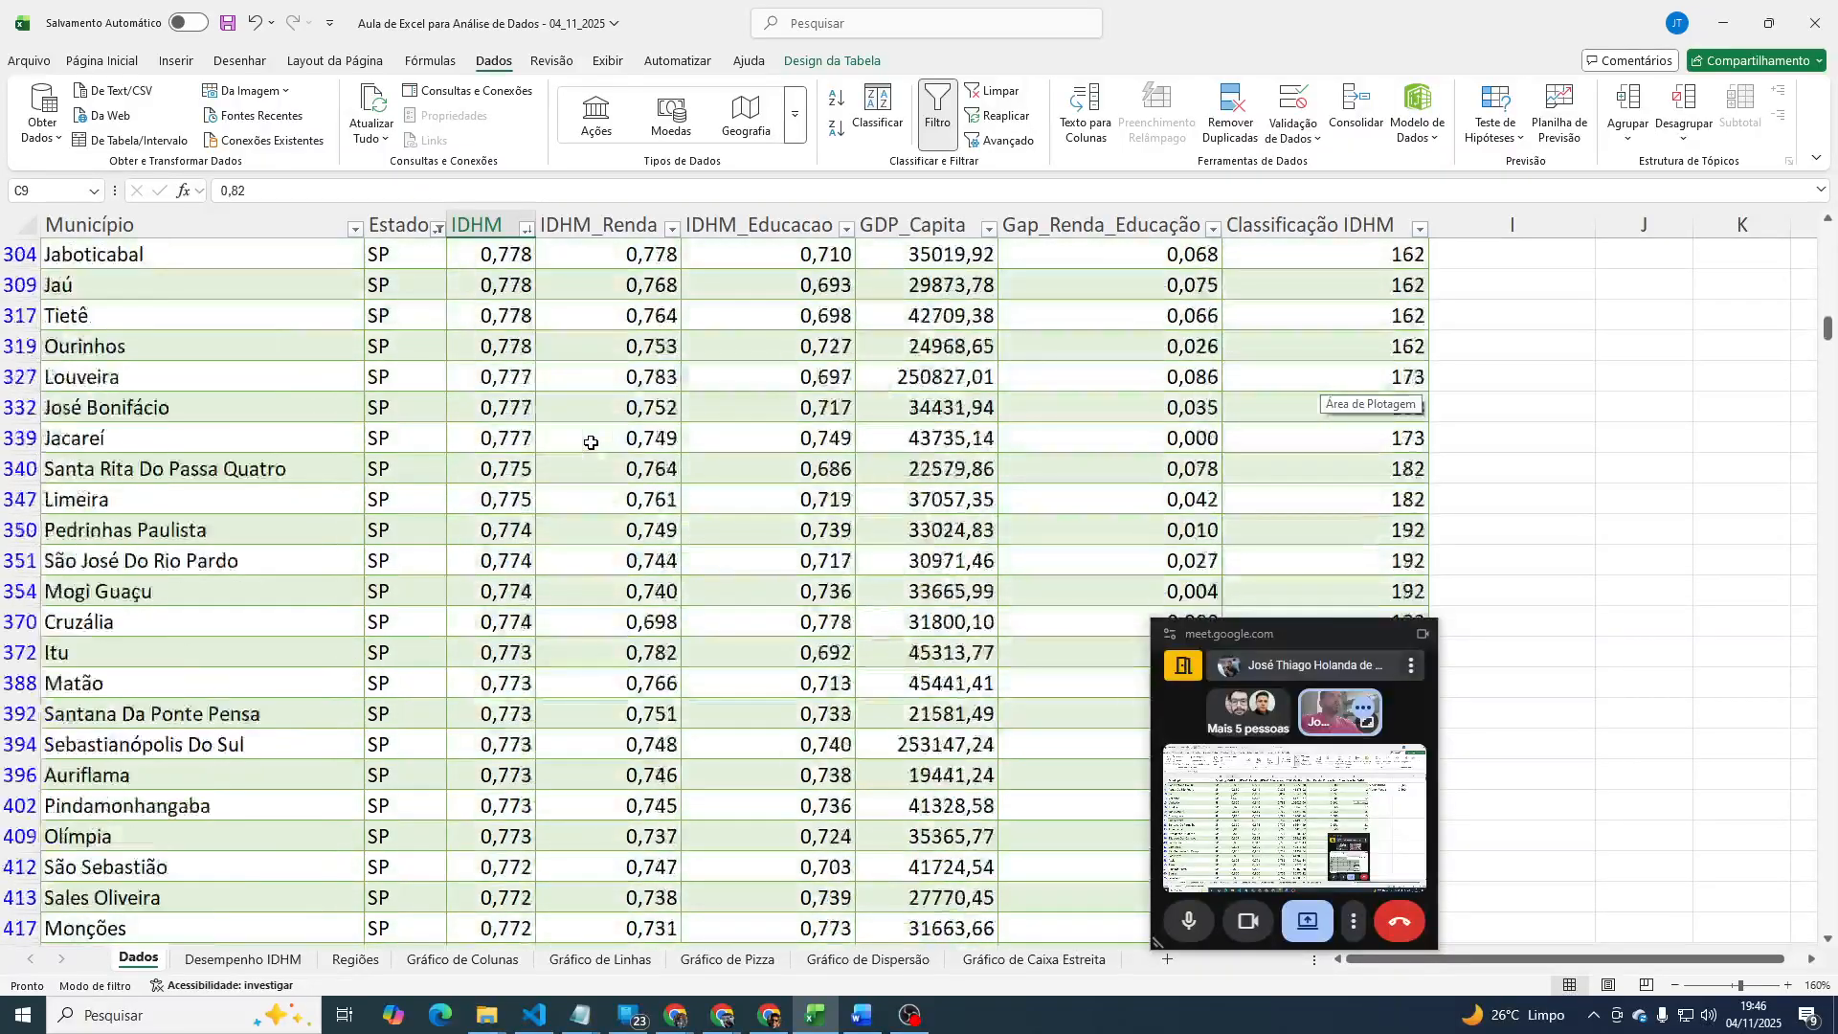
scroll(590, 442, down, 20)
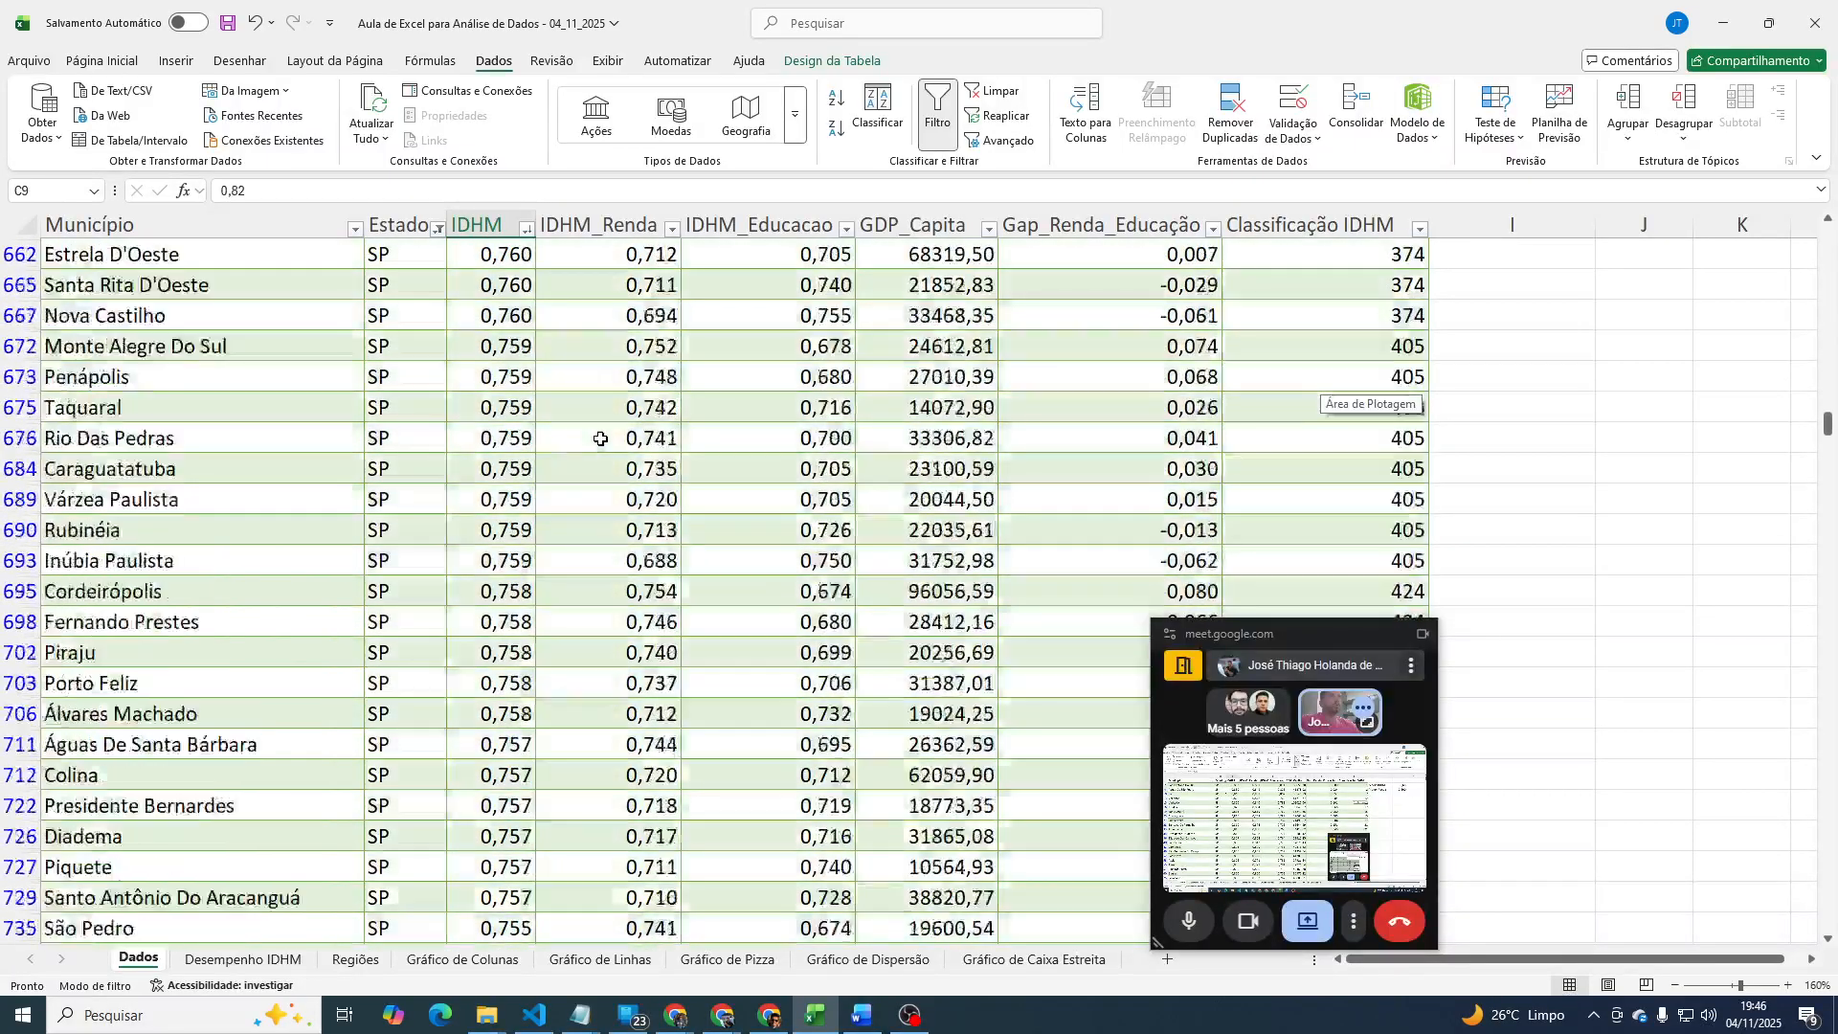
scroll(605, 438, down, 20)
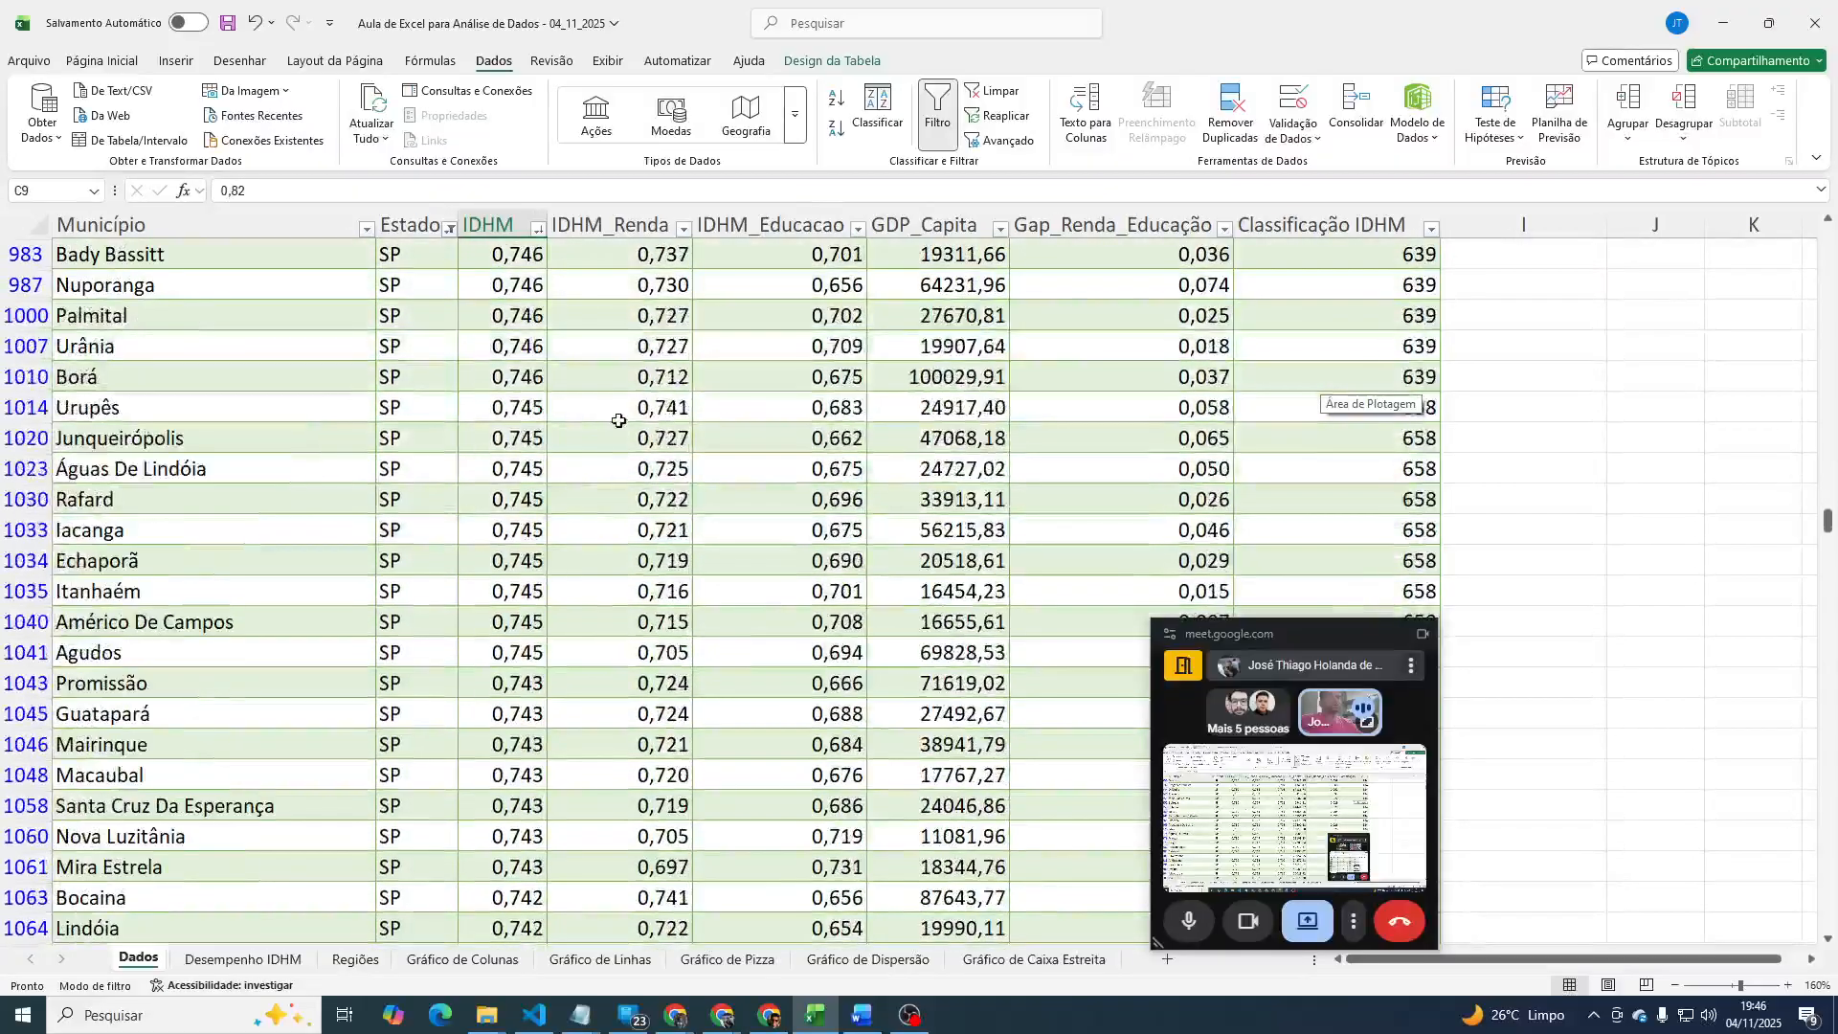
drag(1828, 522, 1831, 216)
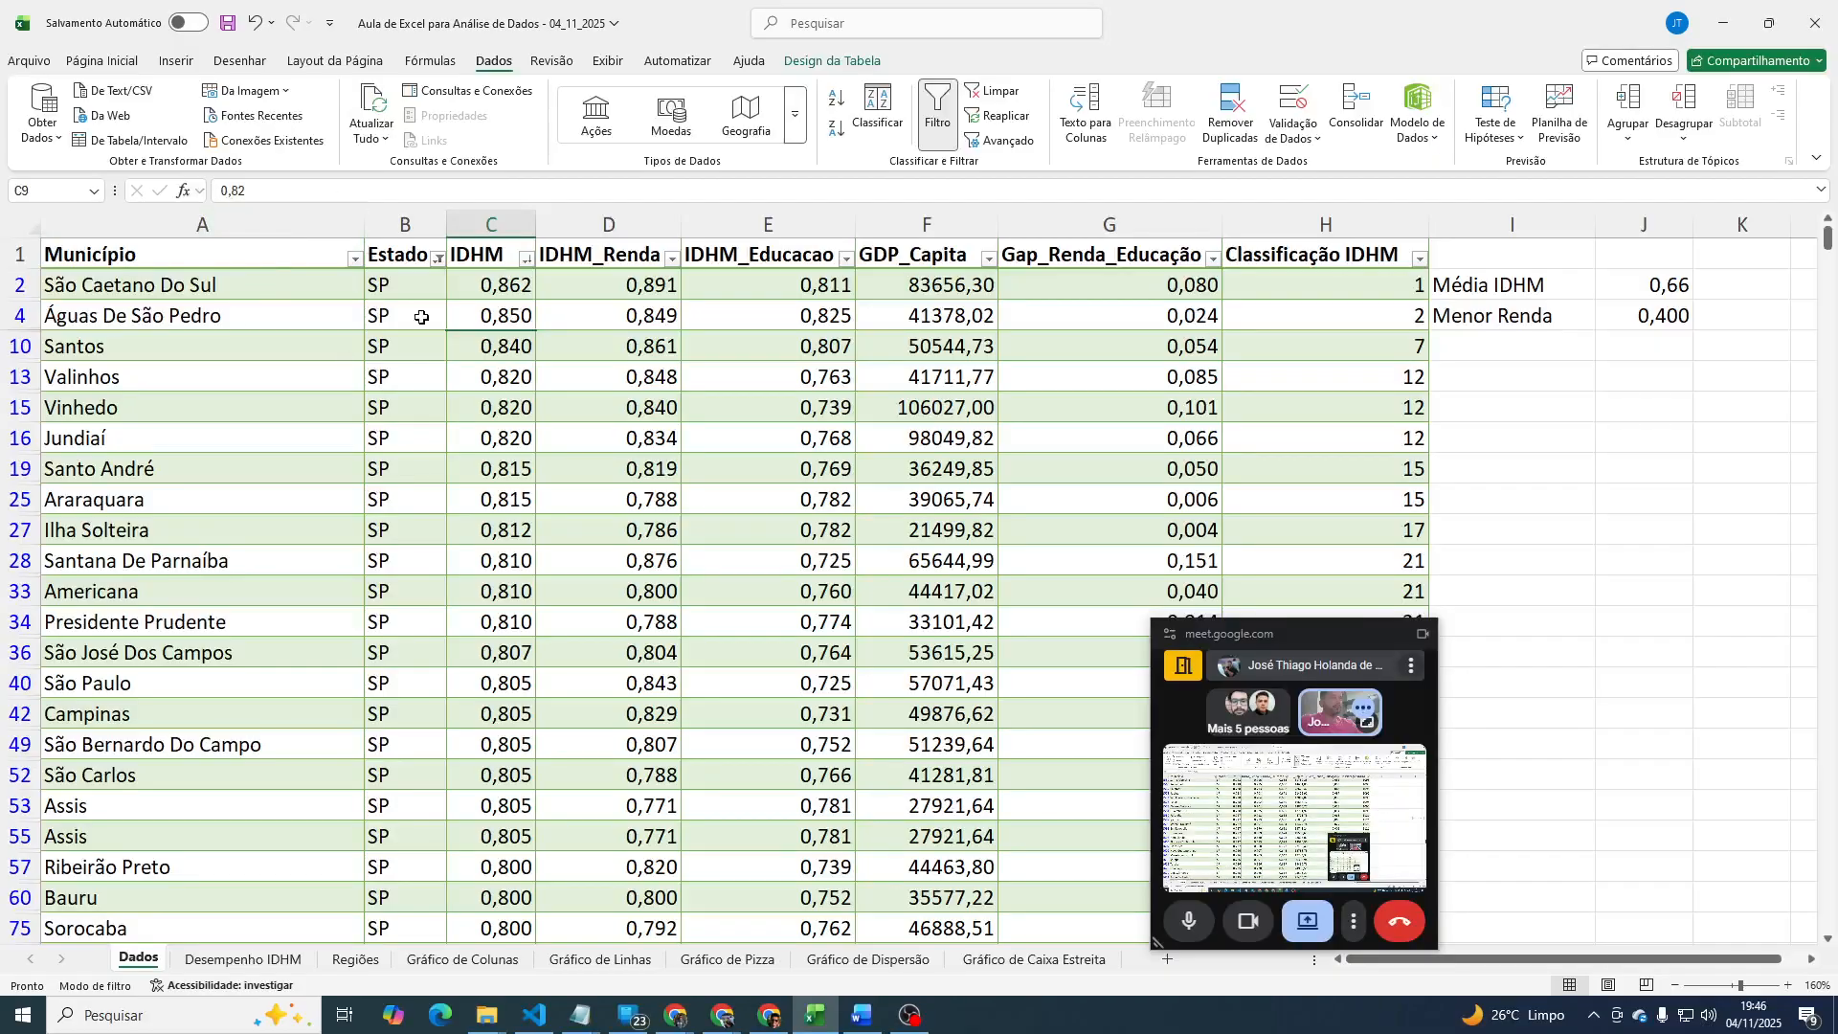
click(1082, 959)
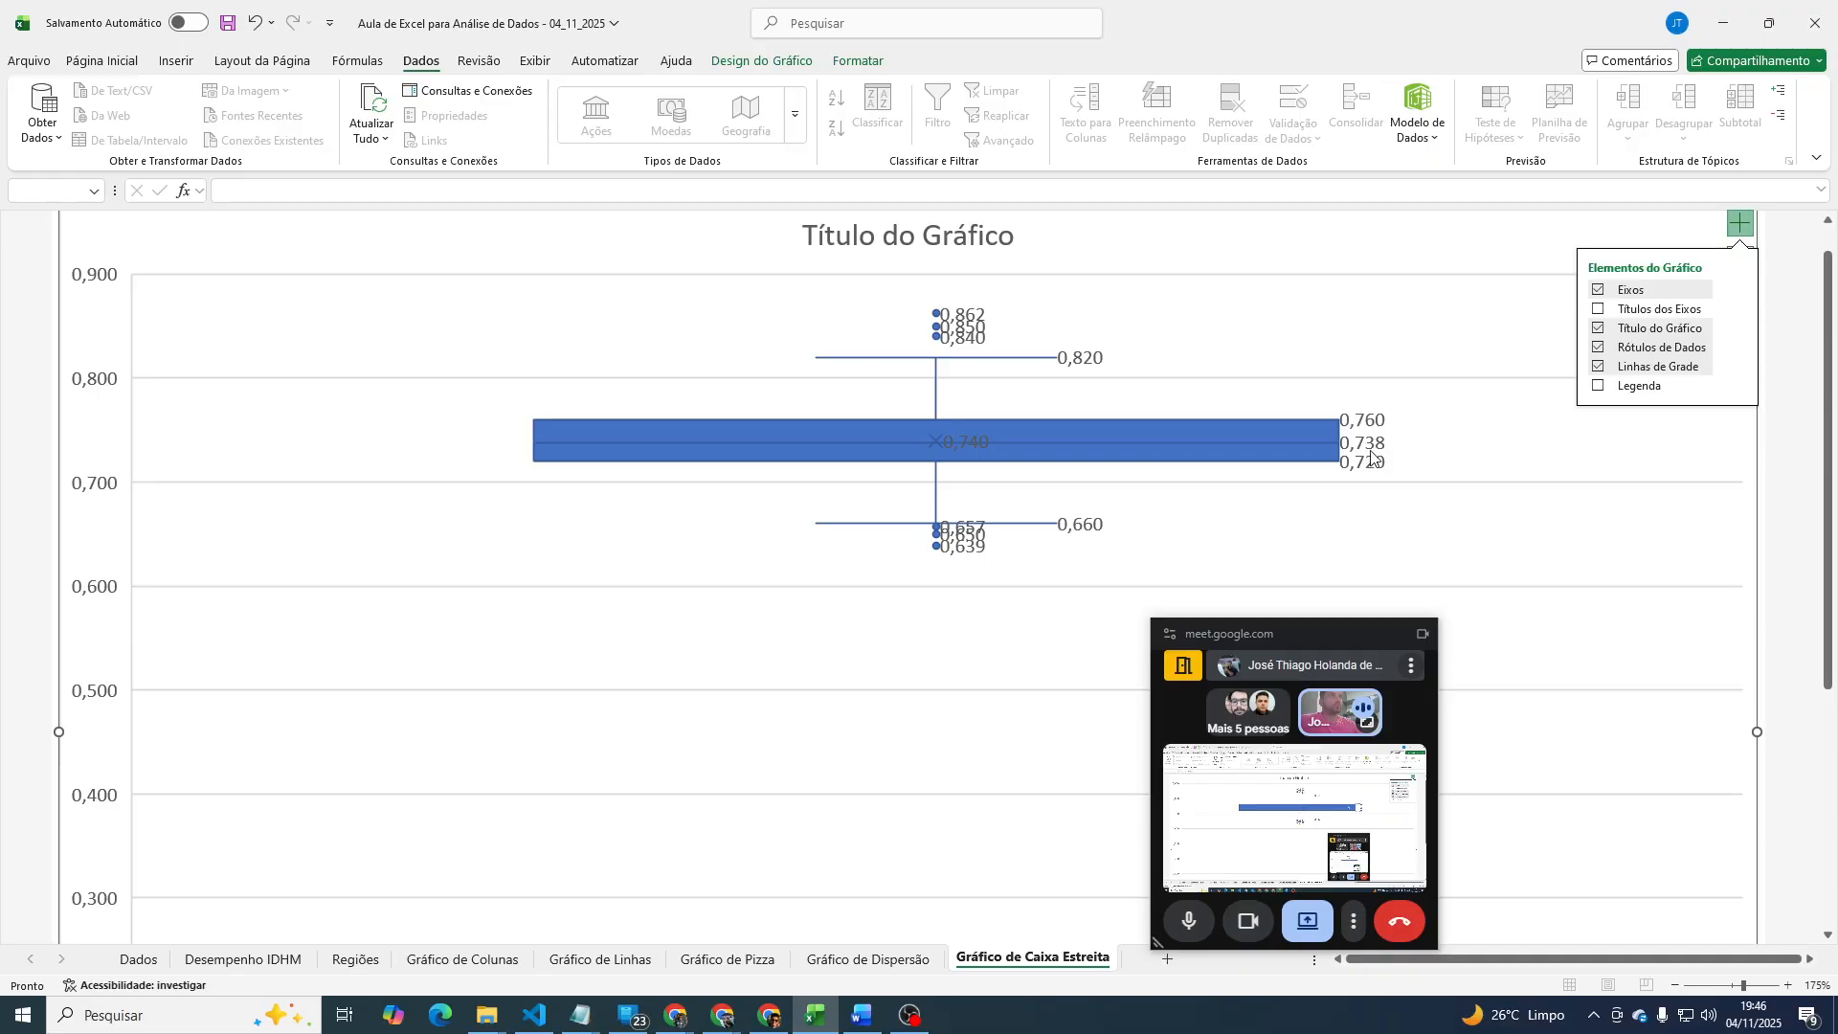
click(129, 960)
Find the SP rows with the median IDHM 0,738 and select the IDHM cells from Santa Isabel up to the column's top.
scroll(543, 725, down, 20)
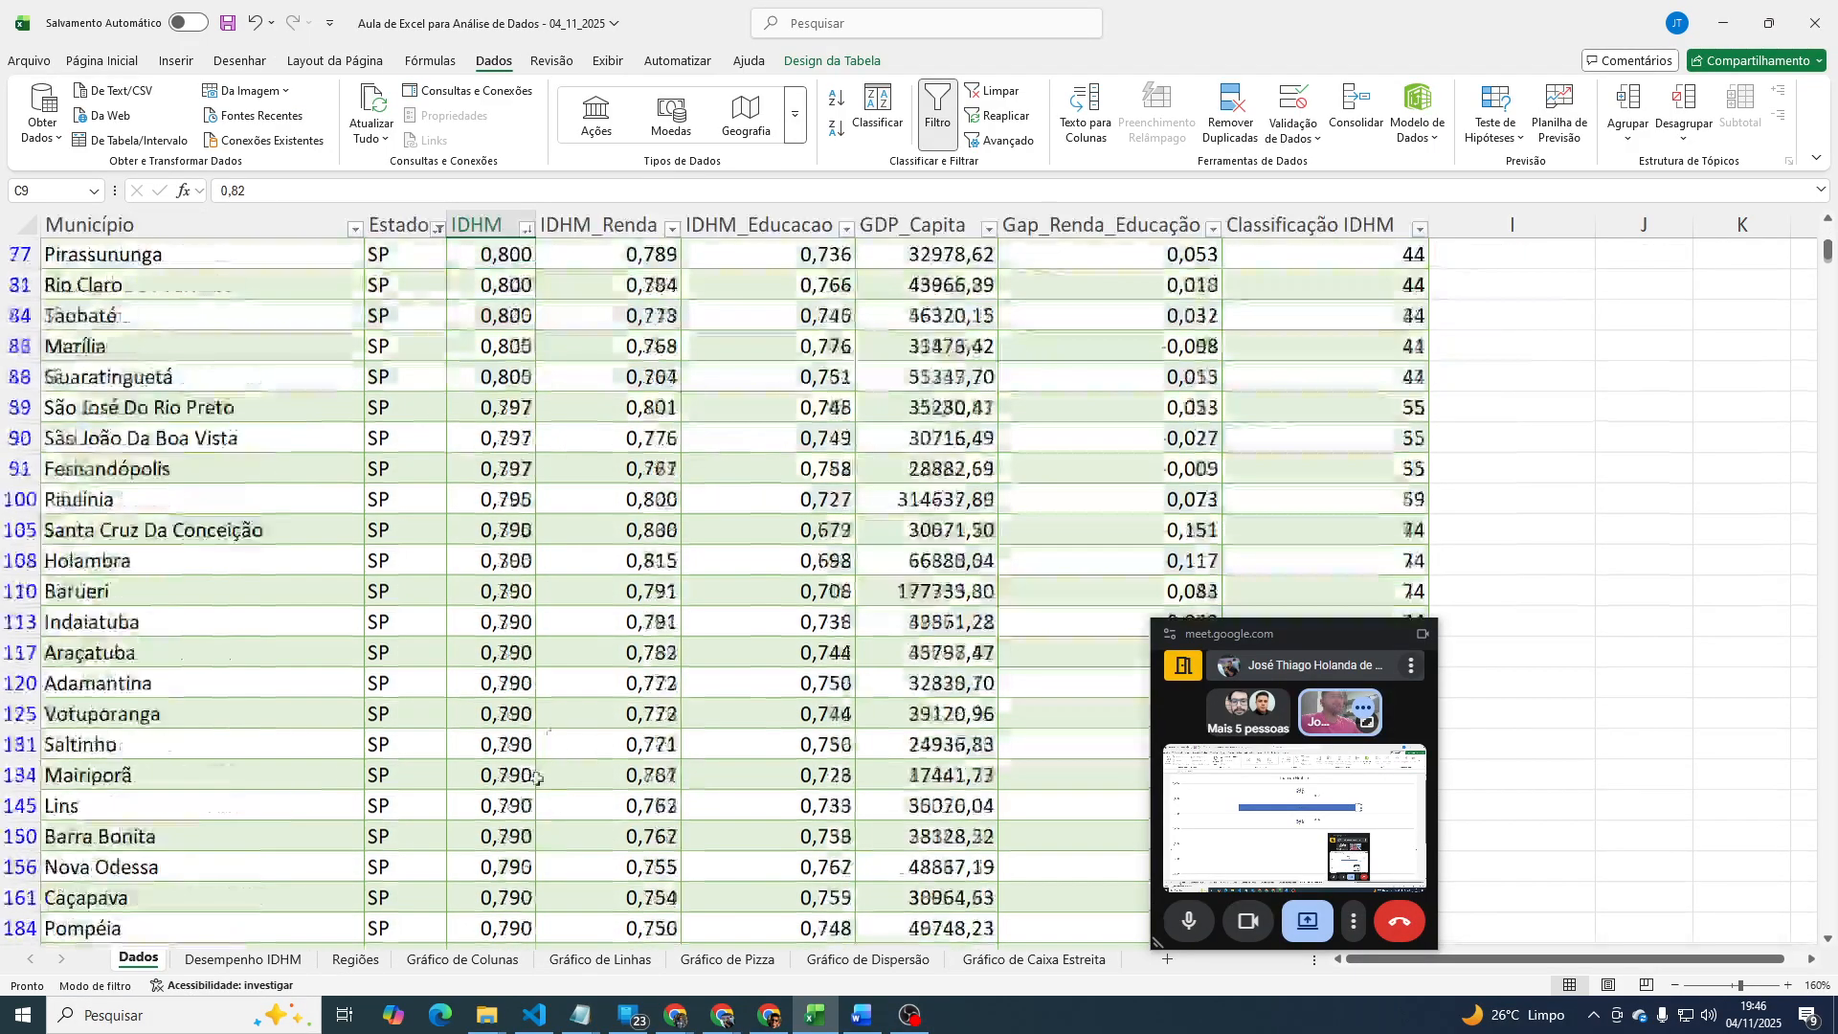
scroll(543, 796, down, 20)
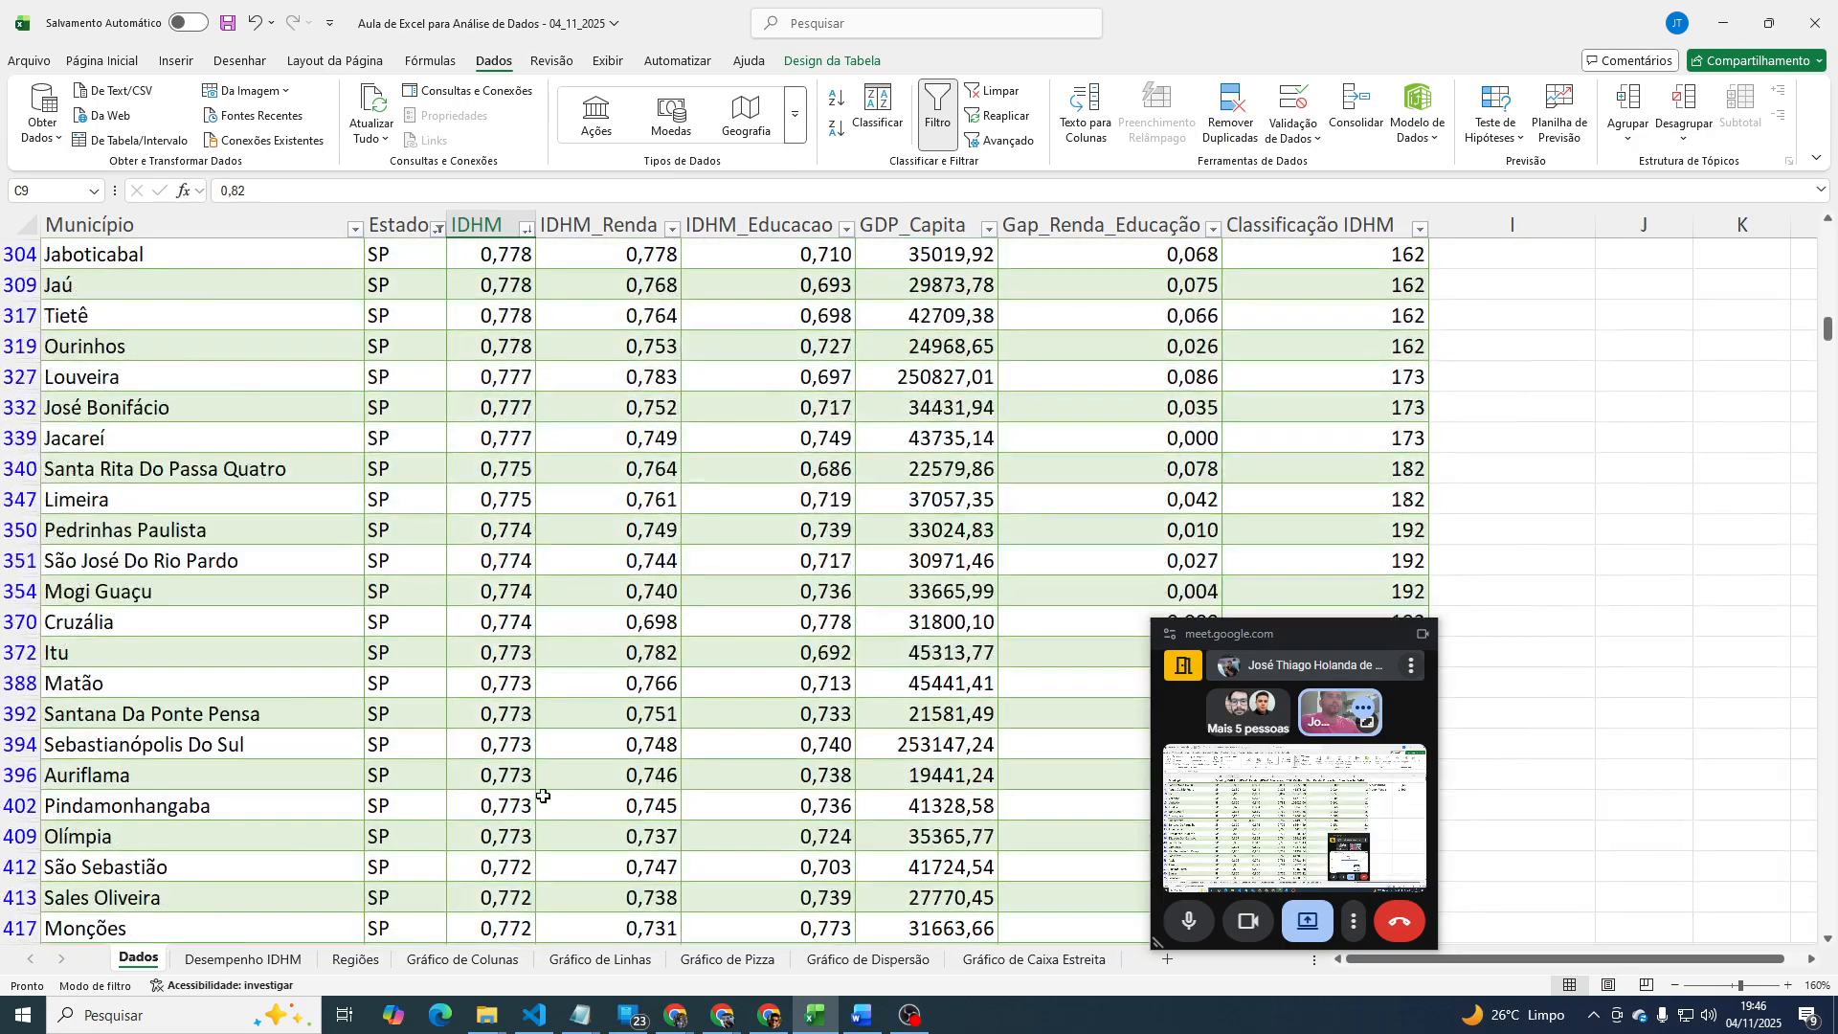
scroll(540, 797, down, 20)
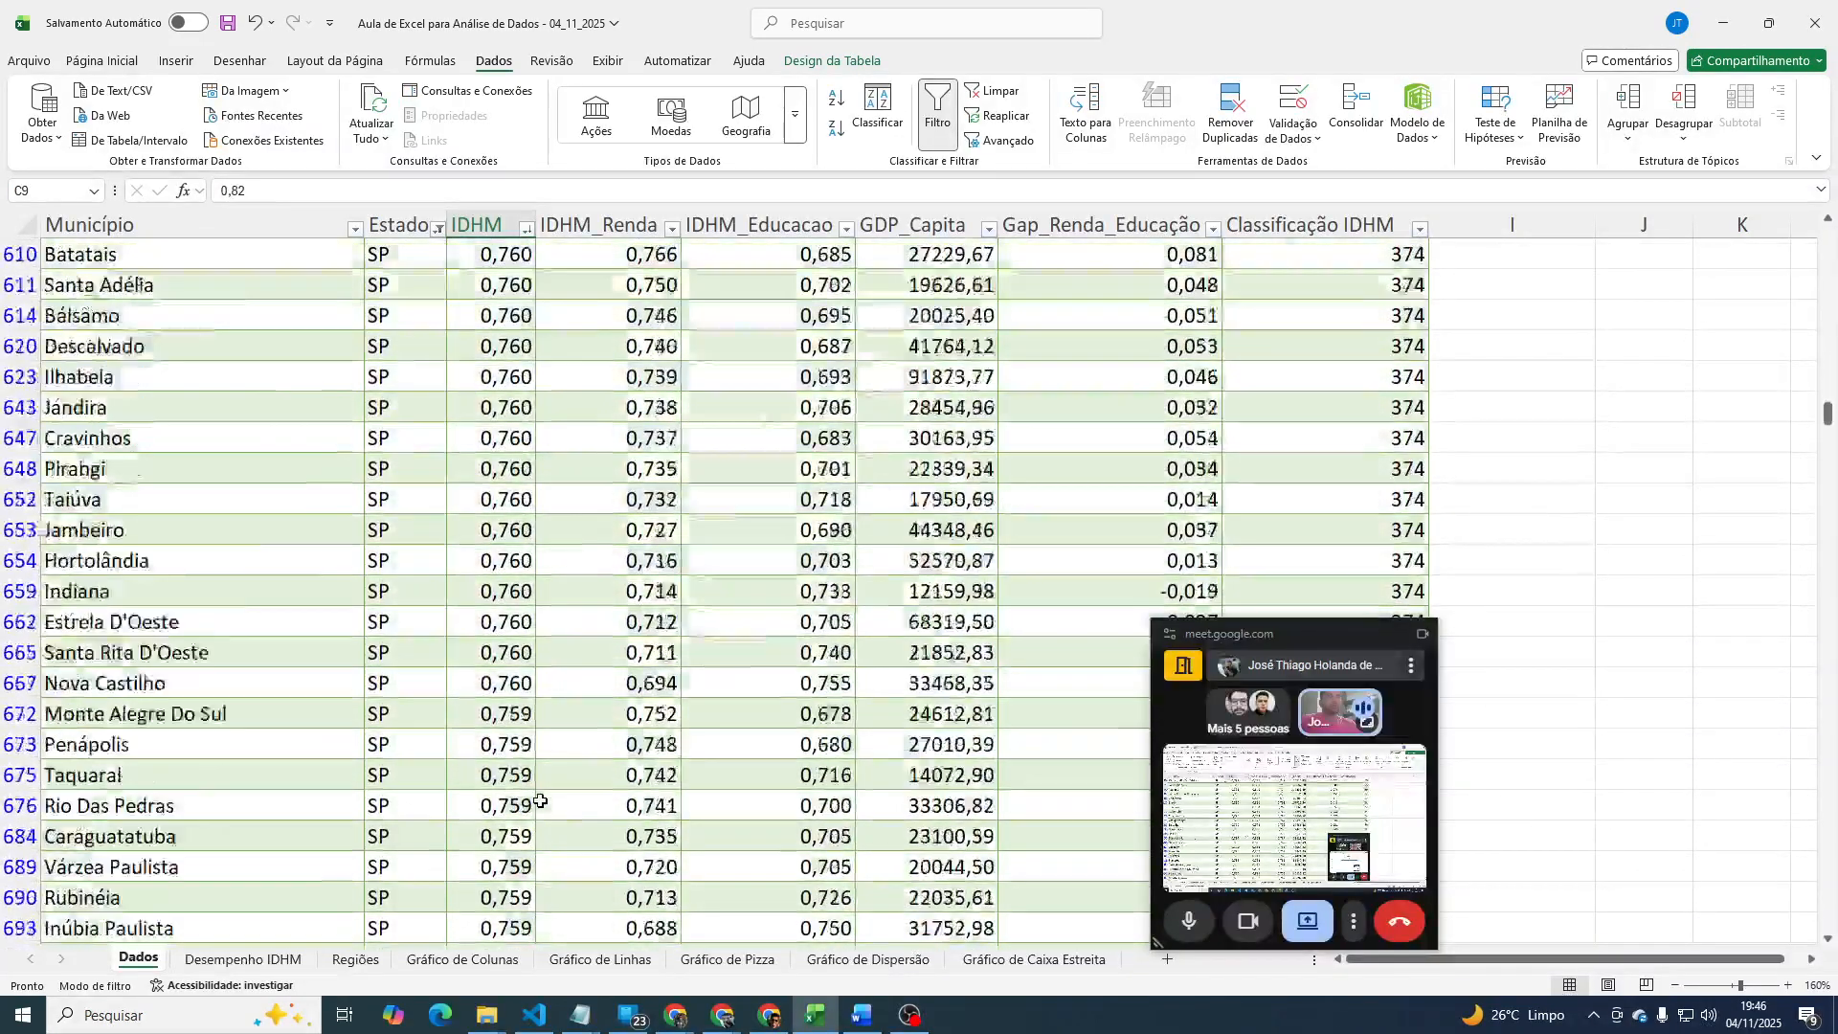
scroll(540, 802, down, 20)
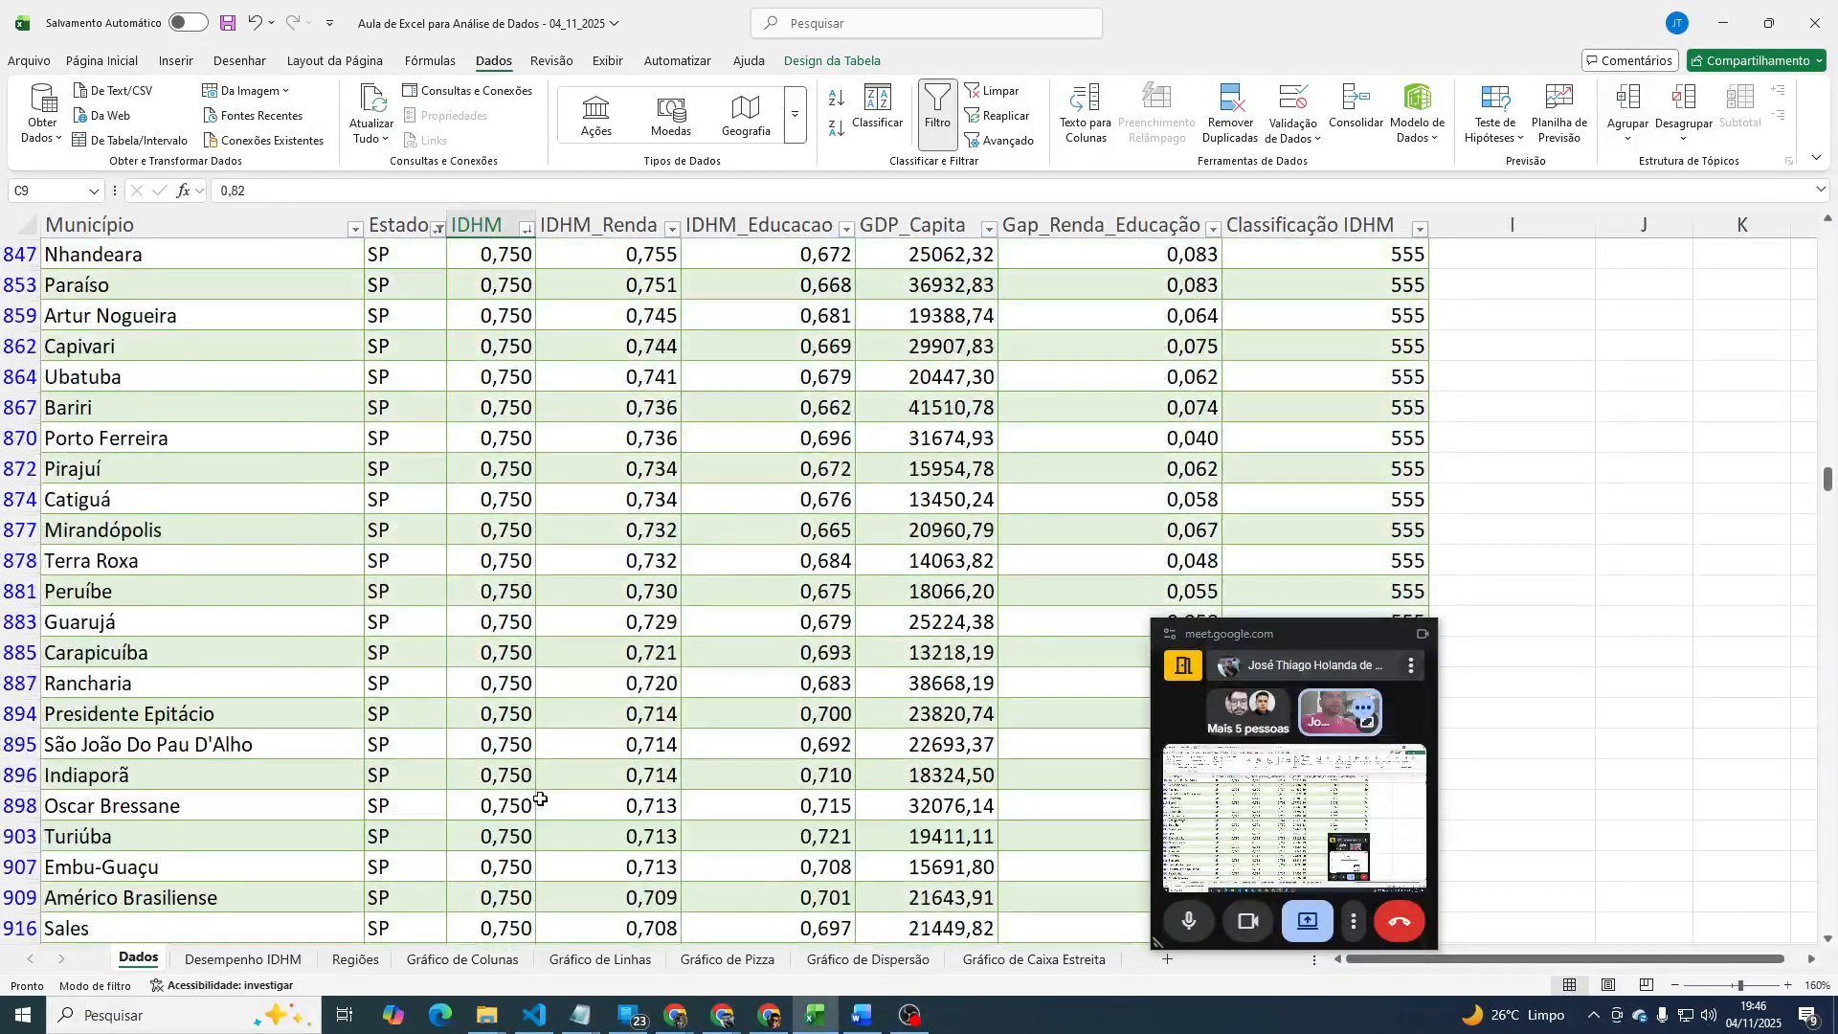
scroll(542, 798, down, 11)
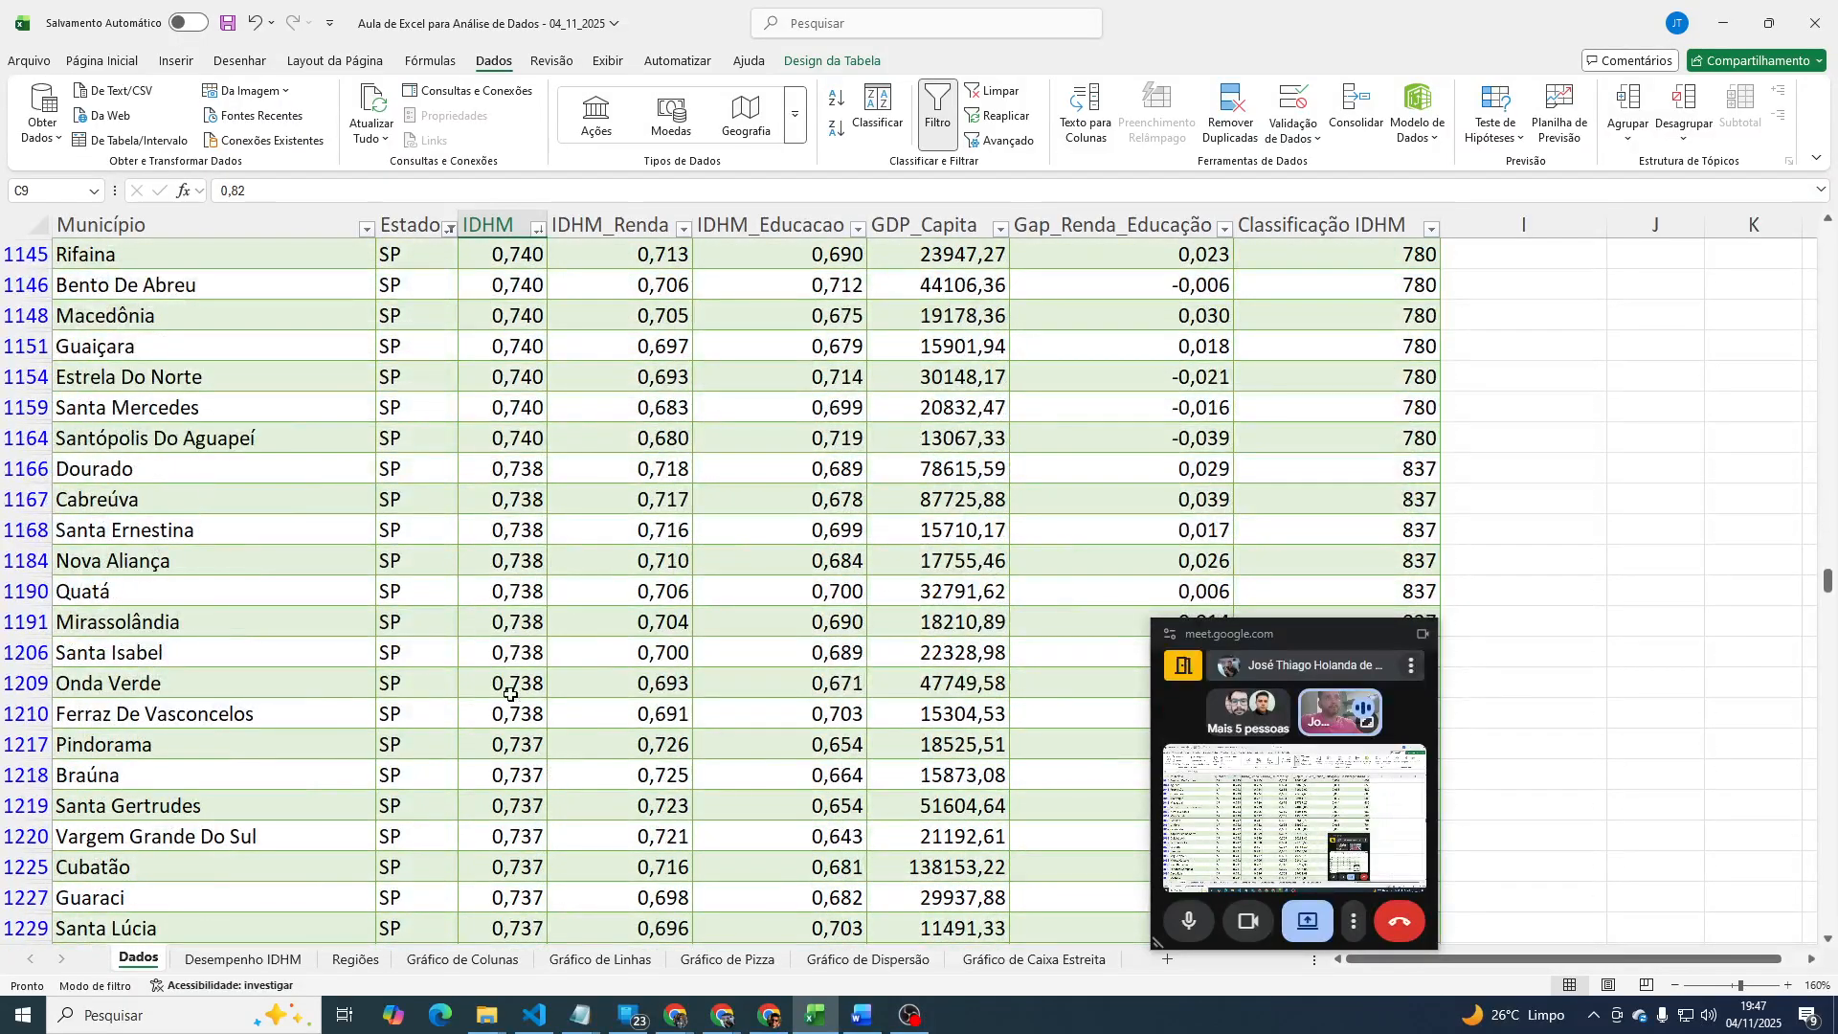
click(511, 689)
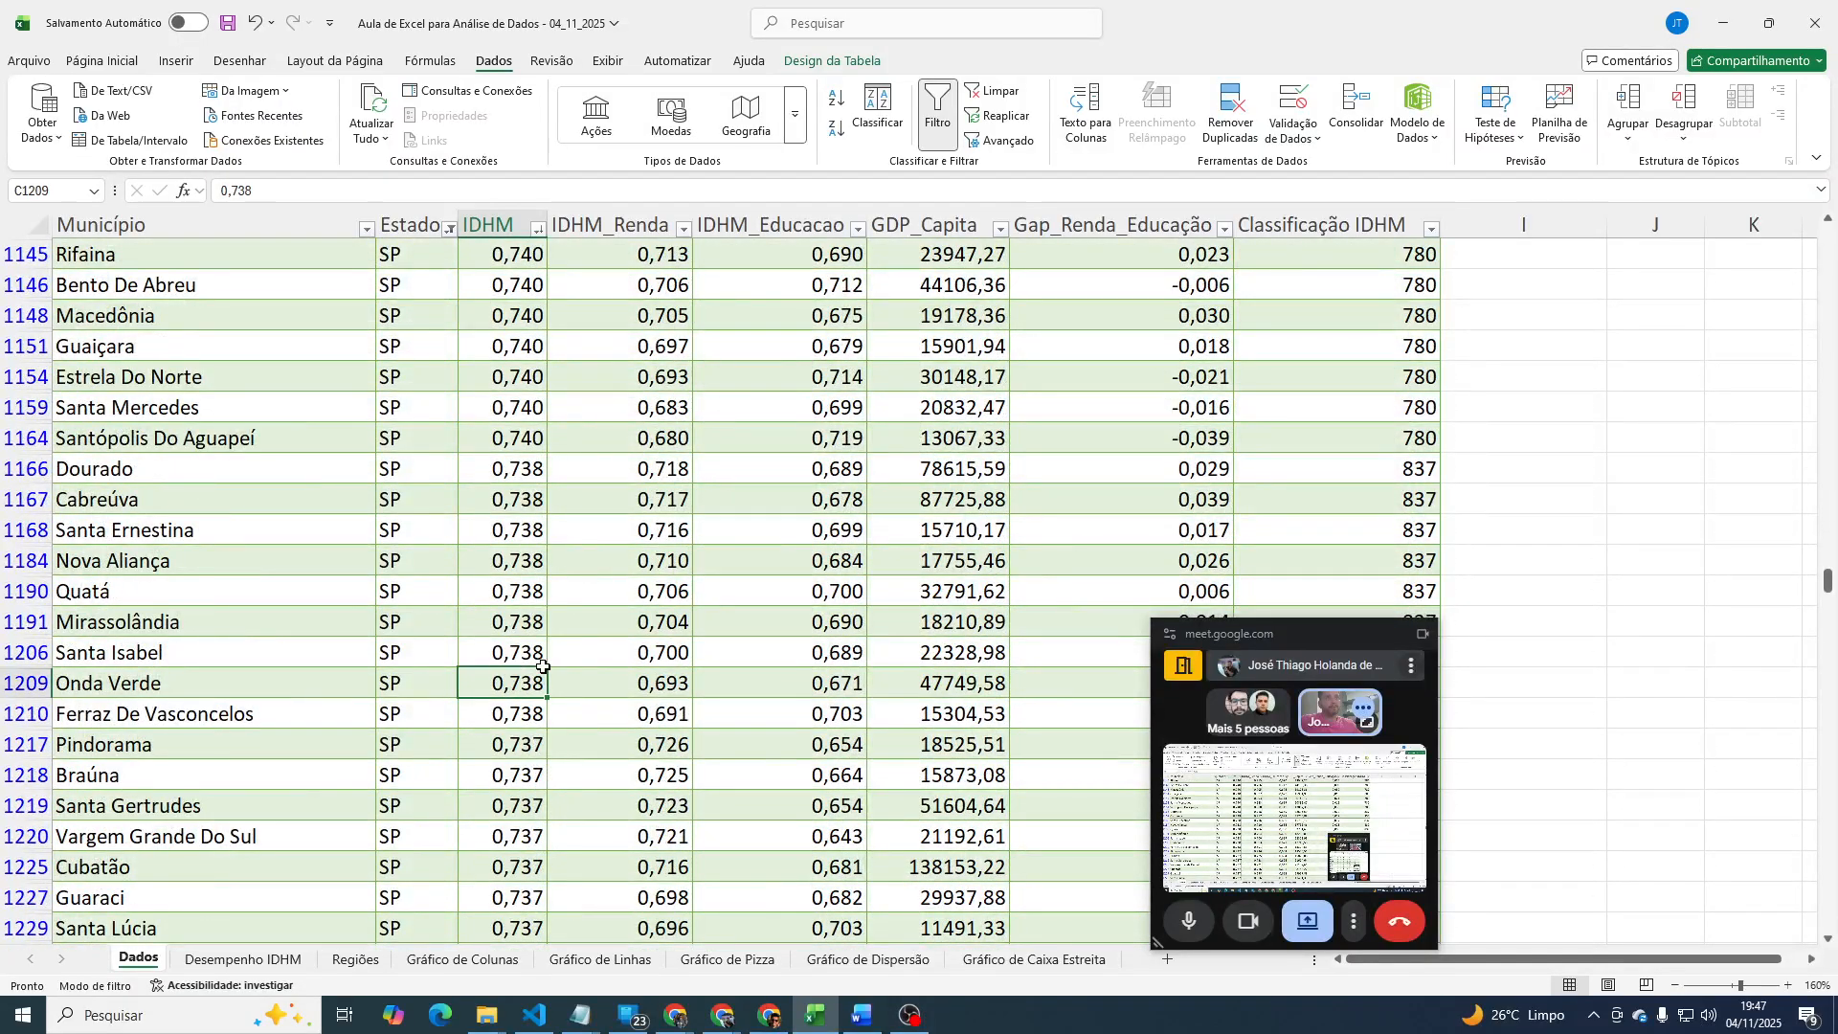
key(Up)
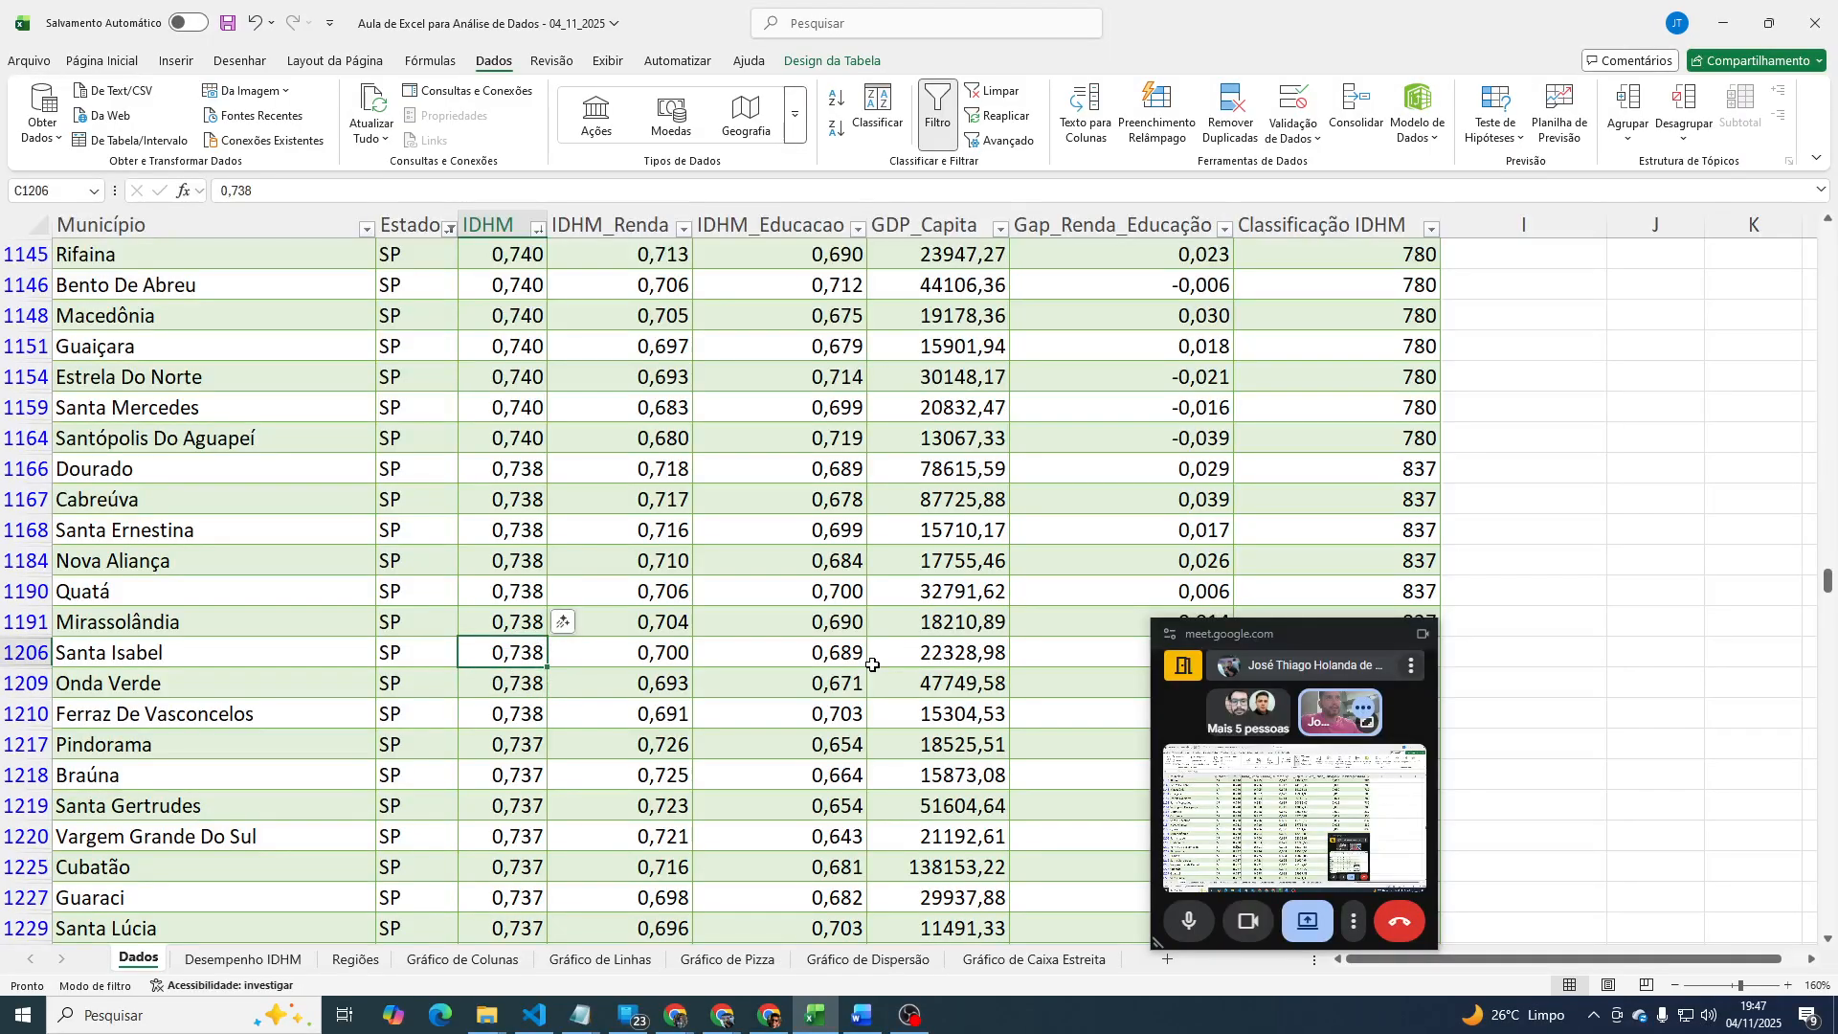
key(shift+Up)
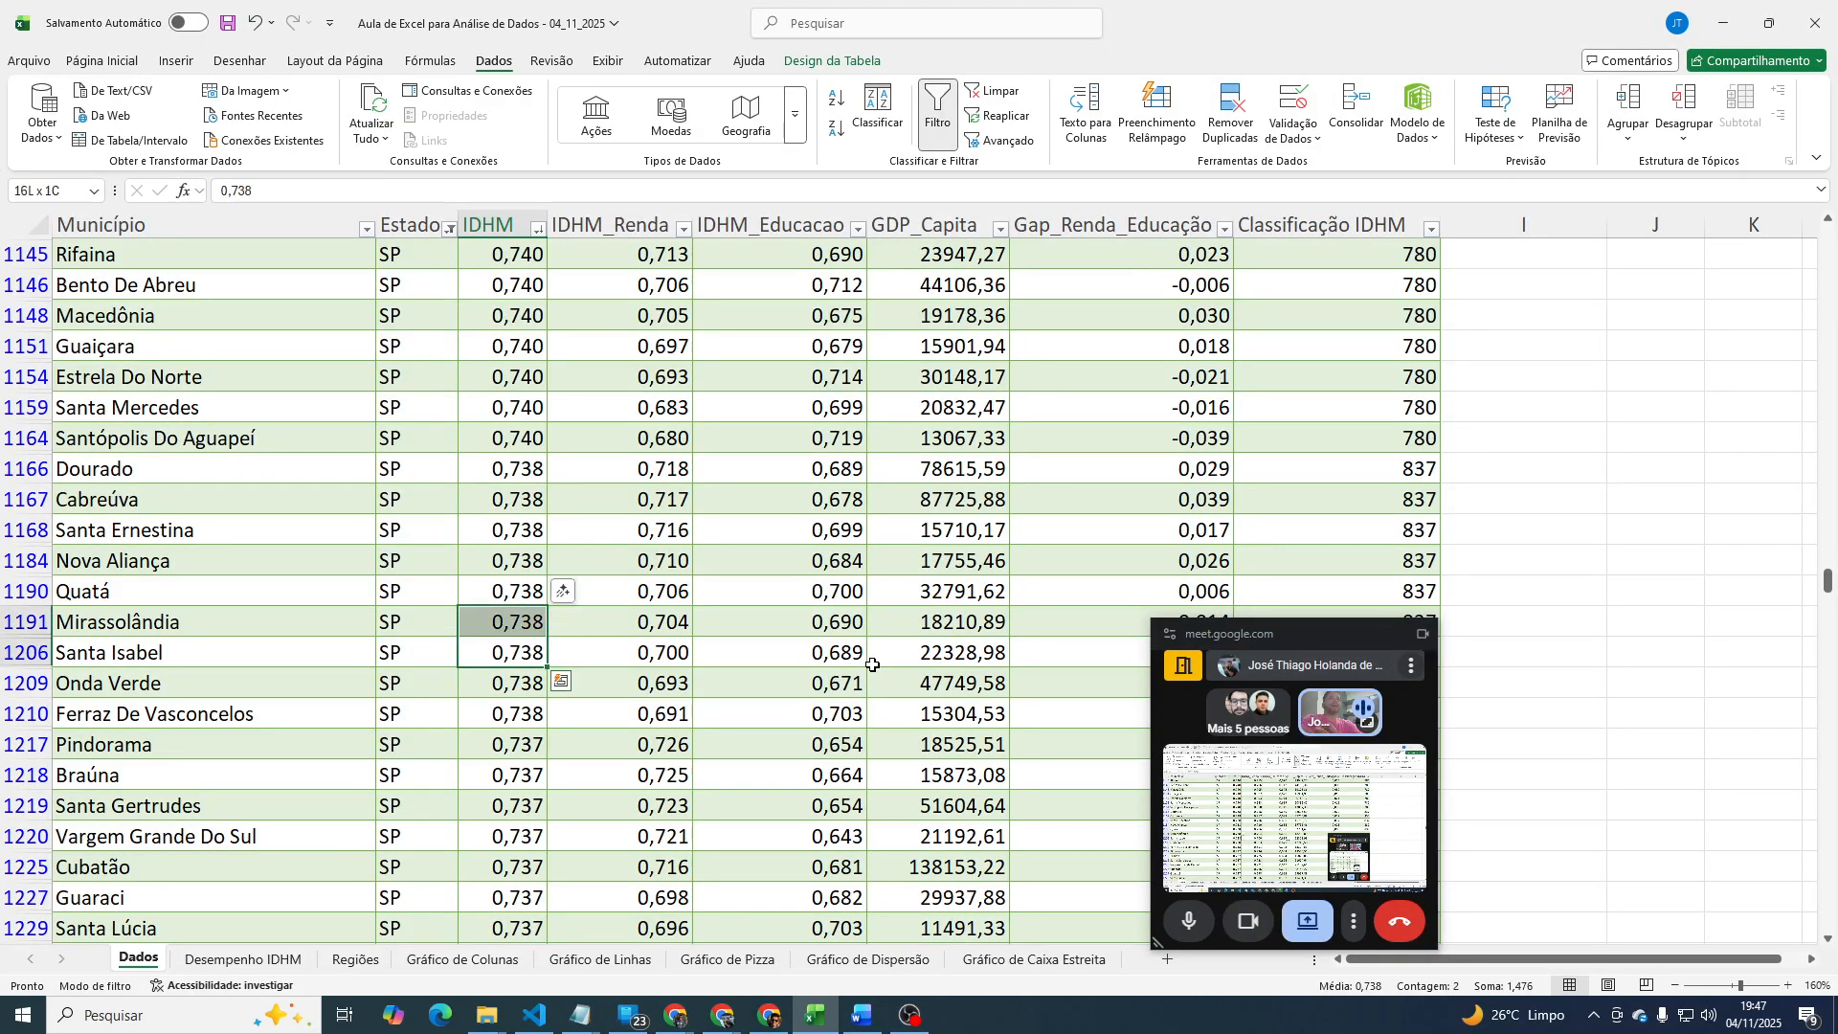
key(ctrl+shift+Up)
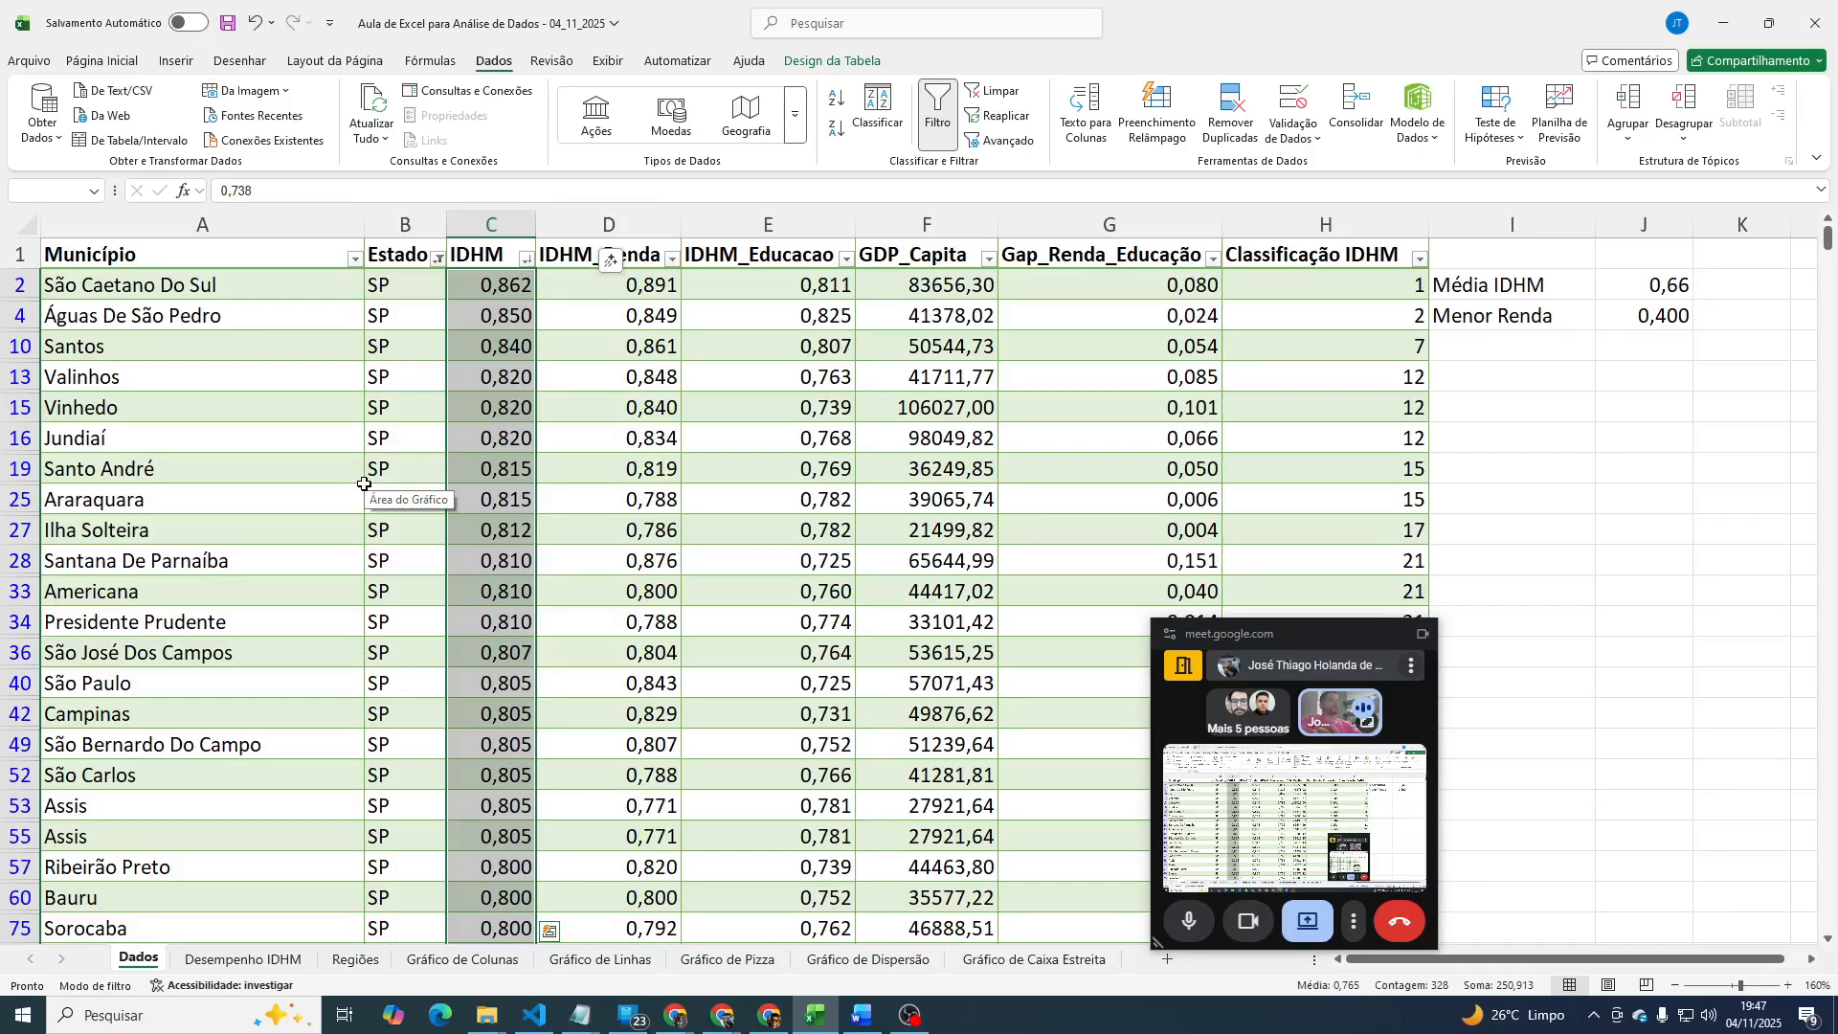
Go to the end of the SP rows and examine the lower IDHM values upward to the municipalities at 0,700.
key(ctrl+Down)
key(Down)
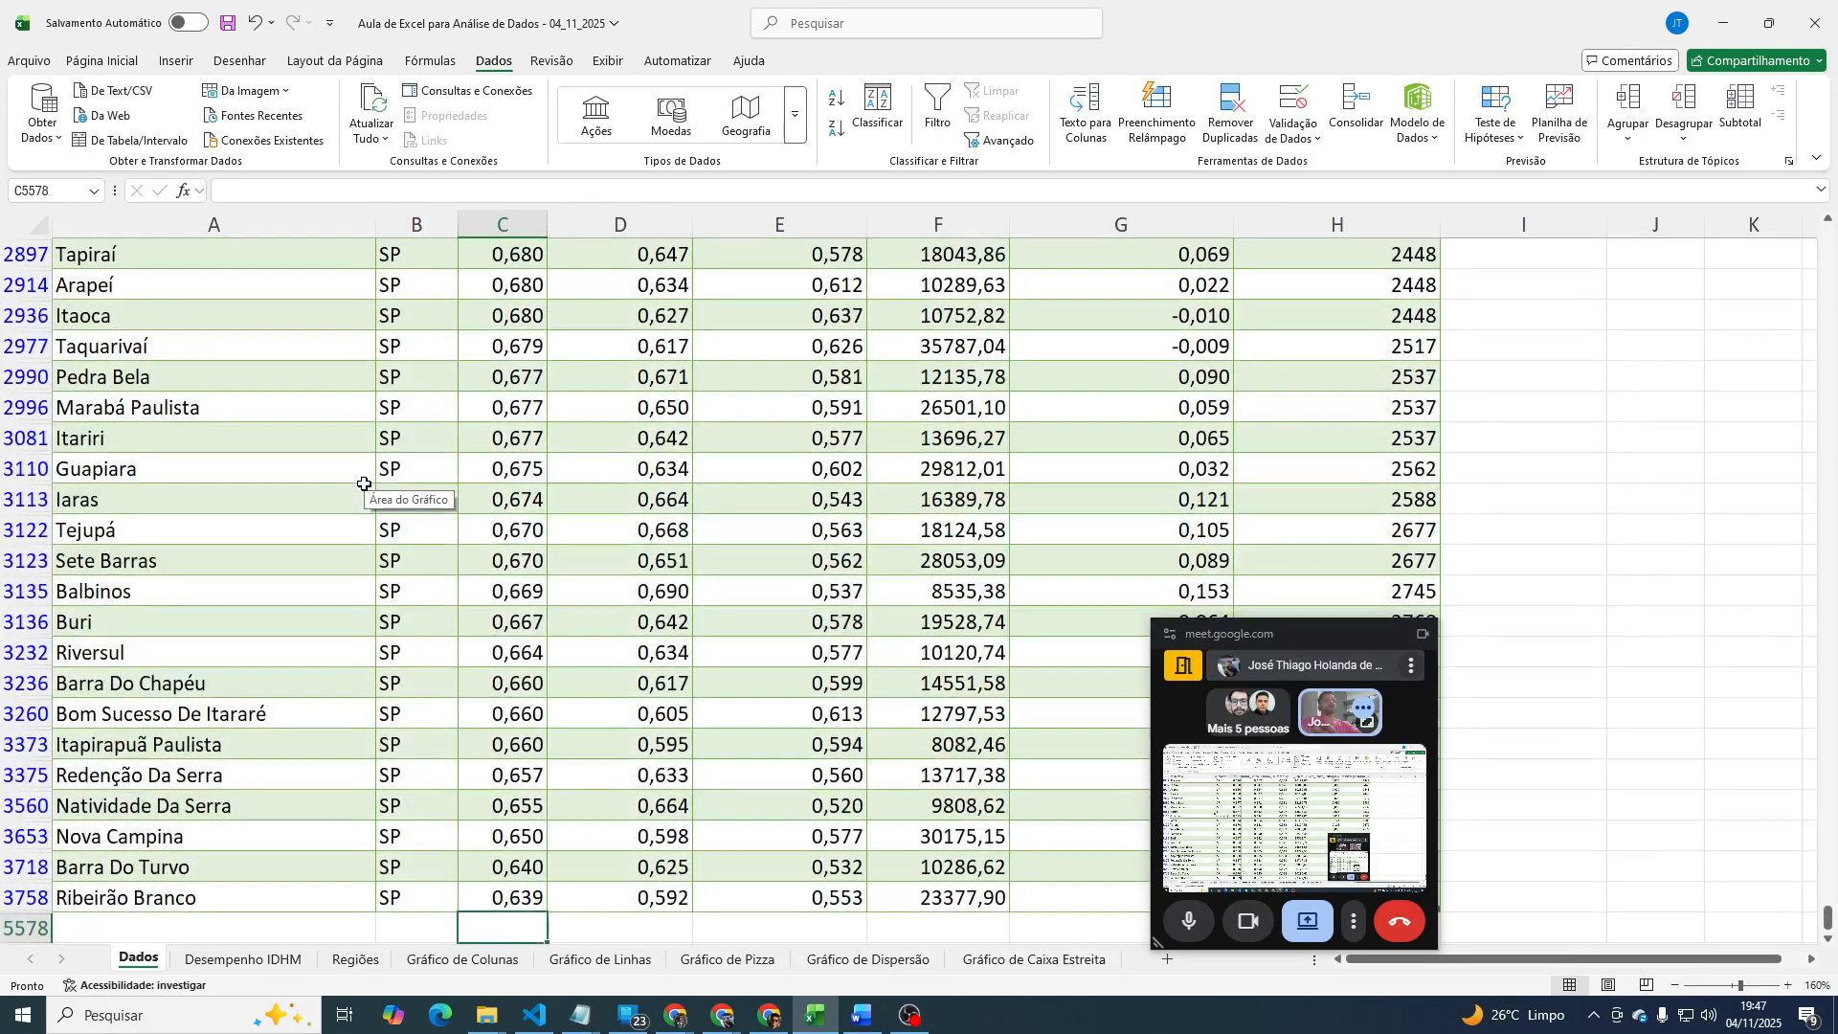
key(Up)
key(Up)
key(Up)
key(Up)
key(Up)
key(Up)
key(Up)
key(Up)
key(Up)
key(Up)
key(Up)
key(Up)
key(Up)
key(Up)
key(Up)
key(Up)
key(Up)
key(Up)
key(Up)
key(Up)
key(Up)
key(Up)
key(Up)
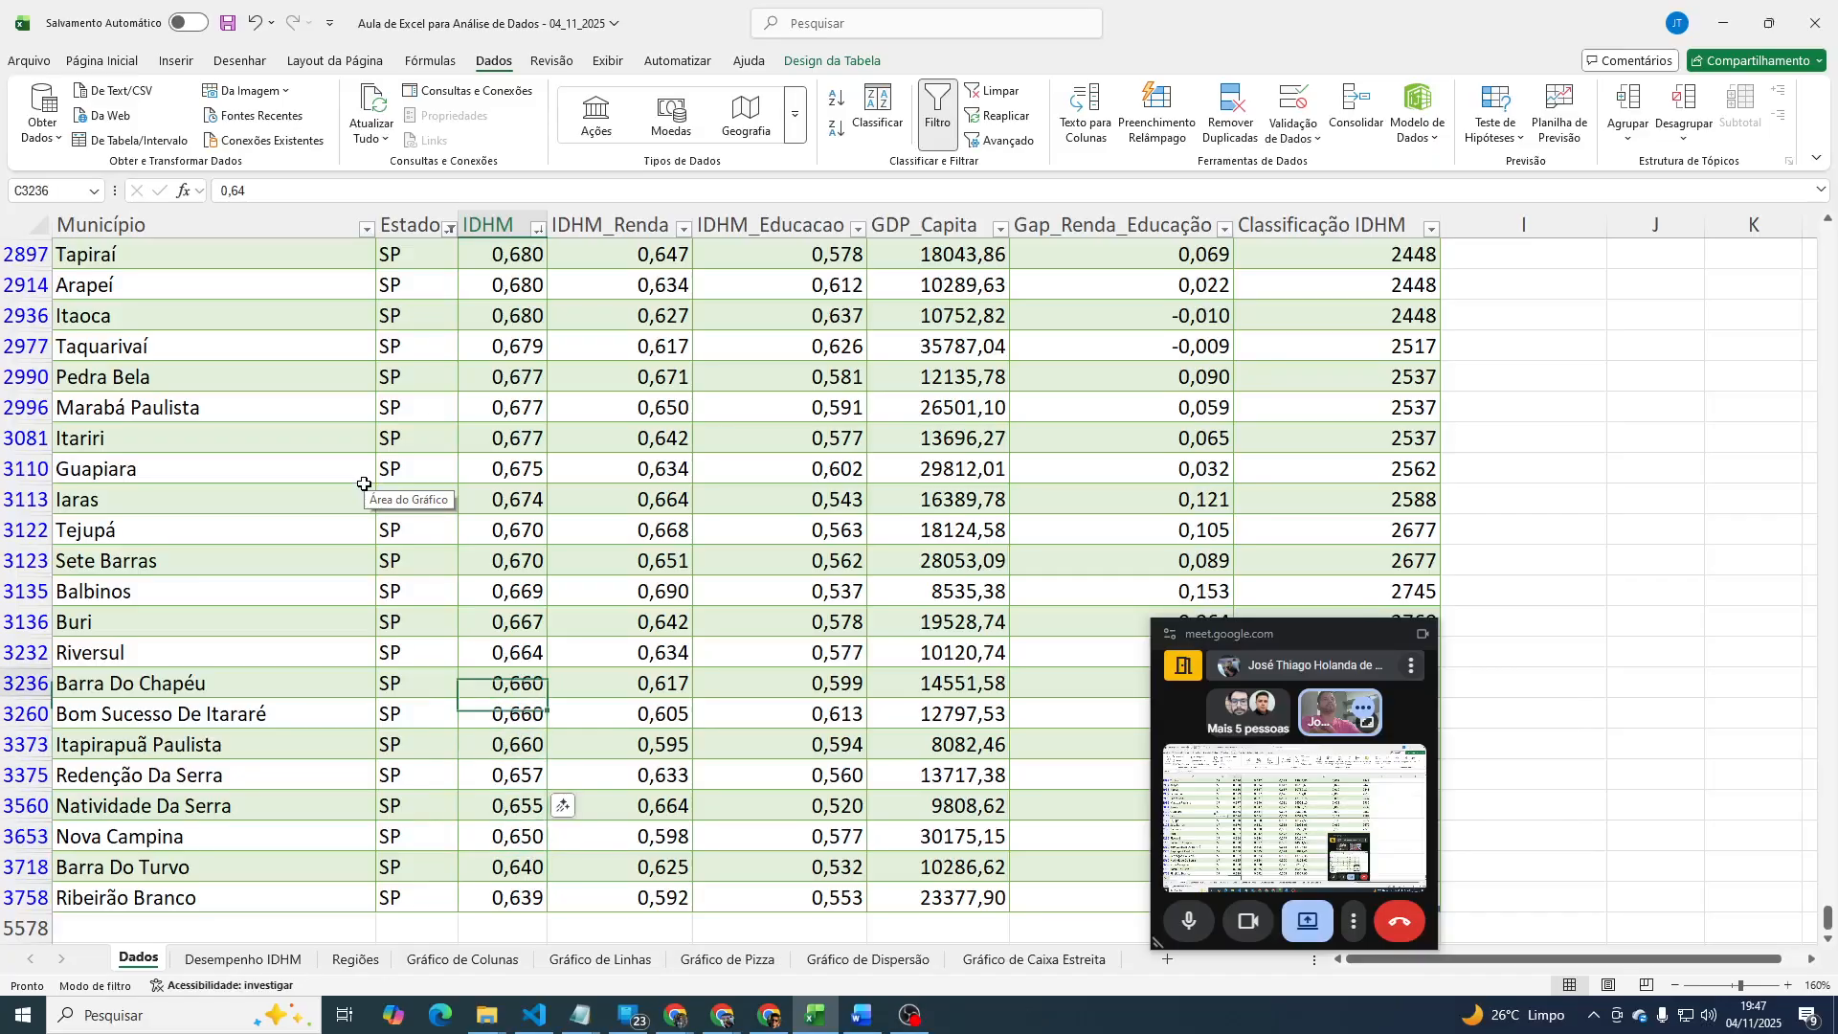
key(Up)
key(Up)
key(Up)
key(Up)
key(Up)
key(Up)
key(Up)
key(Up)
key(Up)
key(Up)
key(Up)
key(Up)
key(Up)
key(Up)
key(Up)
key(Up)
key(Up)
key(Up)
key(Up)
key(Up)
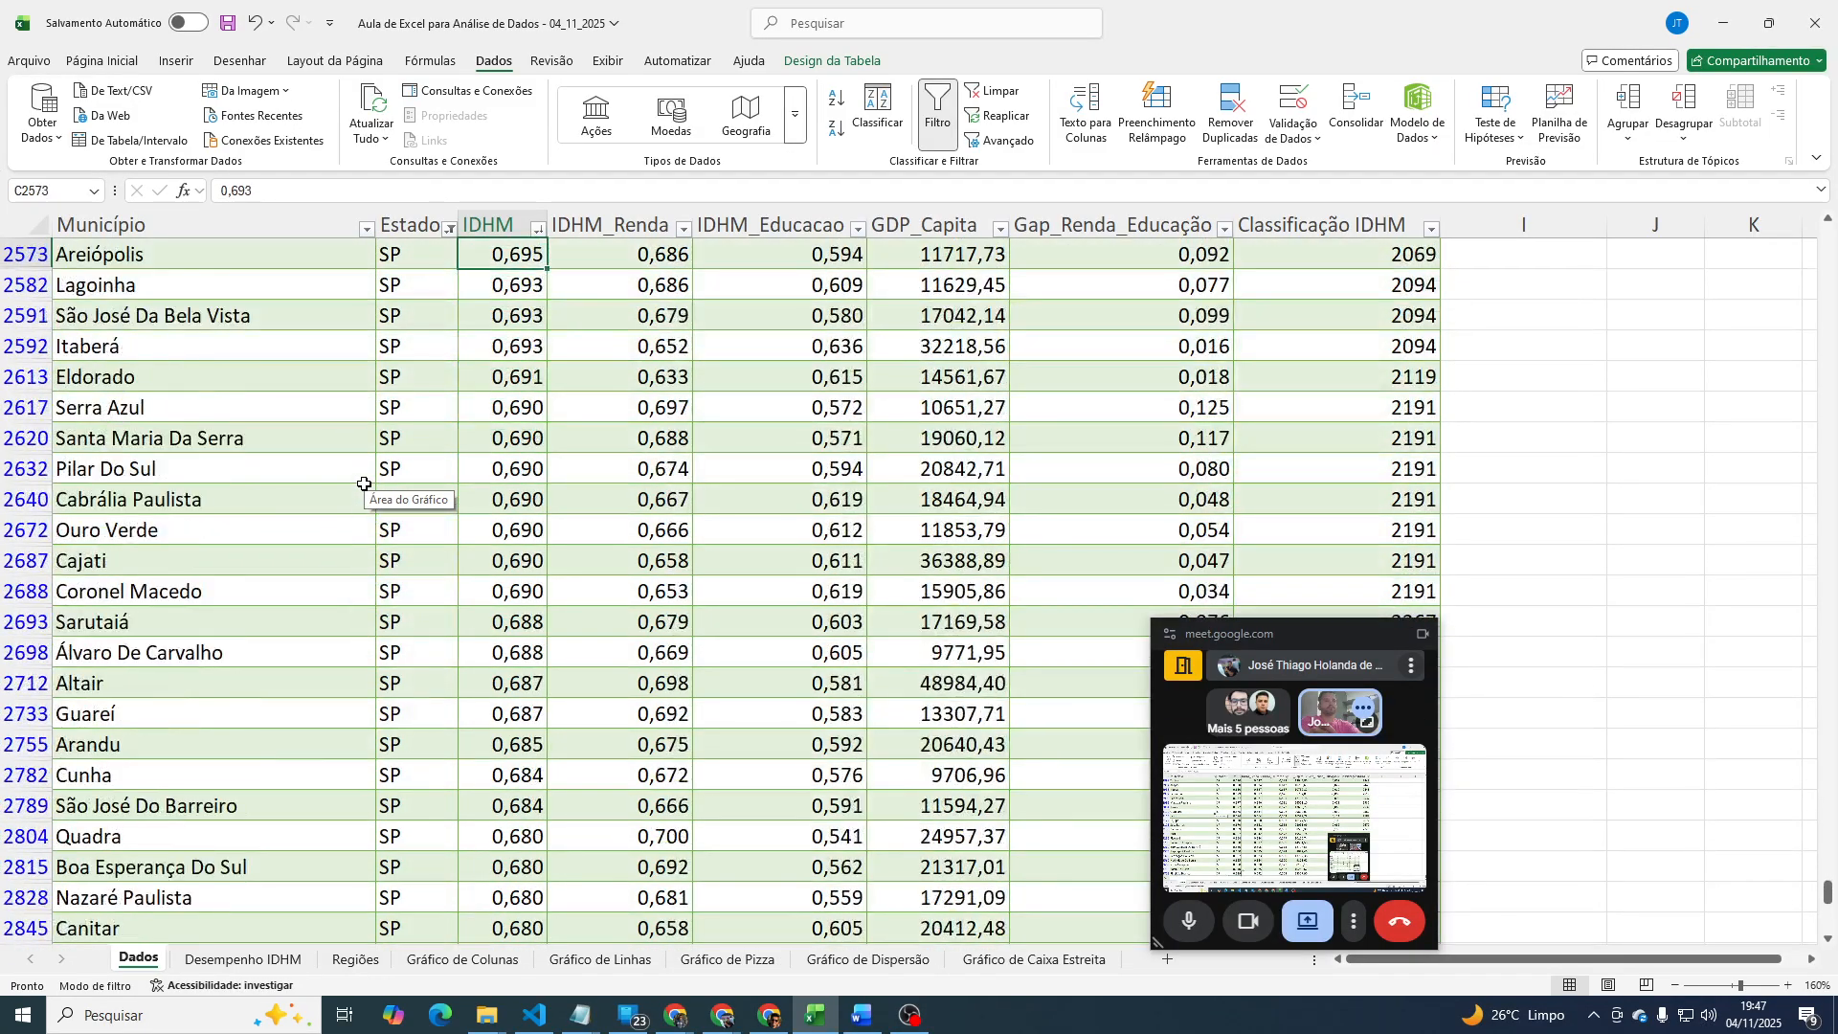
key(Up)
key(Up)
key(Up)
key(Up)
key(Up)
key(Up)
key(Up)
key(Up)
key(Up)
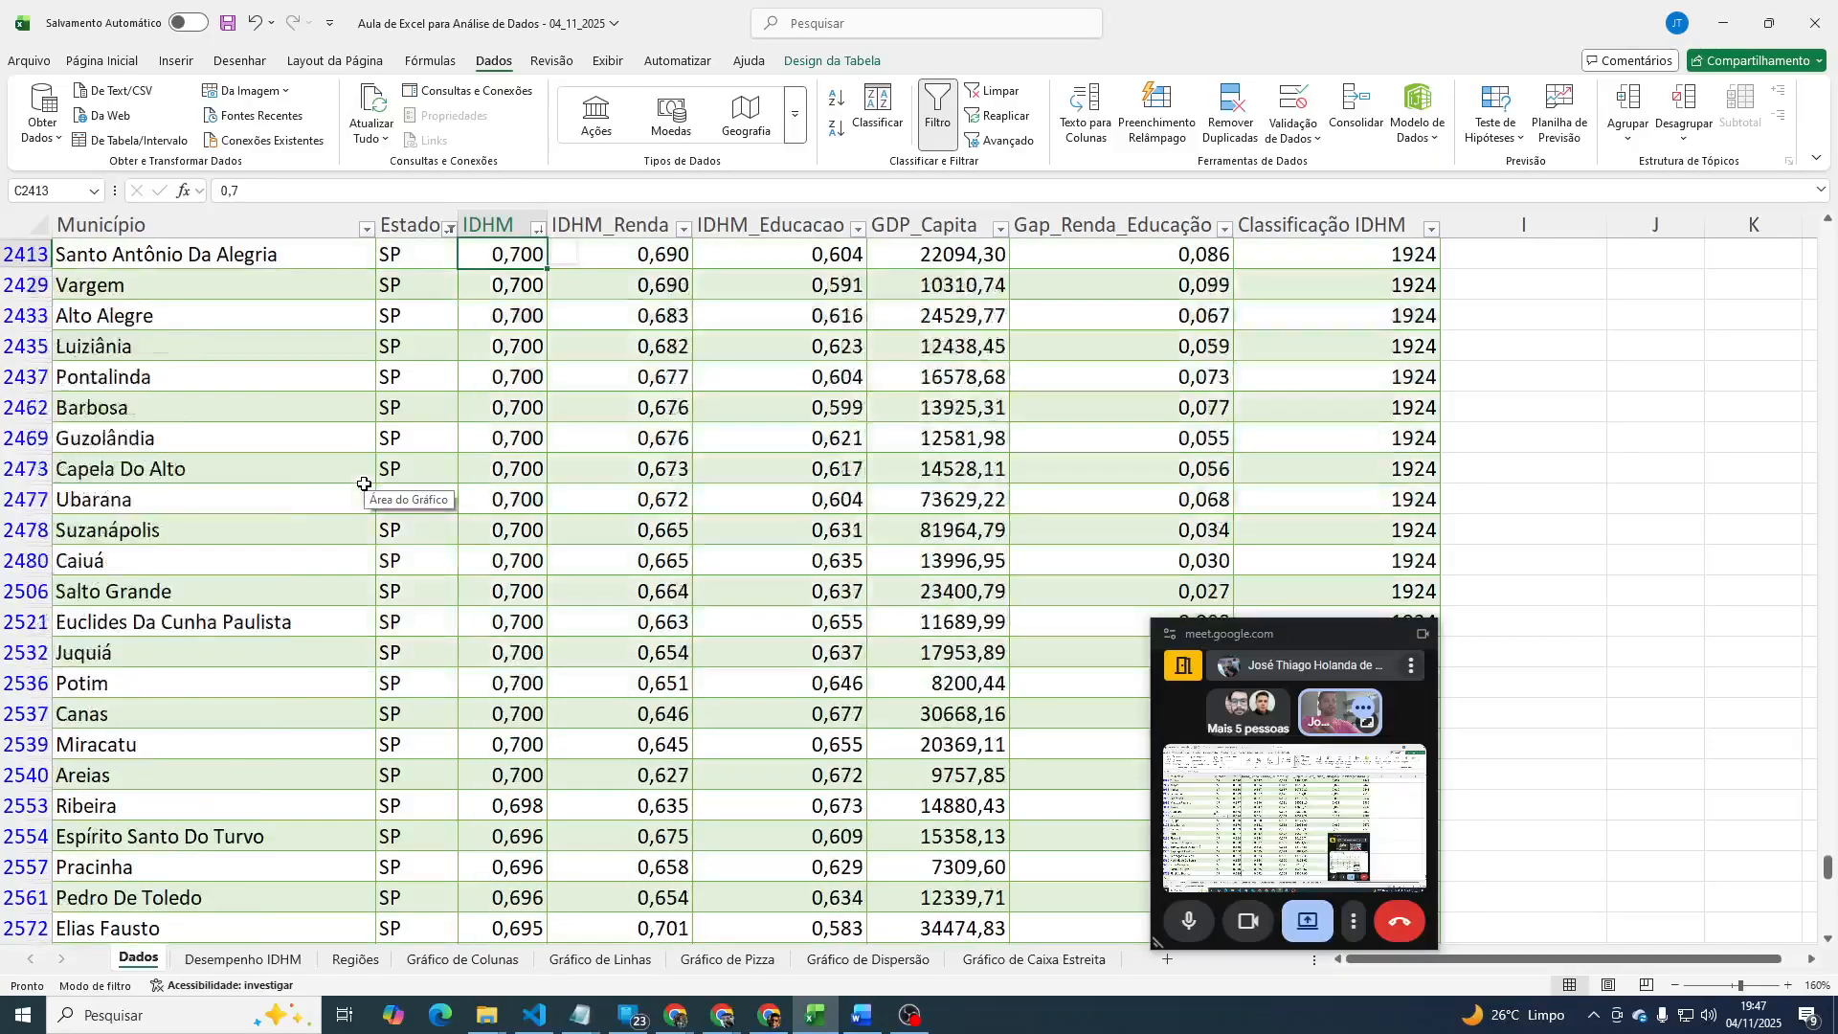
Return to the SP rows with the median IDHM and select Dourado's IDHM value.
scroll(598, 458, up, 20)
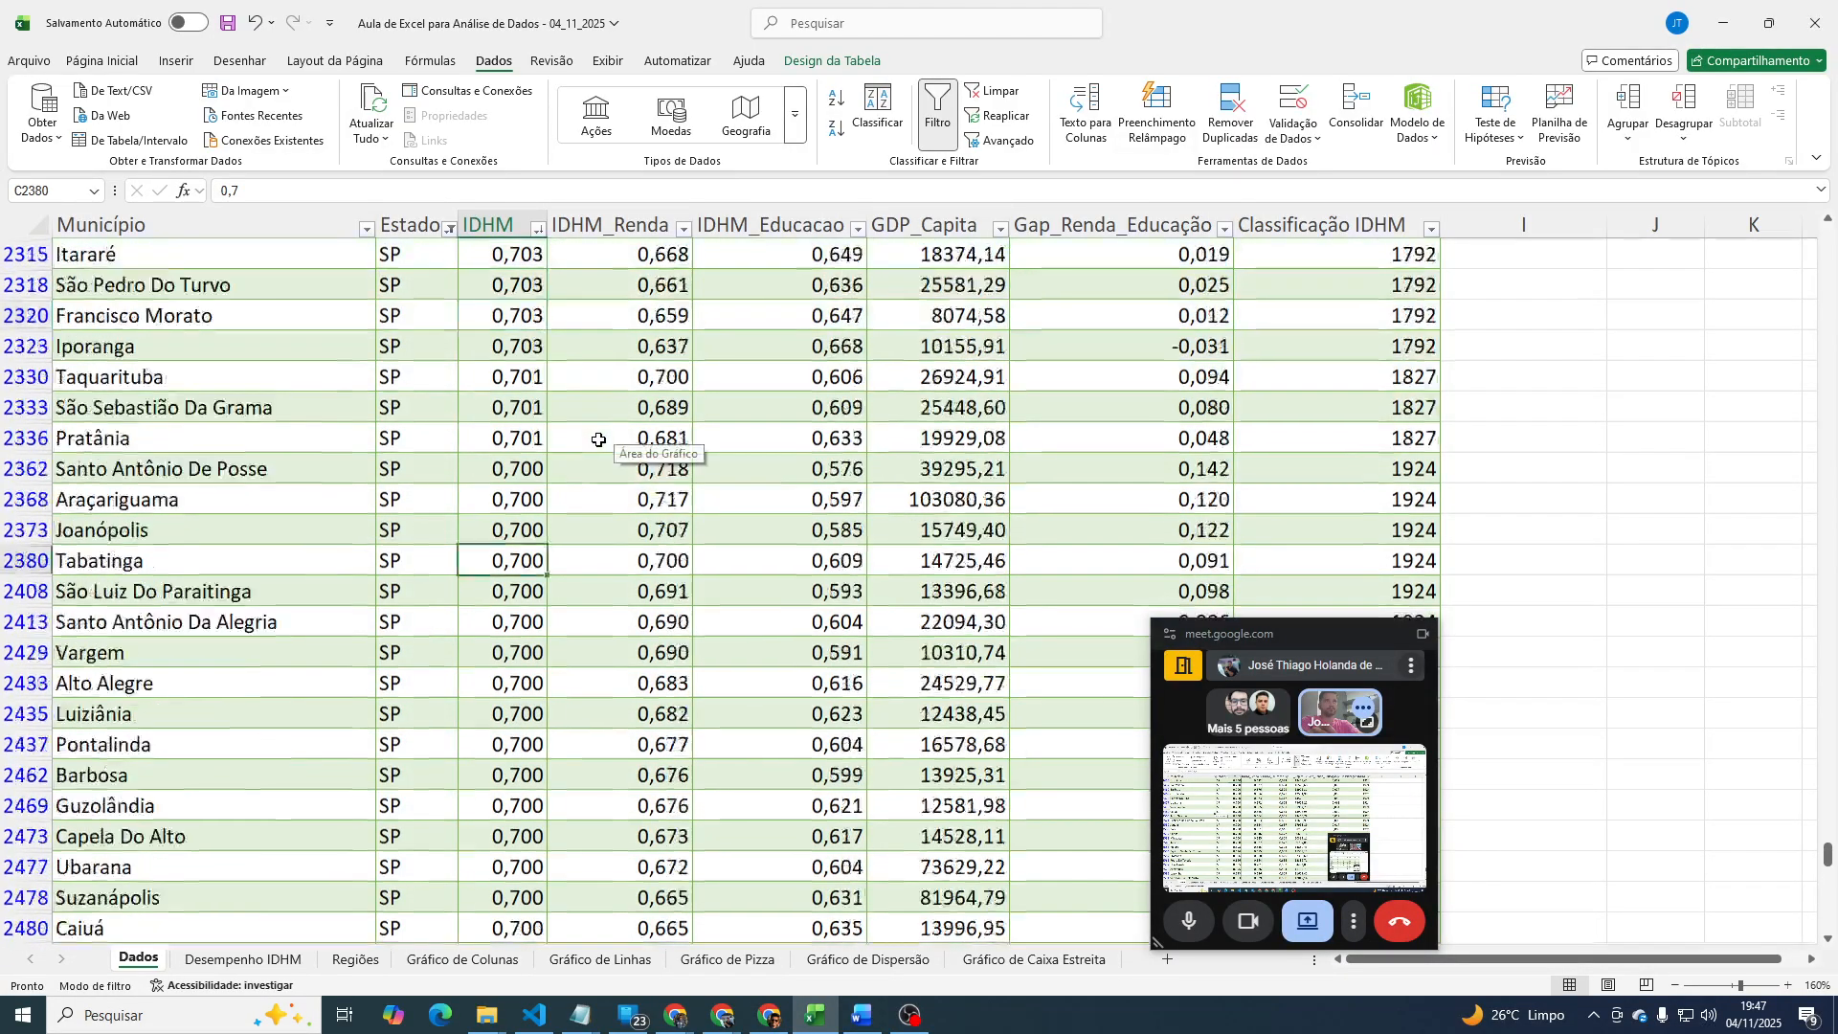
scroll(597, 439, up, 20)
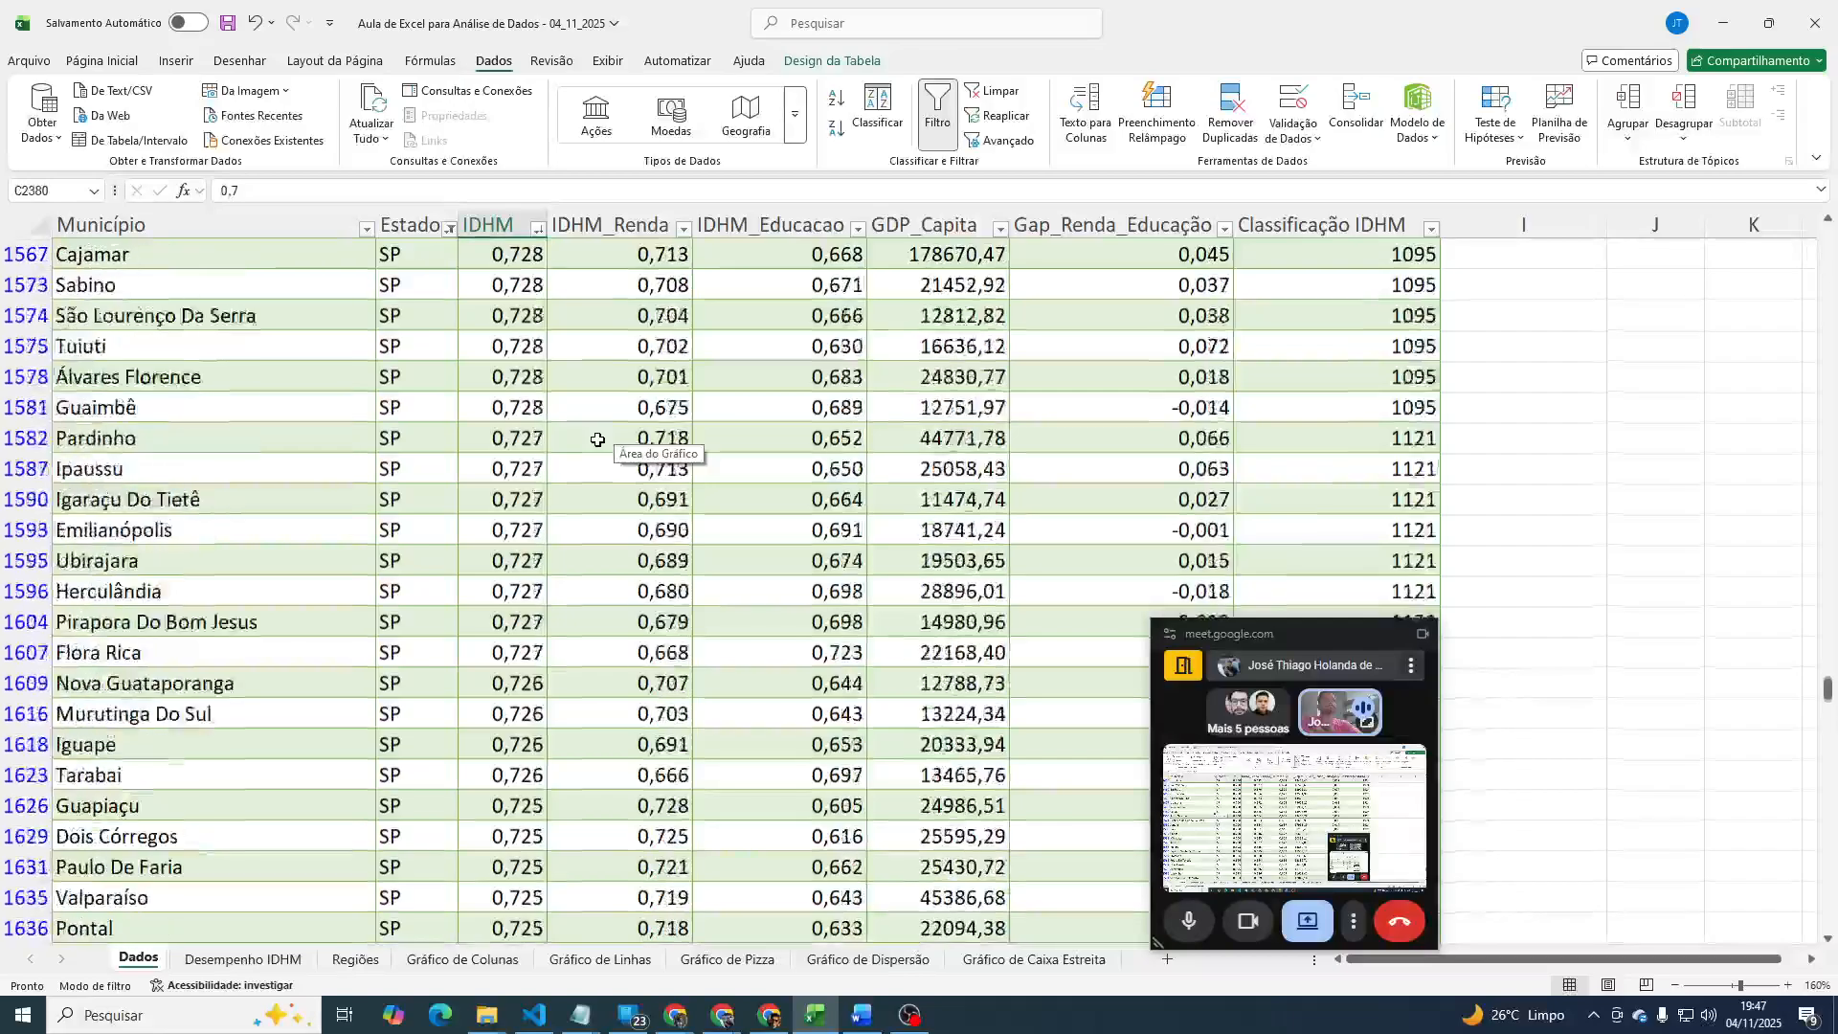
scroll(598, 439, up, 8)
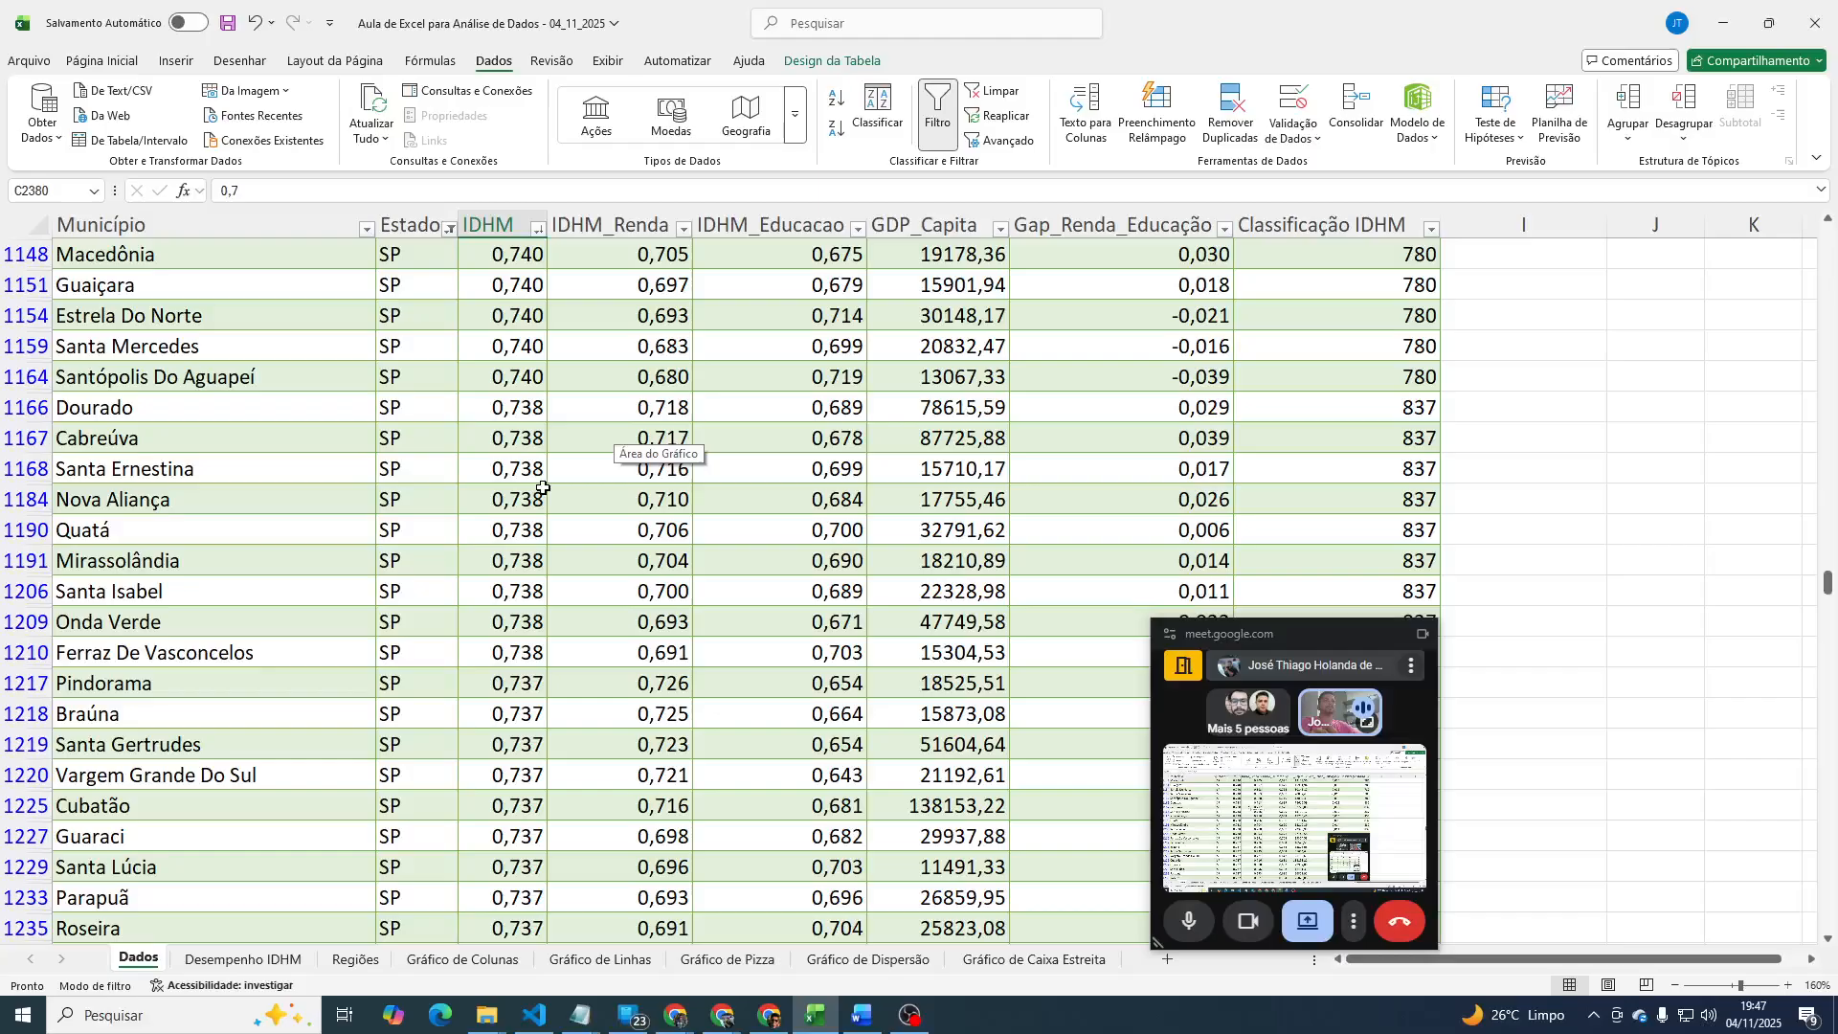
click(518, 409)
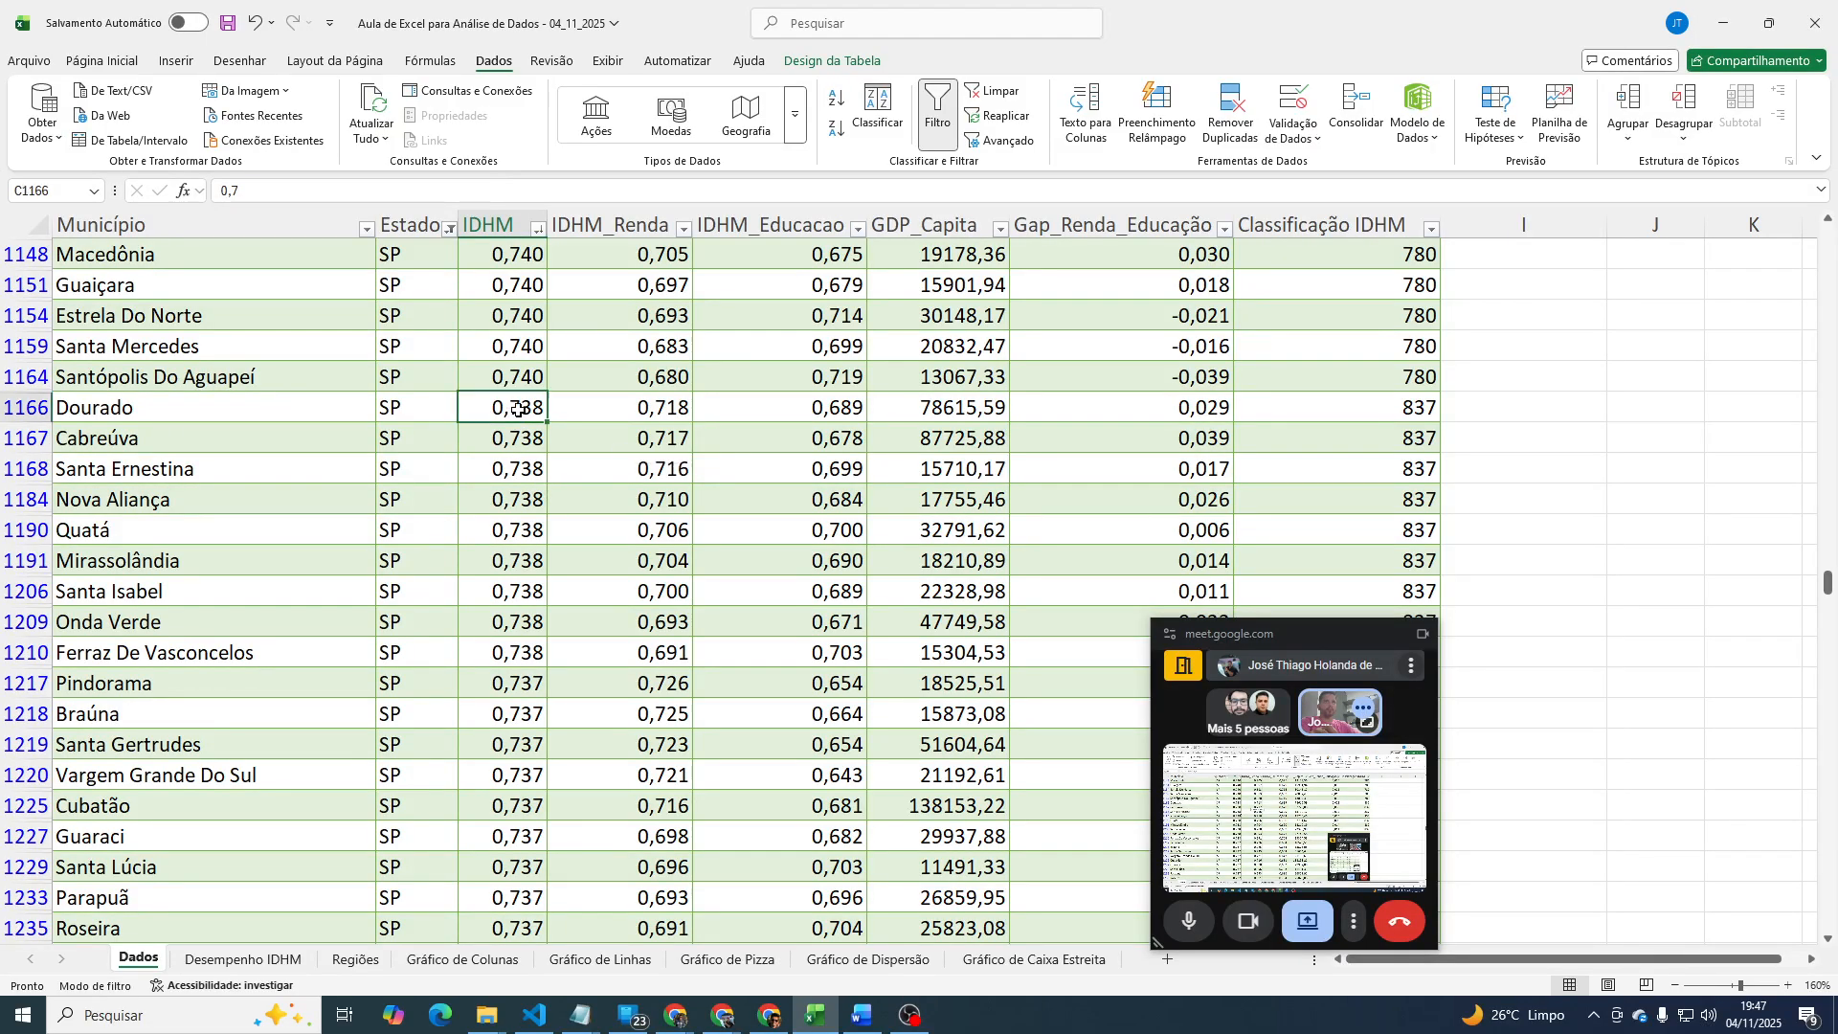
Step through the IDHM cells of the SP rows with the median 0,738, from Dourado to Ferraz De Vasconcelos and back to Nova Aliança.
key(Down)
key(Down)
key(Down)
key(Down)
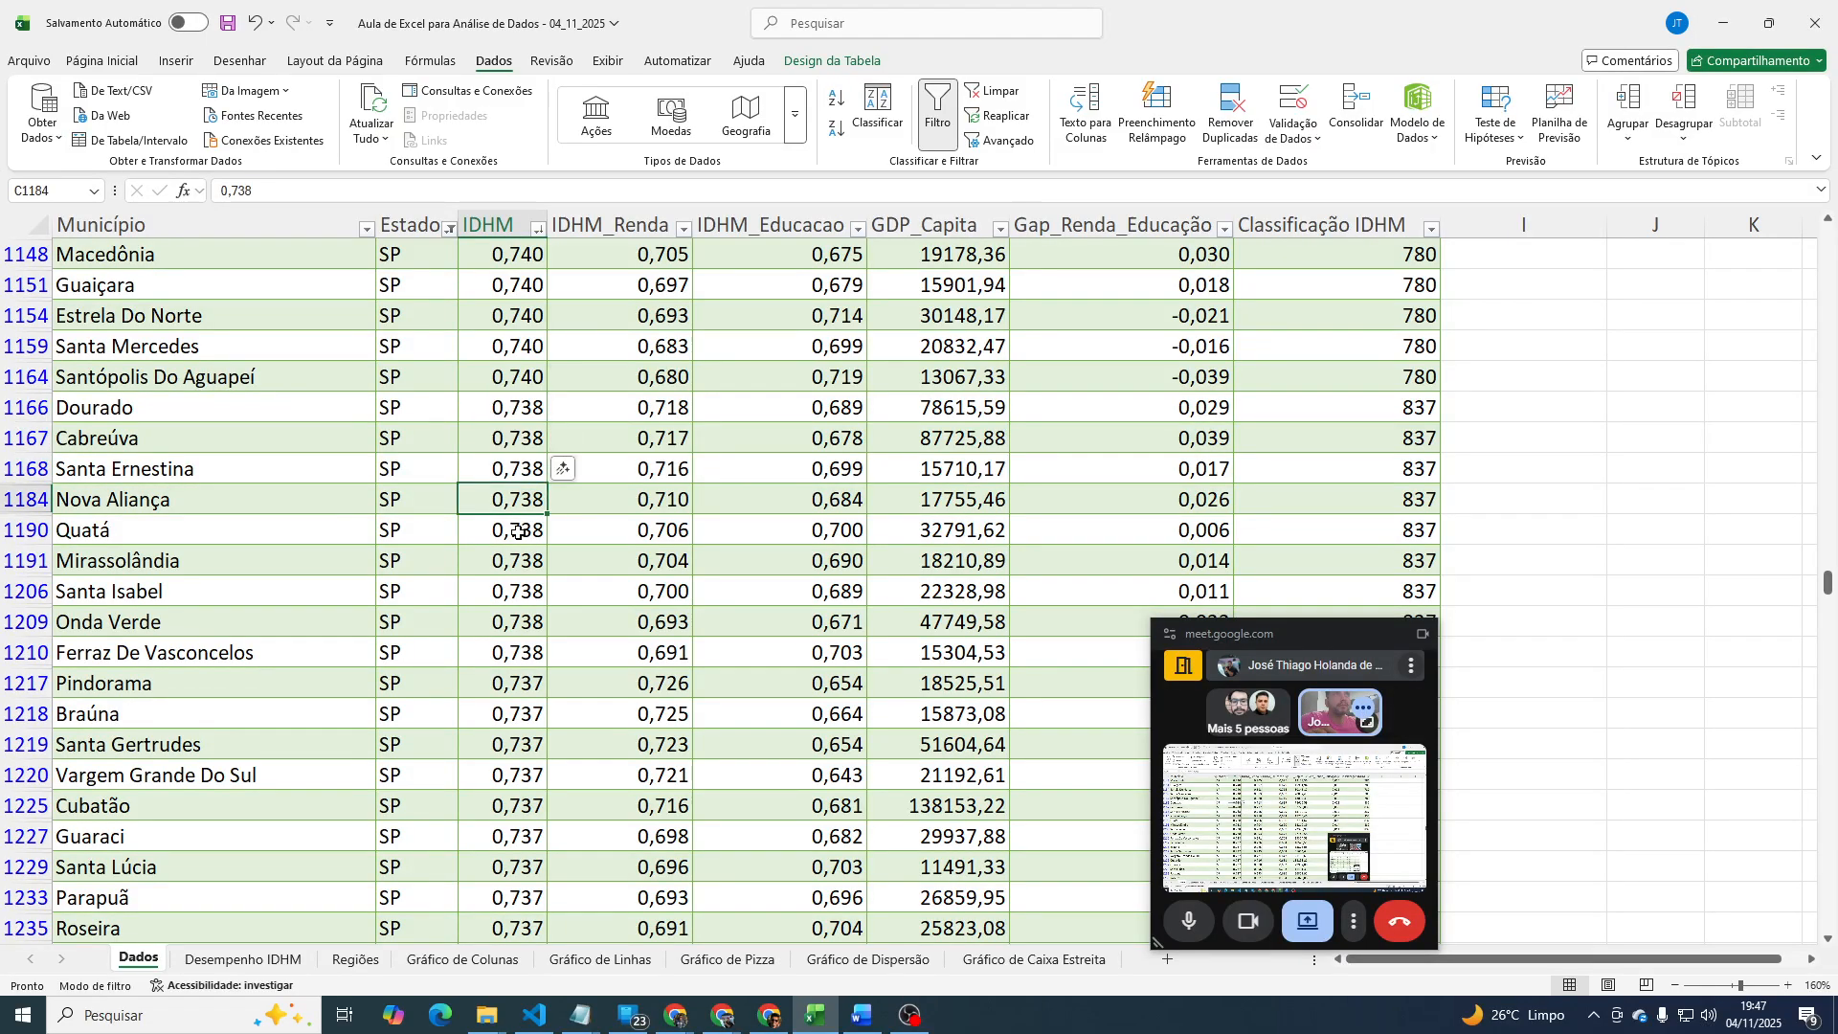
key(Down)
key(Down)
key(Down)
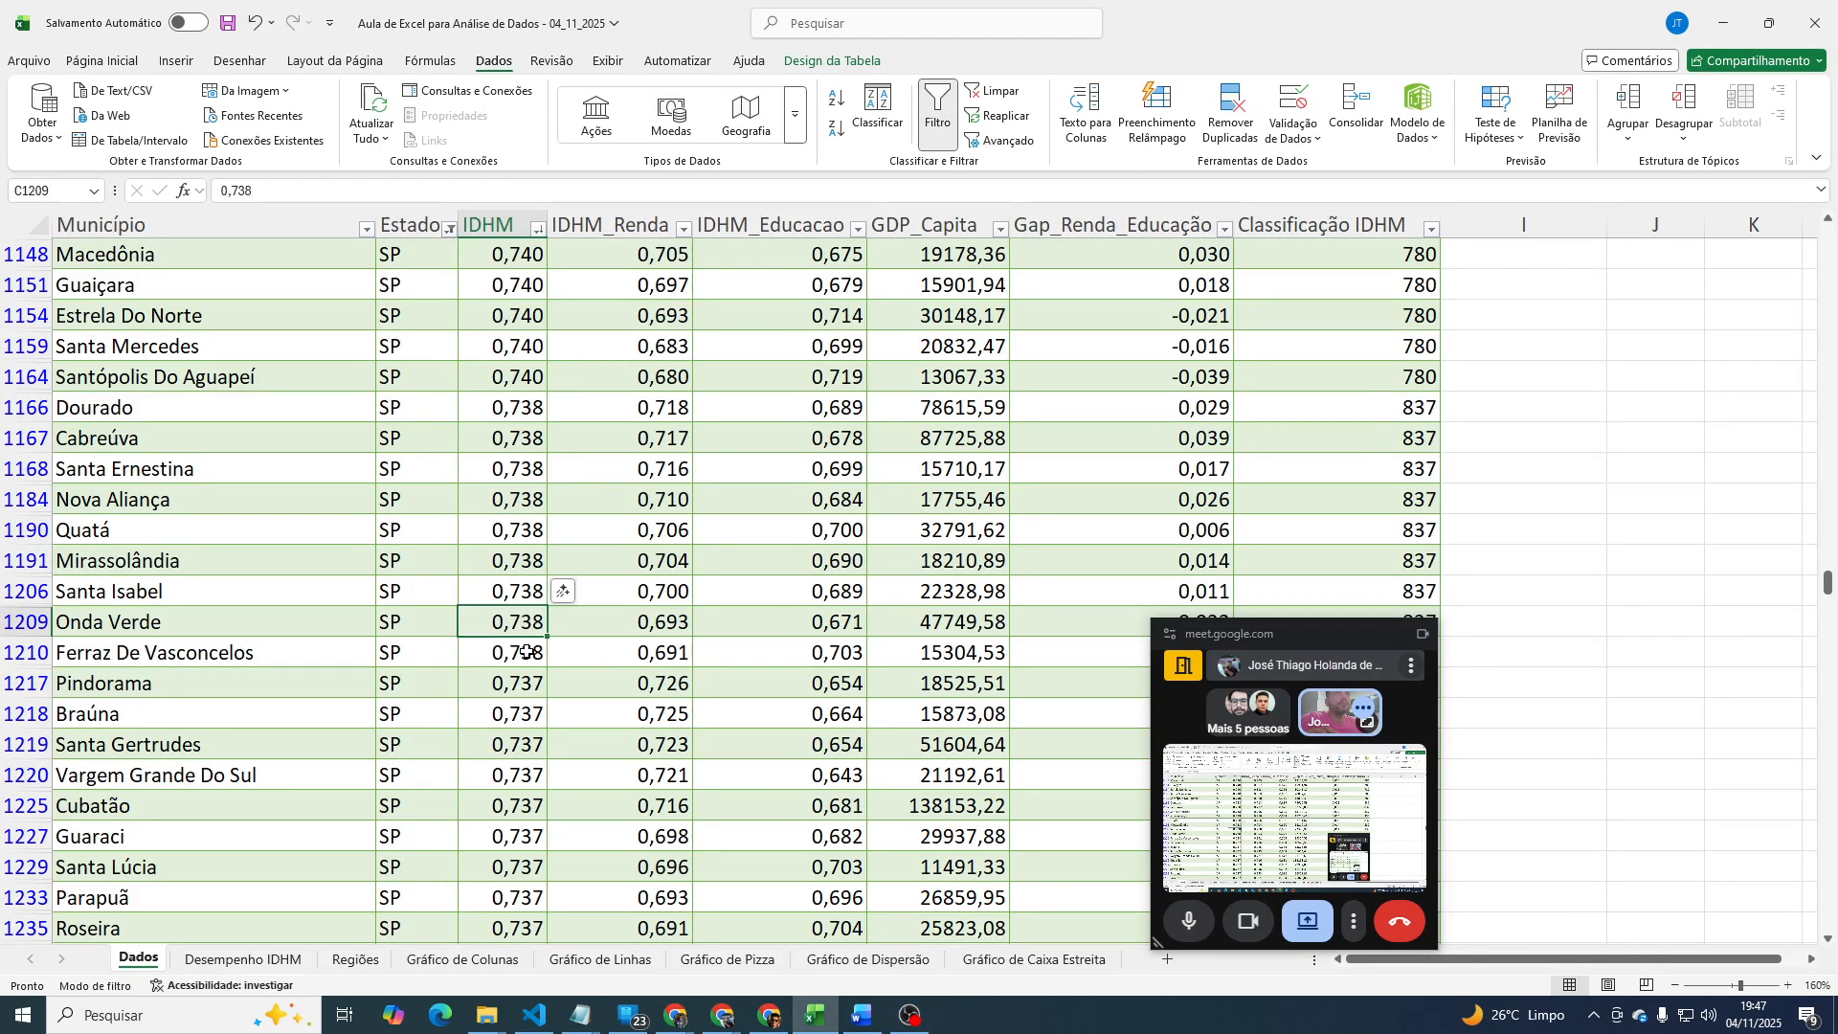
key(Down)
key(Up)
key(Up)
key(Up)
key(Up)
key(Up)
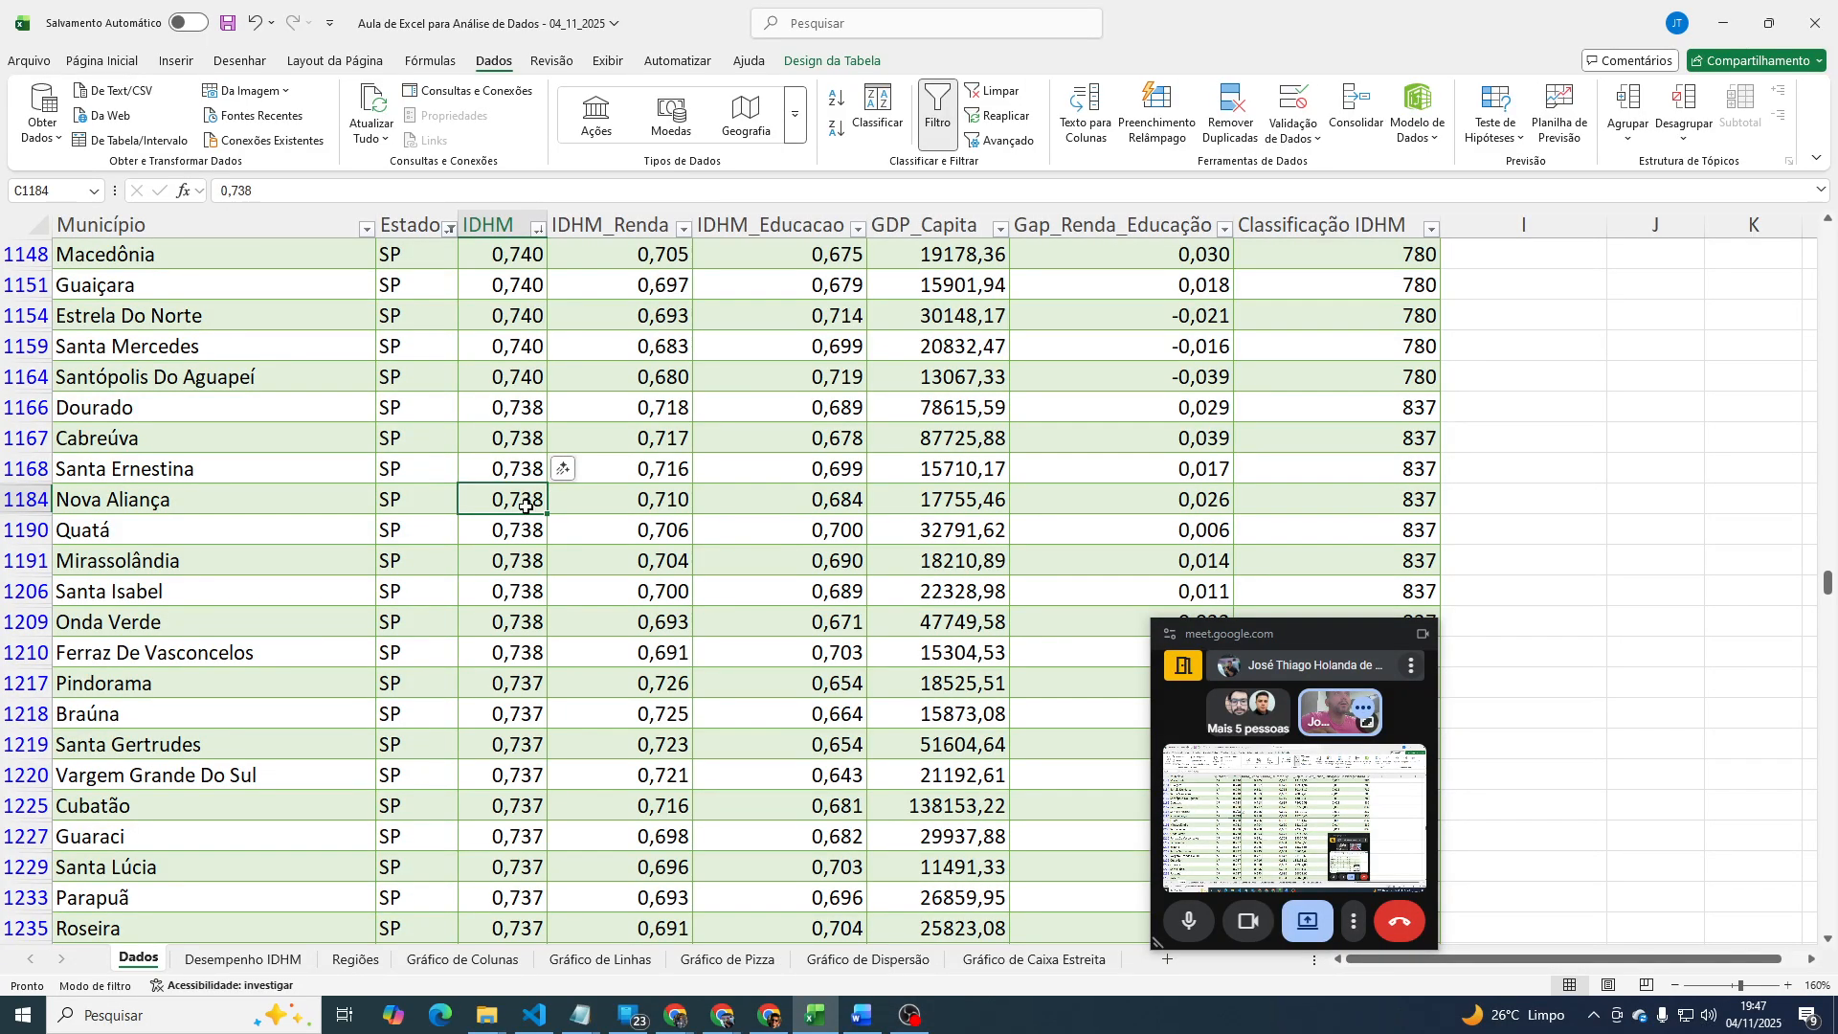
Select the IDHM values from Nova Aliança up to the column's top to inspect the upper half of the SP data.
click(523, 540)
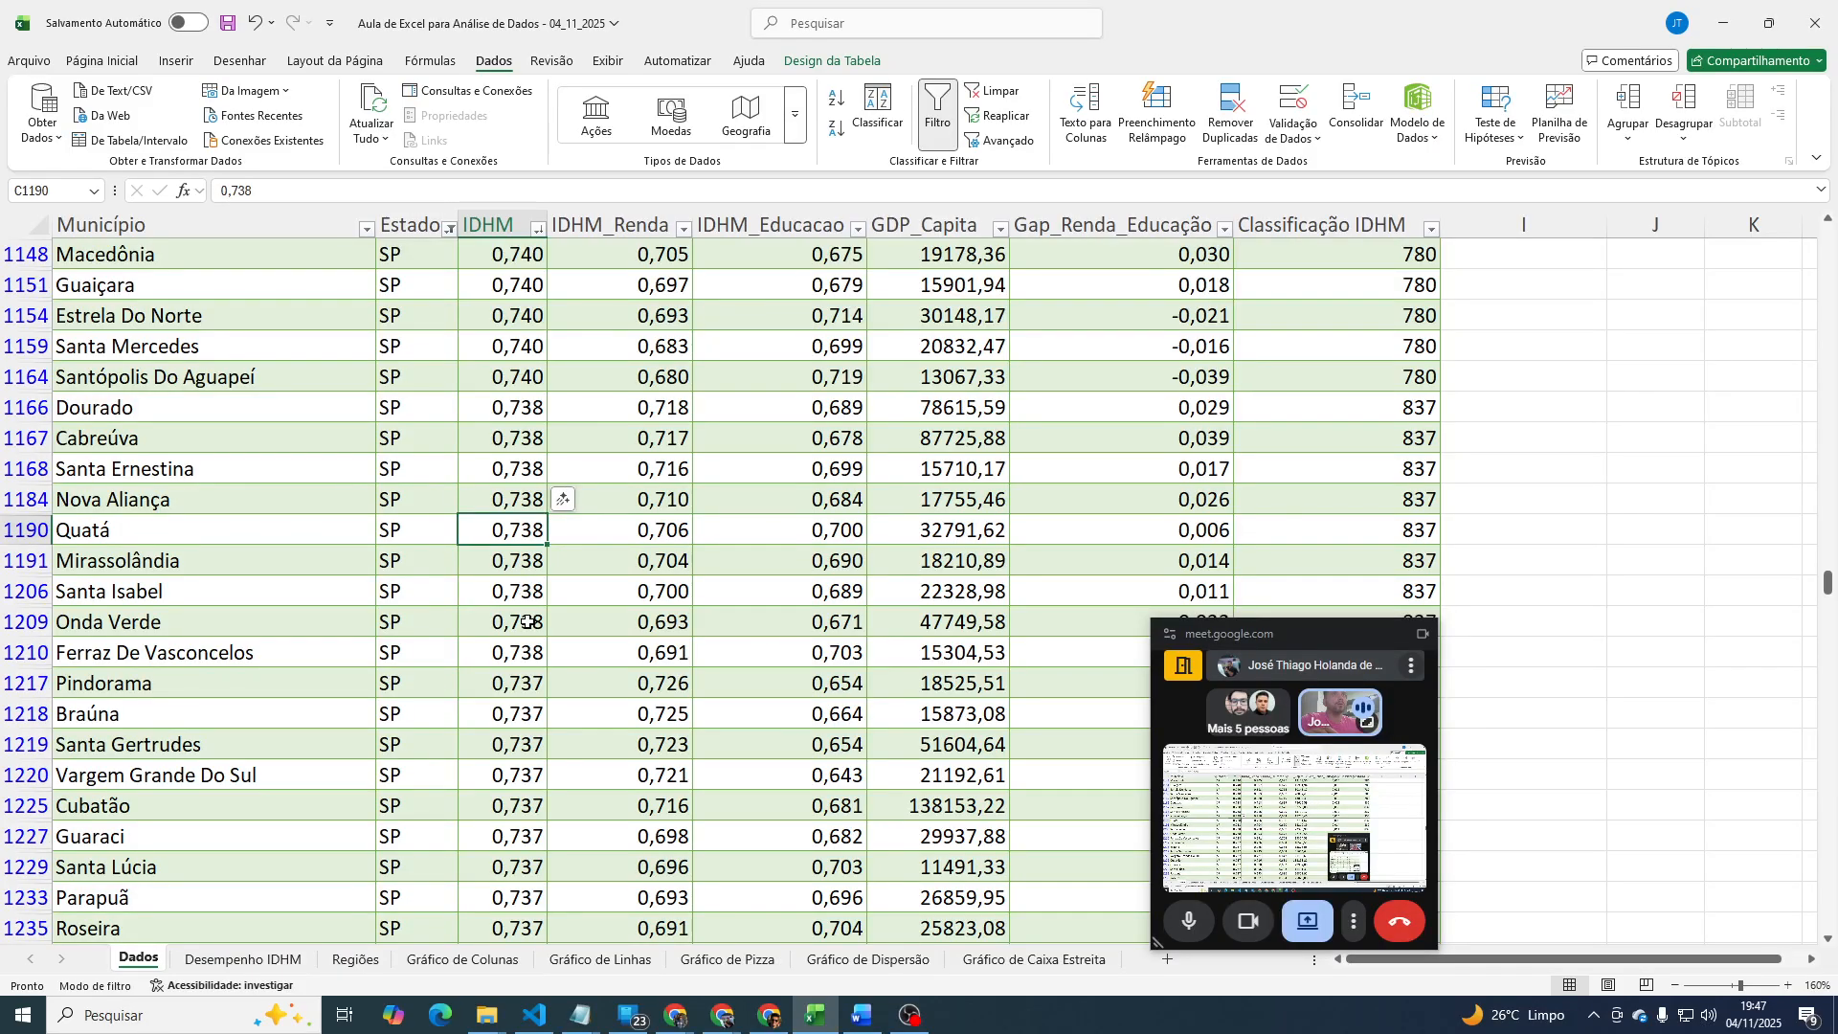
click(480, 508)
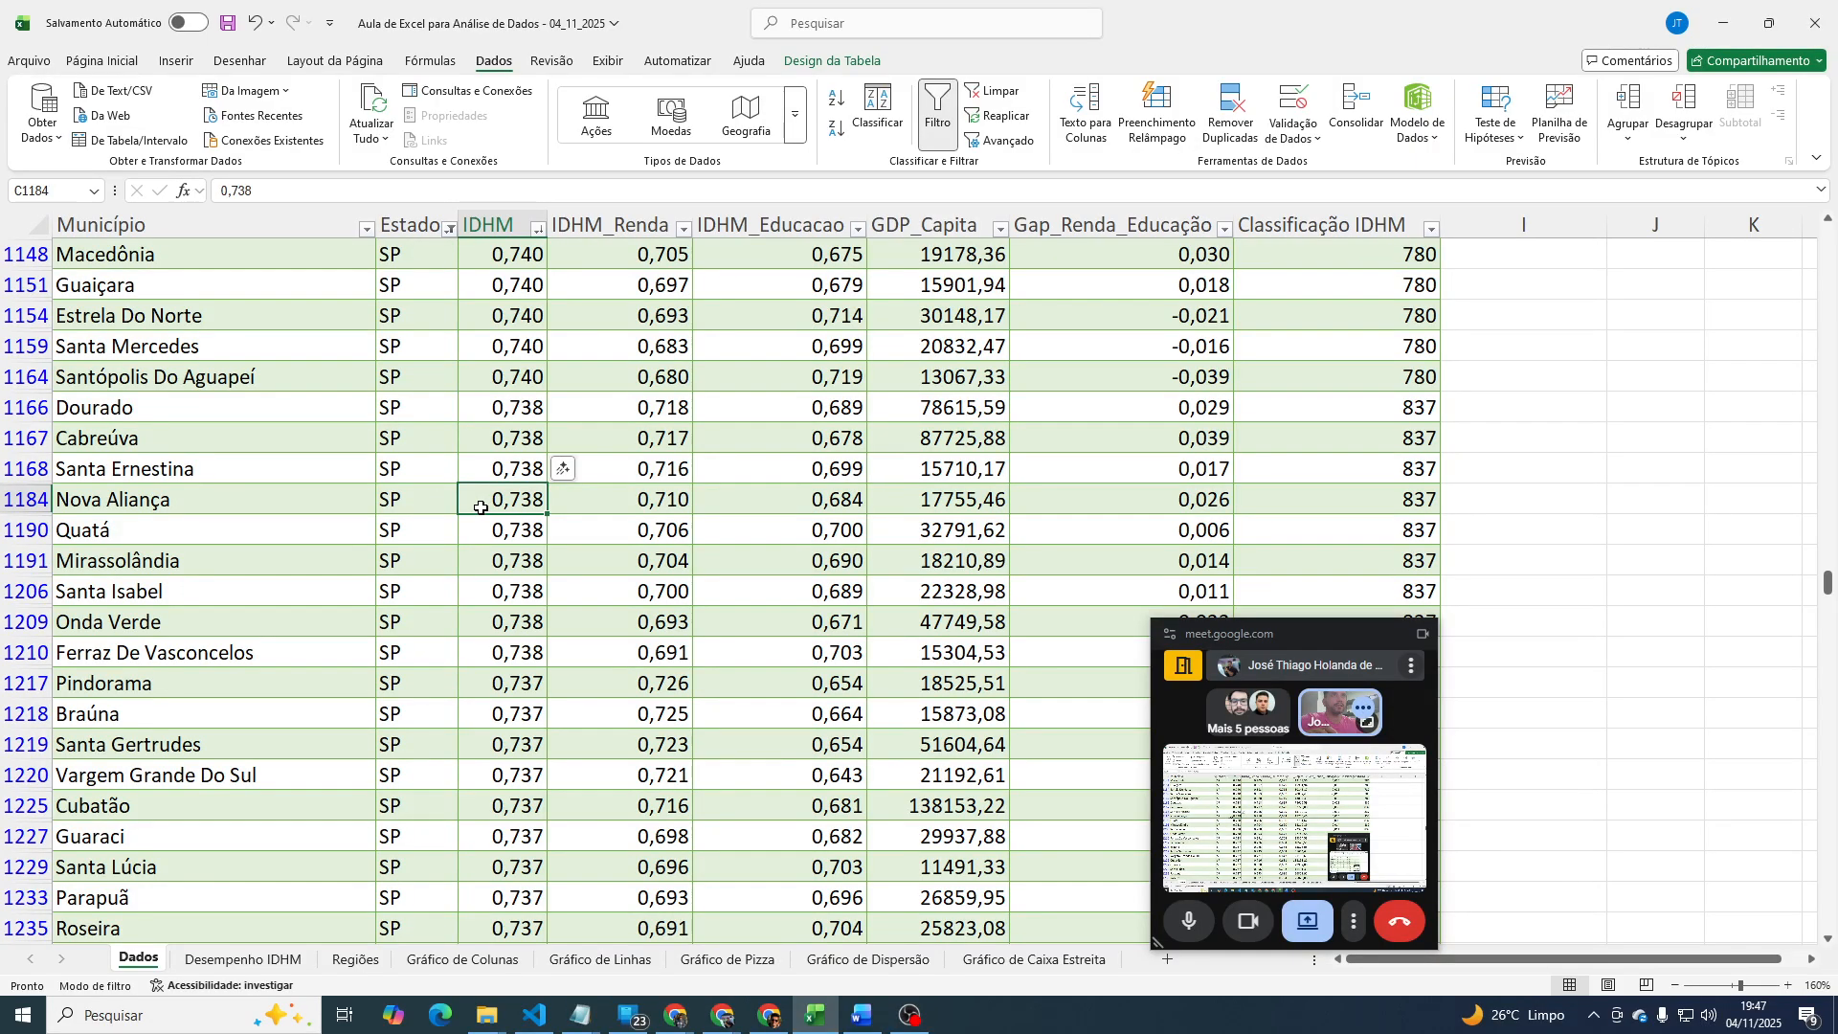
key(ctrl+shift+Up)
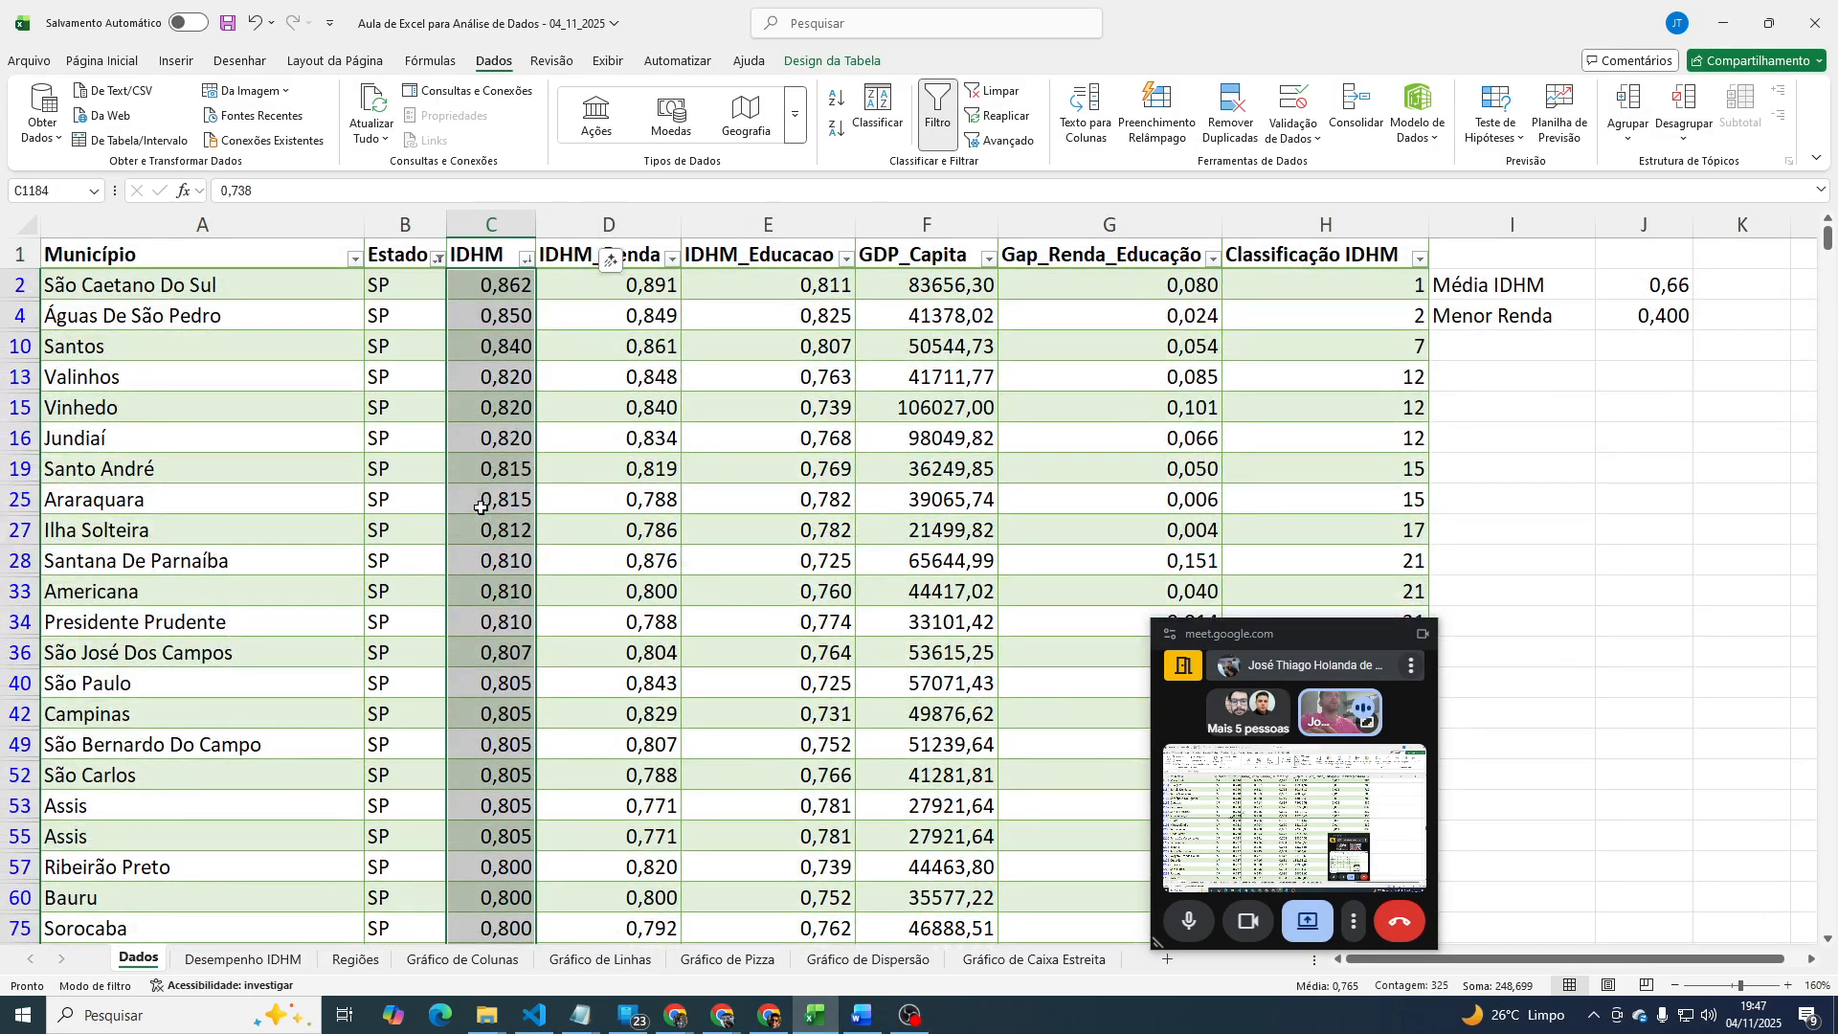
click(185, 484)
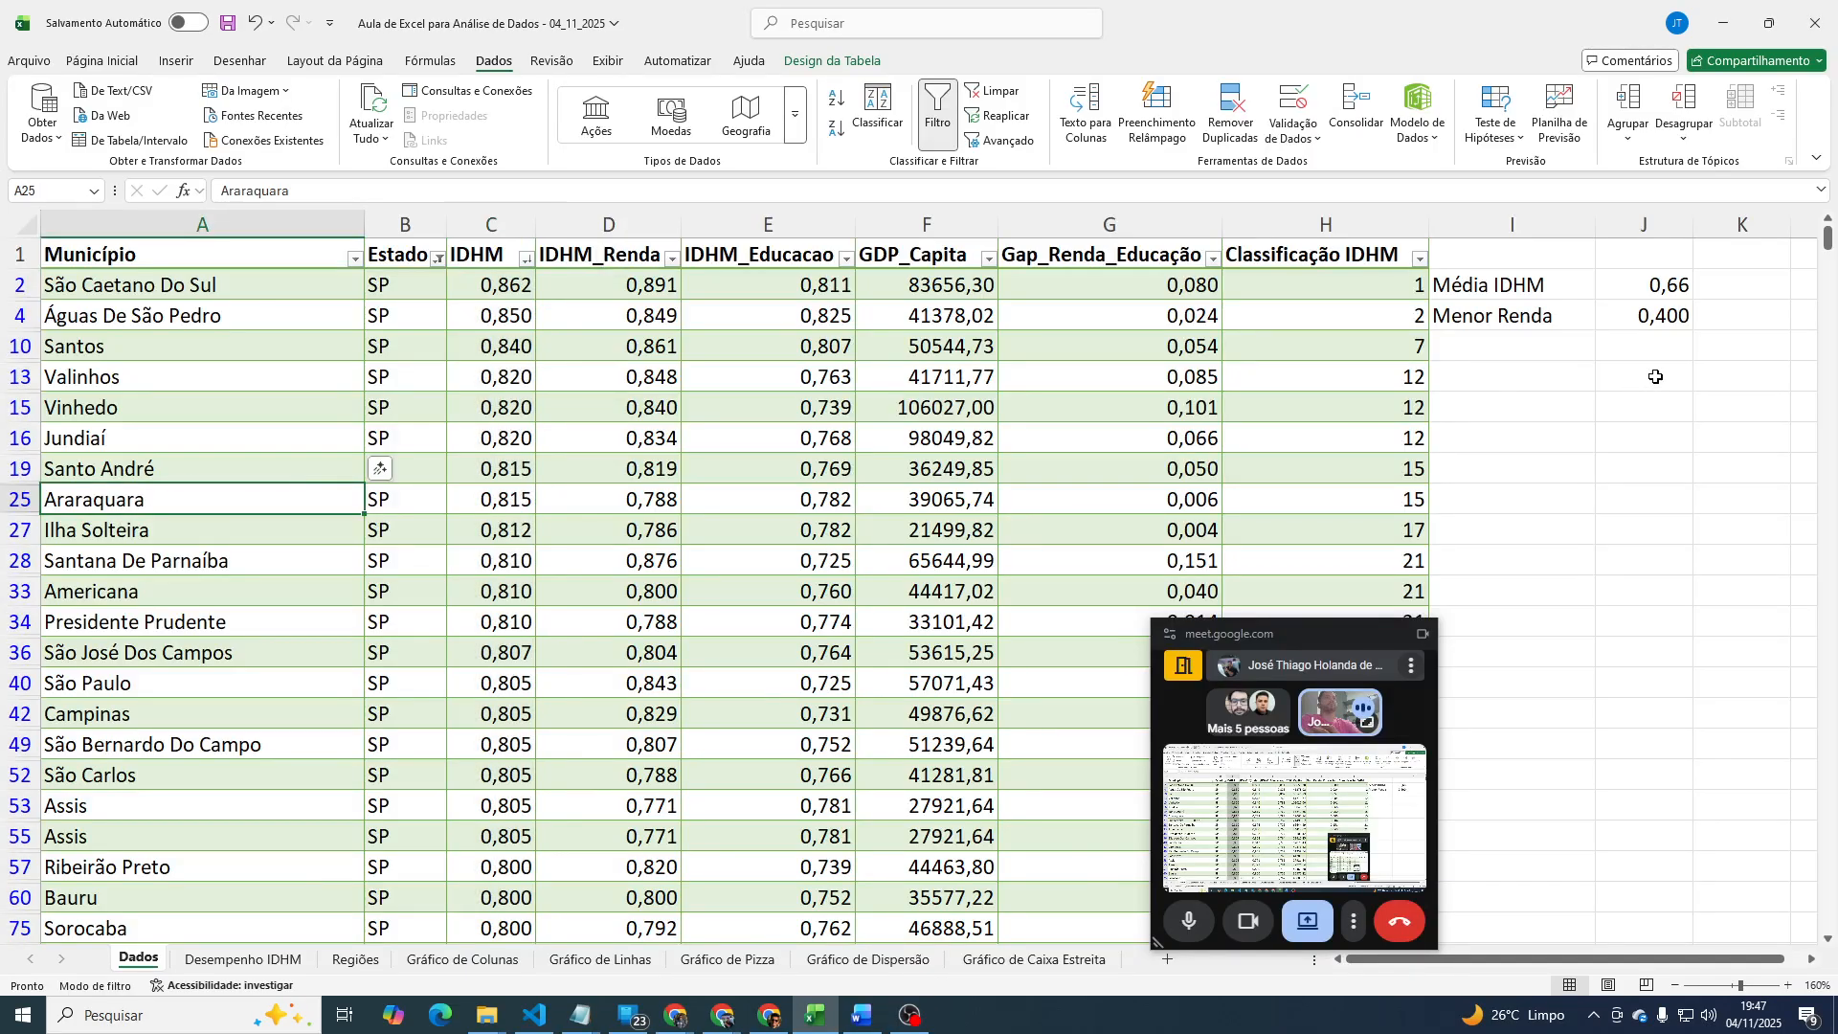
Return to the median rows and select the IDHM values from Quatá down to the last SP municipality.
drag(1829, 244, 1832, 543)
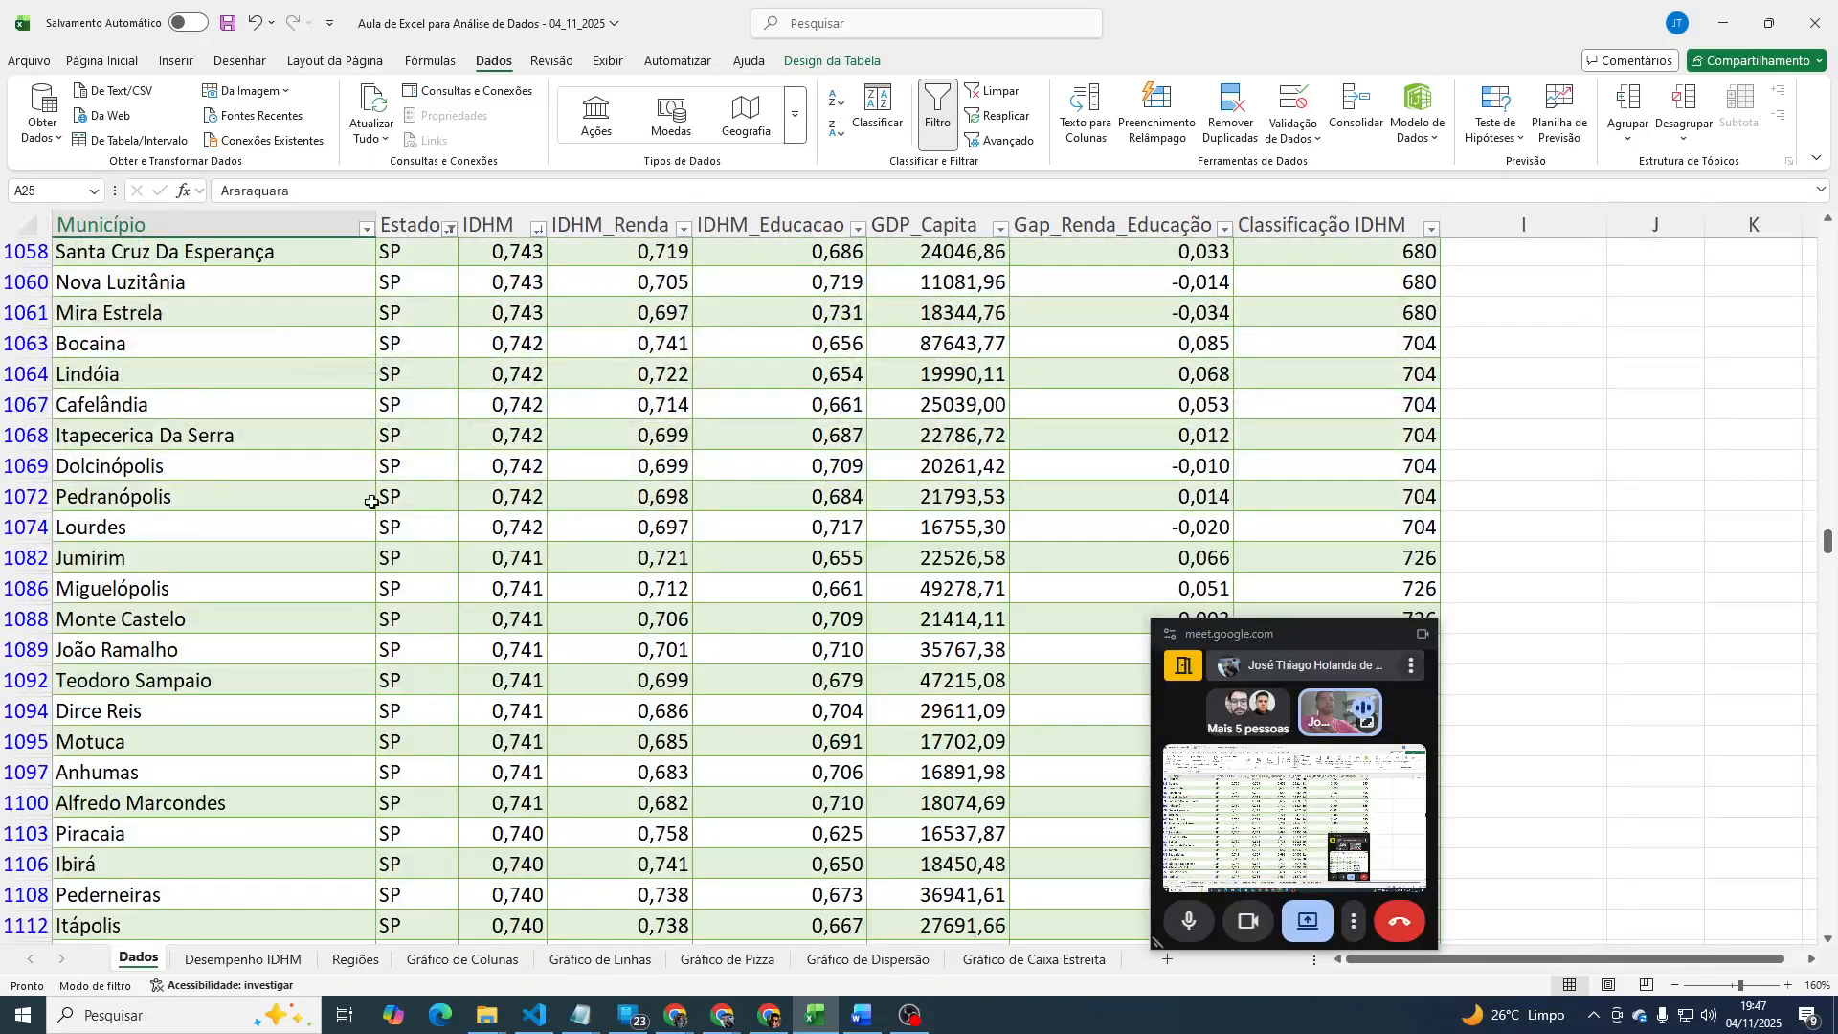
scroll(556, 644, down, 2)
scroll(557, 644, down, 12)
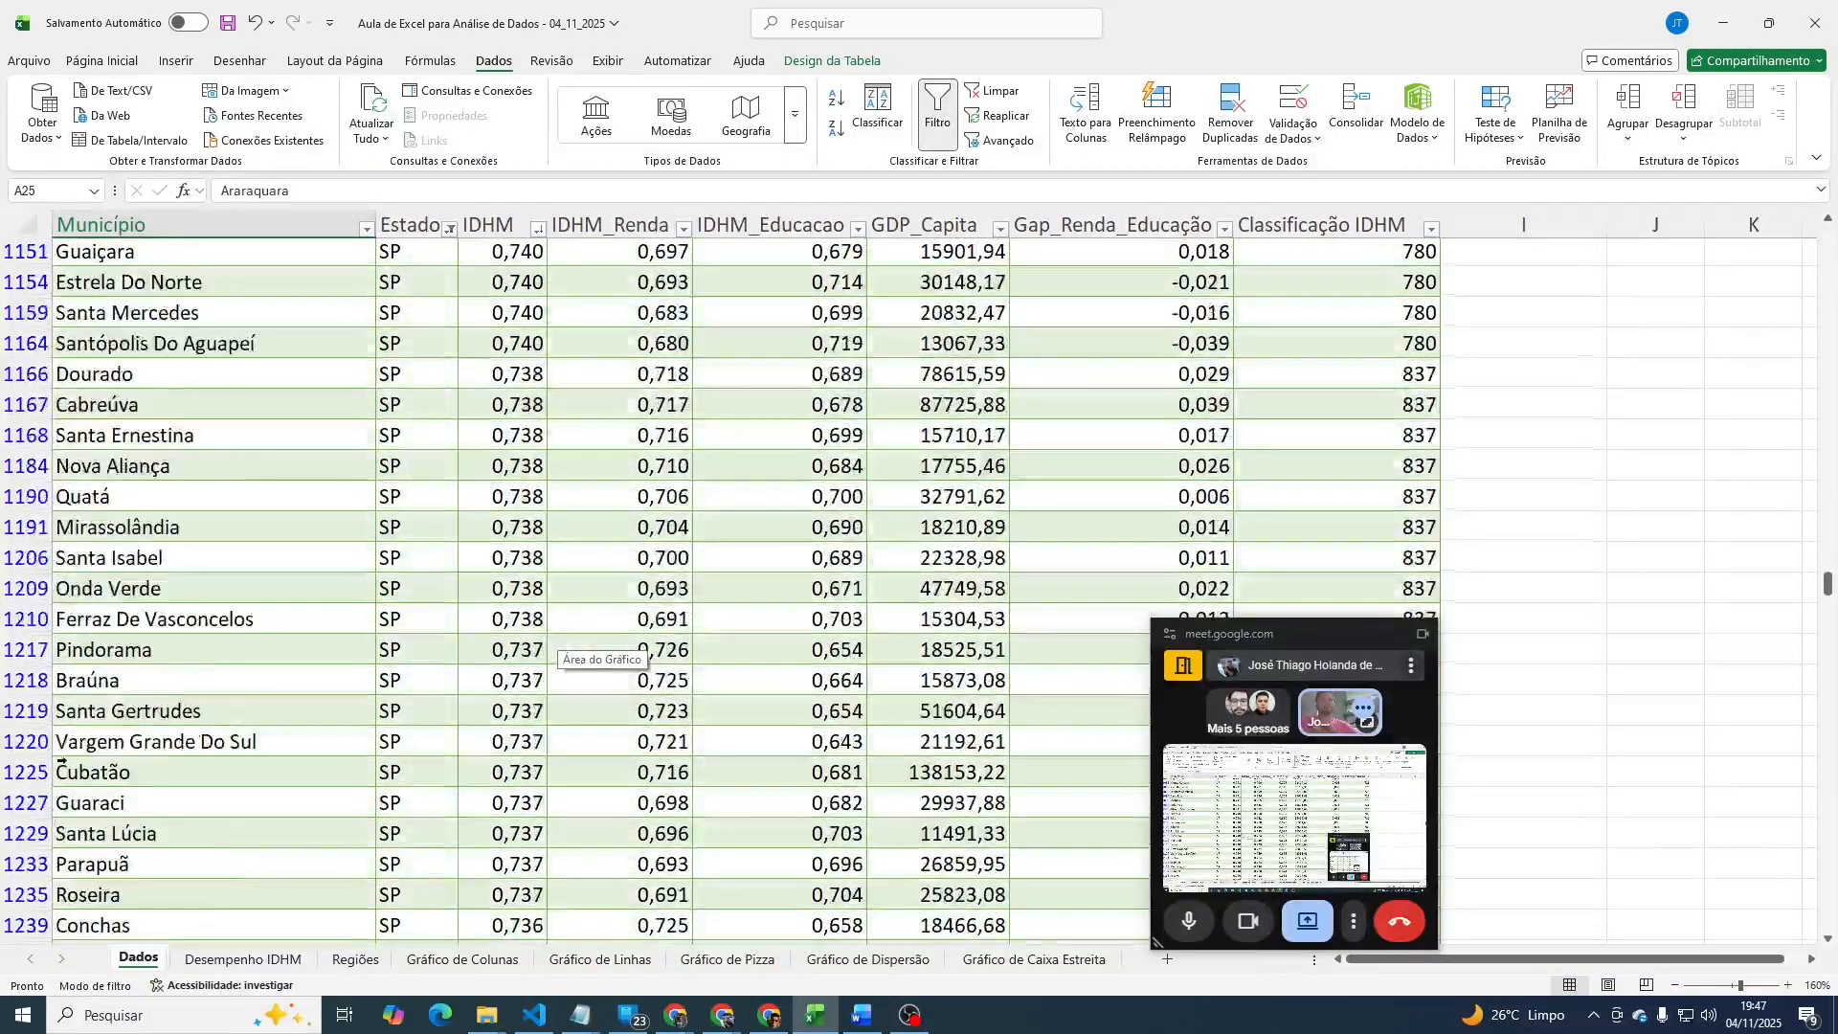
scroll(139, 620, up, 2)
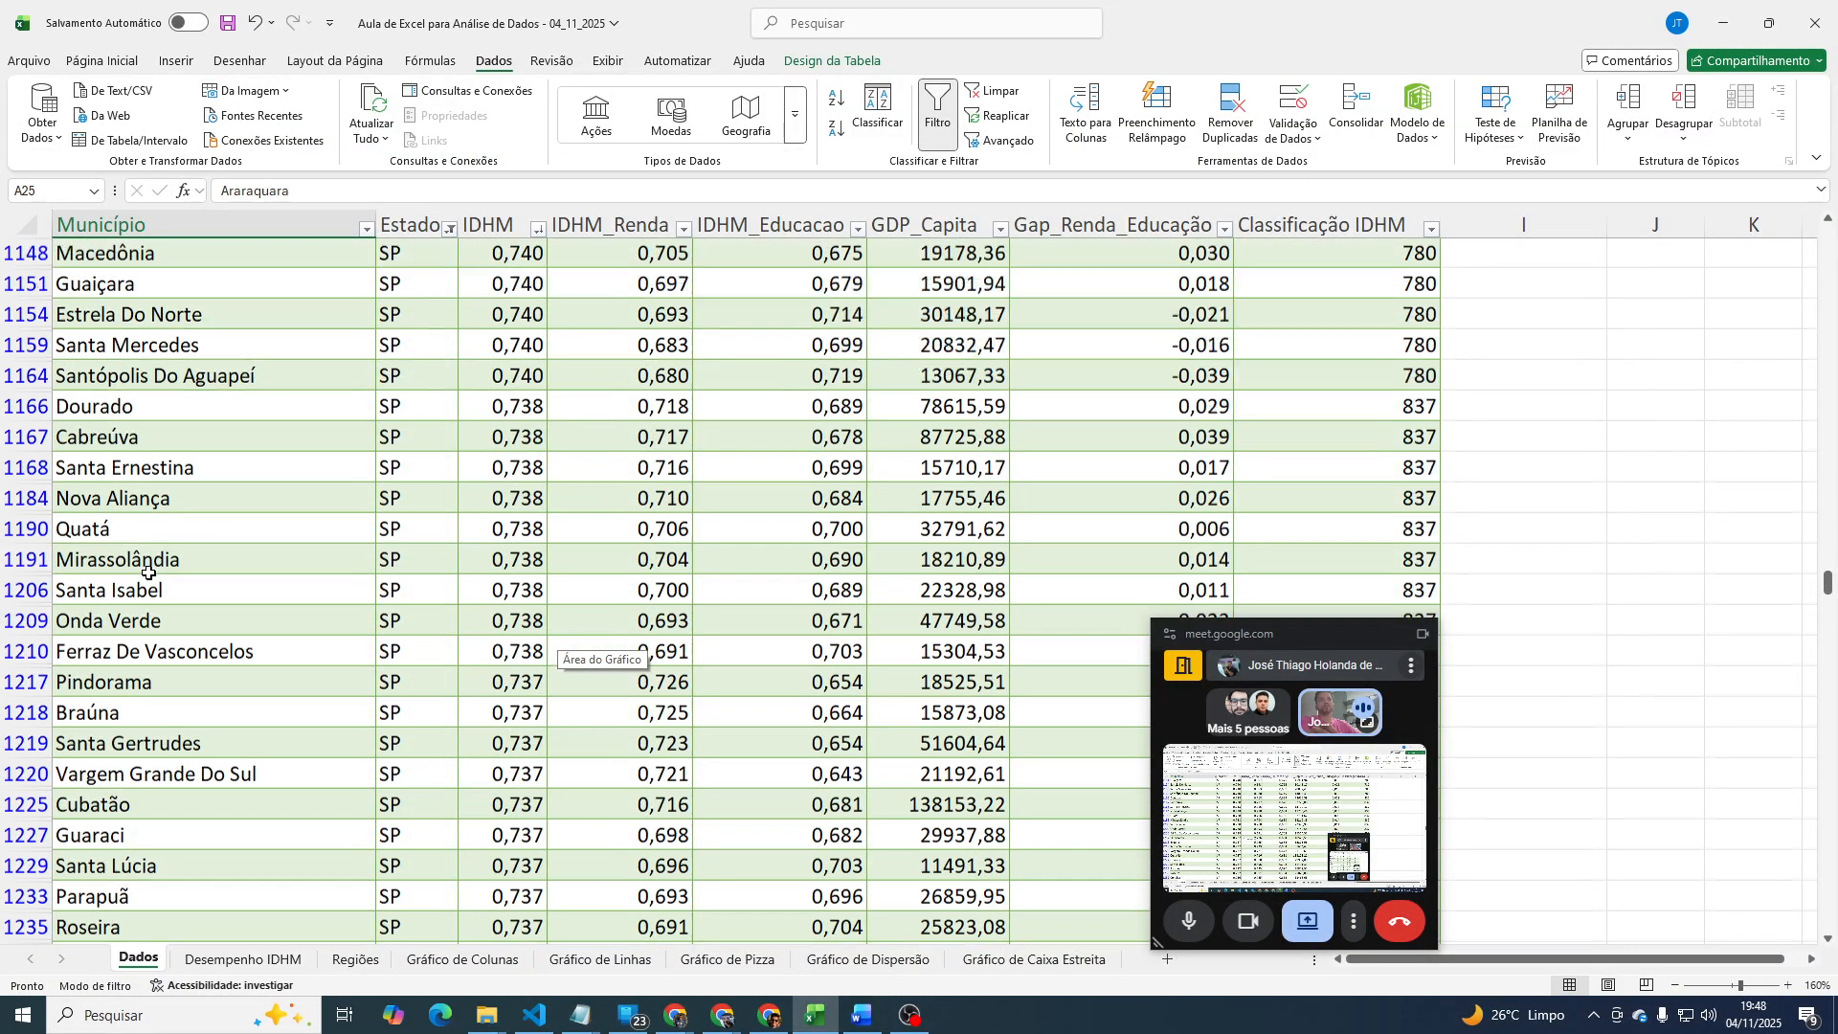
click(521, 685)
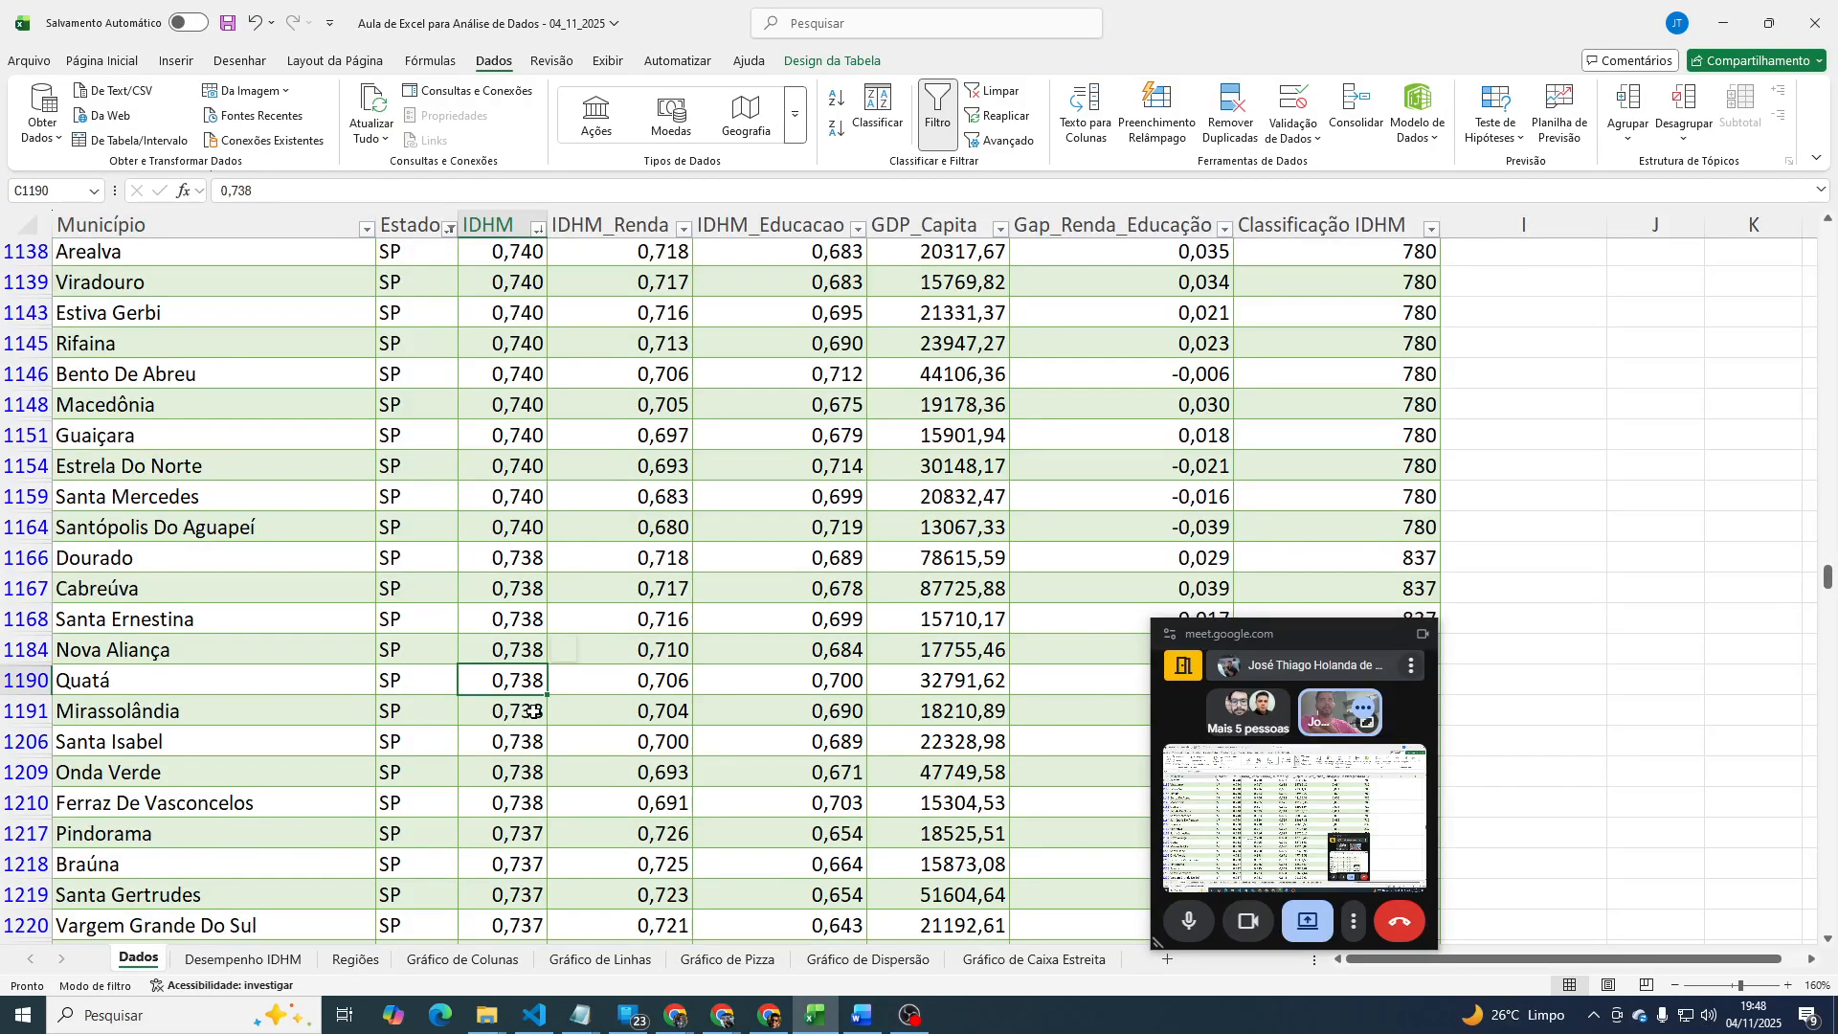
key(ctrl+shift+Down)
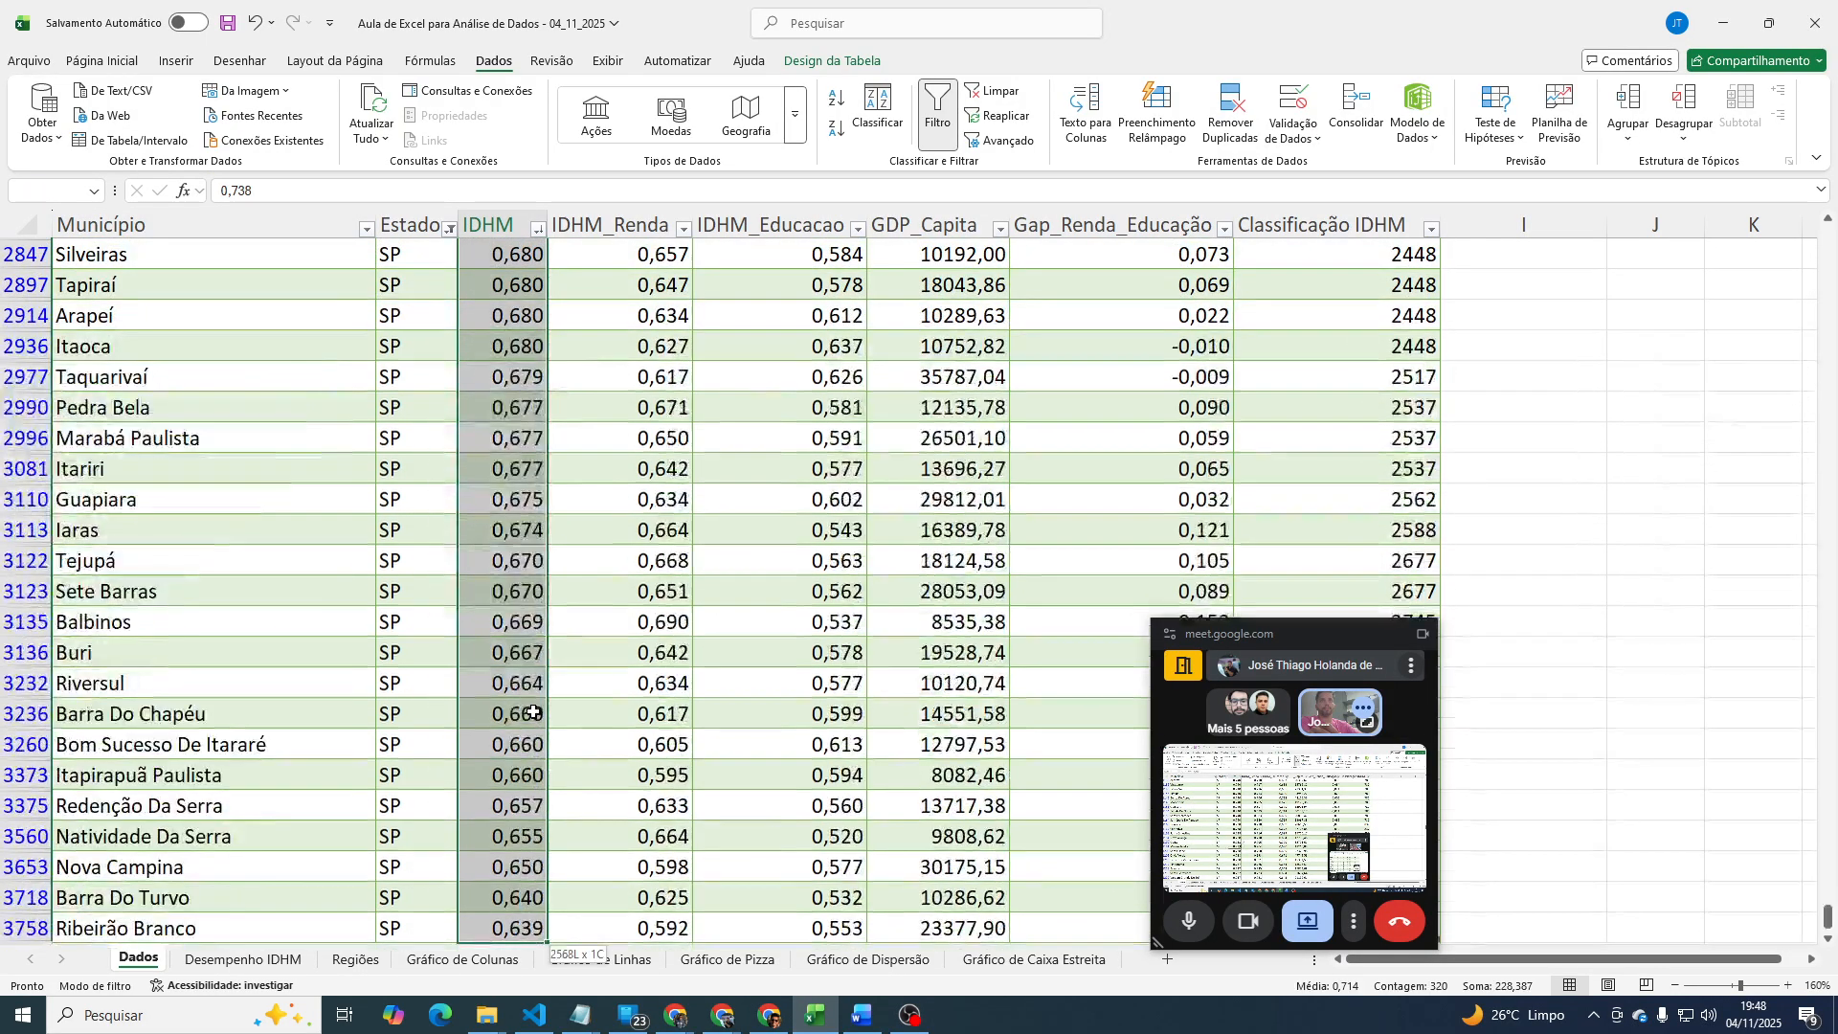
scroll(533, 713, down, 4)
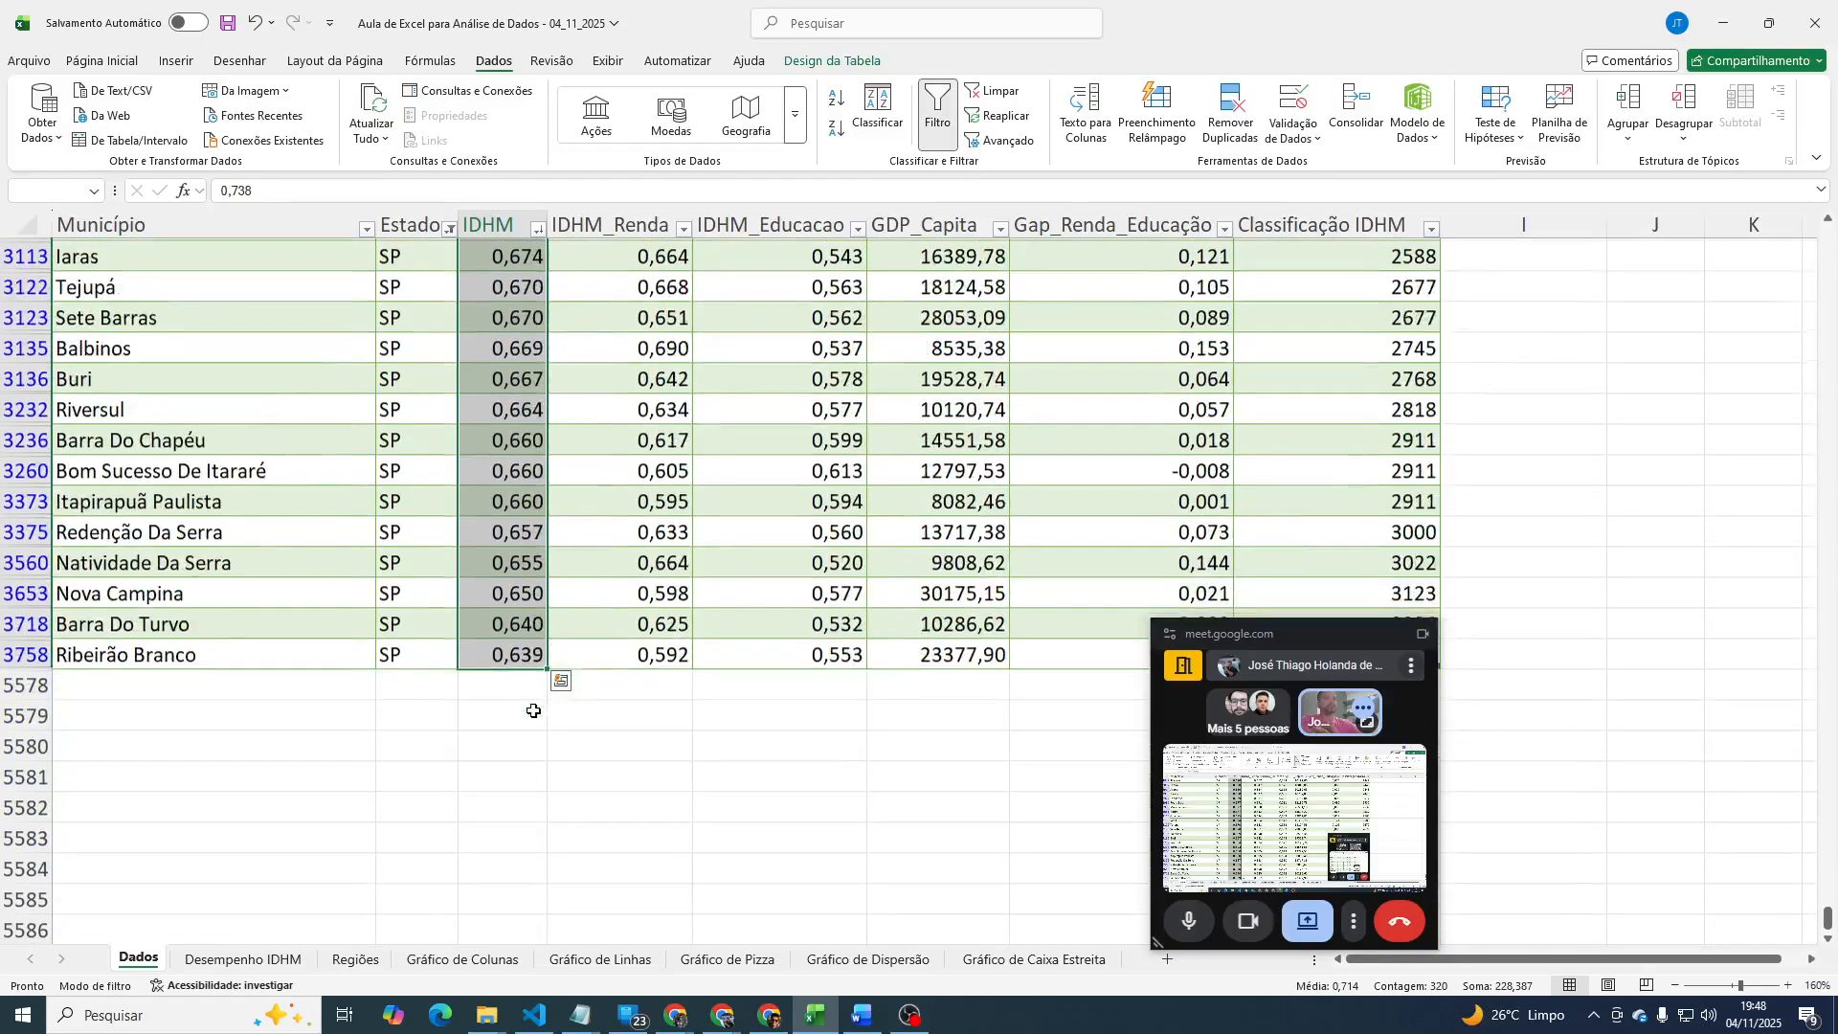
Examine the lower half of the SP IDHM values upward from the column's end to the municipalities around 0,720.
scroll(535, 704, up, 15)
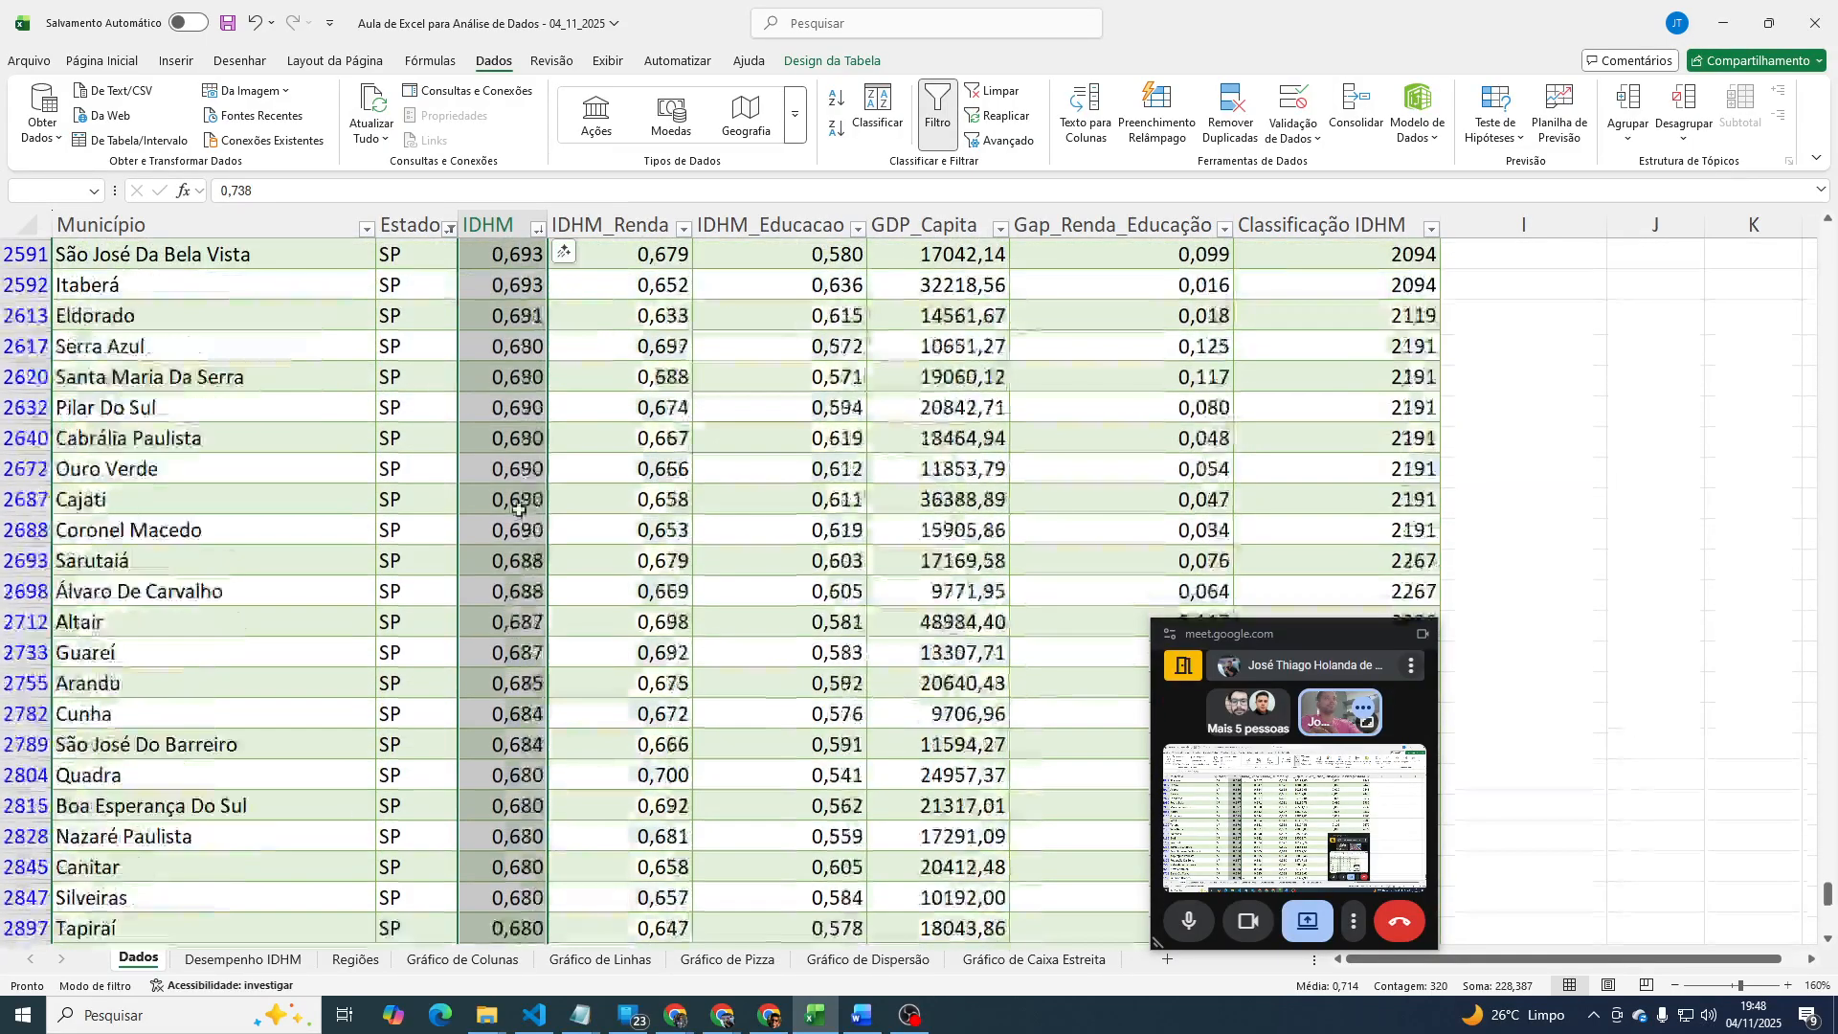
scroll(520, 498, up, 10)
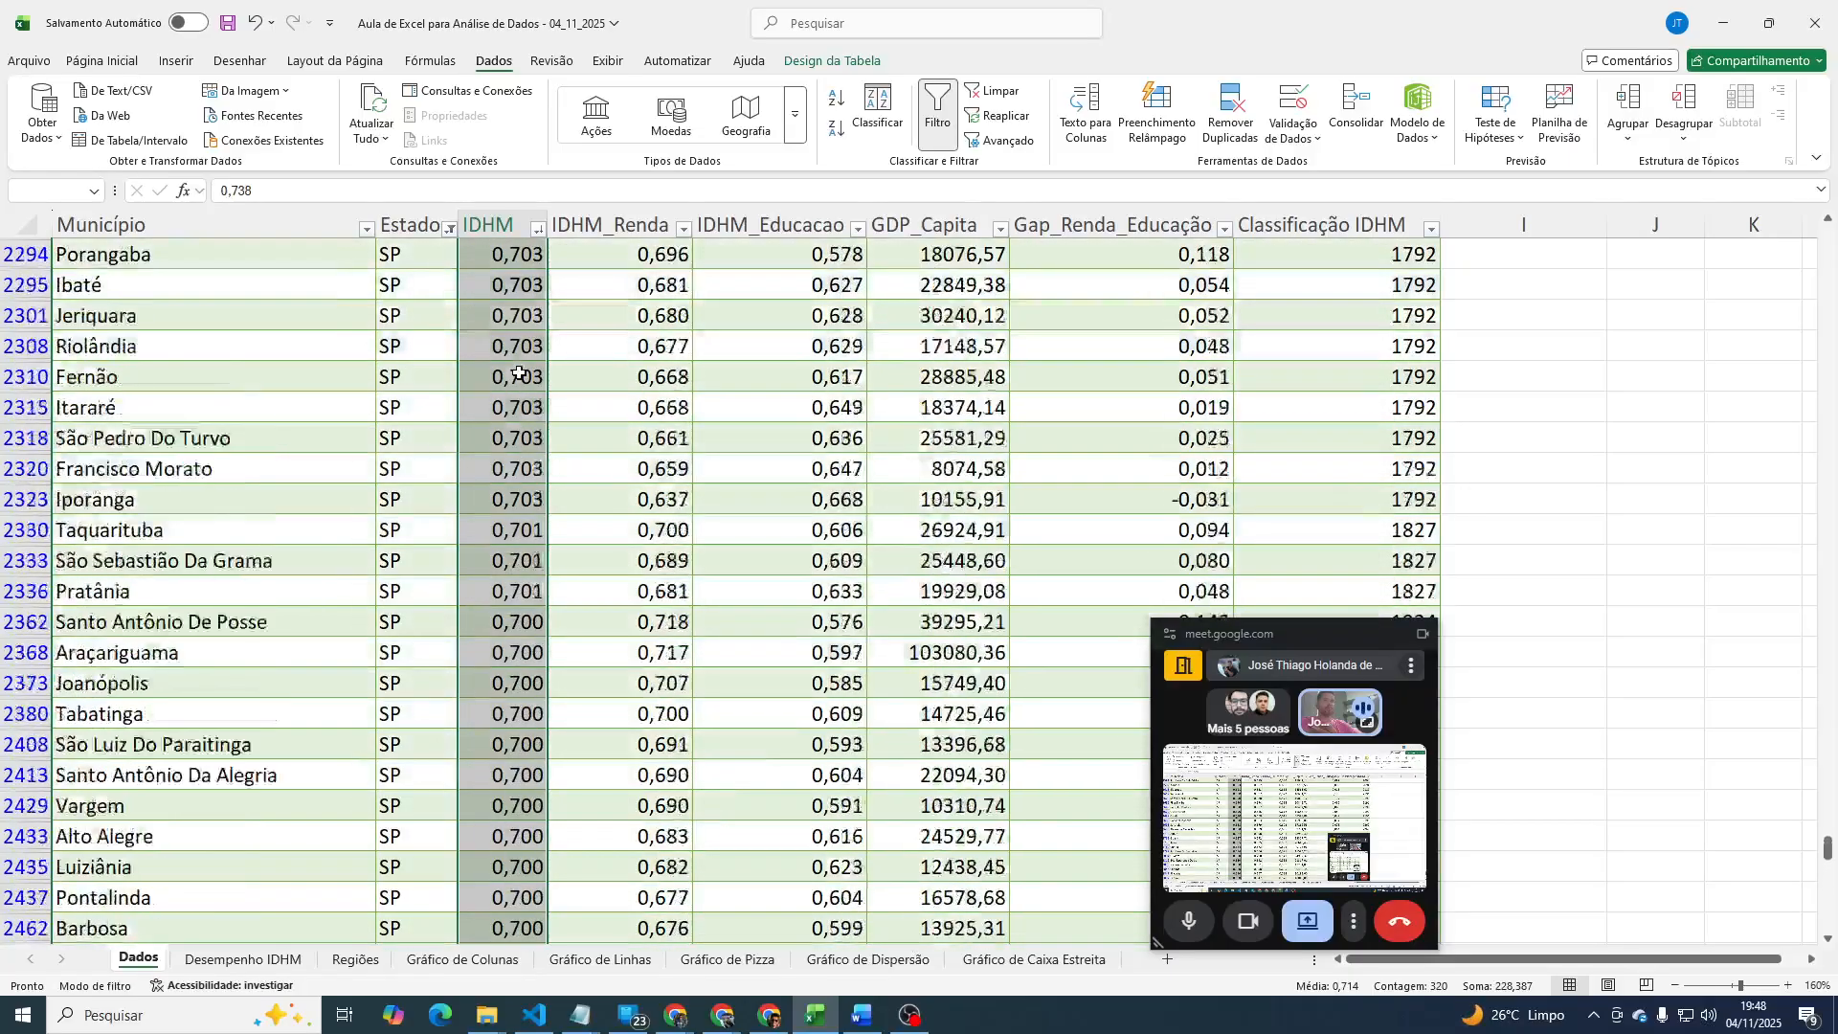
scroll(518, 374, up, 8)
click(518, 372)
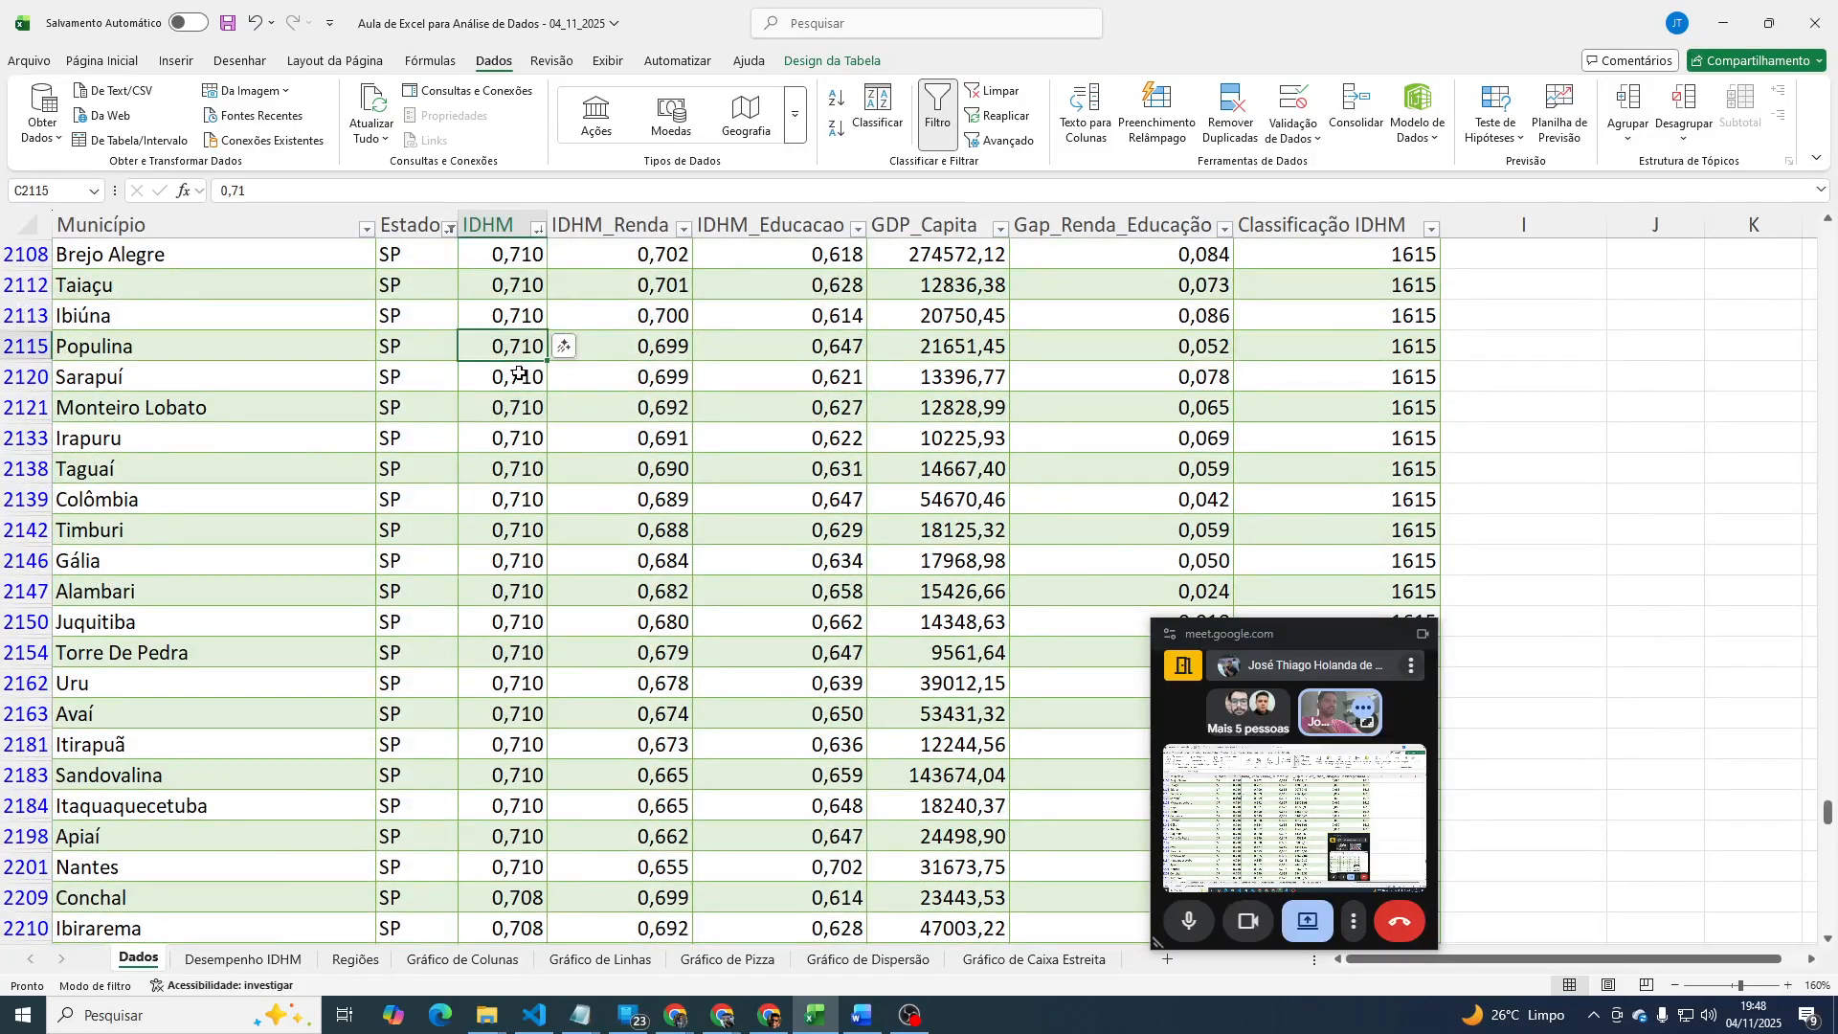
key(Up)
key(Up)
key(Up)
key(Up)
key(Up)
key(Up)
key(Up)
key(Up)
key(Up)
key(Up)
key(Up)
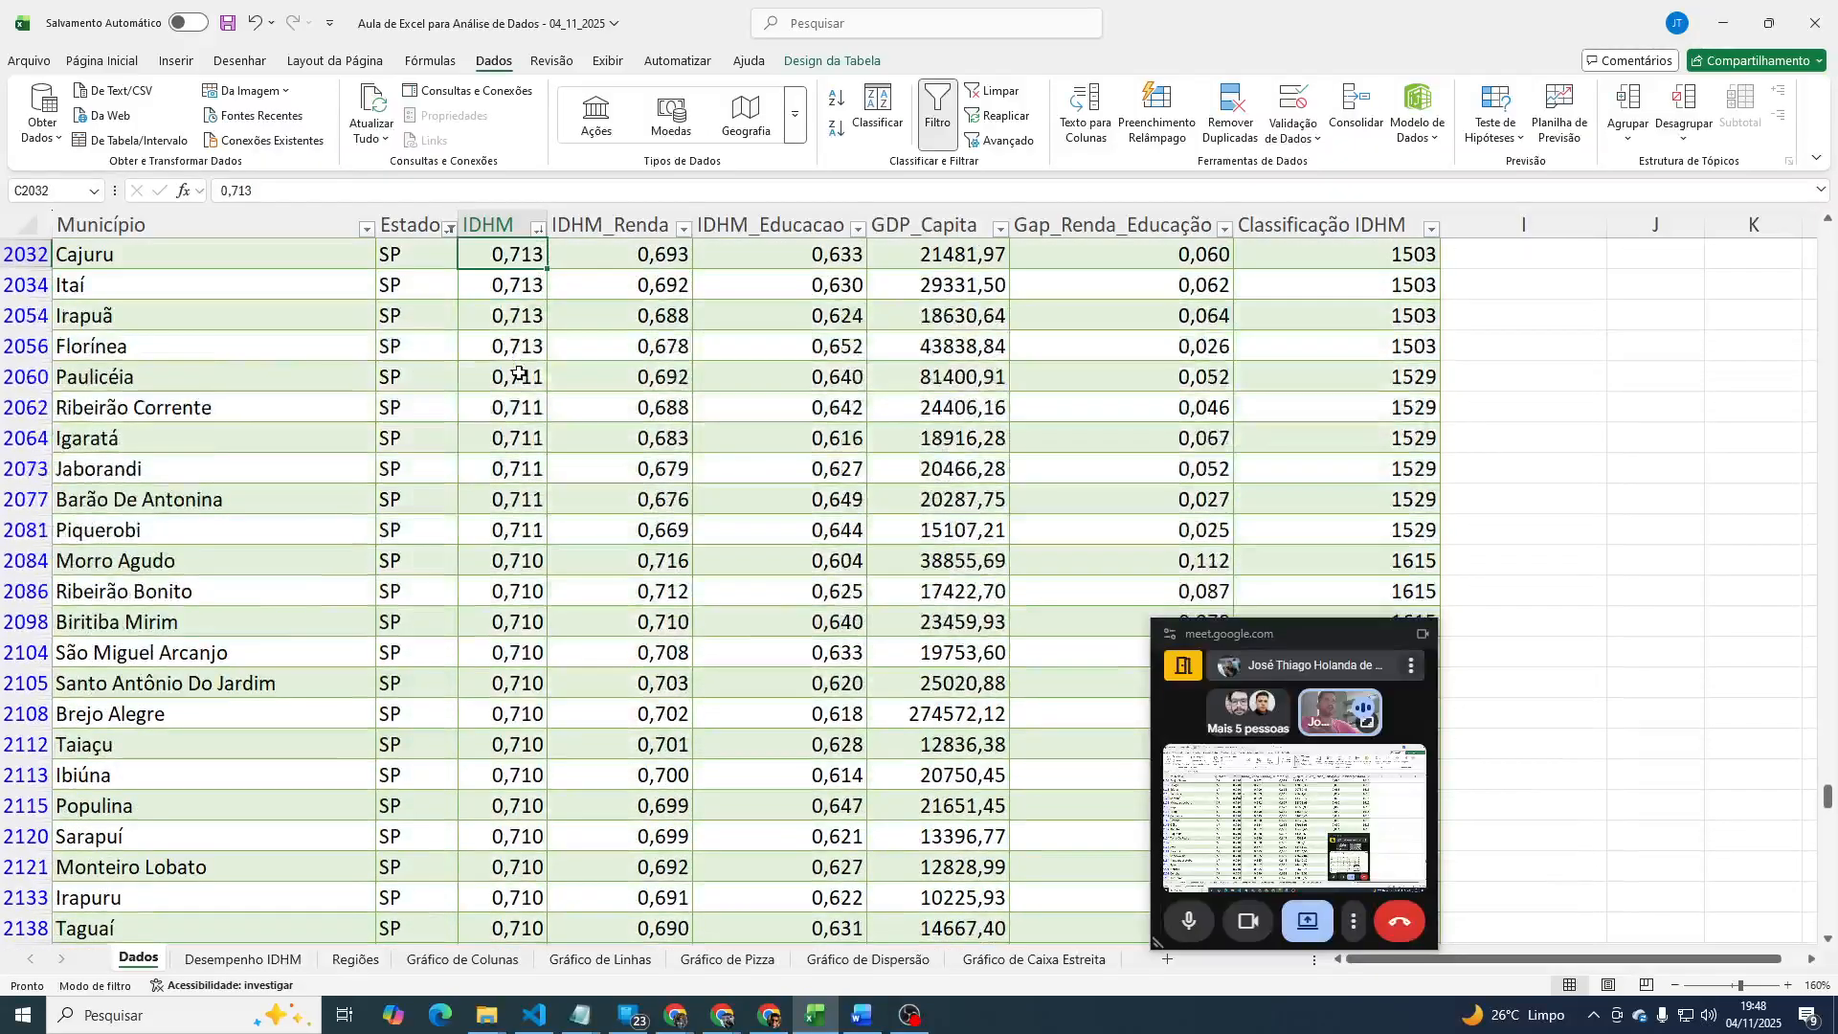
key(Up)
key(Up)
key(Up)
key(Up)
key(Up)
key(Up)
key(Up)
key(Up)
key(Up)
key(Up)
key(Up)
key(Up)
key(Up)
key(Up)
key(Up)
key(Up)
key(Up)
key(Up)
key(Up)
key(Up)
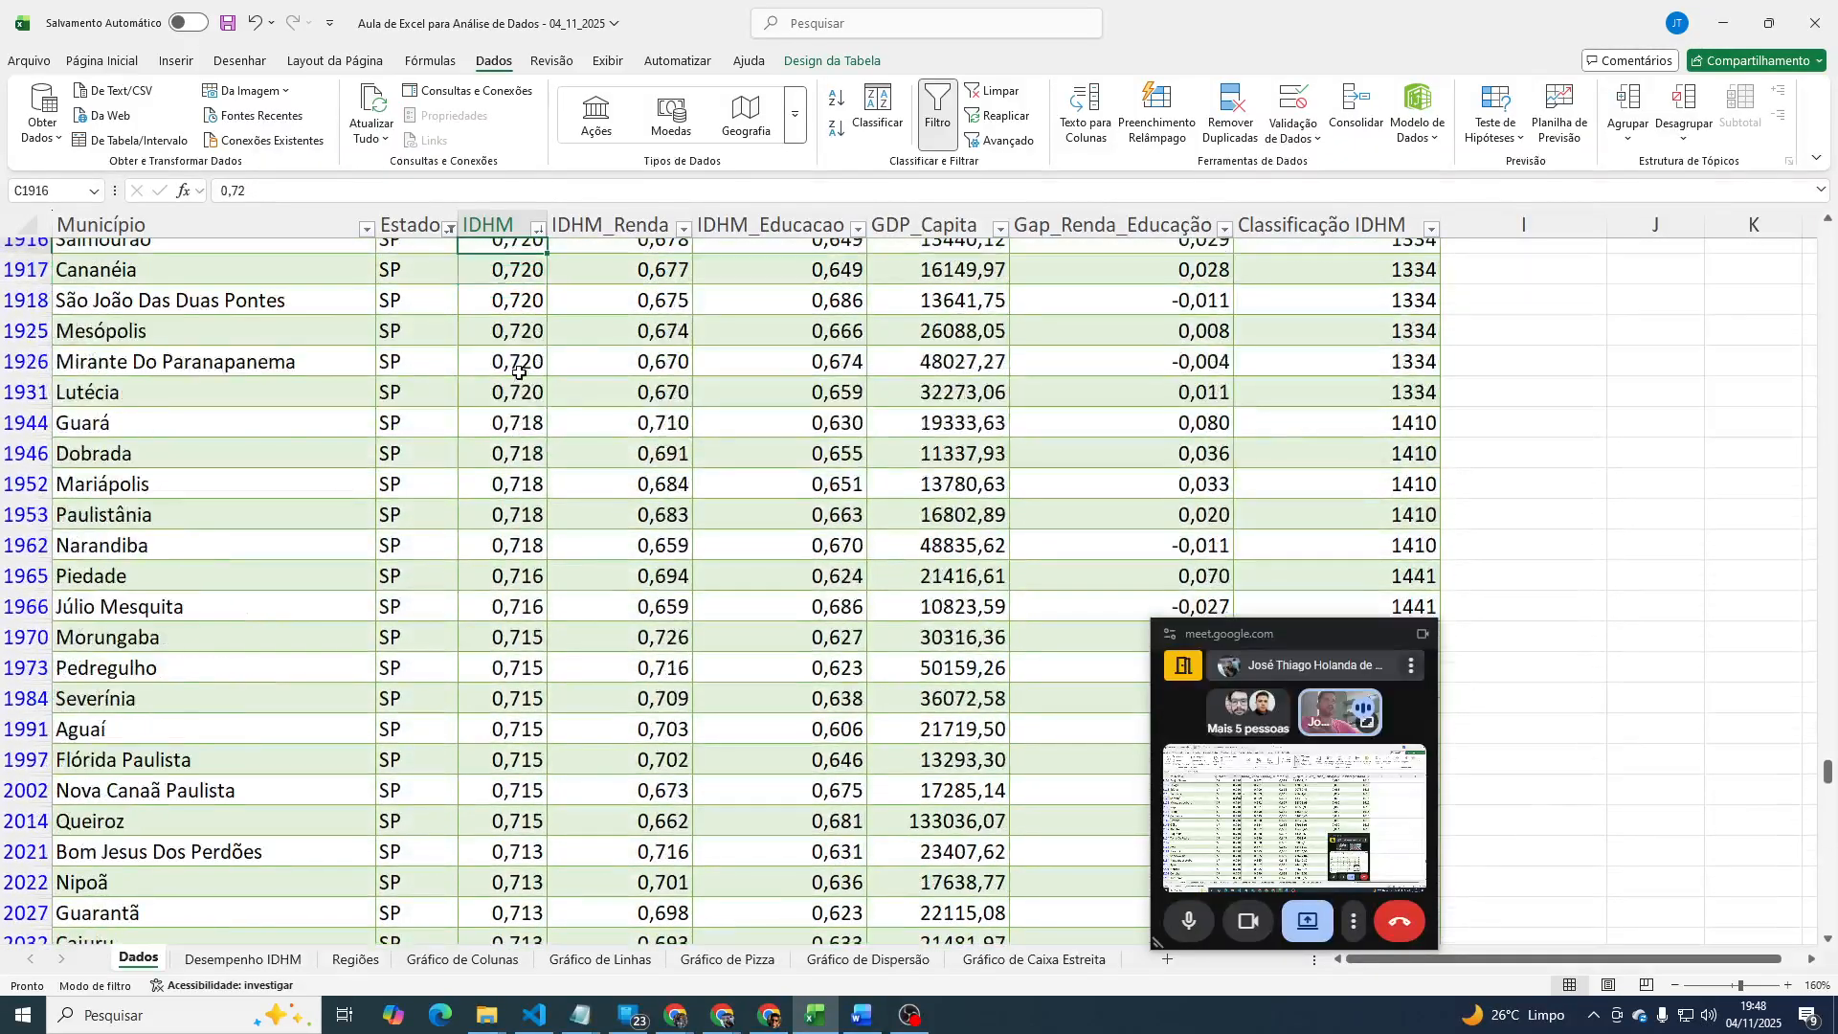
key(Up)
key(Up)
key(Up)
key(Up)
key(Up)
key(Up)
key(Up)
key(Up)
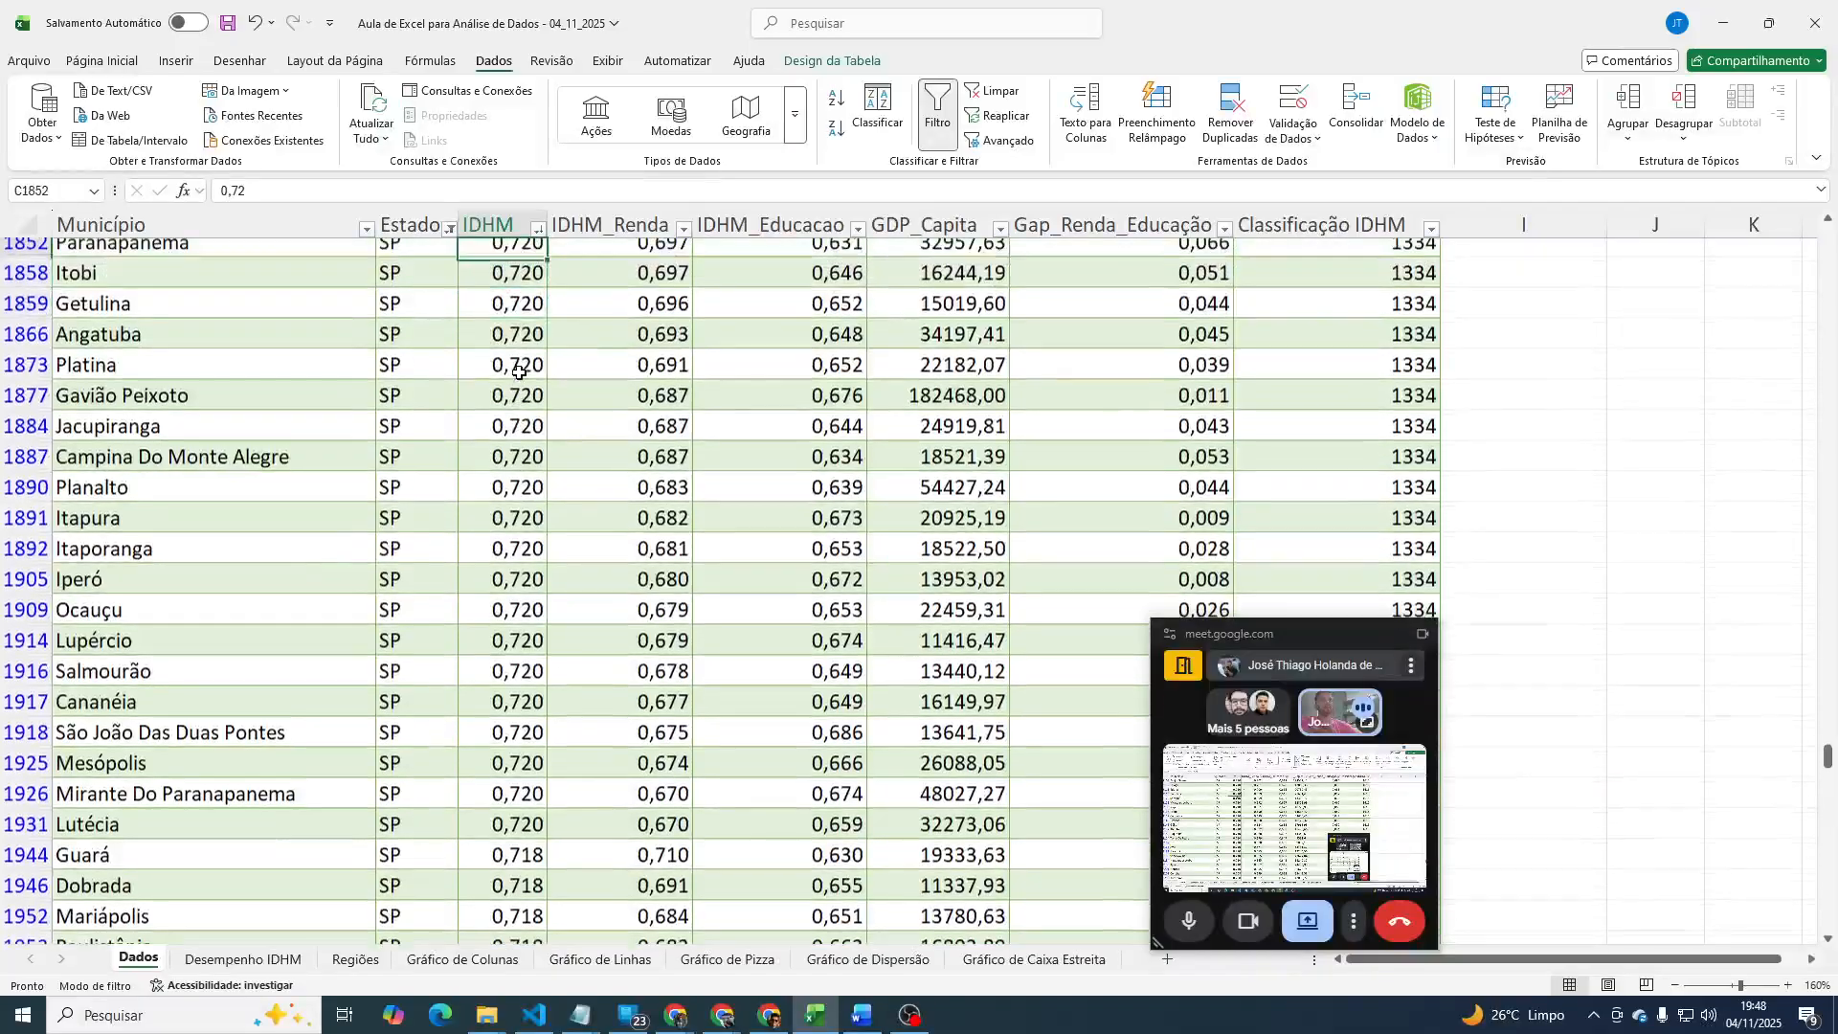
key(Up)
key(Up)
key(Up)
key(Up)
key(Up)
key(Up)
key(Up)
key(Up)
key(Up)
key(Up)
key(Up)
key(Up)
key(Up)
key(Up)
key(Up)
key(Up)
key(Up)
key(Up)
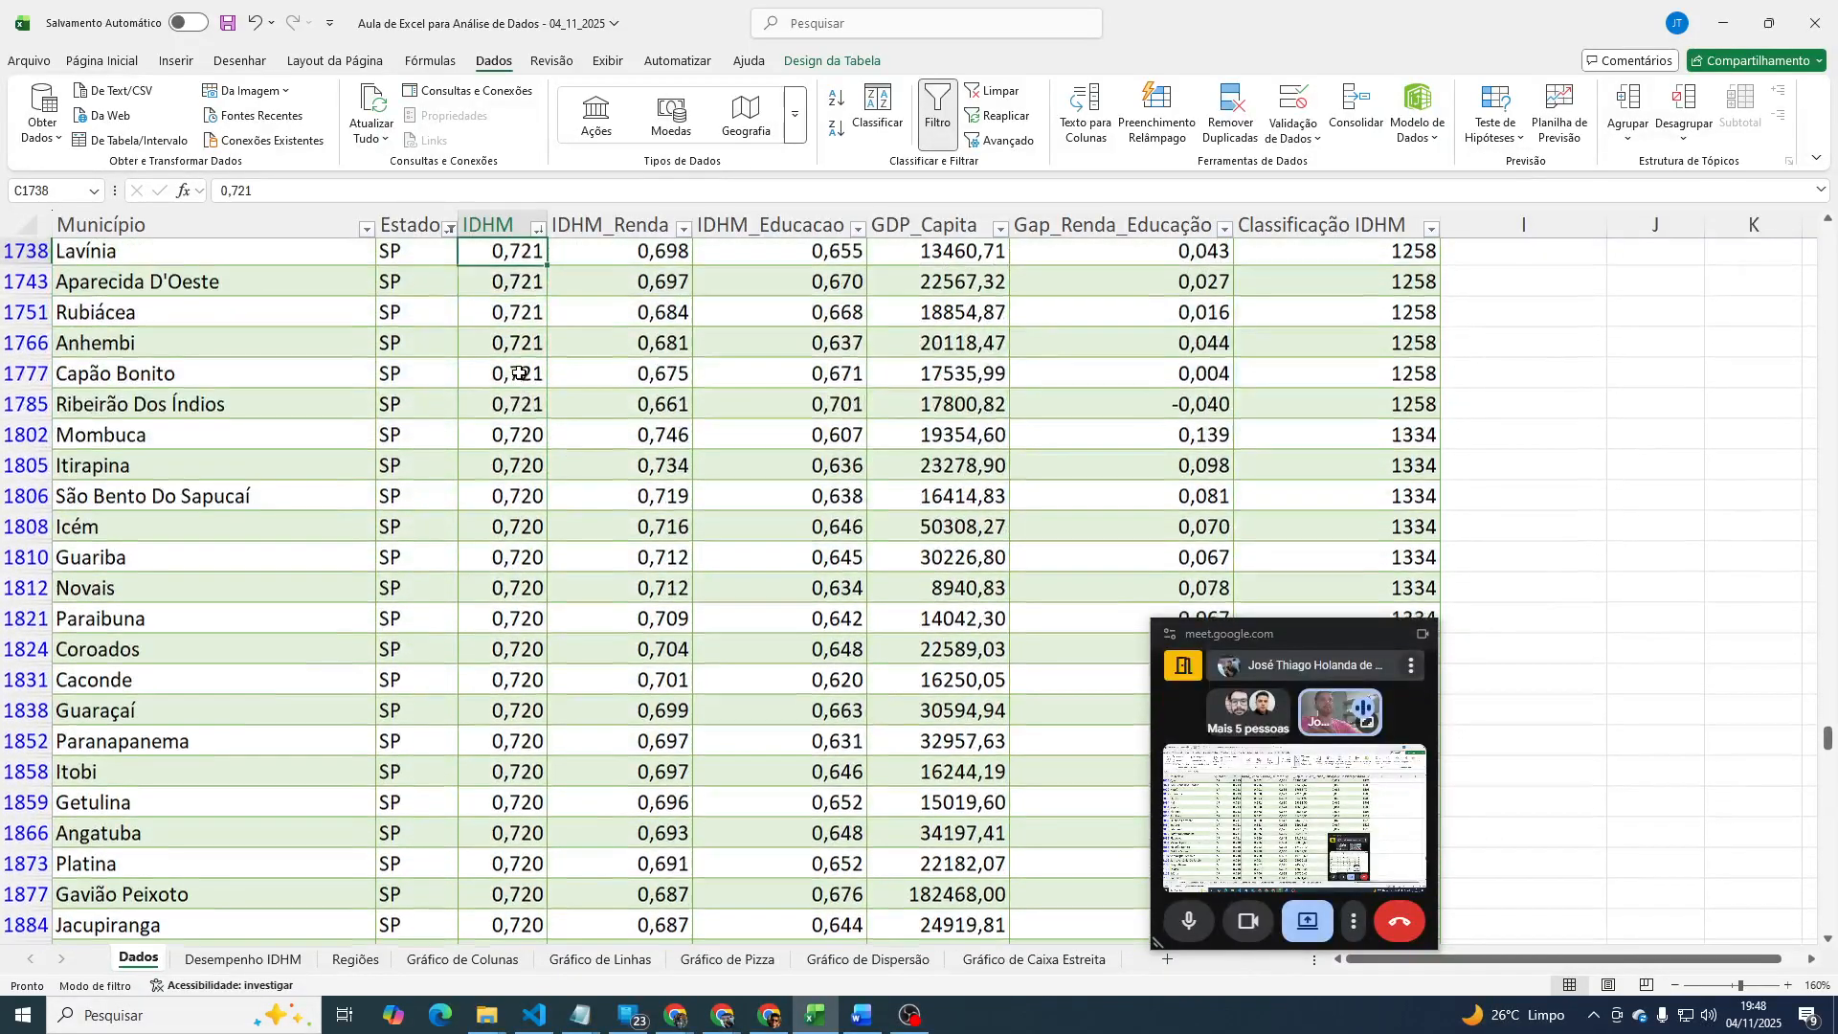
key(Up)
key(Up)
key(Up)
key(Up)
key(Up)
Select all the SP IDHM values from São Caetano Do Sul down to Ribeirão Branco.
key(ctrl+Up)
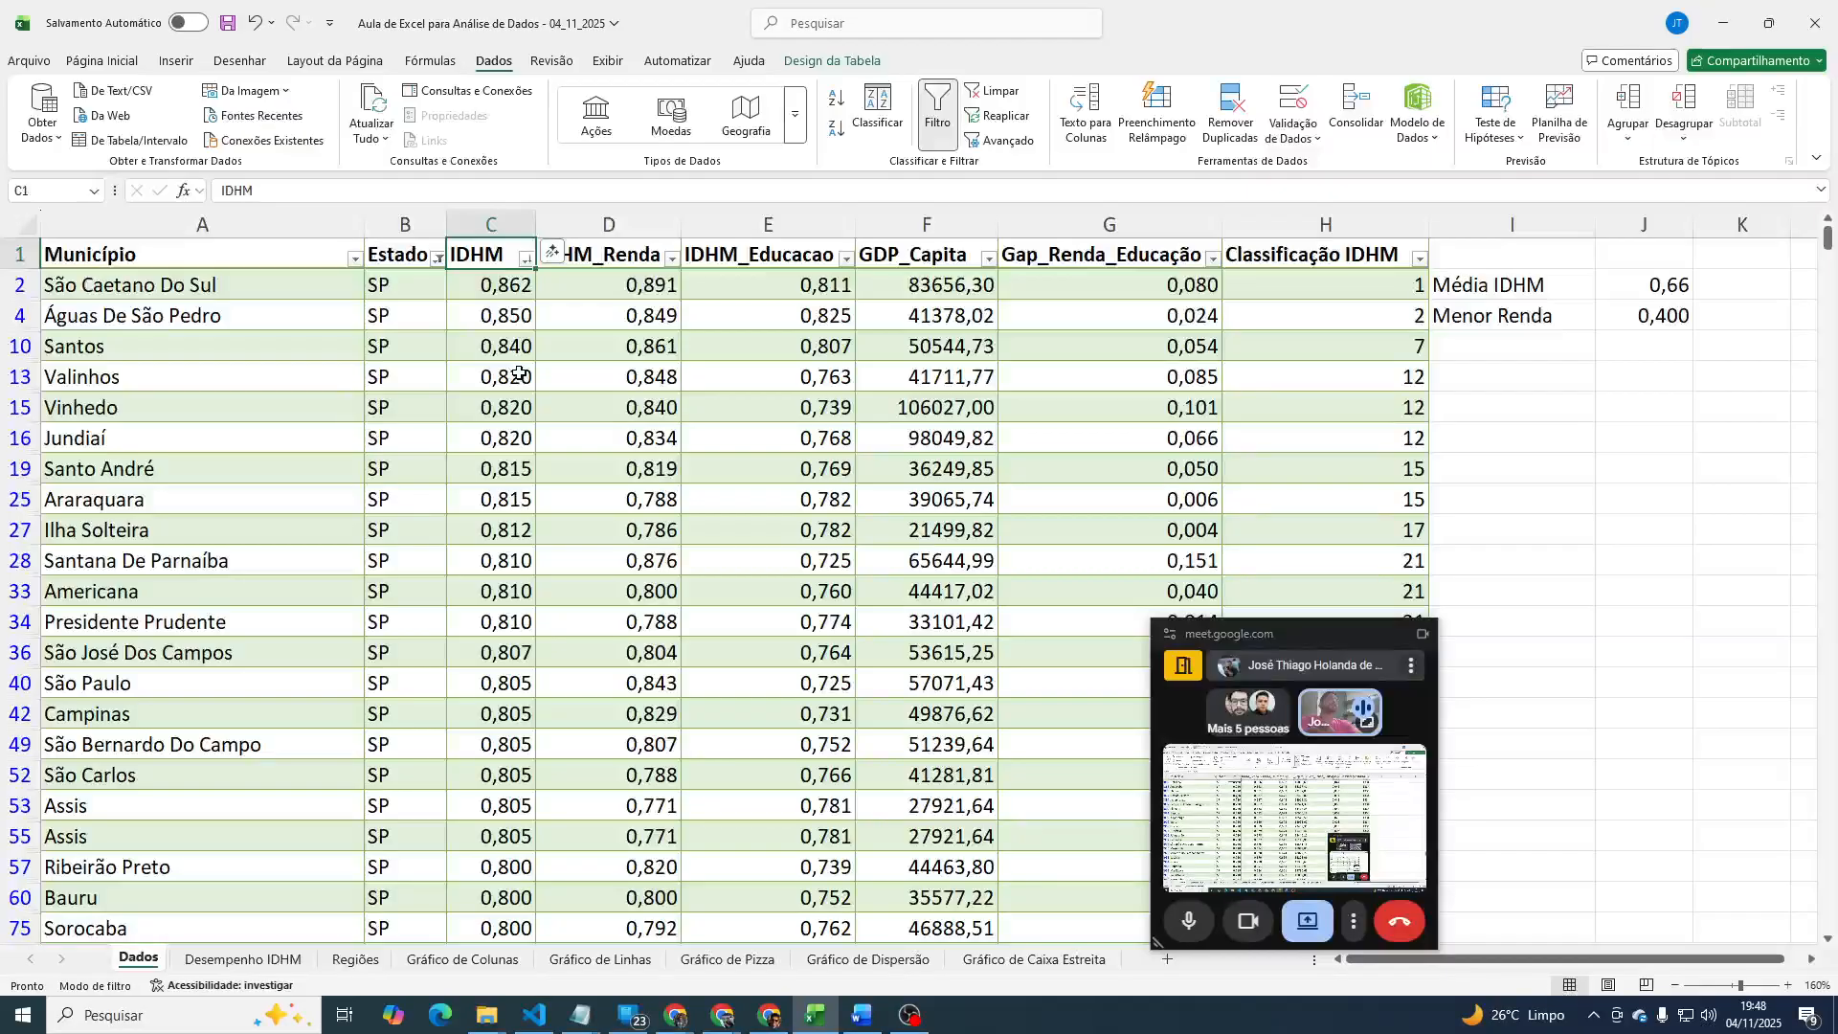
key(ctrl+shift+Down)
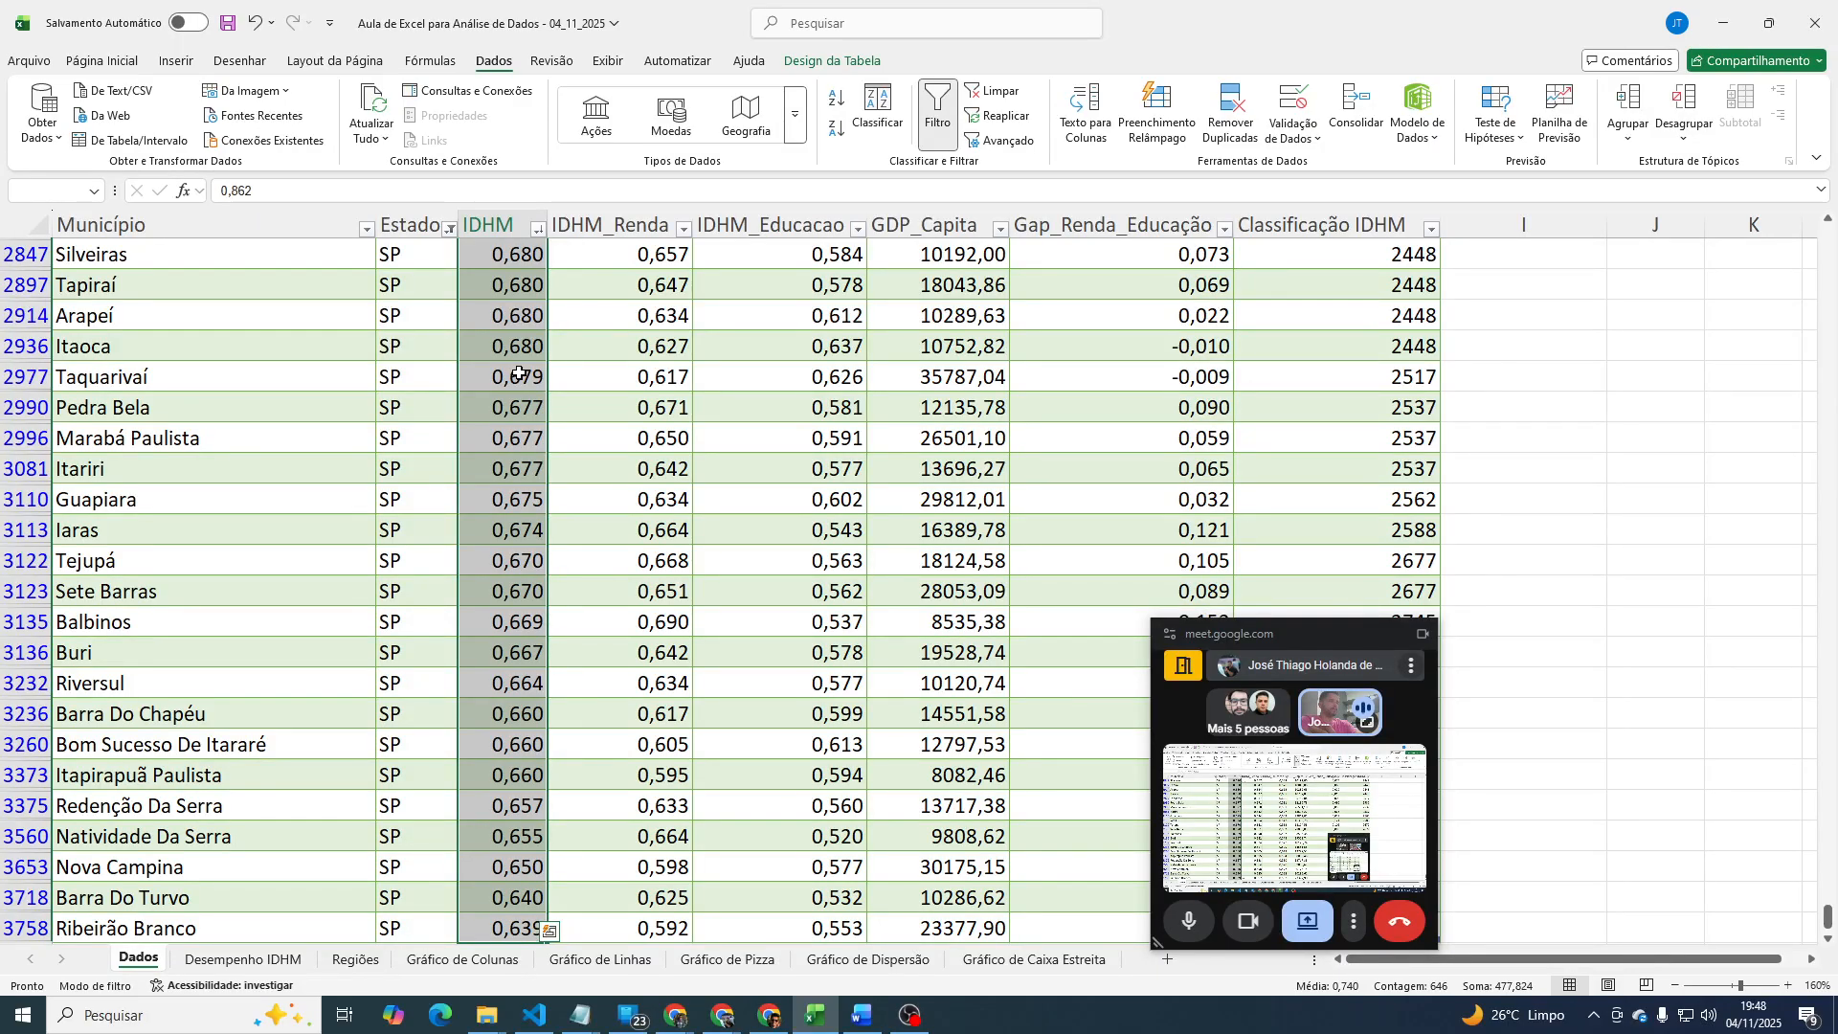
key(ctrl+shift+Up)
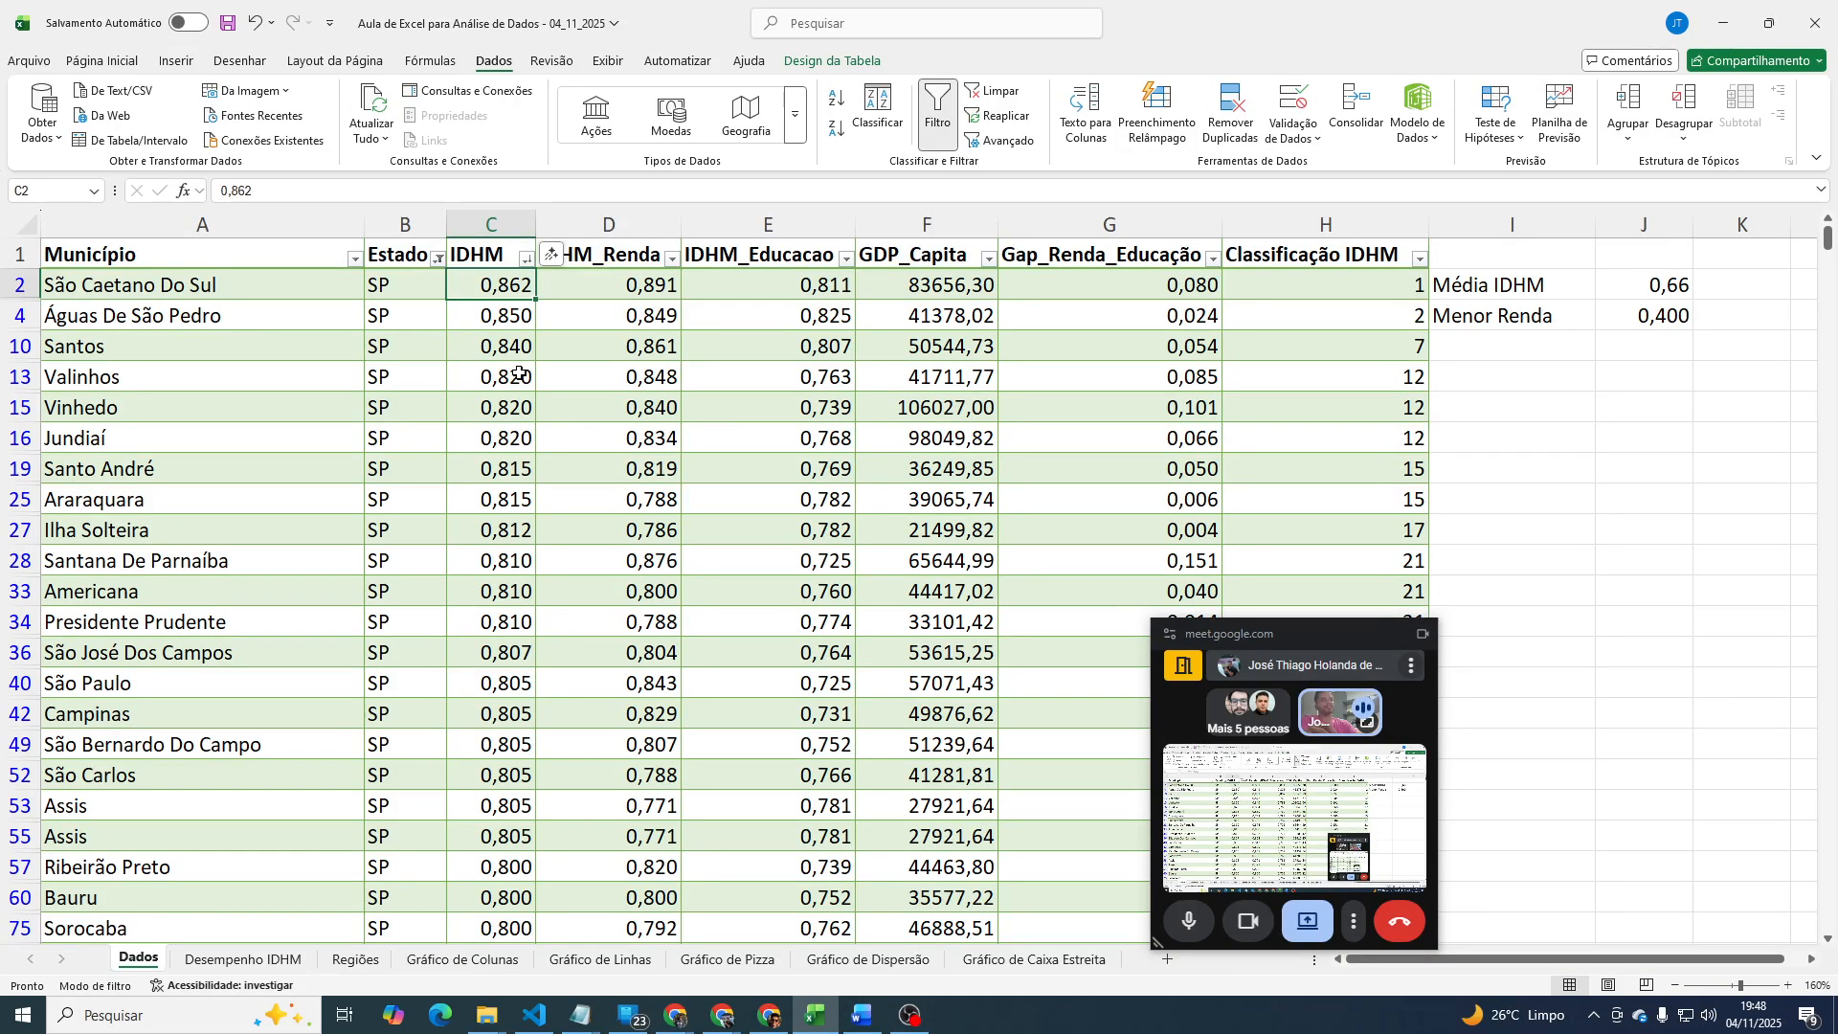
key(ctrl+shift+Down)
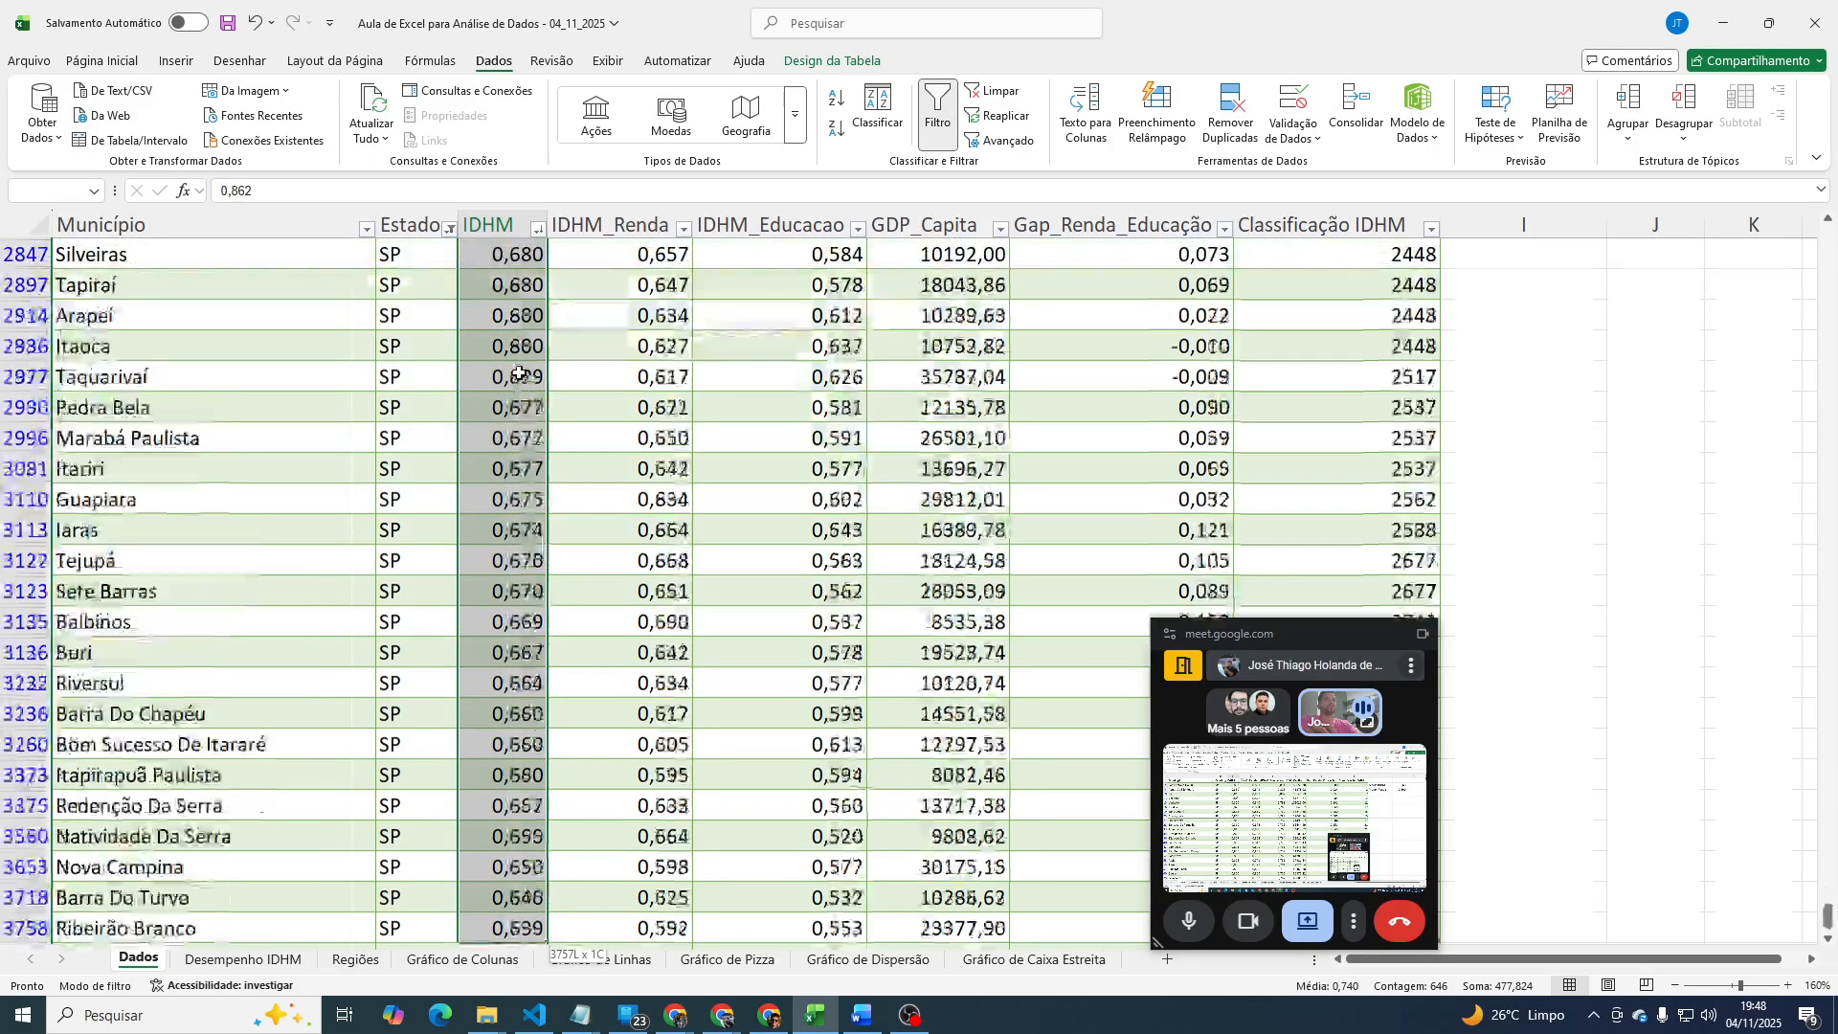
Locate the median rows within the full SP list at 70% zoom and select Santa Ernestina's IDHM value.
scroll(590, 438, down, 9)
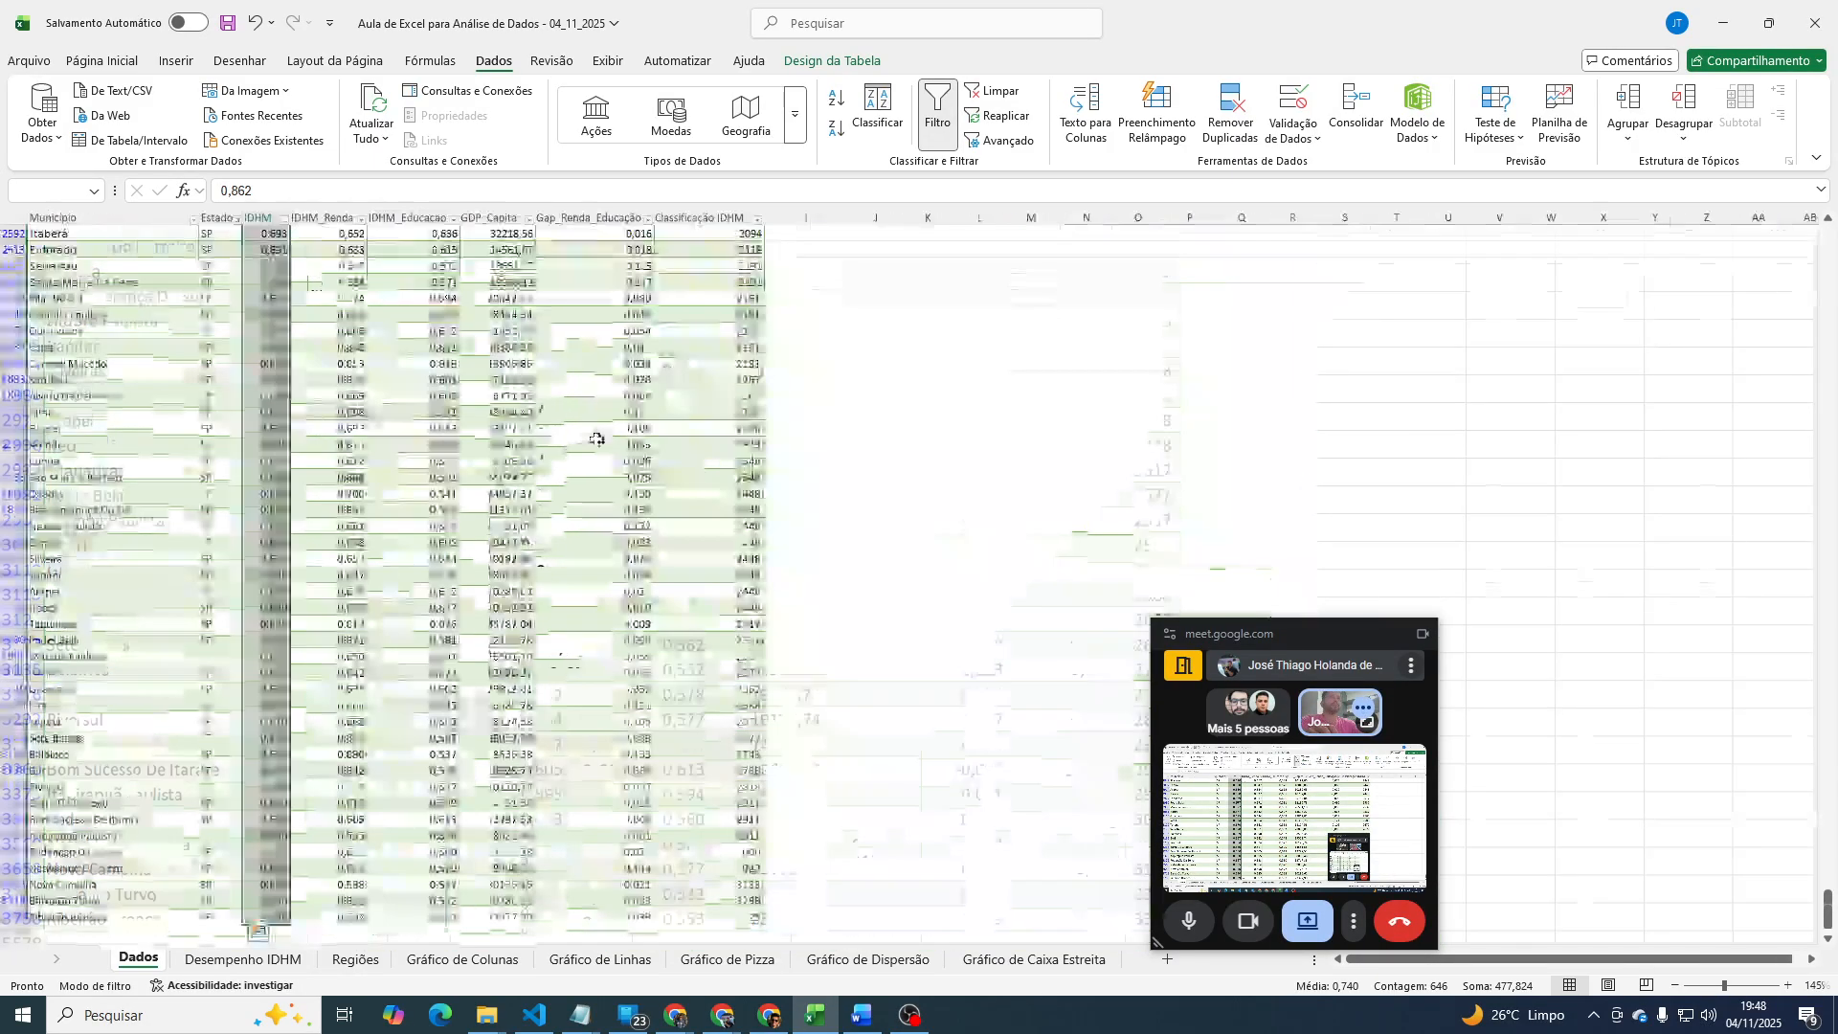
scroll(316, 450, up, 20)
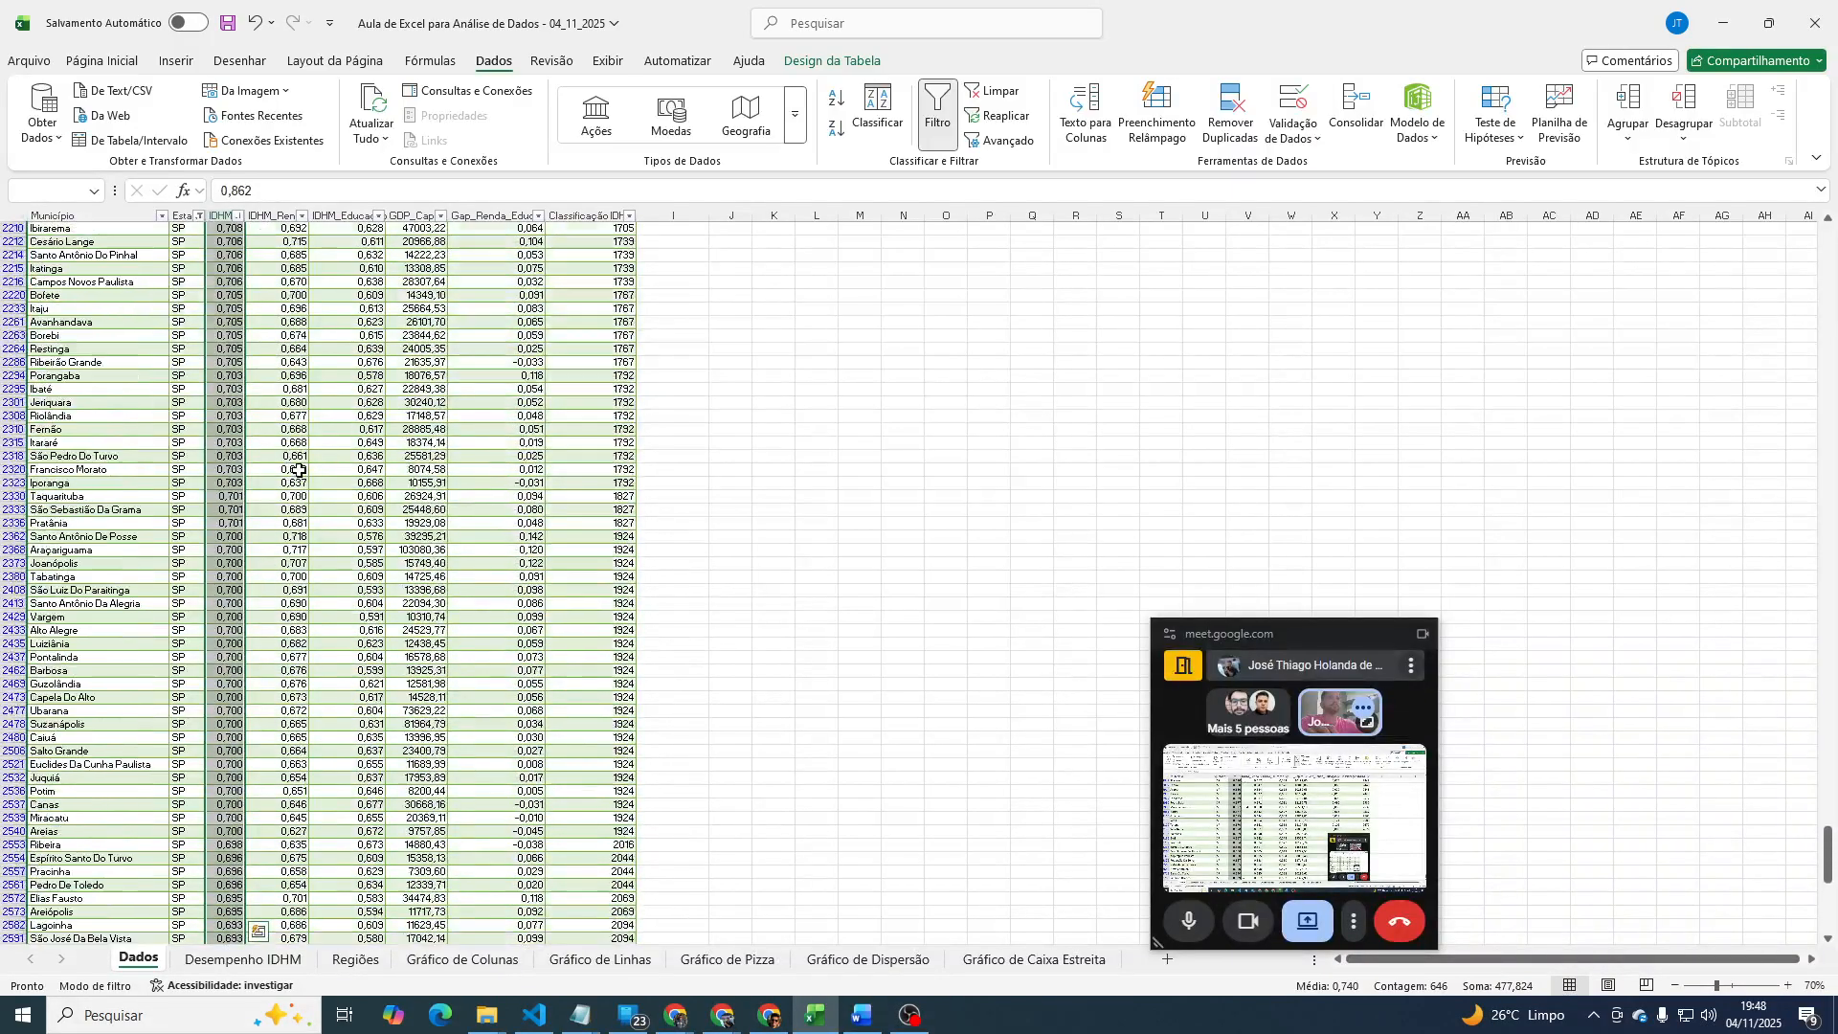
scroll(345, 421, up, 20)
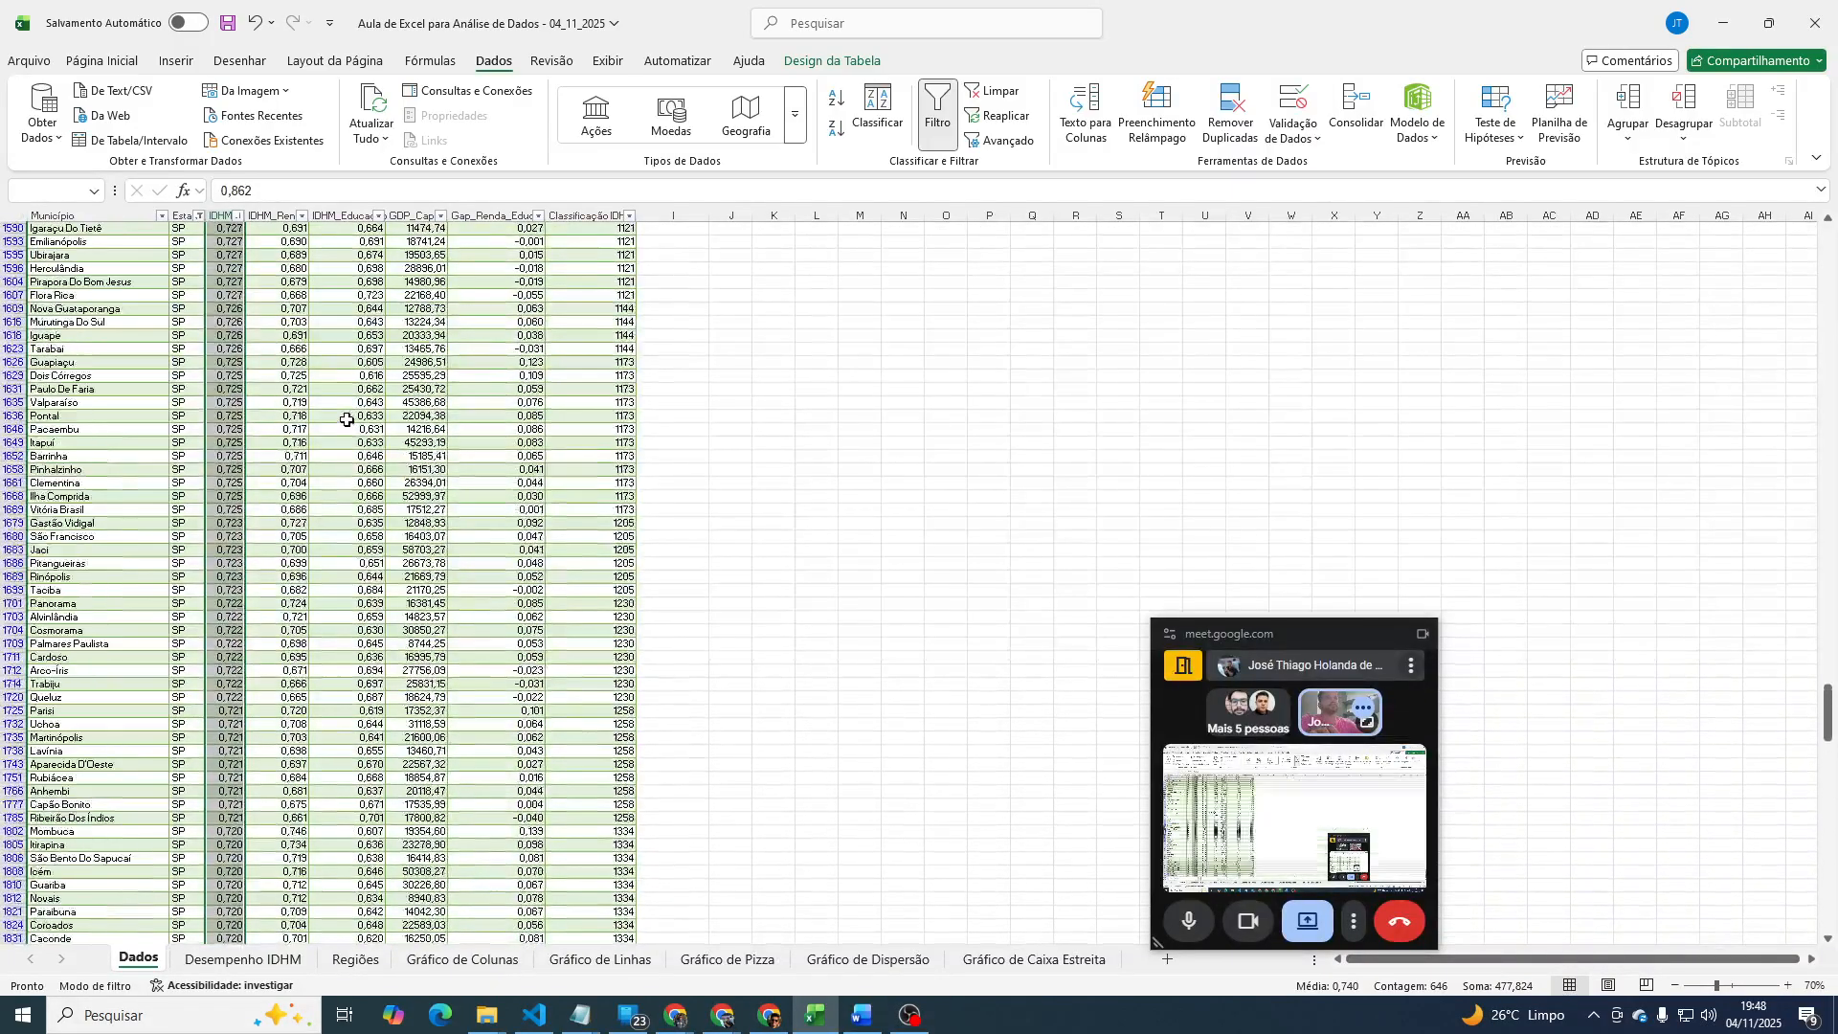
scroll(347, 419, up, 15)
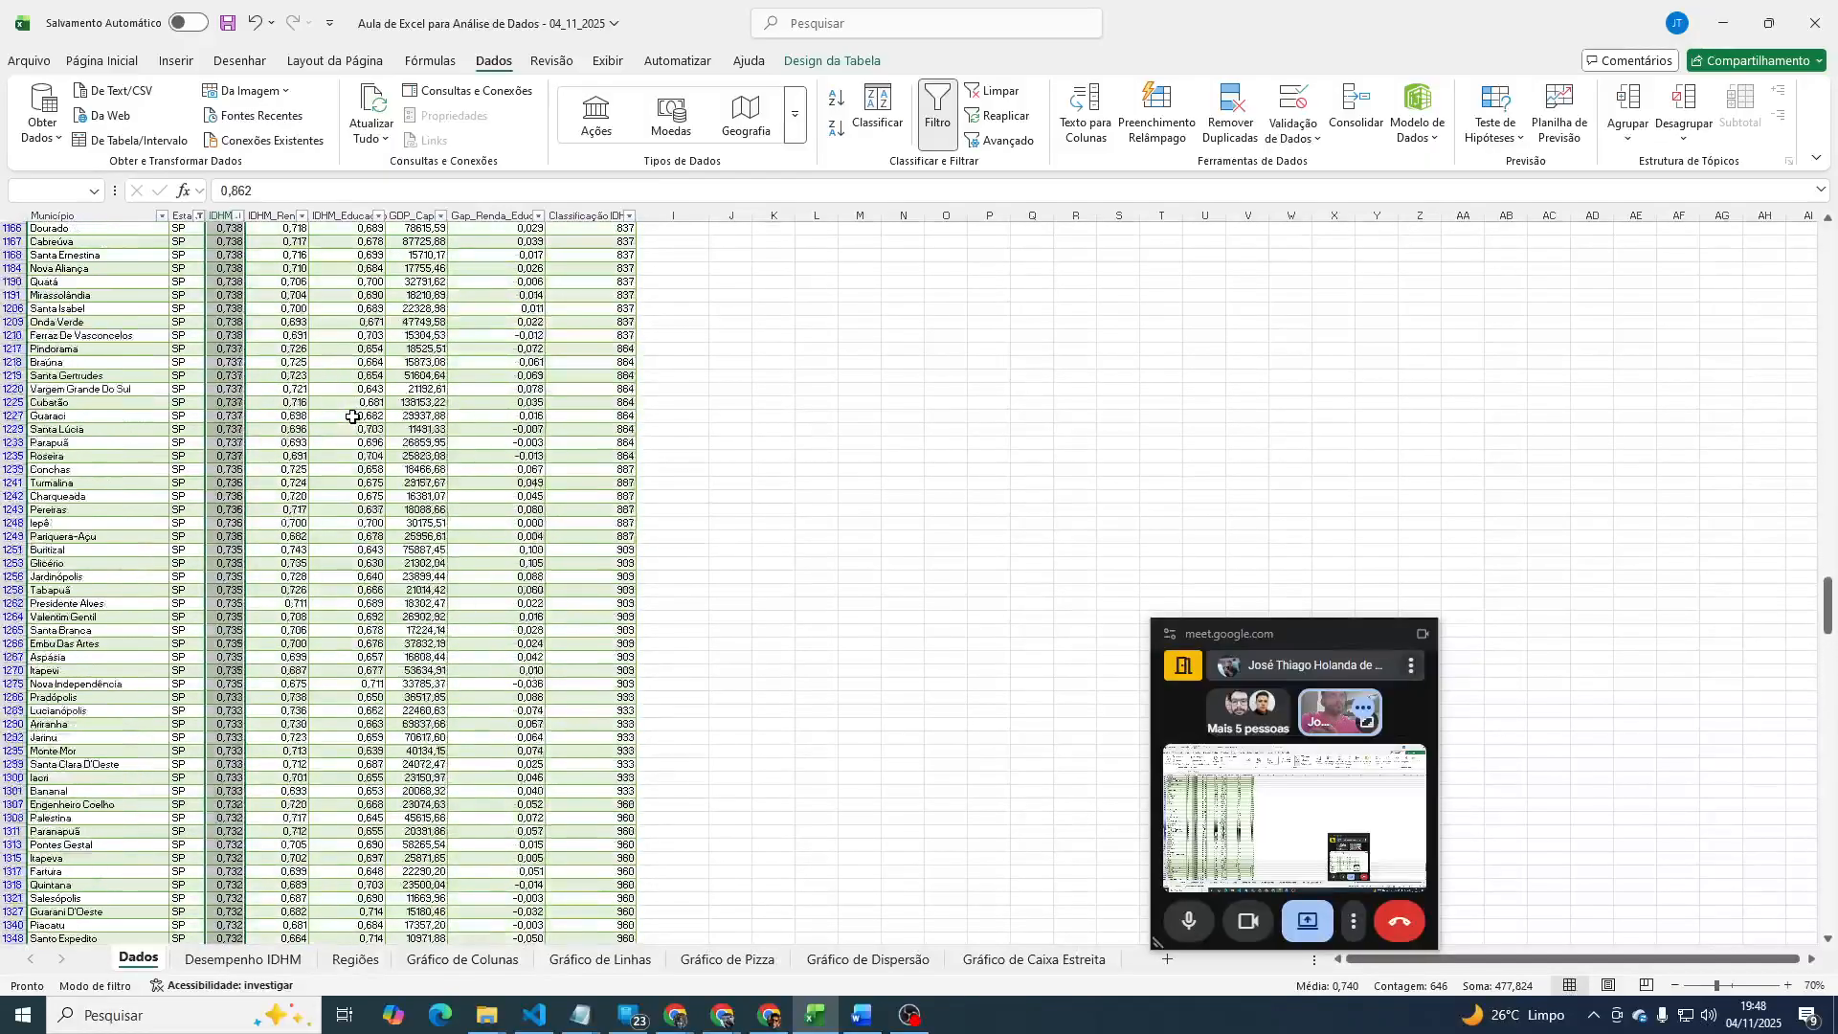
scroll(250, 431, up, 3)
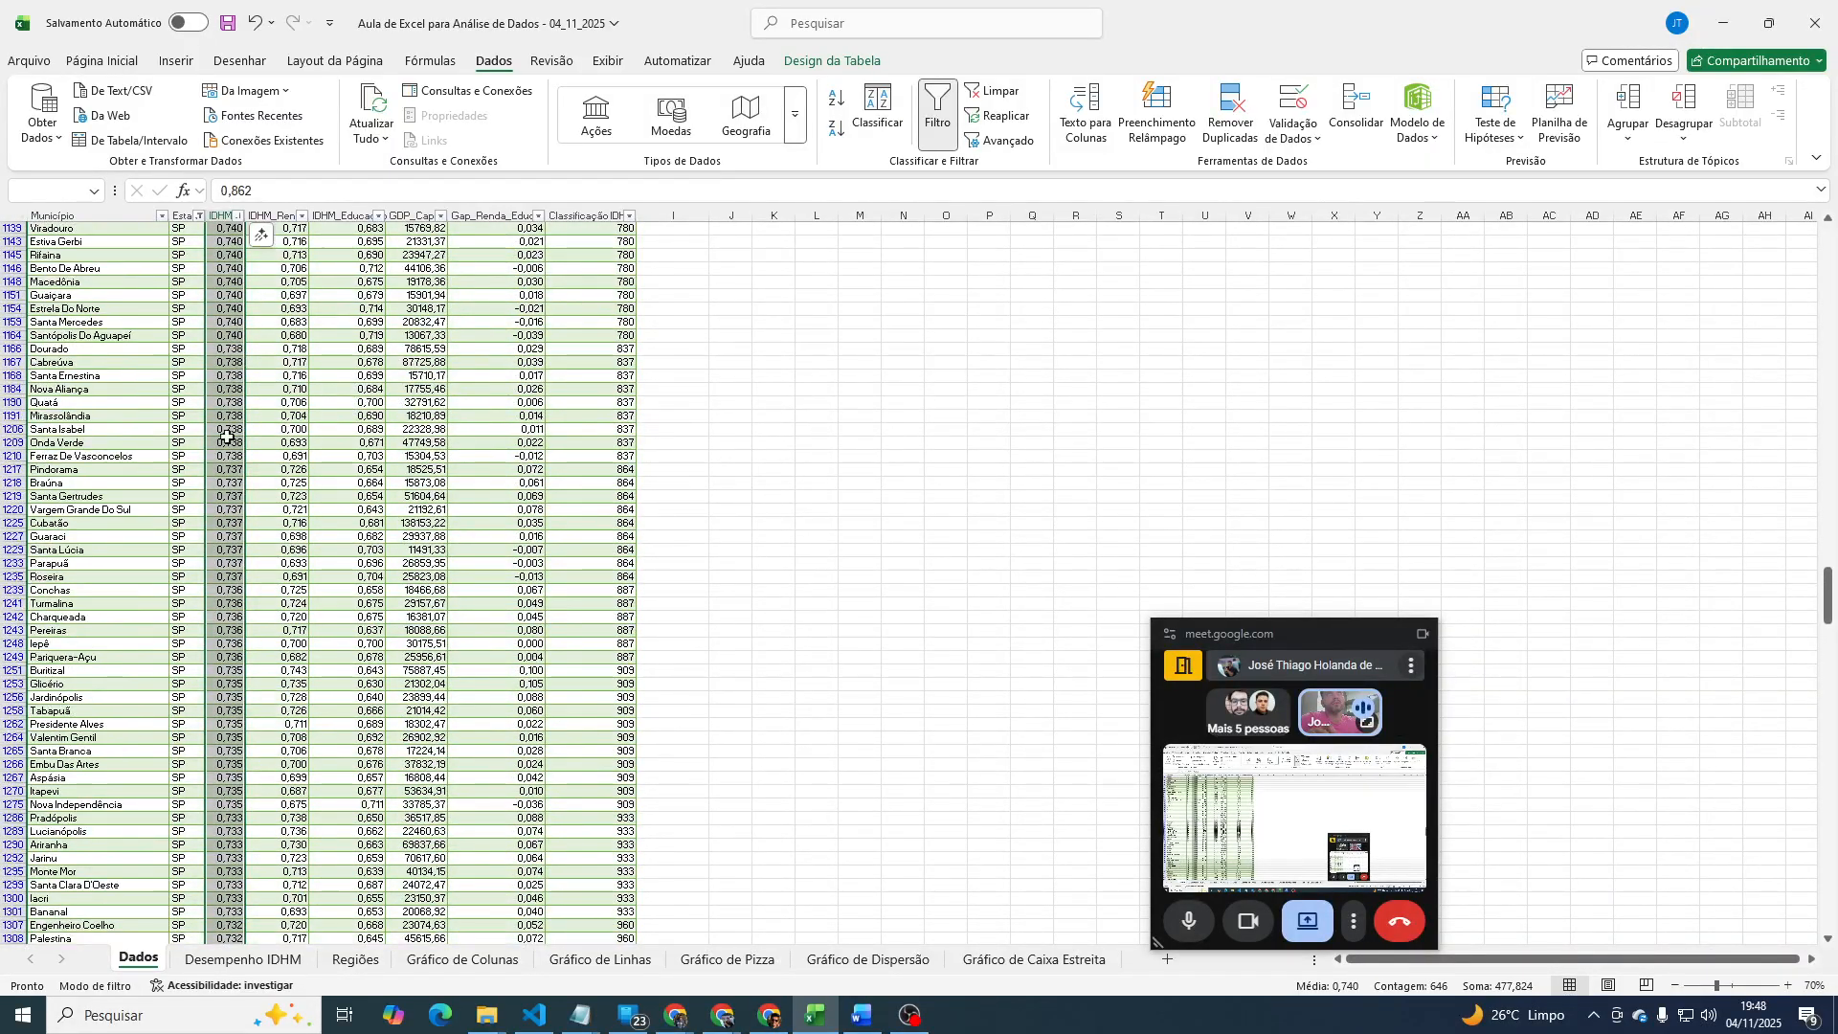
click(219, 441)
key(Up)
key(Up)
key(Up)
key(Up)
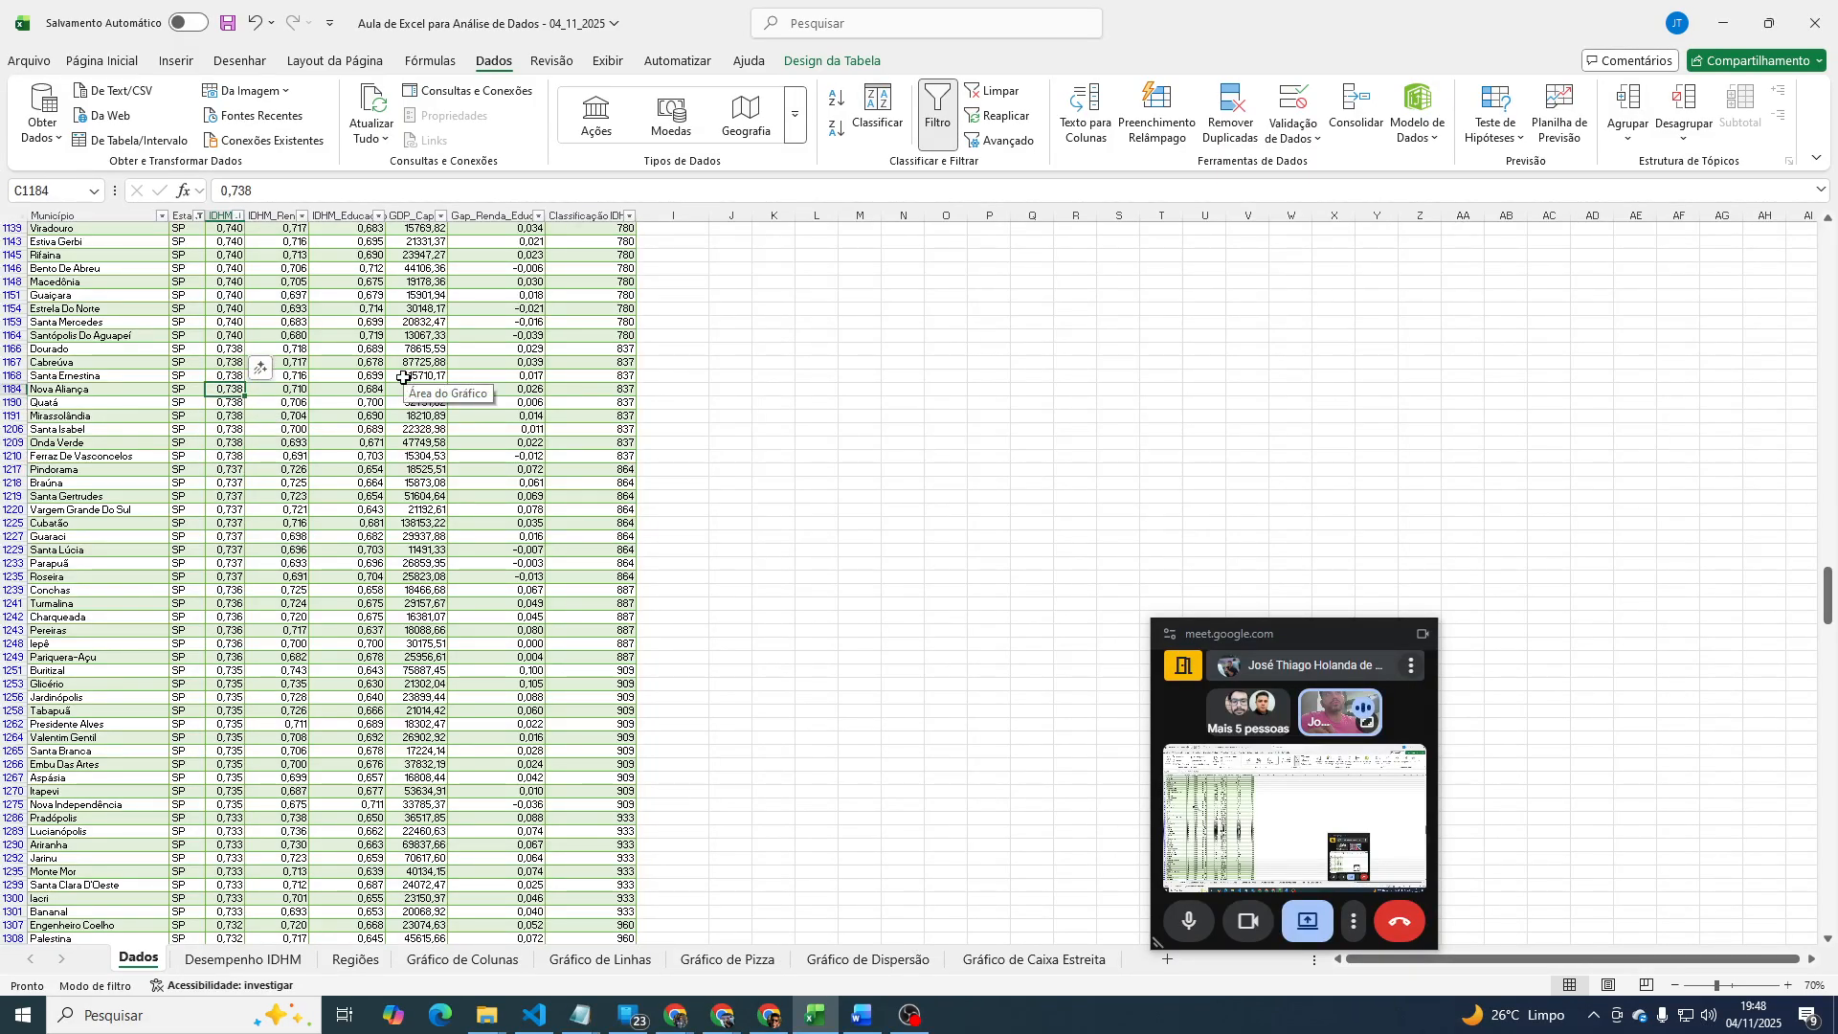
key(Up)
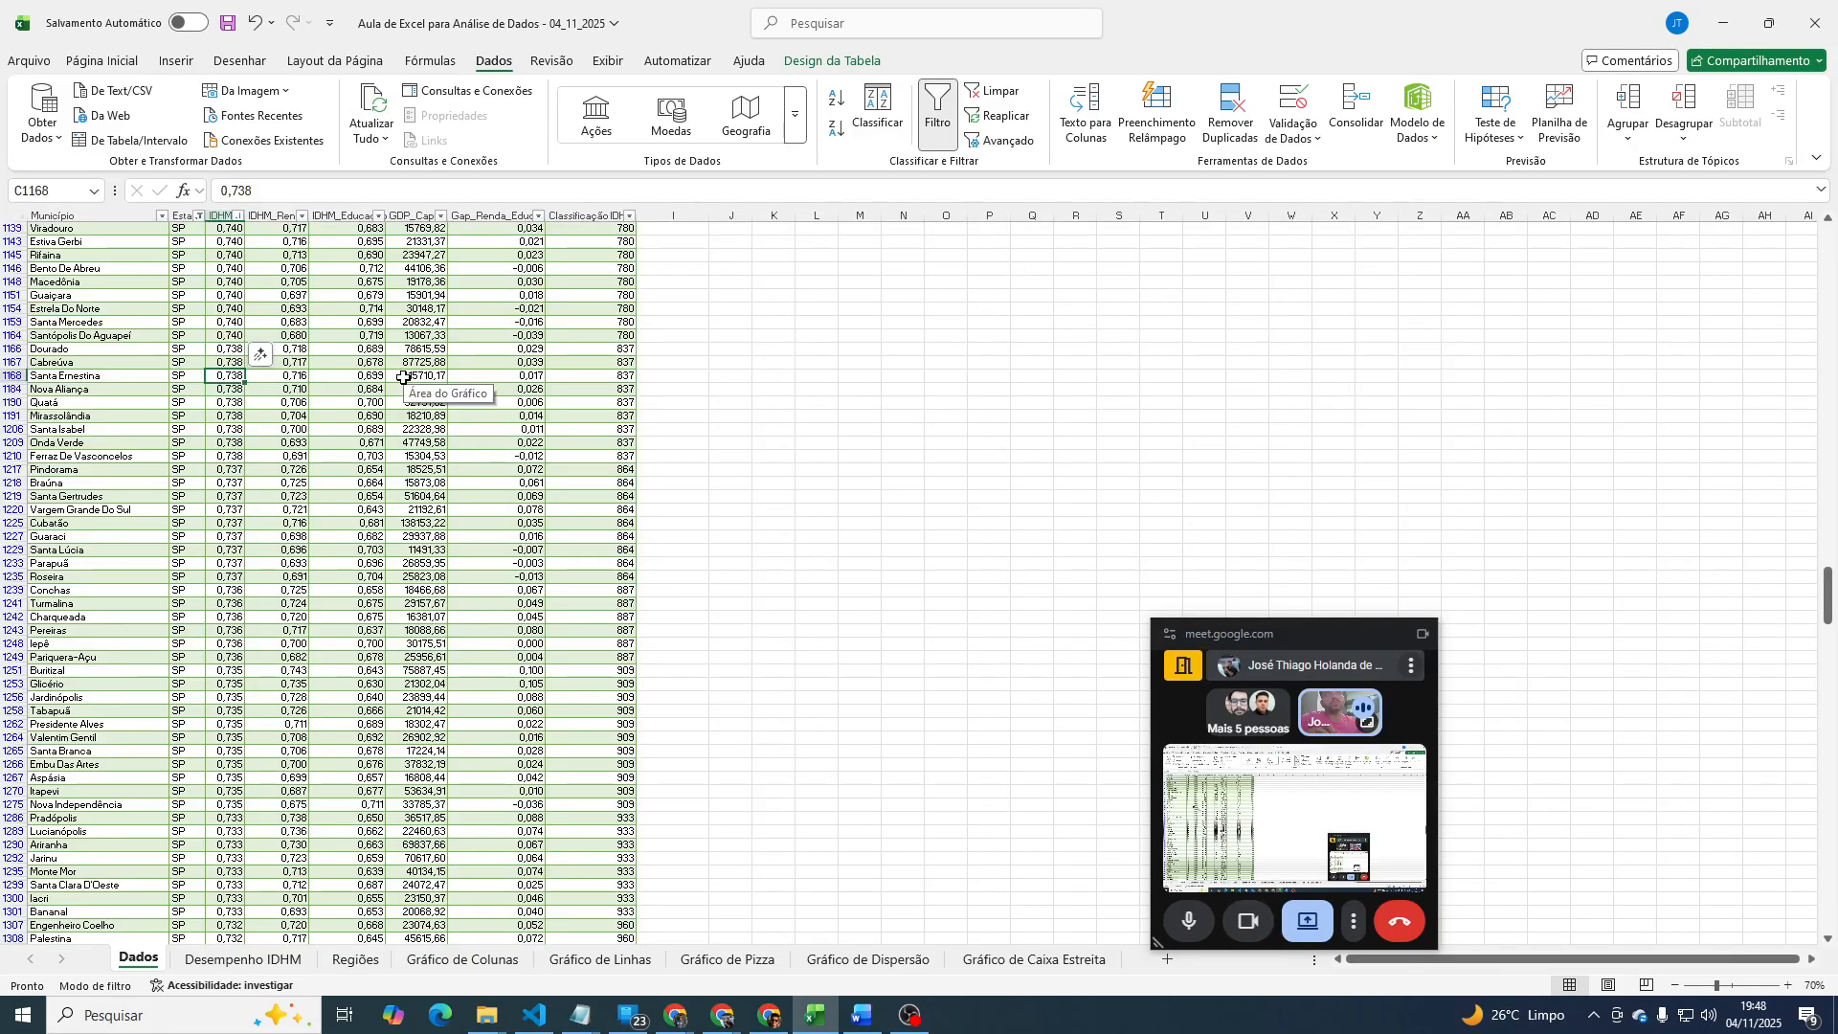
Extend the selection up and down from Santa Ernestina's IDHM cell to compare the values around the median.
key(shift+Up)
key(shift+Up)
key(shift+Up)
key(shift+Up)
key(shift+Up)
key(shift+Down)
key(shift+Down)
key(shift+Down)
key(shift+Down)
key(shift+Down)
key(shift+Down)
key(shift+Down)
key(shift+Down)
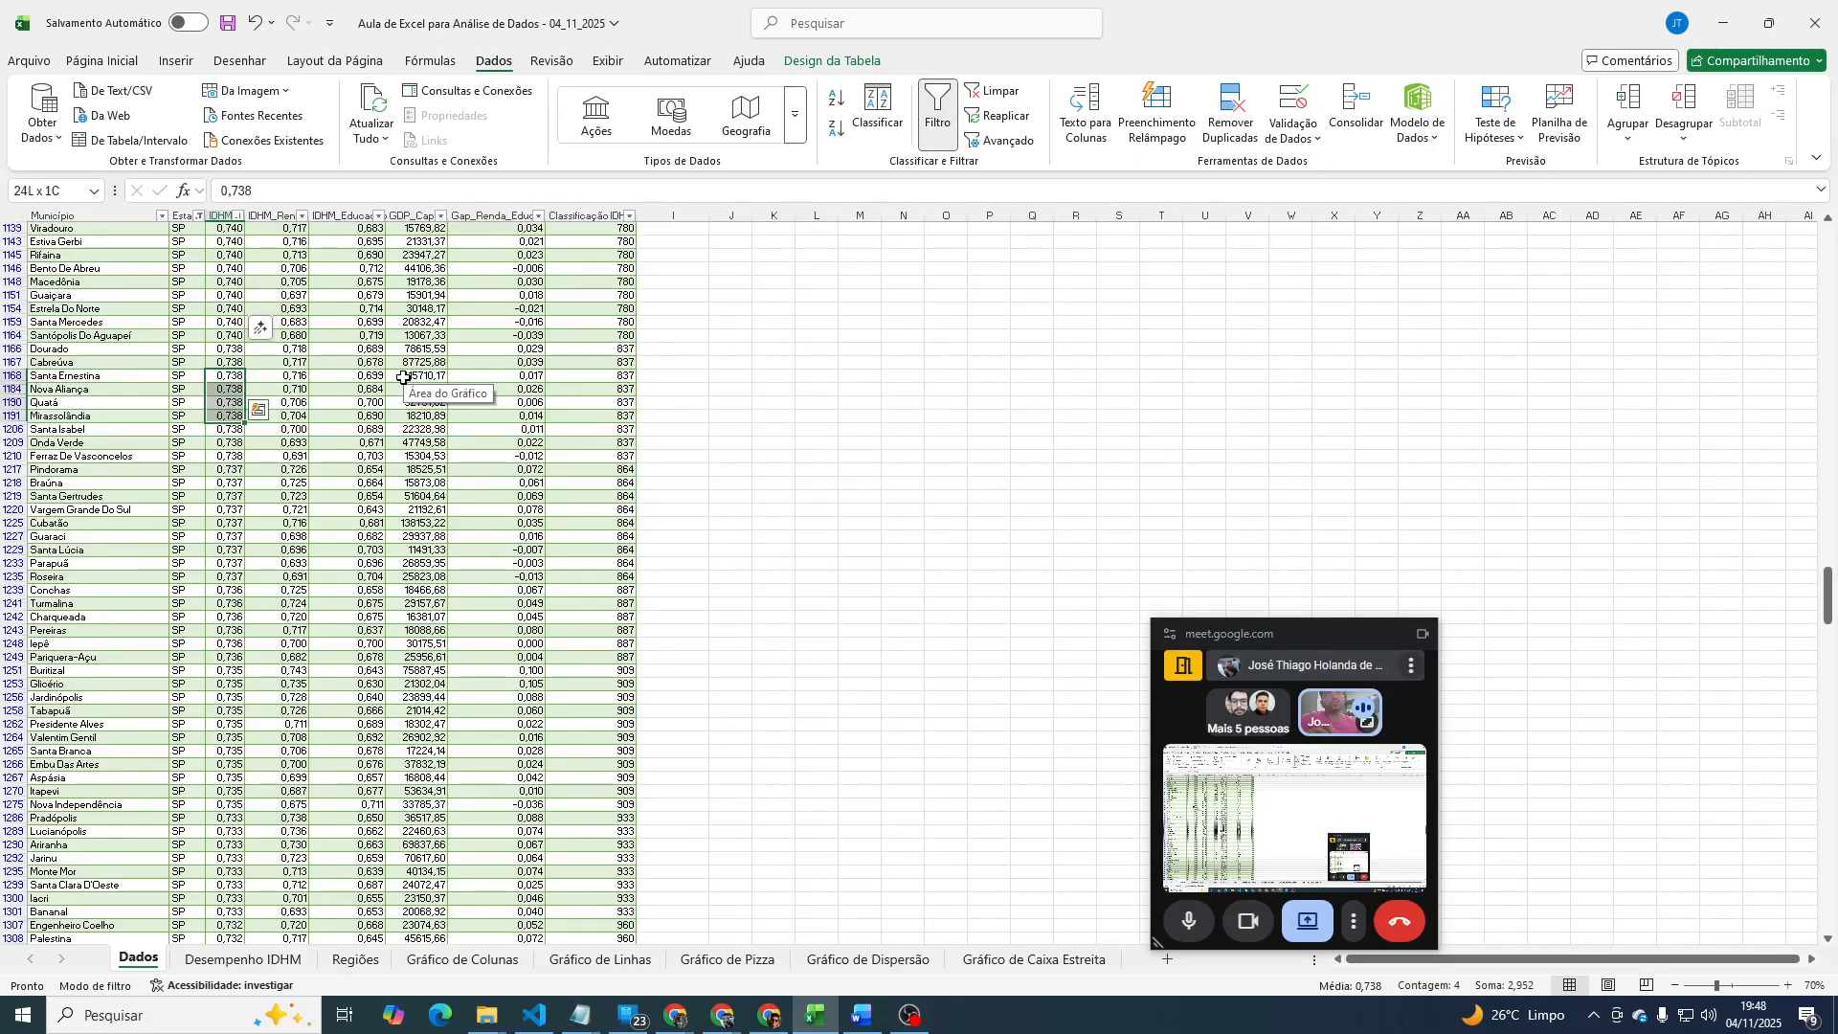
key(shift+Down)
key(shift+Down)
key(shift+Down)
key(shift+Up)
key(shift+Up)
key(shift+Up)
key(shift+Up)
key(shift+Up)
key(shift+Up)
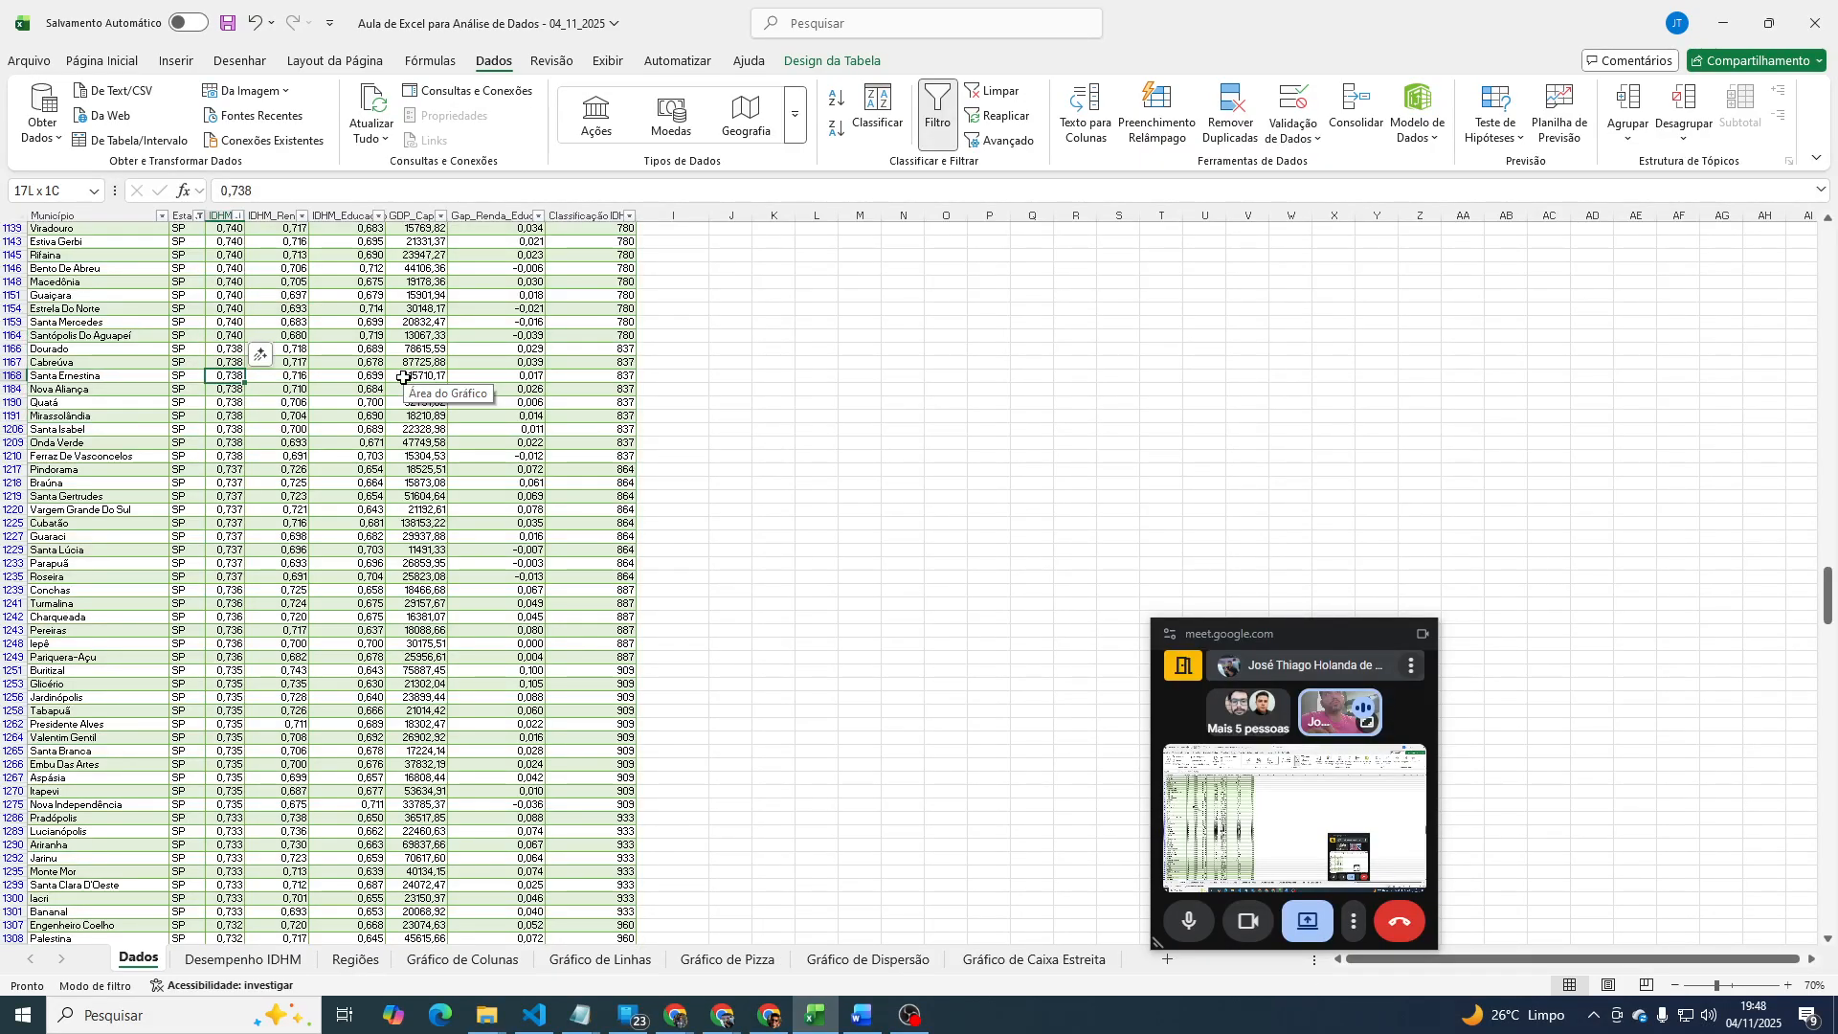
Return to the Gráfico de Caixa Estreita sheet and examine the median and quartile labels on the SP box.
click(1034, 958)
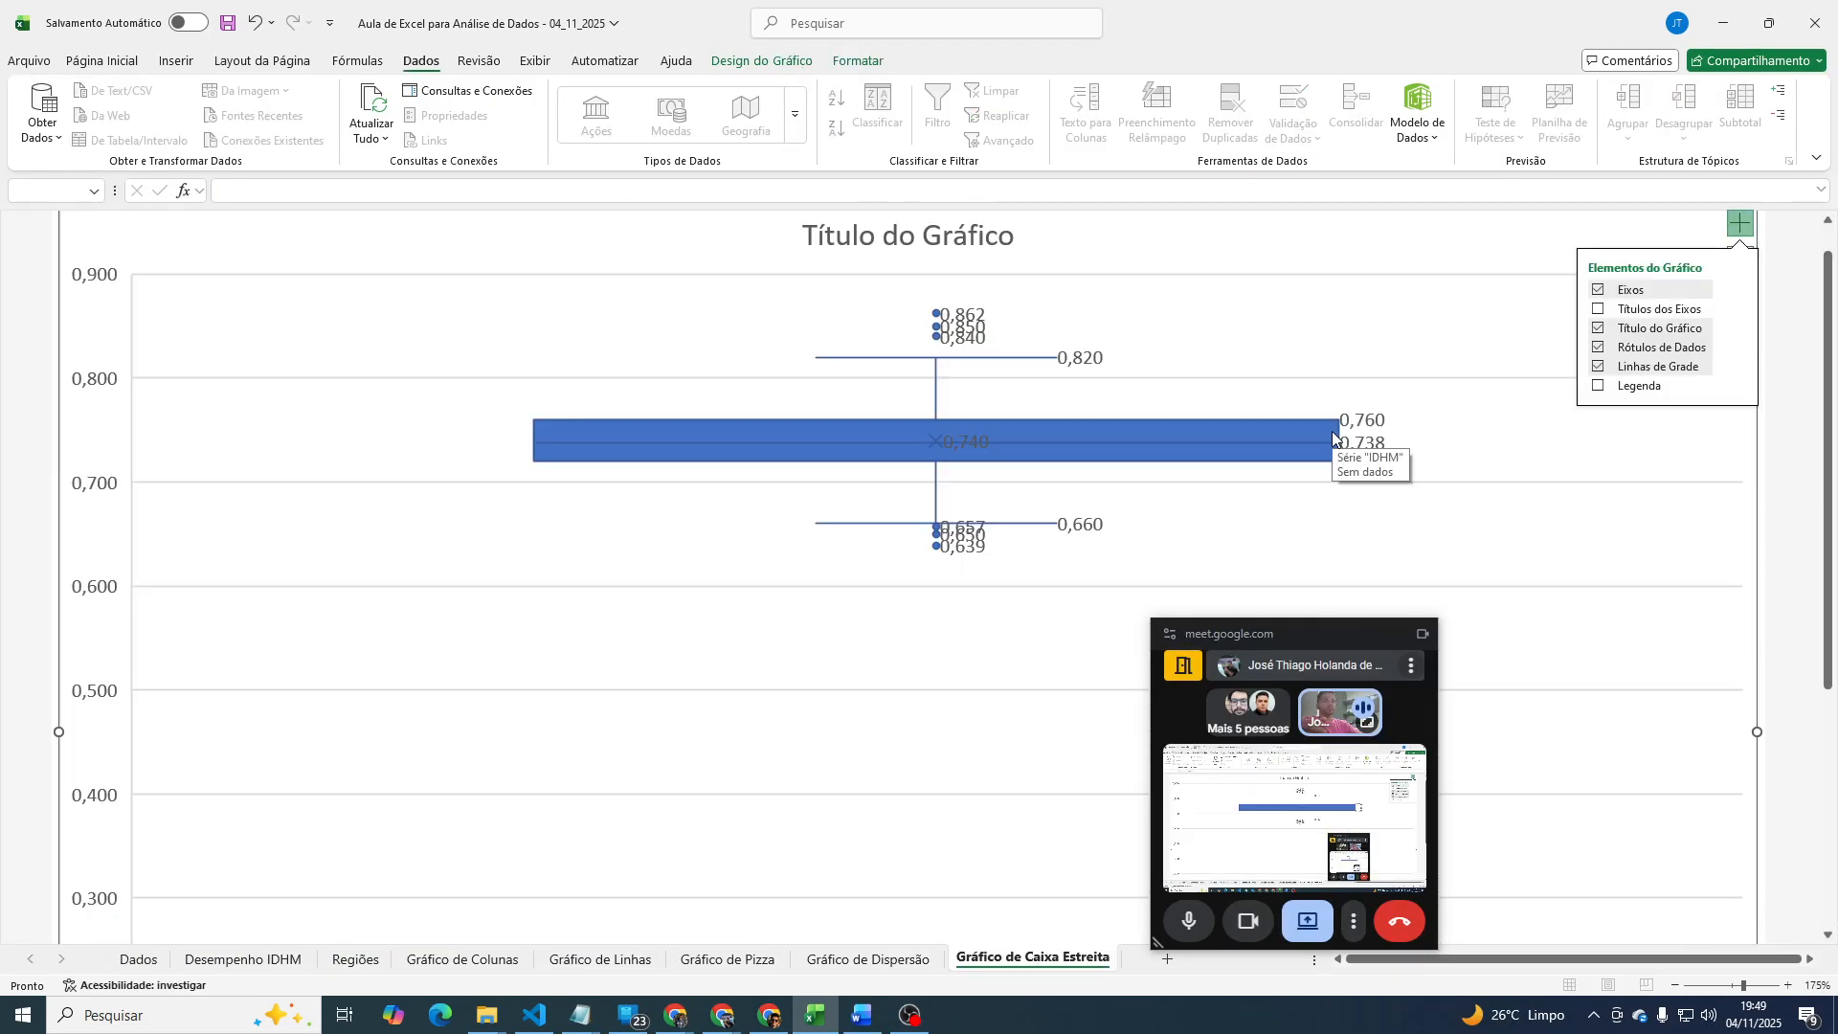
mouse_move(1344, 475)
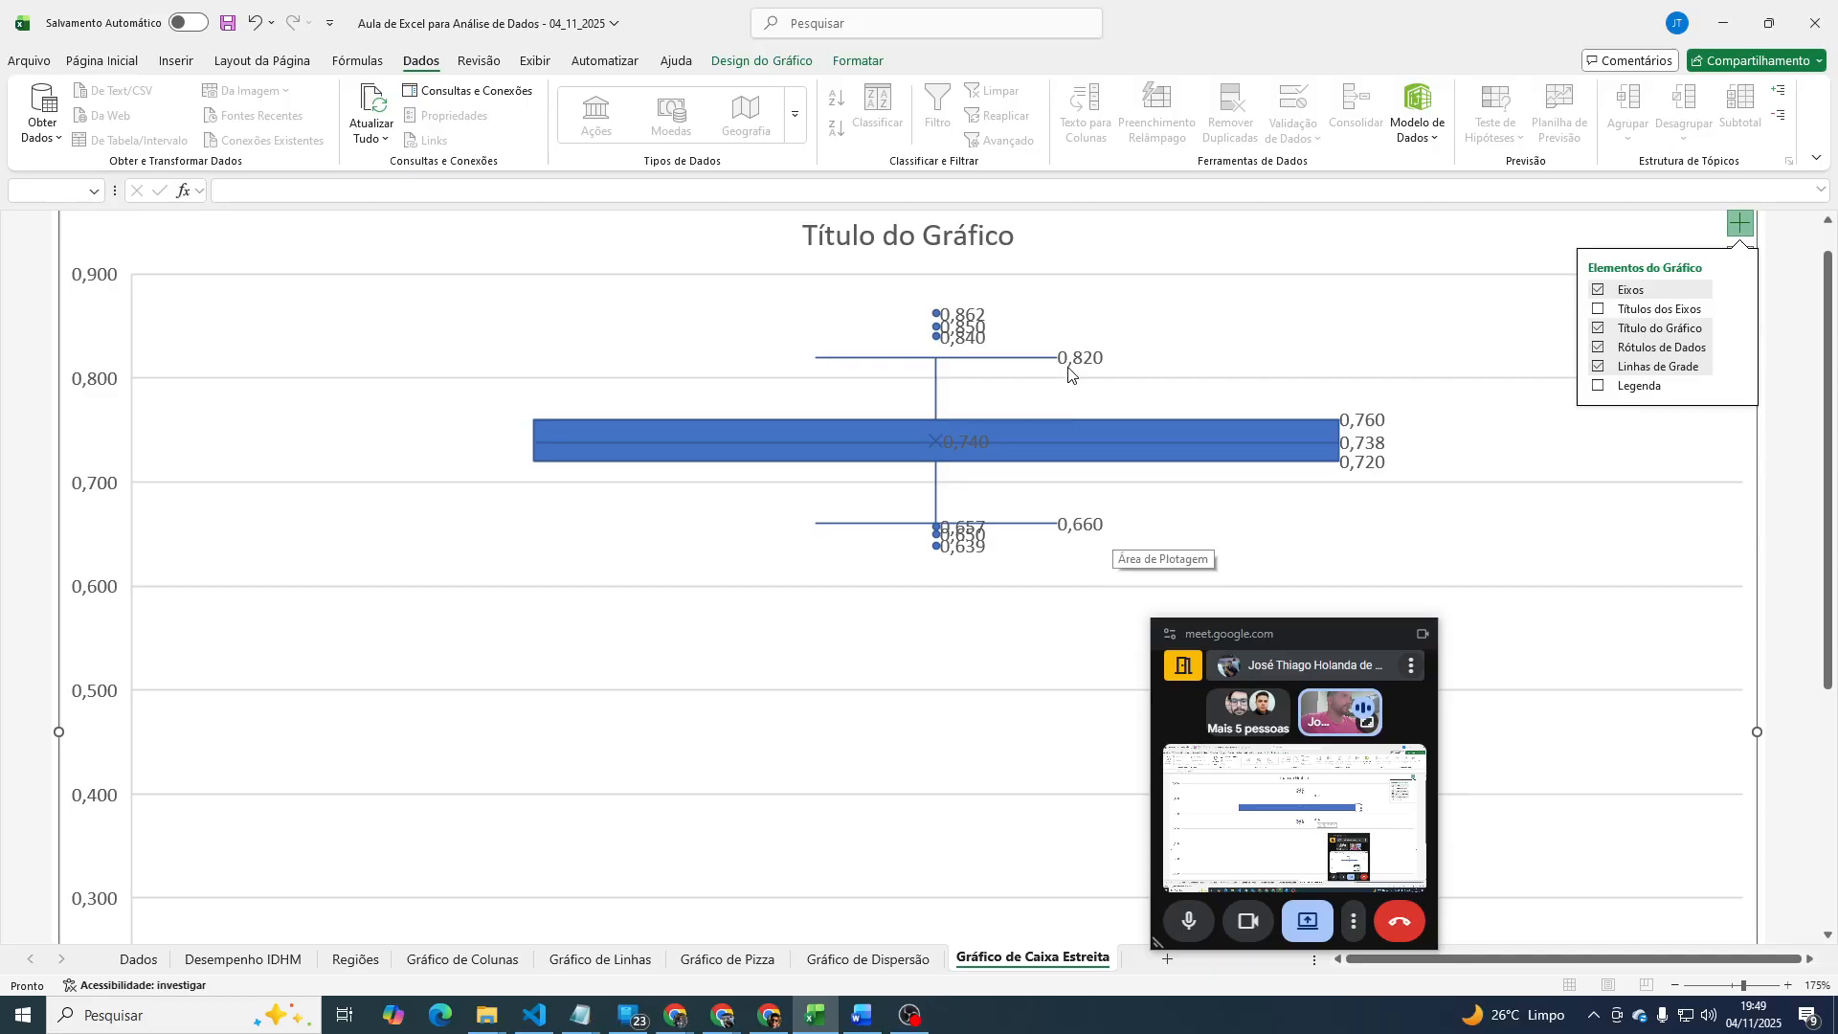
Turn off filtering on the Dados table and remove the data labels from the box plot on the Gráfico de Caixa Estreita sheet.
mouse_move(1093, 369)
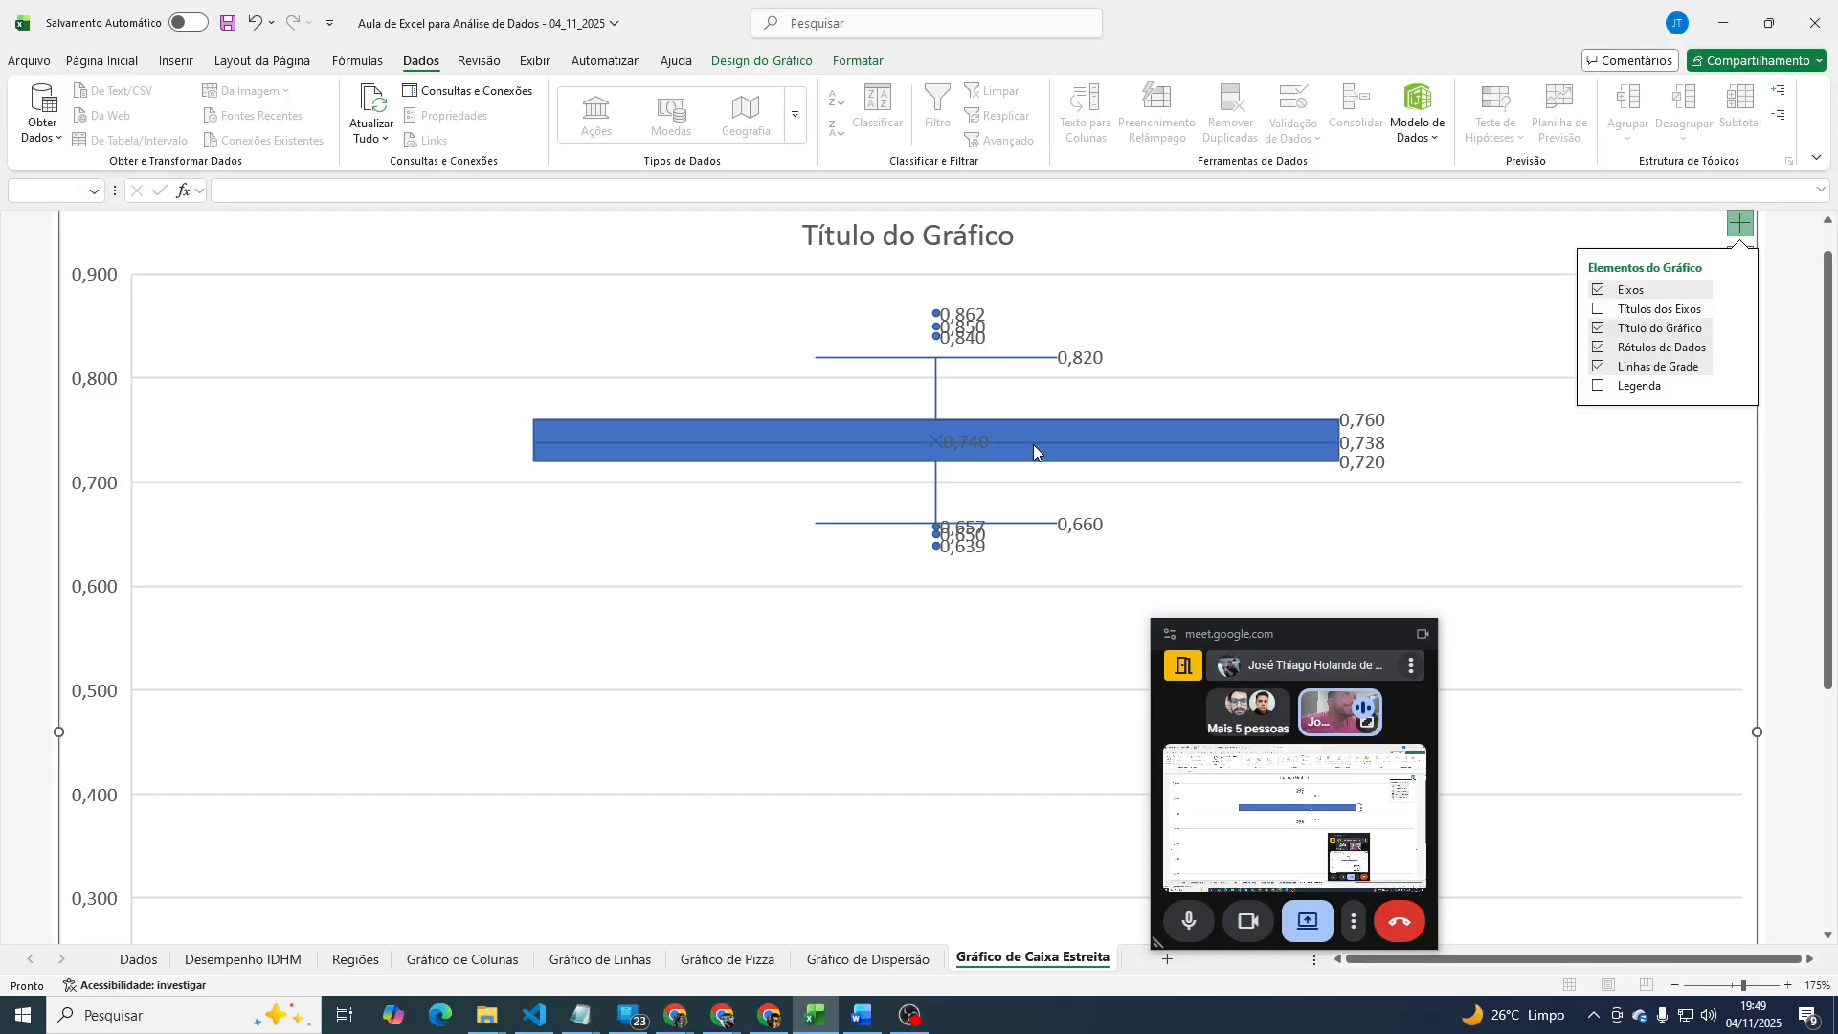
click(136, 959)
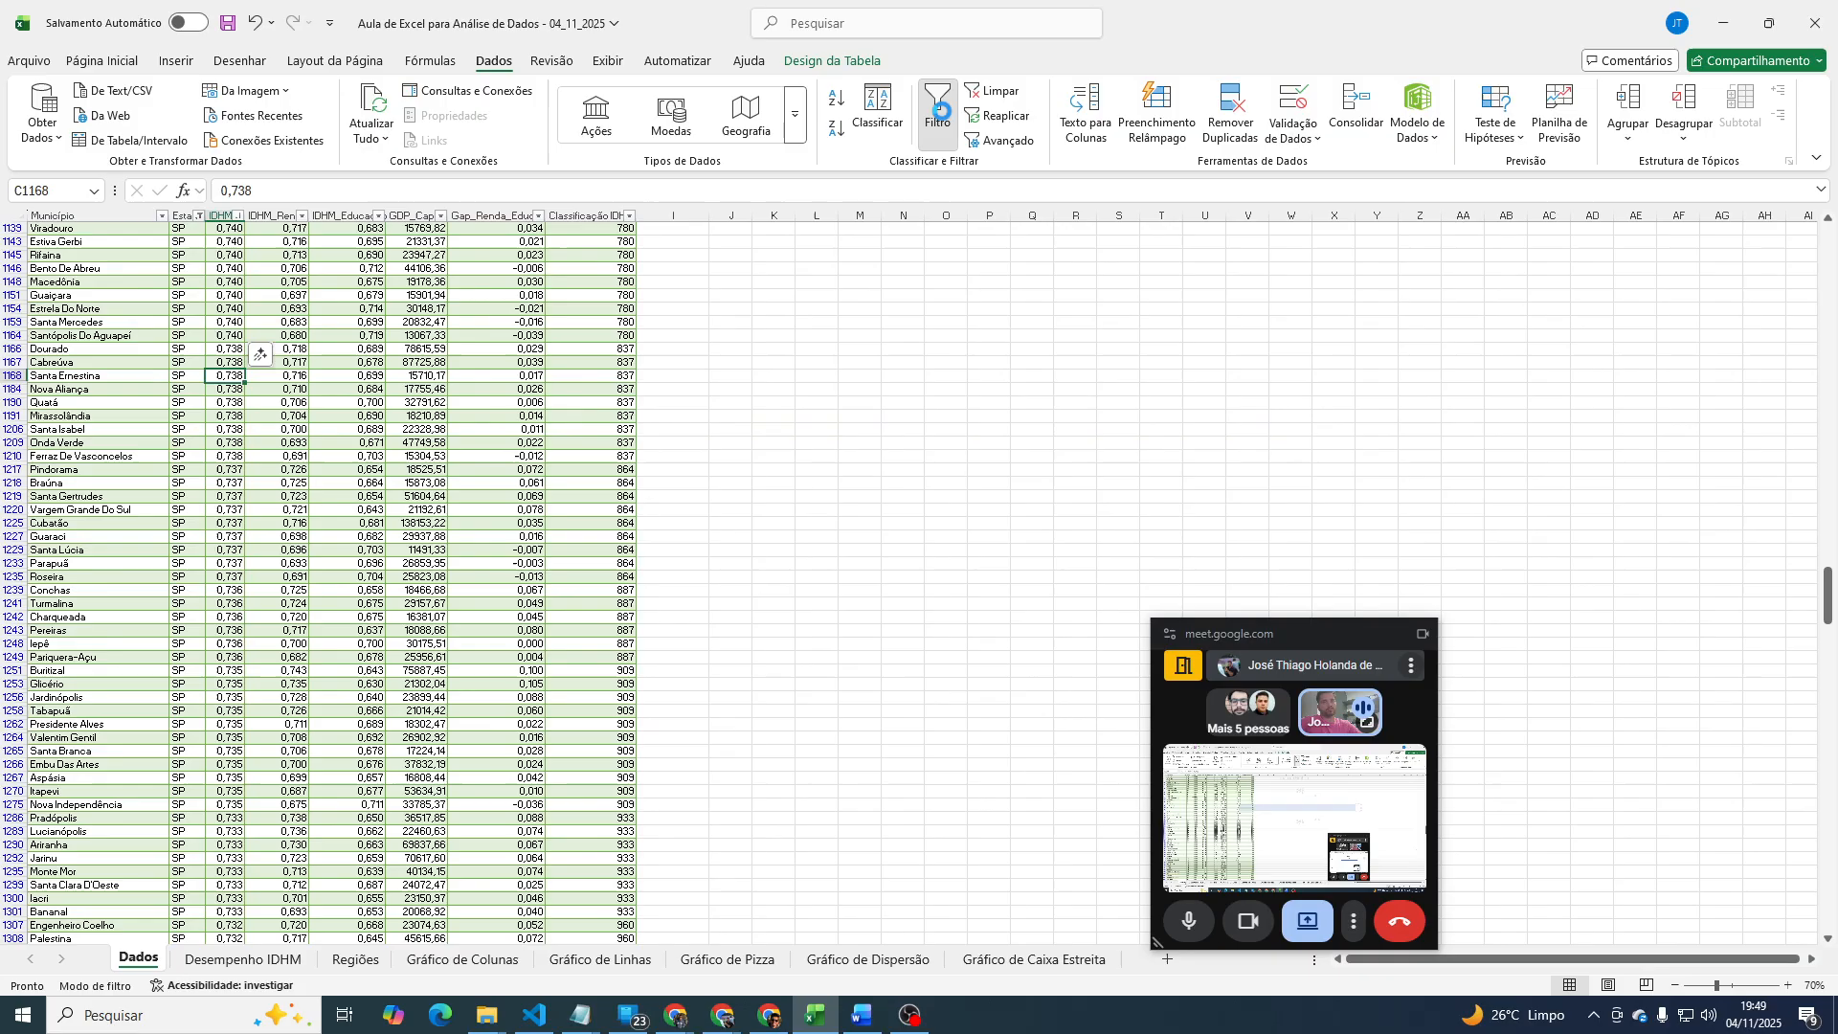
click(937, 113)
click(1038, 958)
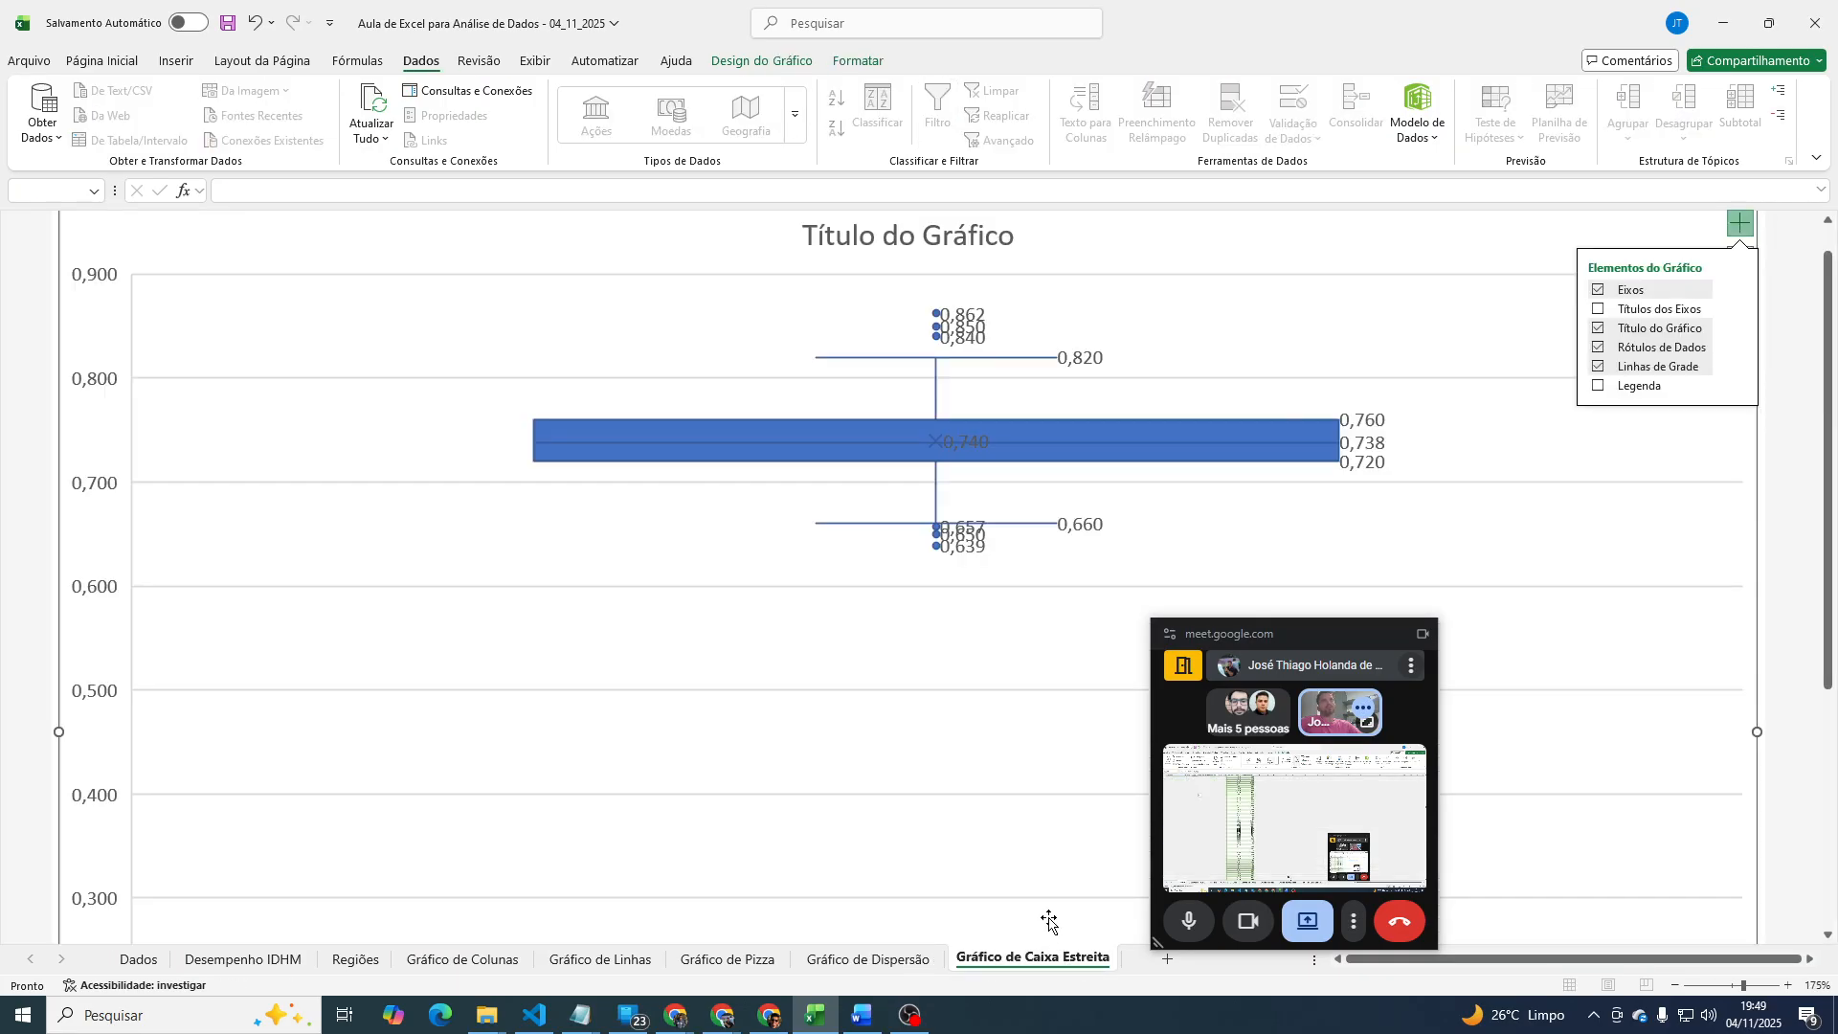
click(1598, 348)
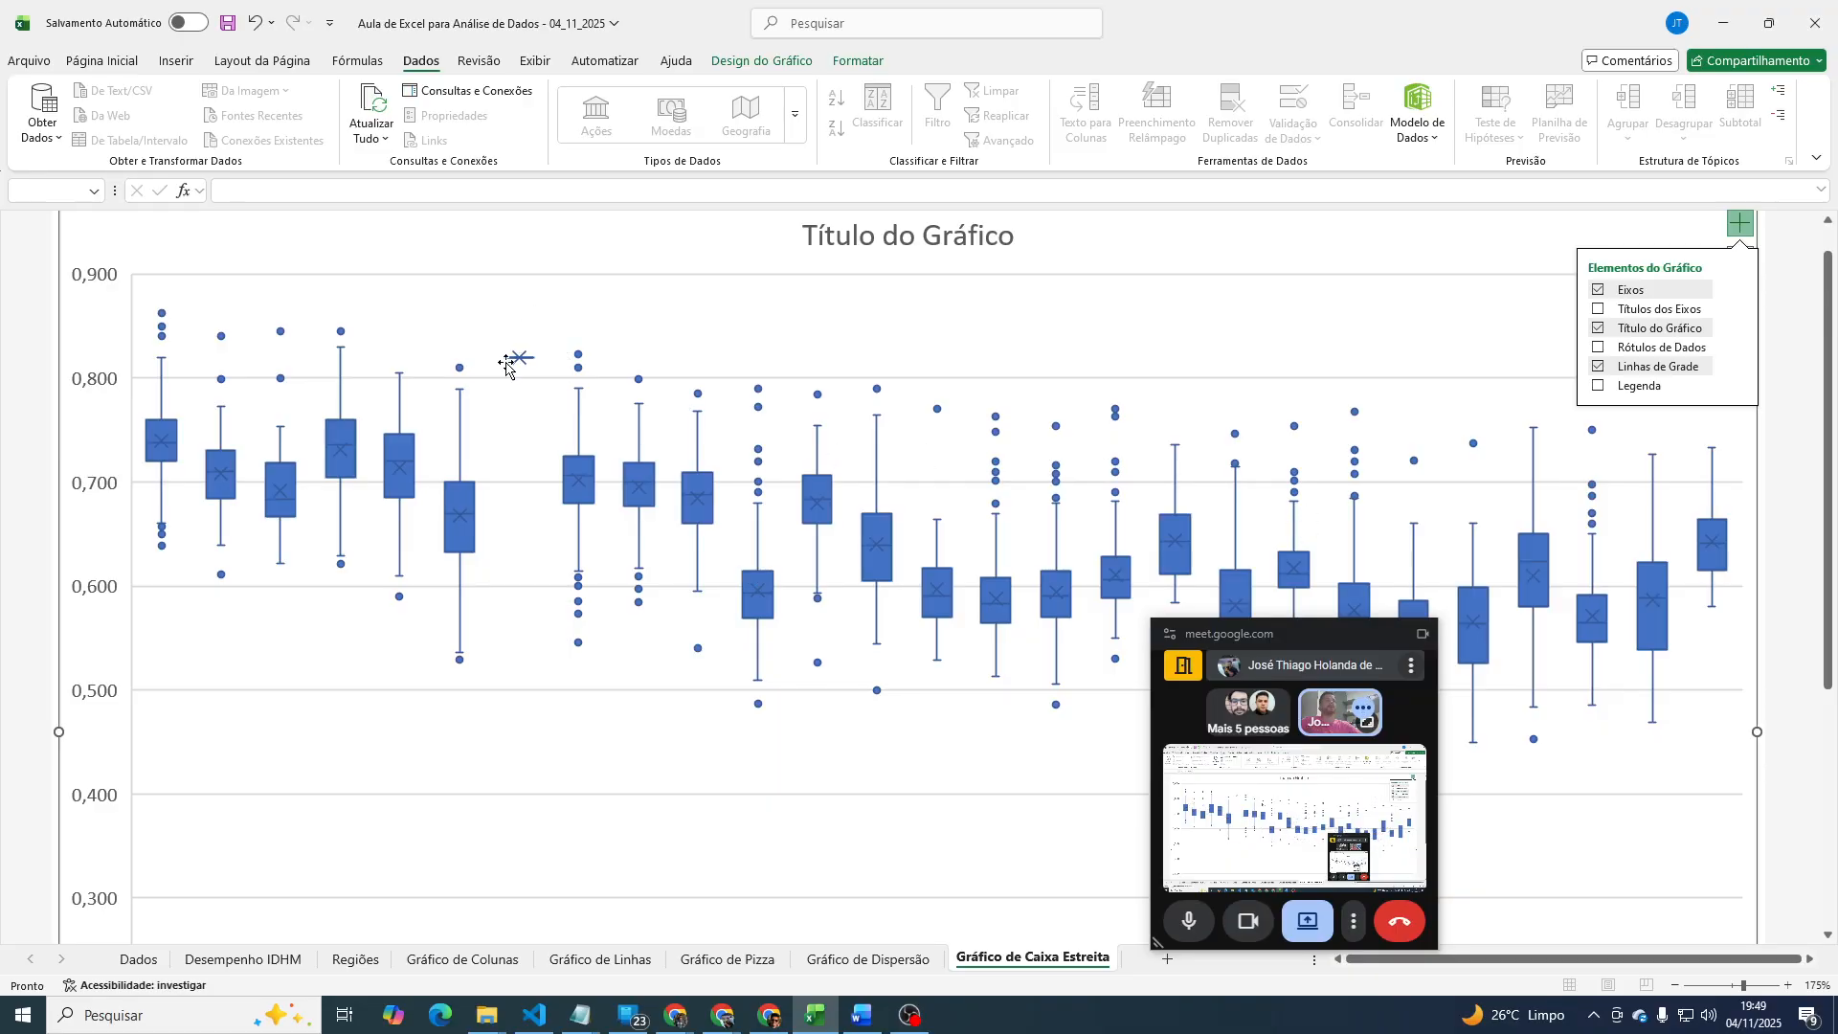
Examine the IDHM box plots state by state against the axis labels, comparing box heights, whiskers and outliers, including MG.
scroll(441, 508, down, 2)
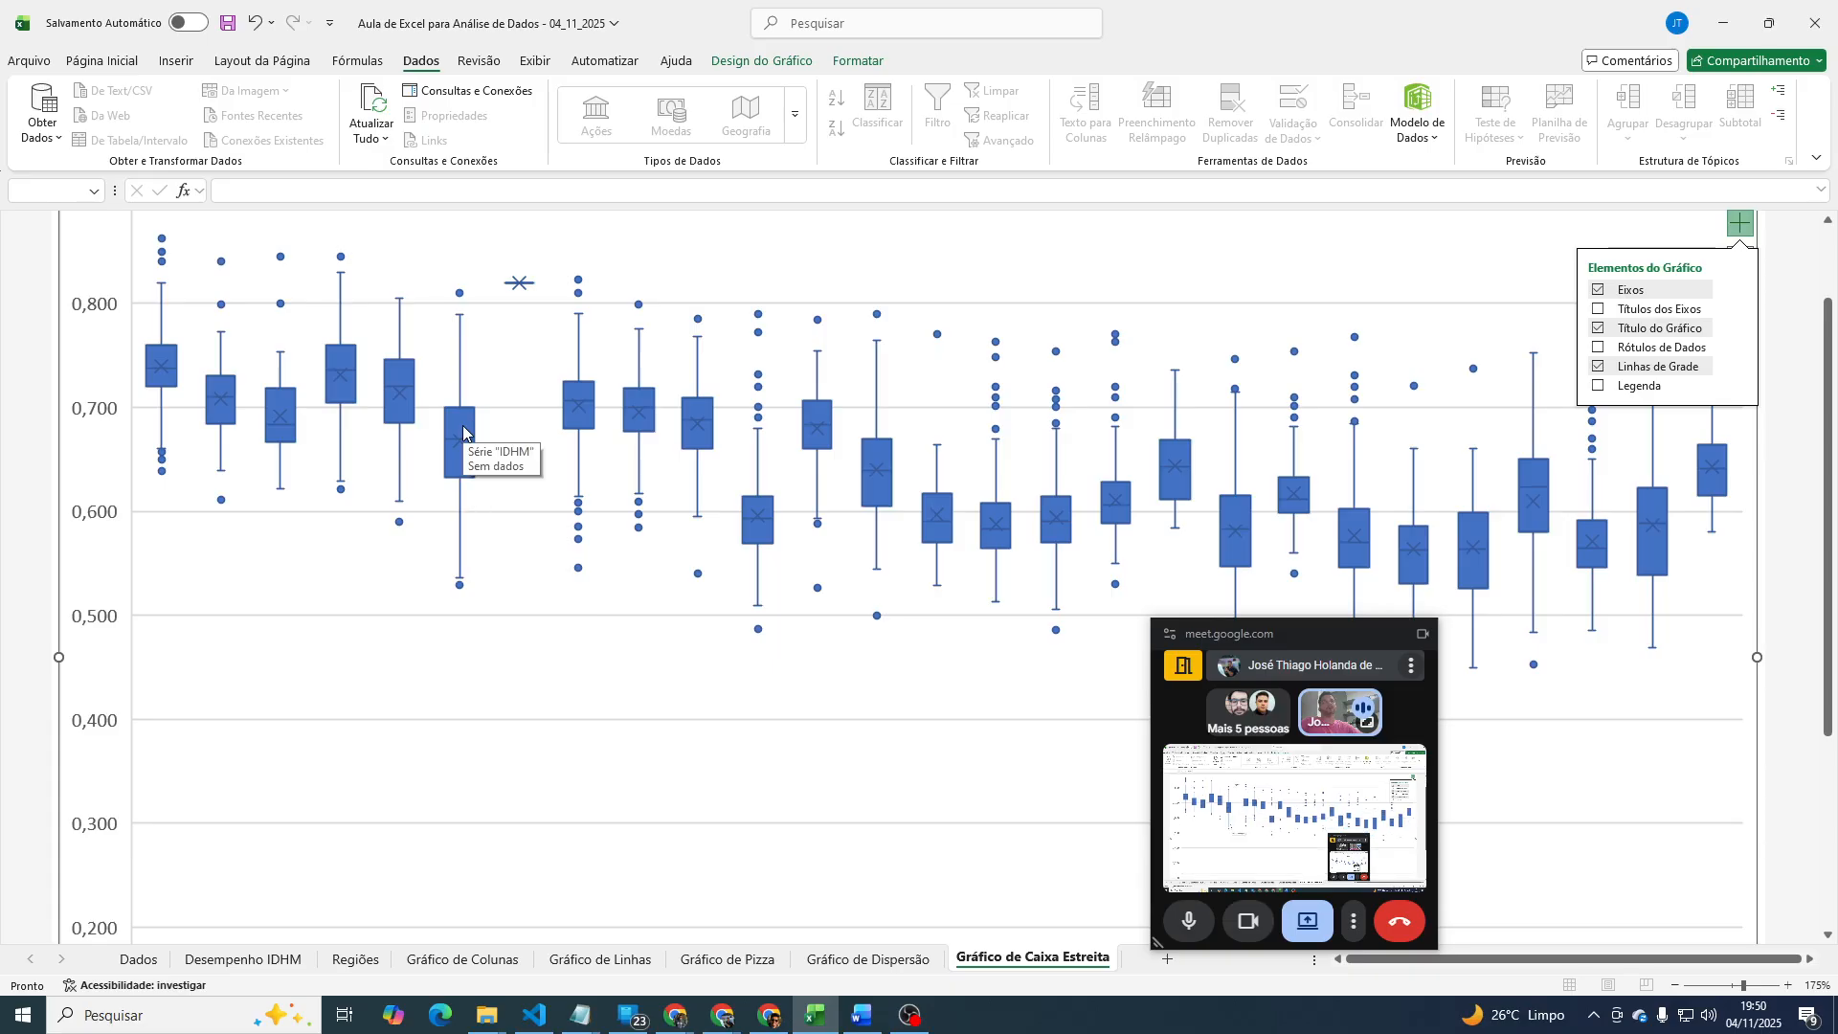
scroll(463, 433, down, 3)
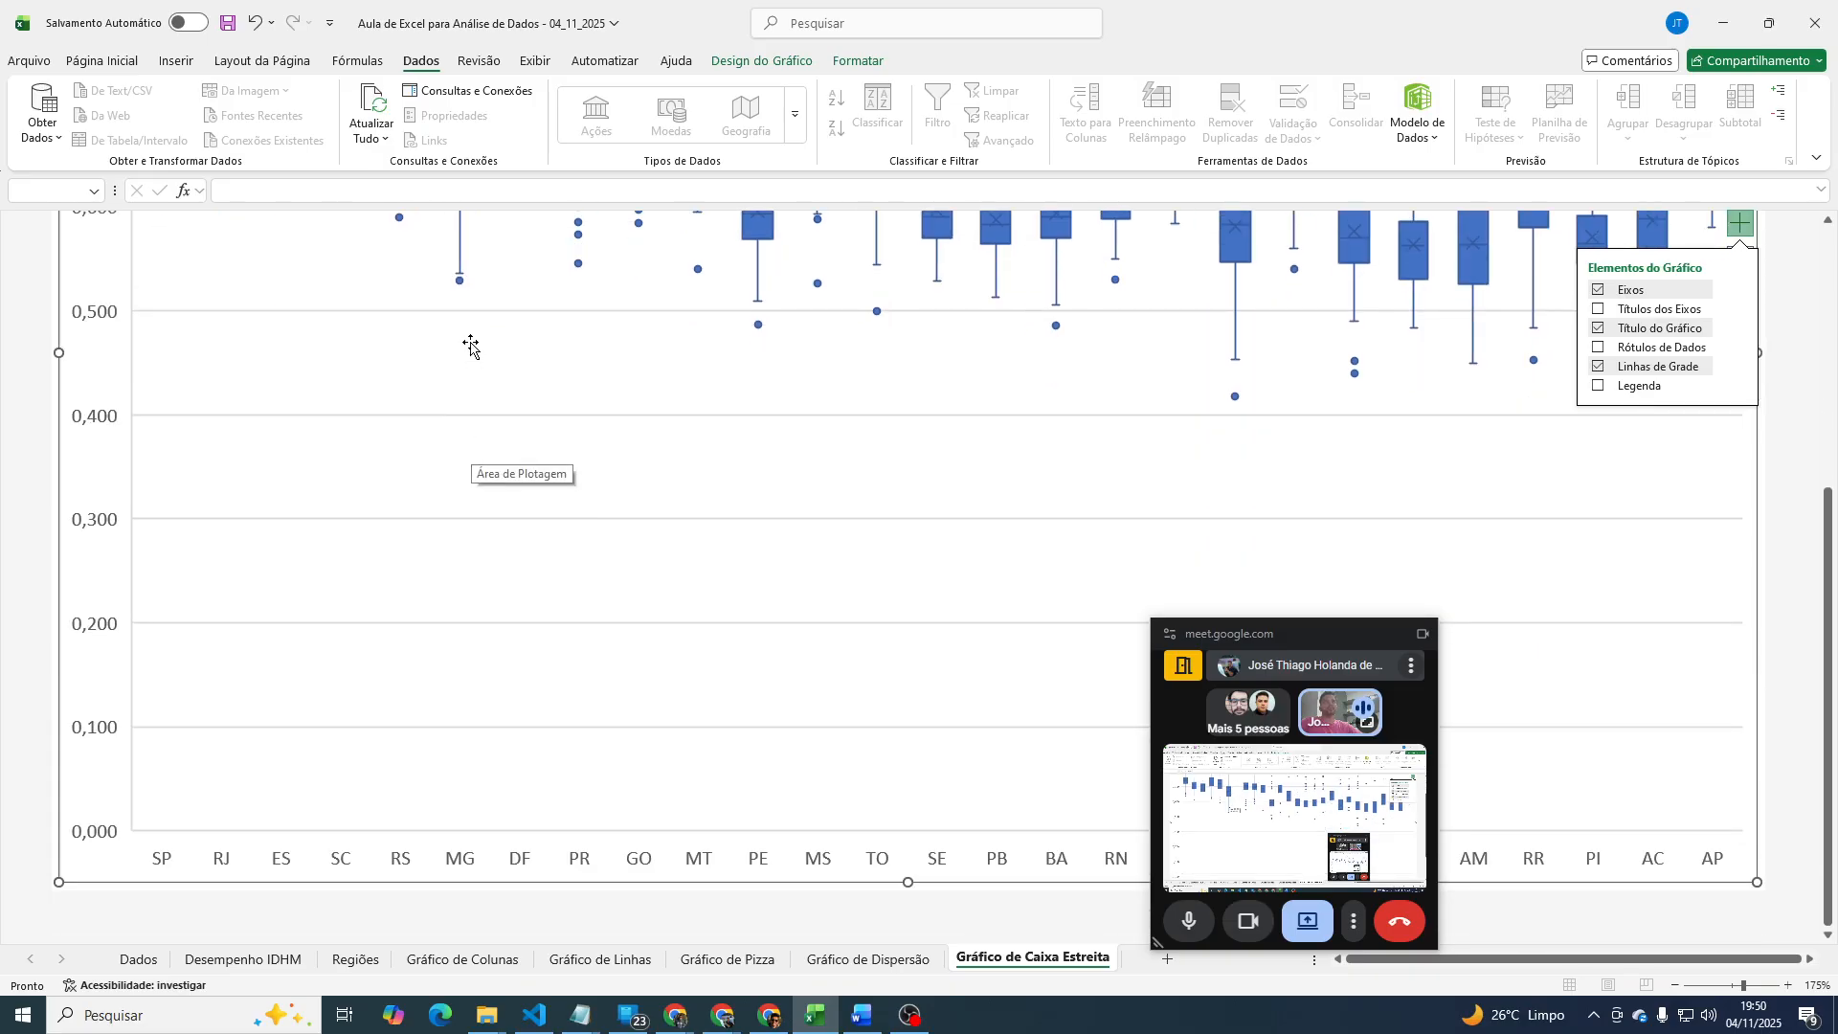
click(461, 860)
scroll(474, 259, up, 3)
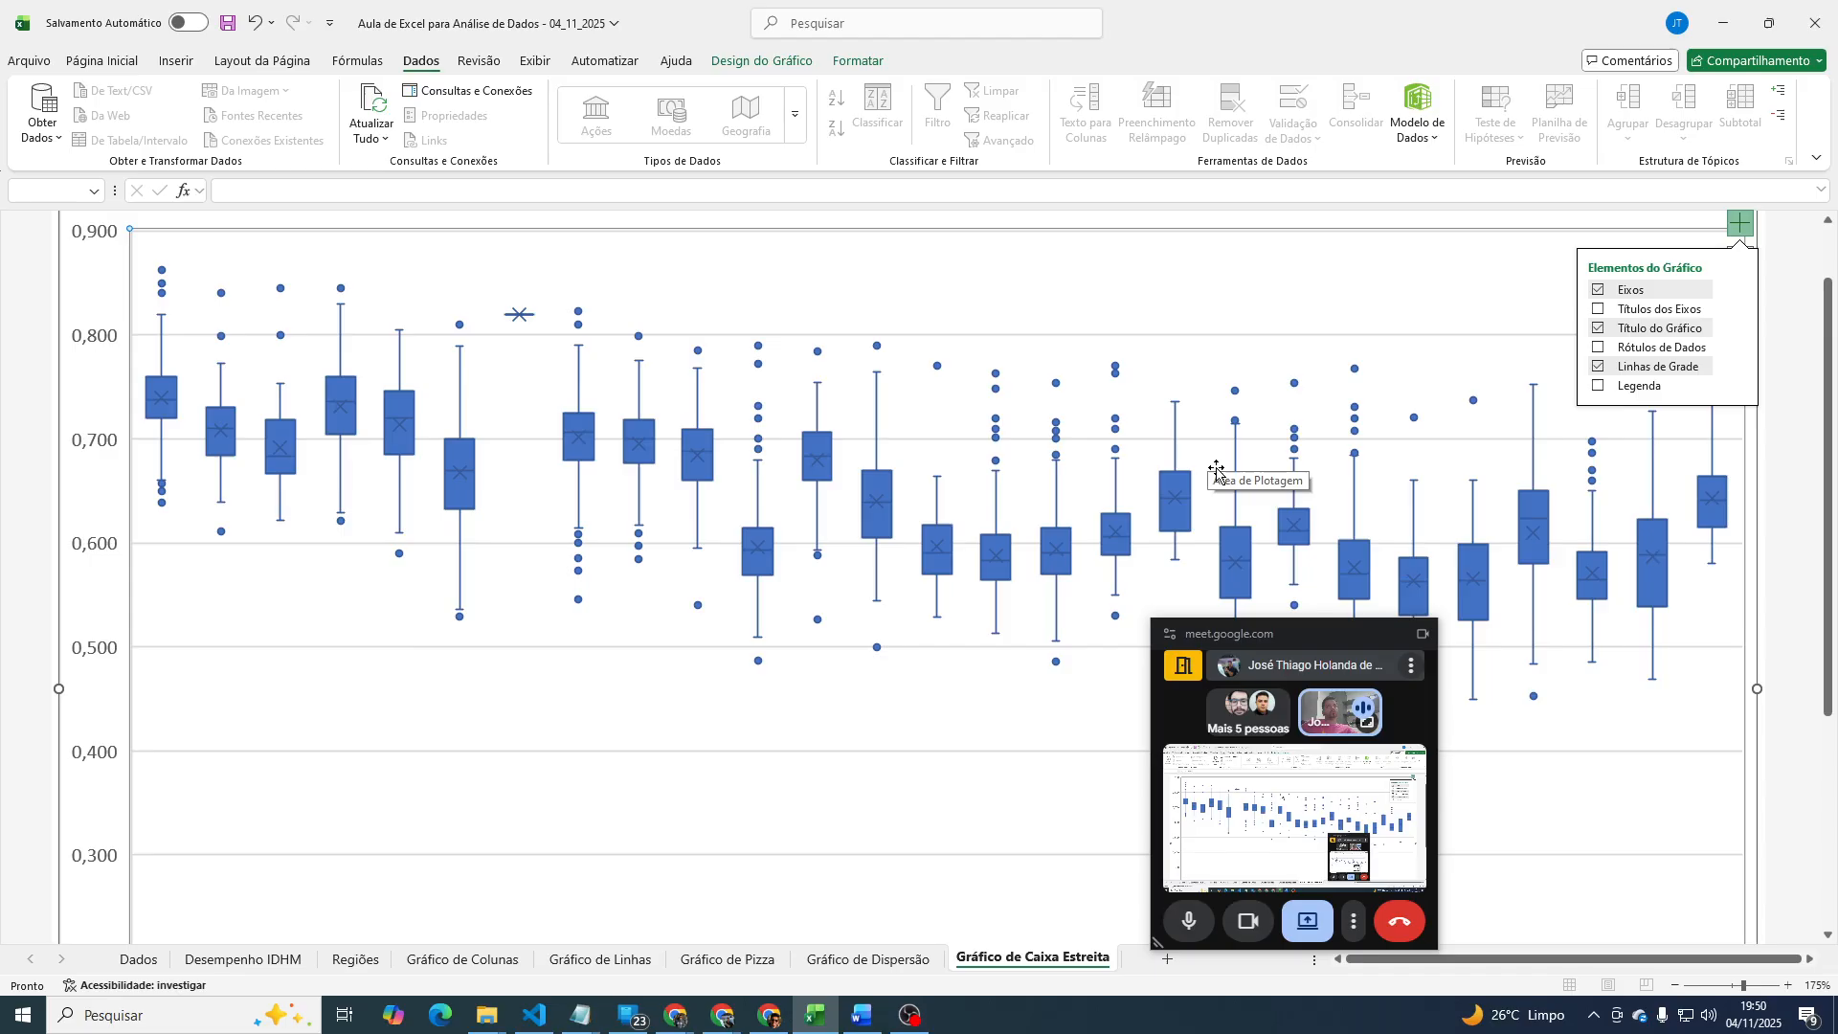
scroll(1633, 659, up, 1)
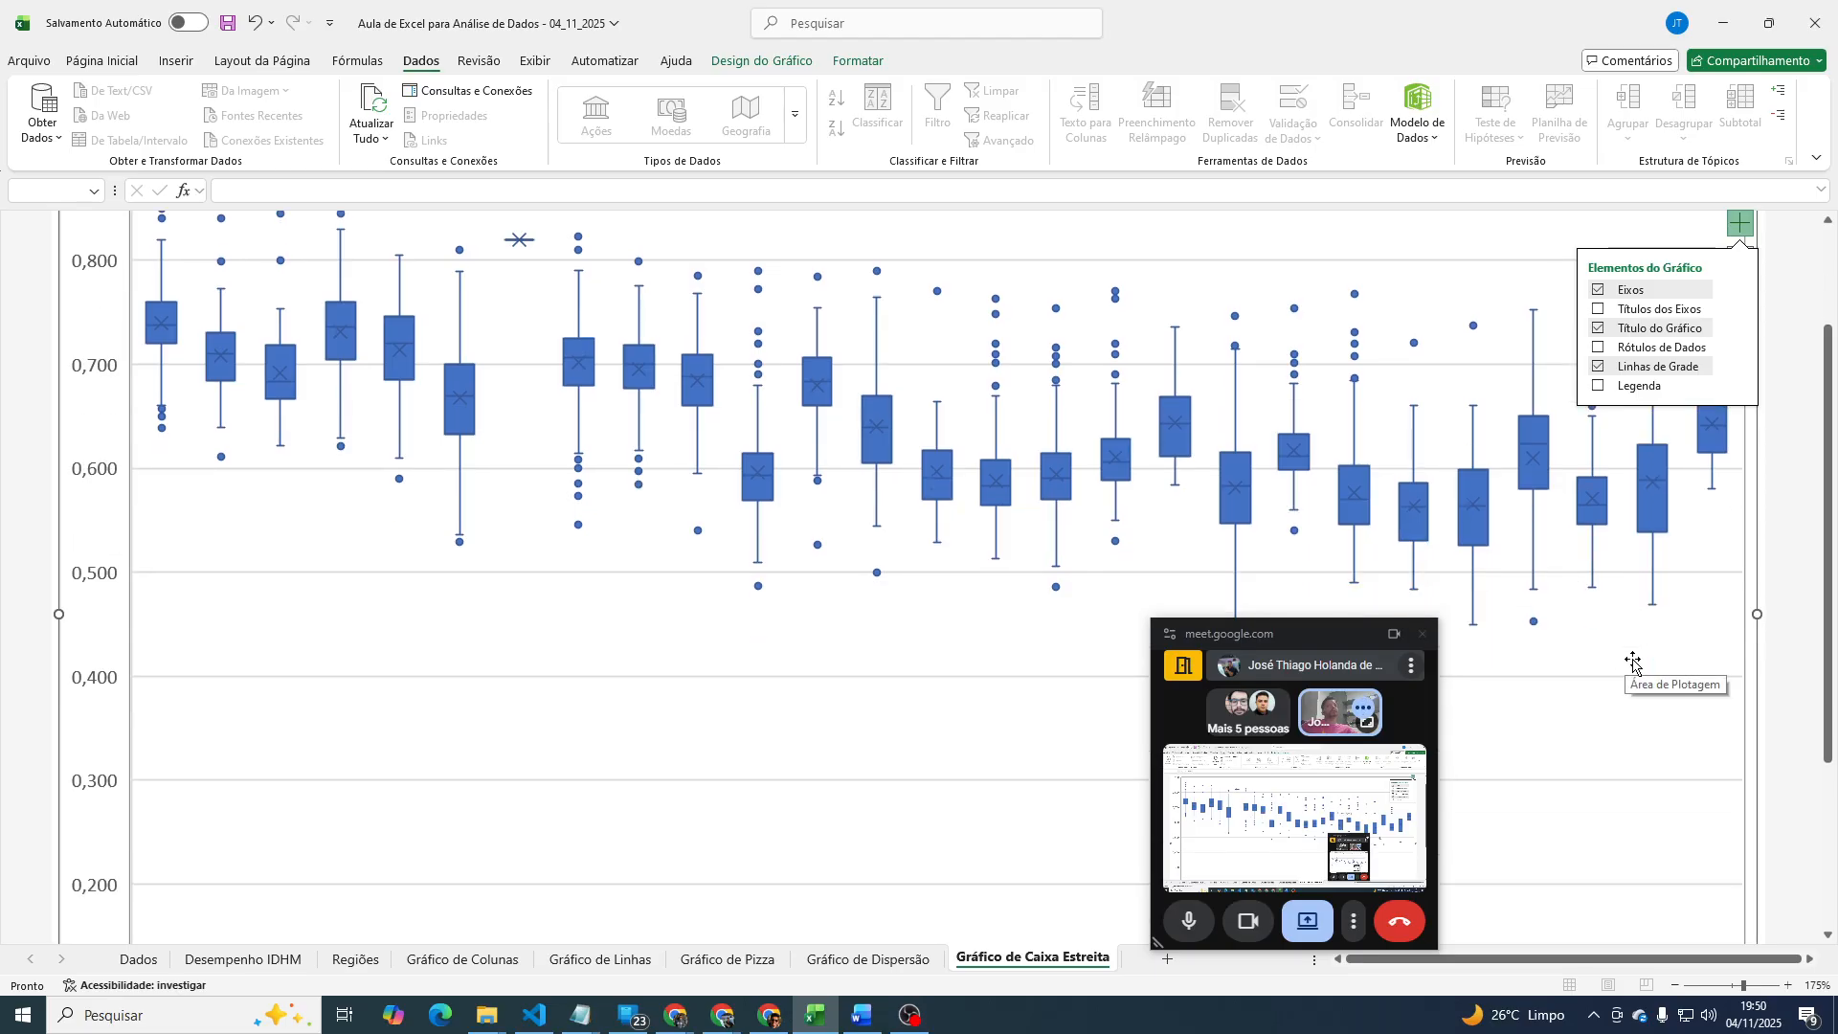
scroll(1632, 660, up, 1)
scroll(1633, 661, down, 4)
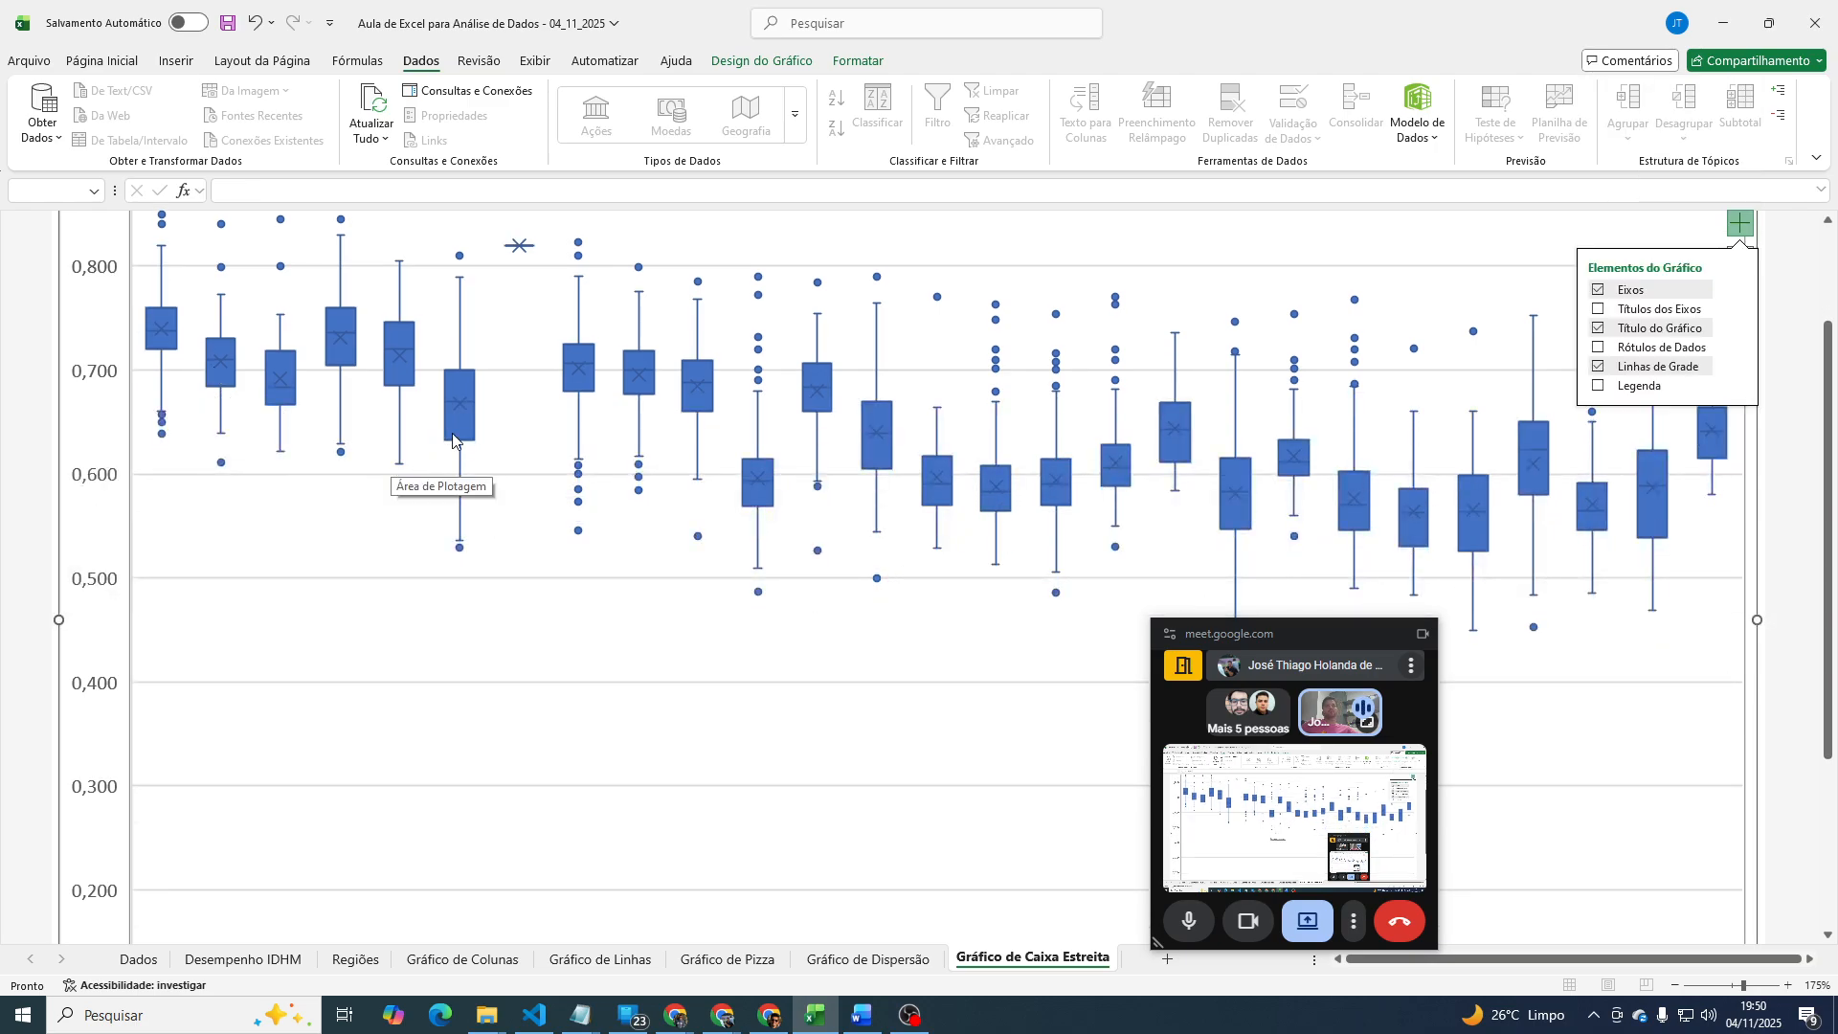
scroll(1129, 562, down, 3)
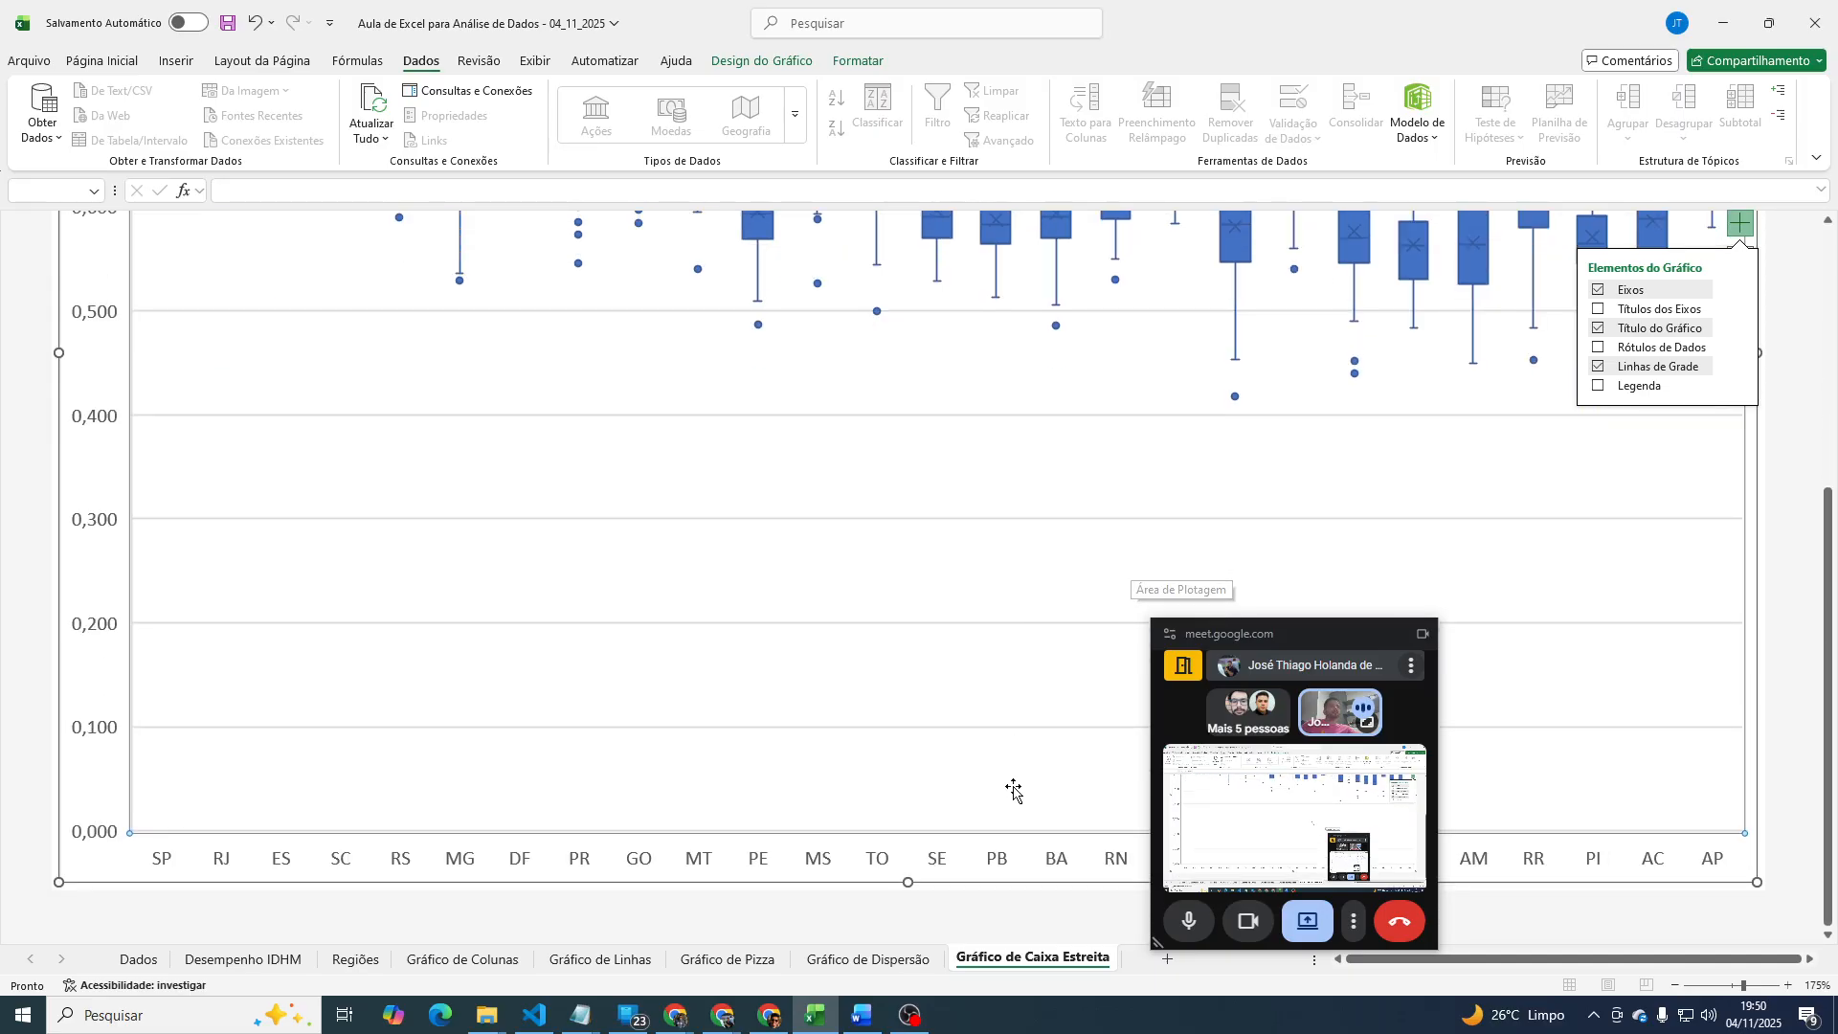
scroll(993, 724, up, 3)
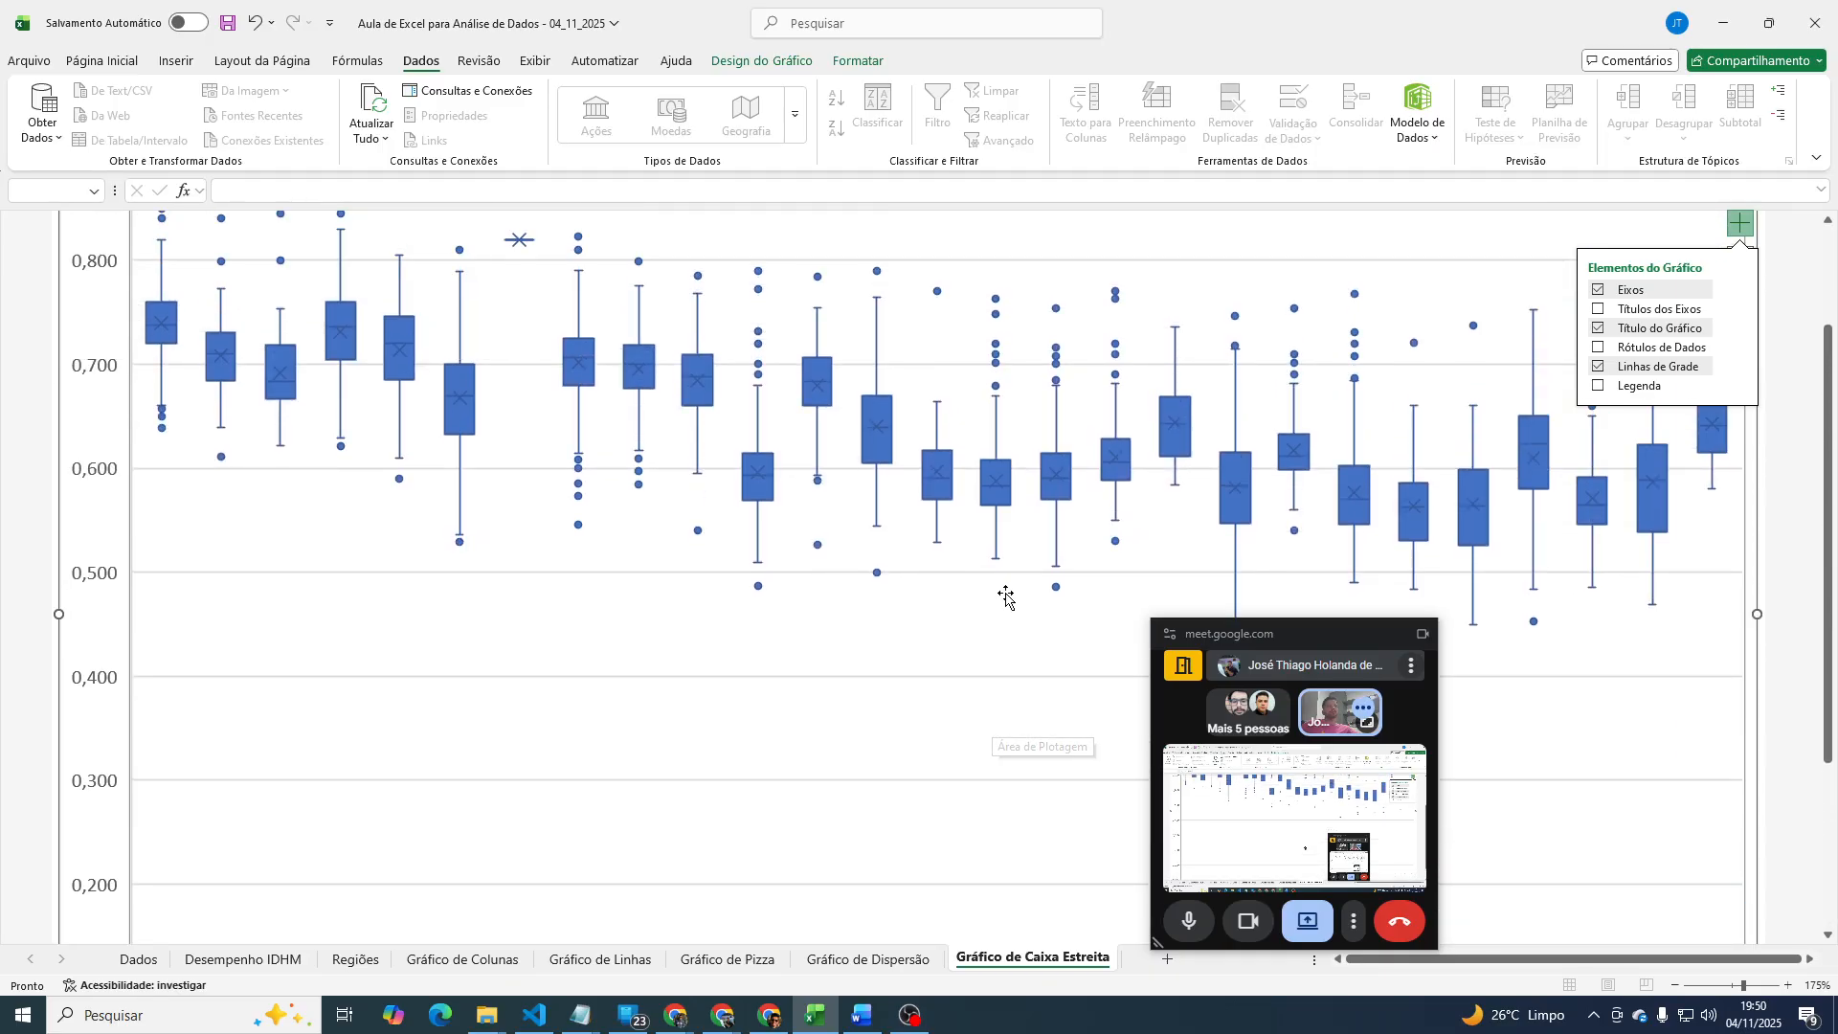
scroll(998, 507, up, 1)
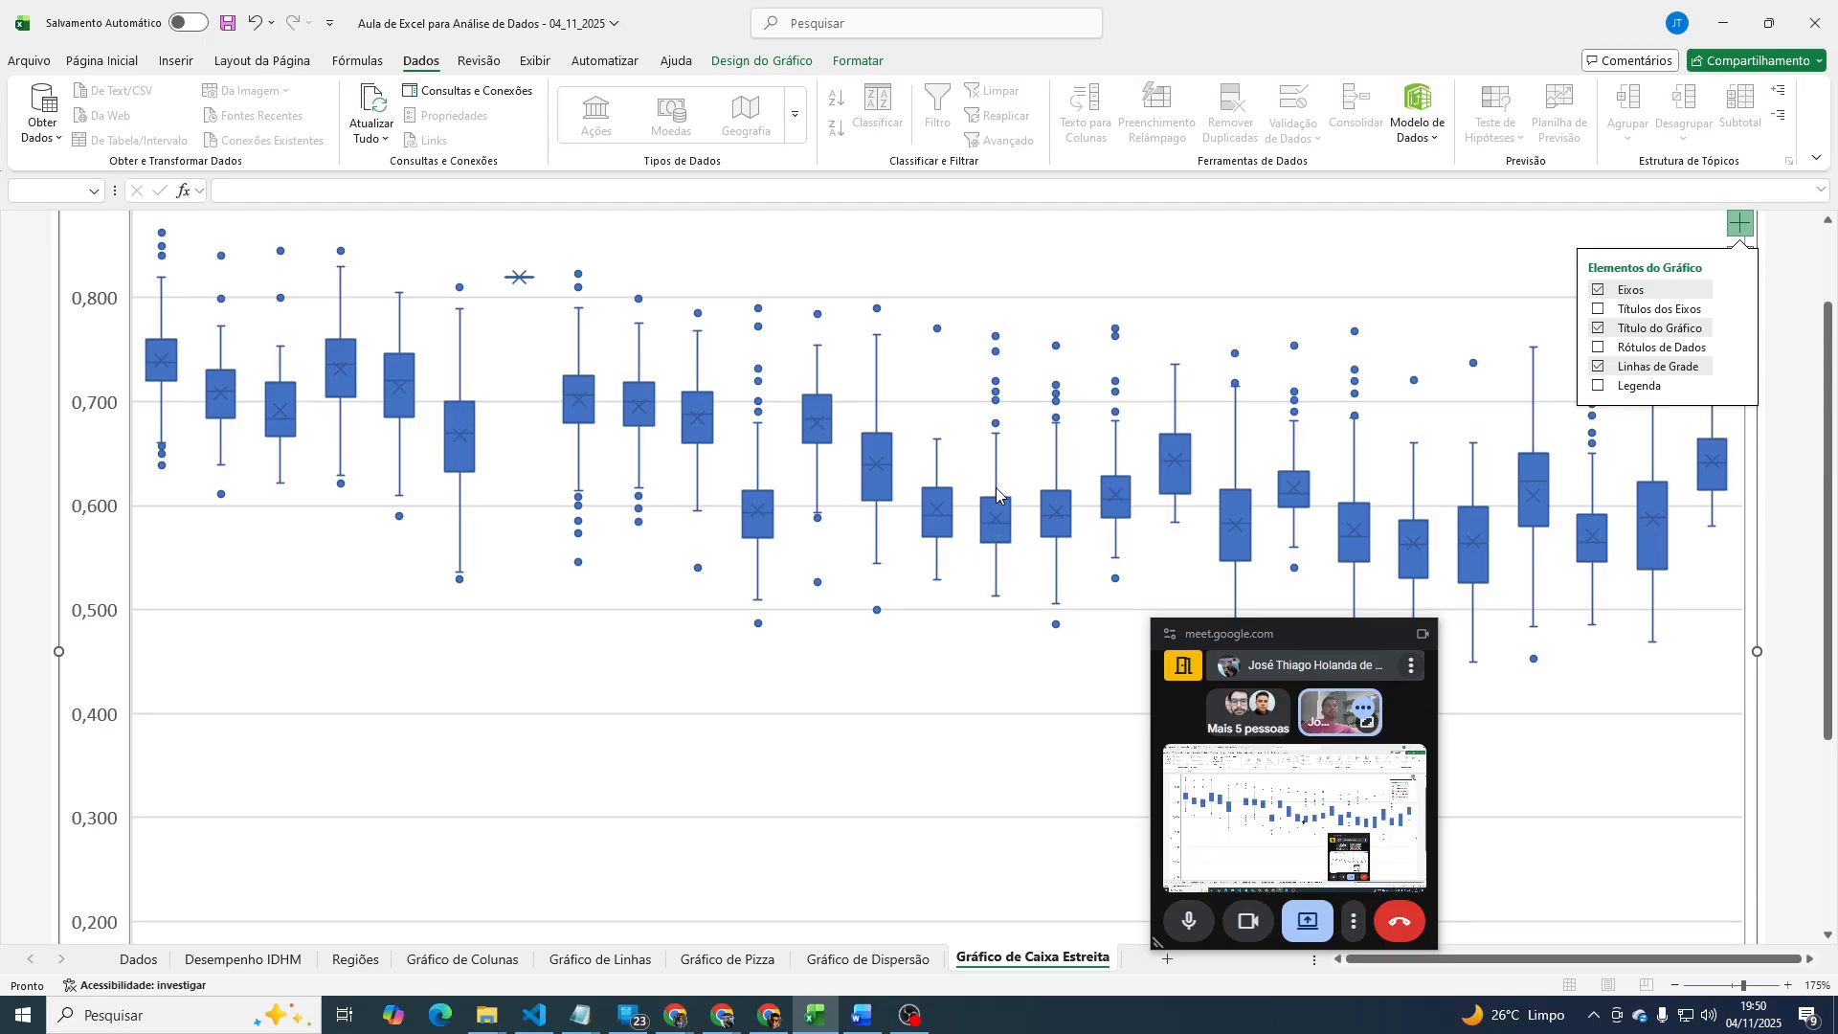
scroll(1000, 526, up, 2)
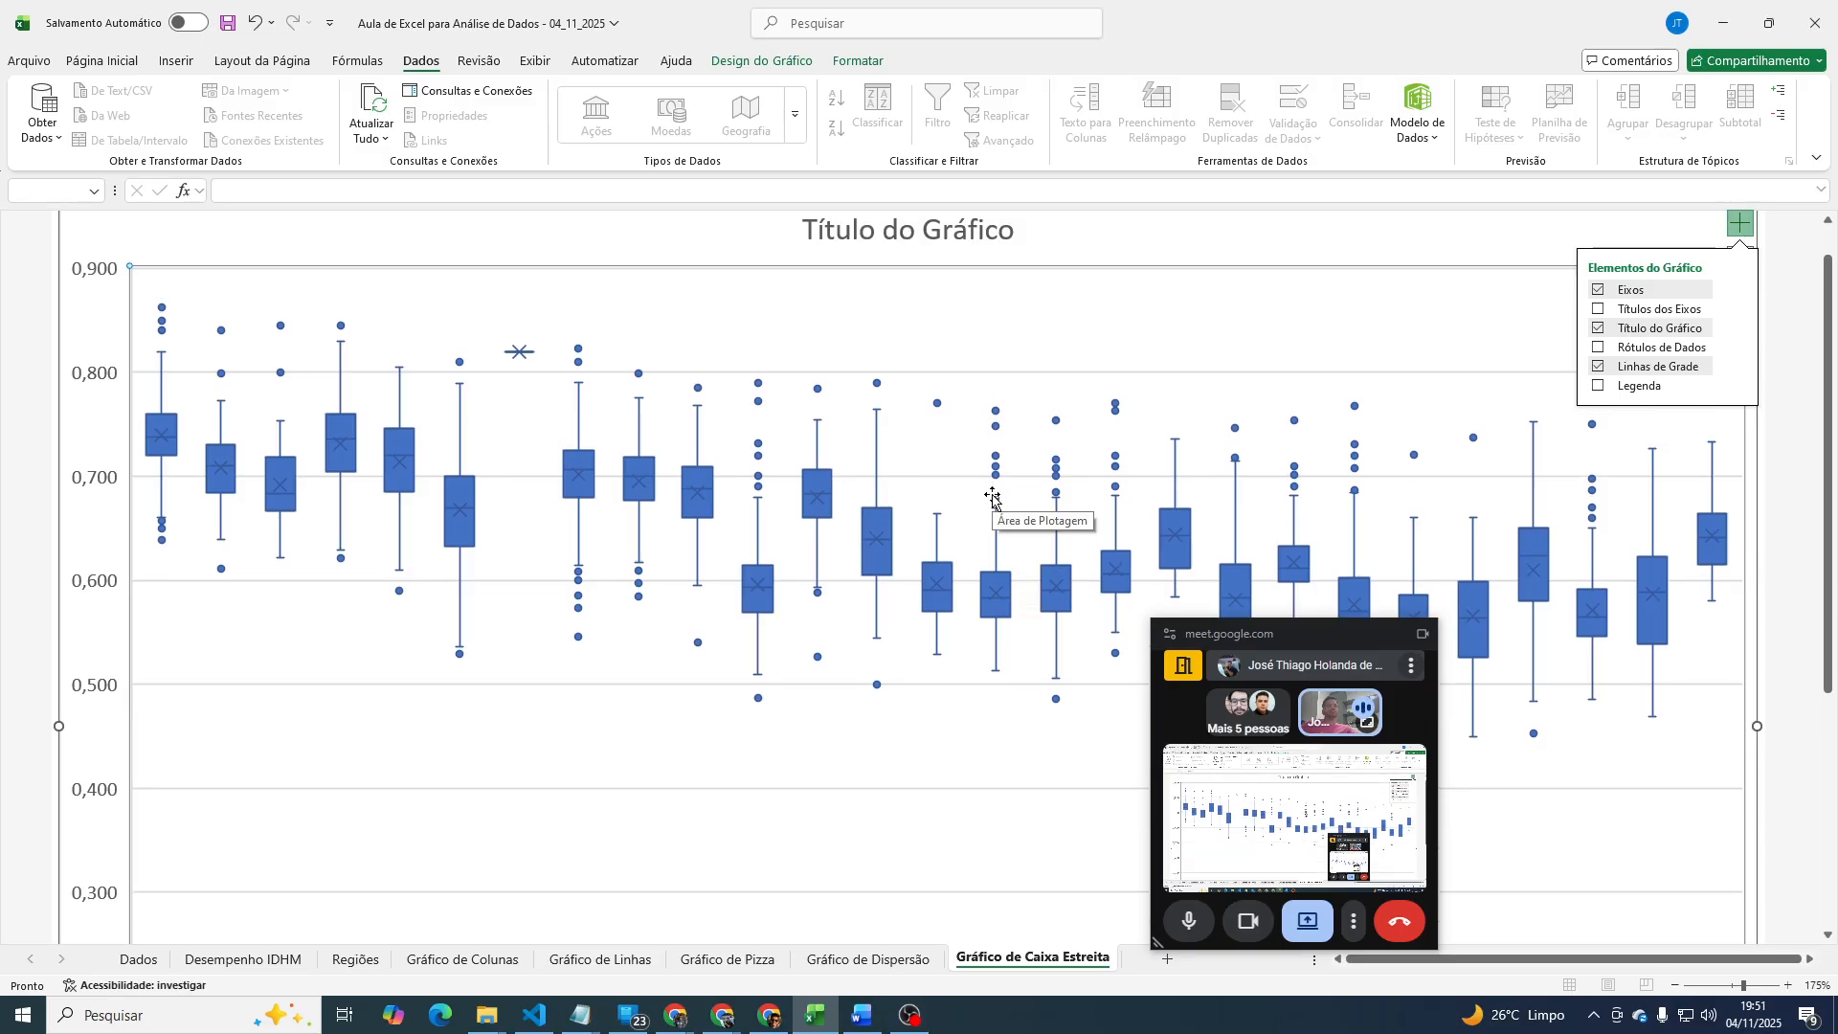
mouse_move(996, 501)
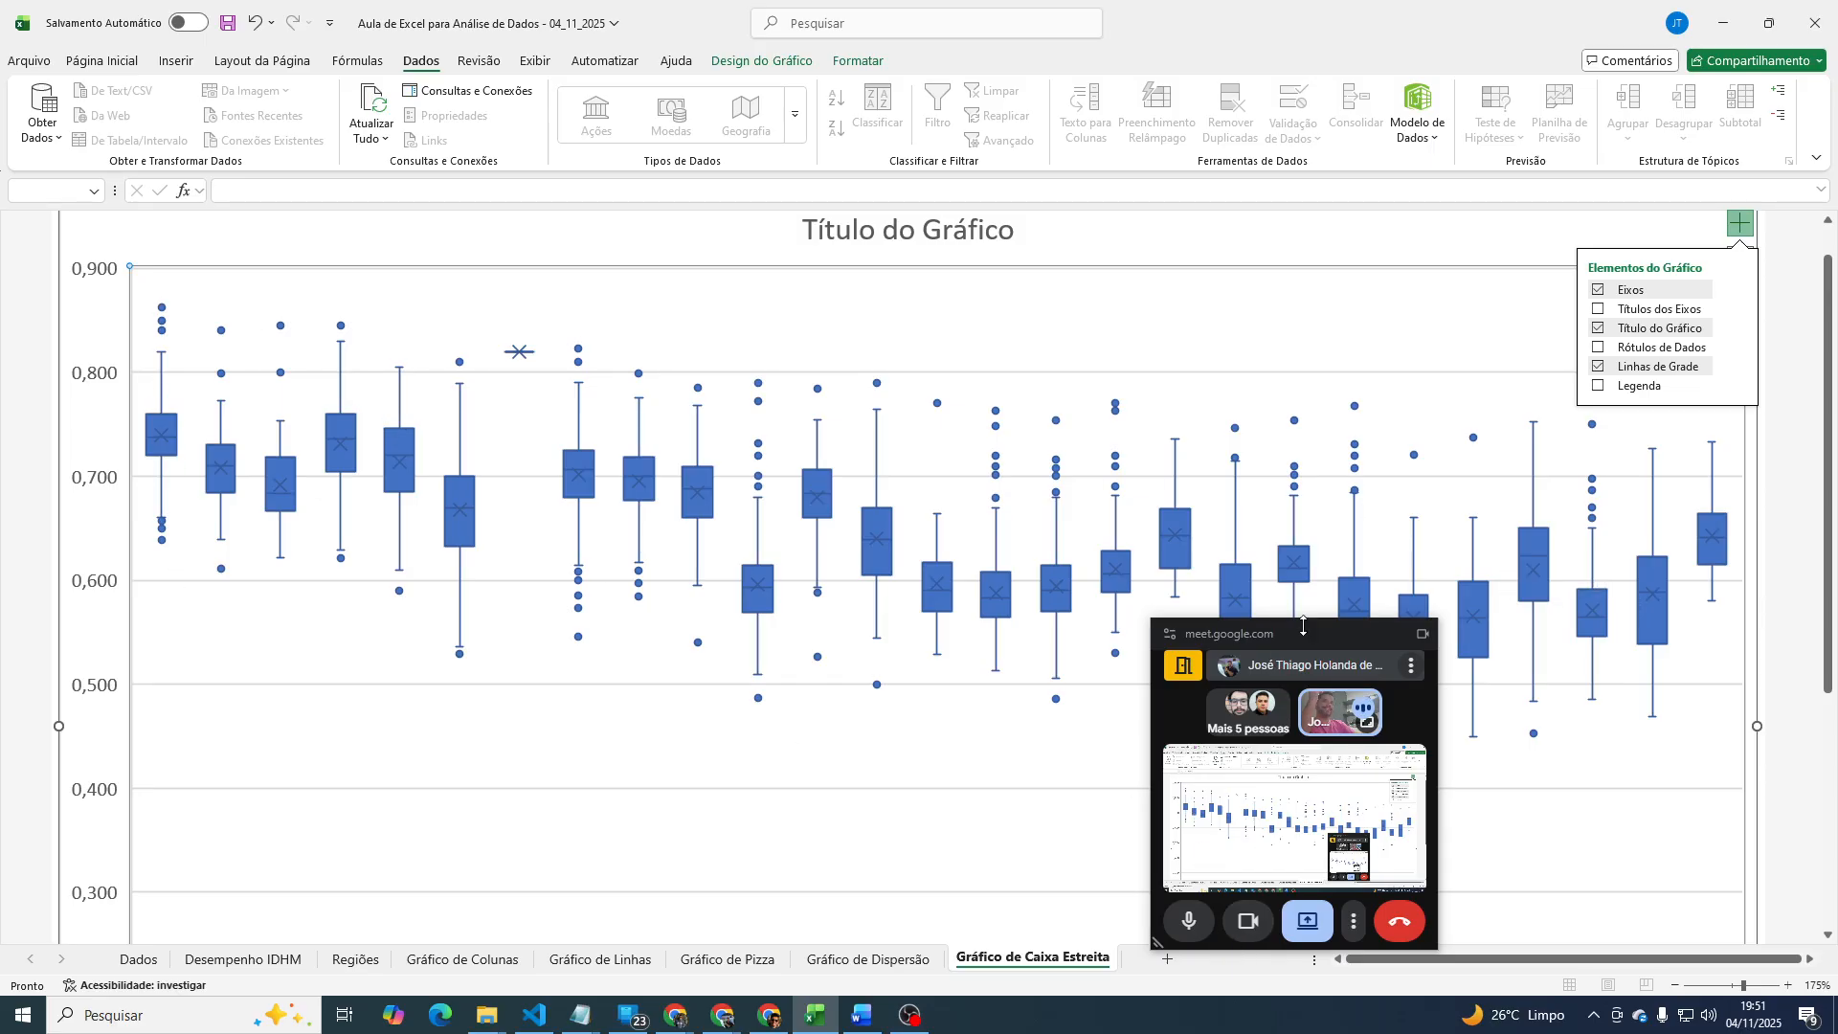
drag(1340, 635, 1459, 566)
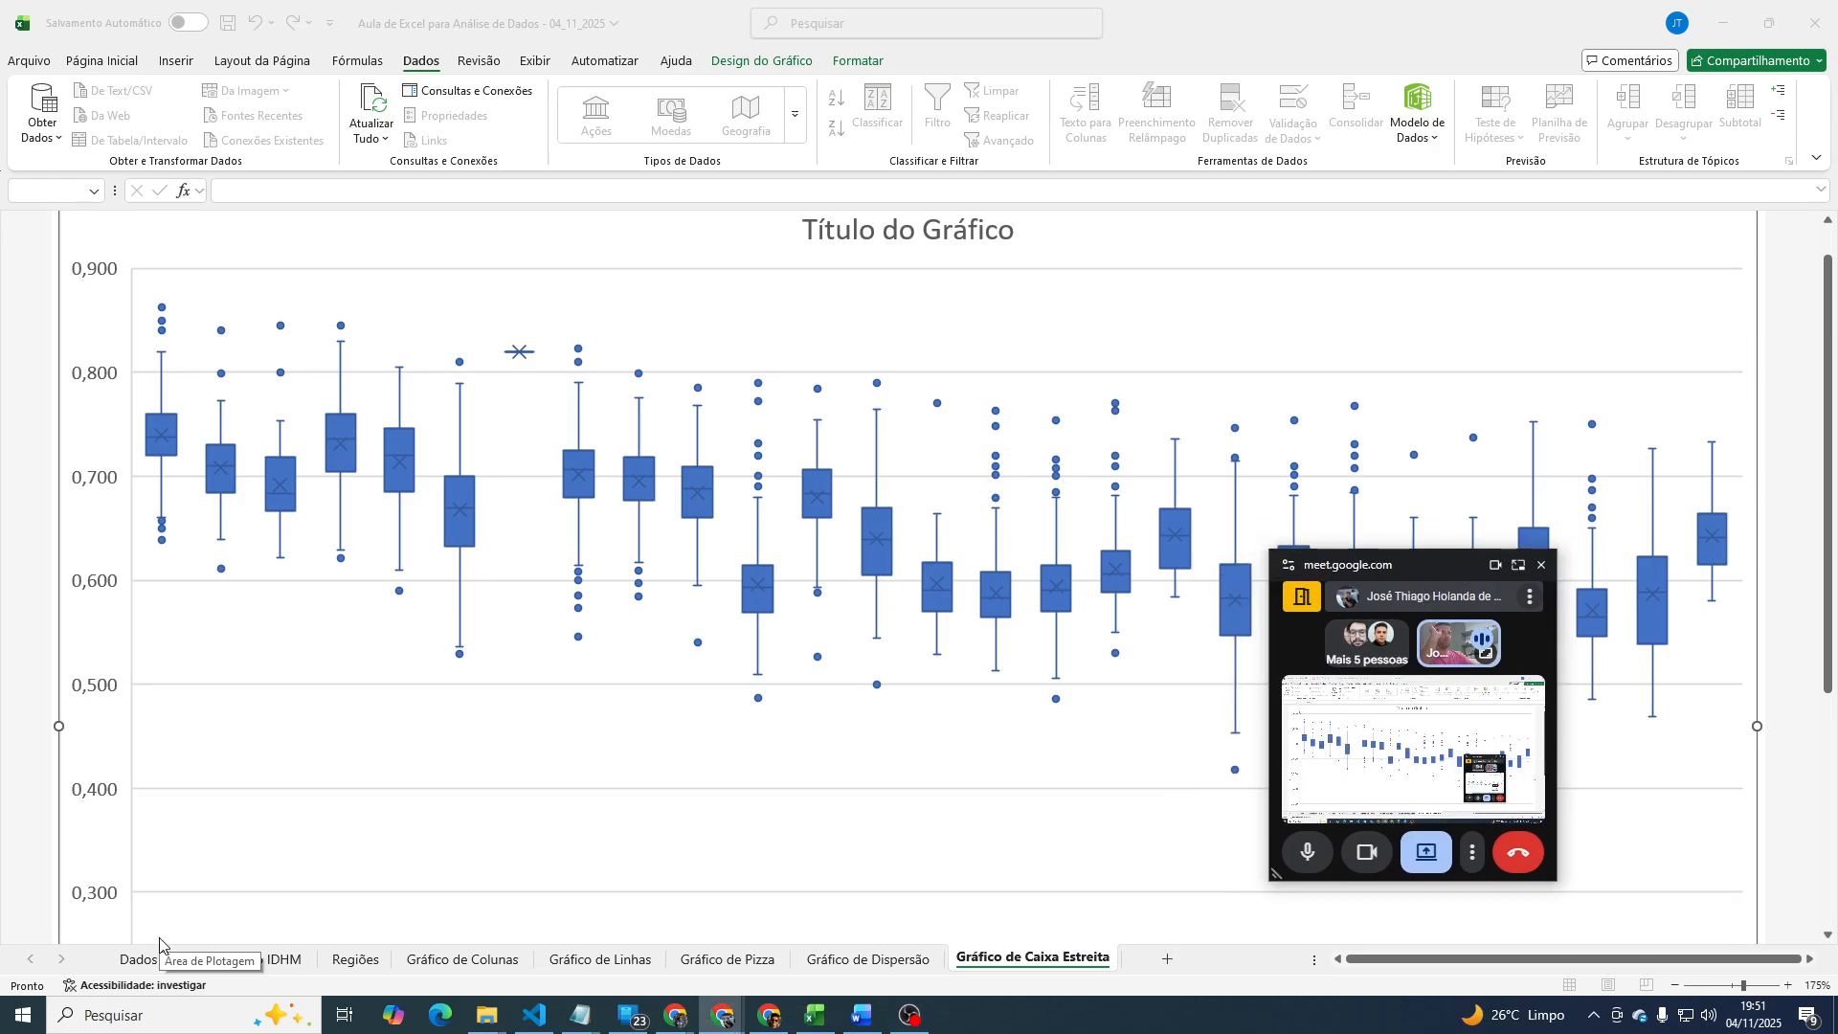
click(239, 629)
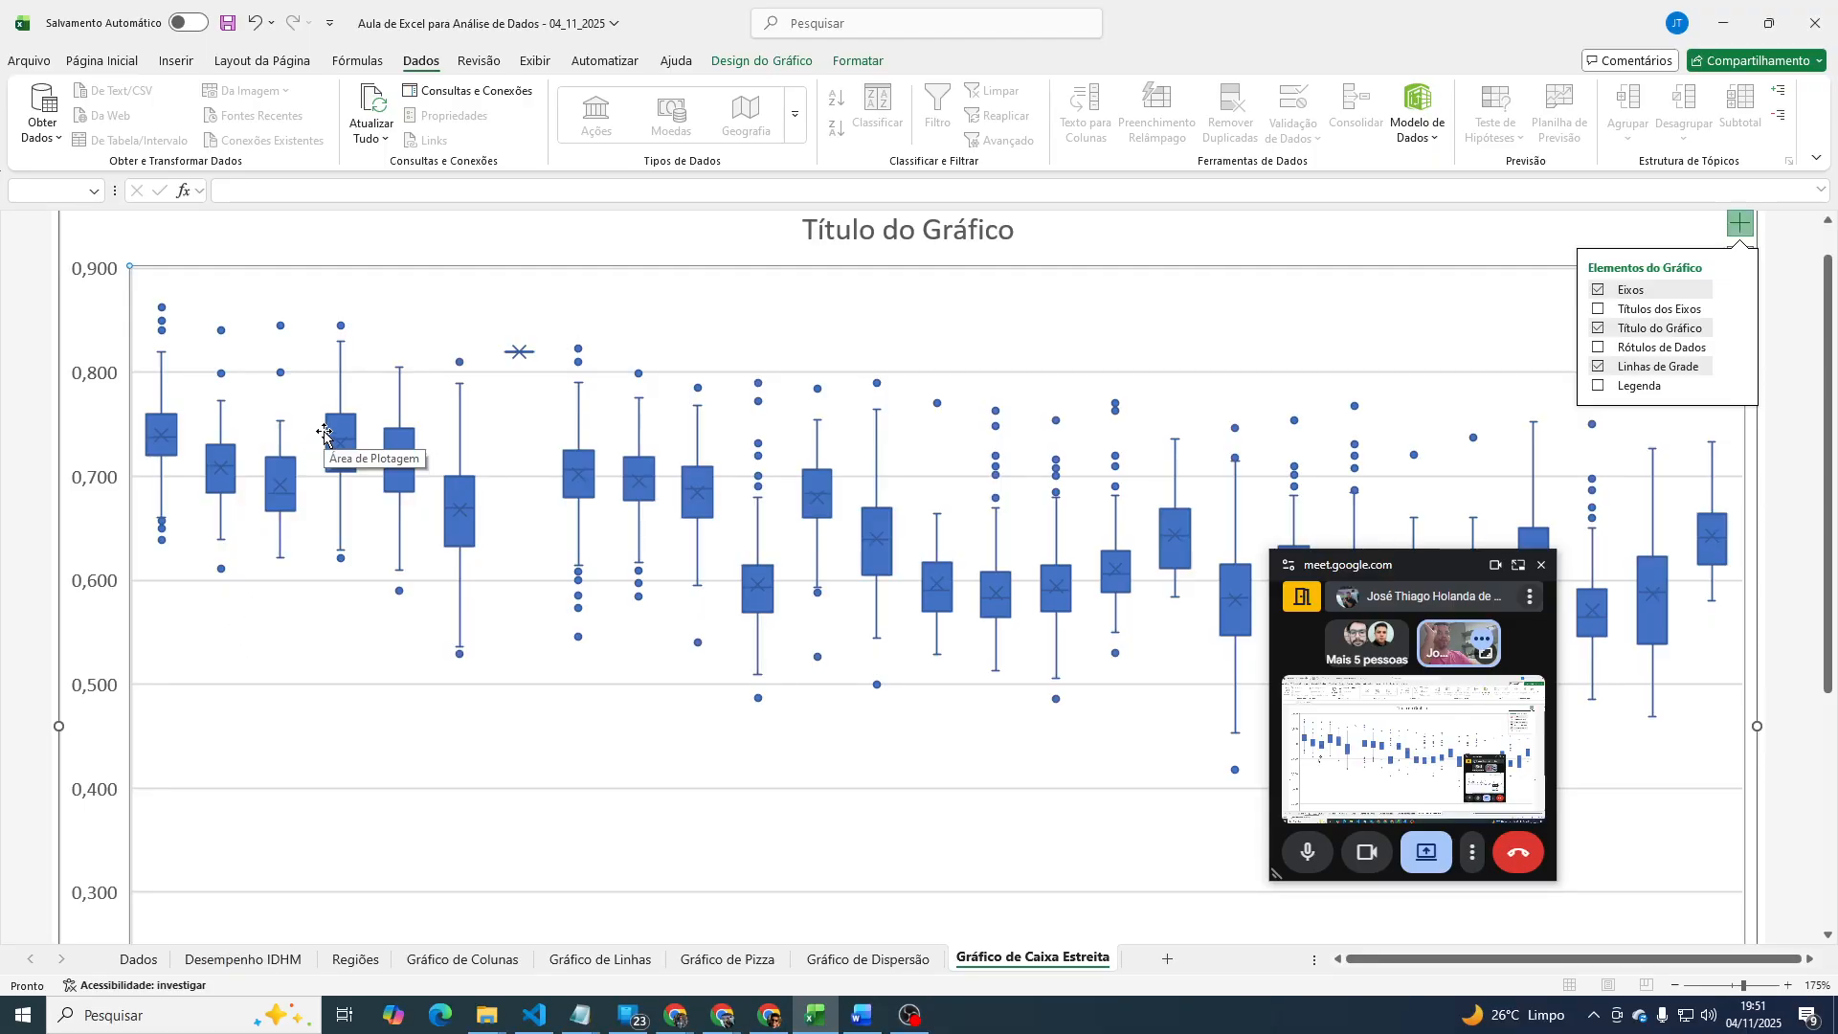
On the Dados sheet, select the IDHM column from its header in C1 down to the last table row, 5577.
click(138, 959)
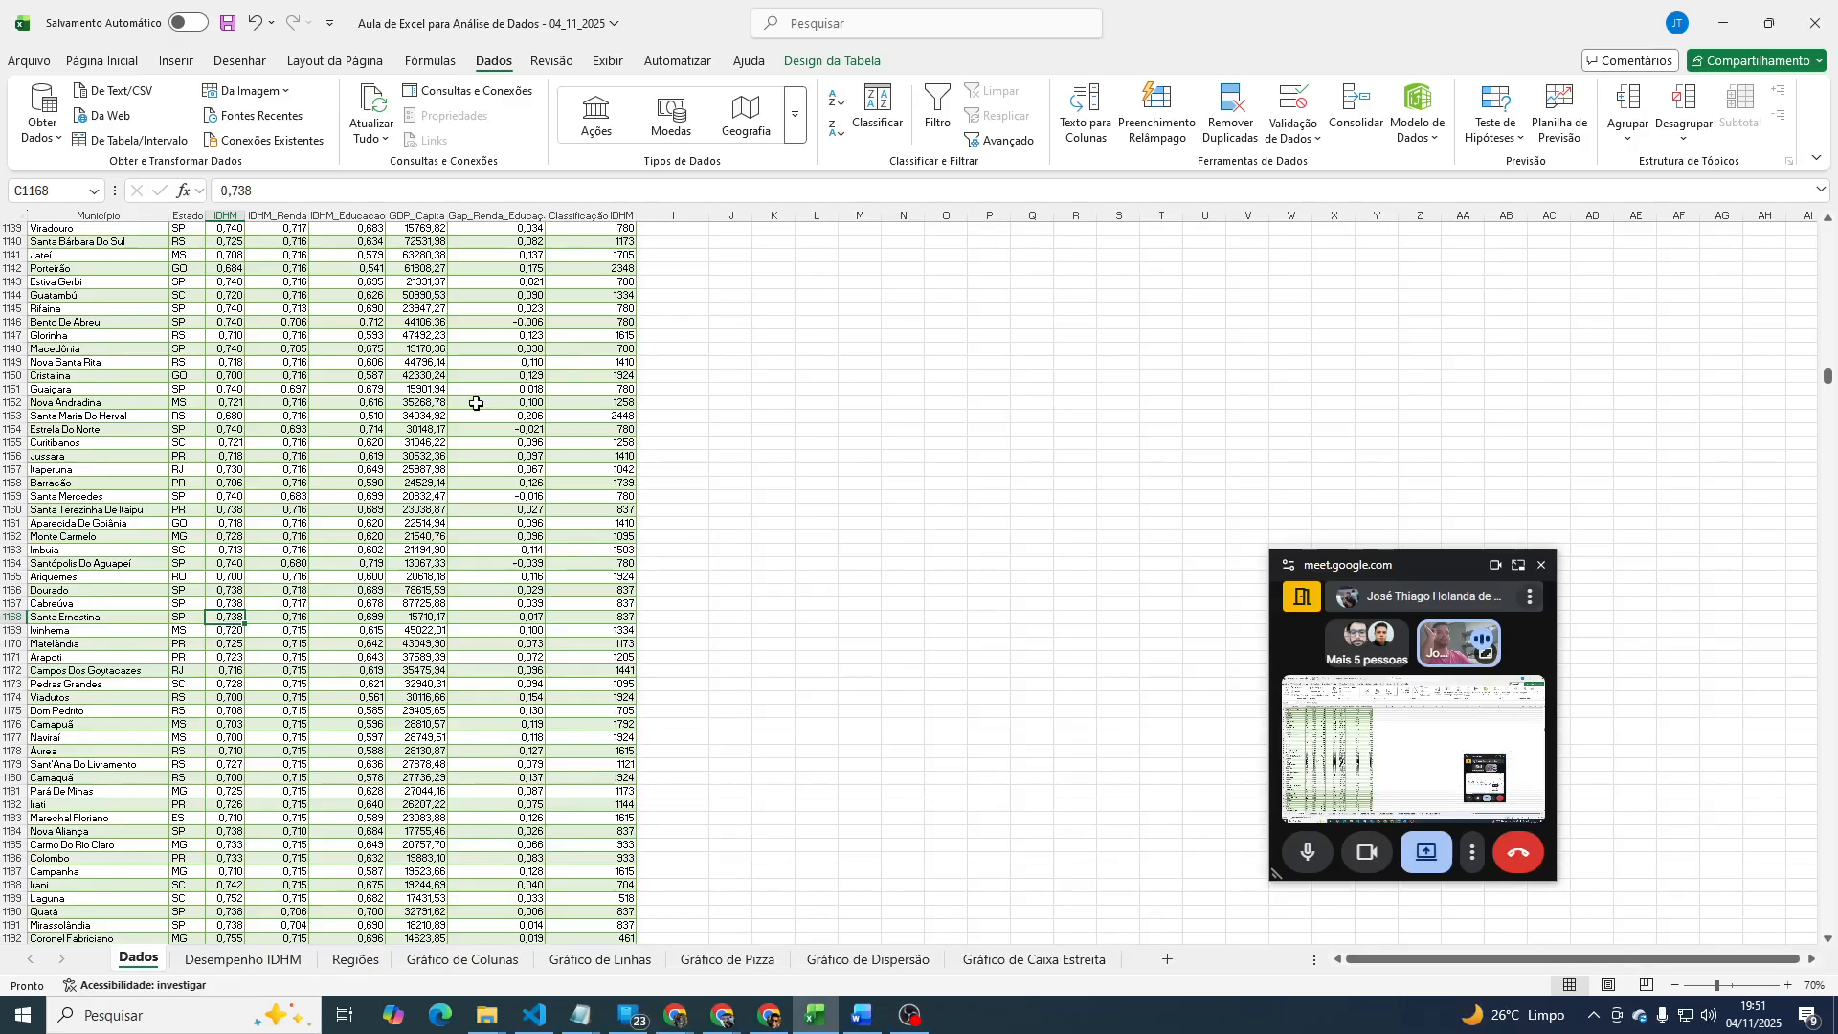
ctrl+scroll(476, 403, up, 4)
ctrl+scroll(476, 403, up, 1)
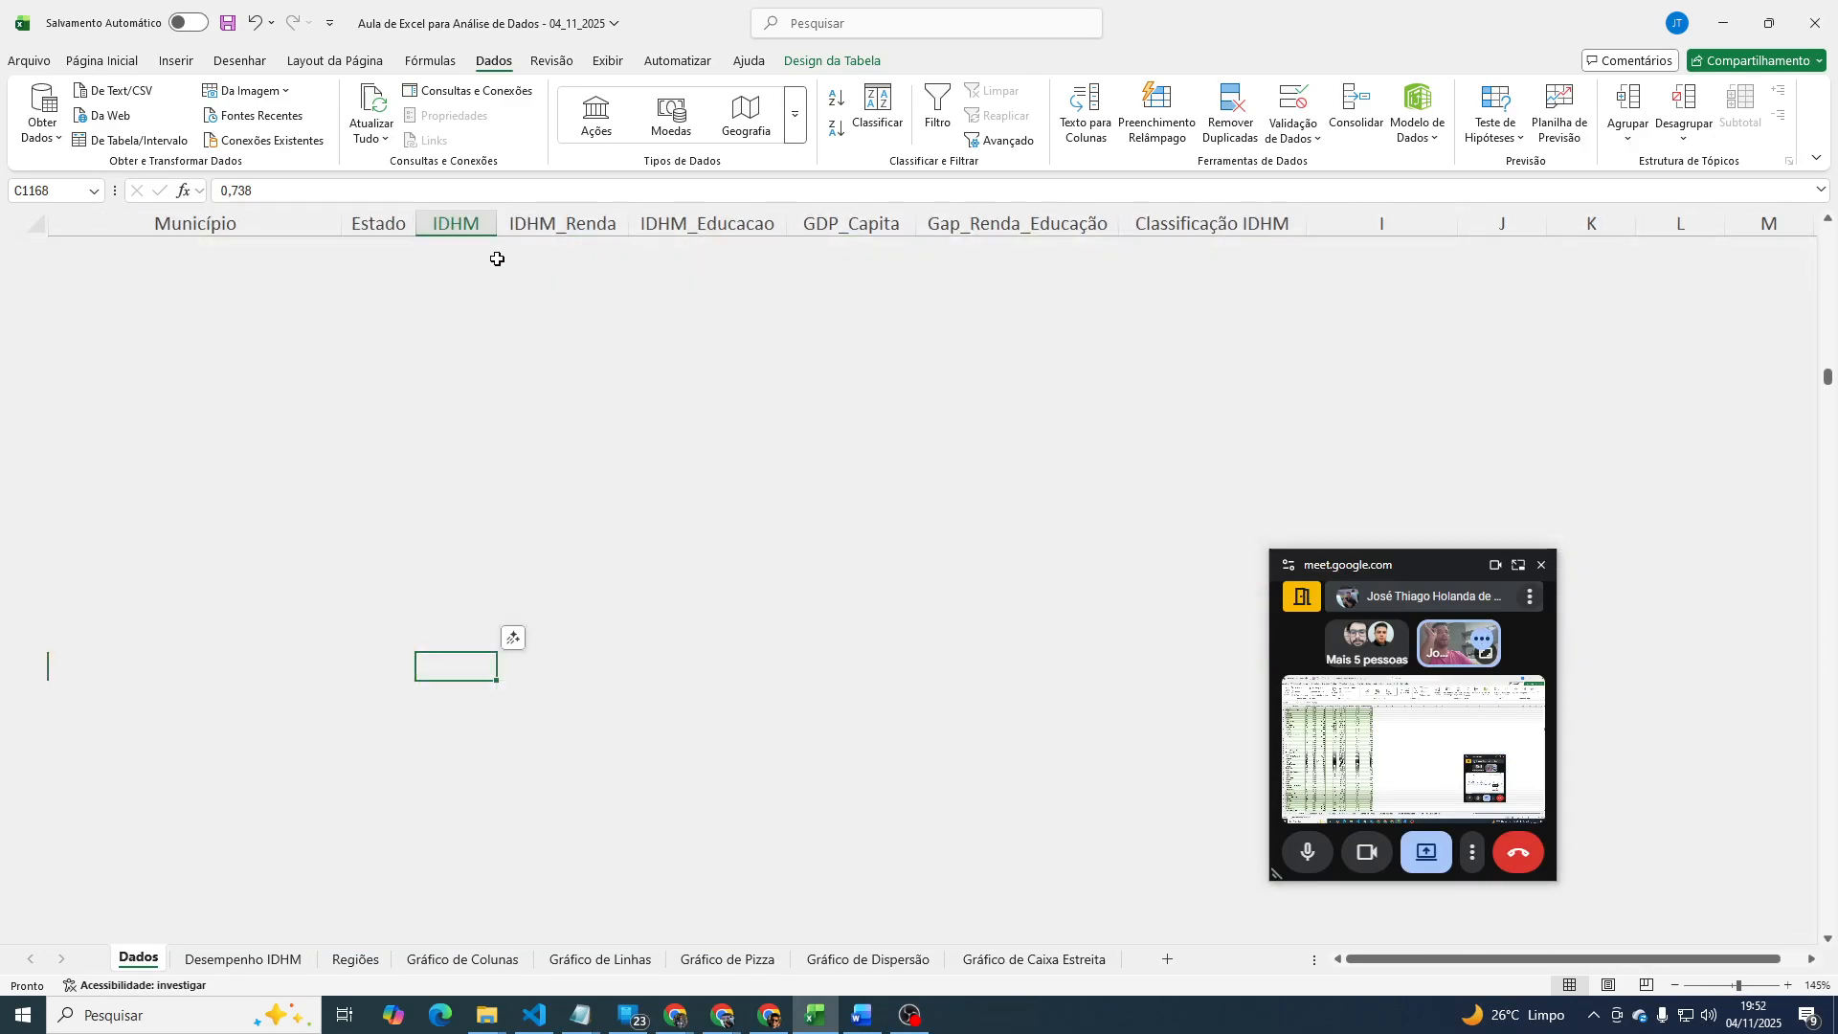
click(452, 258)
scroll(517, 363, up, 9)
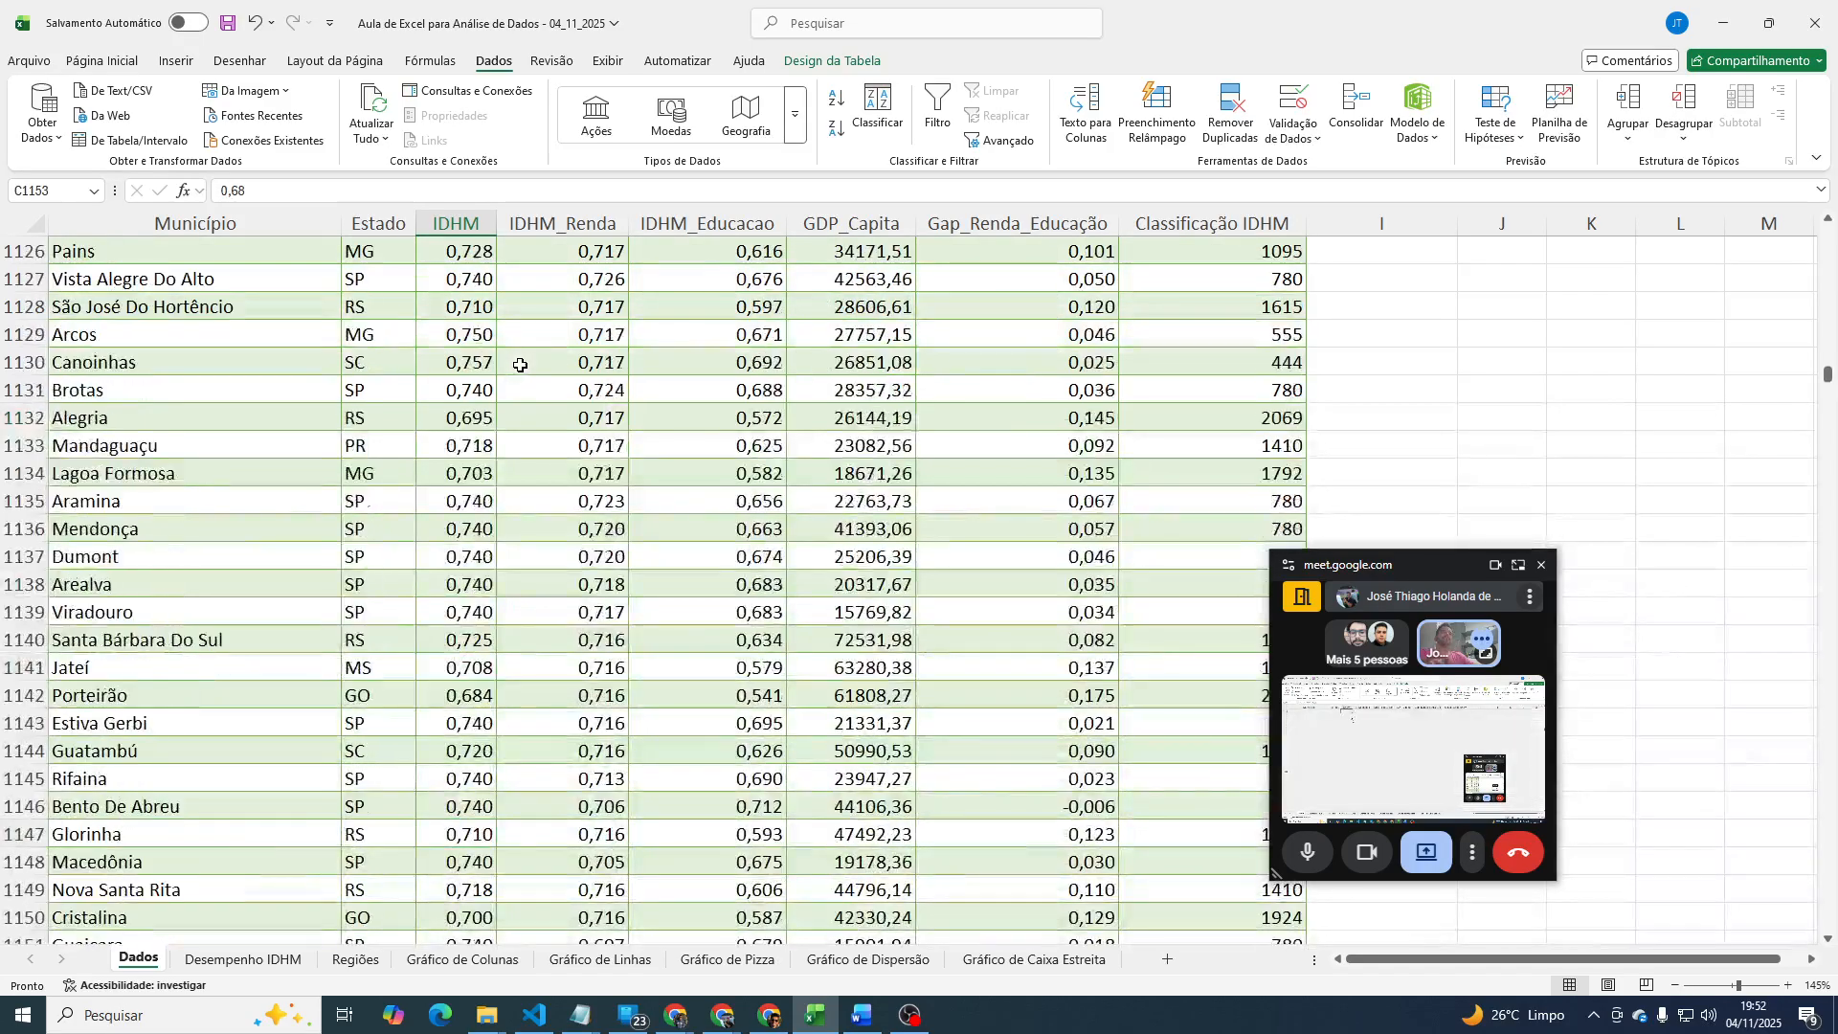
click(437, 319)
key(ctrl+Home)
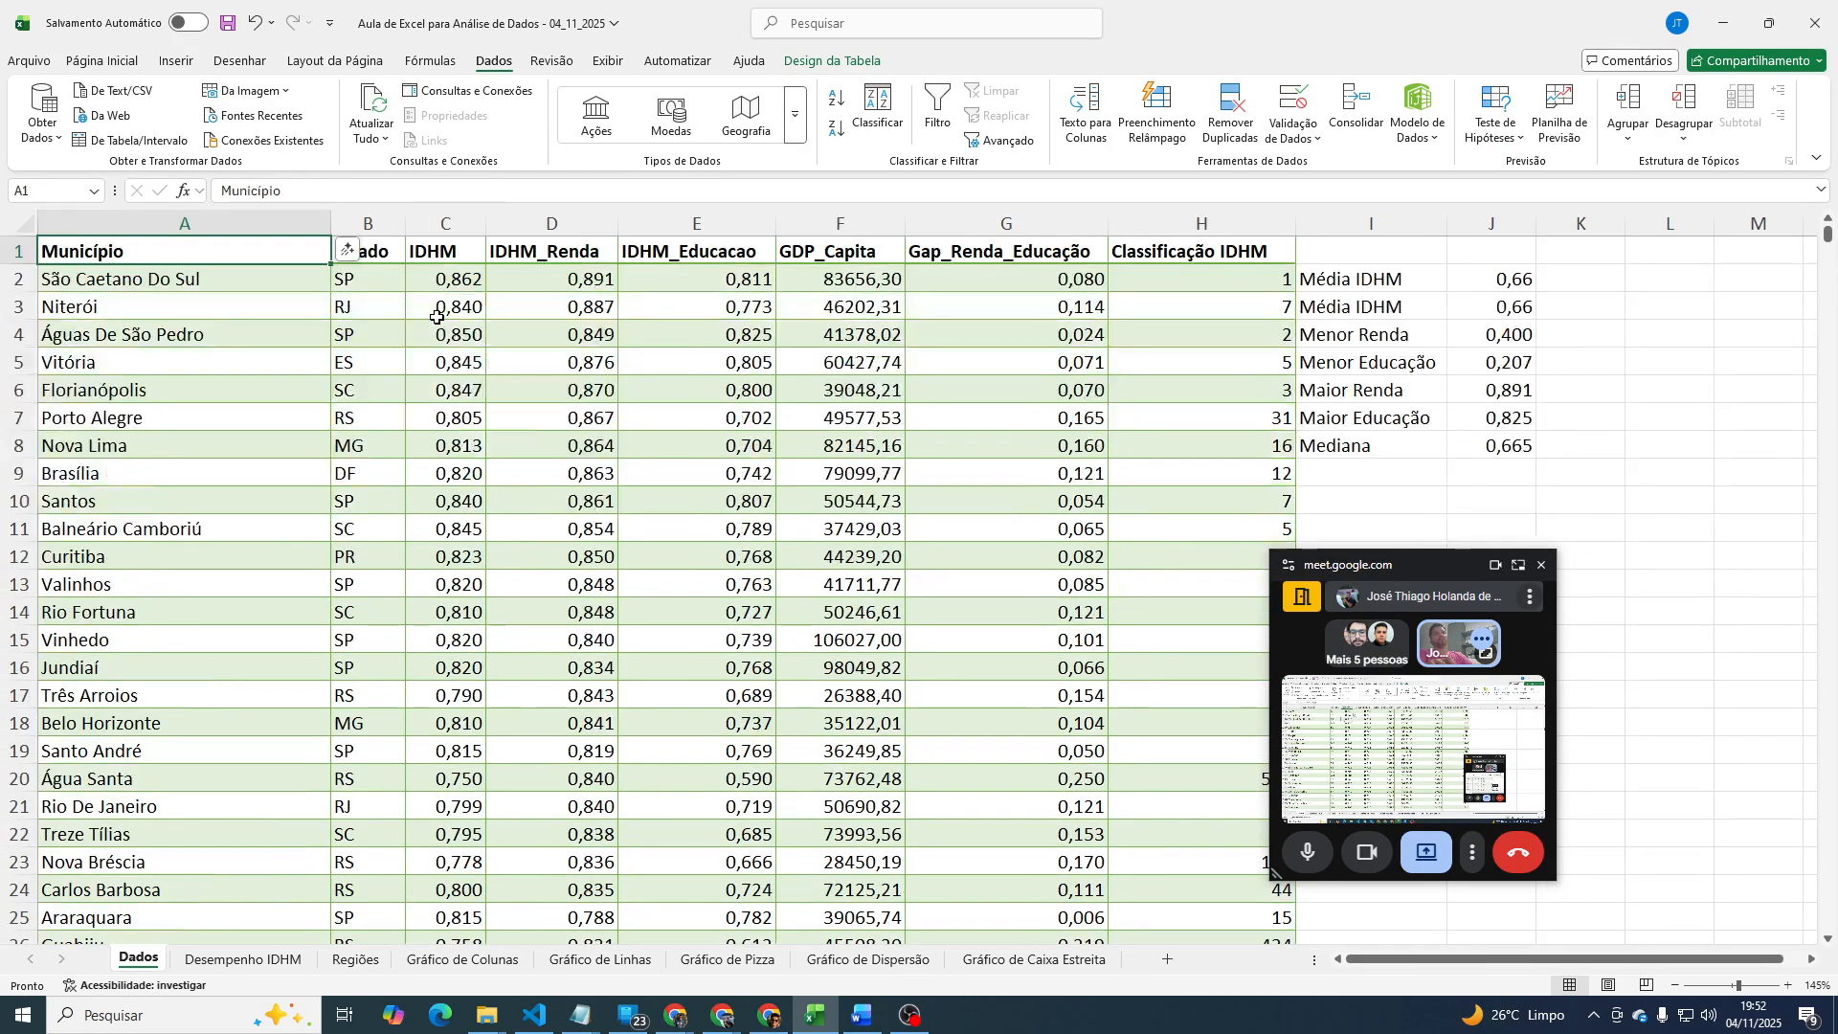
key(Right)
key(Right)
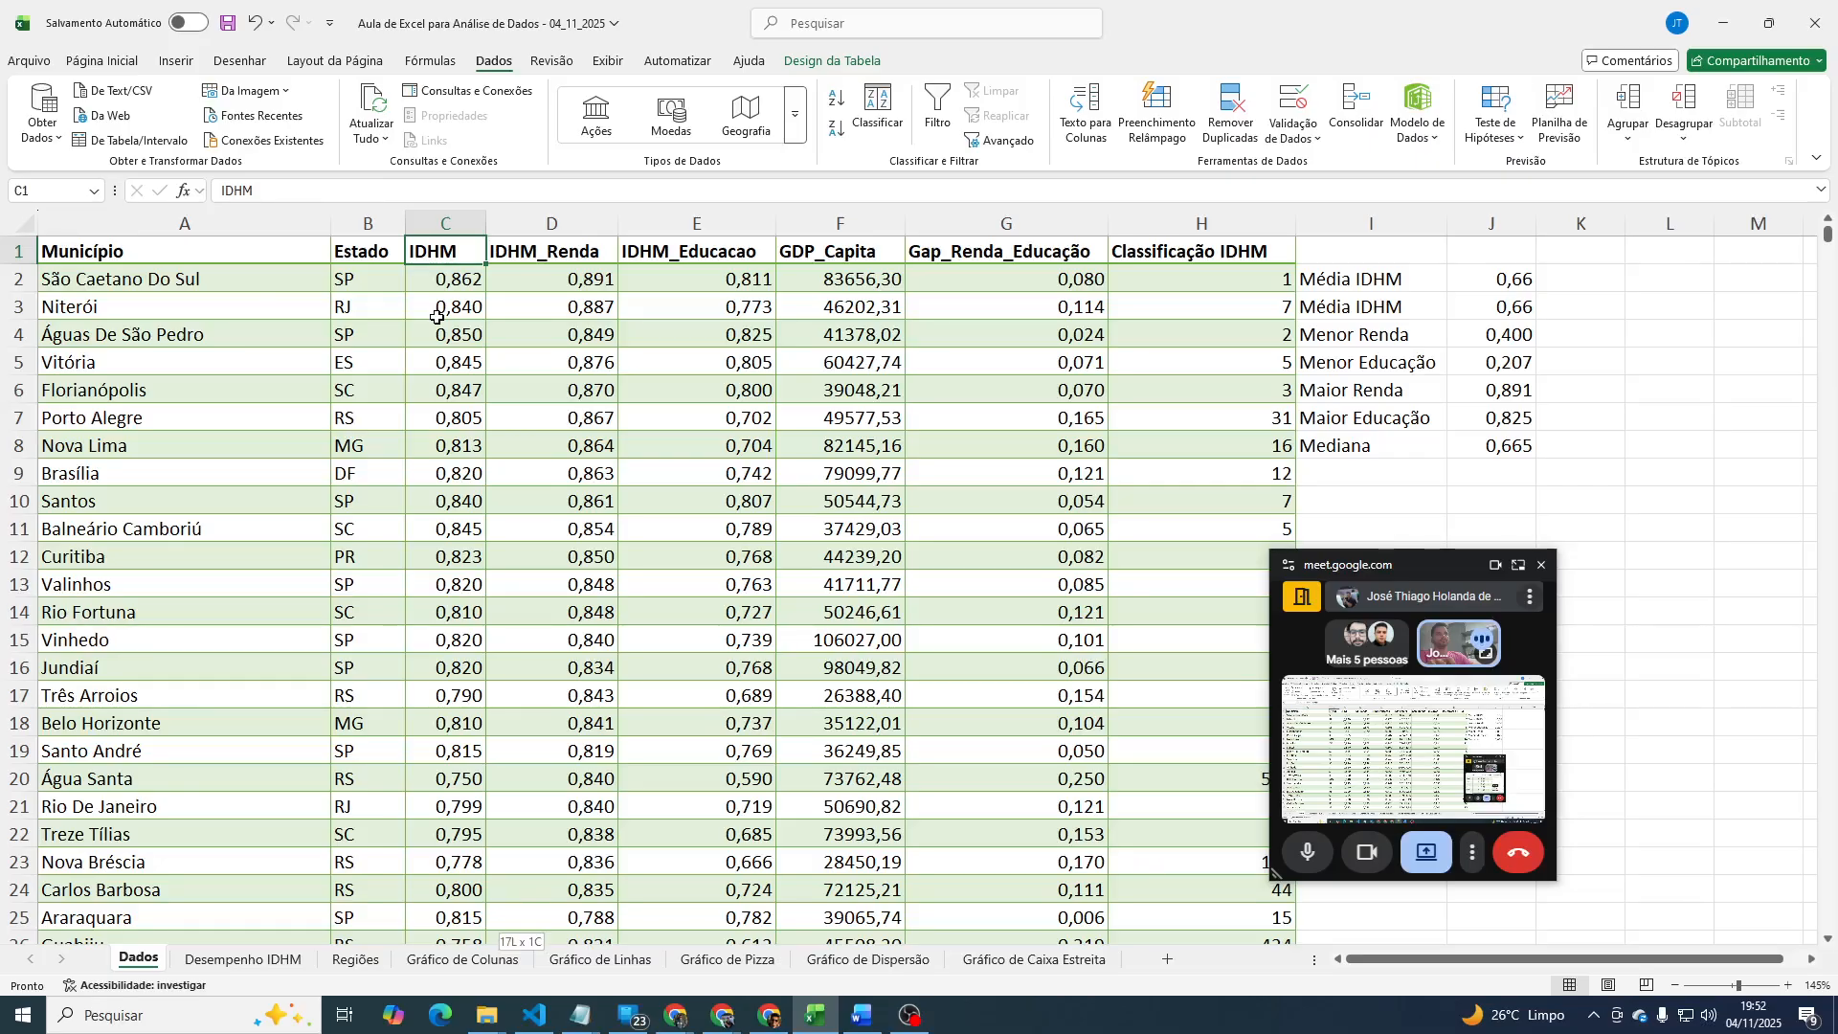
key(ctrl+shift+Down)
scroll(437, 317, down, 3)
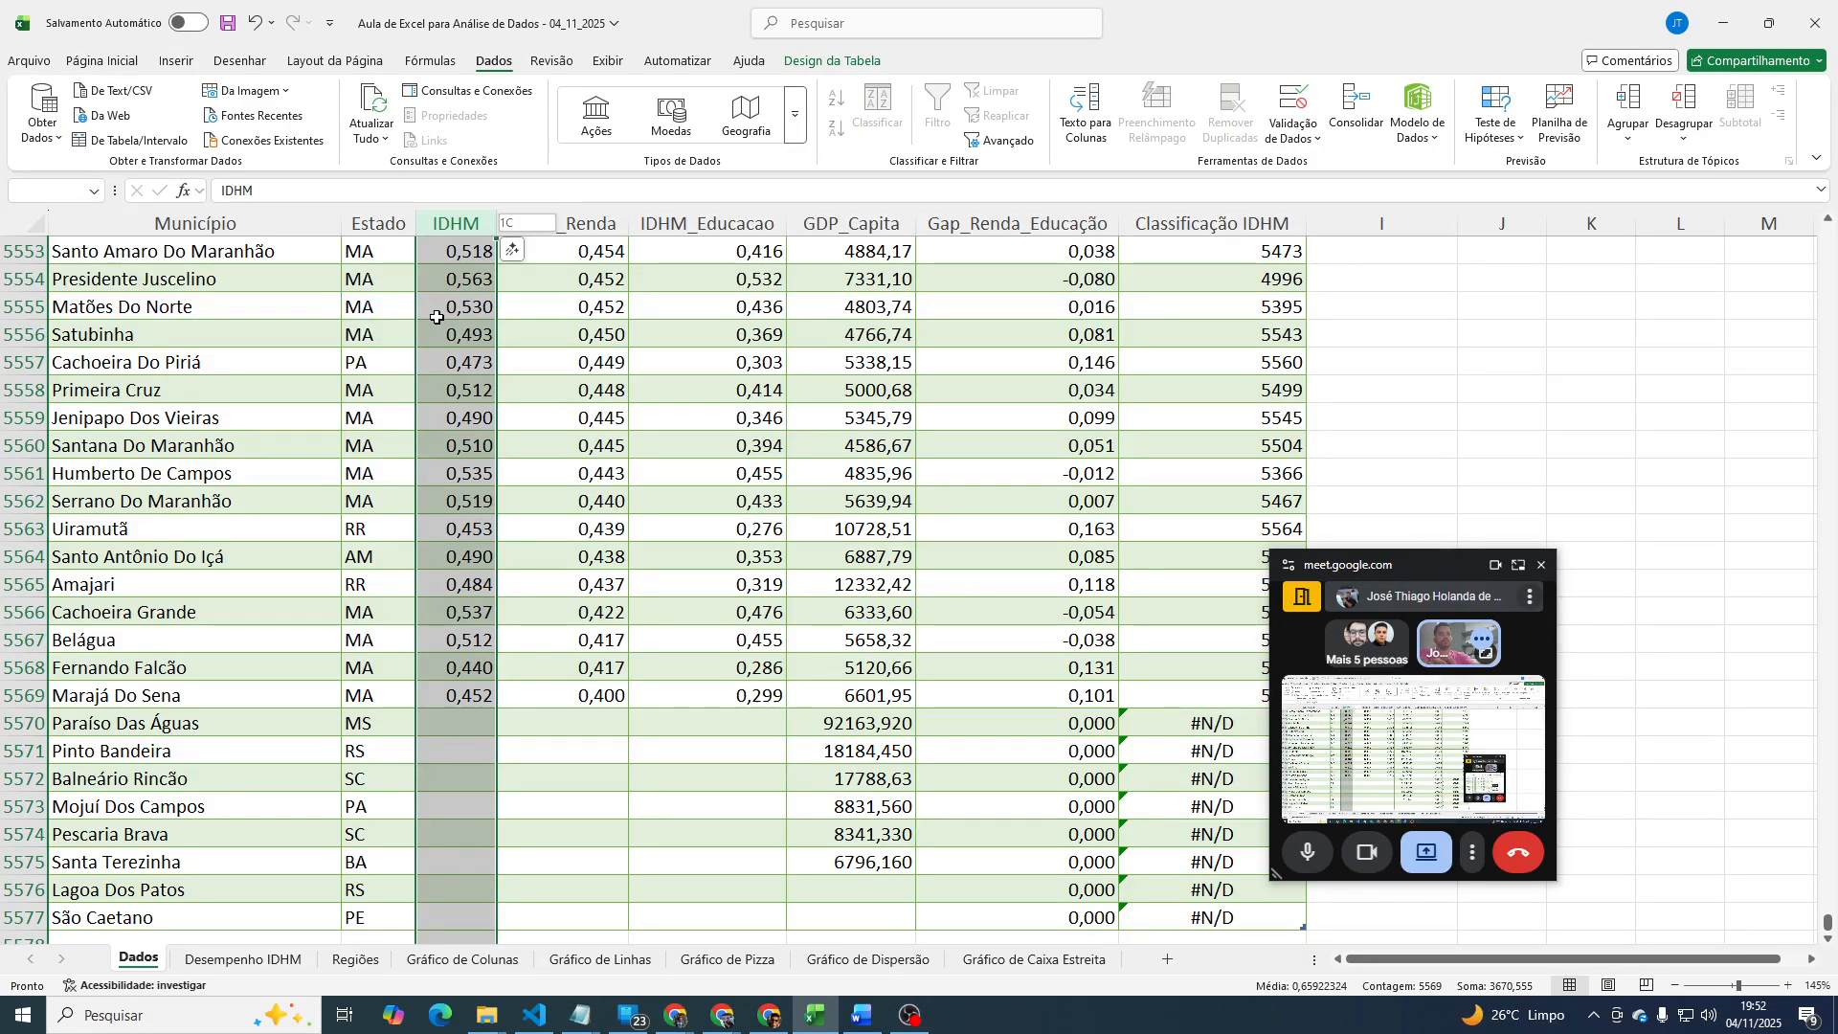
scroll(574, 563, down, 4)
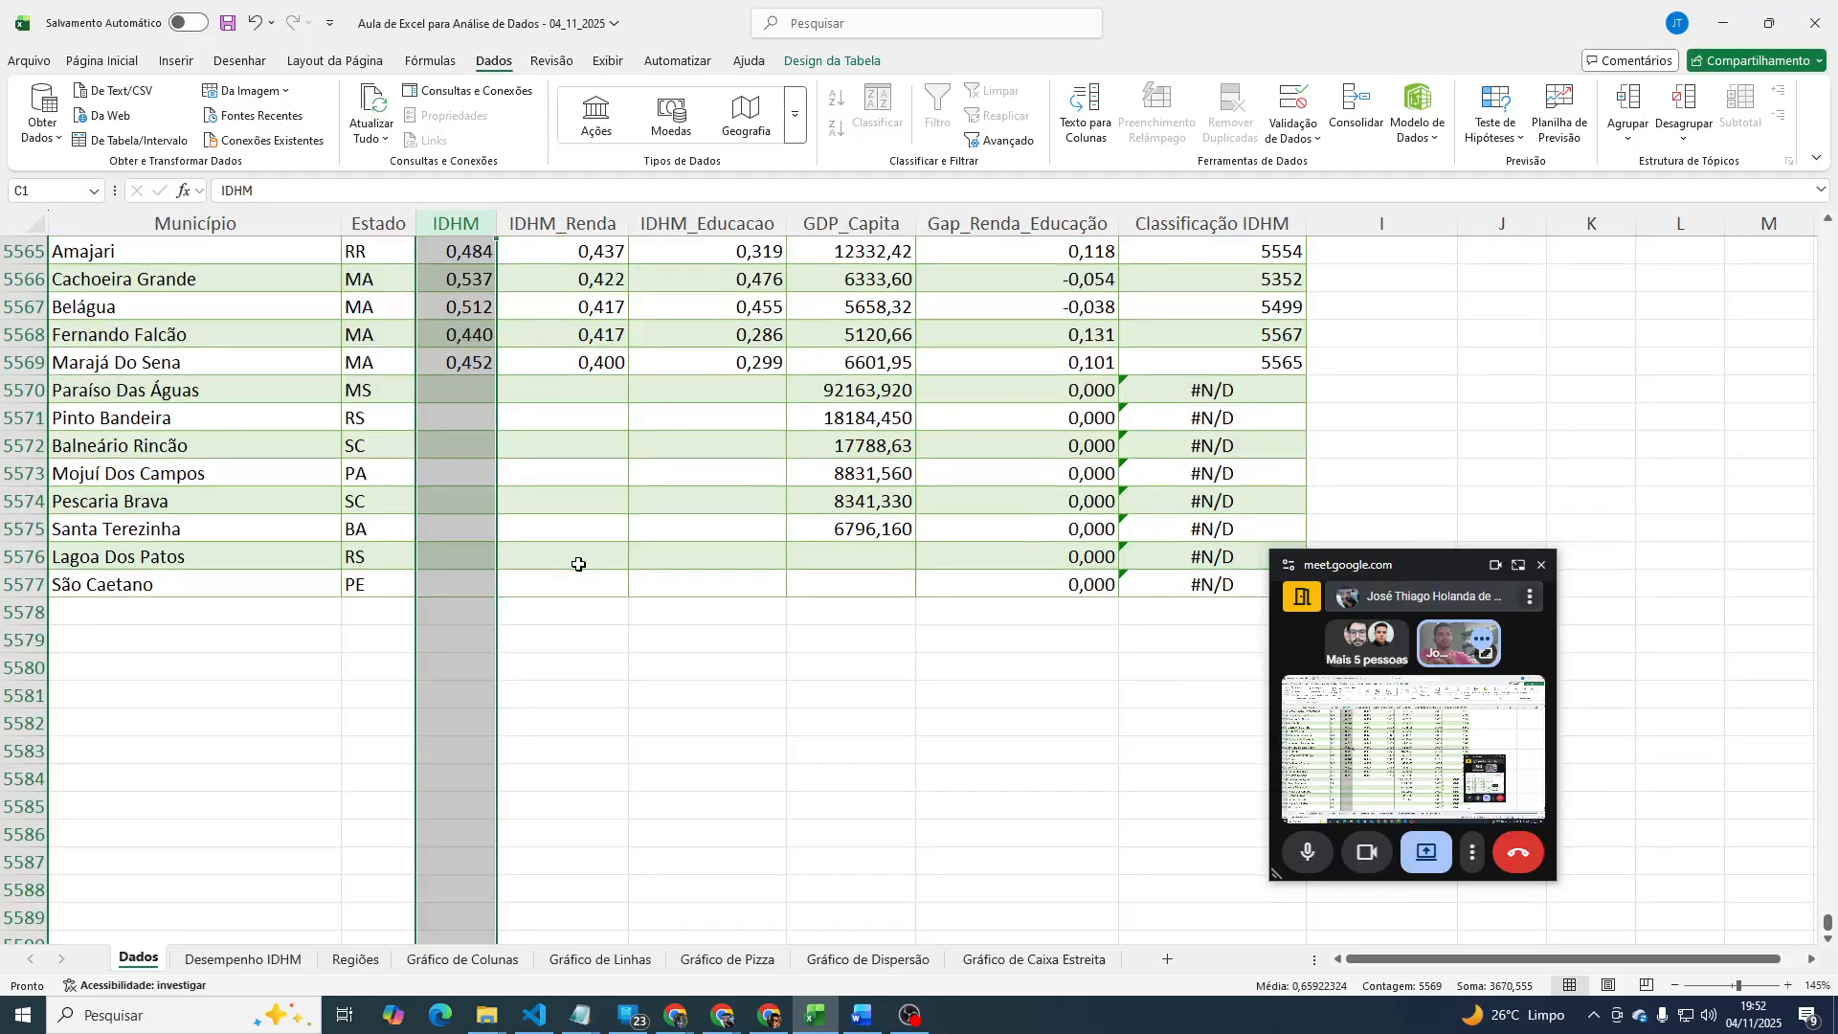
key(ctrl+shift+Up)
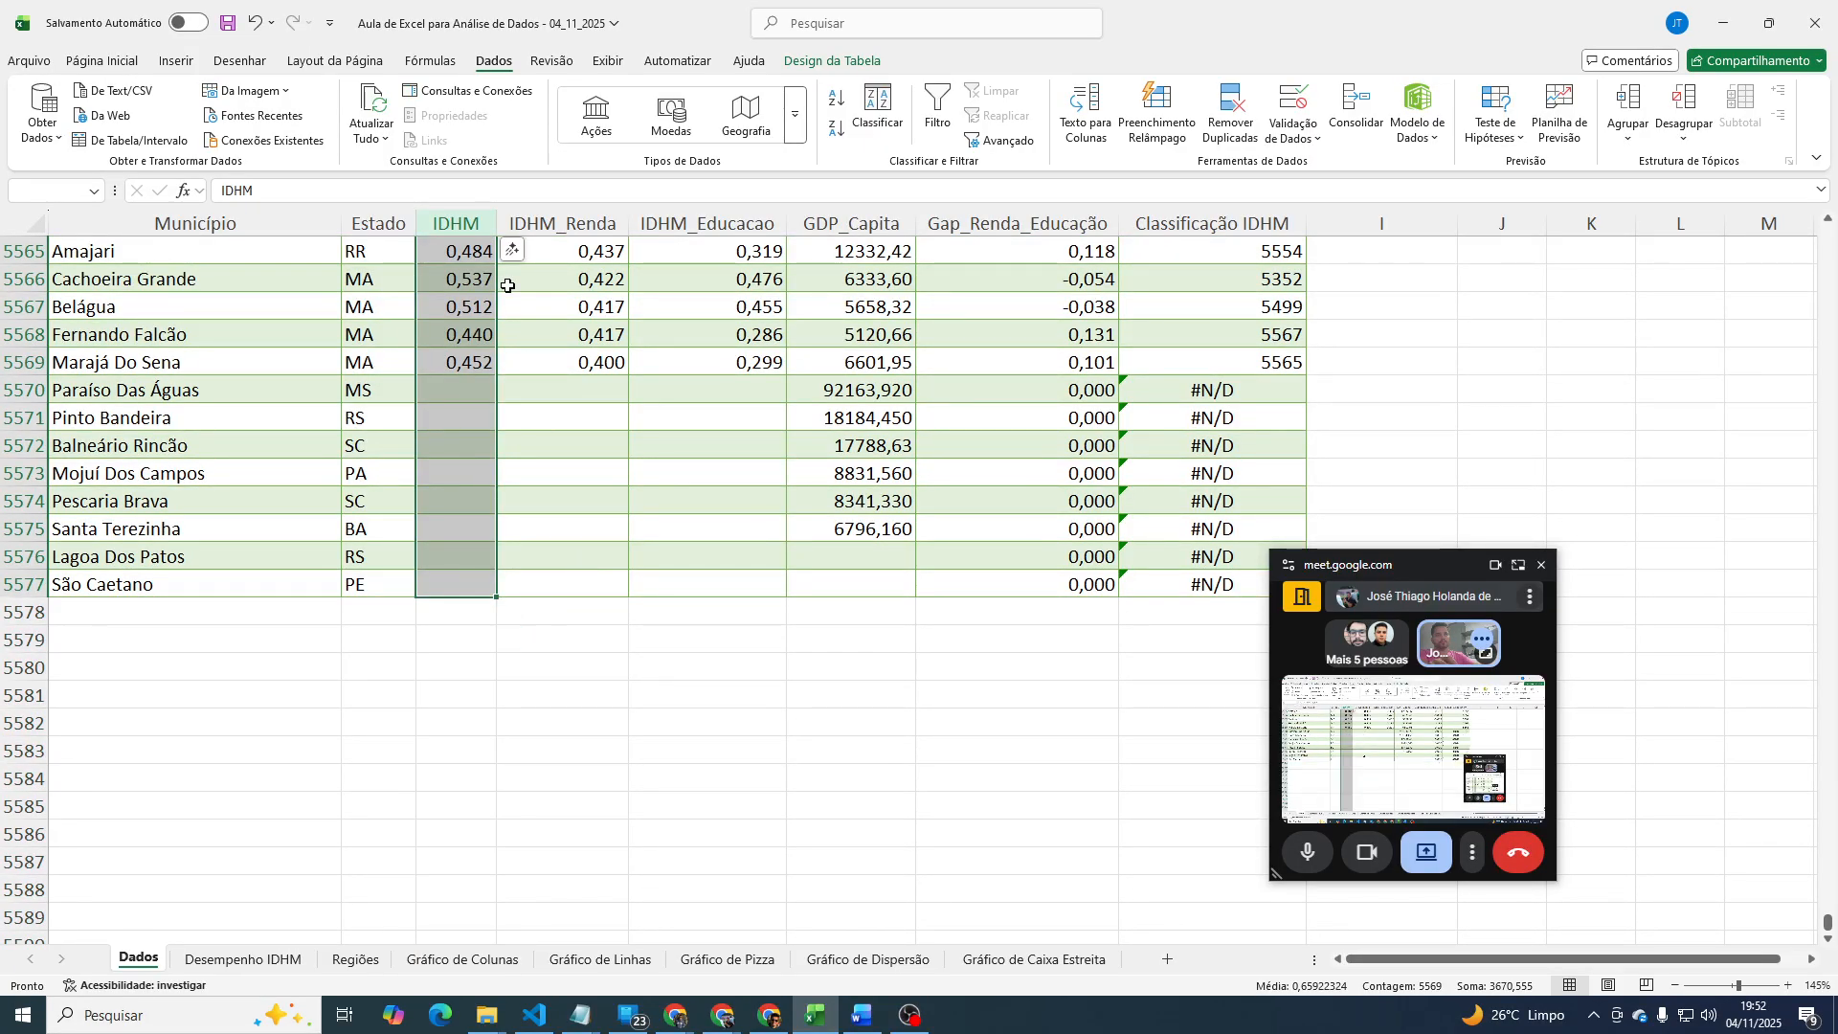
Insert a Histograma chart from the selected IDHM values.
click(176, 61)
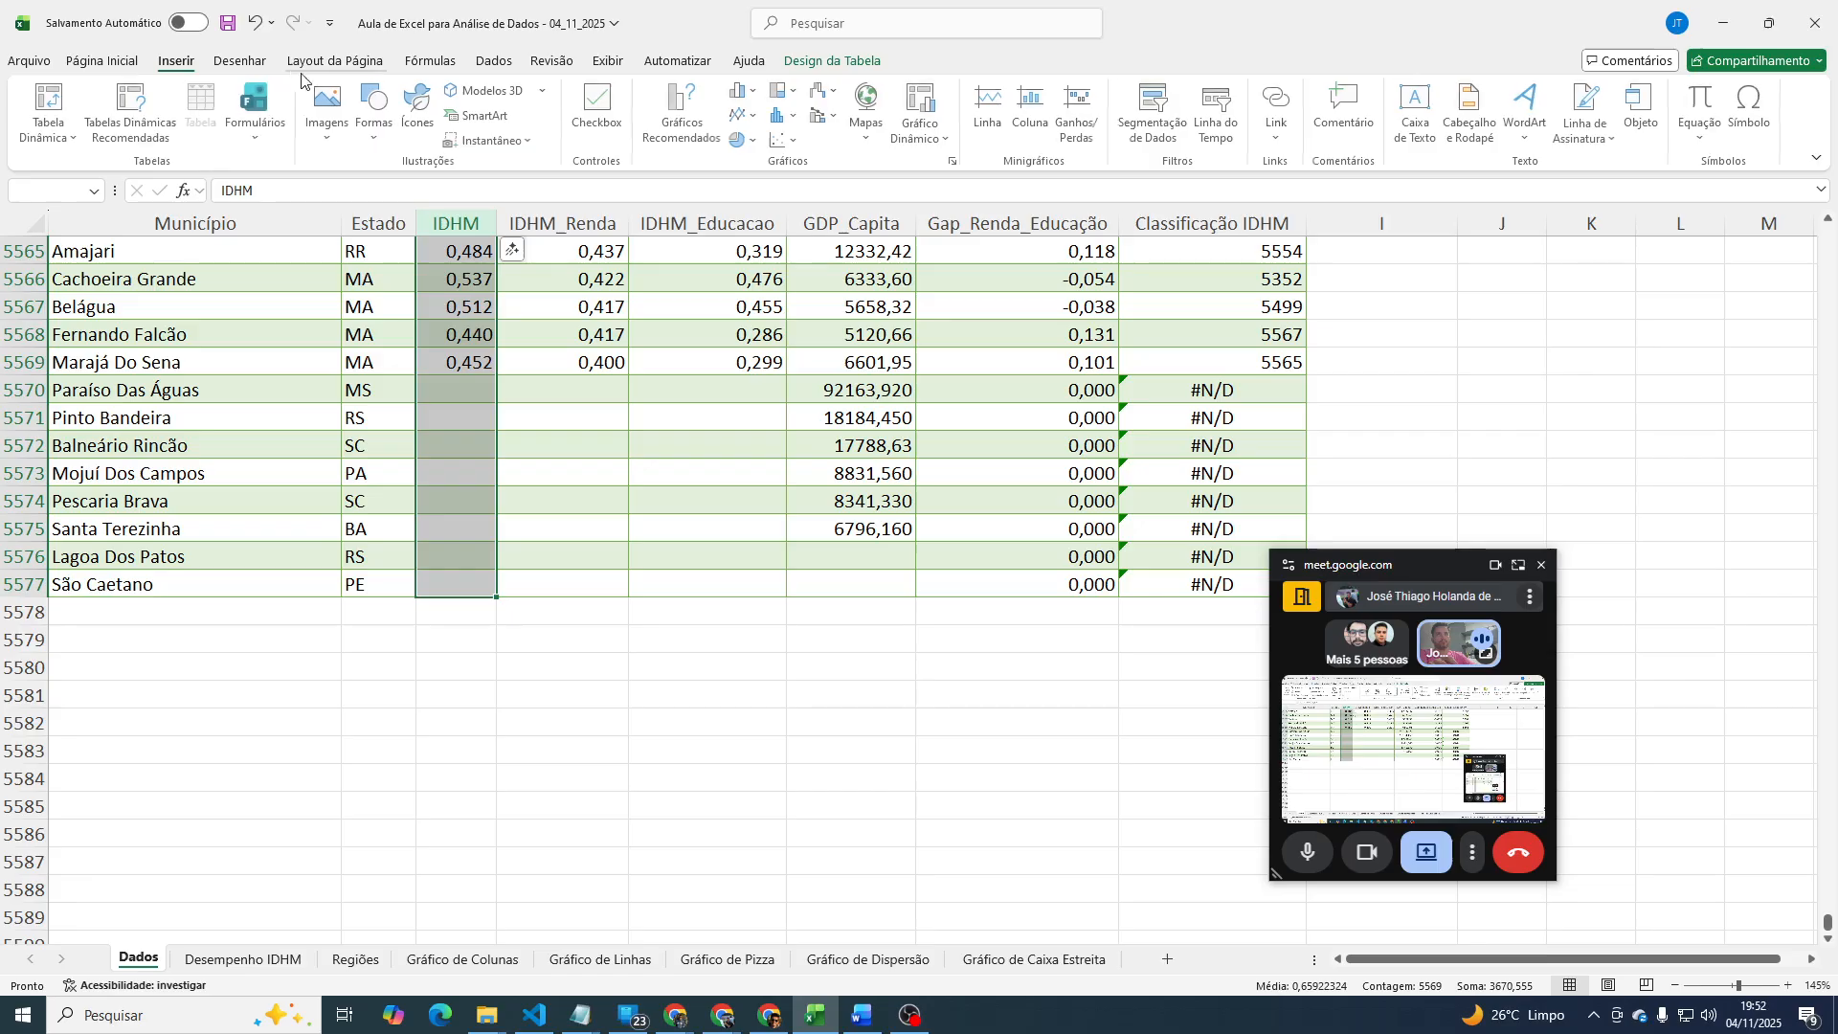
click(685, 113)
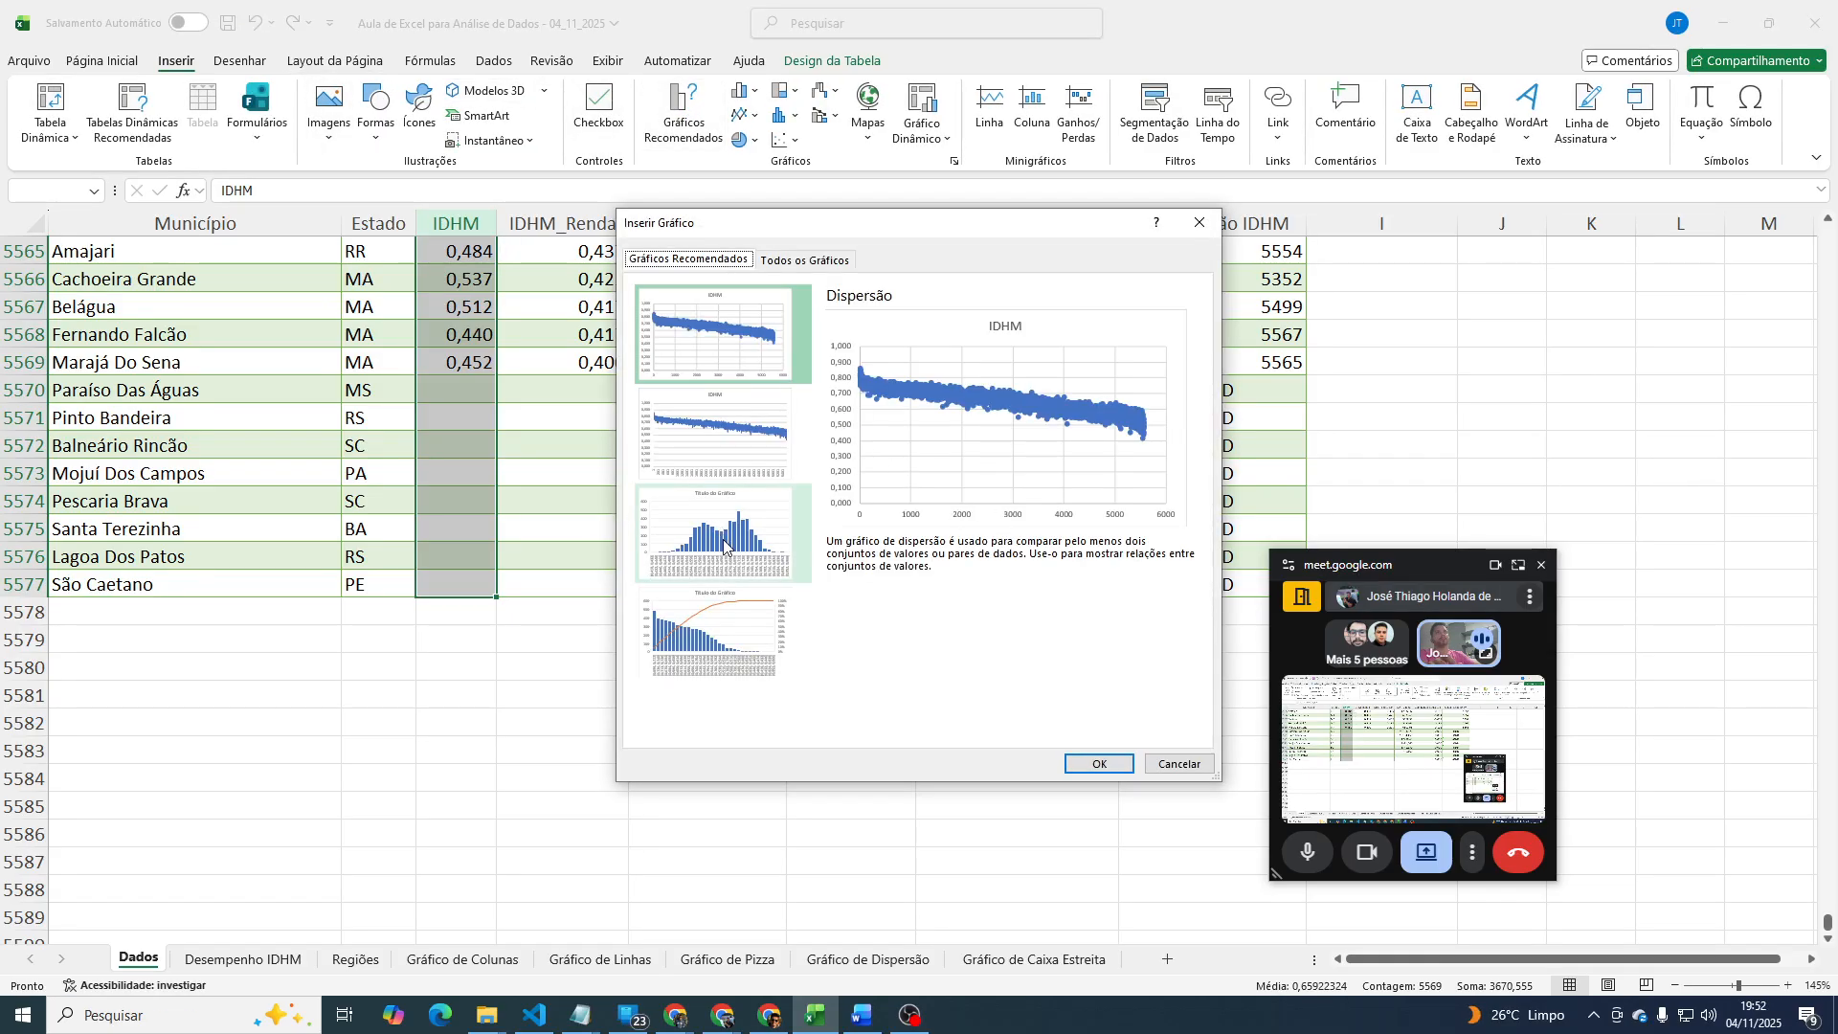
click(724, 547)
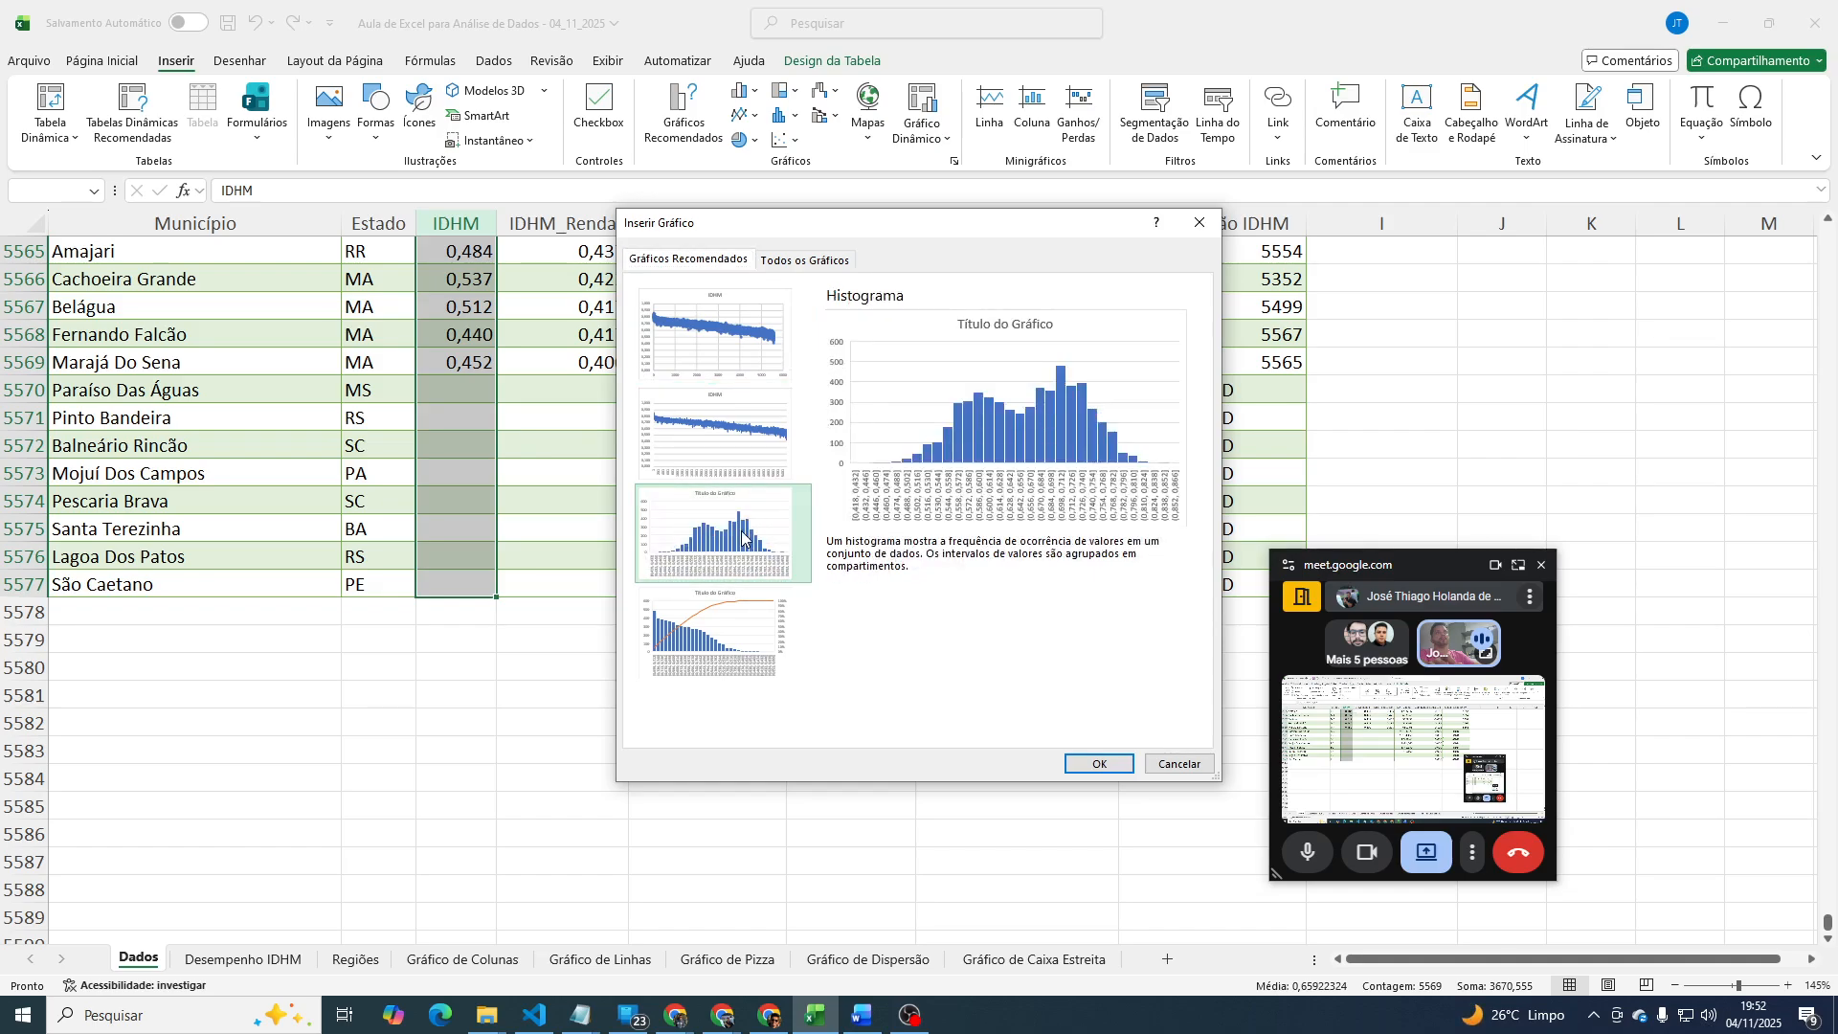
click(772, 261)
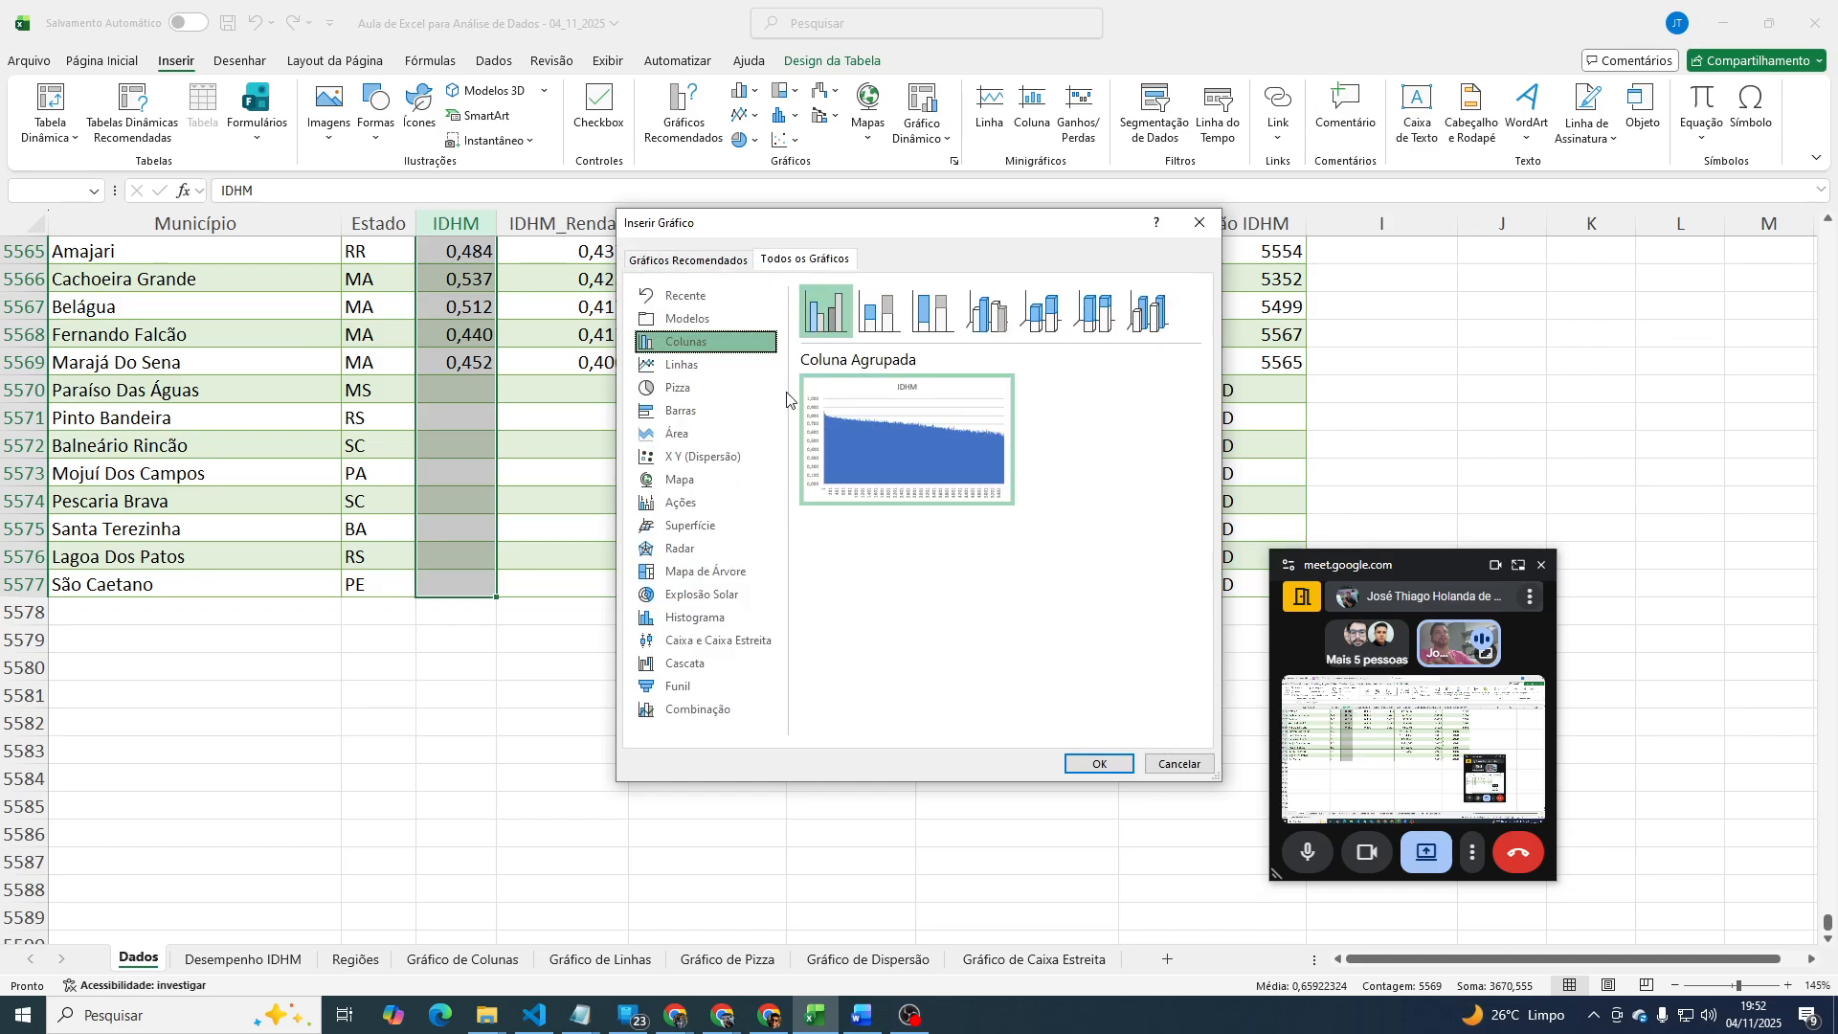
click(718, 624)
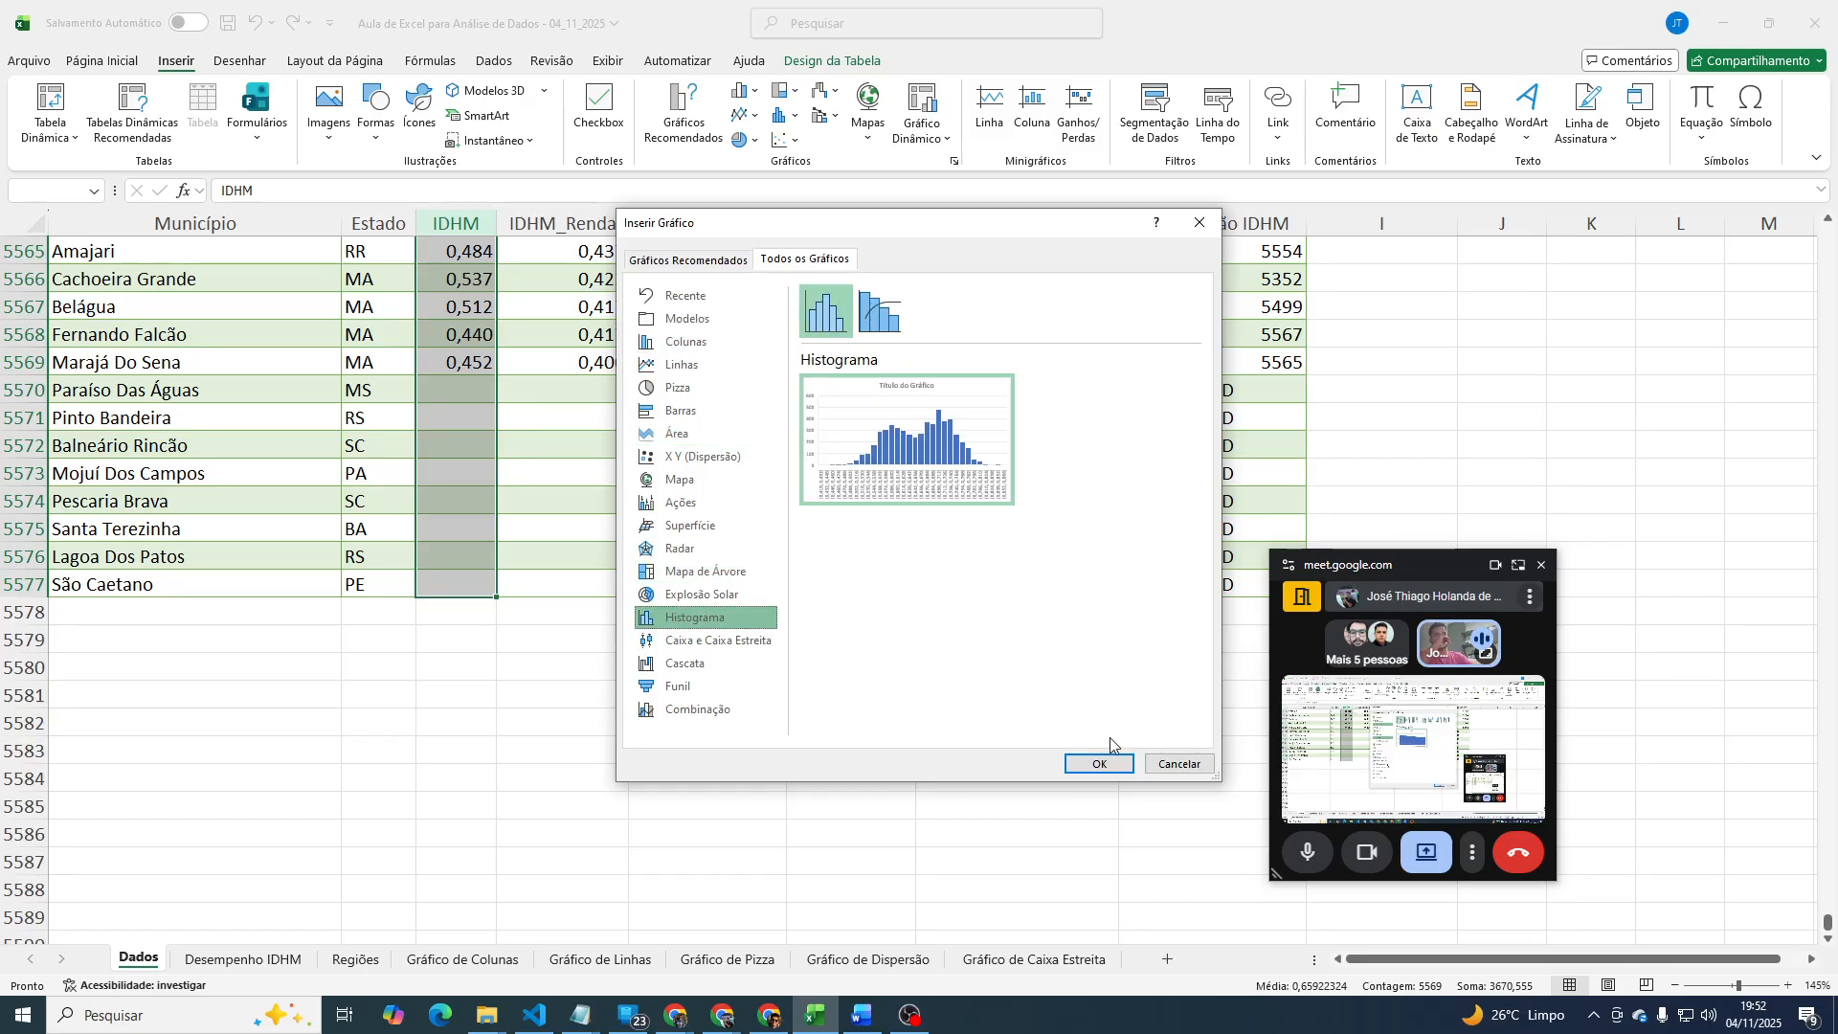
click(1099, 764)
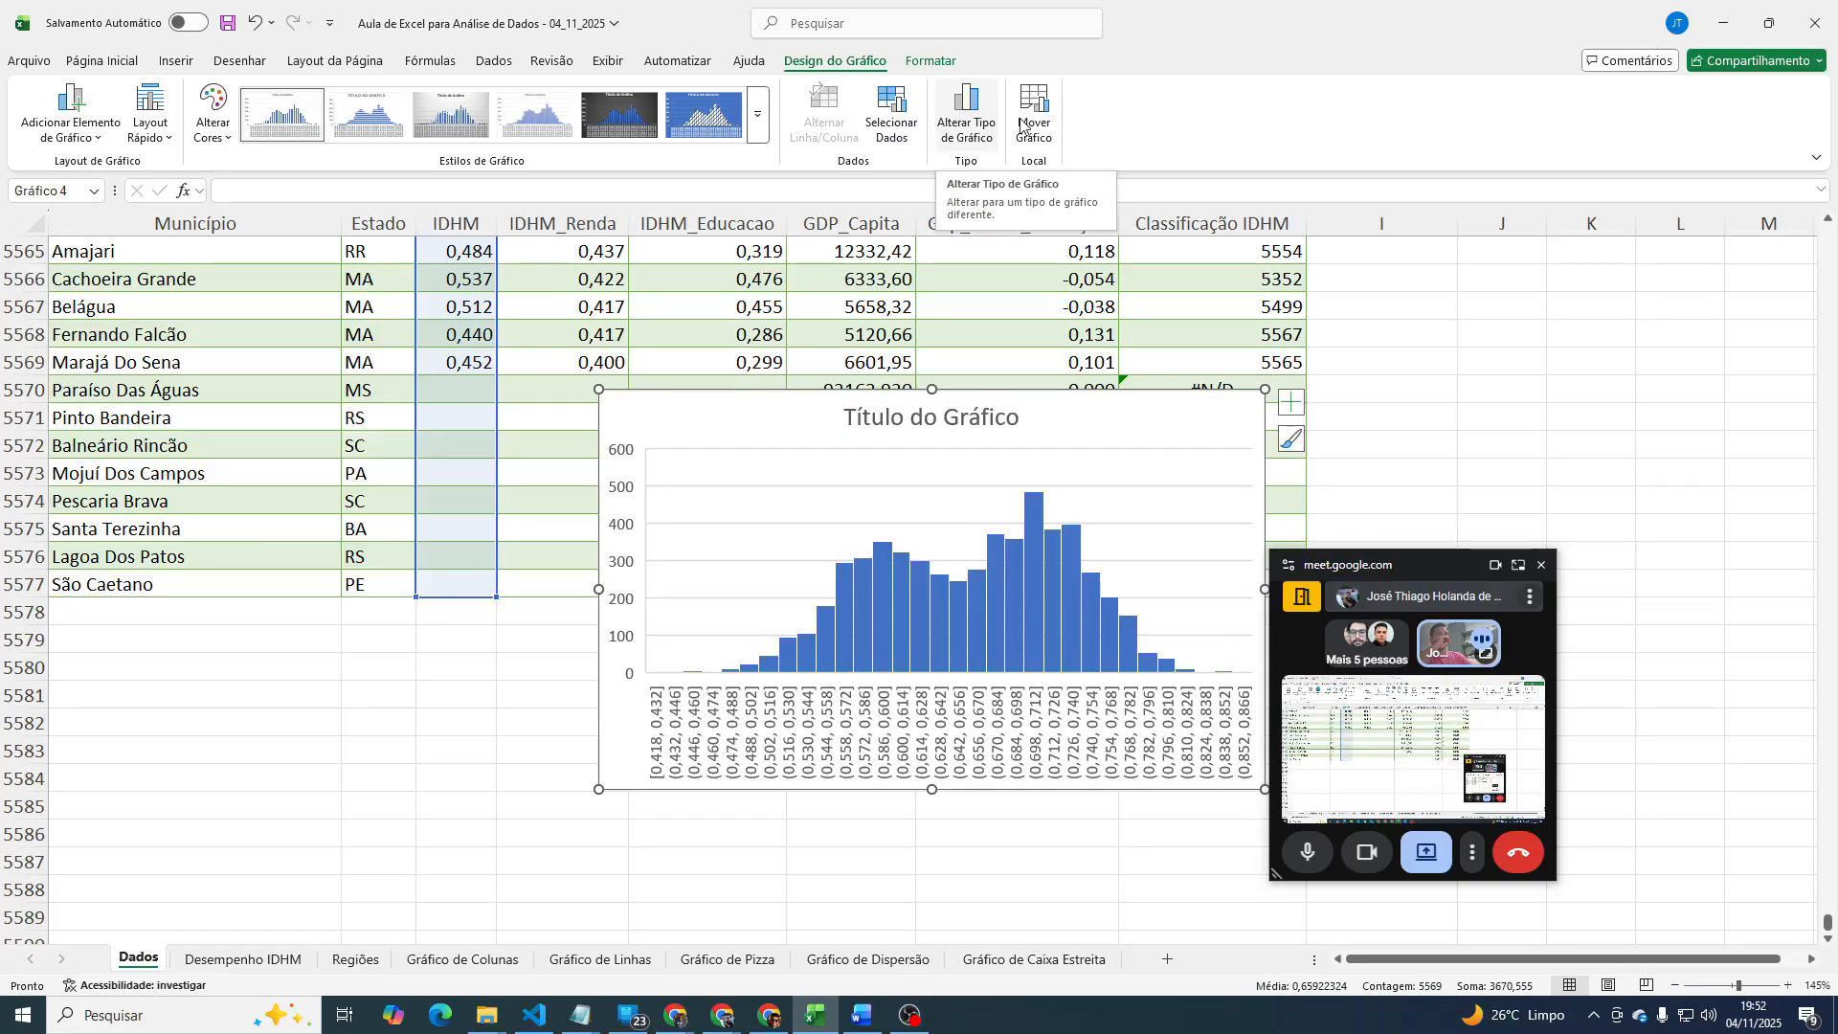
Move the histogram to a new sheet named Gráfico de Histograma and shift the floating meeting window off the chart.
click(1024, 122)
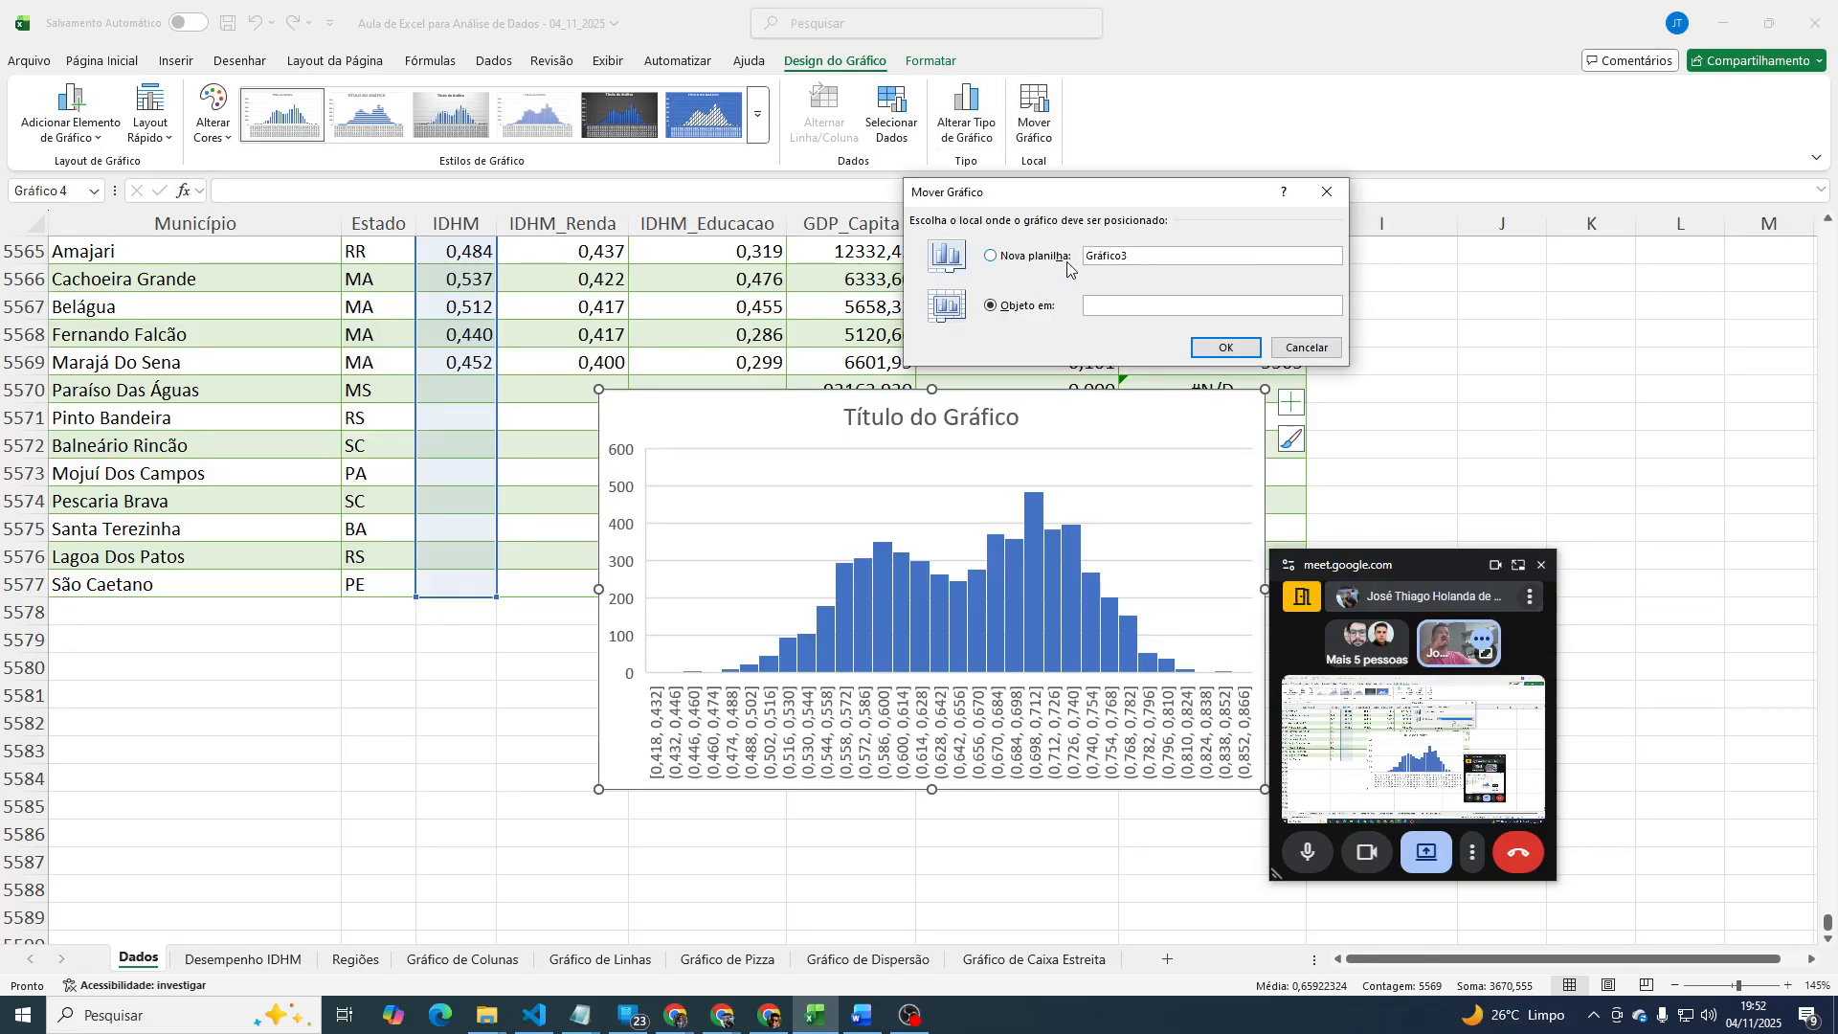
click(1067, 260)
text(Gráfico de Hi)
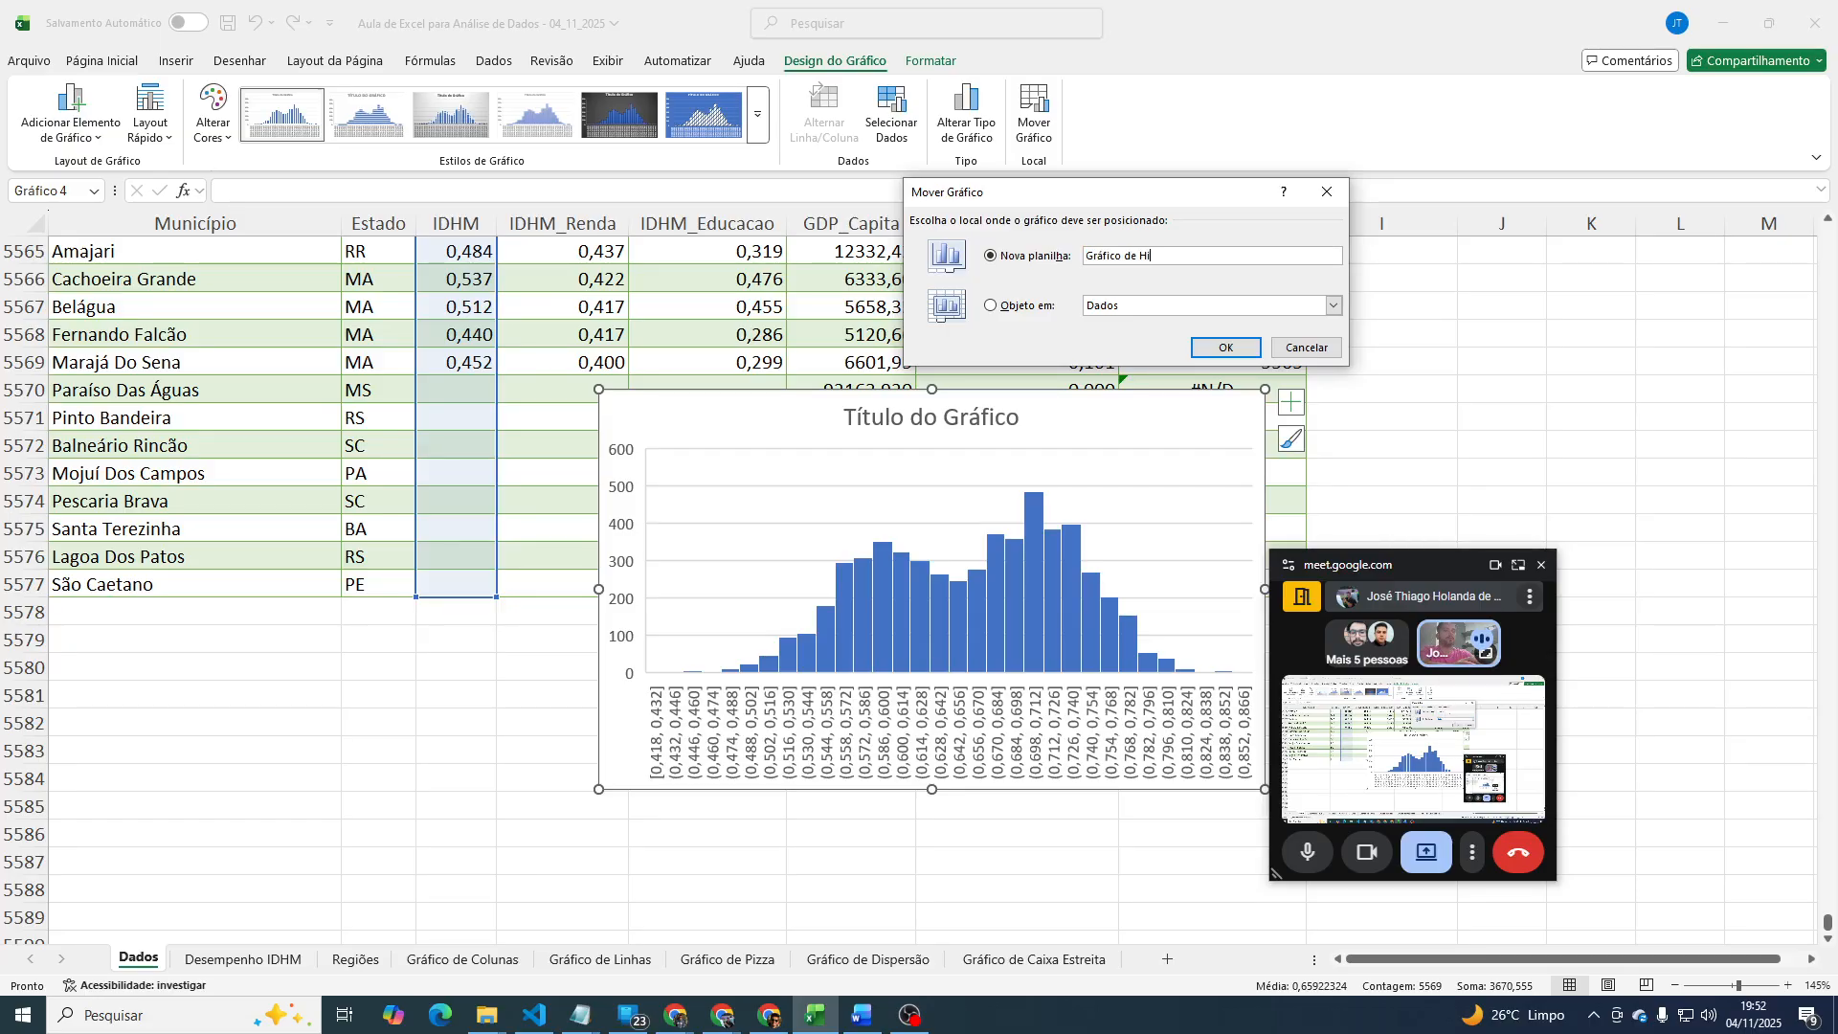
text(stograma)
key(Return)
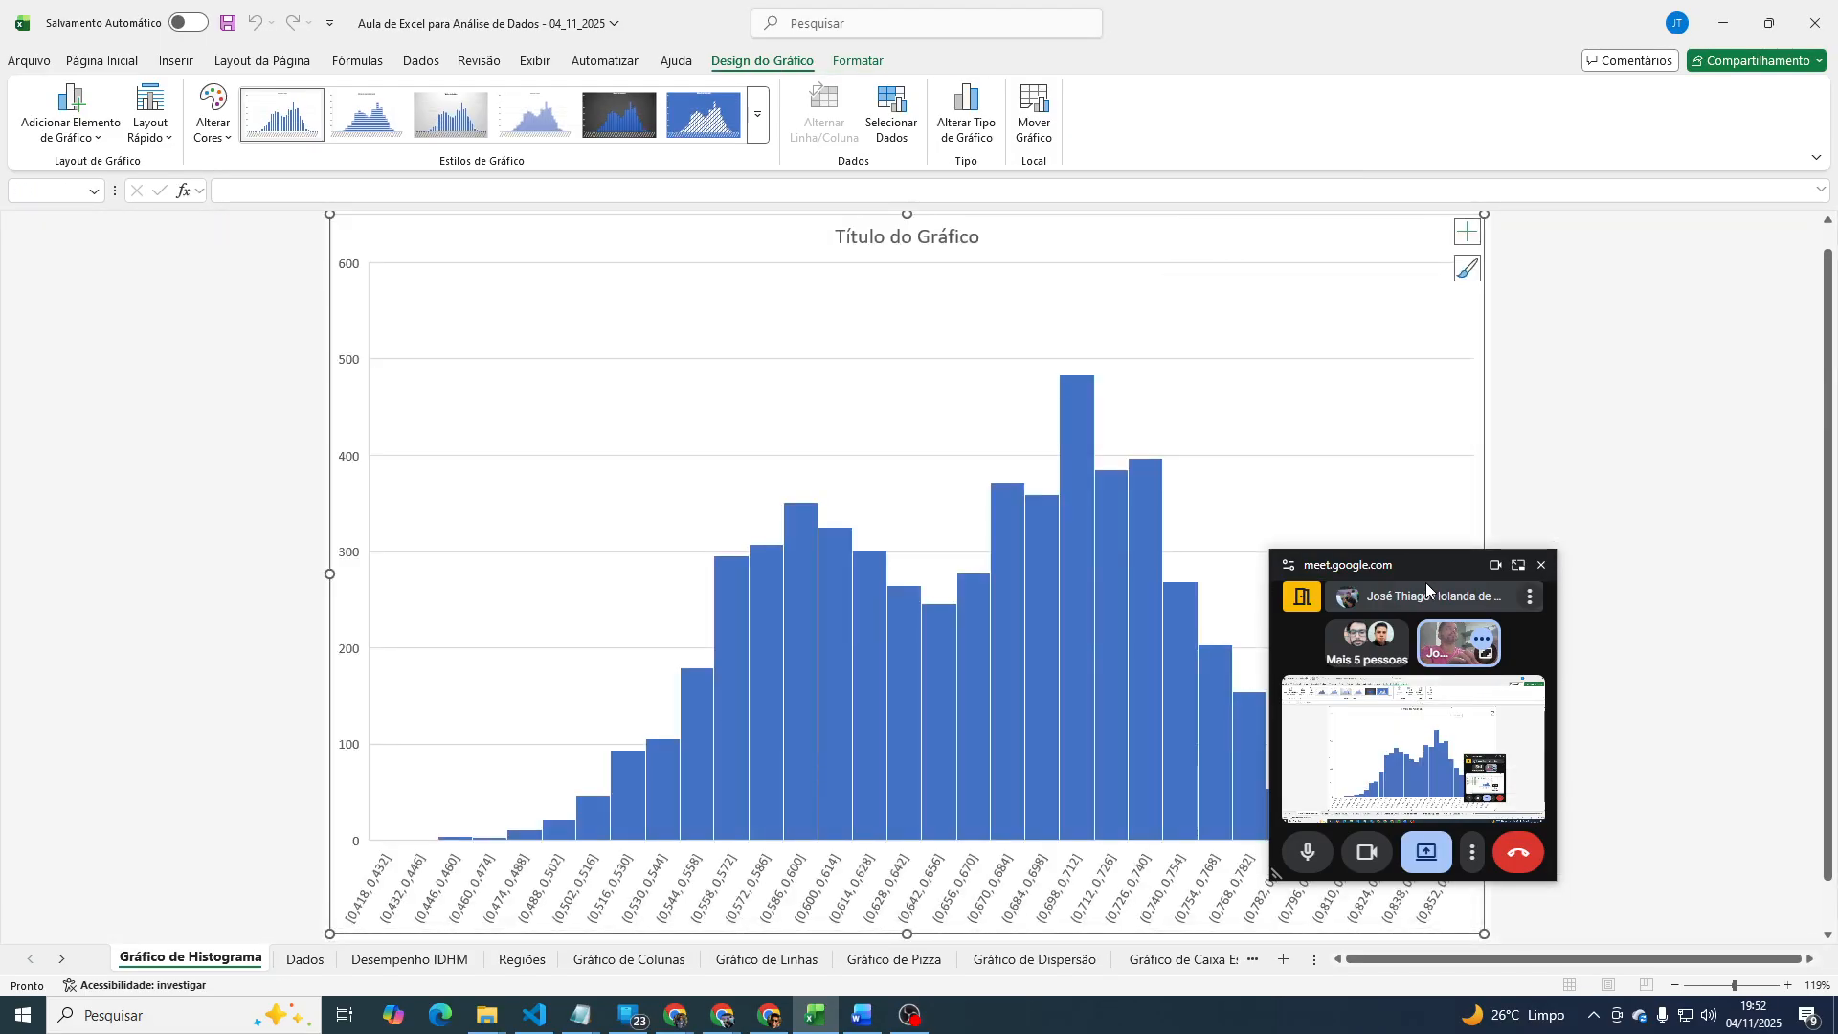
drag(1443, 567, 1719, 467)
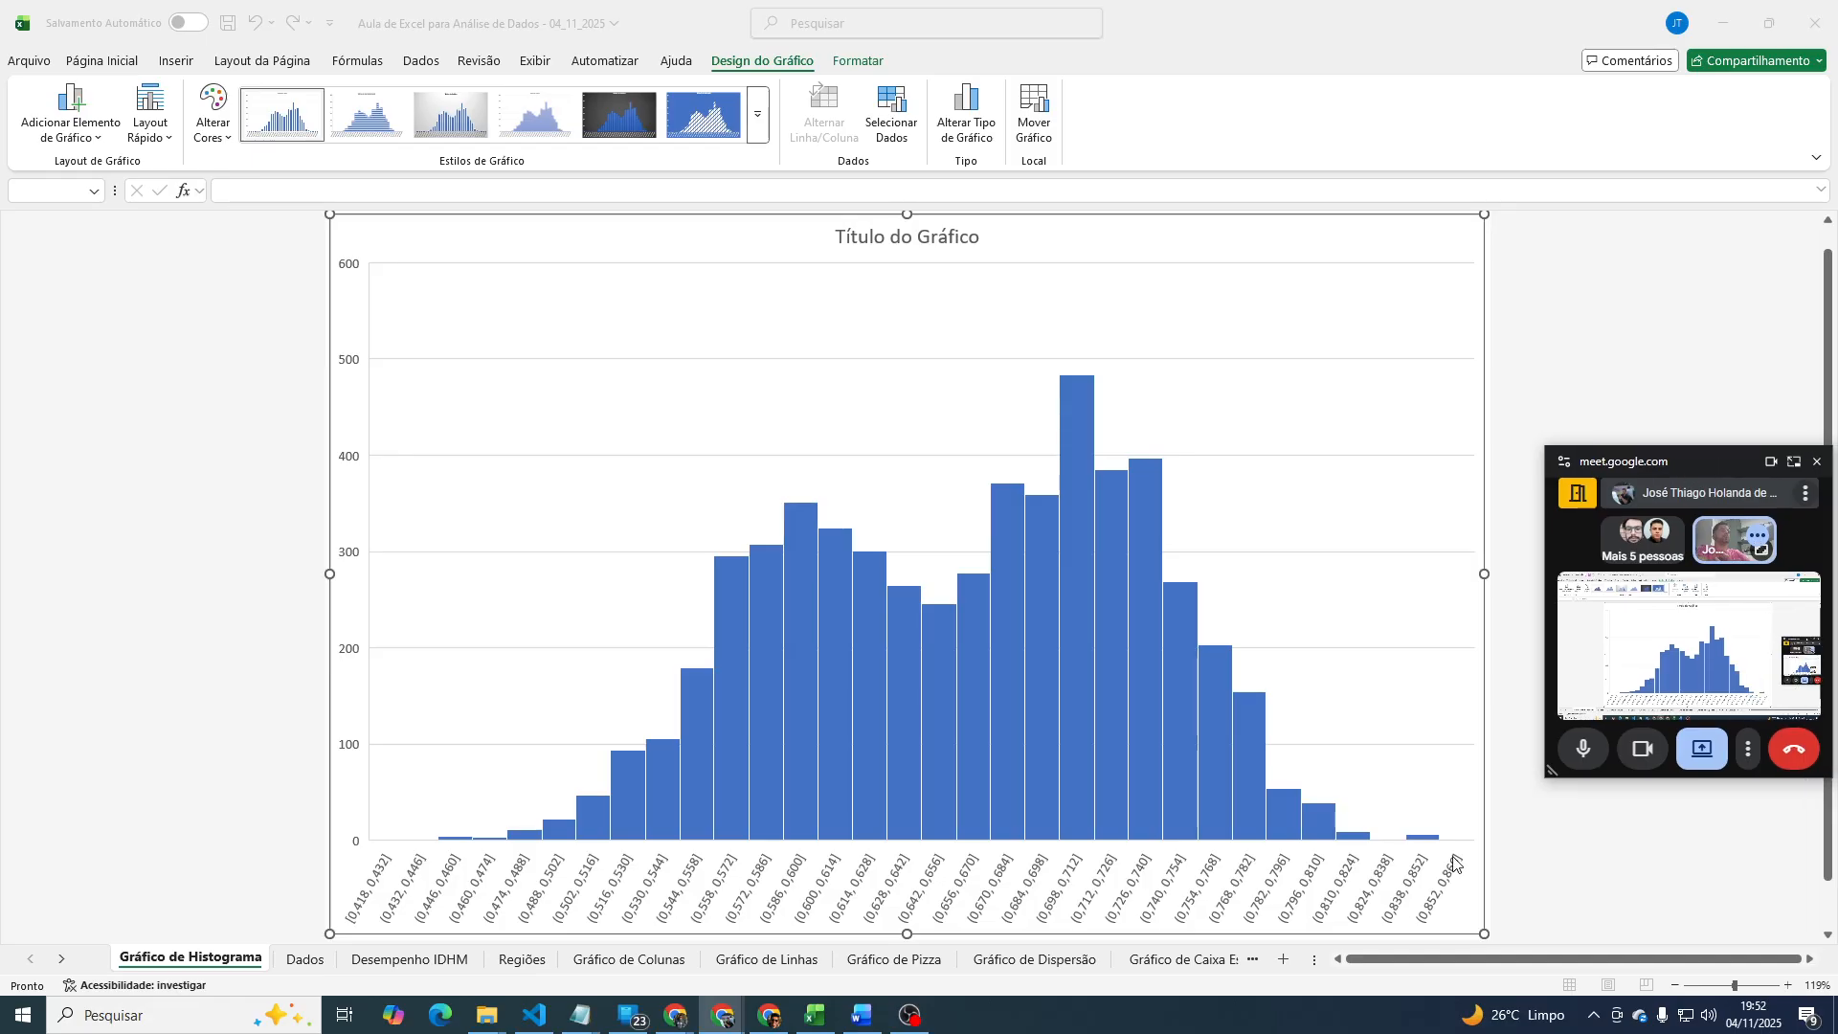
click(1390, 965)
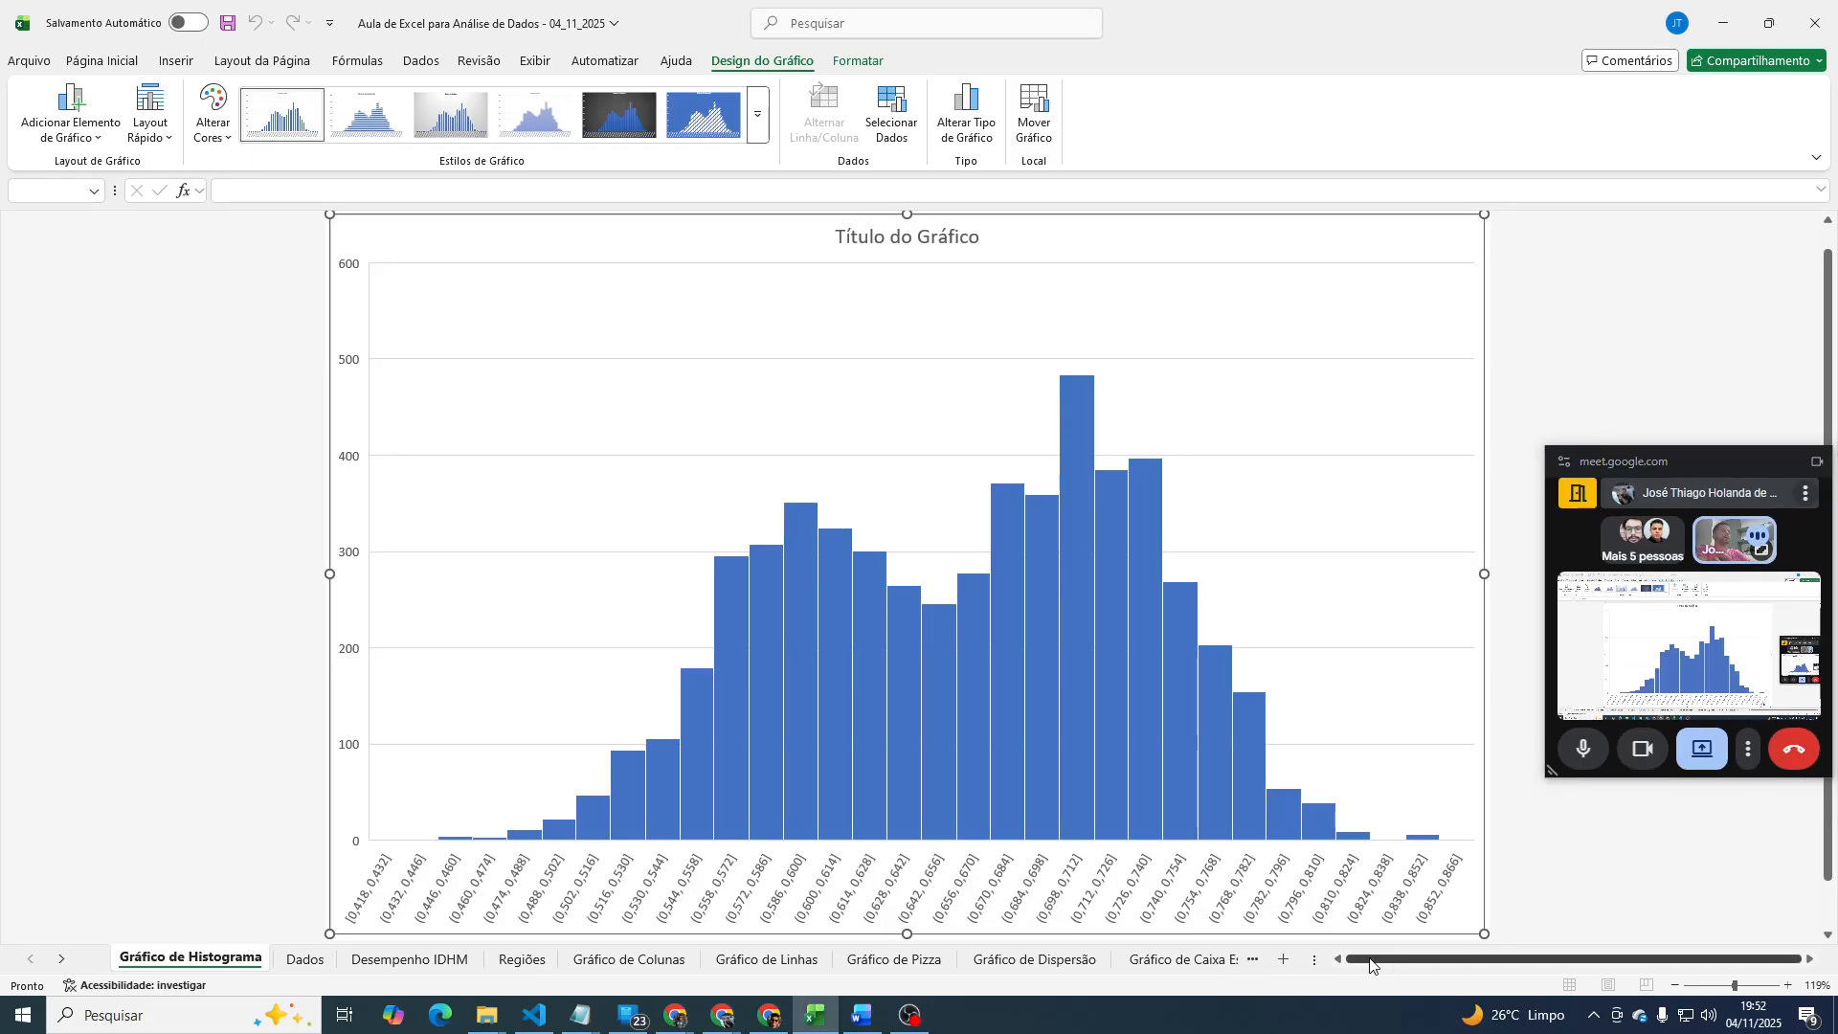
Examine the tallest histogram bar and match it to its IDHM interval on the horizontal axis.
drag(1314, 959, 1417, 959)
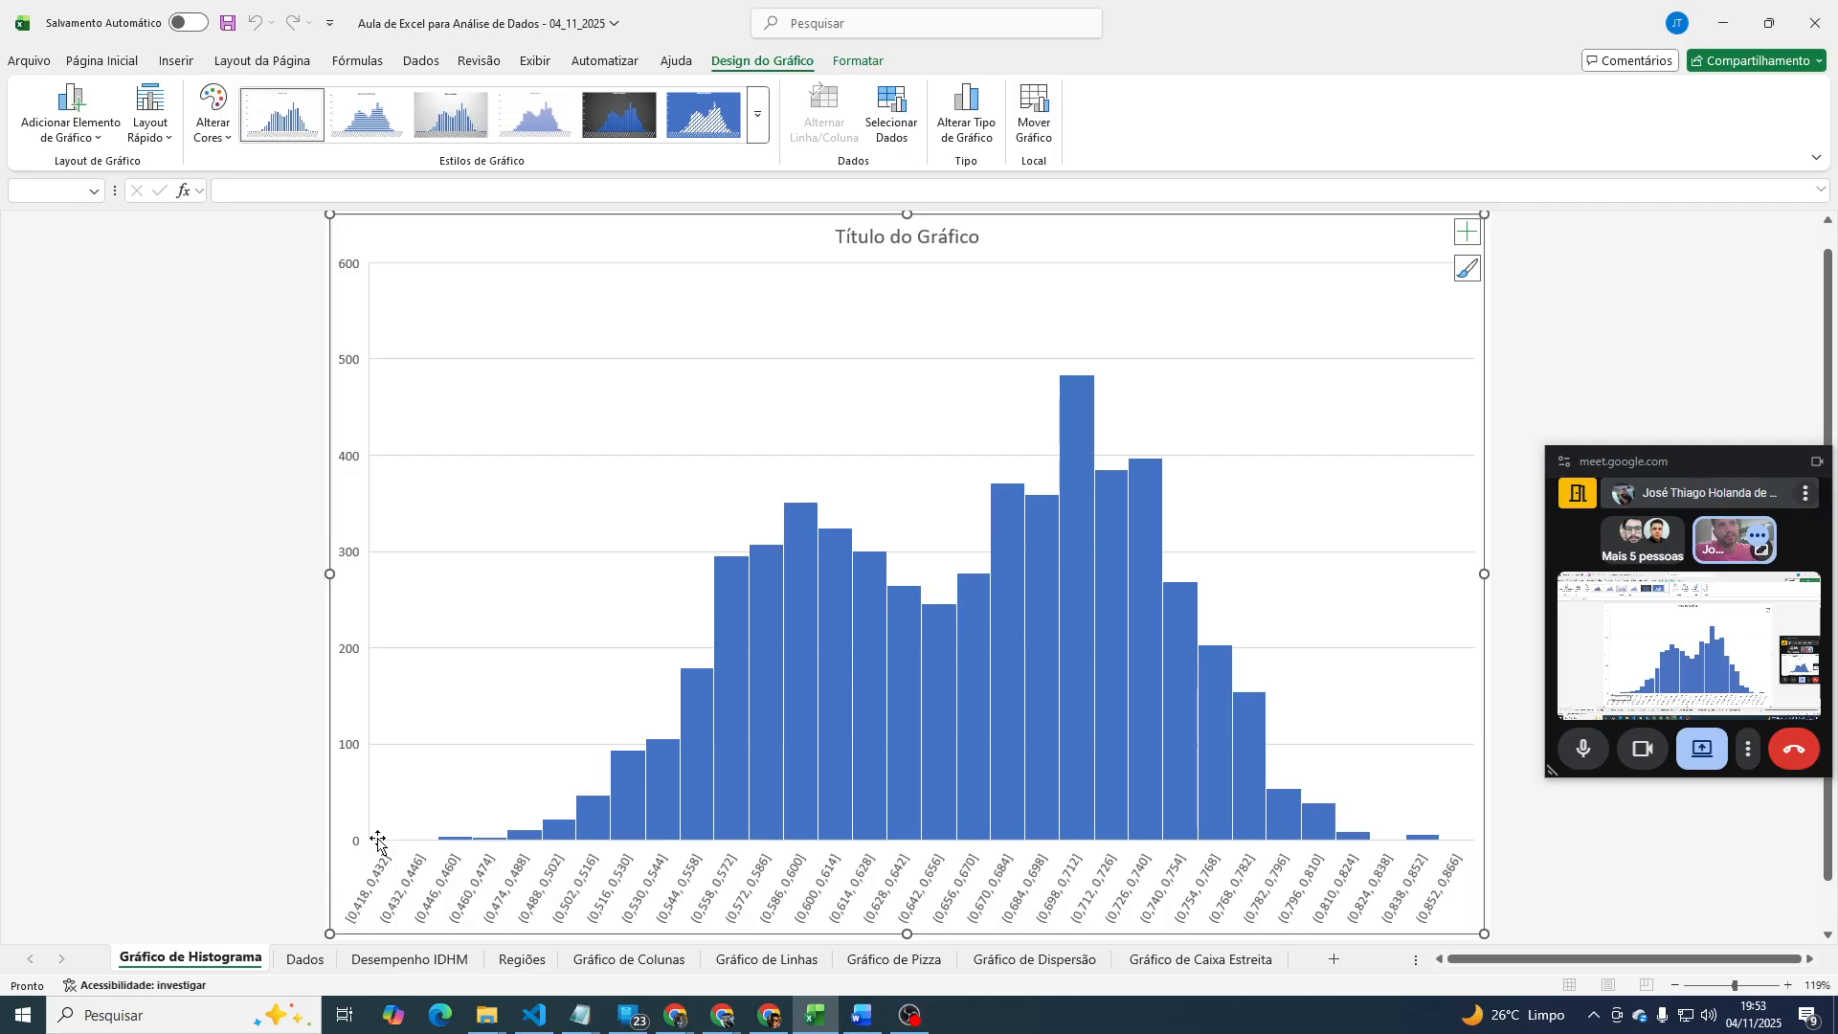
click(1080, 411)
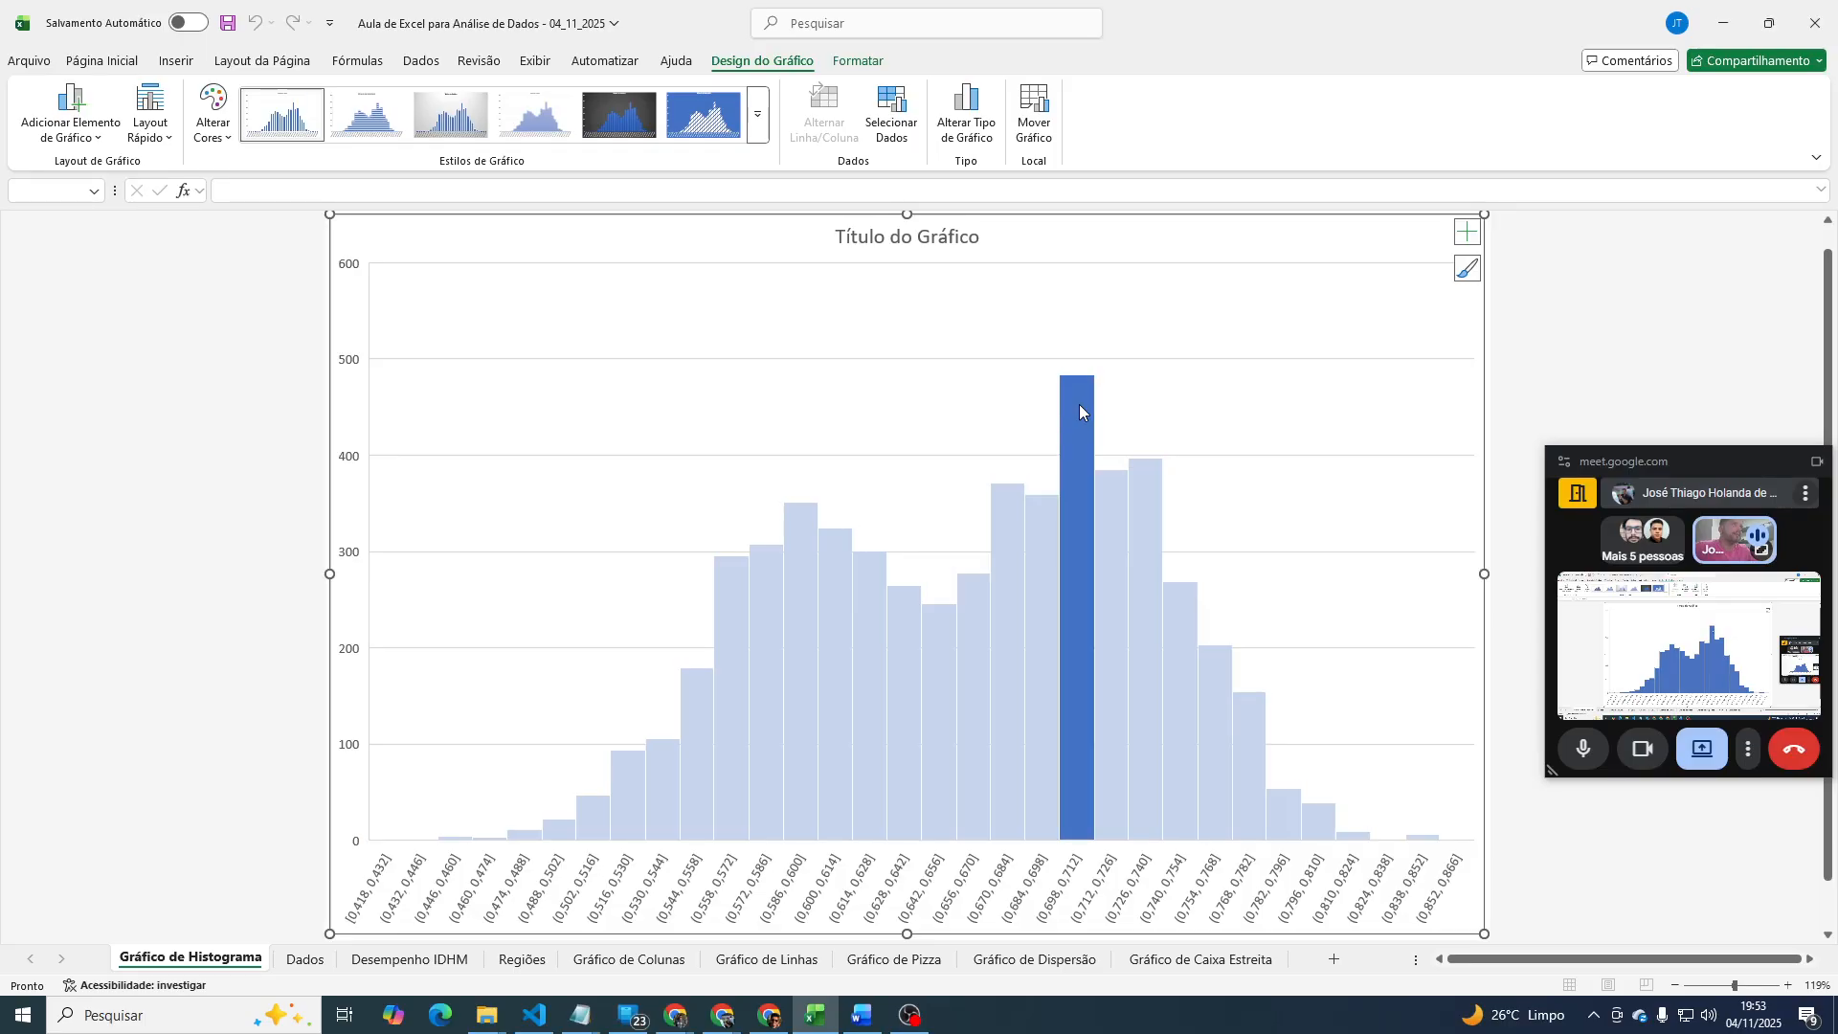
click(1076, 880)
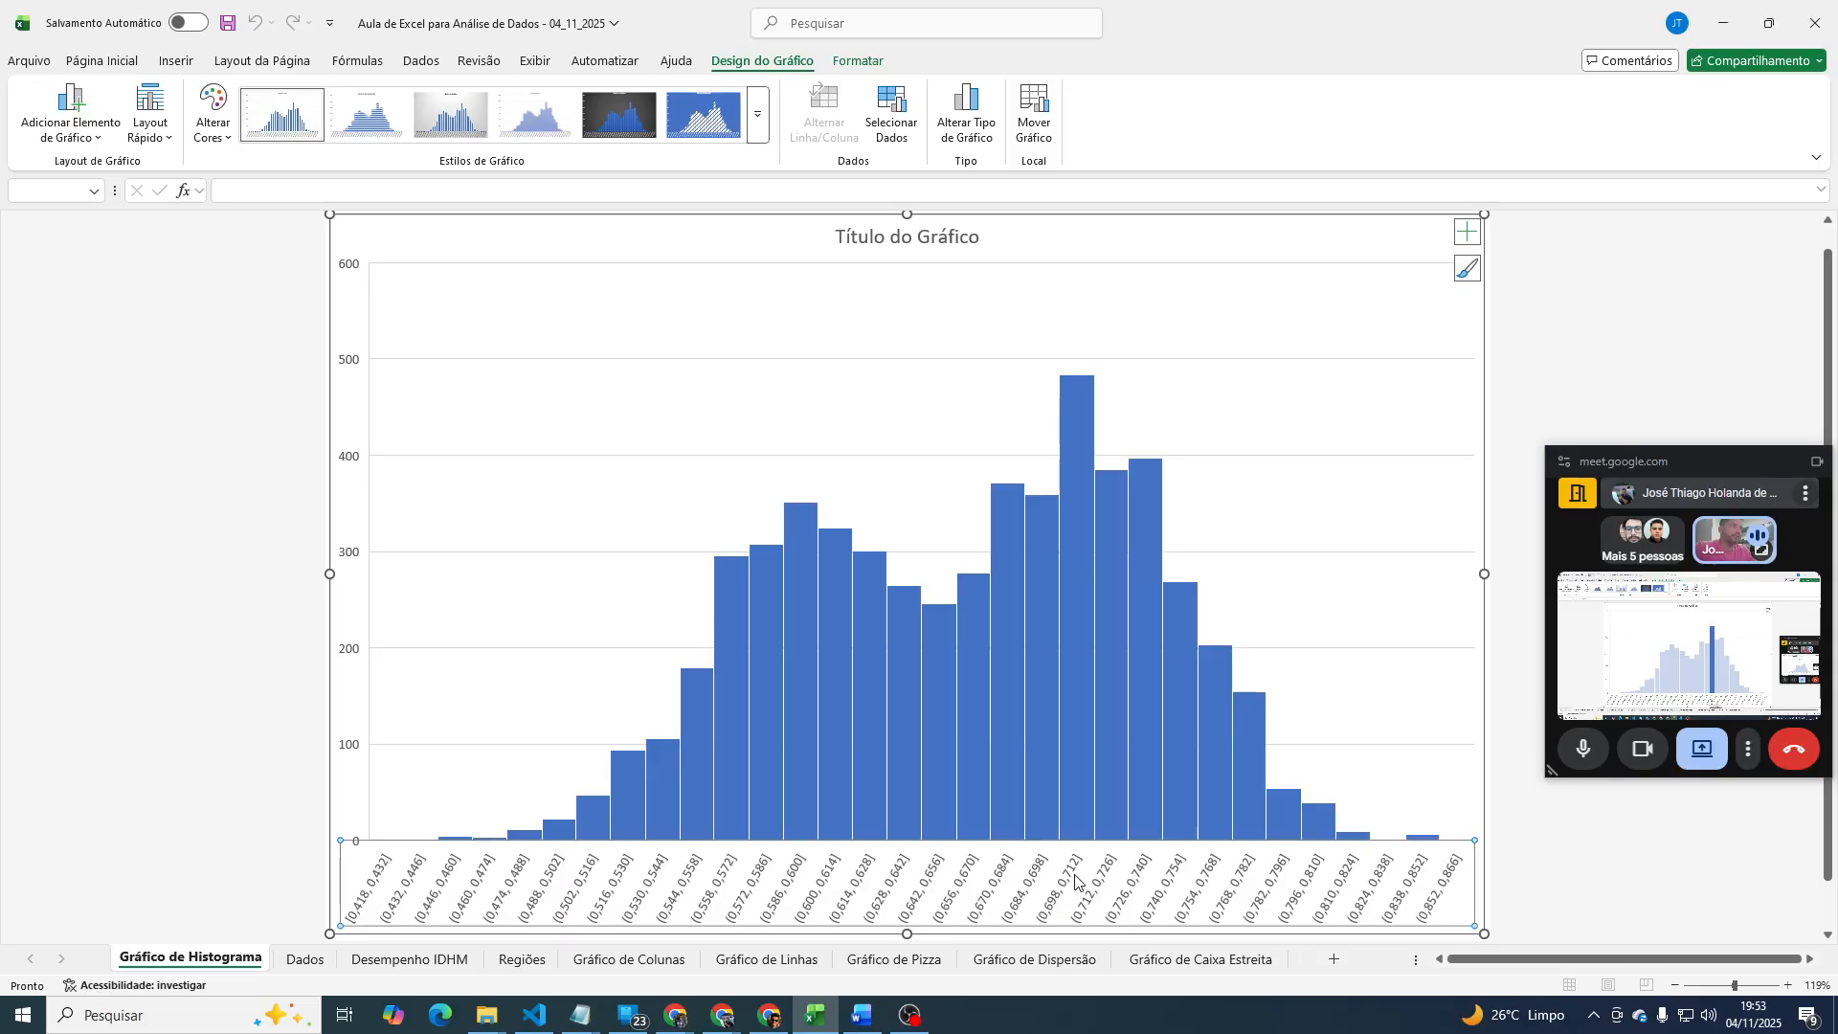
key(Escape)
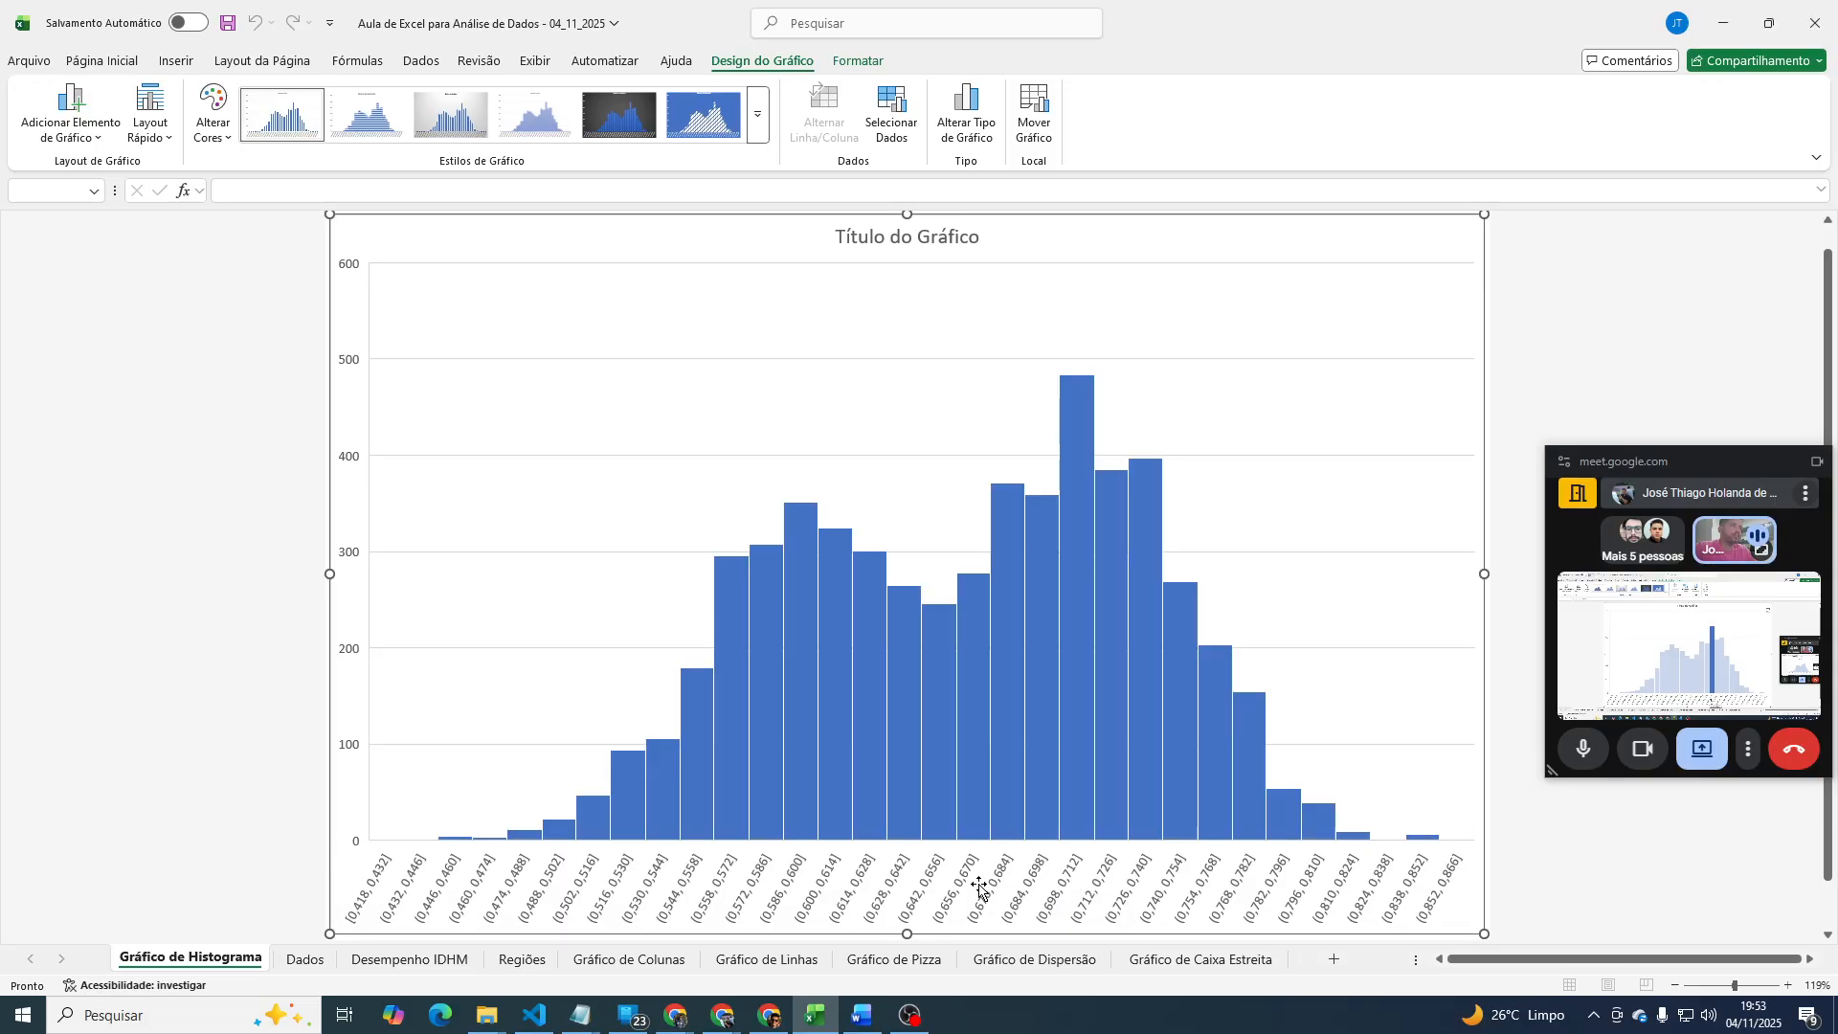
Open the horizontal axis formatting, clear the floating meeting window off it and expand the bin settings under Opções de Eixo.
double_click(1126, 890)
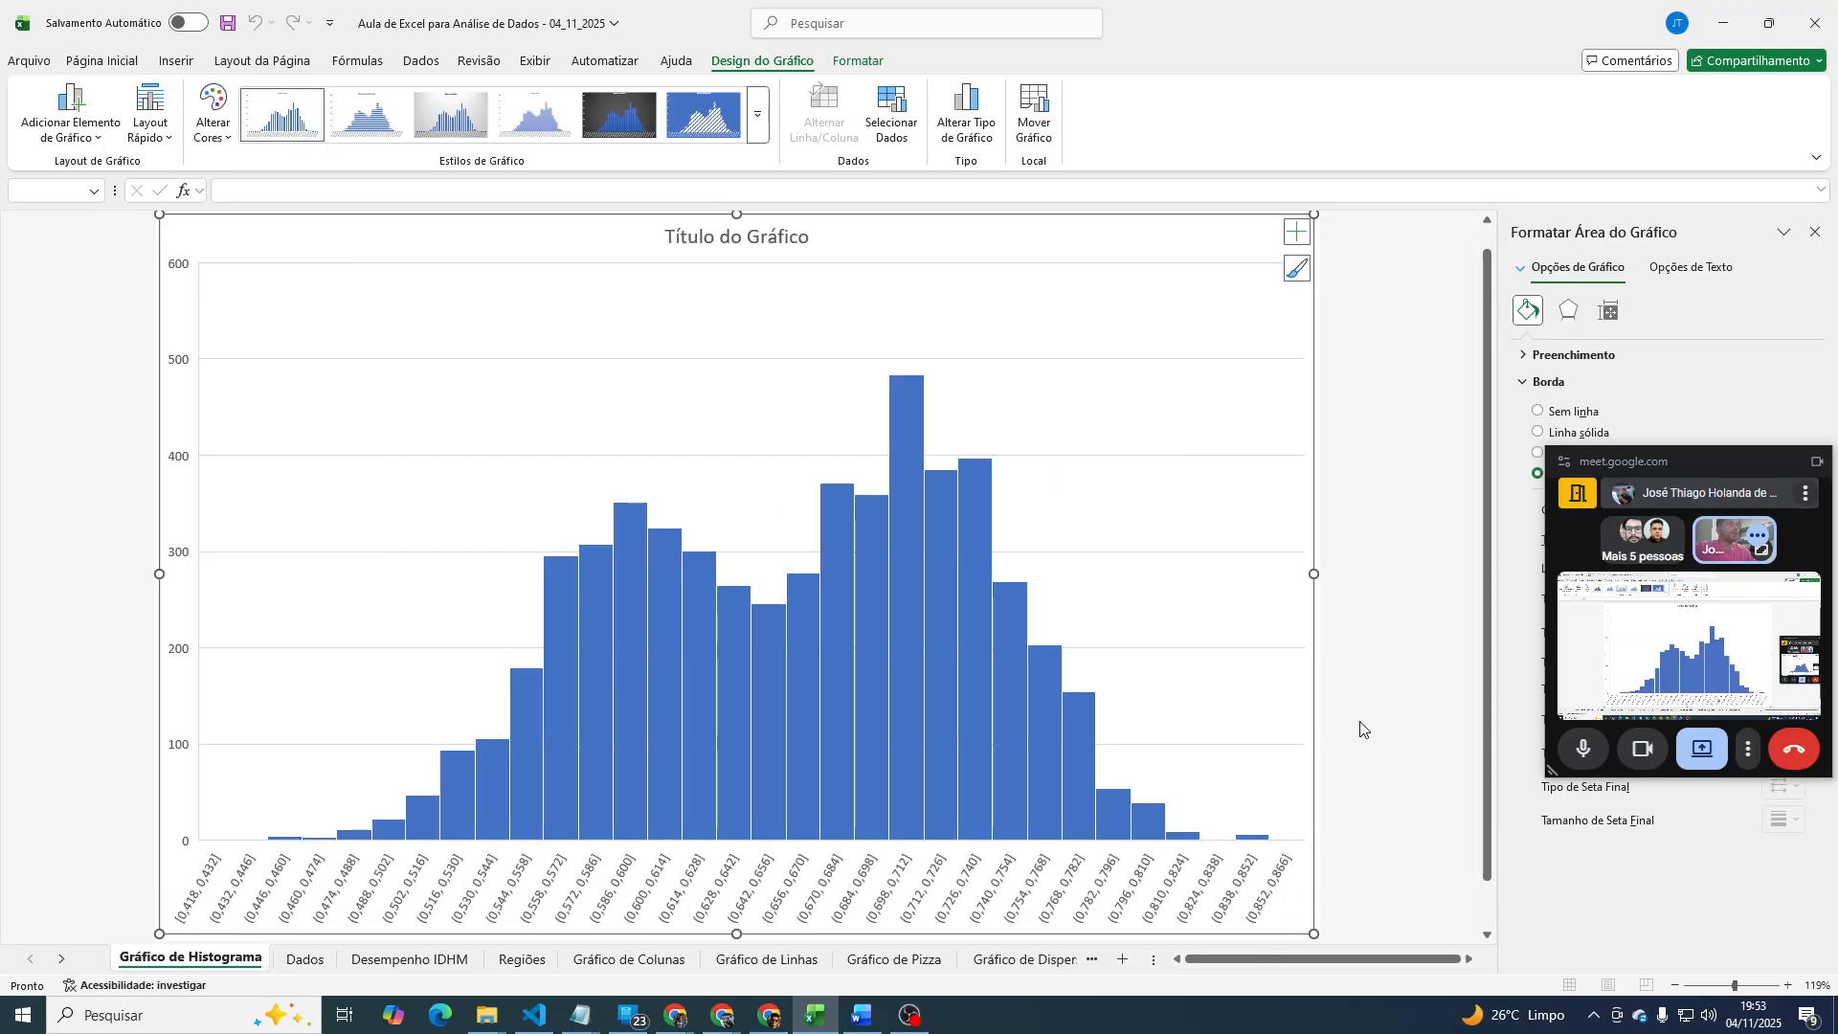
drag(1731, 453, 1498, 385)
drag(1745, 400, 1308, 295)
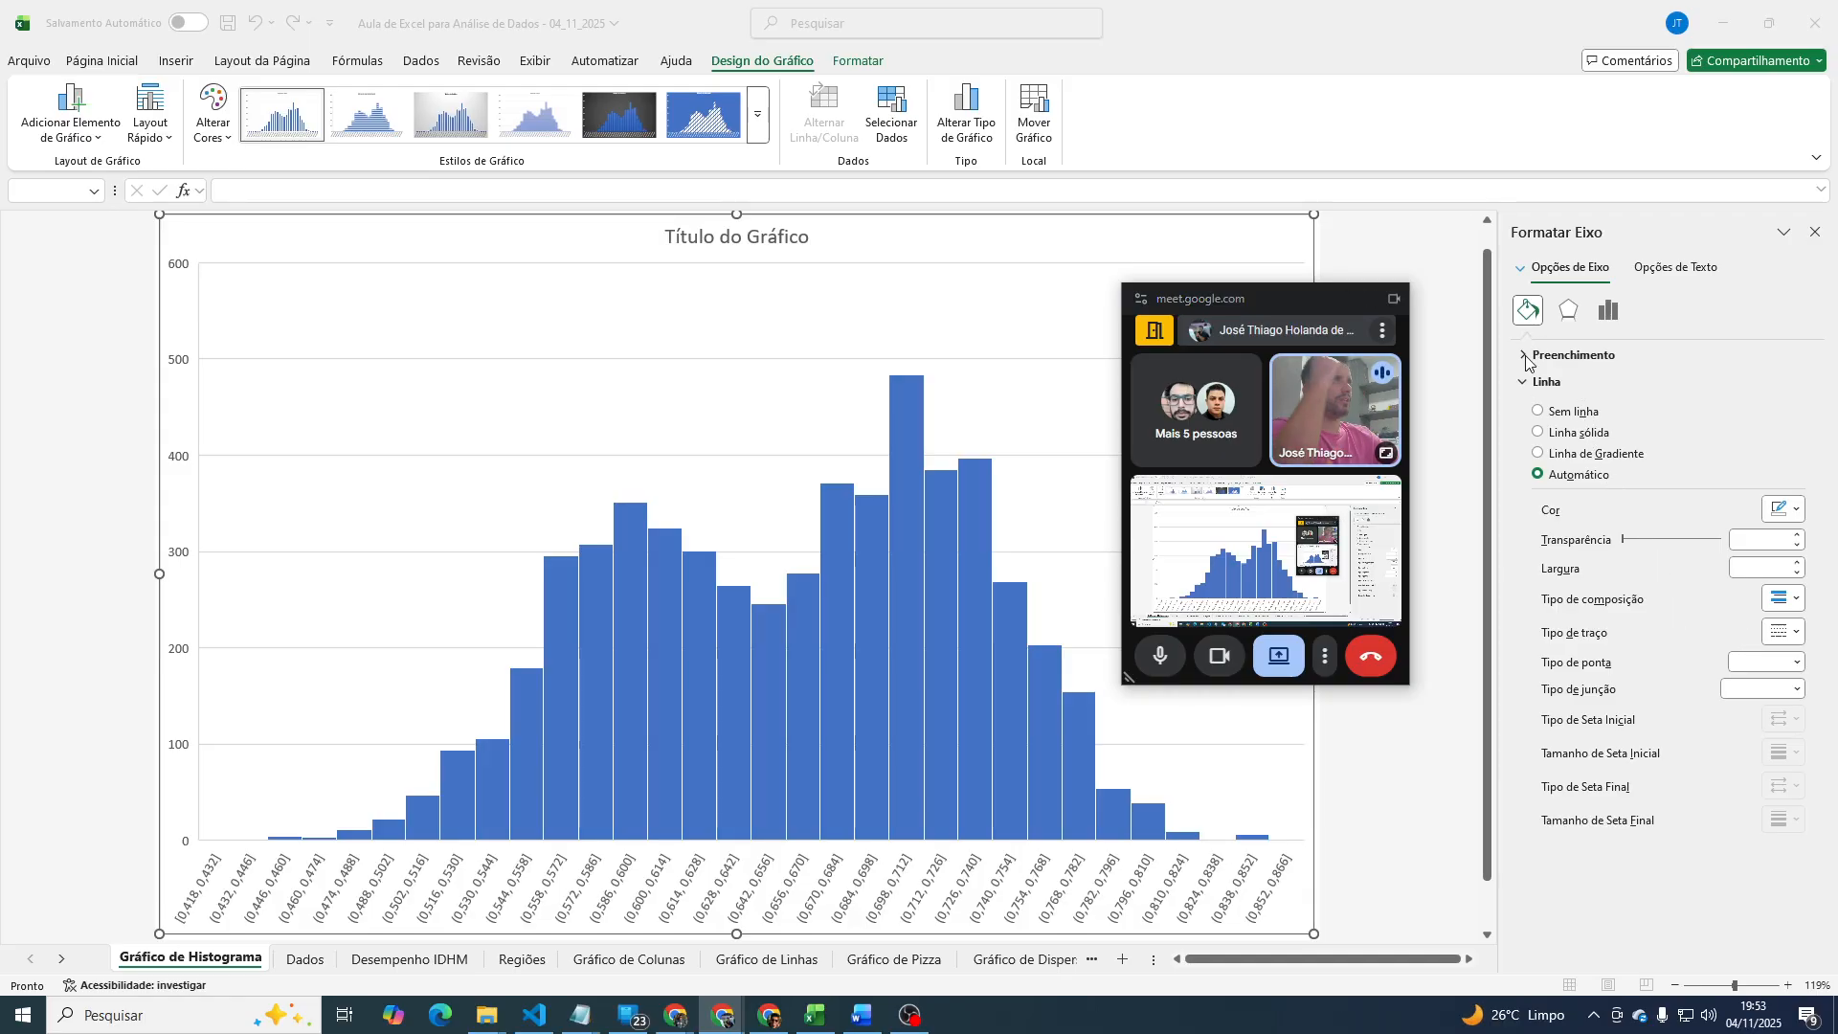
click(1570, 355)
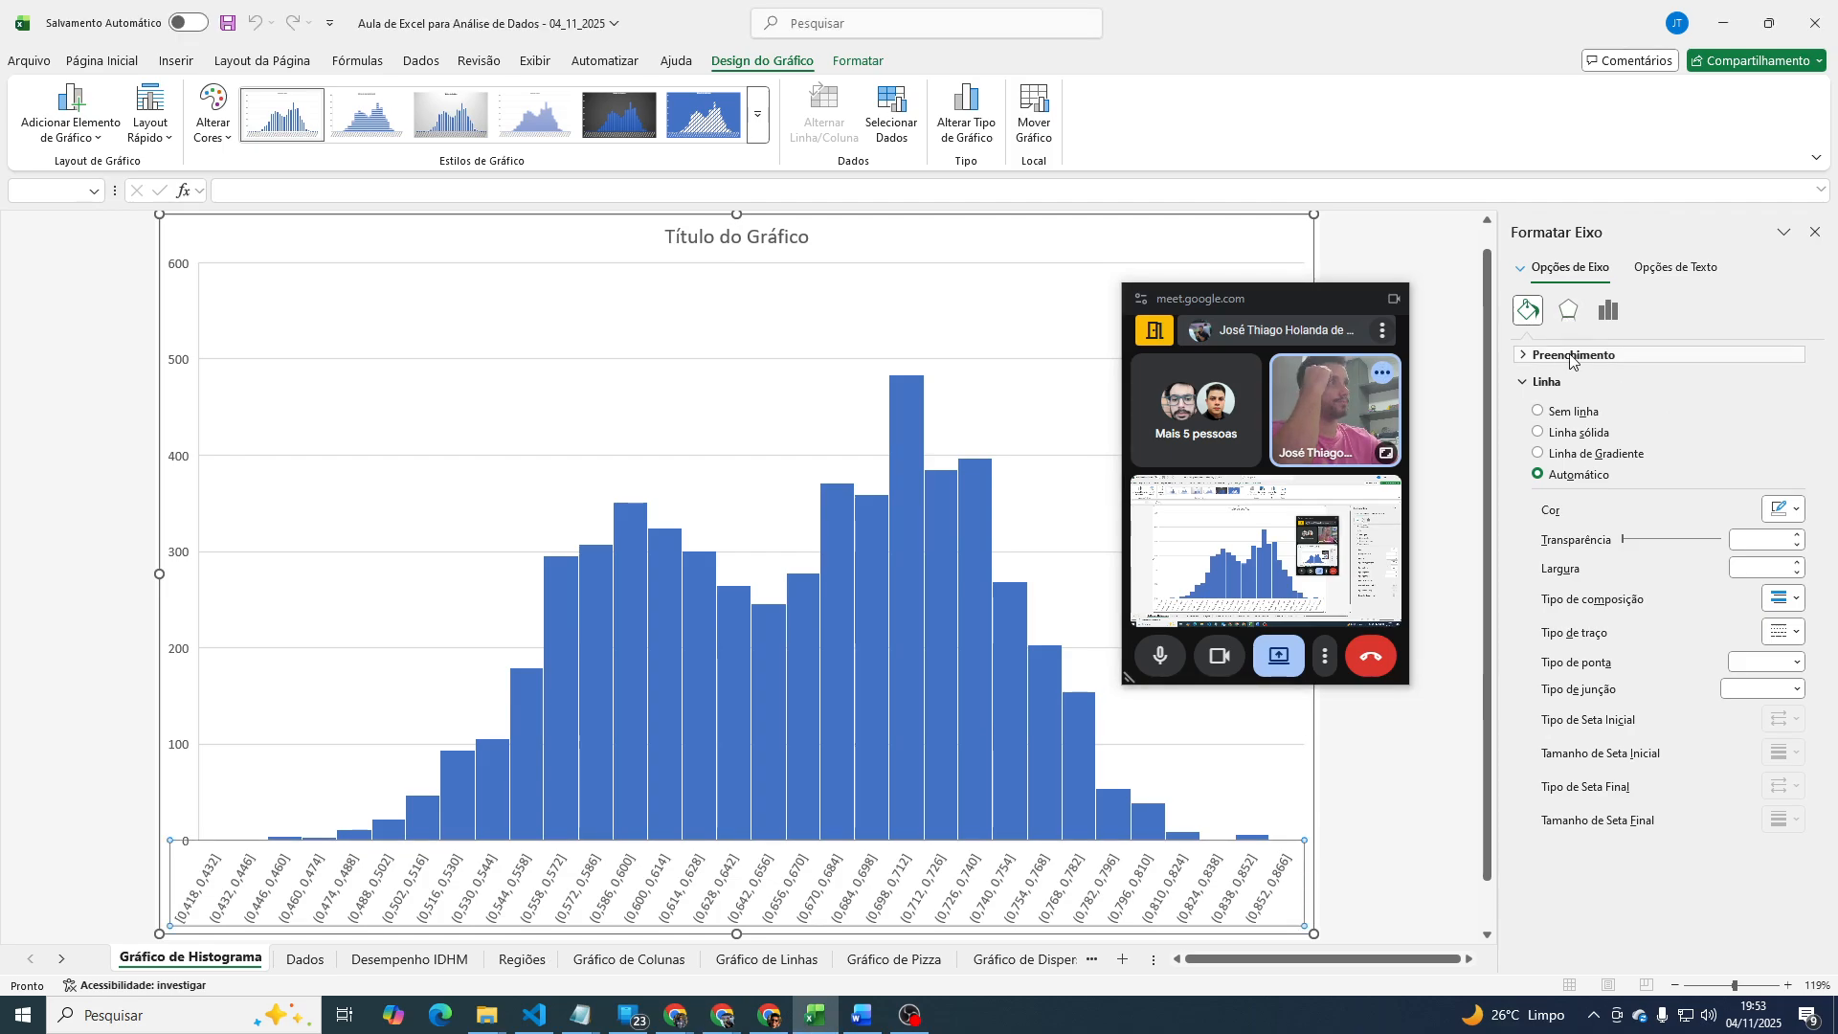
click(1527, 356)
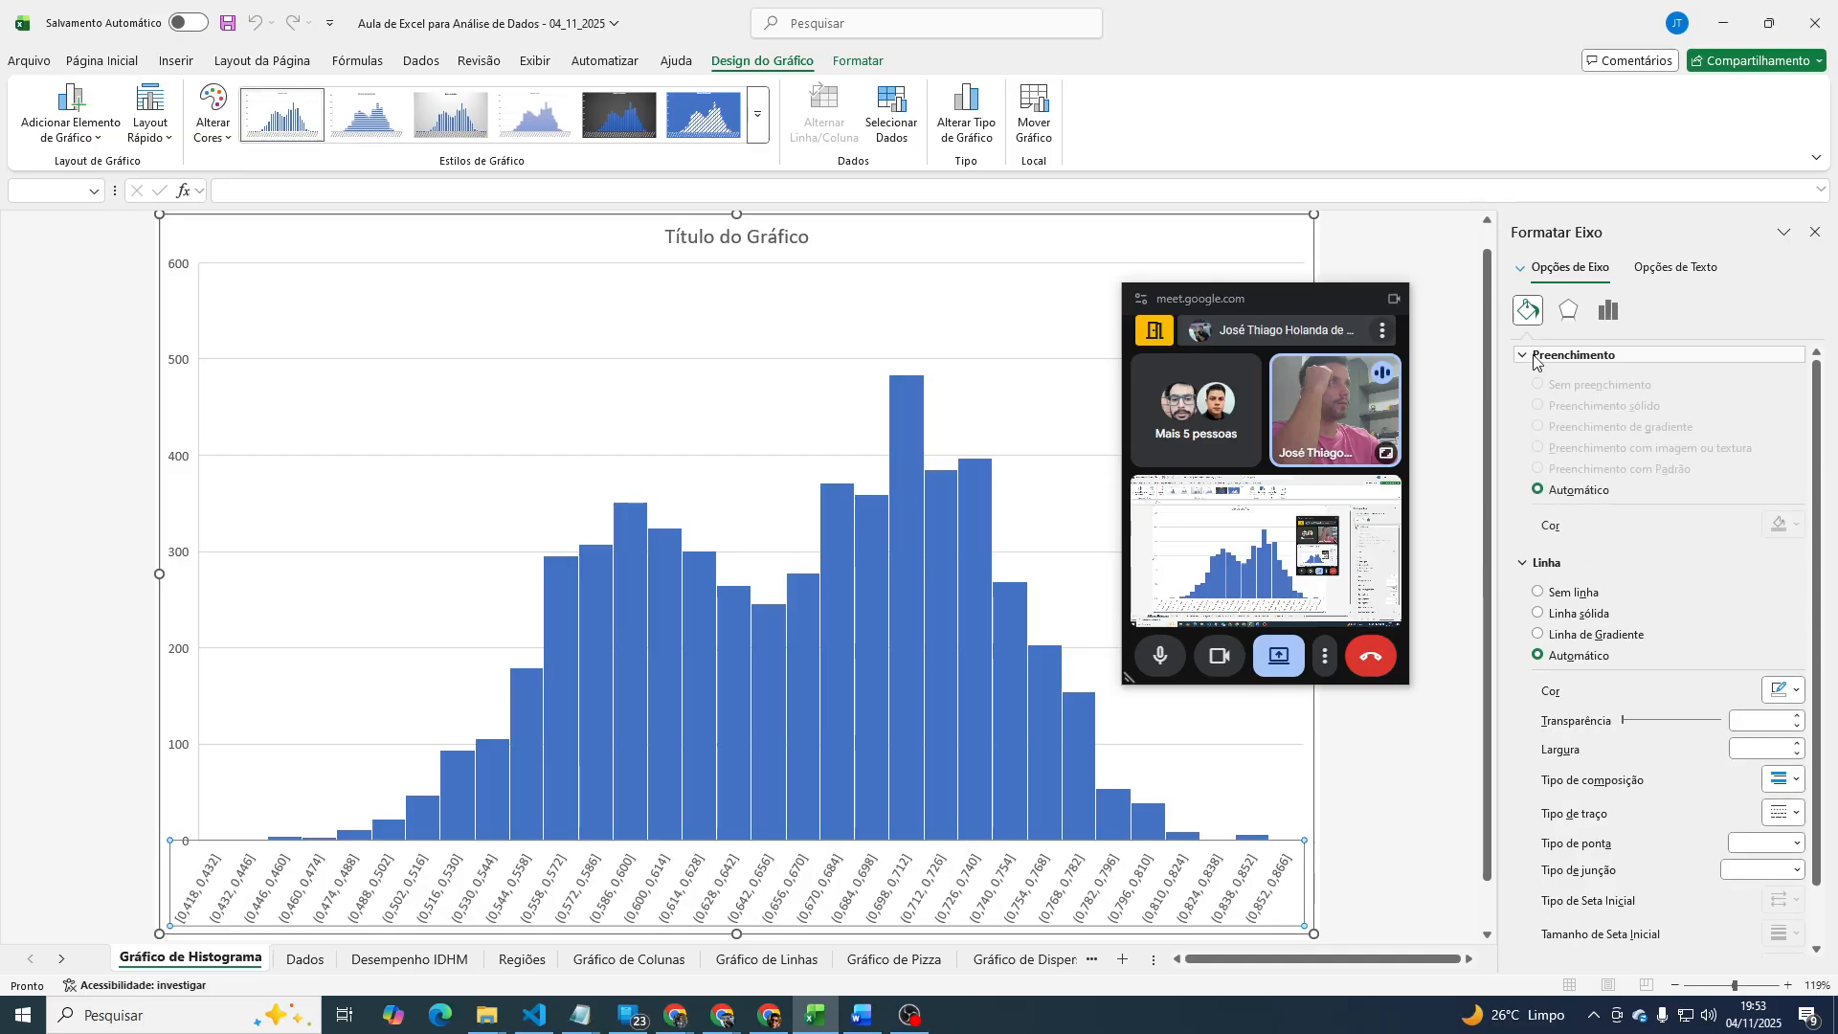
click(1577, 313)
click(1610, 313)
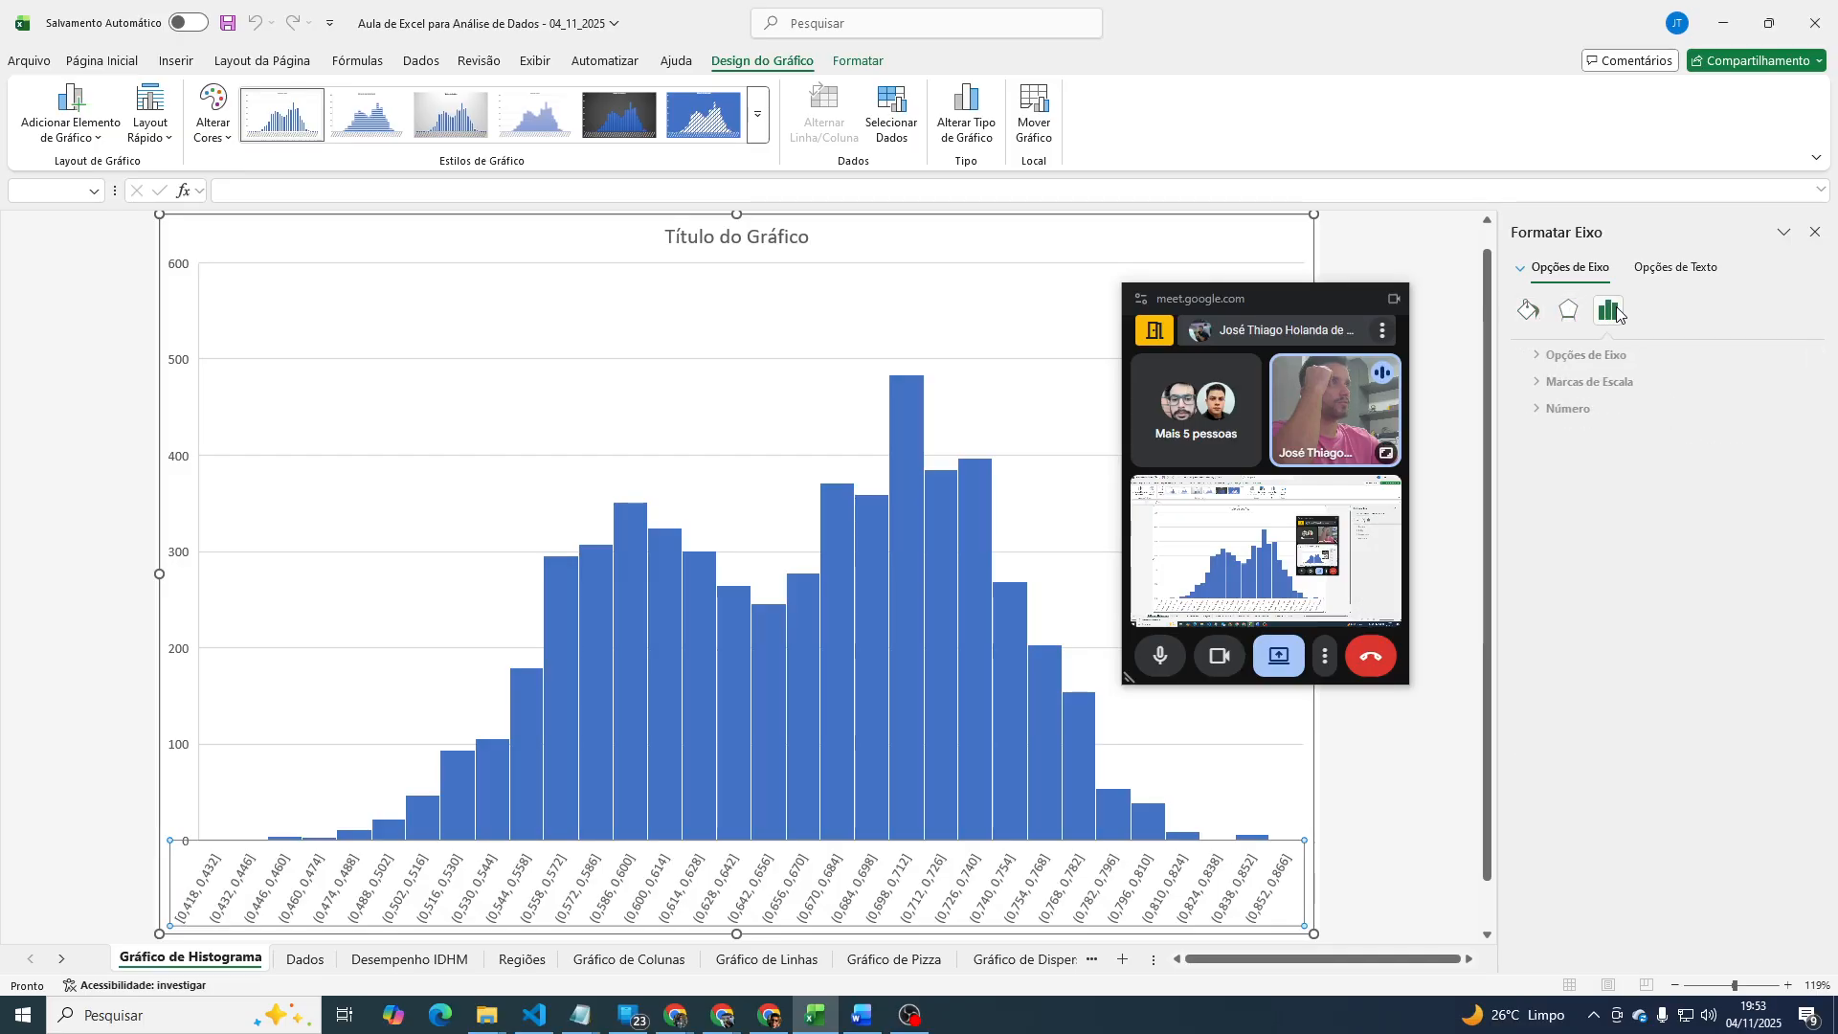
click(1603, 356)
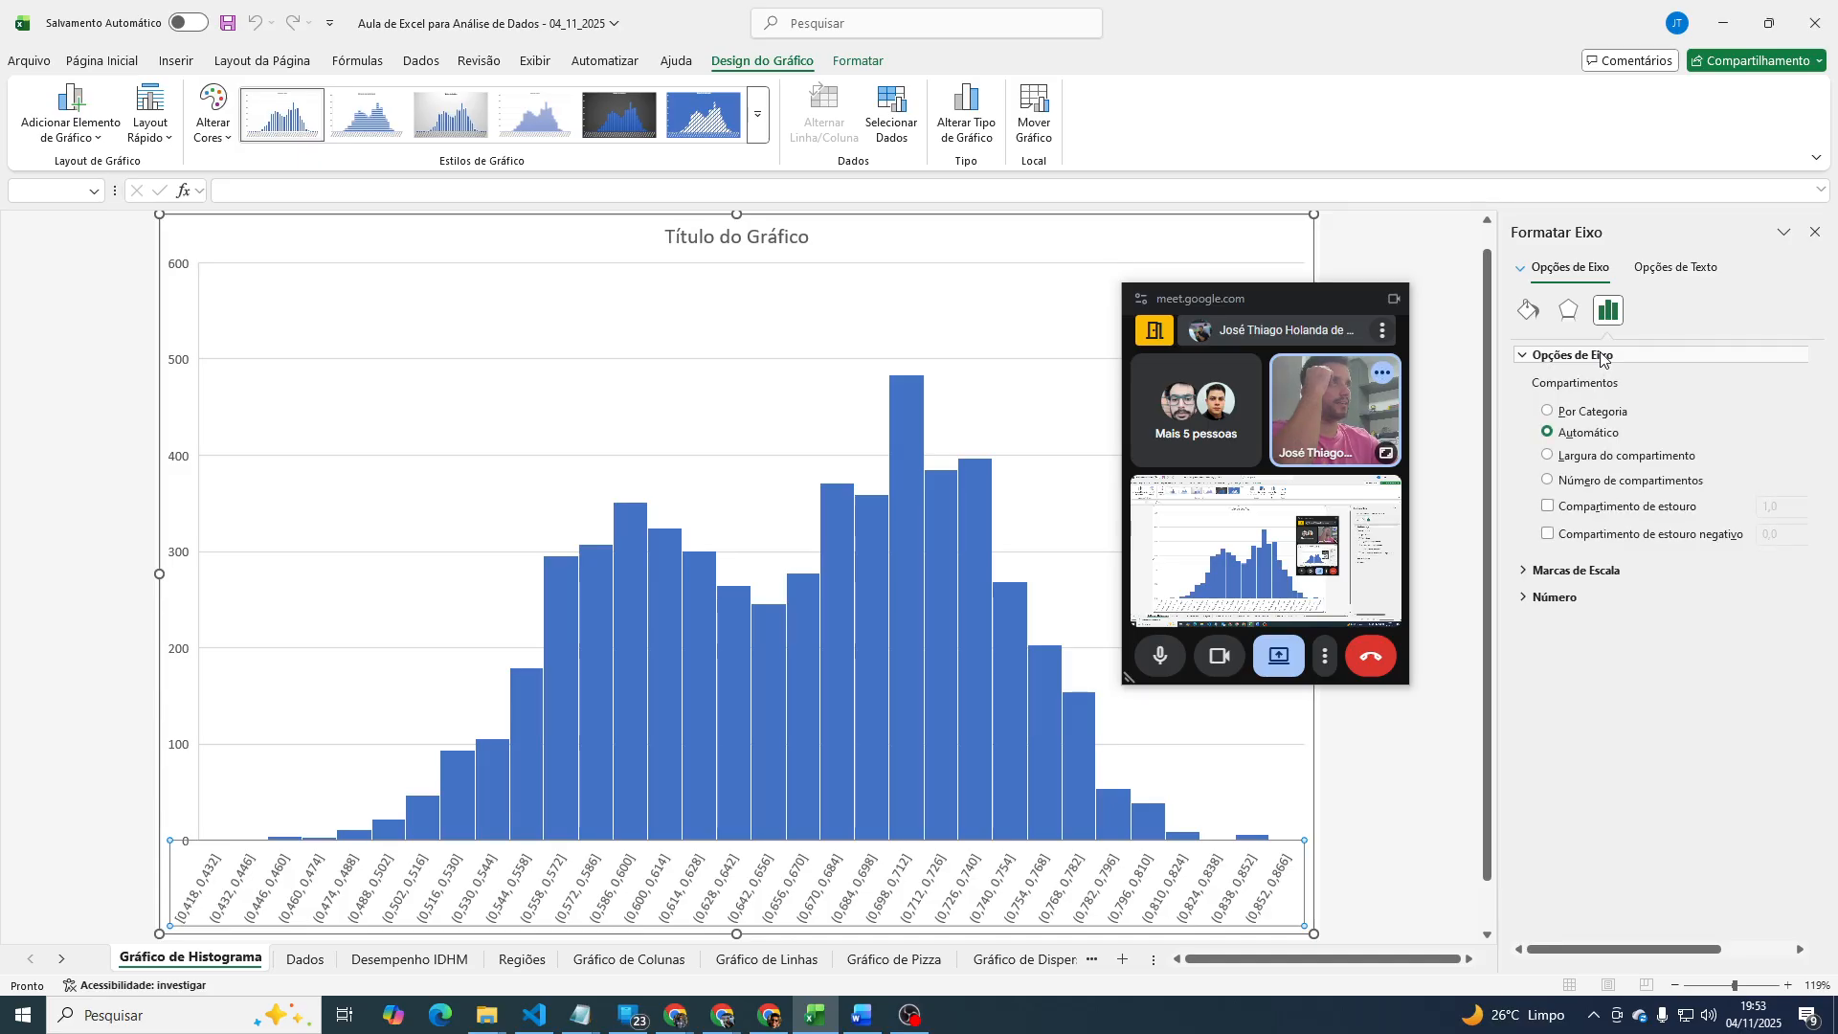
Try the histogram's bins as Por Categoria, Automático, Largura do compartimento and Número de compartimentos.
click(1608, 422)
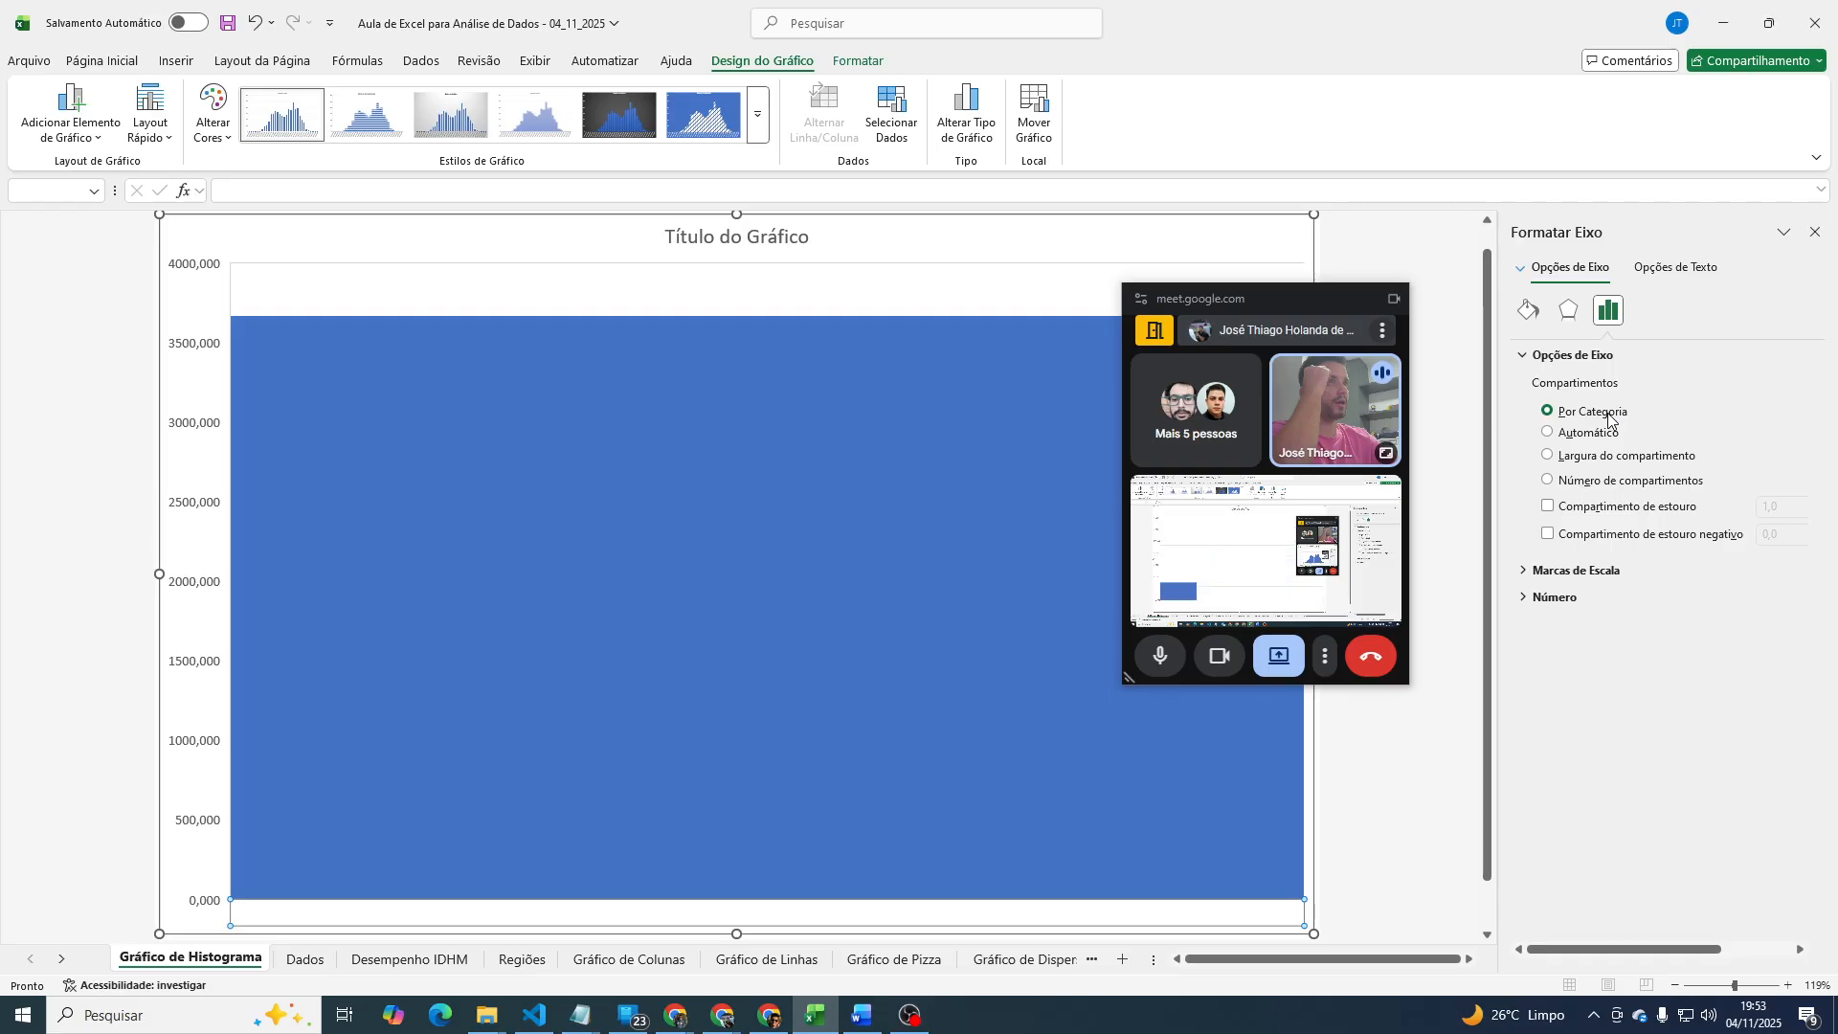
click(1594, 436)
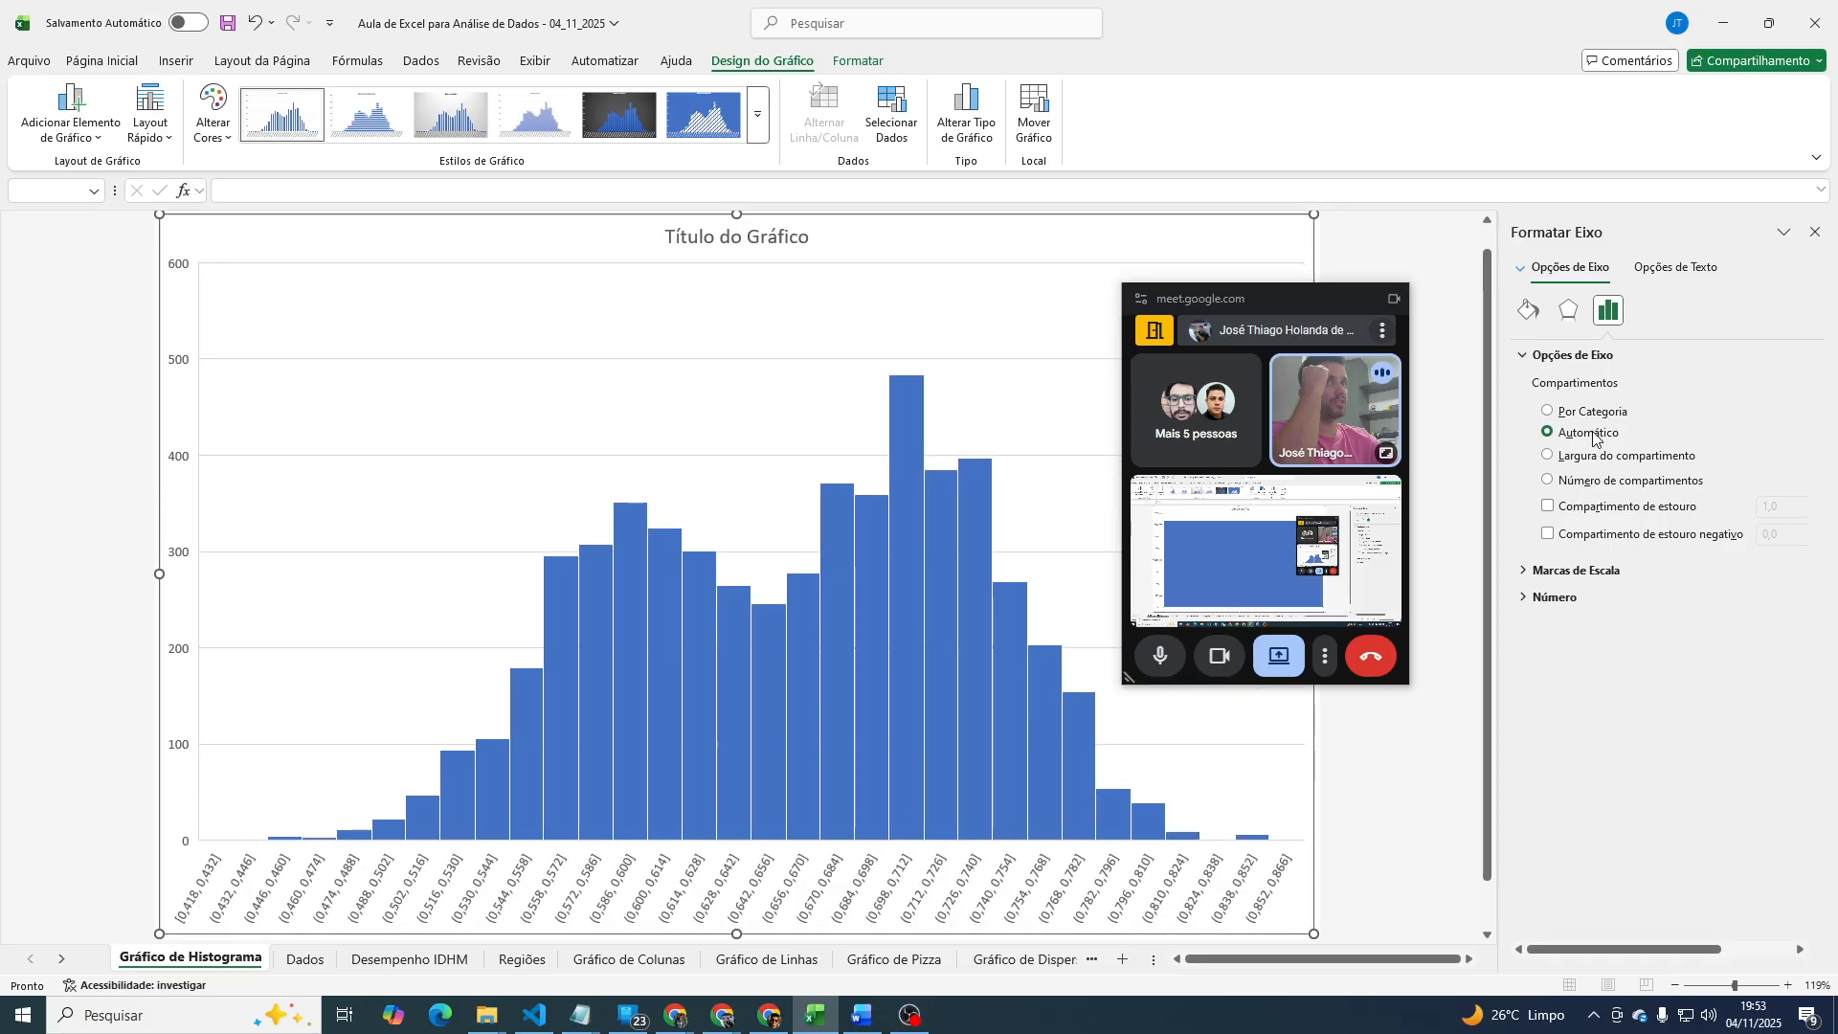
click(1592, 456)
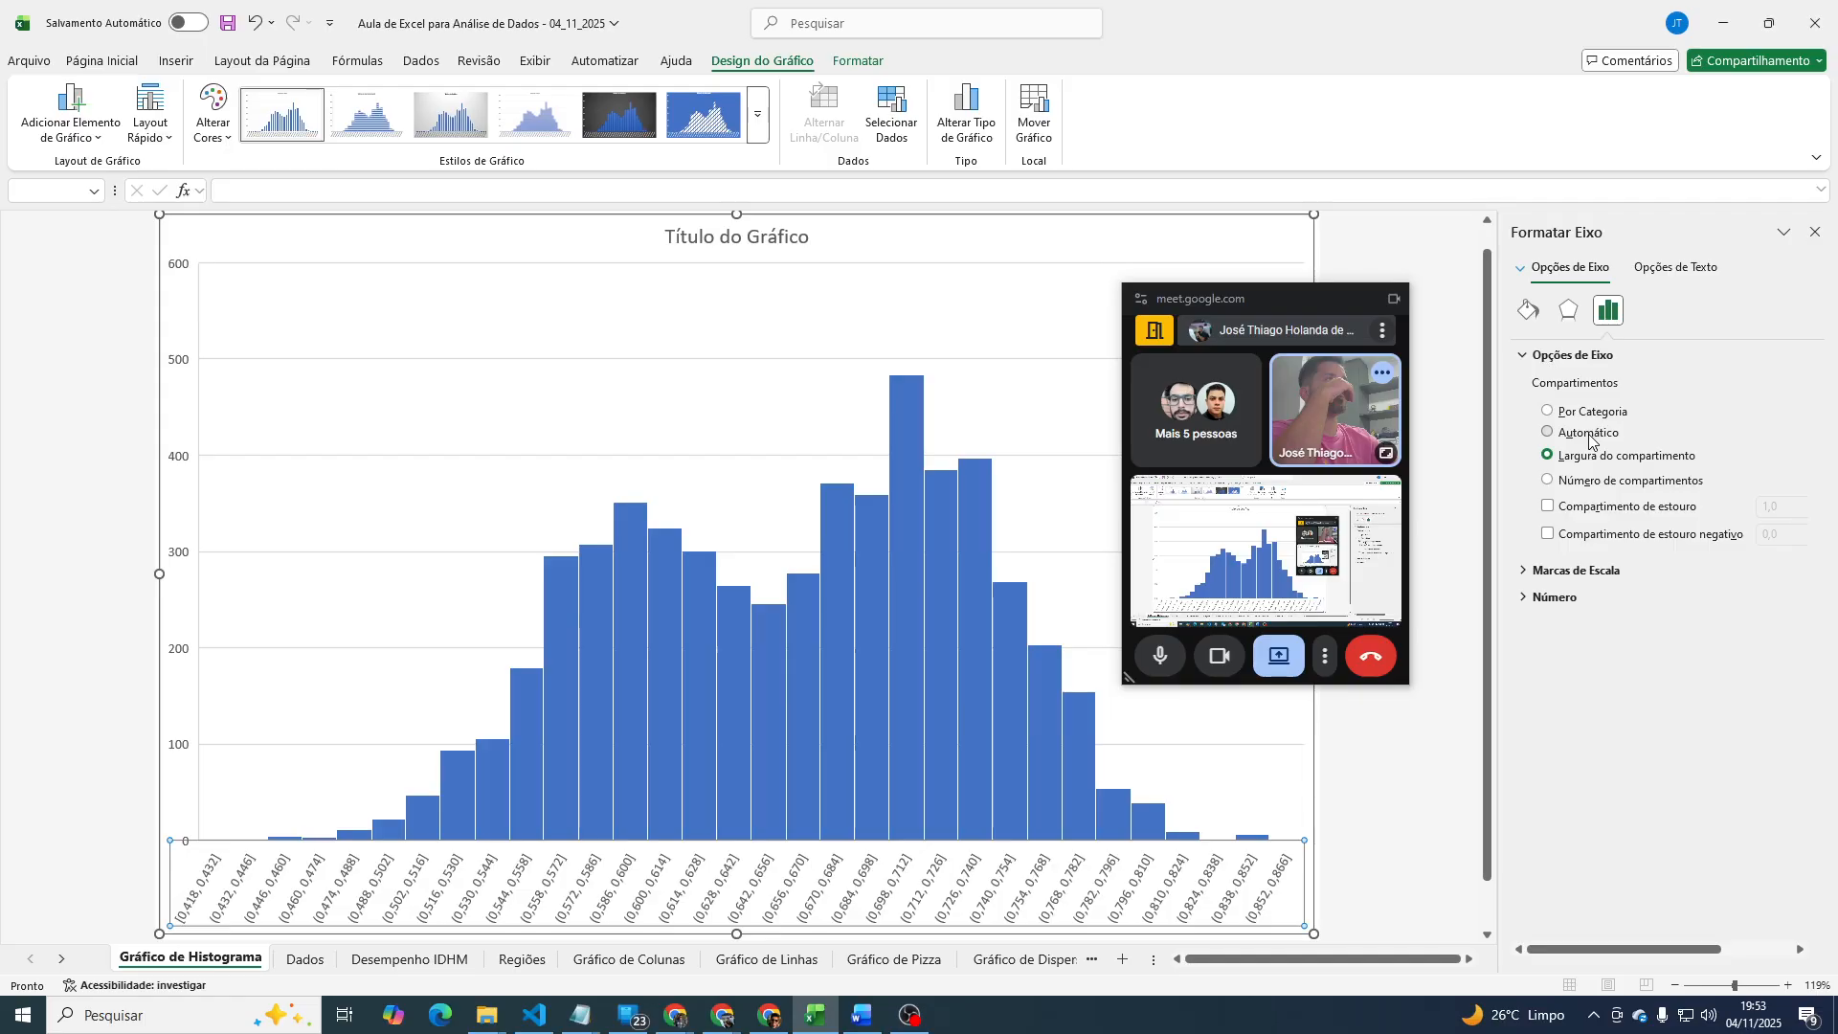
click(1590, 436)
click(1593, 458)
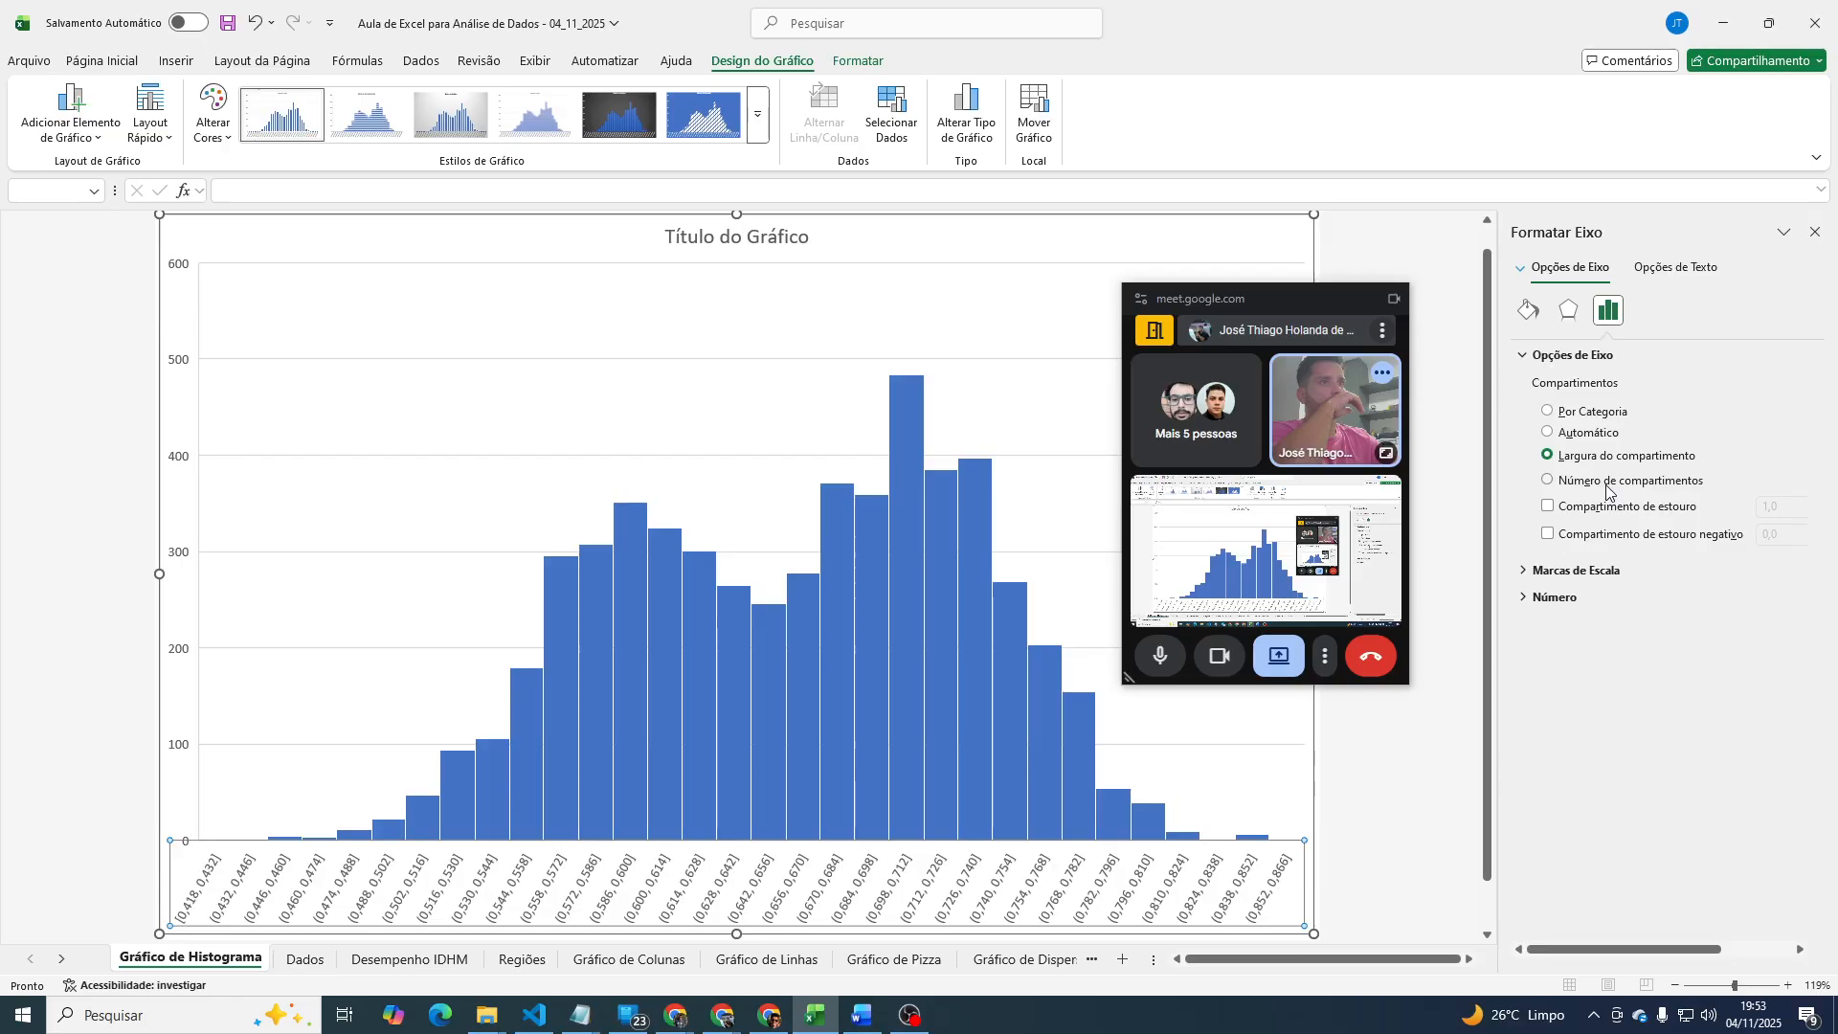
click(1607, 485)
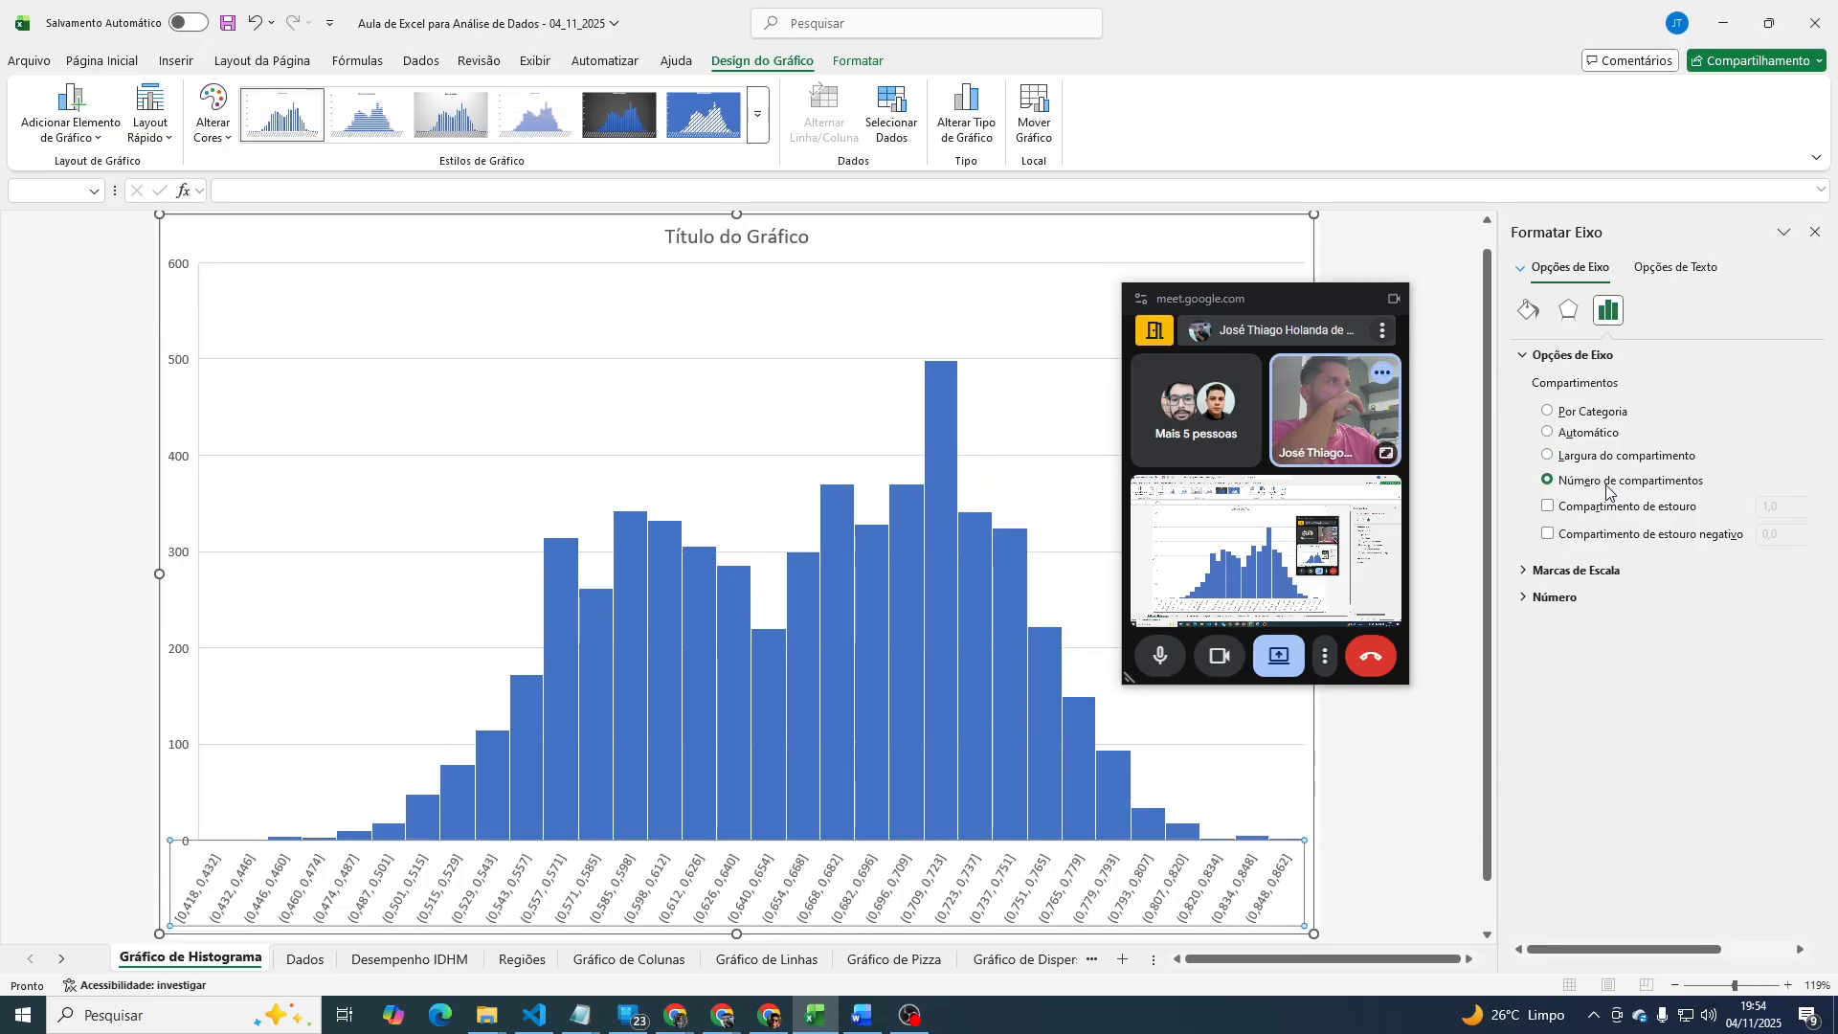
Widen the formatting pane, move the meeting window off it and reselect the horizontal axis to show its bin values.
click(1578, 569)
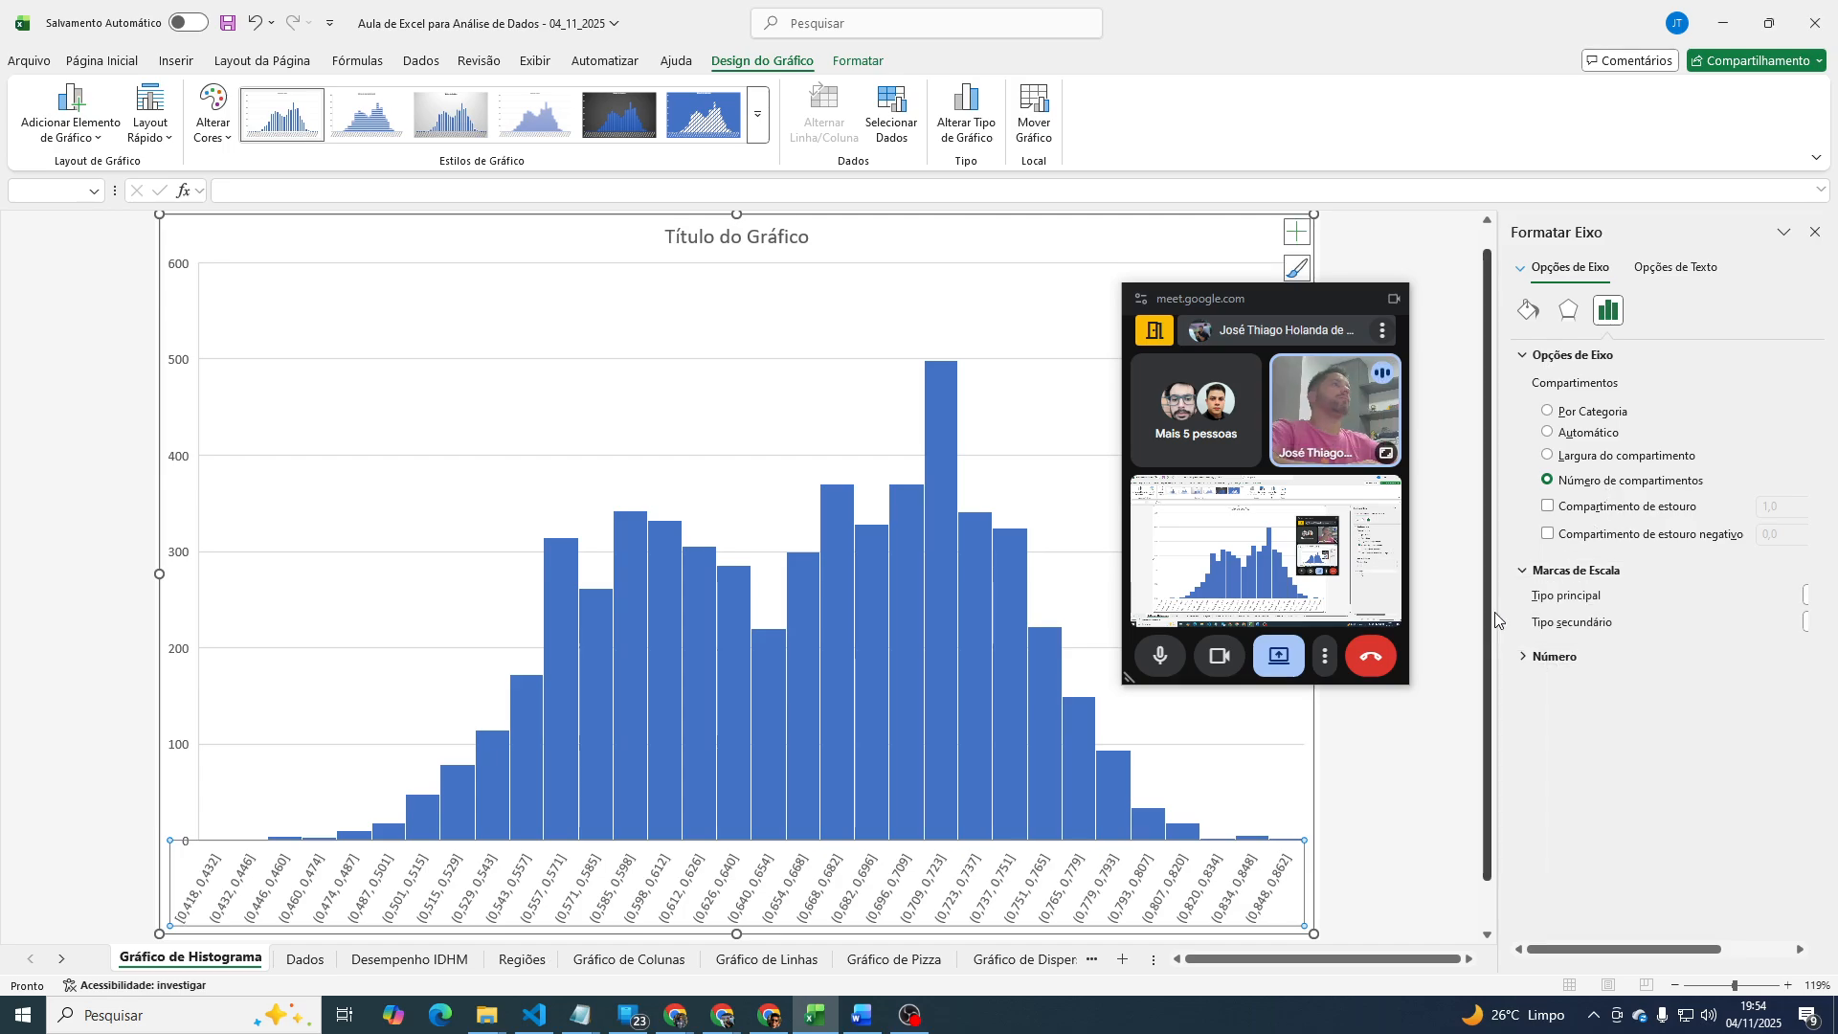
click(1495, 595)
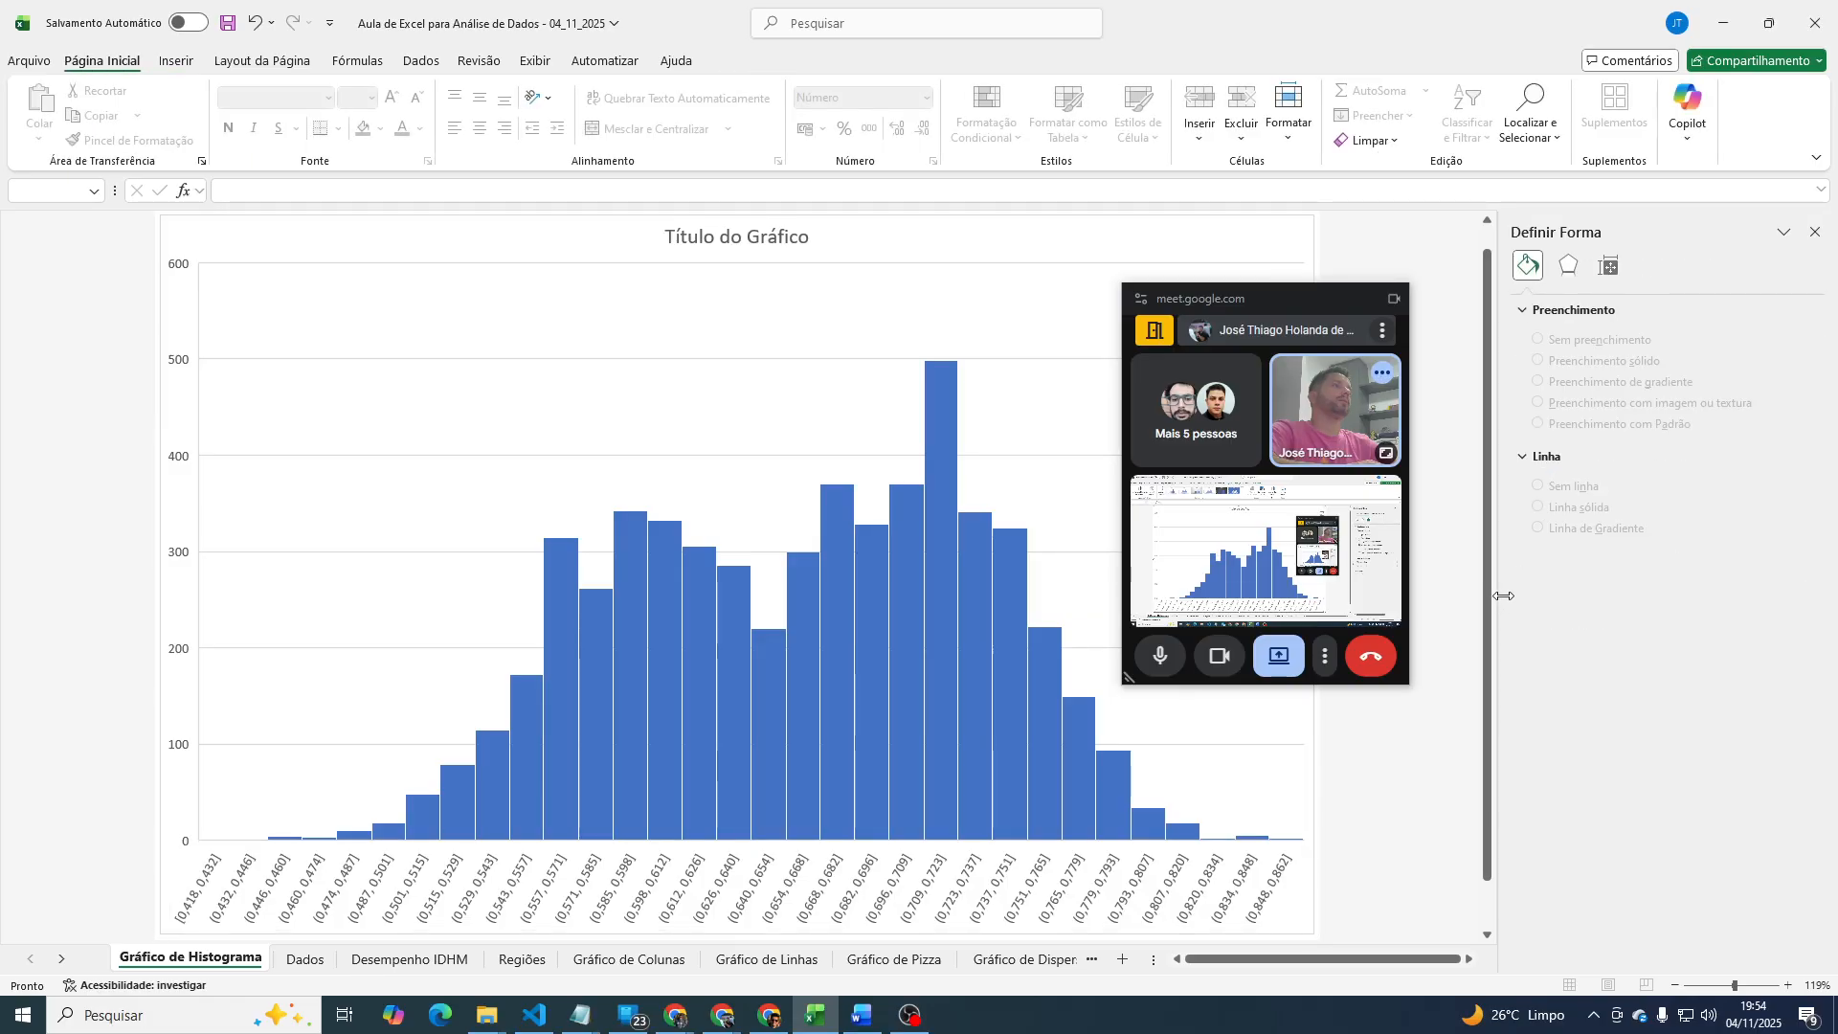
drag(1503, 596, 1303, 574)
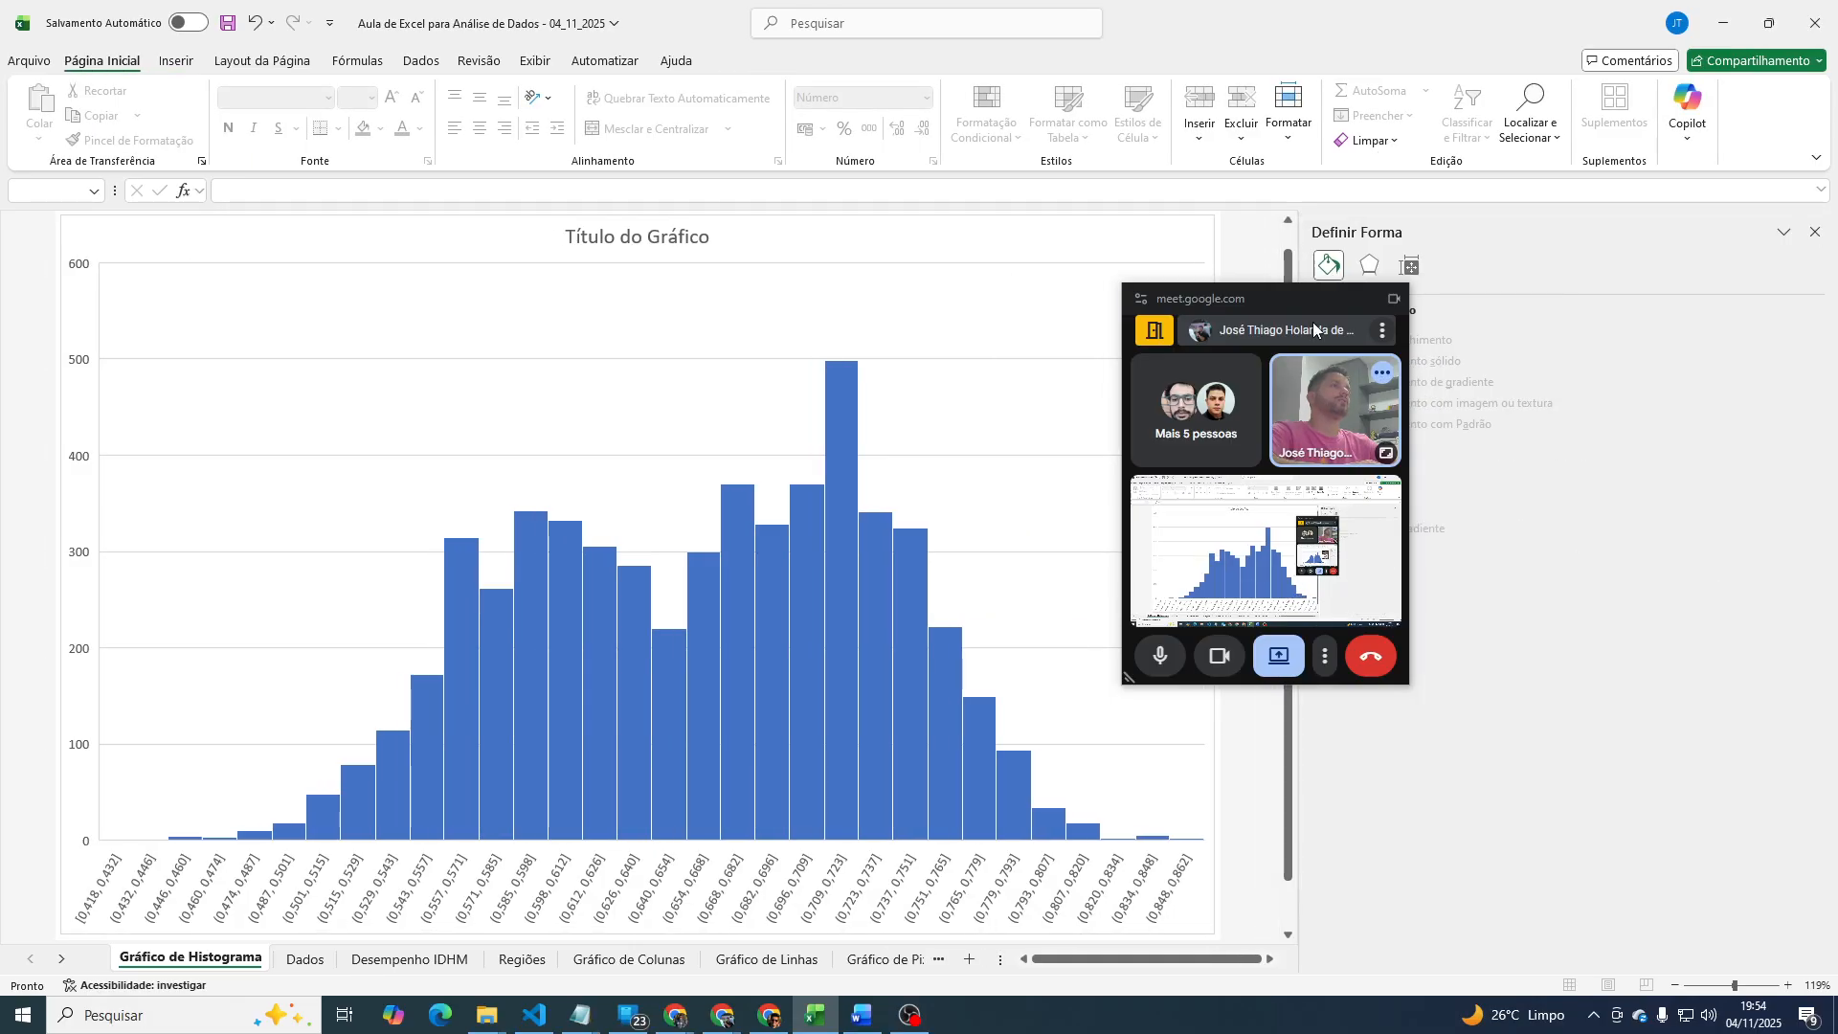
drag(1314, 329, 1066, 326)
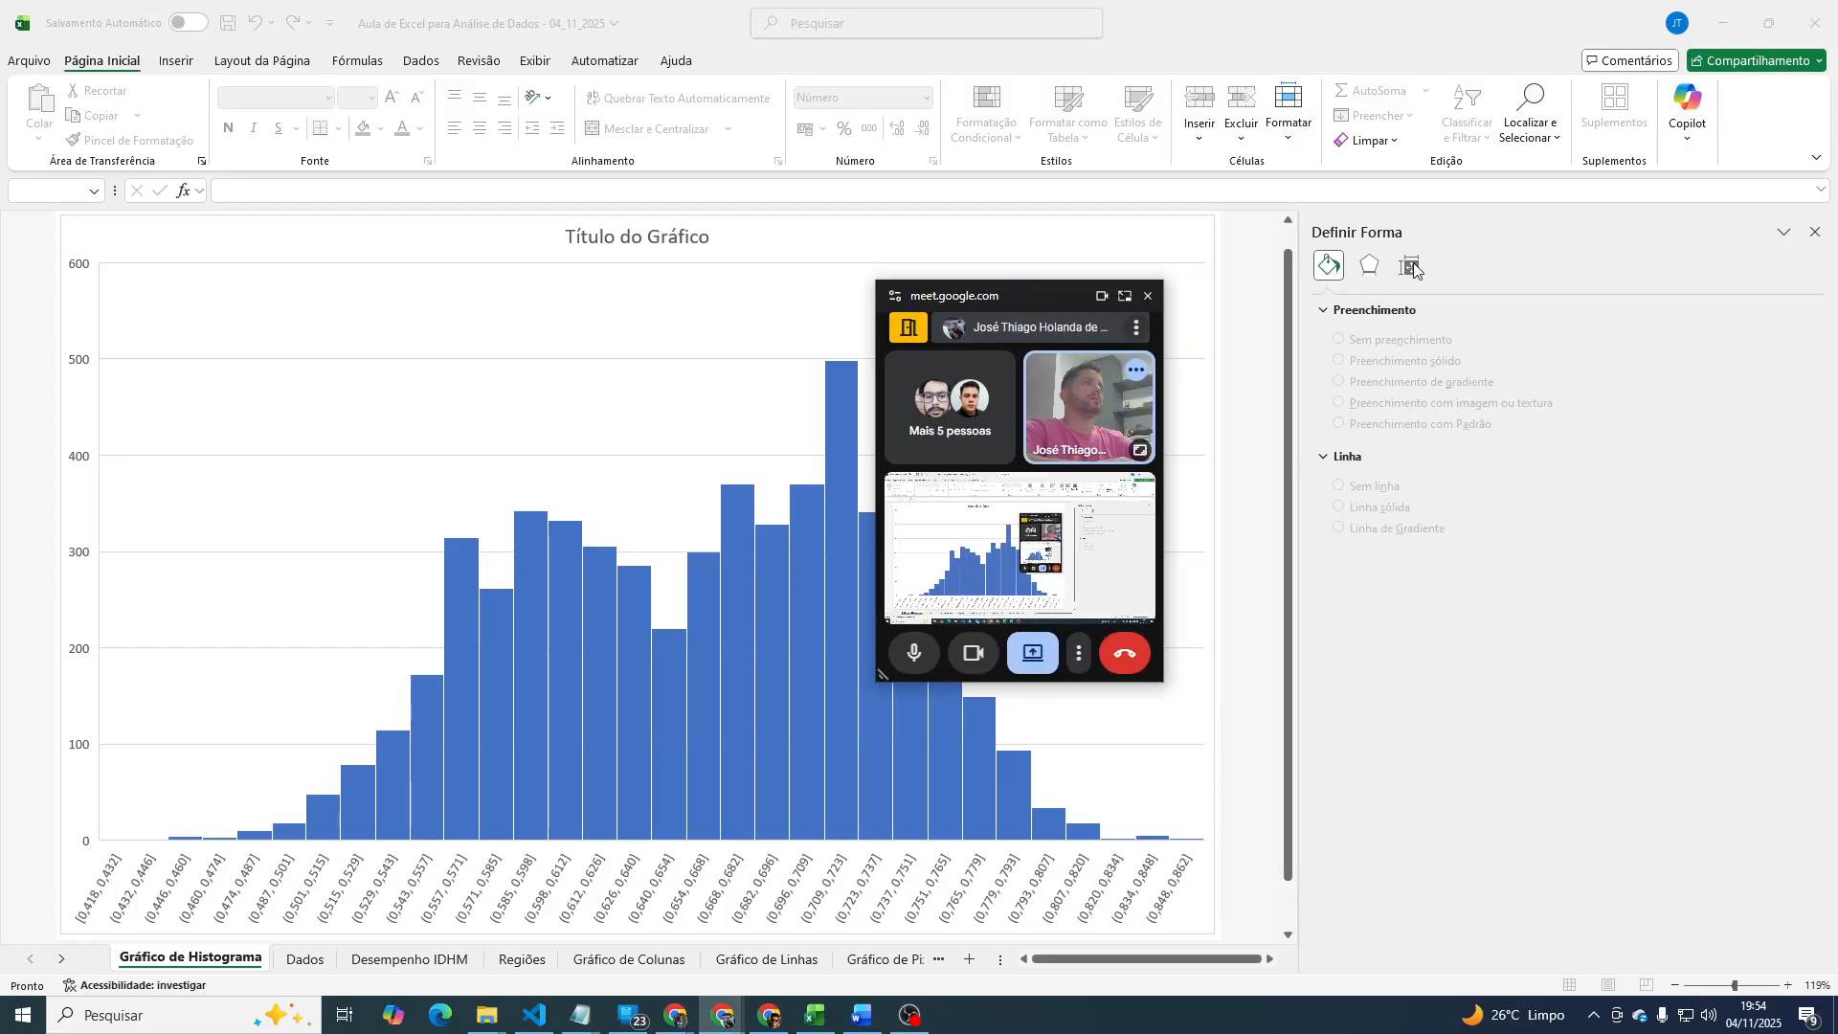
click(1414, 269)
click(1411, 268)
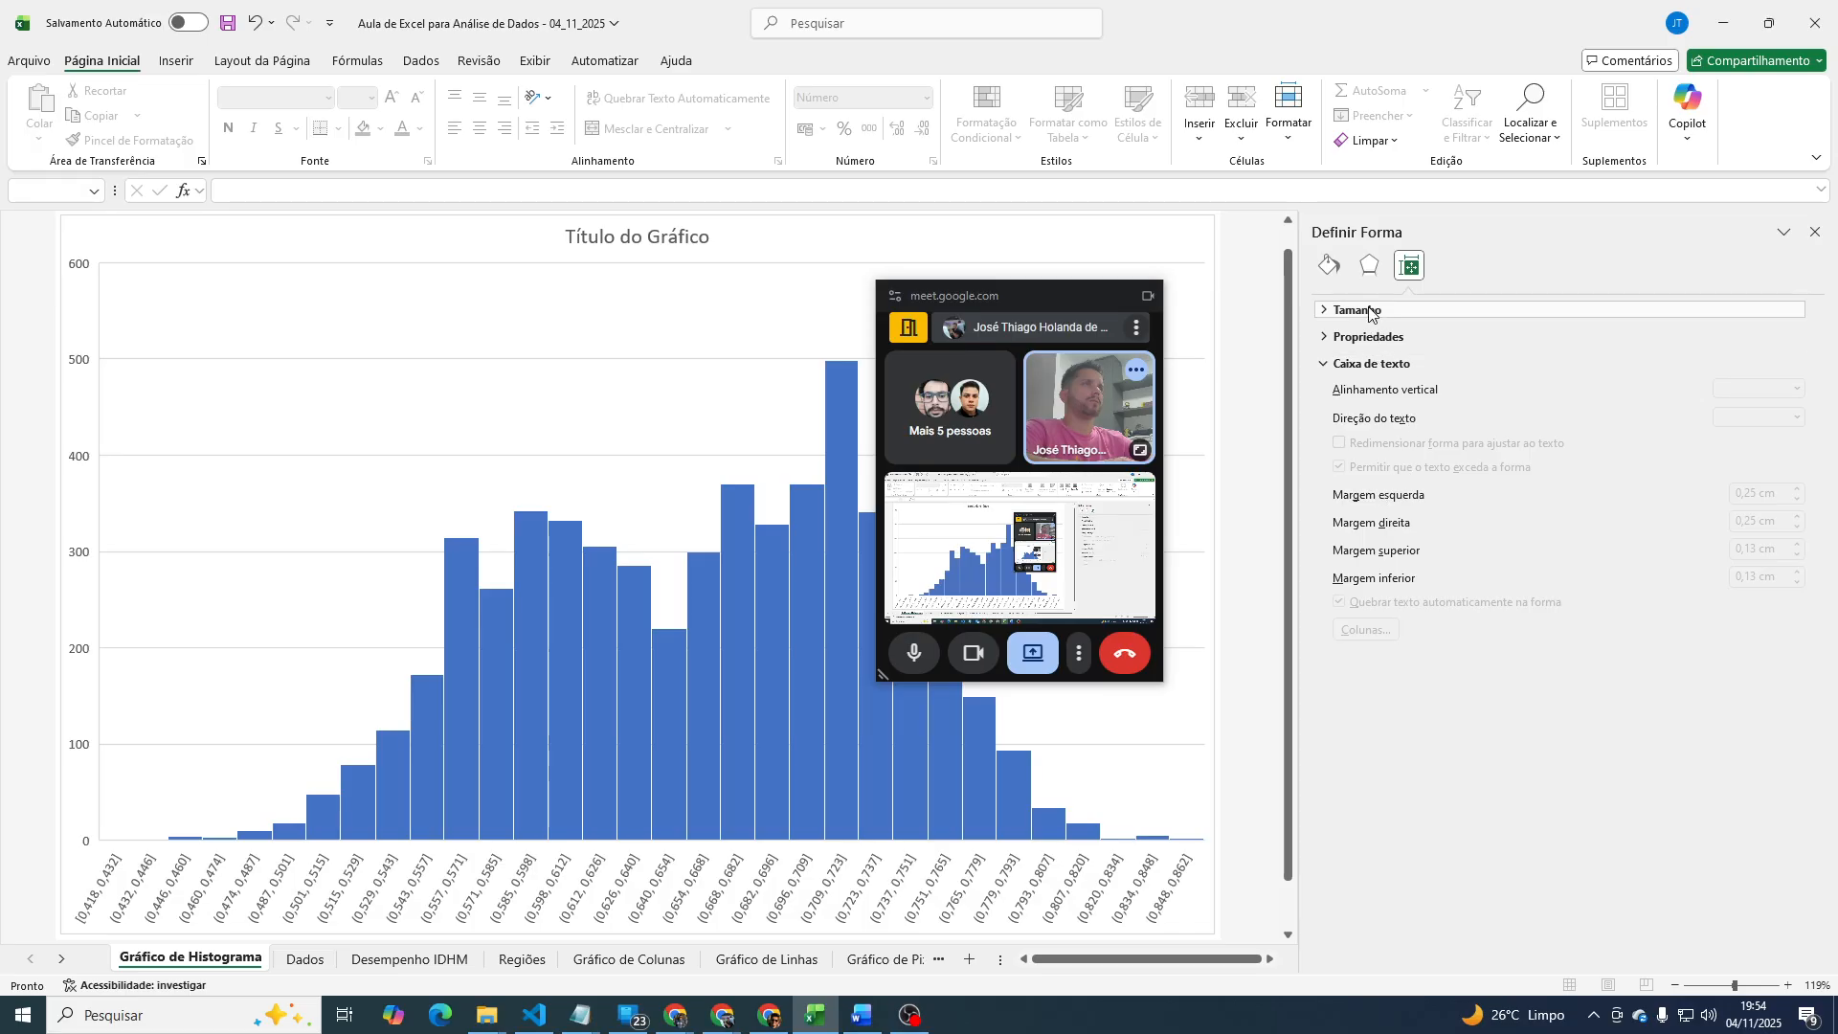
click(1371, 310)
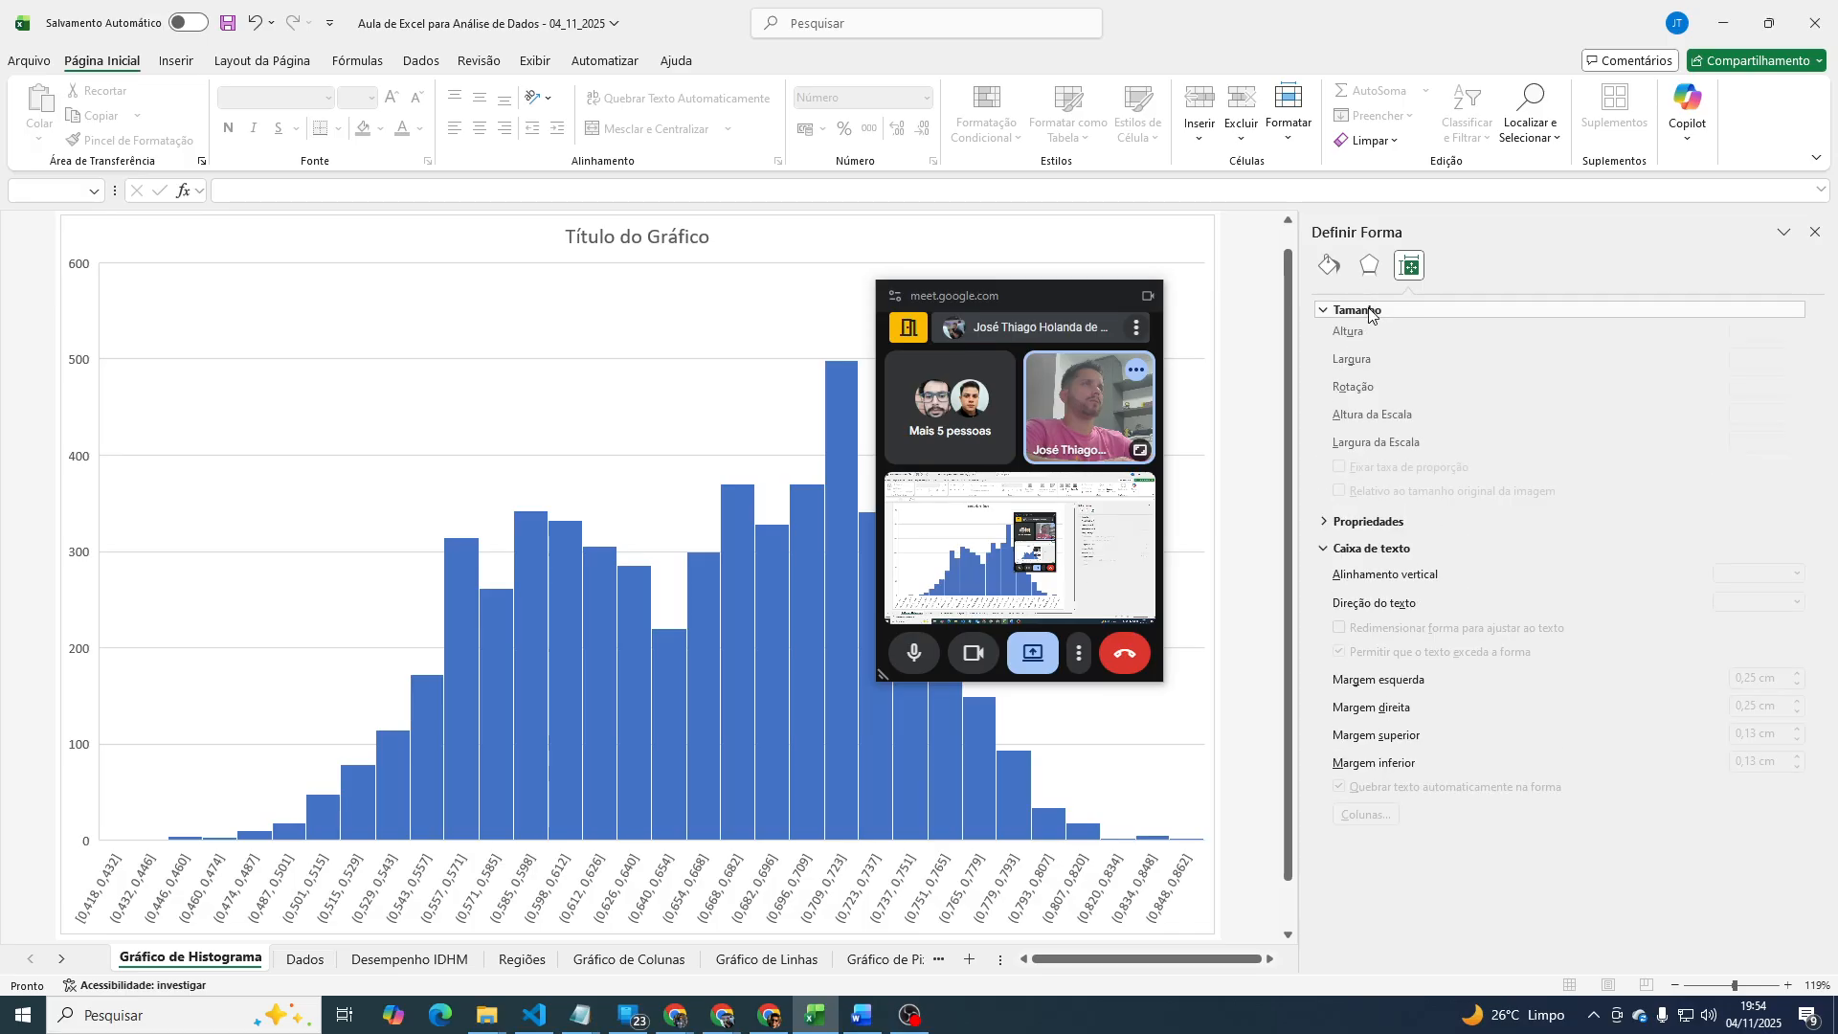
click(900, 882)
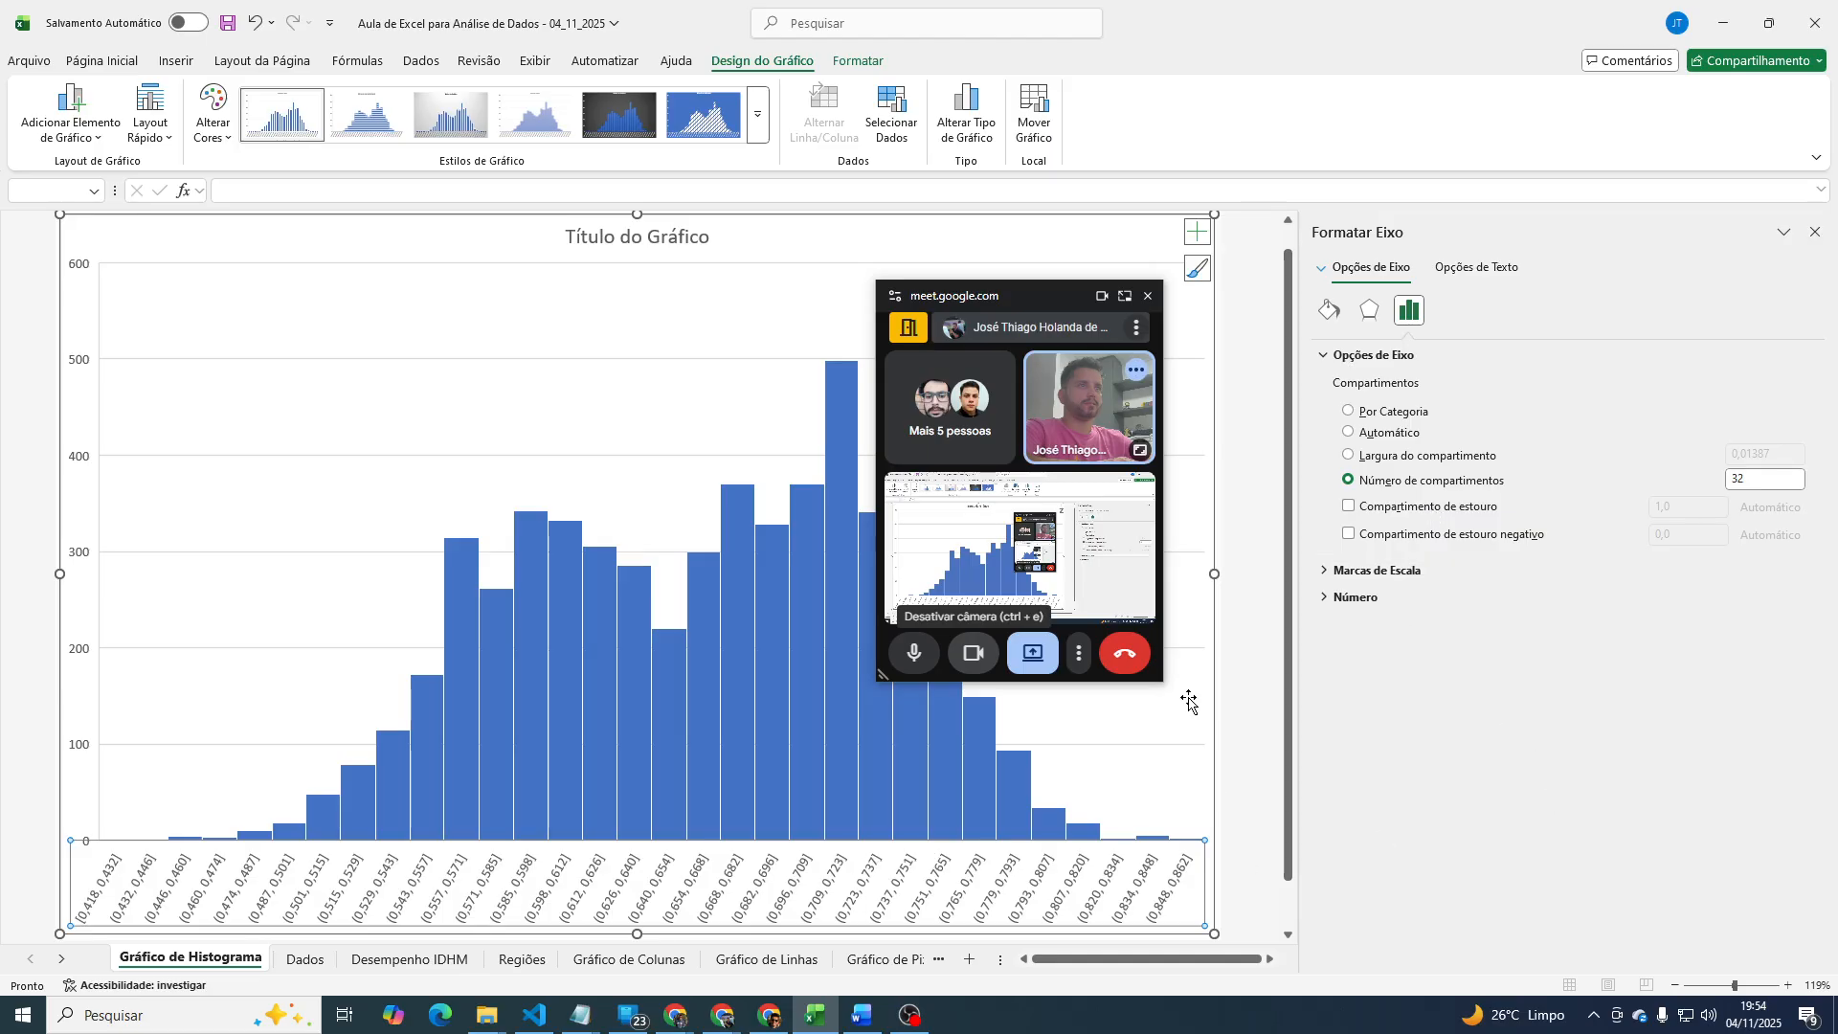
Set the histogram's Largura do compartimento to 0,1.
click(1403, 458)
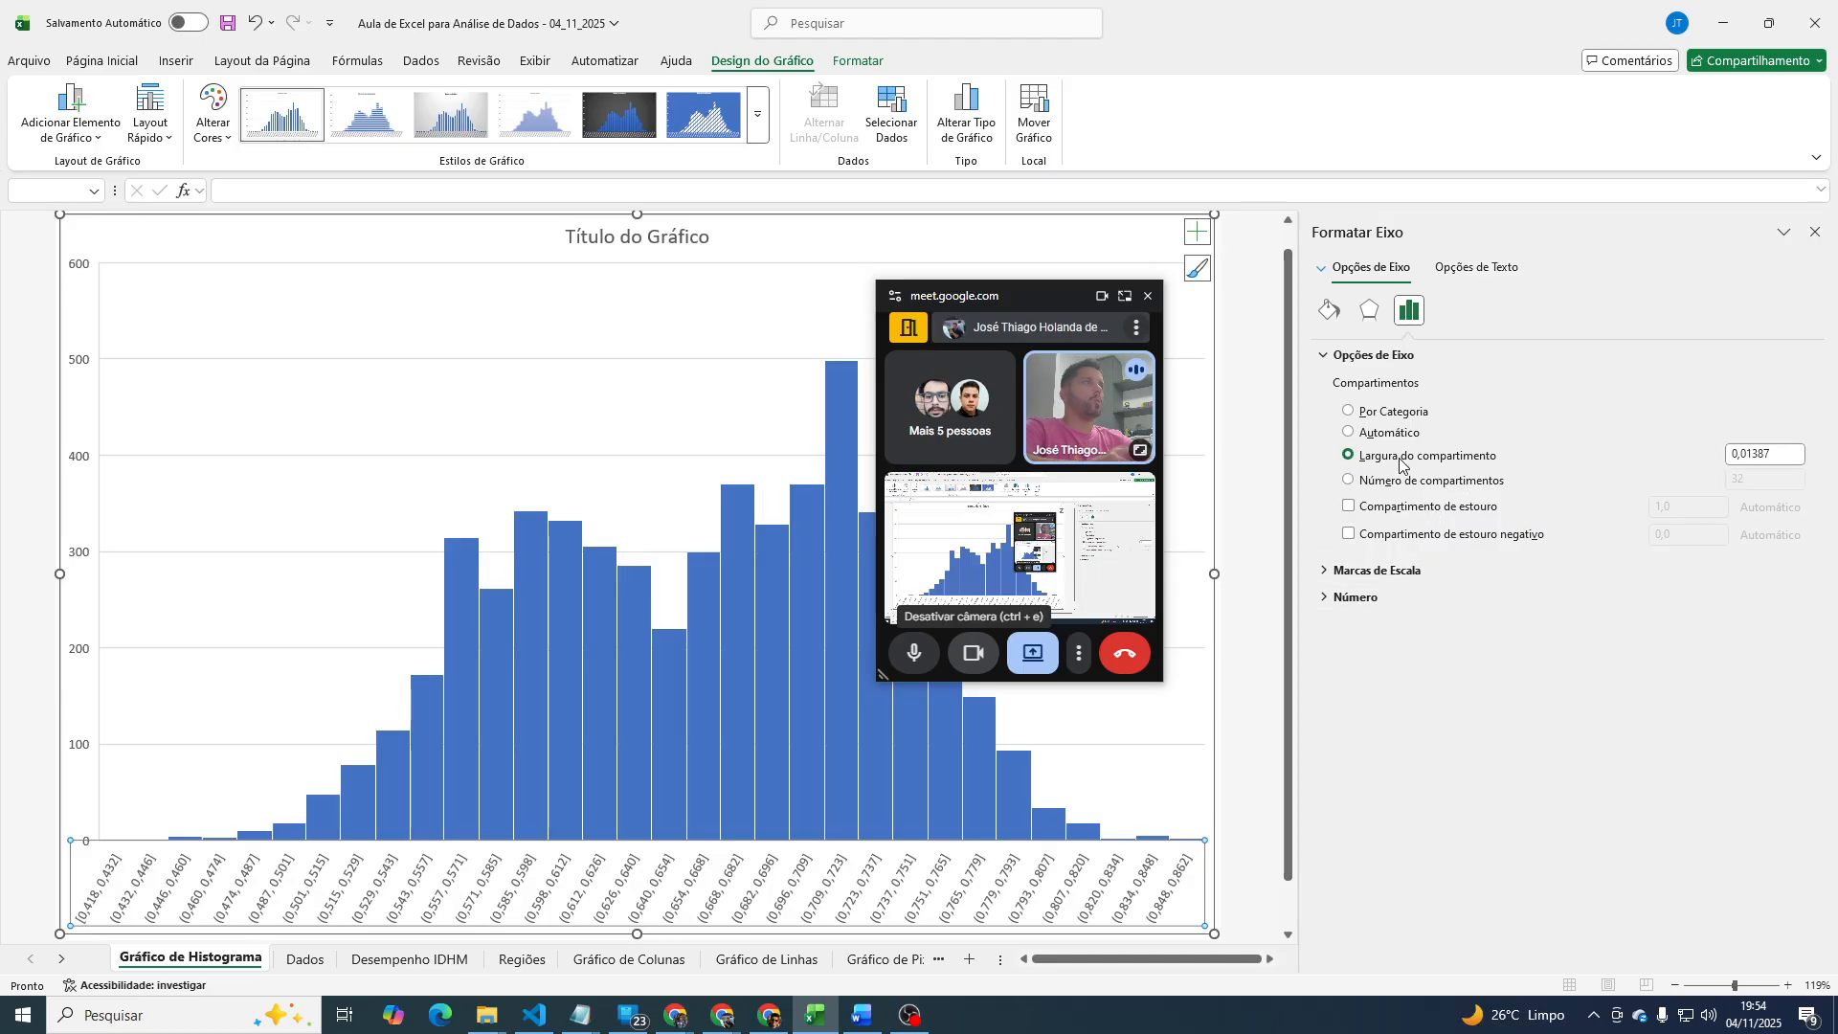
click(1781, 453)
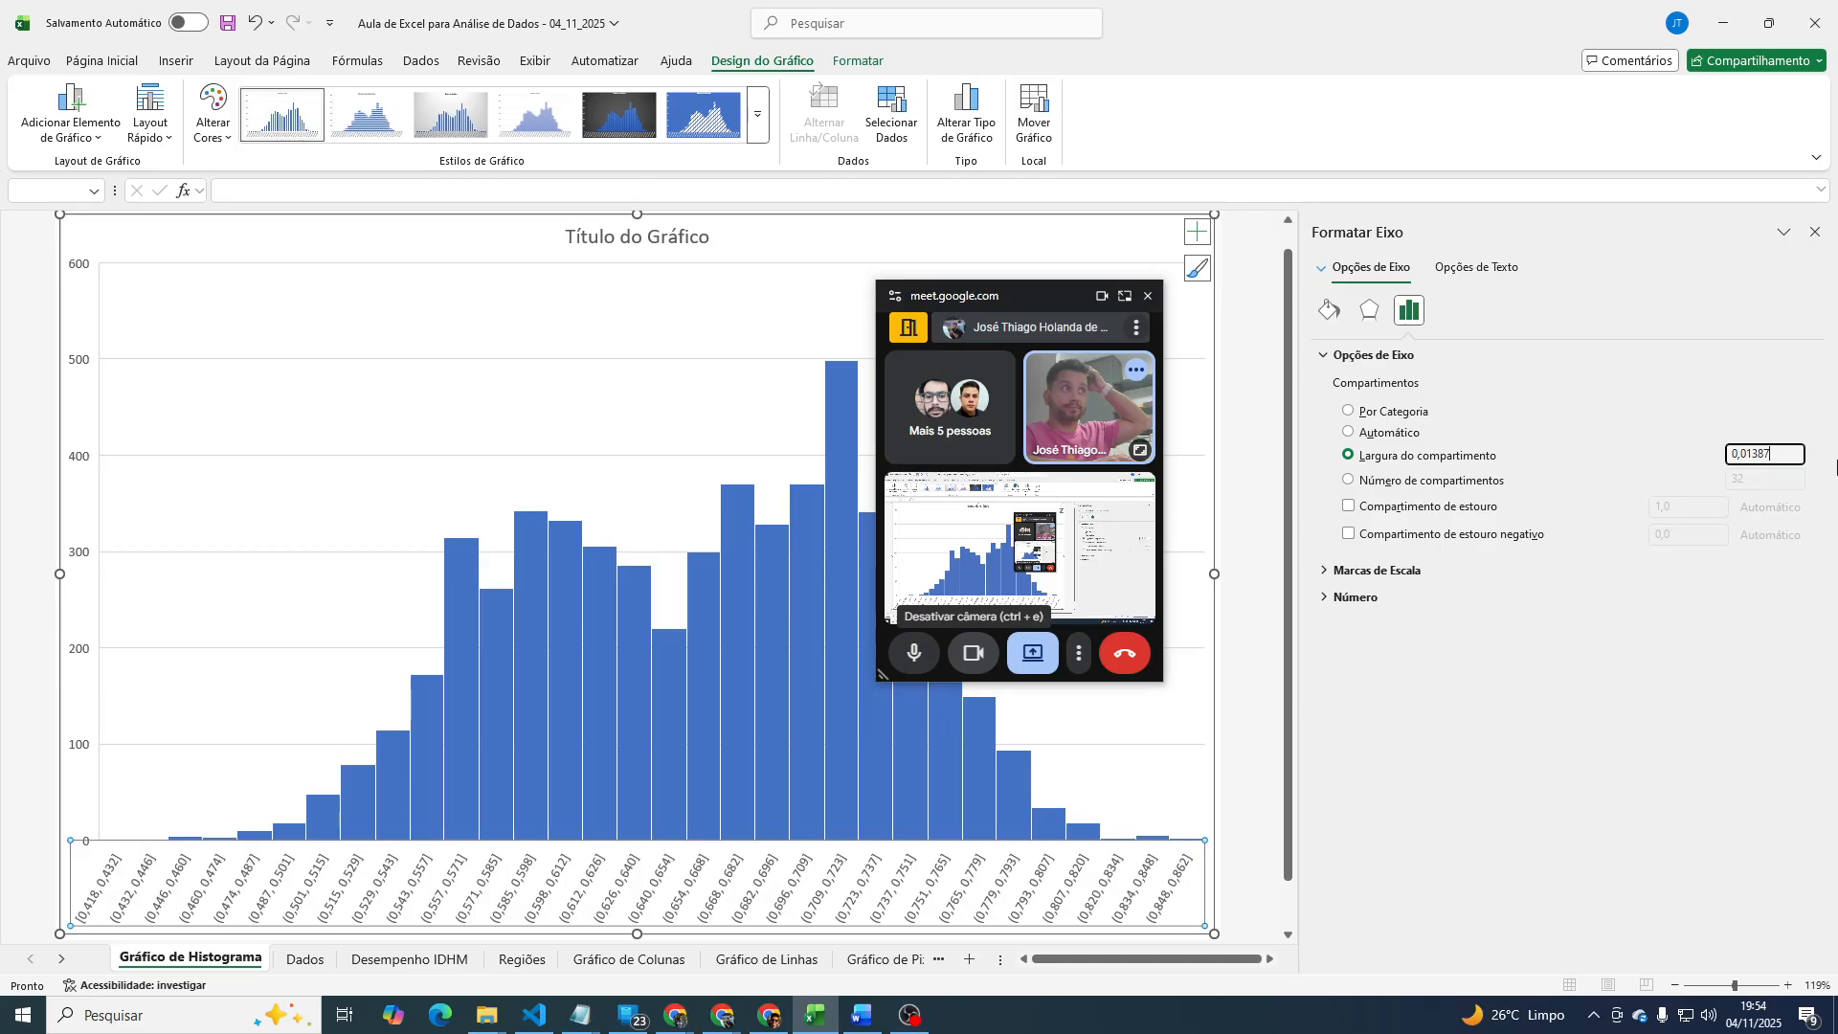
key(BackSpace)
key(BackSpace)
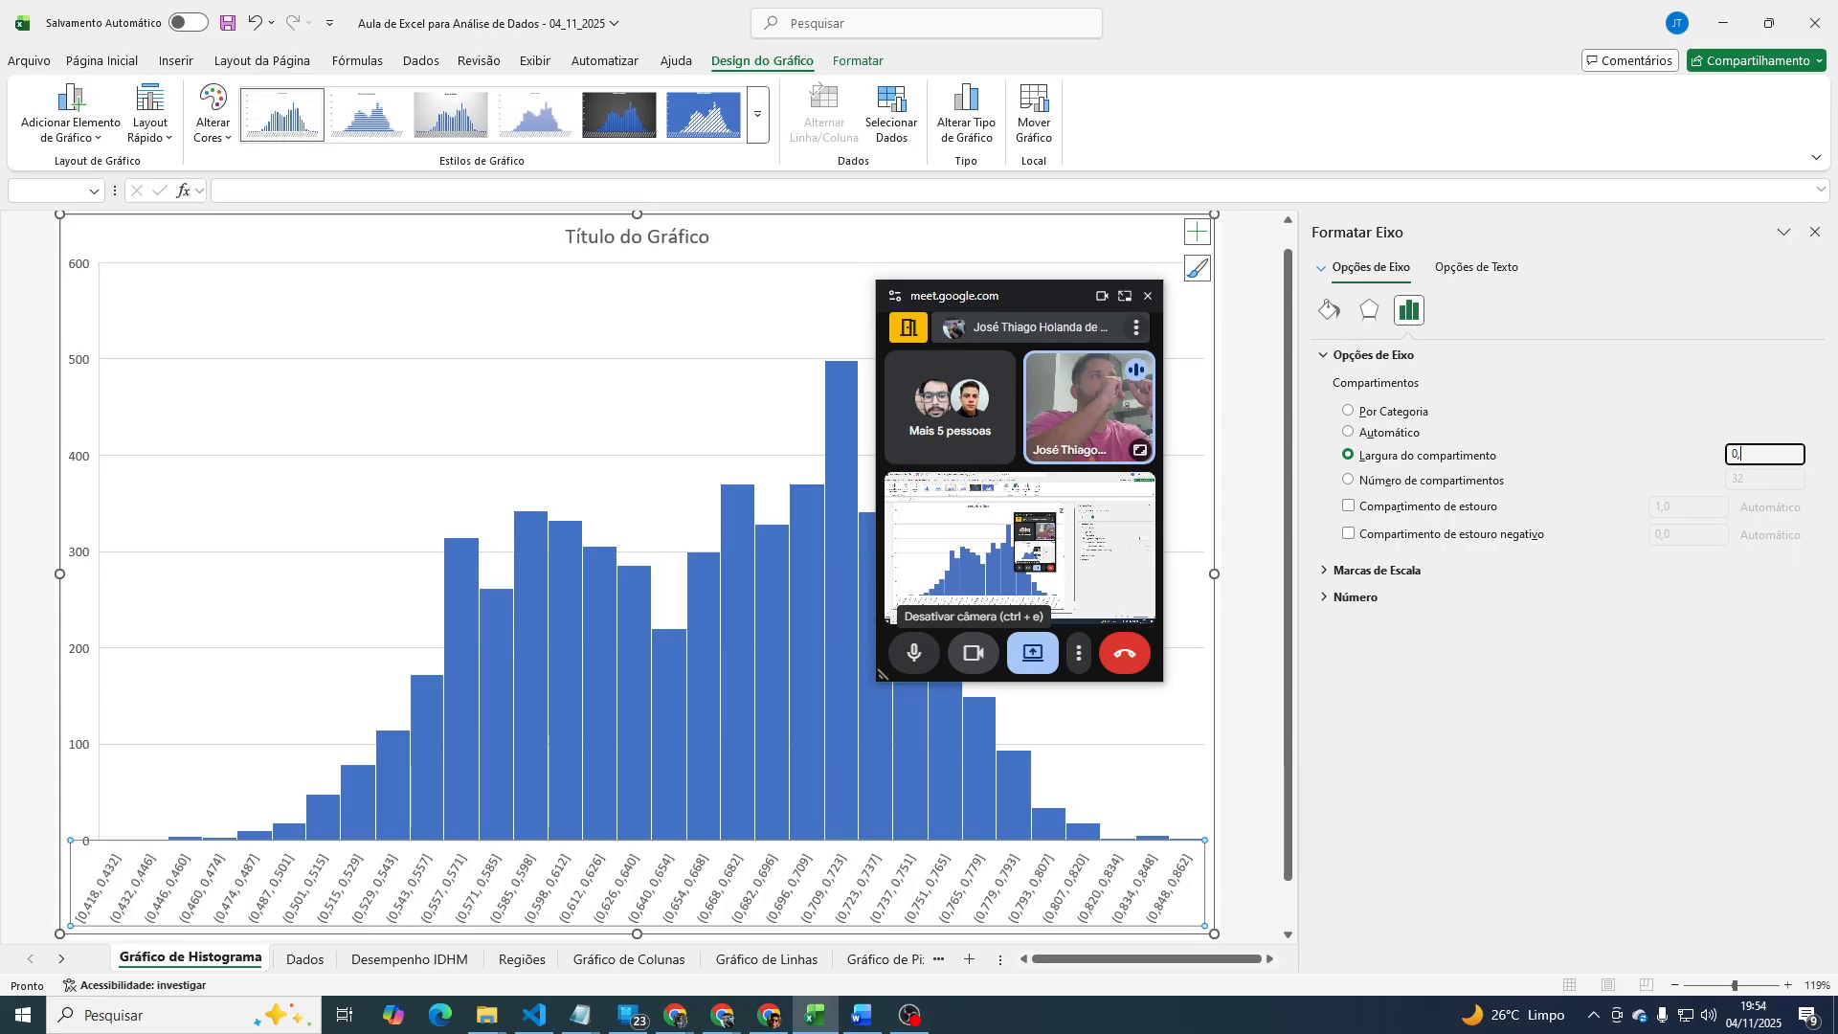
text(1)
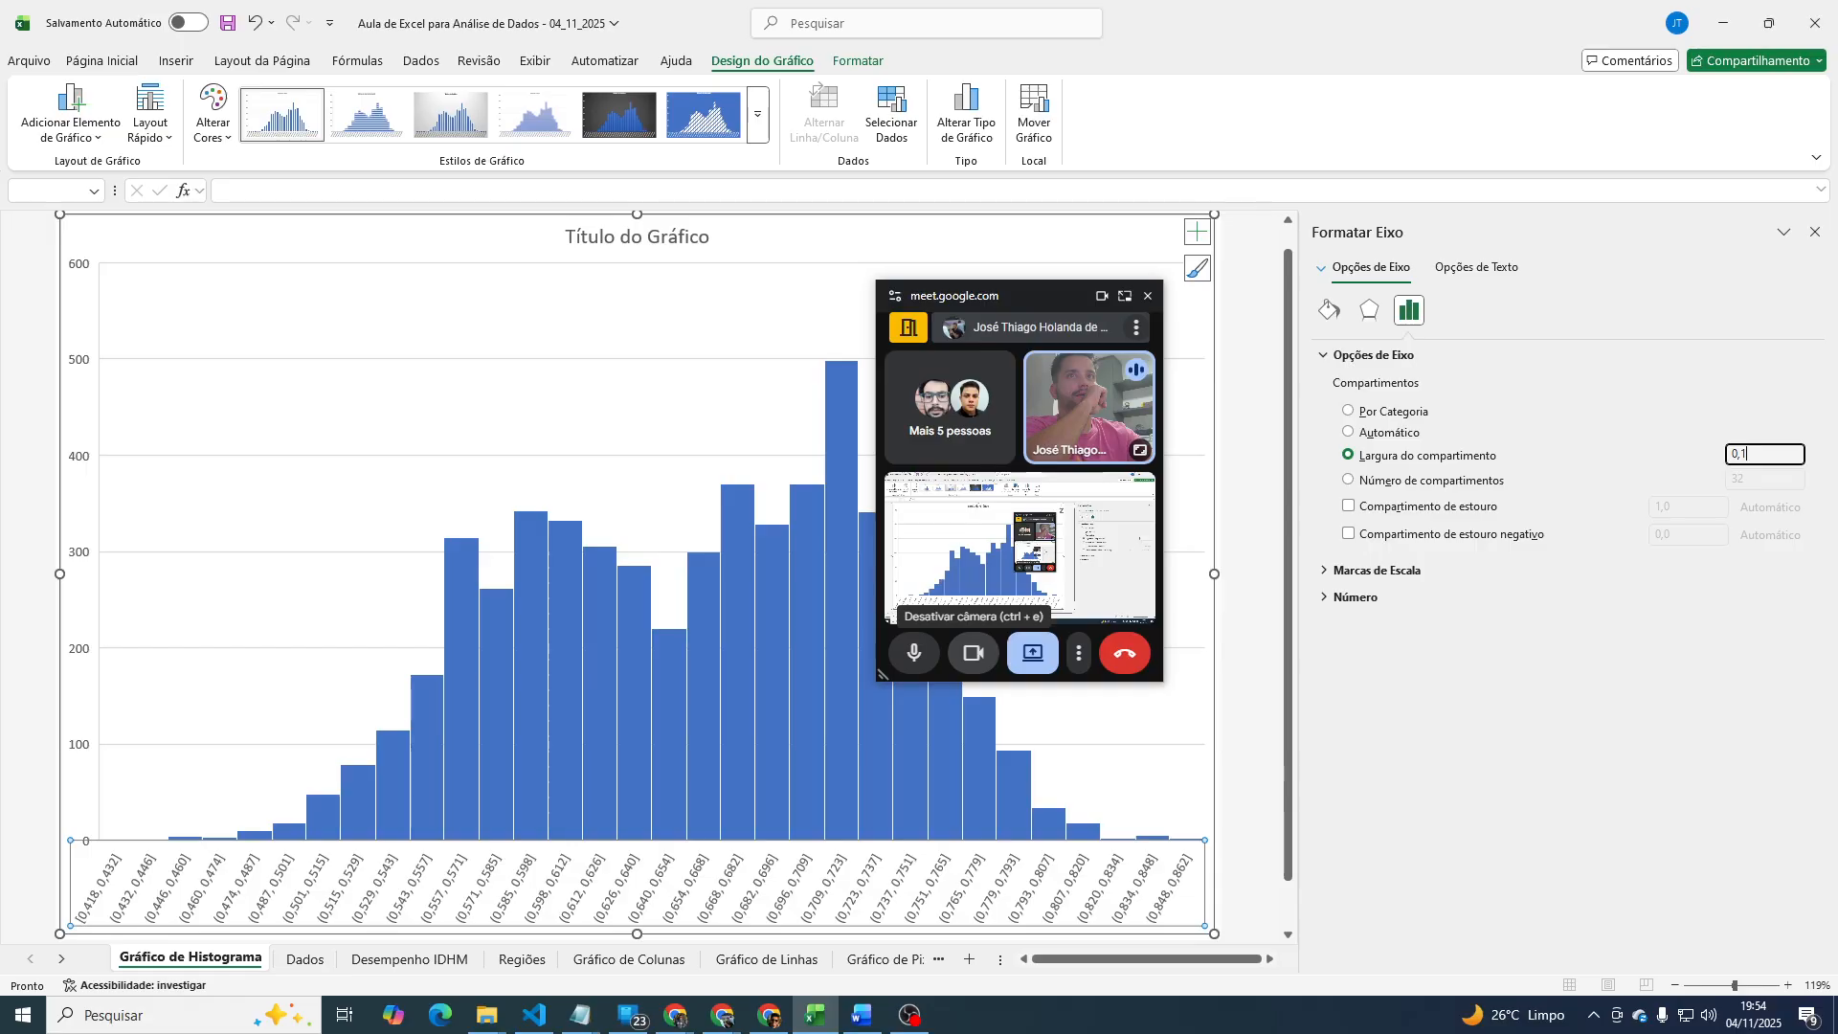
key(Return)
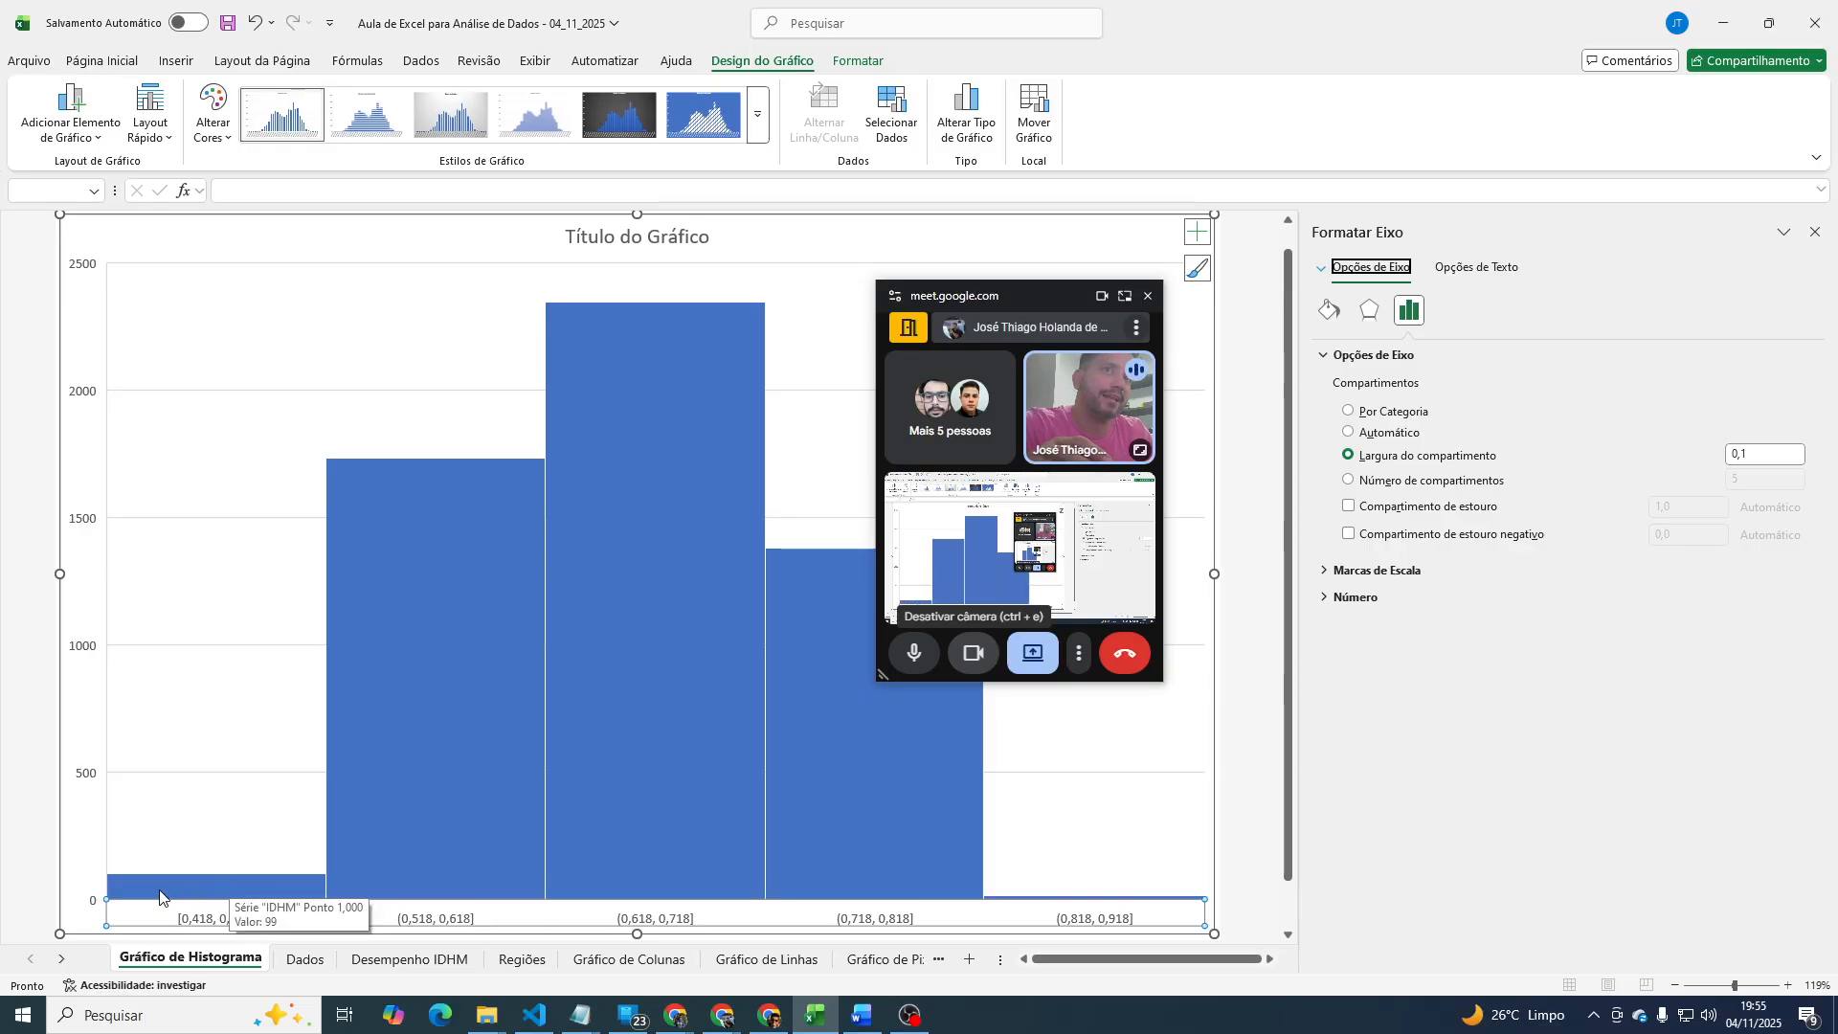
Add a legend and data labels to the histogram's IDHM series.
click(110, 886)
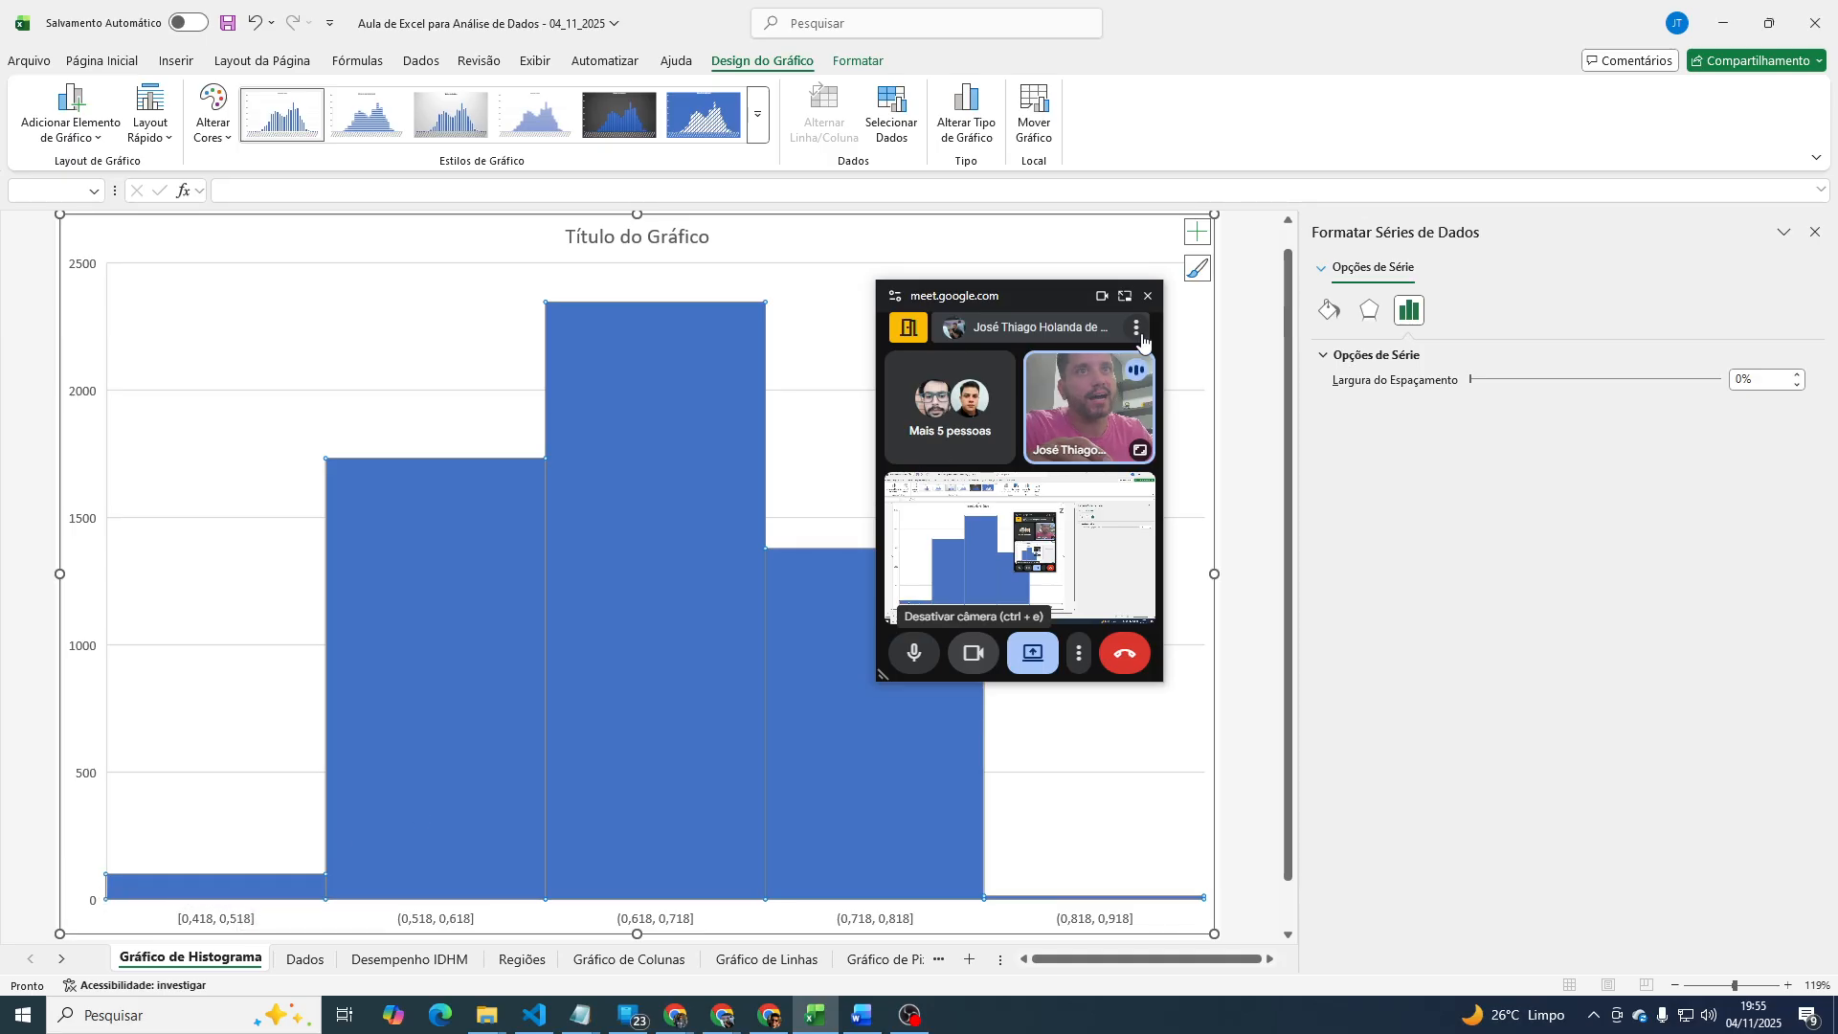
click(1198, 233)
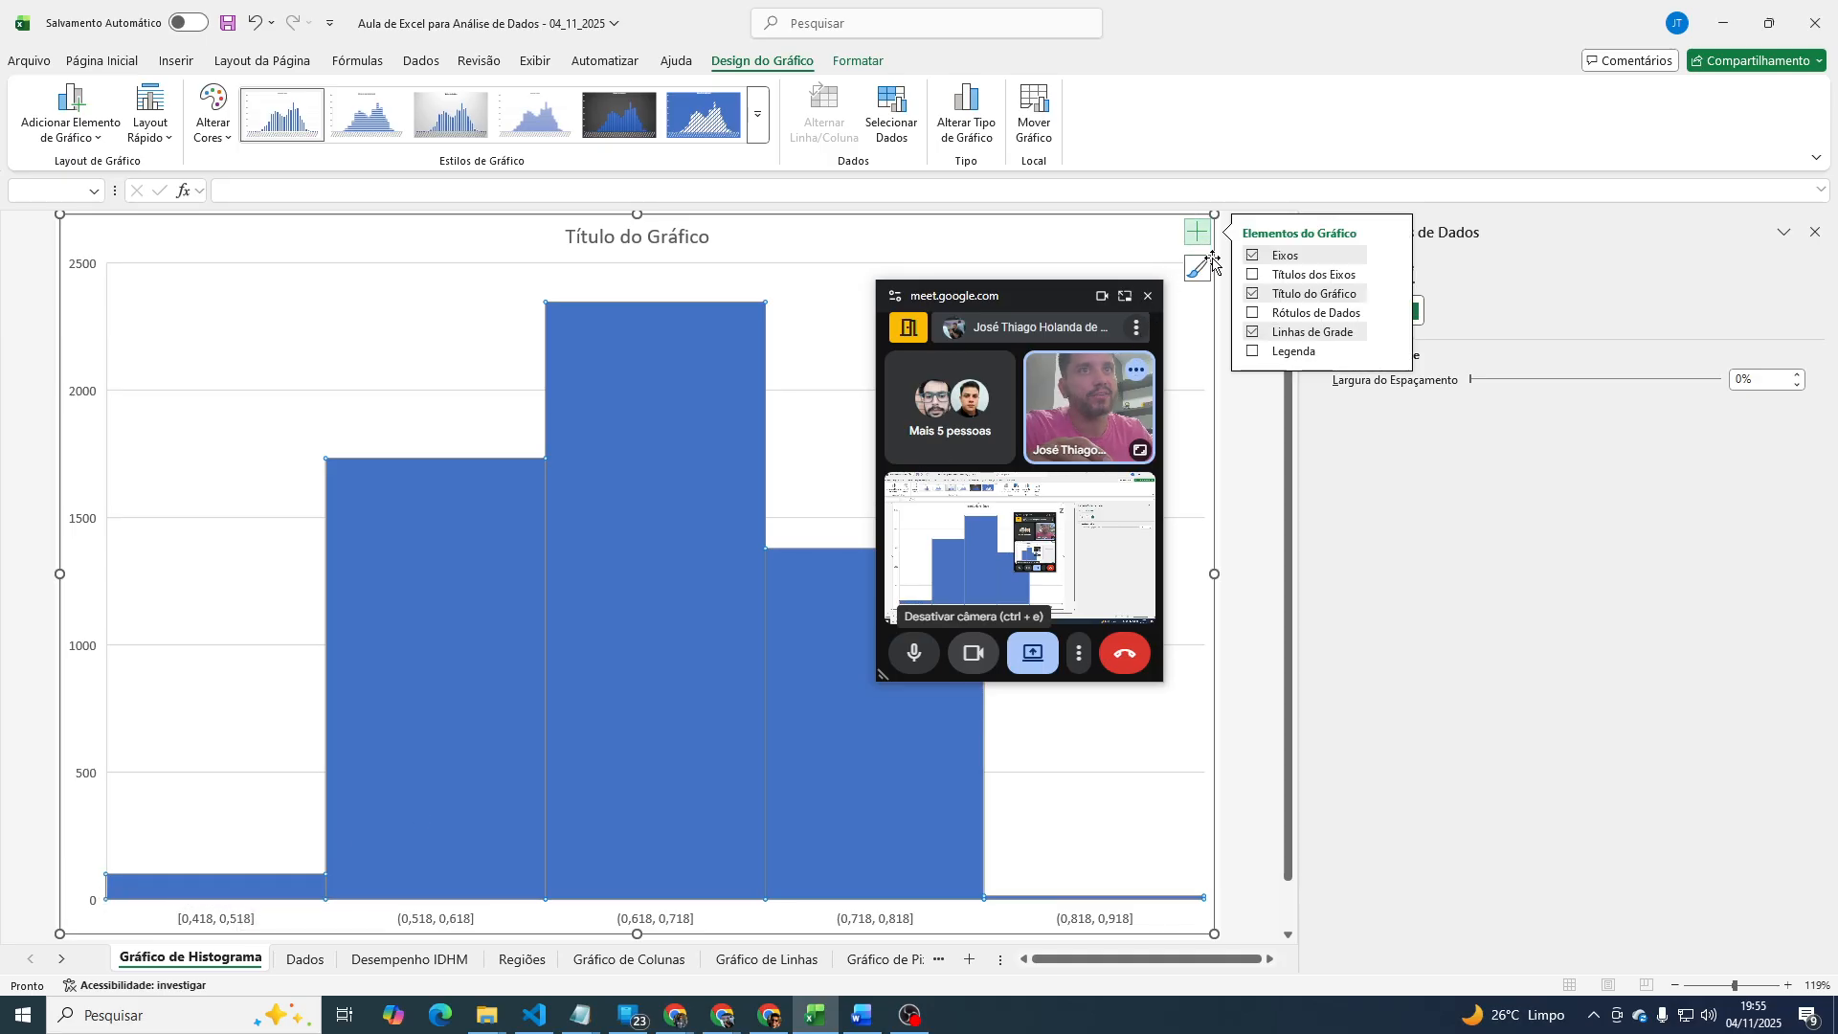
click(1254, 353)
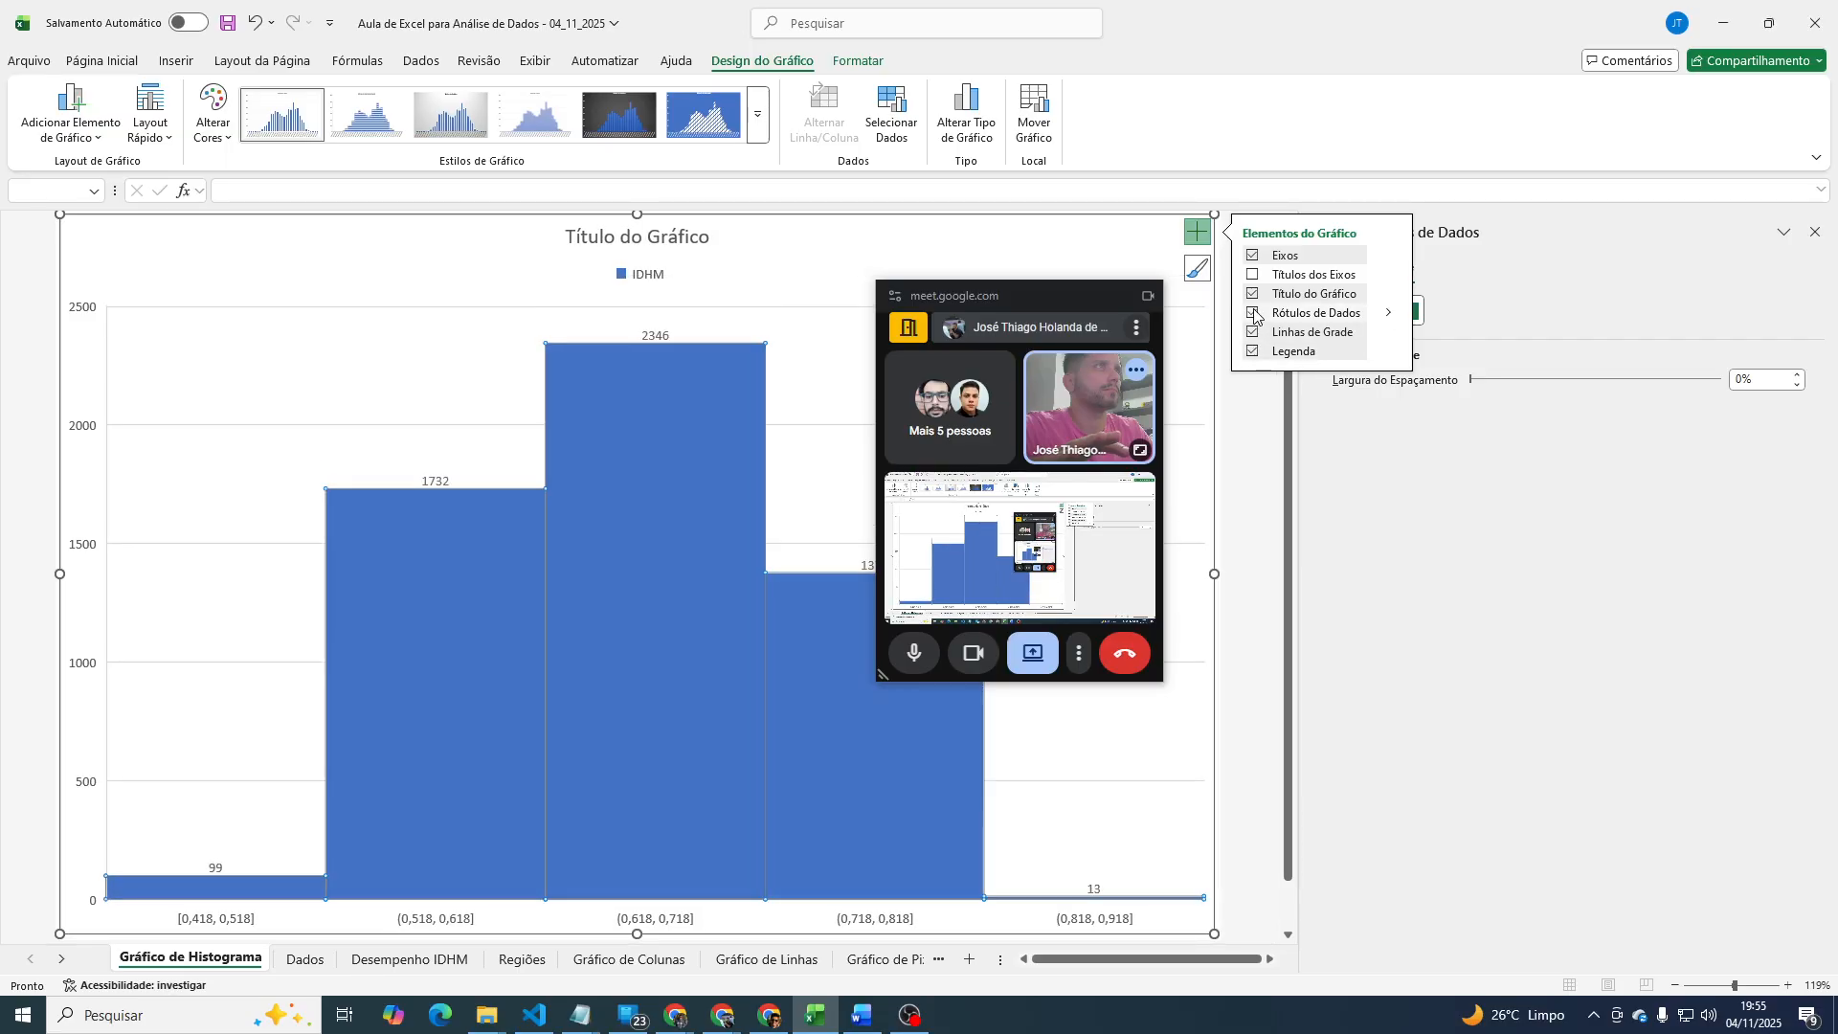
click(1254, 314)
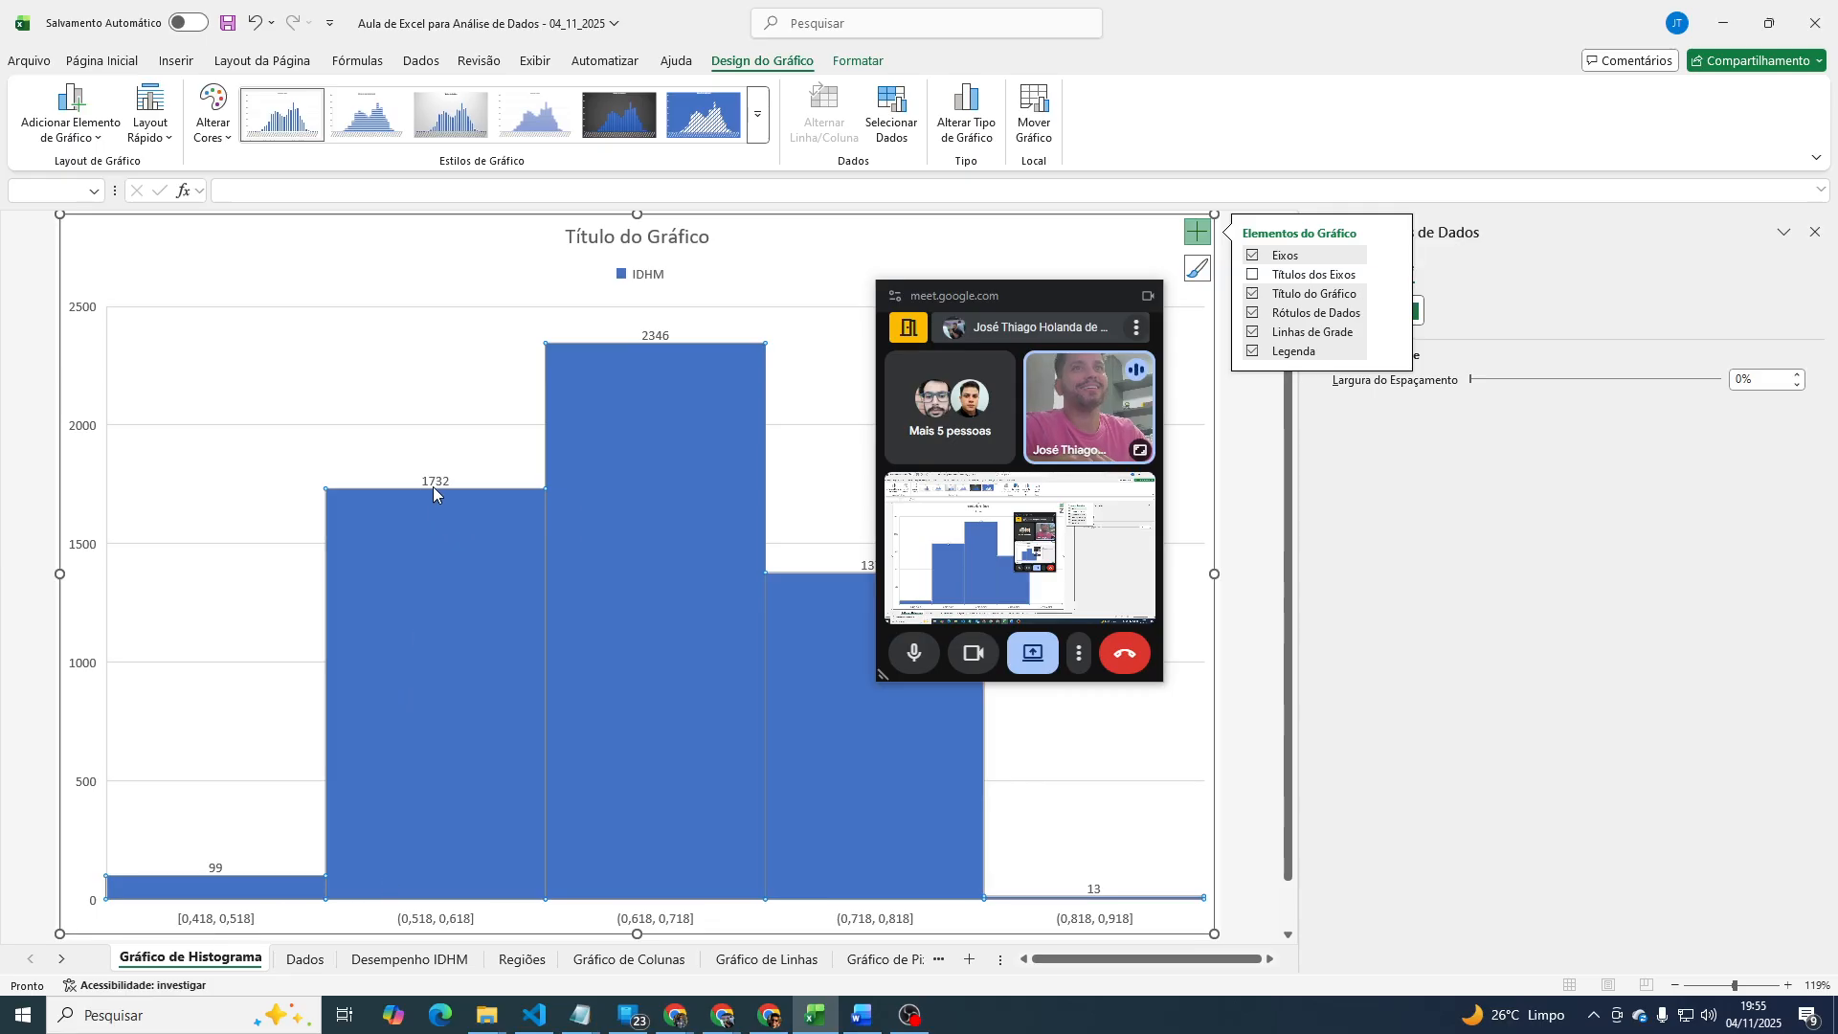
Inspect the second bar and its interval, and switch the horizontal axis bins to Número de compartimentos.
mouse_move(438, 489)
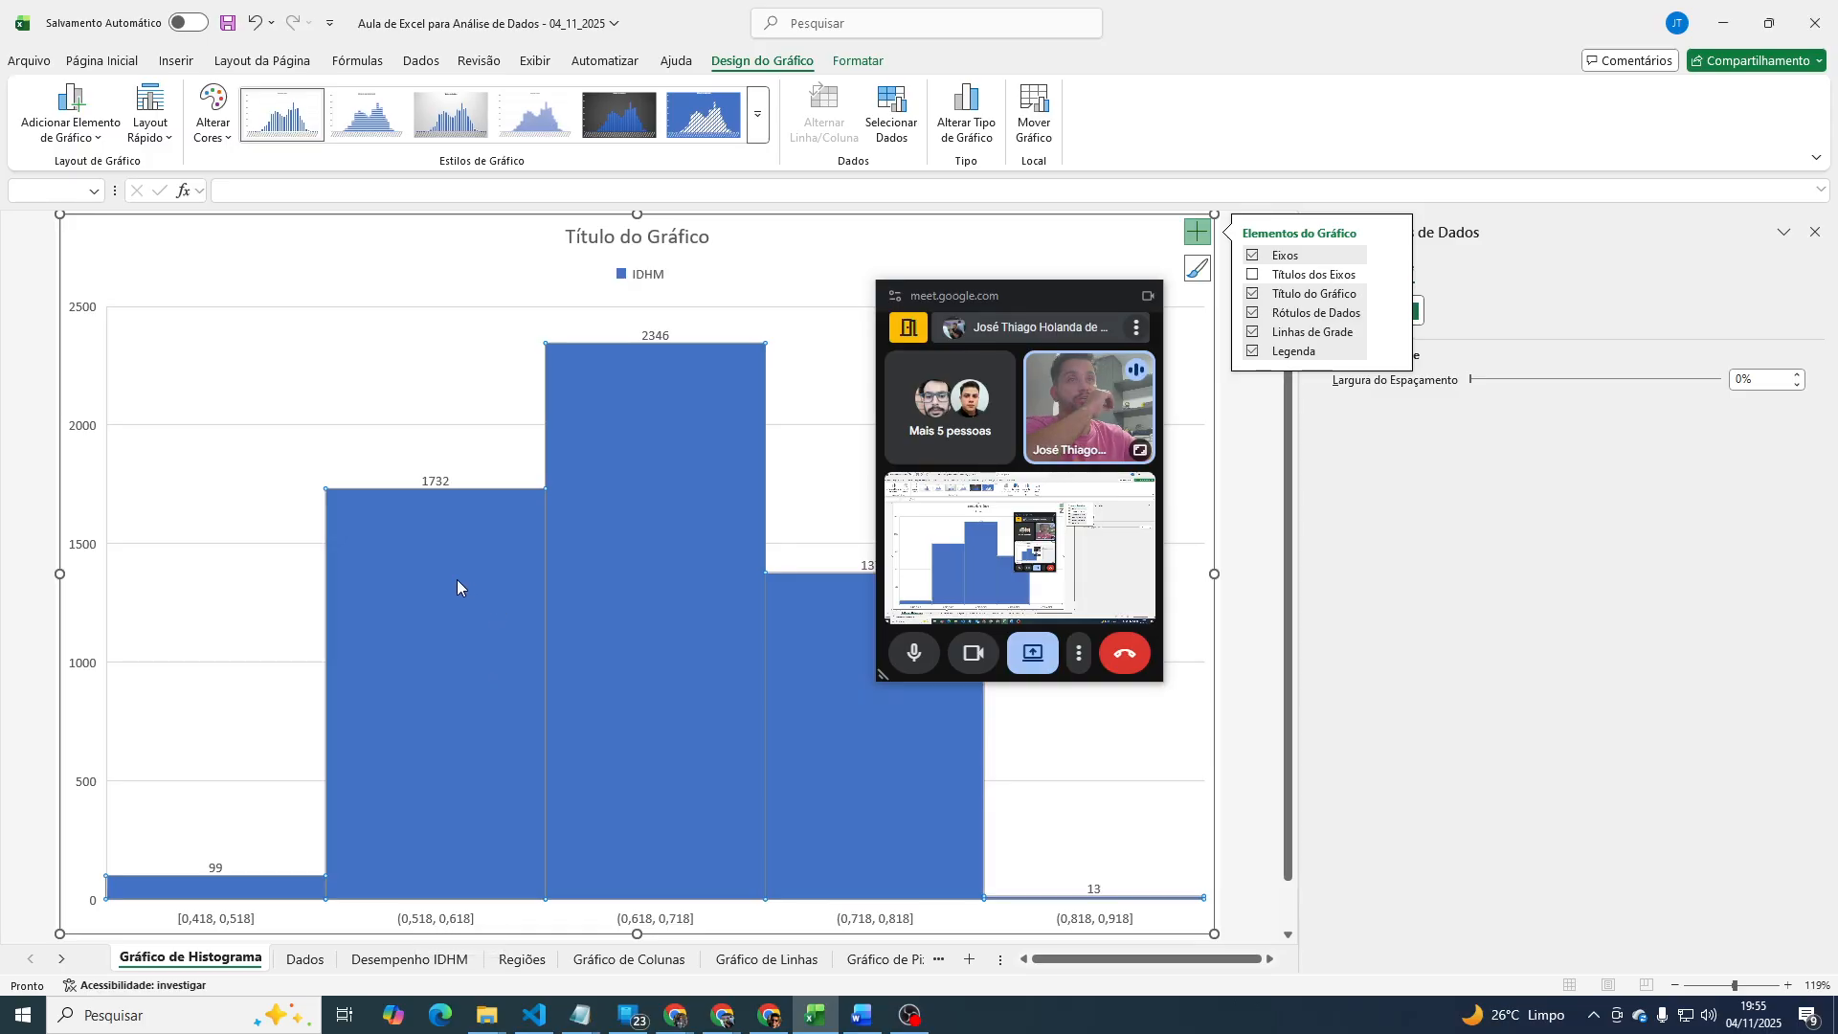
mouse_move(485, 633)
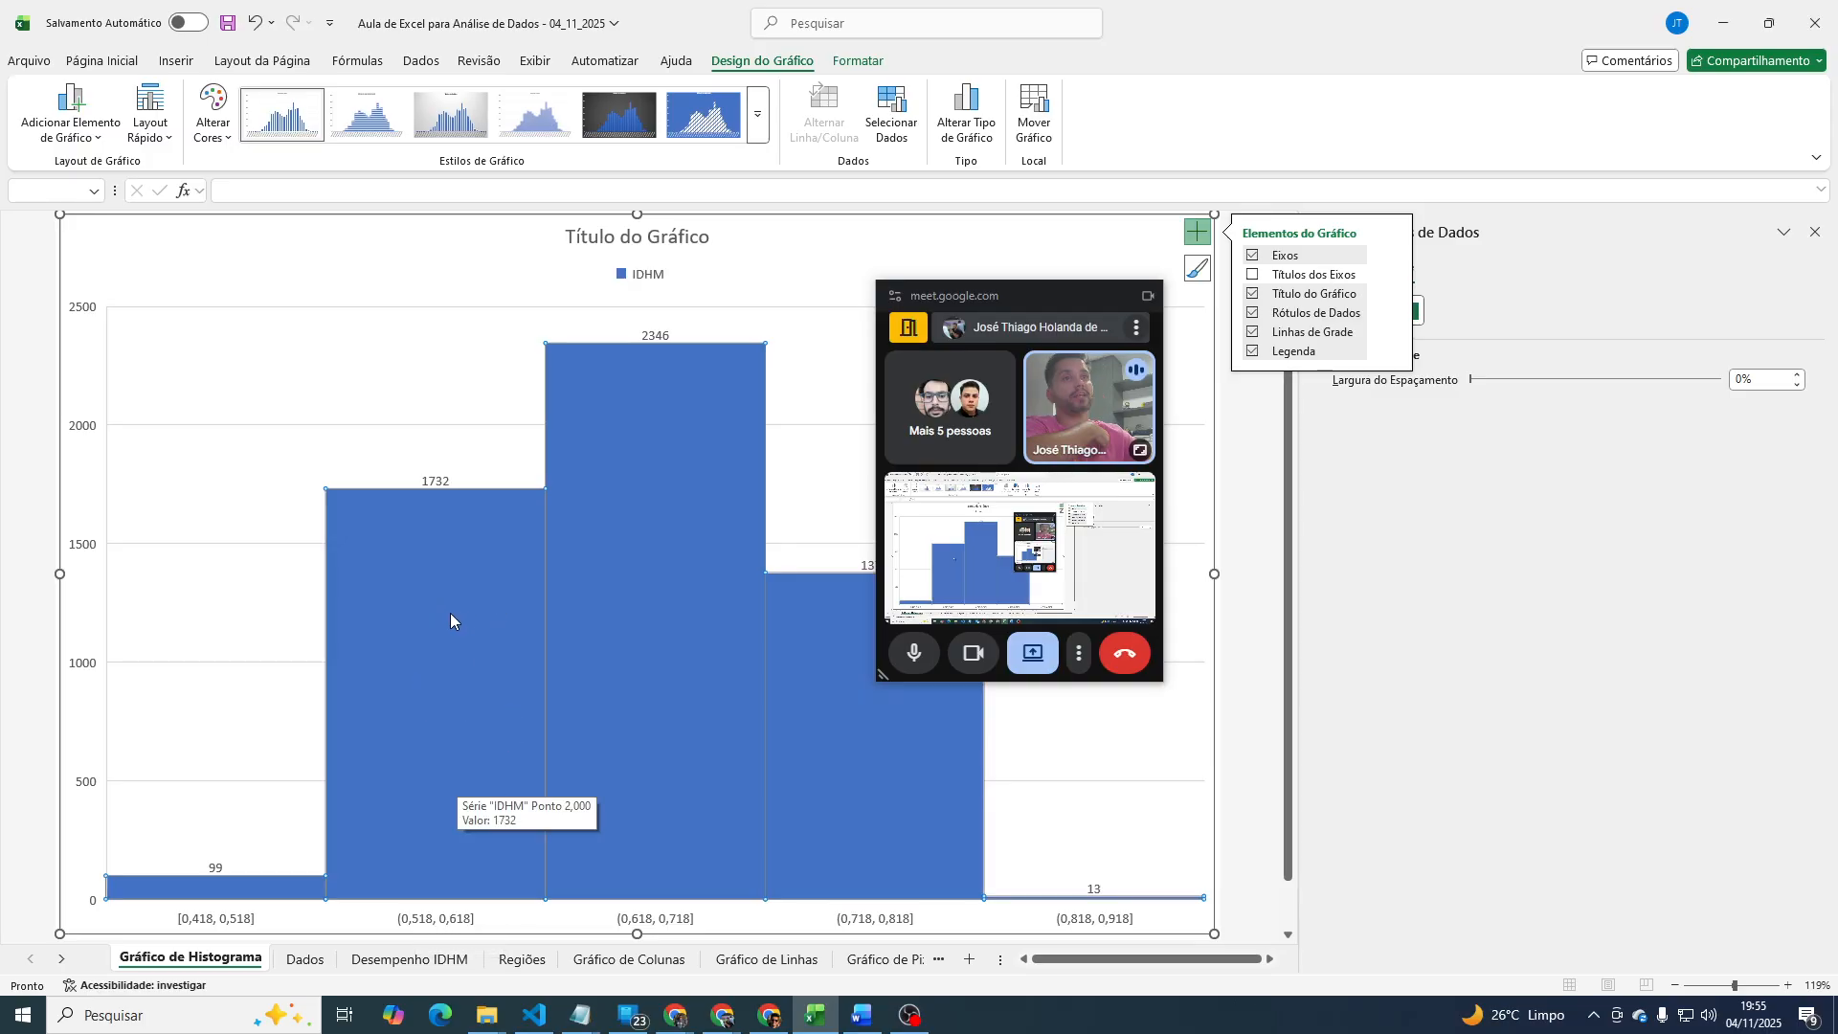
click(461, 925)
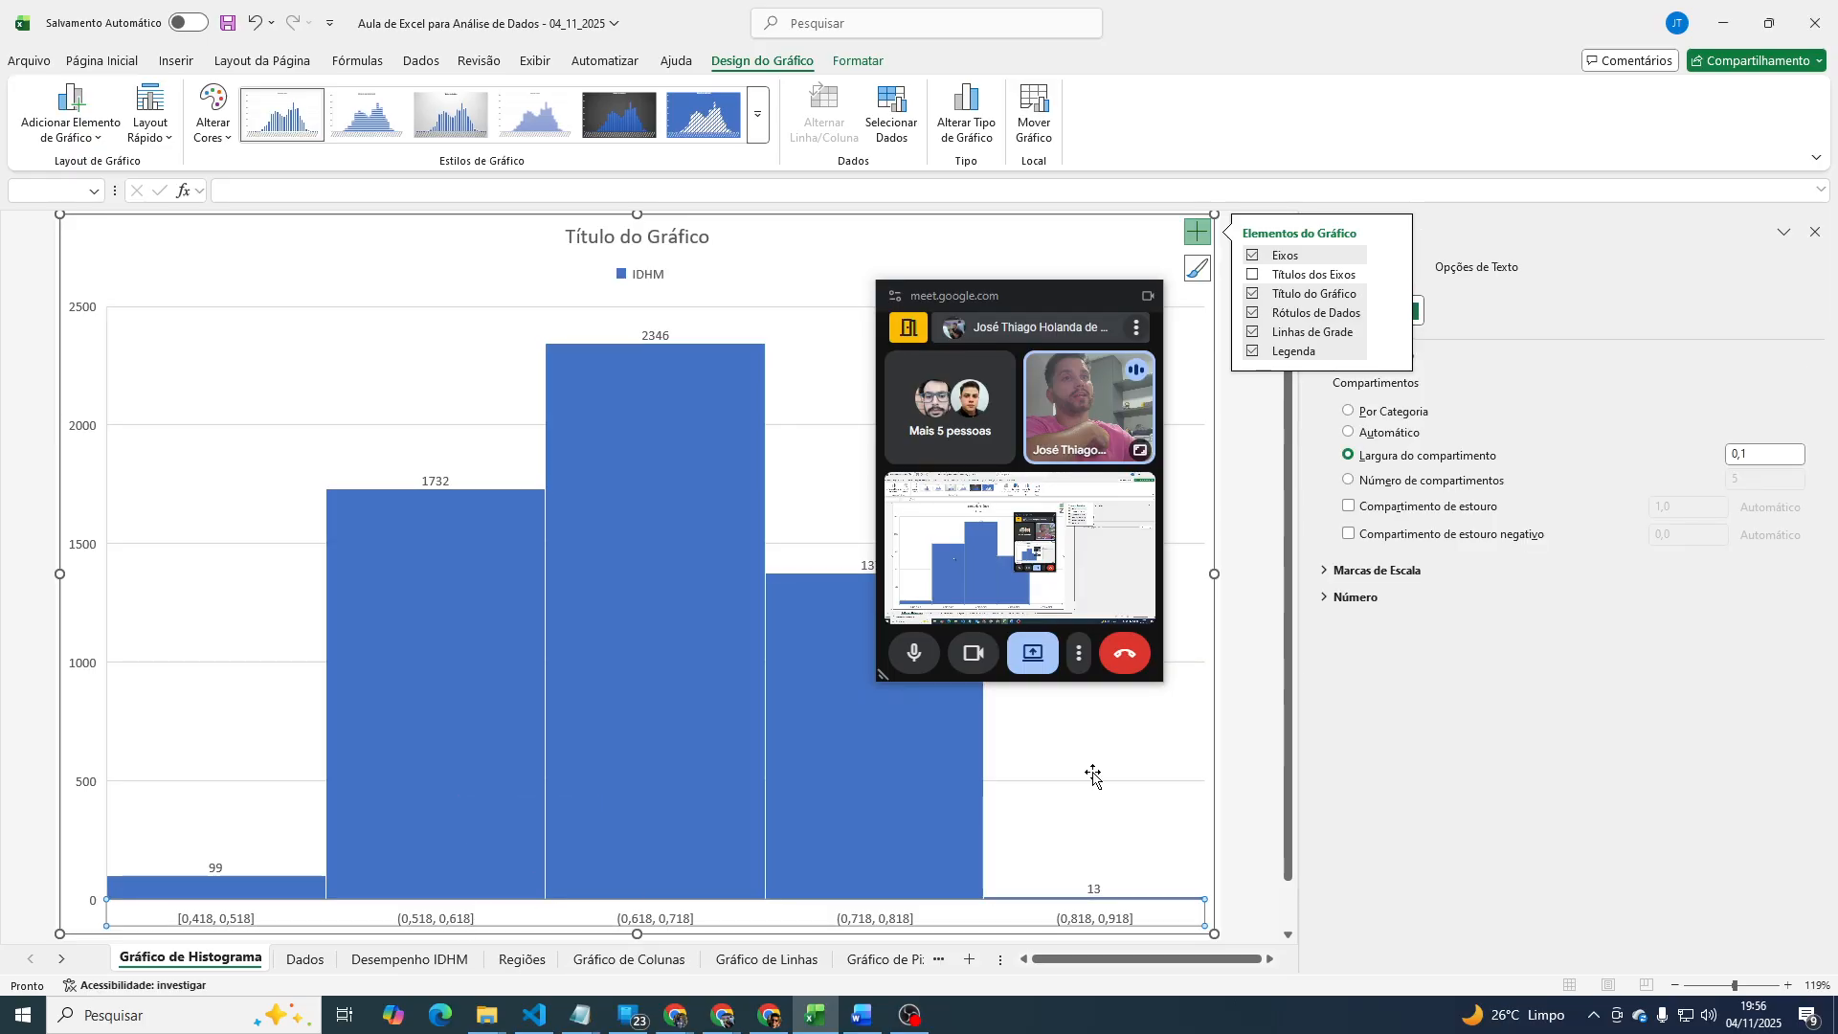
click(1428, 482)
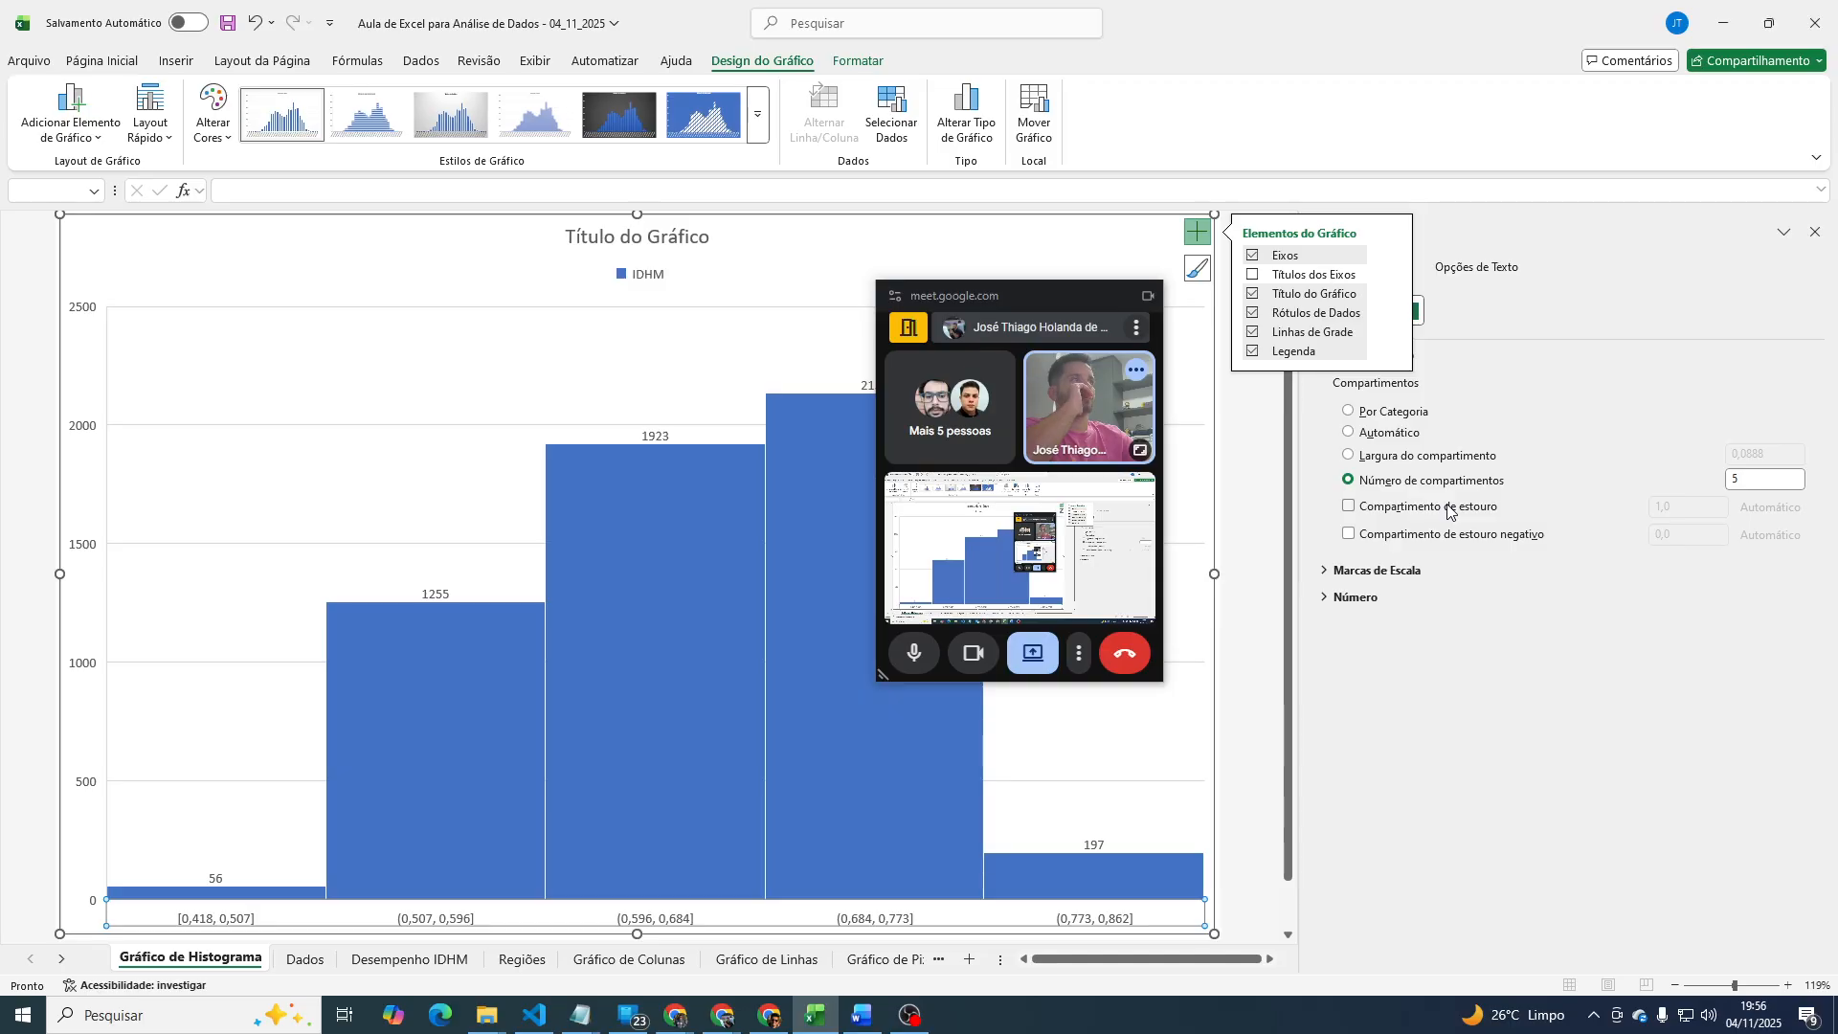
Try grouping the horizontal axis bins Por Categoria, set them to Automático, and expand the axis's tick mark and number settings.
click(1370, 574)
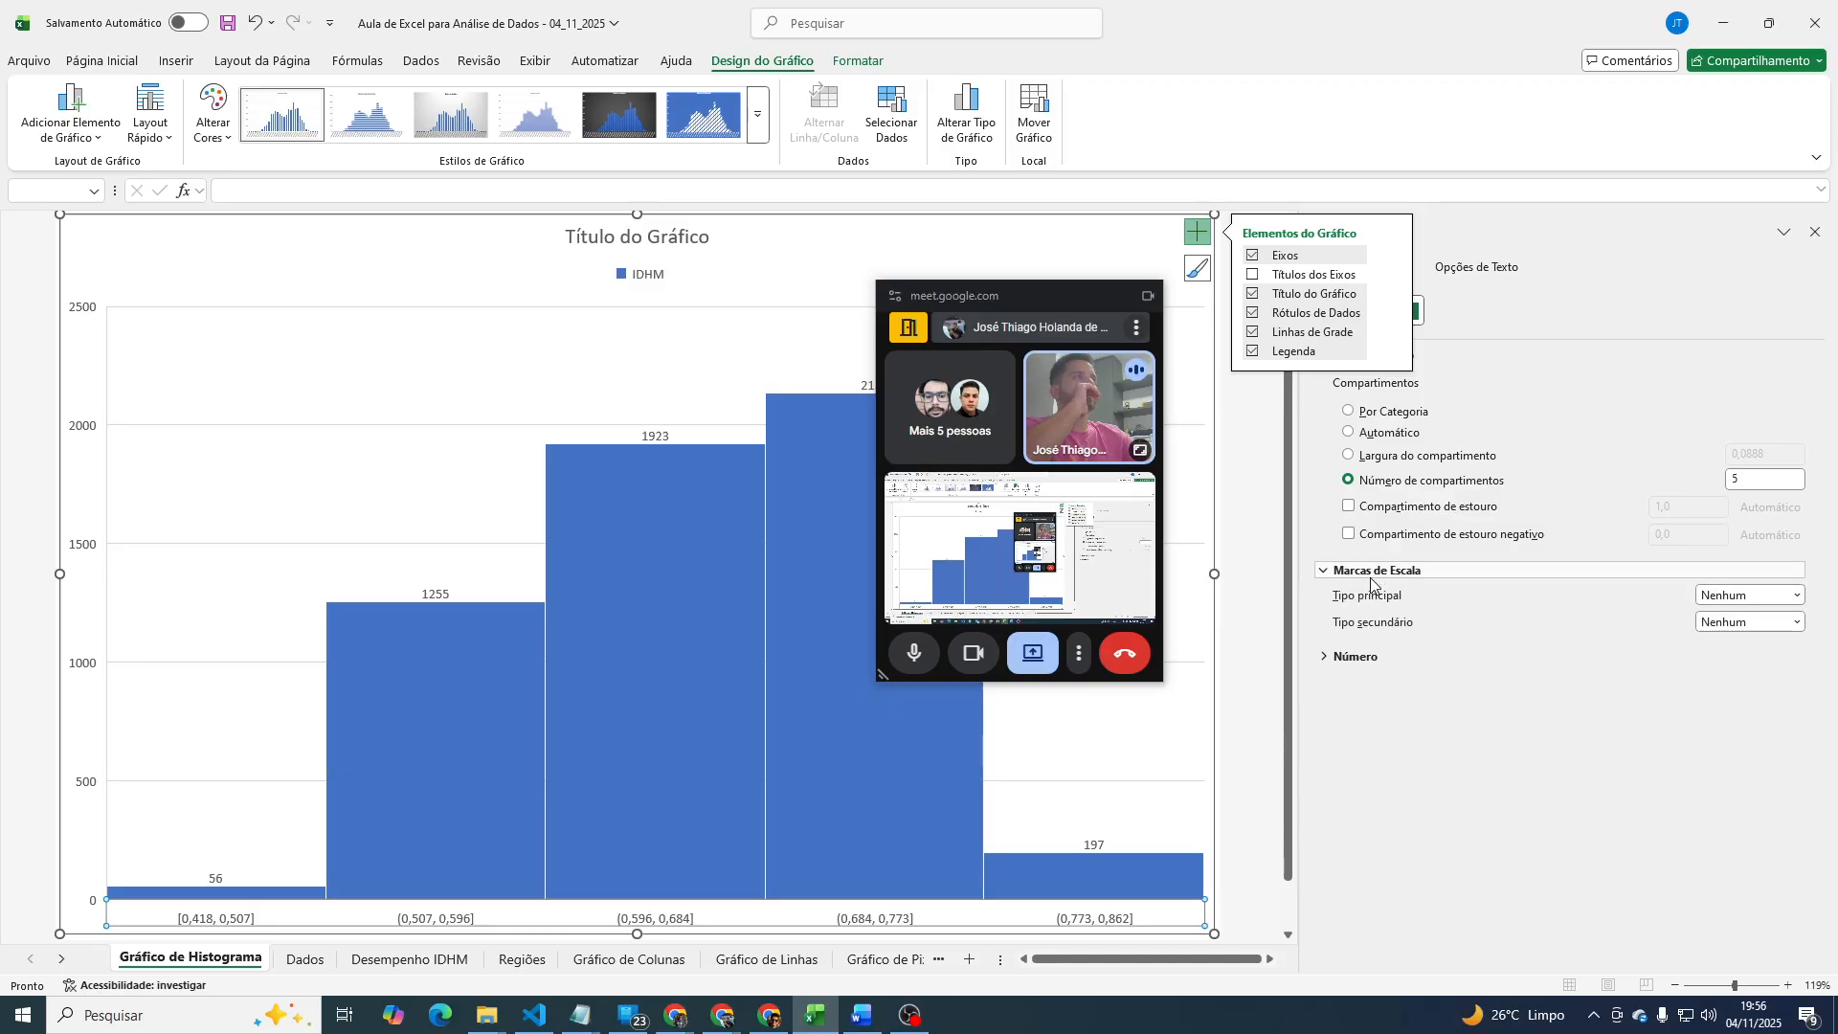
click(1395, 411)
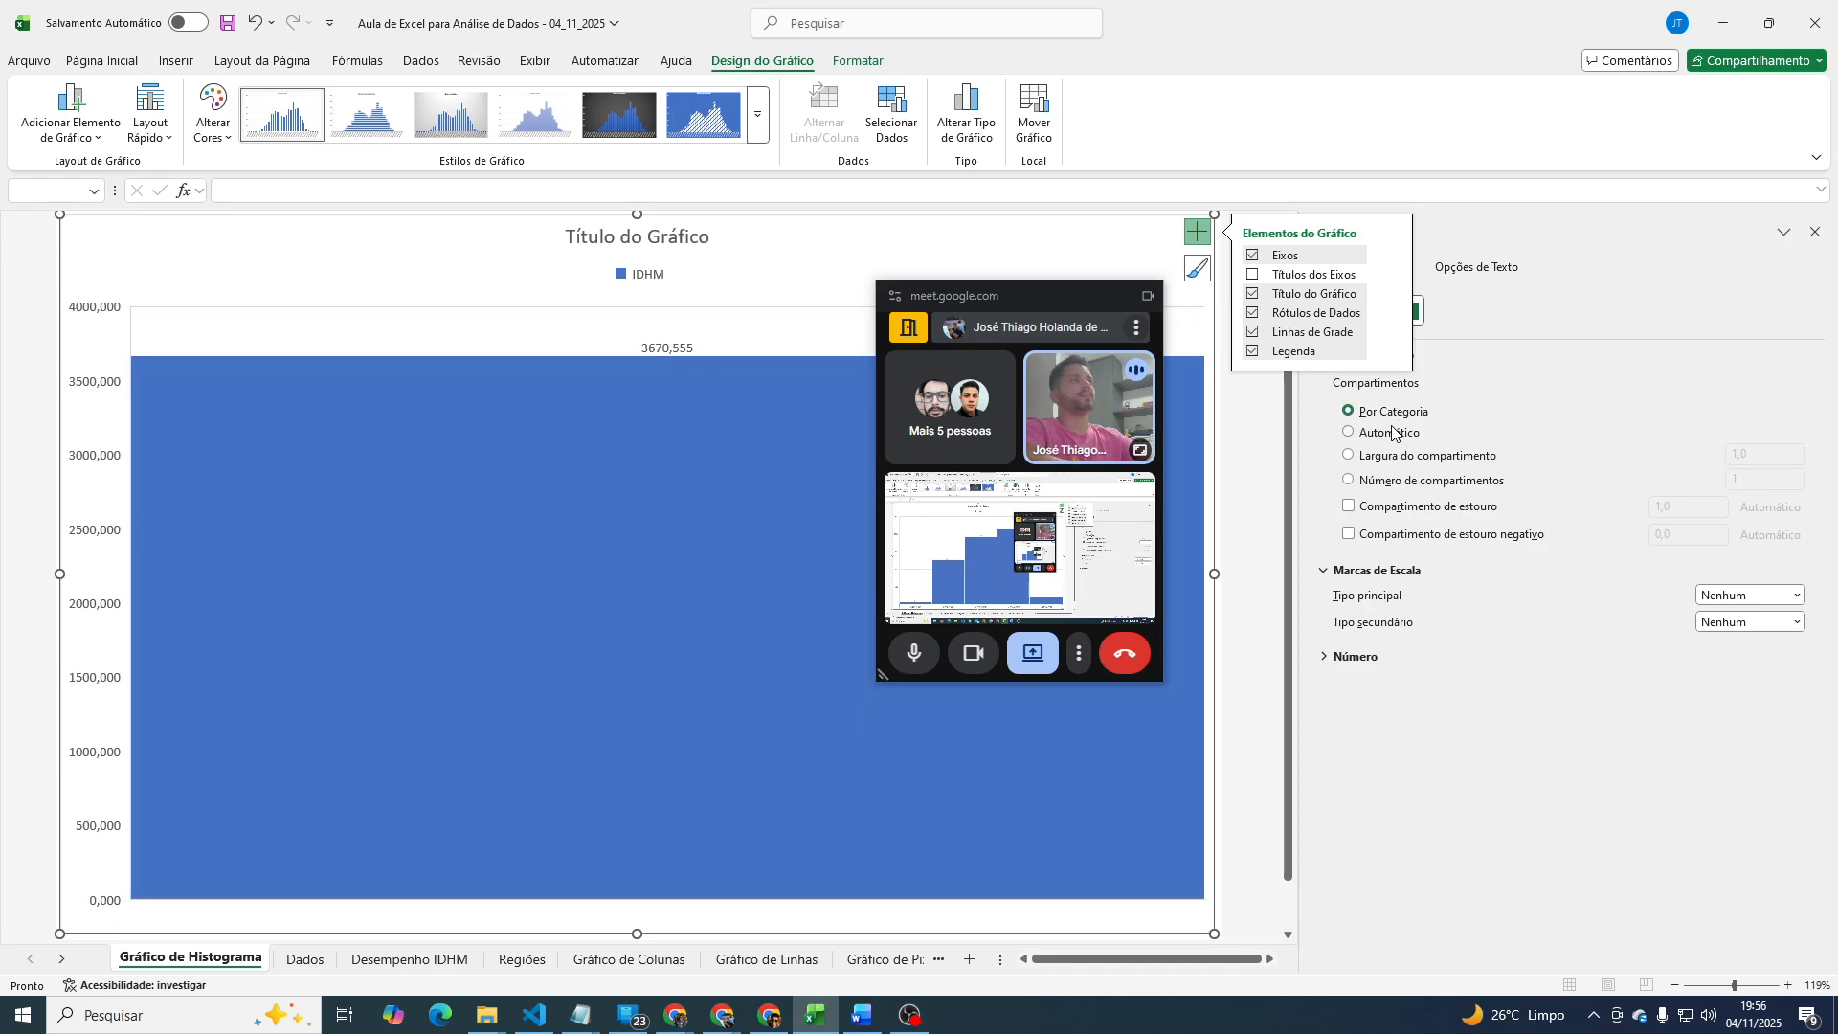
click(1390, 432)
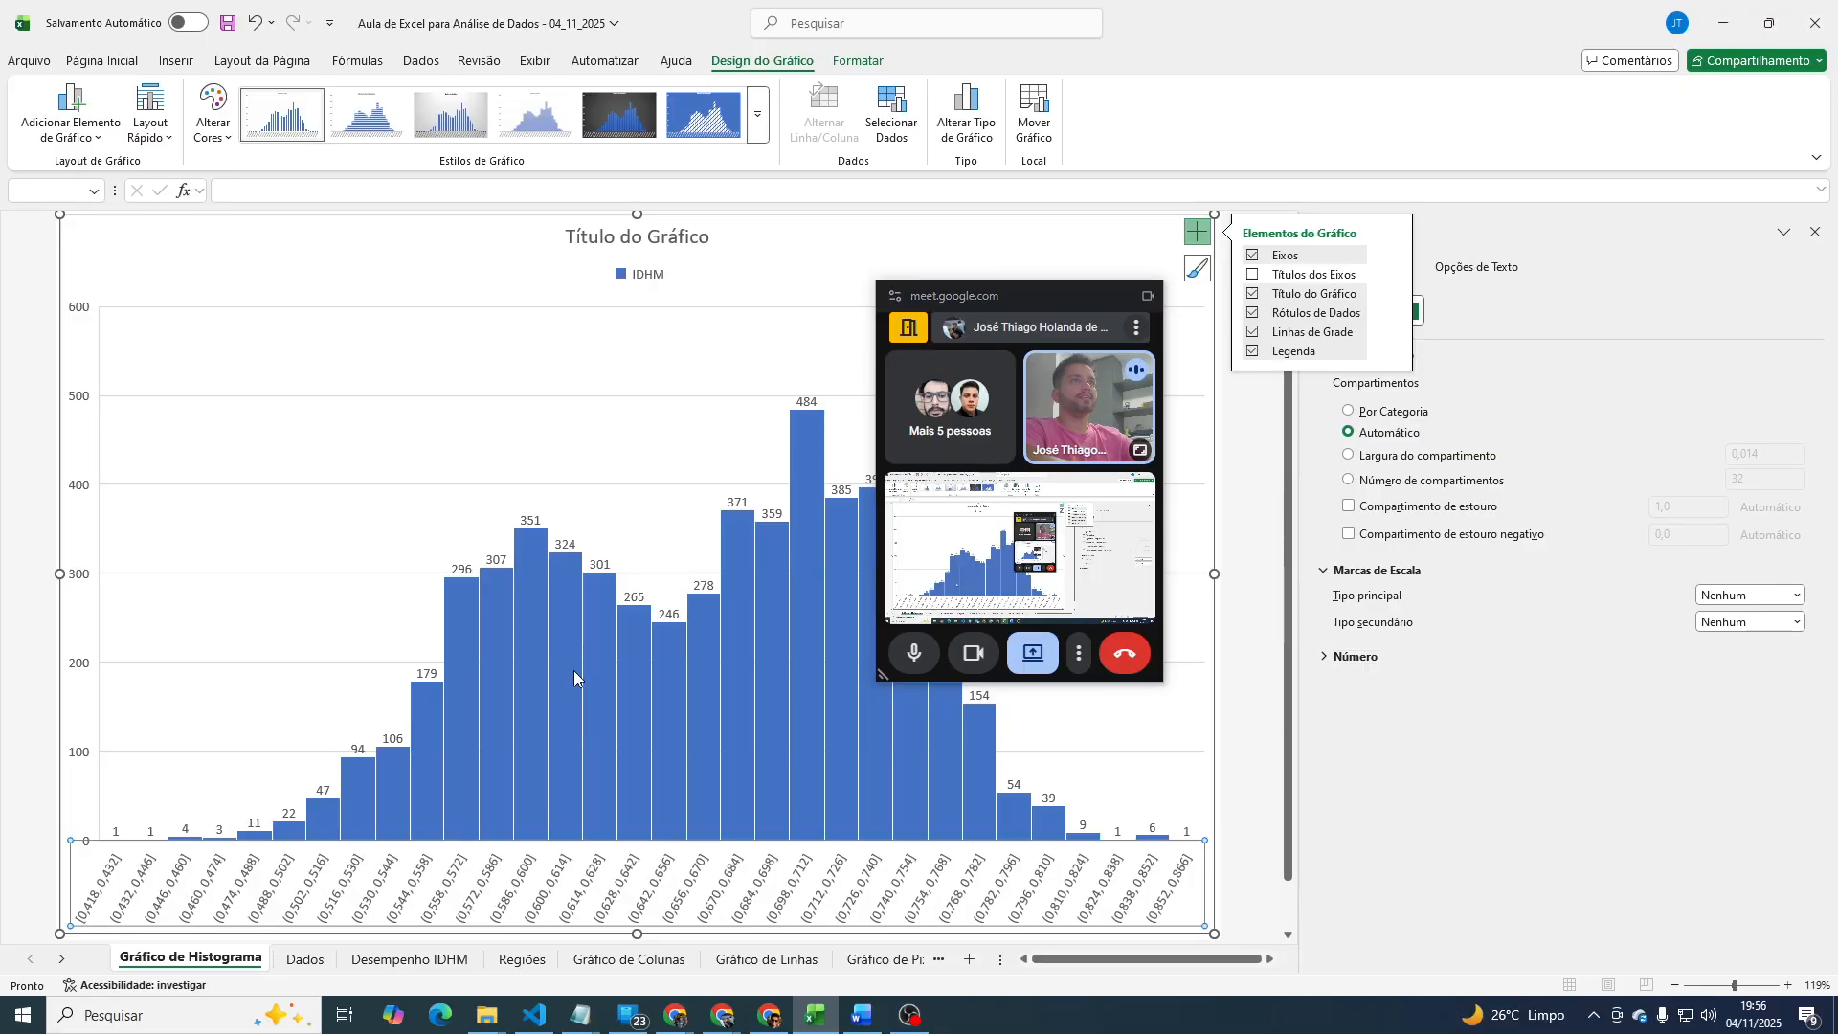
mouse_move(574, 671)
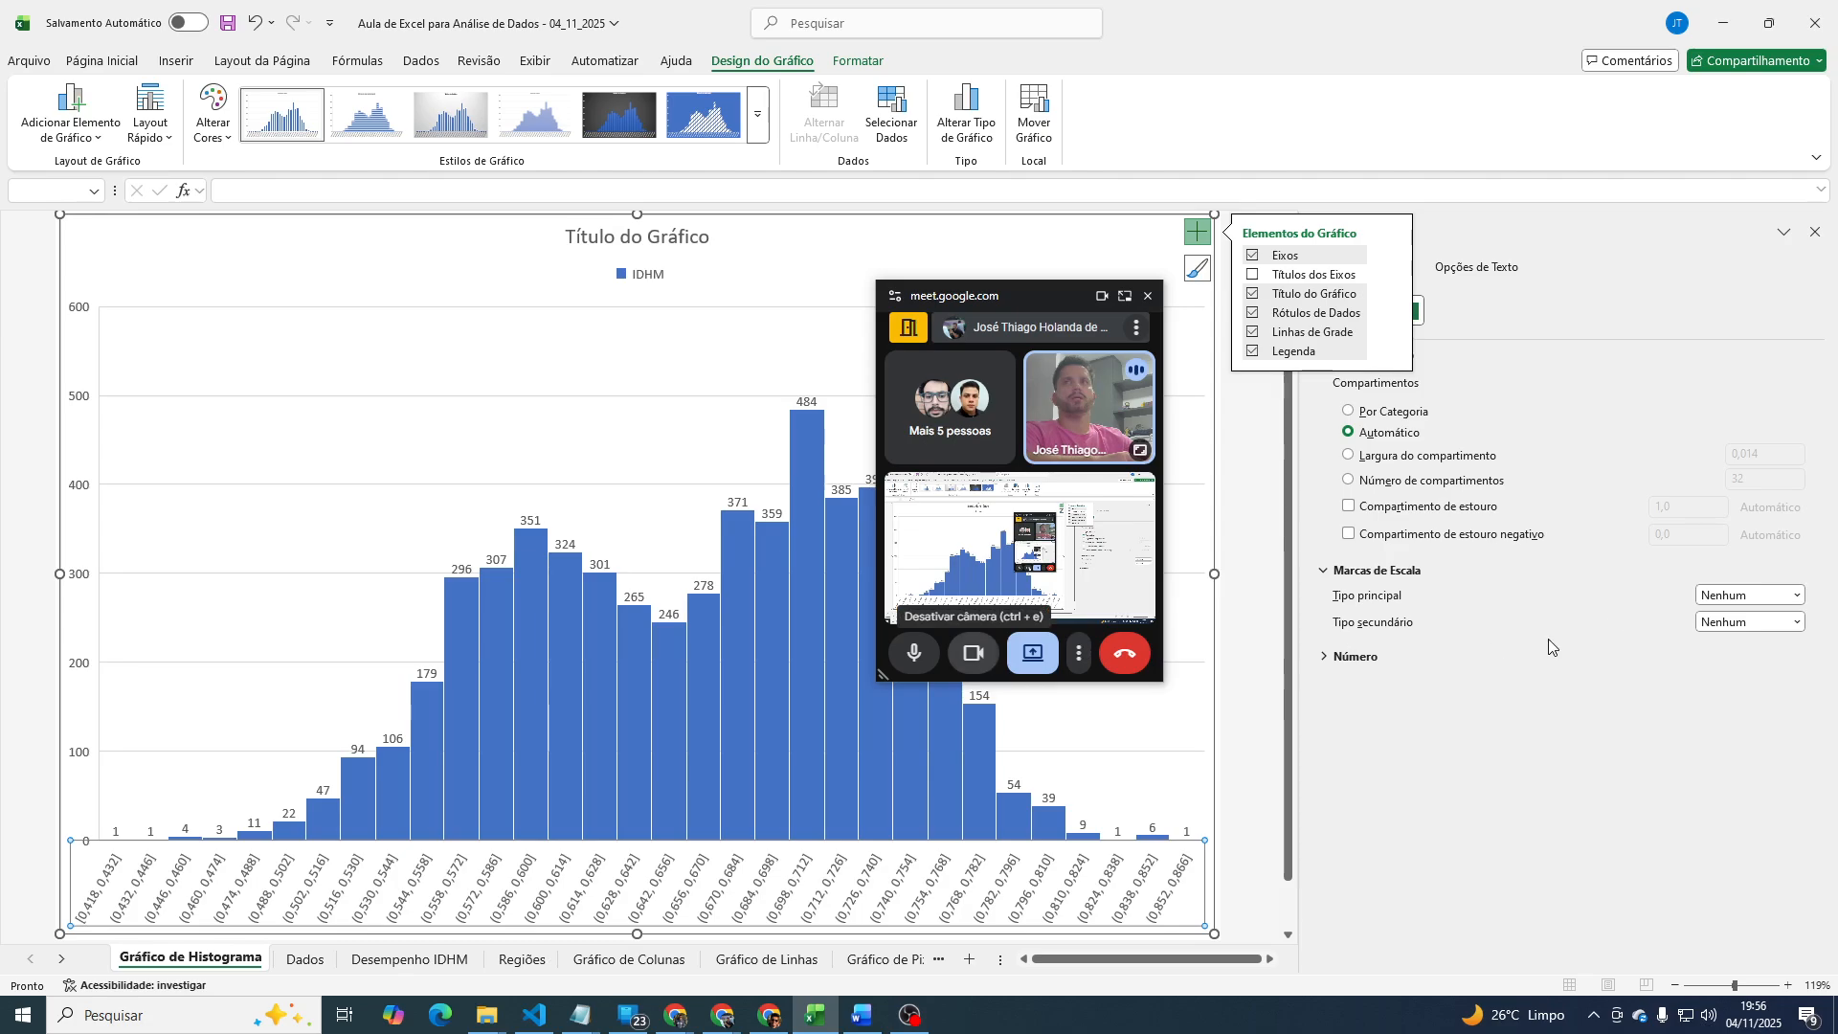
click(1417, 656)
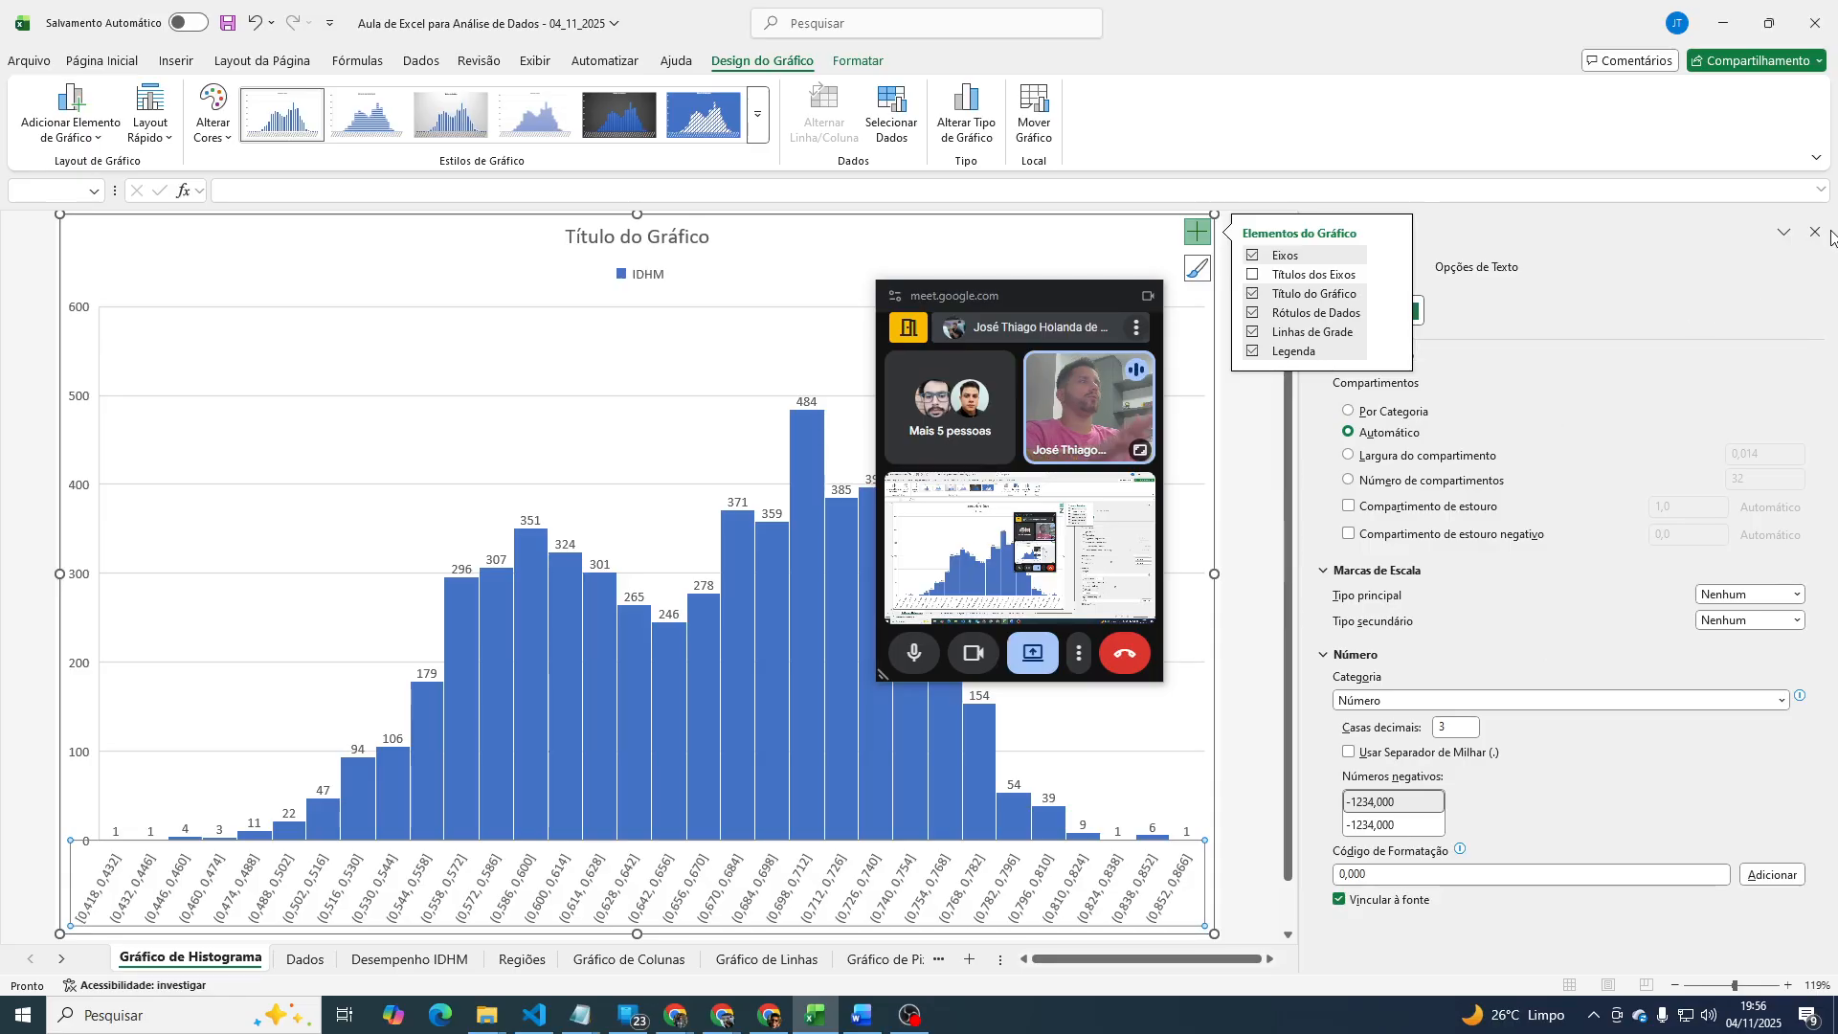
Add axis titles to the histogram, close the formatting pane and move the meeting window off the chart.
click(1256, 277)
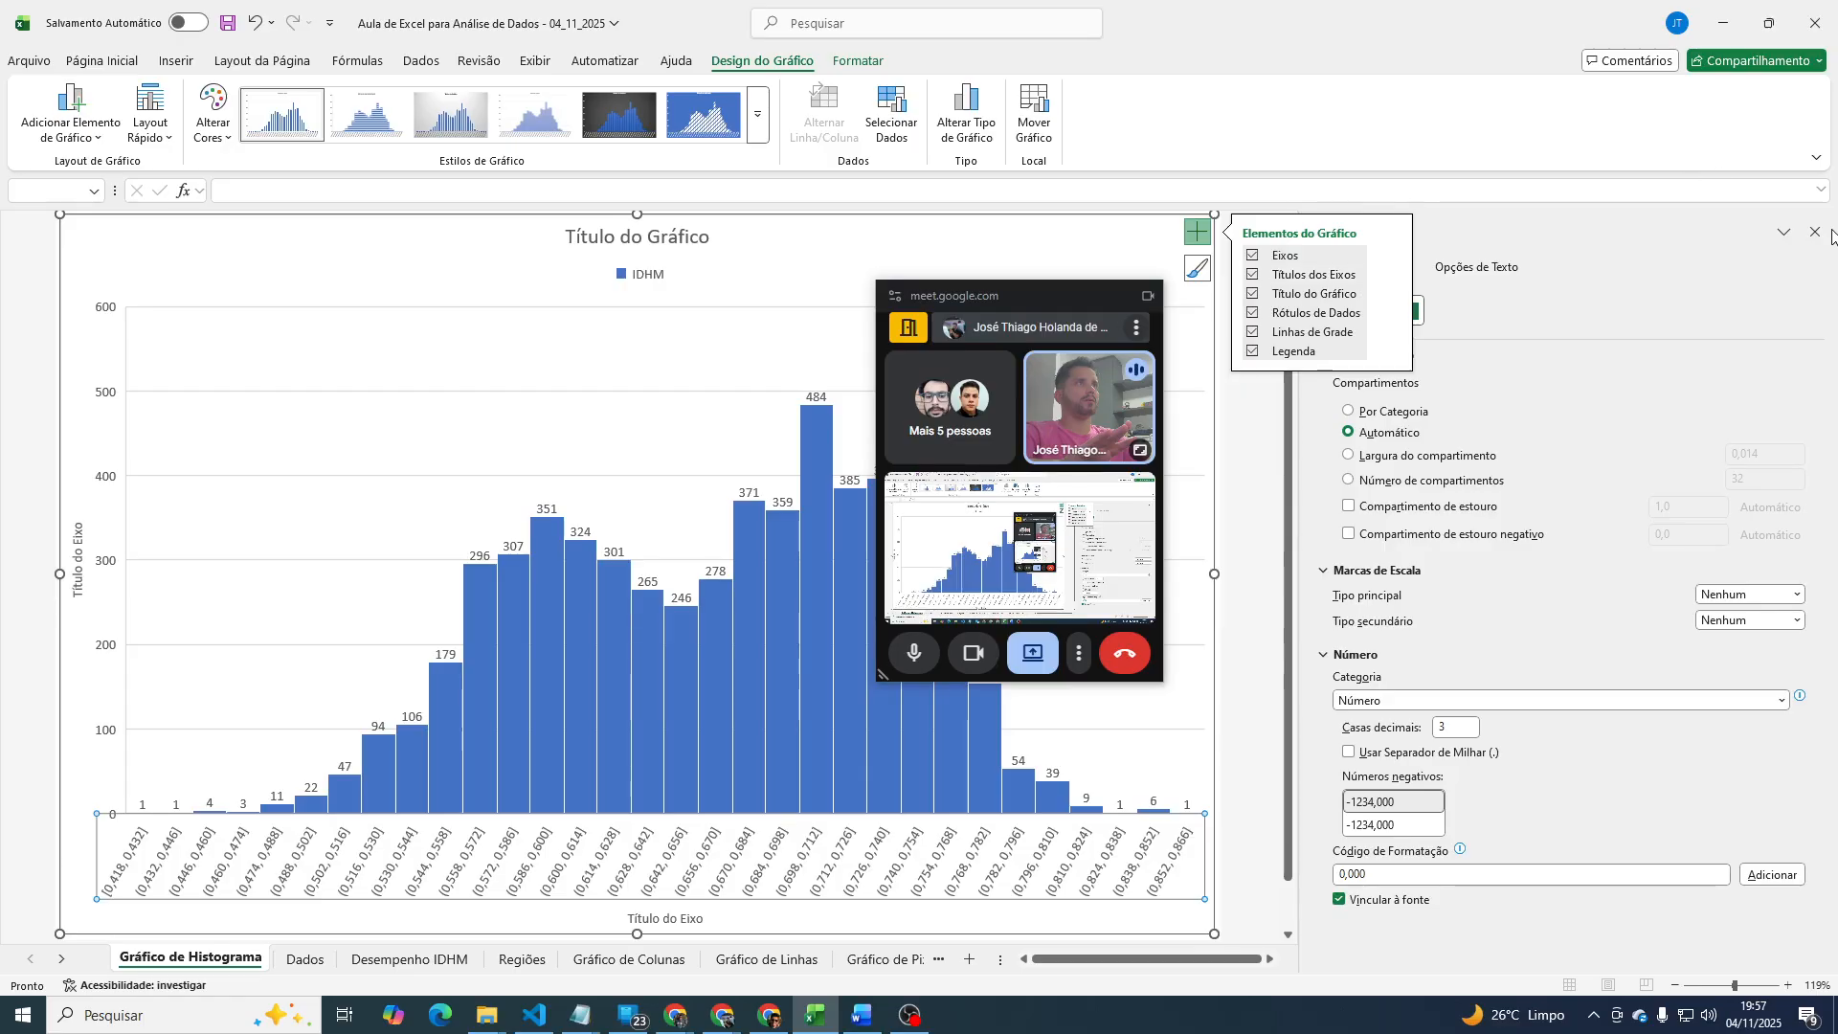
click(1815, 232)
drag(1048, 297, 1723, 295)
click(934, 881)
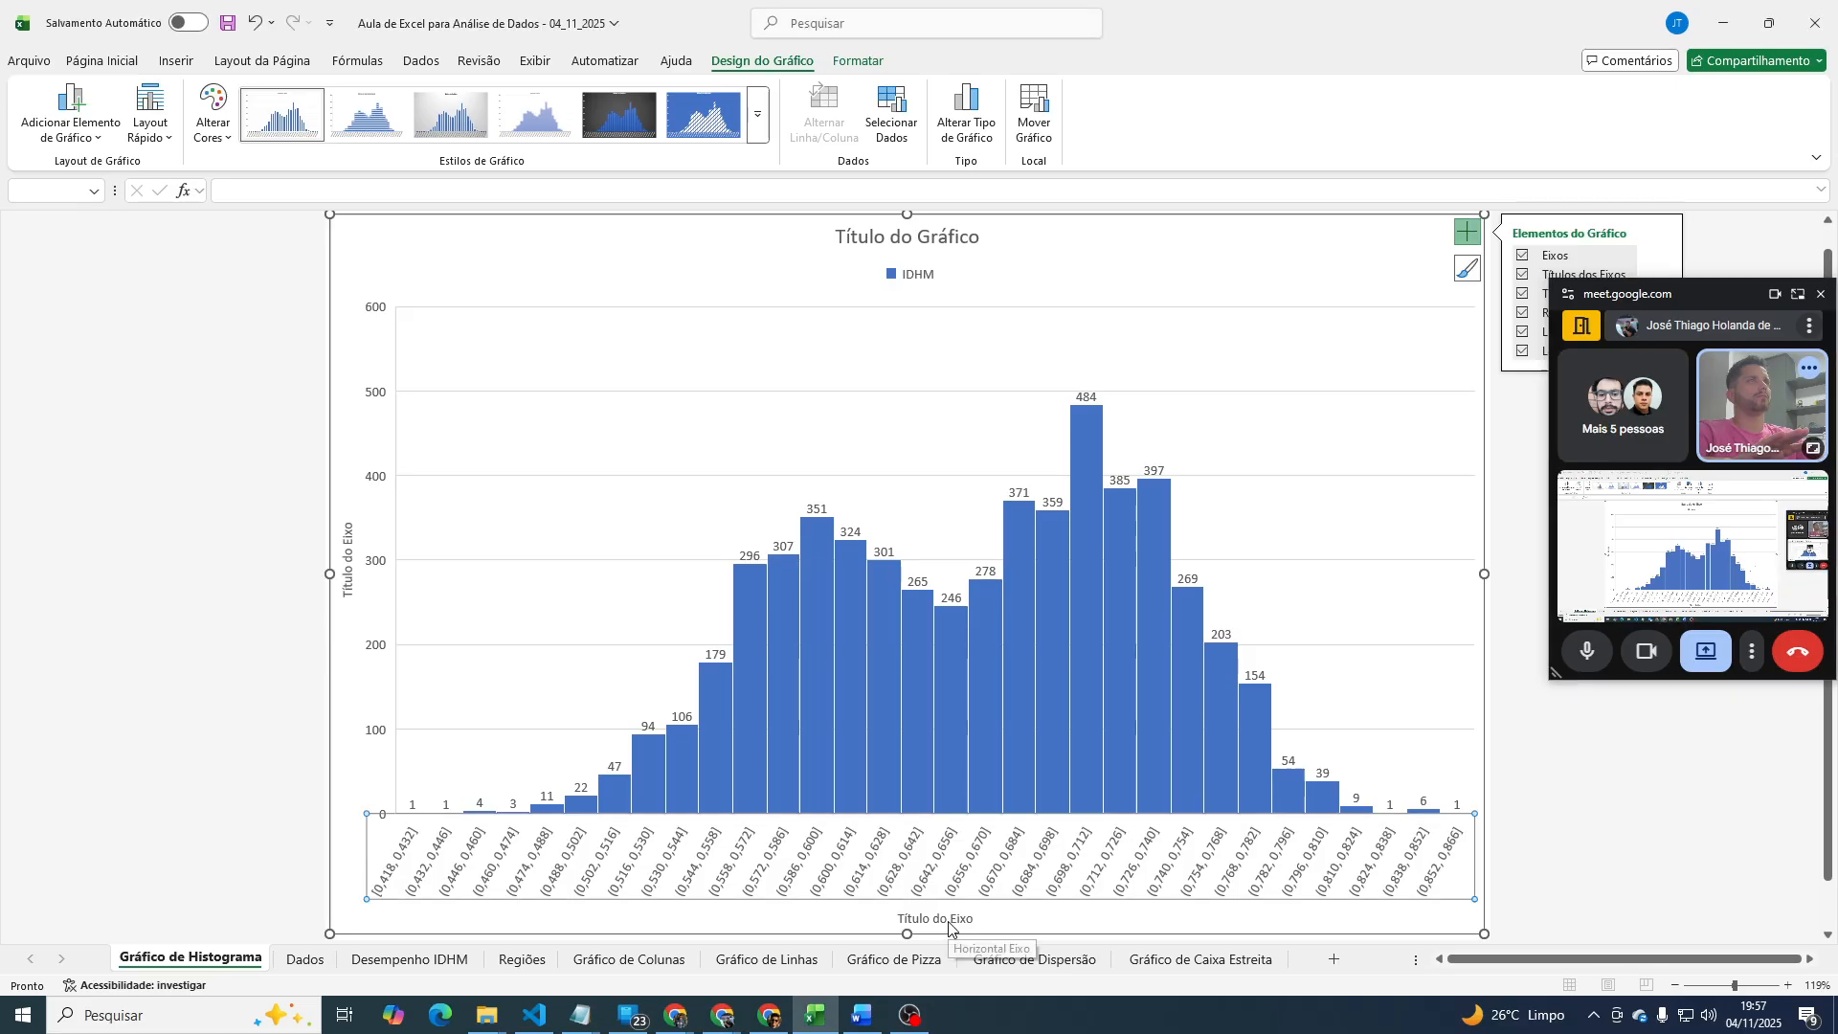
Replace the horizontal axis title's placeholder text with IDHM.
click(935, 920)
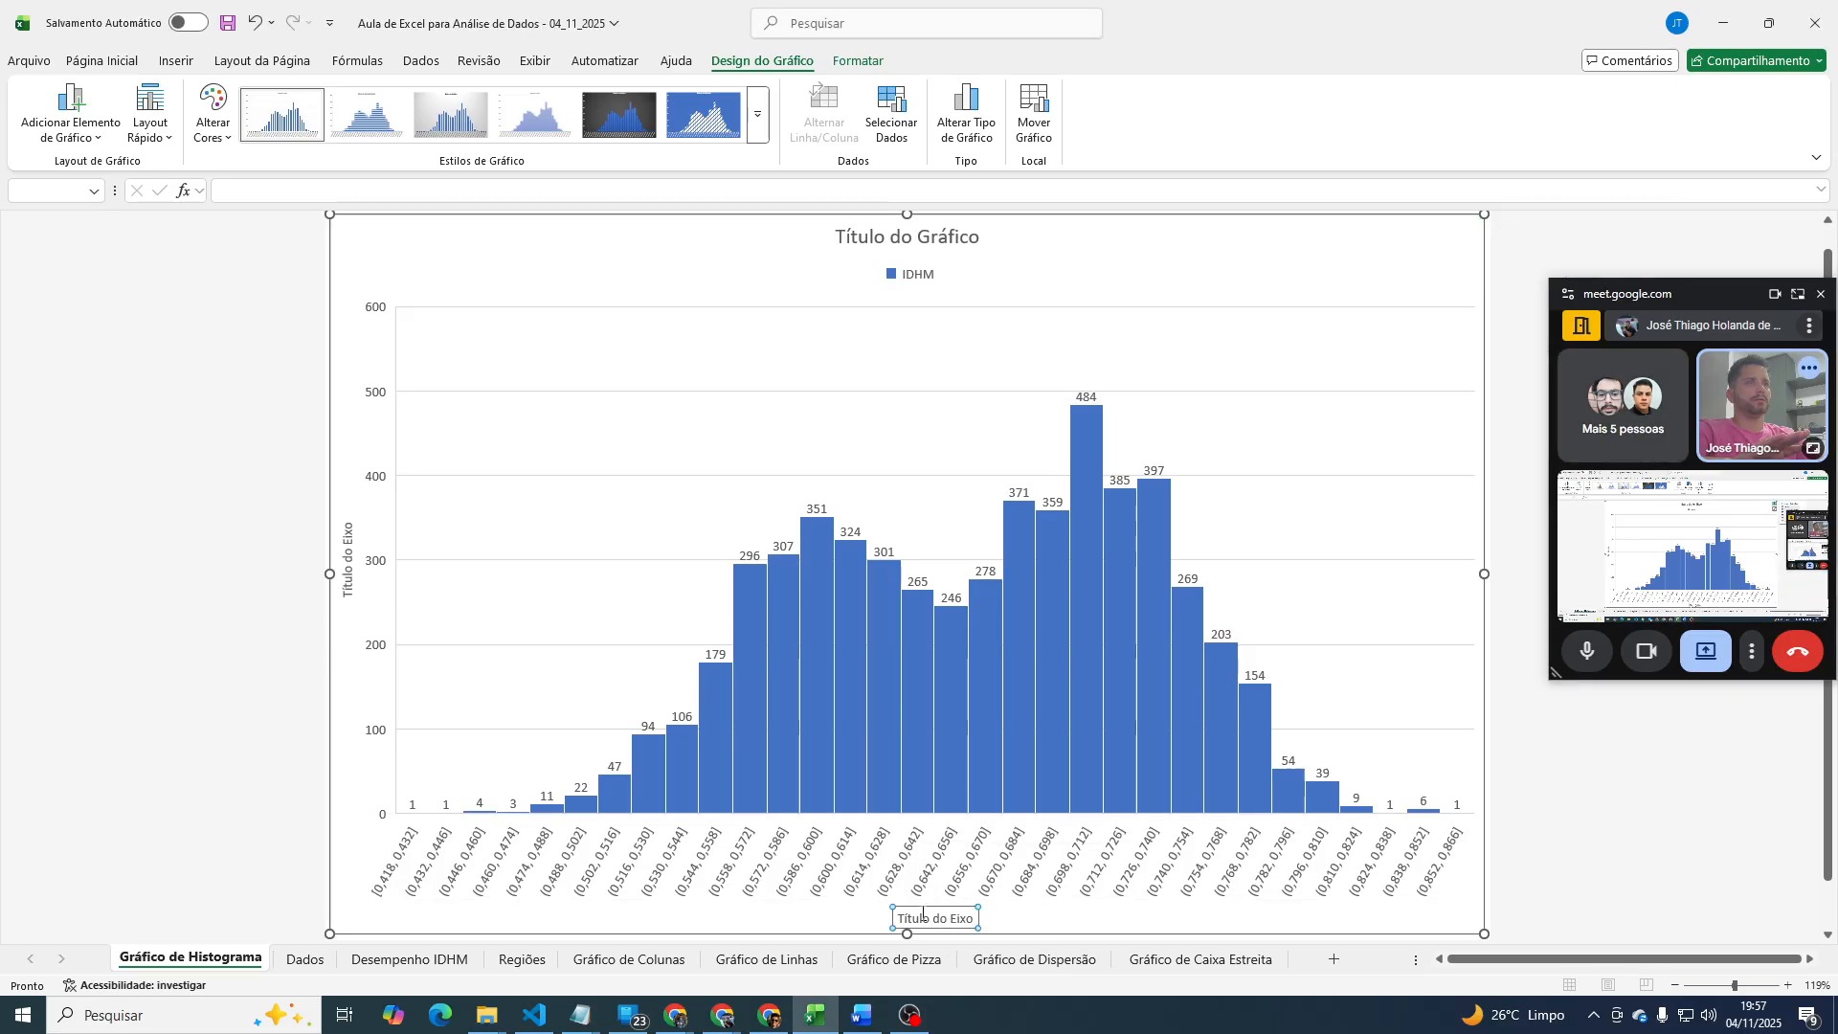
triple_click(910, 918)
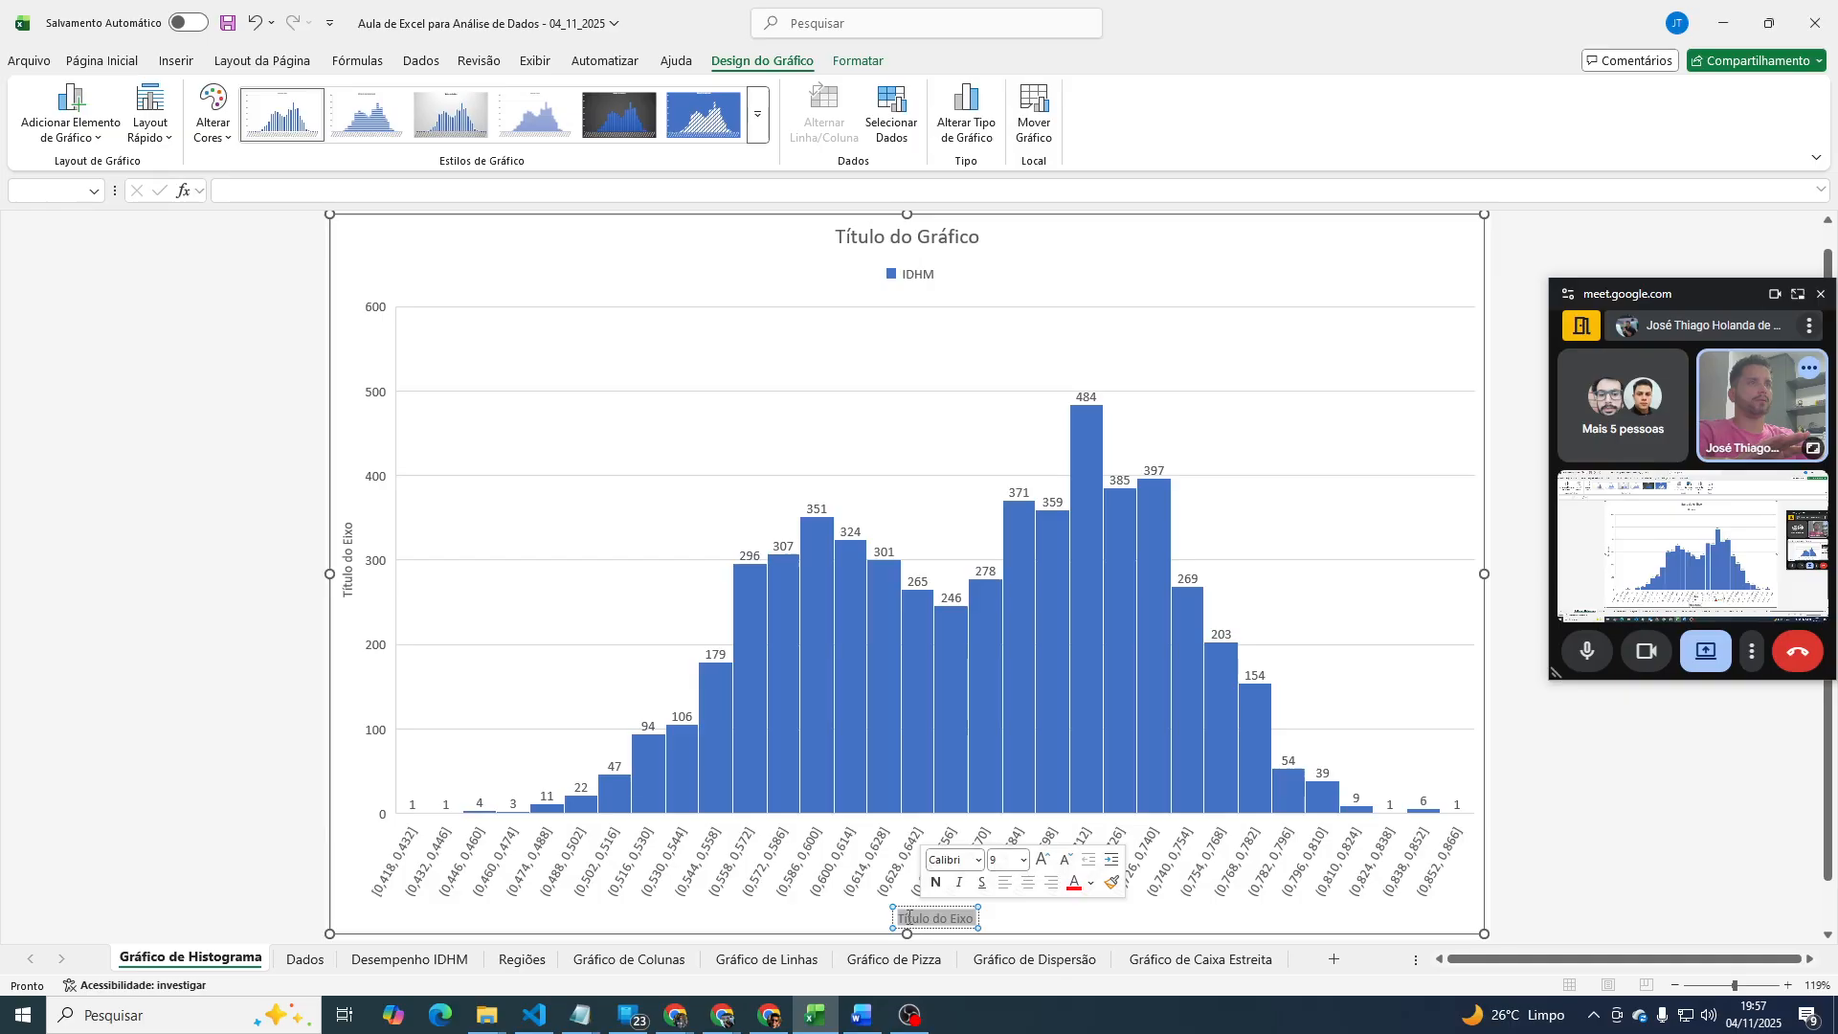
text(IDH,M)
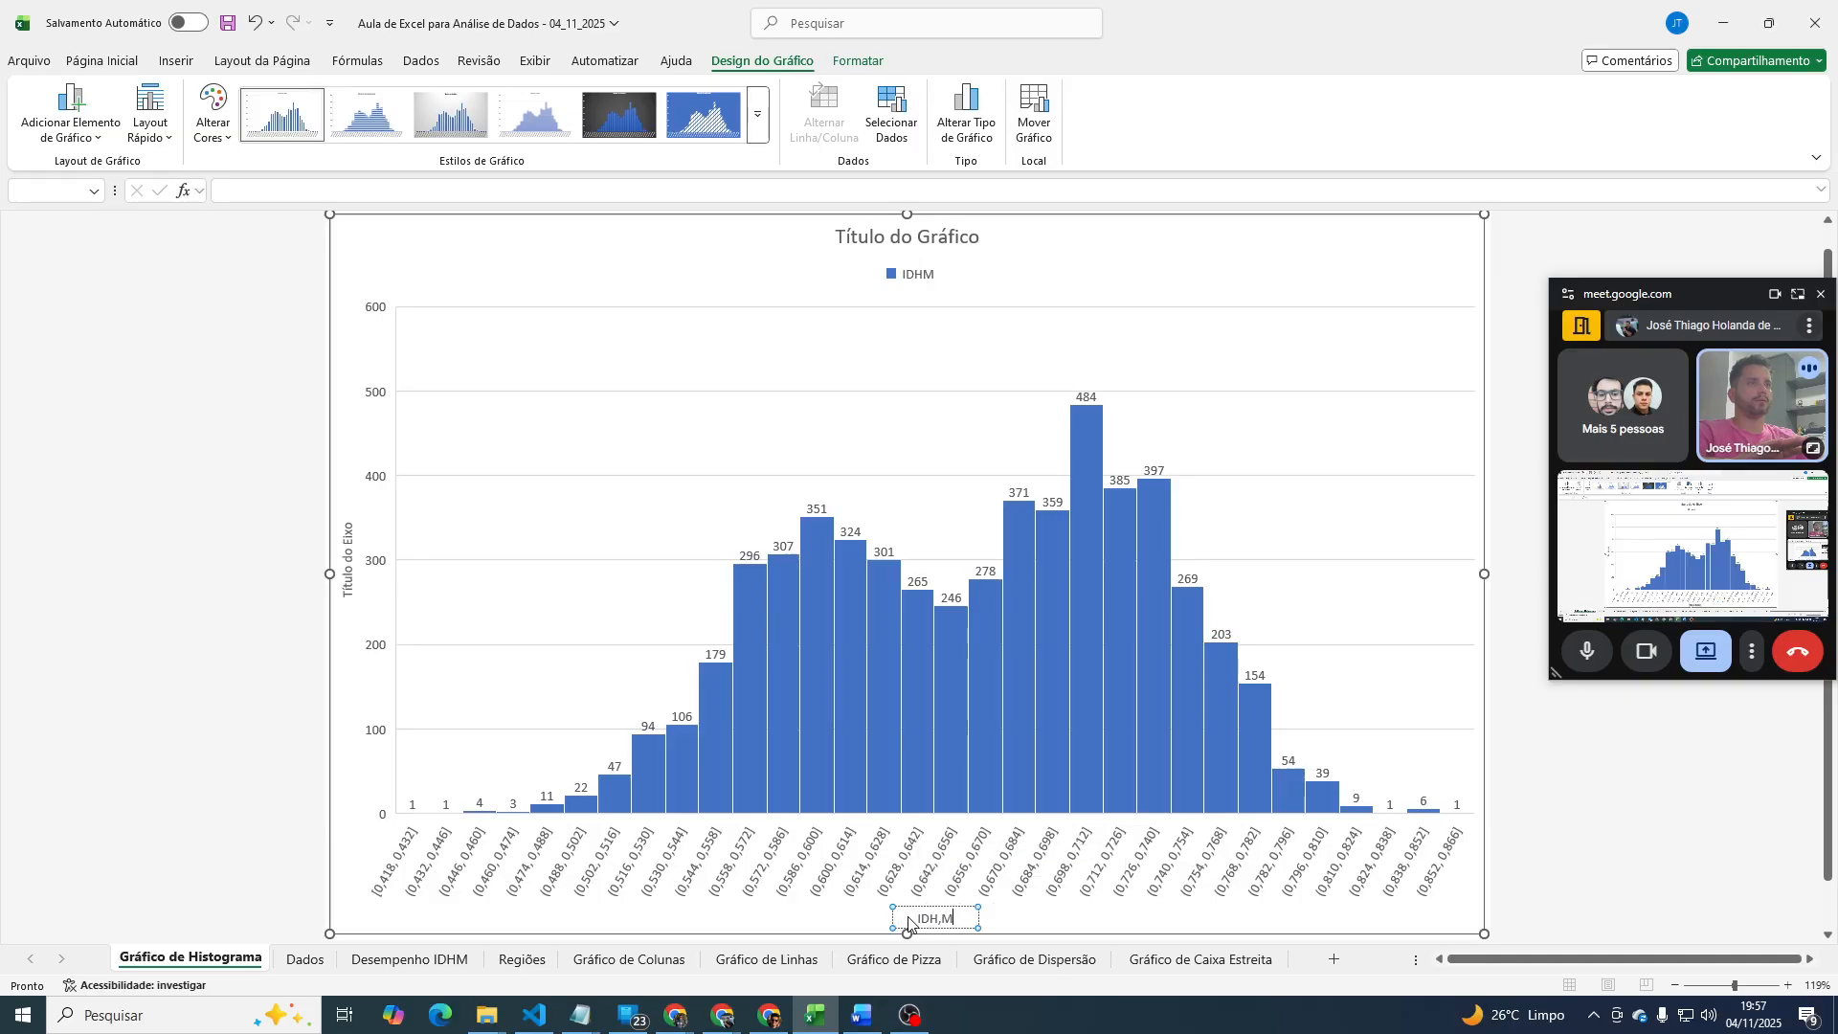
key(BackSpace)
key(BackSpace)
text(M)
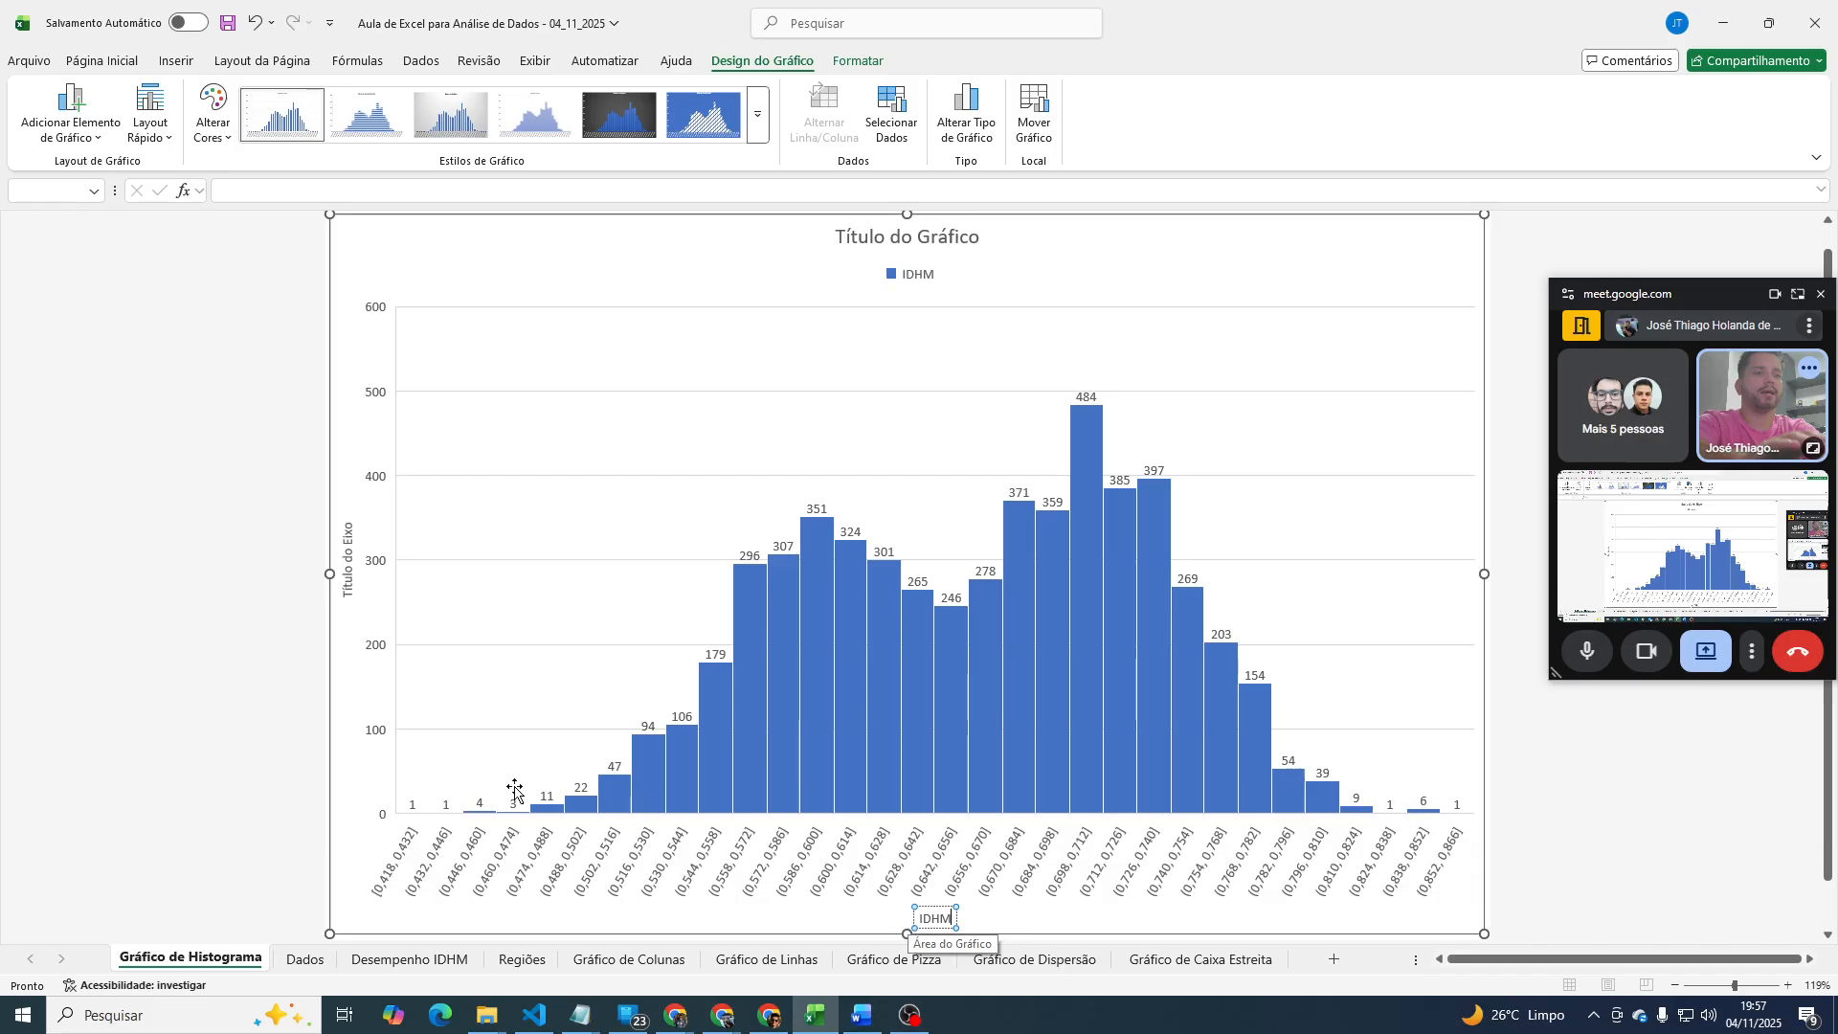
Replace the vertical axis title's placeholder text with FREQUÊNCIA.
click(346, 586)
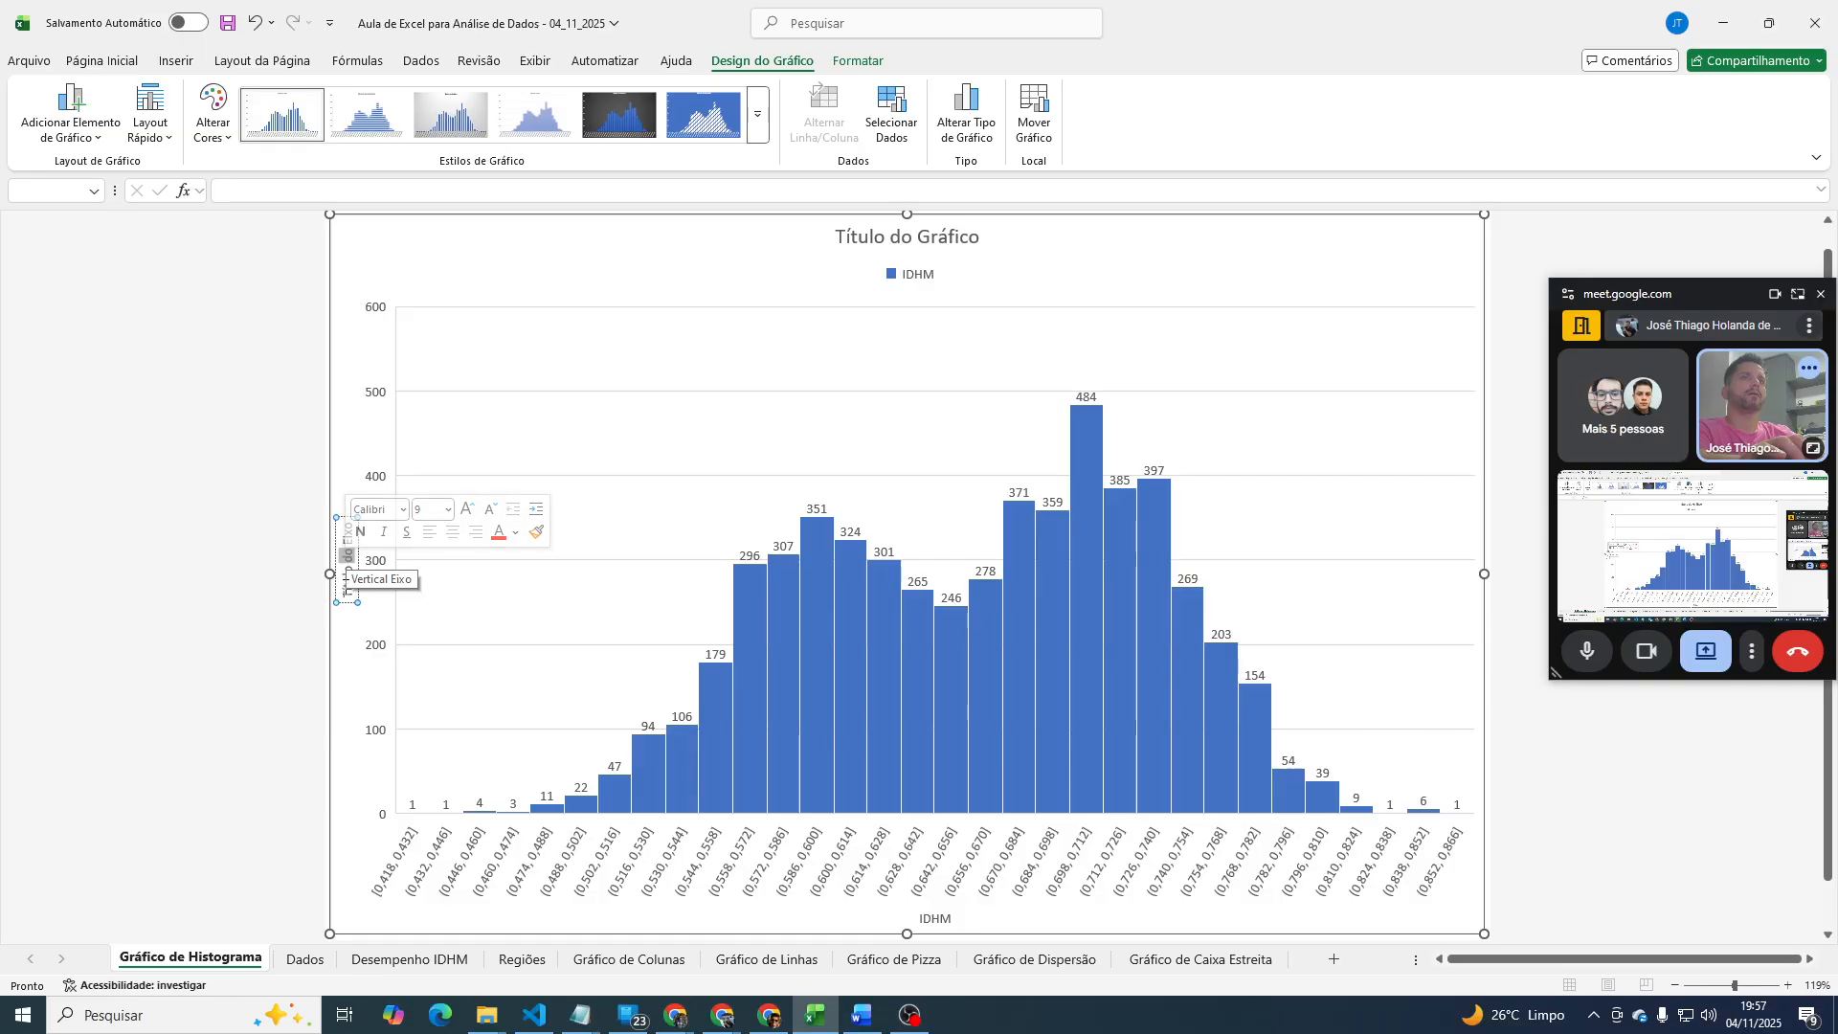
click(346, 582)
text(FRE)
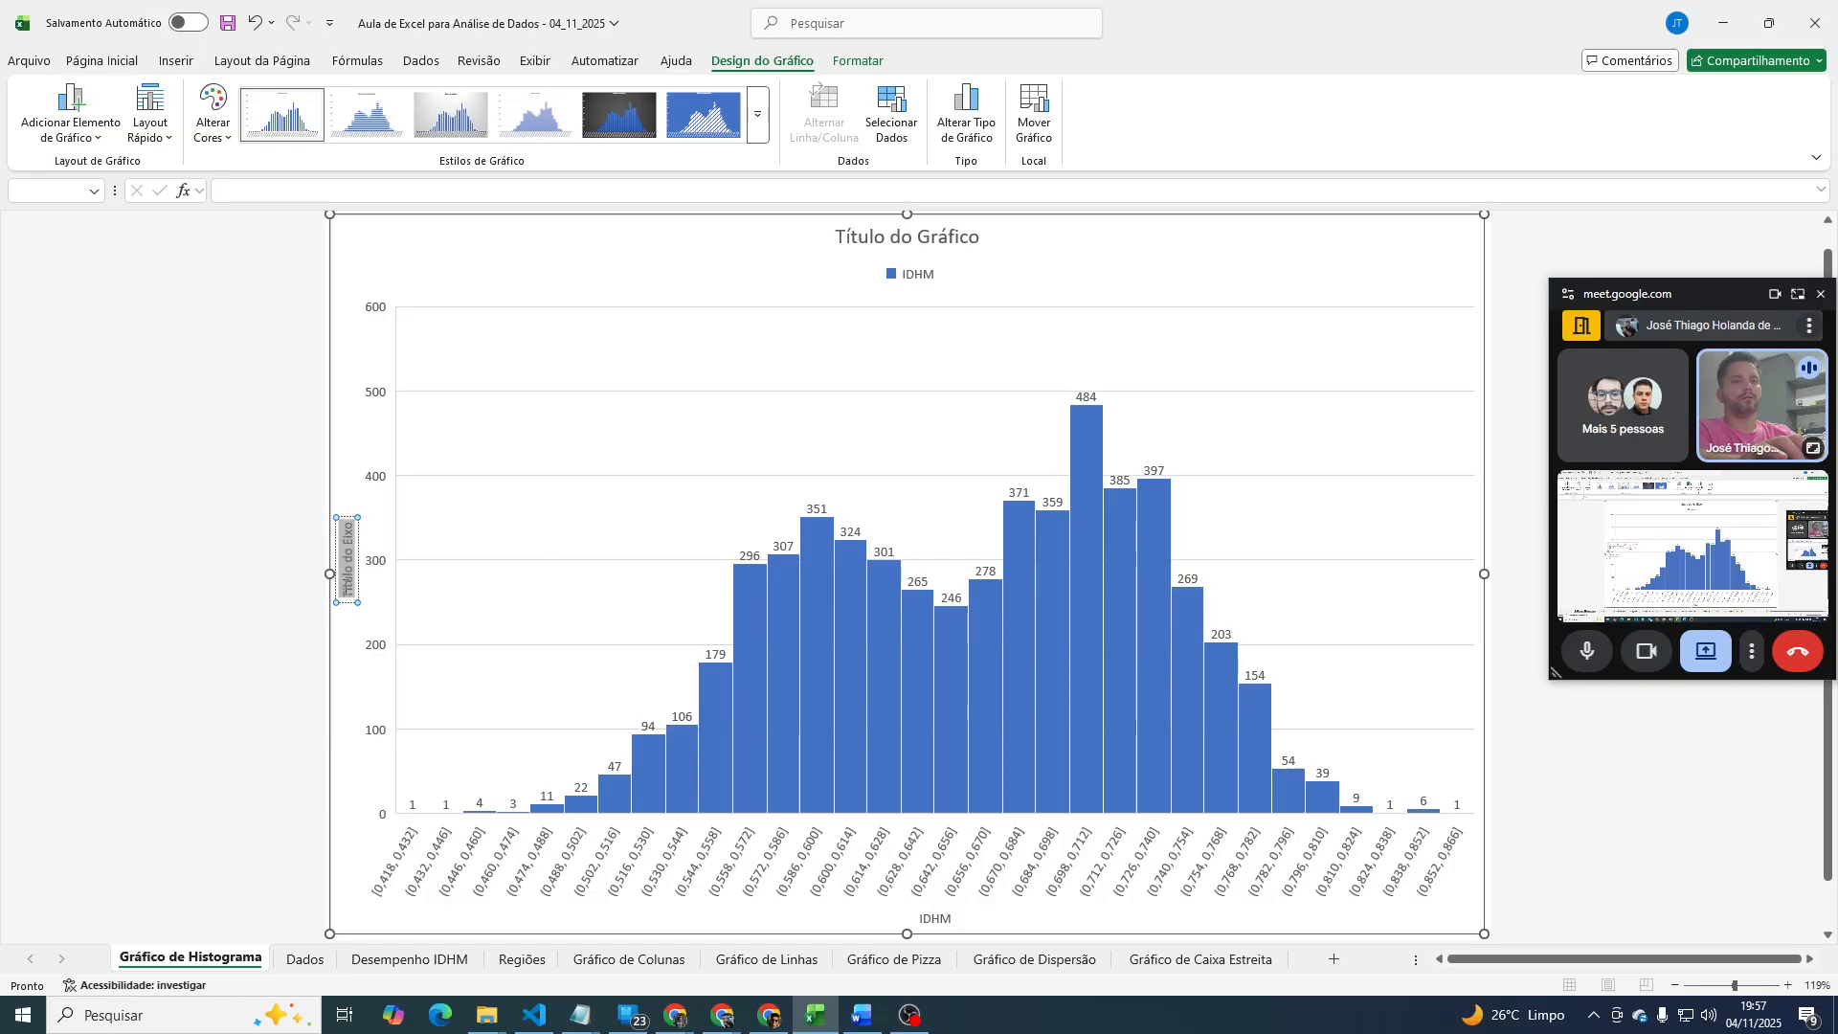
text(QUÊN)
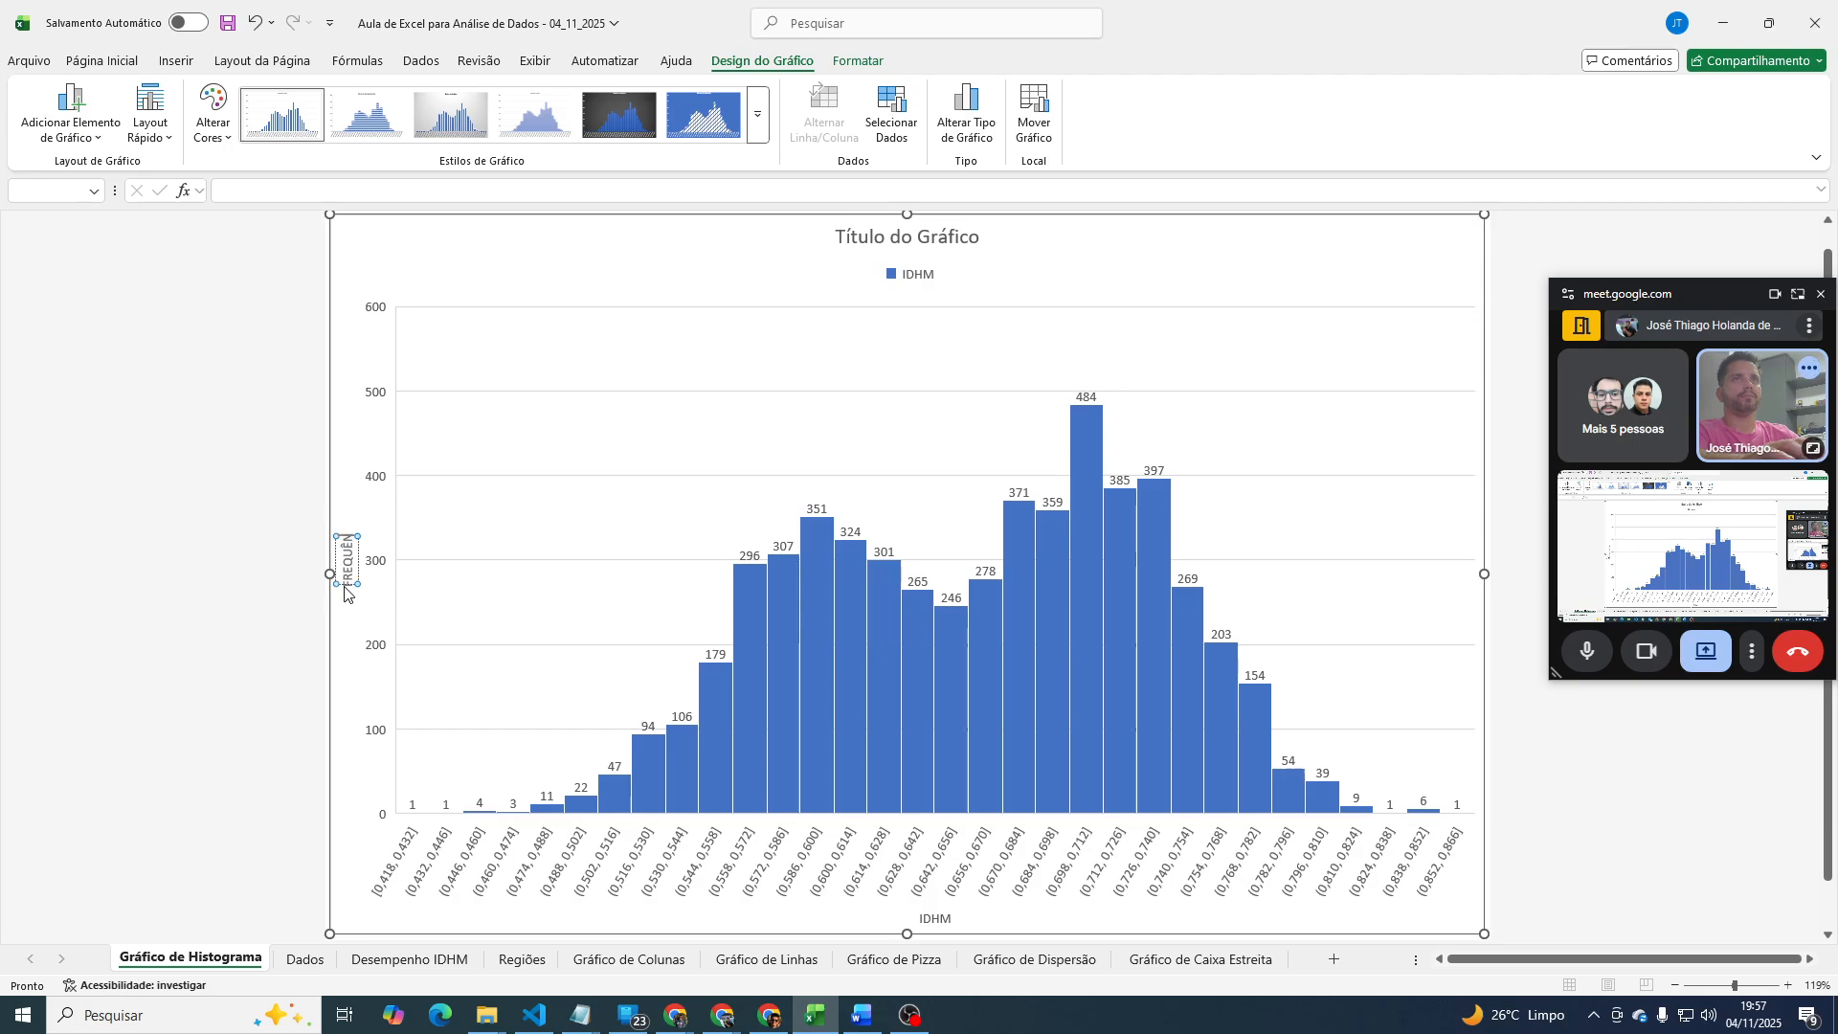
text(CIA)
click(267, 570)
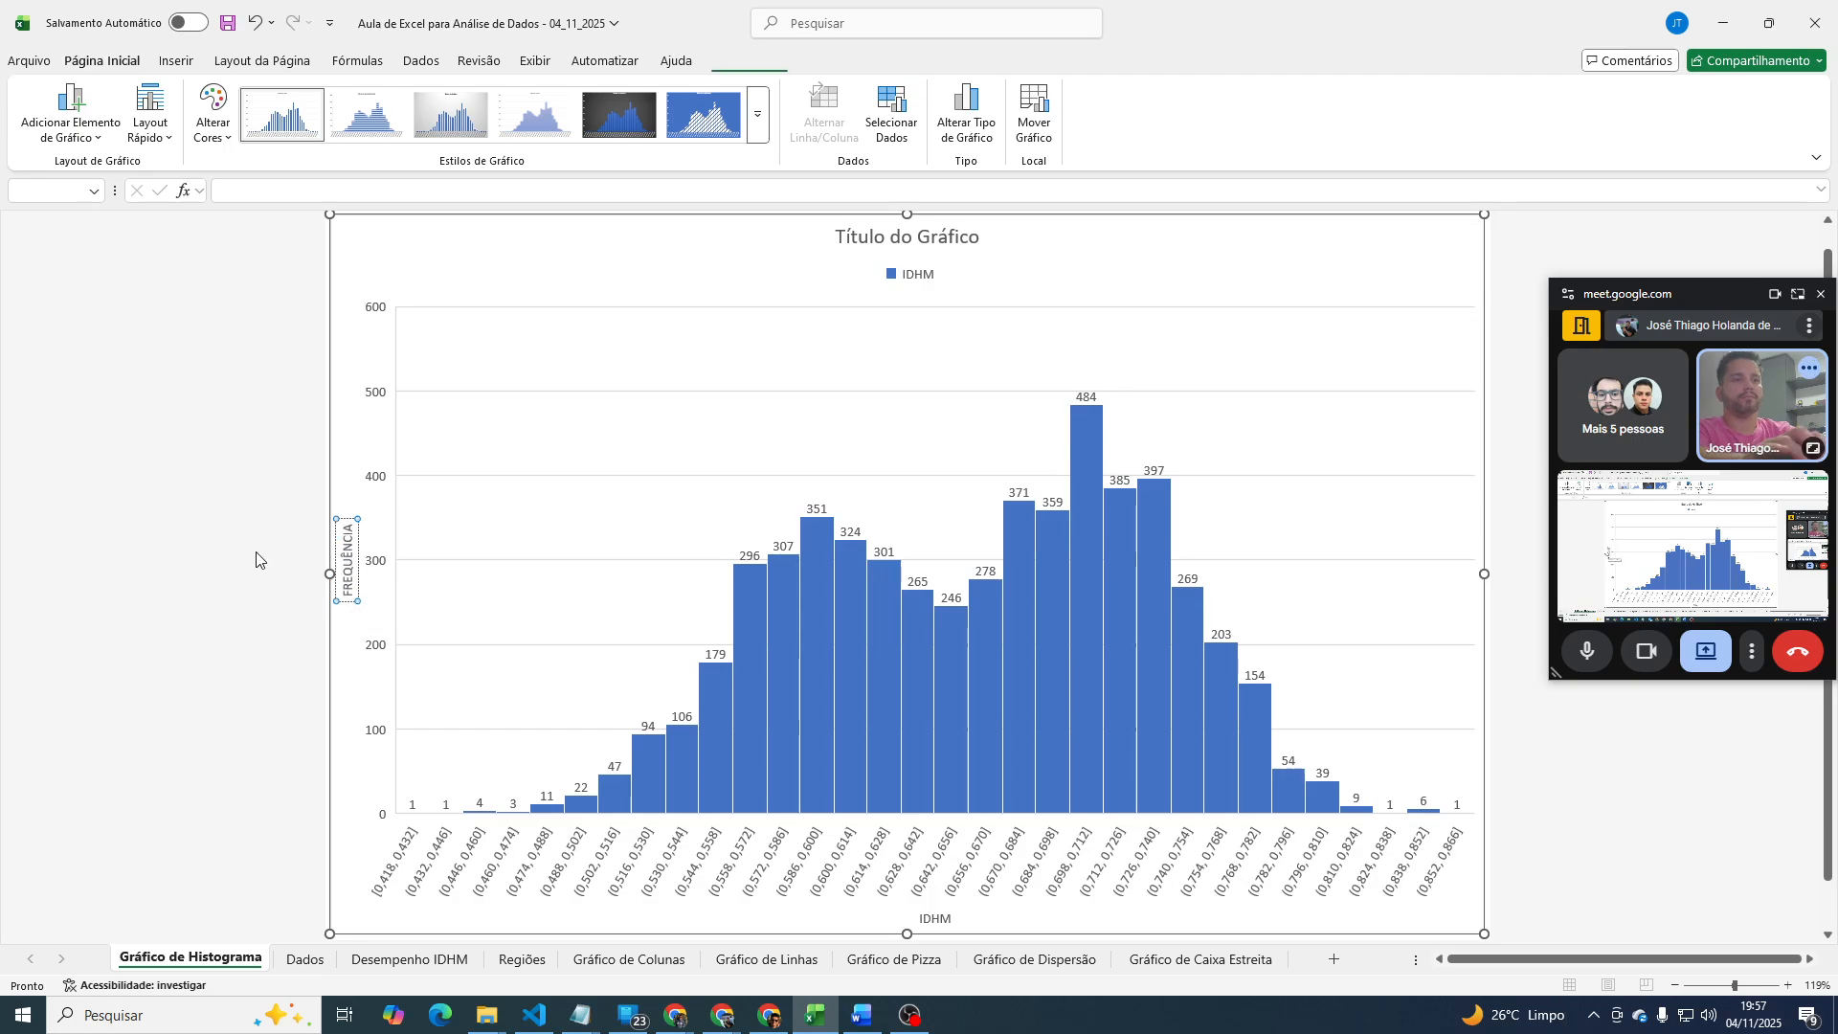
Open the vertical axis formatting, move the meeting window off its options, and set the axis's Máximo limit to 500.
click(382, 390)
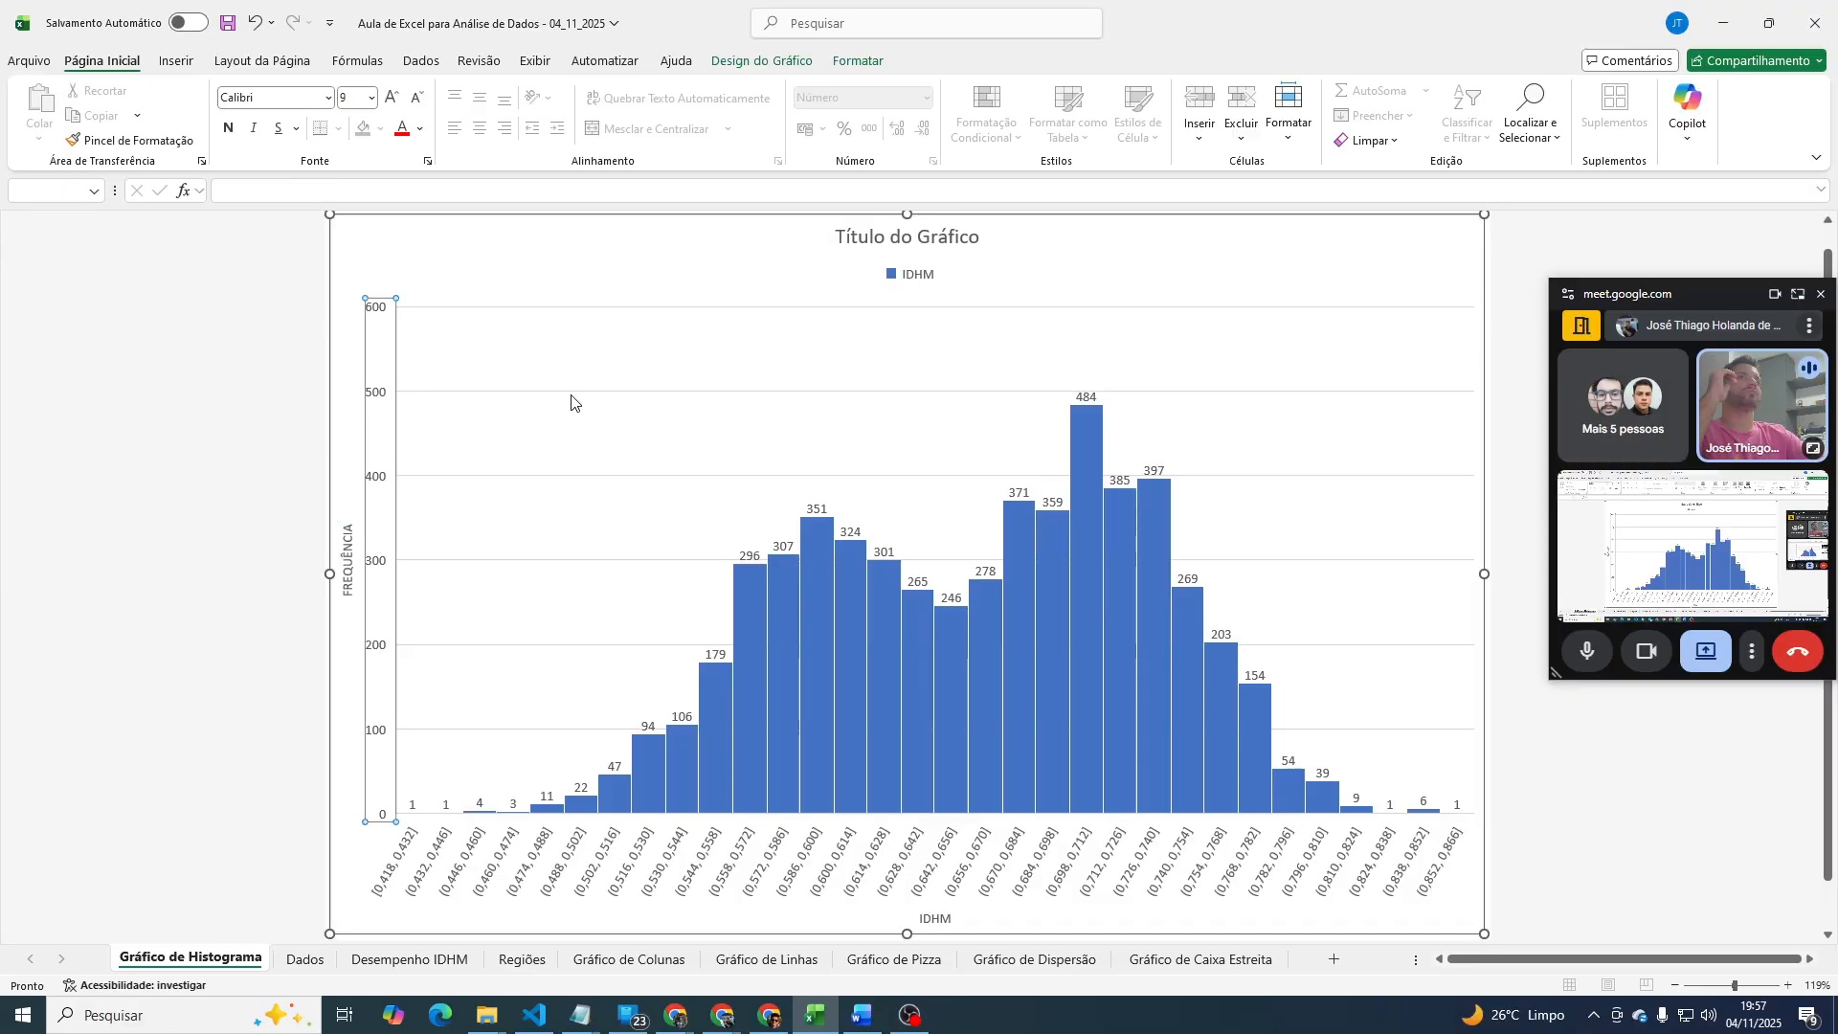
key(ctrl+1)
drag(1692, 287, 963, 286)
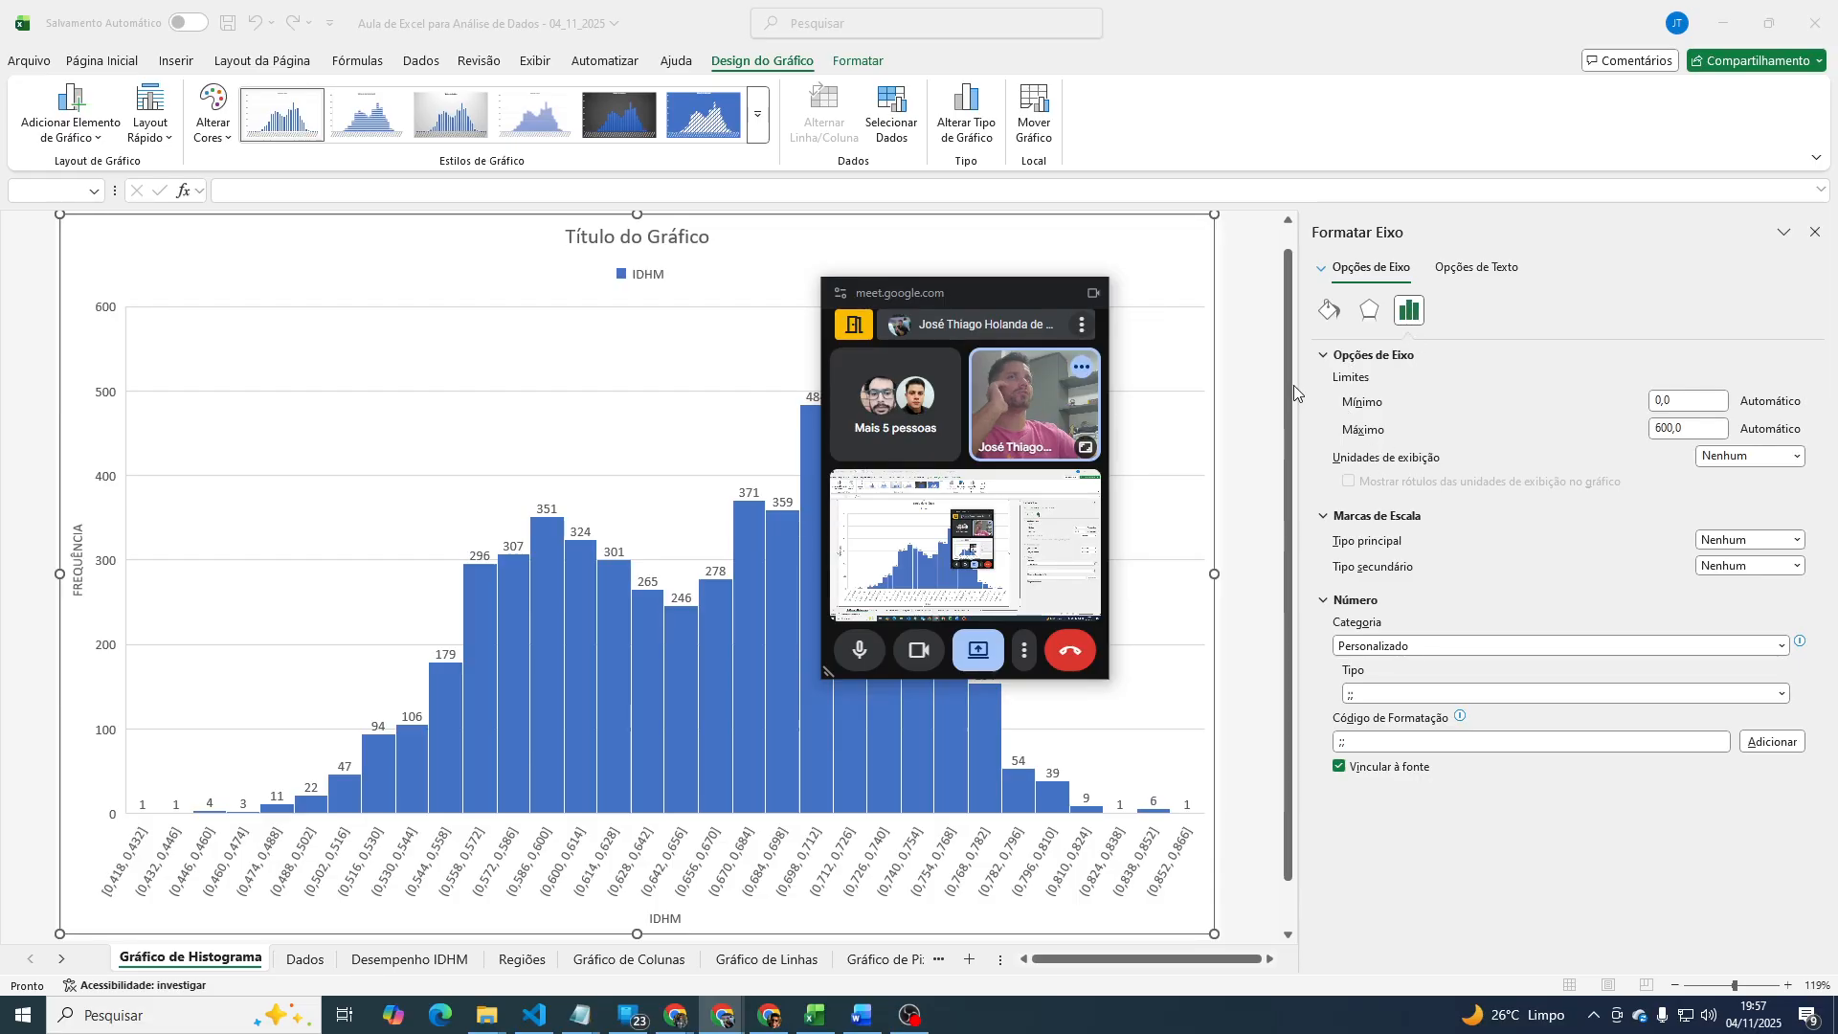
drag(1011, 289, 1049, 313)
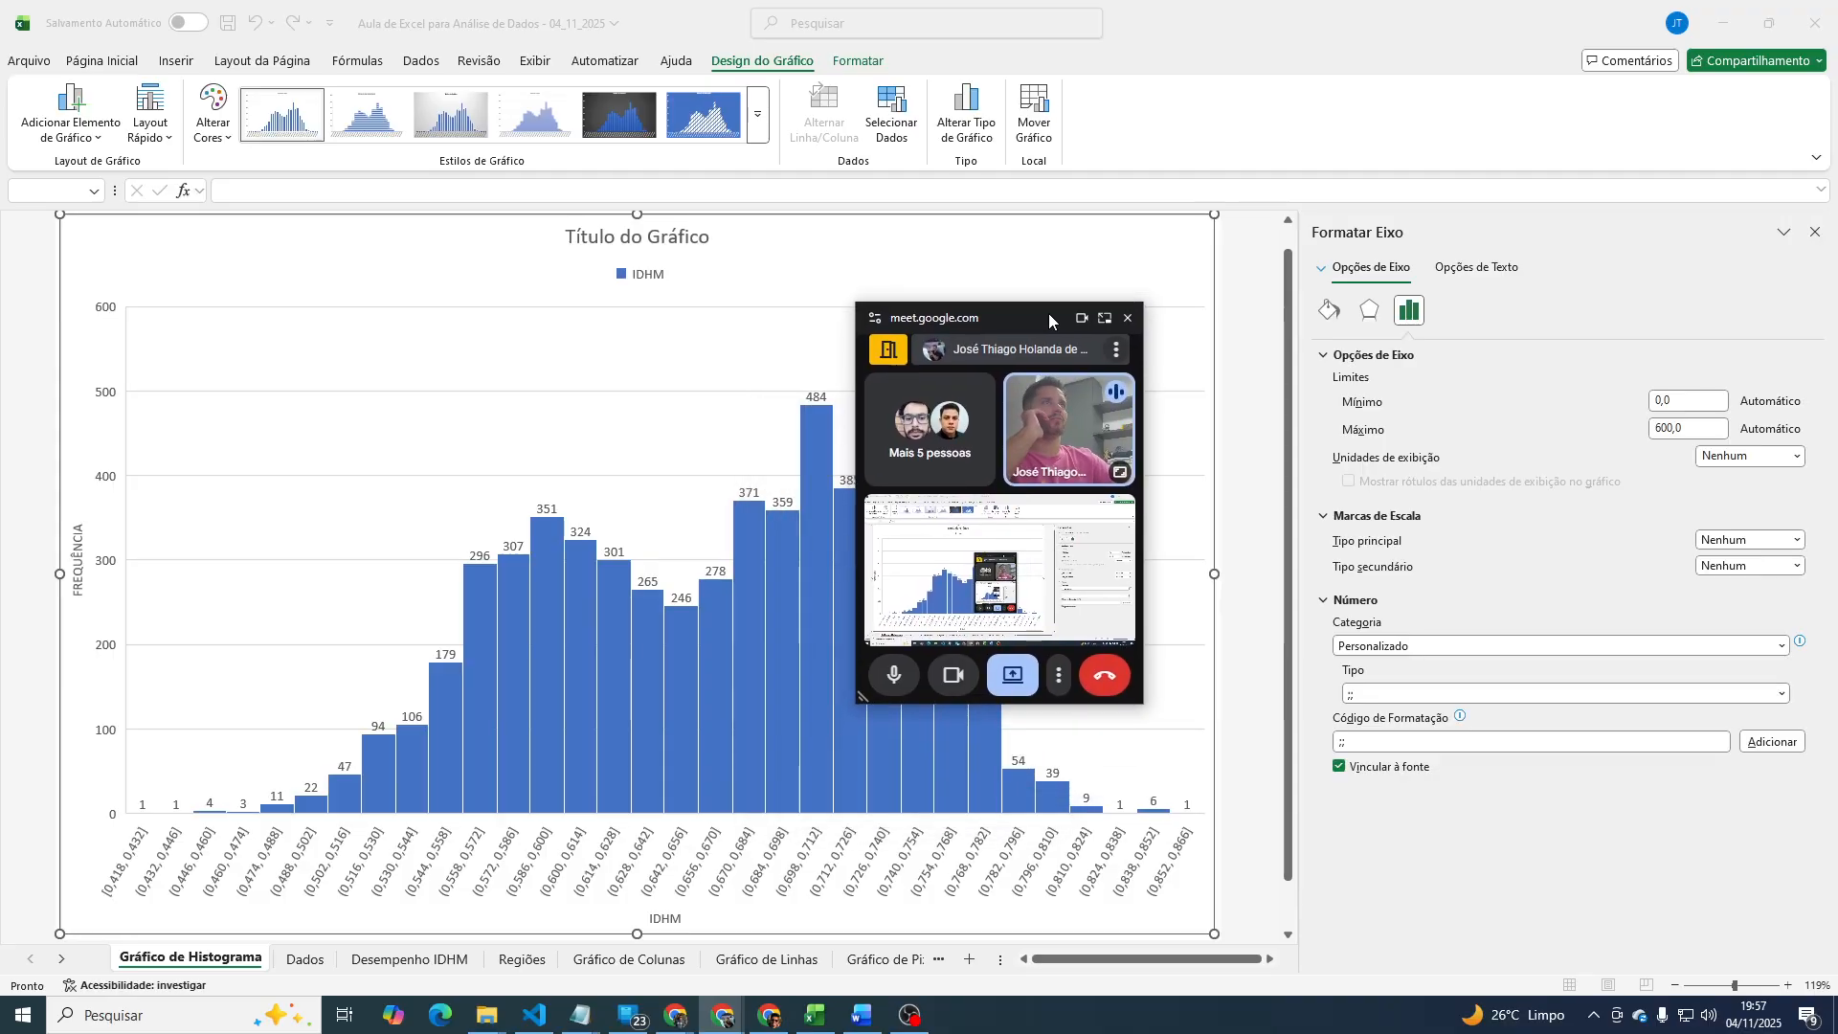
click(1685, 429)
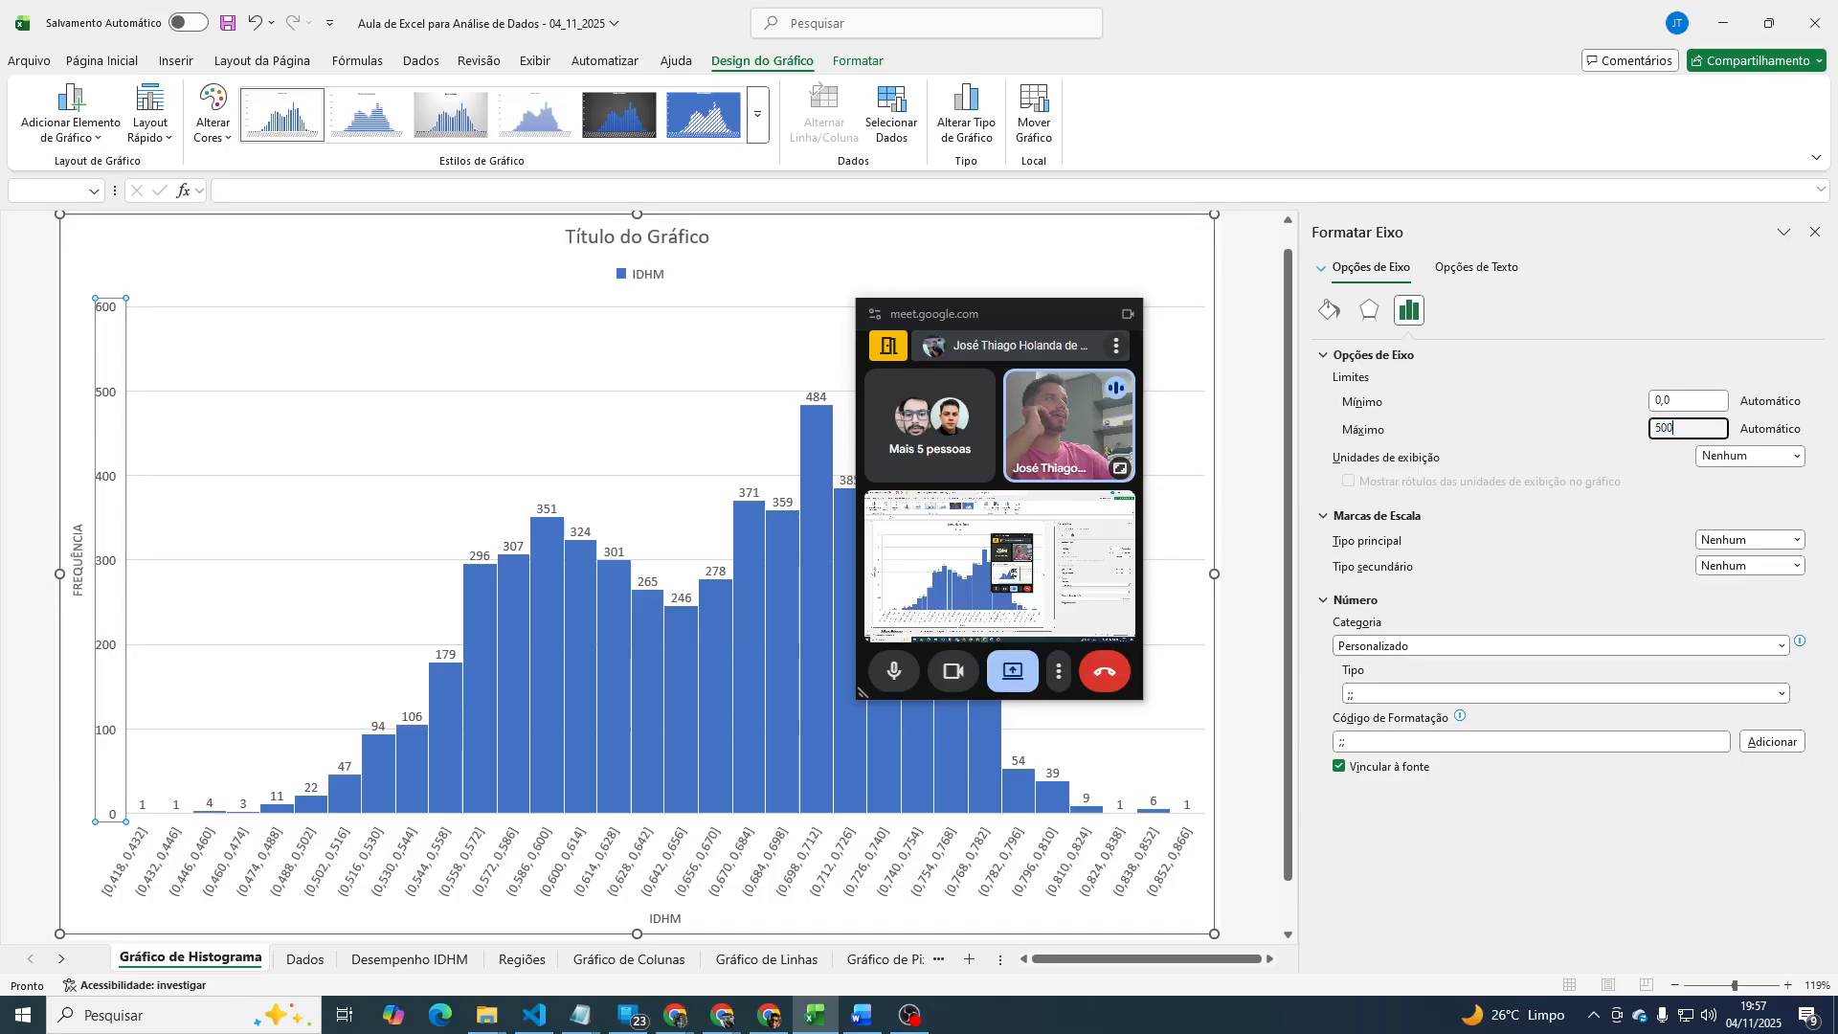
text(500)
key(Return)
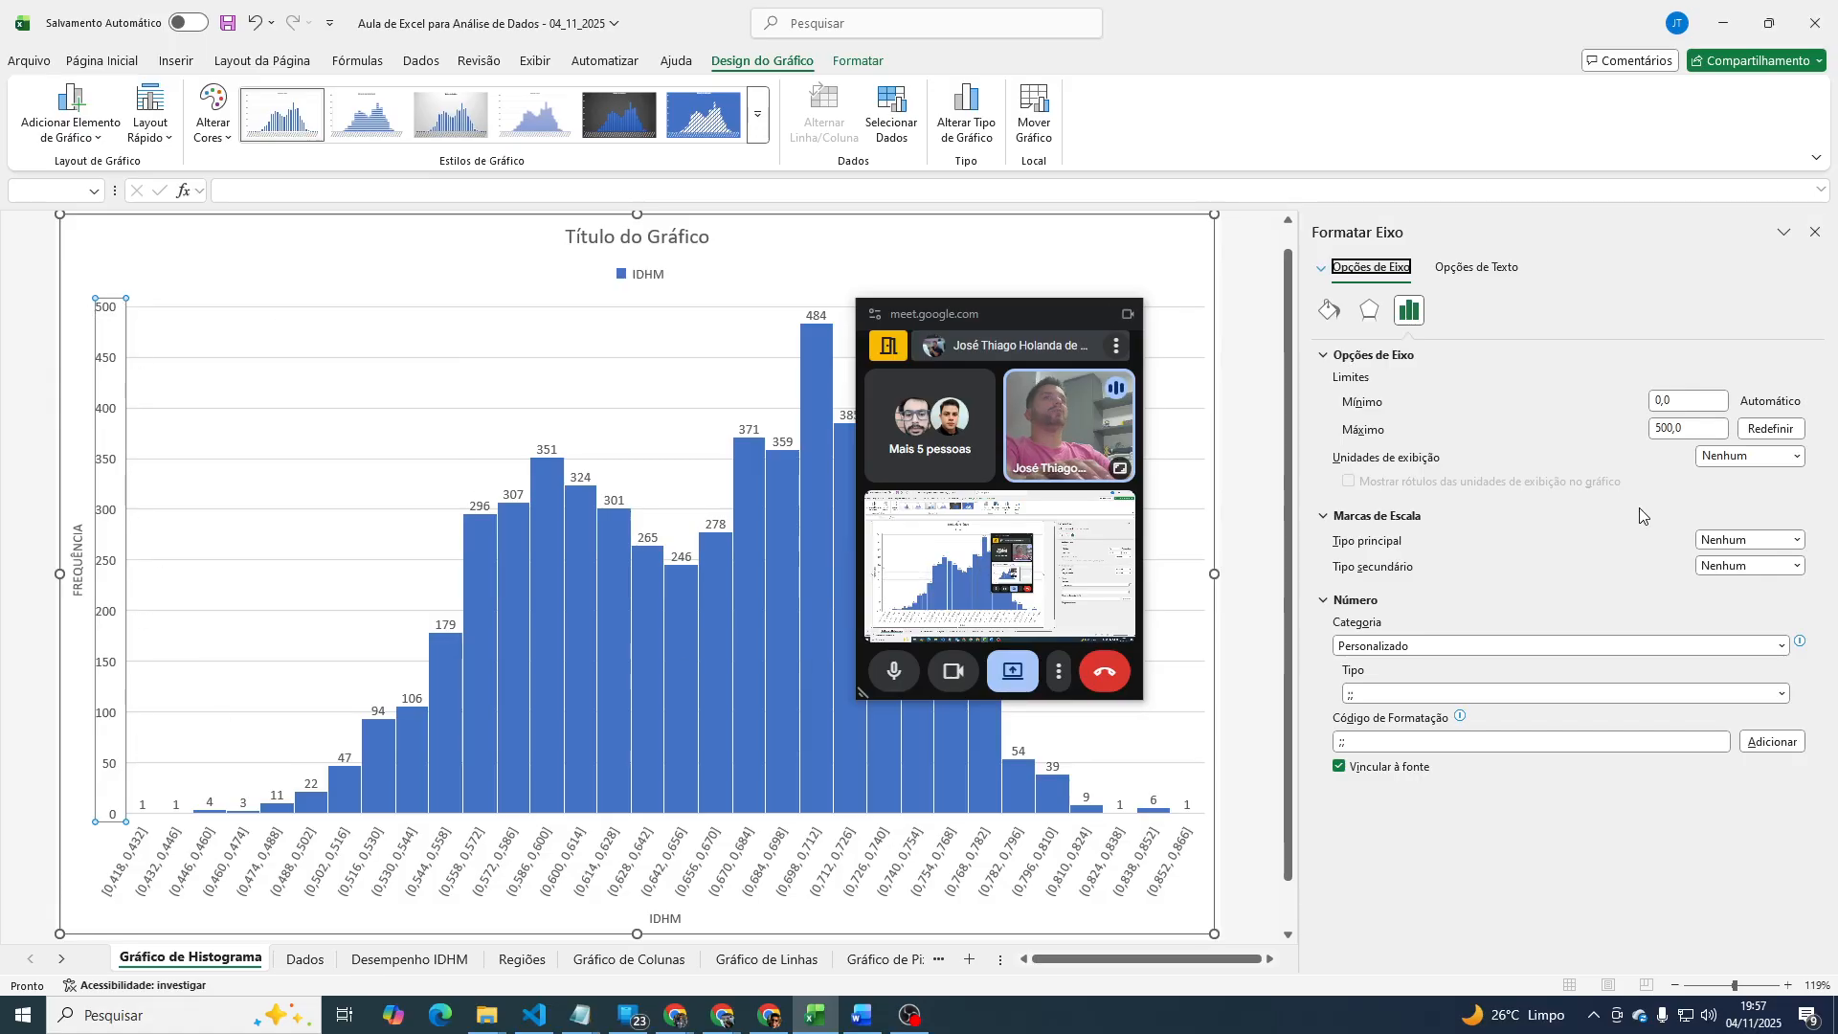
Try Centenas as the vertical axis's display units and restore the setting to Nenhum.
click(1737, 457)
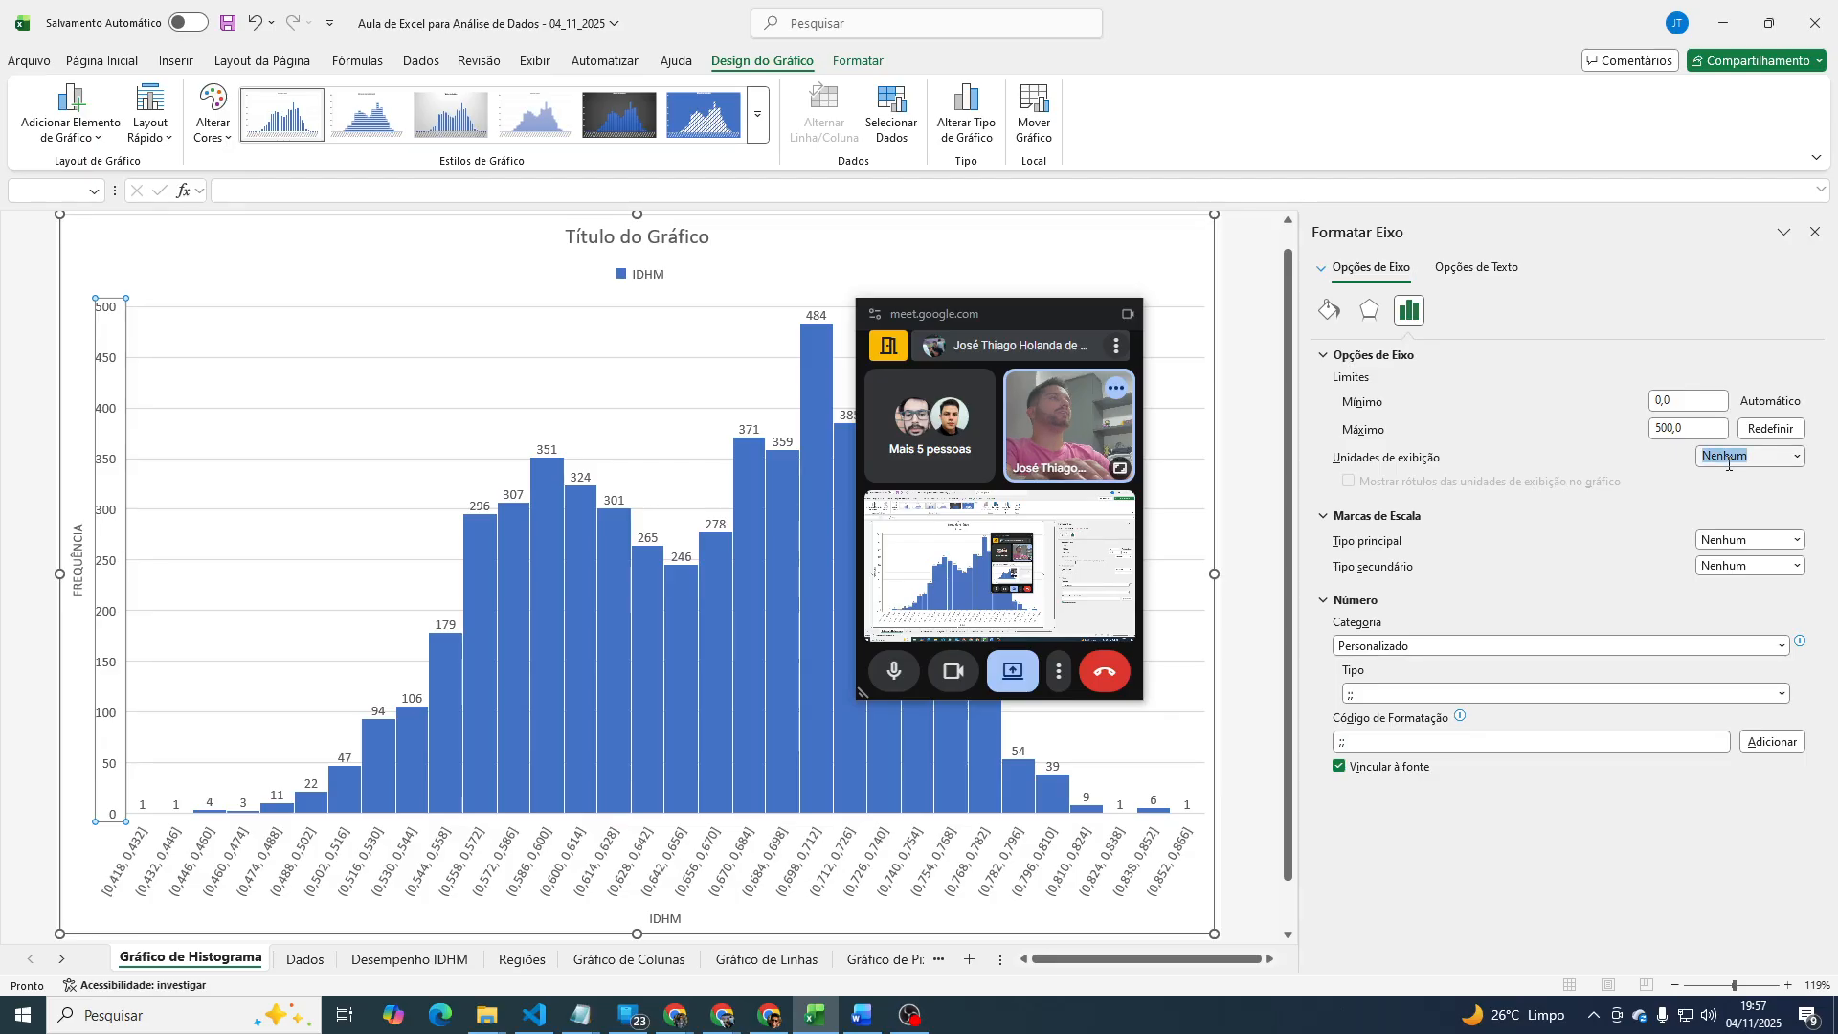
click(1799, 456)
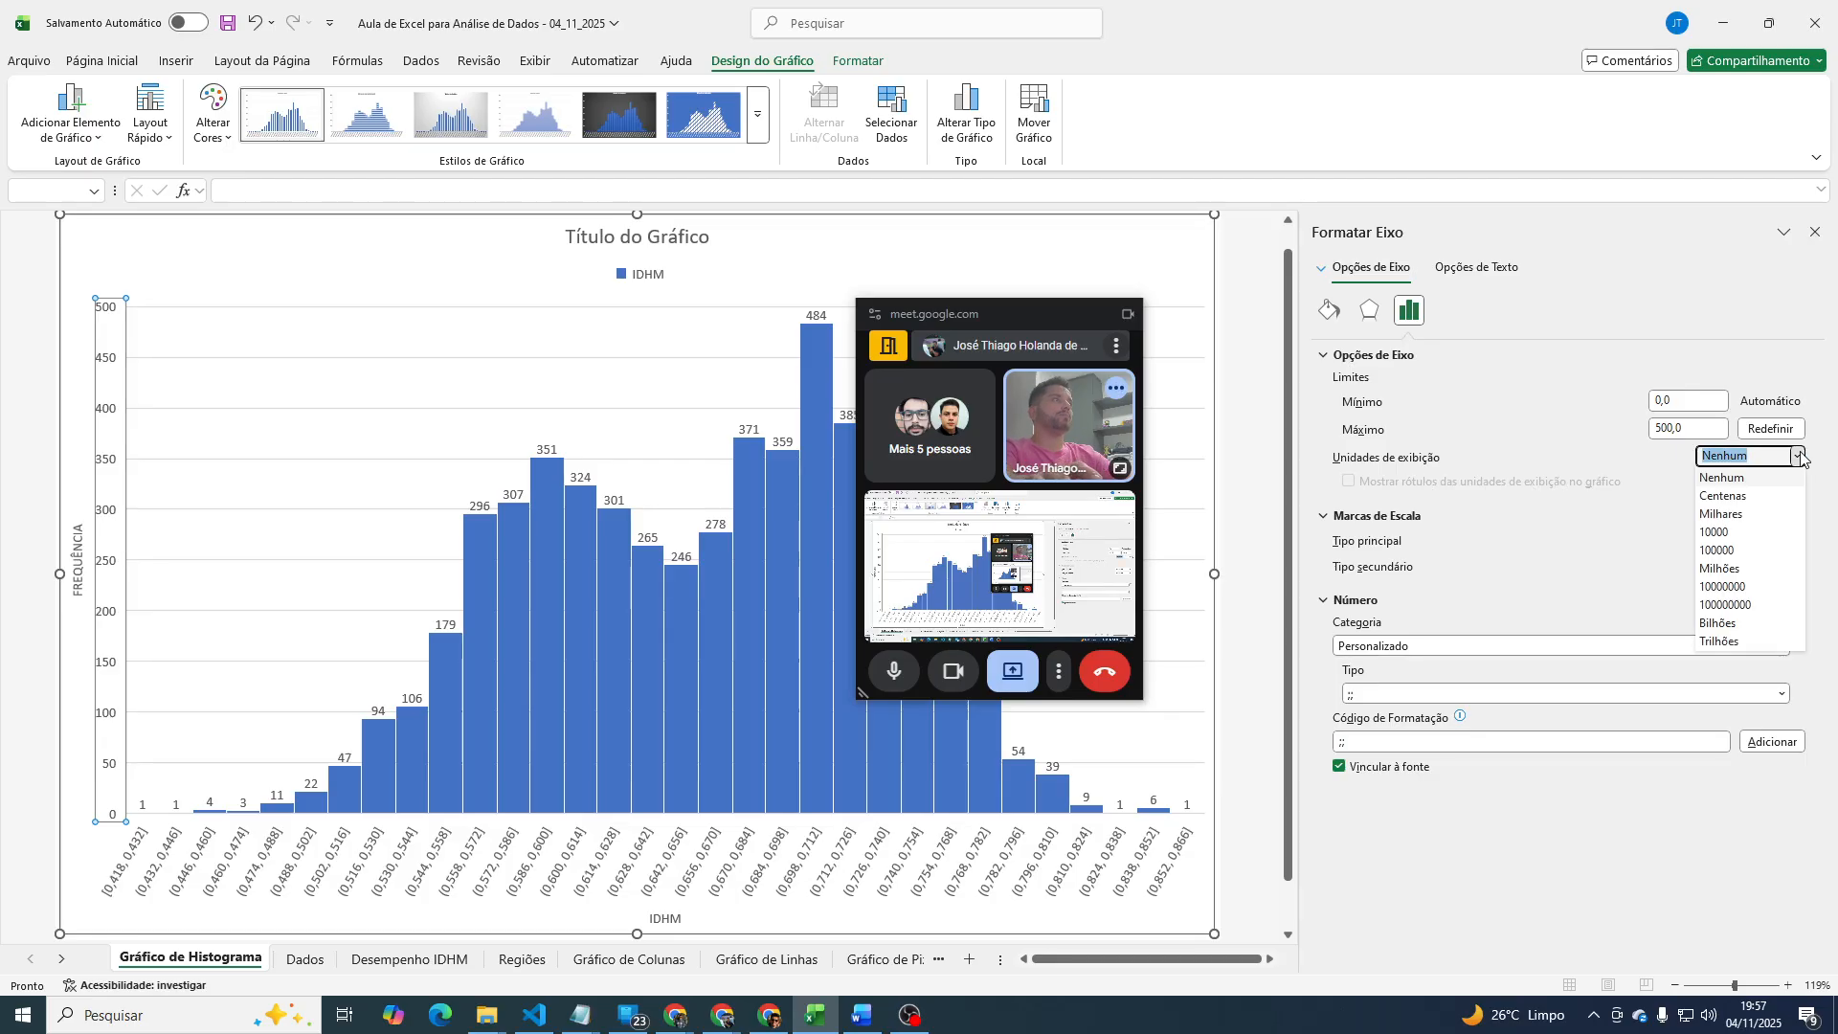
click(1799, 457)
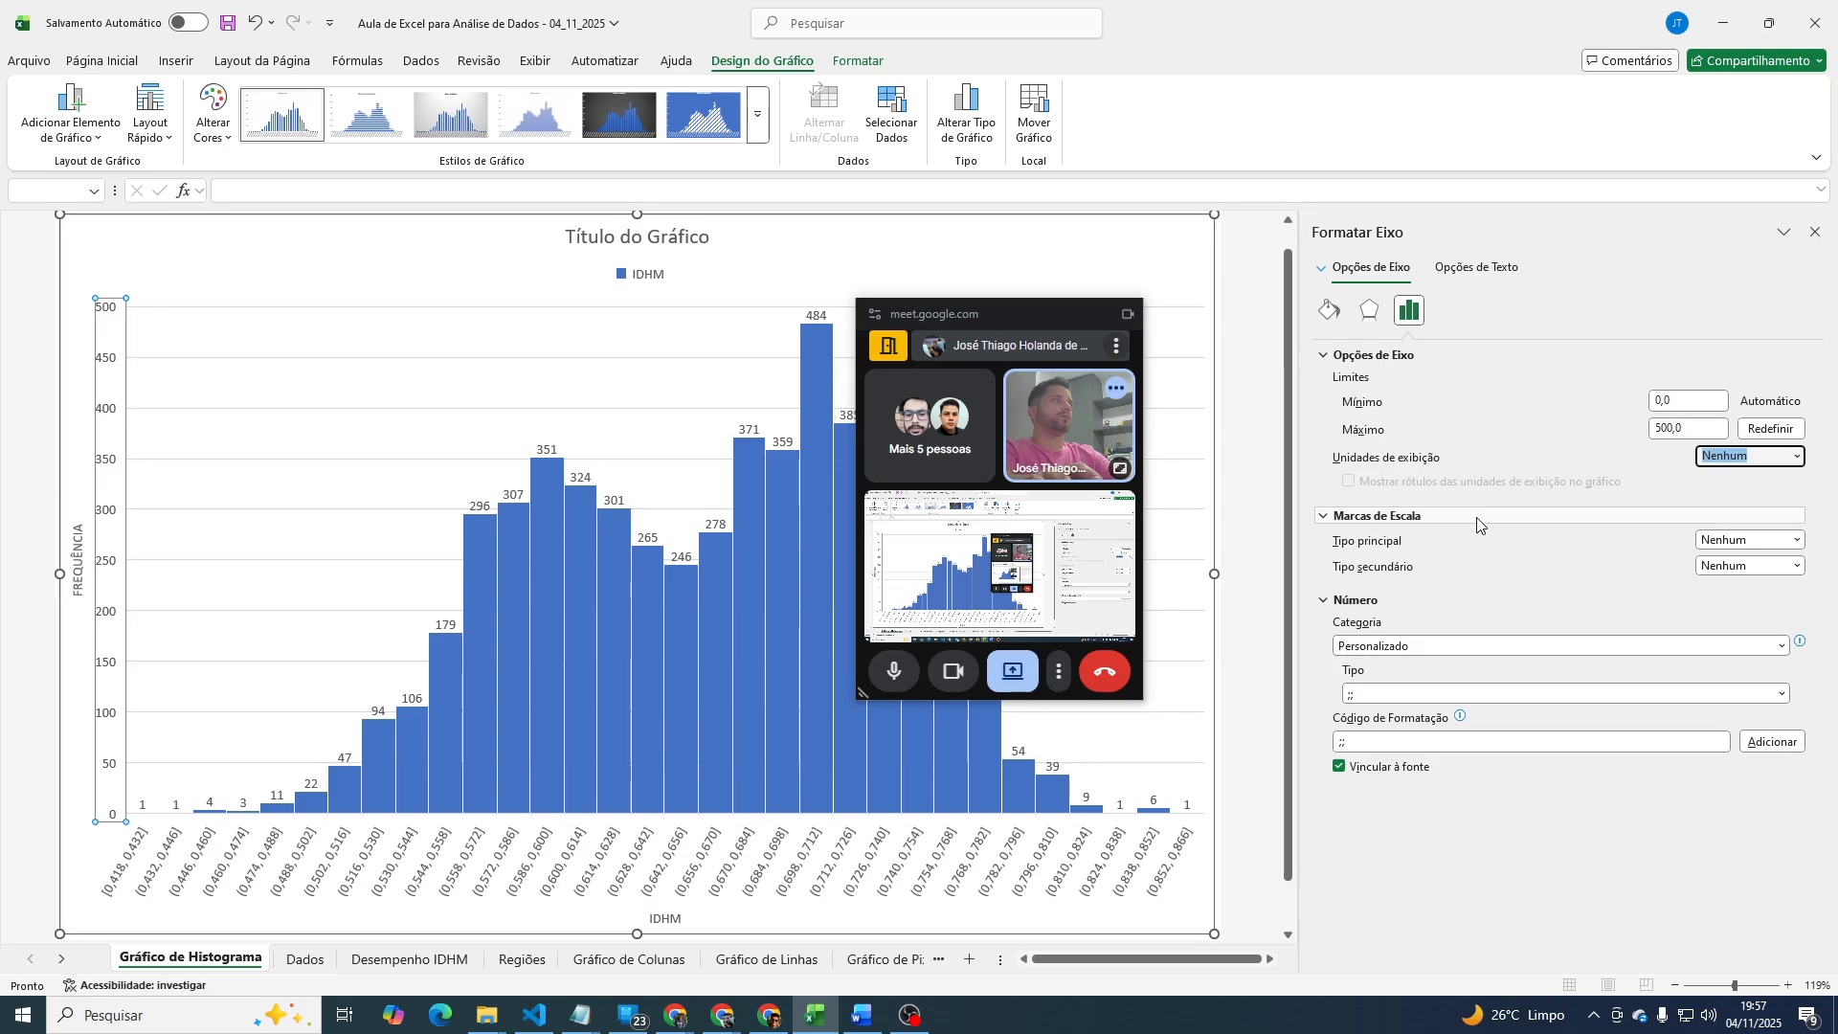
click(1799, 457)
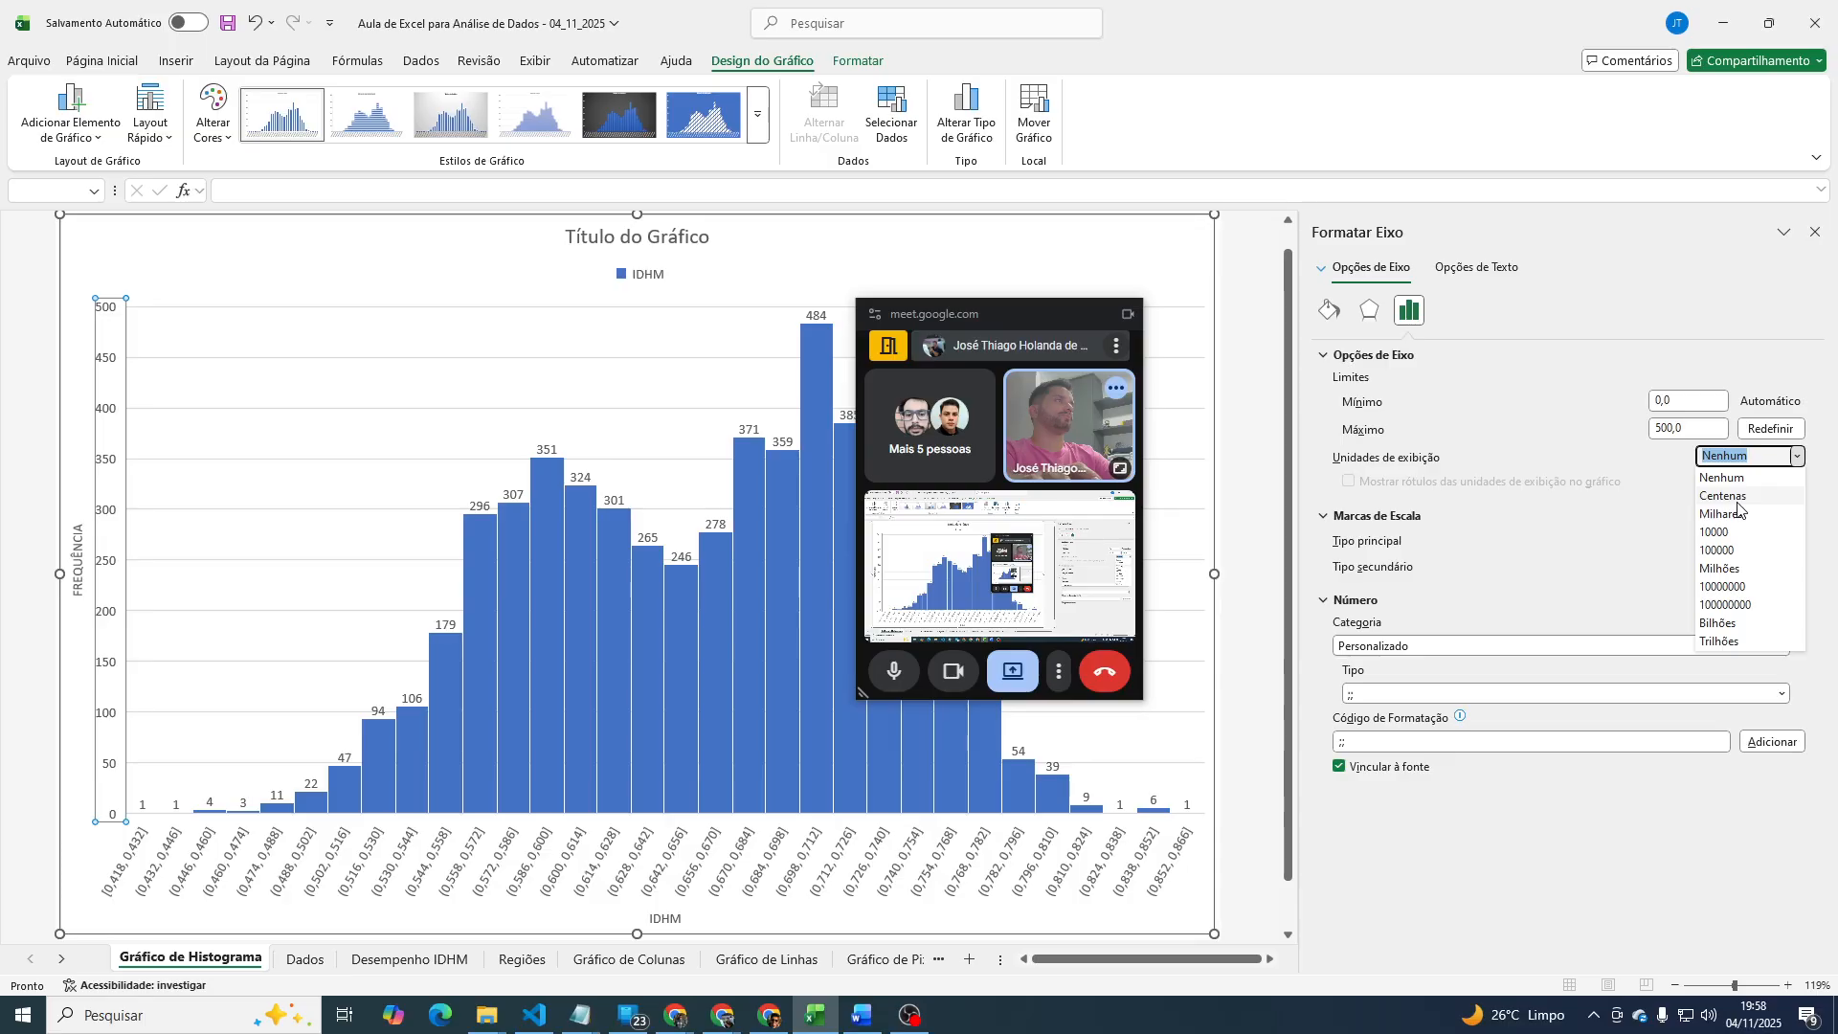
click(1739, 498)
click(116, 321)
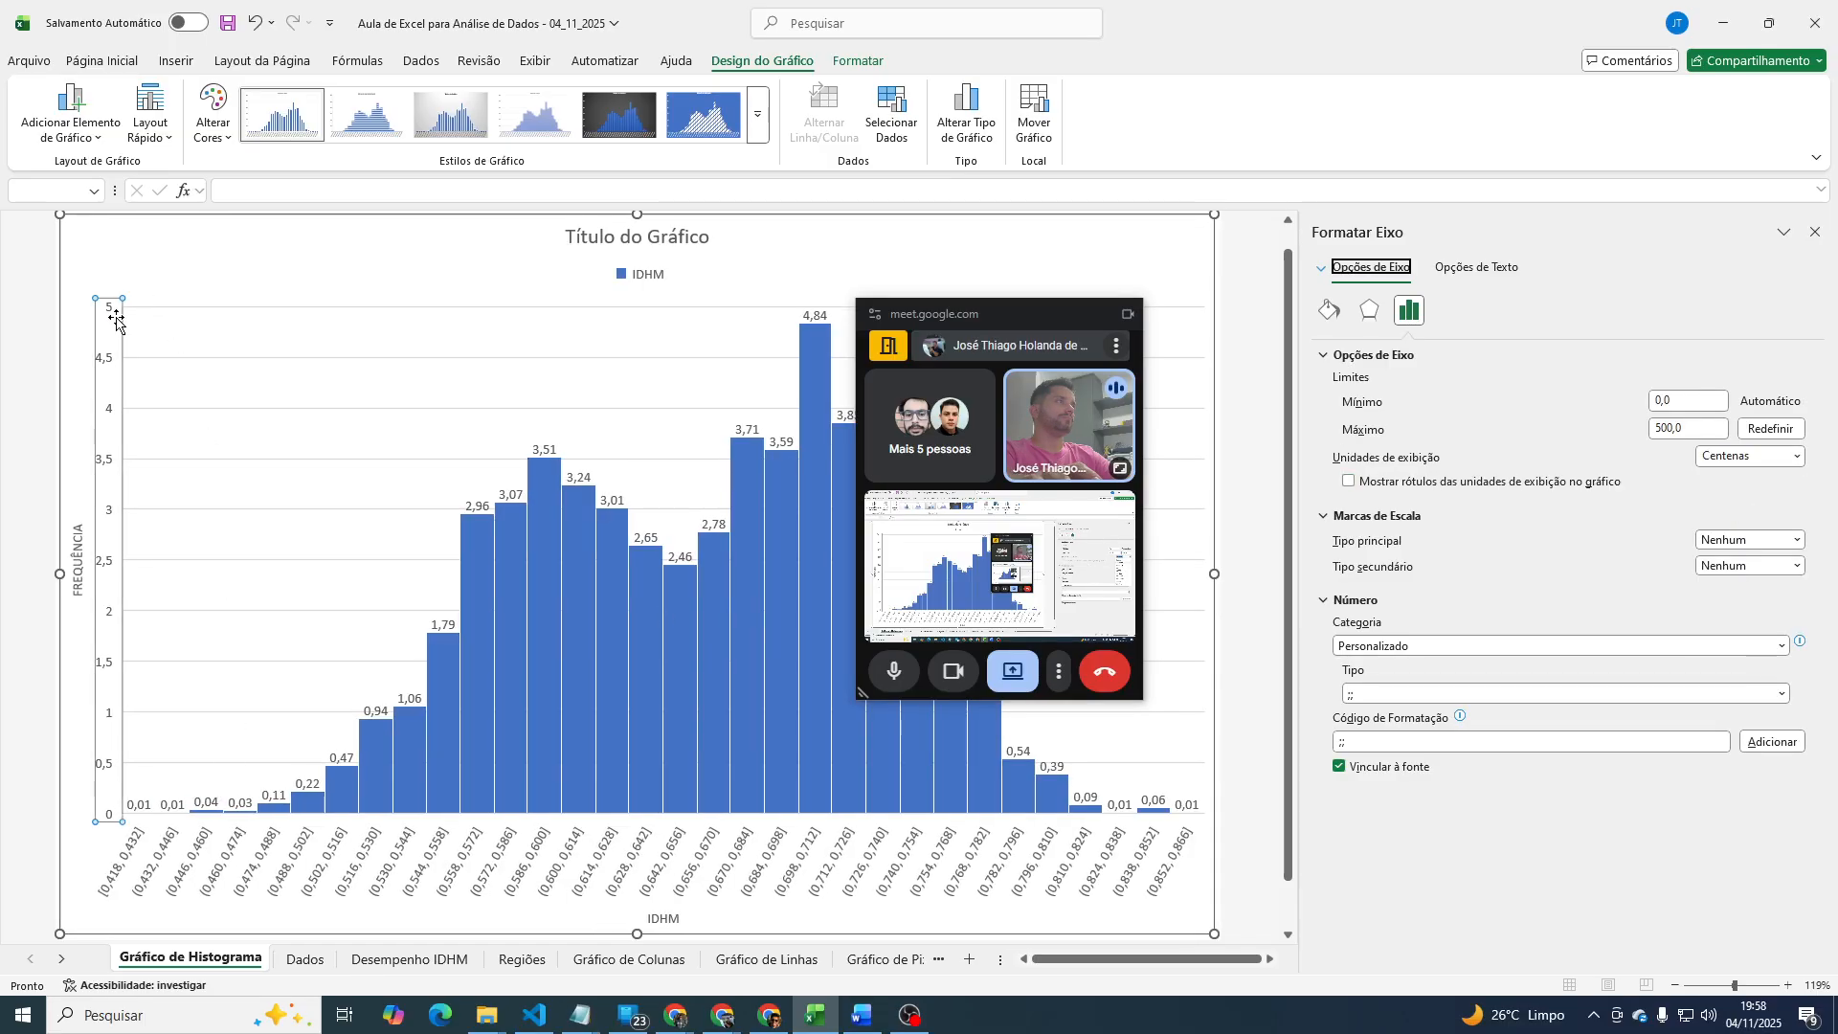
click(1797, 461)
click(1744, 479)
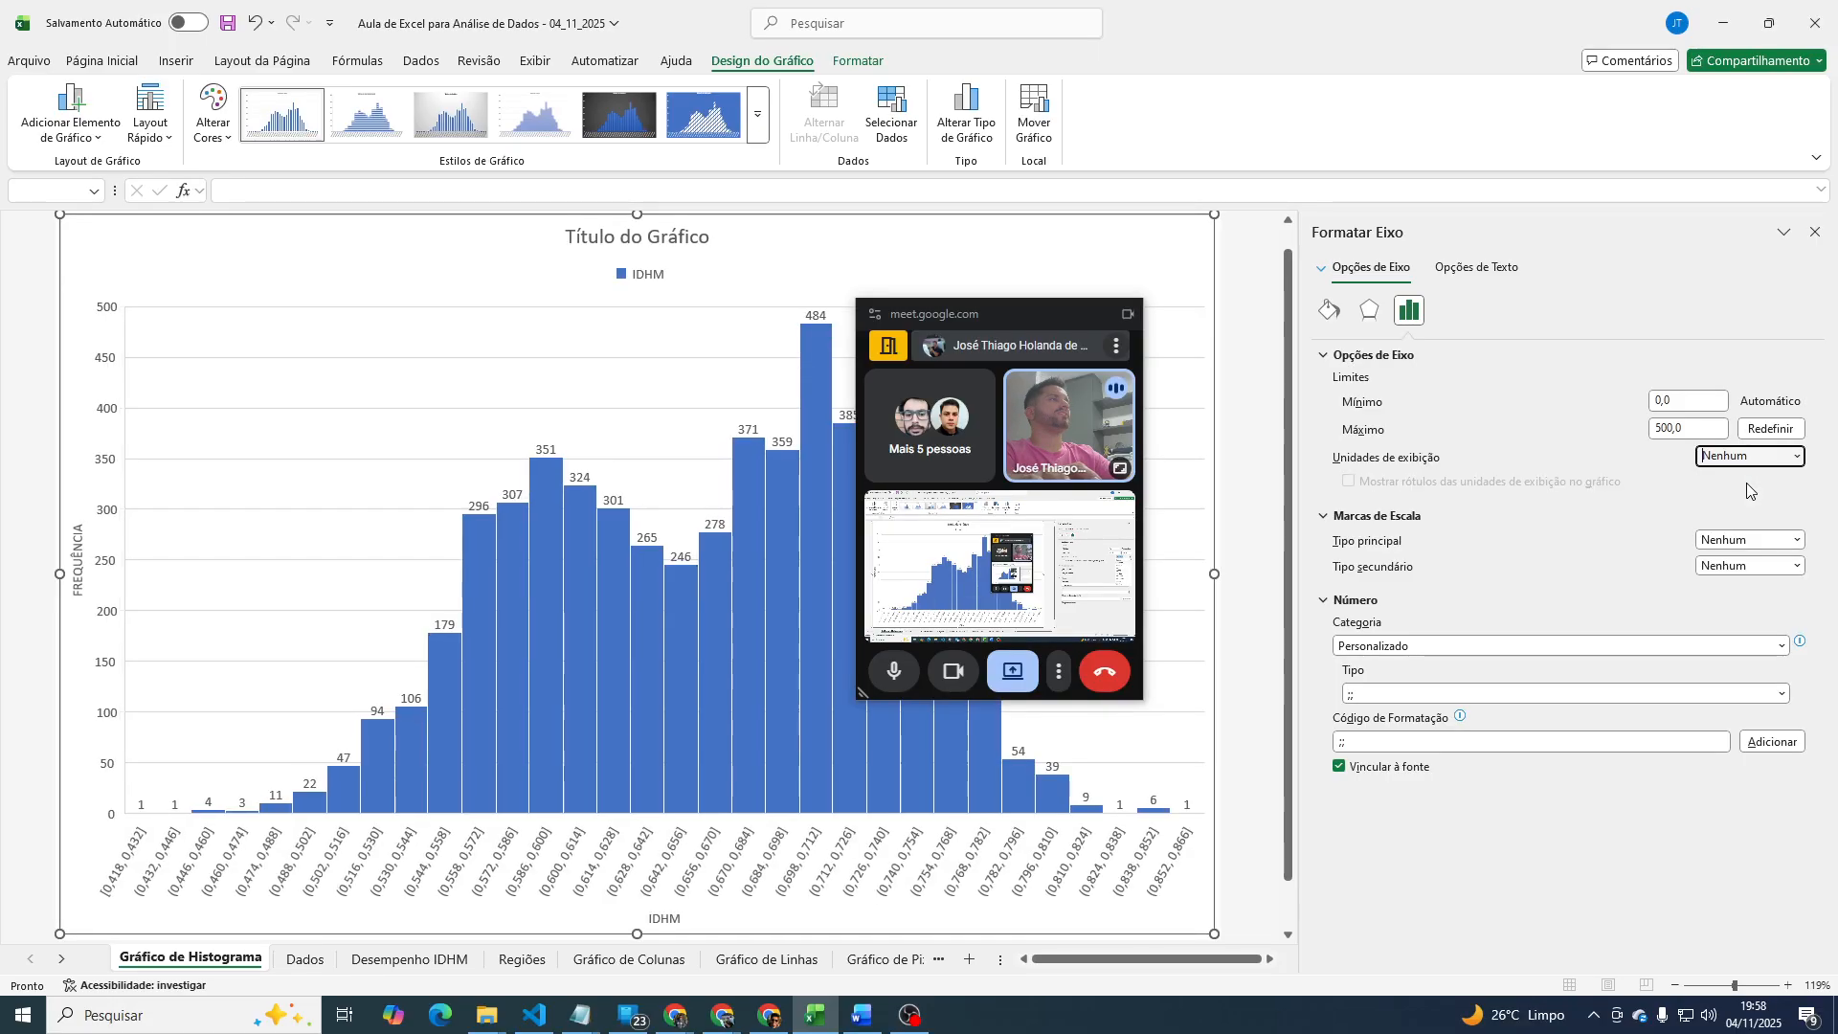
click(1797, 541)
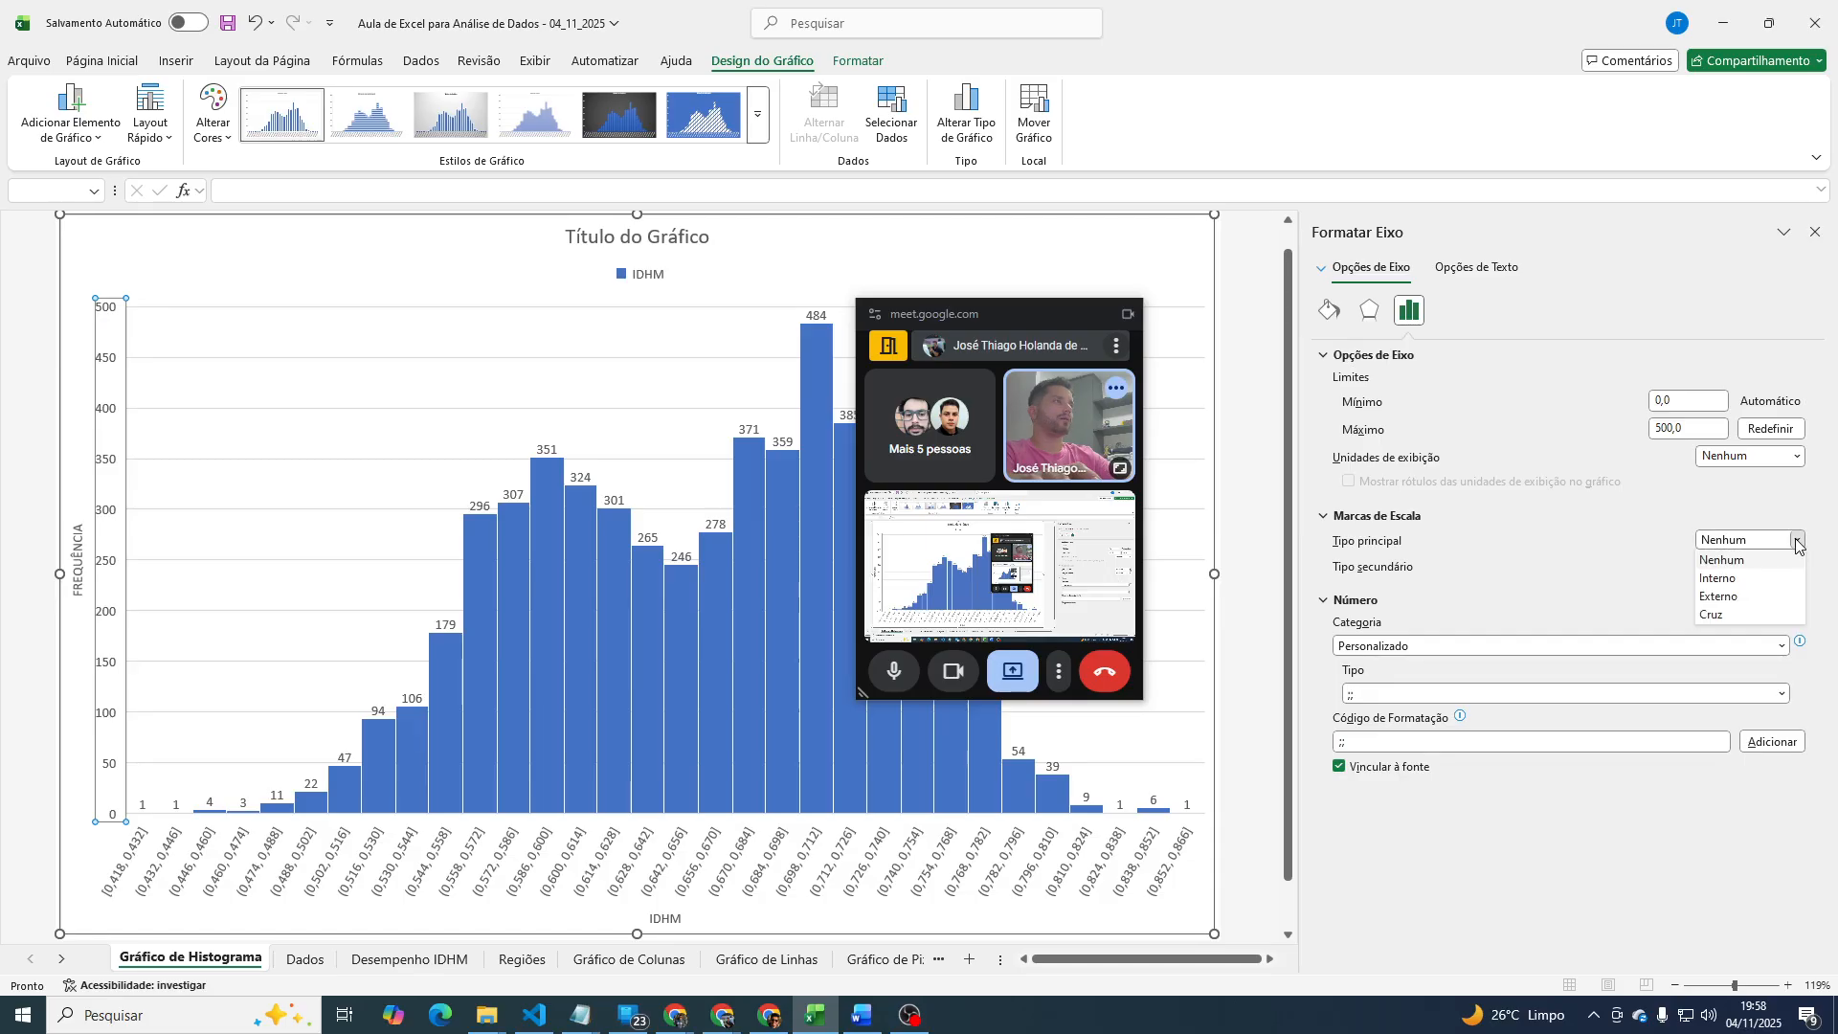
click(1582, 649)
click(1582, 649)
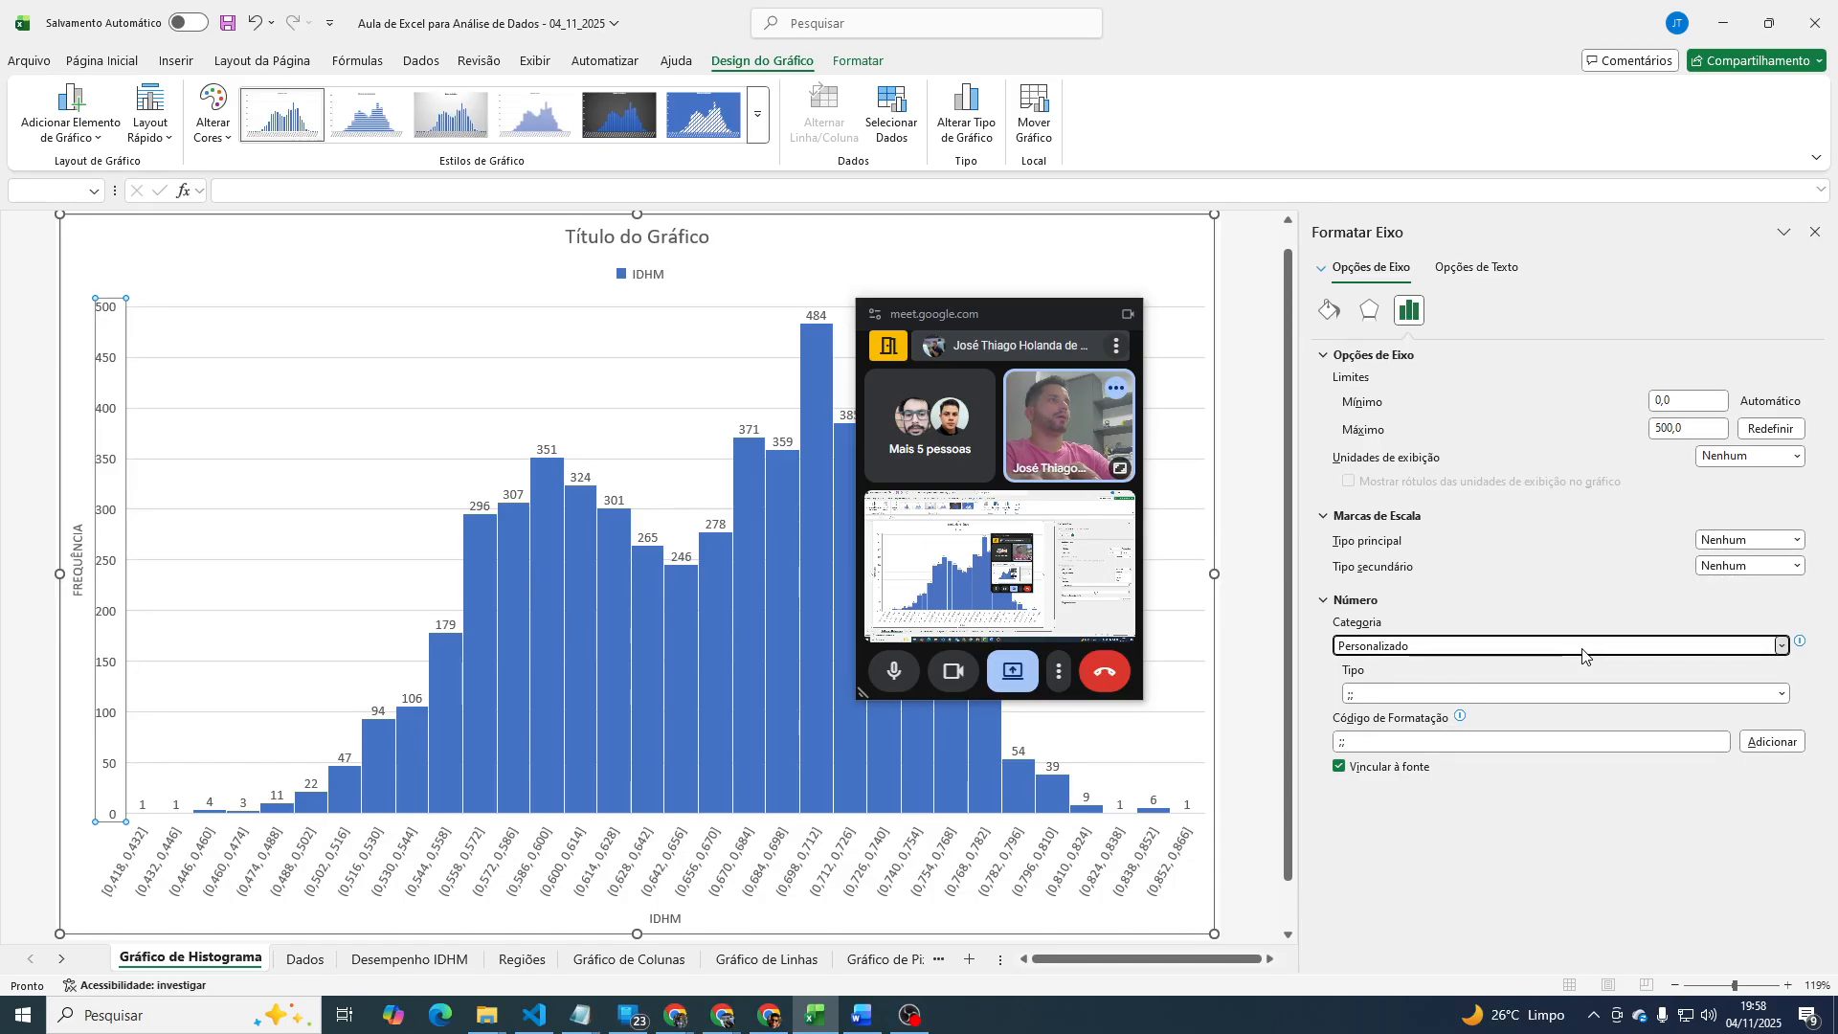
click(1582, 649)
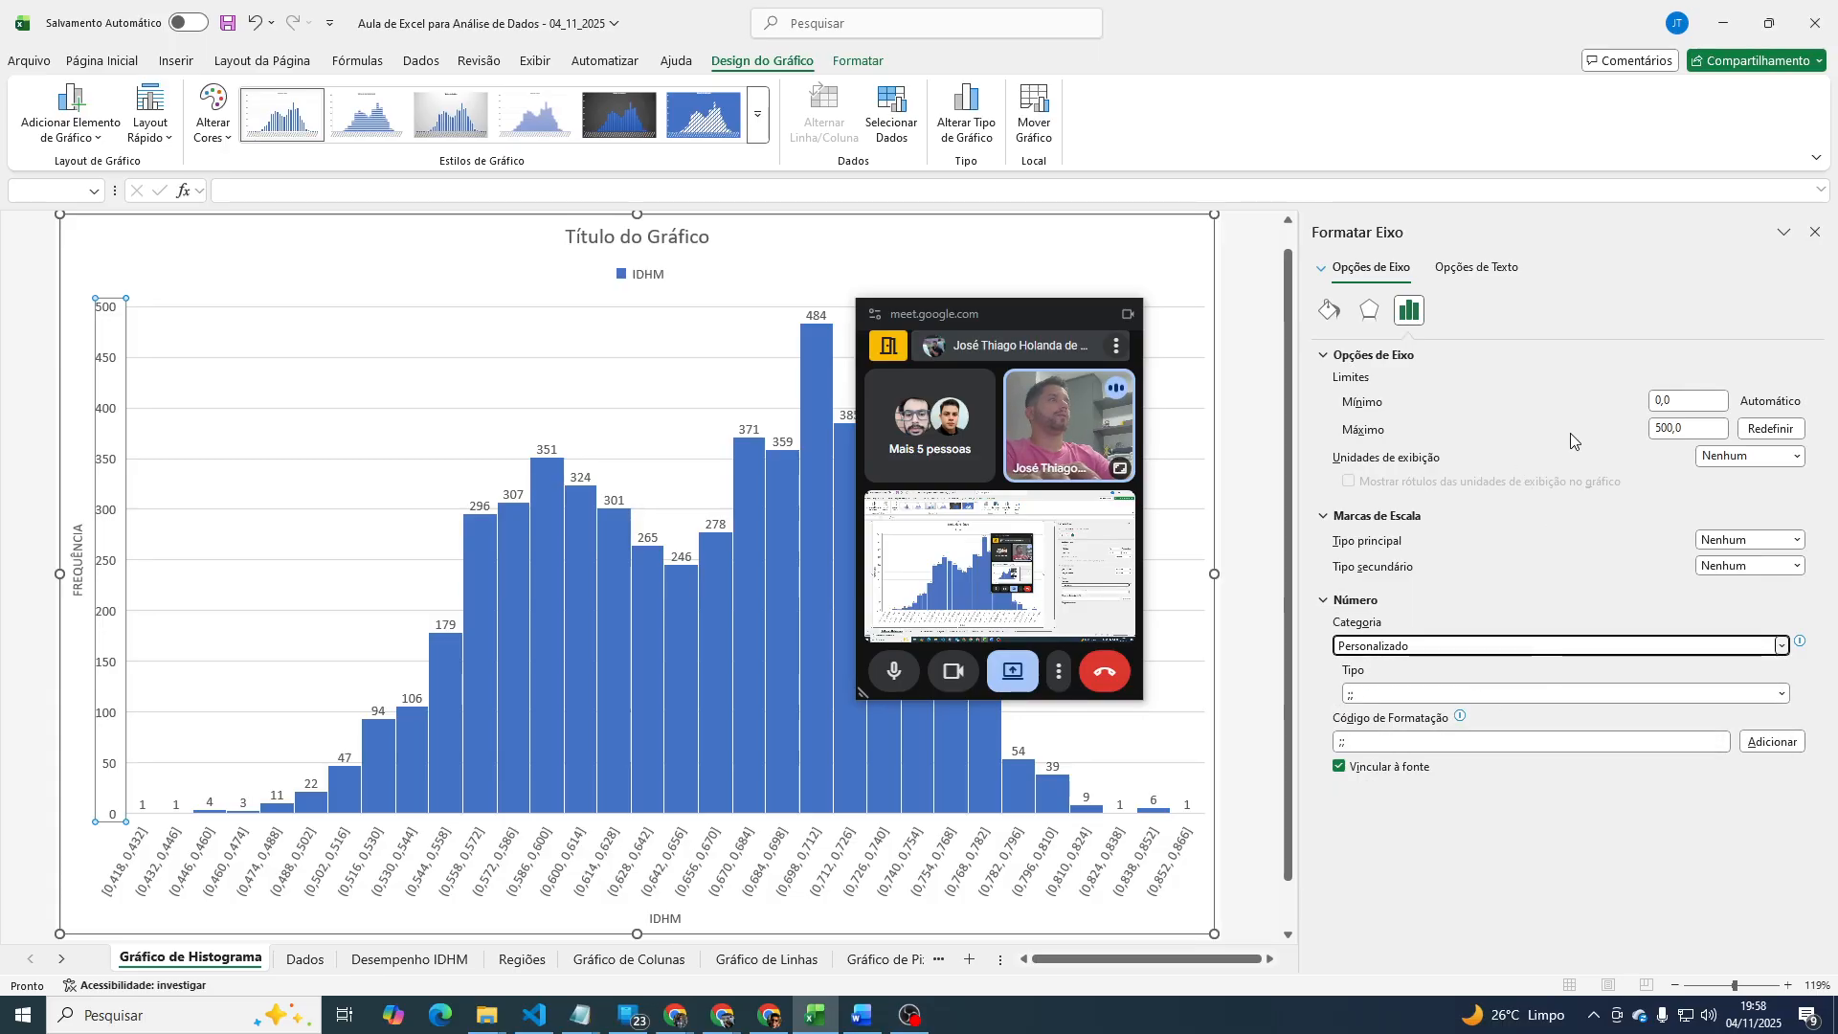
Select the chart area and move the meeting window off the histogram's bars.
click(337, 277)
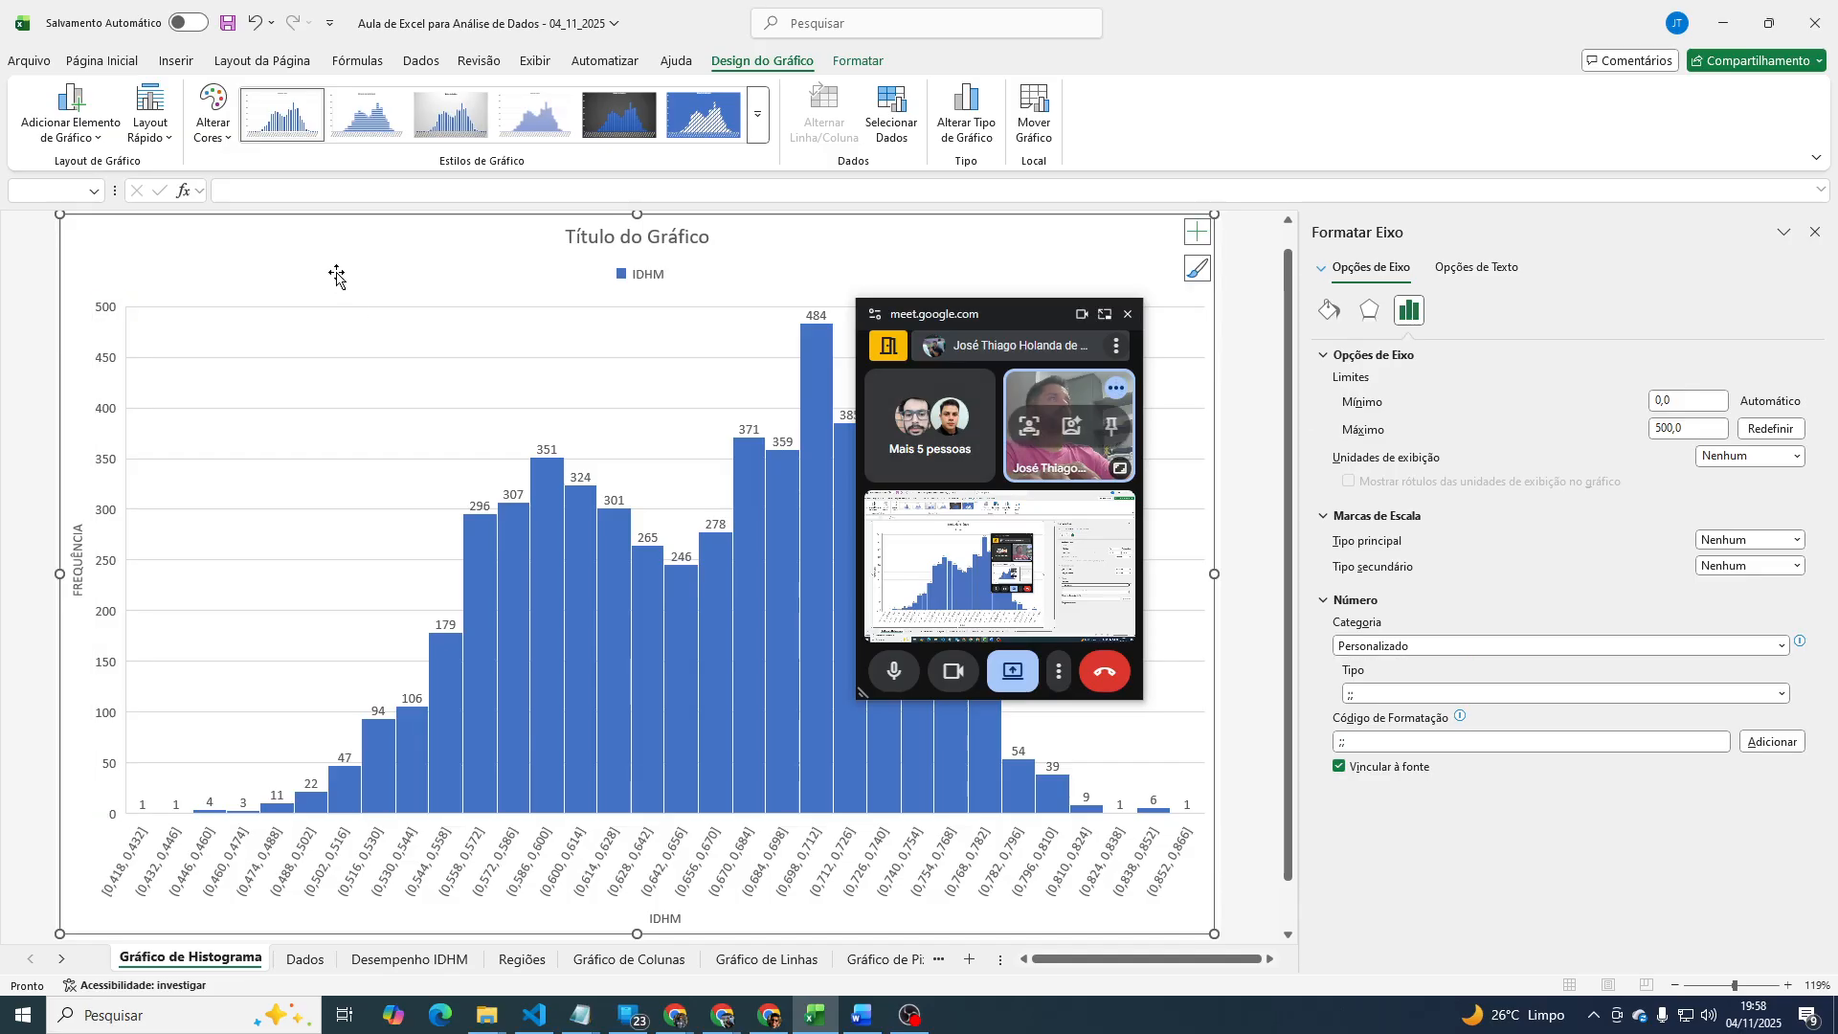
drag(1003, 314, 1580, 320)
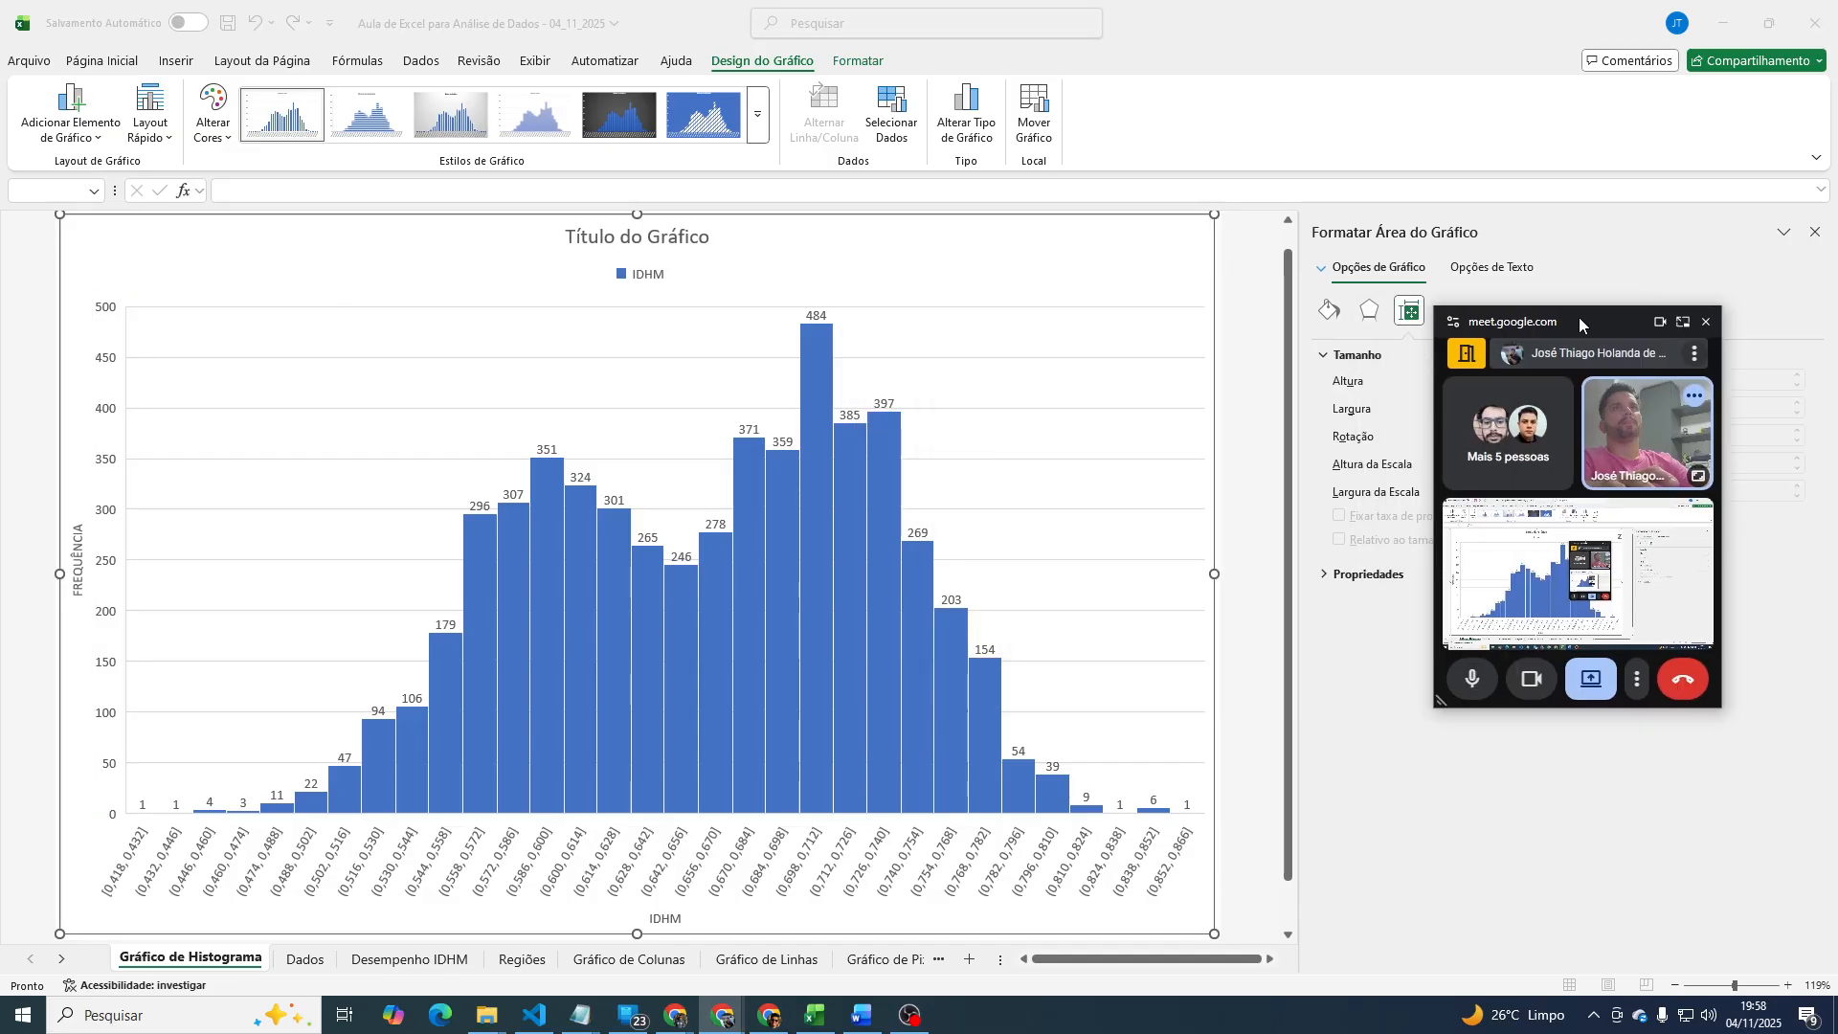
click(1125, 277)
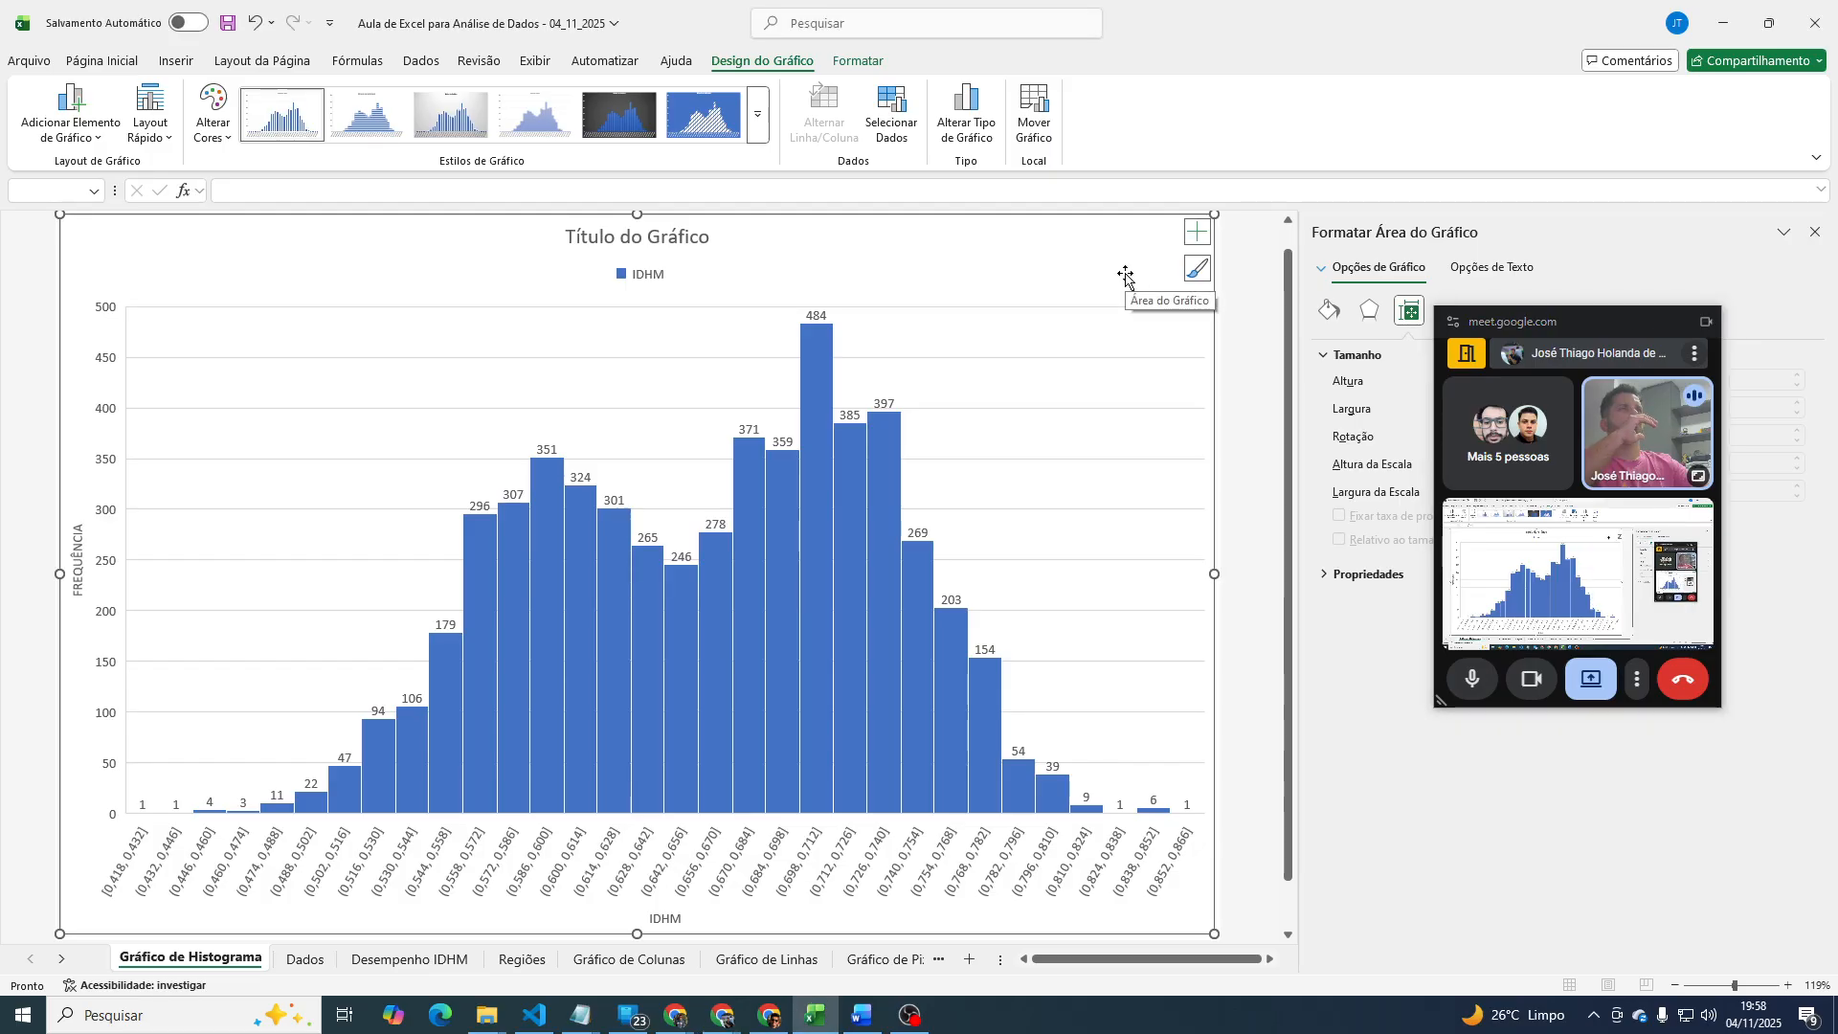
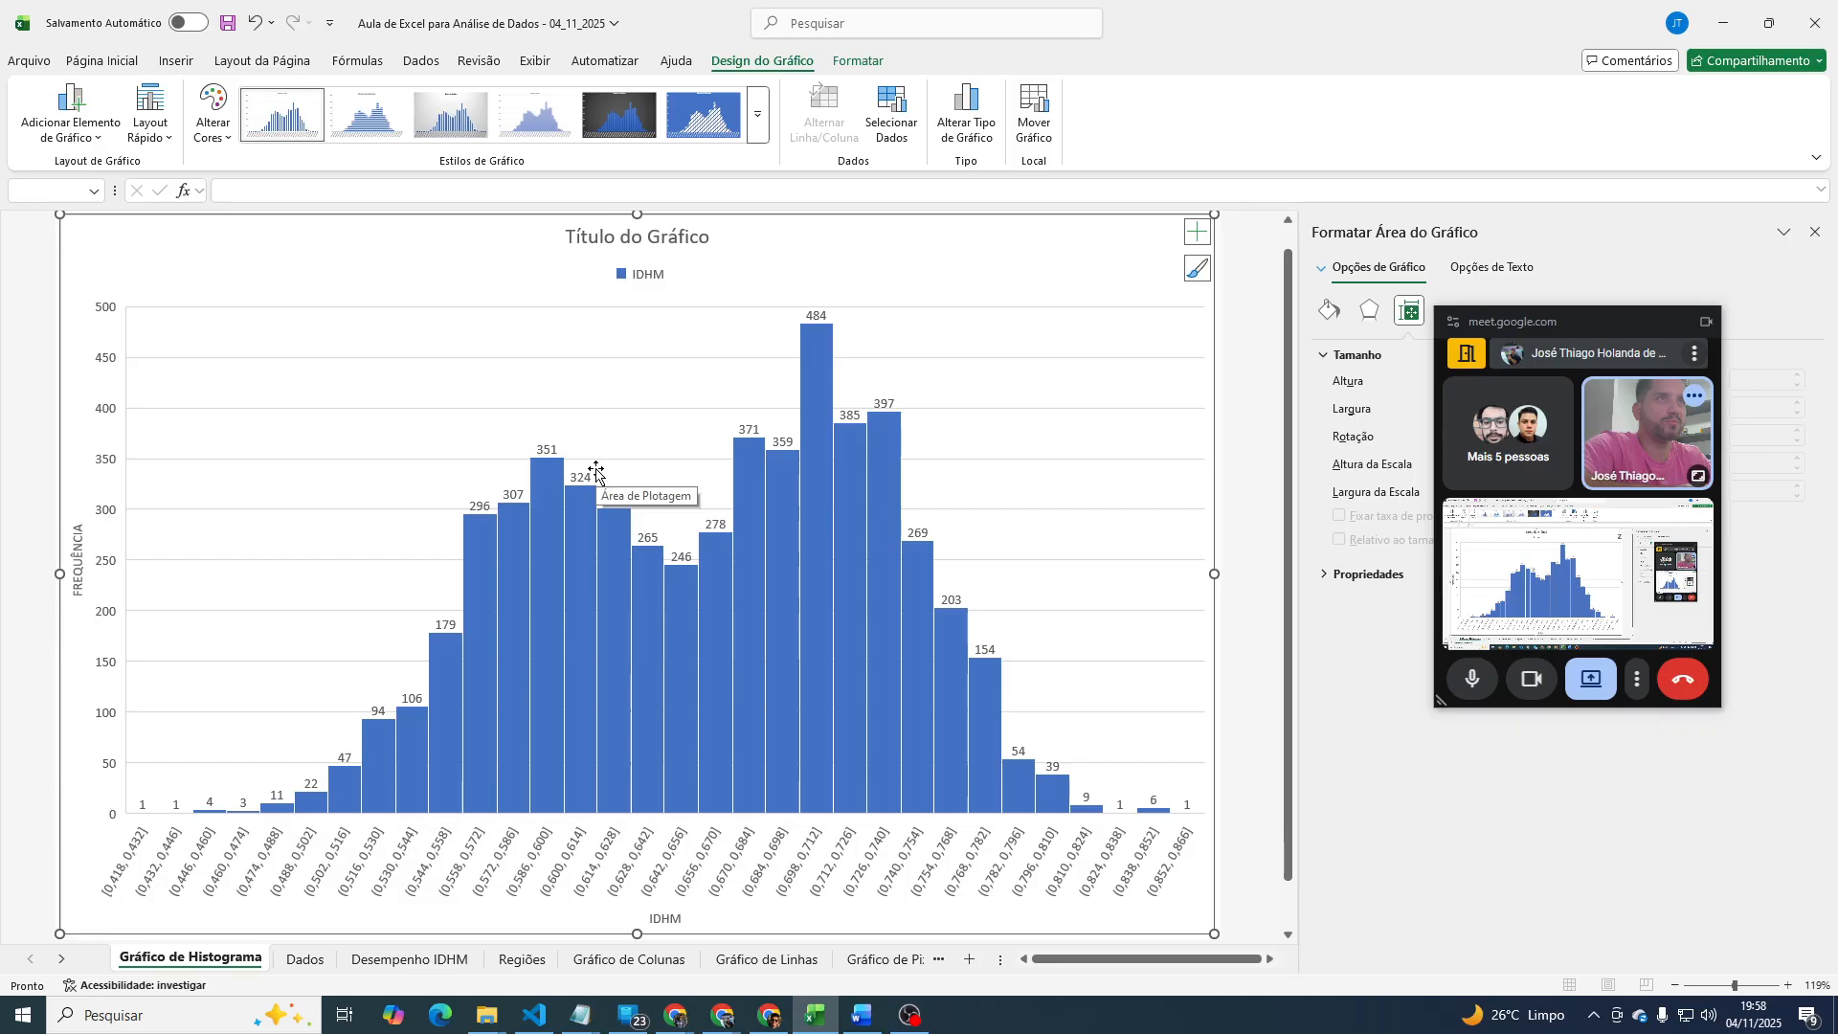
Replace the chart title's placeholder text with Distribuição dos valores do IDHM dos municípios.
click(652, 239)
double_click(636, 235)
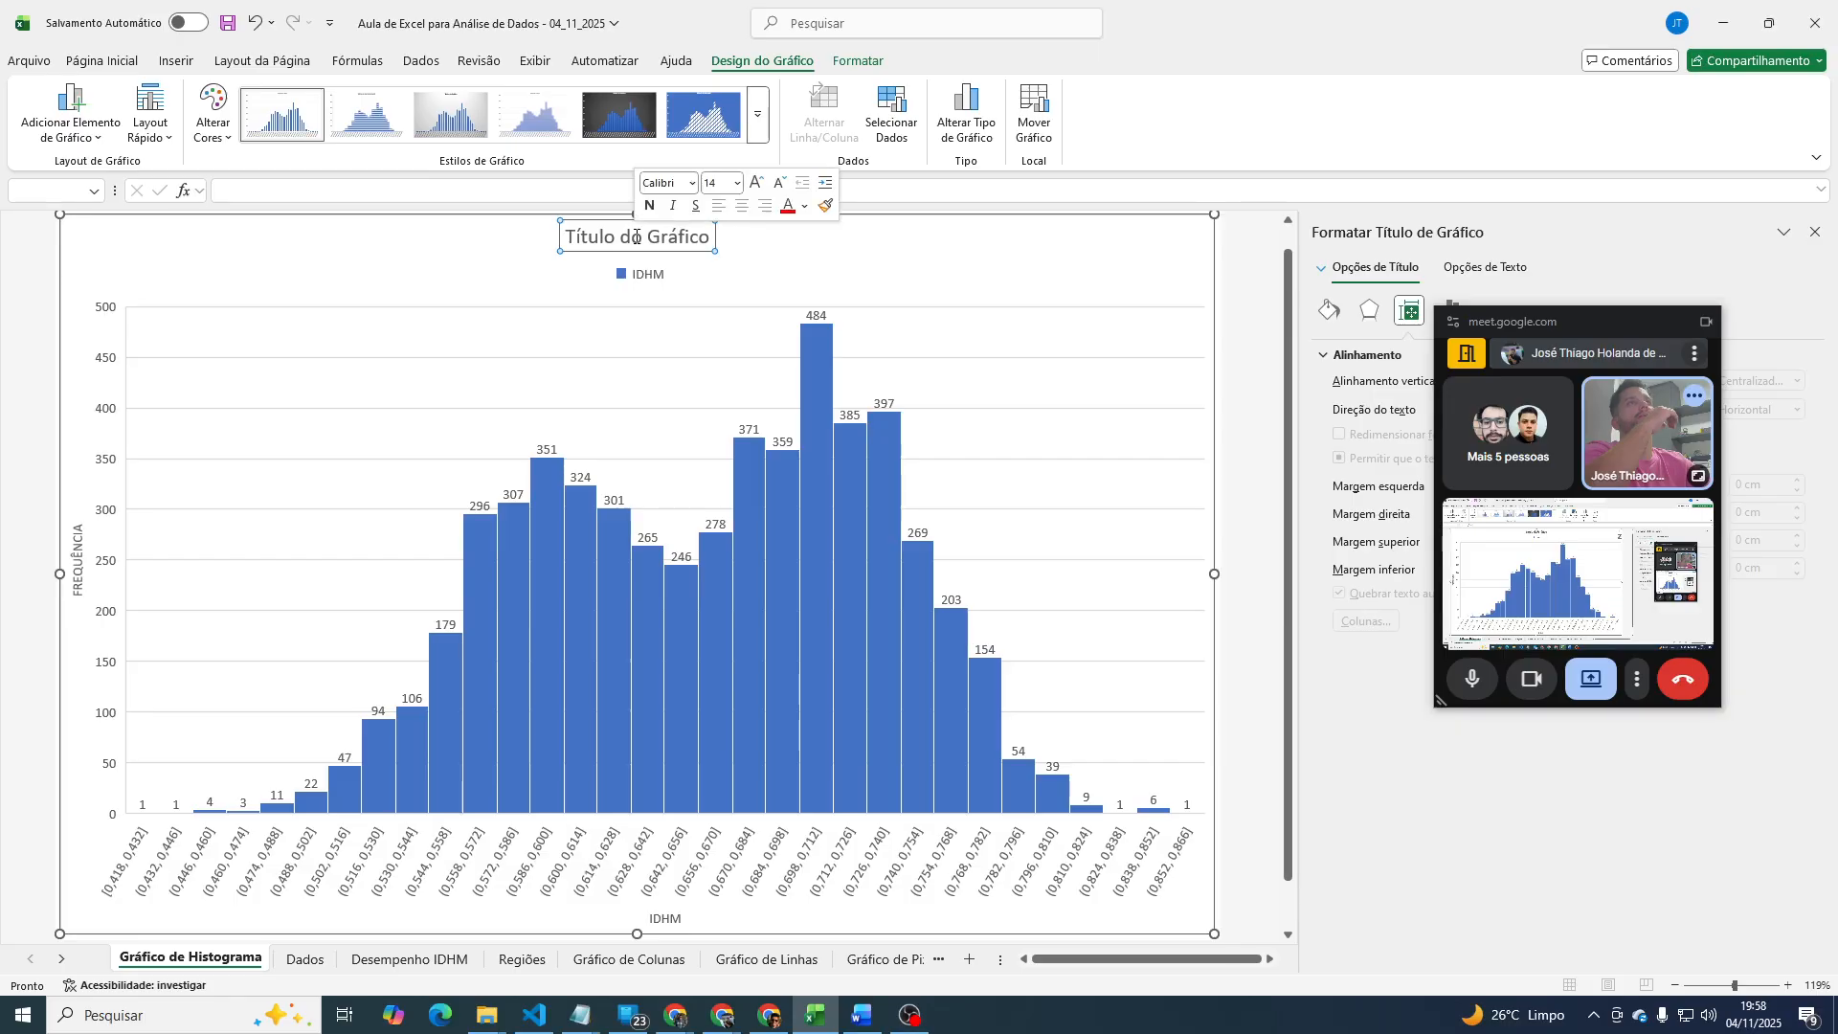
triple_click(636, 236)
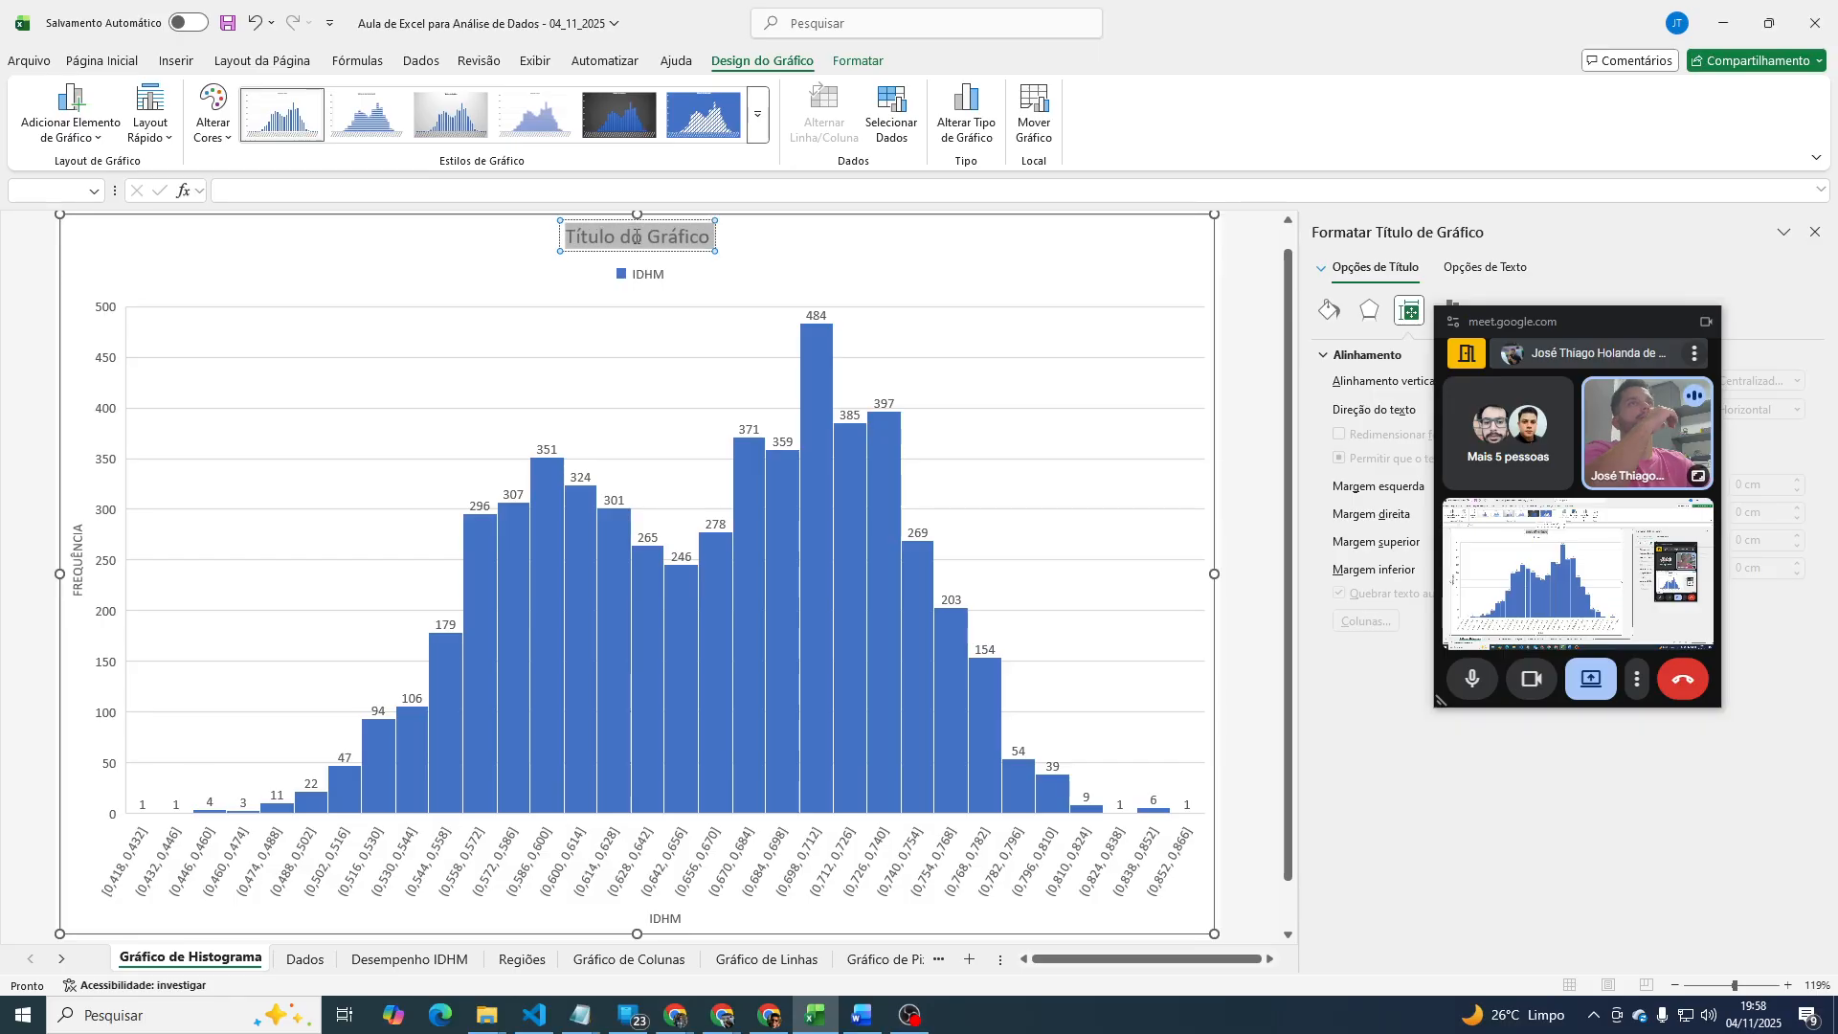
text(dISTRIBUIÇÃ)
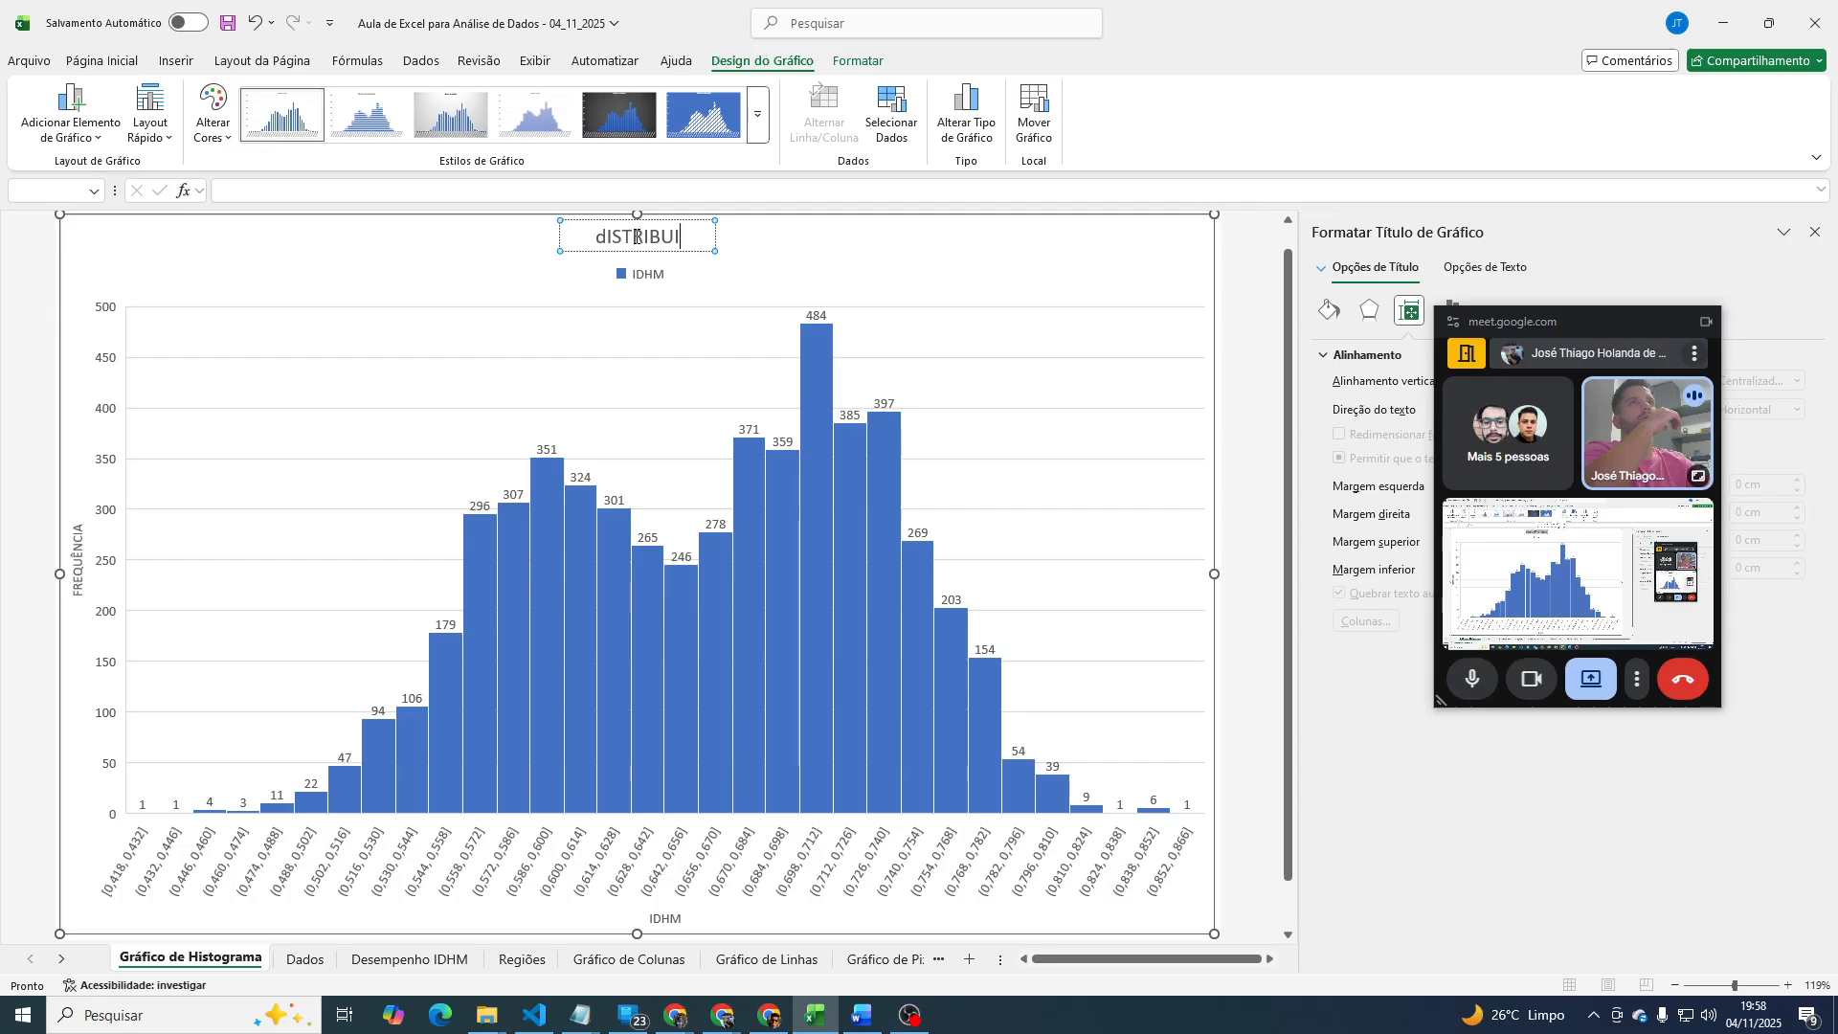
key(BackSpace)
key(BackSpace)
key(BackSpace)
key(BackSpace)
key(BackSpace)
key(BackSpace)
key(BackSpace)
key(BackSpace)
key(BackSpace)
key(BackSpace)
key(BackSpace)
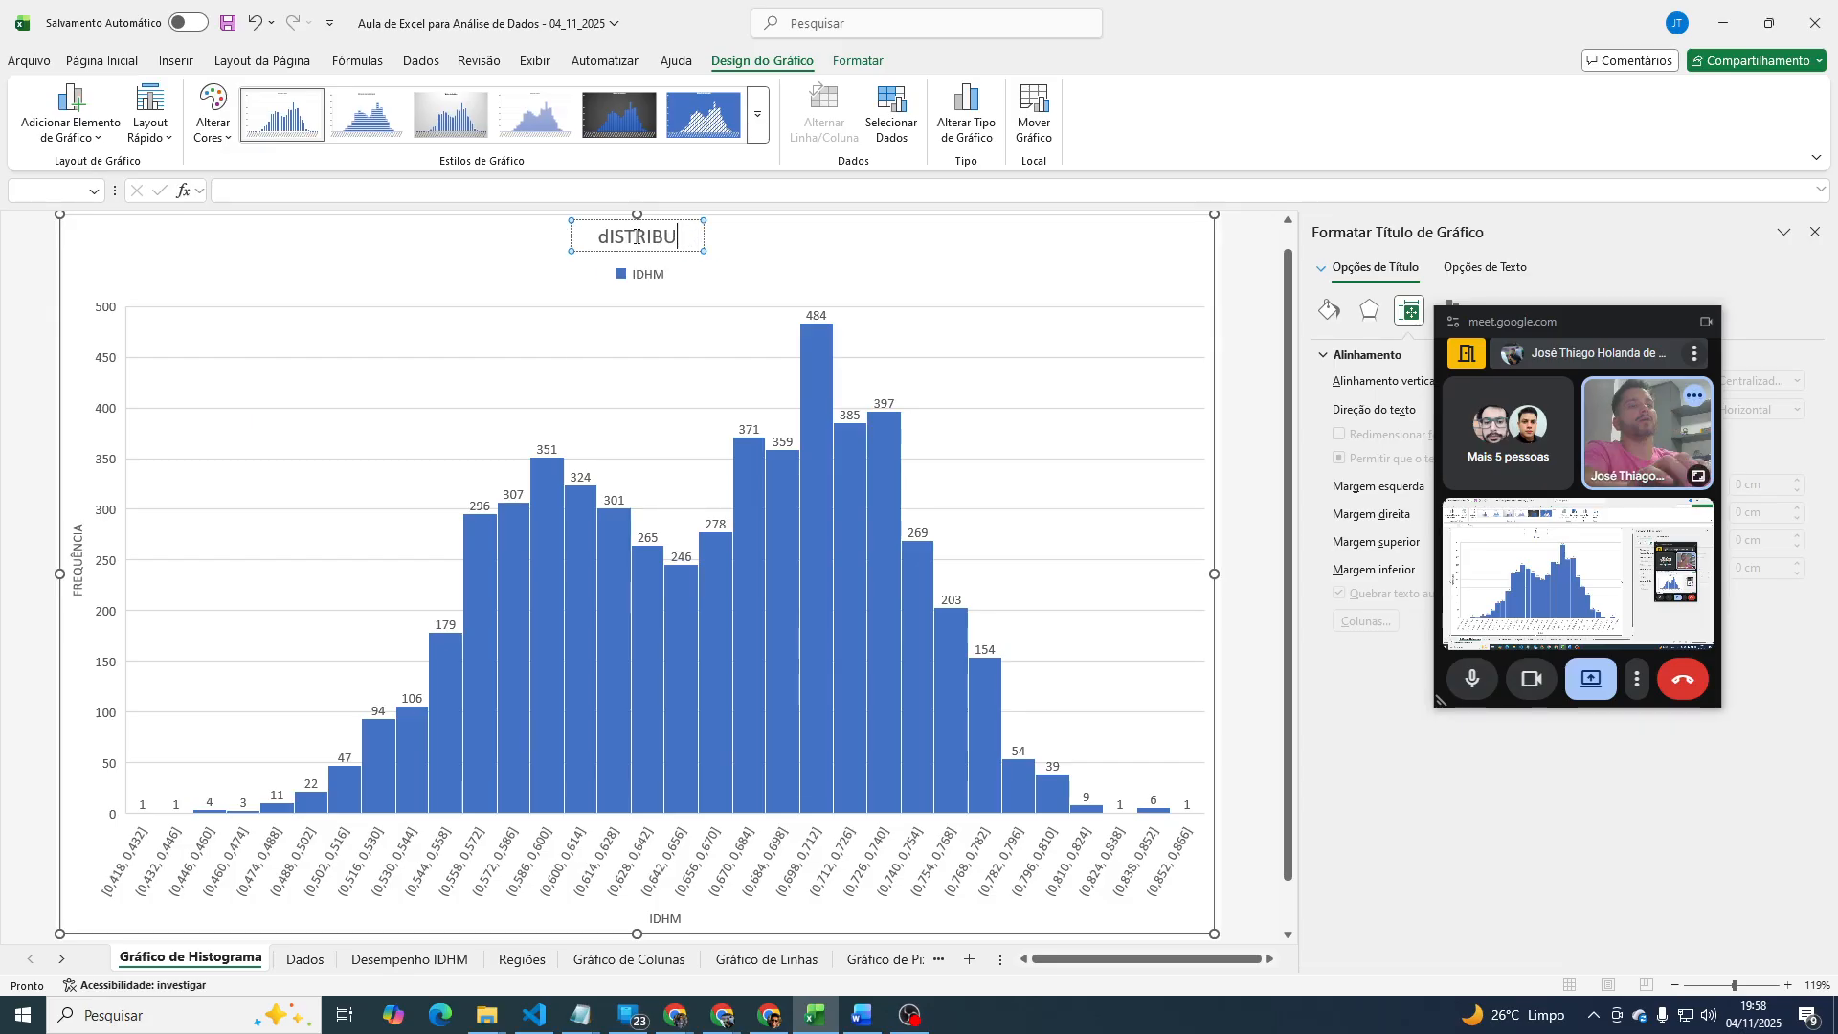
text(Distr)
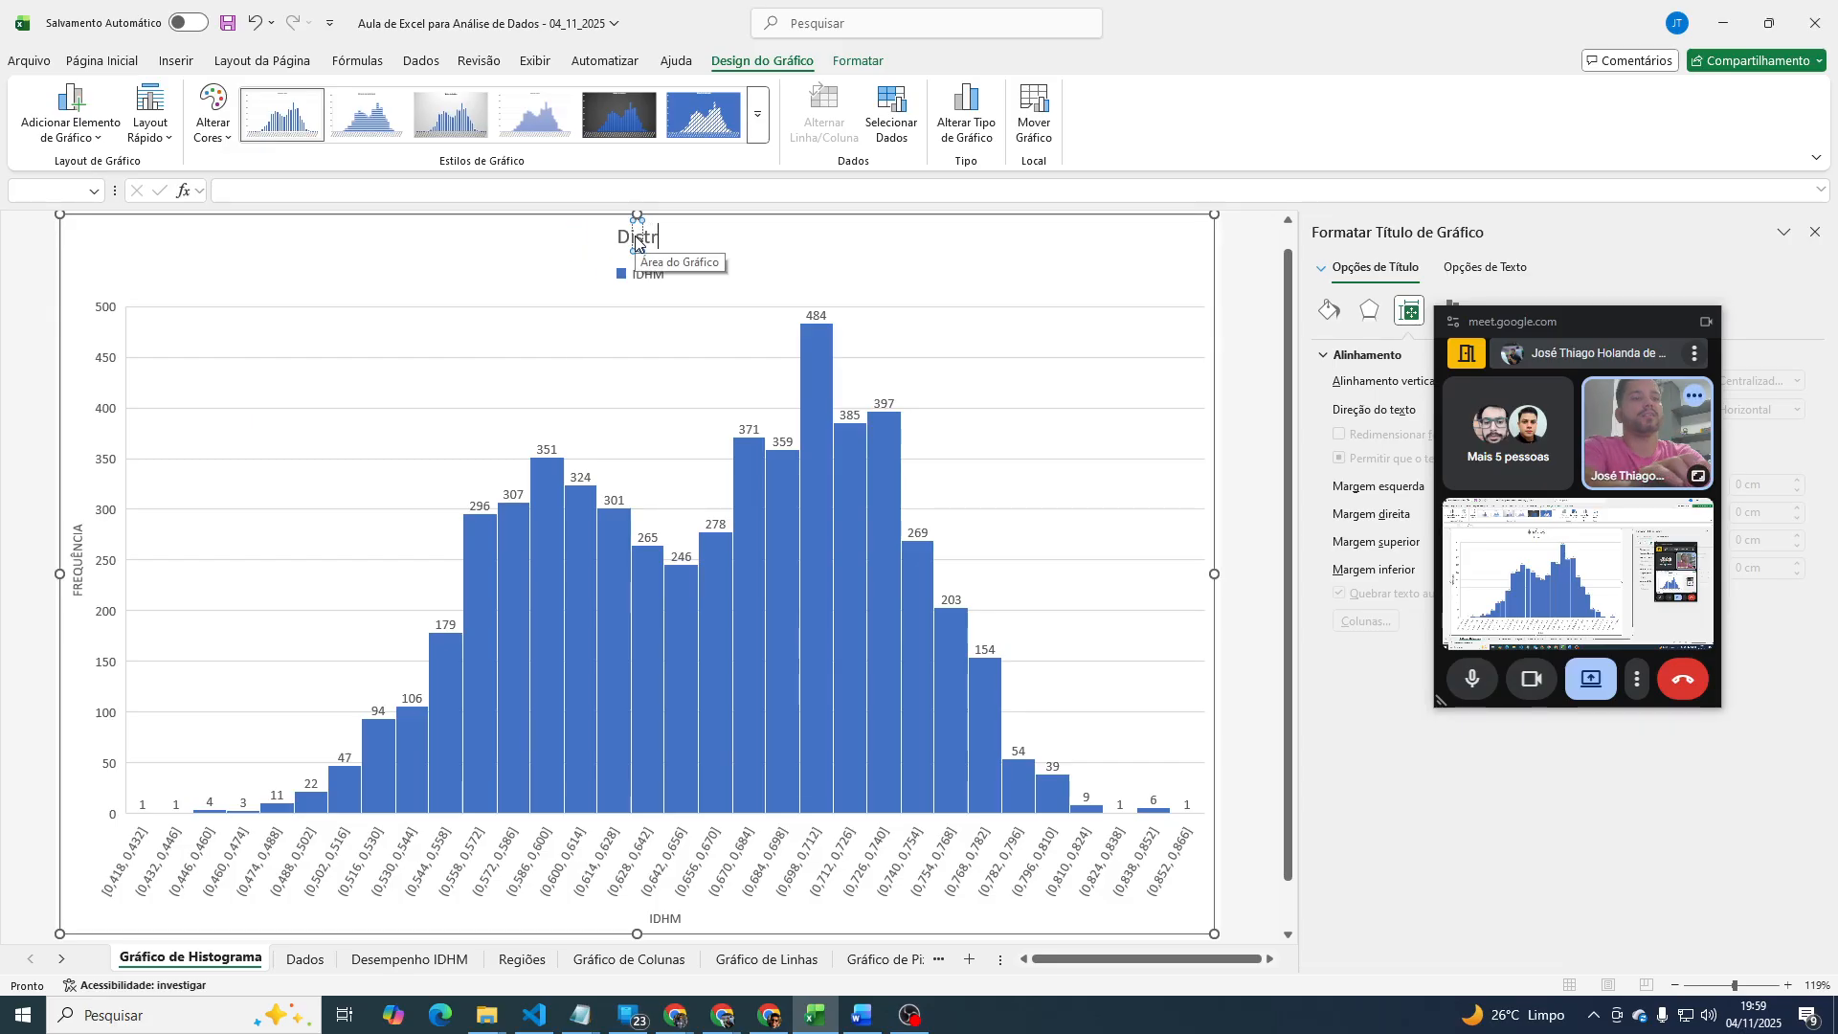
text(ibuição dos)
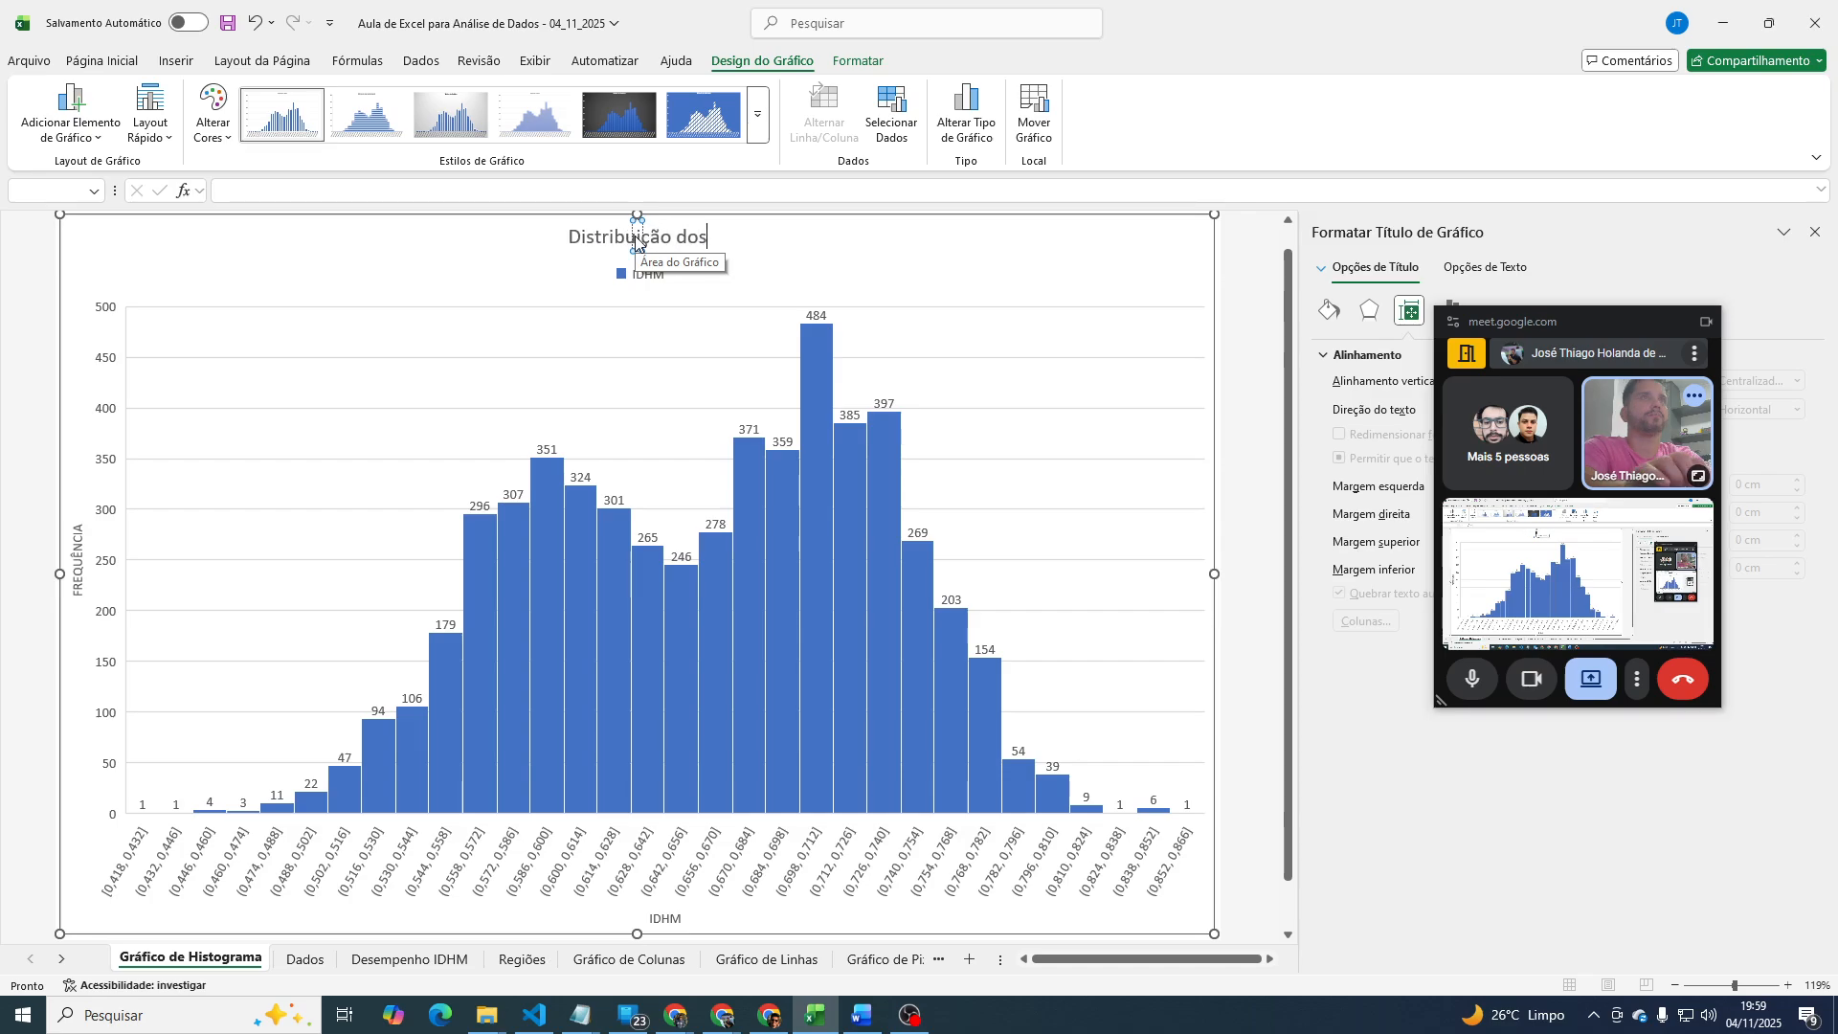
text( valores do)
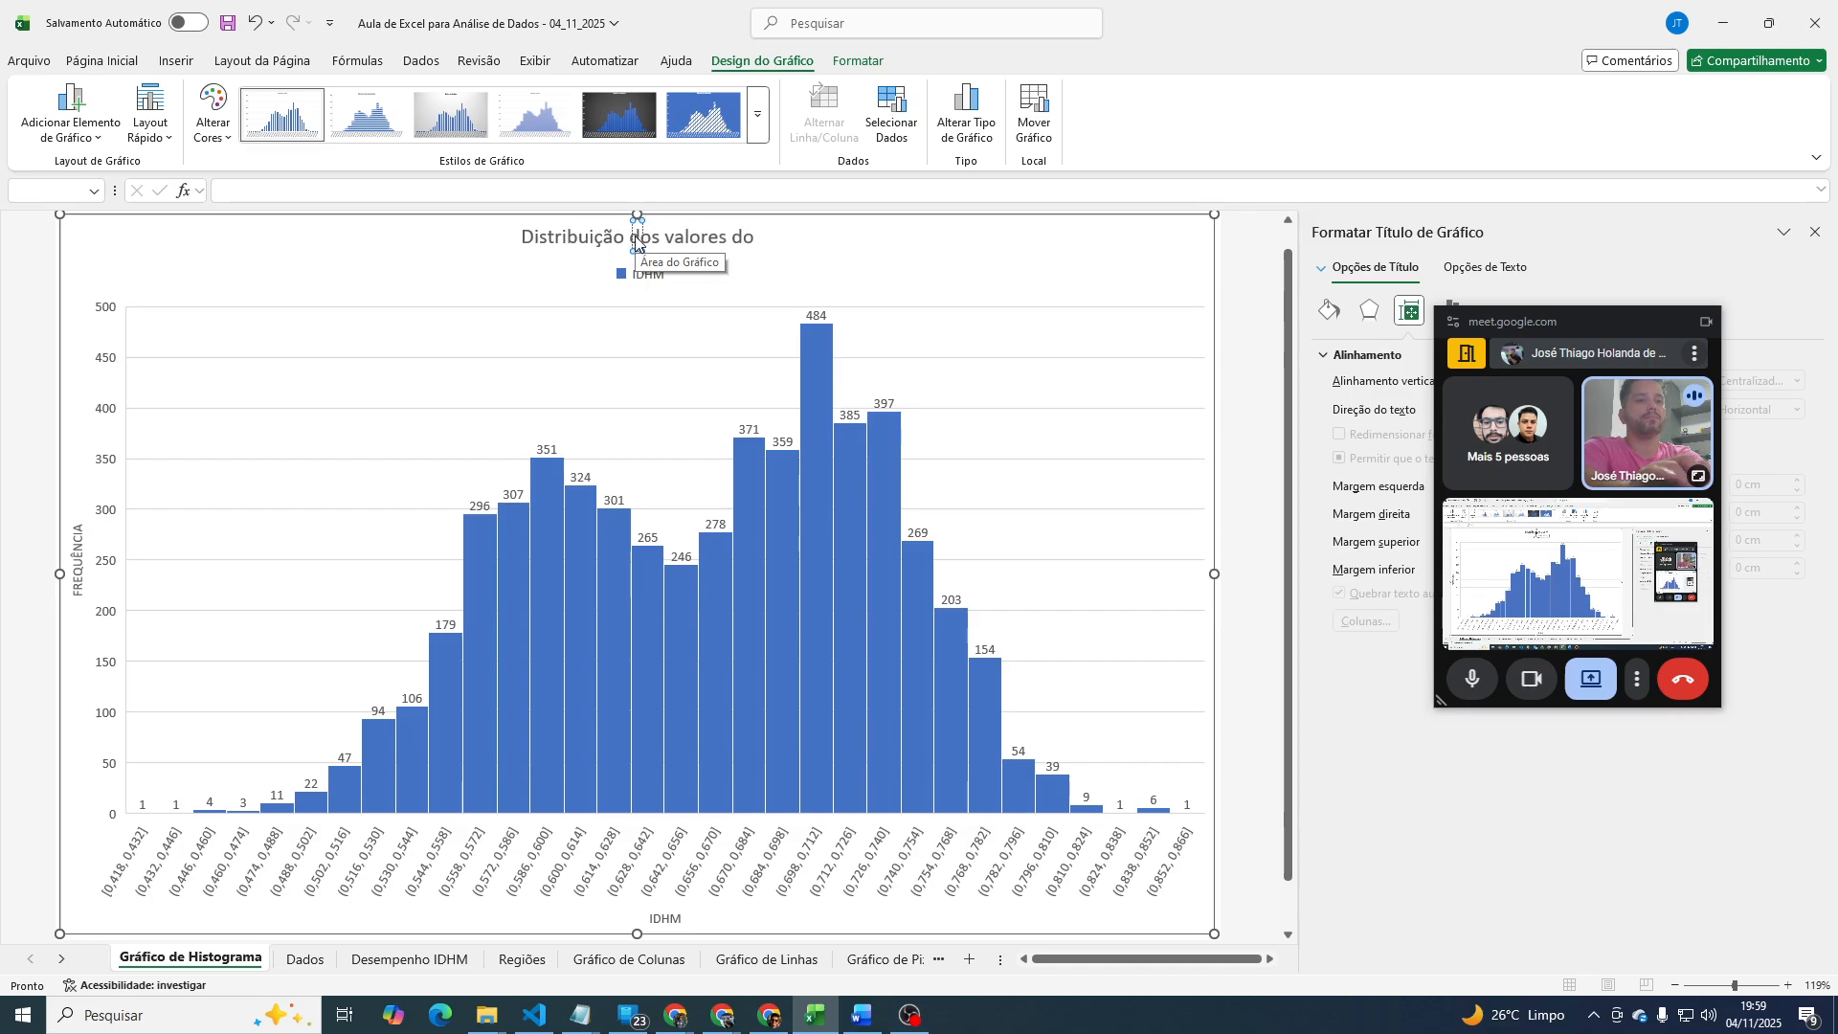
text( IDHM)
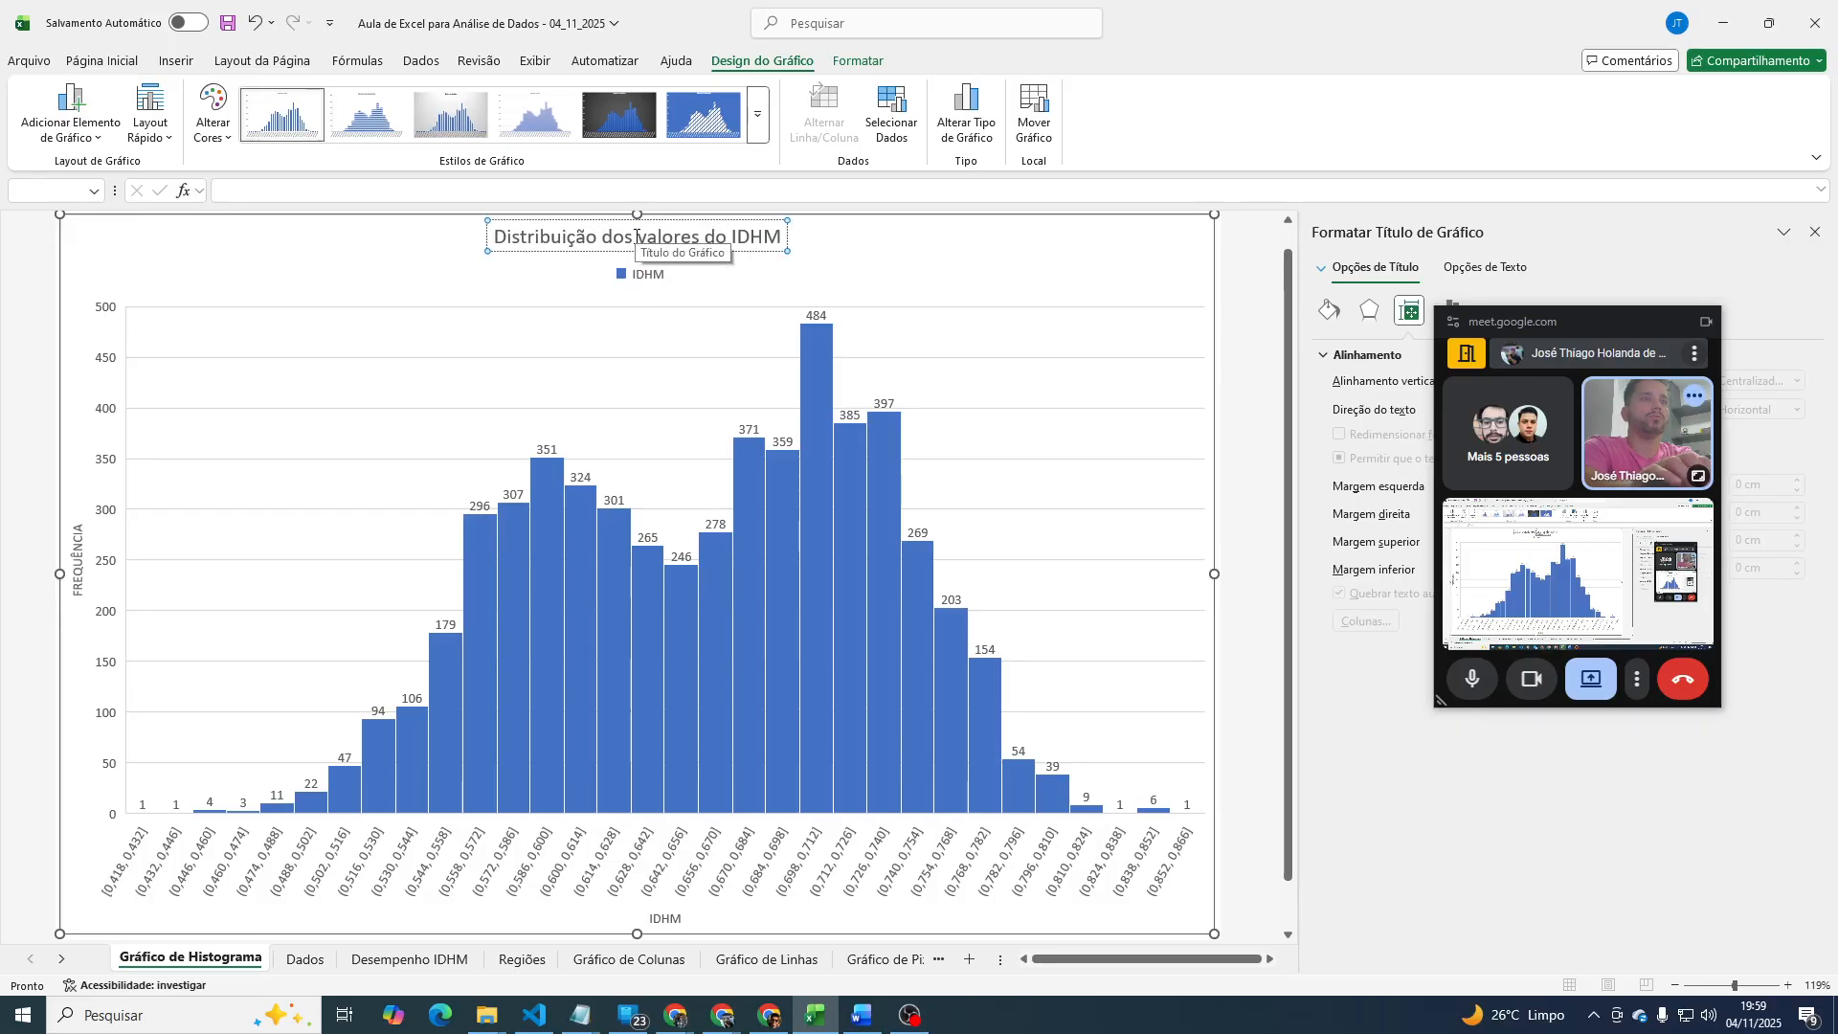
text( dos)
text( mu)
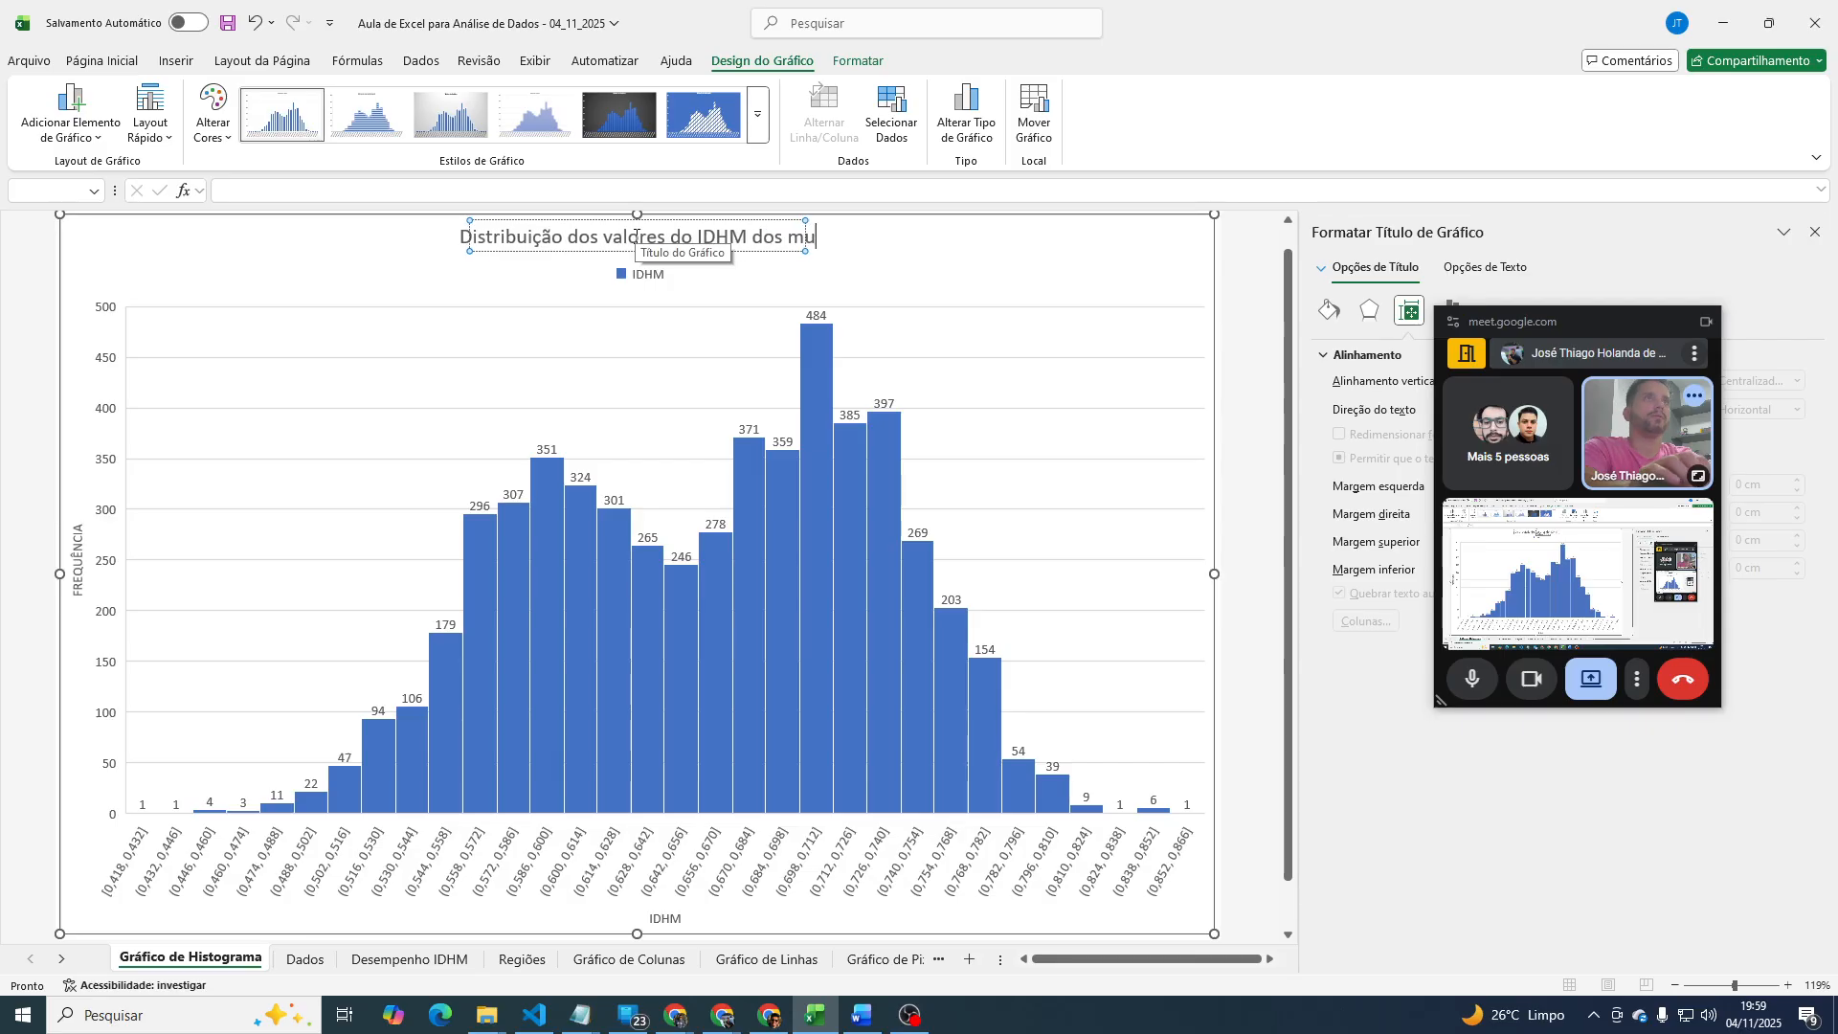
text(nicípios)
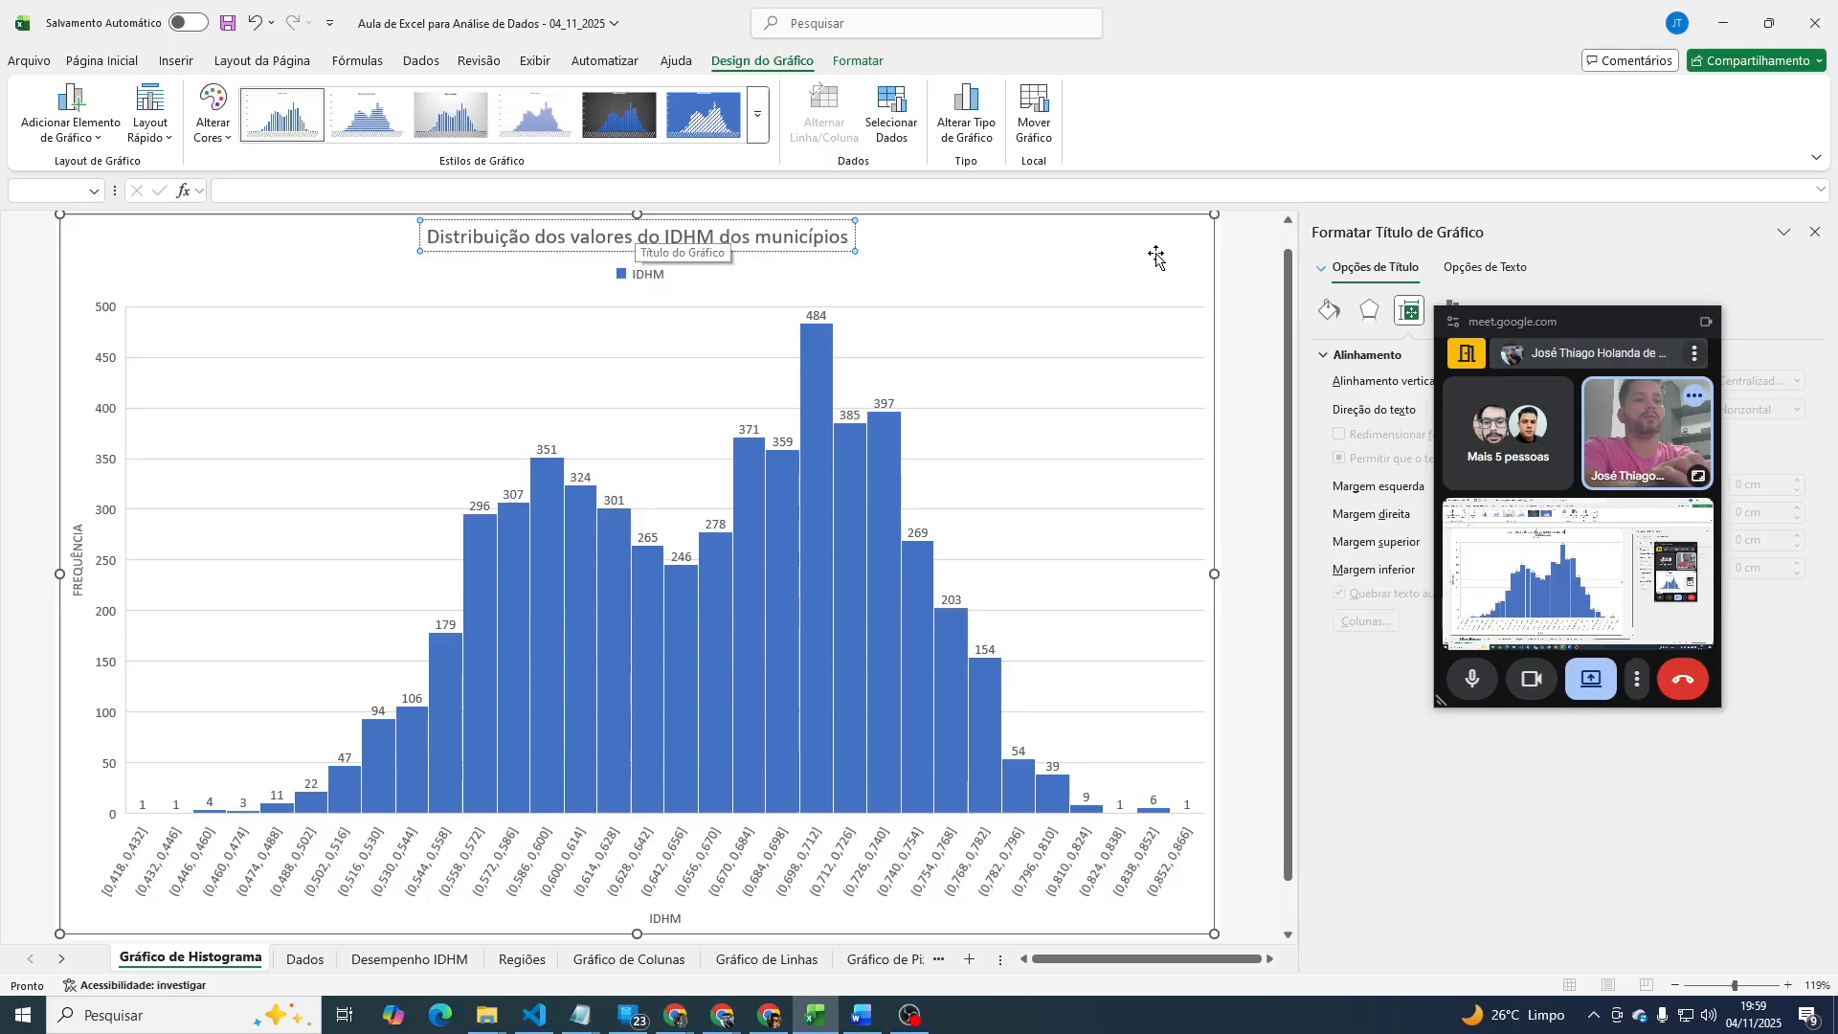
Close the title formatting options, deselect the histogram, and save the workbook.
click(1816, 232)
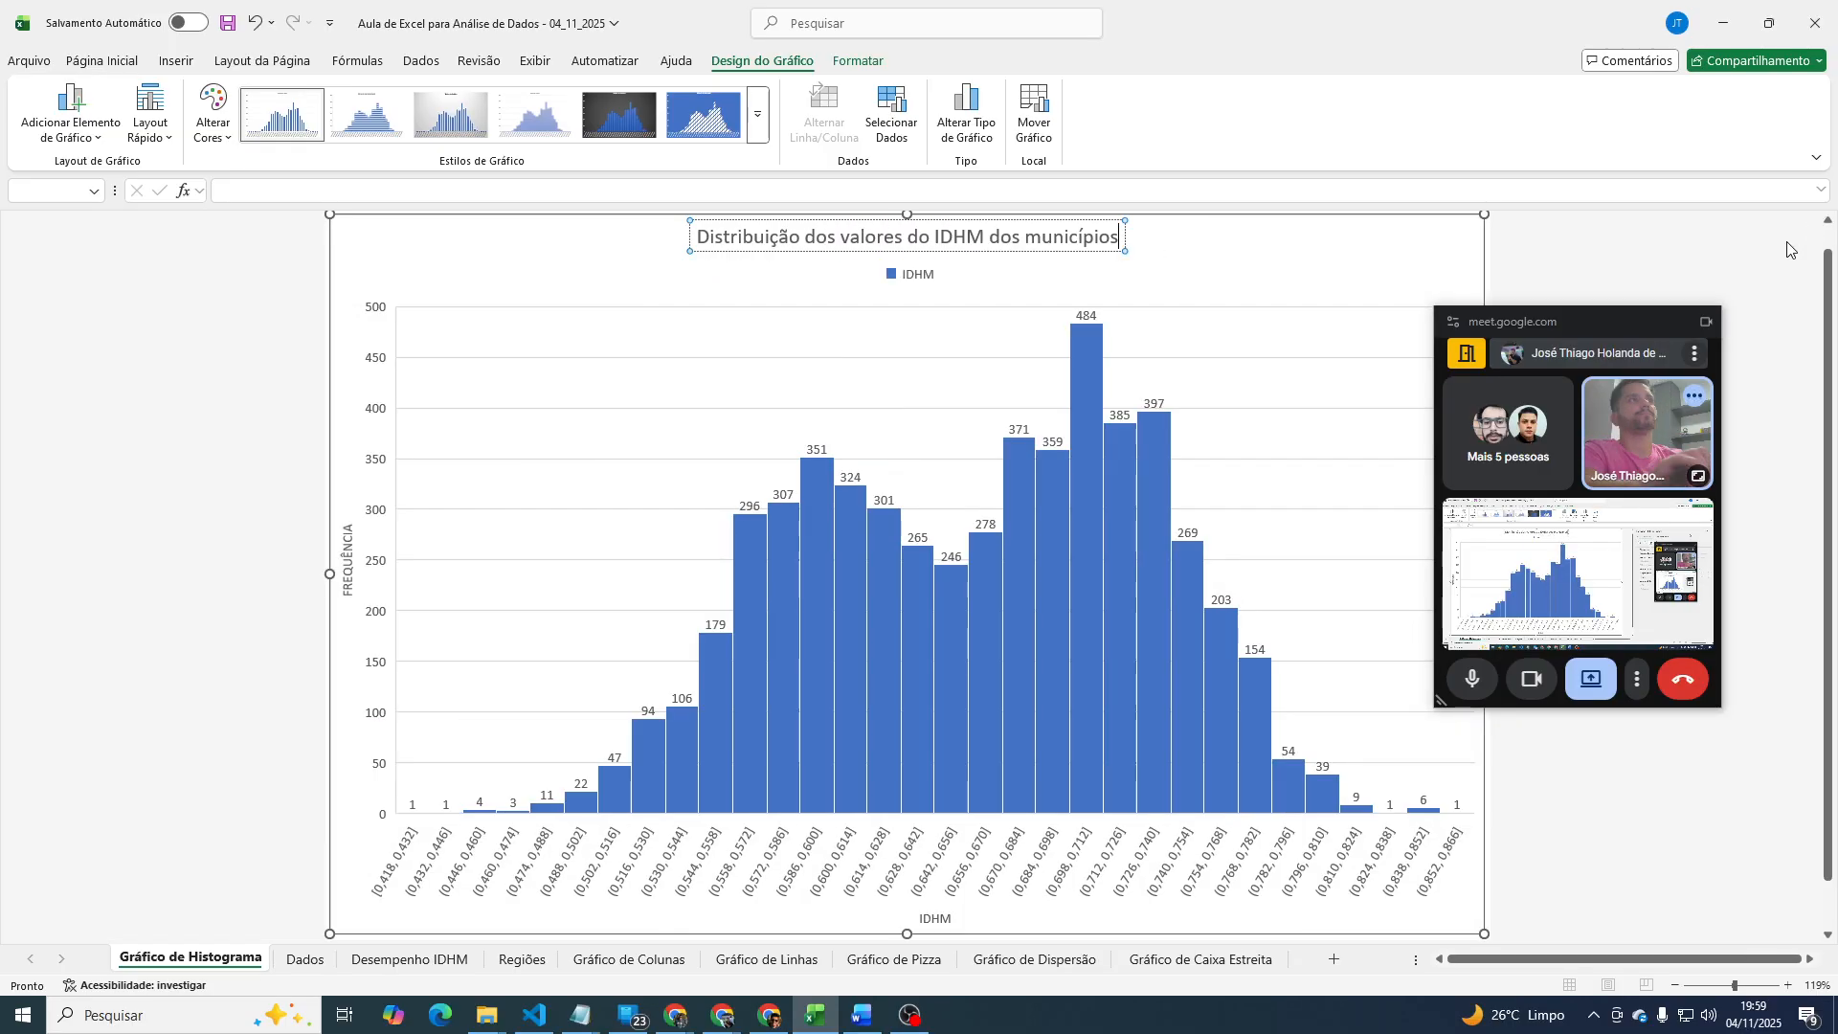
click(1589, 278)
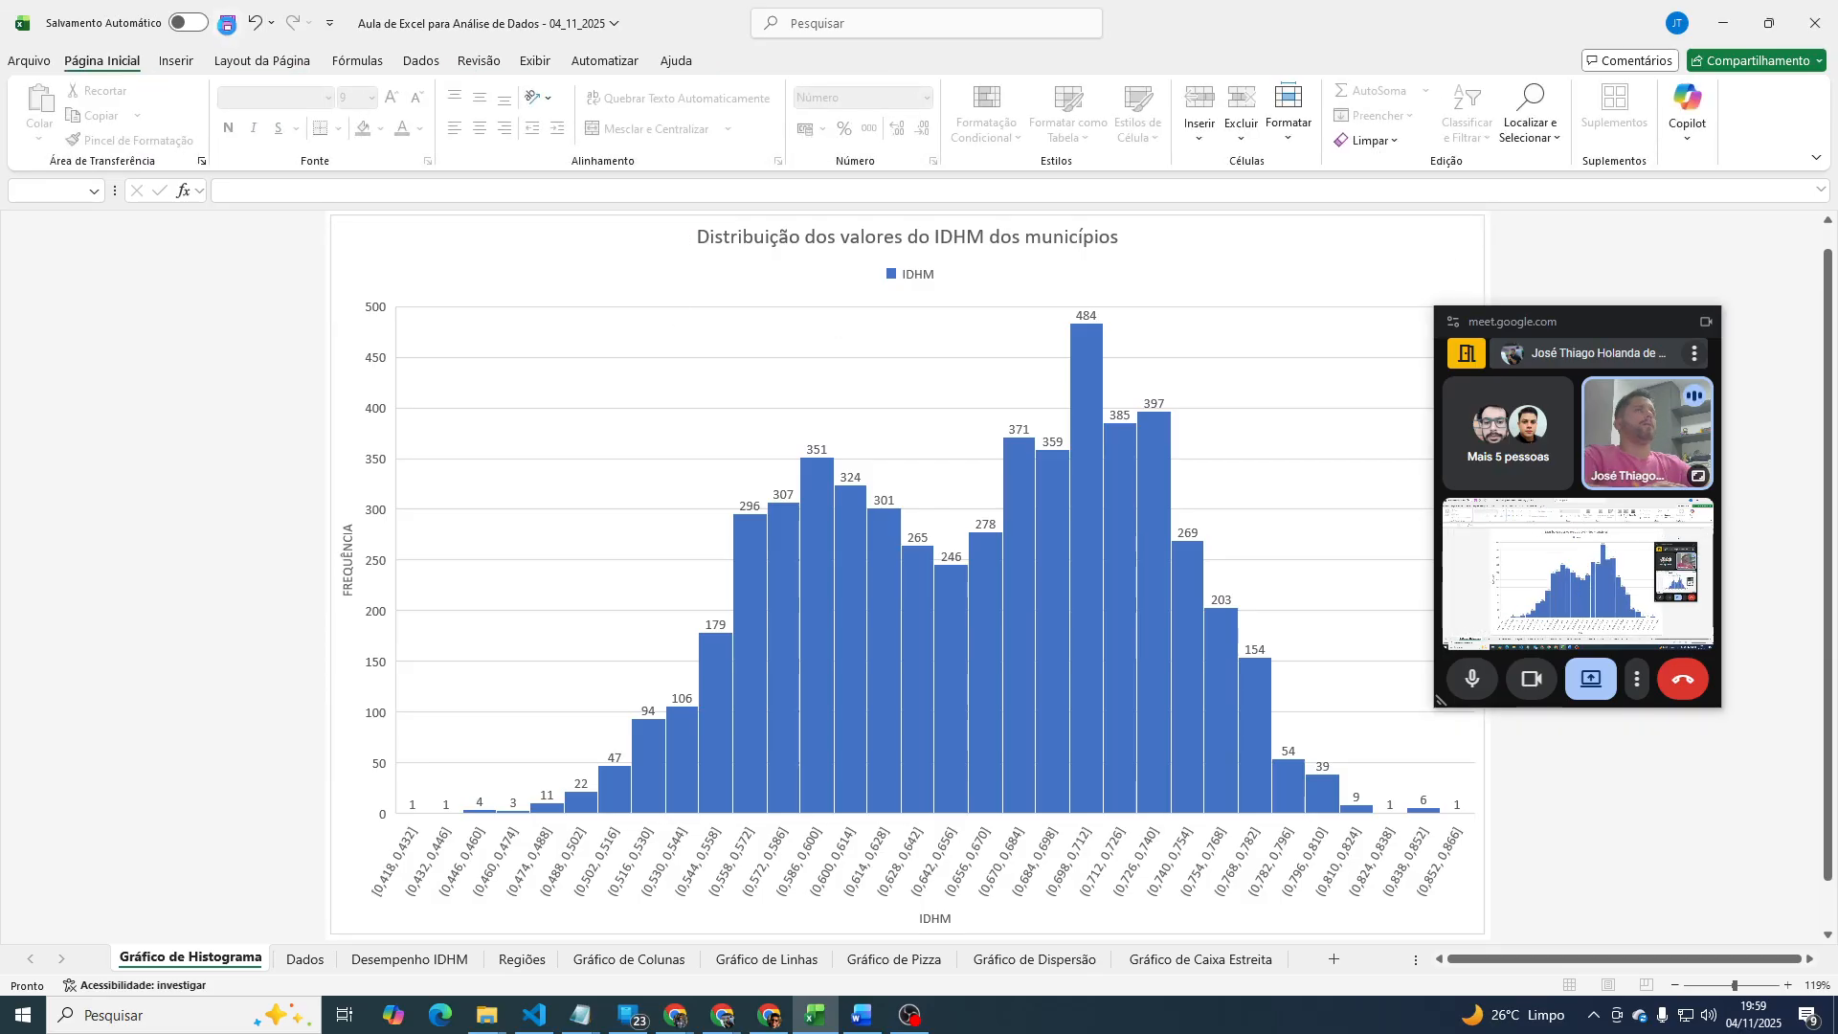
click(227, 23)
Move the meeting window aside, switch to Google Classroom in Chrome, and collapse Aulas Gravadas to expand the Apostila Básica material.
drag(1603, 320, 1692, 321)
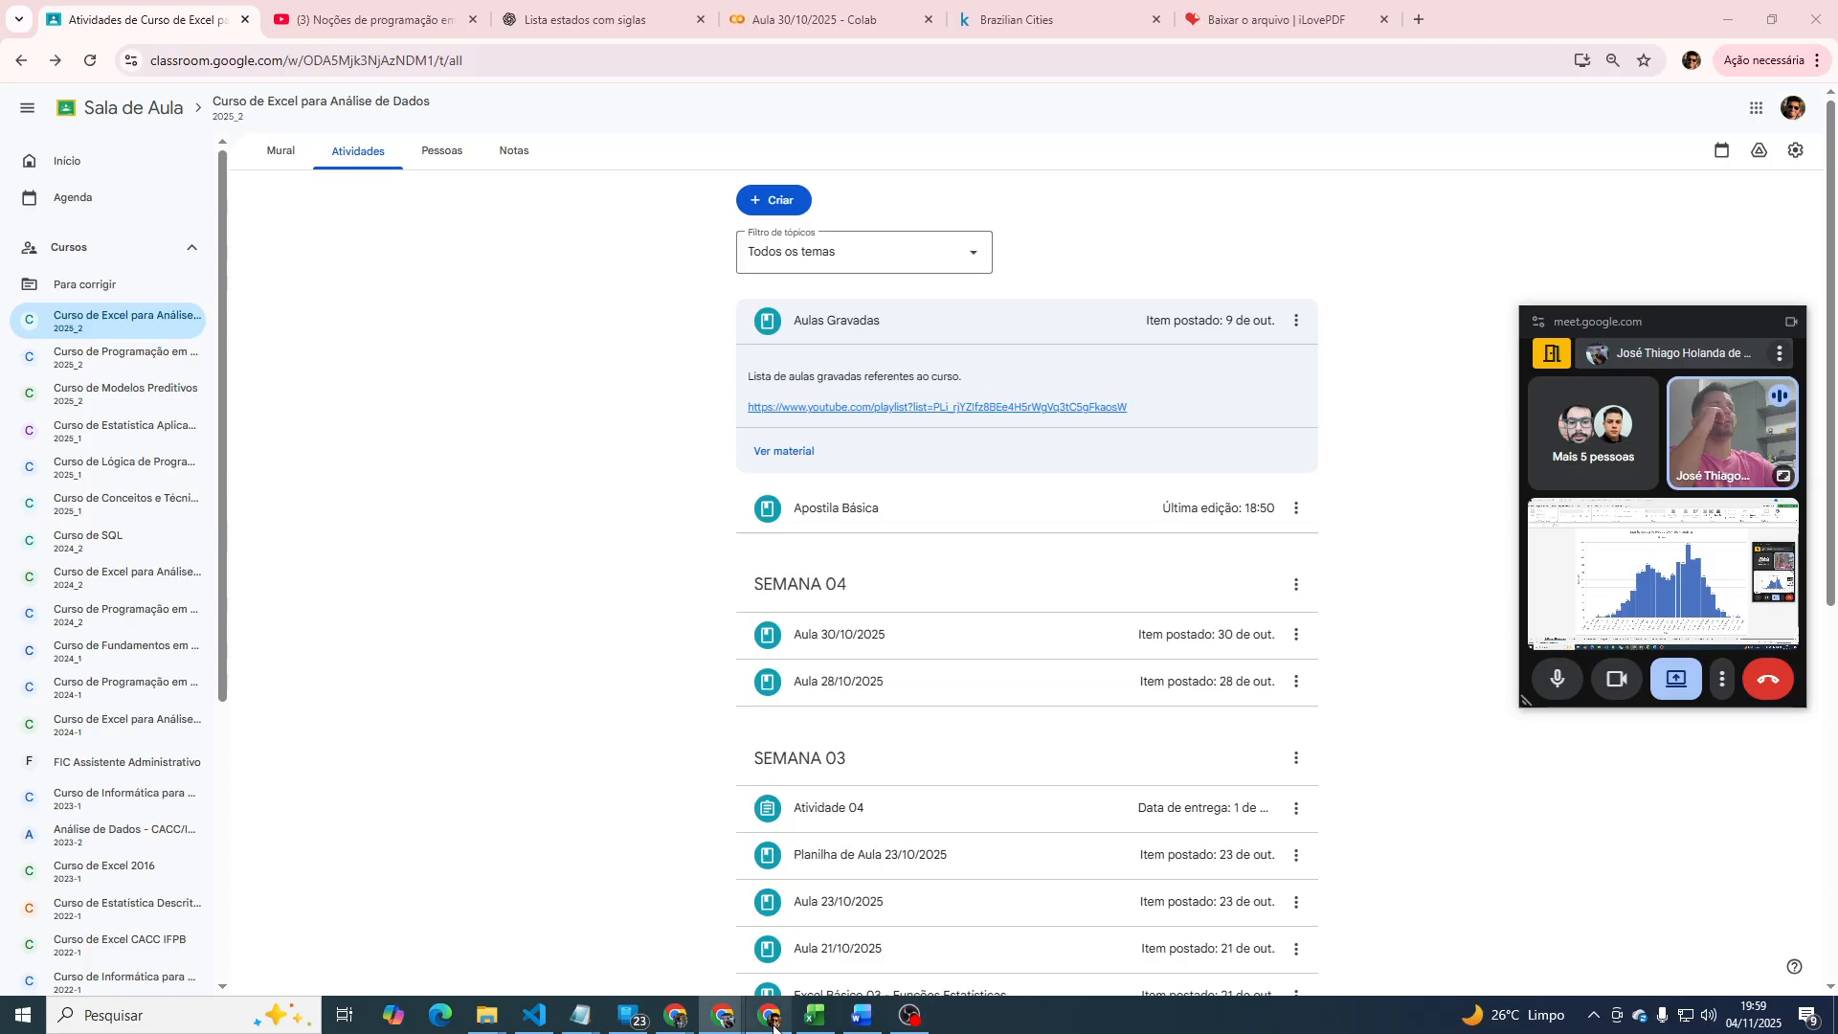
click(770, 1017)
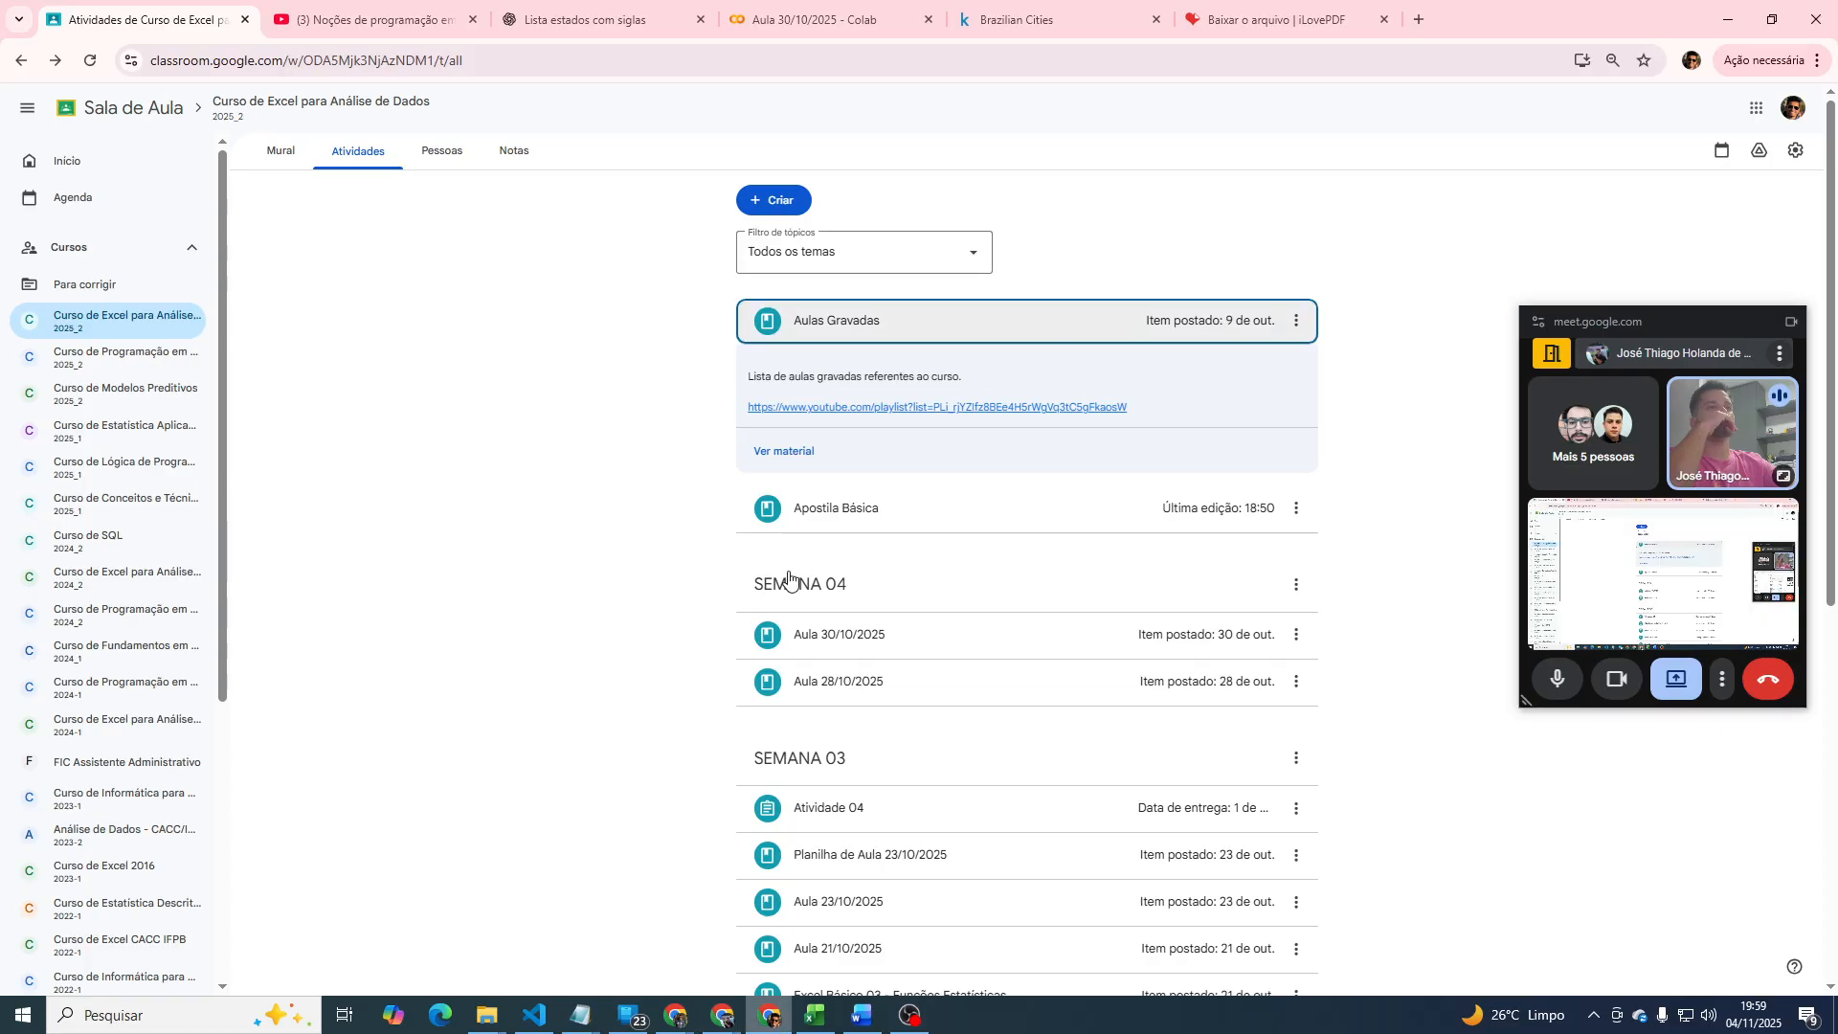
click(904, 335)
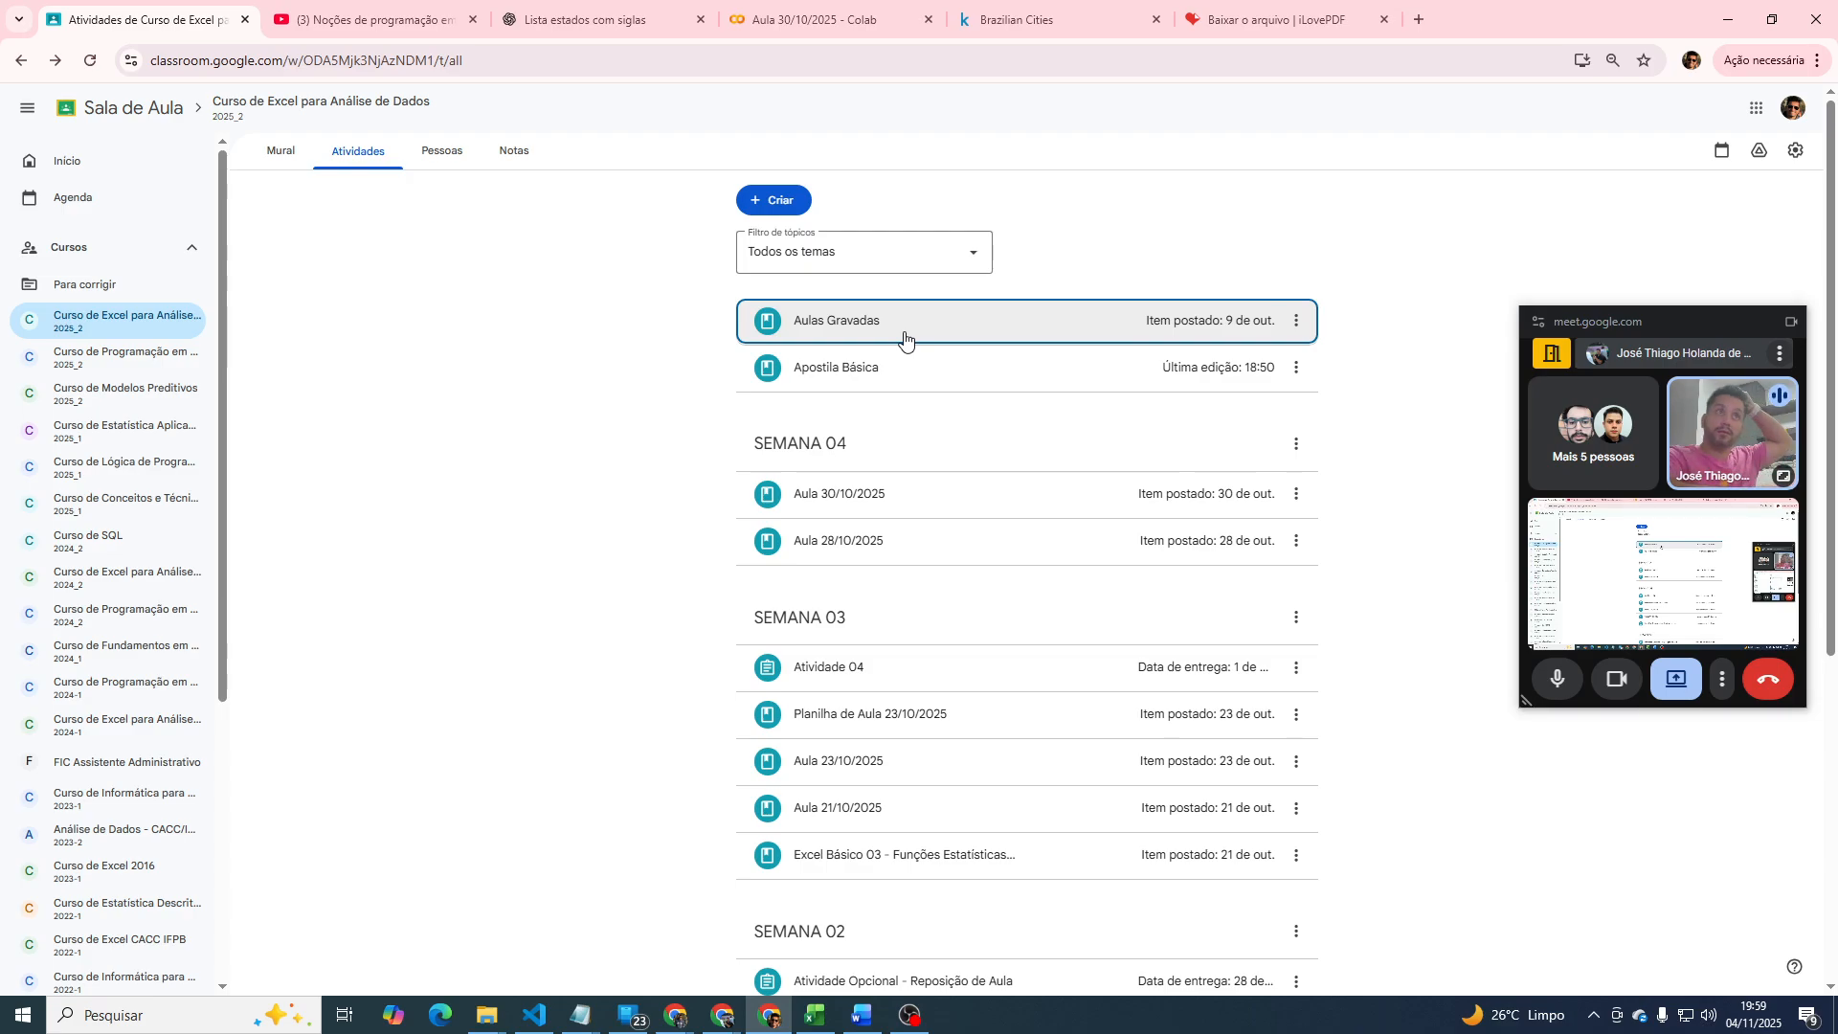
click(955, 374)
mouse_move(737, 1026)
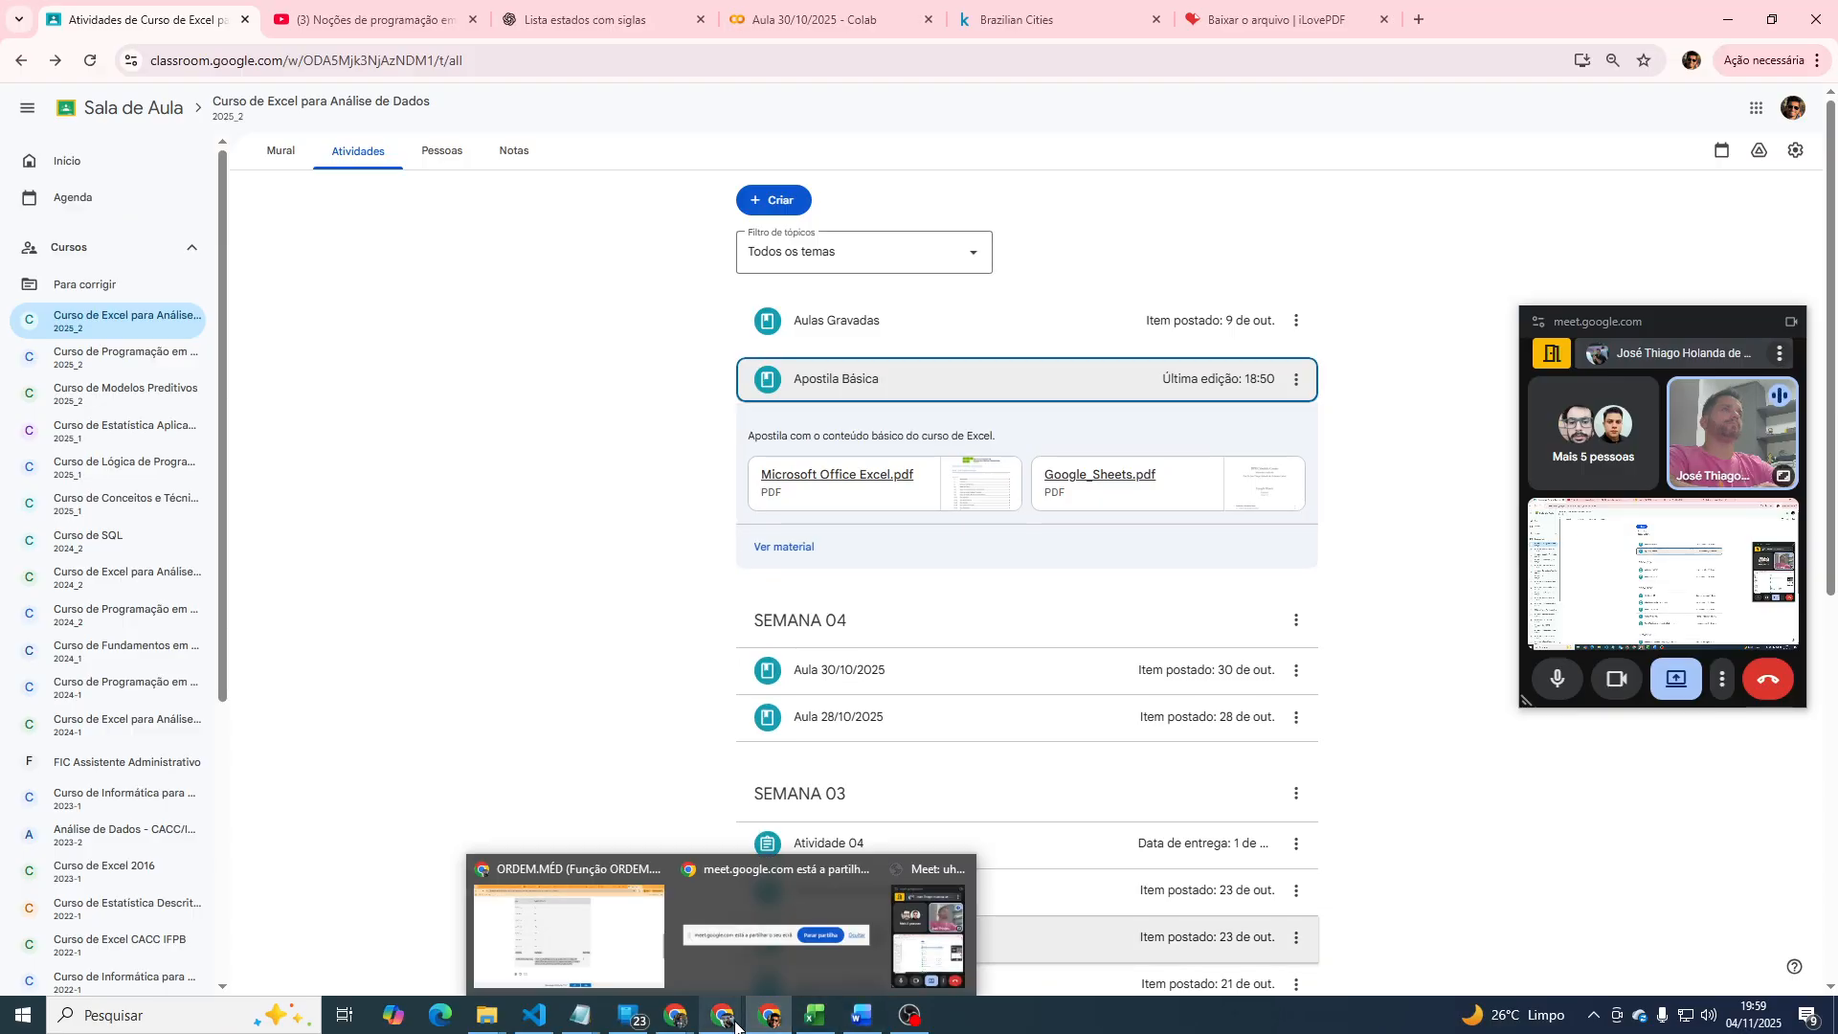